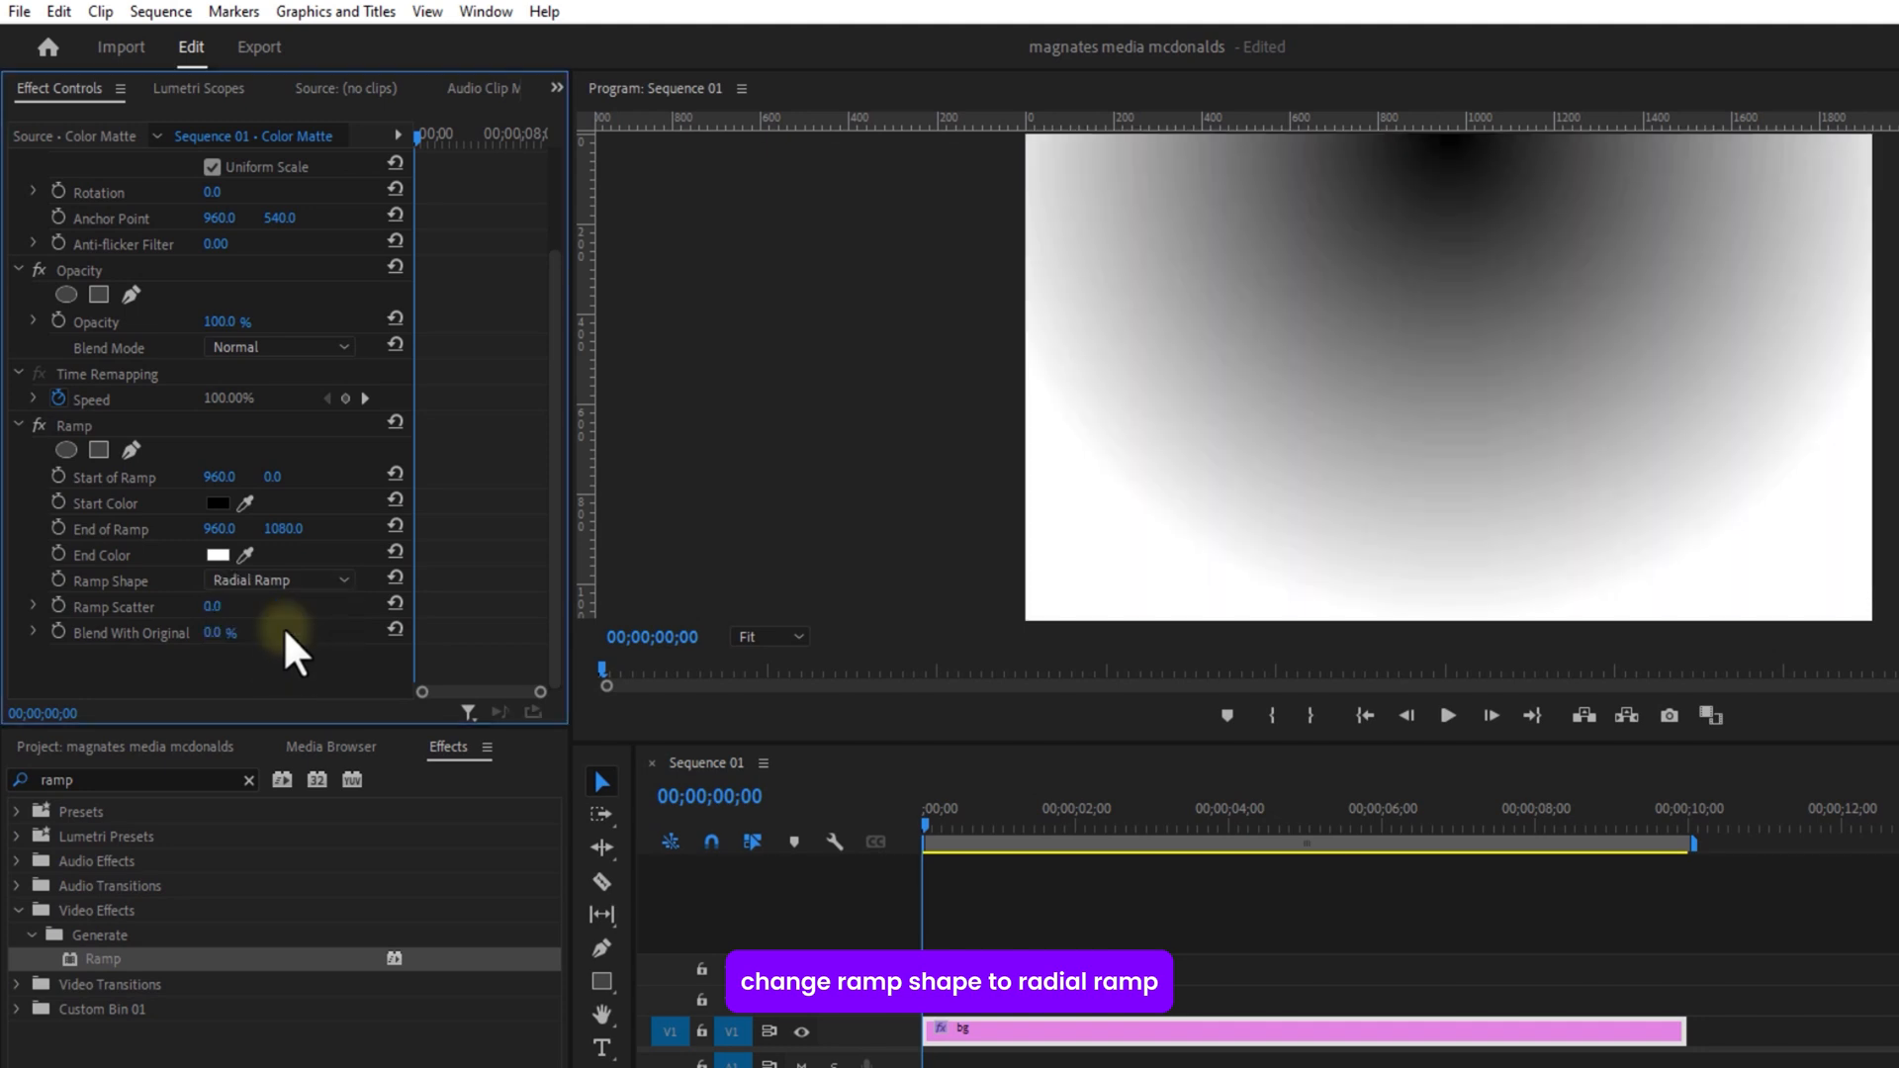
Step: Set the radial ramp's start point to 960, 541 and its end point to 960, 1575
{"action": "left_click_drag", "start_coordinate": [267, 477], "coordinate": [925, 474]}
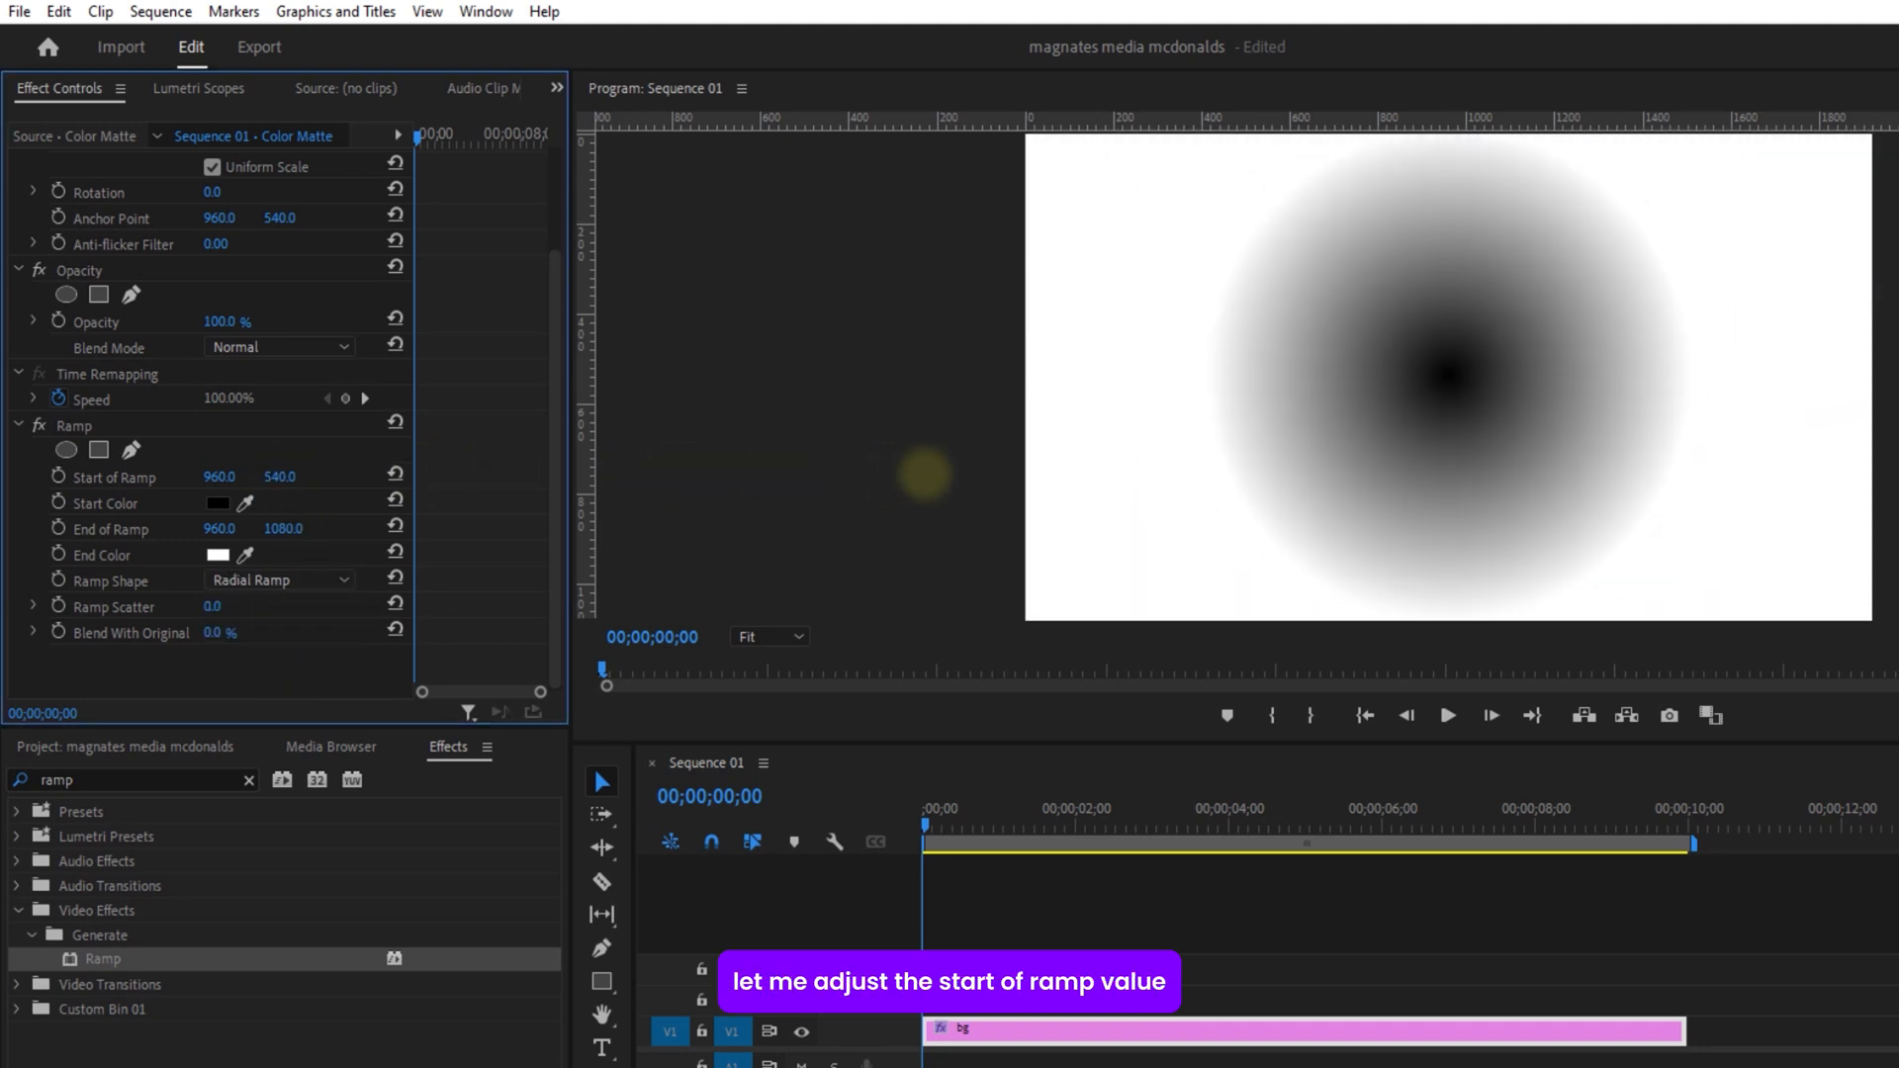
{"action": "left_click_drag", "start_coordinate": [284, 528], "coordinate": [860, 525]}
Step: Color the ramp with bright red ED0E0E as the start color and a dark red as the end color
{"action": "left_click", "coordinate": [218, 503]}
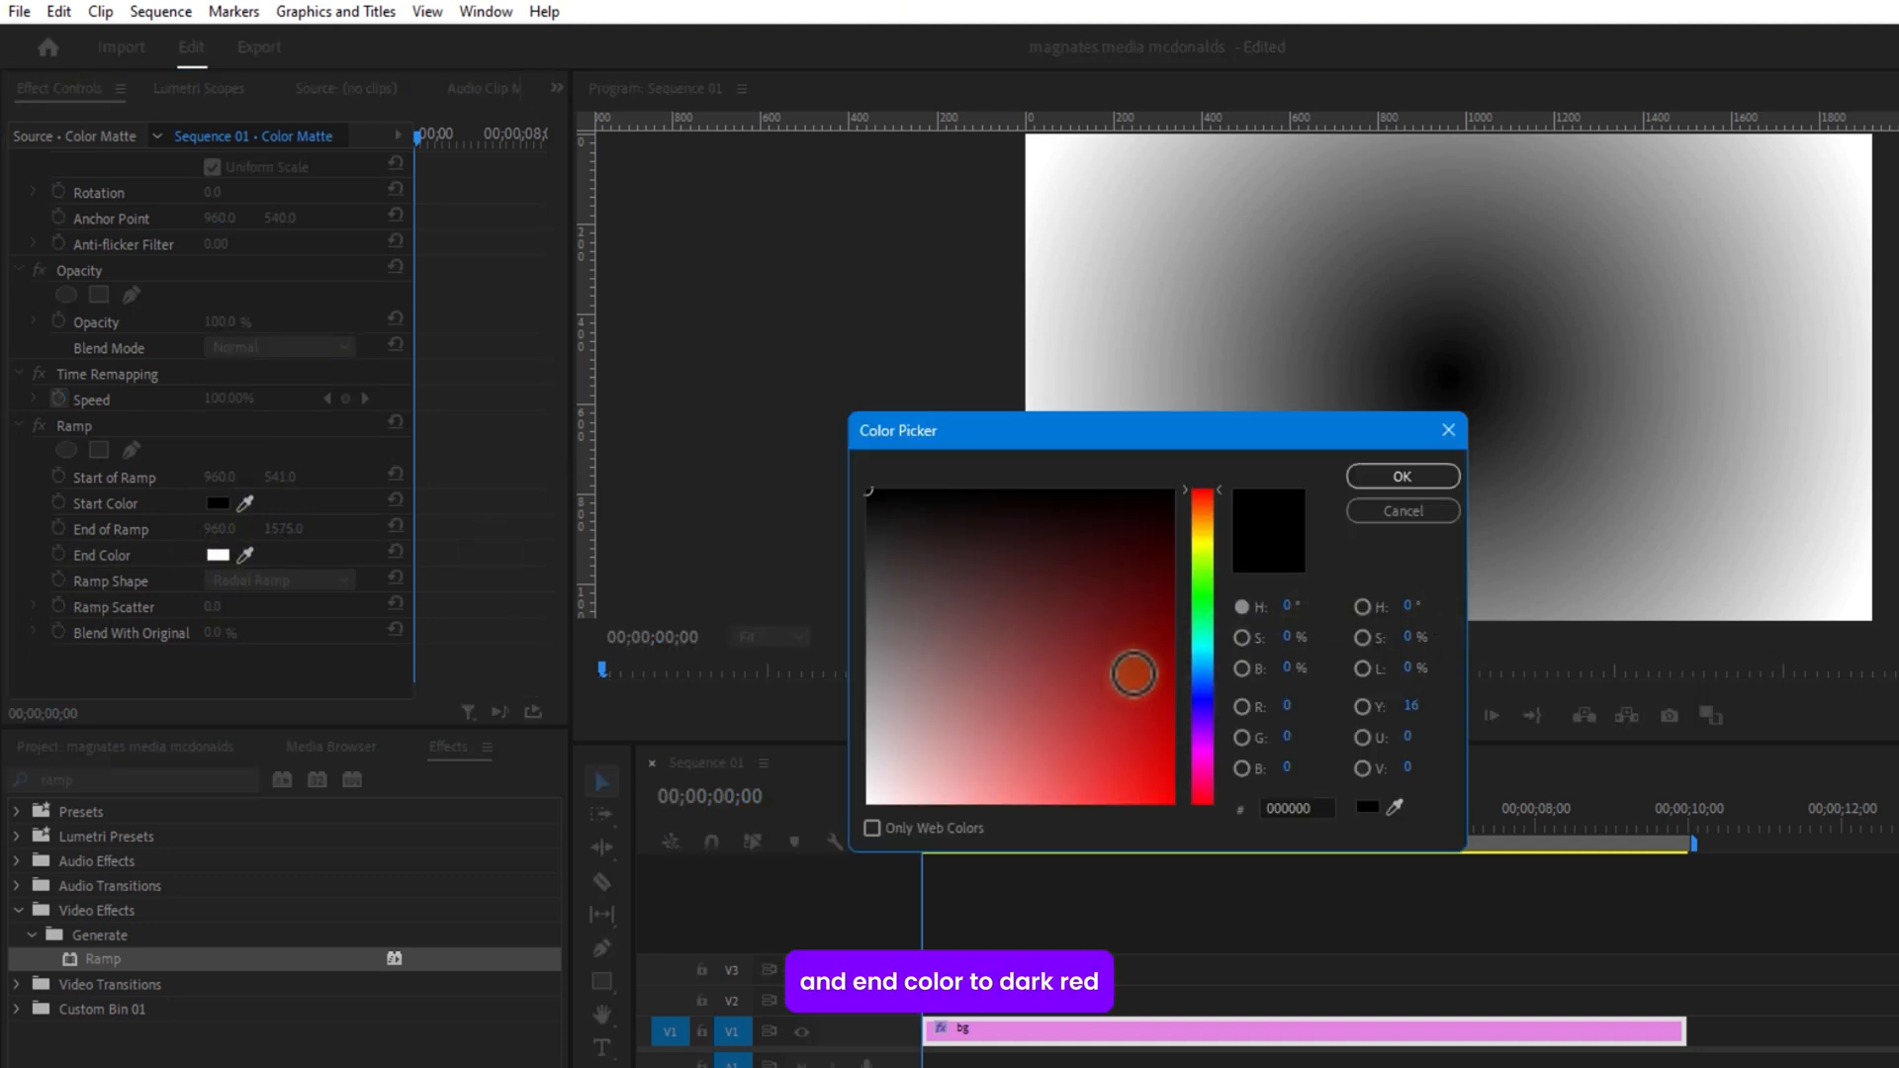
{"action": "left_click", "coordinate": [1133, 673]}
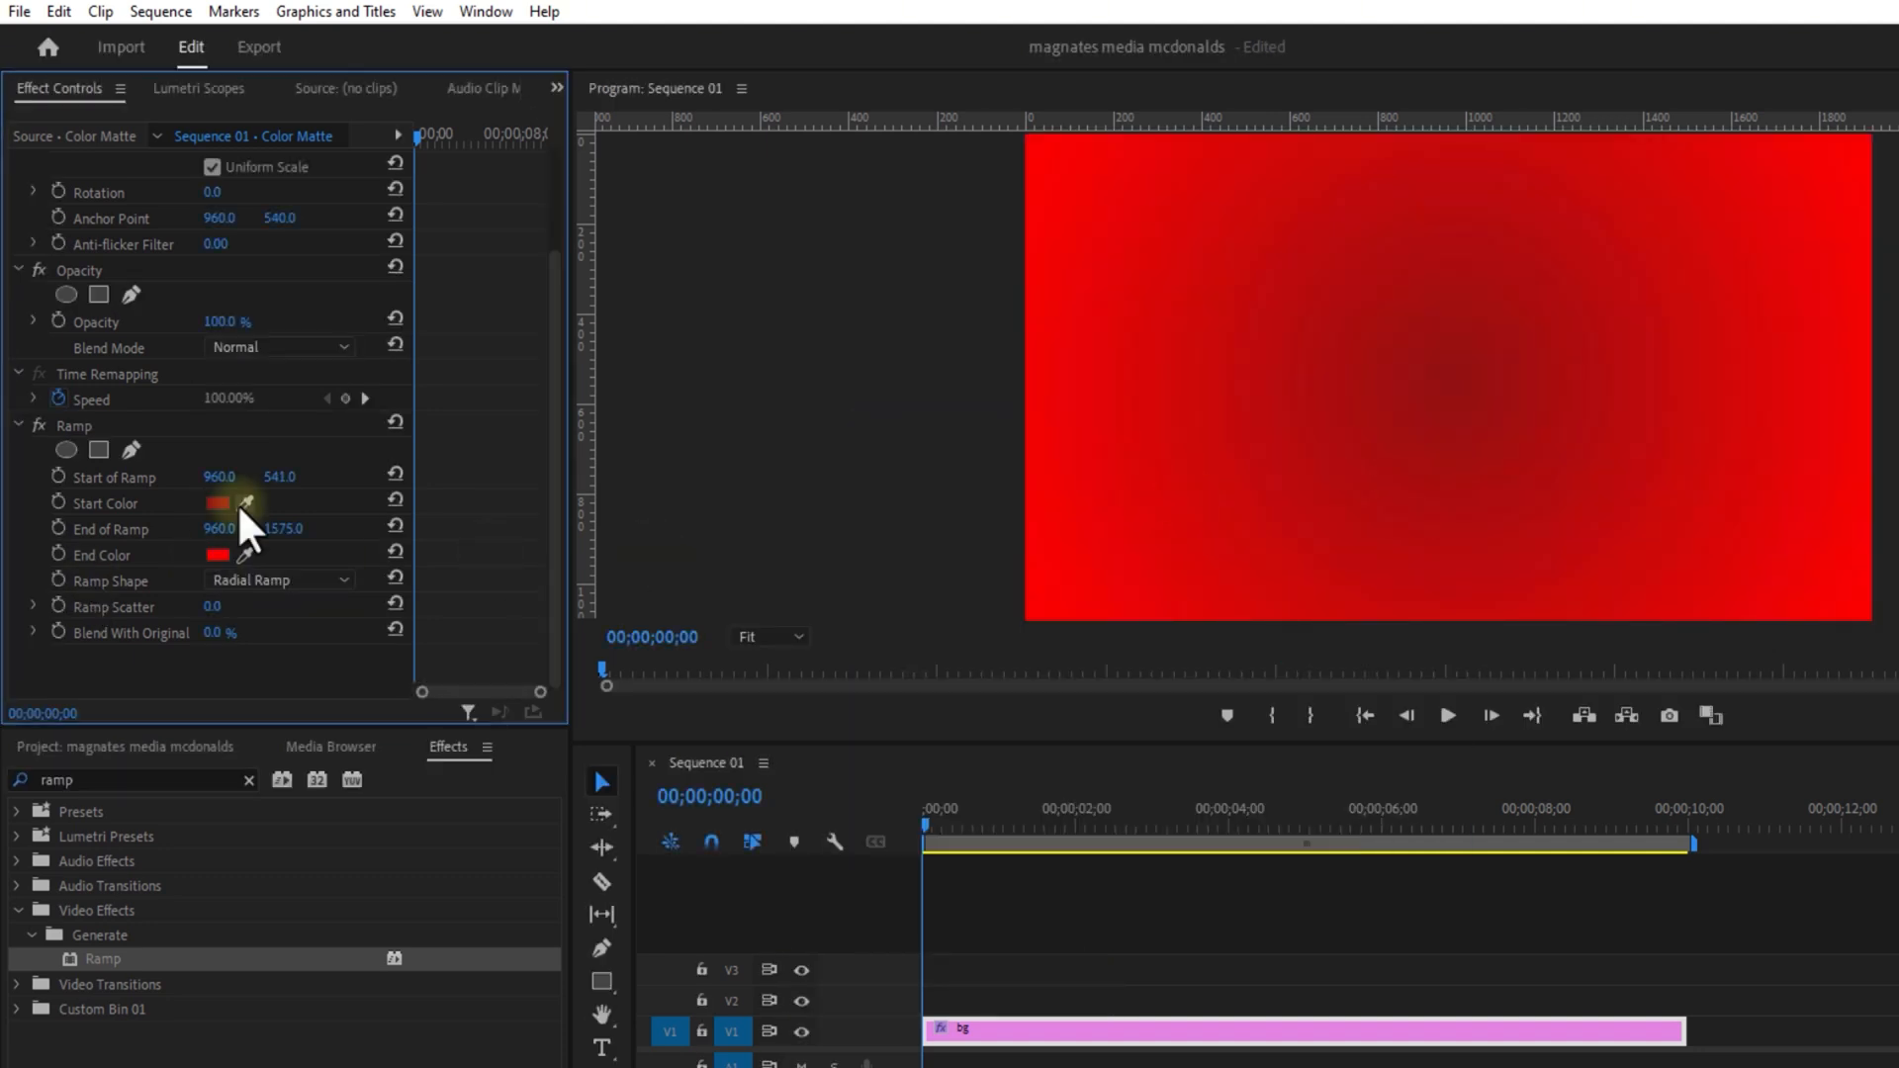
{"action": "left_click", "coordinate": [218, 502]}
{"action": "left_click", "coordinate": [1155, 782]}
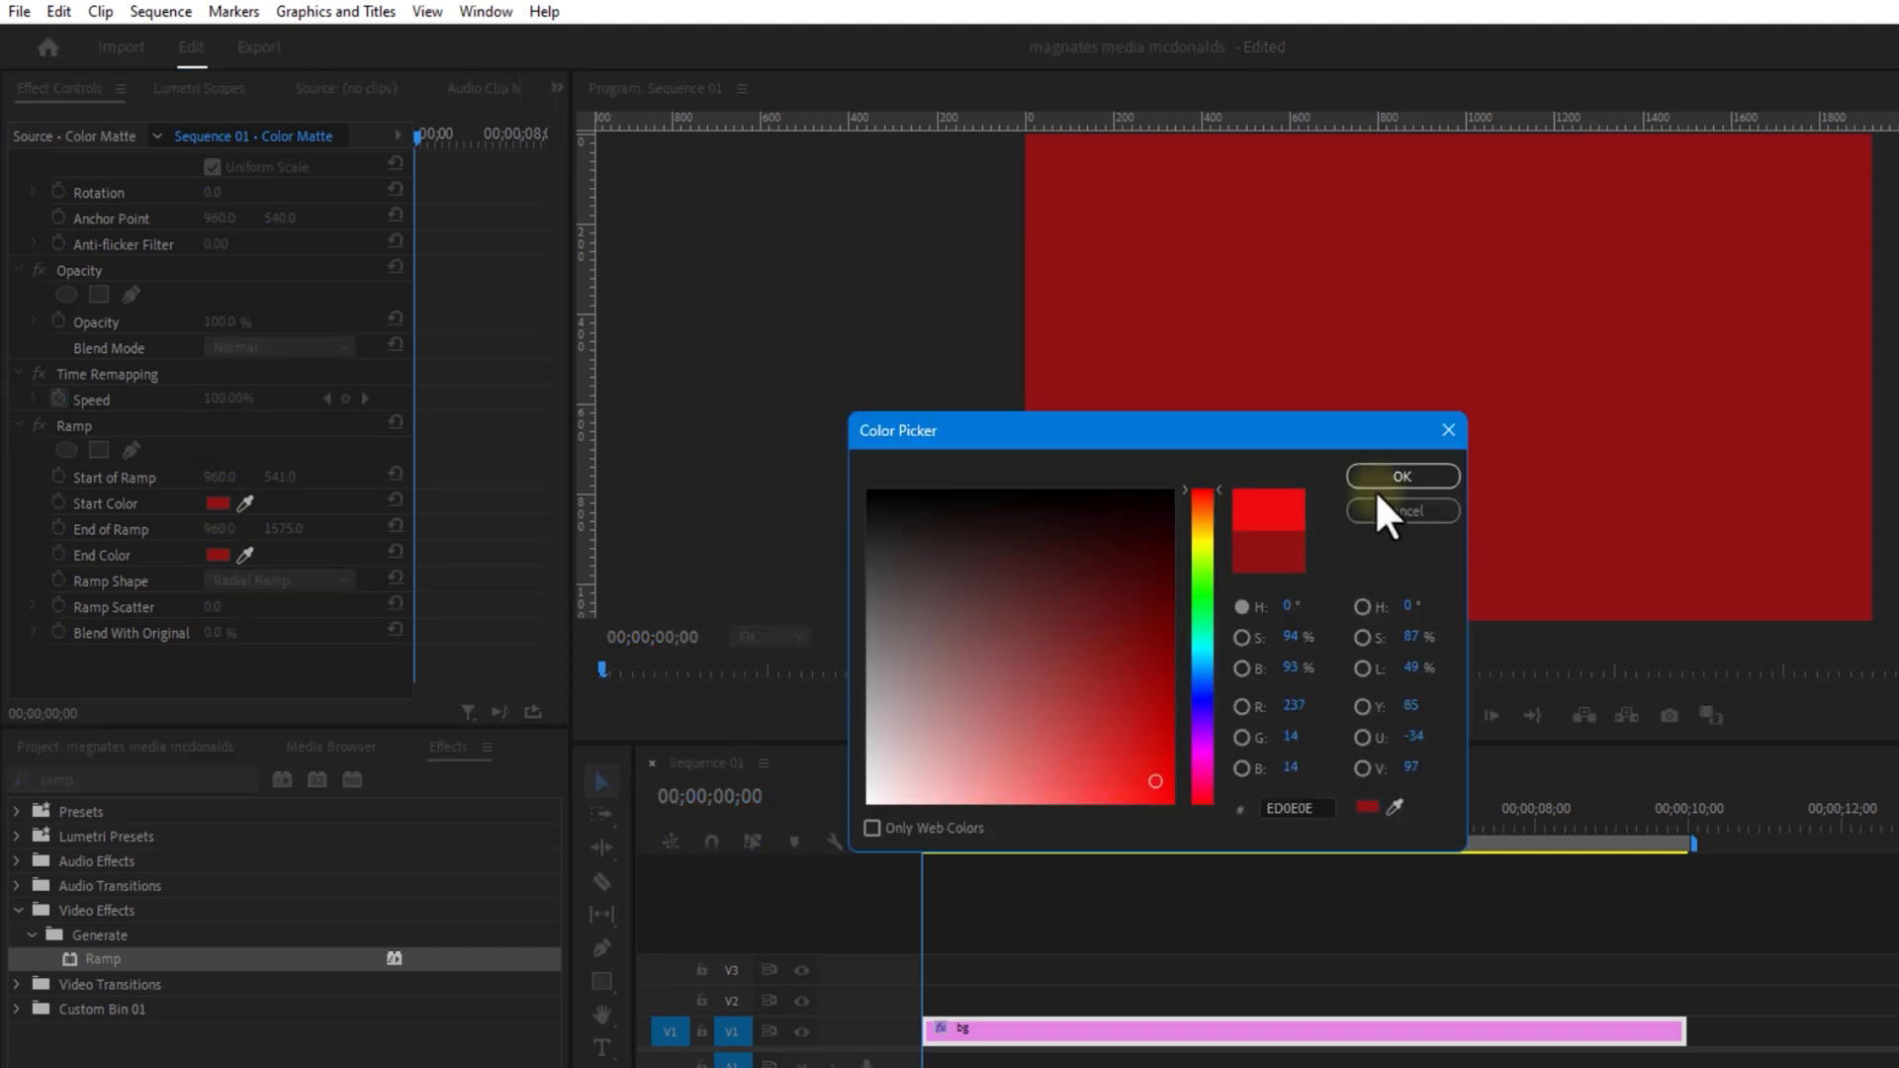
{"action": "left_click", "coordinate": [1383, 480]}
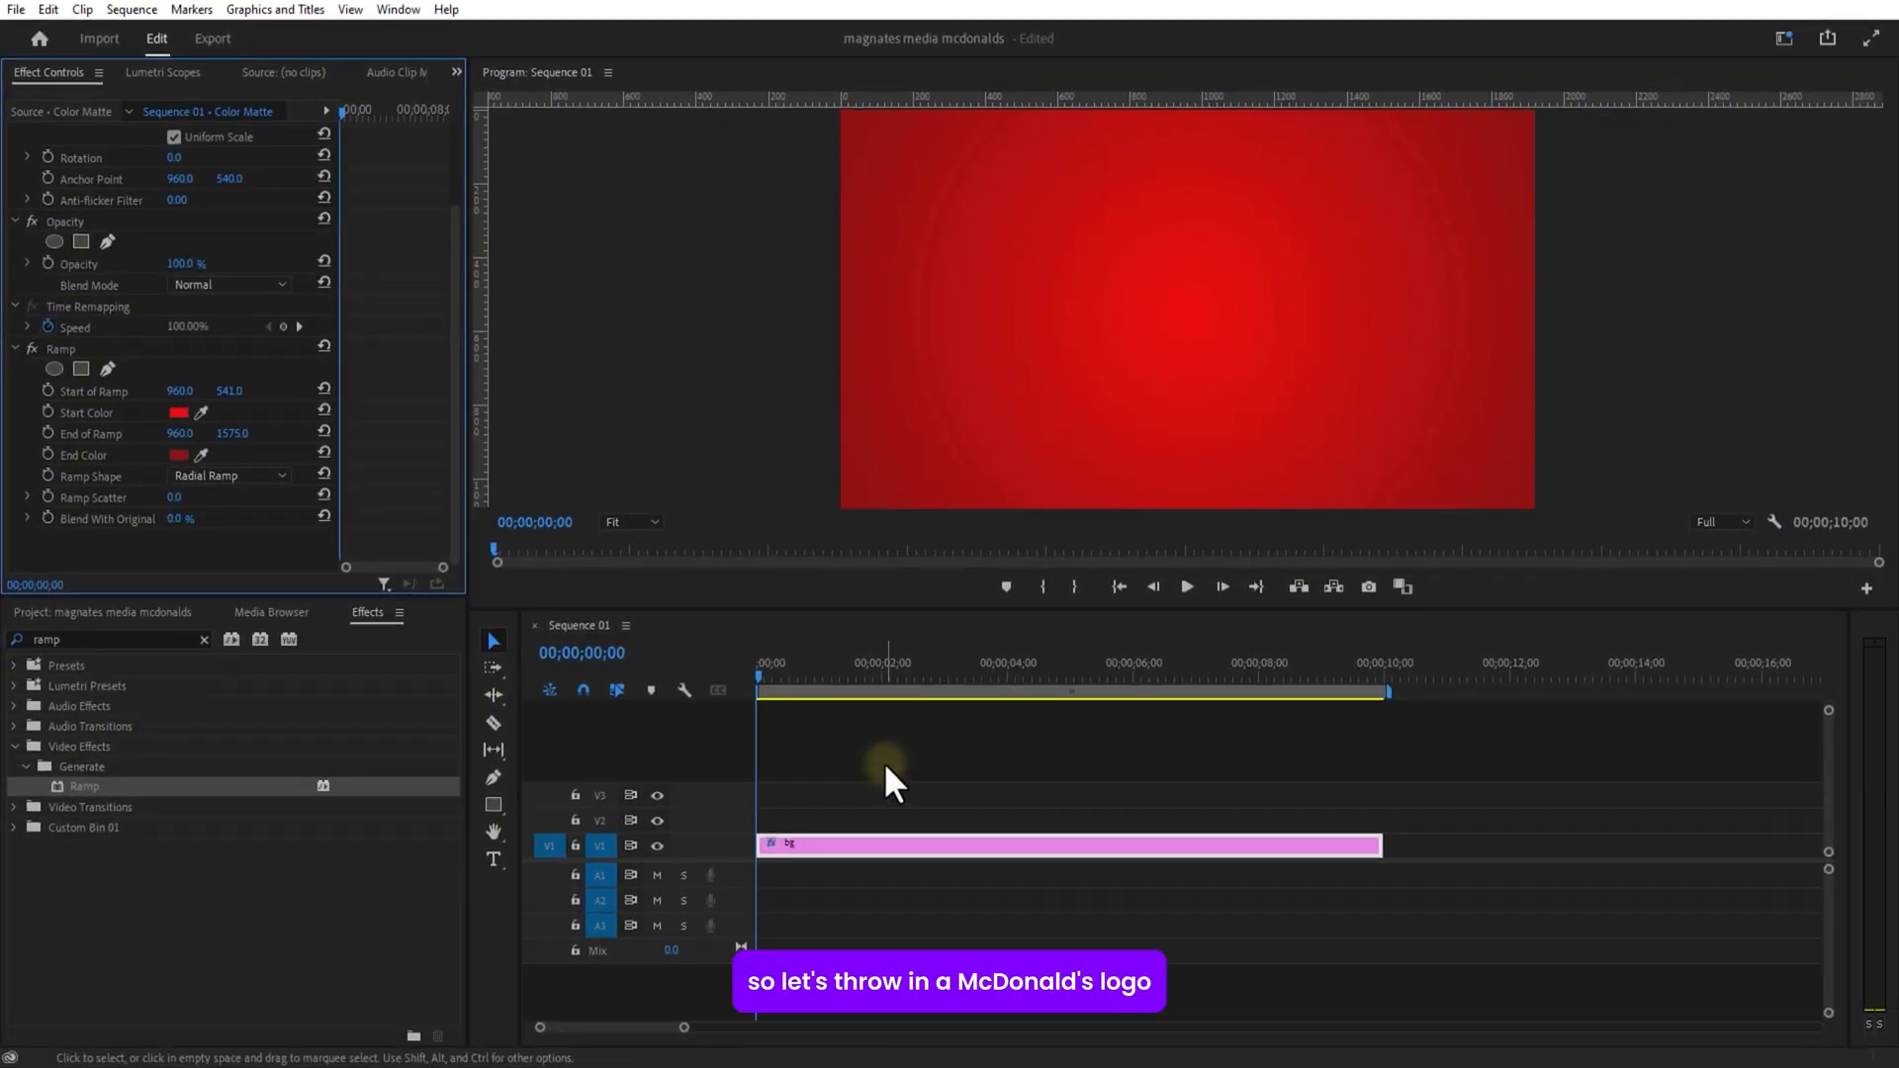
{"action": "left_click", "coordinate": [885, 767]}
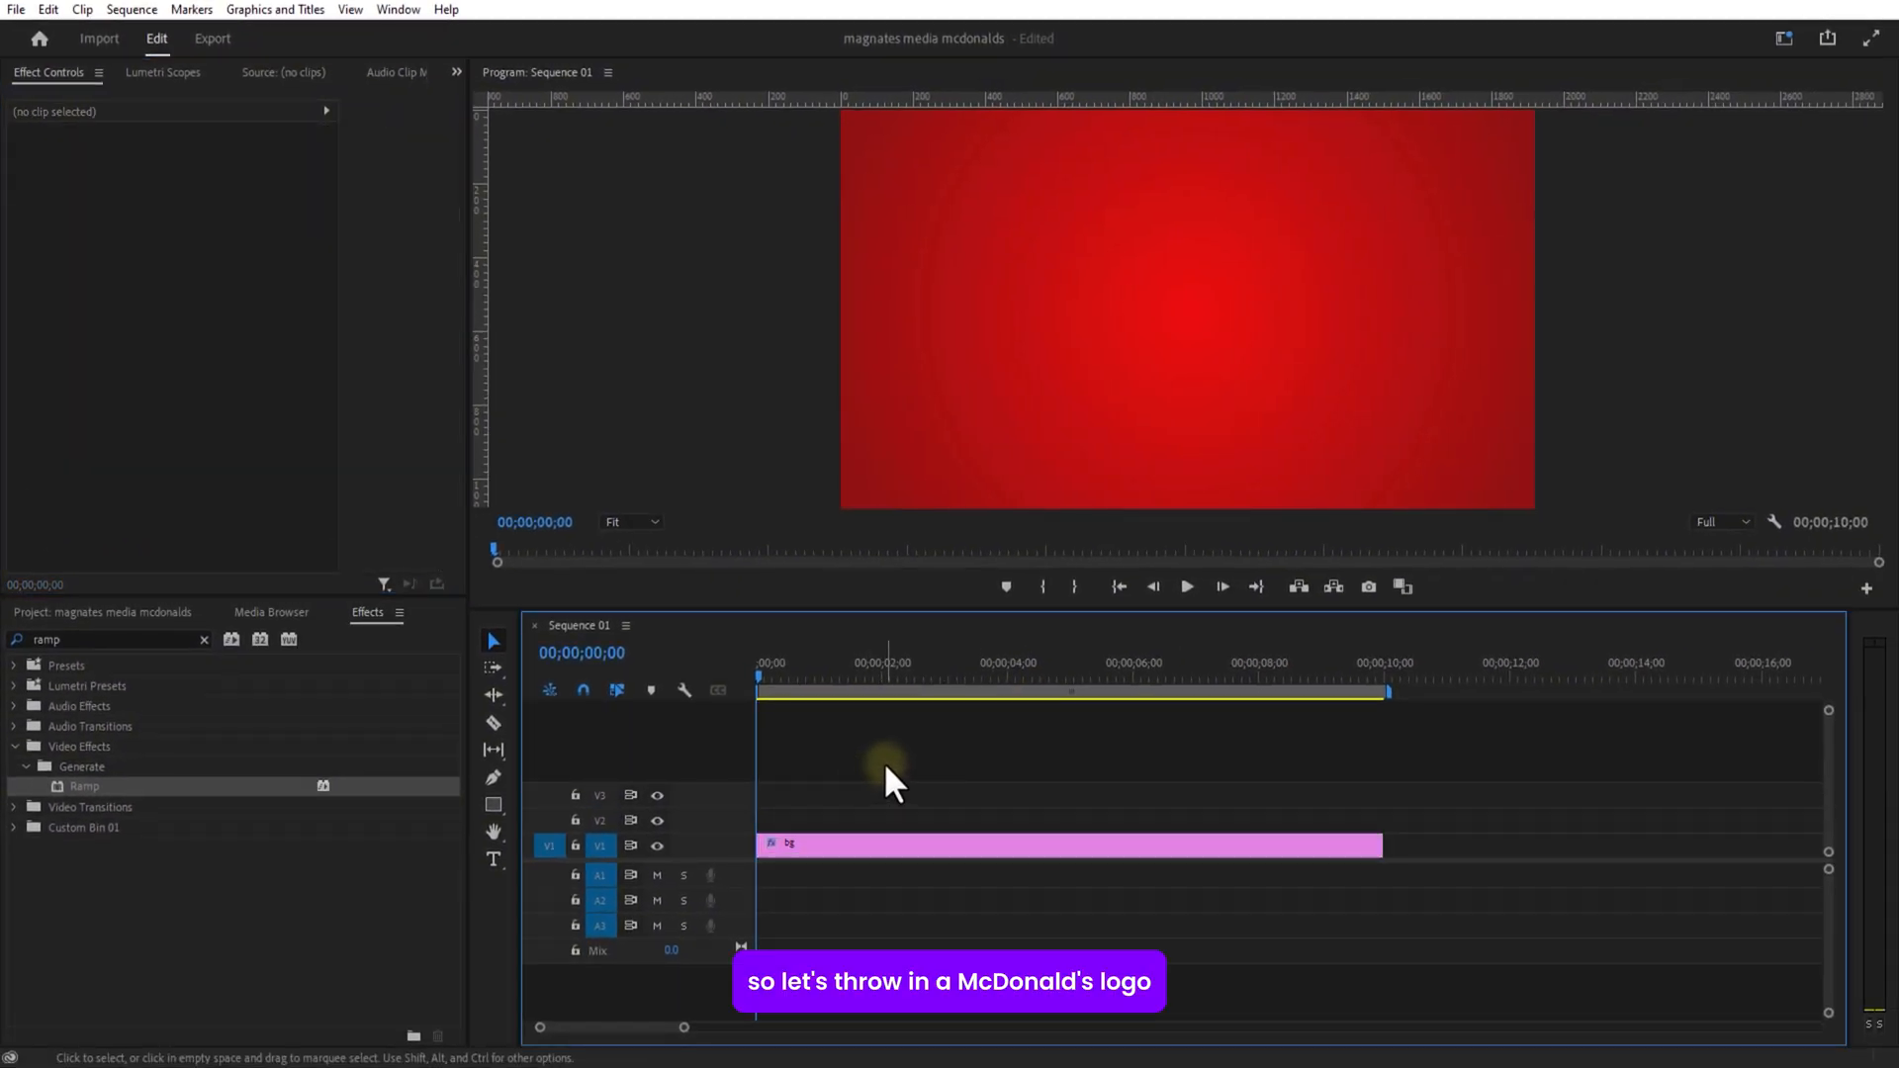
Step: Import mcdonalds.png, place it on V2 at the sequence start and extend it to the bg clip's end
{"action": "left_click", "coordinate": [133, 612]}
{"action": "right_click", "coordinate": [190, 905]}
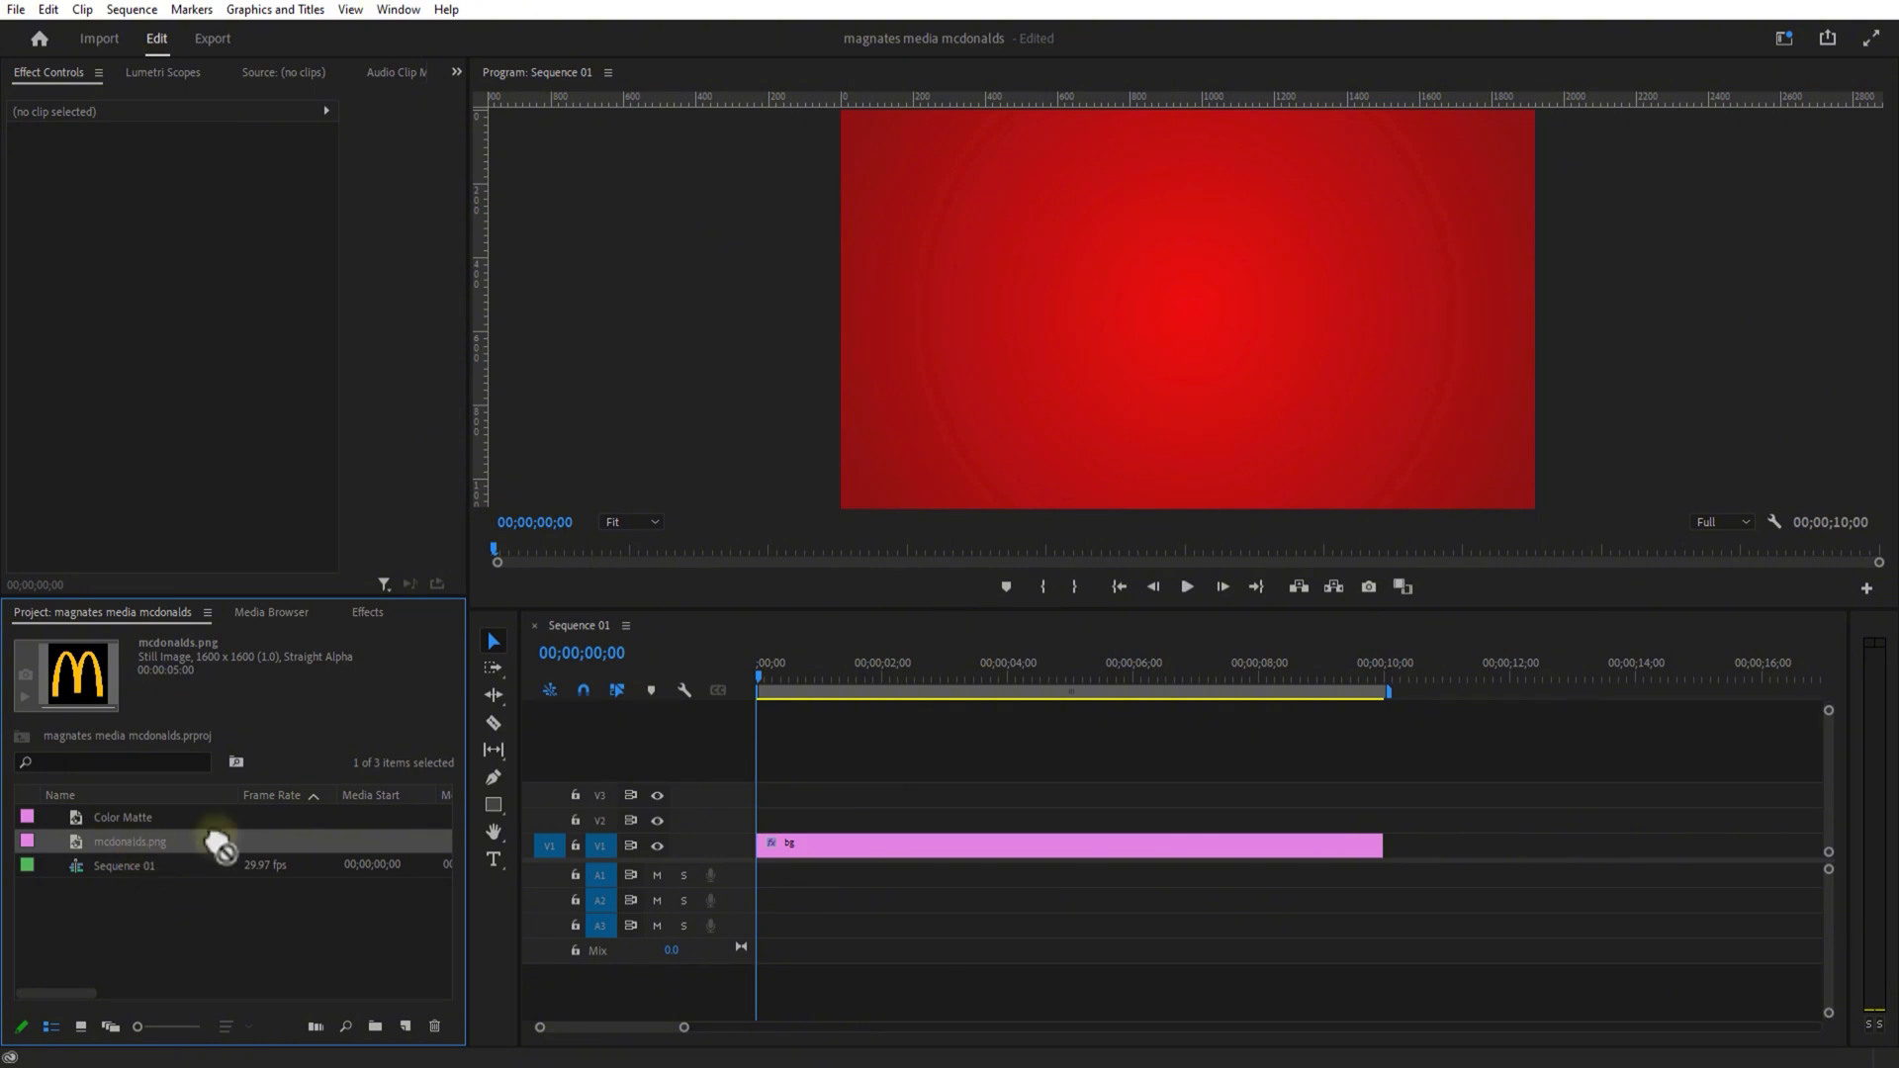
{"action": "left_click_drag", "start_coordinate": [218, 846], "coordinate": [791, 822]}
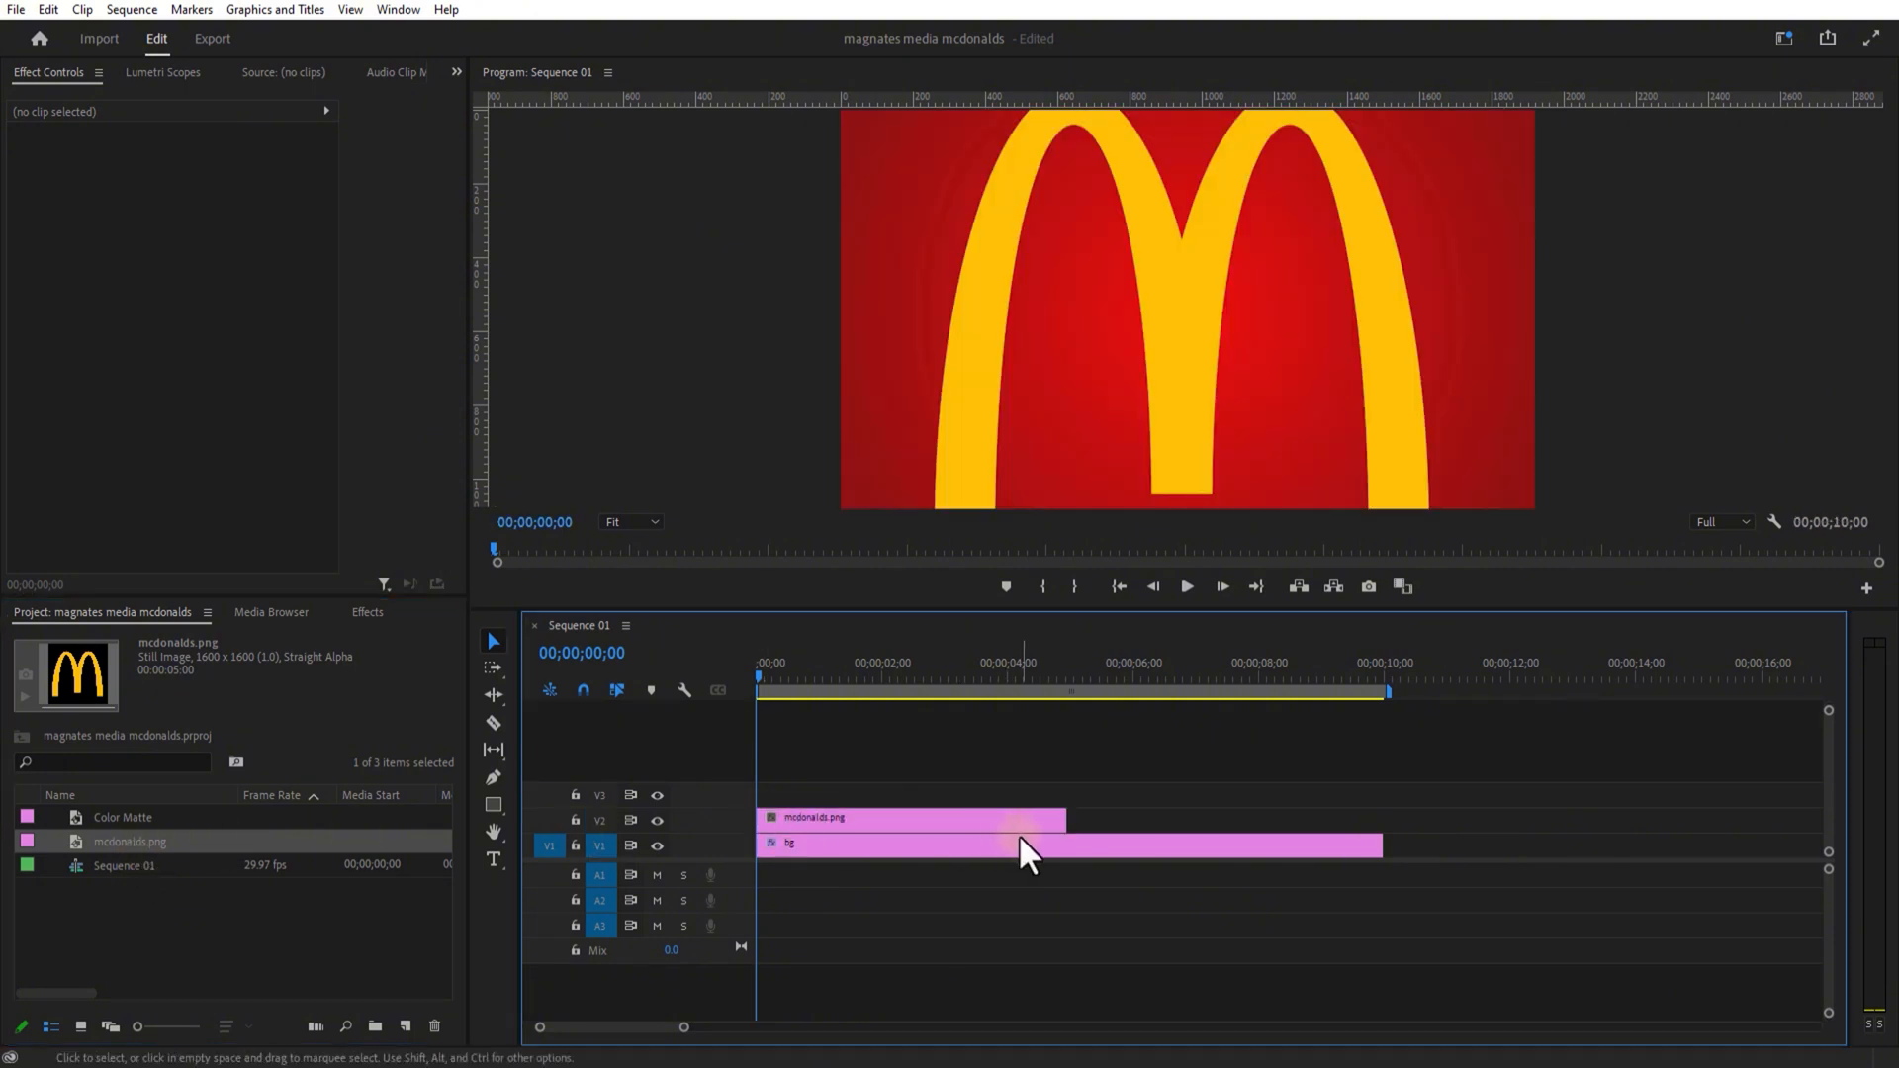
{"action": "left_click_drag", "start_coordinate": [1060, 821], "coordinate": [1382, 840]}
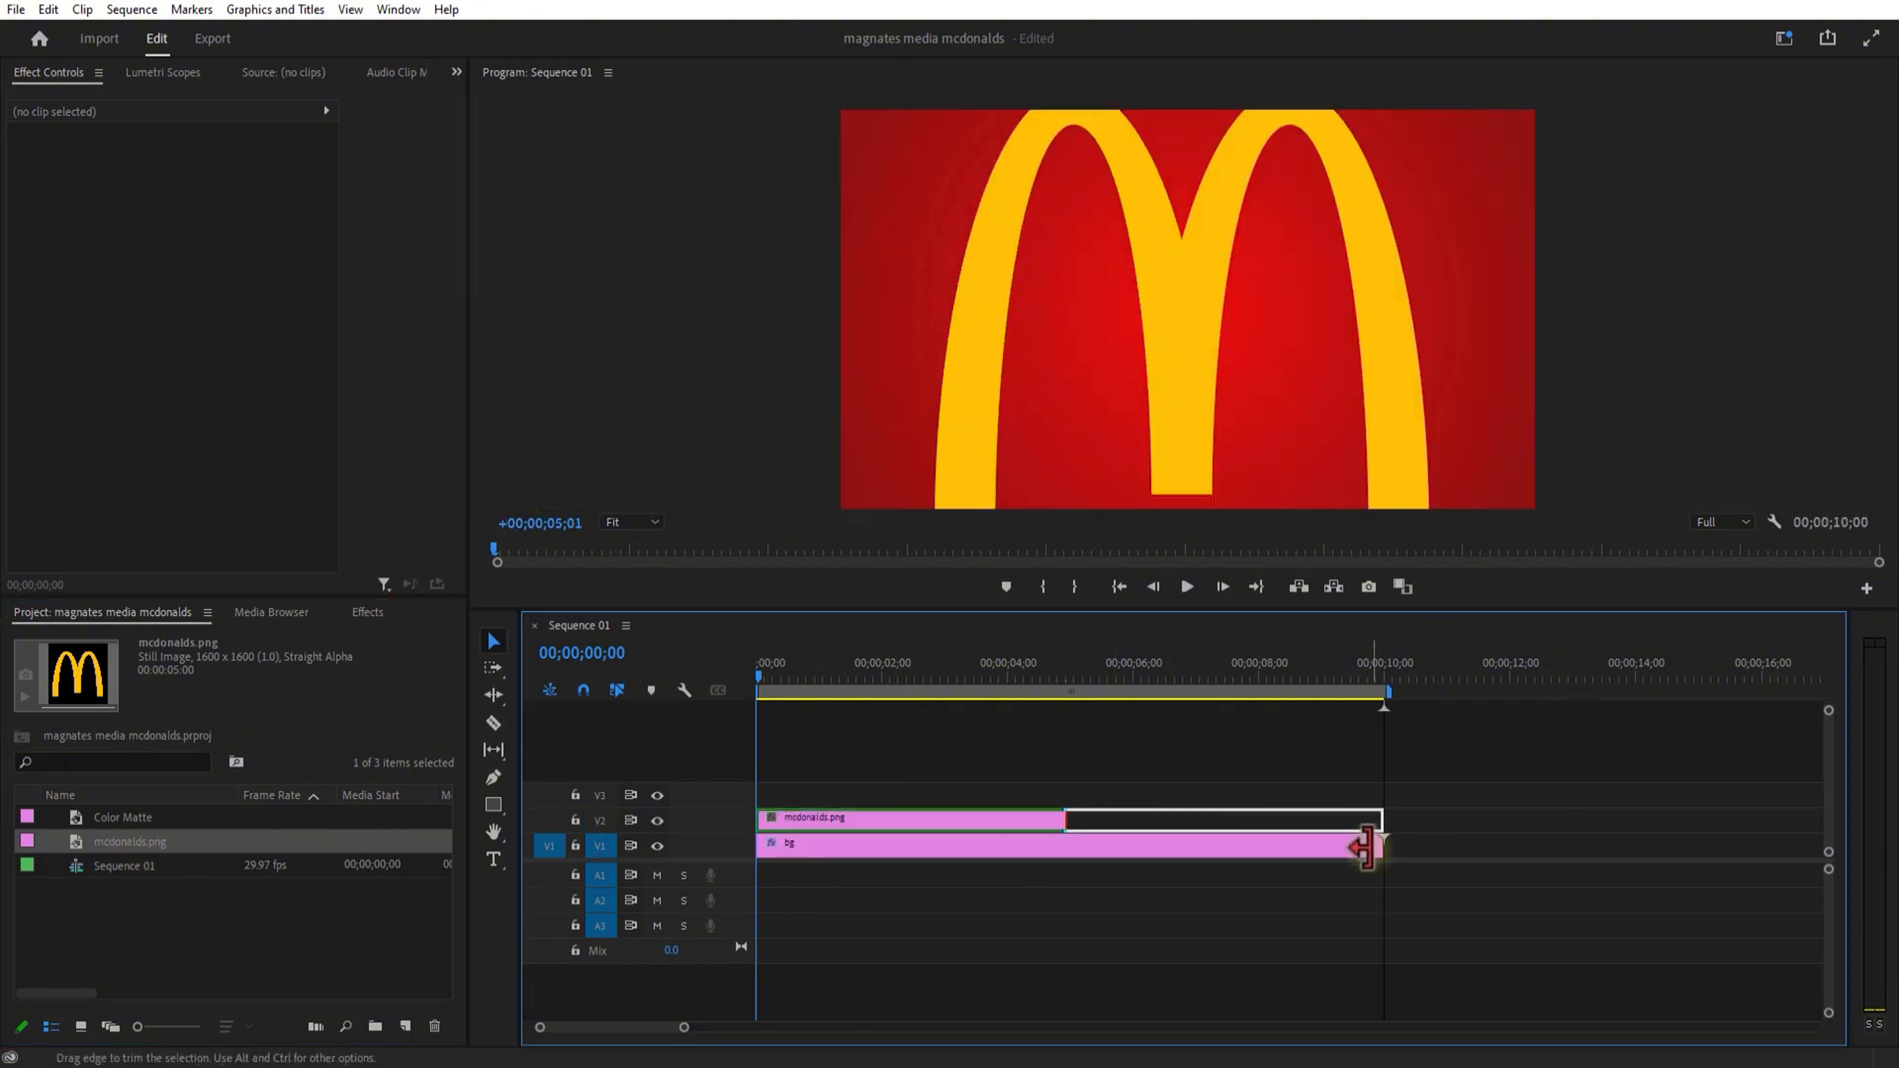
Step: Scale the logo clip down to 4 and name it bg mcdonalds
{"action": "left_click", "coordinate": [952, 819]}
{"action": "left_click_drag", "start_coordinate": [181, 201], "coordinate": [87, 227]}
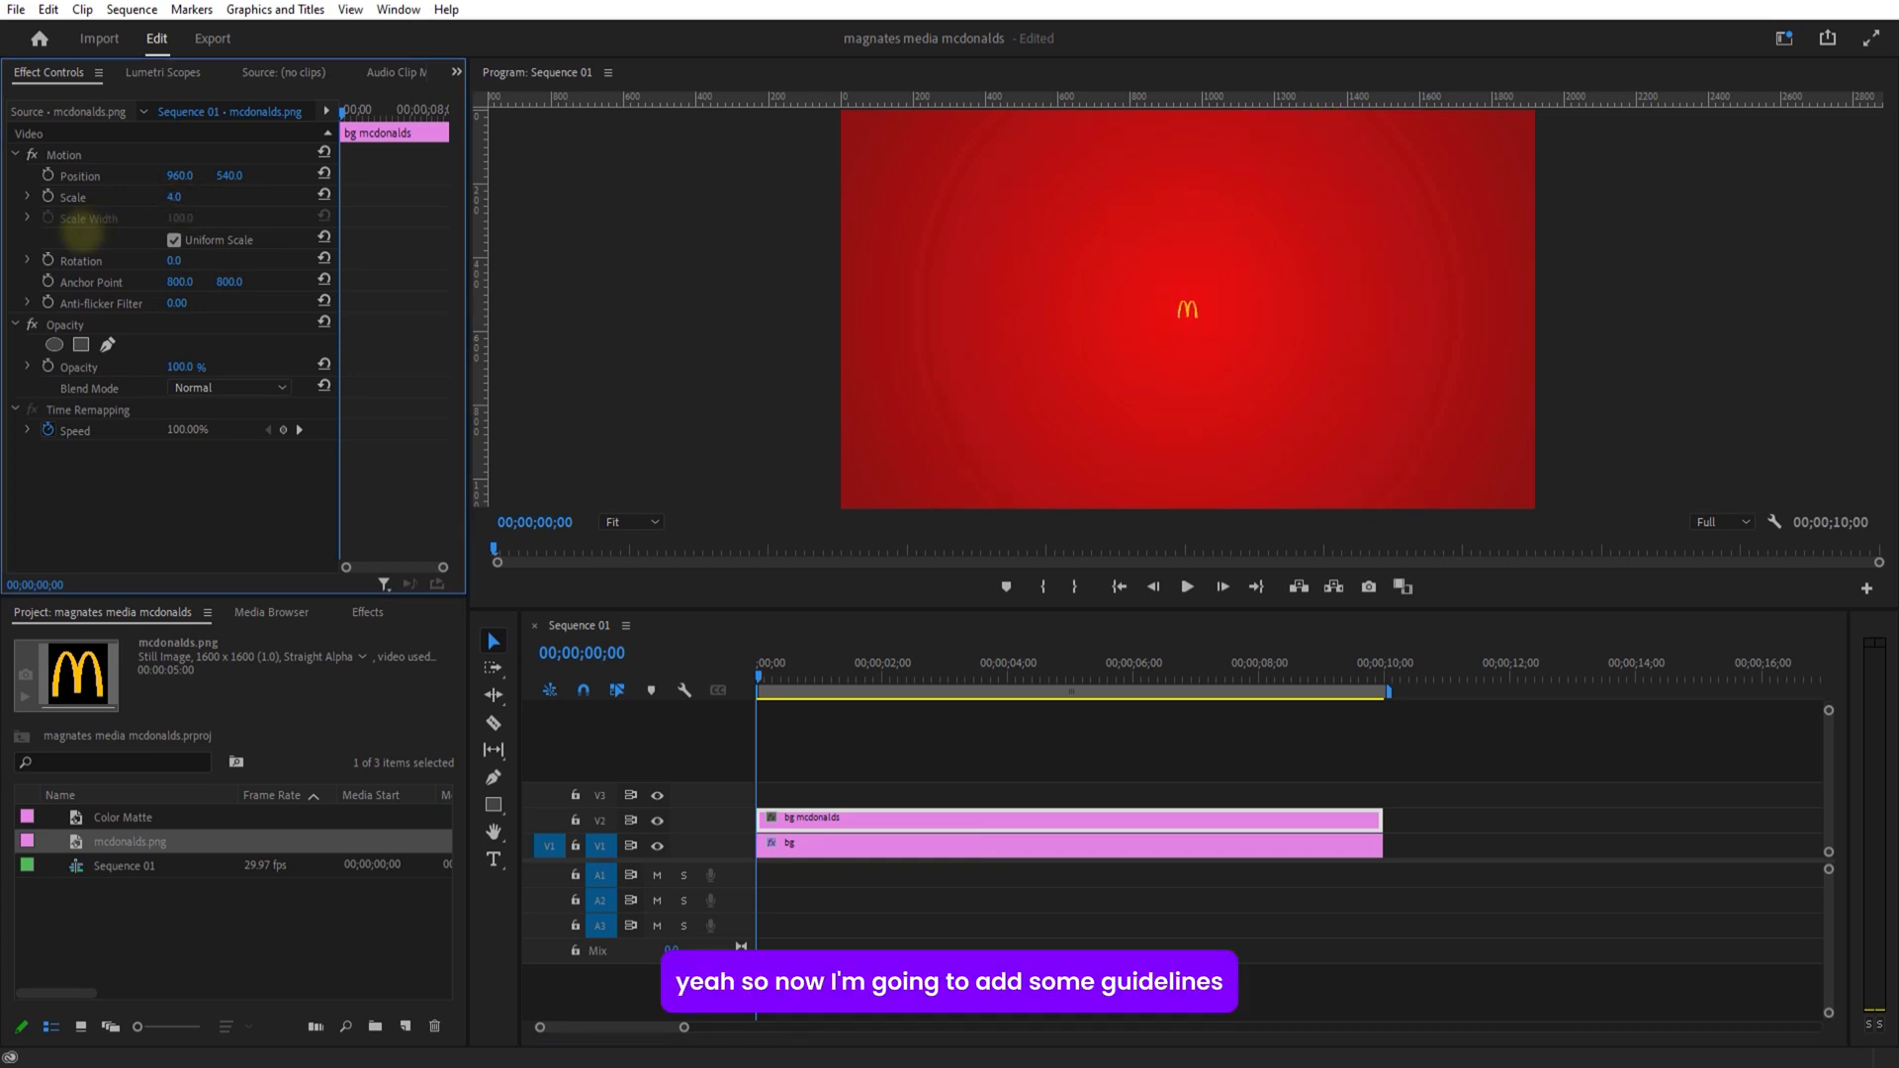
Step: Divide the frame into a grid of evenly spaced horizontal and vertical guides with rulers and guides shown
{"action": "left_click", "coordinate": [477, 370]}
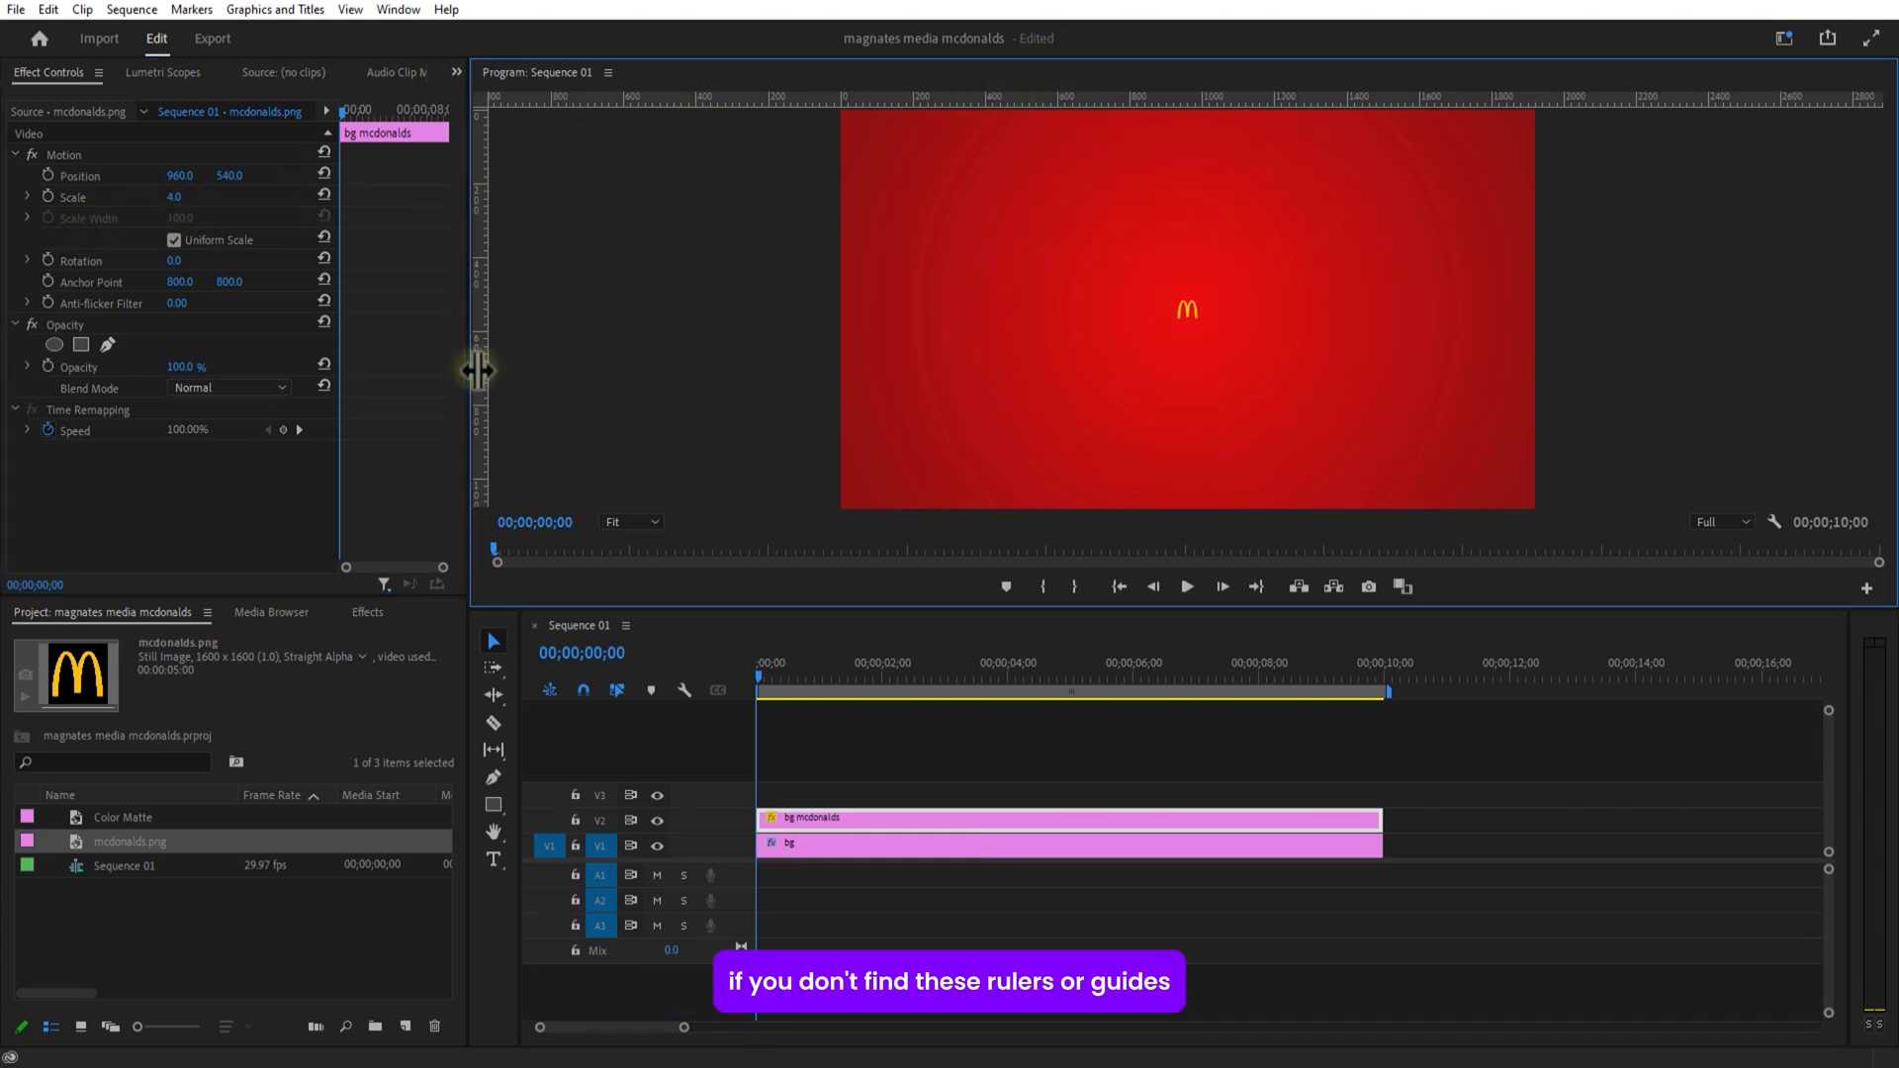
{"action": "left_click", "coordinate": [358, 11]}
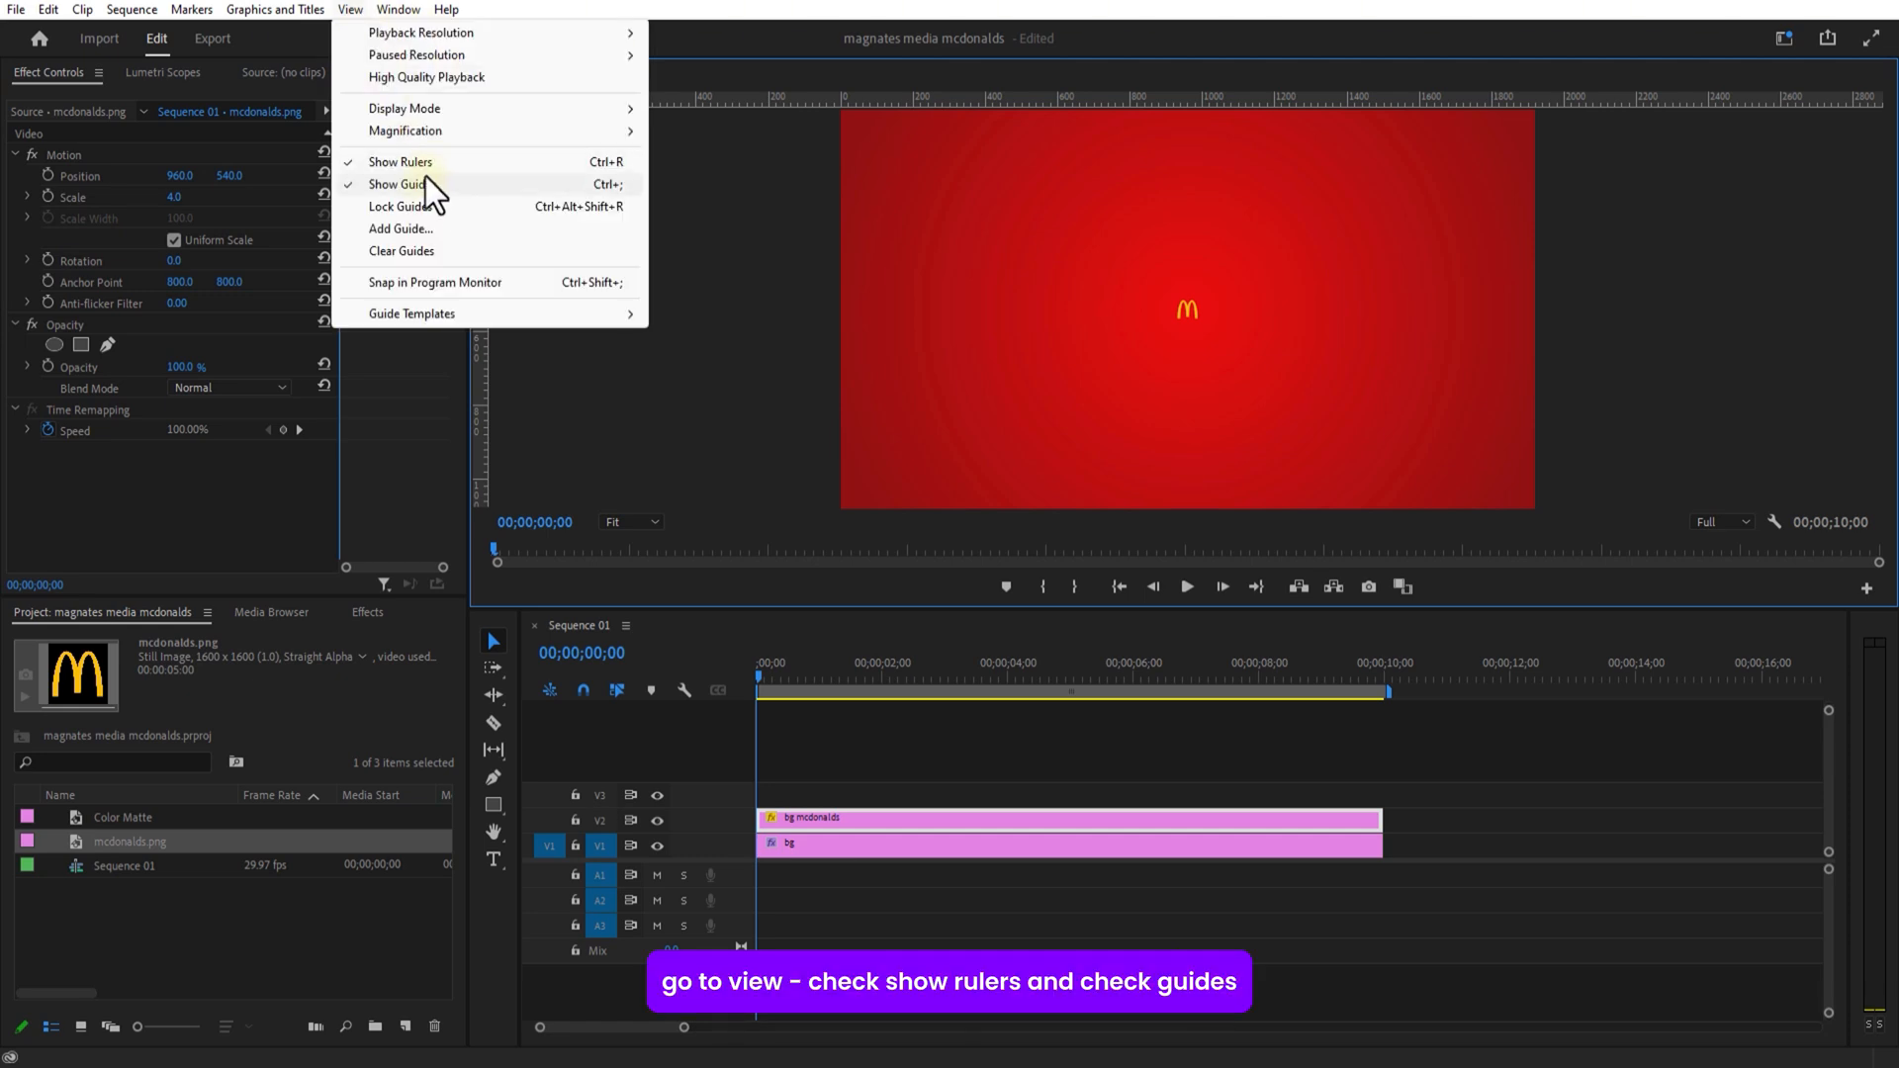
{"action": "left_click", "coordinate": [857, 726]}
{"action": "left_click_drag", "start_coordinate": [1123, 98], "coordinate": [1123, 179]}
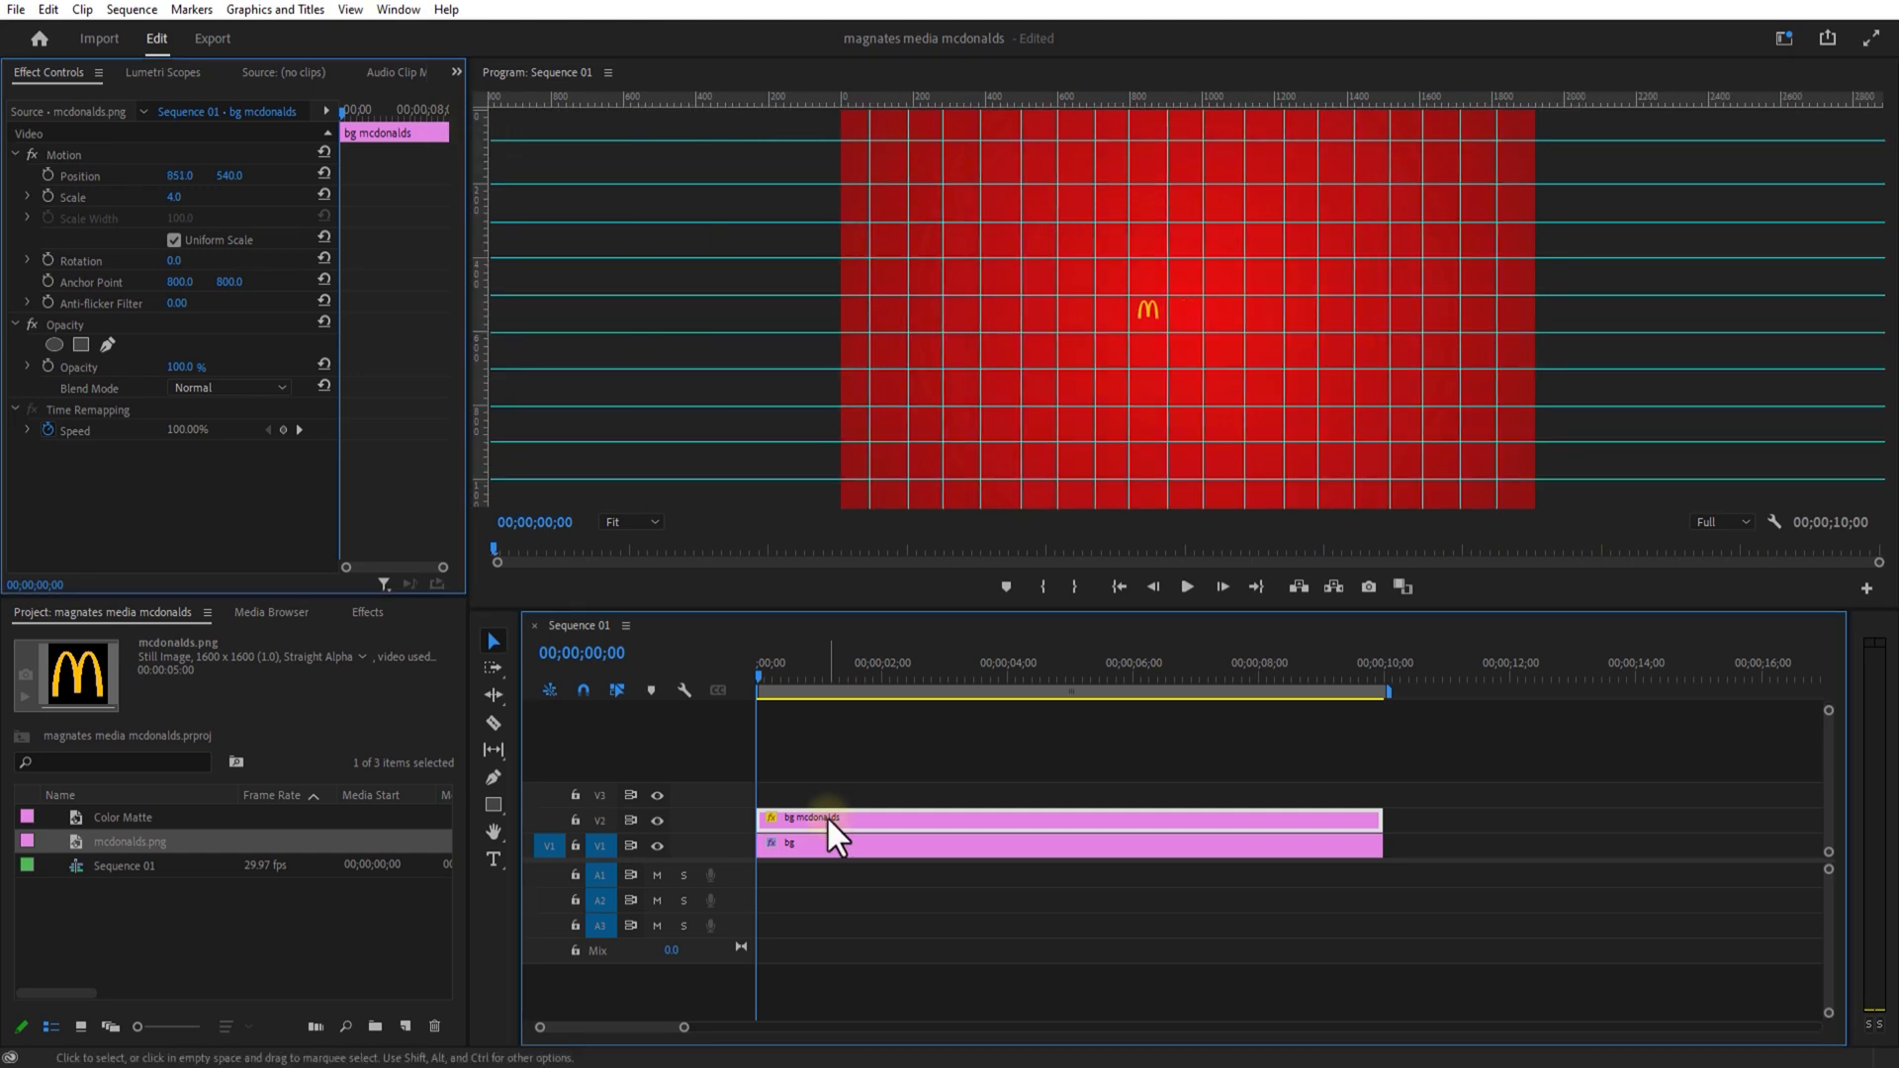
Step: Find the Tint video effect and apply it to the bg mcdonalds clip
{"action": "left_click", "coordinate": [358, 615]}
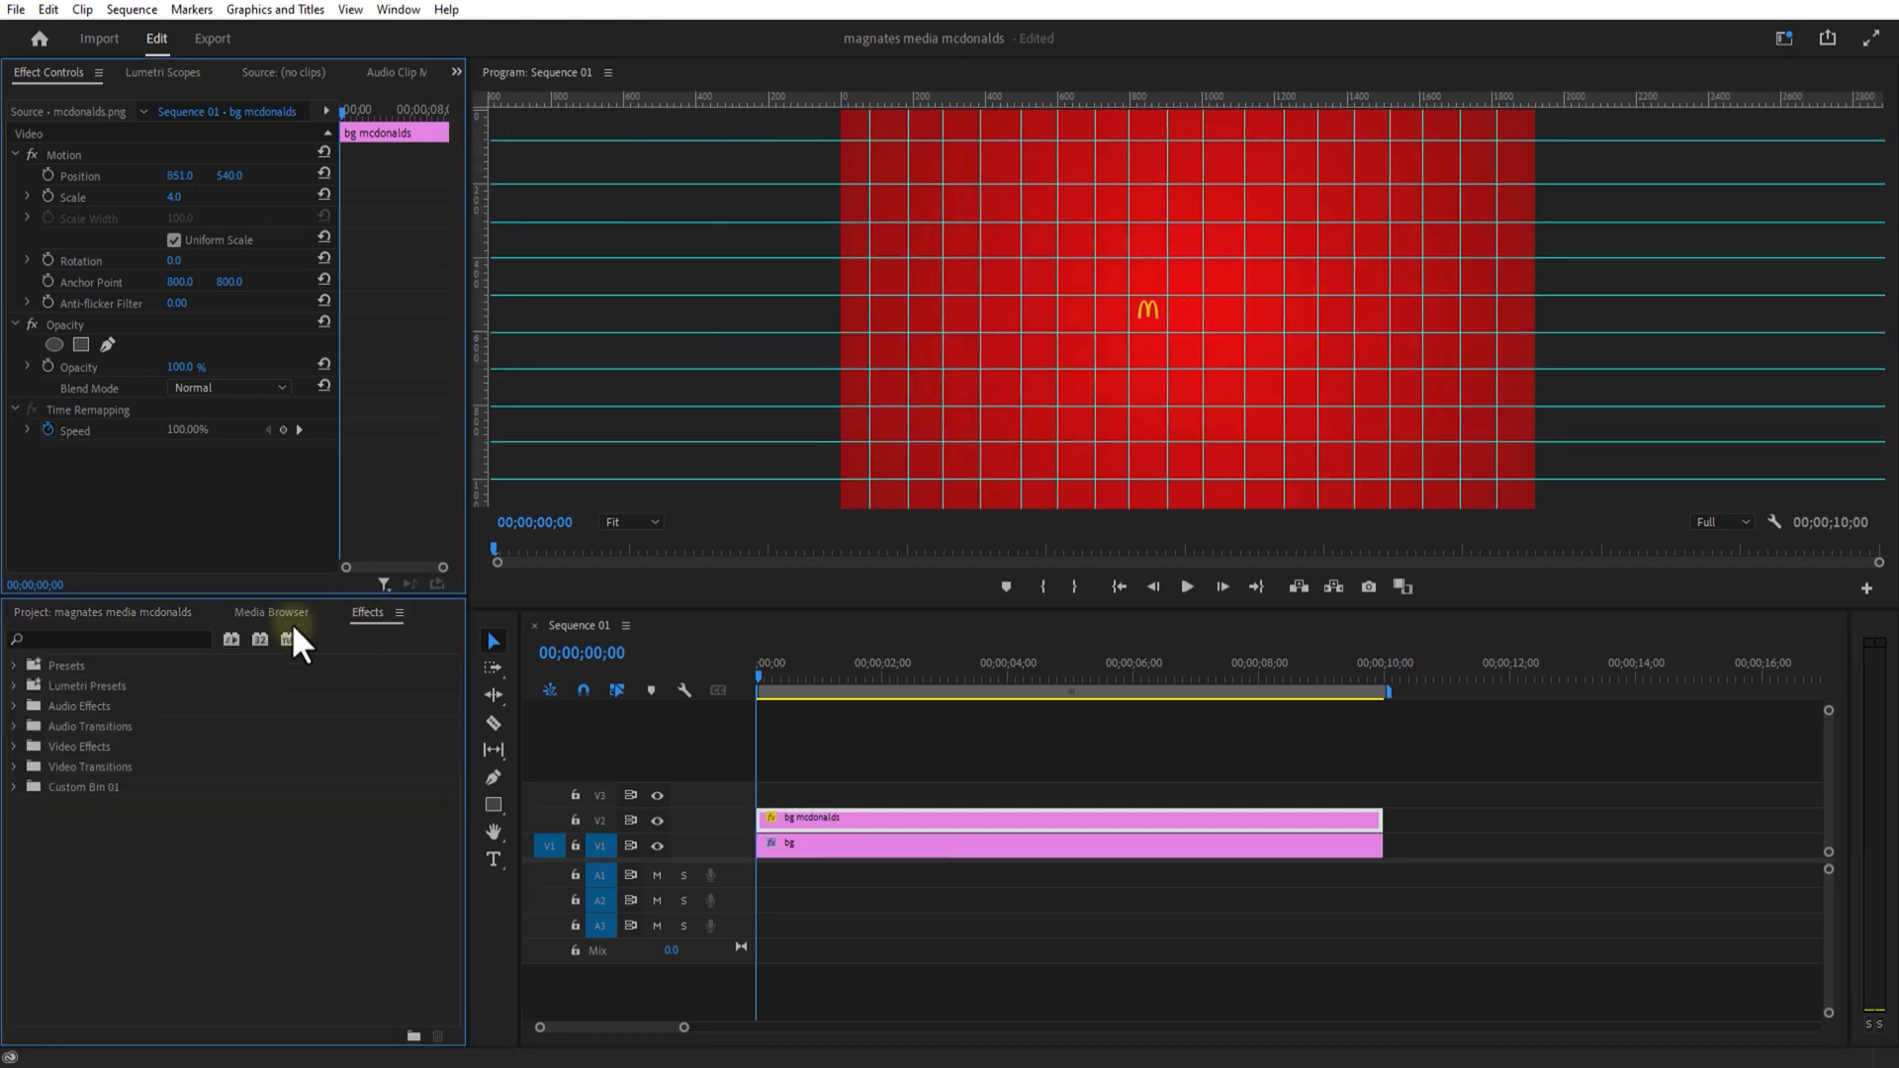
{"action": "left_click", "coordinate": [122, 635]}
{"action": "type", "text": "tin"}
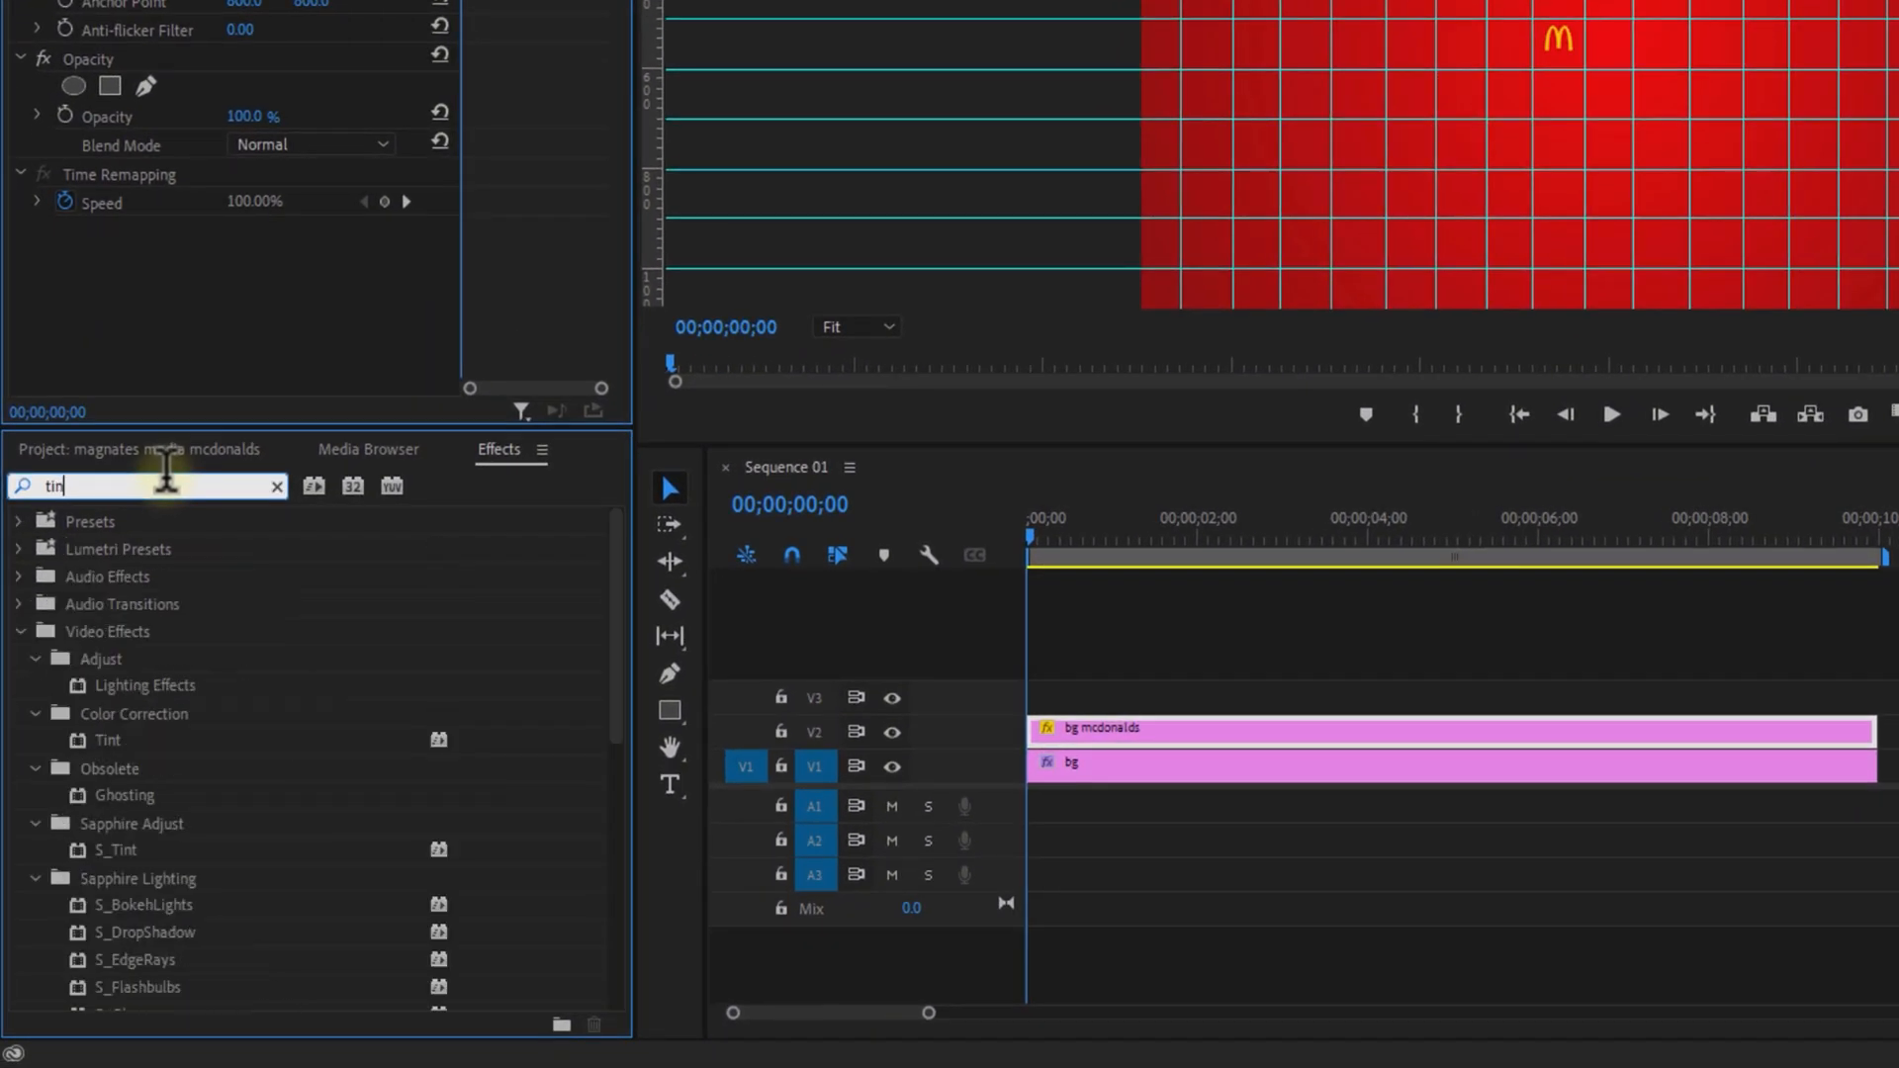
{"action": "type", "text": "t"}
{"action": "left_click_drag", "start_coordinate": [109, 684], "coordinate": [1174, 732]}
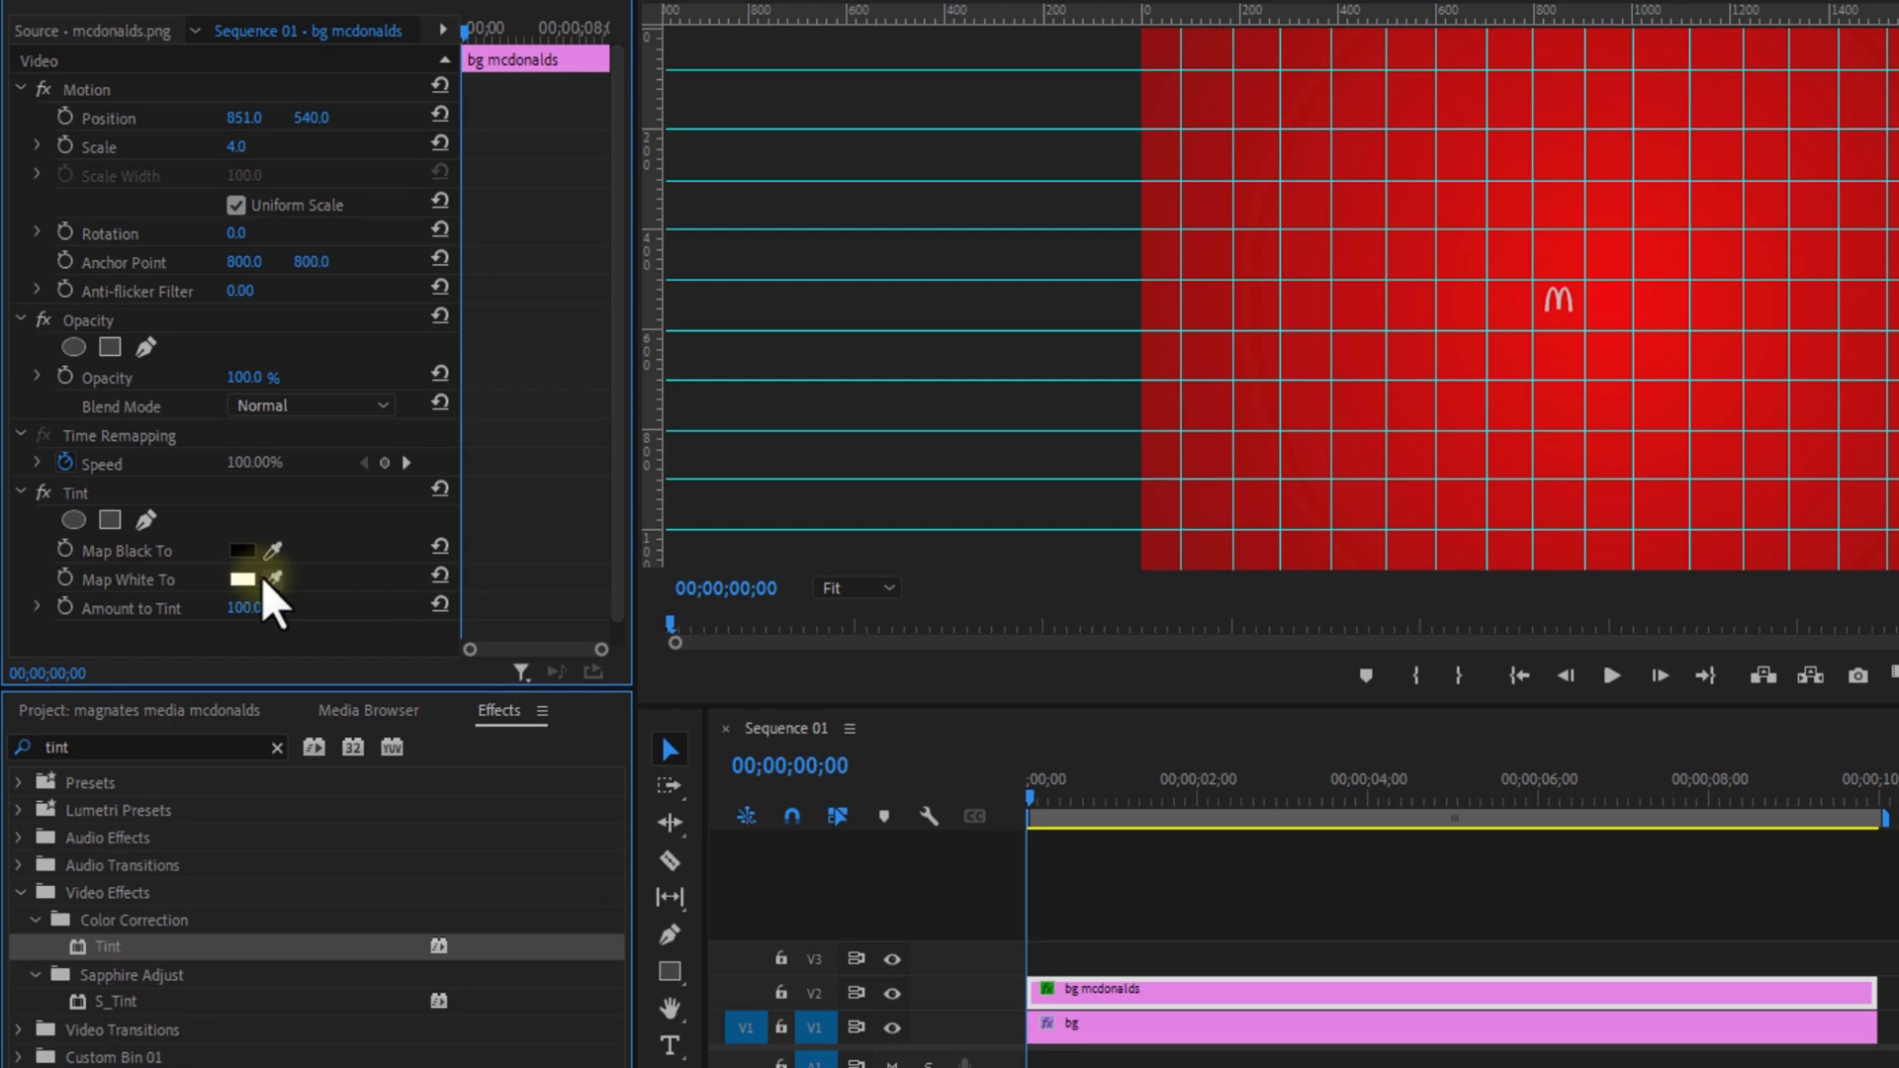
Step: Map both black and white to black in the logo's Tint effect
{"action": "left_click", "coordinate": [273, 579]}
{"action": "left_click", "coordinate": [243, 551]}
{"action": "left_click", "coordinate": [1226, 870]}
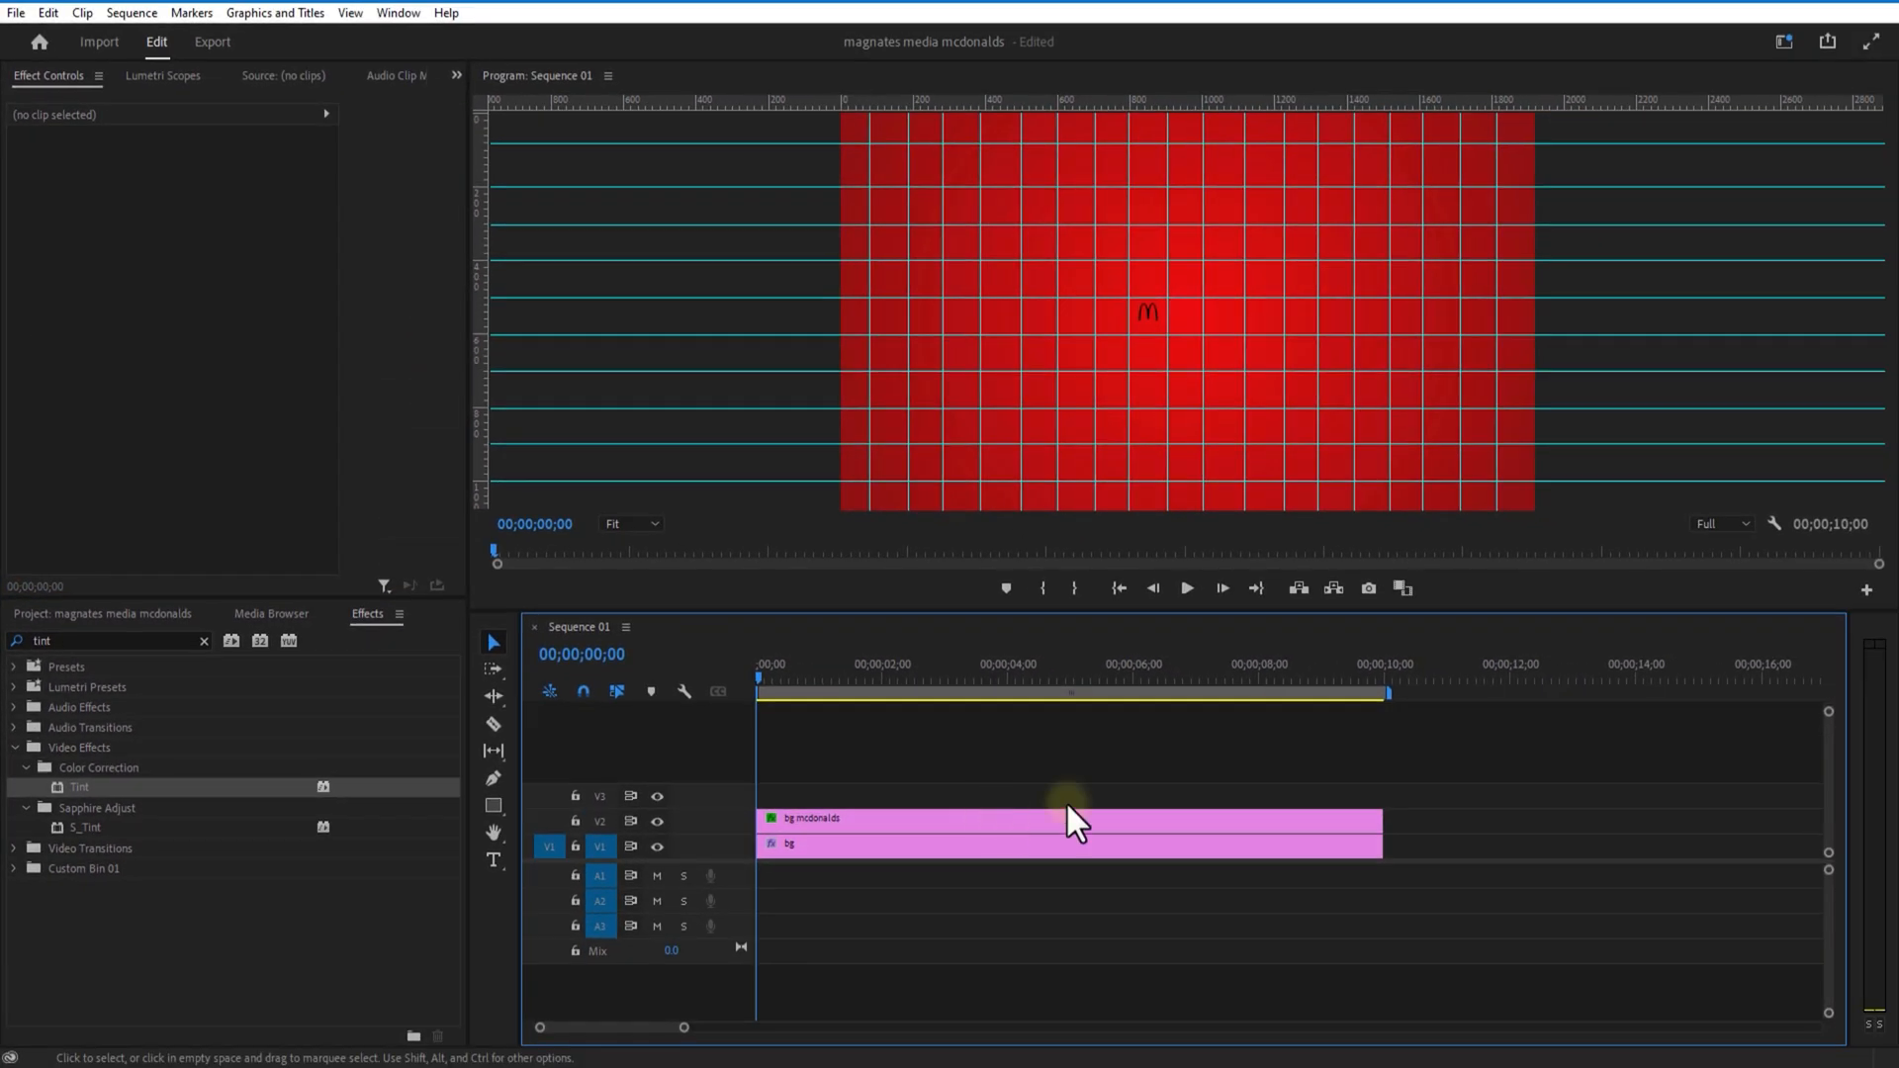
Step: Move the bg mcdonalds logo into the frame's top-left grid cell at position 42, 46
{"action": "left_click", "coordinate": [828, 816]}
{"action": "left_click_drag", "start_coordinate": [181, 178], "coordinate": [312, 195]}
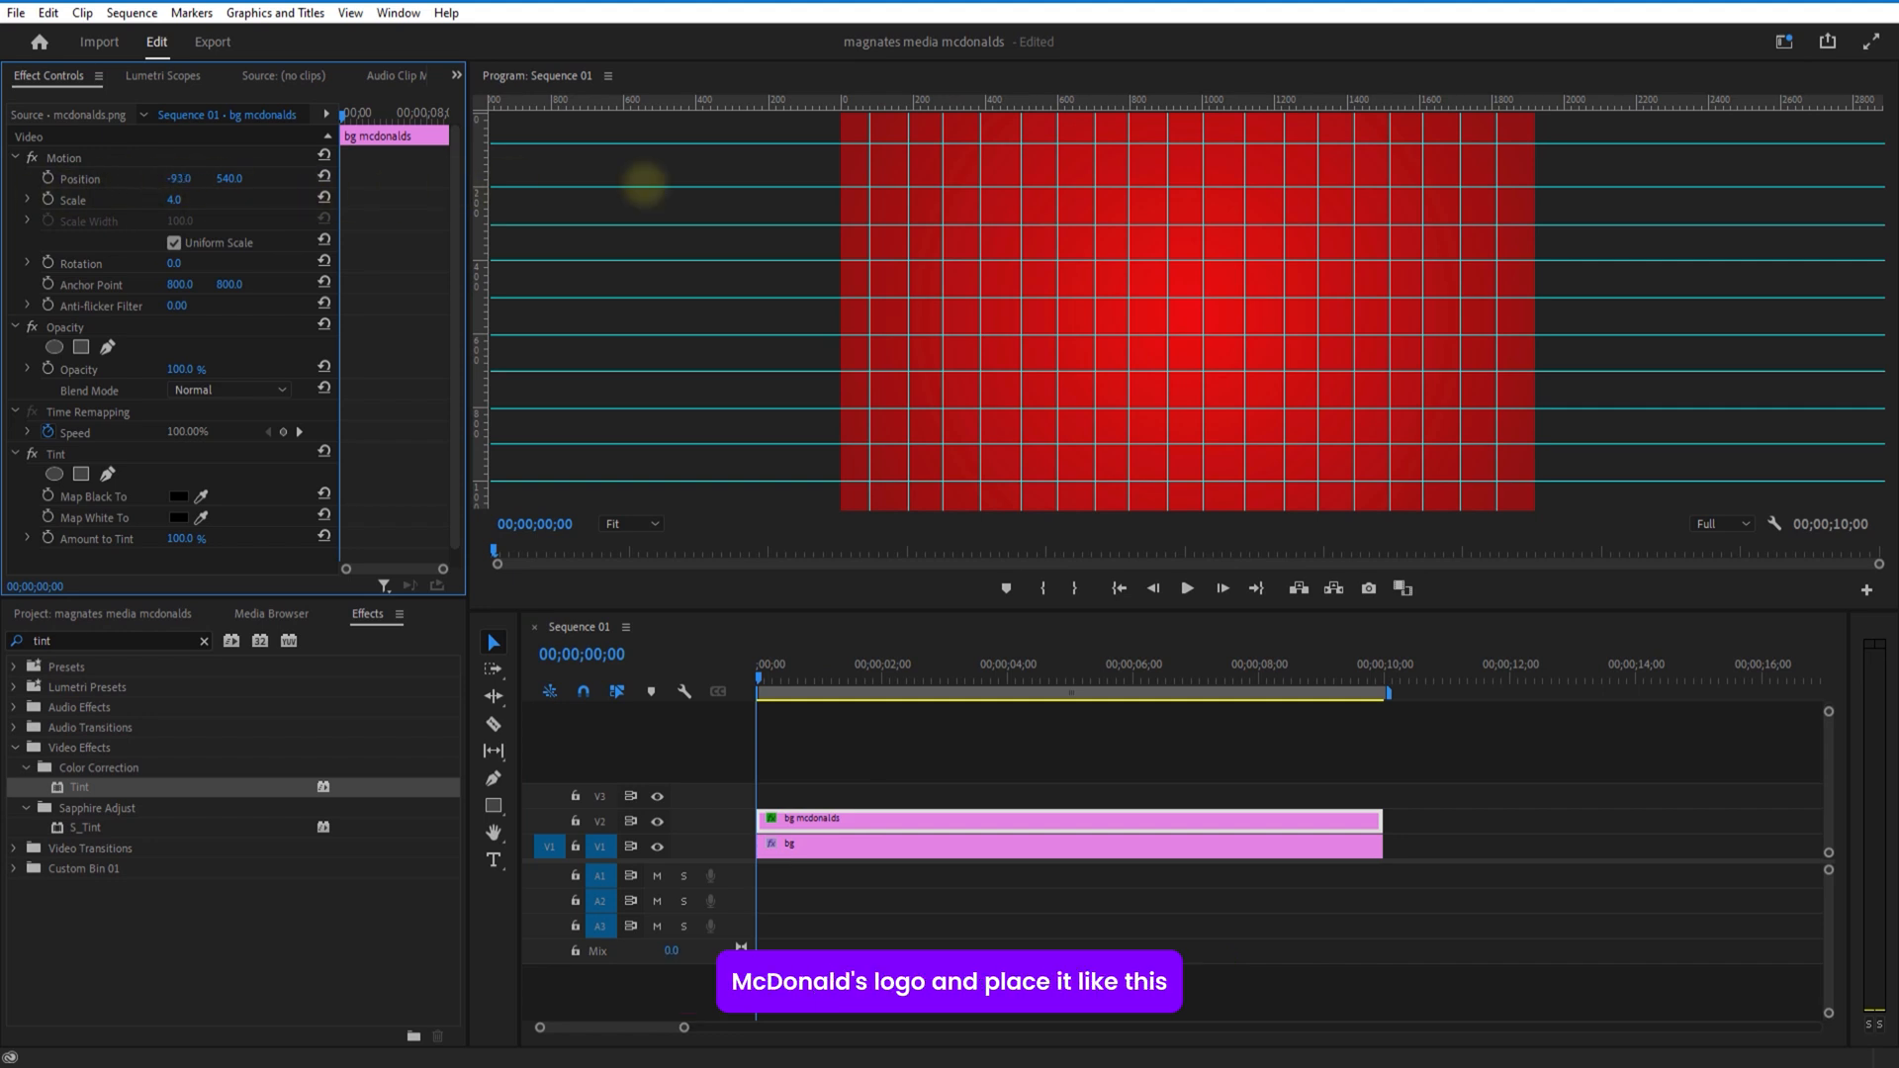
{"action": "left_click_drag", "start_coordinate": [754, 265], "coordinate": [712, 269]}
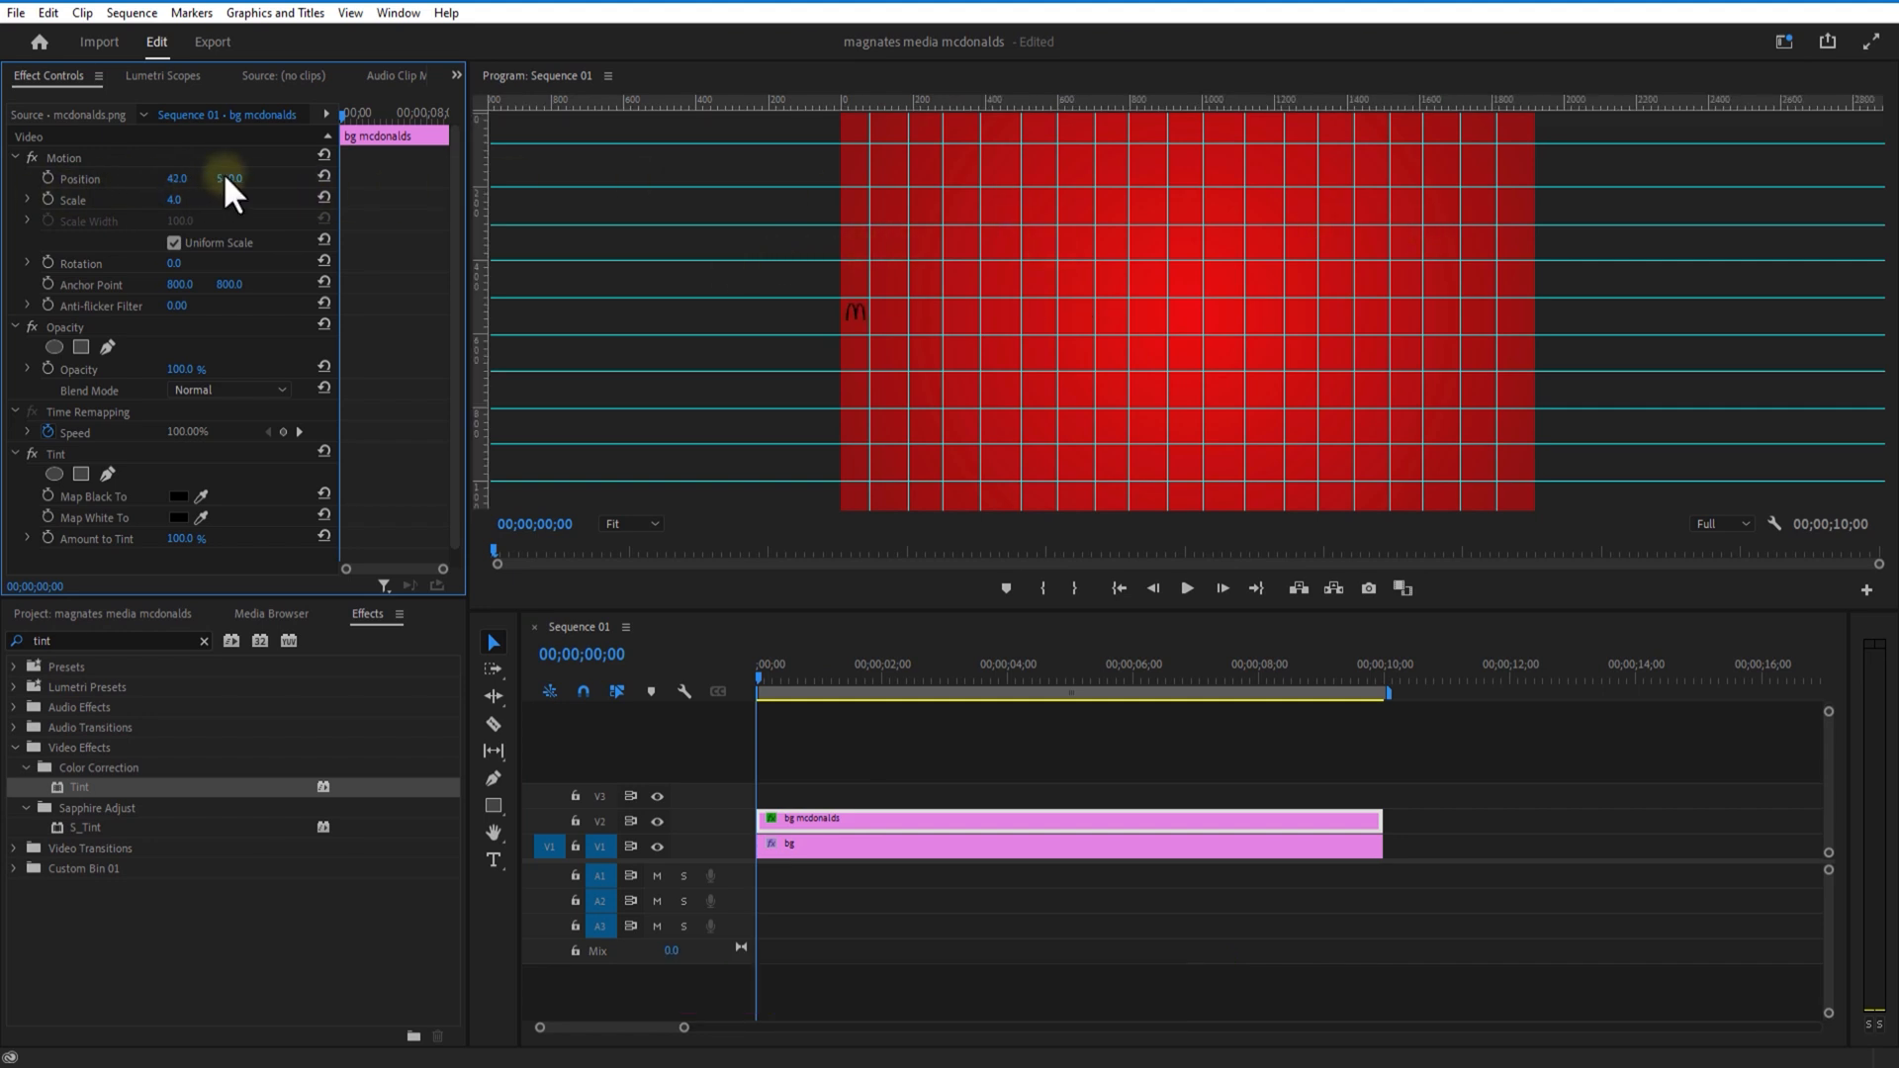
{"action": "left_click_drag", "start_coordinate": [232, 175], "coordinate": [77, 170]}
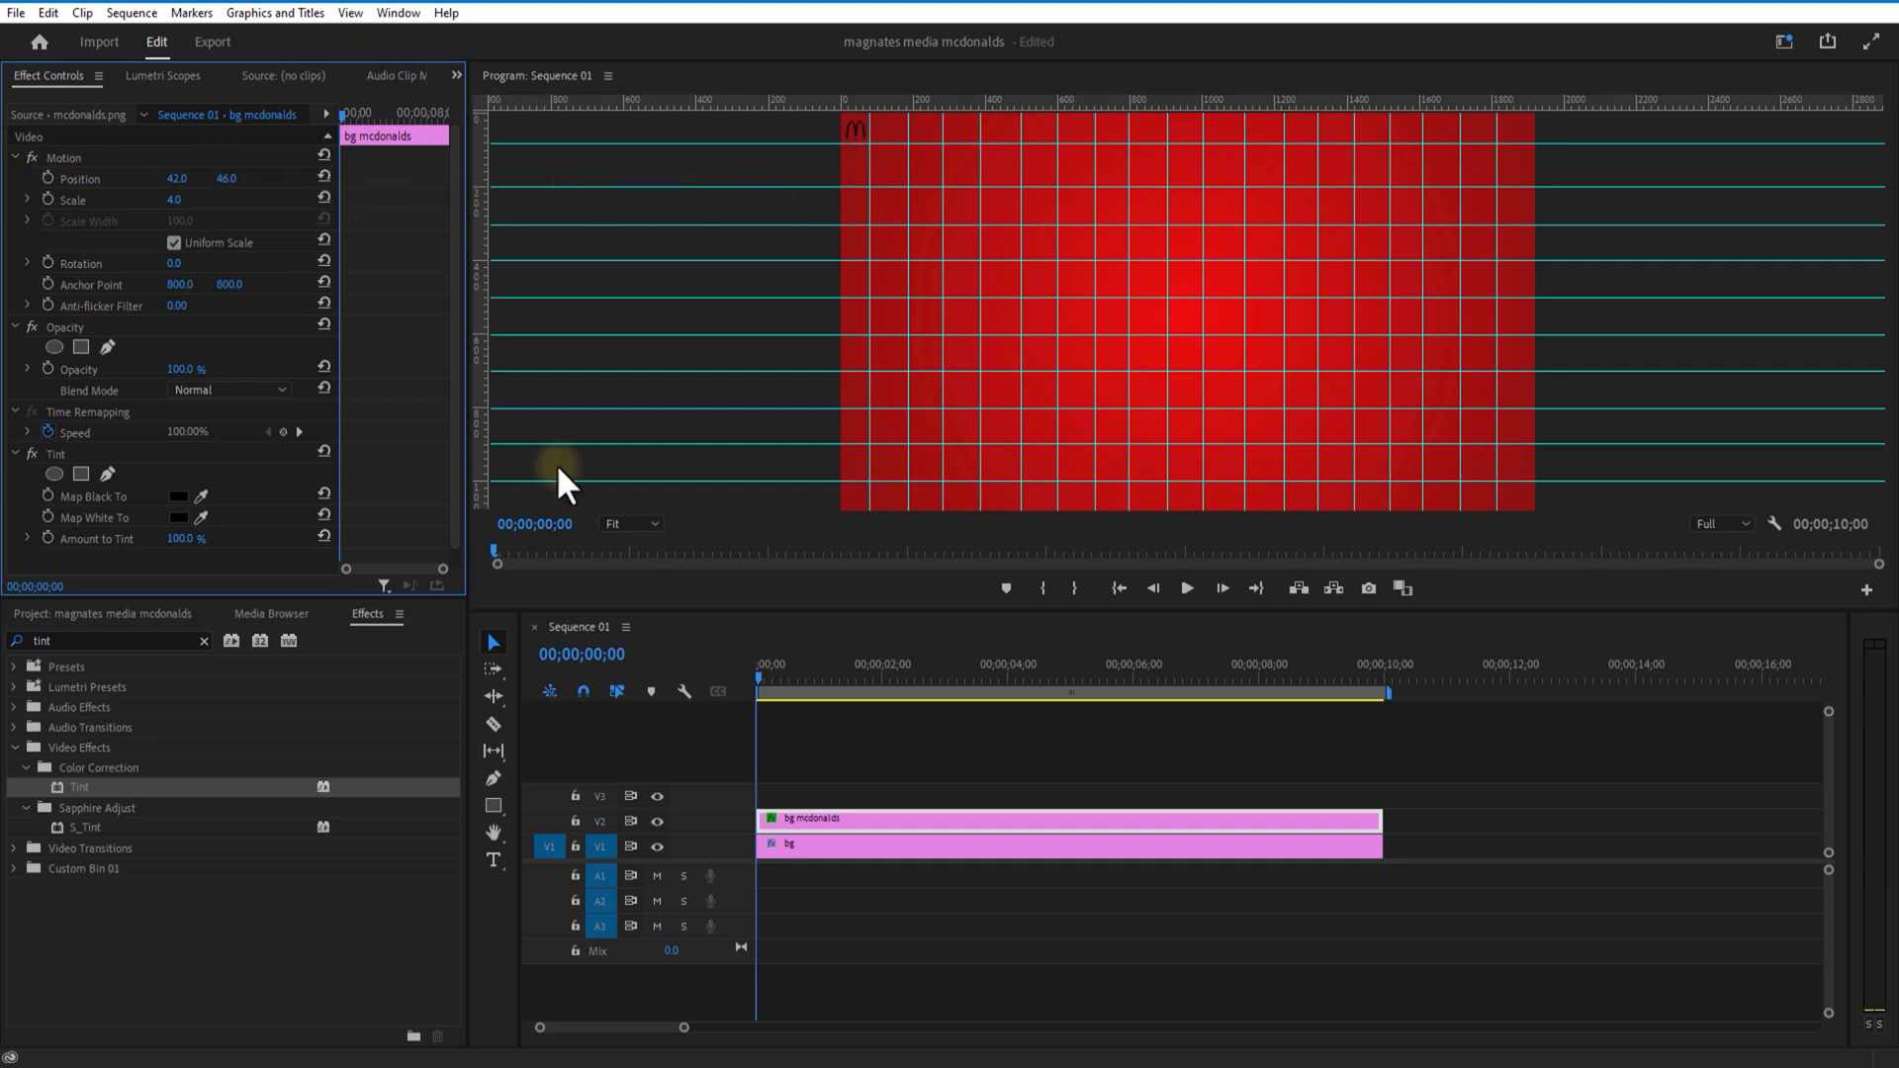
Step: Duplicate the logo clip onto V3 to V6 and shift each copy one grid cell further right, up to X 439
{"action": "mouse_move", "coordinate": [827, 823]}
{"action": "left_mouse_down"}
{"action": "mouse_move", "coordinate": [850, 824]}
{"action": "mouse_move", "coordinate": [835, 818]}
{"action": "left_mouse_up"}
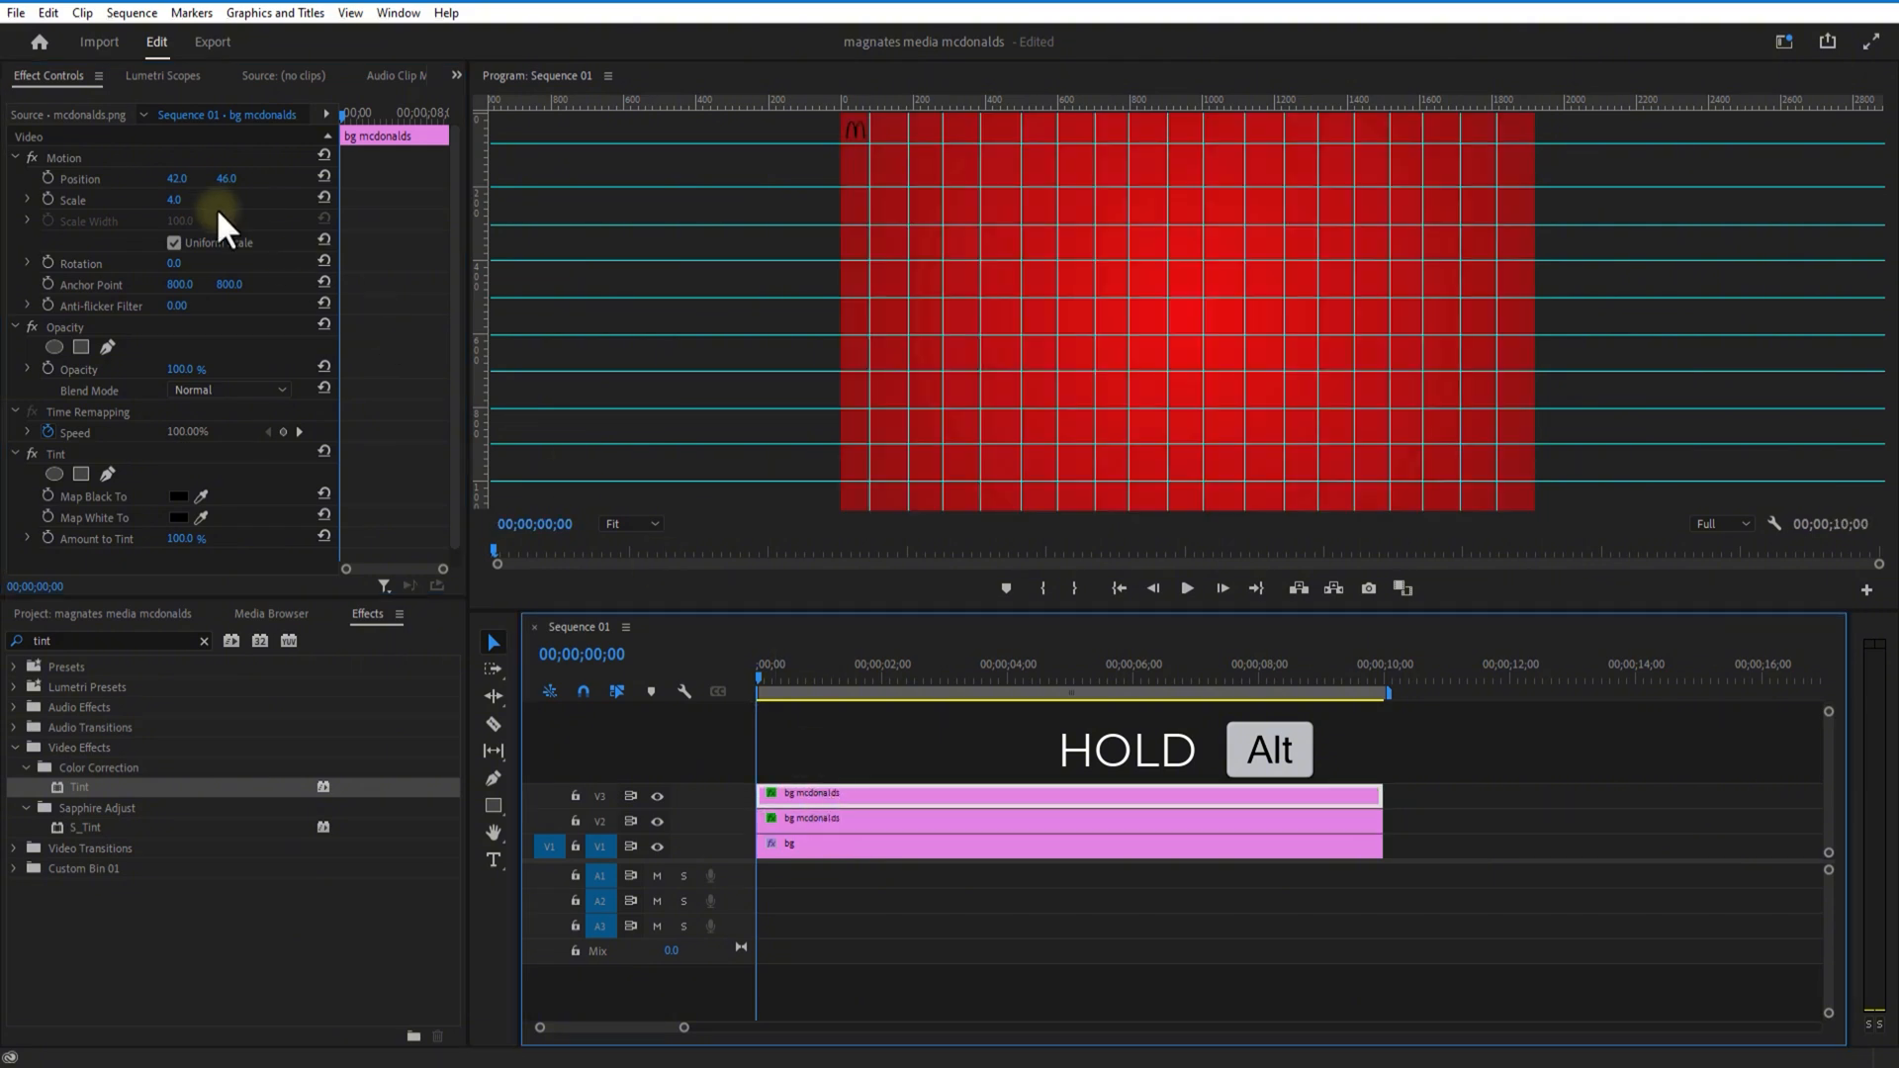
{"action": "left_click_drag", "start_coordinate": [178, 179], "coordinate": [269, 179]}
{"action": "left_click_drag", "start_coordinate": [882, 794], "coordinate": [882, 769]}
{"action": "left_click_drag", "start_coordinate": [178, 179], "coordinate": [275, 179]}
{"action": "left_click_drag", "start_coordinate": [870, 771], "coordinate": [870, 746]}
{"action": "left_click_drag", "start_coordinate": [178, 179], "coordinate": [275, 179]}
{"action": "left_click_drag", "start_coordinate": [870, 747], "coordinate": [870, 722]}
{"action": "left_click_drag", "start_coordinate": [917, 610], "coordinate": [917, 492]}
{"action": "left_click_drag", "start_coordinate": [179, 179], "coordinate": [277, 179]}
Step: Continue duplicating the logo clip onto V7 to V12, shifting each copy into the next grid cell along the top row
{"action": "left_click_drag", "start_coordinate": [827, 659], "coordinate": [827, 636]}
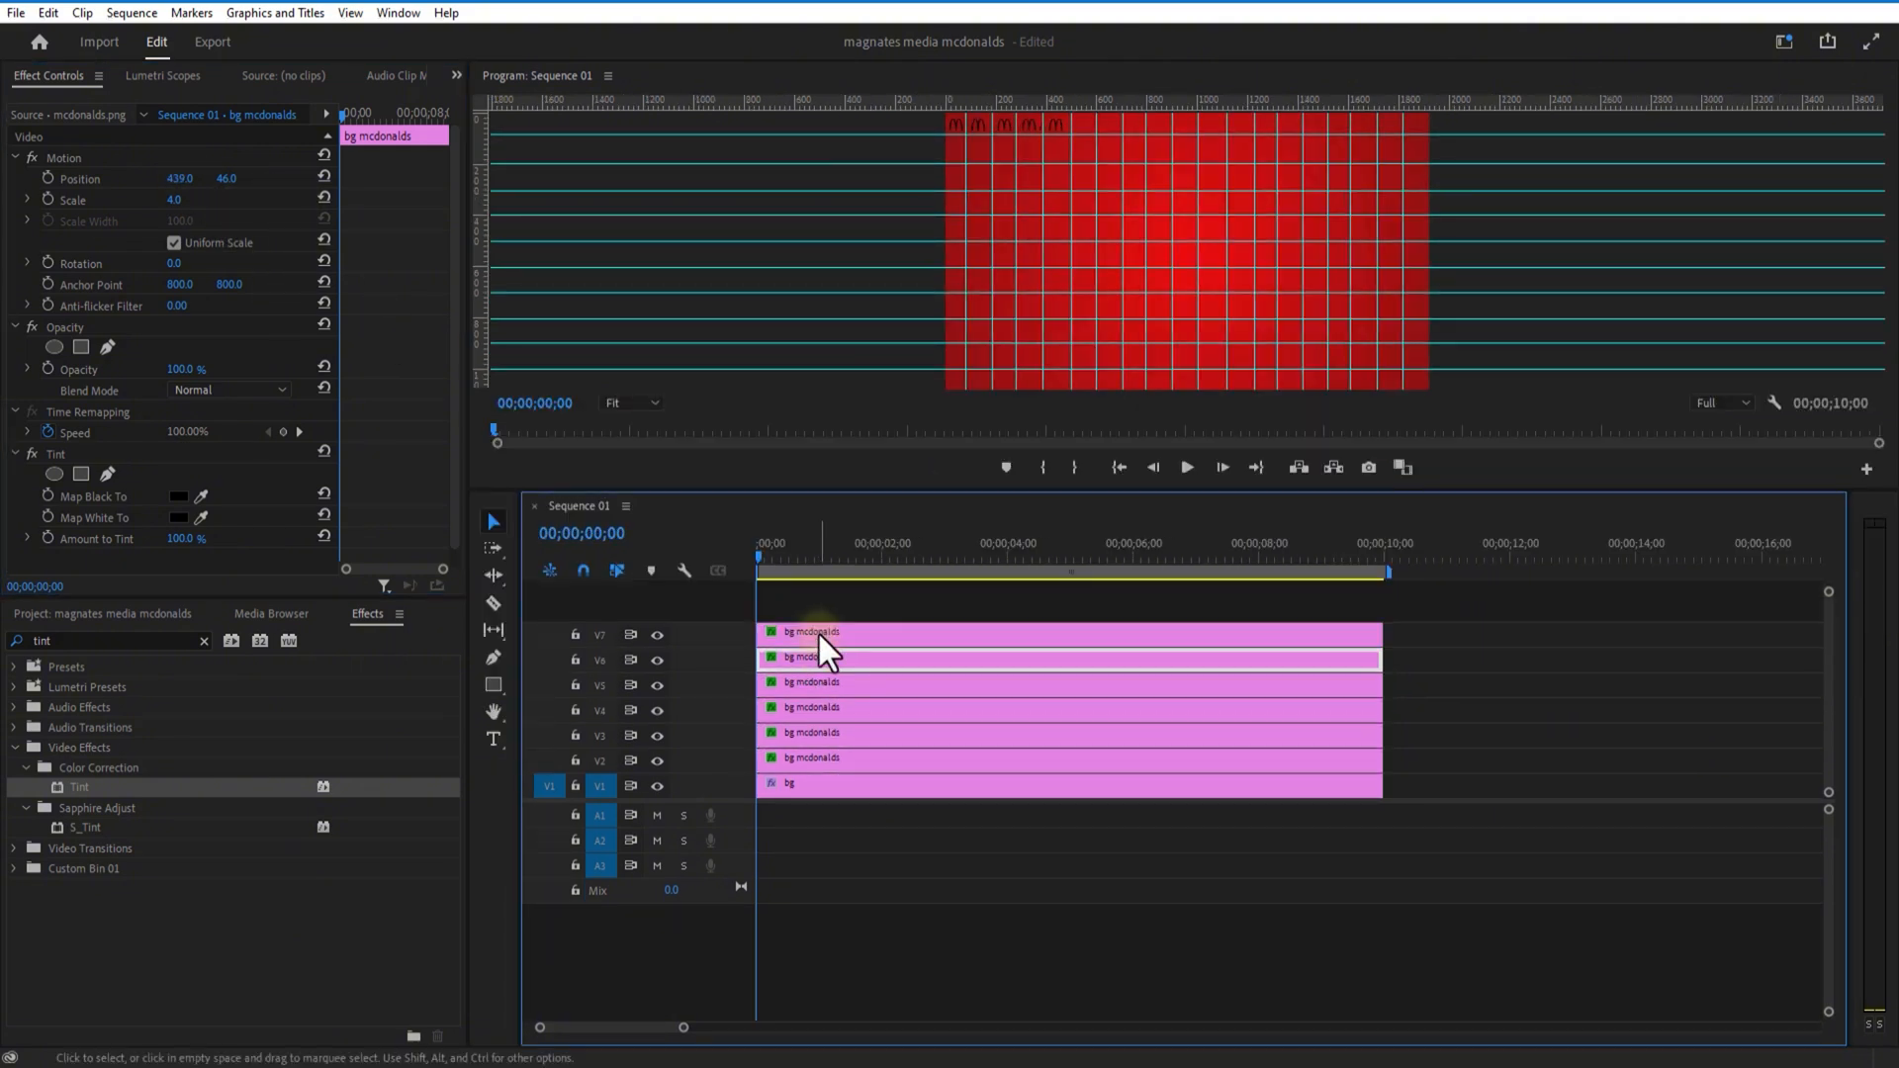
{"action": "left_click_drag", "start_coordinate": [179, 179], "coordinate": [277, 179]}
{"action": "left_click_drag", "start_coordinate": [829, 634], "coordinate": [829, 609]}
{"action": "left_click_drag", "start_coordinate": [185, 179], "coordinate": [282, 179]}
{"action": "left_click_drag", "start_coordinate": [917, 492], "coordinate": [917, 393]}
{"action": "left_click_drag", "start_coordinate": [858, 559], "coordinate": [858, 509]}
{"action": "left_click_drag", "start_coordinate": [179, 179], "coordinate": [282, 179]}
{"action": "left_click_drag", "start_coordinate": [840, 509], "coordinate": [840, 486]}
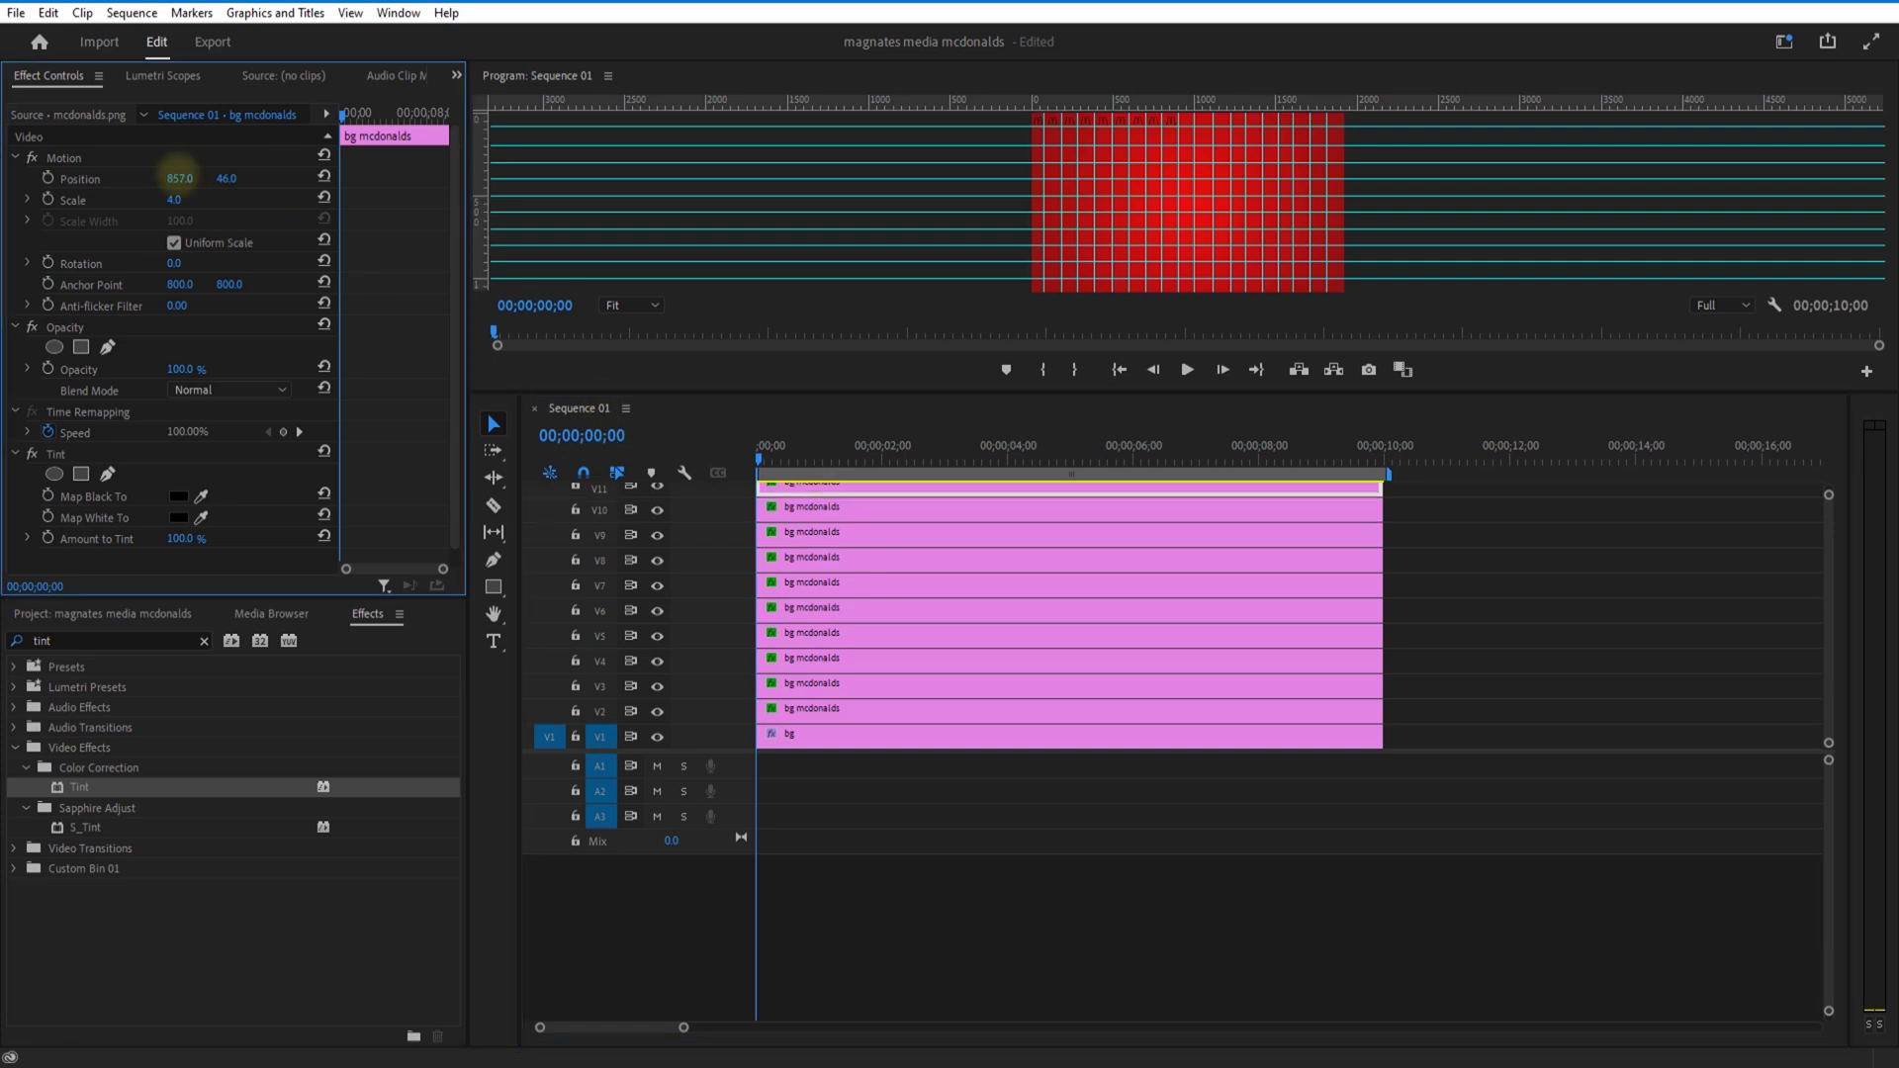
{"action": "left_click_drag", "start_coordinate": [179, 179], "coordinate": [282, 179]}
{"action": "left_click_drag", "start_coordinate": [999, 394], "coordinate": [999, 333]}
{"action": "left_click_drag", "start_coordinate": [829, 454], "coordinate": [829, 429]}
{"action": "left_click_drag", "start_coordinate": [179, 179], "coordinate": [277, 179]}
Step: Nest all the logo clips on V2 to V12 into a sequence named "top 1st half"
{"action": "left_click_drag", "start_coordinate": [1414, 430], "coordinate": [854, 680]}
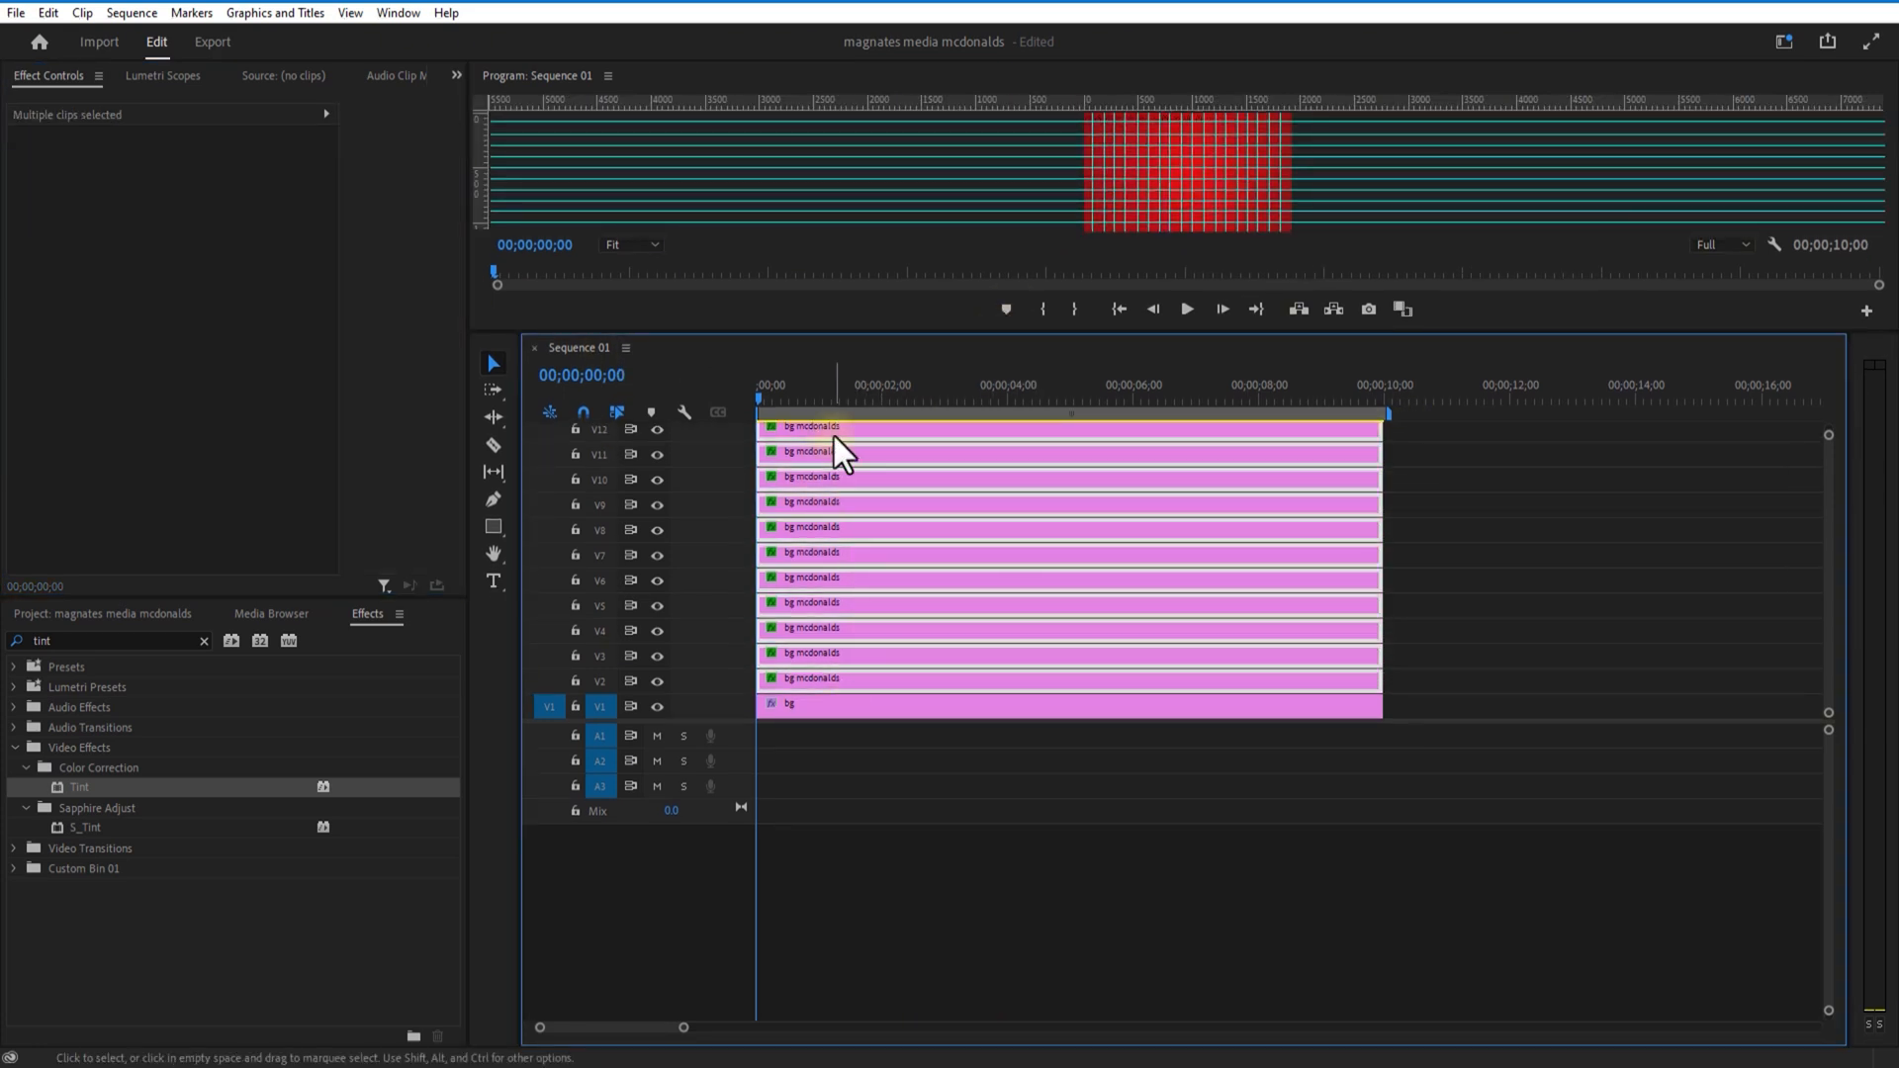
{"action": "right_click", "coordinate": [834, 436]}
{"action": "left_click", "coordinate": [908, 591]}
{"action": "type", "text": "top 1st half"}
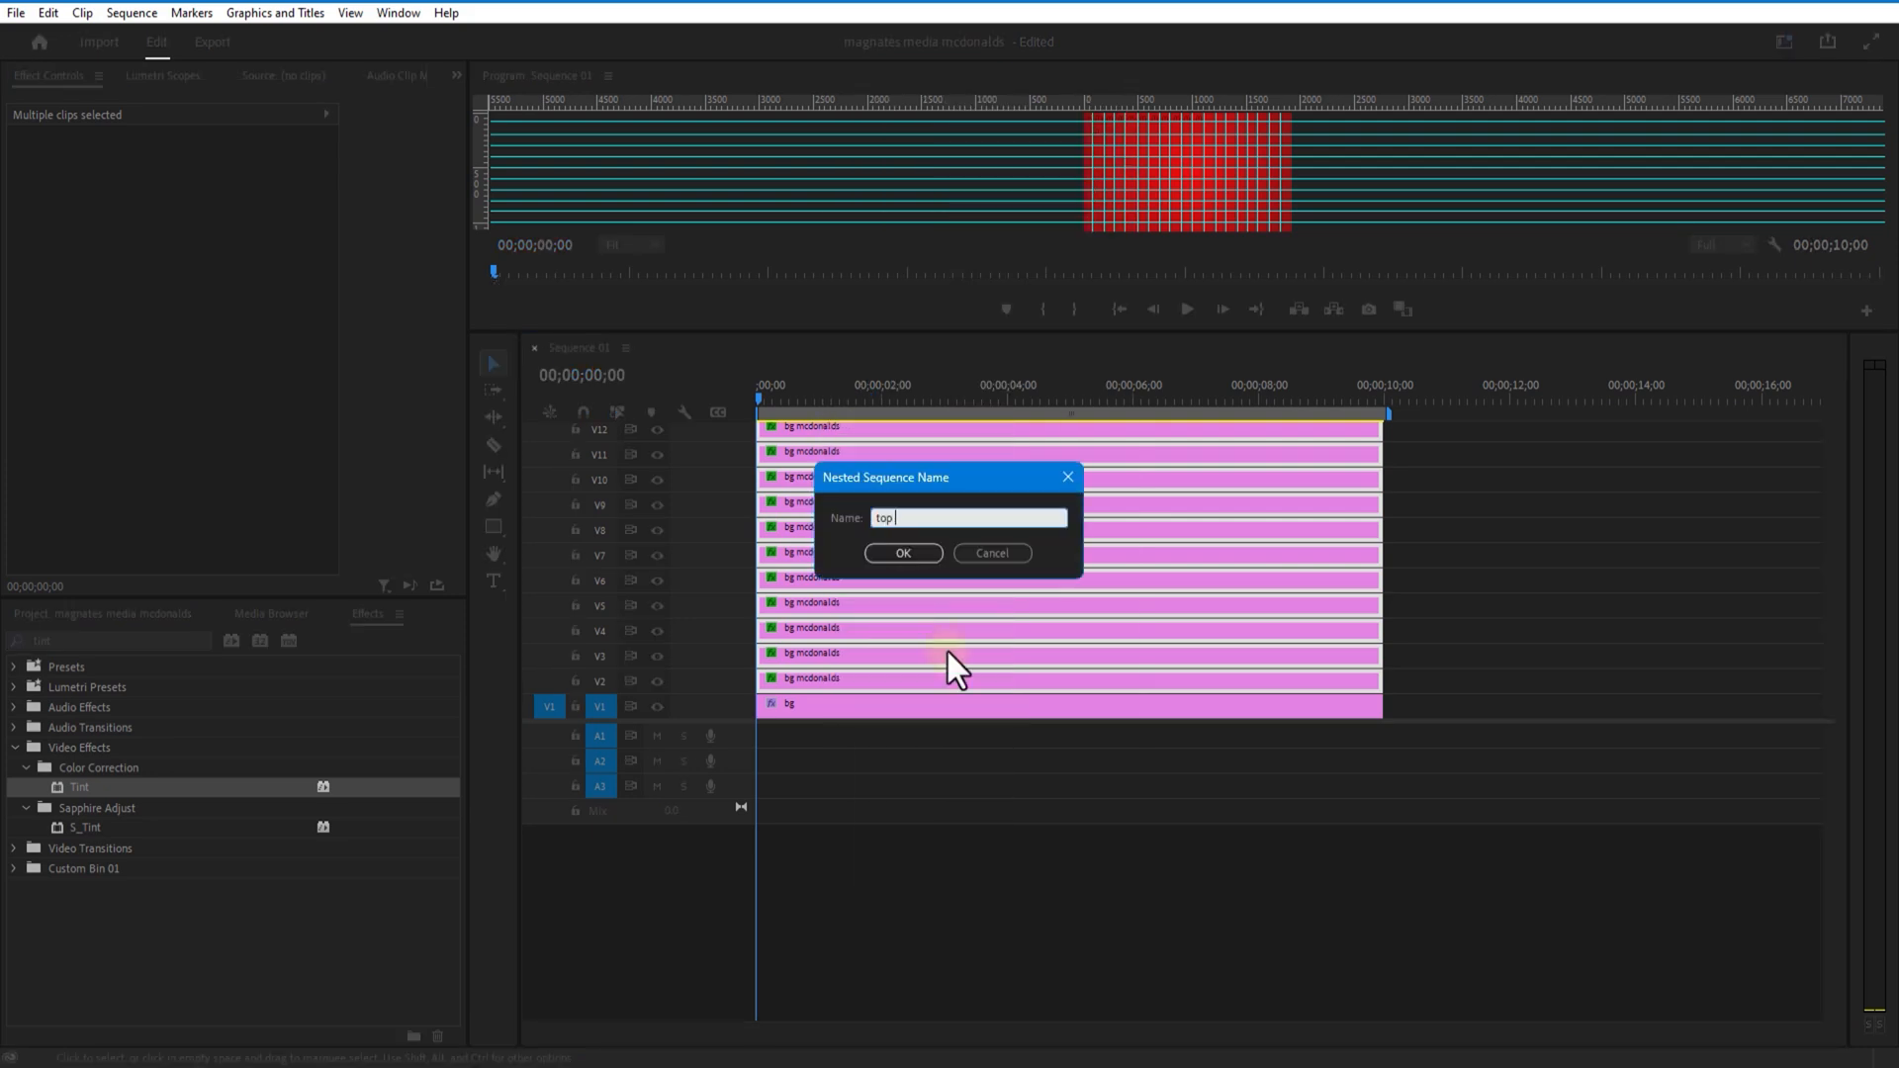
{"action": "left_click", "coordinate": [903, 553]}
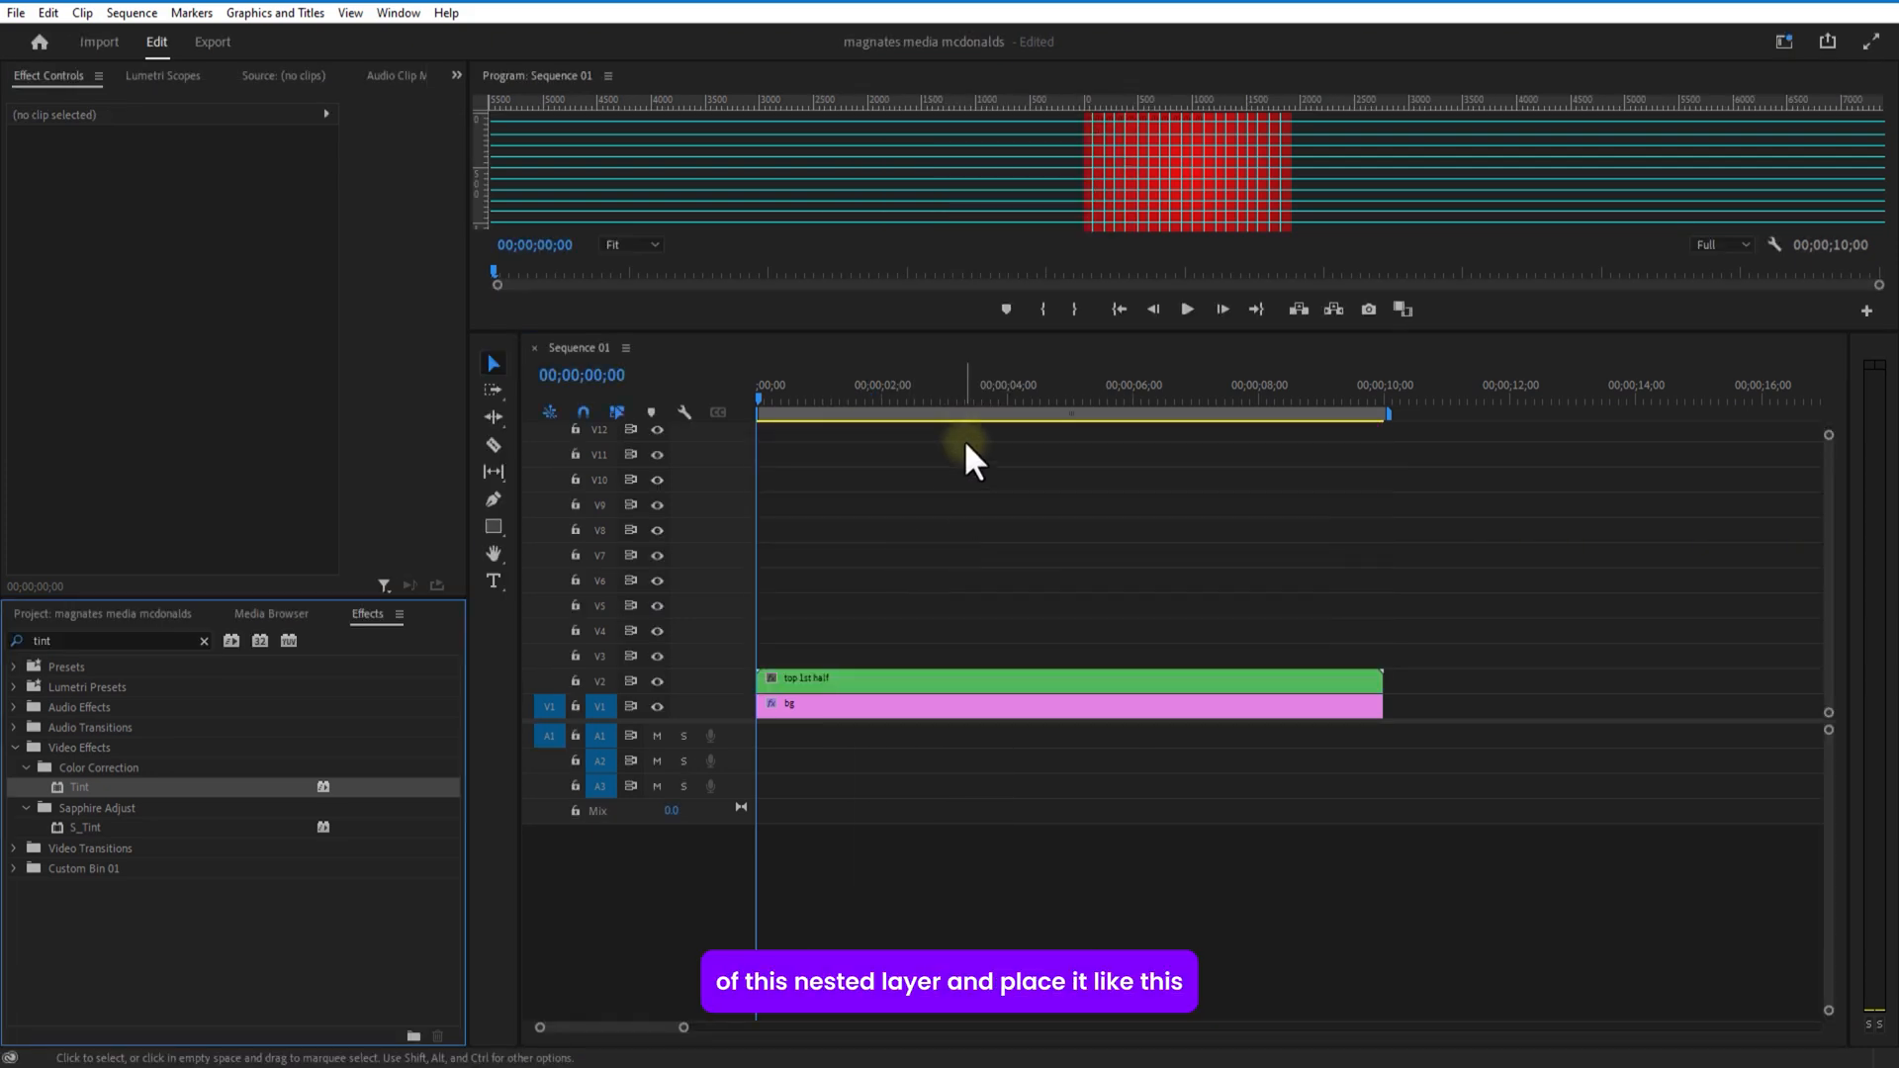
Step: Duplicate the top 1st half nest onto V3 and set its X position to 2082 to complete the logo row
{"action": "left_click_drag", "start_coordinate": [986, 331], "coordinate": [987, 636]}
{"action": "left_click_drag", "start_coordinate": [858, 831], "coordinate": [851, 809]}
{"action": "left_click_drag", "start_coordinate": [183, 179], "coordinate": [1269, 187]}
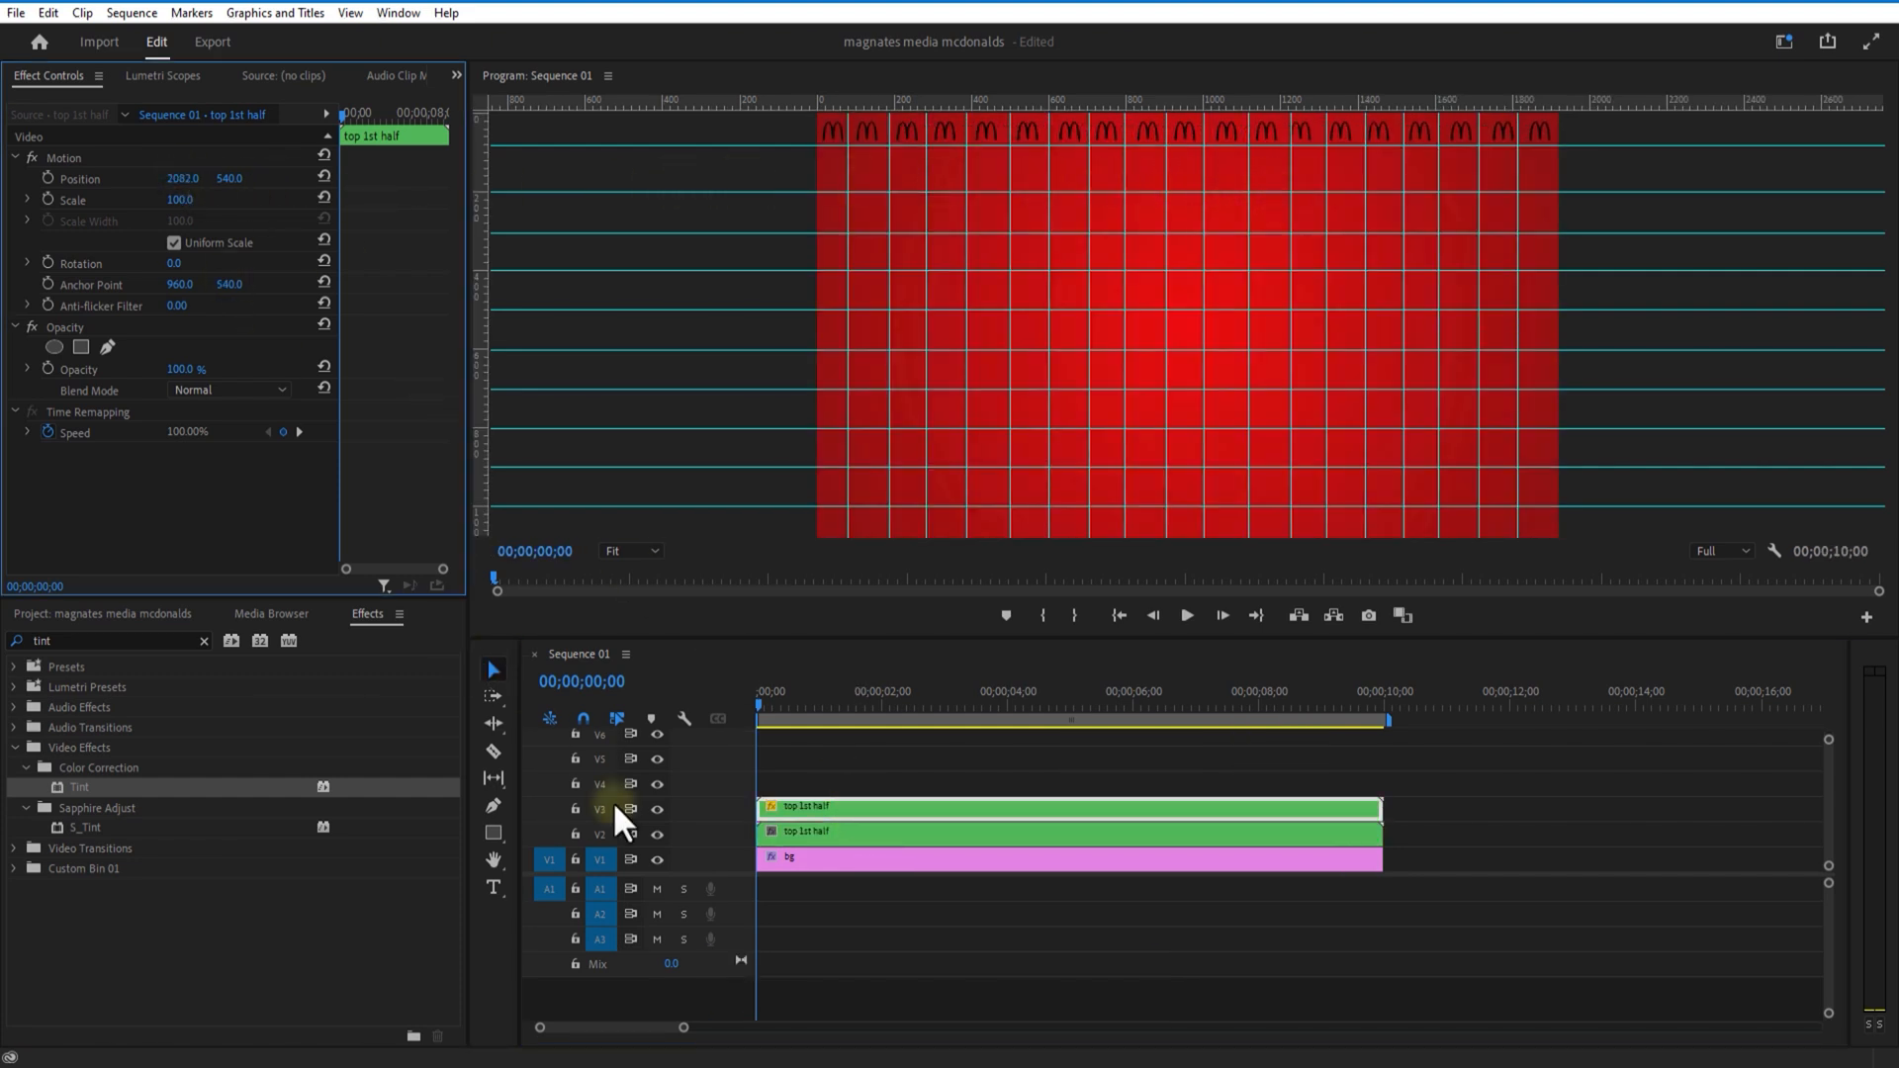
Step: Nest the two top 1st half clips into a sequence named "top"
{"action": "left_click_drag", "start_coordinate": [869, 792], "coordinate": [881, 831]}
{"action": "right_click", "coordinate": [880, 817]}
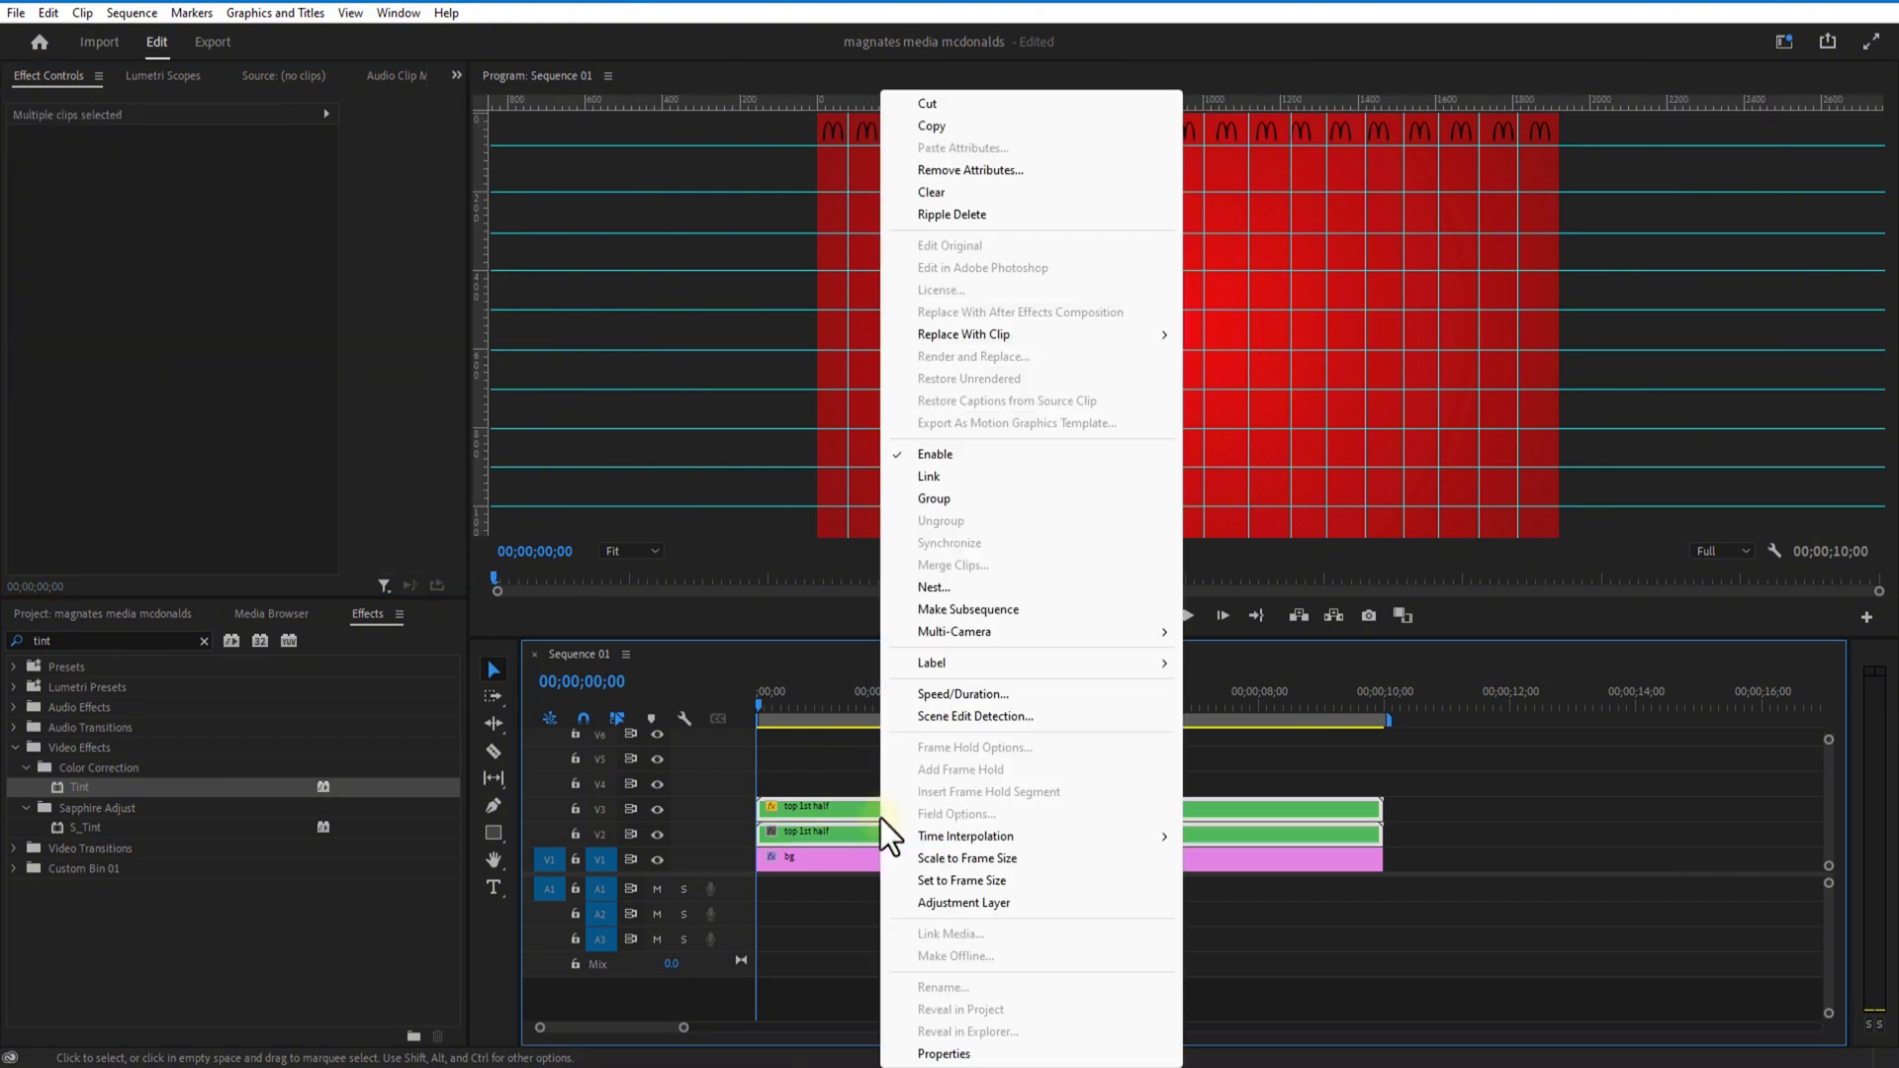
{"action": "left_click", "coordinate": [934, 587]}
{"action": "type", "text": "t"}
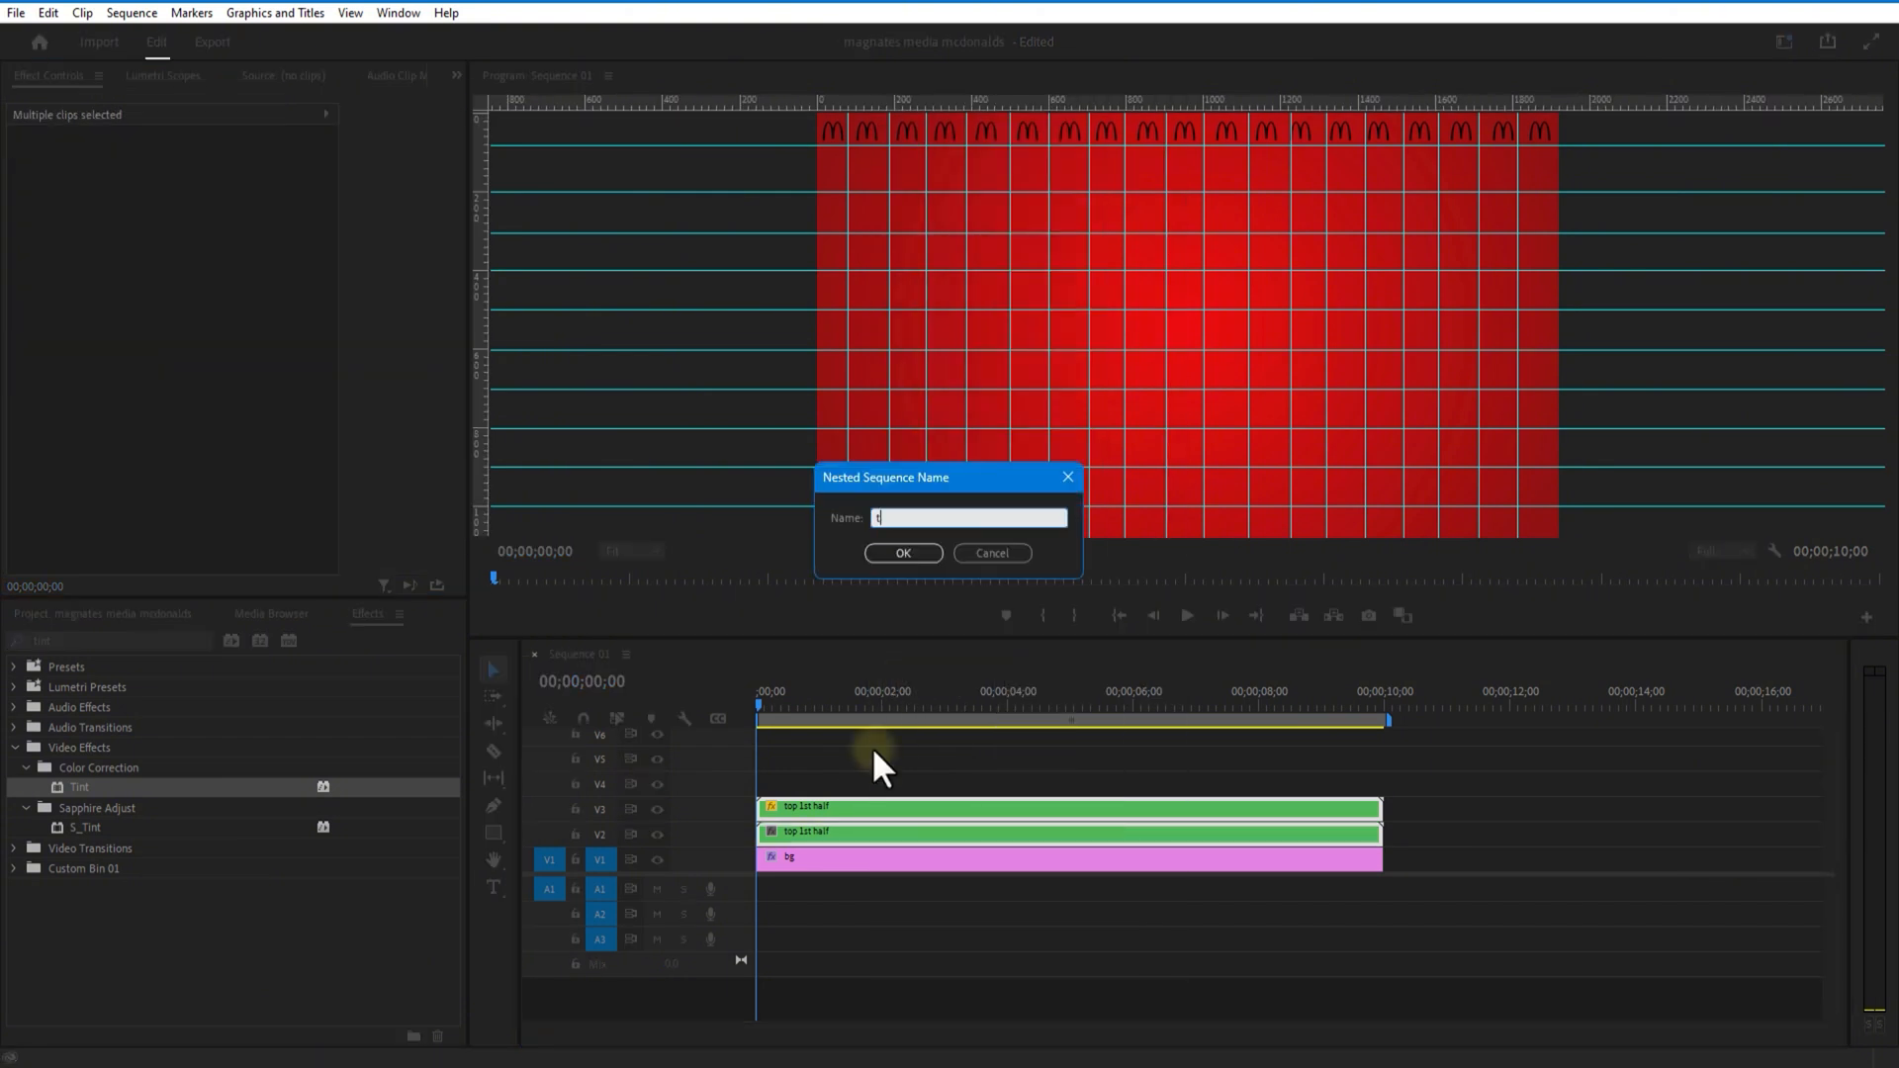
{"action": "type", "text": "op"}
{"action": "left_click", "coordinate": [875, 554]}
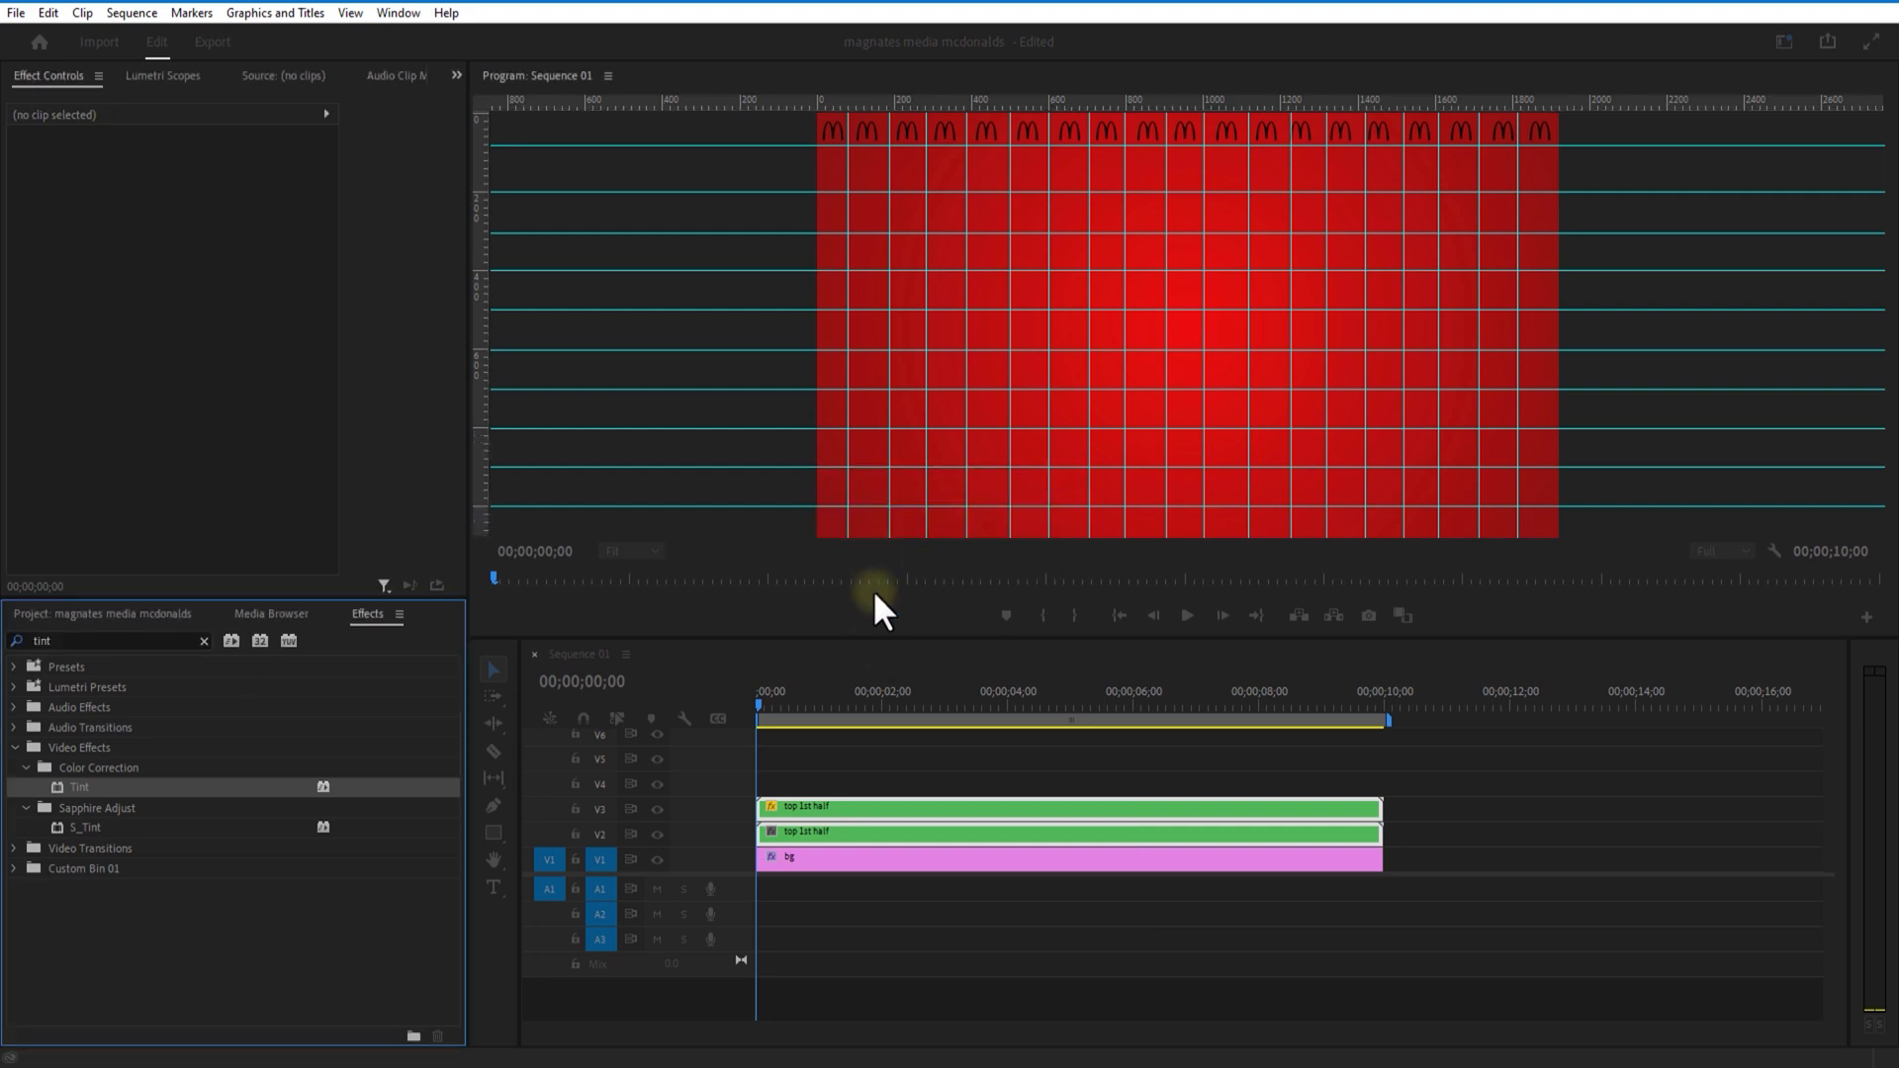
Step: Duplicate the top row nest up to V12, offset the copies downward to fill the frame, and name them top 2nd through bottom
{"action": "left_click_drag", "start_coordinate": [845, 833], "coordinate": [815, 771]}
{"action": "left_click_drag", "start_coordinate": [228, 178], "coordinate": [362, 185]}
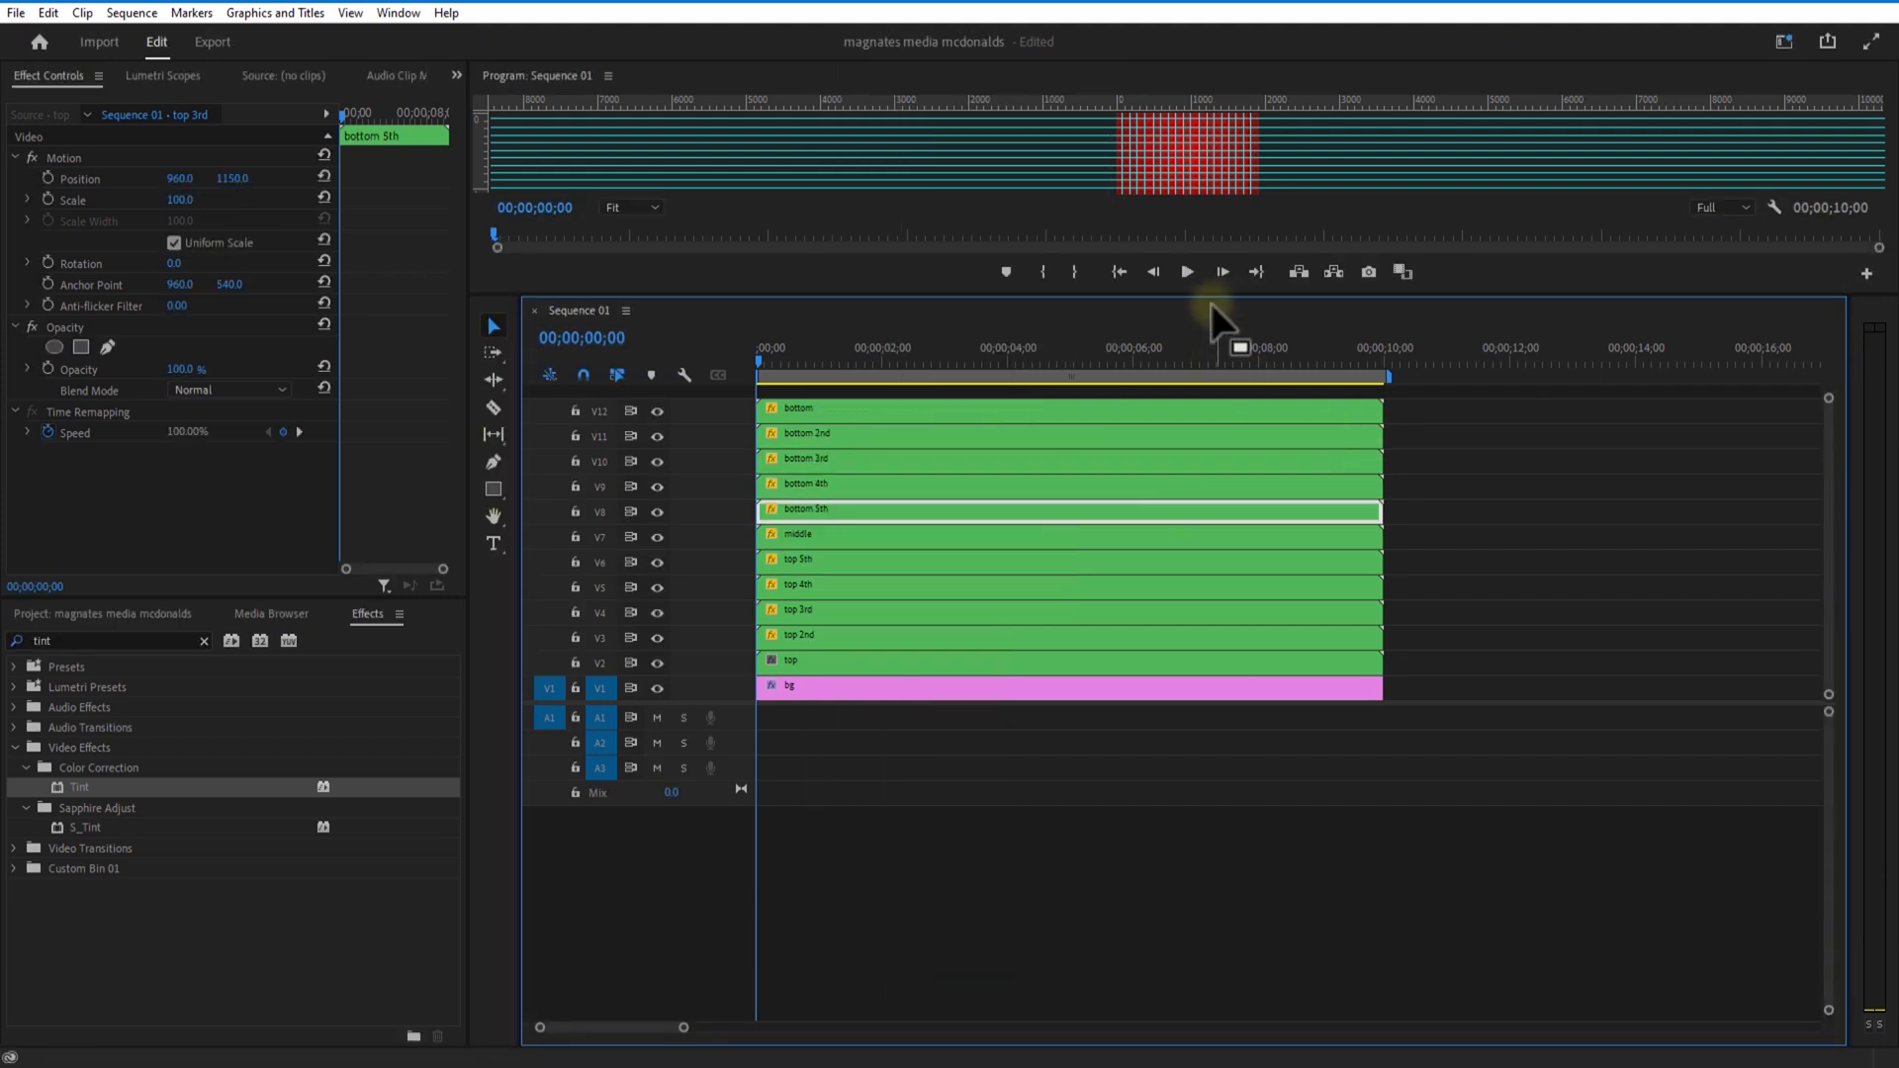
{"action": "left_click_drag", "start_coordinate": [1208, 295], "coordinate": [1216, 615]}
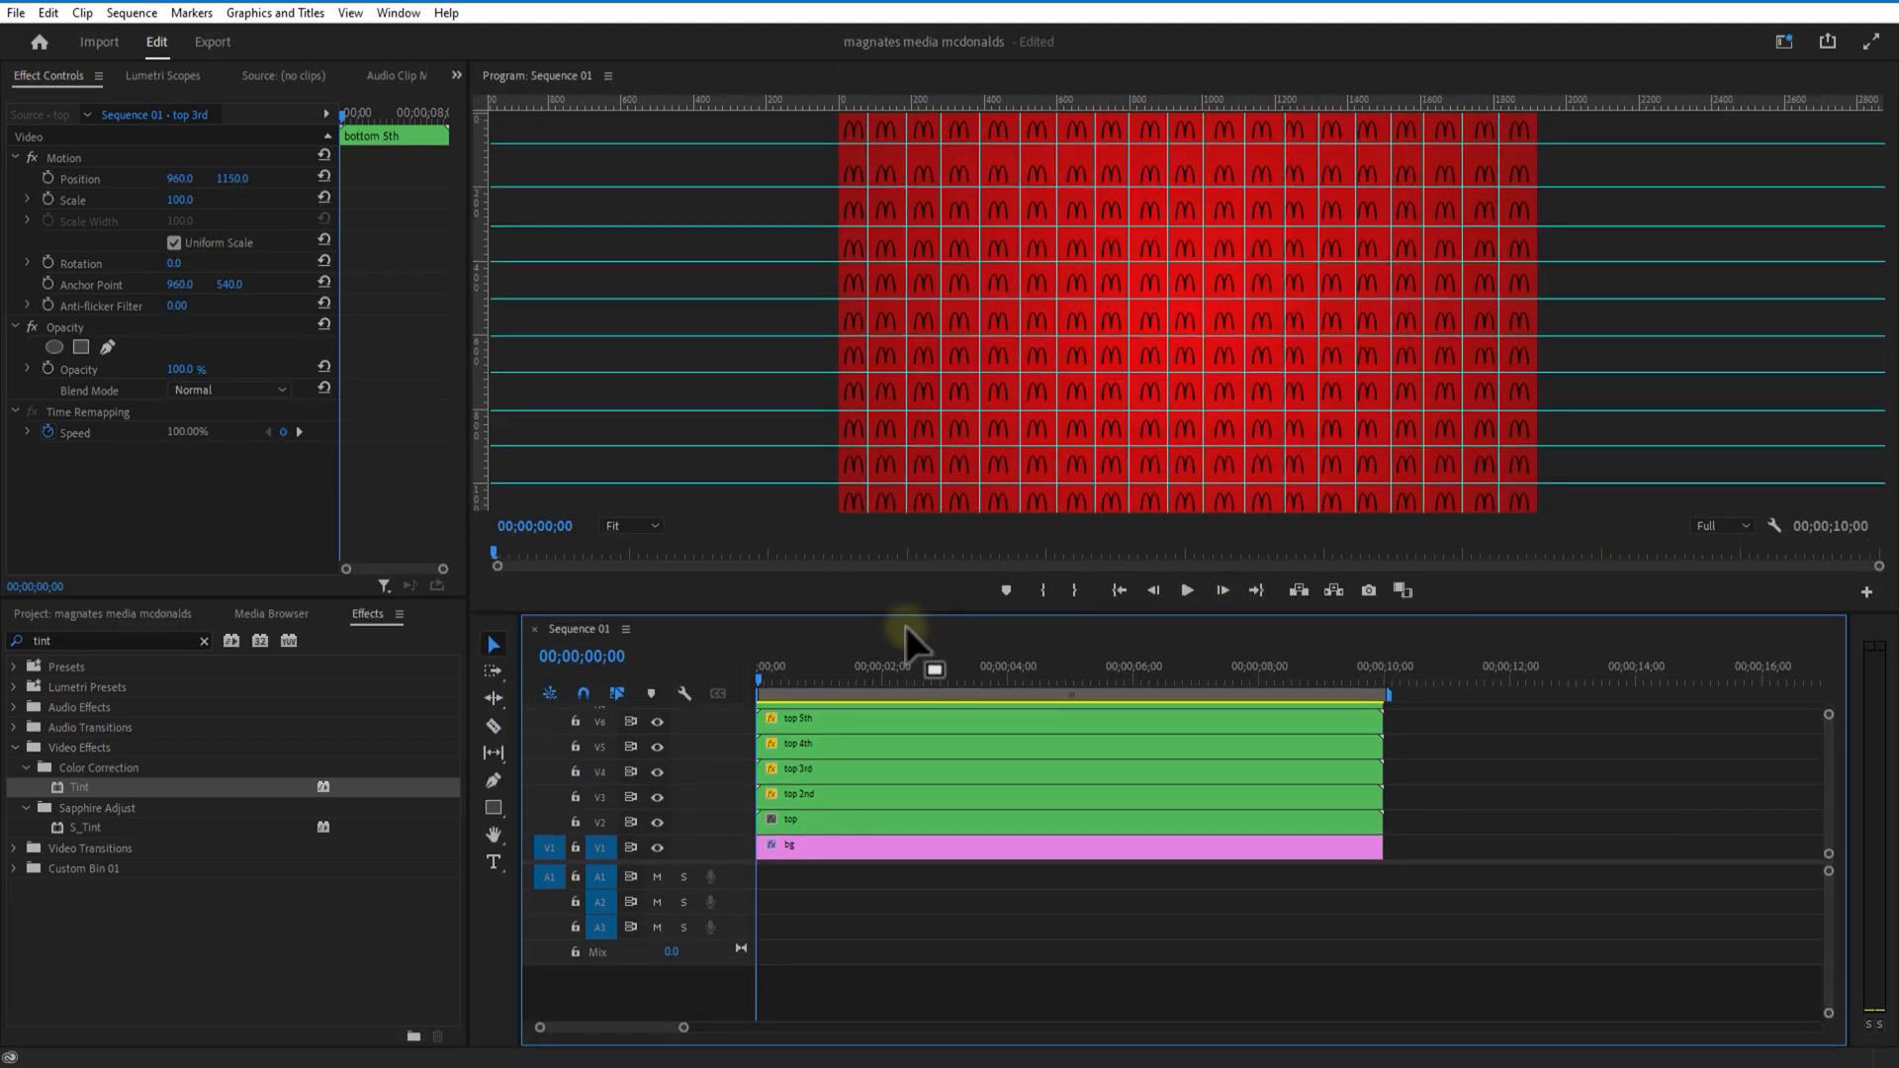
Step: Clear all guides from the program monitor
{"action": "left_click", "coordinate": [350, 13]}
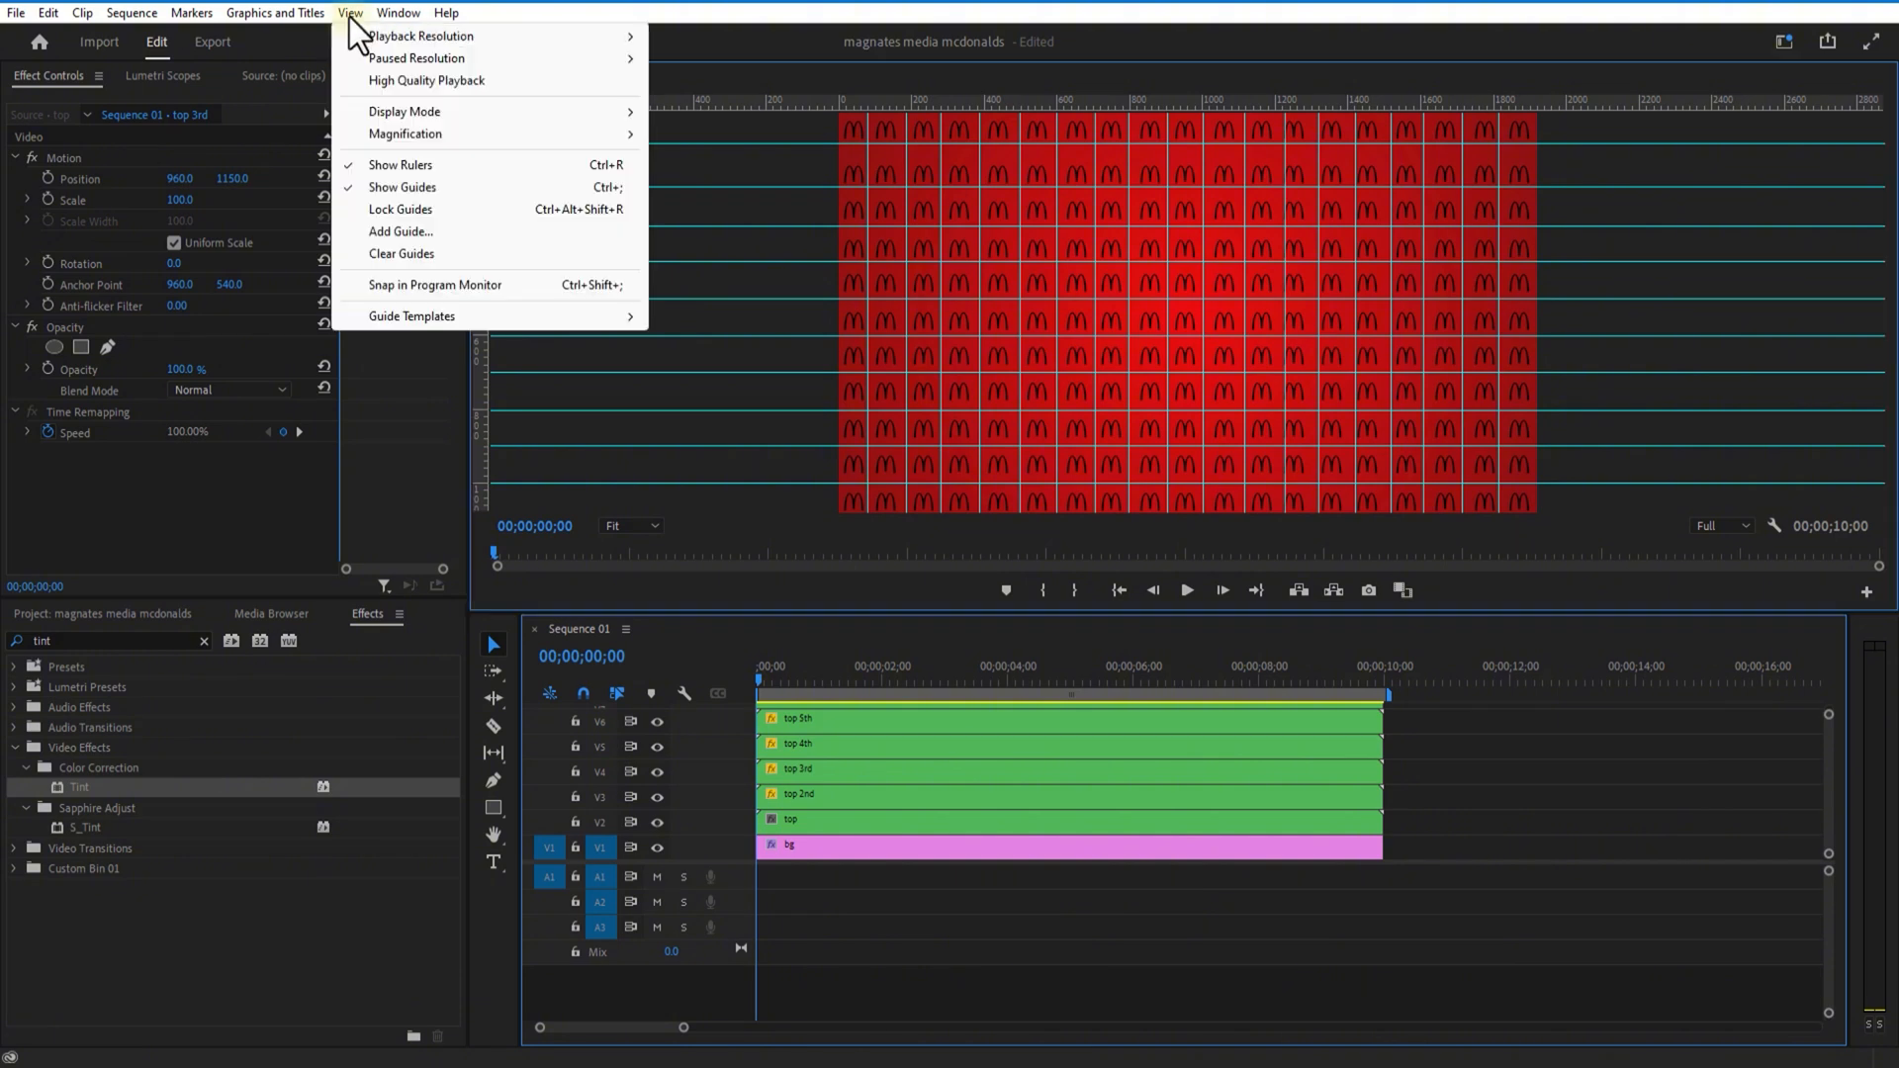
{"action": "left_click", "coordinate": [410, 253]}
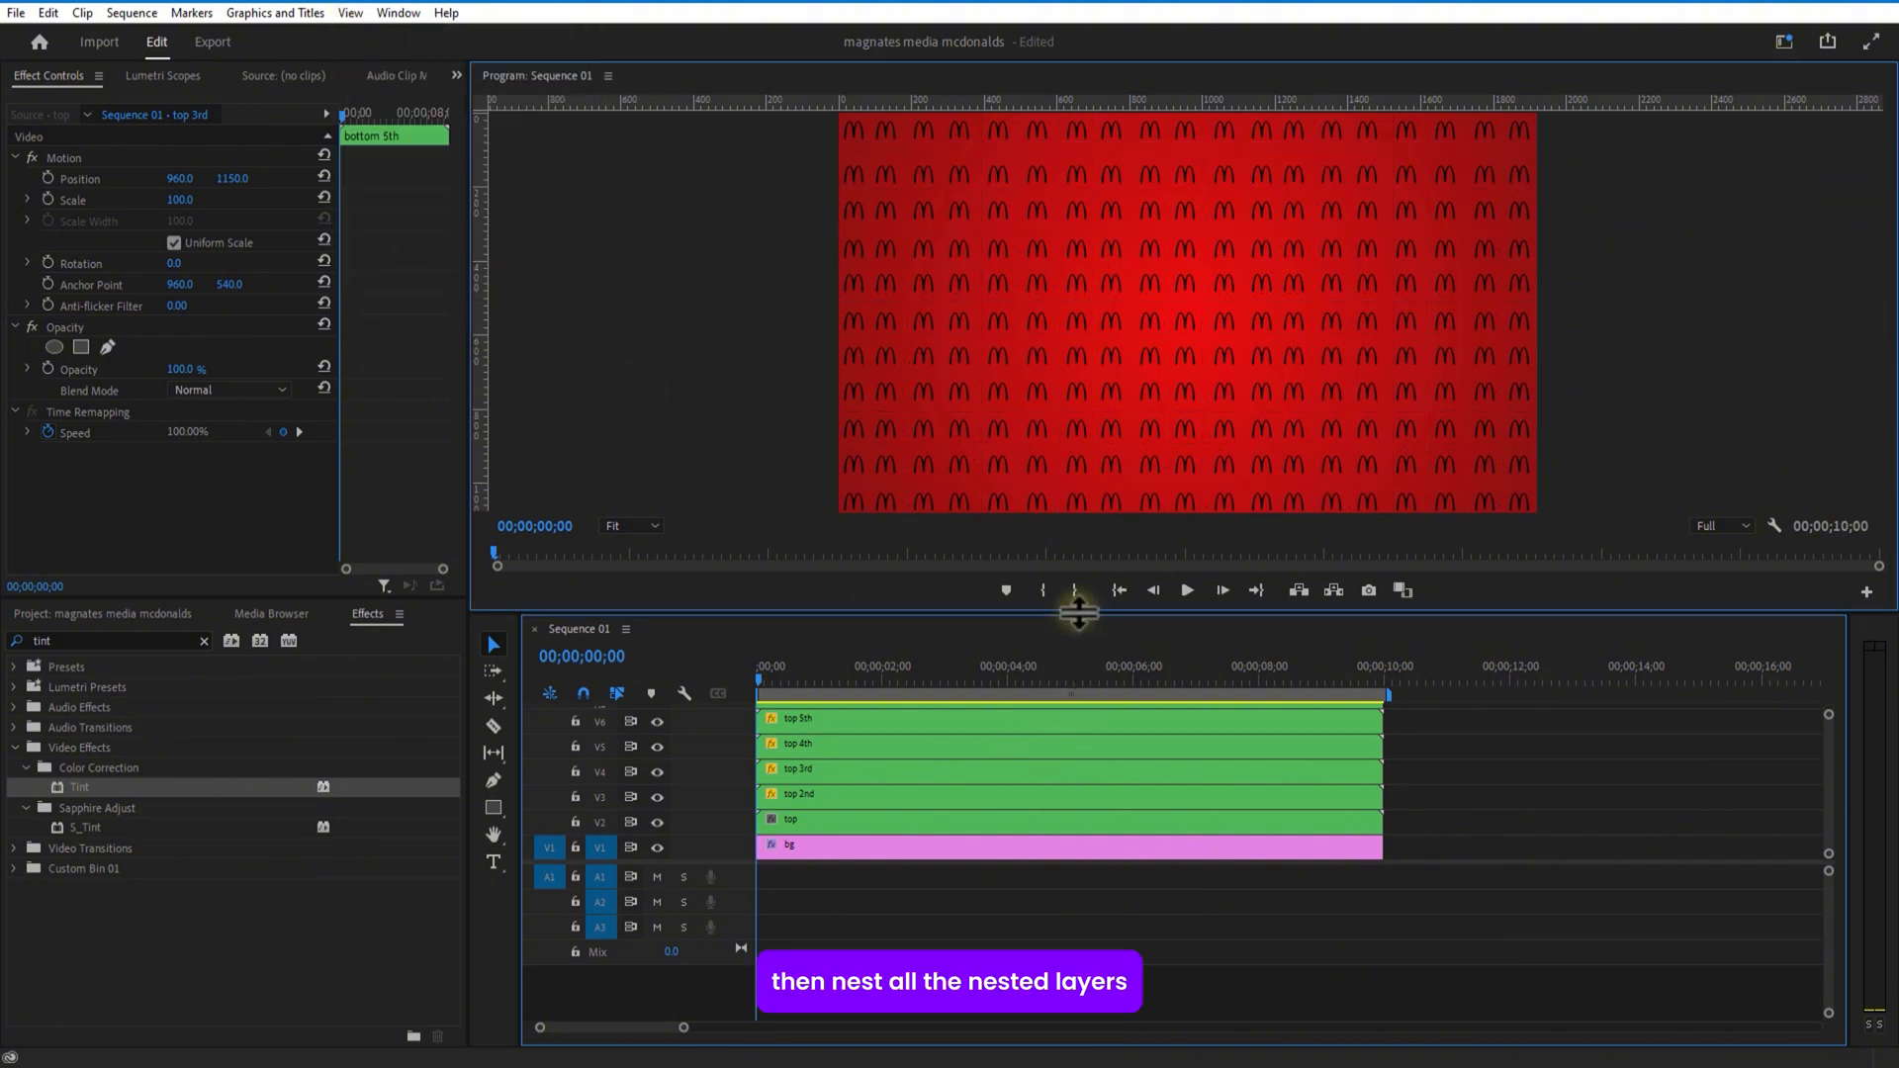
Step: Nest all the logo row clips above the bg layer into one sequence named "bg mcdonalds logos"
{"action": "left_click_drag", "start_coordinate": [1078, 615], "coordinate": [1064, 298]}
{"action": "left_click_drag", "start_coordinate": [1432, 407], "coordinate": [830, 665]}
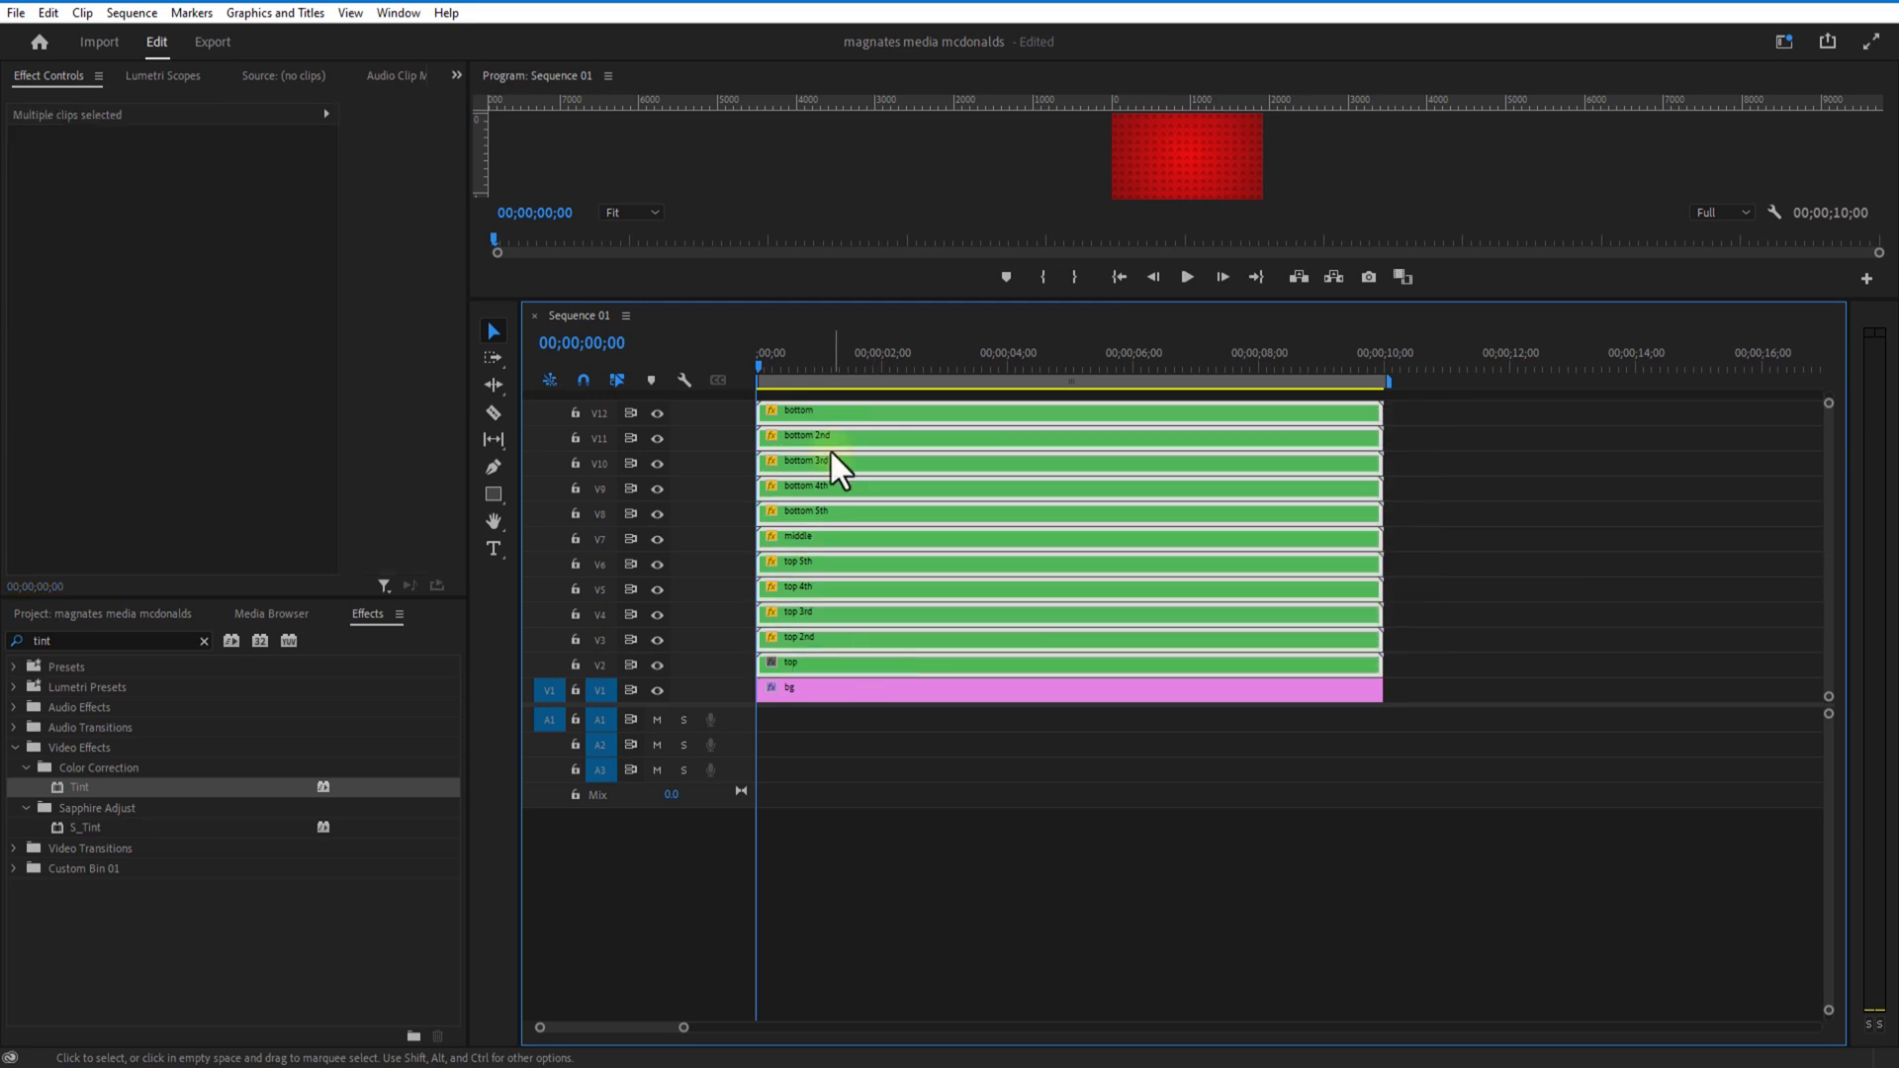
{"action": "right_click", "coordinate": [829, 411]}
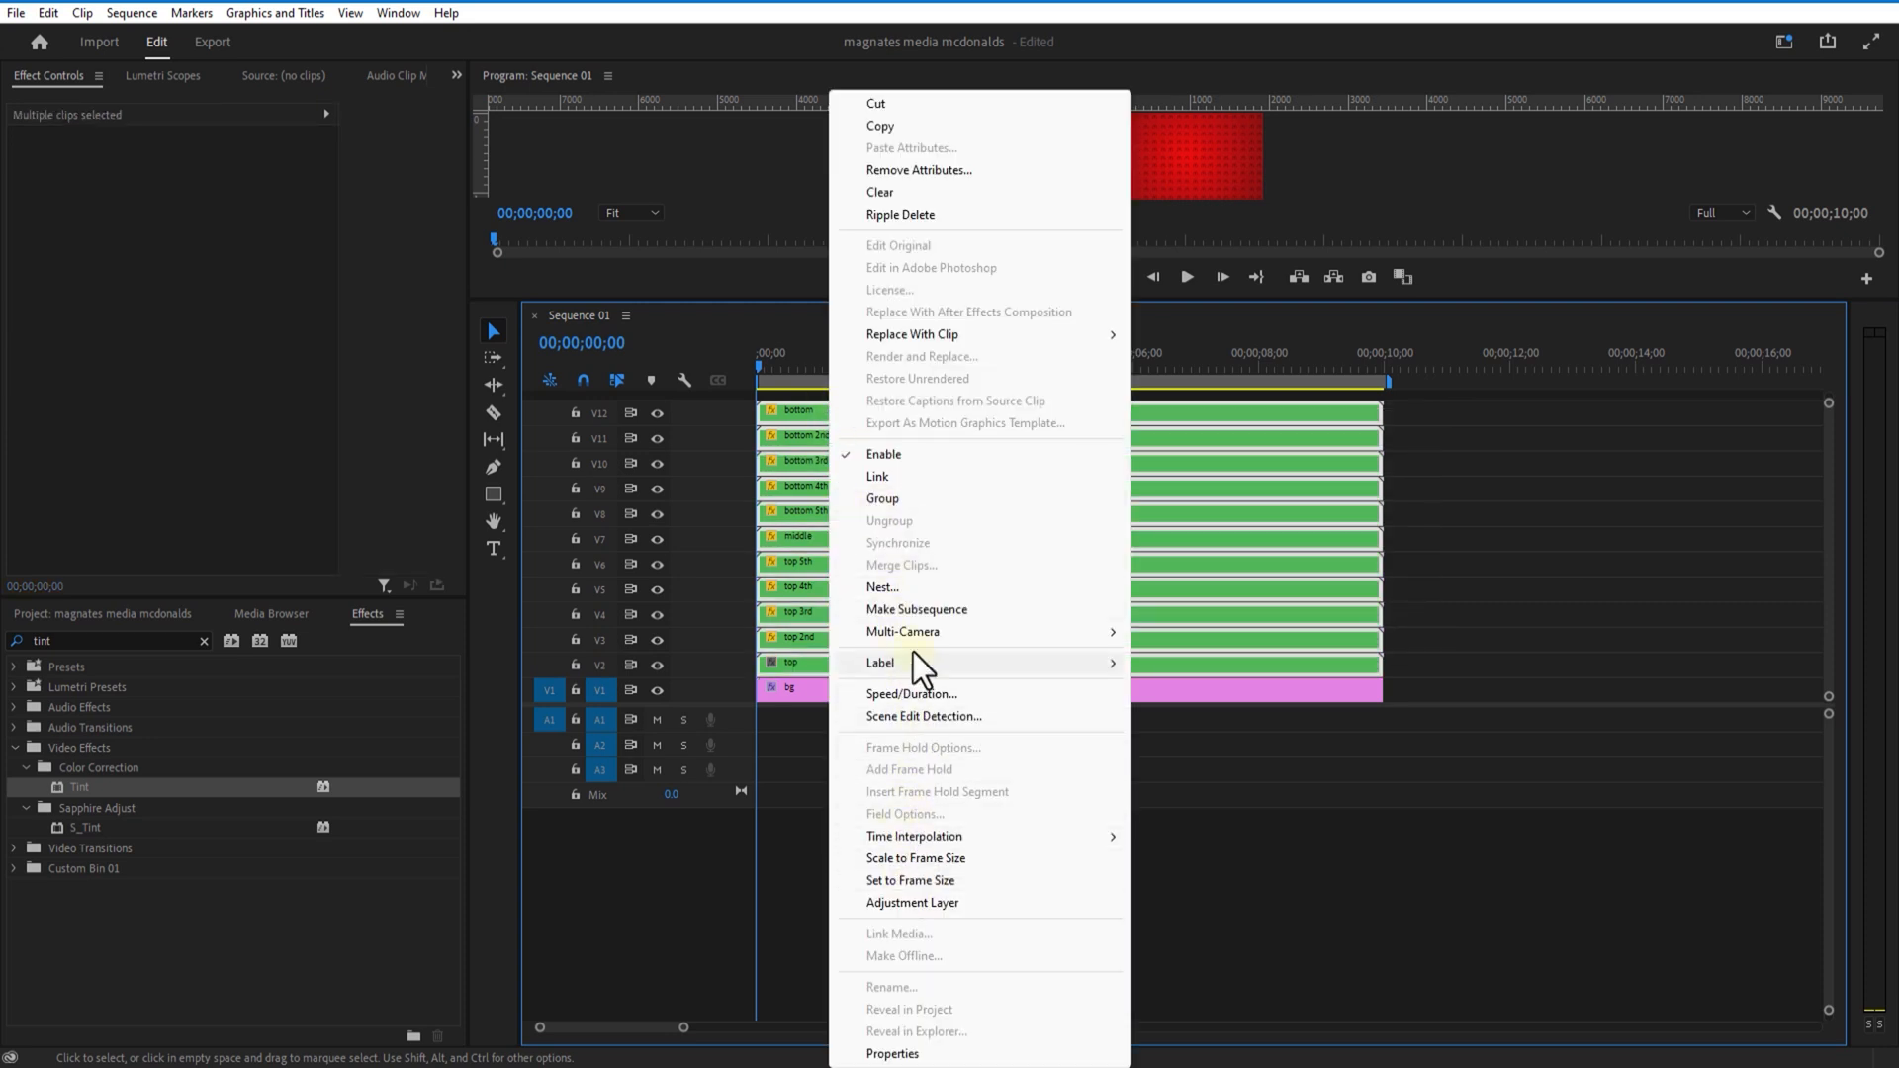
{"action": "left_click", "coordinate": [896, 590]}
{"action": "type", "text": "bg mcdonalds logos"}
{"action": "key", "text": "Return"}
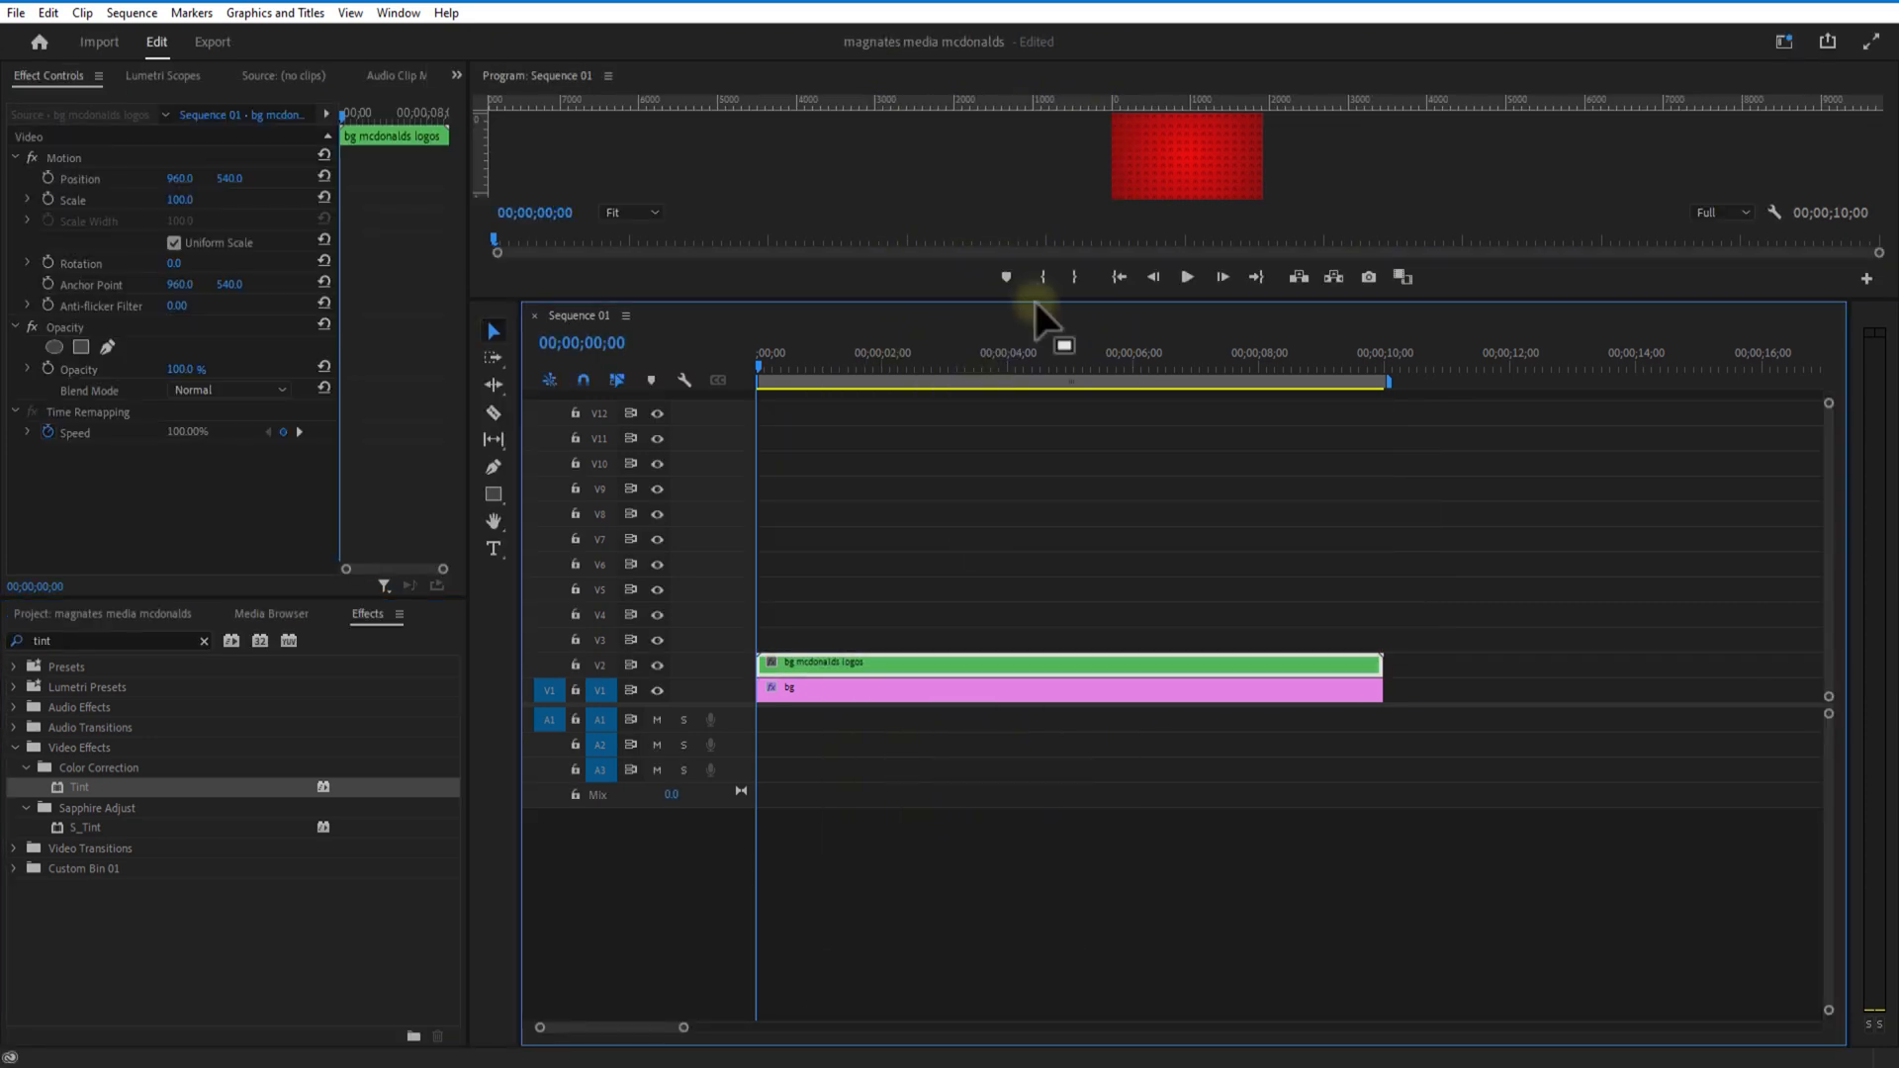
{"action": "left_click_drag", "start_coordinate": [1034, 300], "coordinate": [1035, 621]}
Step: Apply Gaussian Blur to the bg mcdonalds logos nest and set its Blurriness to 15
{"action": "double_click", "coordinate": [93, 640]}
{"action": "key", "text": "BackSpace"}
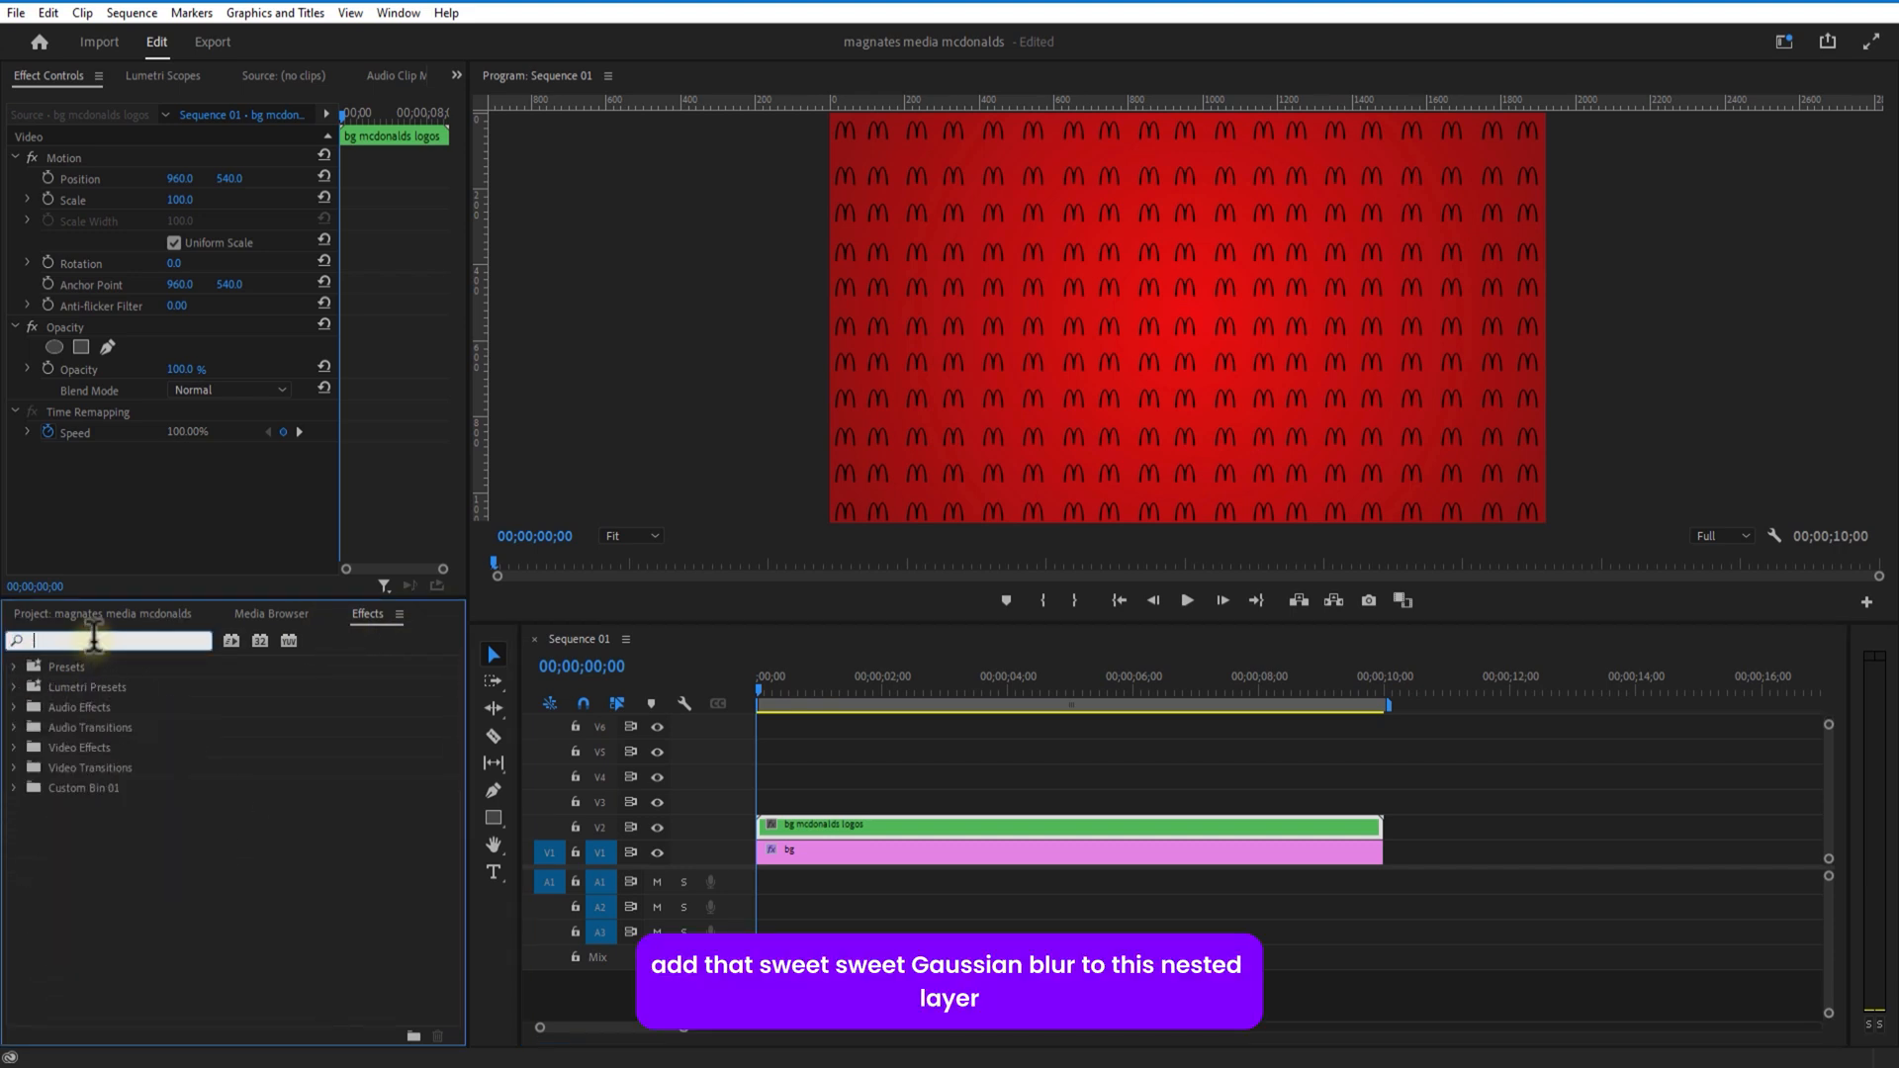
{"action": "type", "text": "blur"}
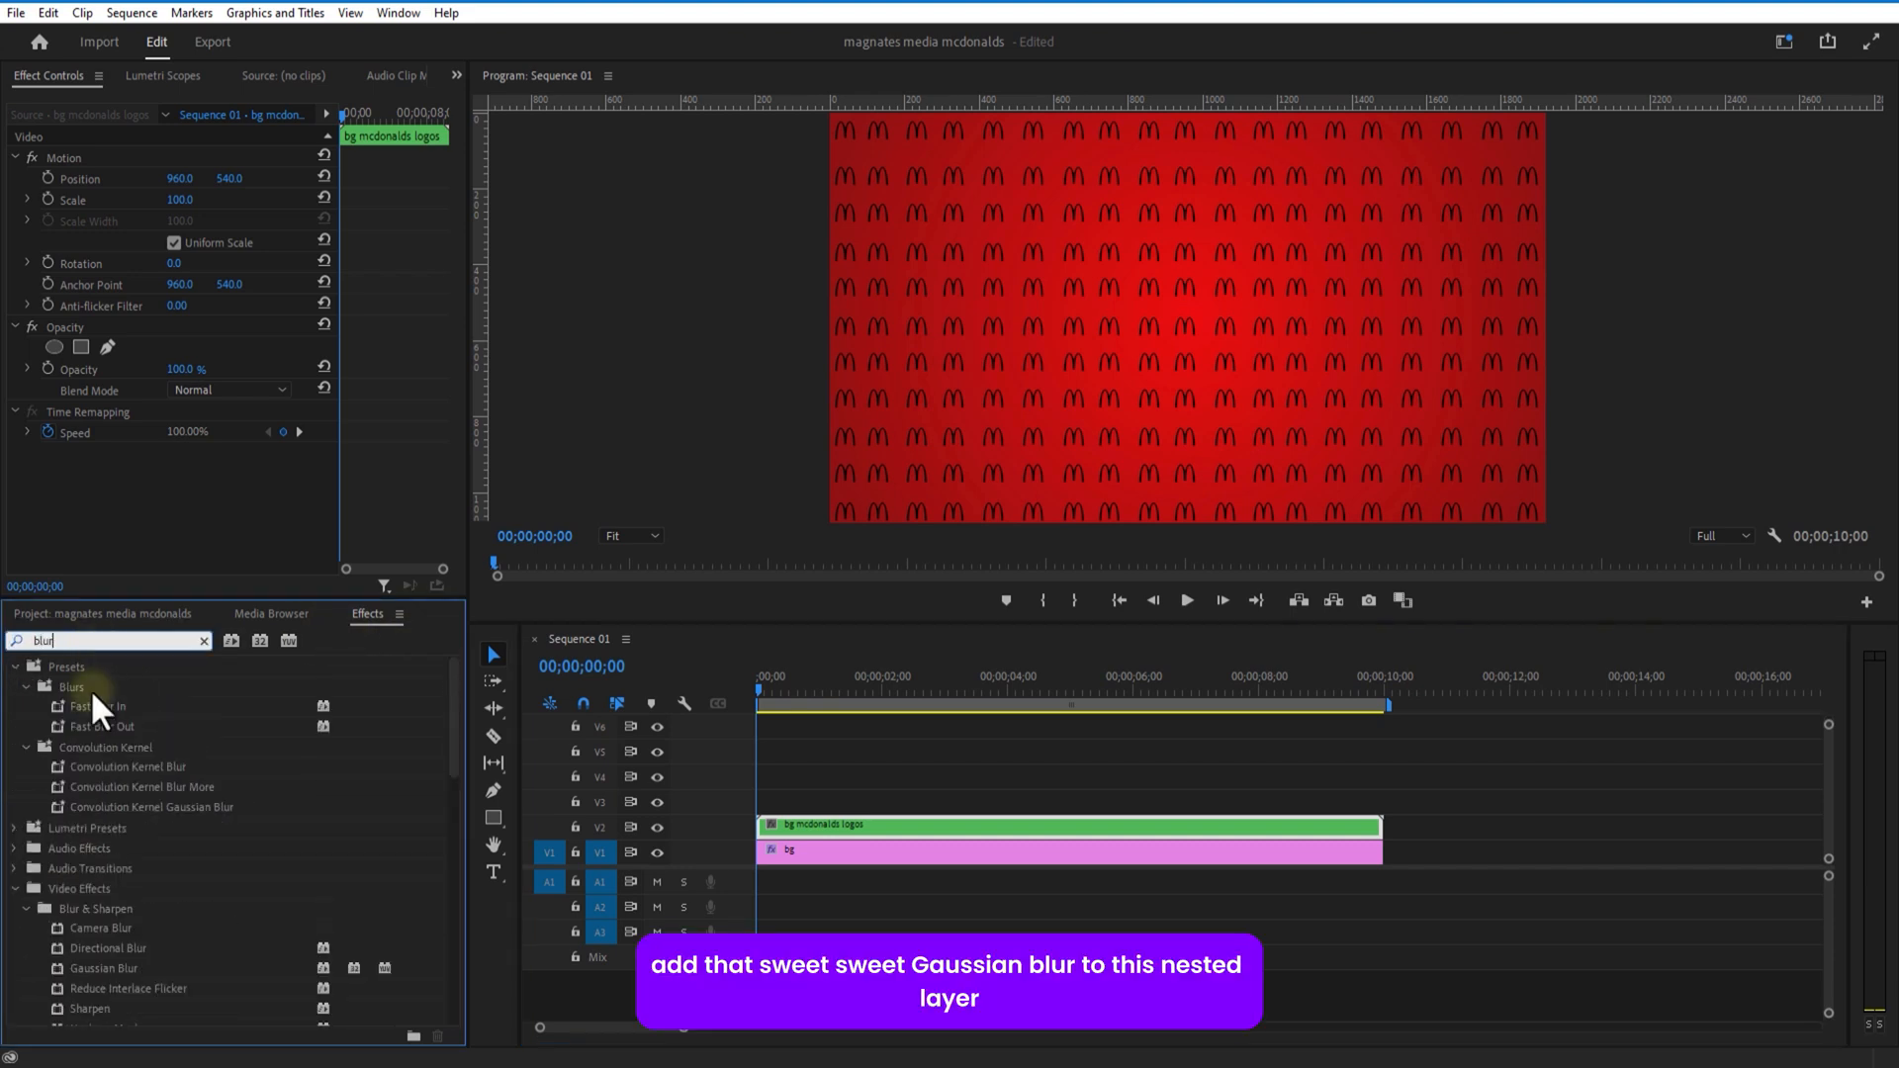
{"action": "scroll", "coordinate": [146, 888], "scroll_direction": "down", "scroll_amount": 3}
{"action": "left_click_drag", "start_coordinate": [103, 900], "coordinate": [791, 833]}
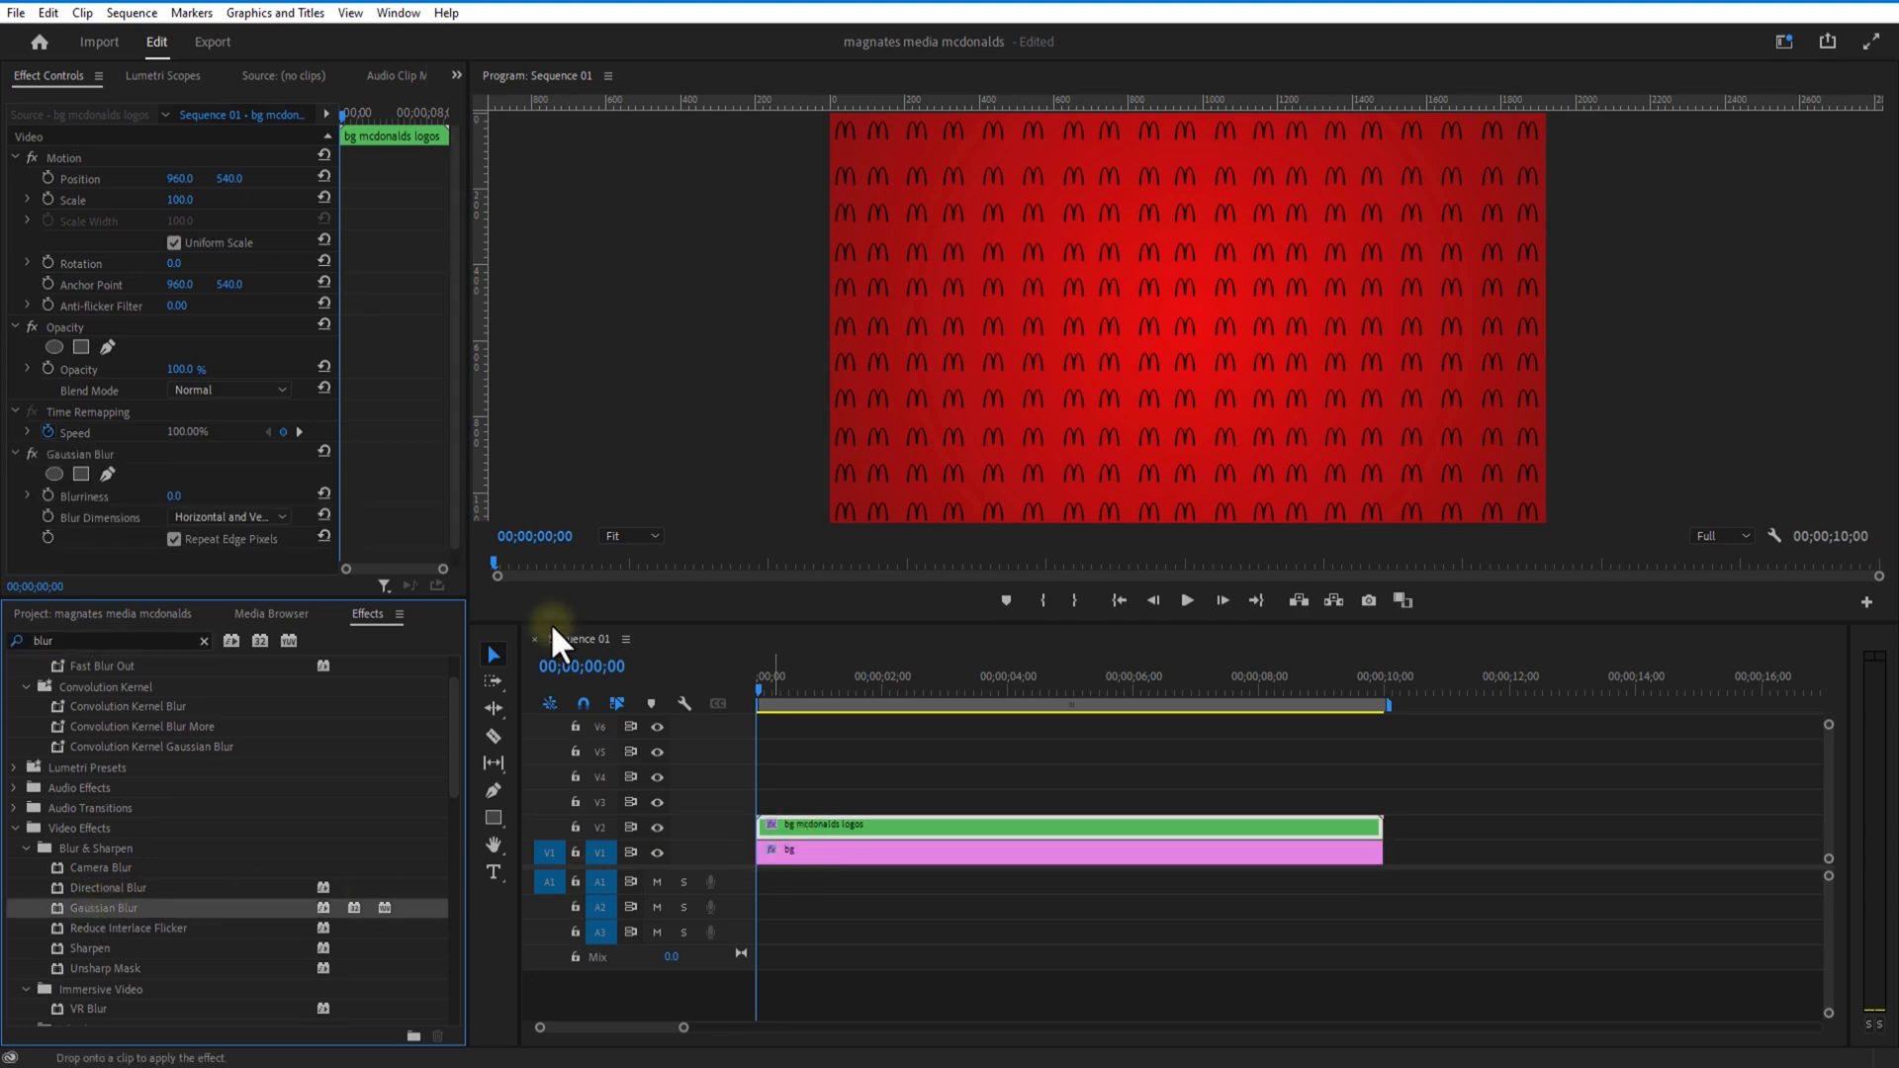
{"action": "left_click", "coordinate": [168, 495]}
{"action": "type", "text": "10"}
{"action": "key", "text": "Return"}
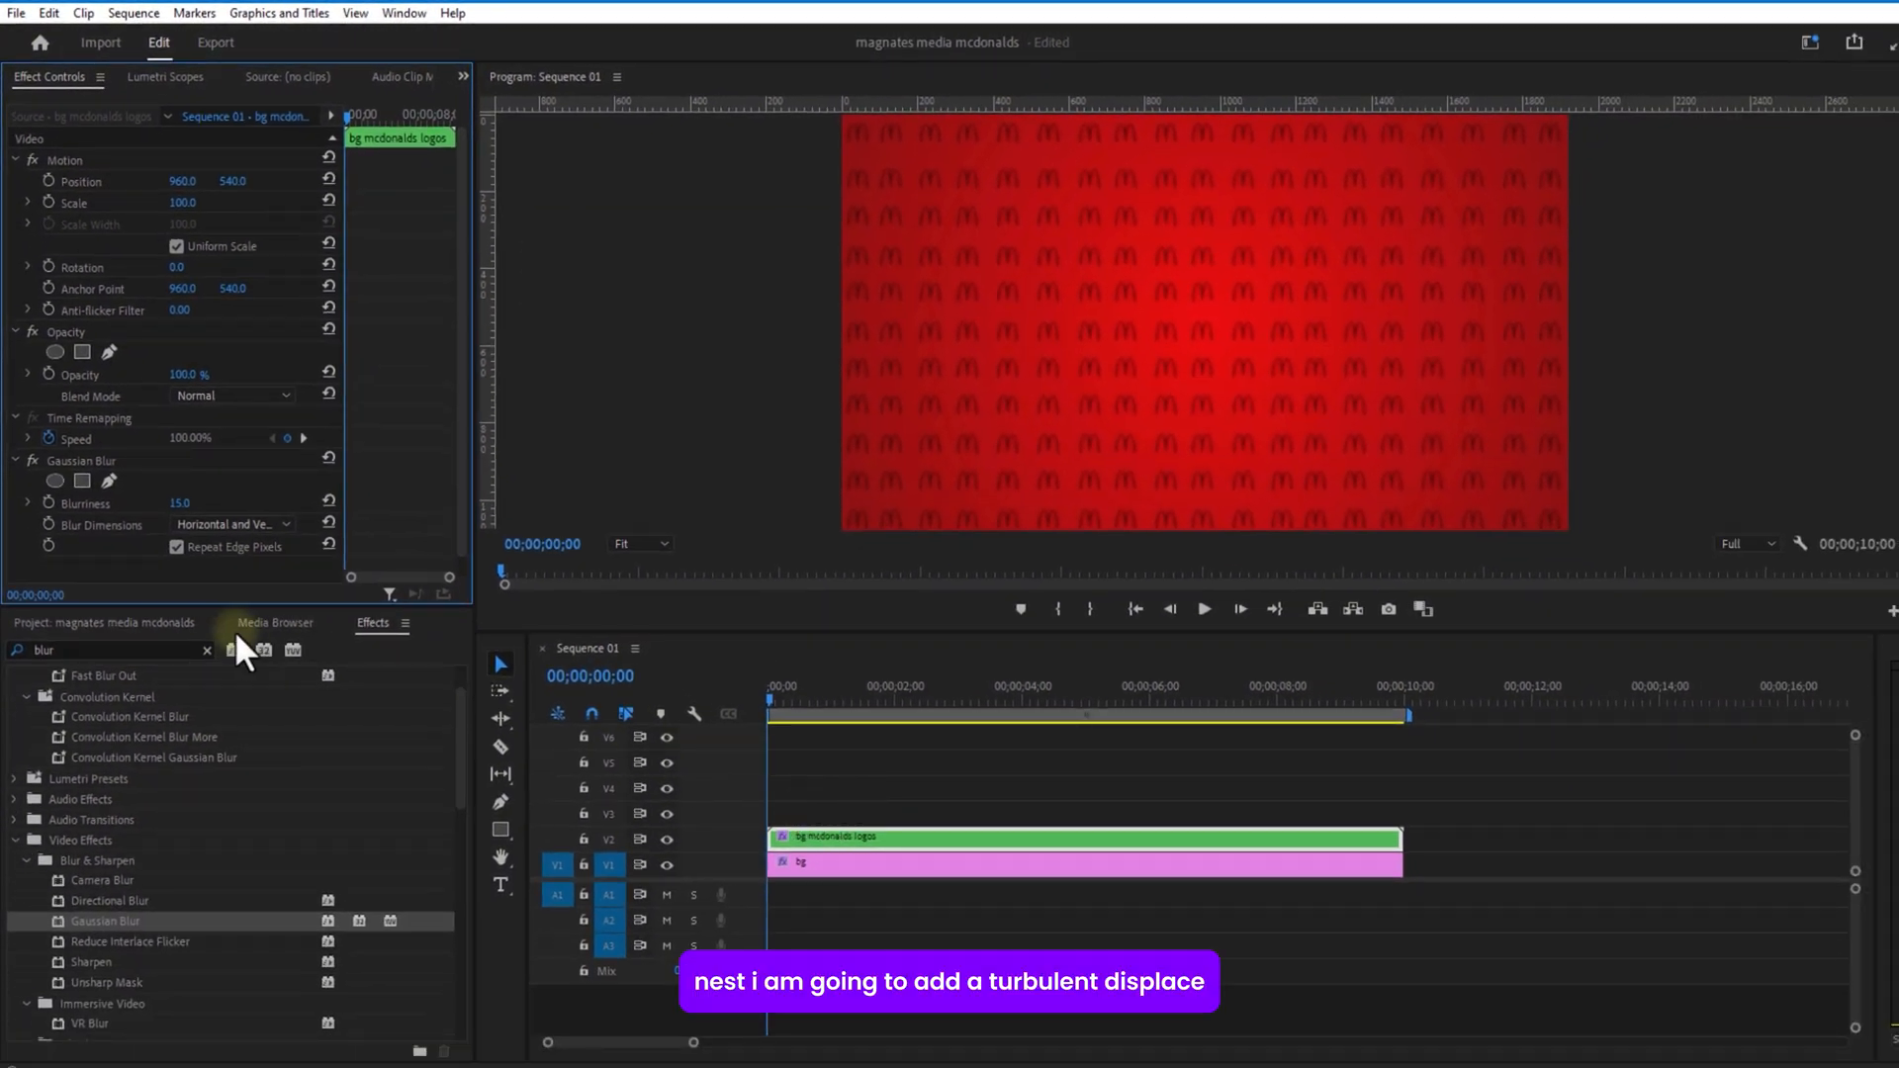
Step: Find the Turbulent Displace effect and apply it to the bg mcdonalds logos nest
{"action": "left_click", "coordinate": [140, 650]}
{"action": "key", "text": "BackSpace"}
{"action": "key", "text": "BackSpace"}
{"action": "key", "text": "BackSpace"}
{"action": "key", "text": "BackSpace"}
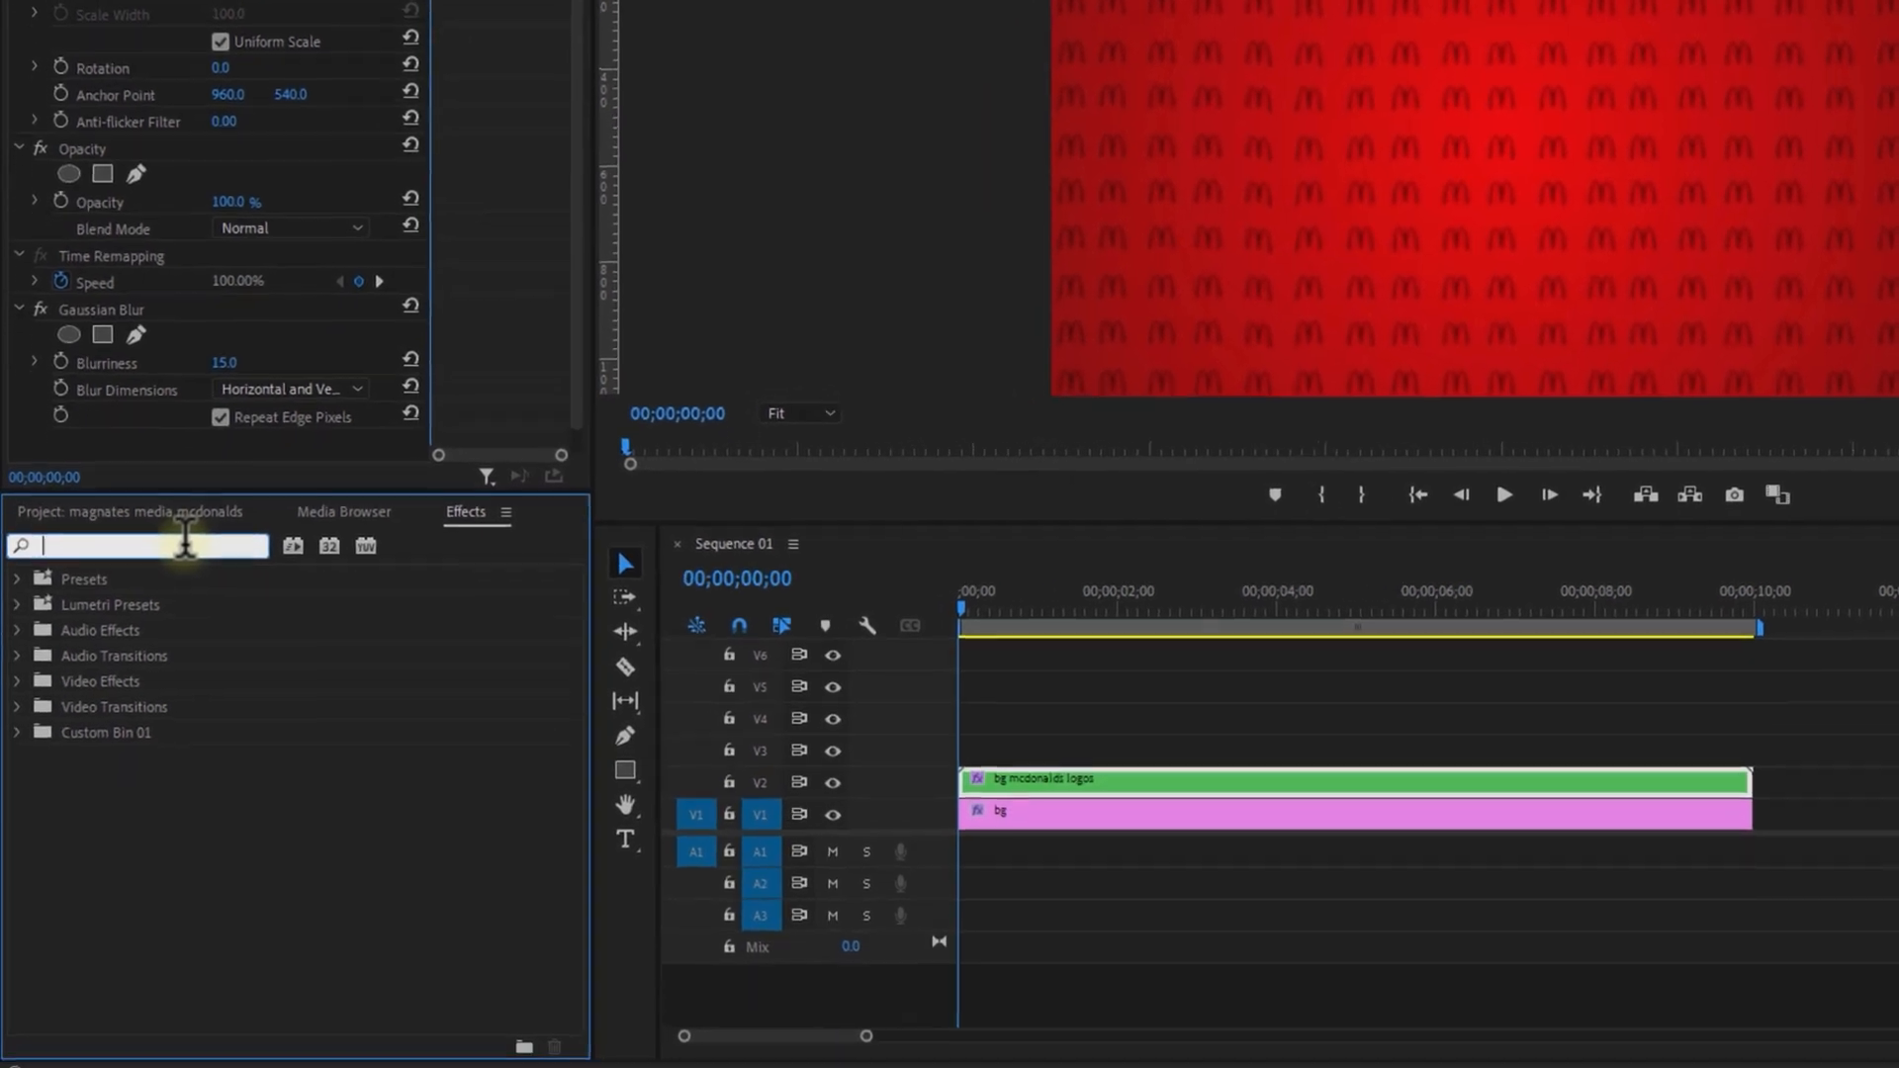
{"action": "type", "text": "turbu"}
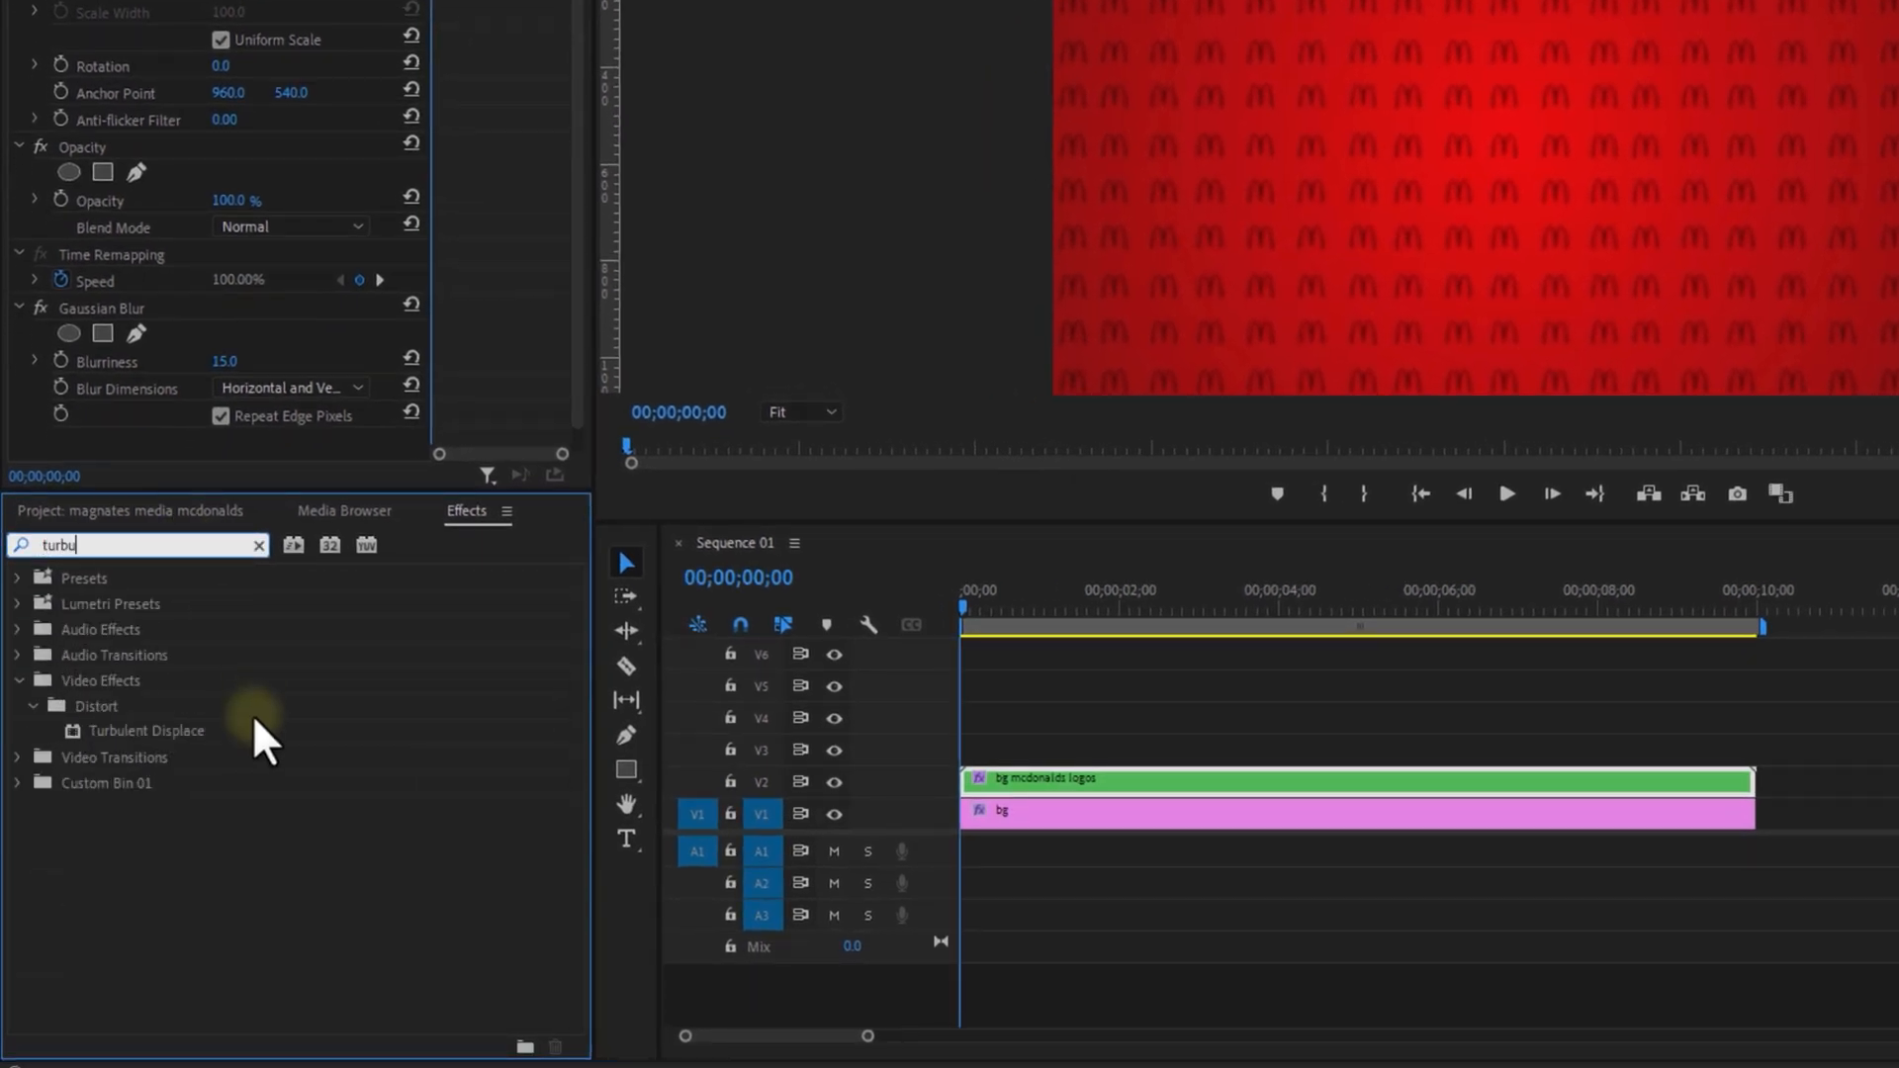
{"action": "left_click_drag", "start_coordinate": [178, 730], "coordinate": [1072, 784]}
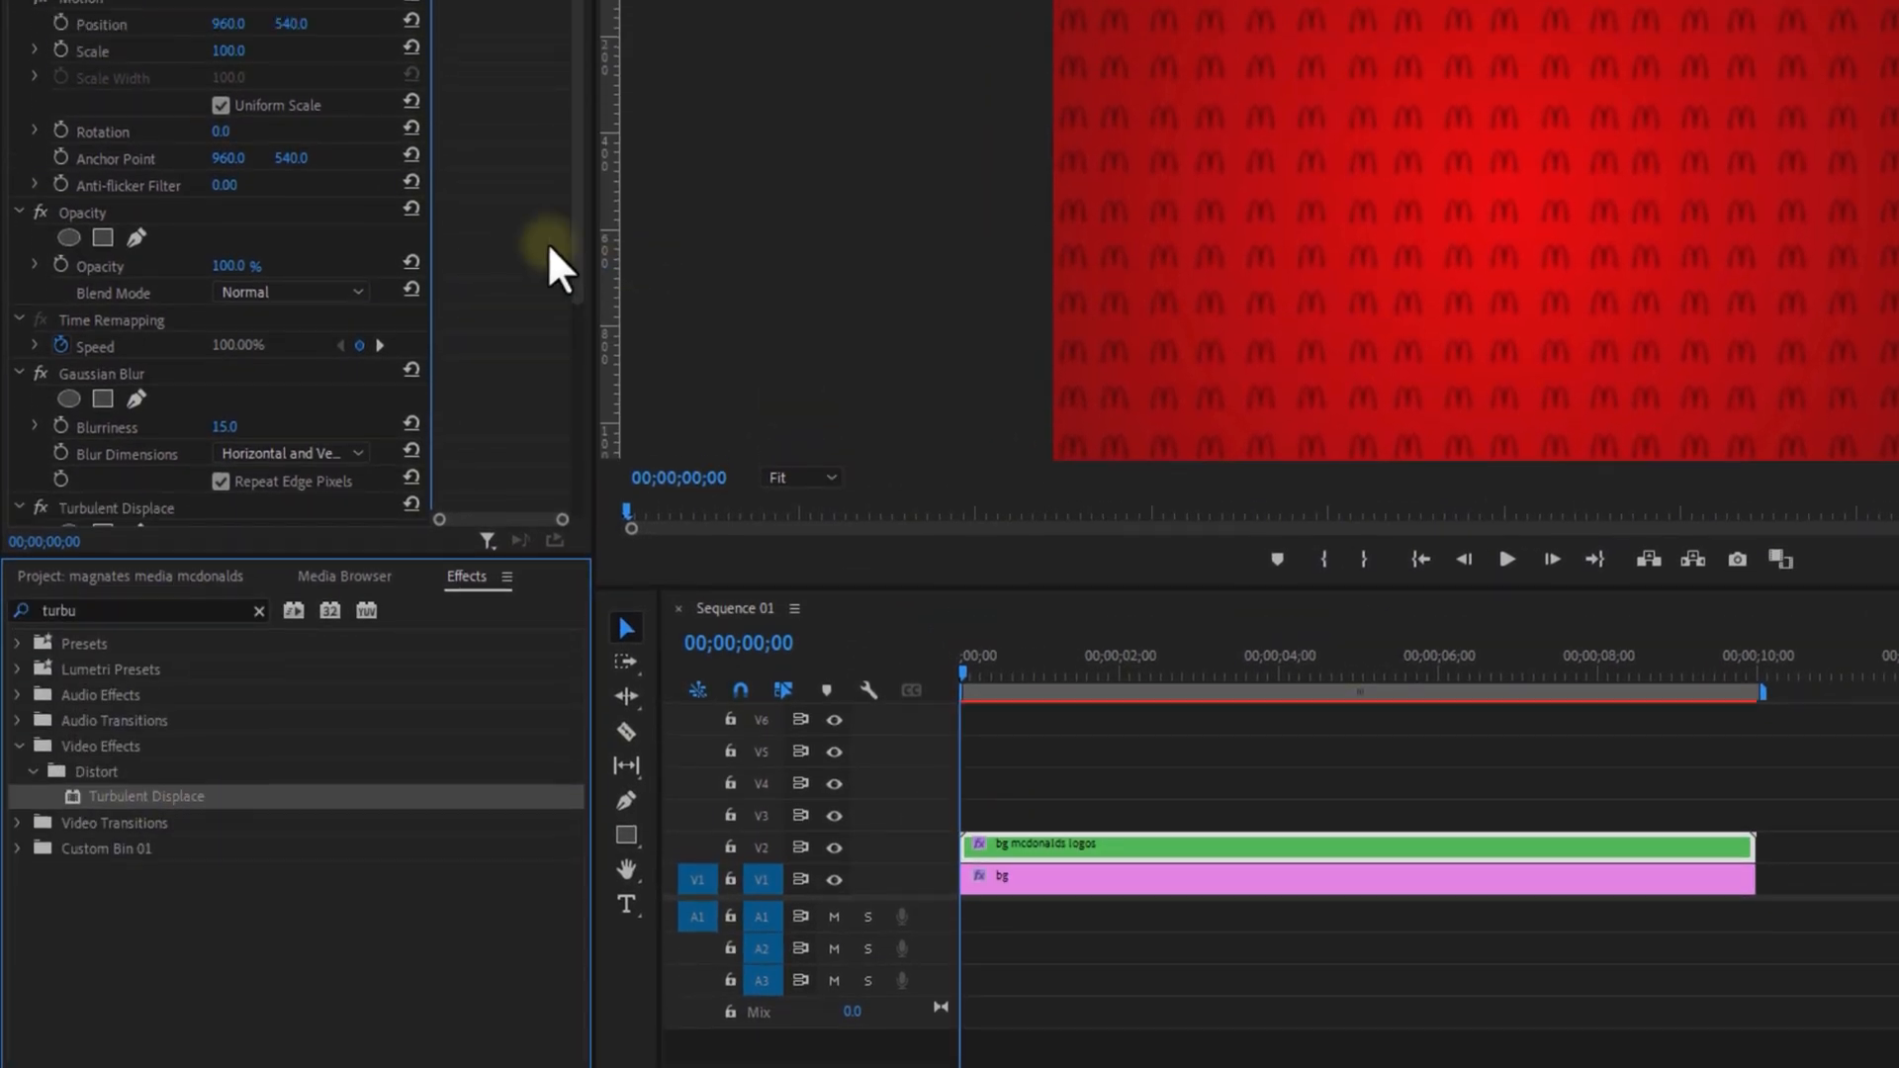
Step: Set the Turbulent Displace amount to 10 and its displacement type to Turbulent Smoother
{"action": "scroll", "coordinate": [579, 306], "scroll_direction": "down", "scroll_amount": 5}
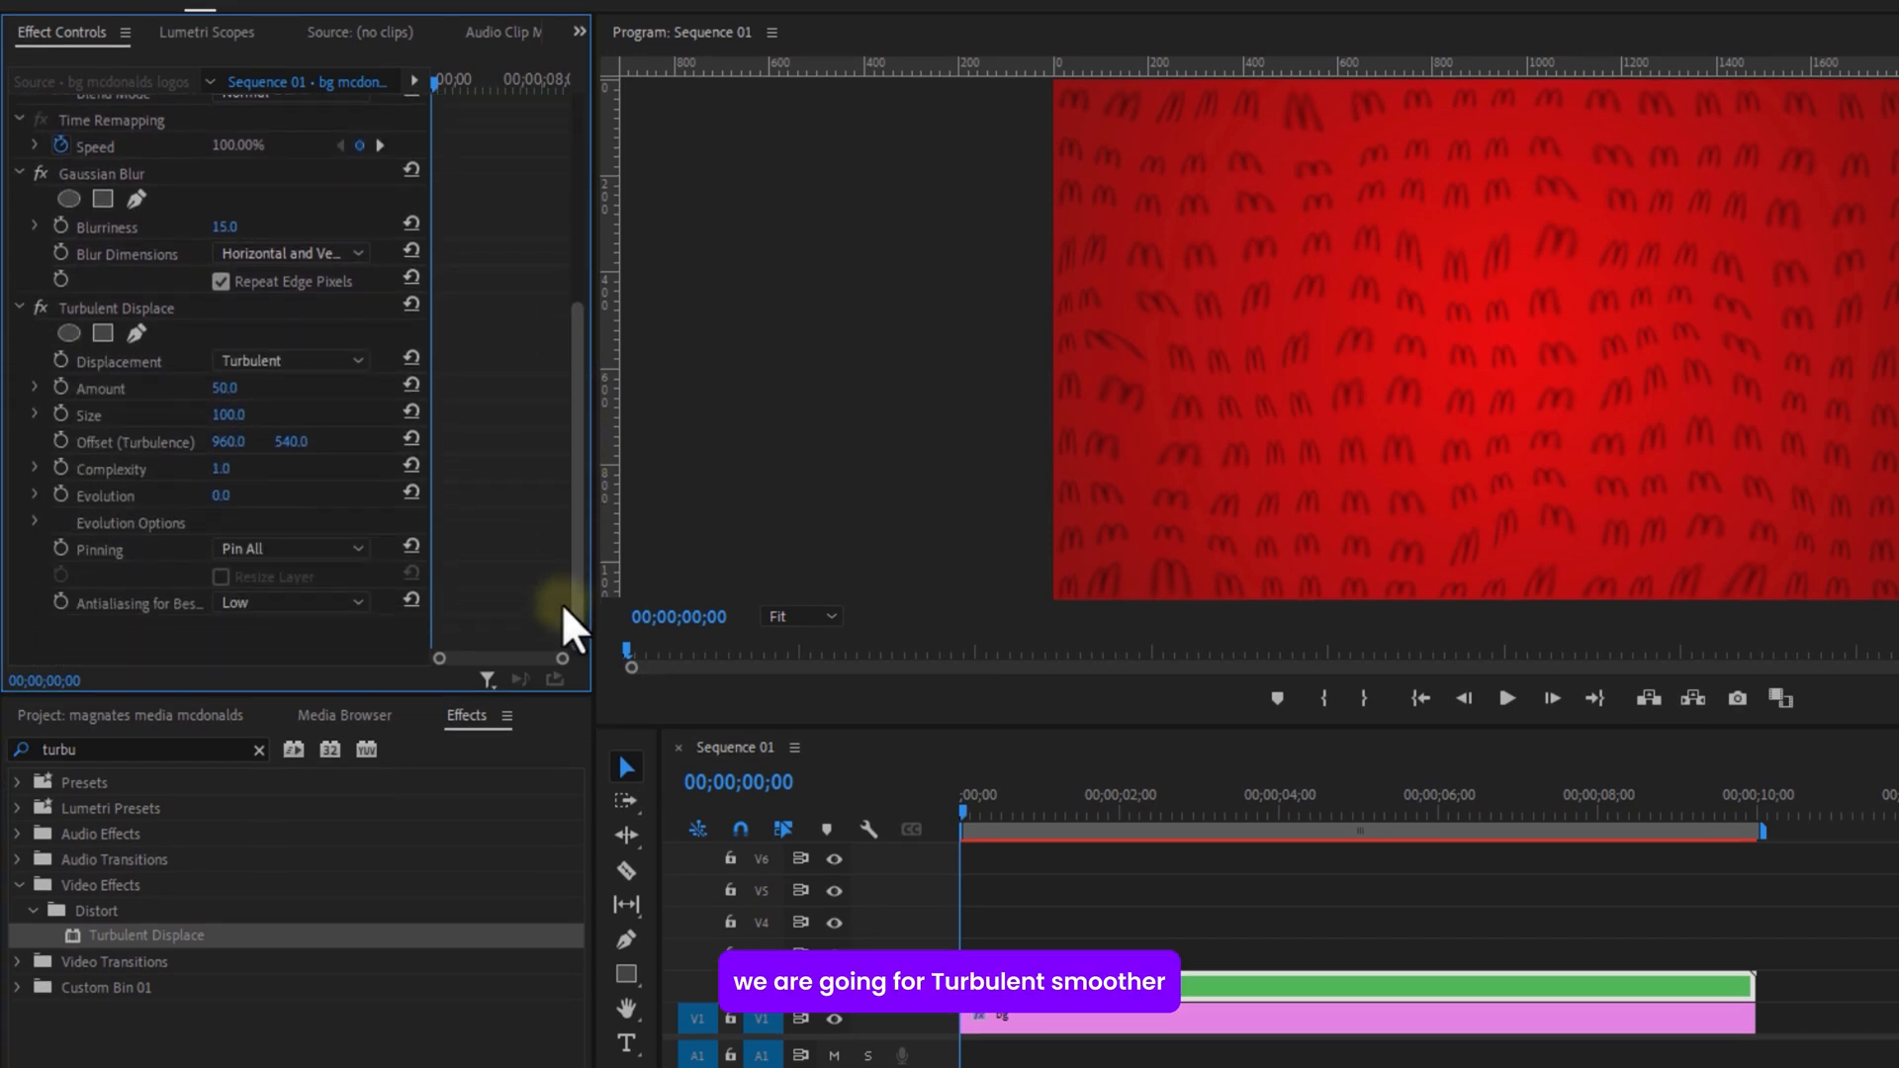
{"action": "left_click_drag", "start_coordinate": [562, 605], "coordinate": [562, 613]}
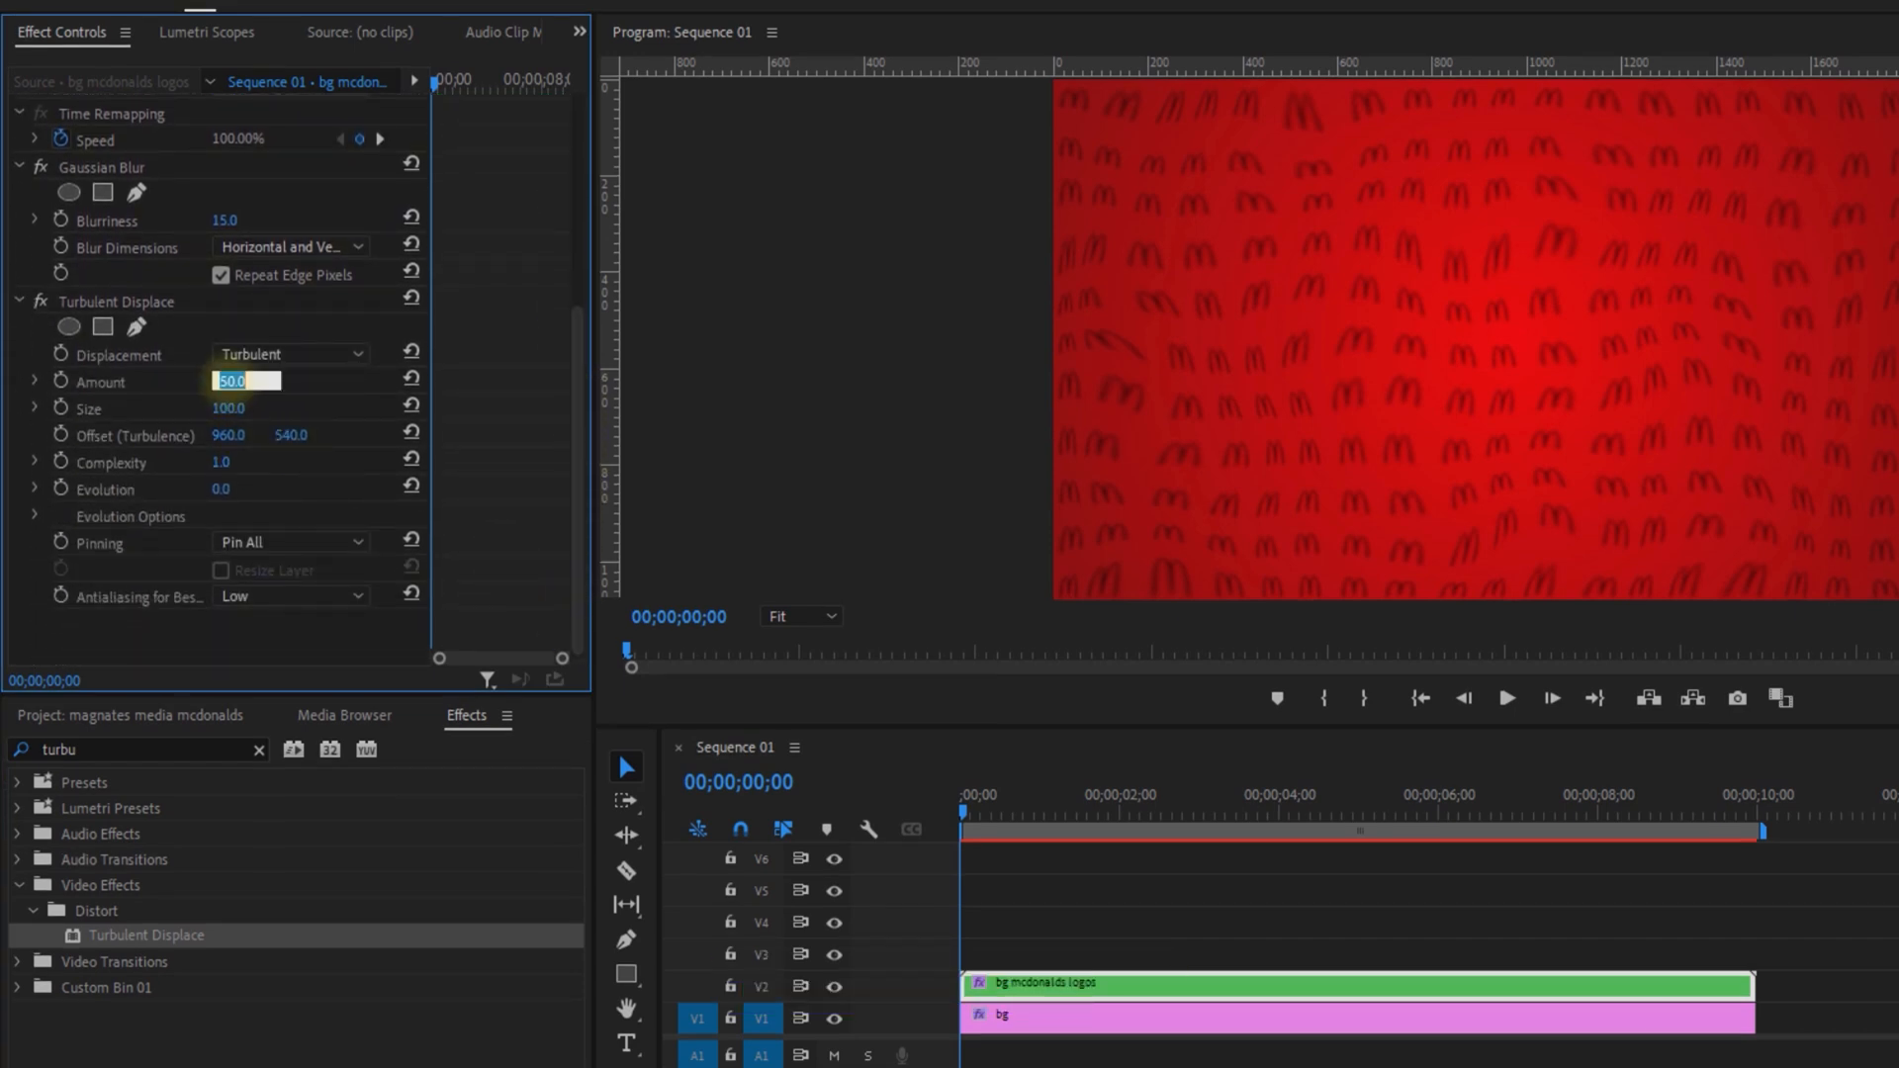
{"action": "key", "text": "Return"}
{"action": "left_click", "coordinate": [287, 356]}
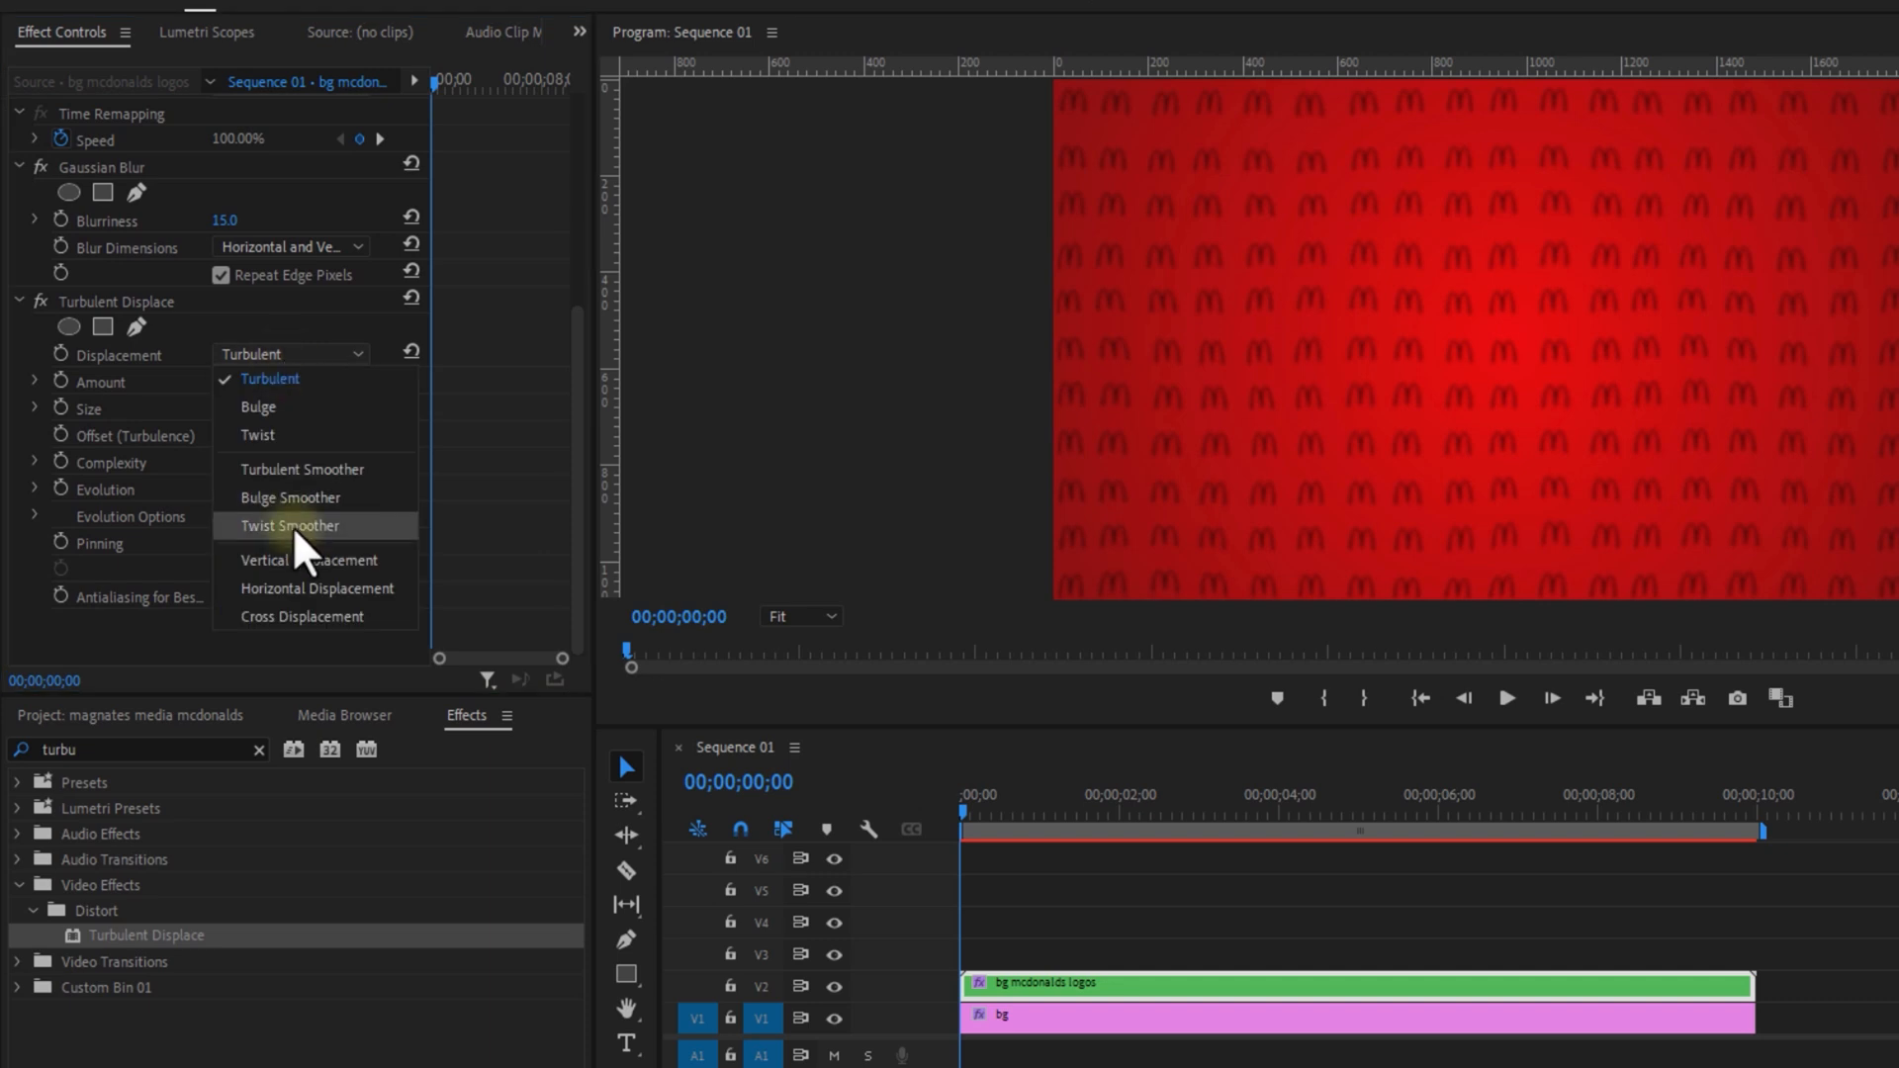
{"action": "left_click", "coordinate": [301, 470]}
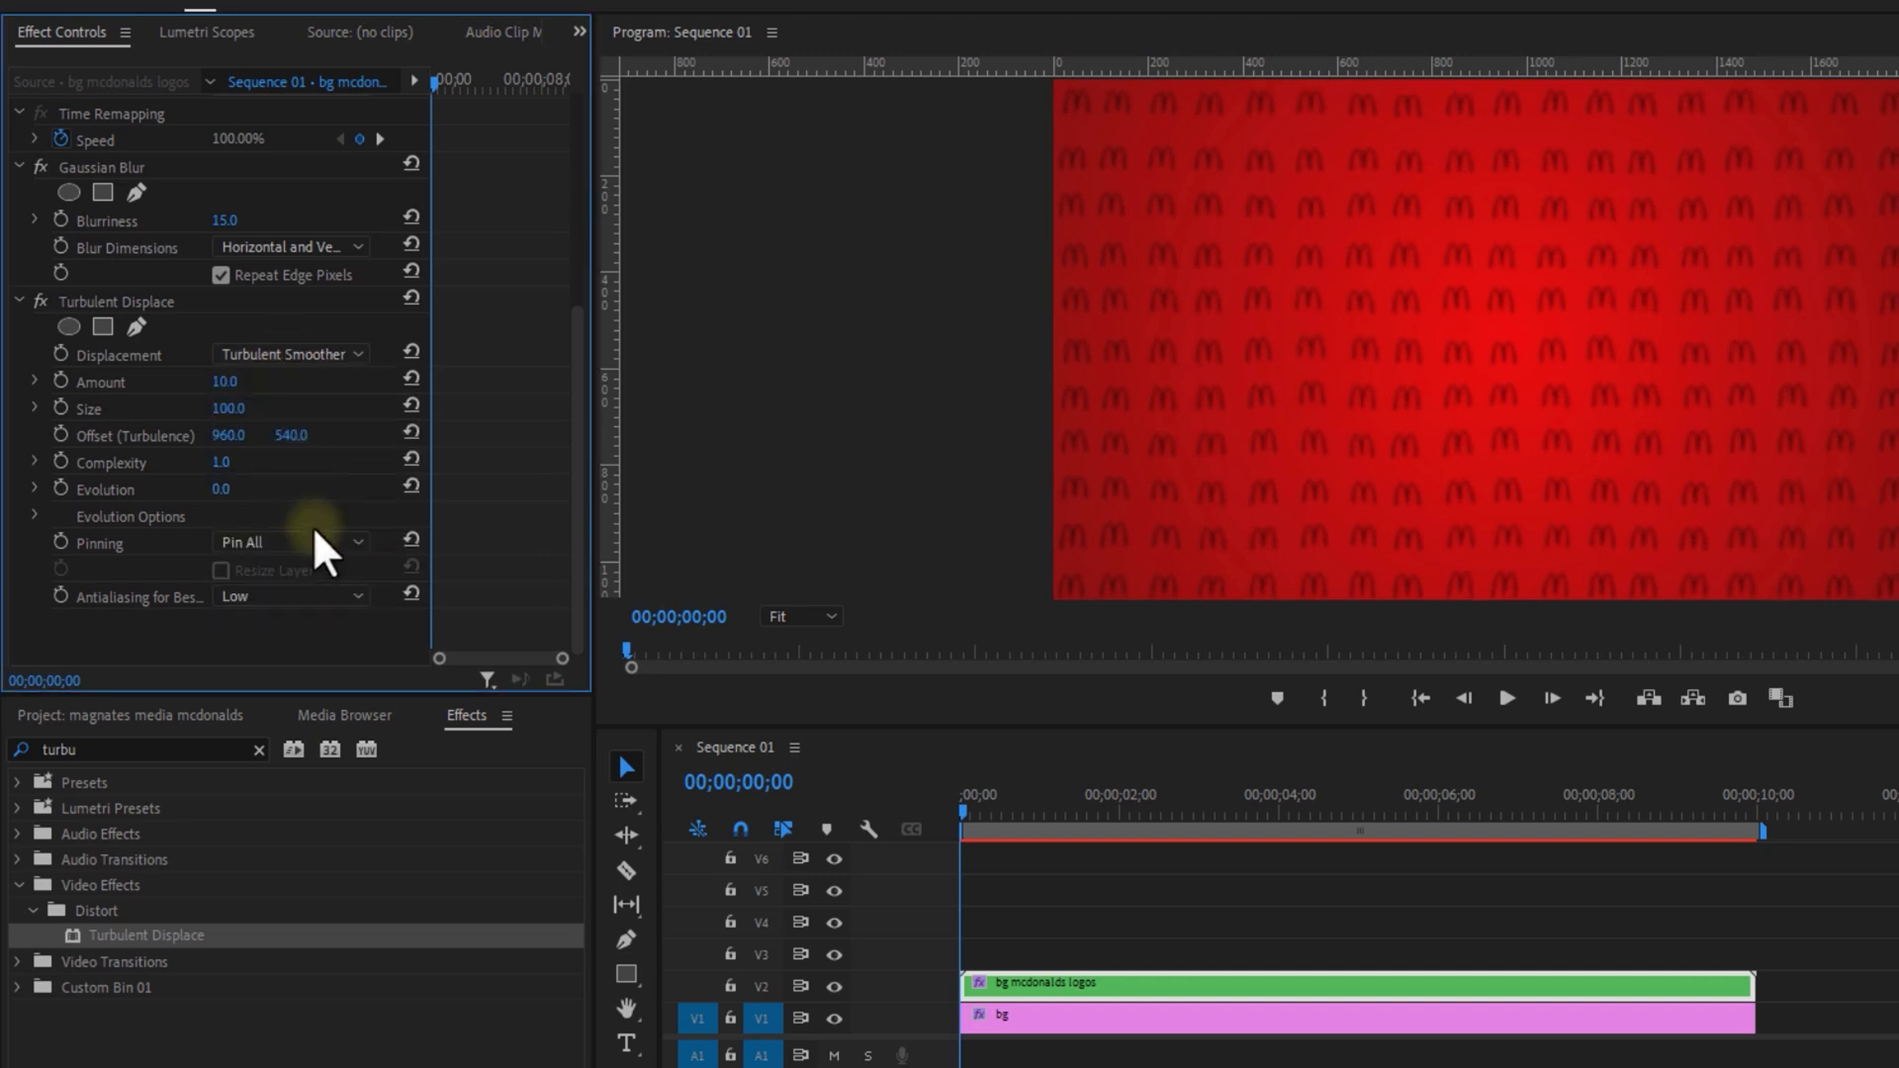
Step: Keyframe the Turbulent Displace Evolution from 0 at the sequence start to 60° at 00;00;01;00
{"action": "left_click", "coordinate": [60, 489]}
{"action": "left_click_drag", "start_coordinate": [477, 91], "coordinate": [448, 129]}
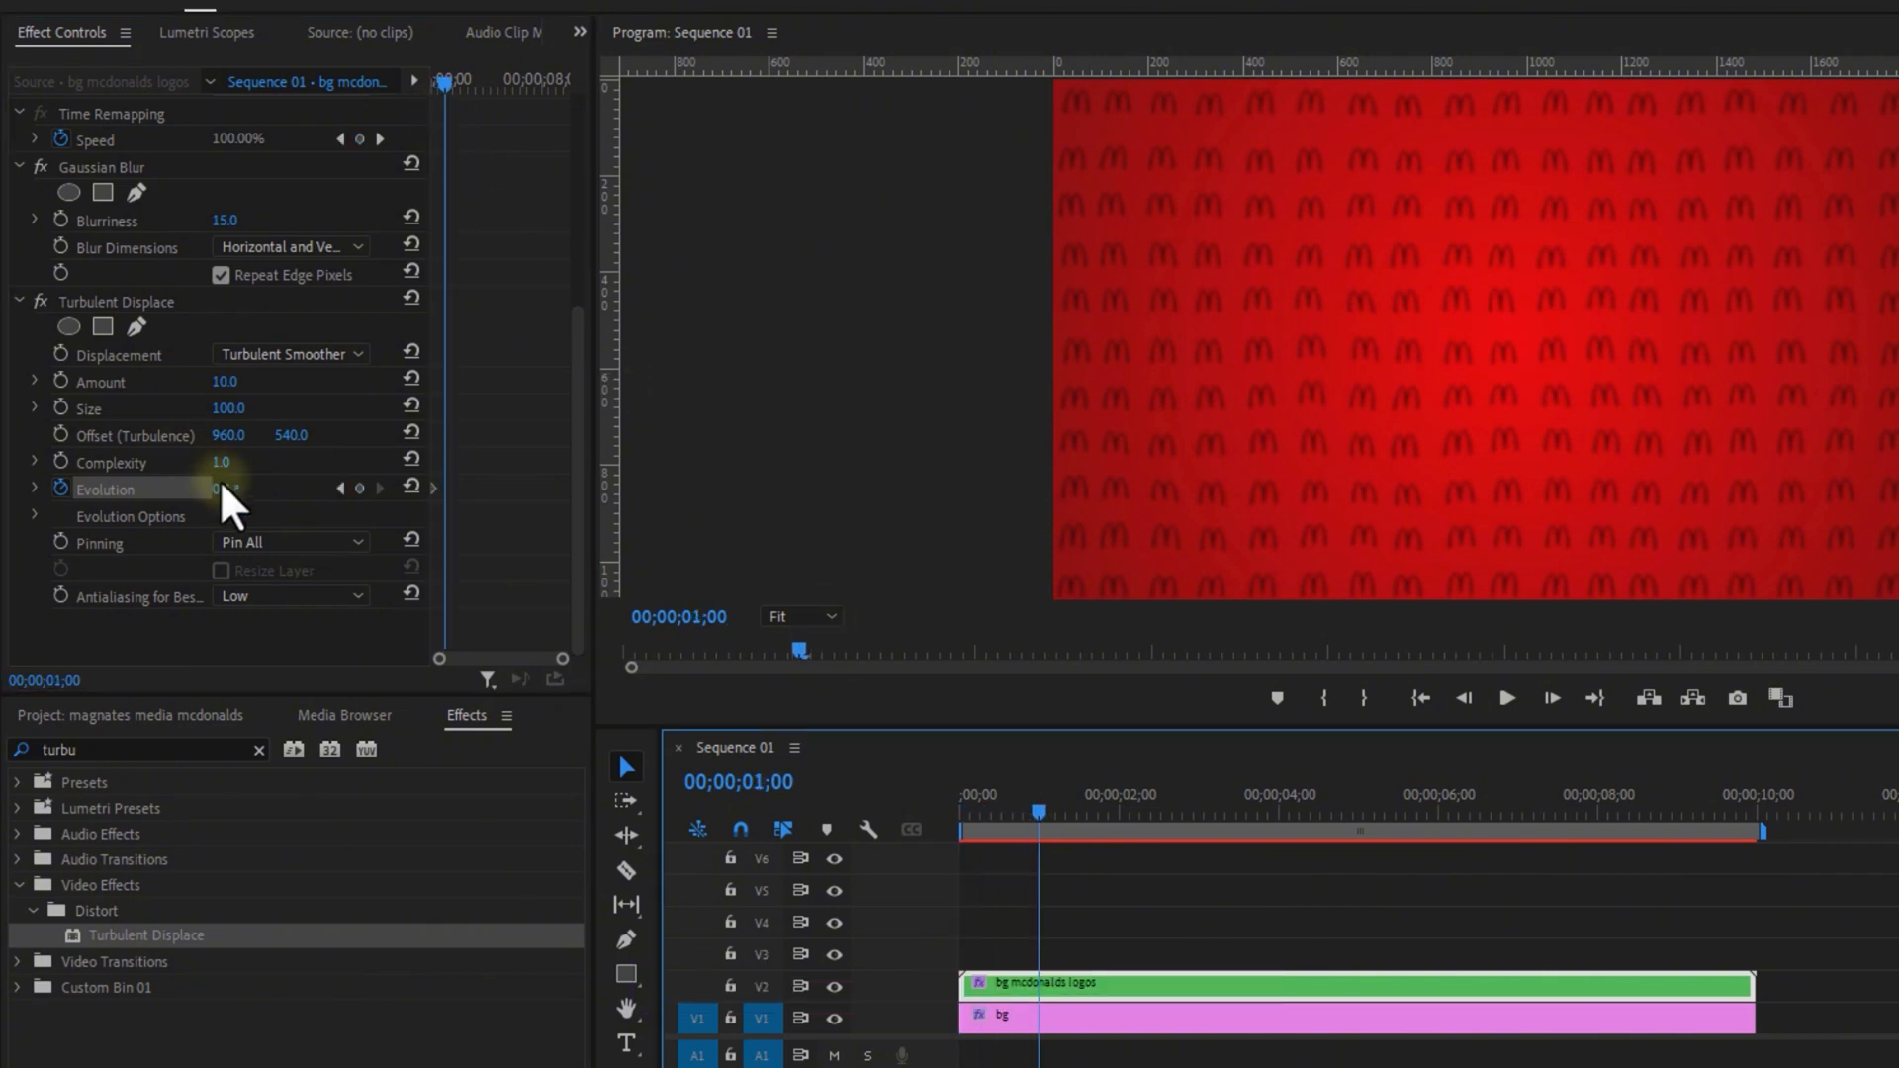
{"action": "left_click", "coordinate": [225, 489]}
{"action": "type", "text": "60"}
{"action": "left_click", "coordinate": [312, 507]}
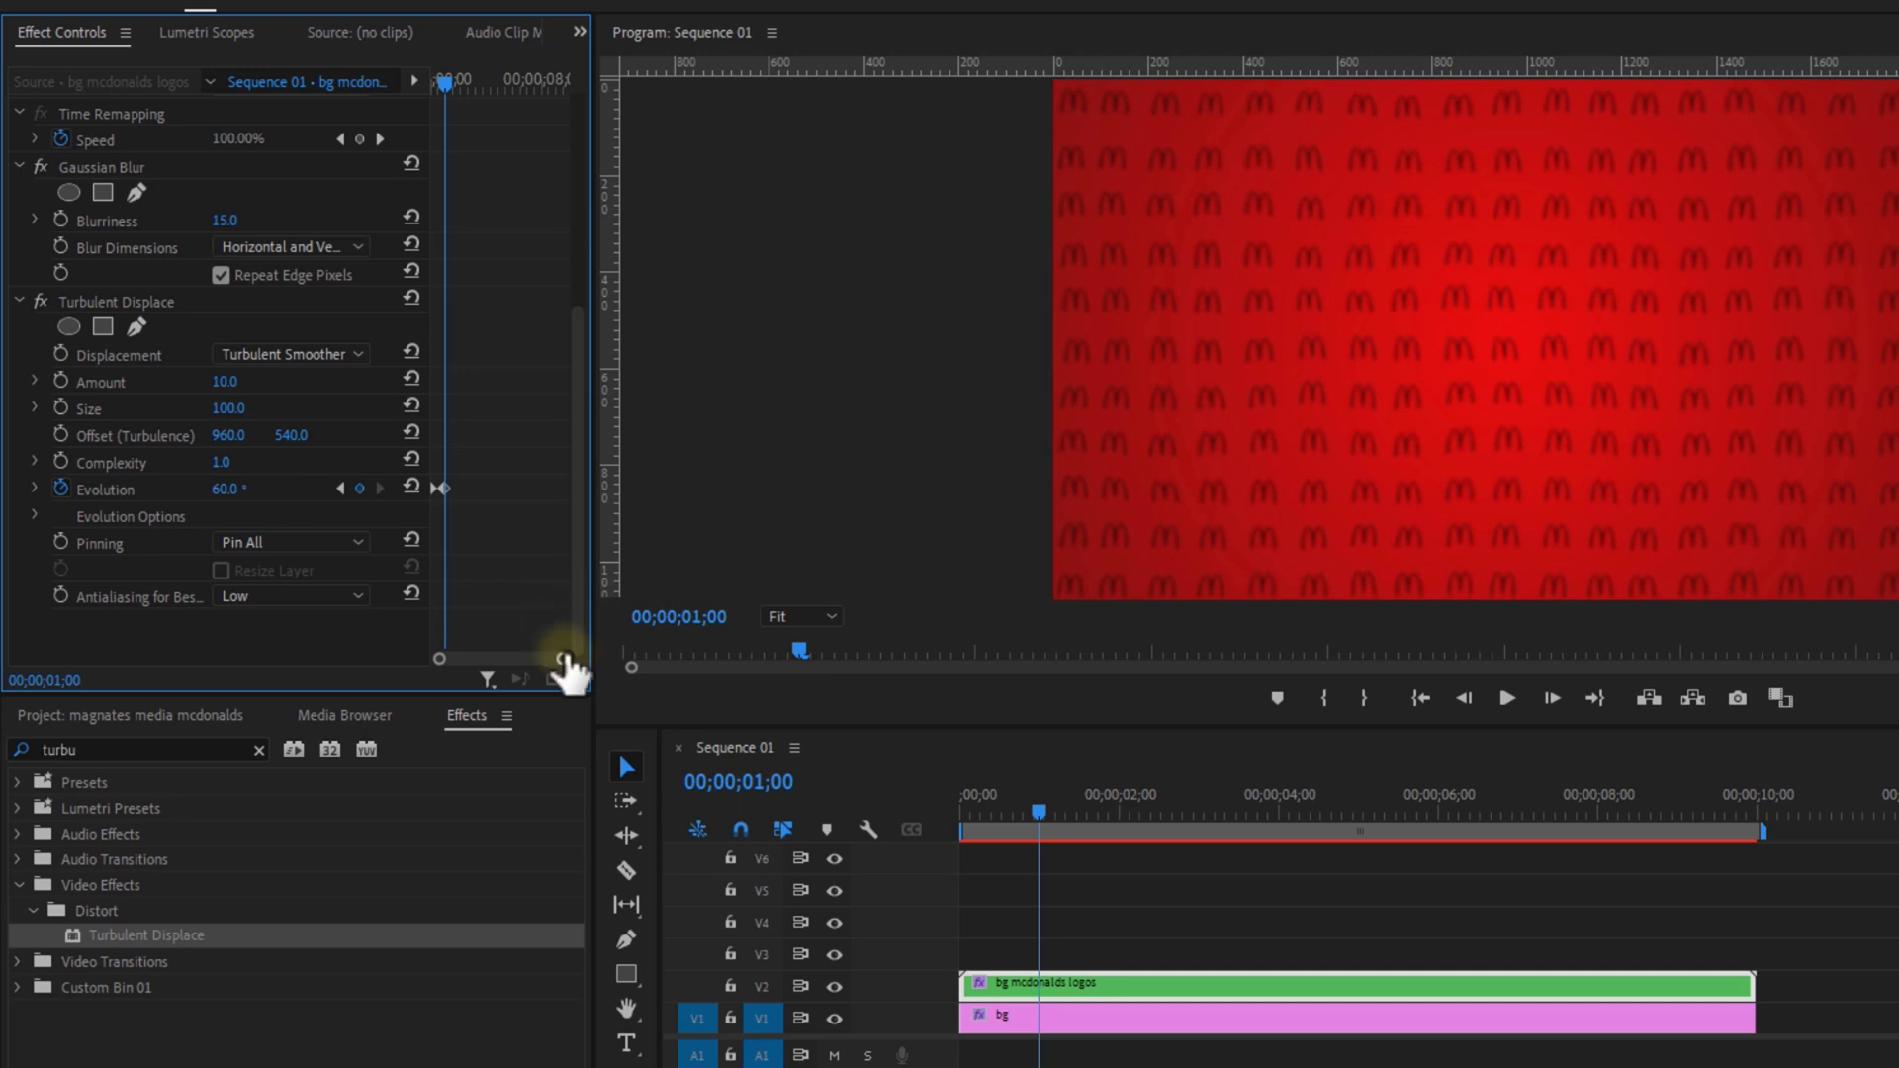
{"action": "mouse_move", "coordinate": [562, 657]}
{"action": "left_mouse_down"}
{"action": "mouse_move", "coordinate": [508, 657]}
{"action": "mouse_move", "coordinate": [564, 659]}
{"action": "left_mouse_up"}
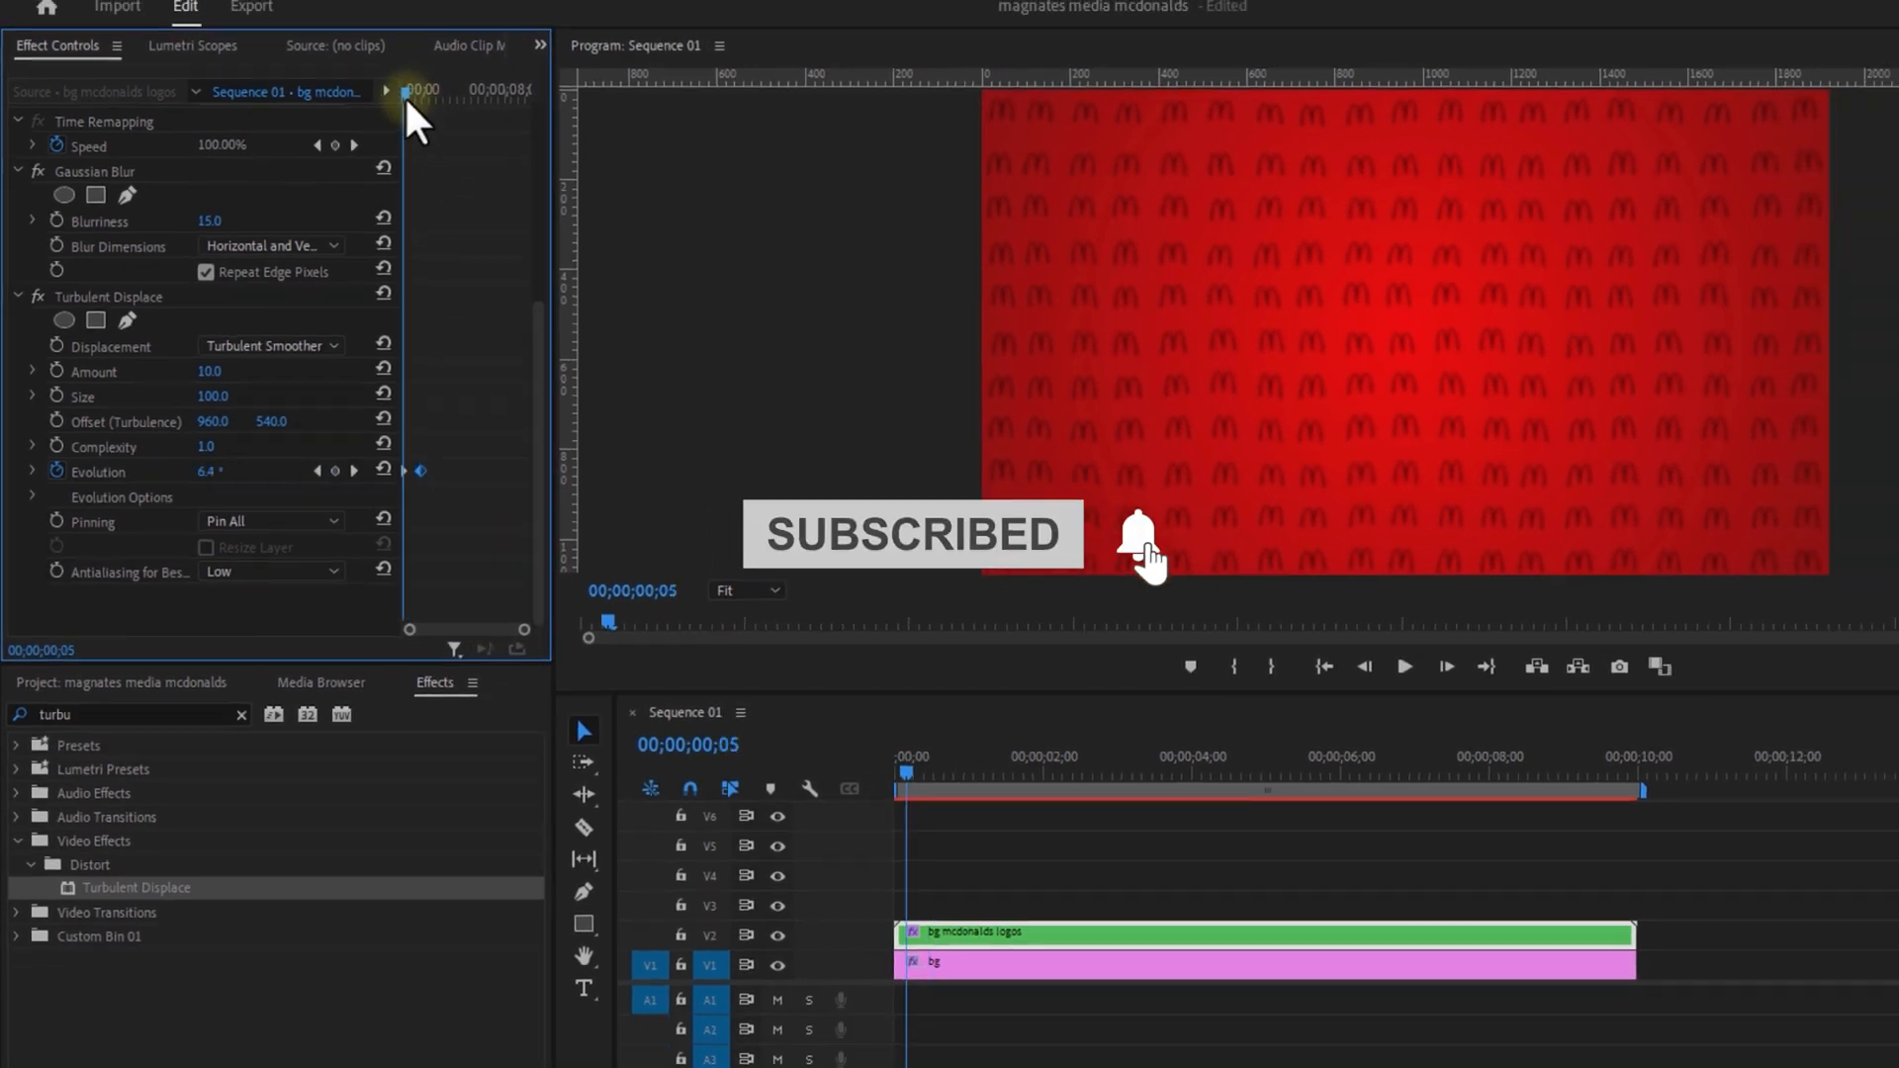
Step: Place mcdonalds.png on V3 at the sequence start and extend it to the end of the background clips
{"action": "left_click_drag", "start_coordinate": [130, 842], "coordinate": [885, 806]}
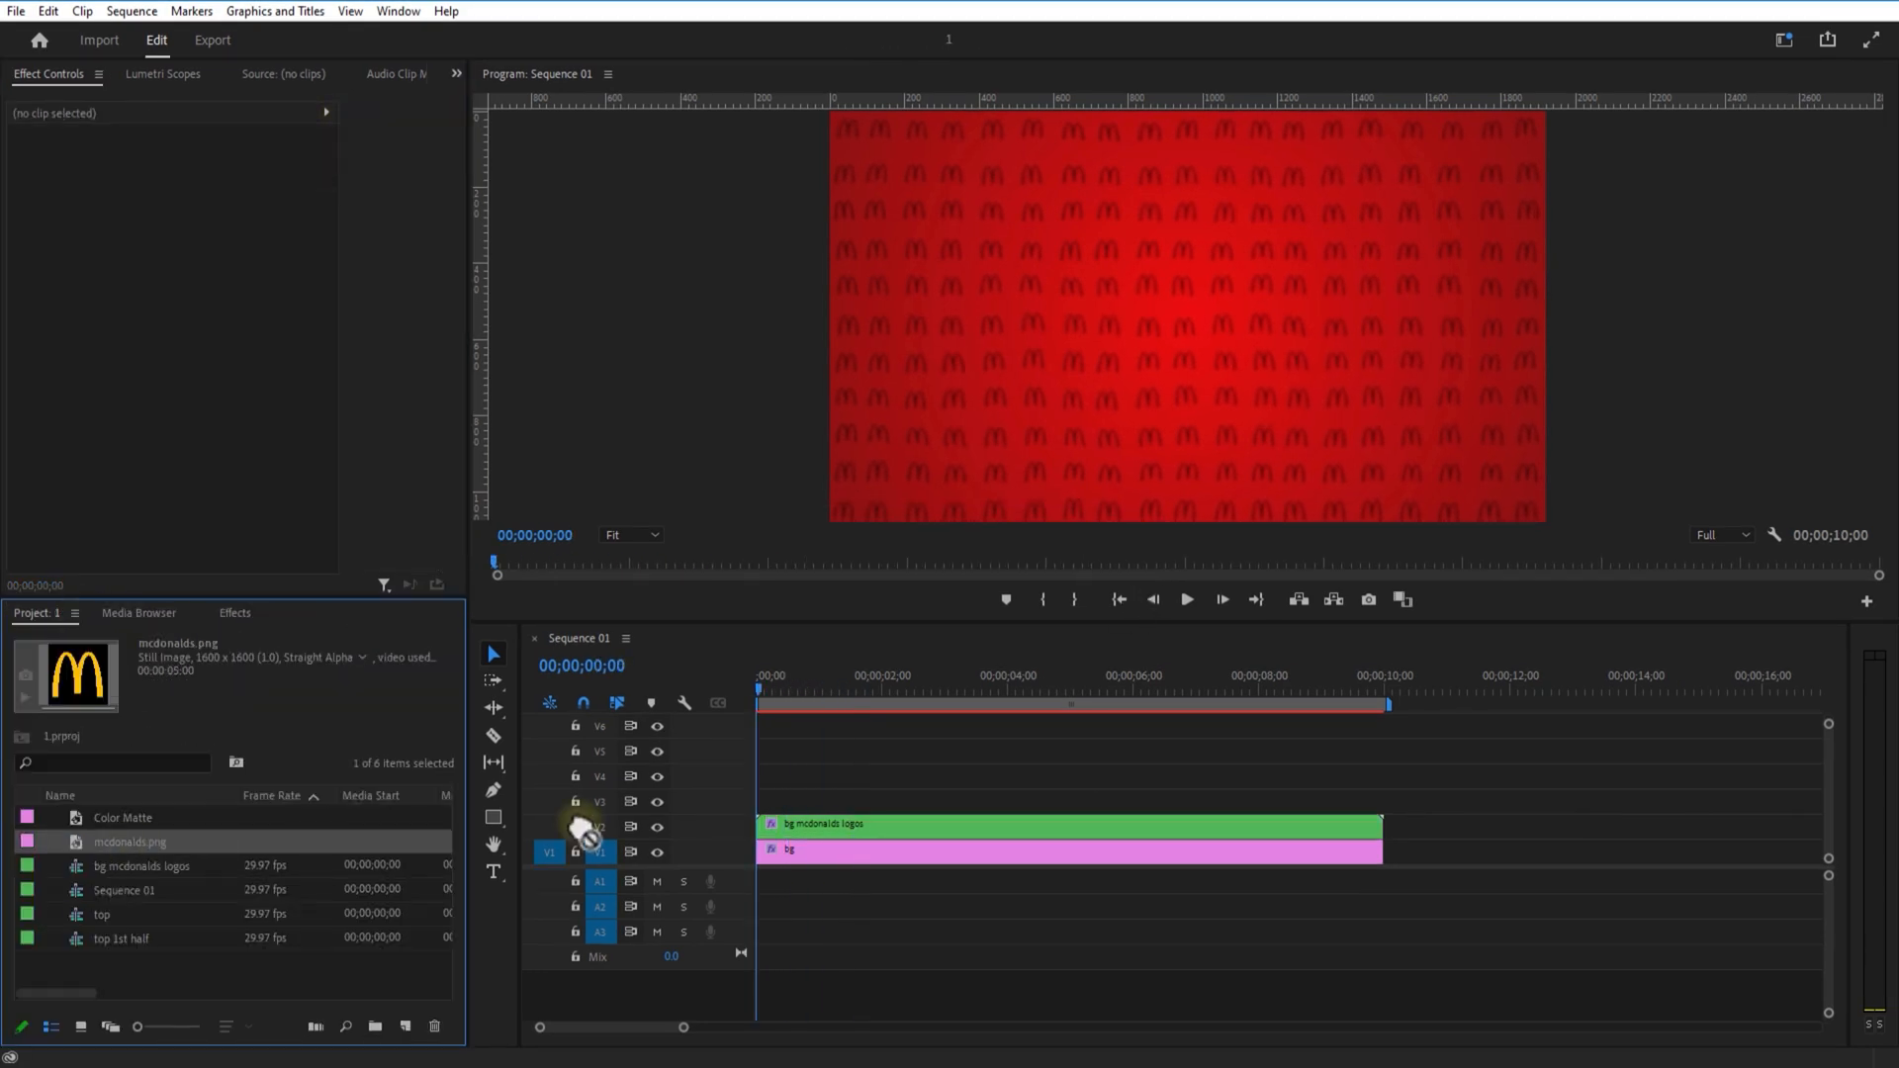
{"action": "left_click", "coordinate": [883, 803]}
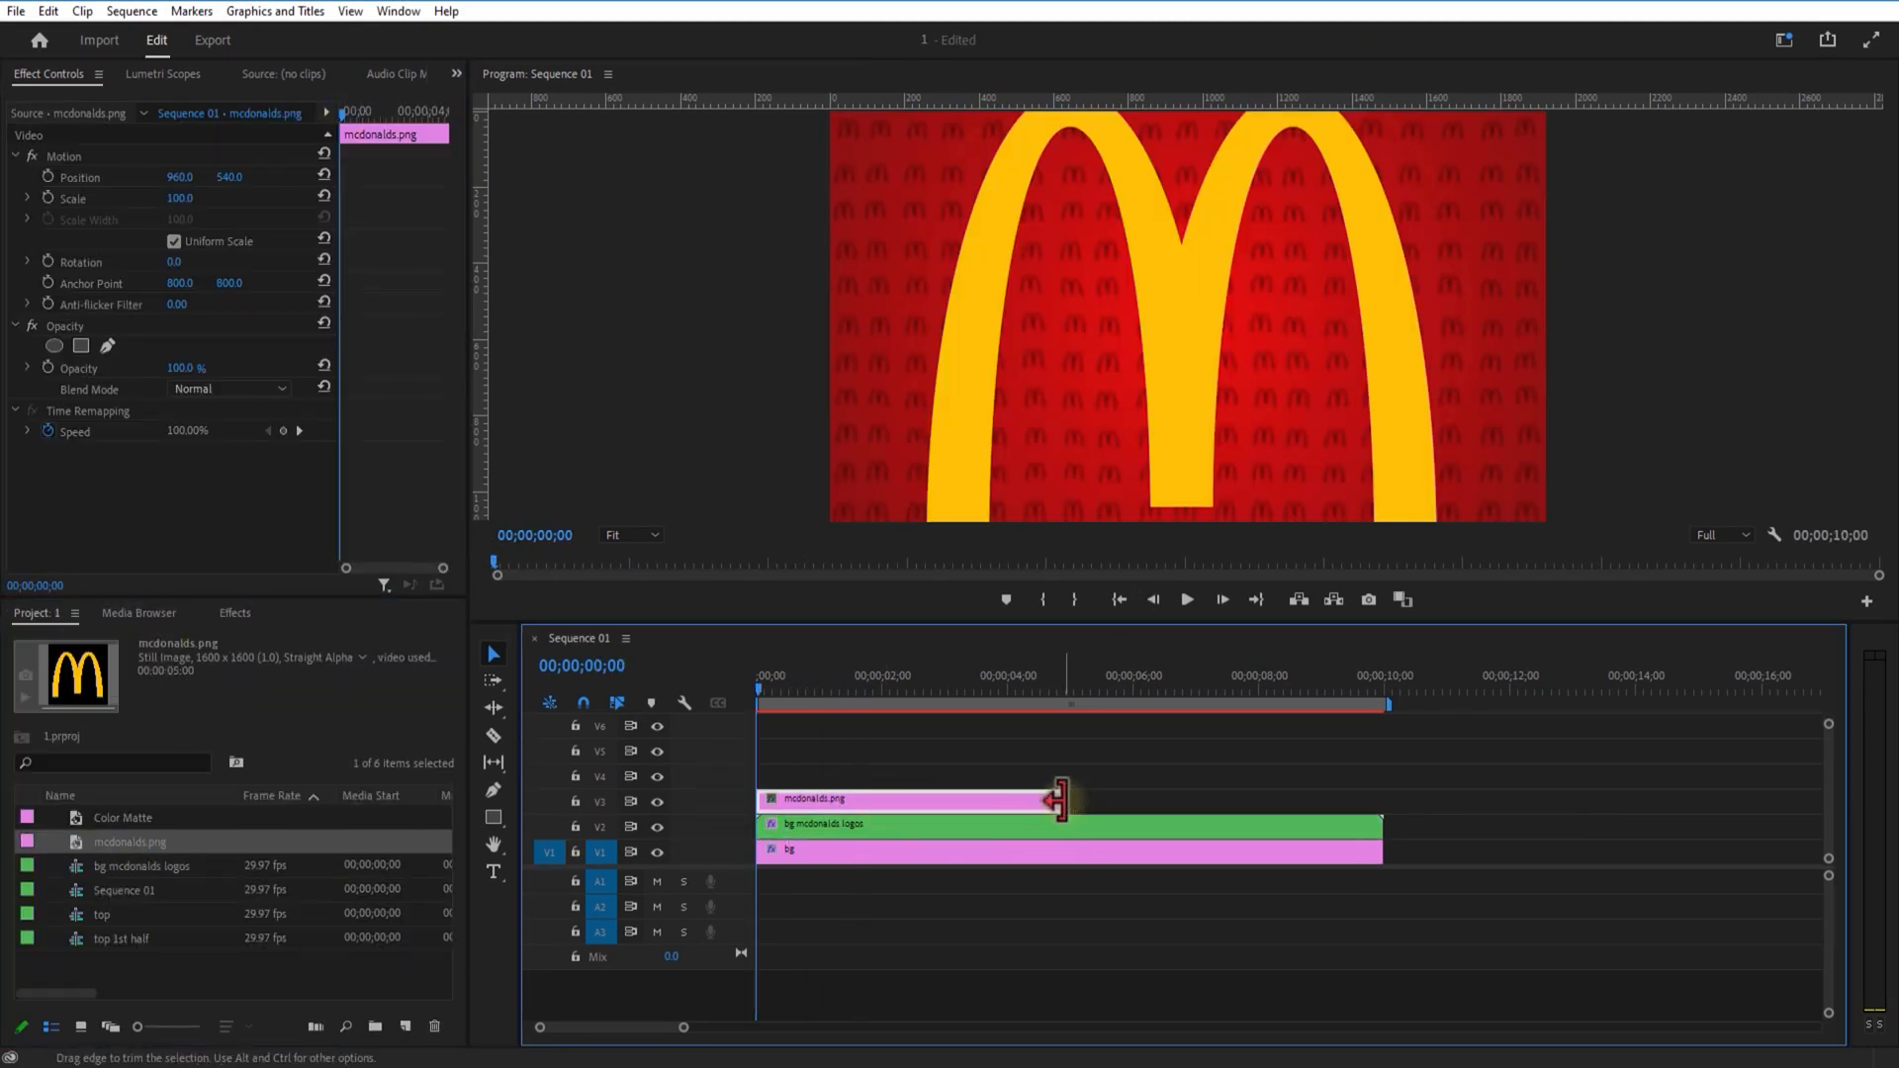
{"action": "left_click_drag", "start_coordinate": [1062, 799], "coordinate": [1382, 823]}
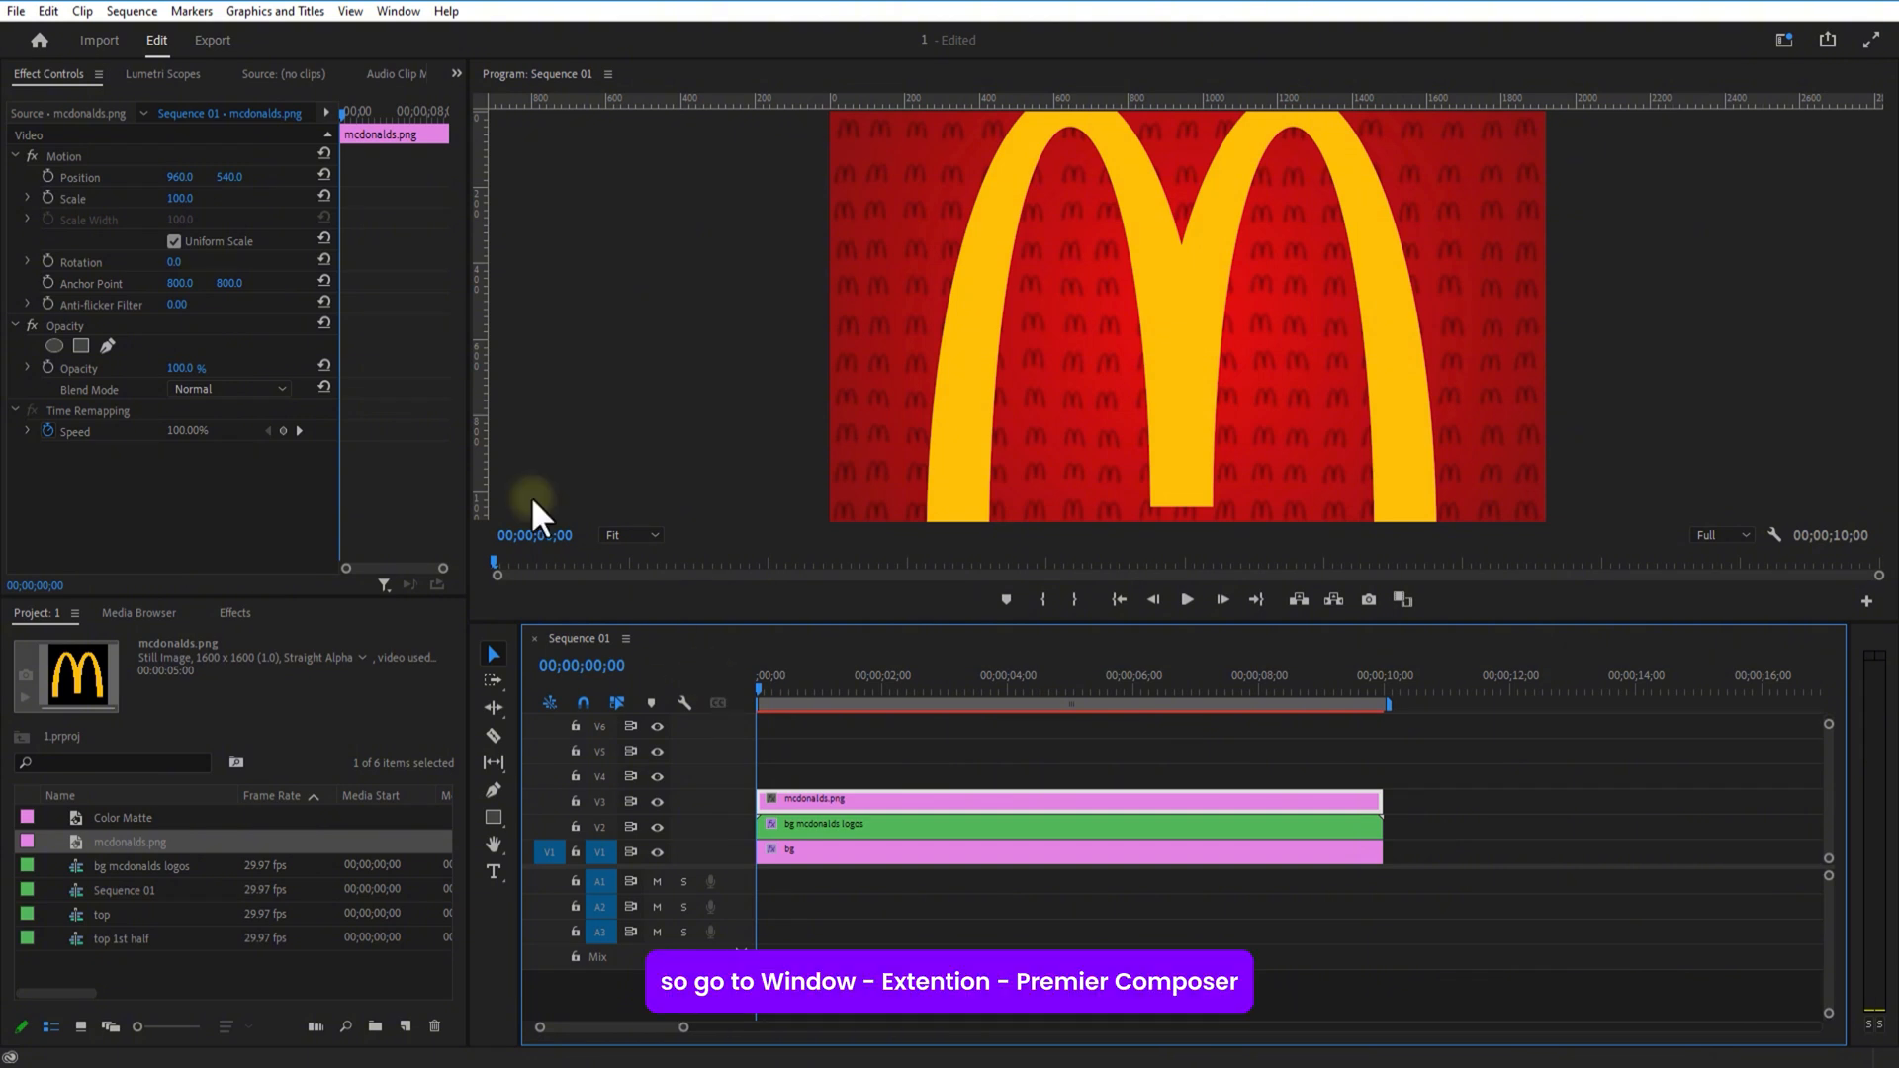
Step: Add the Zoom Out transition from the Premiere Composer Starter Pack above the logo clip, without its sound
{"action": "left_click", "coordinate": [398, 11]}
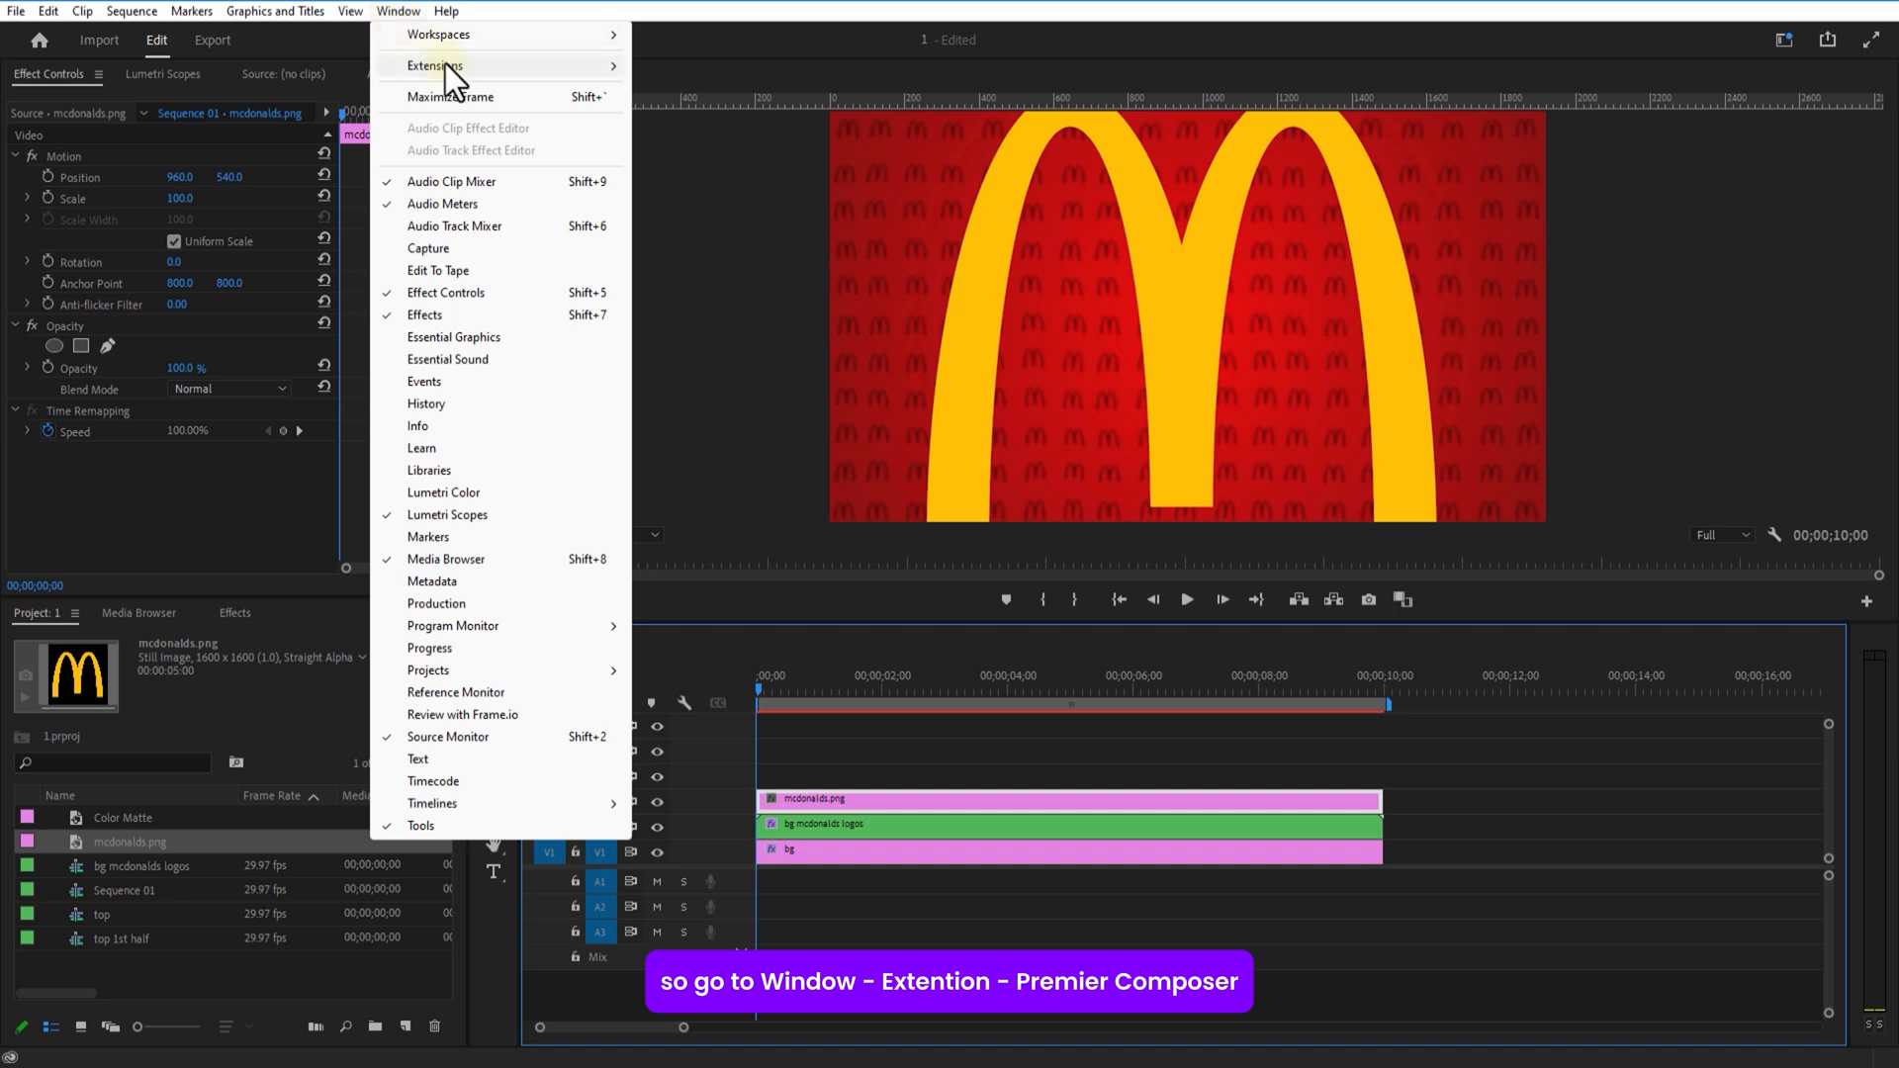
{"action": "mouse_move", "coordinate": [445, 65]}
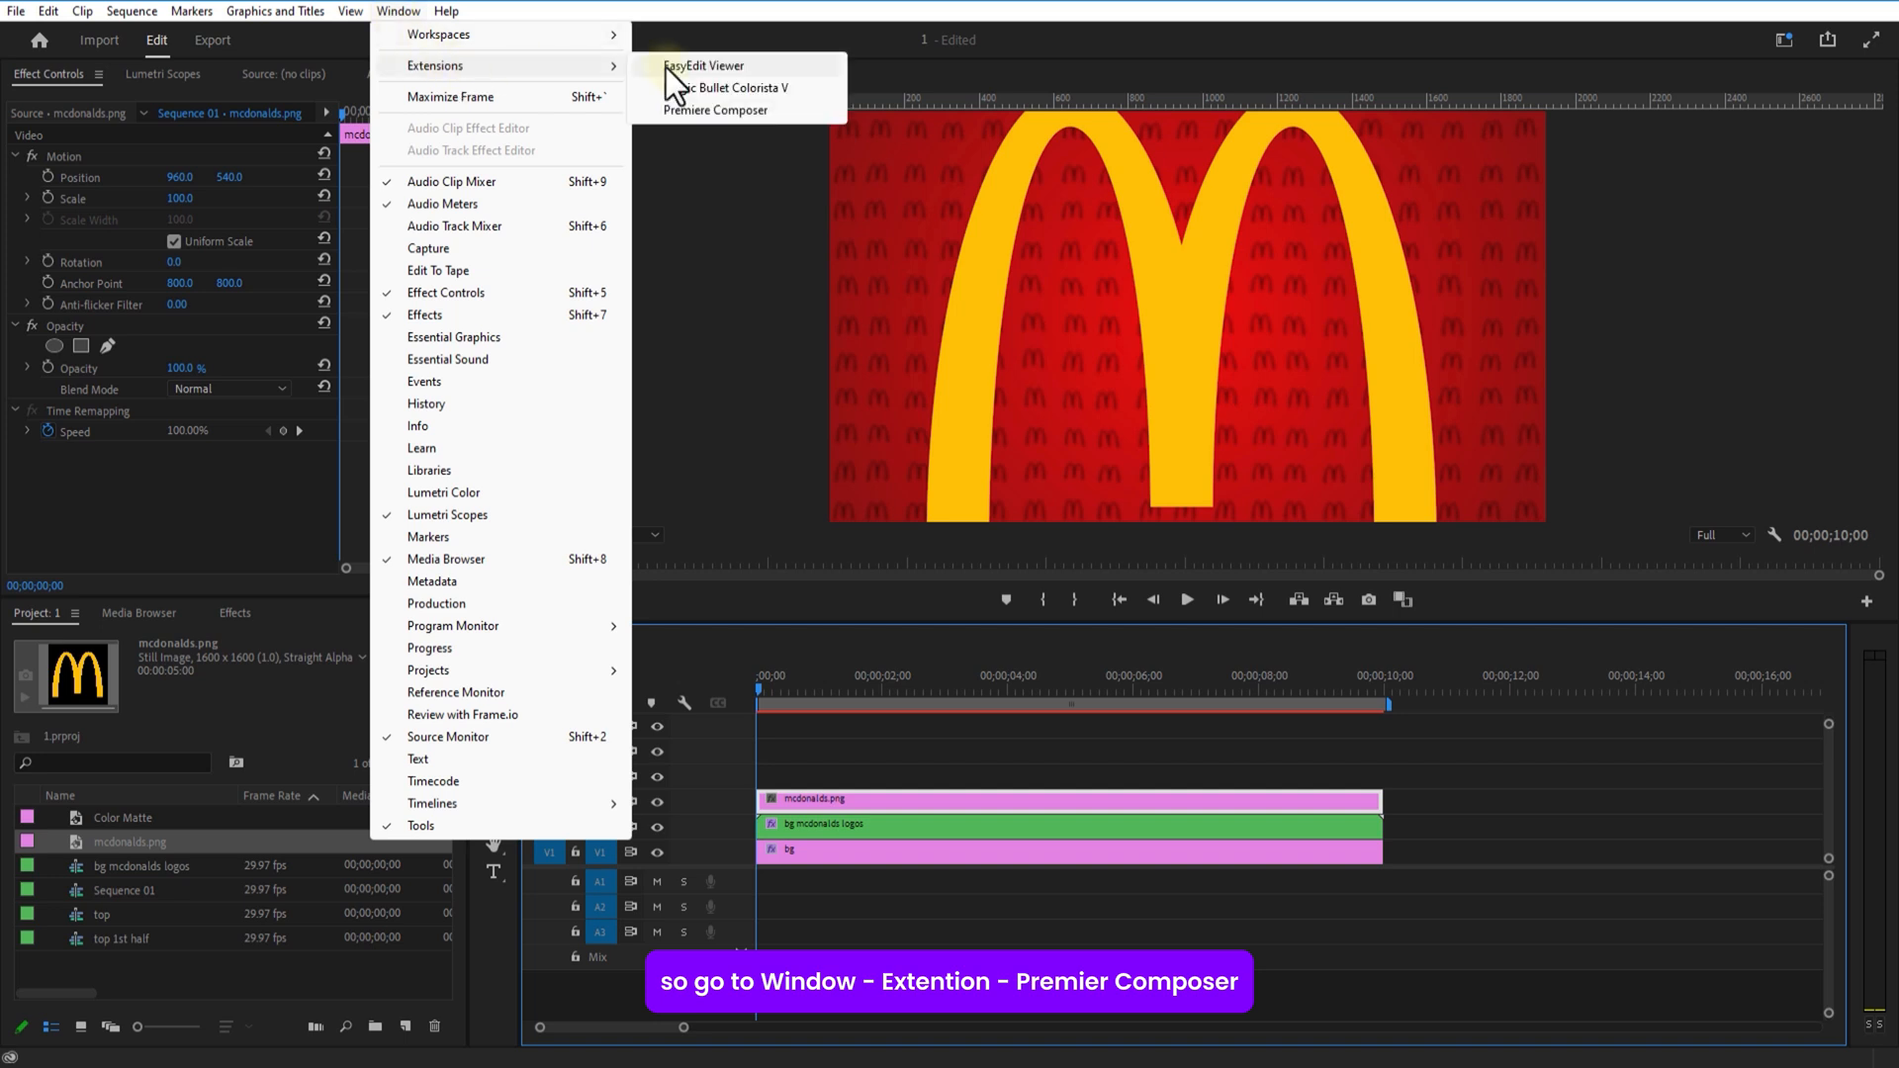
{"action": "left_click", "coordinate": [703, 107]}
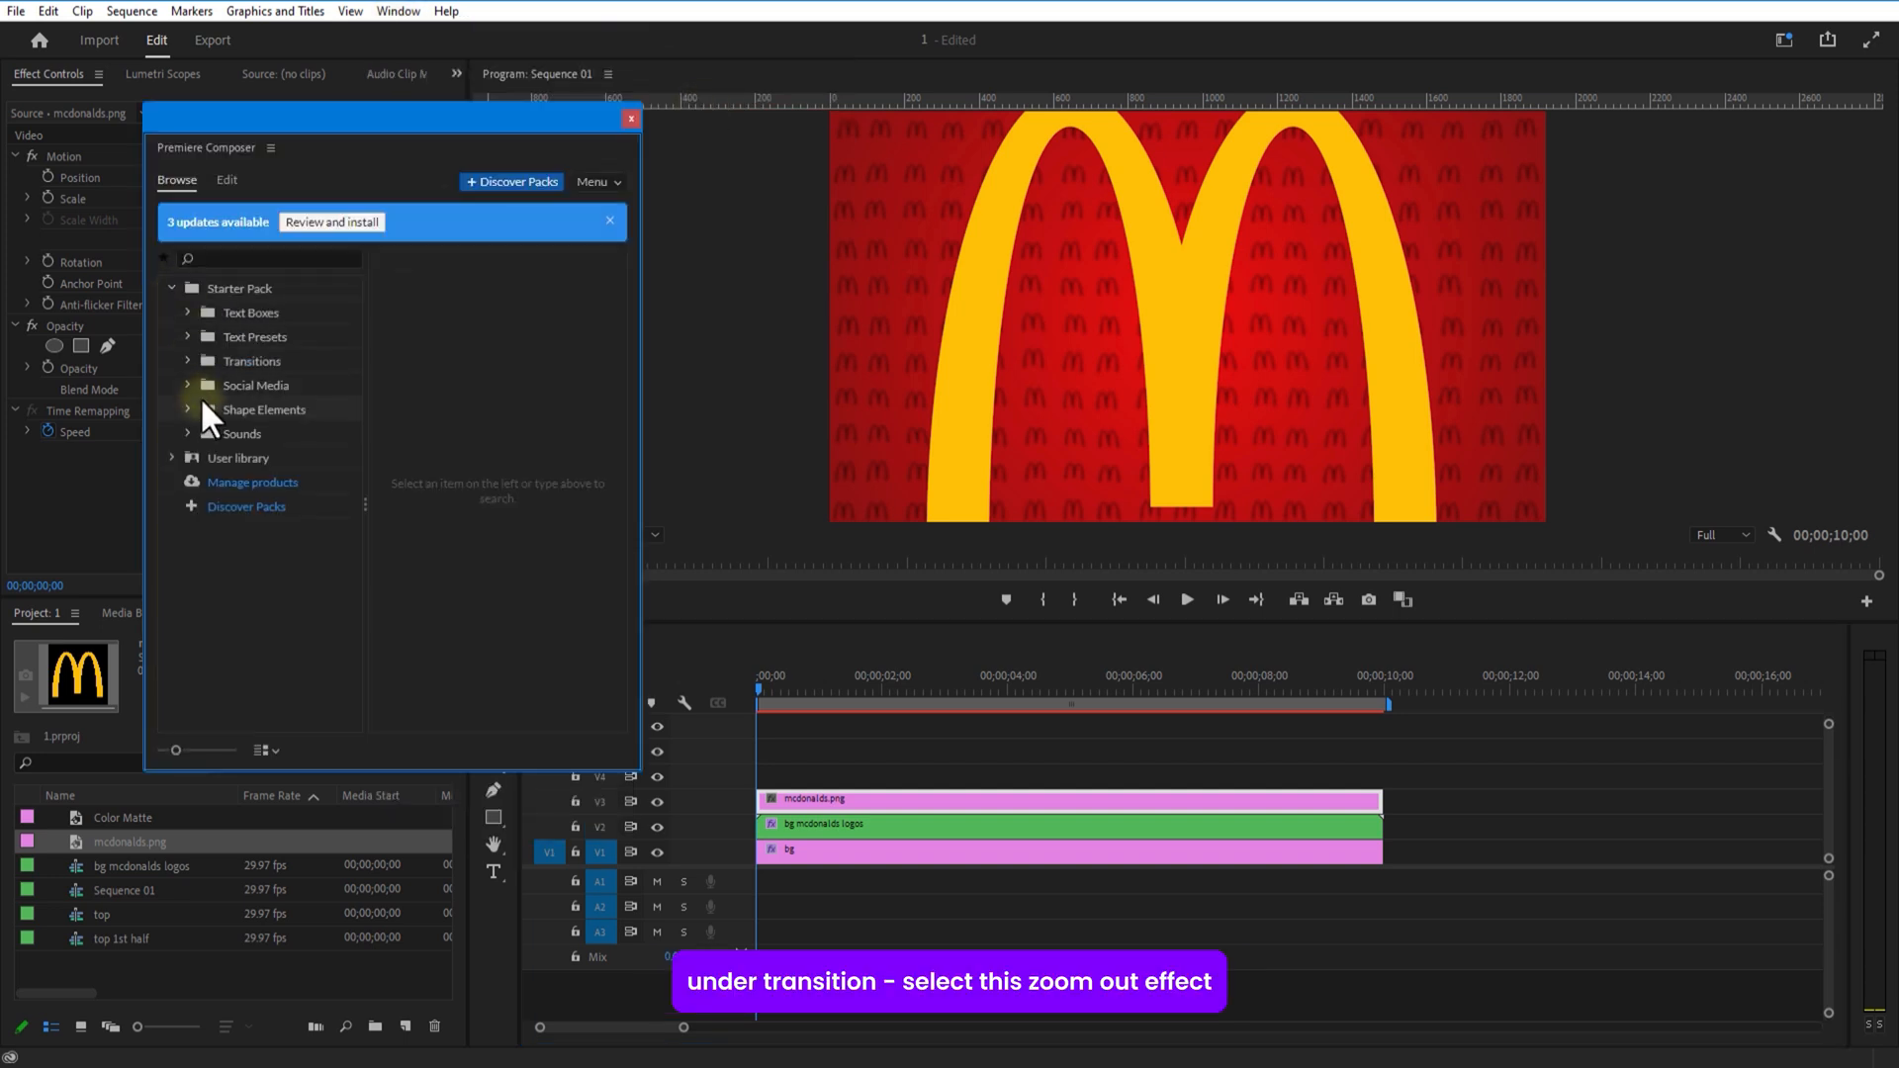
{"action": "left_click", "coordinate": [188, 356]}
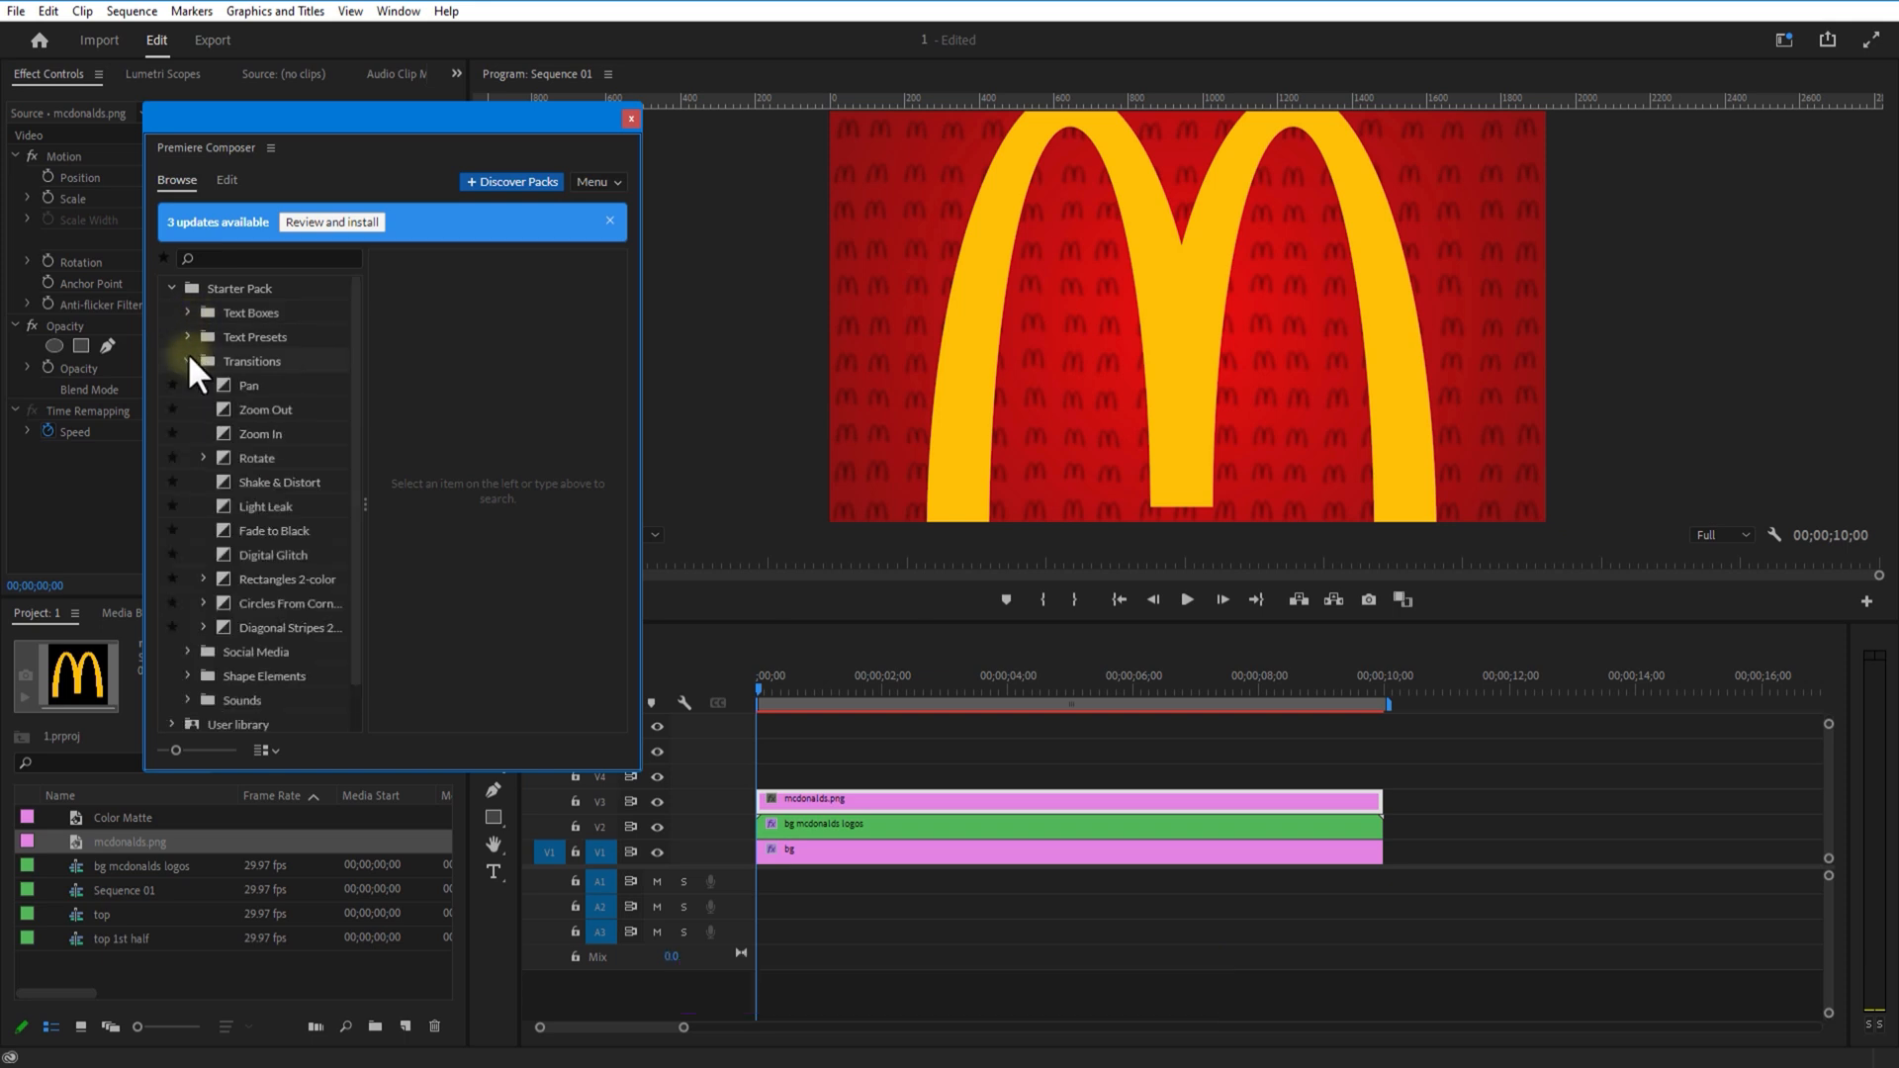
{"action": "left_click", "coordinate": [269, 410]}
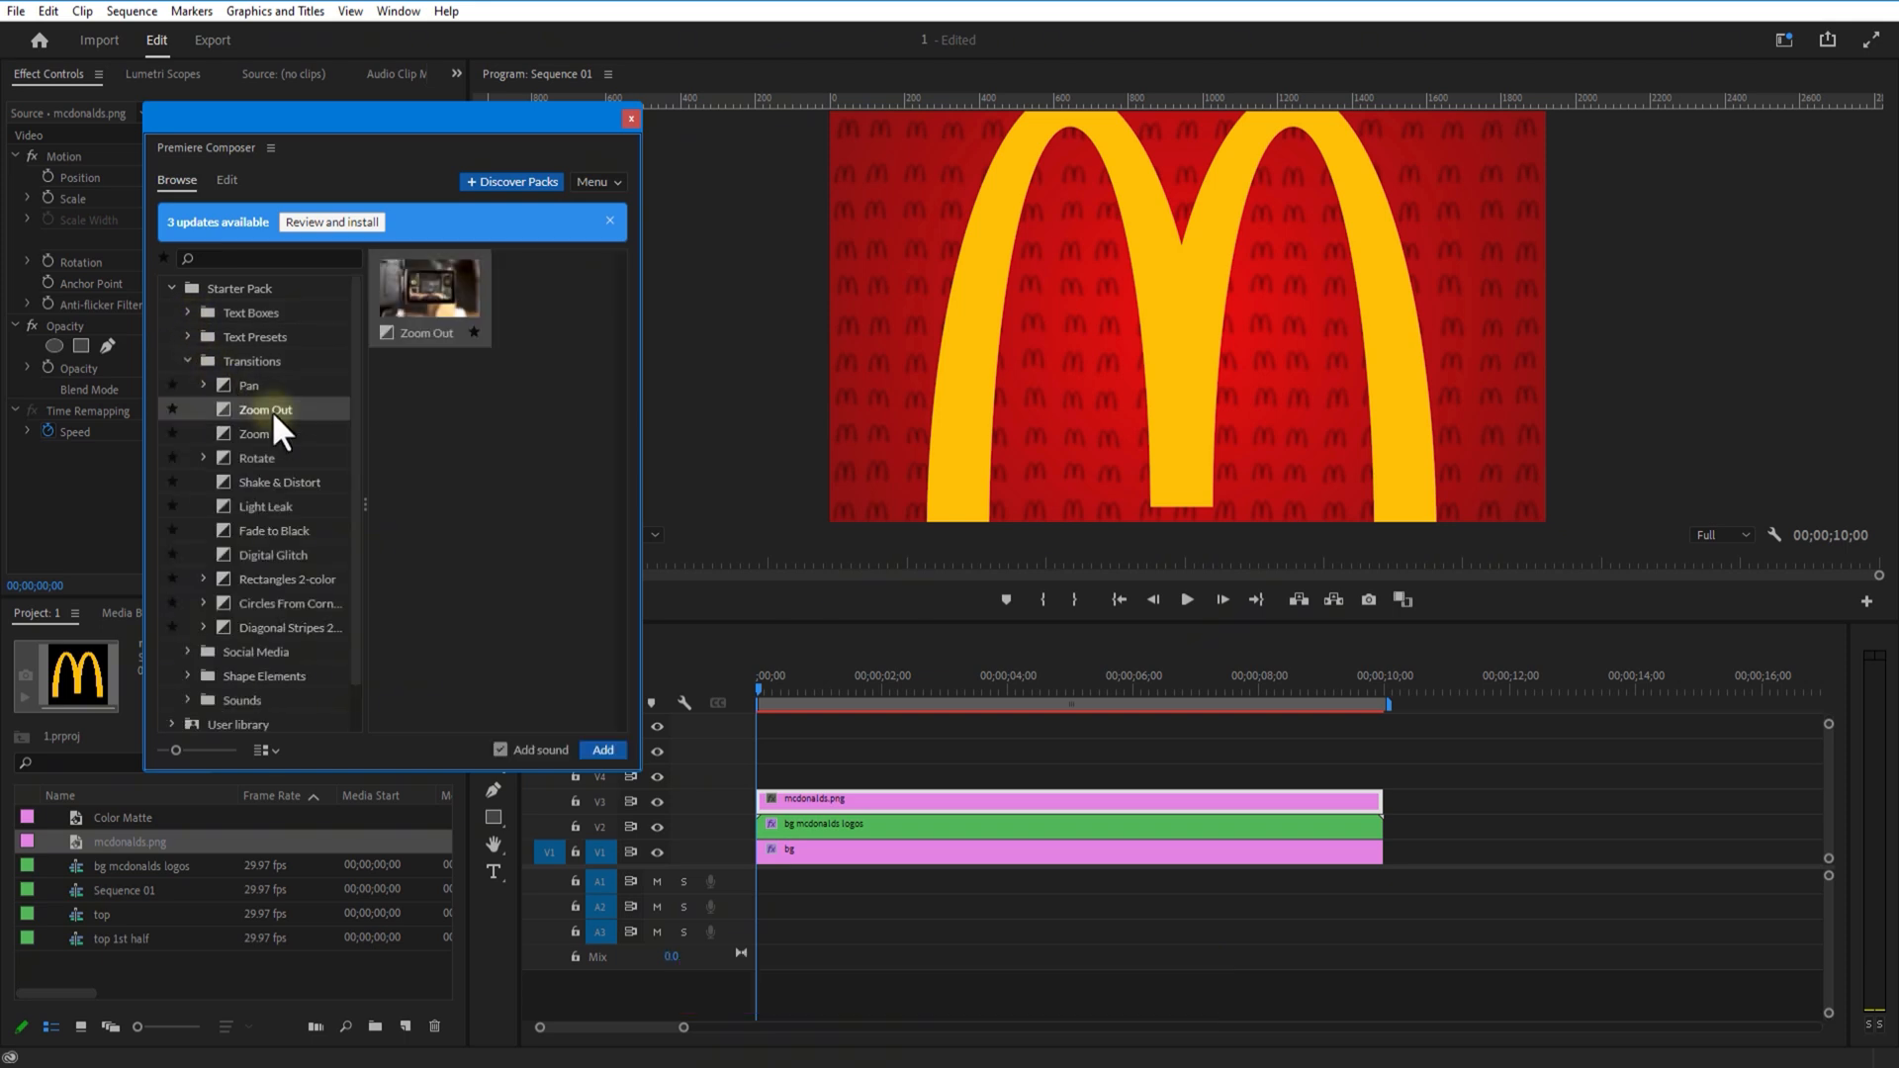
{"action": "left_click", "coordinate": [601, 749]}
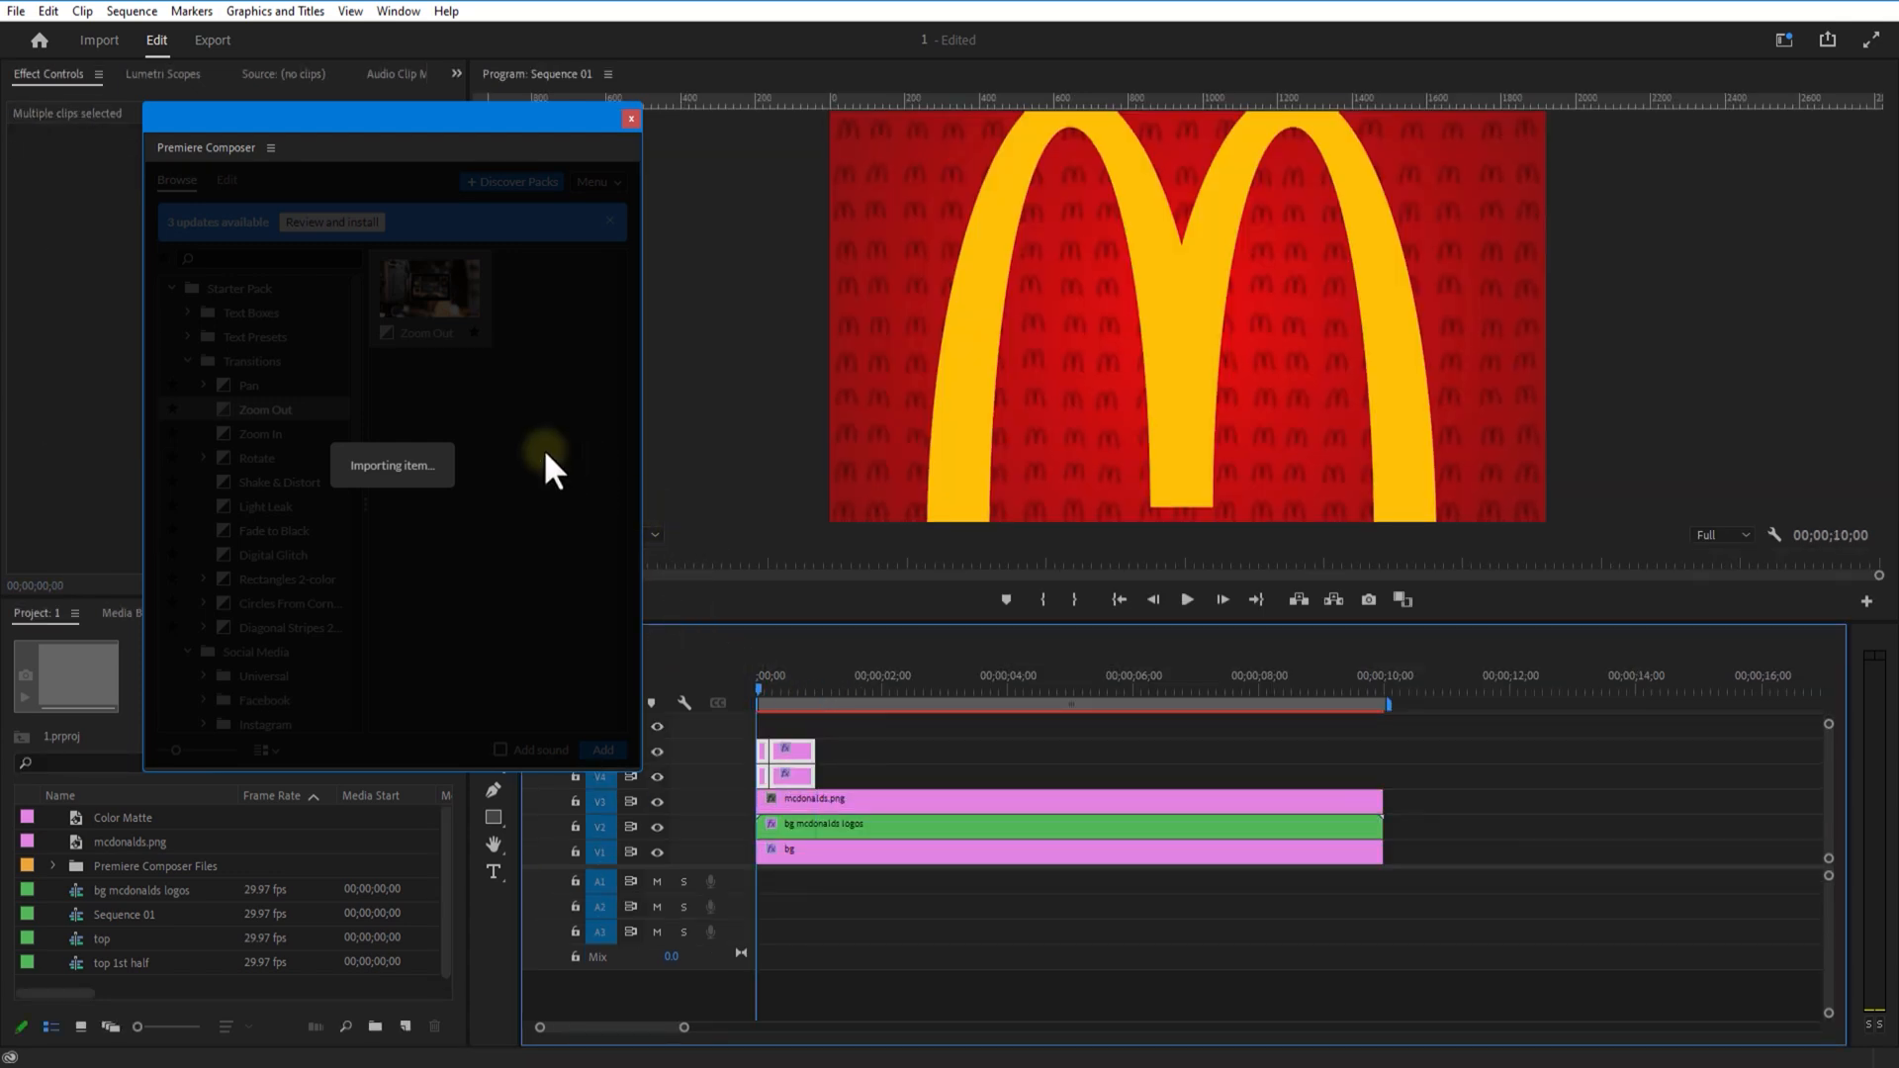
{"action": "left_click", "coordinate": [630, 116]}
Step: Shift the transition clips and mcdonalds.png to start at 00;00;00;03, and set the logo's scale to 53 and X position to 943
{"action": "left_click_drag", "start_coordinate": [683, 1027], "coordinate": [586, 1027]}
{"action": "left_click_drag", "start_coordinate": [795, 757], "coordinate": [849, 762]}
{"action": "left_click_drag", "start_coordinate": [755, 681], "coordinate": [922, 769]}
{"action": "left_click_drag", "start_coordinate": [804, 809], "coordinate": [839, 803]}
{"action": "mouse_move", "coordinate": [184, 200]}
{"action": "left_mouse_down"}
{"action": "mouse_move", "coordinate": [92, 217]}
{"action": "mouse_move", "coordinate": [153, 218]}
{"action": "left_mouse_up"}
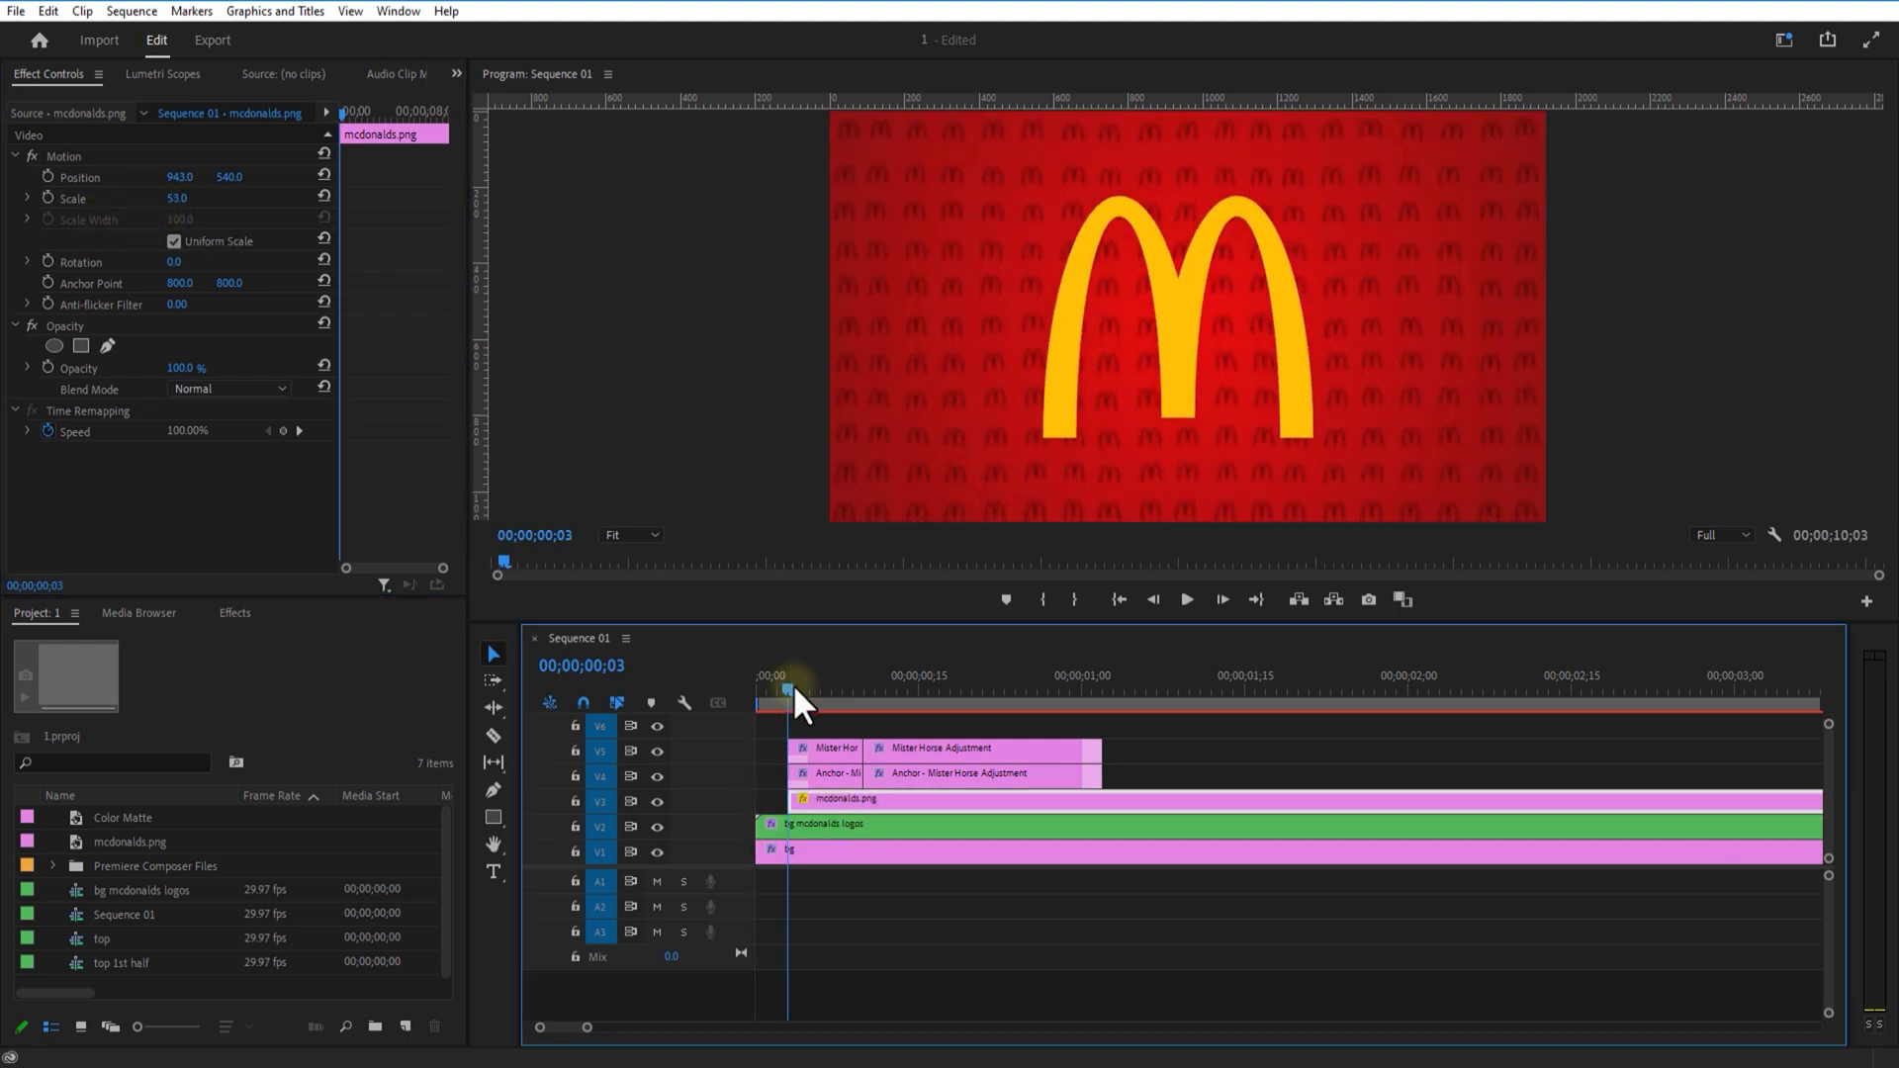
Step: Cut away the part of mcdonalds.png before 00;00;00;09 and move the transition and logo clips earlier so the transition begins at the sequence start
{"action": "left_click_drag", "start_coordinate": [792, 684], "coordinate": [856, 708]}
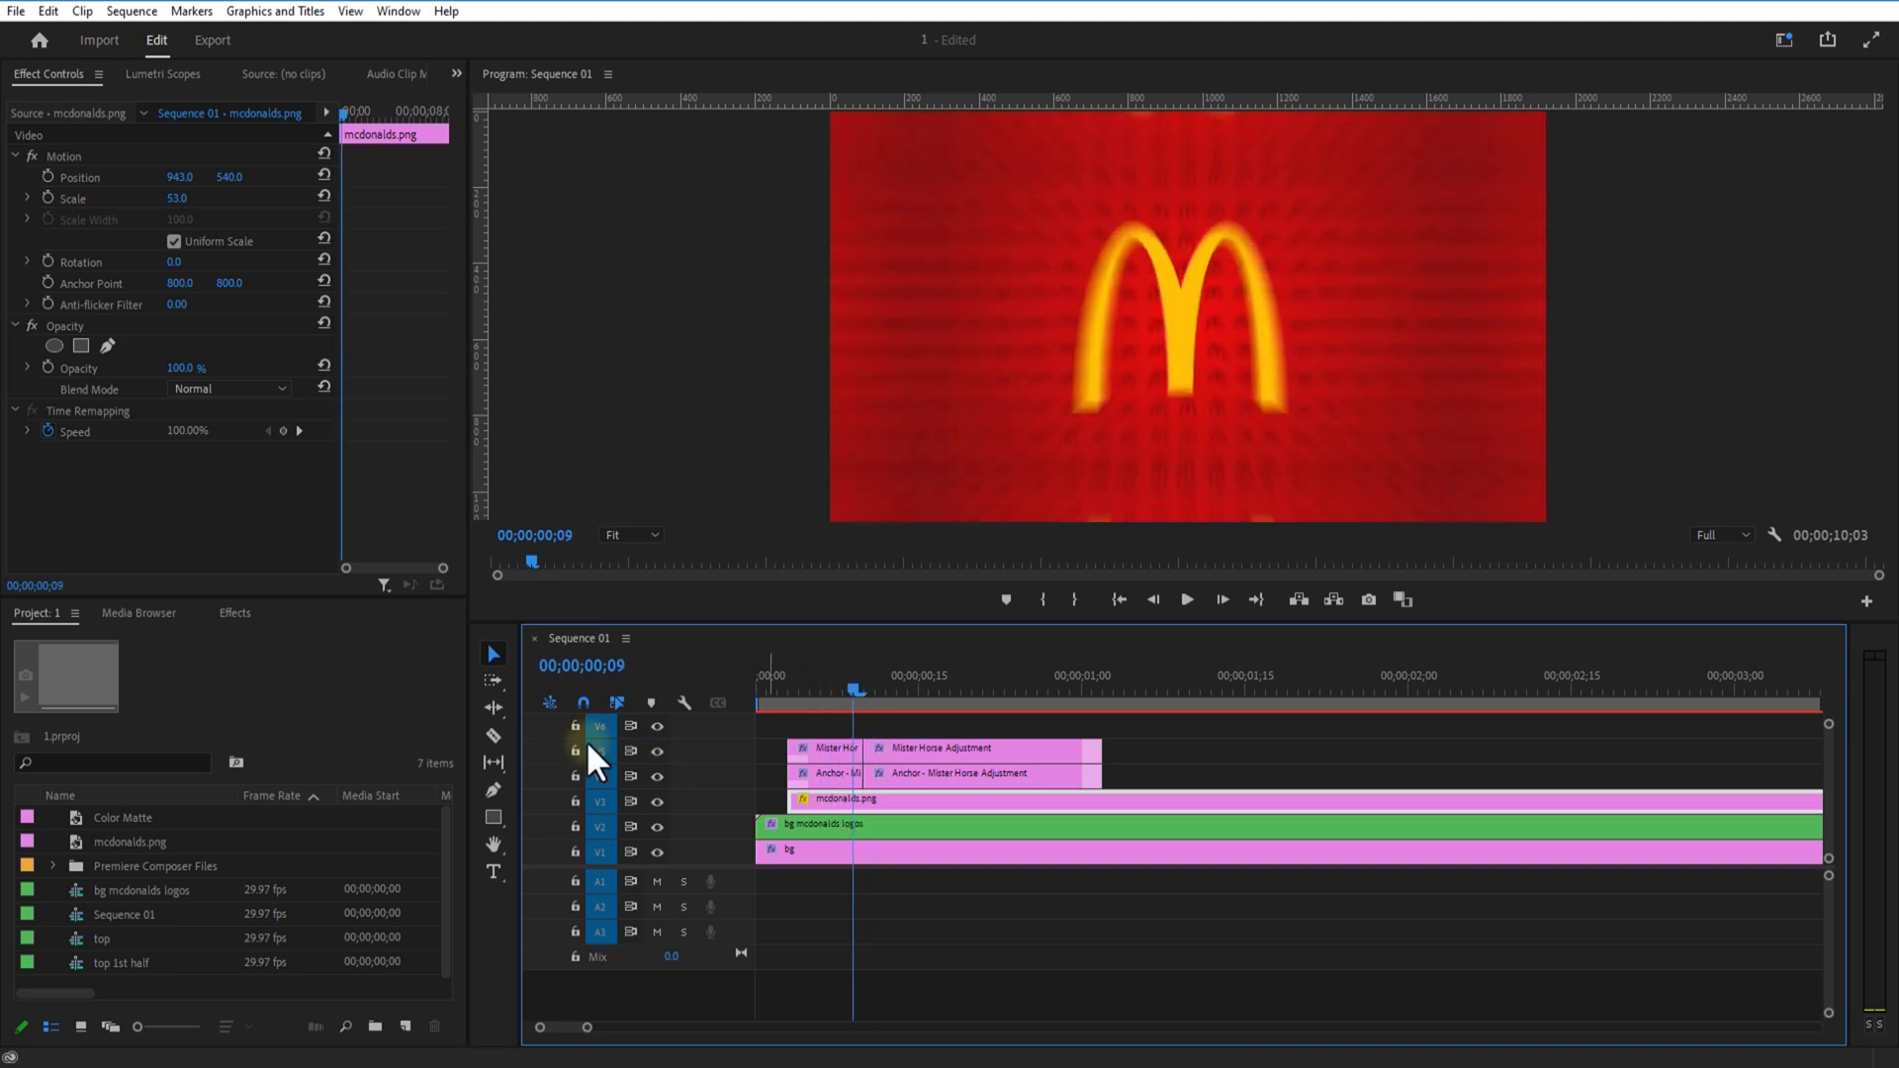
{"action": "left_click", "coordinate": [492, 735]}
{"action": "left_click", "coordinate": [854, 799]}
{"action": "left_click", "coordinate": [493, 654]}
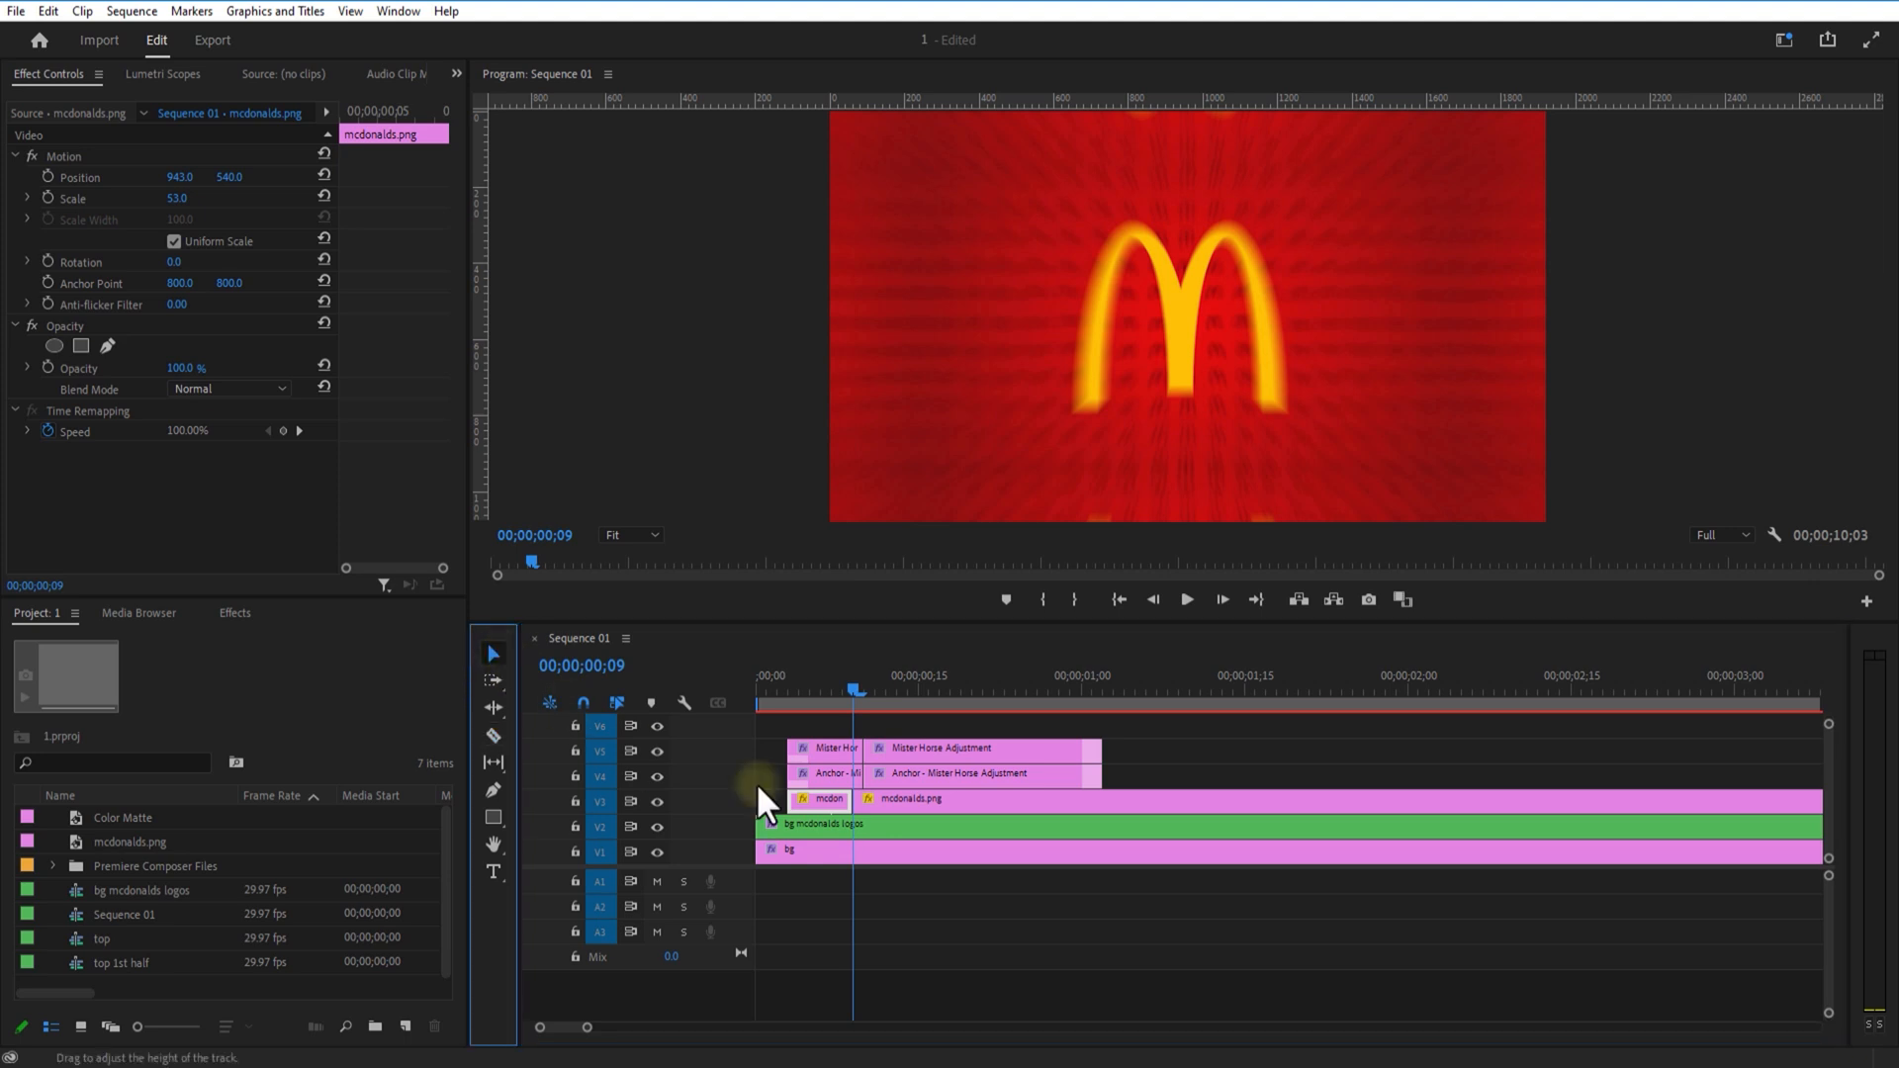
{"action": "left_click", "coordinate": [807, 801]}
{"action": "key", "text": "Delete"}
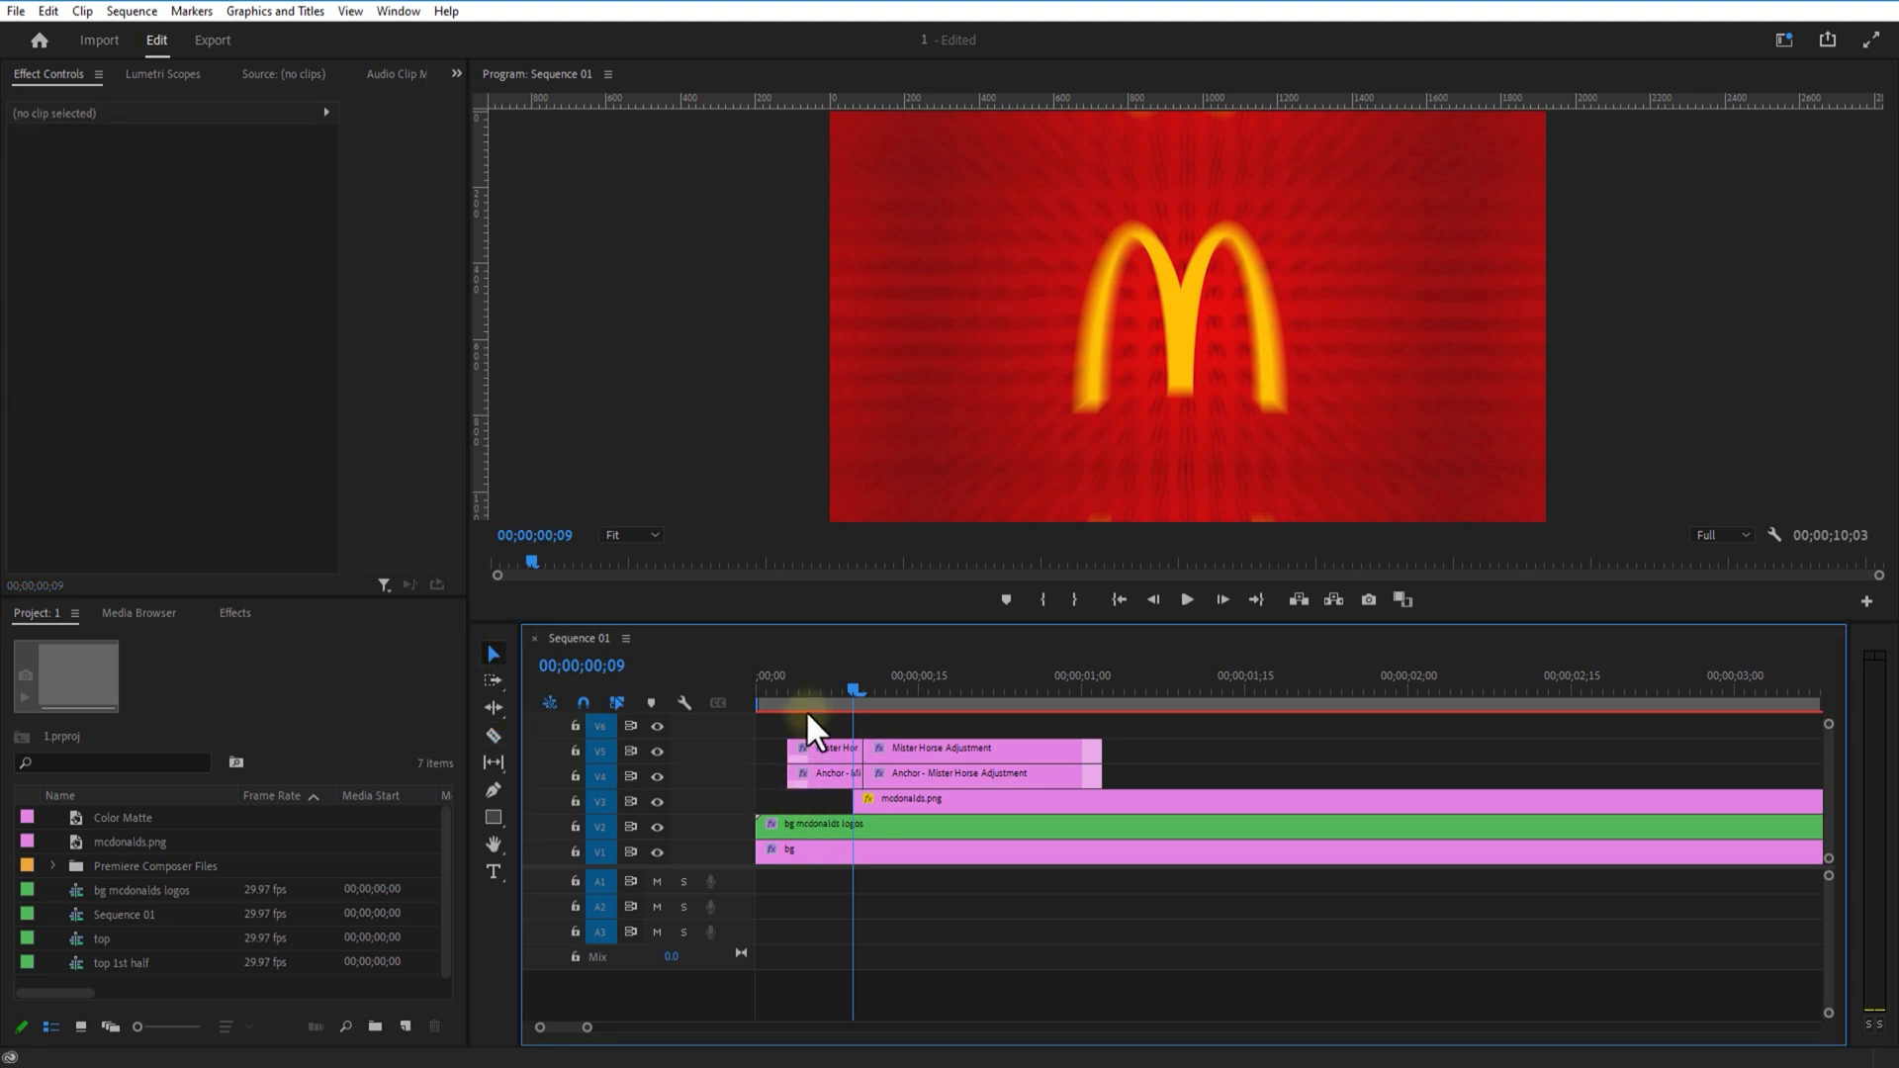
{"action": "left_click_drag", "start_coordinate": [819, 727], "coordinate": [947, 794]}
{"action": "left_click_drag", "start_coordinate": [973, 753], "coordinate": [925, 746]}
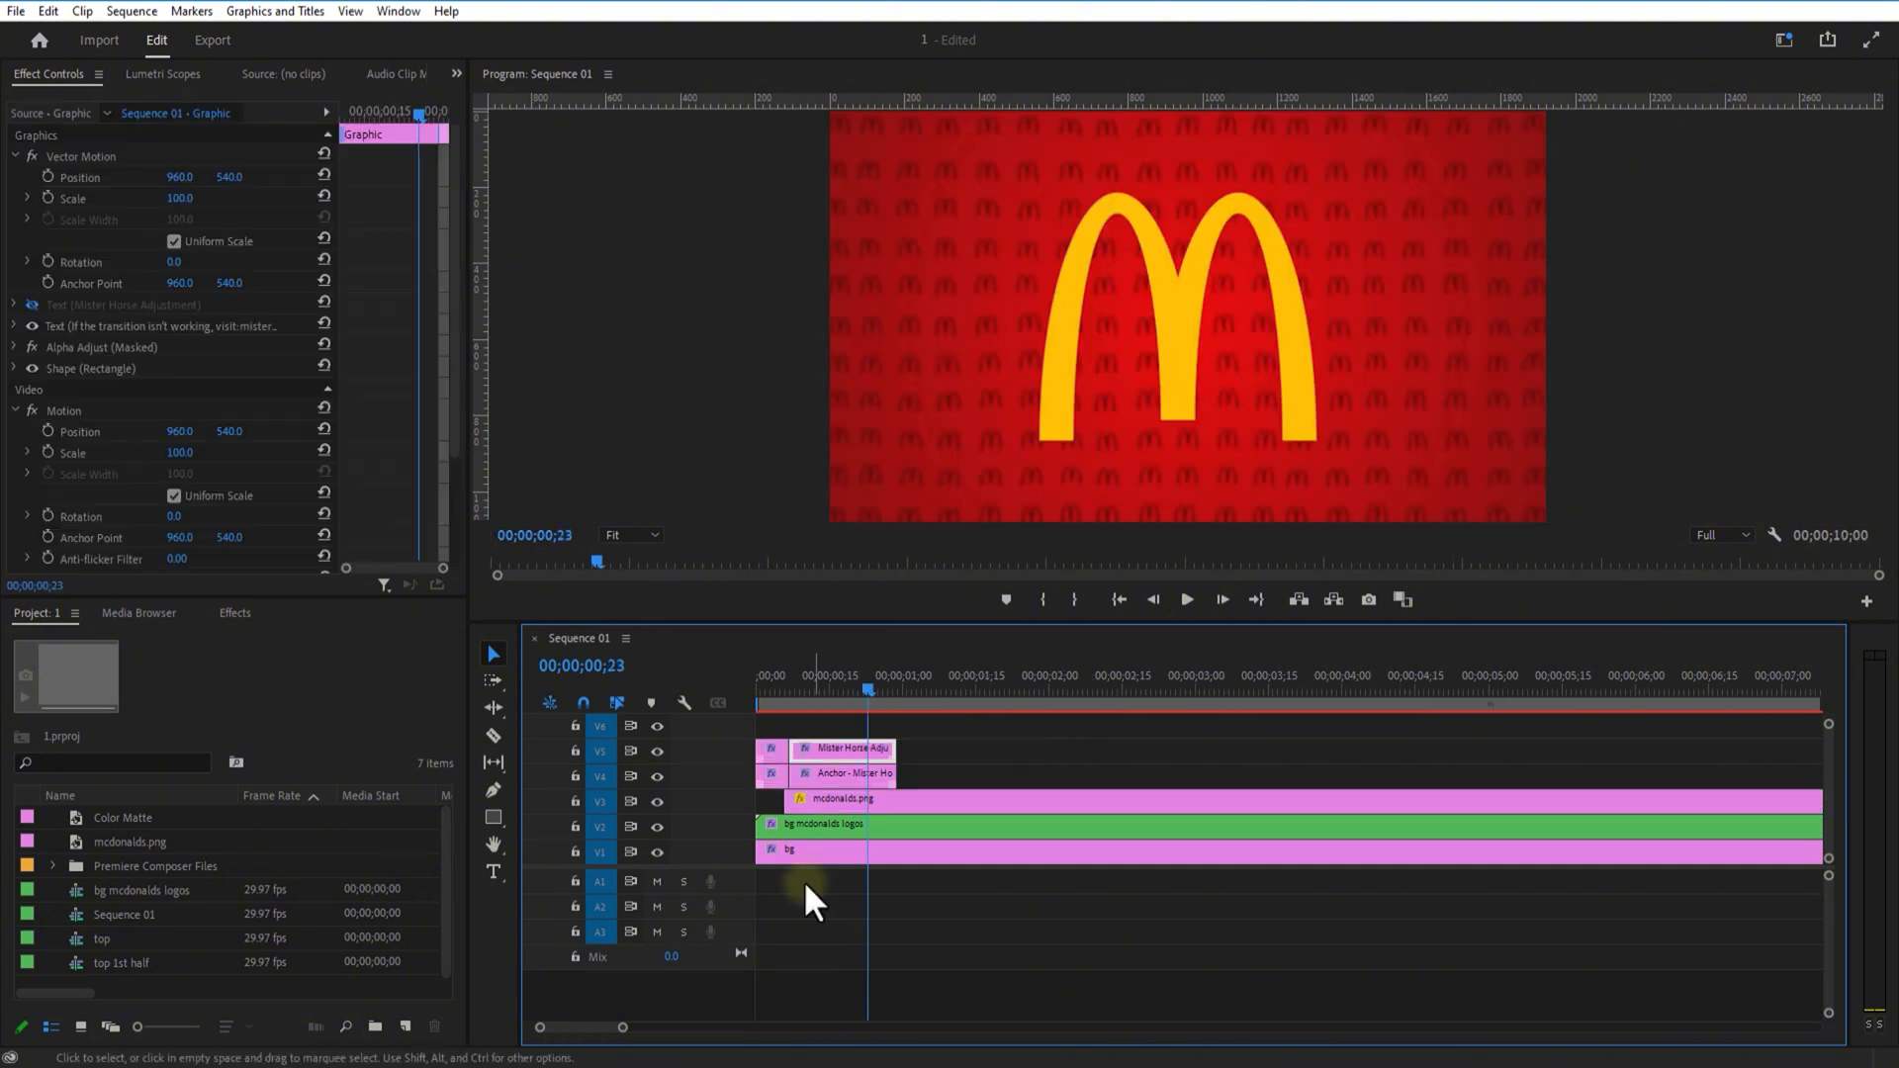
Step: Apply the VR Chromatic Aberrations effect from Immersive Video to the mcdonalds.png clip on V3
{"action": "left_click", "coordinate": [234, 612]}
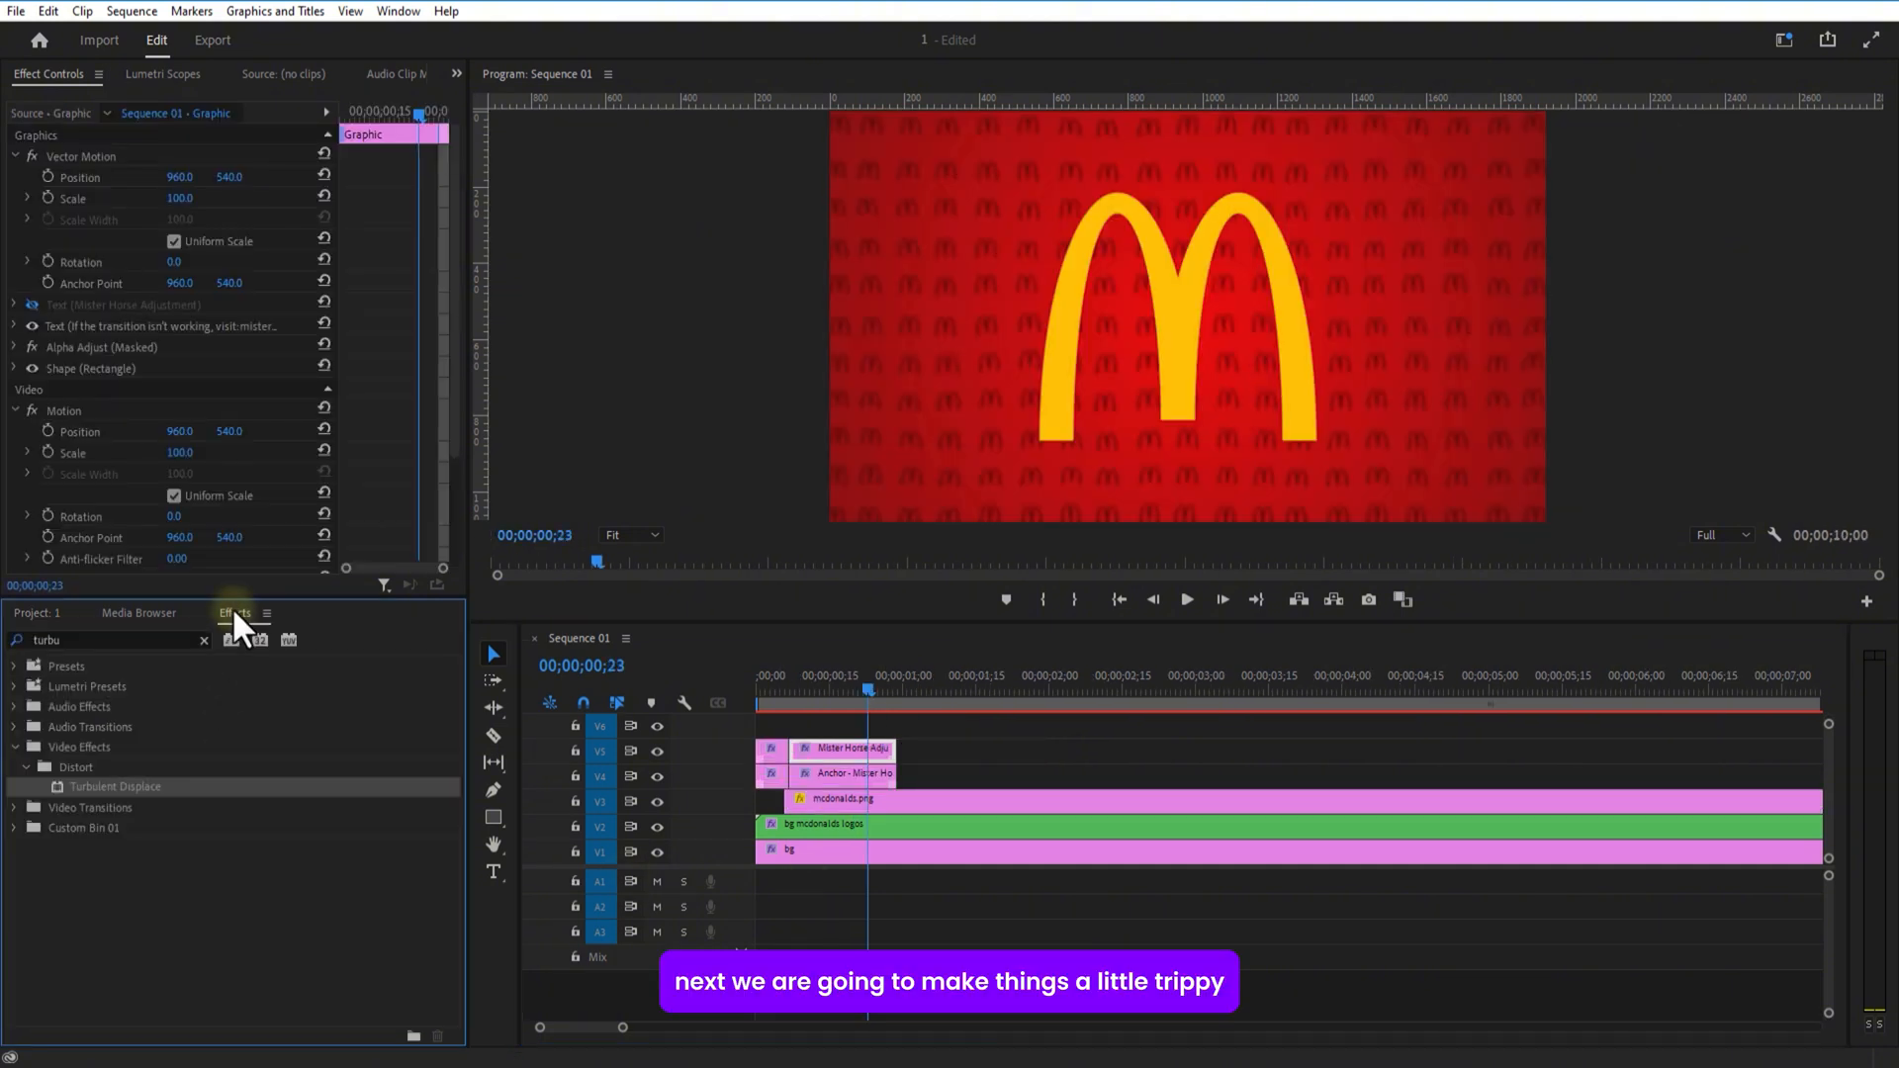
{"action": "left_click", "coordinate": [111, 638]}
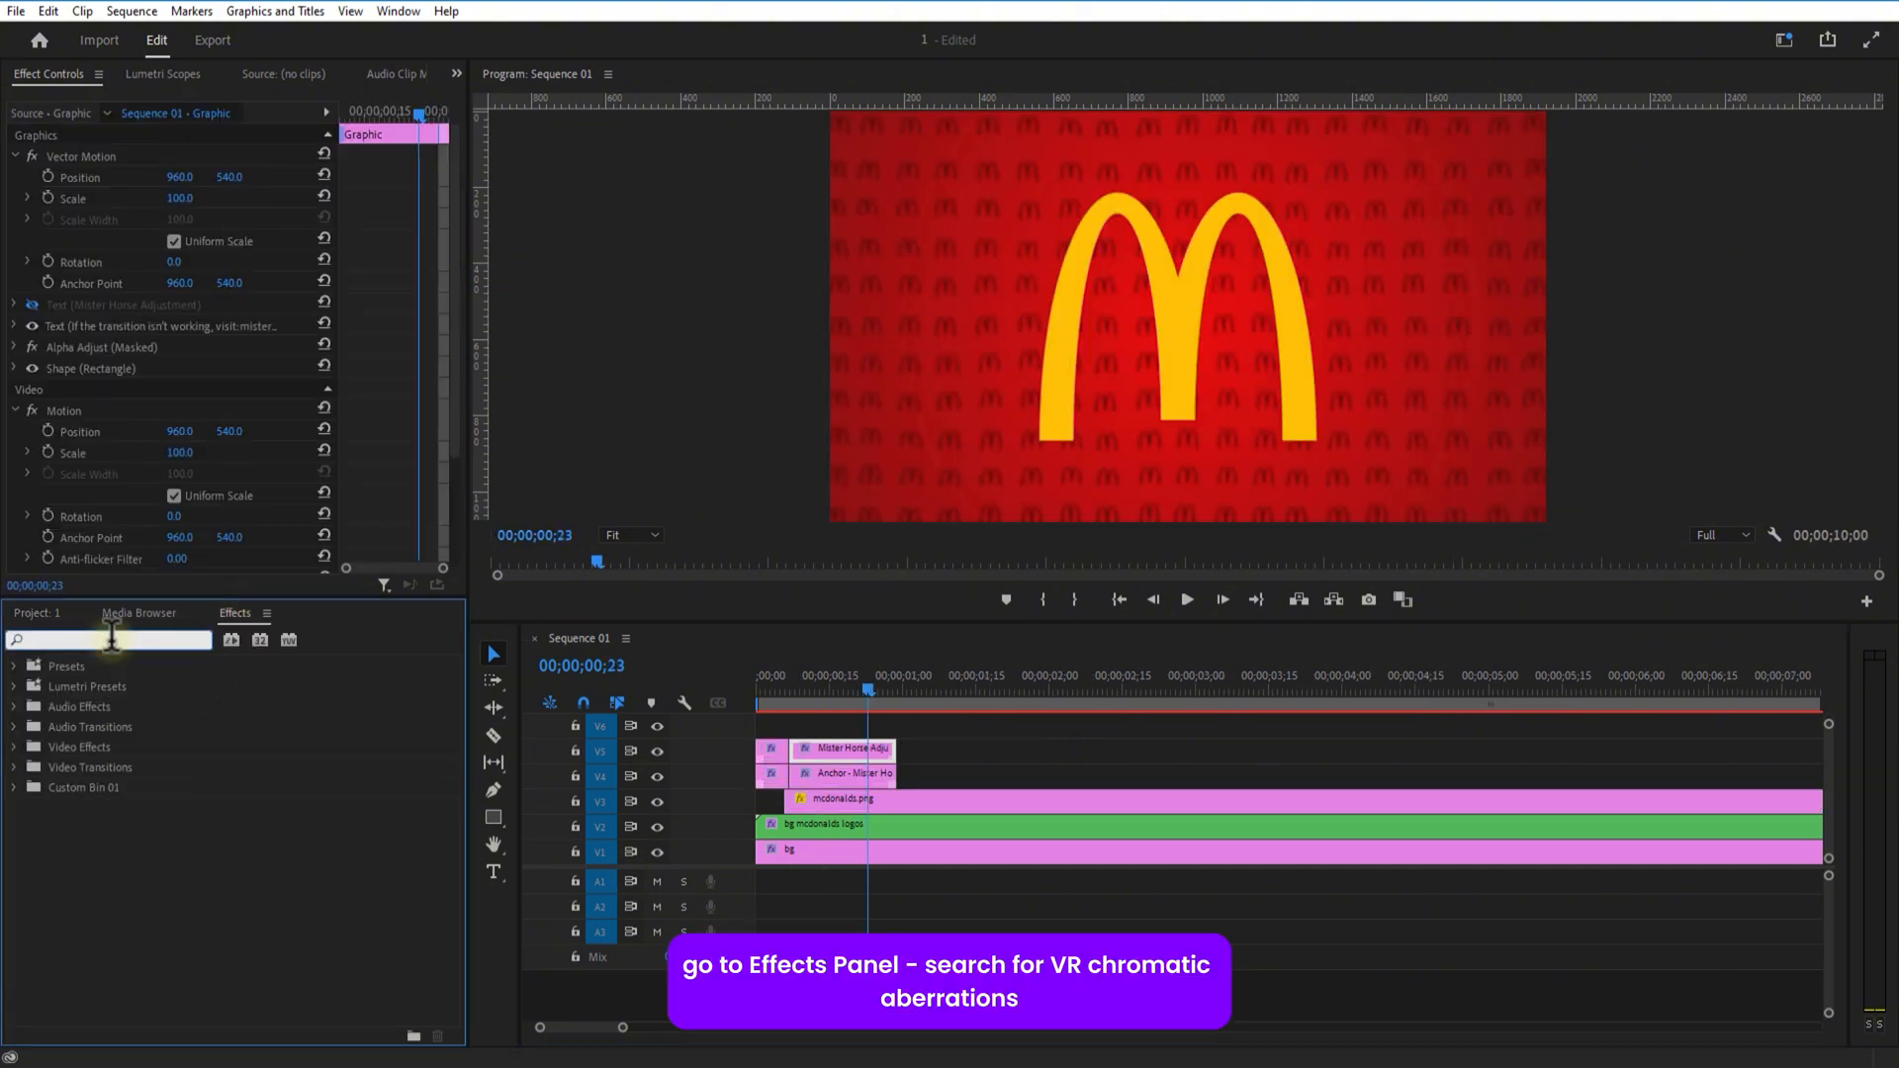
{"action": "key", "text": "BackSpace"}
{"action": "left_click", "coordinate": [25, 866]}
{"action": "scroll", "coordinate": [292, 861], "scroll_direction": "down", "scroll_amount": 1}
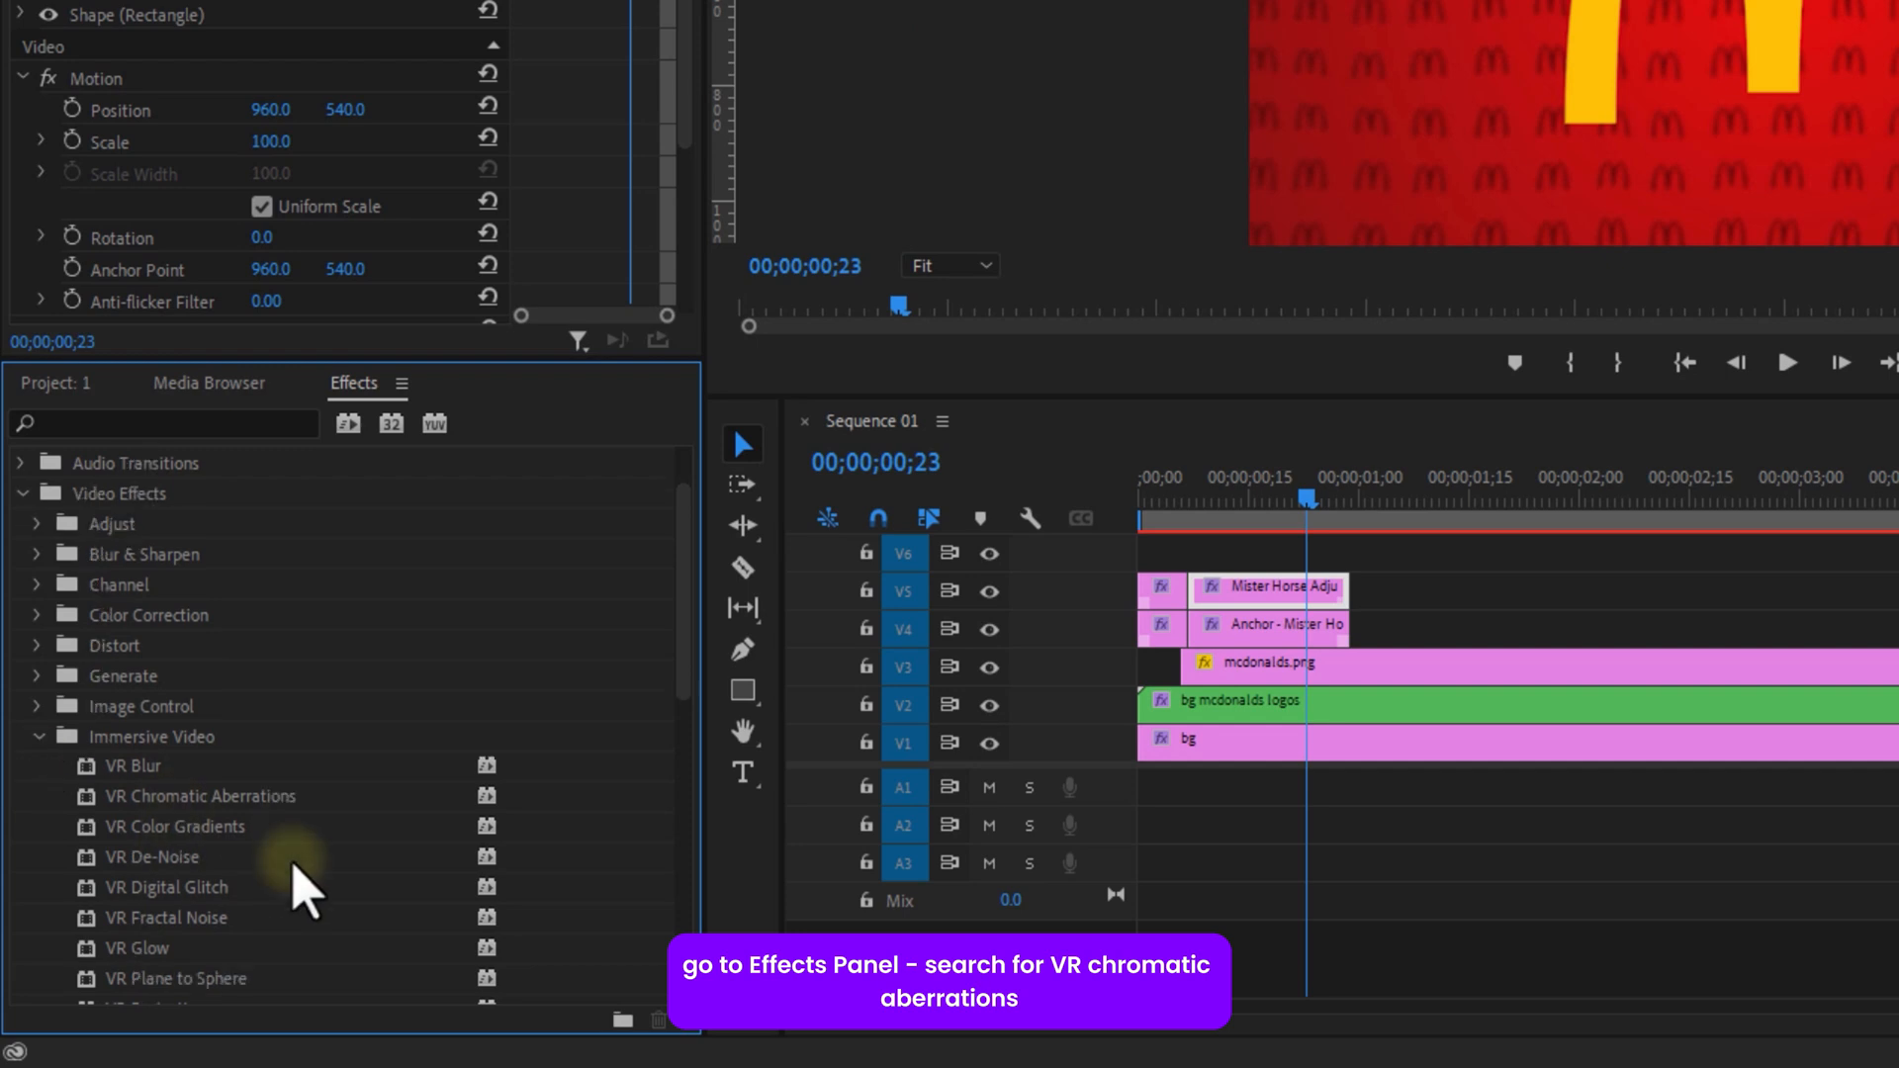
{"action": "scroll", "coordinate": [295, 870], "scroll_direction": "down", "scroll_amount": 5}
{"action": "left_click_drag", "start_coordinate": [138, 648], "coordinate": [1276, 668]}
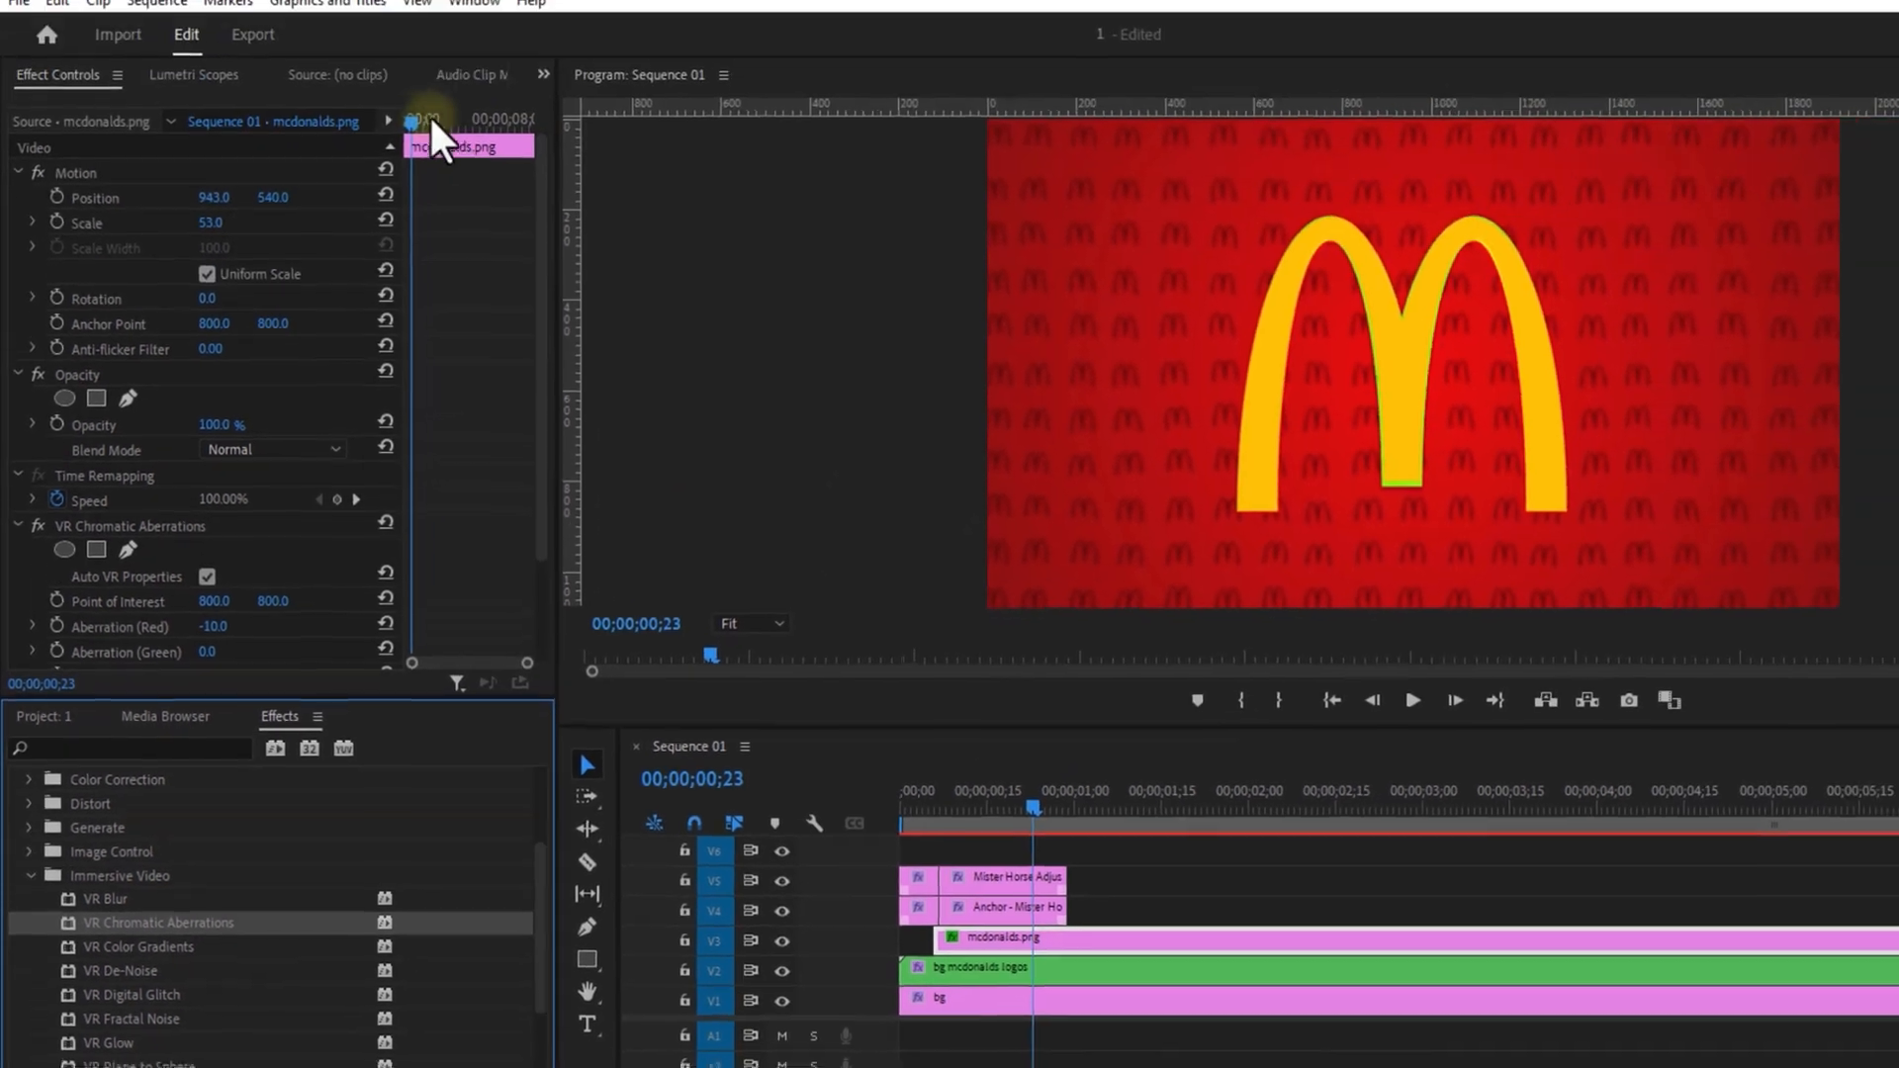
Step: Start keyframing the red, green and blue aberration of the mcdonalds.png clip at 00;00;00;06
{"action": "left_click_drag", "start_coordinate": [413, 120], "coordinate": [395, 119]}
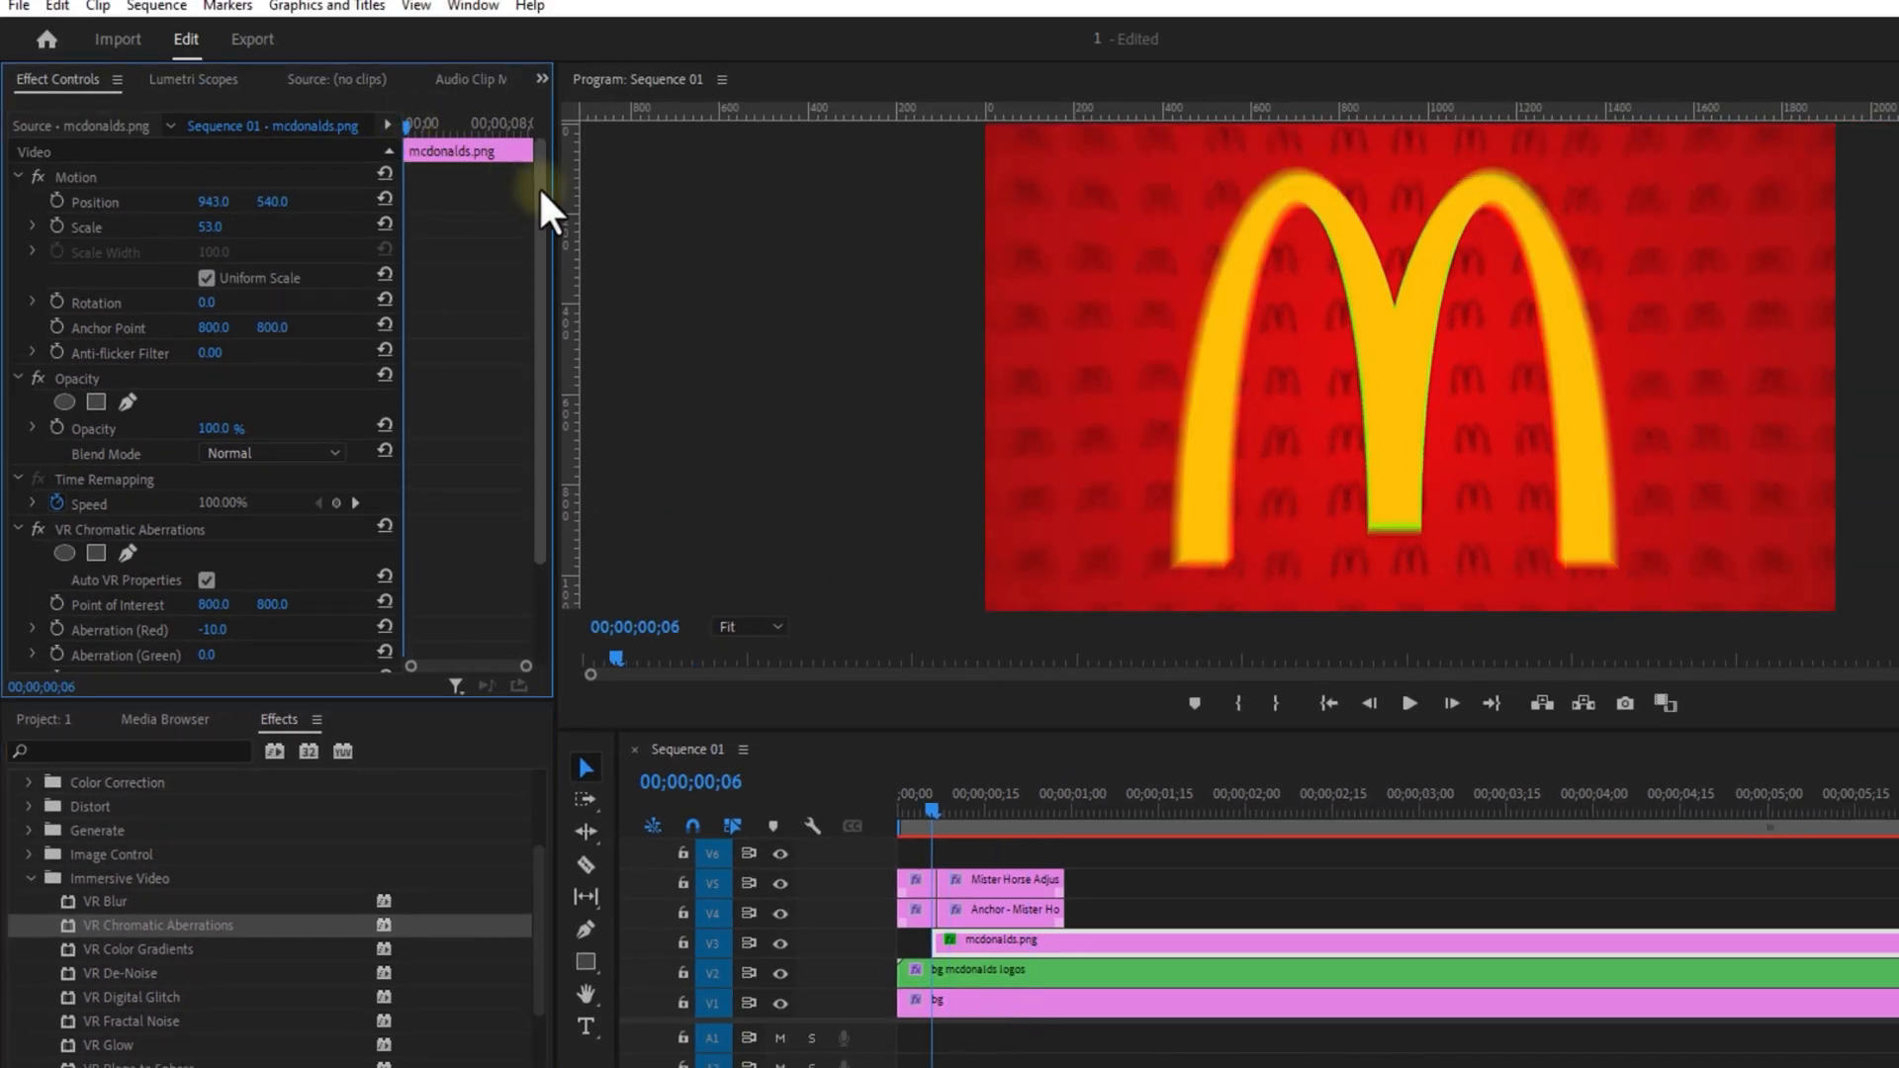
{"action": "left_click_drag", "start_coordinate": [538, 204], "coordinate": [537, 325]}
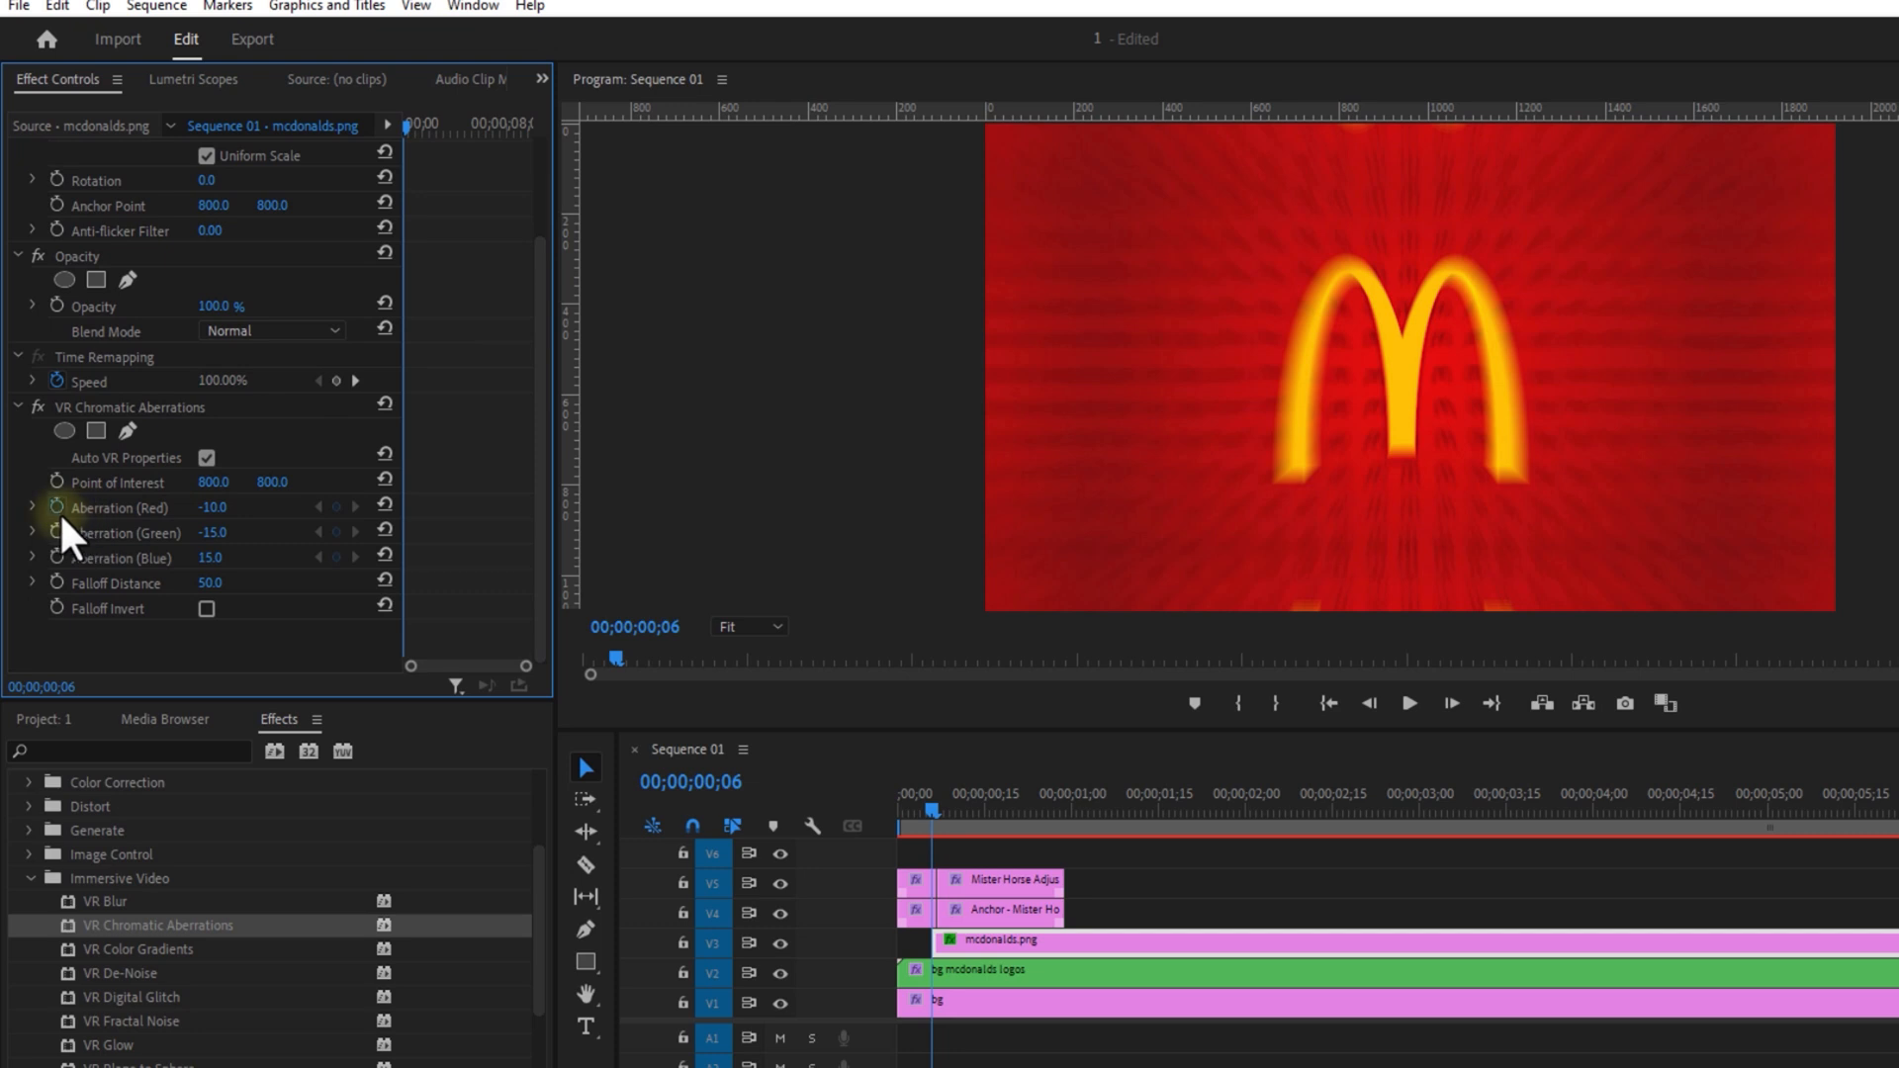
{"action": "left_click", "coordinate": [56, 507]}
{"action": "left_click", "coordinate": [56, 532]}
{"action": "left_click", "coordinate": [57, 557]}
Step: Set the chromatic aberration keyframe values to red -40, green -50 and blue 20
{"action": "left_click", "coordinate": [216, 506]}
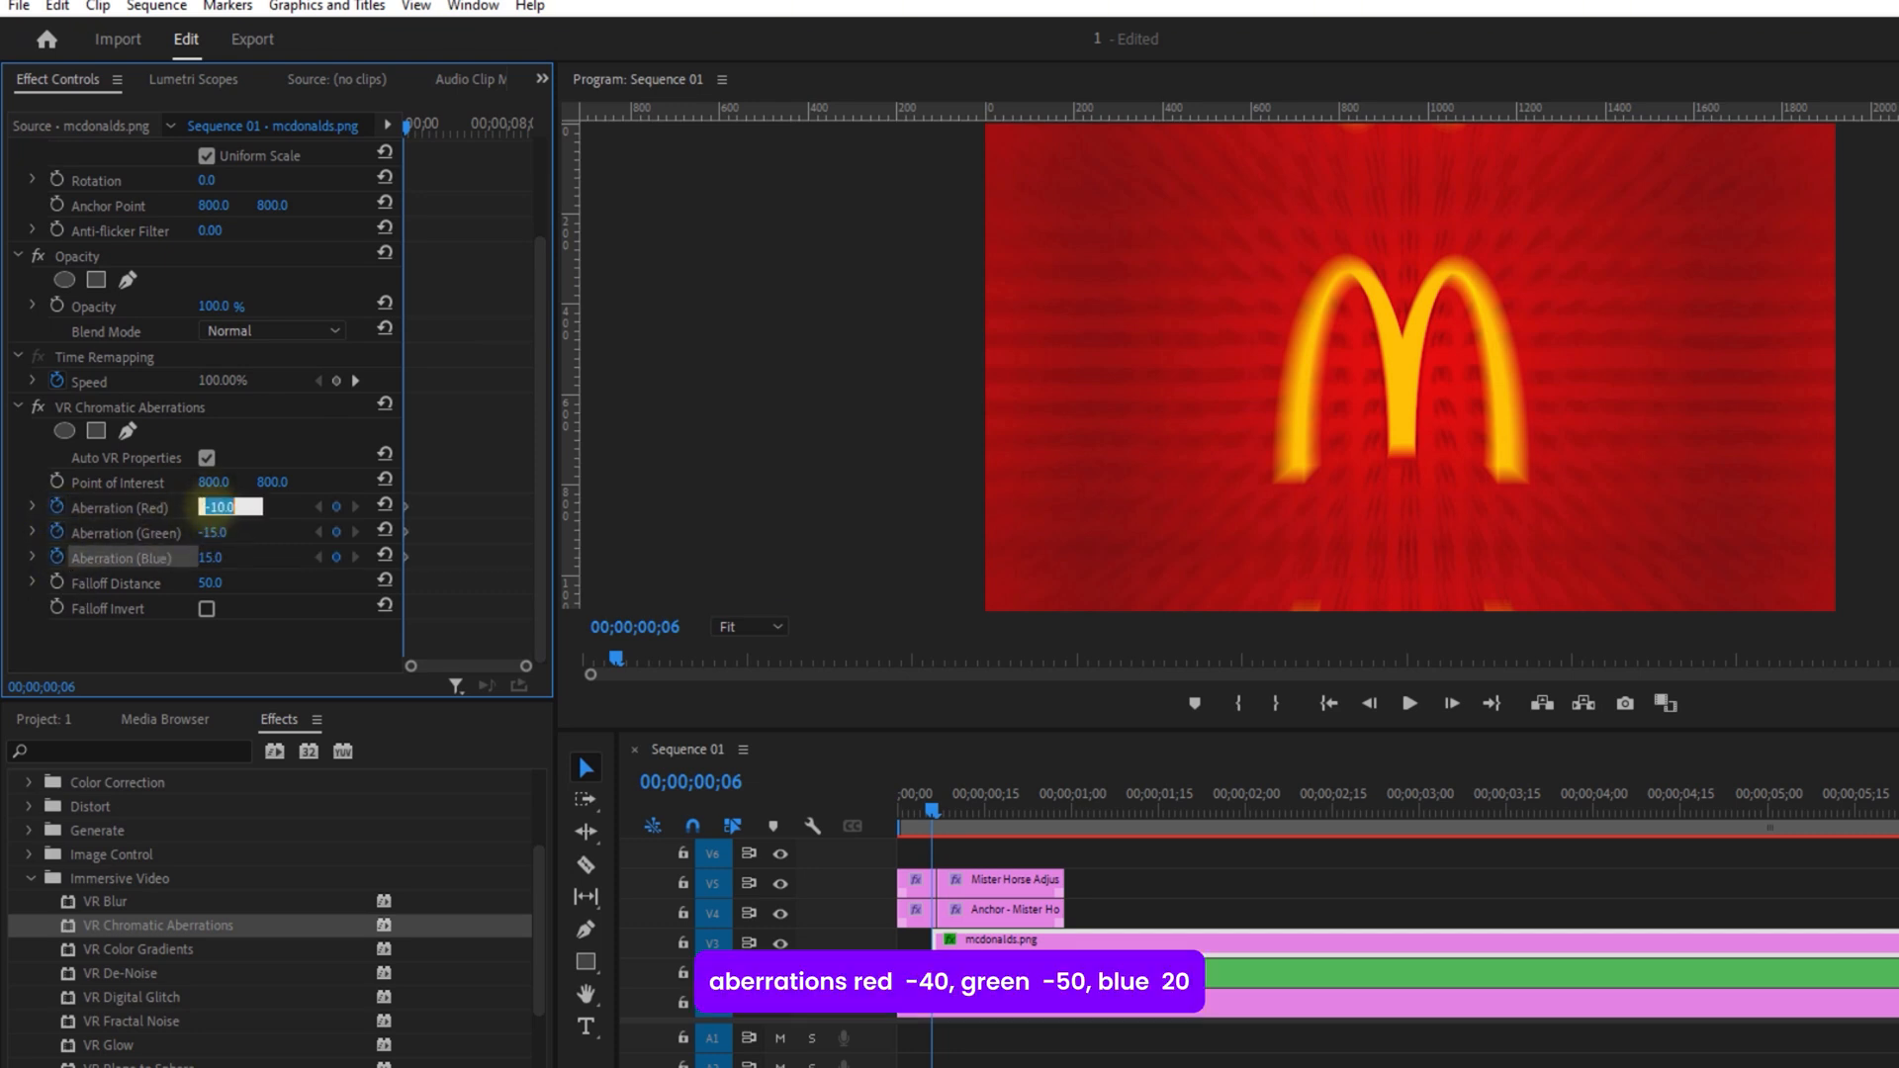
{"action": "type", "text": "-40"}
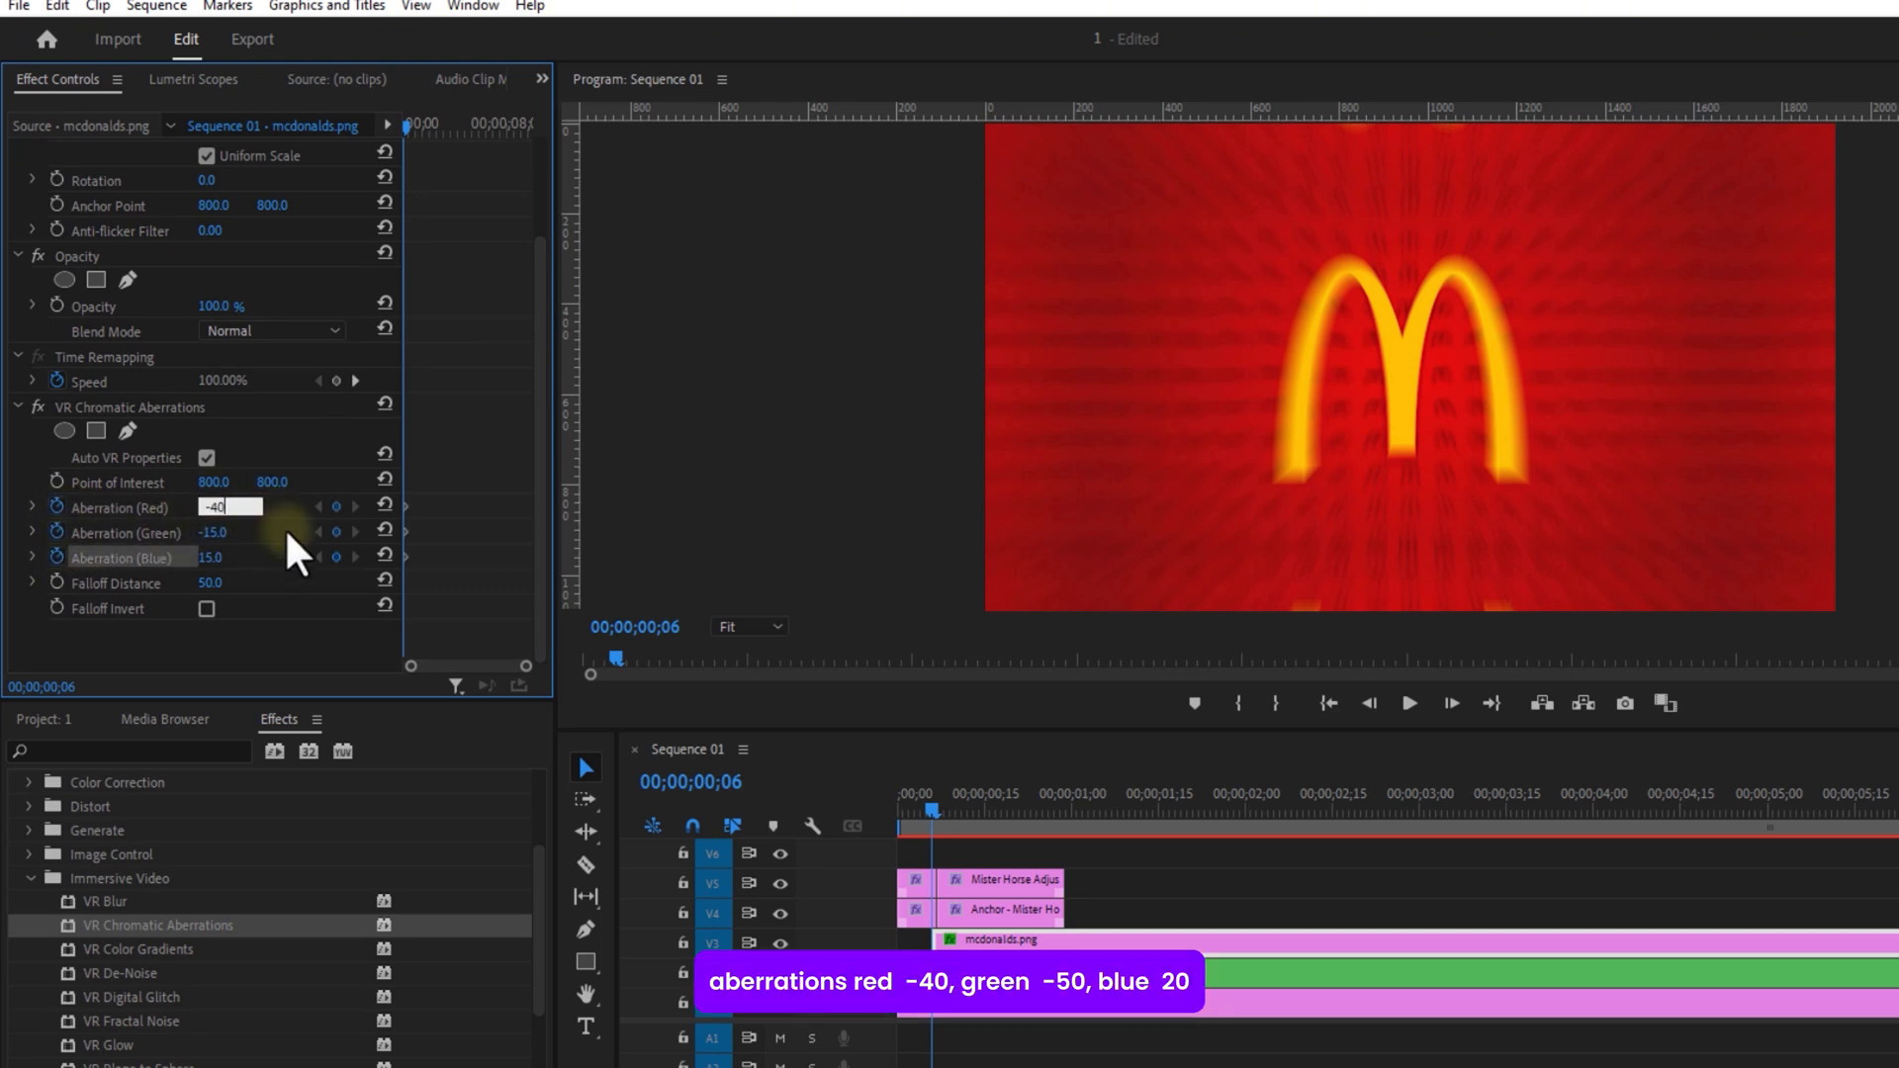
{"action": "key", "text": "Return"}
{"action": "left_click", "coordinate": [230, 532]}
{"action": "type", "text": "-"}
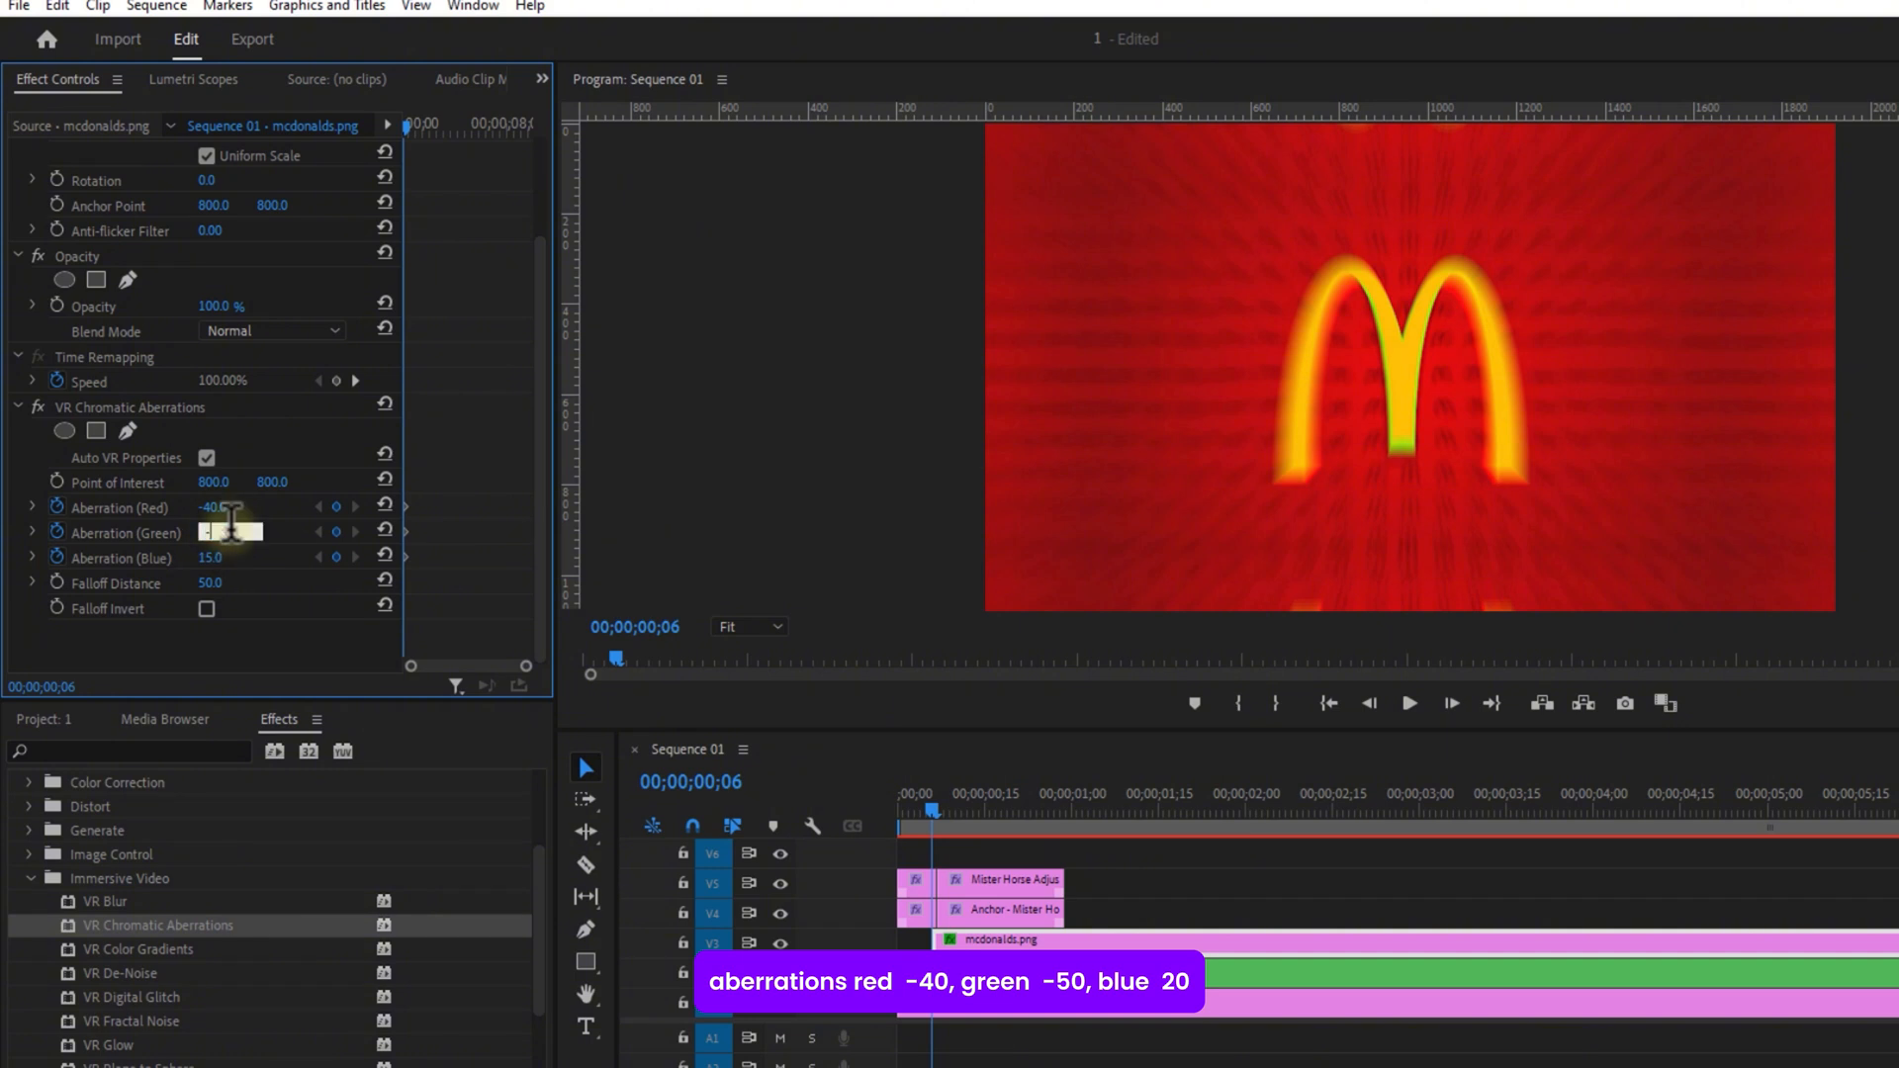
{"action": "type", "text": "50"}
{"action": "left_click", "coordinate": [243, 556]}
{"action": "type", "text": "20"}
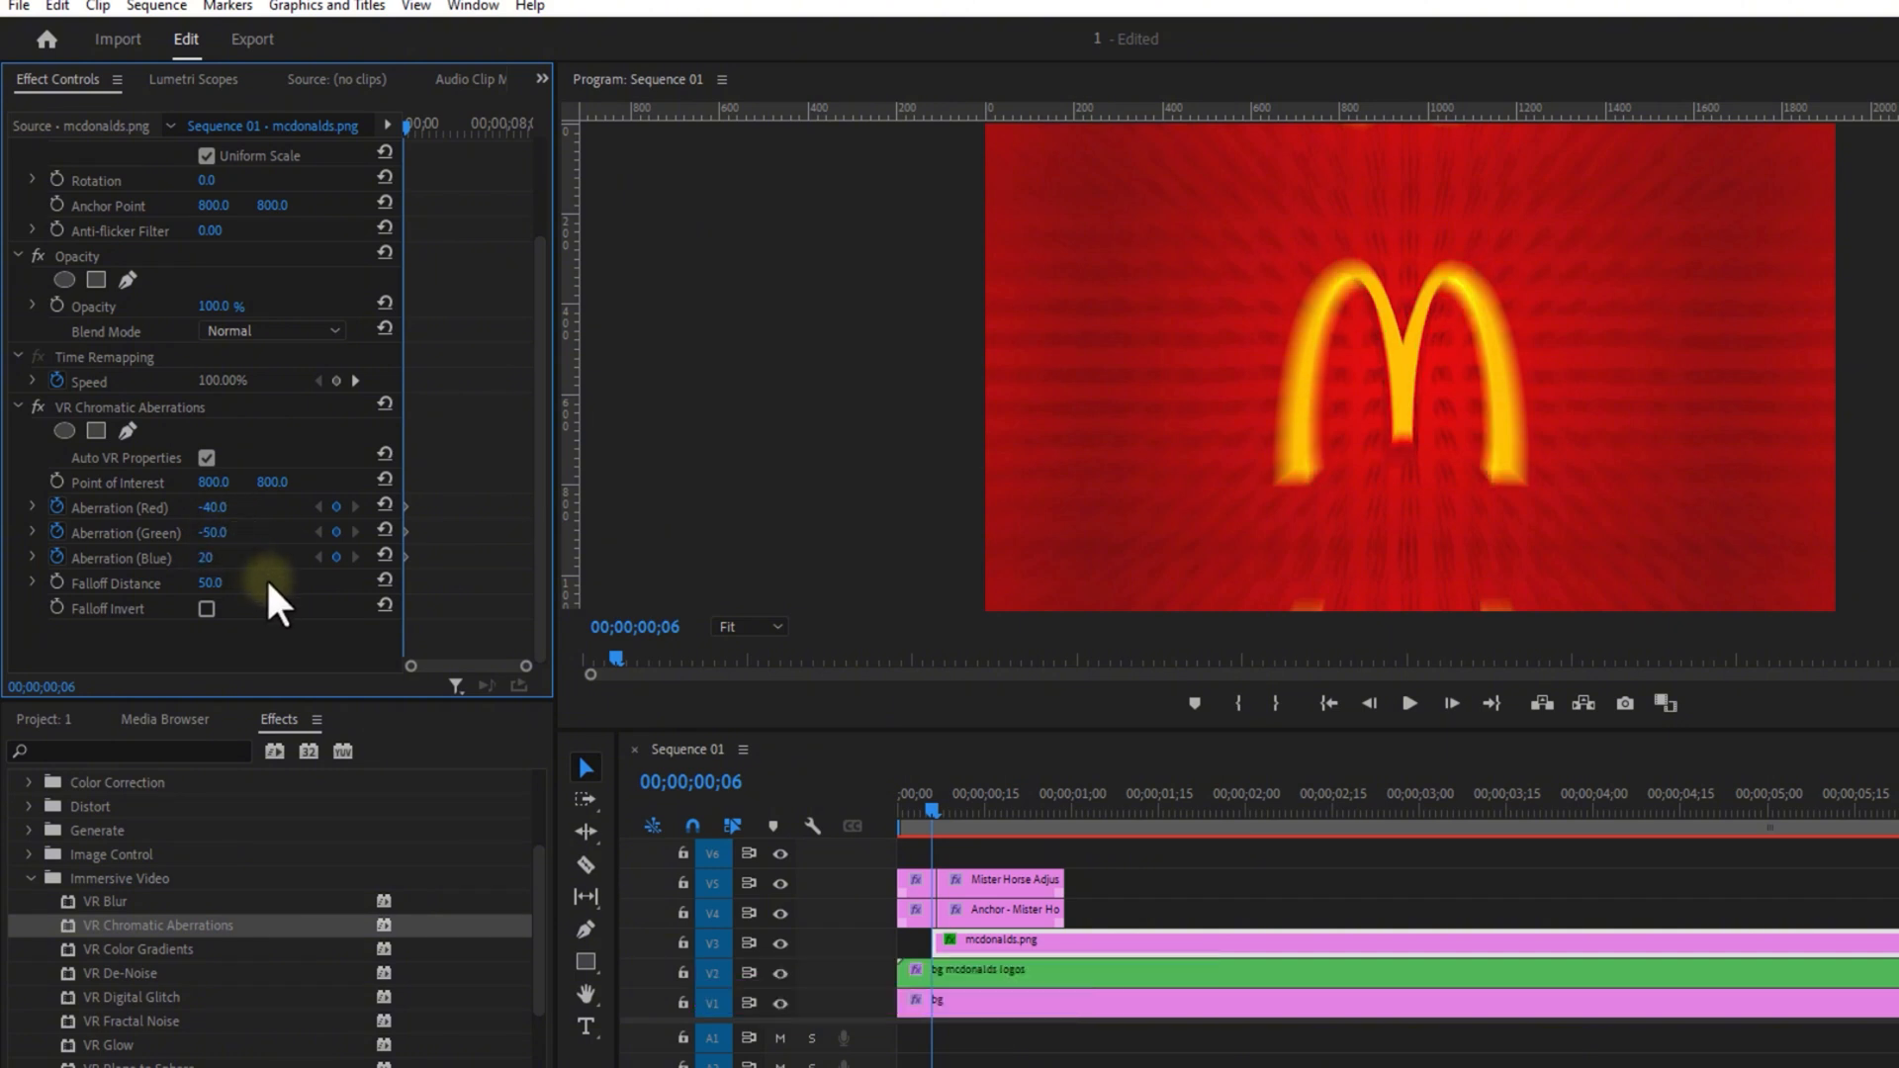
Step: Go forward to 00;00;00;25 and set the red, green and blue aberration values to 0
{"action": "left_click", "coordinate": [406, 129]}
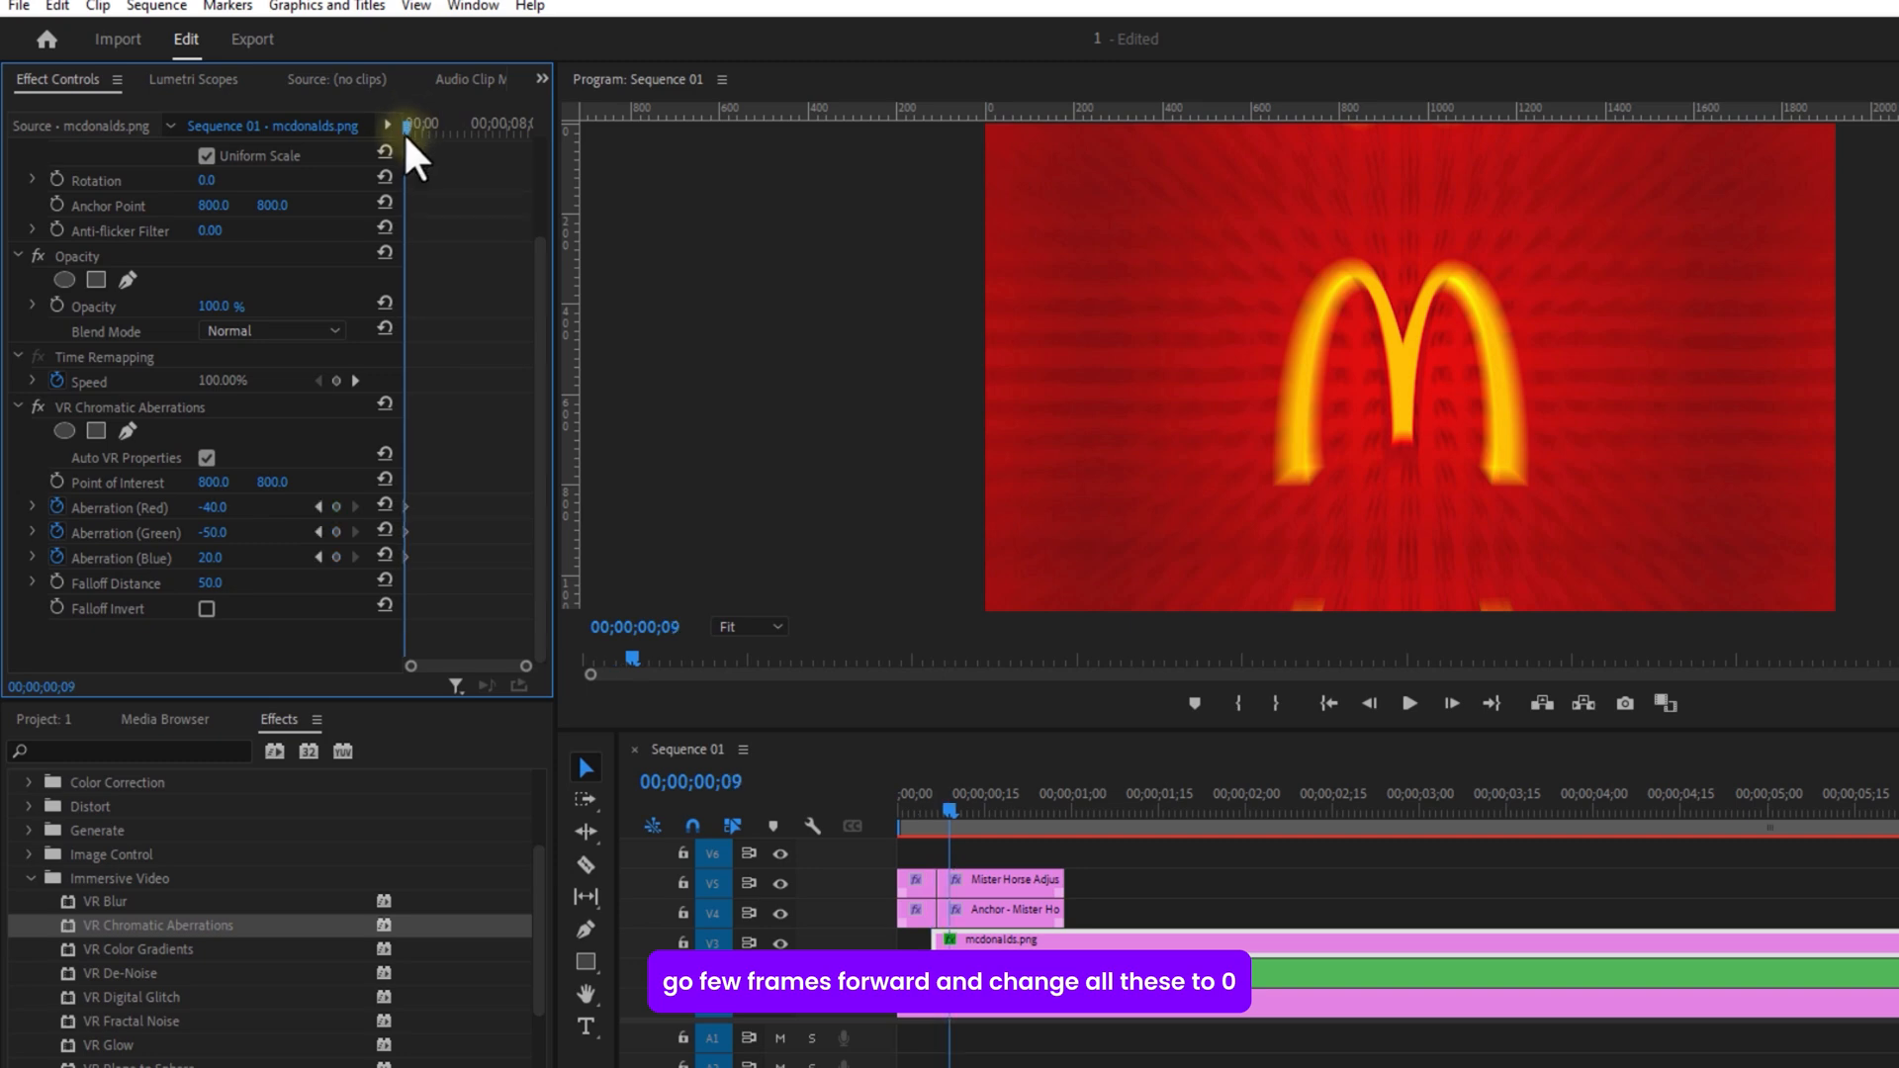
{"action": "key", "text": "Right"}
{"action": "key", "text": "Right"}
{"action": "key", "text": "Right"}
{"action": "key", "text": "Right"}
{"action": "key", "text": "Right"}
{"action": "key", "text": "Right"}
{"action": "key", "text": "Right"}
{"action": "key", "text": "Right"}
{"action": "key", "text": "Right"}
{"action": "key", "text": "Right"}
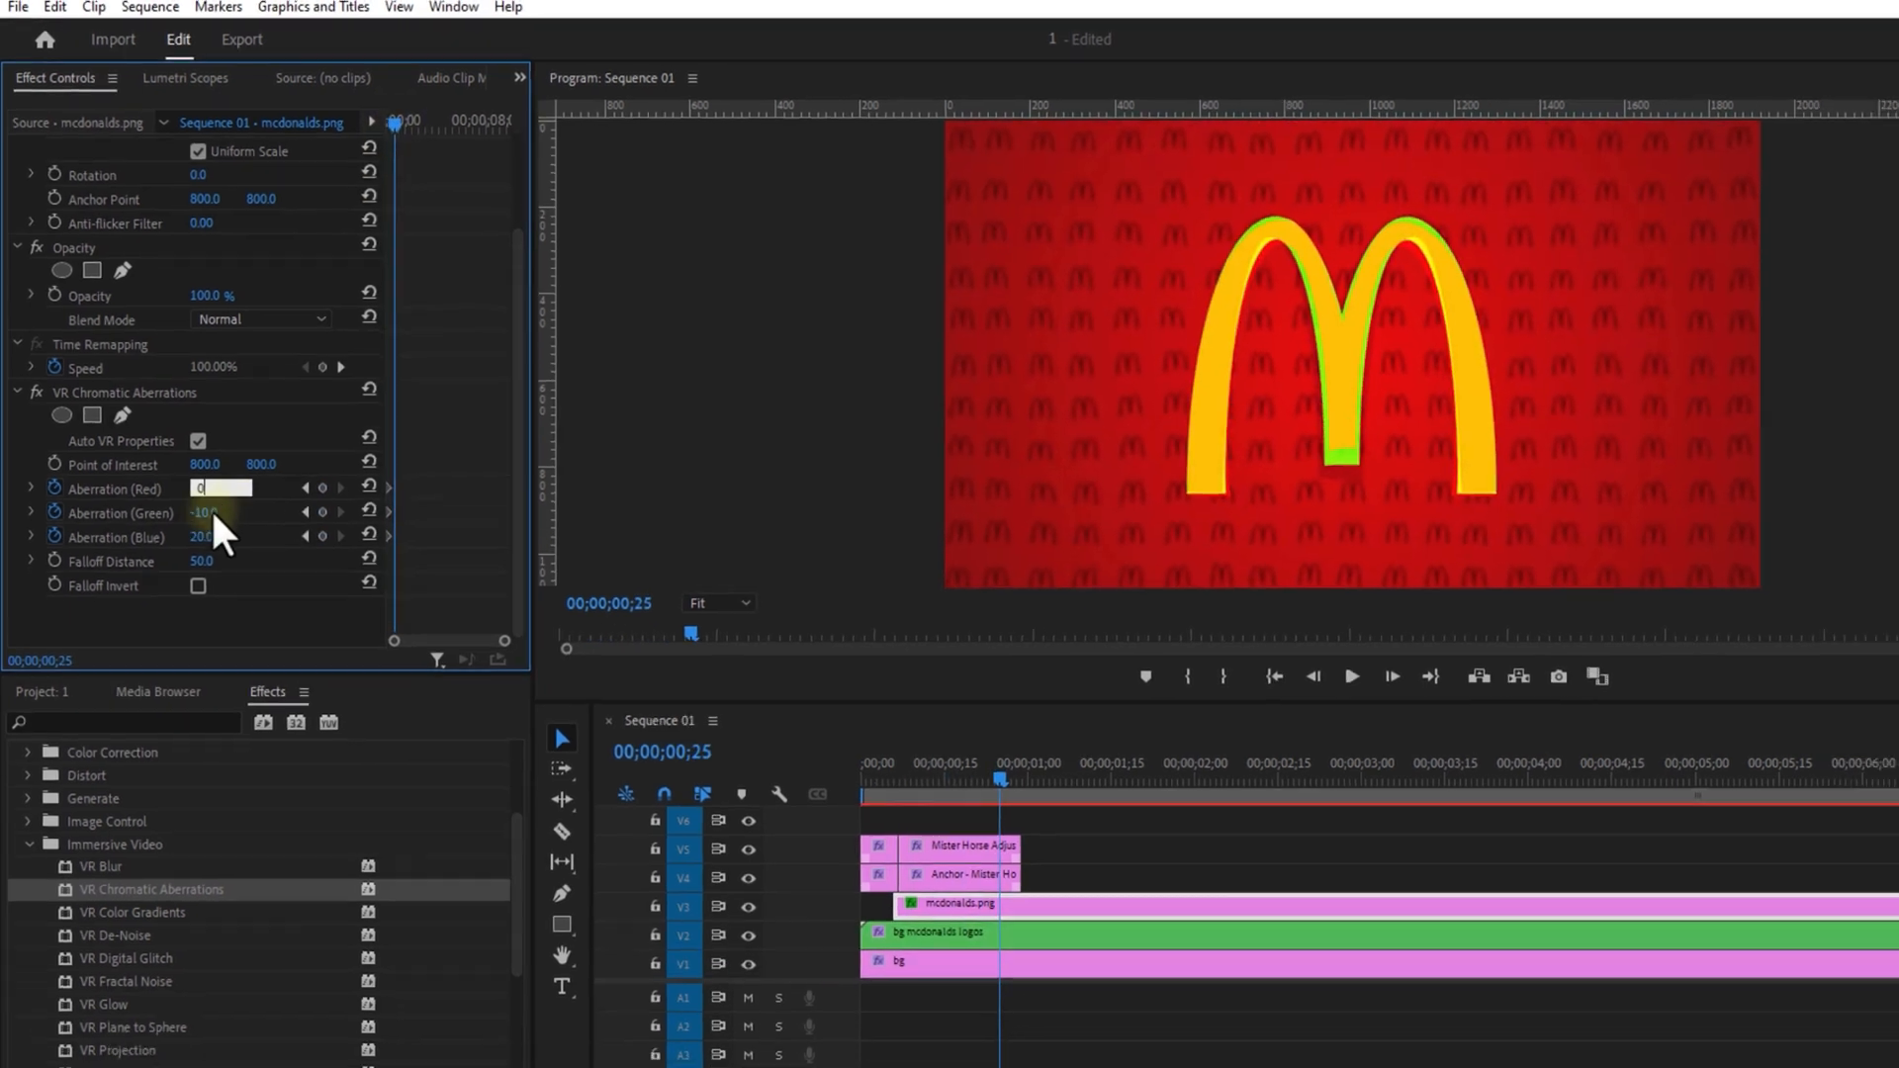
{"action": "type", "text": "0"}
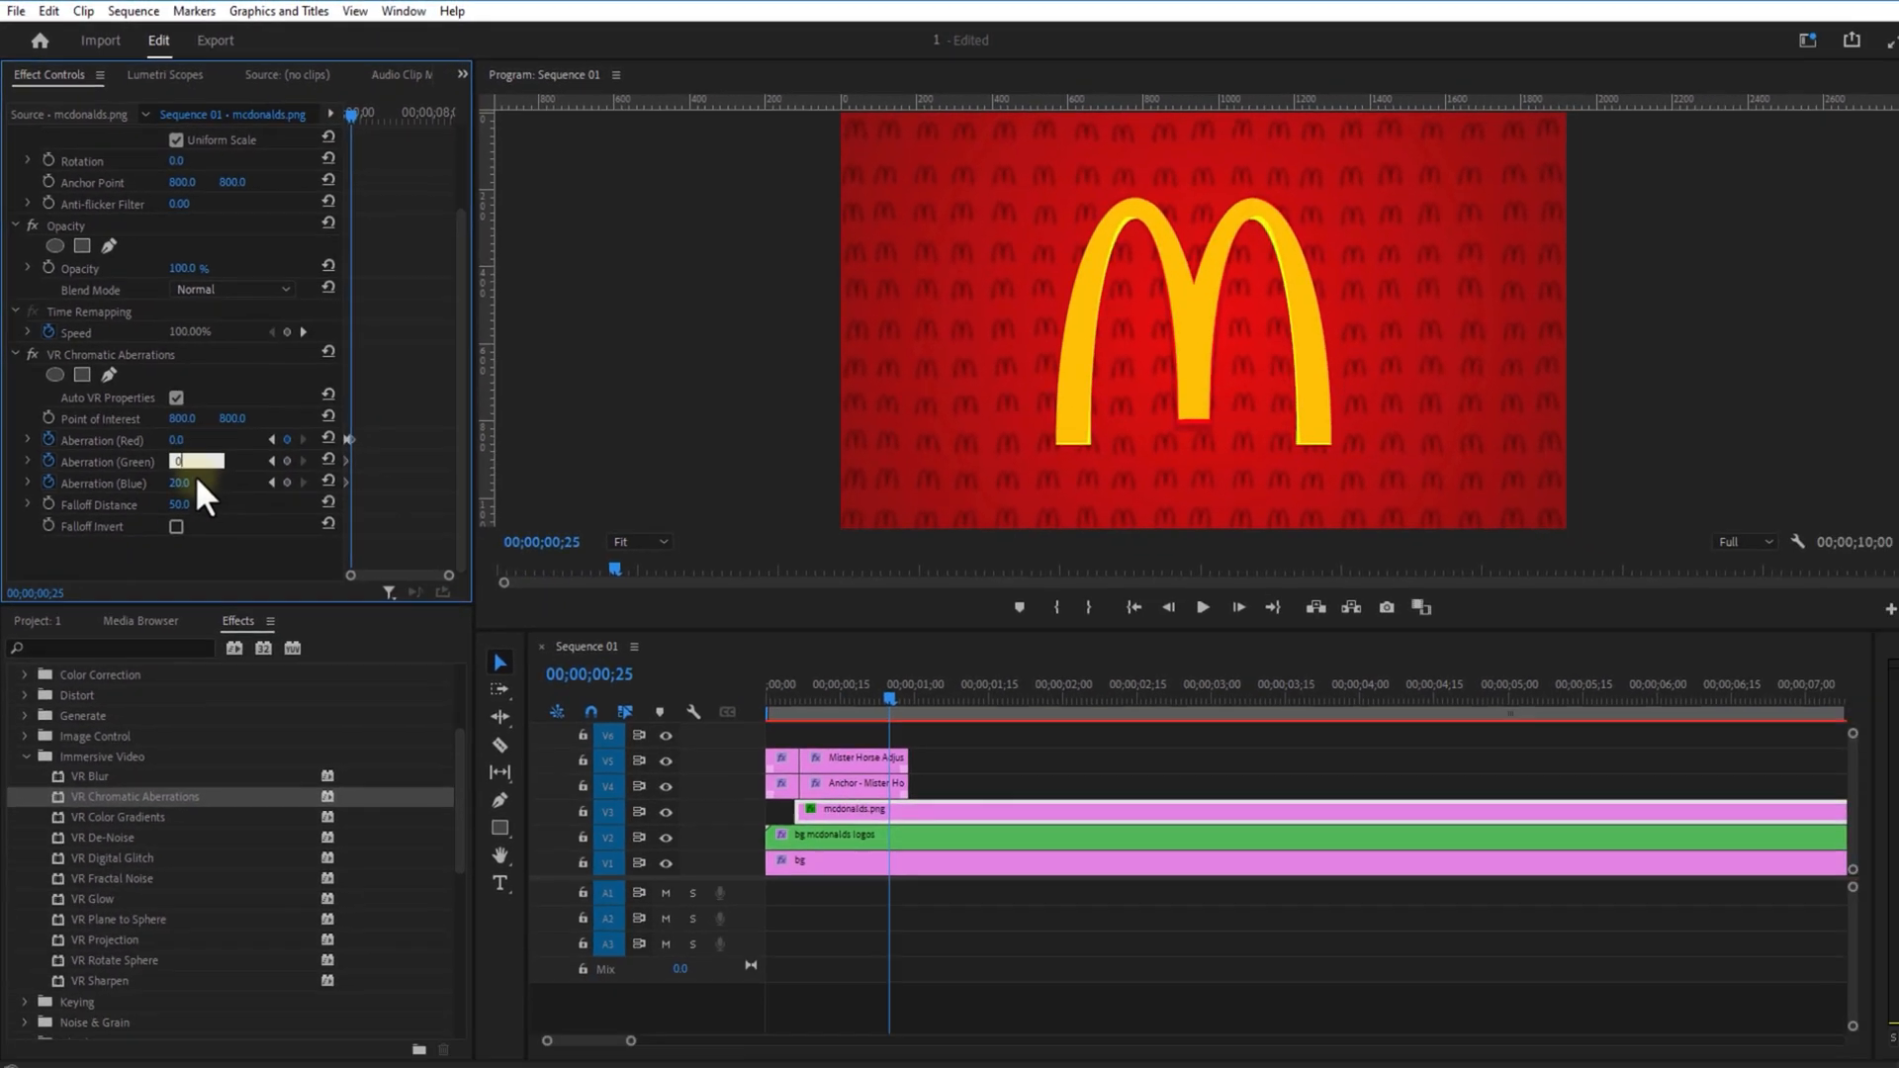
{"action": "left_click", "coordinate": [186, 483]}
{"action": "type", "text": "0"}
{"action": "left_click", "coordinate": [230, 481]}
Step: Draw a wide rectangle across the middle of the logo at 00;00;00;29 and center it over the arches
{"action": "left_click_drag", "start_coordinate": [898, 699], "coordinate": [905, 773]}
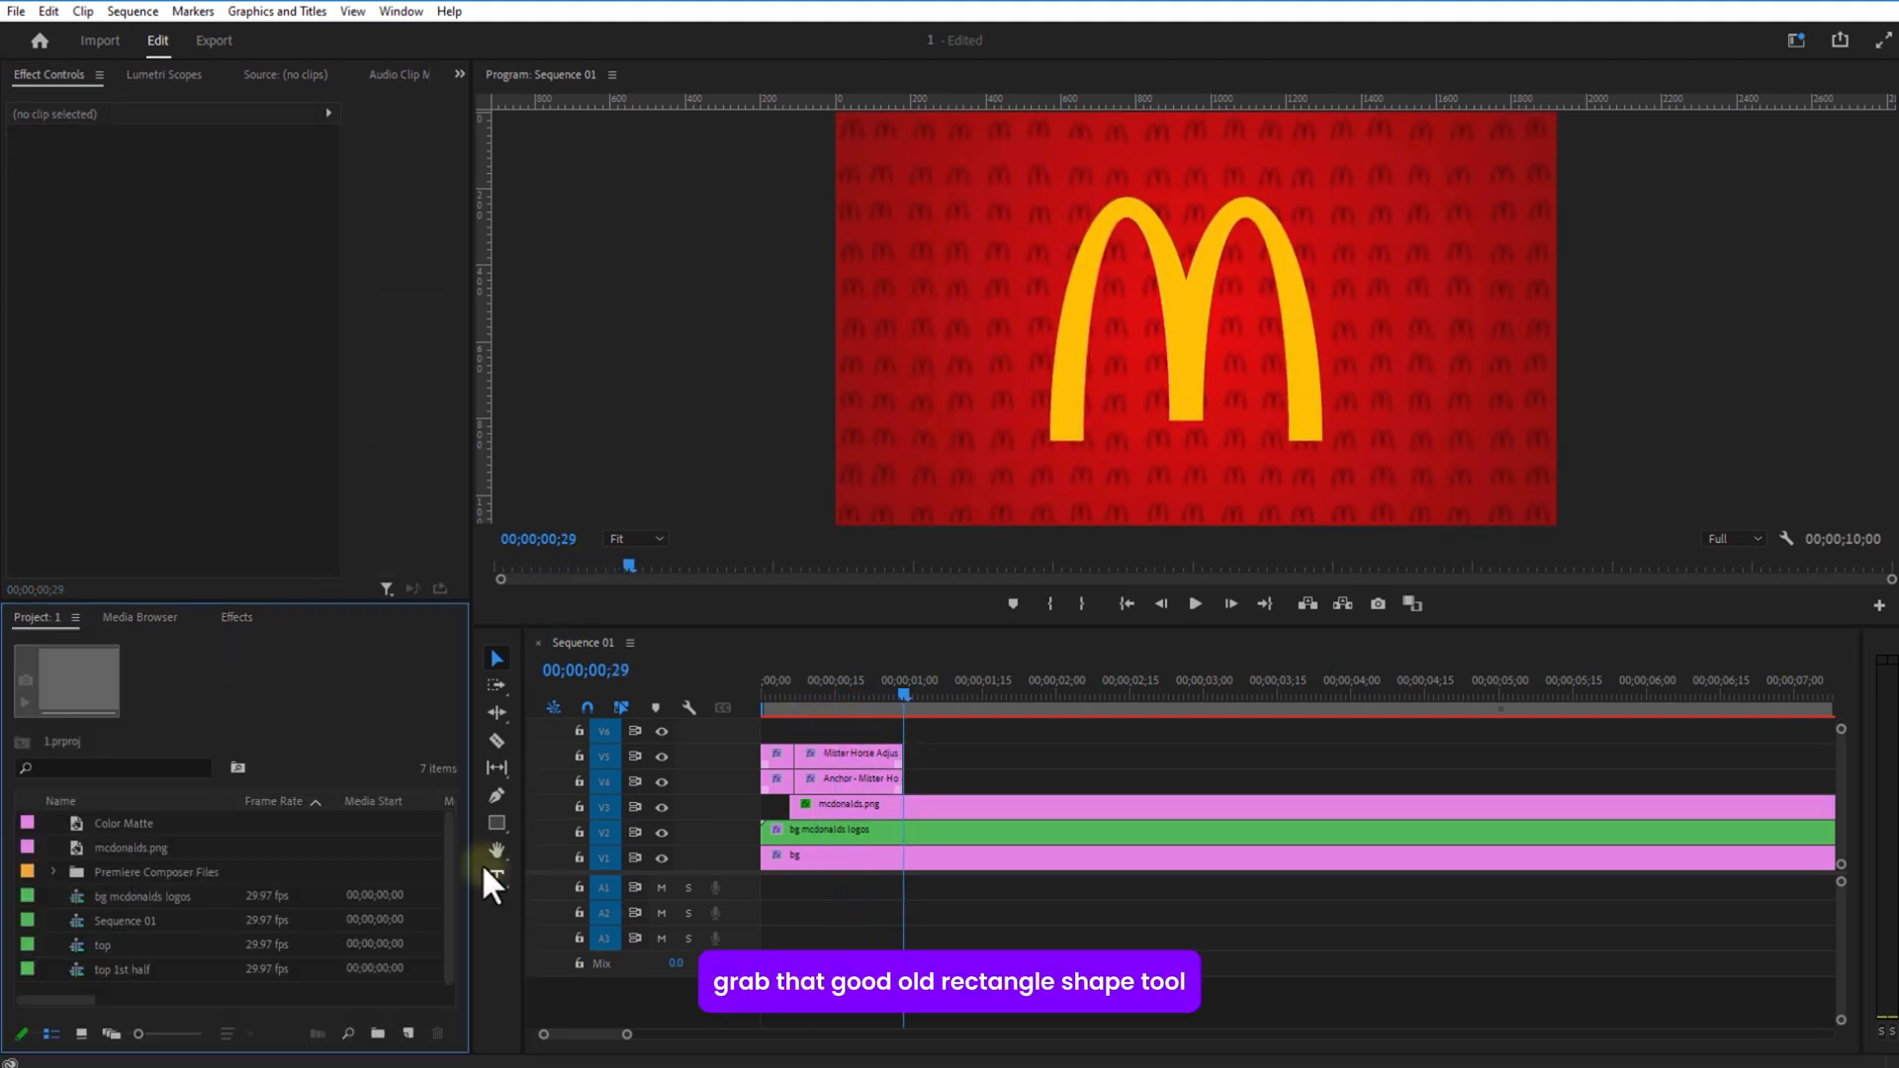
{"action": "left_click", "coordinate": [494, 830]}
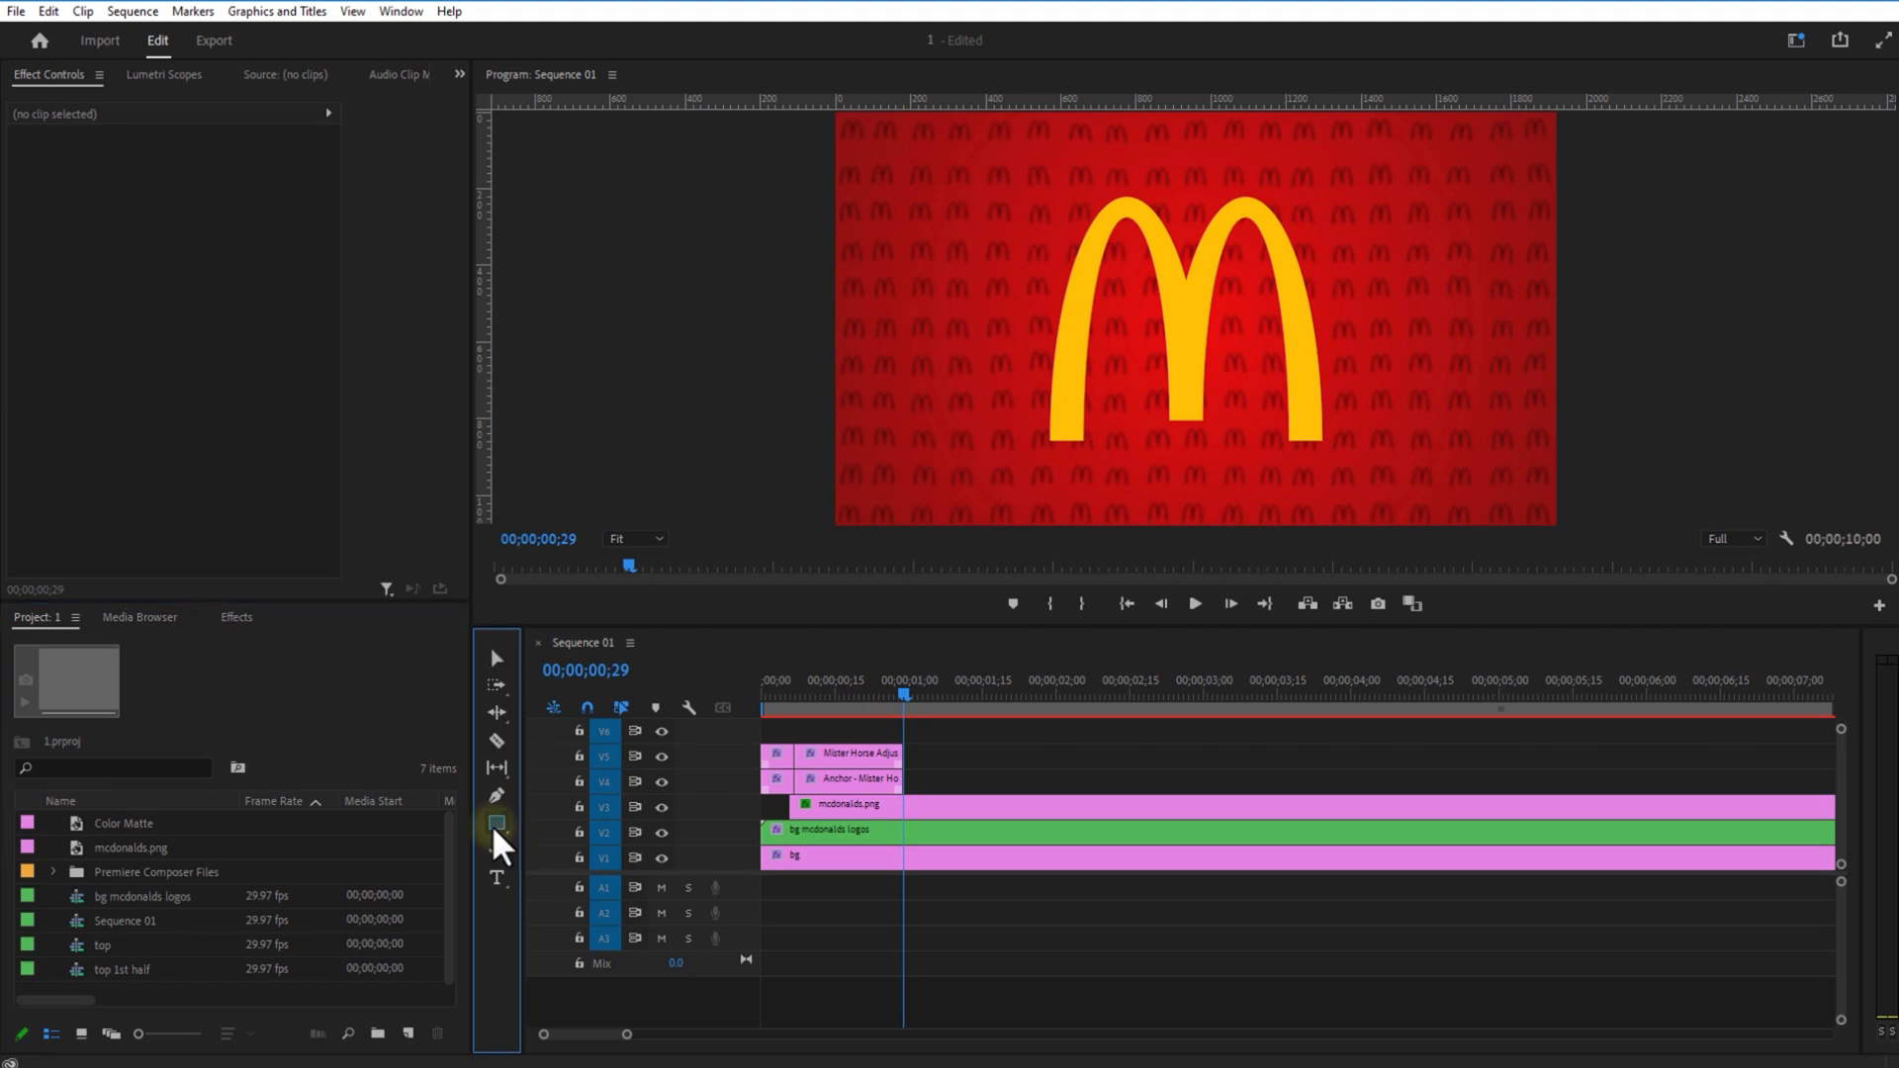
{"action": "left_click_drag", "start_coordinate": [997, 296], "coordinate": [1396, 382]}
{"action": "key", "text": "v"}
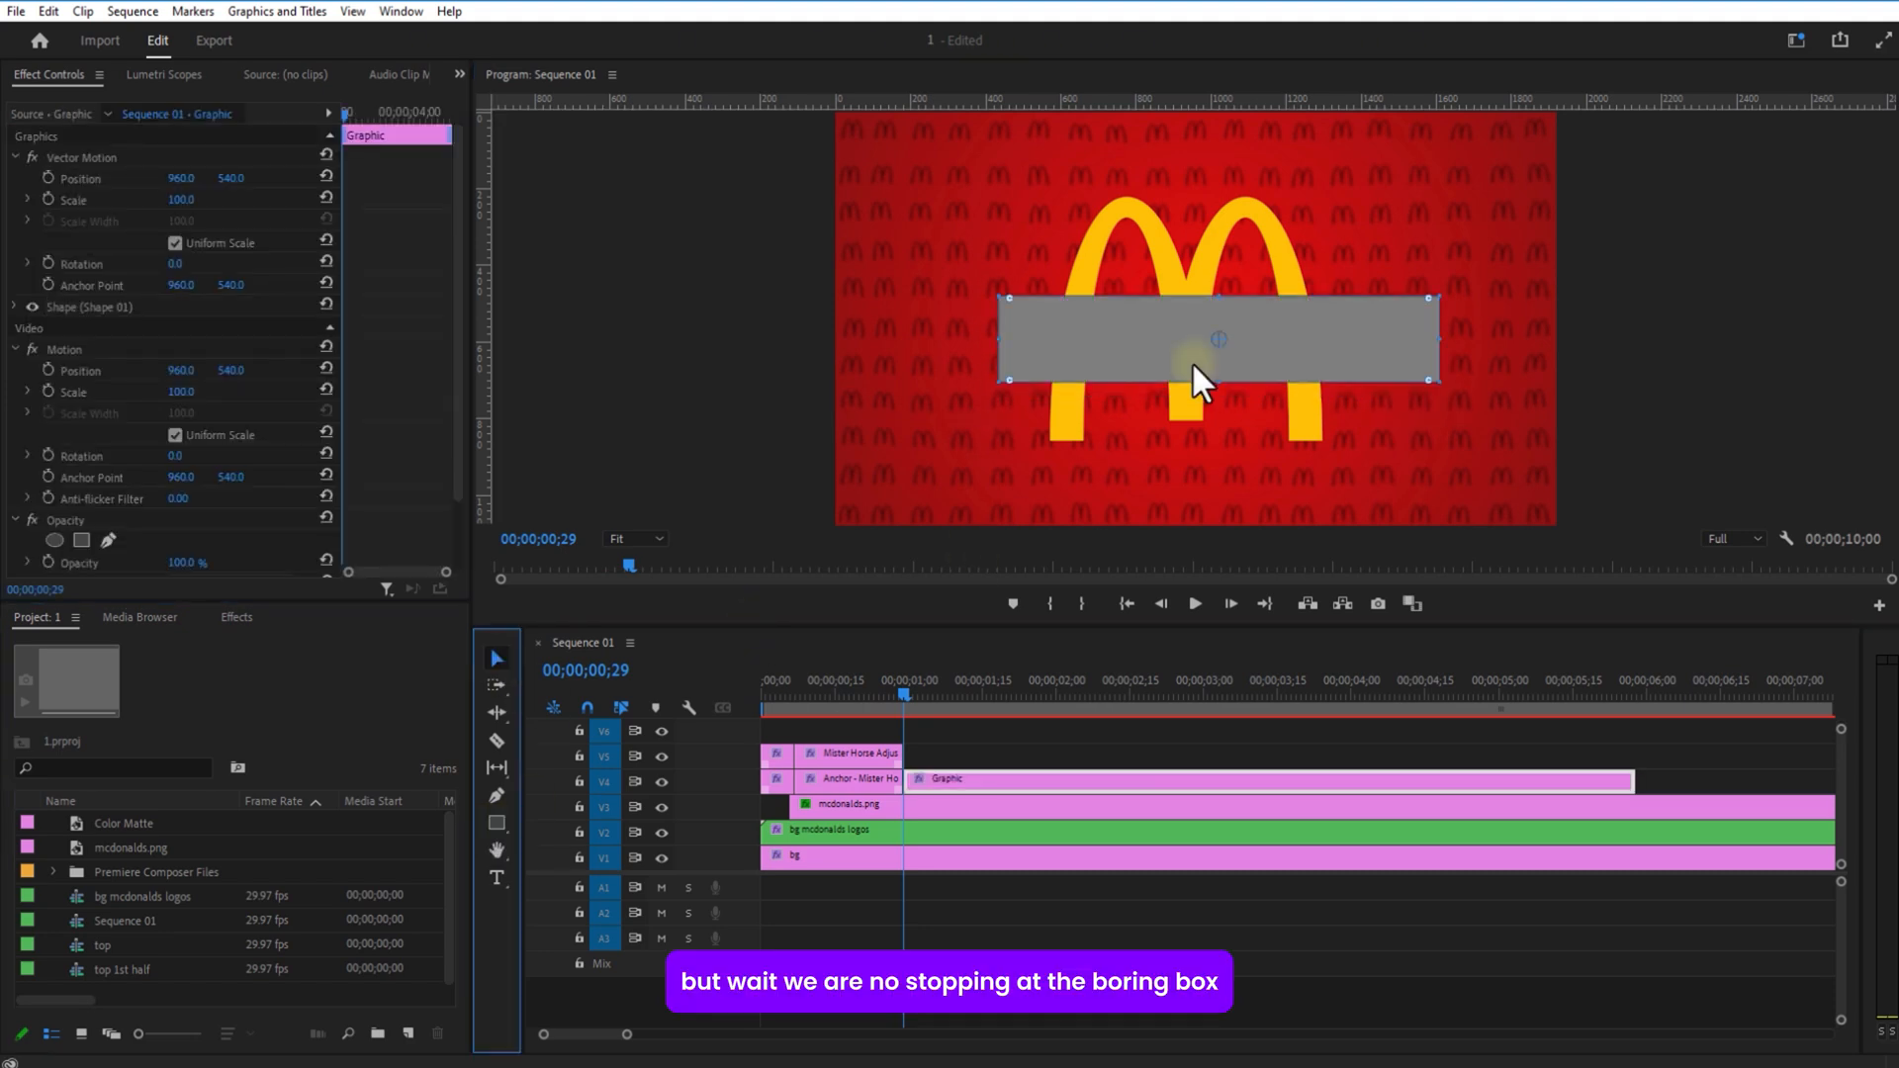
{"action": "left_click", "coordinate": [1150, 349]}
Step: Fill the rectangle with the yellow sampled from the logo and rename its clip box 1
{"action": "left_click", "coordinate": [100, 306]}
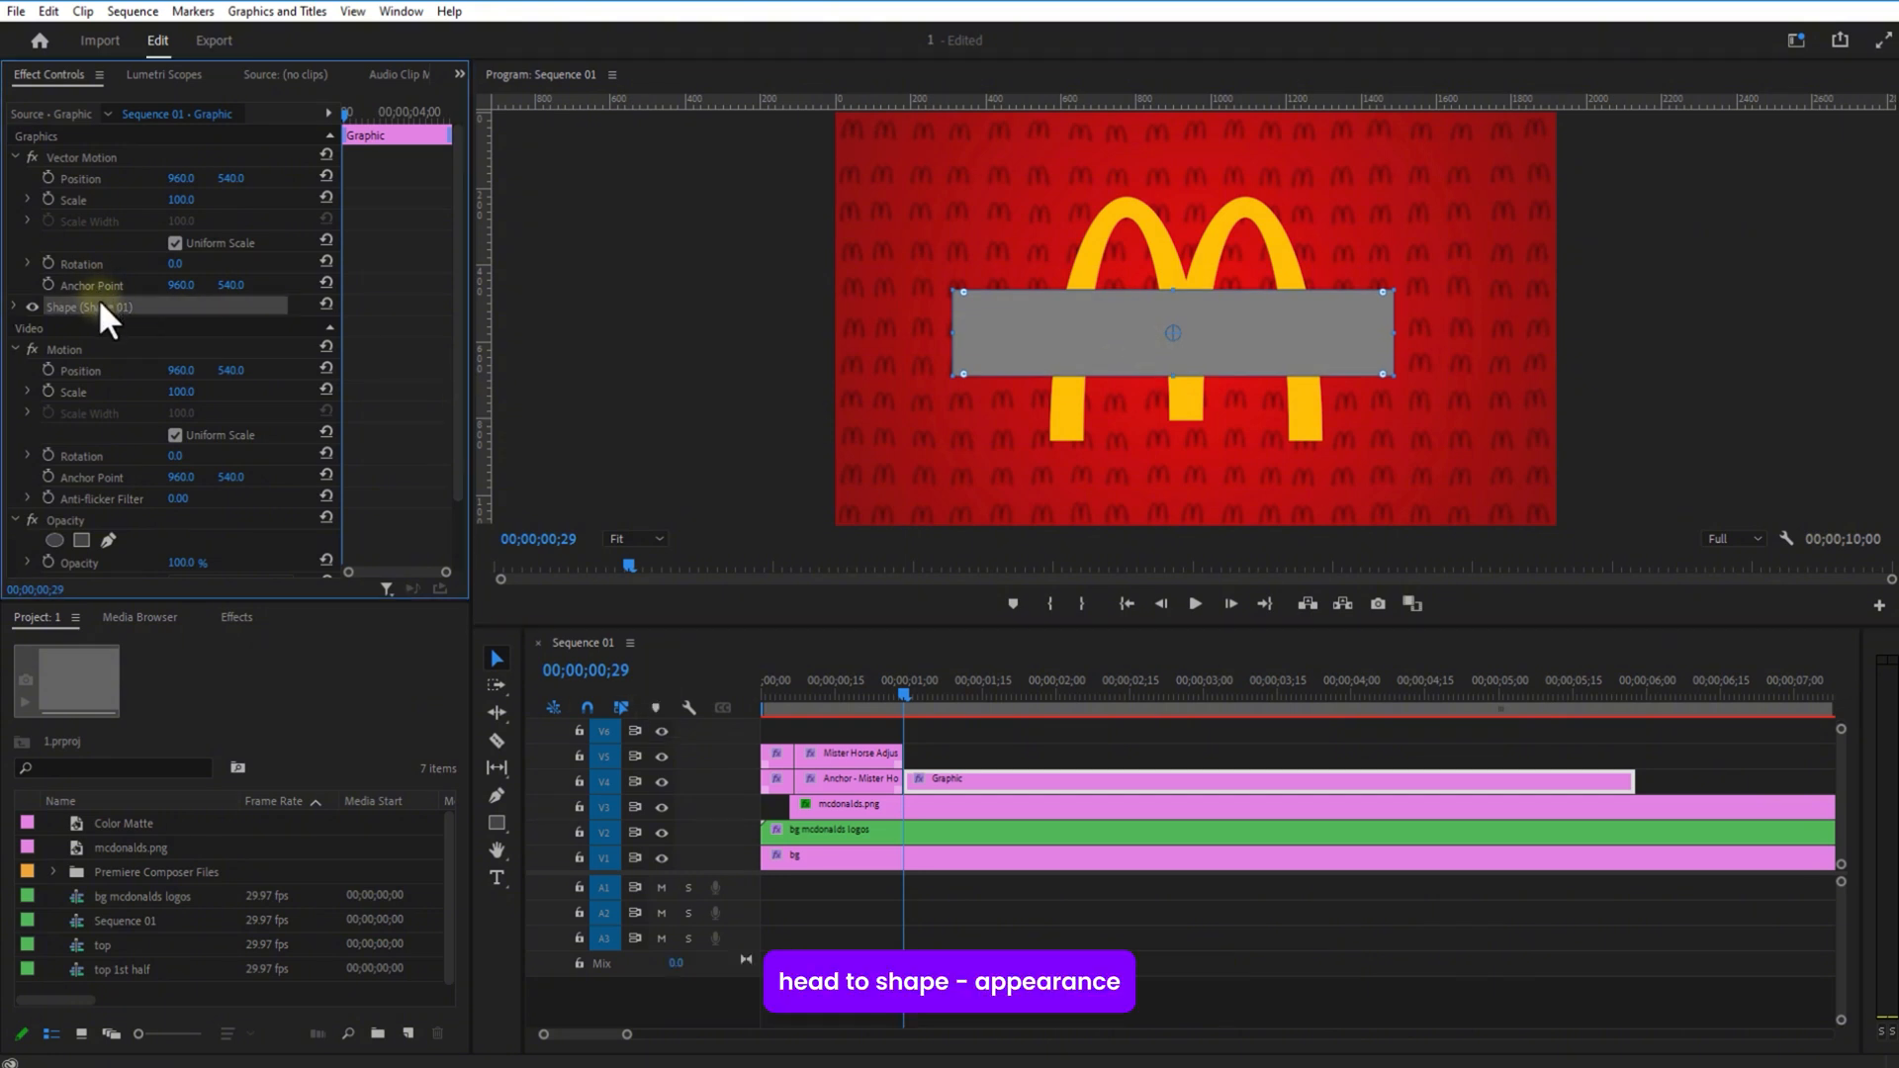
{"action": "left_click", "coordinate": [14, 307]}
{"action": "left_click", "coordinate": [135, 430]}
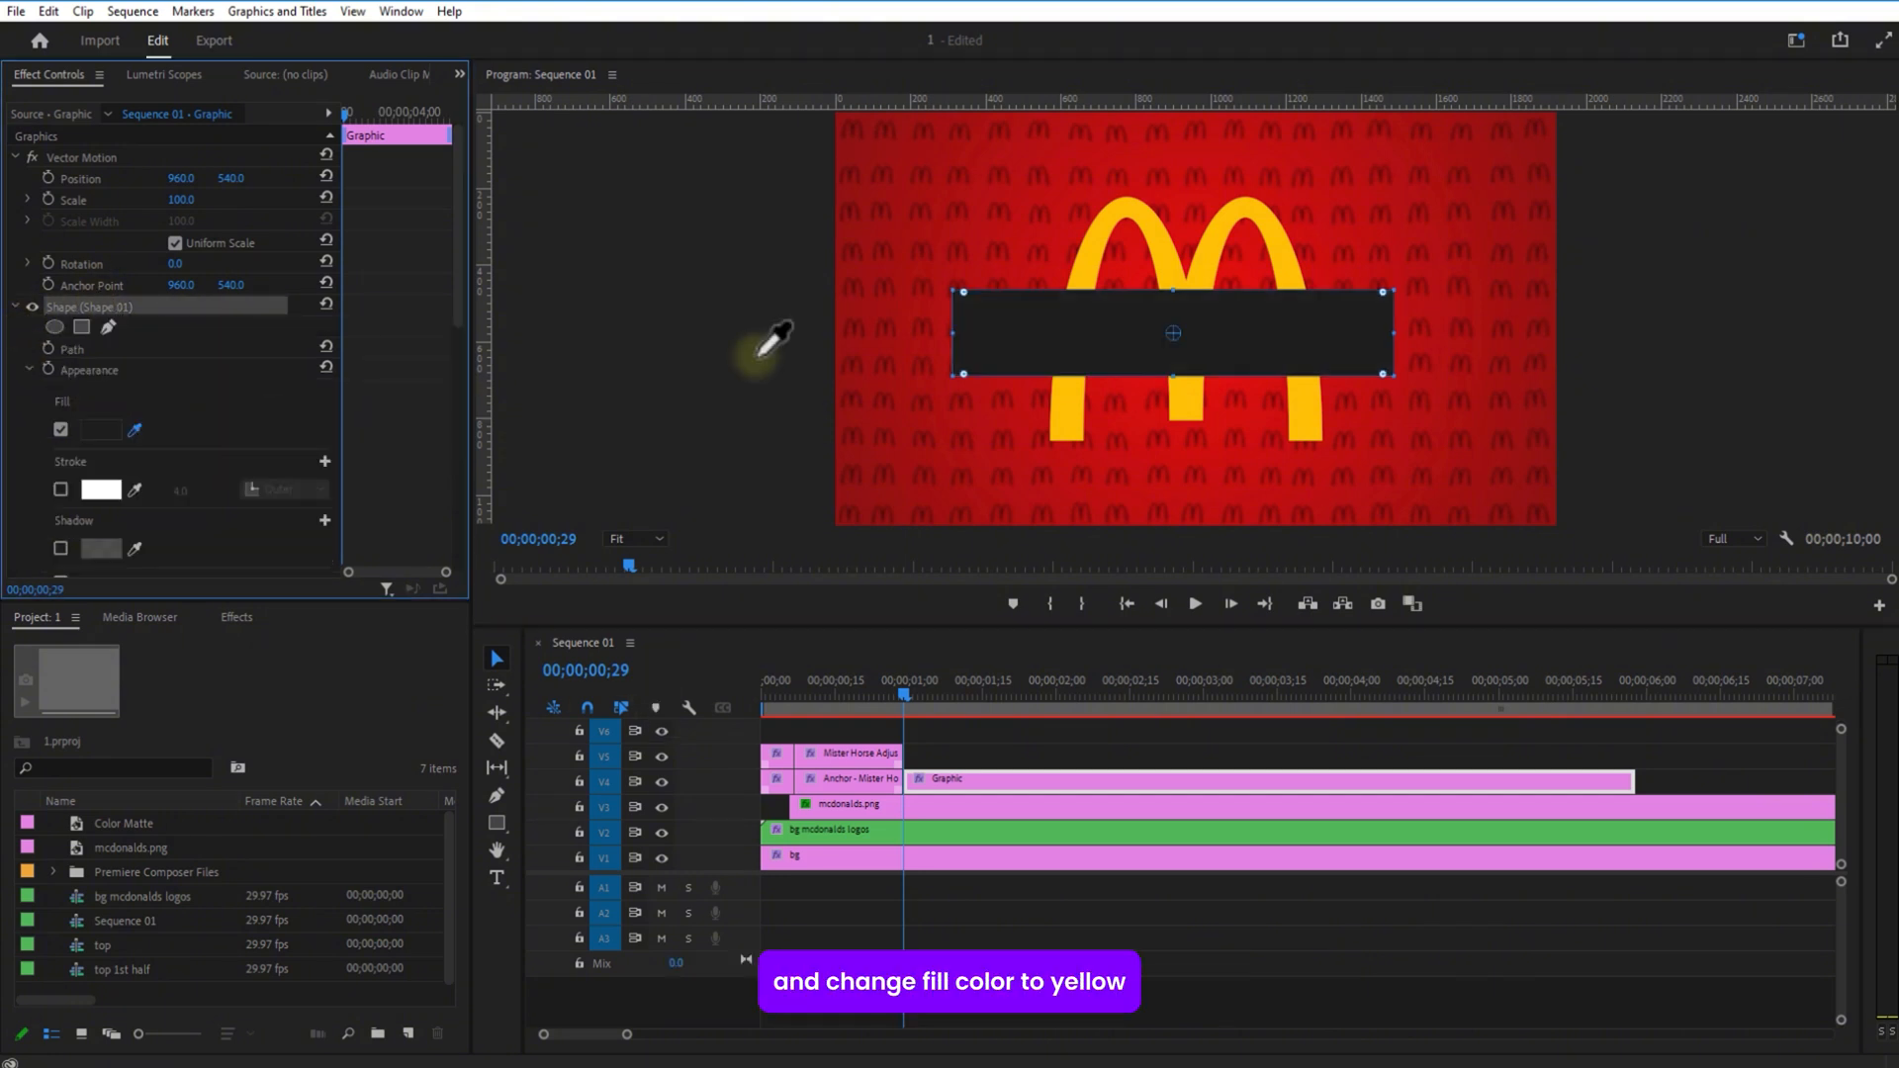
{"action": "left_click", "coordinate": [1147, 209]}
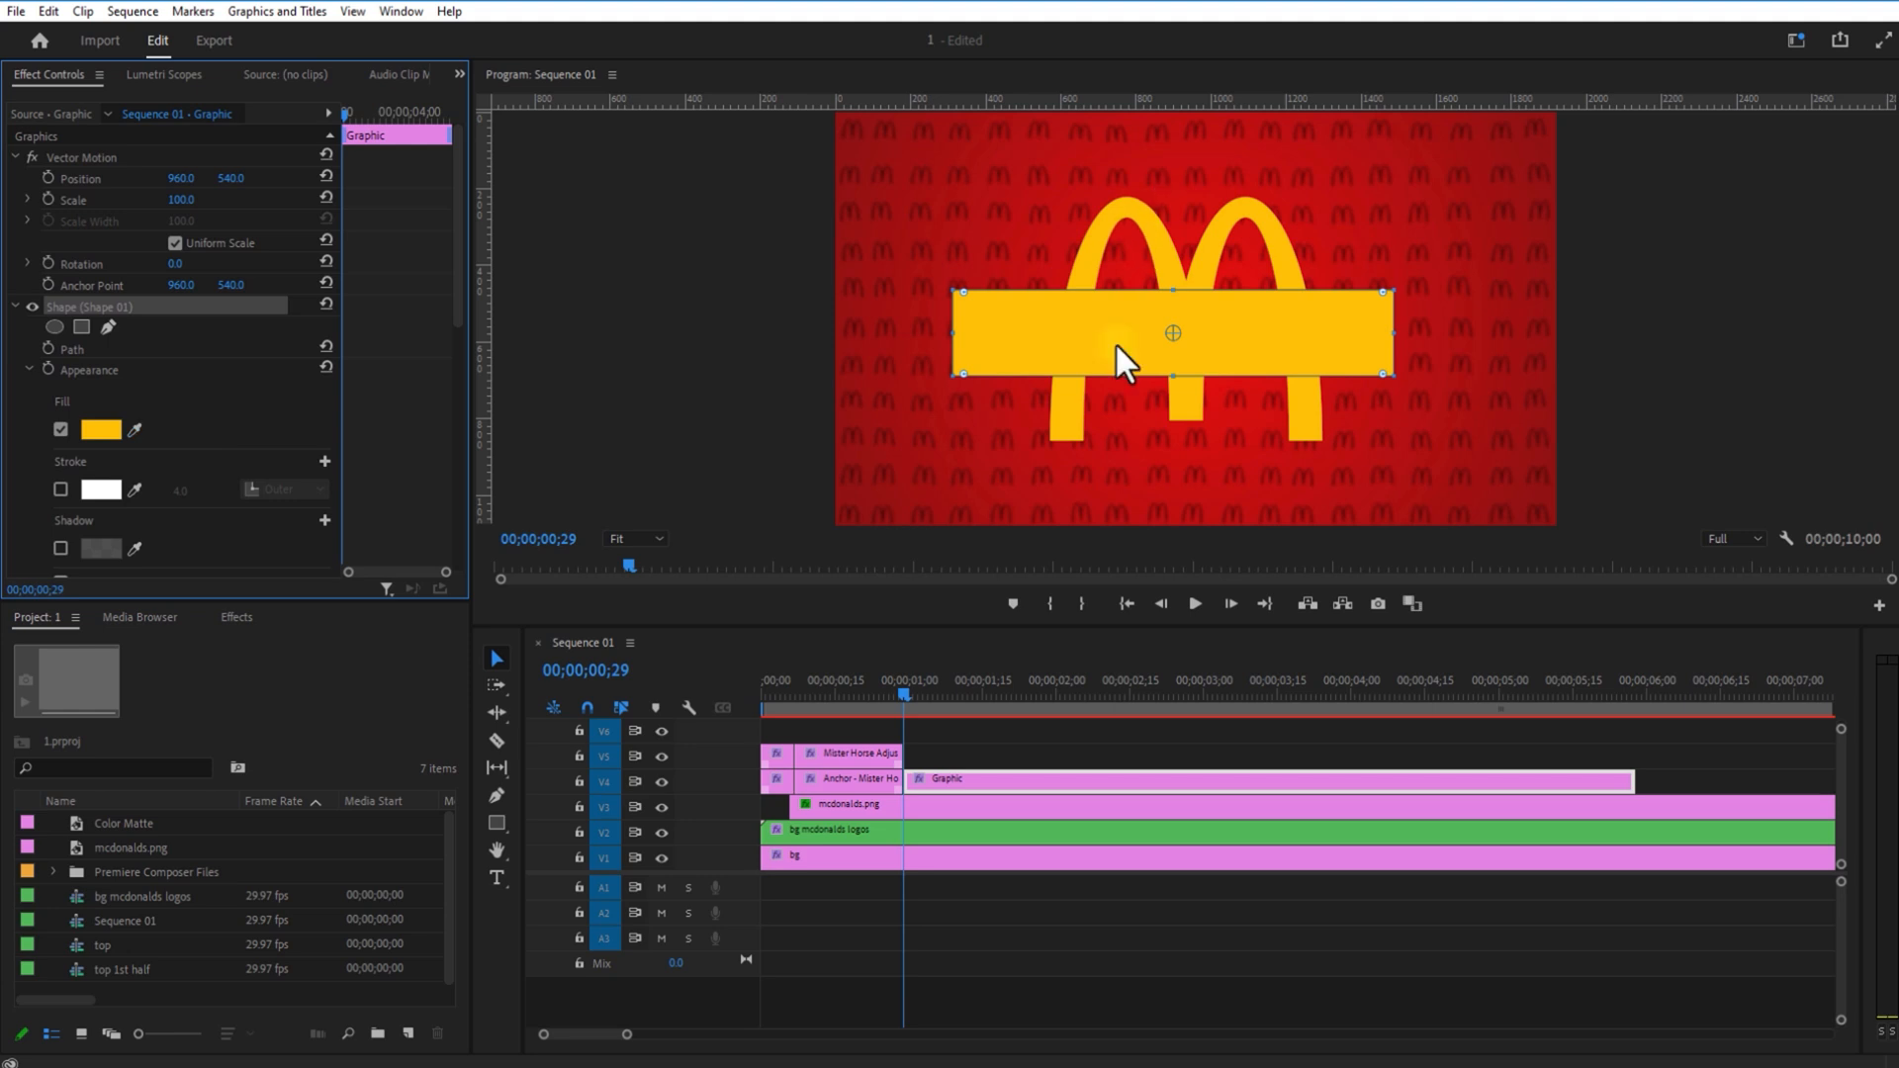
{"action": "left_click", "coordinate": [998, 764]}
Step: Add a two-line text reading LARGEST RESTAURANT as a new layer above the box
{"action": "left_click", "coordinate": [499, 876]}
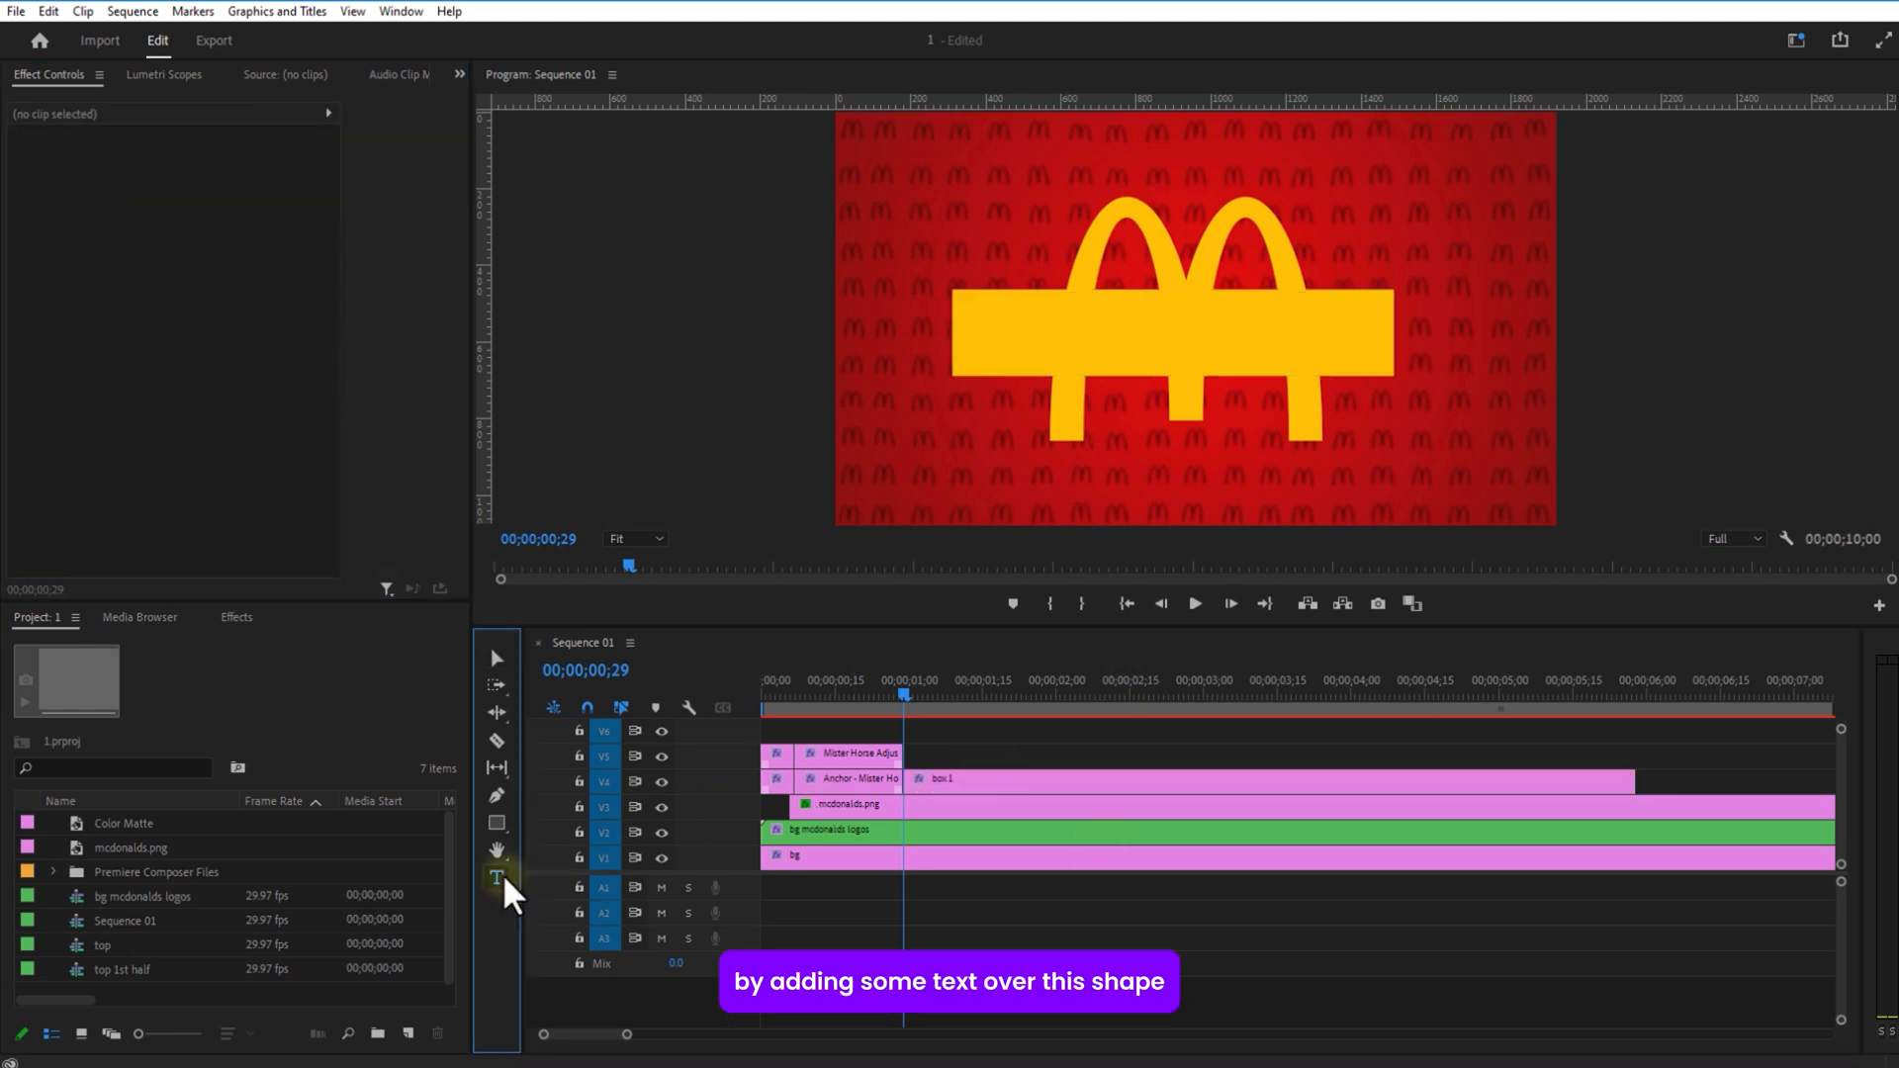
{"action": "left_click", "coordinate": [1032, 487]}
{"action": "type", "text": "LARGEST"}
{"action": "type", "text": "RESTAUREN"}
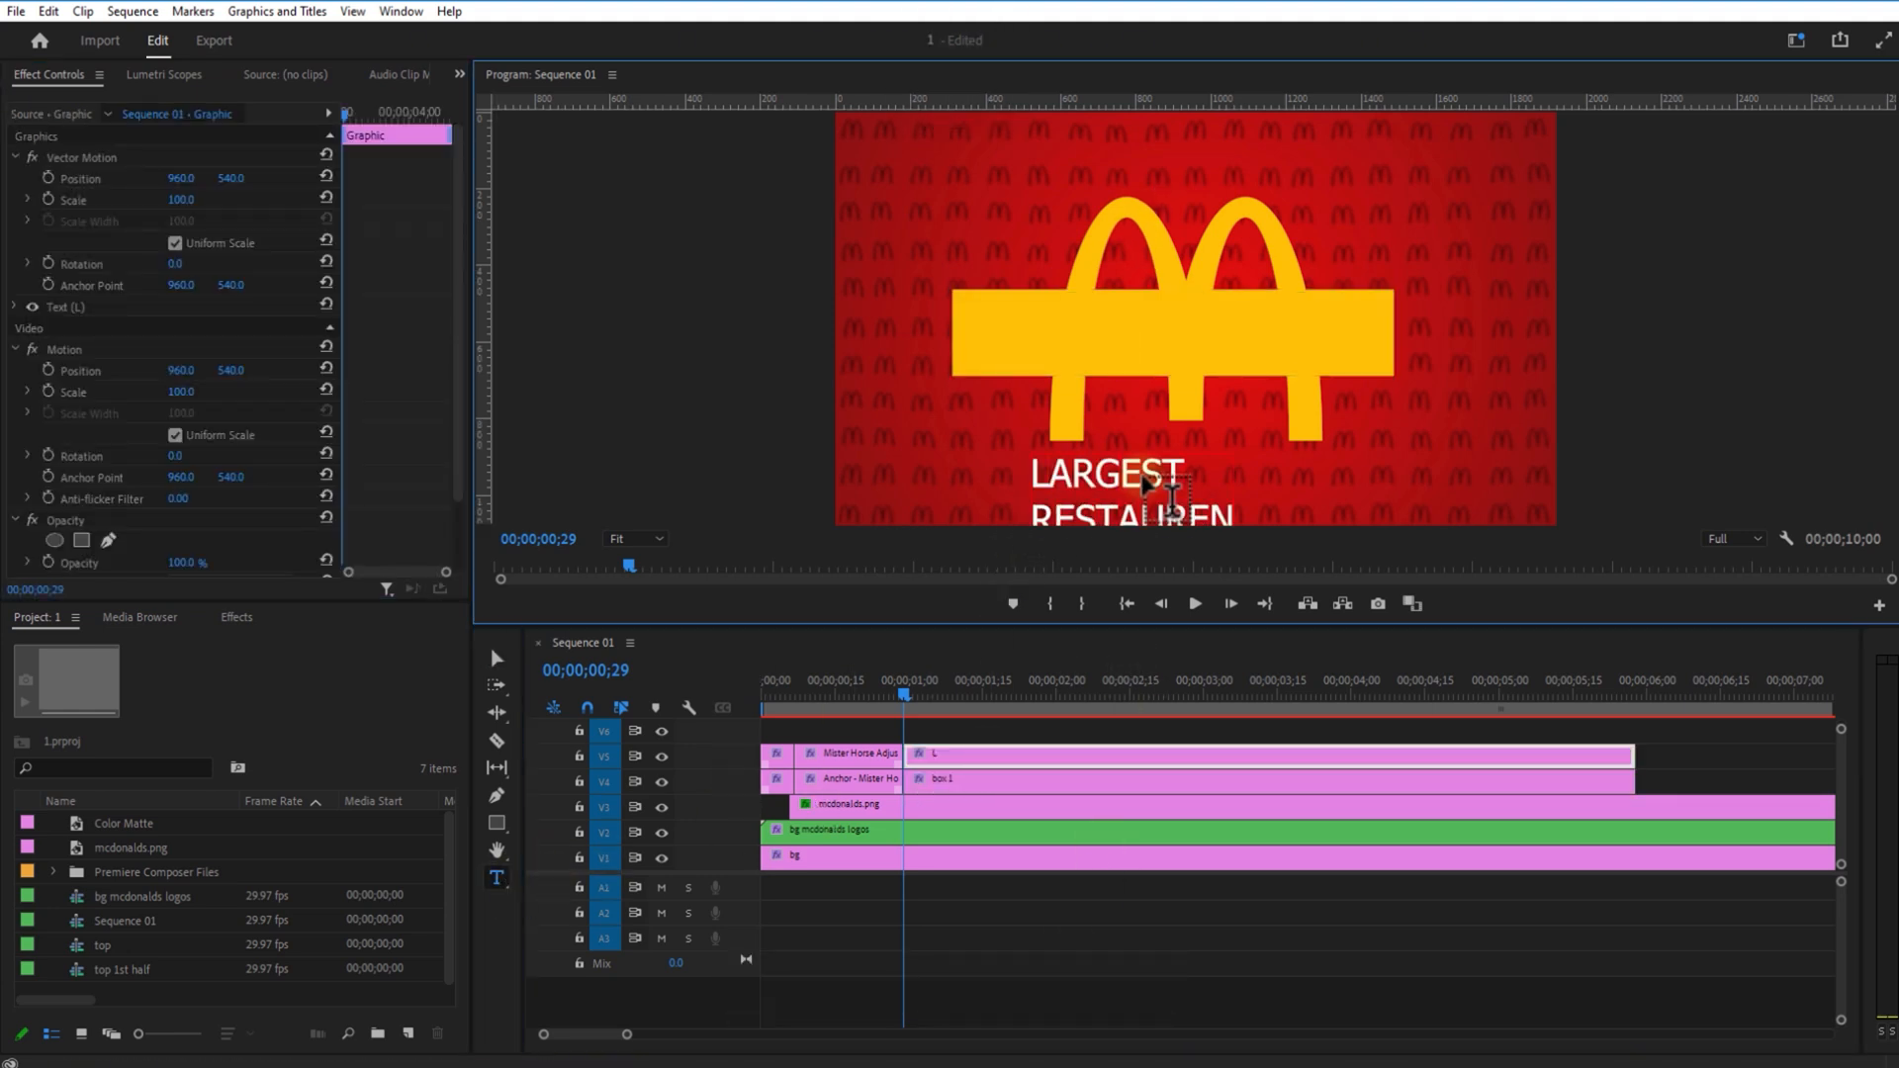
{"action": "key", "text": "BackSpace"}
{"action": "key", "text": "BackSpace"}
{"action": "type", "text": "ANT"}
Step: Style the LARGEST RESTAURANT text in a bold, centered, dark red font and place it over the yellow box
{"action": "key", "text": "ctrl+a"}
{"action": "left_click", "coordinate": [14, 306]}
{"action": "left_click_drag", "start_coordinate": [240, 405], "coordinate": [245, 404]}
{"action": "left_click", "coordinate": [1046, 897]}
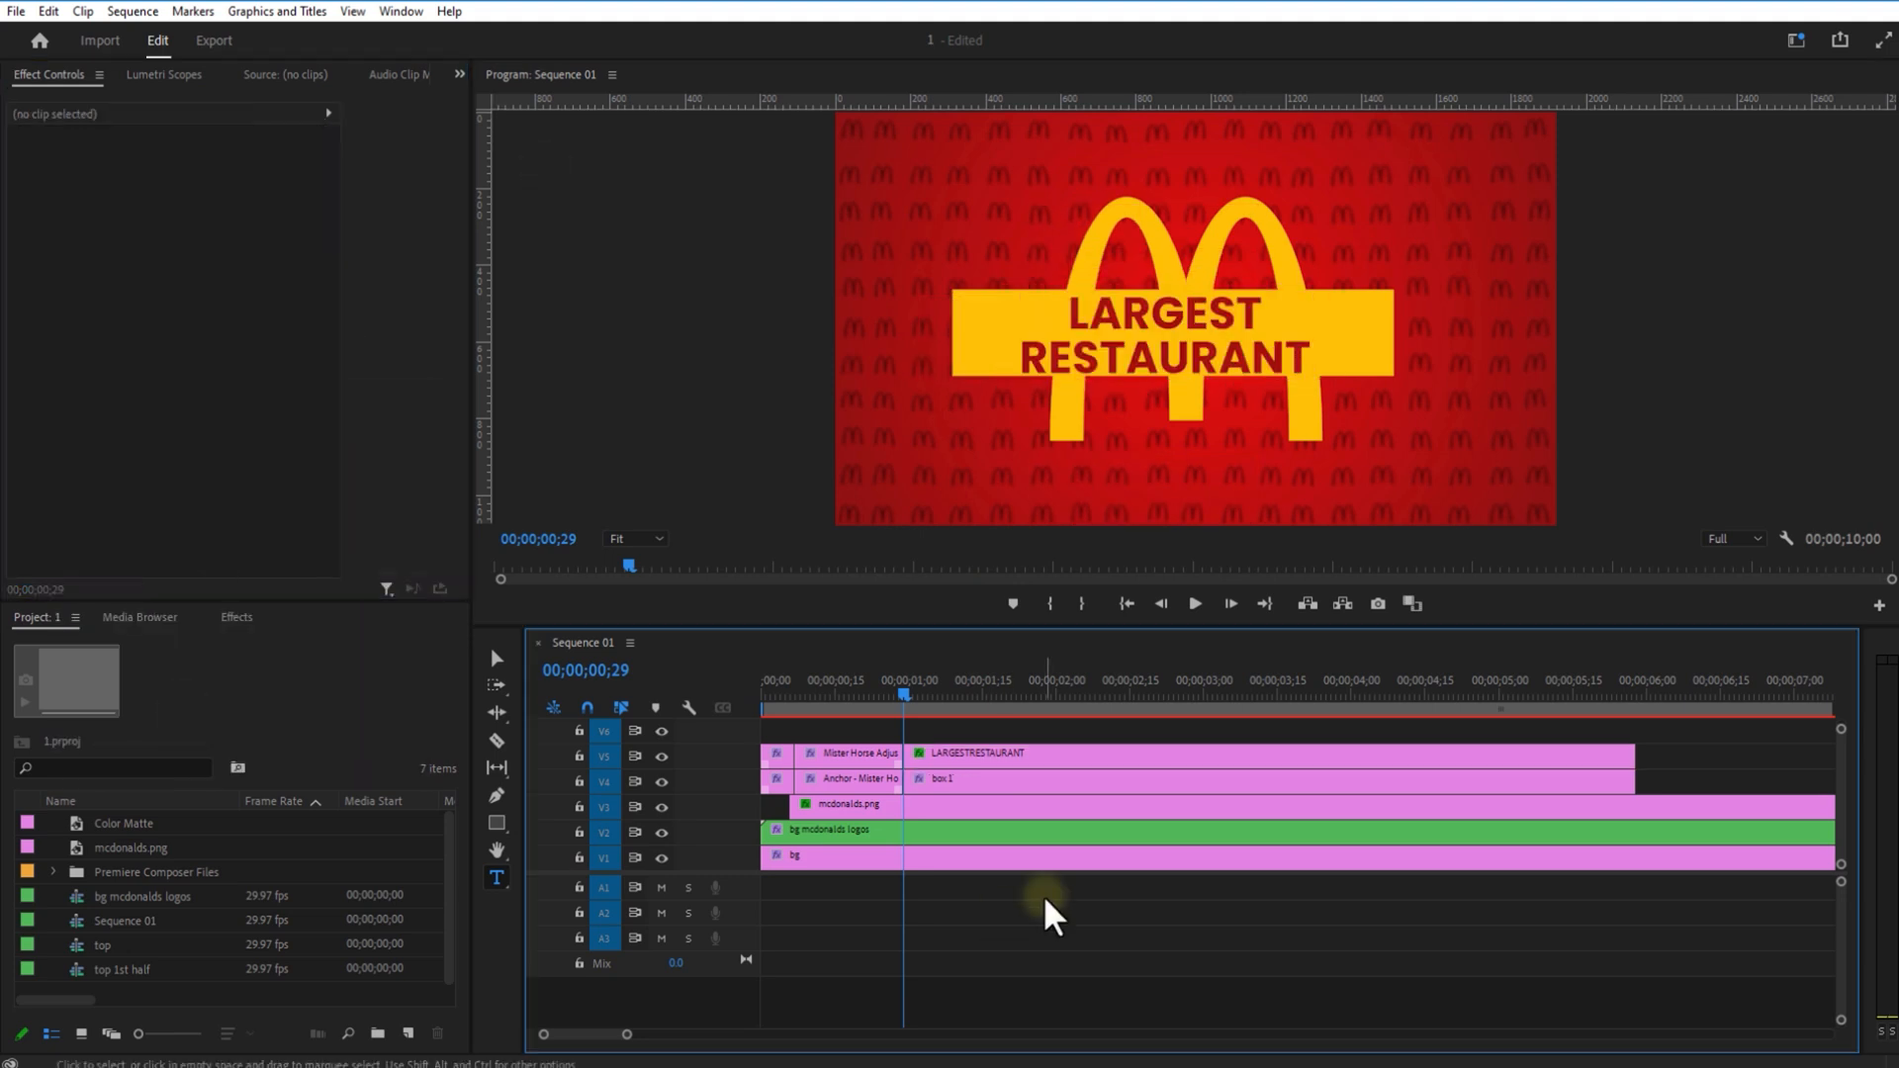
Step: Enlarge the yellow box and the LARGEST RESTAURANT text, and color the text bright red
{"action": "key", "text": "v"}
{"action": "left_click", "coordinate": [1359, 332]}
{"action": "left_click_drag", "start_coordinate": [1393, 332], "coordinate": [1339, 318]}
{"action": "left_click", "coordinate": [1088, 755]}
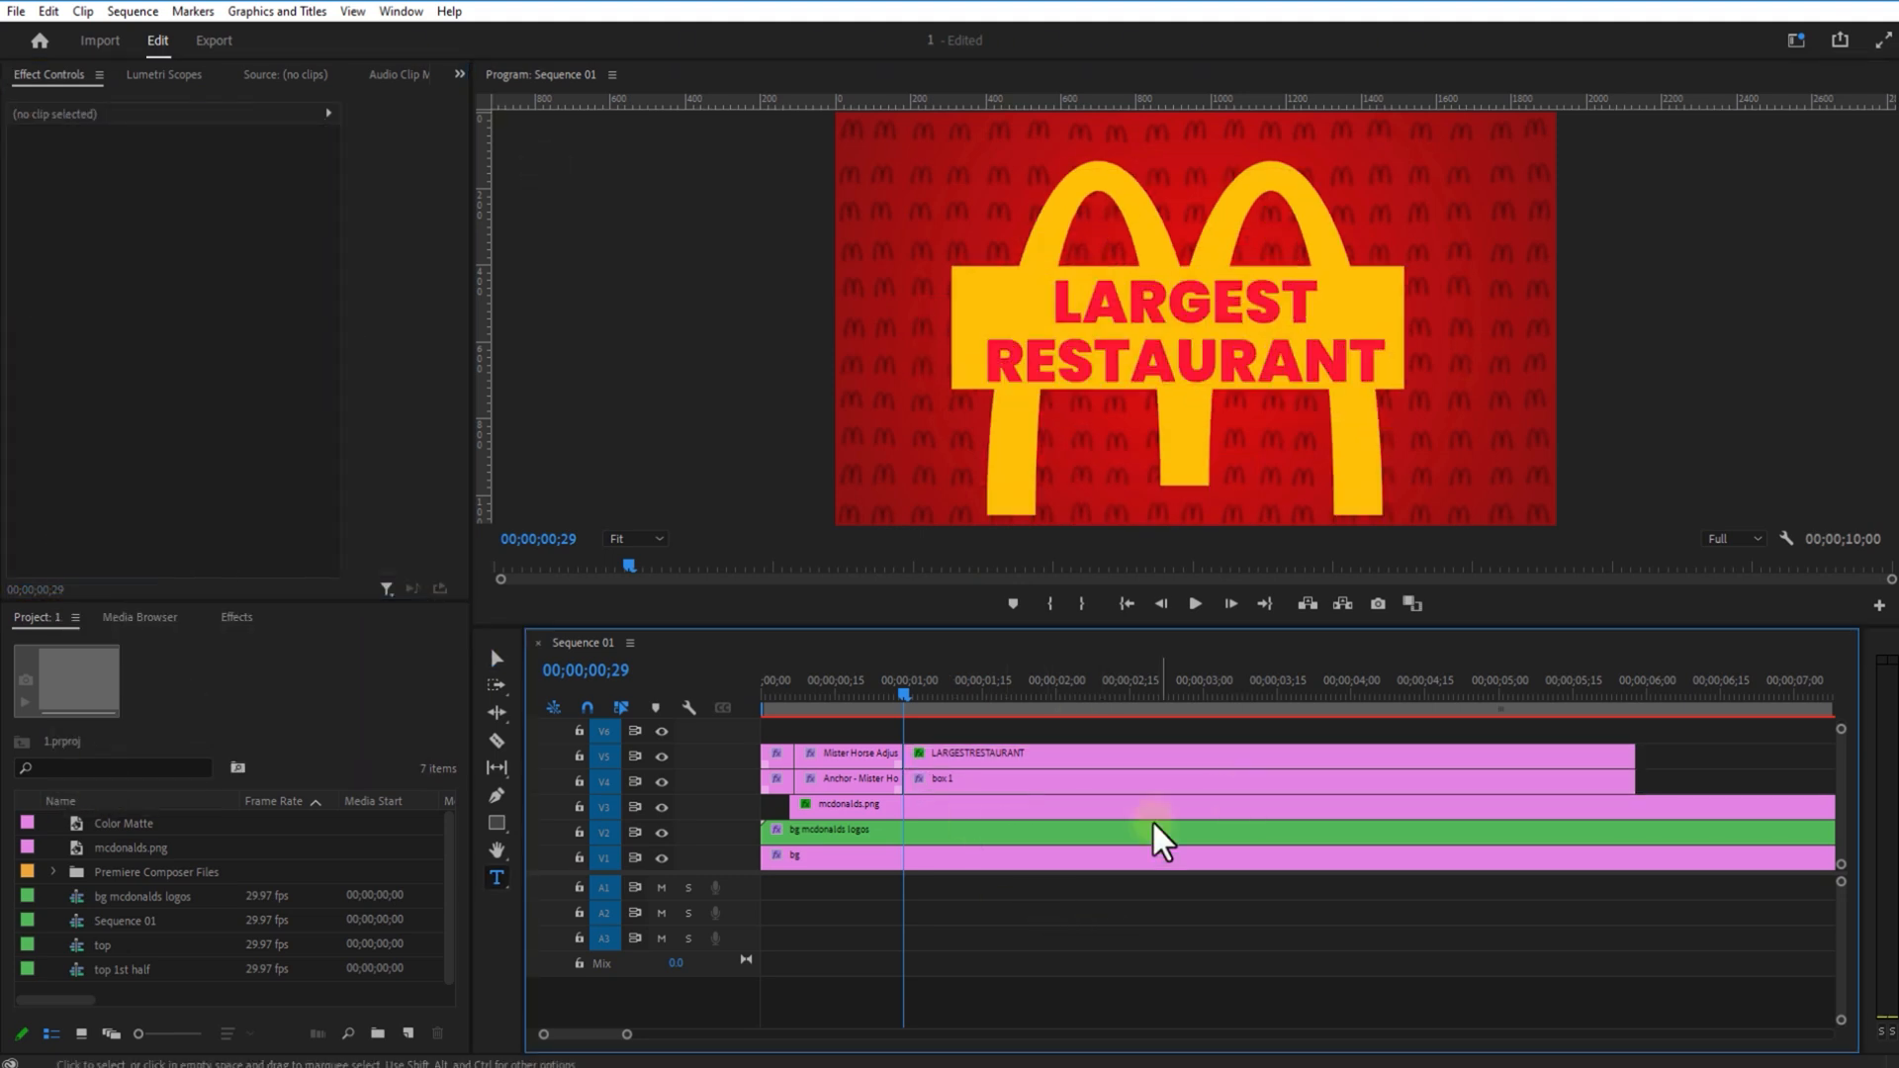
Step: Nest the LARGEST RESTAURANT text and box 1 clips into a sequence named TEXT & BOX
{"action": "left_click_drag", "start_coordinate": [991, 733], "coordinate": [1011, 777]}
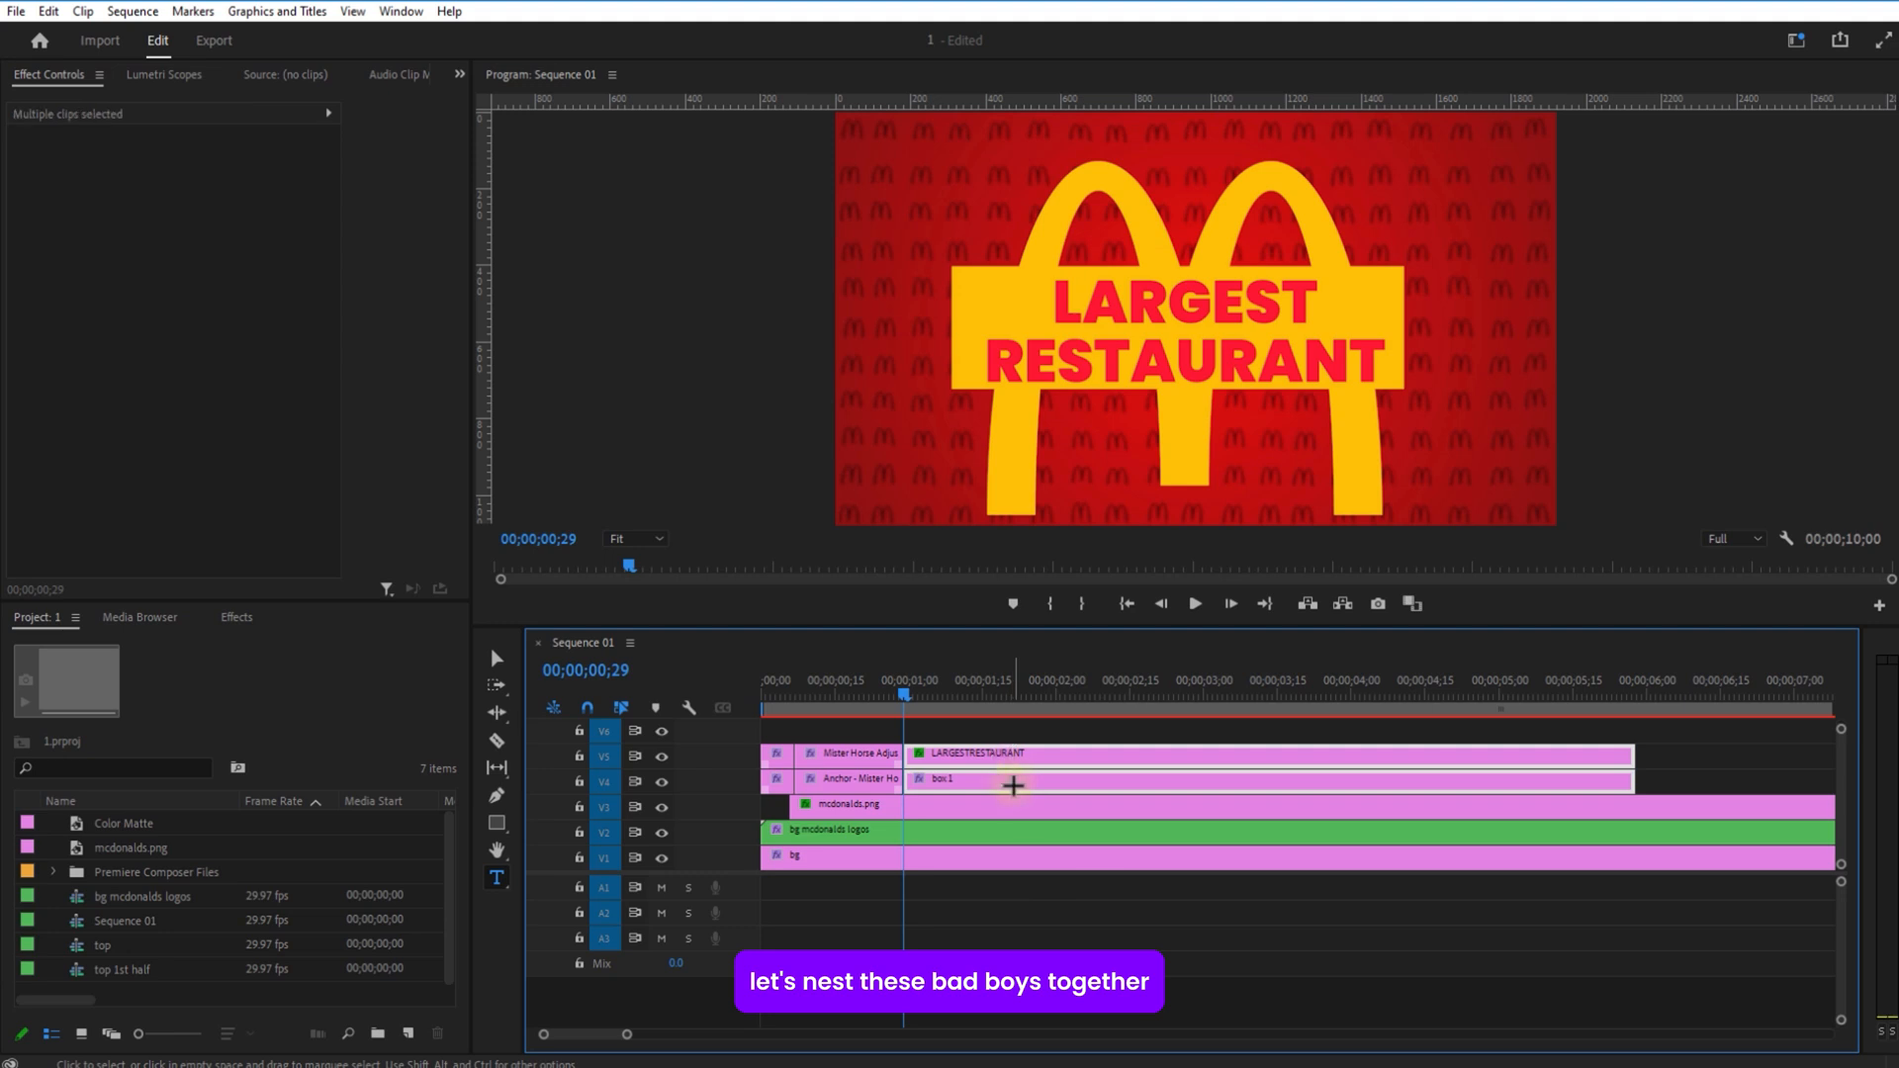
{"action": "right_click", "coordinate": [998, 769]}
{"action": "left_click", "coordinate": [1050, 609]}
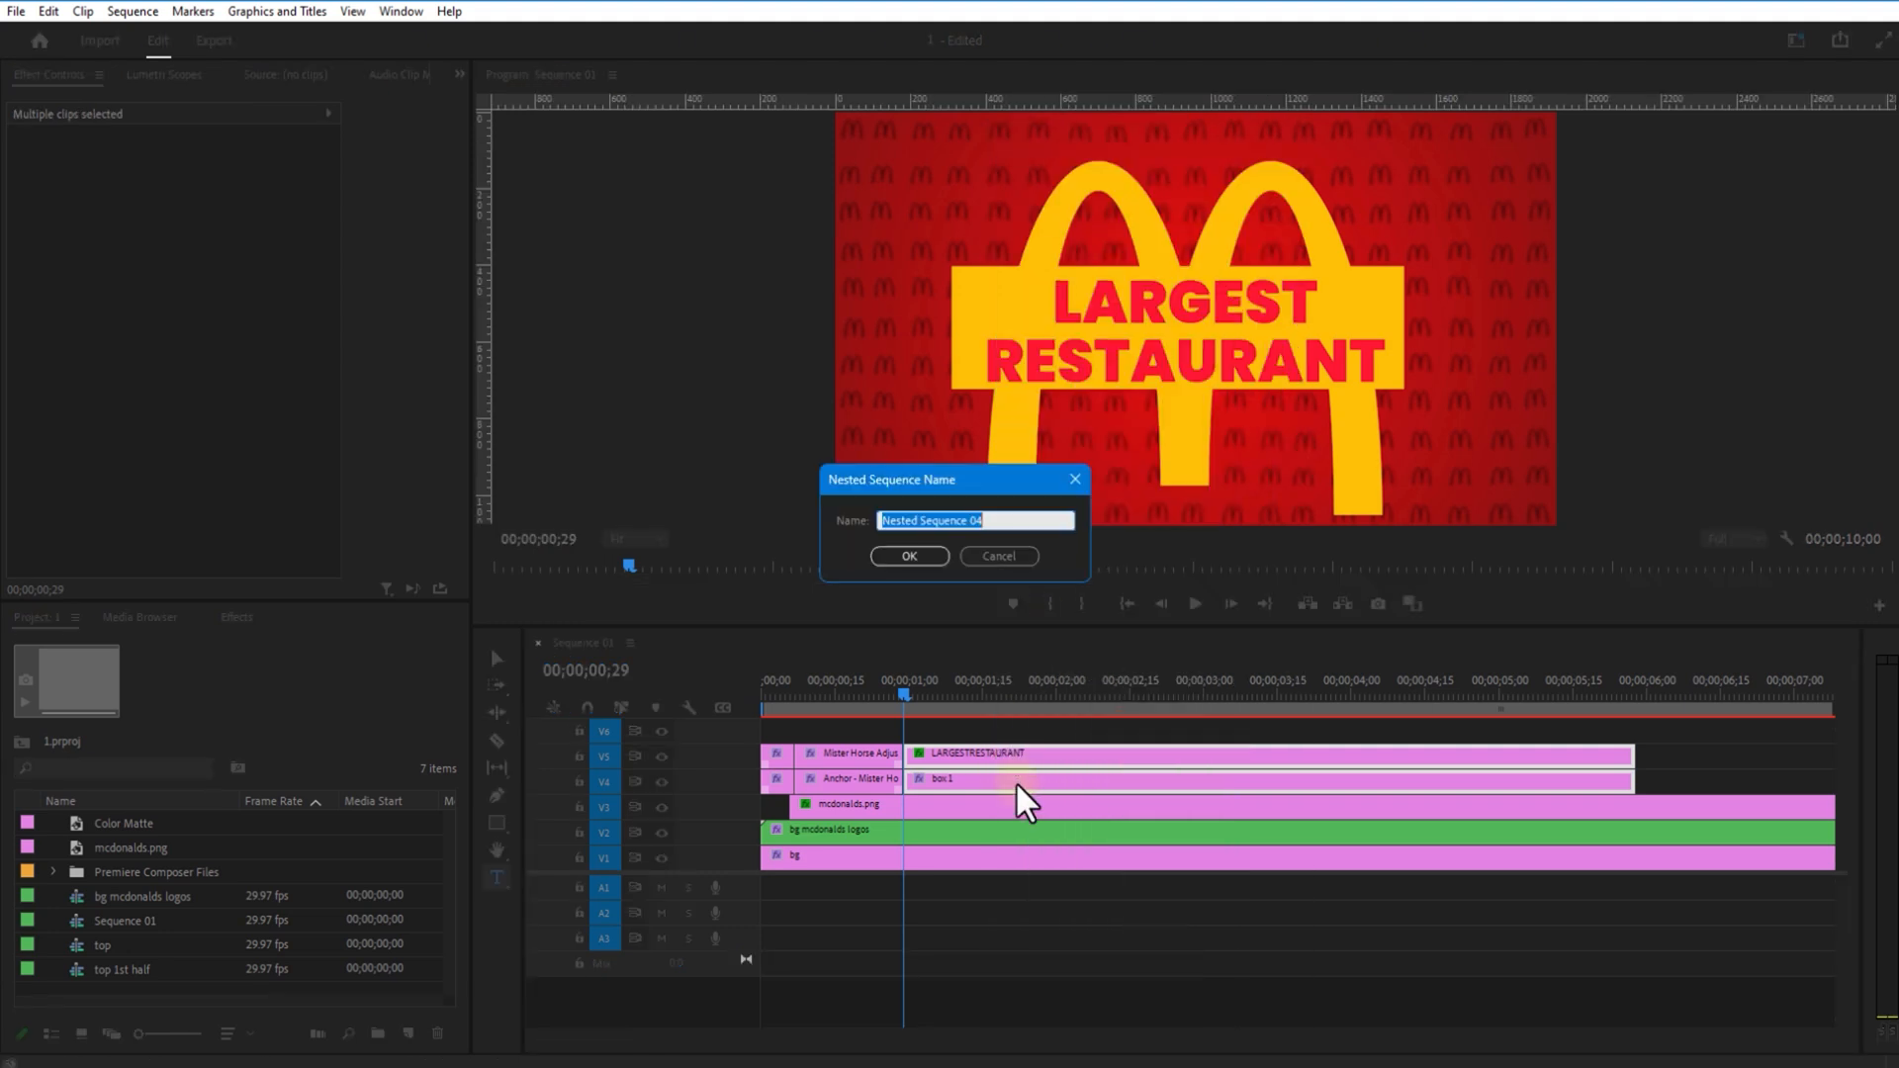
{"action": "left_click", "coordinate": [909, 556]}
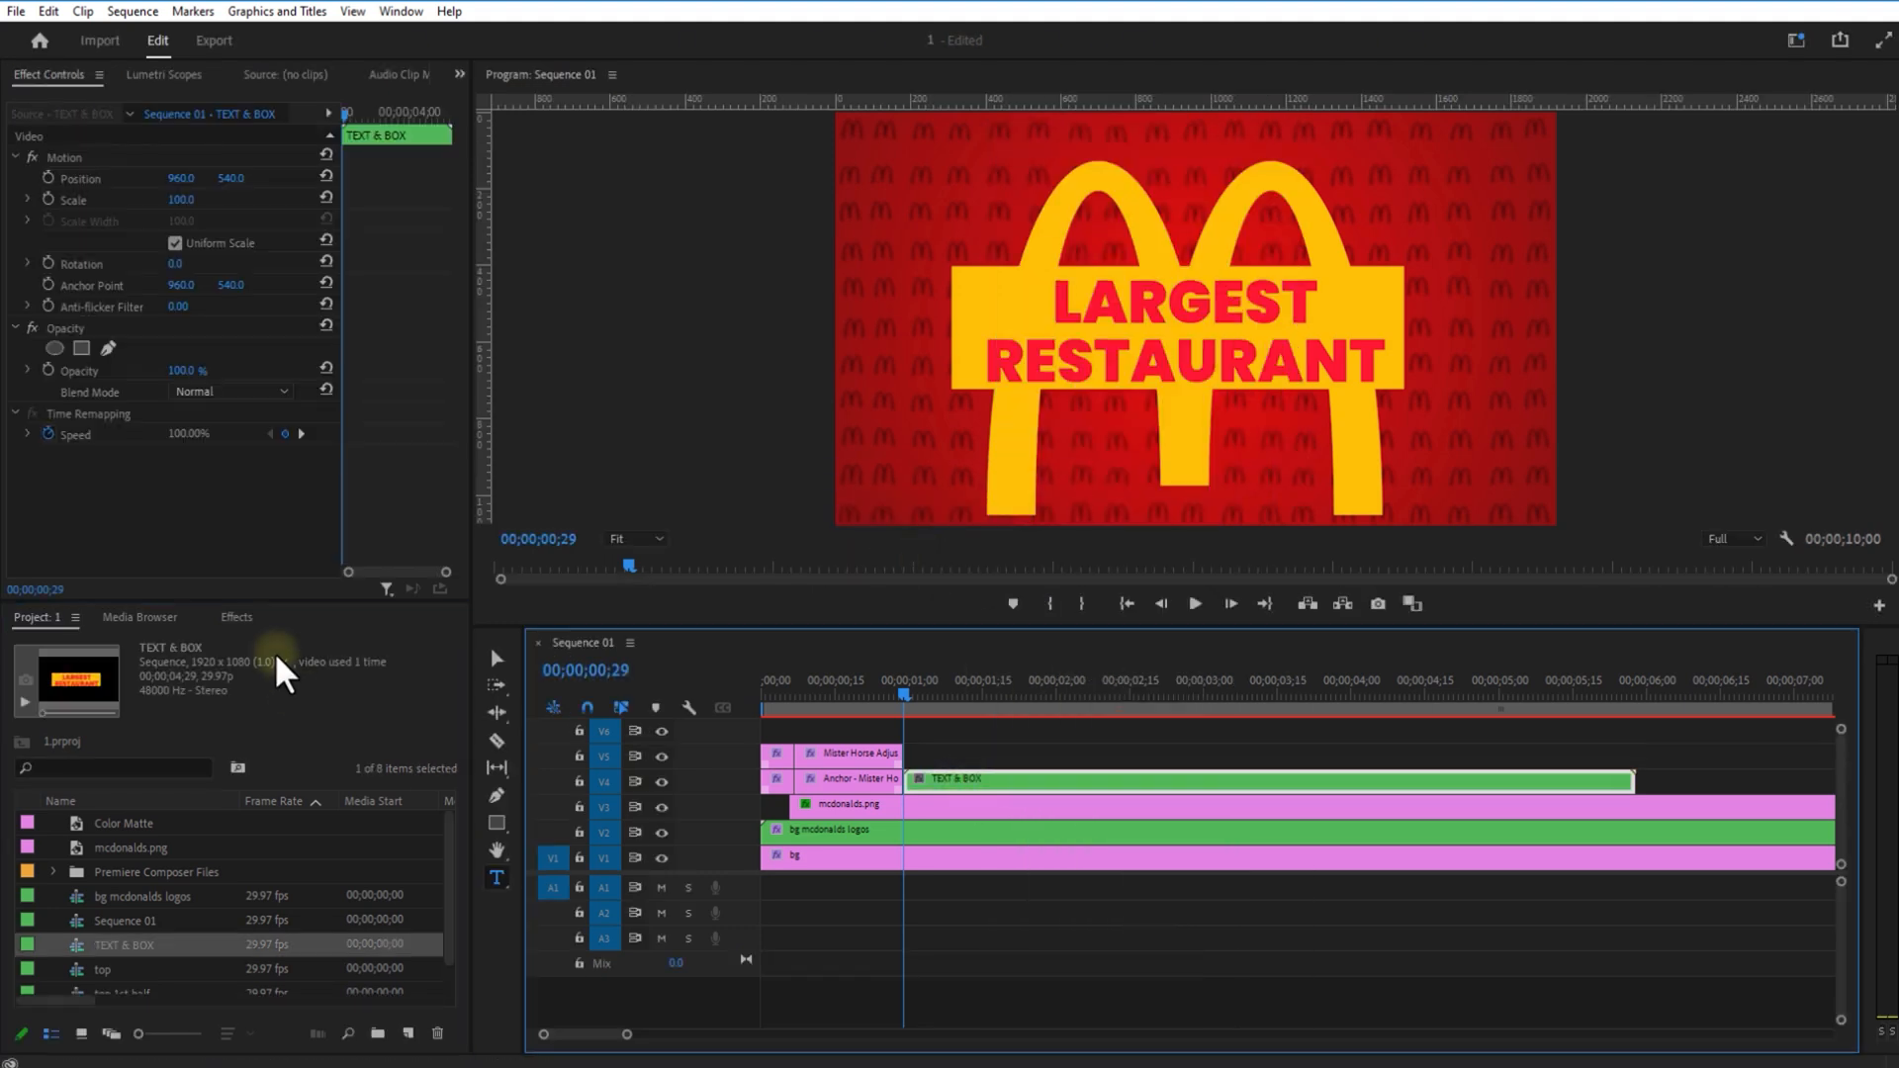
Step: Find the Turbulent Displace effect and apply it to the TEXT & BOX clip
{"action": "left_click", "coordinate": [237, 616]}
{"action": "left_click", "coordinate": [110, 644]}
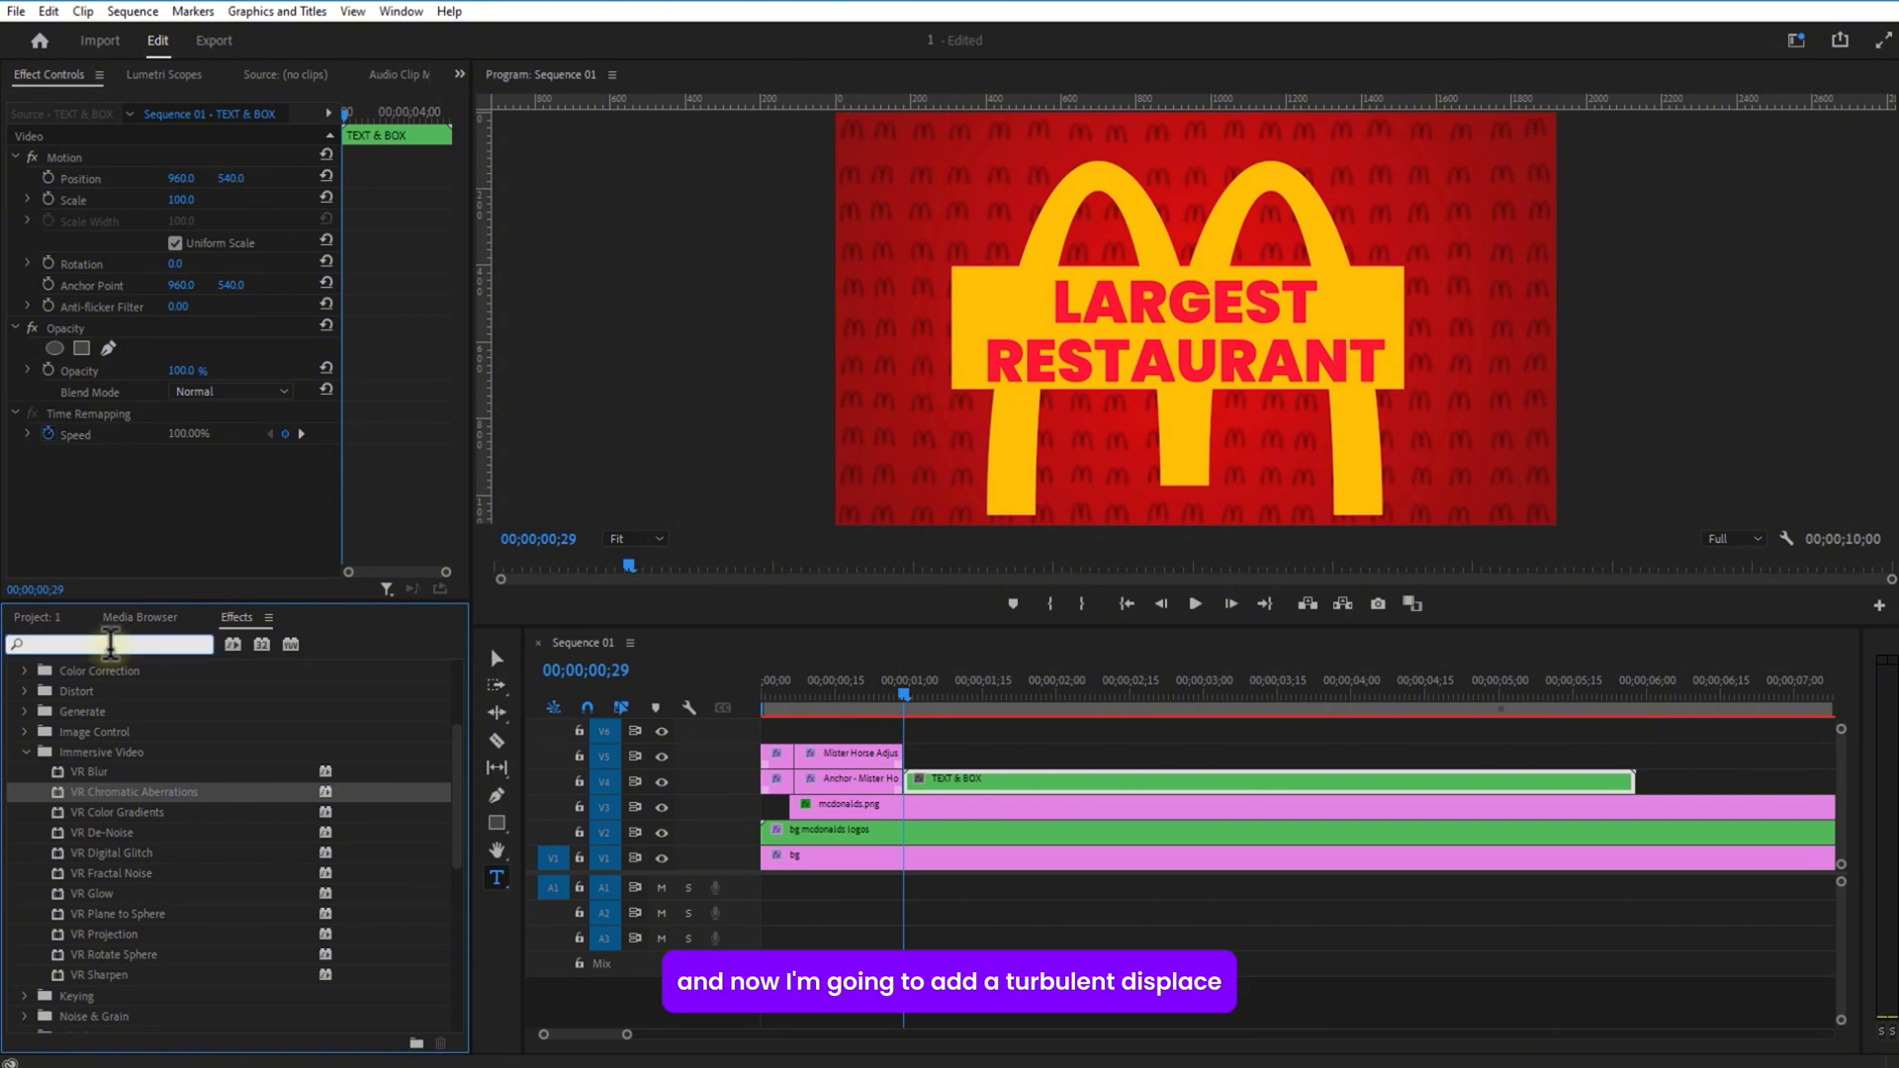
{"action": "type", "text": "TURBUL"}
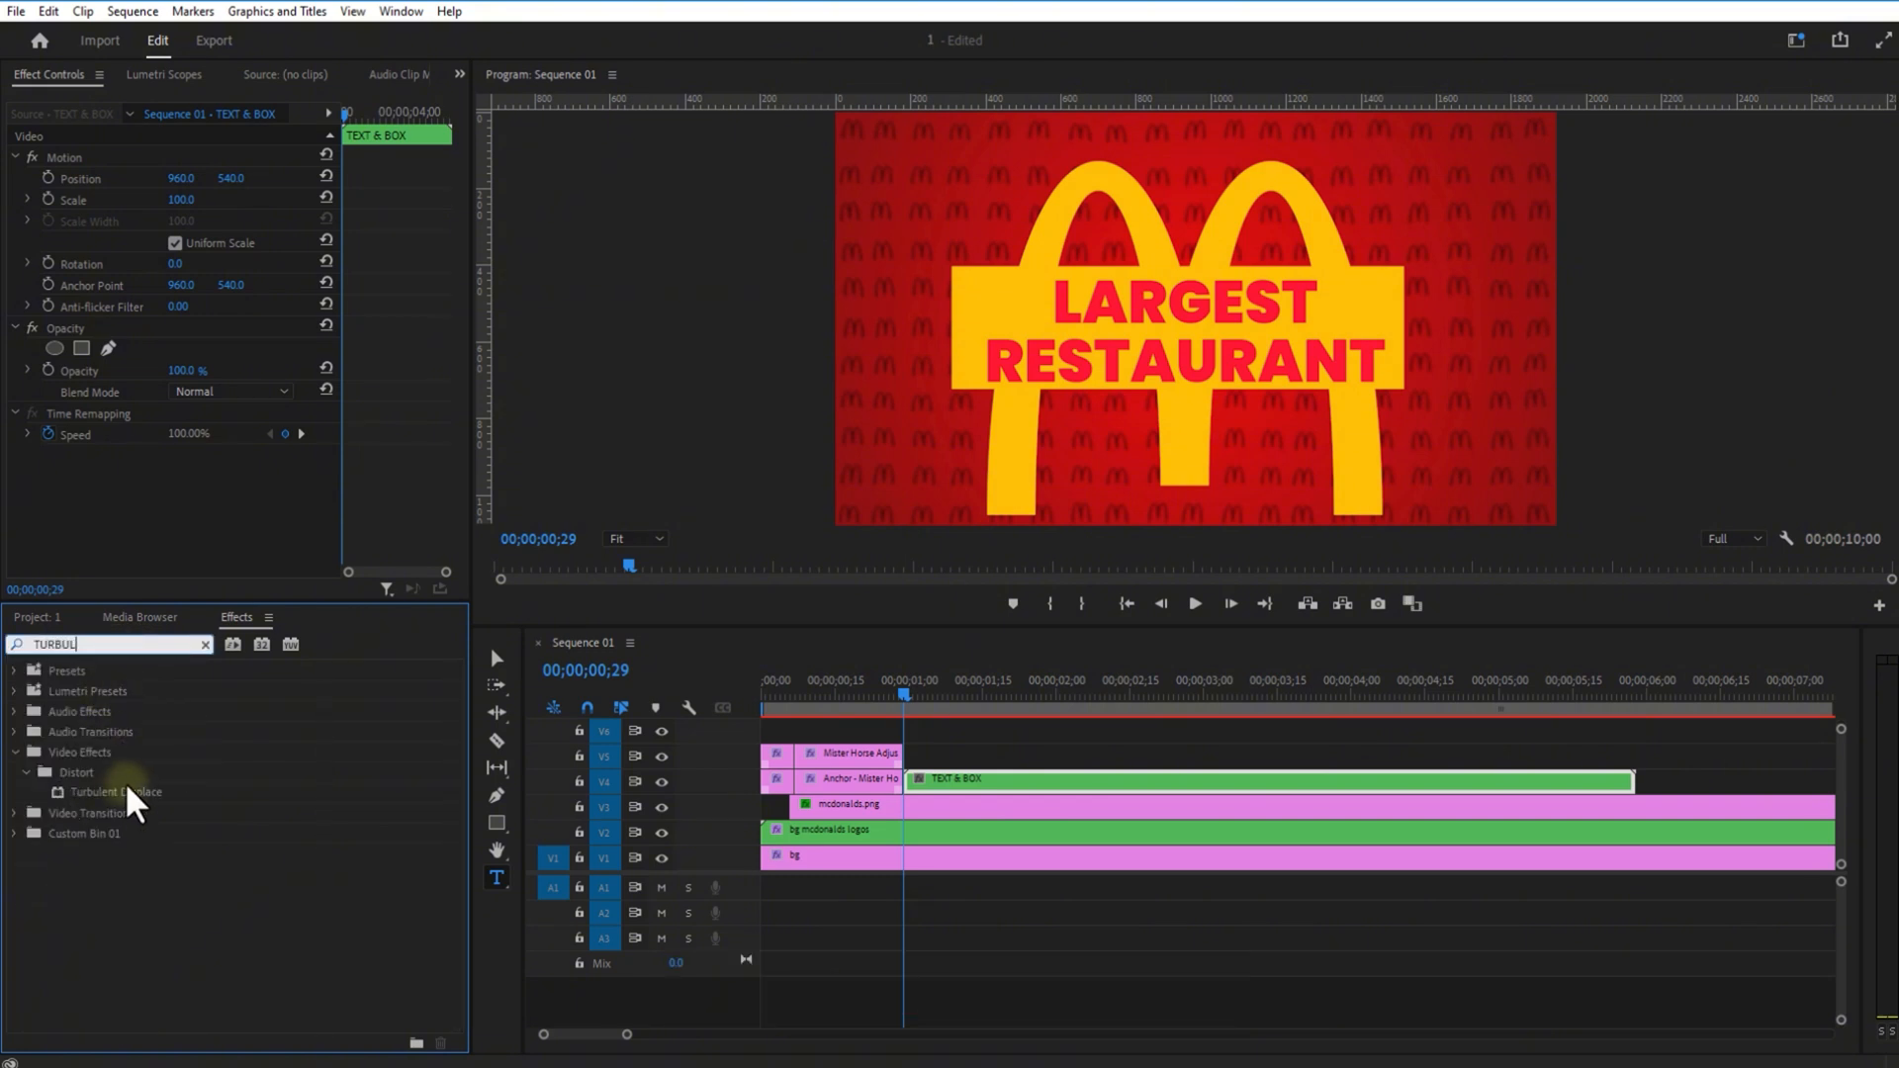
{"action": "left_click_drag", "start_coordinate": [126, 792], "coordinate": [911, 779]}
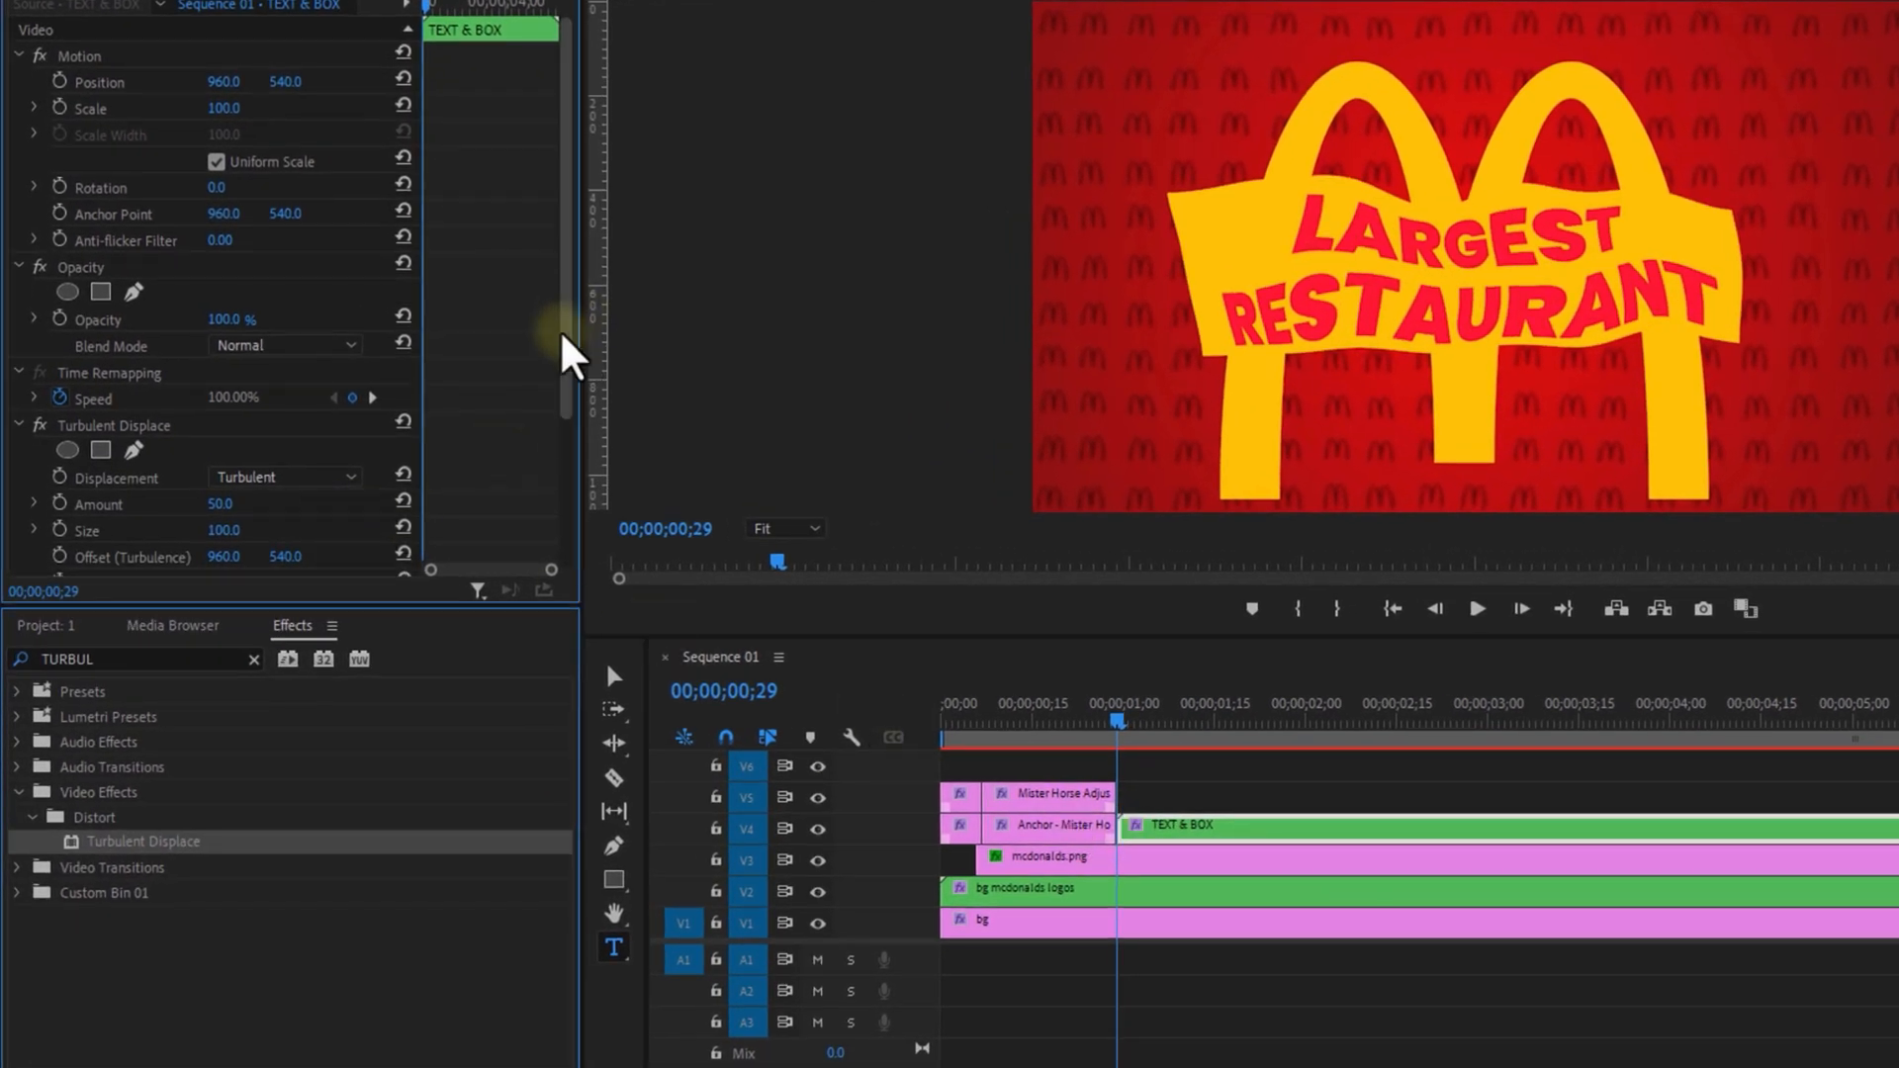
Step: Set Turbulent Displace on TEXT & BOX to amount 10, size 50 and Twist displacement
{"action": "scroll", "coordinate": [558, 415], "scroll_direction": "down", "scroll_amount": 3}
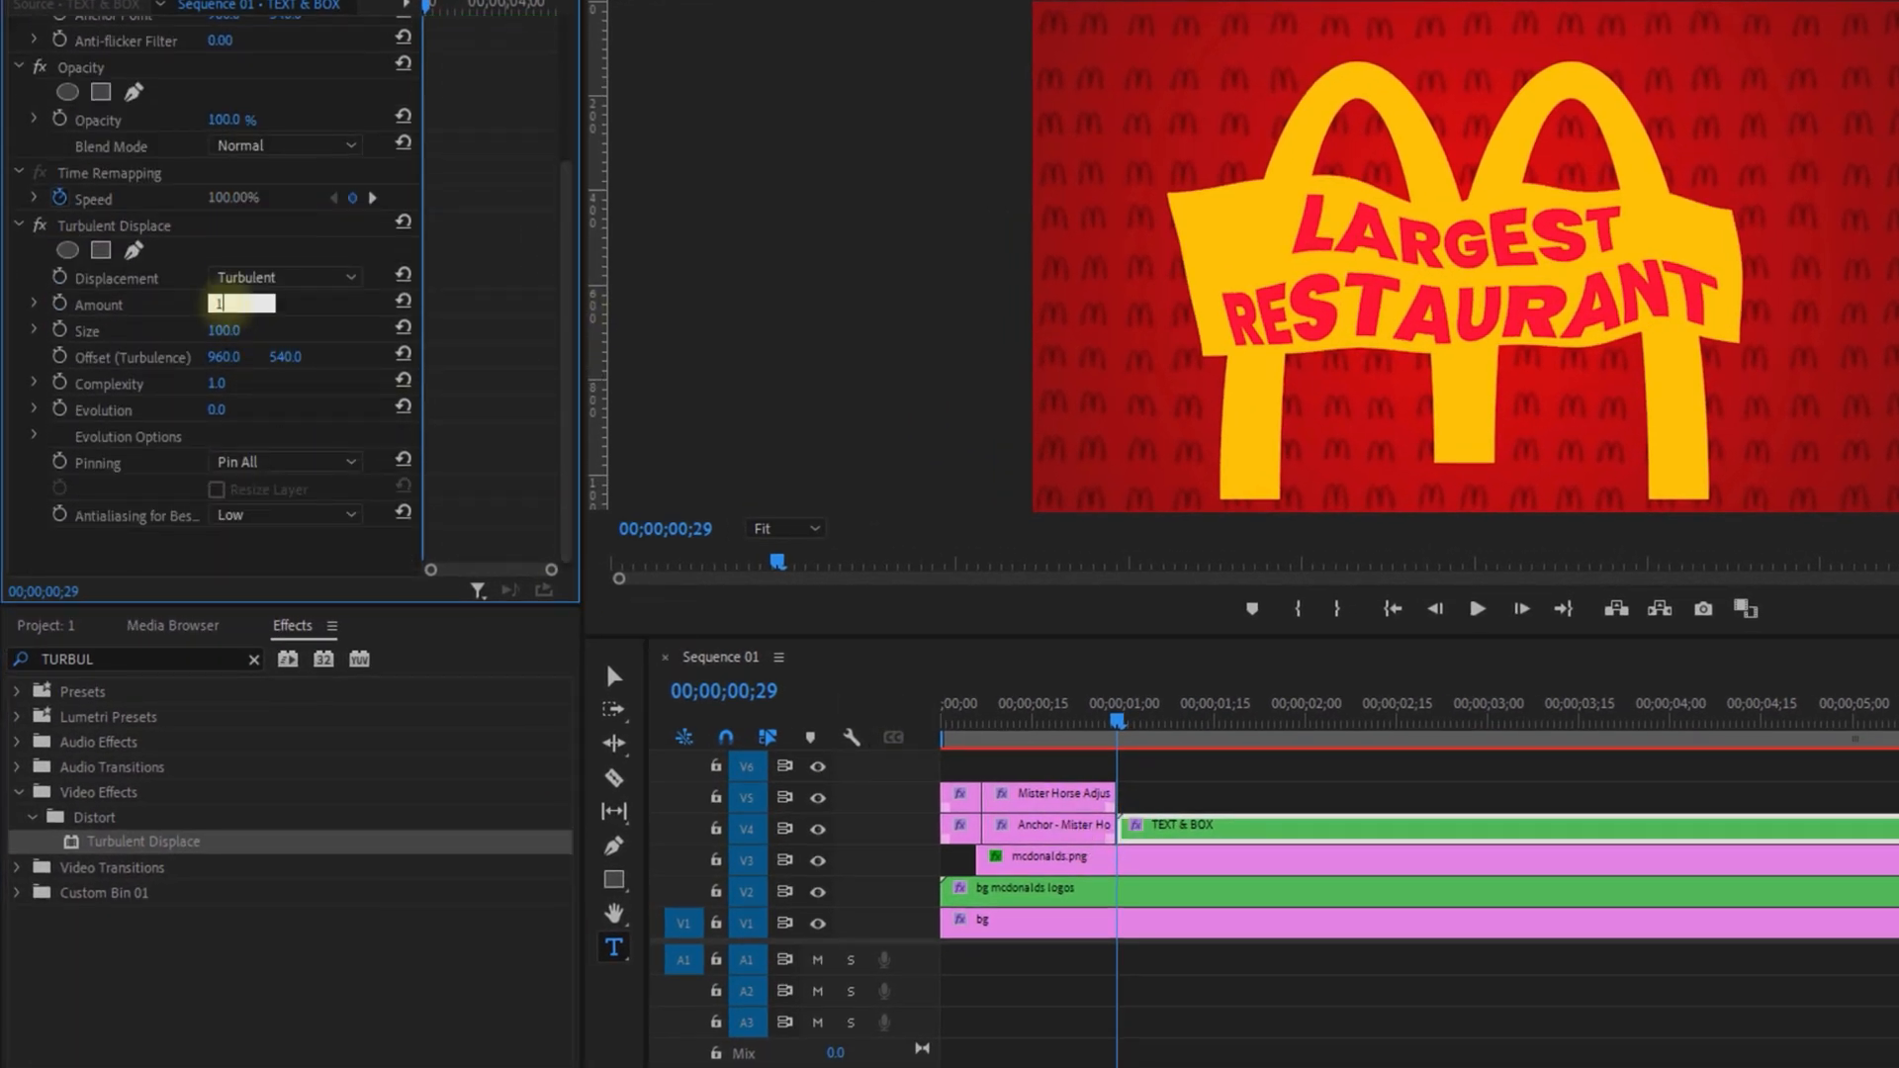
{"action": "type", "text": "1"}
{"action": "key", "text": "Return"}
{"action": "left_click", "coordinate": [311, 276]}
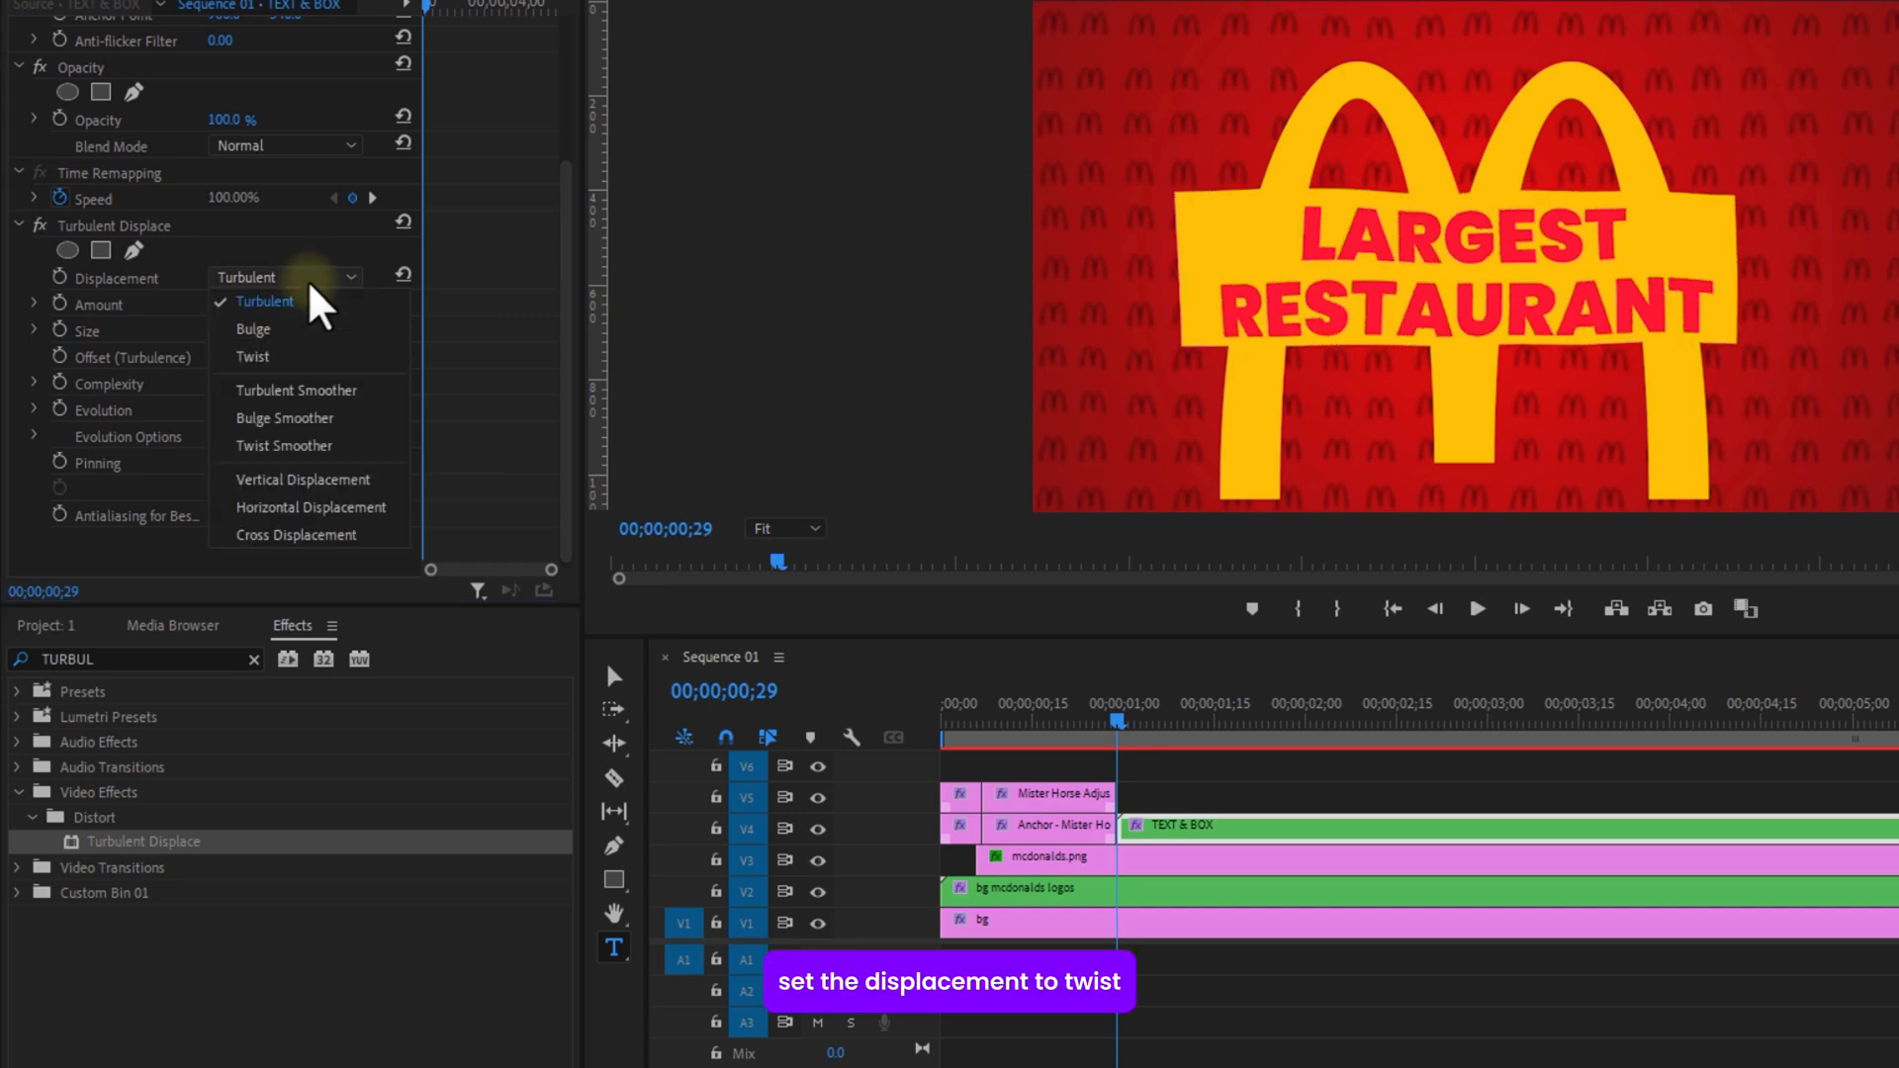
{"action": "left_click", "coordinate": [289, 356]}
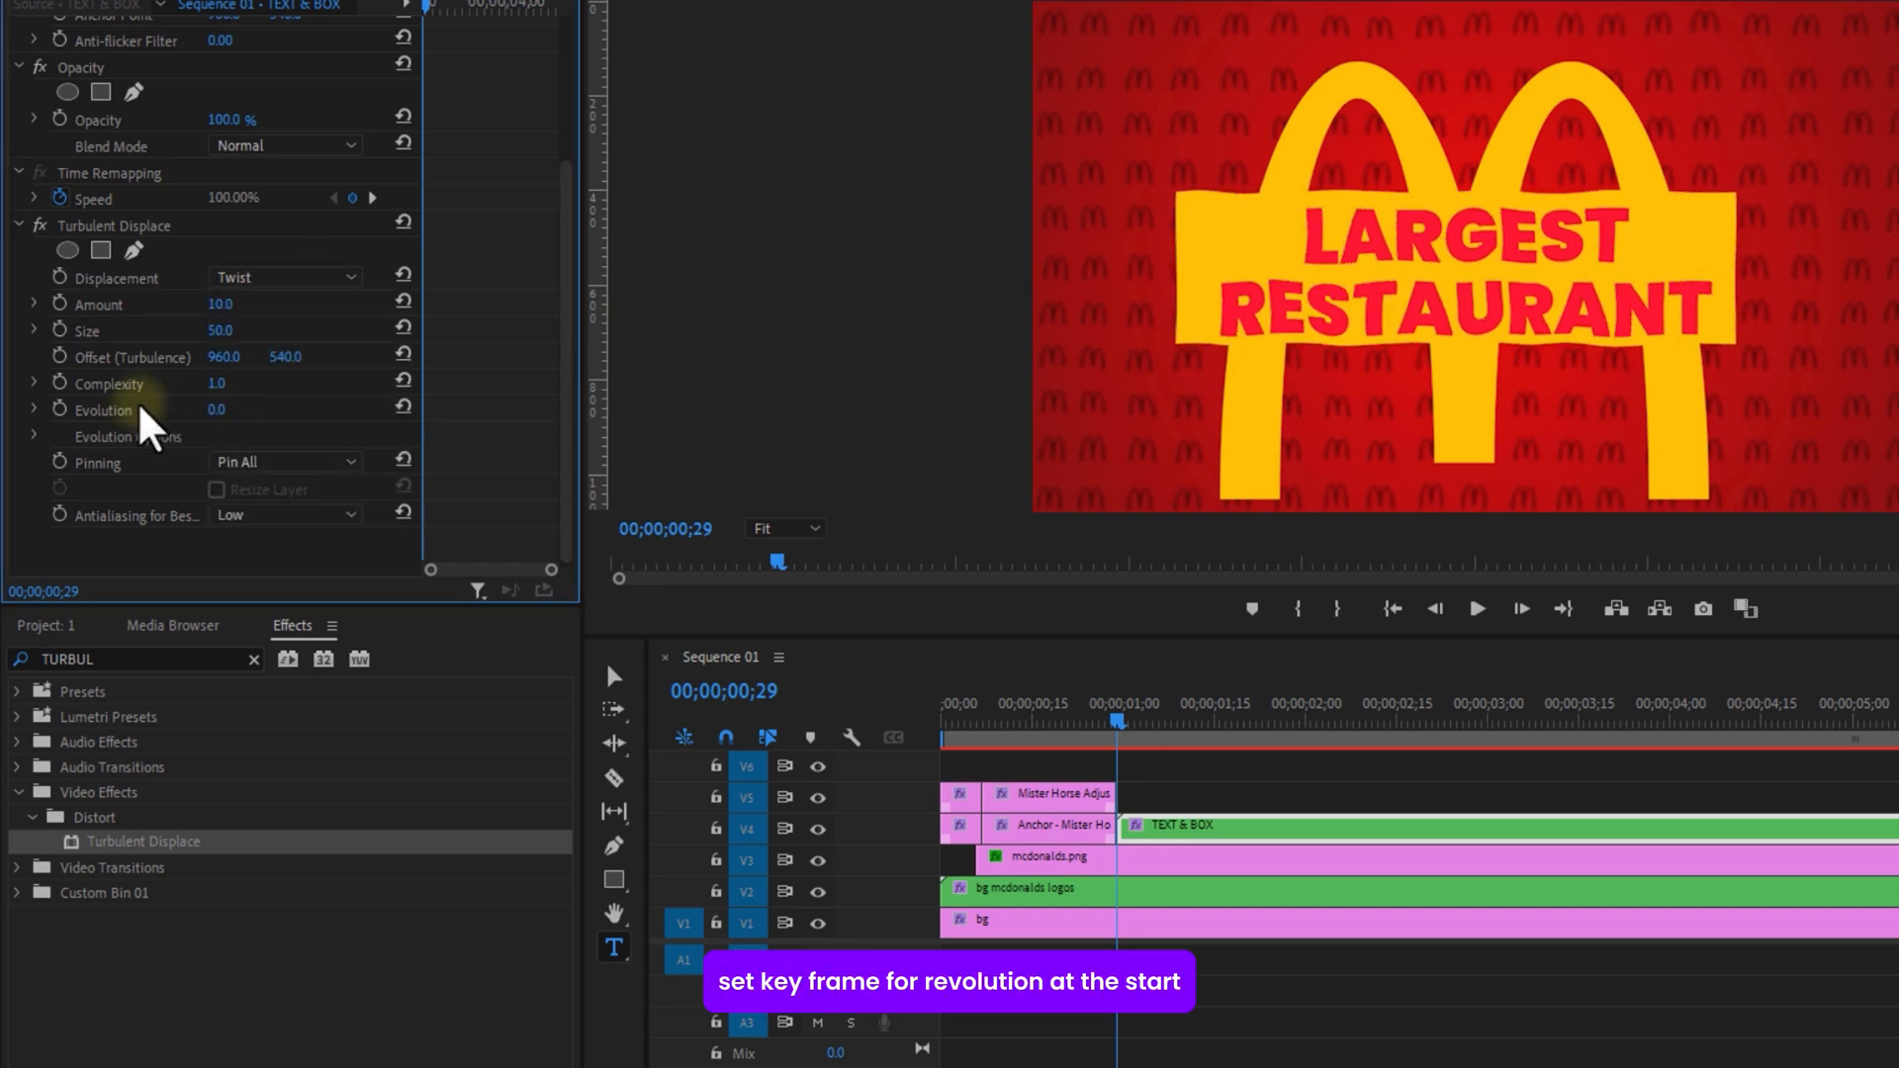
Step: Keyframe the Turbulent Displace evolution from 0 at 00;00;00;29 to a higher value at 00;00;01;23
{"action": "left_click", "coordinate": [60, 409]}
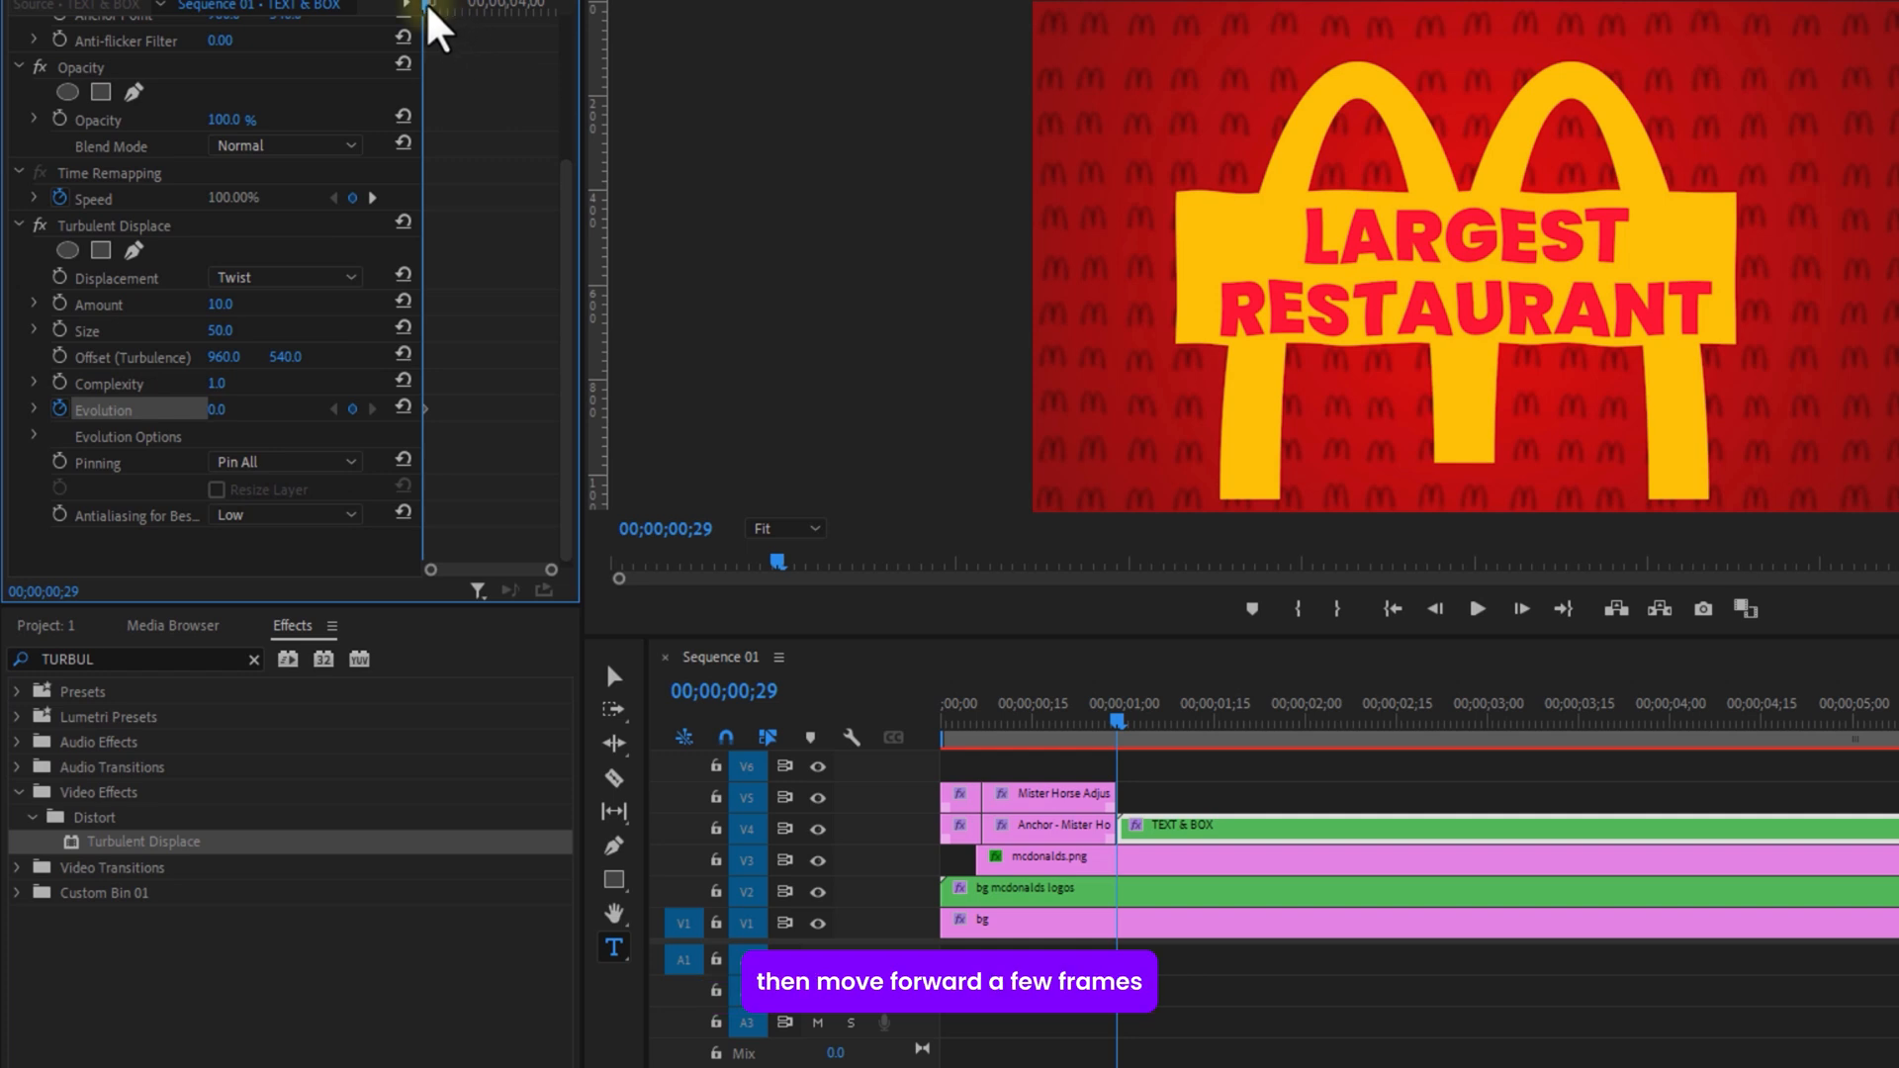
{"action": "left_click_drag", "start_coordinate": [430, 8], "coordinate": [447, 8]}
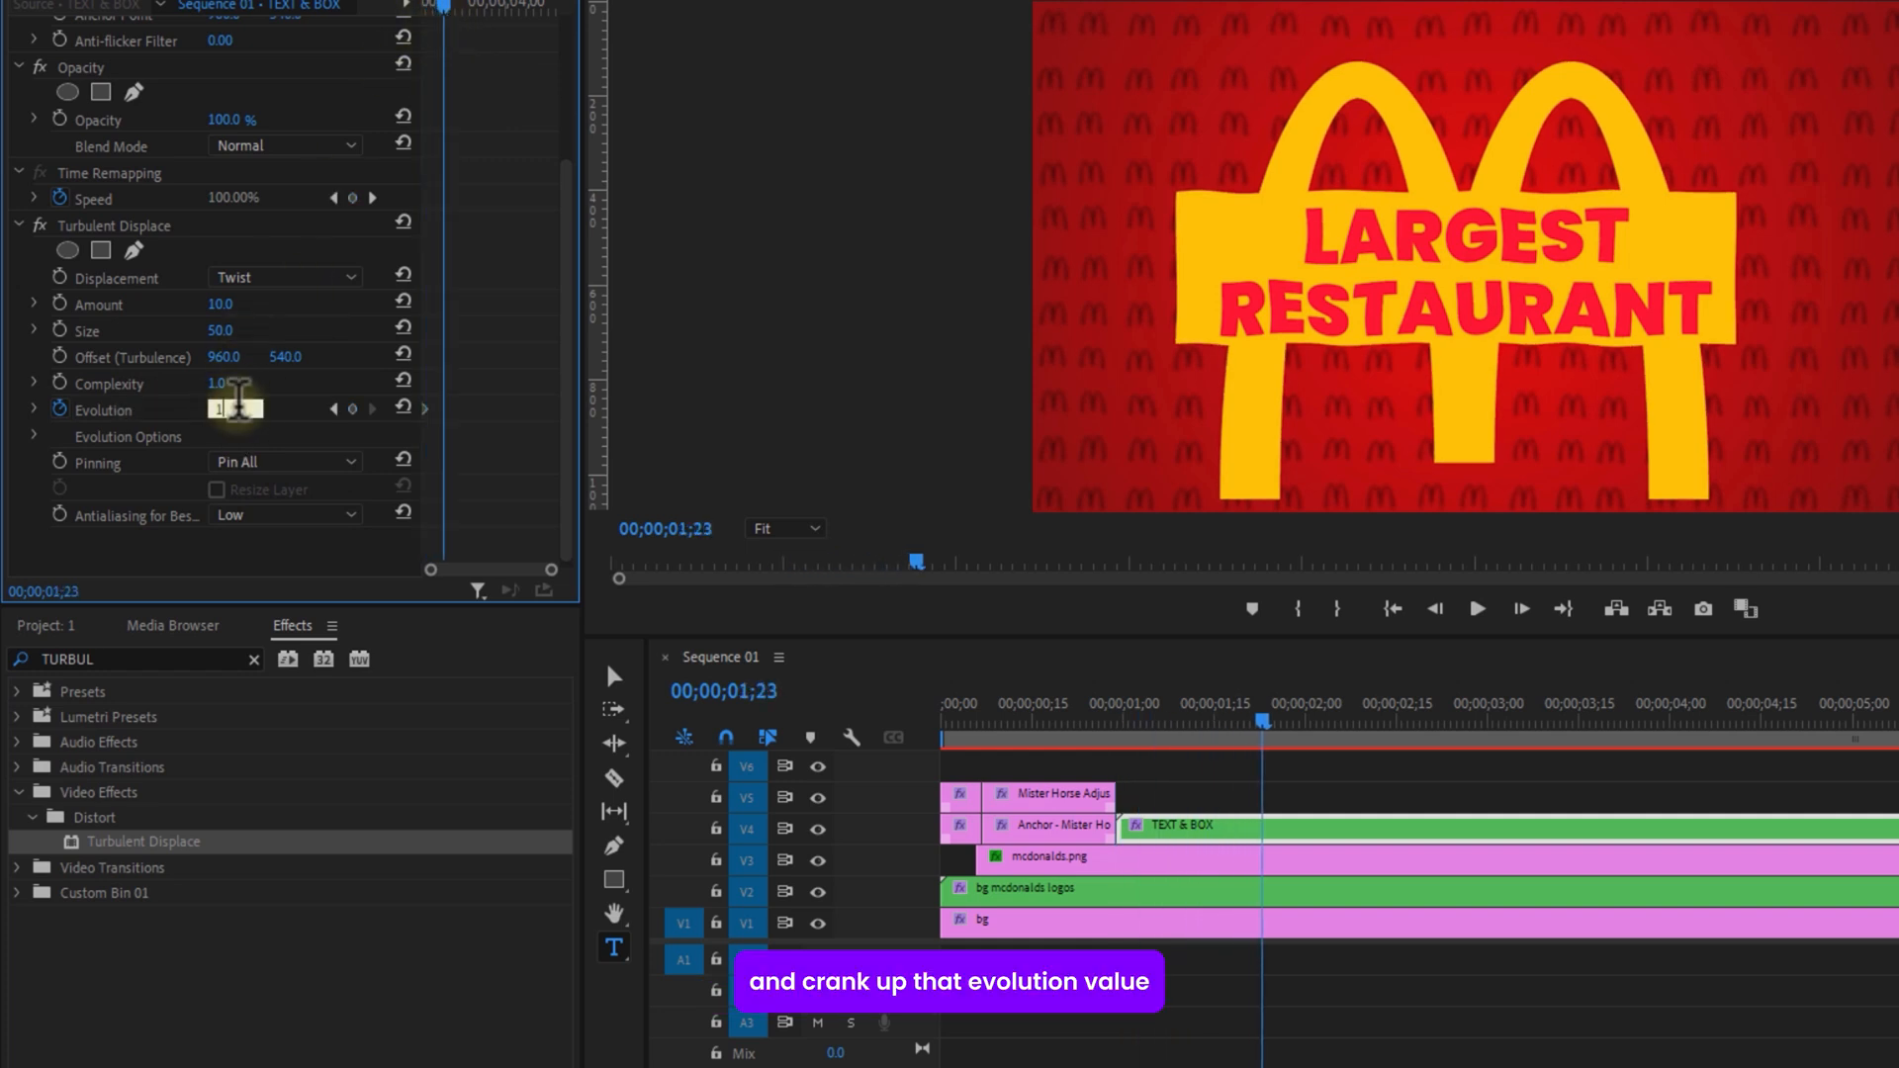
{"action": "key", "text": "Return"}
{"action": "left_click_drag", "start_coordinate": [444, 8], "coordinate": [428, 11]}
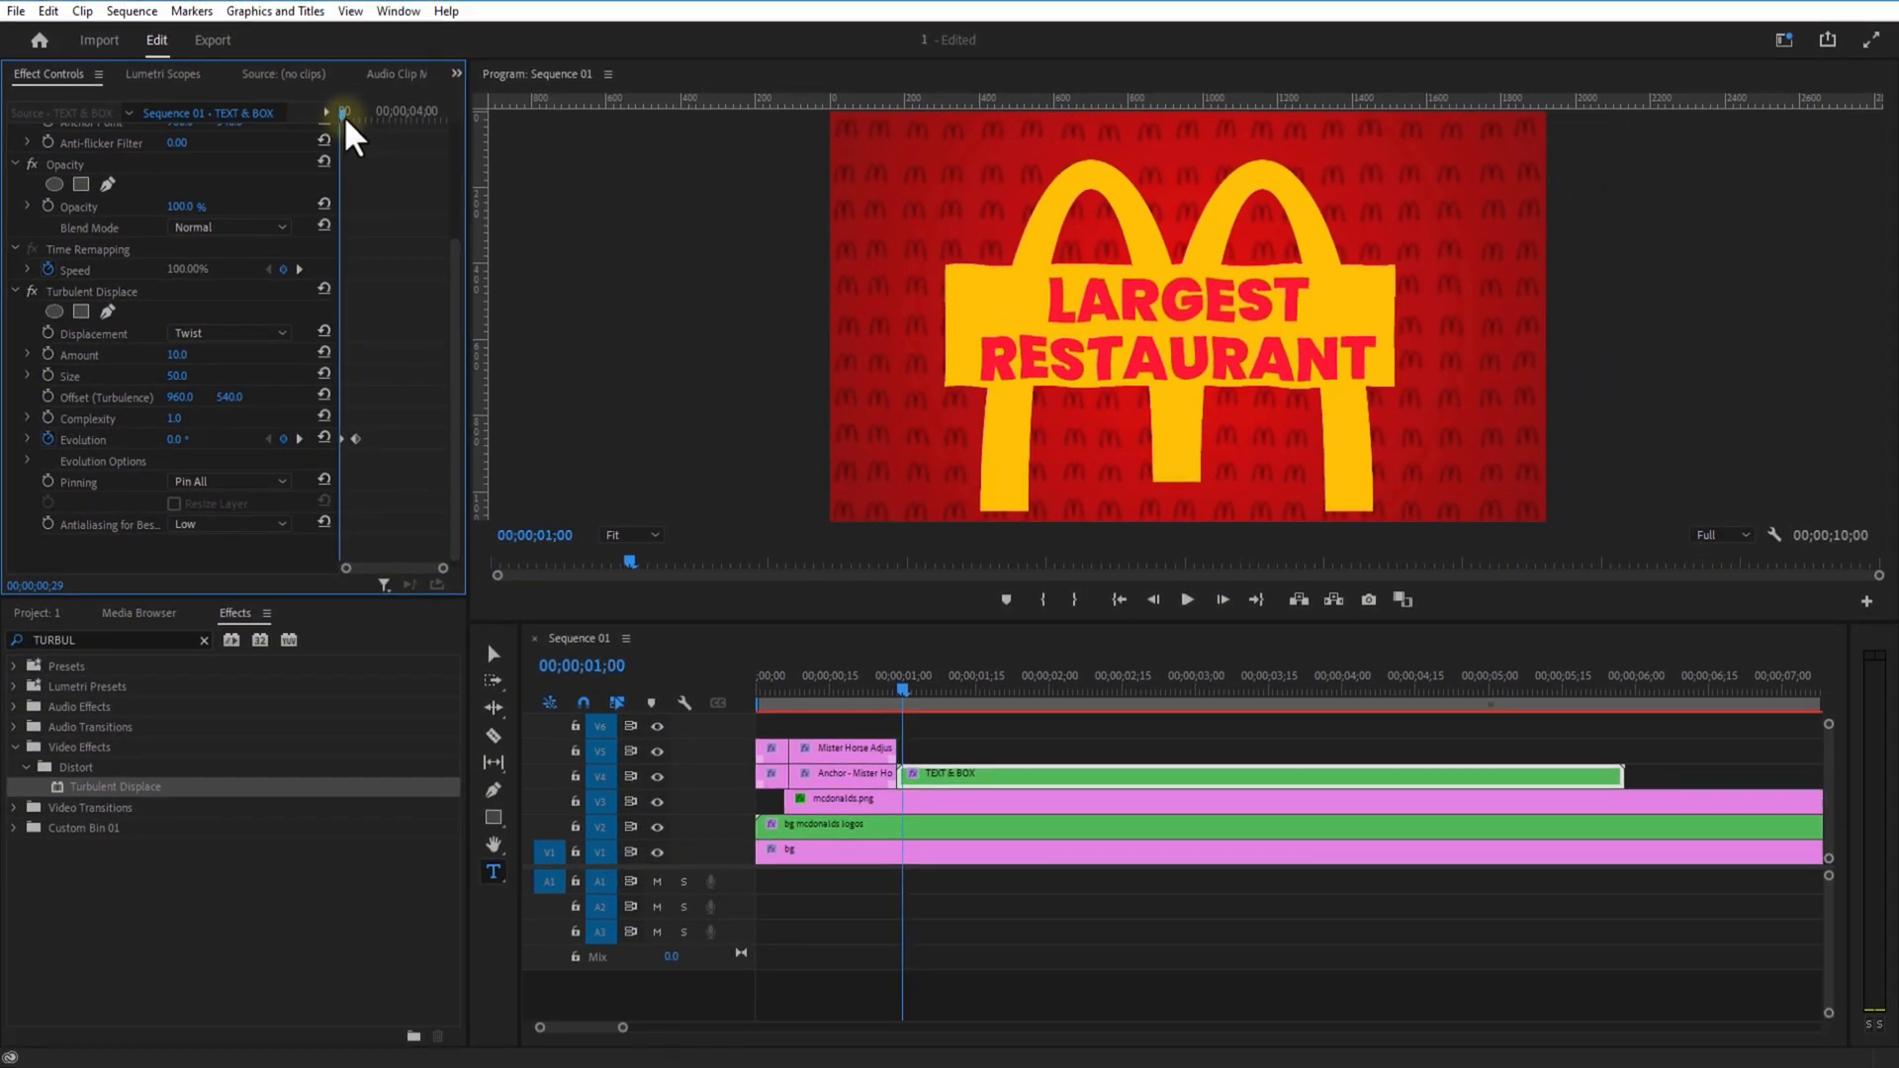
Step: Place world.png on V4 beneath the TEXT & BOX clip and set its X position to 1764
{"action": "left_click", "coordinate": [37, 612]}
{"action": "left_click_drag", "start_coordinate": [119, 895], "coordinate": [938, 751]}
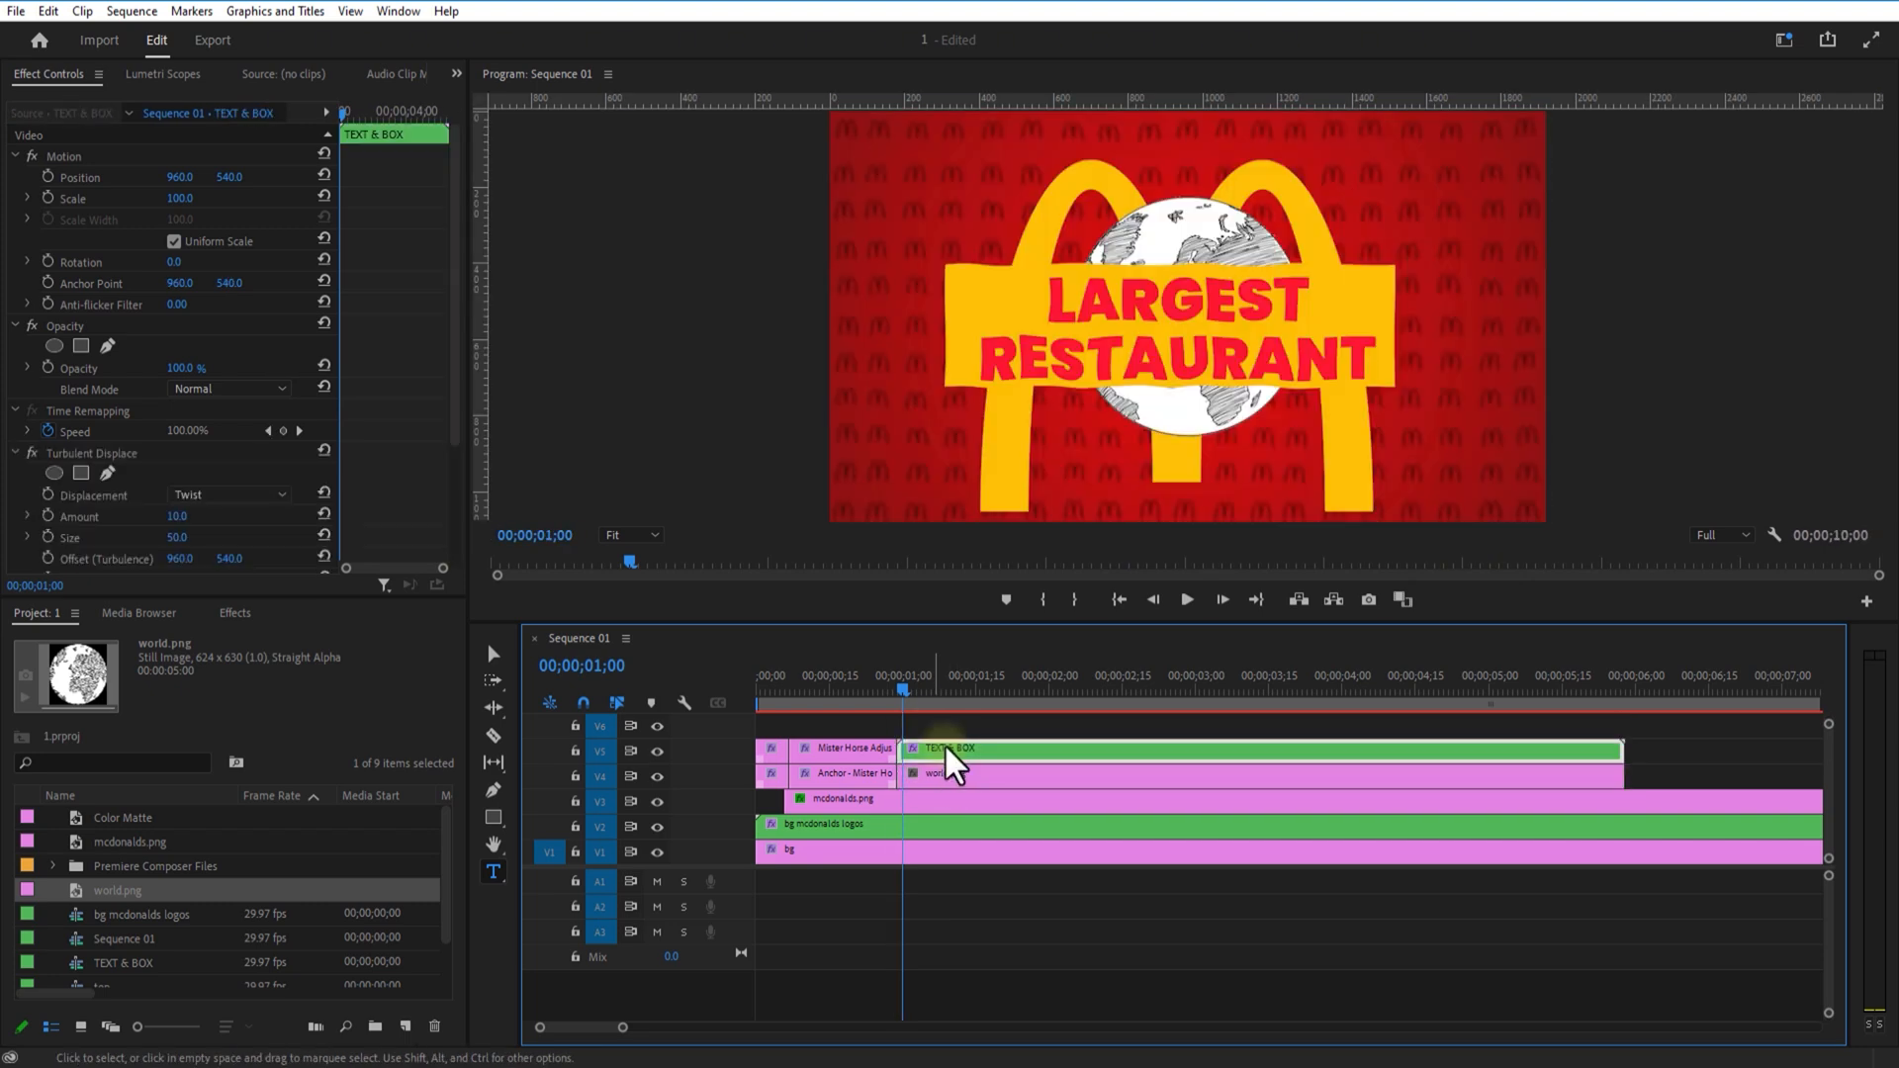
{"action": "left_click", "coordinate": [932, 777]}
{"action": "left_click_drag", "start_coordinate": [184, 178], "coordinate": [989, 185]}
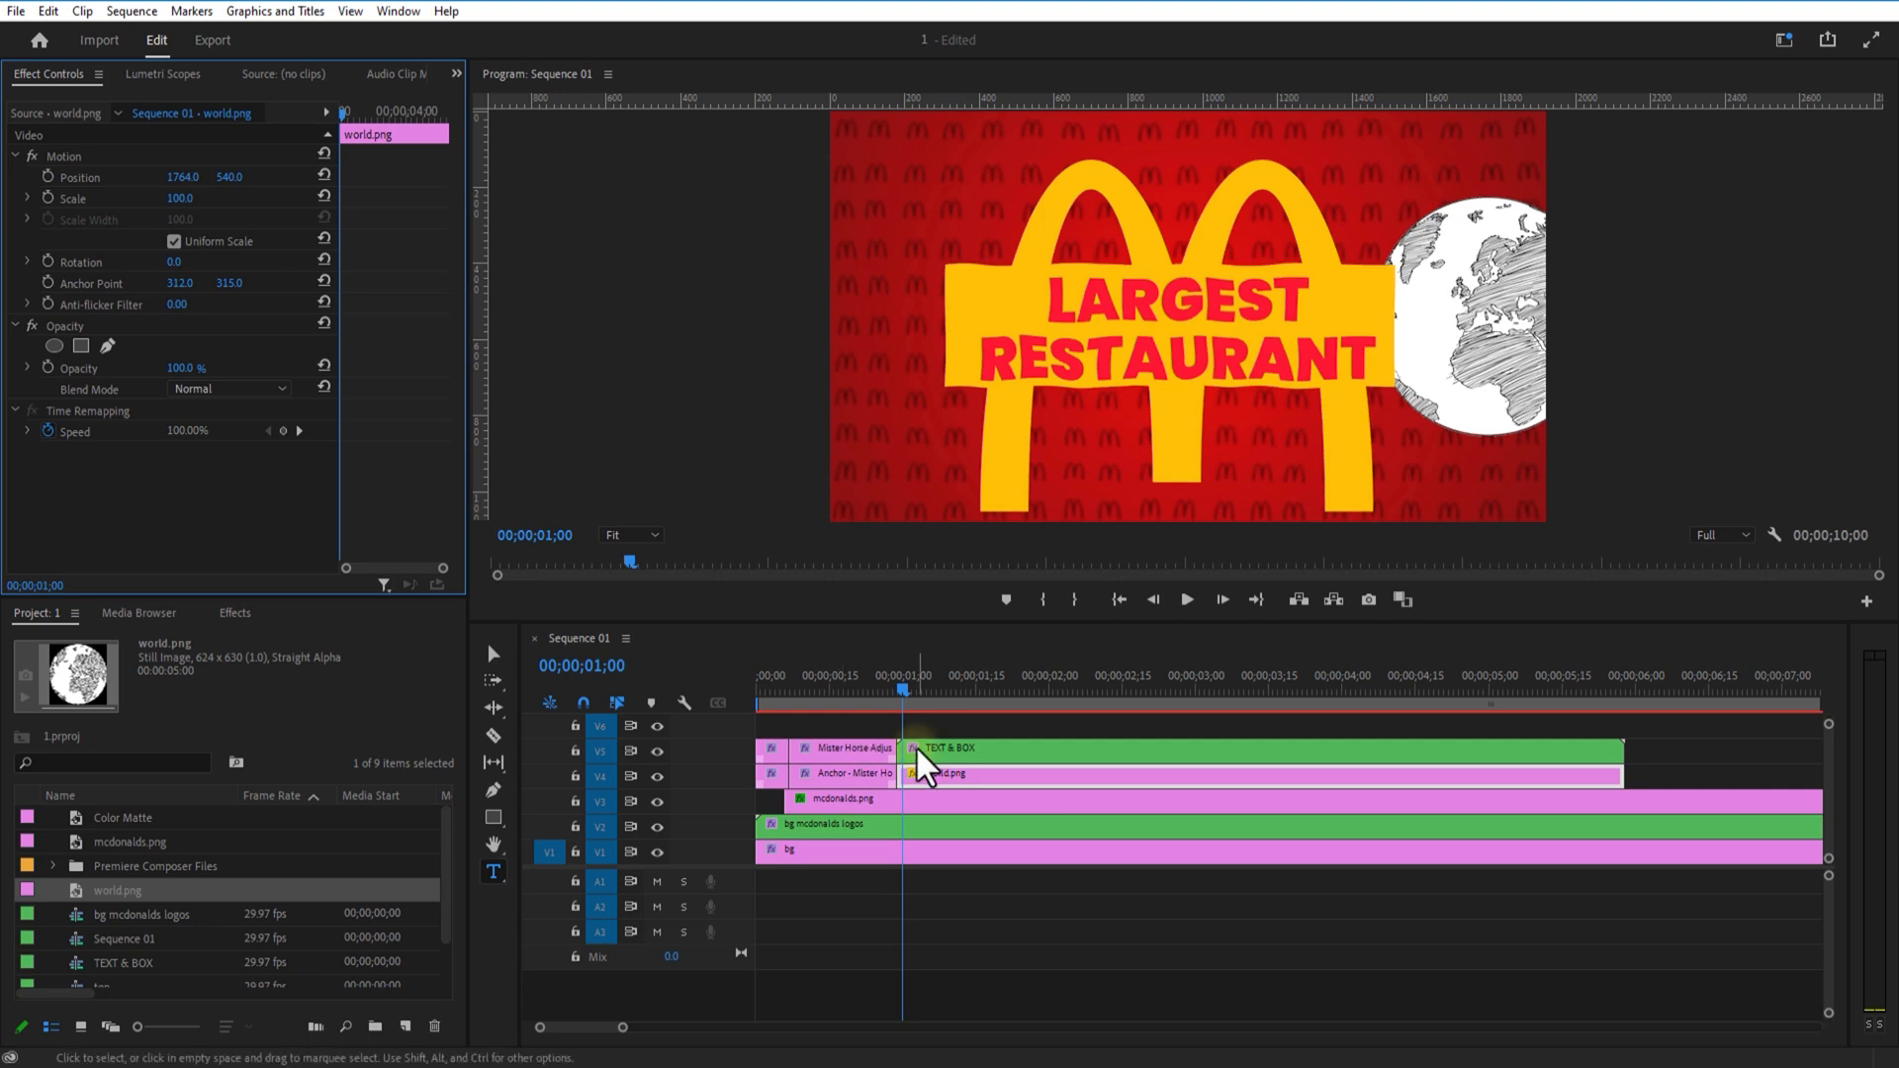
Step: Move TEXT & BOX up to V6, duplicate world.png onto V5 and shift the copy to the frame's left edge
{"action": "mouse_move", "coordinate": [918, 748]}
{"action": "left_mouse_down"}
{"action": "mouse_move", "coordinate": [920, 728]}
{"action": "mouse_move", "coordinate": [958, 775]}
{"action": "mouse_move", "coordinate": [940, 752]}
{"action": "left_mouse_up"}
{"action": "left_click", "coordinate": [932, 778]}
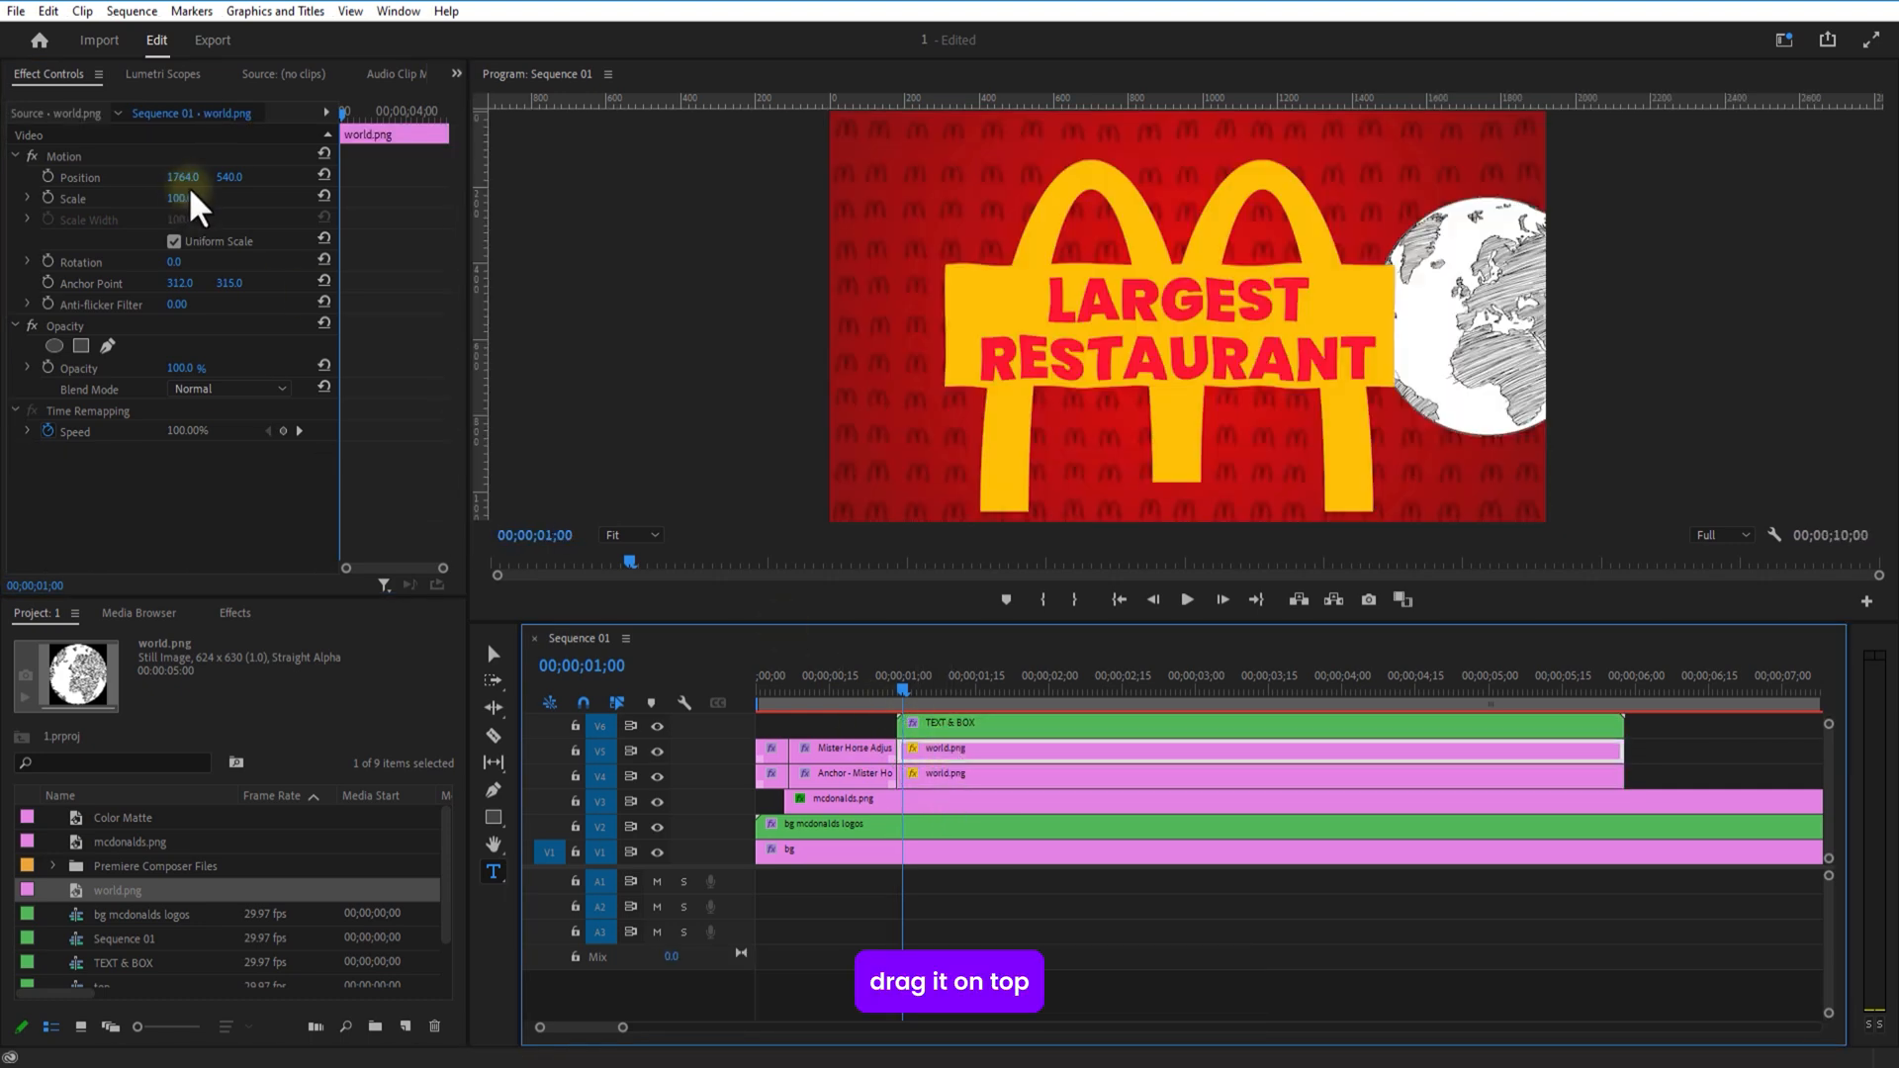
{"action": "left_click_drag", "start_coordinate": [182, 177], "coordinate": [81, 180]}
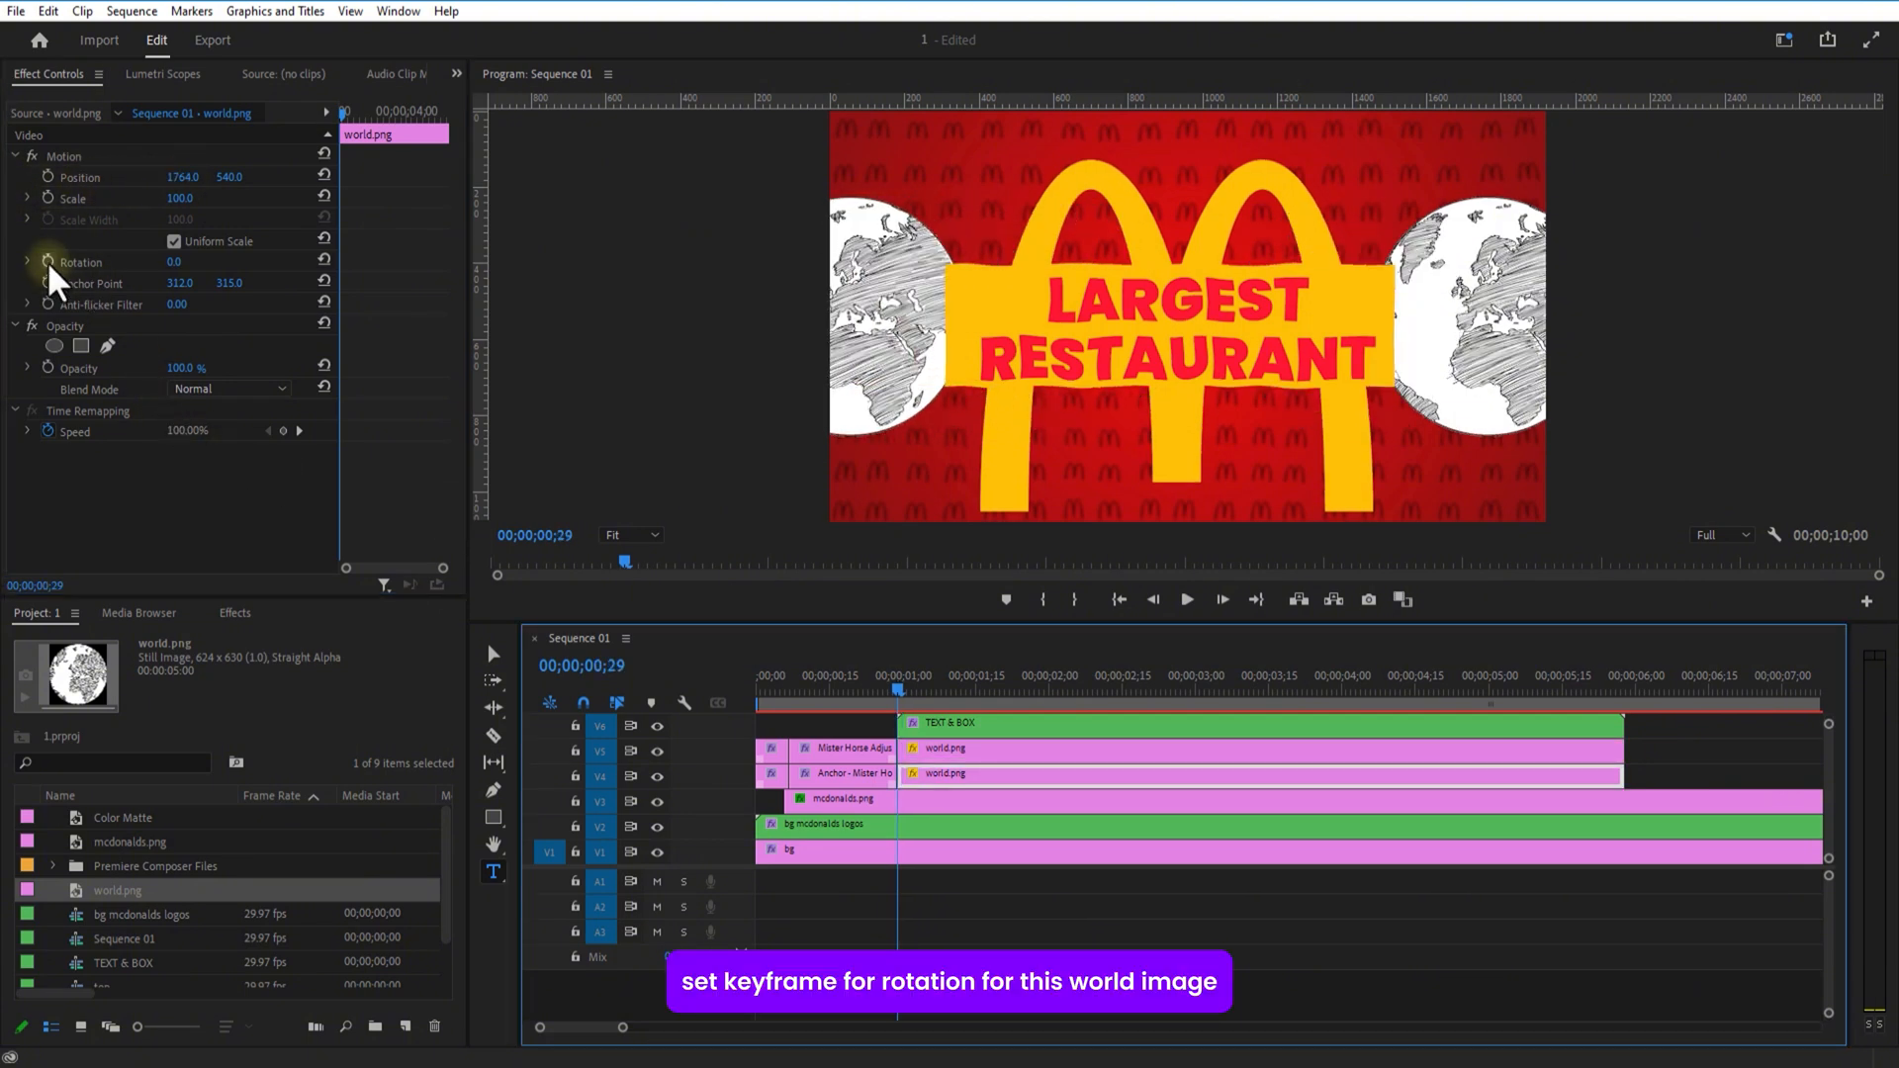
Step: Keyframe the rotation of world.png on V4 from 0 at 00;00;00;29 to 100 degrees at 00;00;02;11
{"action": "left_click", "coordinate": [47, 261]}
{"action": "left_click_drag", "start_coordinate": [343, 113], "coordinate": [374, 138]}
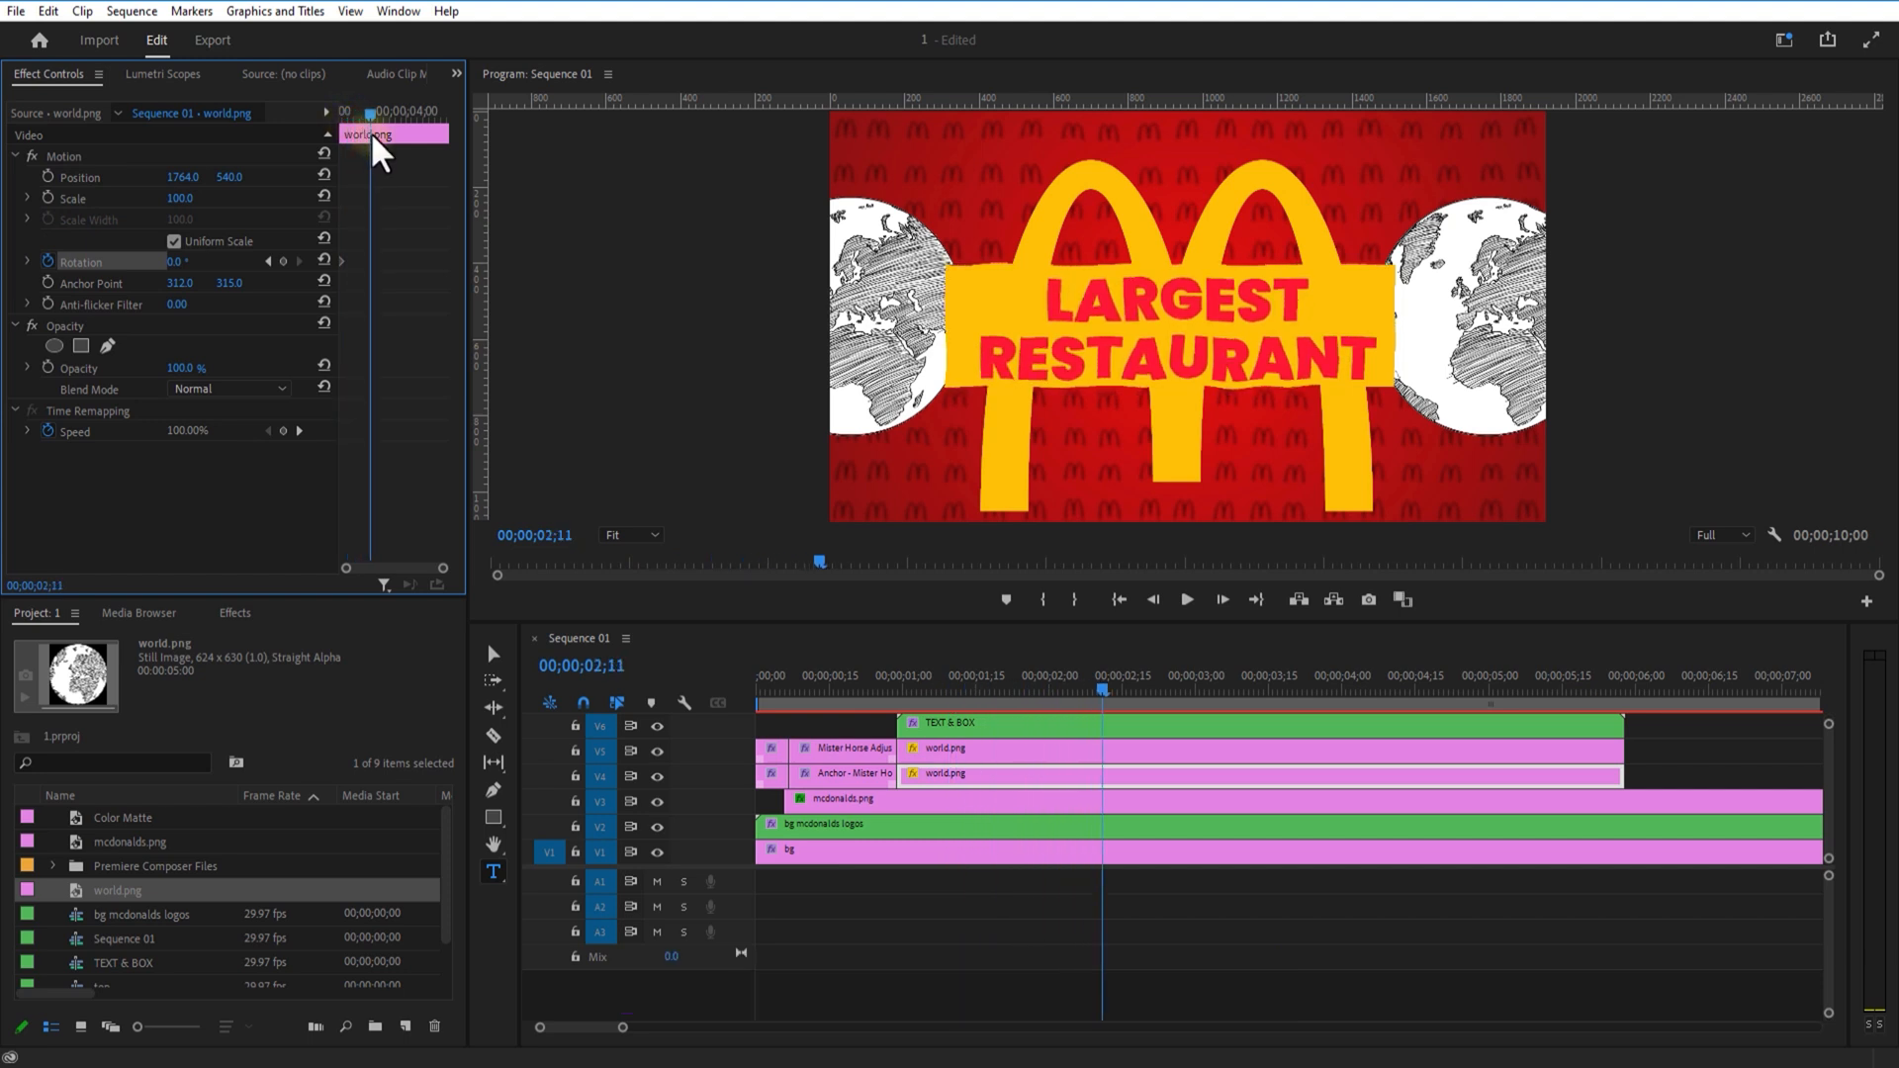
{"action": "type", "text": "100"}
{"action": "key", "text": "Return"}
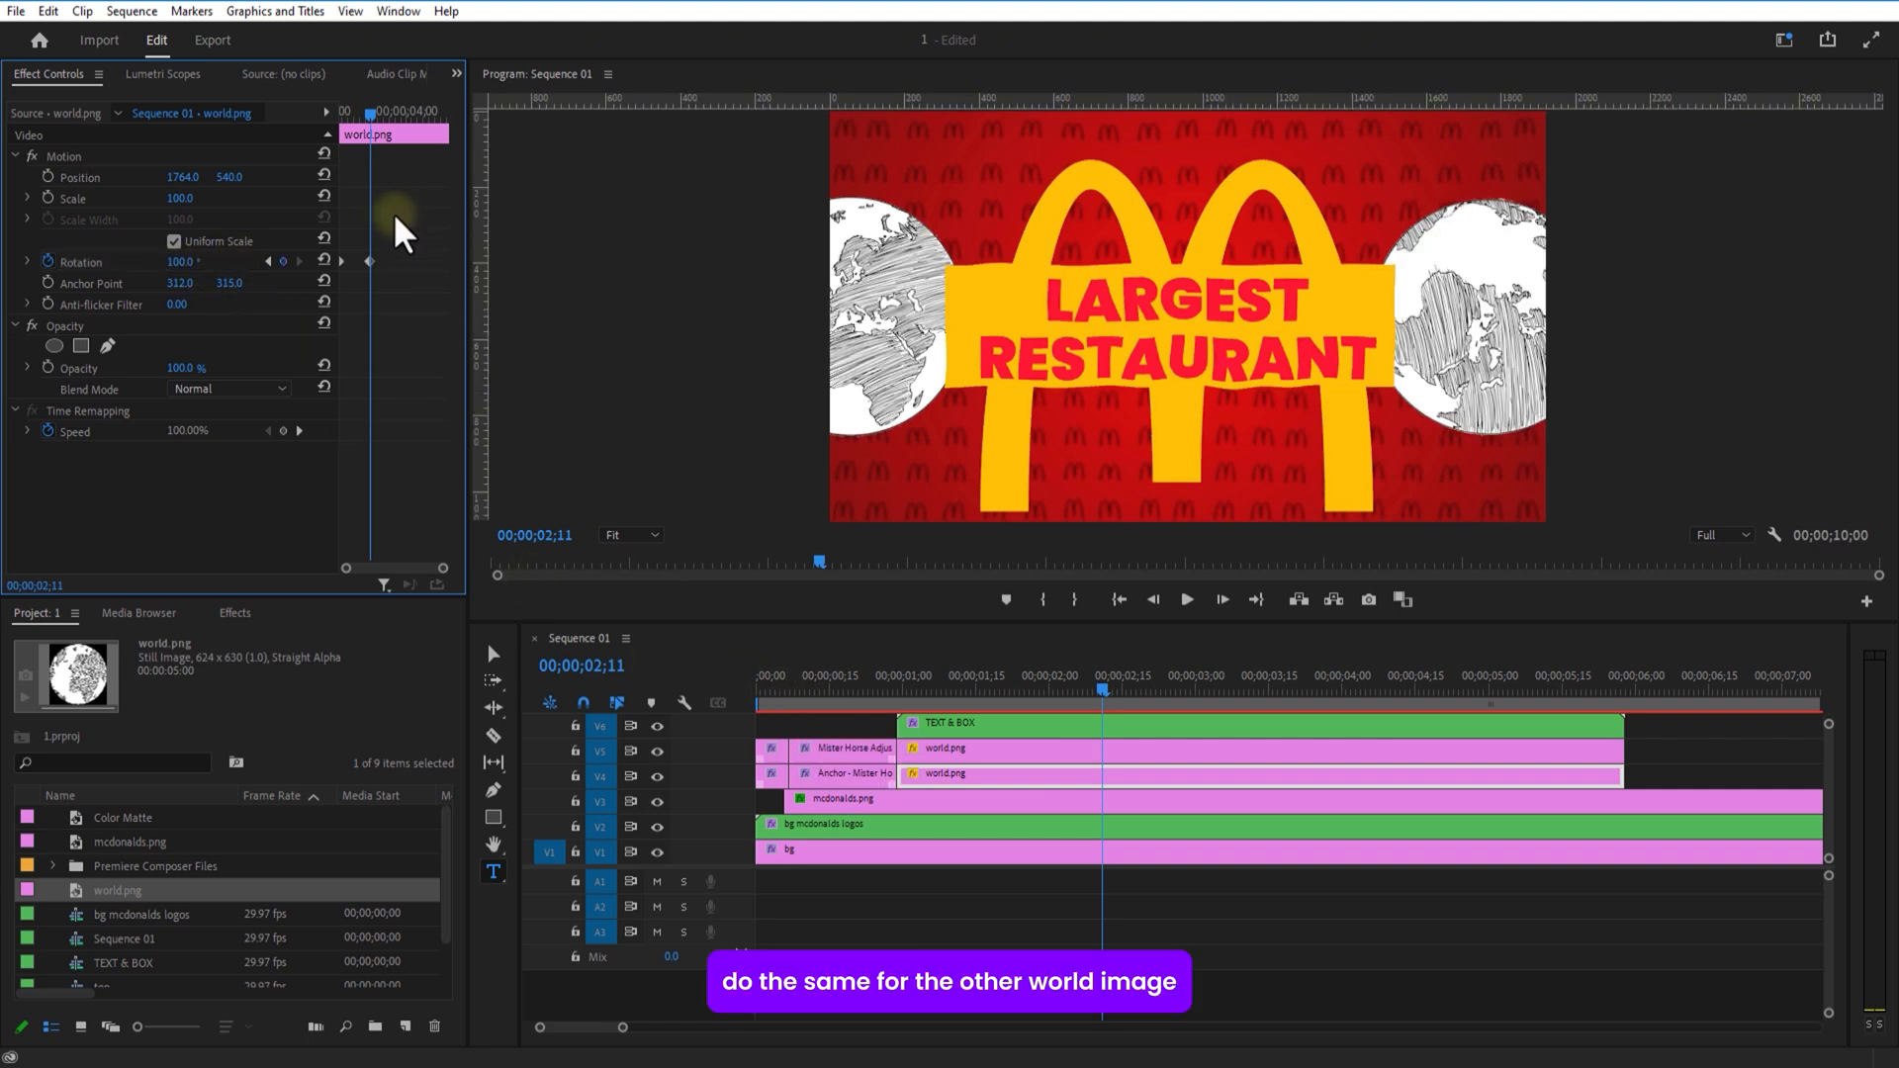
Step: Keyframe the rotation of the world.png copy on V5 from 0 at 00;00;00;29 to 100 degrees at 00;00;02;11
{"action": "left_click_drag", "start_coordinate": [372, 128], "coordinate": [341, 119]}
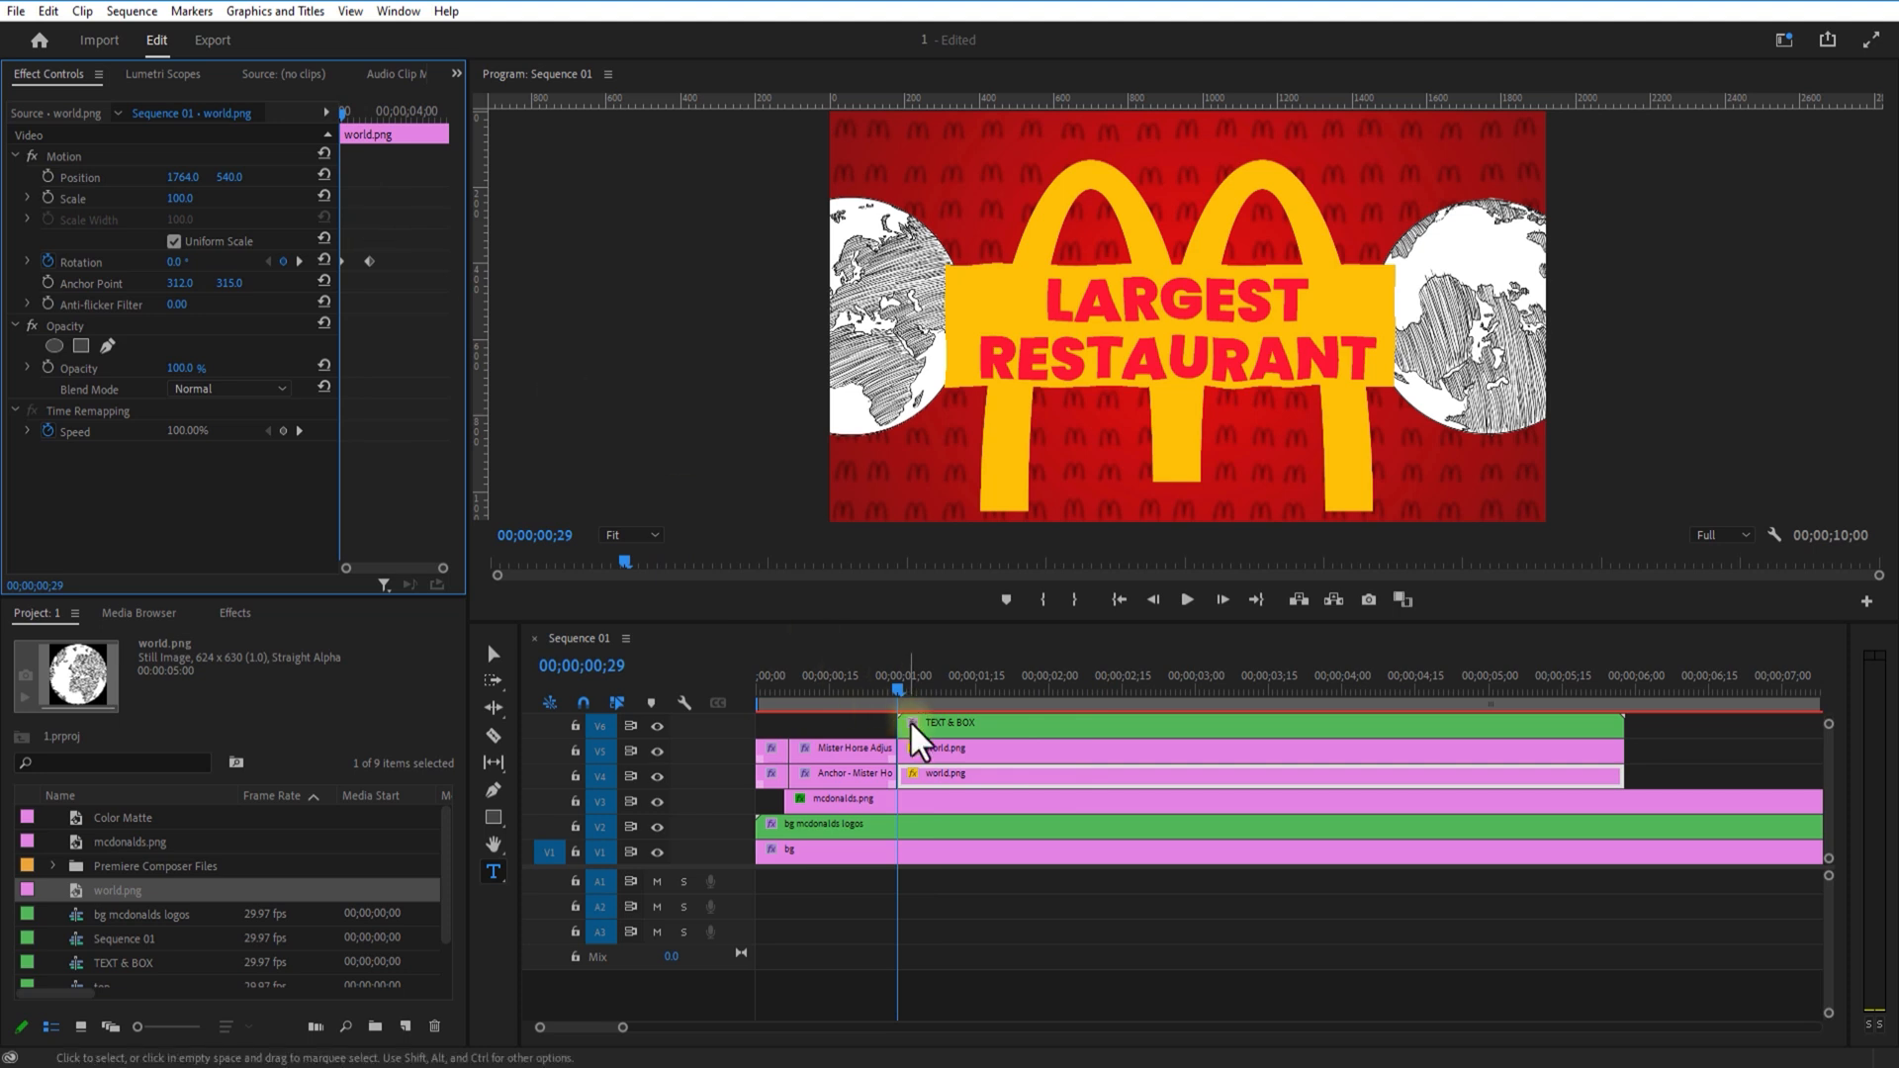
{"action": "left_click", "coordinate": [925, 748]}
{"action": "left_click", "coordinate": [947, 775]}
{"action": "left_click_drag", "start_coordinate": [342, 116], "coordinate": [371, 129]}
{"action": "left_click", "coordinate": [940, 750]}
{"action": "left_click", "coordinate": [176, 262]}
{"action": "type", "text": "100"}
{"action": "left_click", "coordinate": [235, 321]}
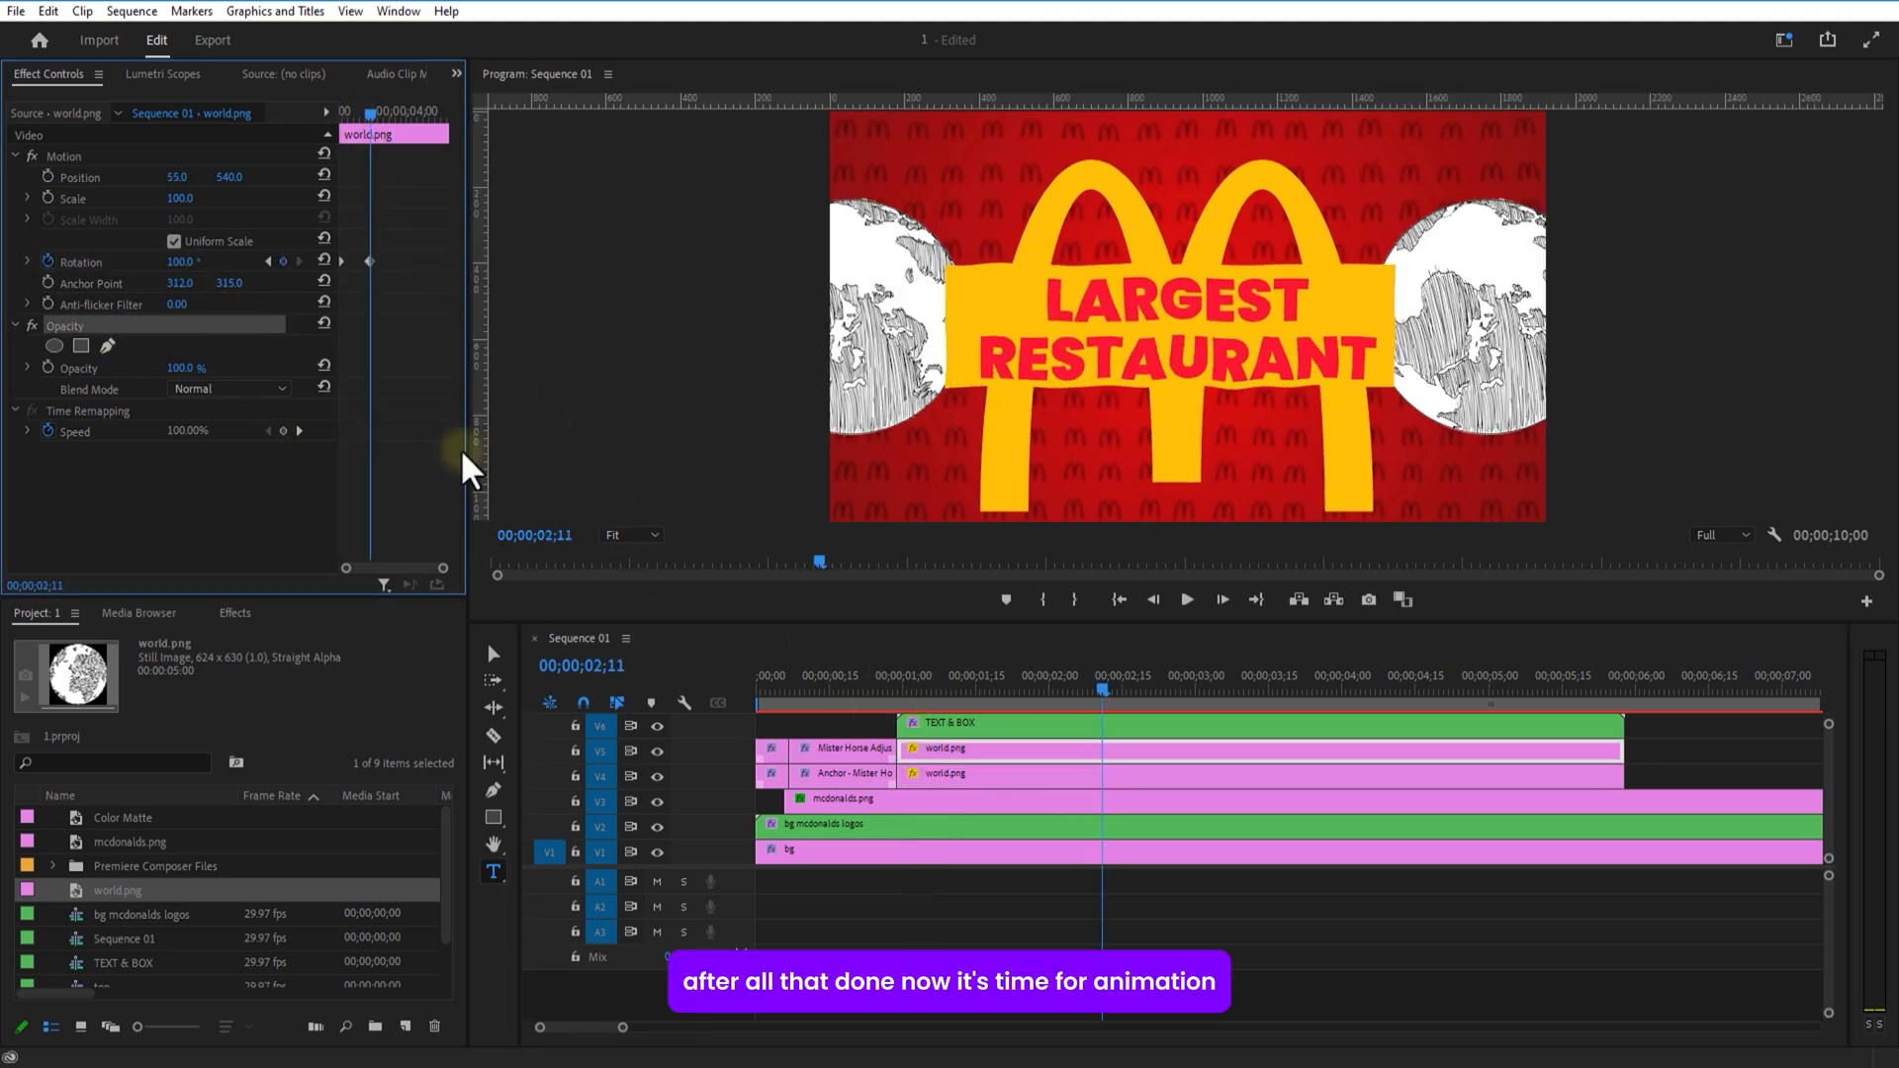
Step: Keyframe the TEXT & BOX position from Y 1232 at 00;00;00;29 up to Y 557 at 00;00;01;10
{"action": "left_click_drag", "start_coordinate": [1102, 684], "coordinate": [898, 698]}
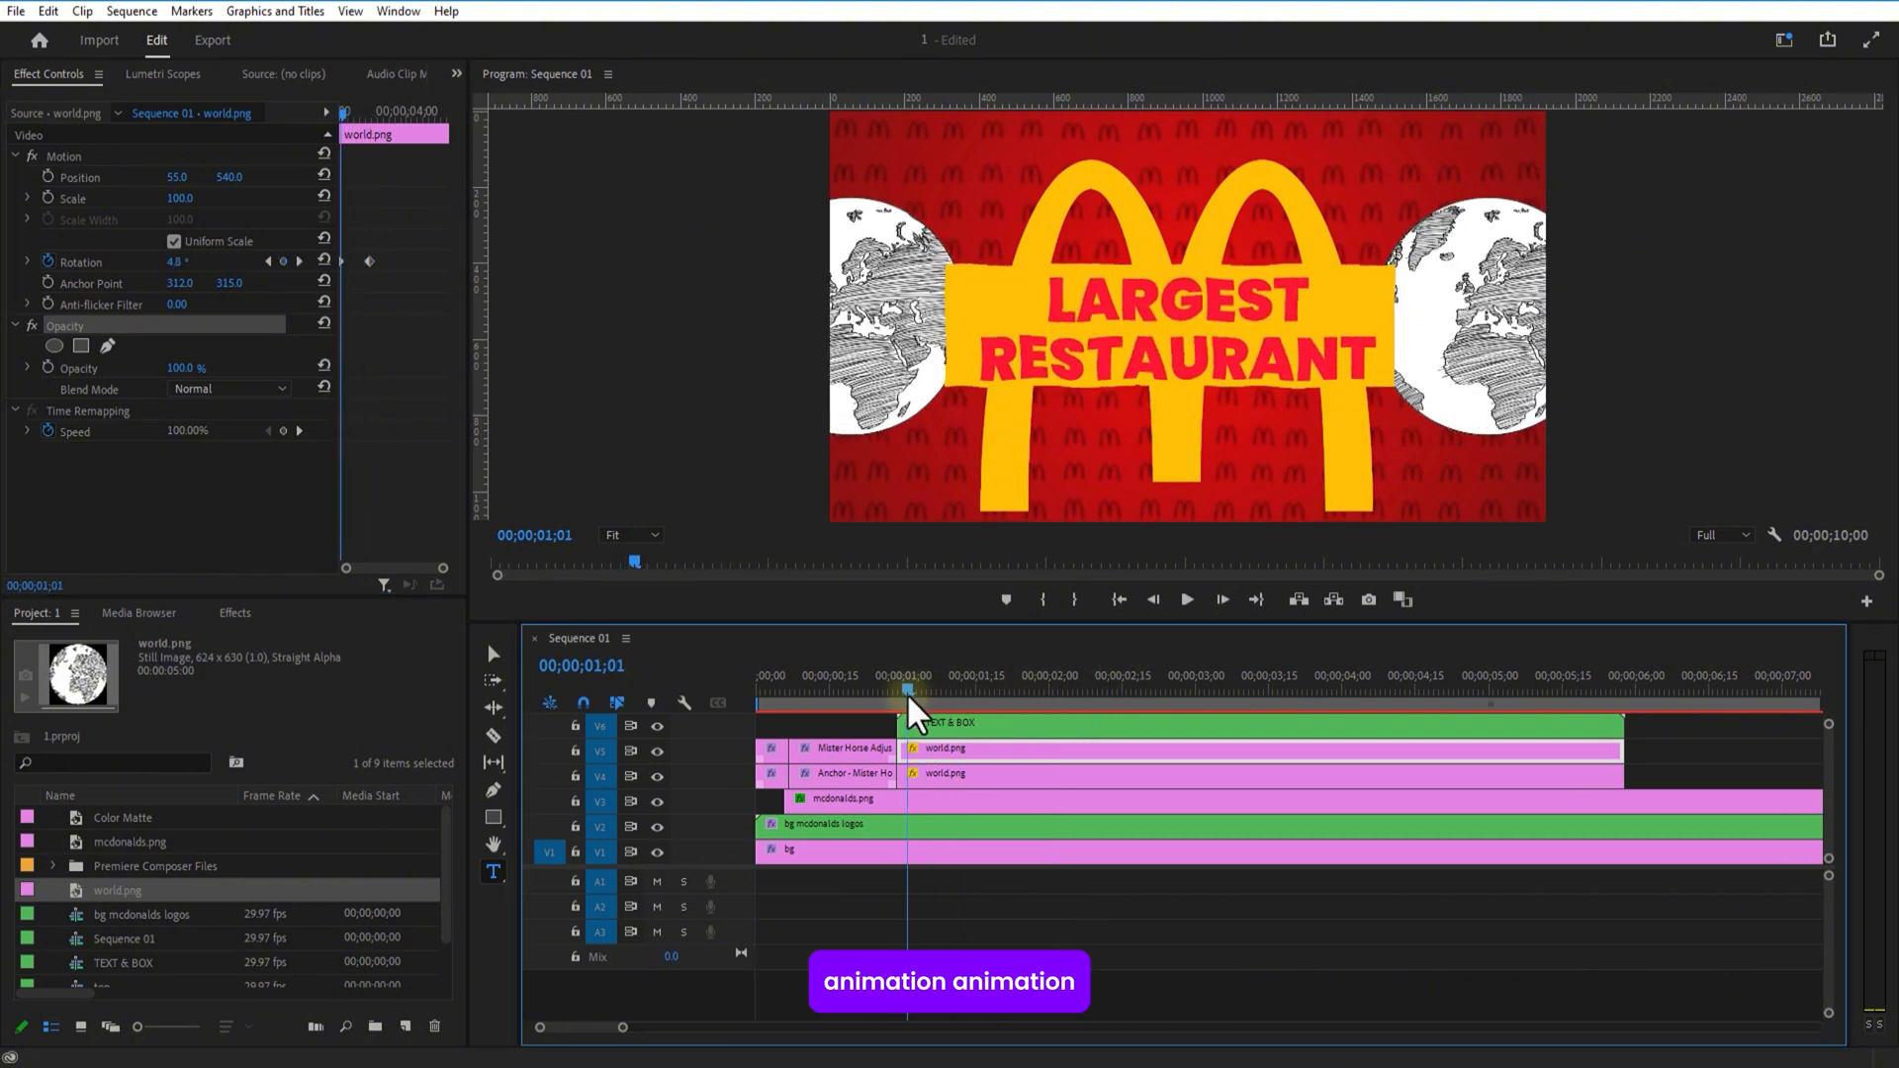
{"action": "left_click", "coordinate": [934, 730]}
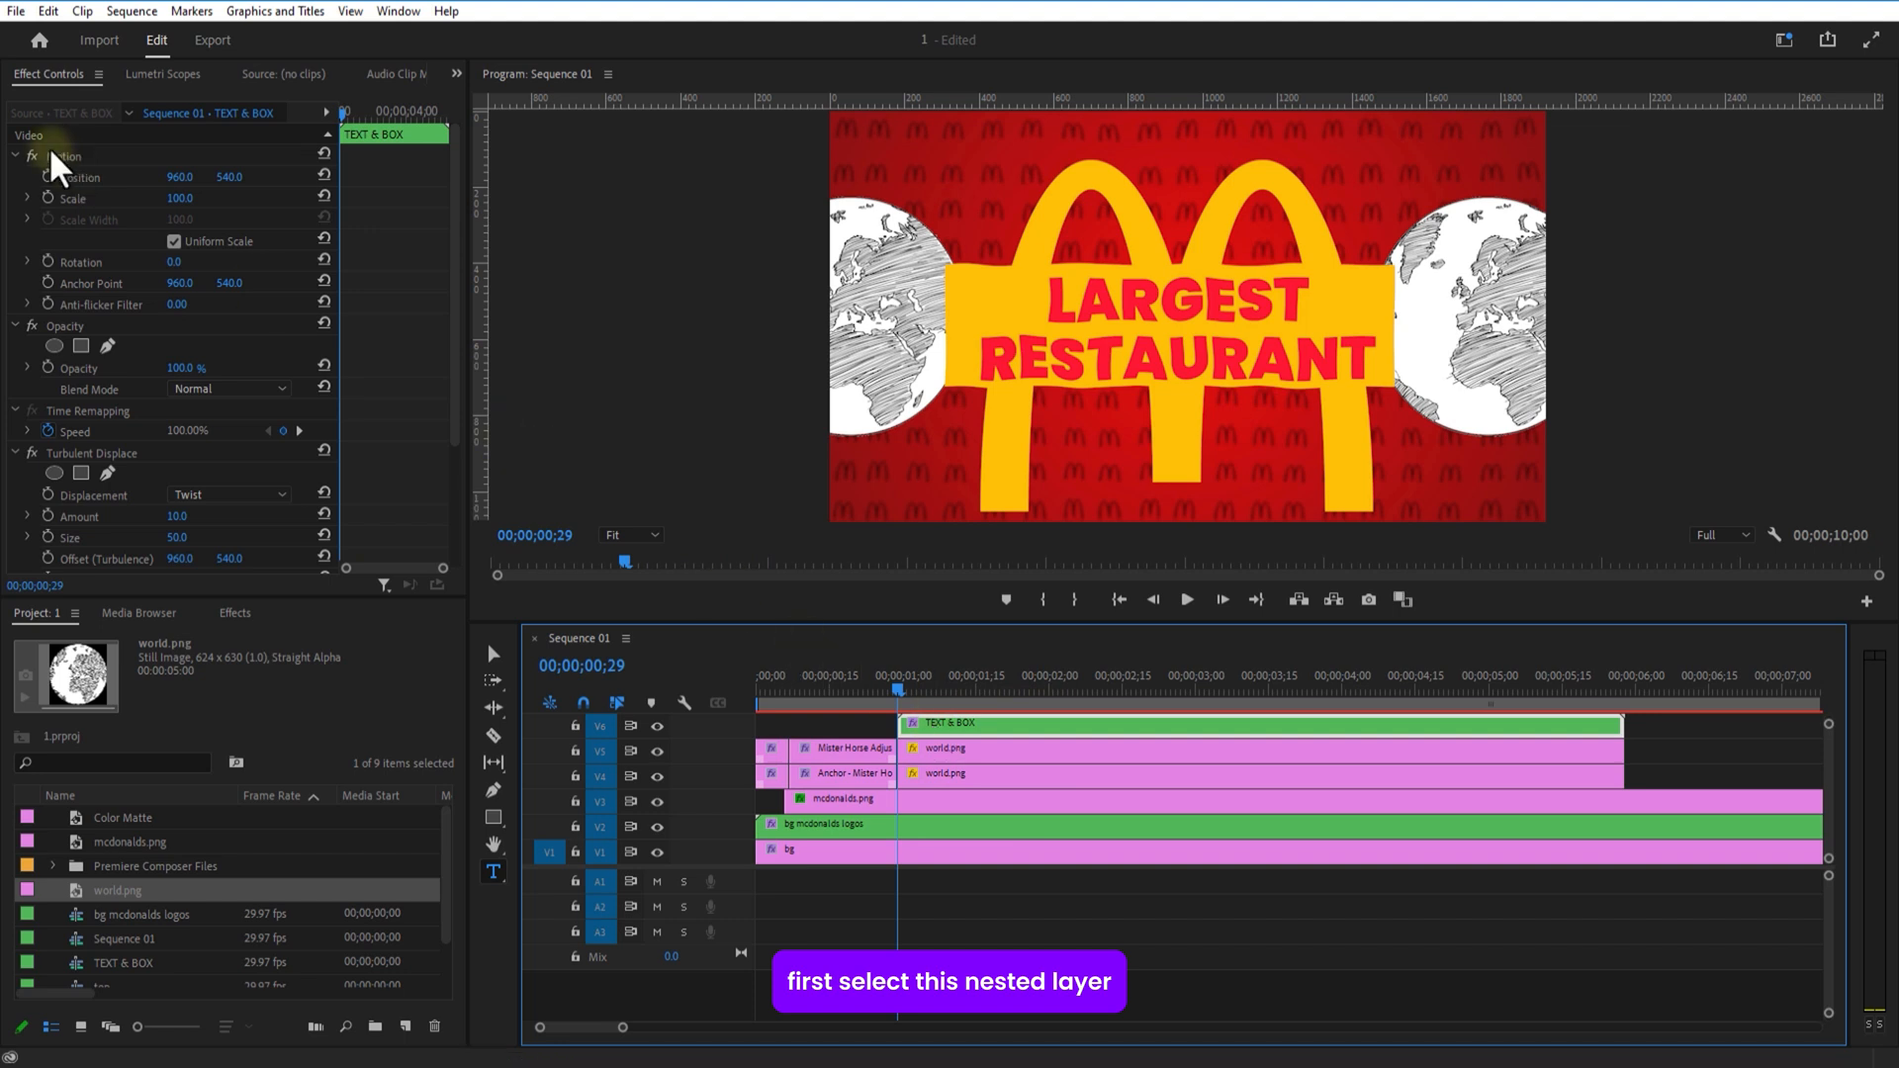
{"action": "left_click", "coordinate": [47, 176]}
{"action": "left_click_drag", "start_coordinate": [229, 176], "coordinate": [918, 208]}
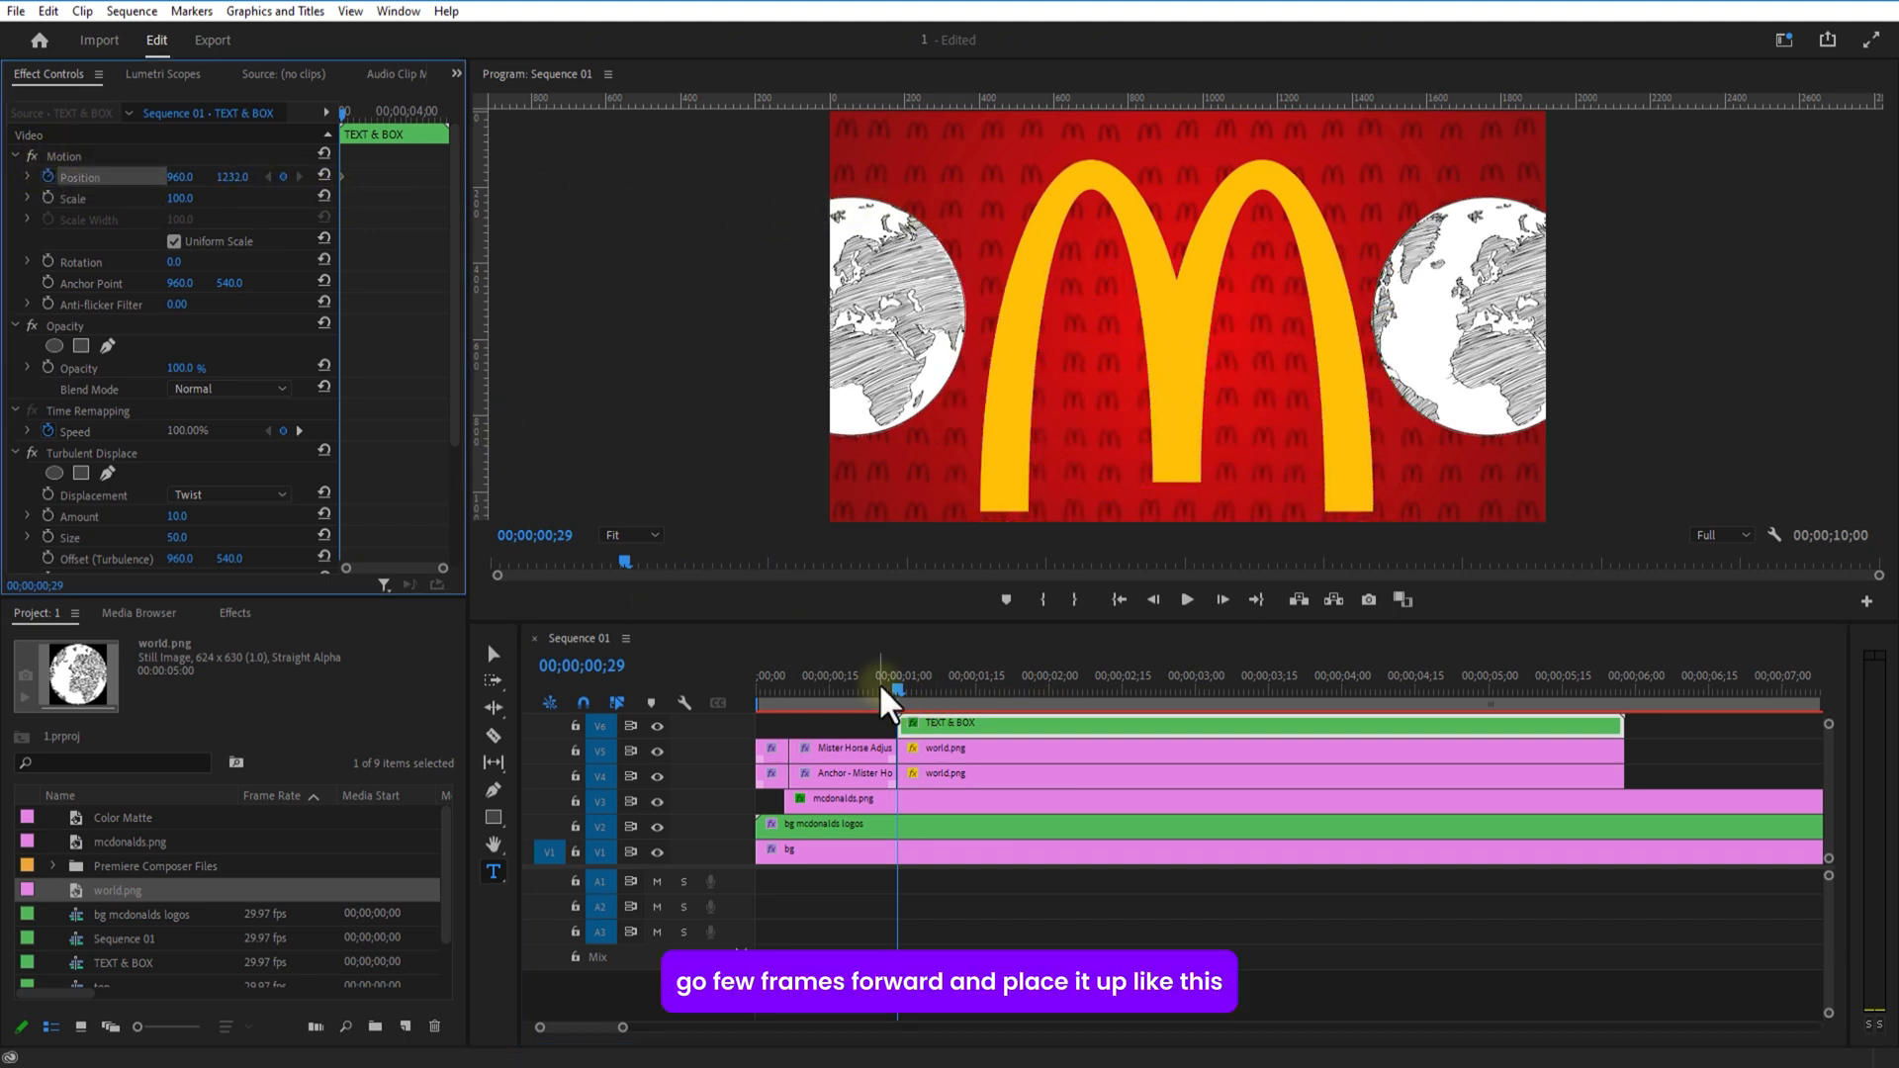
{"action": "left_click_drag", "start_coordinate": [895, 690], "coordinate": [950, 695]}
{"action": "left_click_drag", "start_coordinate": [235, 177], "coordinate": [12, 183]}
{"action": "left_click_drag", "start_coordinate": [233, 177], "coordinate": [72, 190]}
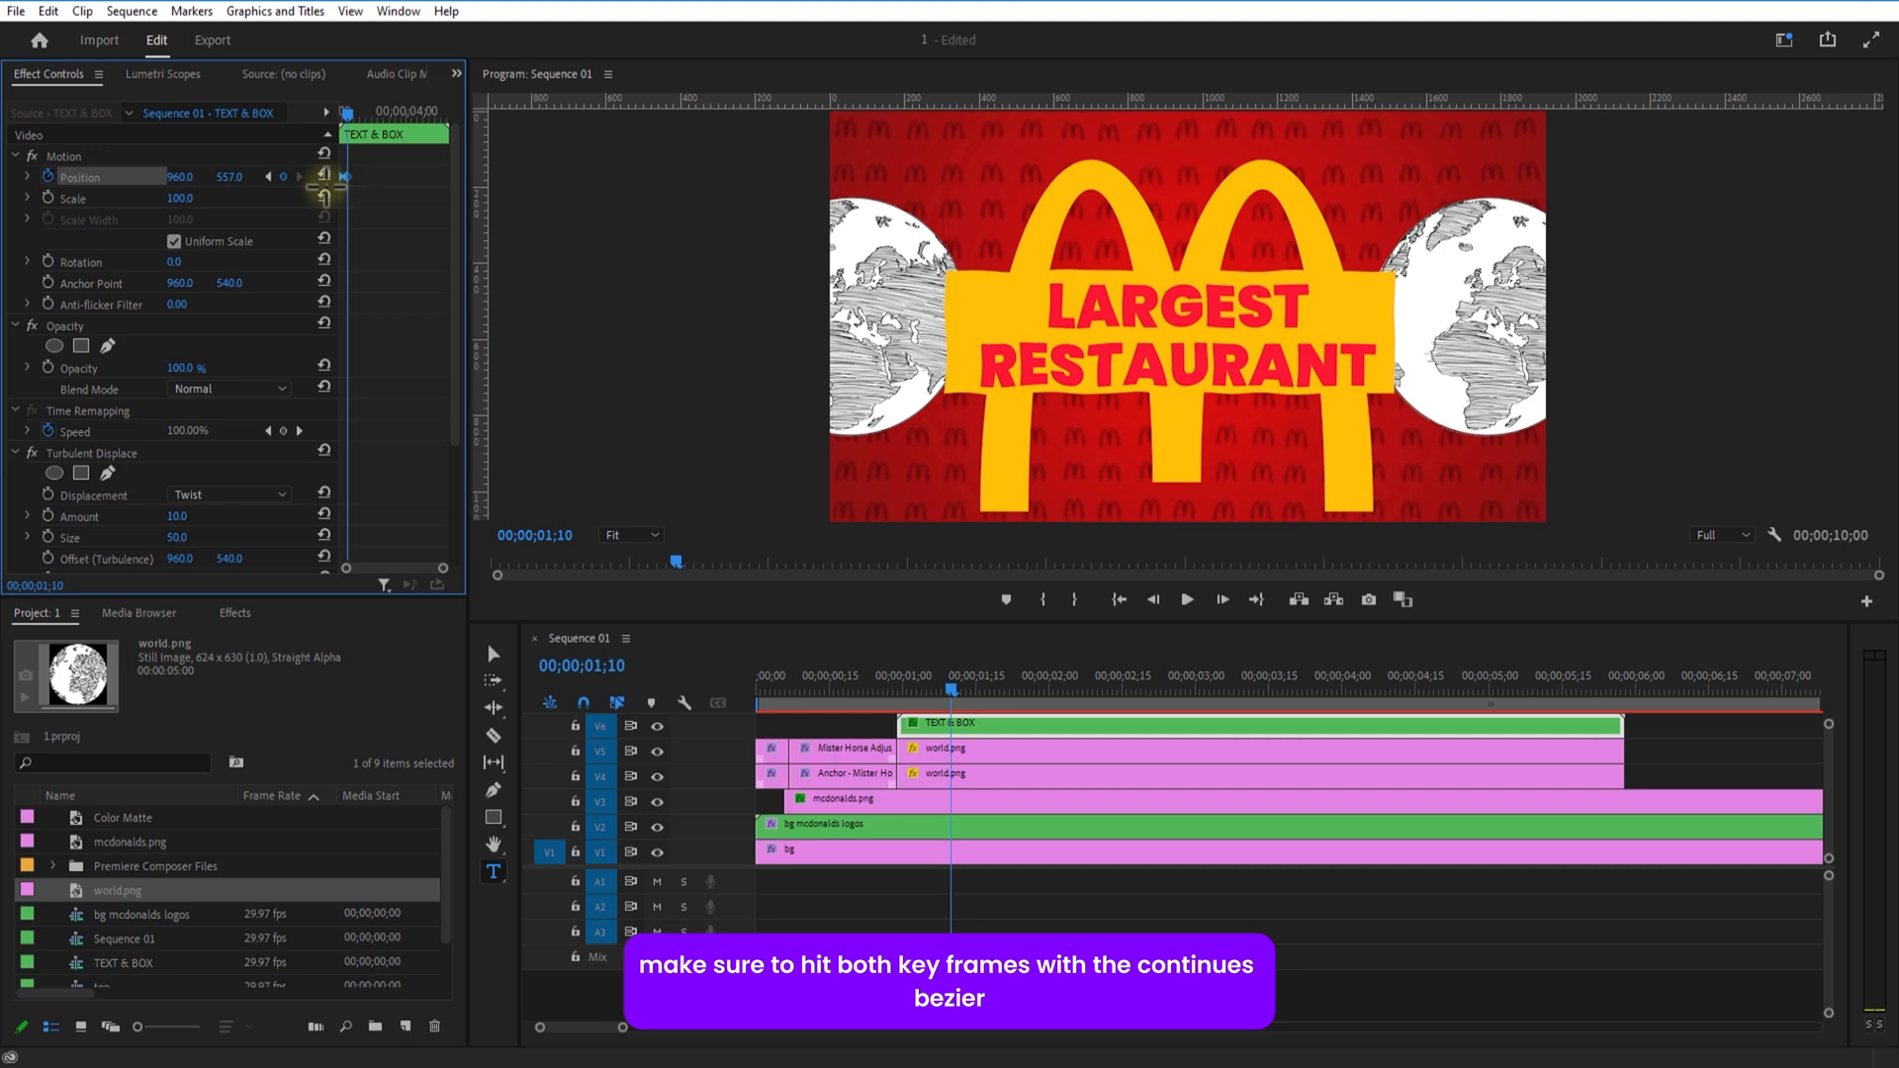
Step: Set the TEXT & BOX position keyframes to Continuous Bezier temporal interpolation and preview the upward motion
{"action": "right_click", "coordinate": [347, 176]}
{"action": "mouse_move", "coordinate": [475, 347]}
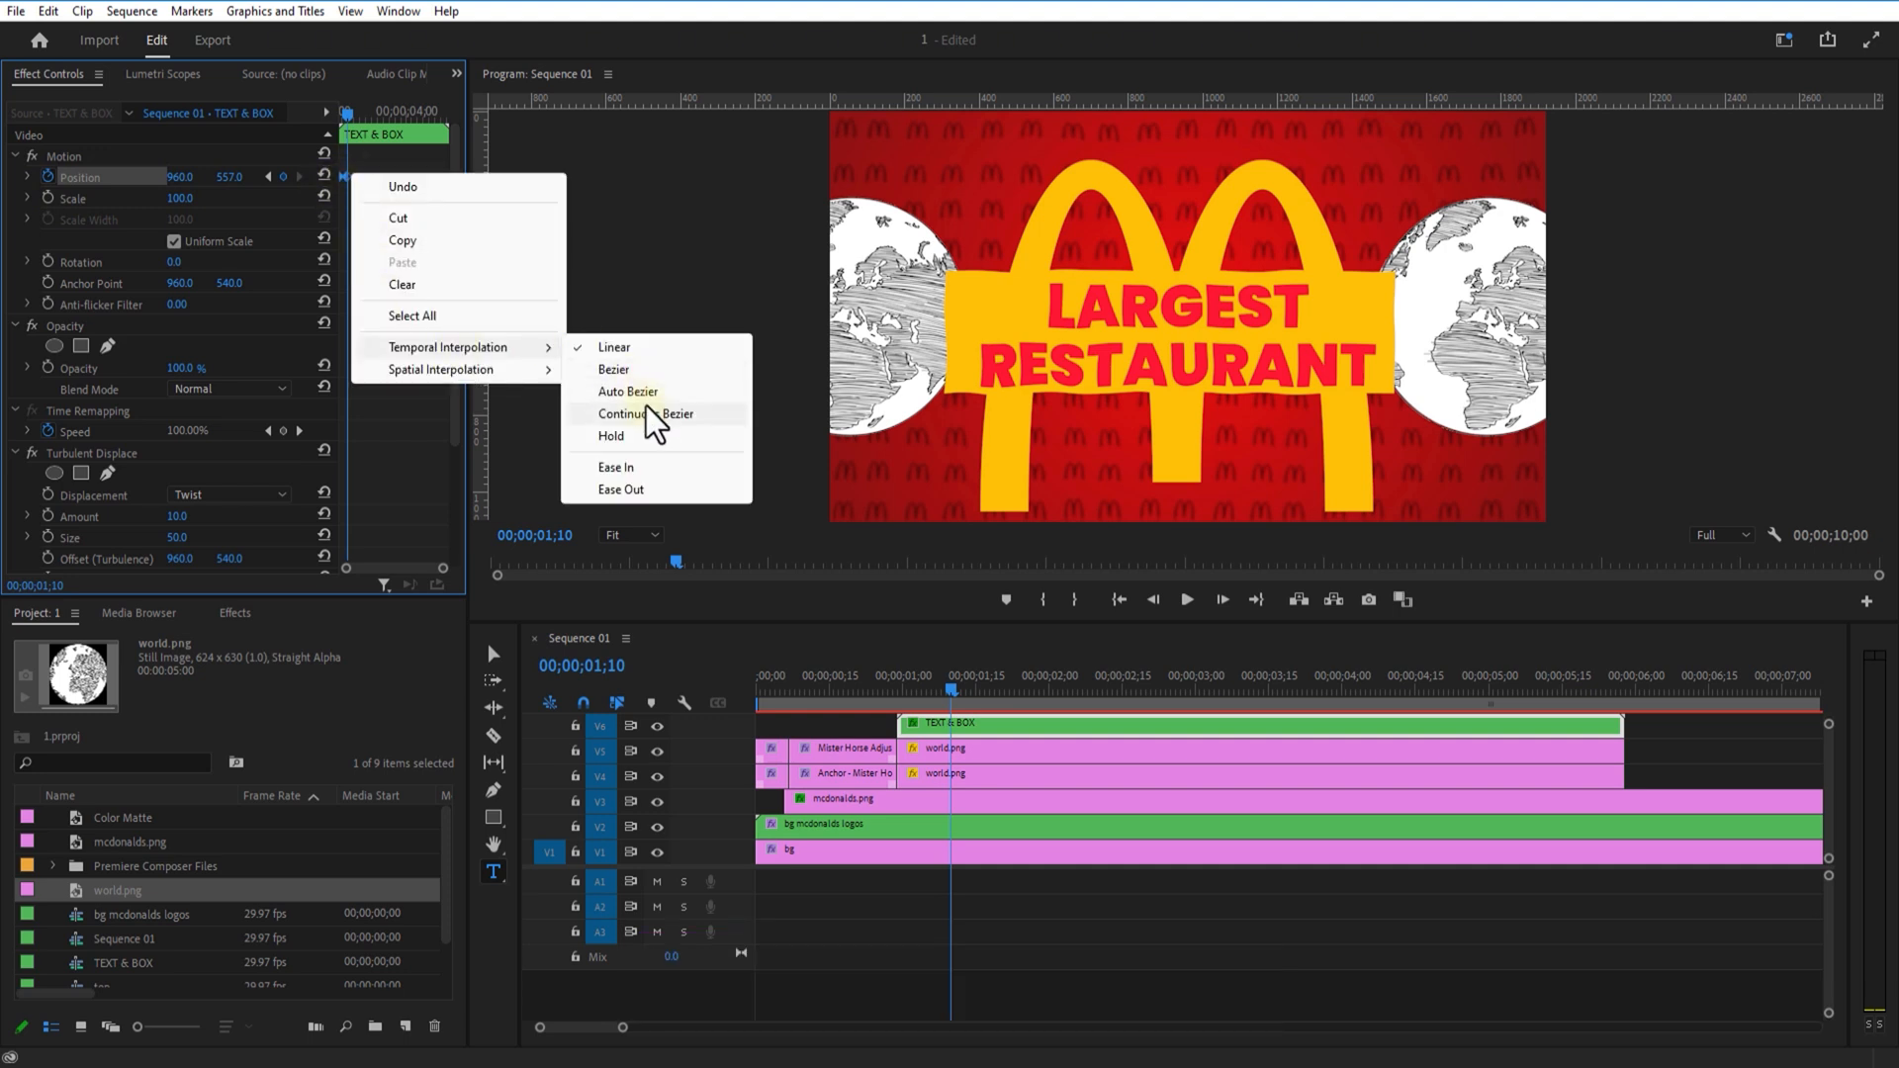
{"action": "left_click", "coordinate": [652, 414]}
{"action": "left_click", "coordinate": [913, 692]}
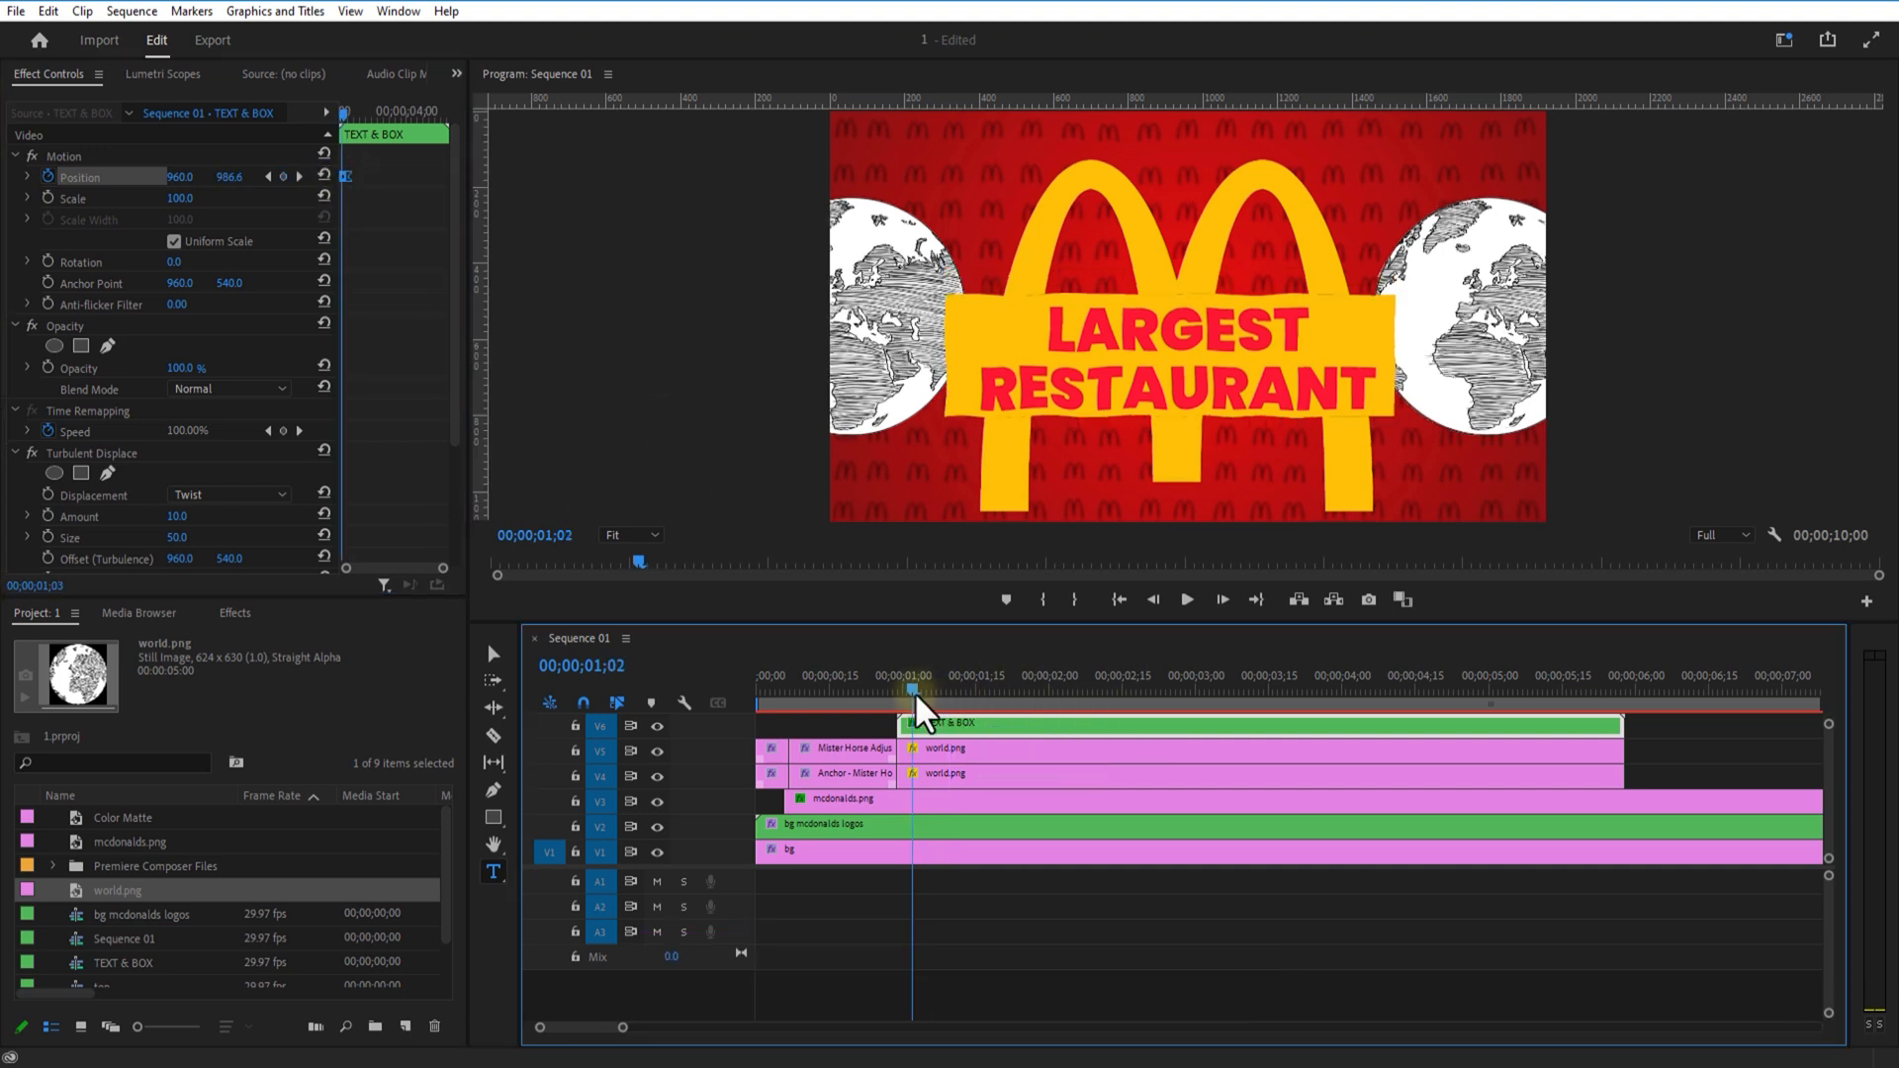
{"action": "left_click_drag", "start_coordinate": [914, 695], "coordinate": [950, 714]}
Step: Keyframe the V5 globe's position from outside the frame's left edge at 00;00;00;29 to X 102 at 00;00;01;11
{"action": "left_click", "coordinate": [956, 748]}
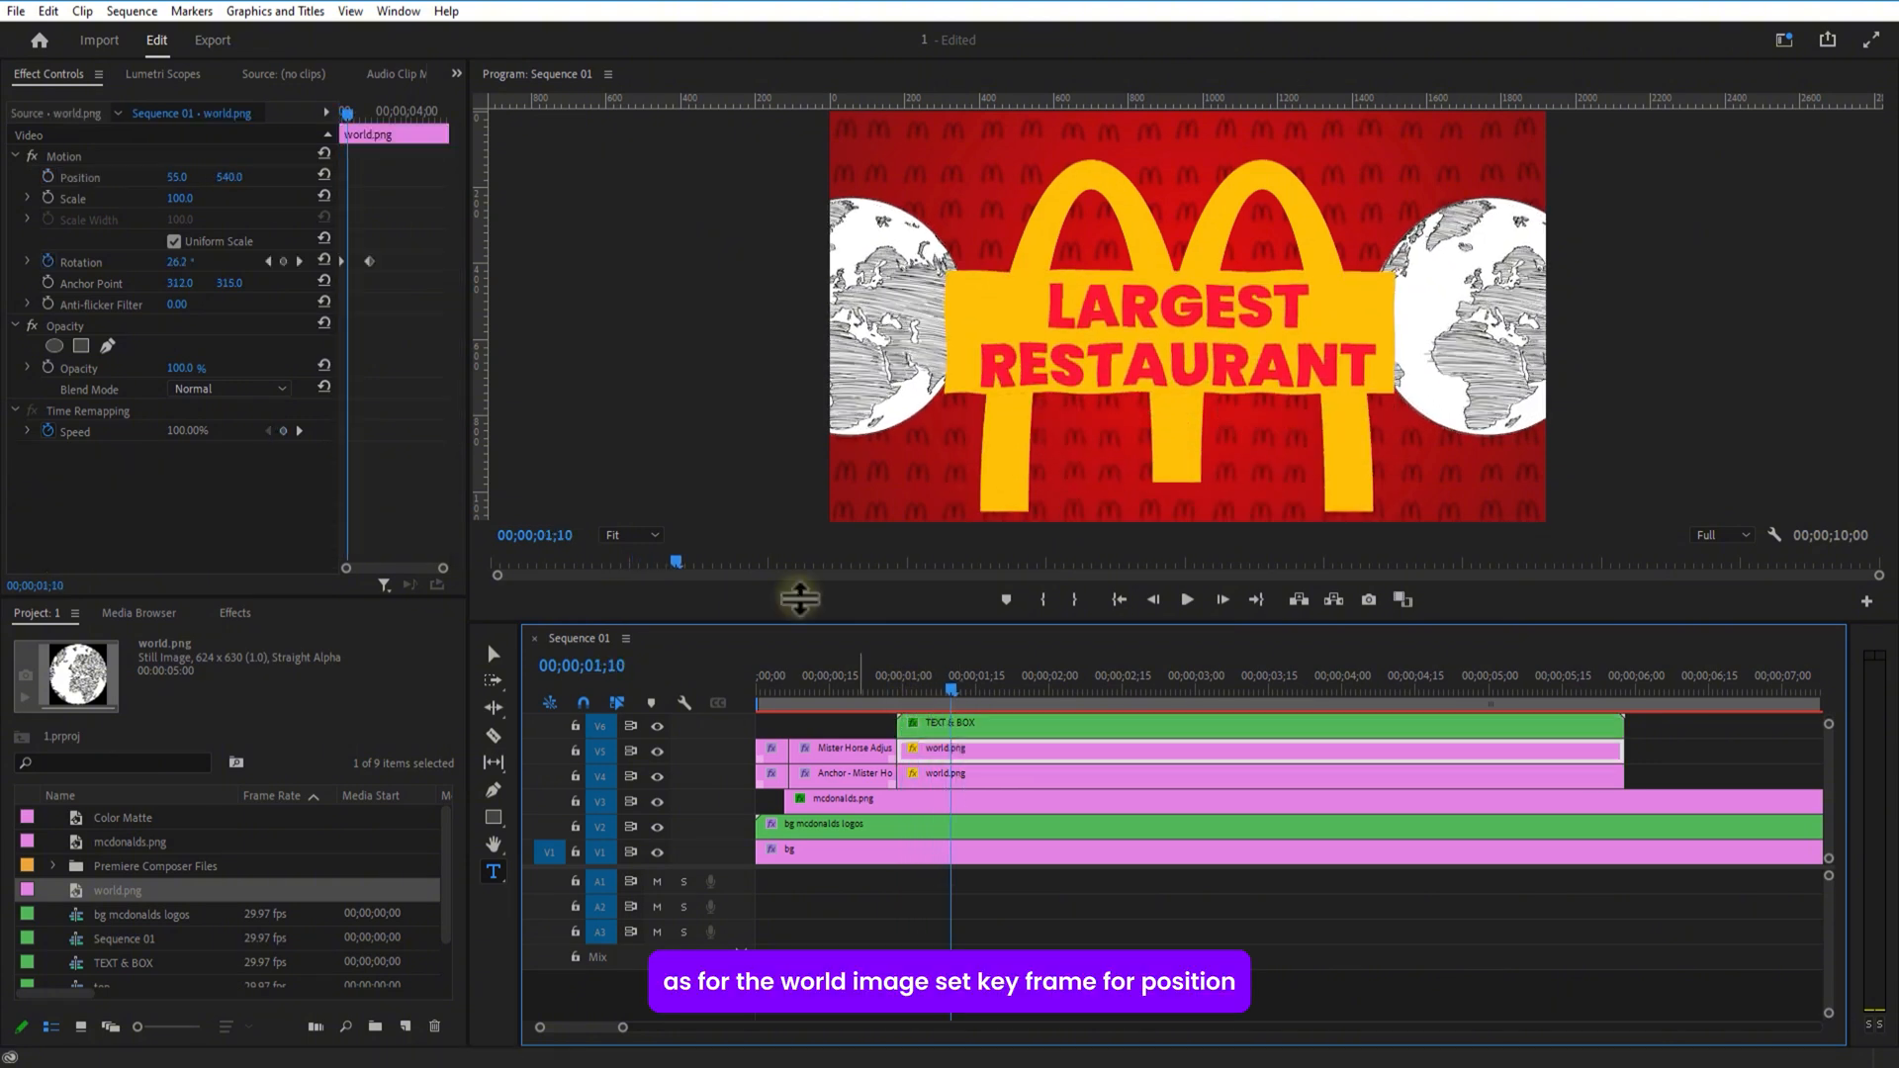
{"action": "left_click_drag", "start_coordinate": [364, 116], "coordinate": [346, 116]}
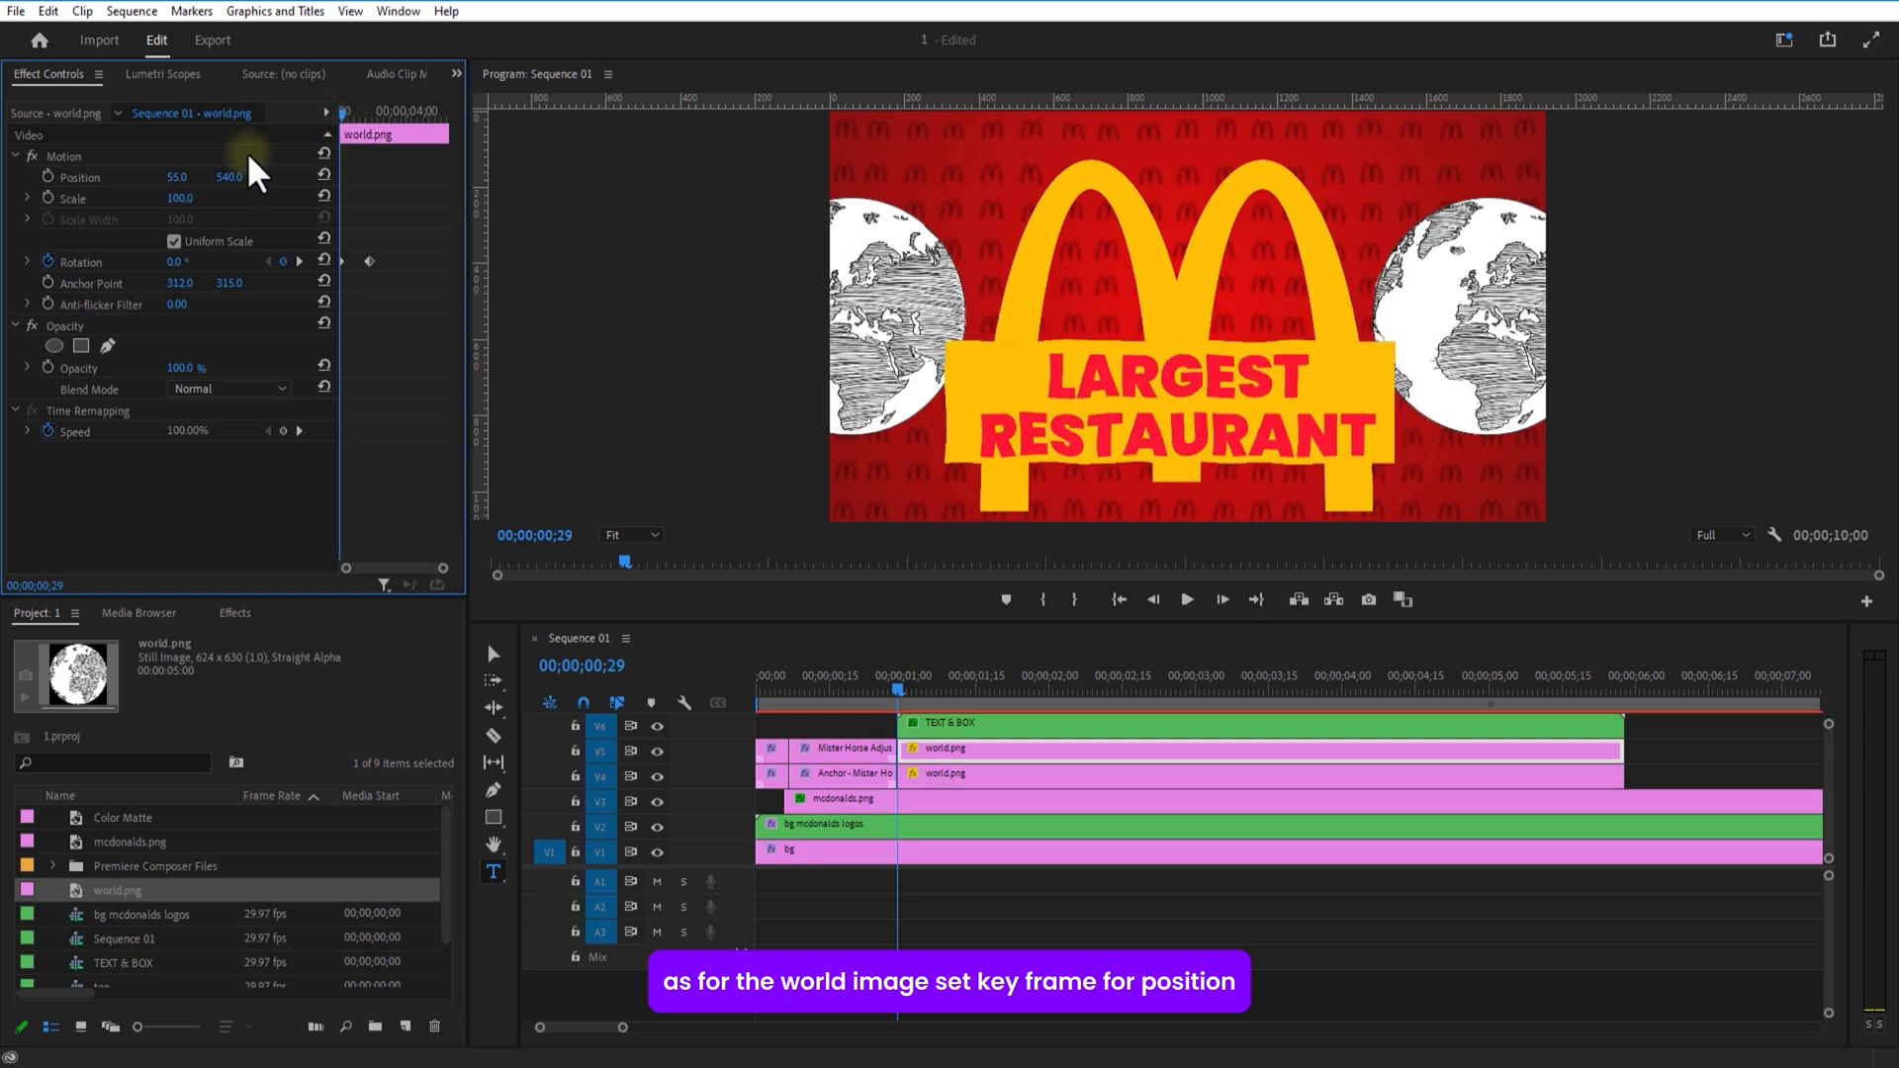
{"action": "left_click", "coordinate": [48, 177]}
{"action": "left_click_drag", "start_coordinate": [177, 179], "coordinate": [2, 186]}
{"action": "left_click_drag", "start_coordinate": [347, 116], "coordinate": [353, 117]}
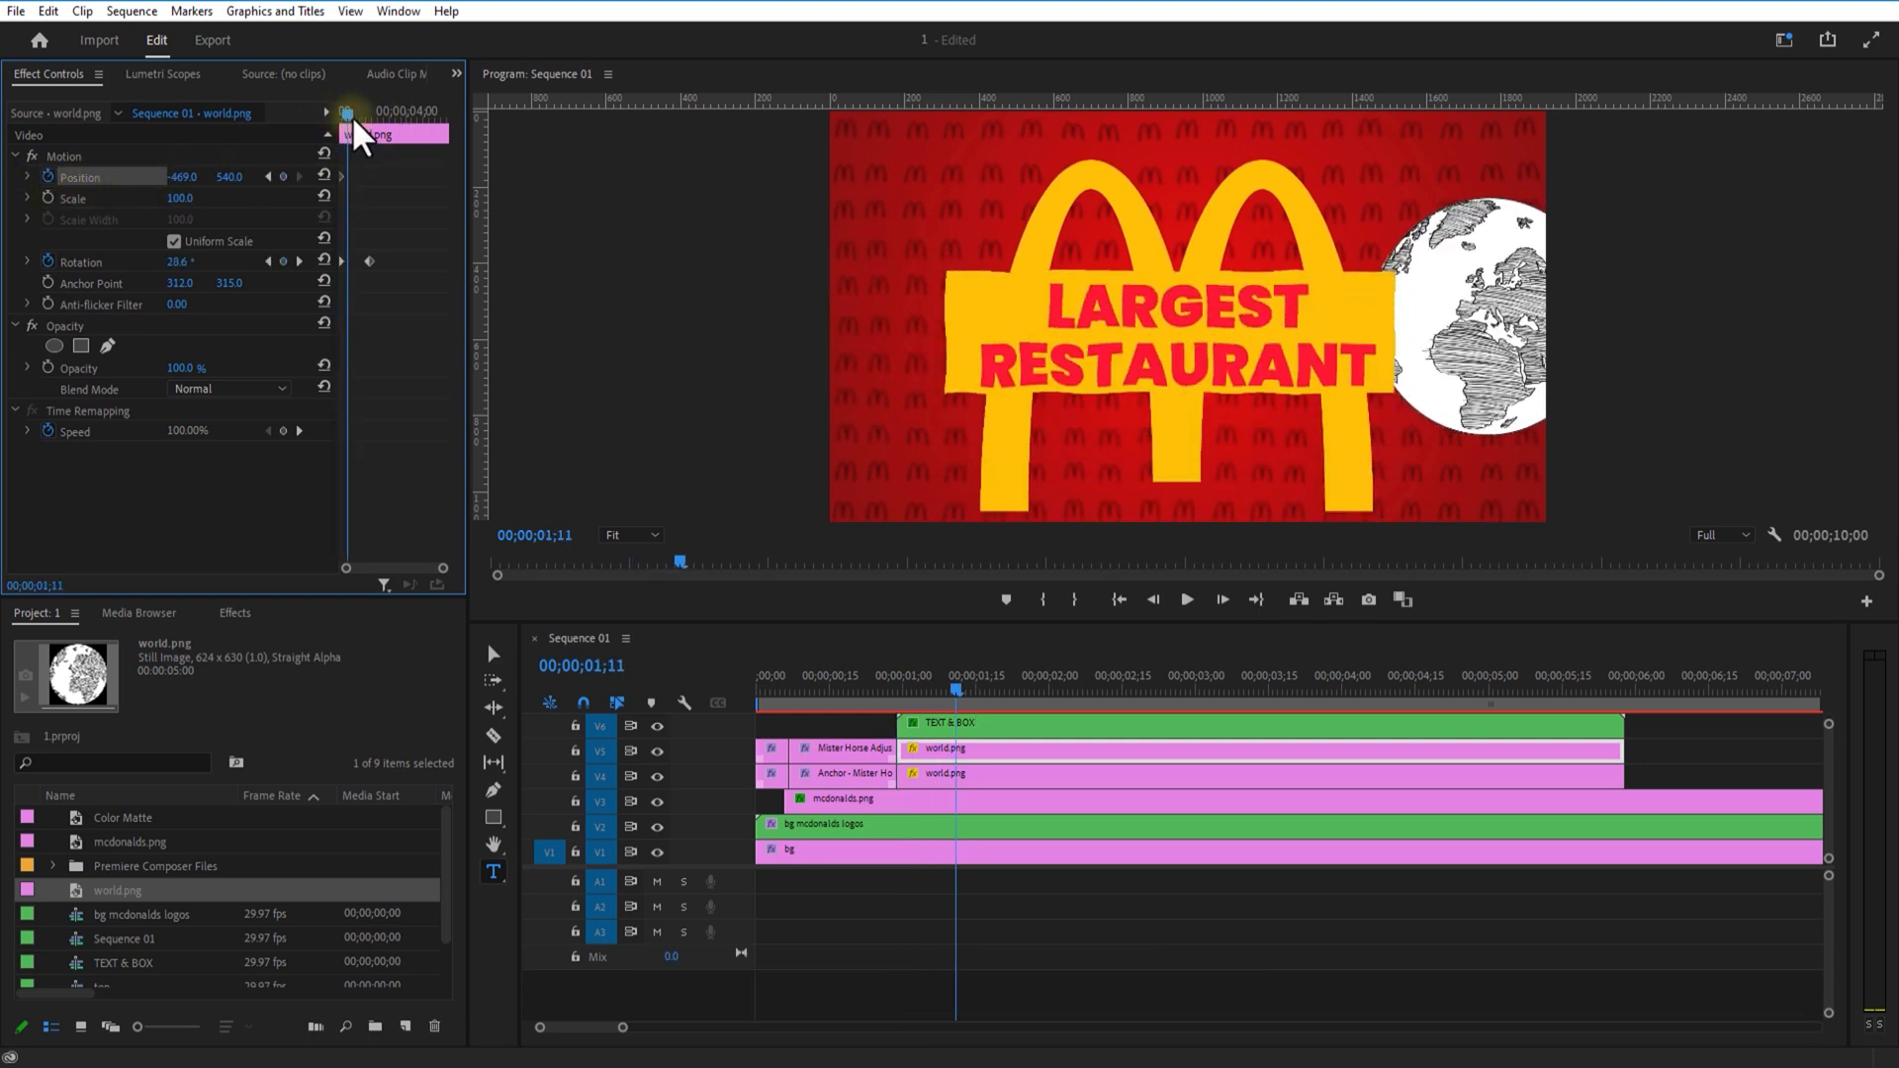
{"action": "mouse_move", "coordinate": [717, 181]}
{"action": "left_mouse_down"}
{"action": "mouse_move", "coordinate": [775, 181]}
{"action": "mouse_move", "coordinate": [748, 201]}
{"action": "left_mouse_up"}
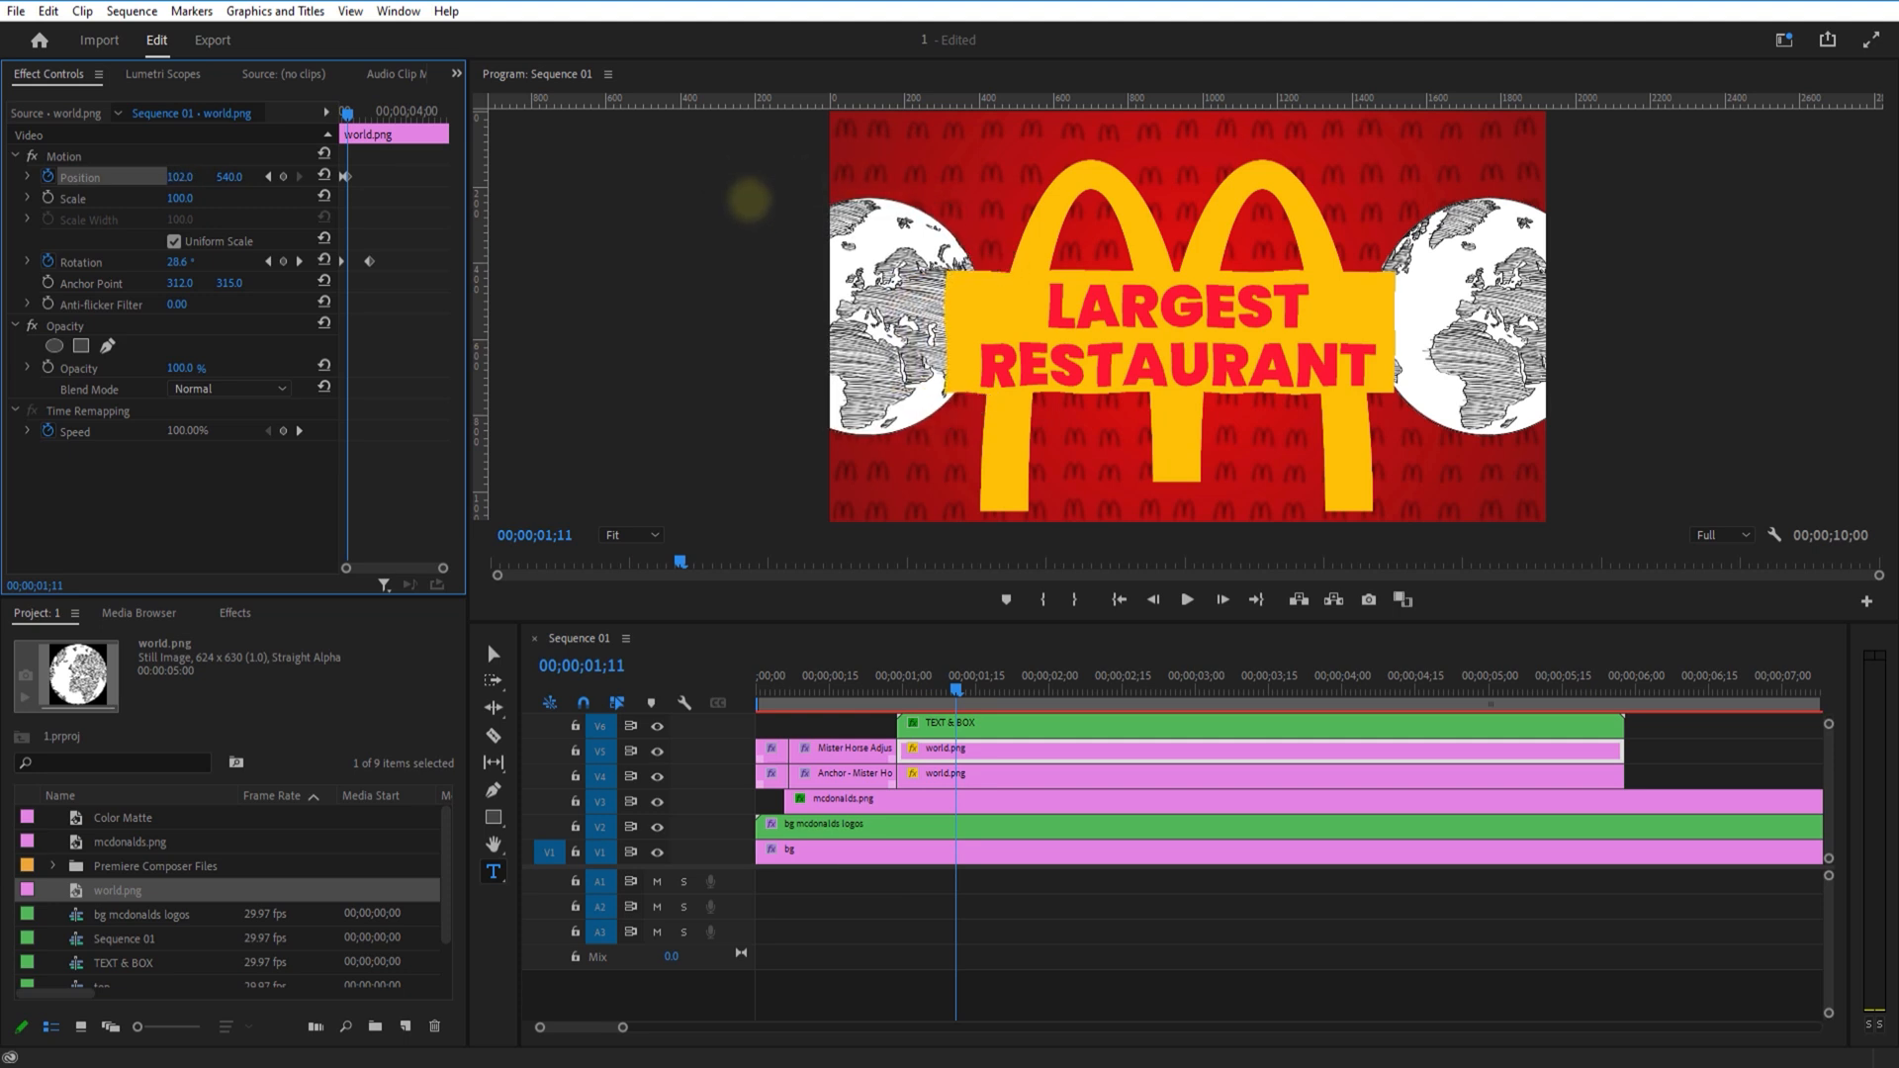
Step: Keyframe the V4 globe's position from X 2207 at 00;00;00;29 to X 1769 at 00;00;01;10
{"action": "left_click_drag", "start_coordinate": [347, 116], "coordinate": [339, 116]}
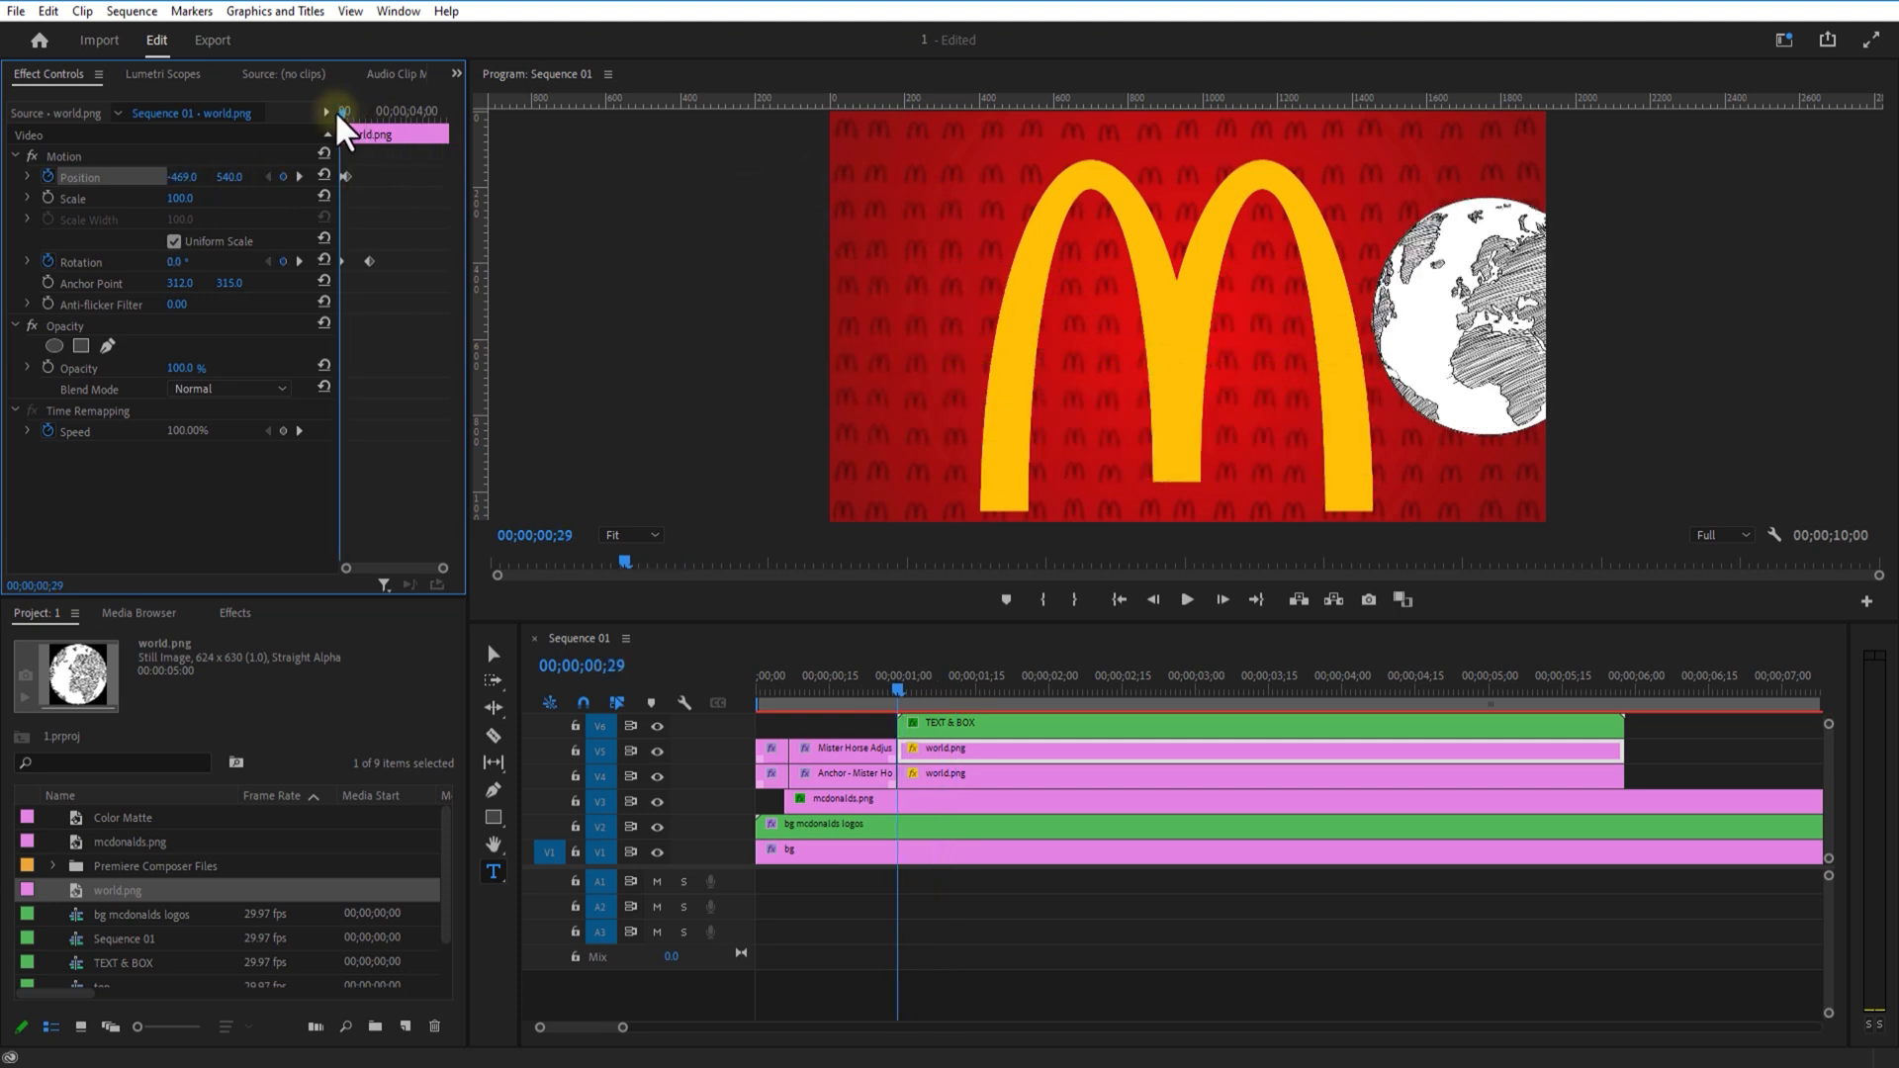
{"action": "left_click", "coordinate": [937, 773]}
{"action": "left_click", "coordinate": [49, 178]}
{"action": "left_click_drag", "start_coordinate": [176, 178], "coordinate": [609, 181]}
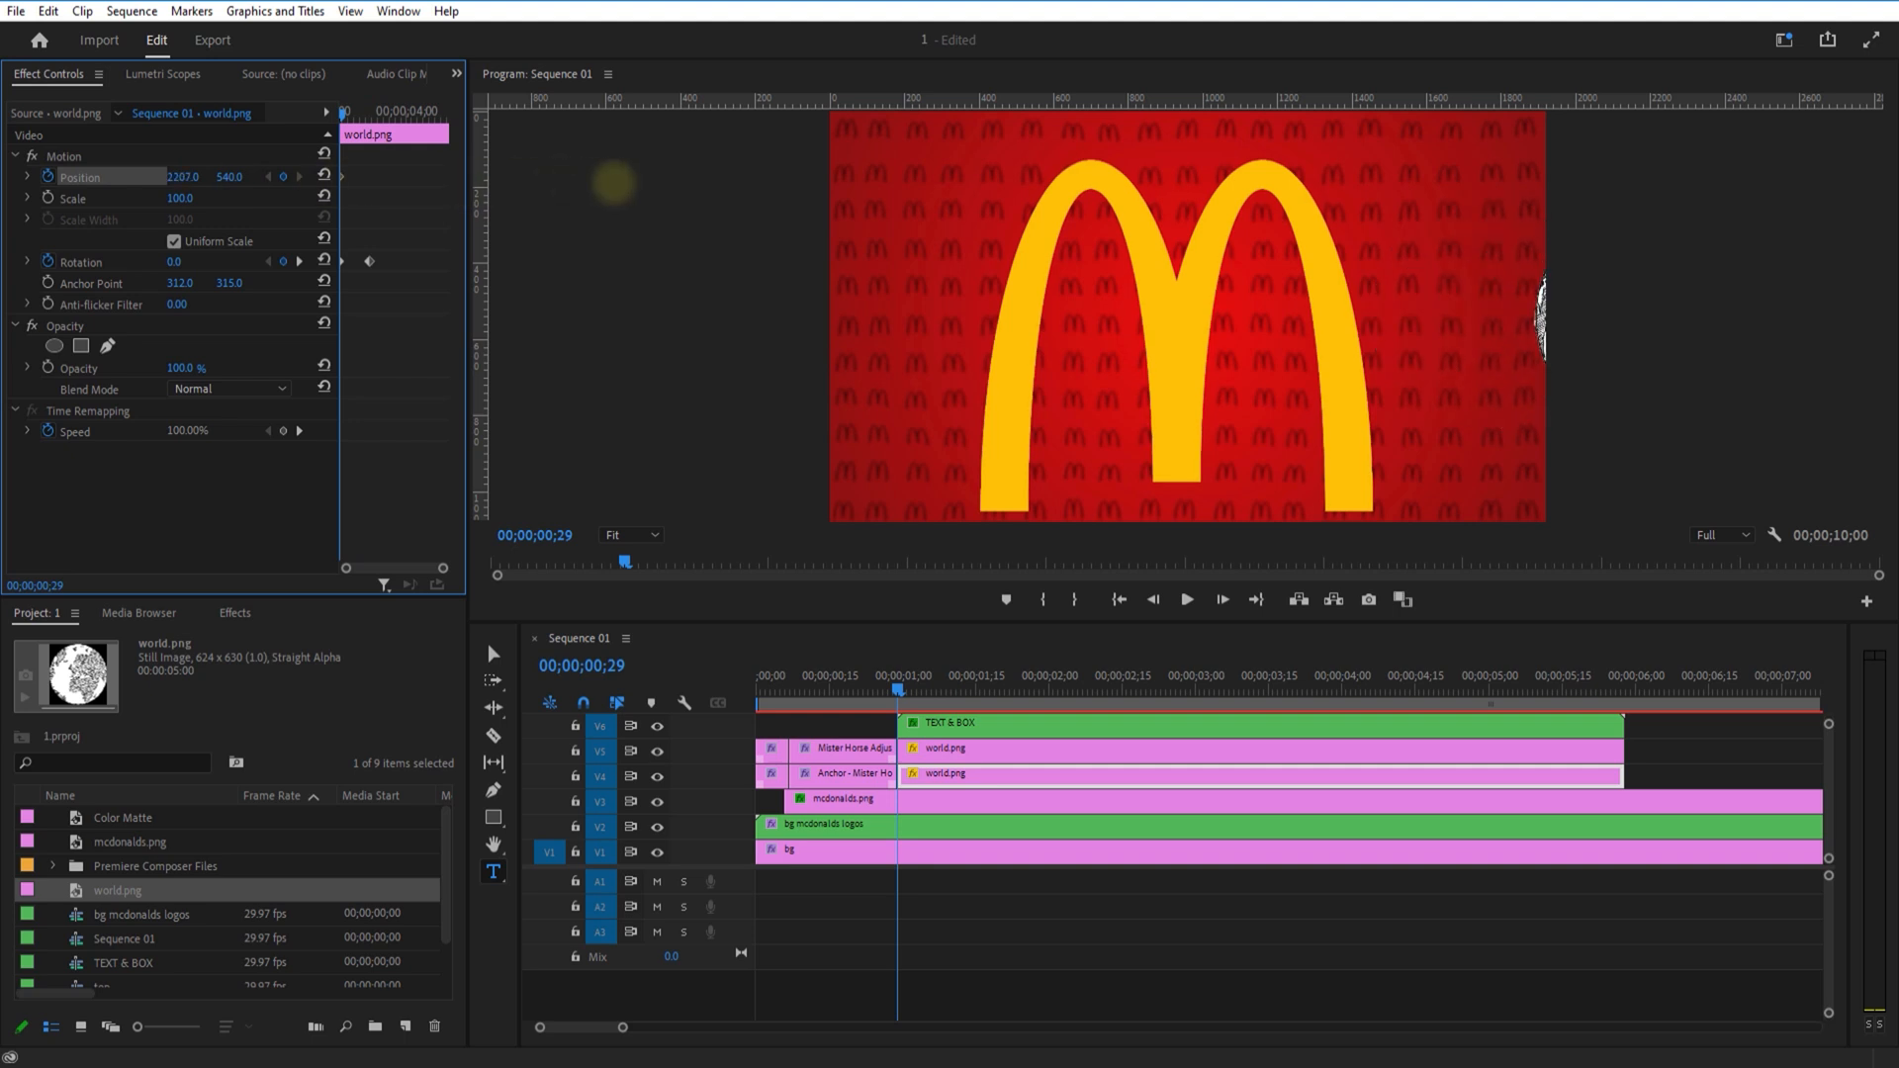
{"action": "left_click_drag", "start_coordinate": [344, 115], "coordinate": [347, 116]}
{"action": "left_click_drag", "start_coordinate": [183, 176], "coordinate": [64, 175]}
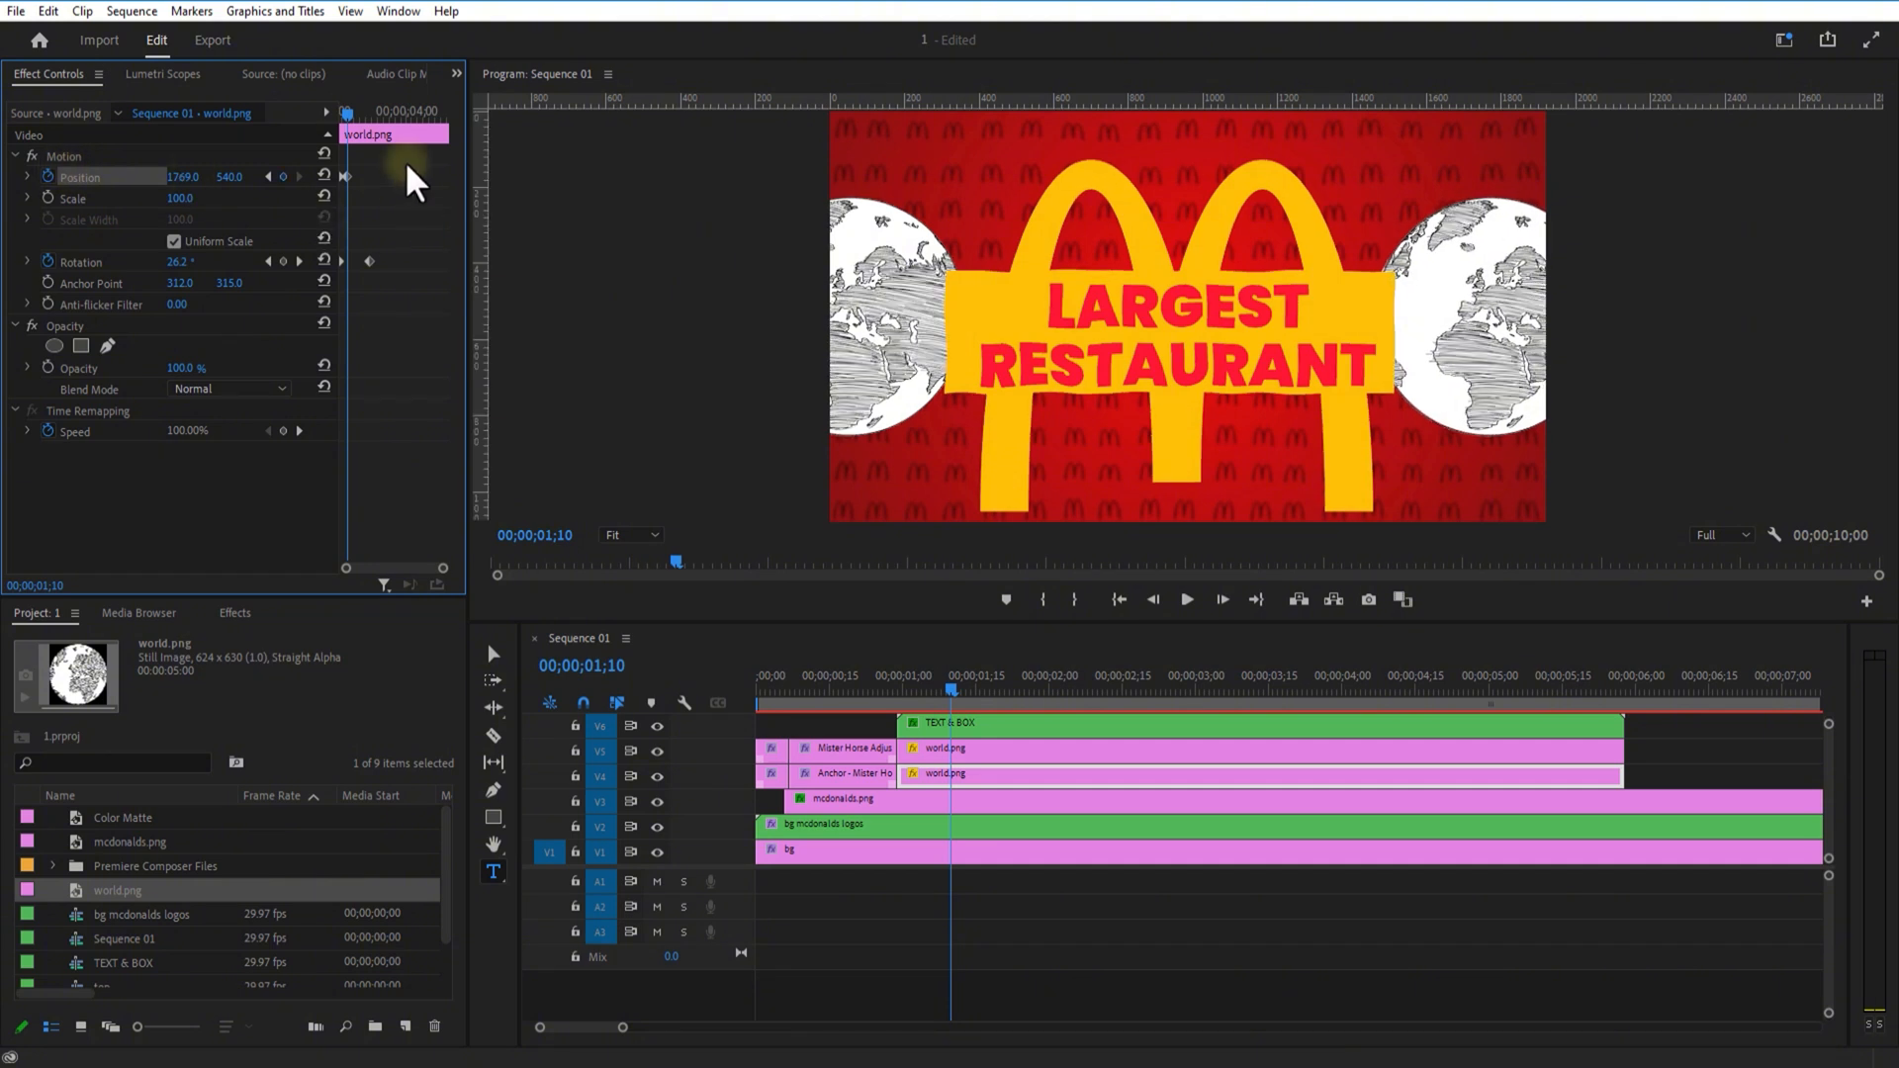
Step: Apply Continuous Bezier temporal interpolation to the position keyframes of both world.png clips
{"action": "right_click", "coordinate": [347, 179]}
{"action": "mouse_move", "coordinate": [436, 368]}
{"action": "left_click", "coordinate": [666, 447]}
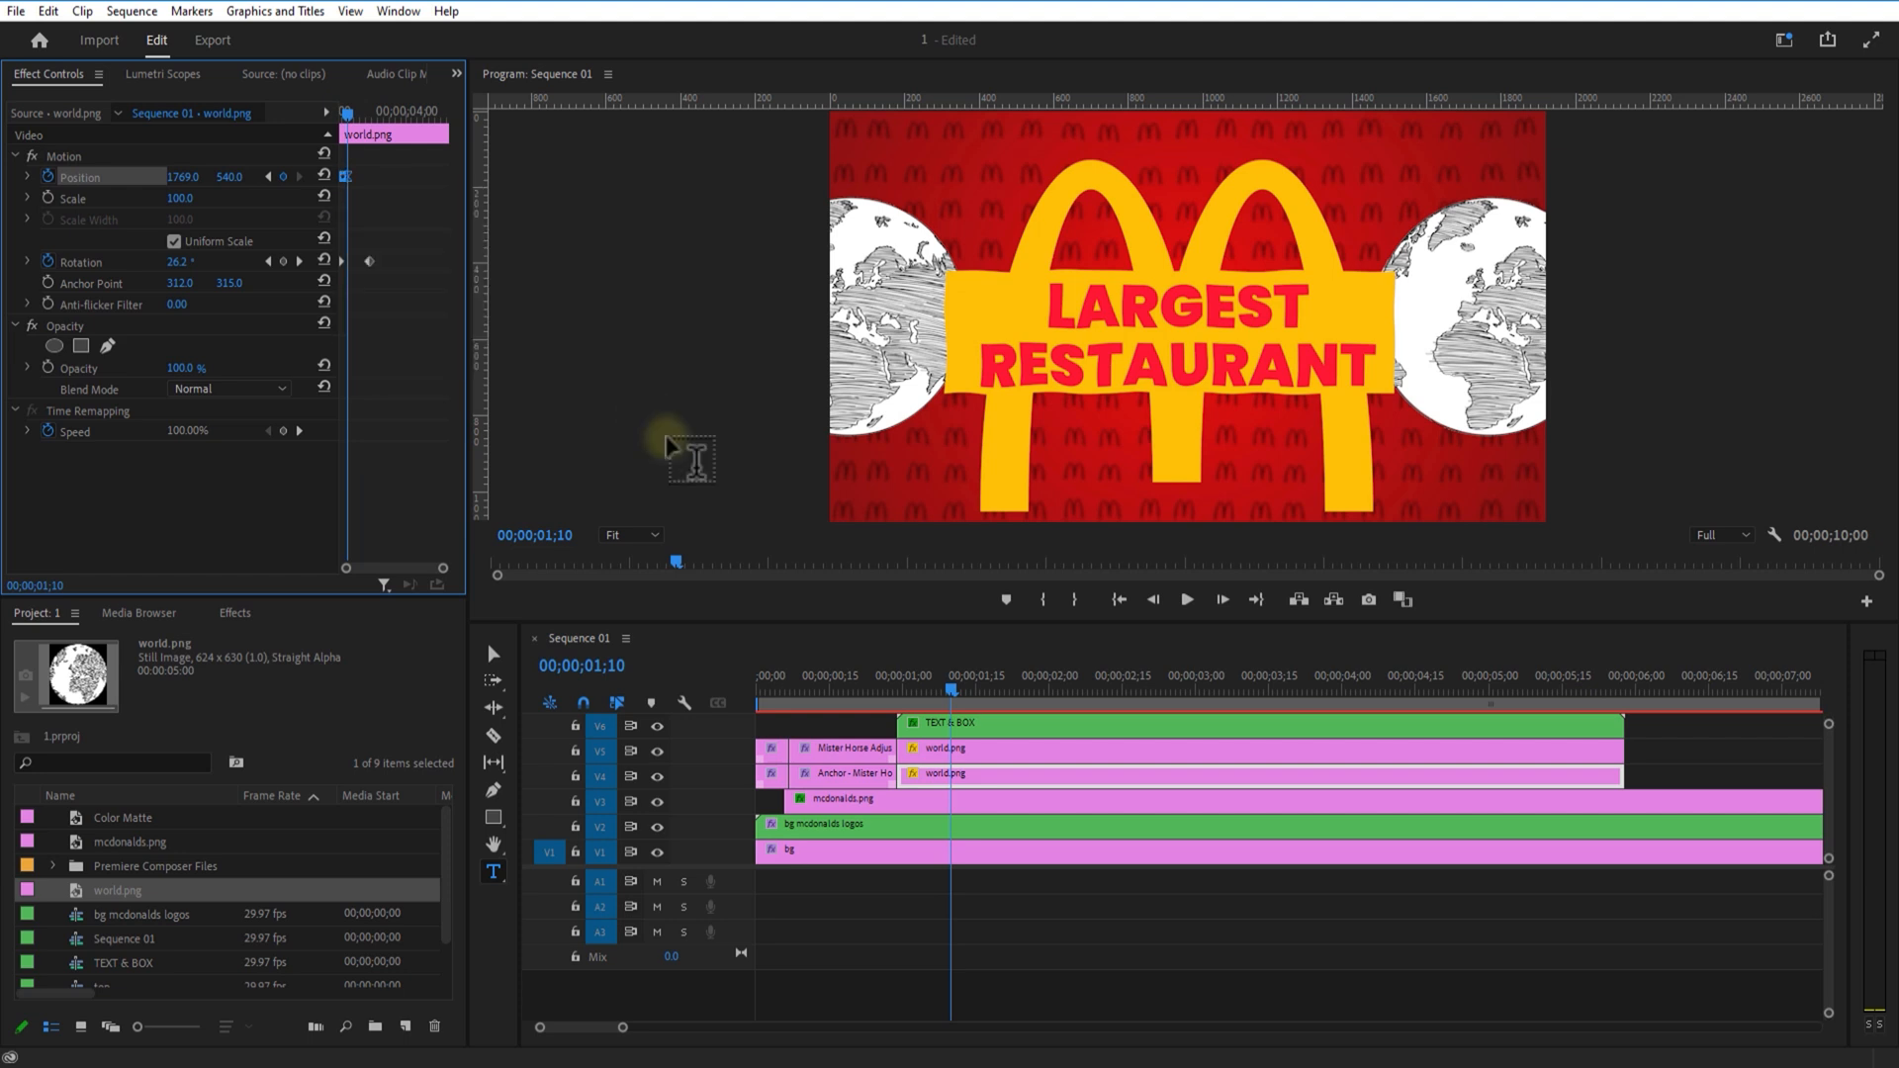
{"action": "left_click", "coordinate": [944, 749]}
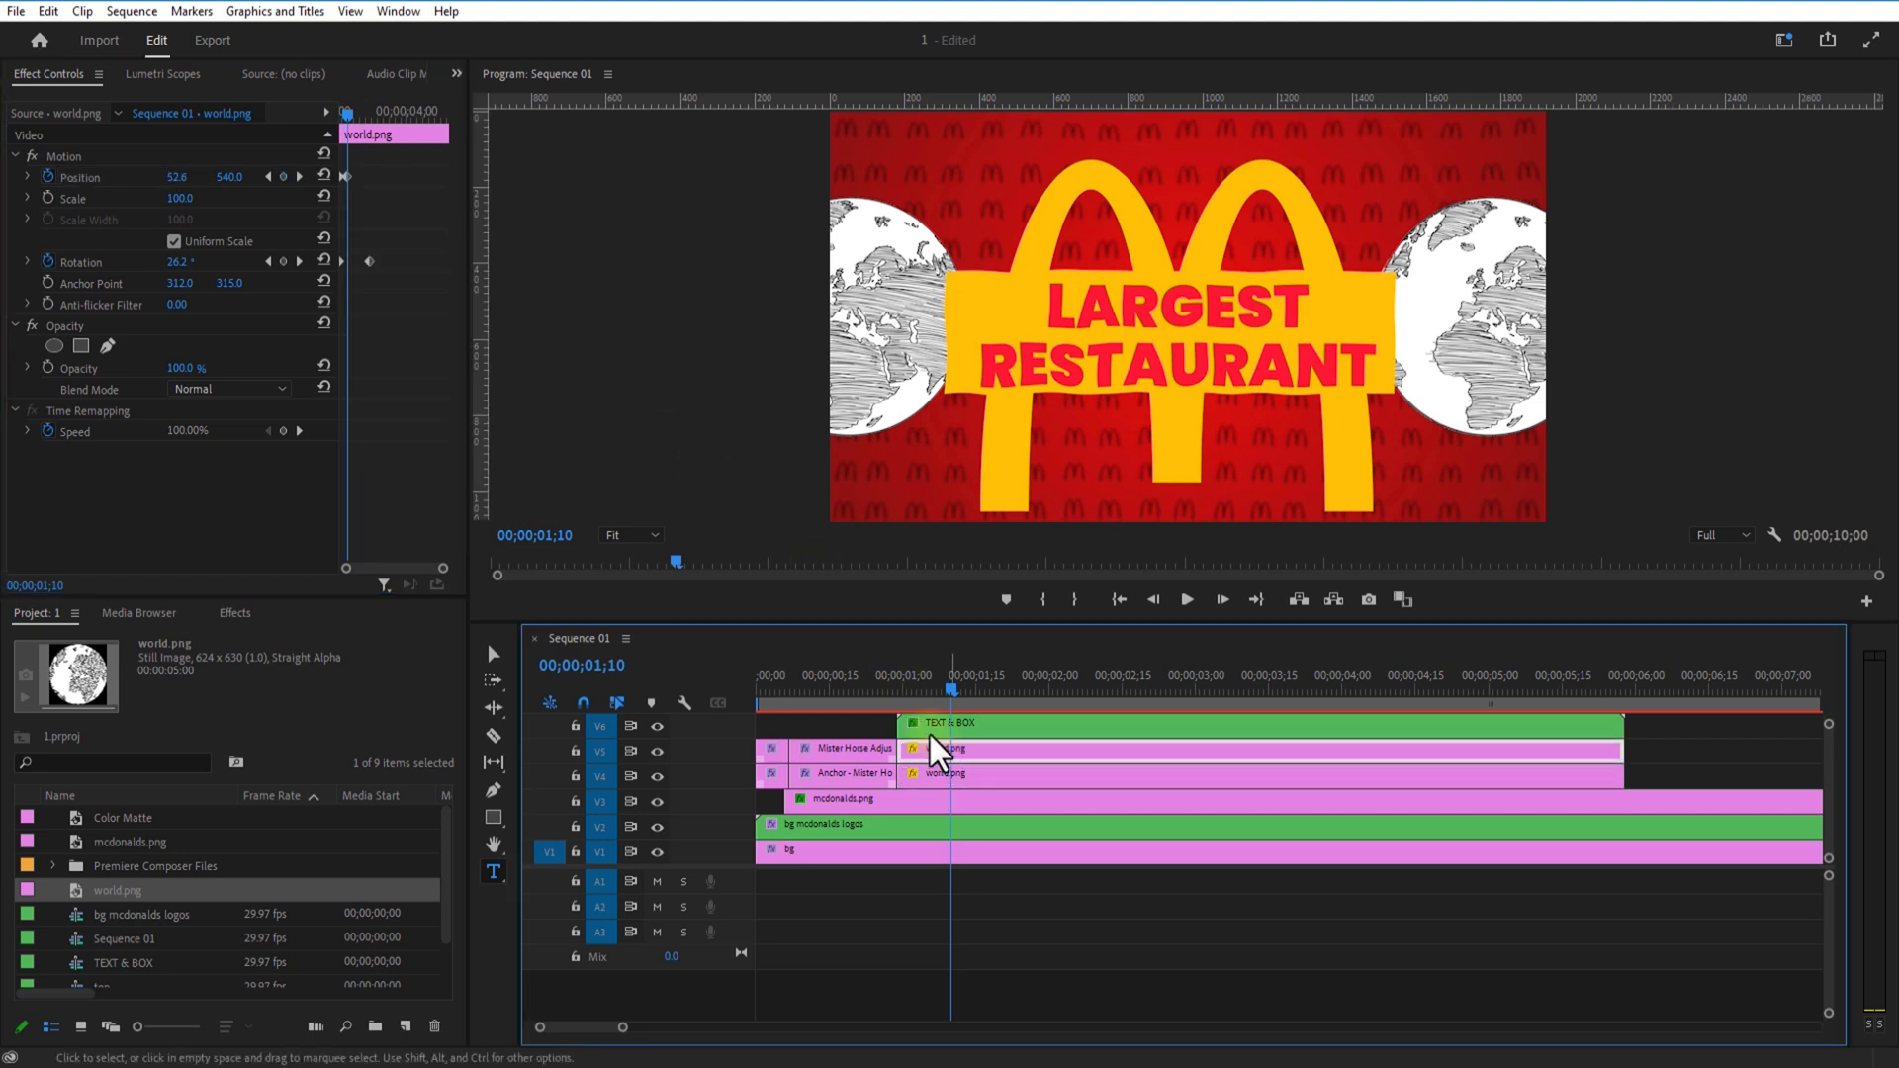
{"action": "right_click", "coordinate": [356, 181]}
{"action": "mouse_move", "coordinate": [438, 364]}
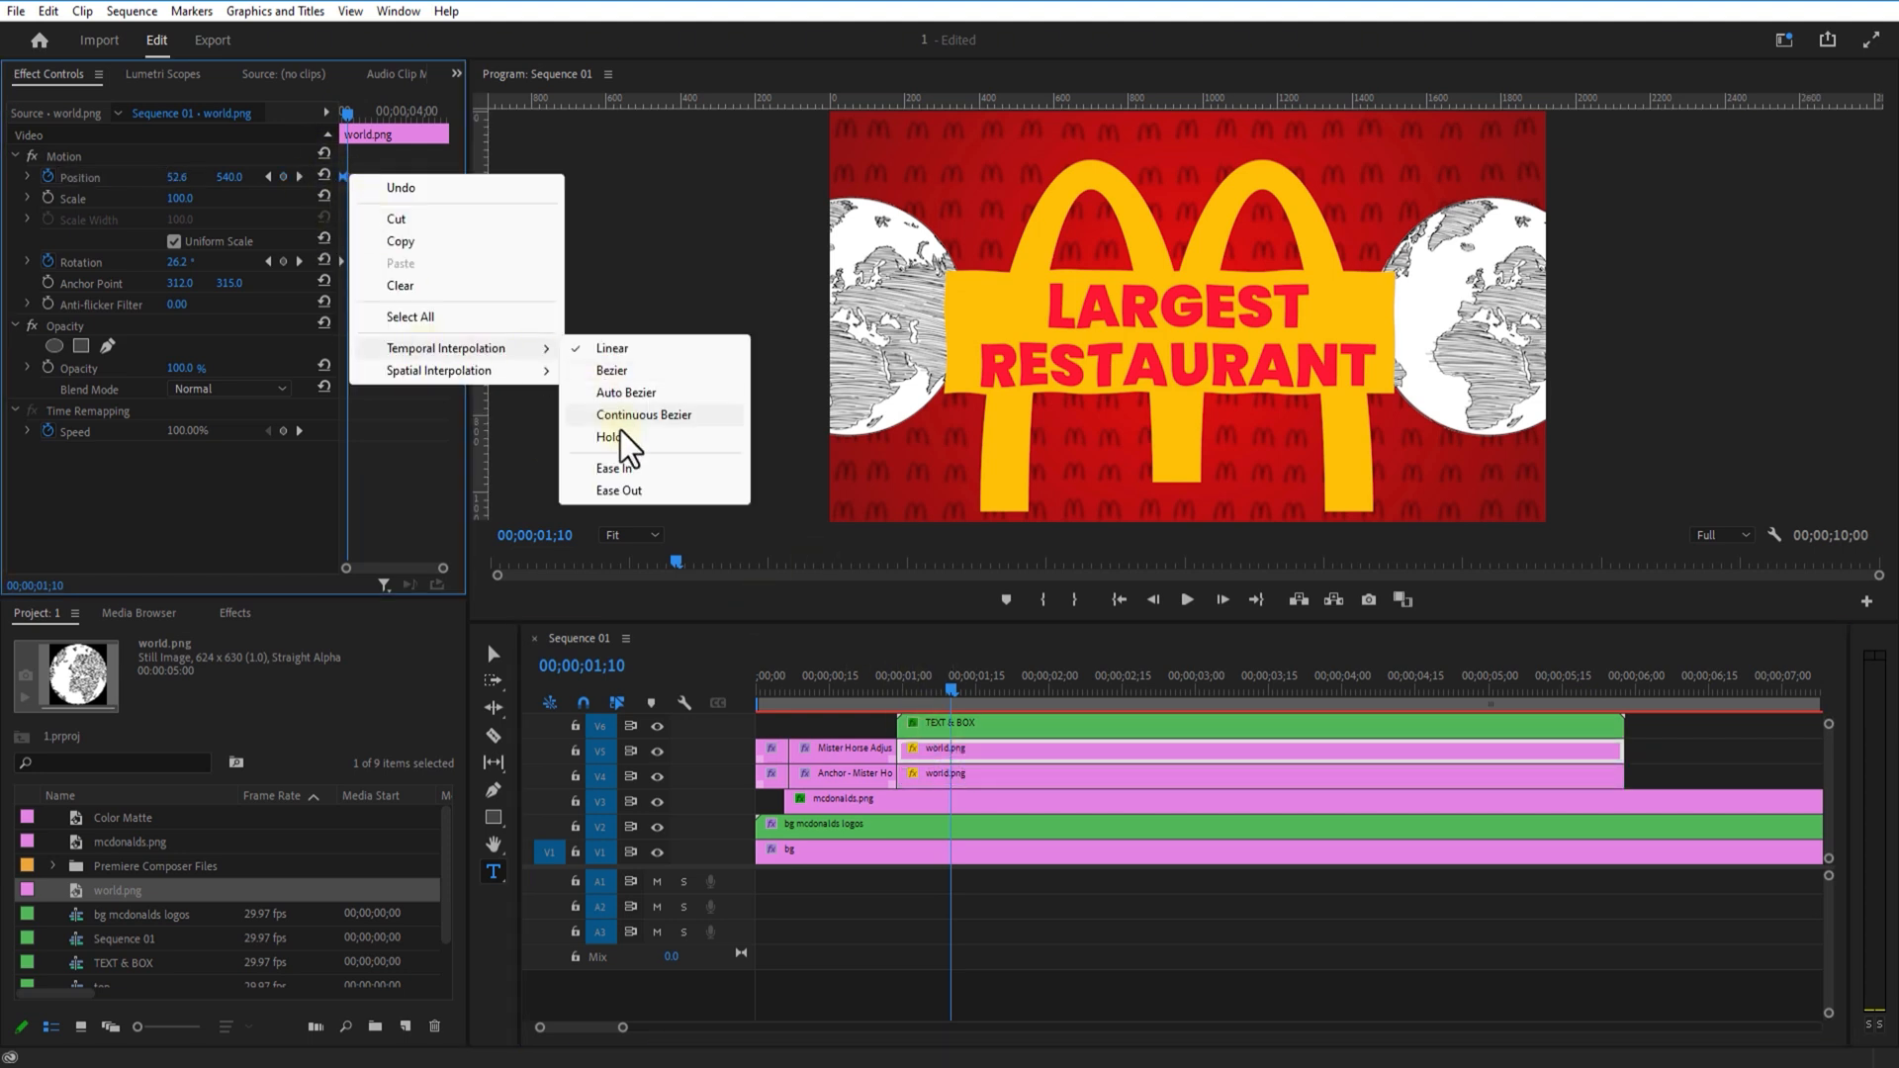
{"action": "left_click", "coordinate": [629, 423]}
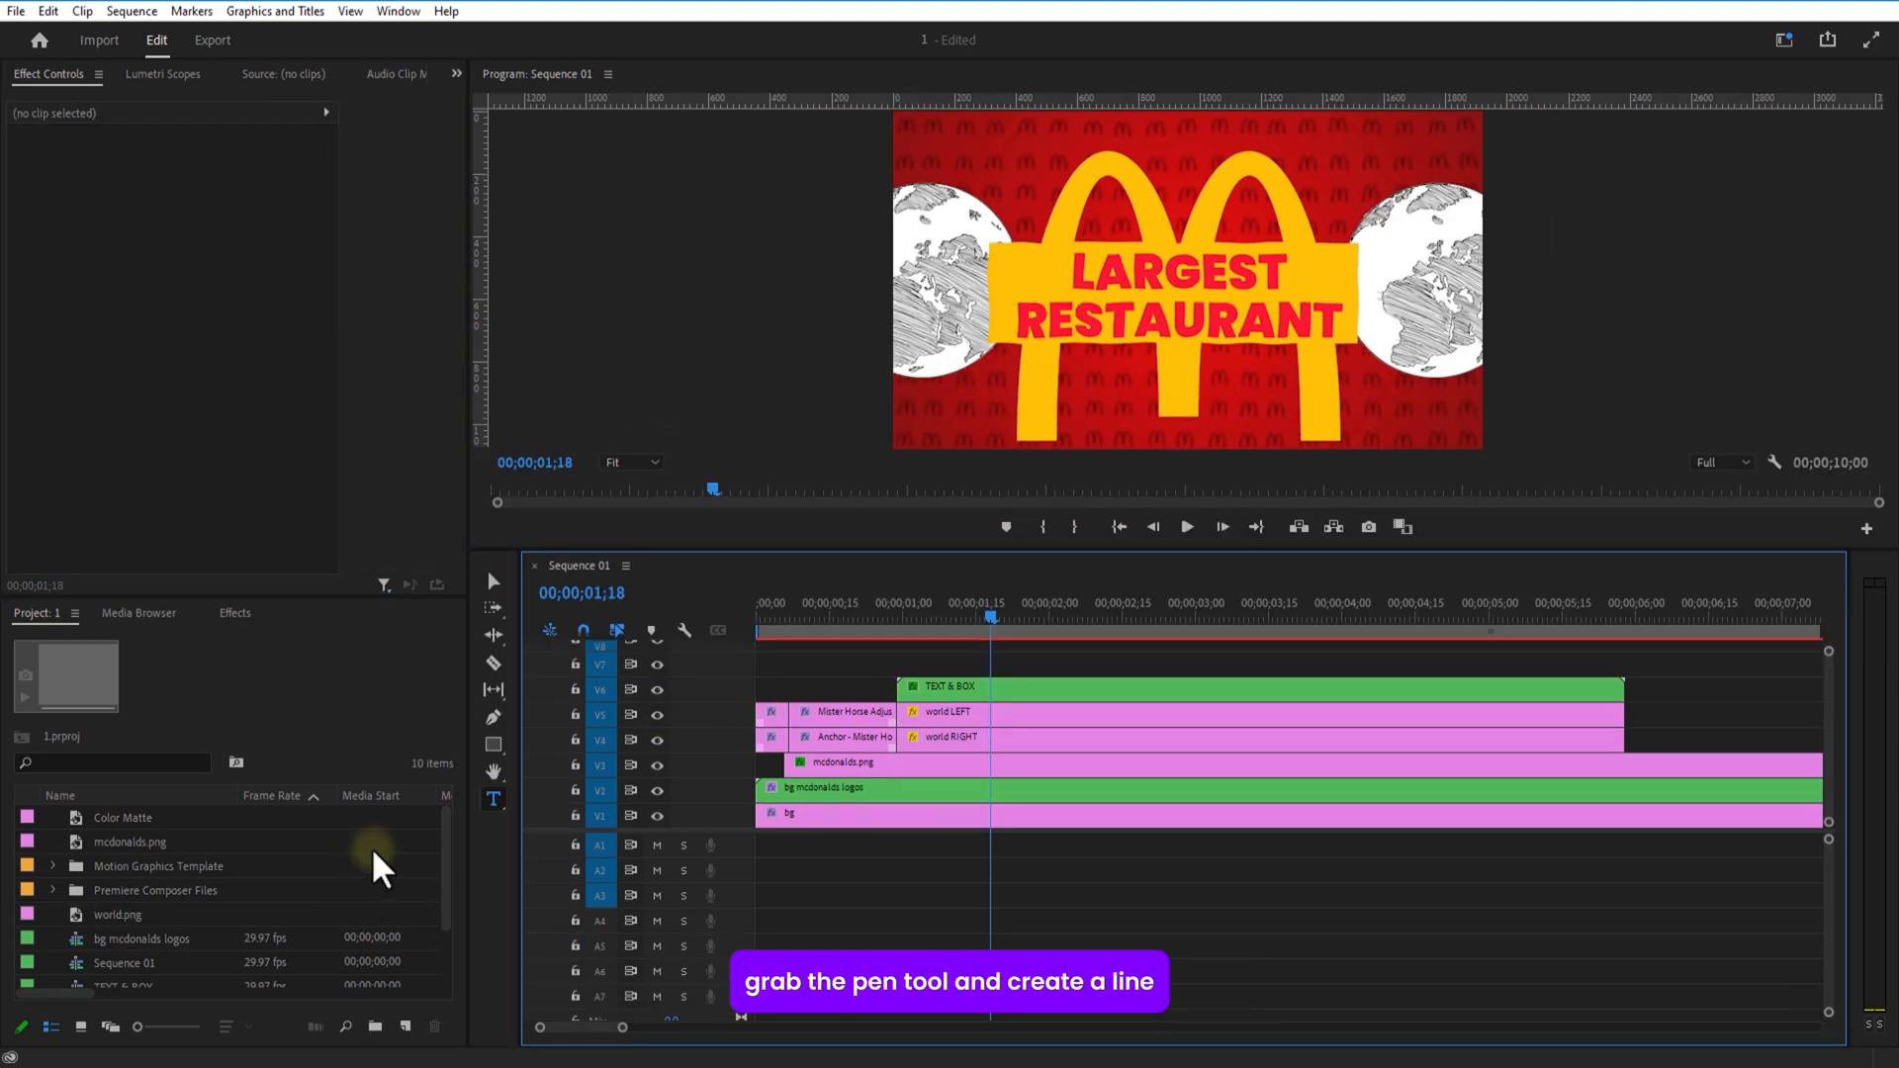
Step: Draw a wavy line with the Pen tool across the upper part of the frame, from its left edge to beyond the right edge
{"action": "left_click", "coordinate": [493, 717]}
{"action": "left_click", "coordinate": [889, 162]}
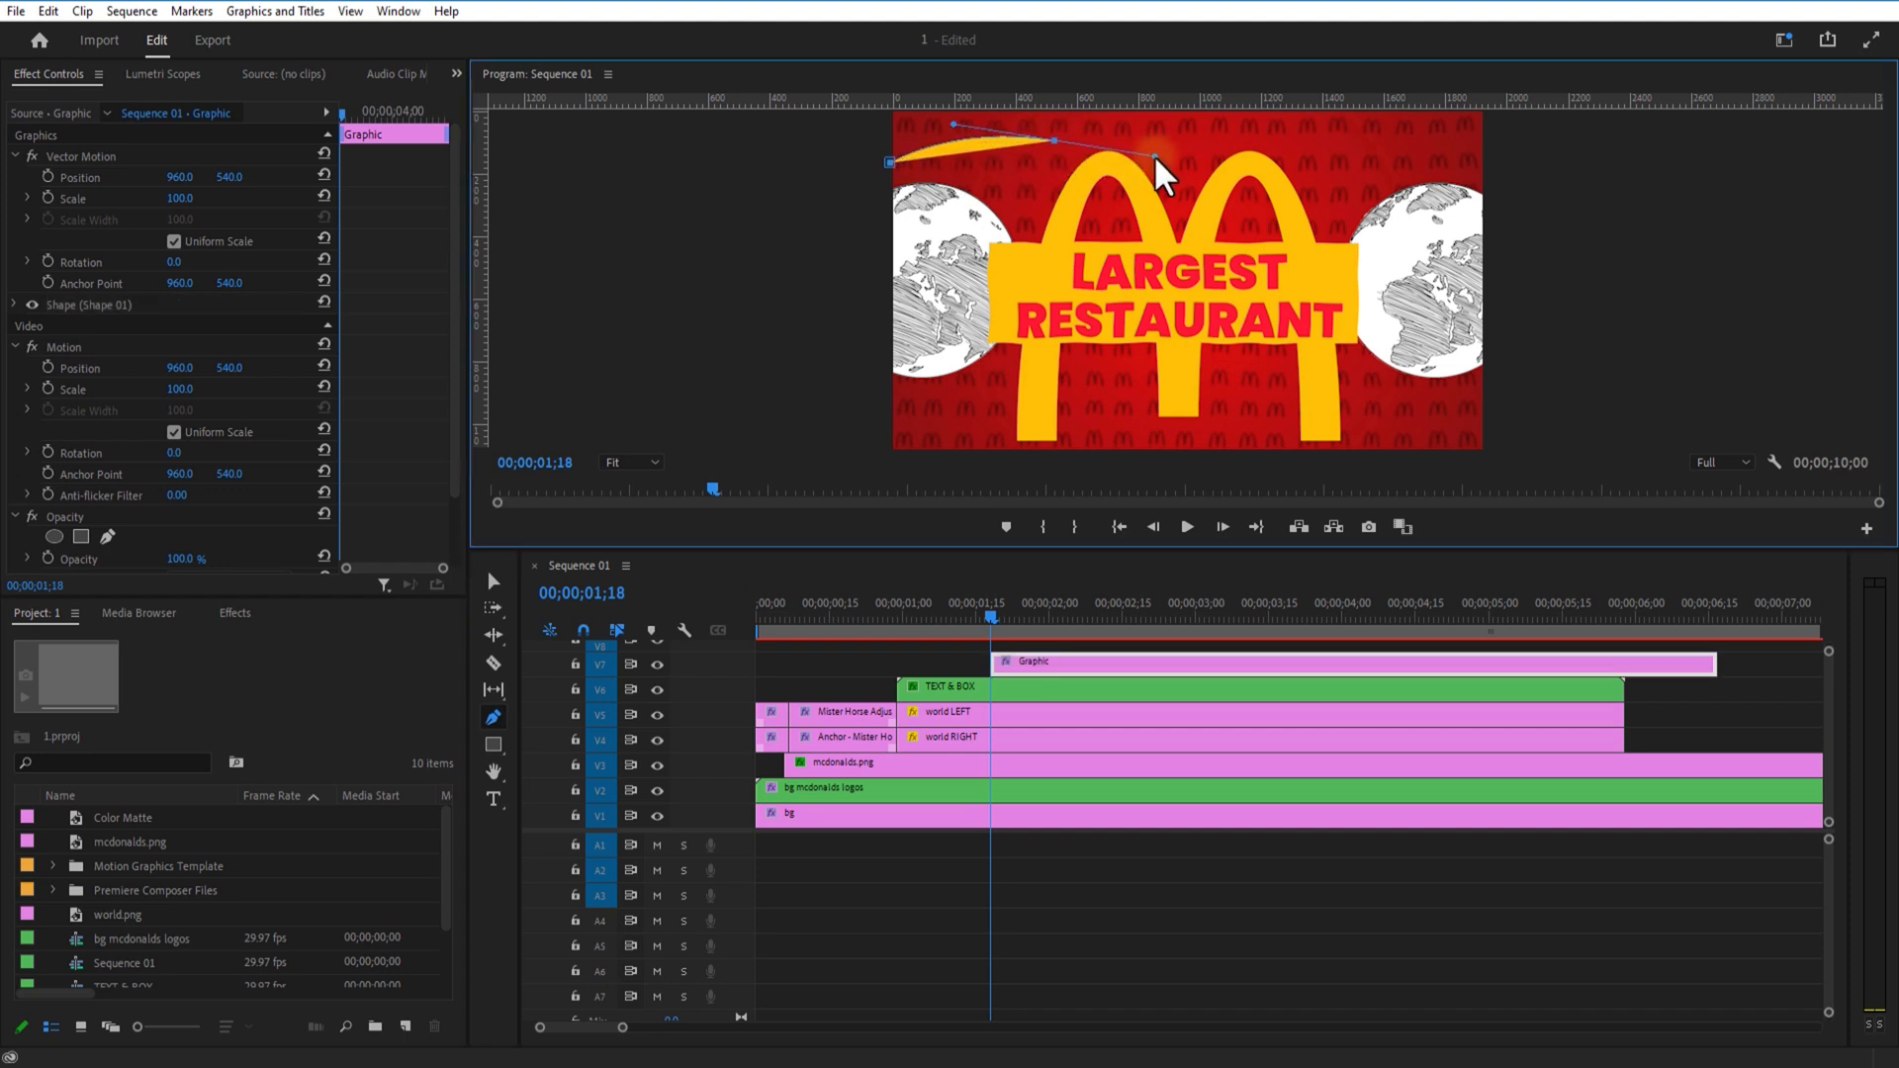
{"action": "left_click_drag", "start_coordinate": [1251, 187], "coordinate": [1328, 184]}
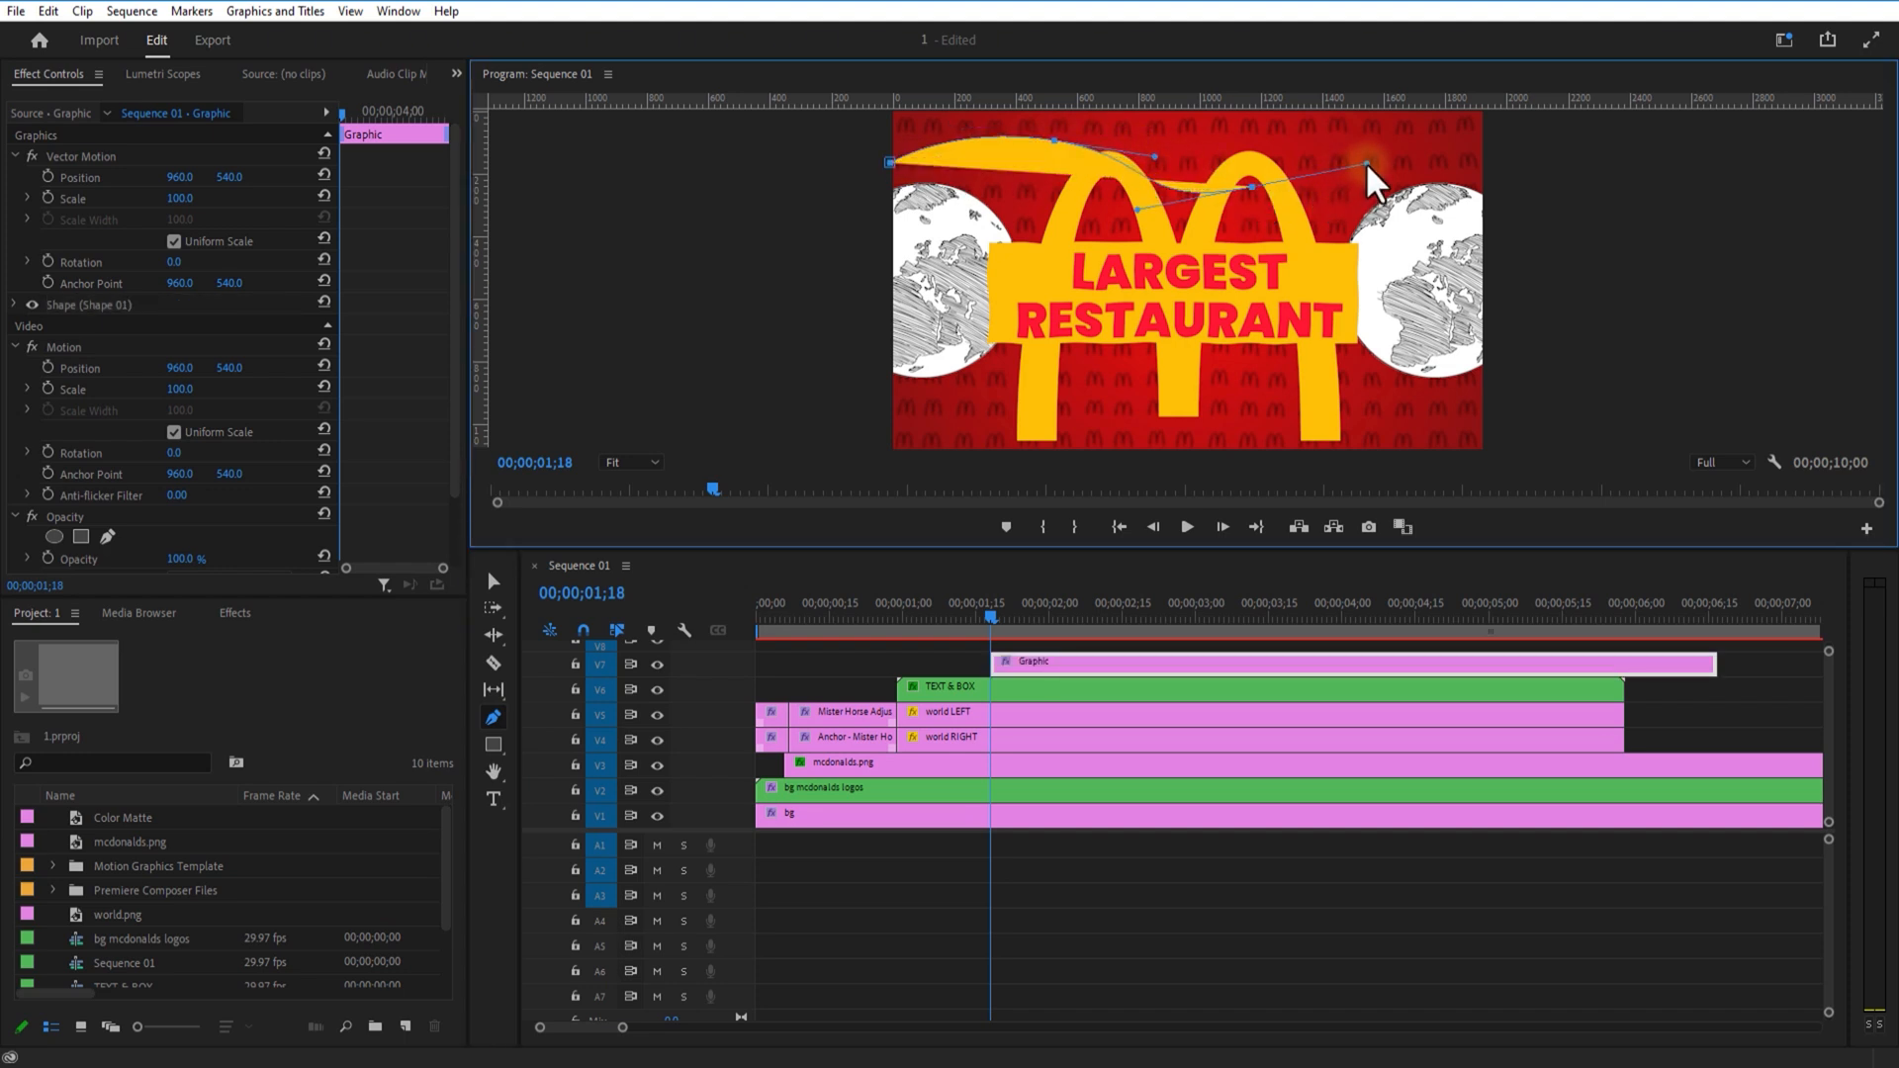
{"action": "left_click", "coordinate": [1455, 124]}
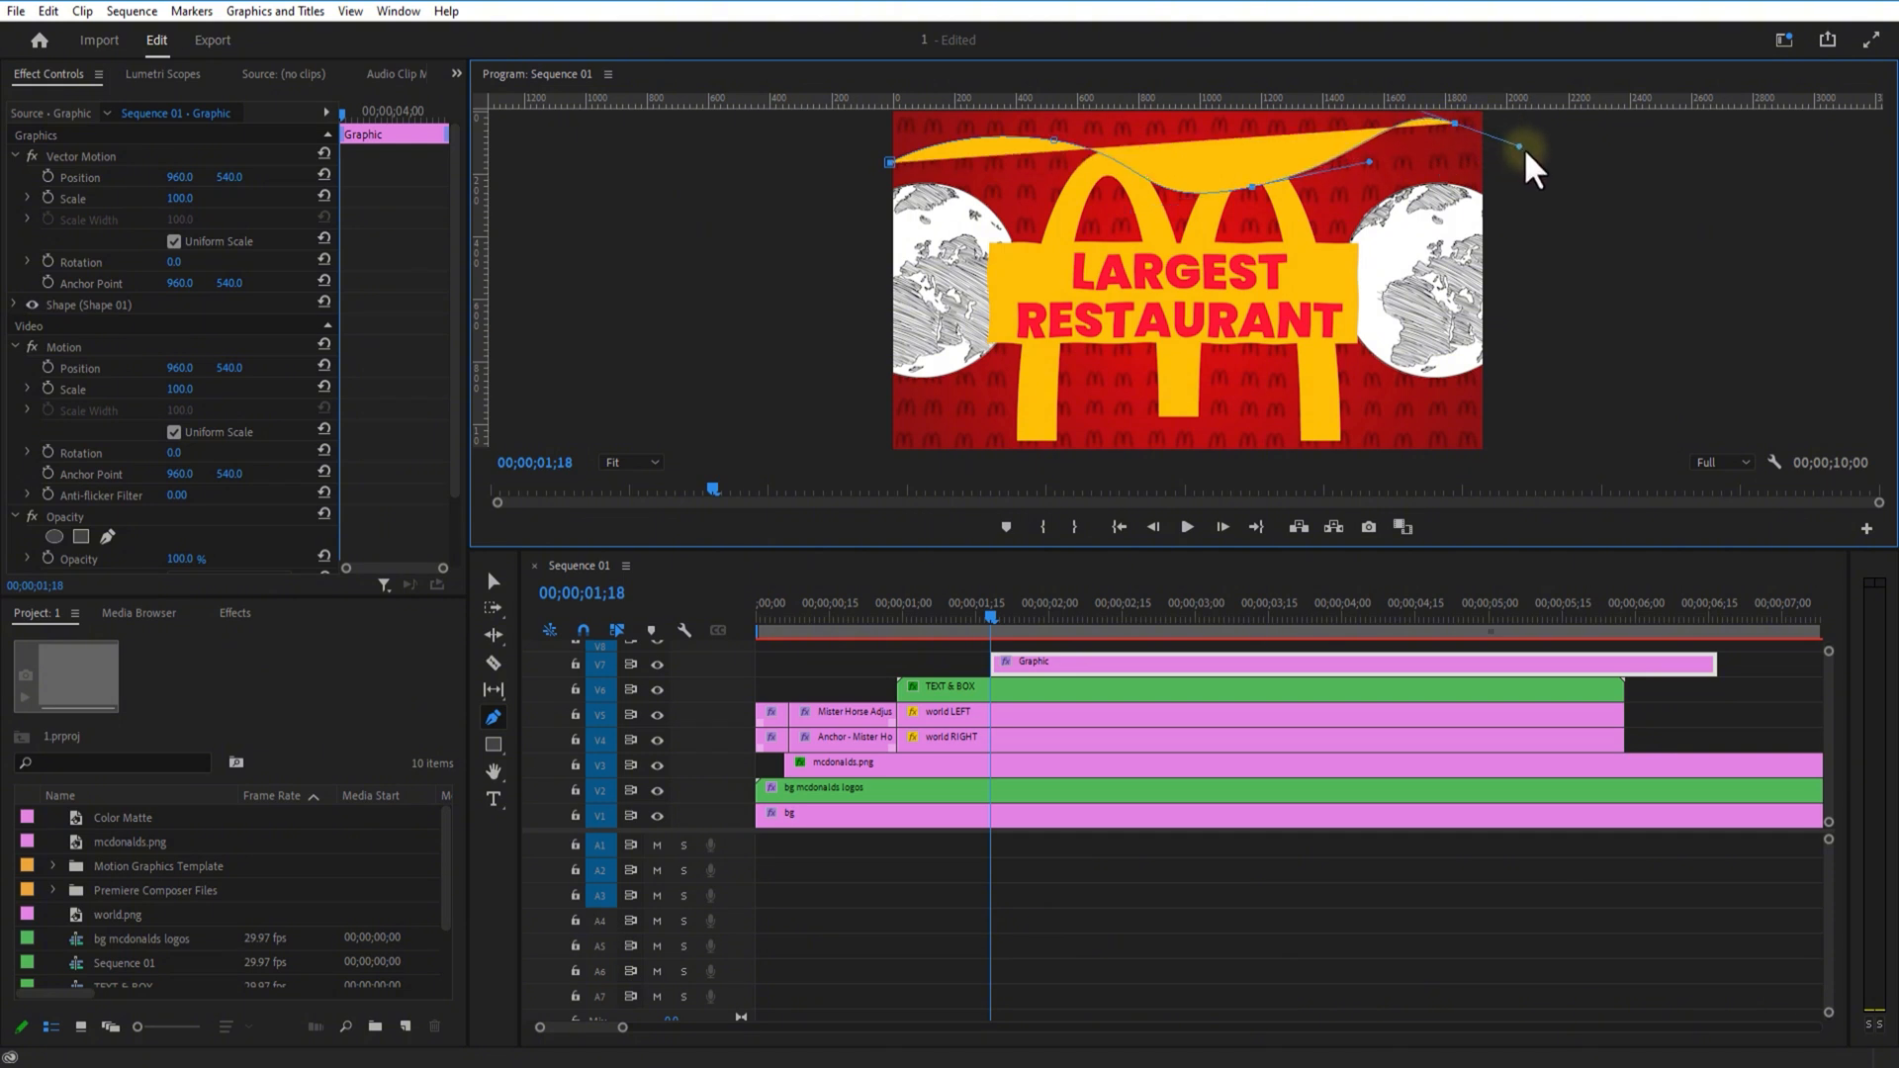
{"action": "left_click", "coordinate": [1576, 189]}
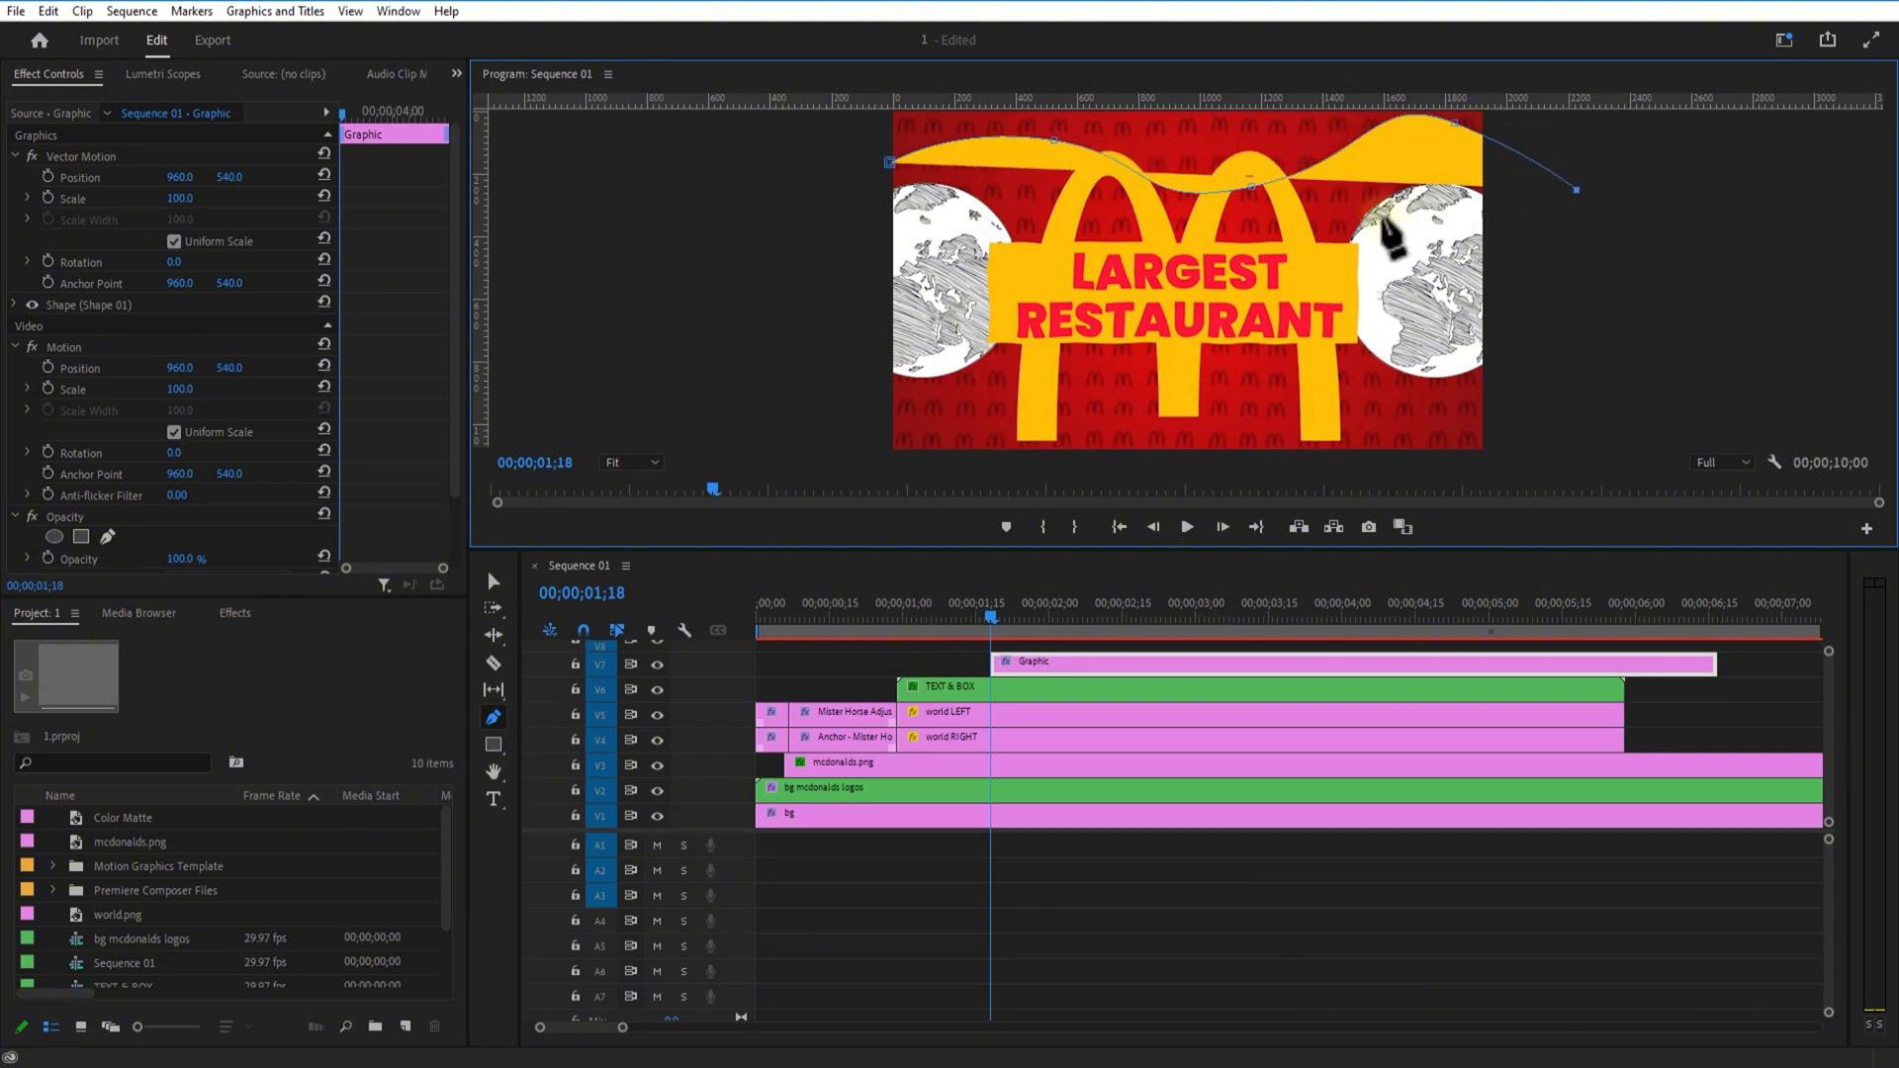
Step: Turn off the wavy line's fill and give it a yellow stroke with a width of 10
{"action": "left_click", "coordinate": [109, 305]}
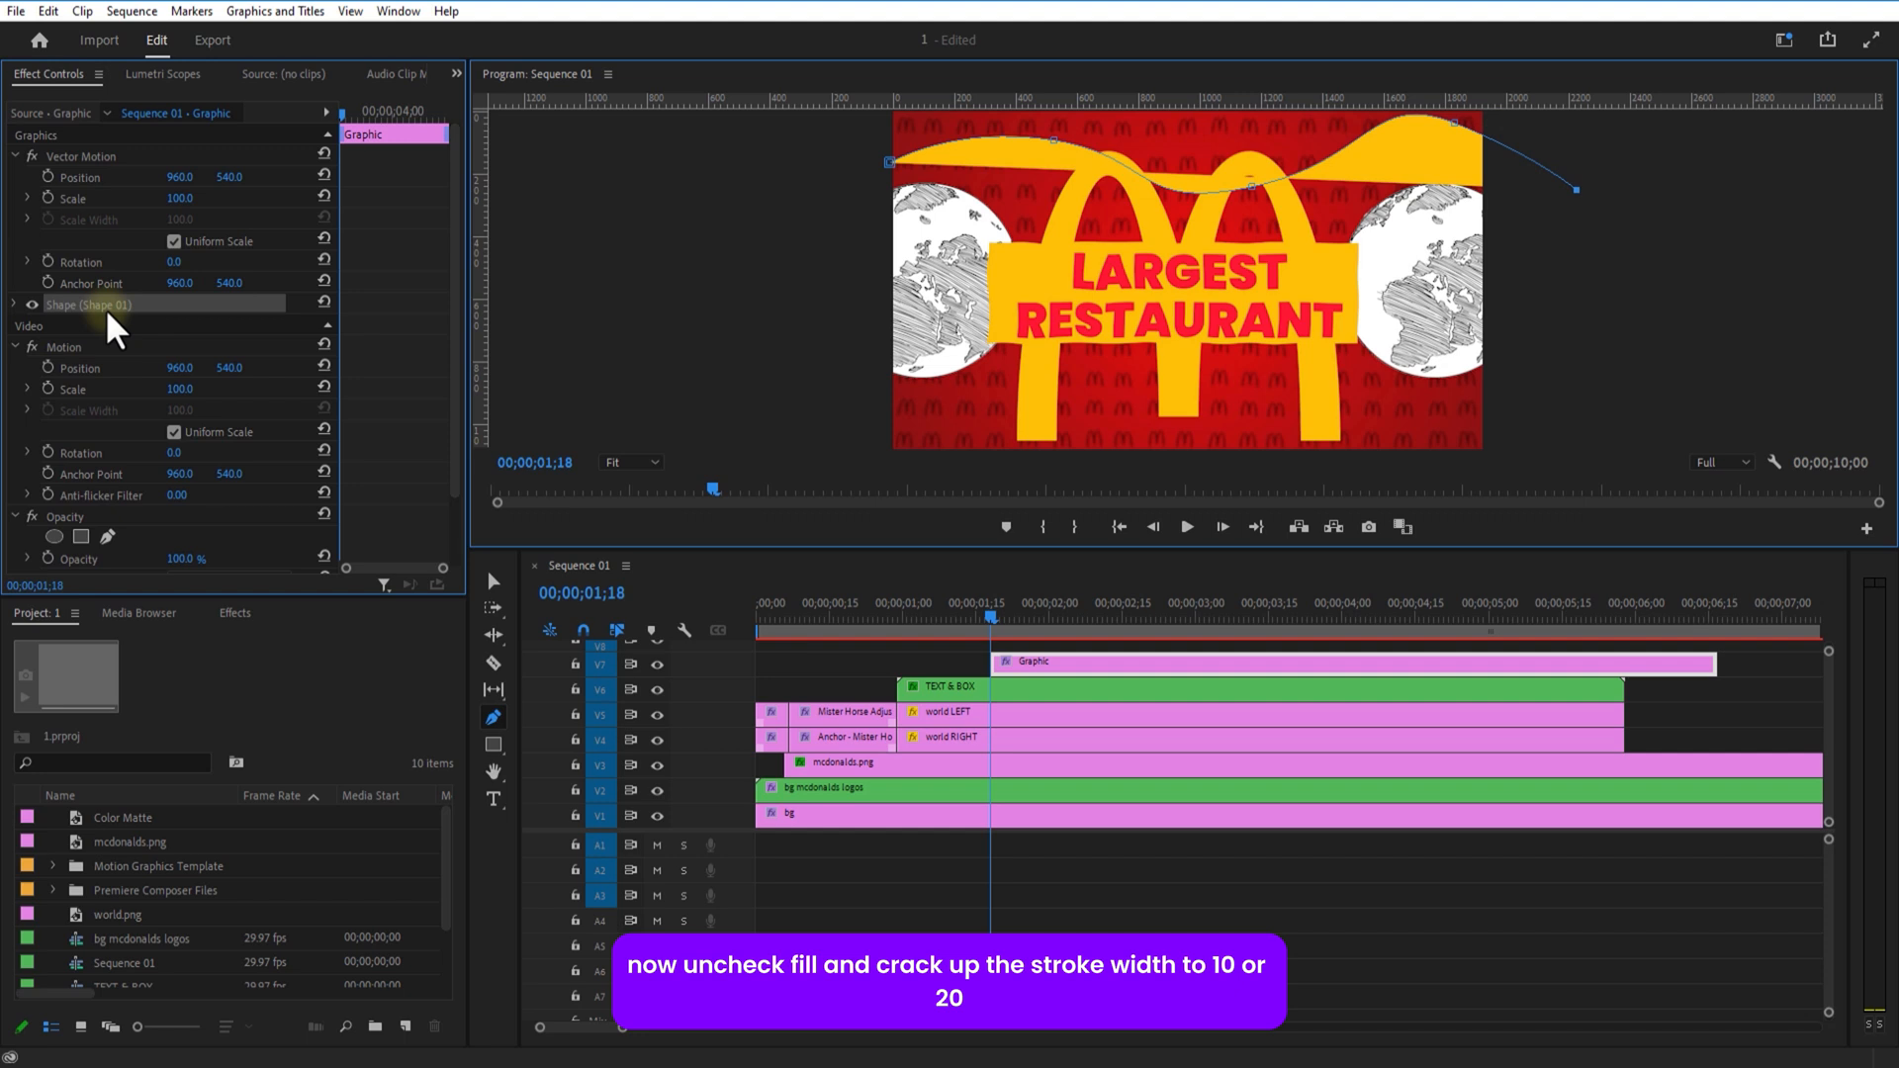
{"action": "left_click", "coordinate": [16, 305]}
{"action": "left_click", "coordinate": [59, 485]}
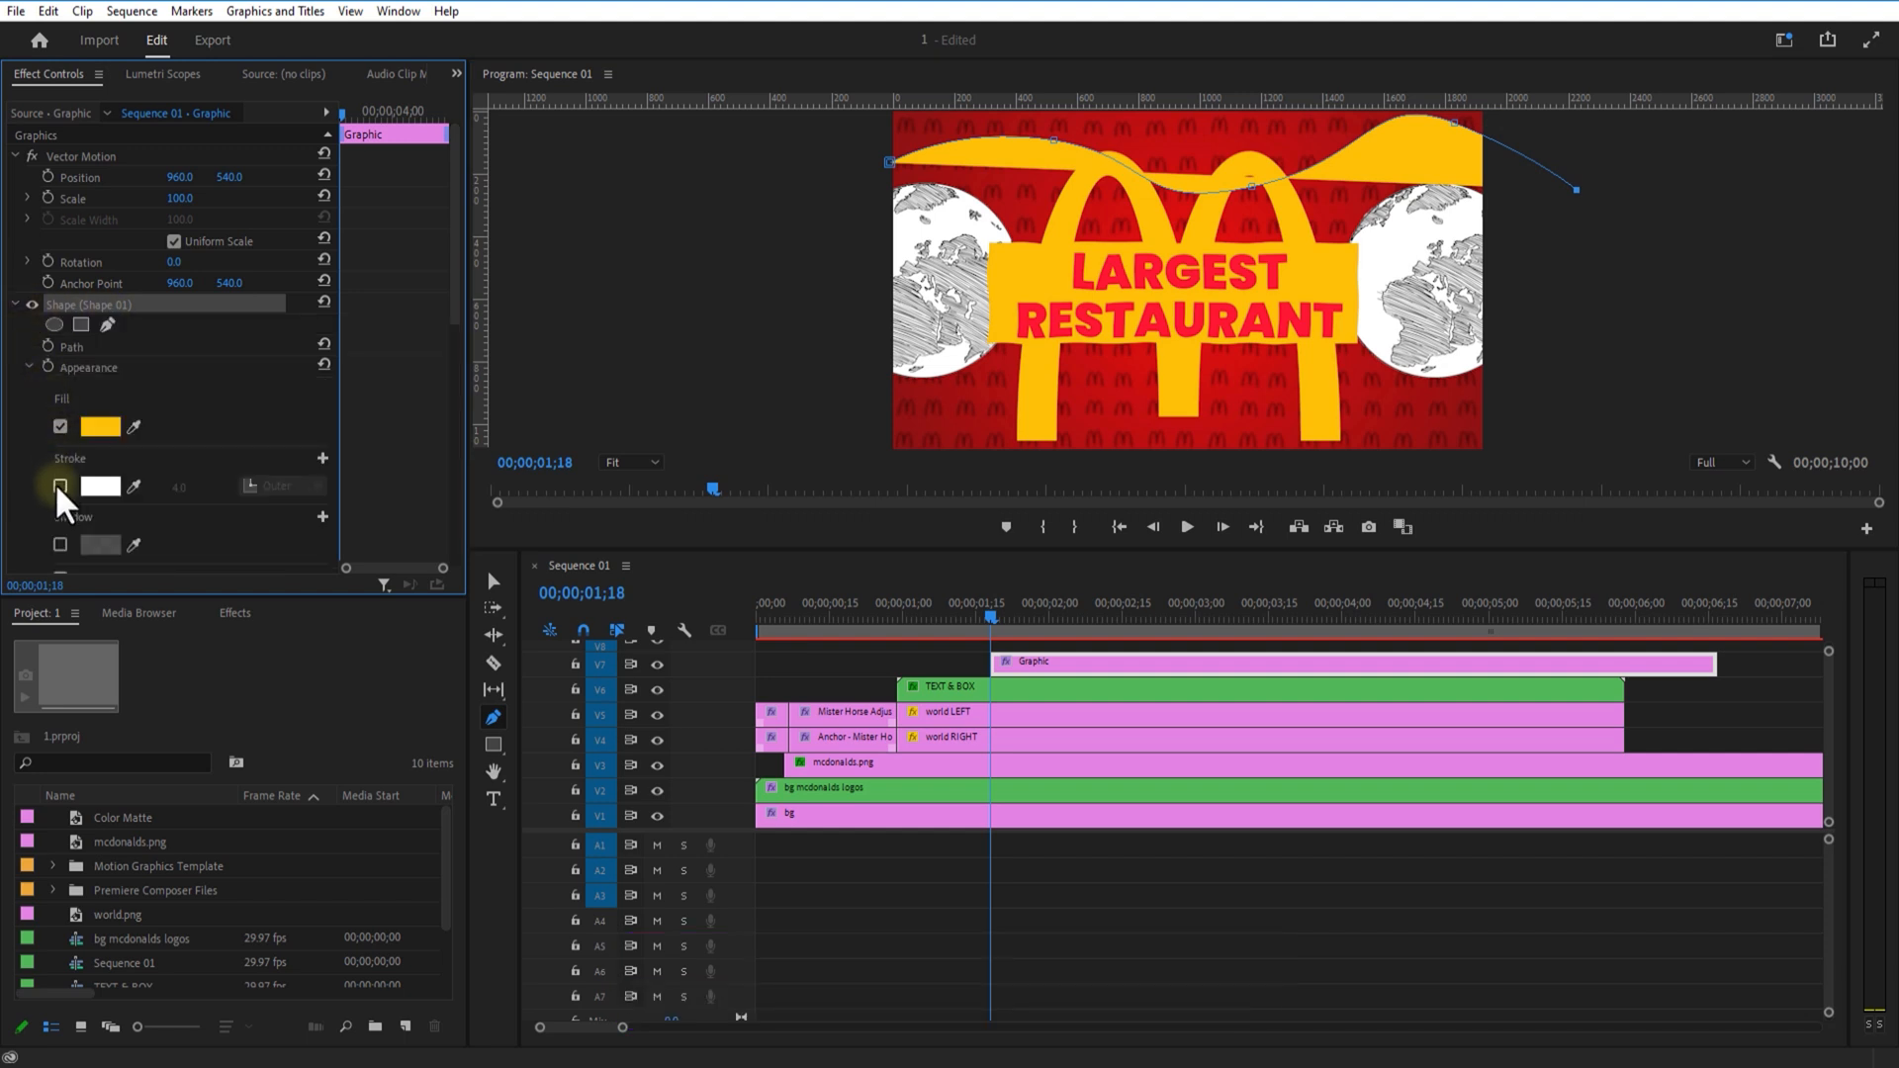
{"action": "left_click", "coordinate": [59, 426]}
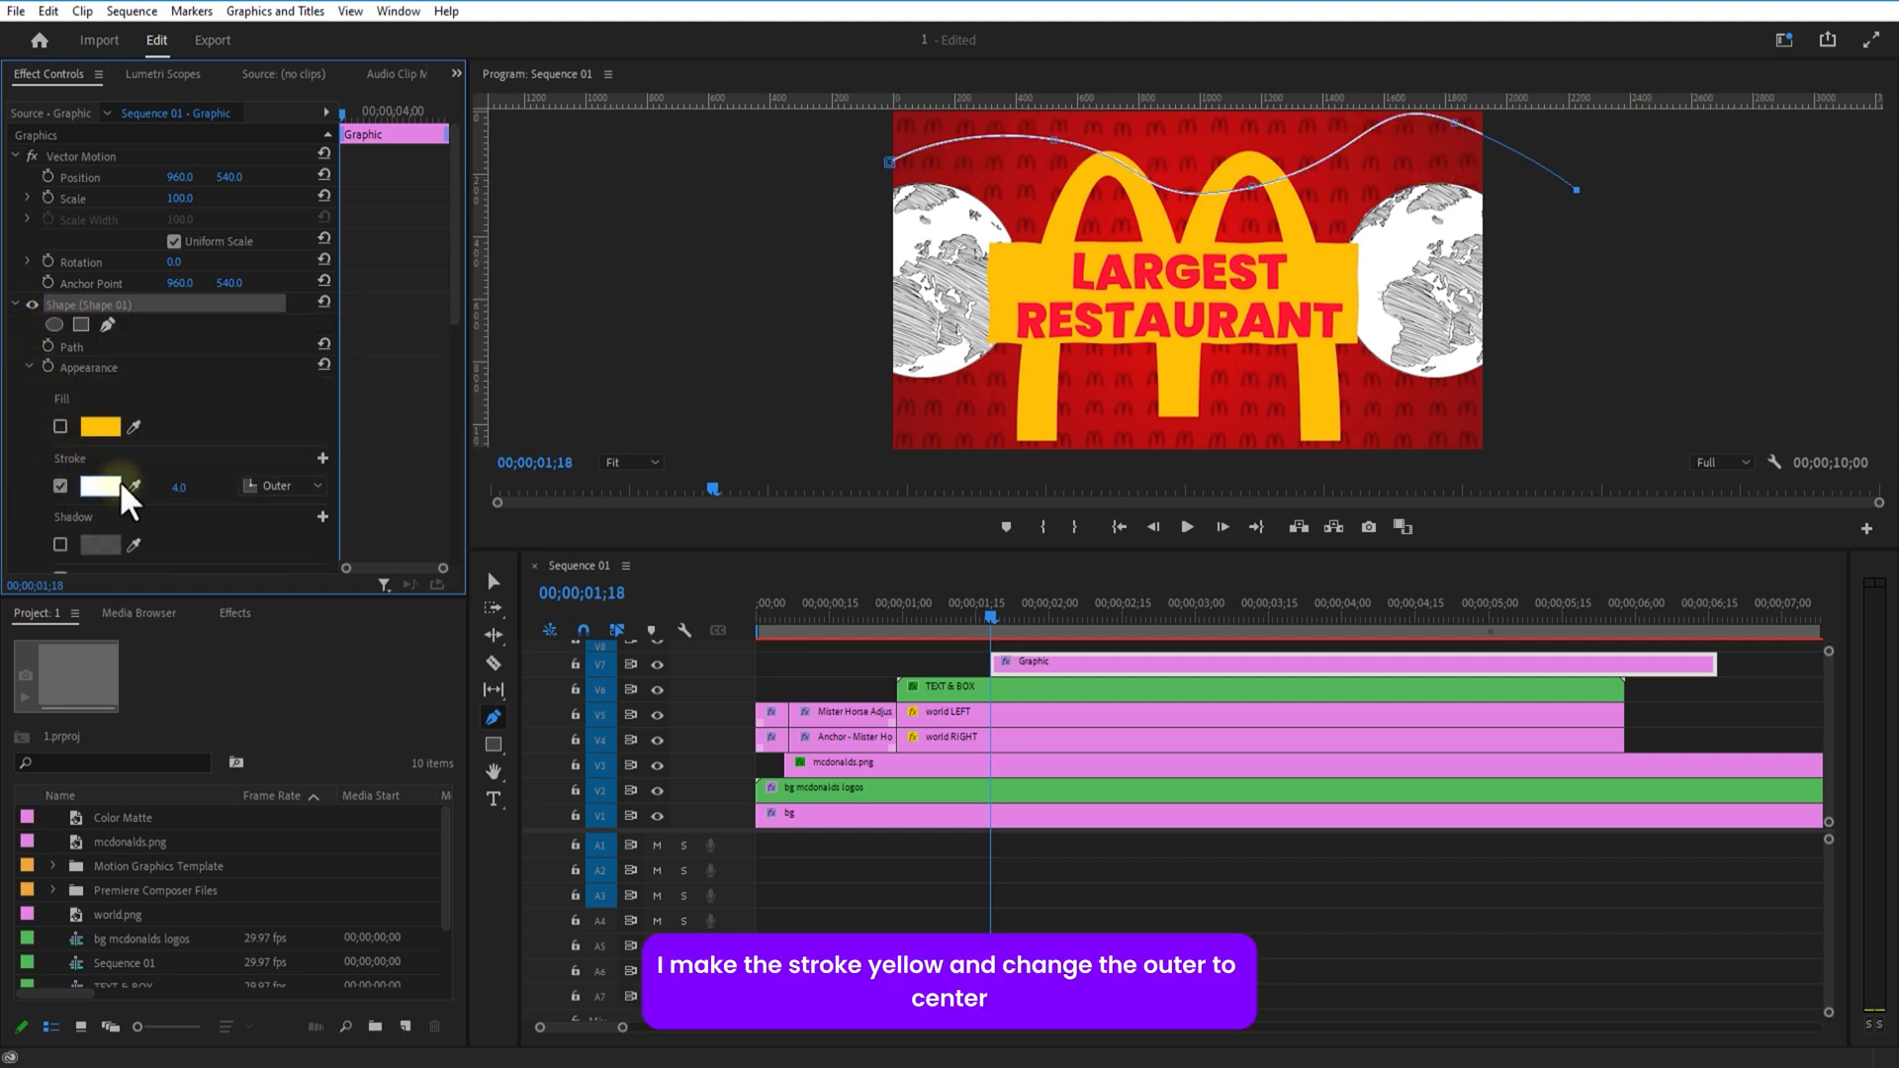
{"action": "left_click", "coordinate": [104, 431]}
{"action": "left_click", "coordinate": [179, 487]}
{"action": "type", "text": "10"}
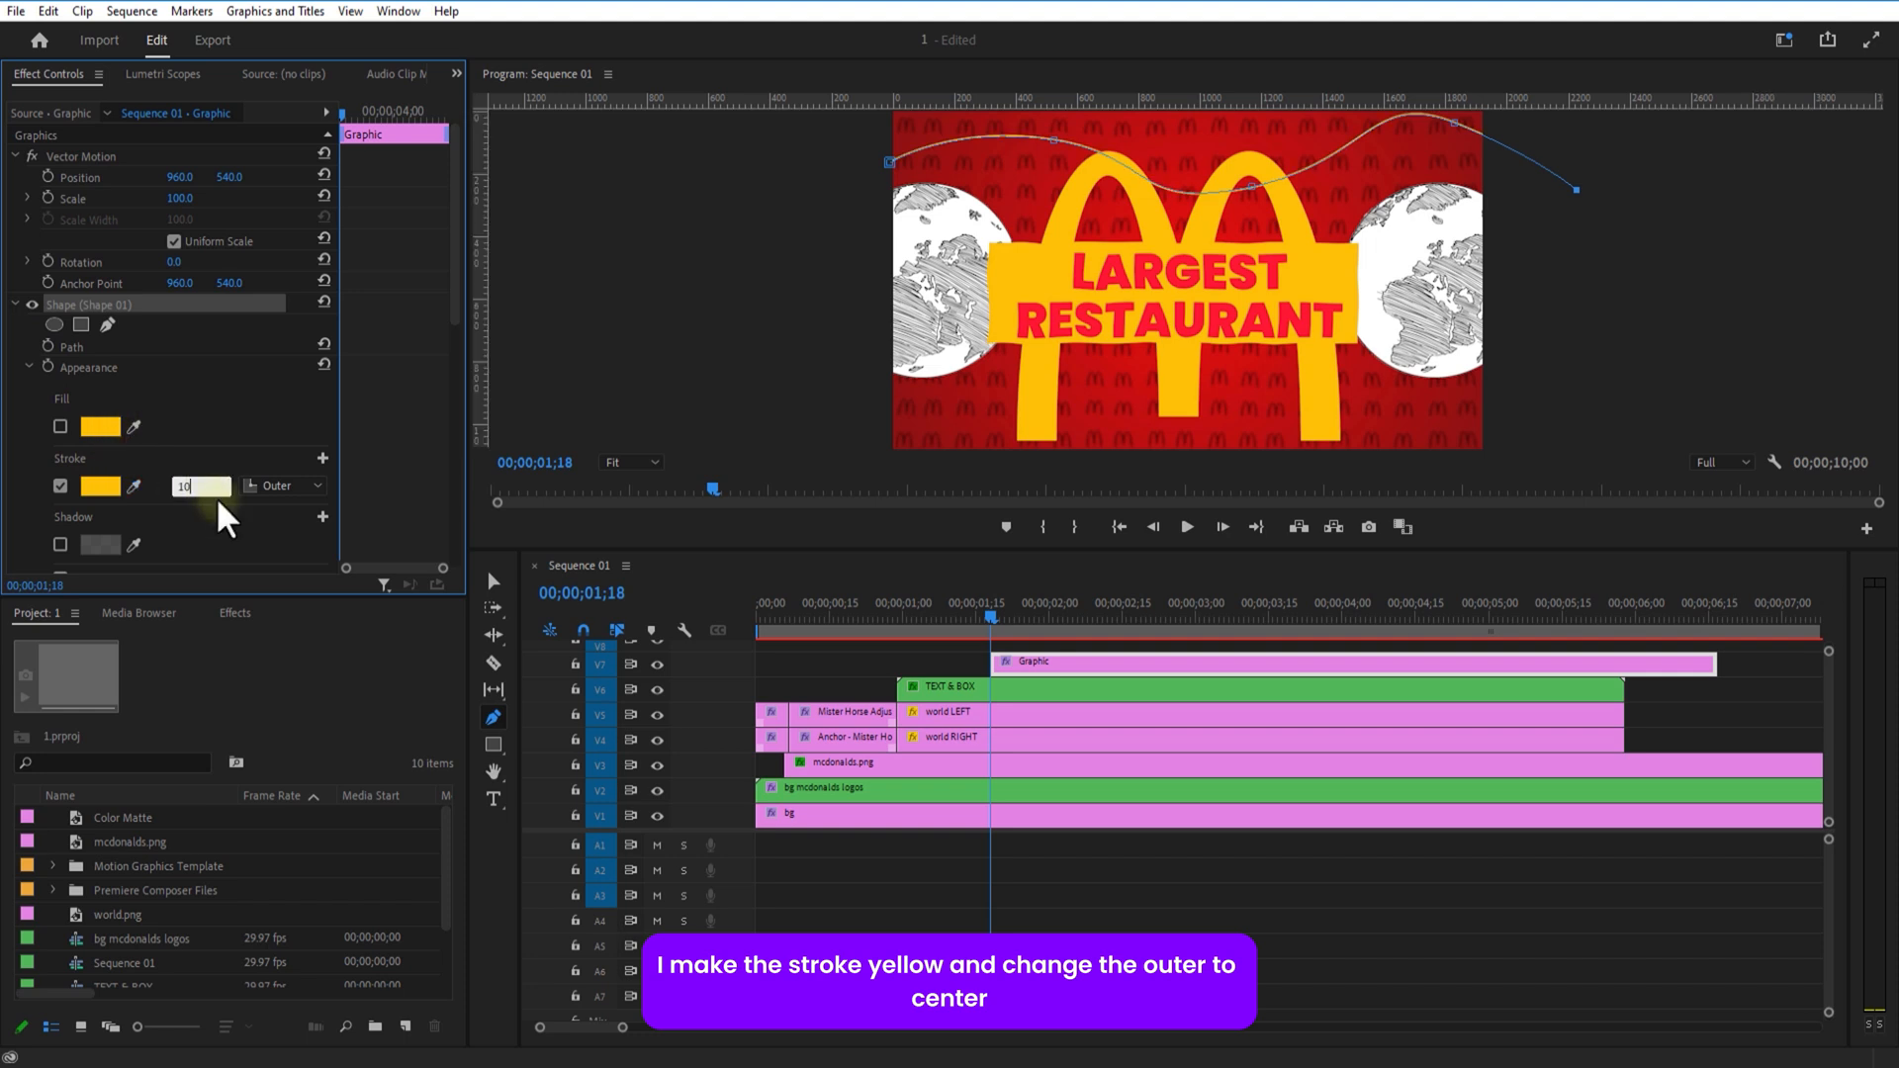
{"action": "left_click", "coordinate": [218, 523]}
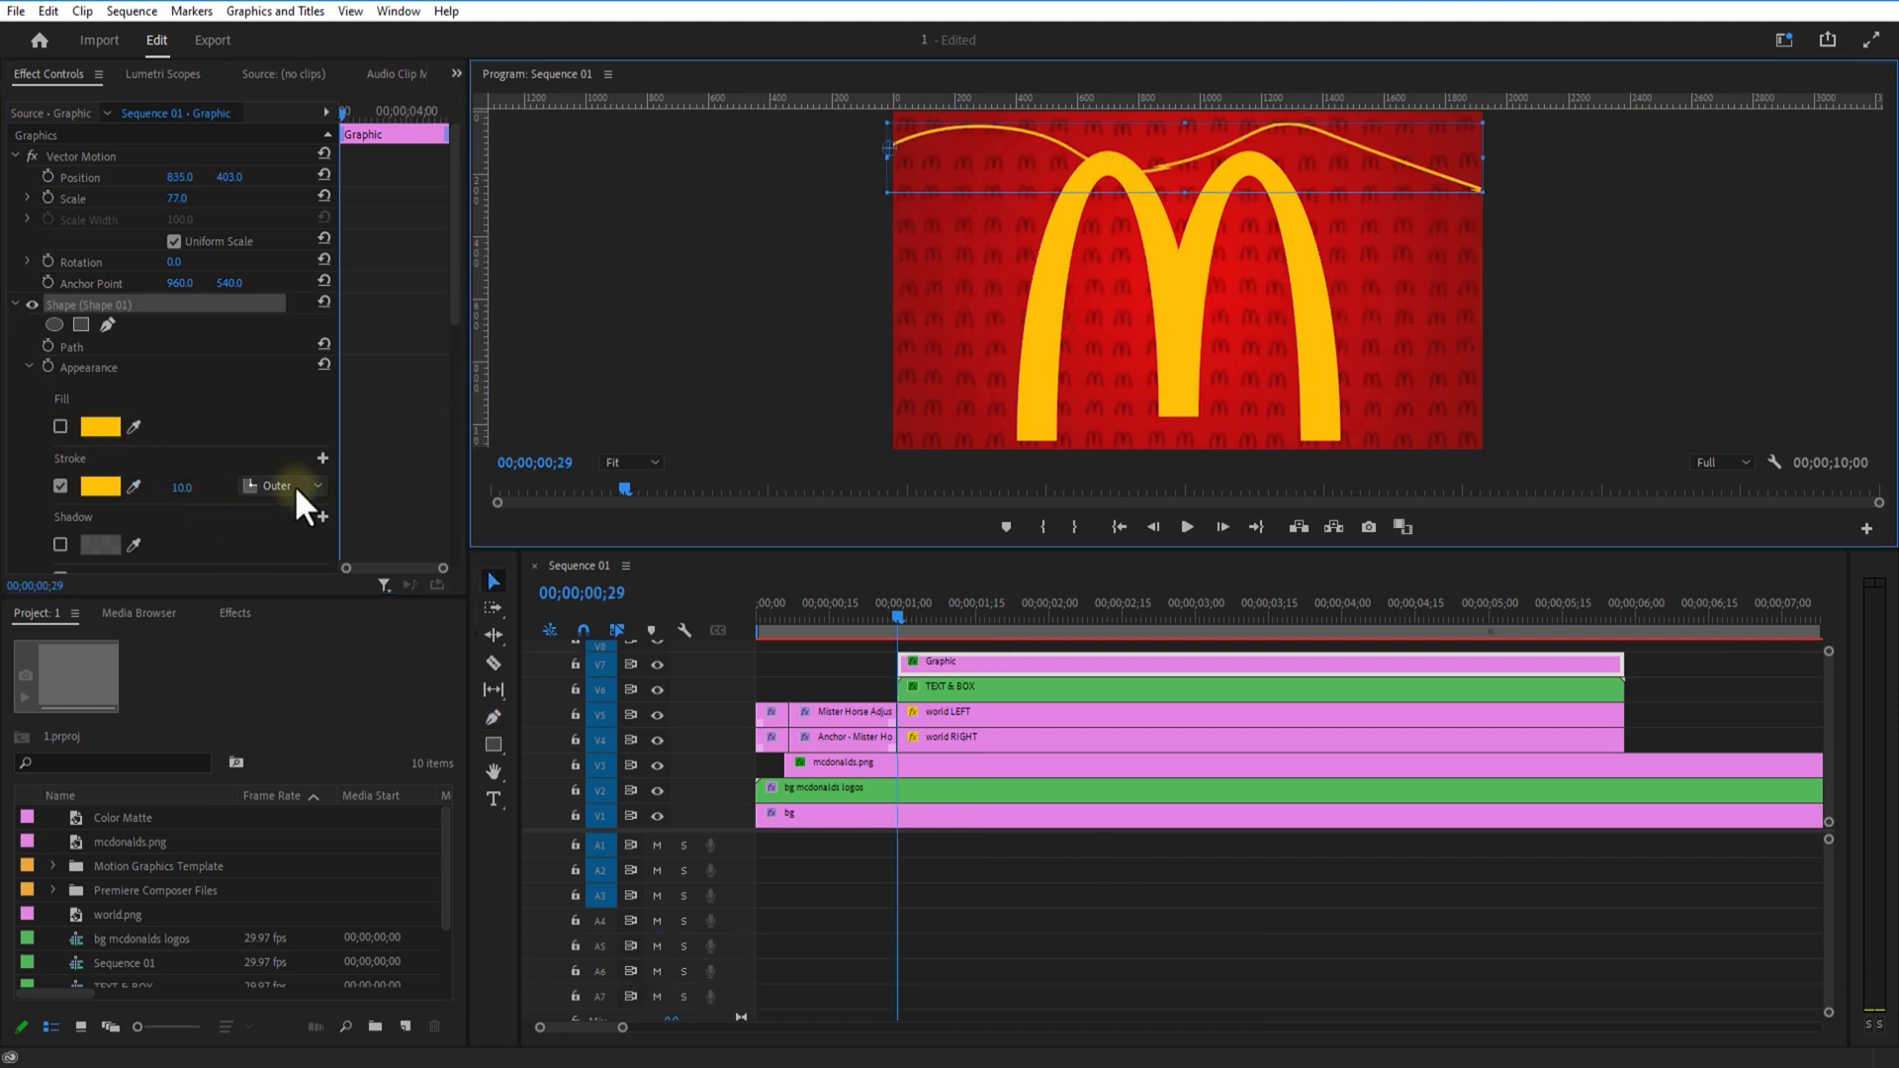
Step: Align the wavy line's stroke to Center and set the stroke width to 20
{"action": "left_click", "coordinate": [292, 485]}
{"action": "left_click", "coordinate": [278, 550]}
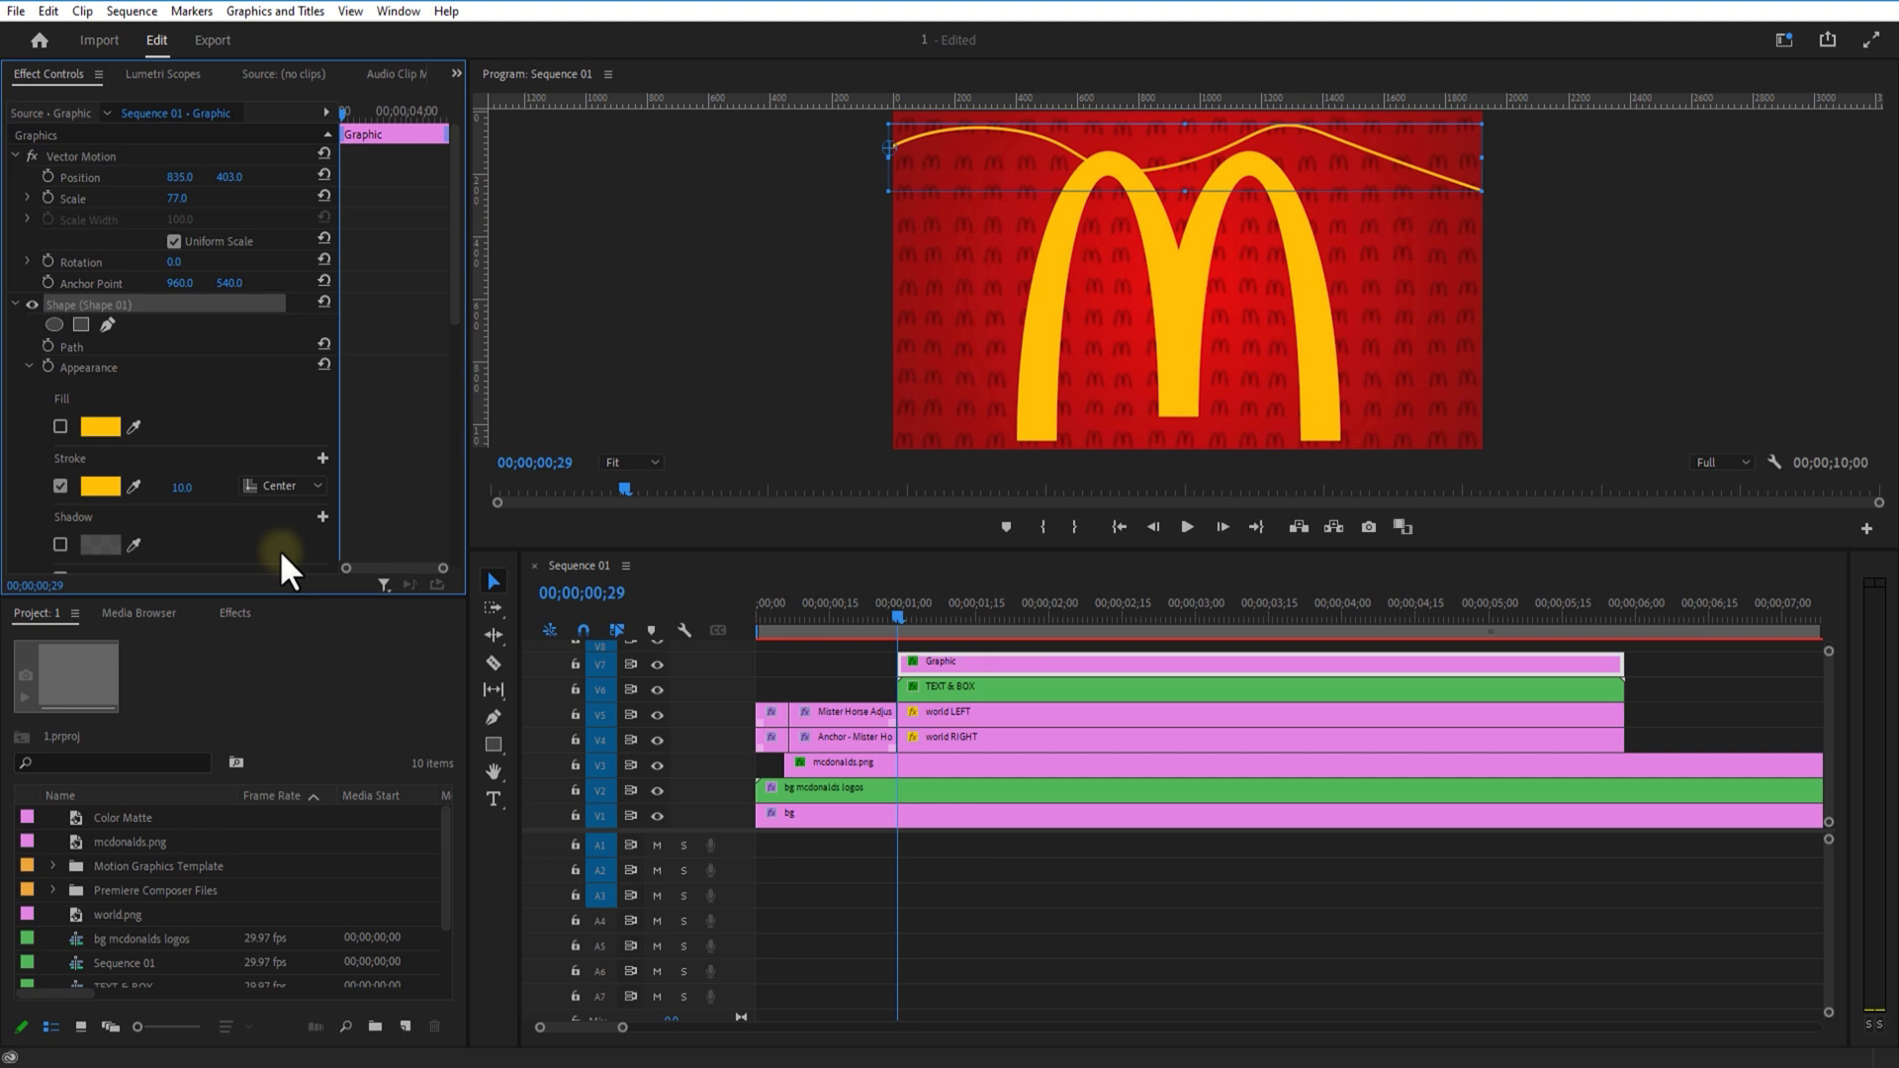
{"action": "left_click", "coordinate": [187, 487]}
{"action": "type", "text": "20"}
{"action": "left_click", "coordinate": [233, 525]}
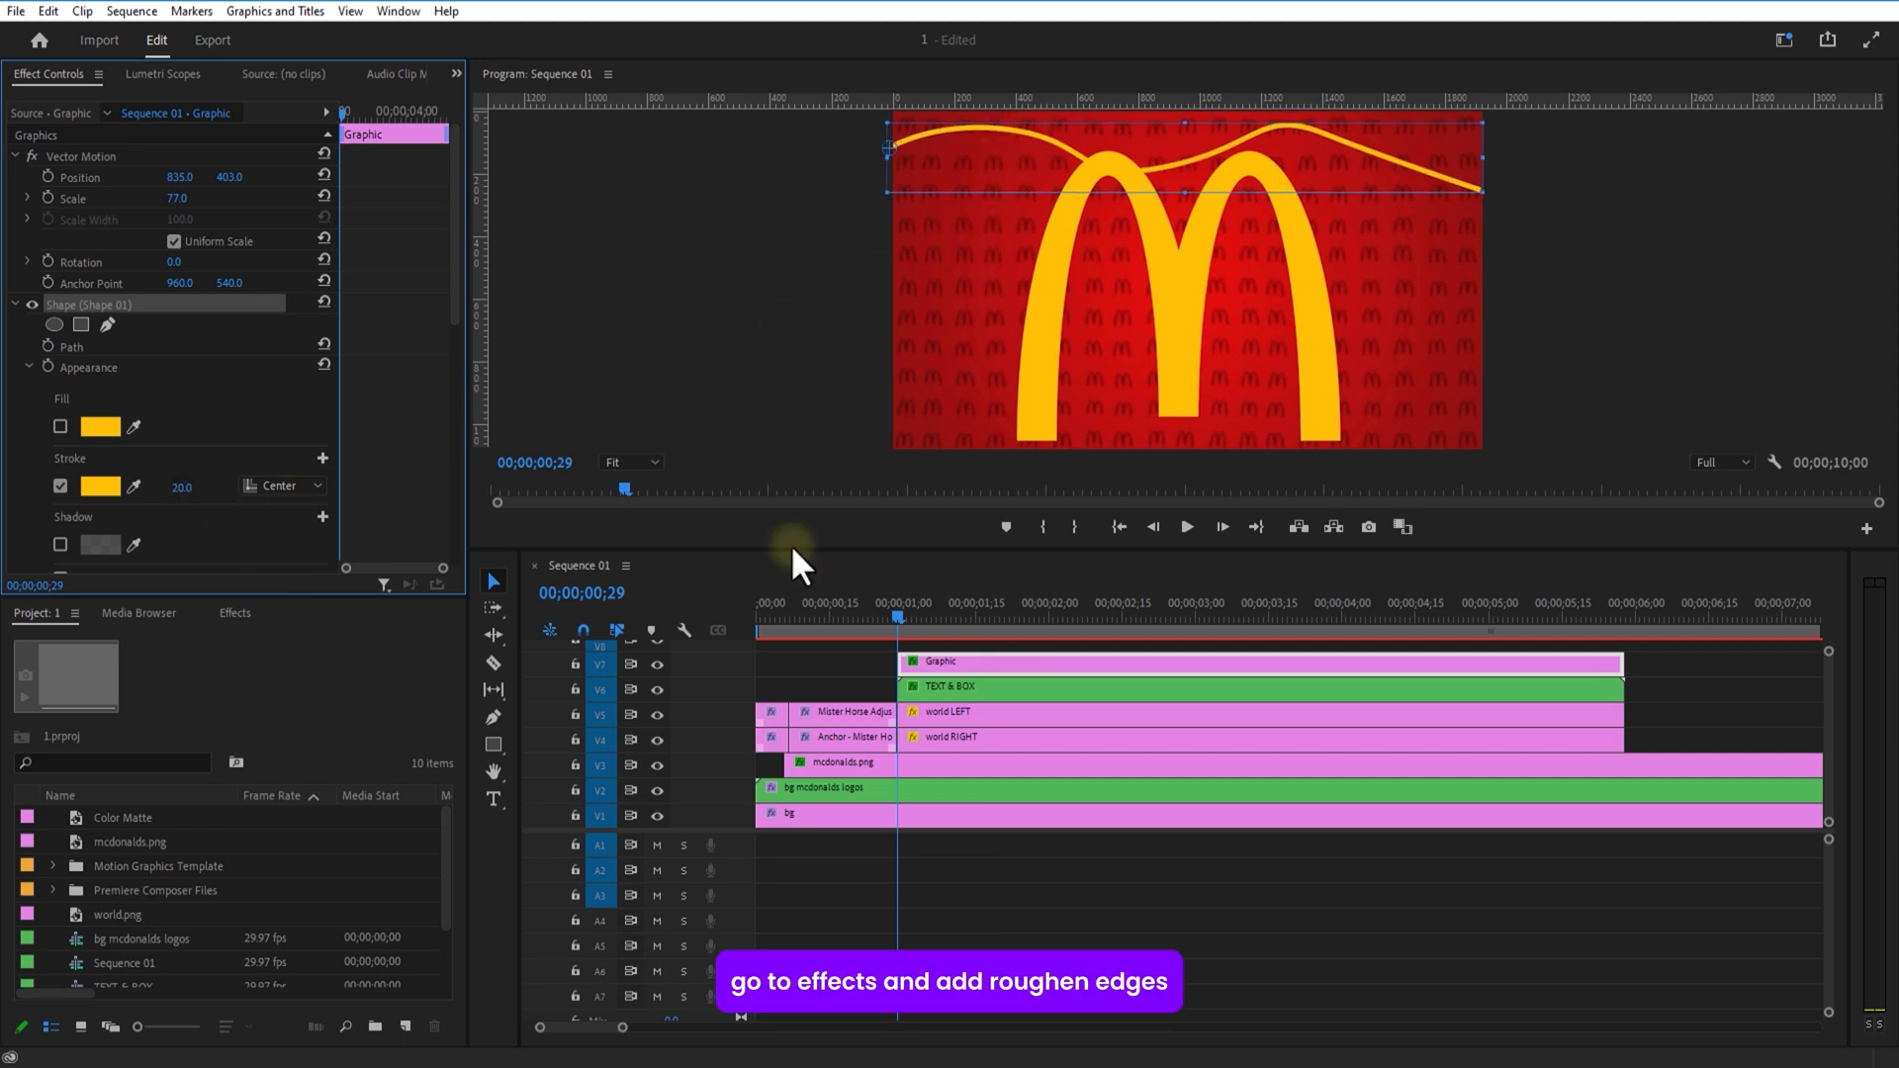
Step: Find the Roughen Edges video effect and apply it to the Graphic clip on V7
{"action": "left_click", "coordinate": [235, 614]}
{"action": "left_click", "coordinate": [109, 640]}
{"action": "type", "text": "ROU"}
{"action": "left_click", "coordinate": [103, 829]}
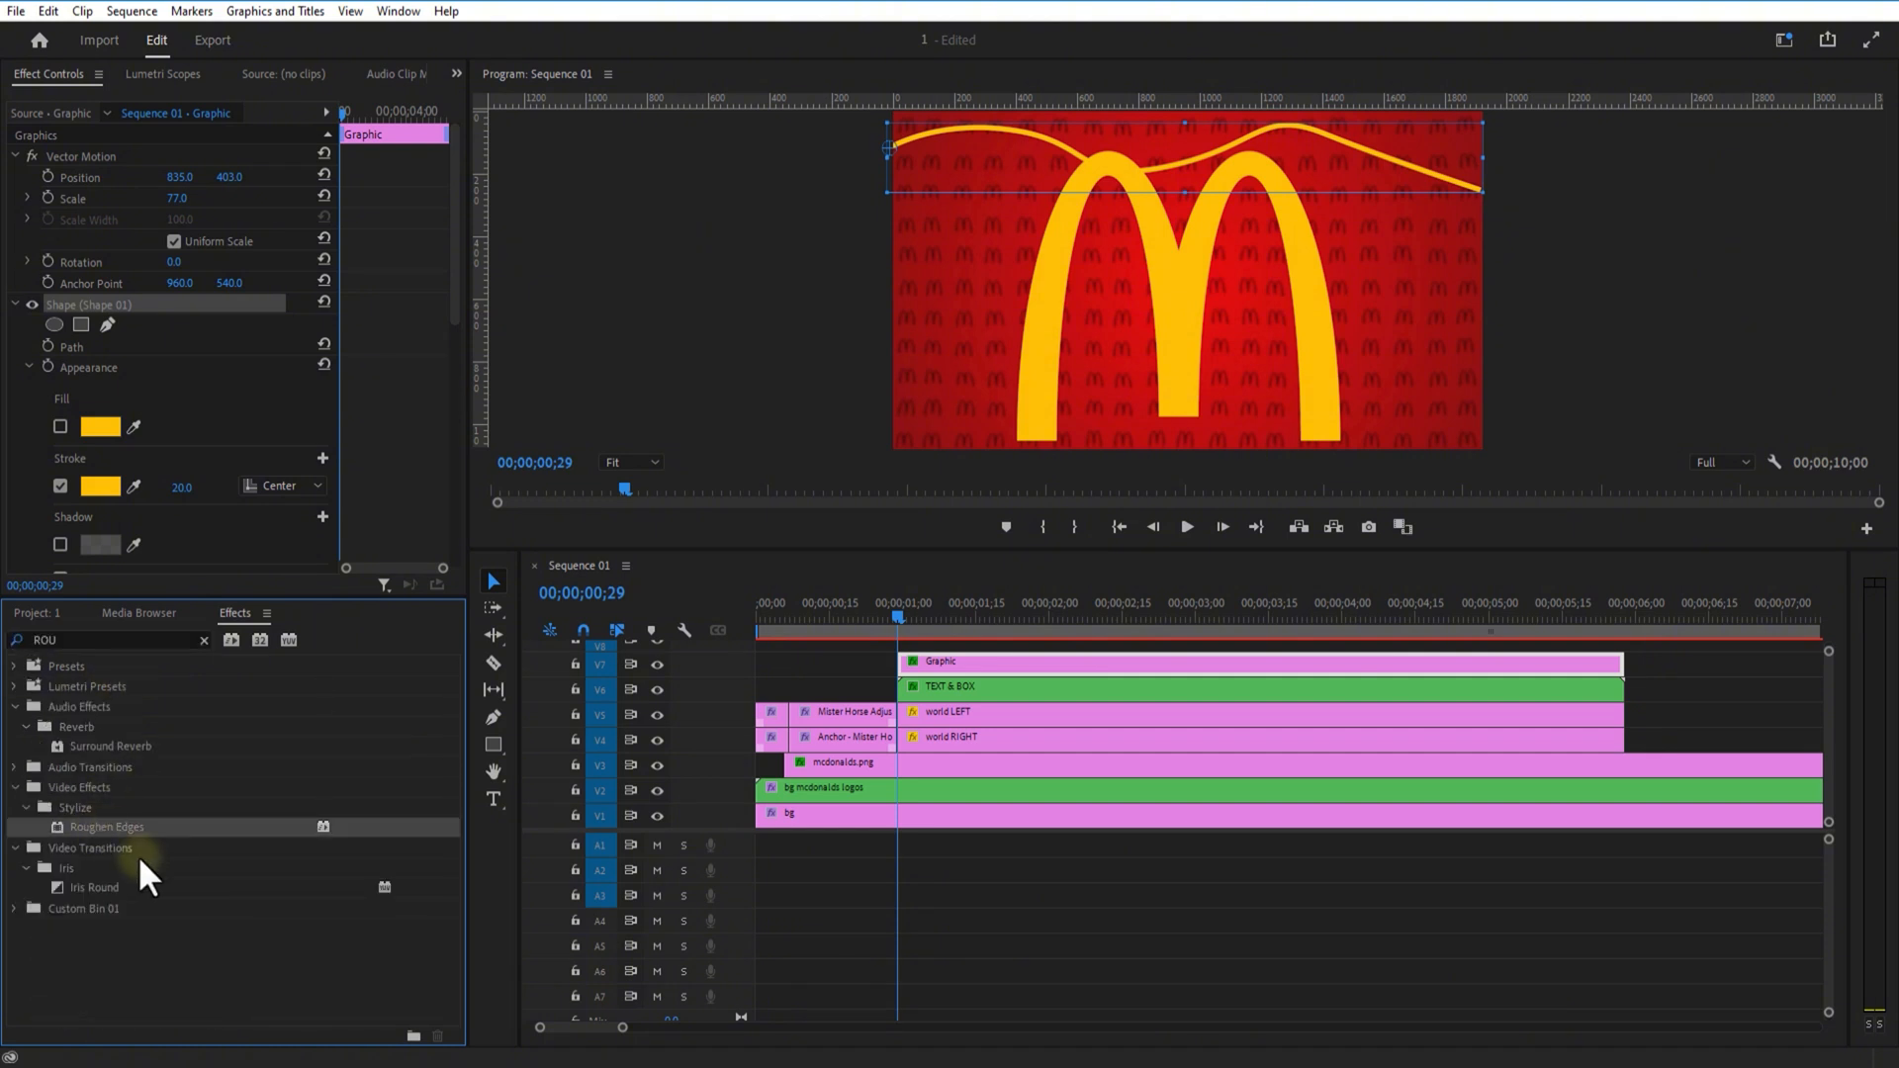
{"action": "left_click_drag", "start_coordinate": [104, 836], "coordinate": [910, 661]}
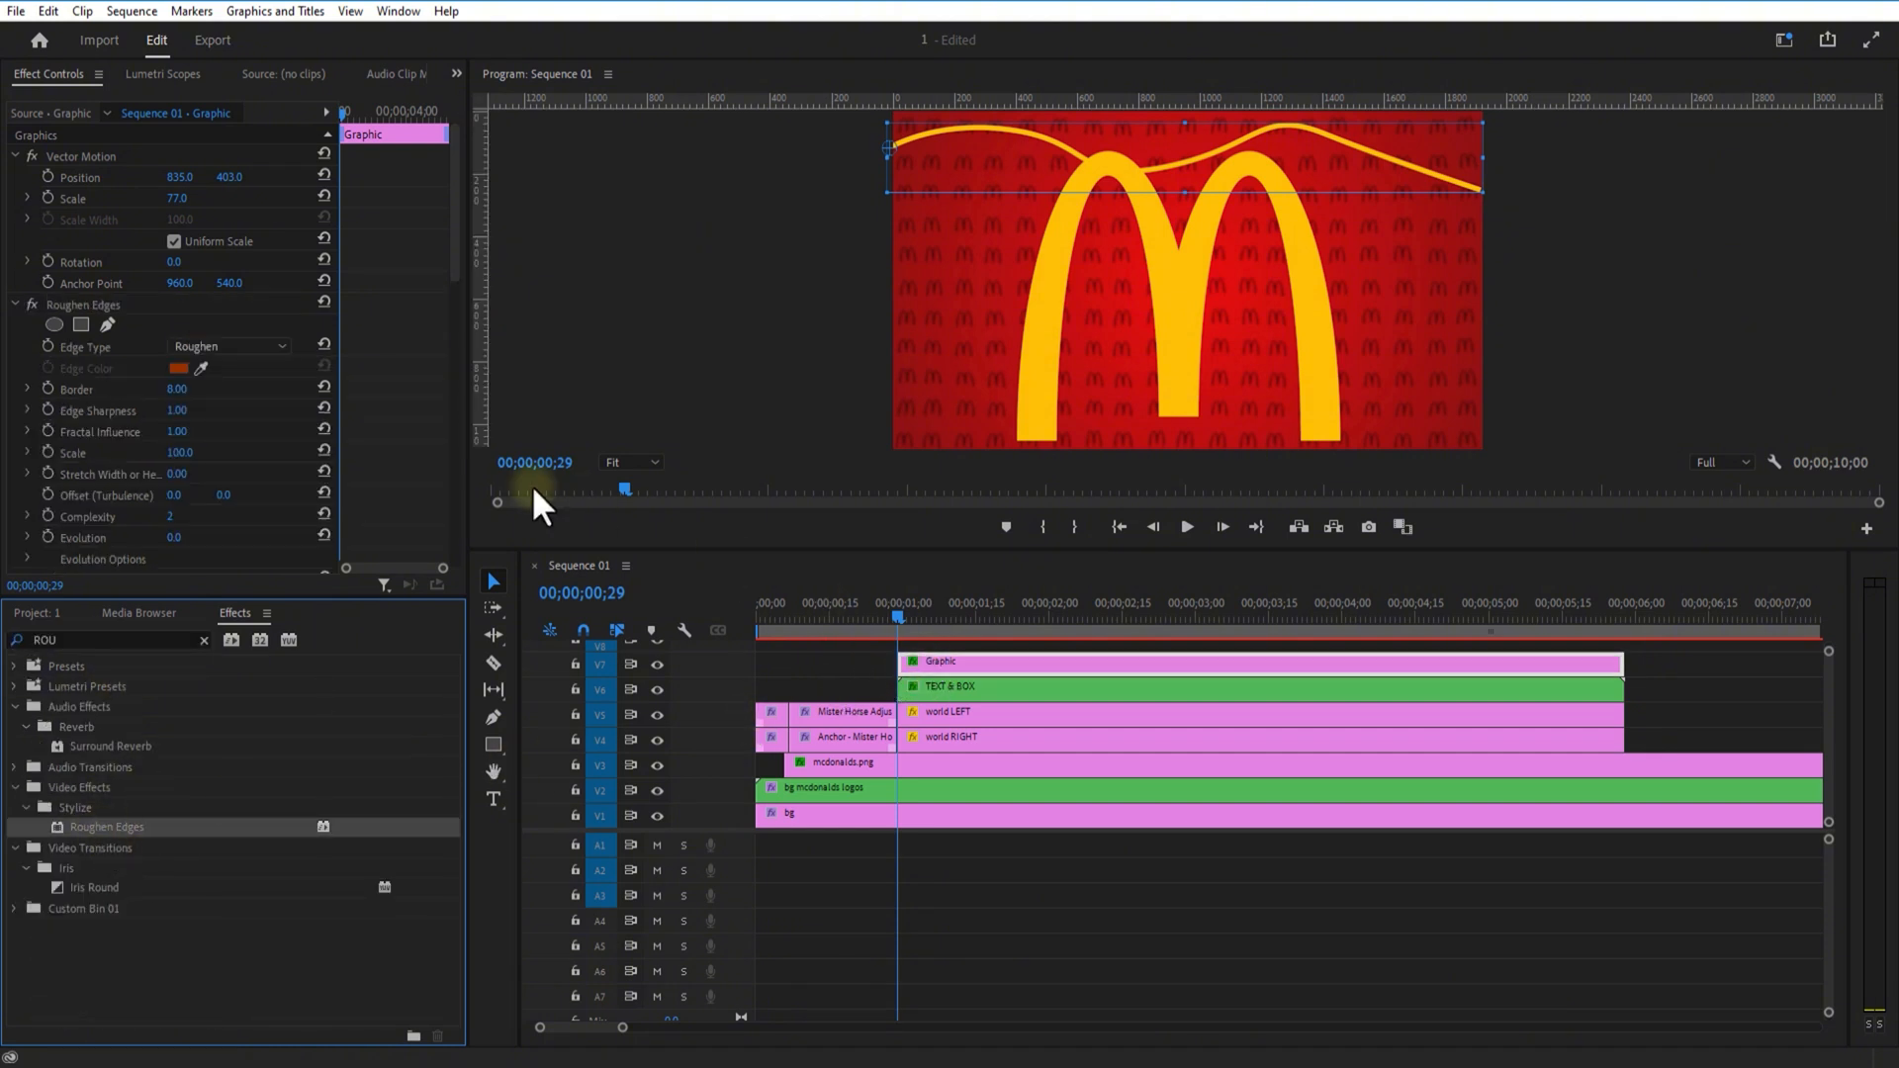
{"action": "scroll", "coordinate": [443, 297], "scroll_direction": "down", "scroll_amount": 1}
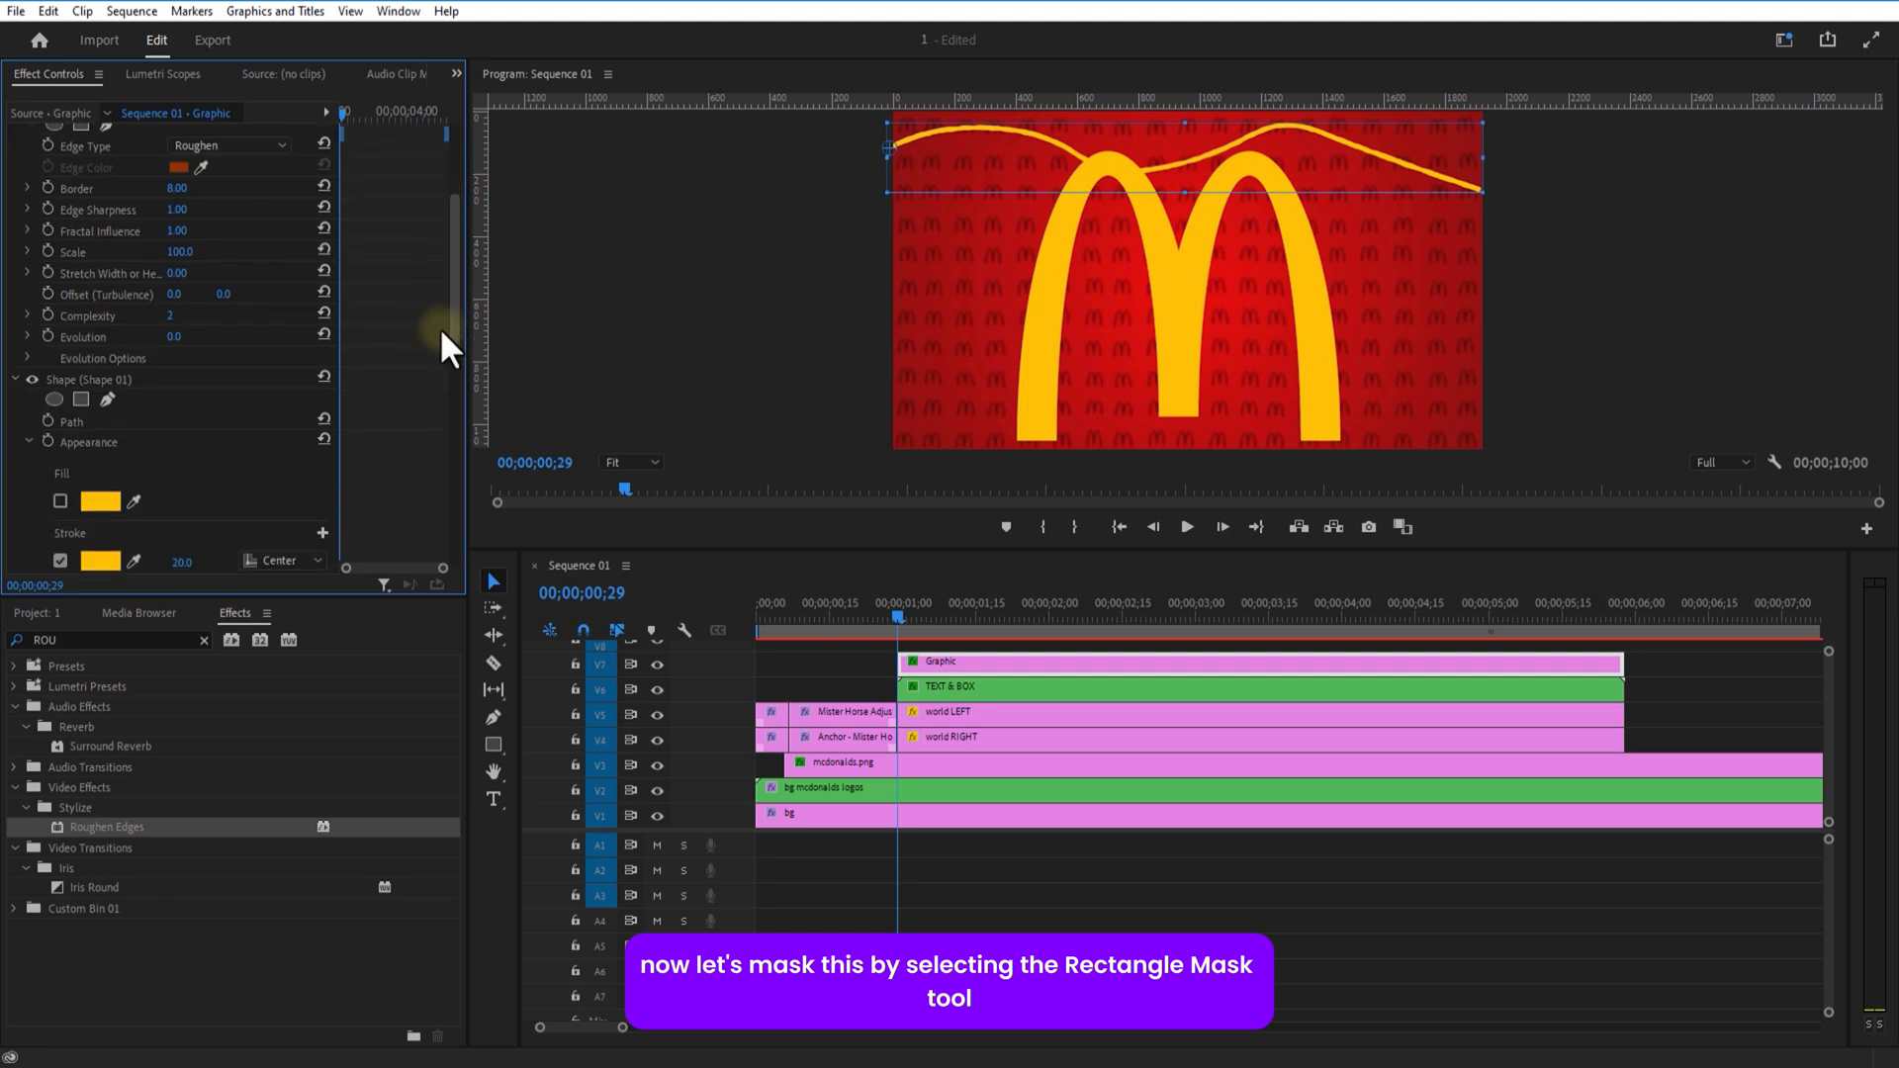
Step: Add a rectangular mask to the wavy line just beyond the frame's right edge and move its clip to start at 00;00;01;12
{"action": "scroll", "coordinate": [439, 328], "scroll_direction": "up", "scroll_amount": 1}
{"action": "left_click", "coordinate": [15, 303]}
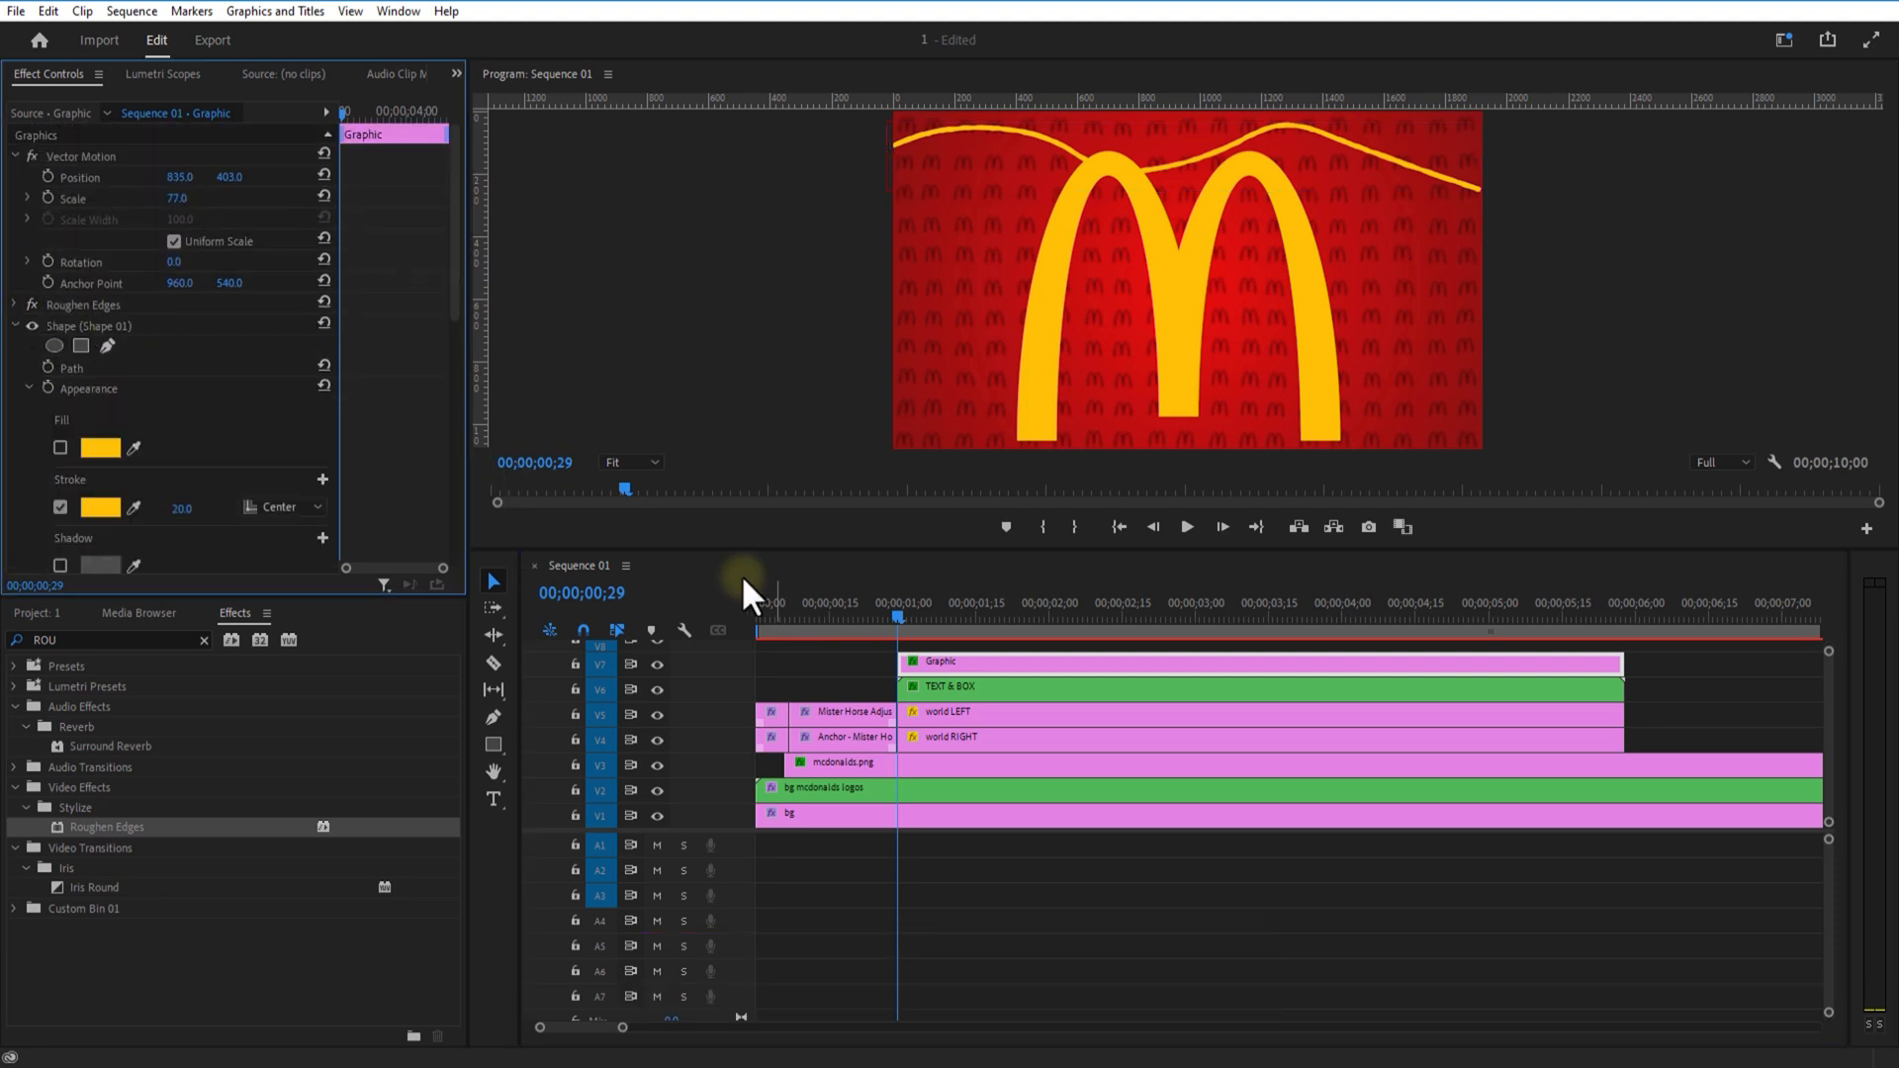
{"action": "left_click", "coordinate": [80, 346]}
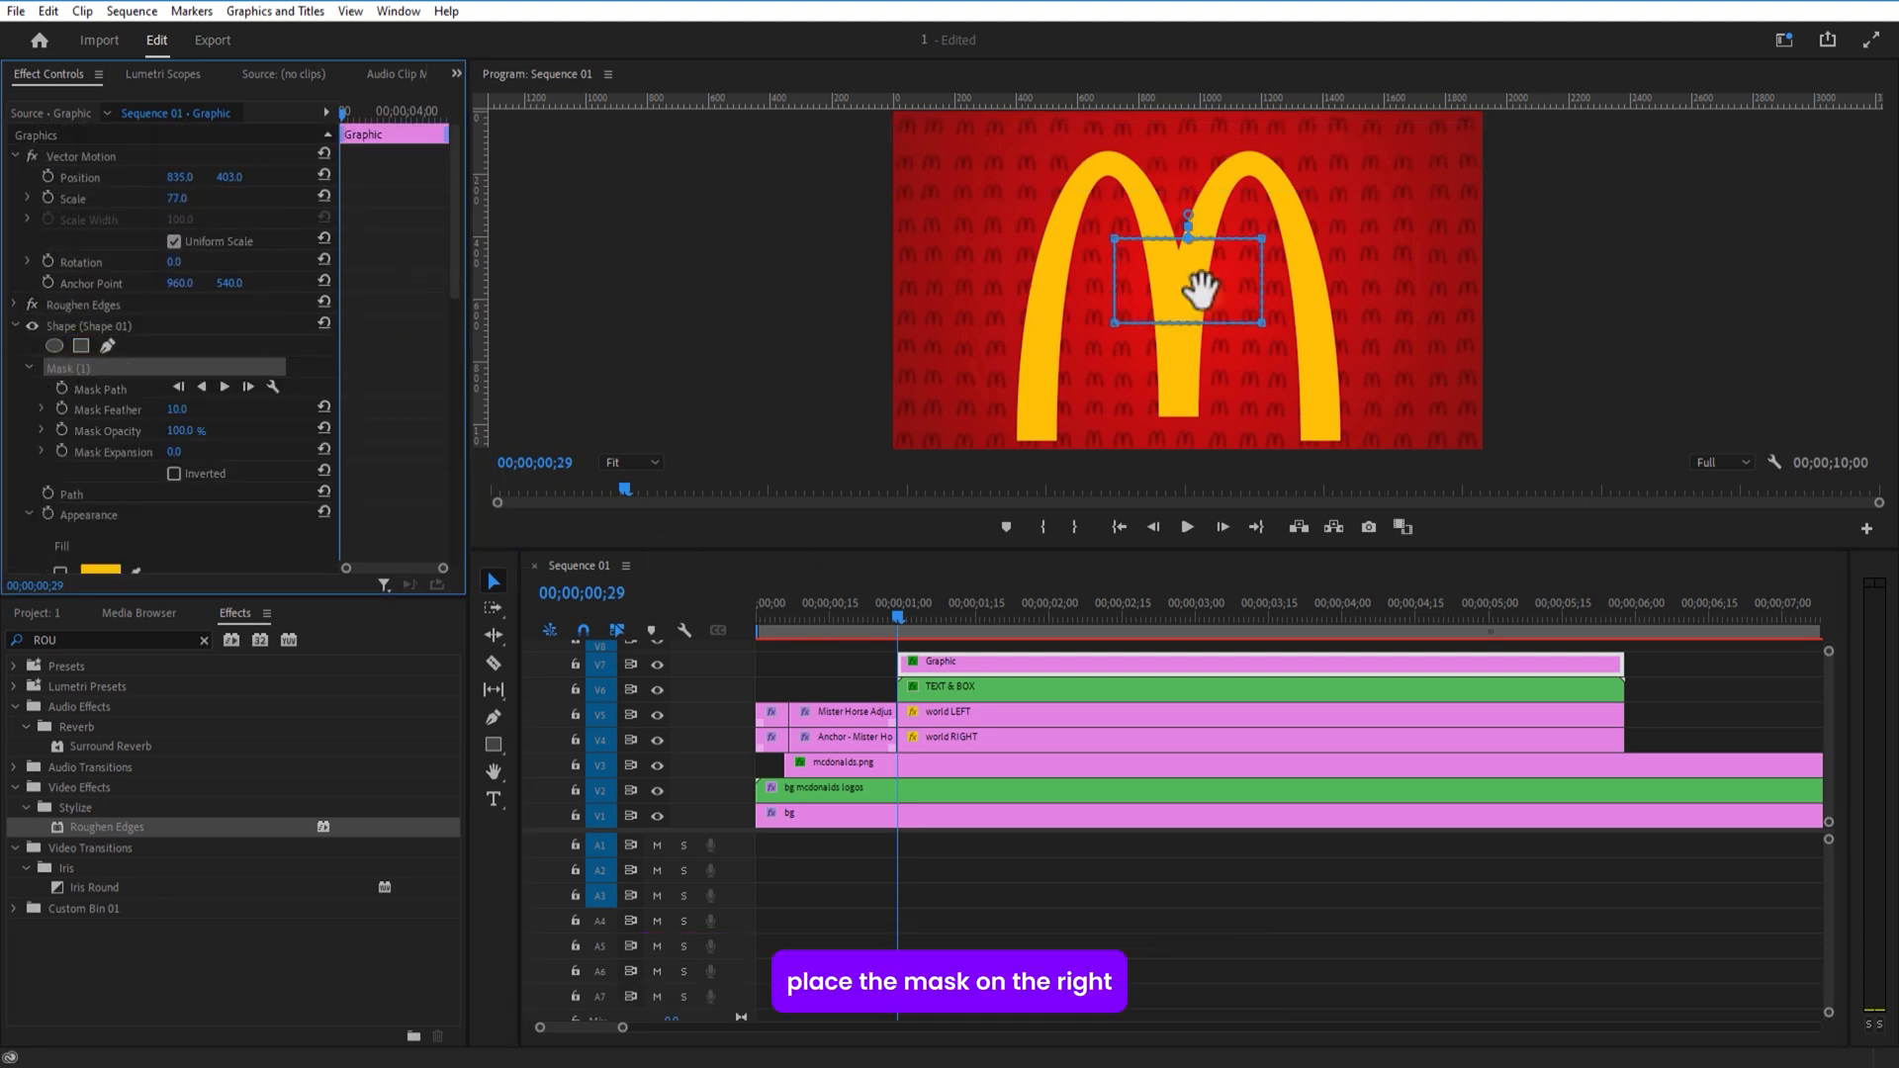
{"action": "left_click_drag", "start_coordinate": [1396, 178], "coordinate": [1565, 195]}
{"action": "left_click_drag", "start_coordinate": [906, 613], "coordinate": [1048, 669]}
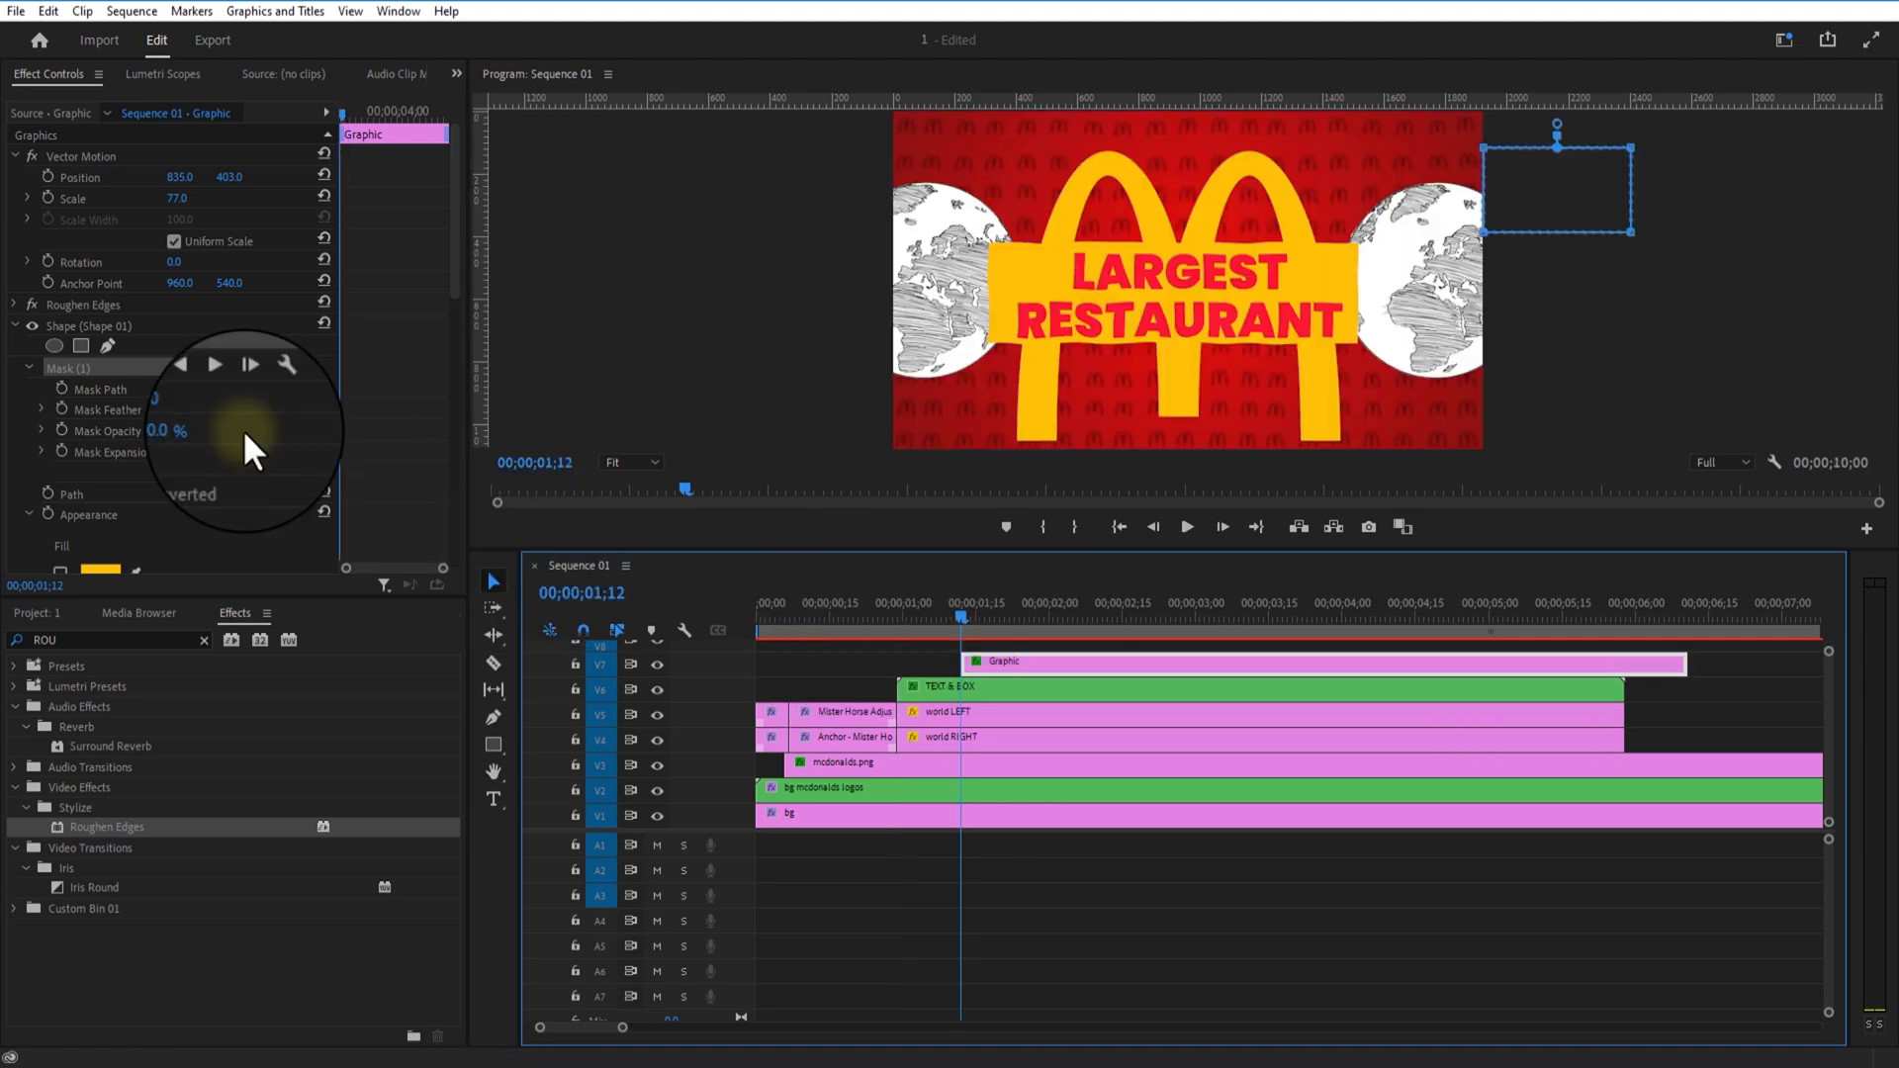
Step: Keyframe the wavy line's Mask Path from 00;00;01;12 to 00;00;01;27 so the mask travels leftward past the frame's left edge
{"action": "left_click", "coordinate": [62, 388]}
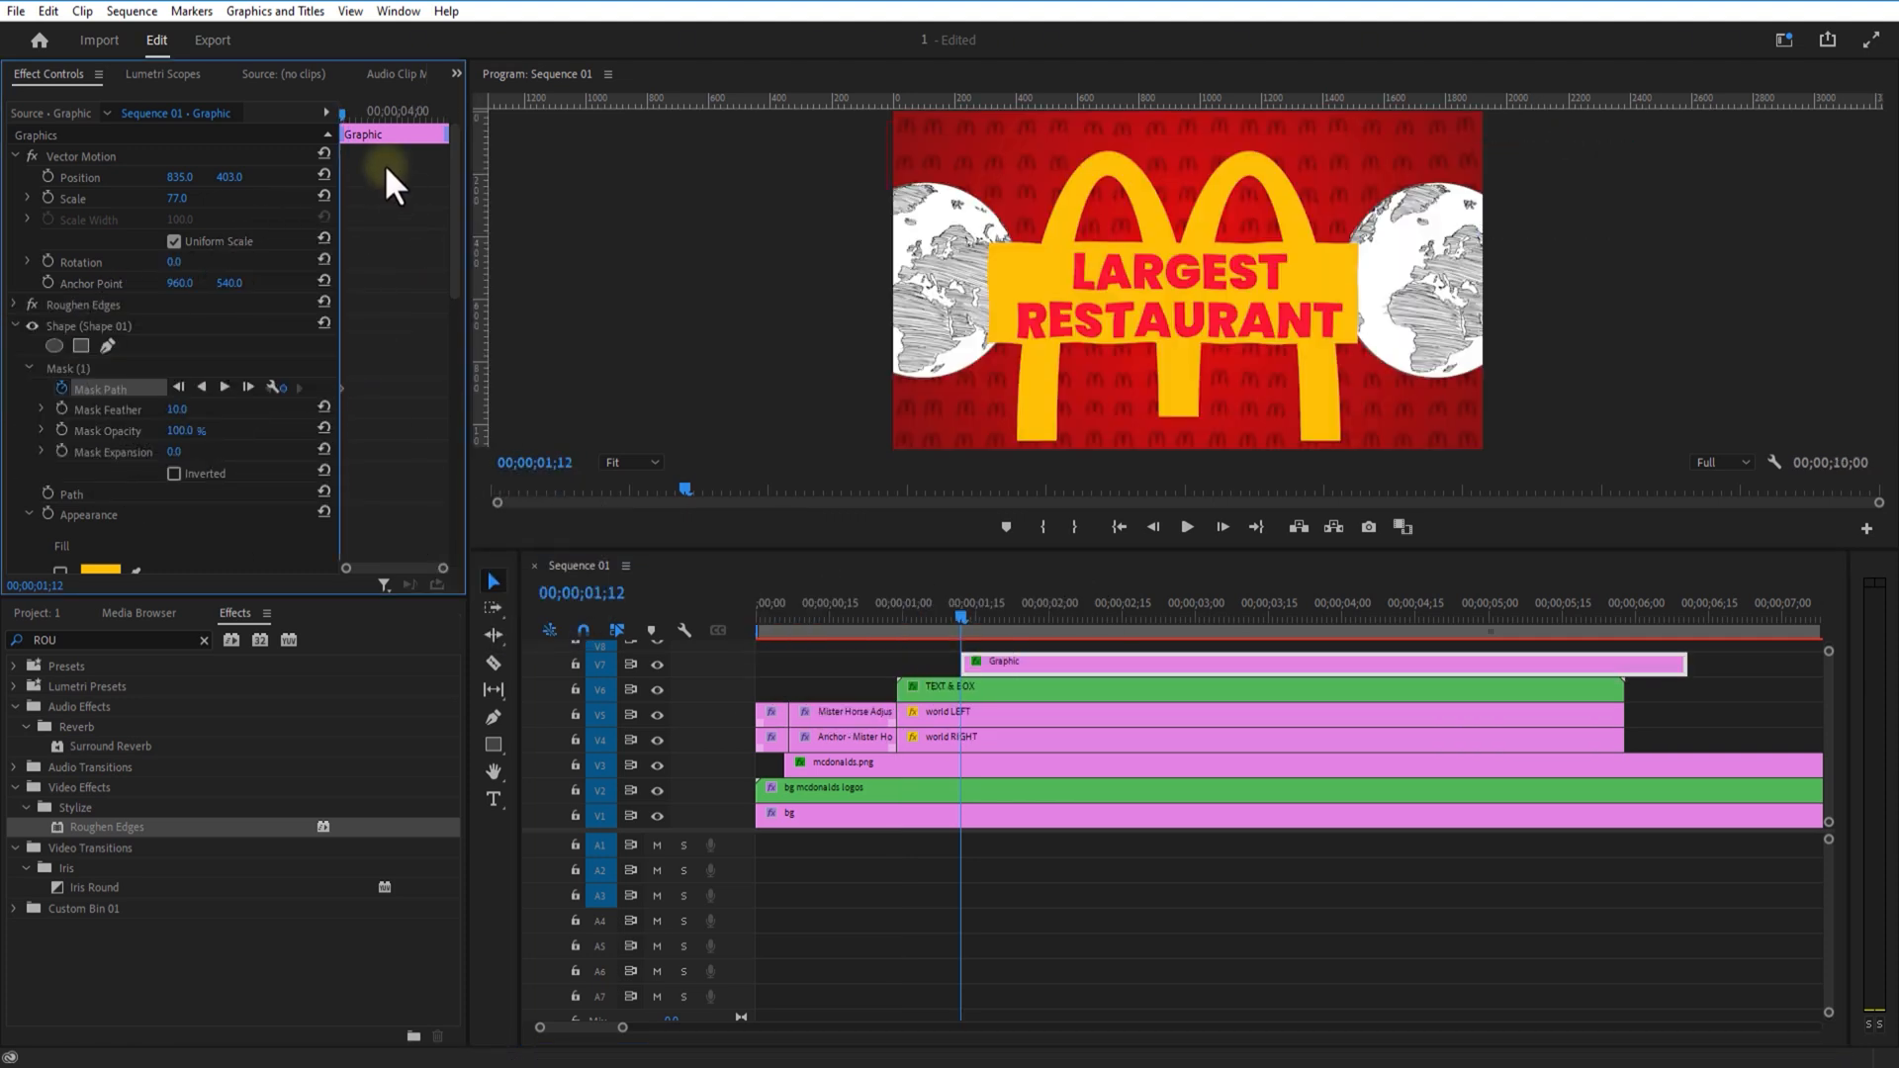
{"action": "left_click_drag", "start_coordinate": [340, 109], "coordinate": [348, 110]}
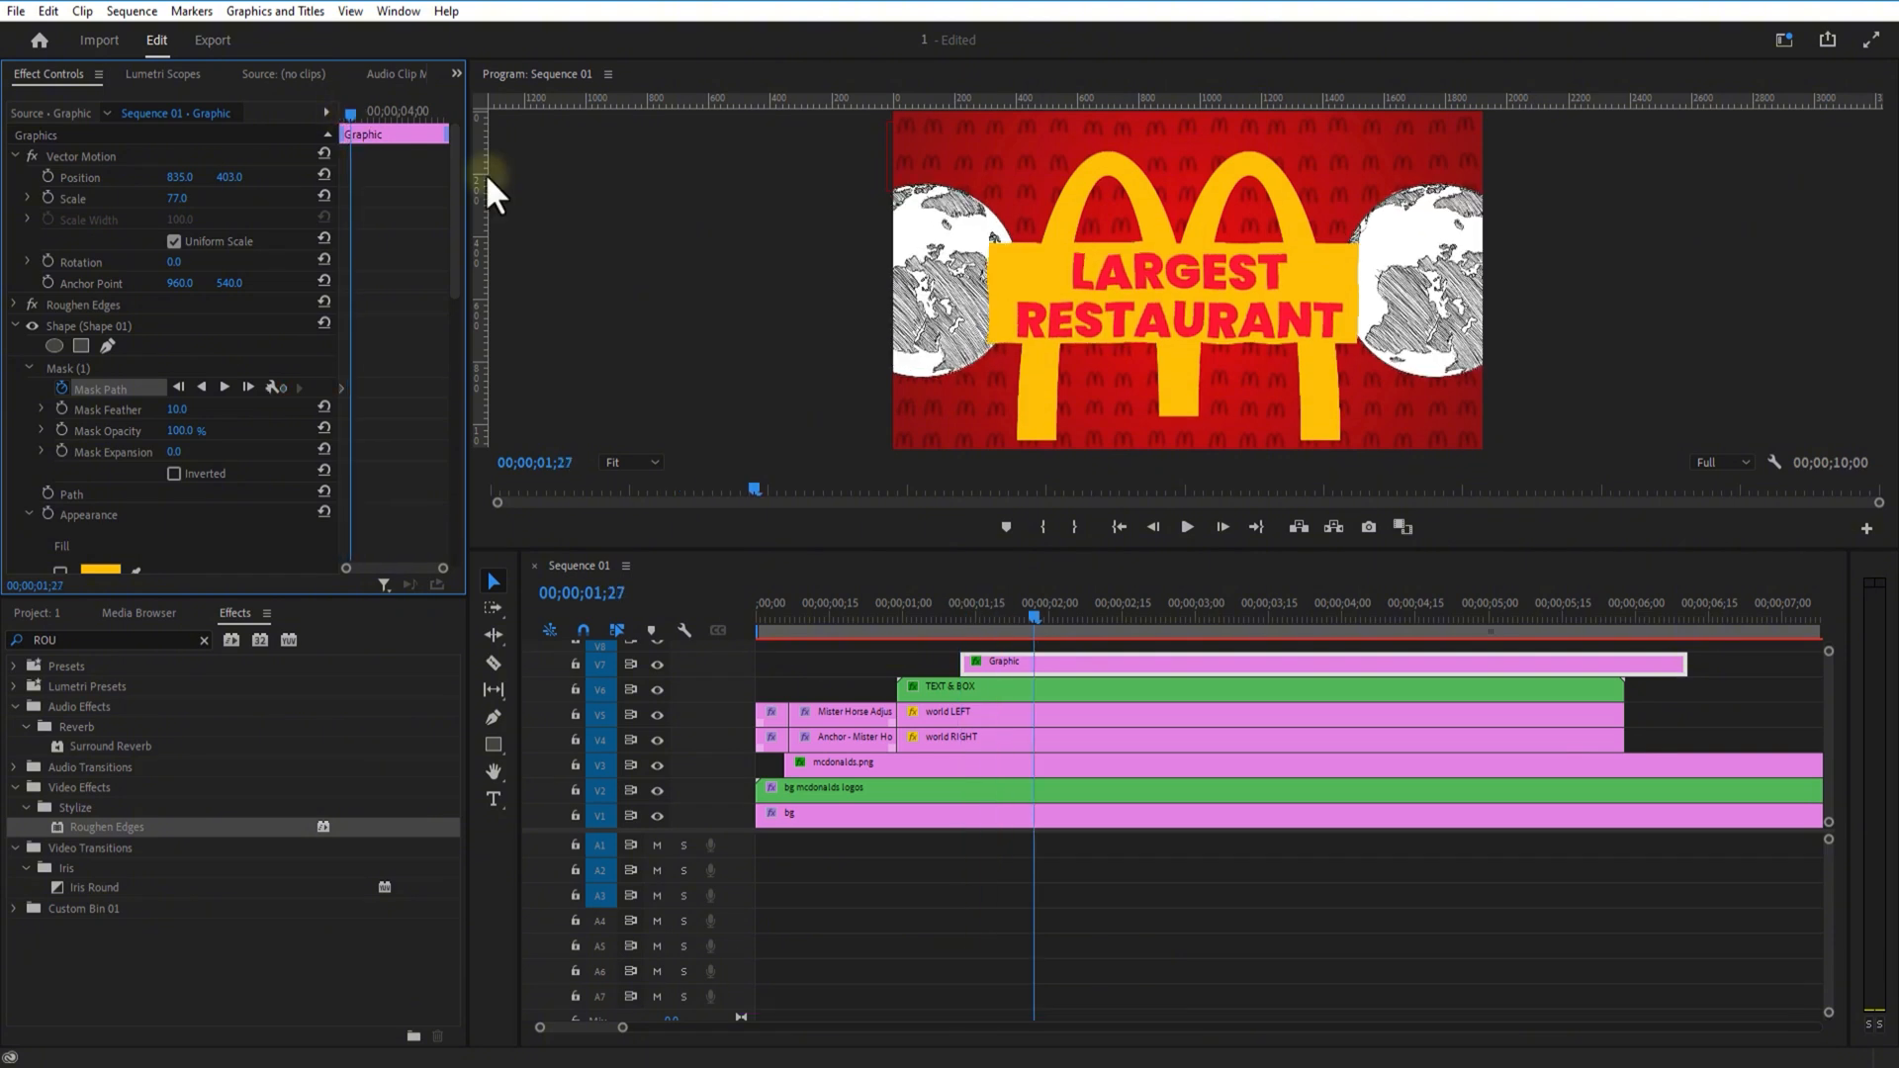
{"action": "left_click", "coordinate": [104, 366]}
{"action": "left_click_drag", "start_coordinate": [1449, 183], "coordinate": [707, 193]}
{"action": "left_click", "coordinate": [968, 620]}
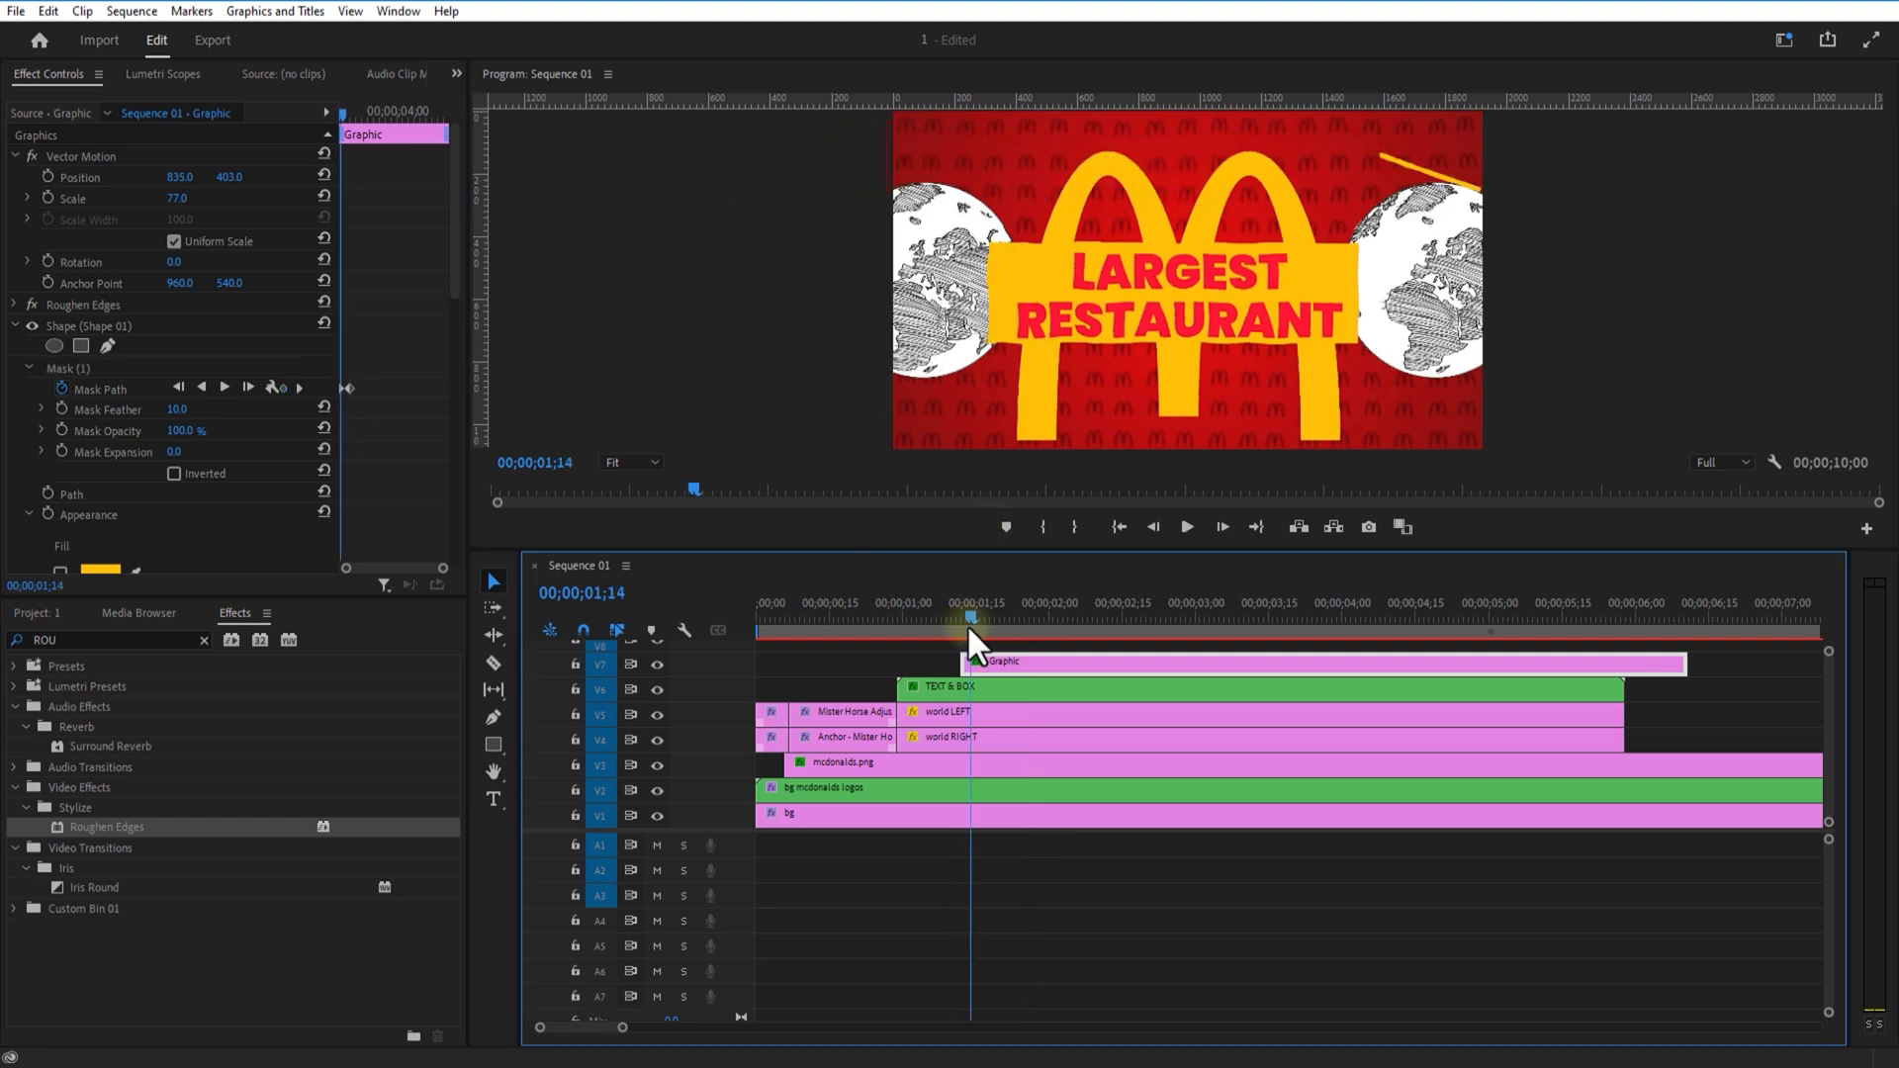
Step: Set the mask's expansion to 65 and trim the wavy line clip to end at 00;00;01;27
{"action": "left_click_drag", "start_coordinate": [969, 625], "coordinate": [1034, 625]}
{"action": "left_click", "coordinate": [175, 454]}
{"action": "left_click_drag", "start_coordinate": [1684, 664], "coordinate": [1562, 669]}
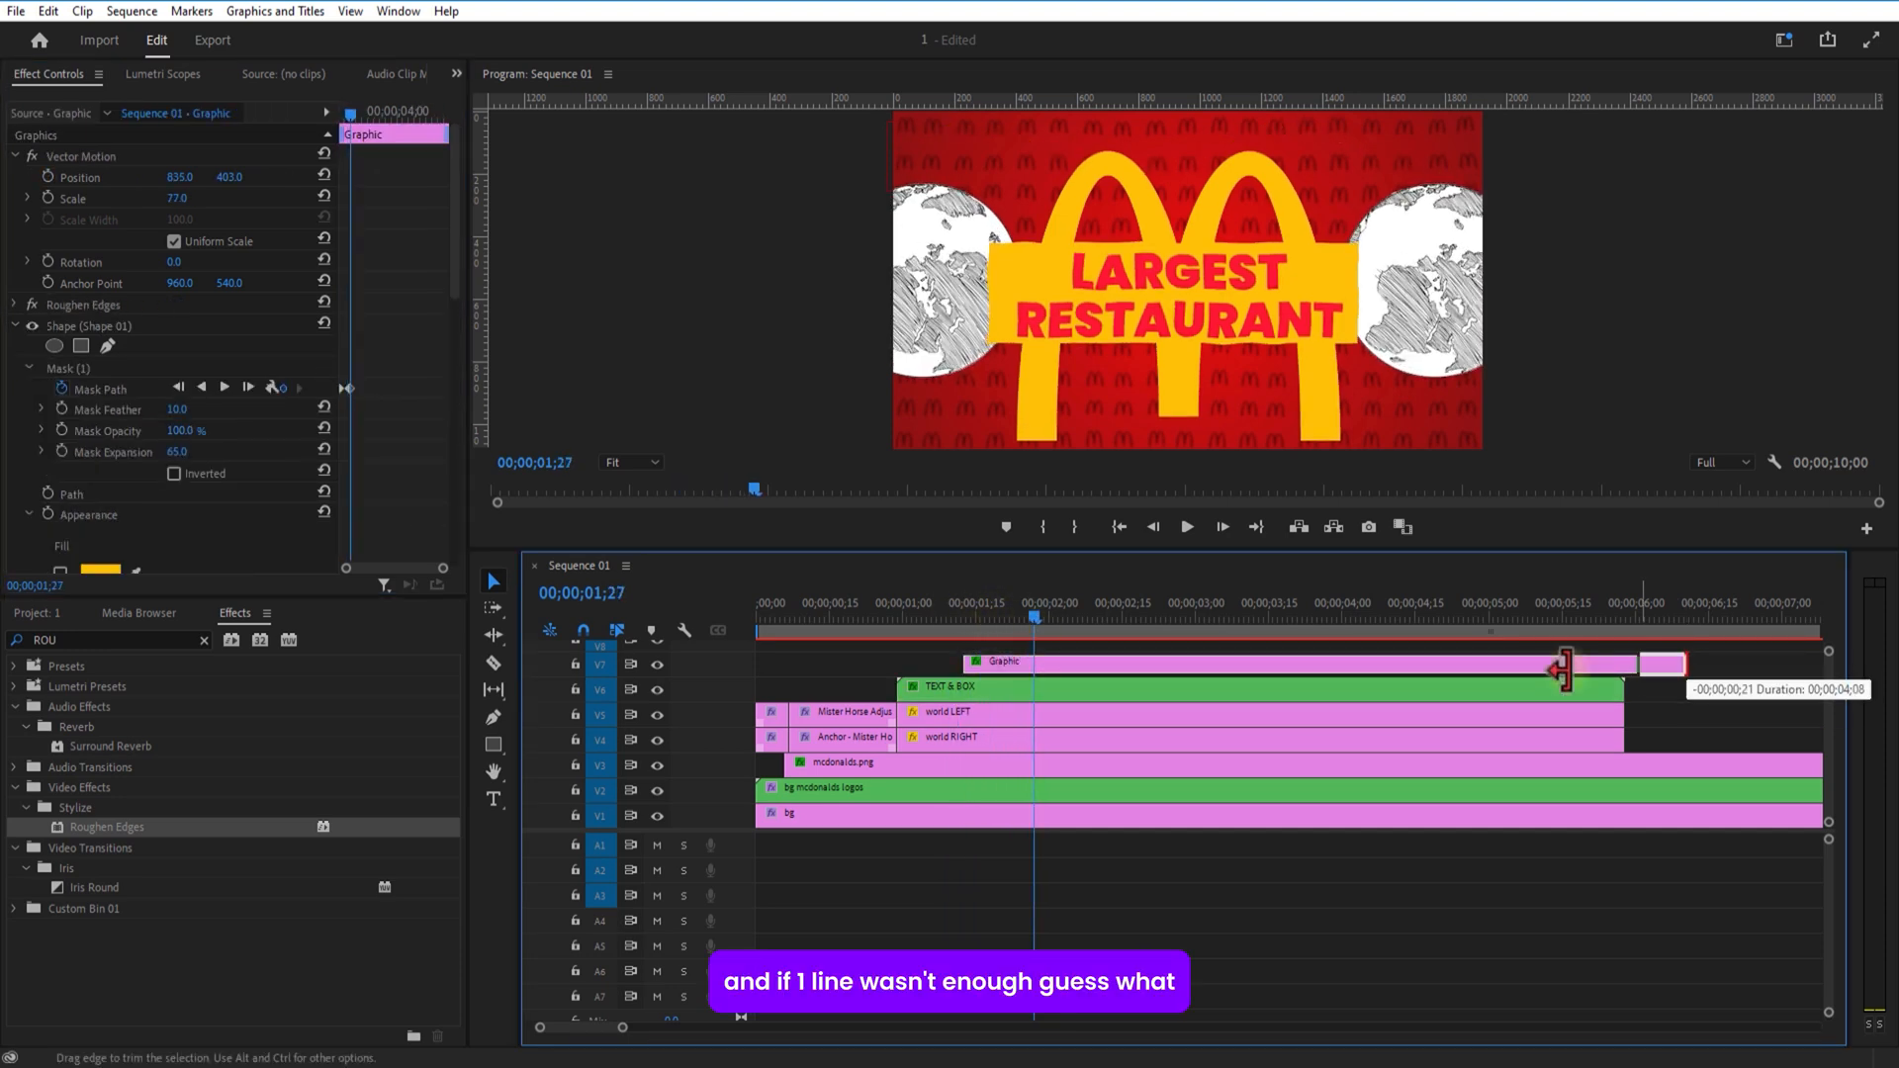
{"action": "left_click_drag", "start_coordinate": [1103, 685], "coordinate": [1004, 648]}
Step: Delete the mask from the duplicate wavy line on V8 and set its vertical position to 1249
{"action": "left_click", "coordinate": [98, 368]}
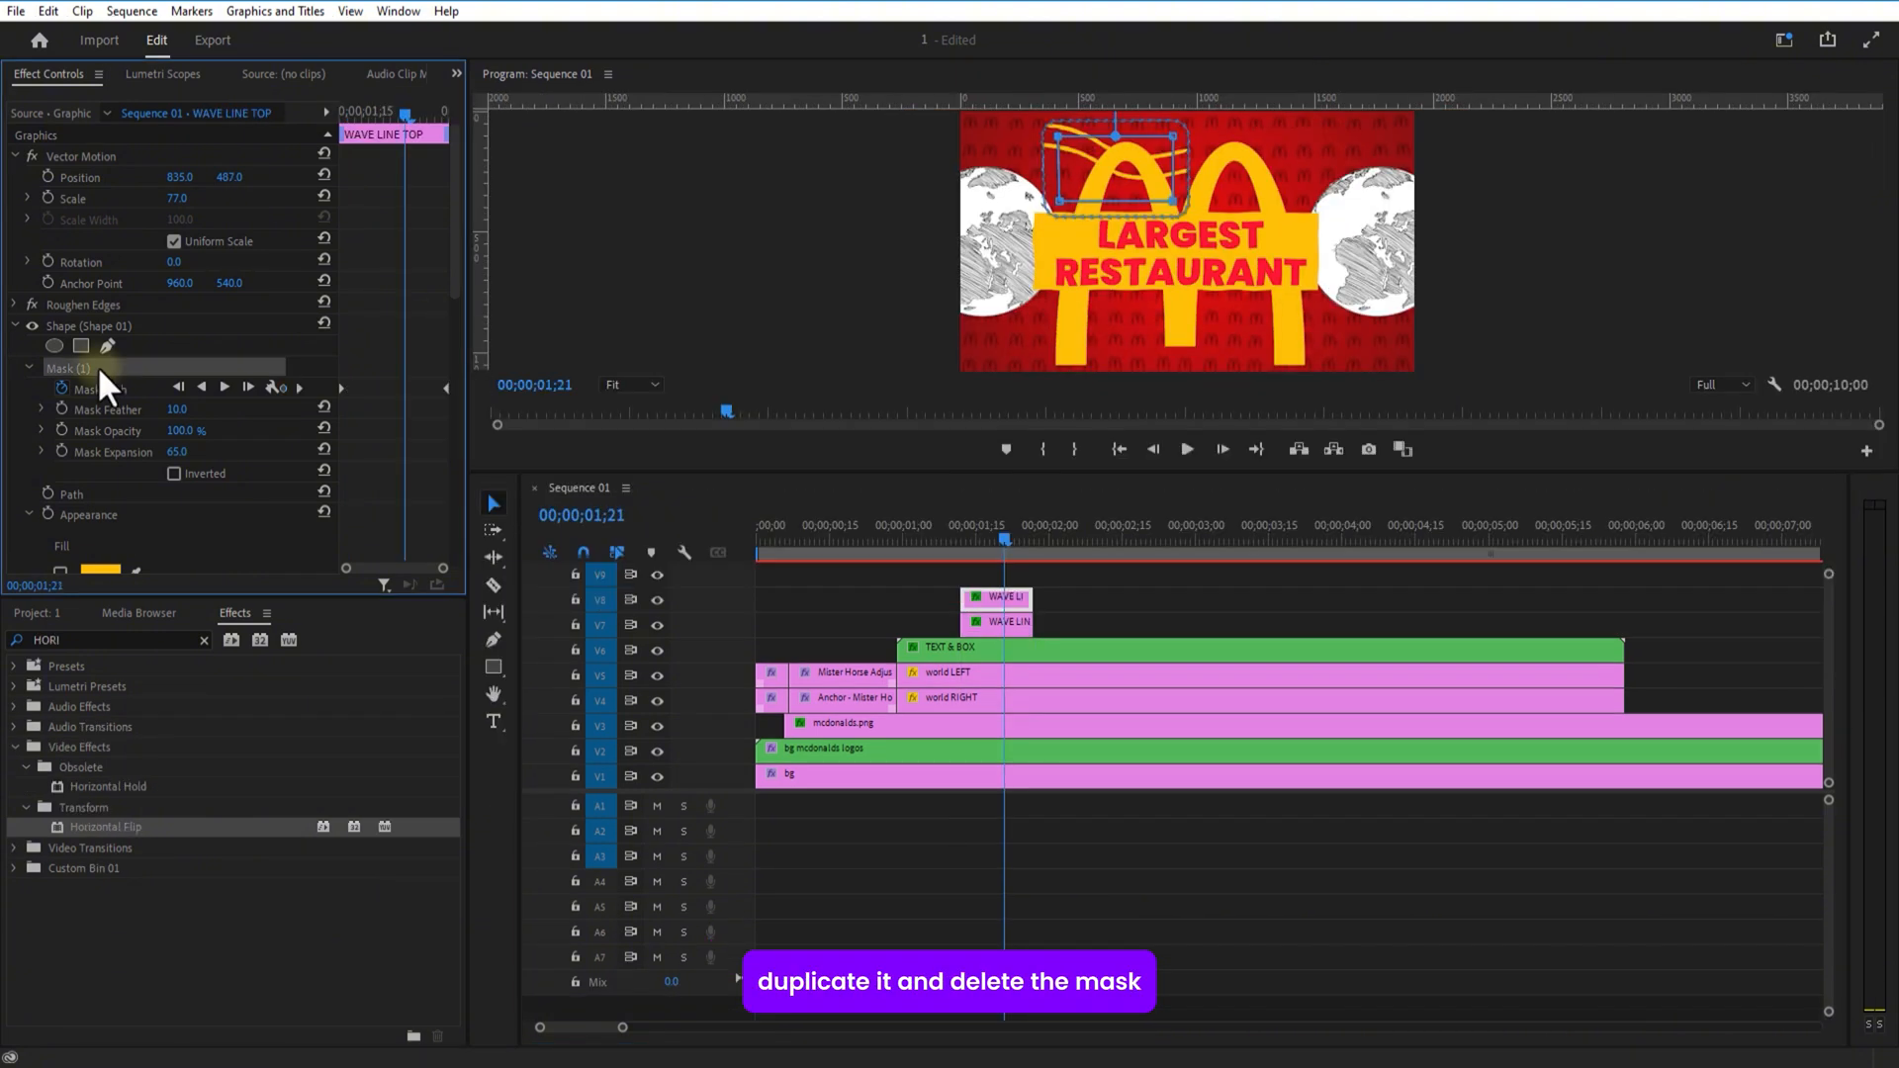
{"action": "key", "text": "Delete"}
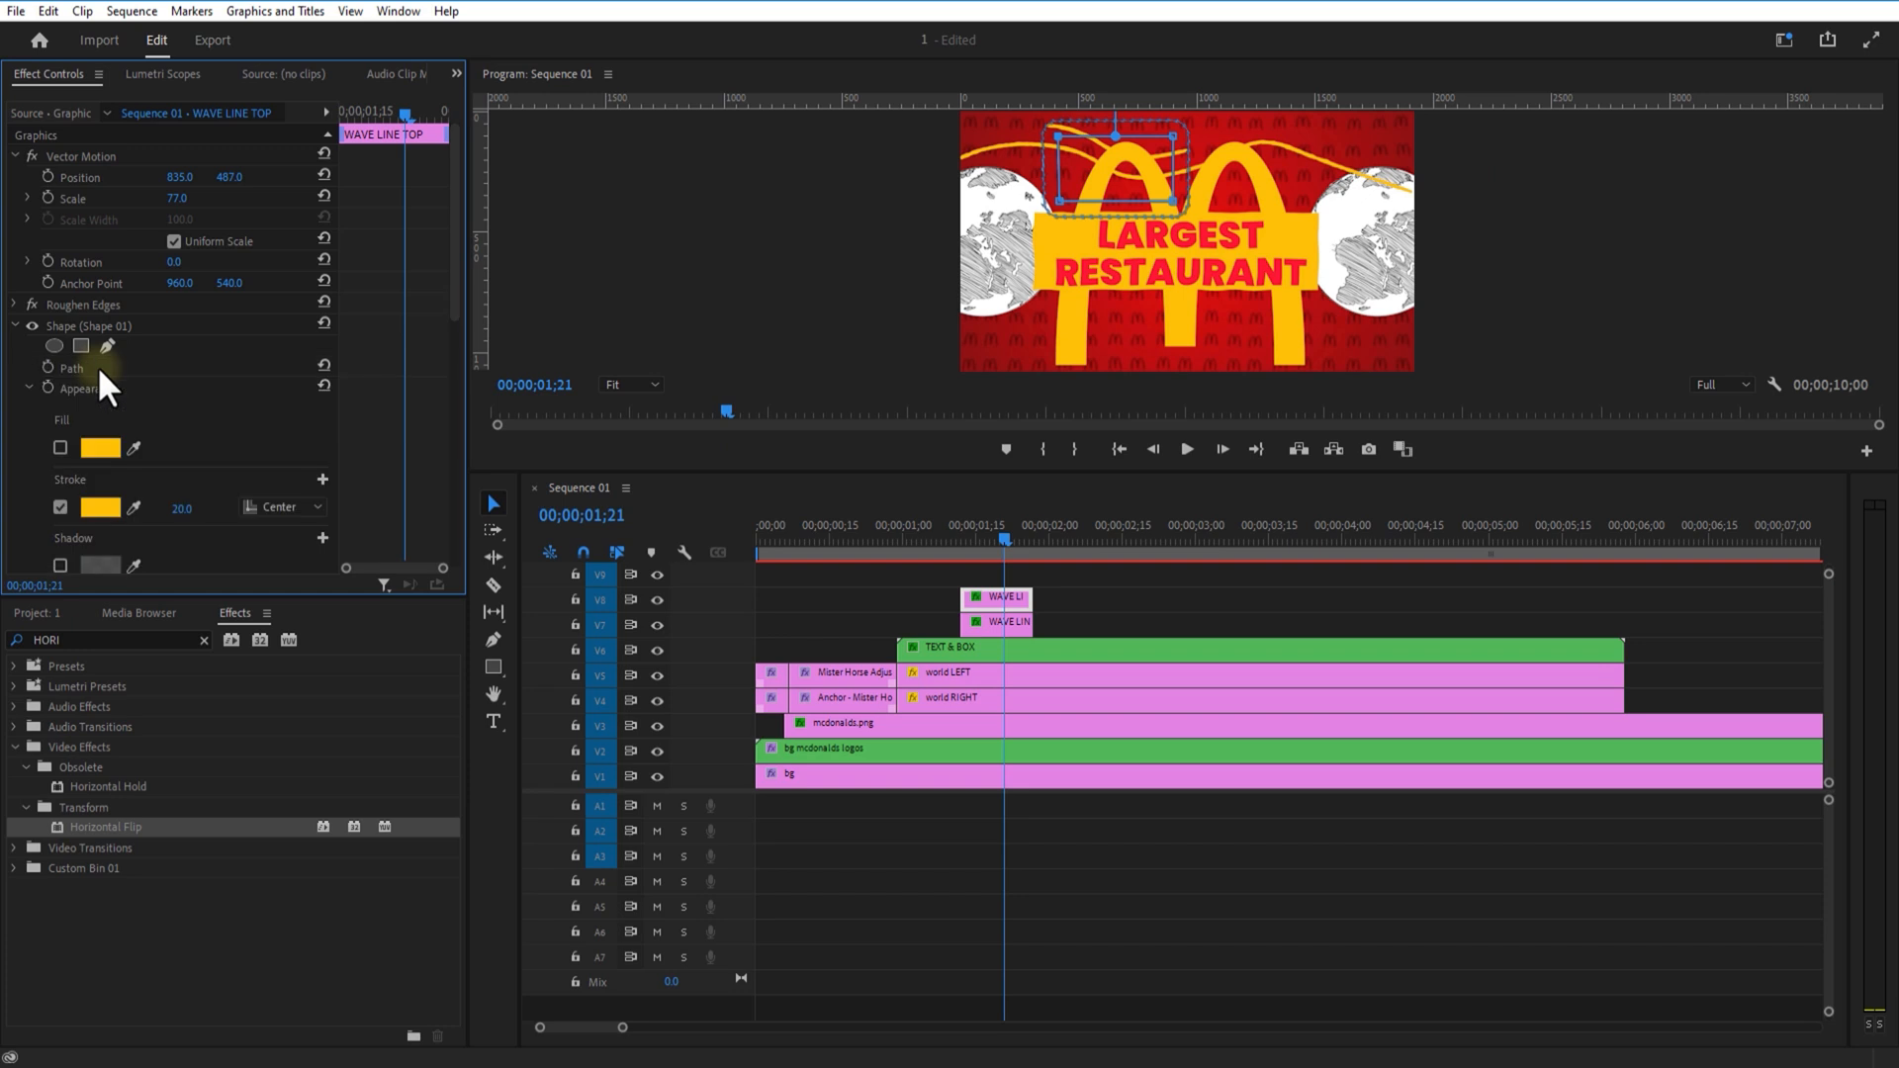
{"action": "left_click_drag", "start_coordinate": [223, 168], "coordinate": [926, 237]}
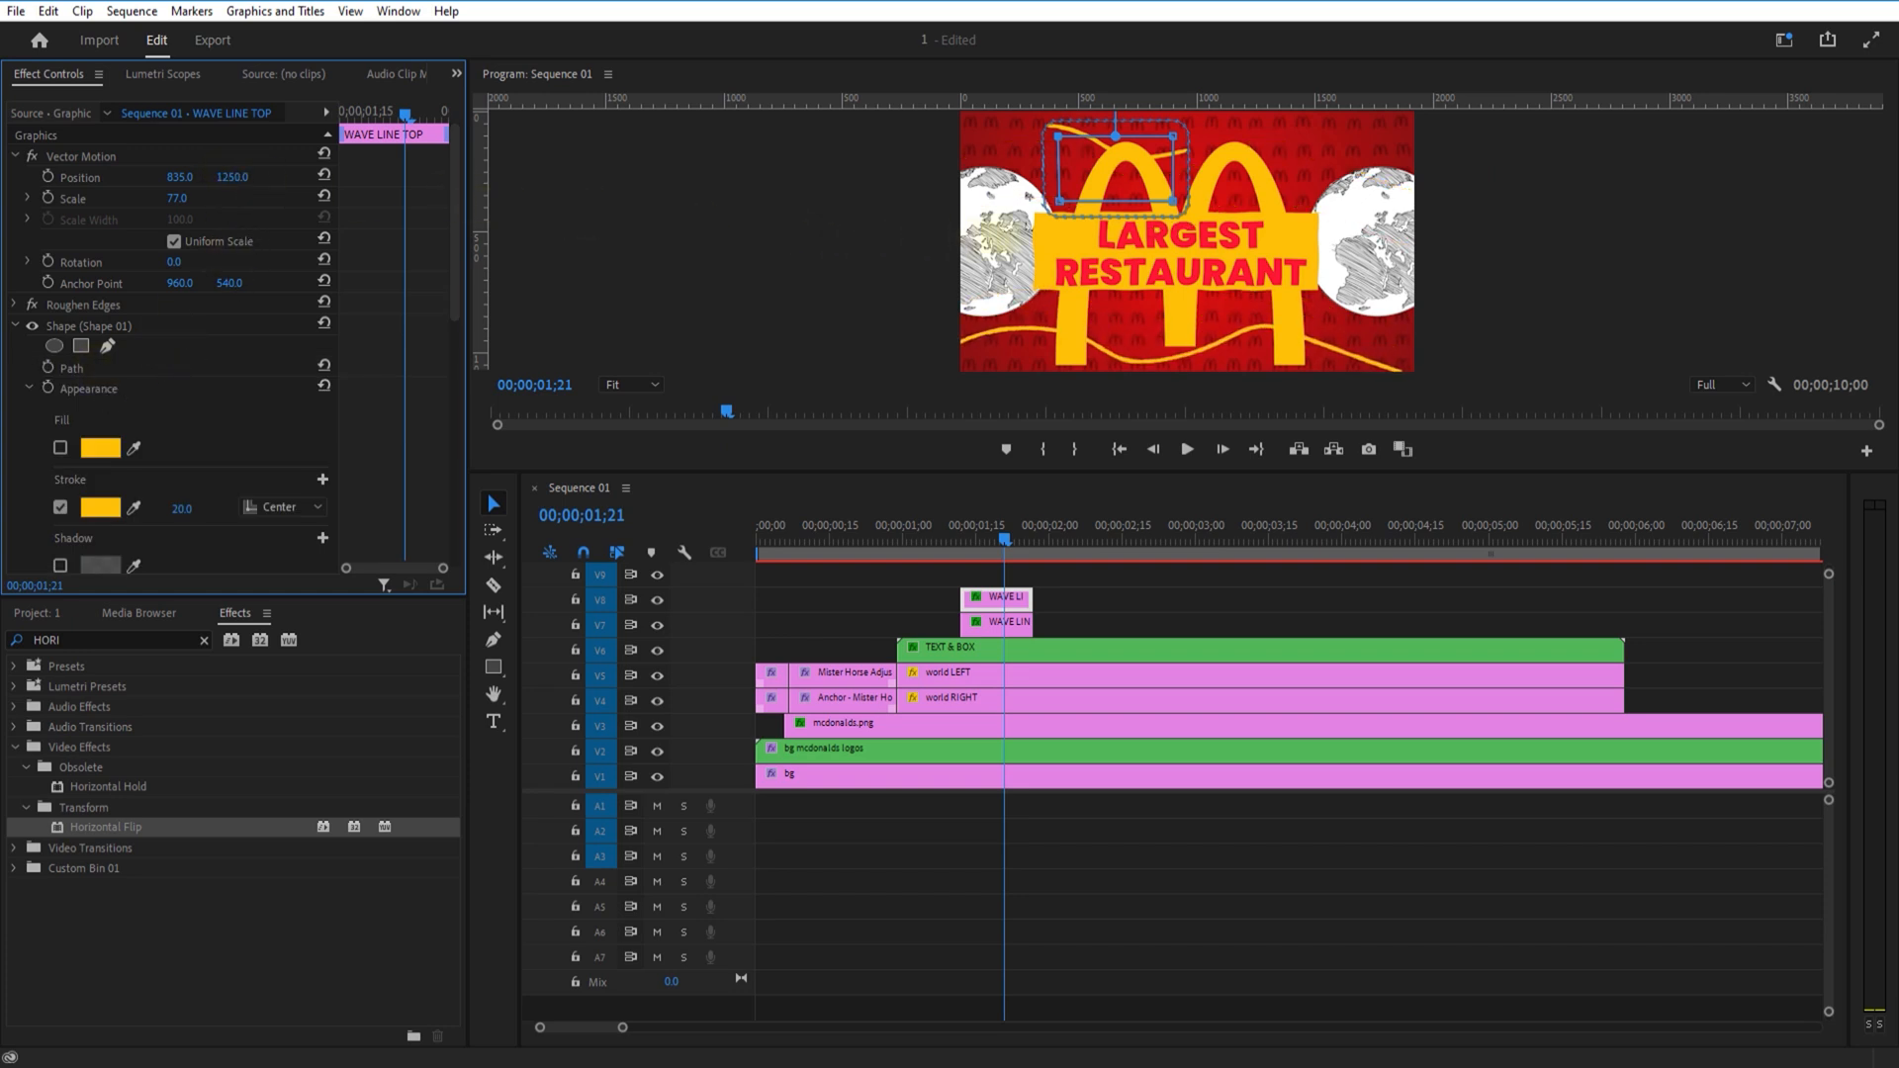
{"action": "left_click_drag", "start_coordinate": [1031, 196], "coordinate": [1029, 196]}
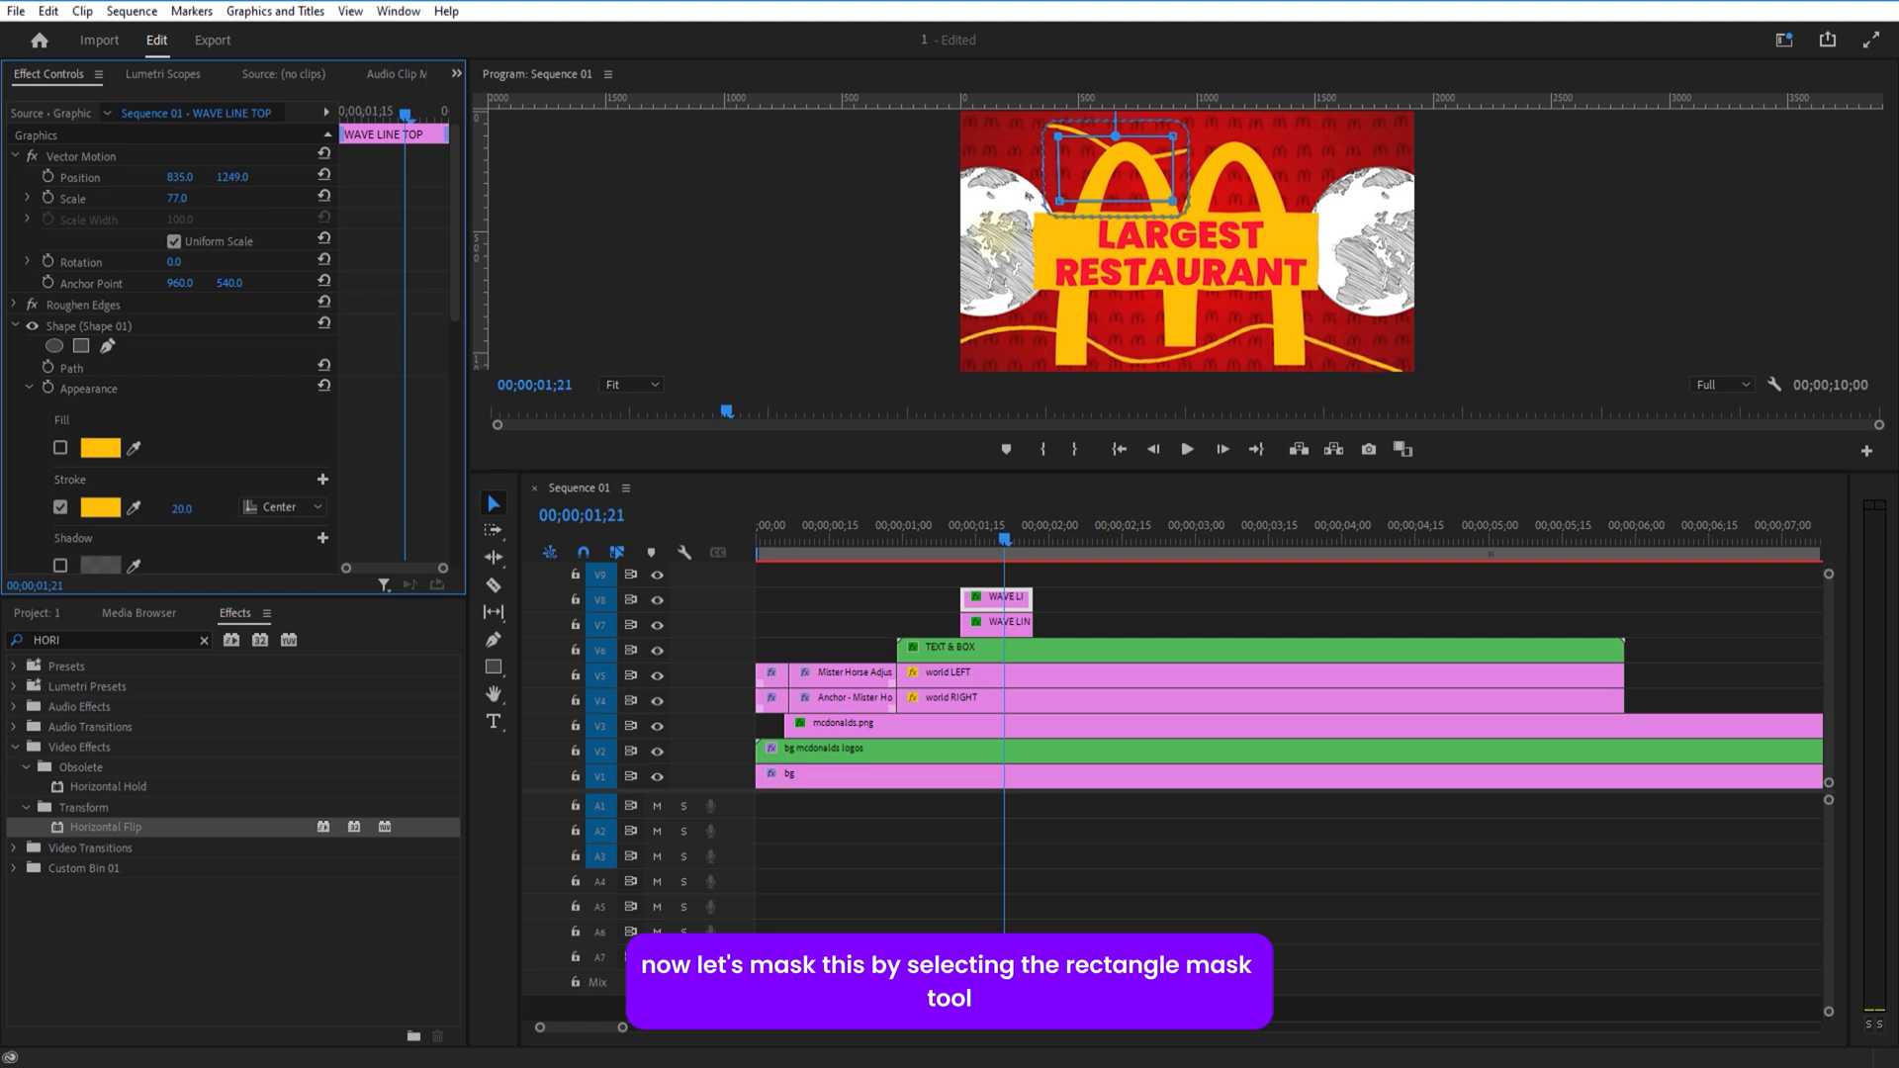
Step: Mask the lower wavy line with a rectangle beyond the frame's lower left edge and keyframe its Mask Path at 00;00;01;12
{"action": "left_click", "coordinate": [961, 539]}
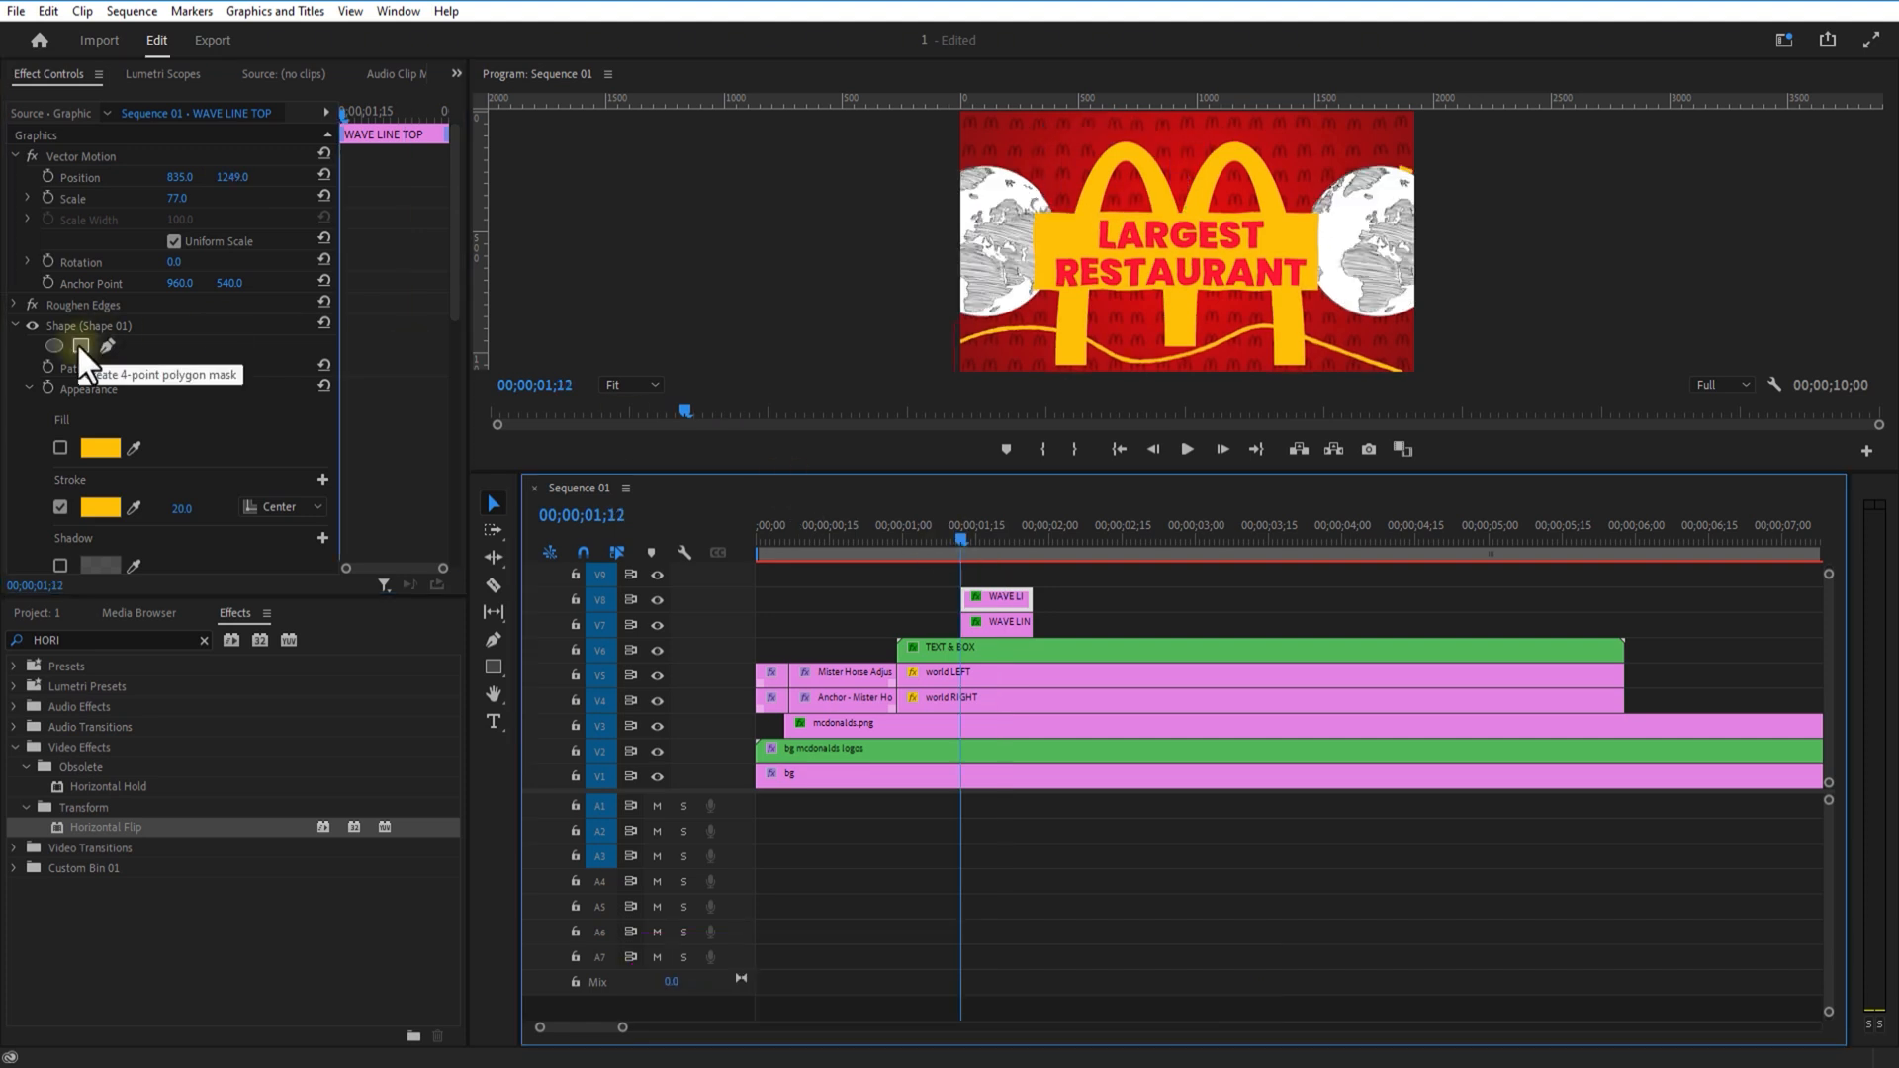
{"action": "left_click", "coordinate": [81, 346]}
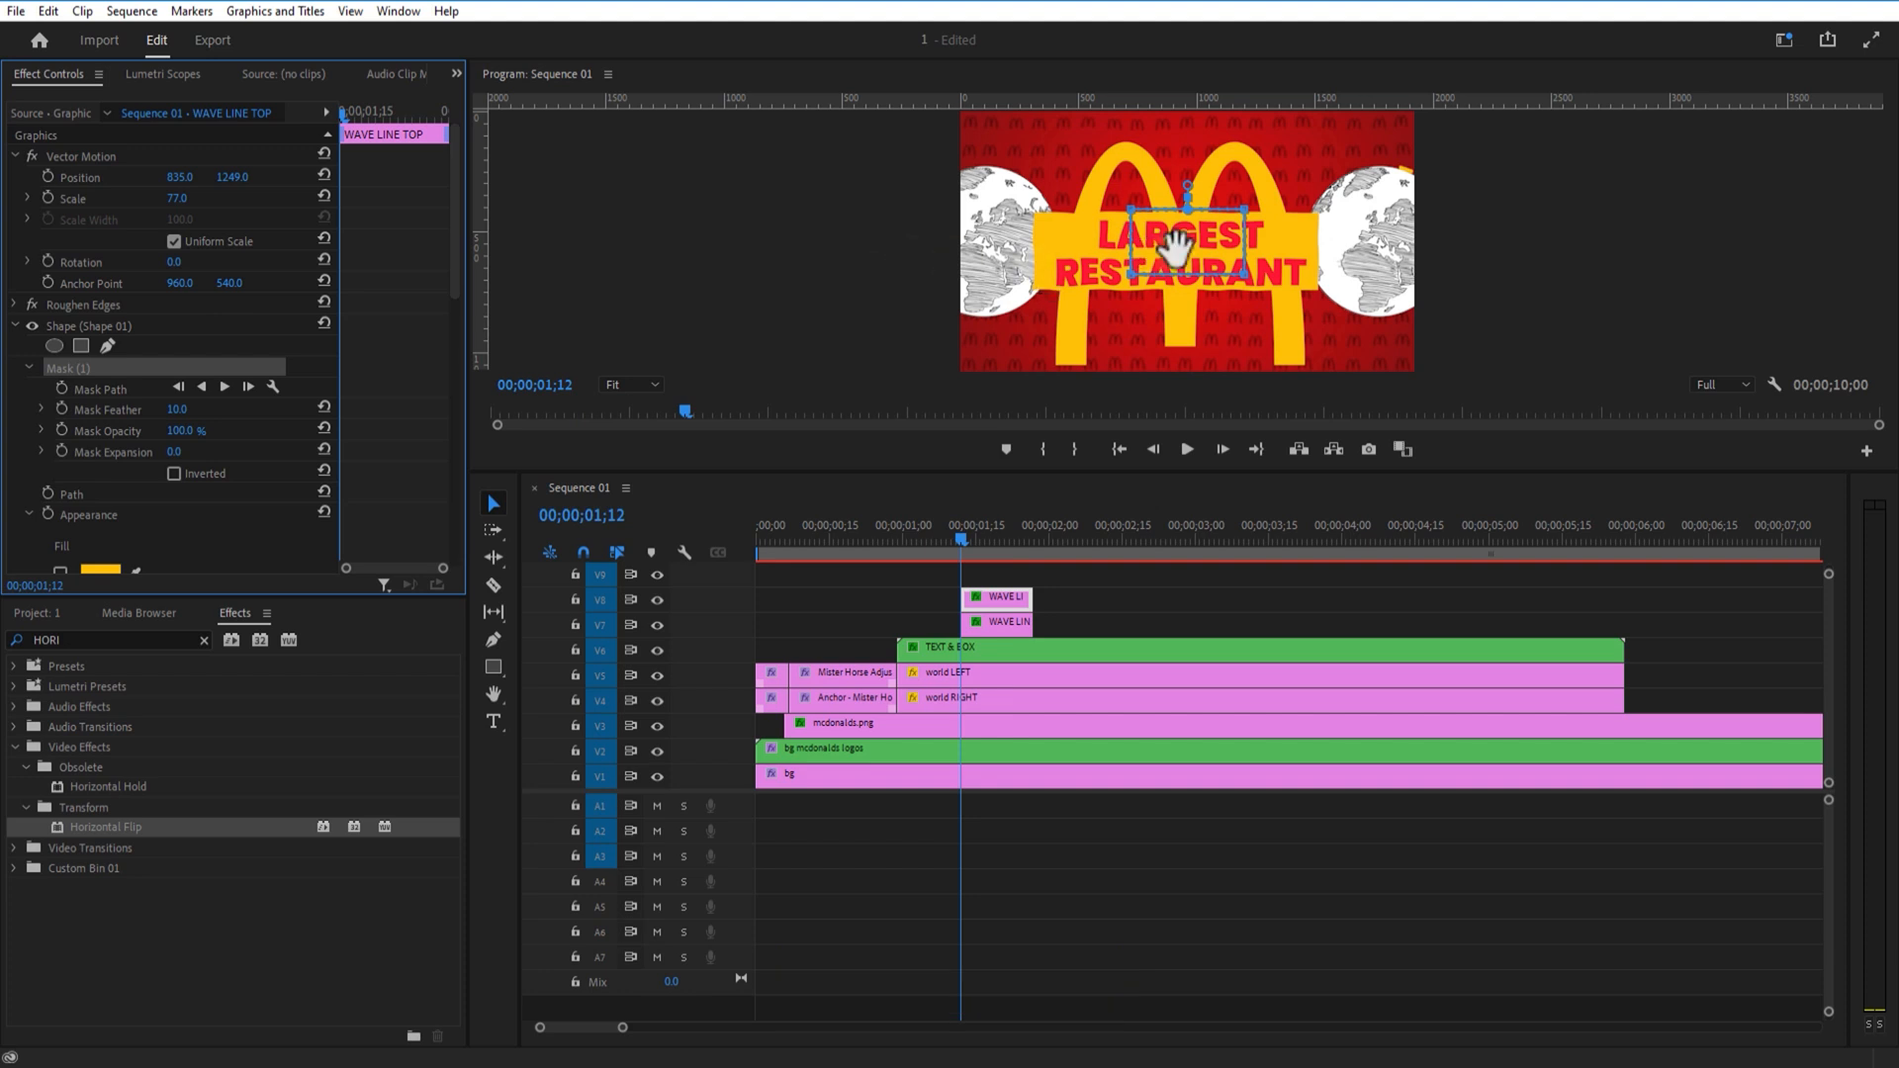
{"action": "left_click_drag", "start_coordinate": [1177, 247], "coordinate": [967, 353]}
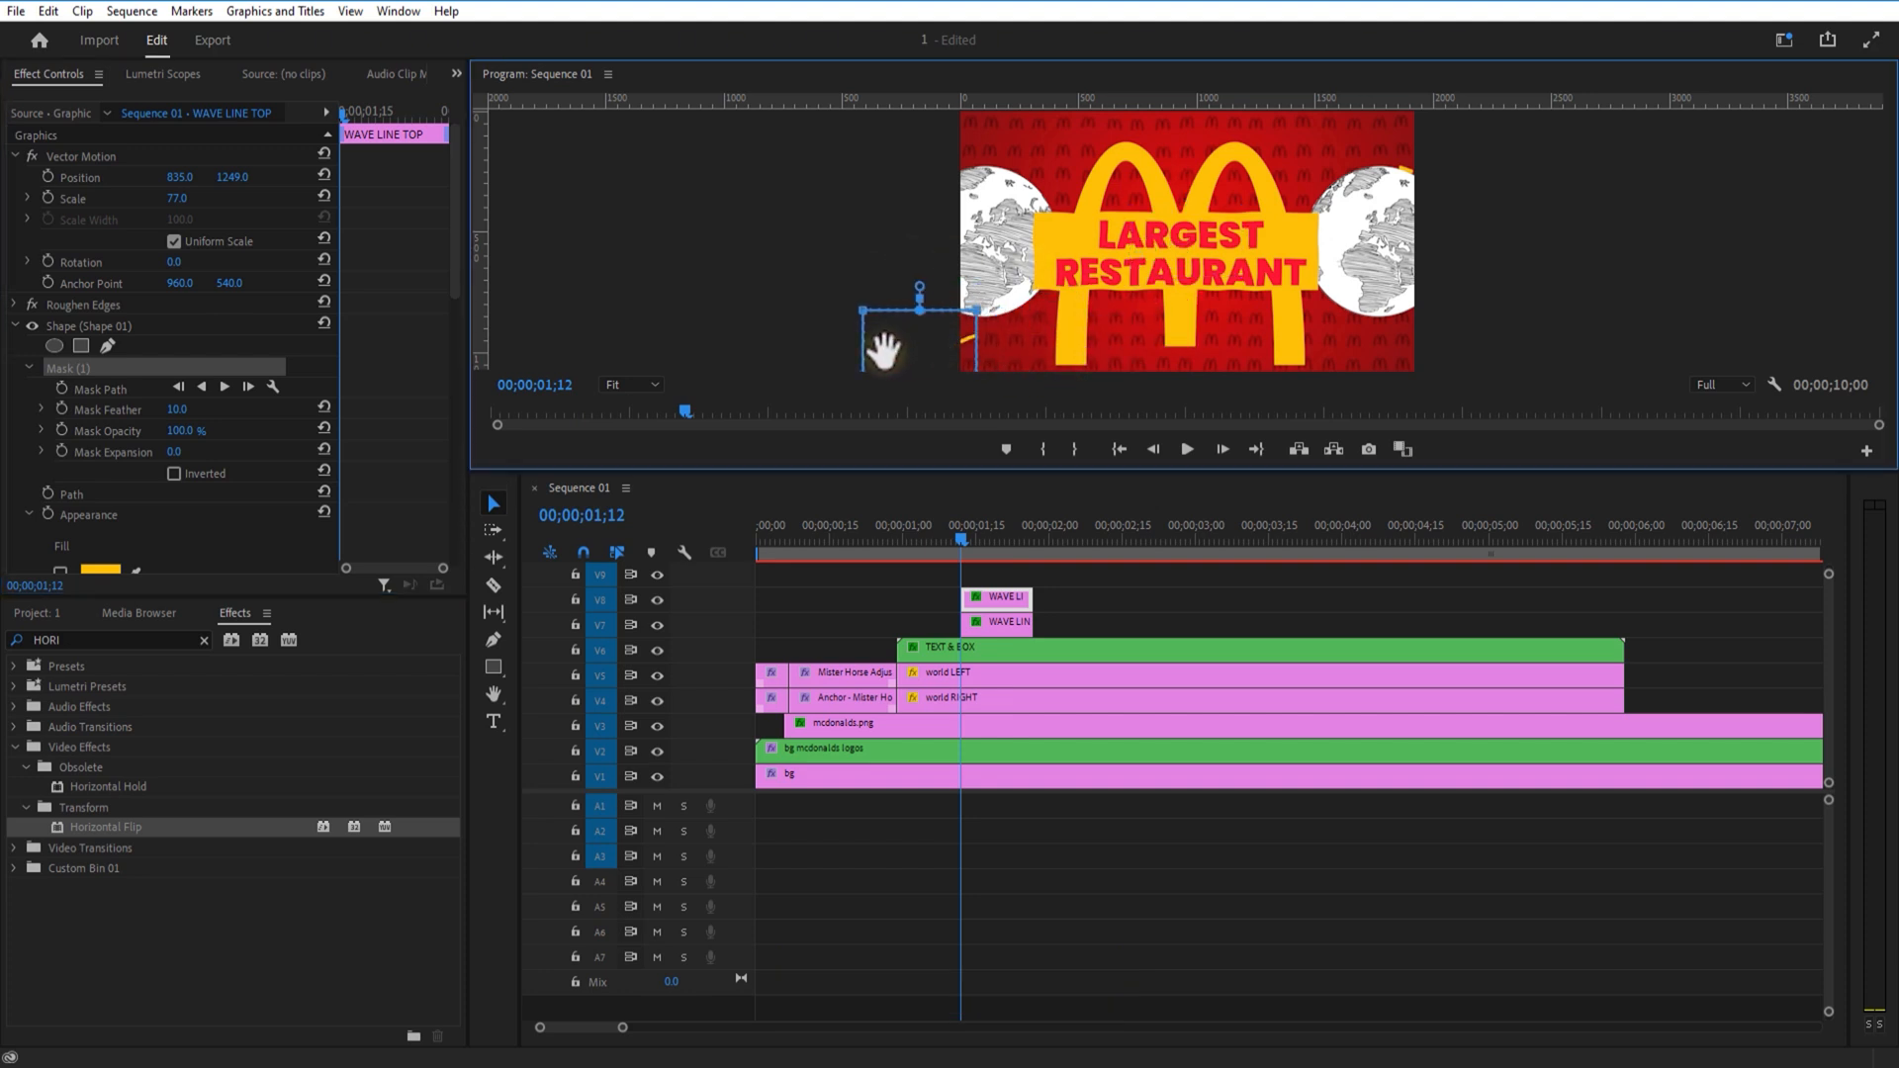
{"action": "left_click", "coordinate": [64, 390]}
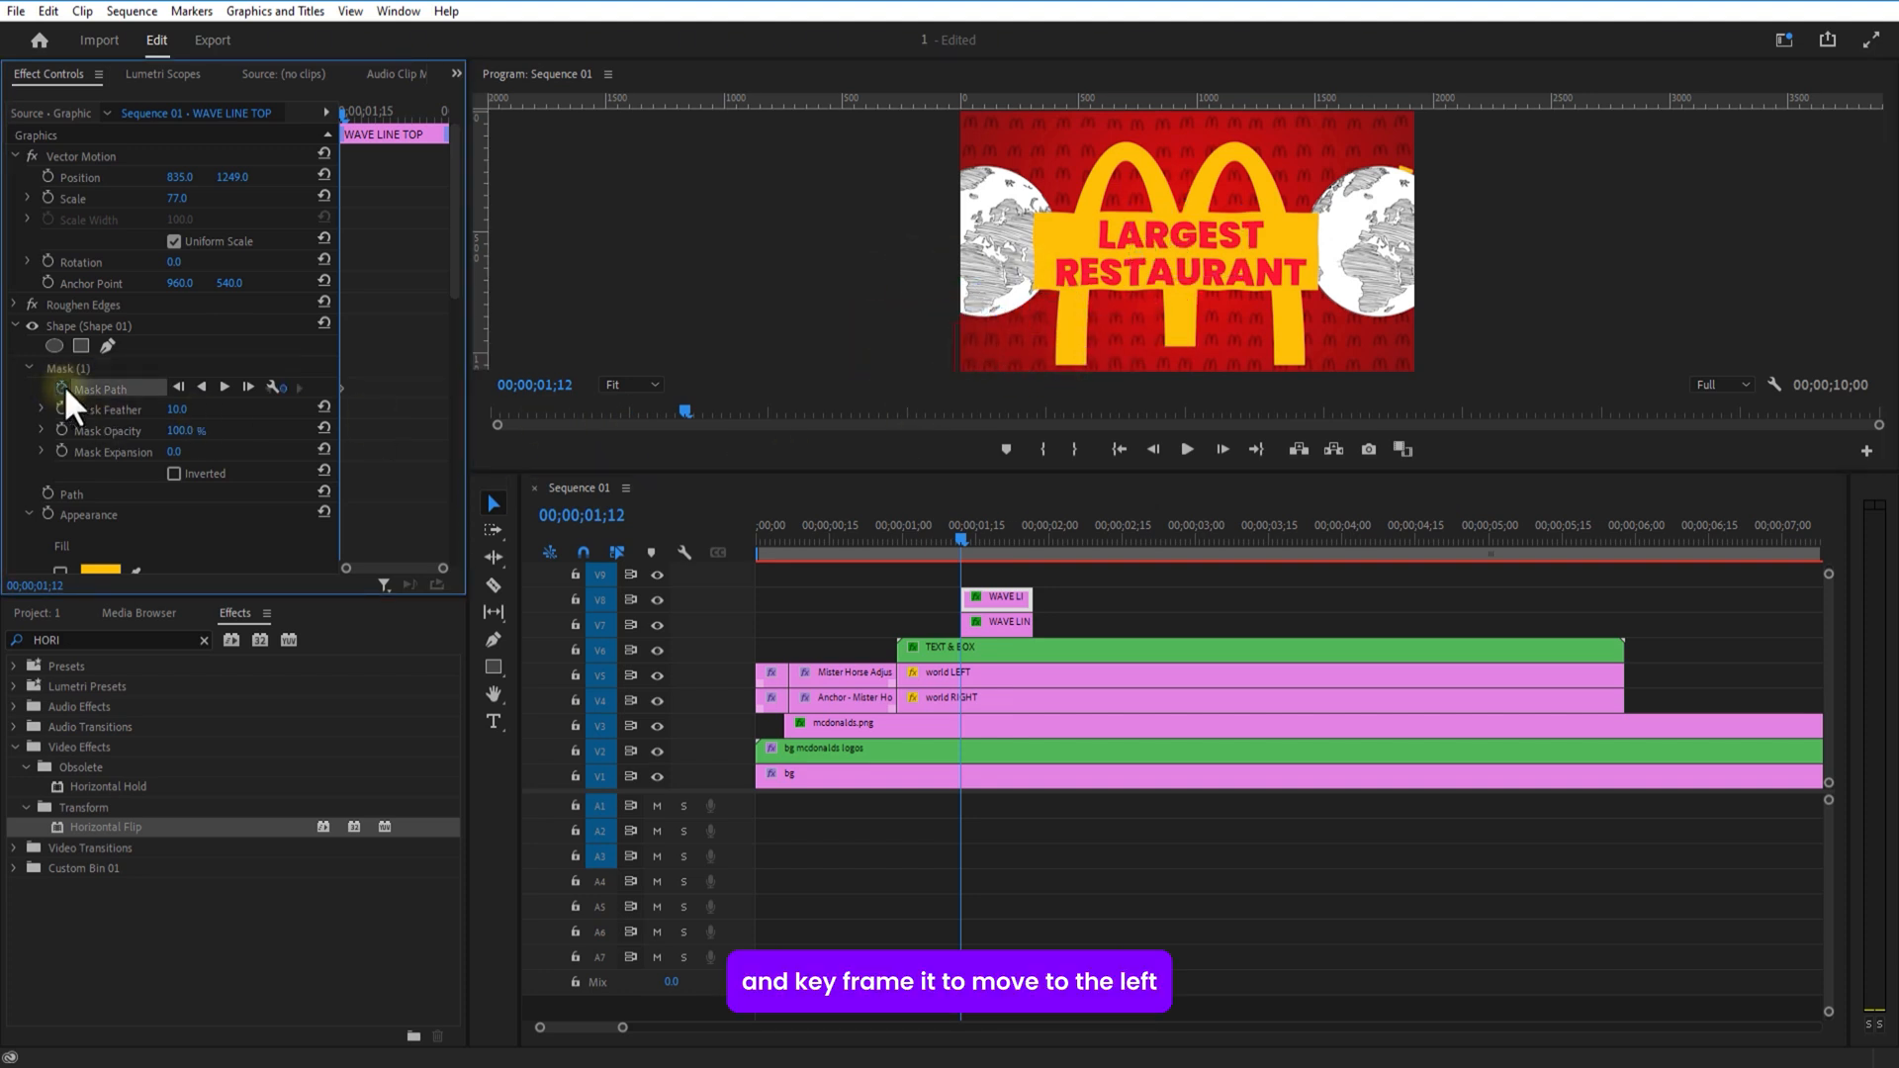
Step: Add a Mask Path keyframe near the lower wavy line clip's end with the mask moved past the frame's right edge
{"action": "left_click_drag", "start_coordinate": [347, 117], "coordinate": [405, 163]}
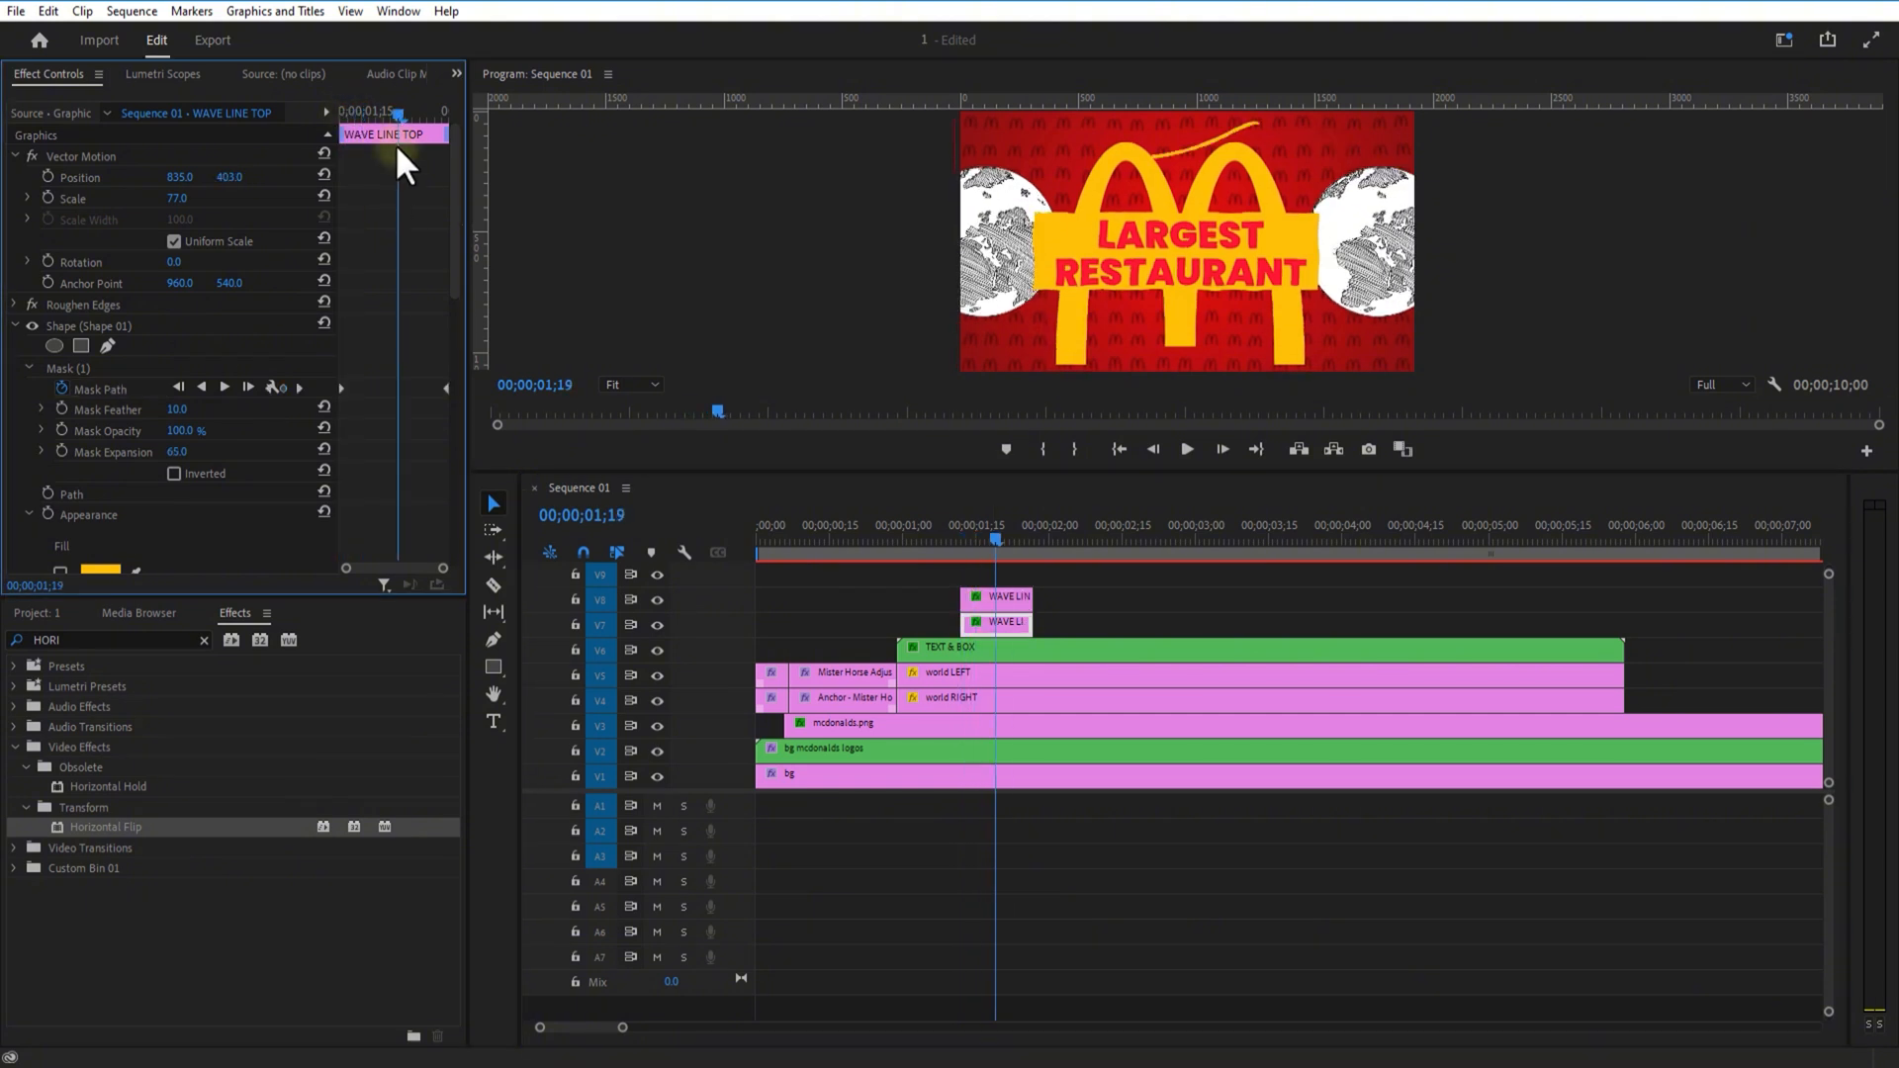
{"action": "left_click", "coordinate": [1028, 539]}
{"action": "left_click", "coordinate": [85, 368]}
{"action": "left_click_drag", "start_coordinate": [927, 150], "coordinate": [1474, 369]}
{"action": "left_click", "coordinate": [1017, 542]}
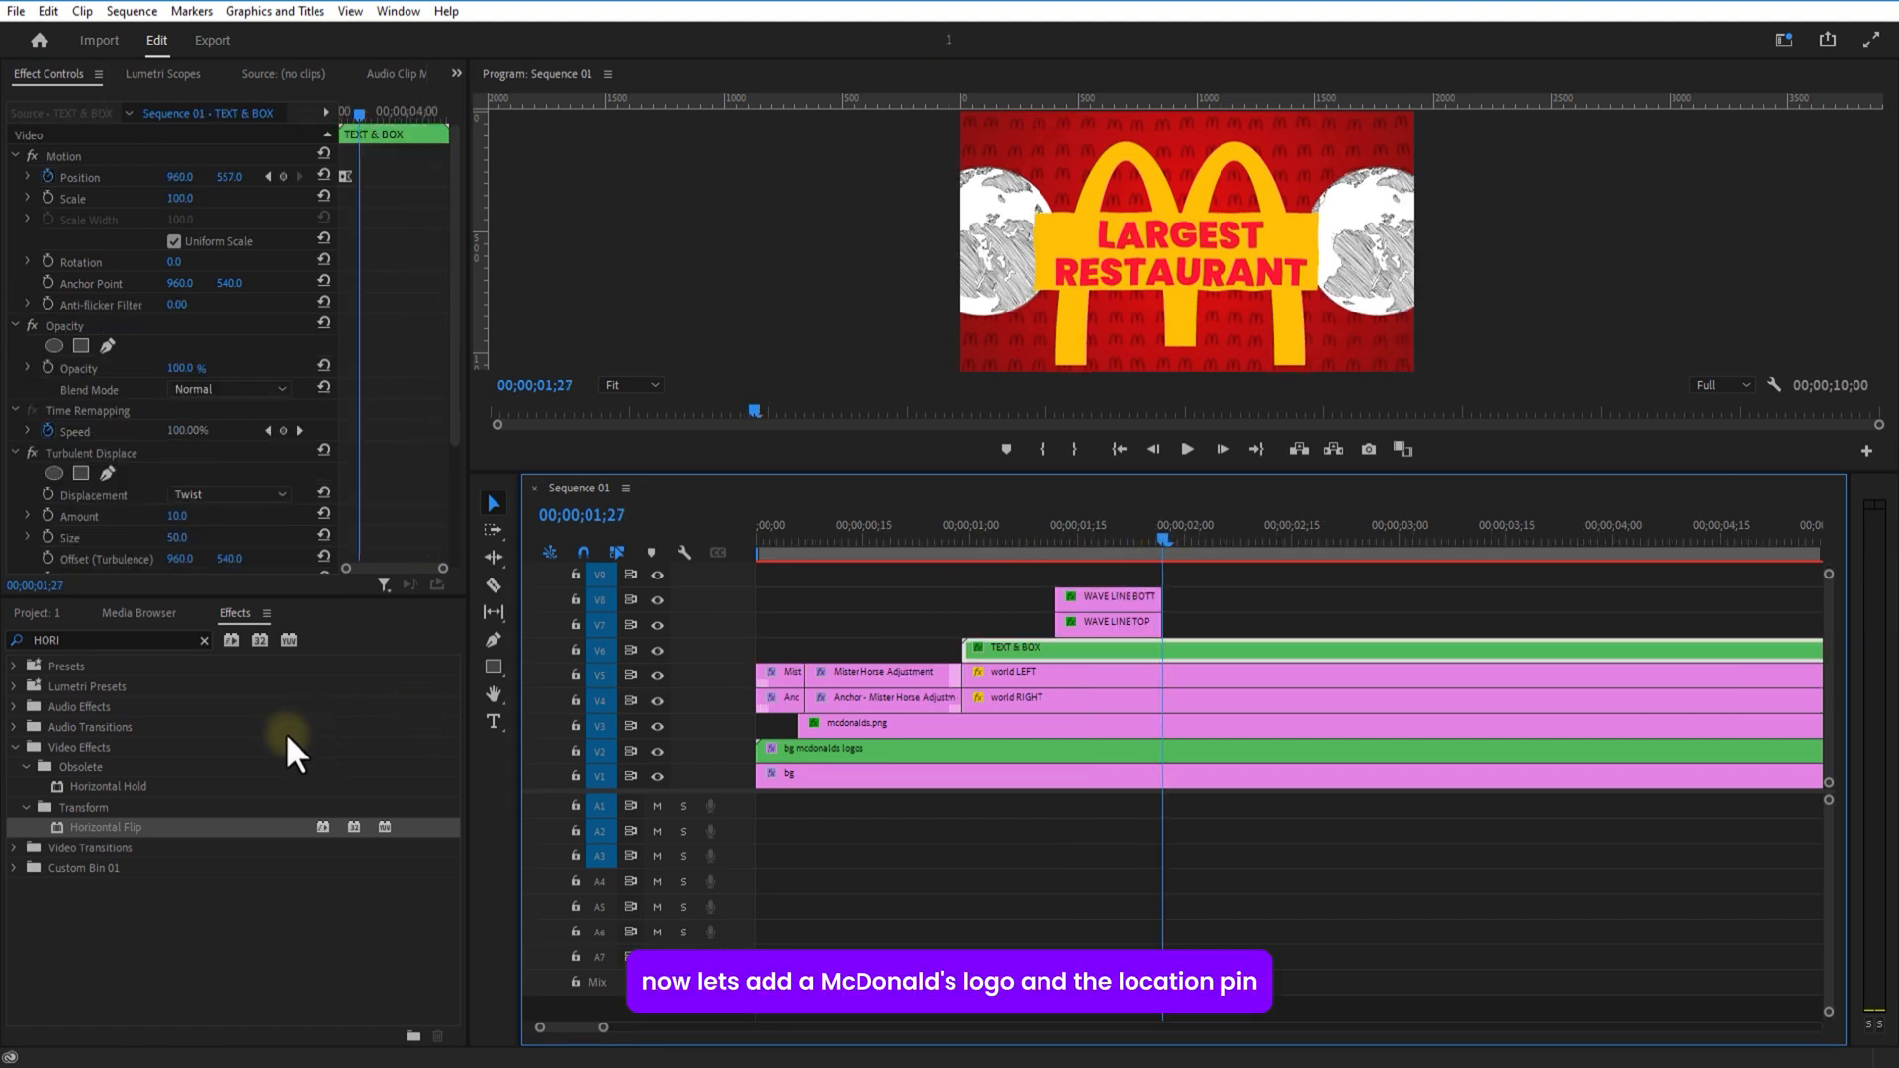
Step: Add mcdonalds.png on V7 and location.png on V8 at 00;00;01;27, and give the logo scale 5 and position 393, 155
{"action": "left_click", "coordinate": [37, 613]}
{"action": "left_click_drag", "start_coordinate": [130, 842], "coordinate": [1177, 625]}
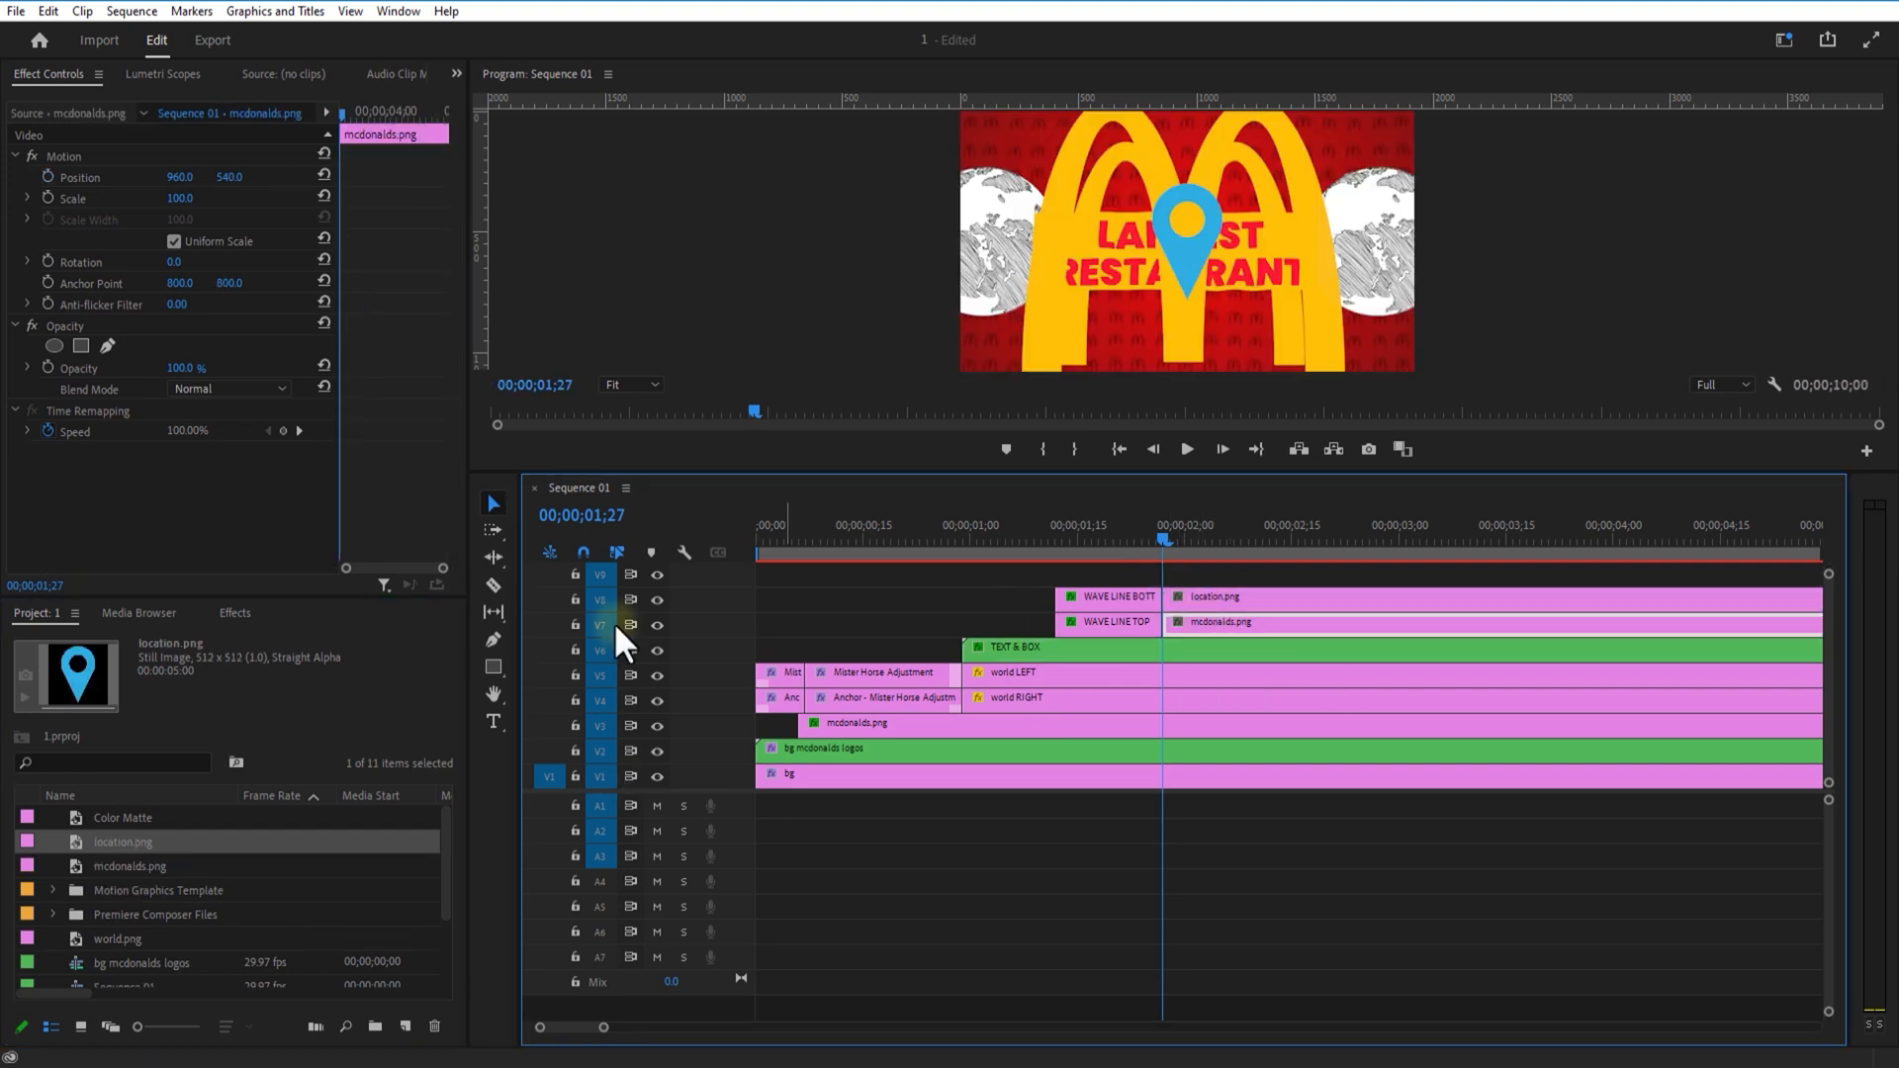
{"action": "left_click_drag", "start_coordinate": [180, 199], "coordinate": [46, 170]}
{"action": "left_click_drag", "start_coordinate": [229, 177], "coordinate": [137, 176]}
{"action": "left_click_drag", "start_coordinate": [1140, 473], "coordinate": [1127, 517]}
{"action": "mouse_move", "coordinate": [170, 199]}
{"action": "left_mouse_down"}
{"action": "mouse_move", "coordinate": [123, 203]}
{"action": "mouse_move", "coordinate": [155, 203]}
{"action": "left_mouse_up"}
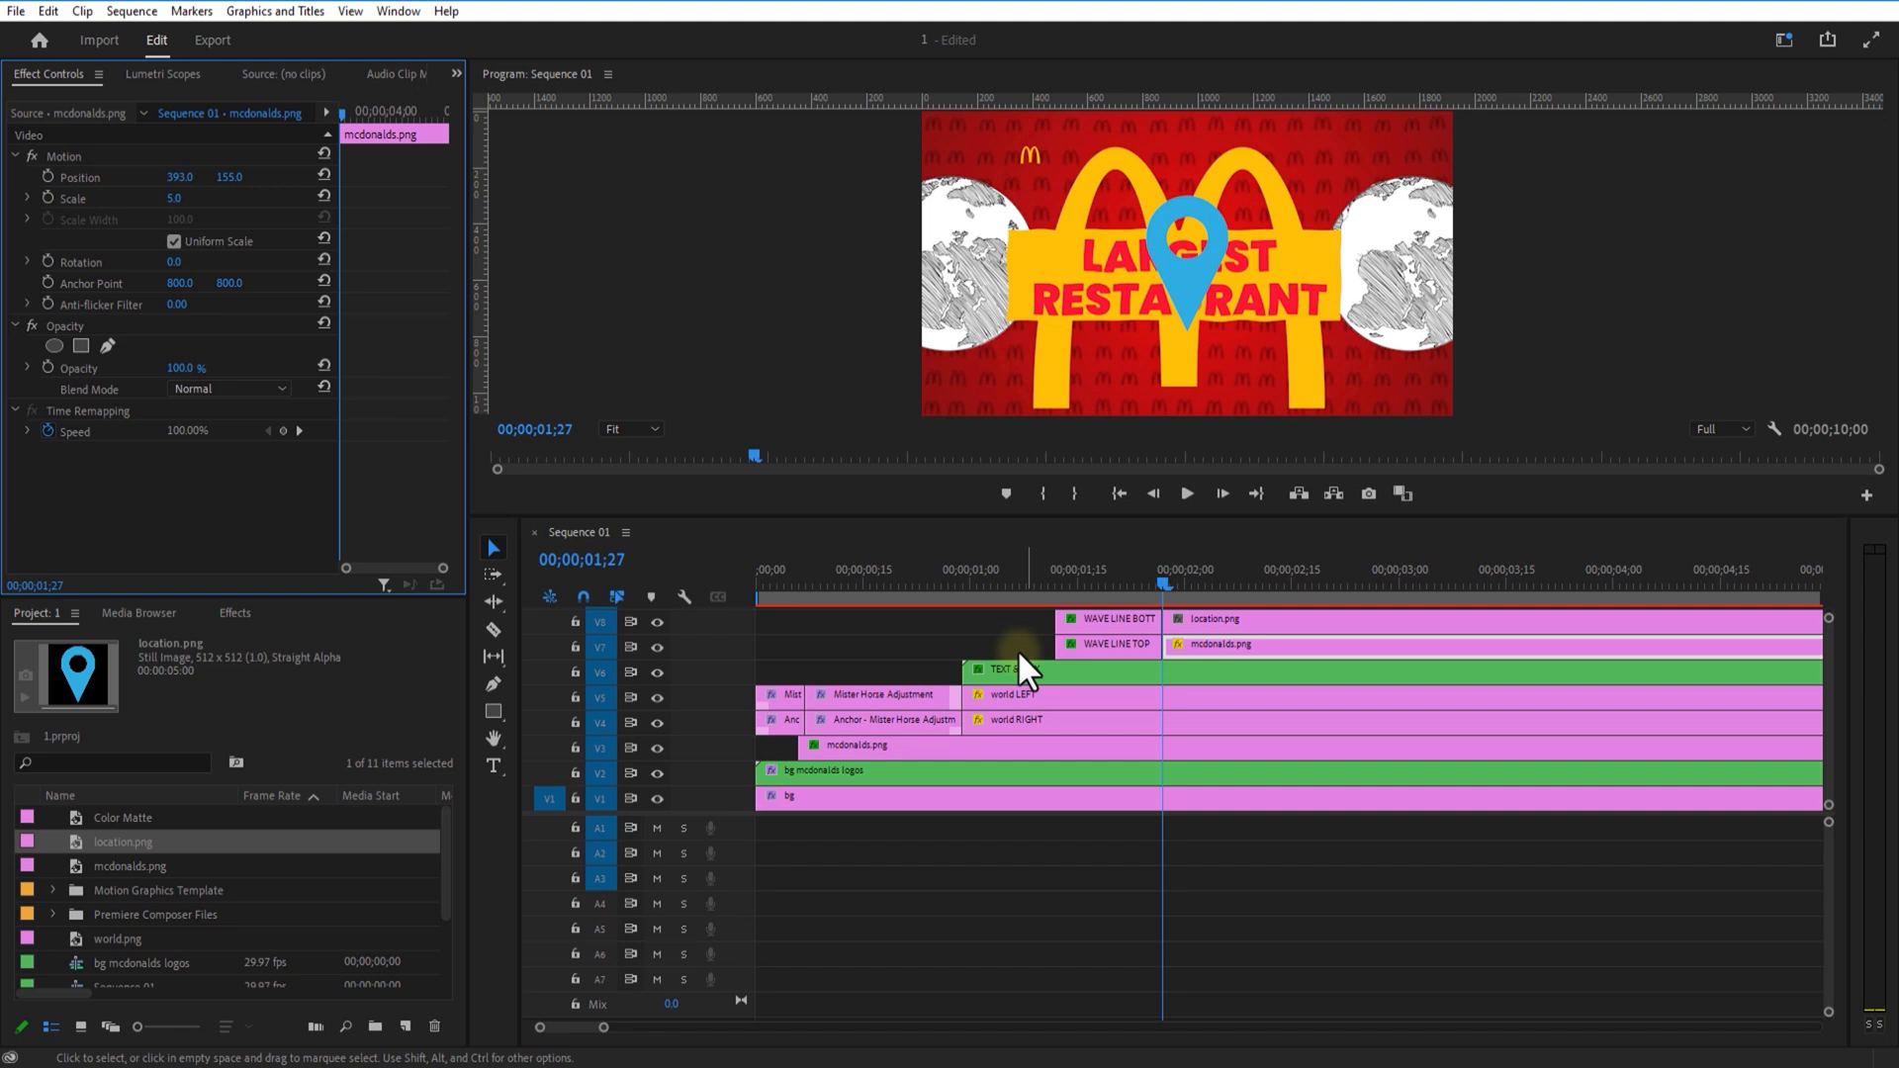
Step: Find the Tint video effect and apply it to the location.png clip
{"action": "left_click", "coordinate": [1195, 625]}
{"action": "left_click", "coordinate": [234, 613]}
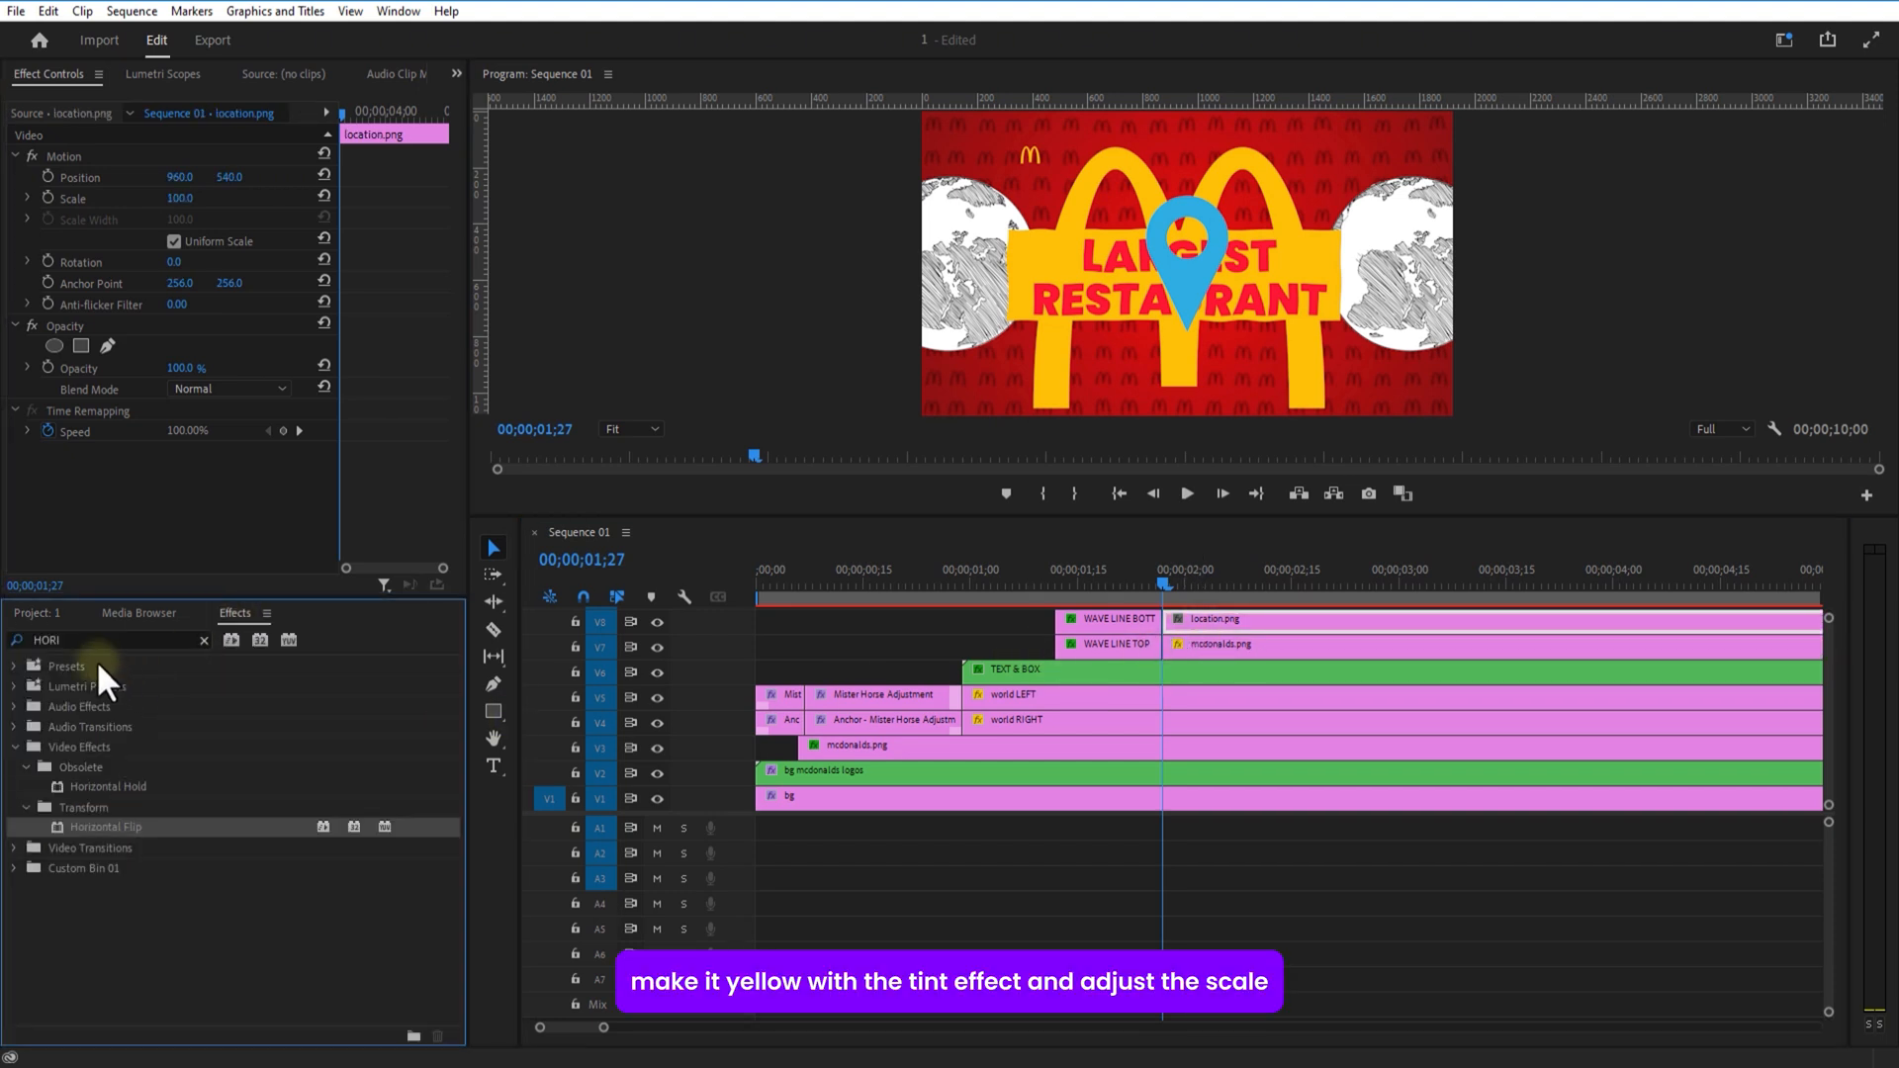
{"action": "type", "text": "TINT"}
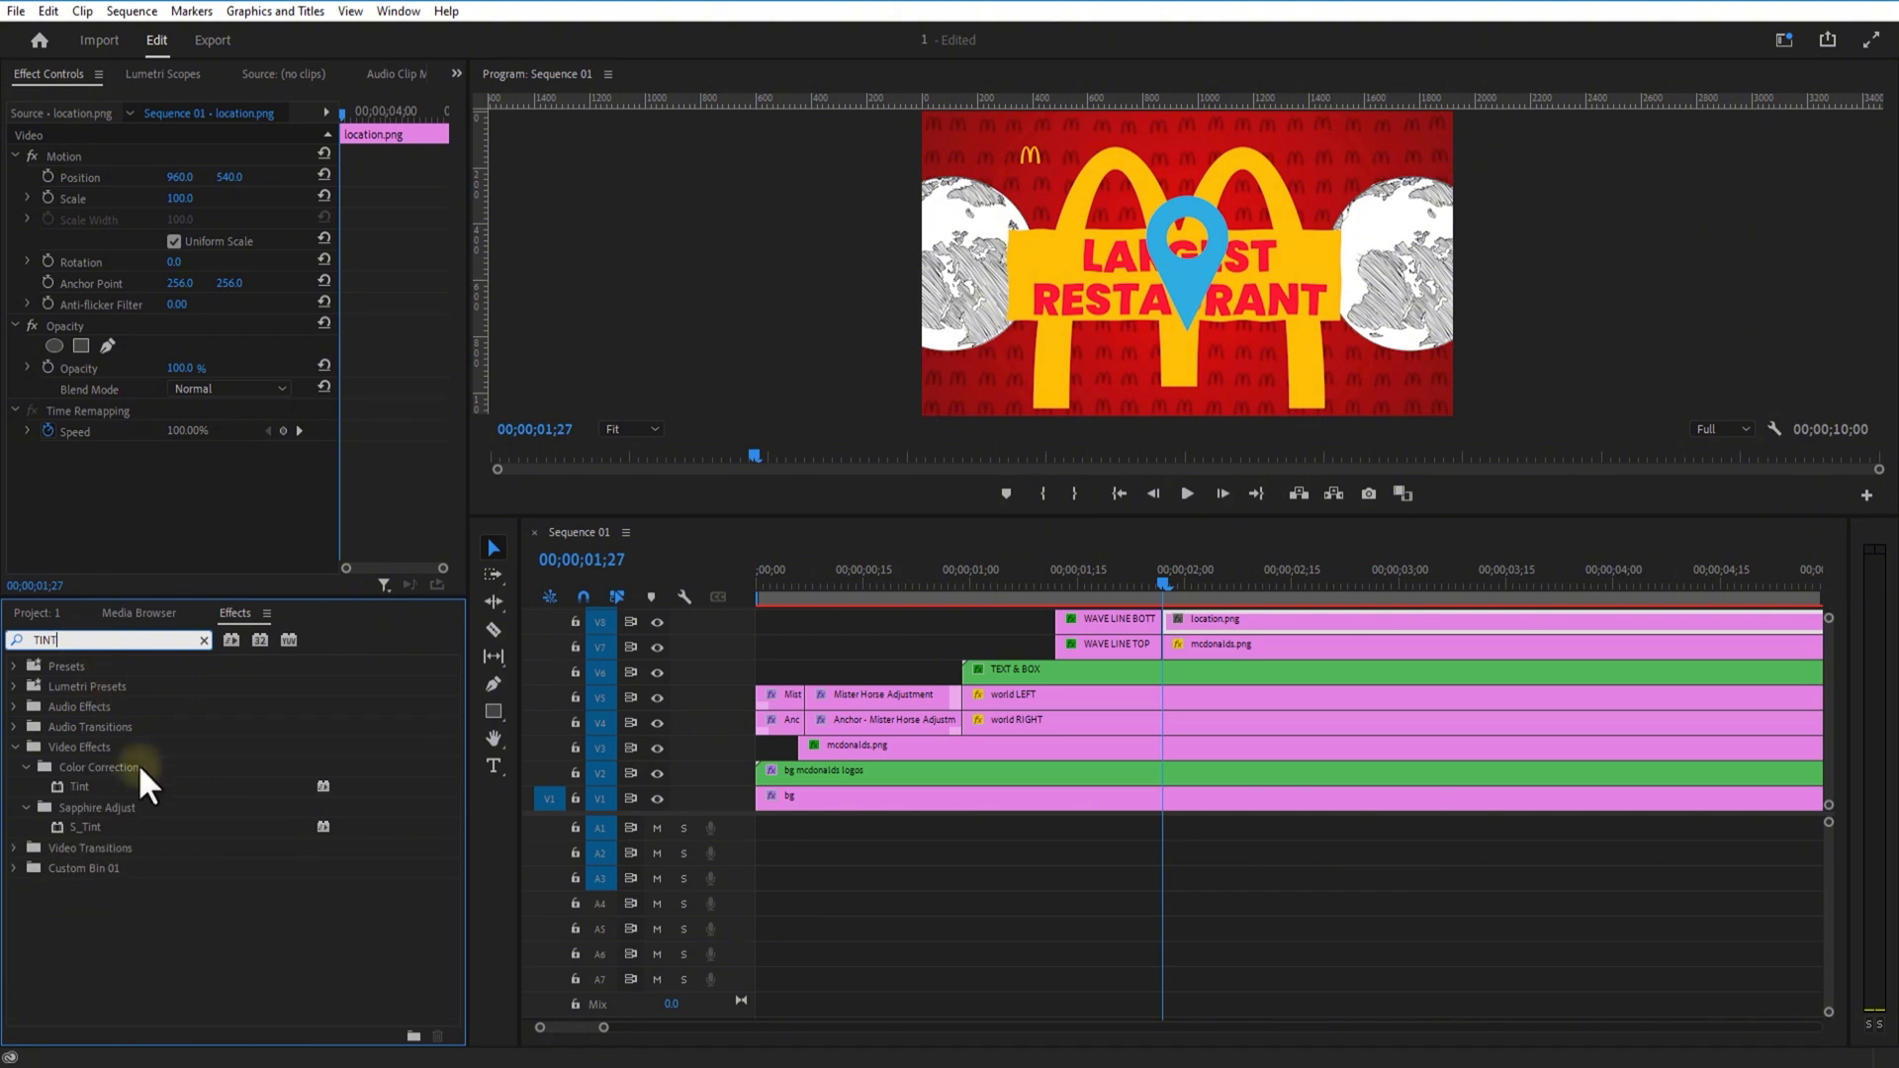
{"action": "left_click_drag", "start_coordinate": [95, 786], "coordinate": [1229, 631]}
Step: Map both white and black of the location pin's Tint to the yellow sampled from the large McDonald's logo
{"action": "left_click", "coordinate": [201, 516]}
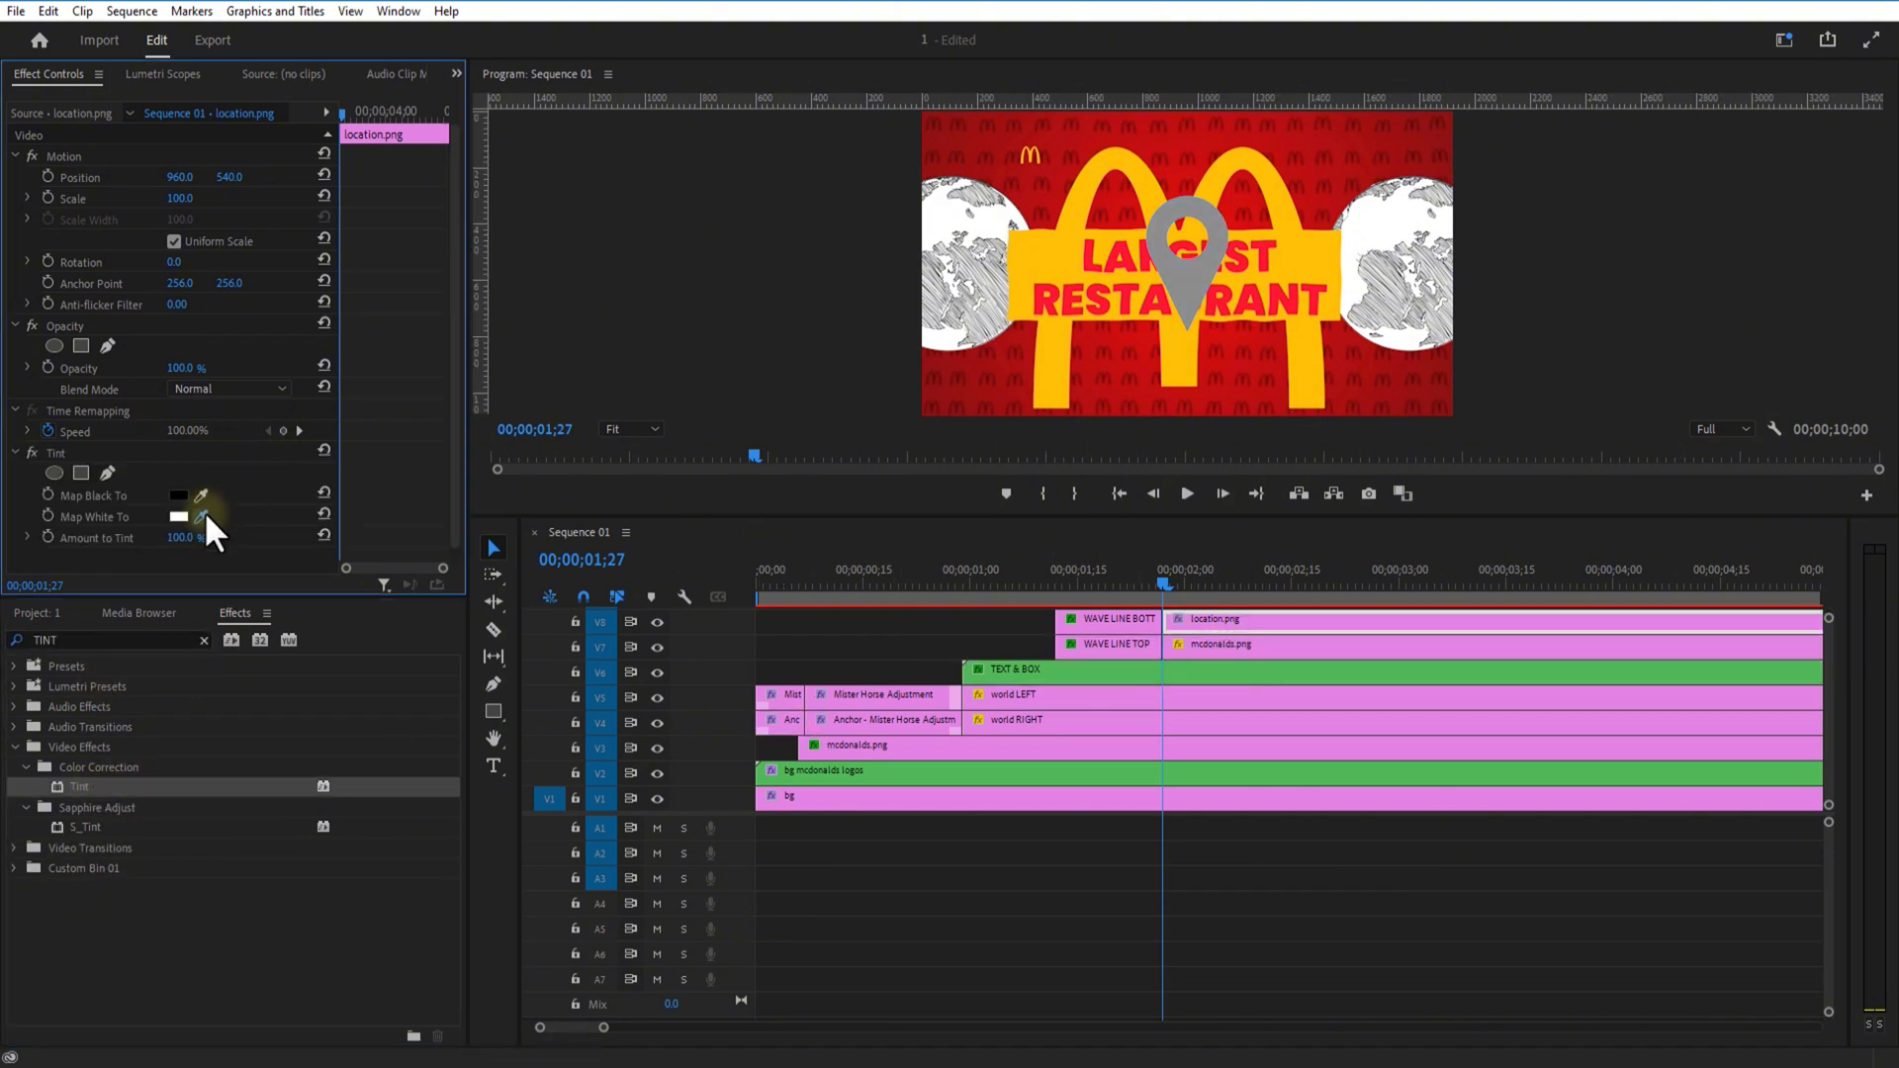
{"action": "left_click", "coordinate": [1142, 204]}
{"action": "left_click", "coordinate": [1148, 183]}
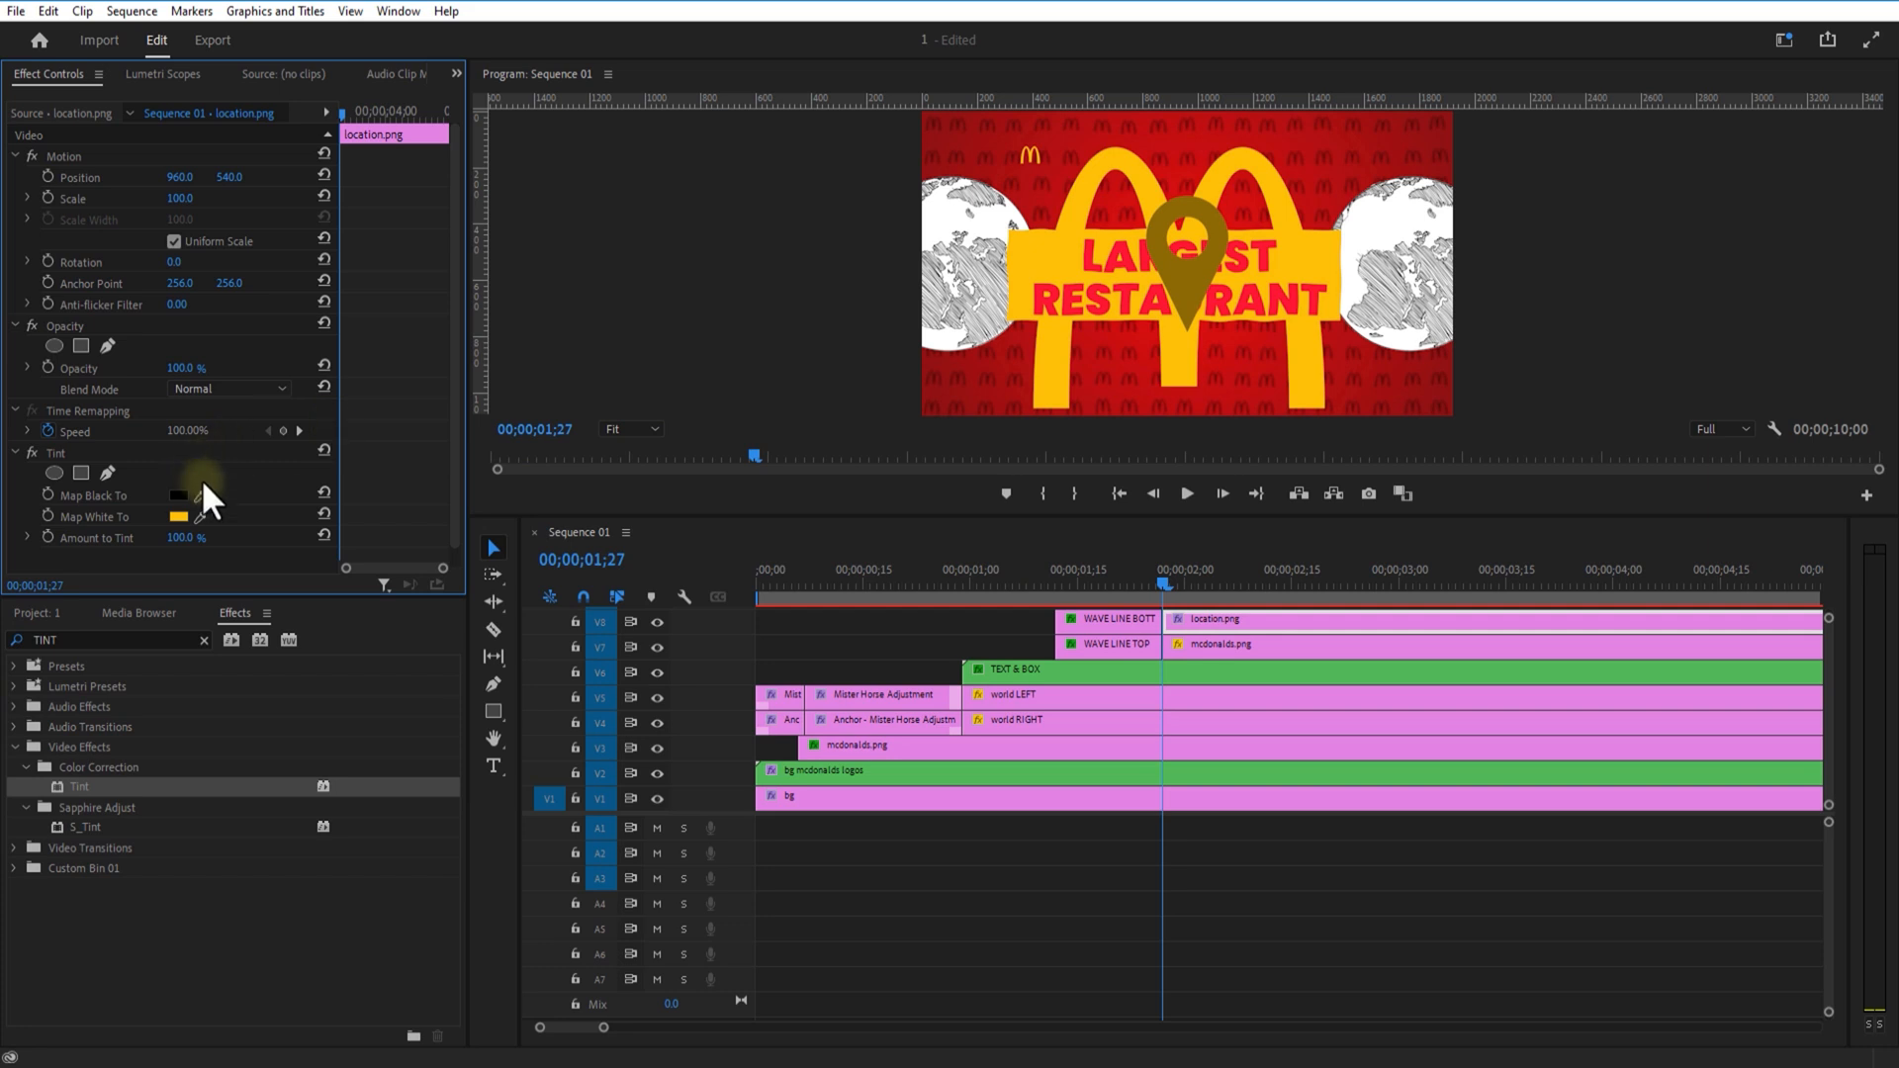
{"action": "left_click", "coordinate": [1117, 160]}
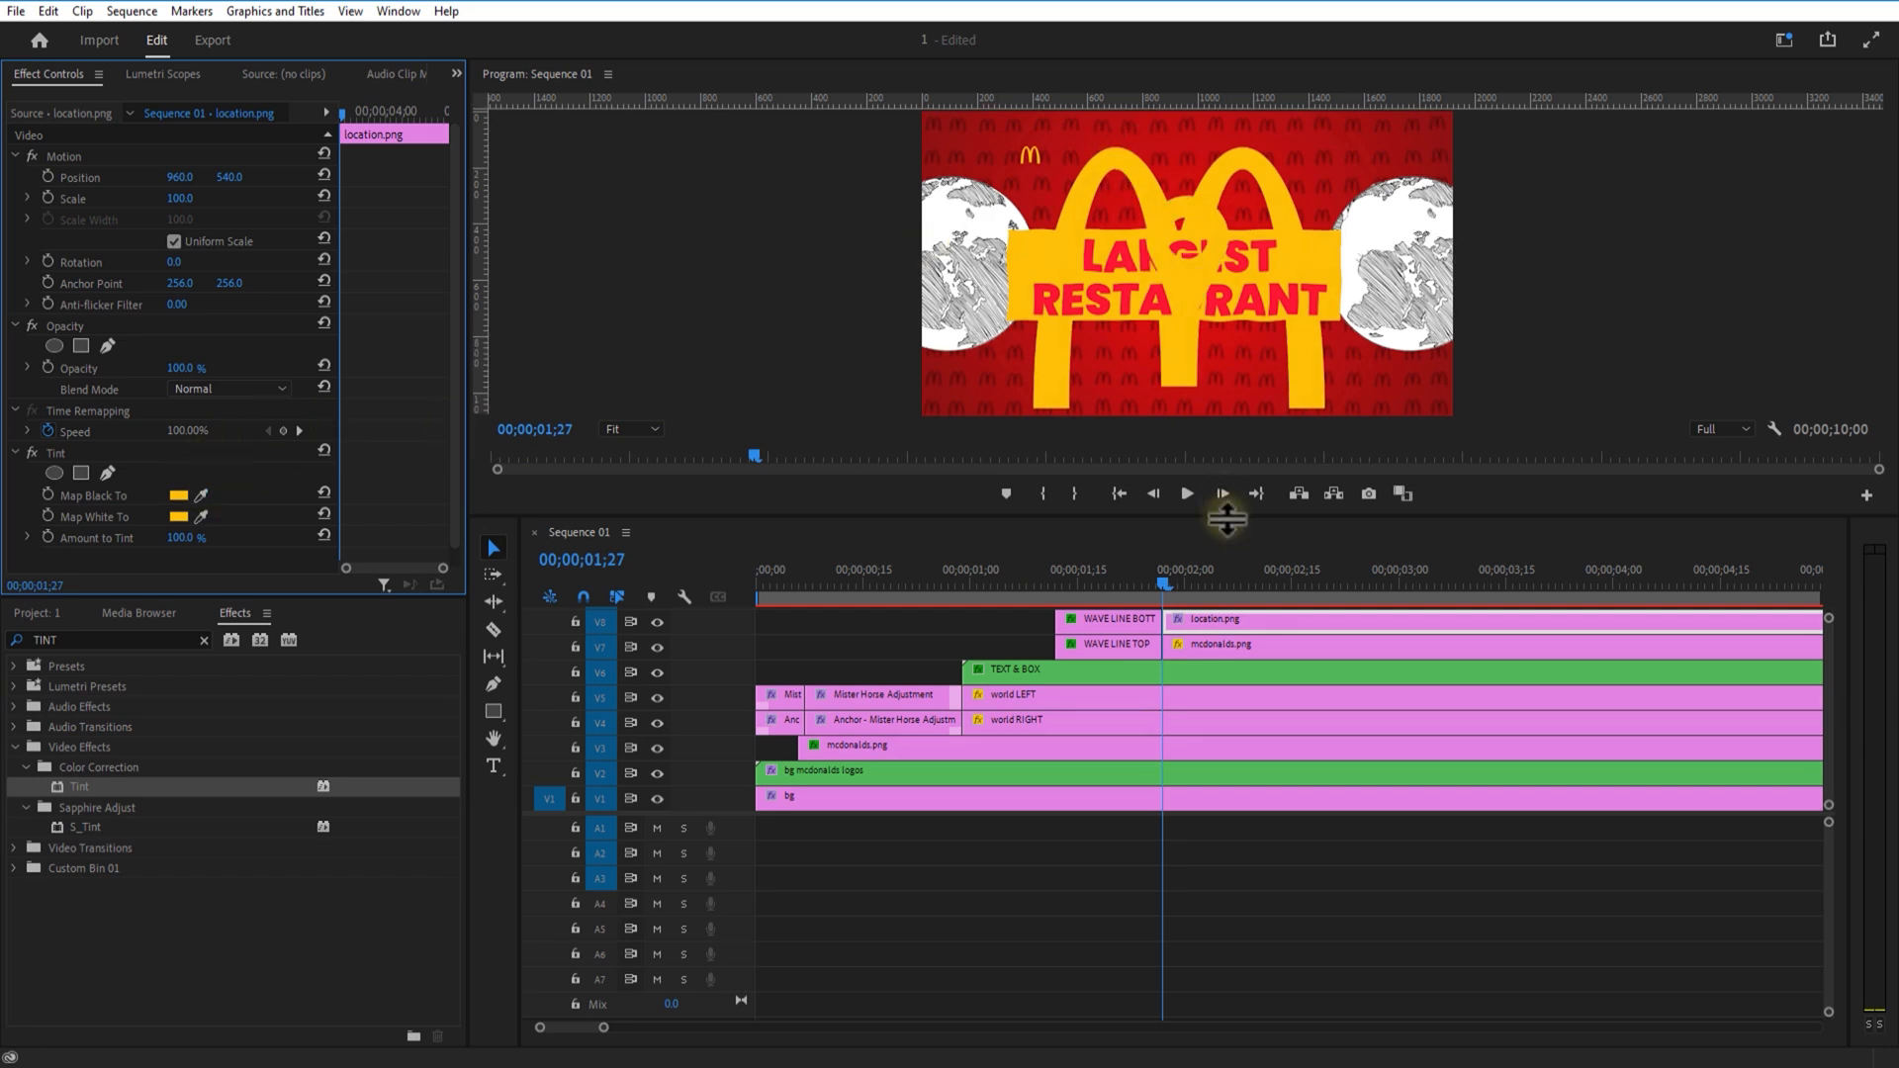
Step: Set the location pin's position to 391, 63 and its scale to 20, placing it above the small logo
{"action": "left_click_drag", "start_coordinate": [180, 177], "coordinate": [101, 204]}
{"action": "left_click_drag", "start_coordinate": [229, 177], "coordinate": [148, 173]}
{"action": "left_click_drag", "start_coordinate": [177, 199], "coordinate": [99, 197]}
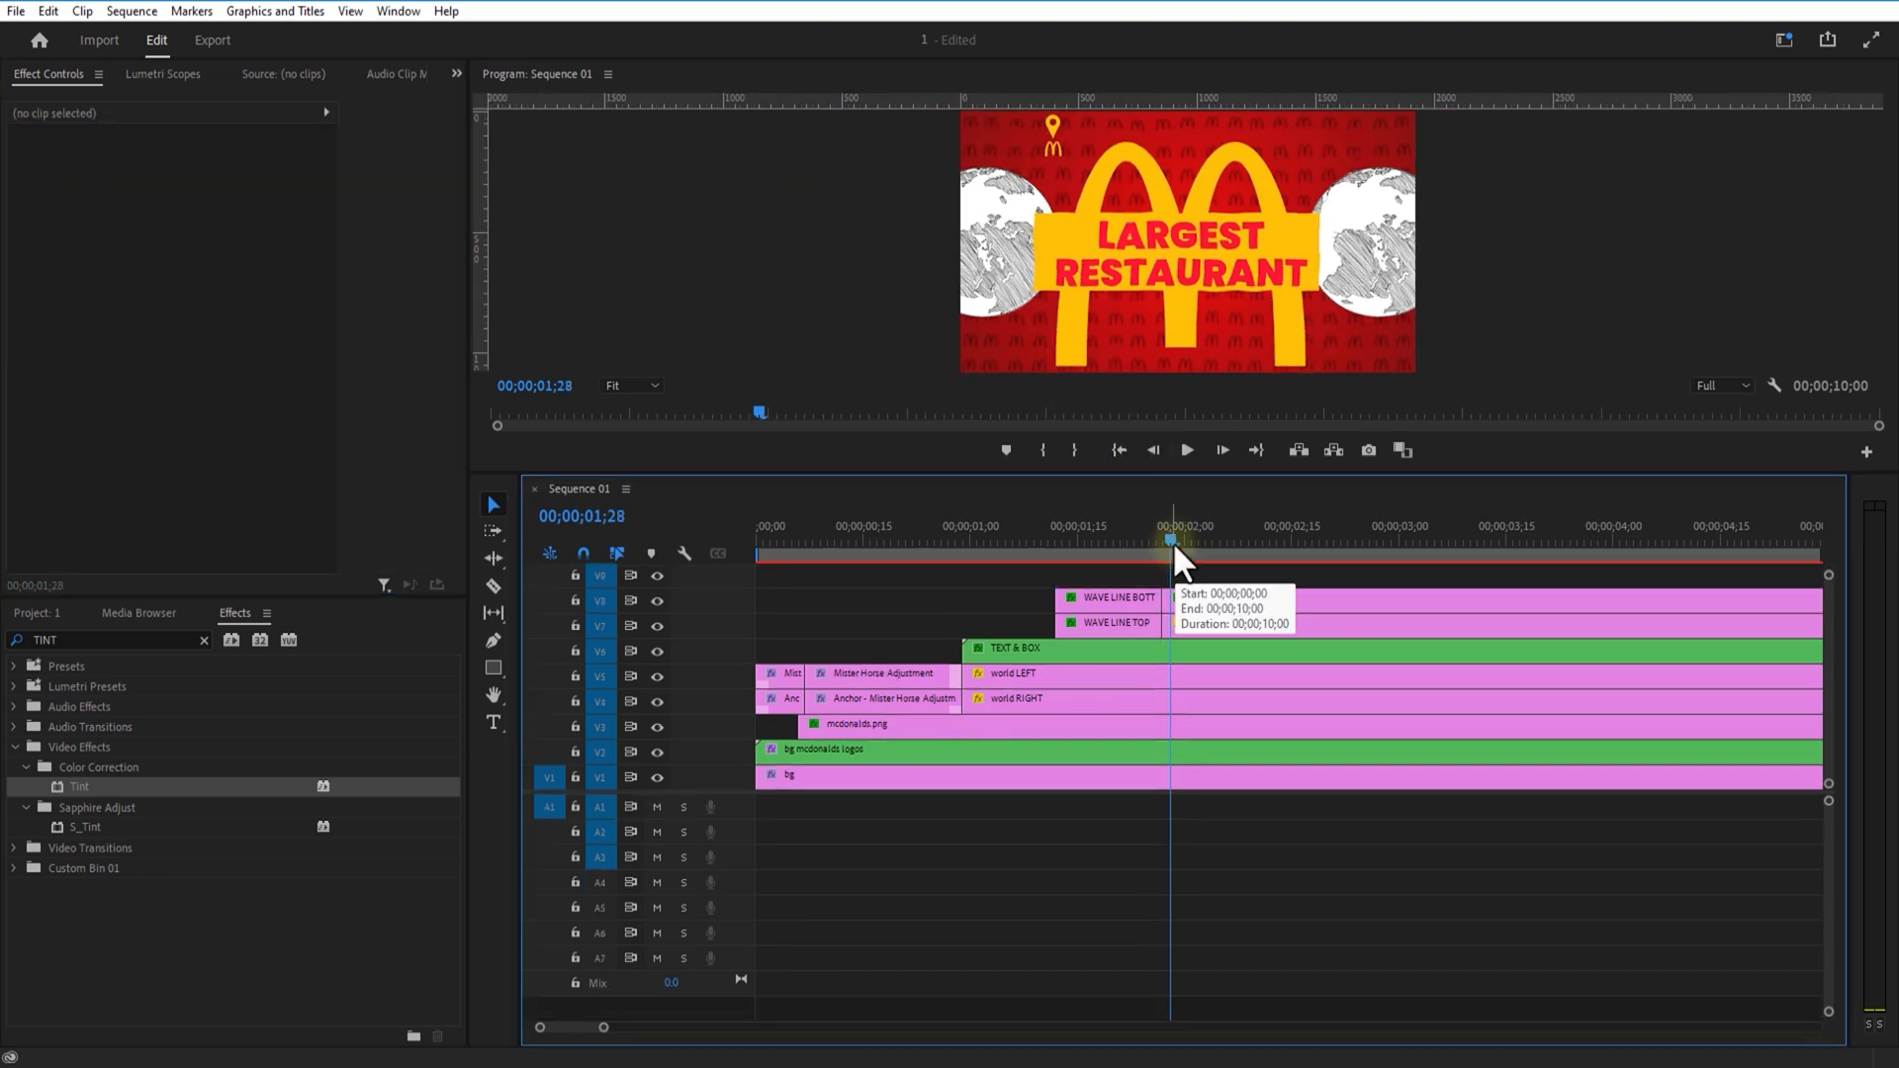
Step: Keyframe the small mcdonalds.png logo's scale from 0 at 00;00;01;27 to 5 at 00;00;02;05
{"action": "left_click", "coordinate": [1165, 535]}
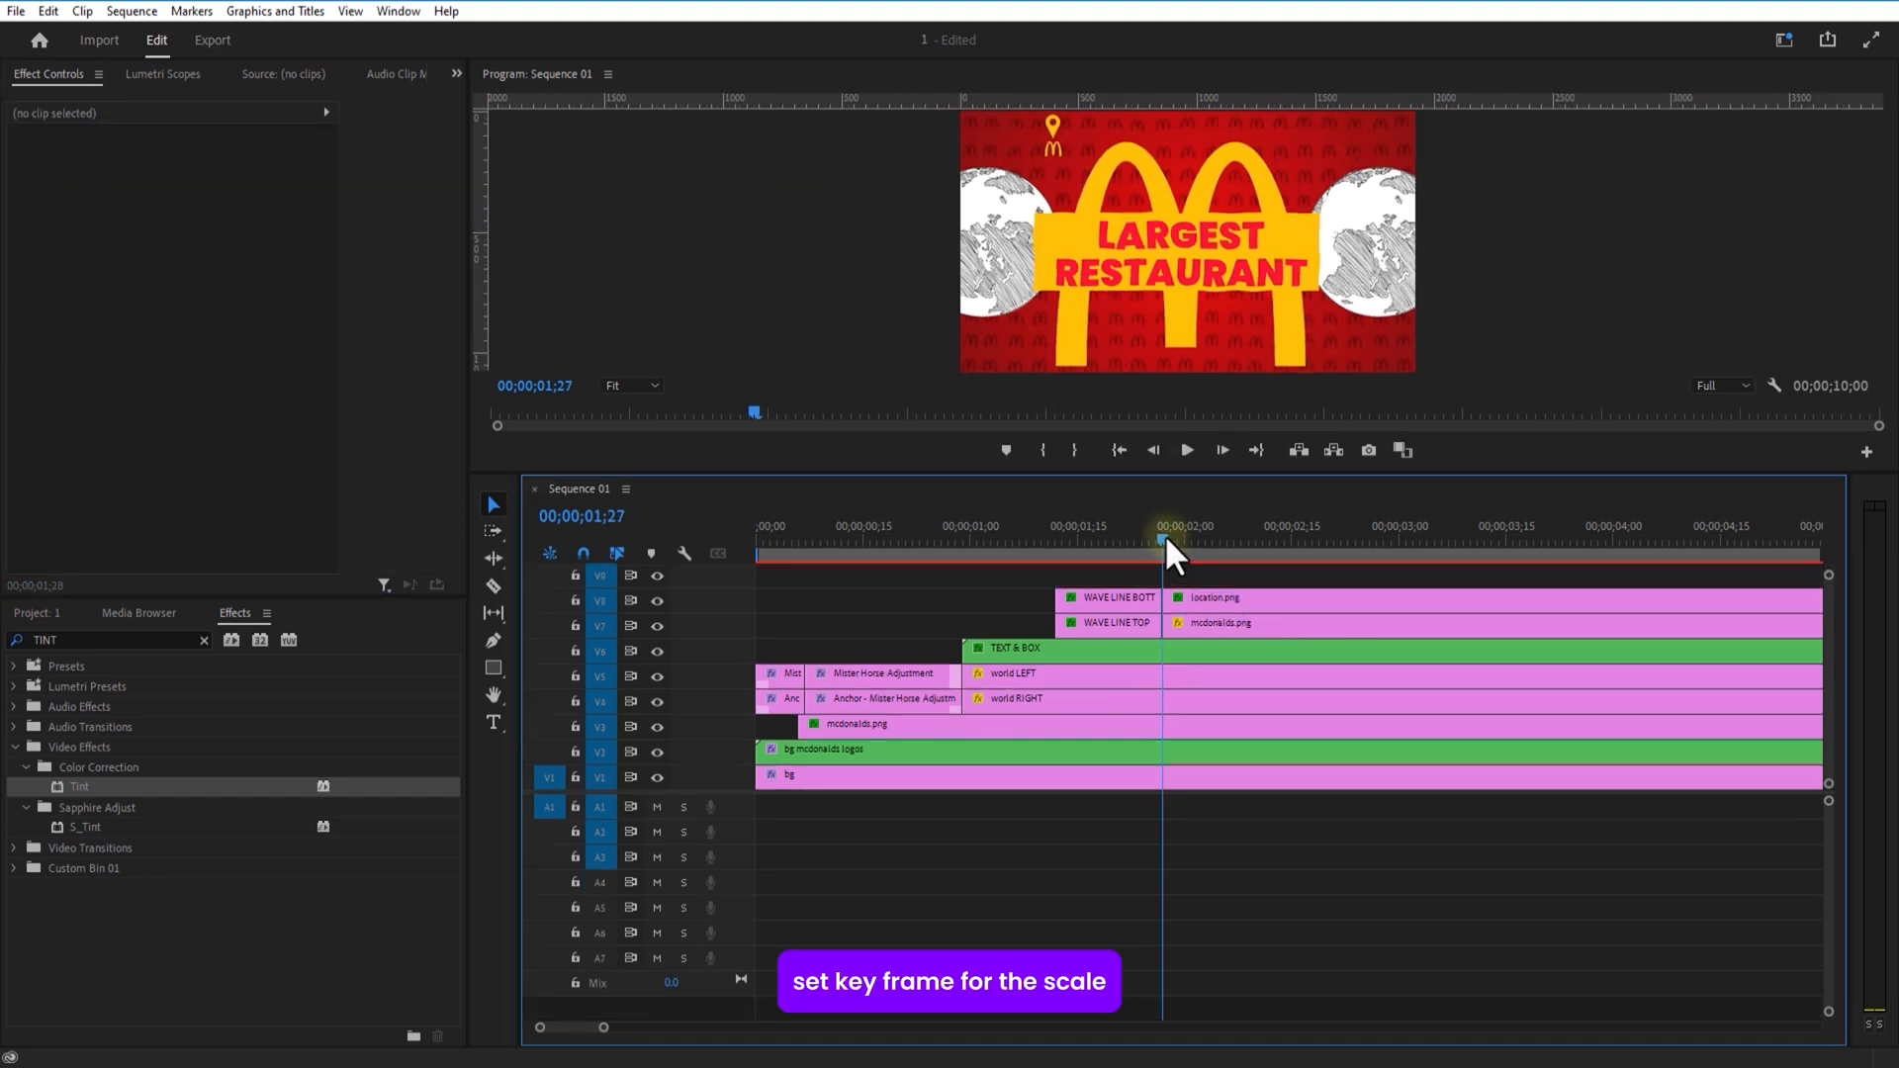
{"action": "left_click", "coordinate": [1195, 624]}
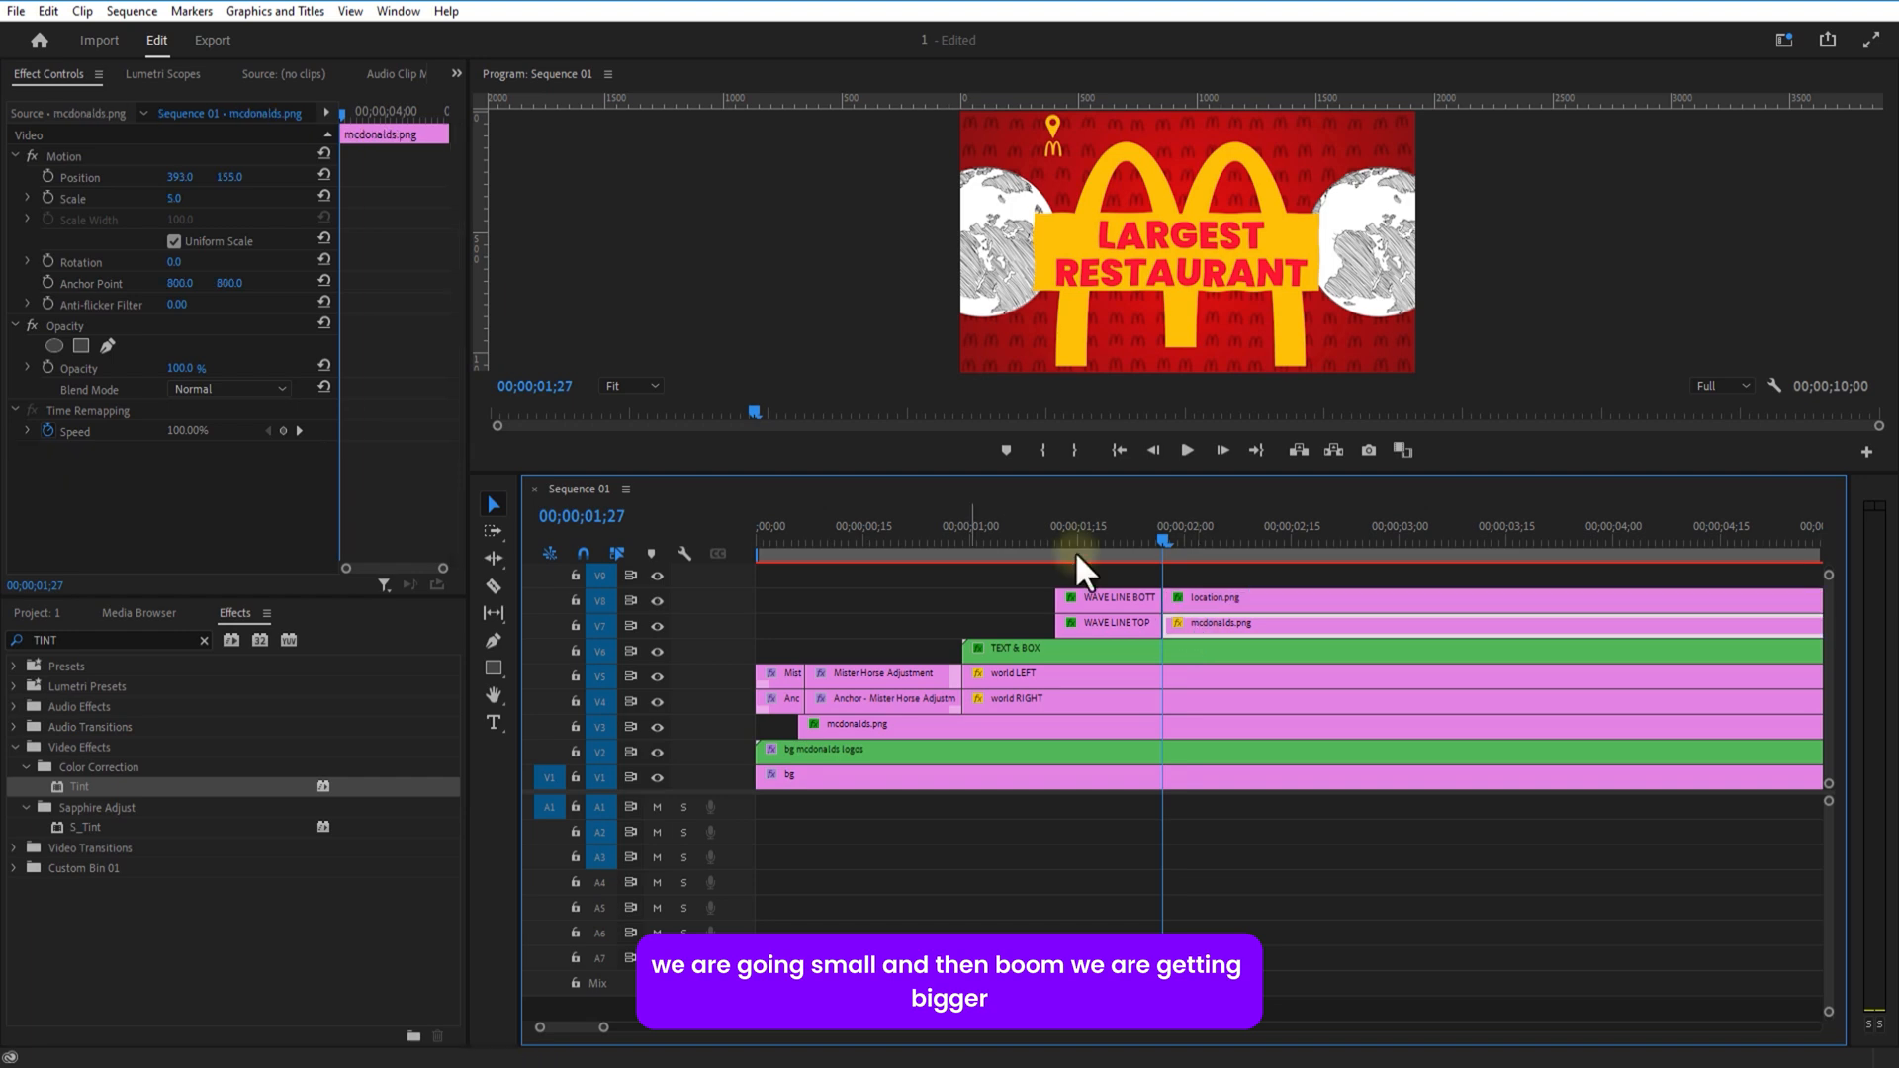
{"action": "left_click", "coordinate": [49, 198]}
{"action": "left_click_drag", "start_coordinate": [173, 197], "coordinate": [156, 198]}
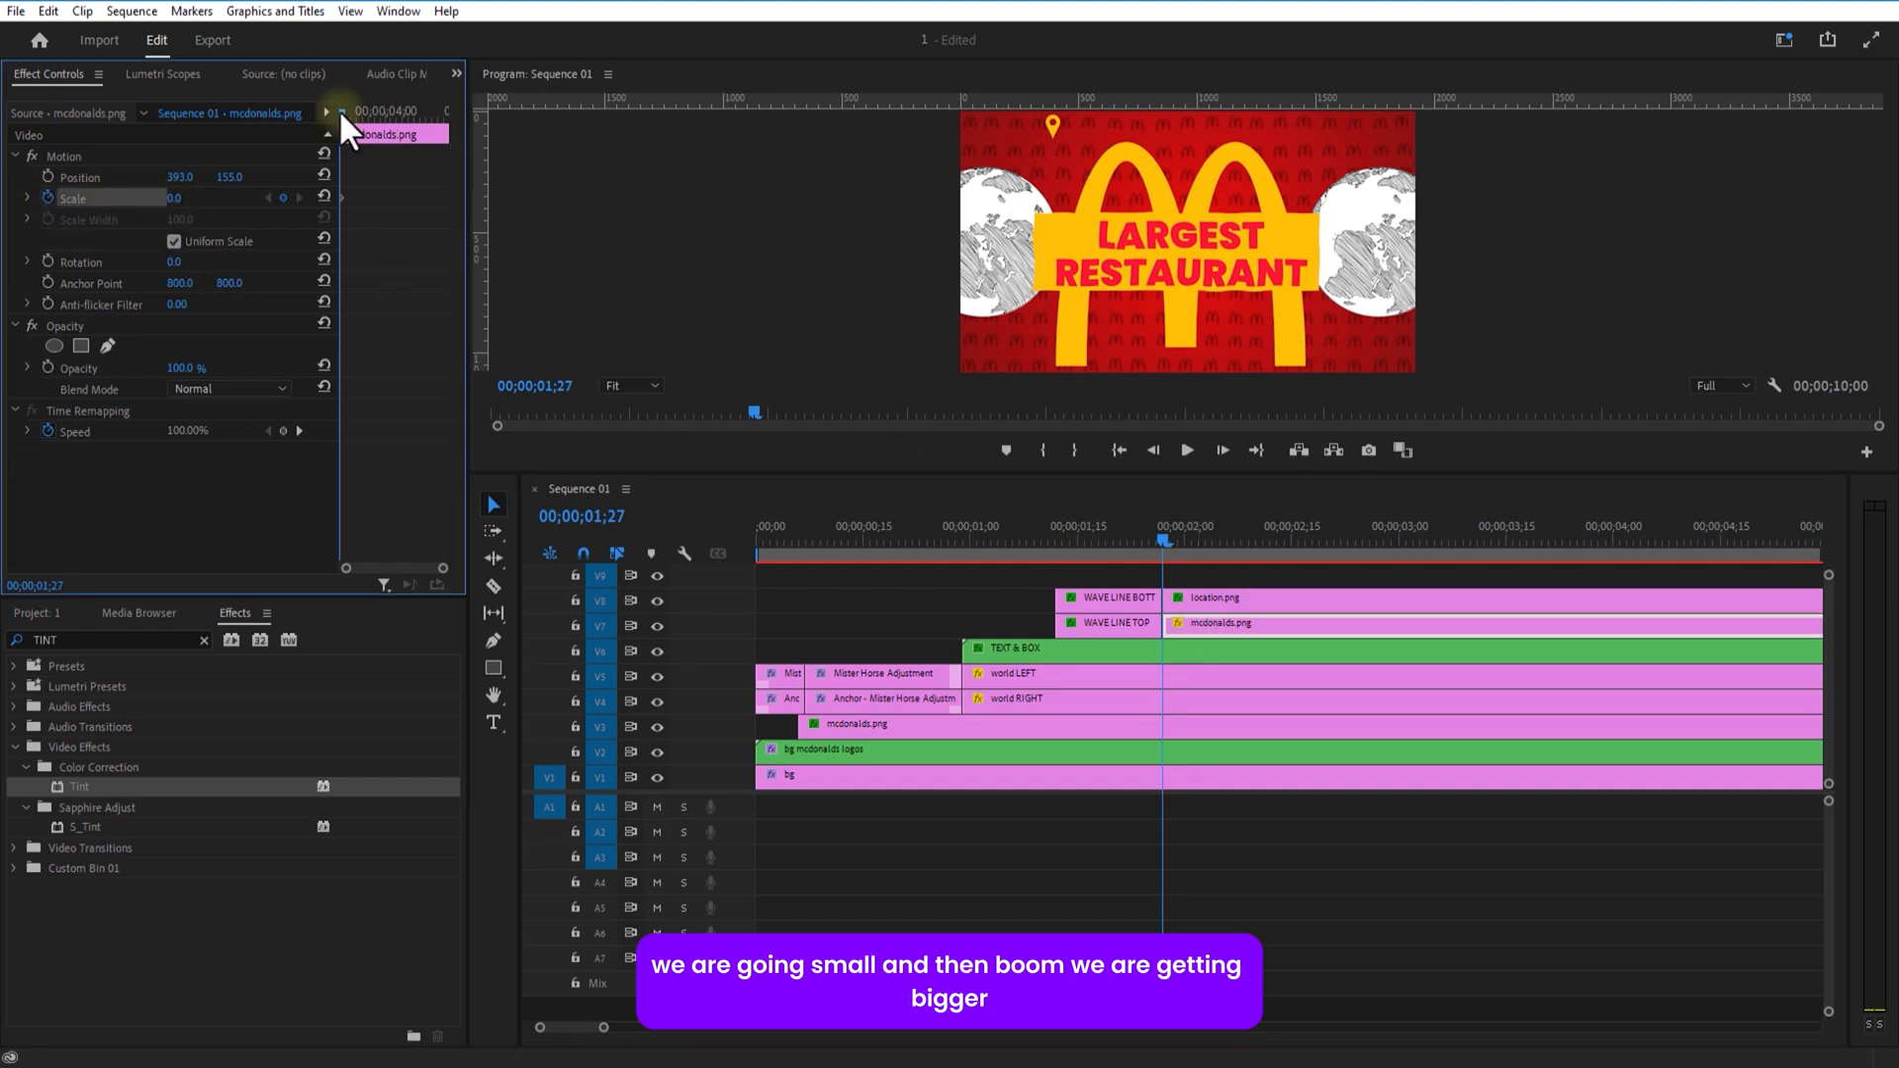
{"action": "left_click_drag", "start_coordinate": [341, 111], "coordinate": [347, 111]}
{"action": "left_click", "coordinate": [188, 215]}
{"action": "type", "text": "5"}
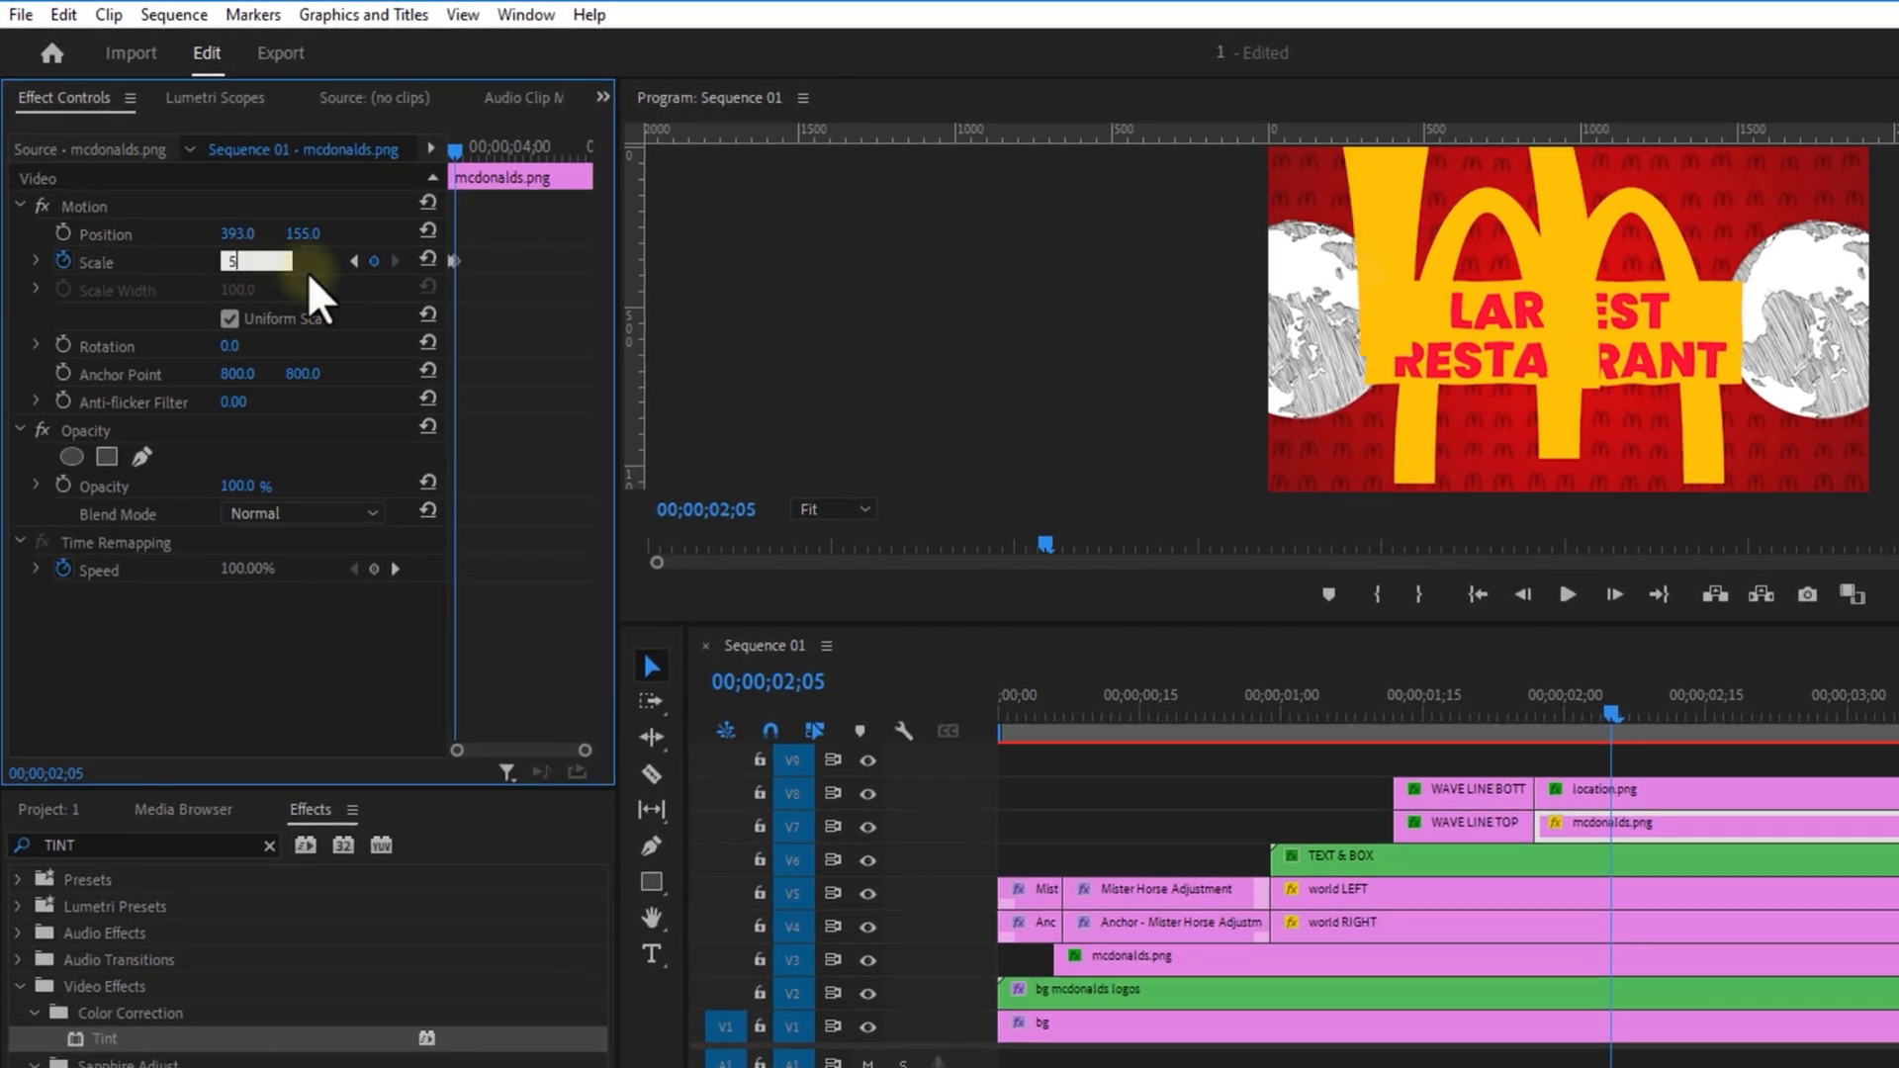
{"action": "key", "text": "Return"}
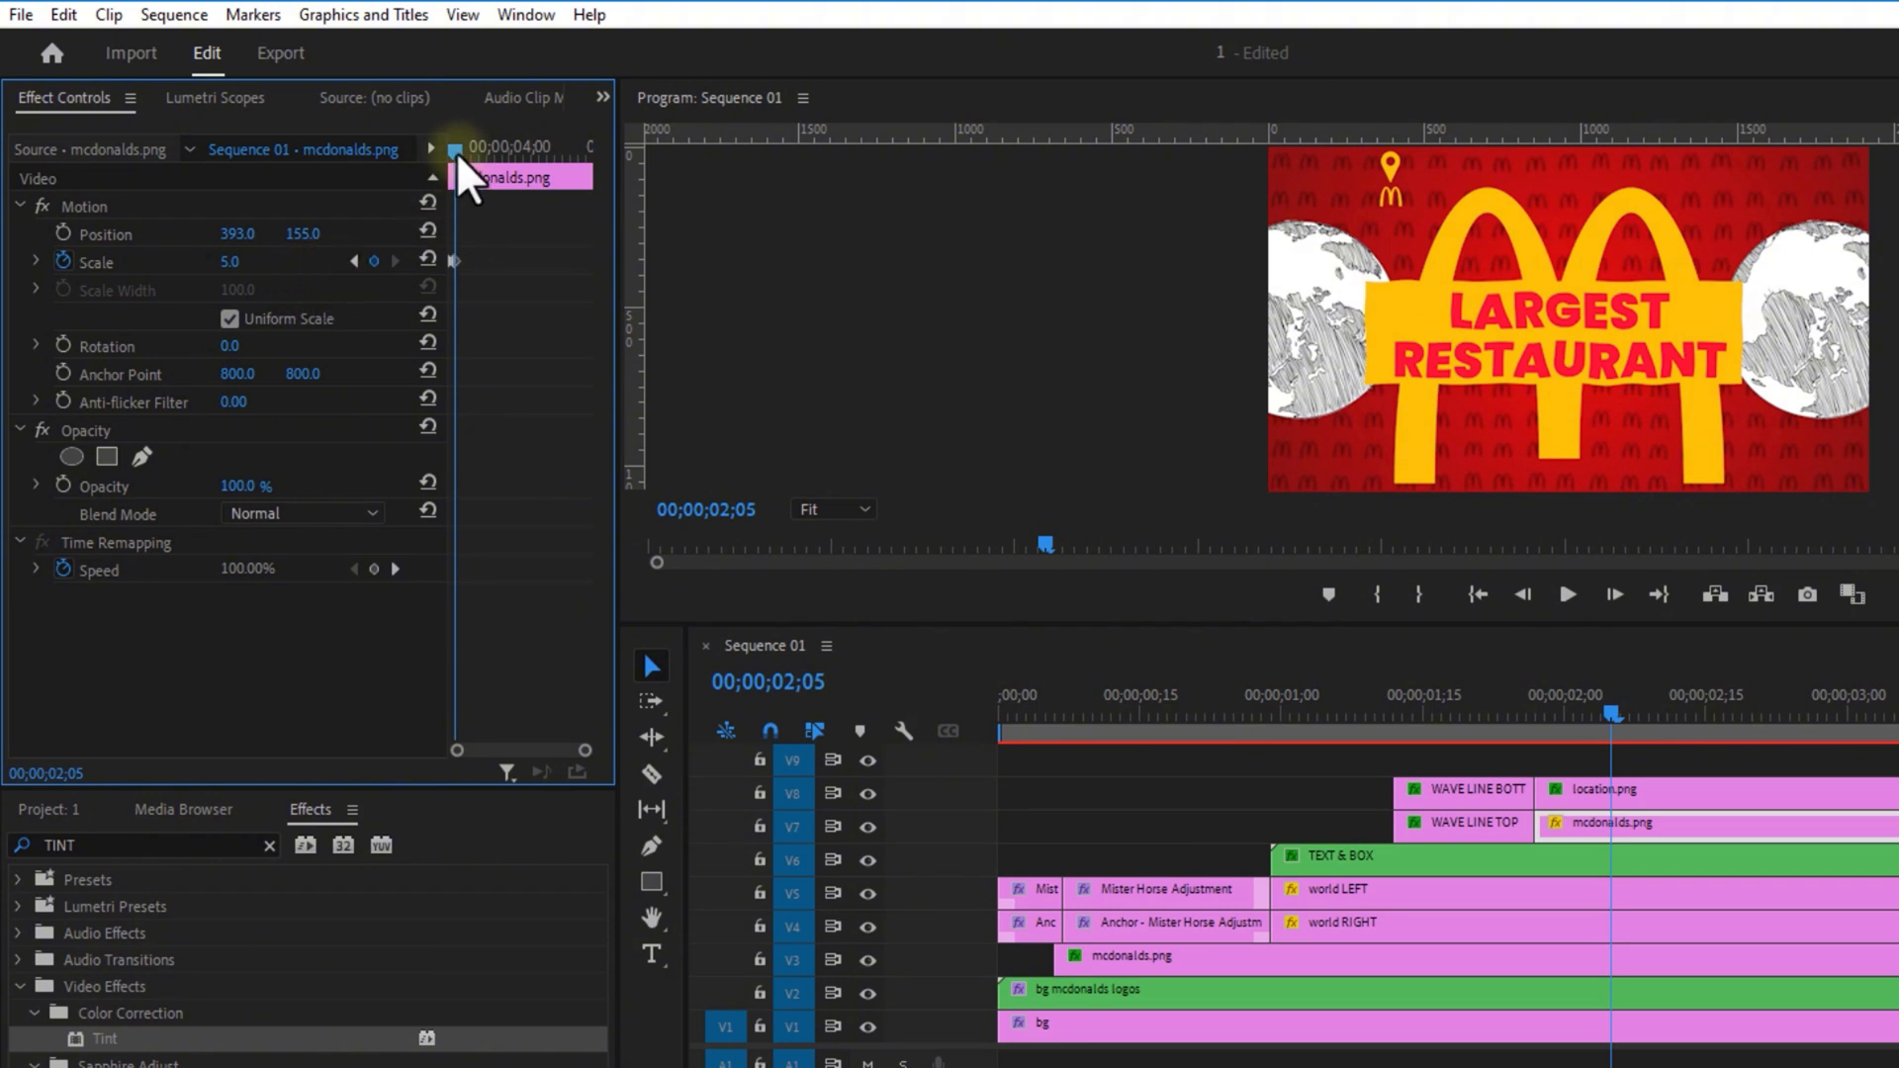
Step: Keyframe the location.png pin's scale from 0 at 00;00;01;27 to 15 at 00;00;02;05
{"action": "left_click_drag", "start_coordinate": [455, 151], "coordinate": [446, 152]}
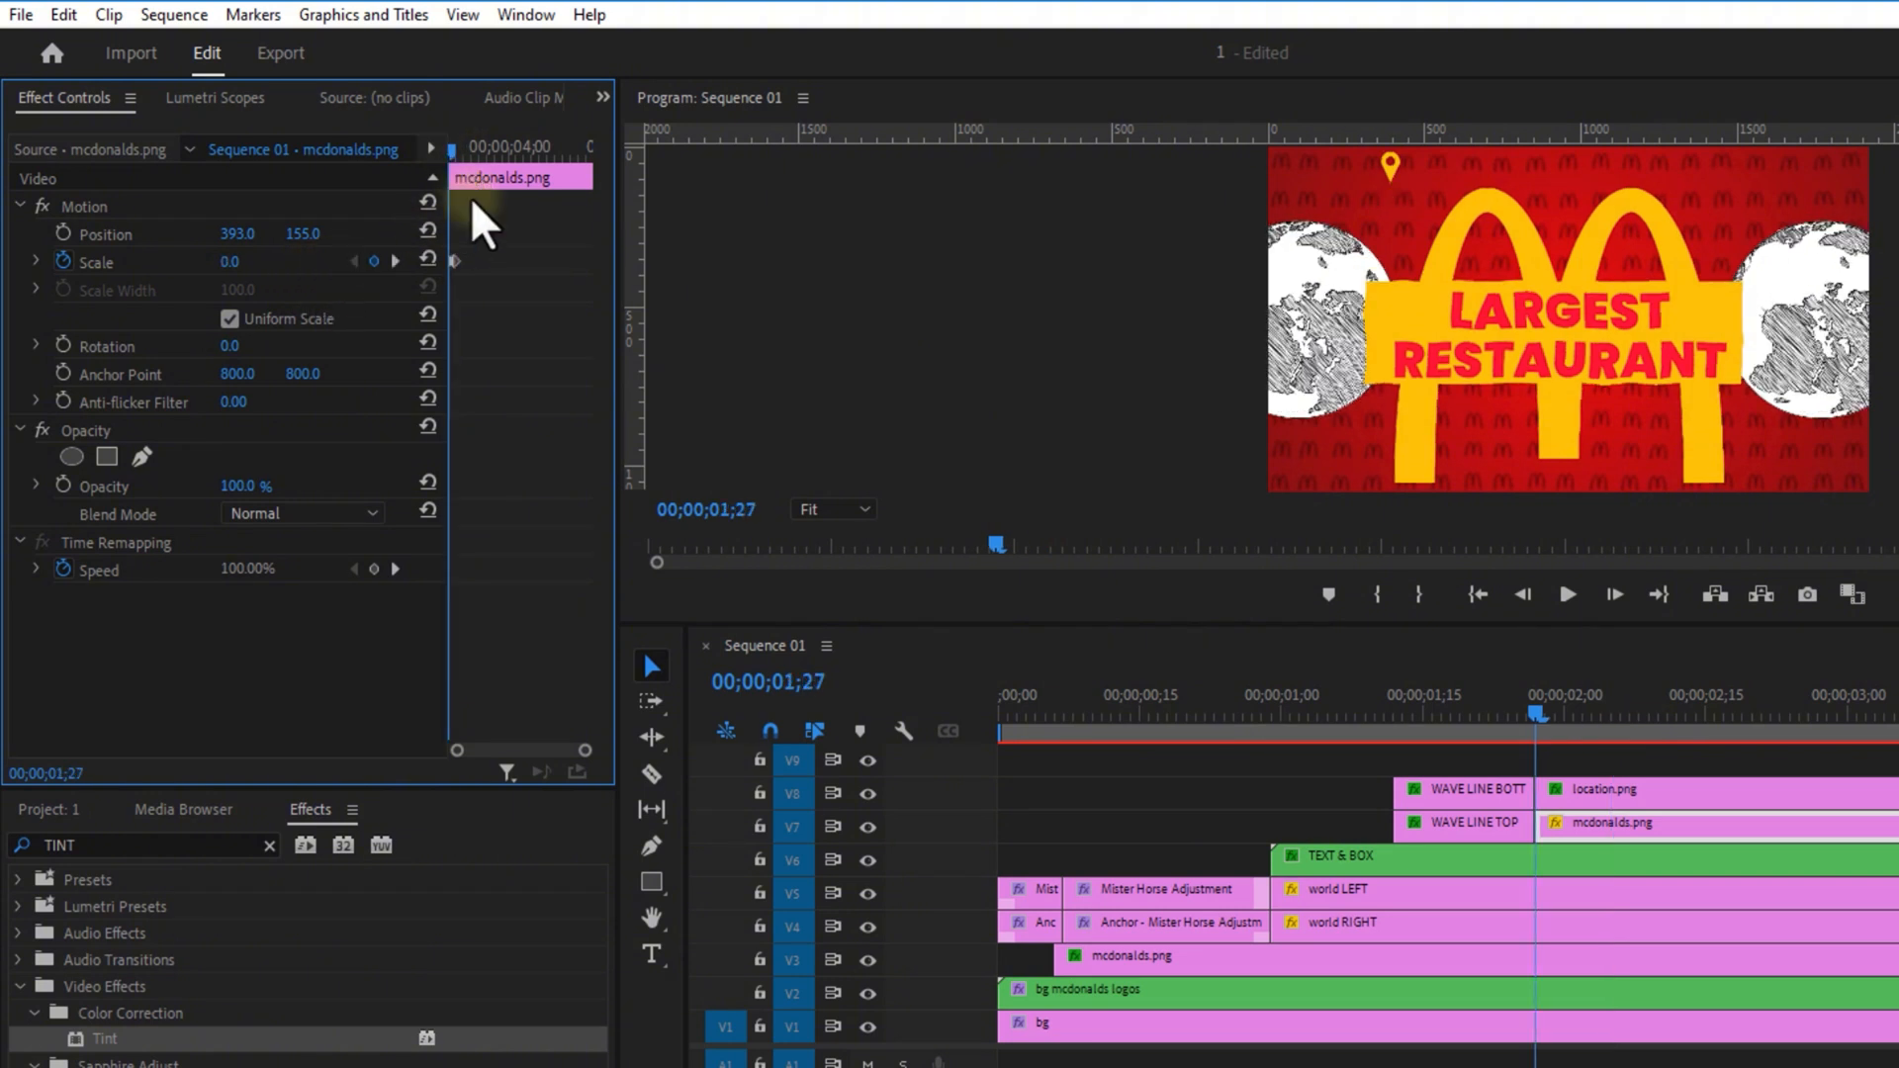
{"action": "left_click", "coordinate": [1597, 791]}
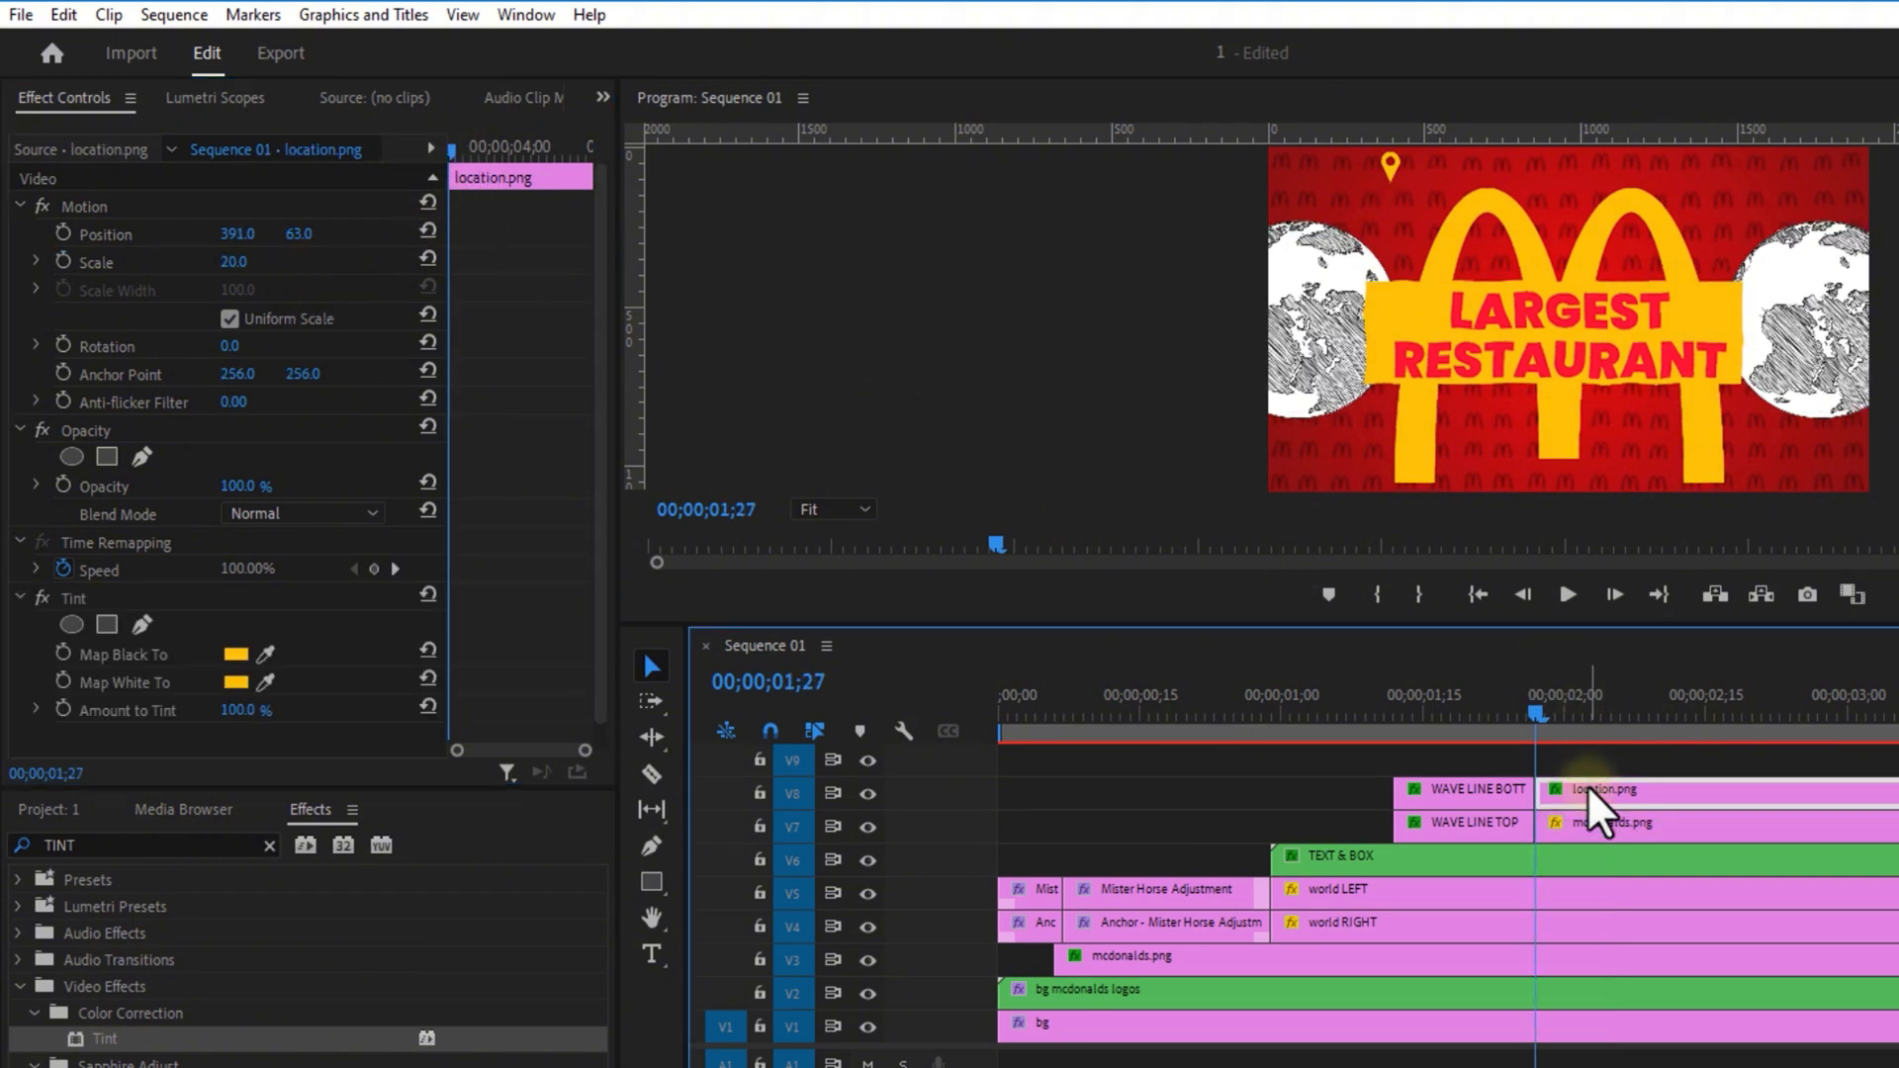
{"action": "left_click", "coordinate": [64, 261]}
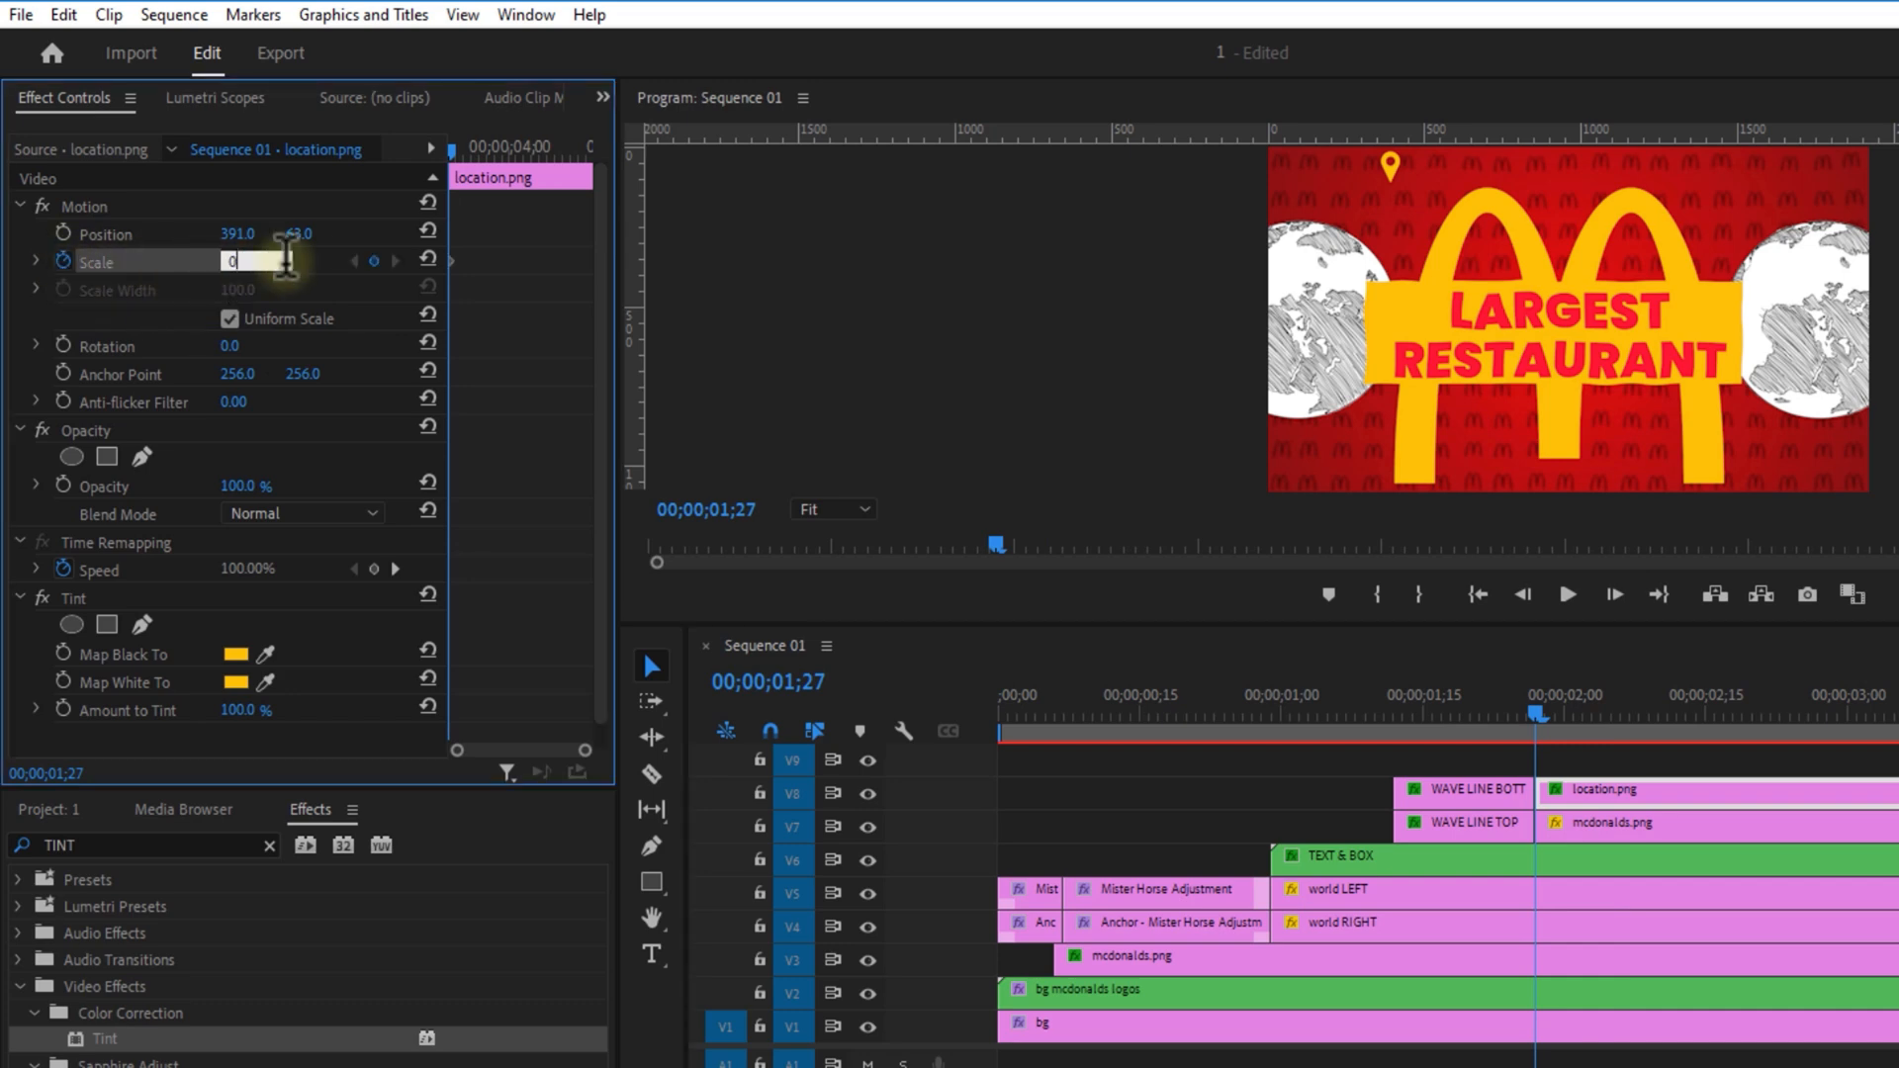
{"action": "key", "text": "Return"}
{"action": "left_click_drag", "start_coordinate": [451, 149], "coordinate": [454, 142]}
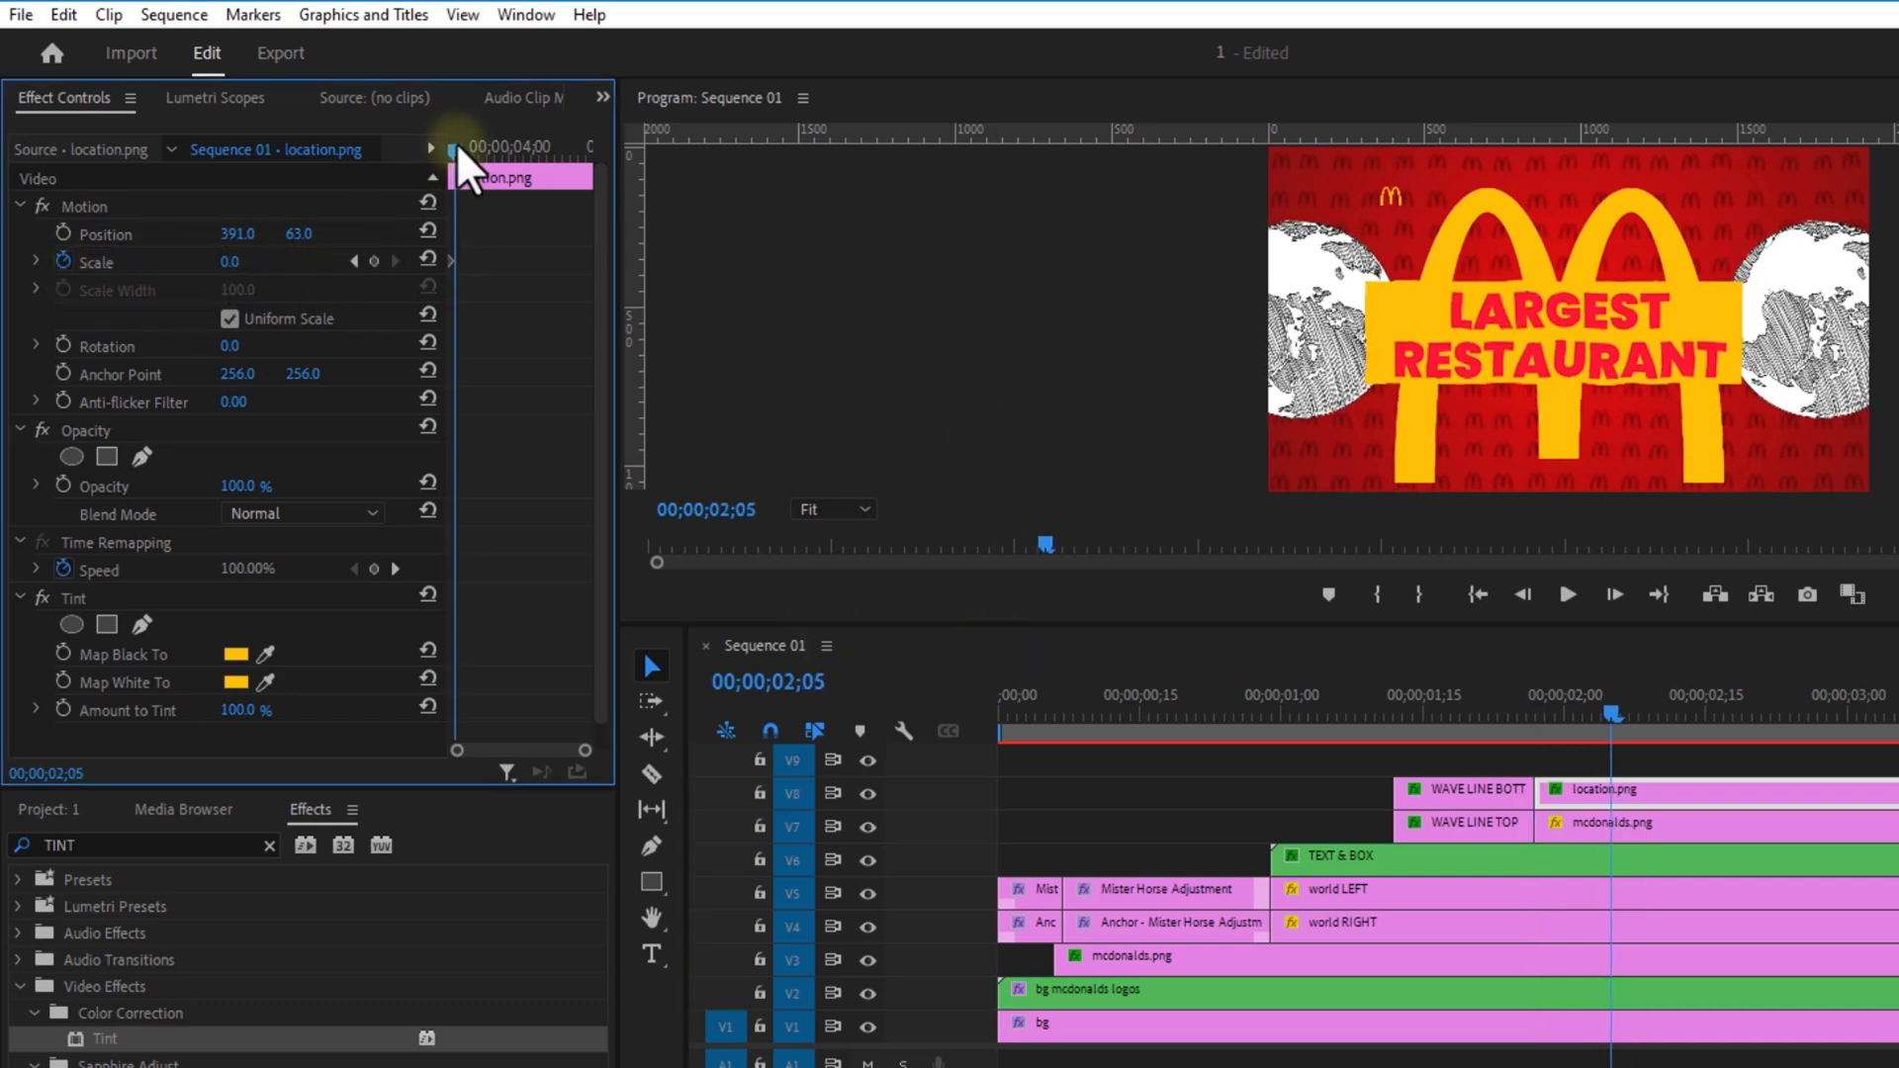
{"action": "left_click", "coordinate": [229, 261]}
{"action": "type", "text": "15"}
{"action": "key", "text": "Return"}
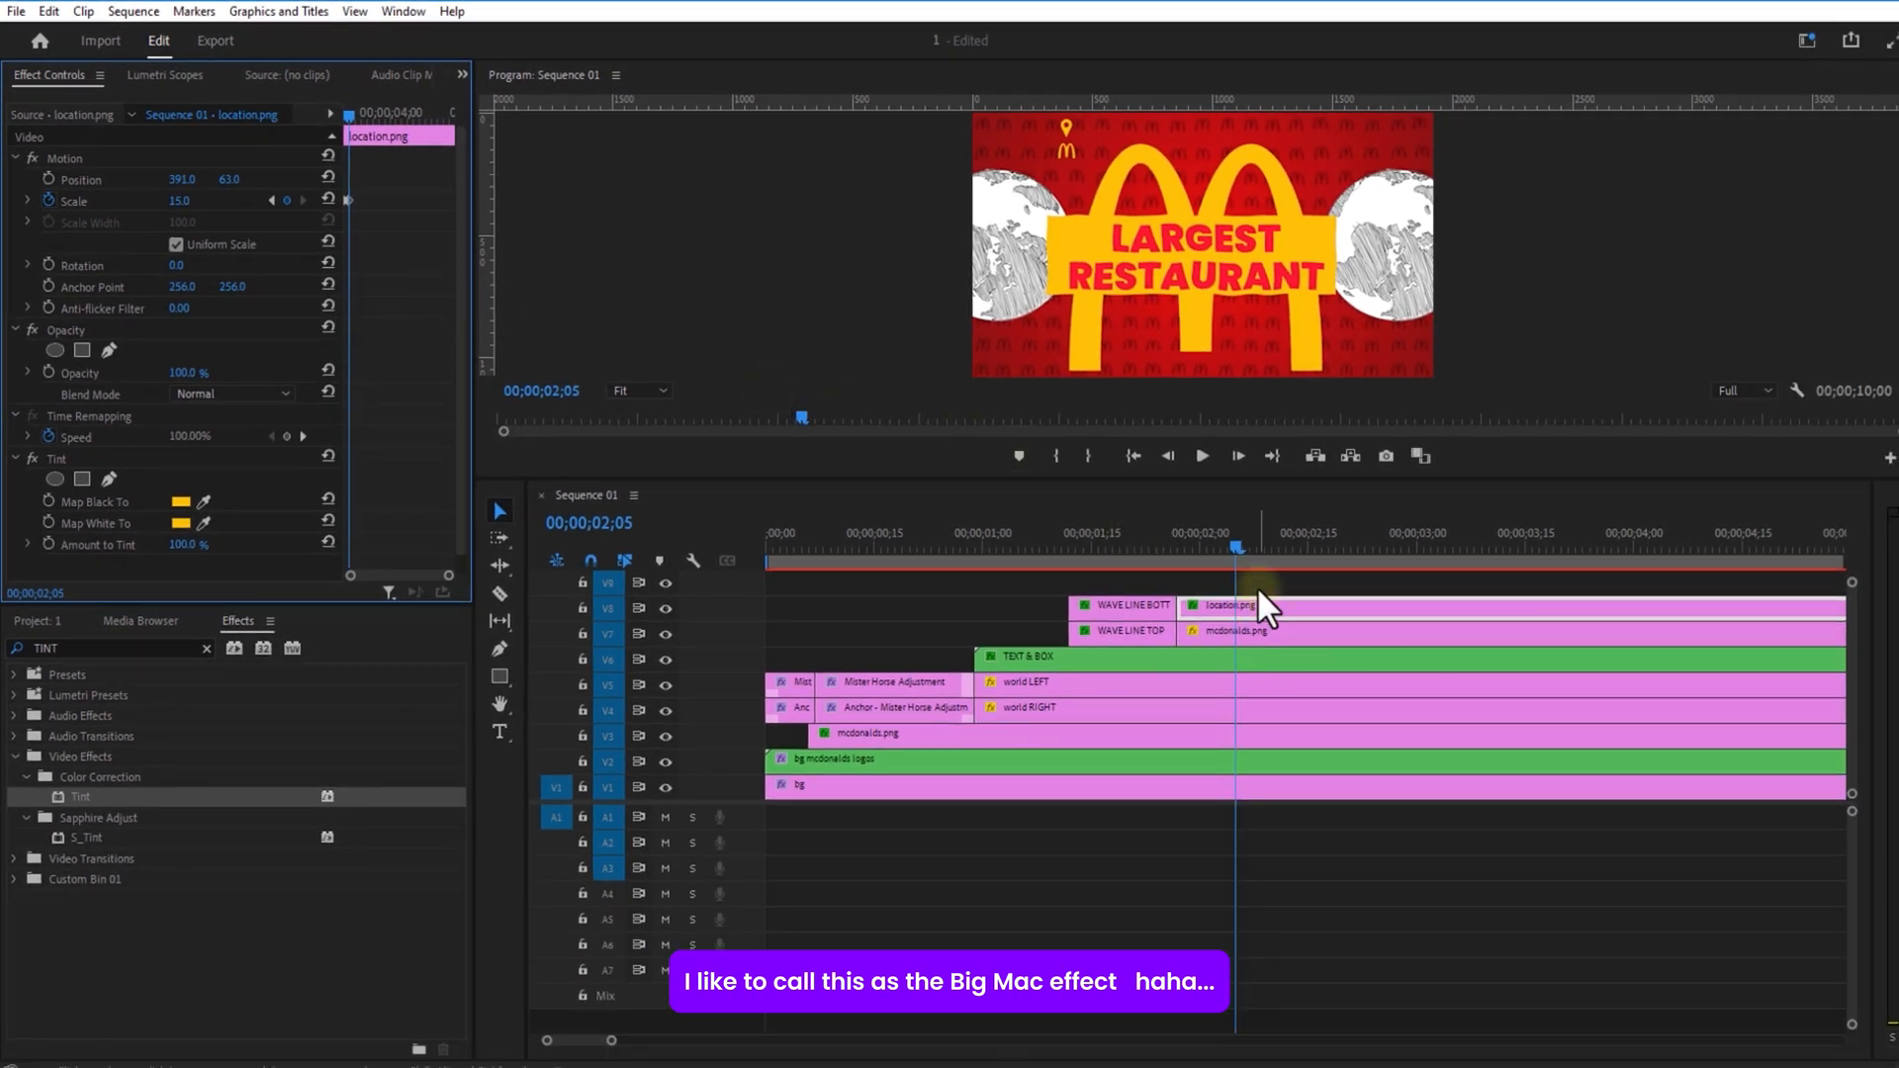
Step: Nest the small mcdonalds.png logo and the location.png pin together as "location"
{"action": "left_click", "coordinate": [1263, 629], "text": "shift"}
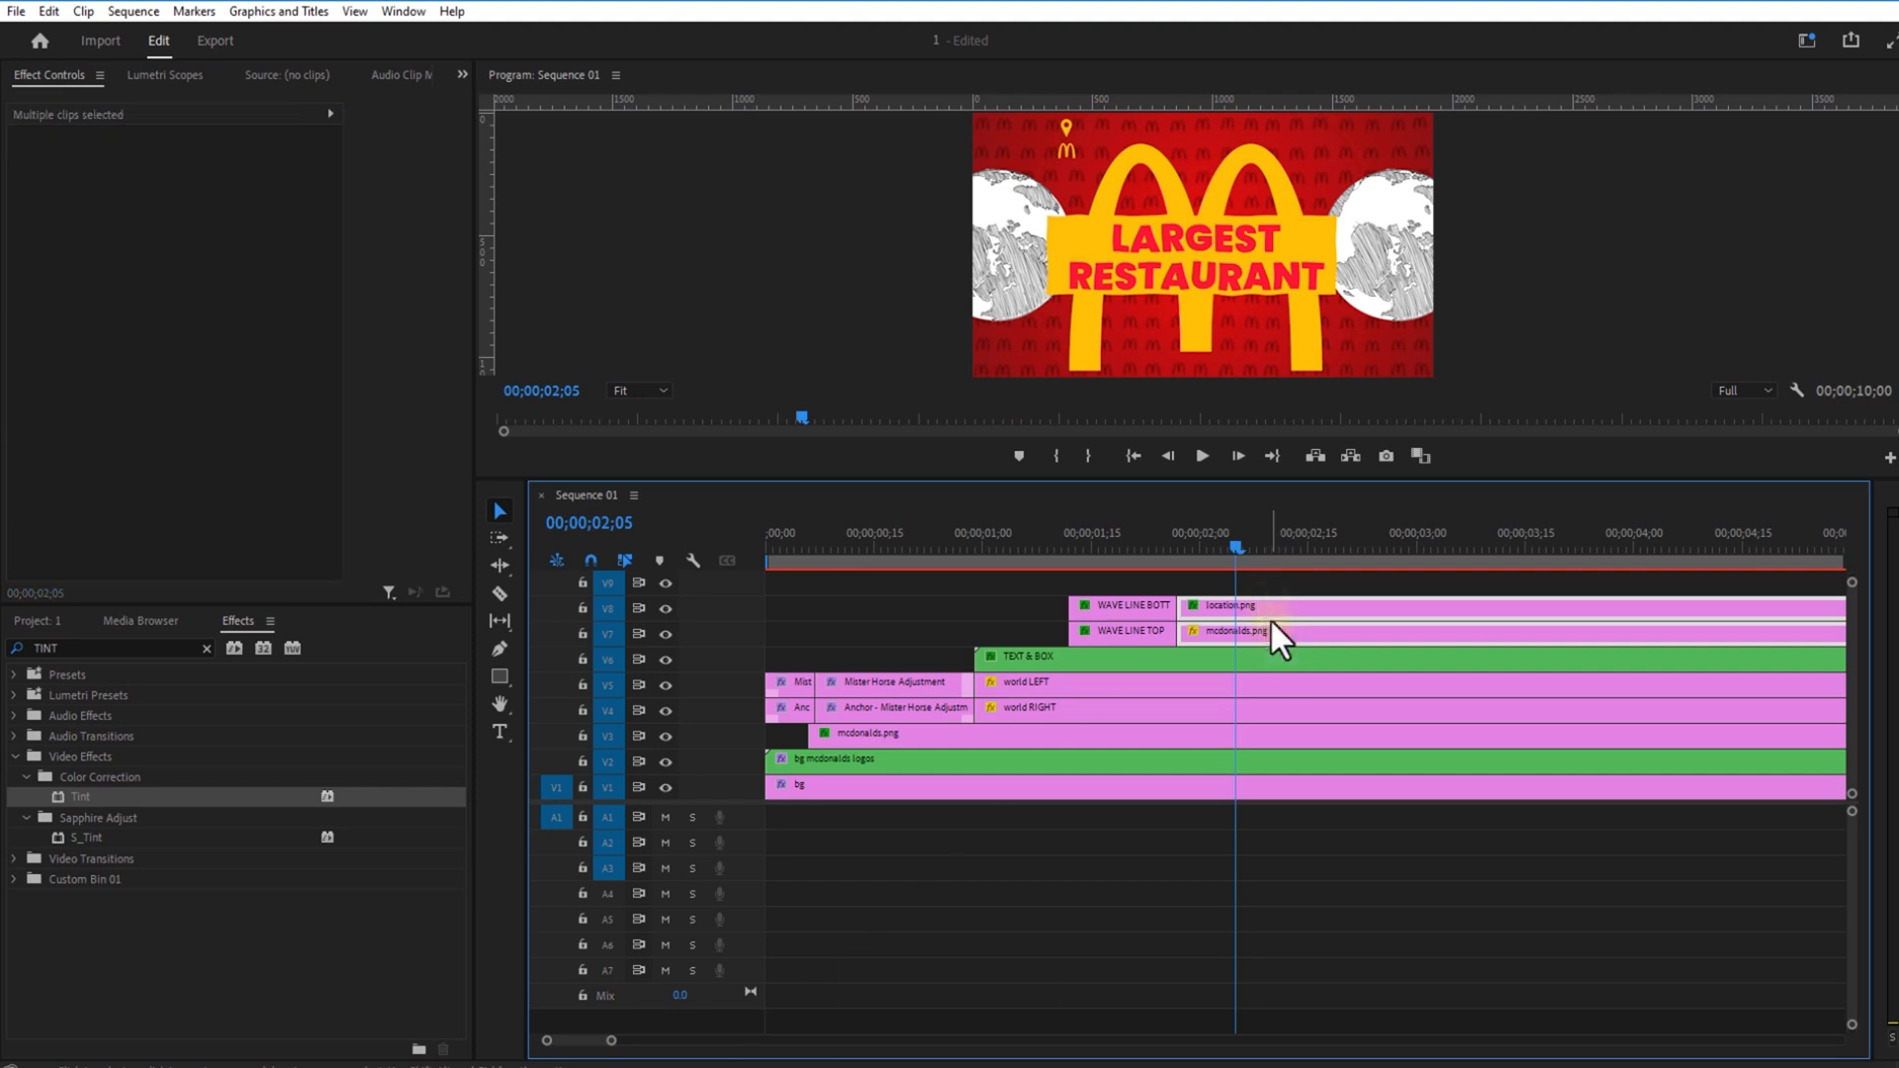
{"action": "right_click", "coordinate": [1266, 613]}
{"action": "left_click", "coordinate": [1320, 593]}
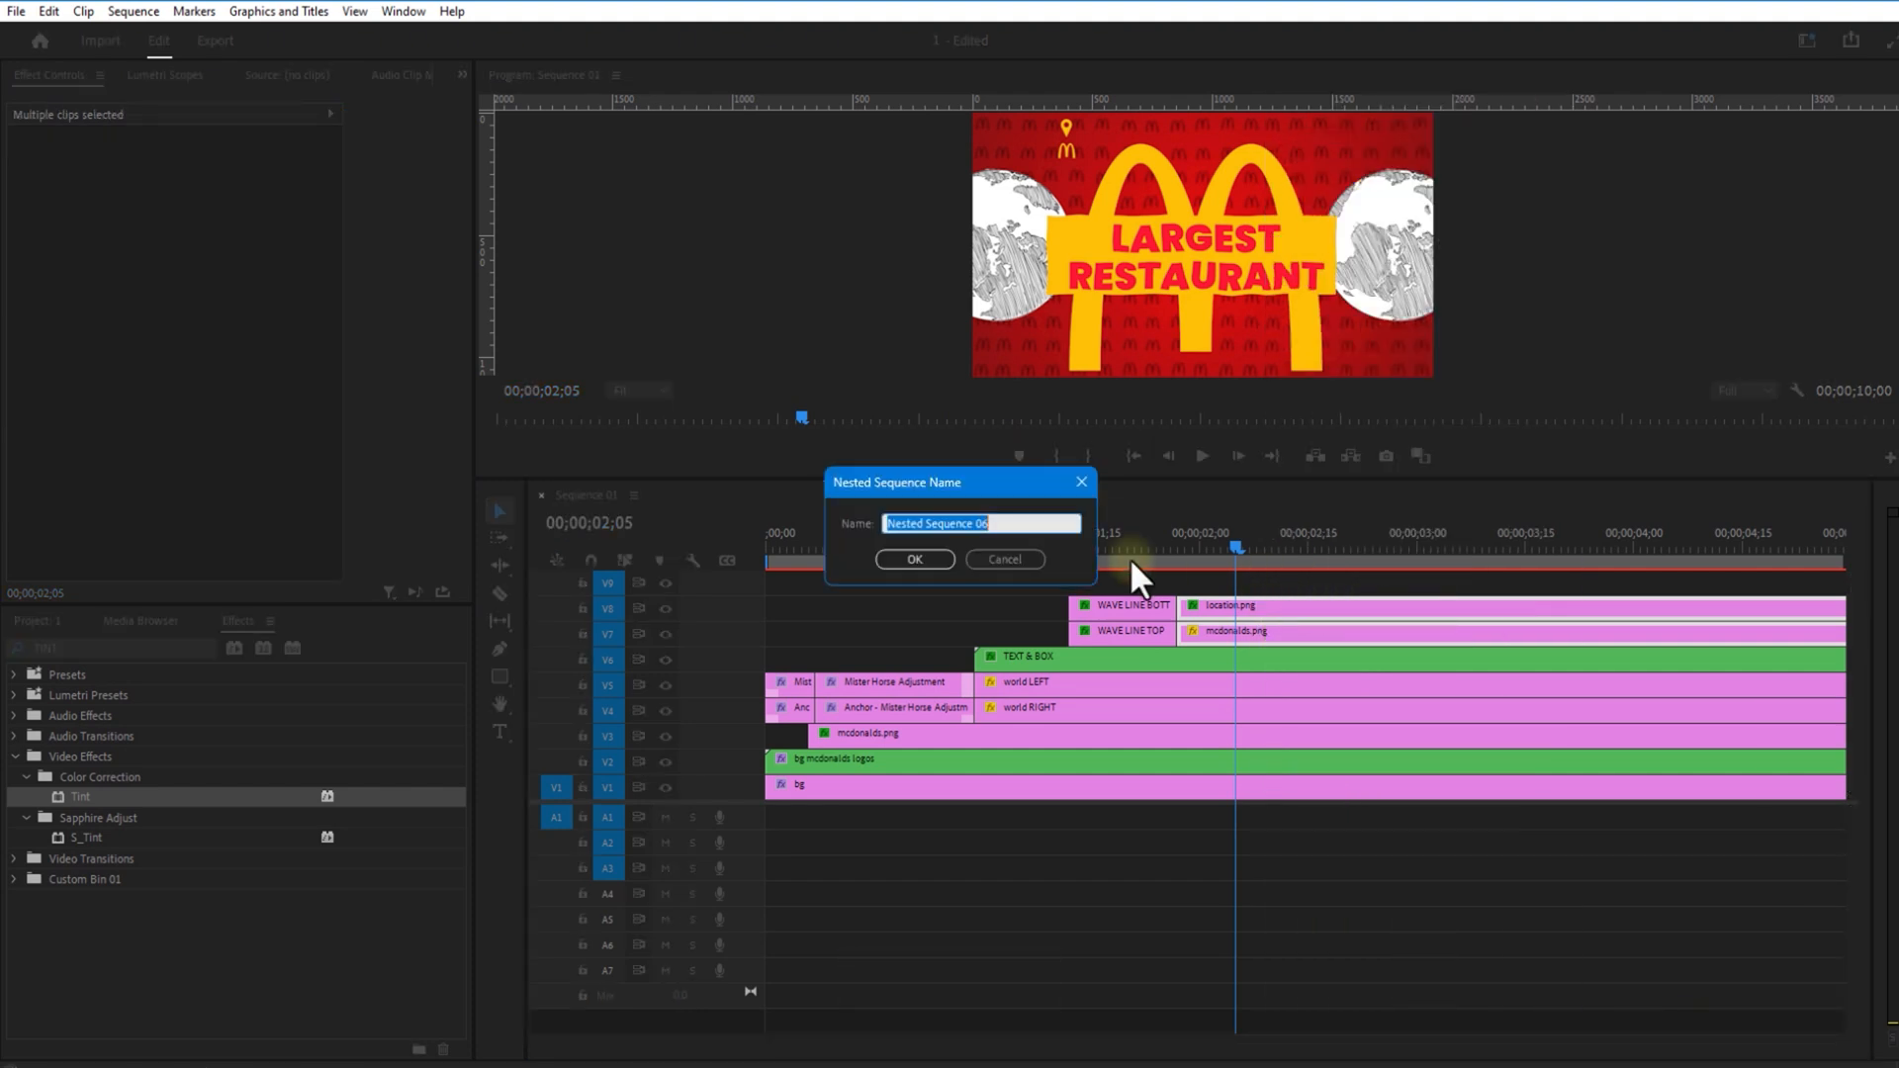
{"action": "type", "text": "location"}
{"action": "key", "text": "Return"}
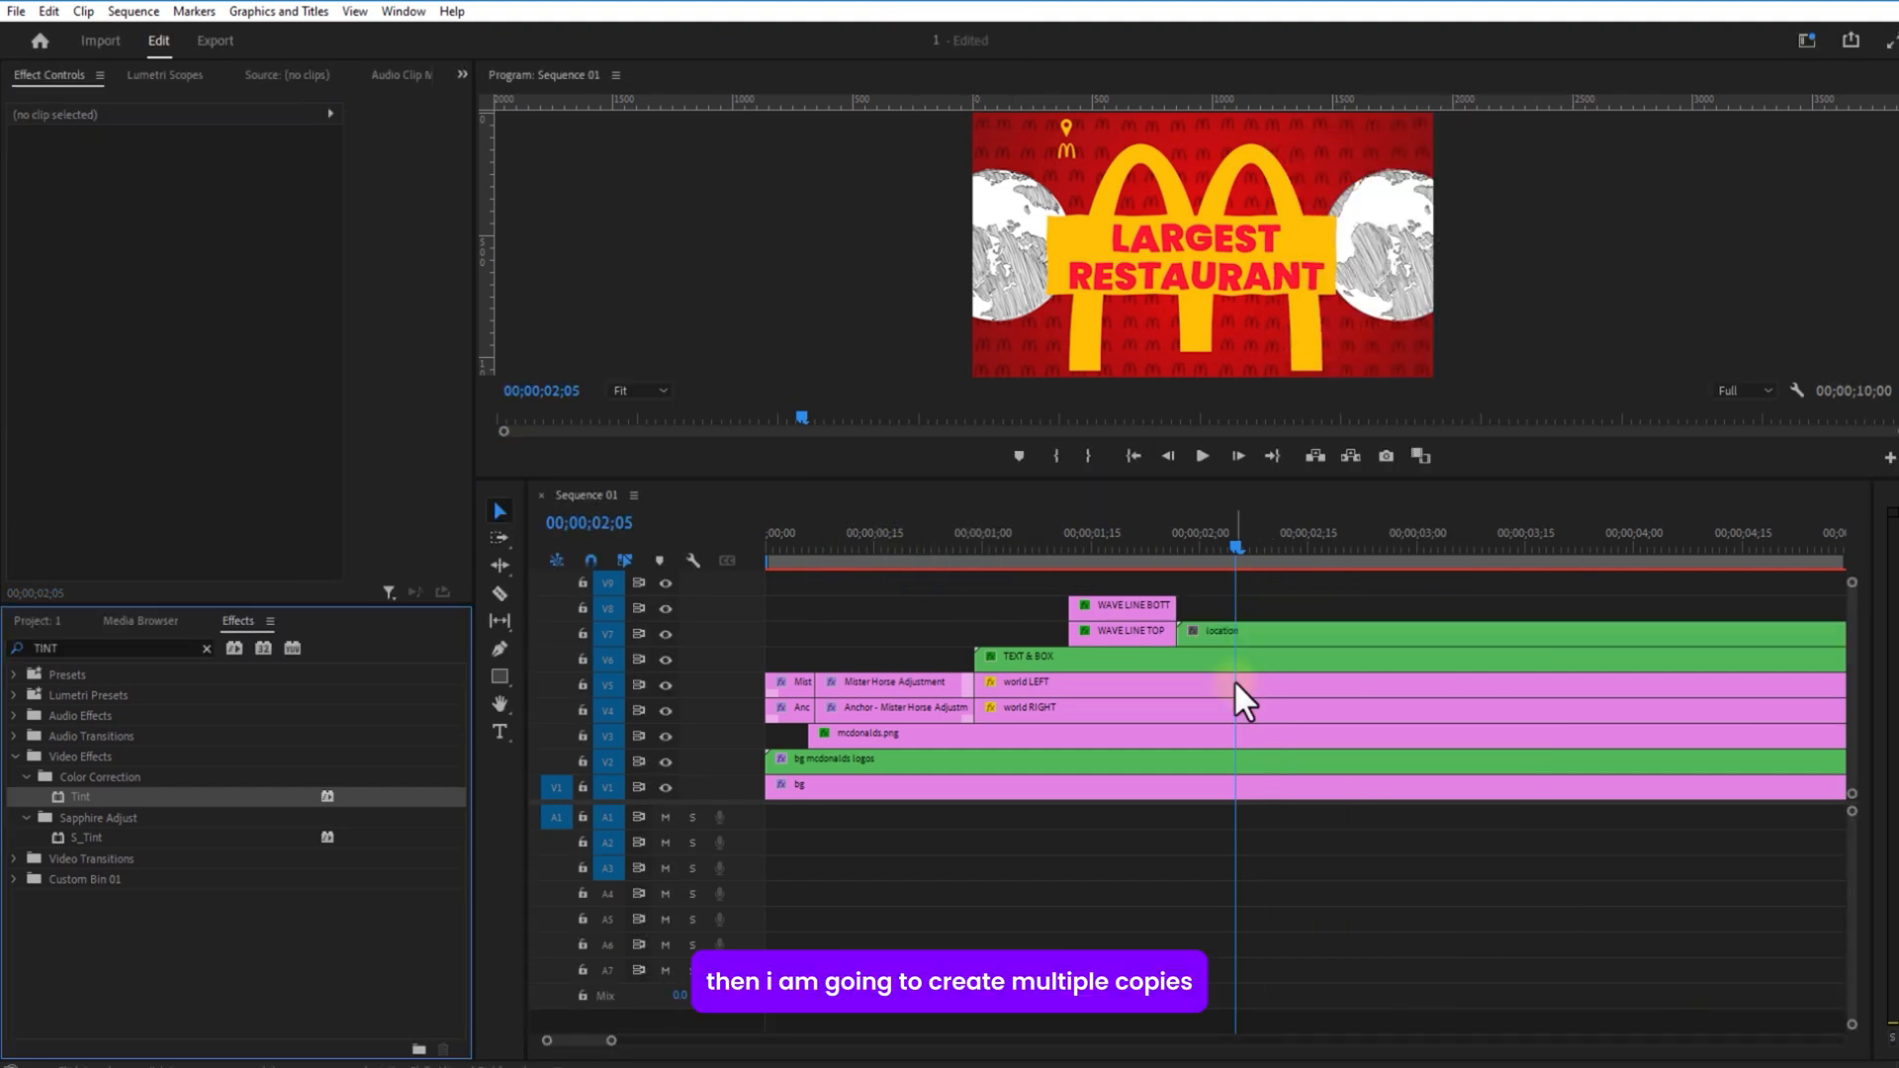
Step: Duplicate the location nest onto the two tracks above with staggered start times, spacing the copies horizontally along the upper part of the frame
{"action": "left_click", "coordinate": [1218, 636]}
{"action": "left_click_drag", "start_coordinate": [1215, 637], "coordinate": [1281, 605], "text": "alt"}
{"action": "left_click", "coordinate": [1221, 552]}
{"action": "left_click_drag", "start_coordinate": [182, 179], "coordinate": [370, 179]}
{"action": "left_click", "coordinate": [1252, 549]}
{"action": "left_click_drag", "start_coordinate": [1266, 607], "coordinate": [1303, 586], "text": "alt"}
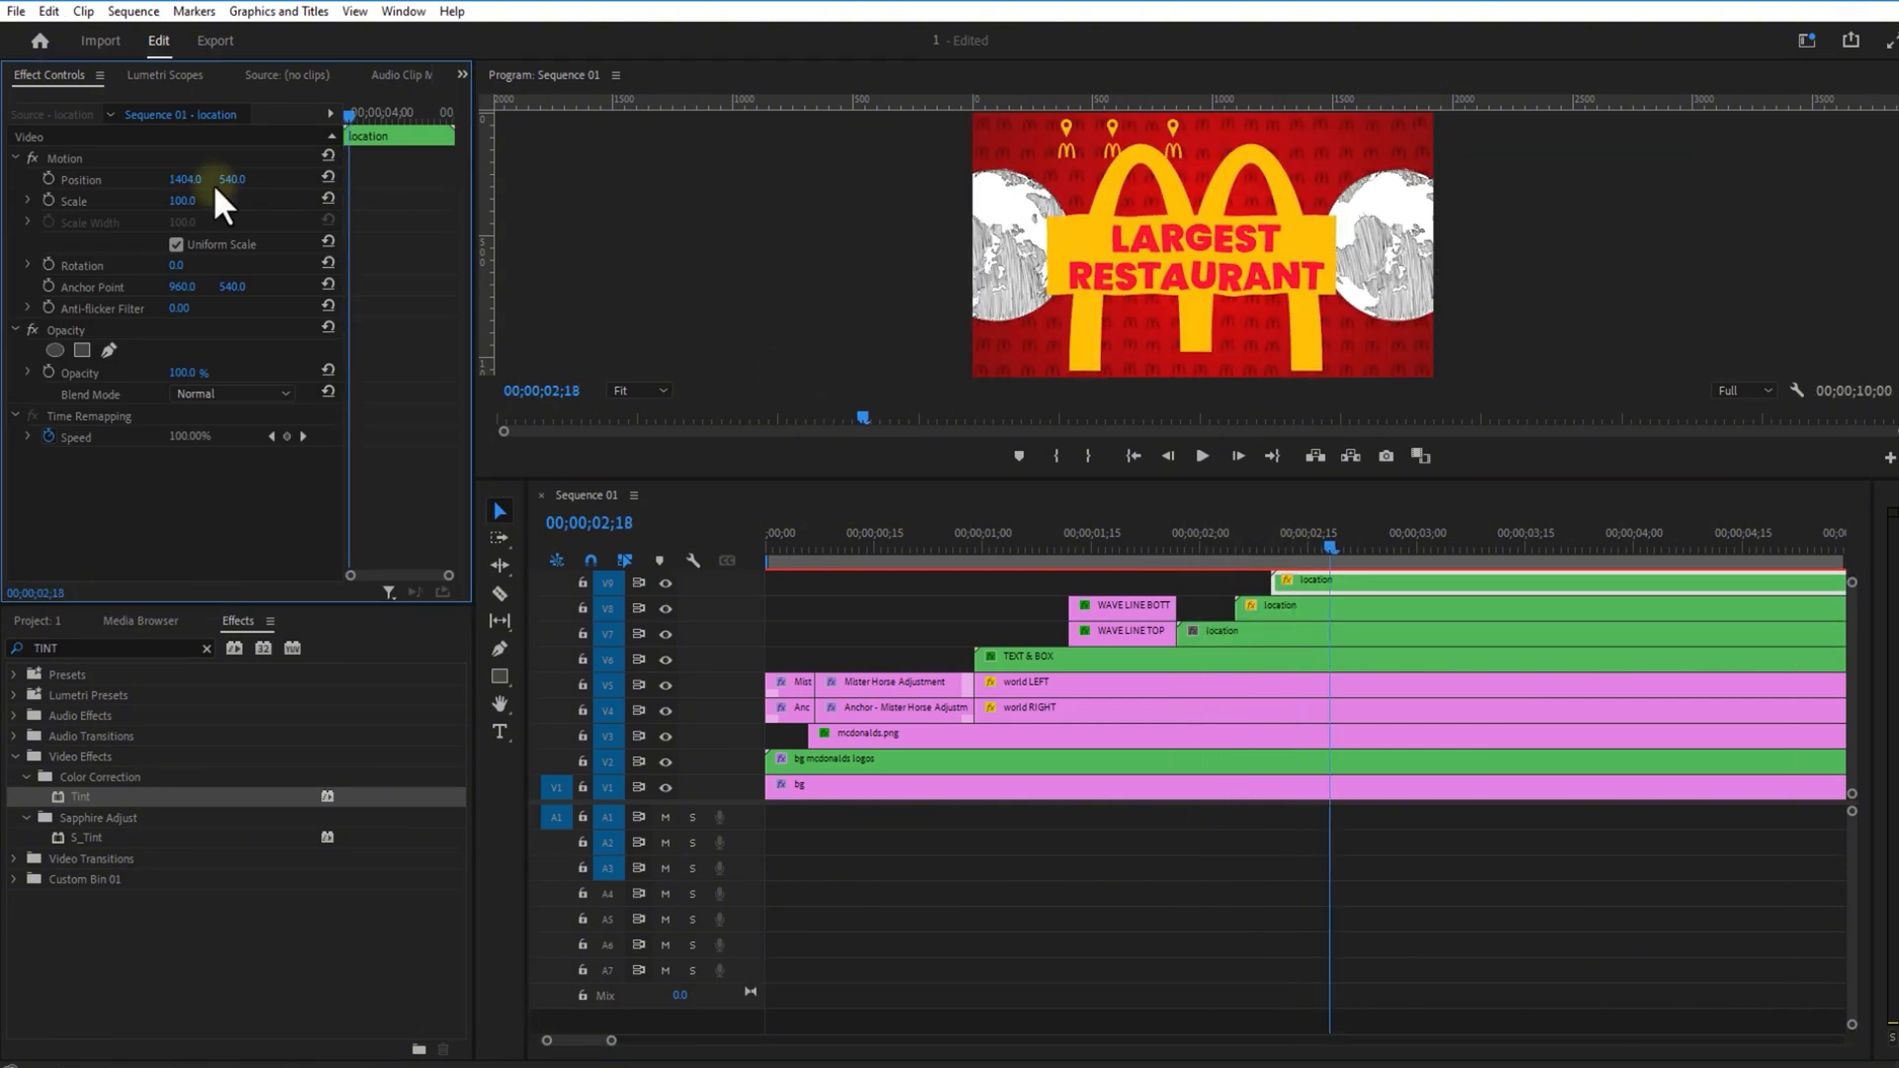
Step: Reposition the first location nest to 866, 587
{"action": "left_click", "coordinate": [1185, 634]}
{"action": "left_click_drag", "start_coordinate": [181, 179], "coordinate": [89, 179]}
{"action": "left_click_drag", "start_coordinate": [232, 179], "coordinate": [278, 183]}
Step: Duplicate the location nest onto V10 starting at 00;00;02;18 and position the copy at 1973, 546
{"action": "left_click_drag", "start_coordinate": [1325, 480], "coordinate": [1325, 441]}
{"action": "left_click", "coordinate": [1305, 562]}
{"action": "left_click", "coordinate": [1323, 510]}
{"action": "left_click_drag", "start_coordinate": [1315, 562], "coordinate": [1373, 538], "text": "alt"}
{"action": "left_click_drag", "start_coordinate": [233, 179], "coordinate": [148, 195]}
{"action": "left_click", "coordinate": [1395, 511]}
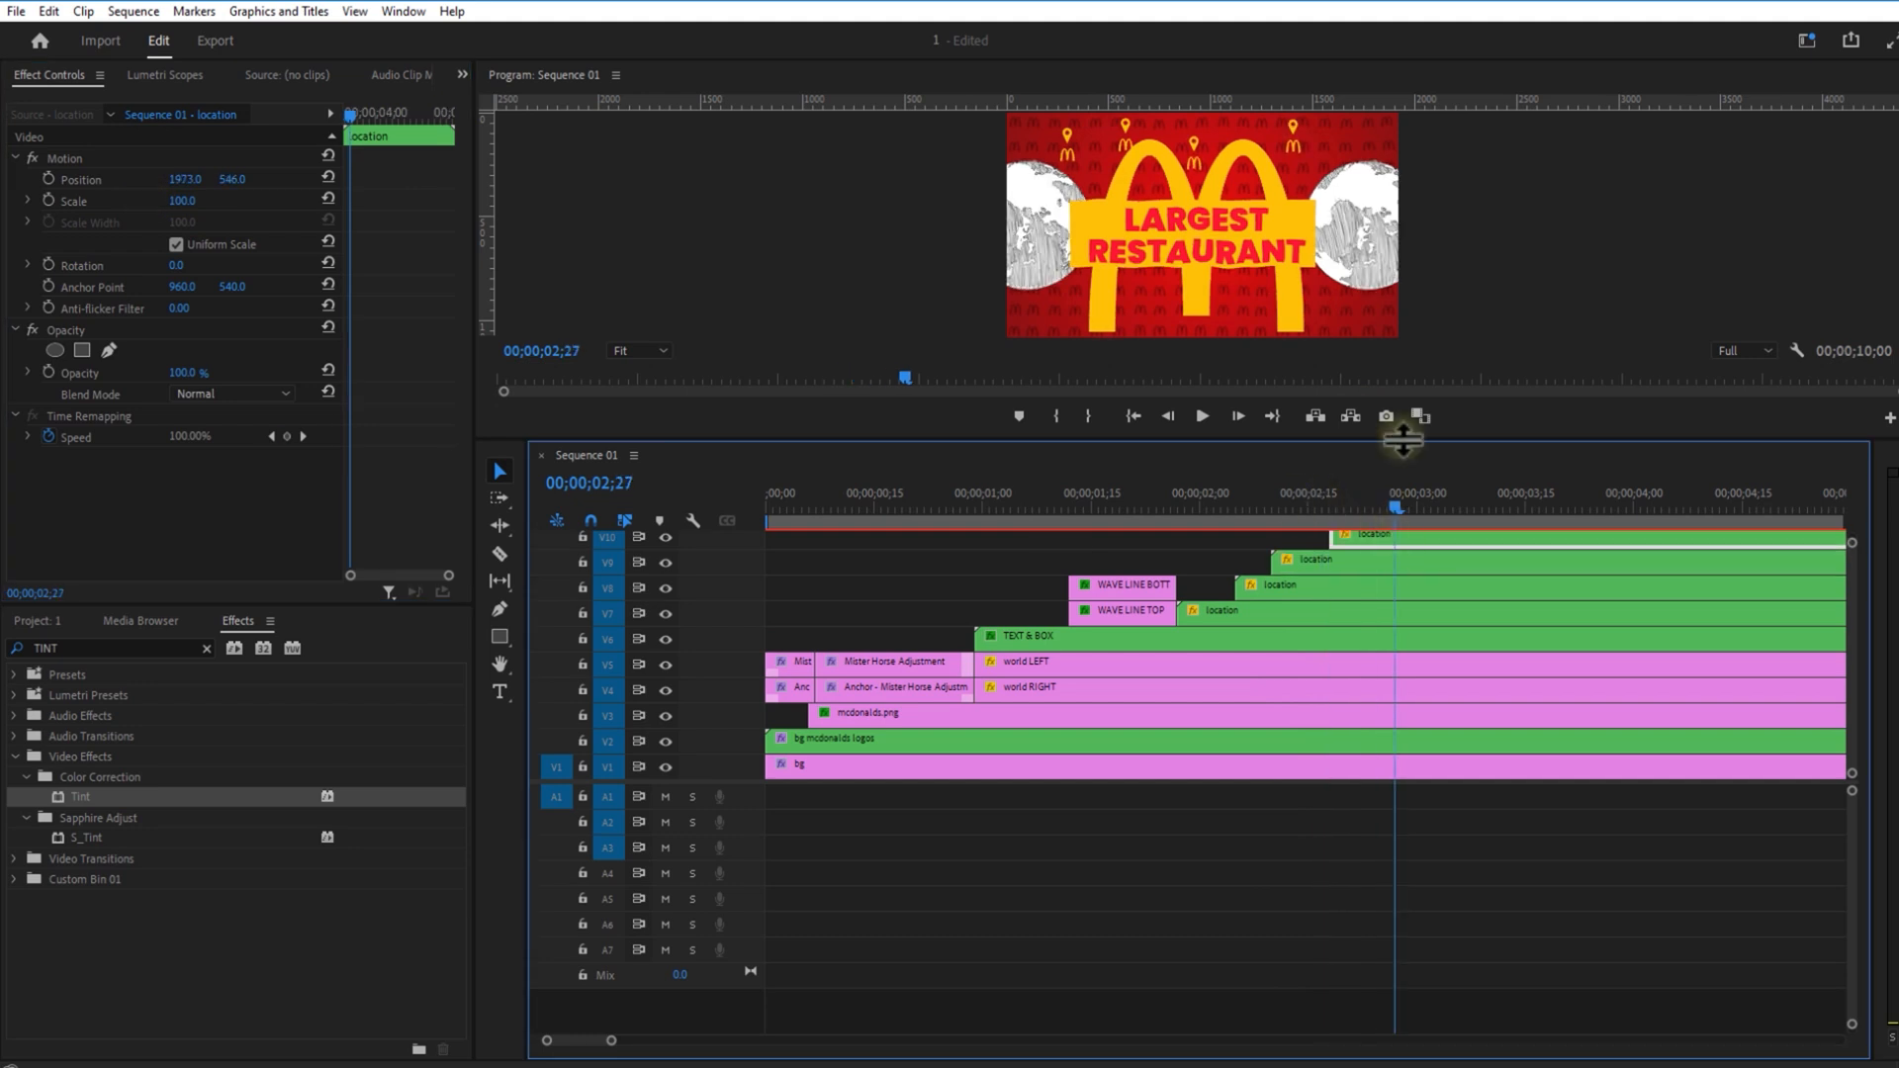
Step: Add two more staggered location copies on V11 and V12, offsetting them over the far side of the frame
{"action": "left_click_drag", "start_coordinate": [1403, 441], "coordinate": [1403, 405]}
{"action": "left_click_drag", "start_coordinate": [182, 179], "coordinate": [602, 203]}
{"action": "left_click_drag", "start_coordinate": [1424, 405], "coordinate": [1424, 347]}
{"action": "left_click_drag", "start_coordinate": [1428, 472], "coordinate": [1479, 441], "text": "alt"}
{"action": "left_click", "coordinate": [1496, 416]}
{"action": "left_click_drag", "start_coordinate": [233, 179], "coordinate": [941, 174]}
Step: Start a lower row of pins with location copies on V12, V13 and V14 beginning at 00;00;01;27, 00;00;02;02 and 00;00;02;05
{"action": "left_click", "coordinate": [1215, 567]}
{"action": "left_click", "coordinate": [1218, 420]}
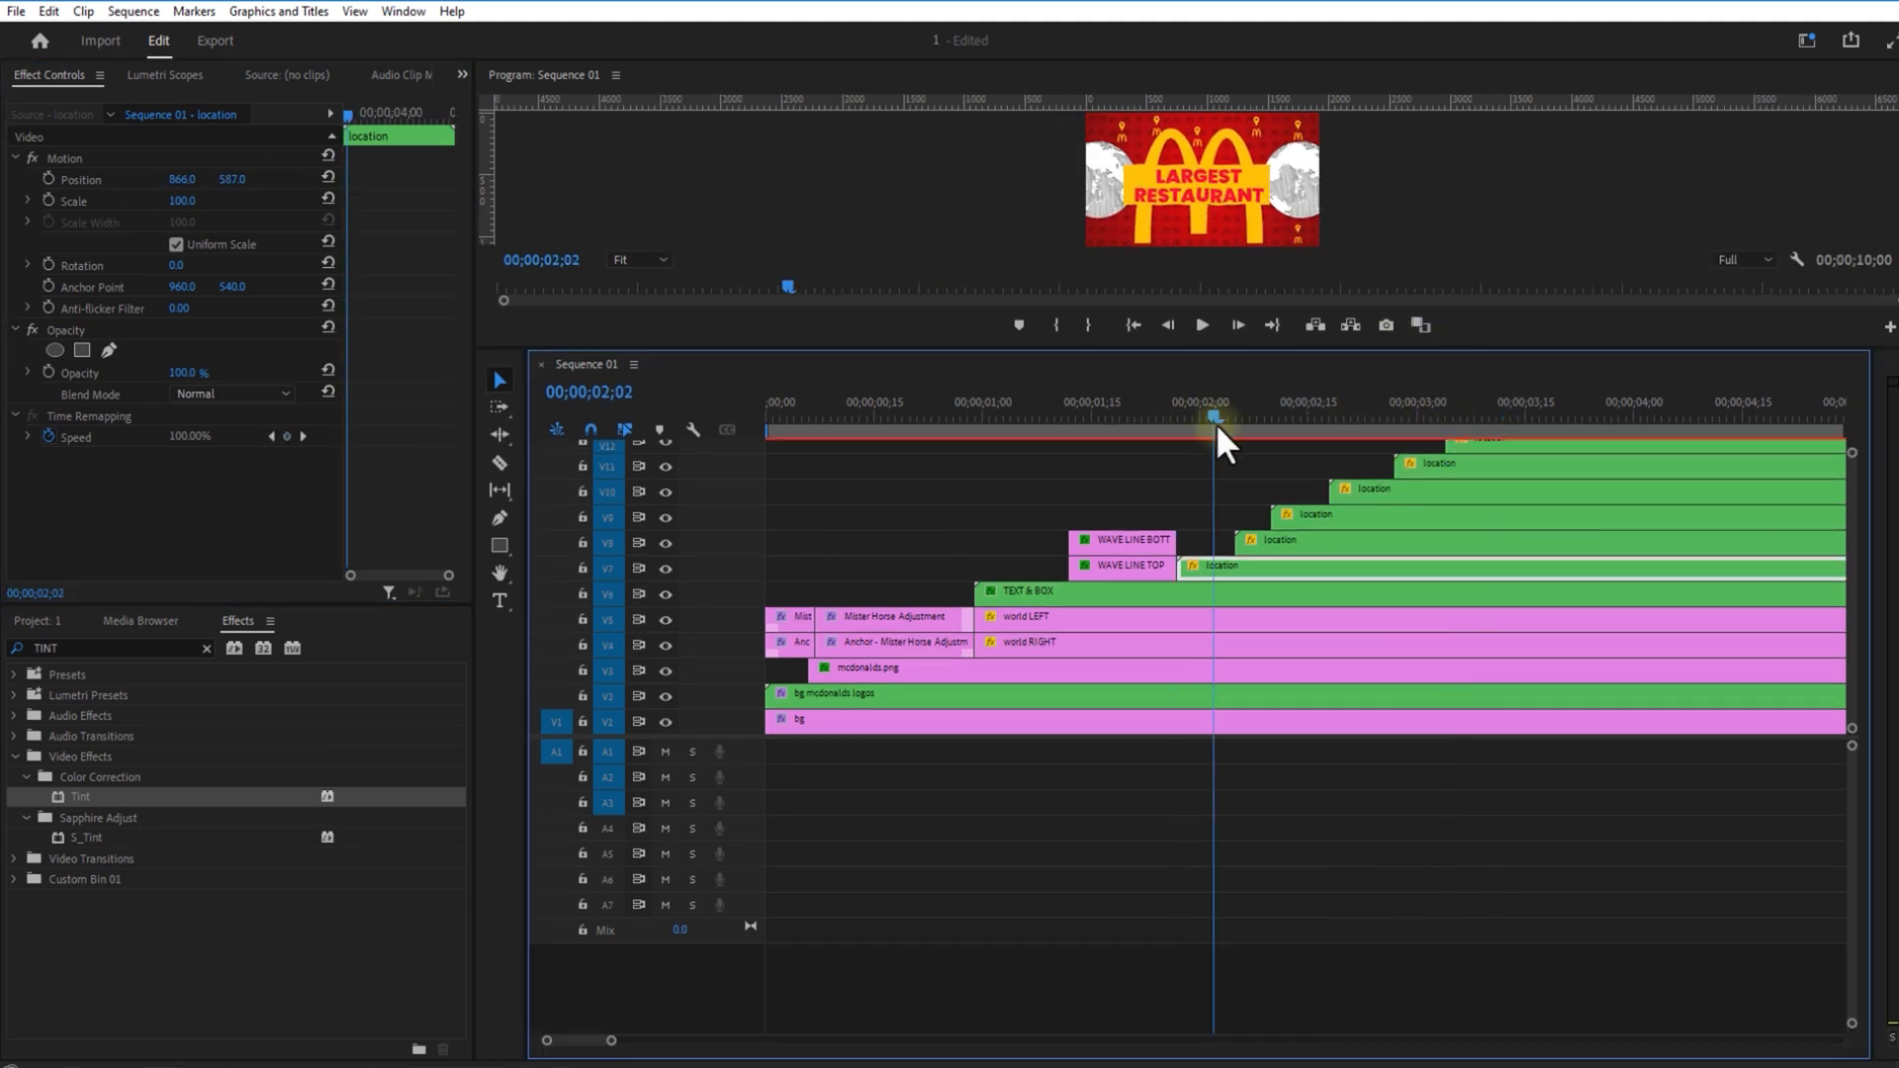
{"action": "left_click_drag", "start_coordinate": [1424, 347], "coordinate": [1424, 304]}
{"action": "left_click_drag", "start_coordinate": [1574, 401], "coordinate": [1237, 400]}
{"action": "left_click", "coordinate": [1234, 370]}
{"action": "left_click_drag", "start_coordinate": [233, 179], "coordinate": [254, 195]}
{"action": "left_click_drag", "start_coordinate": [1271, 304], "coordinate": [1272, 207]}
{"action": "left_click_drag", "start_coordinate": [1244, 344], "coordinate": [1274, 318], "text": "alt"}
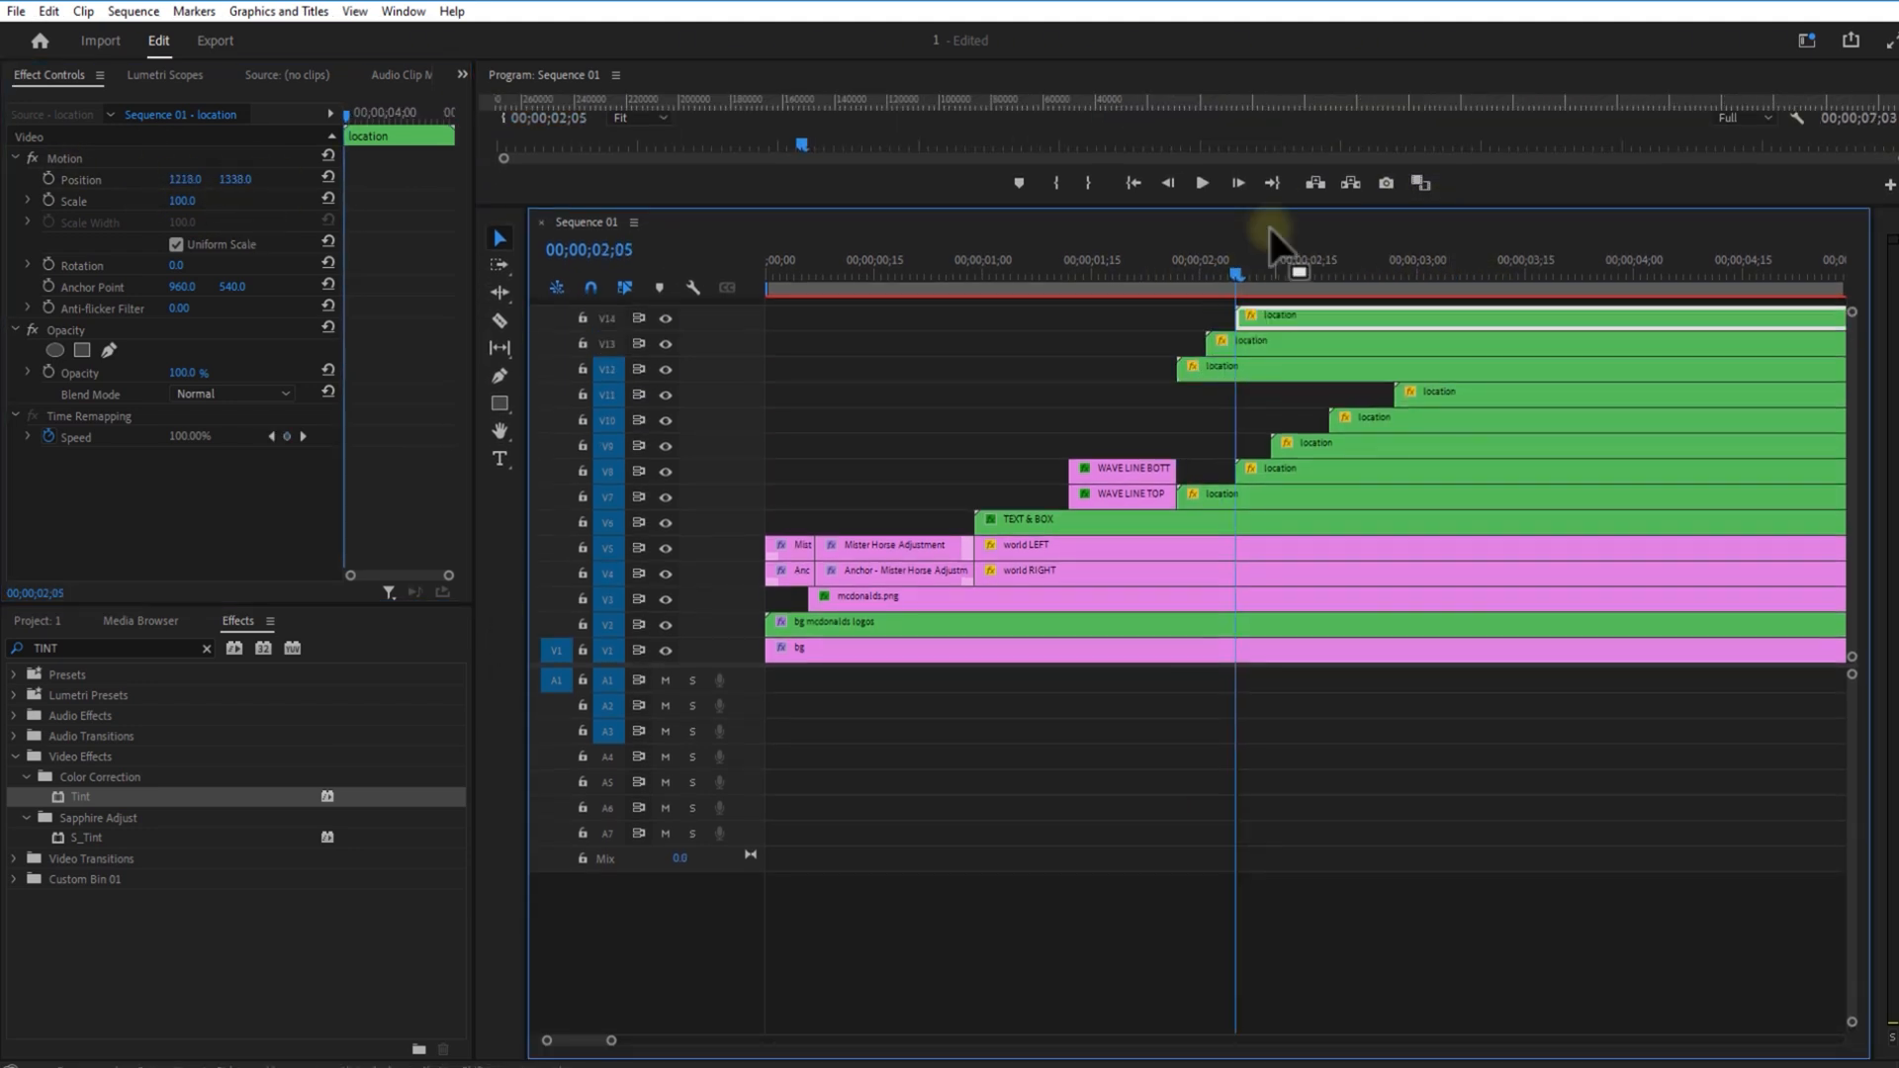
Step: Duplicate the location nest onto V15 and position the copy at 2203, 1410 to complete the lower row
{"action": "left_click", "coordinate": [1337, 463]}
{"action": "left_click_drag", "start_coordinate": [1271, 208], "coordinate": [1424, 199]}
{"action": "left_click", "coordinate": [1411, 414]}
{"action": "left_click_drag", "start_coordinate": [1293, 311], "coordinate": [1294, 272], "text": "alt"}
{"action": "left_click_drag", "start_coordinate": [1331, 199], "coordinate": [1332, 407]}
{"action": "left_click_drag", "start_coordinate": [185, 179], "coordinate": [305, 182]}
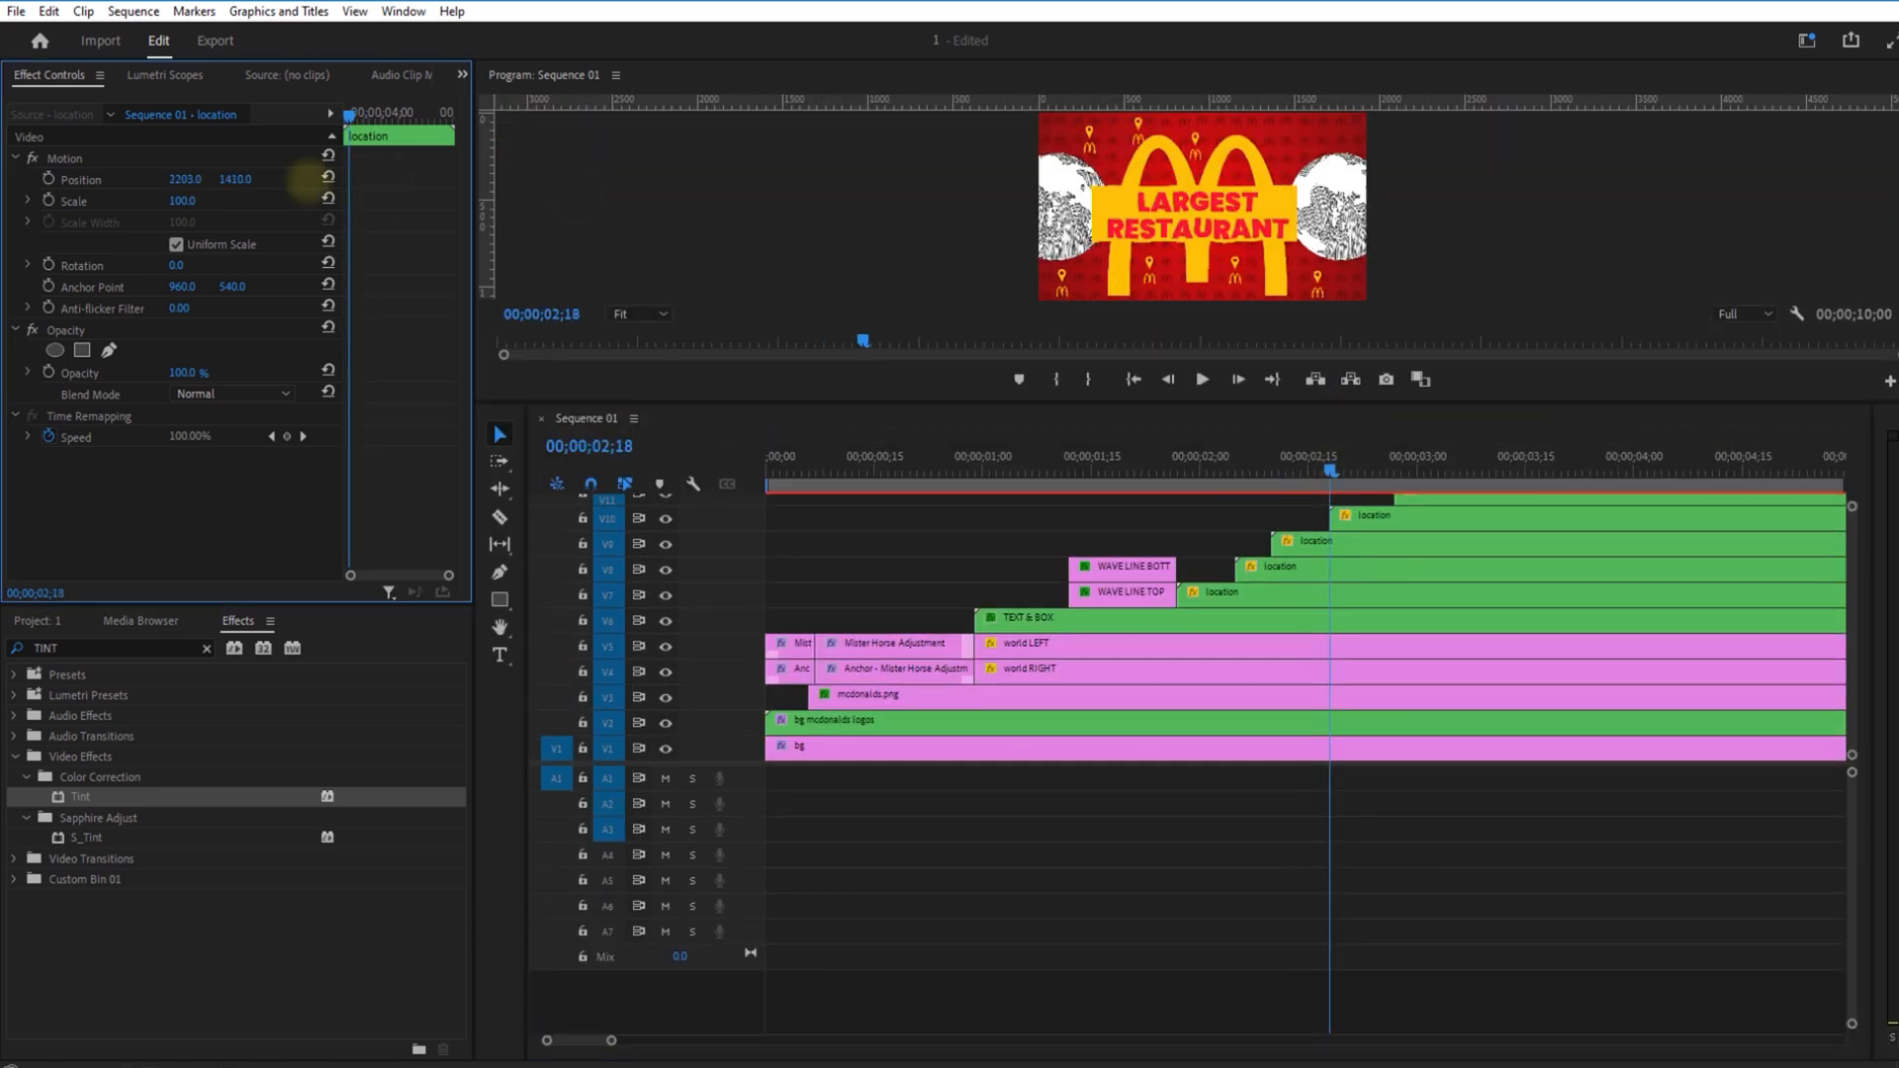
Step: Nest all the location clips on V7 through V15 together as "location nests"
{"action": "left_click", "coordinate": [1496, 463]}
{"action": "left_click_drag", "start_coordinate": [1444, 407], "coordinate": [1493, 128]}
{"action": "left_click_drag", "start_coordinate": [1405, 229], "coordinate": [1451, 450]}
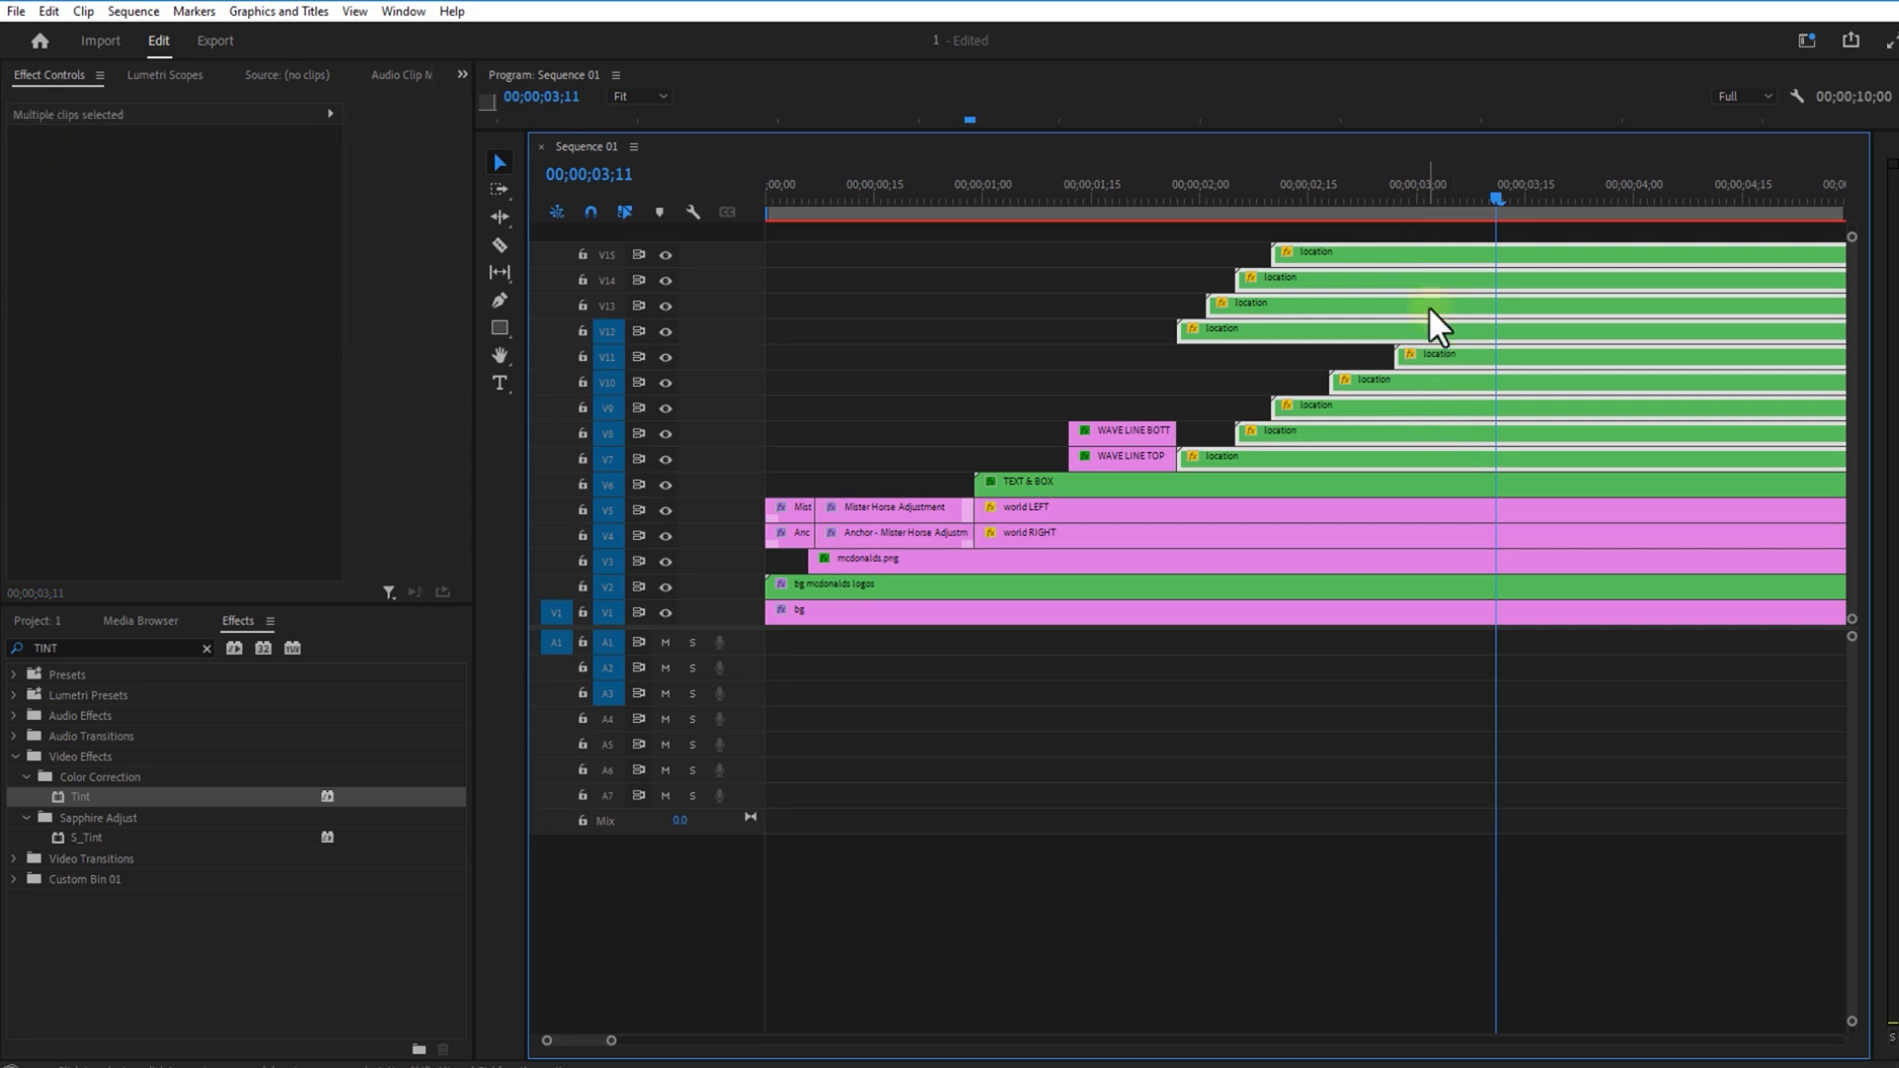
{"action": "right_click", "coordinate": [1420, 253]}
{"action": "left_click", "coordinate": [1470, 594]}
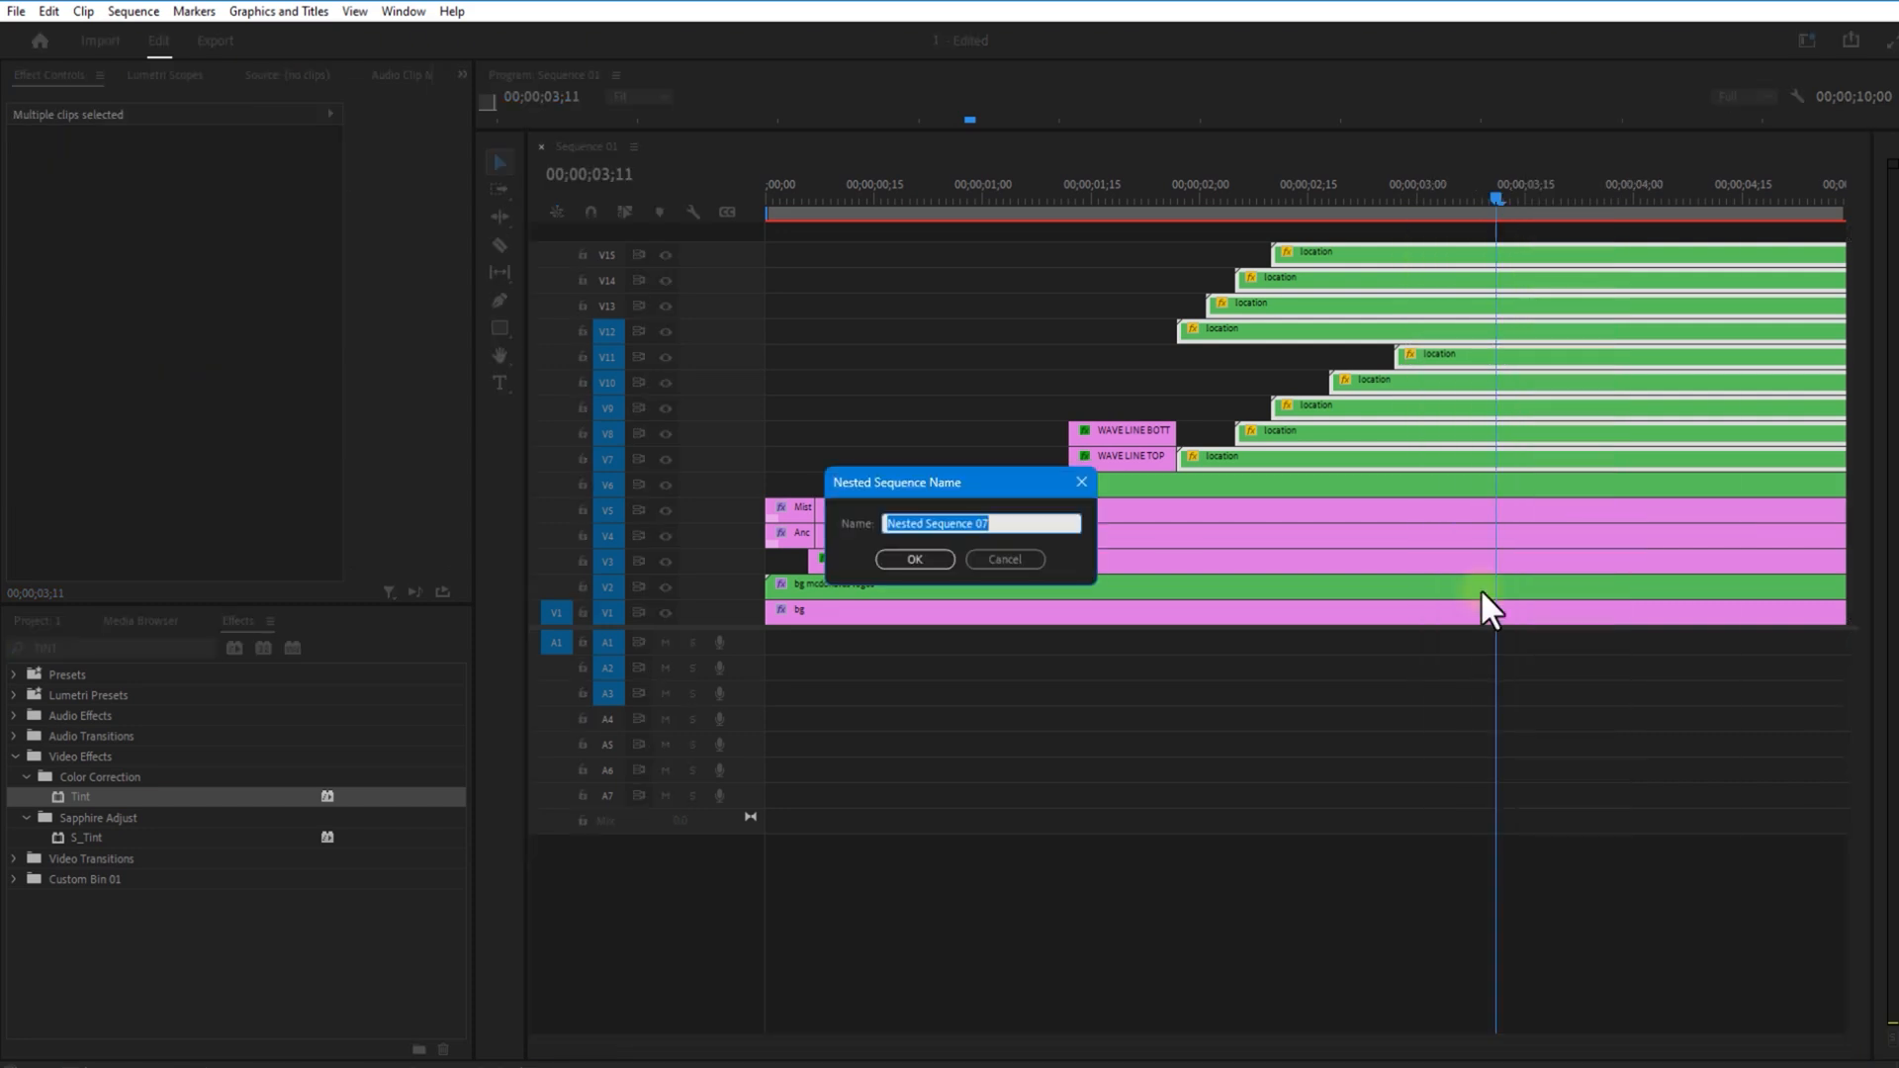
{"action": "type", "text": "location nests"}
{"action": "key", "text": "Return"}
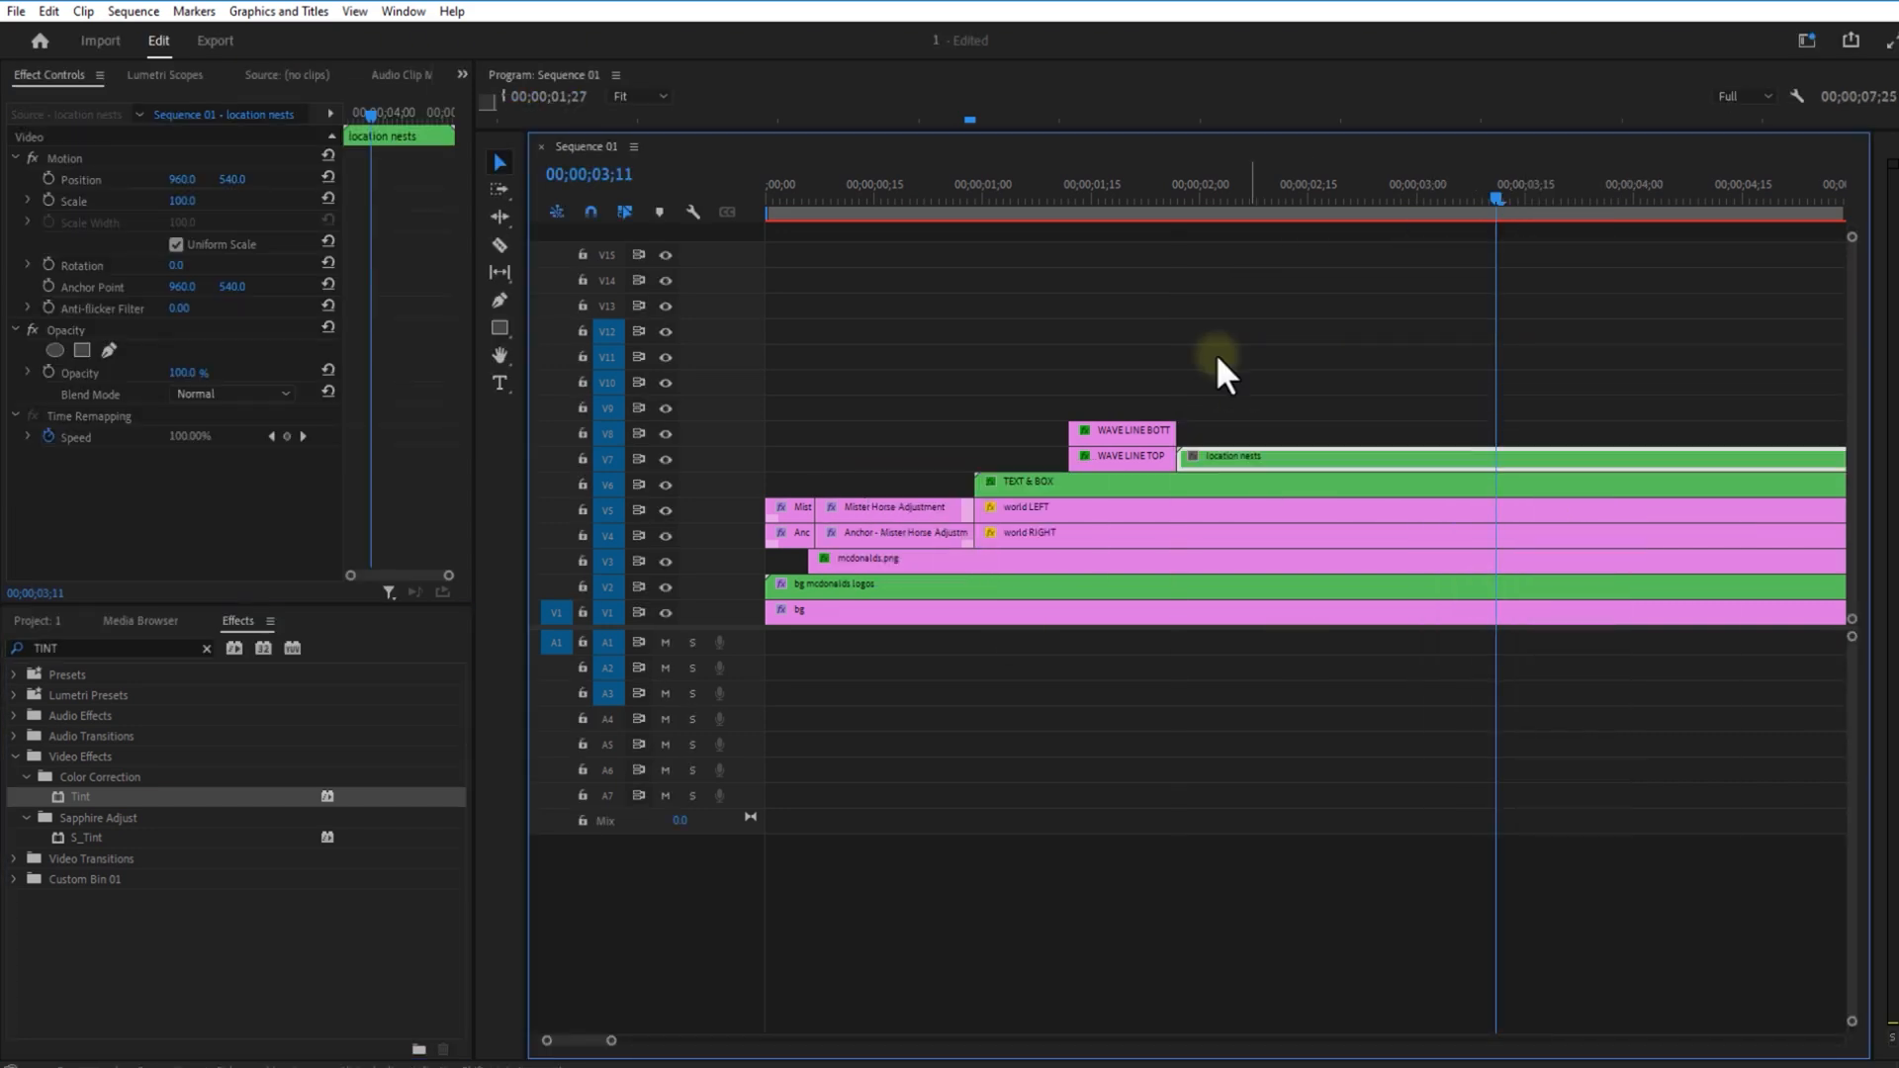
Step: Split the TEXT & BOX clip at 00;00;02;08
{"action": "left_click", "coordinate": [1195, 190]}
{"action": "left_click_drag", "start_coordinate": [1224, 127], "coordinate": [1259, 694]}
{"action": "left_click", "coordinate": [1259, 692]}
{"action": "left_click", "coordinate": [498, 654]}
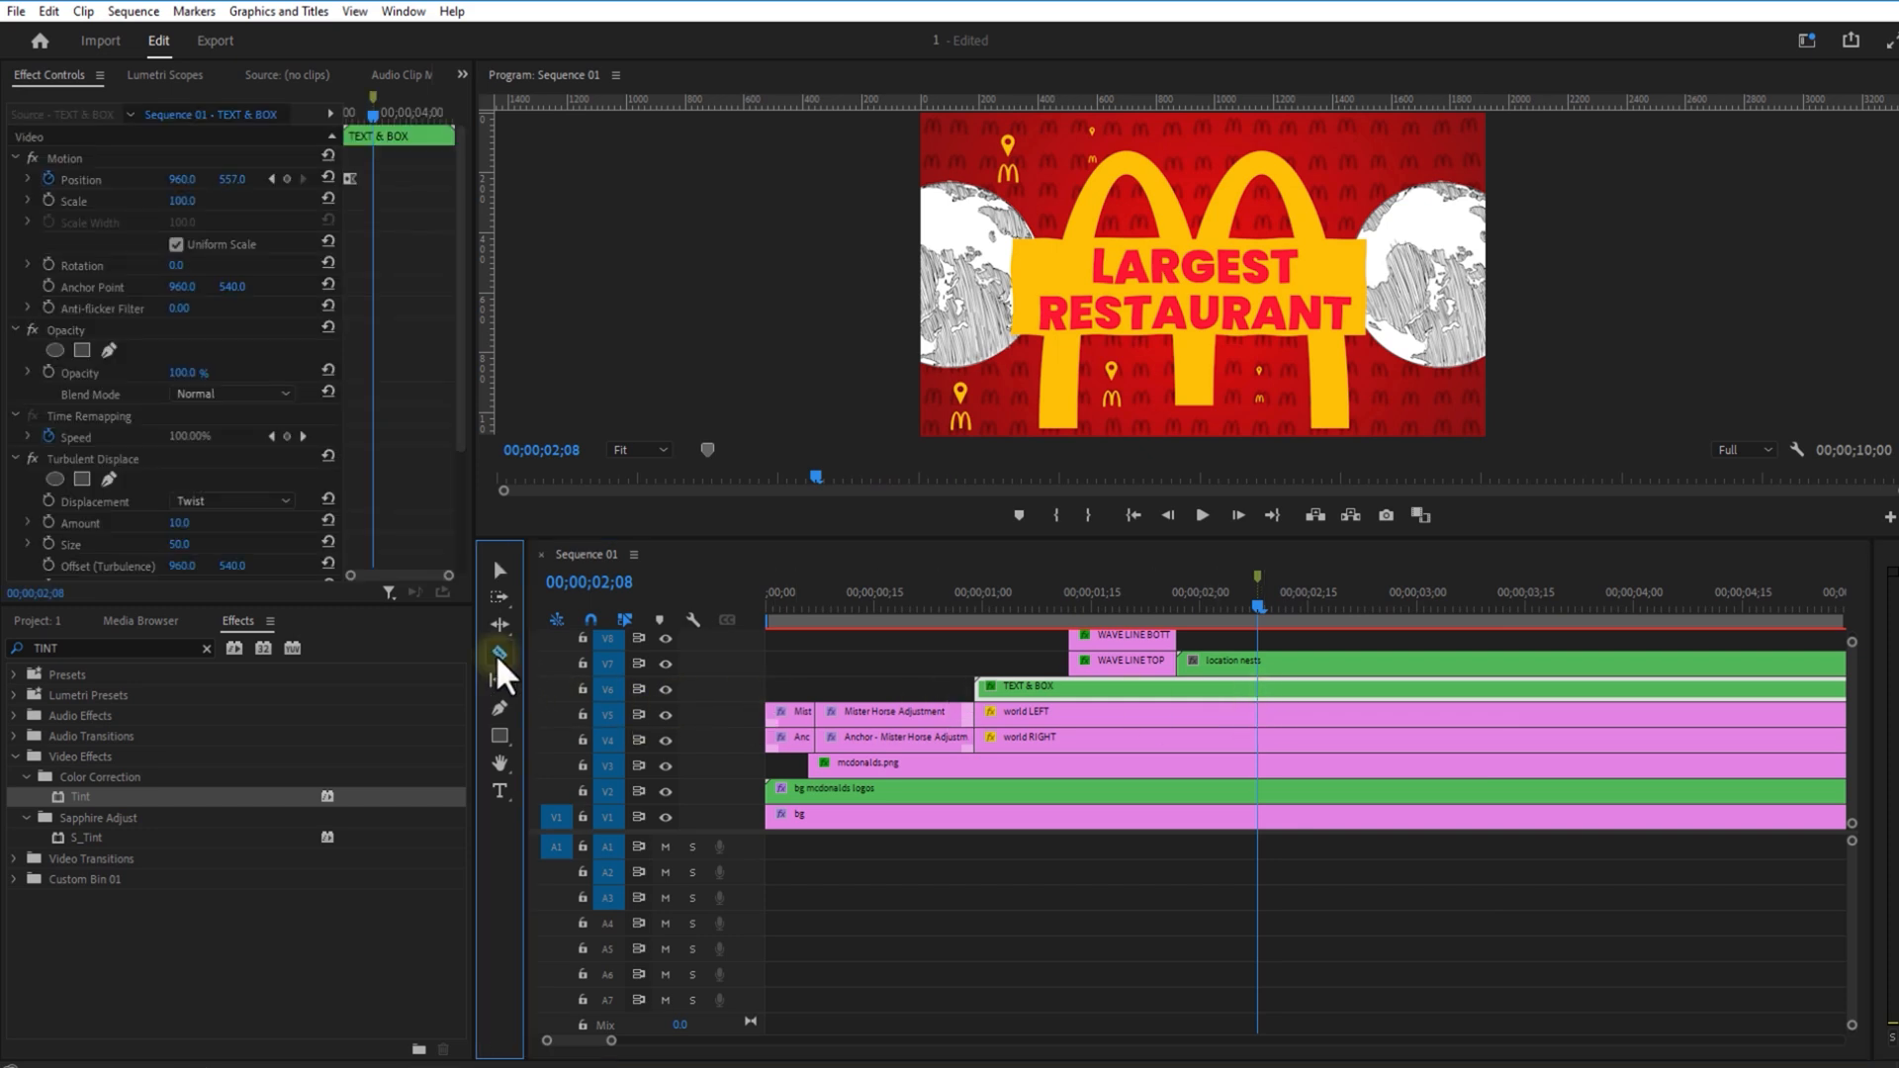
{"action": "left_click", "coordinate": [1254, 695]}
{"action": "left_click", "coordinate": [499, 571]}
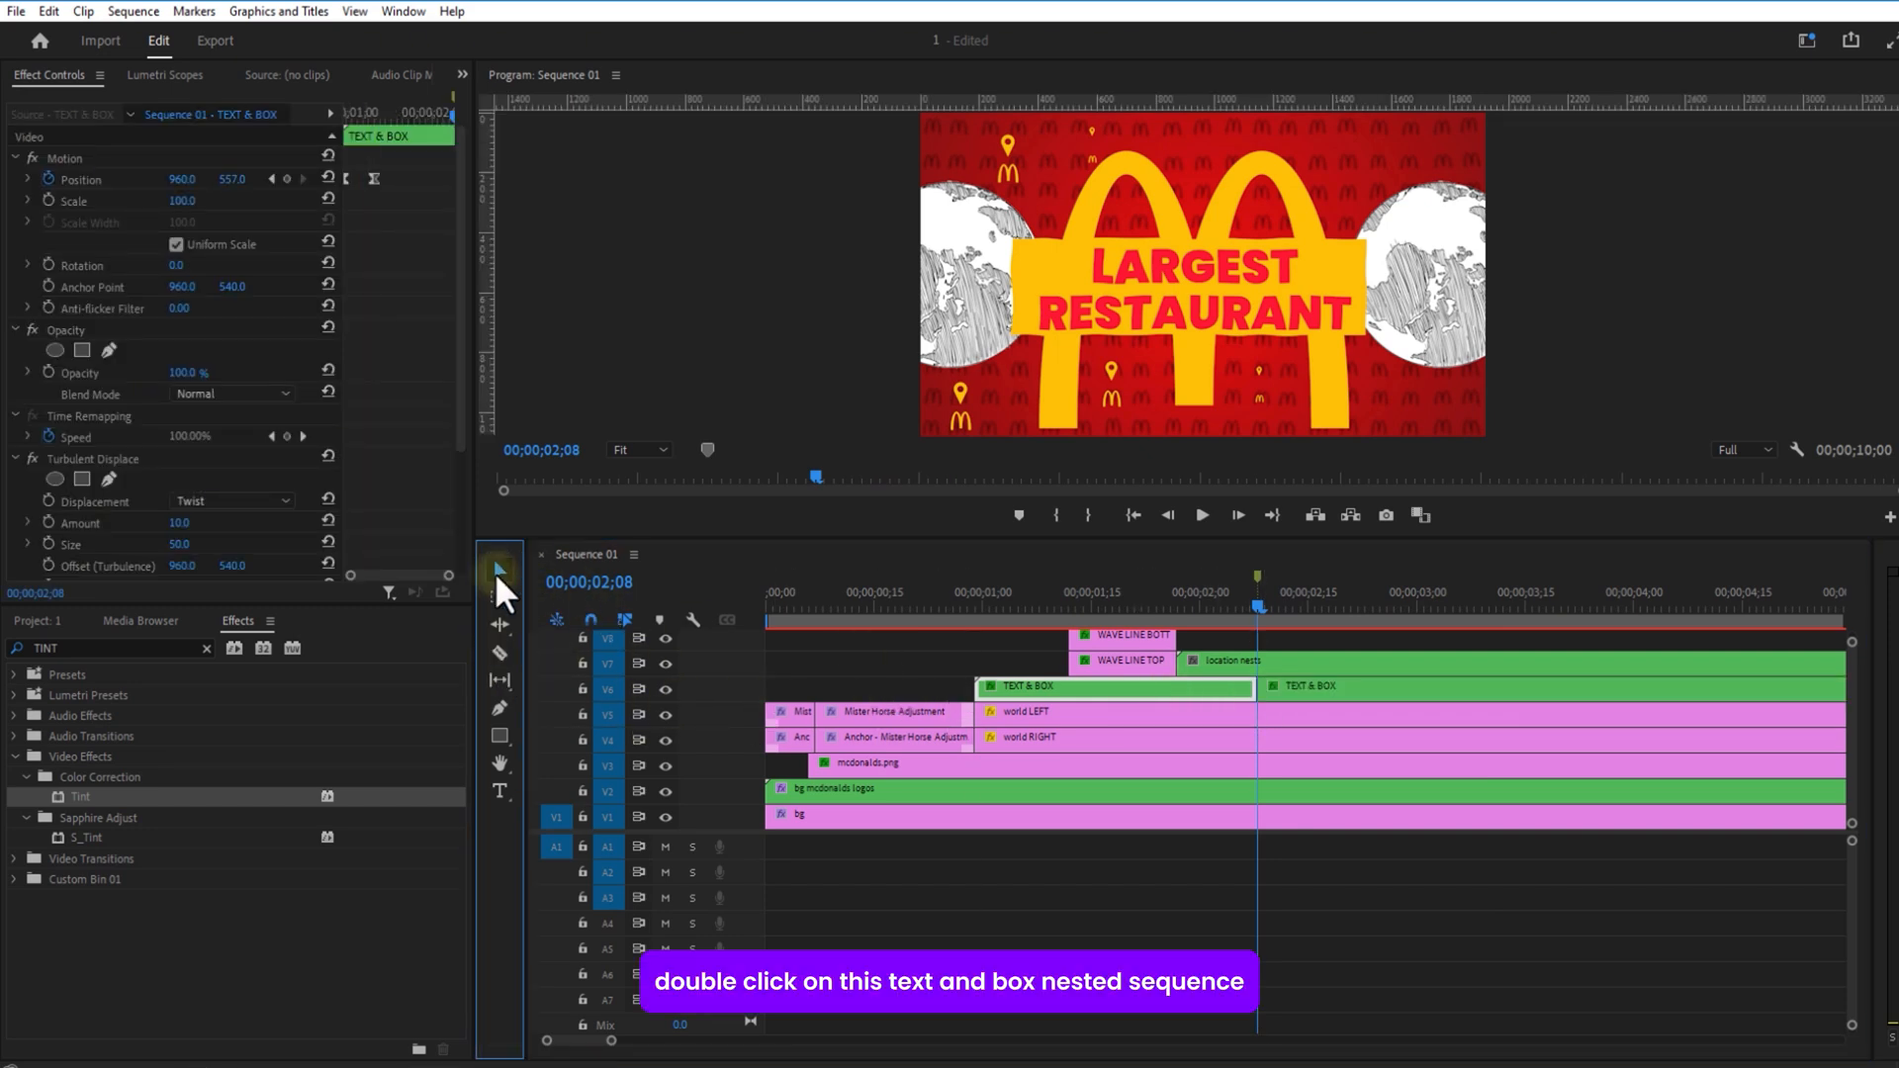
Step: Open the second TEXT & BOX nest and place green screen.mp4 at the start of the track above the LARGEST RESTAURANT text
{"action": "double_click", "coordinate": [1302, 688]}
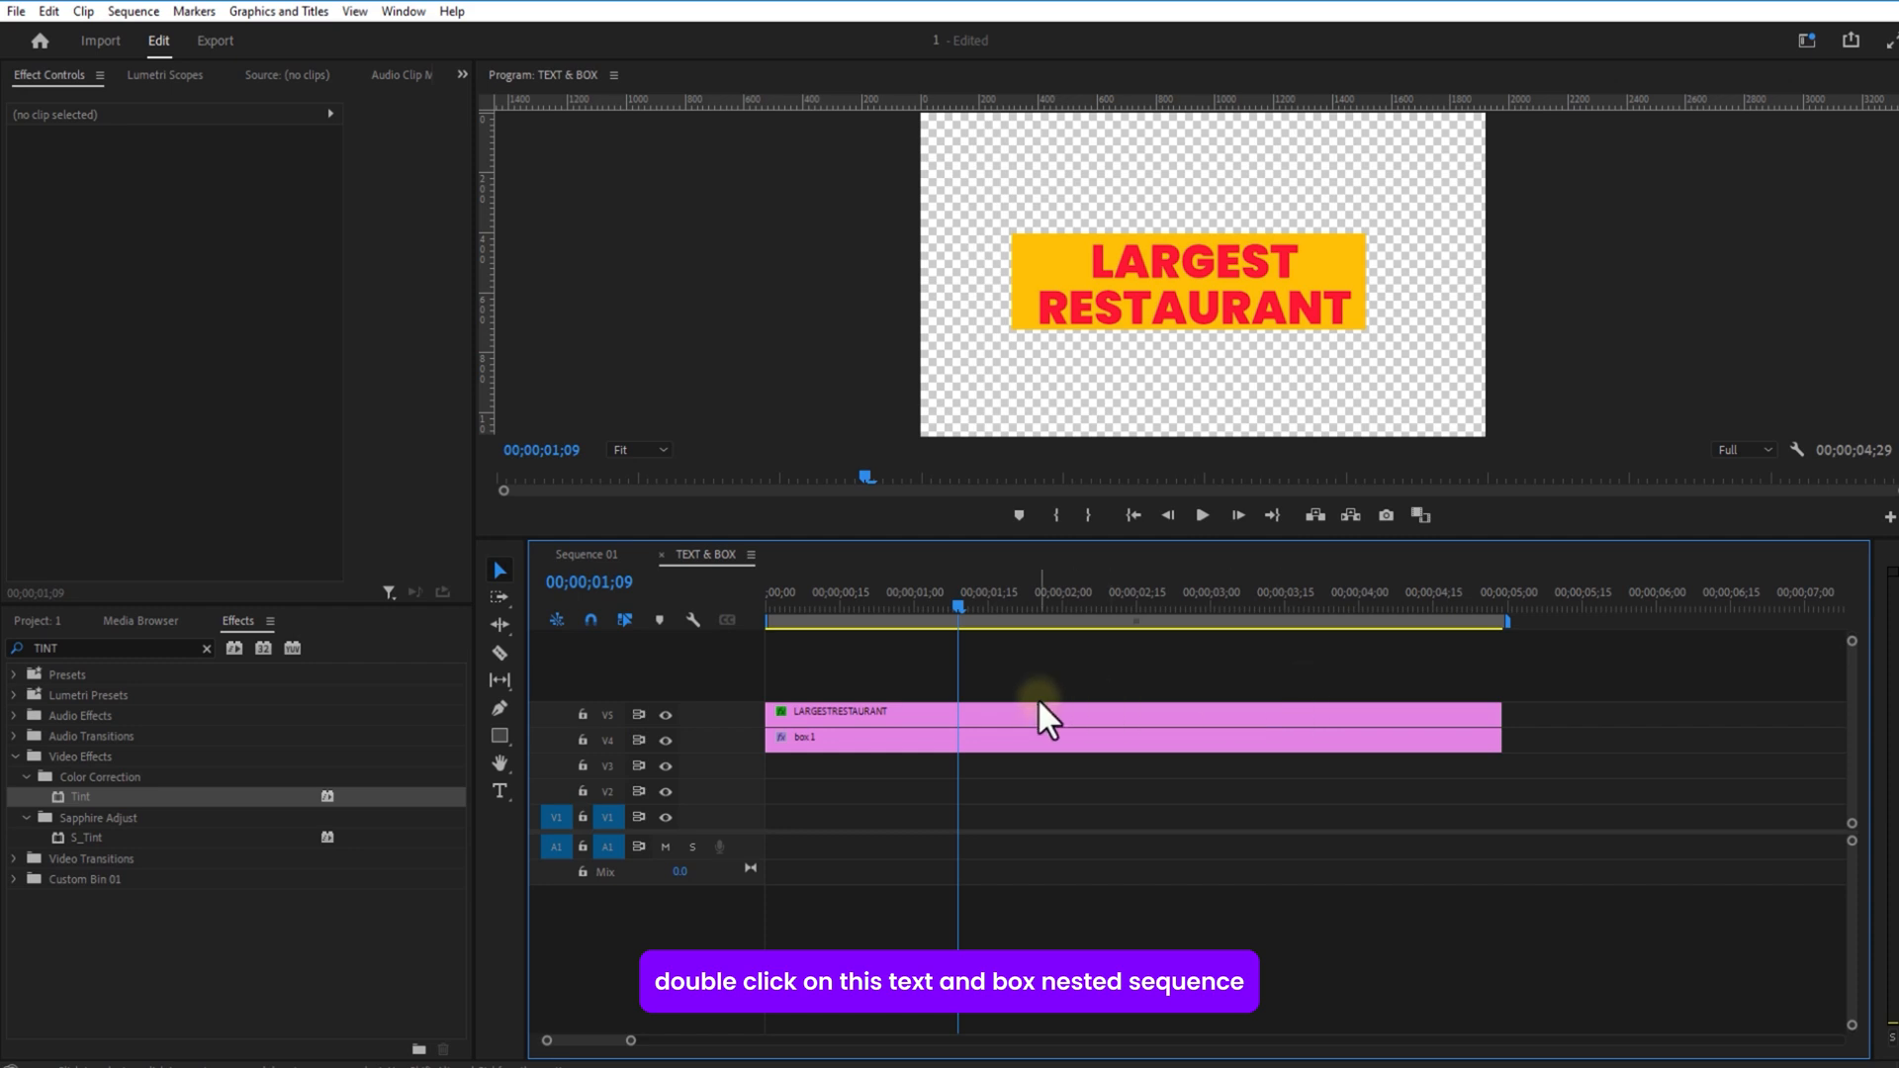
{"action": "left_click", "coordinate": [979, 708]}
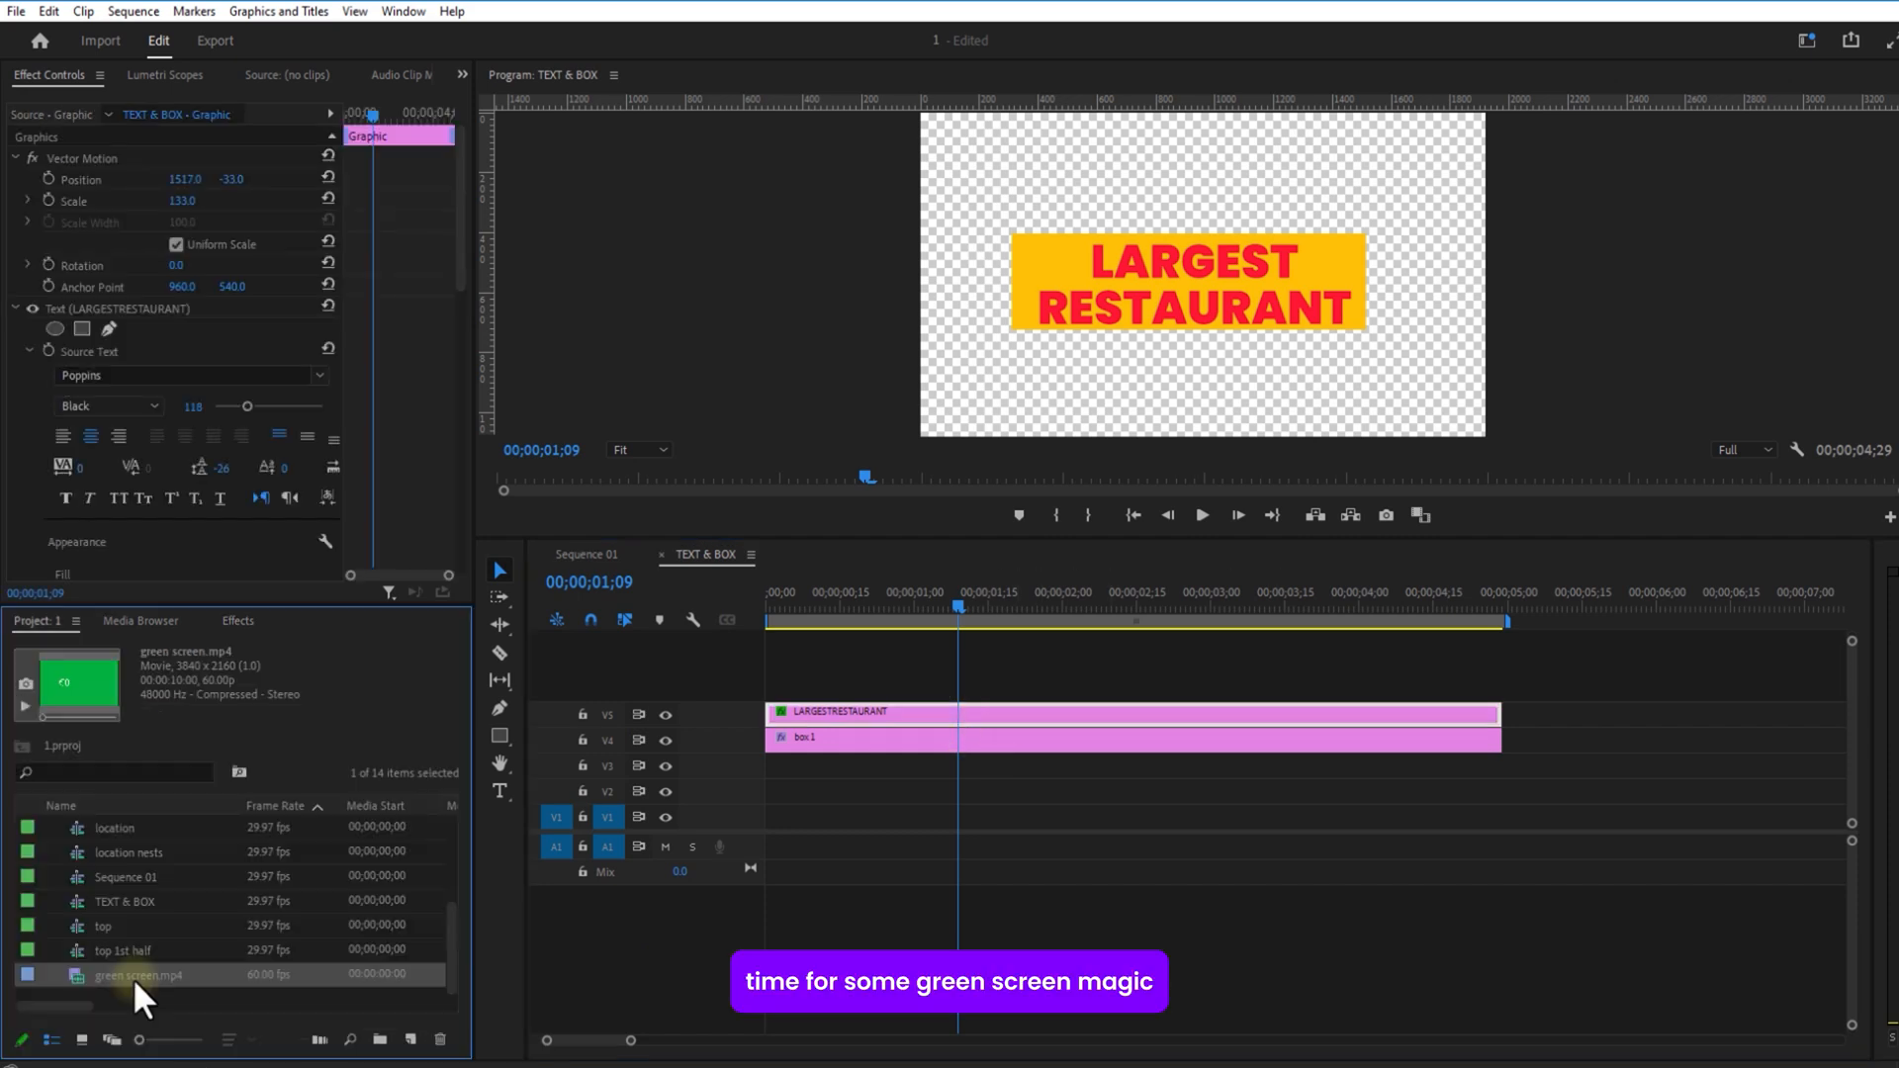
{"action": "left_click_drag", "start_coordinate": [135, 979], "coordinate": [776, 684]}
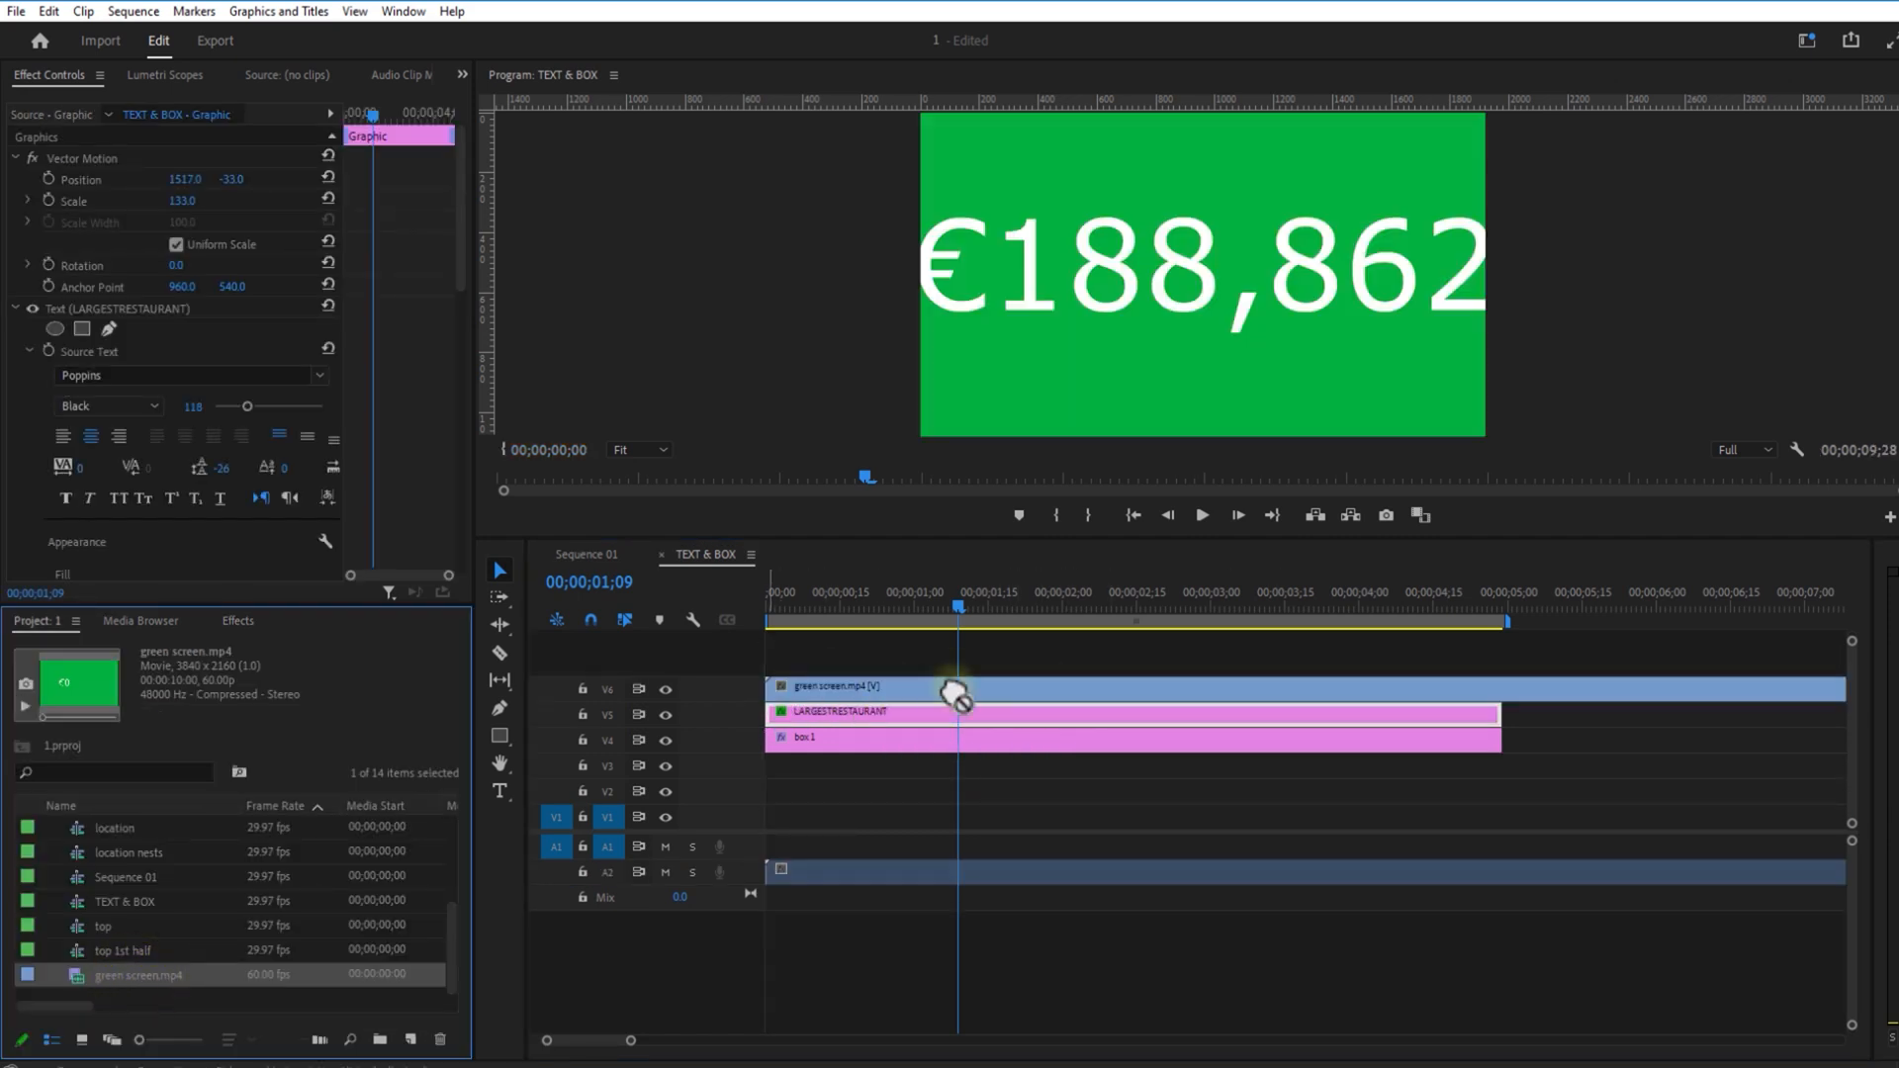
Step: Split the LARGEST RESTAURANT text clip at 00;00;01;09 and delete its second part
{"action": "left_click", "coordinate": [1004, 715]}
{"action": "left_click", "coordinate": [500, 654]}
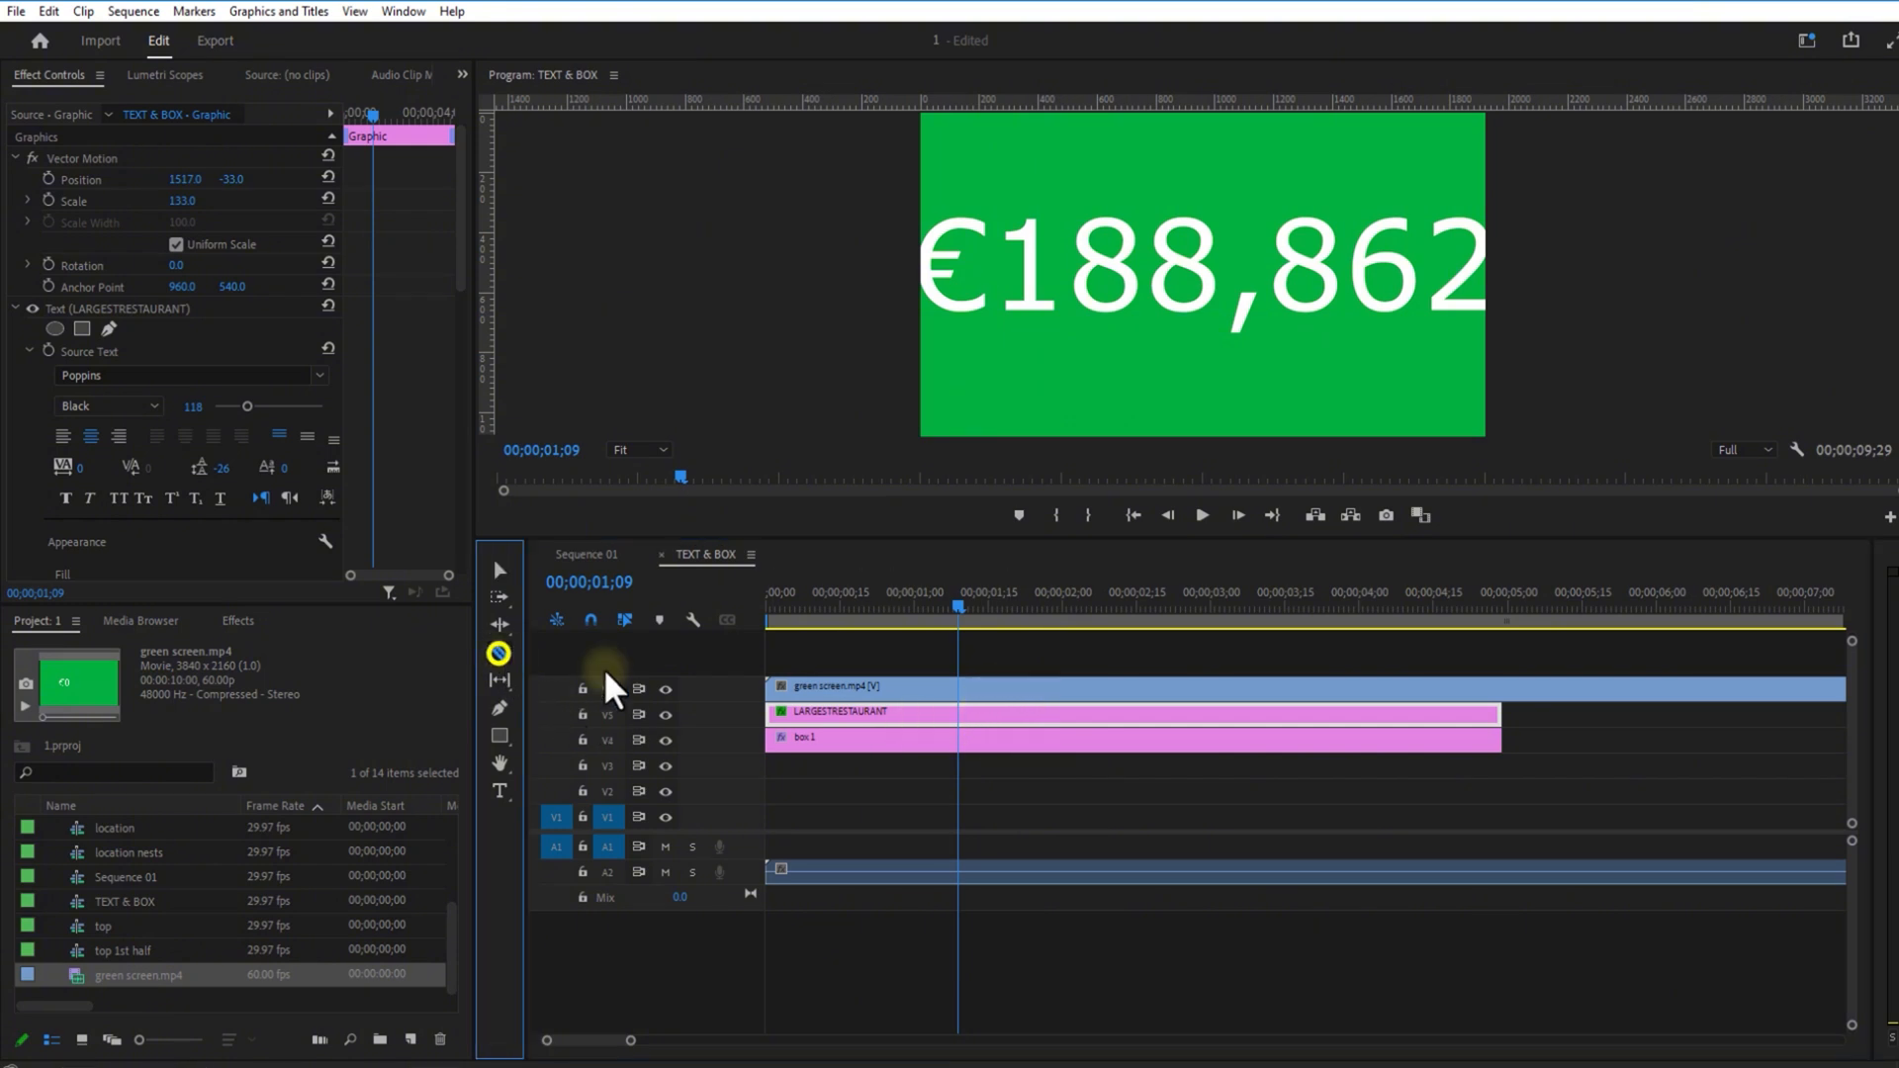
{"action": "left_click", "coordinate": [958, 713]}
{"action": "left_click", "coordinate": [503, 574]}
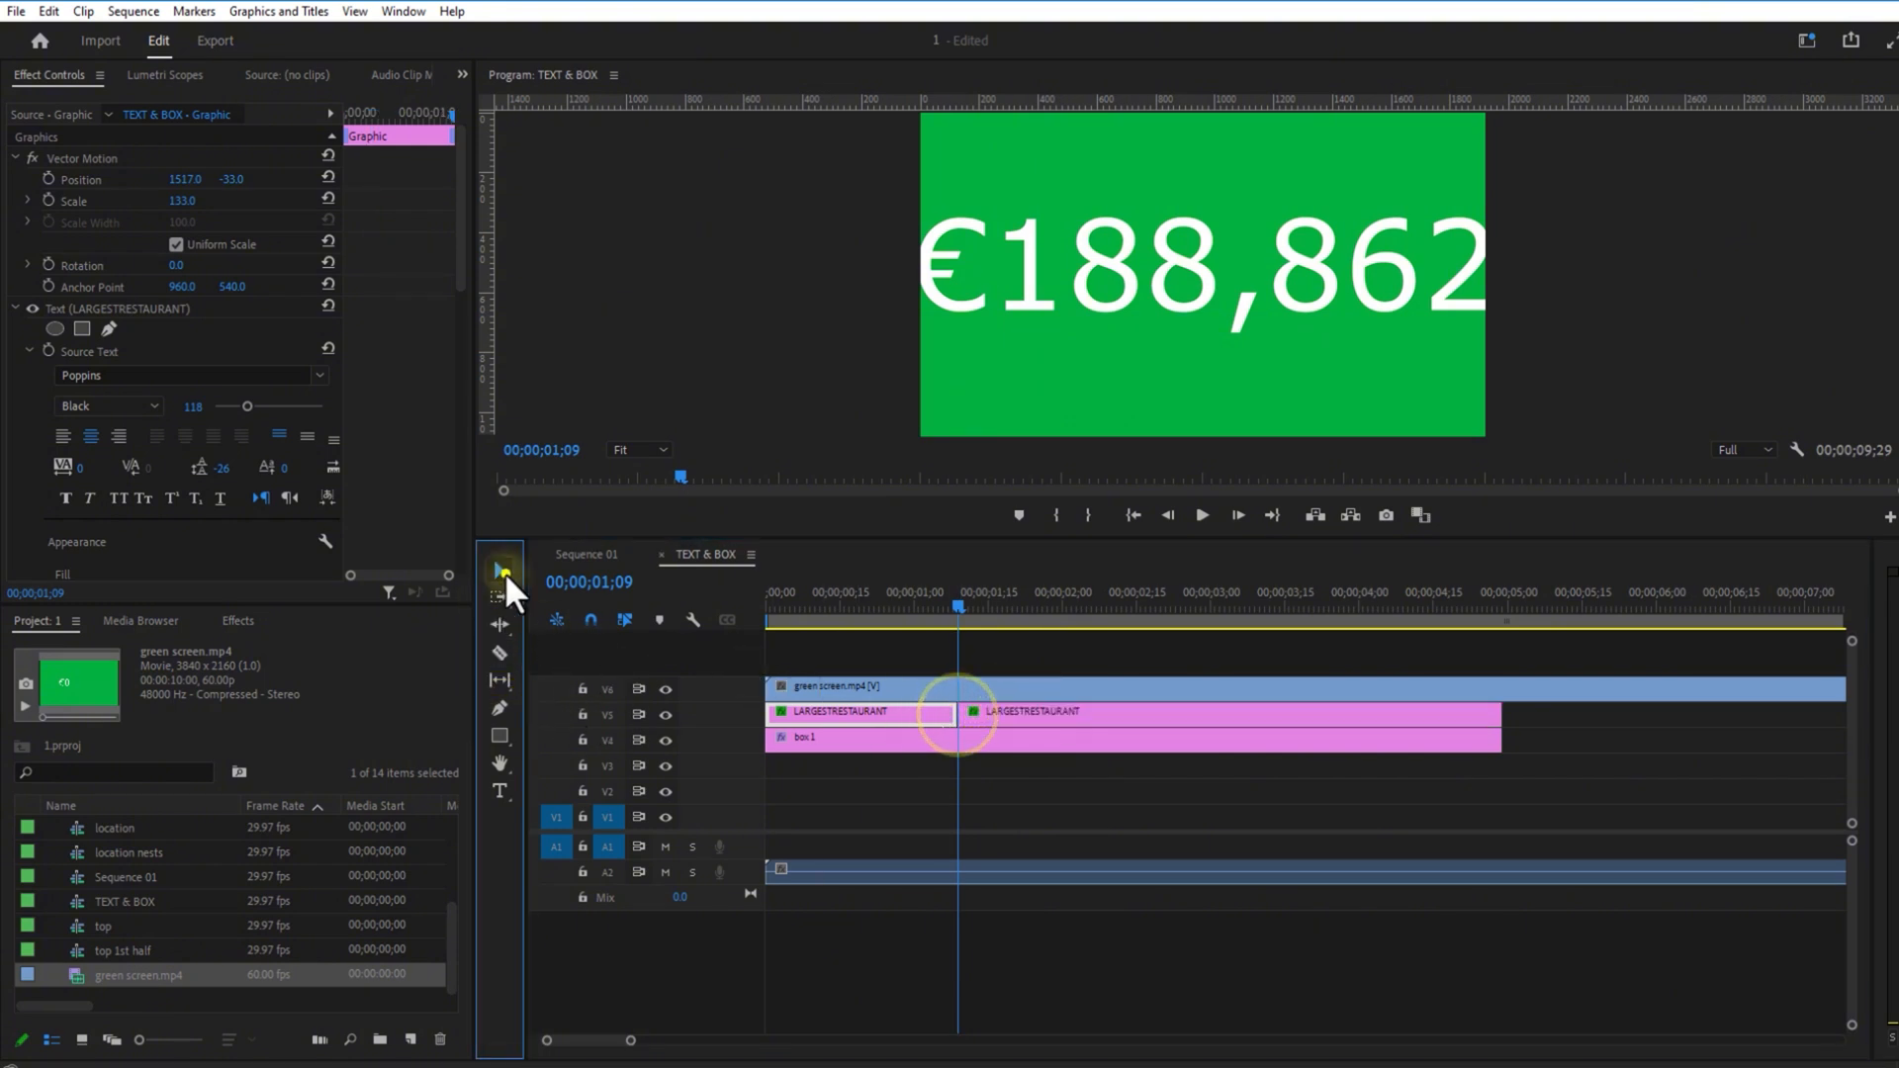
{"action": "left_click", "coordinate": [1016, 712]}
{"action": "key", "text": "Delete"}
Step: Move the green screen.mp4 video directly after the LARGEST RESTAURANT text on V5 and trim it to end at 00;00;01;28
{"action": "left_click", "coordinate": [826, 687]}
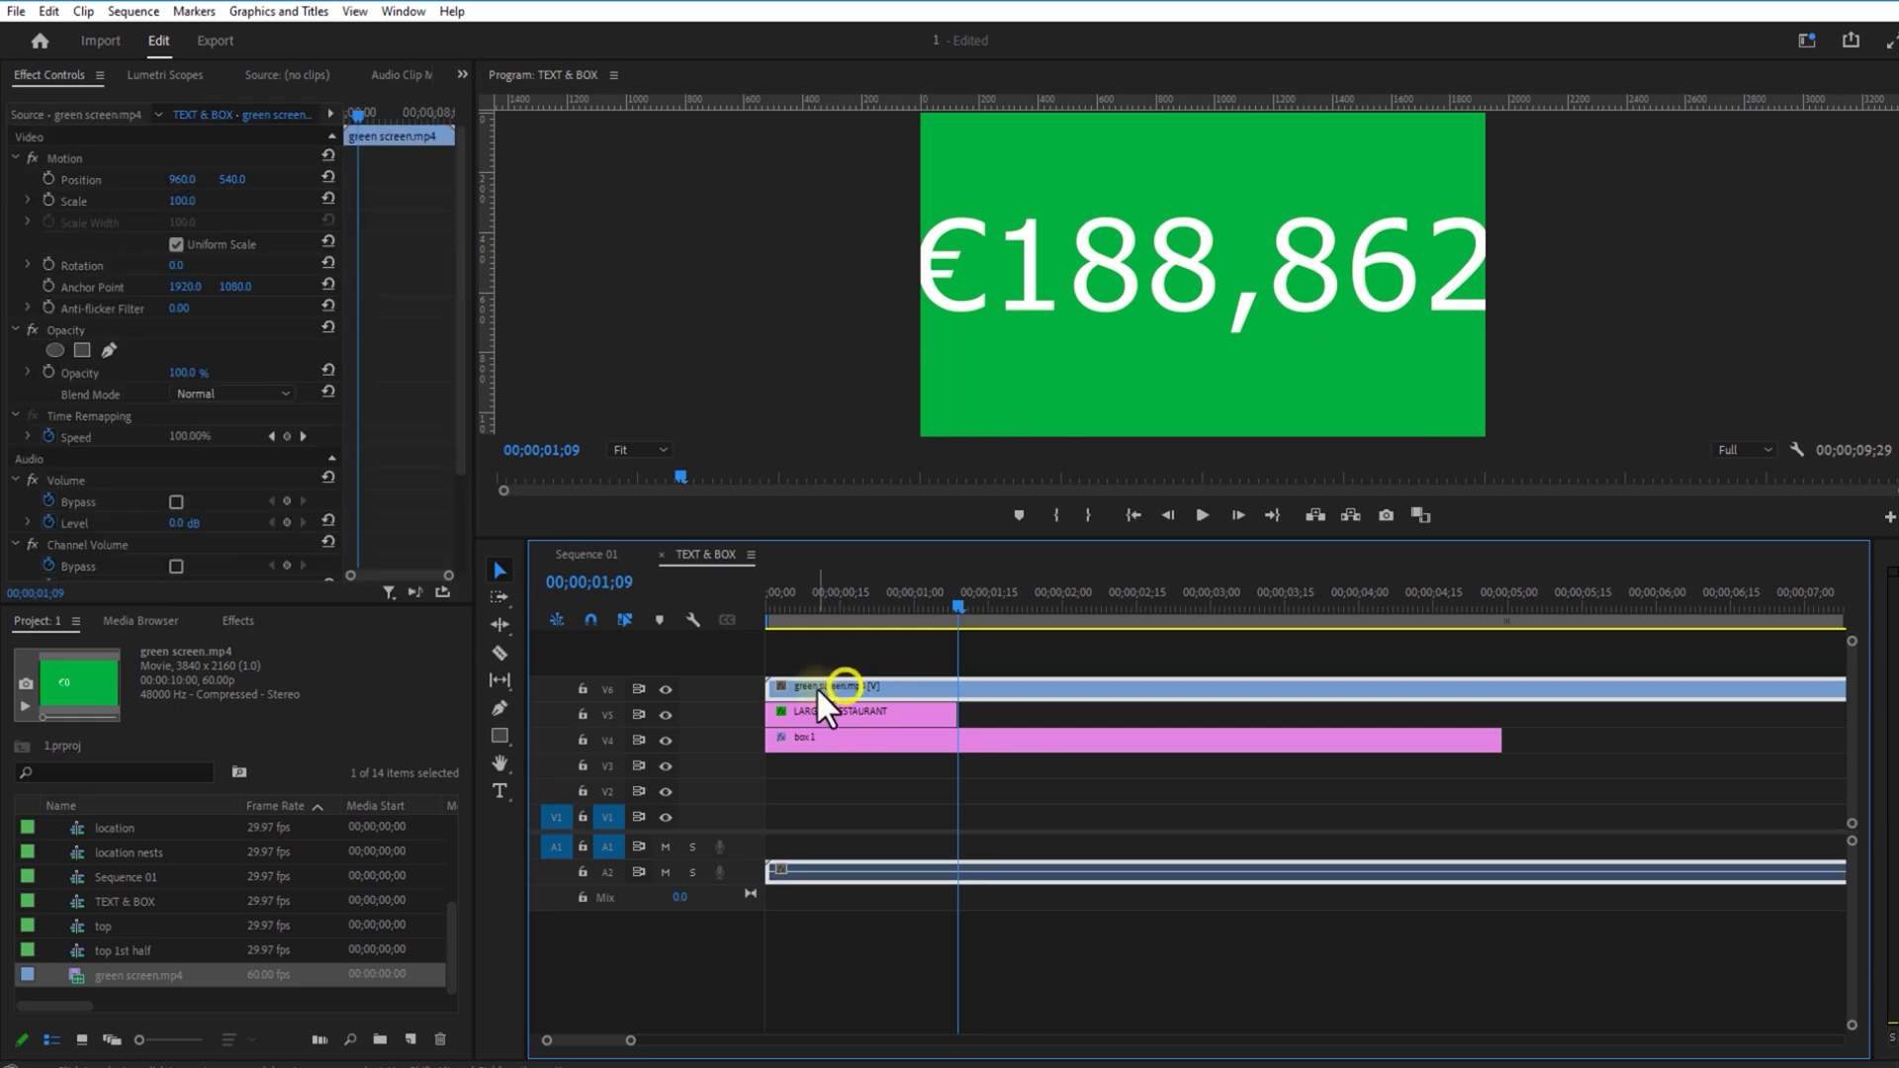
{"action": "left_click_drag", "start_coordinate": [817, 689], "coordinate": [1030, 717]}
{"action": "left_click_drag", "start_coordinate": [1038, 606], "coordinate": [1054, 605]}
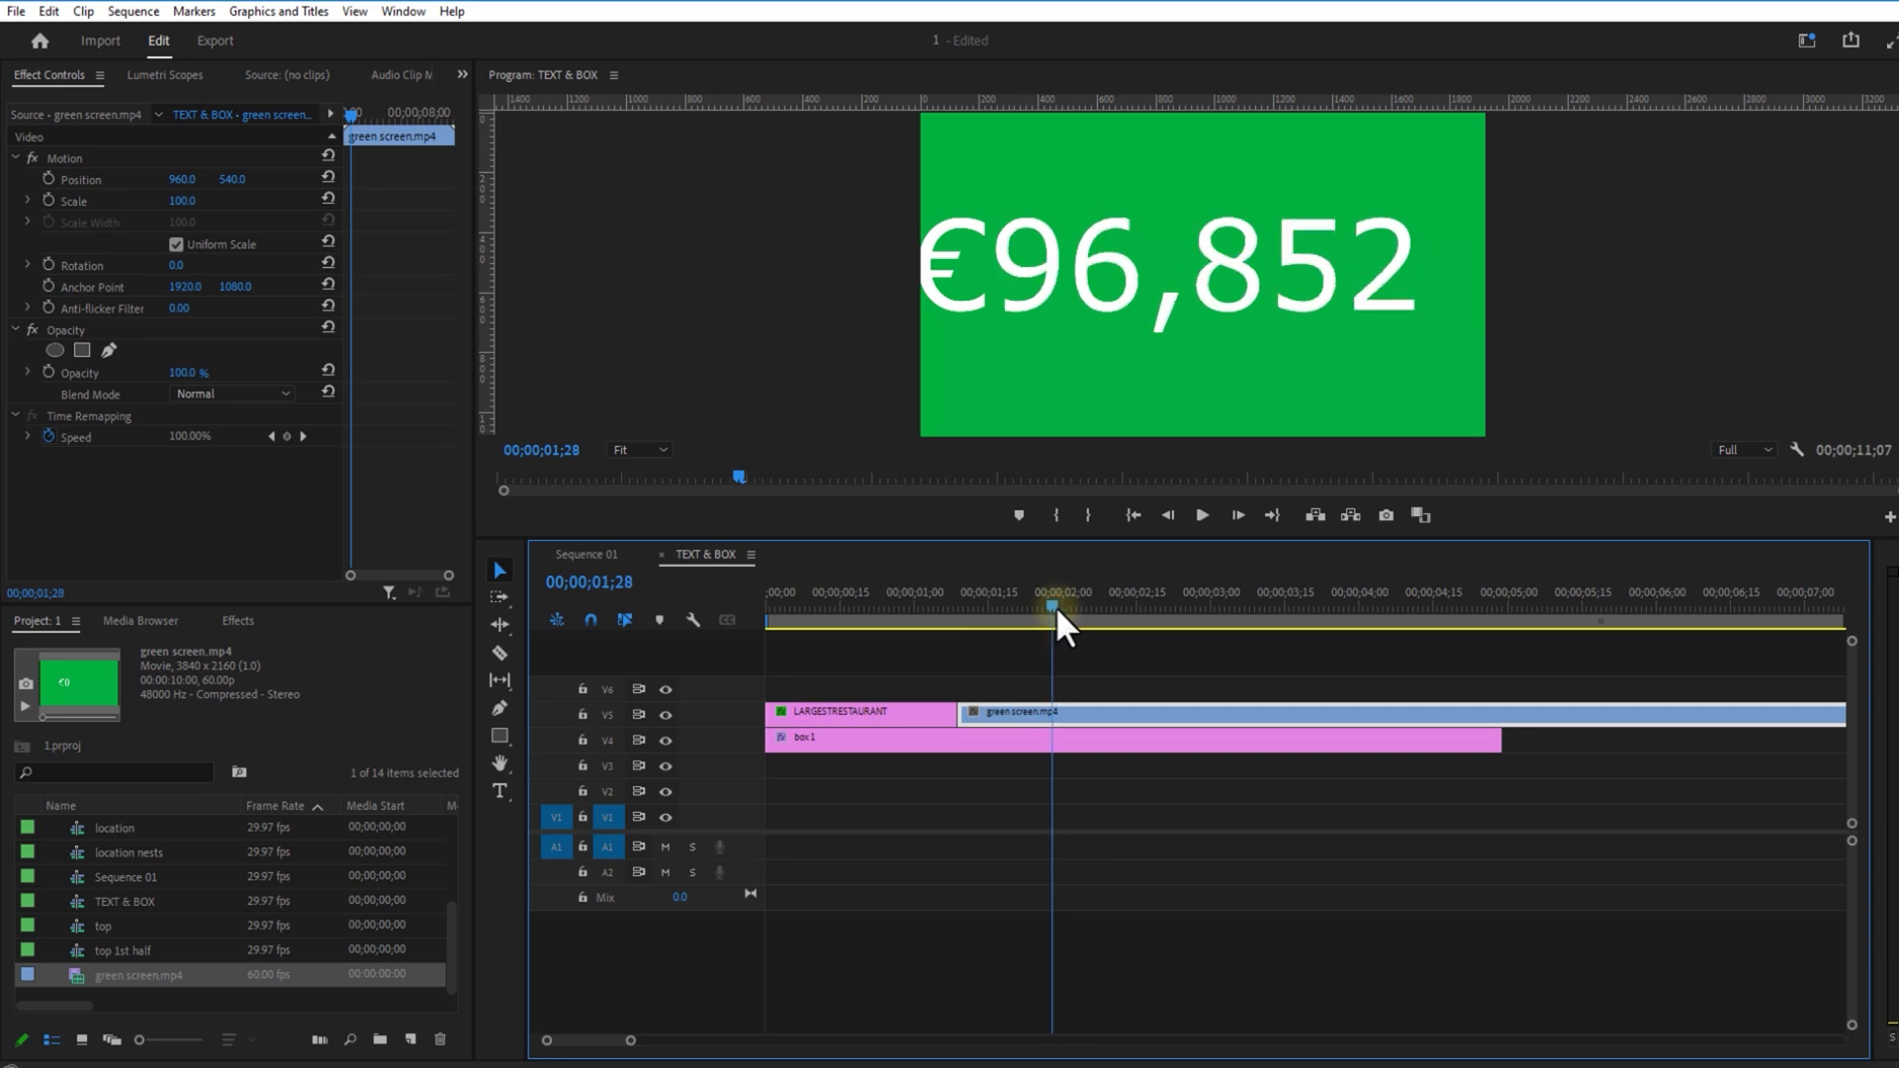
{"action": "left_click", "coordinate": [500, 653]}
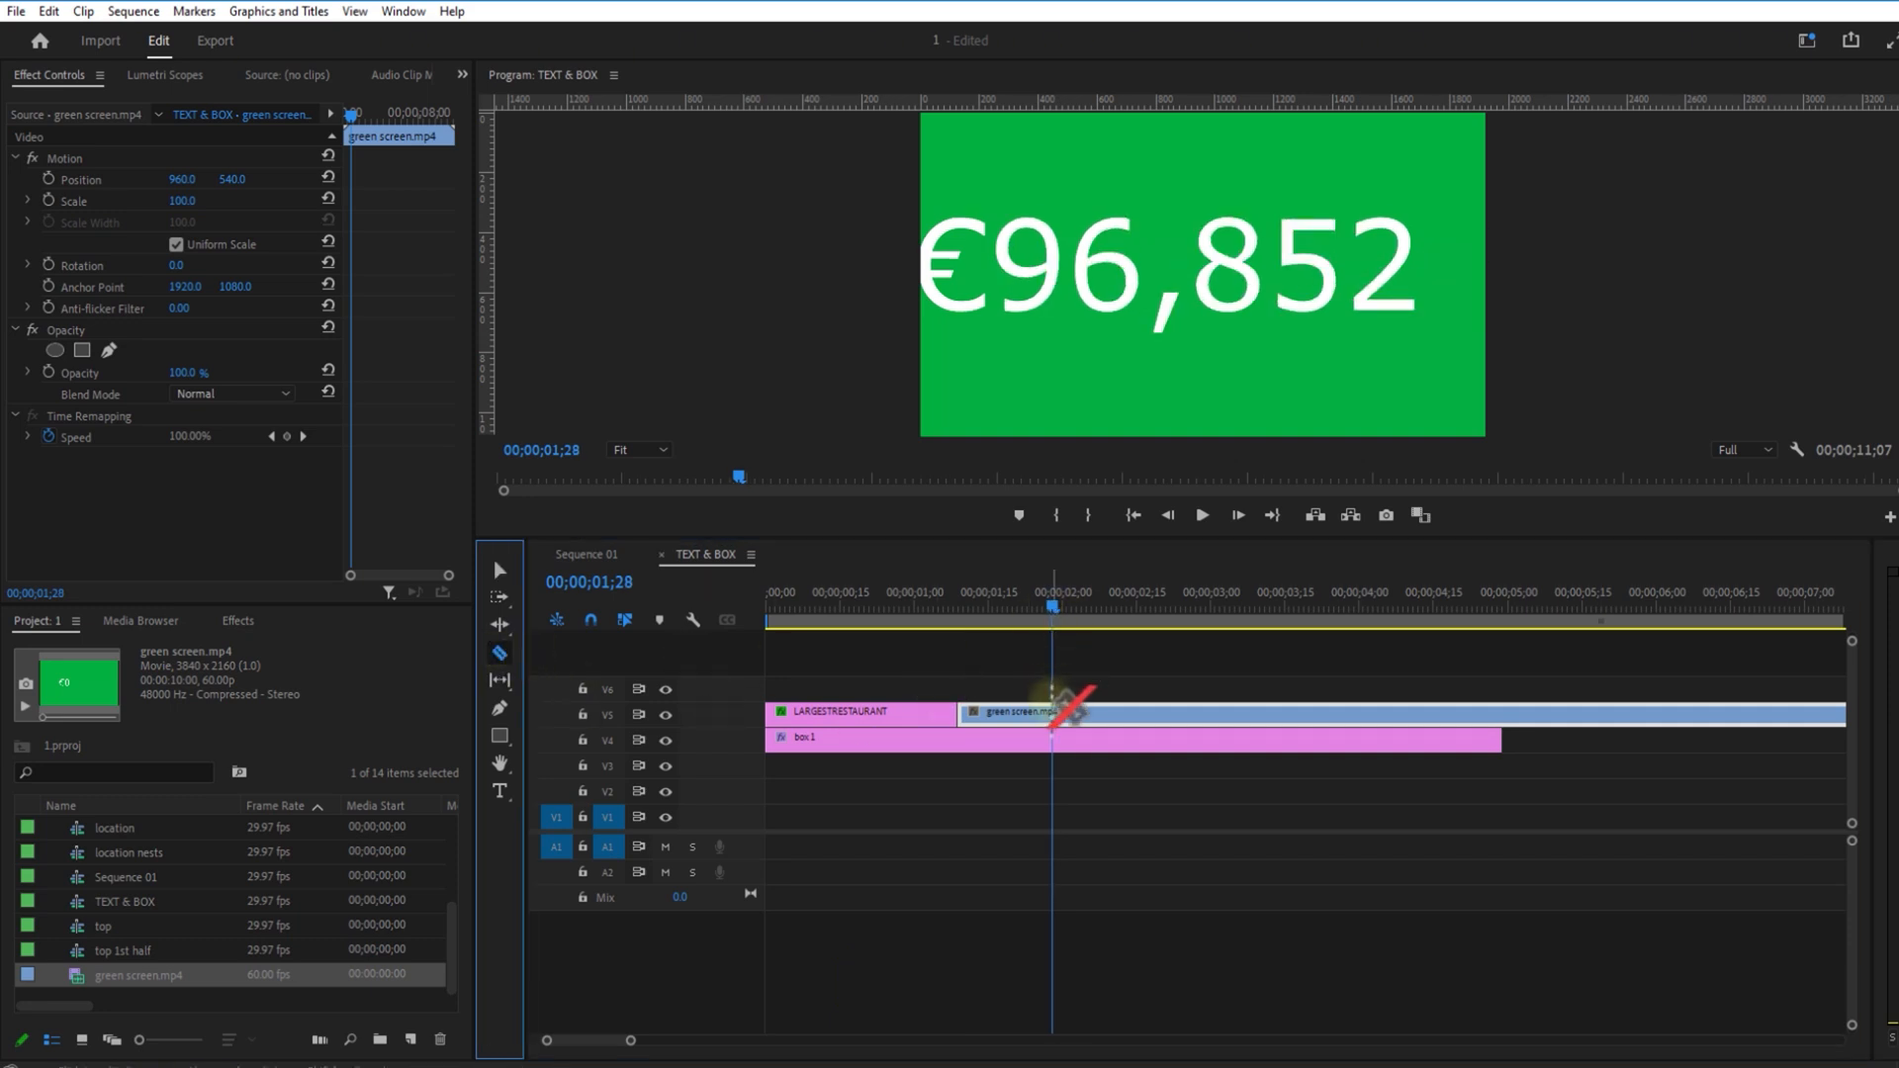
{"action": "left_click", "coordinate": [1052, 710]}
{"action": "left_click", "coordinate": [499, 570]}
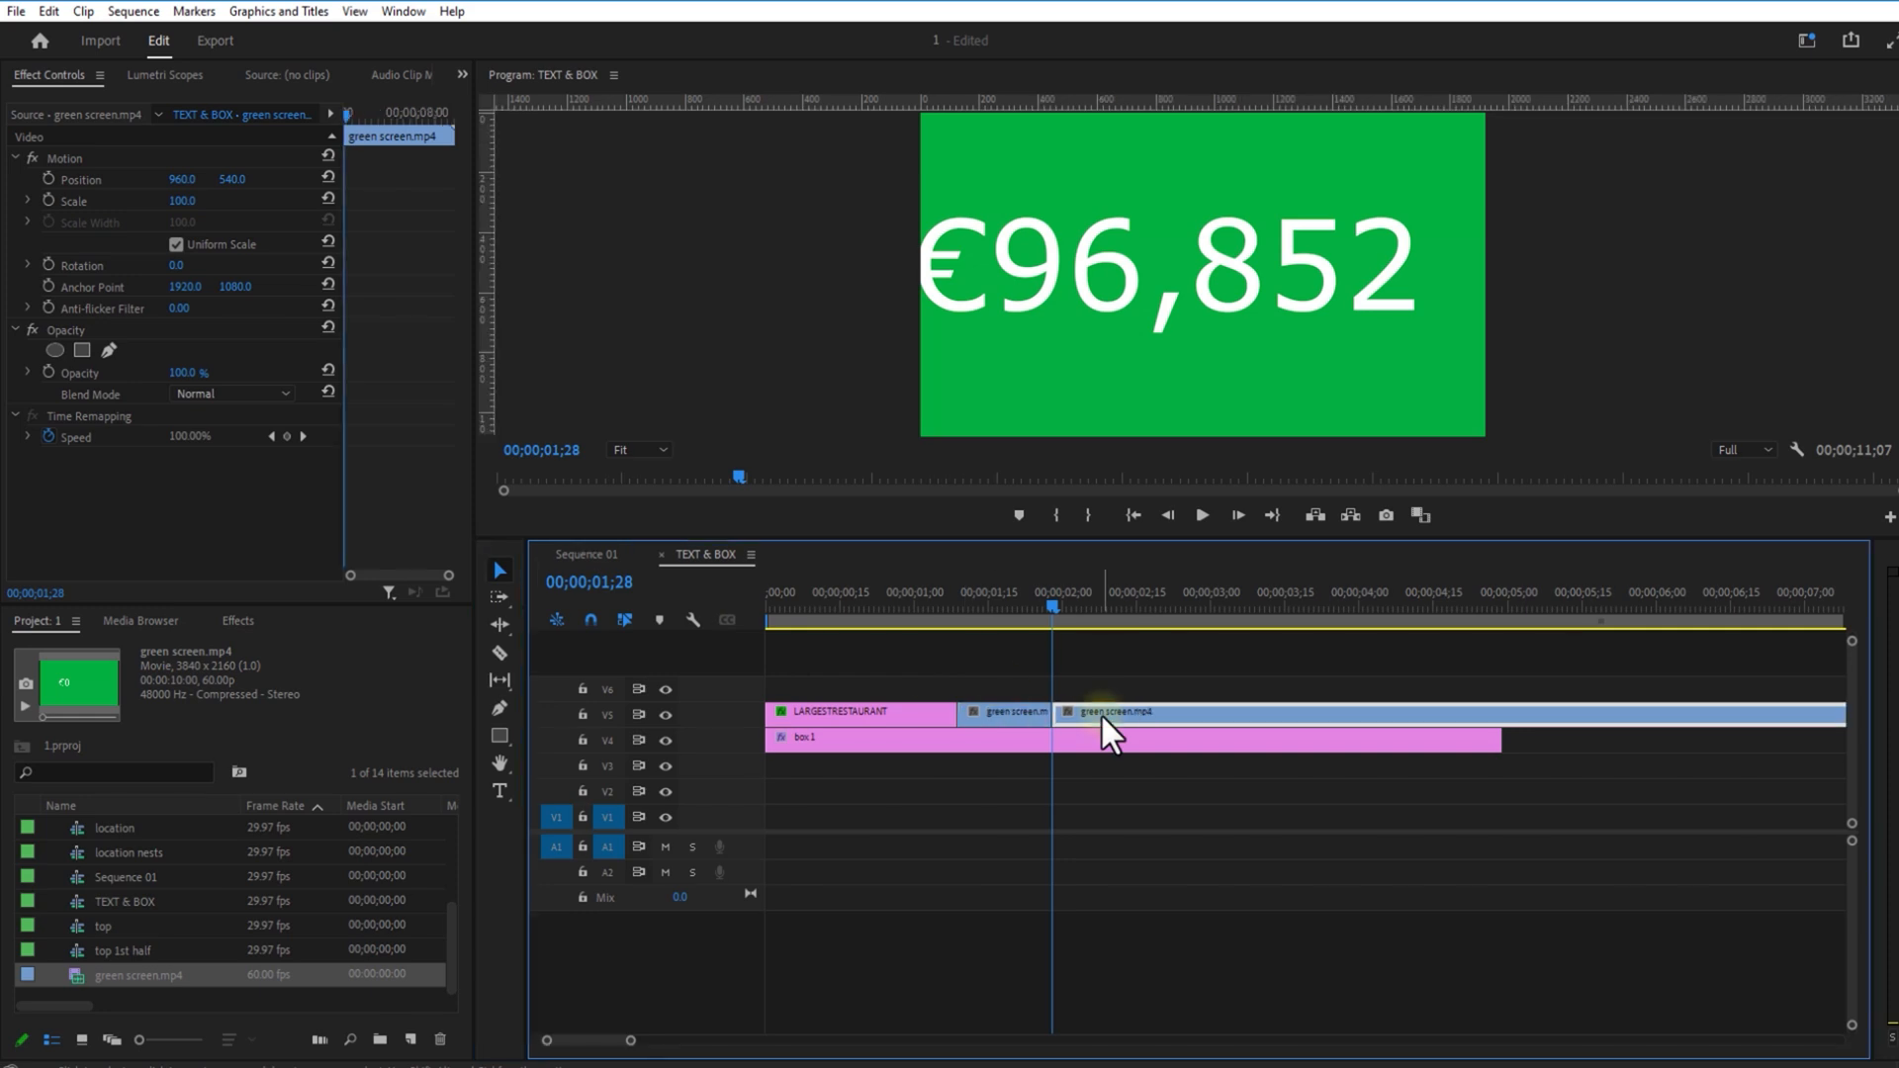
{"action": "key", "text": "Delete"}
Step: Set the green screen clip's position to 1079, 540 and reset its scale to 100
{"action": "left_click_drag", "start_coordinate": [1054, 605], "coordinate": [1018, 603]}
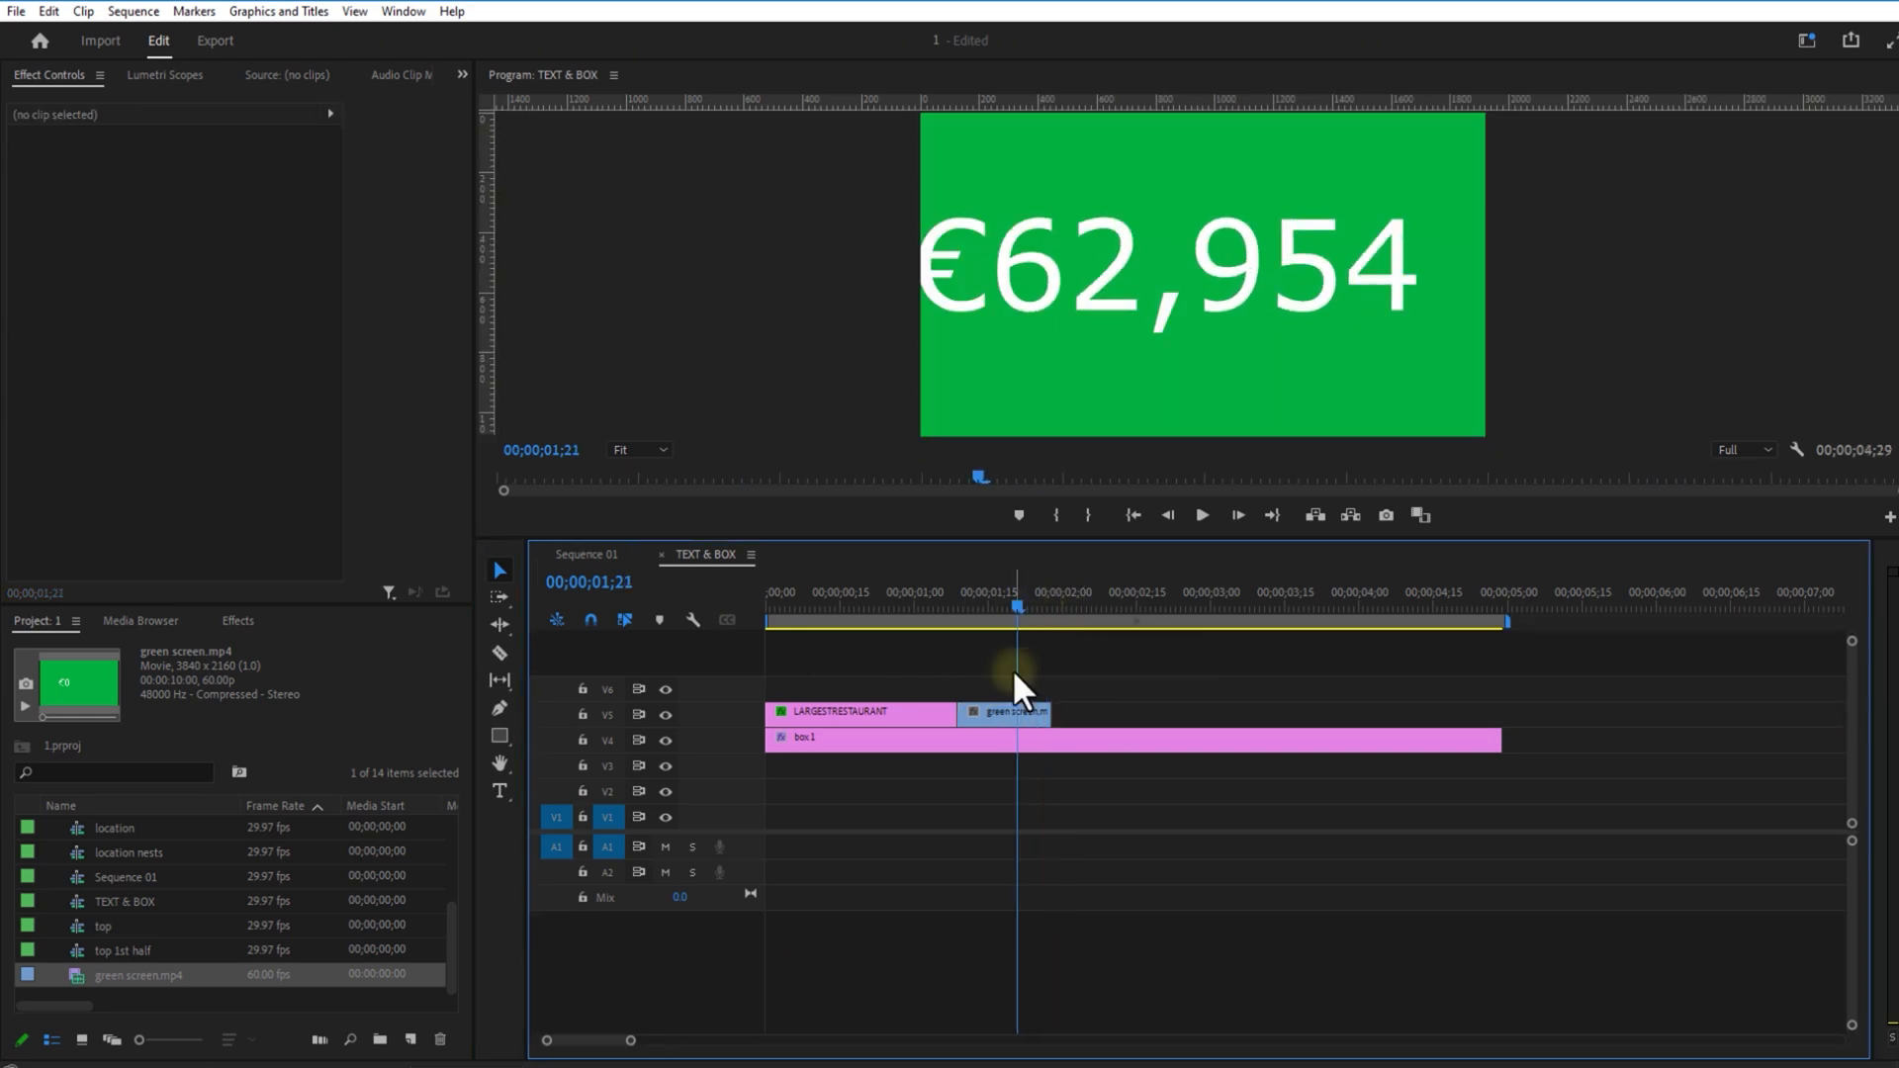
{"action": "left_click", "coordinate": [1011, 711]}
{"action": "left_click", "coordinate": [327, 199]}
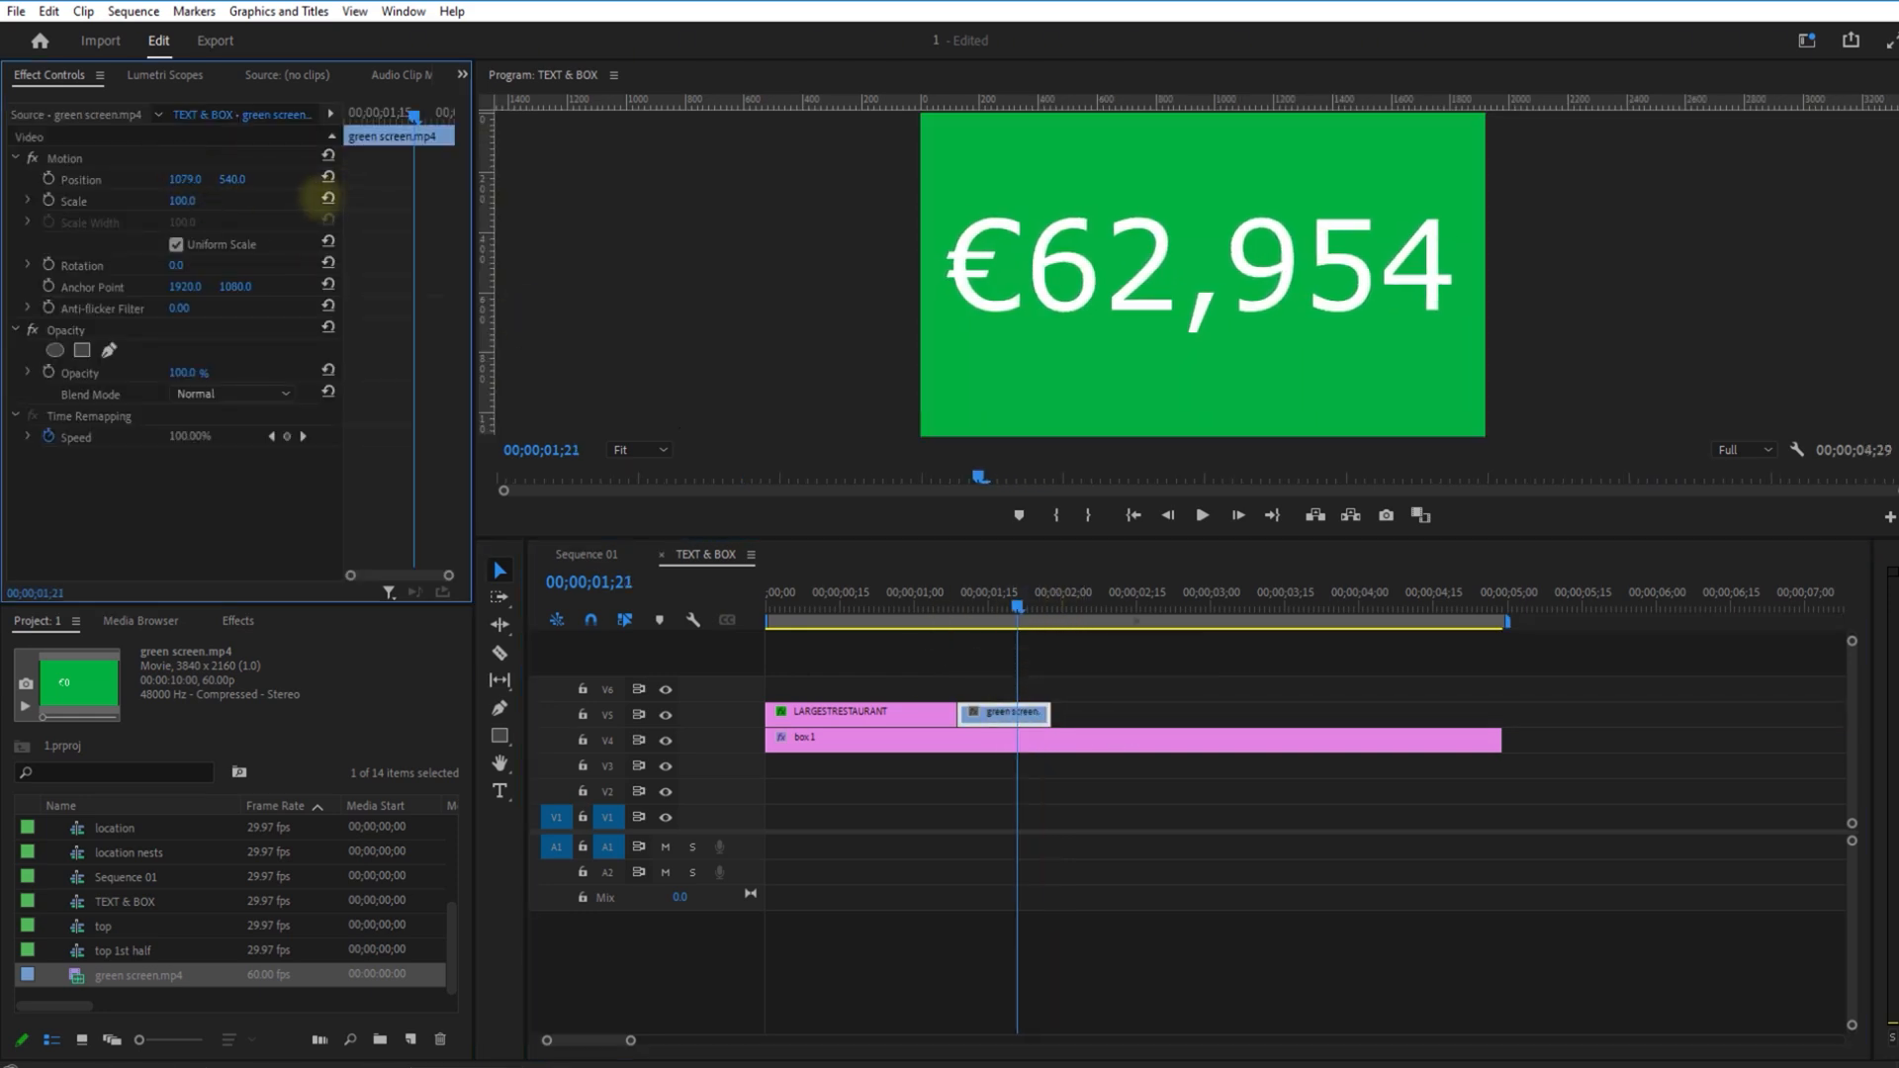
Step: Apply the Ultra Key effect to the green screen clip
{"action": "left_click", "coordinate": [237, 621]}
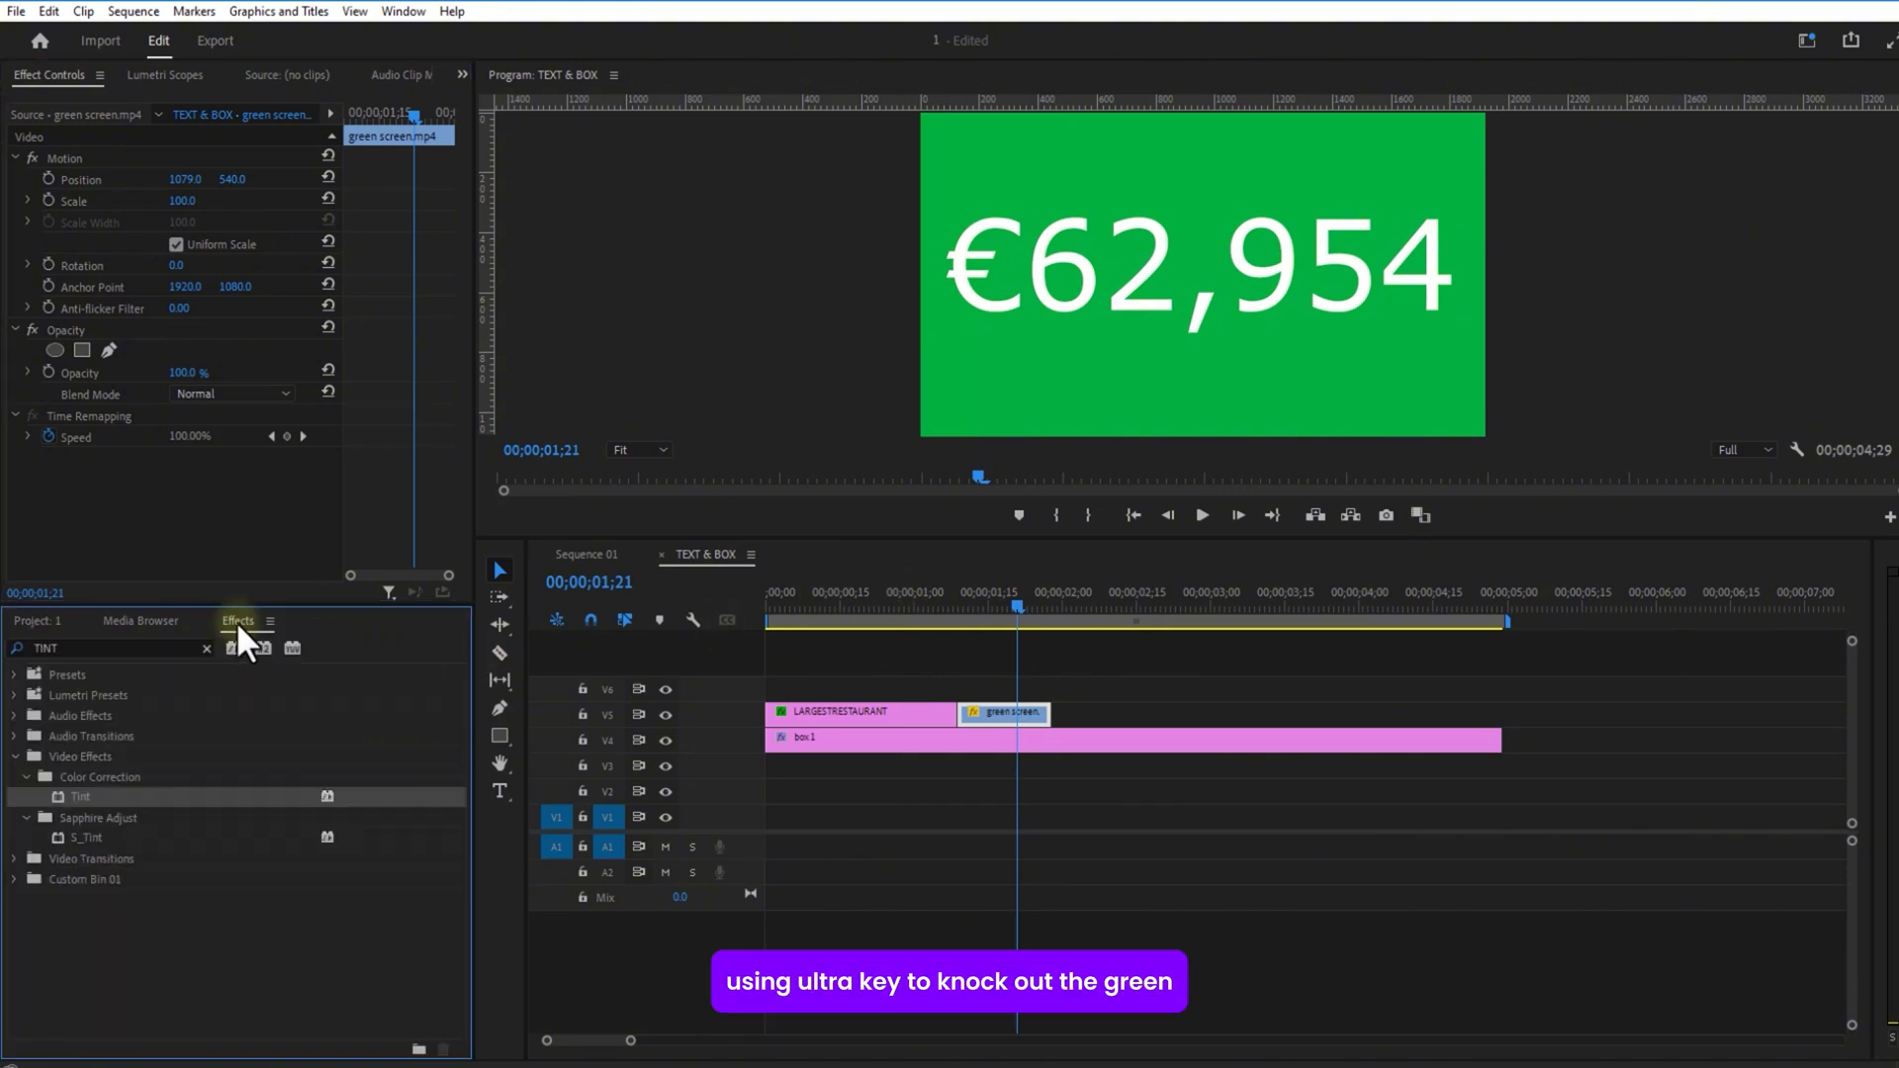
{"action": "double_click", "coordinate": [86, 649]}
{"action": "key", "text": "BackSpace"}
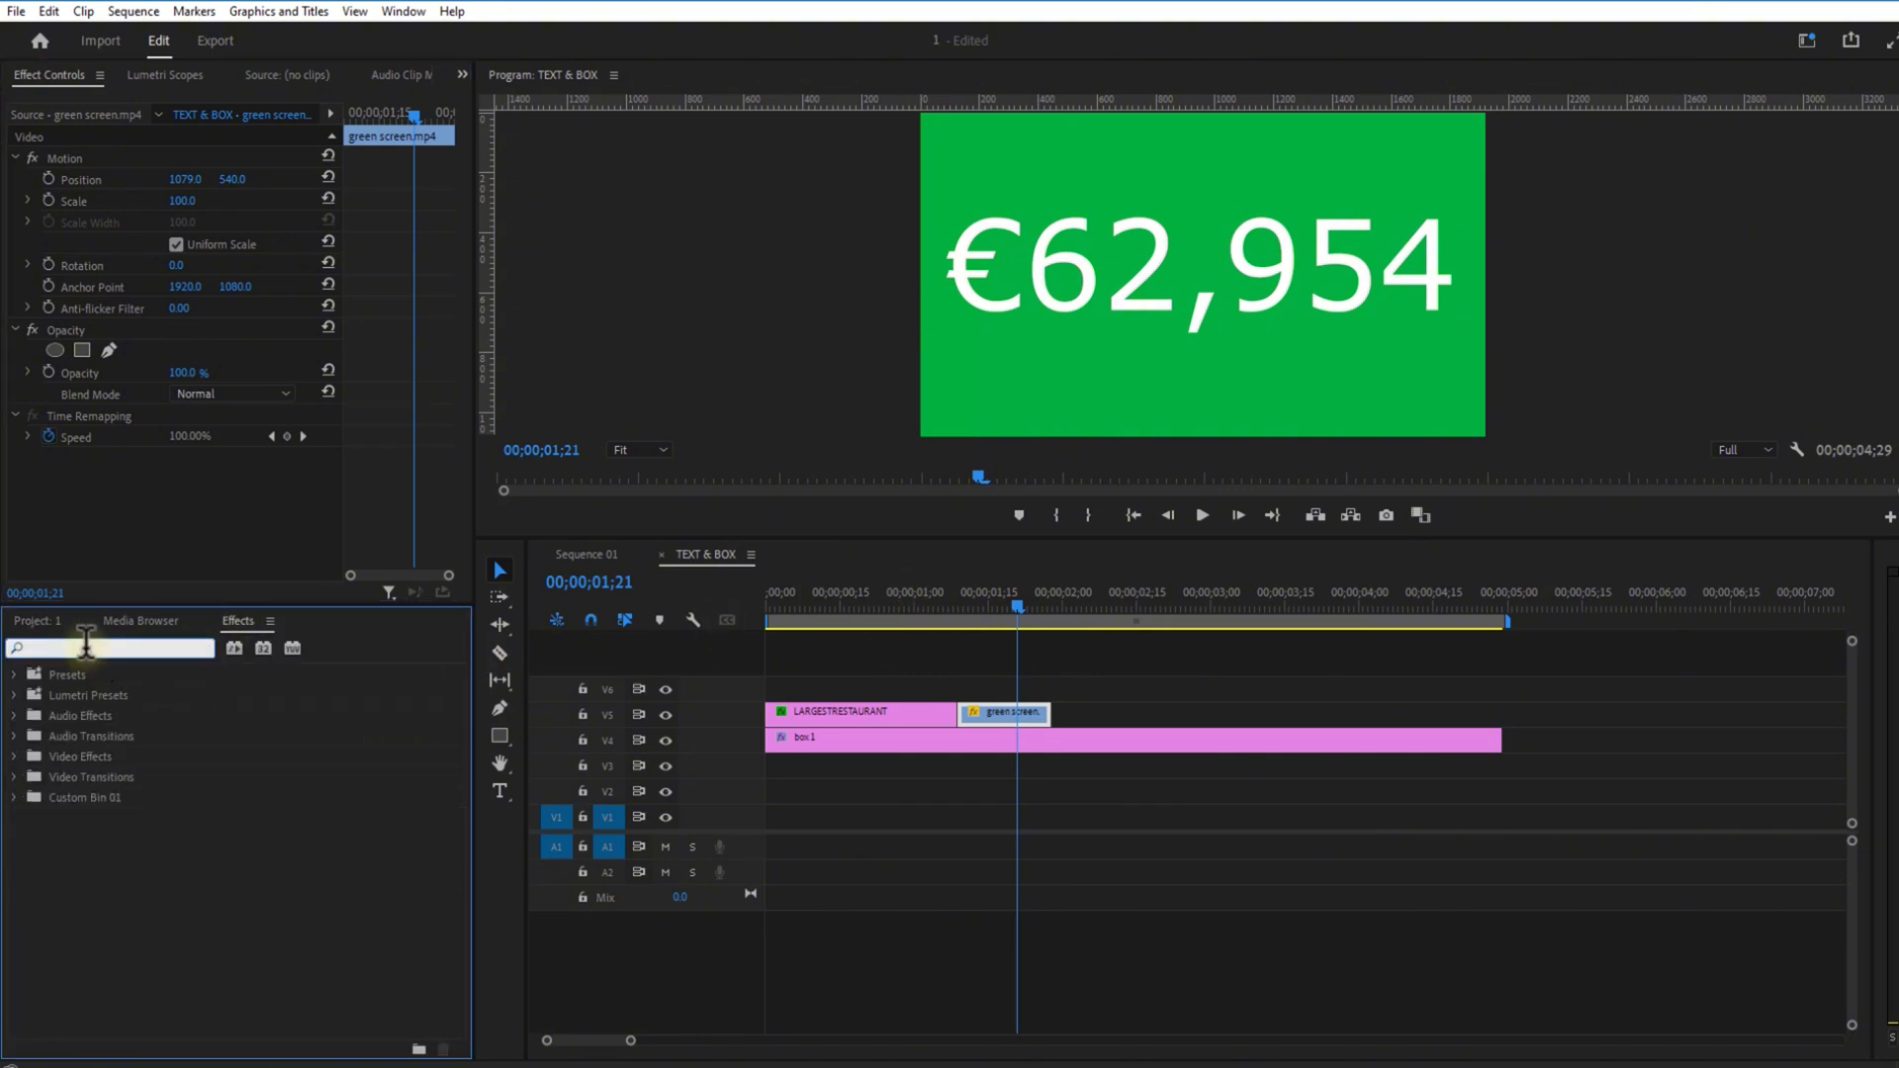
{"action": "type", "text": "ultr"}
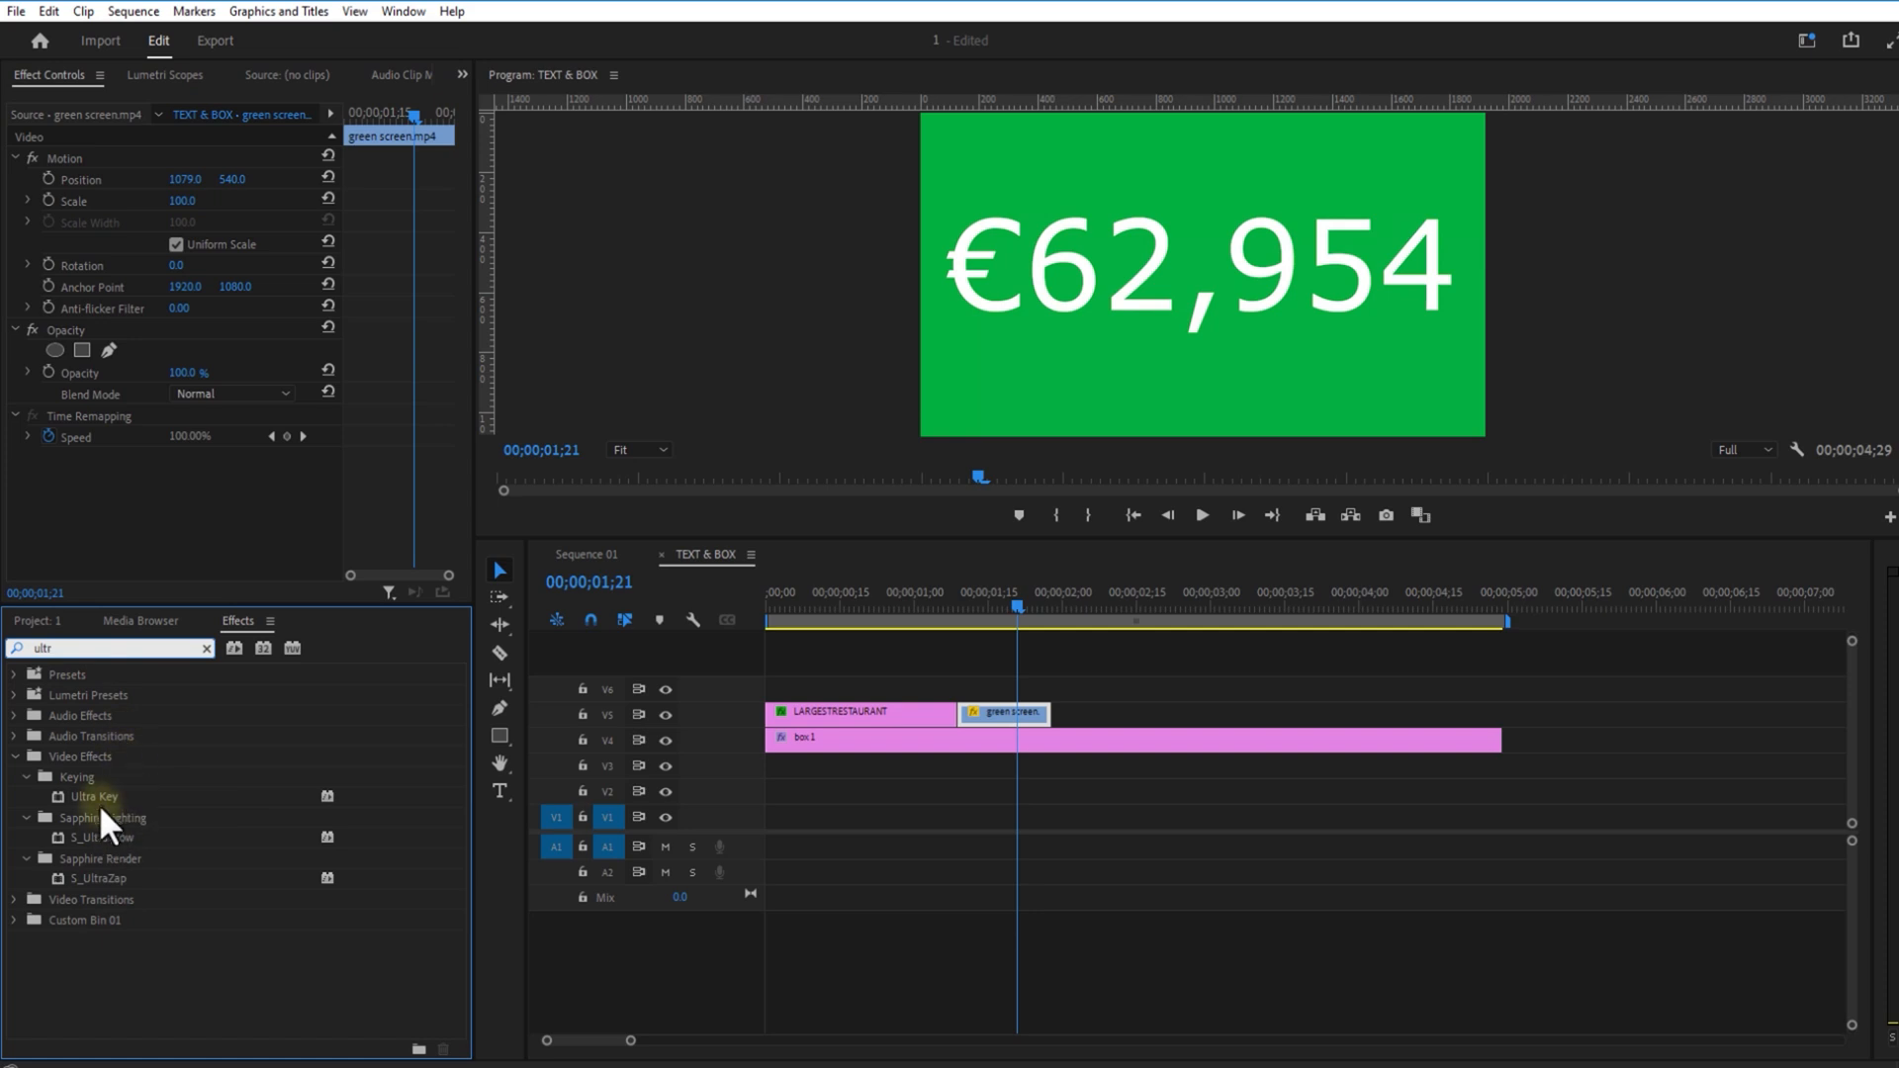
{"action": "left_click_drag", "start_coordinate": [99, 803], "coordinate": [989, 710]}
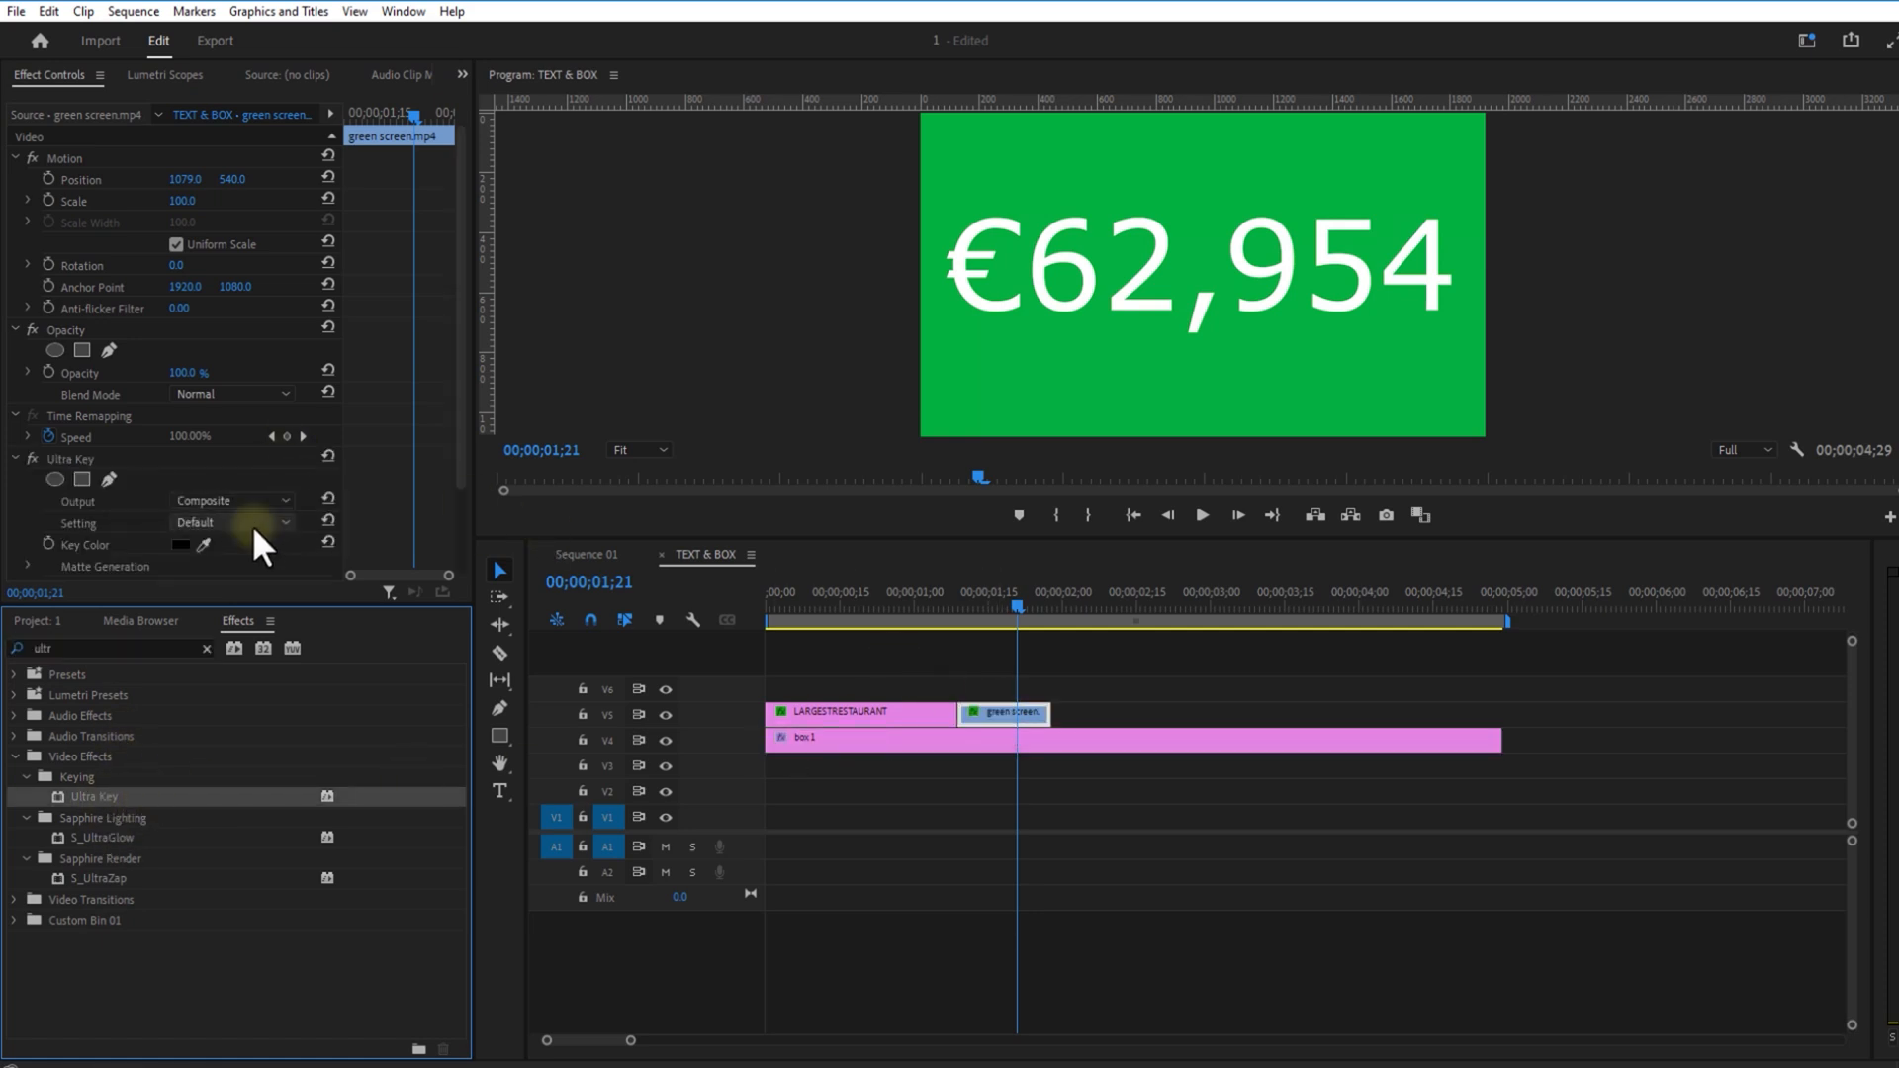
Step: Key out the sampled green background and fit the counter inside the yellow box with scale 61 and position 997, 590
{"action": "left_click", "coordinate": [203, 545]}
{"action": "left_click", "coordinate": [1024, 356]}
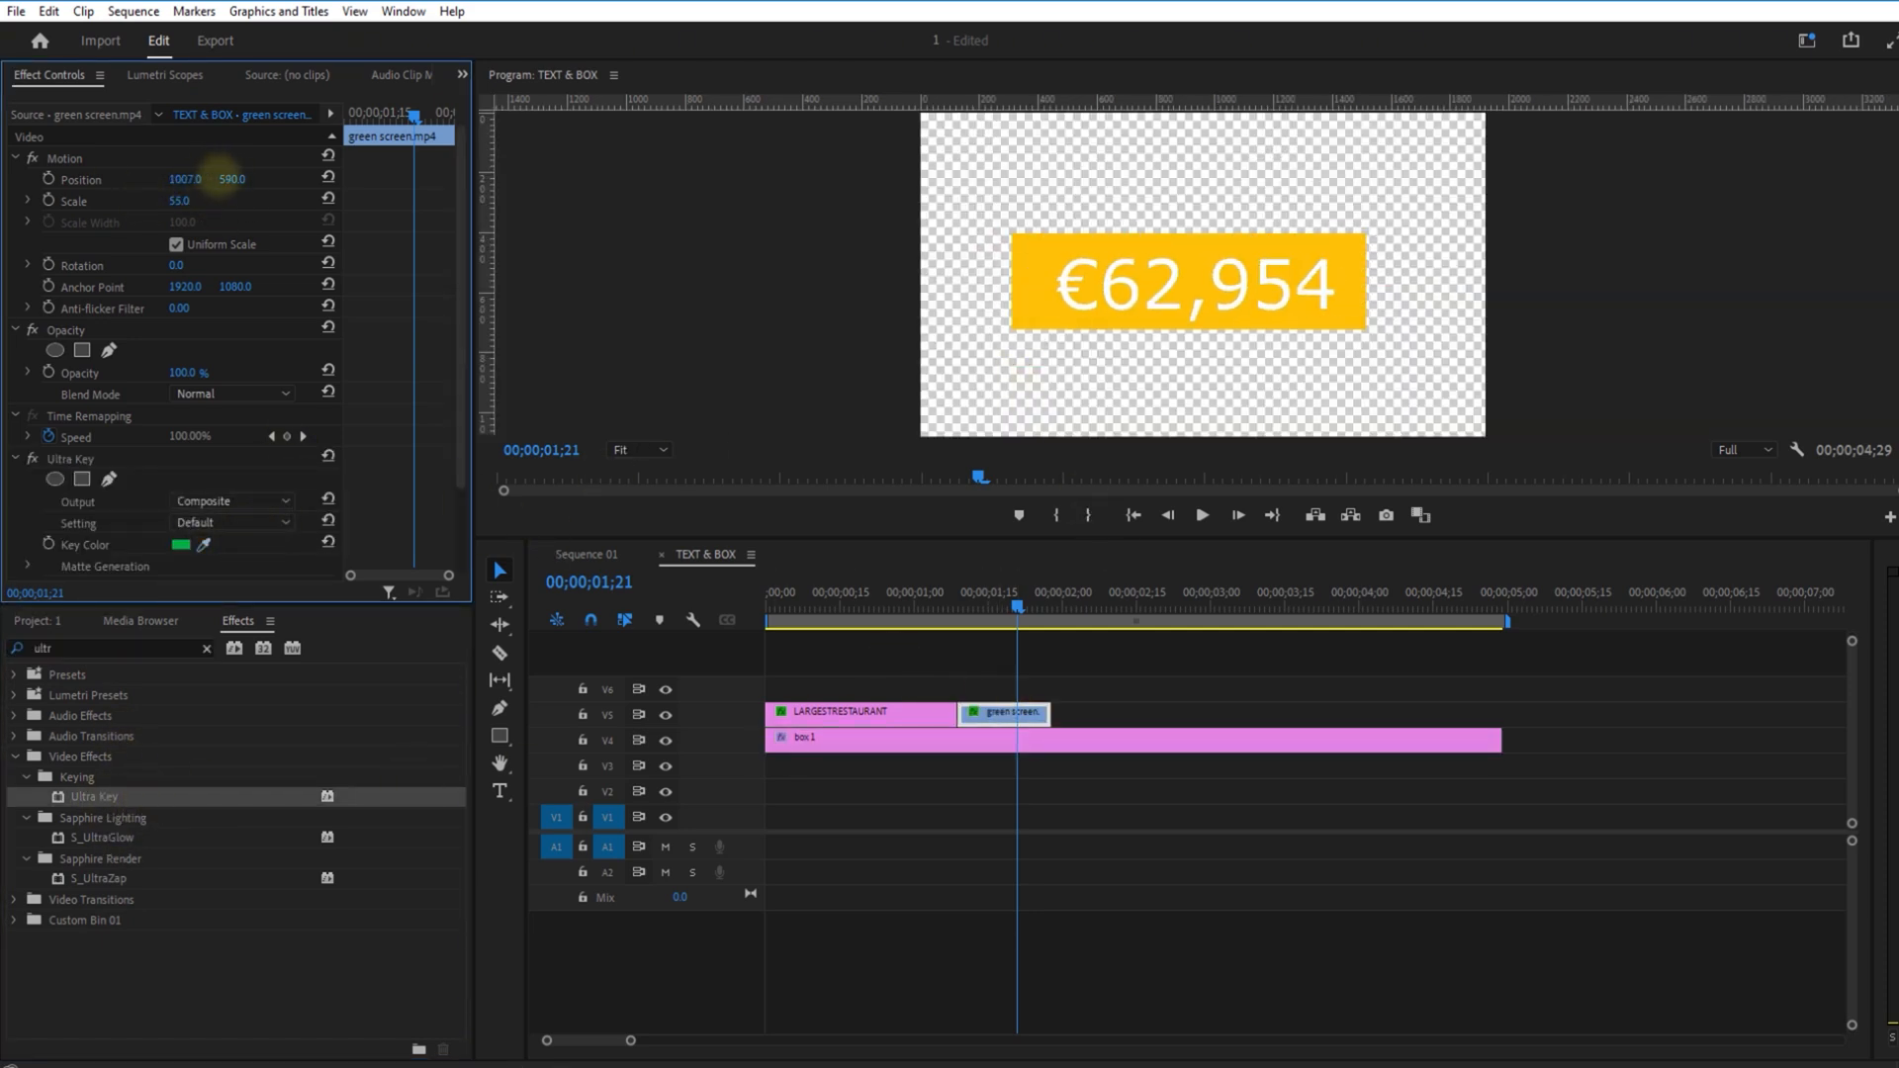
{"action": "left_click", "coordinate": [1046, 606]}
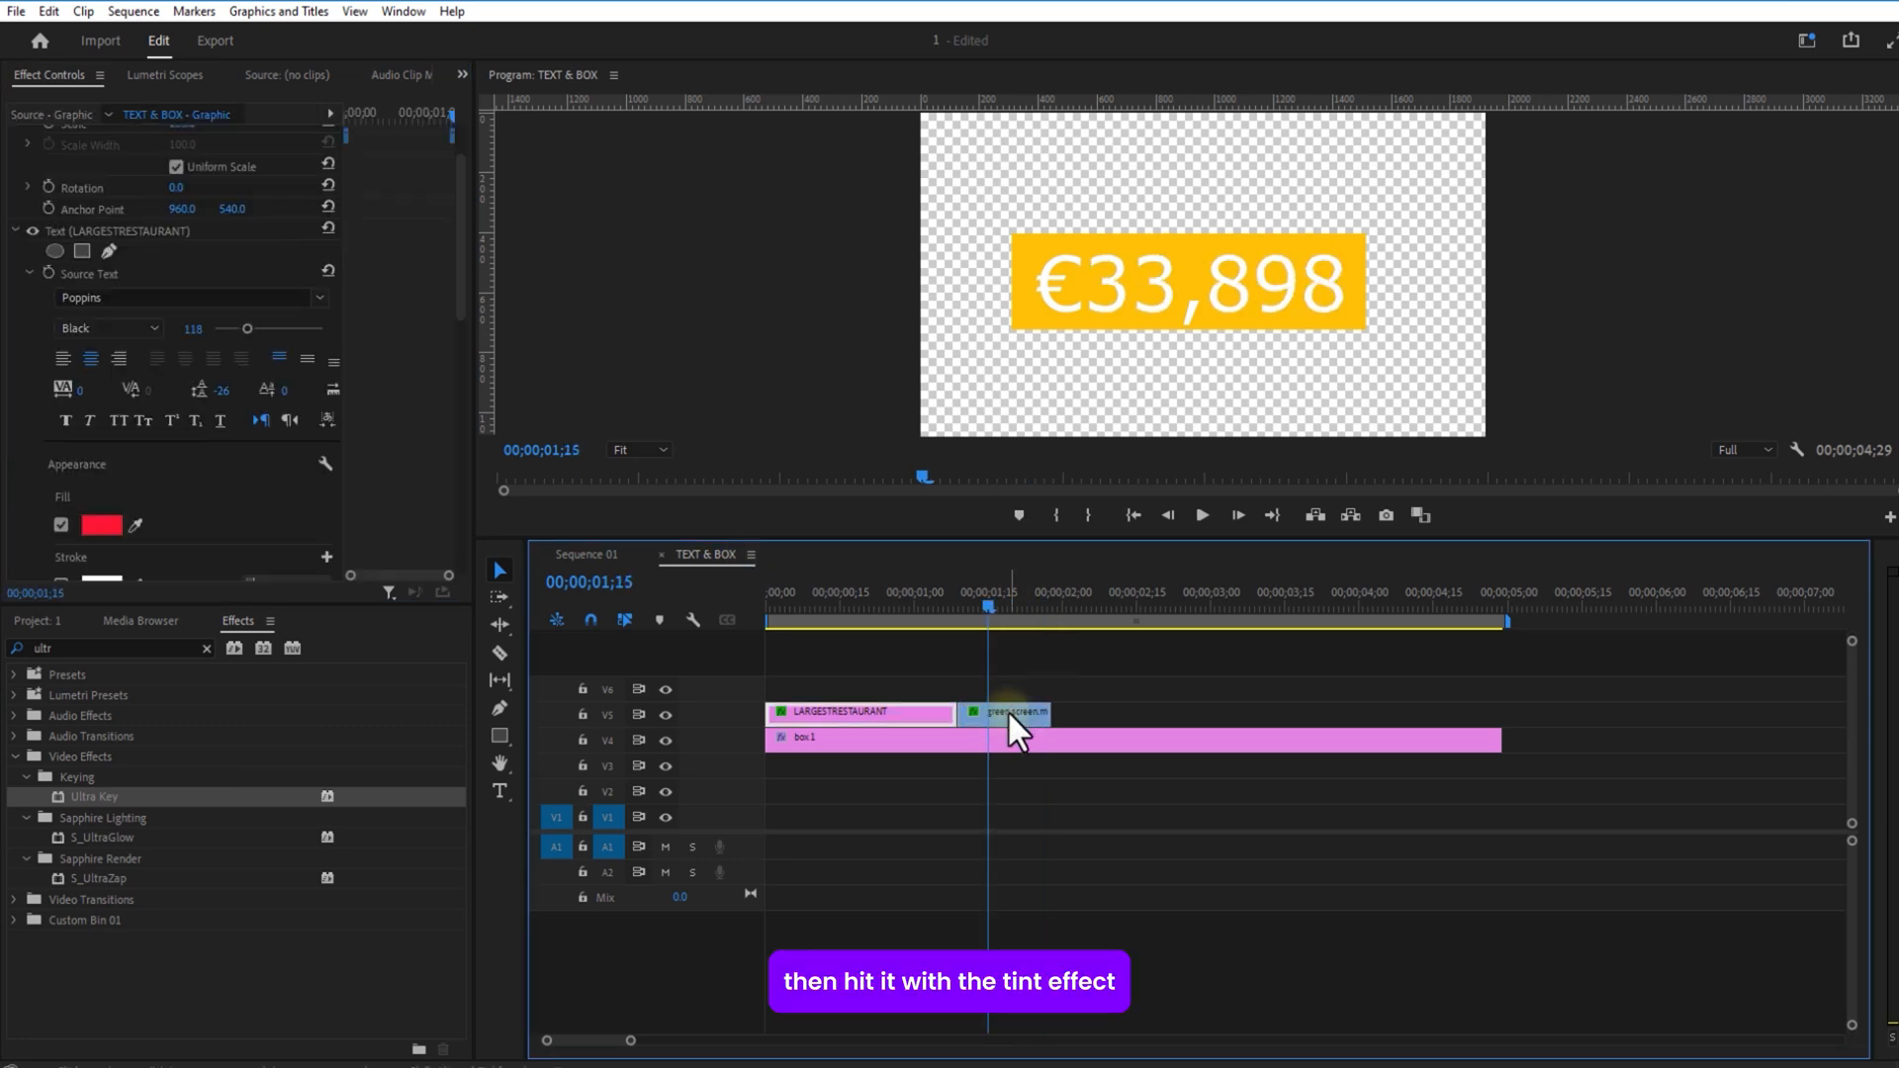
Step: Apply the Tint effect to the green screen counter clip
{"action": "left_click", "coordinate": [1007, 710]}
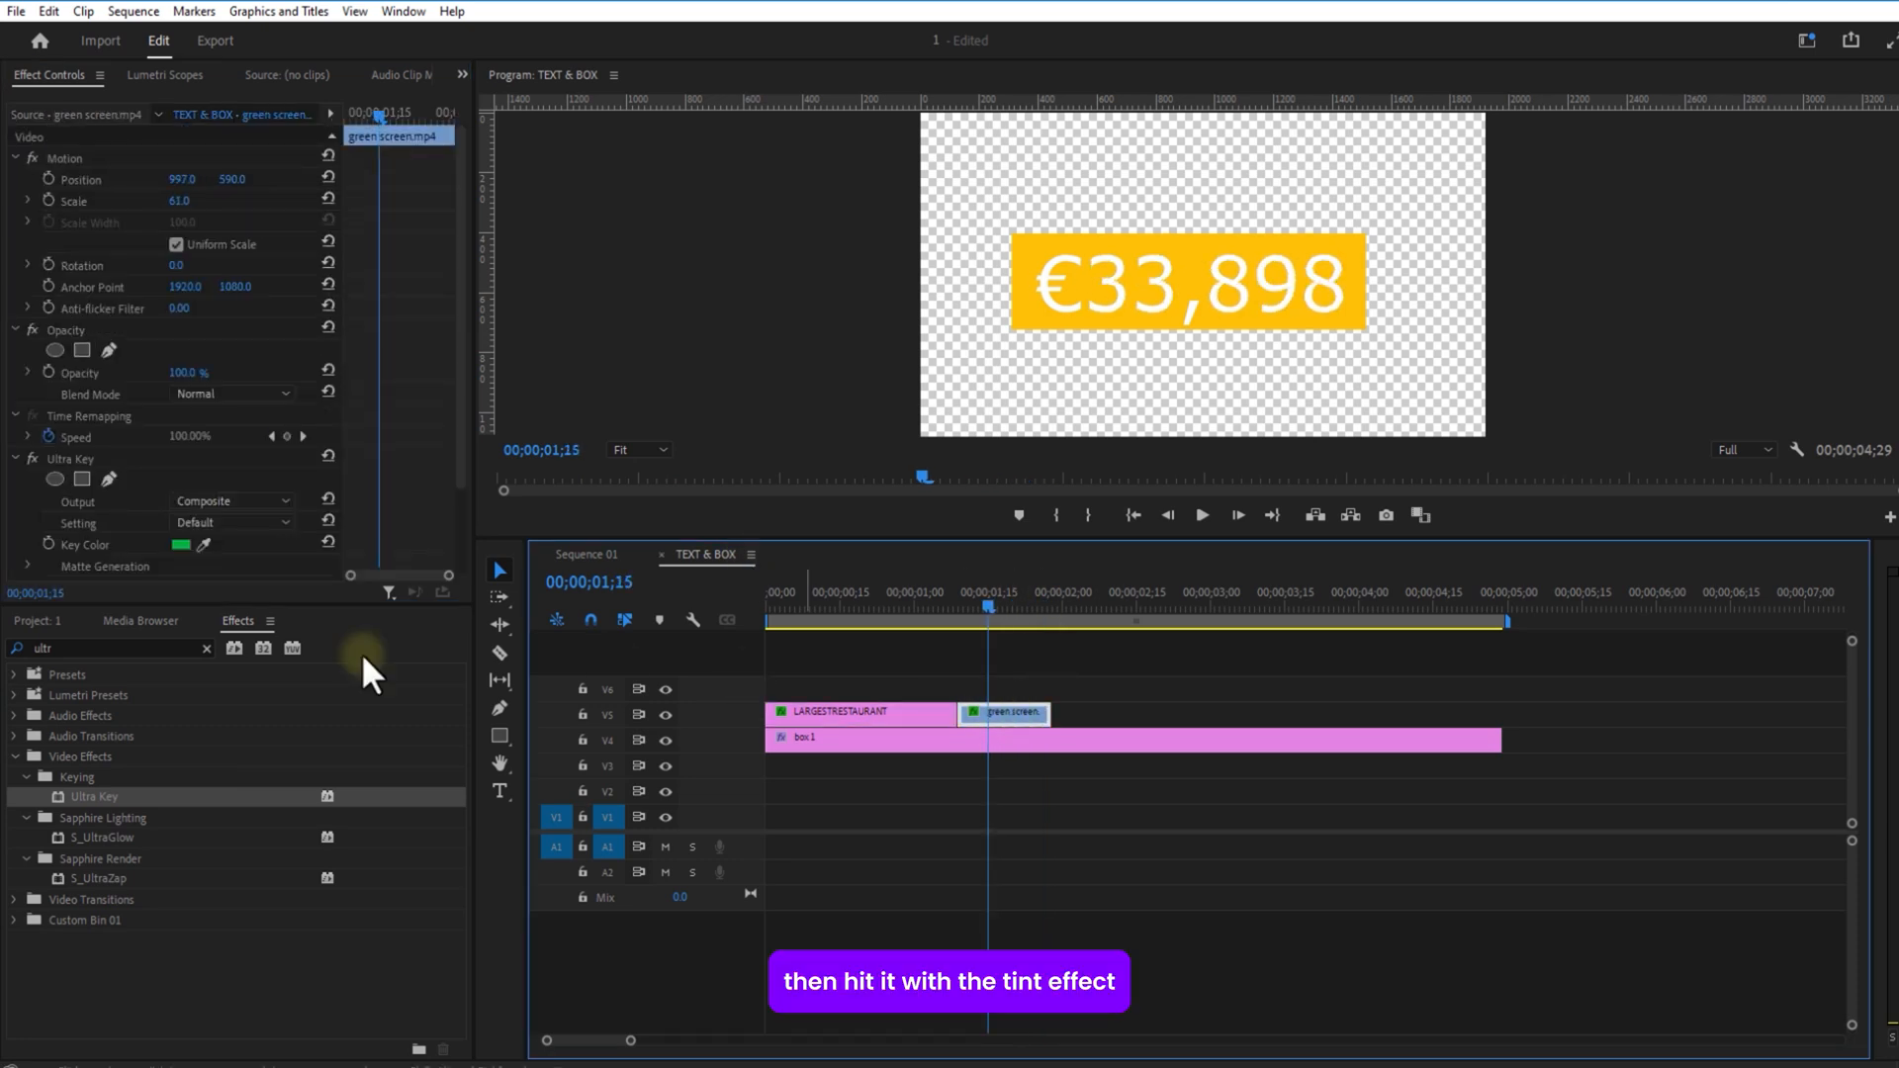
{"action": "left_click", "coordinate": [127, 648]}
{"action": "type", "text": "tint"}
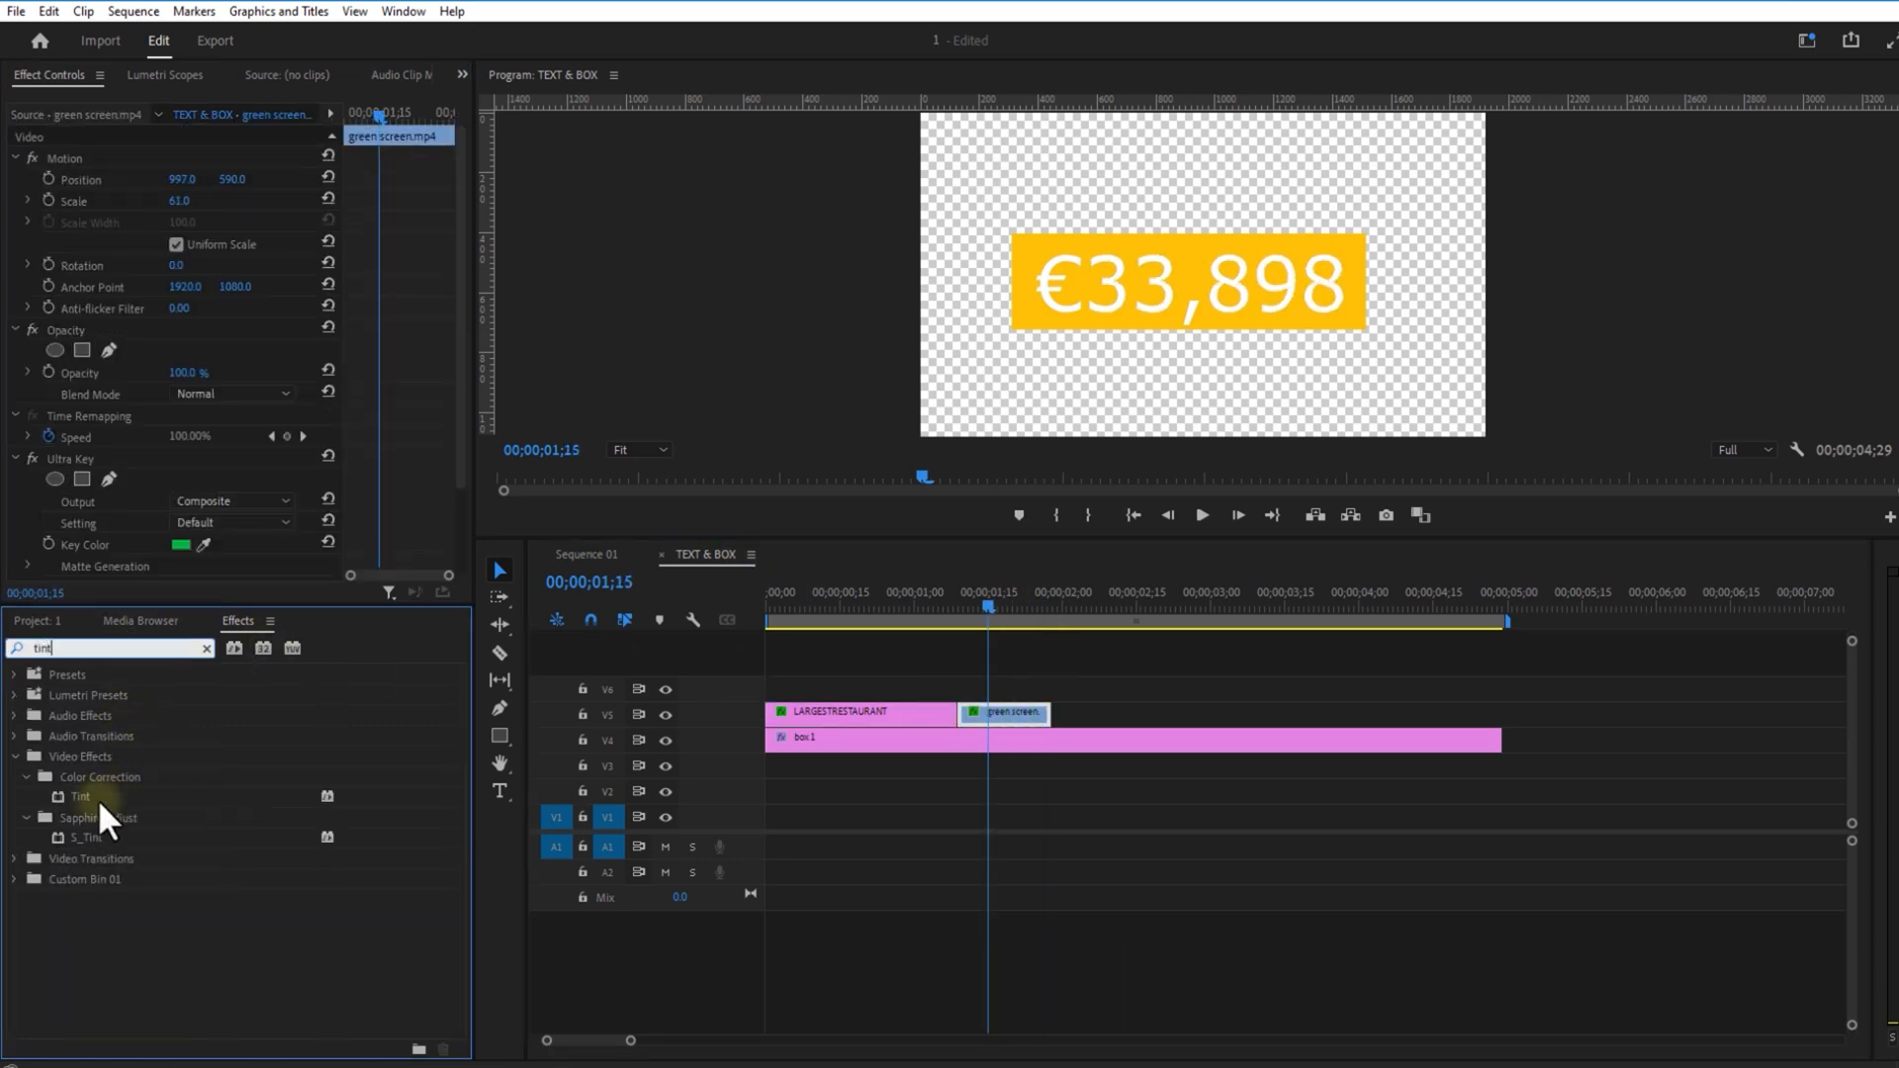
{"action": "left_click_drag", "start_coordinate": [101, 803], "coordinate": [661, 769]}
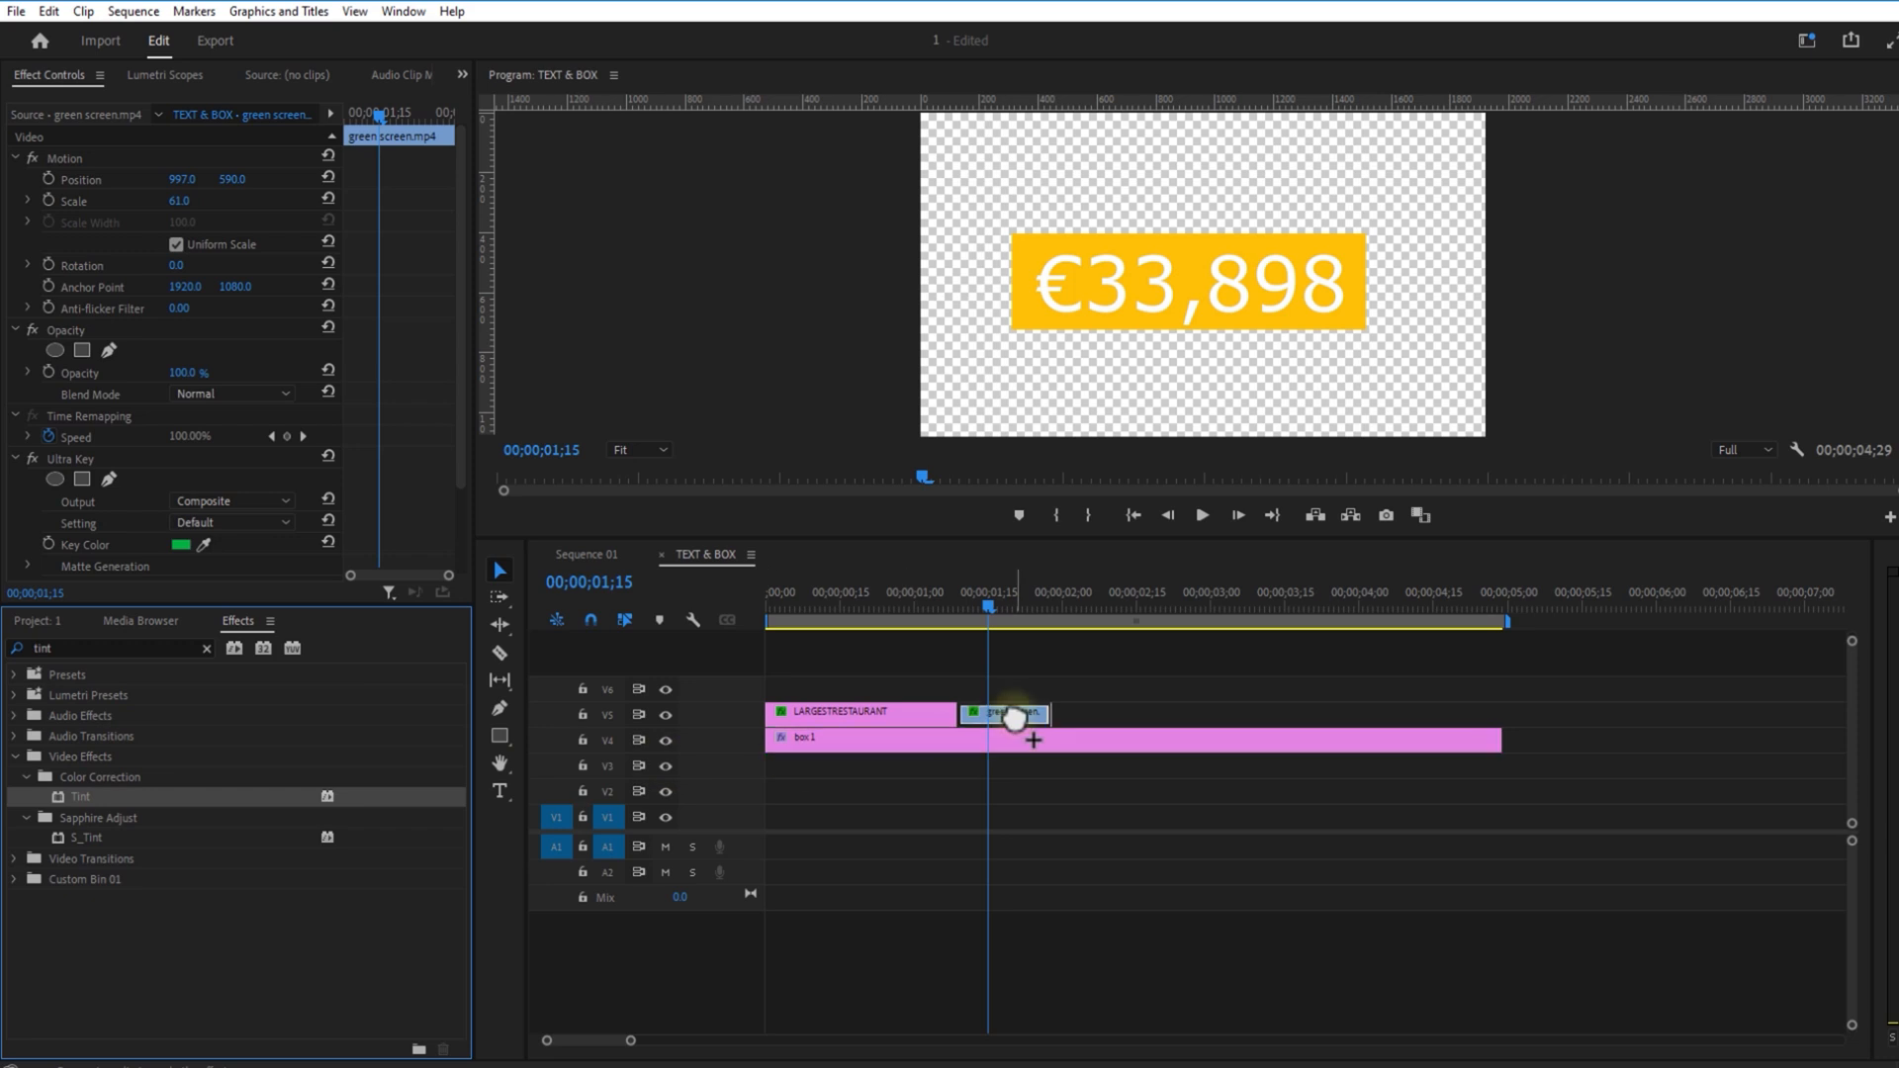
Step: Map white in the counter's Tint to the red colour code copied from the LARGEST RESTAURANT text fill
{"action": "left_click_drag", "start_coordinate": [465, 396], "coordinate": [435, 559]}
{"action": "left_click", "coordinate": [181, 505]}
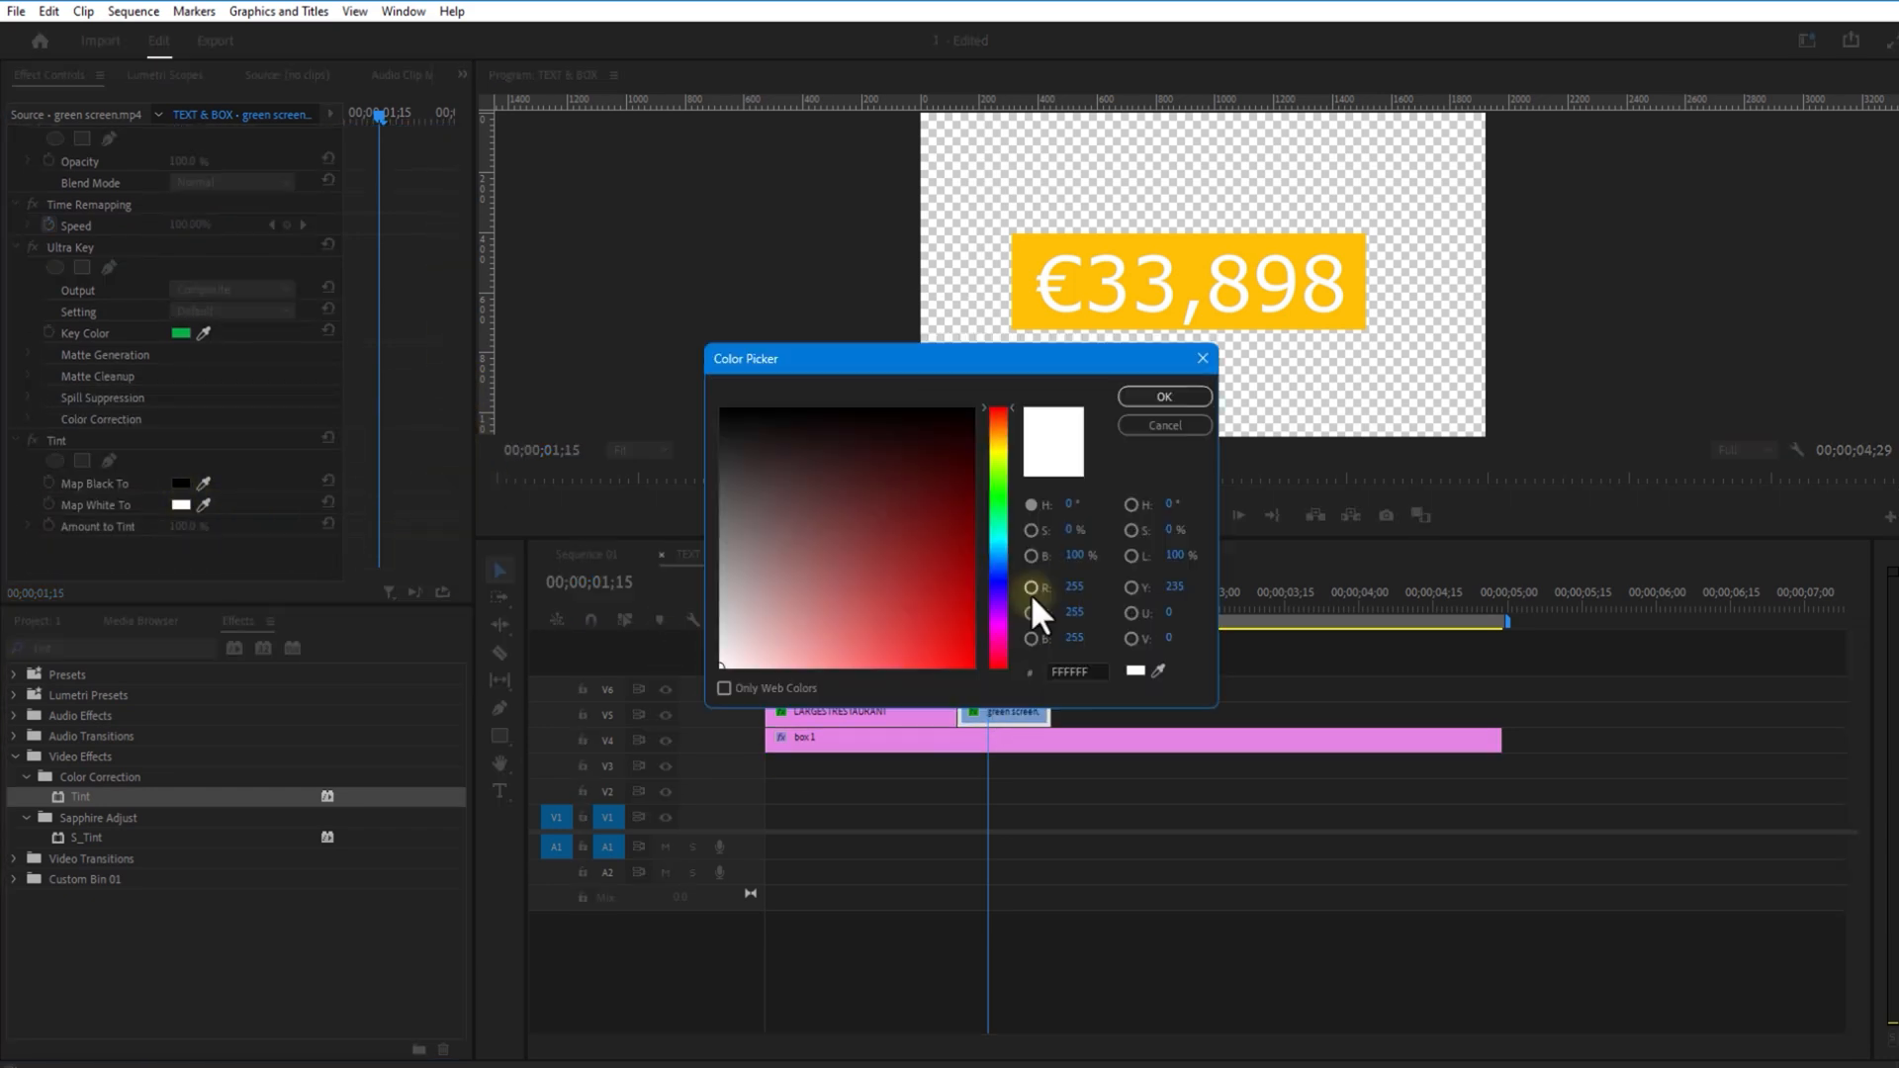
{"action": "left_click", "coordinate": [1068, 666]}
{"action": "key", "text": "ctrl+v"}
{"action": "key", "text": "Return"}
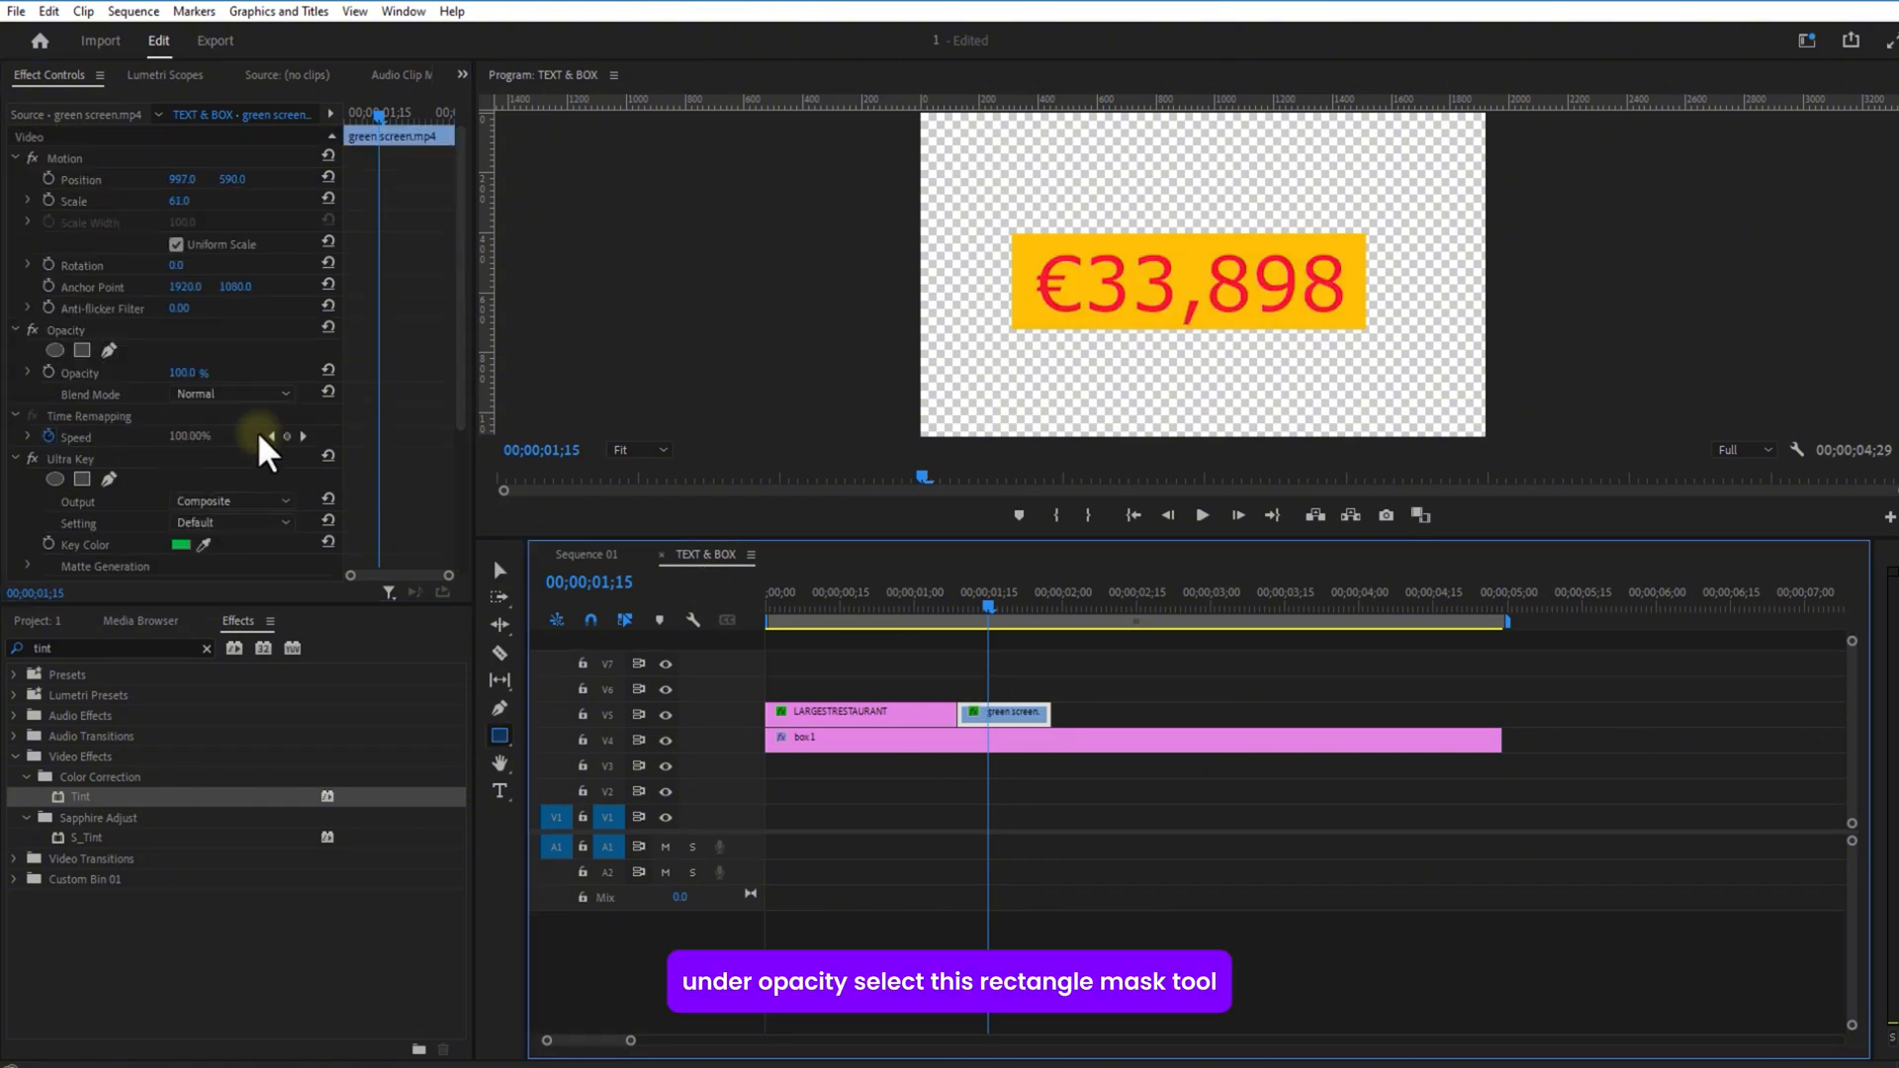
Step: Hide the counter's euro sign with an inverted rectangular opacity mask, and enlarge and recentre the remaining digits in the yellow box
{"action": "left_click", "coordinate": [82, 350]}
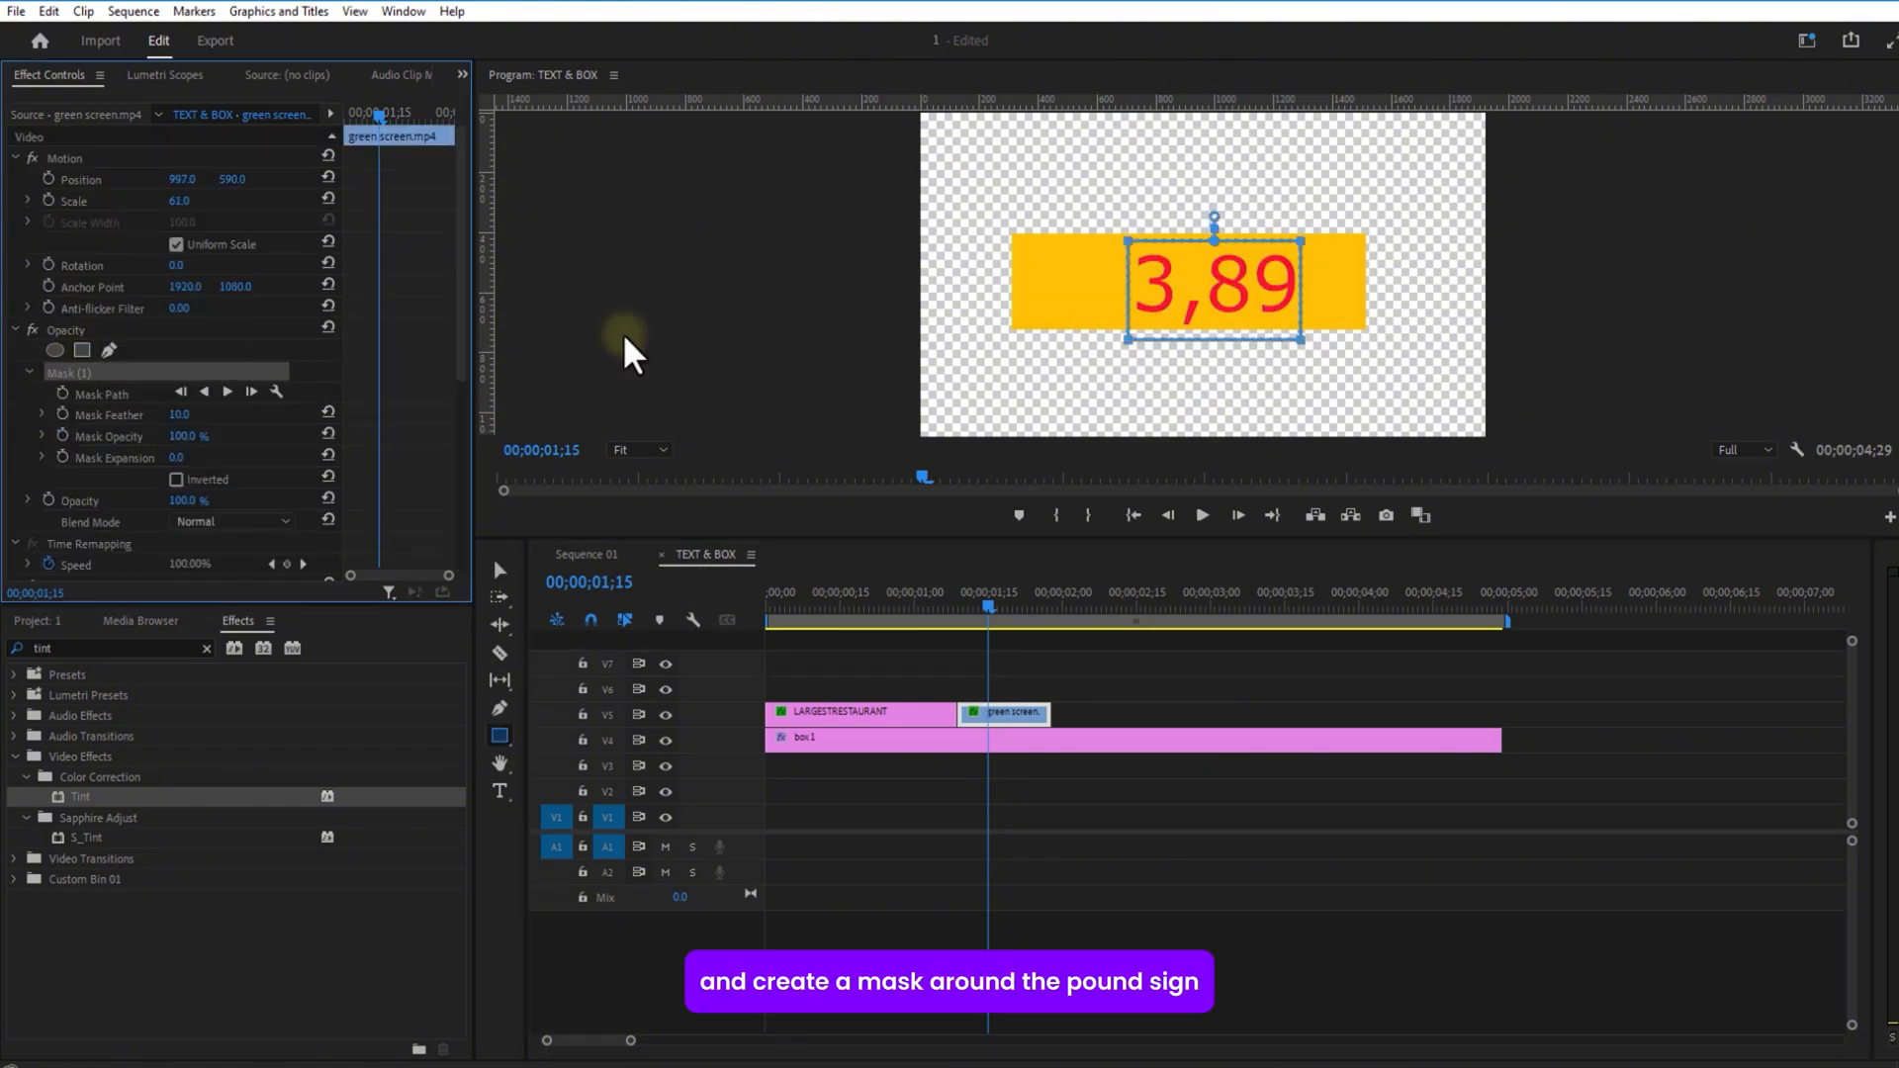
{"action": "left_click_drag", "start_coordinate": [1164, 283], "coordinate": [1056, 279]}
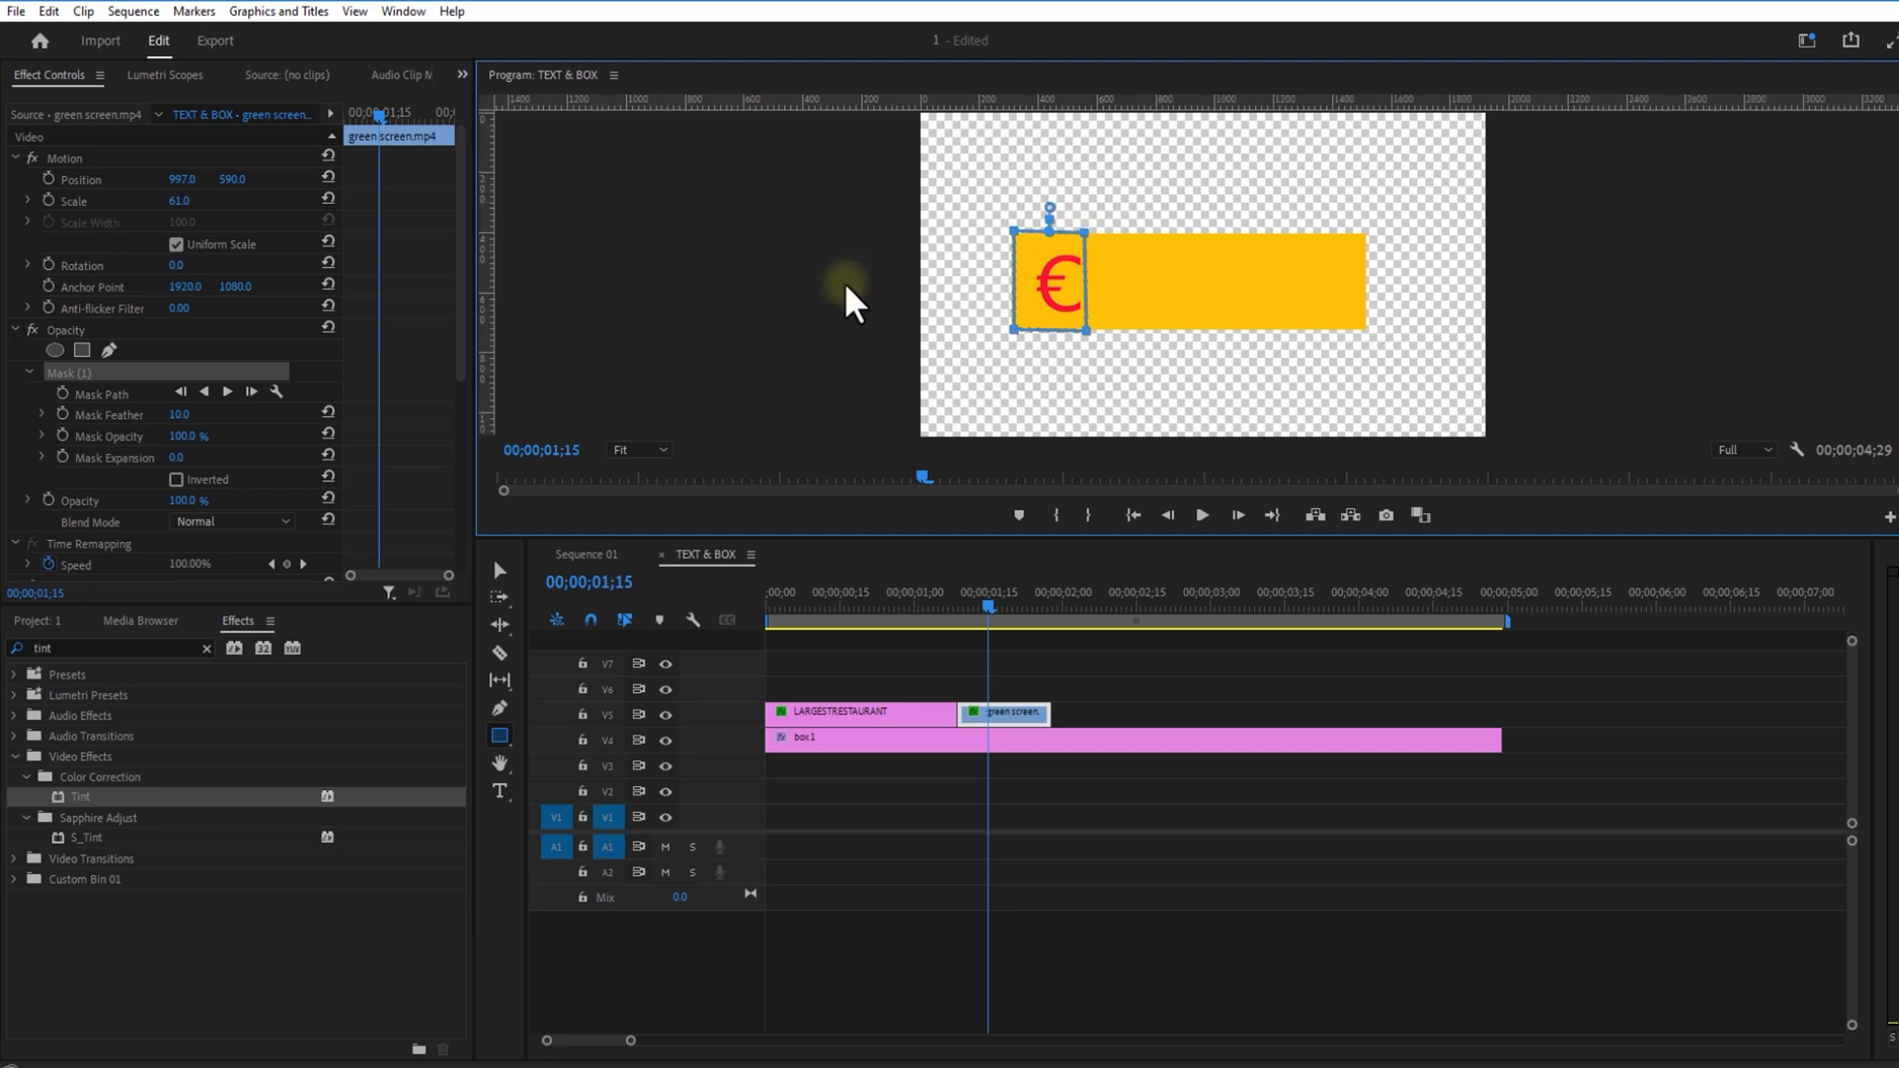
{"action": "left_click", "coordinate": [176, 479]}
{"action": "left_click", "coordinate": [1028, 716]}
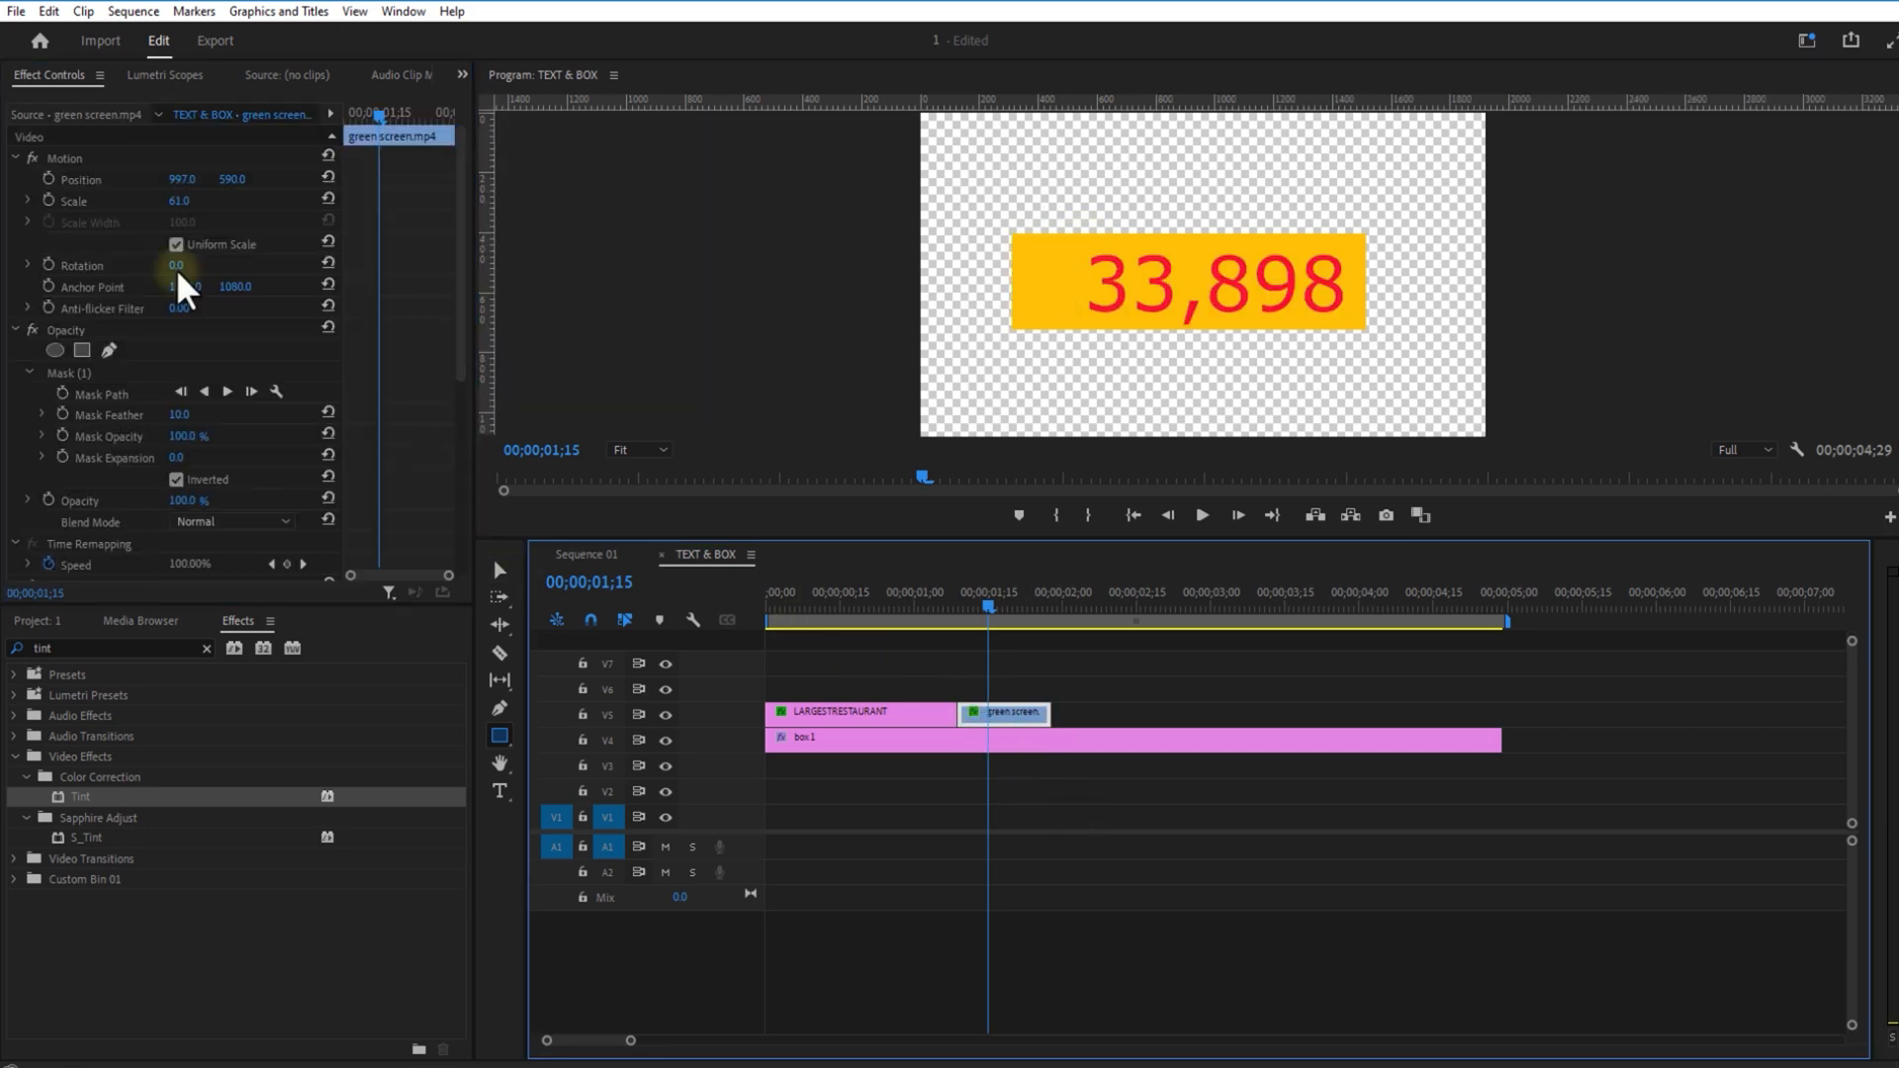
{"action": "left_click_drag", "start_coordinate": [179, 201], "coordinate": [115, 179]}
{"action": "left_click_drag", "start_coordinate": [232, 179], "coordinate": [221, 177]}
Step: Add a red 100,000 text clip in Poppins Regular after the counter clip, fitted to the yellow box with scale 248 and position 984, 776
{"action": "mouse_move", "coordinate": [987, 610]}
{"action": "left_mouse_down"}
{"action": "mouse_move", "coordinate": [942, 621]}
{"action": "mouse_move", "coordinate": [969, 629]}
{"action": "left_mouse_up"}
{"action": "left_click", "coordinate": [1105, 312]}
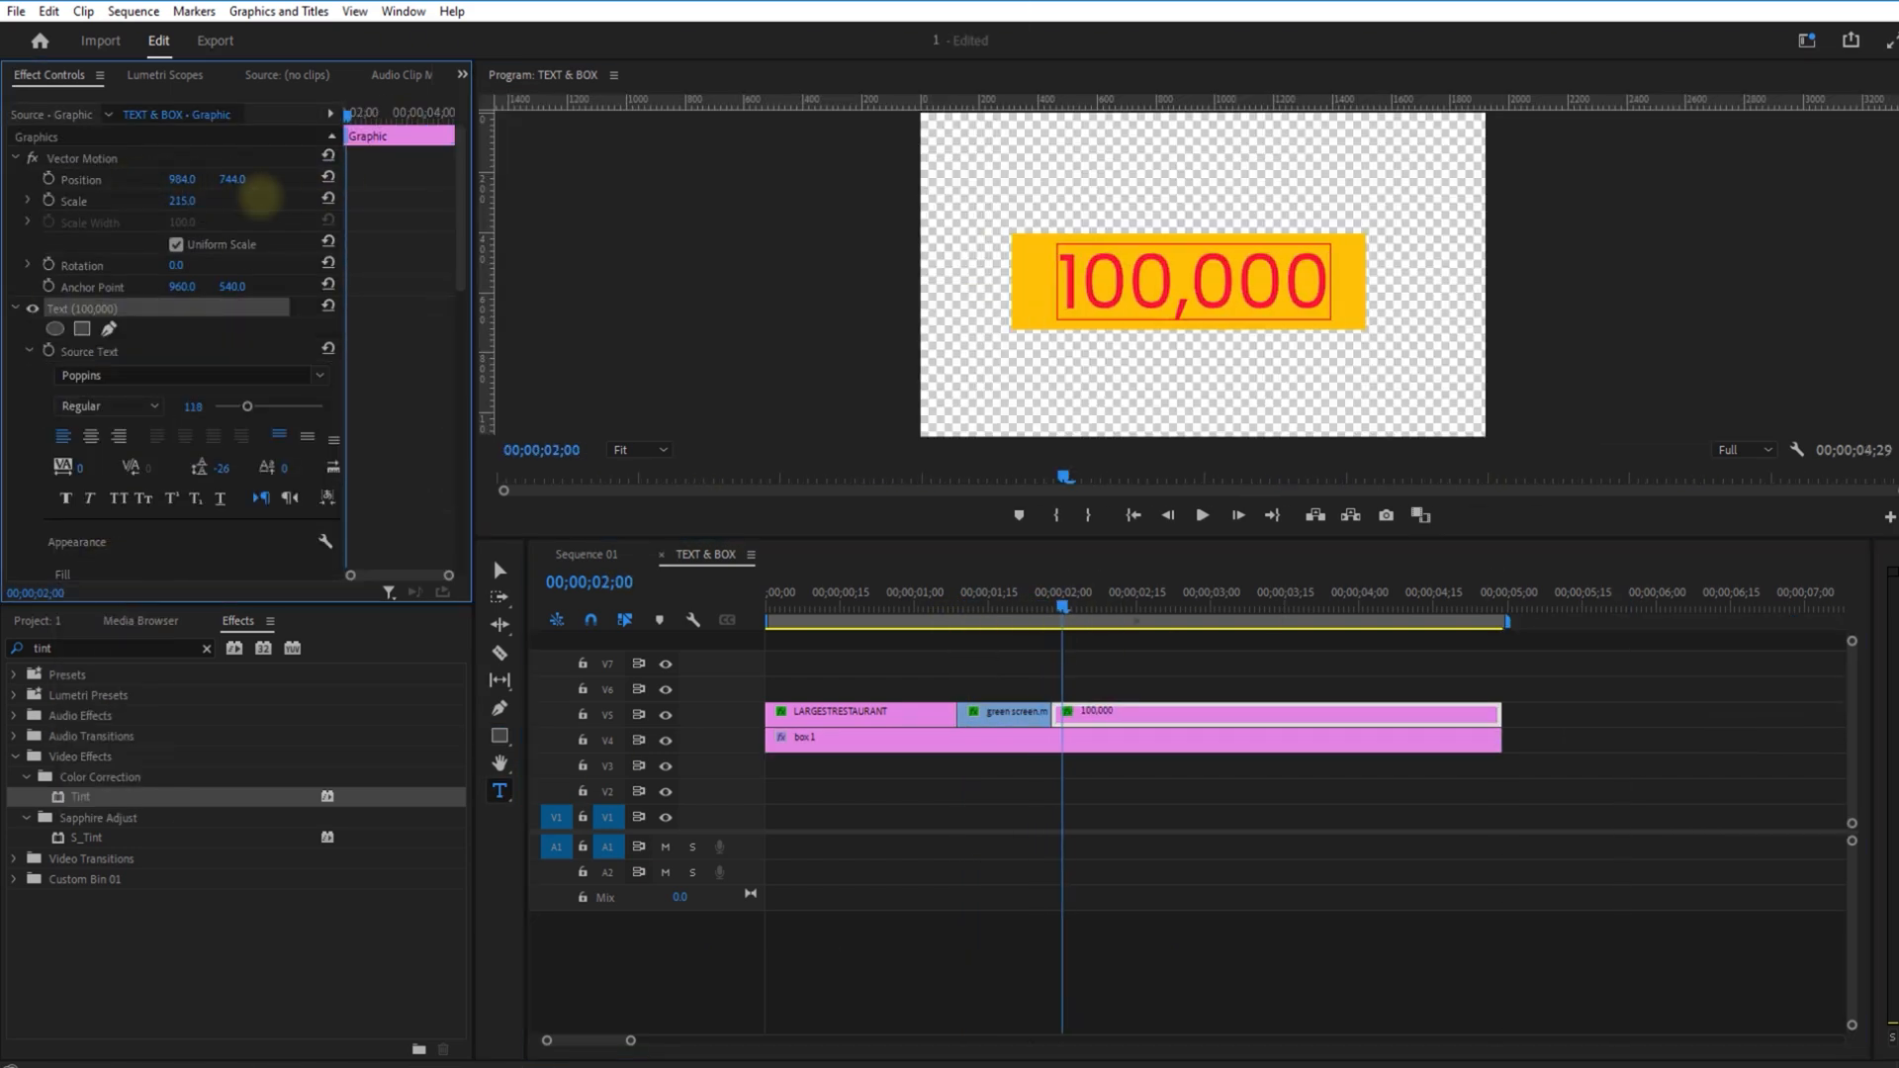
{"action": "left_click", "coordinate": [1068, 663]}
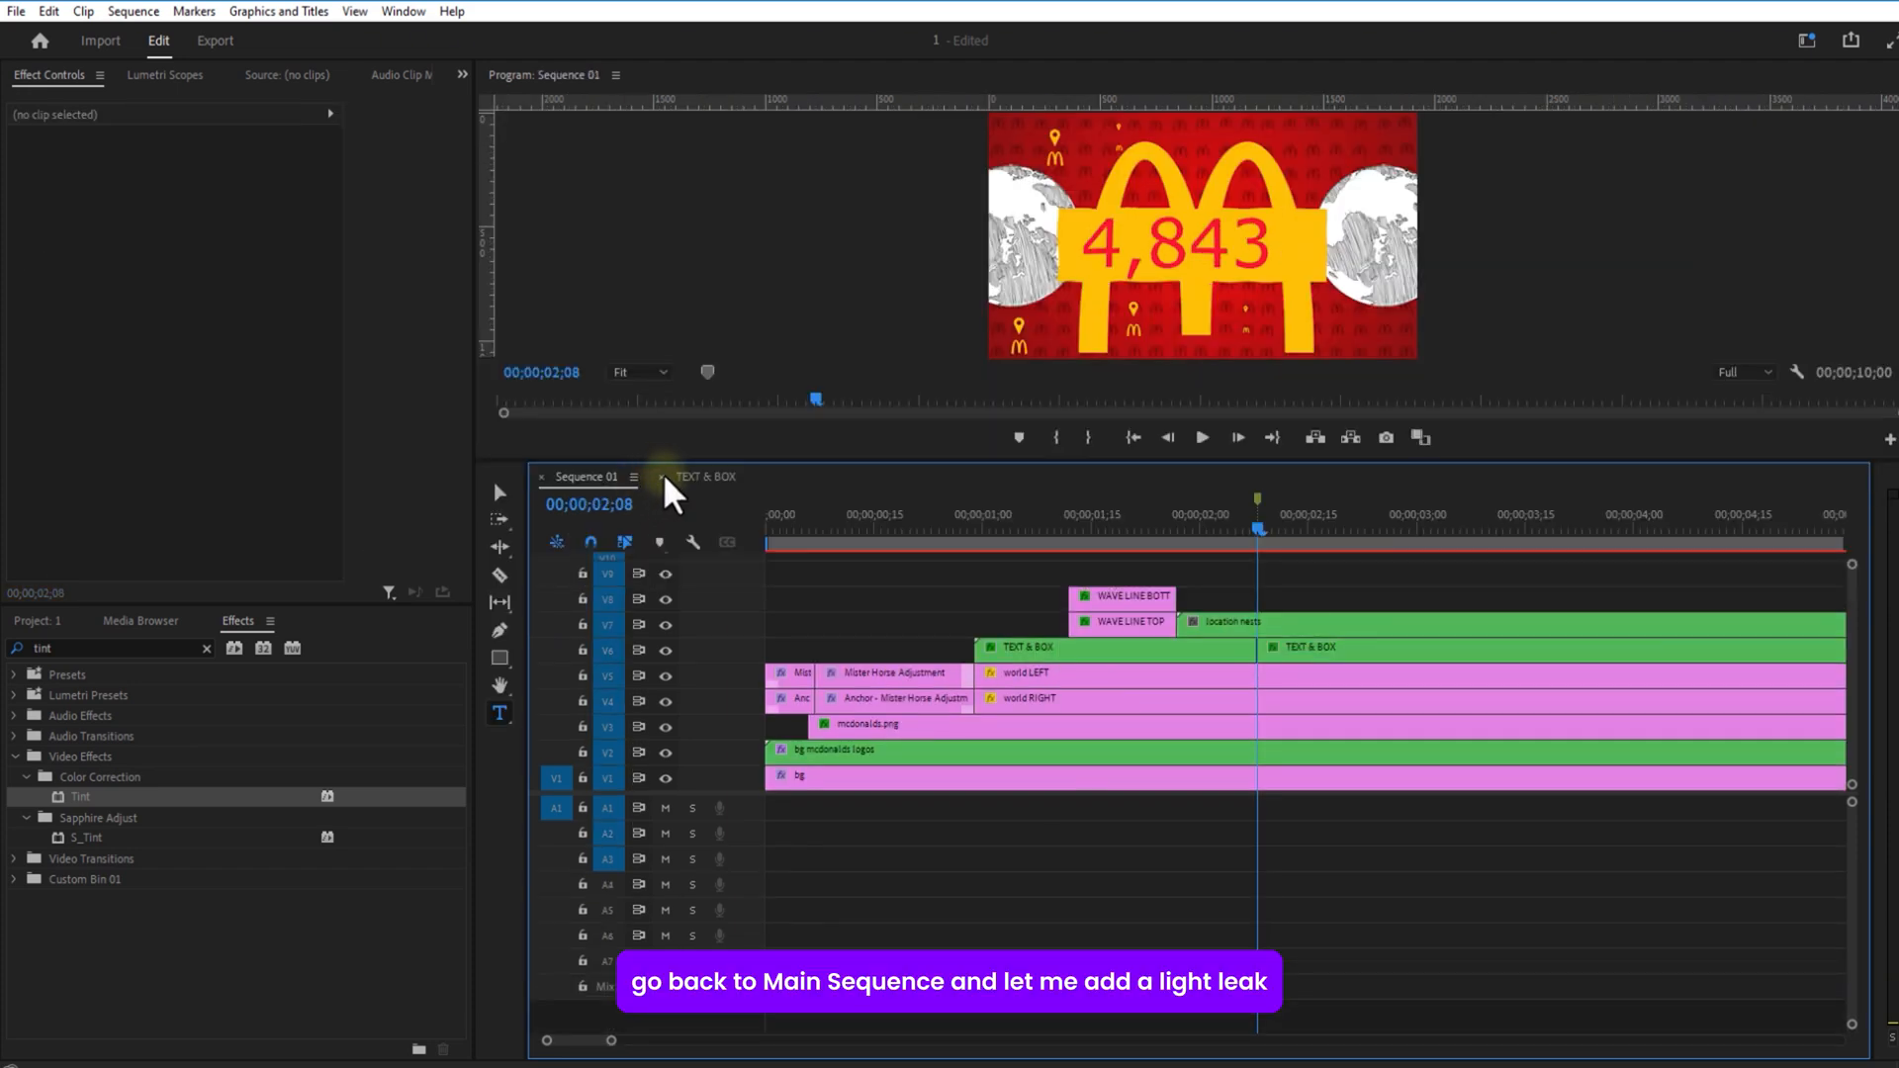
Step: Add the Light Leak transition from Premiere Composer's Starter Pack to Sequence 01 at 00;00;02;08, where the two TEXT & BOX clips meet
{"action": "left_click", "coordinate": [662, 478]}
{"action": "left_click", "coordinate": [49, 621]}
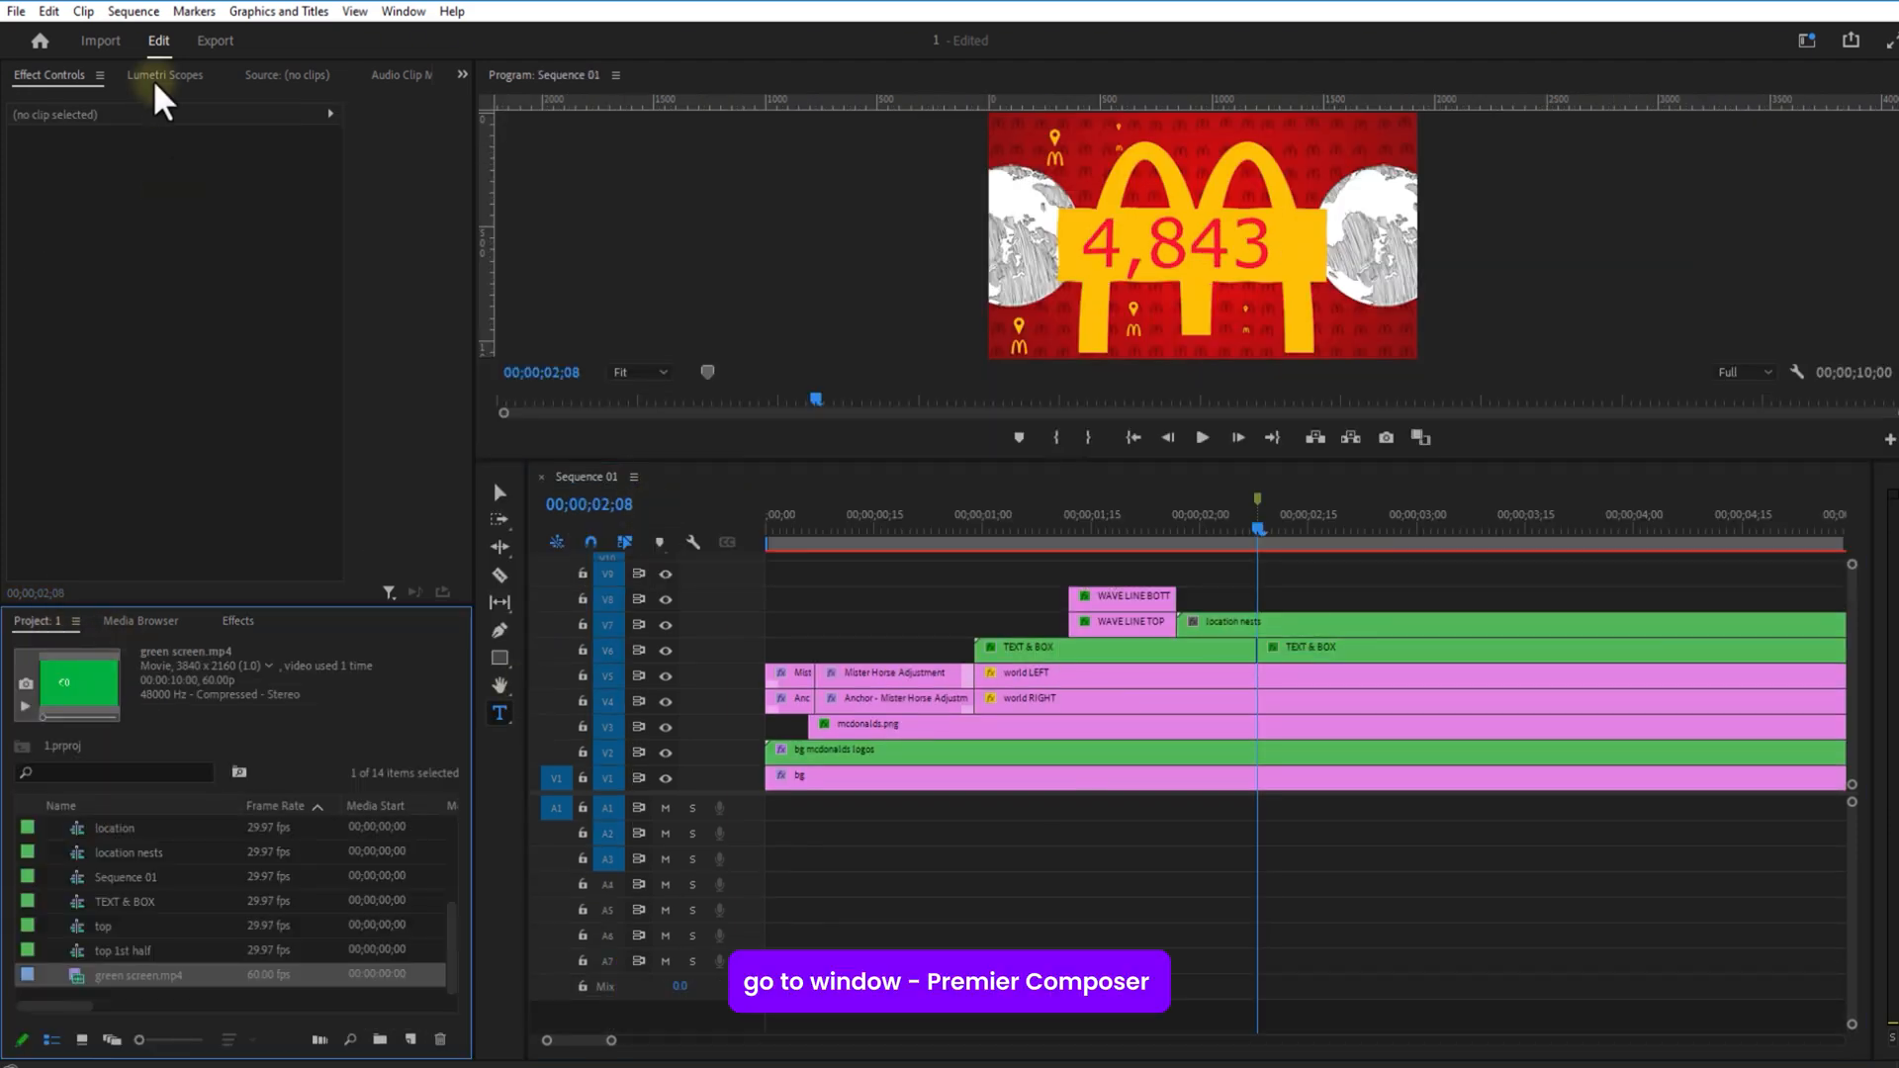
{"action": "left_click", "coordinate": [402, 13]}
{"action": "mouse_move", "coordinate": [455, 62]}
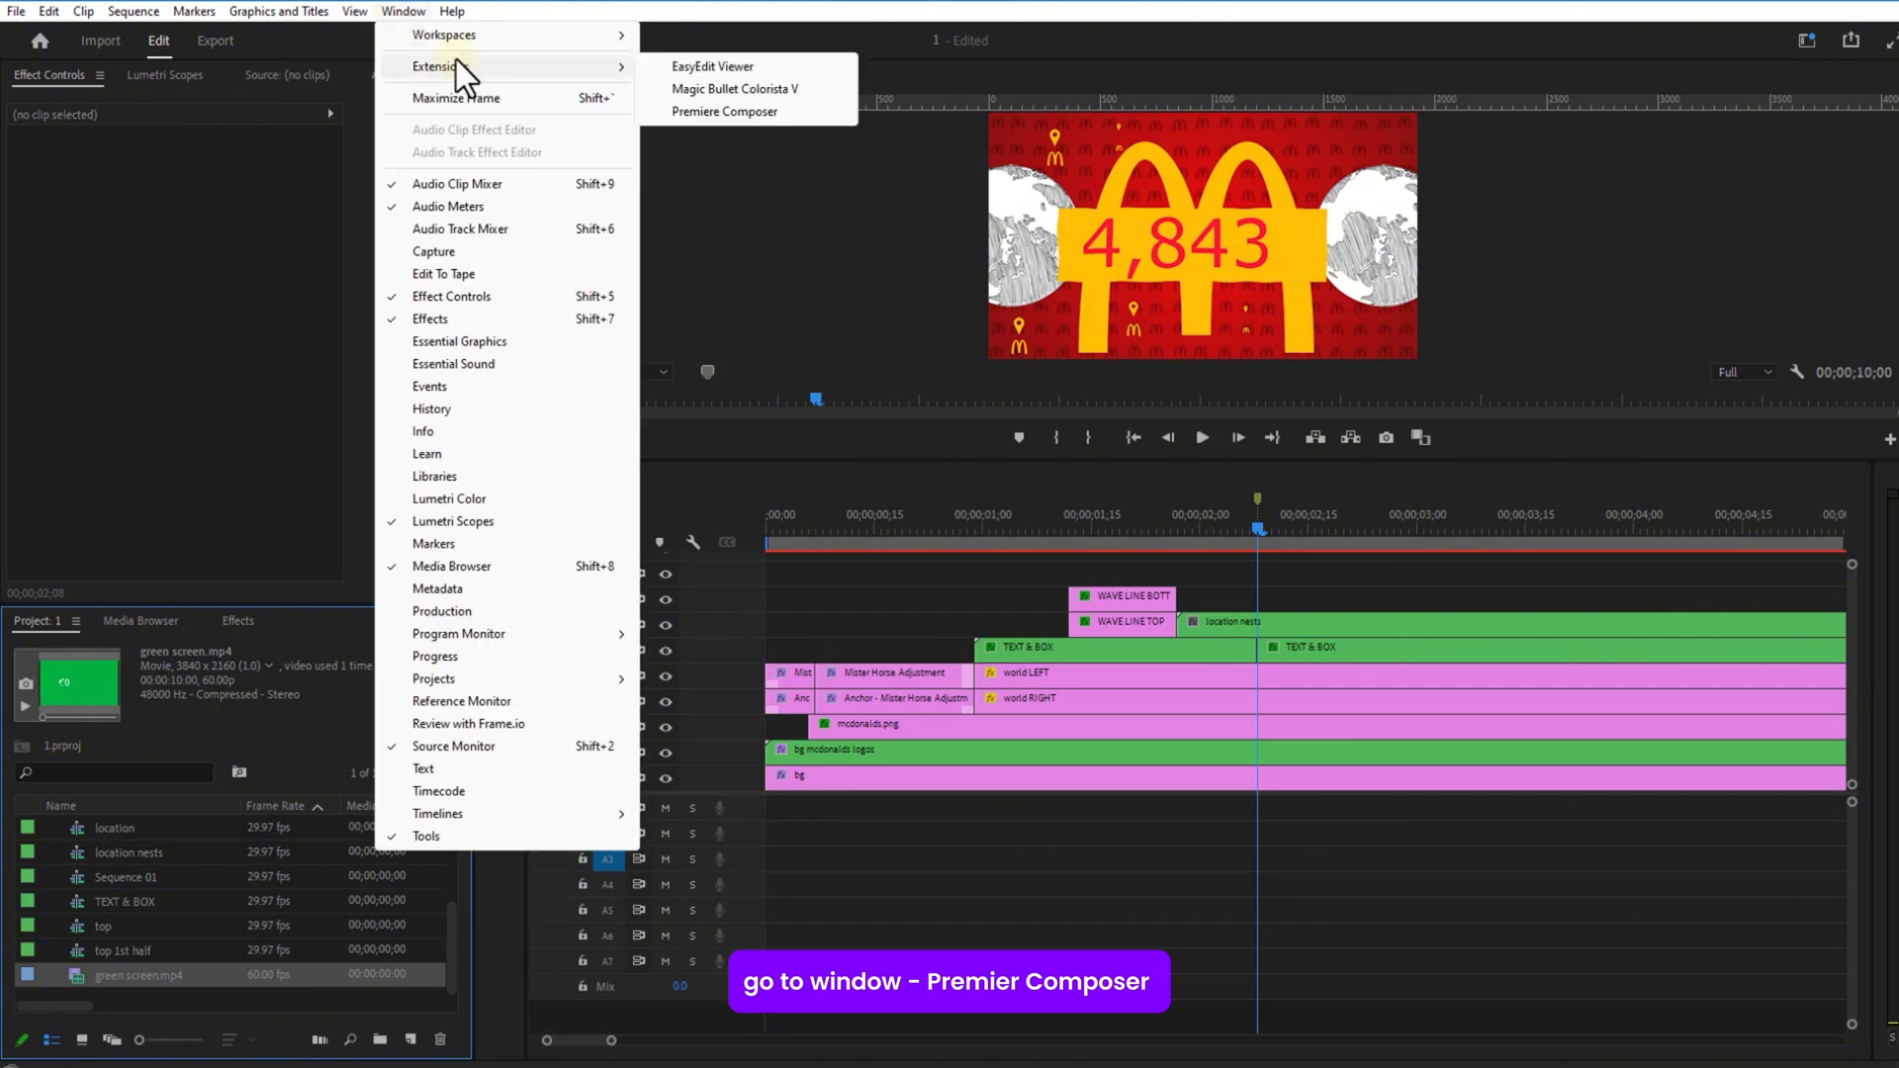
{"action": "left_click", "coordinate": [749, 114]}
{"action": "left_click", "coordinate": [176, 291]}
{"action": "left_click", "coordinate": [192, 365]}
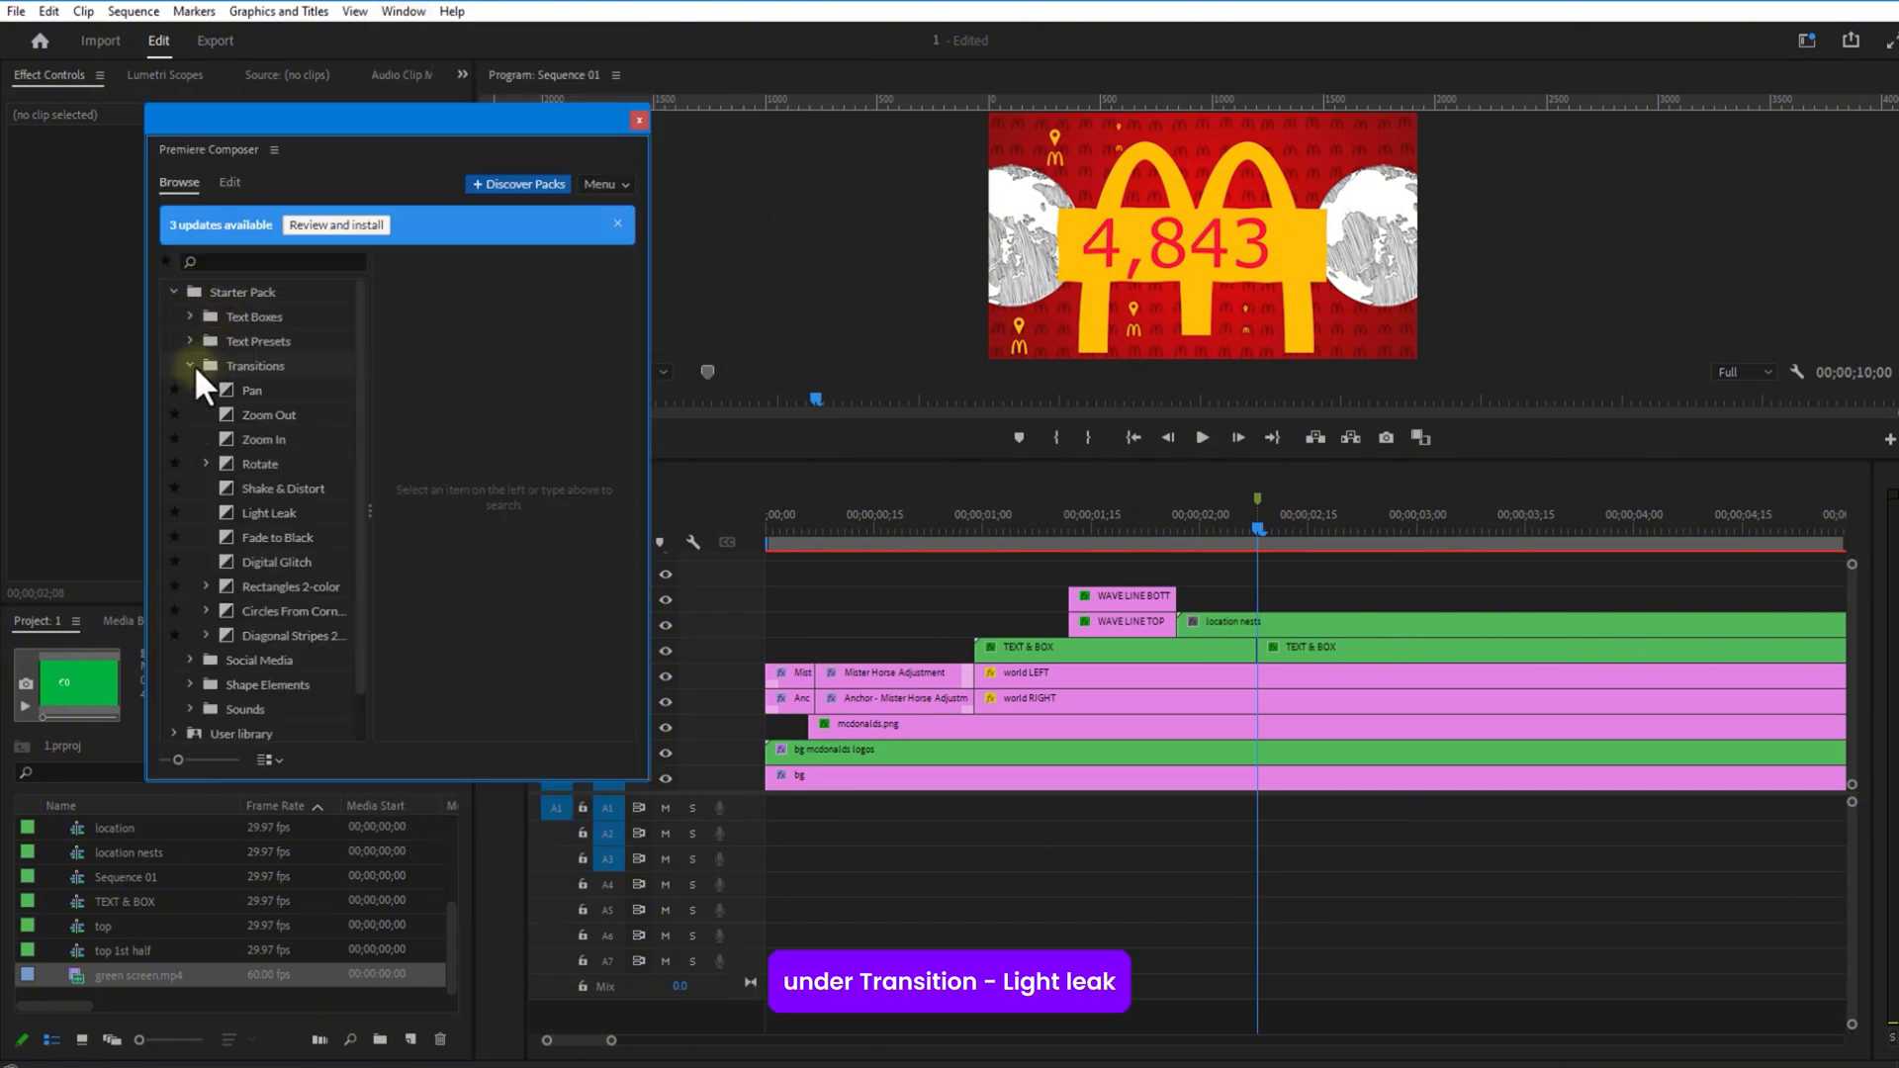
{"action": "left_click", "coordinate": [269, 512]}
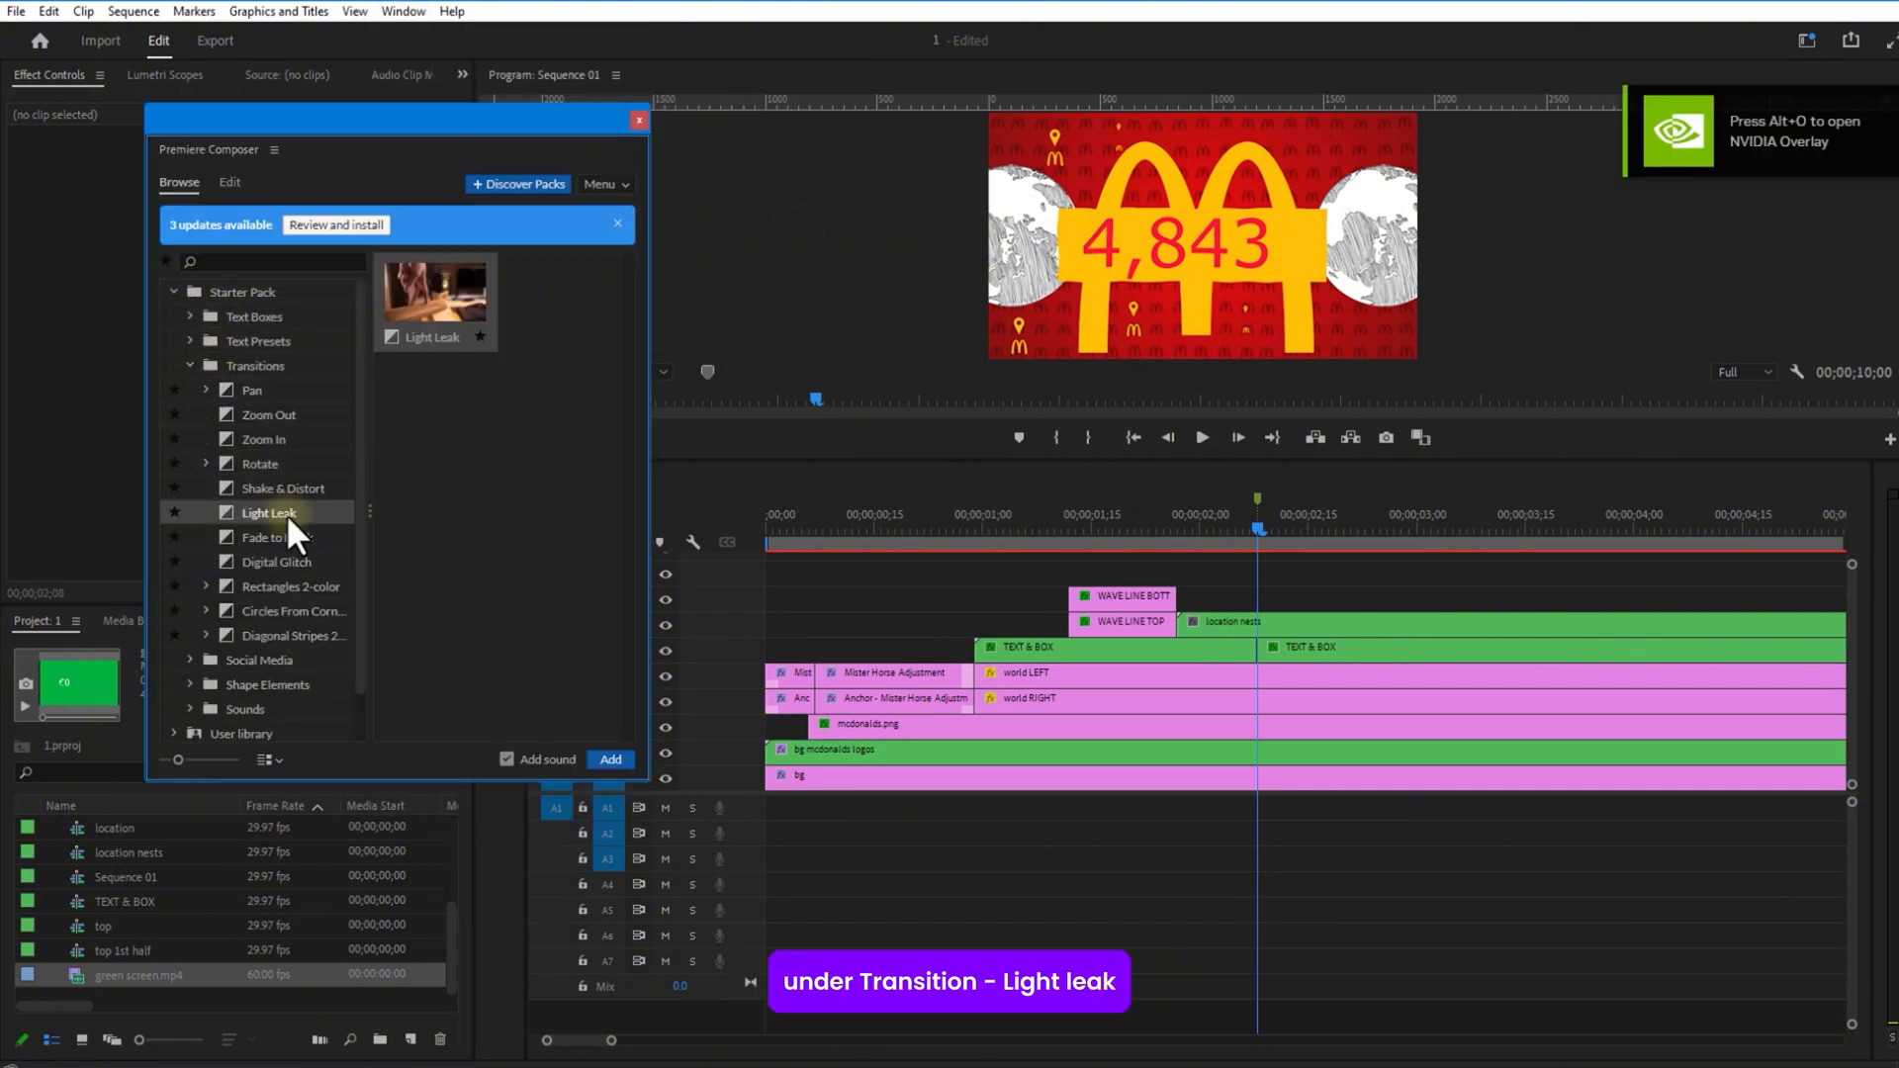
{"action": "left_click", "coordinate": [598, 762]}
Step: Shorten both Light Leak clips to a few frames on either side of the cut at 00;00;02;08
{"action": "left_click", "coordinate": [637, 119]}
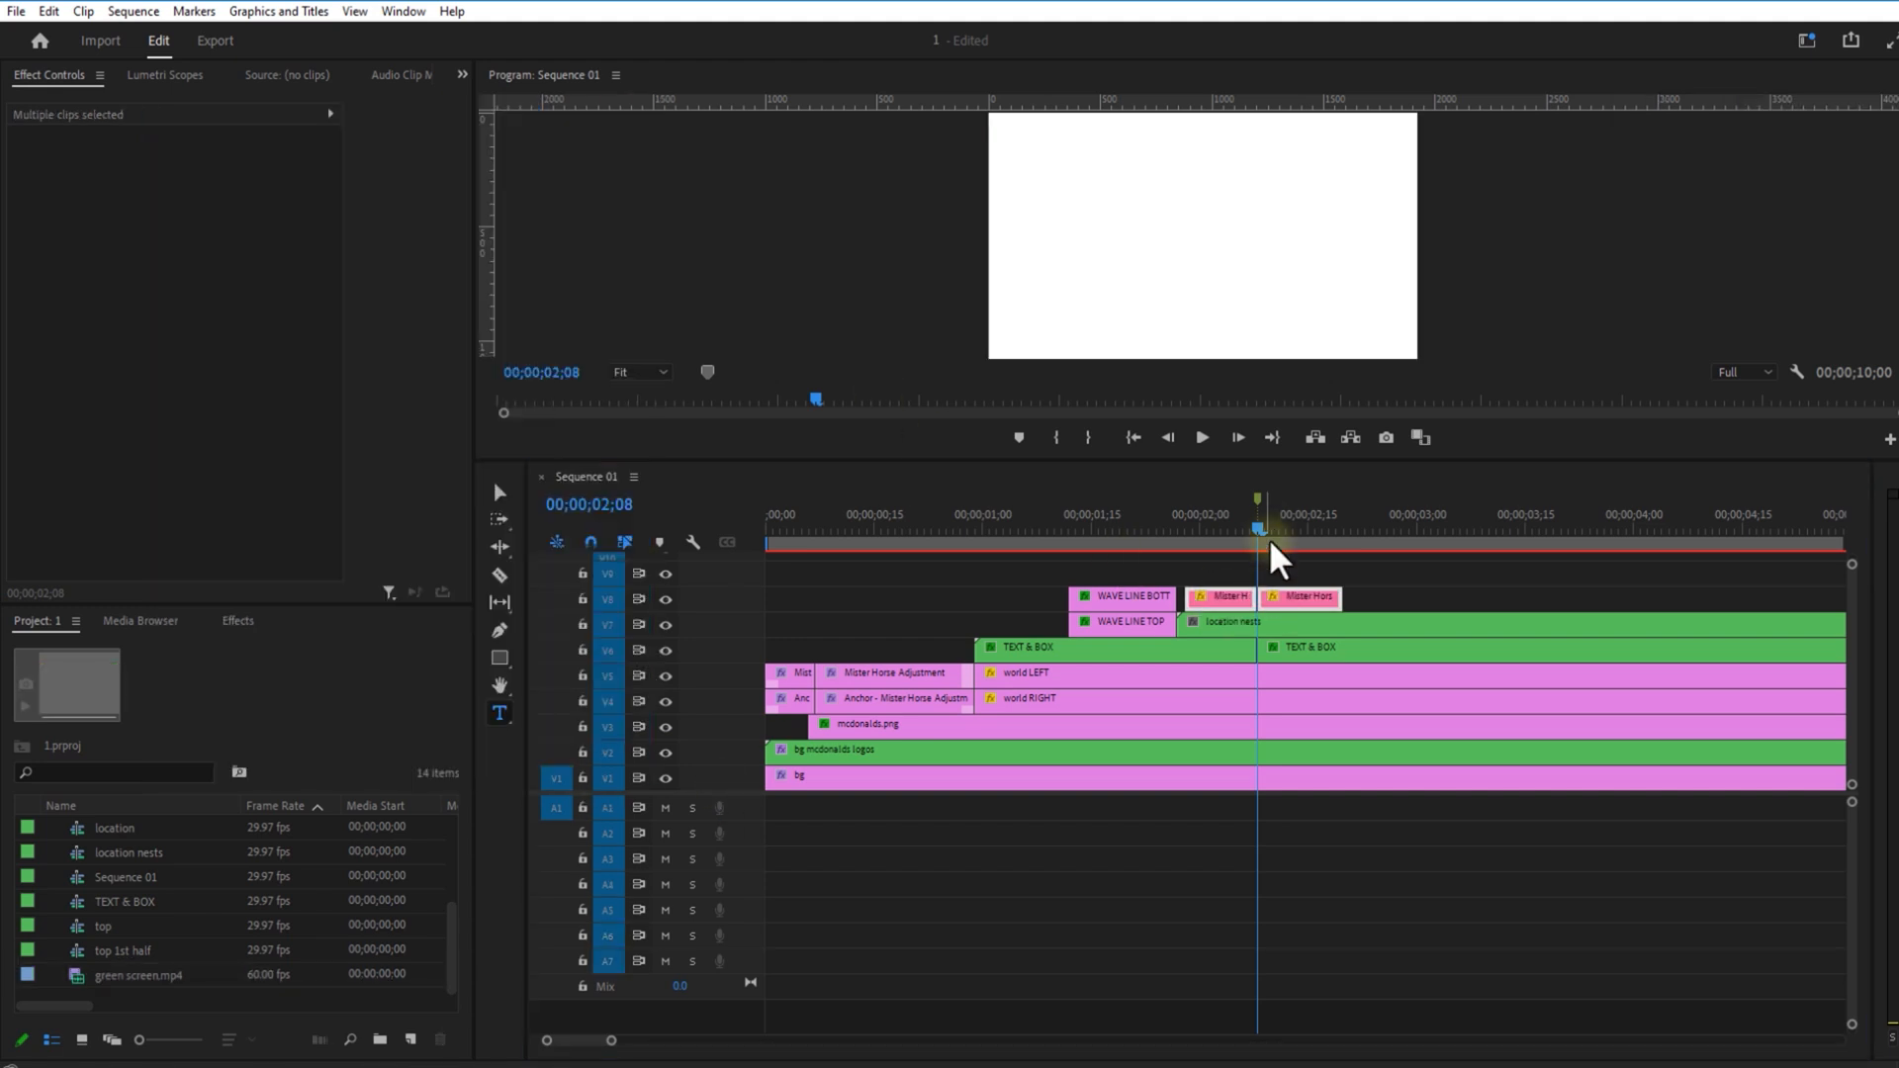
{"action": "left_click", "coordinate": [1238, 536]}
{"action": "left_click_drag", "start_coordinate": [1236, 536], "coordinate": [1259, 599]}
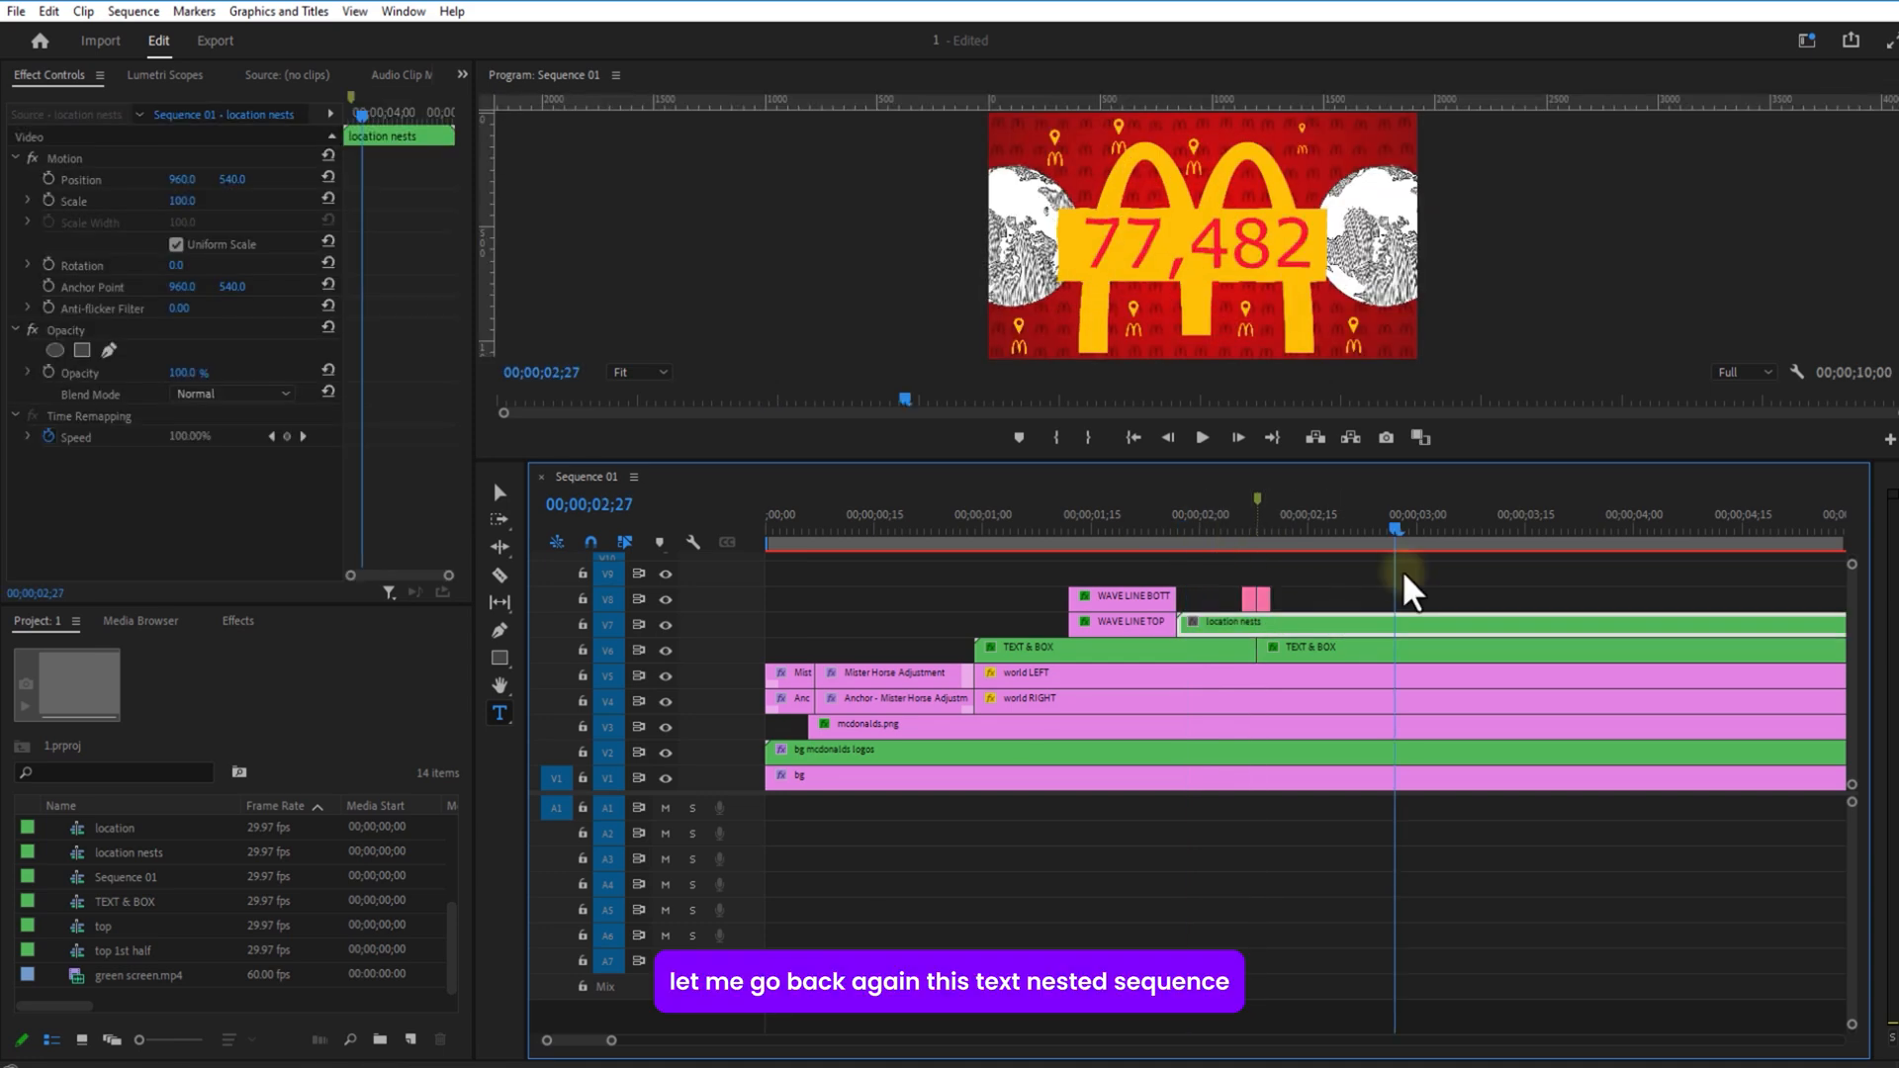
Step: Open the second TEXT & BOX nested sequence and set position and scale keyframes for the 100,000 text at 00;00;01;28
{"action": "left_click", "coordinate": [1332, 650]}
{"action": "double_click", "coordinate": [1332, 651]}
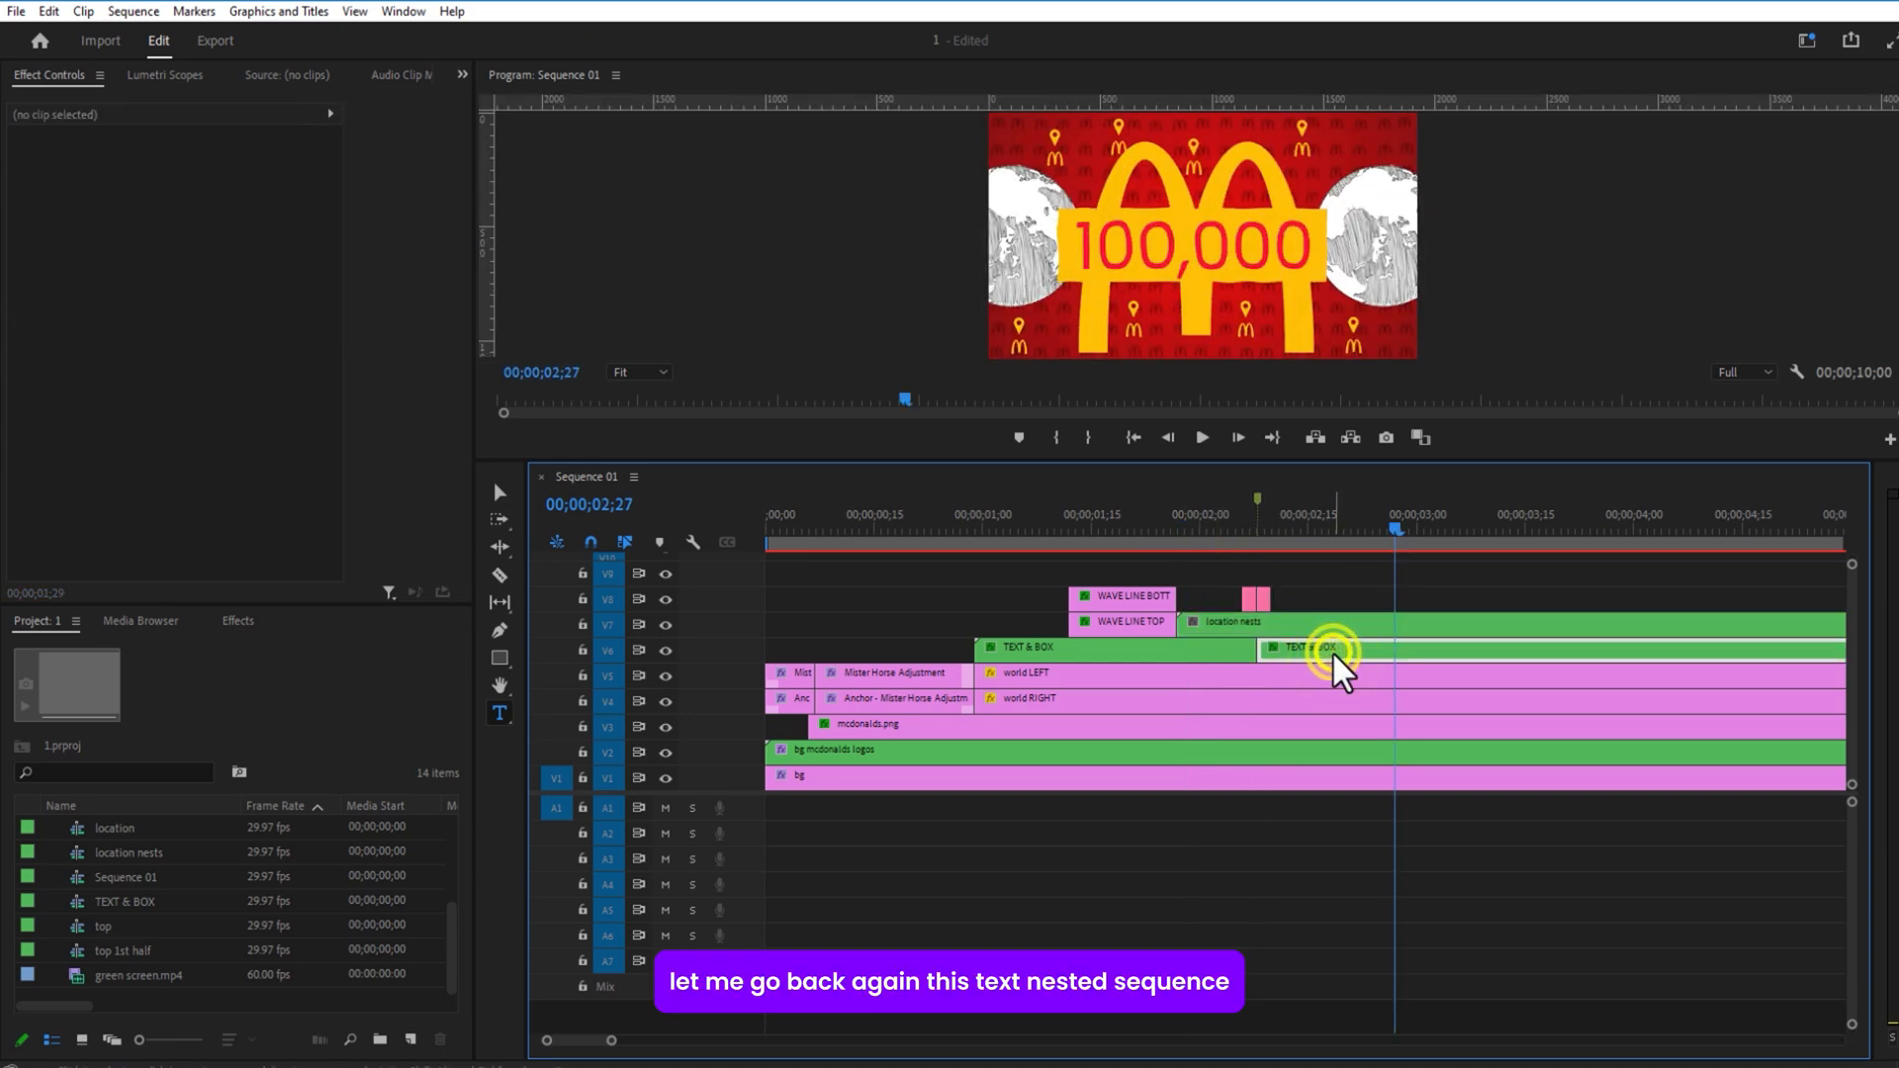
{"action": "left_click", "coordinate": [1123, 675]}
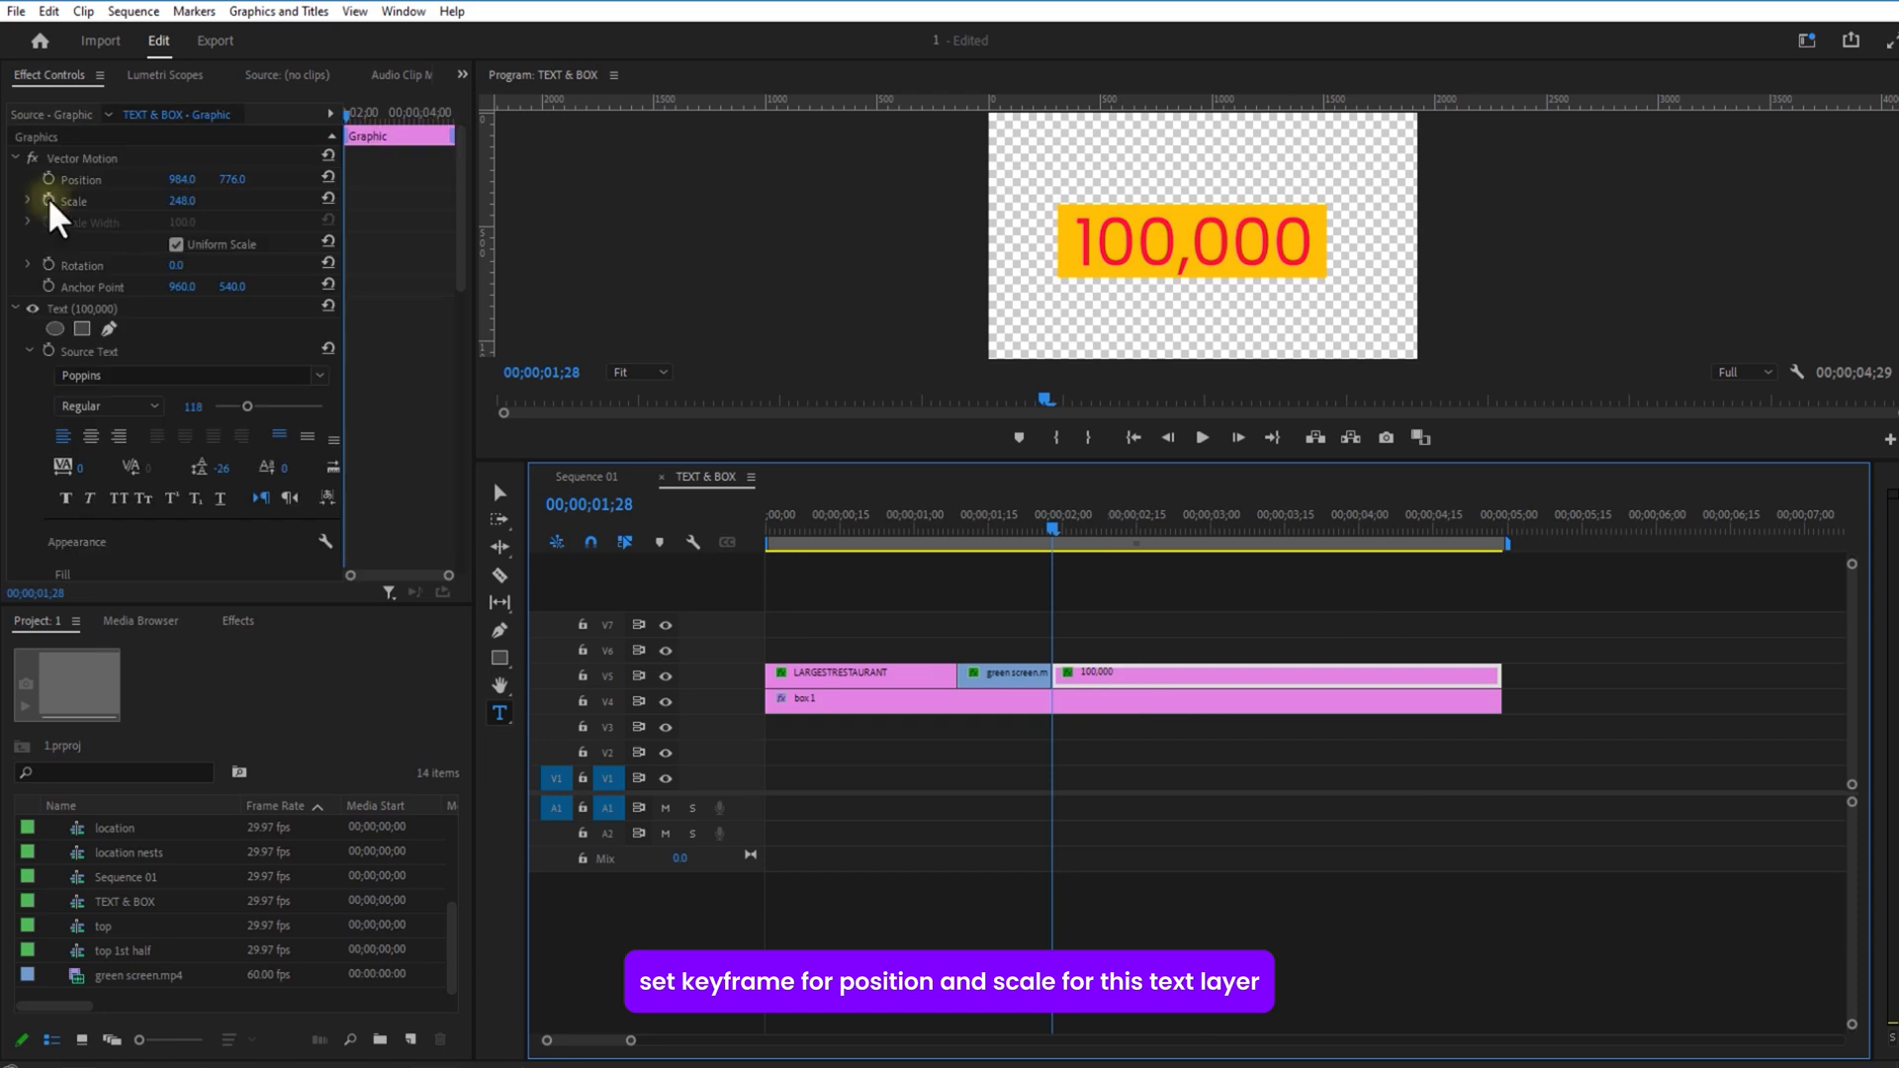
{"action": "left_click", "coordinate": [47, 200]}
{"action": "left_click", "coordinate": [47, 179]}
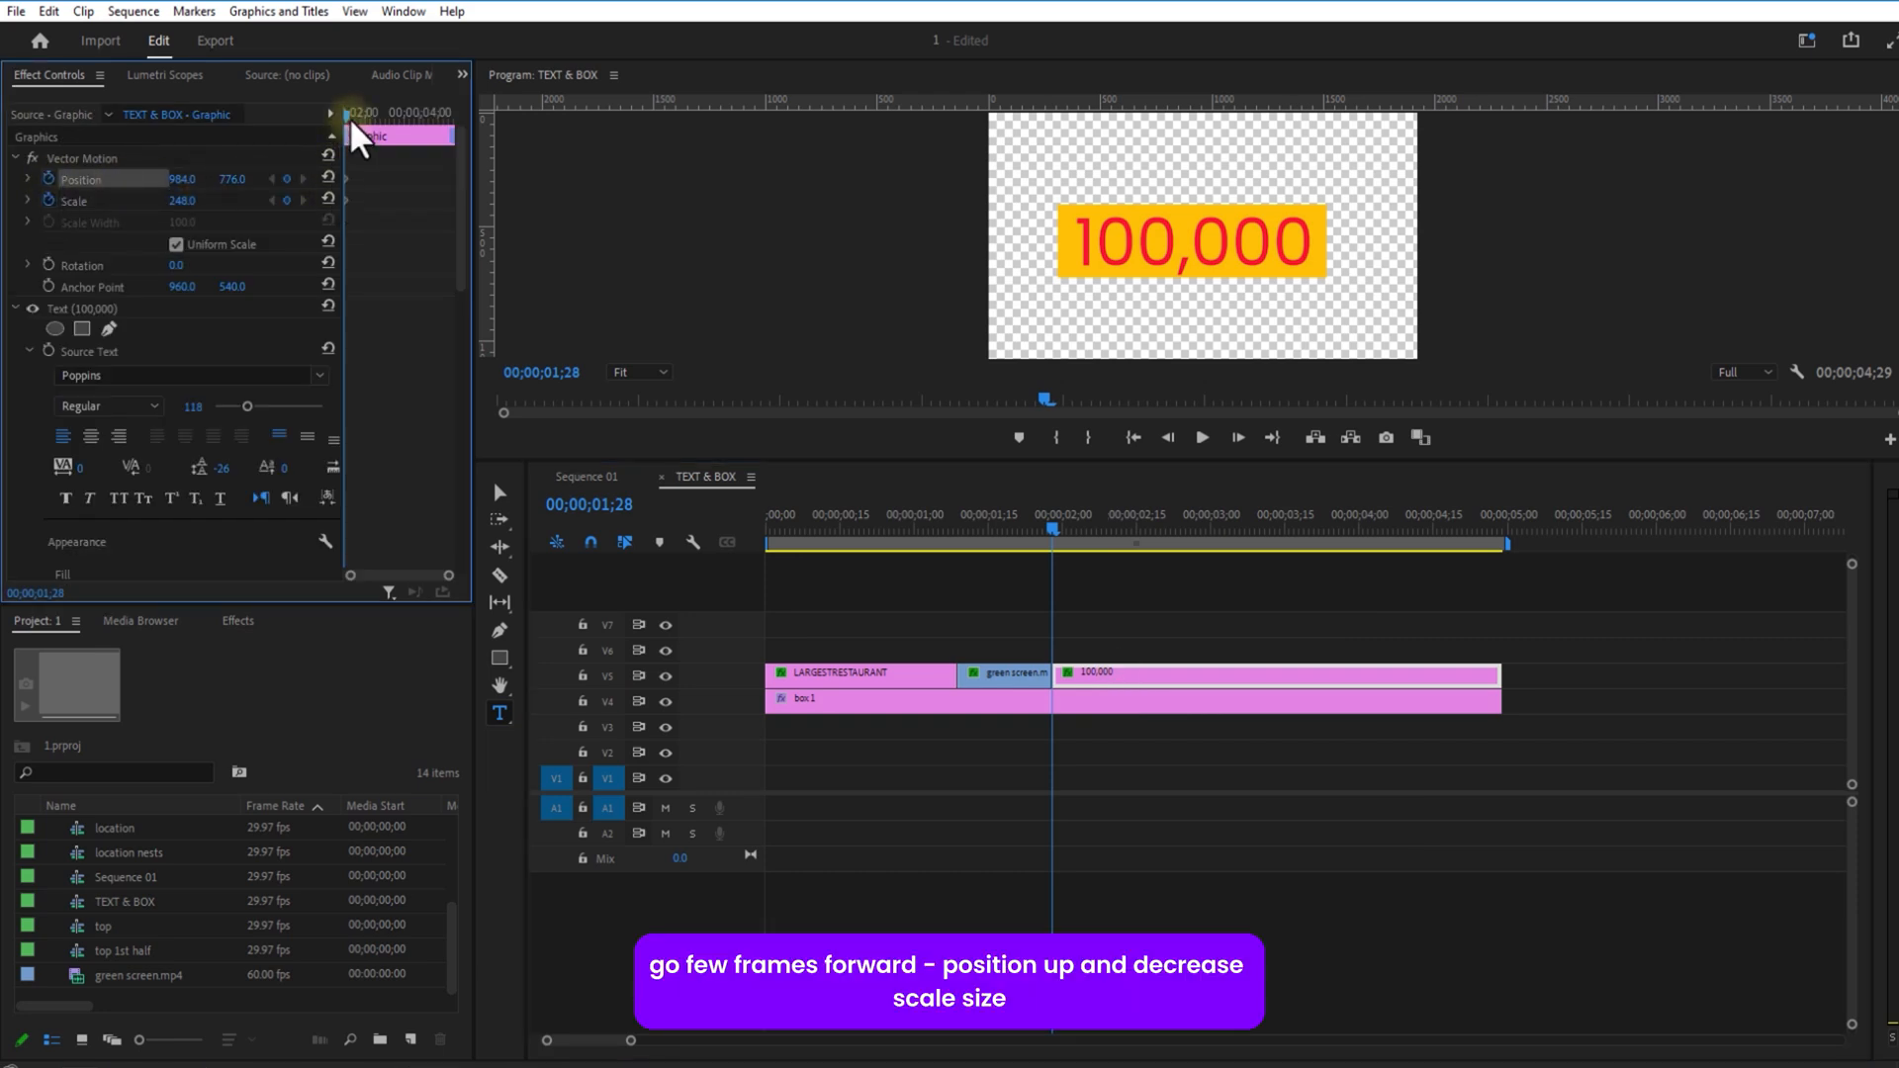
Step: At 00;00;02;05, keyframe the 100,000 text to scale 200 and vertical position 765
{"action": "left_click_drag", "start_coordinate": [344, 111], "coordinate": [352, 114]}
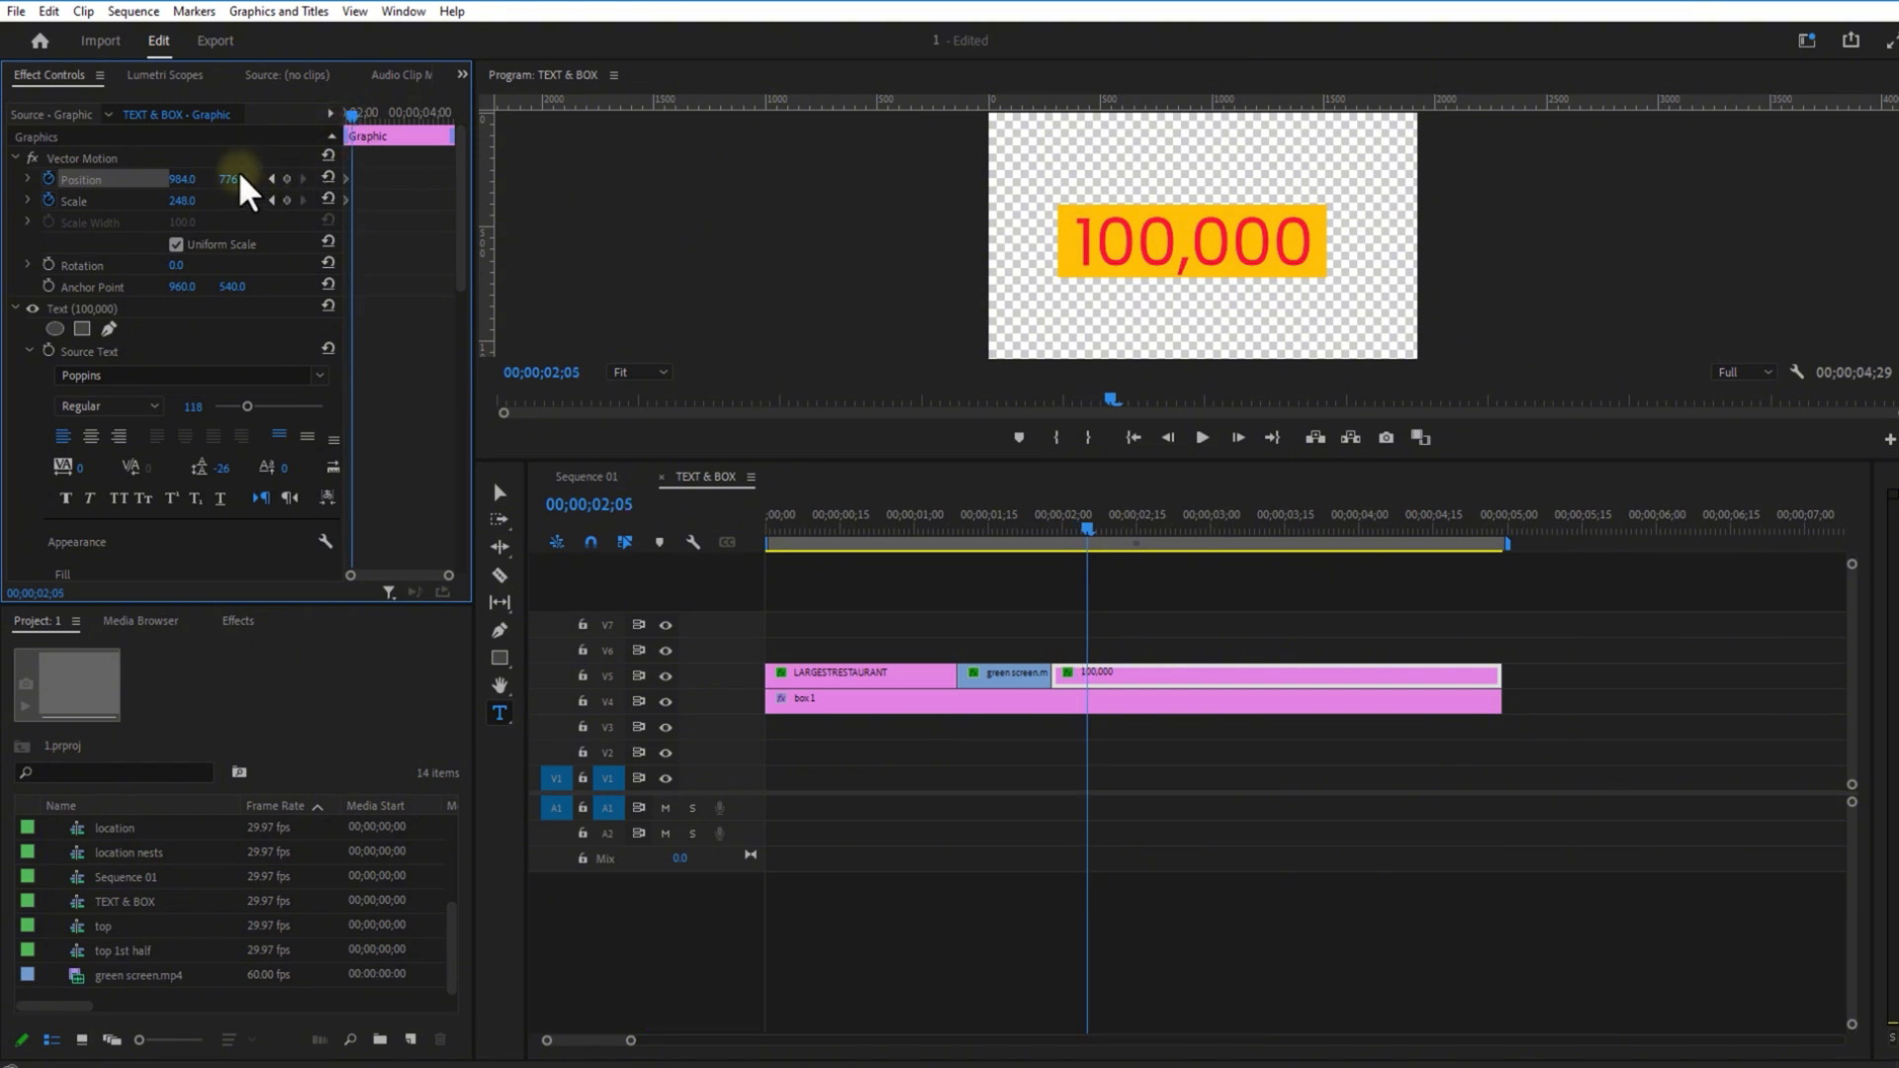
{"action": "left_click_drag", "start_coordinate": [239, 173], "coordinate": [302, 173]}
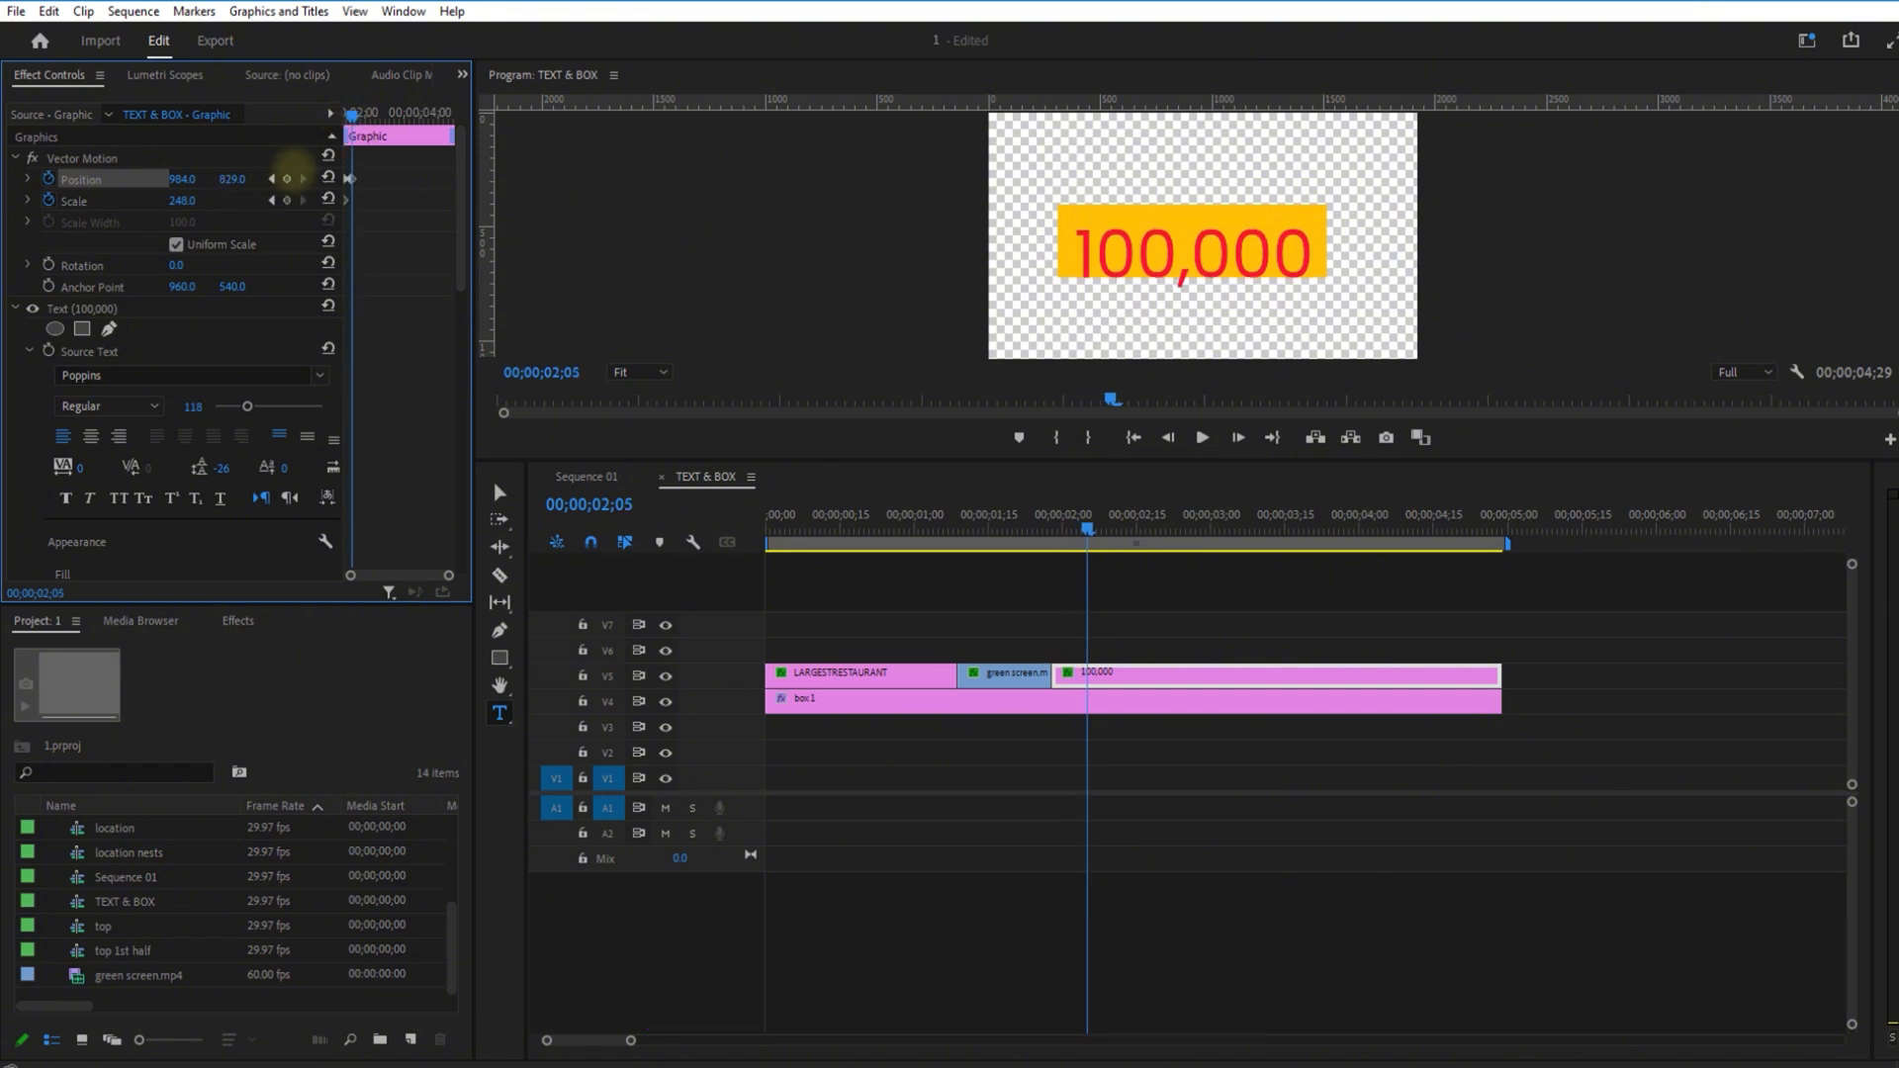
{"action": "left_click", "coordinate": [182, 201]}
{"action": "type", "text": "200"}
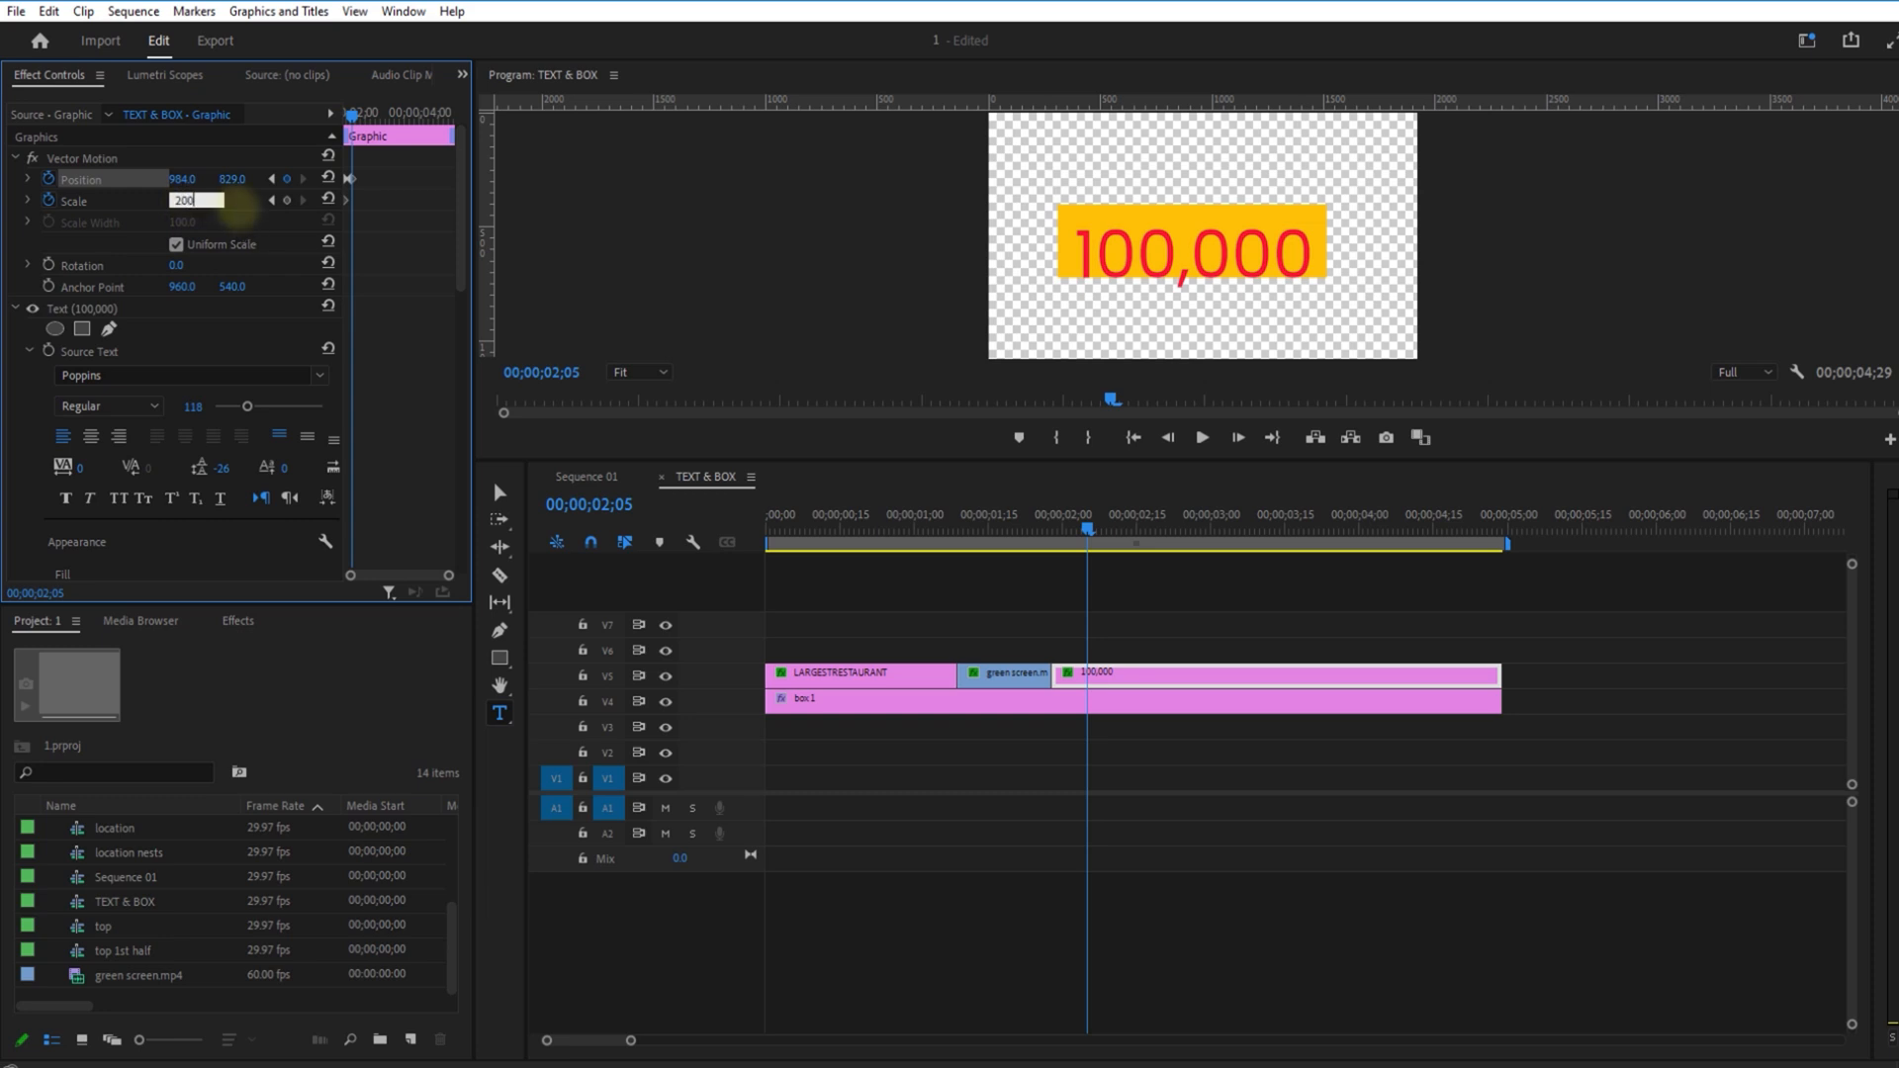
{"action": "key", "text": "Return"}
{"action": "left_click_drag", "start_coordinate": [232, 179], "coordinate": [169, 179]}
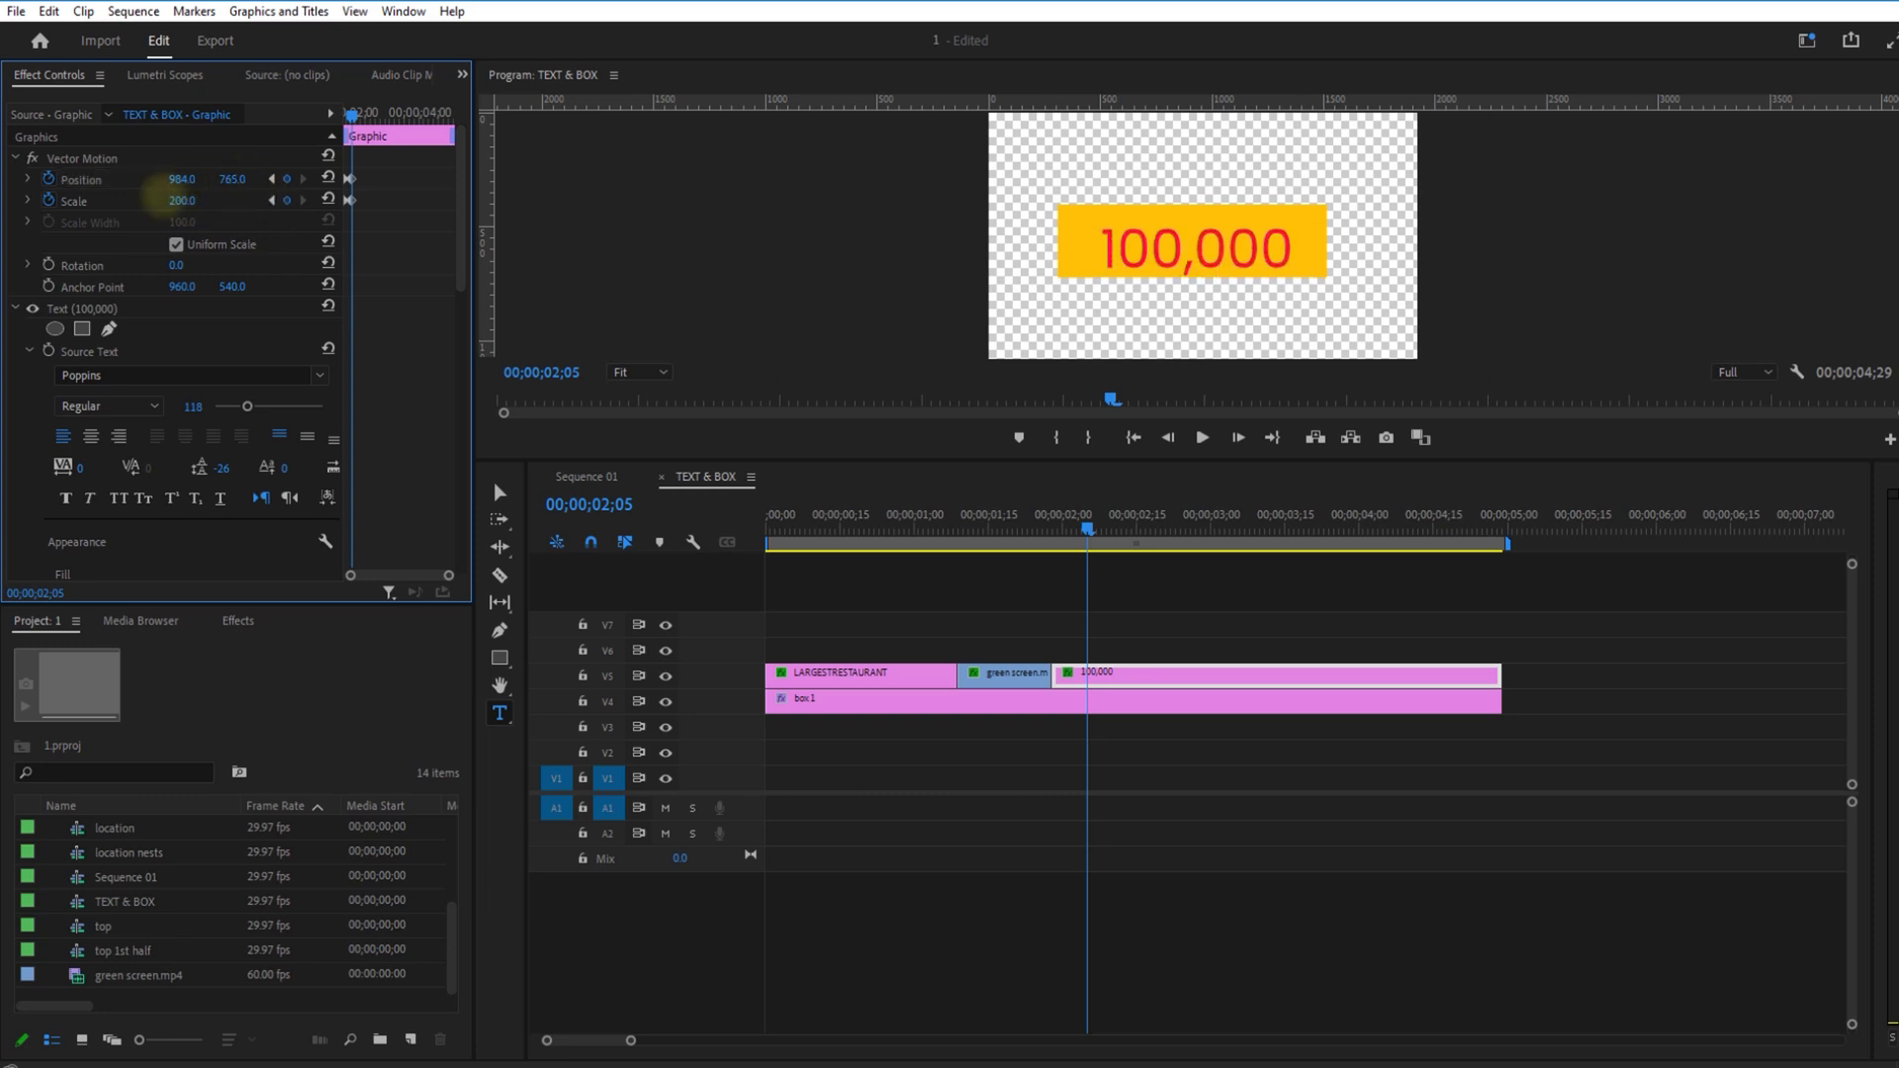
Step: Add an ExtraBold RESTAURANTS text clip on V6 starting at 00;00;02;02, placed above 100,000 with scale 149 and position 1032, 543
{"action": "left_click", "coordinate": [1088, 546]}
{"action": "left_click", "coordinate": [1184, 619]}
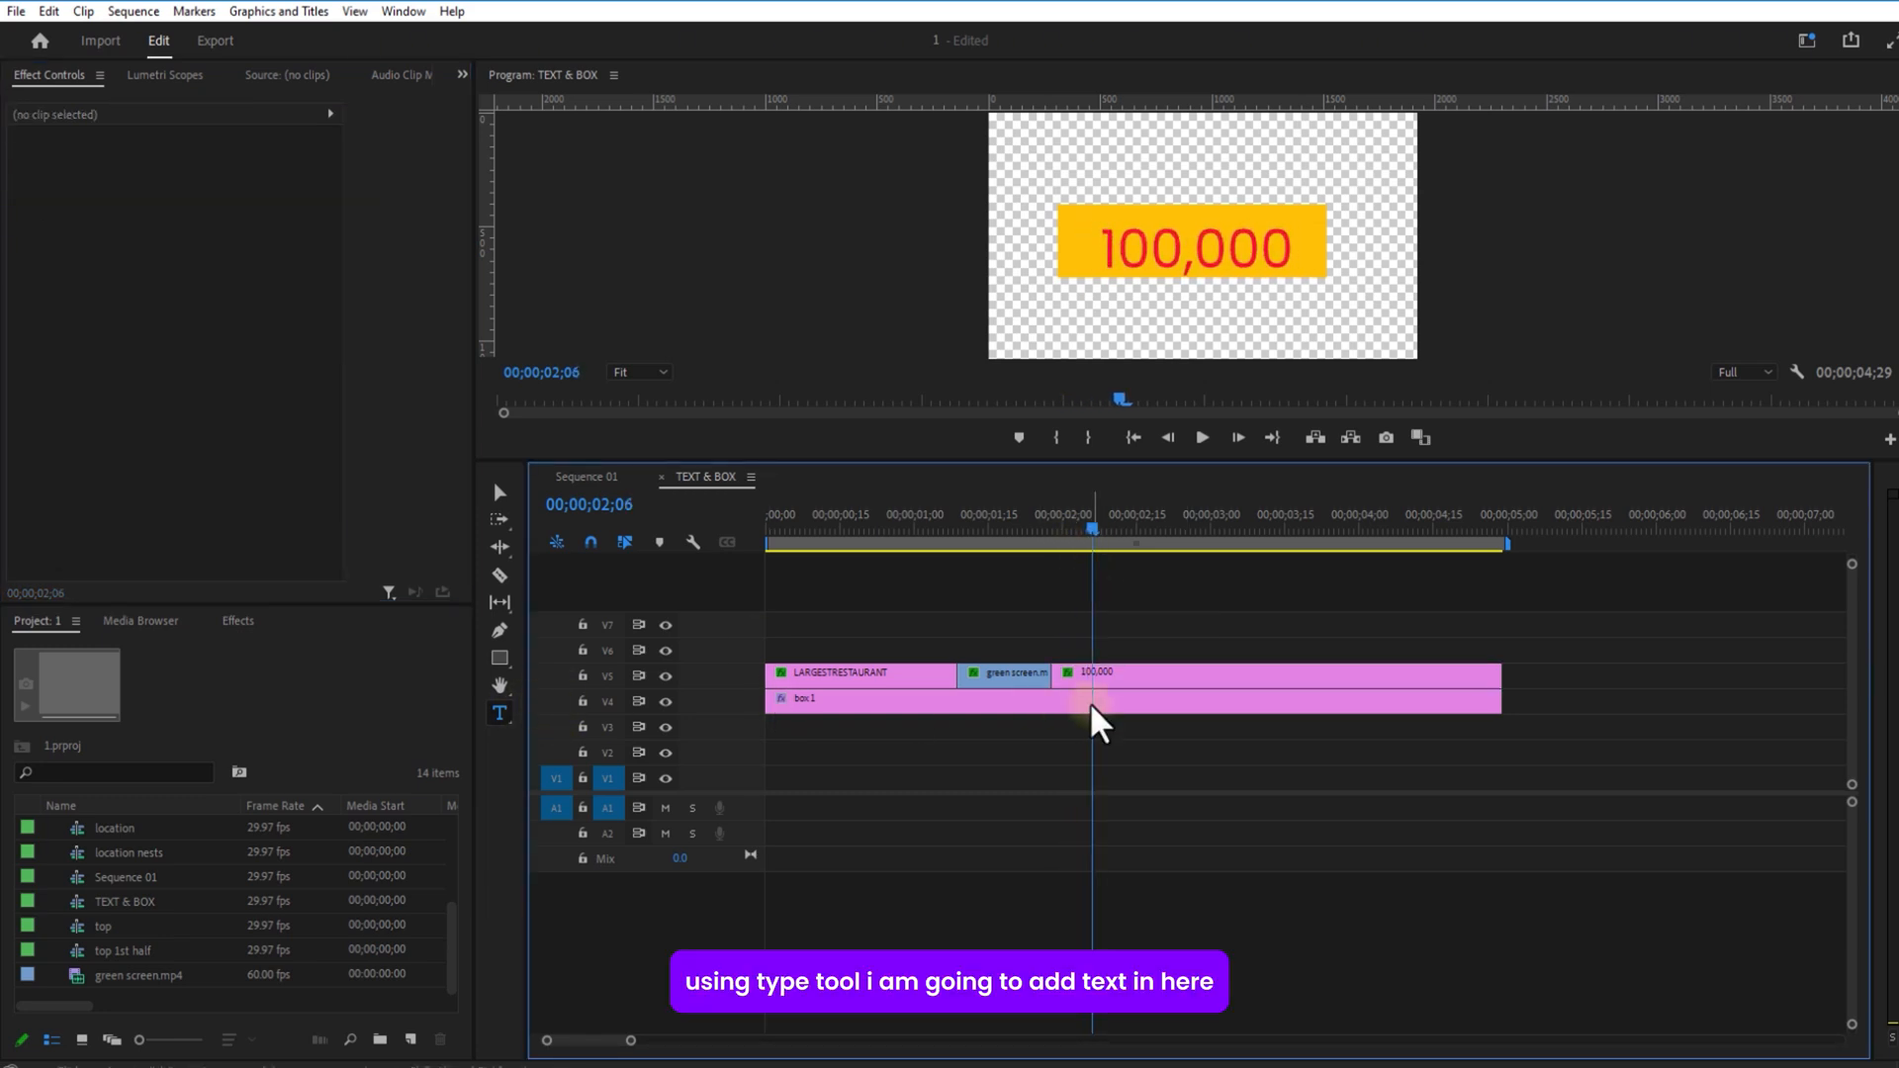
{"action": "left_click", "coordinate": [1086, 673]}
{"action": "left_click_drag", "start_coordinate": [1085, 672], "coordinate": [1088, 650]}
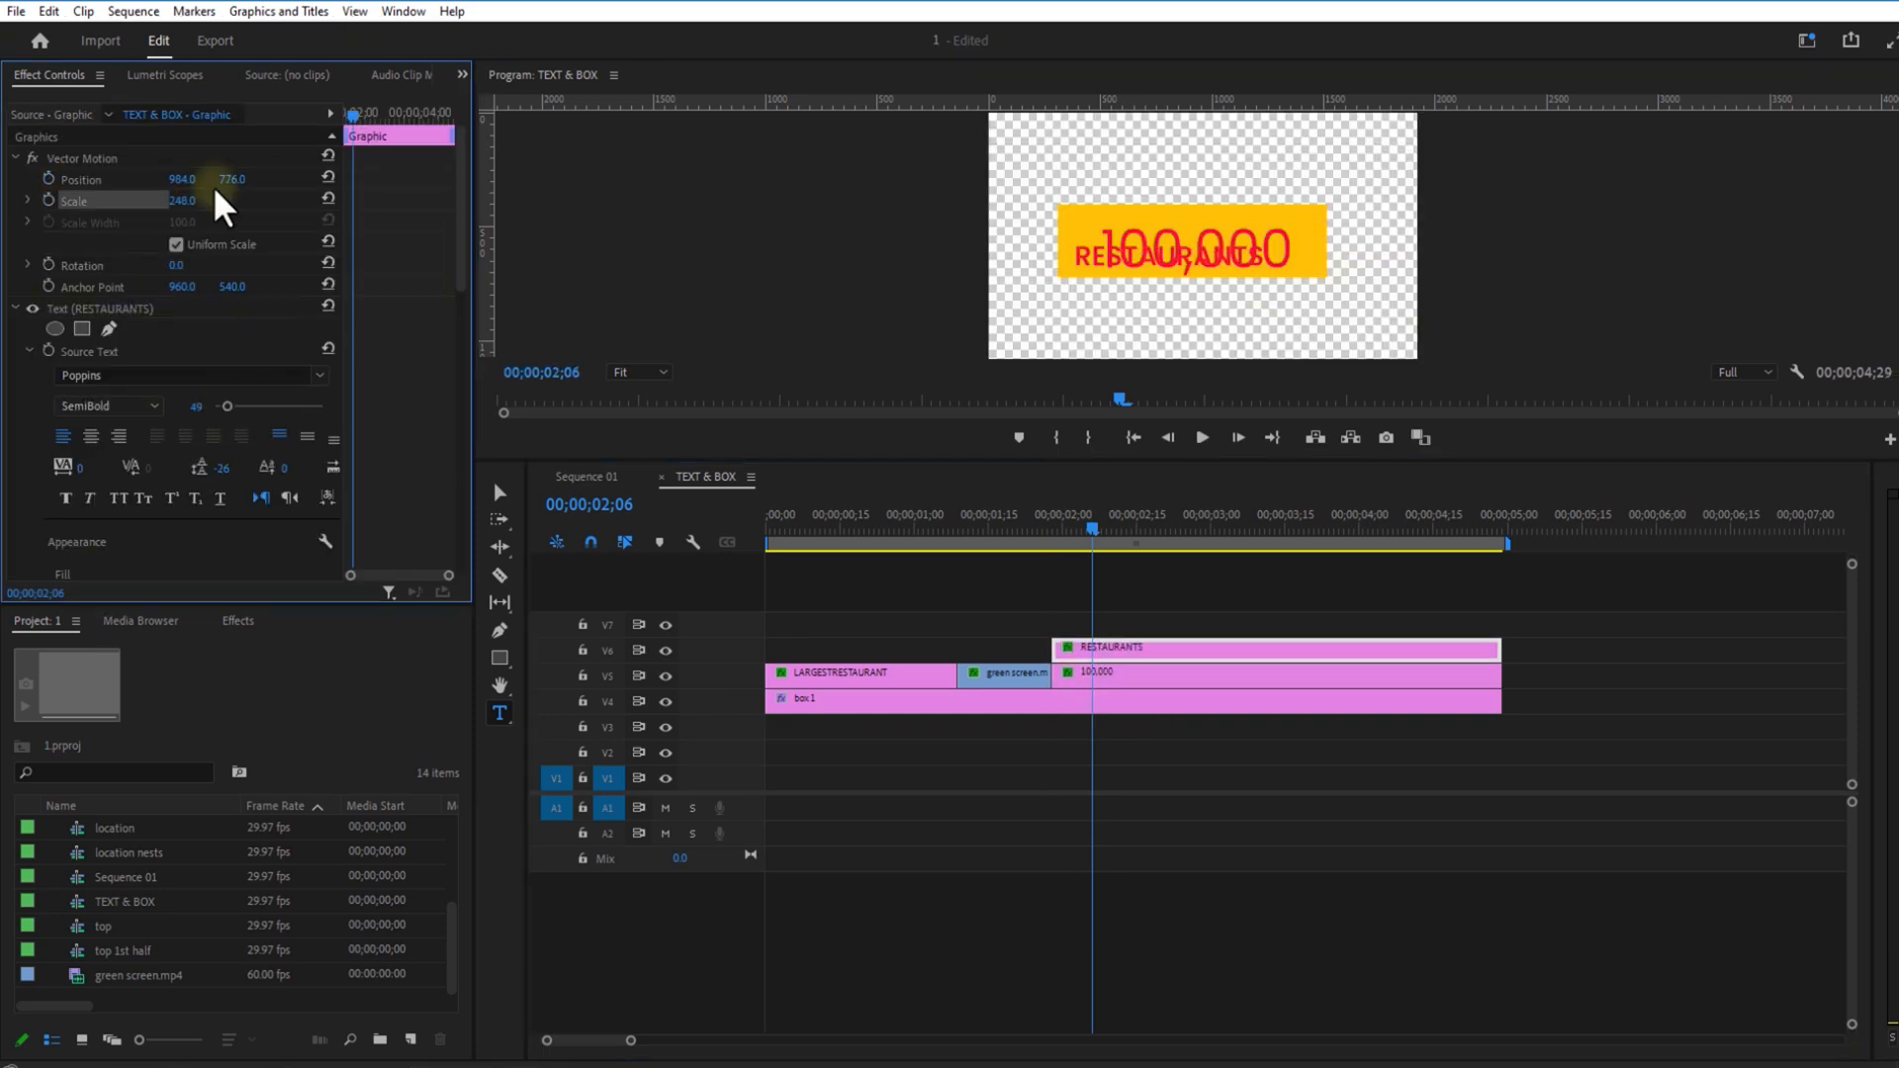
{"action": "left_click", "coordinate": [1175, 803]}
{"action": "left_click_drag", "start_coordinate": [1107, 645], "coordinate": [1135, 657]}
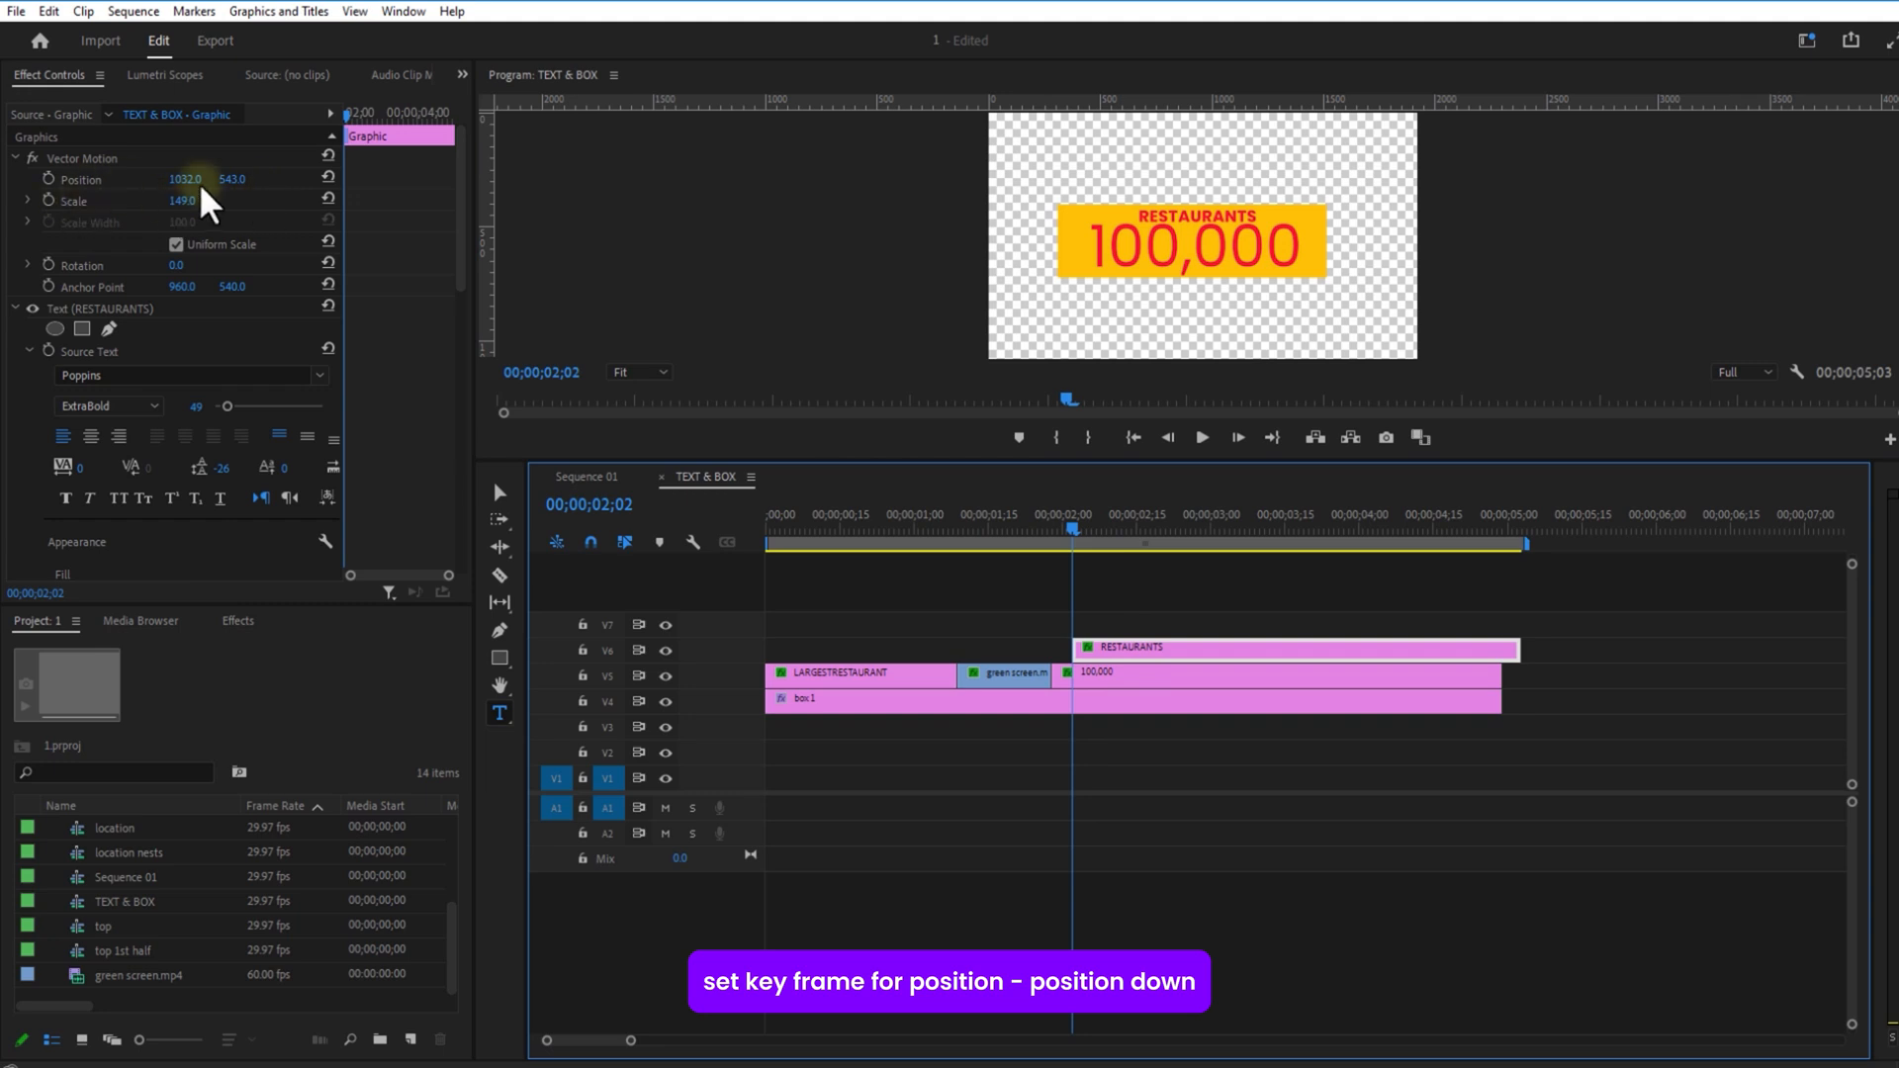
Step: Keyframe the RESTAURANTS text to rise from vertical position 640 at 00;00;02;02 to 542 a few frames on
{"action": "left_click", "coordinate": [48, 179]}
{"action": "left_click_drag", "start_coordinate": [233, 178], "coordinate": [351, 197]}
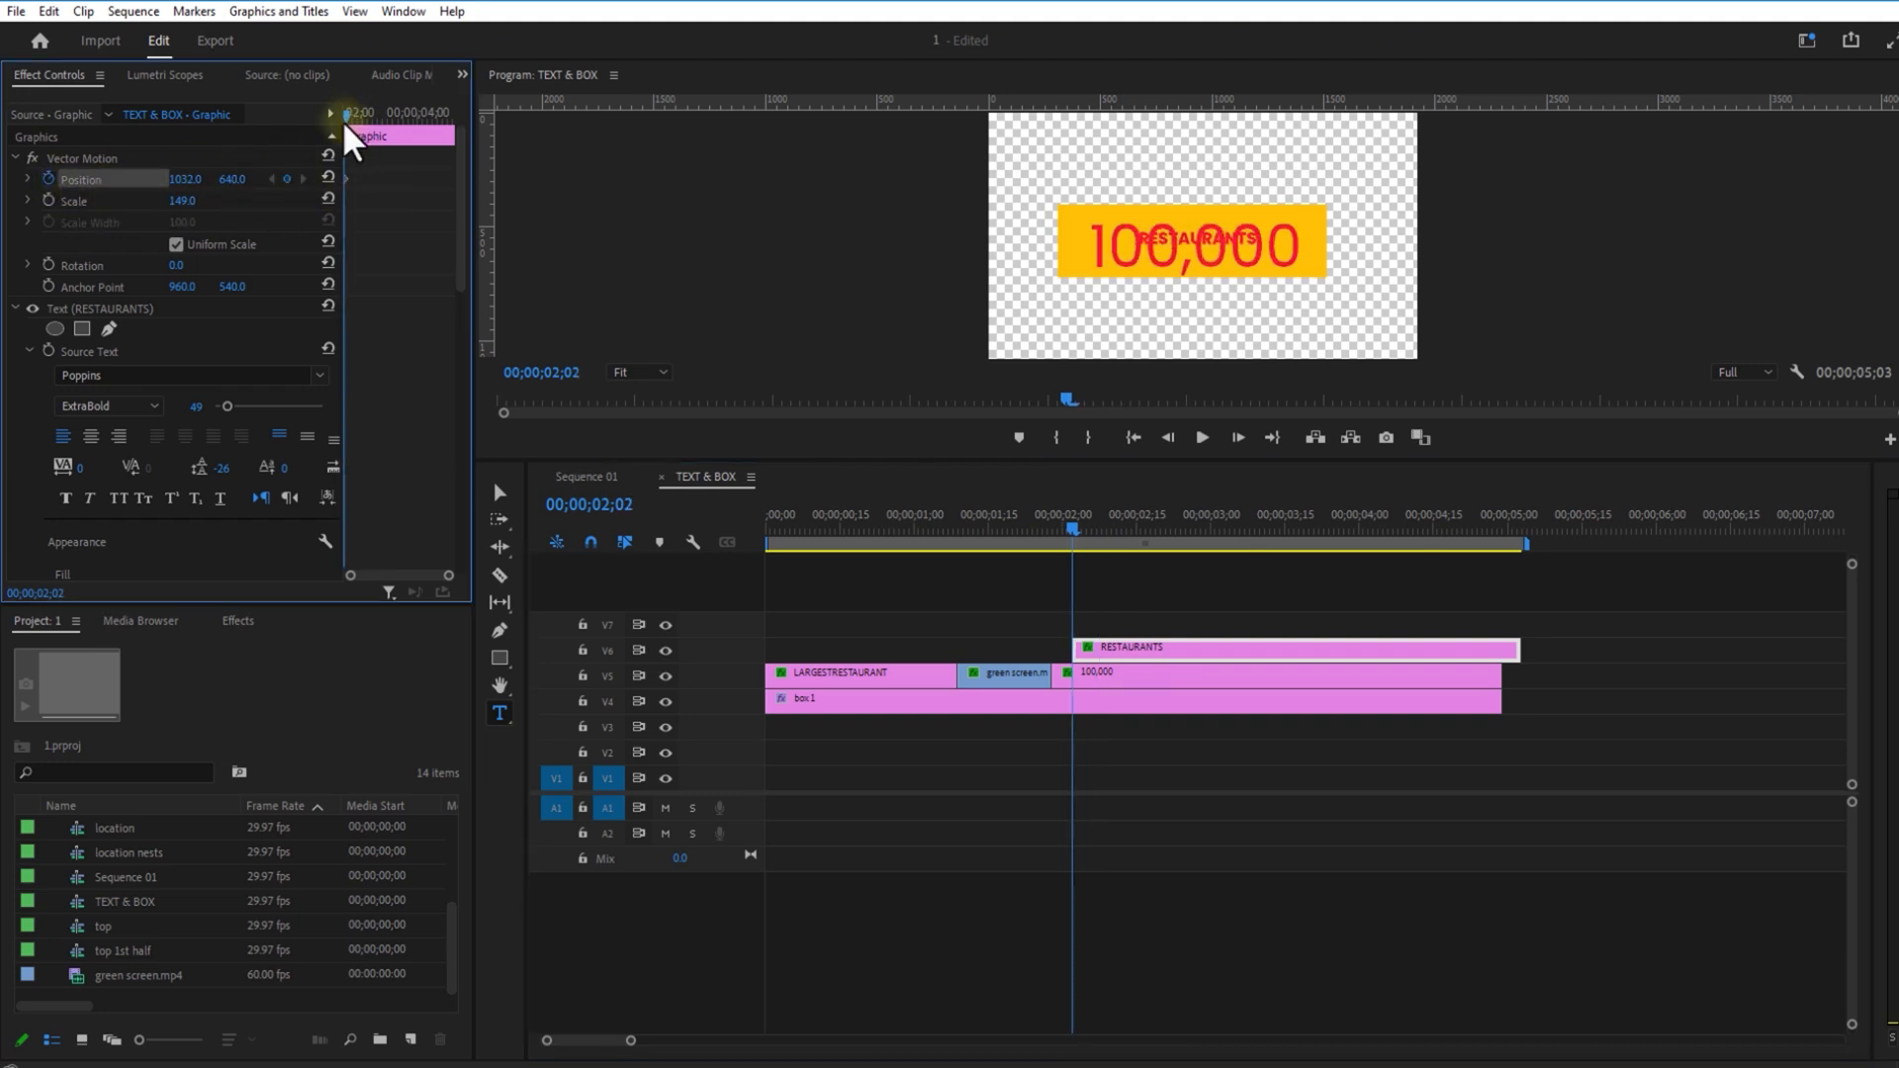
{"action": "left_click_drag", "start_coordinate": [344, 119], "coordinate": [350, 119]}
{"action": "left_click_drag", "start_coordinate": [233, 179], "coordinate": [131, 187]}
Step: Fade in the RESTAURANTS text with opacity keyframes of 0% at 00;00;02;02 and 99% at 00;00;02;07
{"action": "left_click_drag", "start_coordinate": [351, 115], "coordinate": [344, 114]}
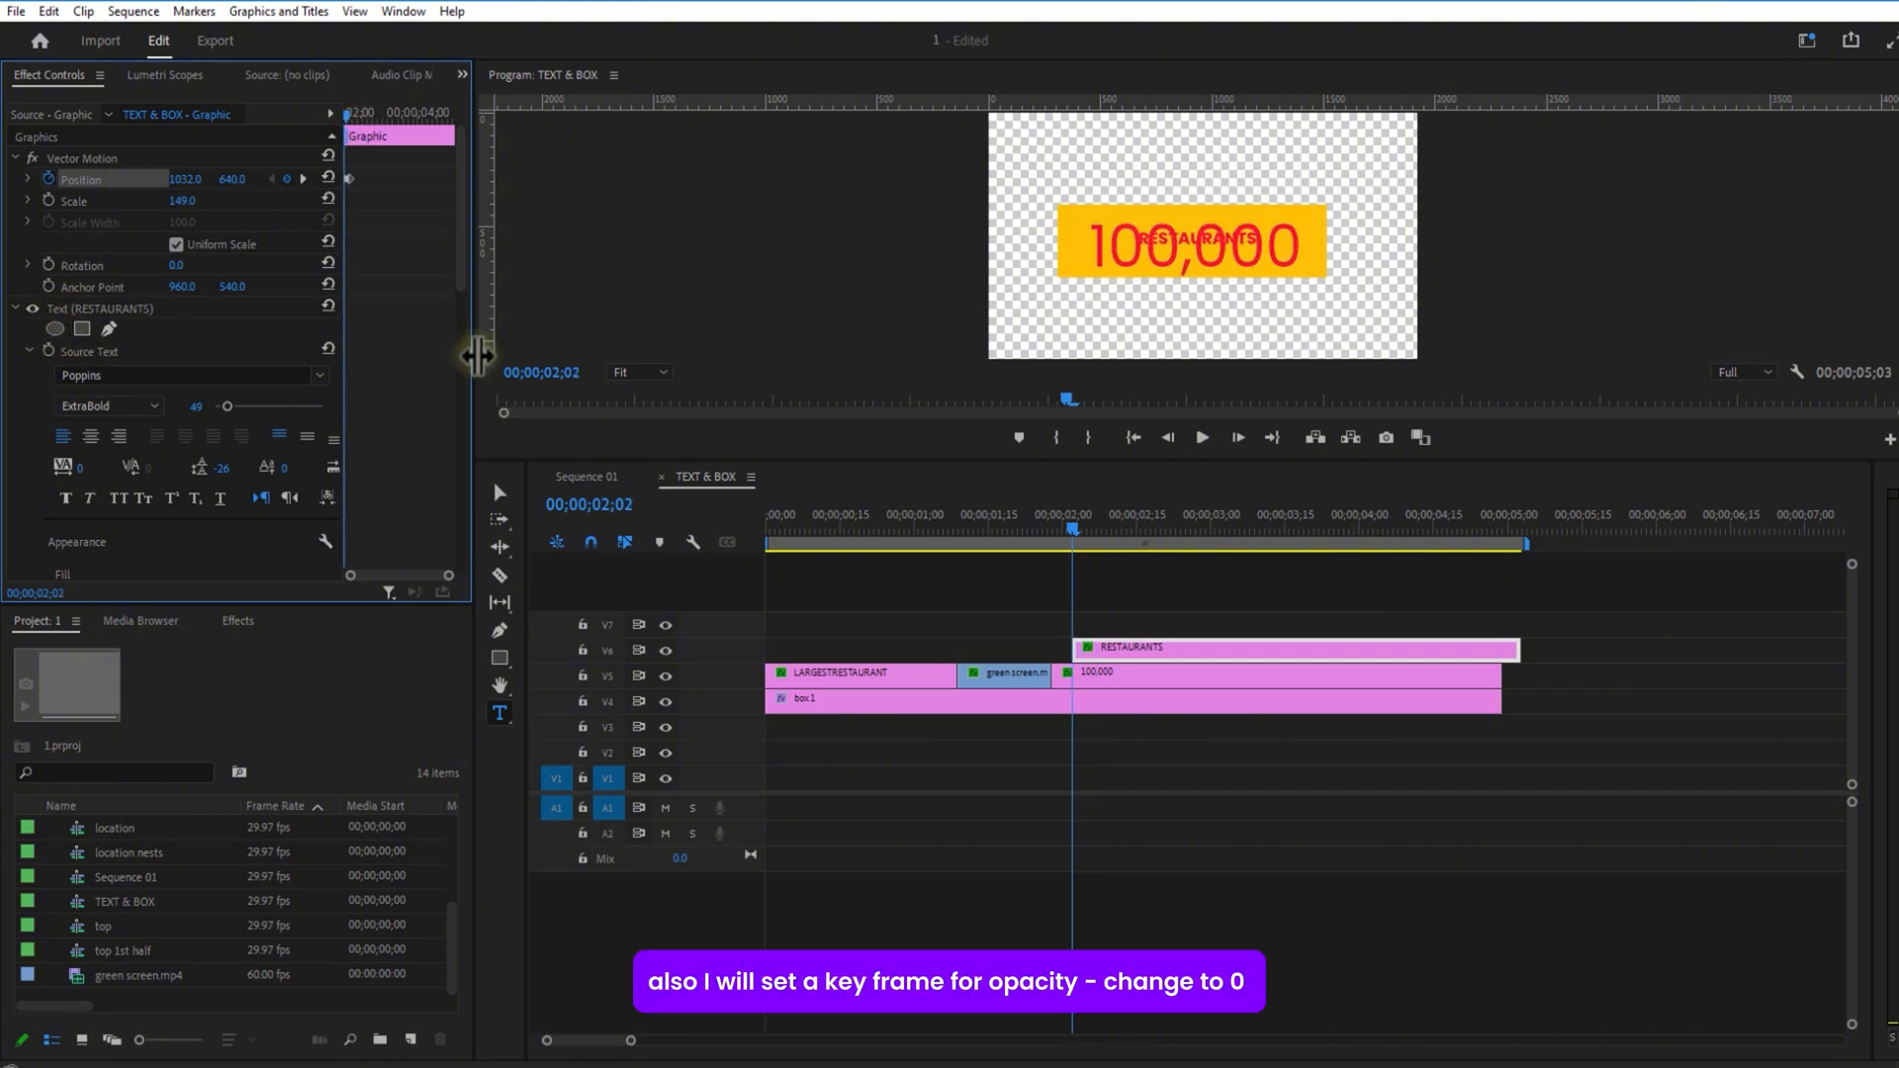
{"action": "left_click", "coordinate": [456, 302]}
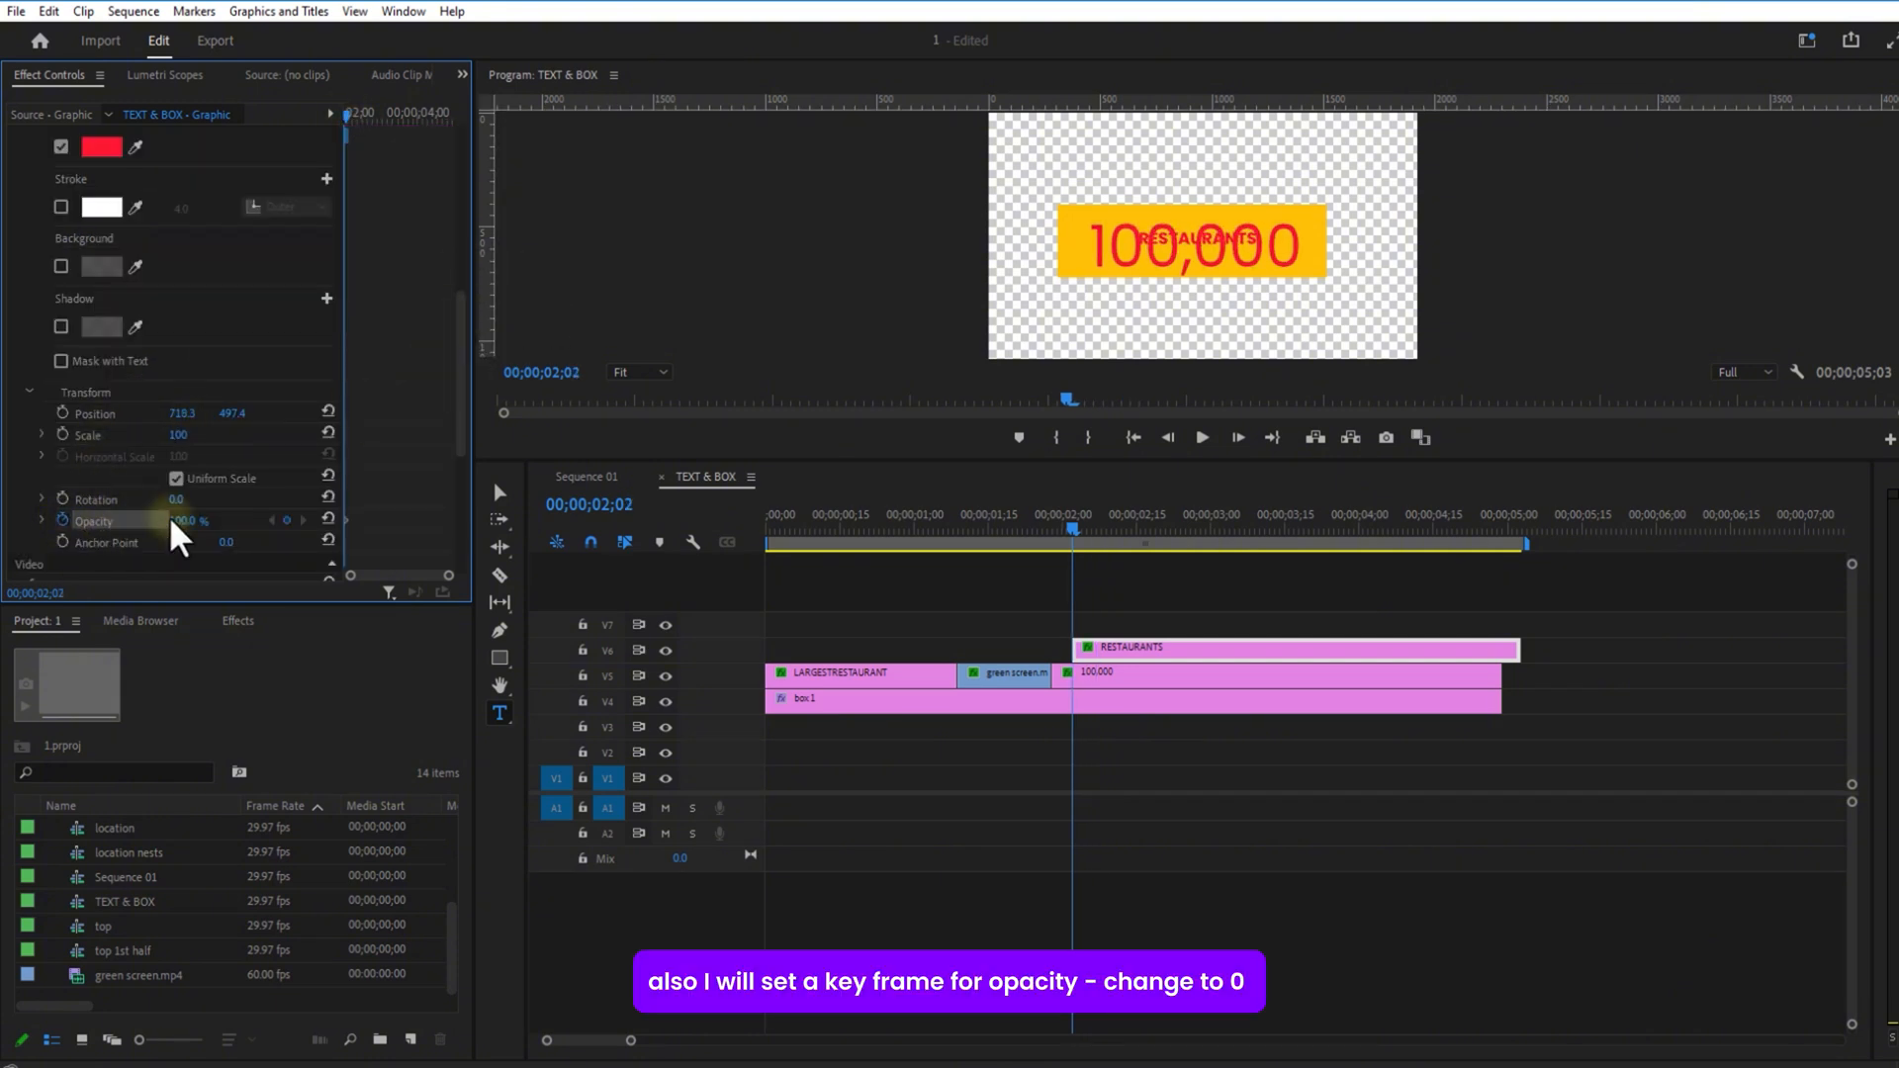
{"action": "left_click_drag", "start_coordinate": [171, 519], "coordinate": [124, 518]}
{"action": "left_click_drag", "start_coordinate": [460, 384], "coordinate": [495, 186]}
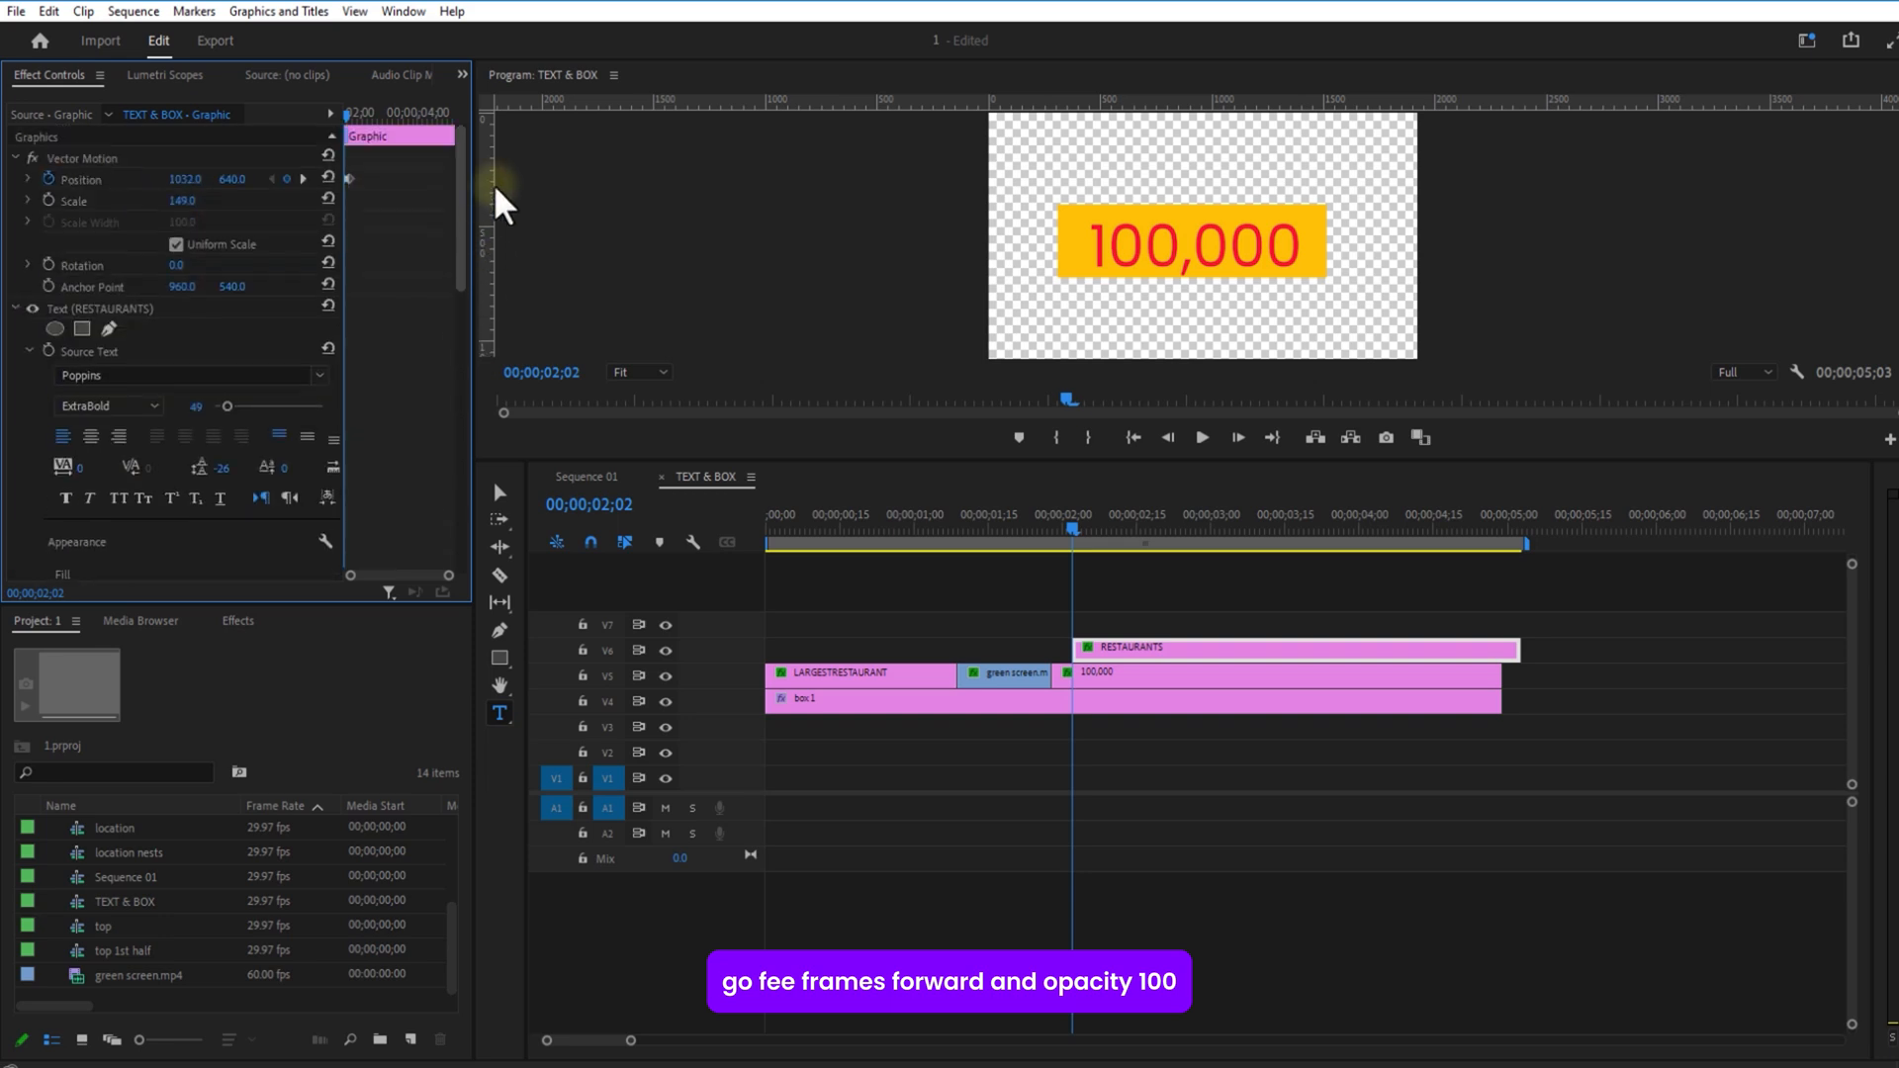
{"action": "left_click_drag", "start_coordinate": [346, 111], "coordinate": [353, 113]}
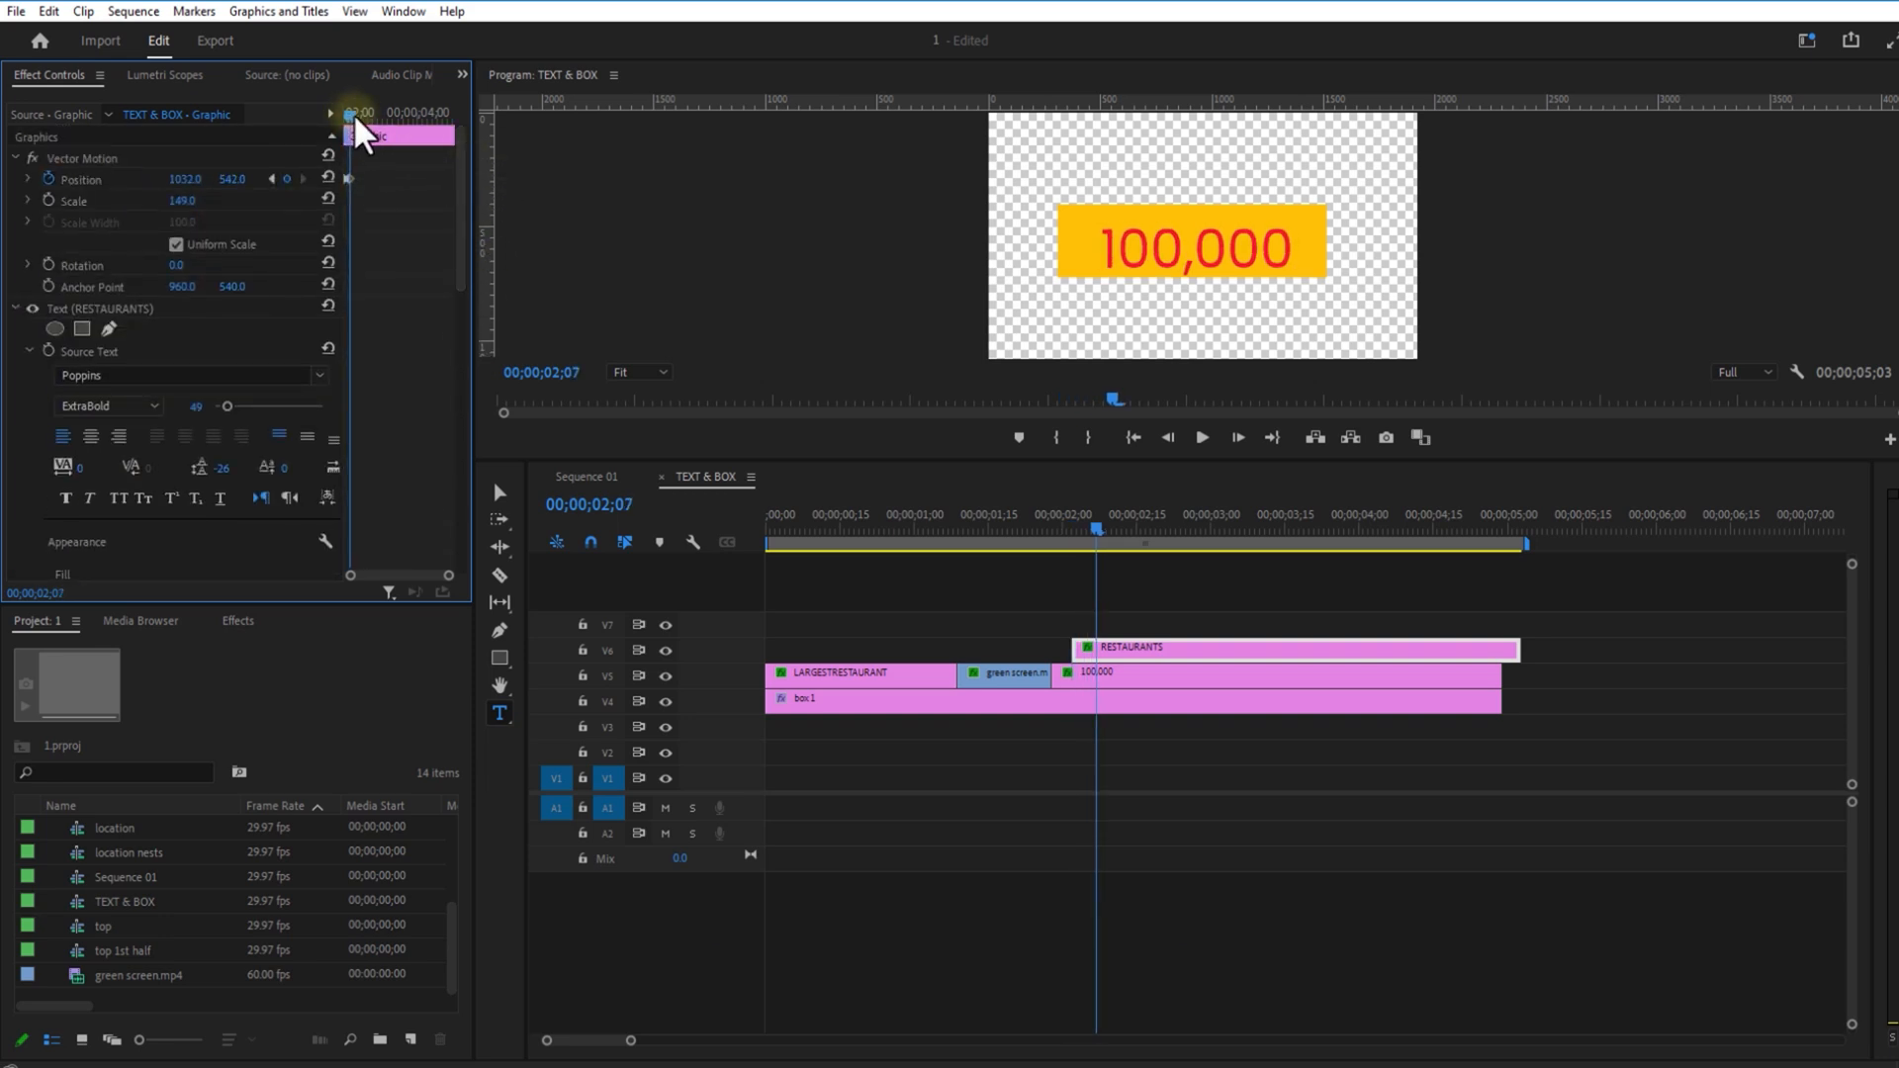
{"action": "left_click_drag", "start_coordinate": [460, 206], "coordinate": [453, 471]}
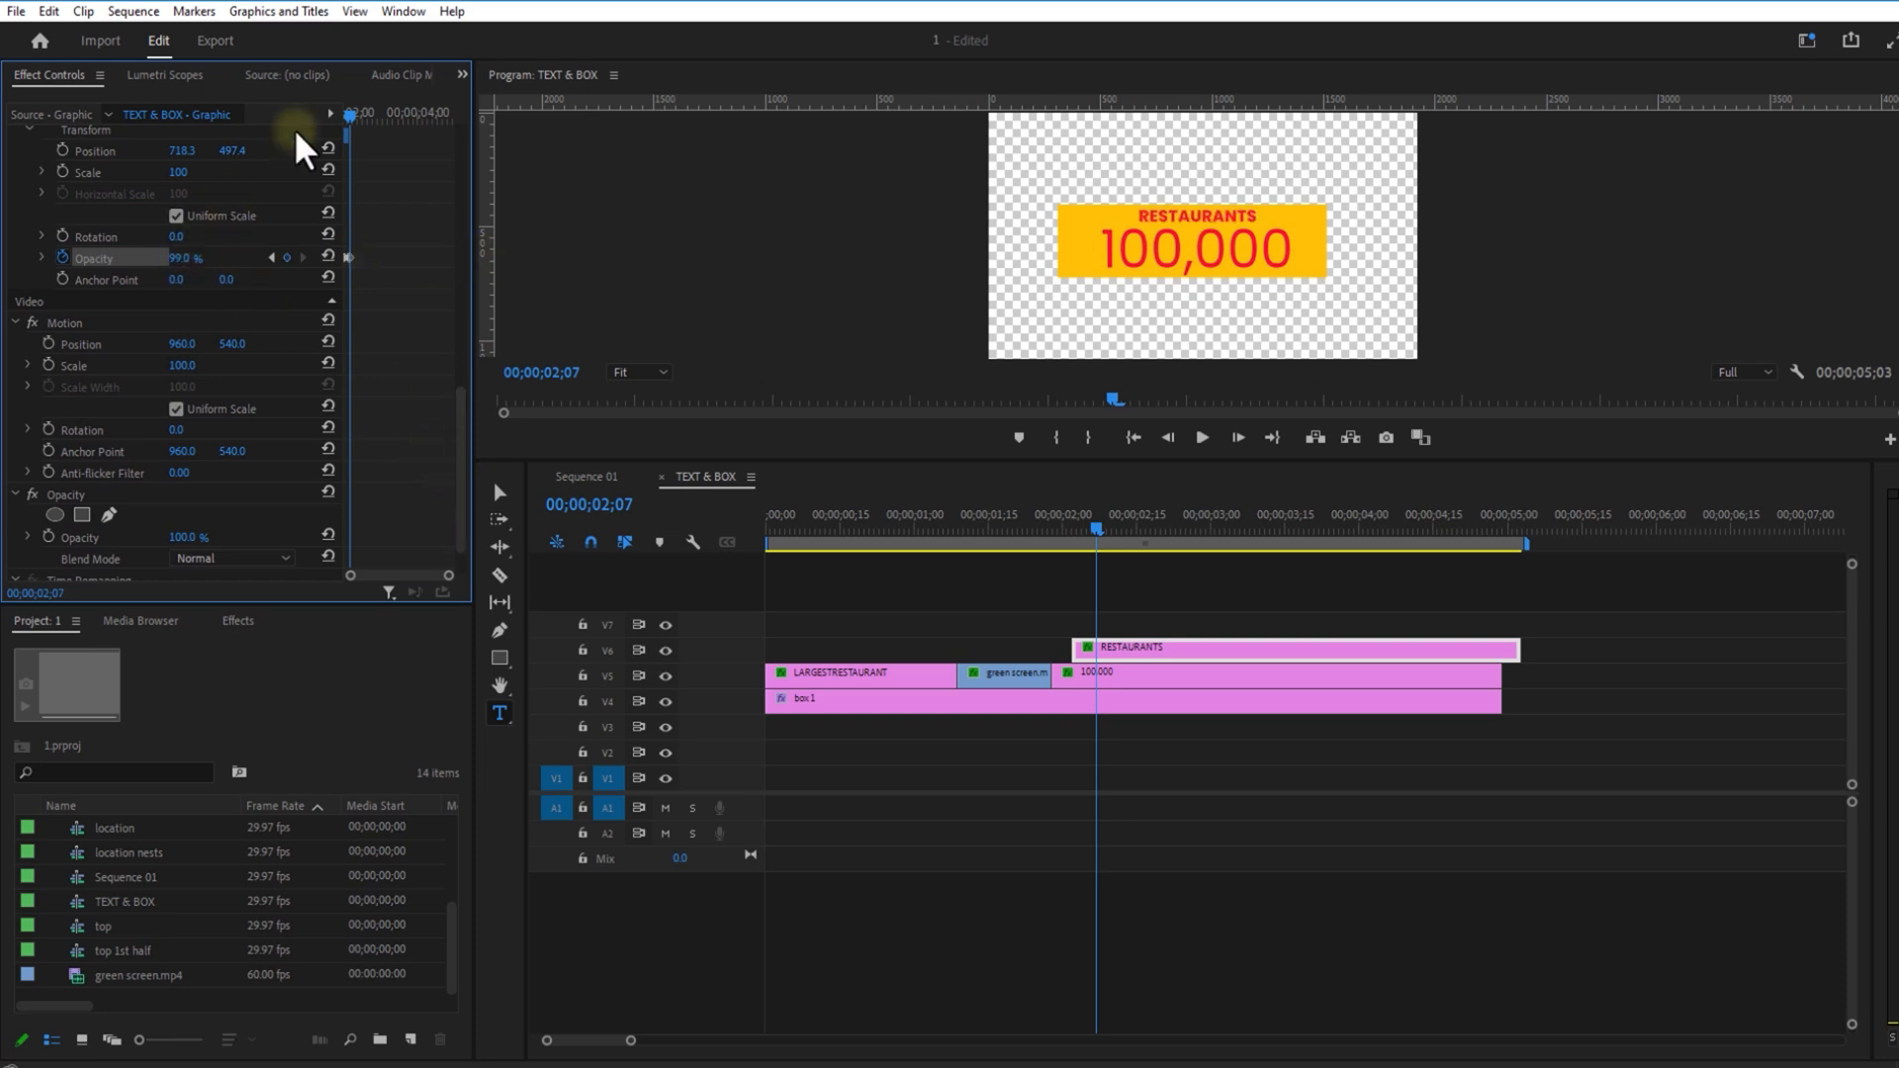
{"action": "left_click_drag", "start_coordinate": [348, 106], "coordinate": [351, 114]}
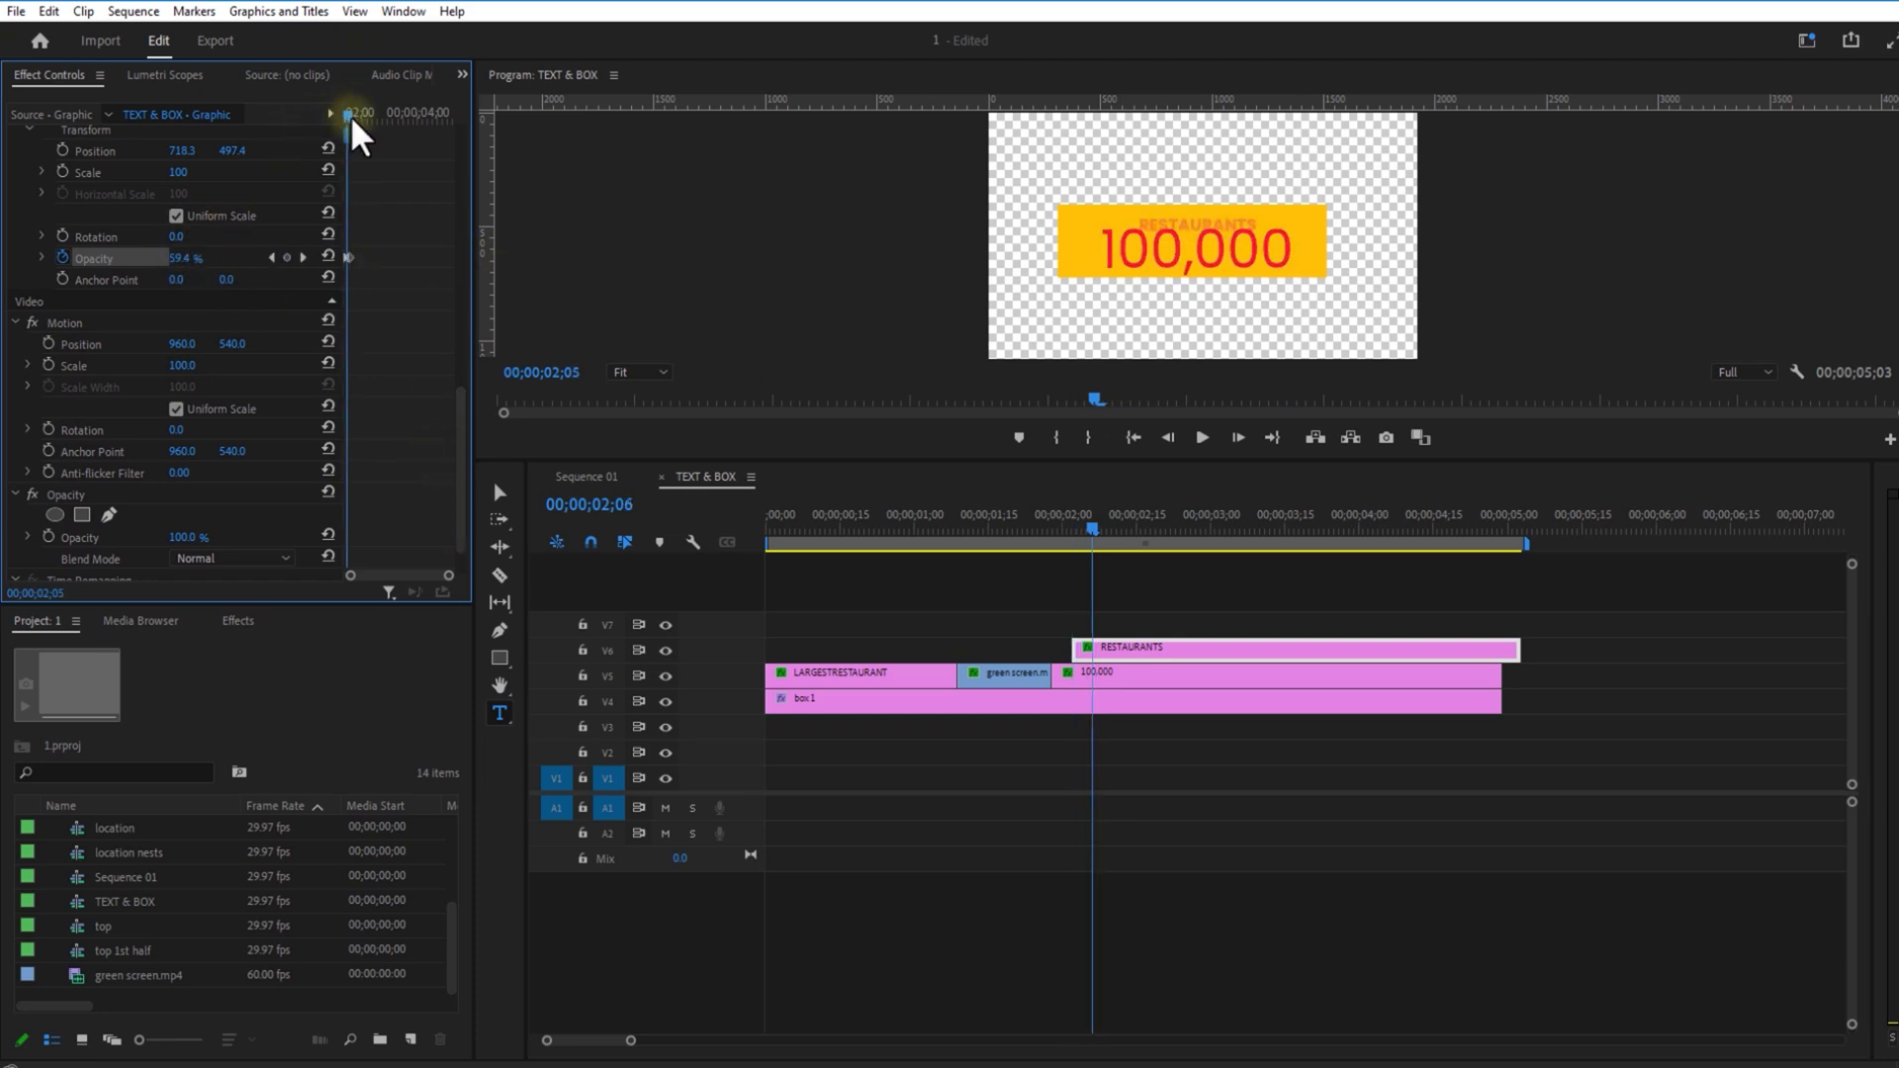
Step: In Sequence 01, keyframe world LEFT's position at 00;00;03;09 and move it off screen to horizontal position -368 at 00;00;03;20
{"action": "left_click", "coordinate": [585, 475]}
{"action": "left_click", "coordinate": [1056, 673]}
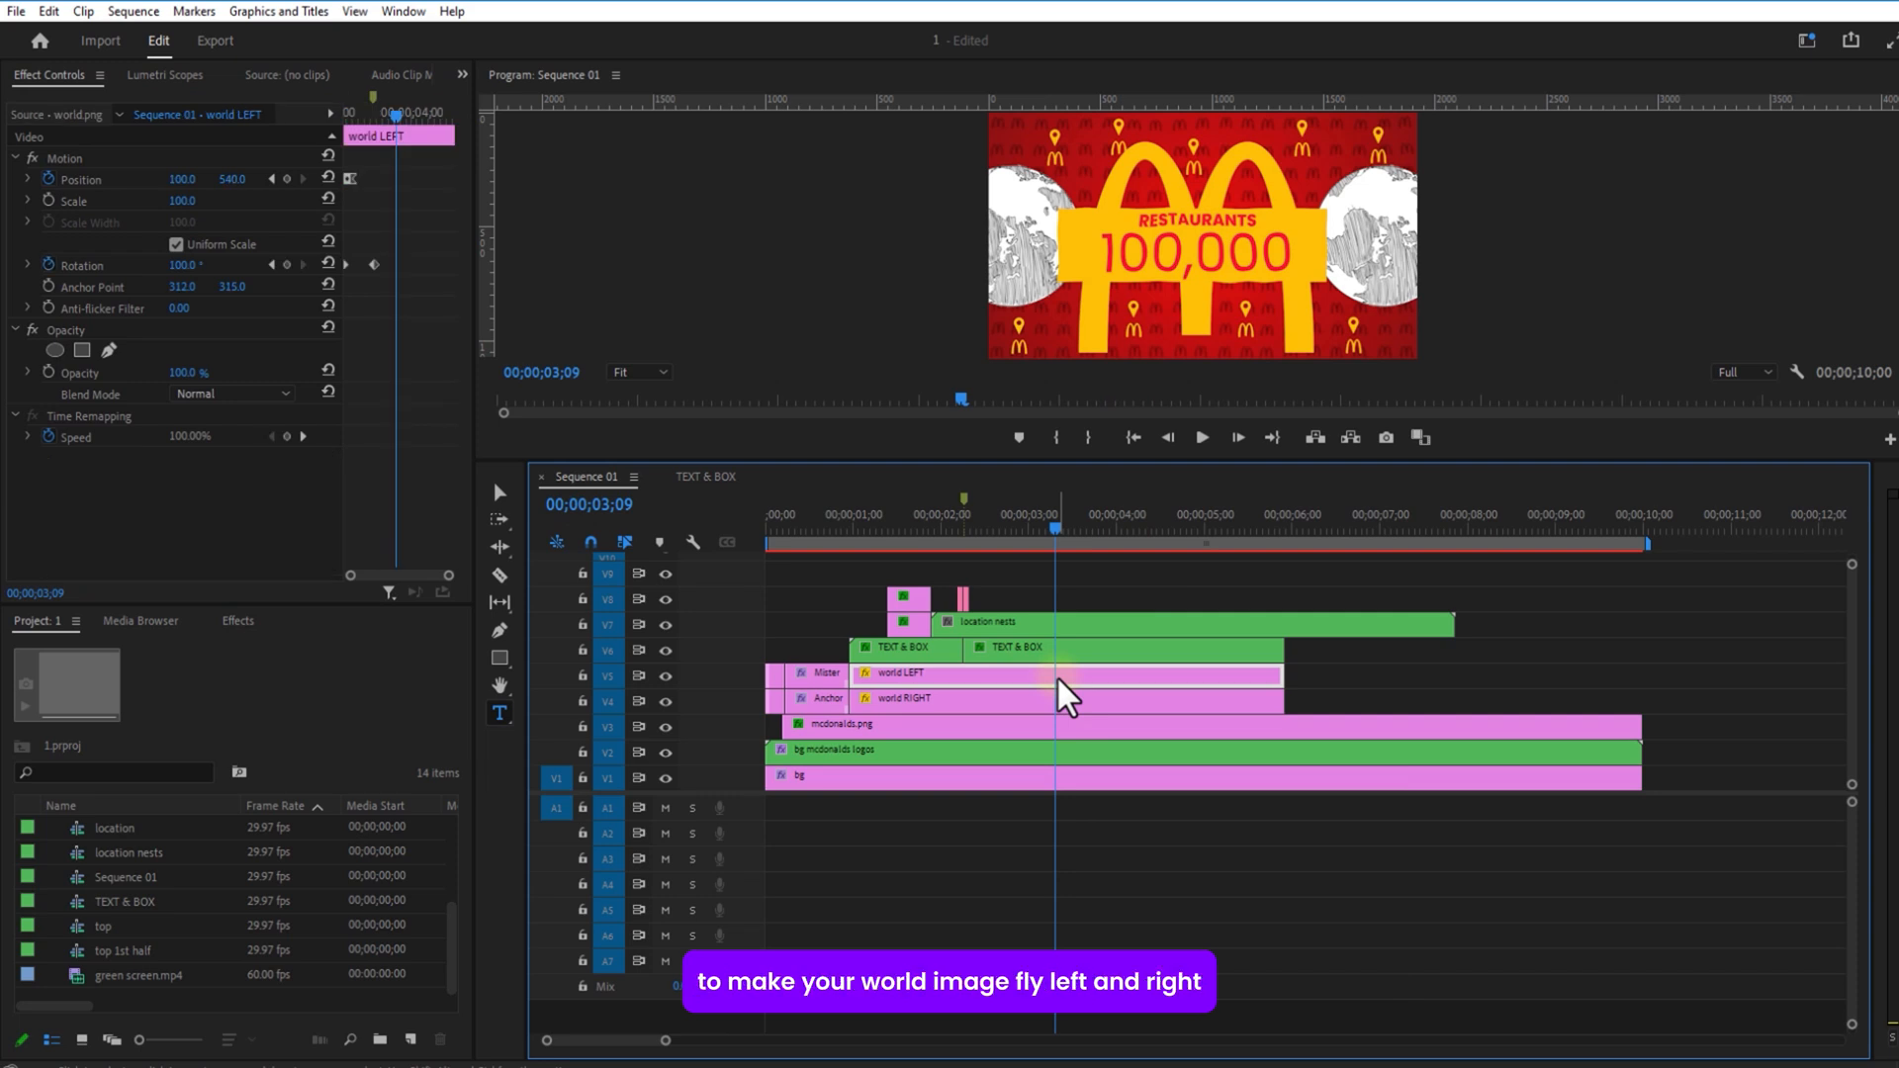
{"action": "left_click", "coordinate": [286, 178]}
{"action": "left_click_drag", "start_coordinate": [398, 116], "coordinate": [403, 116]}
{"action": "left_click_drag", "start_coordinate": [186, 182], "coordinate": [99, 179]}
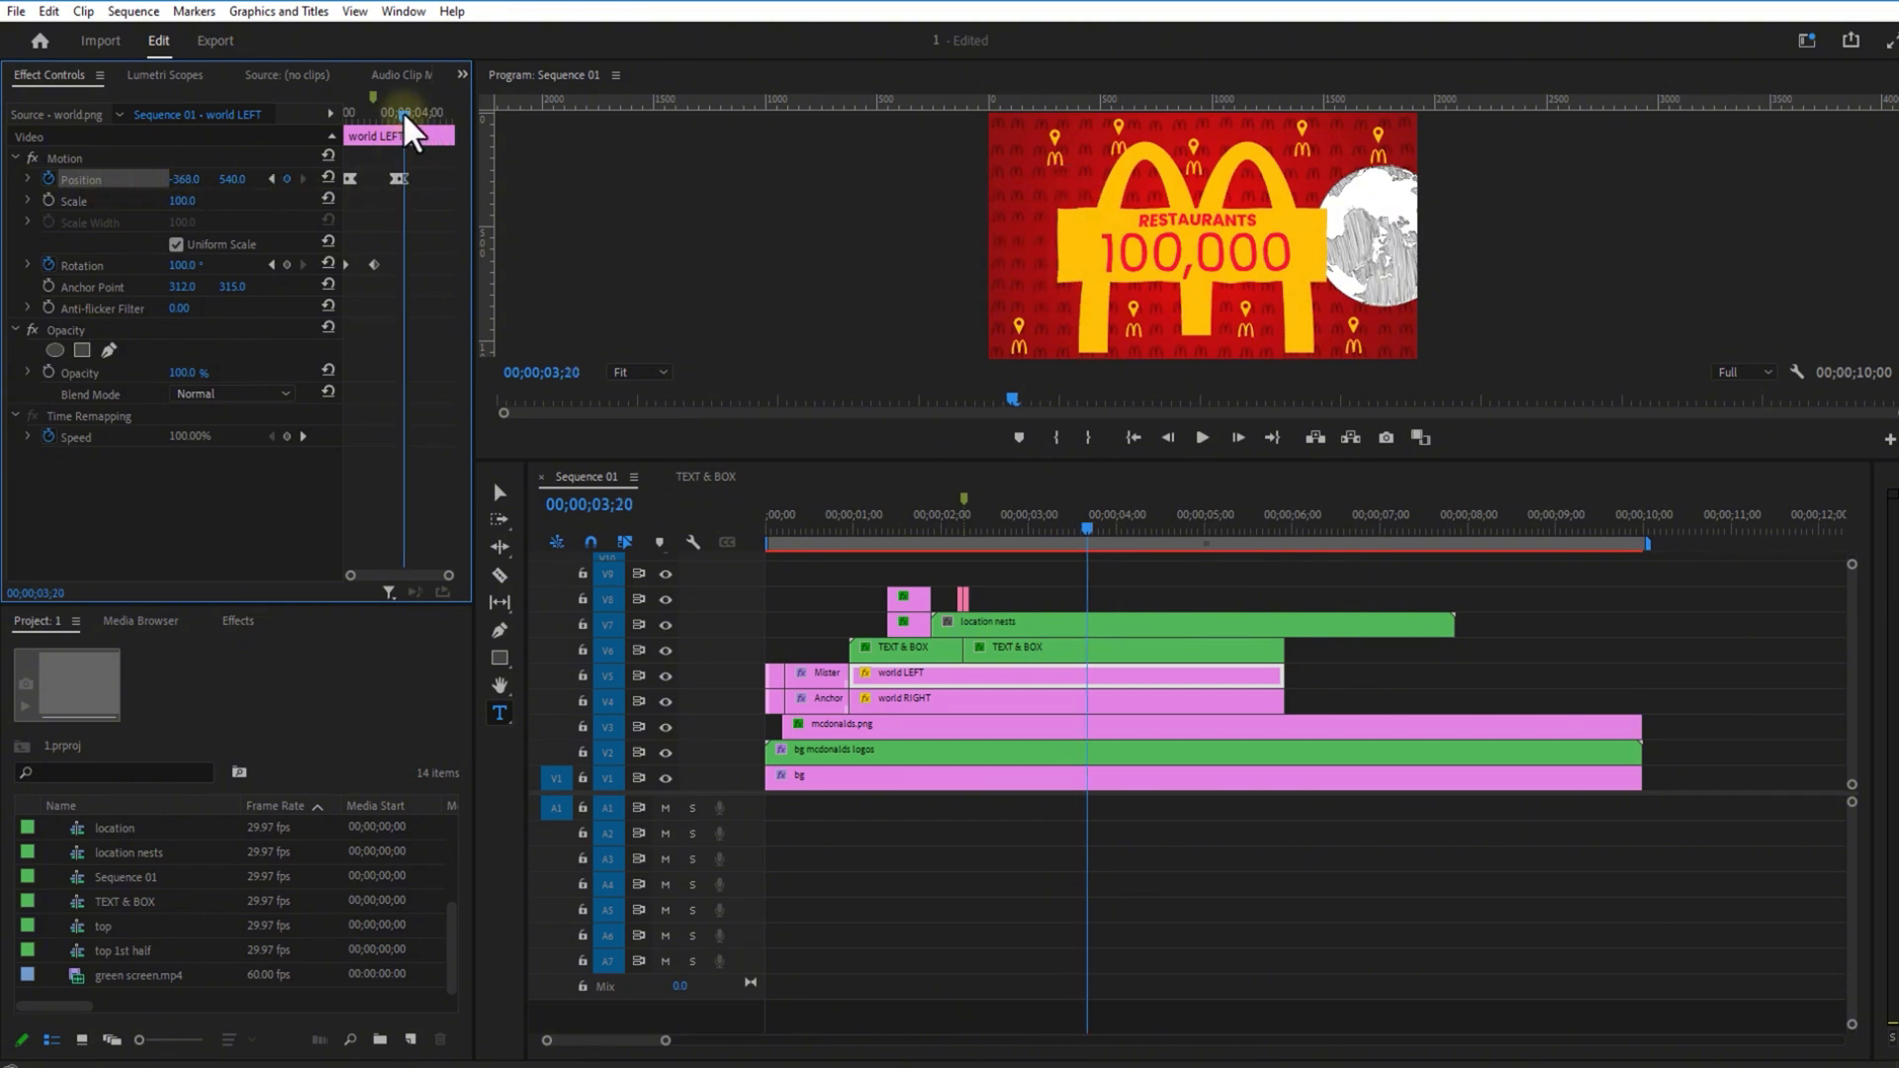
Step: Keyframe world RIGHT's position at 00;00;03;09 and move it off screen to horizontal position 2241 at 00;00;03;20
{"action": "left_click_drag", "start_coordinate": [402, 110], "coordinate": [395, 113]}
{"action": "left_click", "coordinate": [1054, 702]}
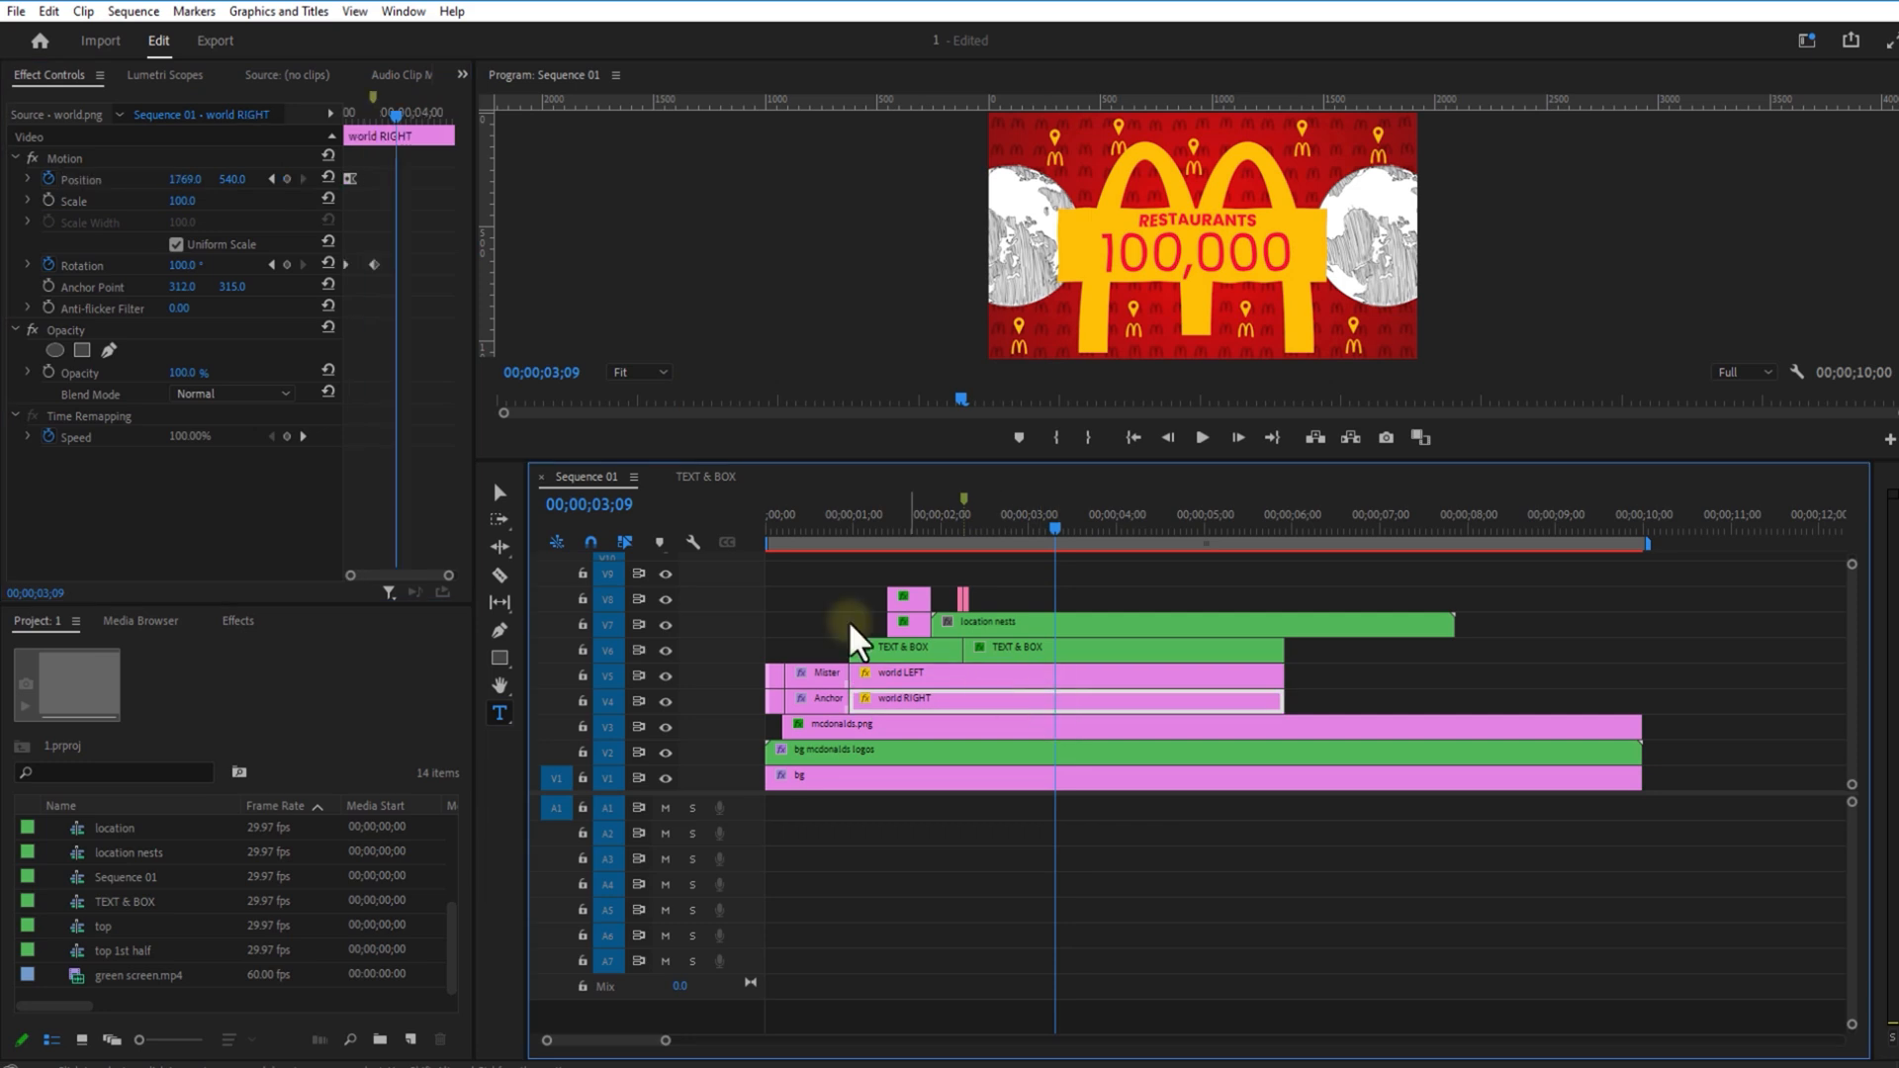
{"action": "left_click", "coordinate": [287, 179]}
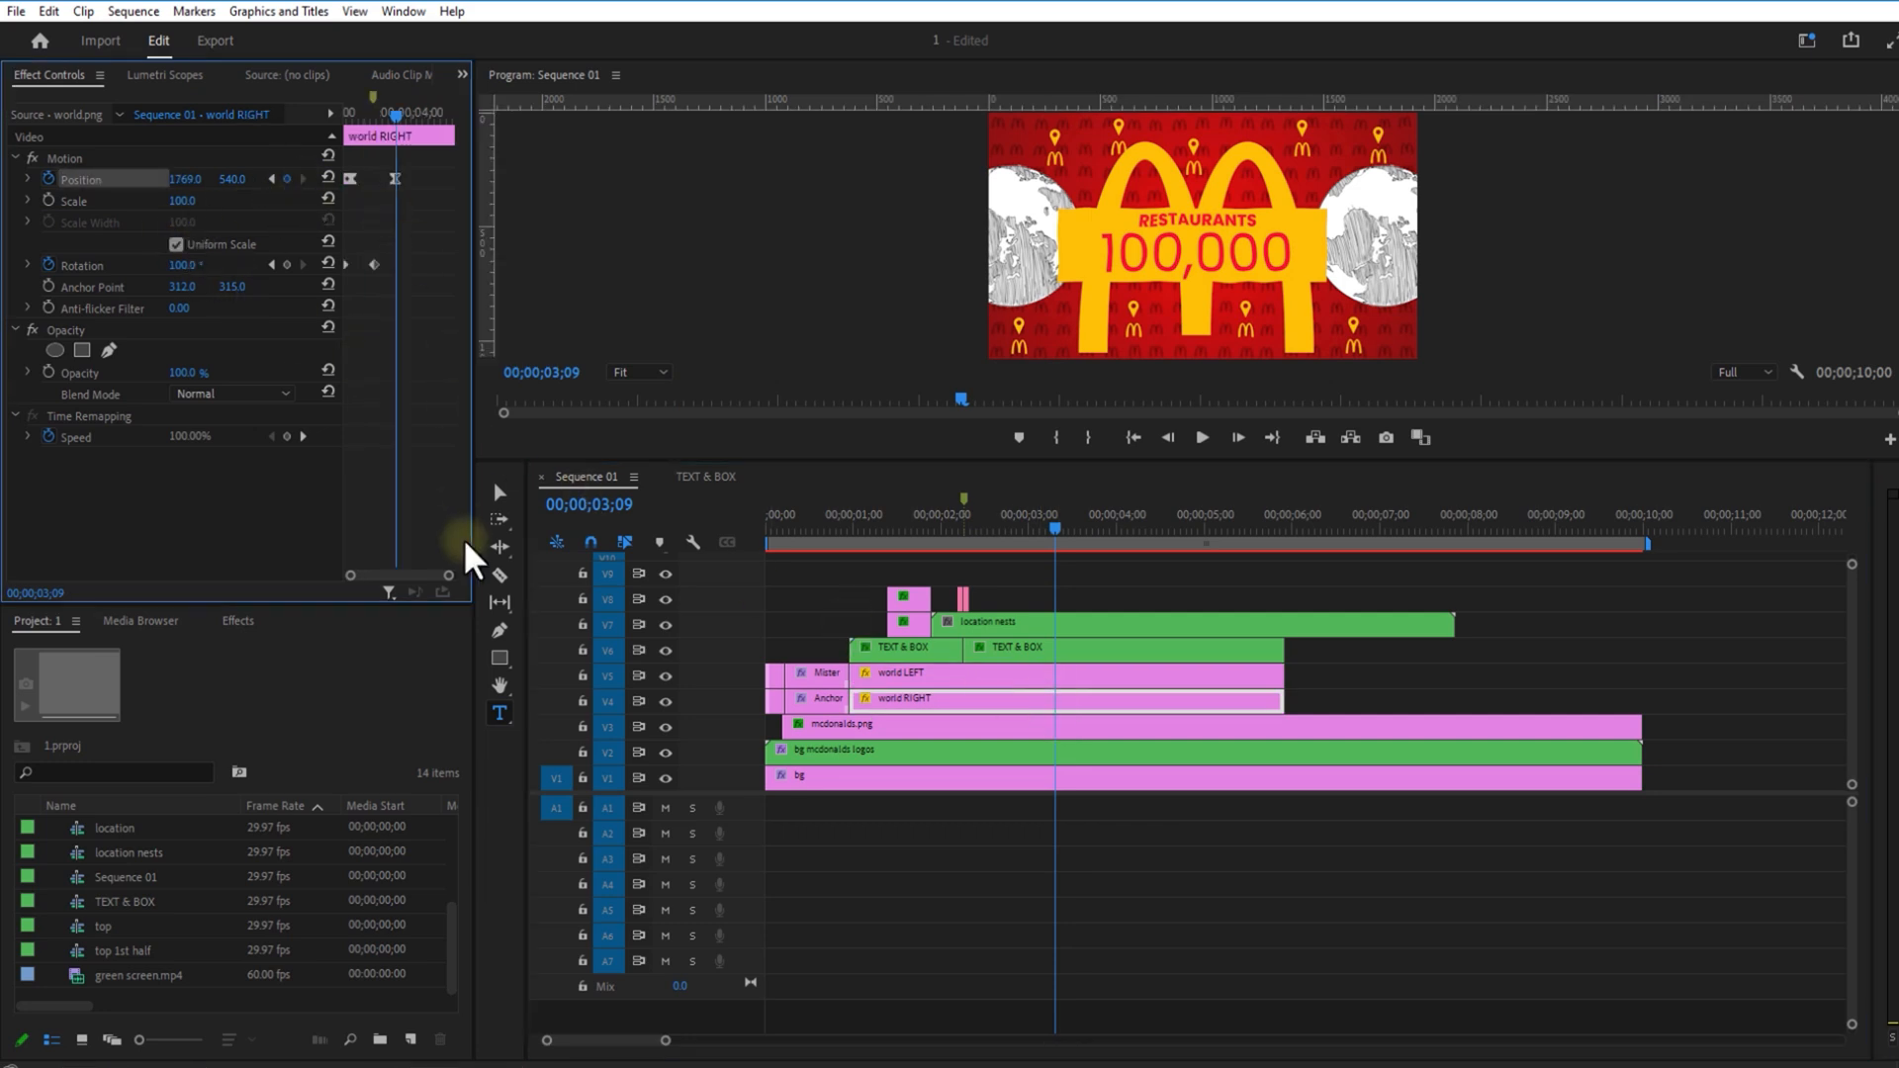
{"action": "left_click_drag", "start_coordinate": [449, 575], "coordinate": [443, 545]}
{"action": "left_click_drag", "start_coordinate": [383, 107], "coordinate": [405, 116]}
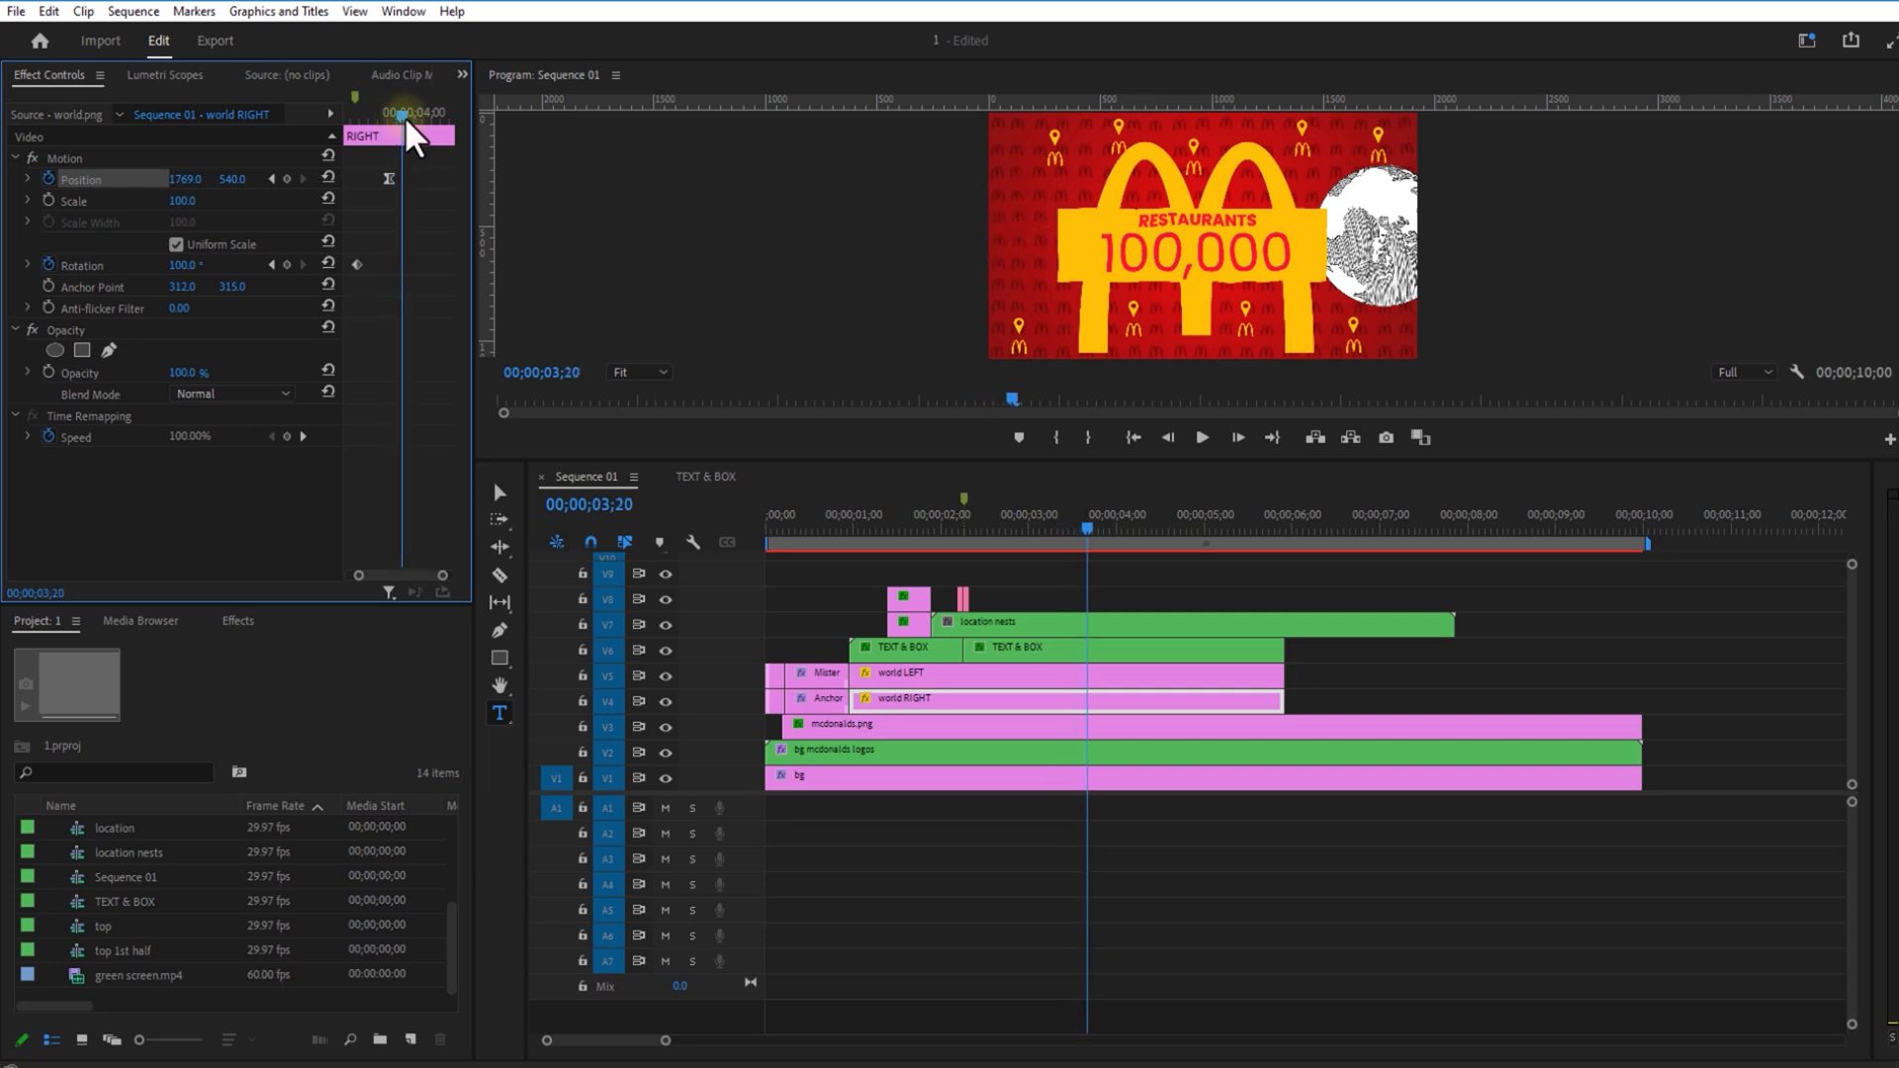
{"action": "left_click_drag", "start_coordinate": [186, 180], "coordinate": [665, 179]}
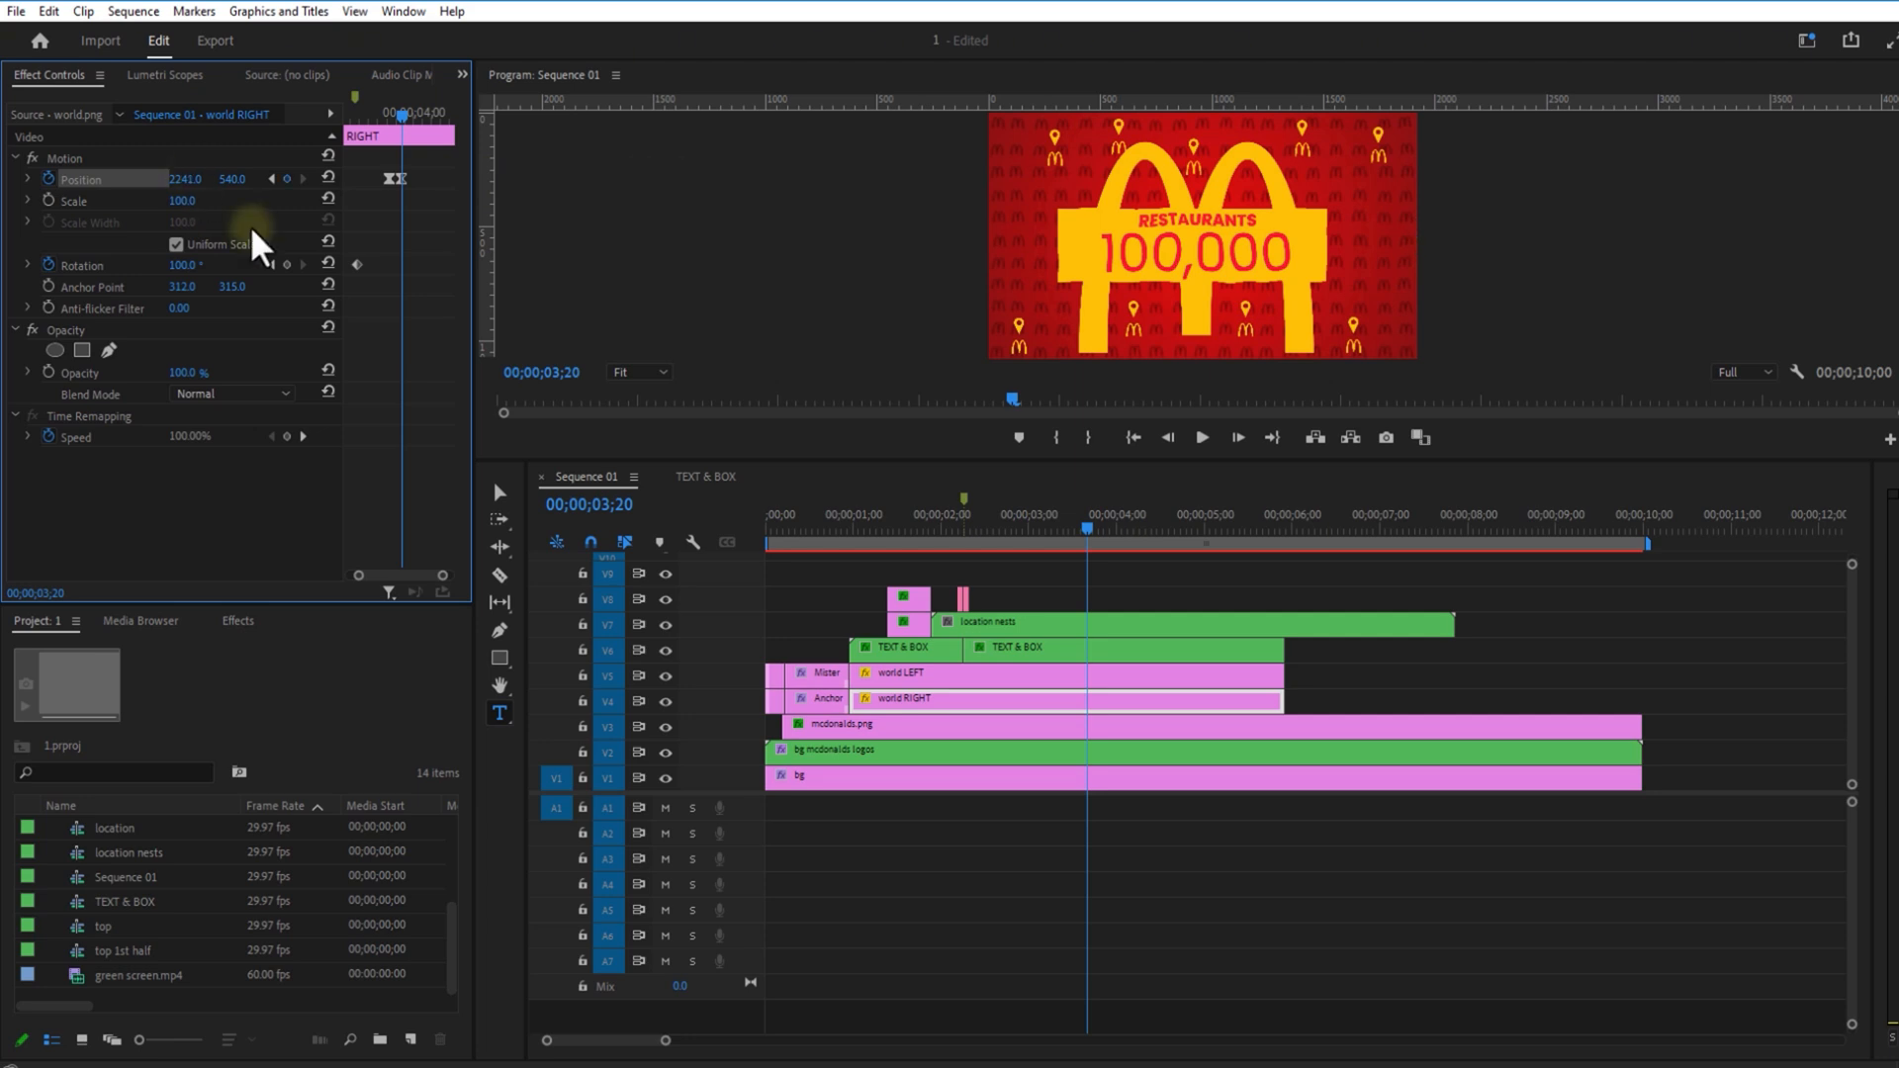
Step: Keyframe mcdonalds.png's scale to shrink from 77 at 00;00;03;09 to 60 at 00;00;04;05
{"action": "left_click", "coordinate": [1040, 732]}
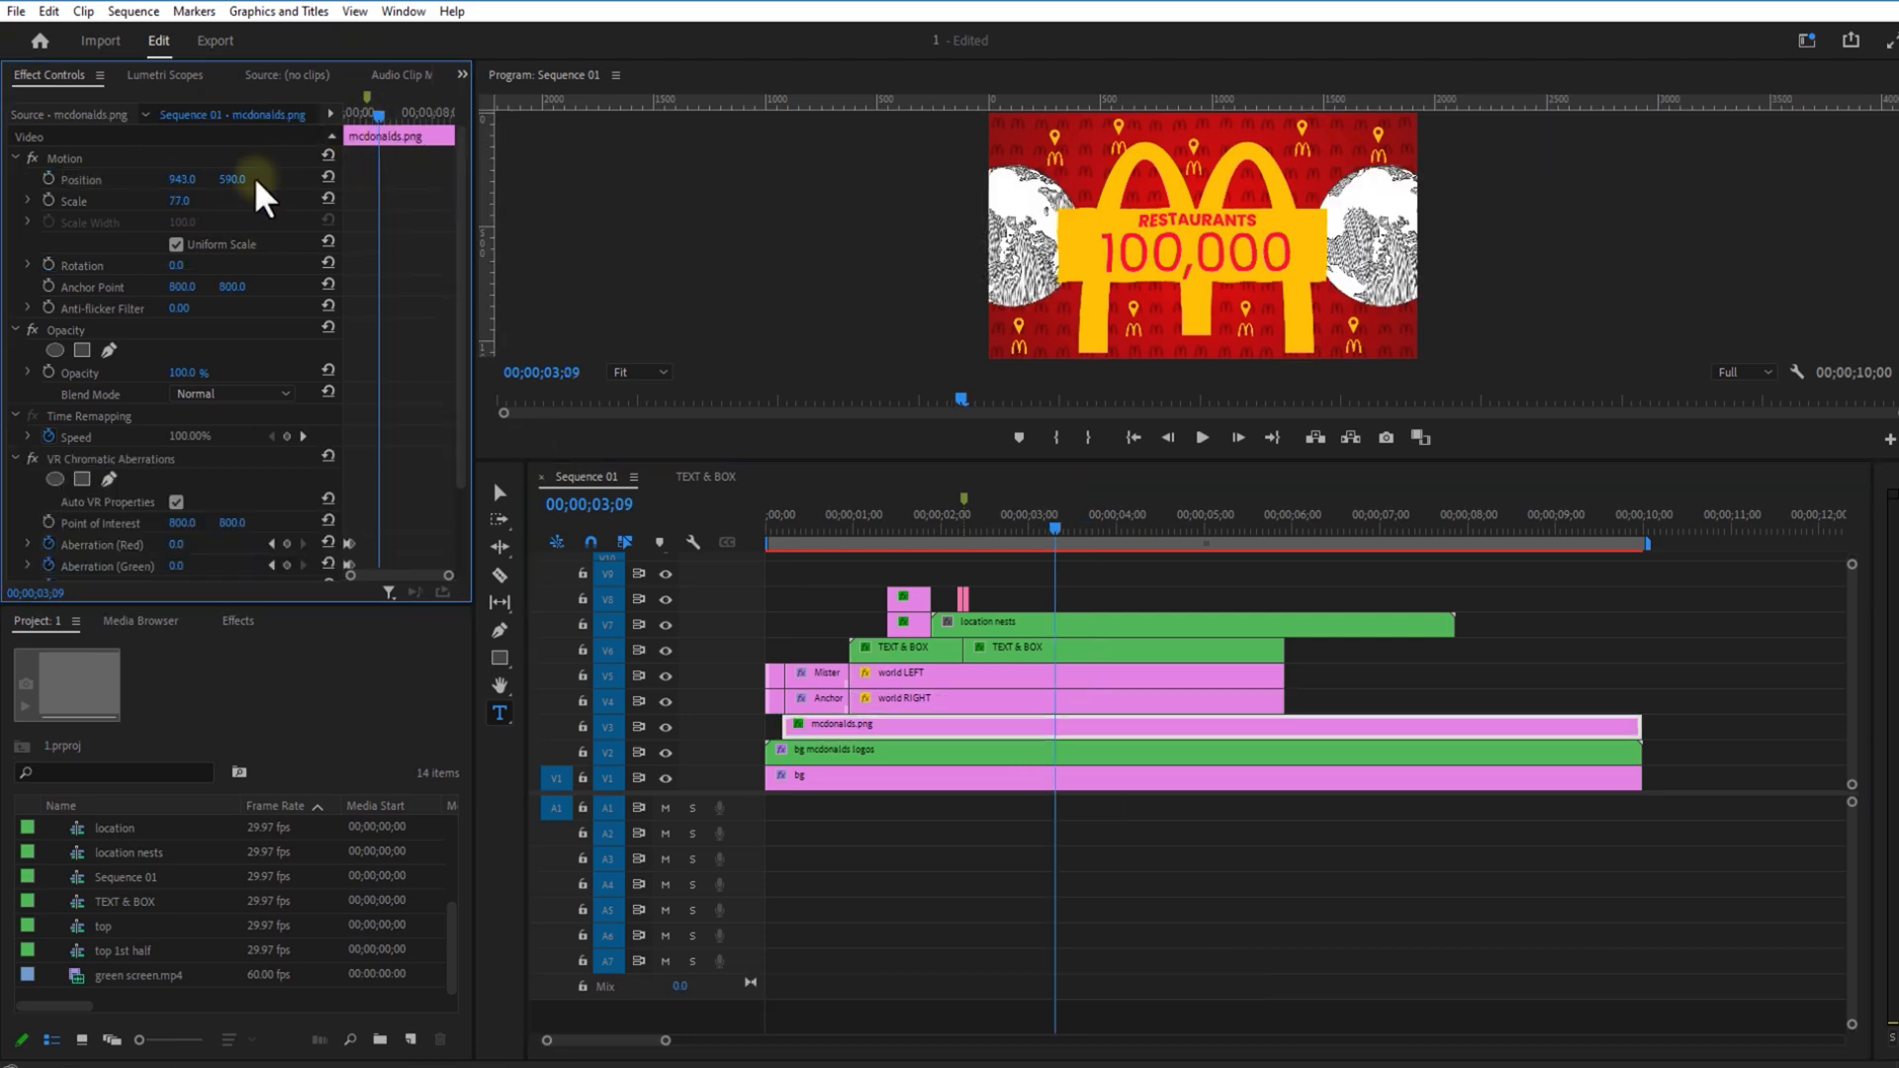
{"action": "left_click", "coordinate": [46, 197]}
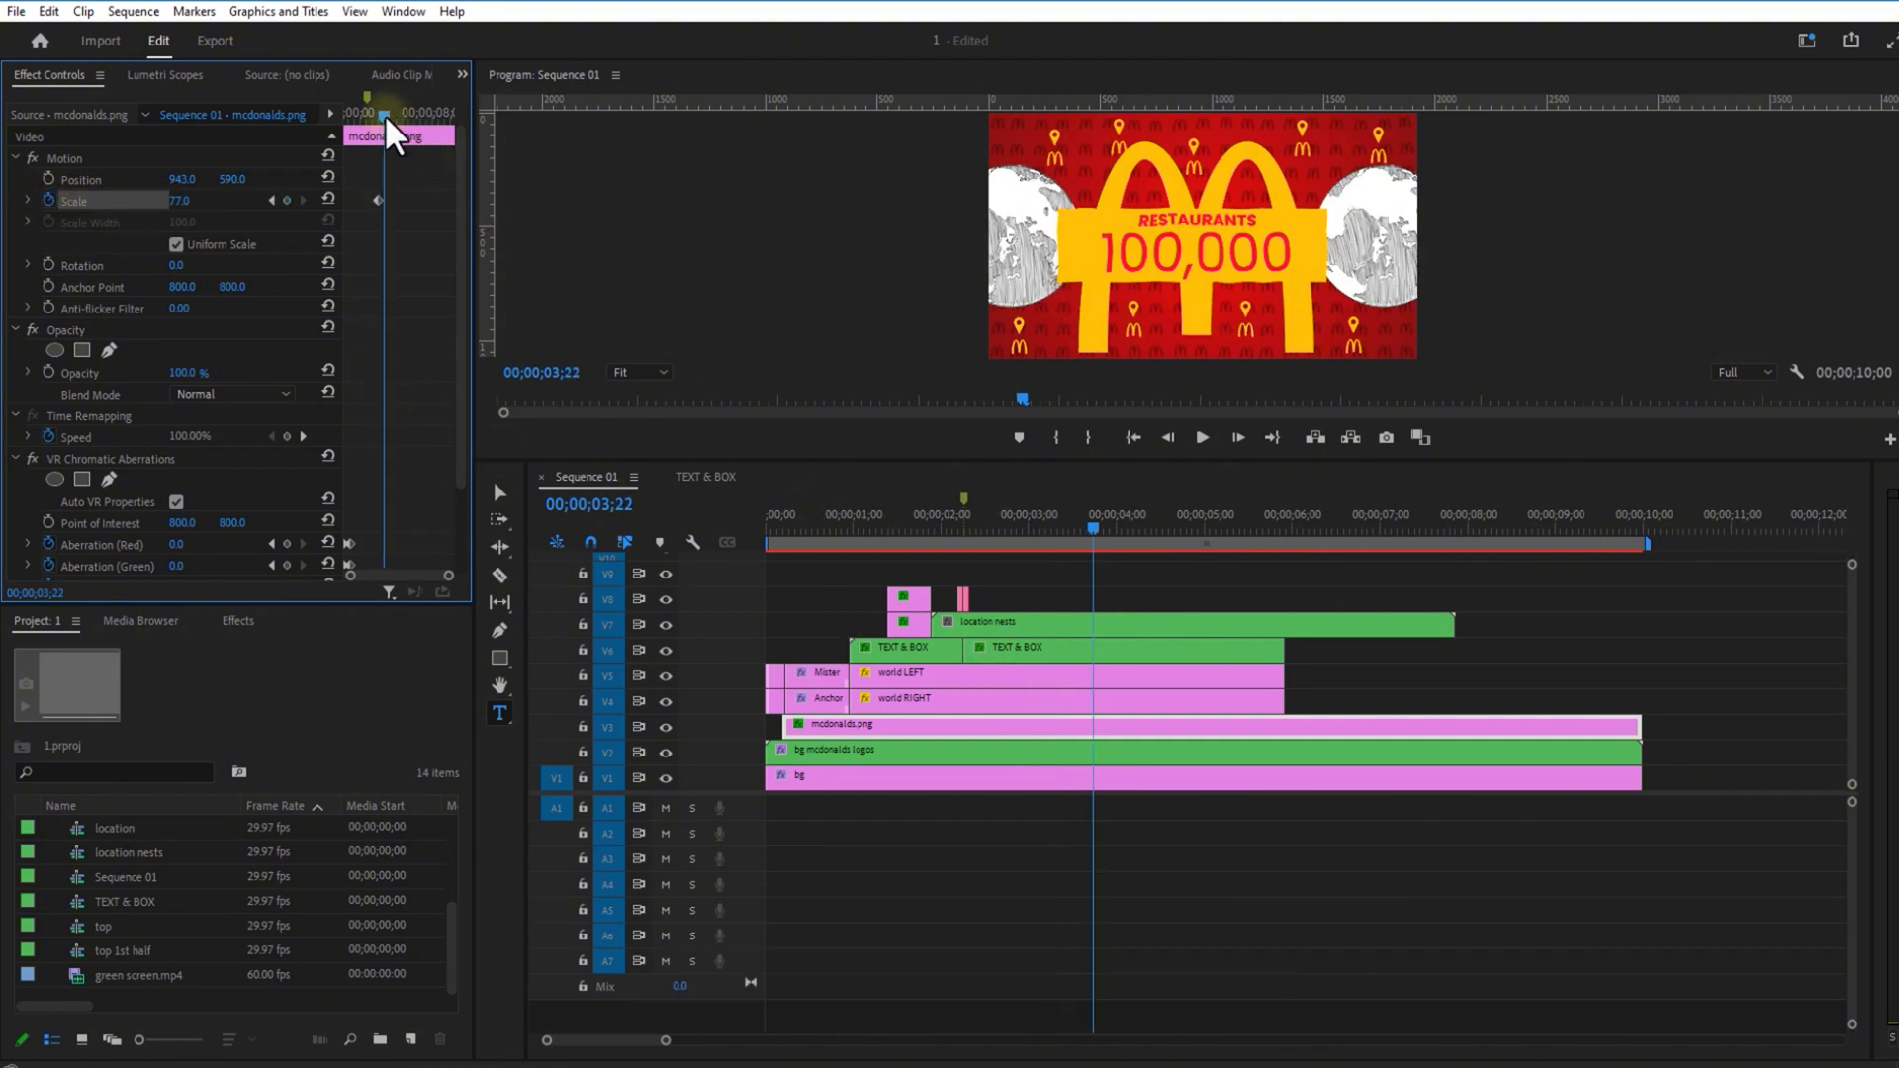
{"action": "left_click_drag", "start_coordinate": [383, 114], "coordinate": [390, 117]}
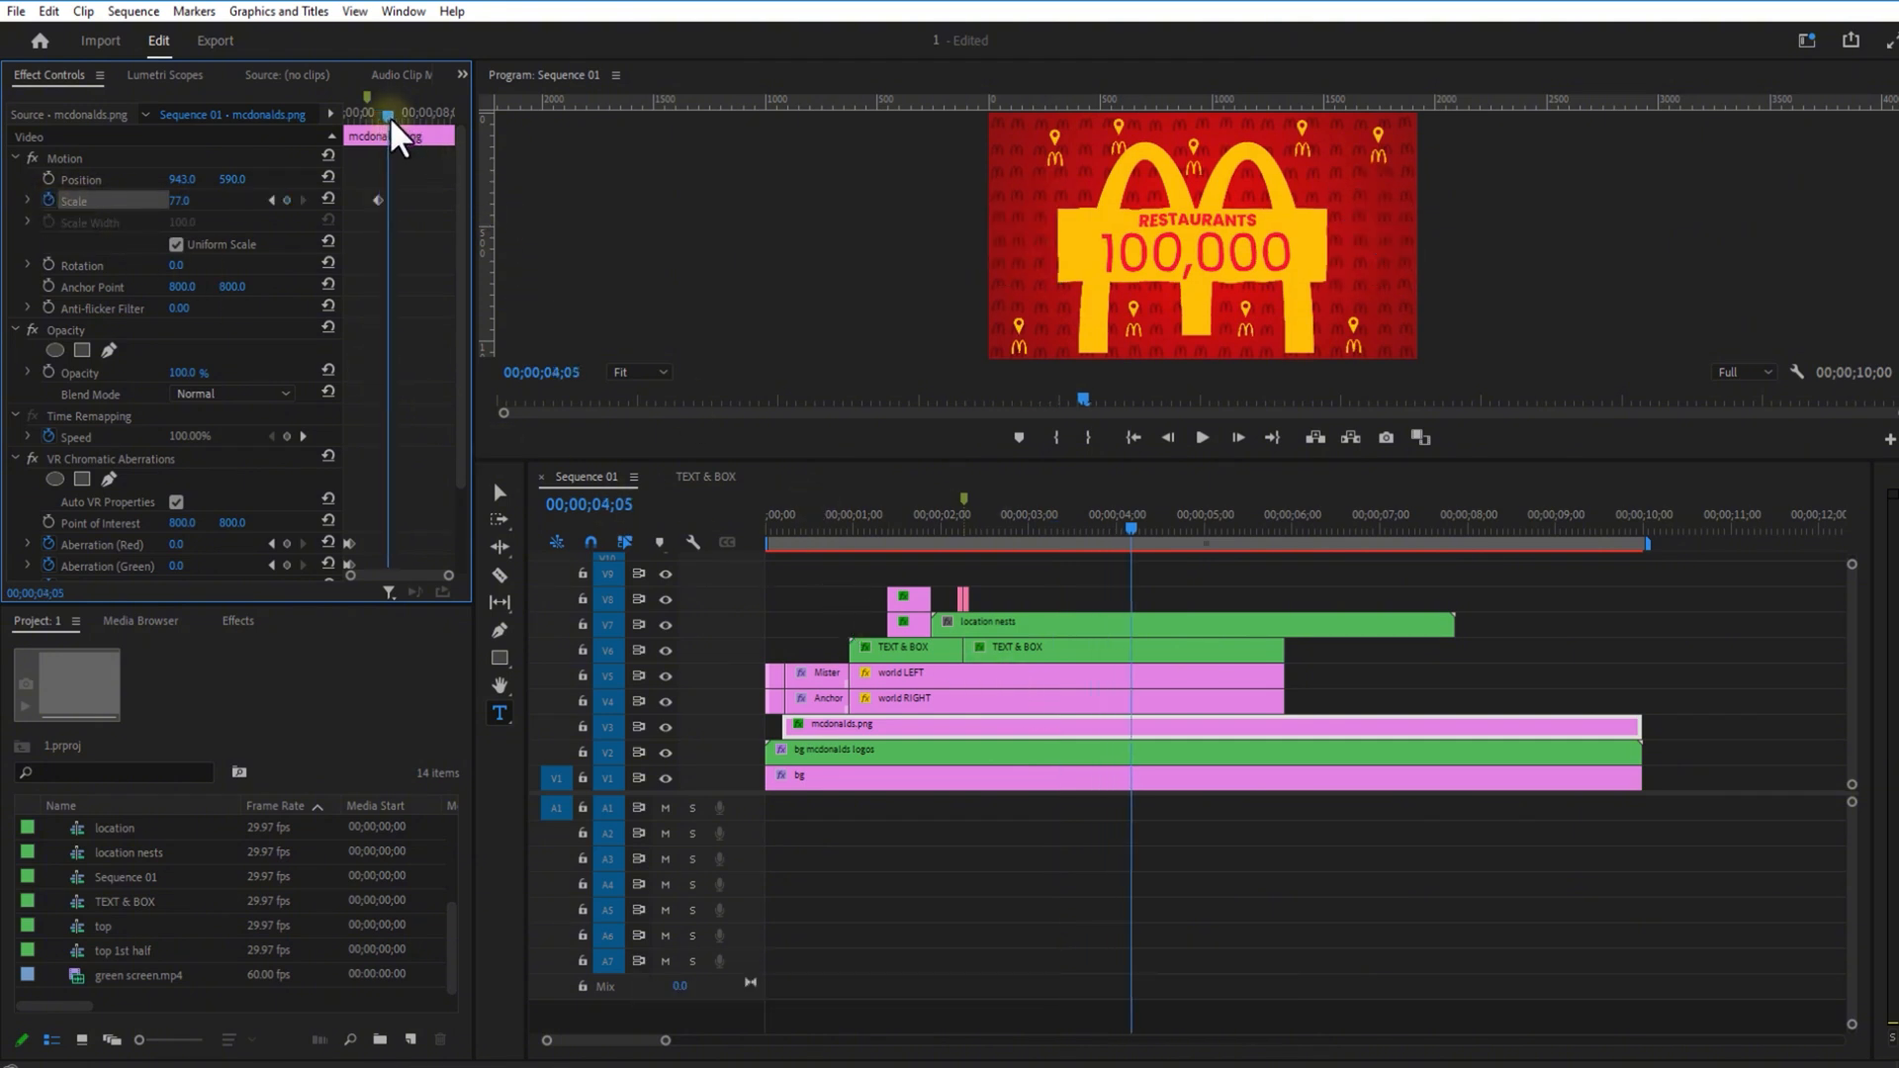
{"action": "left_click_drag", "start_coordinate": [182, 196], "coordinate": [147, 198]}
{"action": "left_click", "coordinate": [179, 201]}
{"action": "type", "text": "60"}
{"action": "key", "text": "Return"}
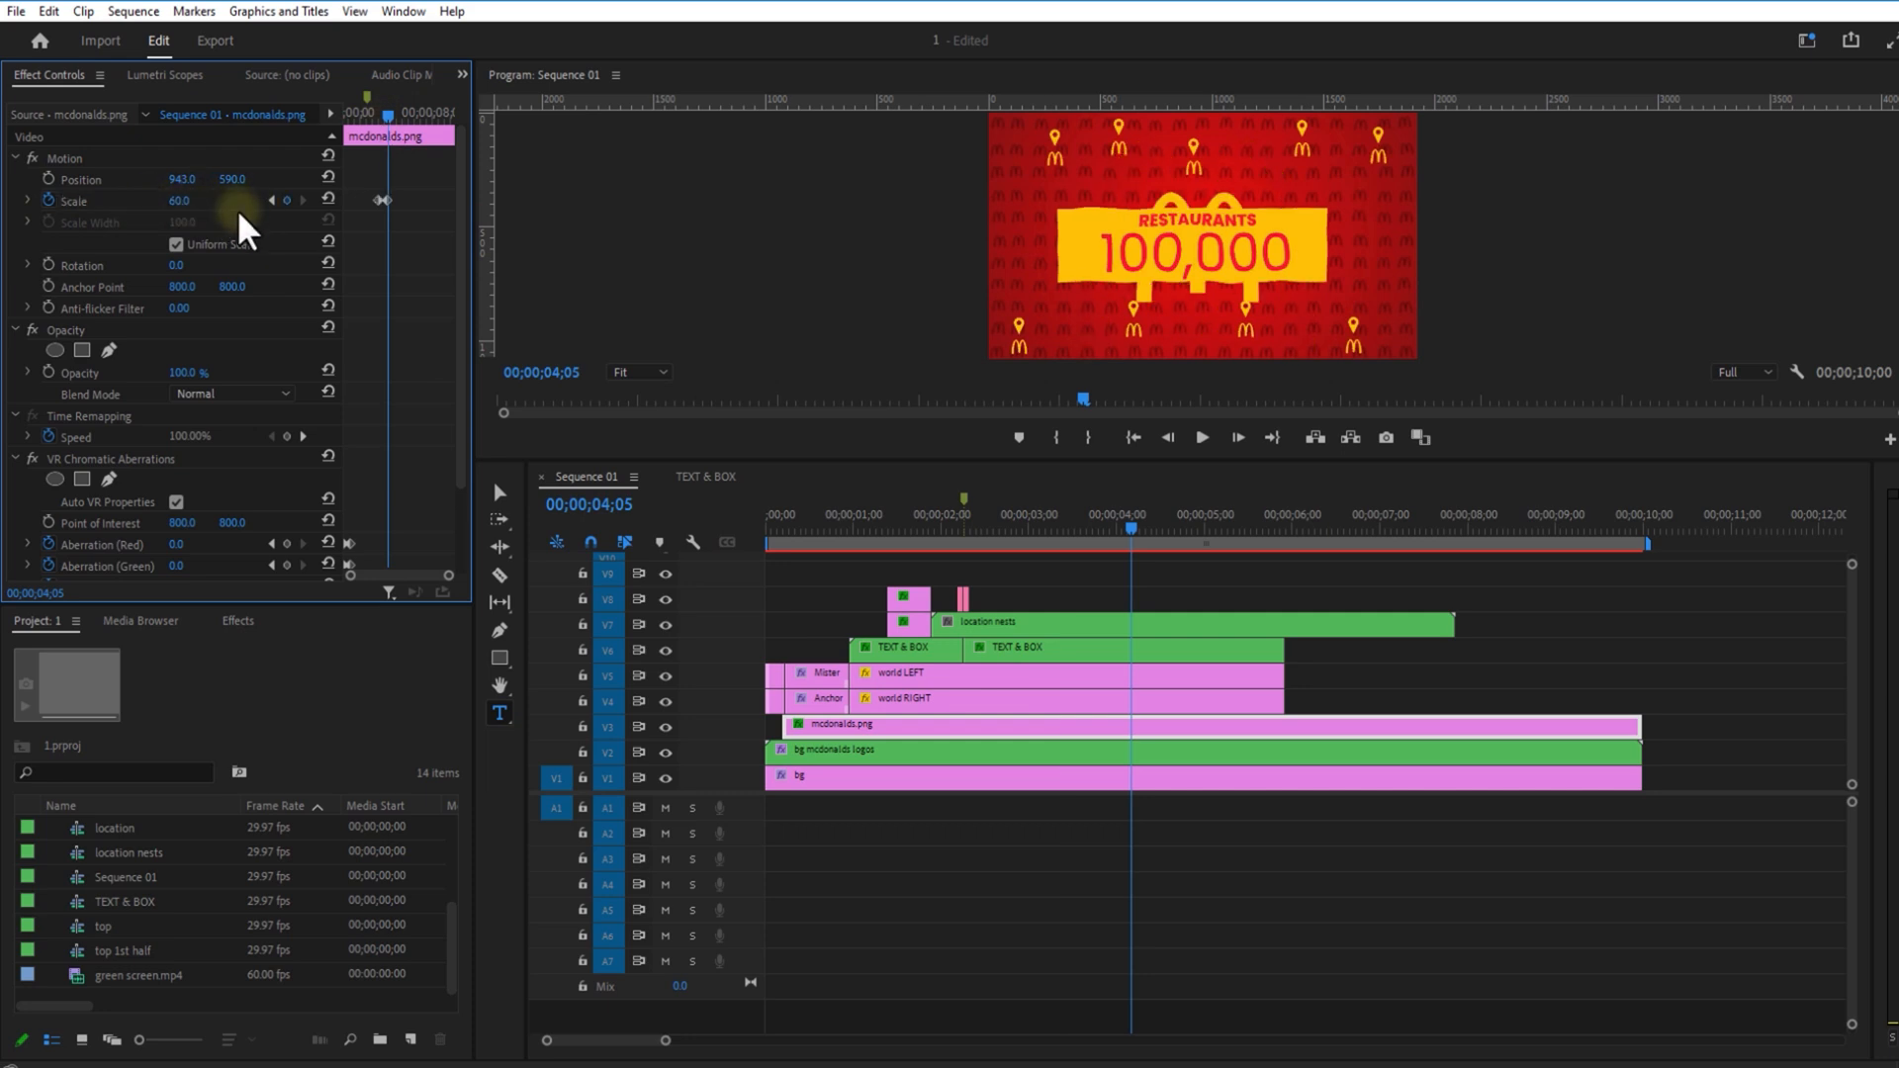
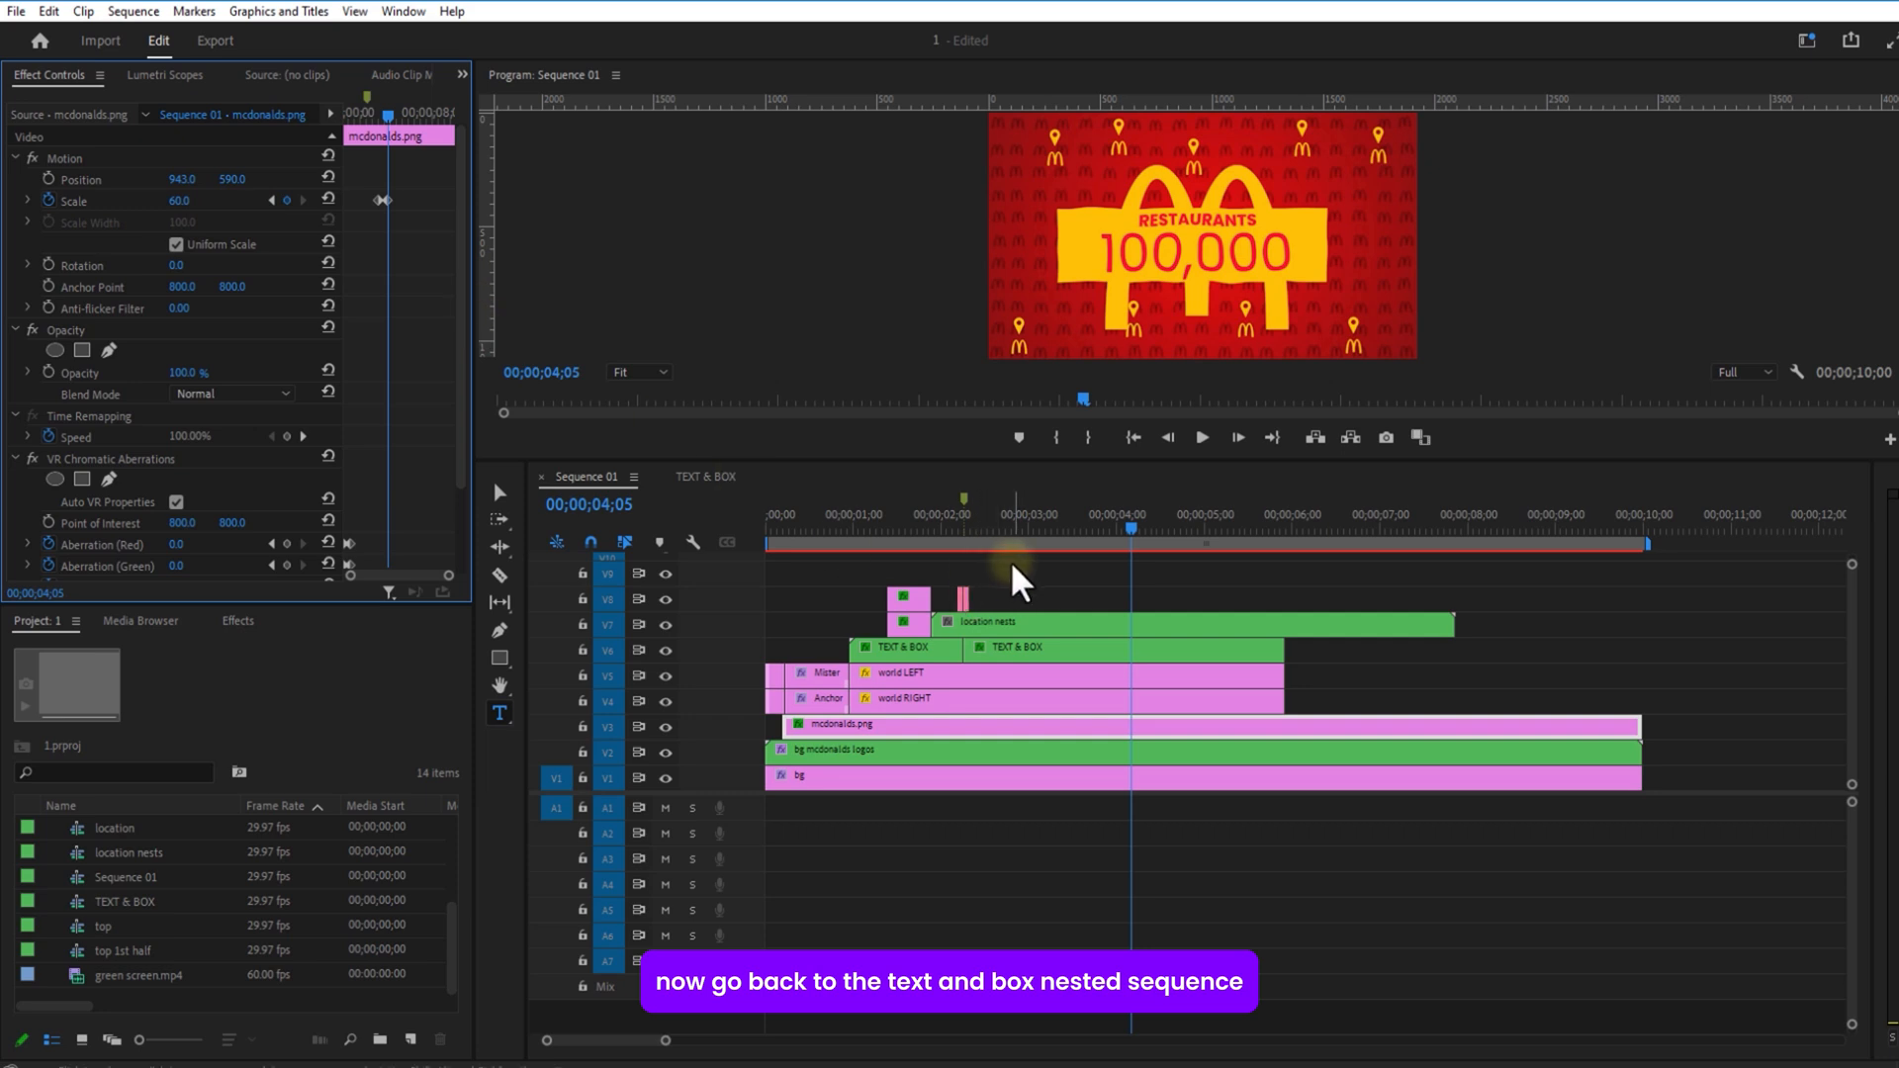
Step: In the TEXT & BOX sequence, split the RESTAURANTS and 100,000 clips at 00;00;02;10 and delete the second part of 100,000
{"action": "scroll", "coordinate": [1011, 562], "scroll_direction": "down", "scroll_amount": 1}
{"action": "left_click", "coordinate": [1020, 525]}
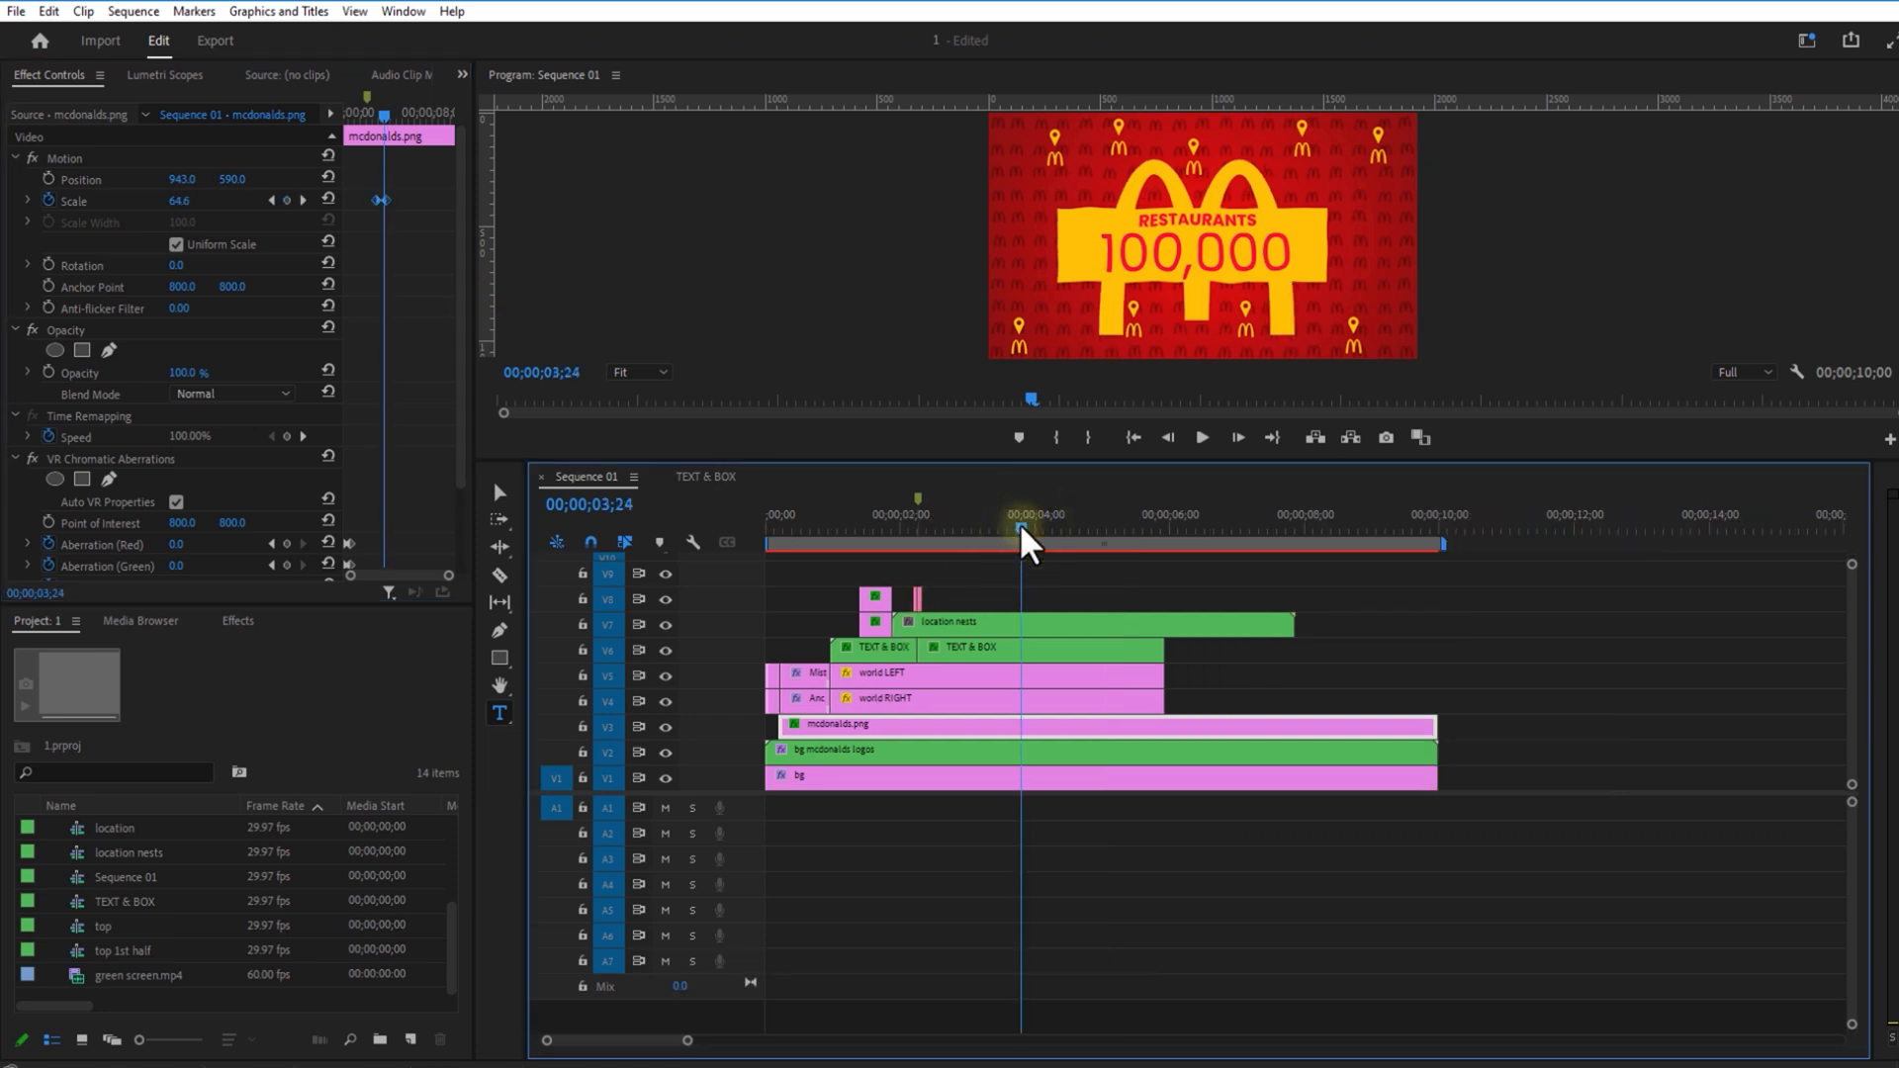
{"action": "left_click", "coordinate": [690, 476]}
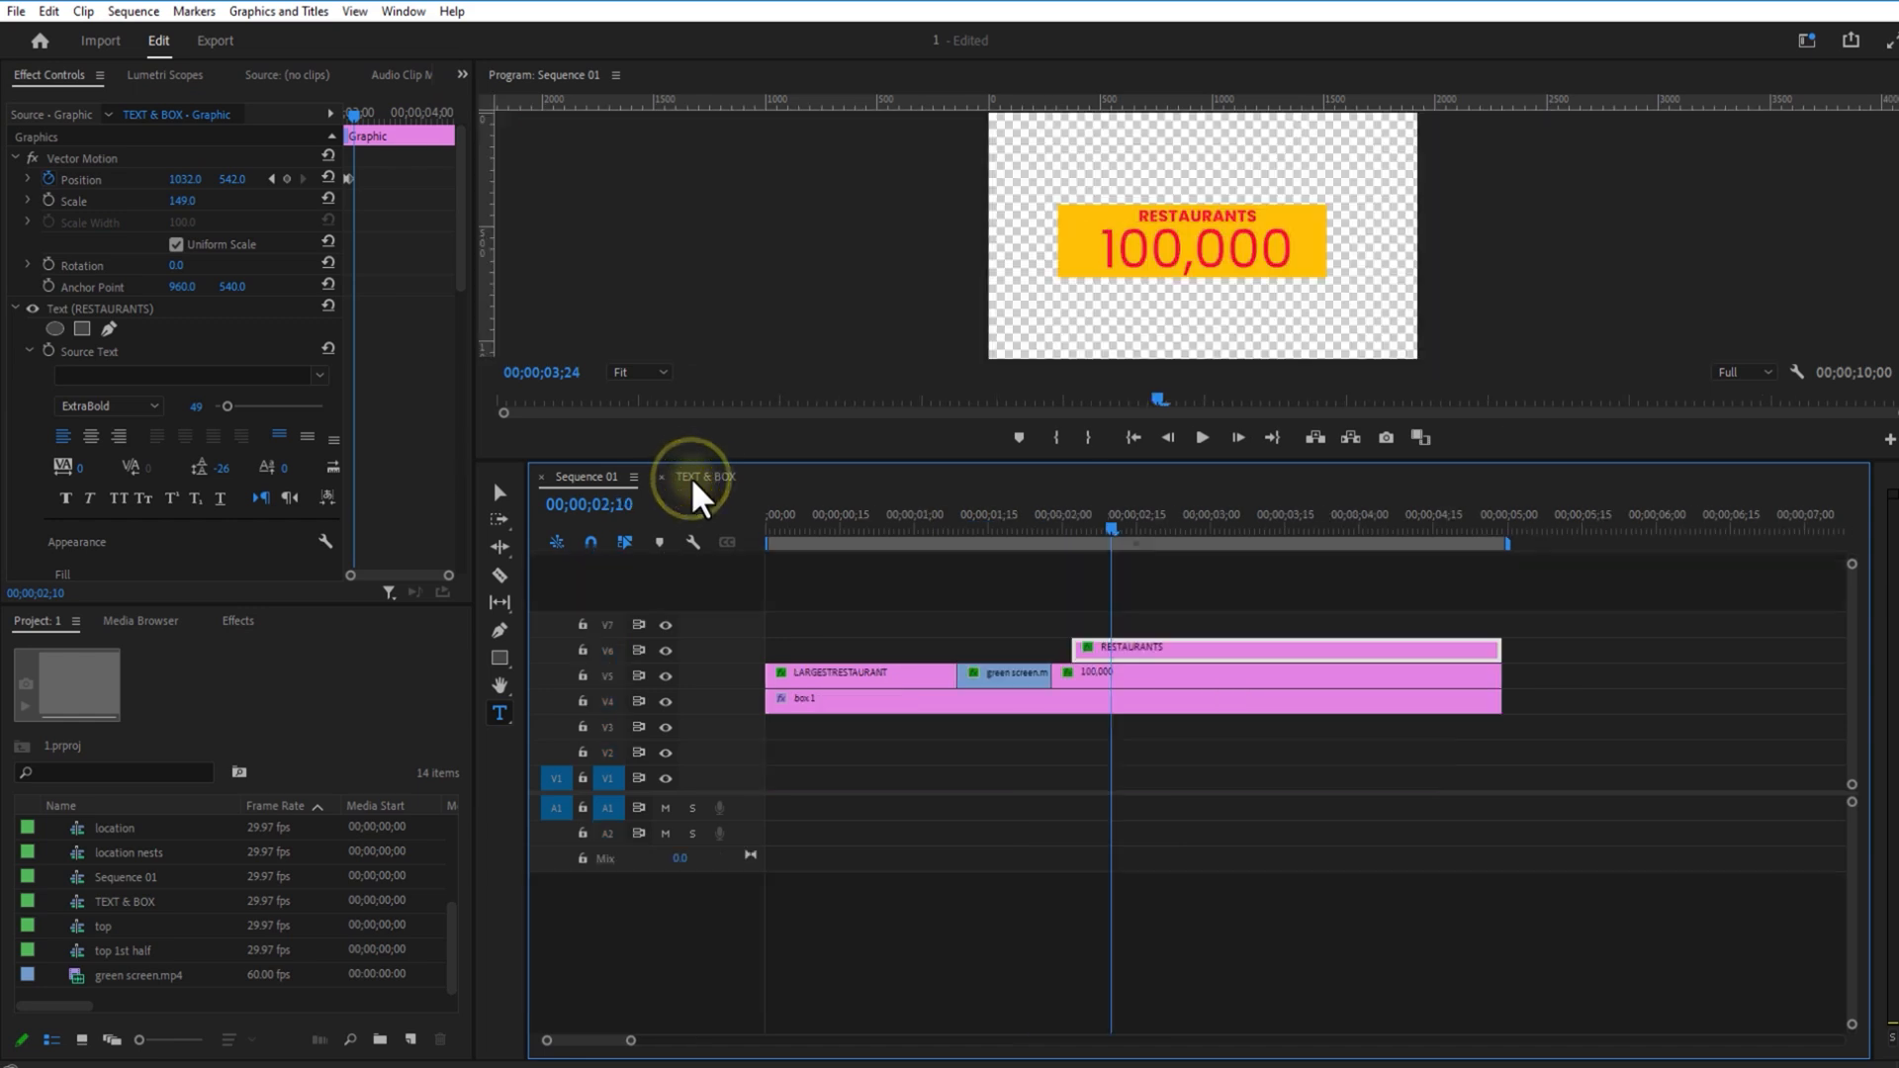
{"action": "left_click", "coordinate": [500, 575]}
{"action": "left_click", "coordinate": [1114, 675]}
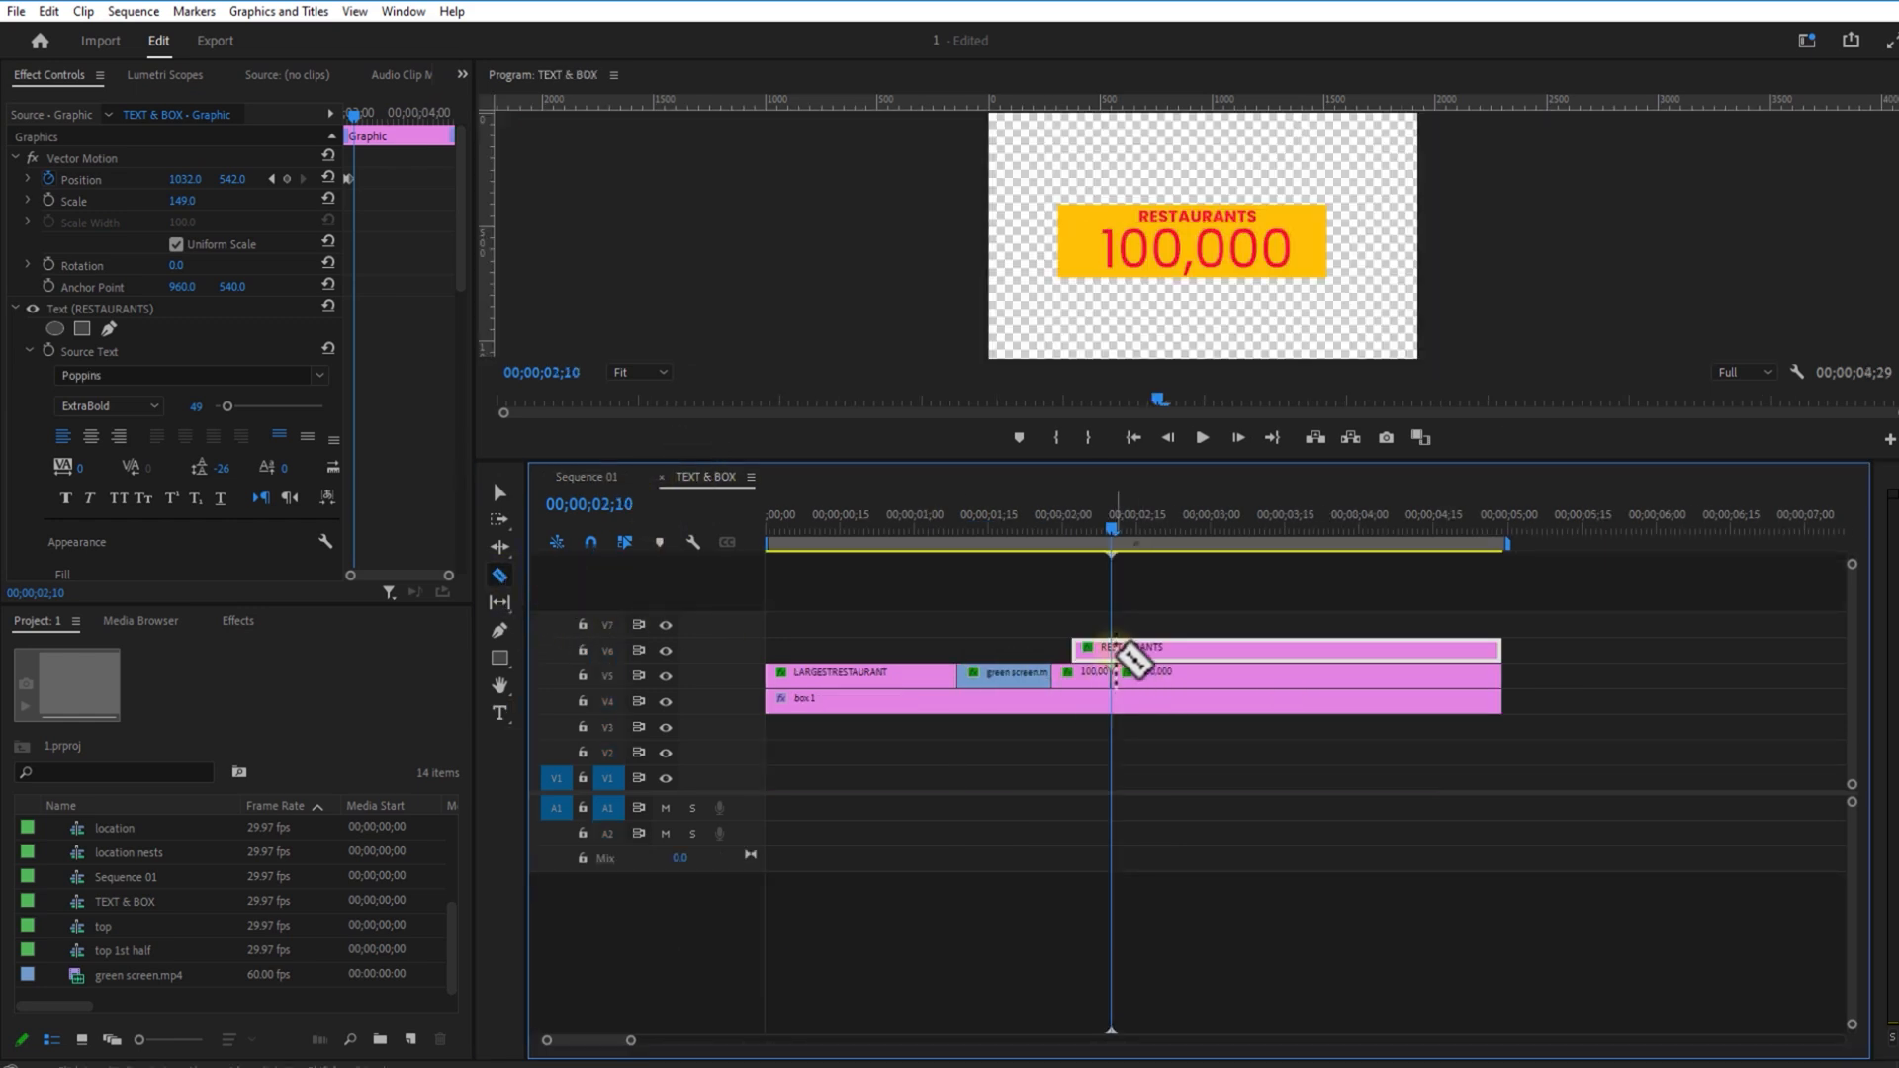
{"action": "left_click", "coordinate": [1115, 649]}
{"action": "left_click", "coordinate": [499, 492]}
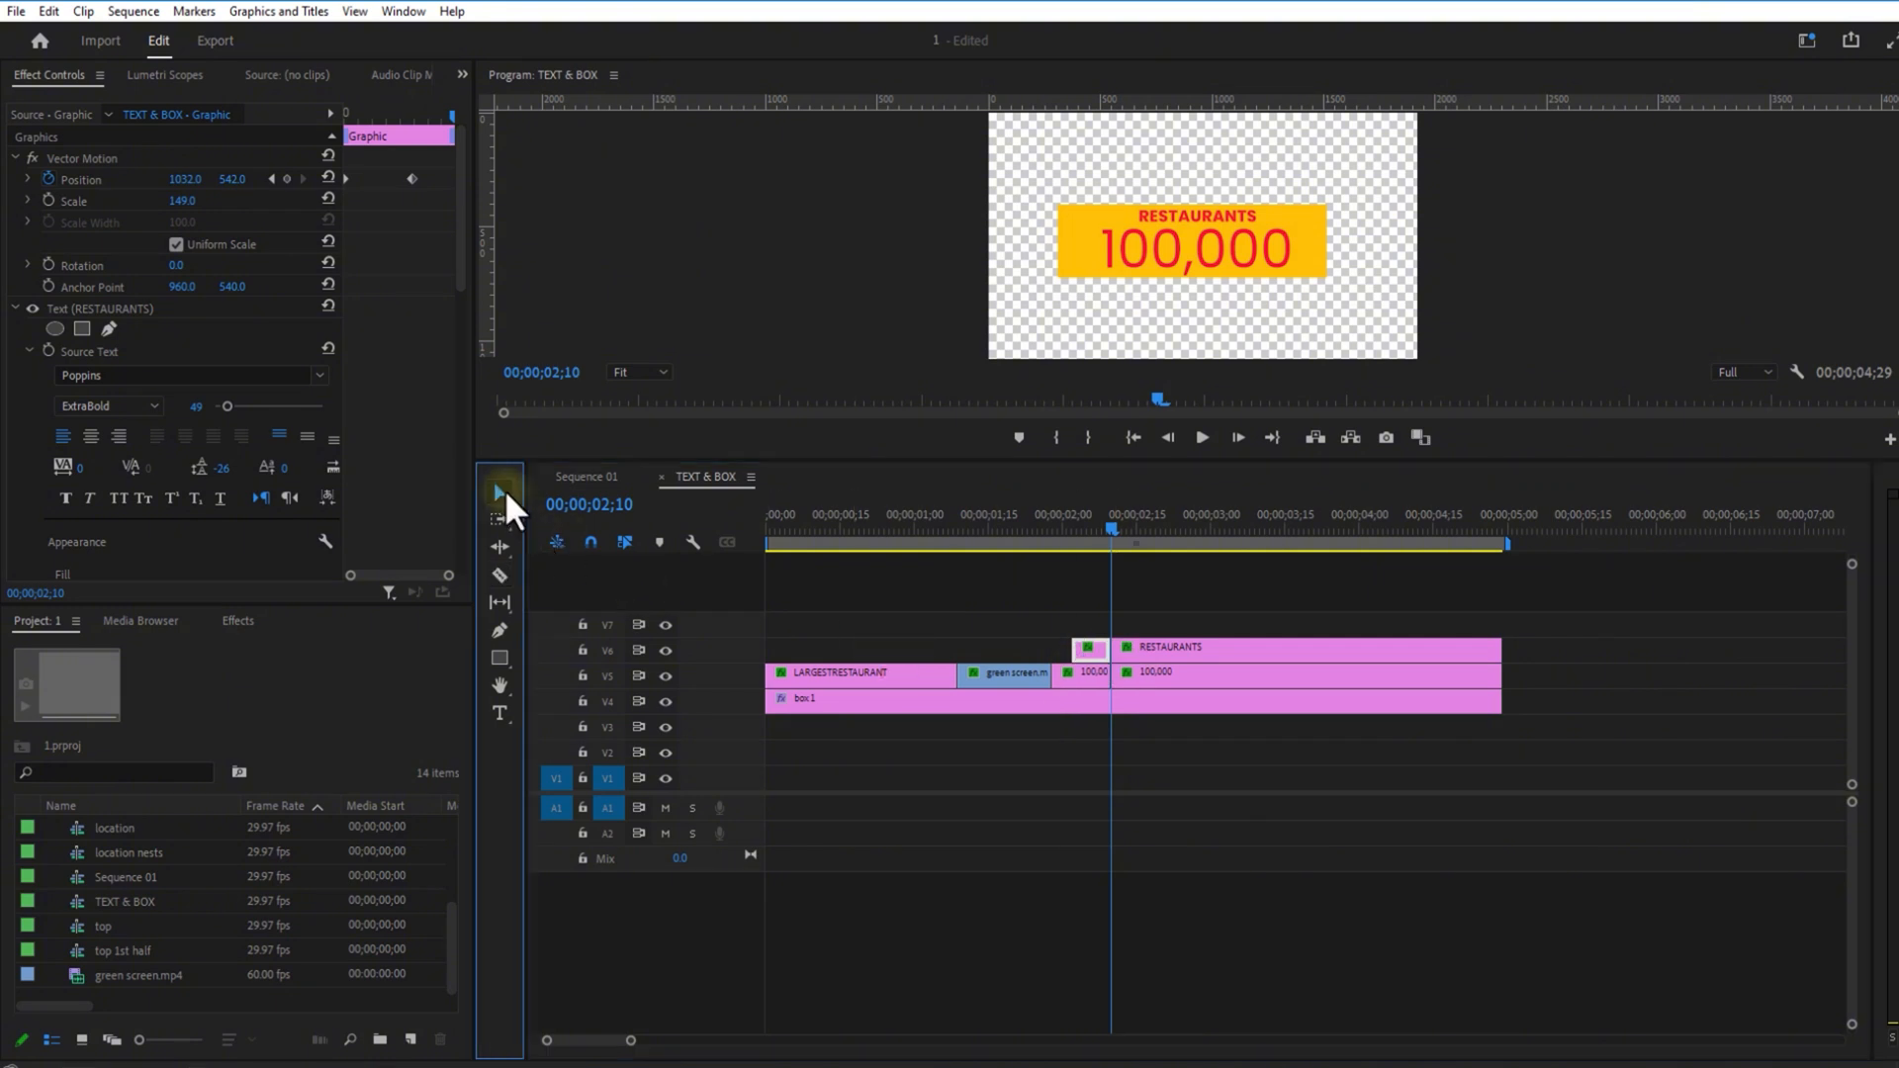
{"action": "left_click", "coordinate": [1151, 645]}
{"action": "left_click", "coordinate": [1154, 673]}
{"action": "key", "text": "Delete"}
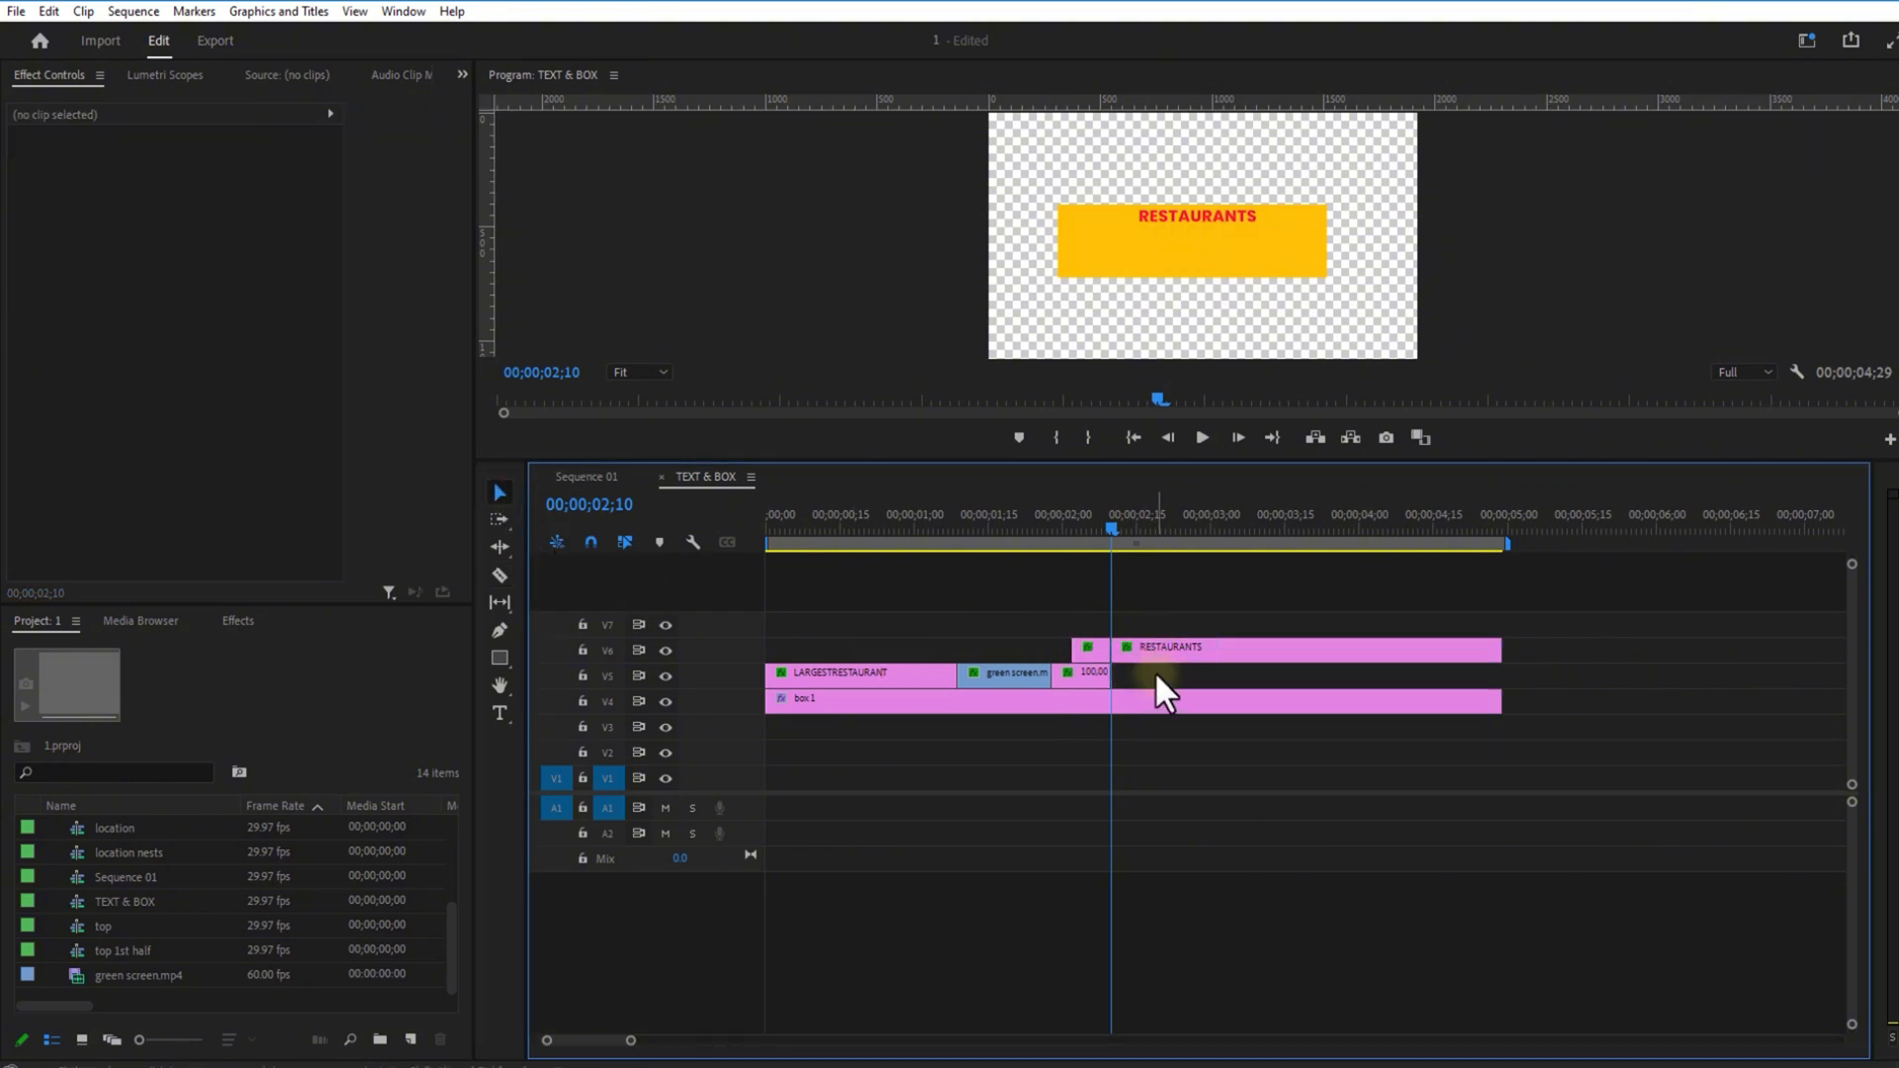
Step: Place green screen 2.mp4 on V5 at 00;00;02;10 and remove its green background with Ultra Key
{"action": "left_click_drag", "start_coordinate": [98, 840], "coordinate": [1127, 682]}
{"action": "left_click", "coordinate": [238, 620]}
{"action": "left_click", "coordinate": [89, 648]}
{"action": "type", "text": "ULT"}
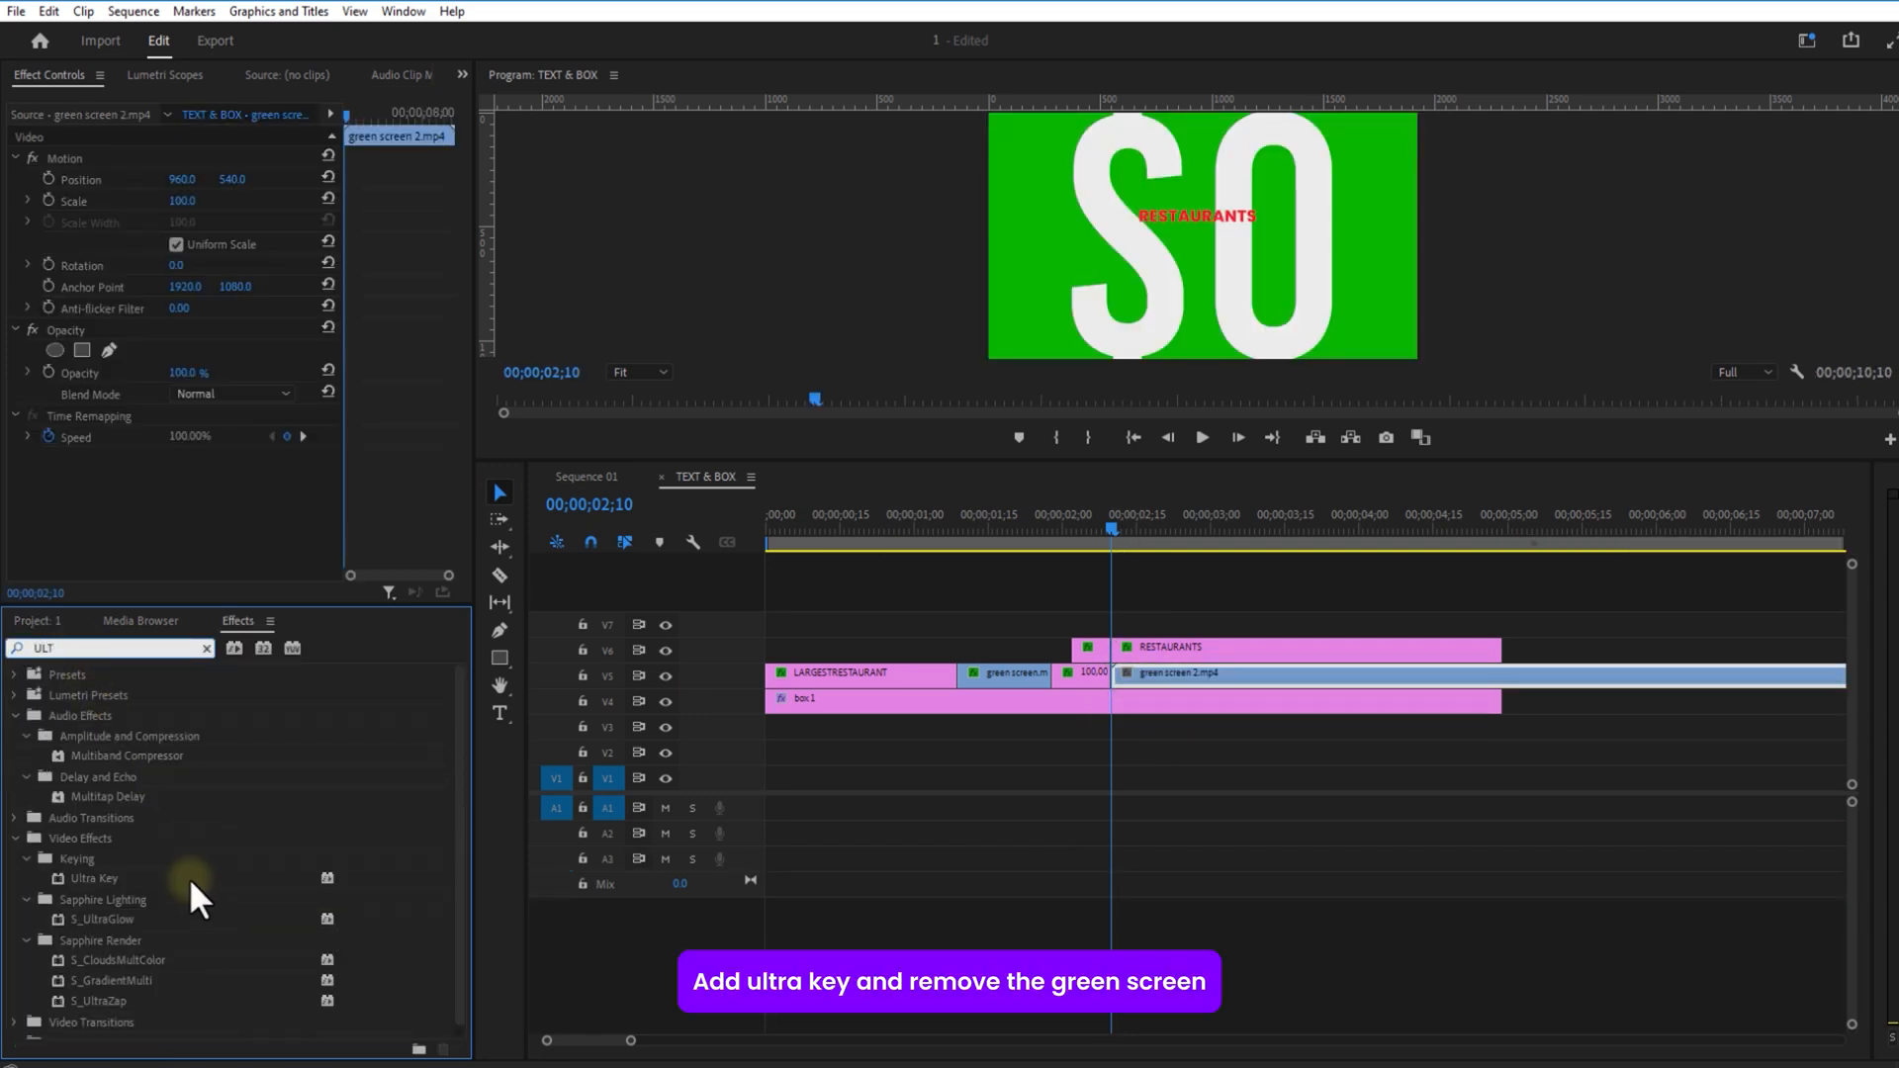
{"action": "left_click_drag", "start_coordinate": [91, 876], "coordinate": [1189, 678]}
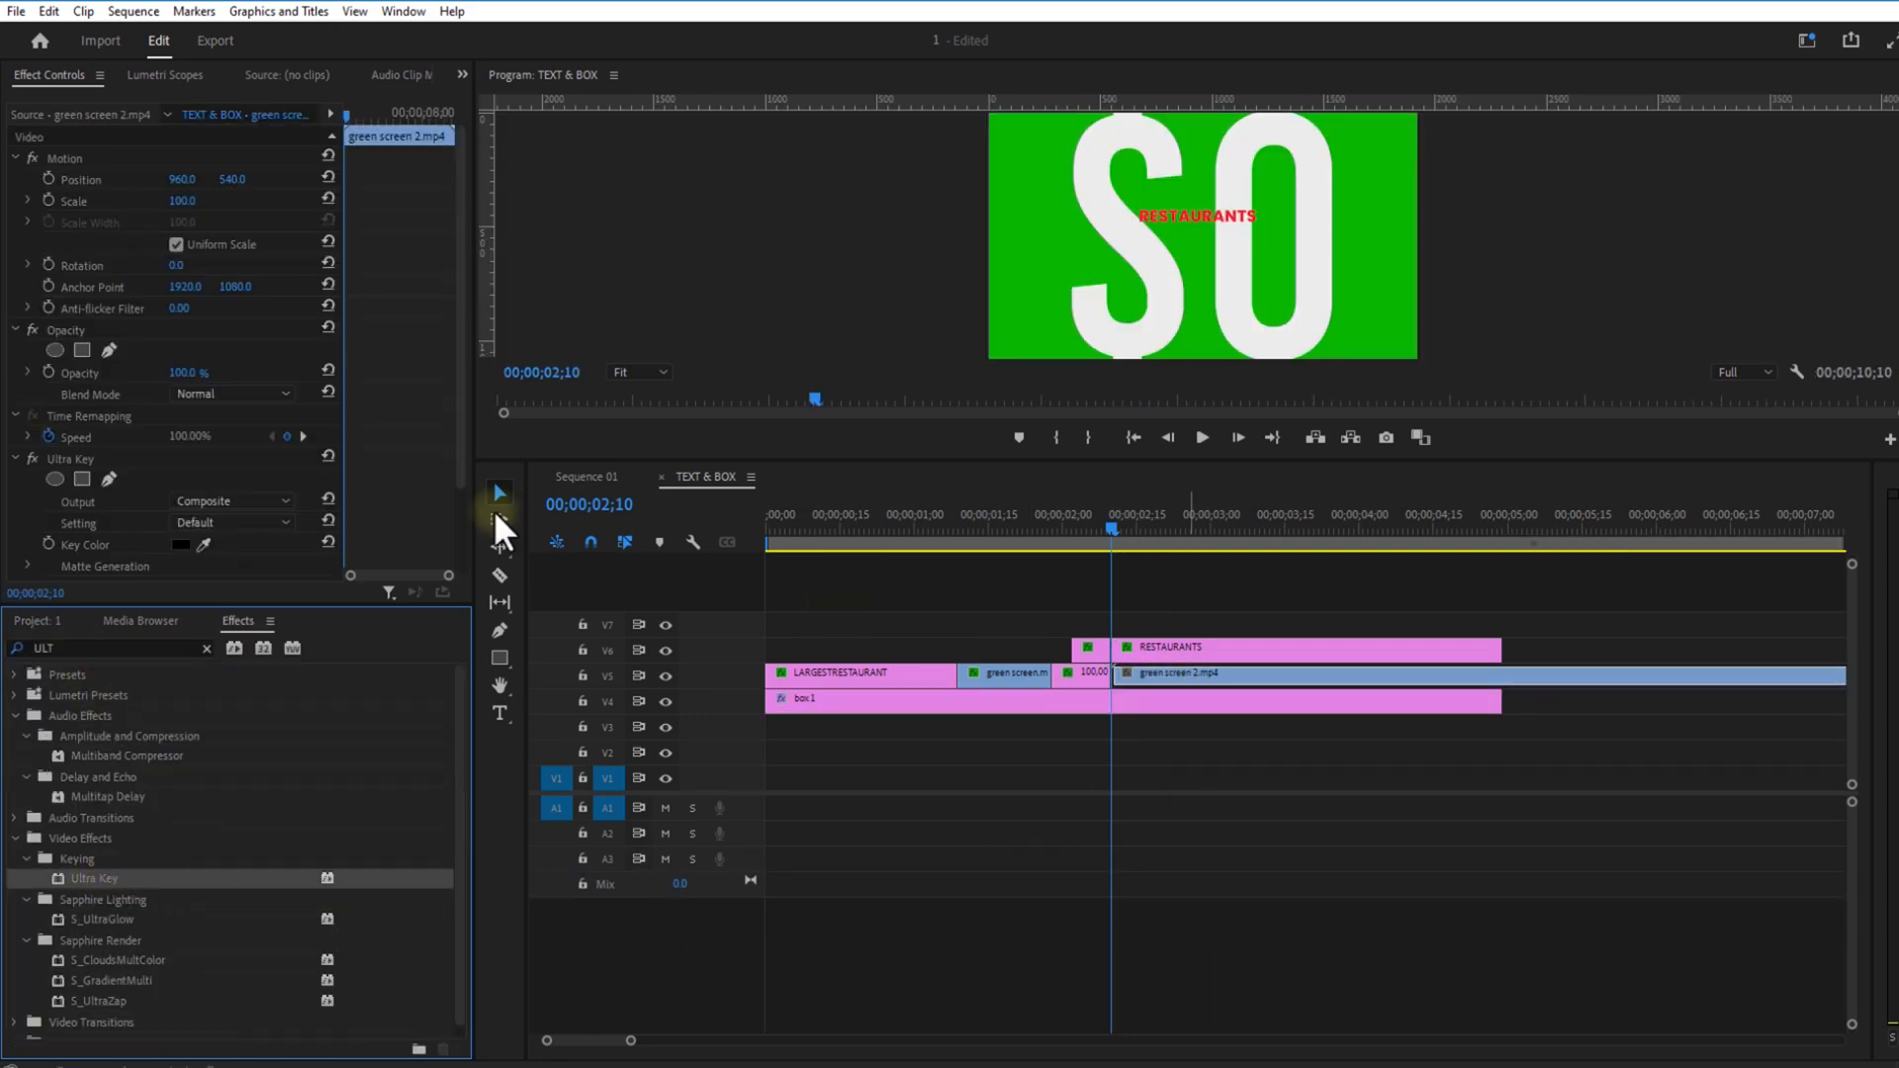
{"action": "left_click", "coordinate": [203, 545]}
{"action": "left_click", "coordinate": [1065, 245]}
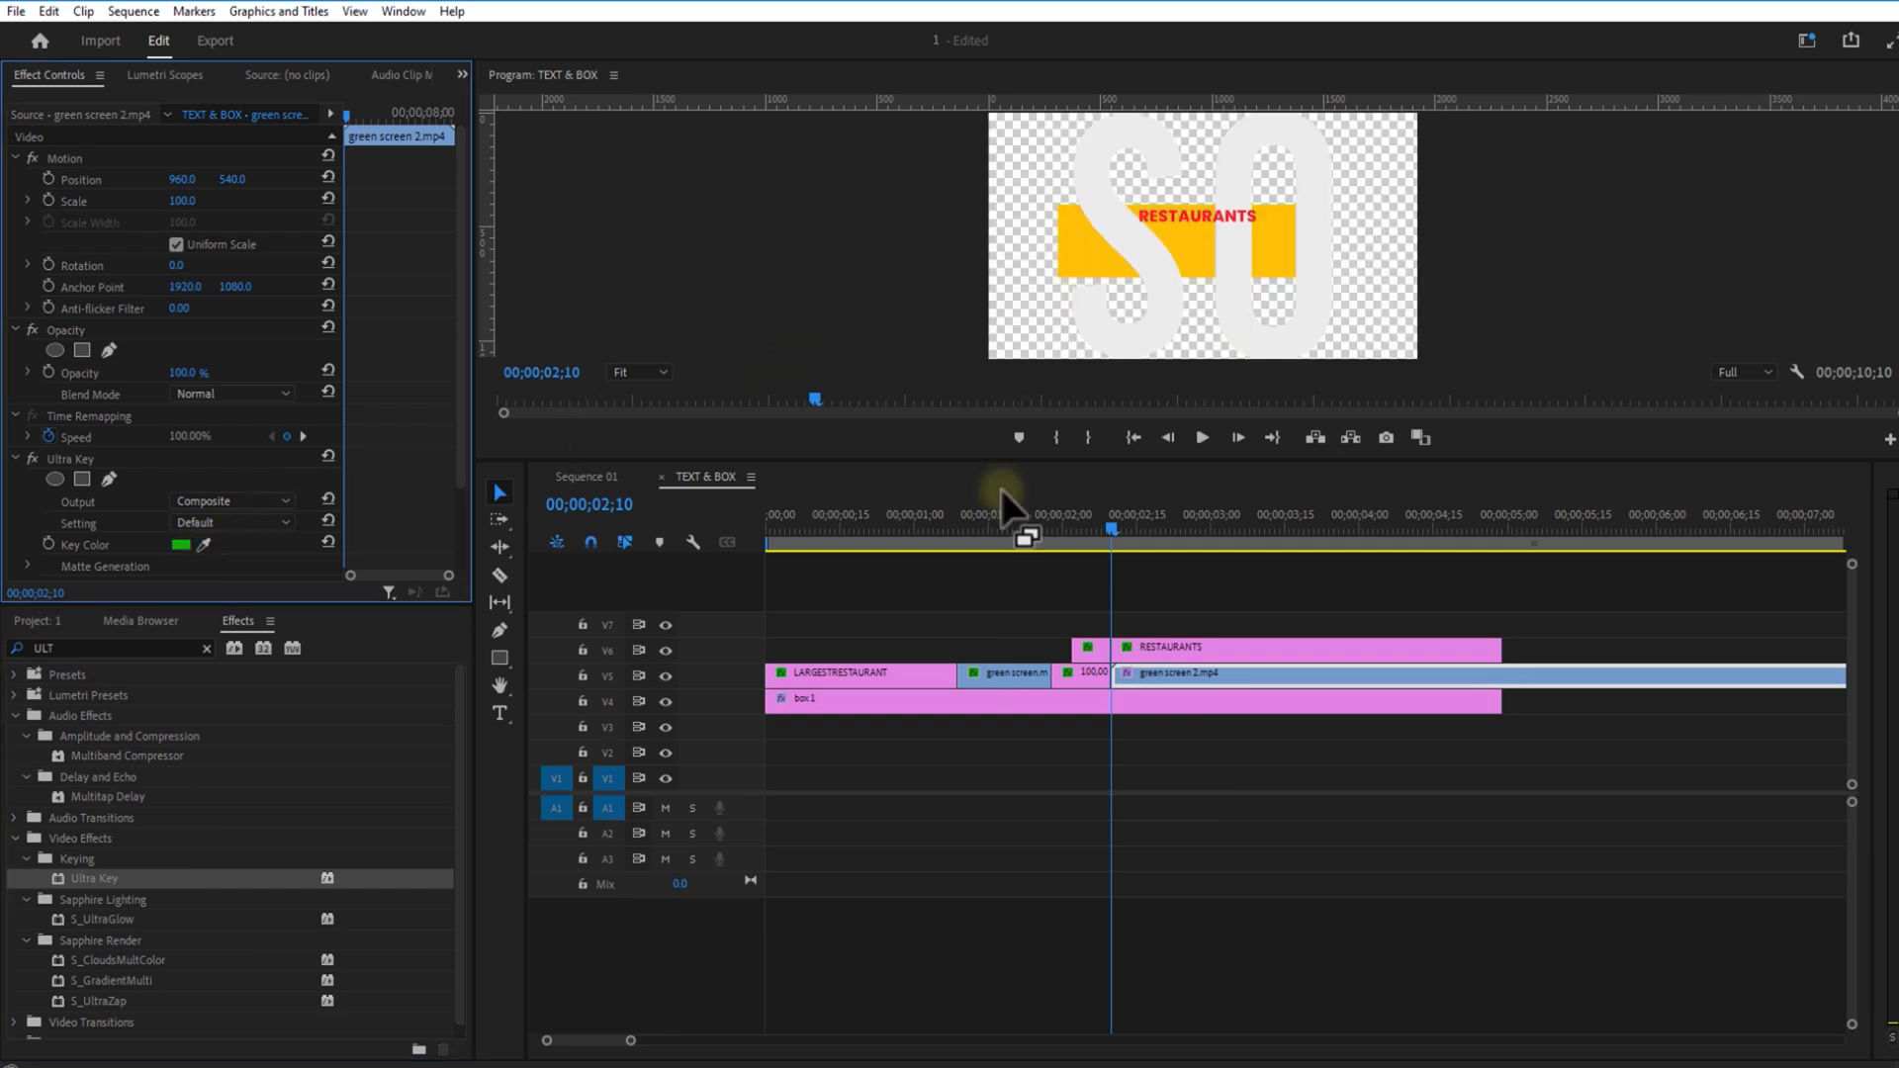
Step: Apply the Tint effect to green screen 2.mp4 to turn its digits red, and scale the clip to 20
{"action": "left_click", "coordinate": [114, 648]}
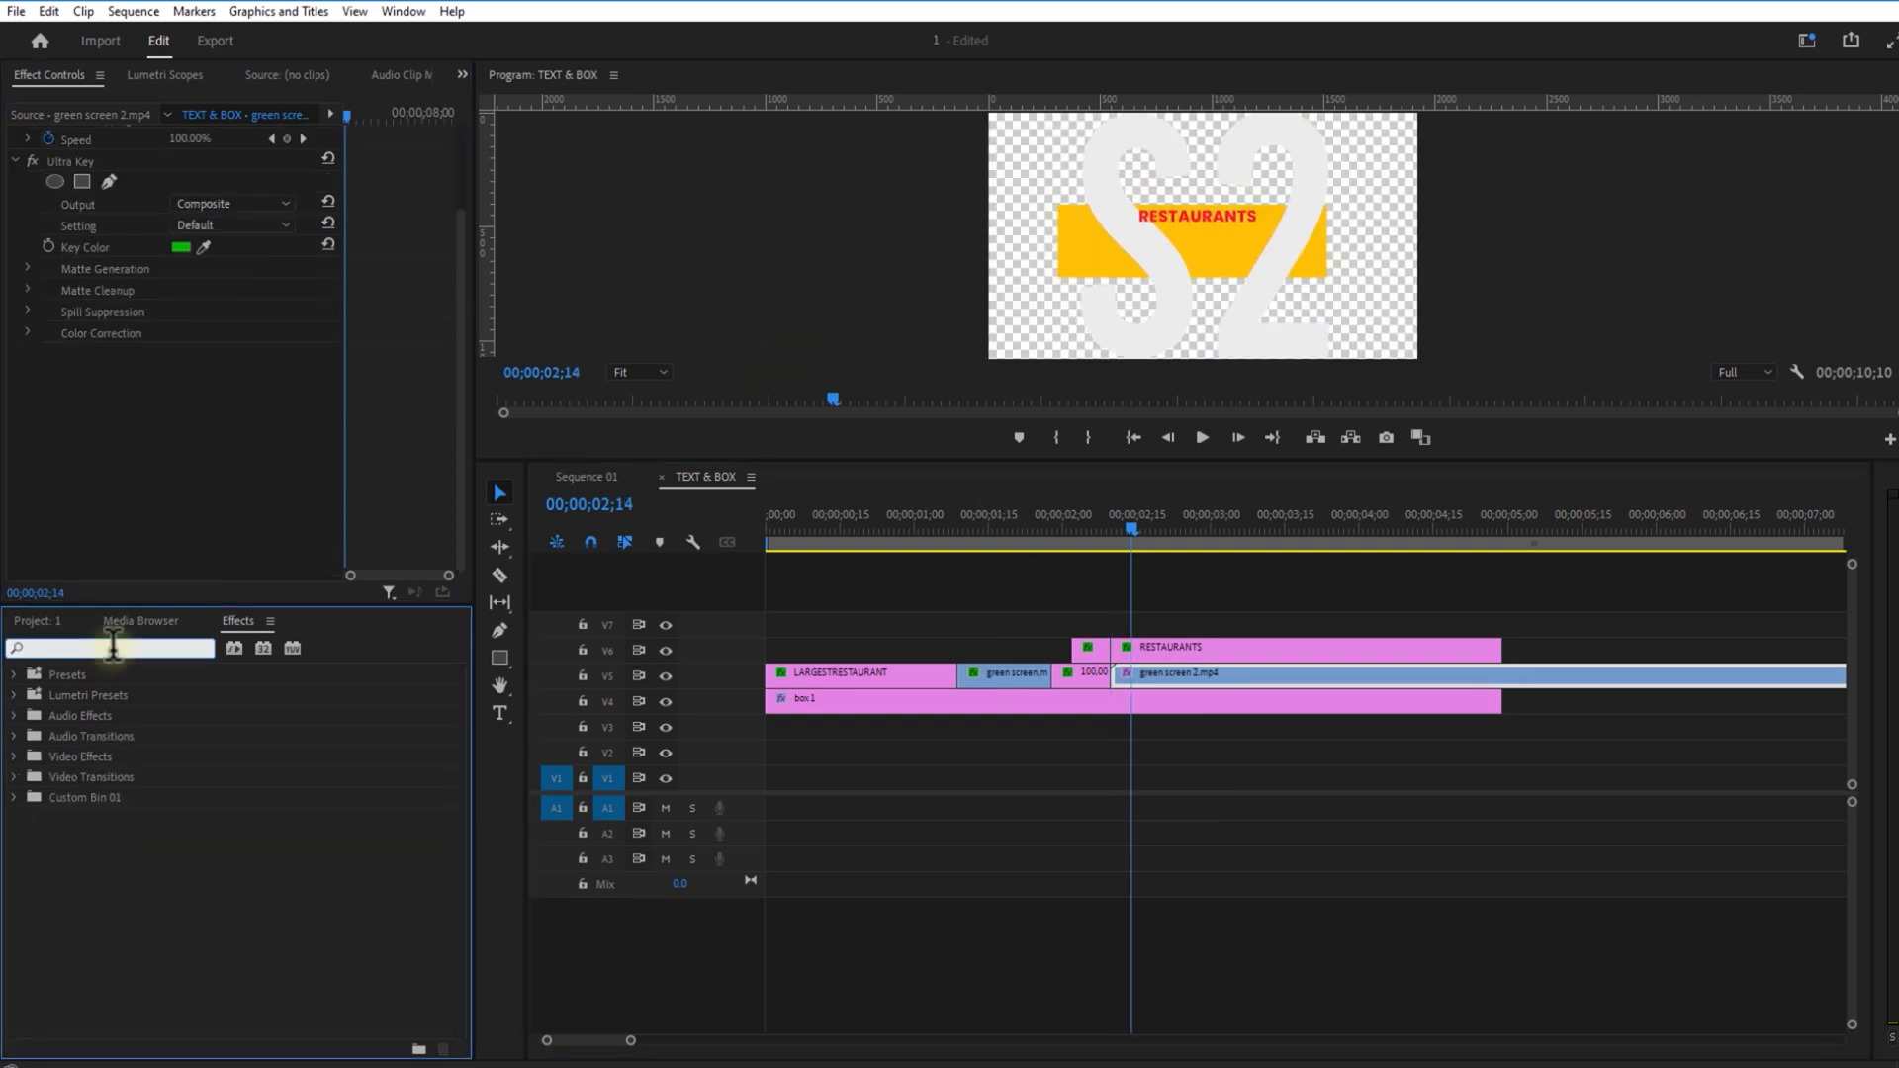
{"action": "type", "text": "TINT"}
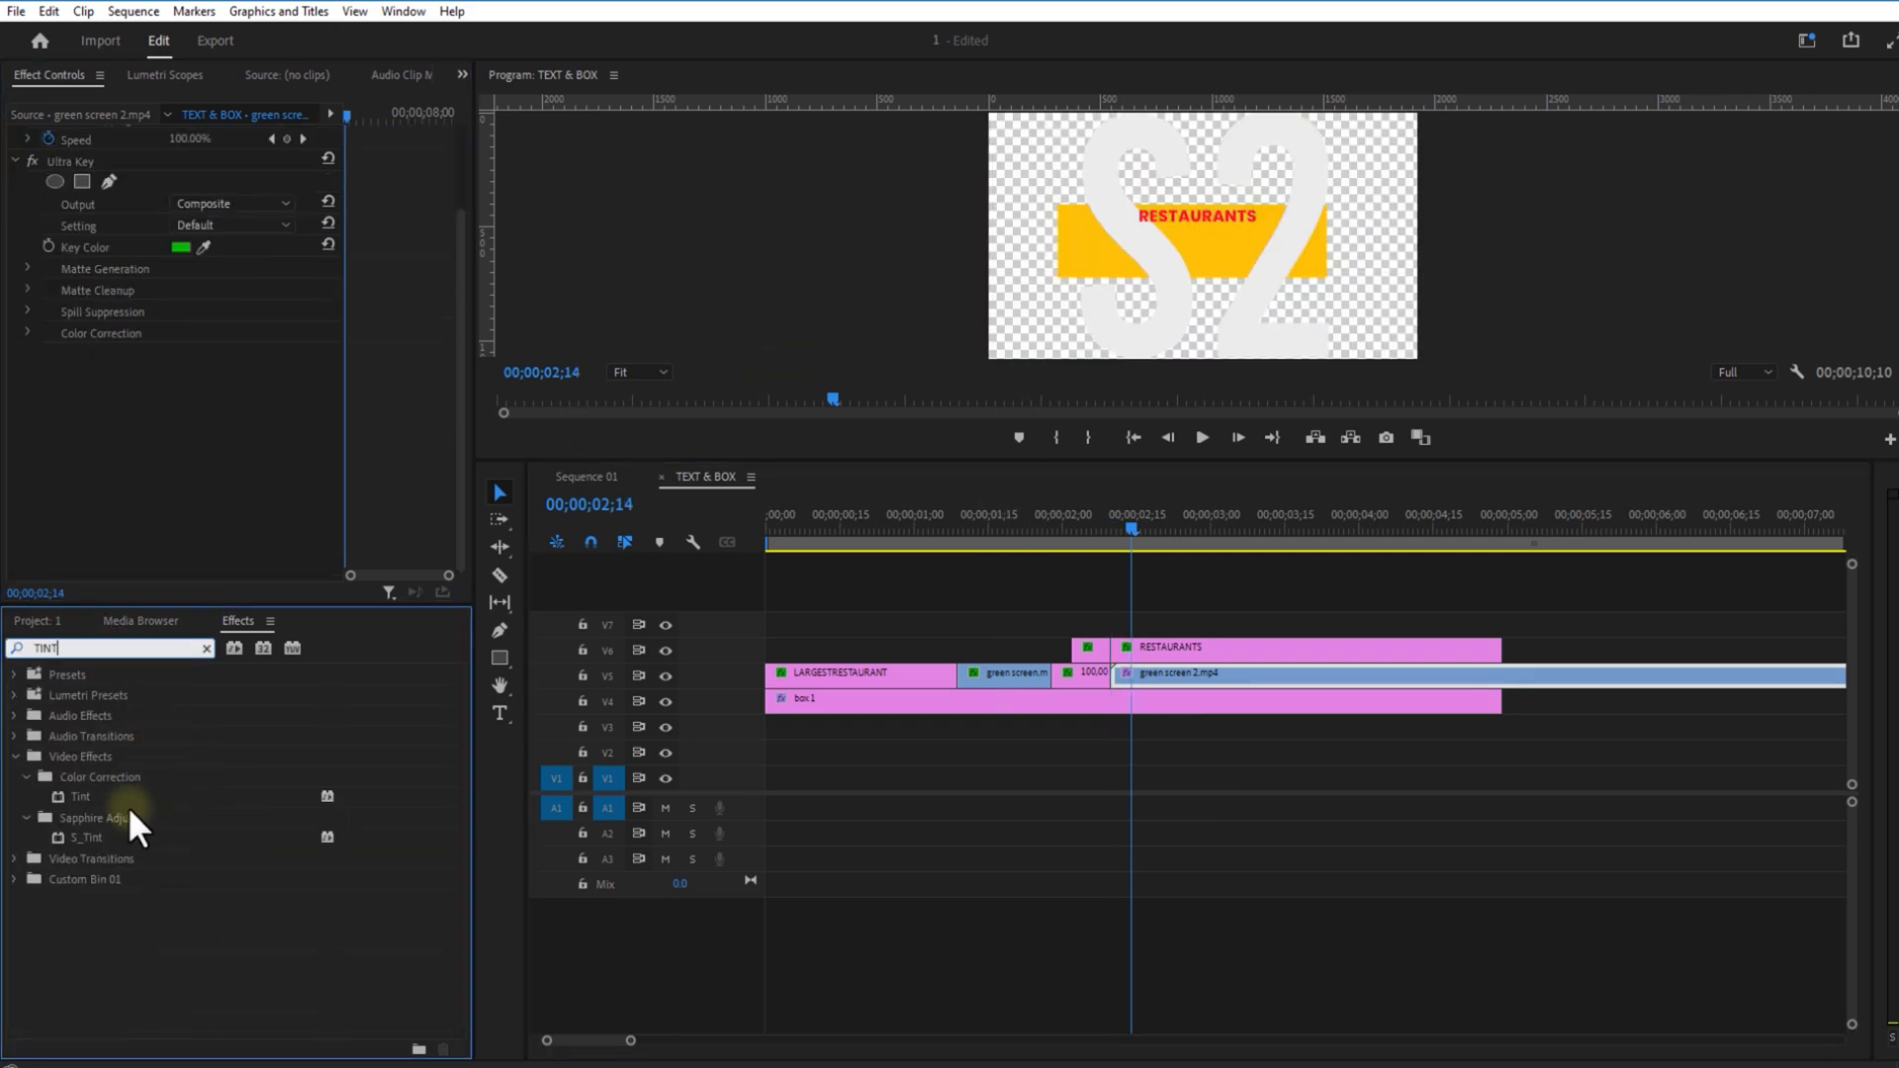
{"action": "left_click_drag", "start_coordinate": [75, 796], "coordinate": [1195, 677]}
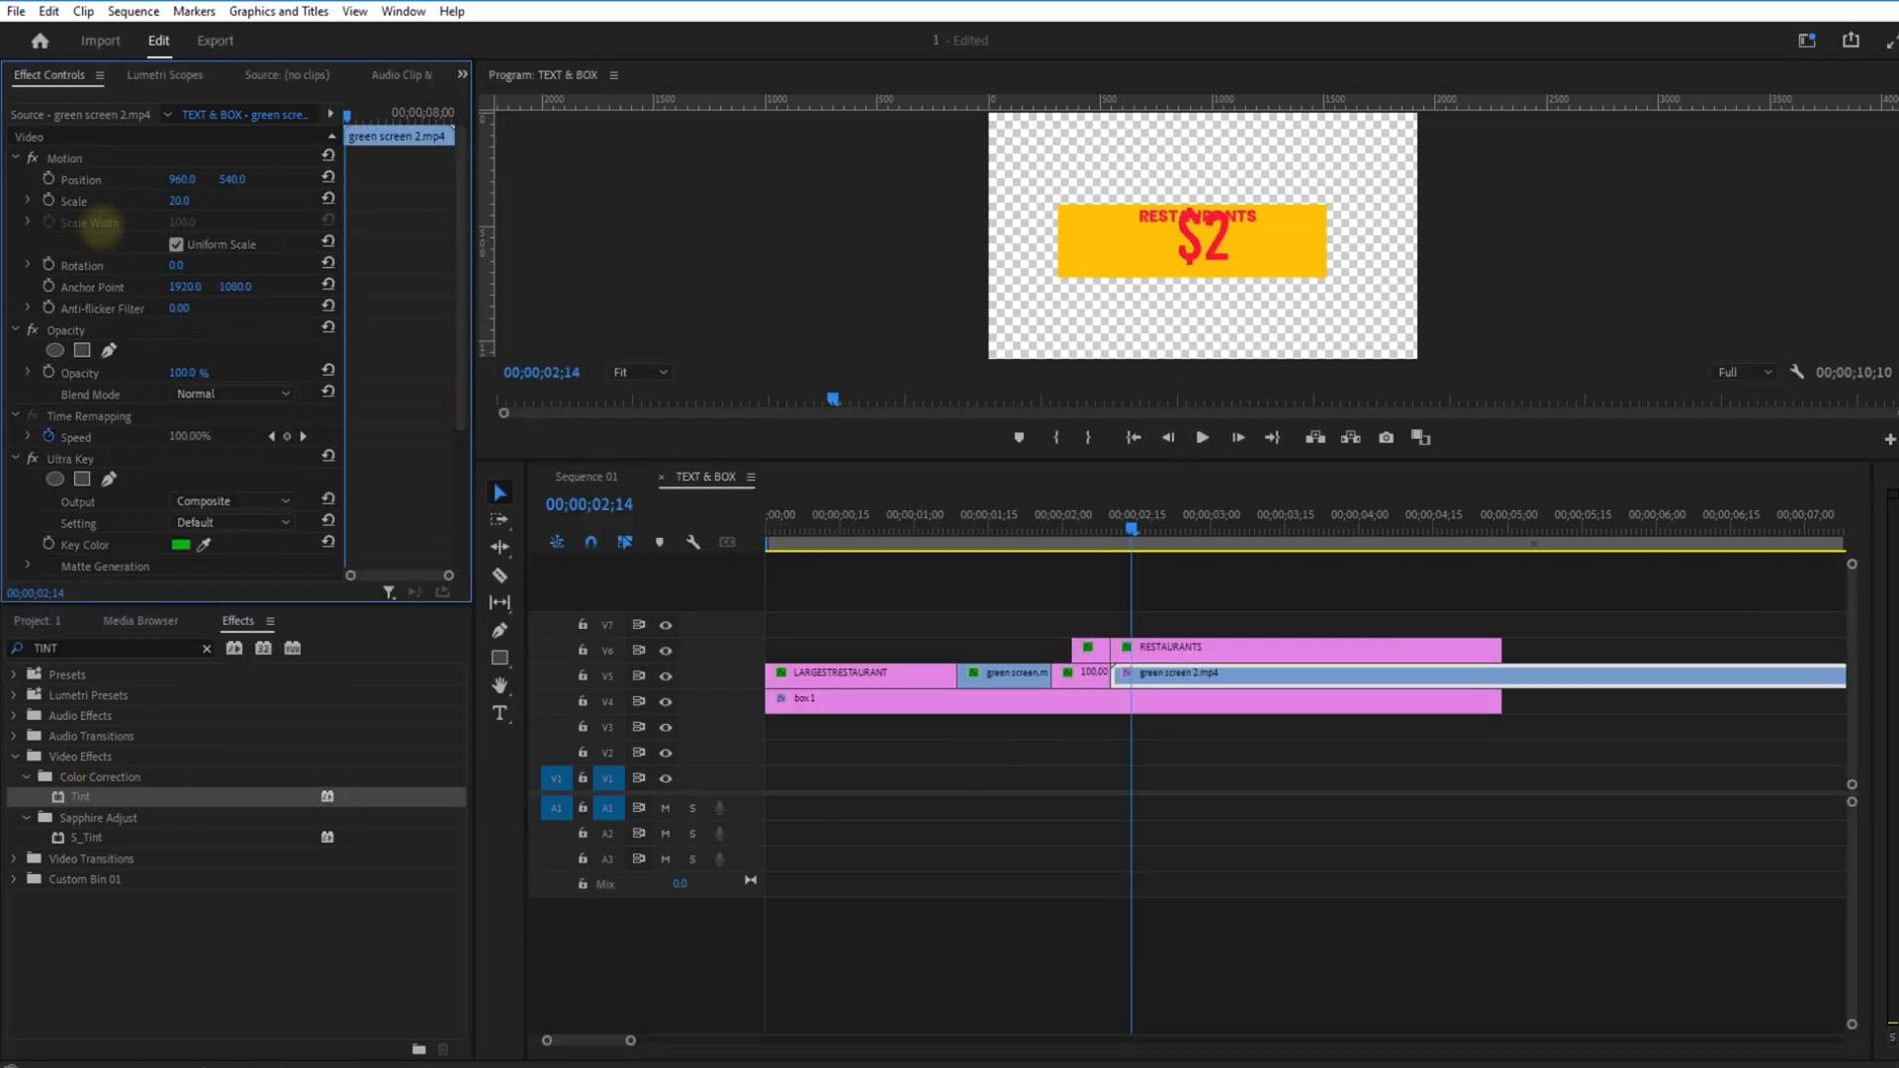
Step: Move green screen 2.mp4 to position 902, 533 and the second RESTAURANTS clip down to vertical position 772
{"action": "left_click_drag", "start_coordinate": [183, 180], "coordinate": [130, 198]}
{"action": "left_click_drag", "start_coordinate": [242, 180], "coordinate": [202, 193]}
{"action": "left_click", "coordinate": [1218, 644]}
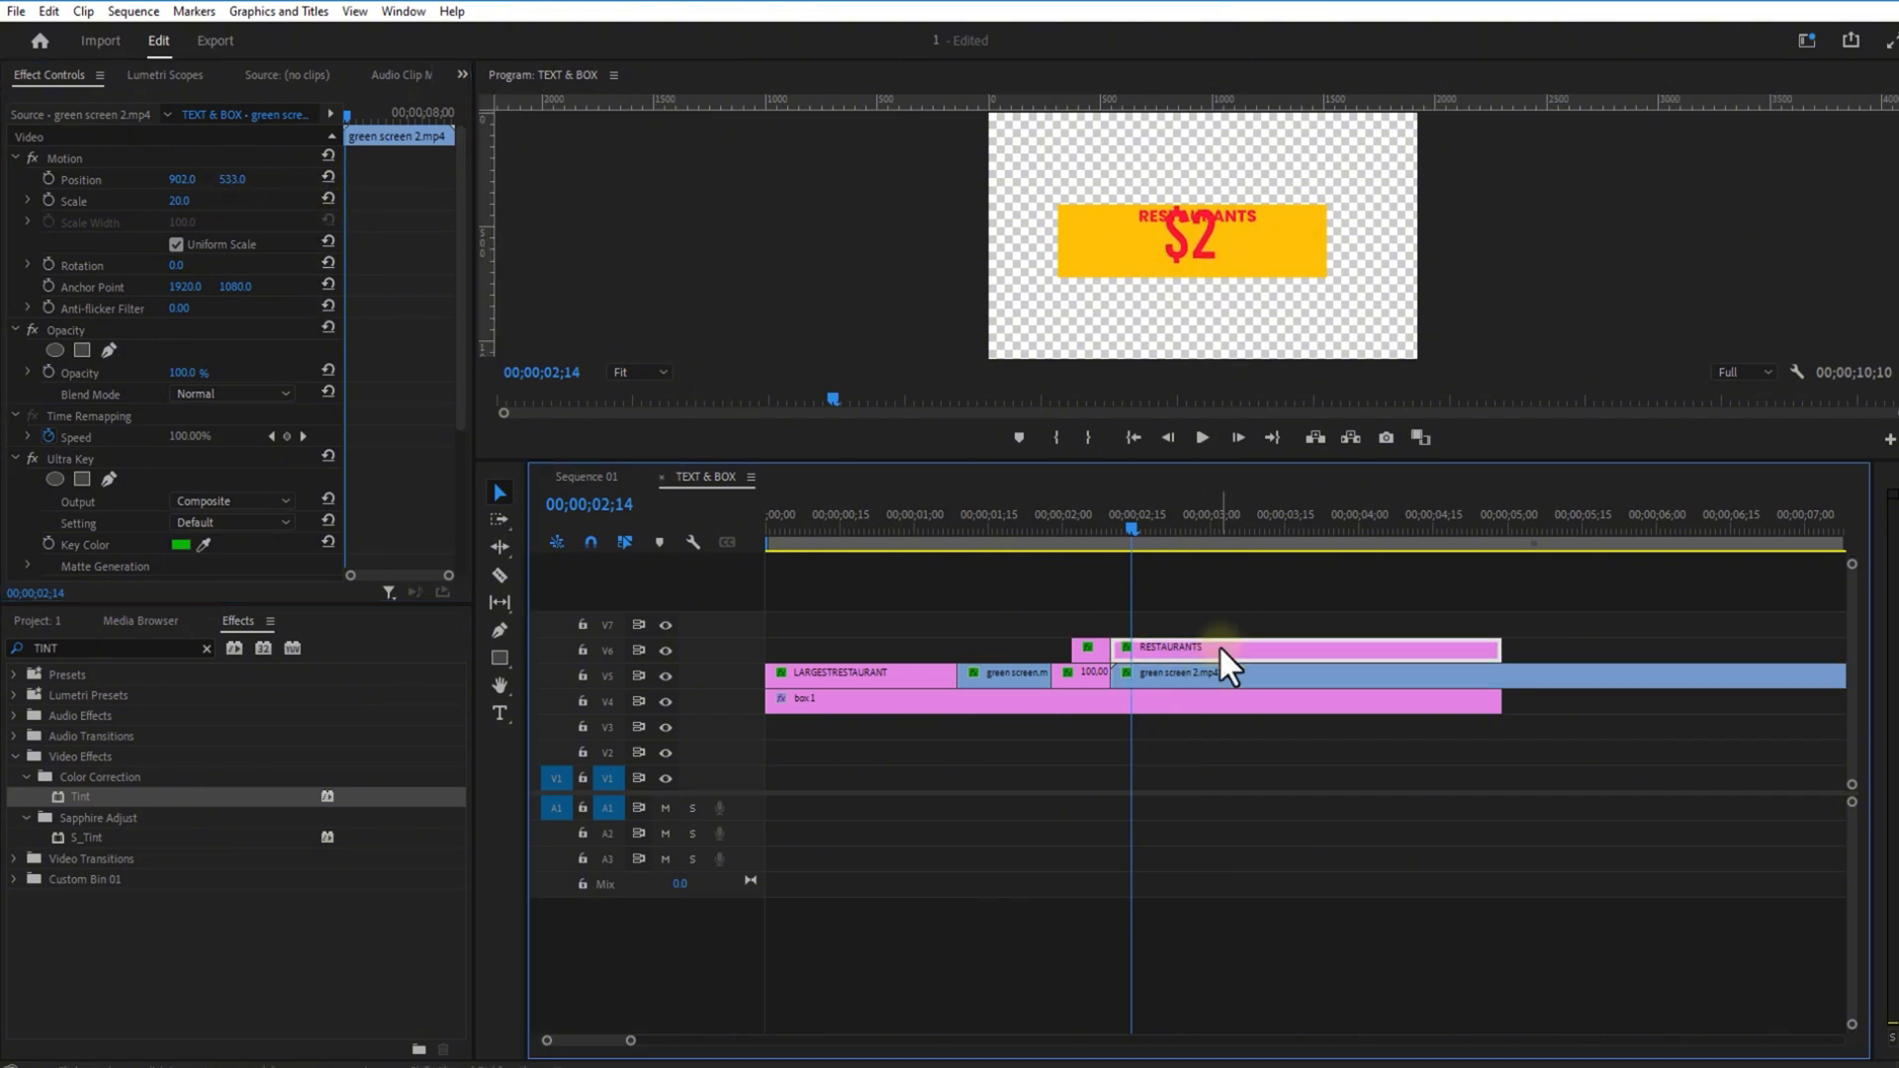
{"action": "left_click_drag", "start_coordinate": [249, 182], "coordinate": [471, 198]}
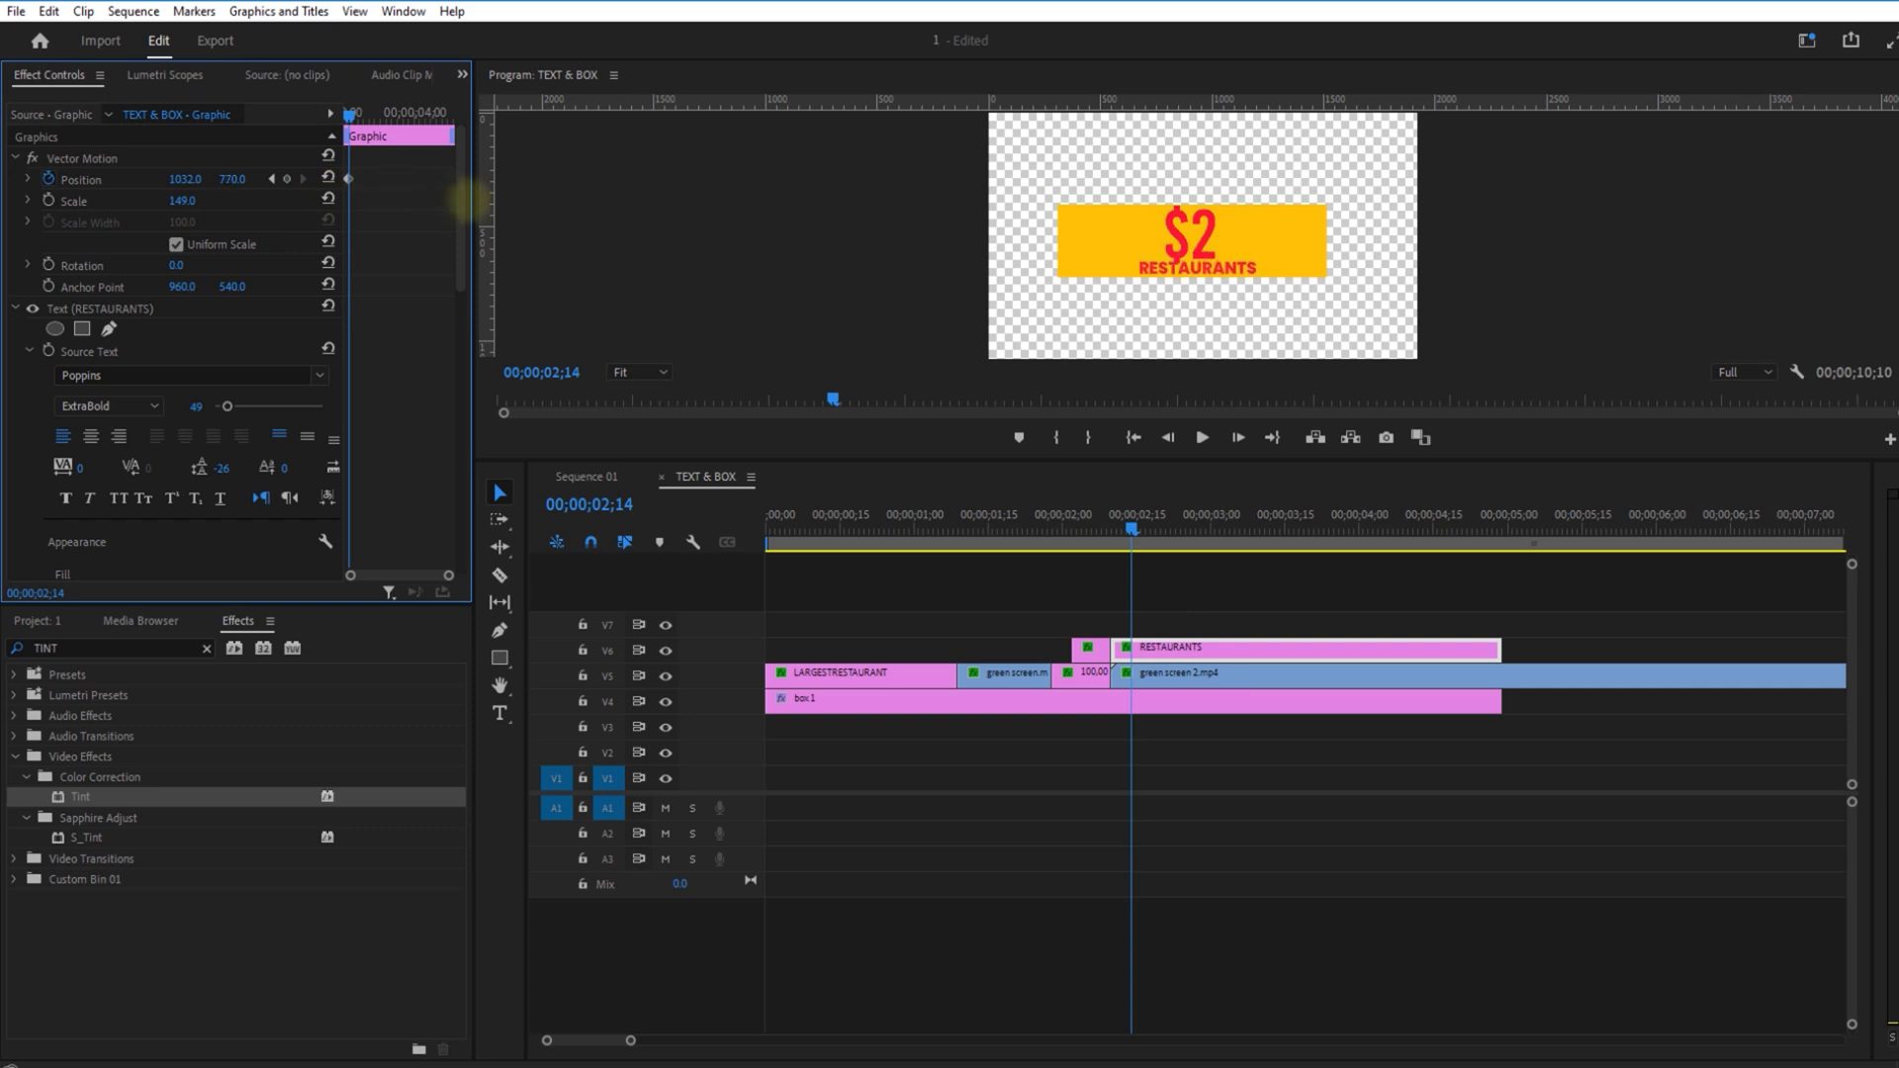
Step: Set green screen 2.mp4's scale to 18 and raise it to vertical position 520
{"action": "left_click", "coordinate": [1165, 679]}
{"action": "left_click", "coordinate": [182, 199]}
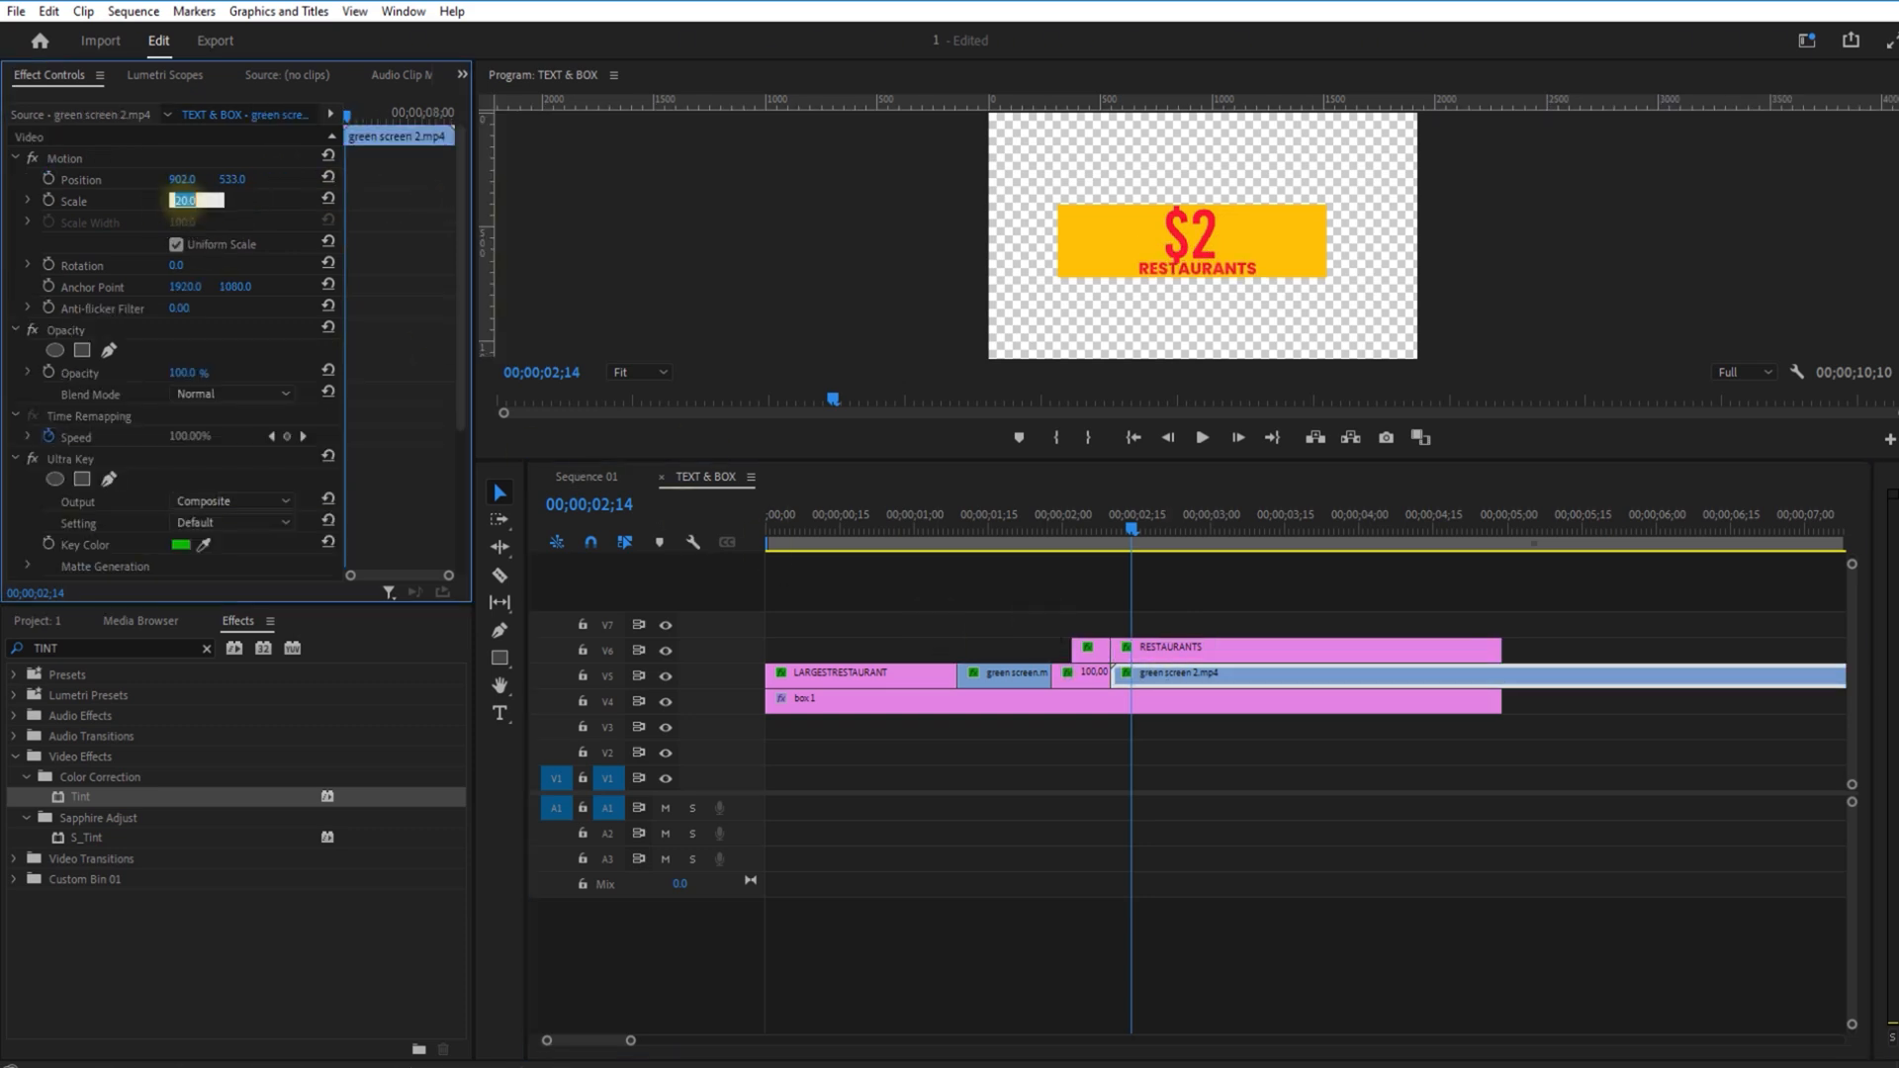
{"action": "type", "text": "18"}
{"action": "key", "text": "Return"}
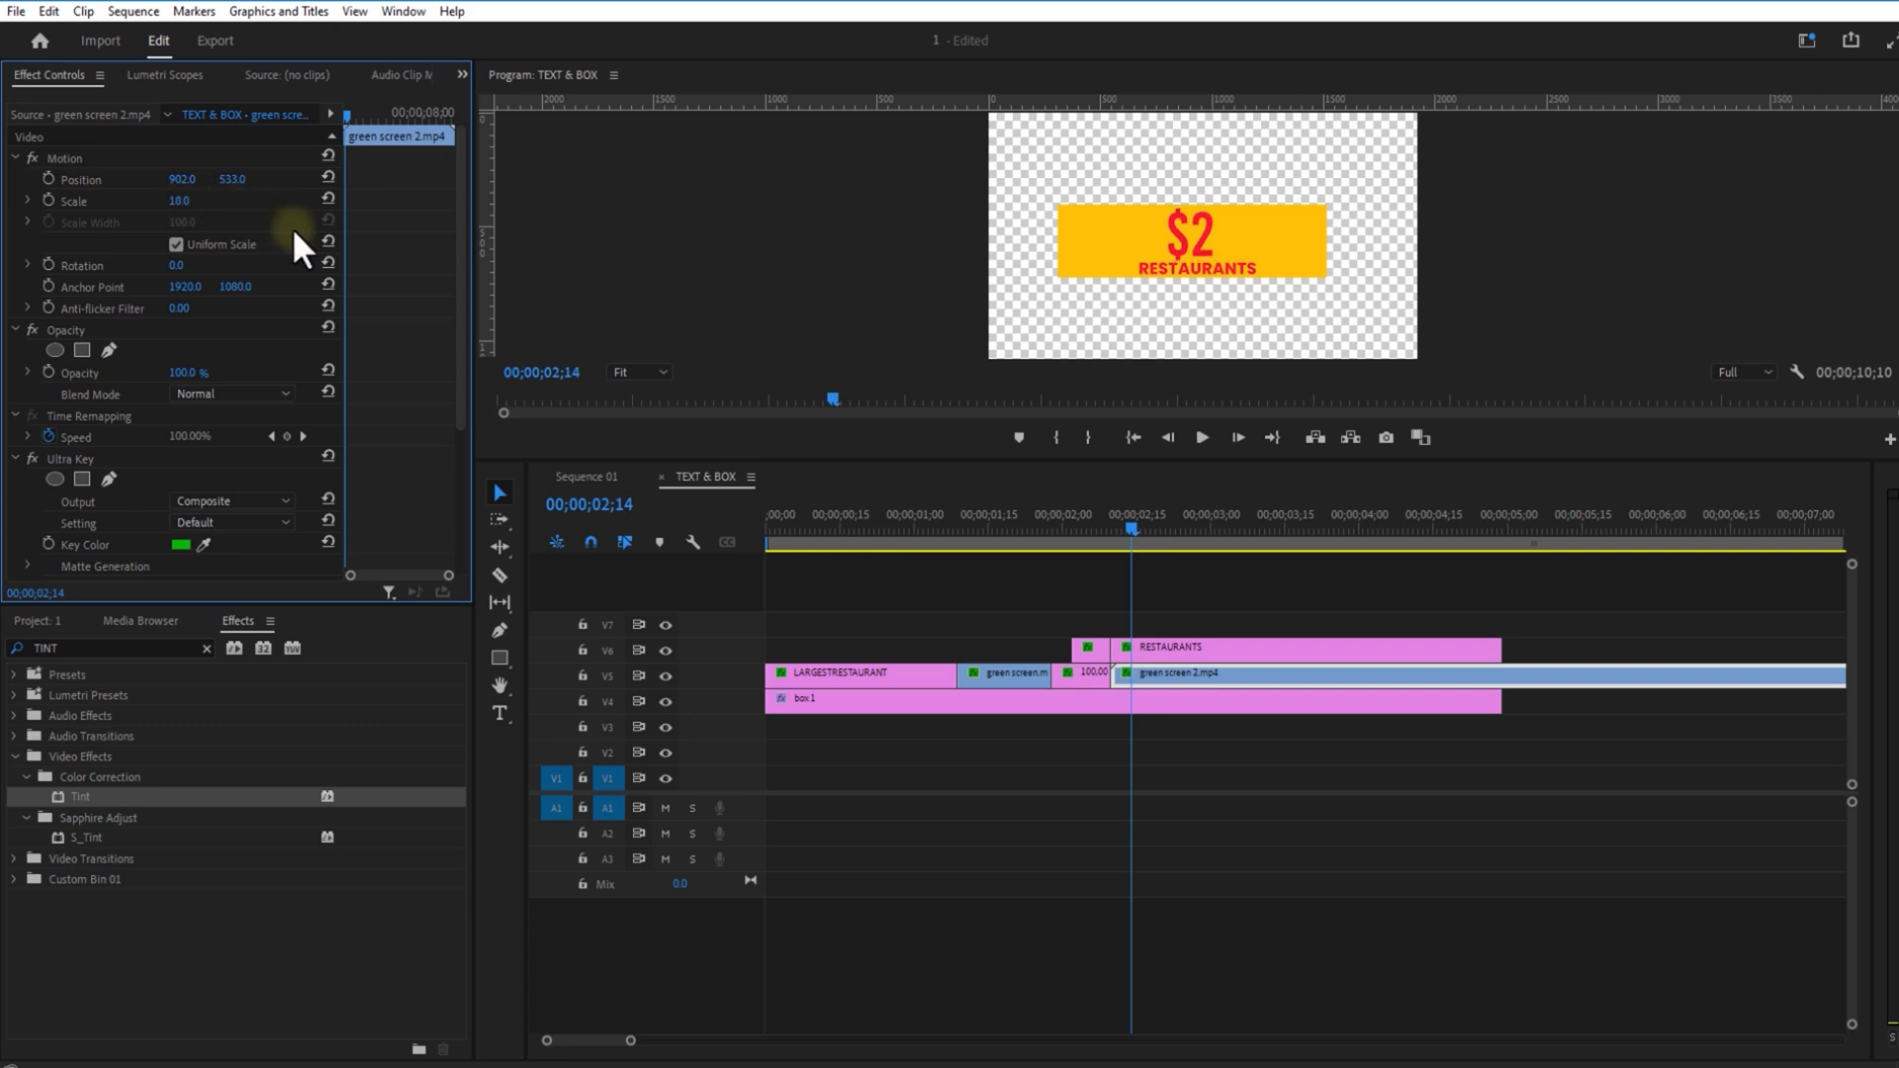
{"action": "mouse_move", "coordinate": [233, 178]}
{"action": "left_mouse_down"}
{"action": "mouse_move", "coordinate": [217, 182]}
{"action": "mouse_move", "coordinate": [237, 183]}
{"action": "left_mouse_up"}
Step: Cut green screen 2.mp4 at 00;00;03;16, delete the remainder and trim the second RESTAURANTS clip to the same end
{"action": "left_click", "coordinate": [1165, 666]}
{"action": "left_click_drag", "start_coordinate": [1139, 528], "coordinate": [1290, 542]}
{"action": "left_click", "coordinate": [499, 575]}
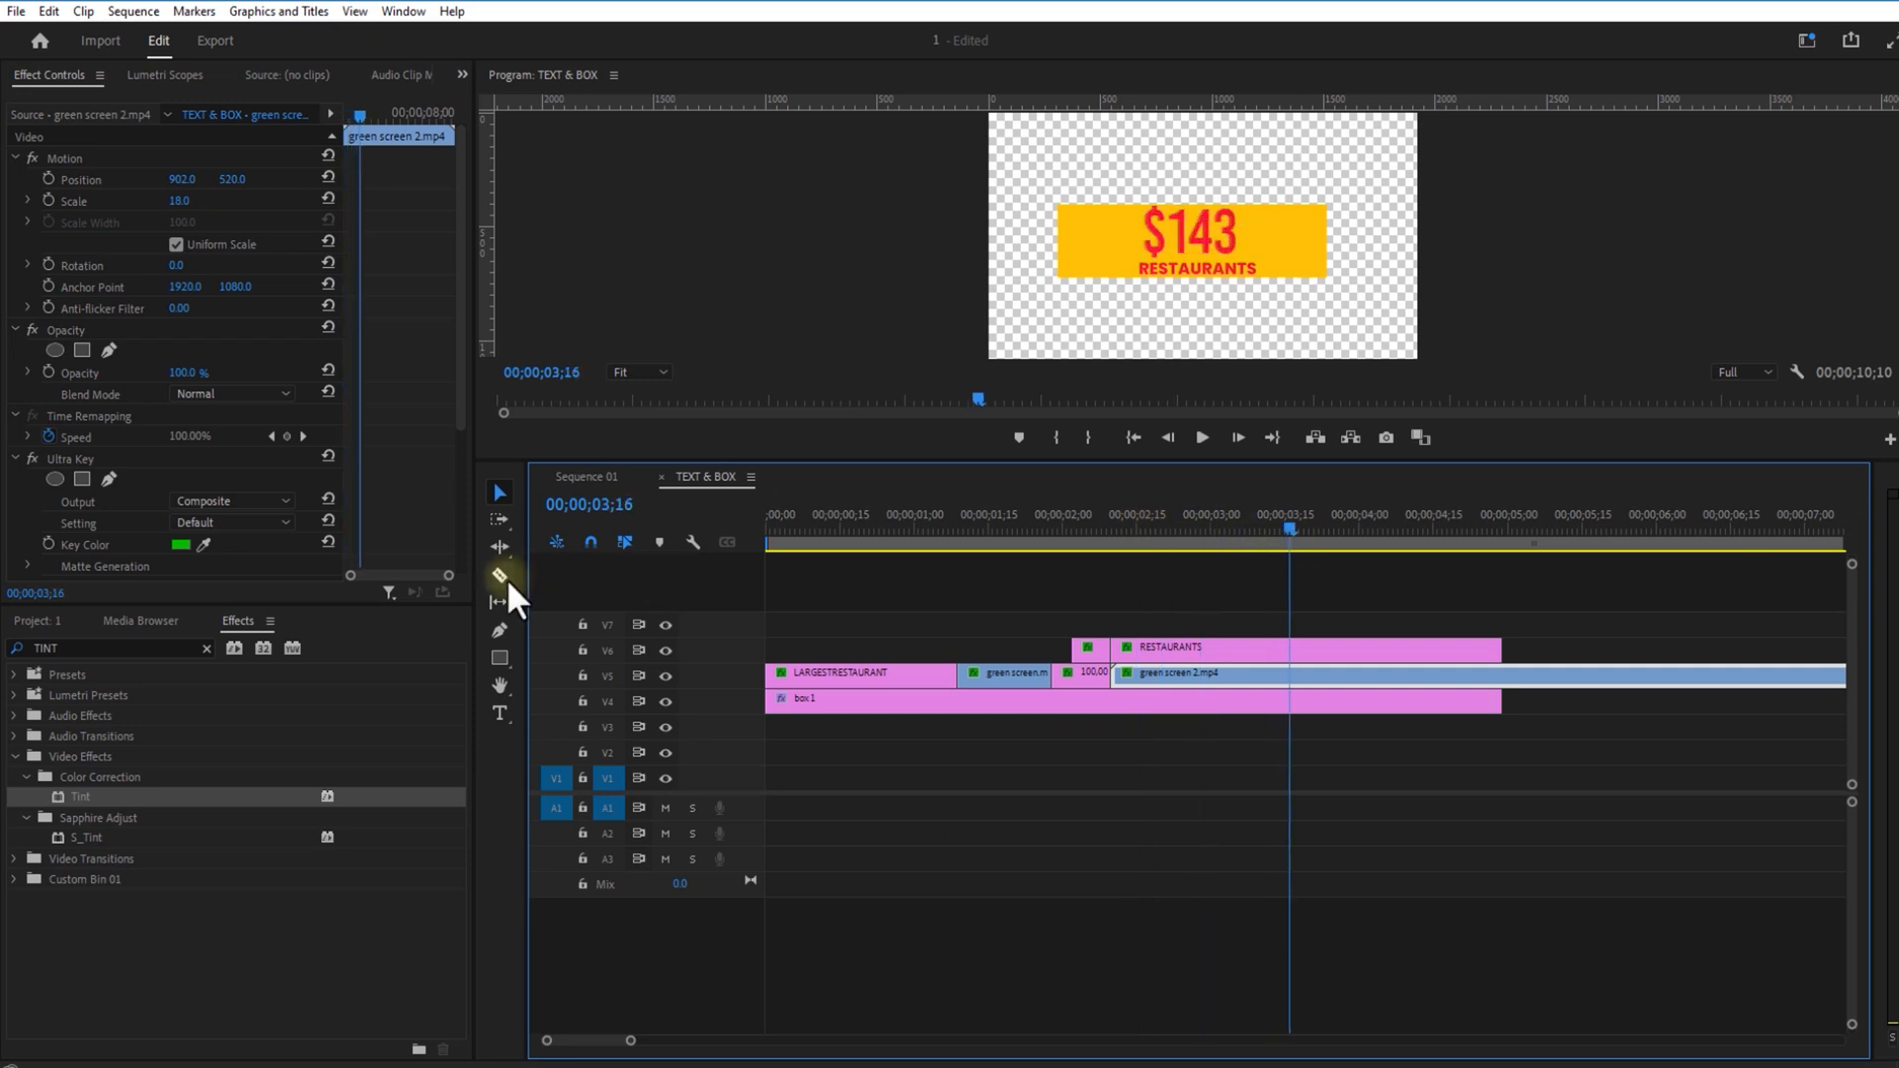
{"action": "left_click", "coordinate": [1290, 673]}
{"action": "key", "text": "v"}
{"action": "left_click", "coordinate": [1315, 672]}
{"action": "key", "text": "Delete"}
{"action": "left_click_drag", "start_coordinate": [1497, 651], "coordinate": [1283, 661]}
Step: Mask the dollar sign in green screen 2.mp4 with a rectangular opacity mask and invert it so only the digits show
{"action": "left_click", "coordinate": [1171, 522]}
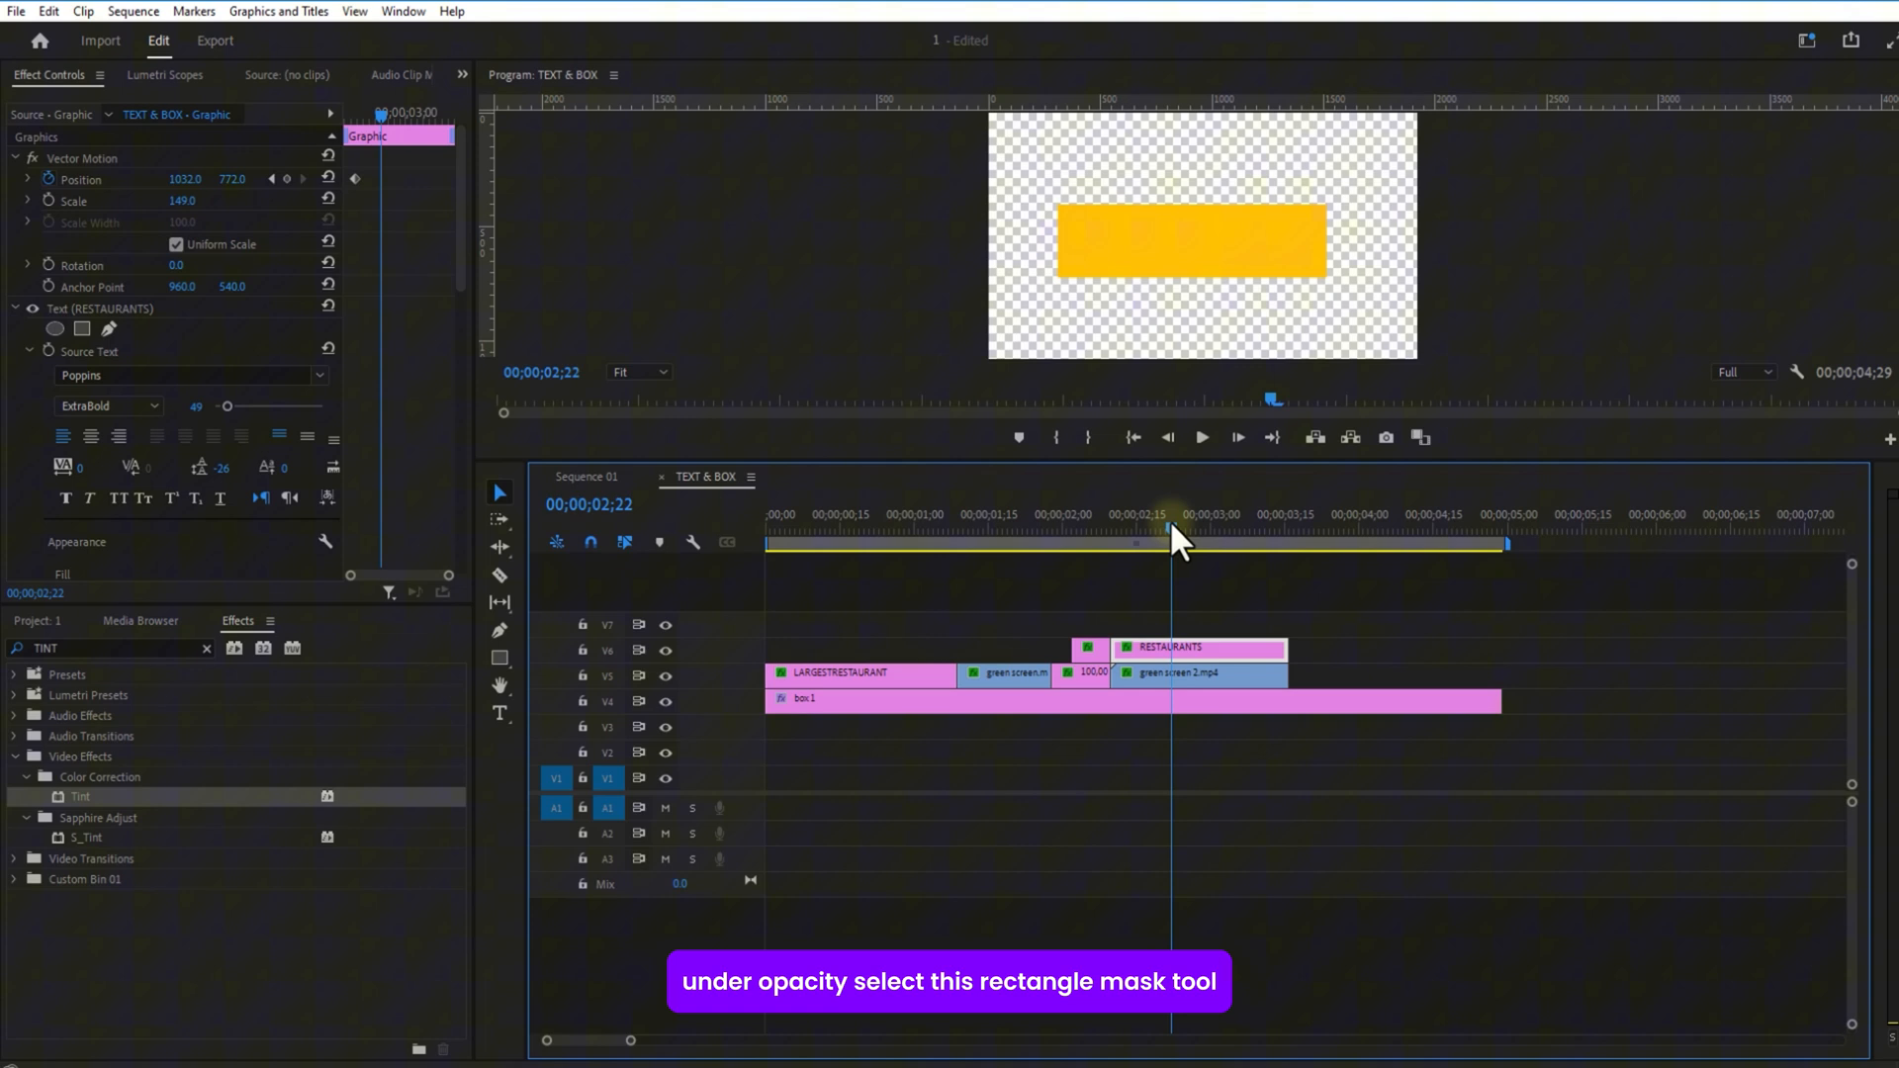
{"action": "left_click", "coordinate": [1167, 669]}
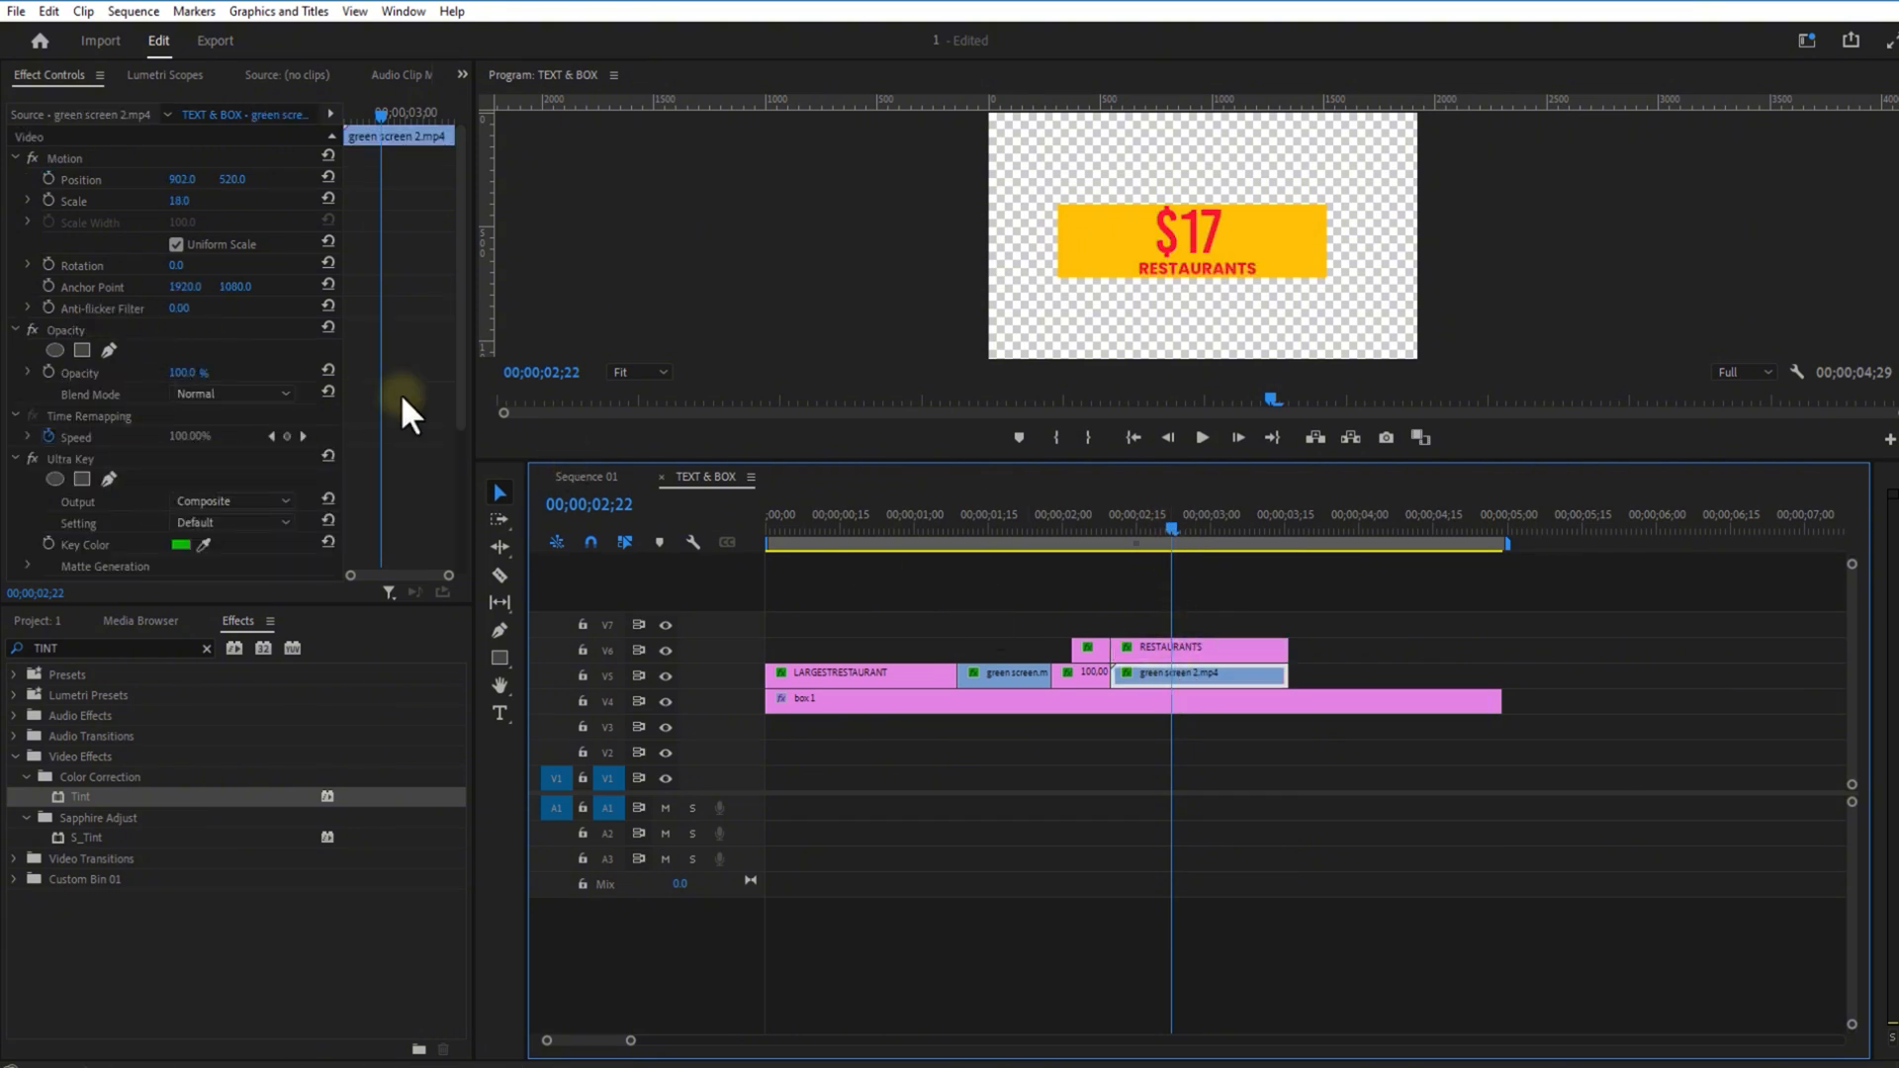
{"action": "left_click", "coordinate": [79, 349]}
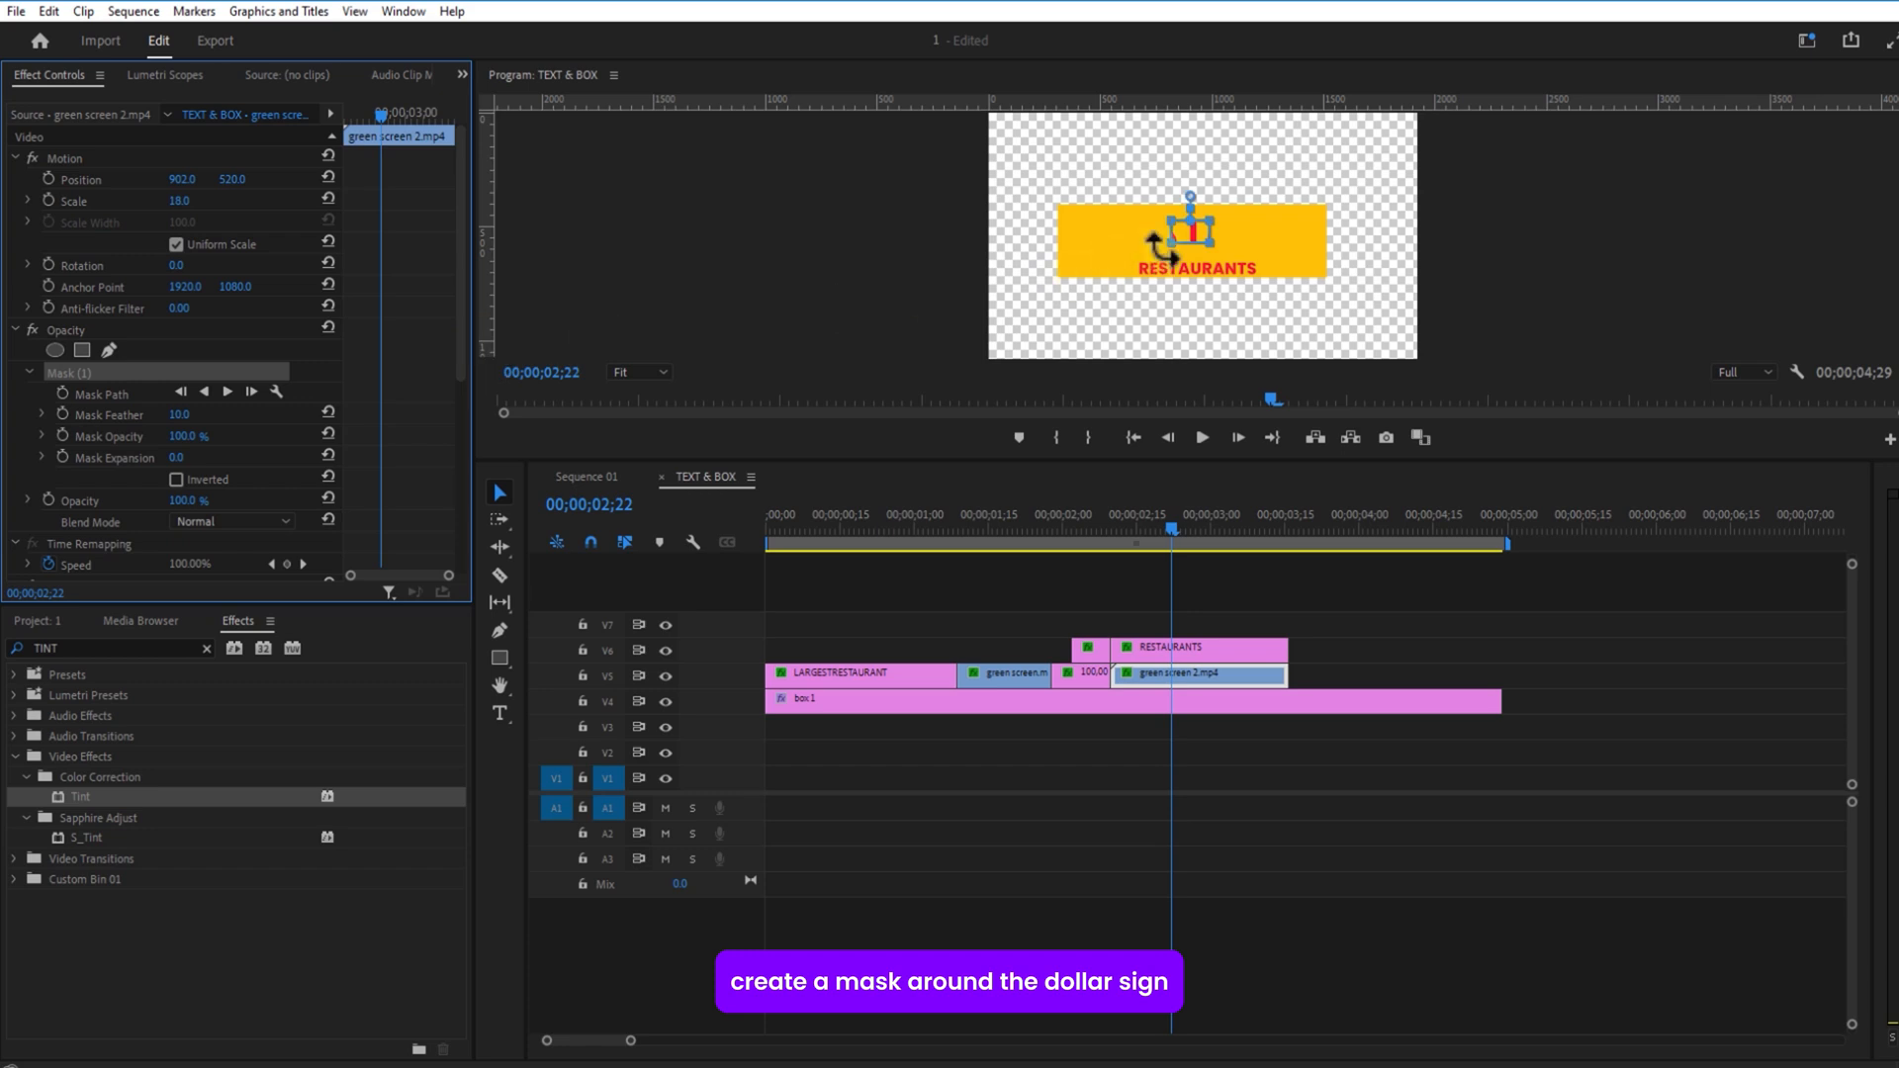
{"action": "mouse_move", "coordinate": [1184, 235]}
{"action": "left_mouse_down"}
{"action": "mouse_move", "coordinate": [1167, 208]}
{"action": "mouse_move", "coordinate": [1179, 262]}
{"action": "left_mouse_up"}
{"action": "left_click_drag", "start_coordinate": [1192, 192], "coordinate": [1149, 269]}
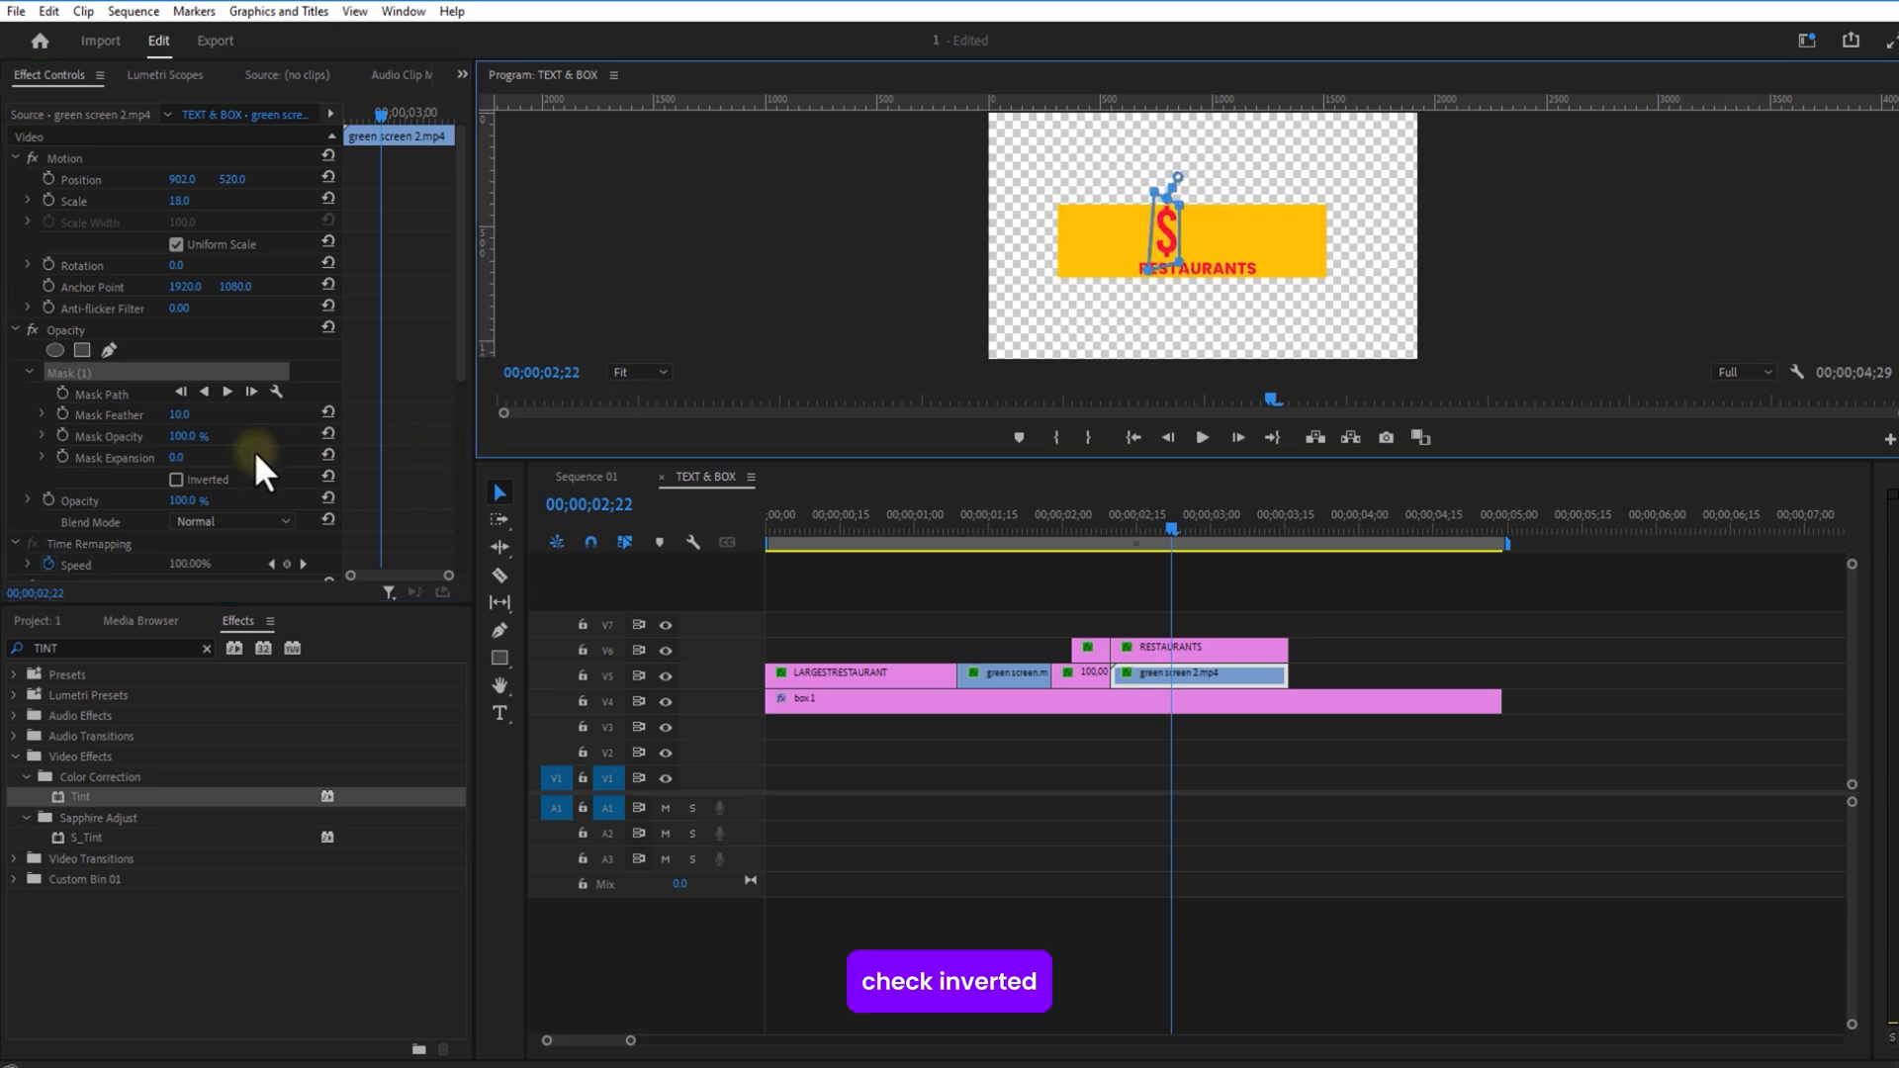
{"action": "left_click", "coordinate": [176, 479]}
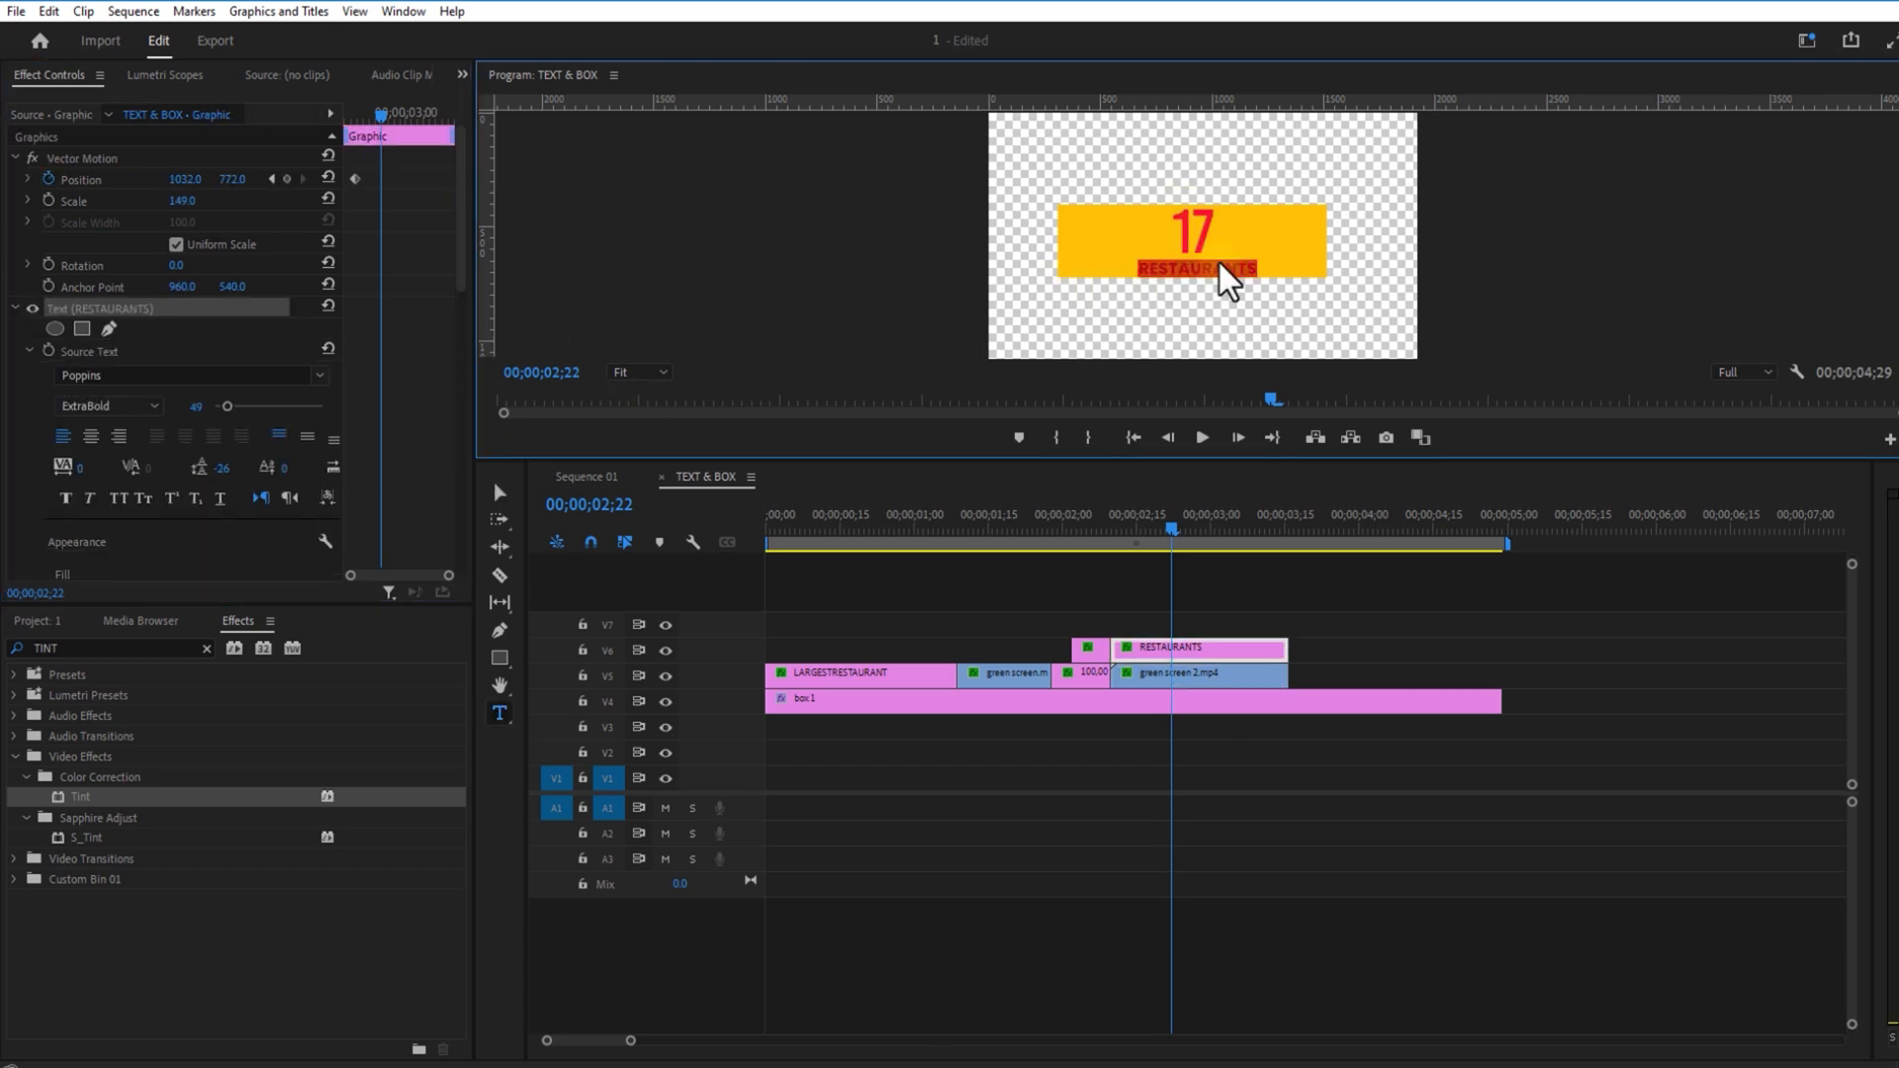
Step: Replace the text of the second RESTAURANTS clip with COUNTRIES
{"action": "key", "text": "BackSpace"}
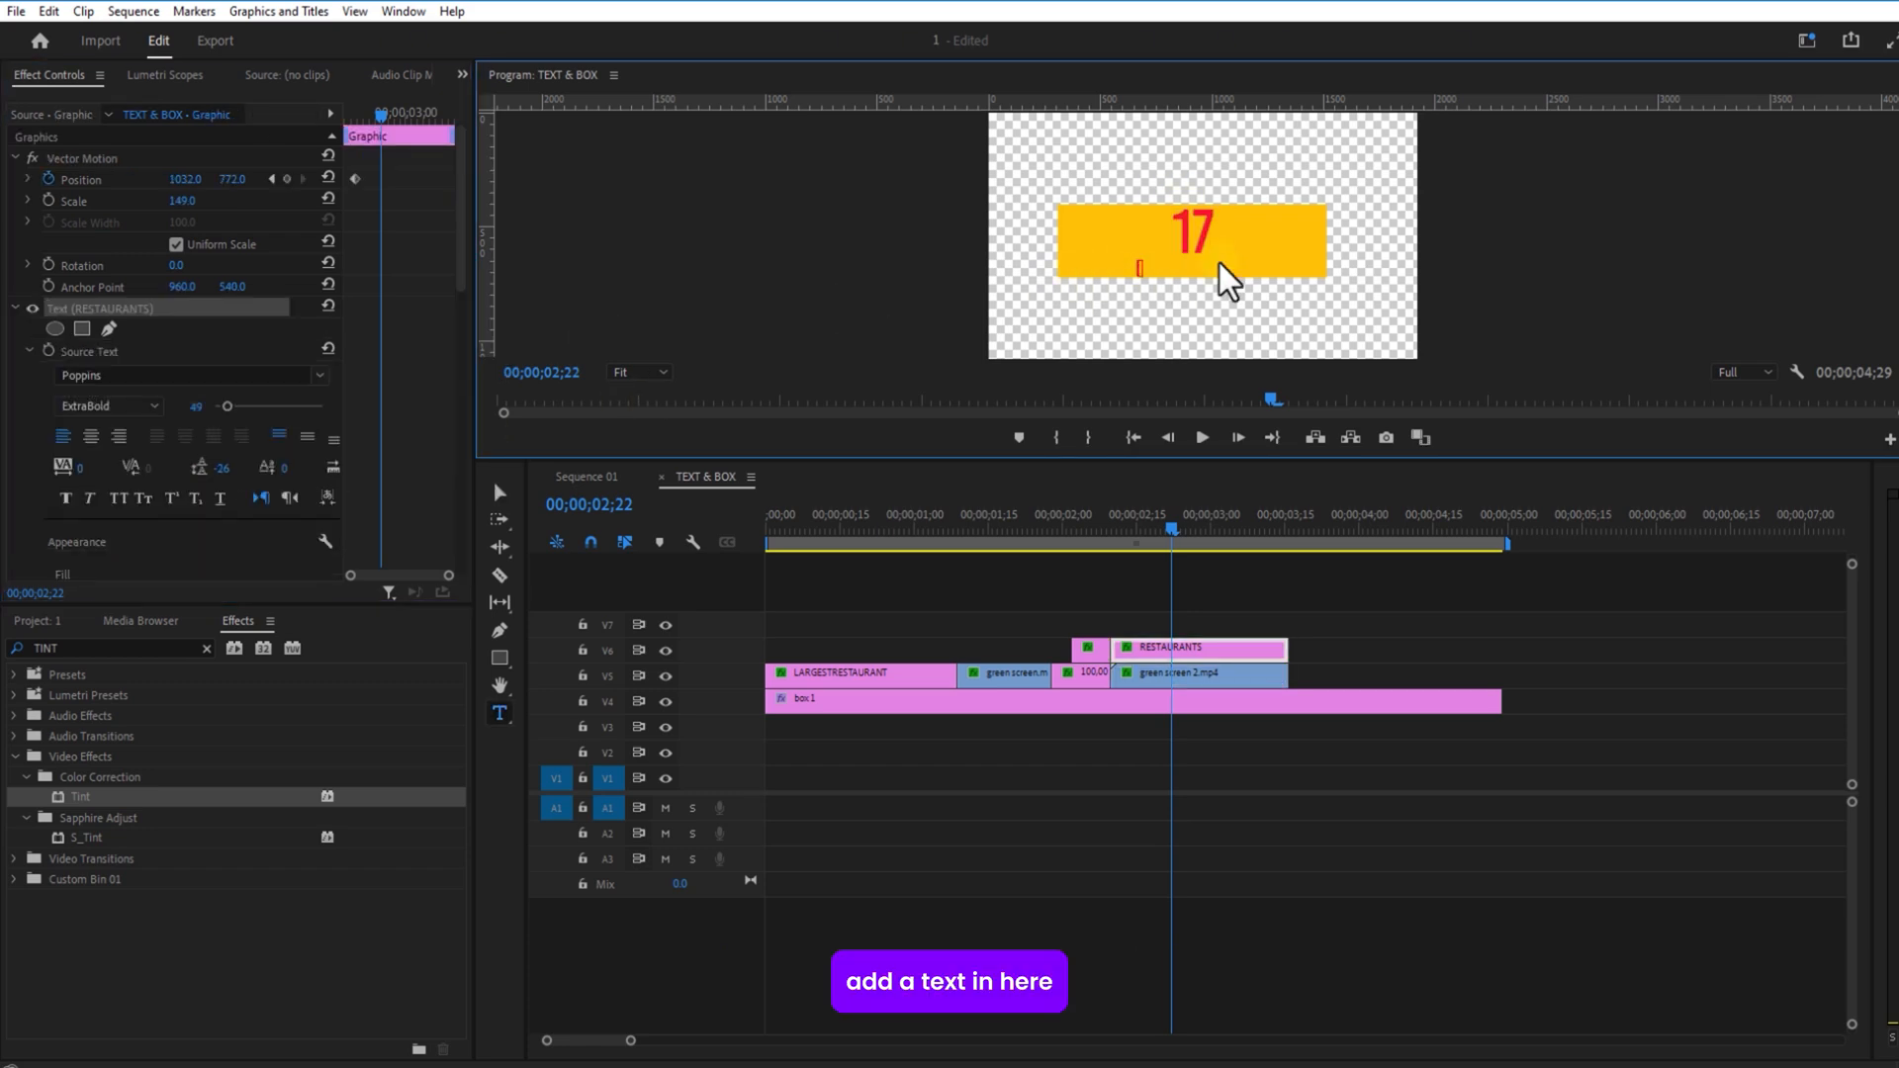
{"action": "key", "text": "Caps_Lock"}
{"action": "type", "text": "COU"}
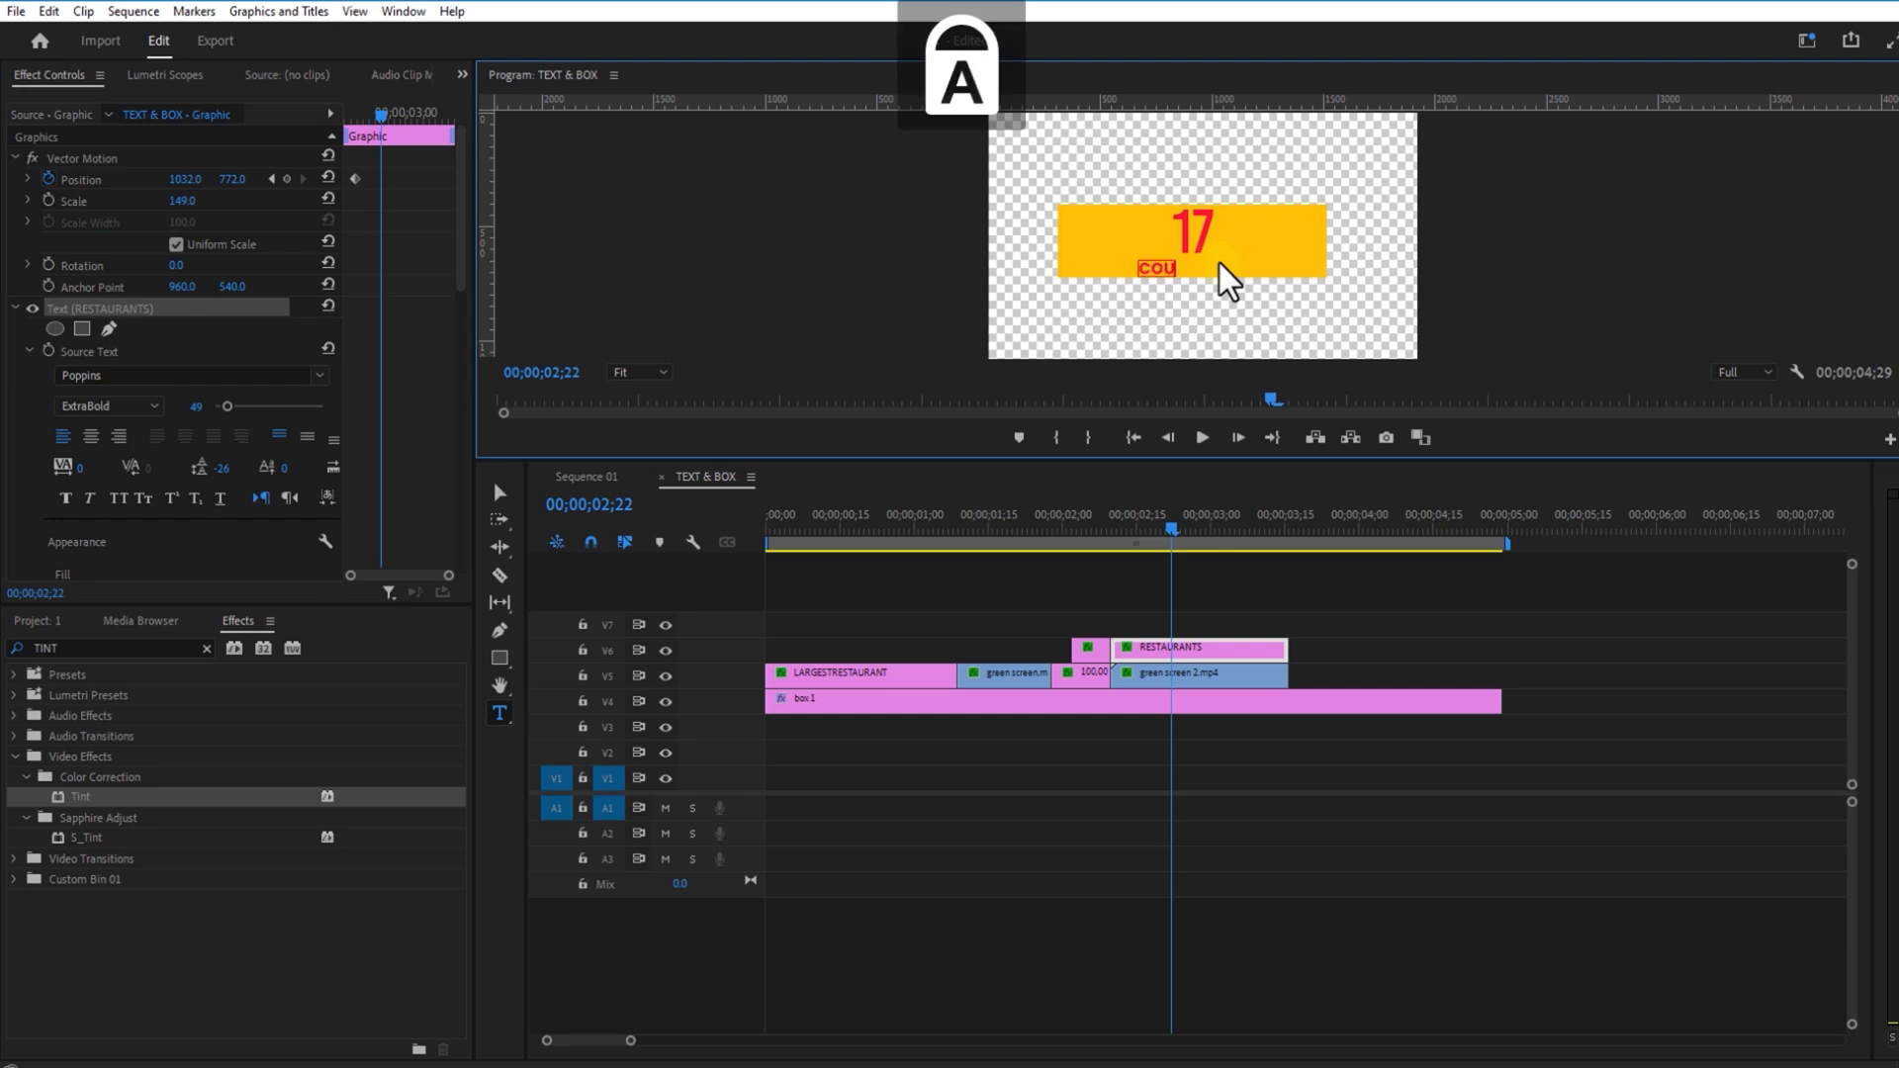
{"action": "type", "text": "NTRIES"}
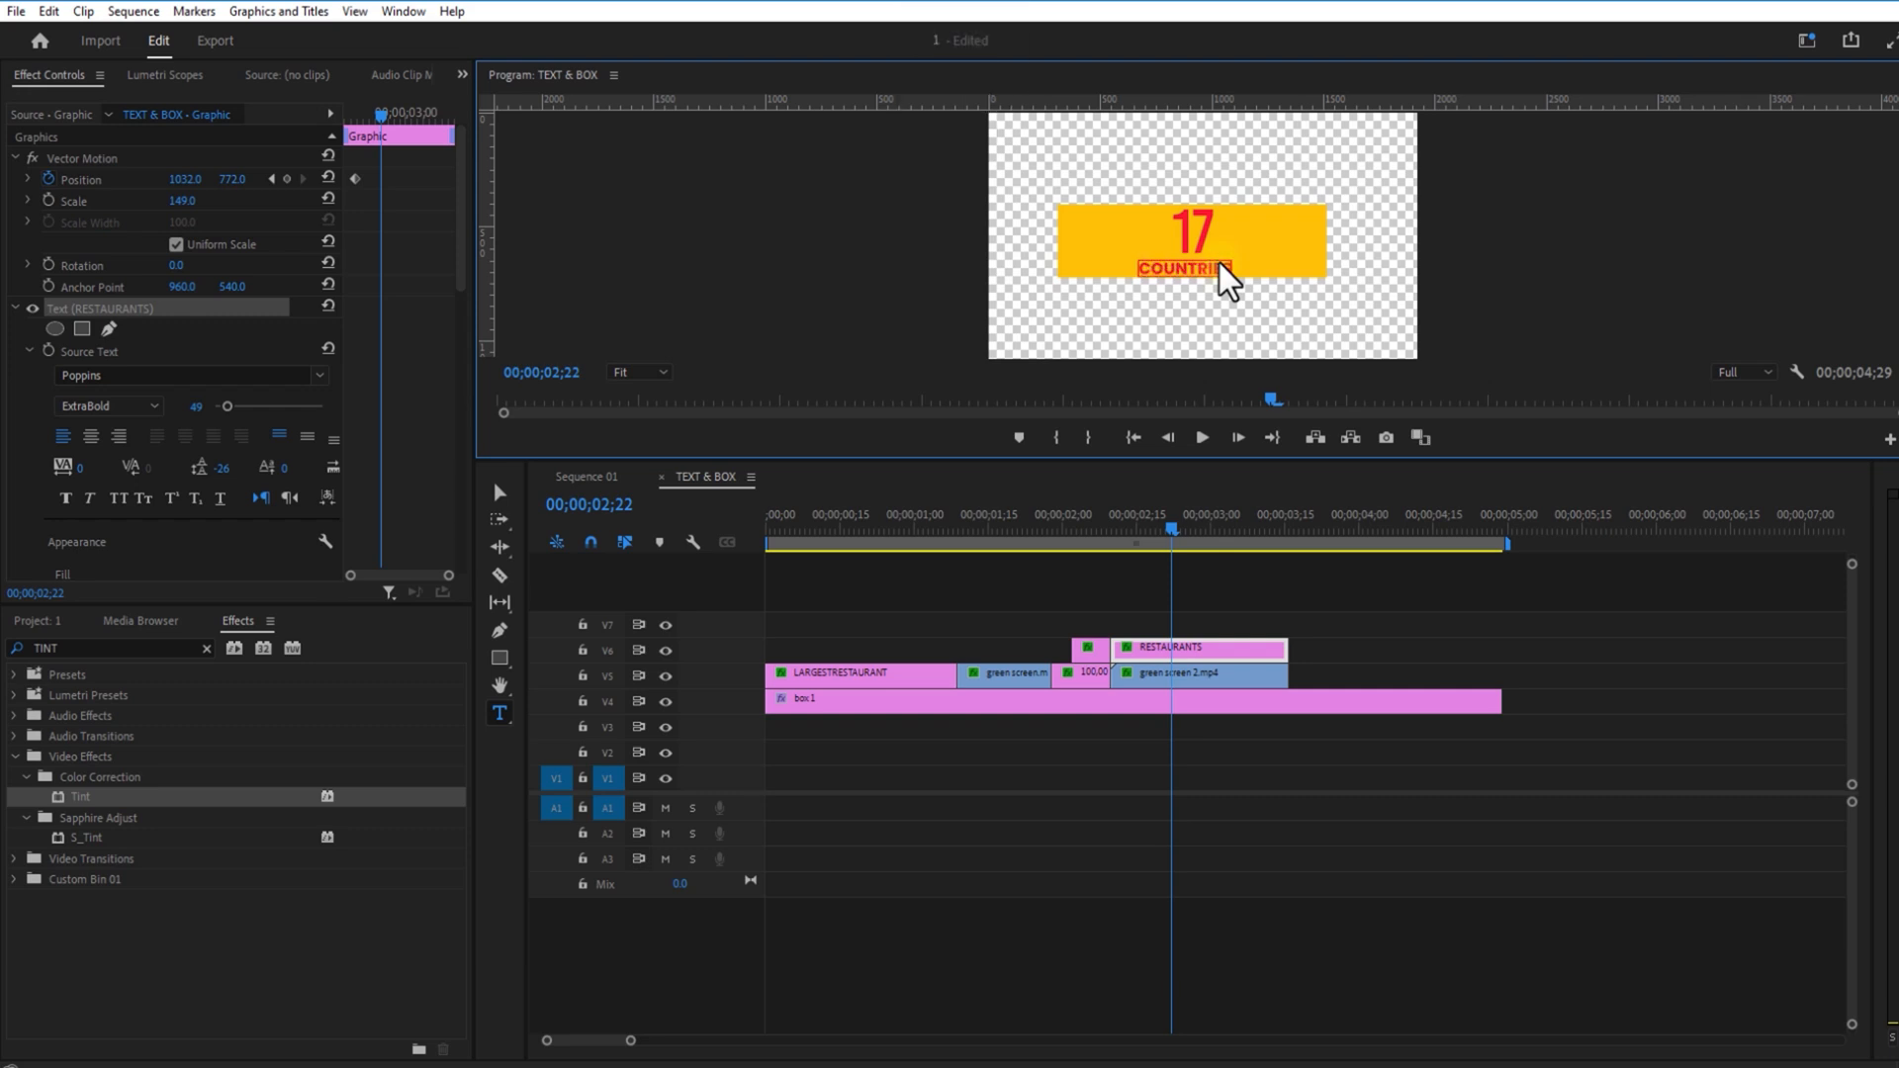
{"action": "left_click", "coordinate": [1119, 596]}
Step: Move the COUNTRIES clip past the end of the counter clips and duplicate it onto track V7
{"action": "left_click_drag", "start_coordinate": [1143, 640], "coordinate": [1201, 643]}
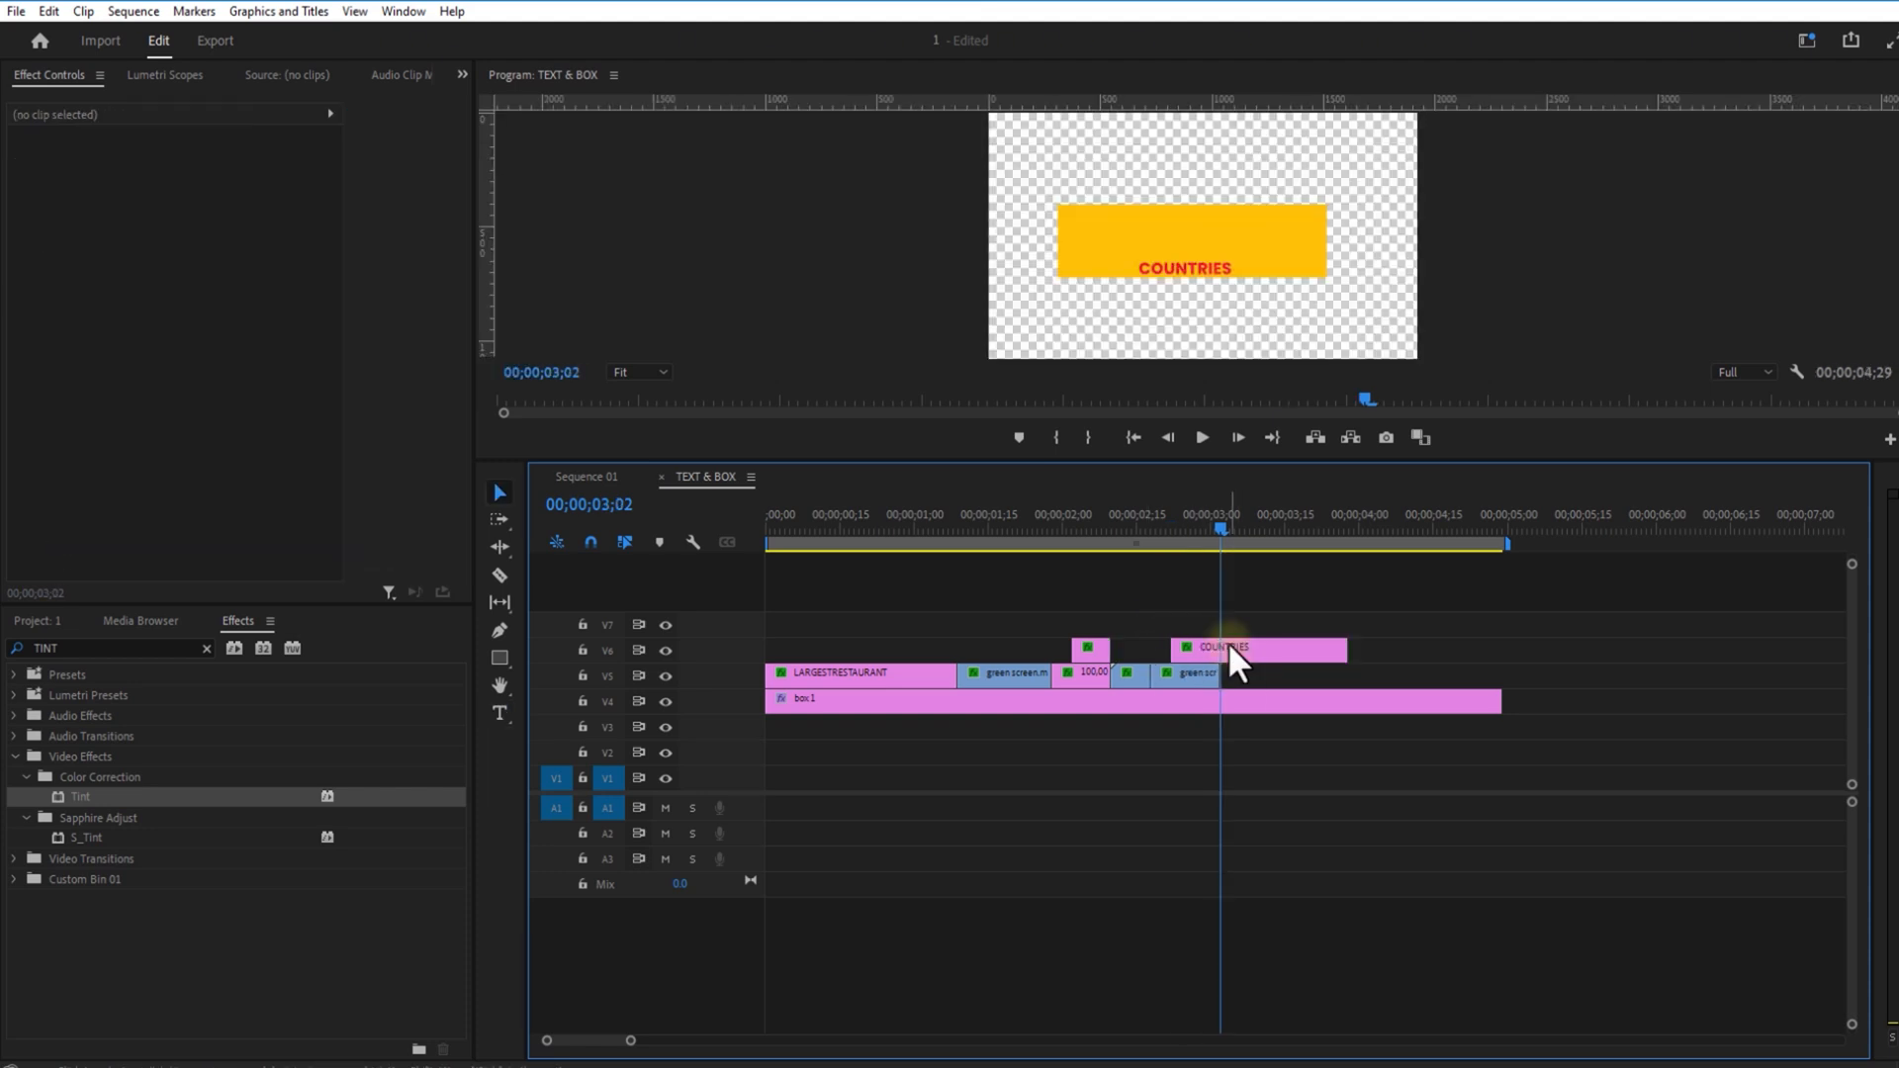
{"action": "left_click_drag", "start_coordinate": [1231, 660], "coordinate": [1319, 644]}
{"action": "left_click", "coordinate": [1258, 617]}
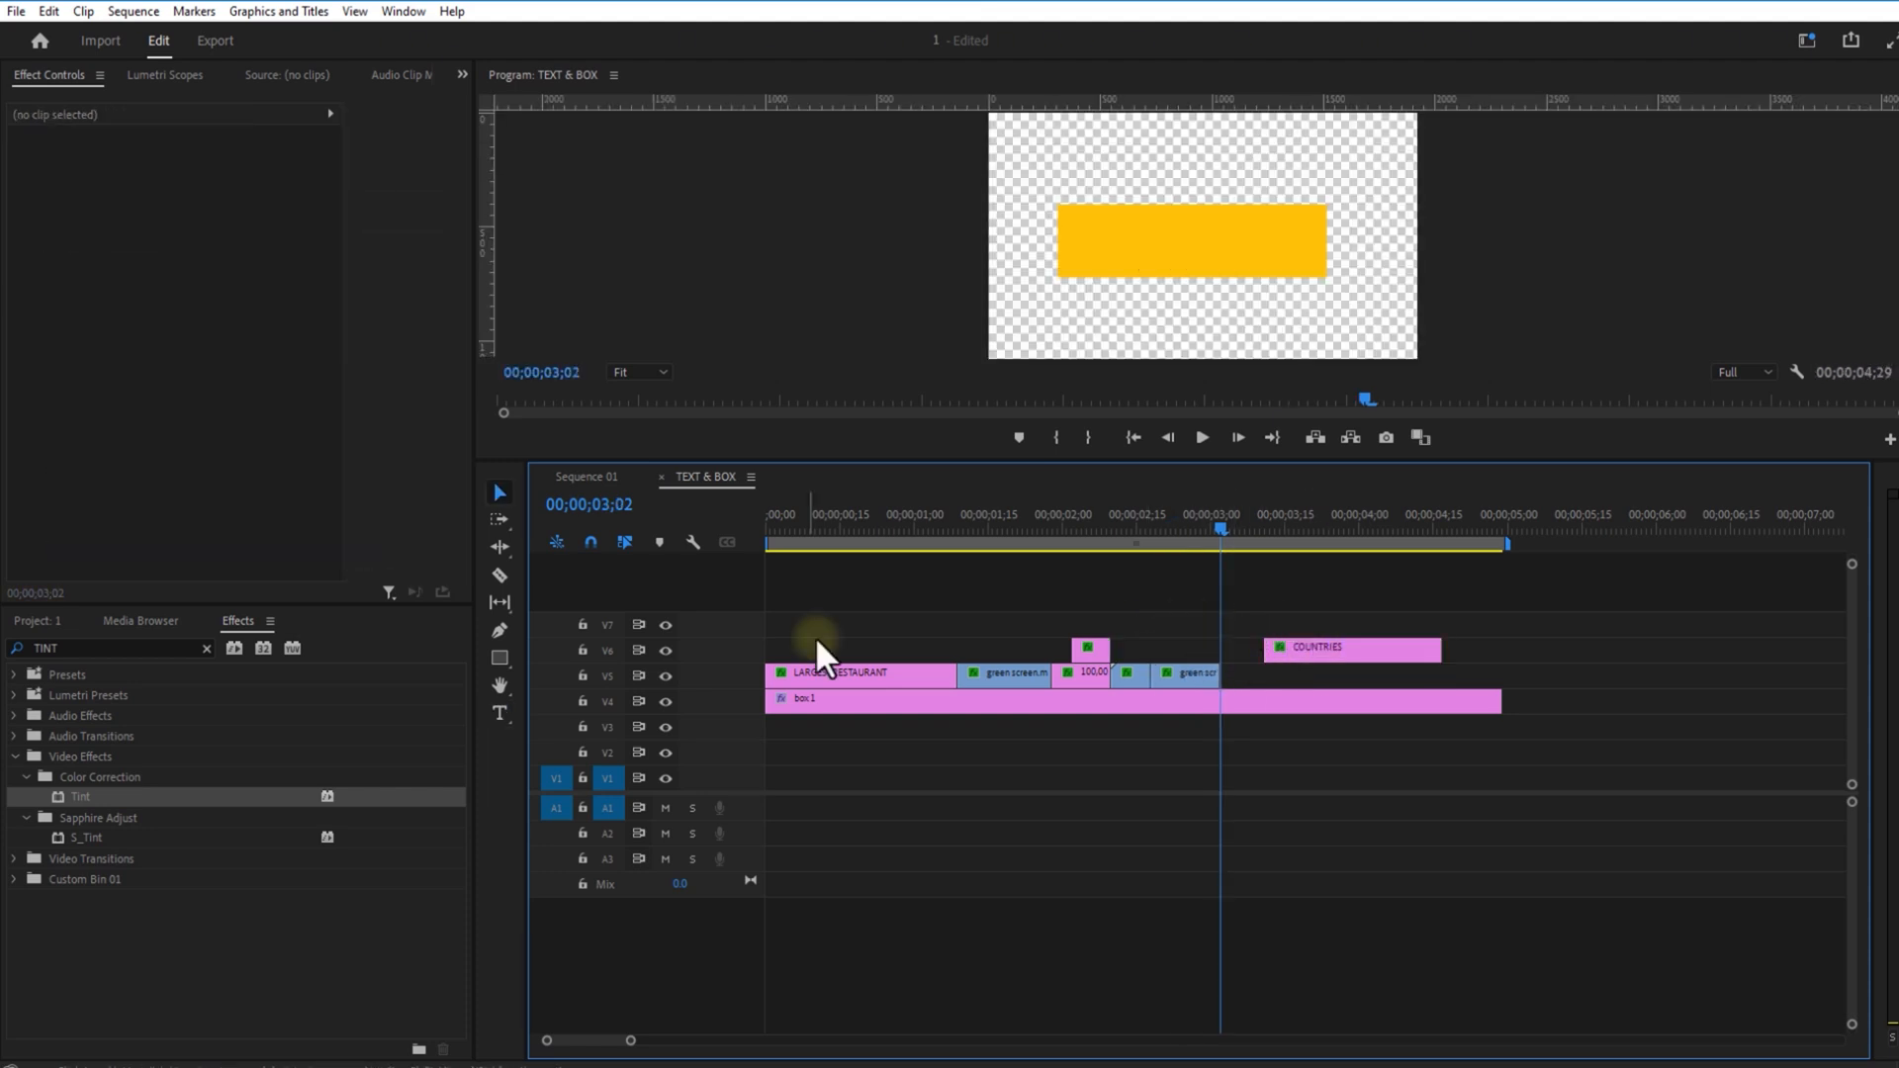
{"action": "left_click", "coordinate": [1292, 644]}
{"action": "left_click_drag", "start_coordinate": [1296, 644], "coordinate": [1315, 623]}
Step: Change the duplicated COUNTRIES text to 120 and place that clip on V5 directly after the counter
{"action": "left_click", "coordinate": [1317, 527]}
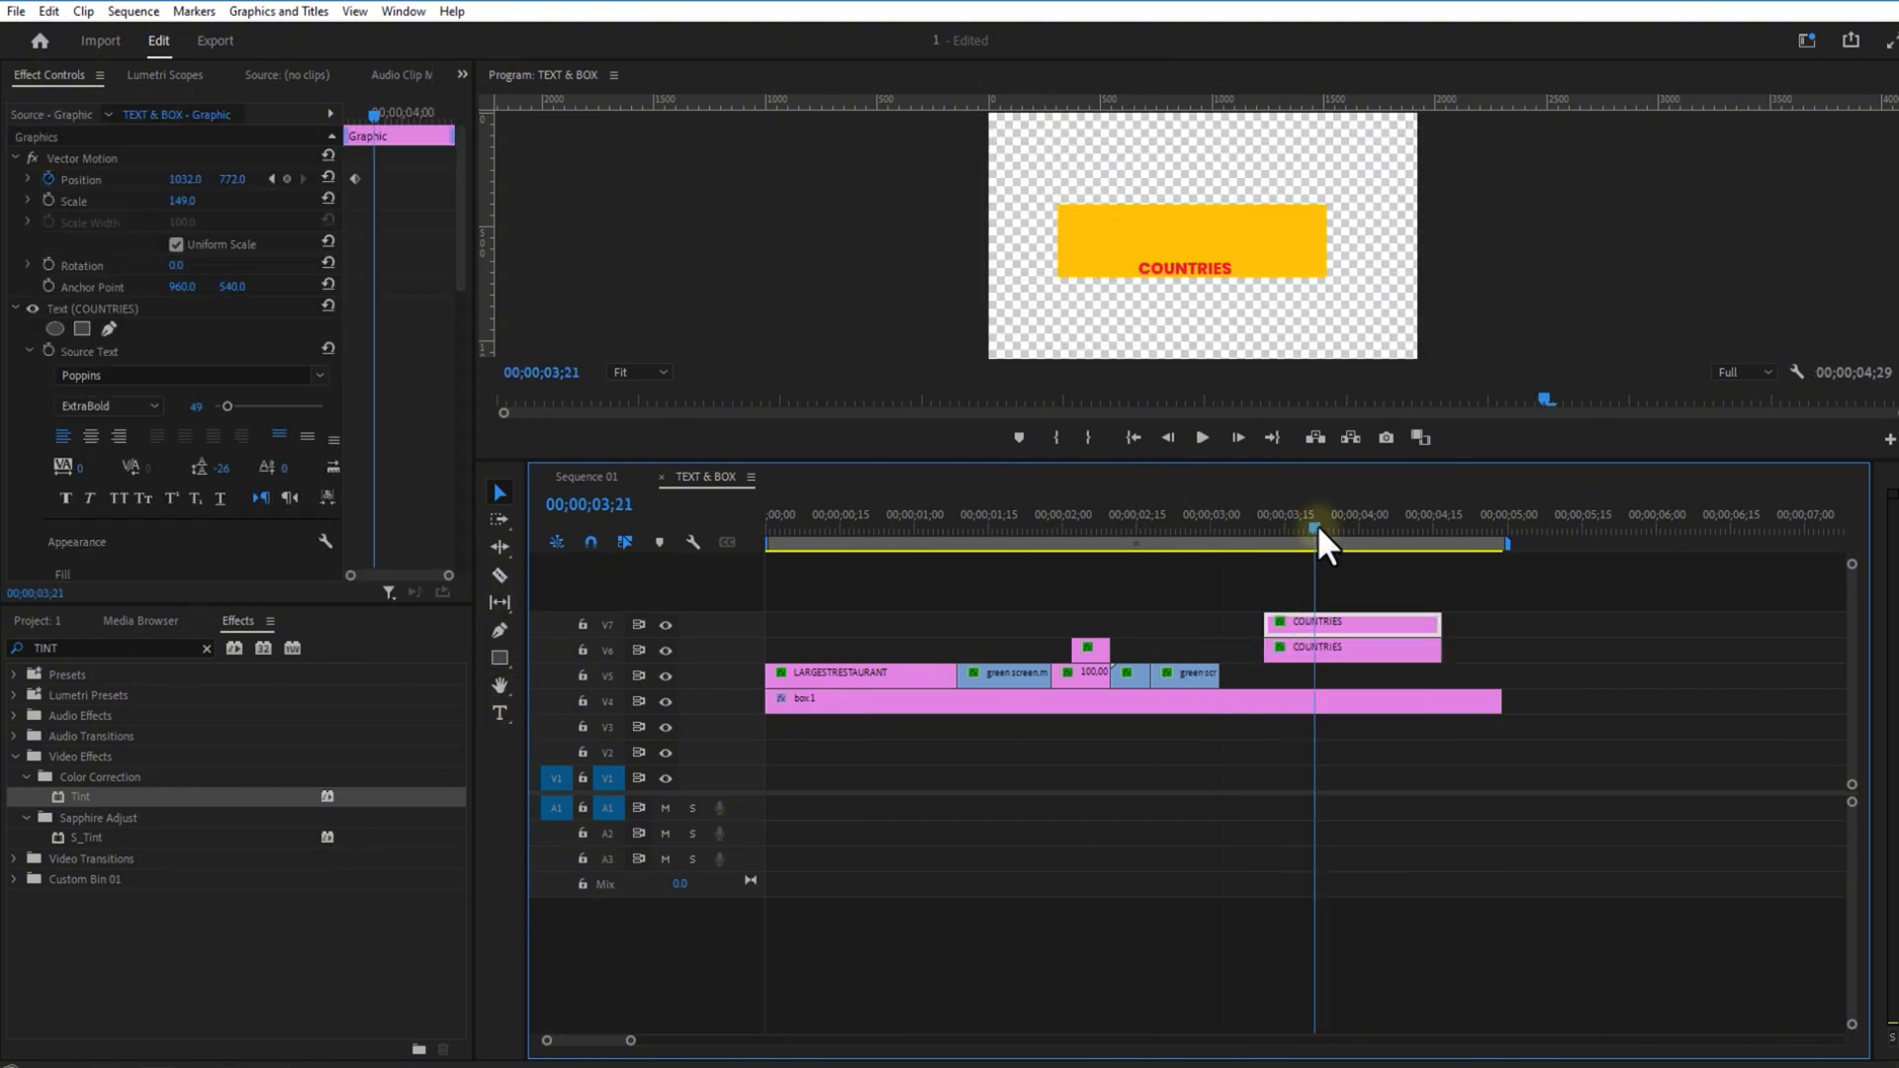
{"action": "double_click", "coordinate": [1200, 273]}
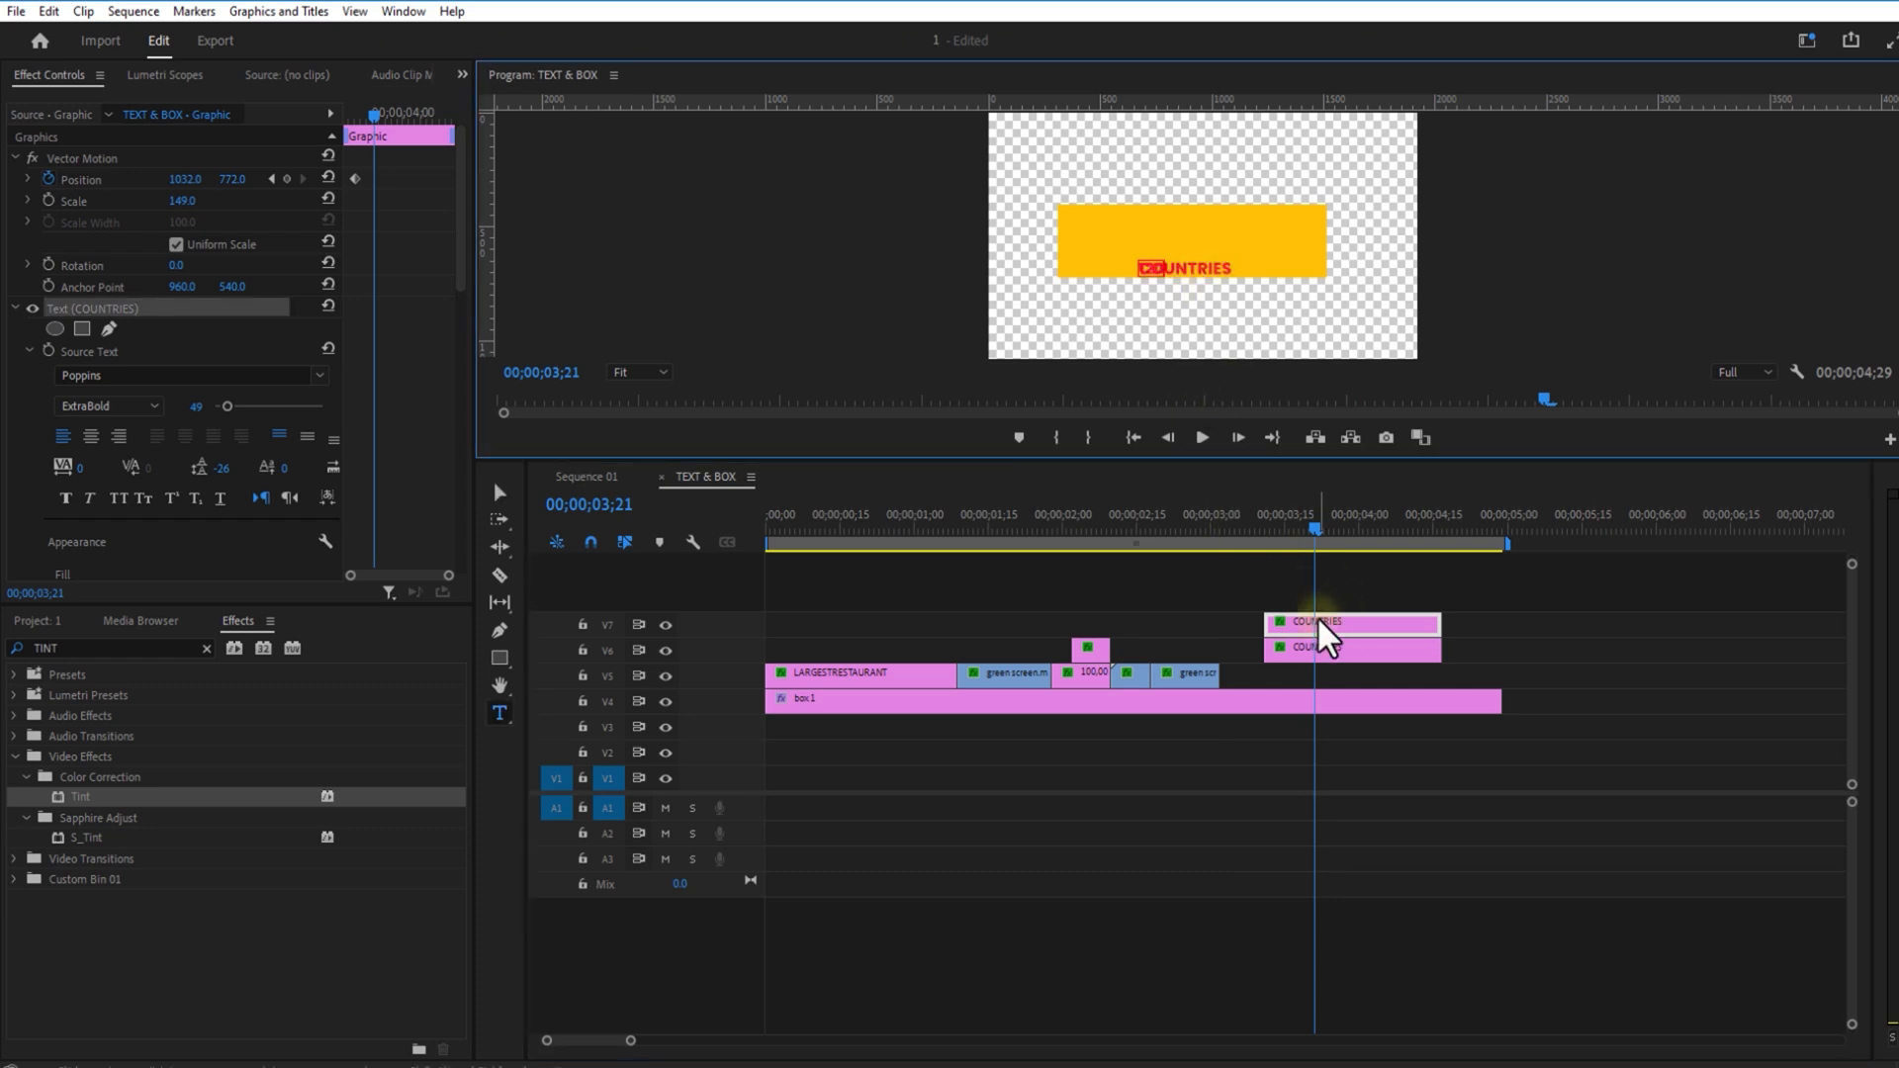
{"action": "left_click_drag", "start_coordinate": [1315, 623], "coordinate": [1273, 676]}
Step: Place the COUNTRIES clip on V6 aligned with the 120 clip, keyframe its starting position at 1032, 640.6 and fade its opacity in to 100%
{"action": "left_click", "coordinate": [1201, 522]}
{"action": "left_click_drag", "start_coordinate": [1201, 522], "coordinate": [1226, 528]}
{"action": "left_click", "coordinate": [352, 281]}
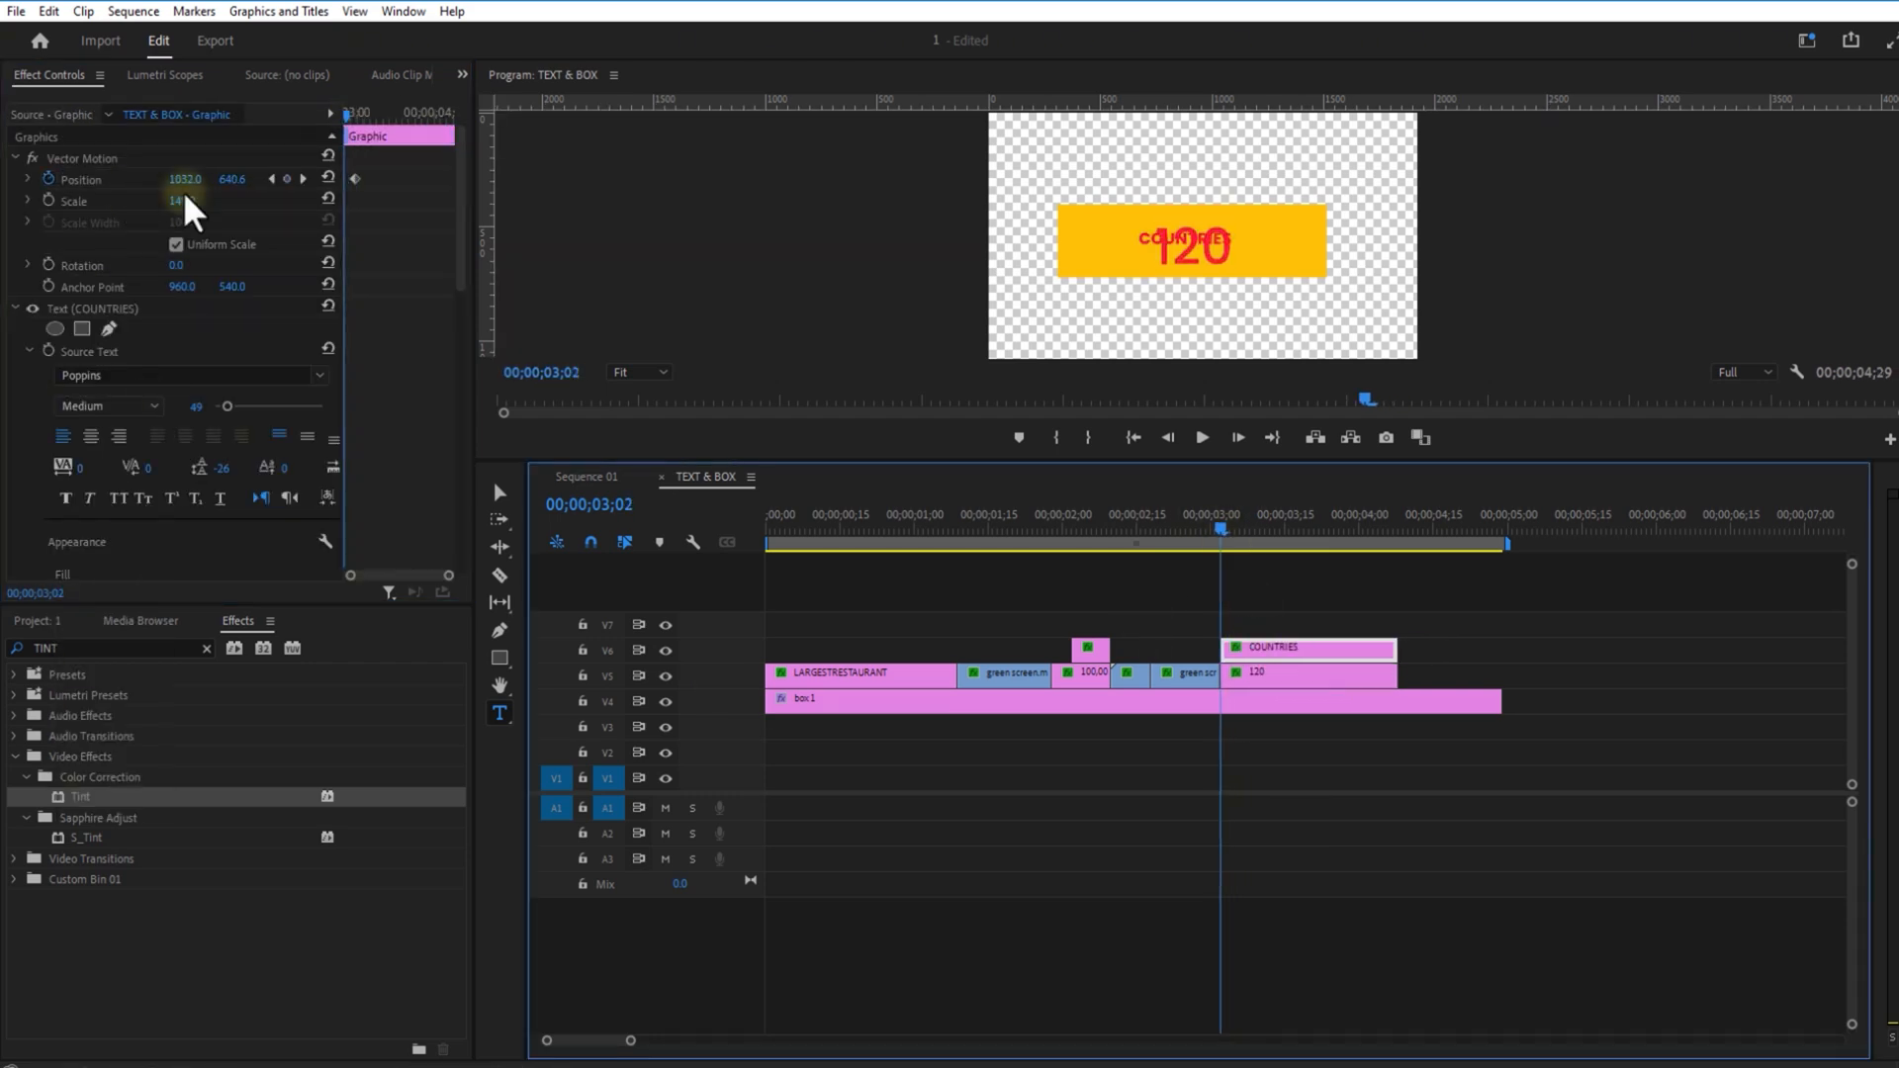
{"action": "left_click", "coordinate": [287, 179]}
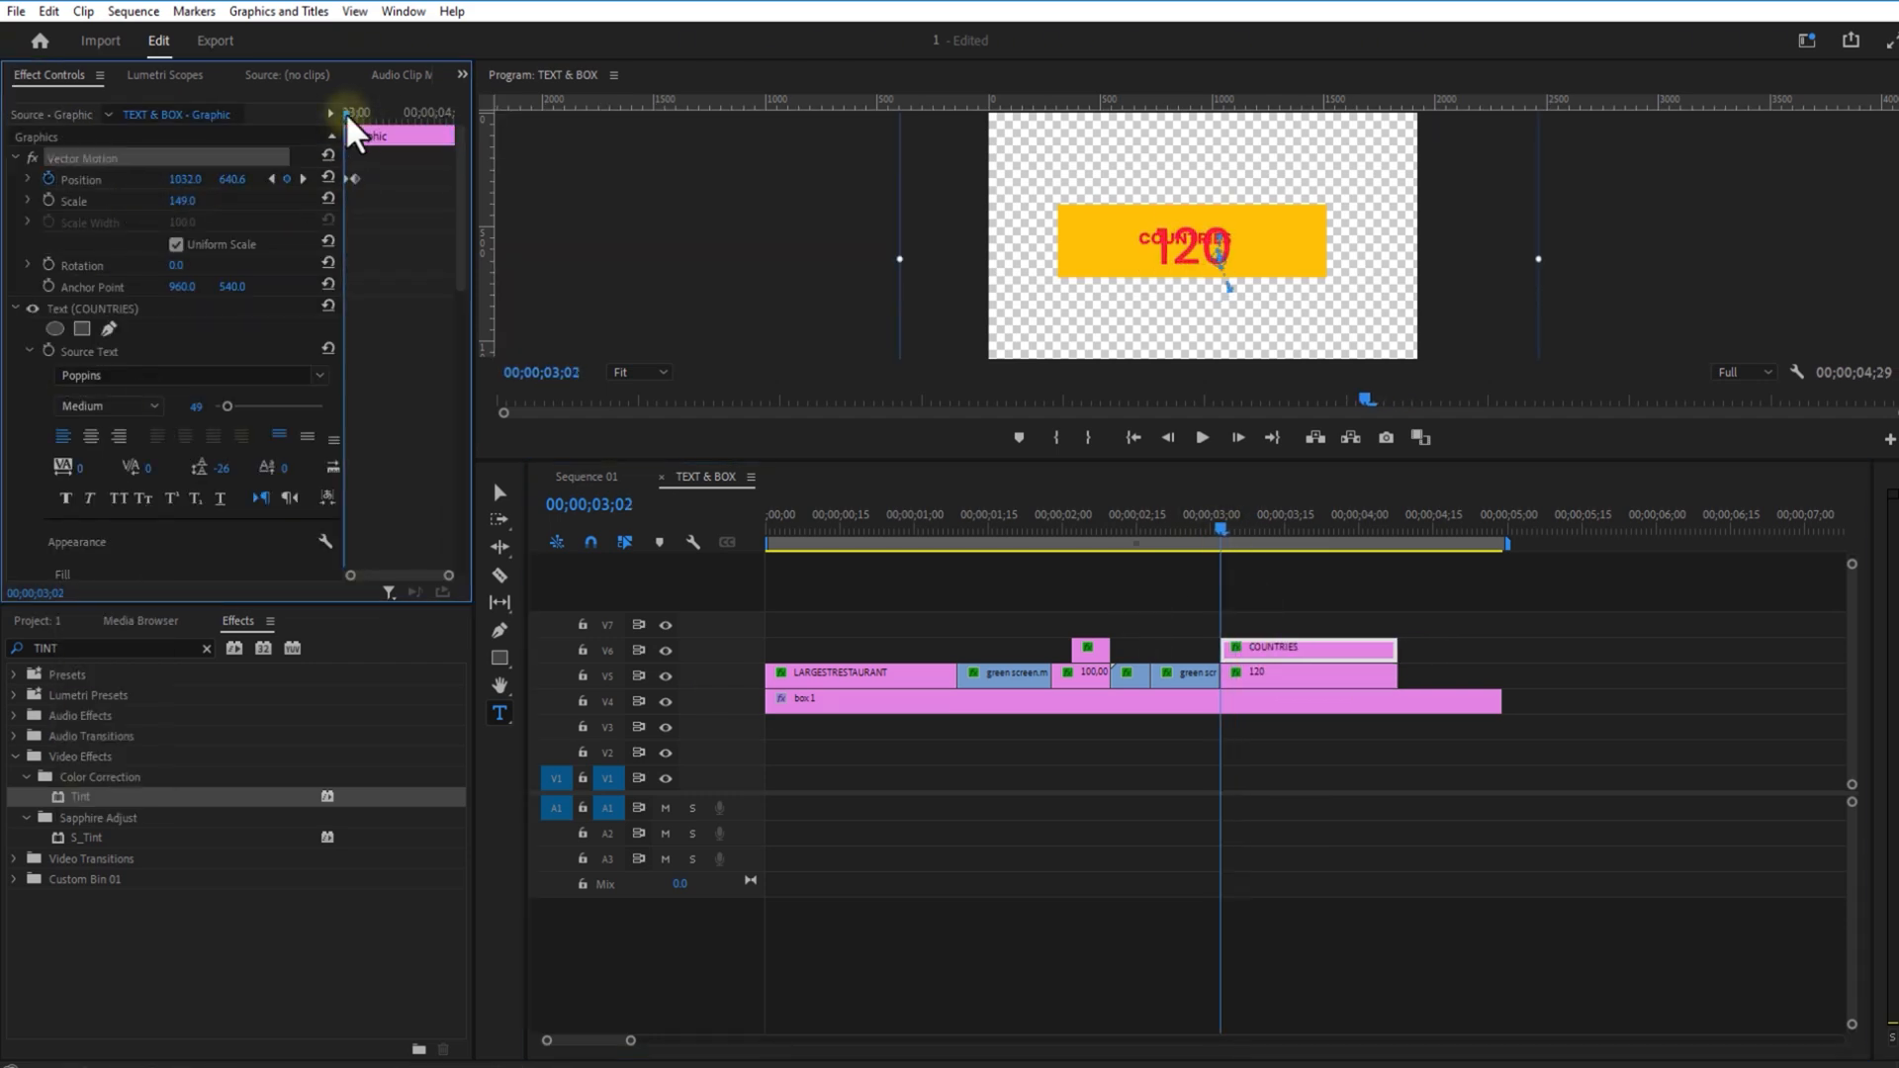
{"action": "left_click_drag", "start_coordinate": [346, 113], "coordinate": [354, 115]}
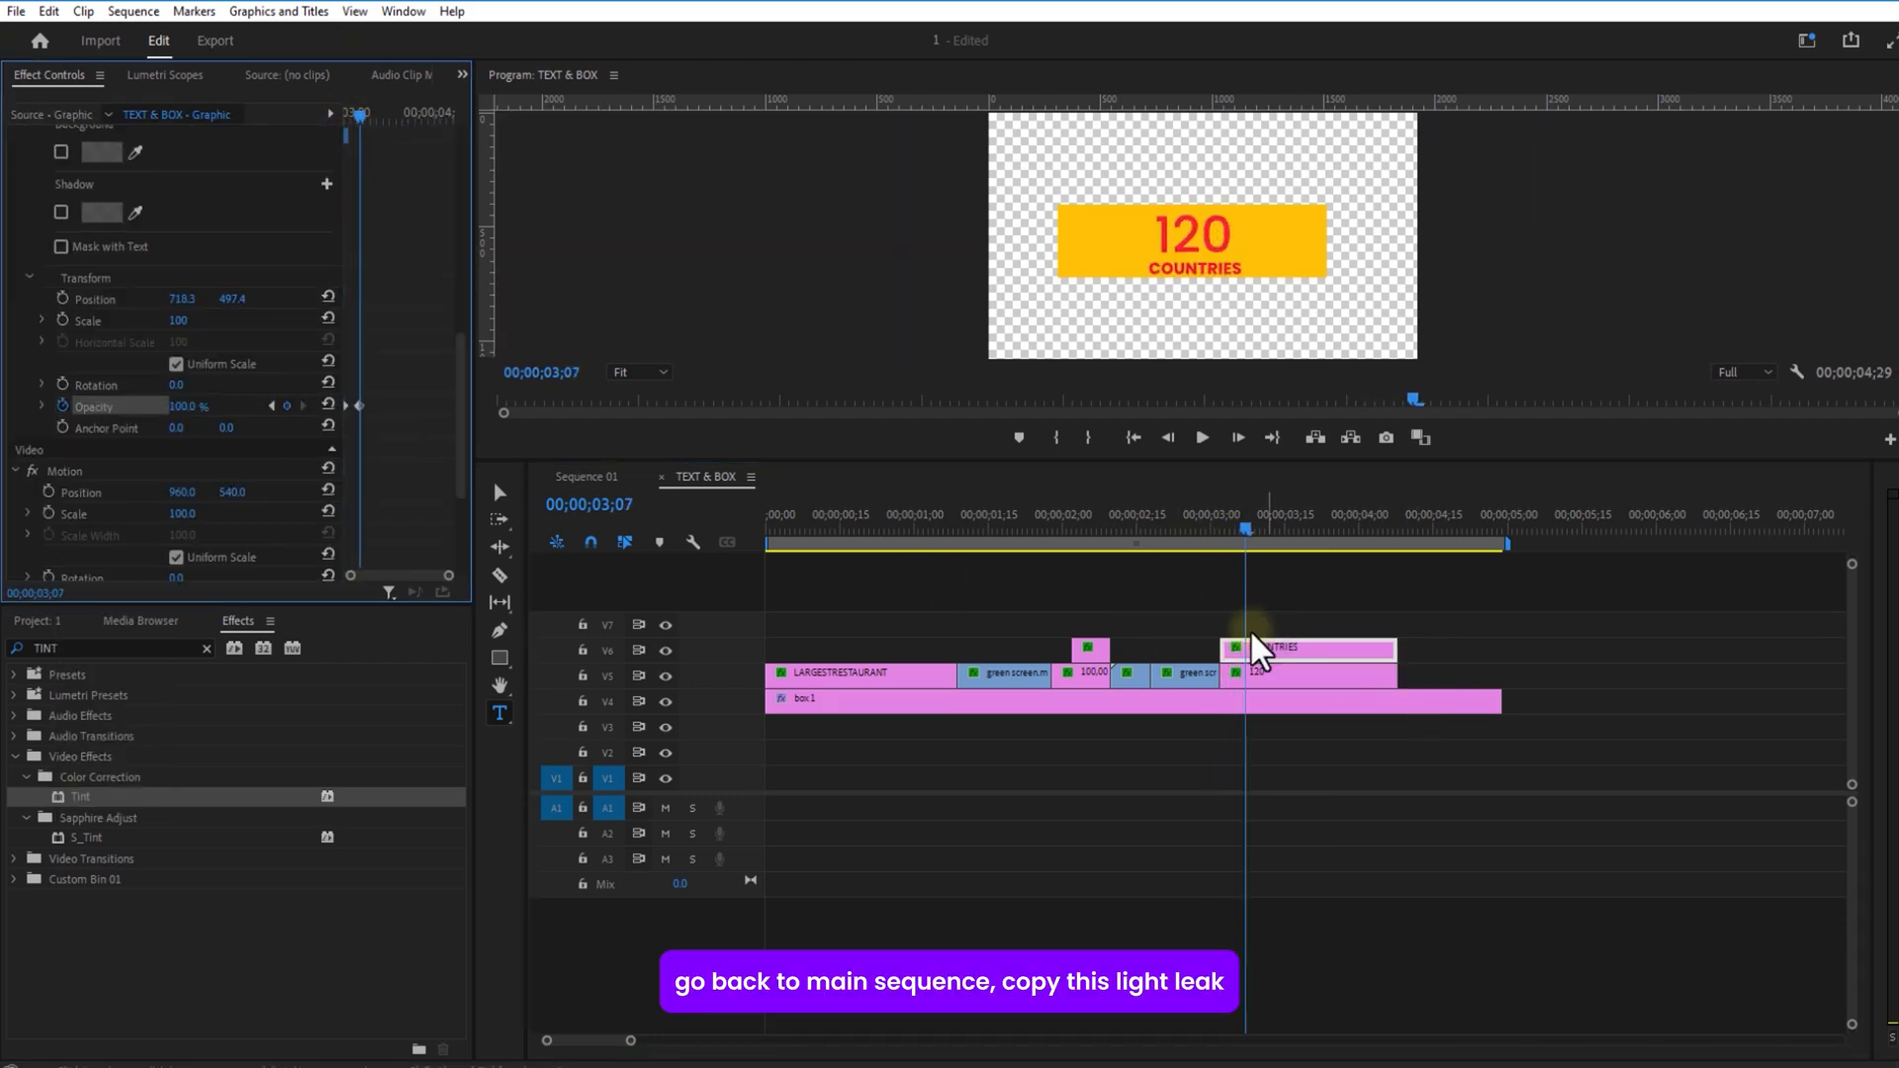
Step: In Sequence 01, copy the pair of light leak transition clips and paste it where the countries counter begins
{"action": "left_click", "coordinate": [600, 473]}
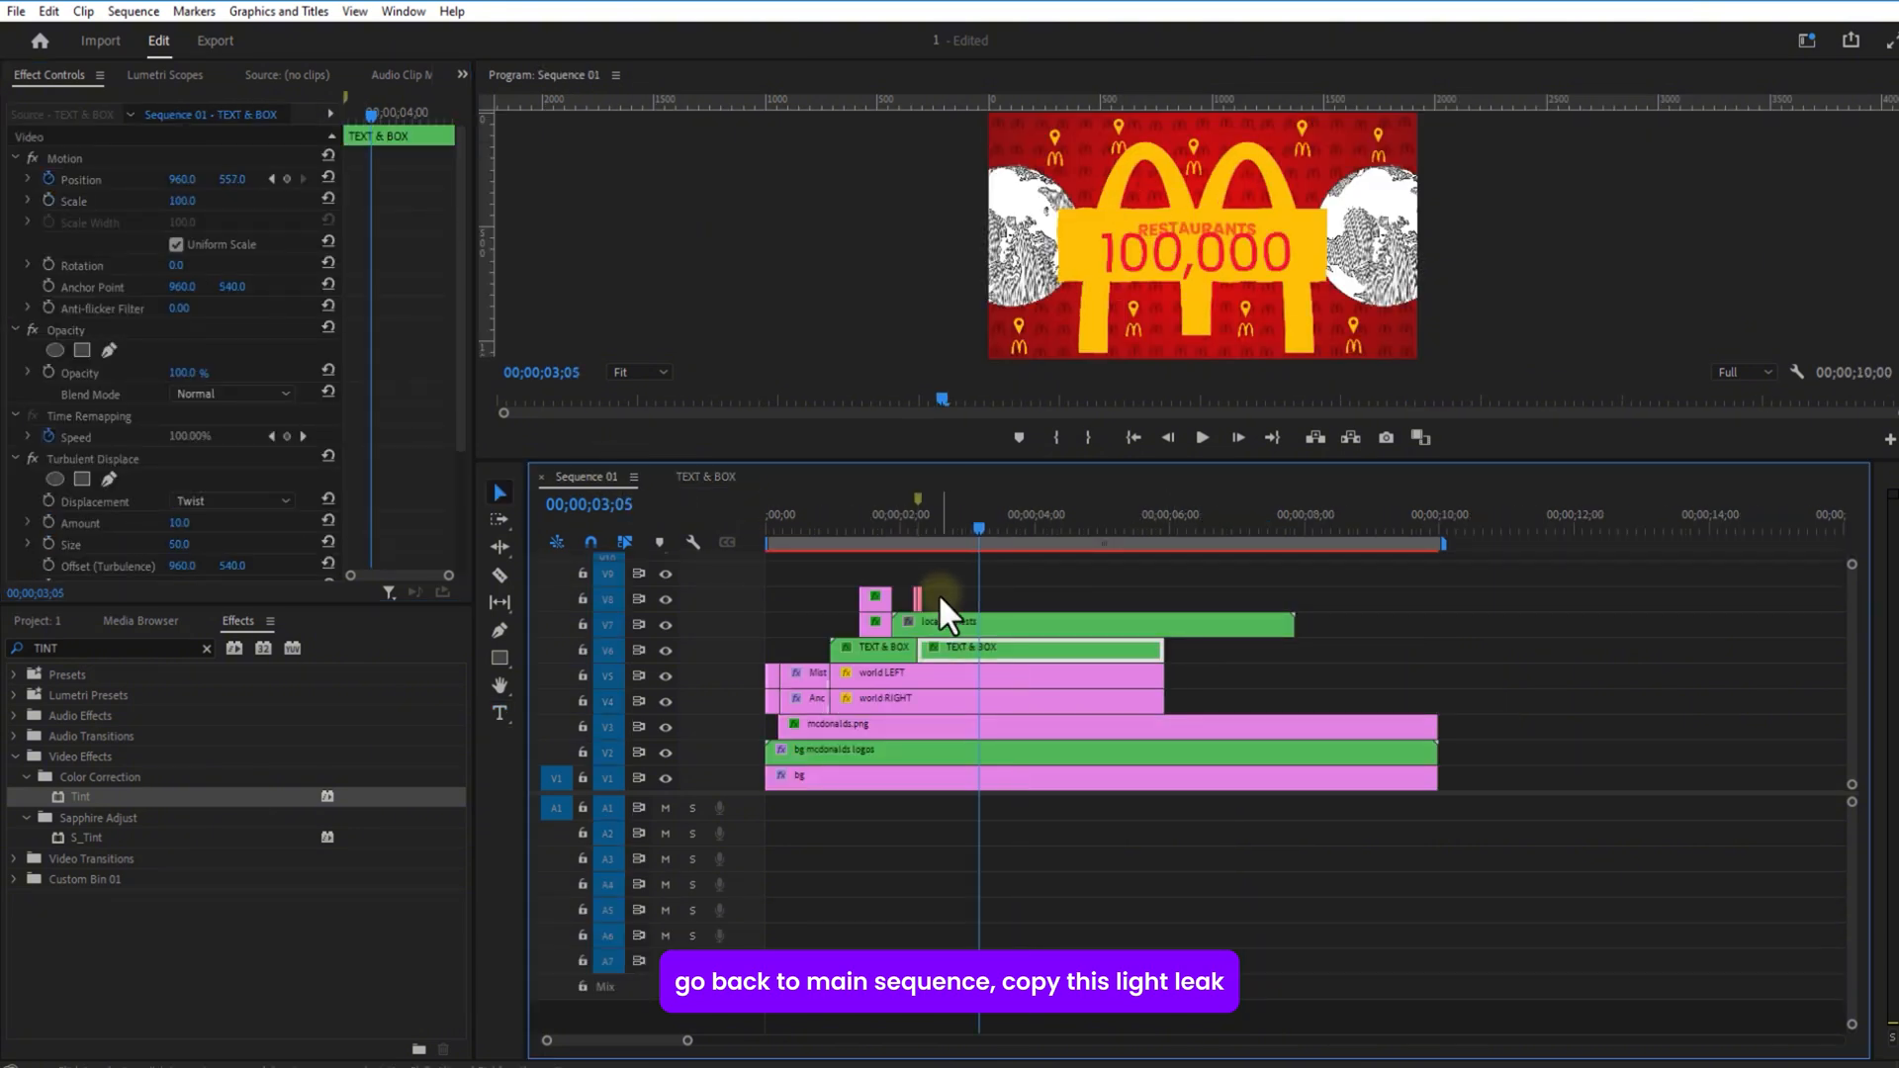
{"action": "left_click", "coordinate": [914, 598]}
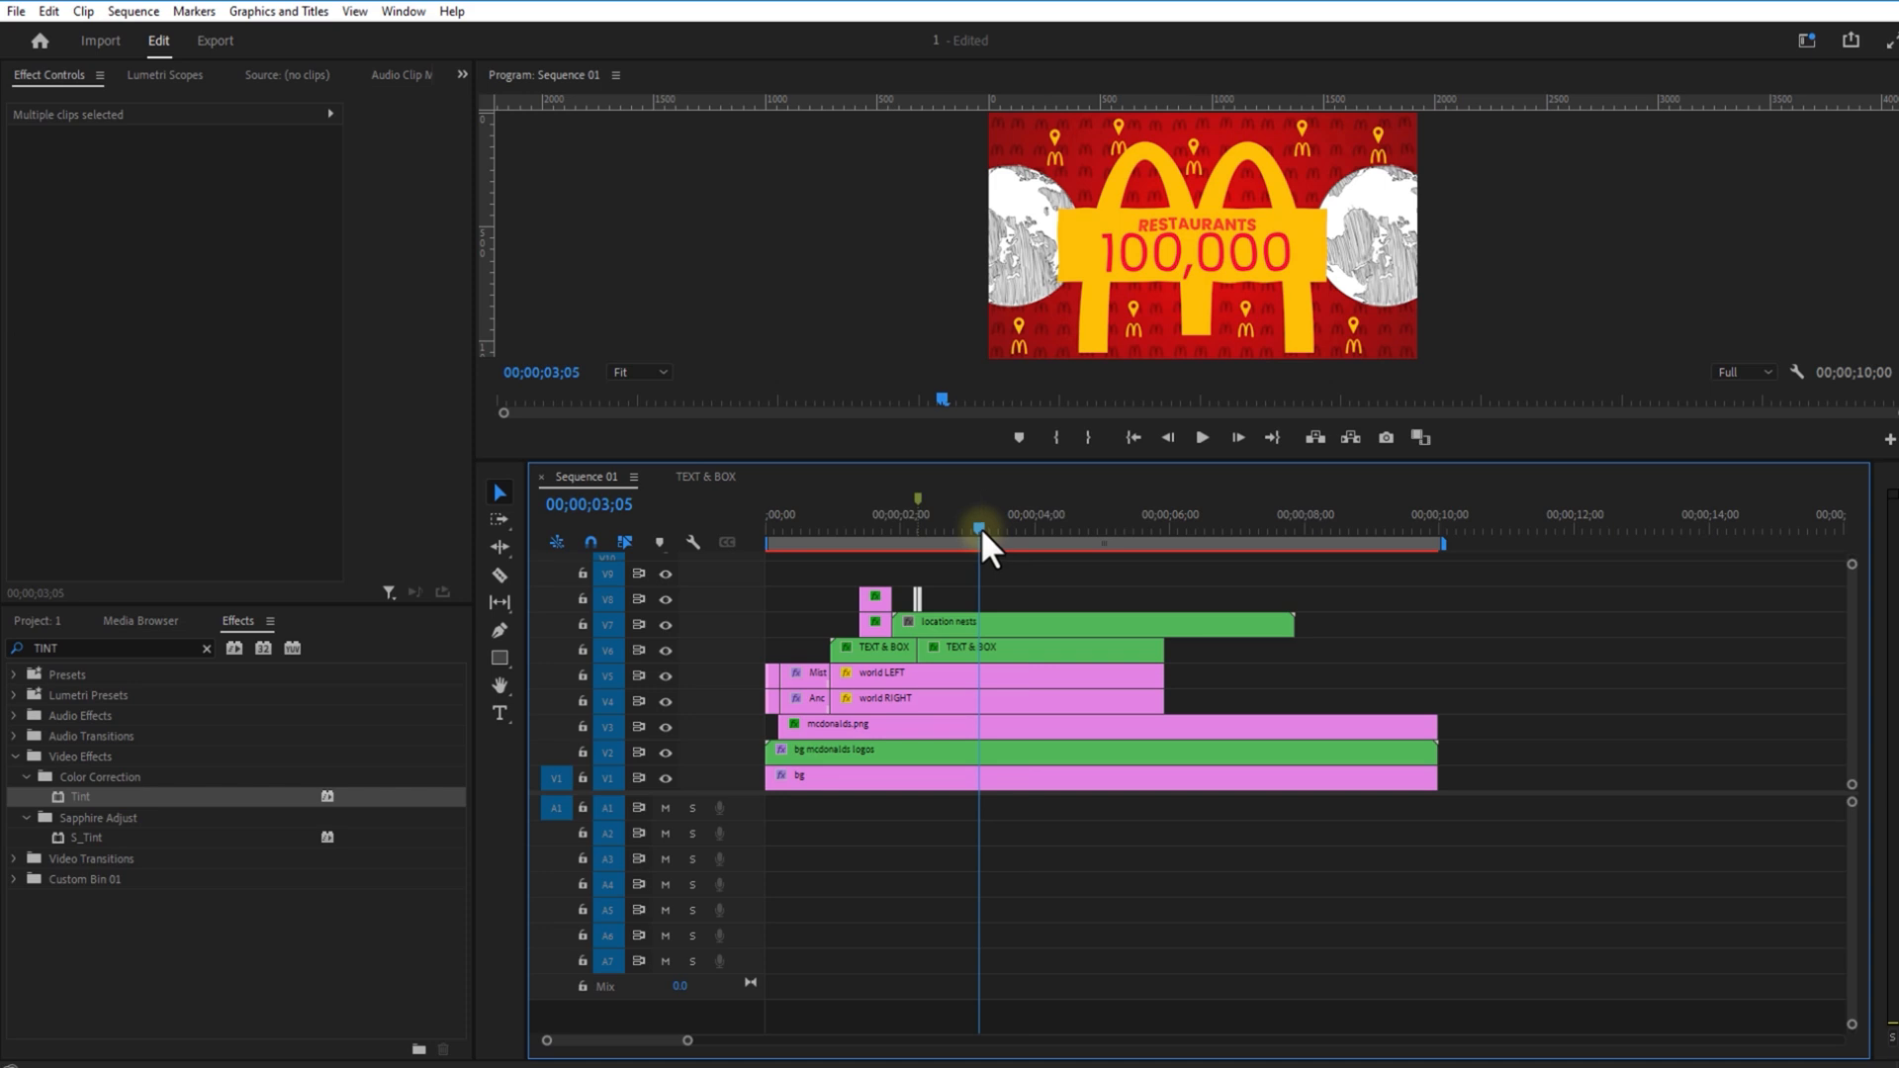
{"action": "key", "text": "ctrl+v"}
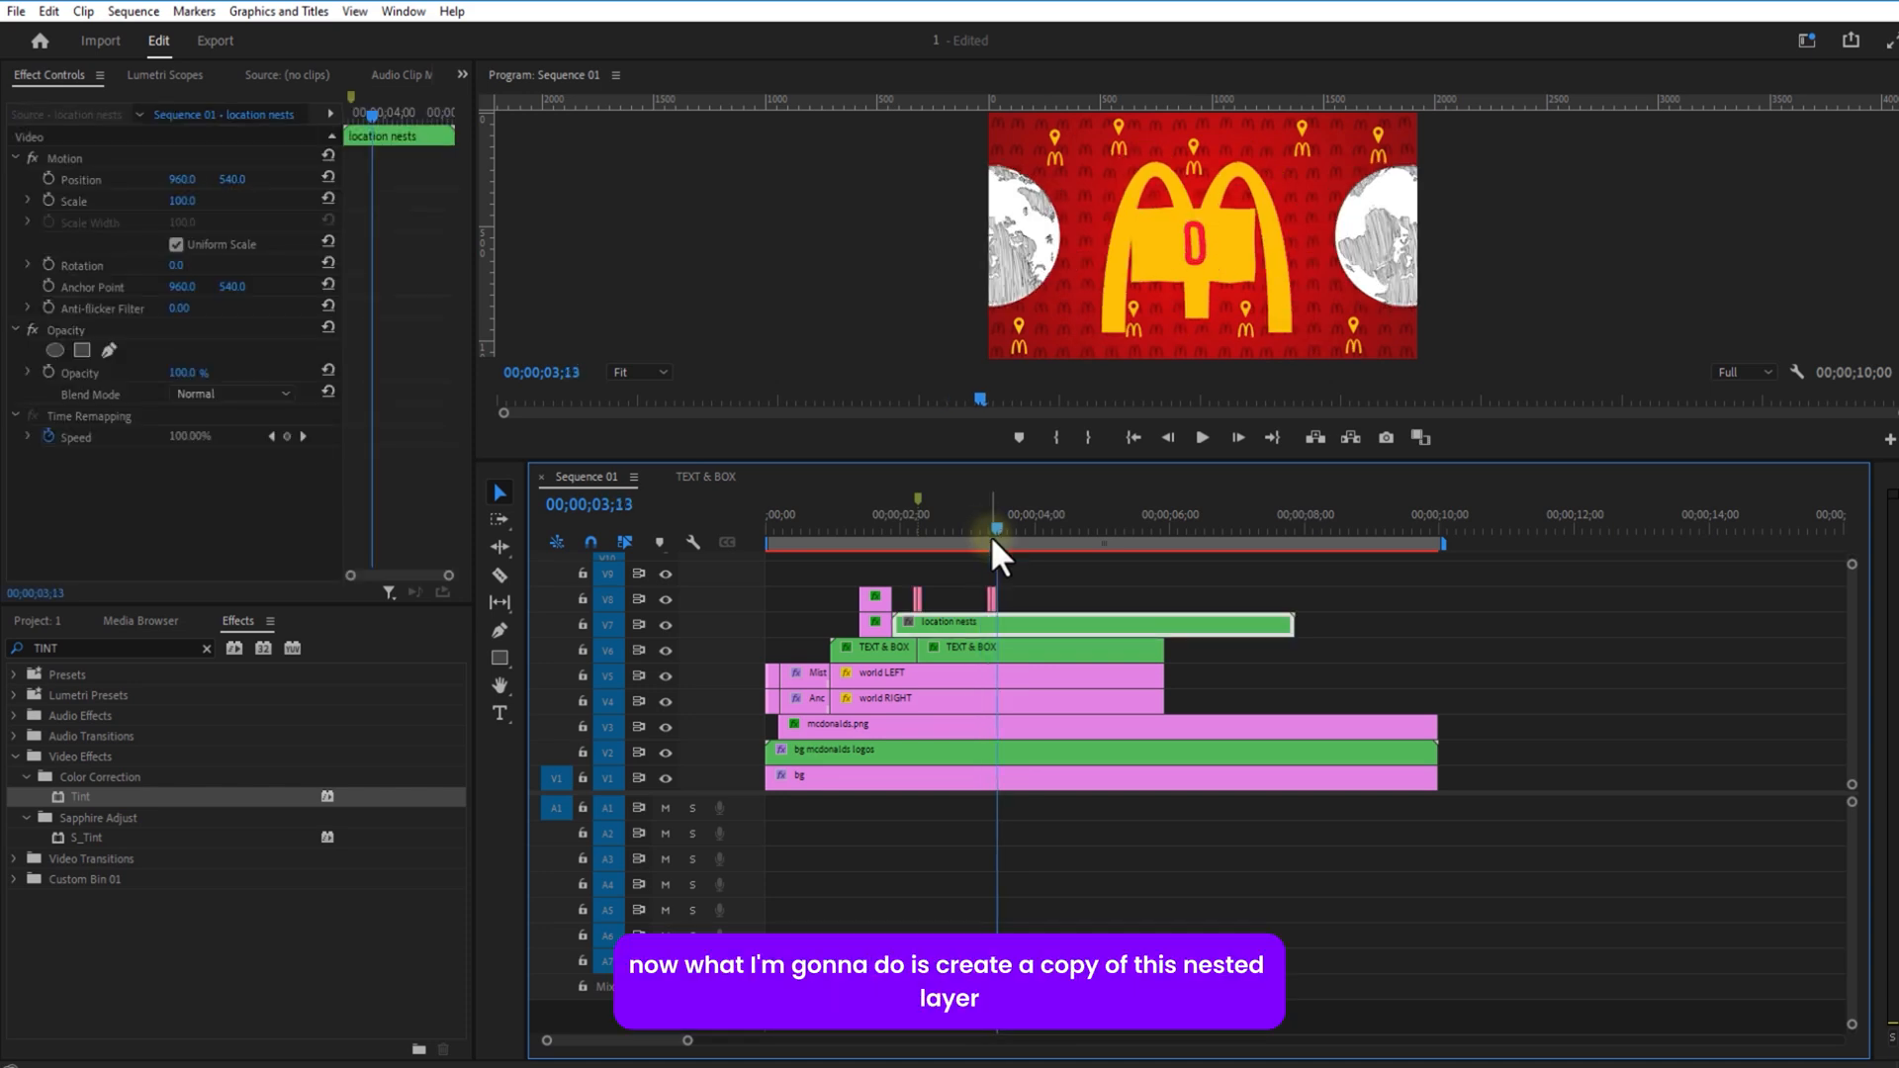
{"action": "left_click", "coordinate": [982, 527]}
{"action": "key", "text": "space"}
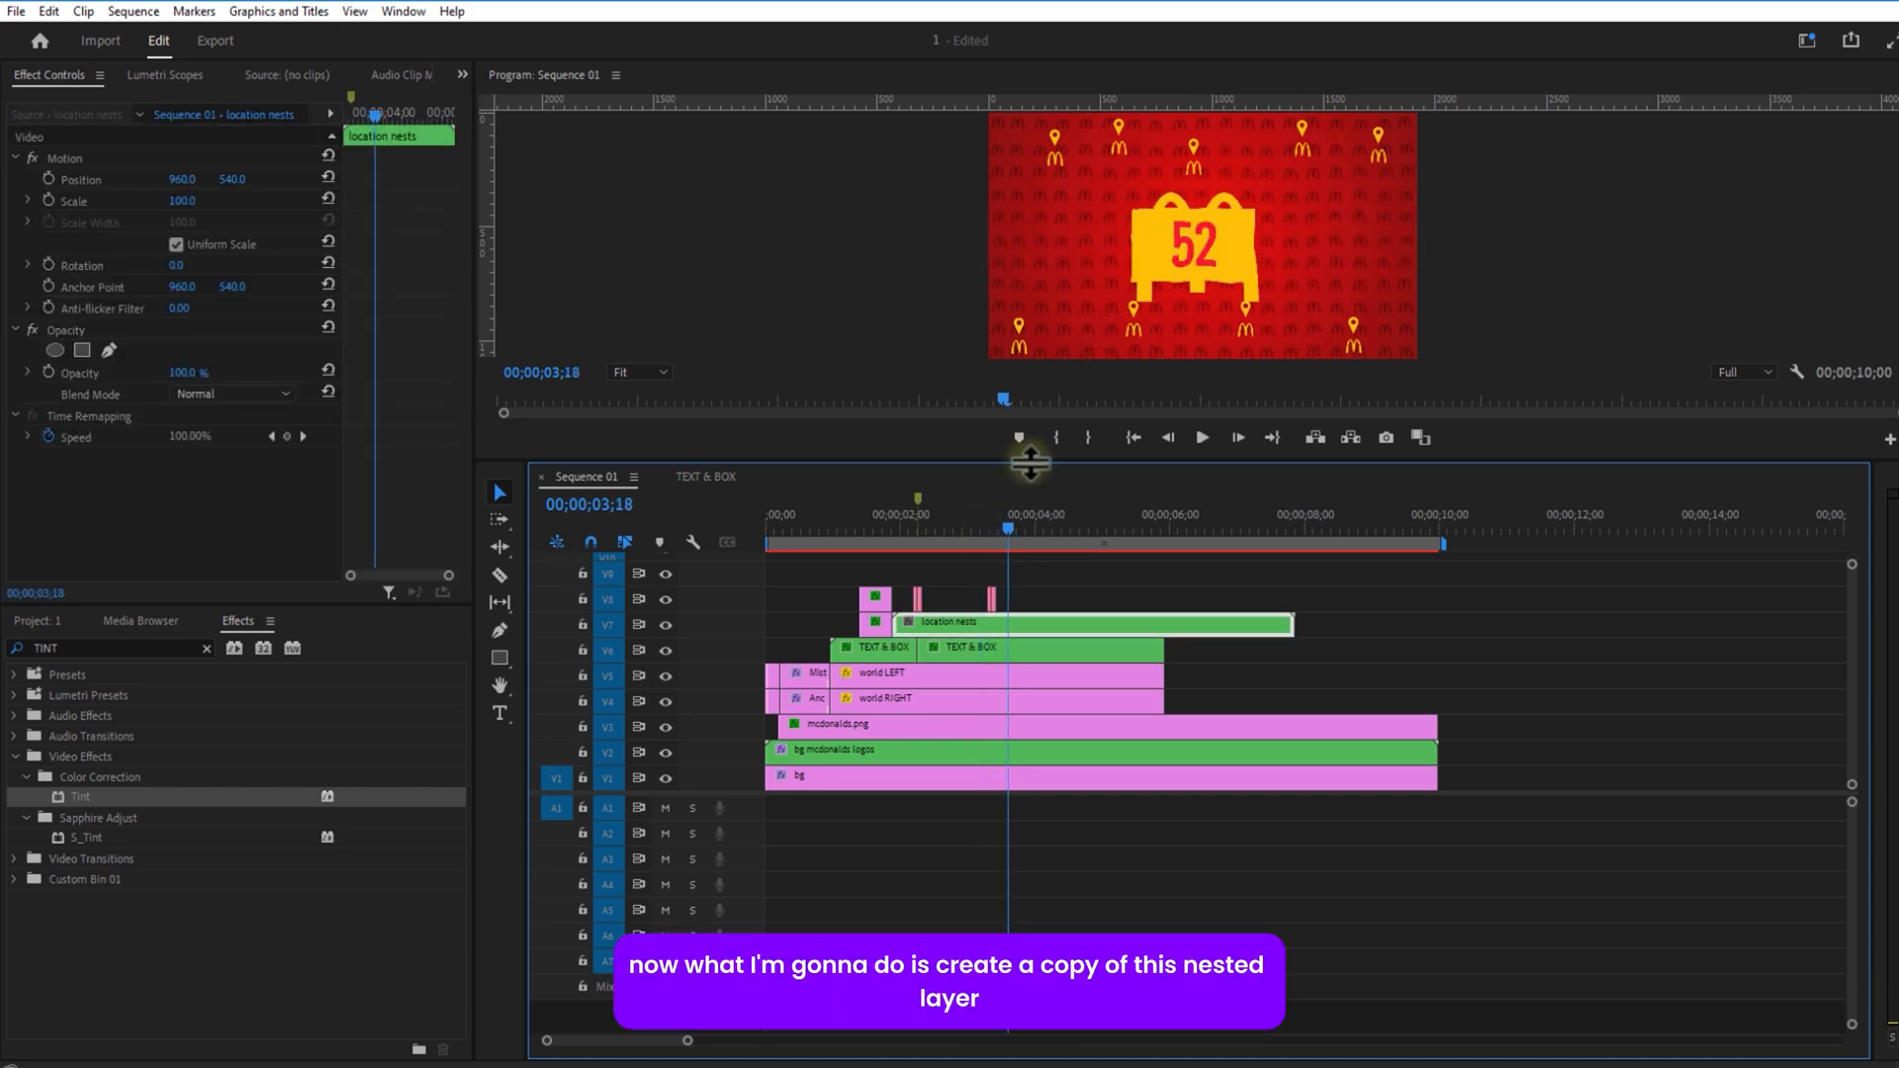
Step: Duplicate the location nests clip onto V8, keeping the light leaks above it, and set the copy's position to 893, 900
{"action": "left_click_drag", "start_coordinate": [1030, 463], "coordinate": [1029, 365]}
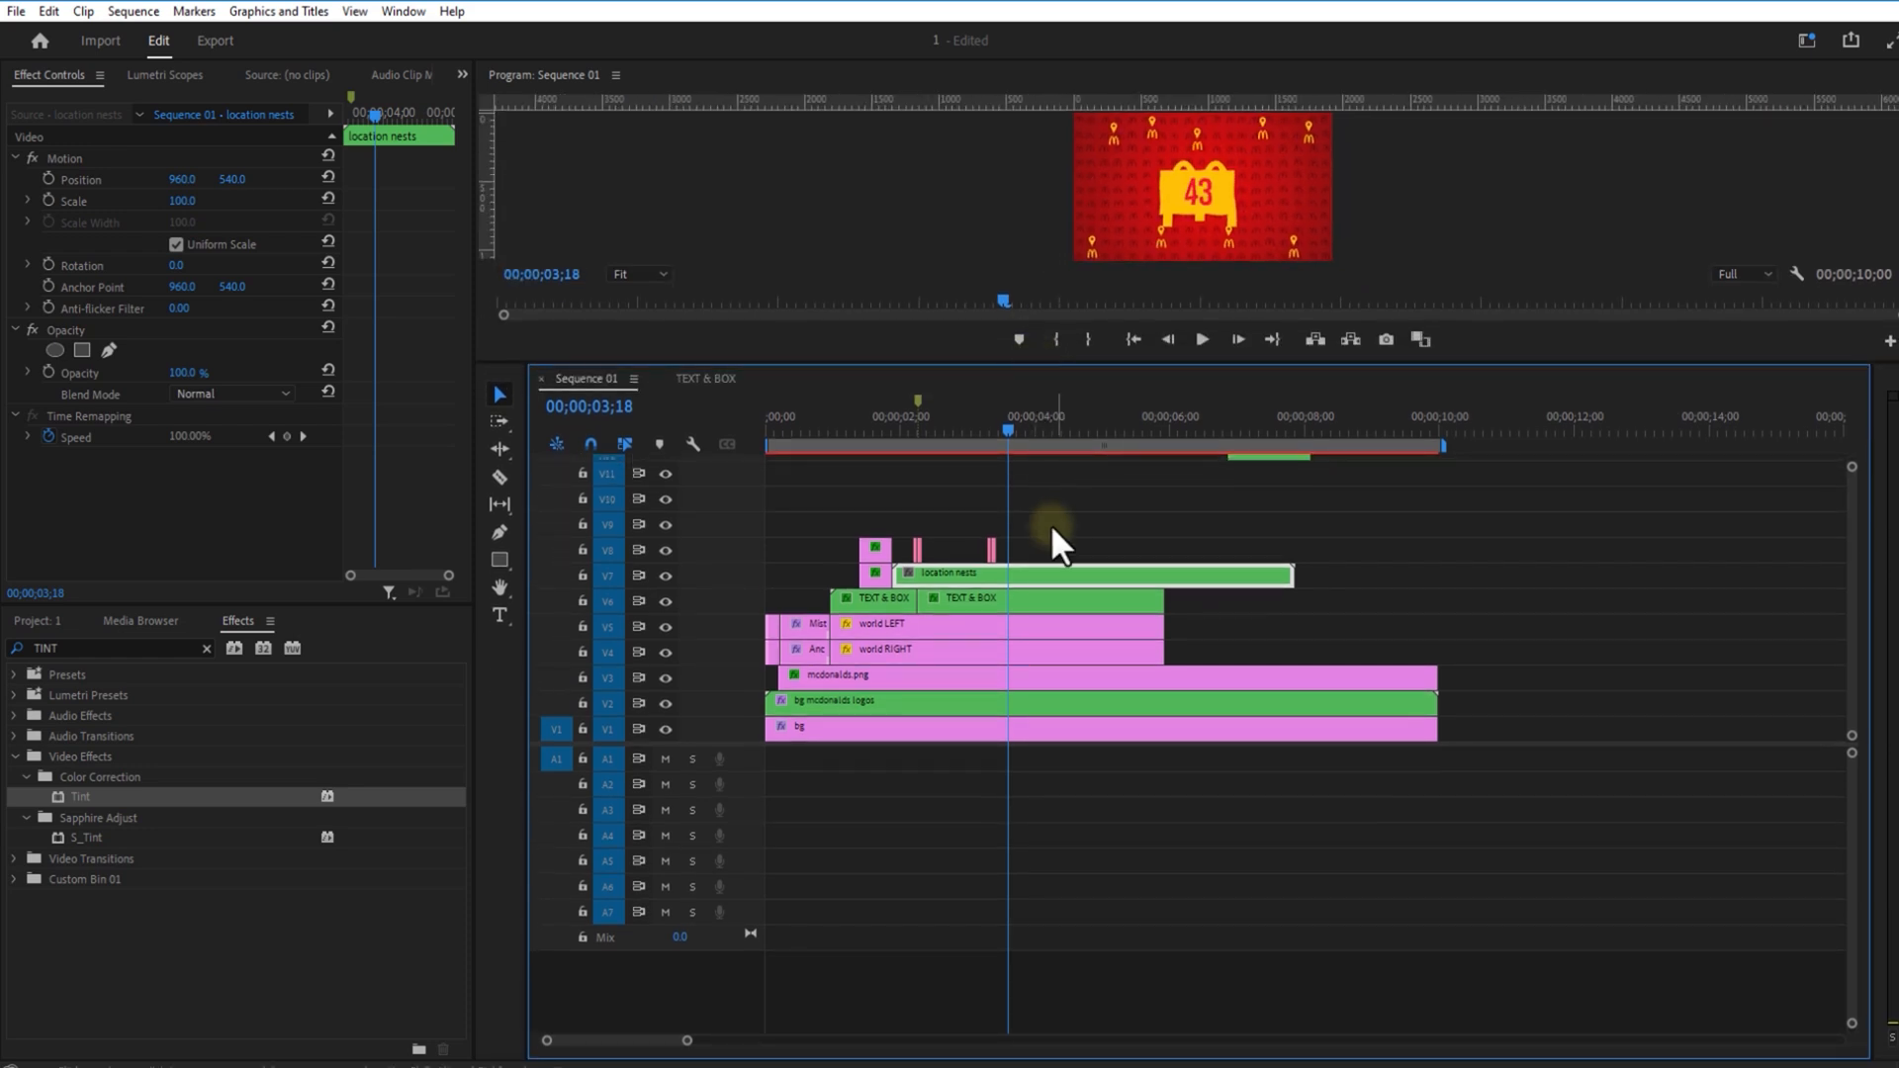
{"action": "left_click", "coordinate": [934, 547]}
{"action": "left_click_drag", "start_coordinate": [914, 548], "coordinate": [959, 554]}
{"action": "left_click", "coordinate": [940, 570]}
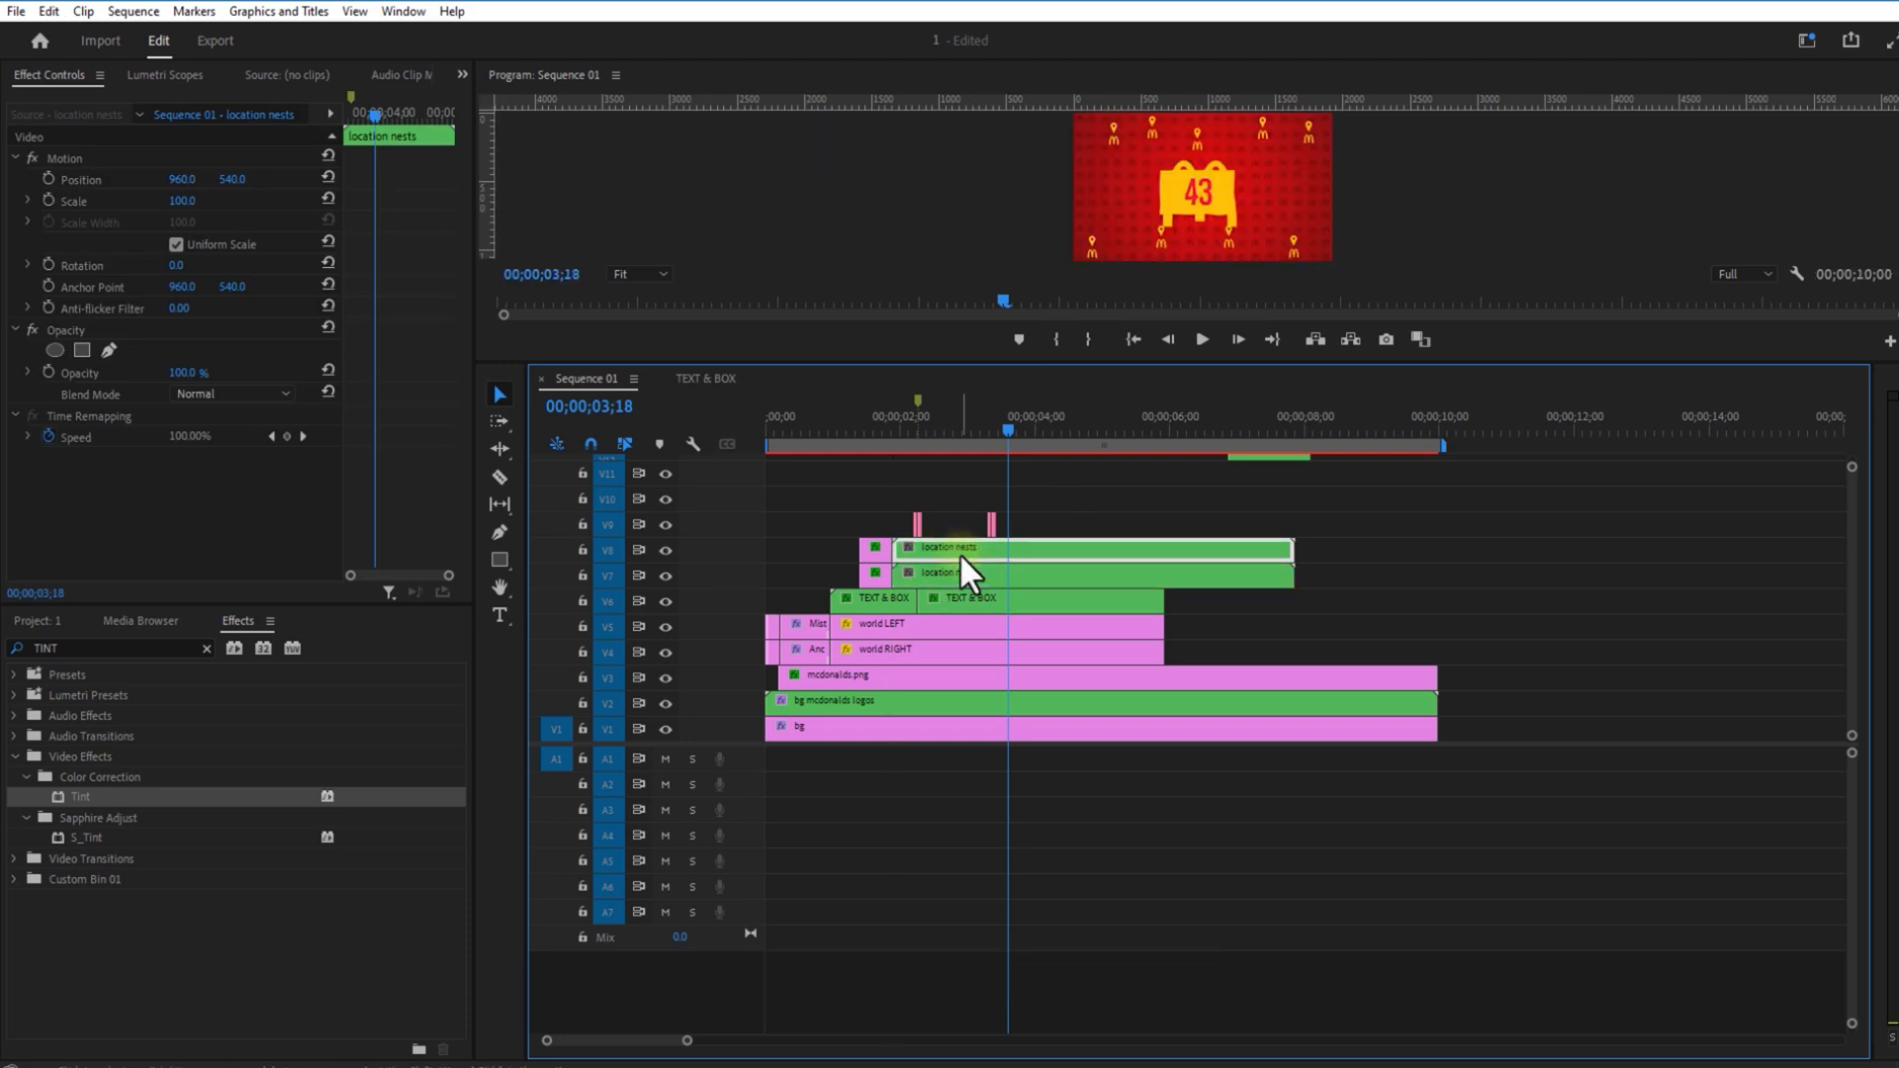
{"action": "left_click_drag", "start_coordinate": [231, 179], "coordinate": [328, 178]}
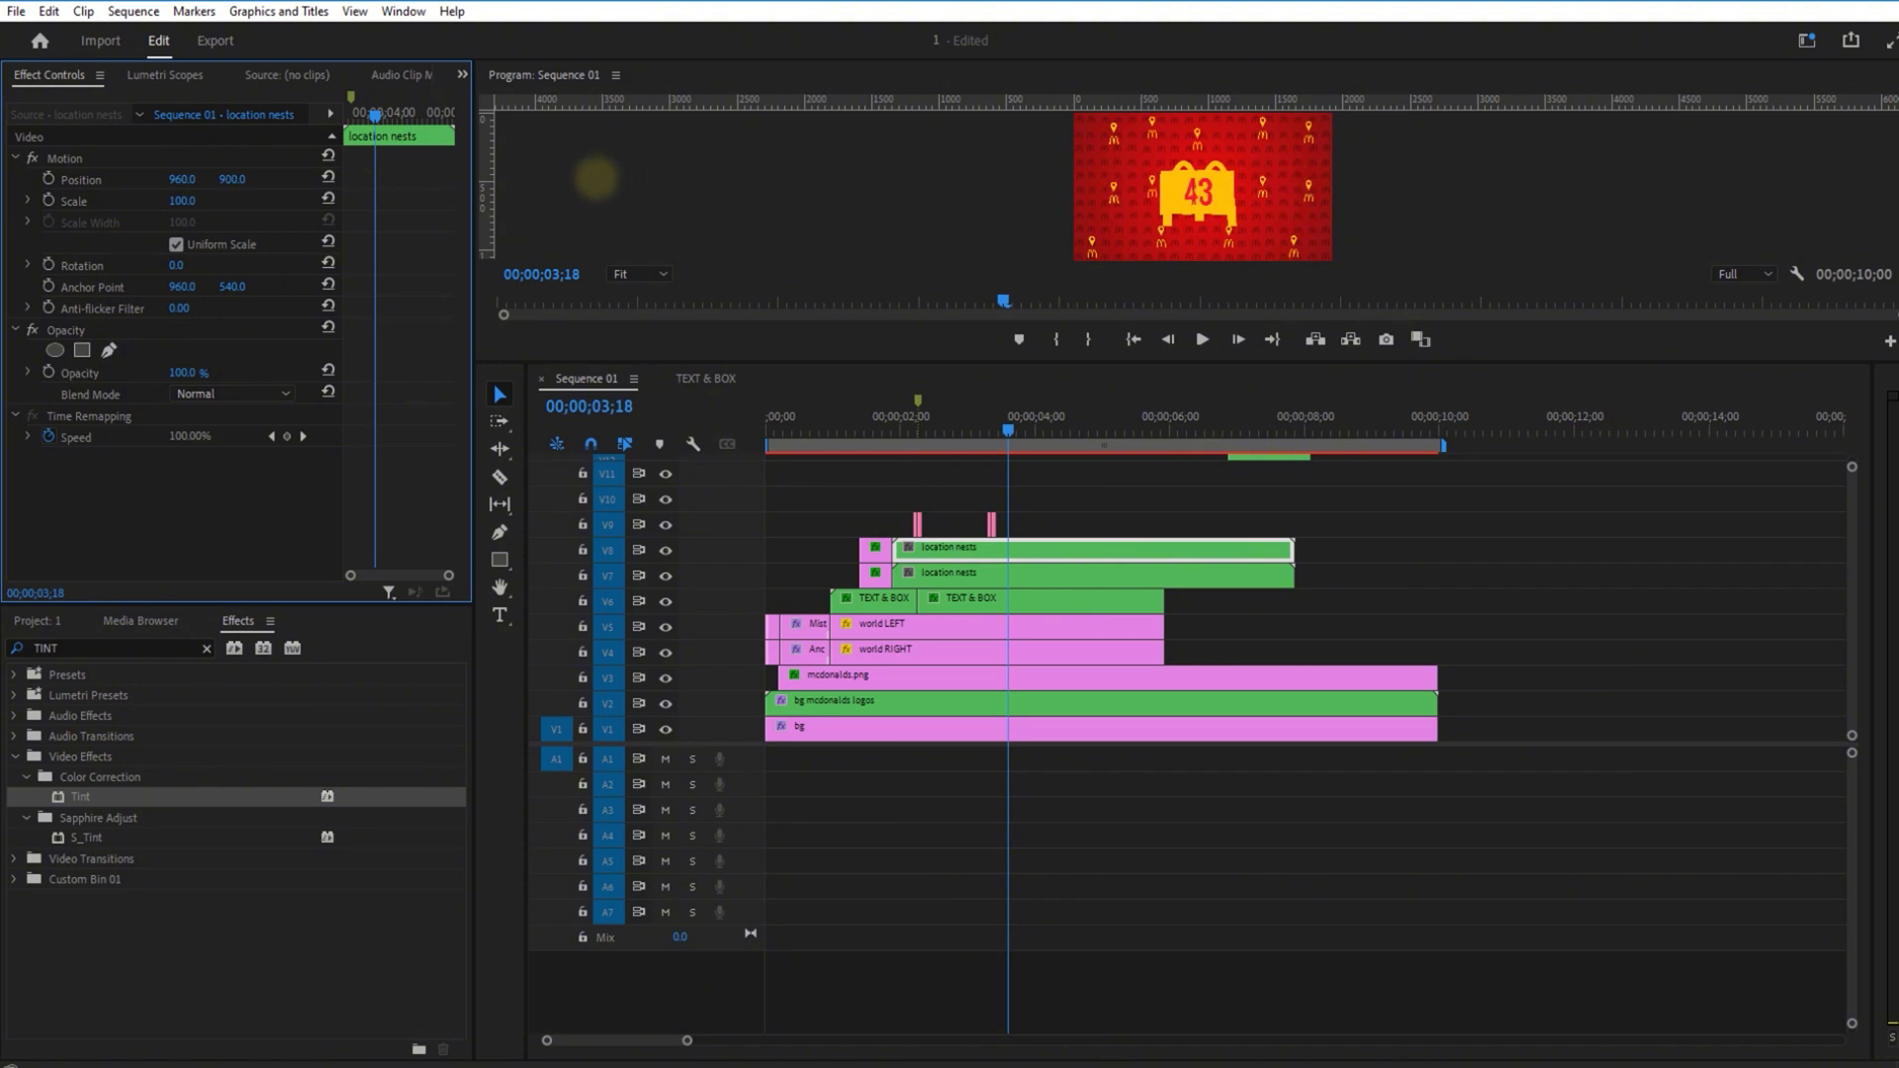
{"action": "left_click_drag", "start_coordinate": [182, 179], "coordinate": [115, 178]}
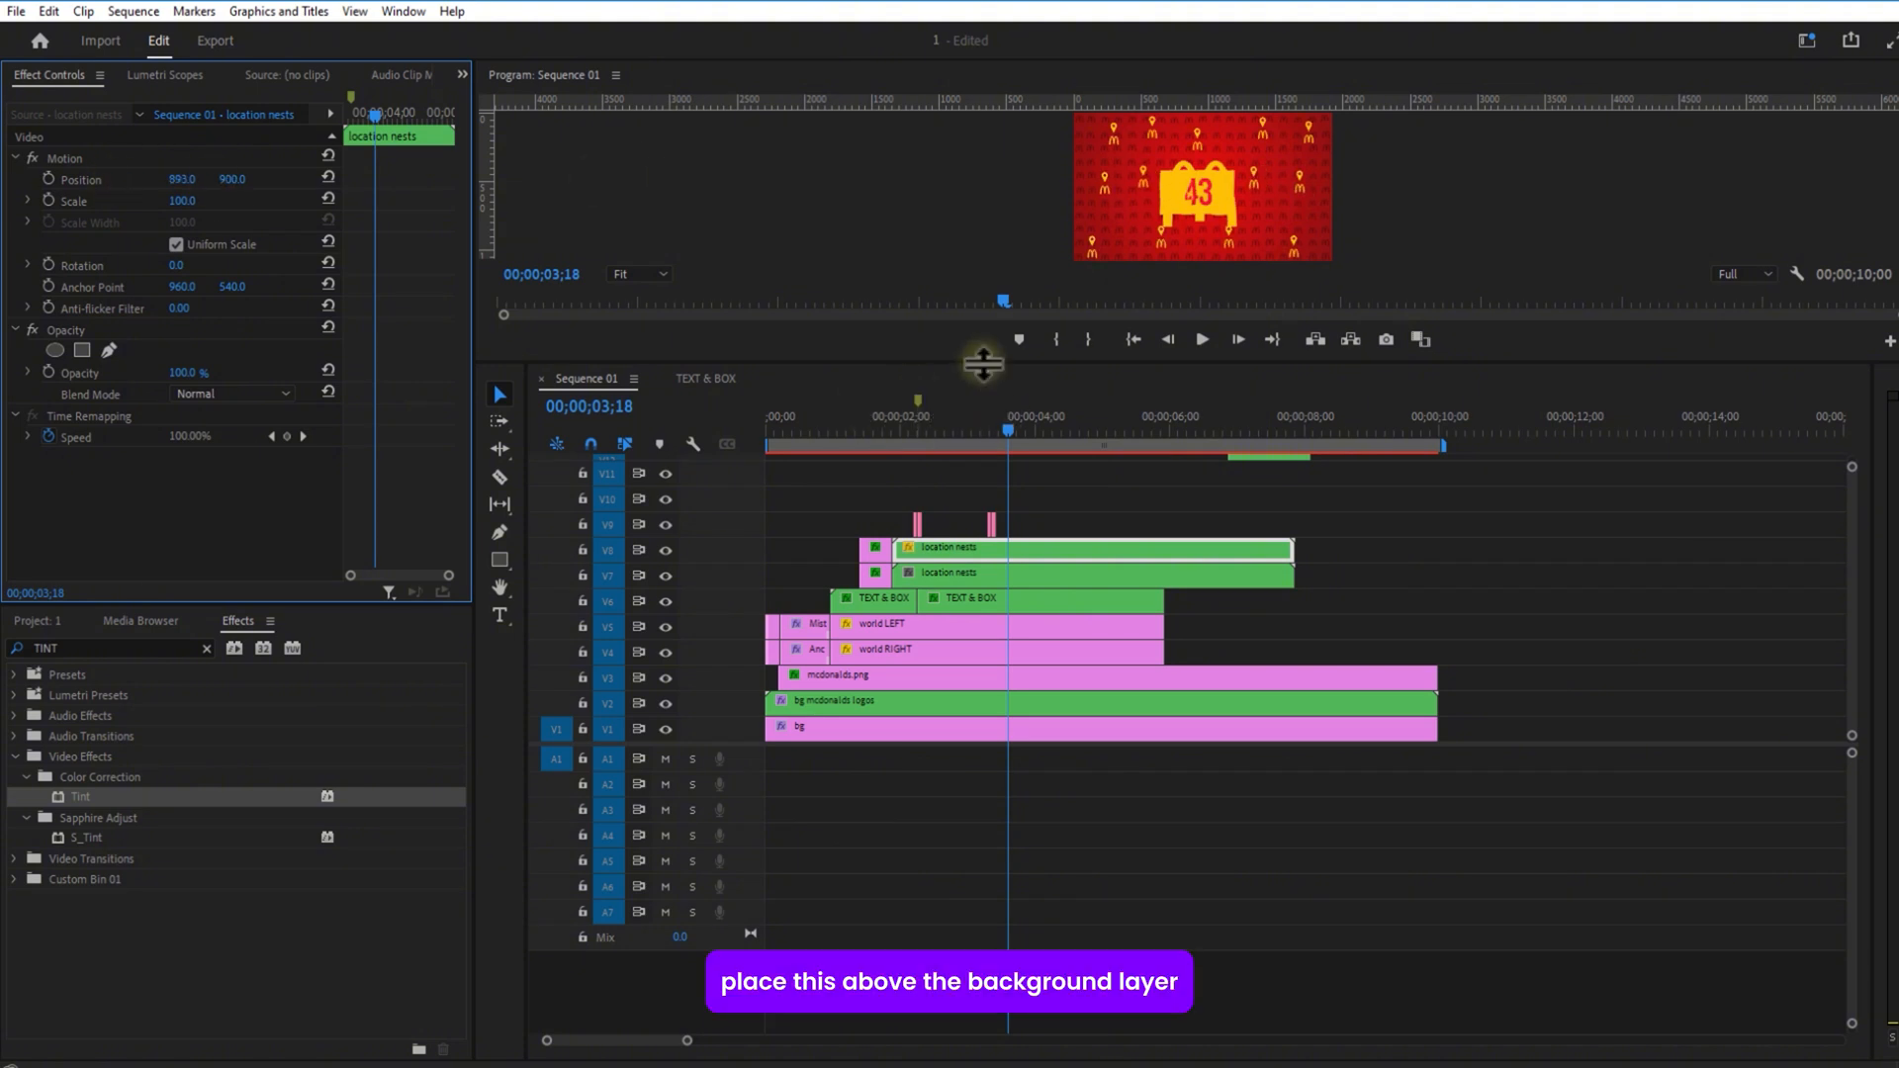
Step: Move the duplicated location nests clip past the end of the other clips and delete the leftover location clip on V12
{"action": "left_click_drag", "start_coordinate": [983, 364], "coordinate": [983, 305]}
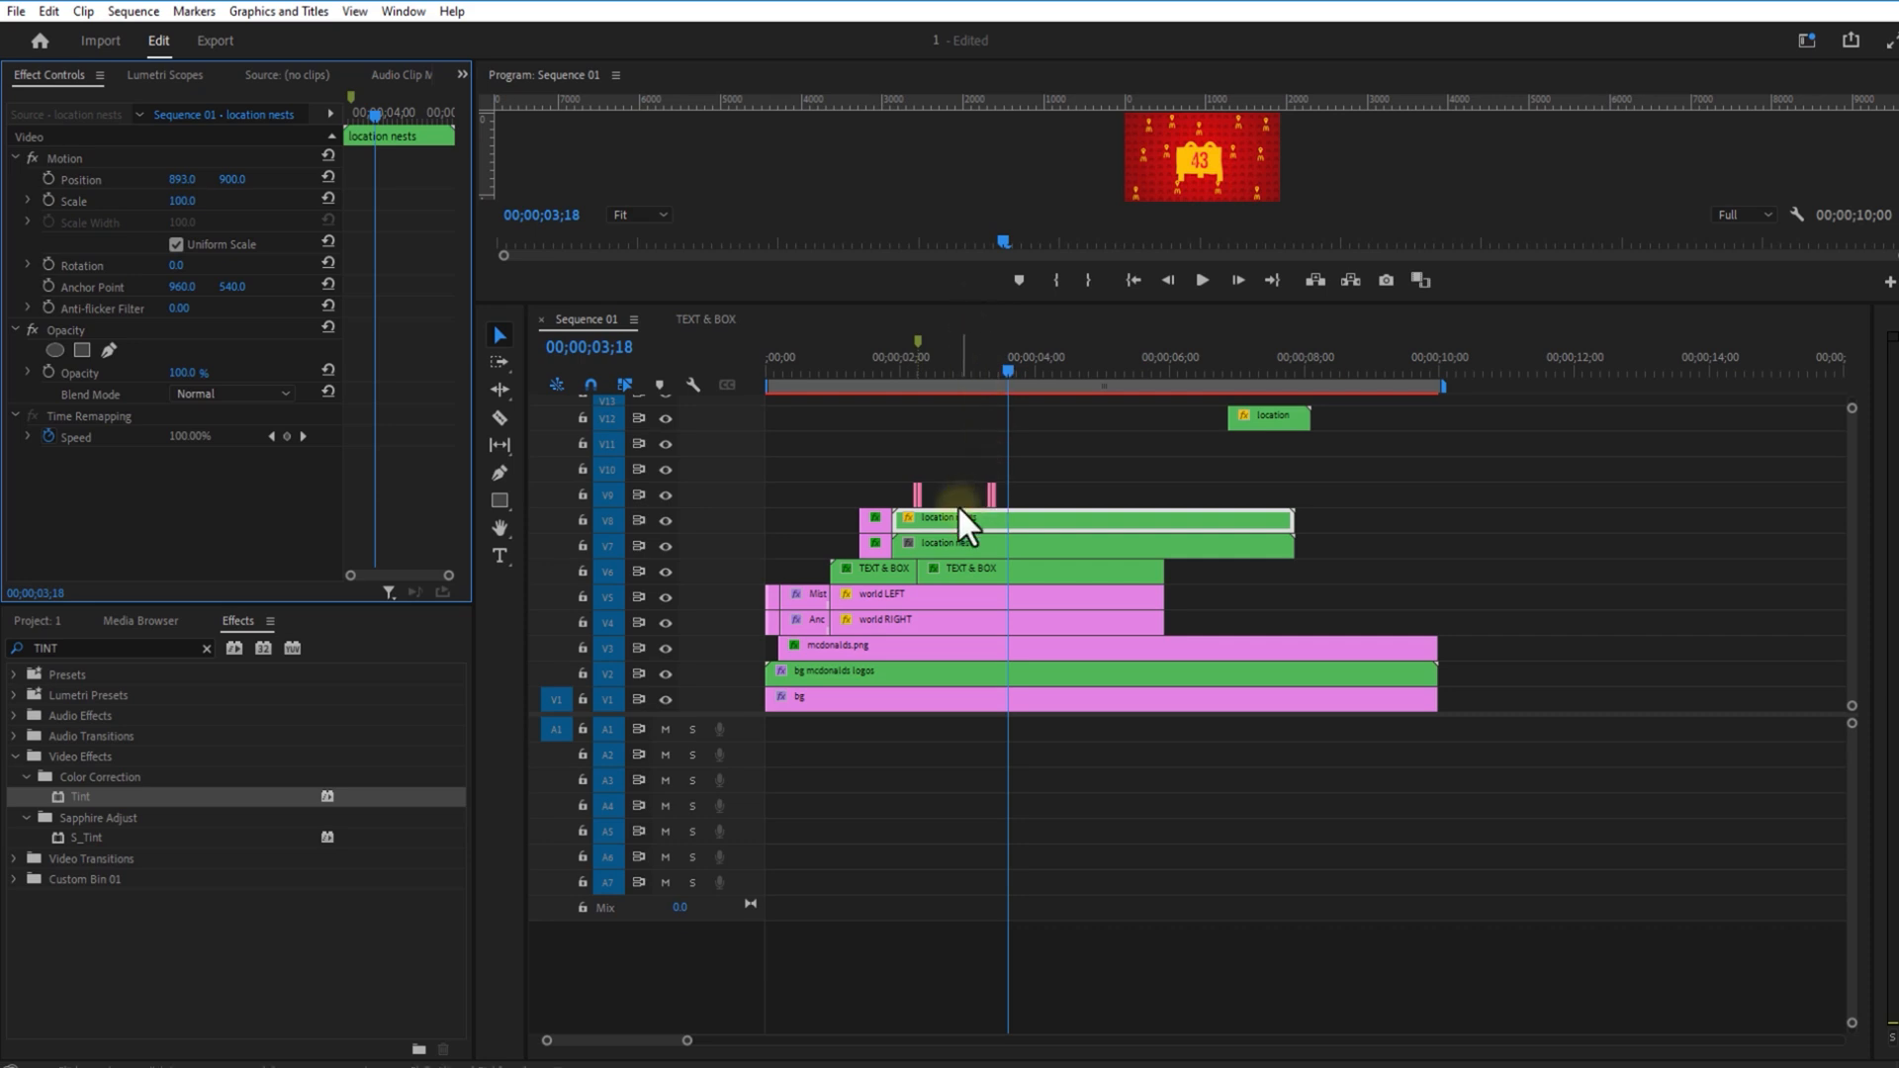
{"action": "left_click_drag", "start_coordinate": [944, 516], "coordinate": [1529, 605]}
{"action": "left_click", "coordinate": [1529, 605]}
{"action": "left_click", "coordinate": [1285, 422]}
{"action": "key", "text": "Delete"}
Step: Shift all clips above bg up one track and place the duplicated location nests clip on V2, starting at the marker
{"action": "left_click_drag", "start_coordinate": [1488, 676], "coordinate": [801, 459]}
{"action": "key", "text": "alt+Up"}
{"action": "left_click", "coordinate": [1513, 627]}
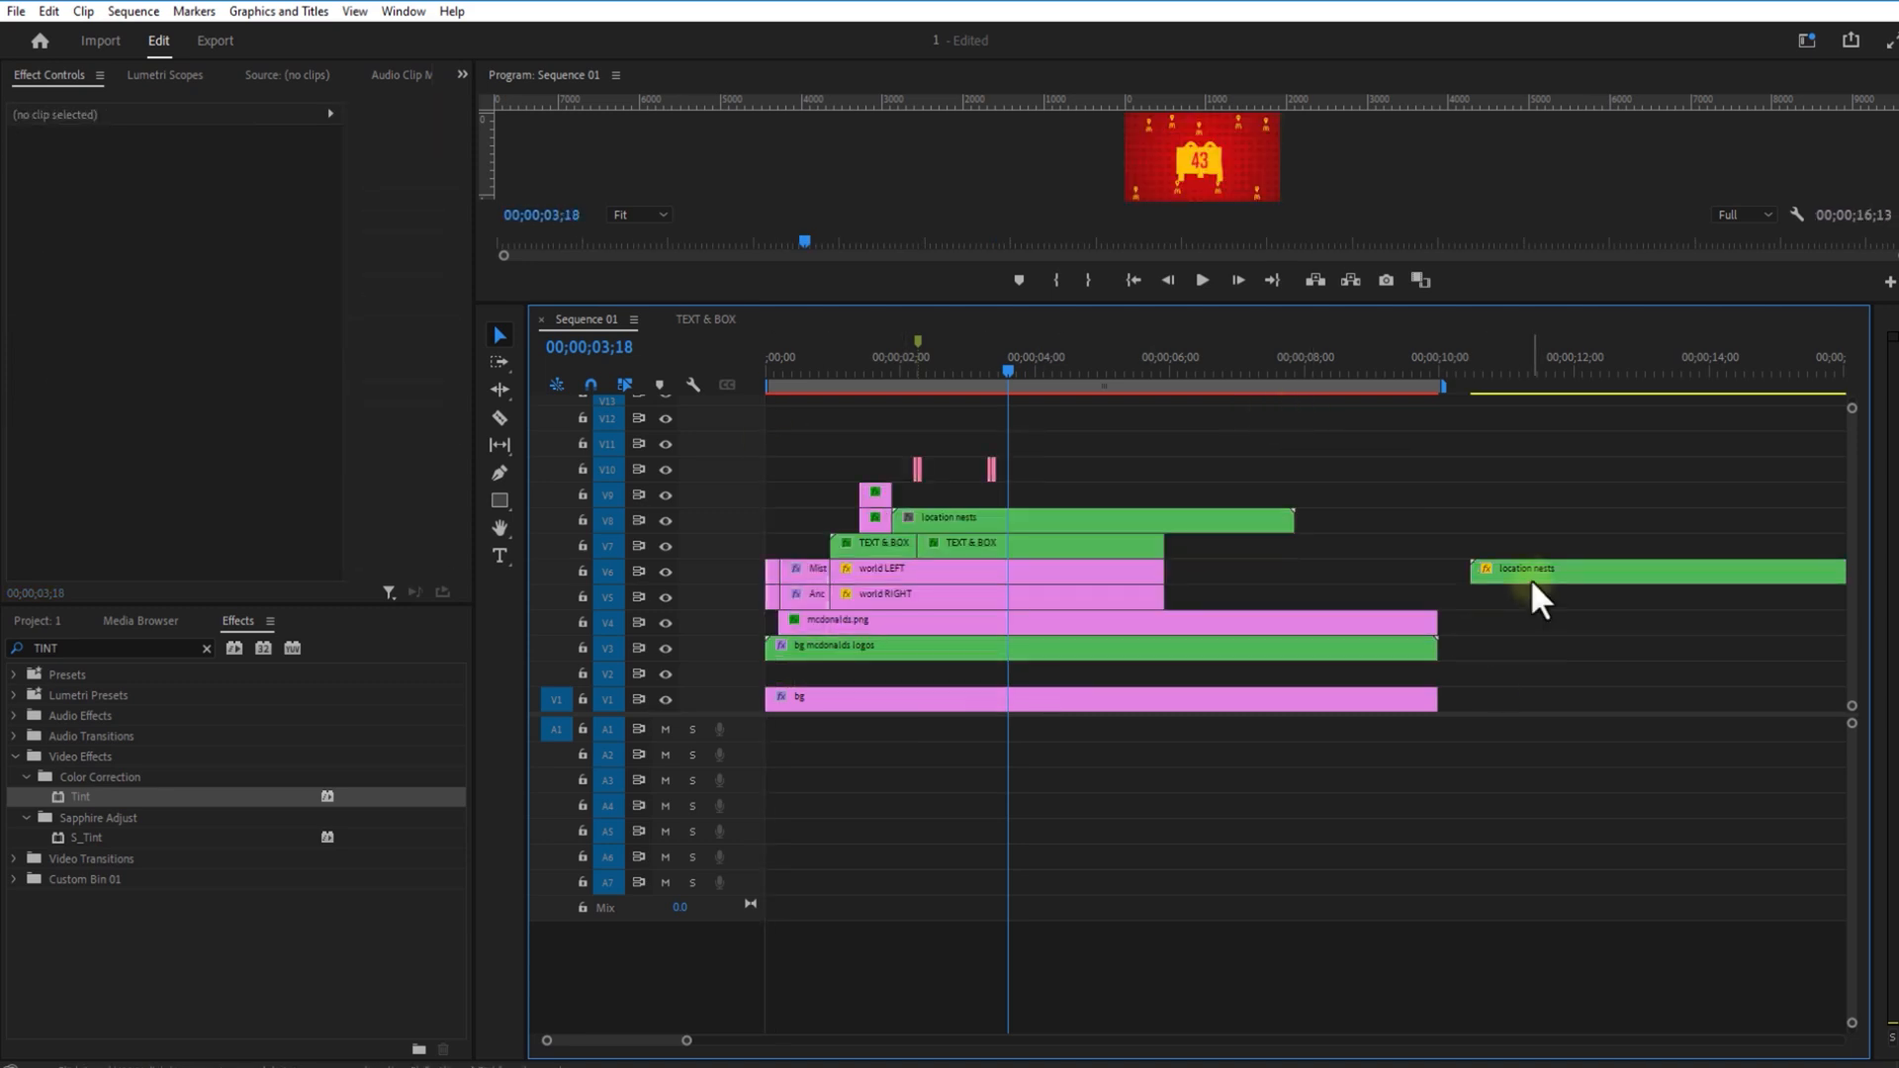
{"action": "left_click_drag", "start_coordinate": [1530, 579], "coordinate": [974, 673]}
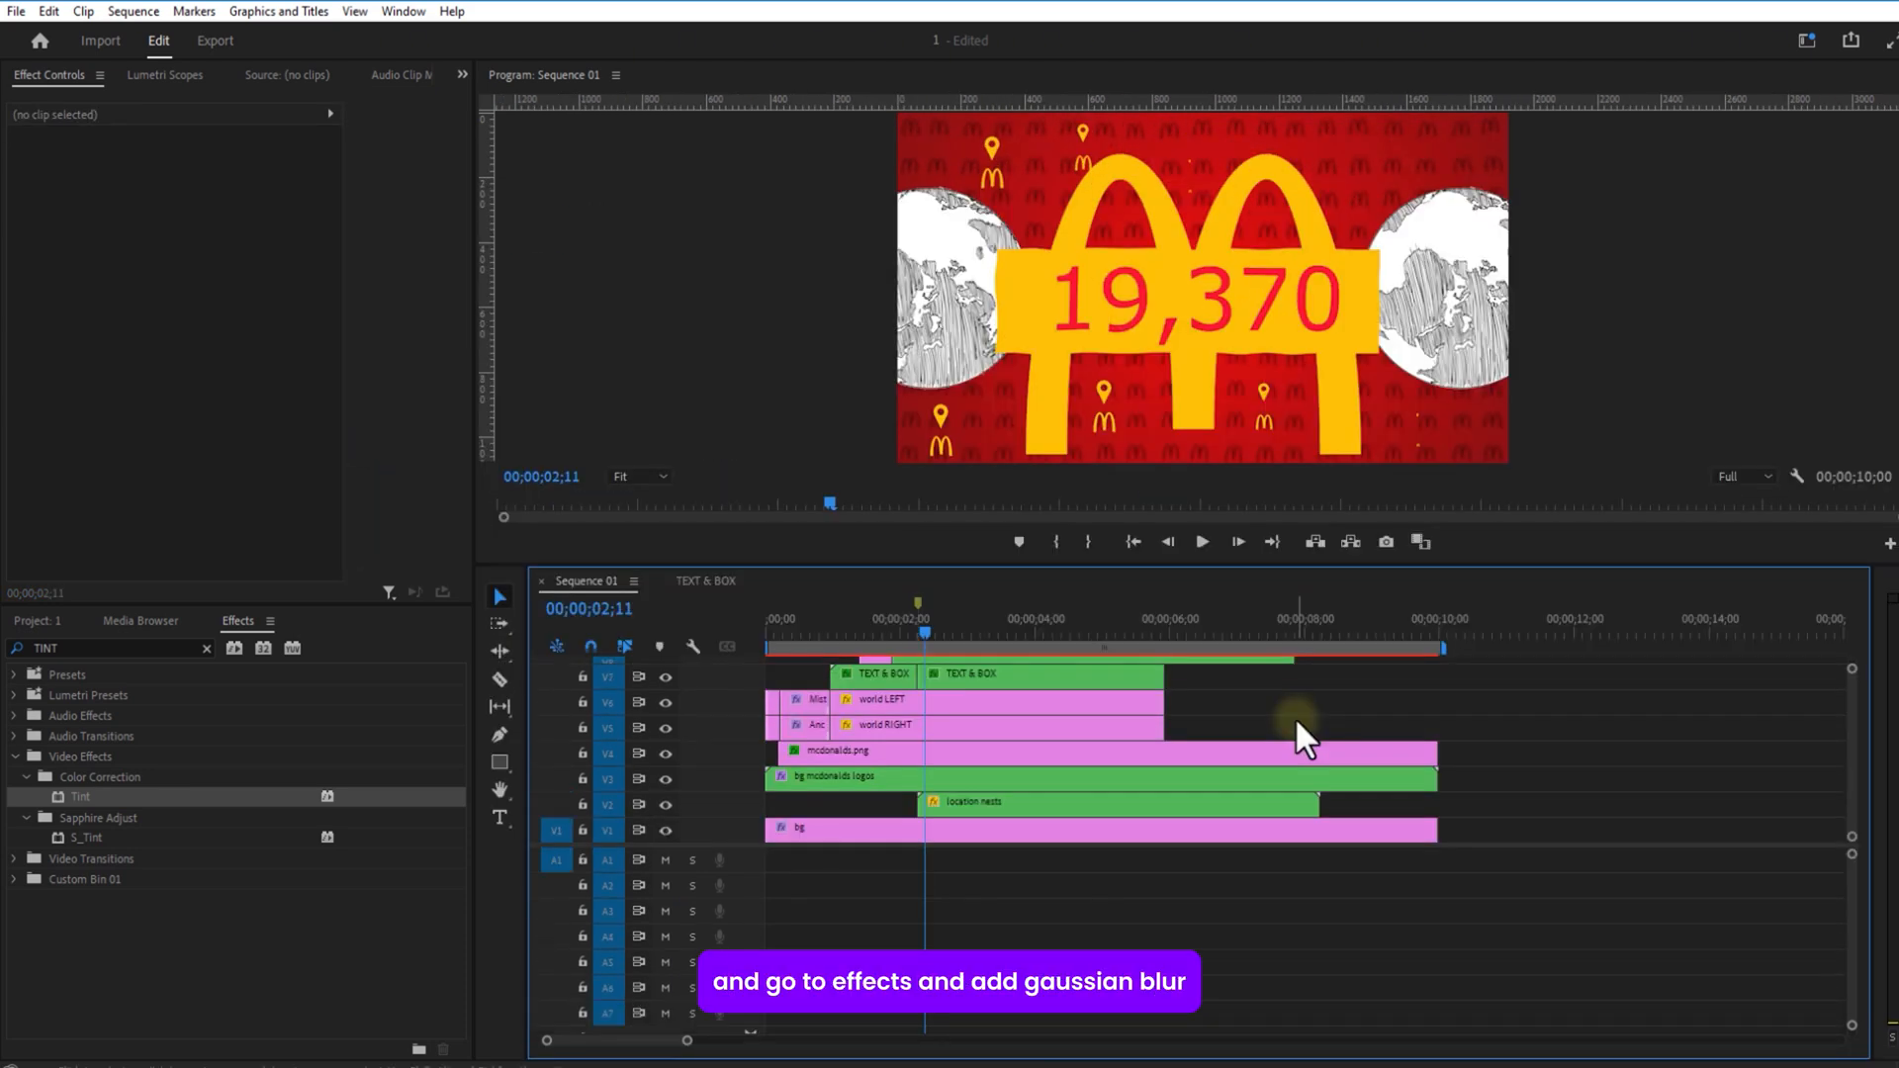
Step: Apply the Gaussian Blur effect to the mcdonalds.png clip
{"action": "left_click", "coordinate": [920, 757]}
{"action": "left_click", "coordinate": [106, 647]}
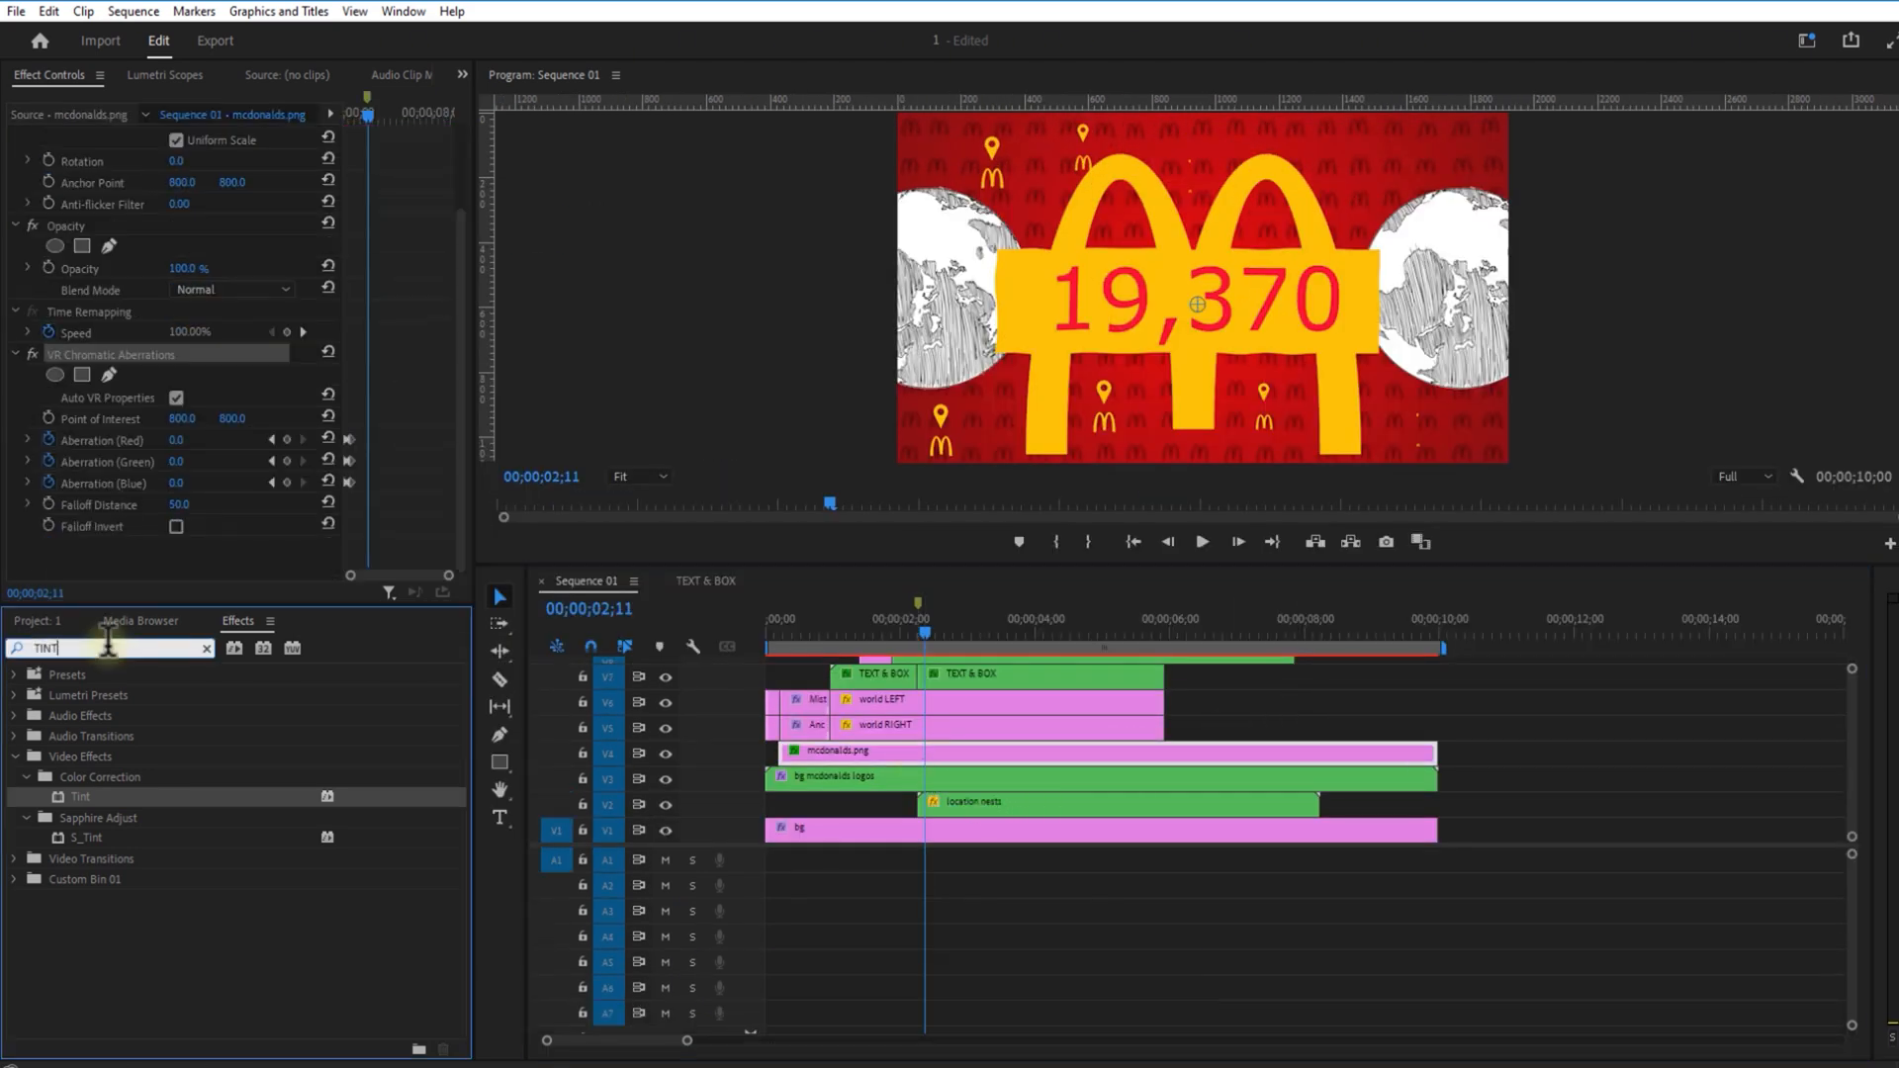
{"action": "type", "text": "BLUR"}
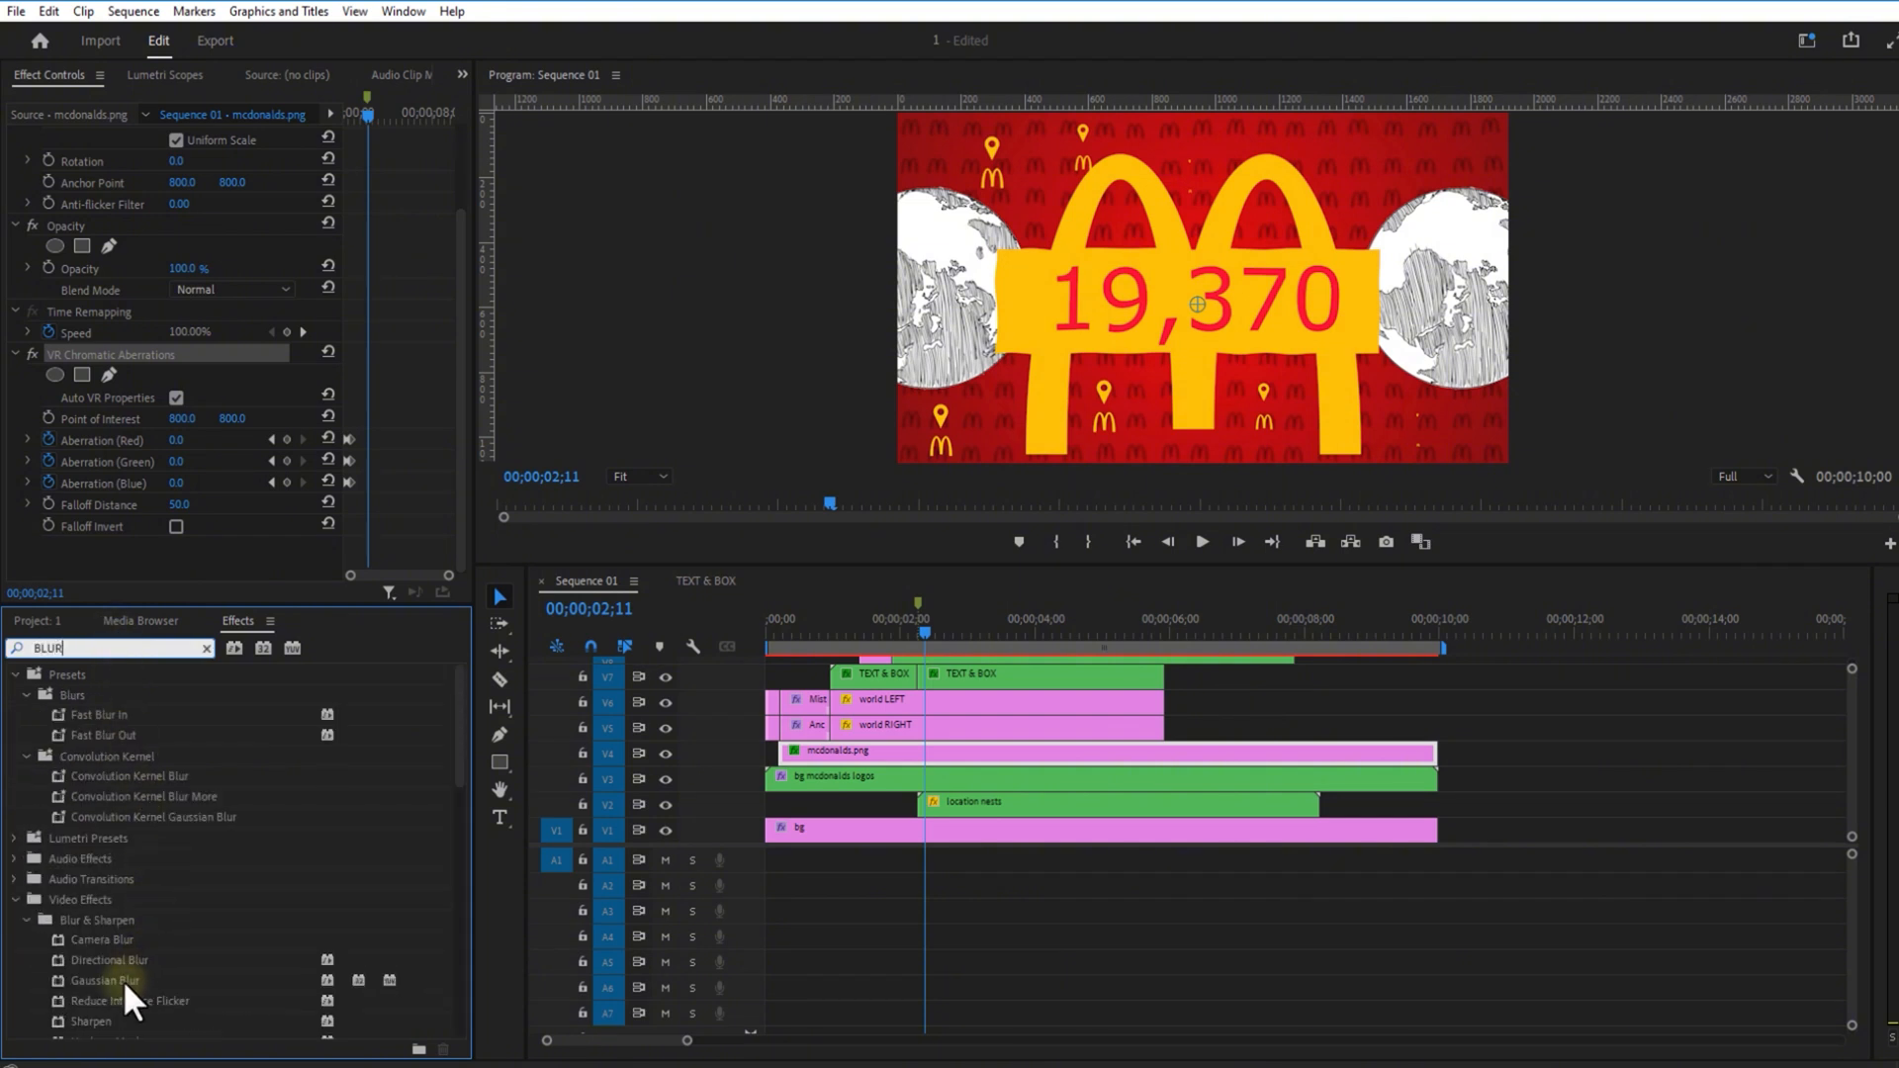
{"action": "left_click_drag", "start_coordinate": [123, 981], "coordinate": [922, 761]}
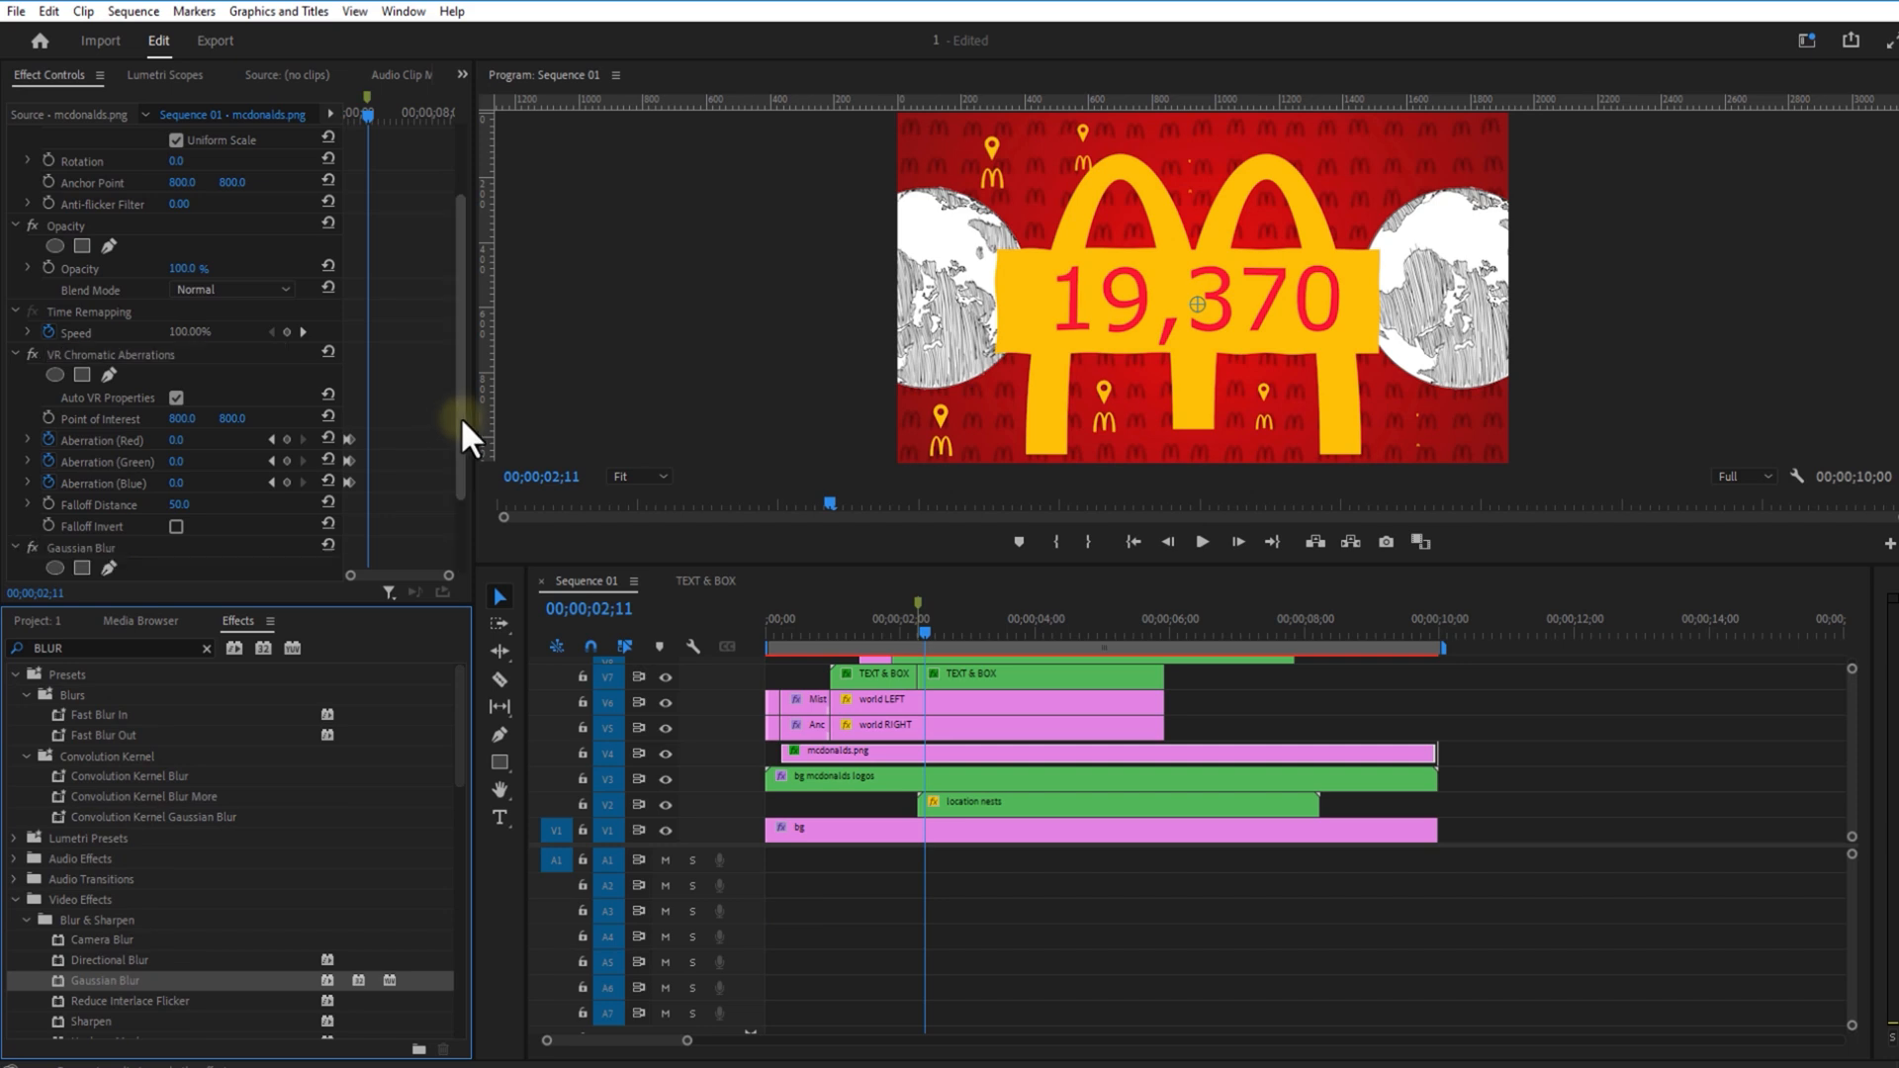
{"action": "left_click_drag", "start_coordinate": [461, 406], "coordinate": [460, 510]}
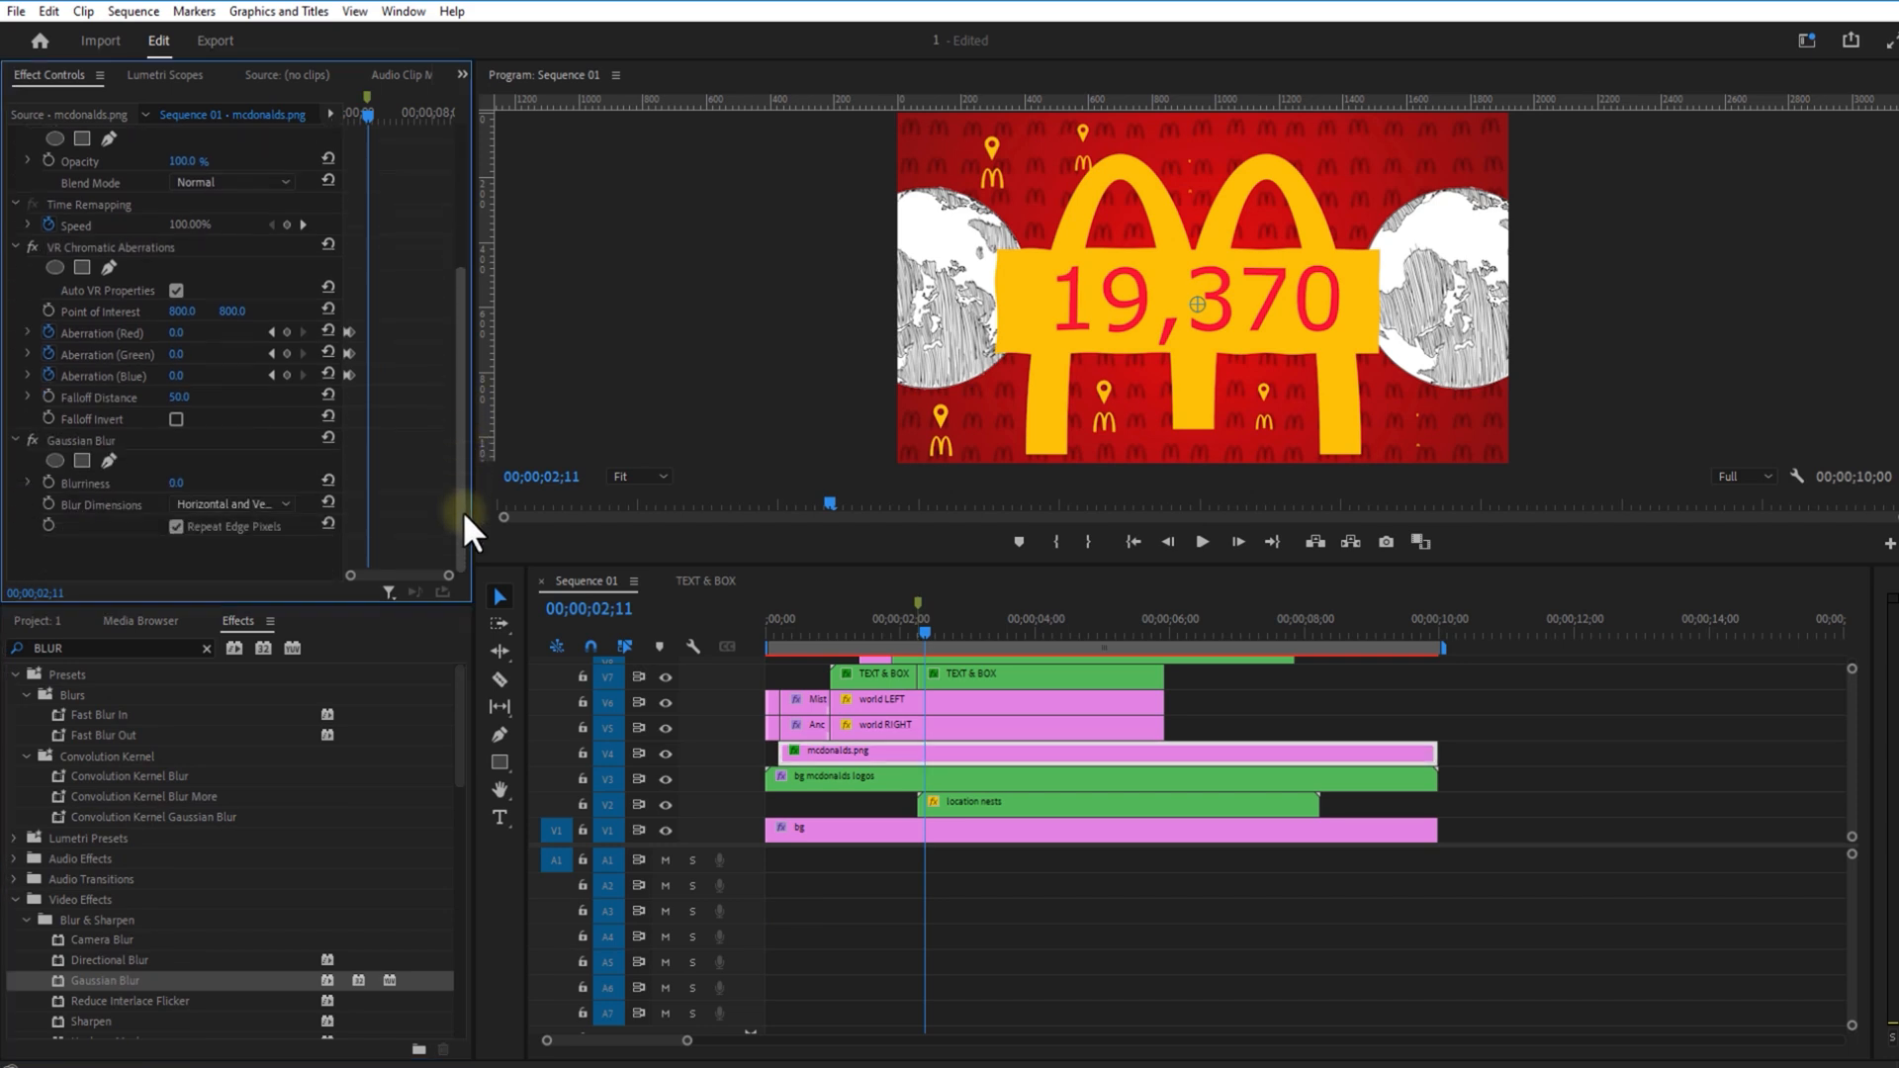
Step: Keyframe the Gaussian Blur's Blurriness on mcdonalds.png from 0 to 30, reaching 30 at 00;00;02;11, and play the result
{"action": "left_click", "coordinate": [47, 480]}
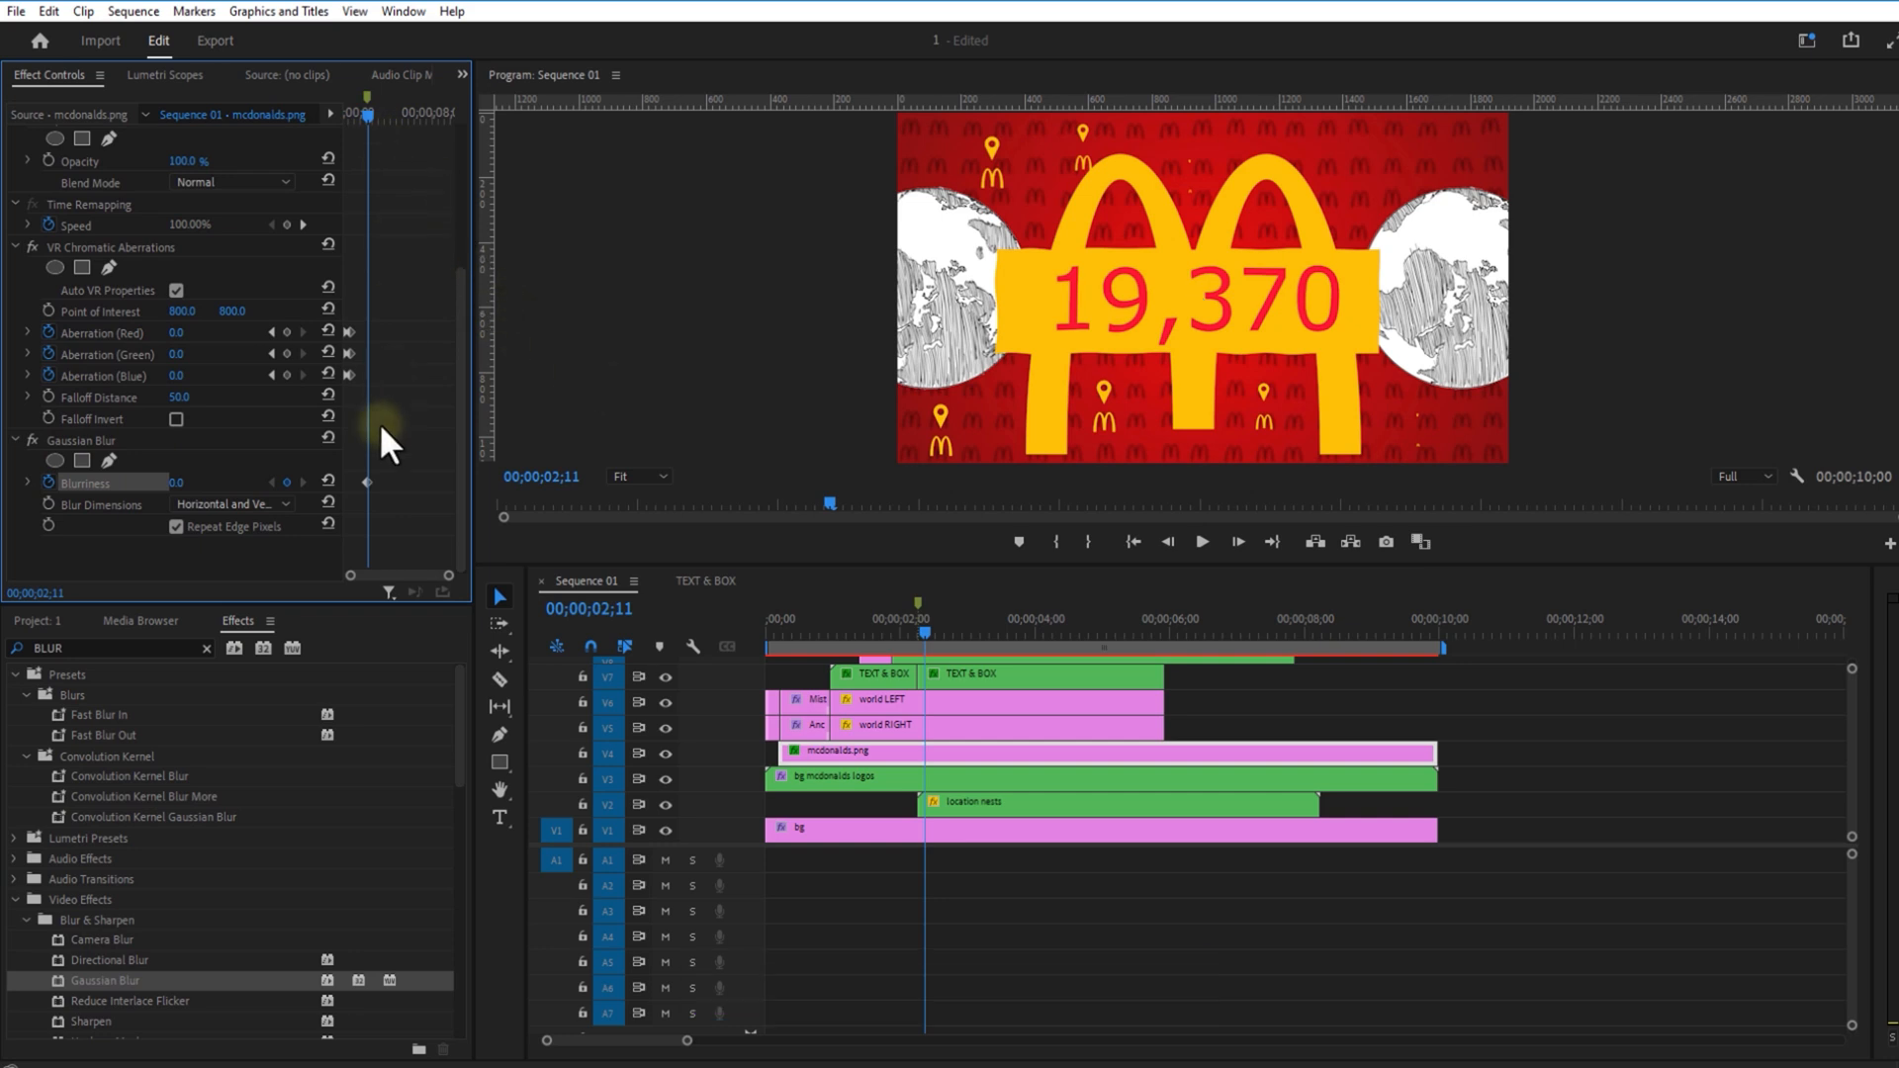
{"action": "left_click_drag", "start_coordinate": [365, 482], "coordinate": [343, 481]}
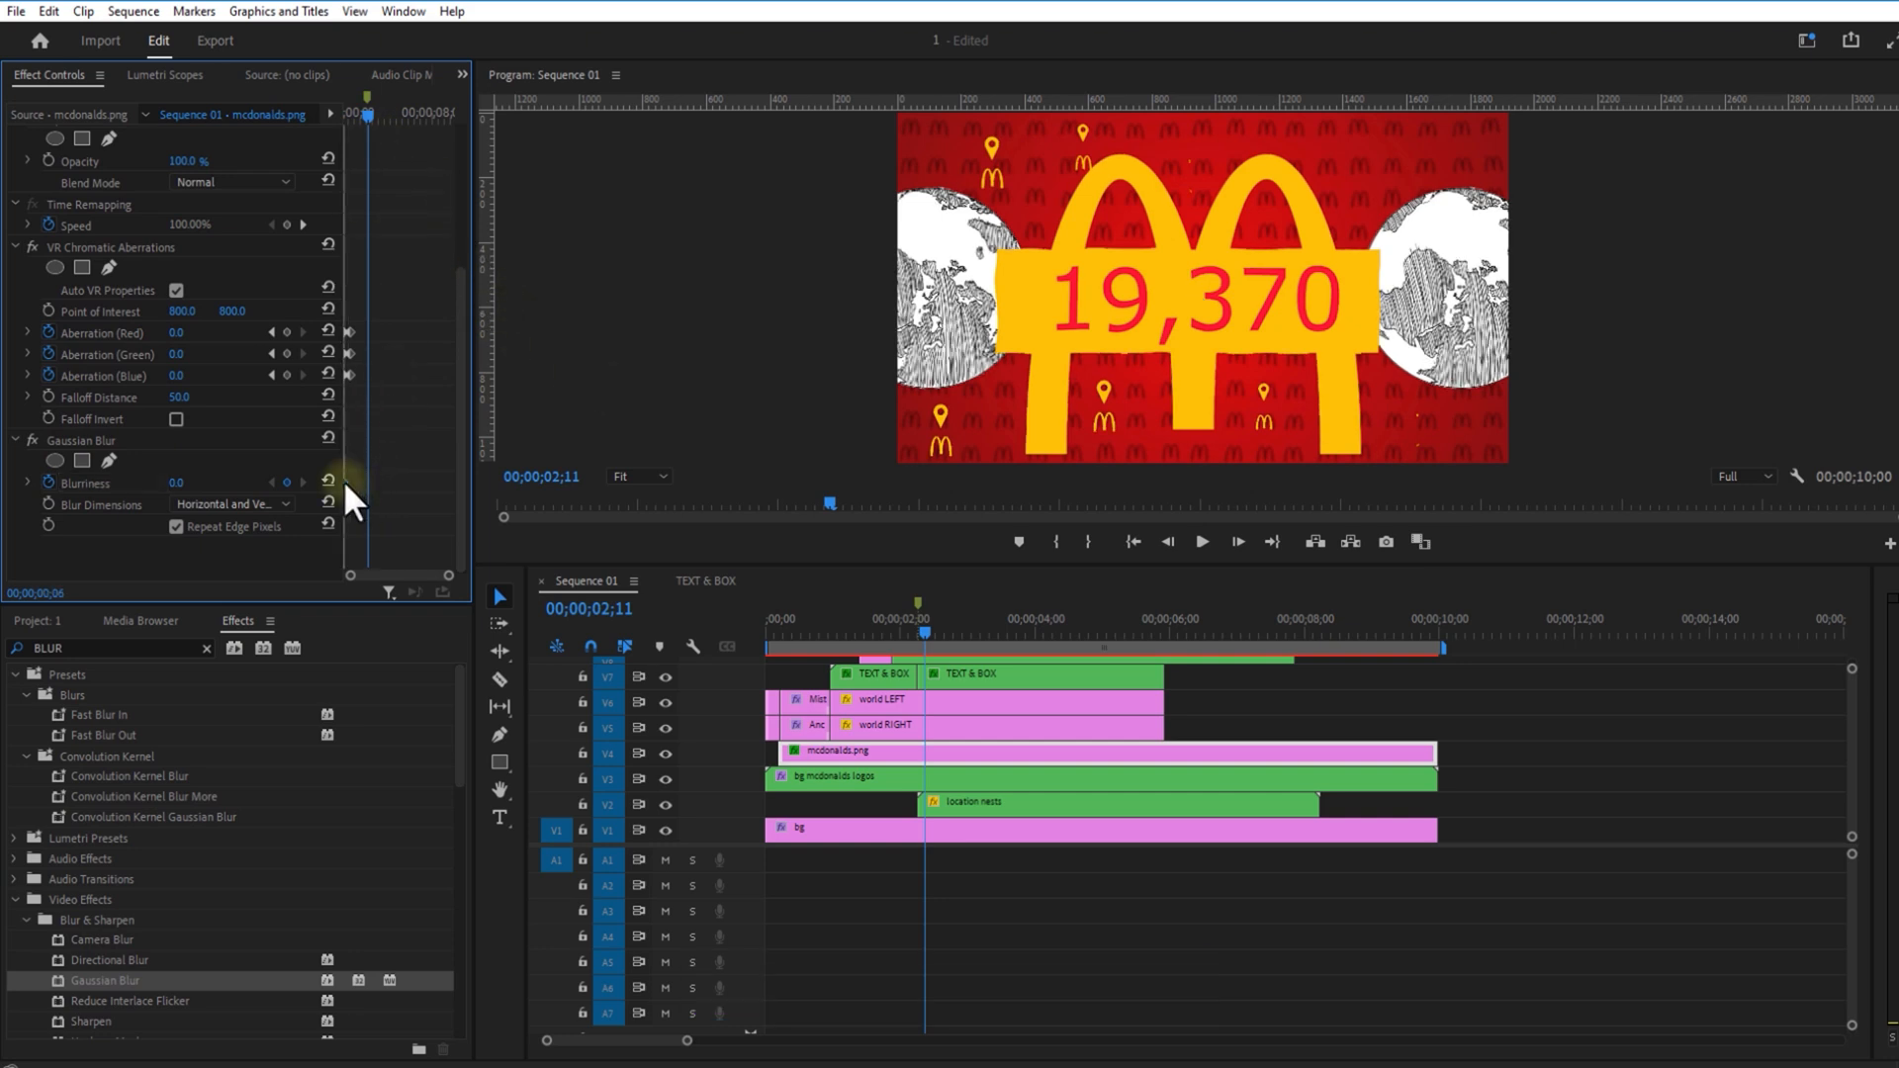
{"action": "left_click", "coordinate": [176, 483]}
{"action": "type", "text": "30"}
{"action": "key", "text": "Return"}
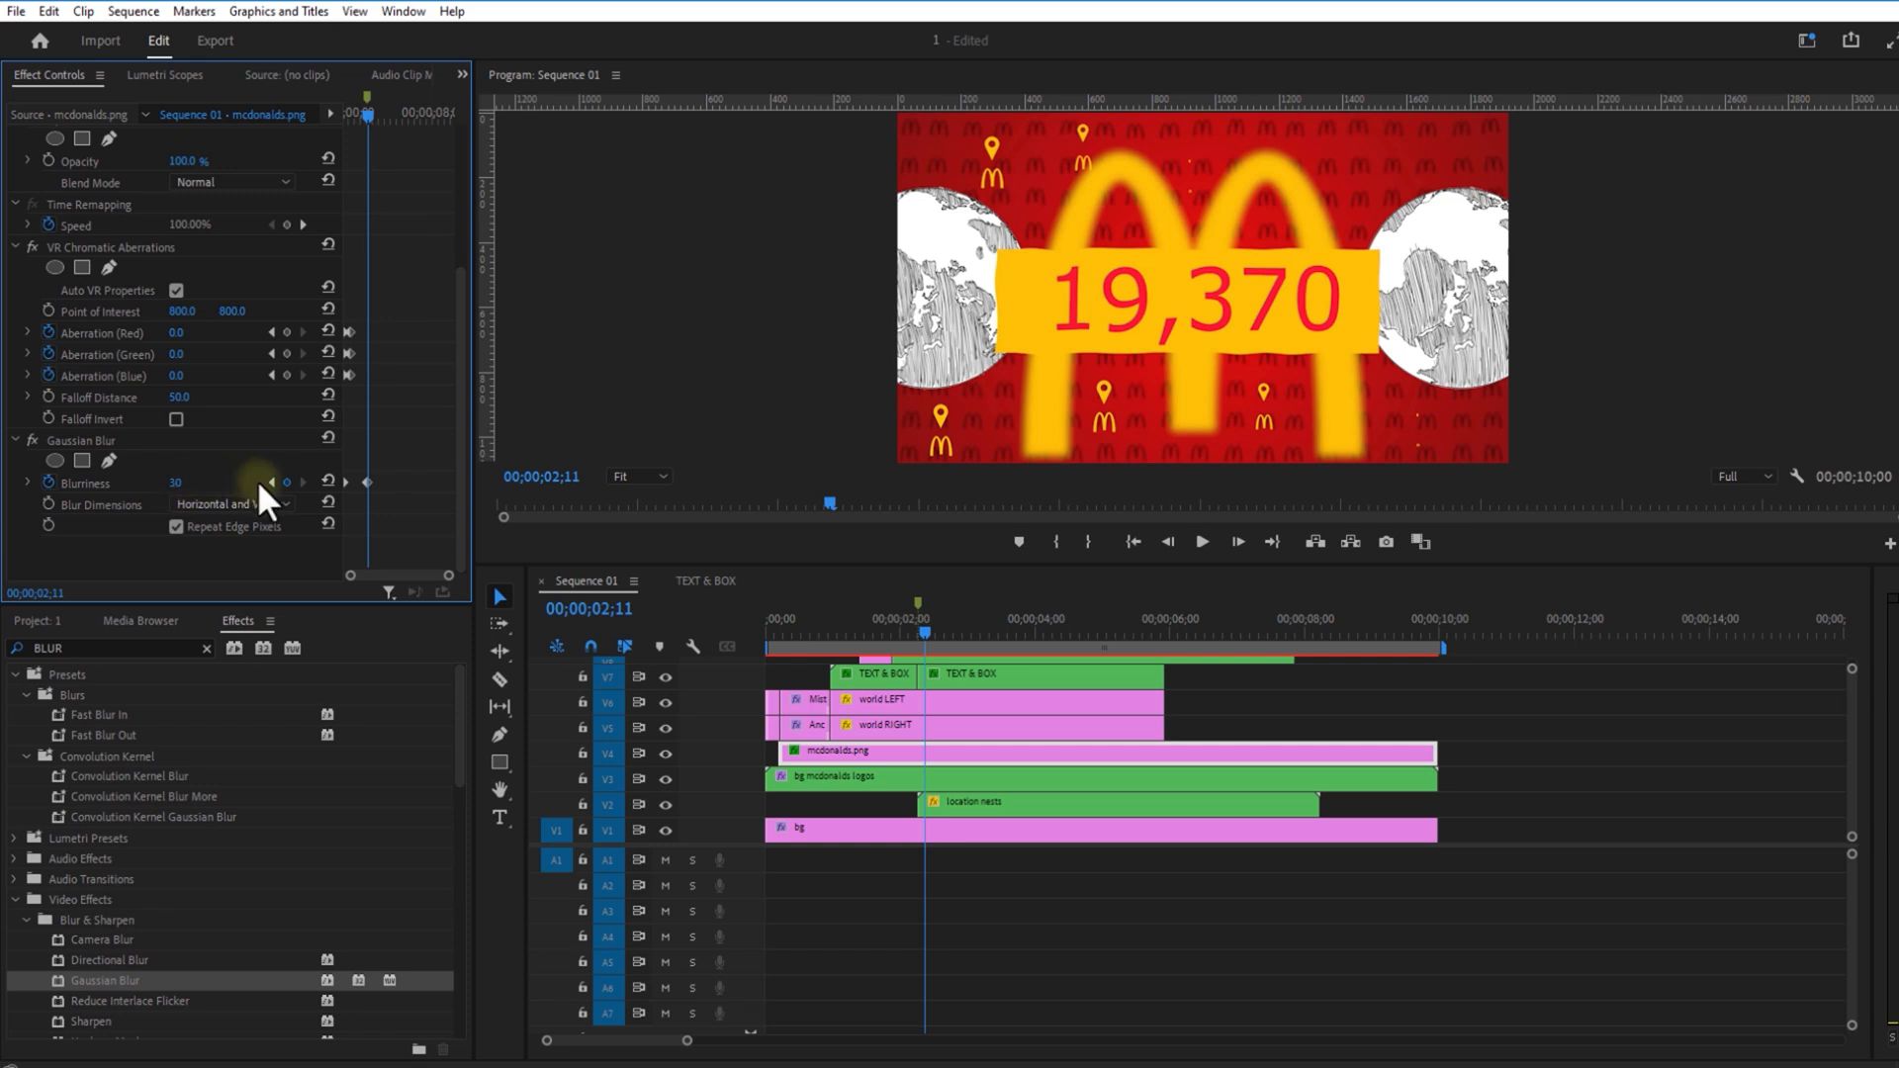
{"action": "key", "text": "space"}
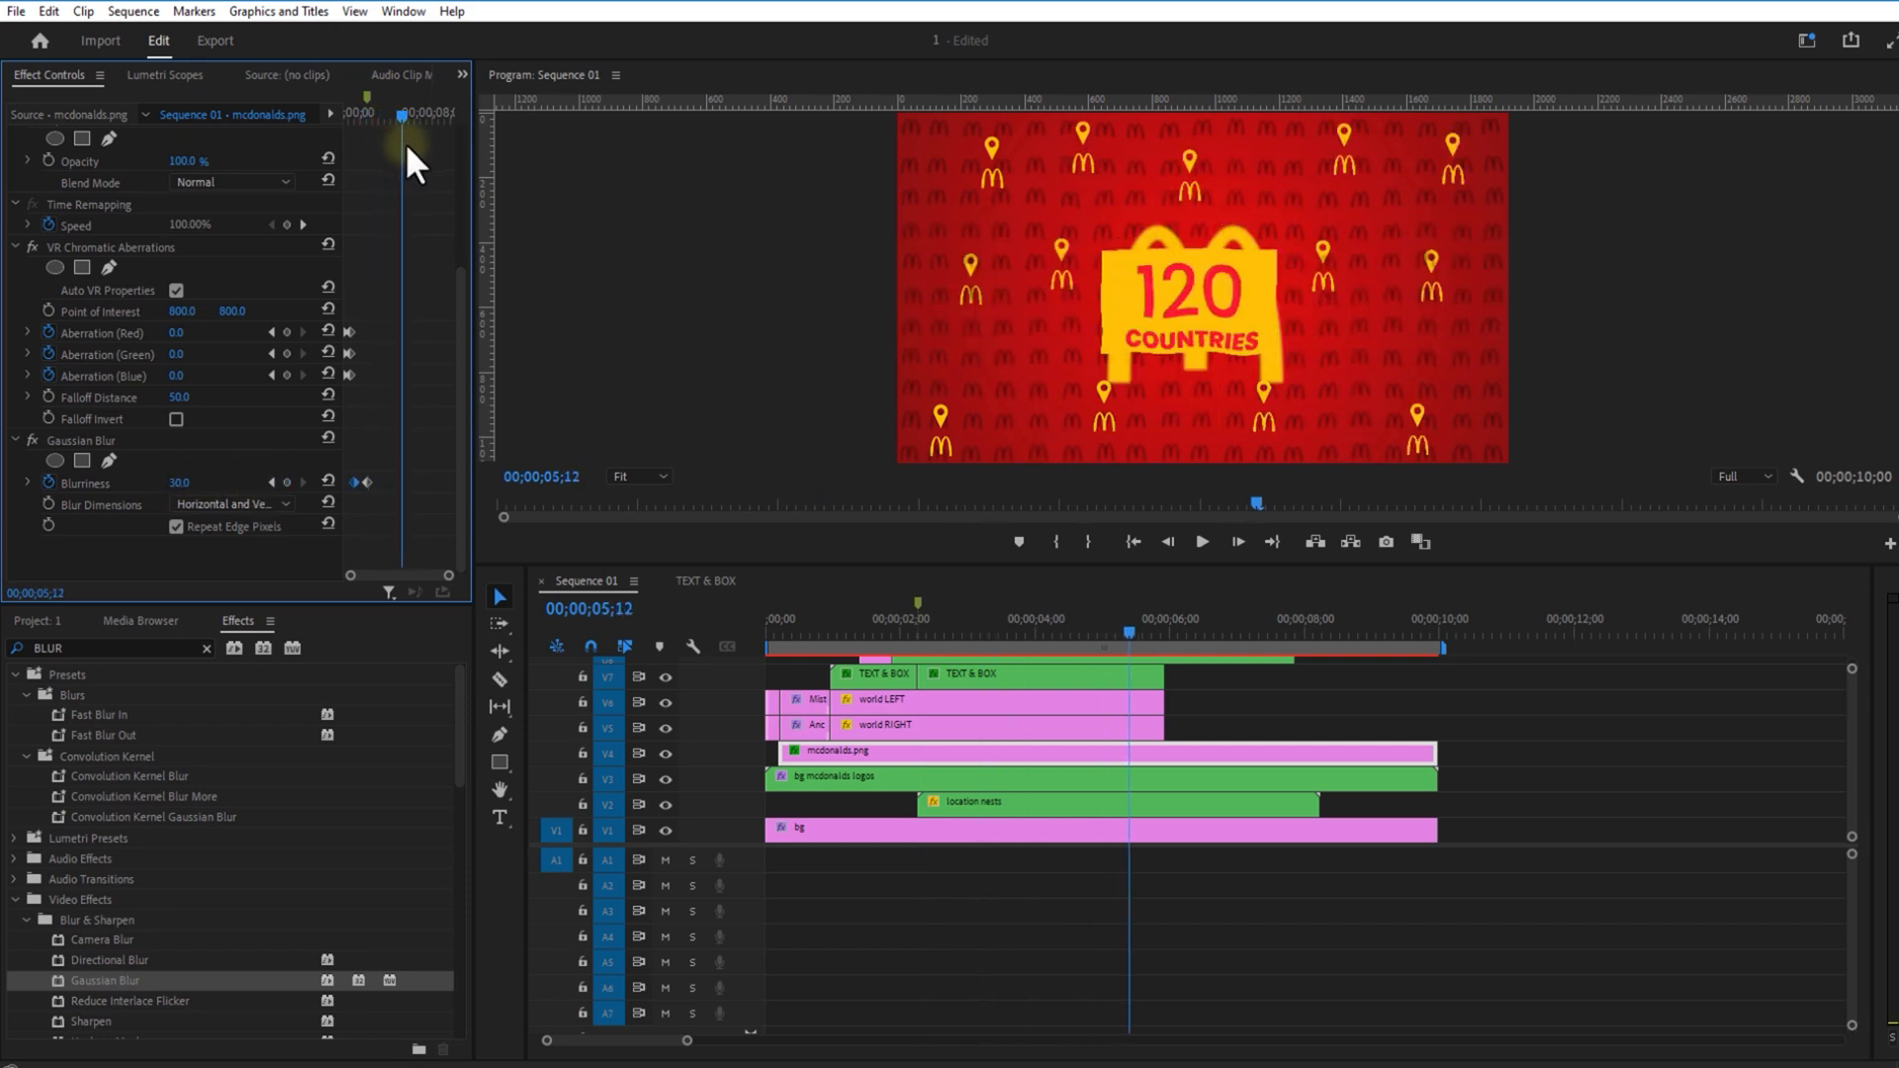
Step: Change the colors of the first half of the first light leak transition to the logo's yellow
{"action": "left_click_drag", "start_coordinate": [1005, 566], "coordinate": [1009, 339]}
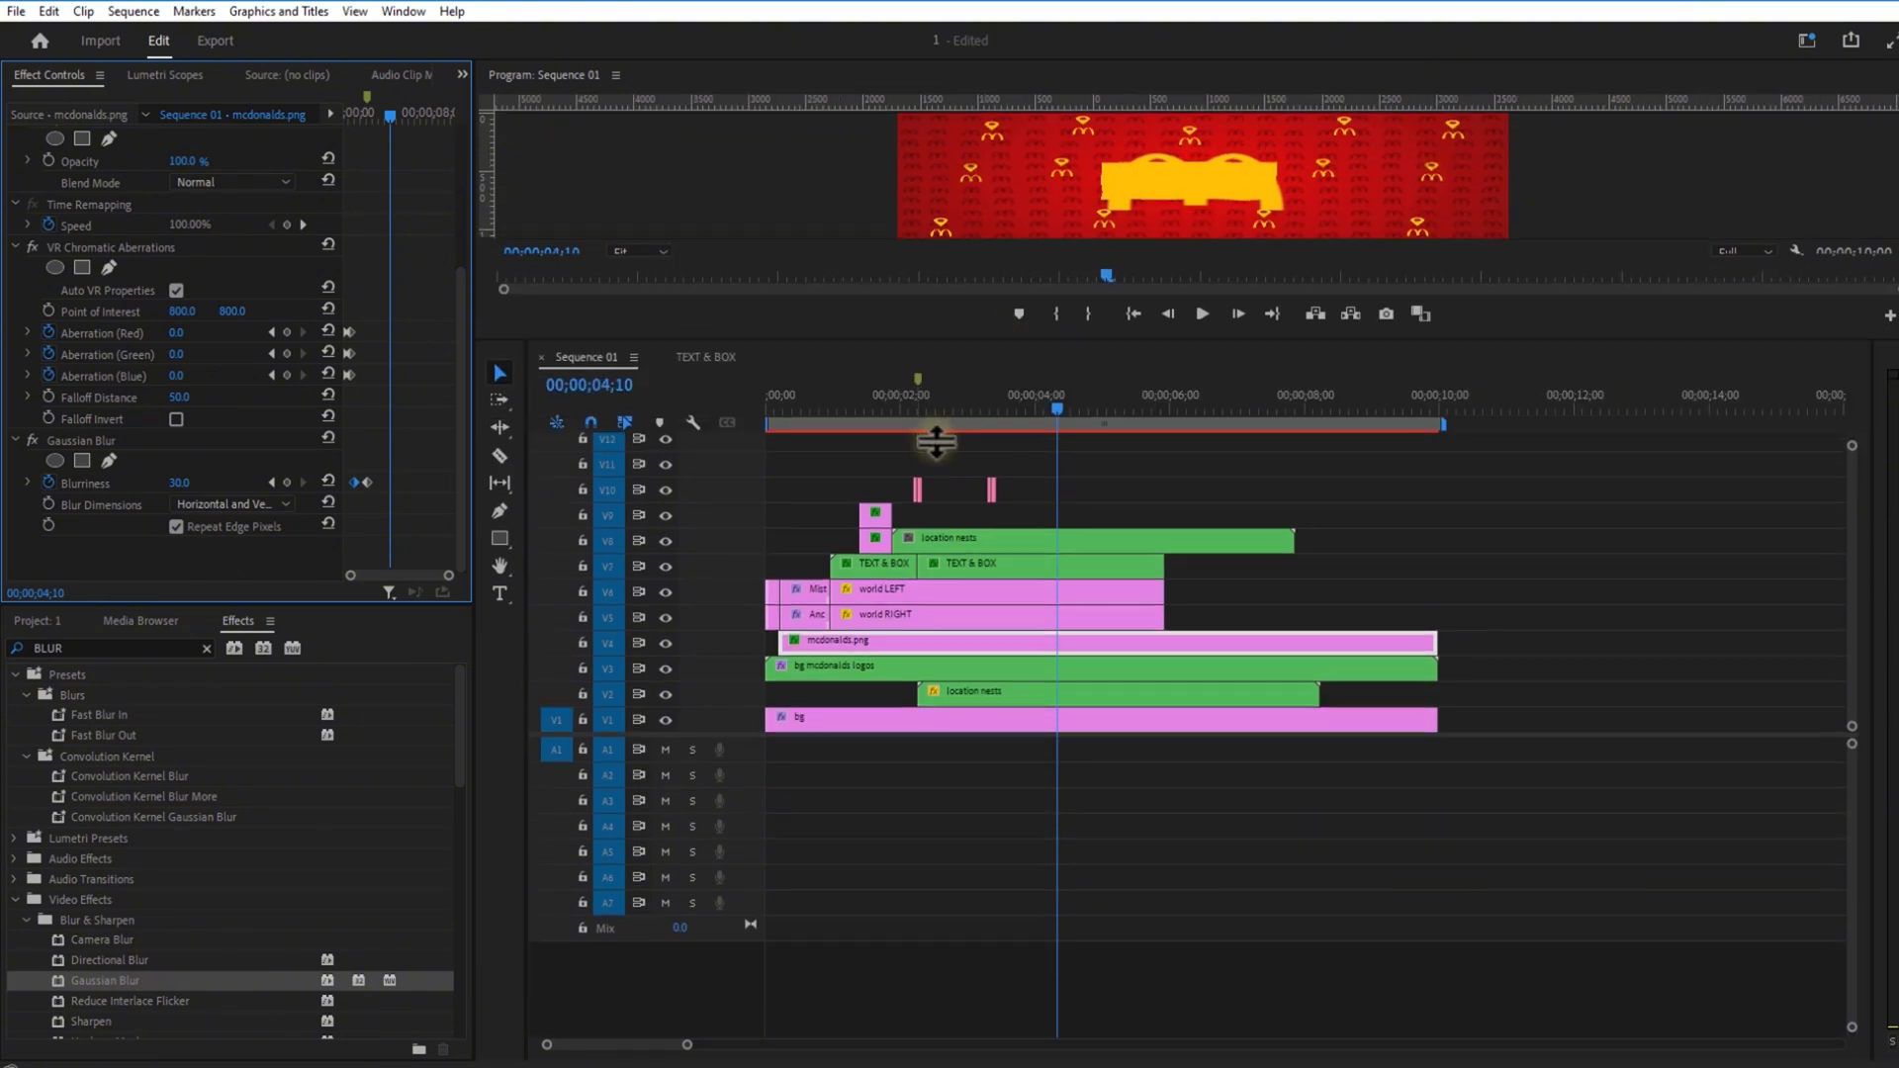
{"action": "left_click", "coordinate": [916, 415]}
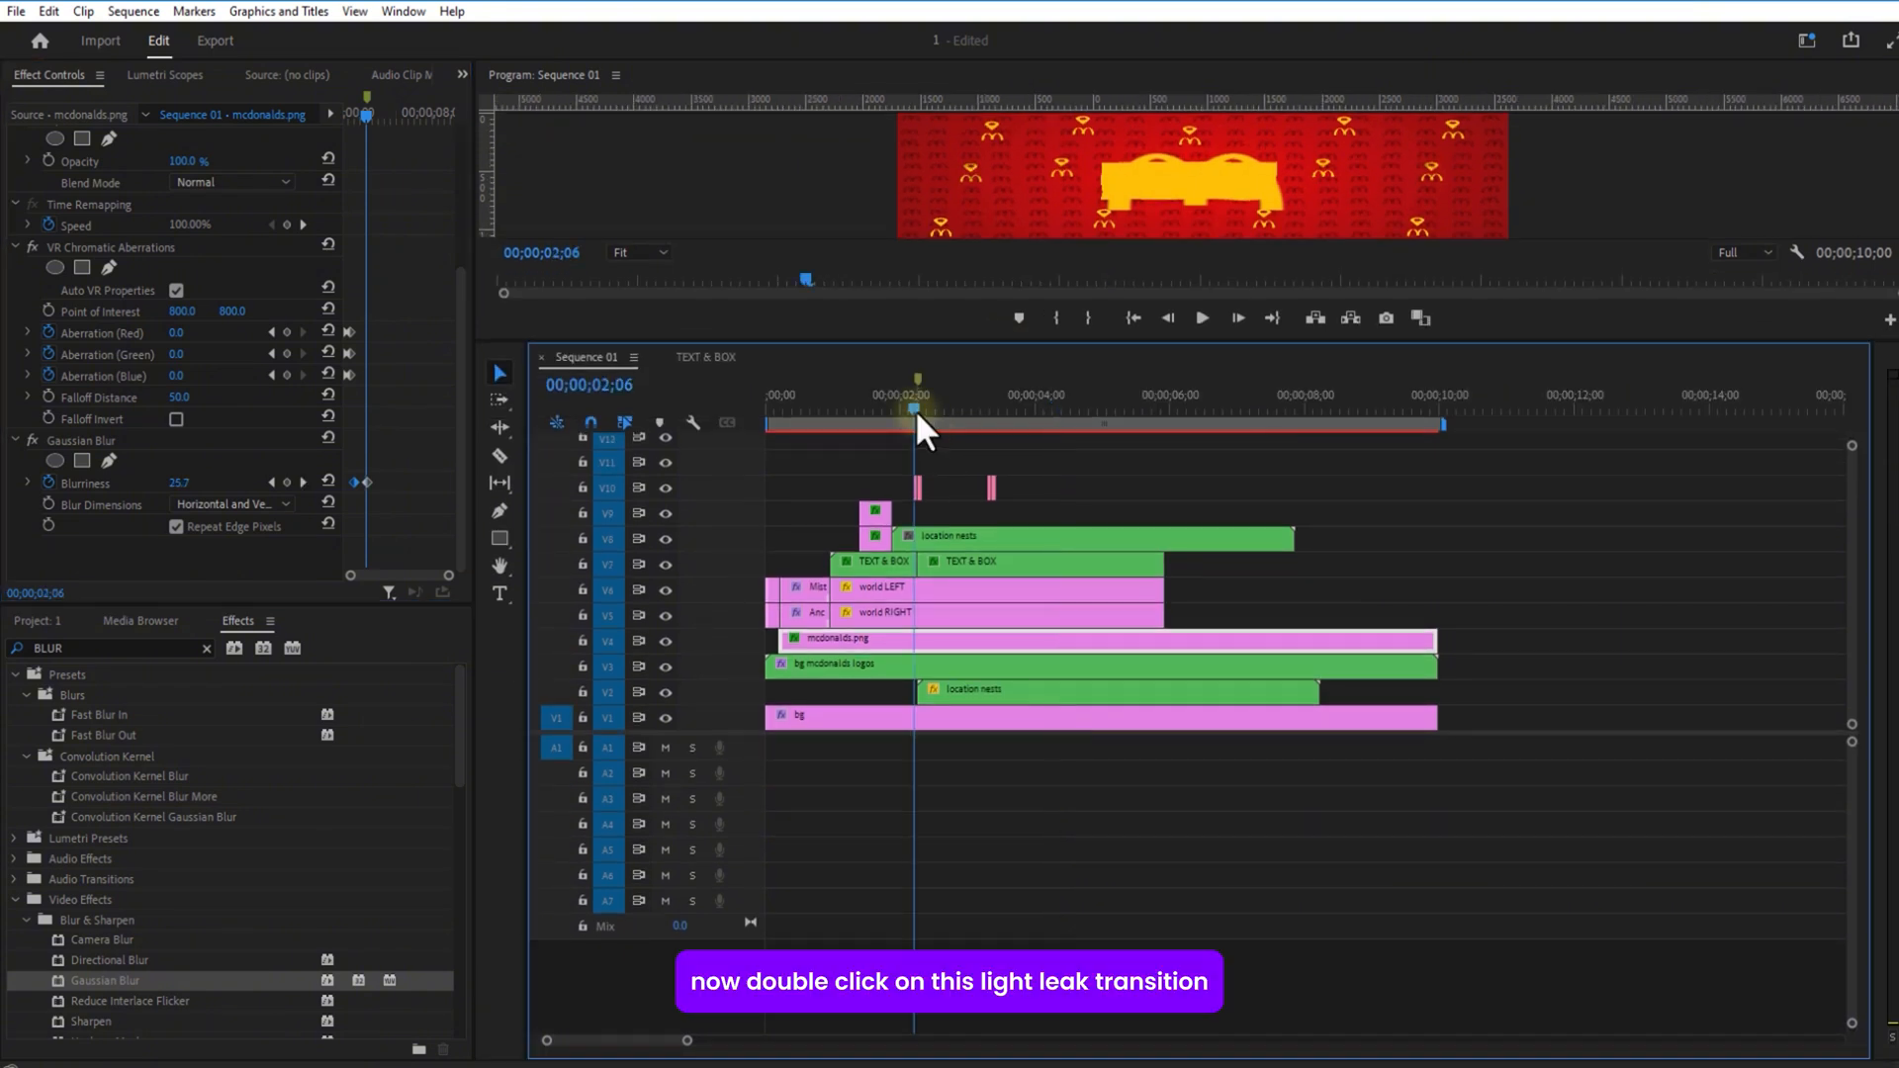
{"action": "double_click", "coordinate": [915, 485]}
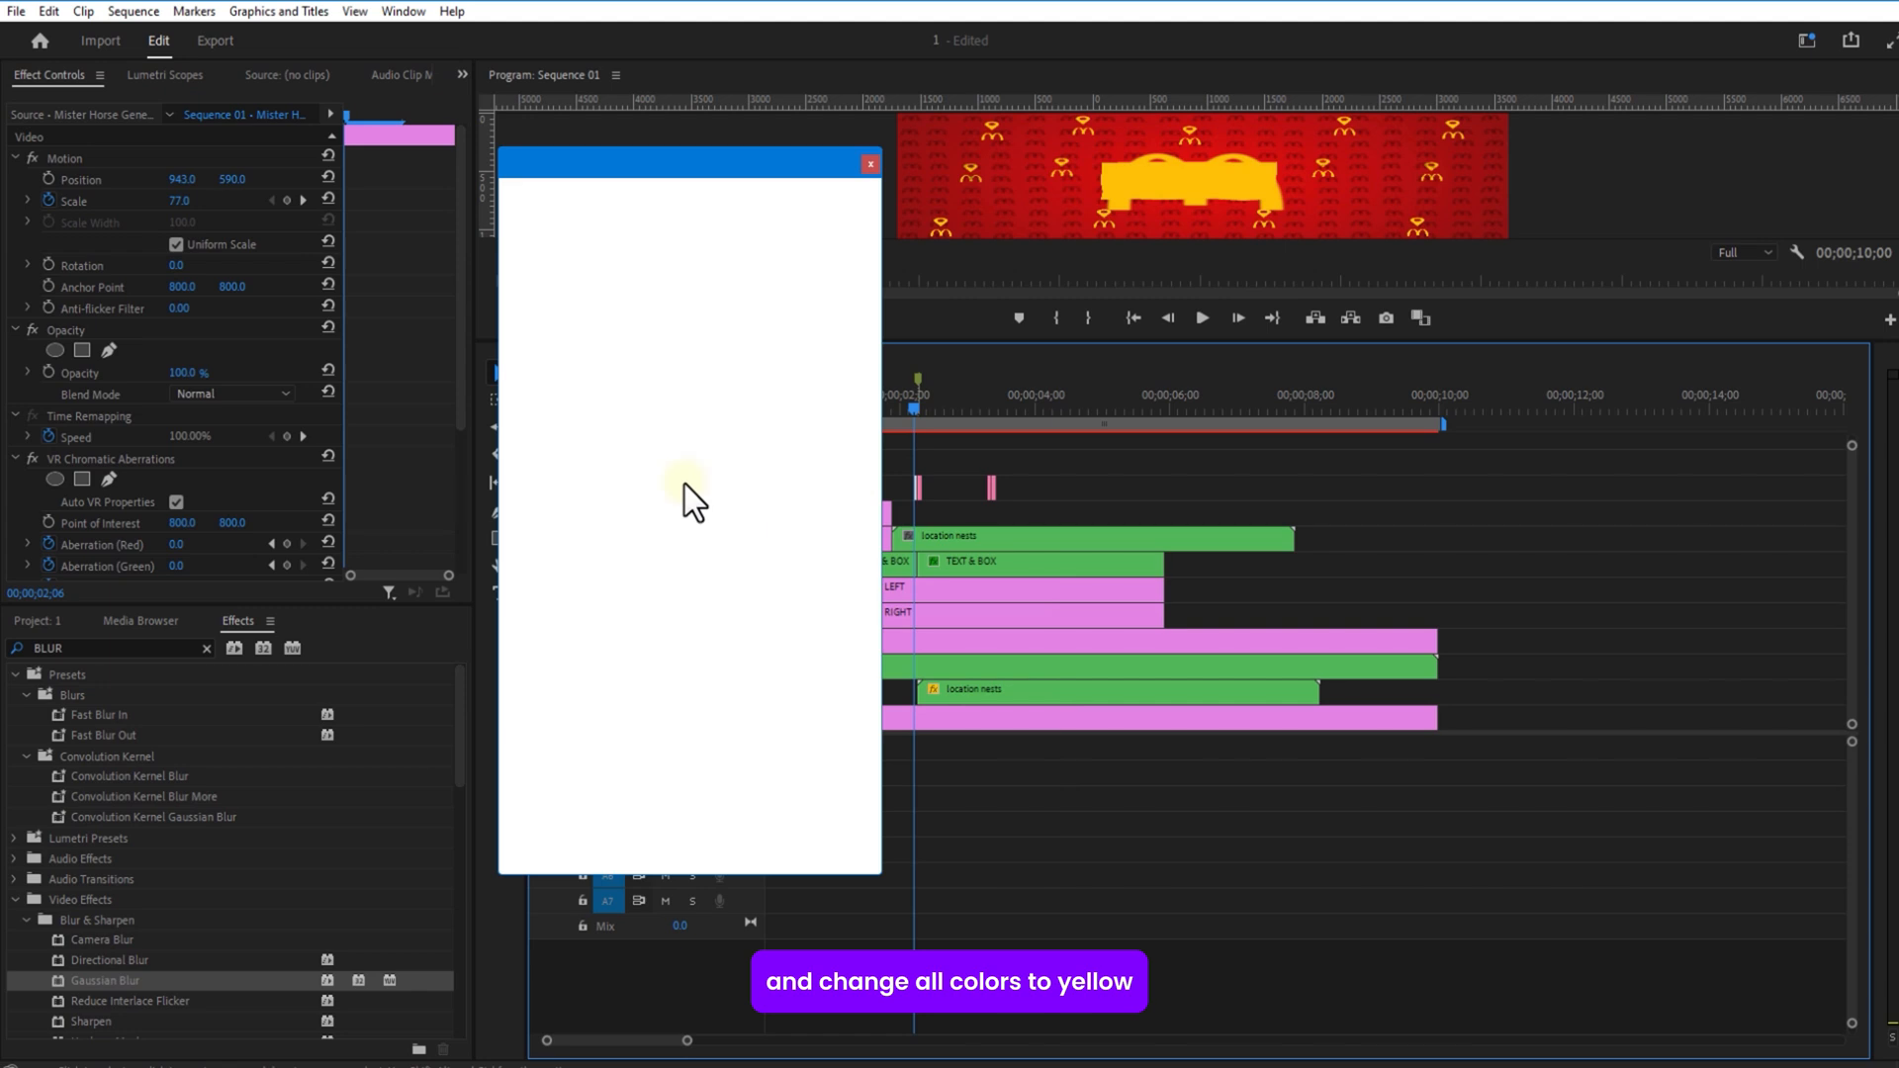
{"action": "left_click", "coordinate": [852, 296]}
{"action": "left_click", "coordinate": [1176, 178]}
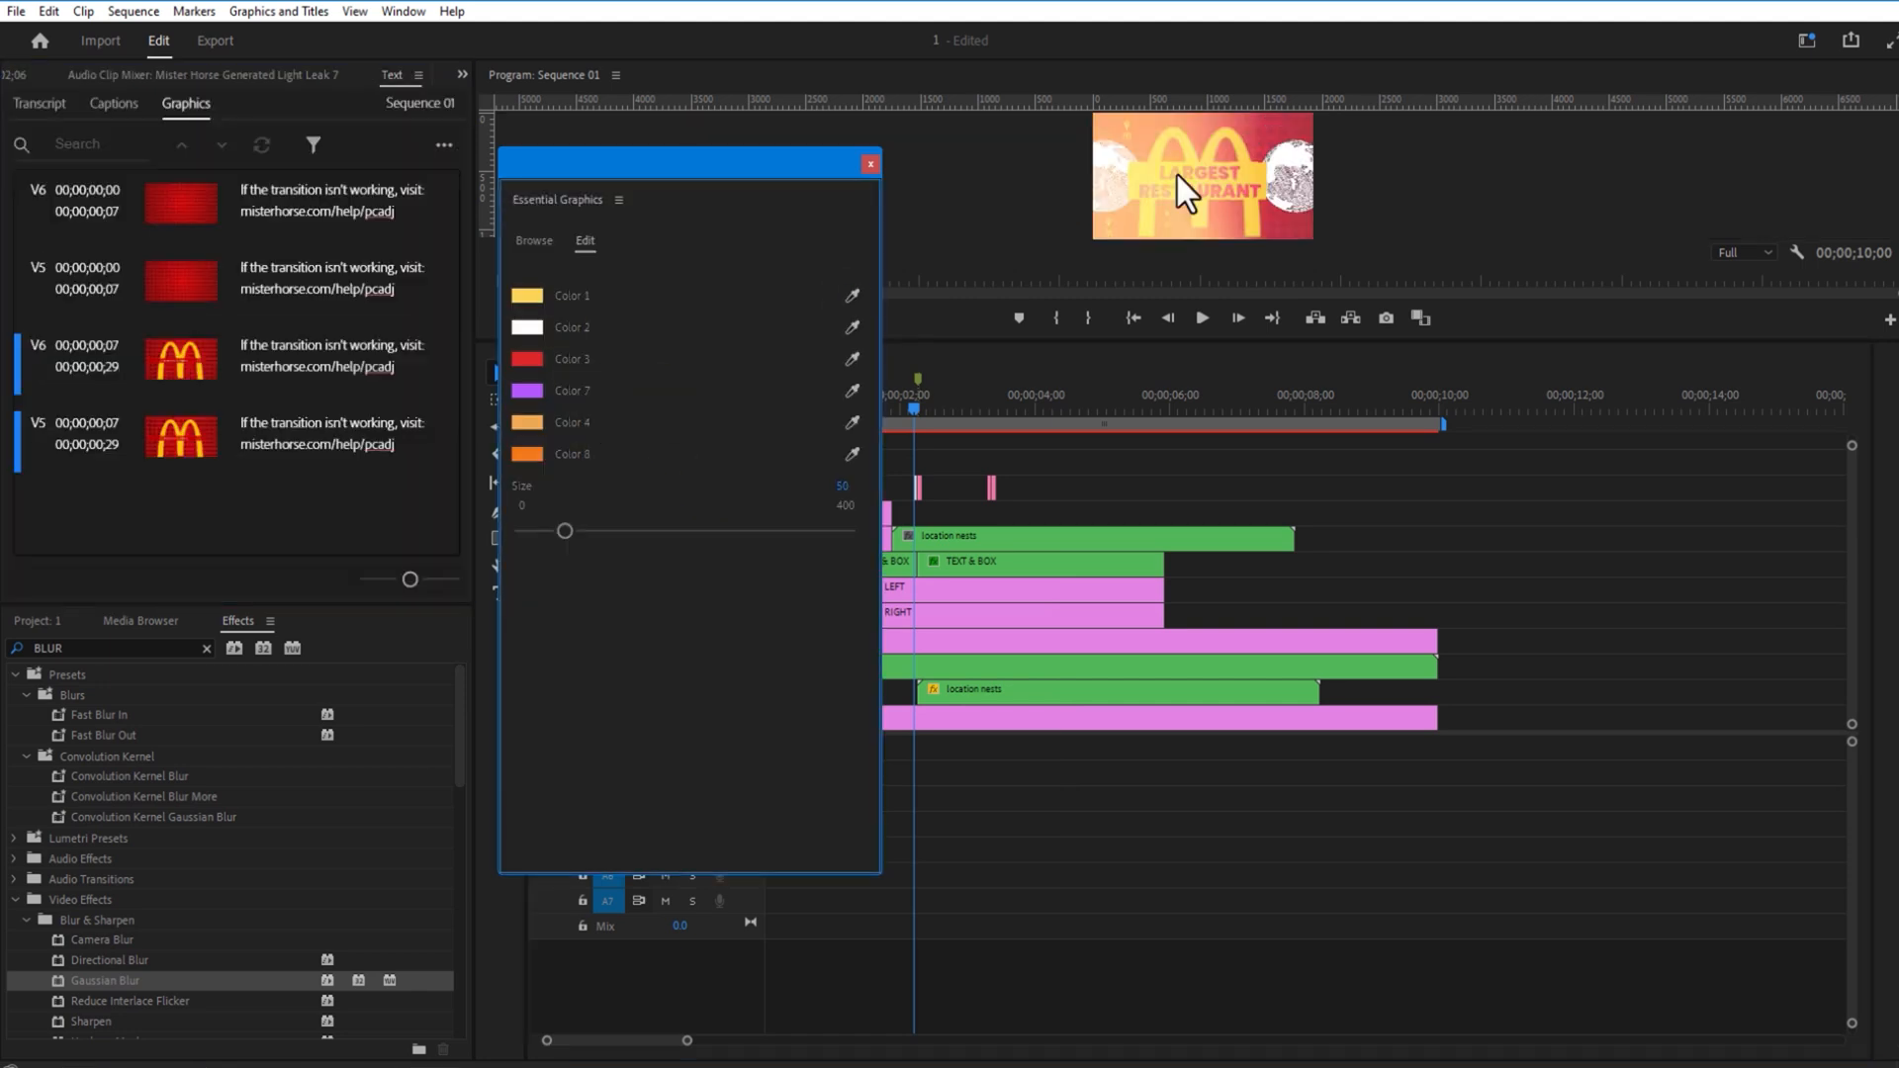
{"action": "left_click", "coordinate": [853, 327]}
{"action": "left_click", "coordinate": [537, 295]}
{"action": "left_click", "coordinate": [852, 359]}
{"action": "left_click", "coordinate": [535, 327]}
{"action": "left_click", "coordinate": [852, 423]}
{"action": "left_click", "coordinate": [535, 359]}
{"action": "left_click", "coordinate": [852, 454]}
{"action": "left_click", "coordinate": [535, 423]}
{"action": "left_click", "coordinate": [870, 165]}
Step: Change the colors of the second half of the first light leak transition to yellow
{"action": "left_click", "coordinate": [920, 414]}
{"action": "double_click", "coordinate": [919, 482]}
{"action": "left_click", "coordinate": [853, 296]}
{"action": "left_click", "coordinate": [852, 327]}
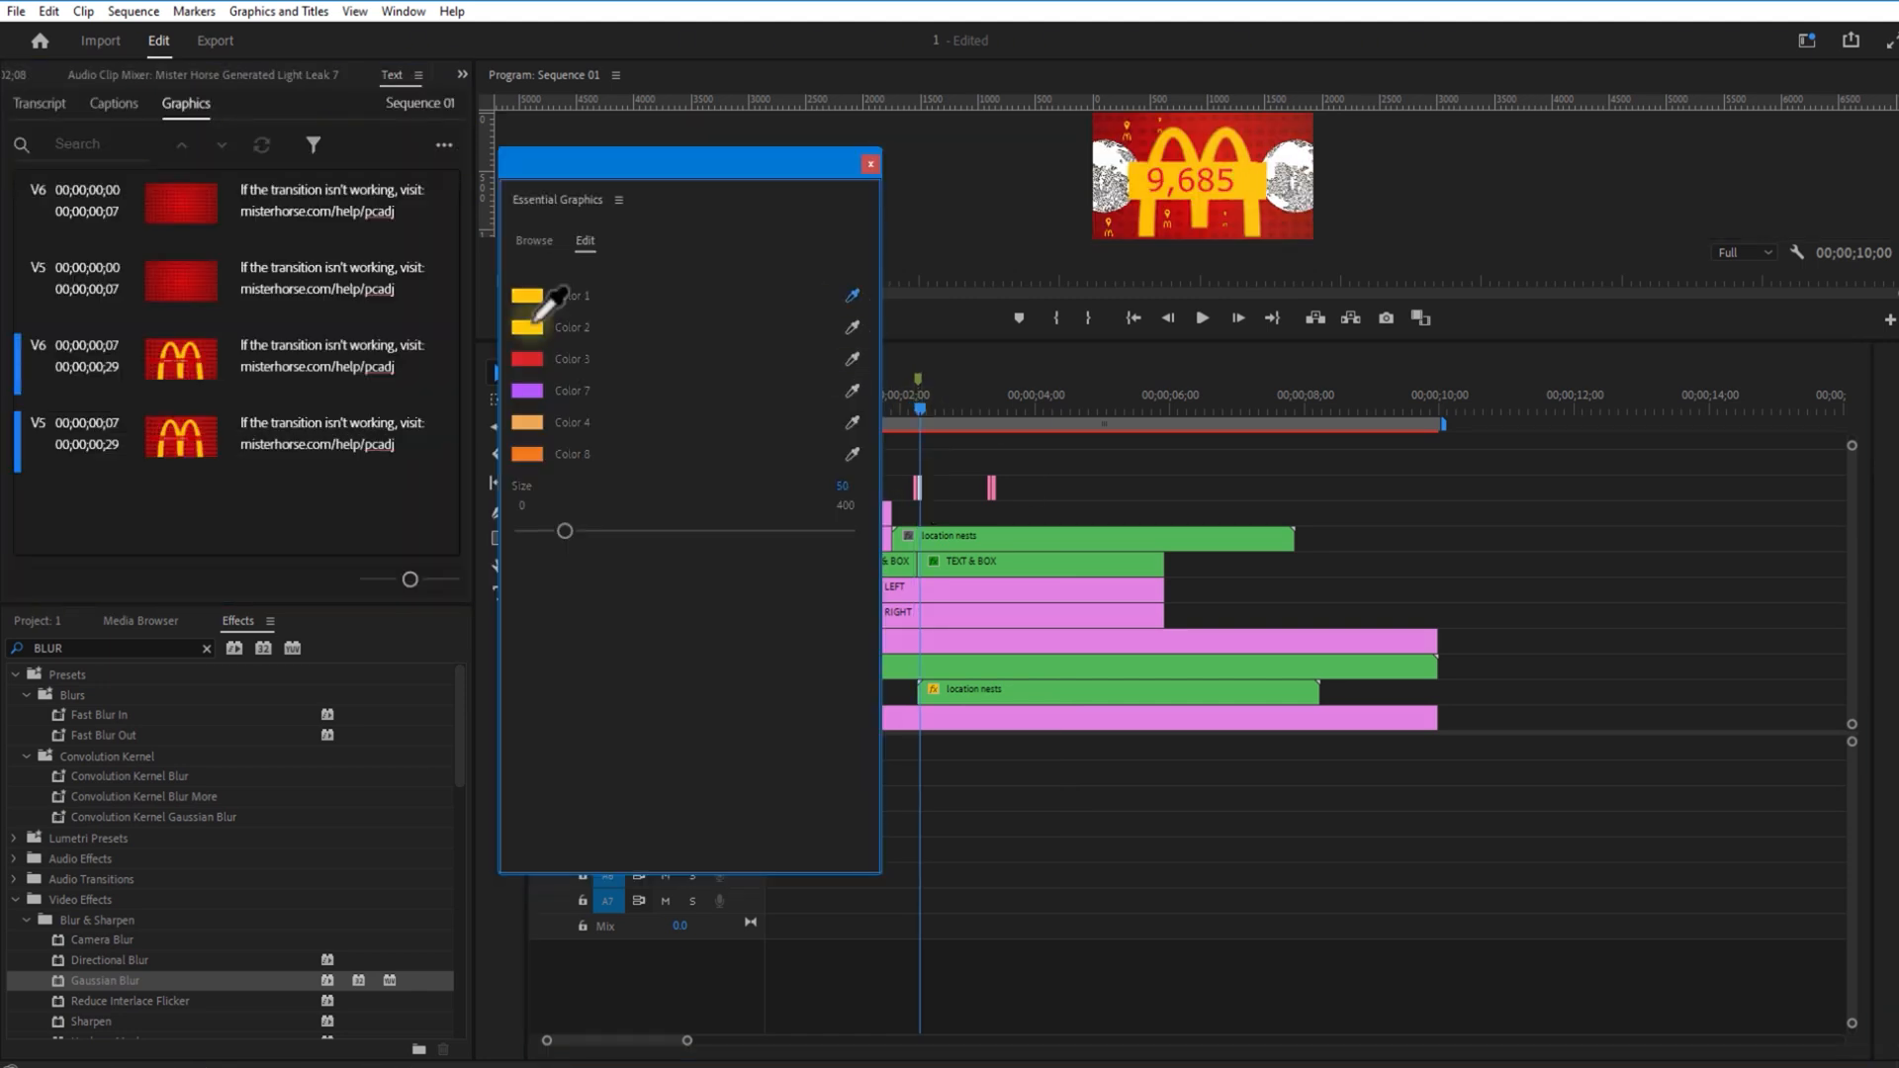
{"action": "left_click", "coordinate": [870, 165]}
Step: Change the colors of the first half of the second light leak transition to yellow
{"action": "left_click", "coordinate": [987, 407]}
{"action": "double_click", "coordinate": [989, 484]}
{"action": "left_click", "coordinate": [852, 296]}
{"action": "left_click", "coordinate": [852, 328]}
{"action": "left_click", "coordinate": [853, 359]}
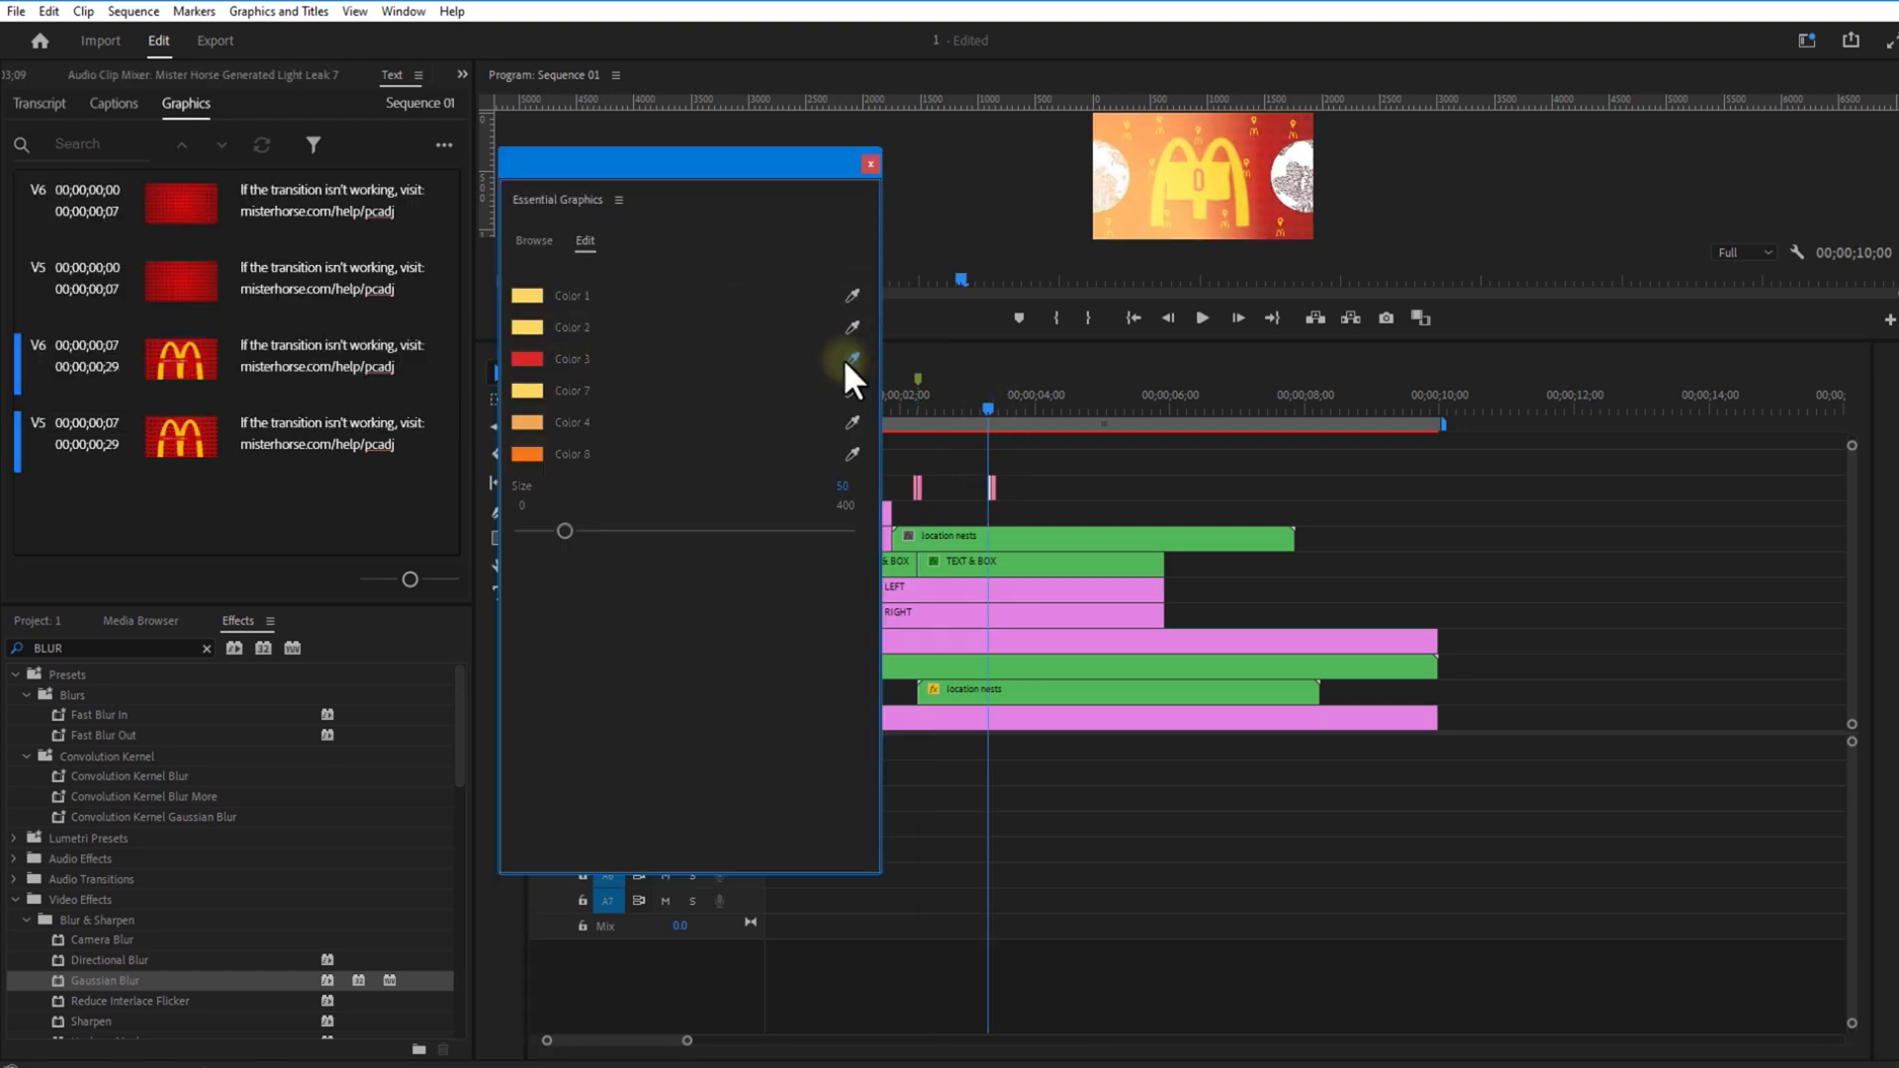
{"action": "left_click", "coordinate": [853, 422]}
{"action": "left_click", "coordinate": [852, 454]}
{"action": "left_click", "coordinate": [870, 165]}
Step: Change the colors of the second half of the second light leak transition to yellow
{"action": "double_click", "coordinate": [992, 485]}
{"action": "left_click", "coordinate": [852, 296]}
{"action": "left_click", "coordinate": [1176, 193]}
{"action": "left_click", "coordinate": [852, 327]}
{"action": "left_click", "coordinate": [853, 454]}
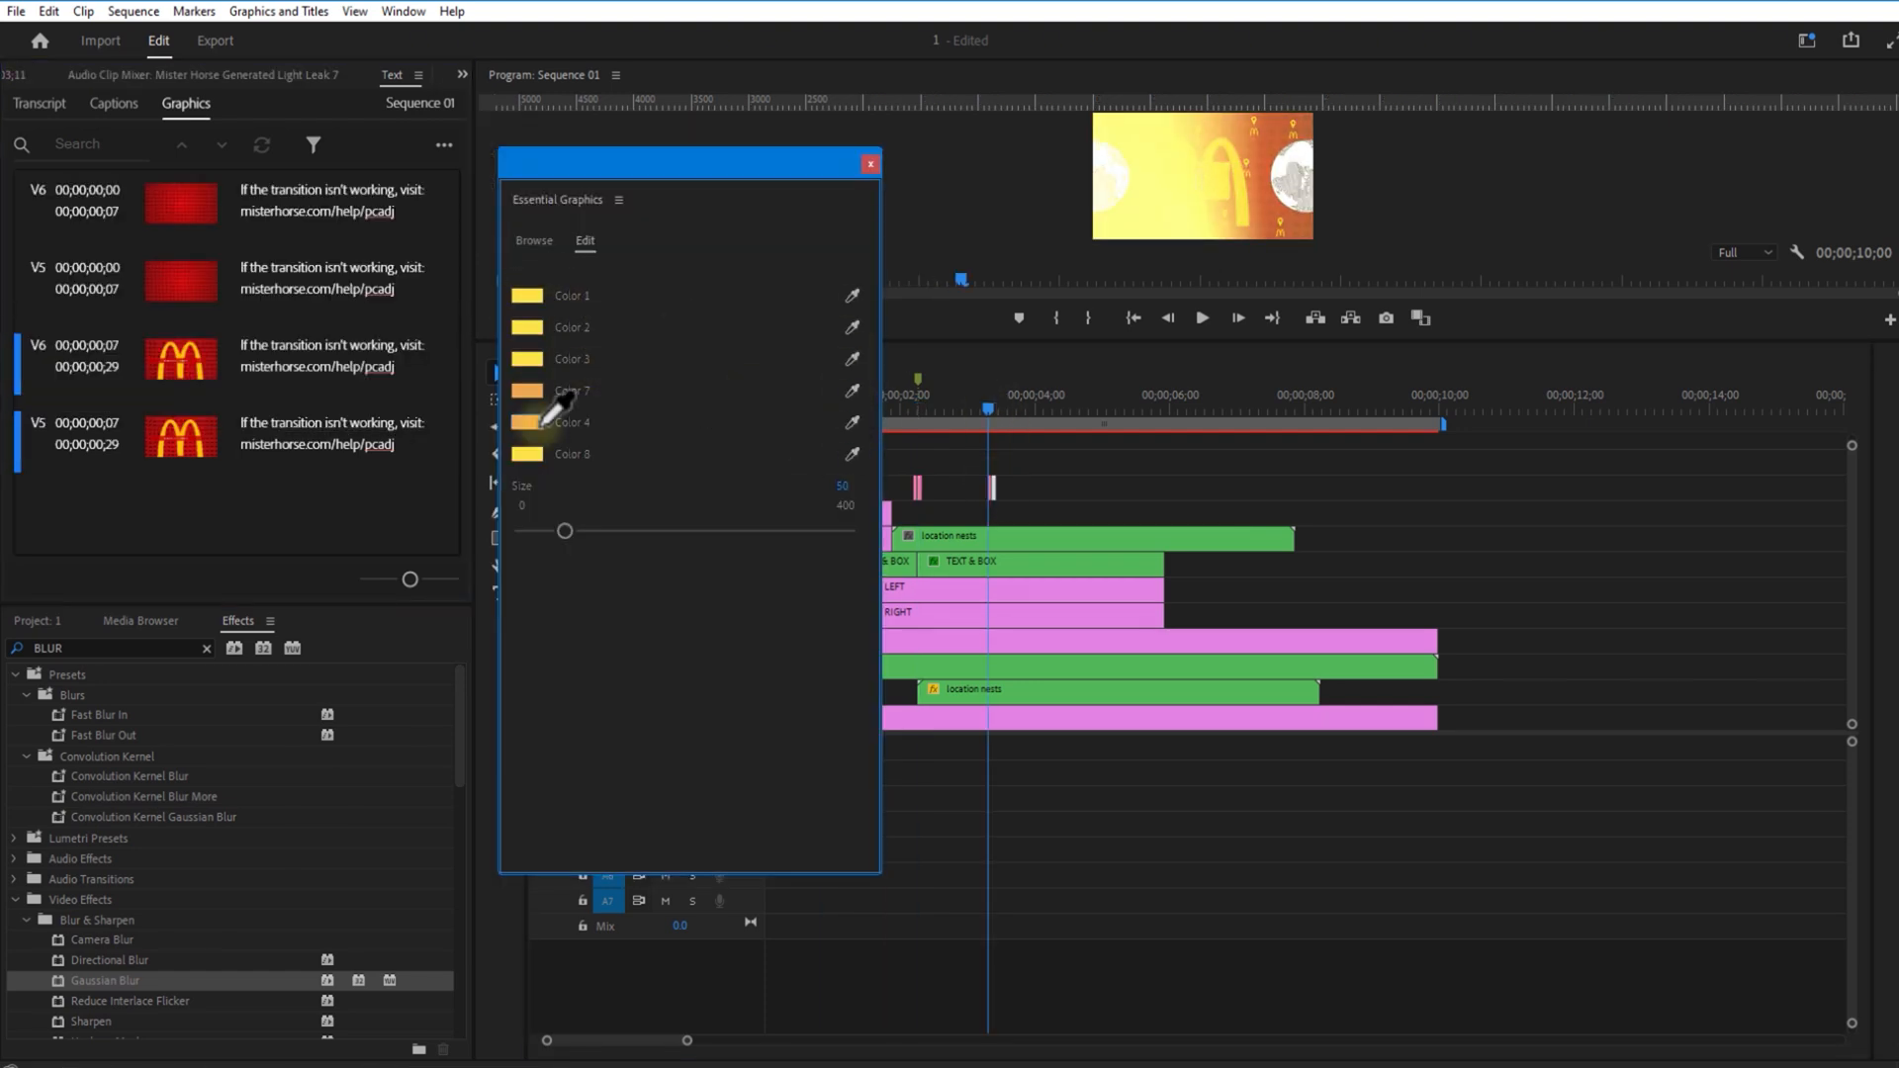
{"action": "left_click", "coordinate": [538, 423]}
{"action": "left_click", "coordinate": [871, 165]}
Step: Cut all clips in Sequence 01 at 00;00;04;10 and delete everything after the cut
{"action": "left_click_drag", "start_coordinate": [1174, 341], "coordinate": [1174, 442]}
{"action": "left_click", "coordinate": [1059, 514]}
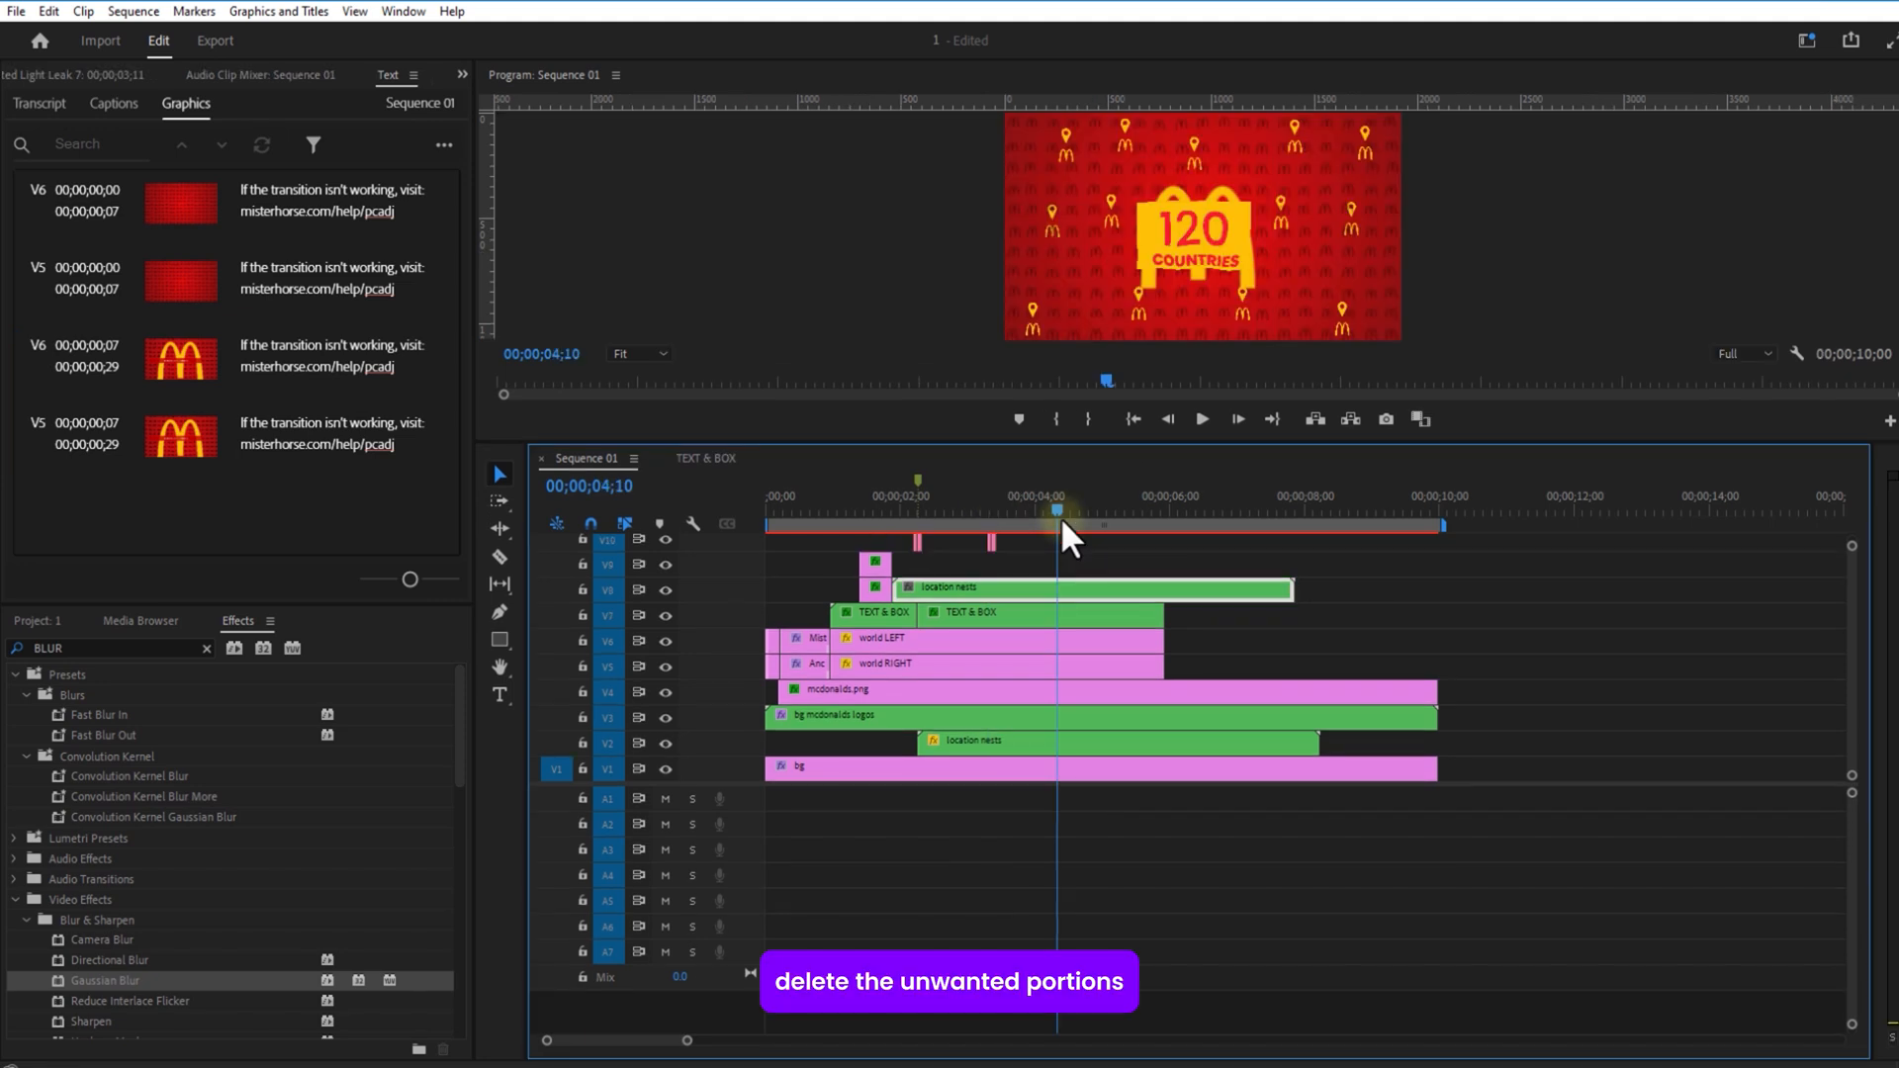
{"action": "key", "text": "c"}
{"action": "left_click", "coordinate": [1057, 591]}
{"action": "left_click", "coordinate": [1057, 616]}
{"action": "left_click", "coordinate": [1058, 642]}
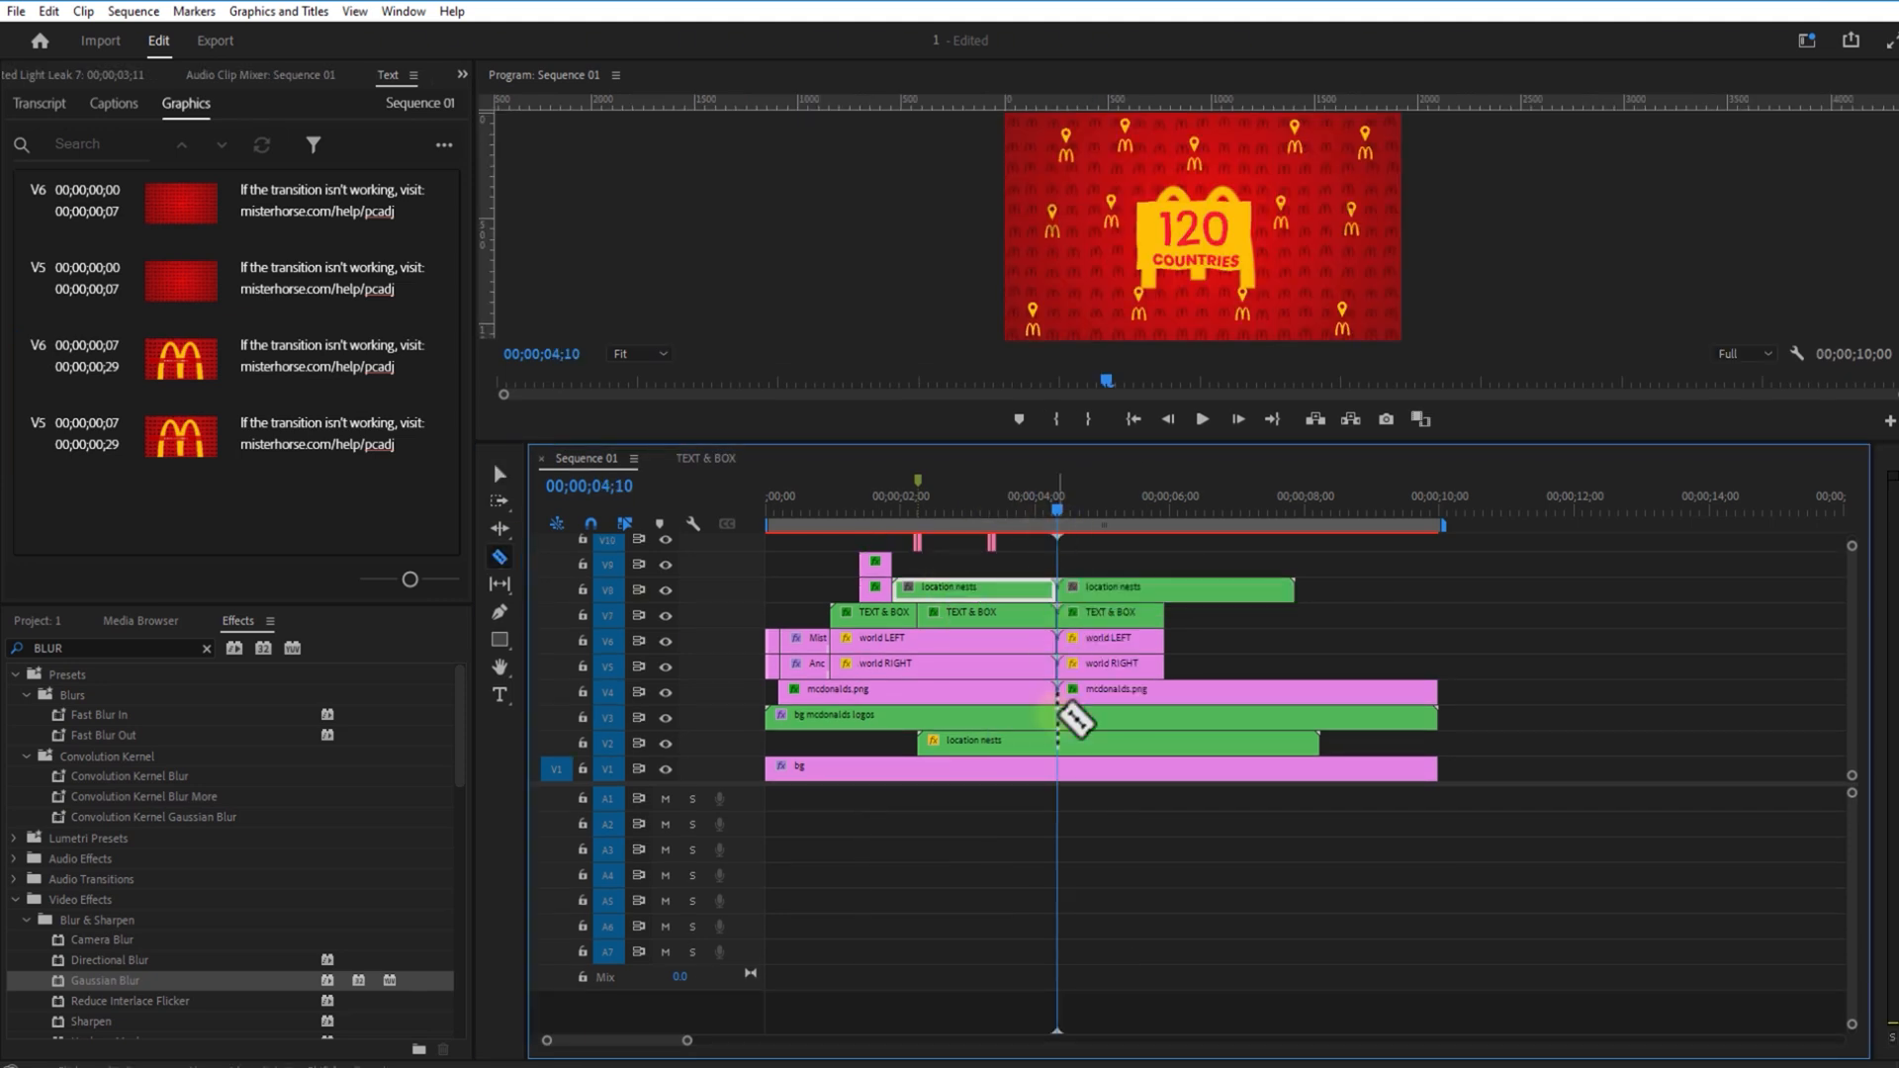
{"action": "left_click", "coordinate": [1057, 744]}
{"action": "left_click", "coordinate": [1057, 769]}
{"action": "key", "text": "v"}
{"action": "left_click_drag", "start_coordinate": [1102, 555], "coordinate": [1155, 775]}
{"action": "key", "text": "Delete"}
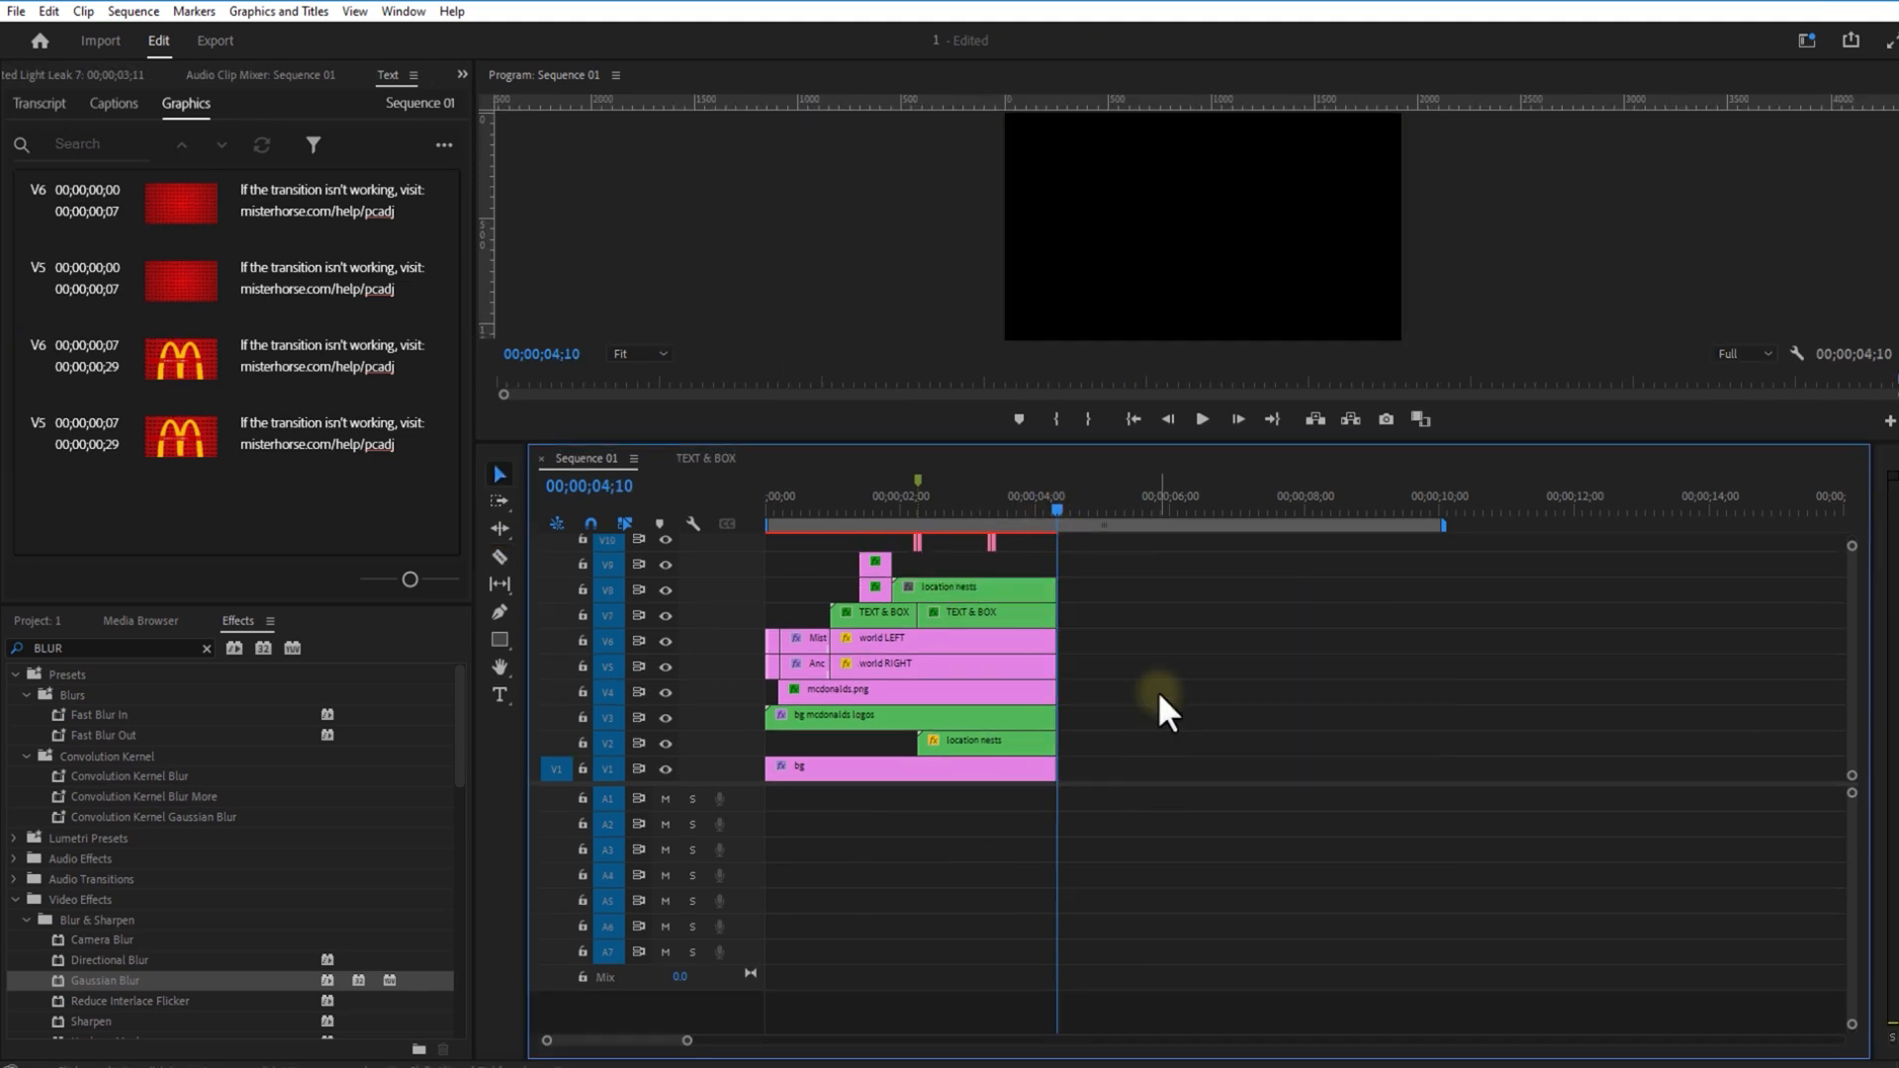
Step: Duplicate the bg clip on V1 so the copy starts at 00;00;04;10, directly after the original
{"action": "left_click_drag", "start_coordinate": [1151, 442], "coordinate": [1122, 749]}
{"action": "left_click_drag", "start_coordinate": [1055, 819], "coordinate": [1056, 833]}
{"action": "left_click", "coordinate": [870, 923]}
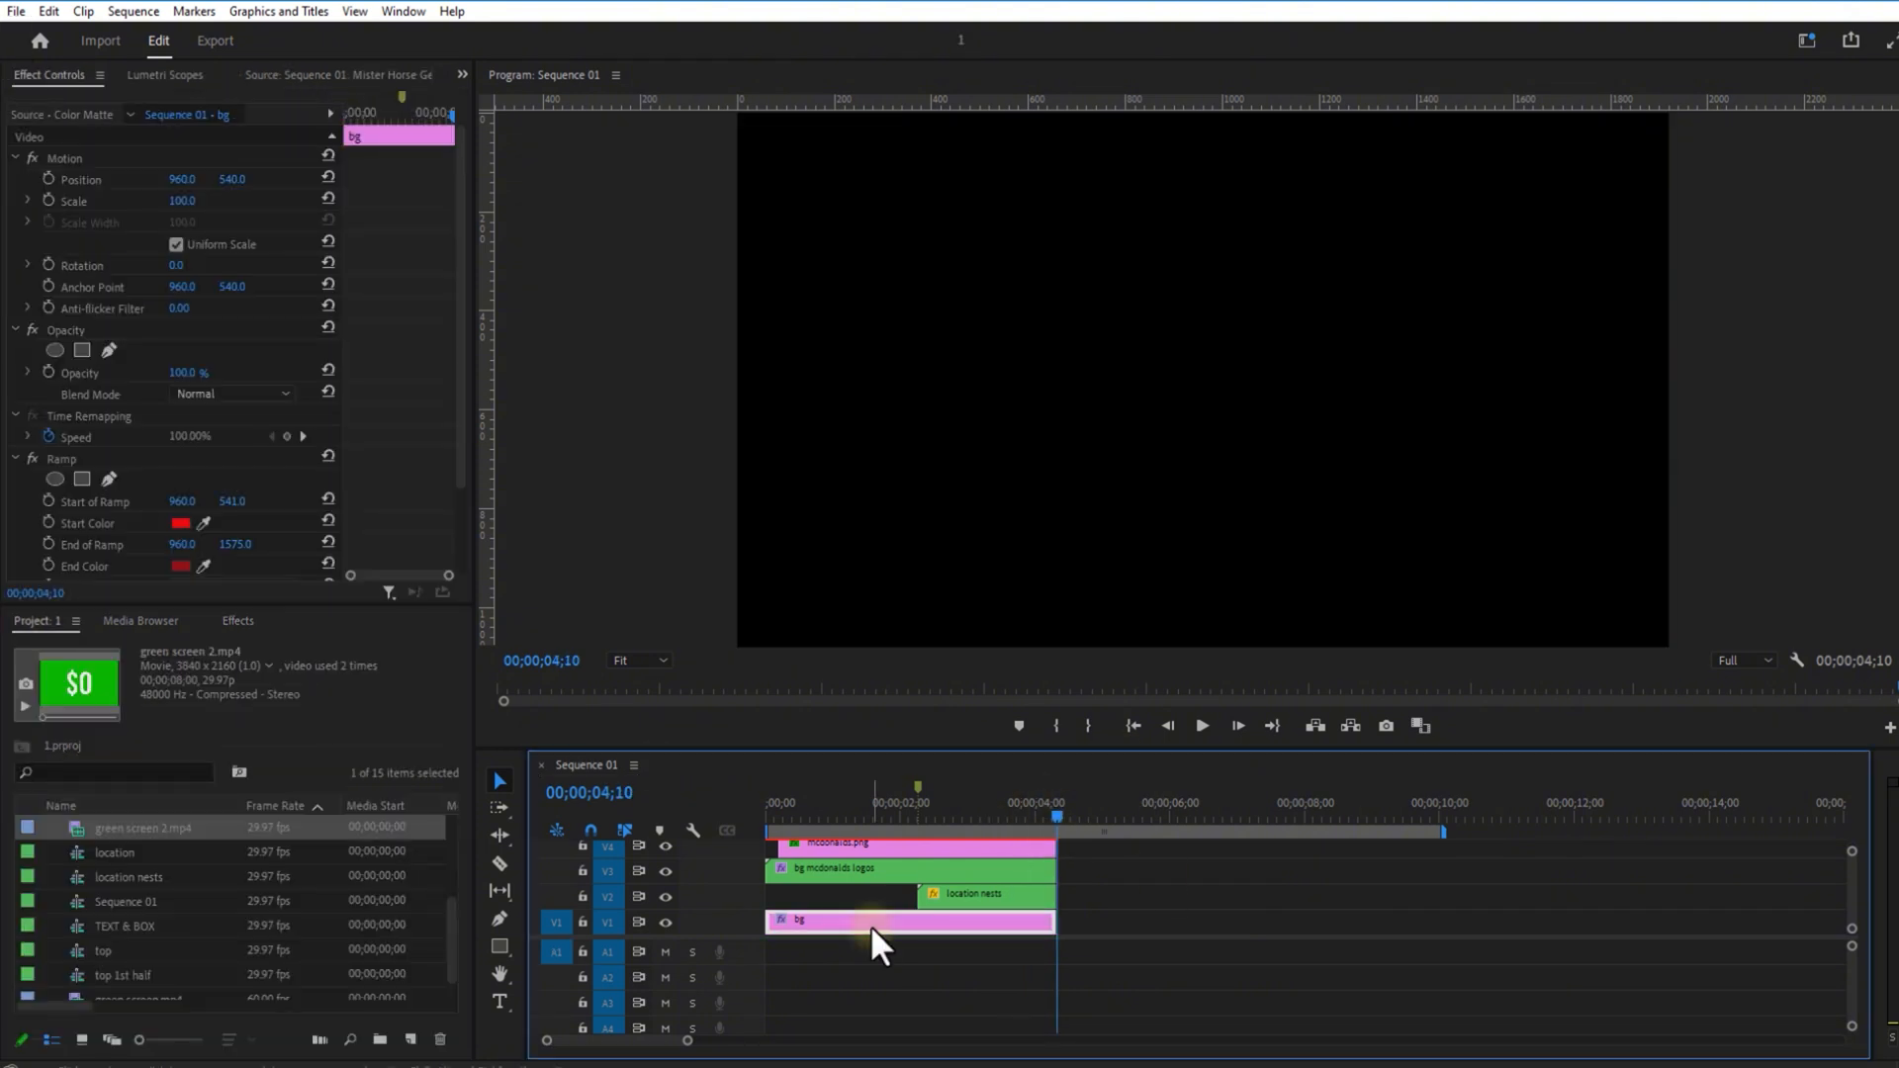
{"action": "left_click_drag", "start_coordinate": [849, 926], "coordinate": [1177, 929]}
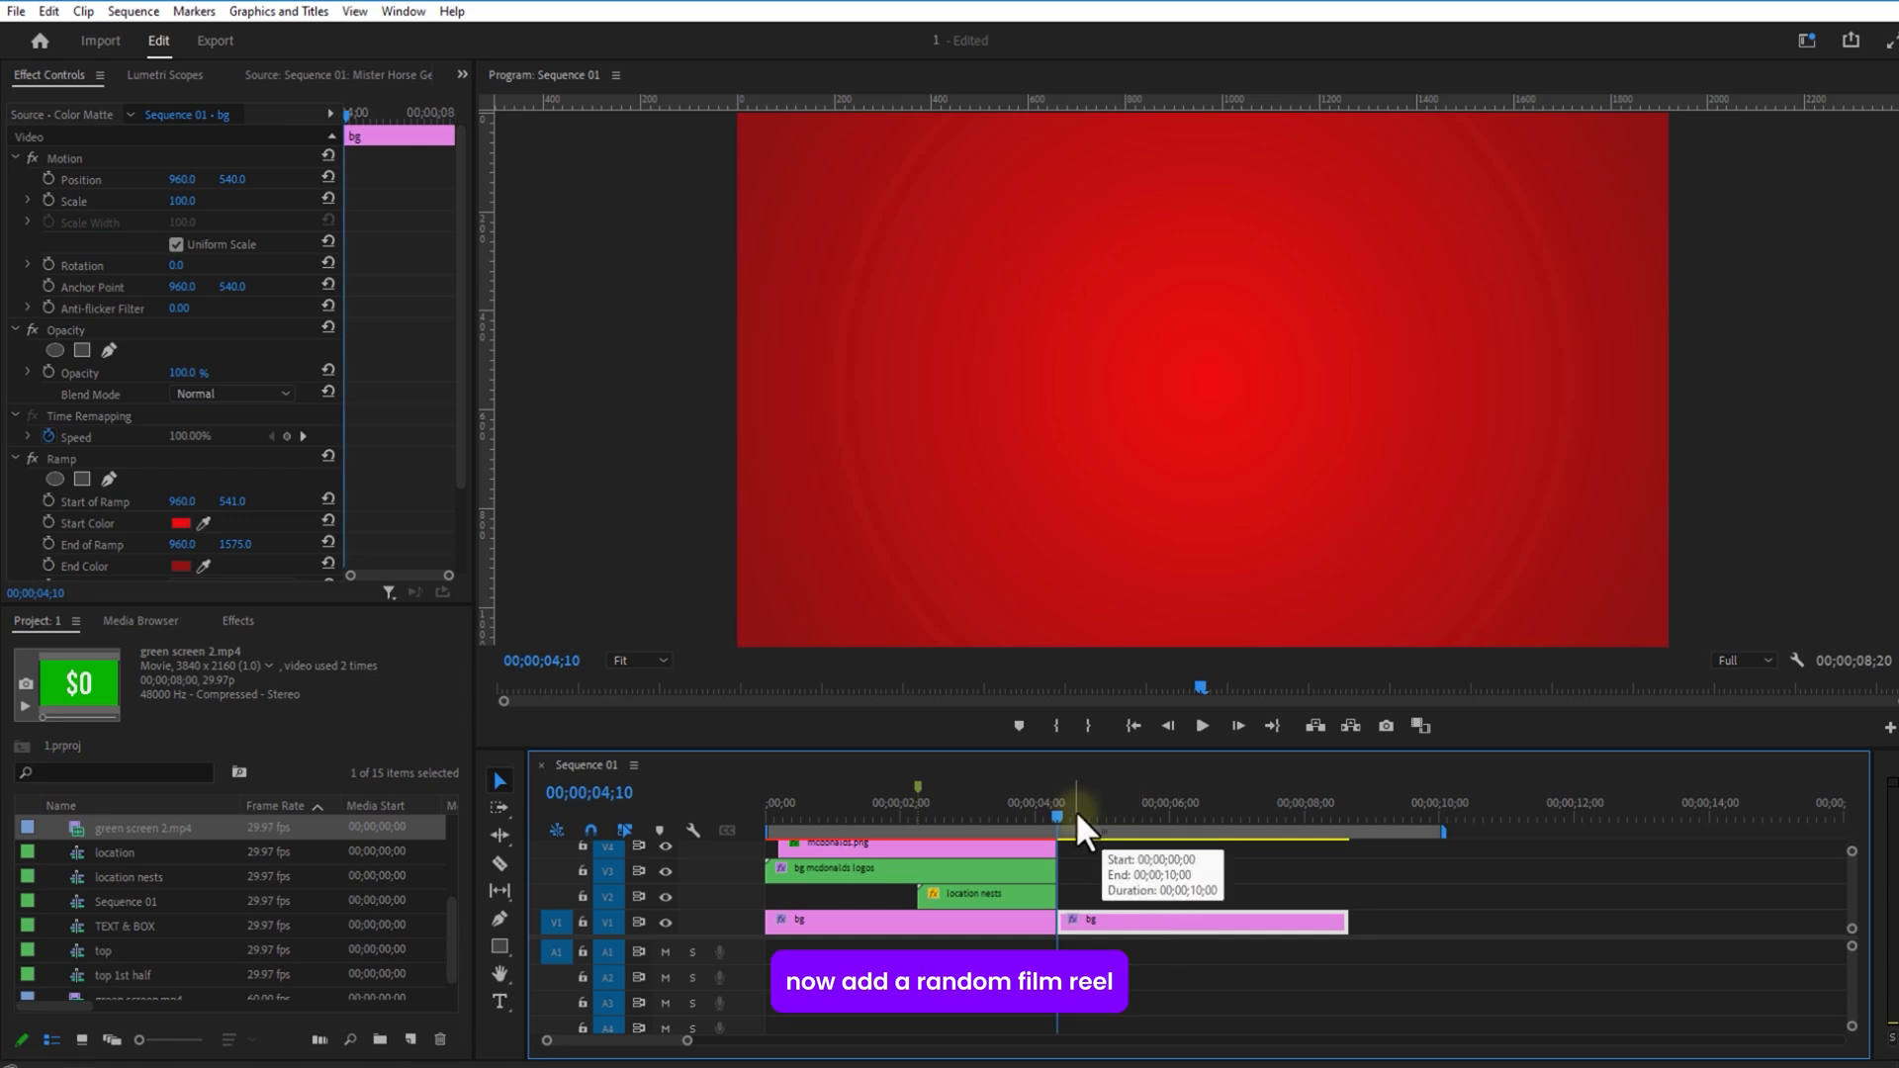
Step: Place the film reel image on V2 above the second bg clip and trim its end to match that clip
{"action": "left_click_drag", "start_coordinate": [1076, 810], "coordinate": [1074, 815]}
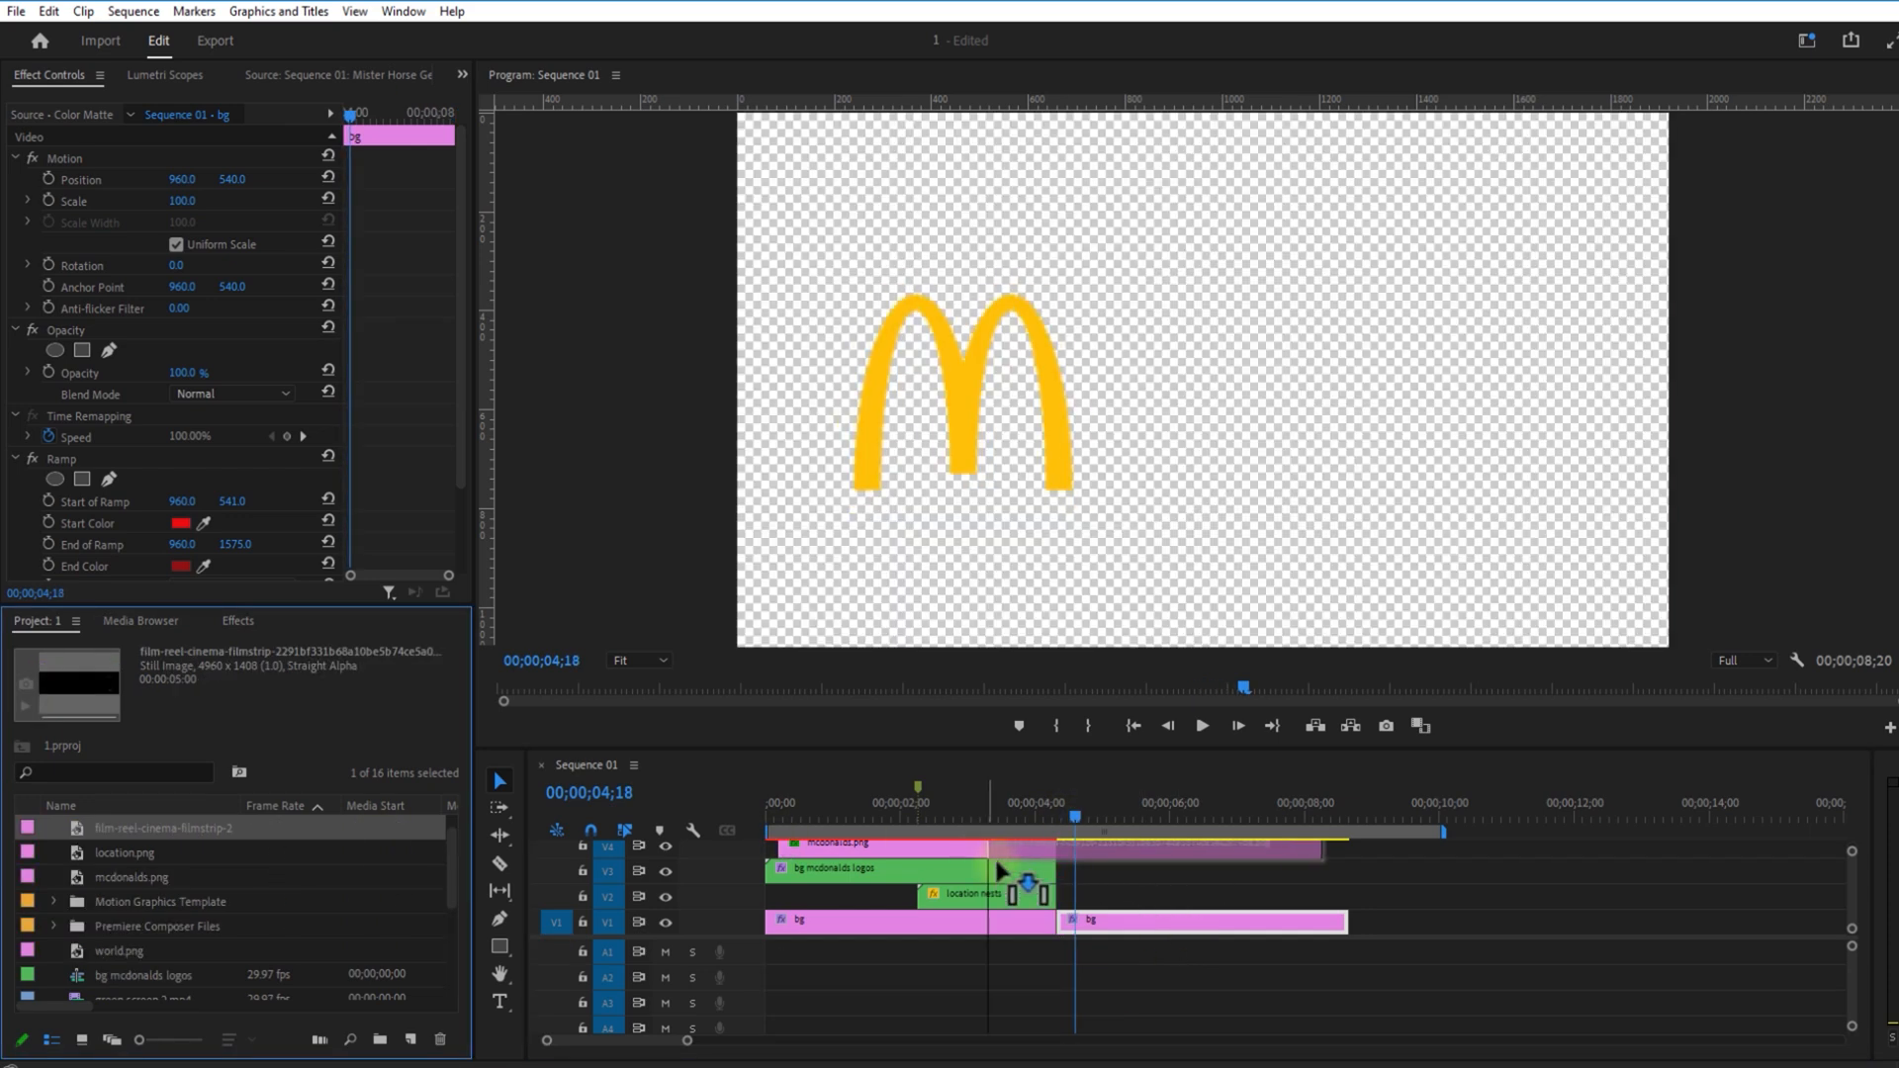
{"action": "left_click_drag", "start_coordinate": [1017, 877], "coordinate": [1140, 895]}
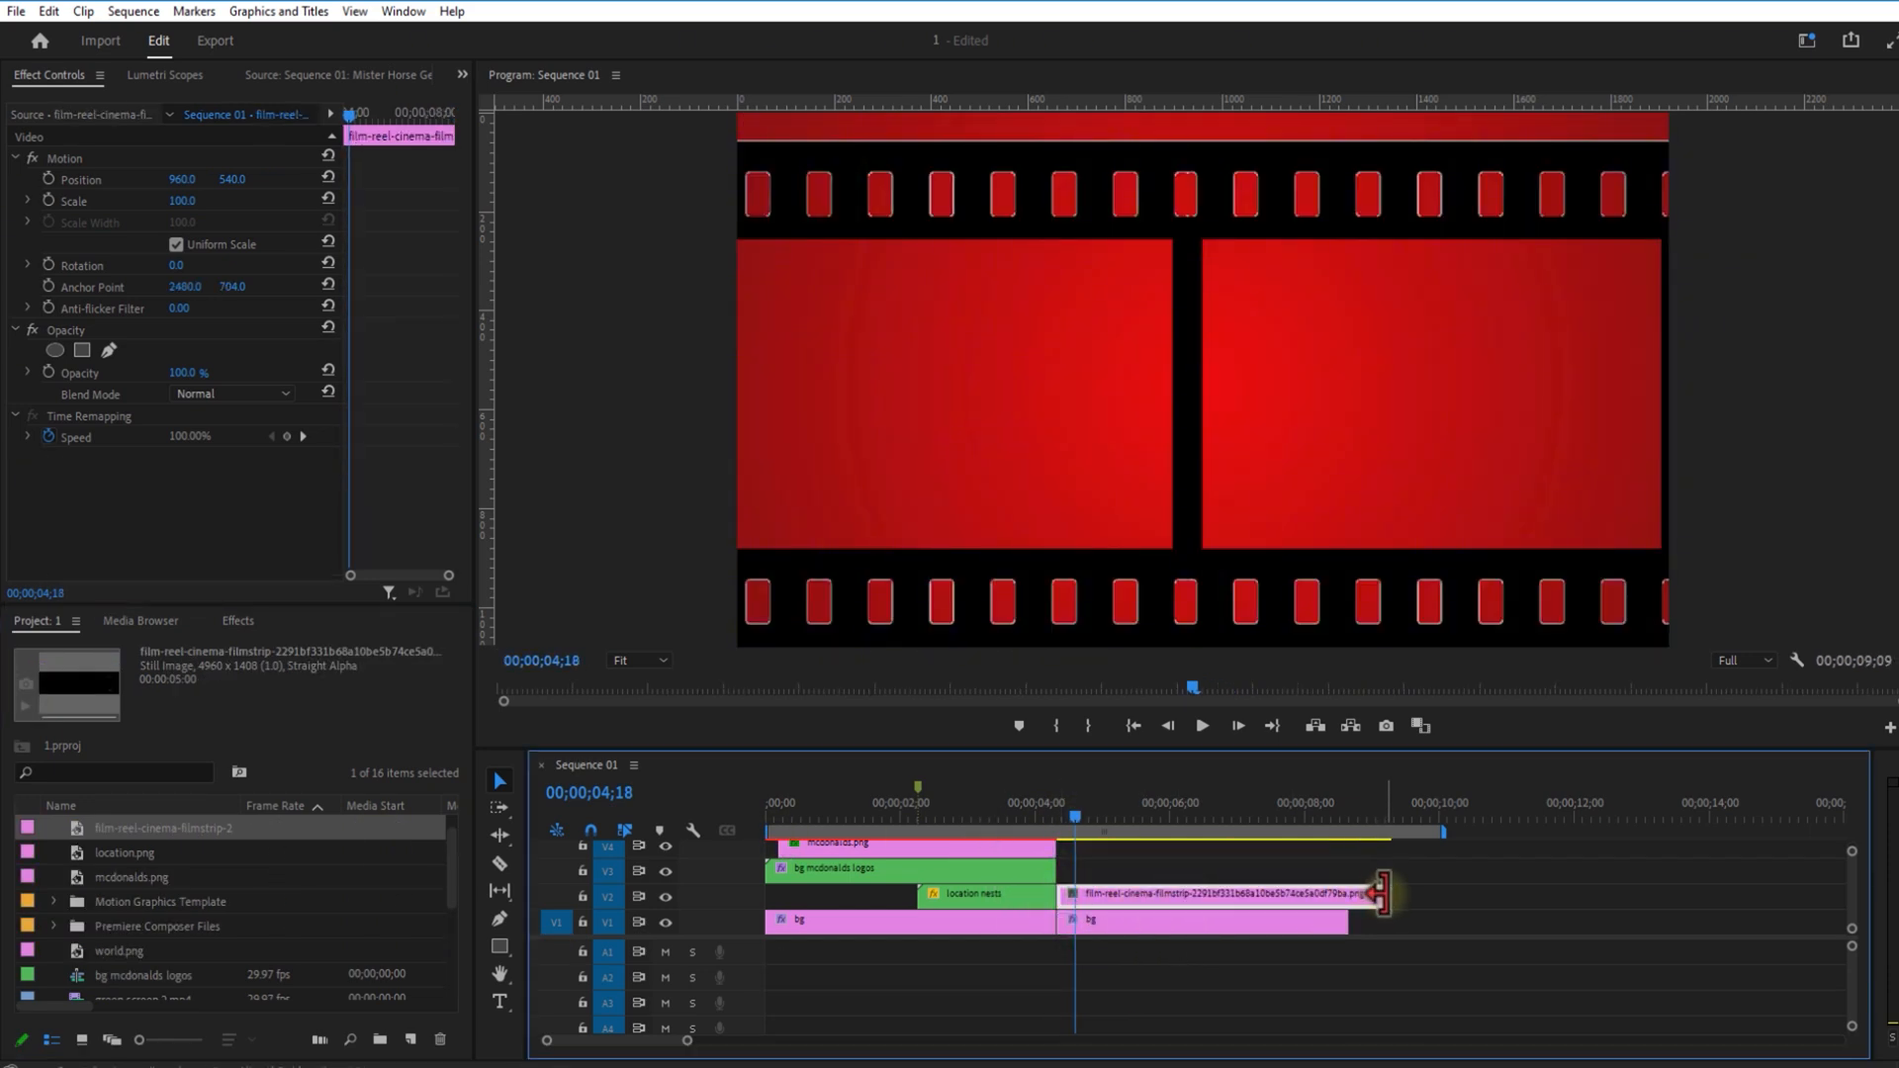
{"action": "left_click_drag", "start_coordinate": [1387, 896], "coordinate": [1331, 895]}
{"action": "left_click_drag", "start_coordinate": [1330, 895], "coordinate": [1347, 895]}
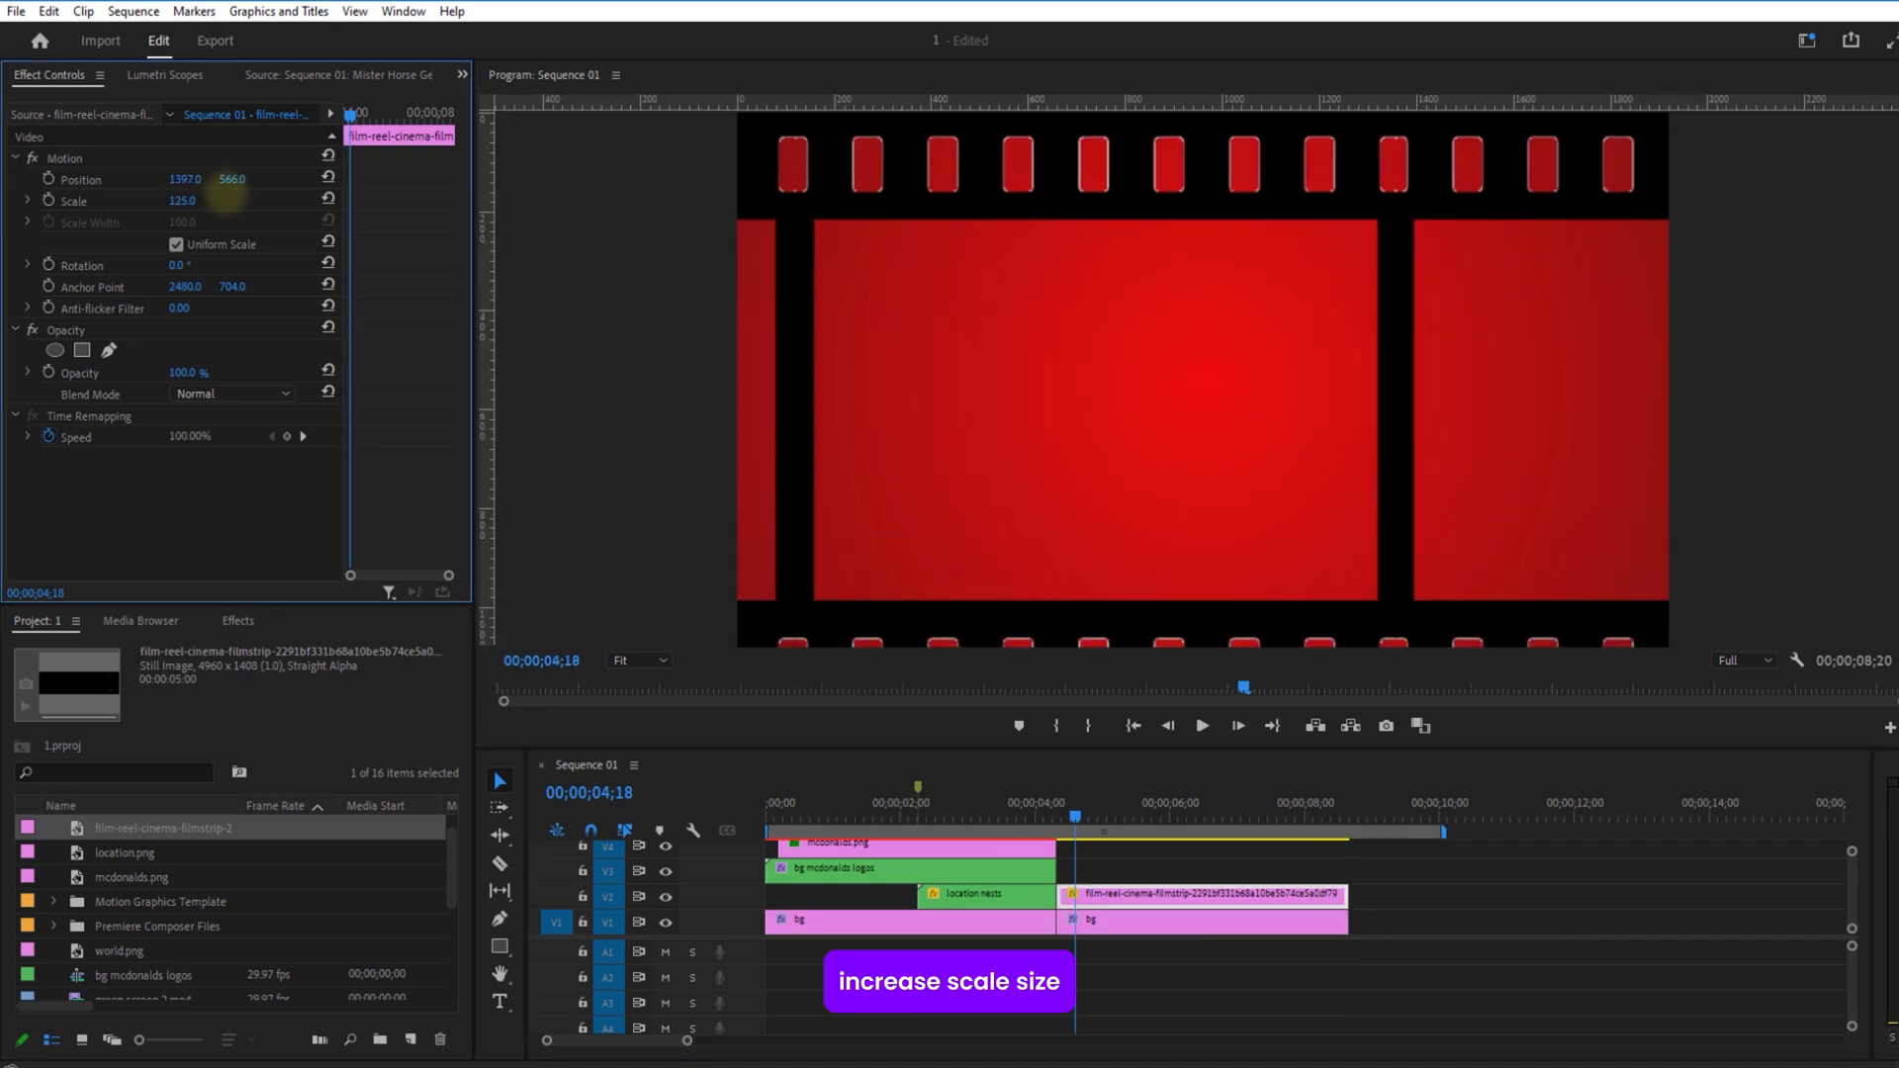
Step: Enlarge the film reel image and reposition it so one full frame sits centred between two black dividers
{"action": "left_click_drag", "start_coordinate": [182, 201], "coordinate": [280, 178]}
{"action": "left_click_drag", "start_coordinate": [279, 178], "coordinate": [297, 178]}
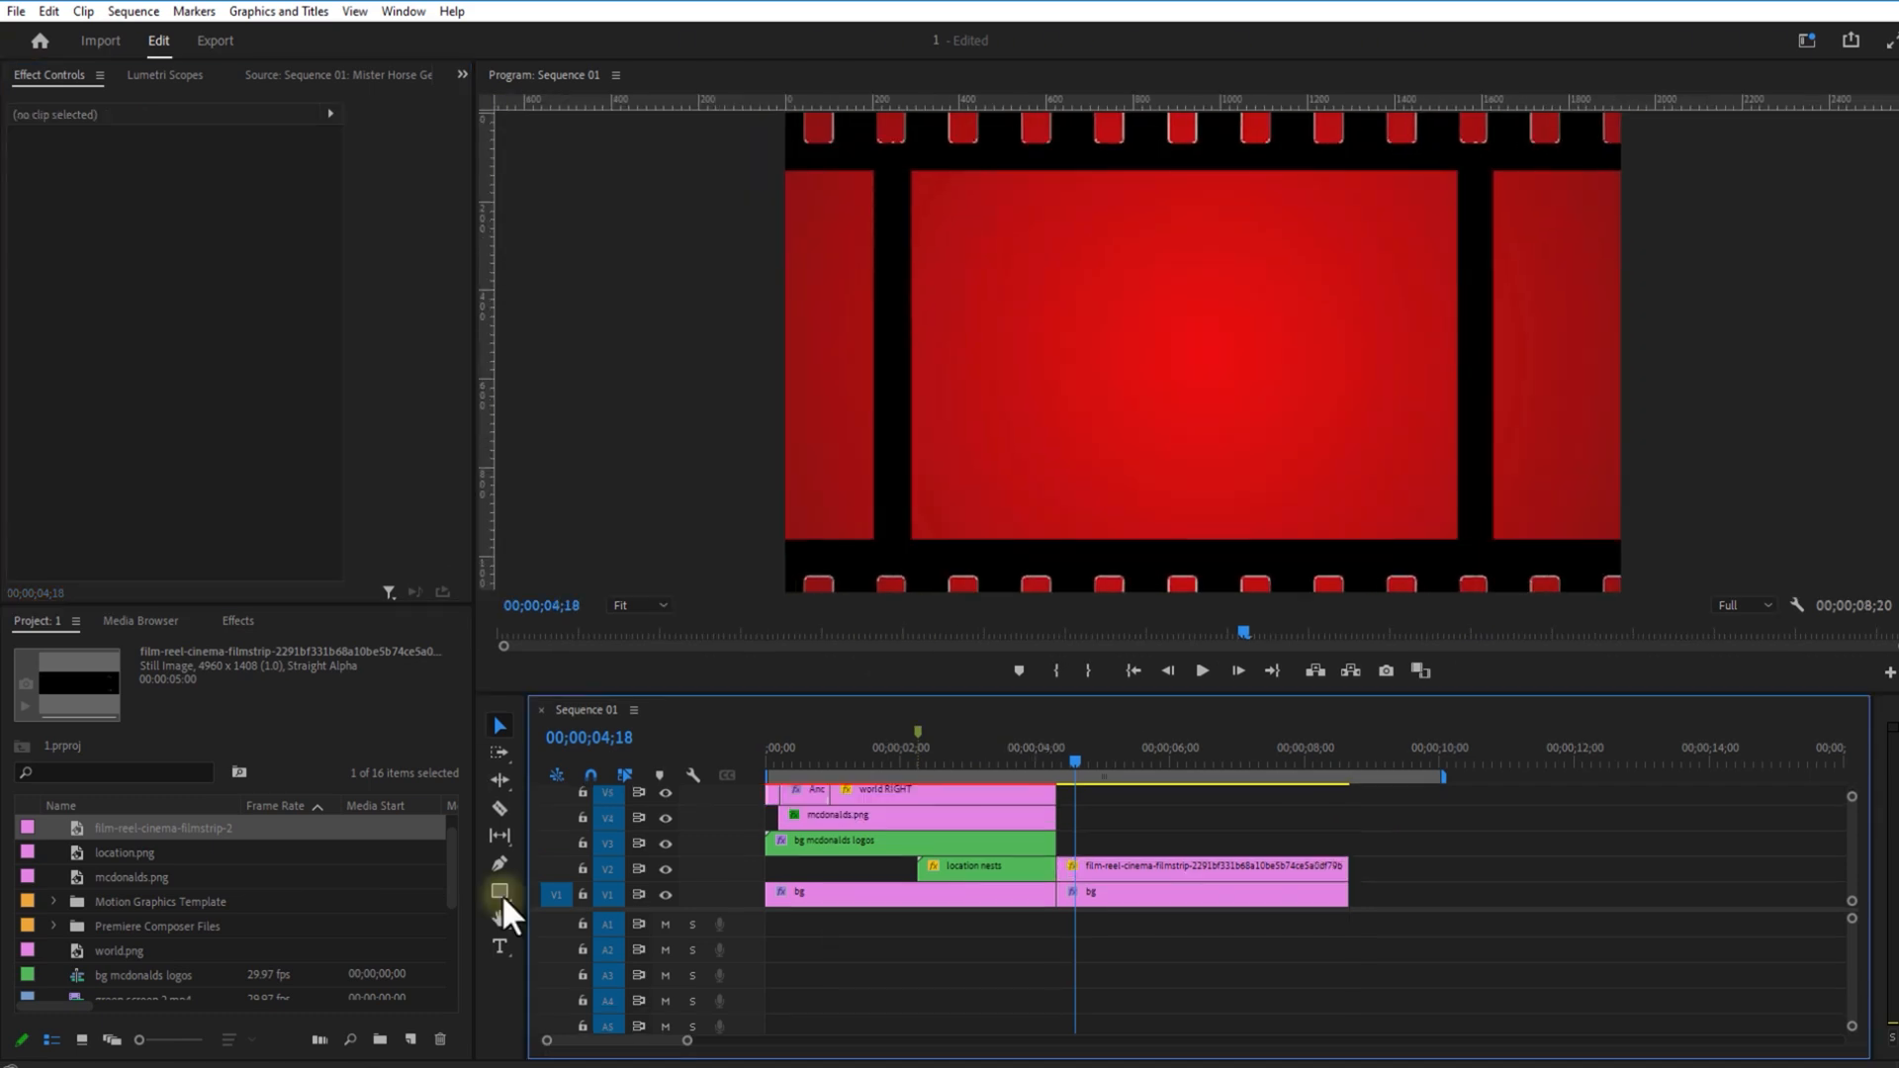
Step: Draw a yellow rectangle with the Pen tool over the upper part of the film reel's left black divider
{"action": "left_click", "coordinate": [500, 857]}
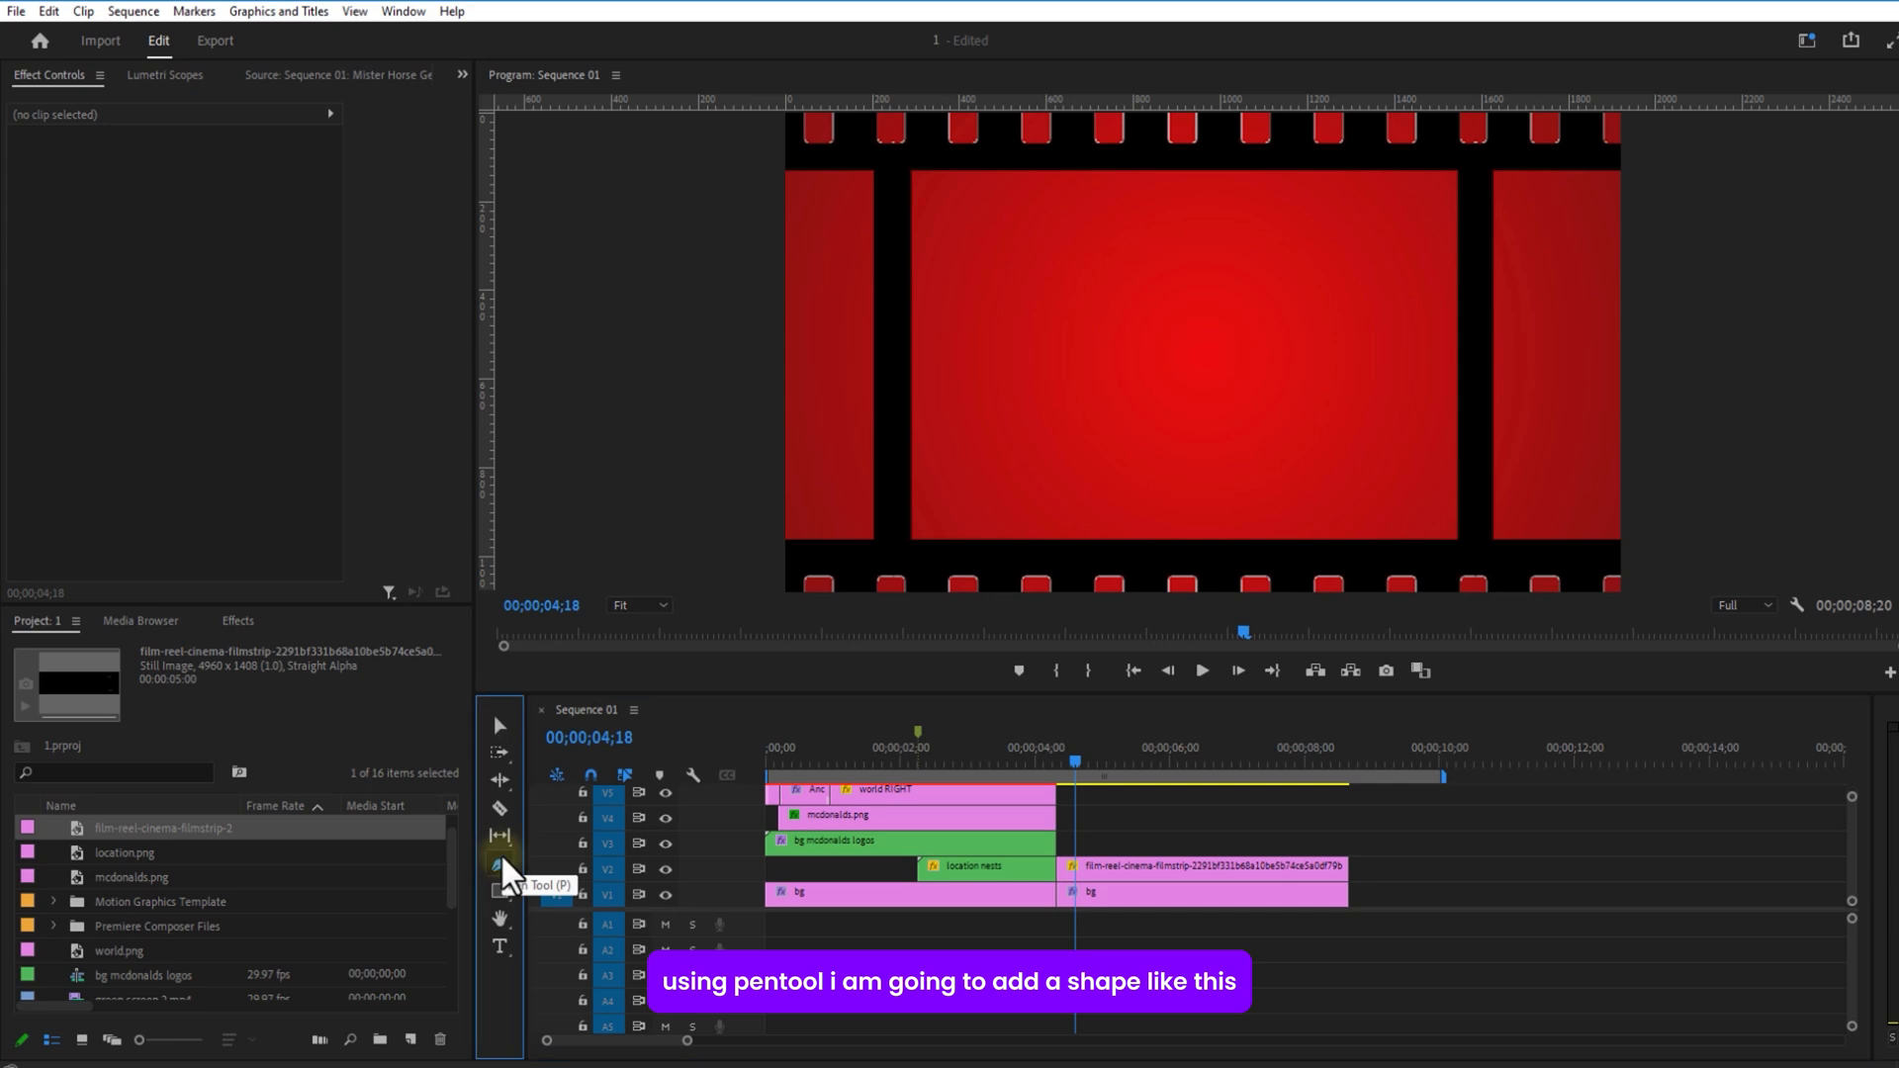
{"action": "left_click", "coordinate": [875, 171]}
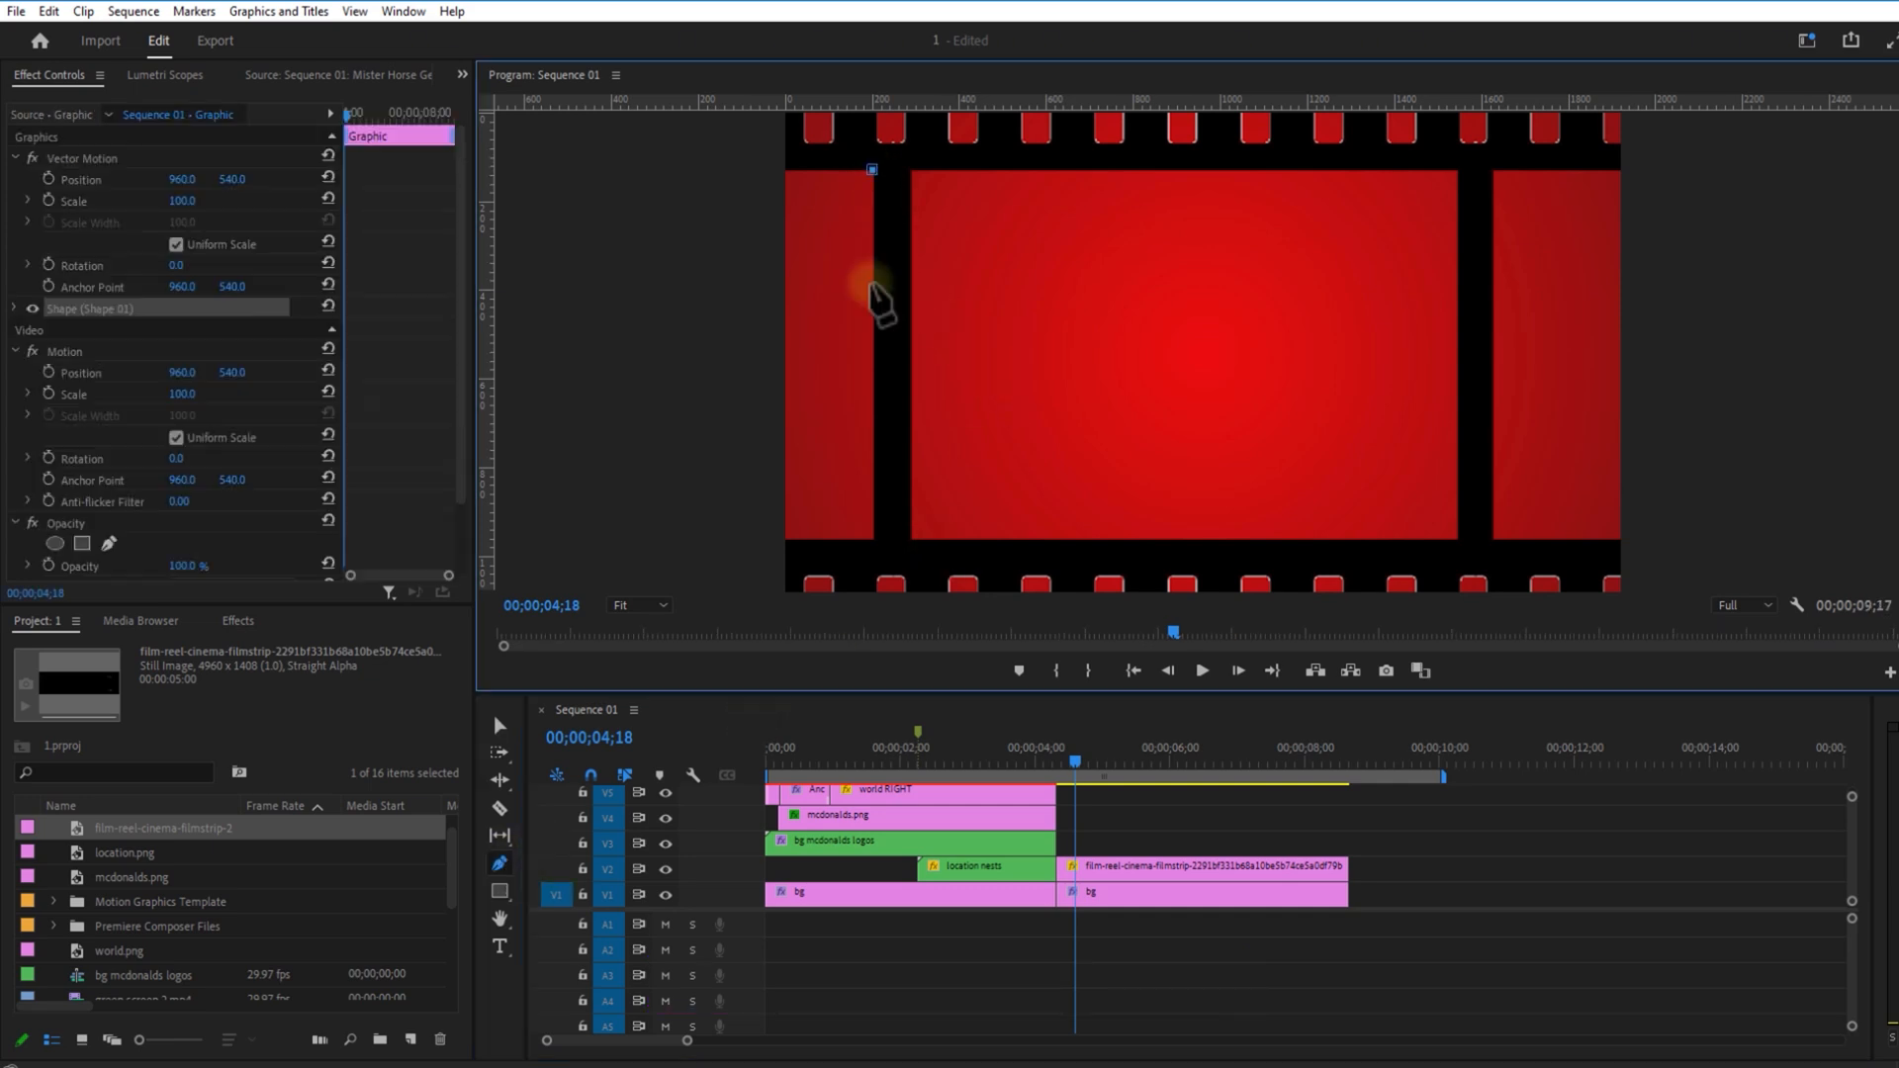
{"action": "left_click", "coordinate": [872, 263]}
{"action": "left_click", "coordinate": [910, 263]}
{"action": "left_click", "coordinate": [911, 171]}
{"action": "left_click", "coordinate": [874, 171]}
{"action": "left_click", "coordinate": [503, 725]}
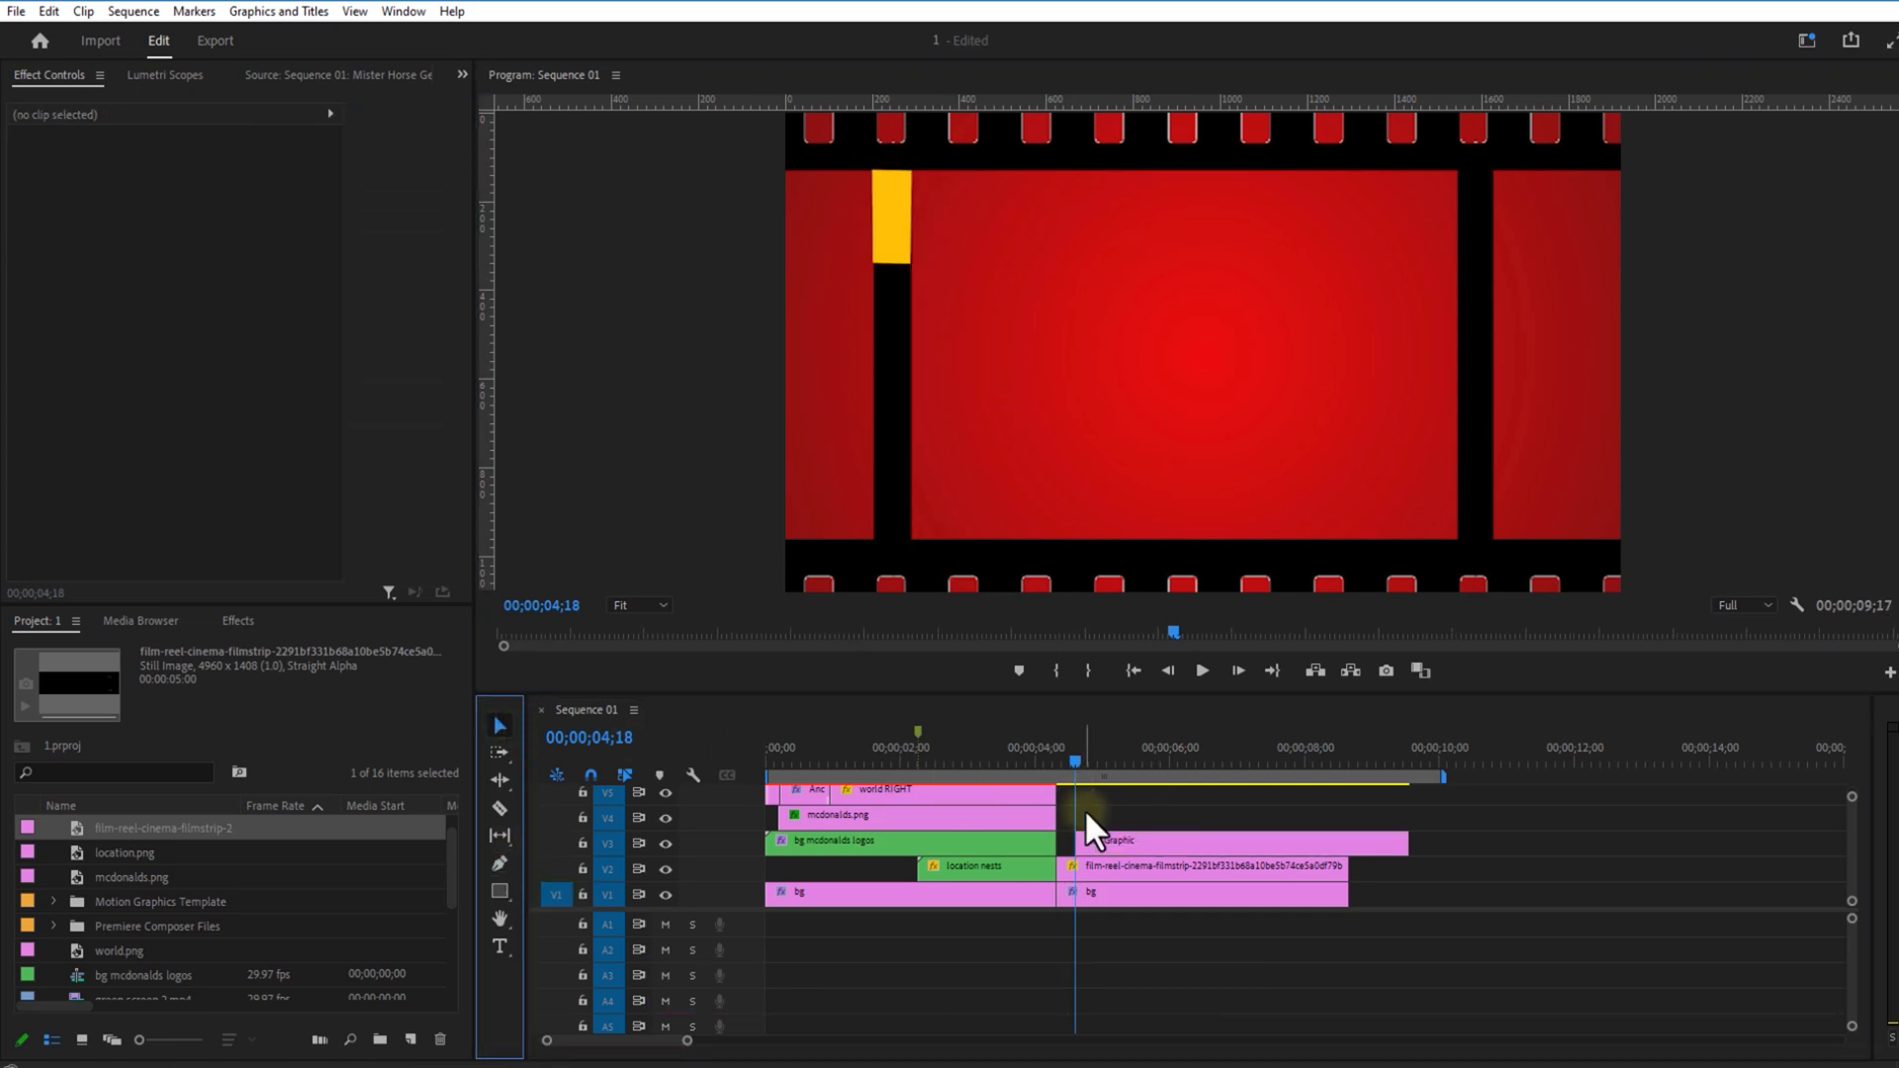
Step: Duplicate the yellow Graphic clip onto V4, lower the copy to Position Y 747 directly beneath the original, and lengthen its shape downward
{"action": "mouse_move", "coordinate": [1104, 840]}
{"action": "left_mouse_down"}
{"action": "mouse_move", "coordinate": [1143, 841]}
{"action": "mouse_move", "coordinate": [1131, 816]}
{"action": "left_mouse_up"}
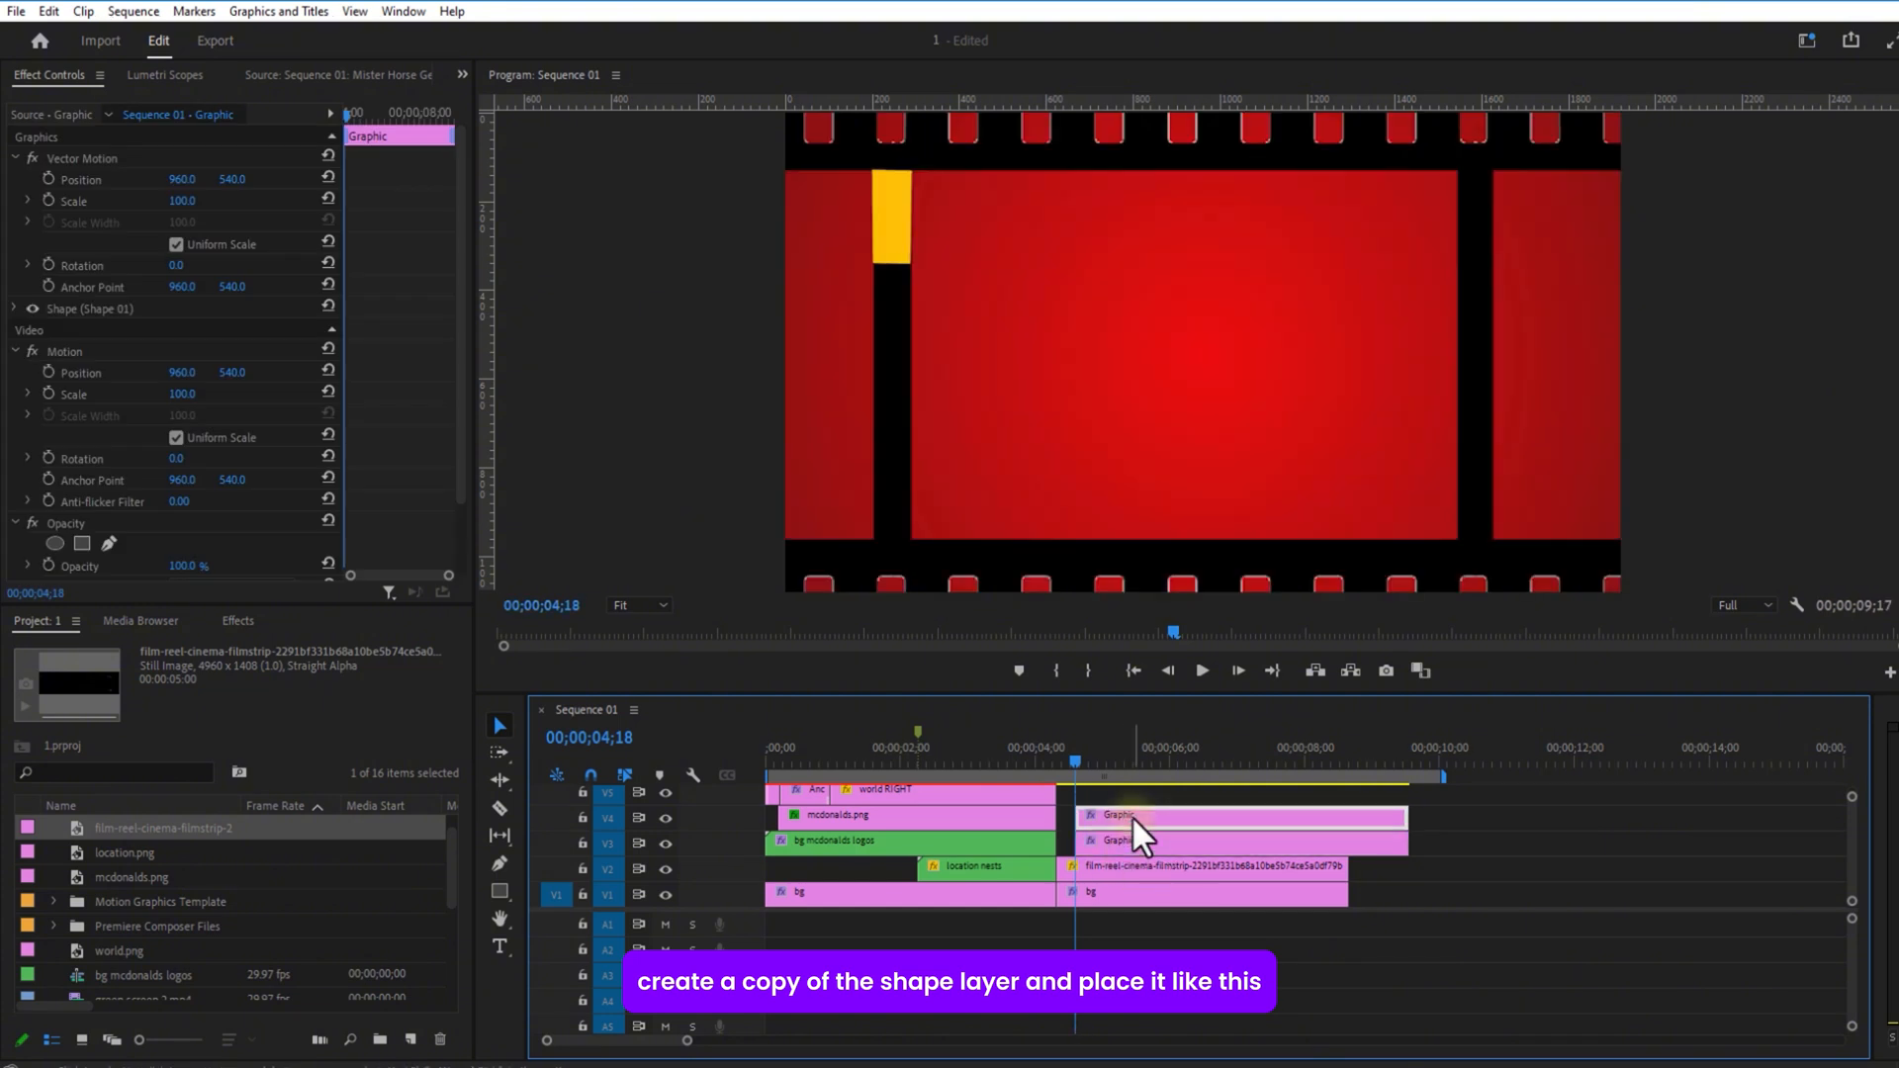
{"action": "left_click_drag", "start_coordinate": [232, 179], "coordinate": [453, 248]}
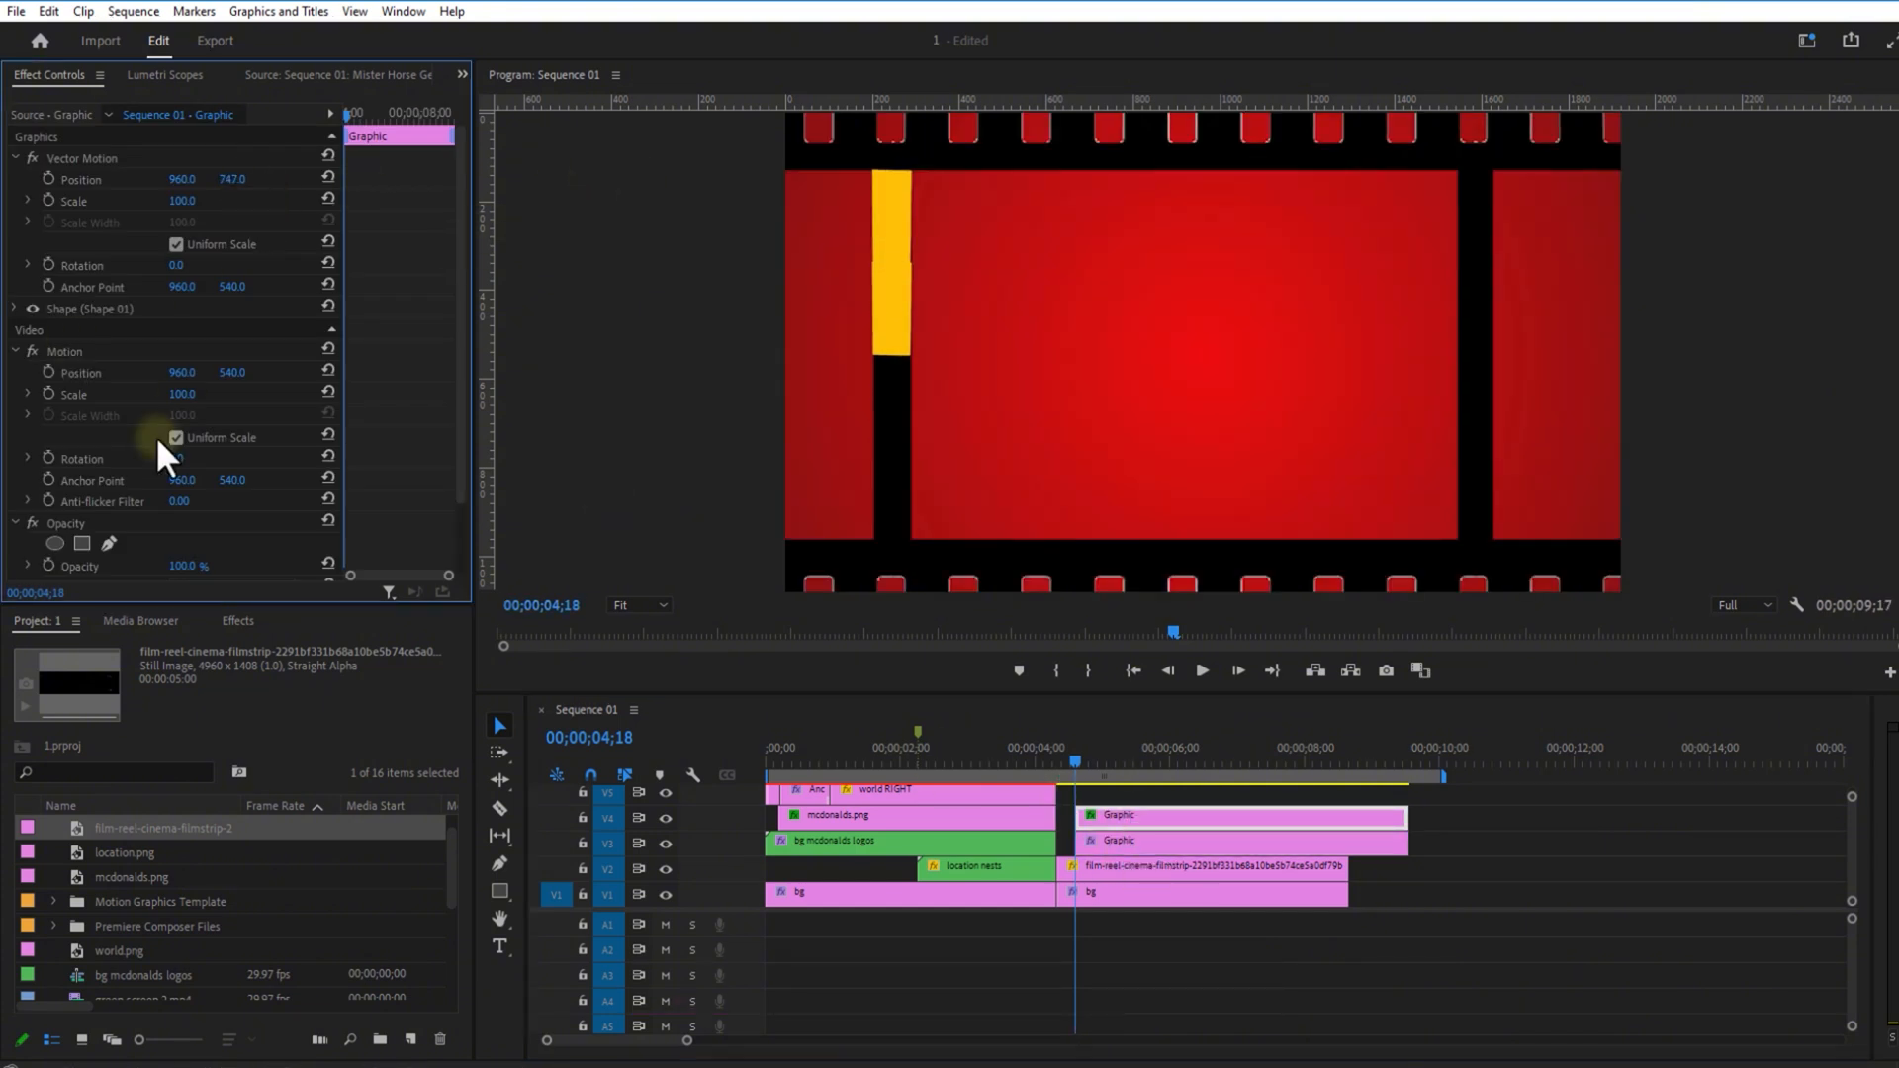
{"action": "scroll", "coordinate": [317, 348], "scroll_direction": "down", "scroll_amount": 2}
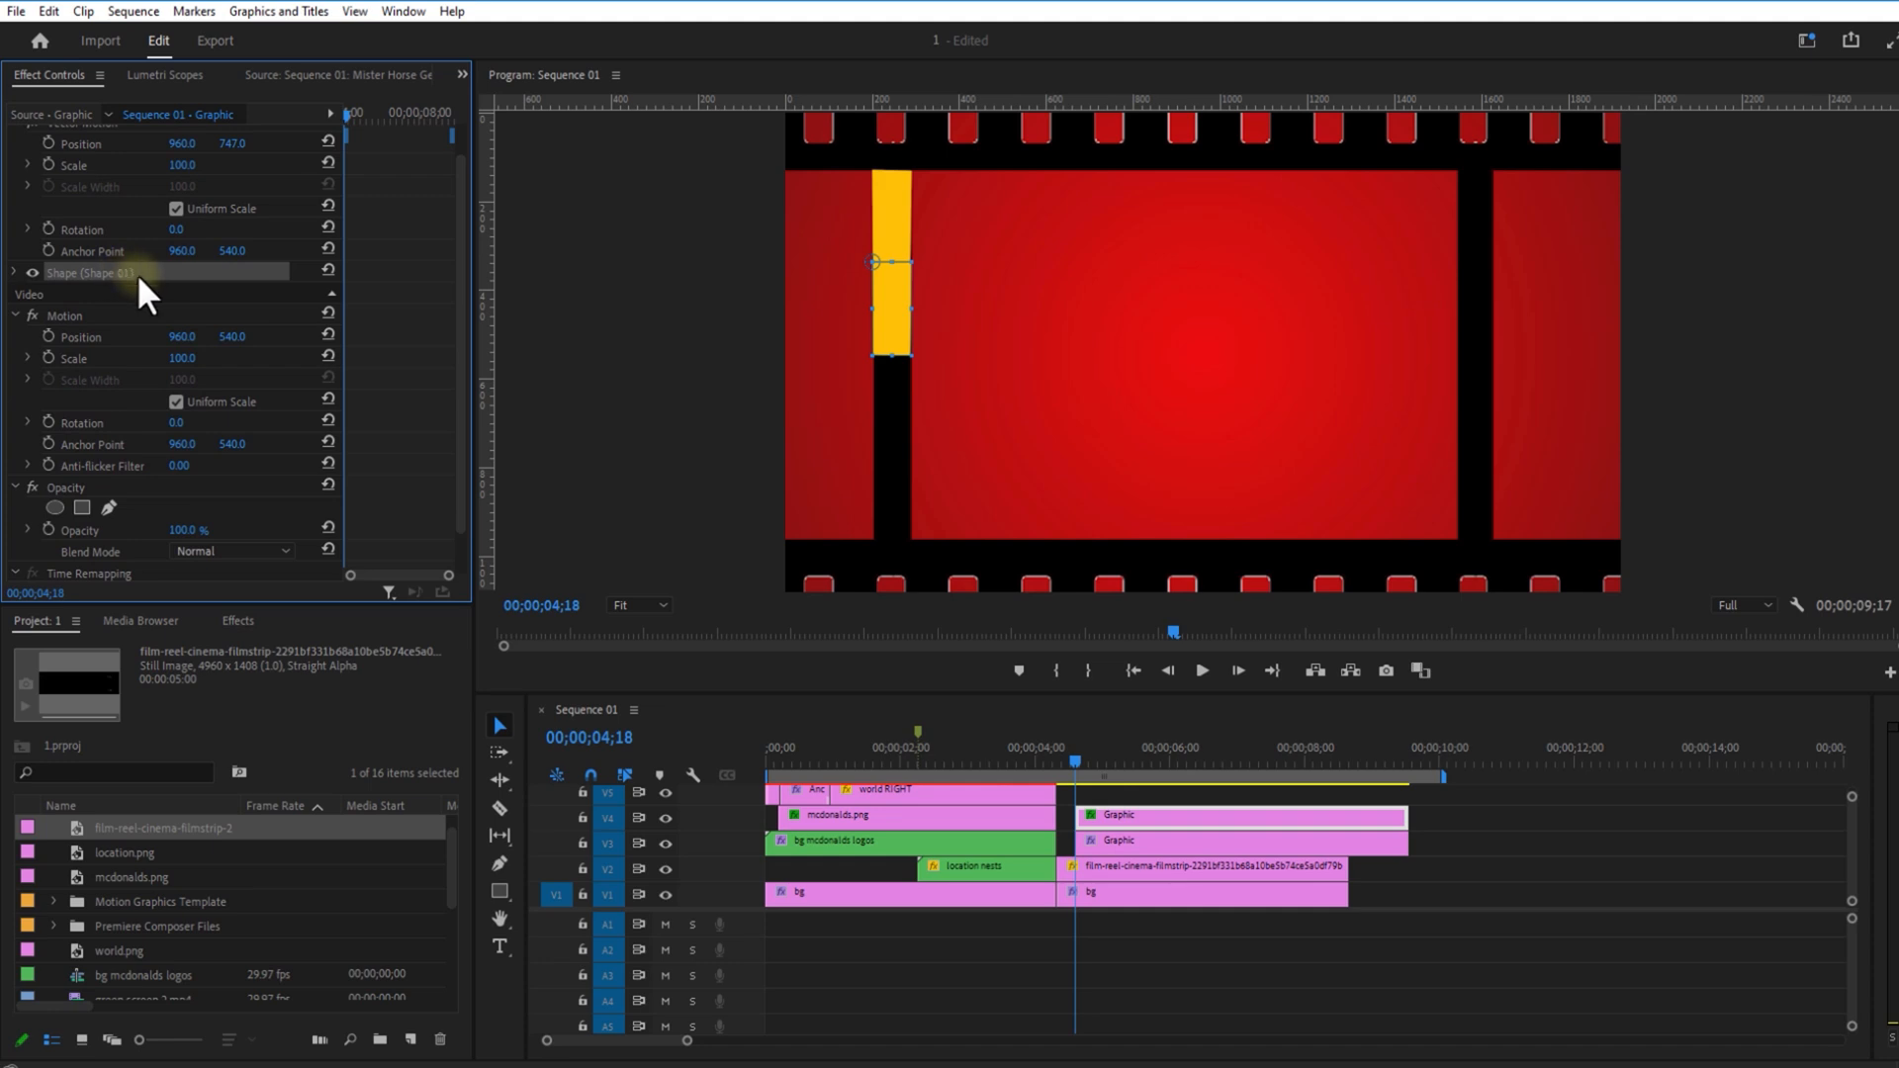
{"action": "left_click", "coordinate": [14, 272]}
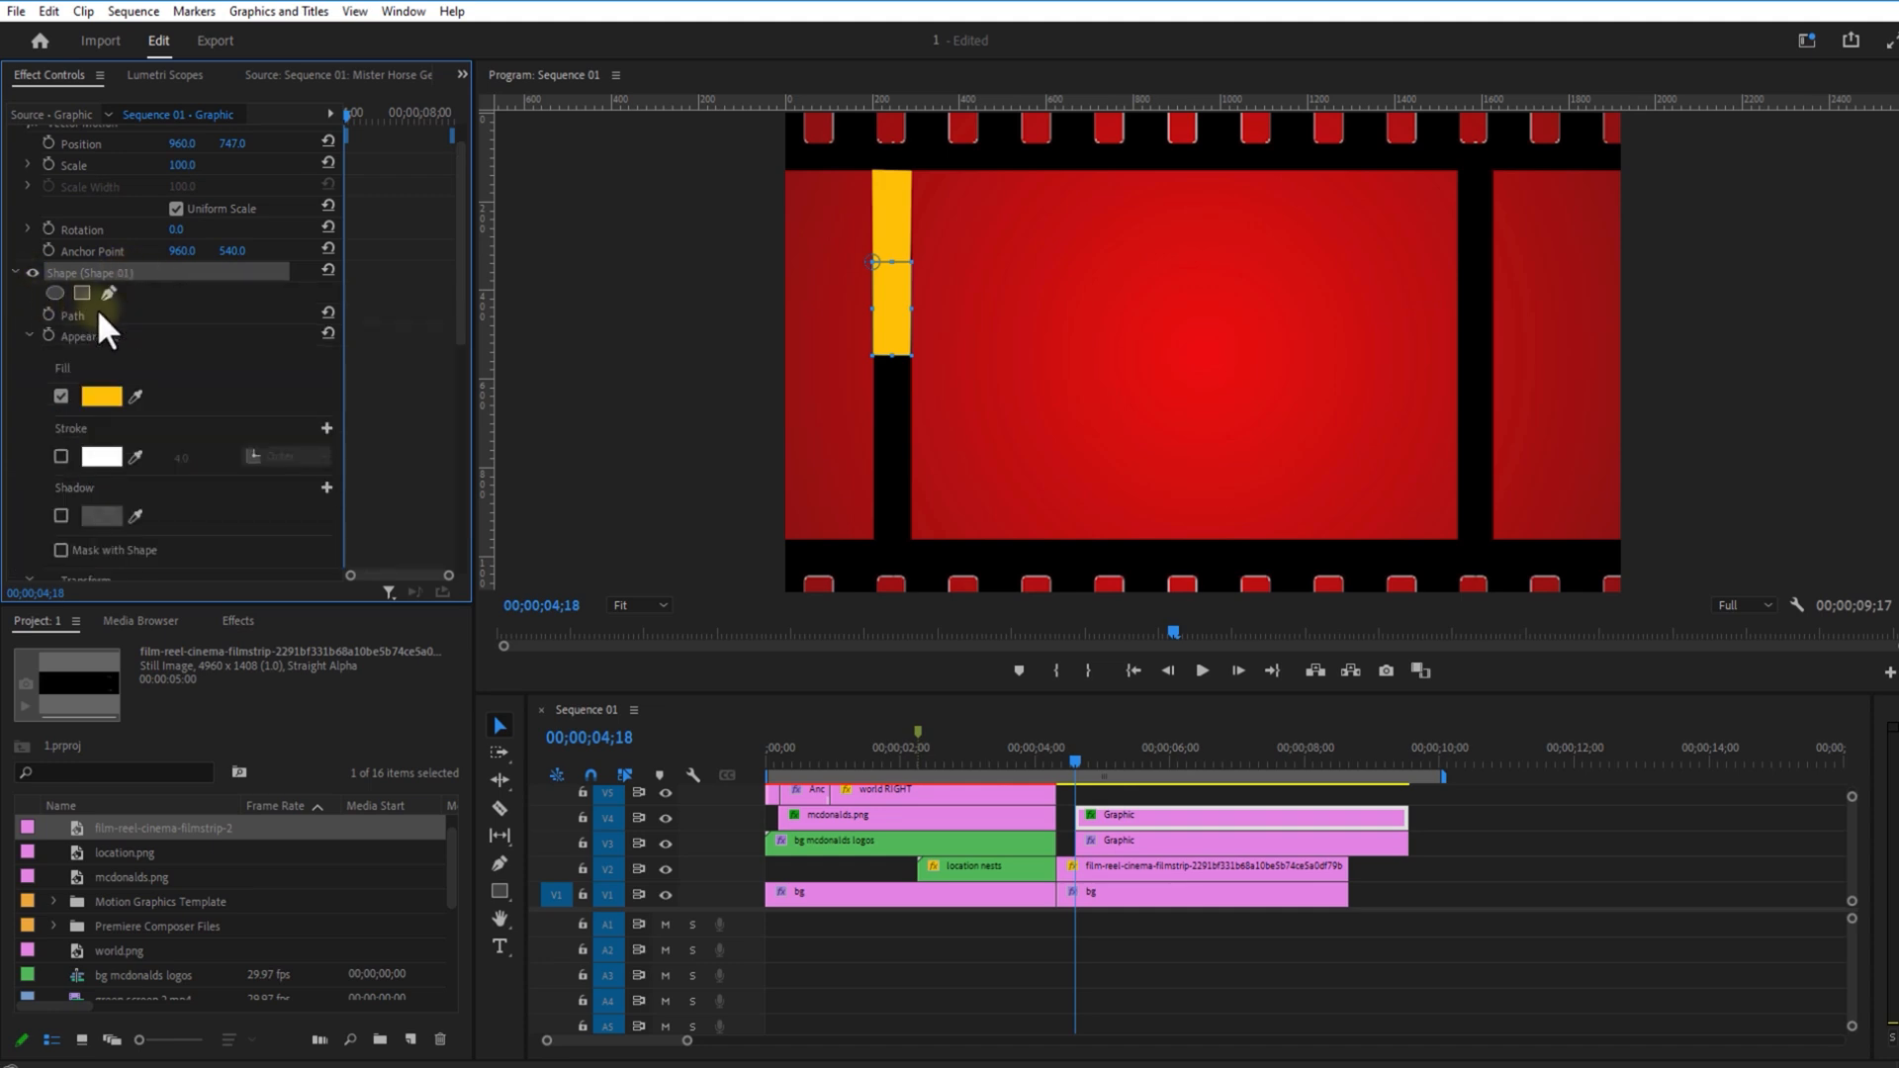
{"action": "left_click", "coordinate": [870, 262]}
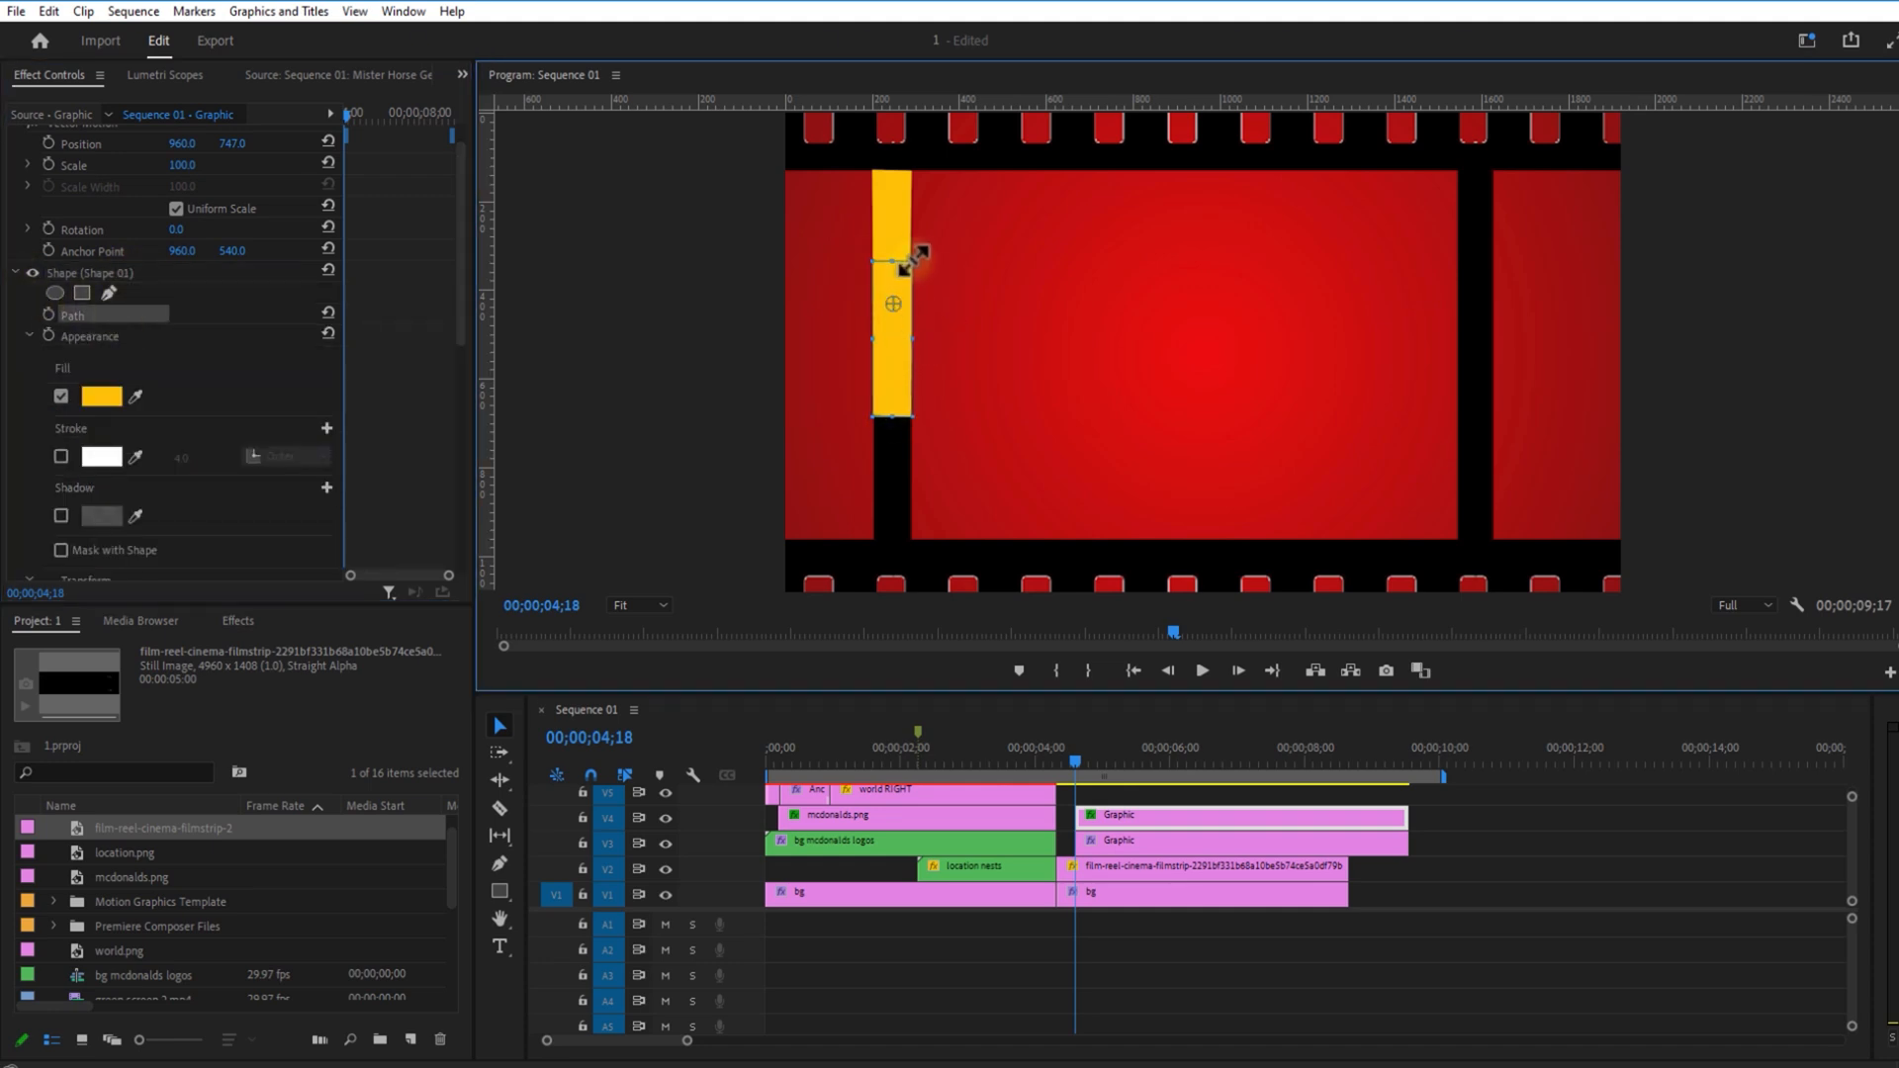
{"action": "left_click", "coordinate": [1179, 953]}
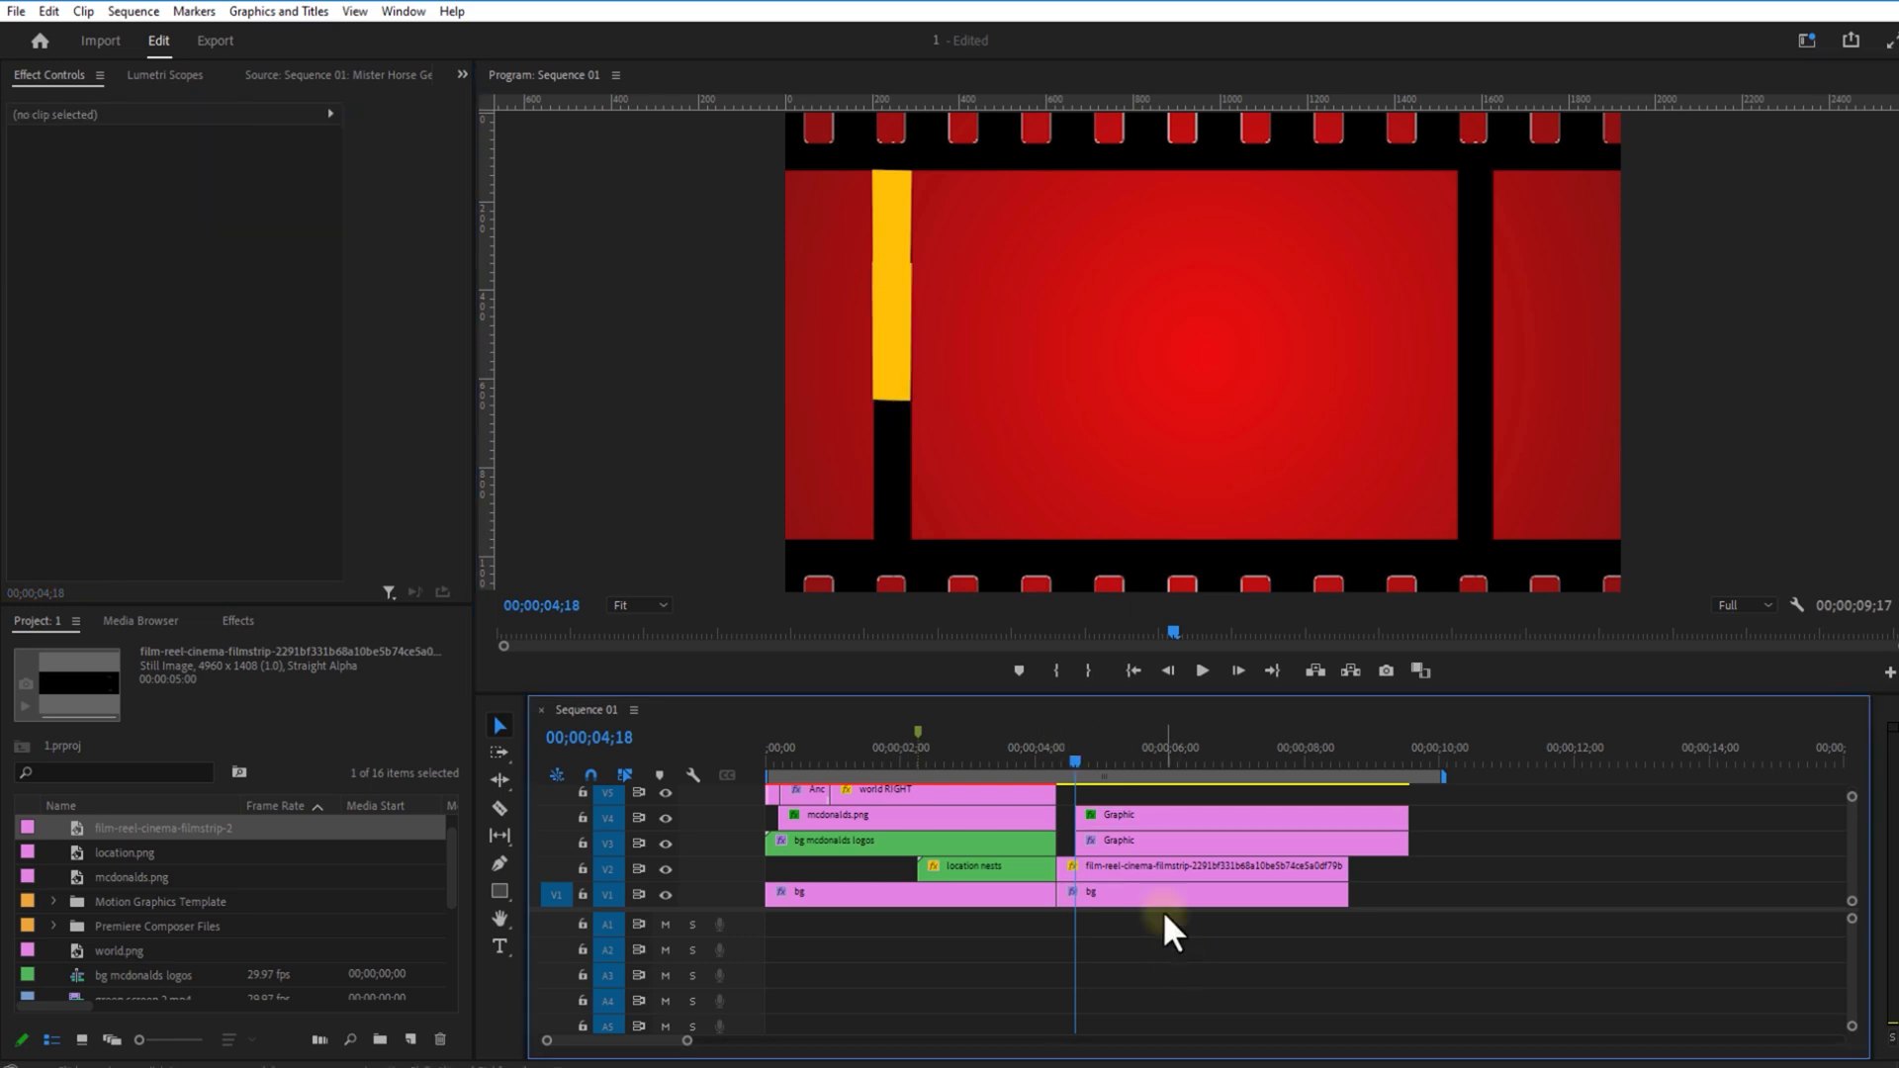
Step: Recolour the V4 Graphic's shape fill by sampling the red background
{"action": "left_click", "coordinate": [1137, 819]}
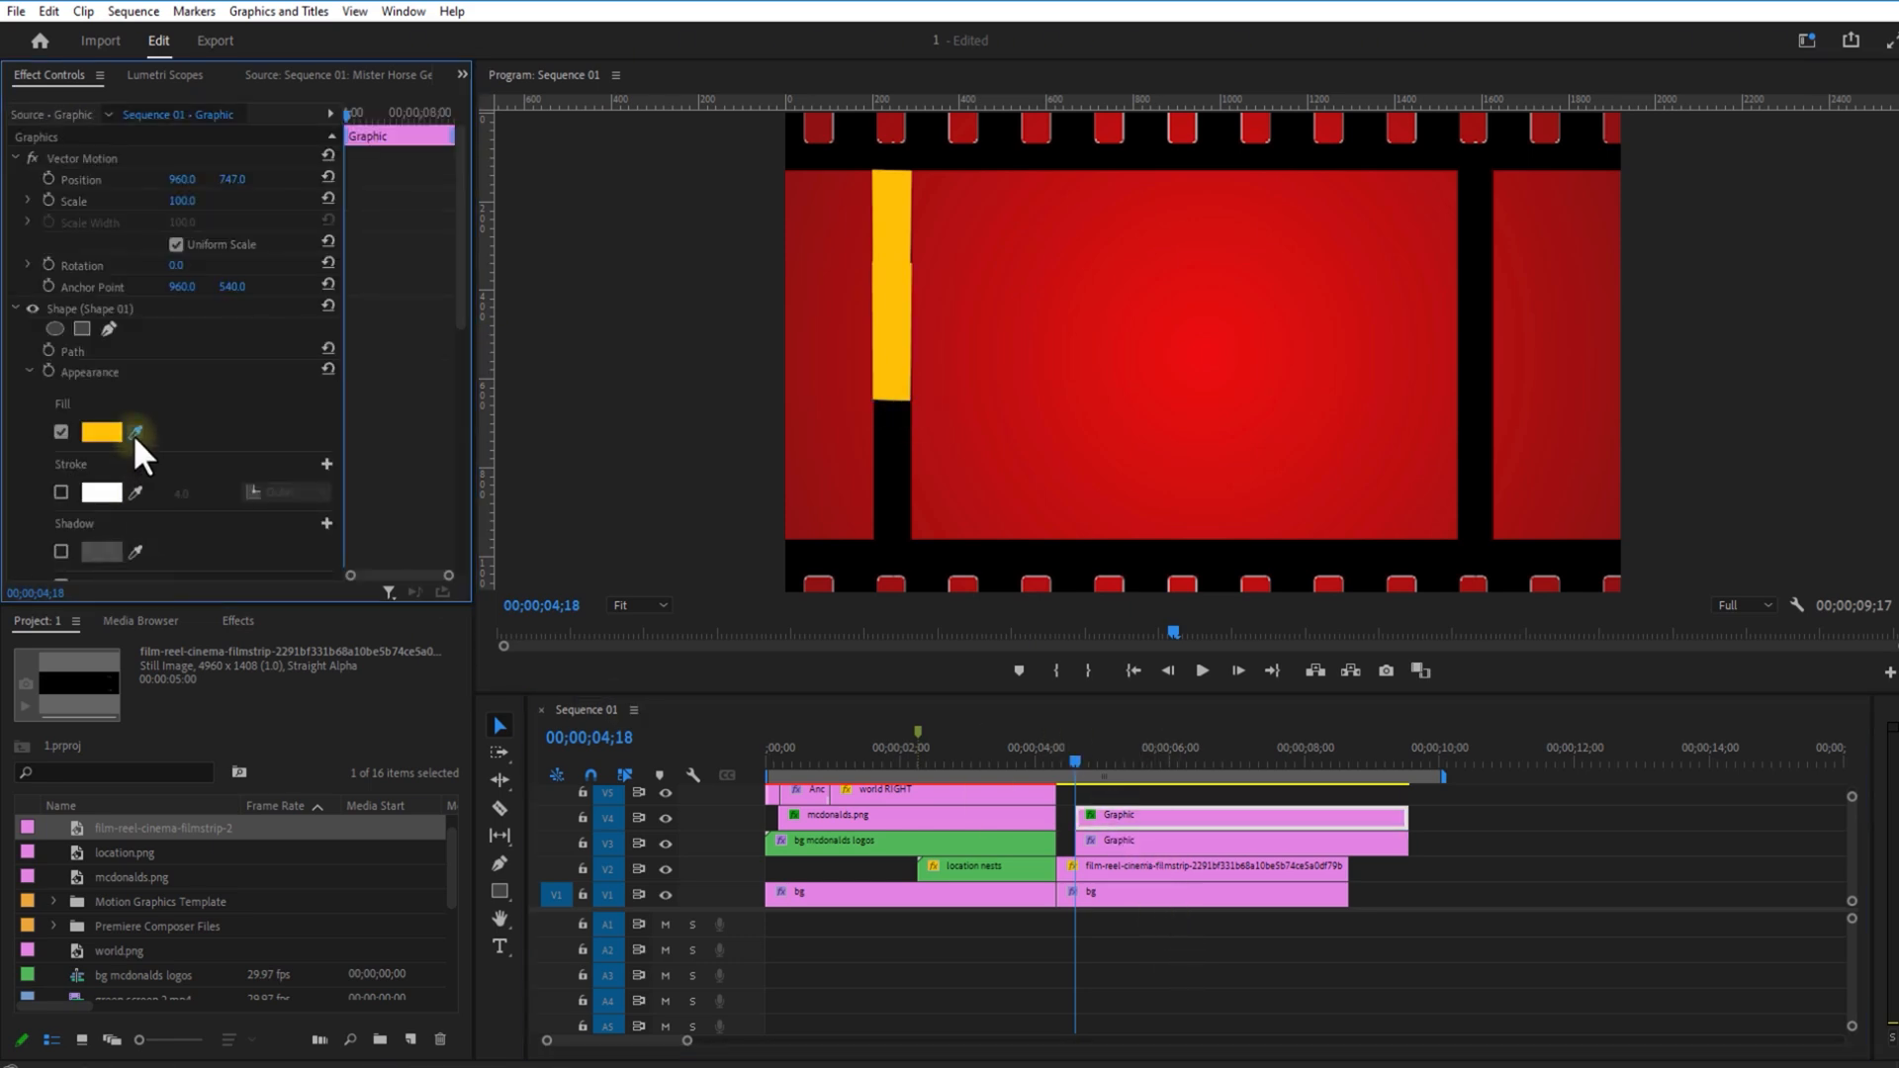
{"action": "left_click", "coordinate": [136, 432]}
{"action": "left_click", "coordinate": [1050, 348]}
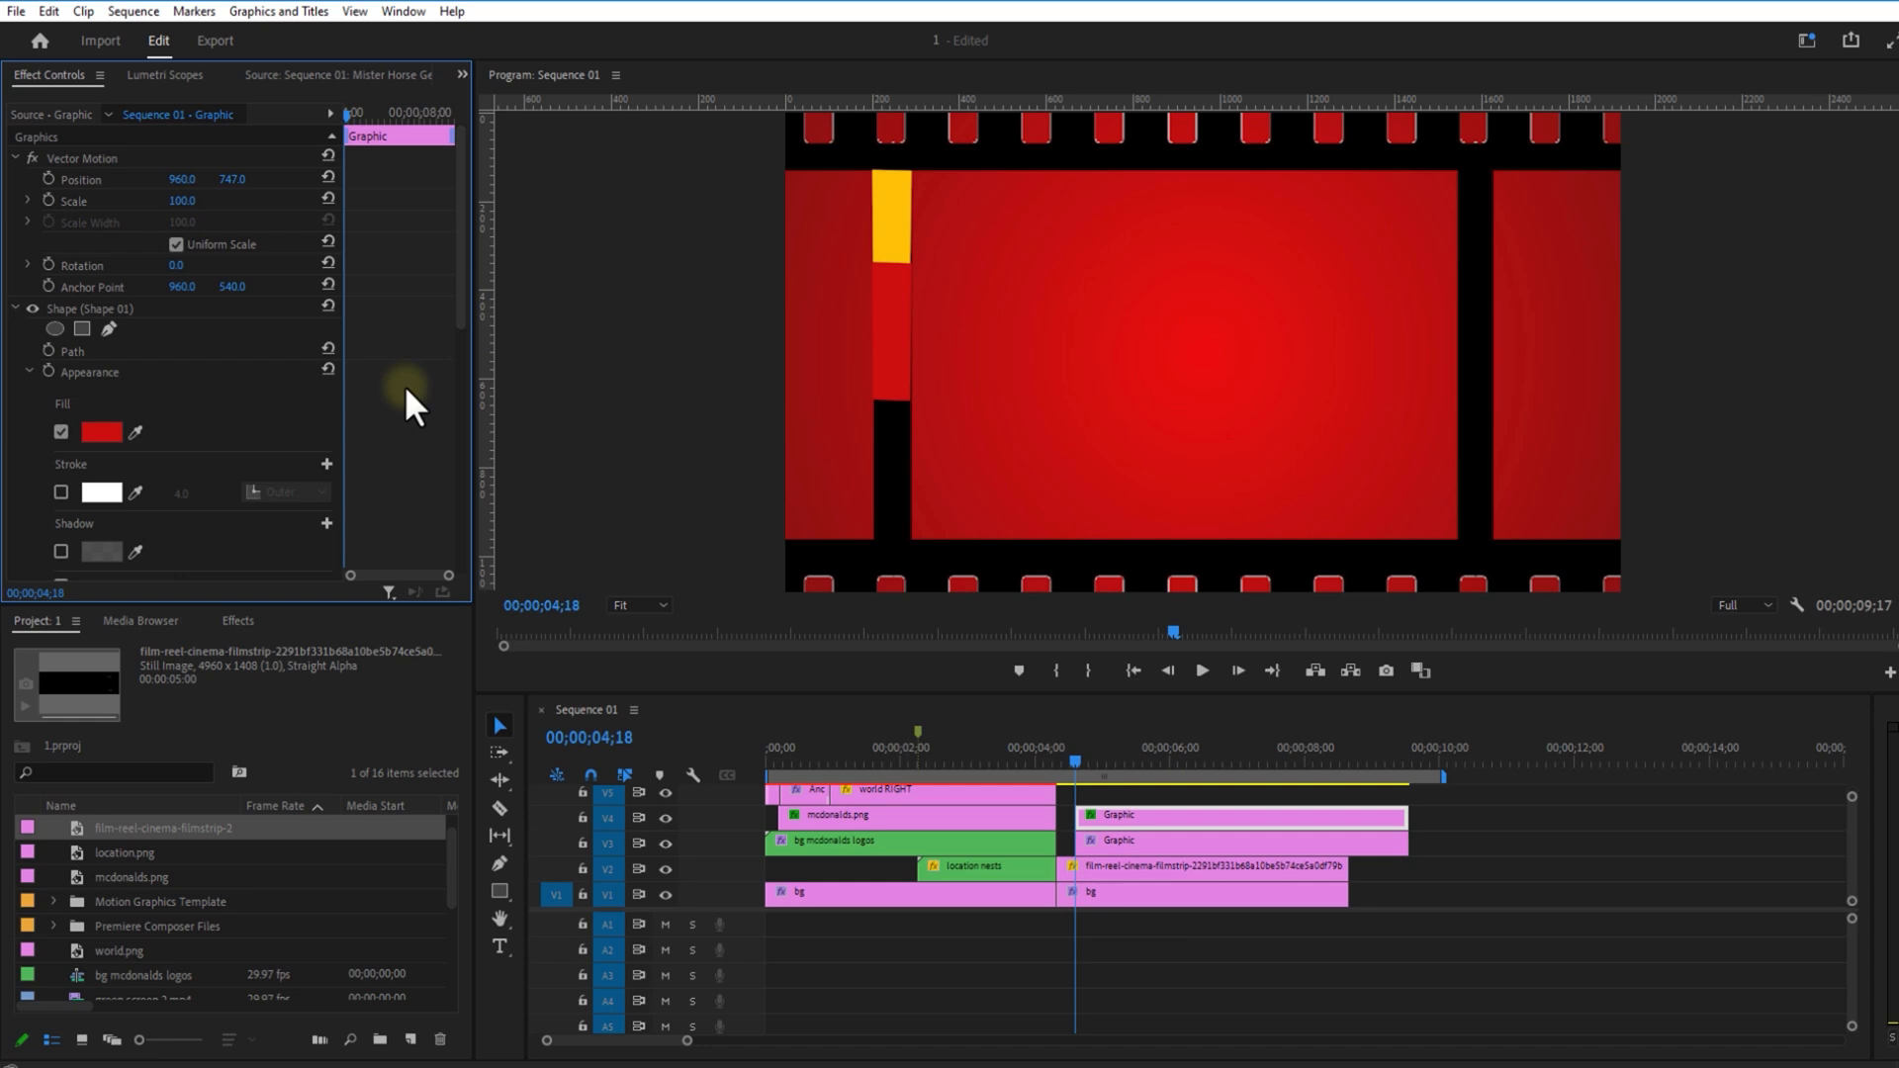
Step: Change the V4 Graphic's shape fill to a bright orange
{"action": "left_click", "coordinate": [102, 432]}
{"action": "left_click", "coordinate": [1001, 437]}
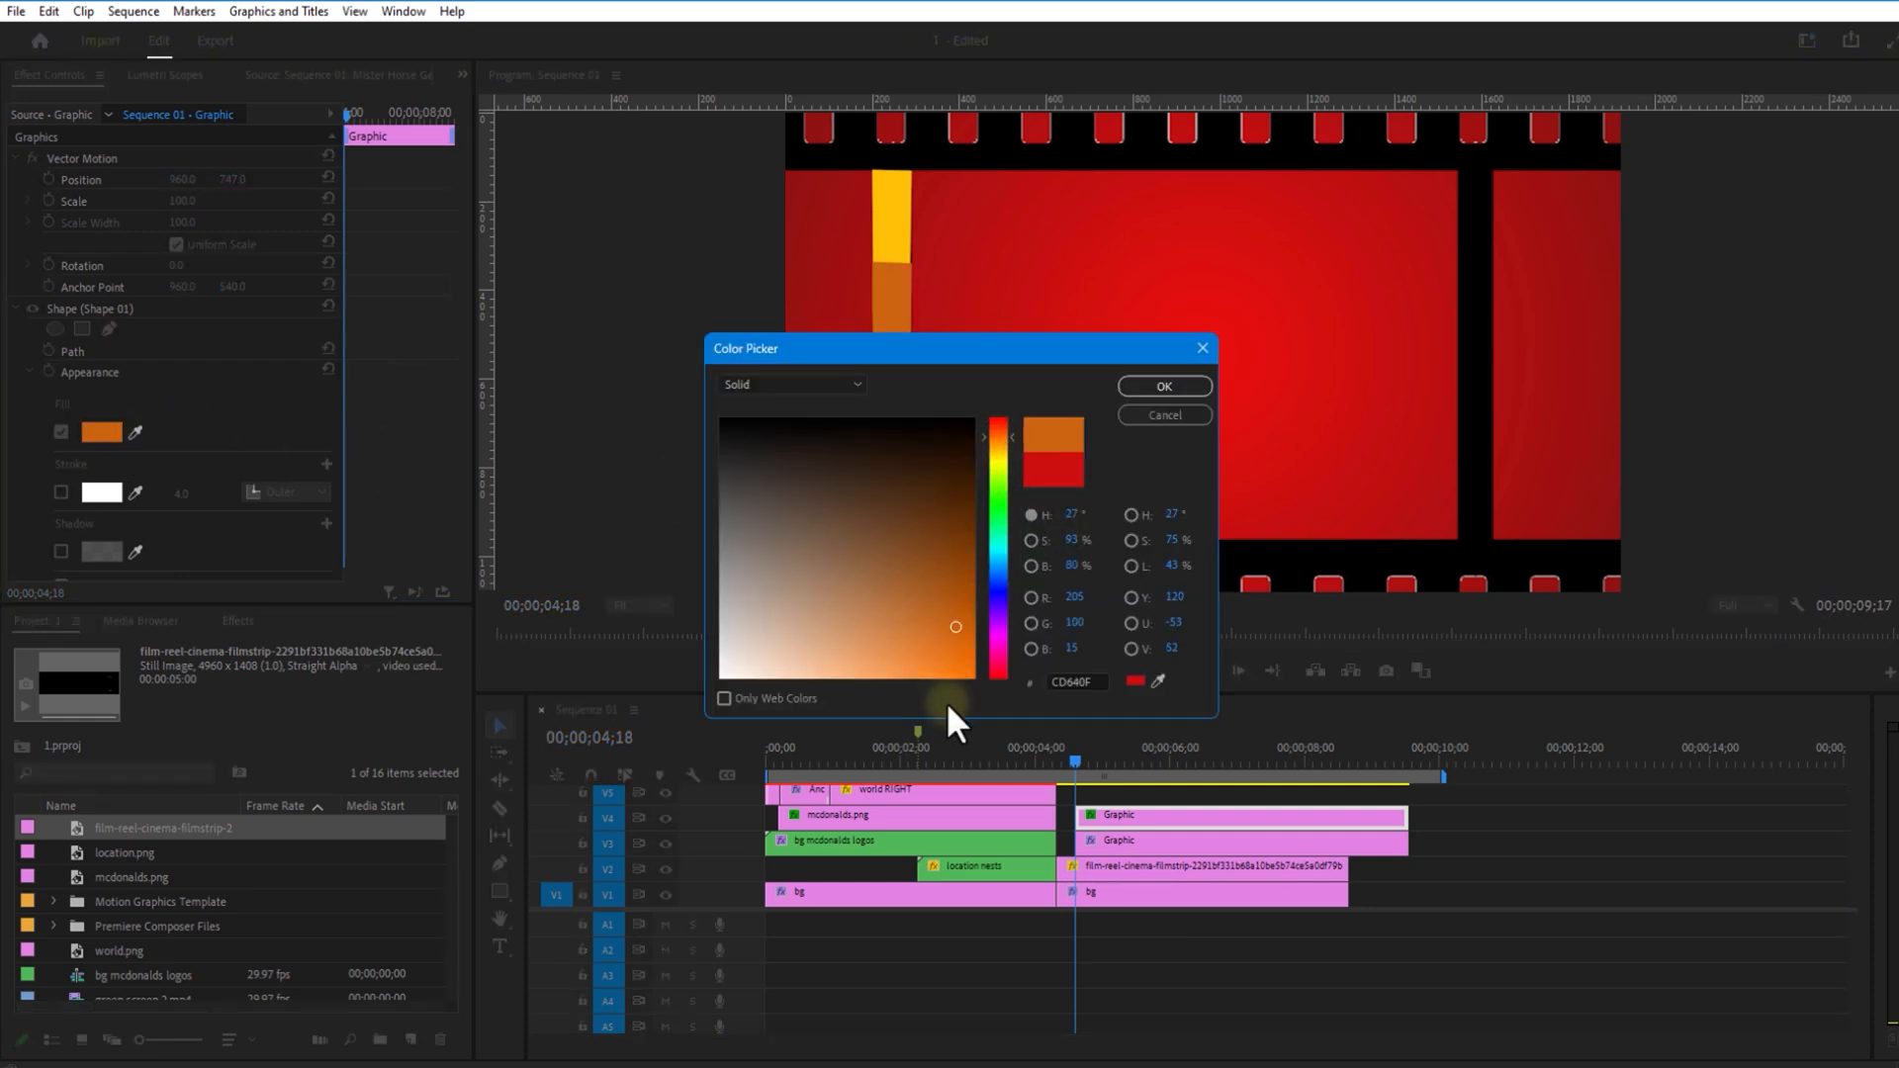
{"action": "left_click", "coordinate": [1152, 386]}
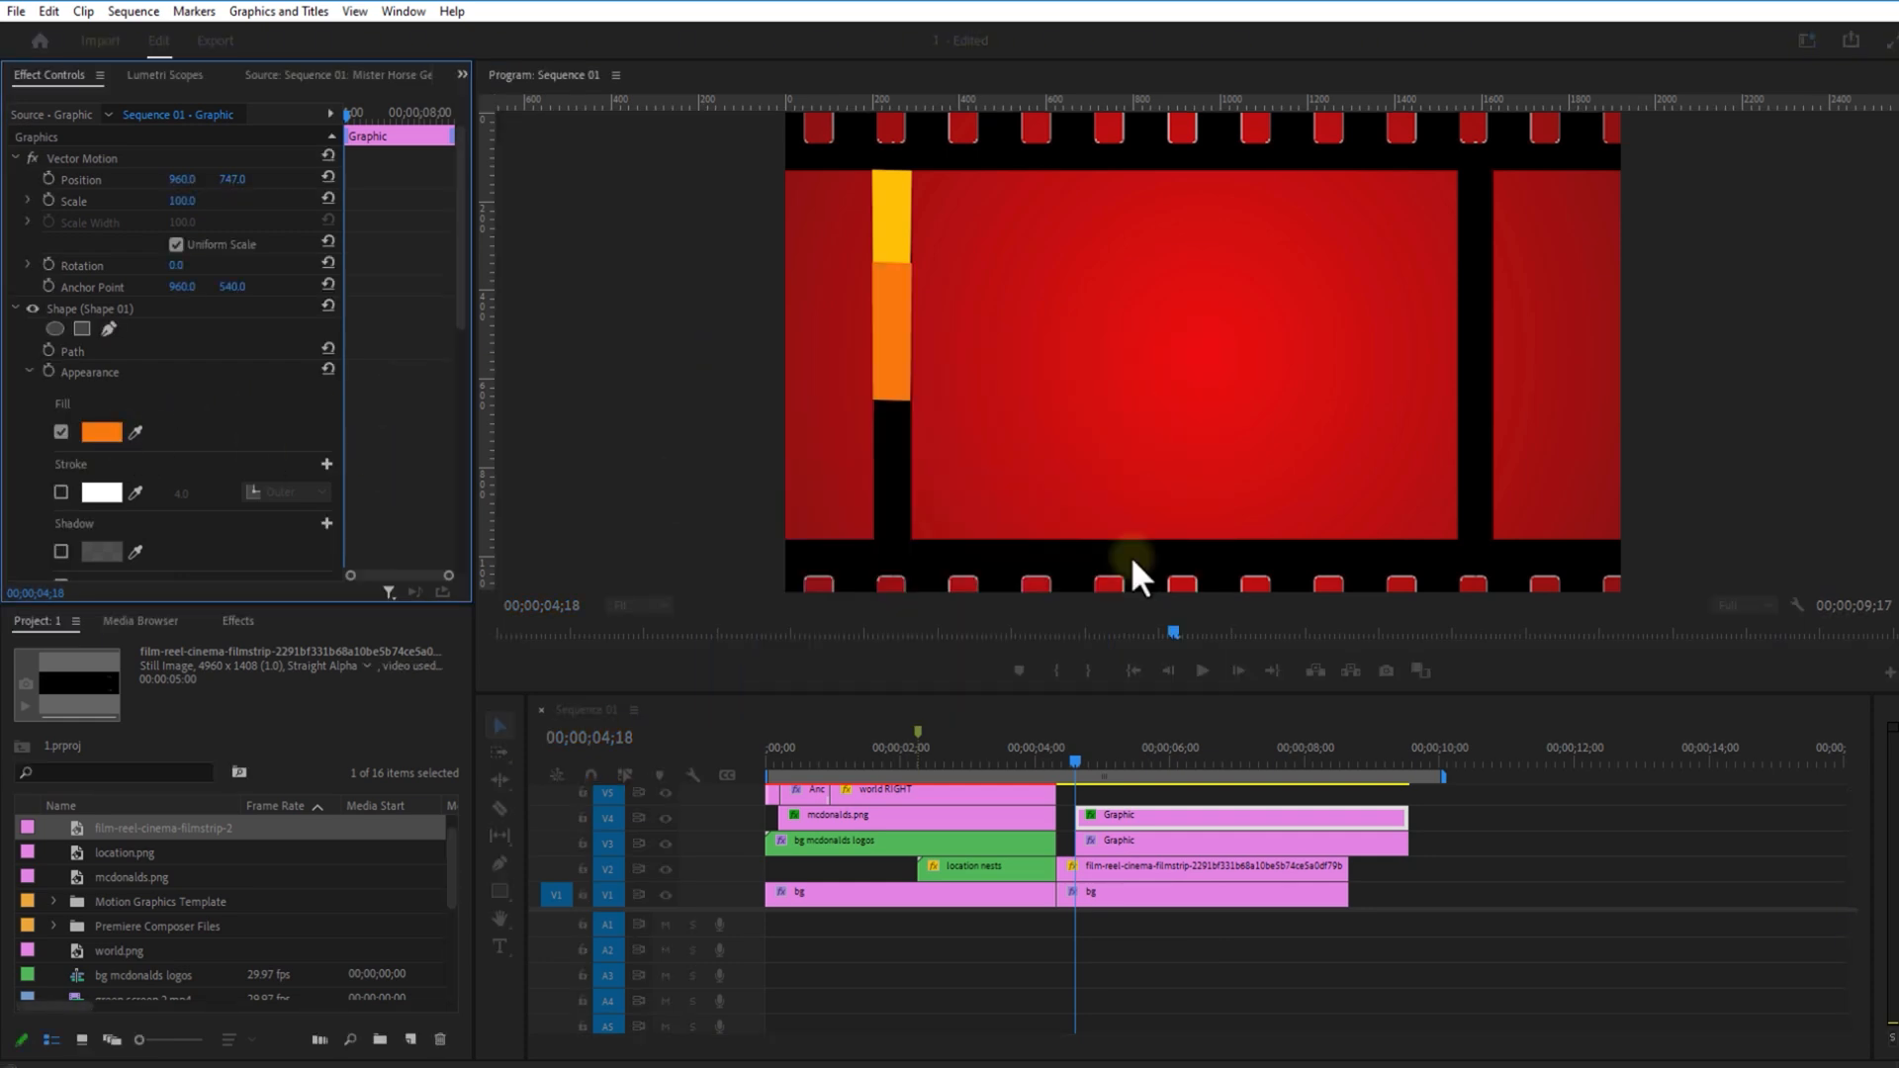
Step: Reshape the V4 Graphic's path with the Pen tool so its top edge slants up to the right over the yellow rectangle
{"action": "left_click", "coordinate": [1120, 817]}
{"action": "left_click", "coordinate": [1119, 821]}
{"action": "left_click", "coordinate": [500, 863]}
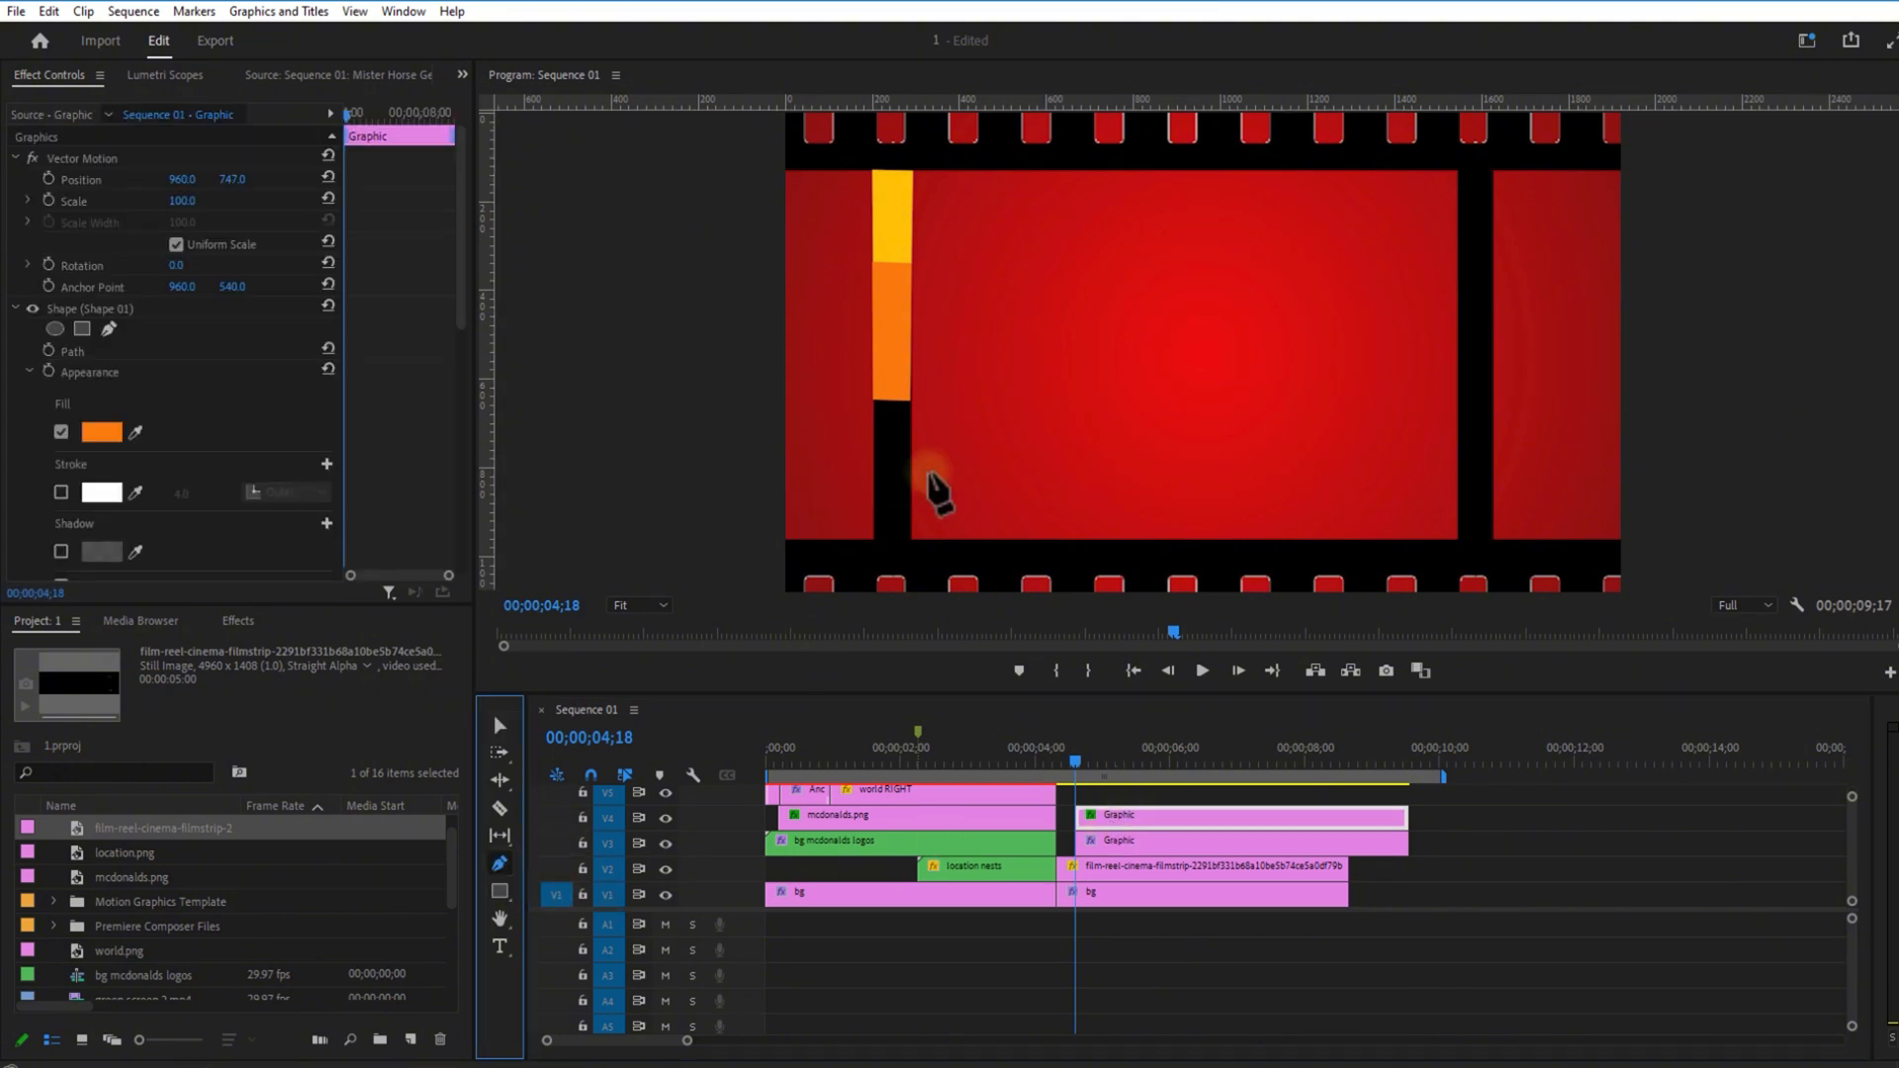
{"action": "left_click", "coordinate": [499, 725]}
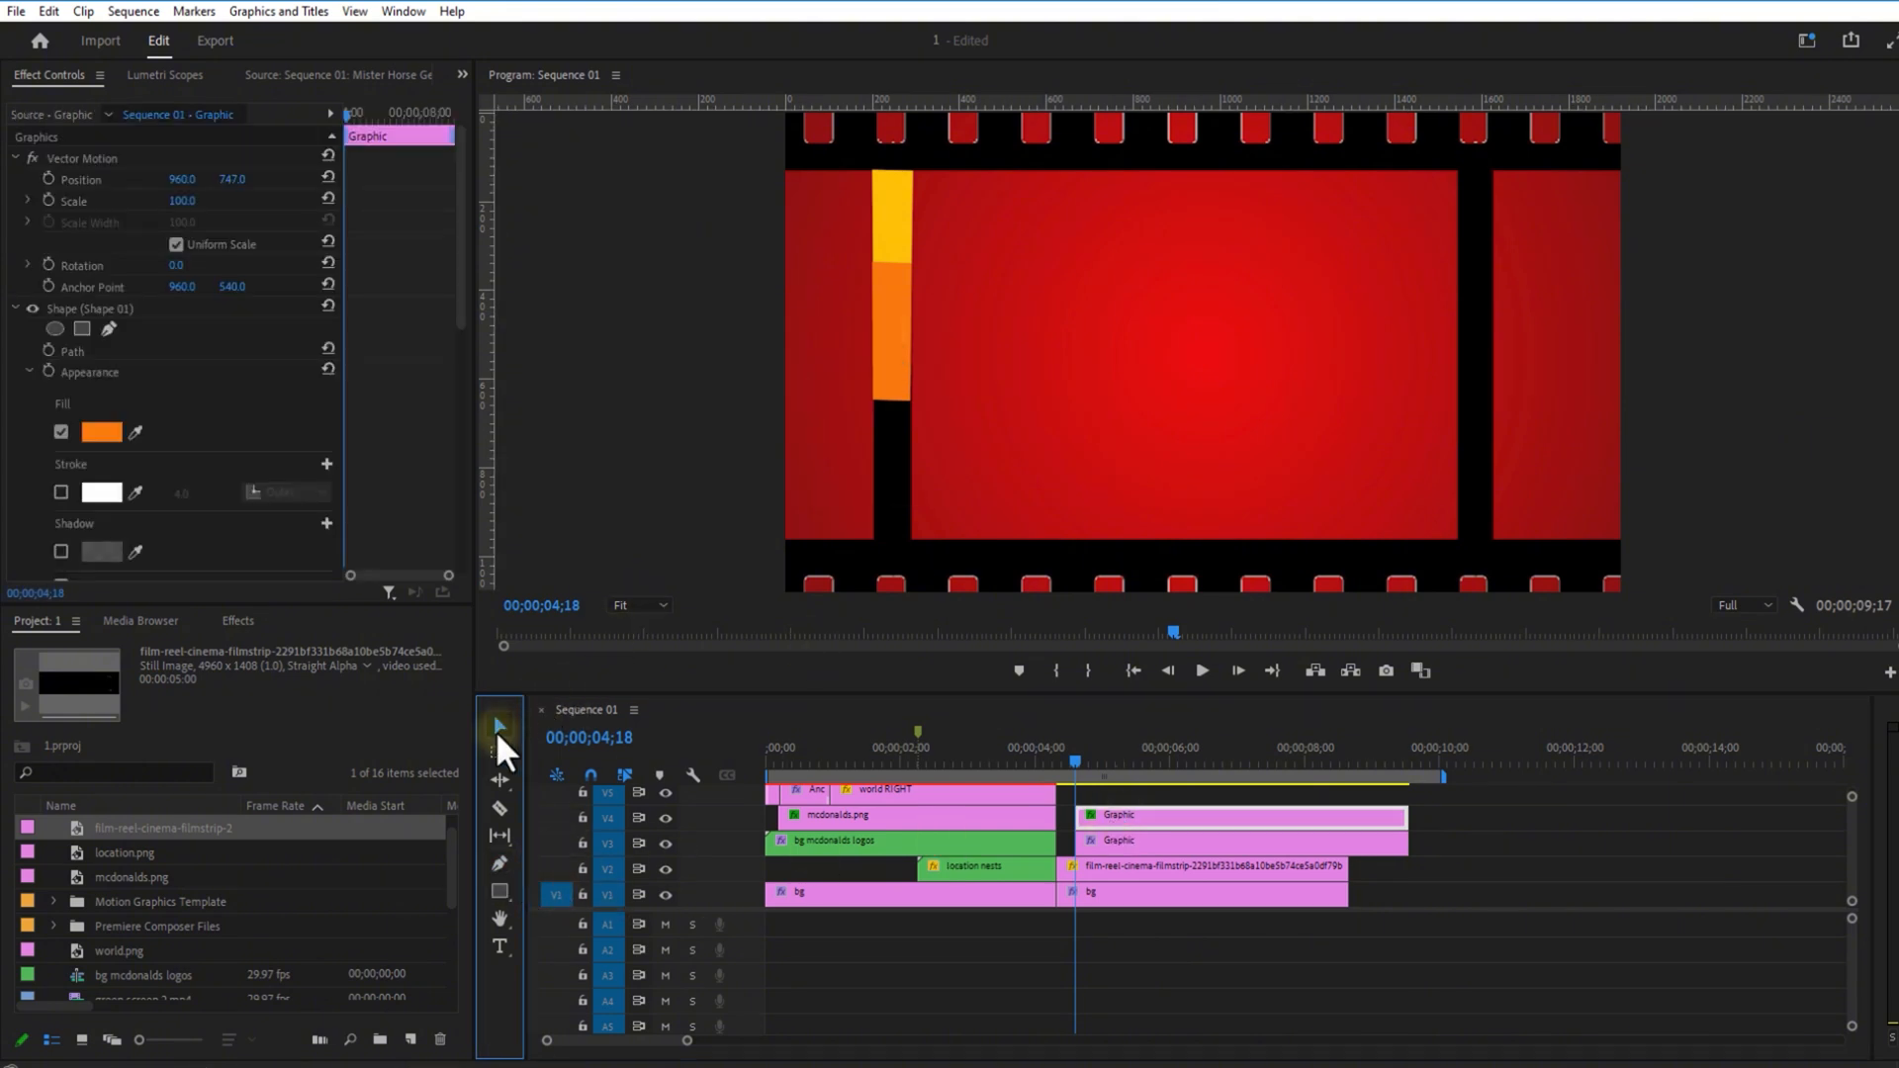
{"action": "left_click", "coordinate": [878, 331]}
{"action": "left_click", "coordinate": [499, 864]}
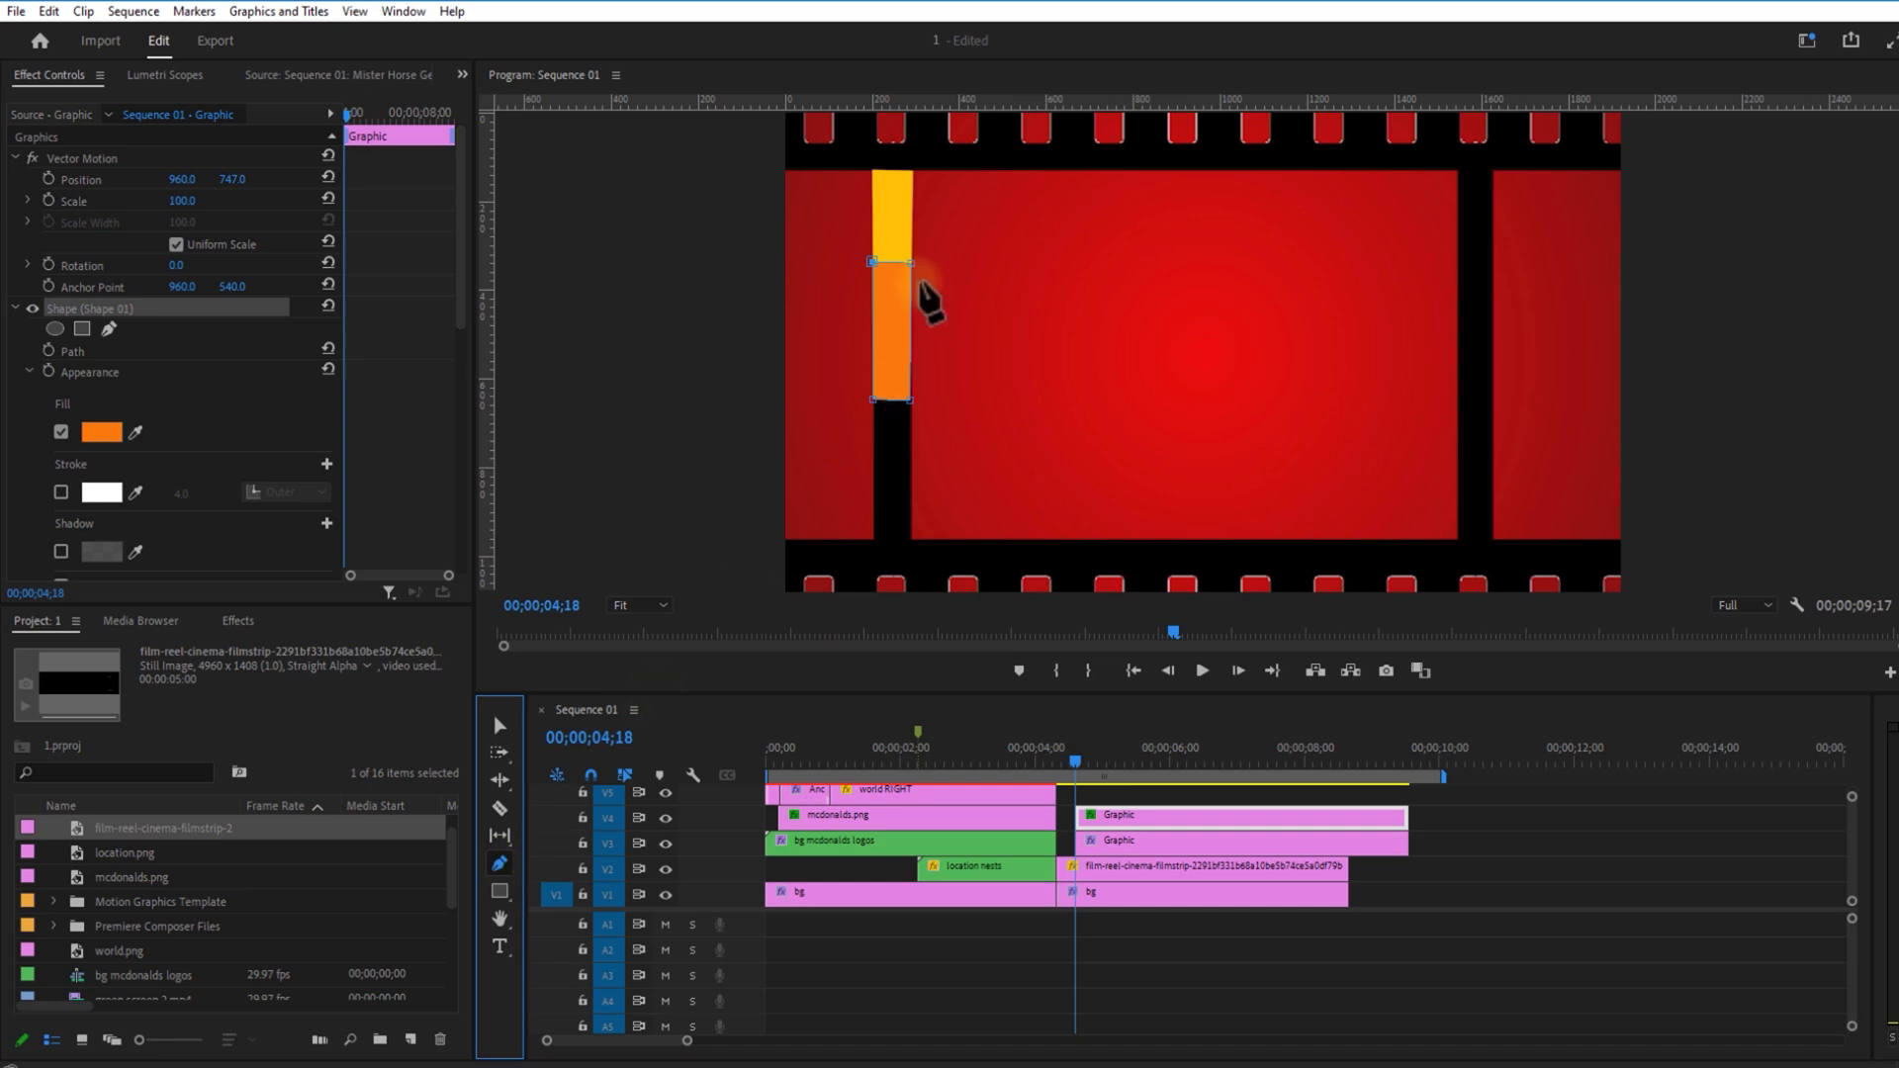
{"action": "left_click", "coordinate": [870, 266]}
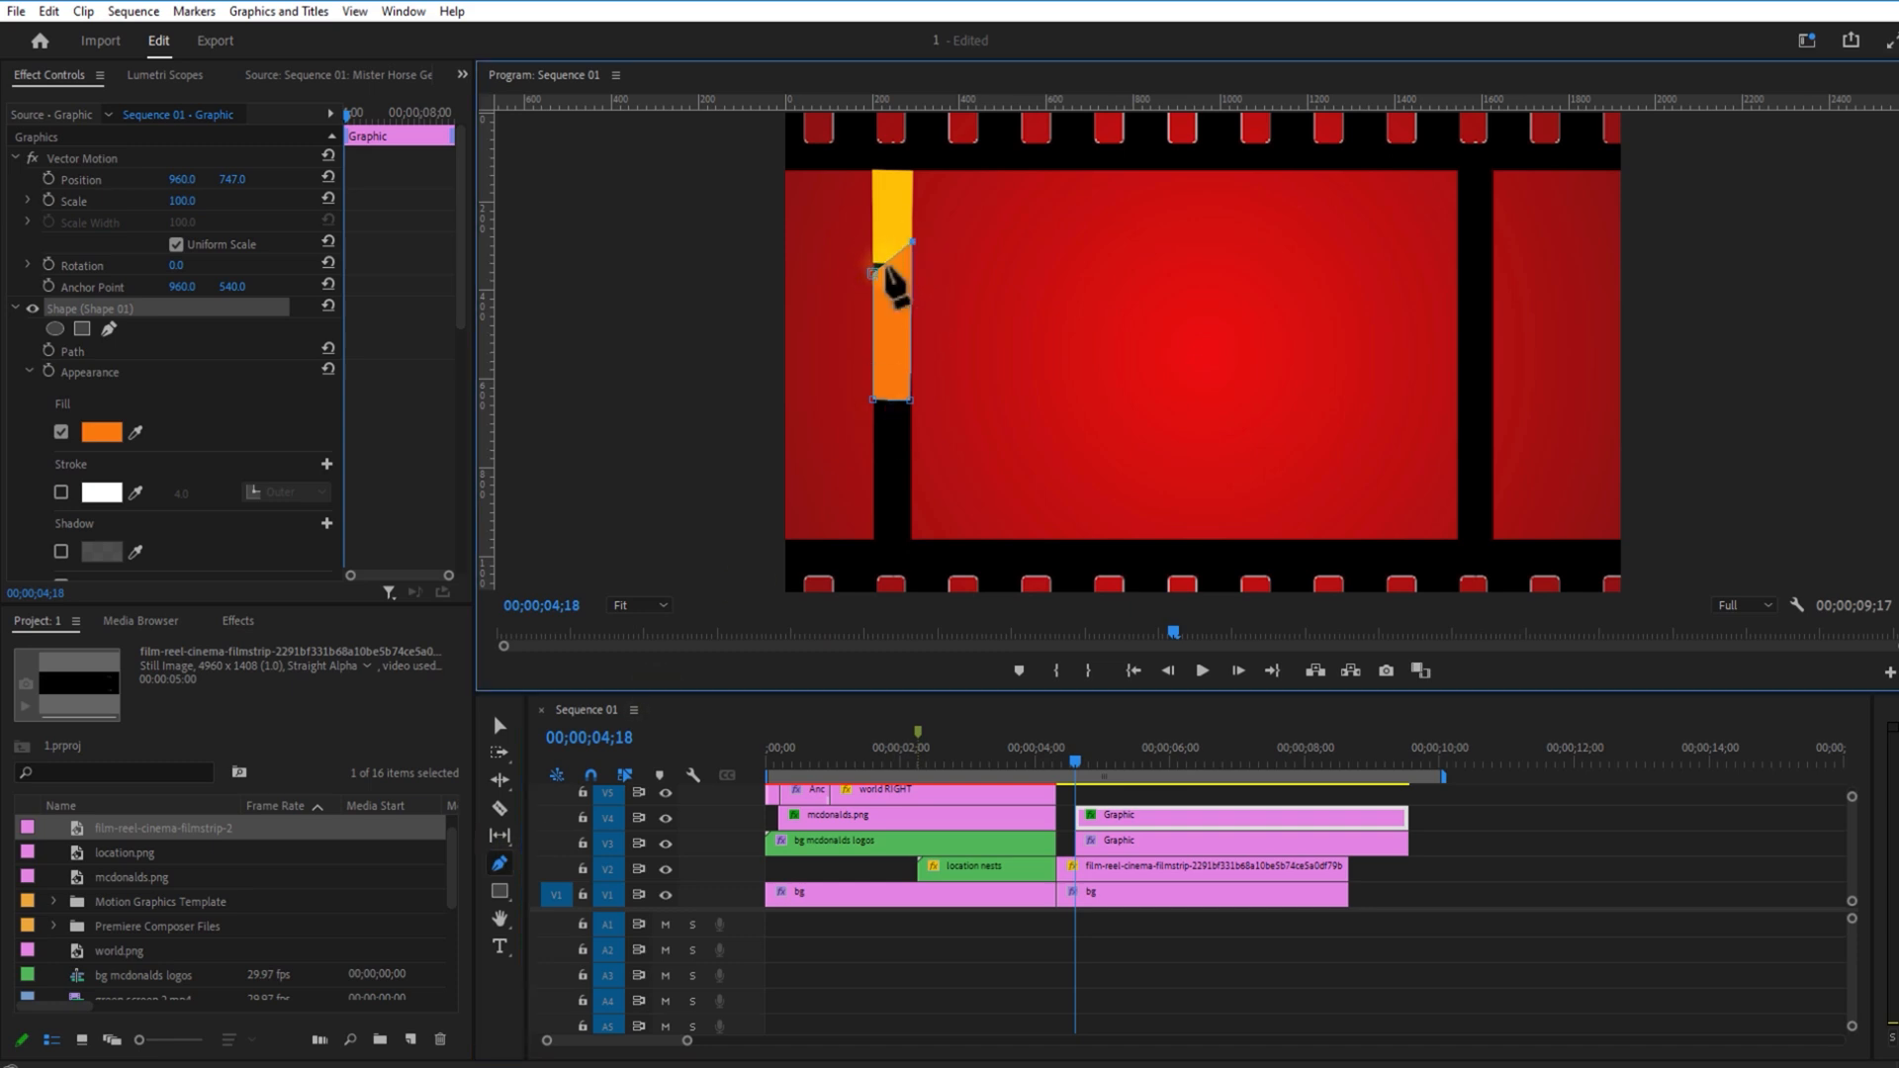
{"action": "key", "text": "v"}
Step: Duplicate the yellow Graphic onto V5, set its Position Y to 1041, and extend its shape to the bottom of the left divider
{"action": "left_click_drag", "start_coordinate": [1153, 846], "coordinate": [1148, 798]}
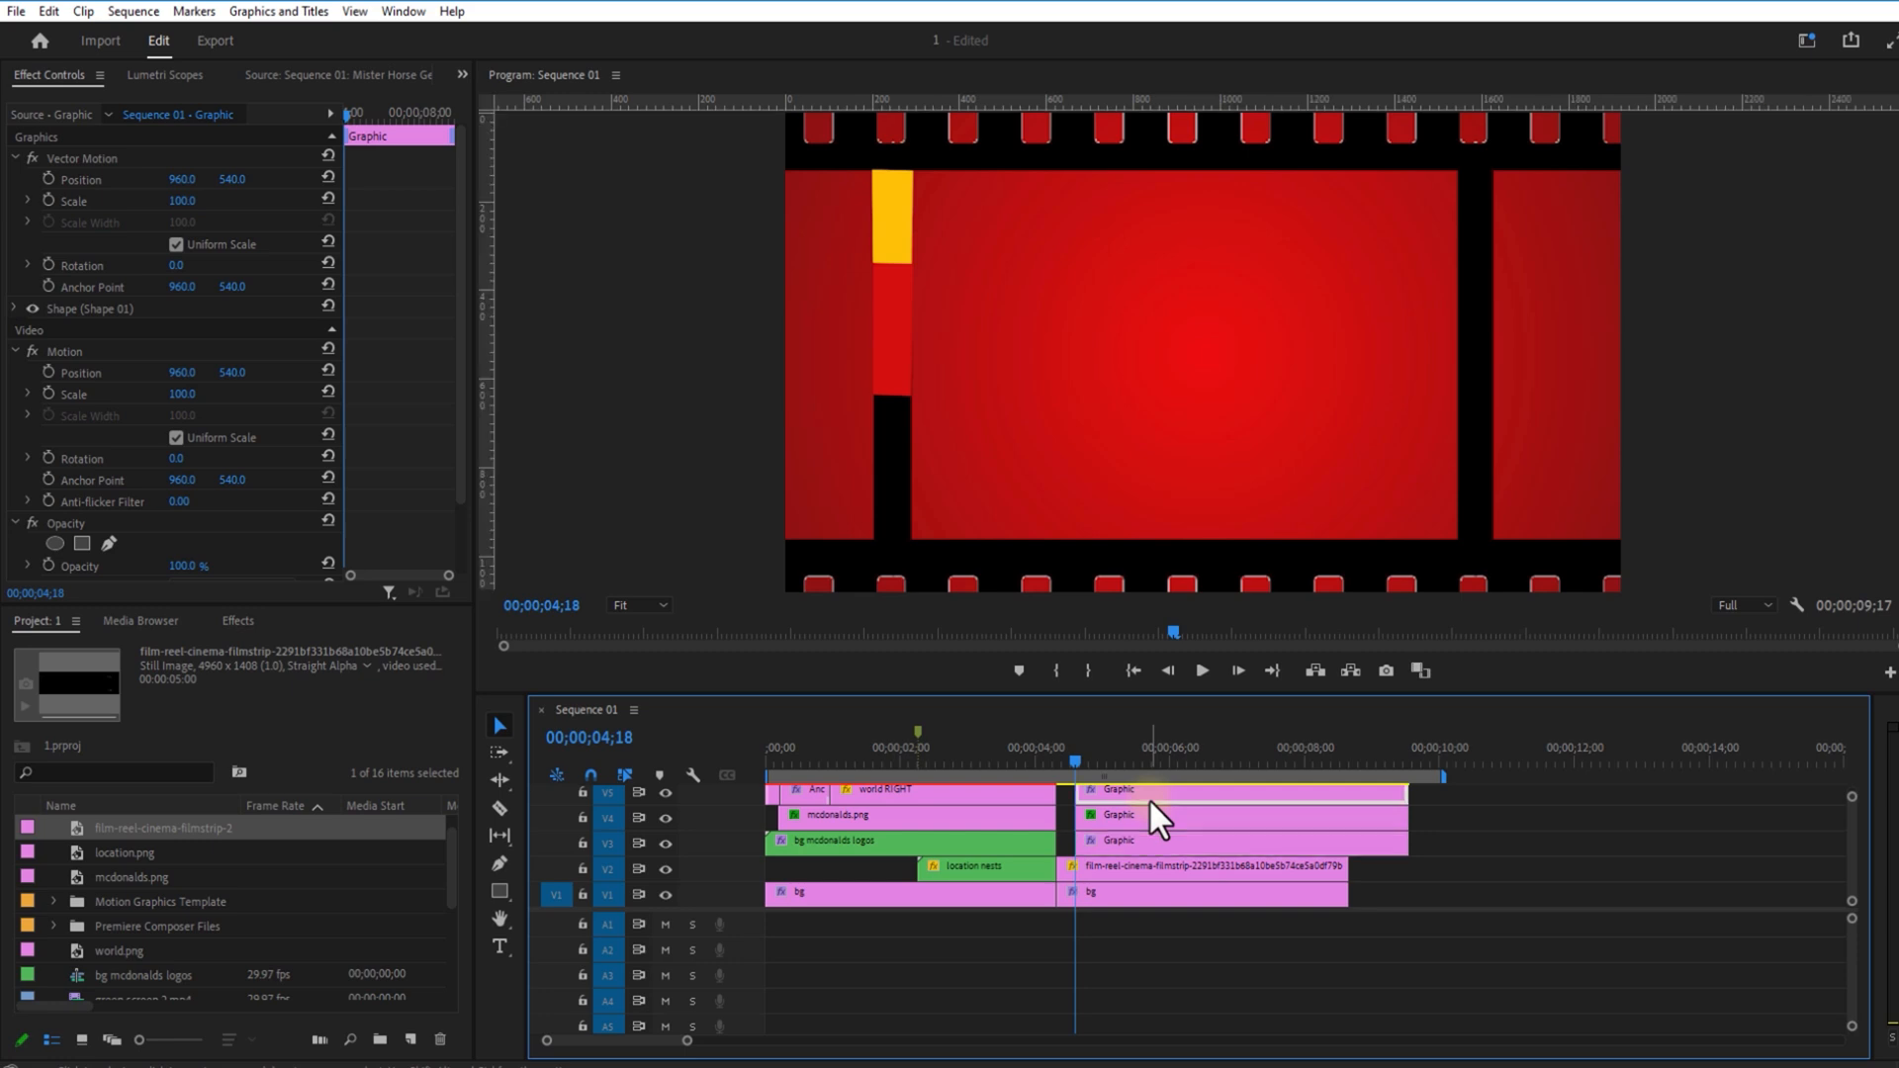
{"action": "left_click_drag", "start_coordinate": [232, 179], "coordinate": [754, 234]}
{"action": "left_click", "coordinate": [15, 308]}
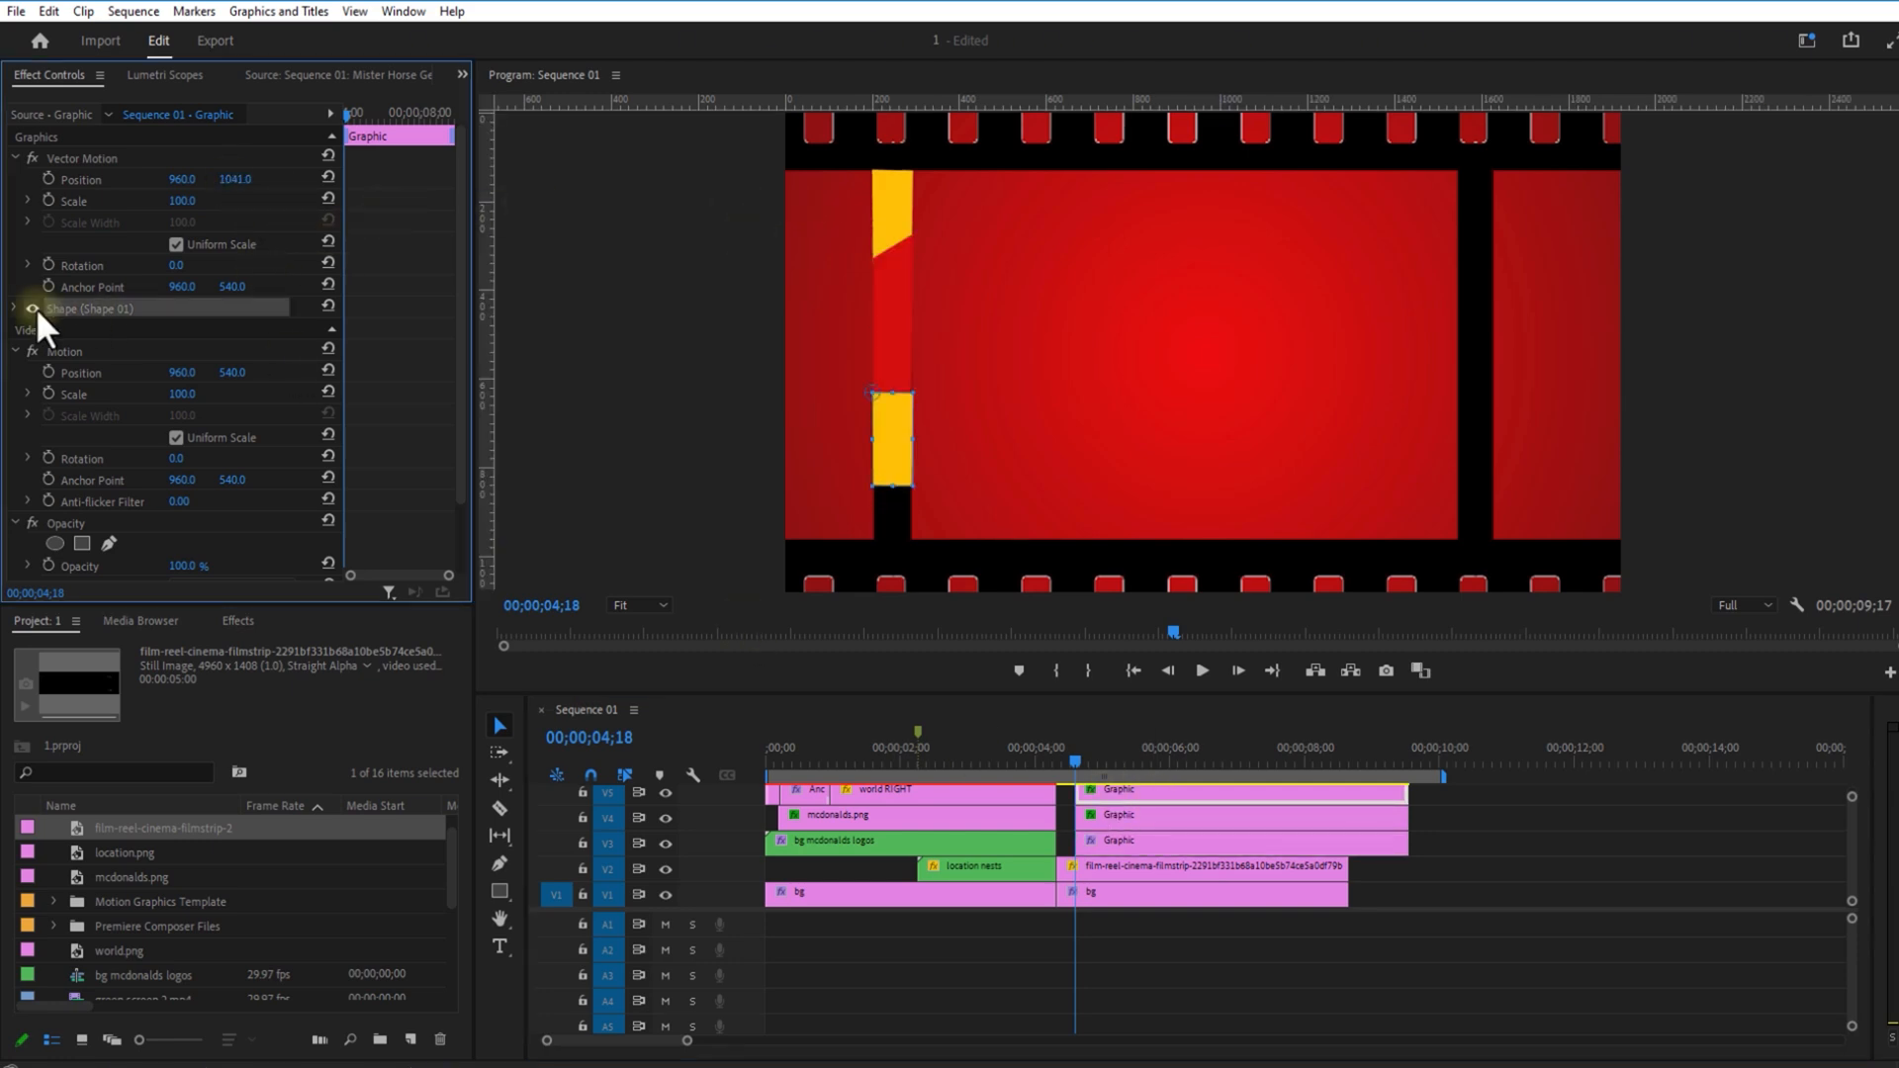
{"action": "left_click", "coordinate": [73, 349]}
{"action": "left_click_drag", "start_coordinate": [890, 485], "coordinate": [891, 537]}
{"action": "left_click", "coordinate": [1404, 904]}
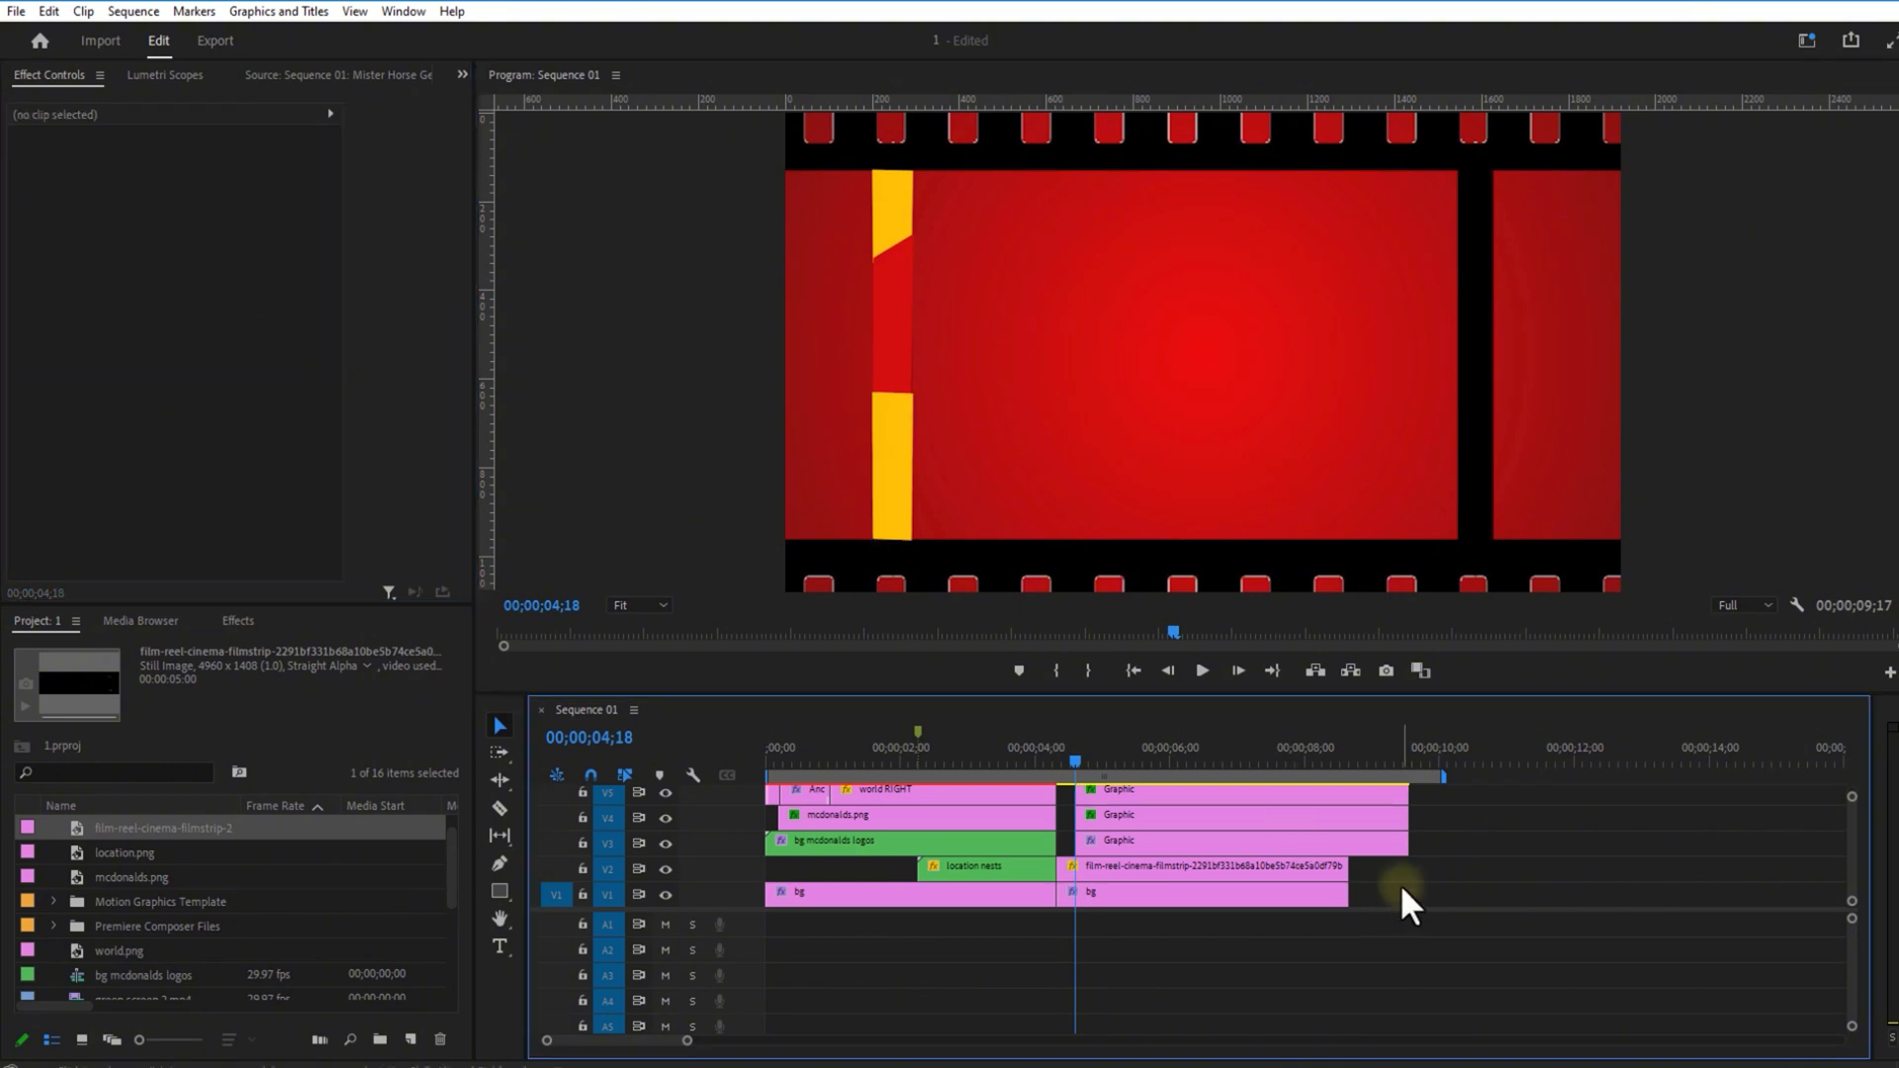
Step: Reshape the V5 Graphic's path with the Pen tool so its top edge slants down to the right
{"action": "left_click", "coordinate": [1345, 794]}
{"action": "left_click", "coordinate": [124, 351]}
{"action": "key", "text": "p"}
{"action": "mouse_move", "coordinate": [907, 395]}
{"action": "left_mouse_down"}
{"action": "mouse_move", "coordinate": [898, 412]}
{"action": "mouse_move", "coordinate": [874, 382]}
{"action": "left_mouse_up"}
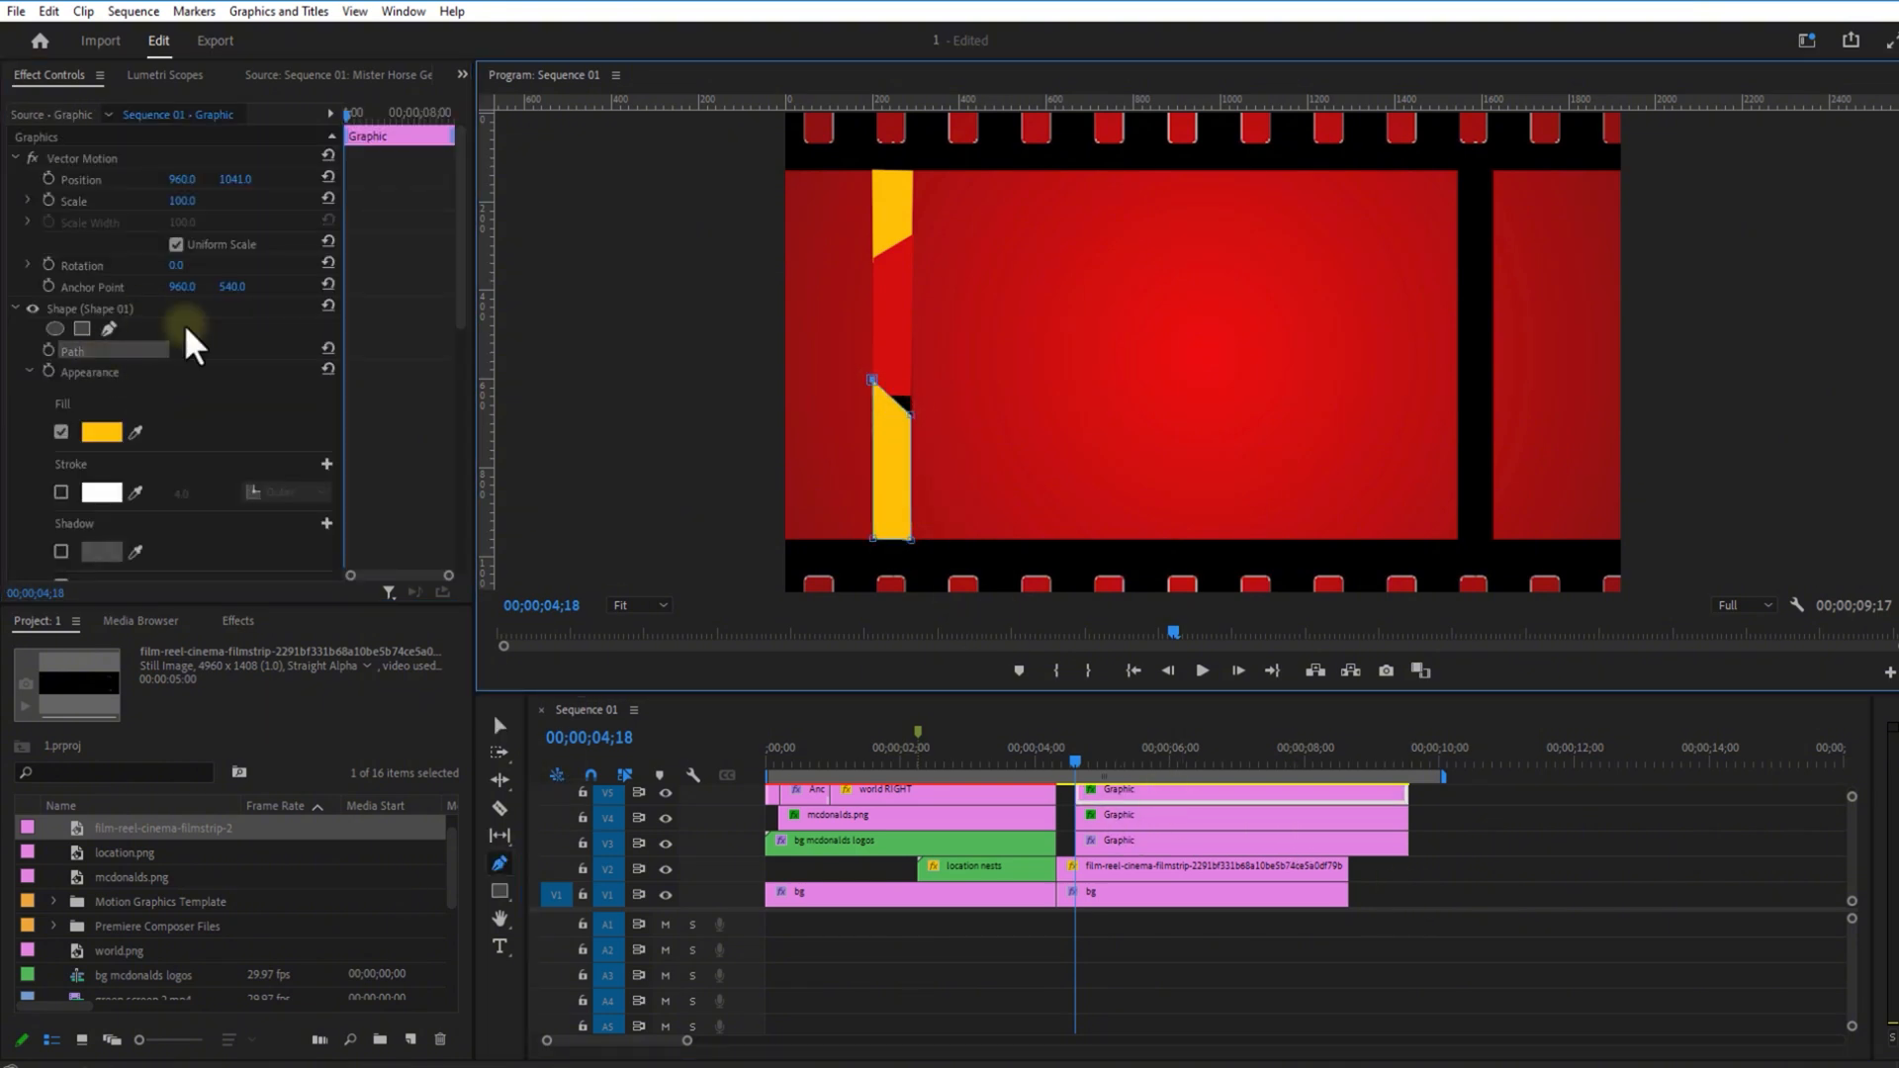
{"action": "left_click", "coordinate": [190, 356]}
Step: Move the V5 yellow shape up over the red one and stretch it to fill the divider's remaining height and full width
{"action": "left_click_drag", "start_coordinate": [243, 180], "coordinate": [202, 211]}
{"action": "key", "text": "v"}
{"action": "left_click_drag", "start_coordinate": [892, 522], "coordinate": [890, 541]}
{"action": "left_click_drag", "start_coordinate": [892, 361], "coordinate": [892, 349]}
{"action": "left_click", "coordinate": [1220, 935]}
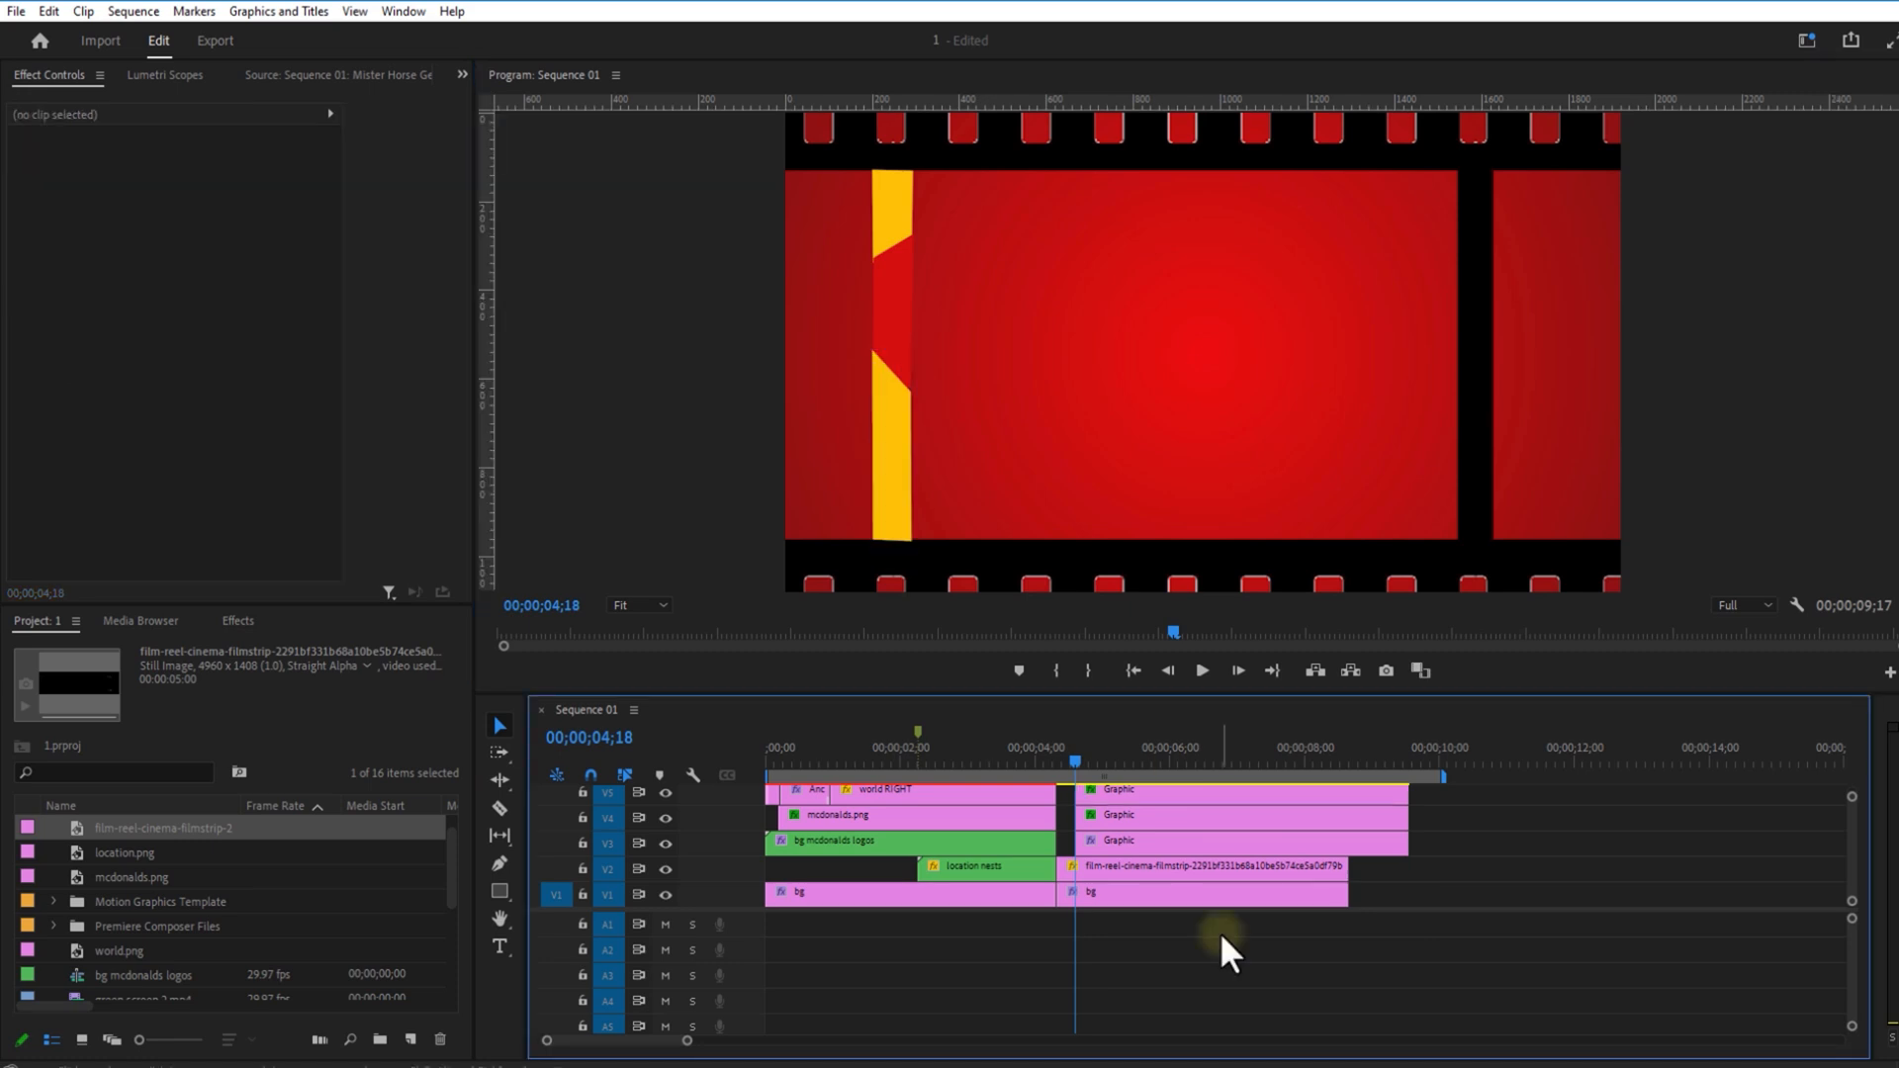
{"action": "left_click", "coordinate": [1187, 795]}
{"action": "left_click", "coordinate": [129, 309]}
{"action": "left_click_drag", "start_coordinate": [911, 444], "coordinate": [914, 444]}
{"action": "left_click", "coordinate": [1177, 946]}
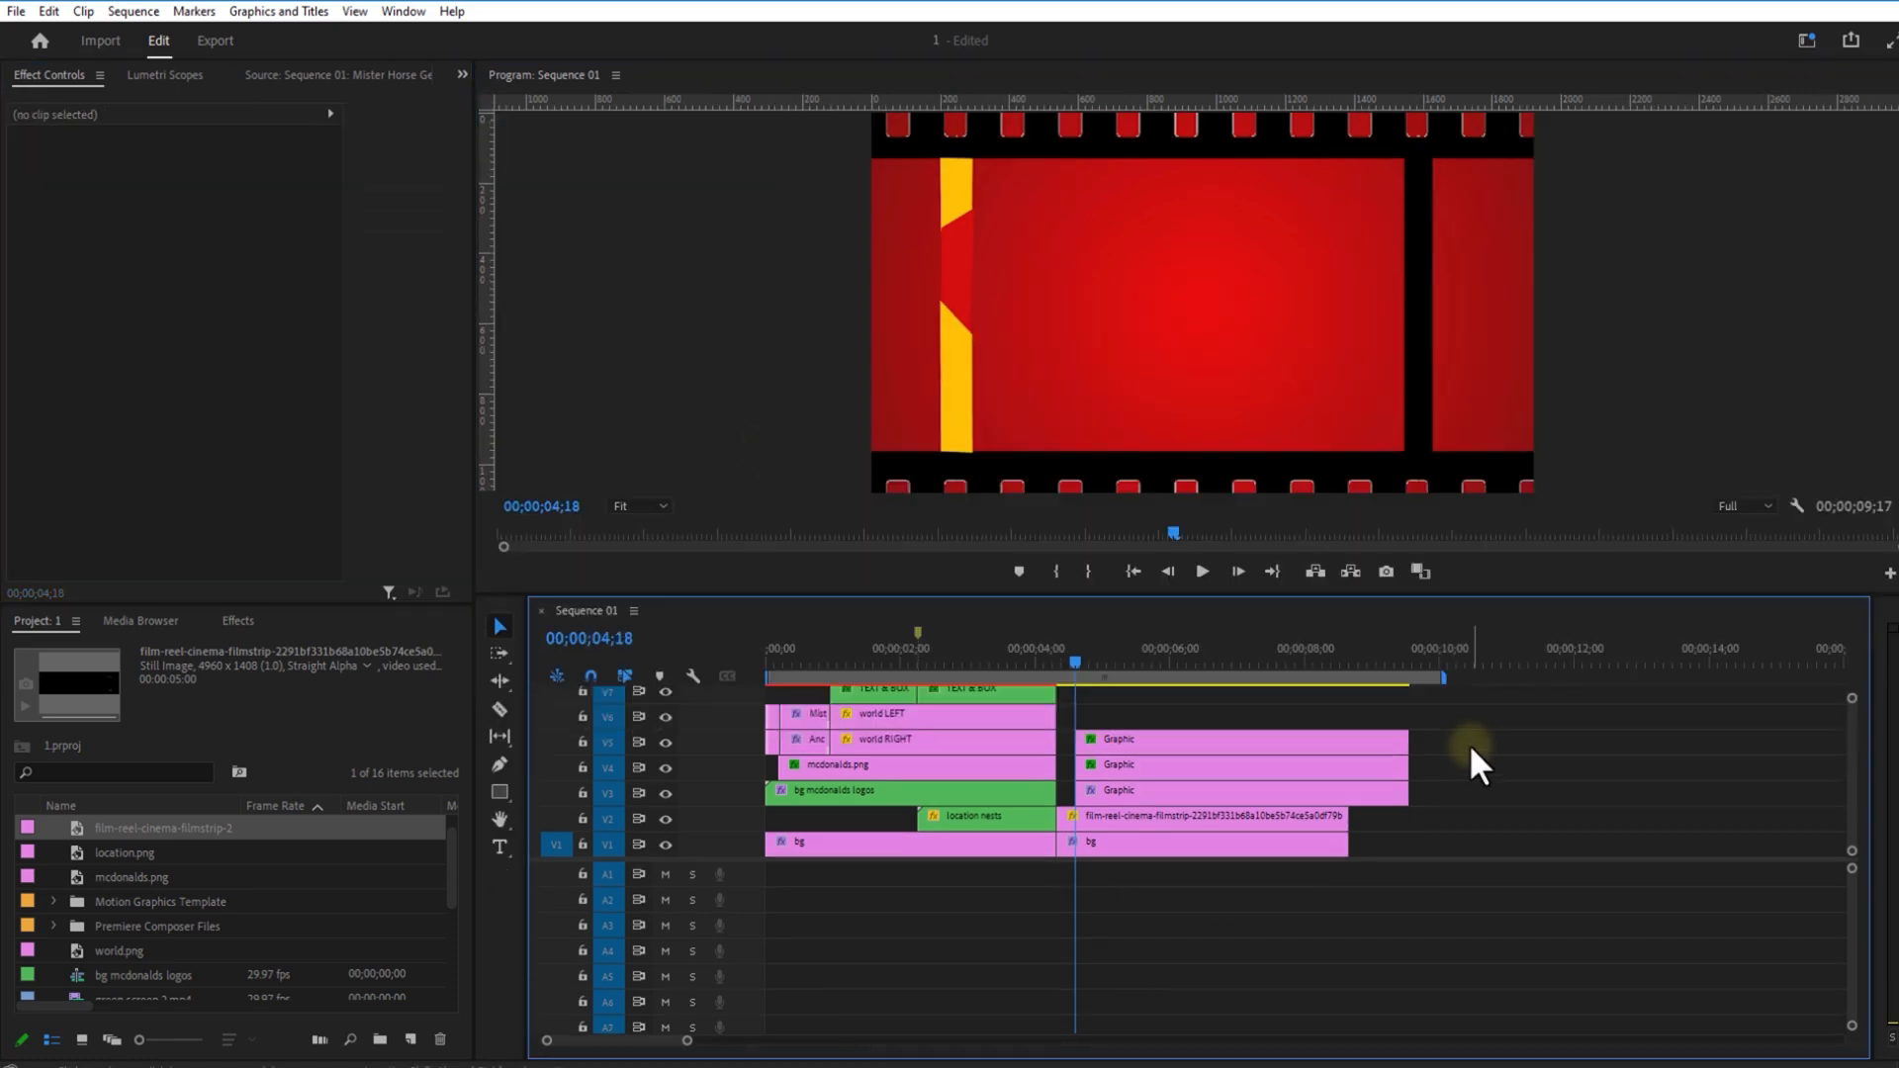
Step: Nest the three Graphic clips into a sequence named "colorful film reel left"
{"action": "left_click_drag", "start_coordinate": [1464, 722], "coordinate": [1227, 787]}
{"action": "right_click", "coordinate": [1165, 748]}
{"action": "left_click", "coordinate": [1219, 595]}
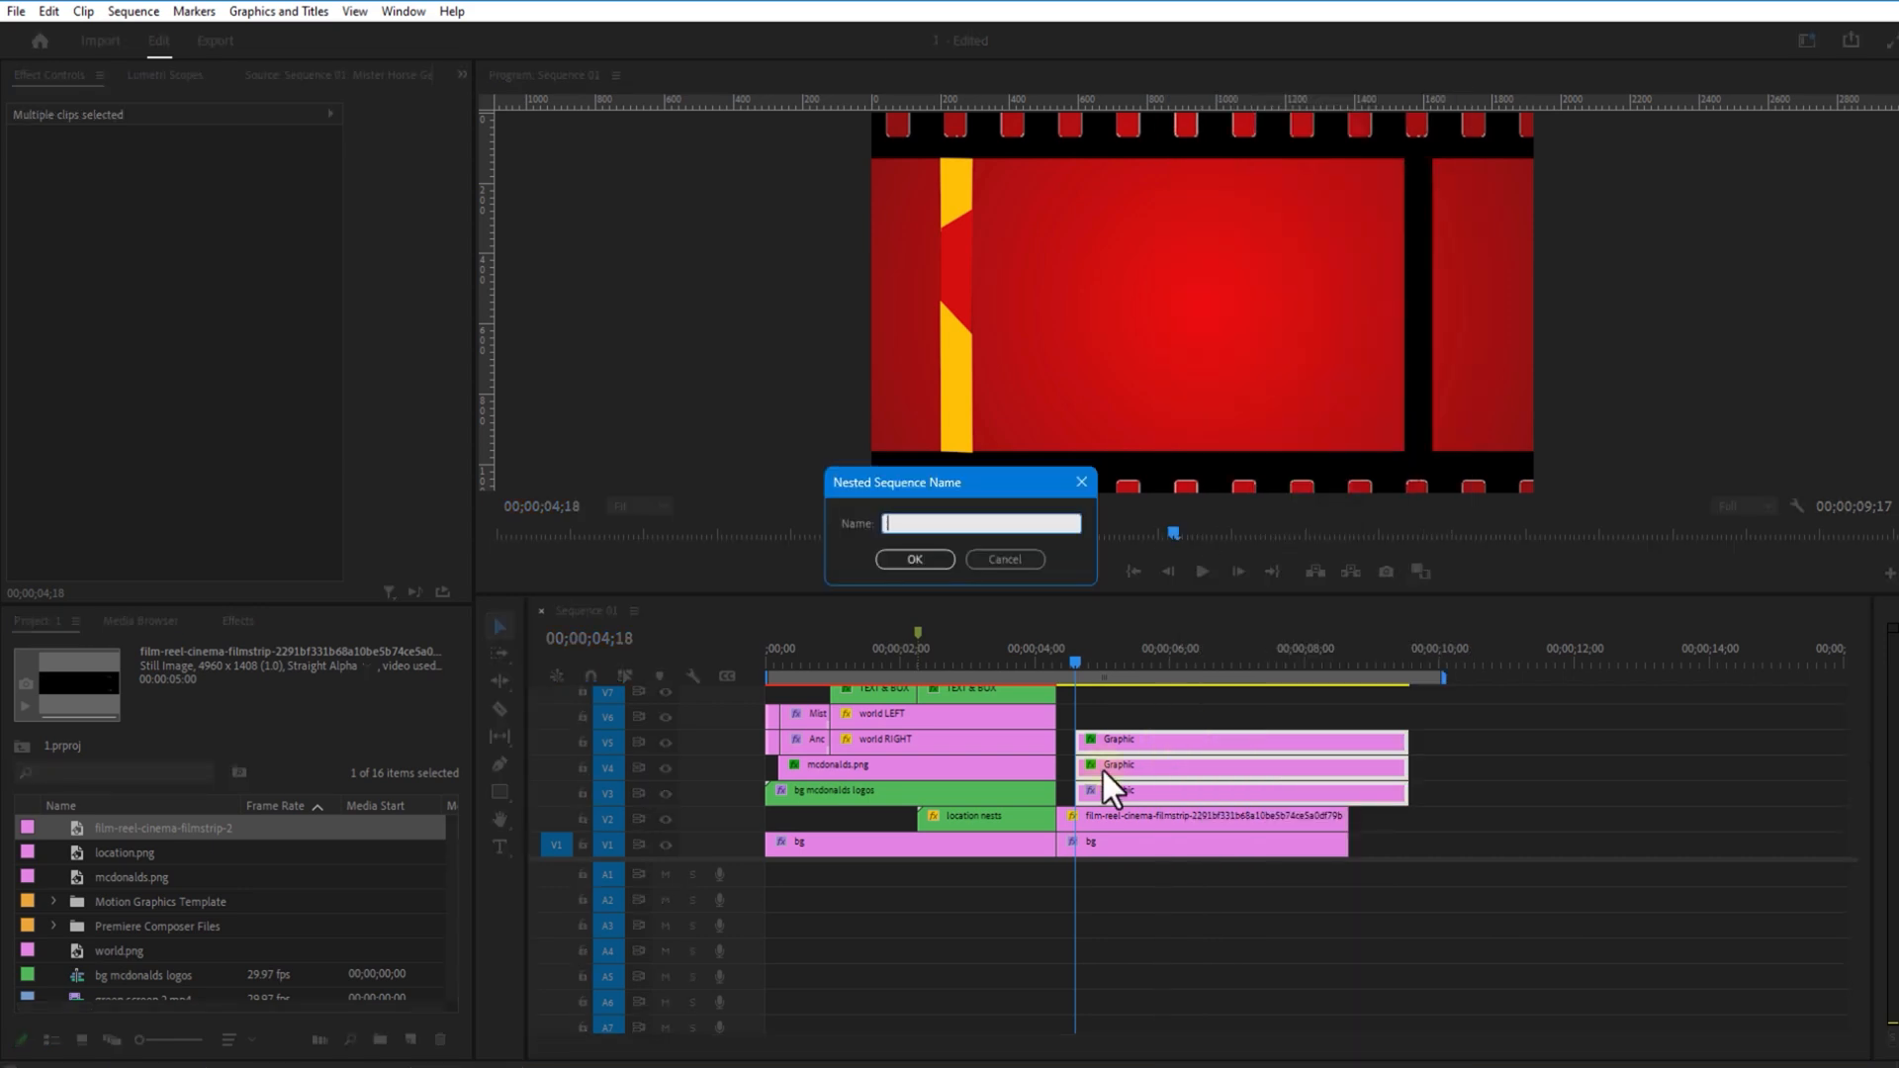
{"action": "type", "text": "colorful film reel left"}
{"action": "key", "text": "Return"}
Step: Duplicate the colorful film reel left nest onto V4 and set its Position X to 2302, over the right divider
{"action": "left_click", "coordinate": [1121, 791]}
{"action": "left_click_drag", "start_coordinate": [1130, 791], "coordinate": [1129, 770]}
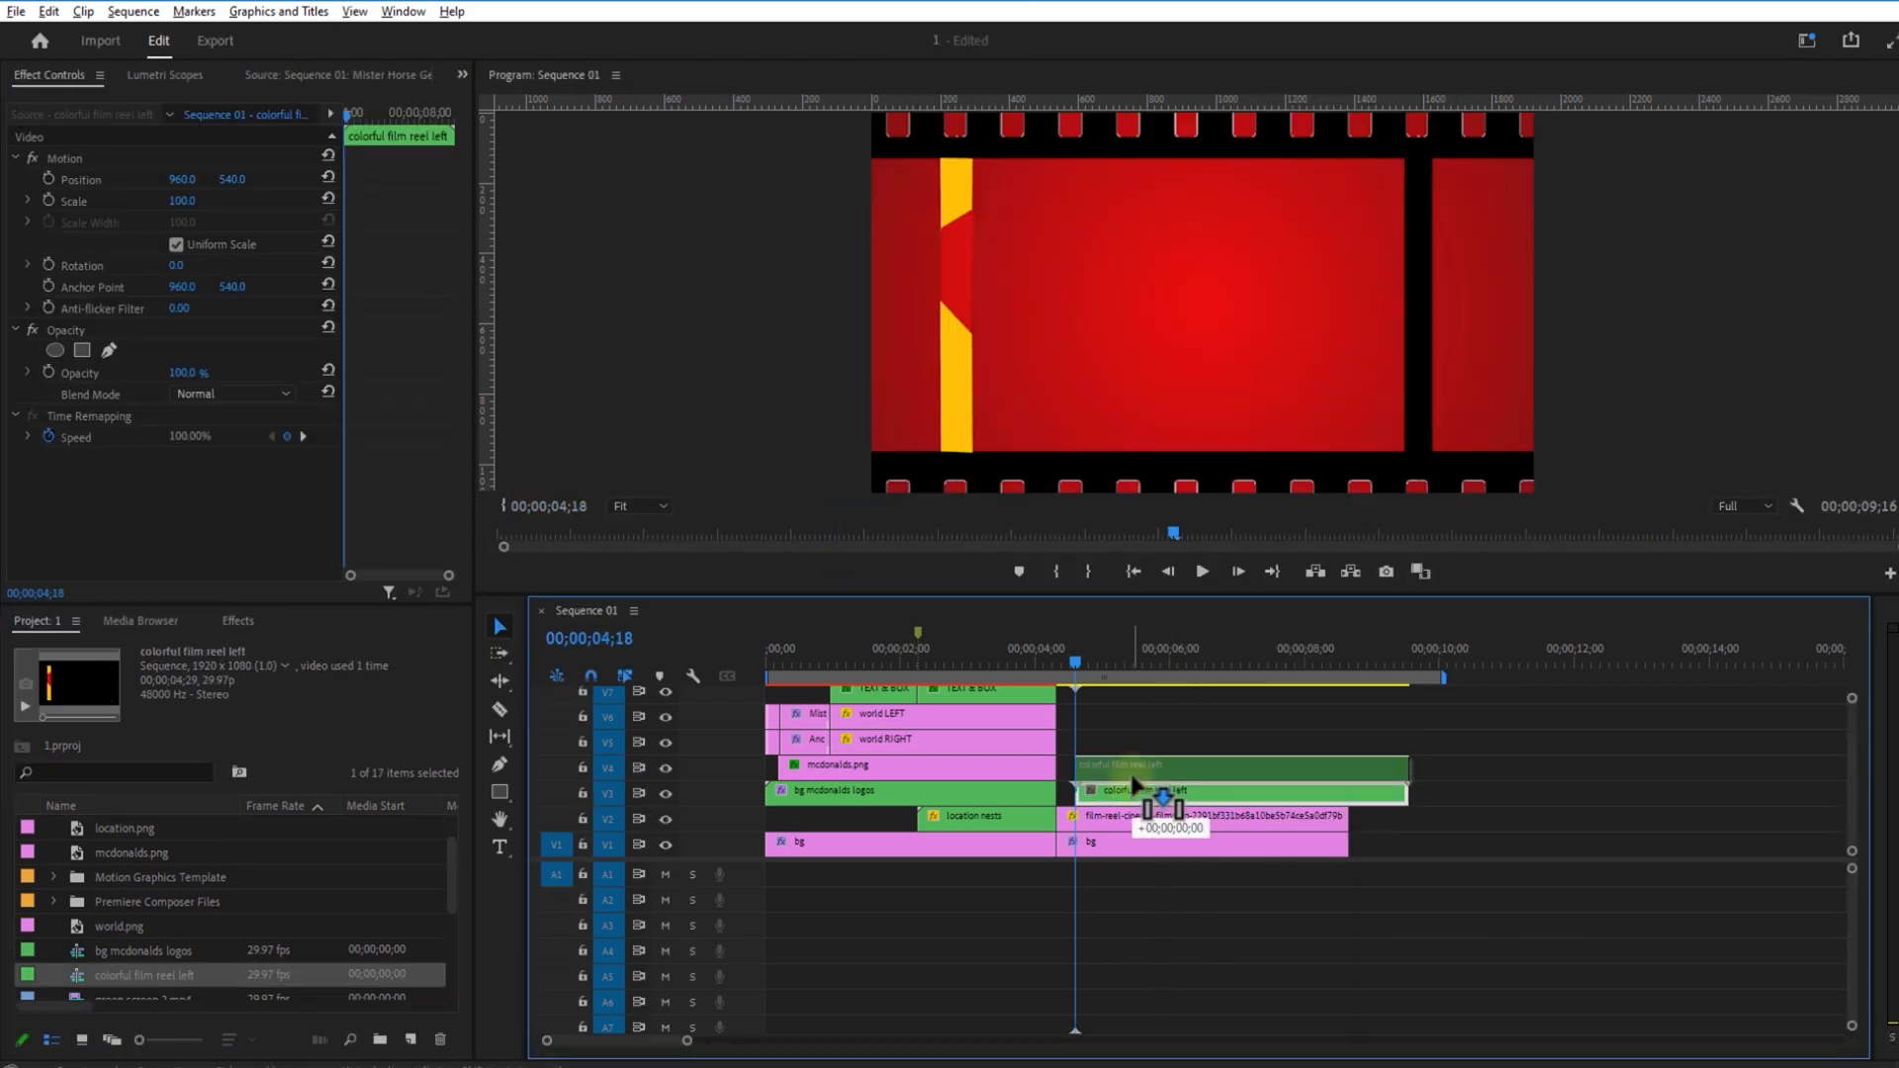
{"action": "left_click_drag", "start_coordinate": [182, 179], "coordinate": [1530, 207]}
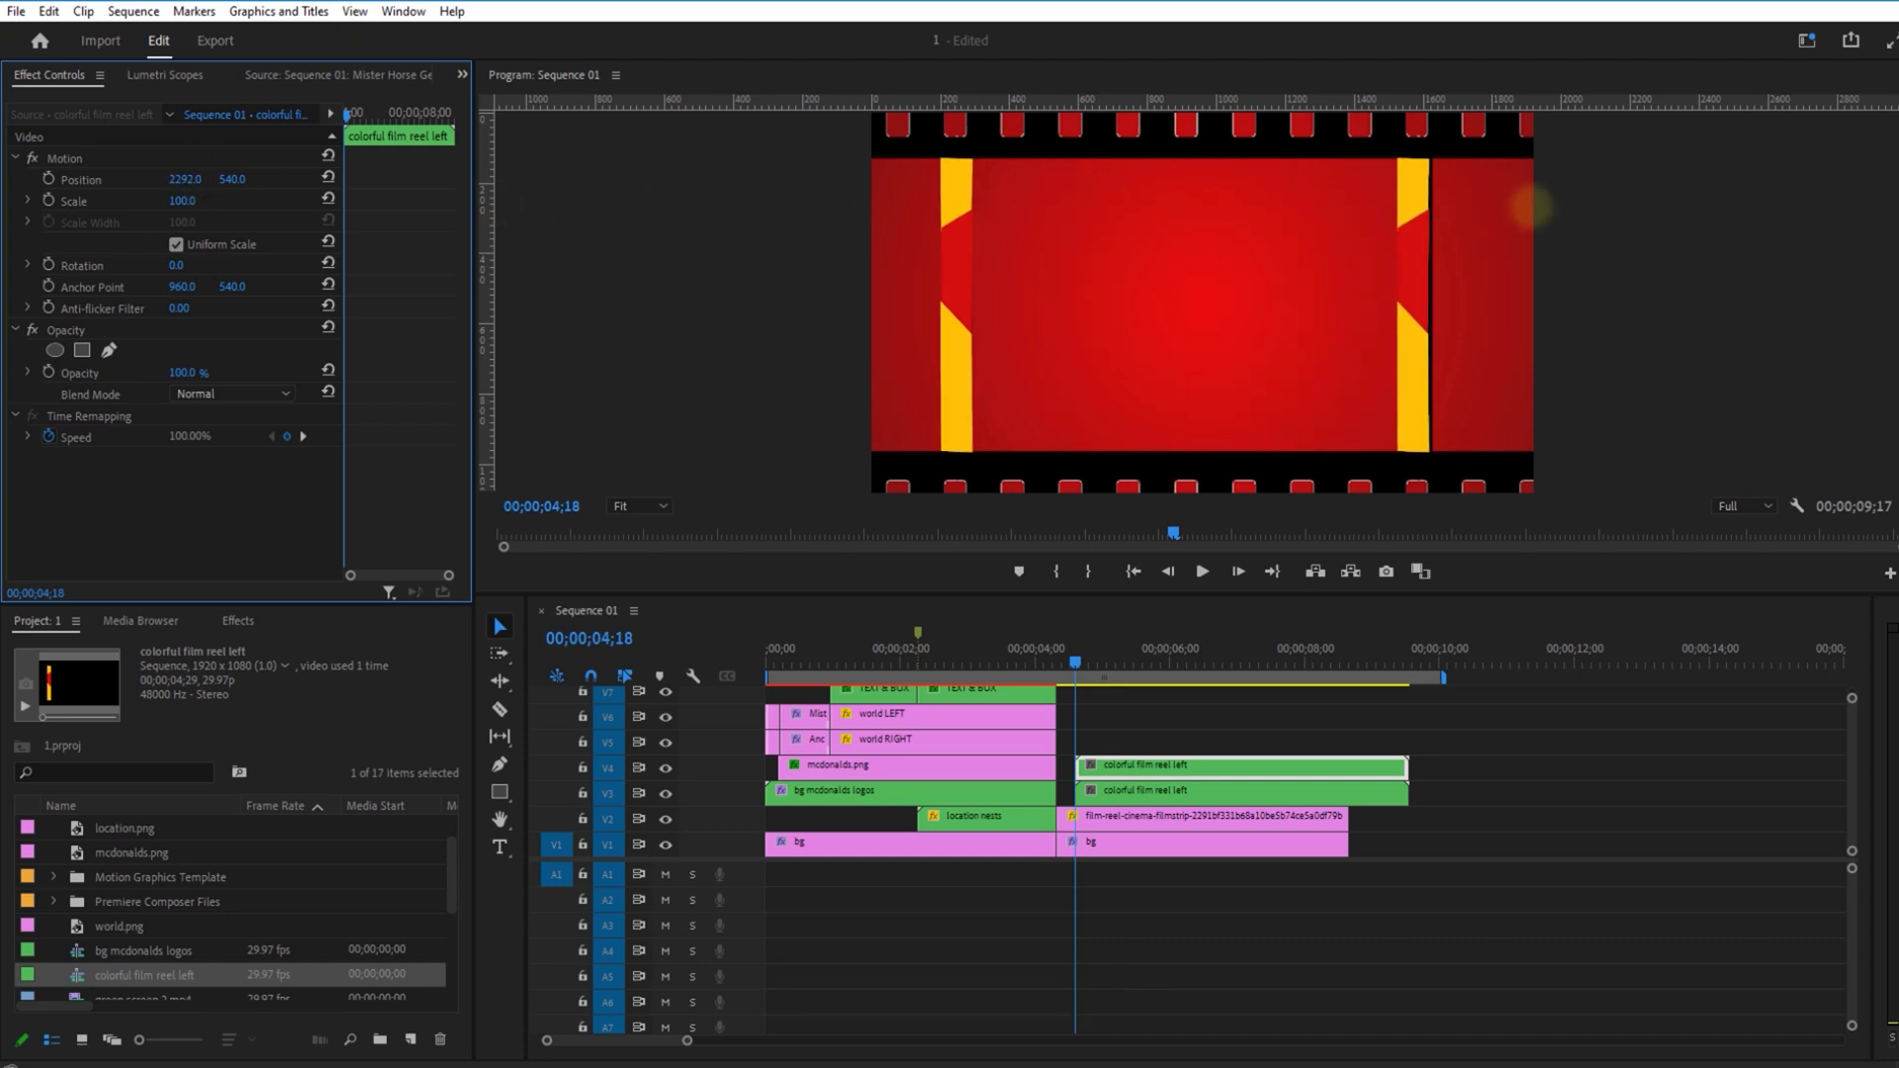
Step: Delete the film reel image from V2 and place the 4404085-uhd_3840_2160_24fps.mp4 video there, starting at 00;00;04;10
{"action": "left_click", "coordinate": [1131, 823]}
{"action": "key", "text": "Delete"}
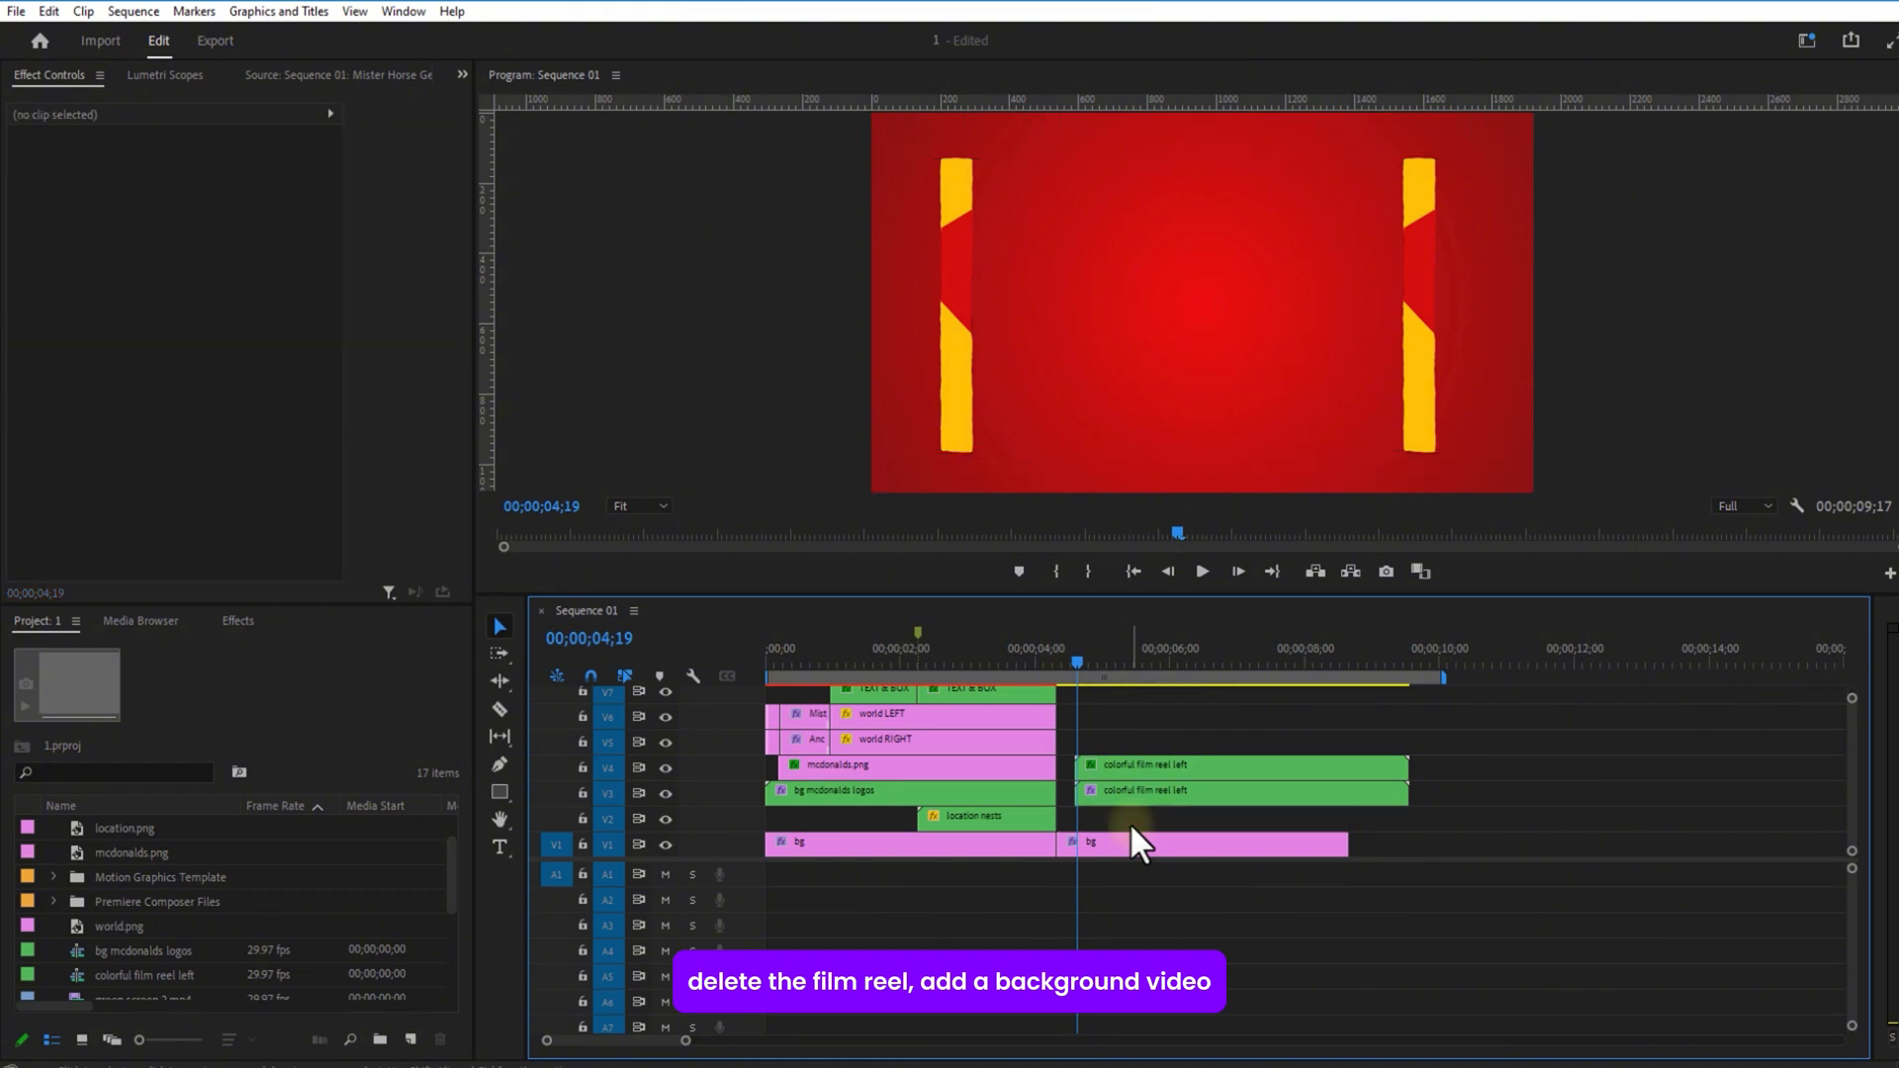
{"action": "left_click_drag", "start_coordinate": [133, 954], "coordinate": [1067, 829]}
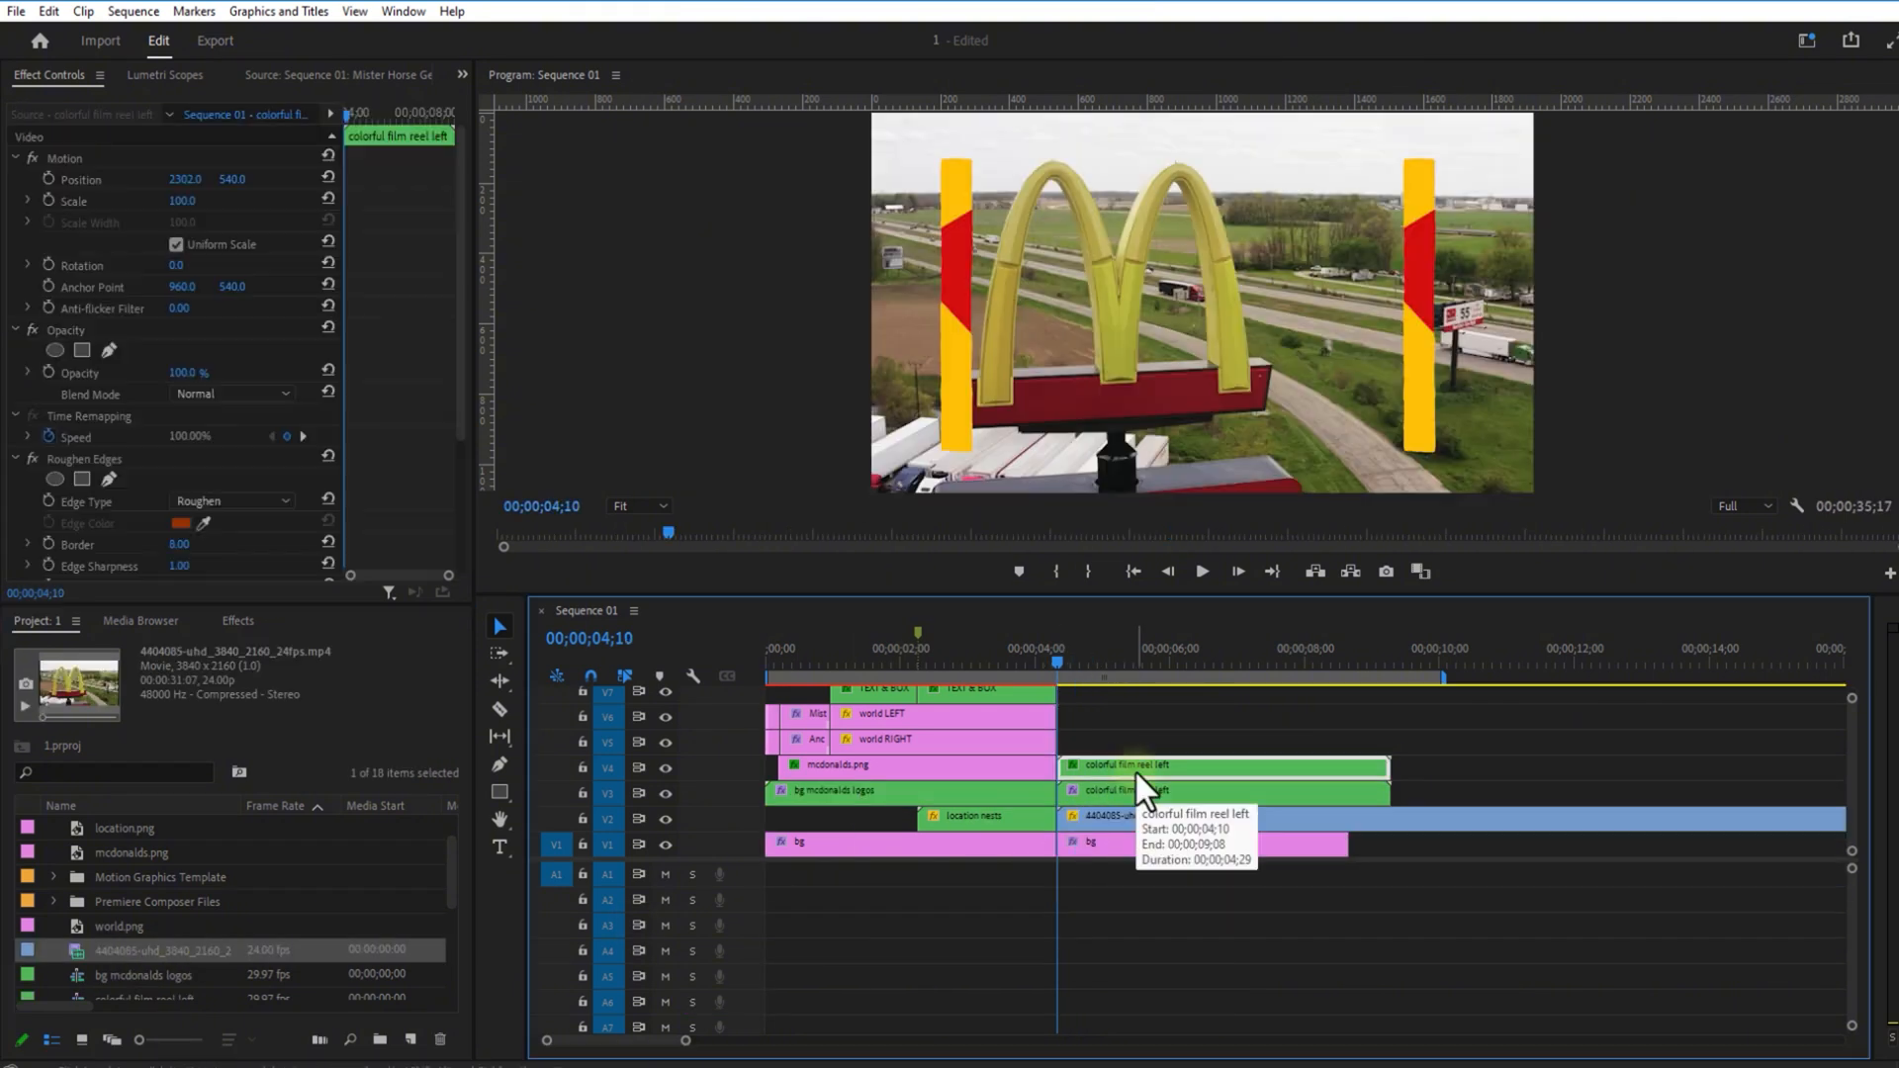
Step: Duplicate the right strip onto V5, rotate the copy 90°, and position it at 624, 821 along the frame's top edge
{"action": "left_click_drag", "start_coordinate": [1136, 769], "coordinate": [1137, 747]}
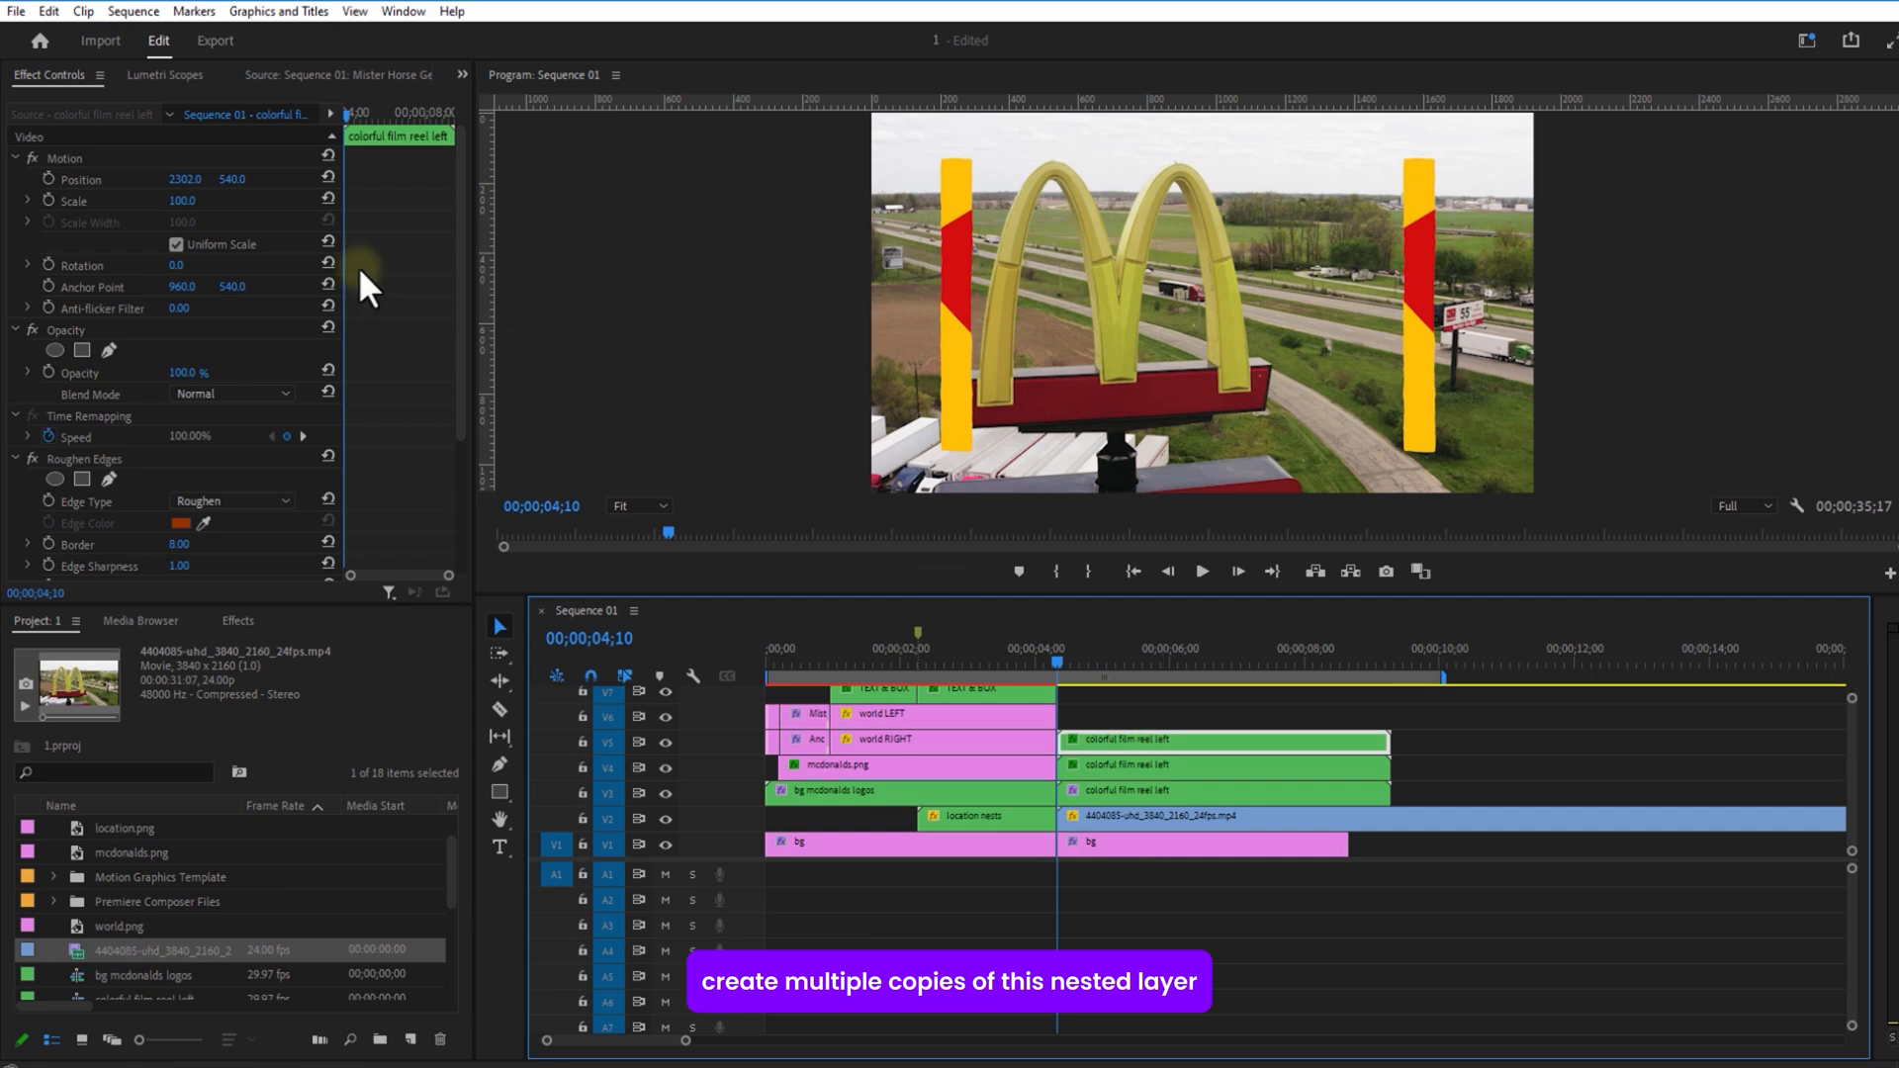
{"action": "left_click_drag", "start_coordinate": [229, 181], "coordinate": [138, 203]}
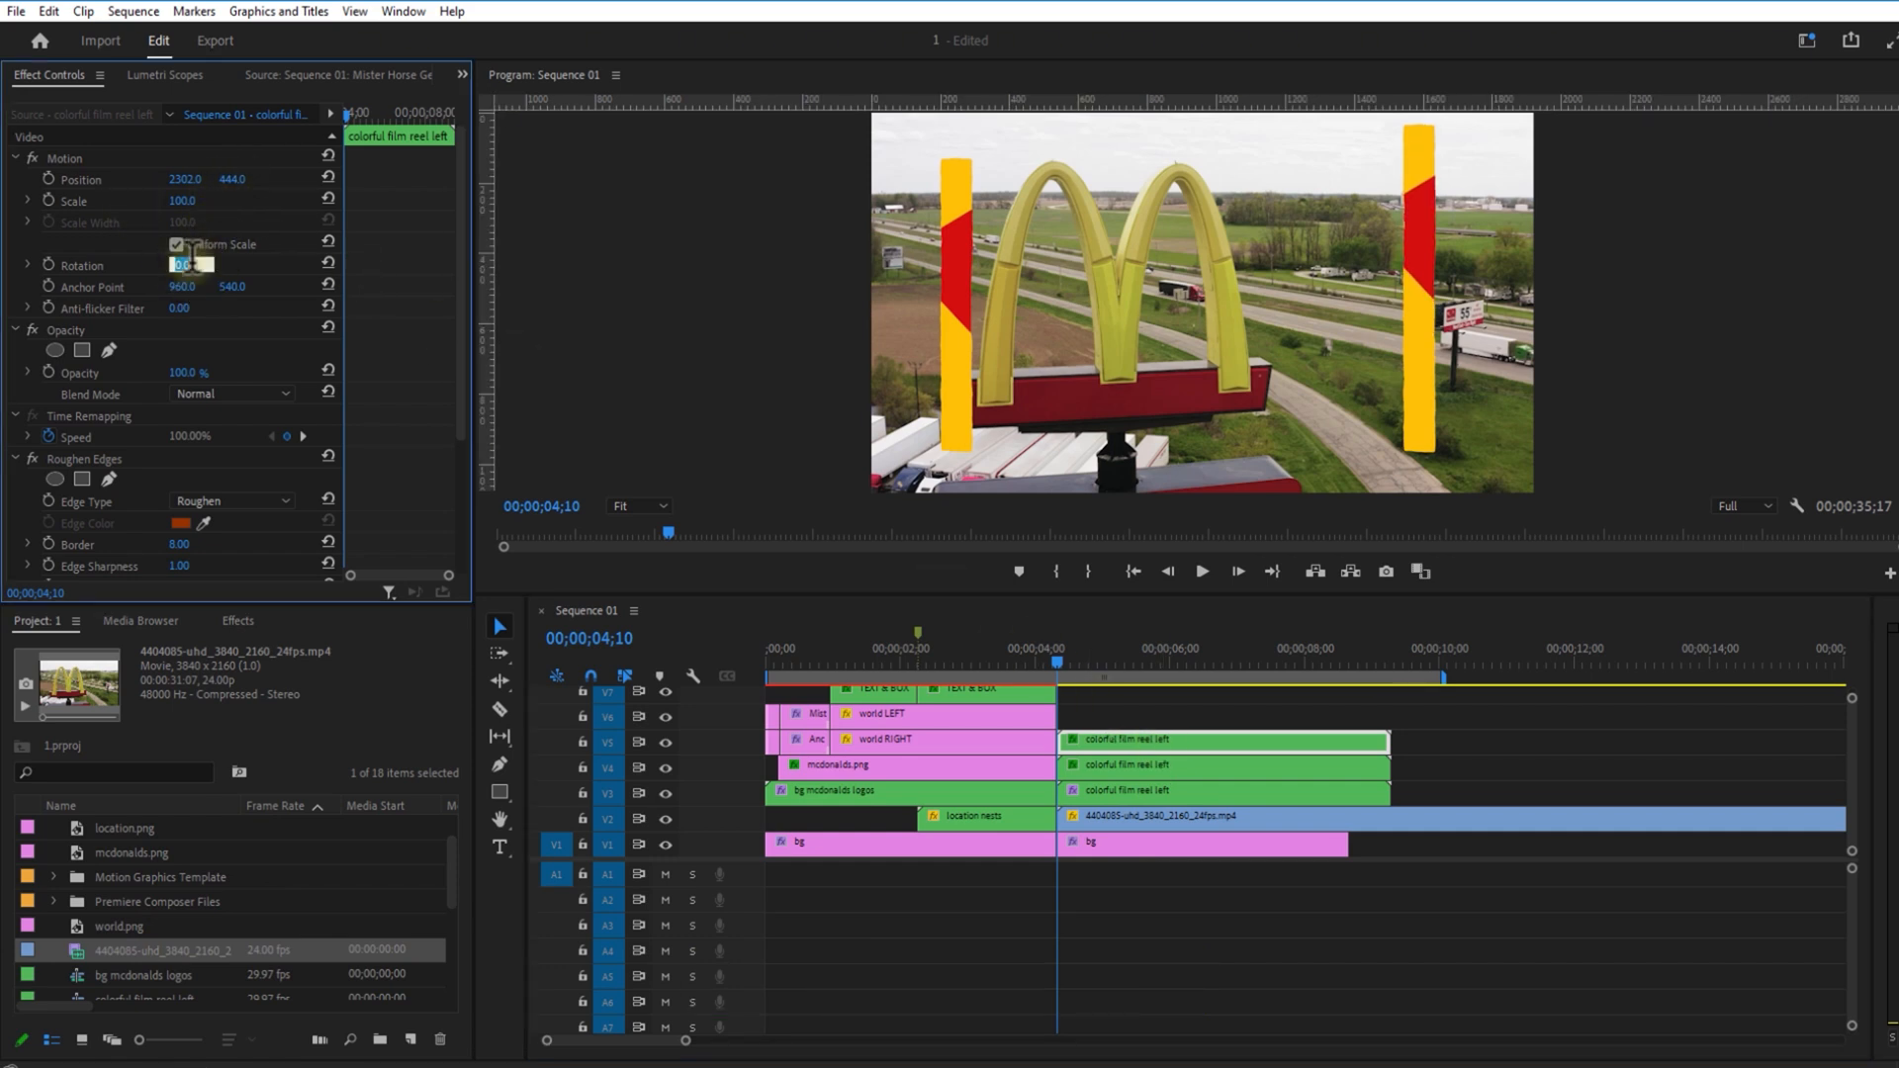
{"action": "left_click_drag", "start_coordinate": [232, 180], "coordinate": [620, 220]}
{"action": "left_click_drag", "start_coordinate": [183, 180], "coordinate": [54, 187]}
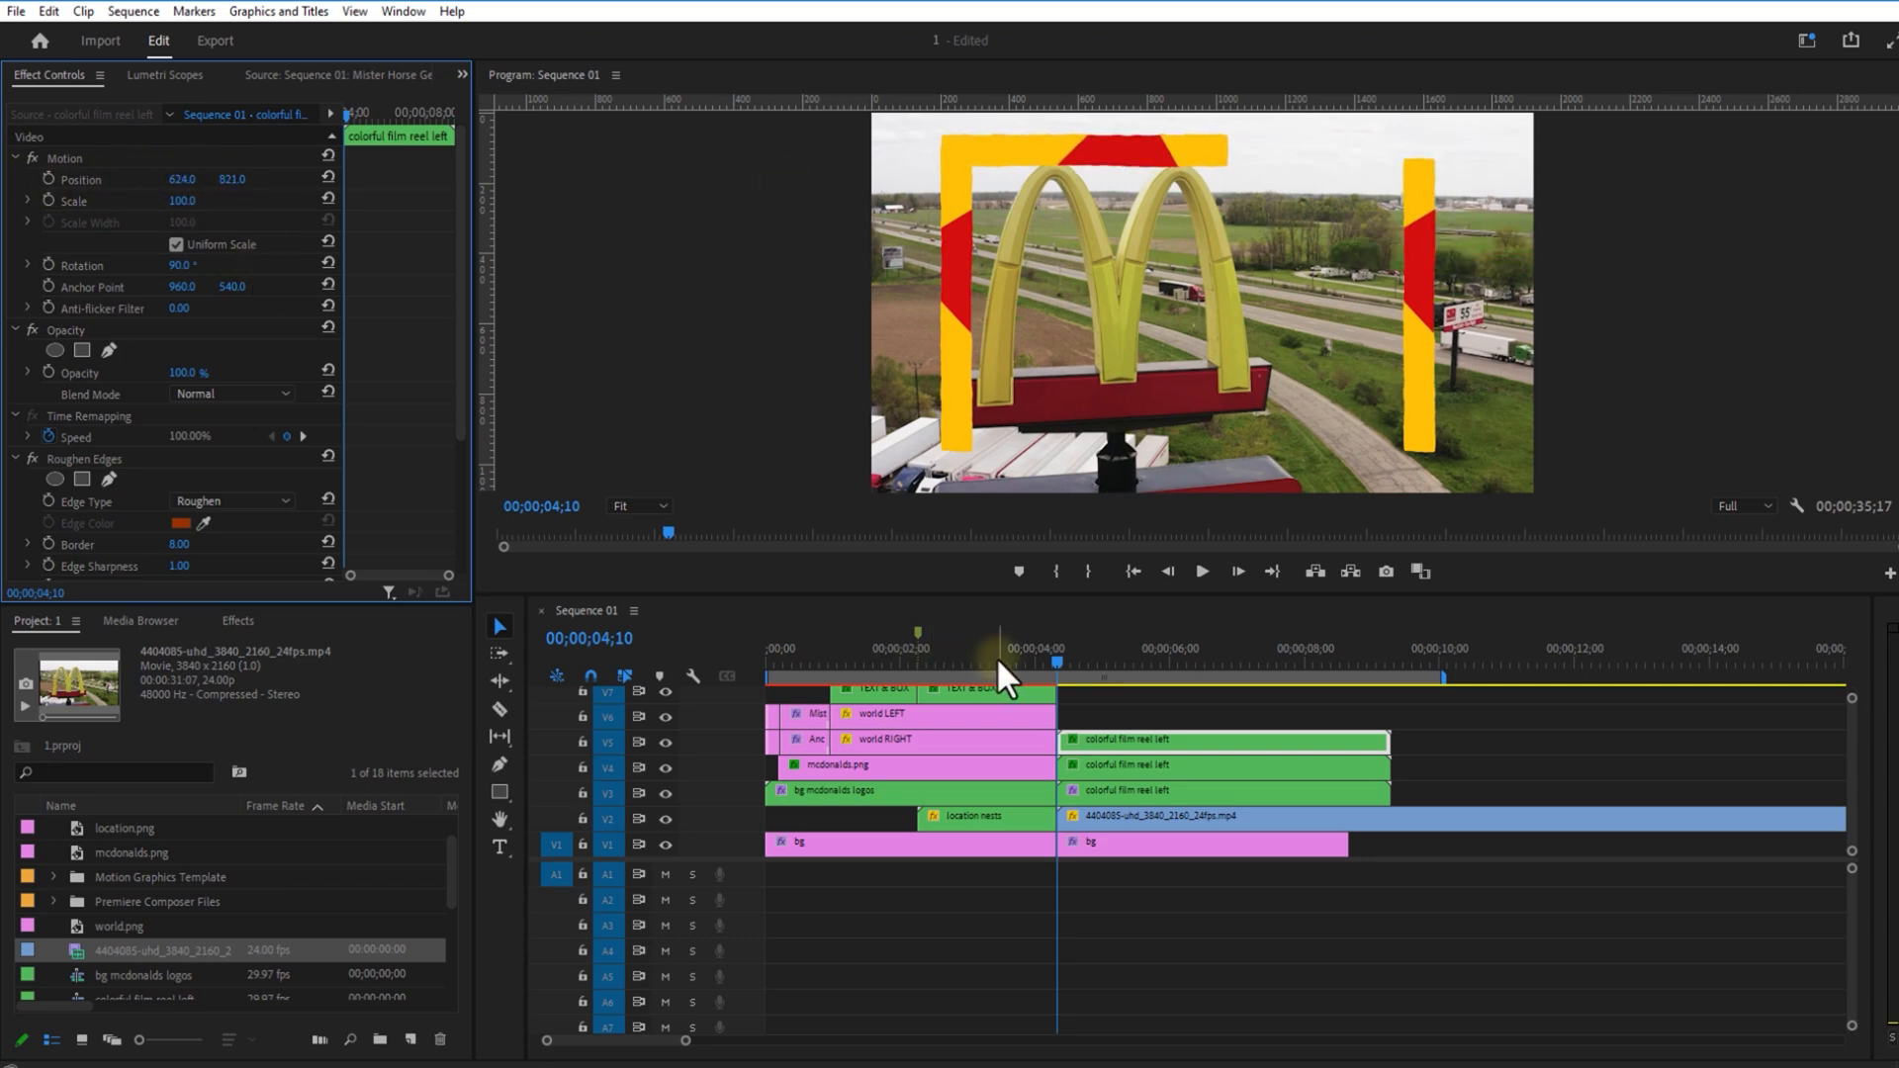
Step: Rename the right vertical strip clip on V4 as "colorful film reel right"
{"action": "right_click", "coordinate": [1132, 703]}
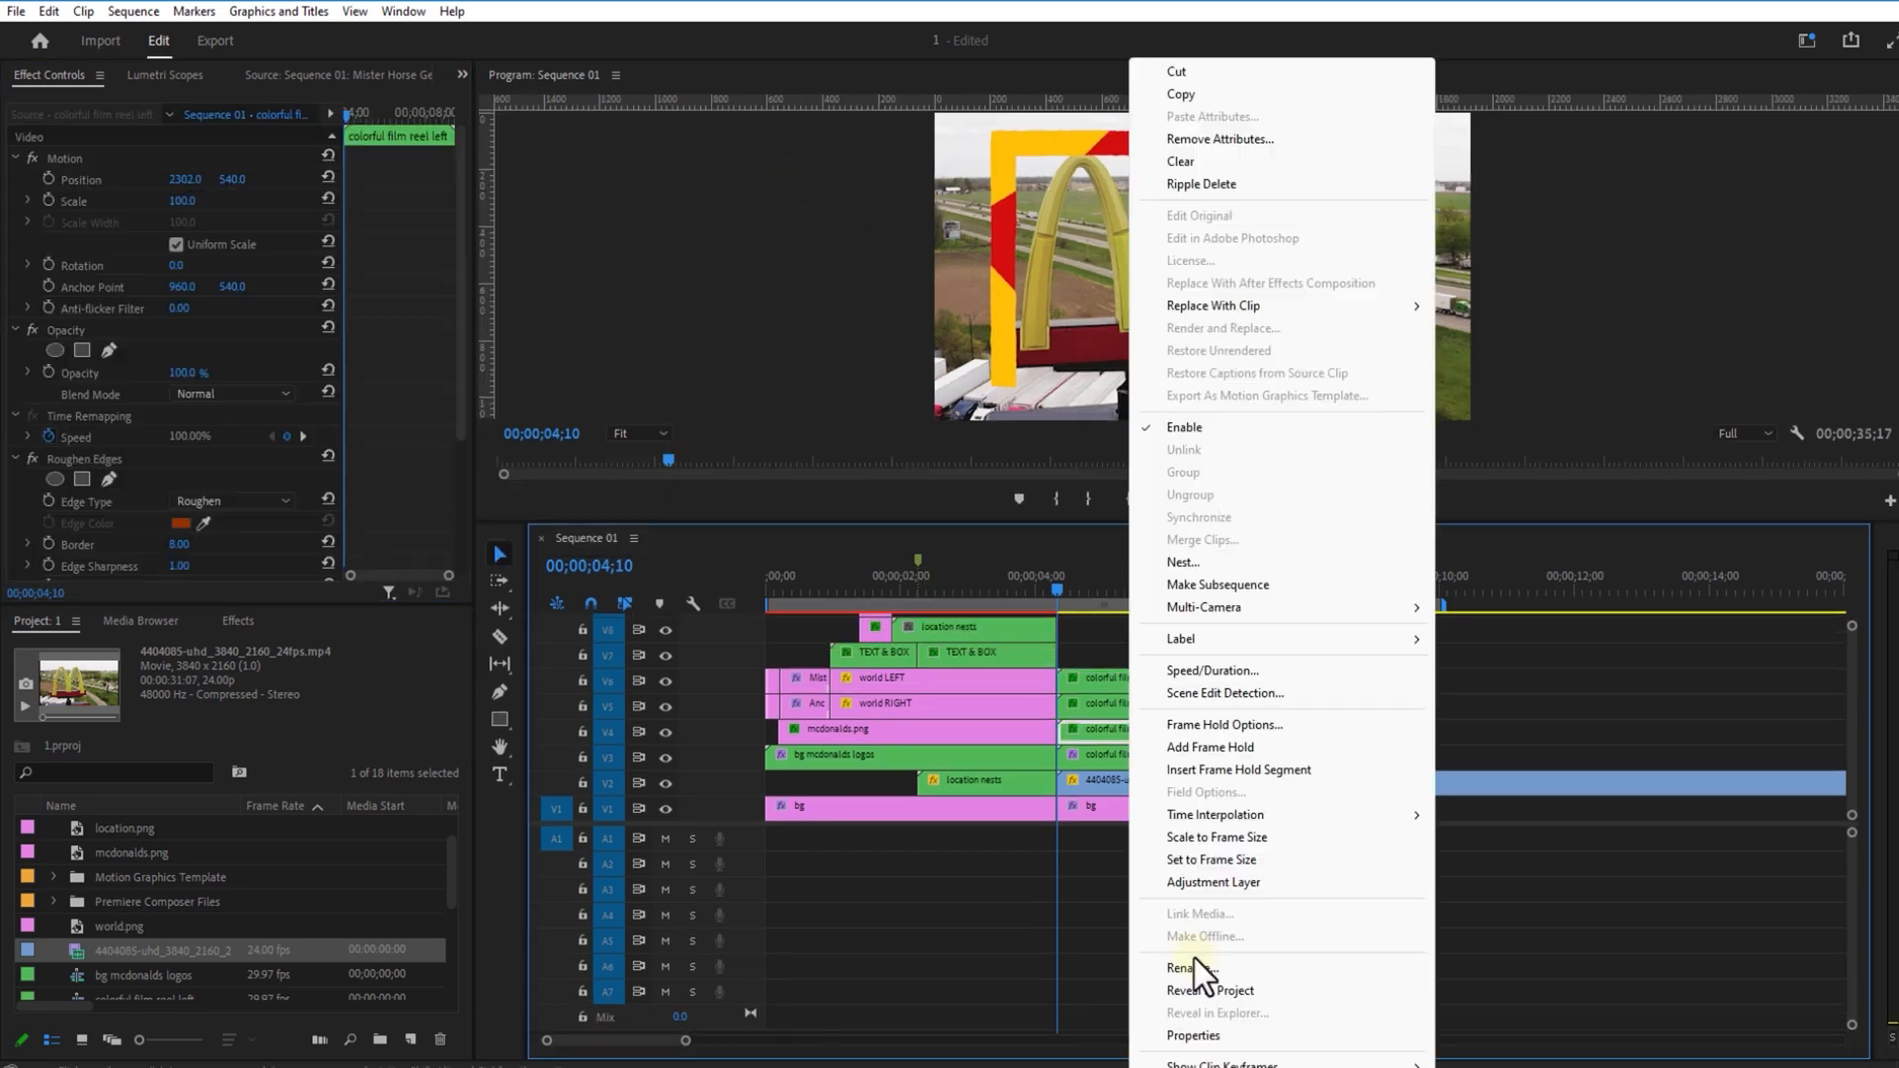
{"action": "left_click", "coordinate": [1078, 972]}
{"action": "type", "text": "colorful film reel top 1"}
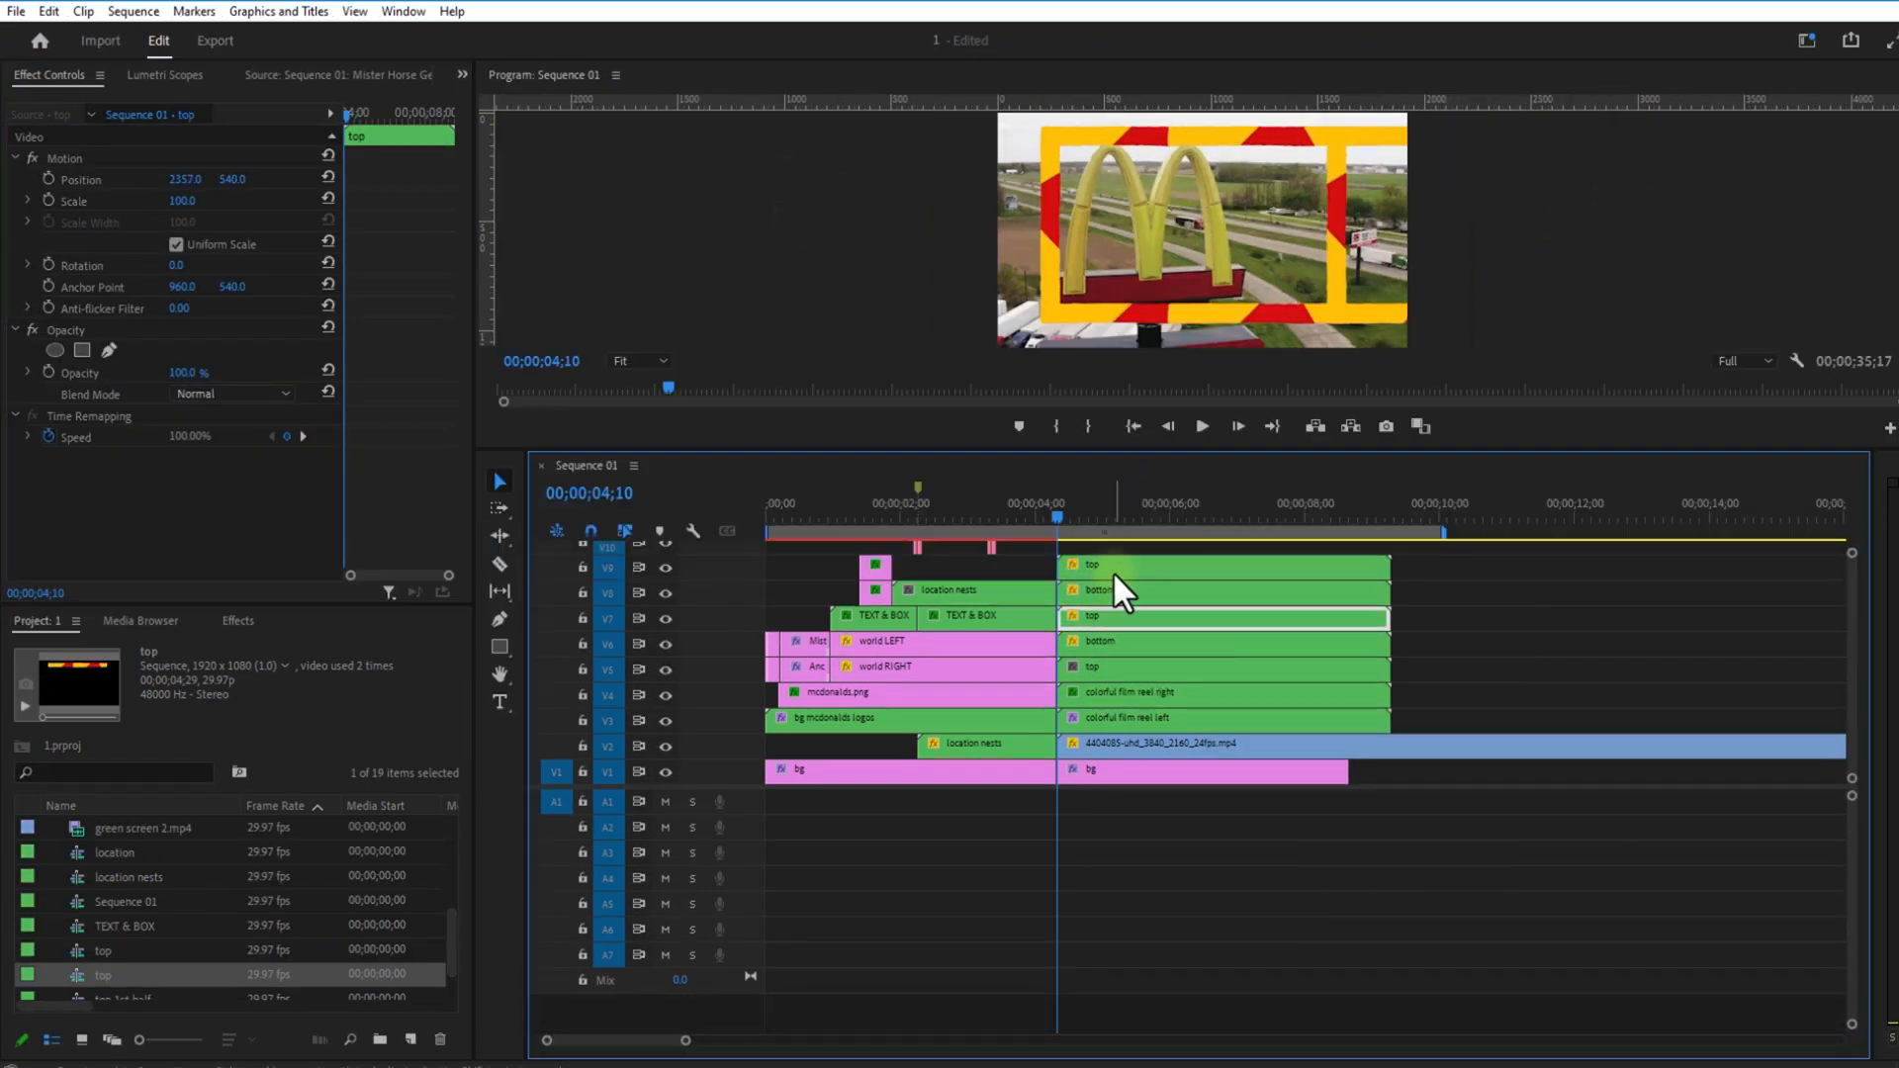
Step: Nest all the strip clips from V3 to V14 into a sequence named "film reel"
{"action": "left_click_drag", "start_coordinate": [1162, 652], "coordinate": [1162, 491]}
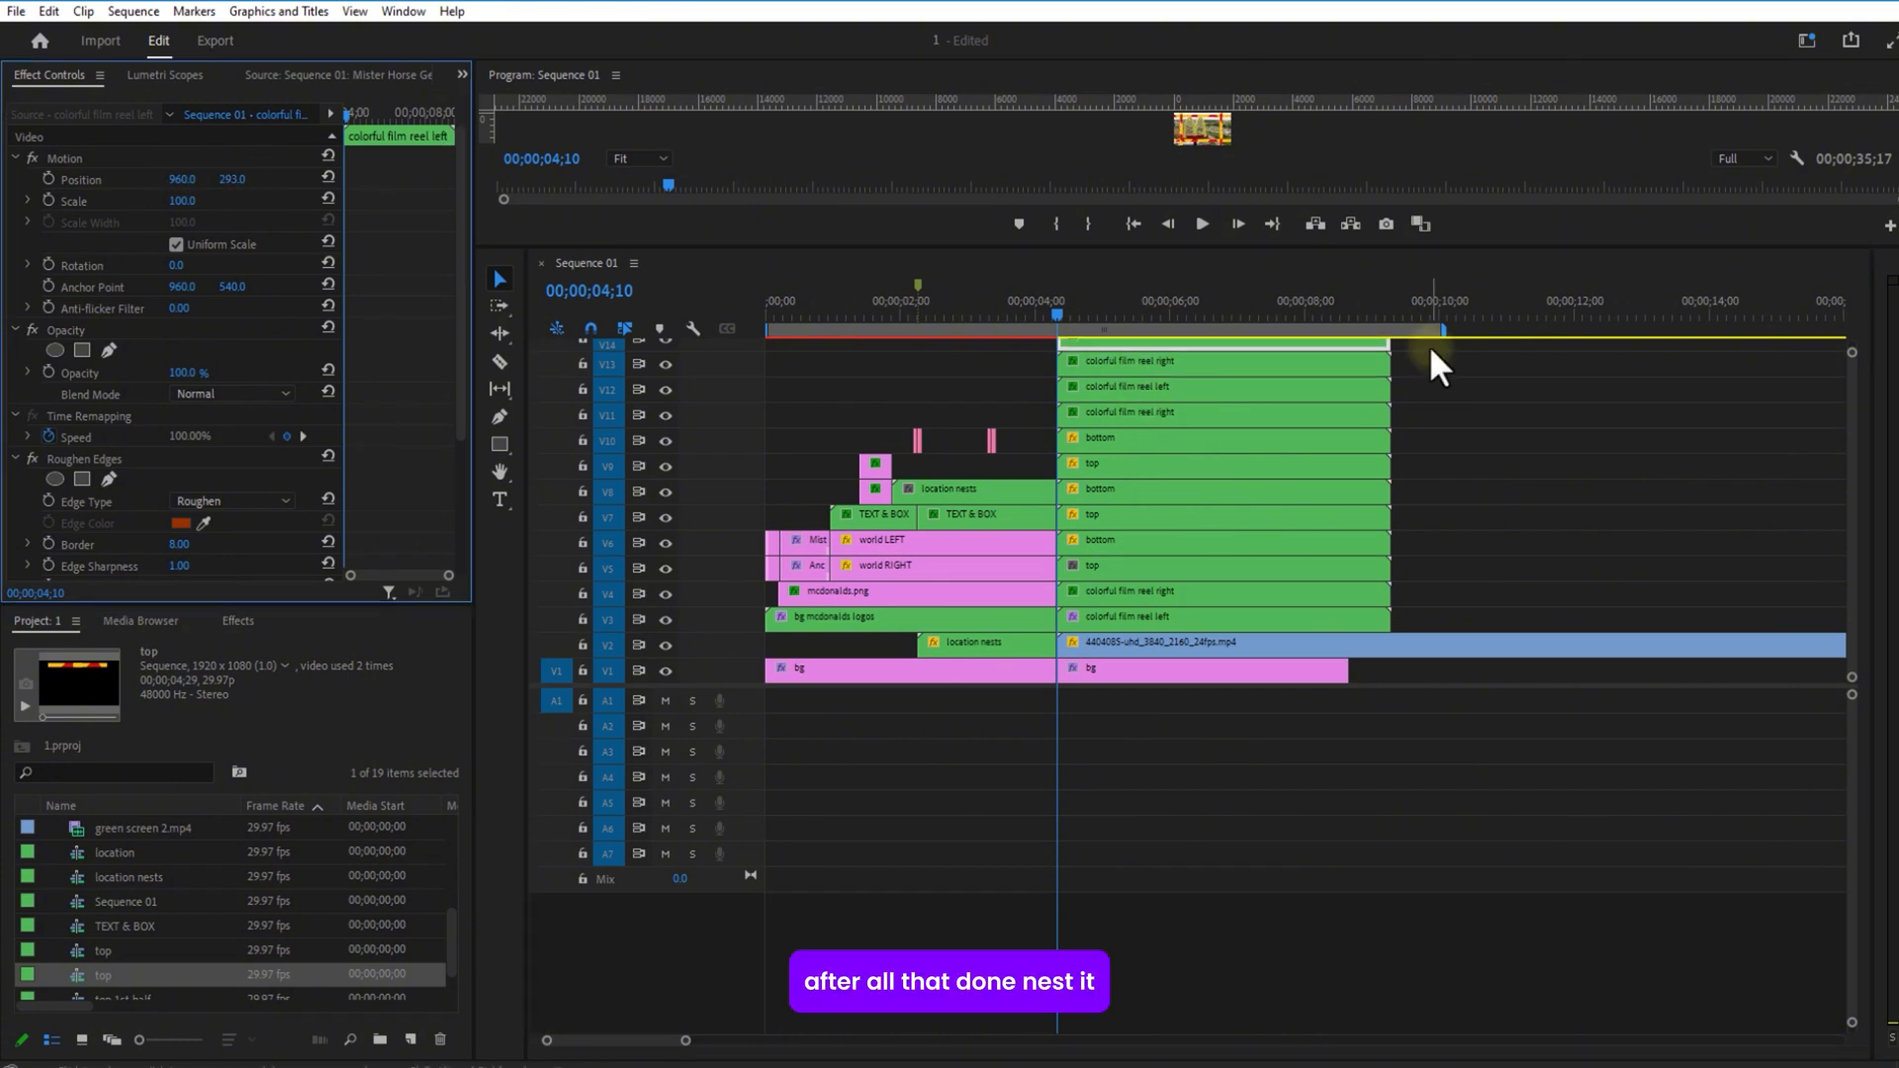
{"action": "left_click_drag", "start_coordinate": [1429, 346], "coordinate": [1250, 636]}
{"action": "right_click", "coordinate": [1148, 364]}
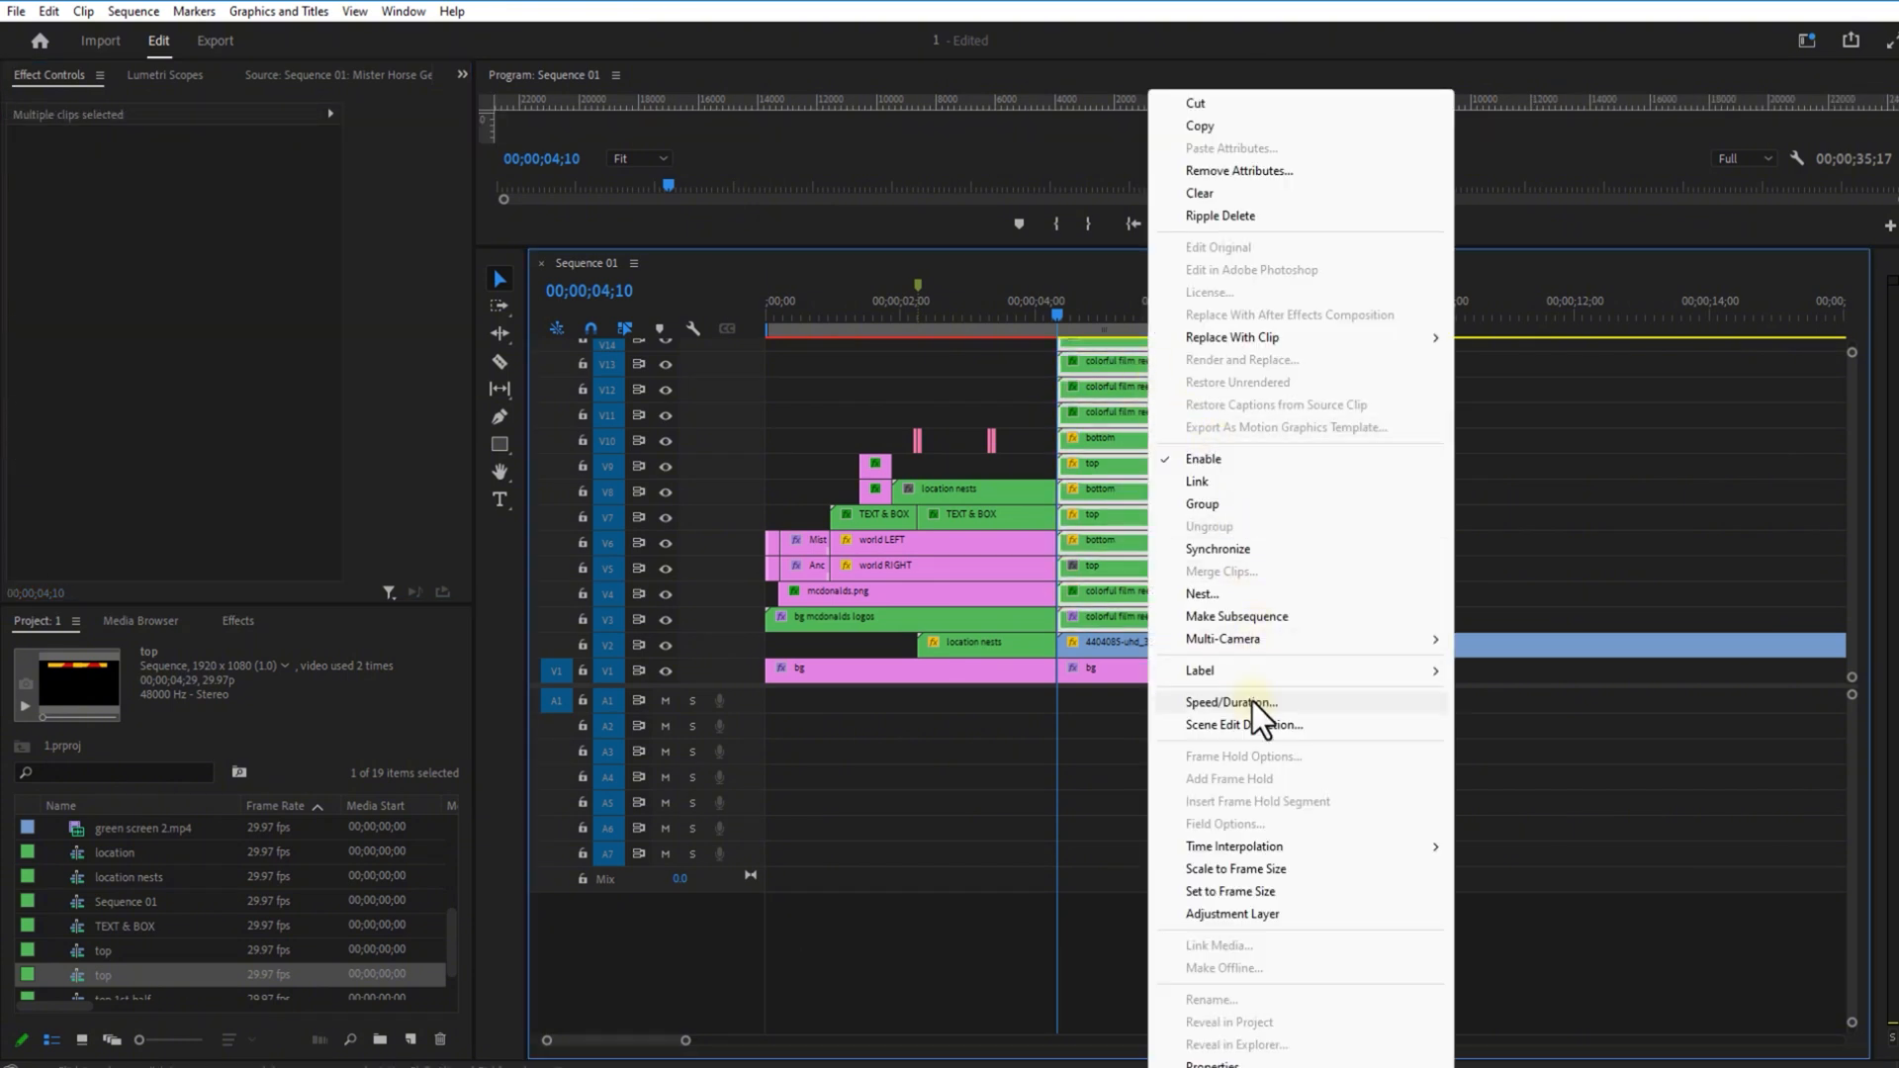
{"action": "left_click", "coordinate": [1219, 593]}
{"action": "type", "text": "film reel"}
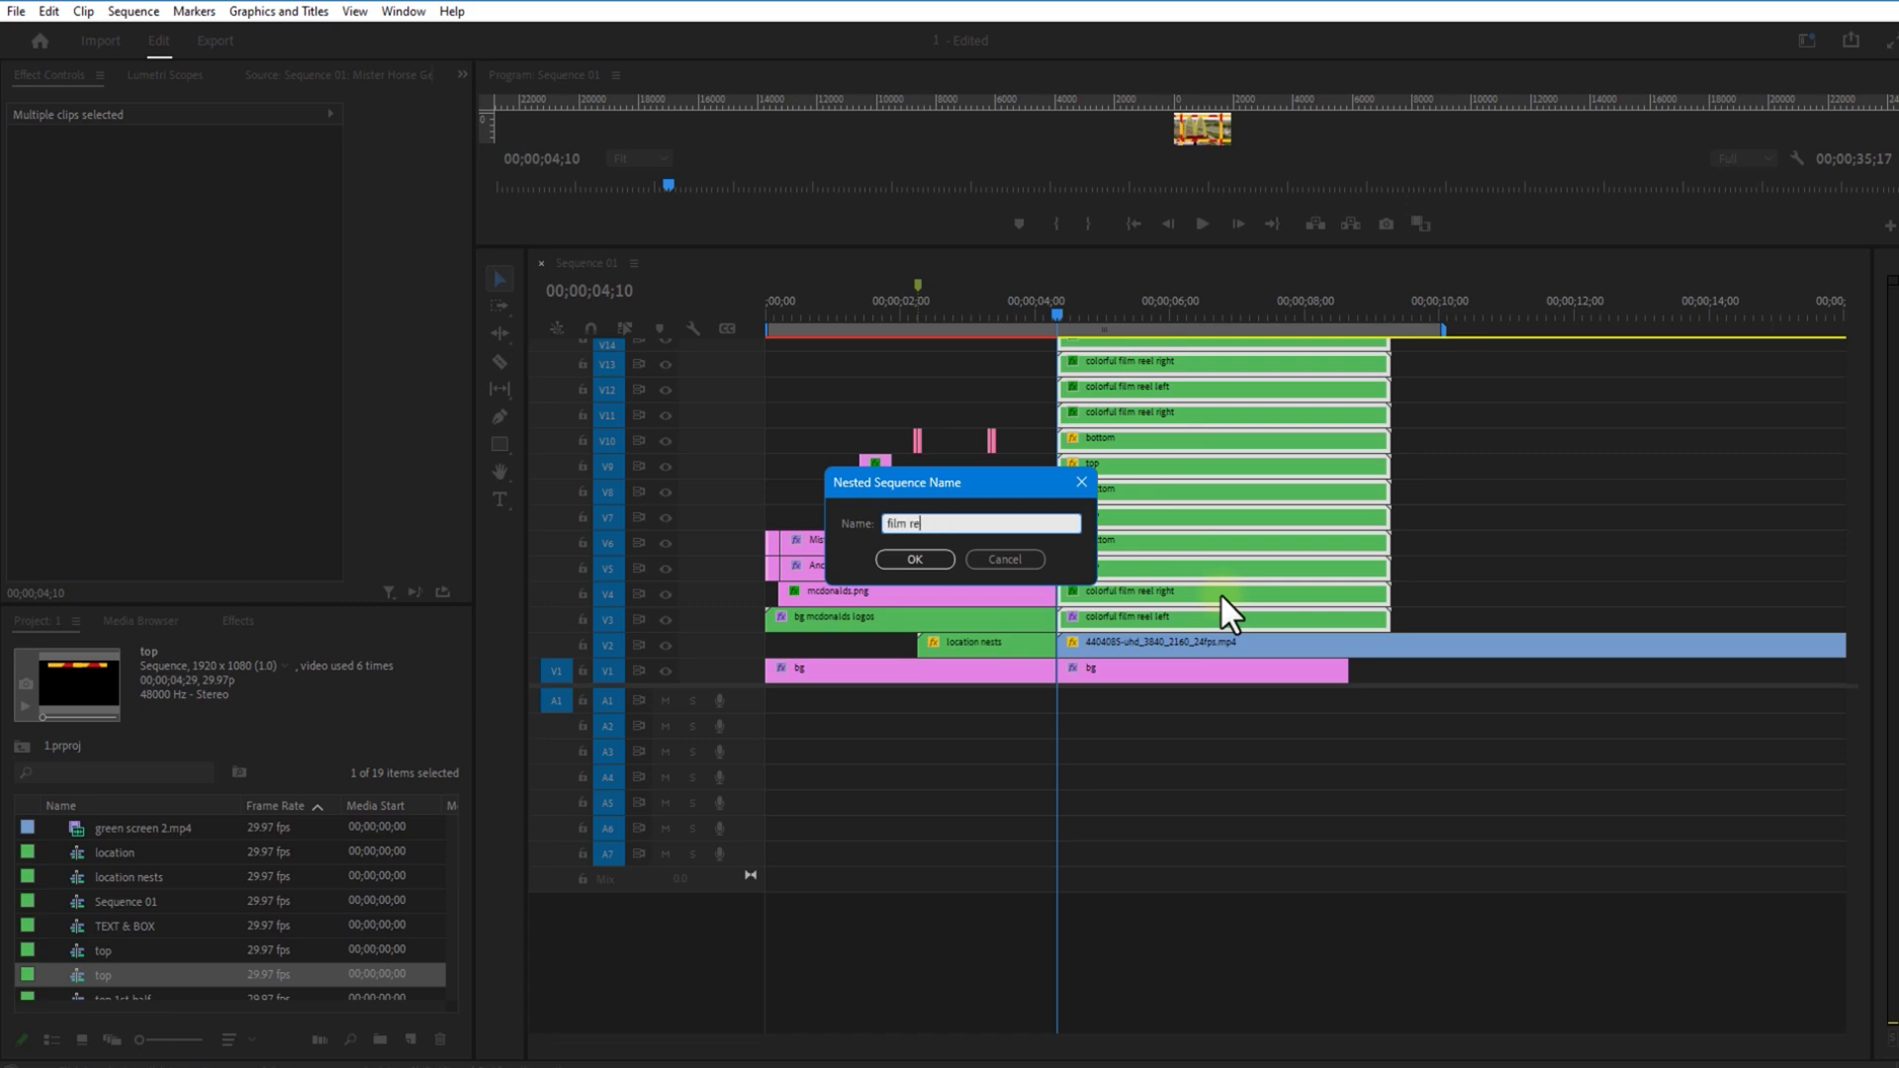
{"action": "left_click", "coordinate": [917, 559]}
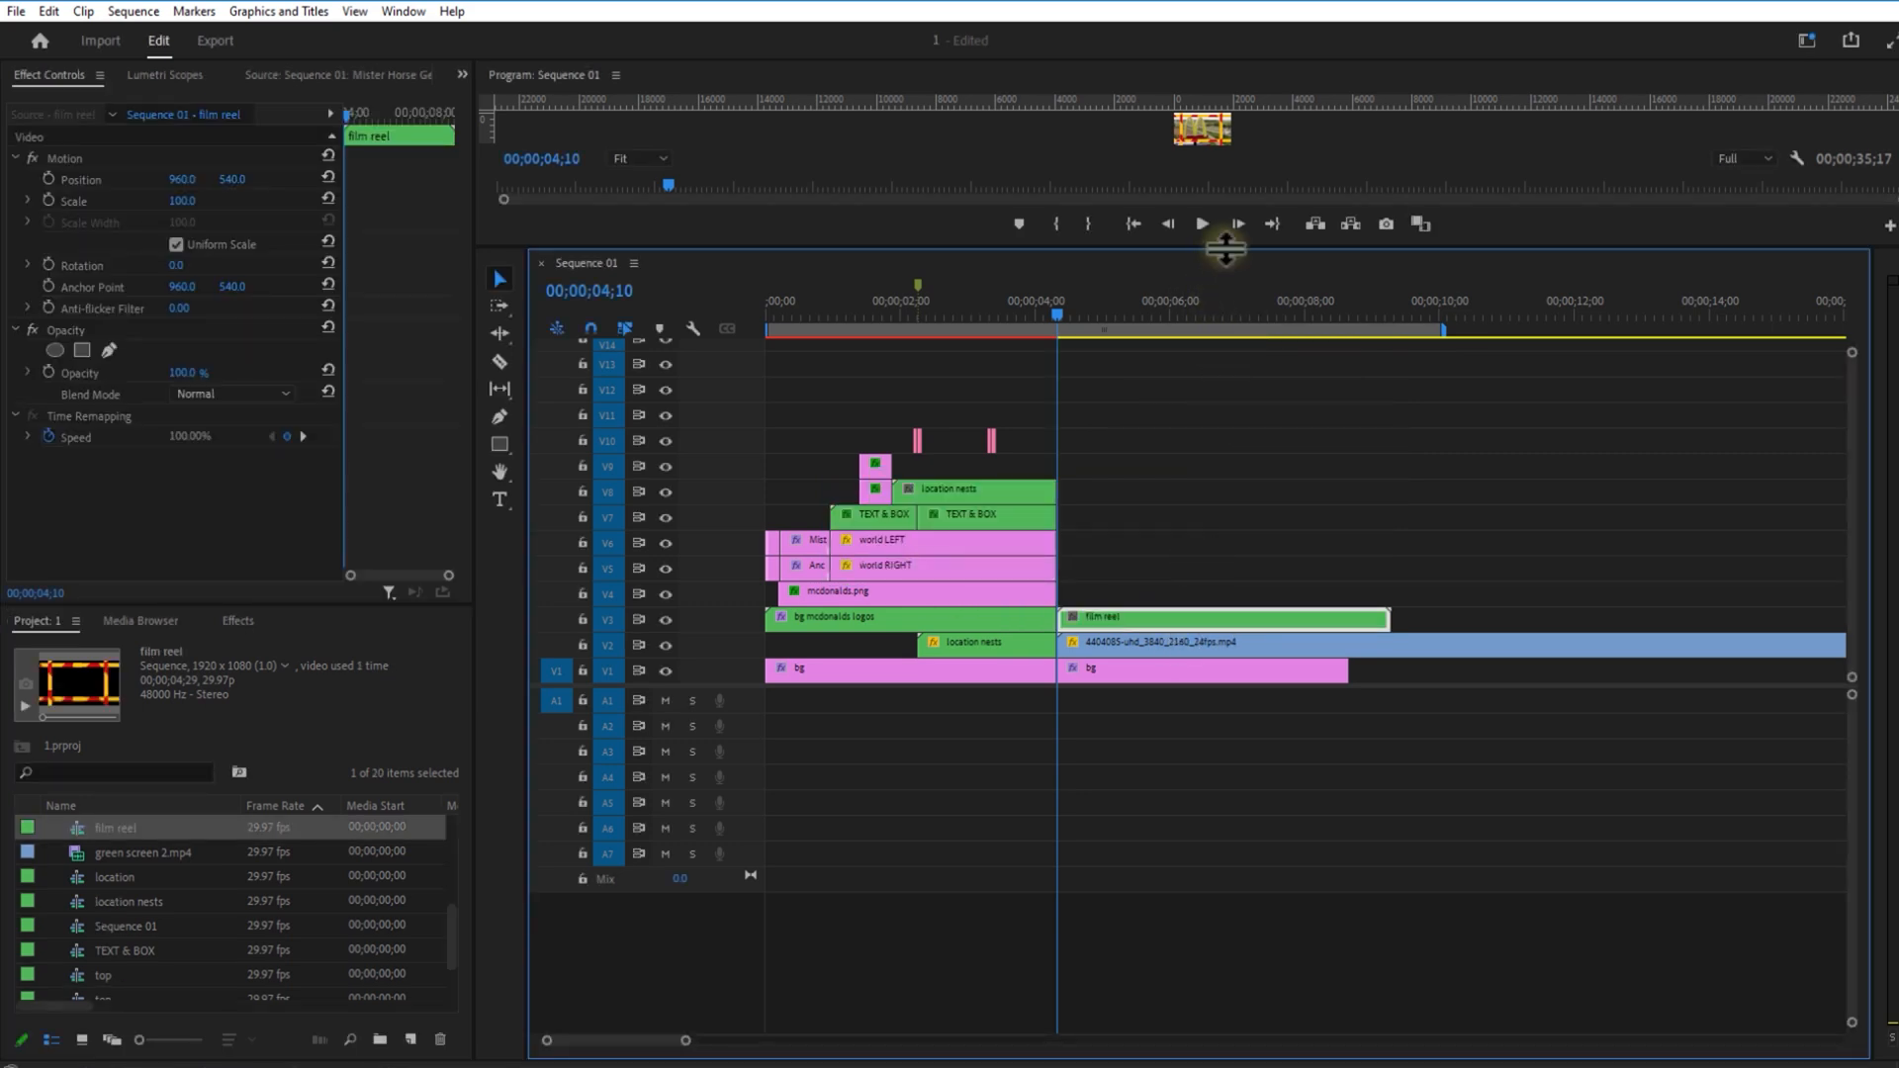
Step: Find the Roughen Edges effect with the search term "rough" and apply it to the film reel nest
{"action": "left_click_drag", "start_coordinate": [1226, 248], "coordinate": [1258, 587]}
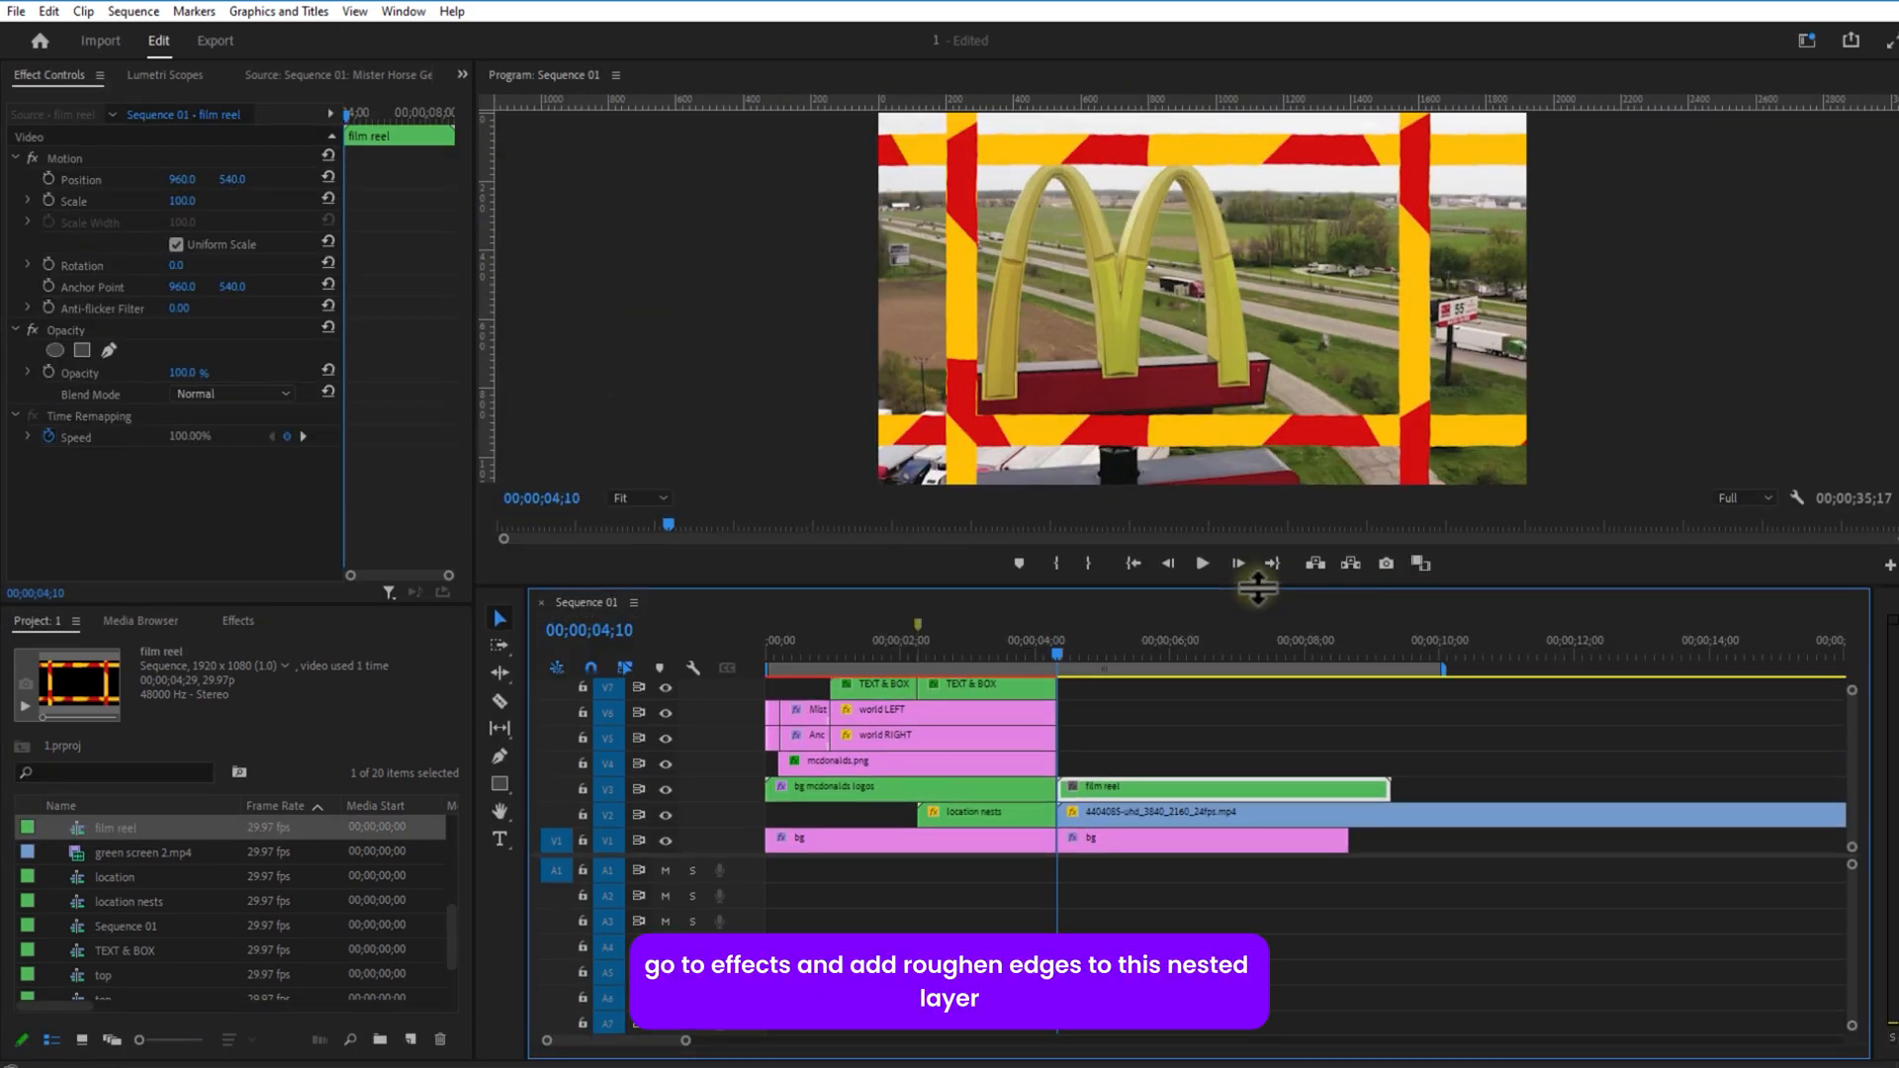
{"action": "left_click", "coordinate": [242, 623]}
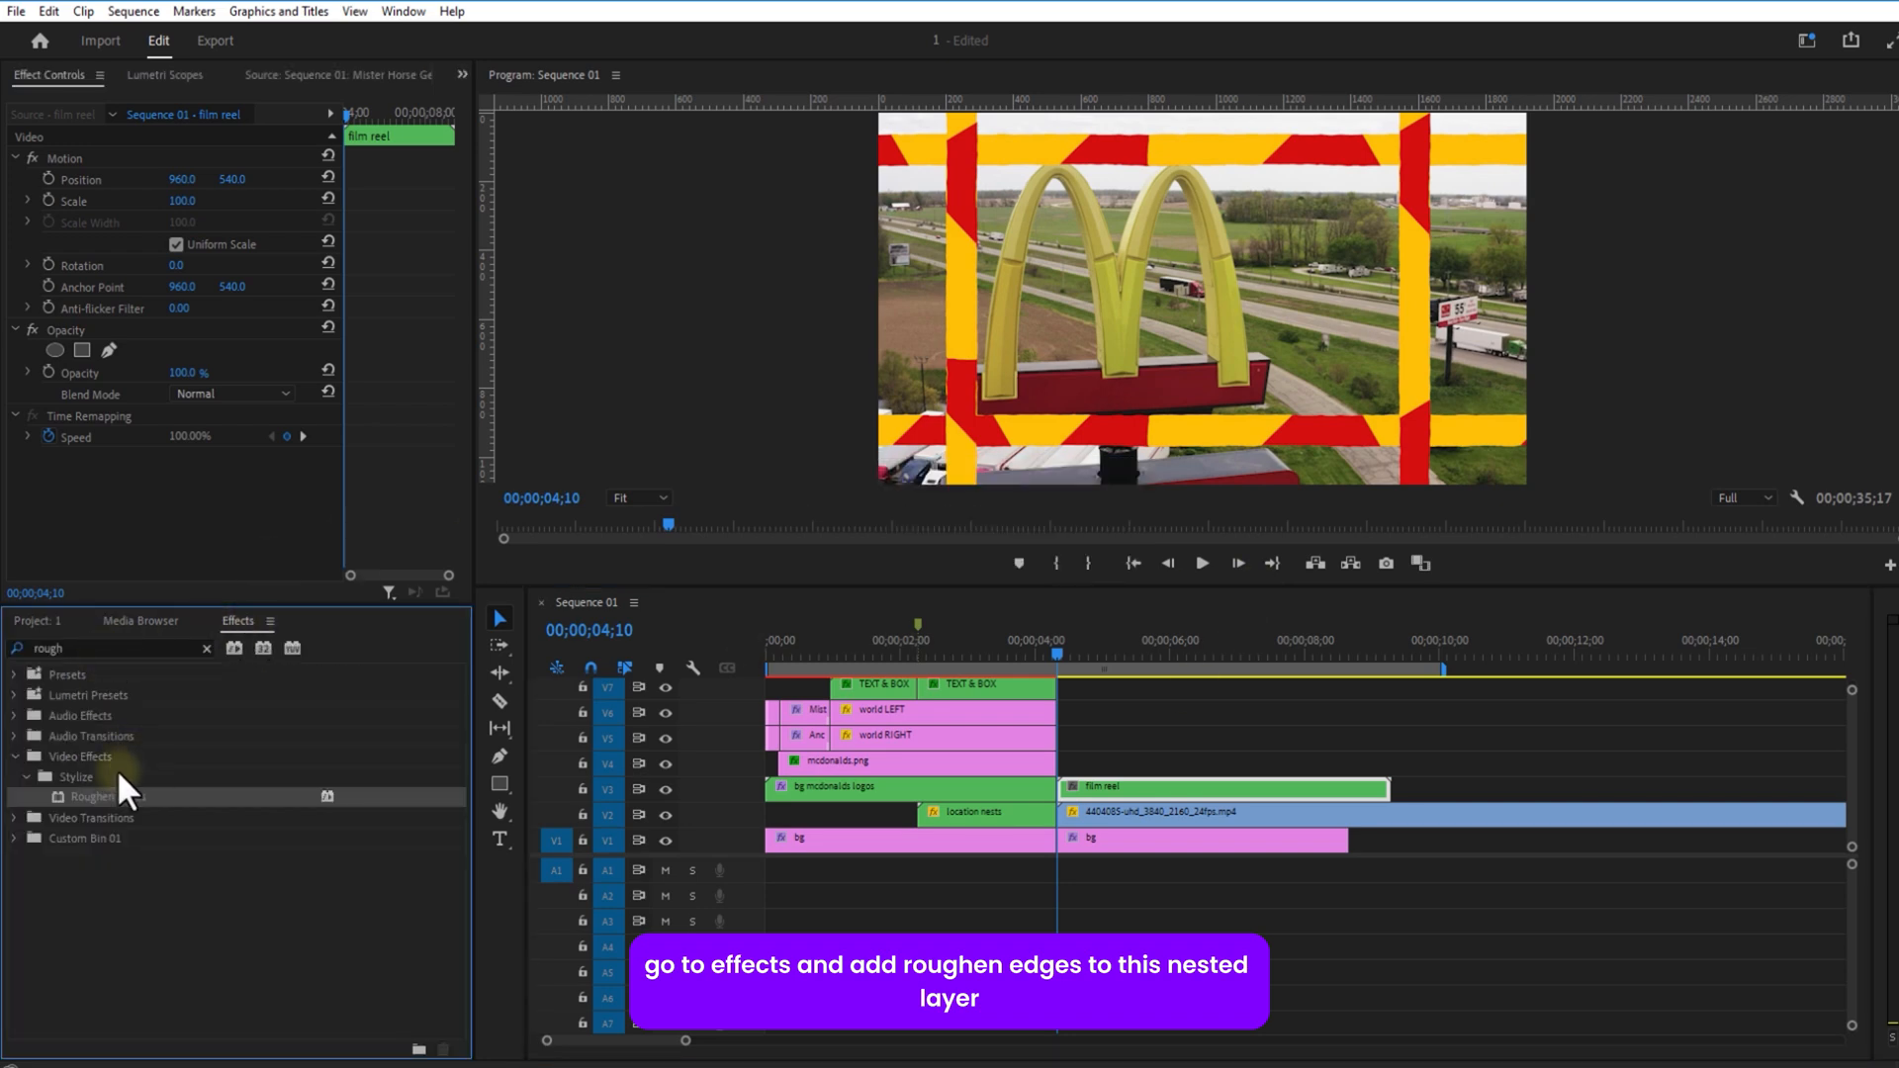
{"action": "left_click_drag", "start_coordinate": [1112, 778], "coordinate": [1118, 788]}
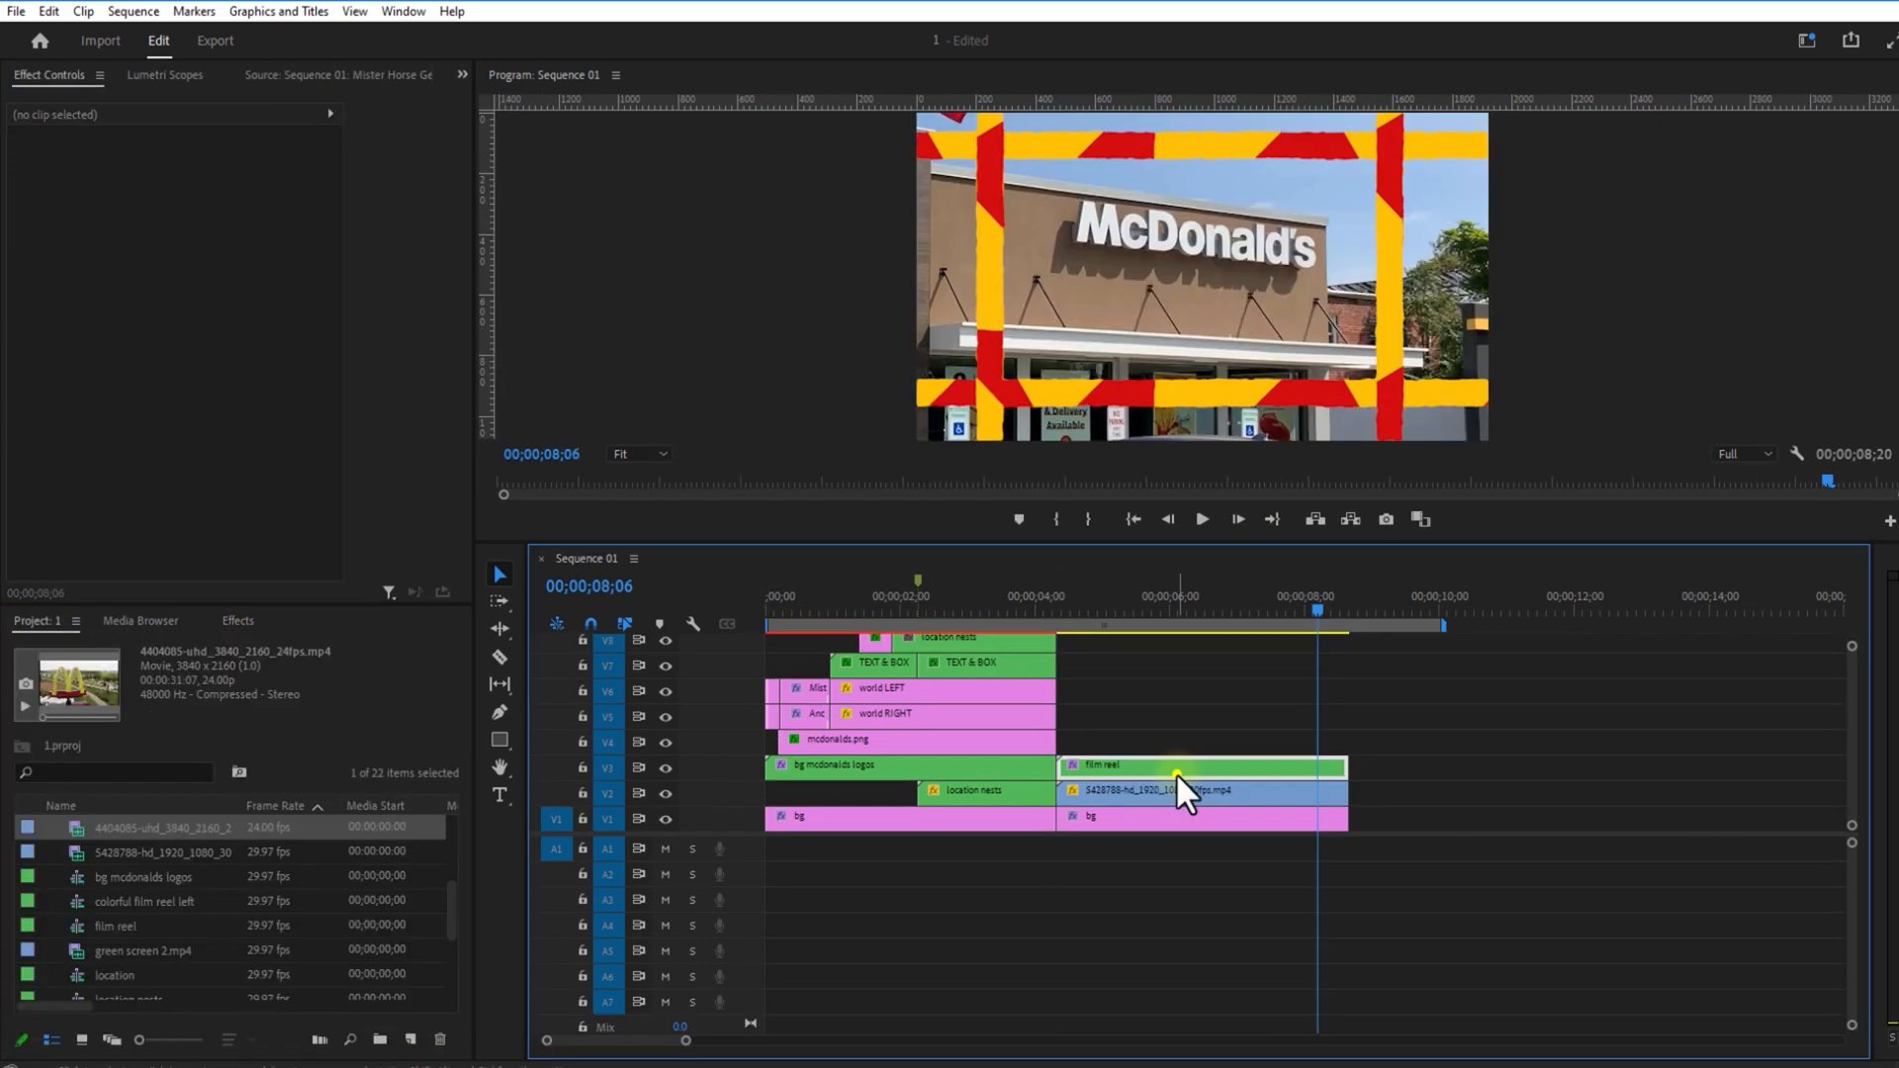
Step: Open the film reel nest and copy all of its strip layers from V3 to V14
{"action": "left_click", "coordinate": [1177, 774]}
{"action": "double_click", "coordinate": [1181, 773]}
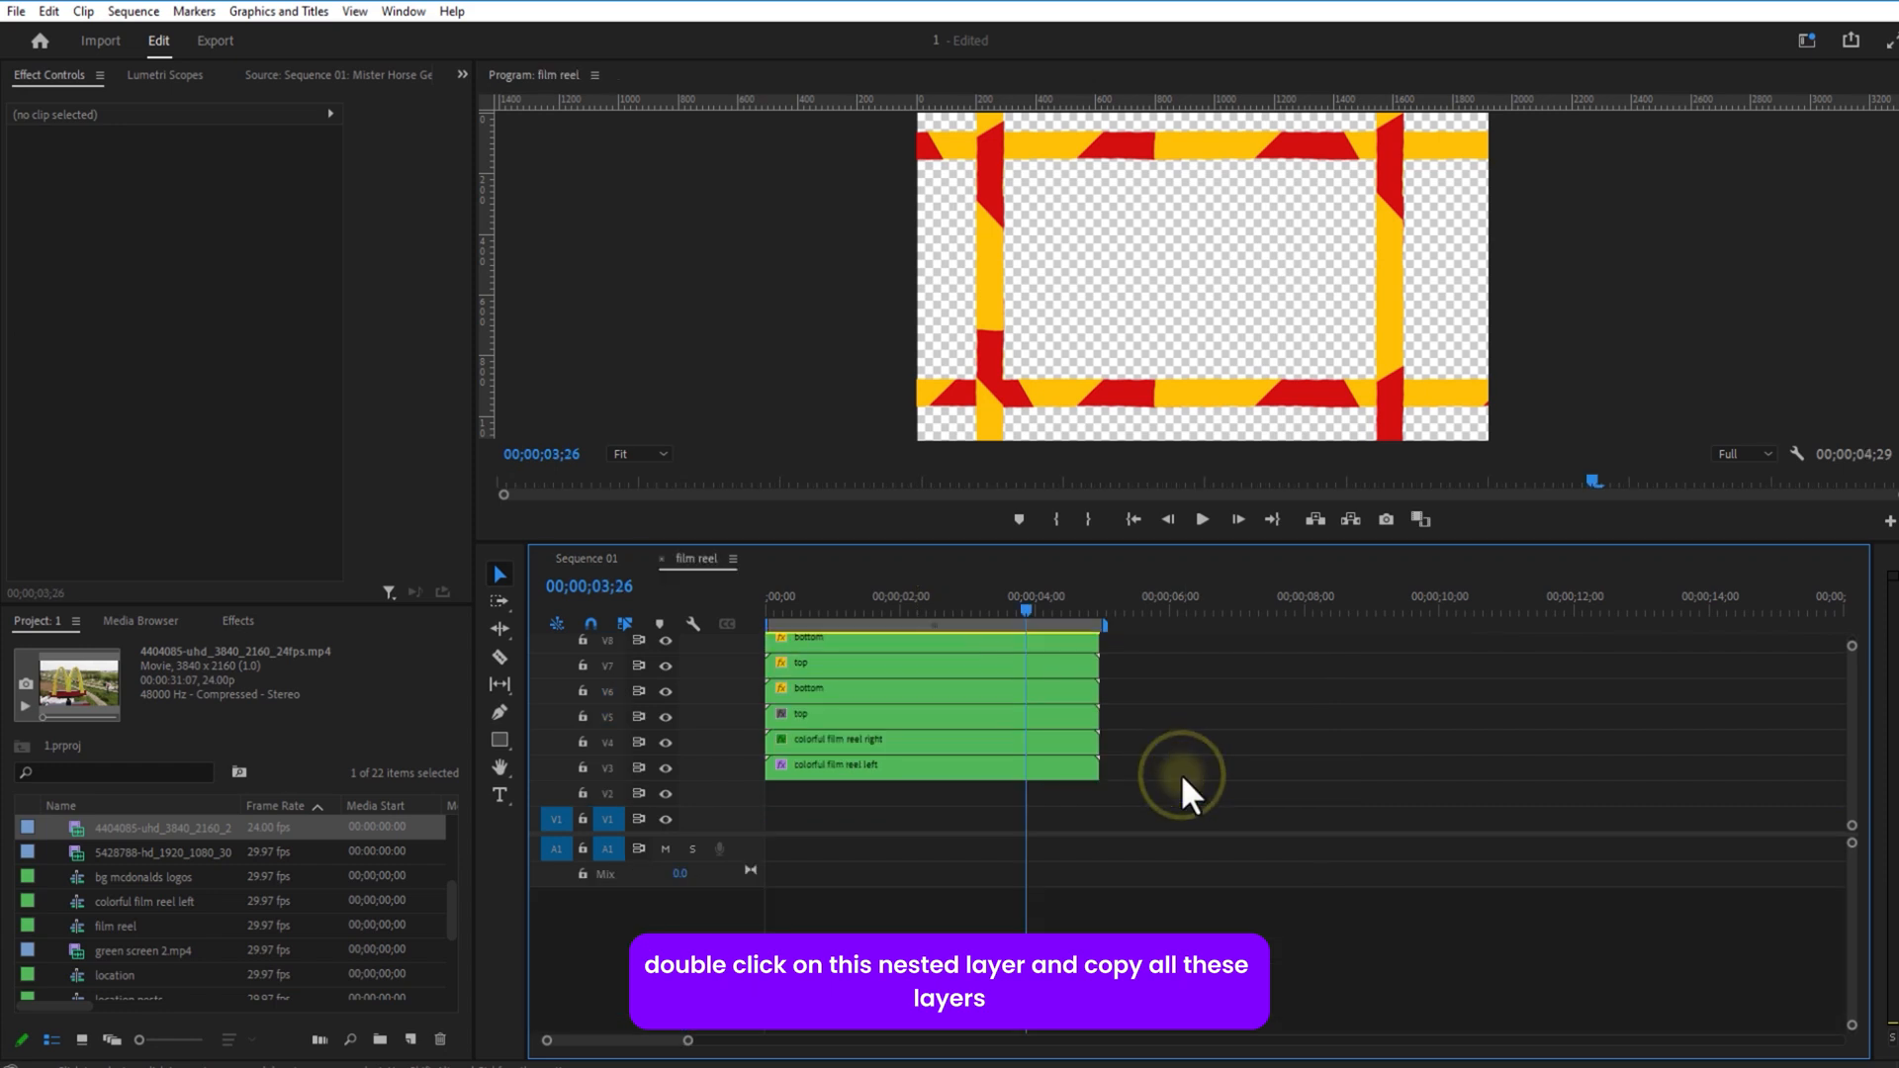
{"action": "left_click_drag", "start_coordinate": [1081, 540], "coordinate": [1100, 189]}
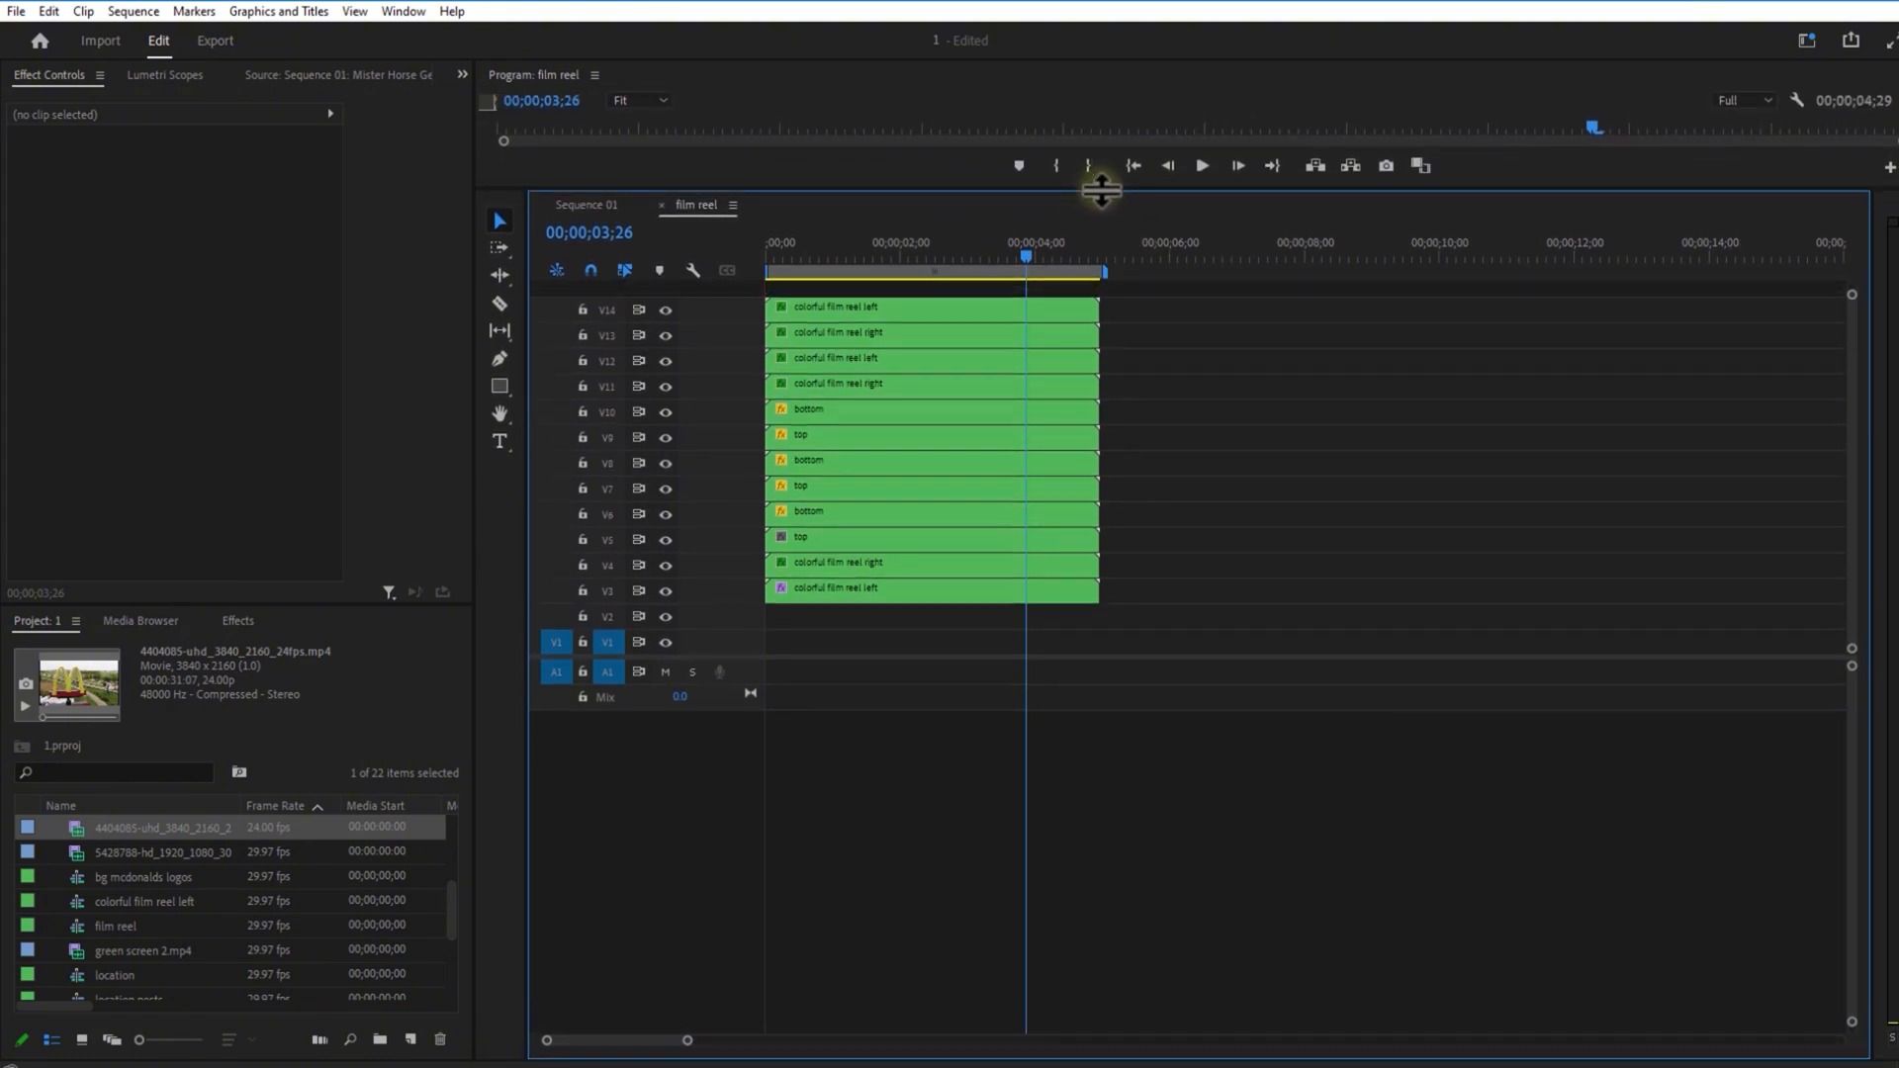
{"action": "left_click_drag", "start_coordinate": [1143, 306], "coordinate": [964, 599]}
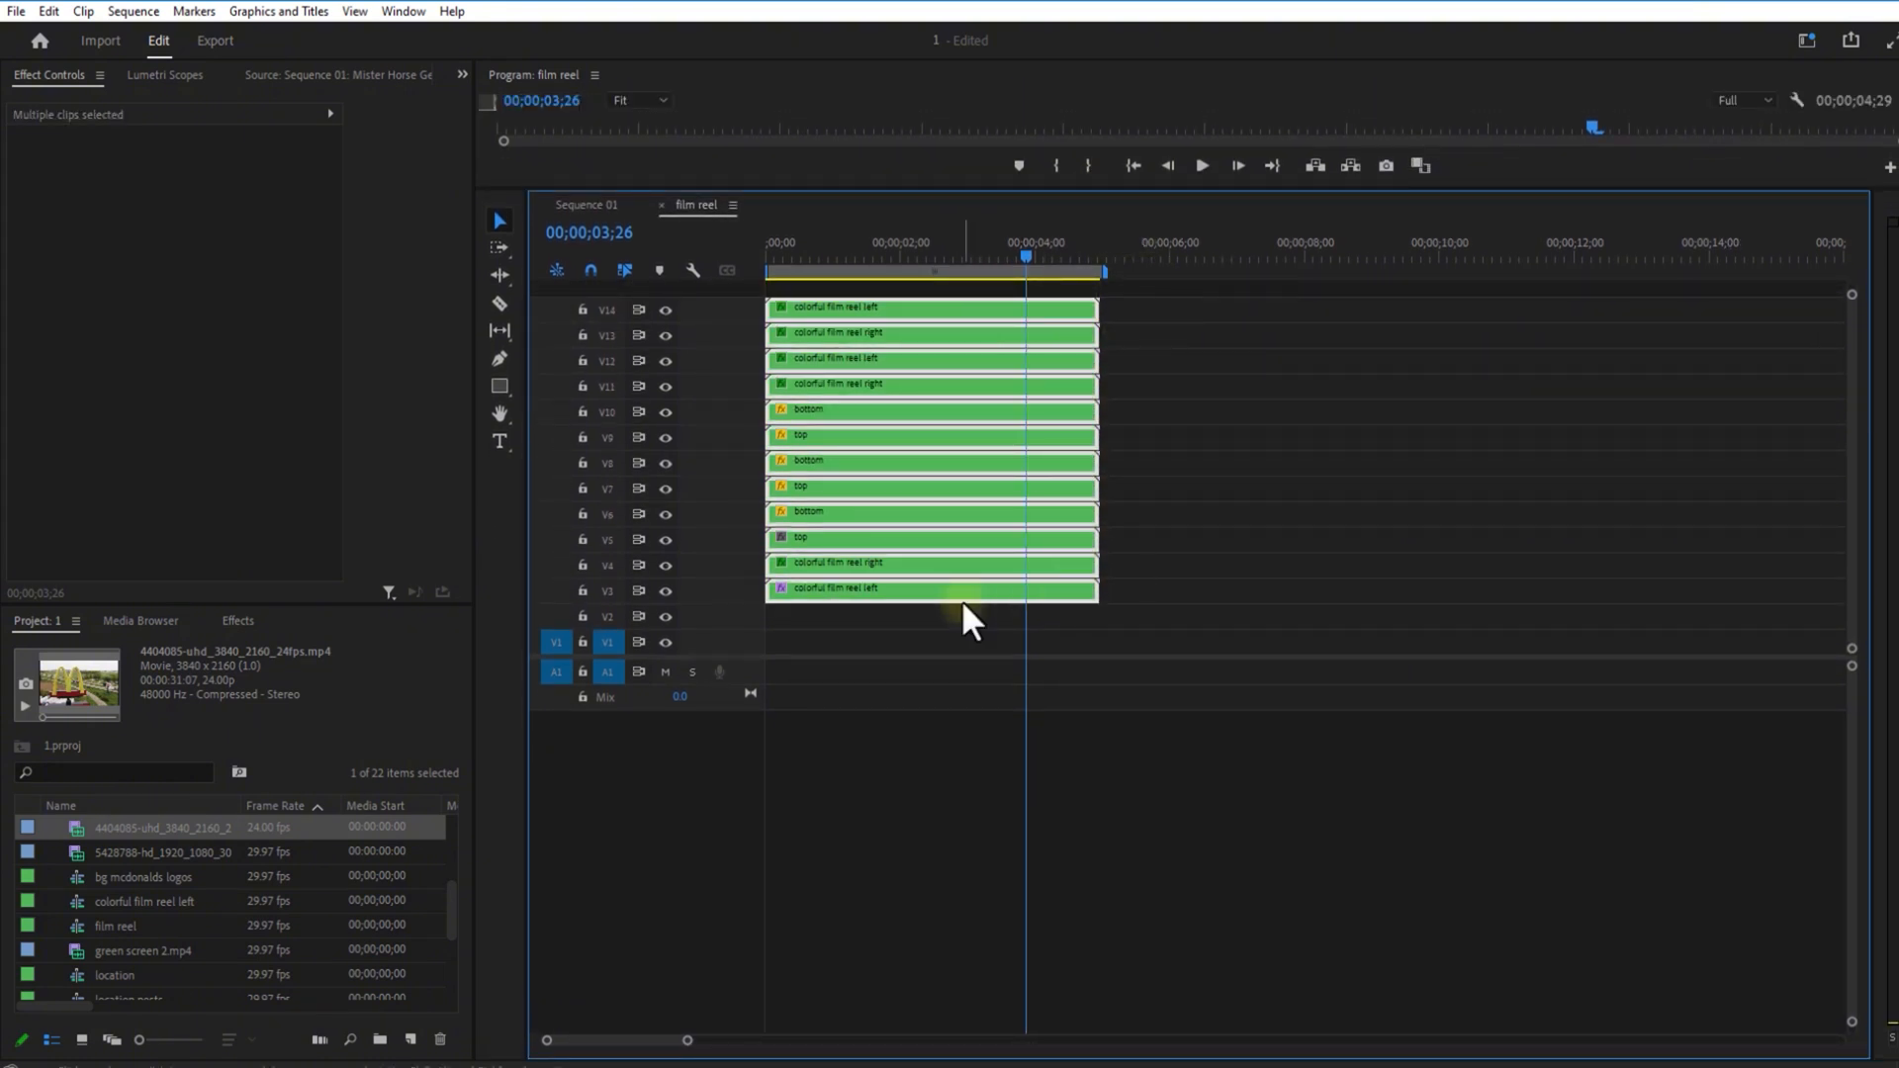
Step: Paste the copied strip layers into Sequence 01 in the empty area after the existing clips, from V3 upward at about 00;00;09;18
{"action": "left_click", "coordinate": [661, 203]}
{"action": "left_click", "coordinate": [582, 204]}
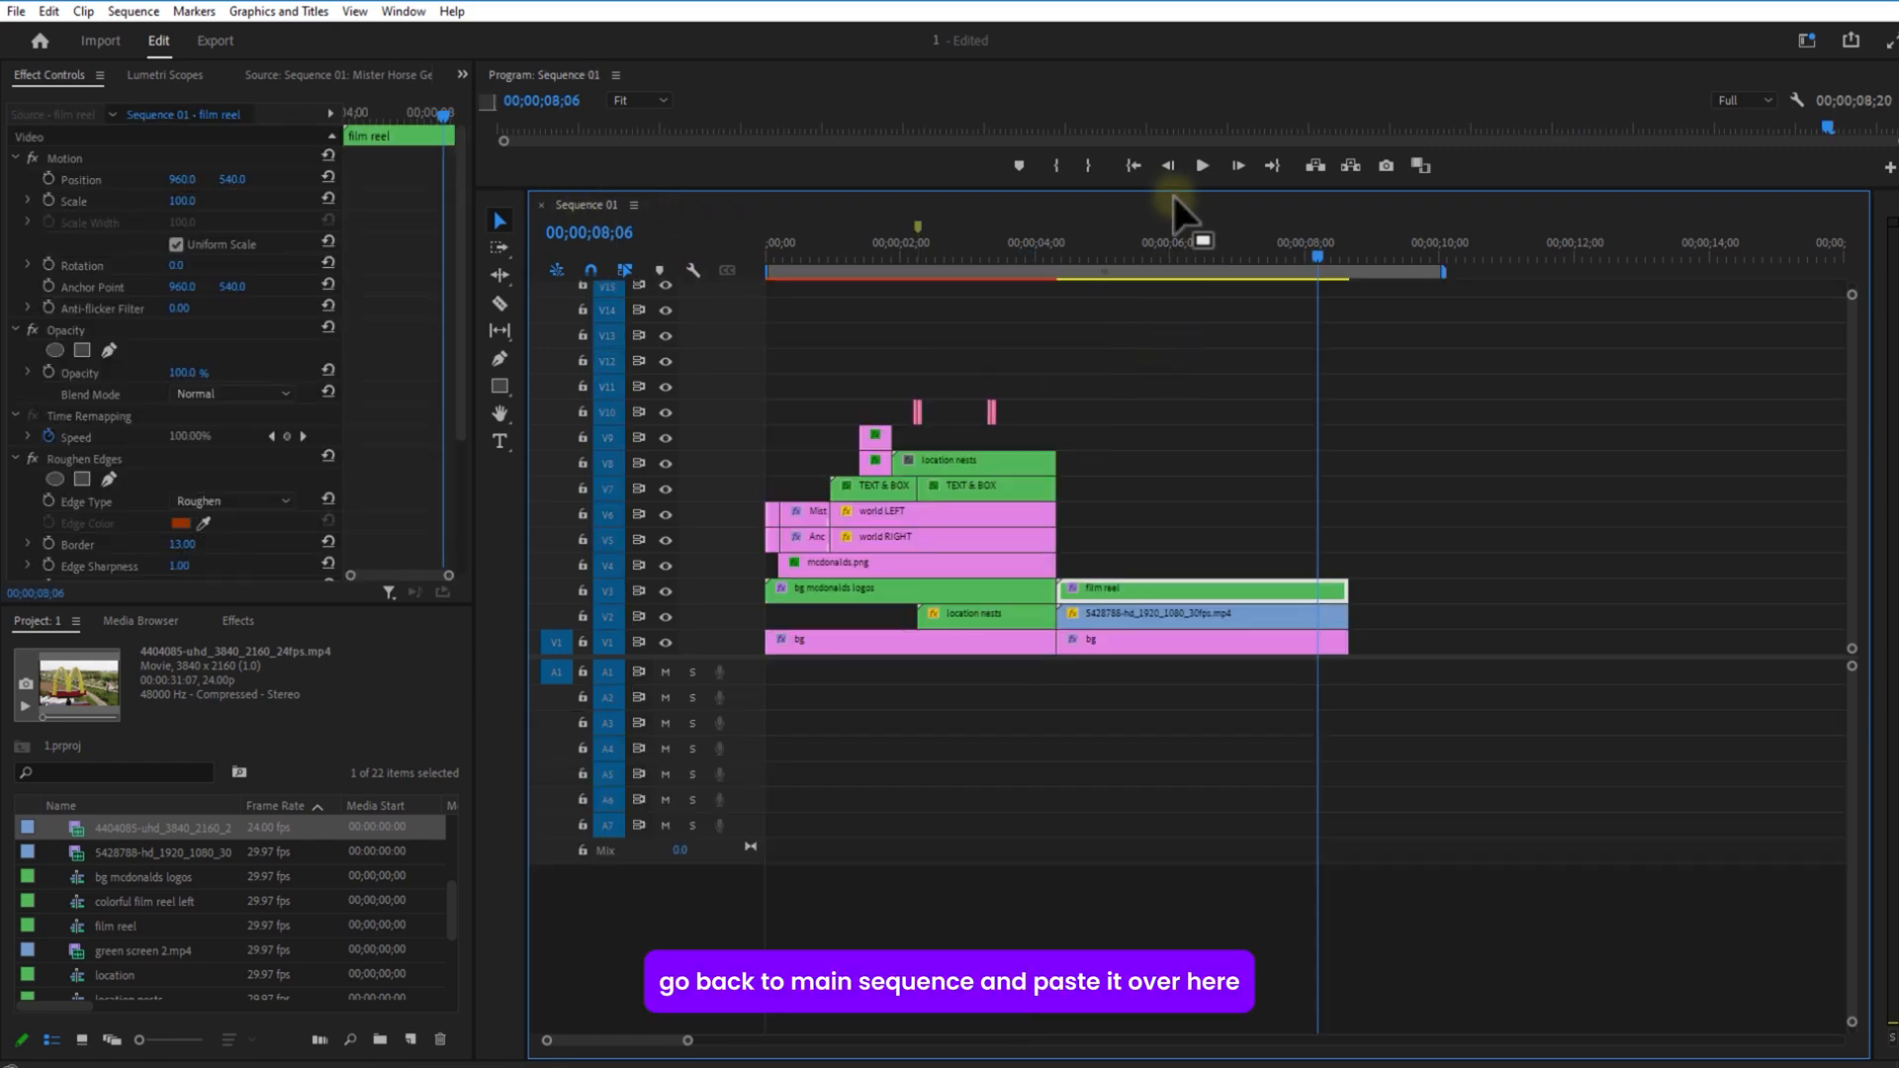
{"action": "left_click_drag", "start_coordinate": [1219, 184], "coordinate": [1415, 649]}
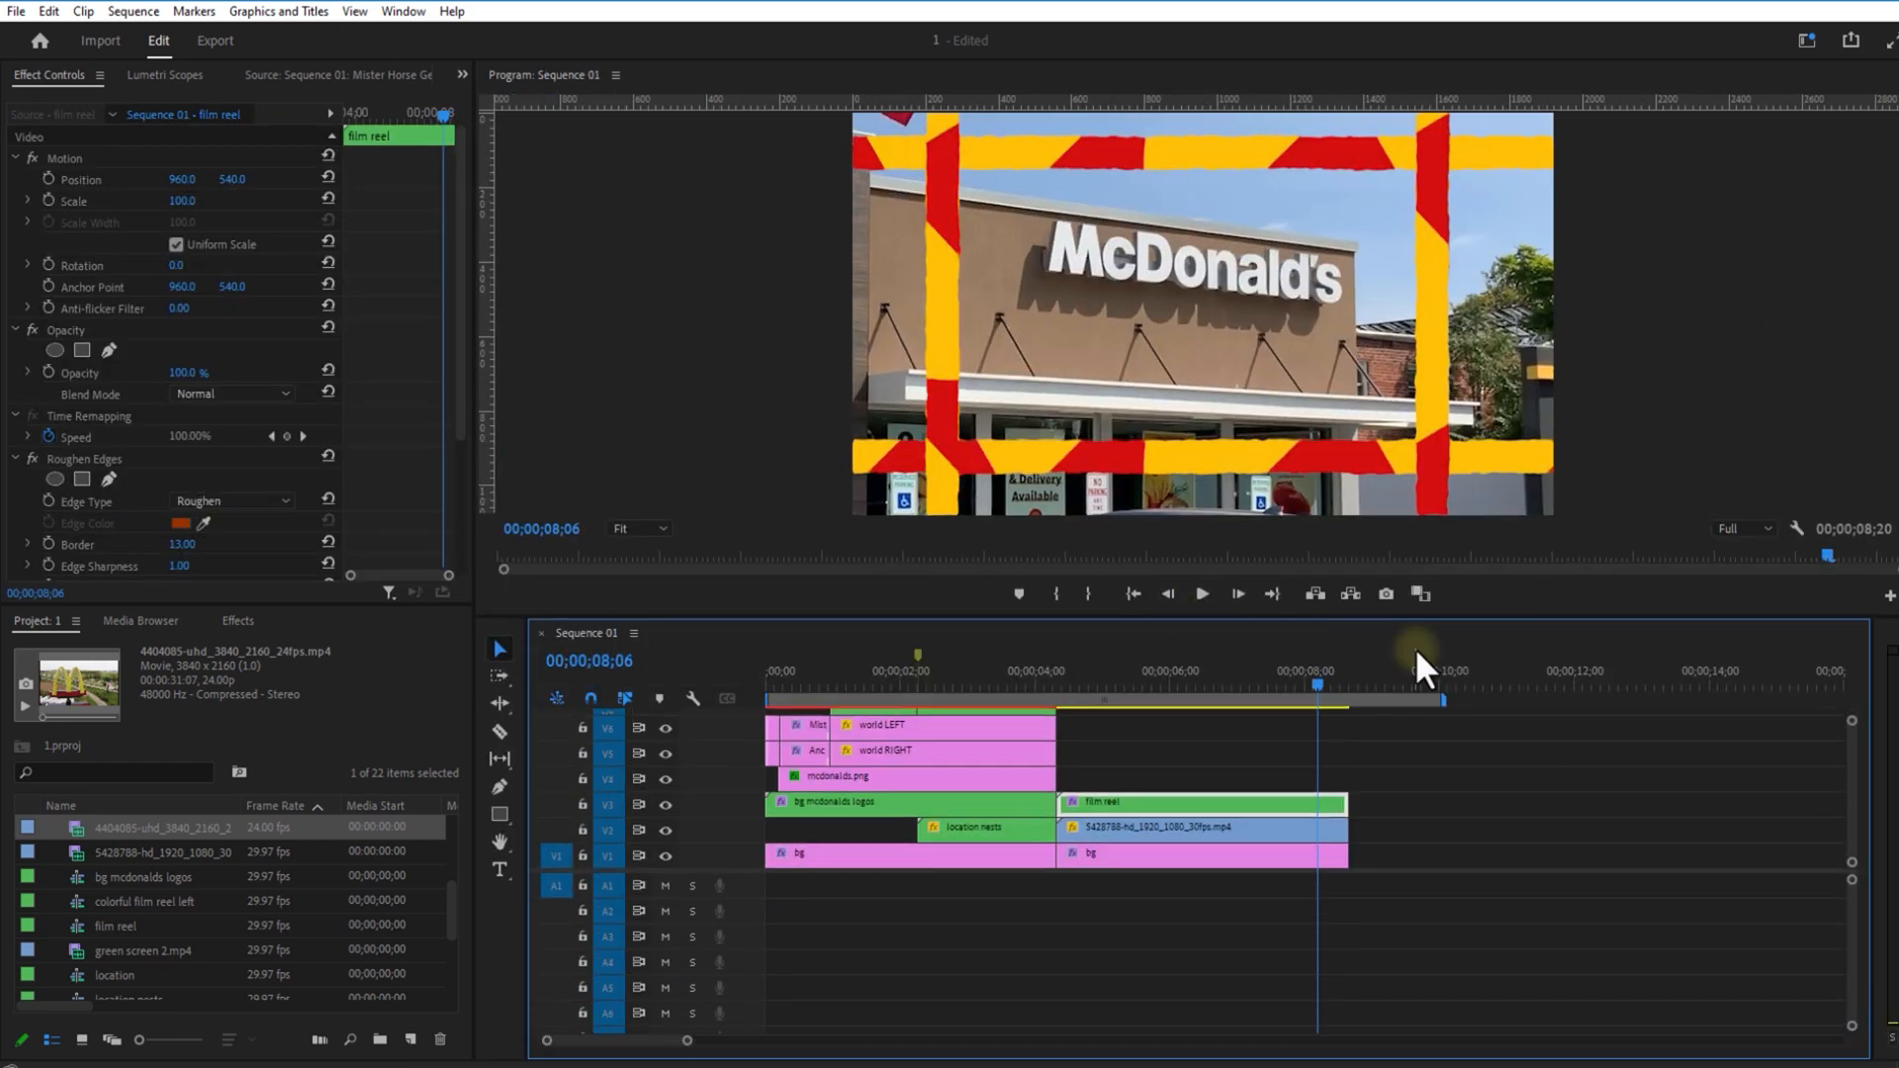
{"action": "left_click", "coordinate": [1410, 674]}
{"action": "key", "text": "ctrl+v"}
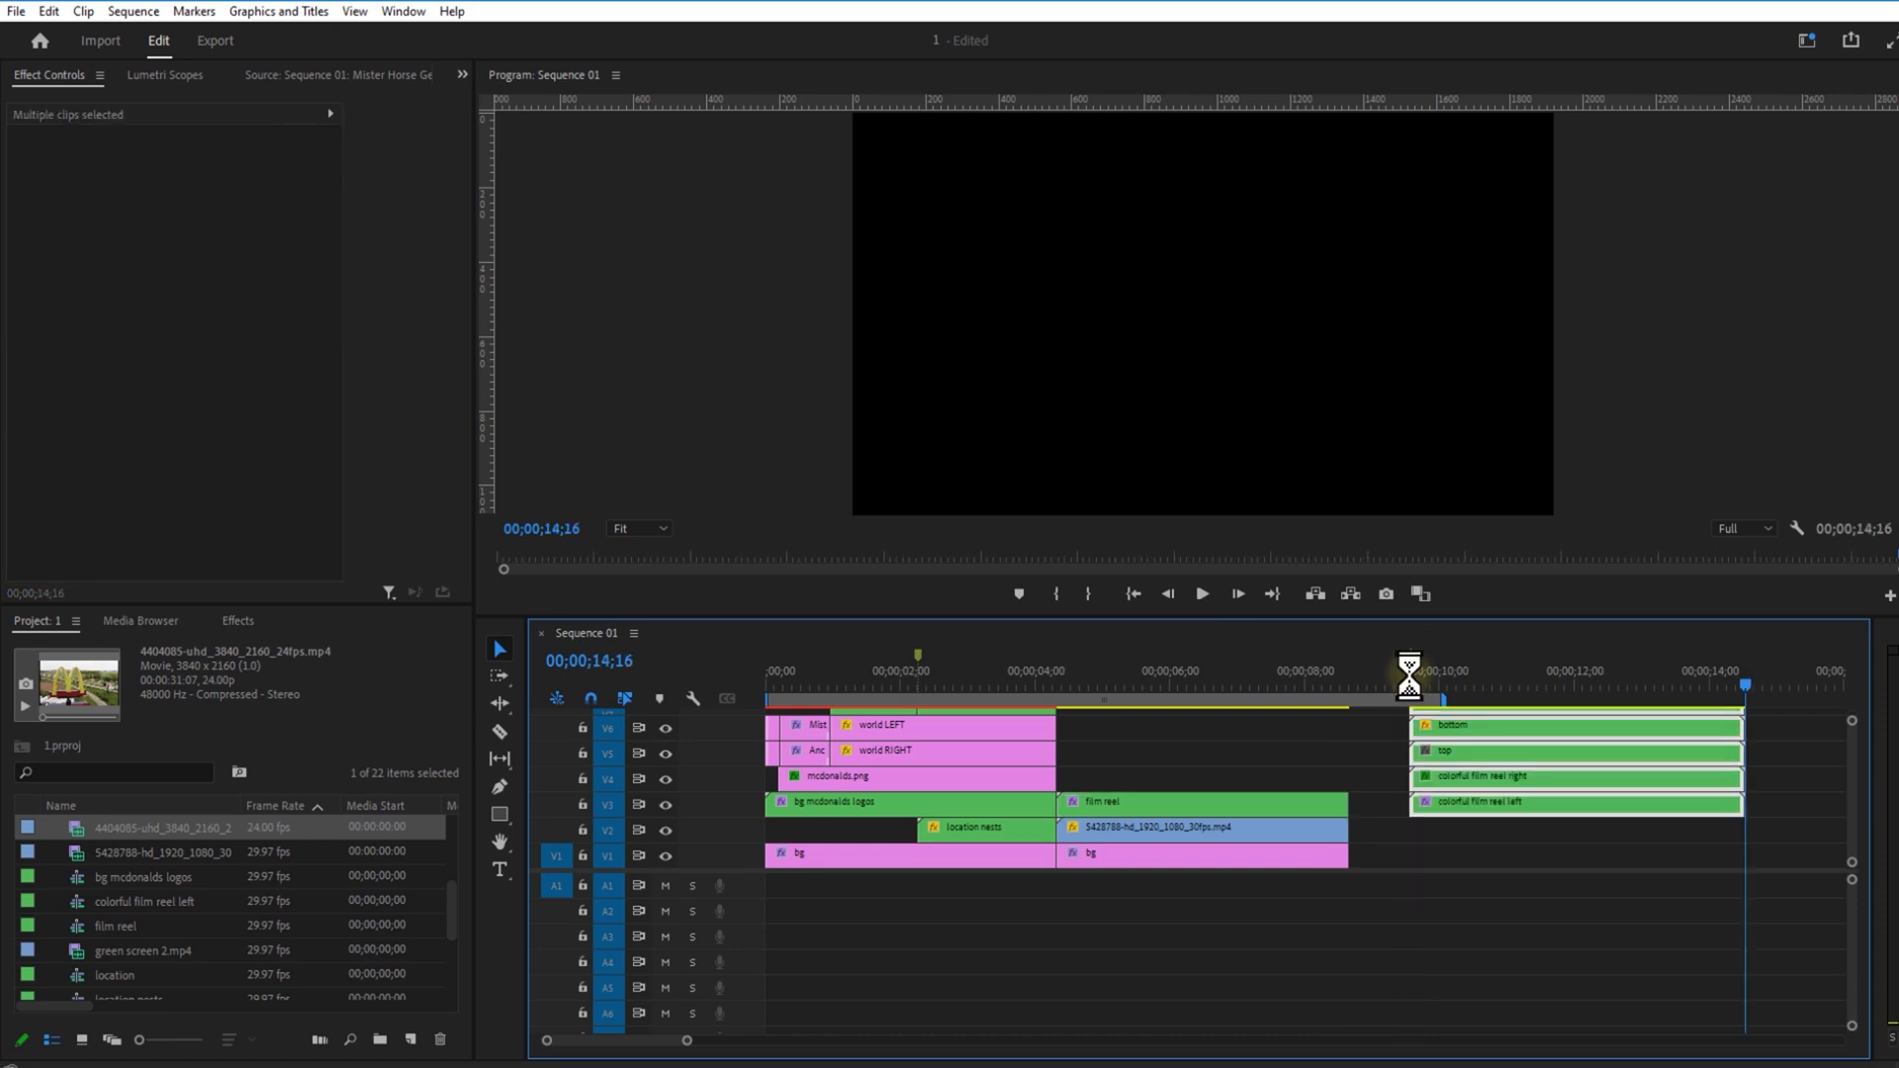
Step: Place the 4404085-uhd_3840_2160_24fps.mp4 video on V2 beneath the pasted strips and nest them together as "side film reel"
{"action": "left_click", "coordinate": [1496, 679]}
{"action": "left_click_drag", "start_coordinate": [149, 827], "coordinate": [1412, 829]}
{"action": "right_click", "coordinate": [1631, 829]}
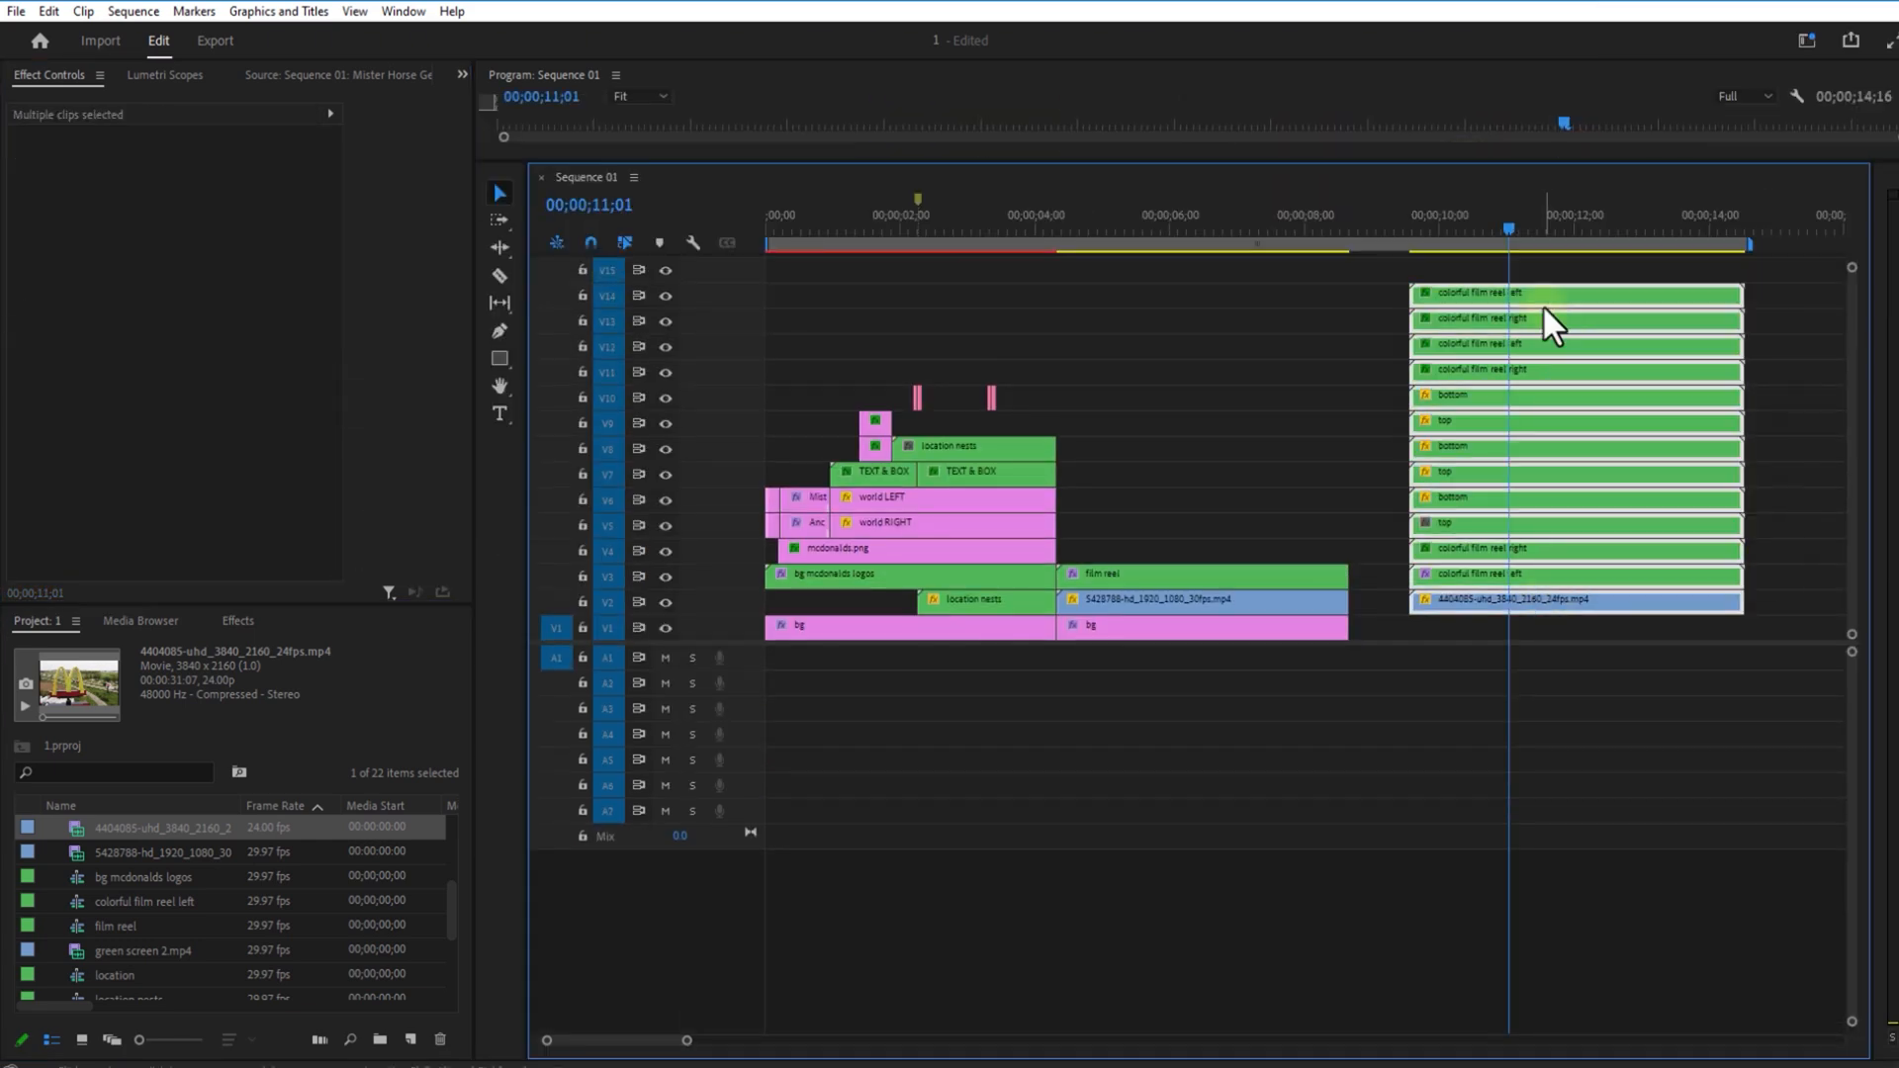
{"action": "right_click", "coordinate": [1541, 303]}
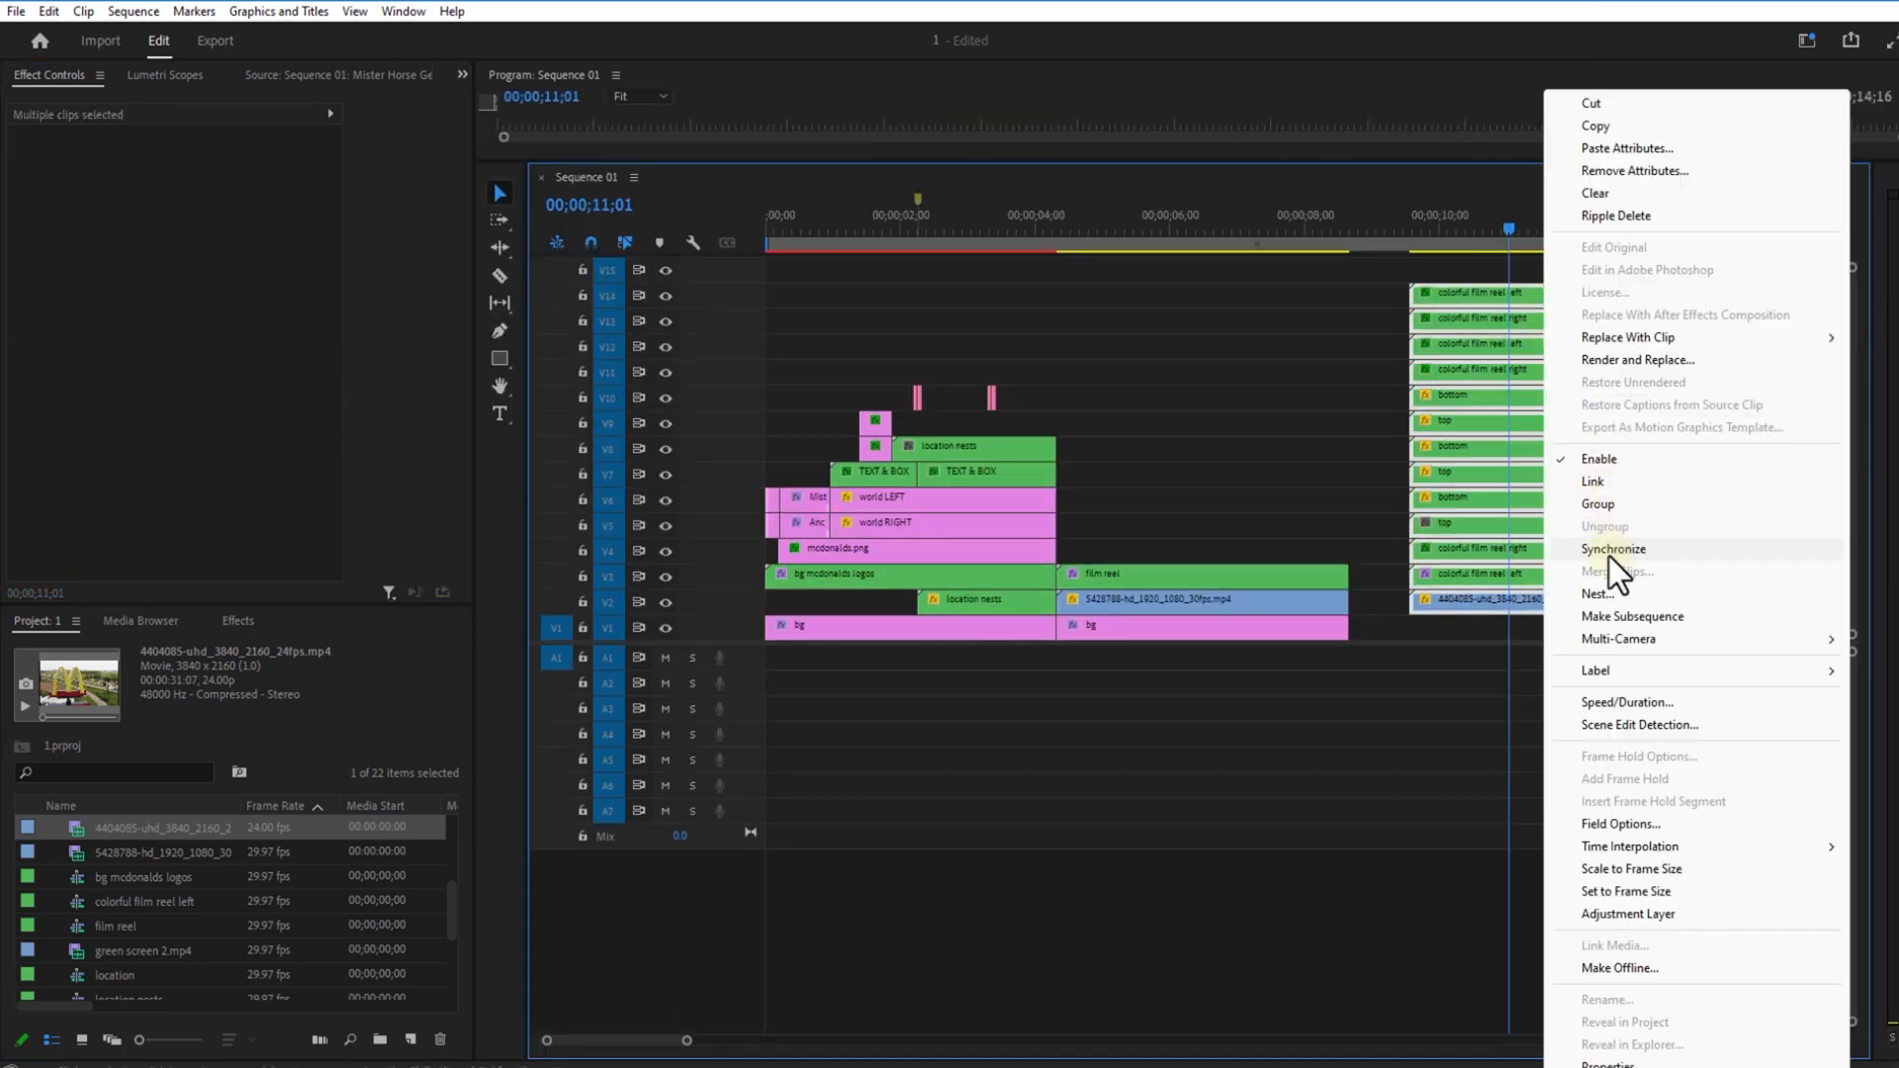
{"action": "left_click", "coordinate": [1596, 593]}
{"action": "type", "text": "scde film reel"}
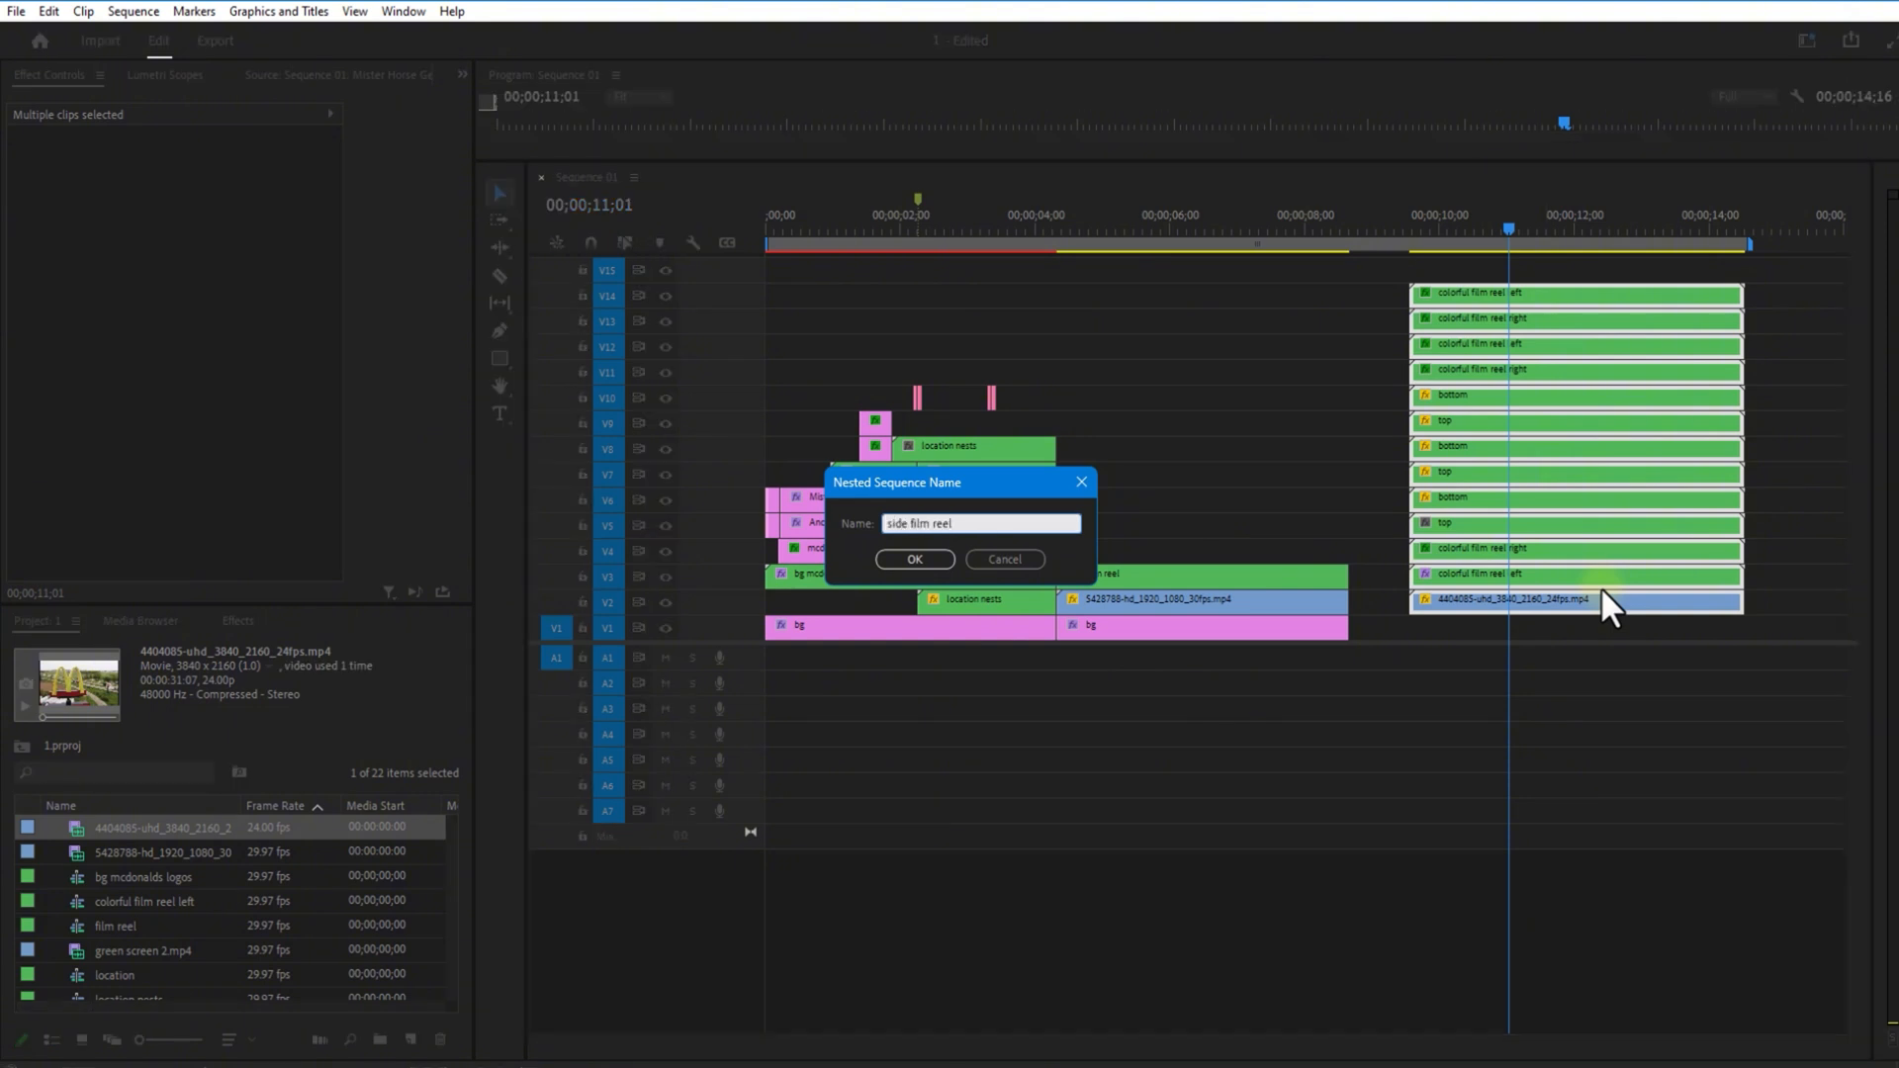
{"action": "key", "text": "Return"}
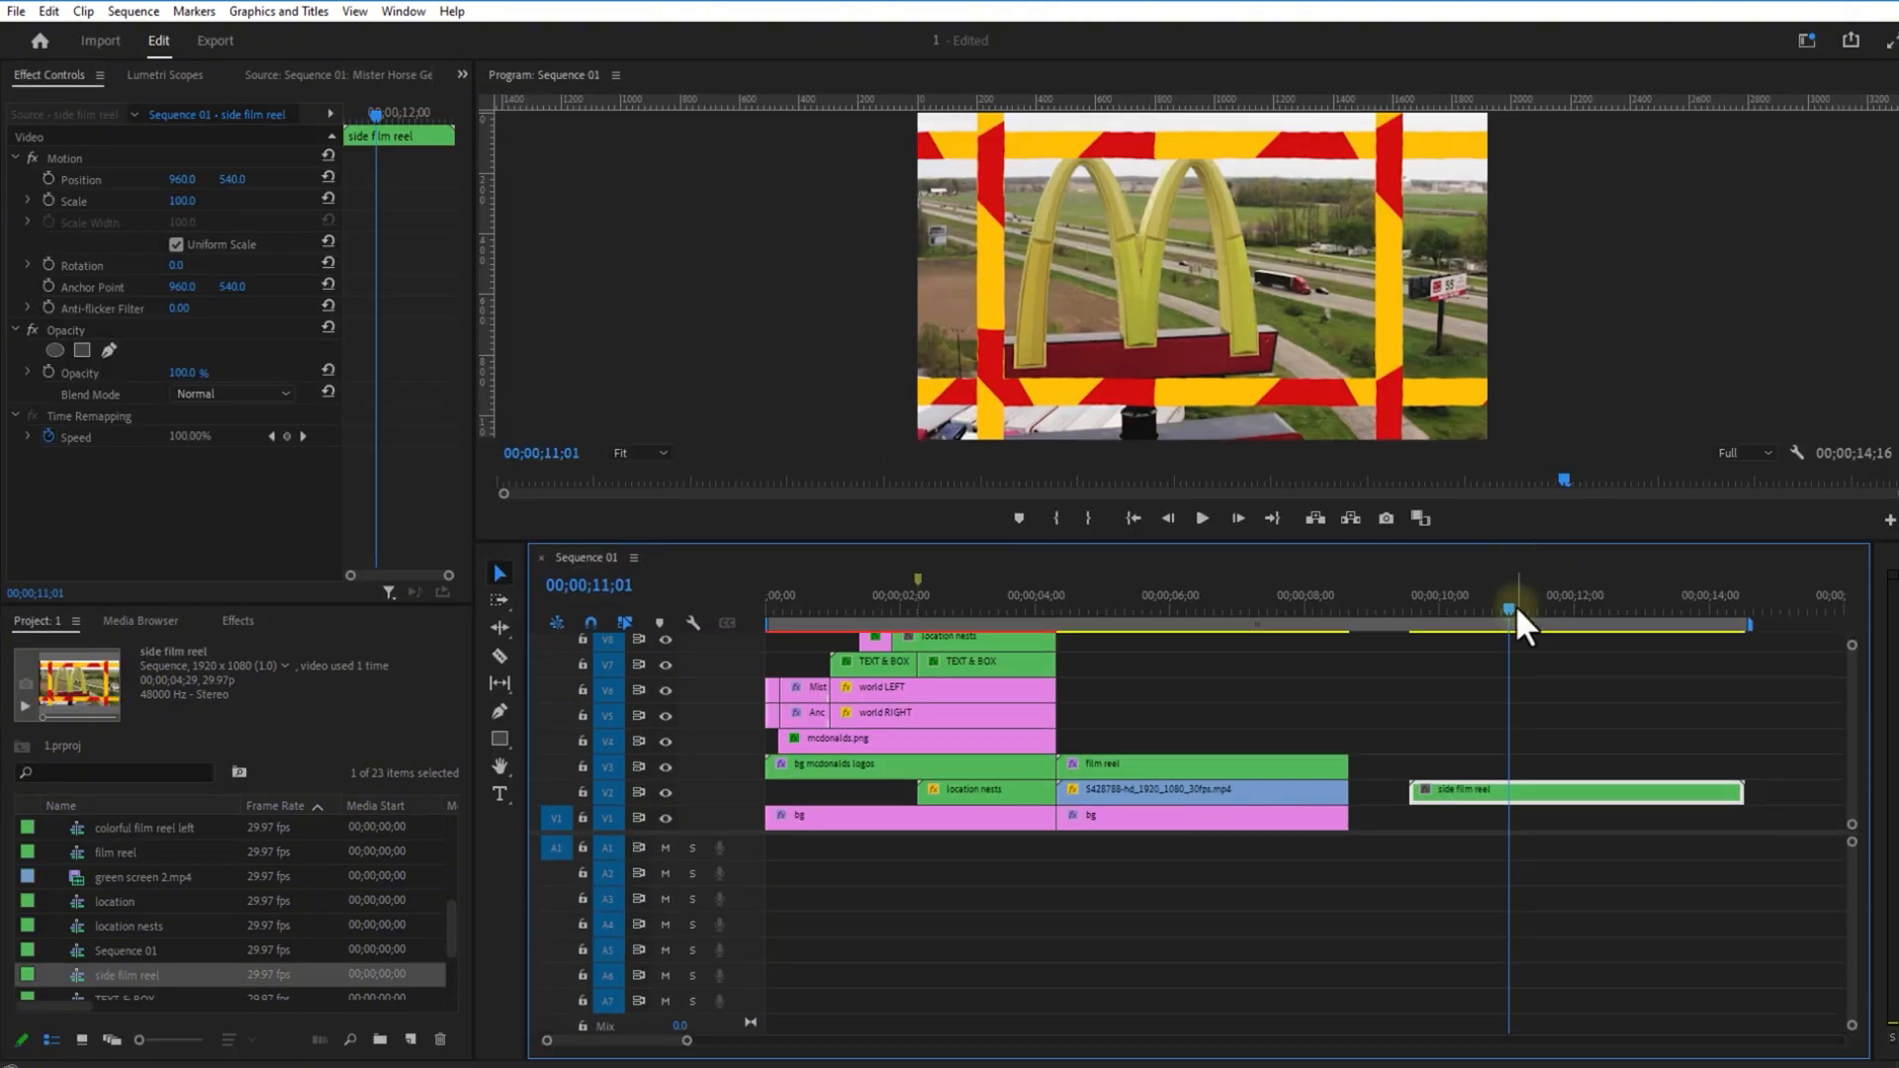
Step: Animate the side film reel nest's Position with keyframes near its start and set its scale to 139
{"action": "left_click_drag", "start_coordinate": [1516, 611], "coordinate": [1412, 652]}
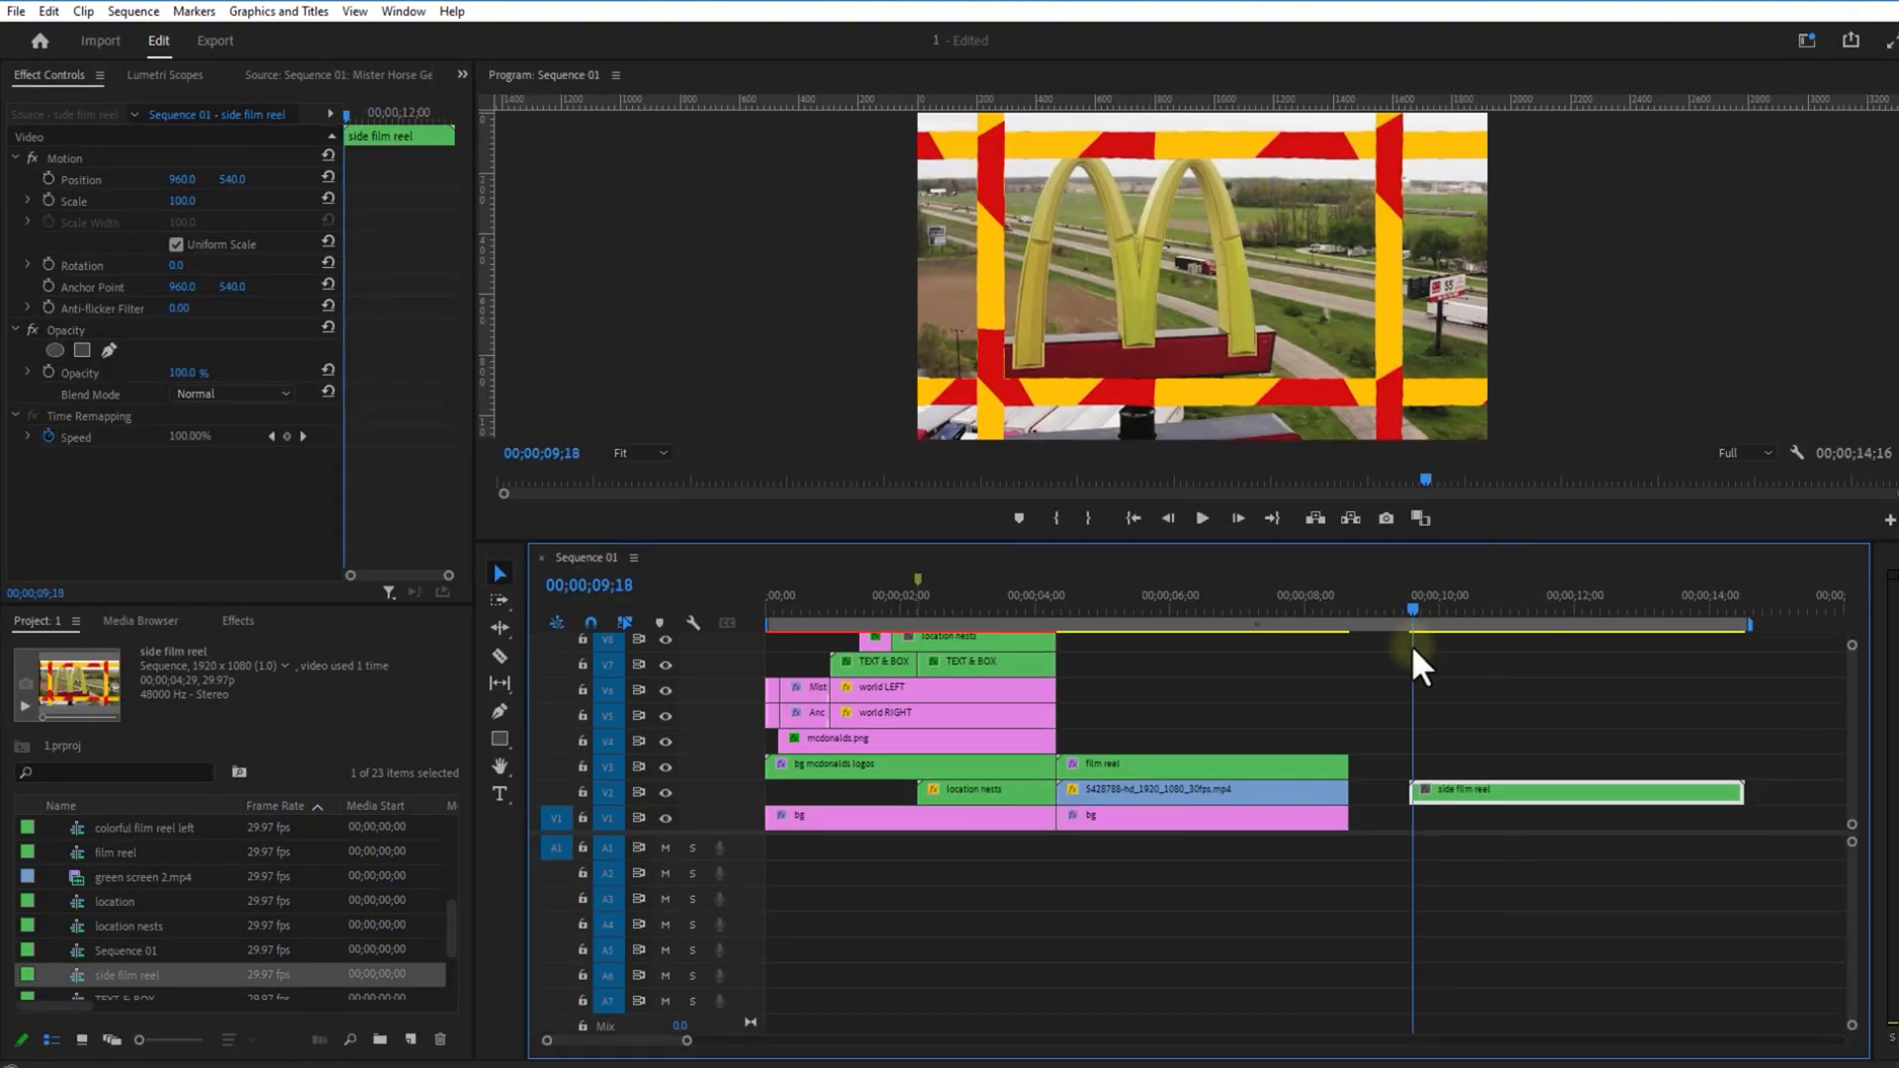
{"action": "left_click", "coordinate": [48, 179]}
{"action": "left_click_drag", "start_coordinate": [232, 180], "coordinate": [231, 180]}
{"action": "left_click_drag", "start_coordinate": [346, 117], "coordinate": [357, 120]}
{"action": "left_click_drag", "start_coordinate": [235, 179], "coordinate": [364, 178]}
{"action": "left_click_drag", "start_coordinate": [192, 202], "coordinate": [242, 204]}
{"action": "left_click_drag", "start_coordinate": [241, 203], "coordinate": [244, 203]}
Step: Move the side film reel nest onto V4 above the film reel clip and set the playhead to 00;00;04;14
{"action": "left_click_drag", "start_coordinate": [1424, 791], "coordinate": [1355, 747]}
{"action": "left_click", "coordinate": [1066, 599]}
{"action": "left_click_drag", "start_coordinate": [1355, 747], "coordinate": [1265, 740]}
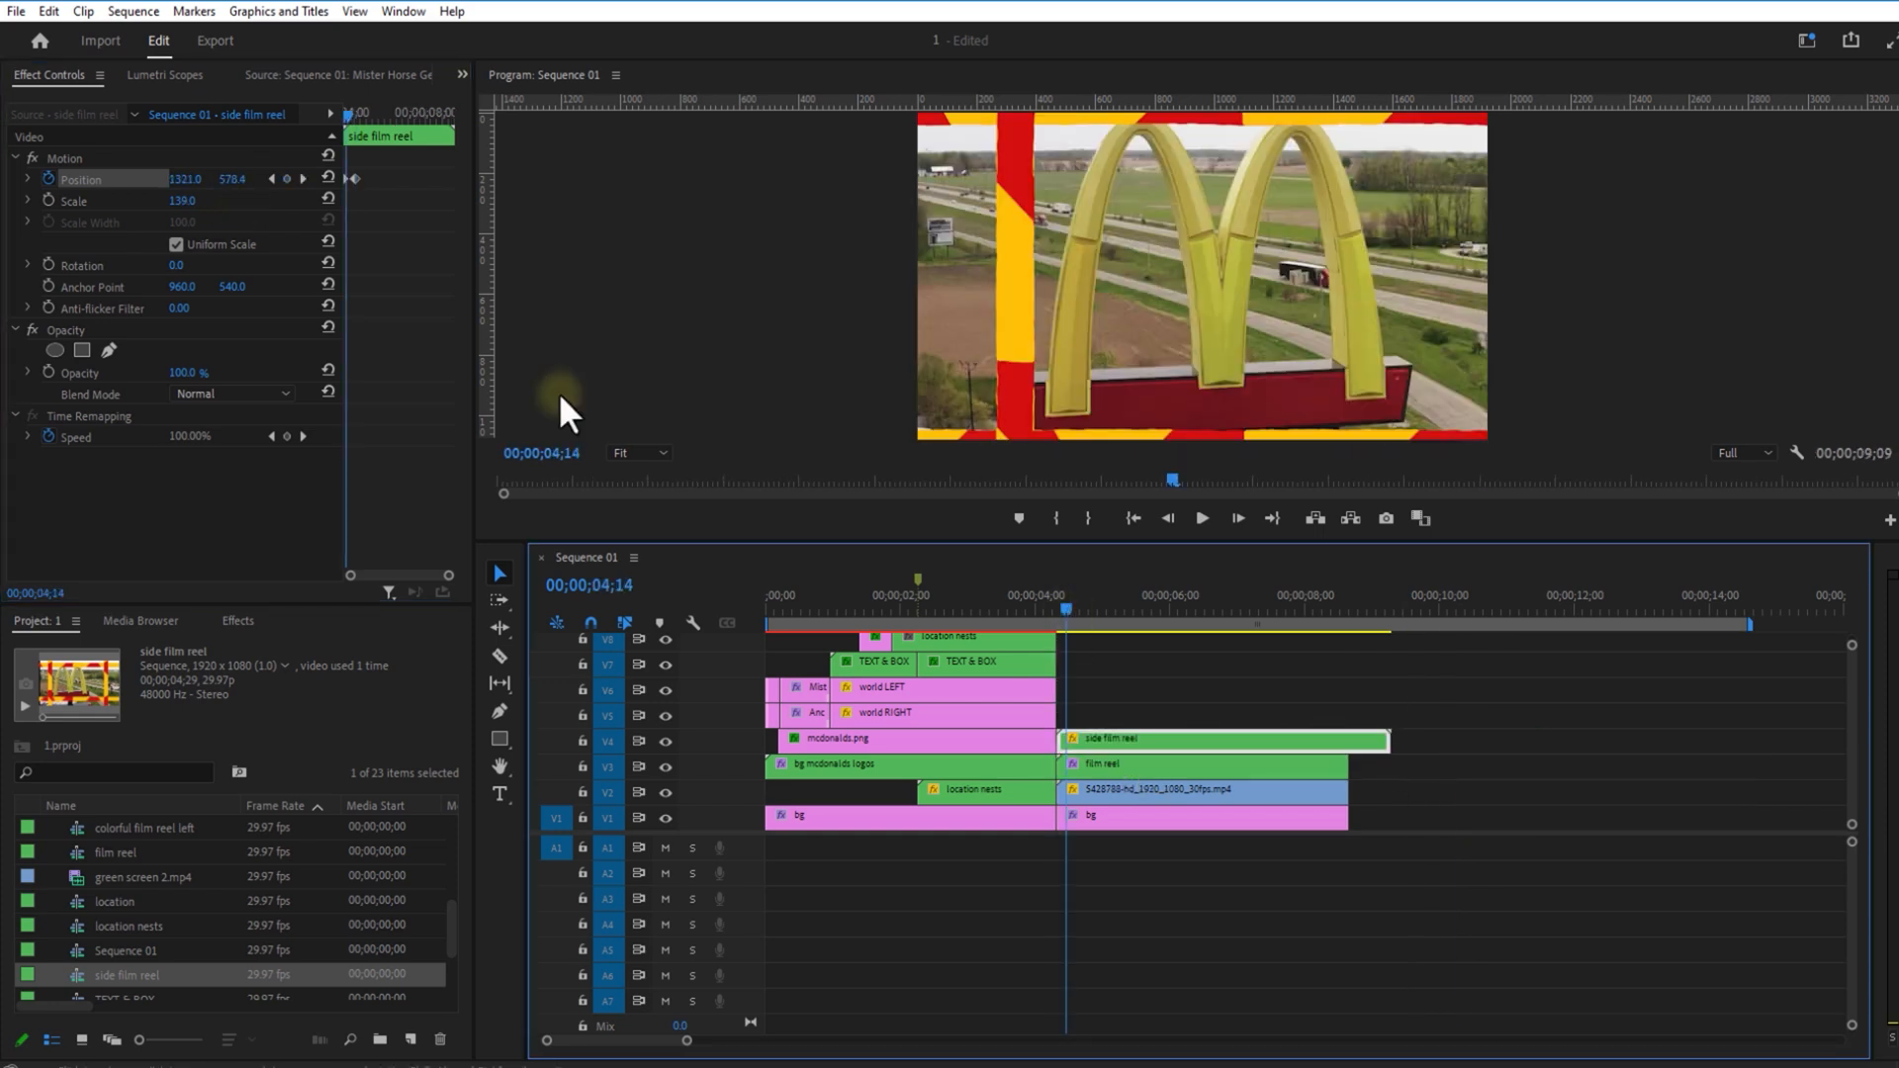
Step: Nest the film reel clip and the 5428788-hd_1920_1080_30fps.mp4 video together as "film reel middle"
{"action": "left_click", "coordinate": [1266, 694]}
{"action": "left_click_drag", "start_coordinate": [1098, 736], "coordinate": [1119, 783]}
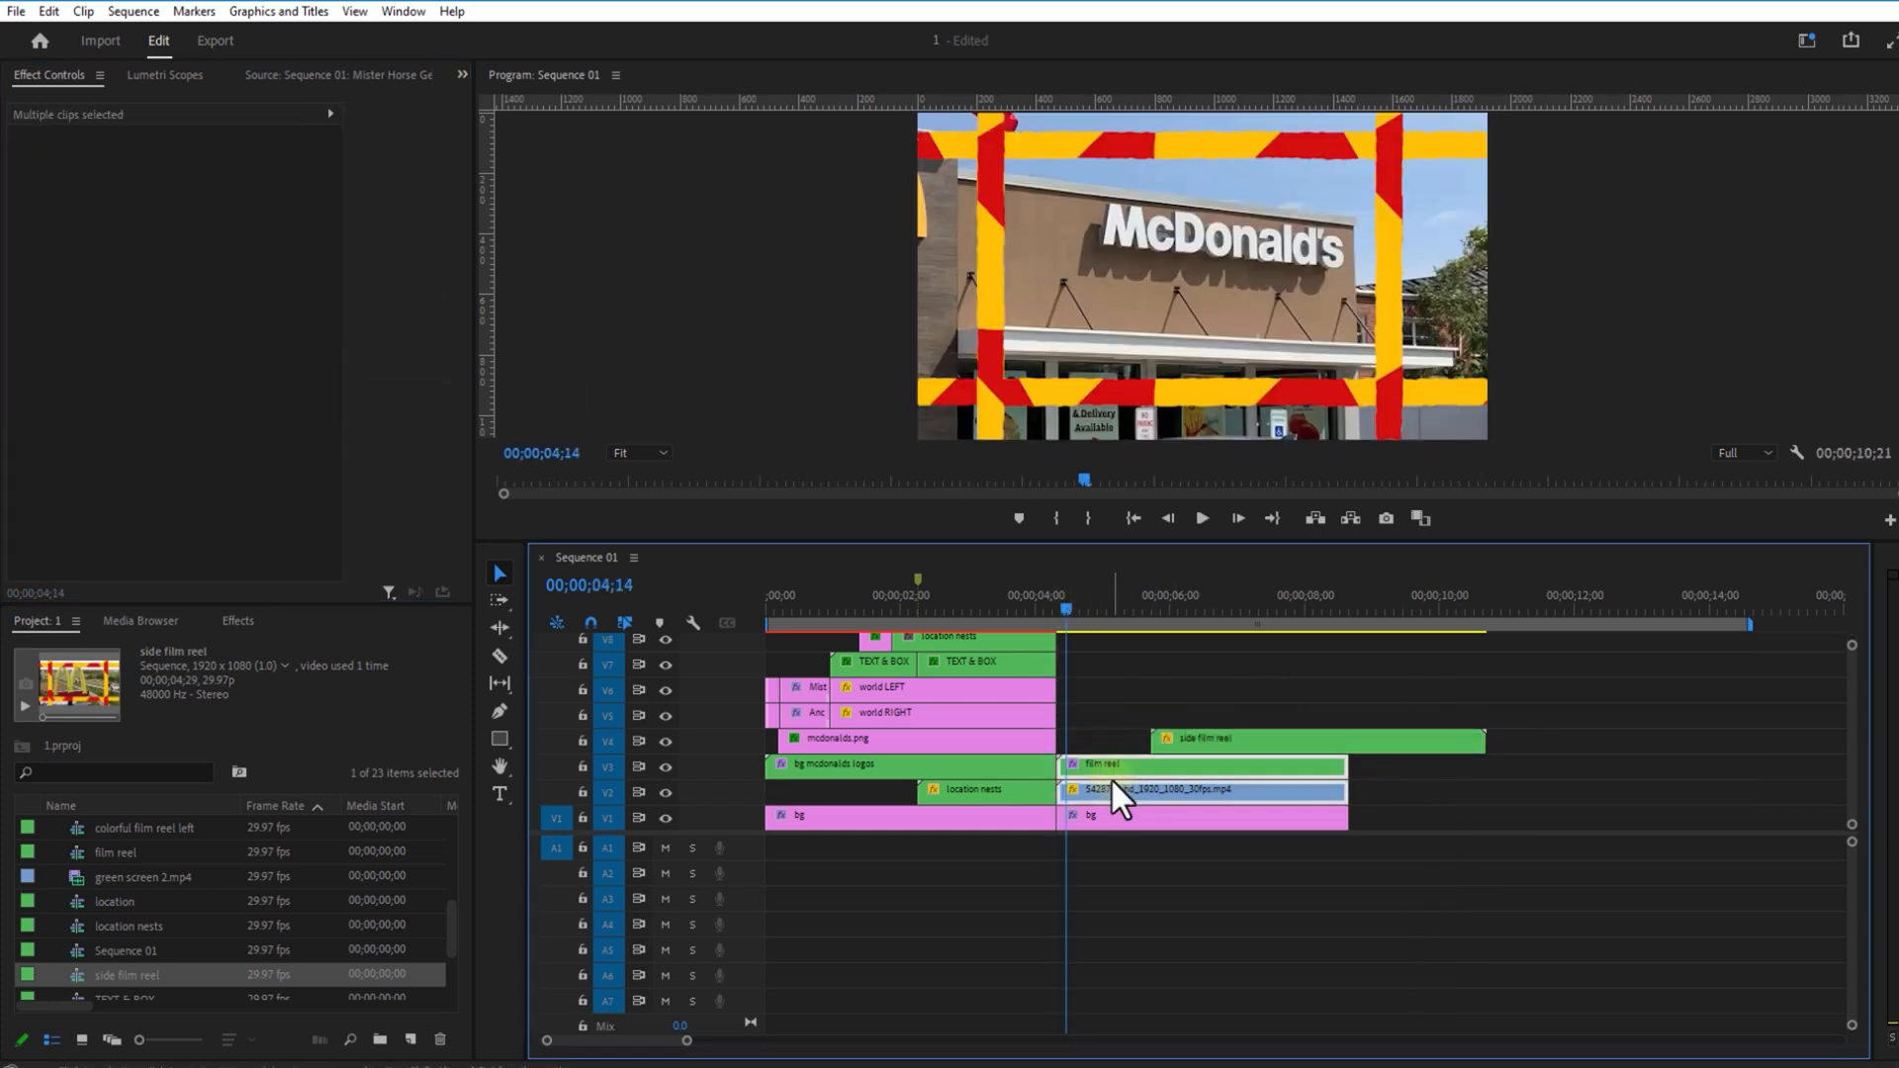
{"action": "right_click", "coordinate": [1109, 768]}
{"action": "left_click", "coordinate": [1167, 594]}
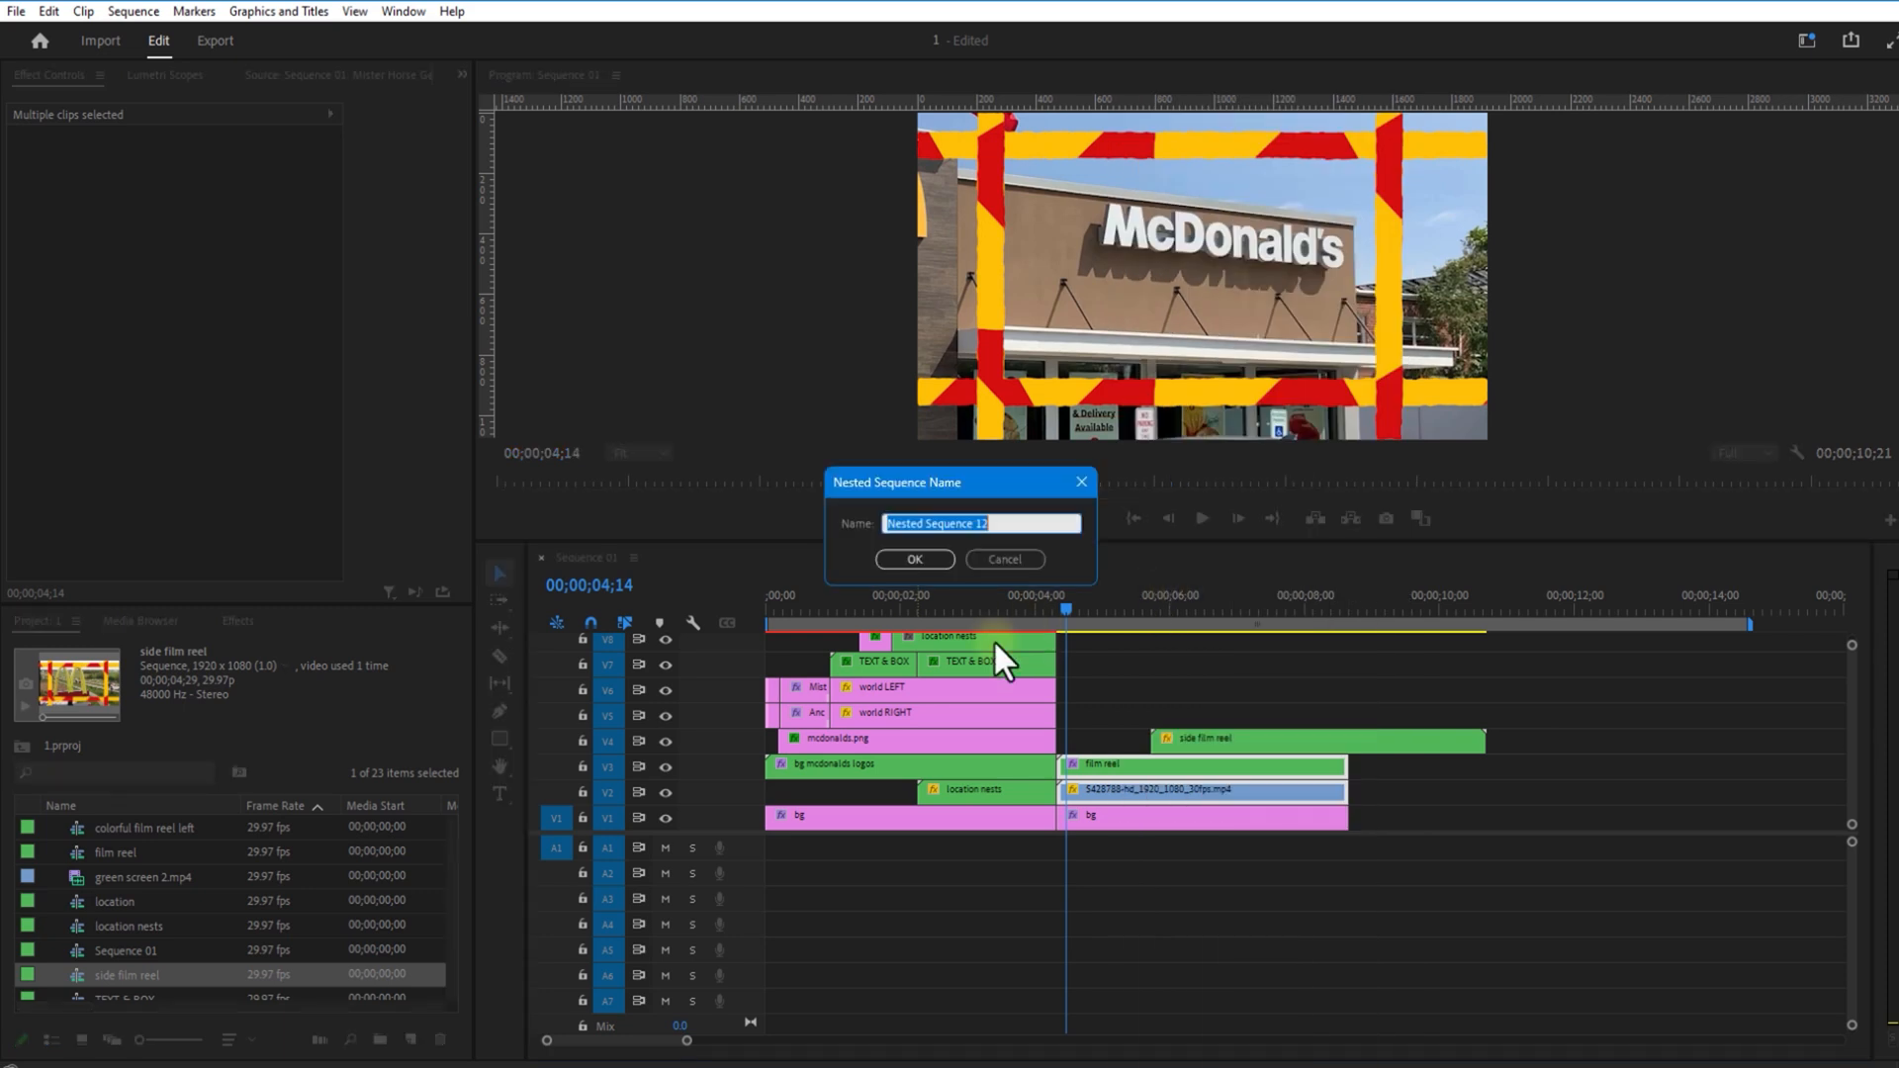
{"action": "type", "text": "f"}
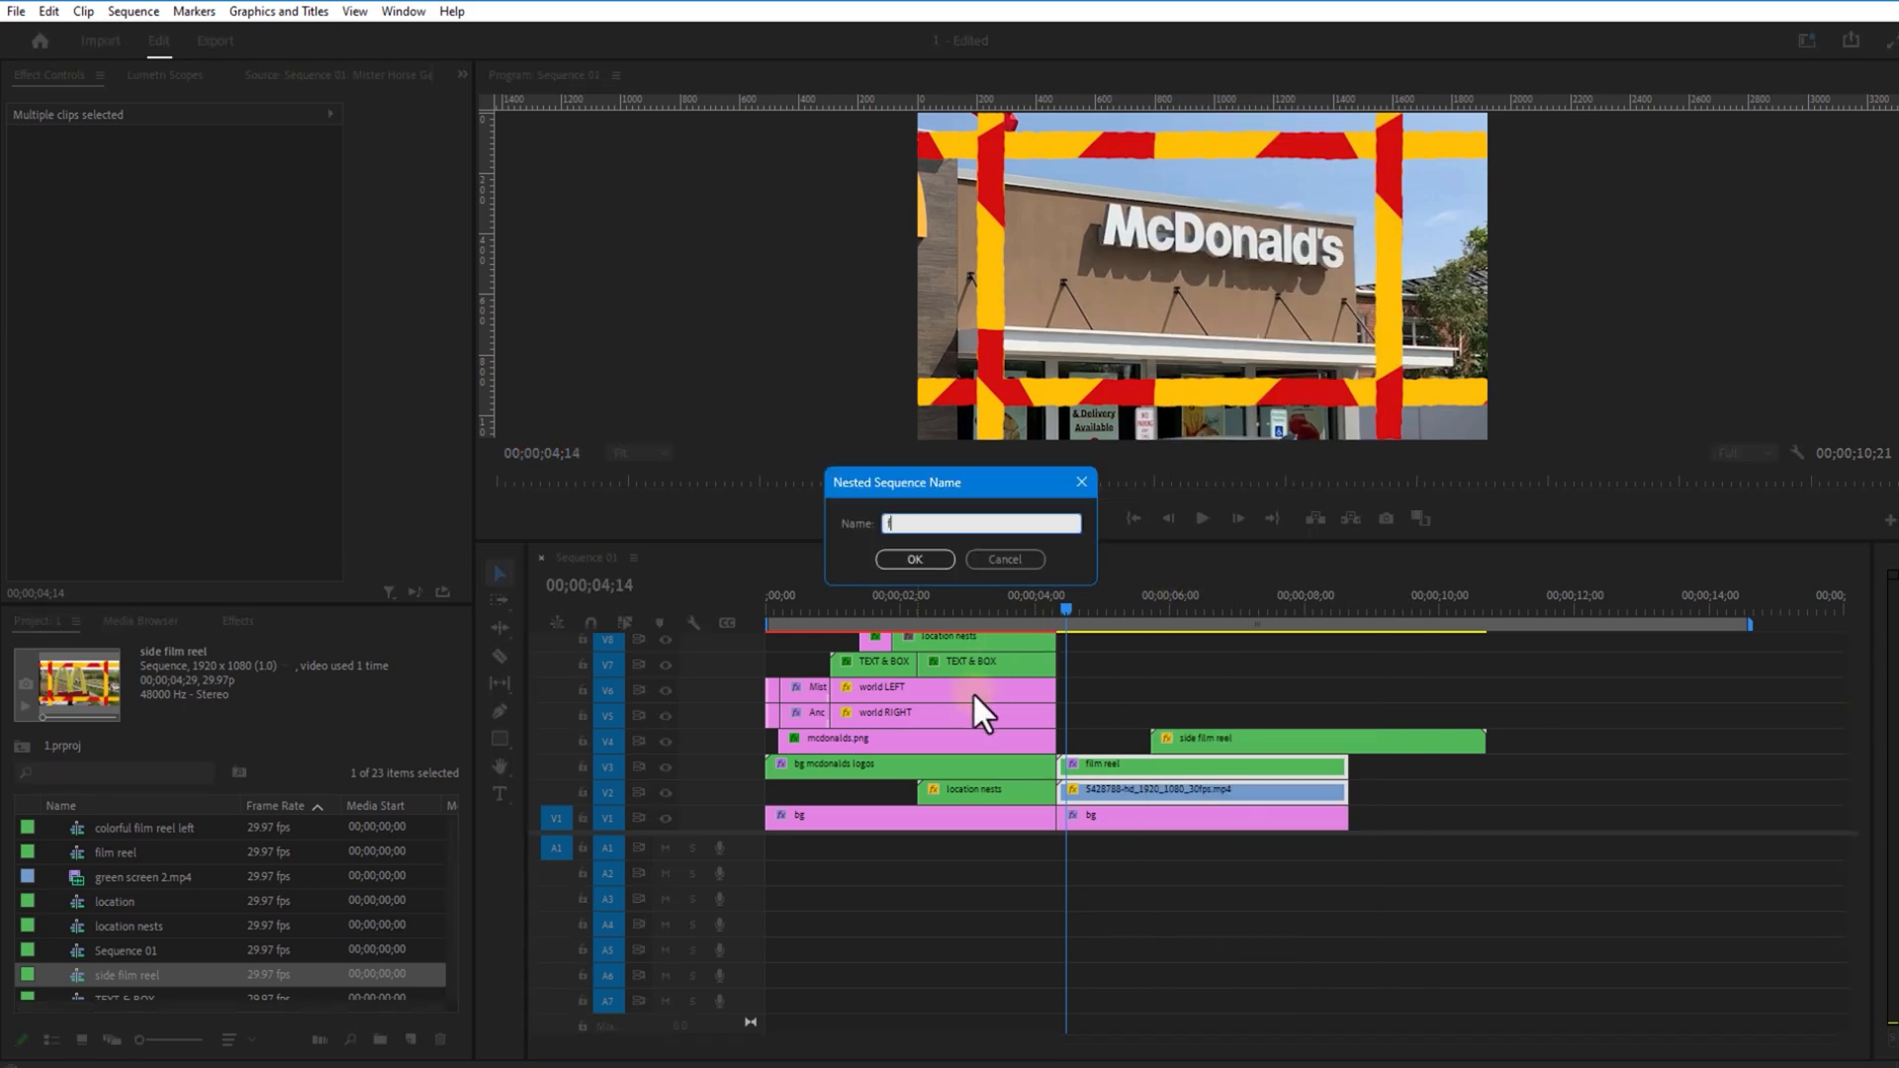
{"action": "type", "text": "ilm reel middle"}
{"action": "left_click", "coordinate": [905, 559]}
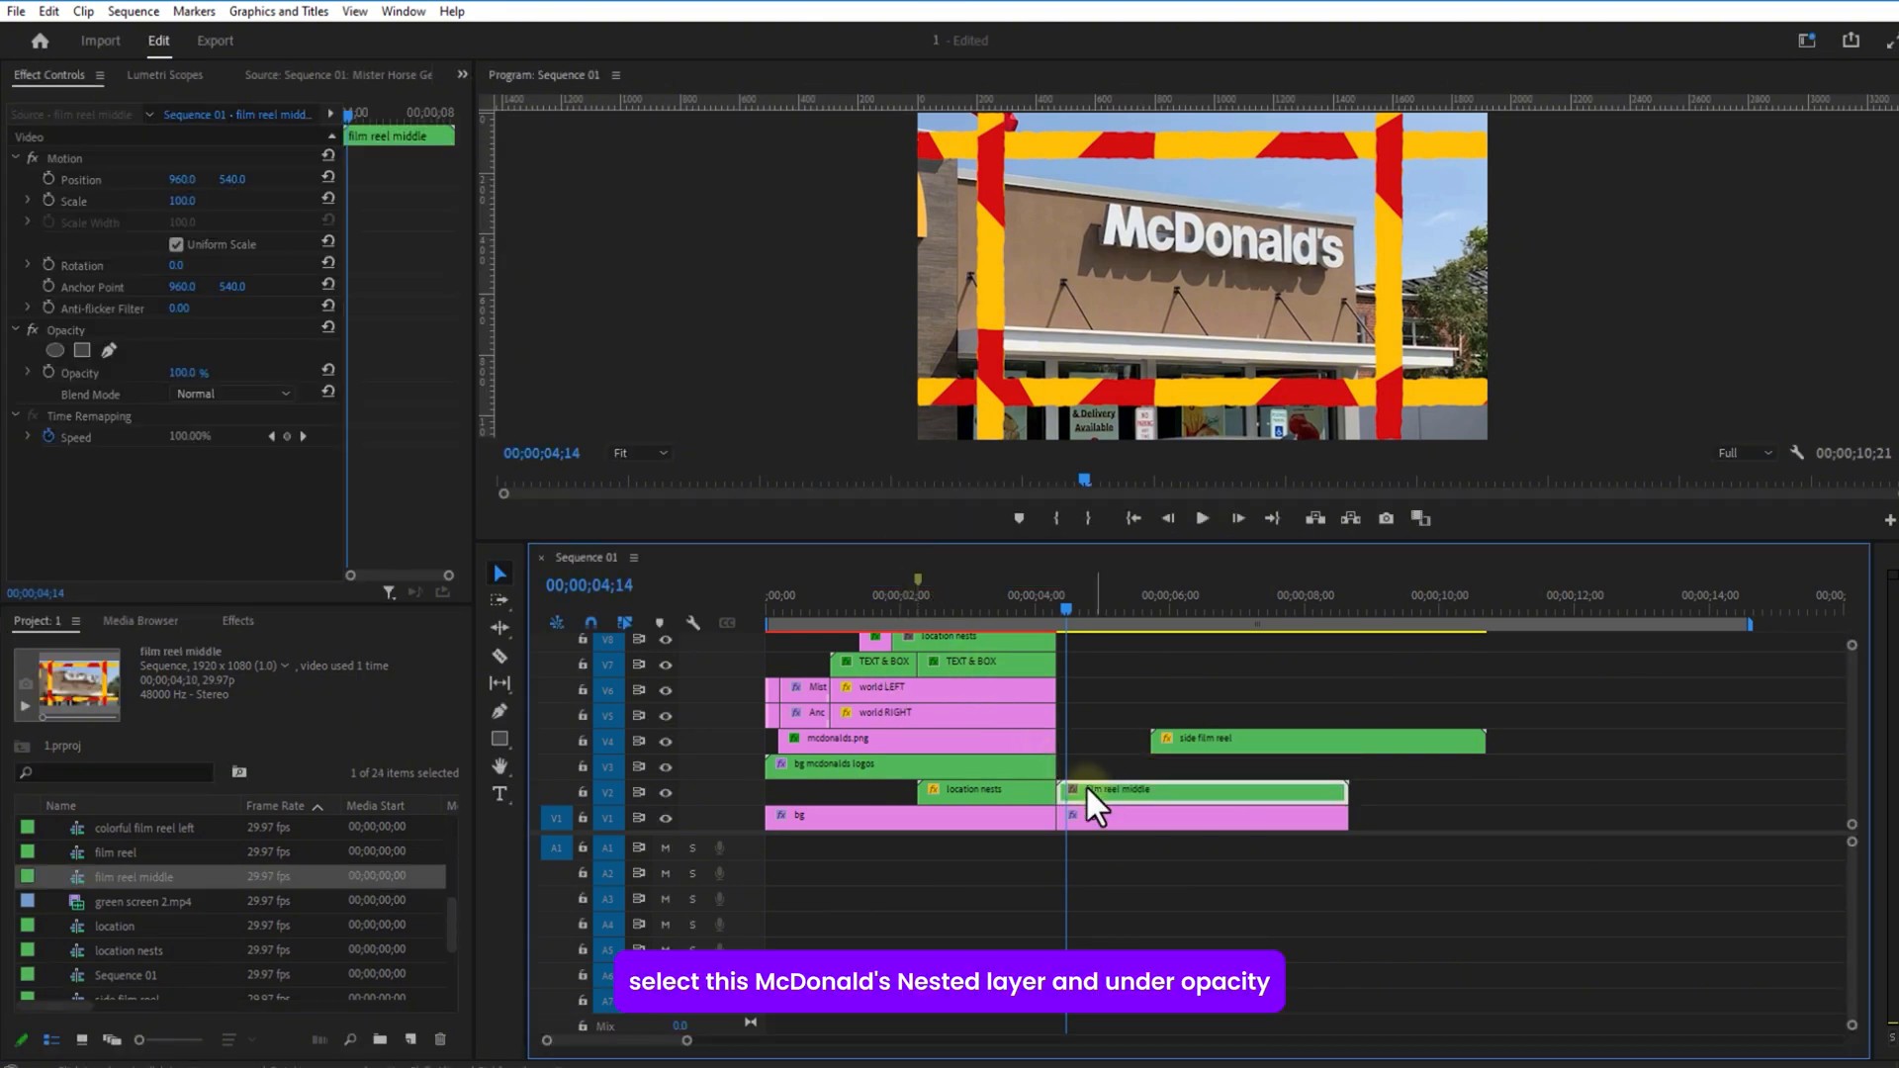
Step: Mask film reel middle with a rectangle bounded by its two vertical strips, and place side film reel above it on V3 from 00;00;04;14
{"action": "left_click", "coordinate": [82, 350]}
{"action": "left_click_drag", "start_coordinate": [1130, 237], "coordinate": [969, 101]}
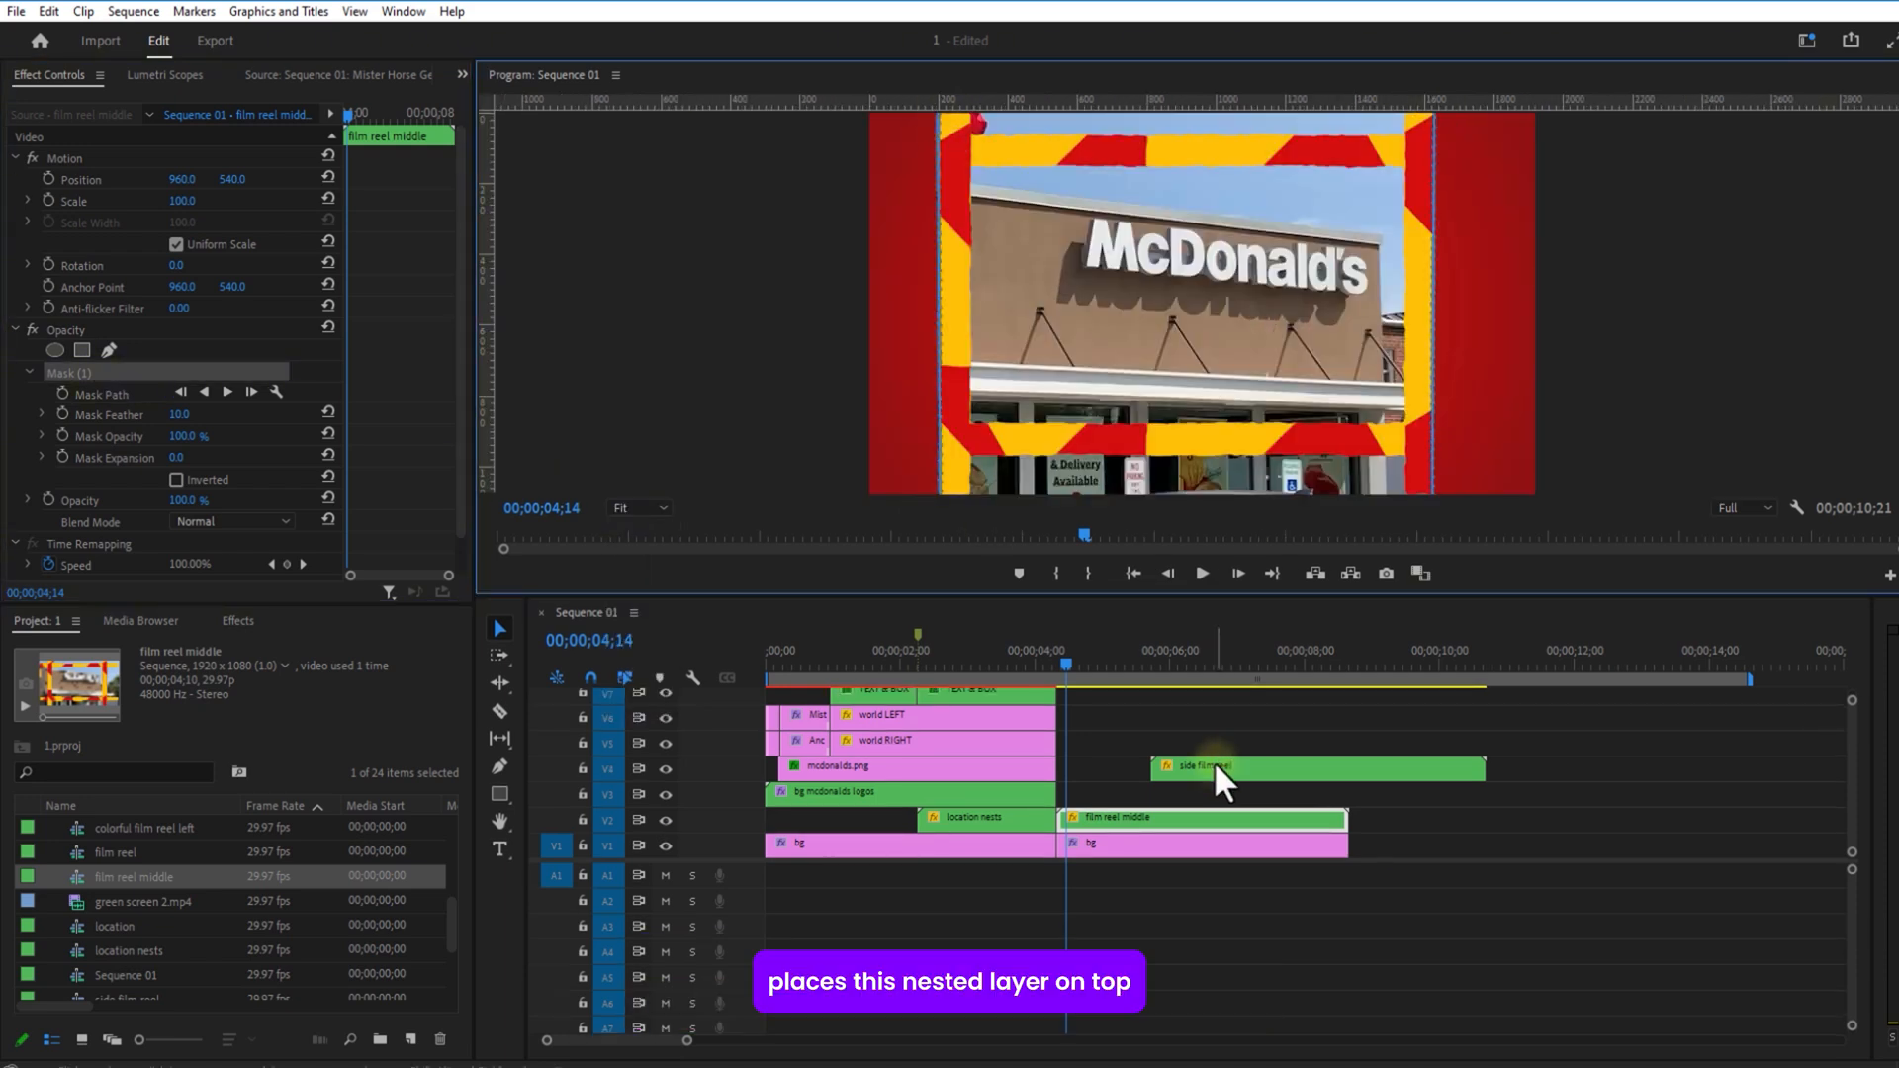
{"action": "left_click_drag", "start_coordinate": [1214, 770], "coordinate": [1142, 796]}
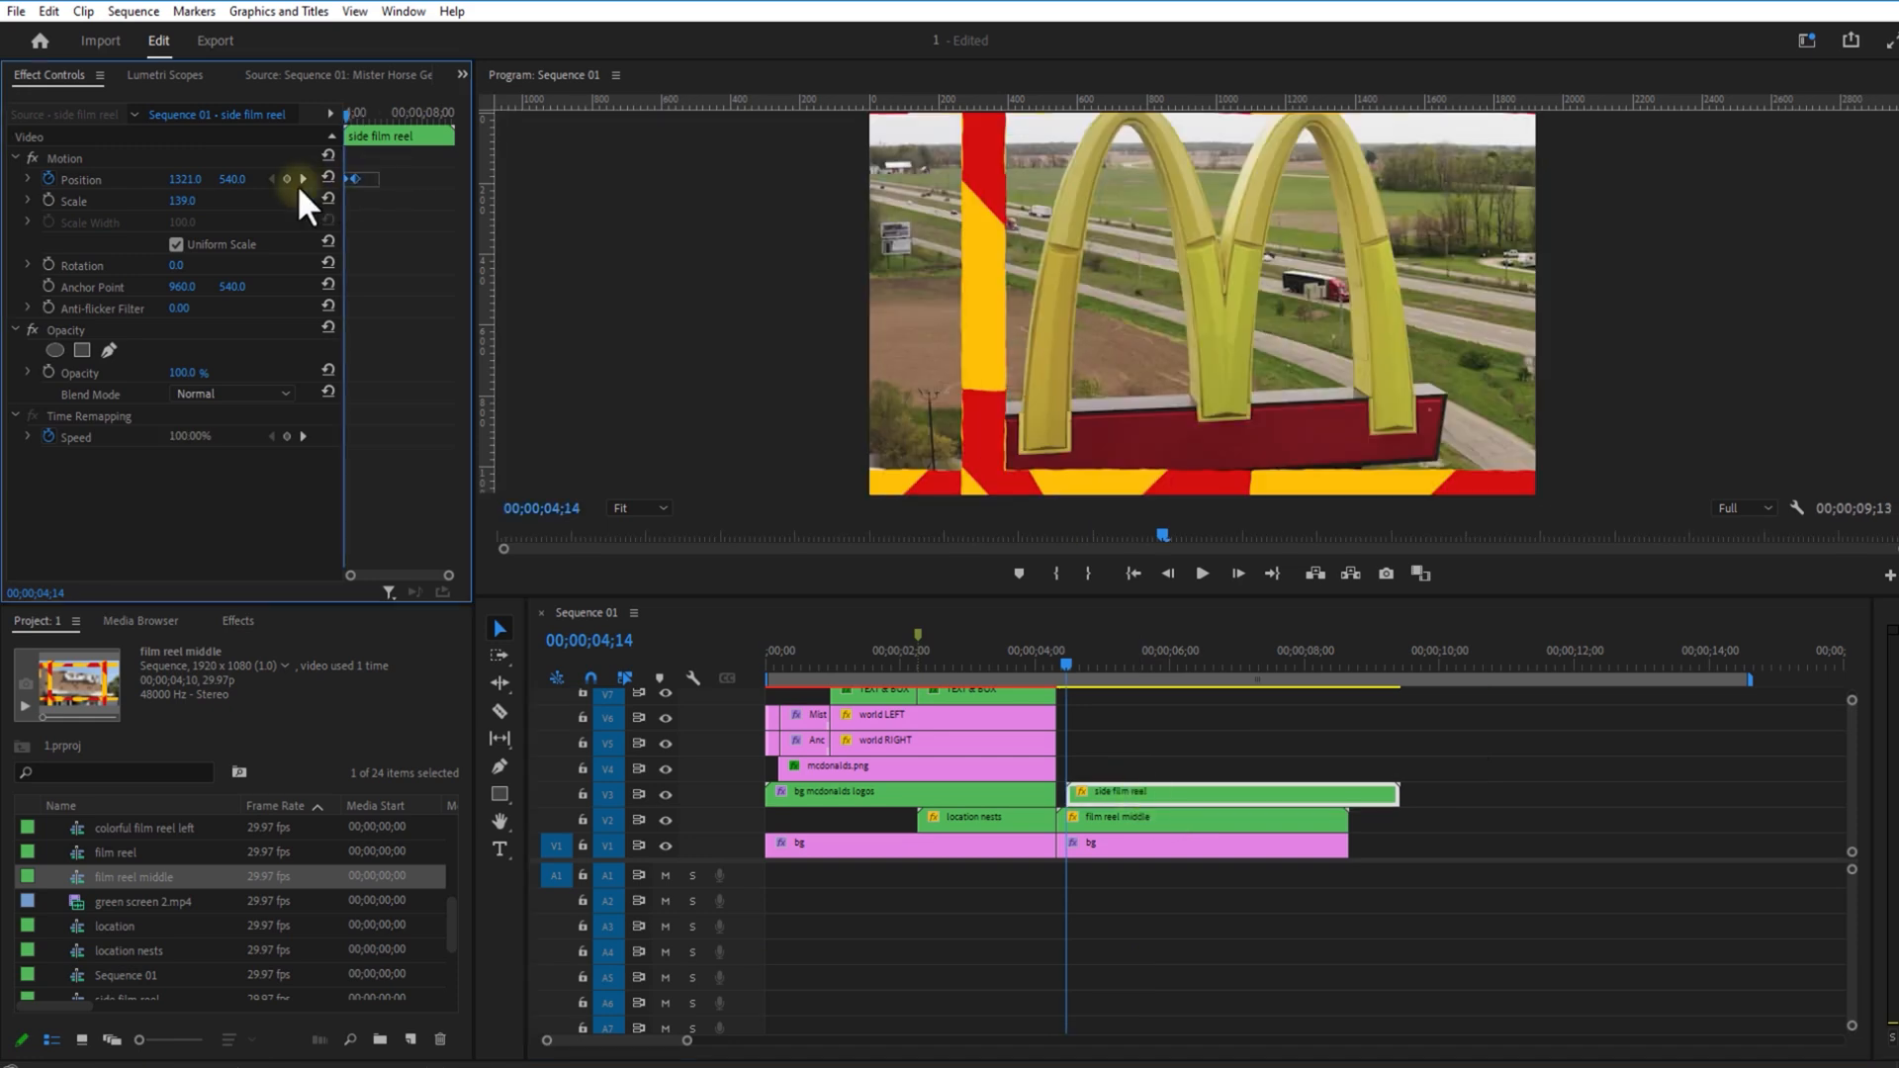
Step: Remove the side film reel's Position keyframes, then set its scale to 102 and its position to 282, 534
{"action": "left_click_drag", "start_coordinate": [379, 173], "coordinate": [298, 186]}
{"action": "key", "text": "Delete"}
{"action": "left_click", "coordinate": [48, 179]}
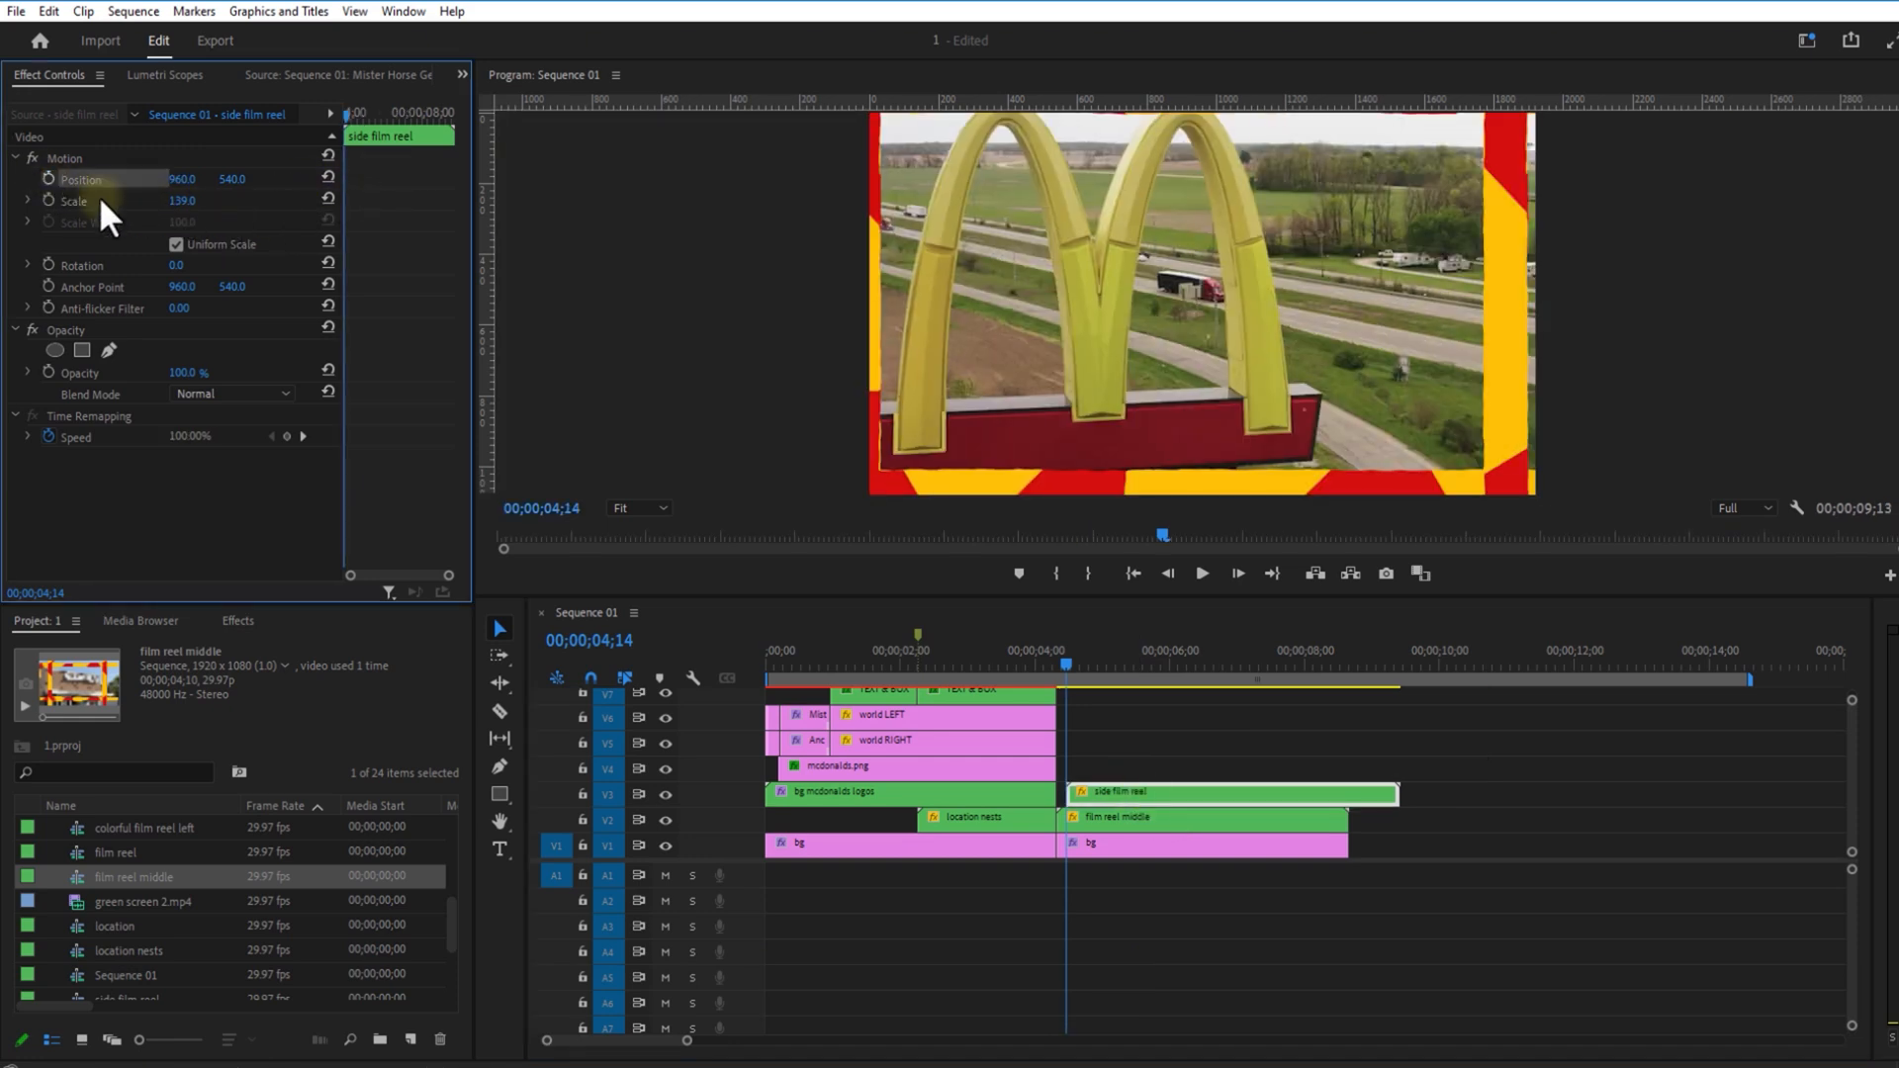
{"action": "left_click_drag", "start_coordinate": [108, 208], "coordinate": [130, 204]}
{"action": "left_click_drag", "start_coordinate": [231, 180], "coordinate": [300, 170]}
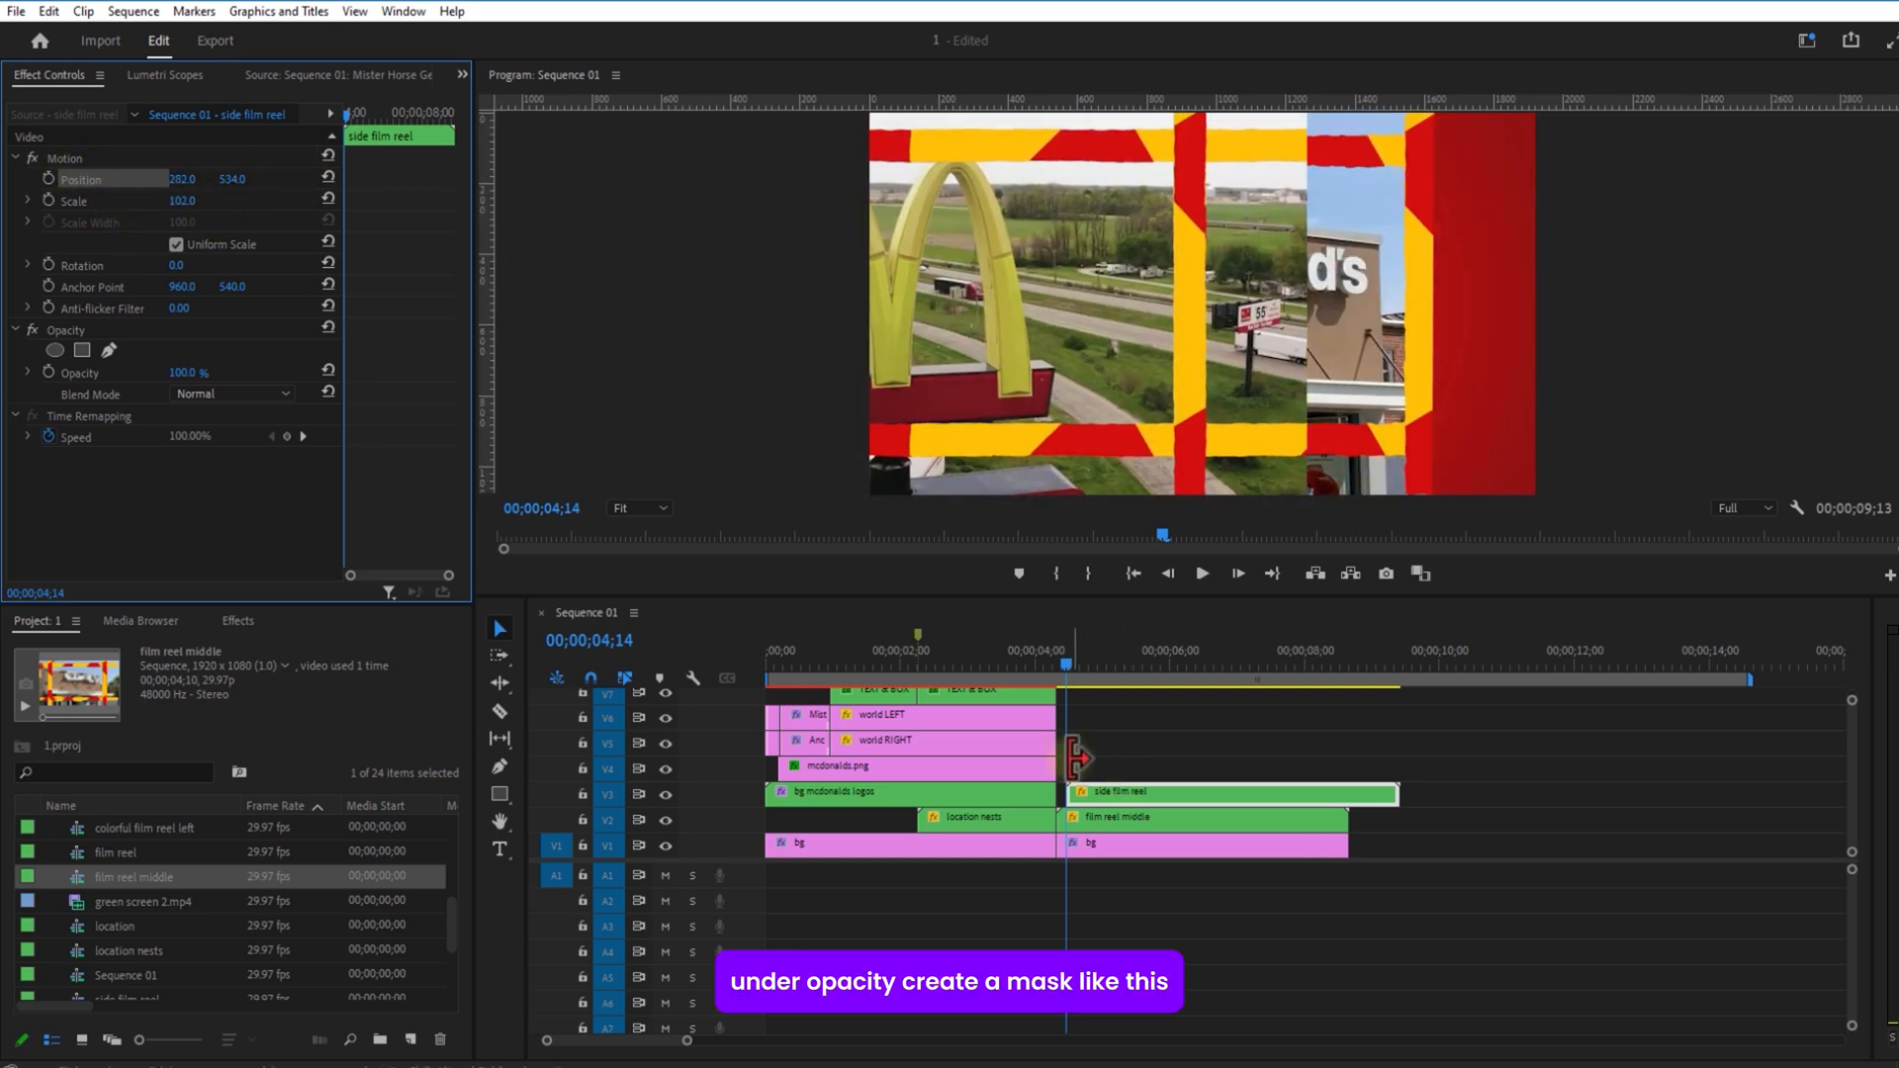
Step: Add a rectangular opacity mask to side film reel covering only the area left of the middle frame's opening, full height
{"action": "left_click", "coordinate": [82, 351]}
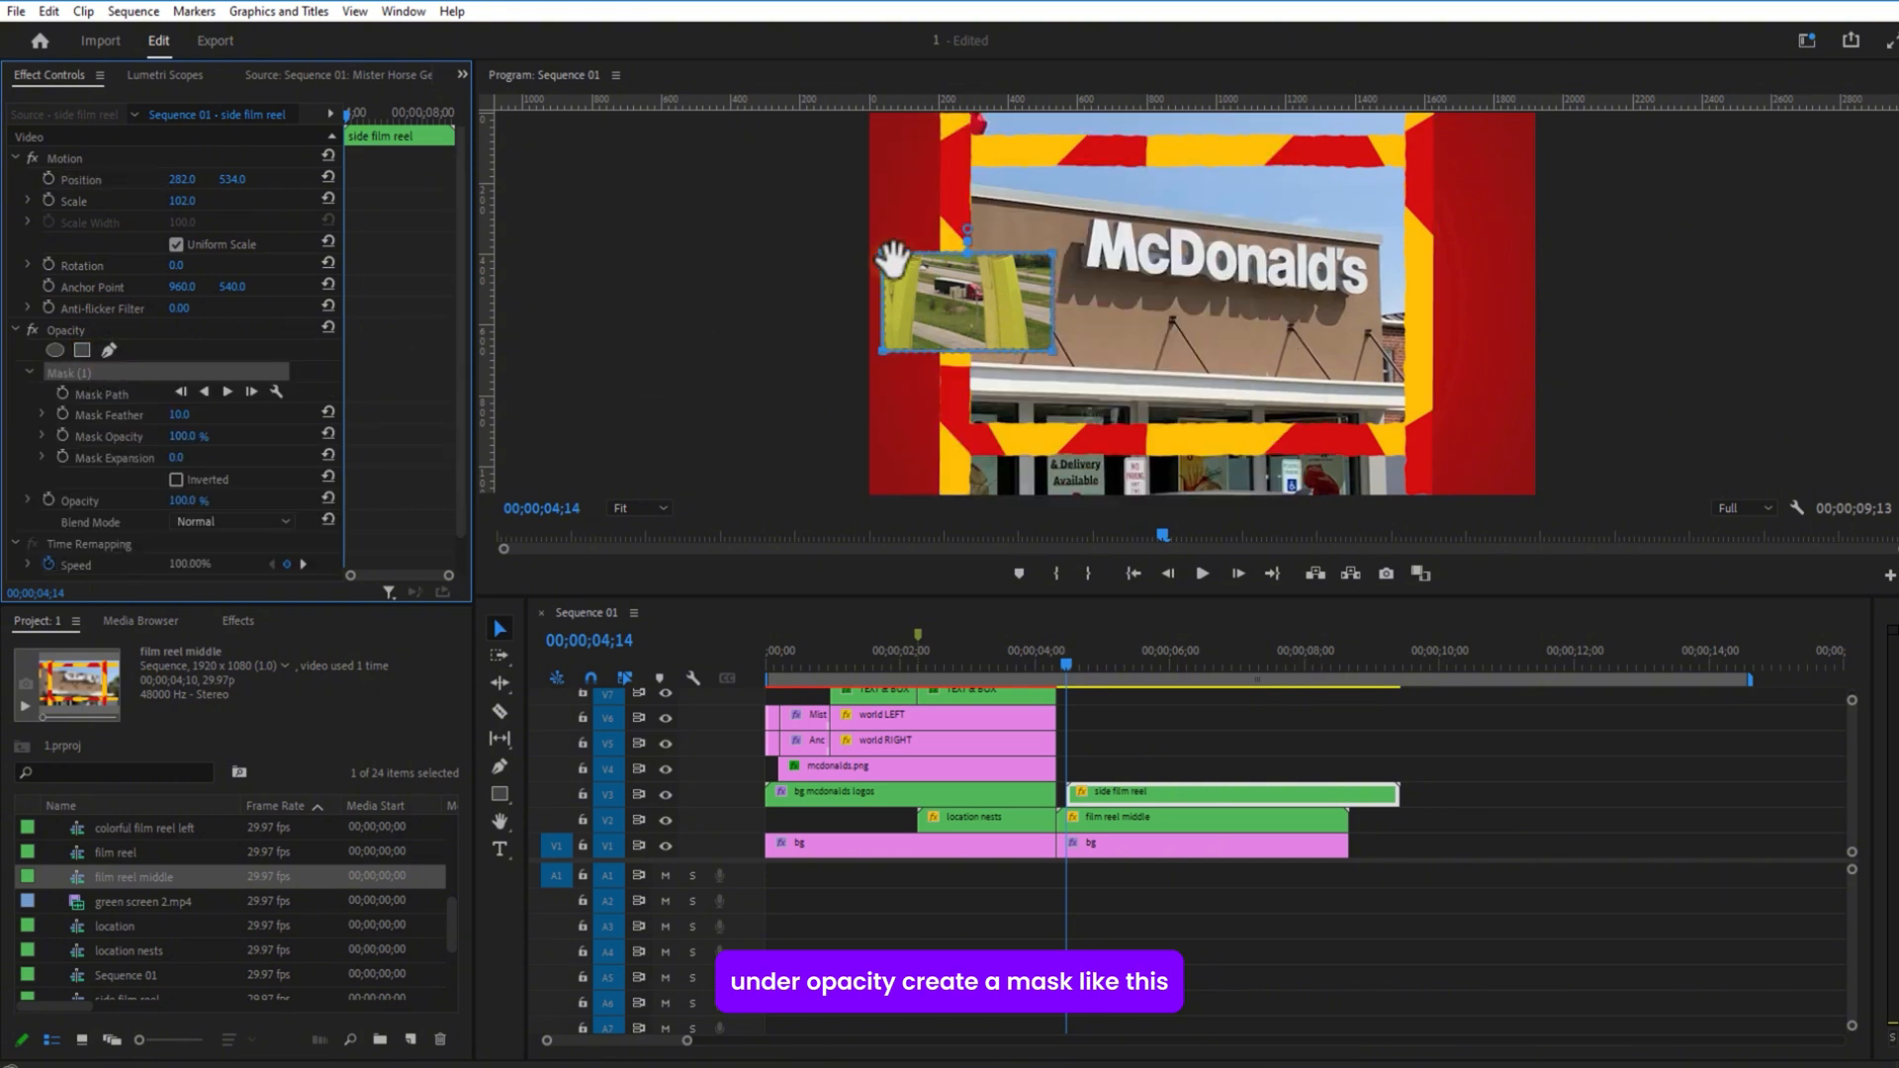
{"action": "left_click_drag", "start_coordinate": [883, 254], "coordinate": [846, 97]}
{"action": "left_click_drag", "start_coordinate": [883, 350], "coordinate": [846, 519]}
{"action": "left_click_drag", "start_coordinate": [1052, 254], "coordinate": [953, 115]}
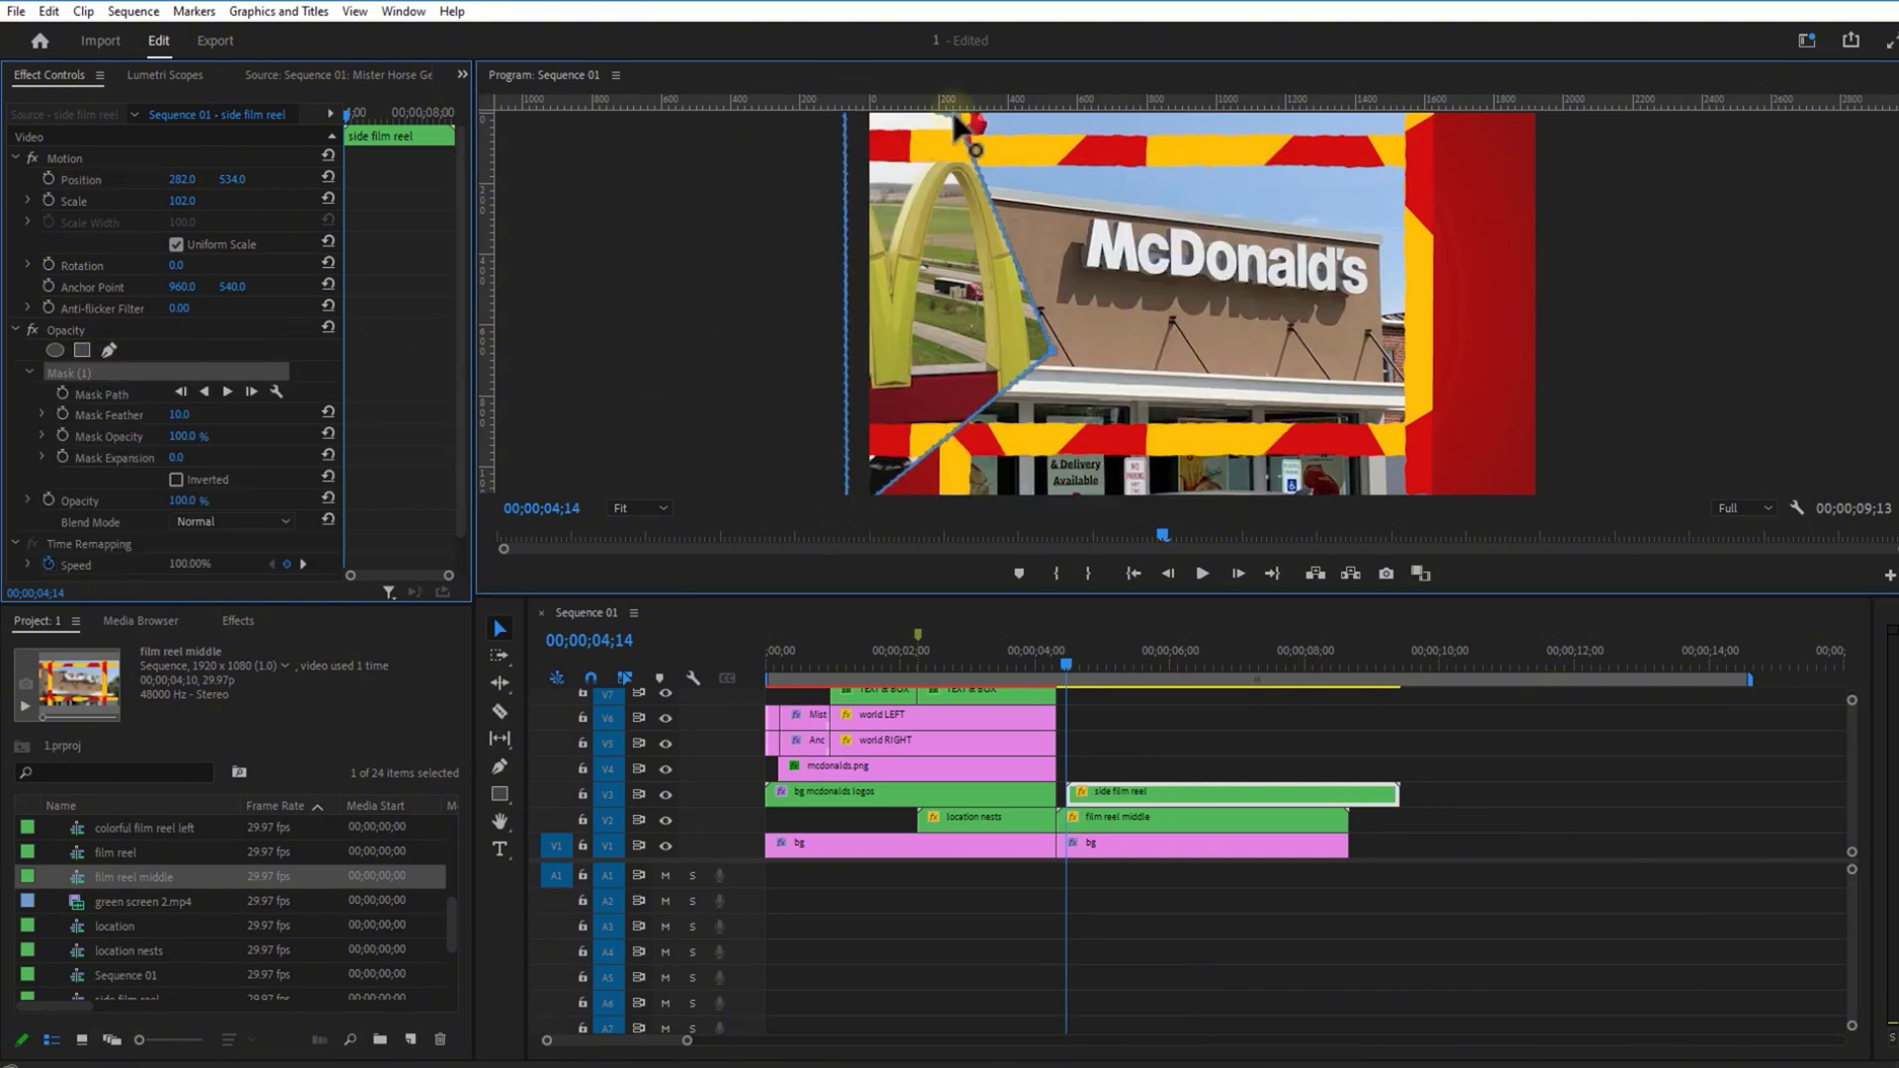
{"action": "left_click_drag", "start_coordinate": [1052, 351], "coordinate": [967, 499]}
Step: Set the side film reel's mask feather to 0, its position to 203, 544 and its scale to 110
{"action": "left_click", "coordinate": [1155, 793]}
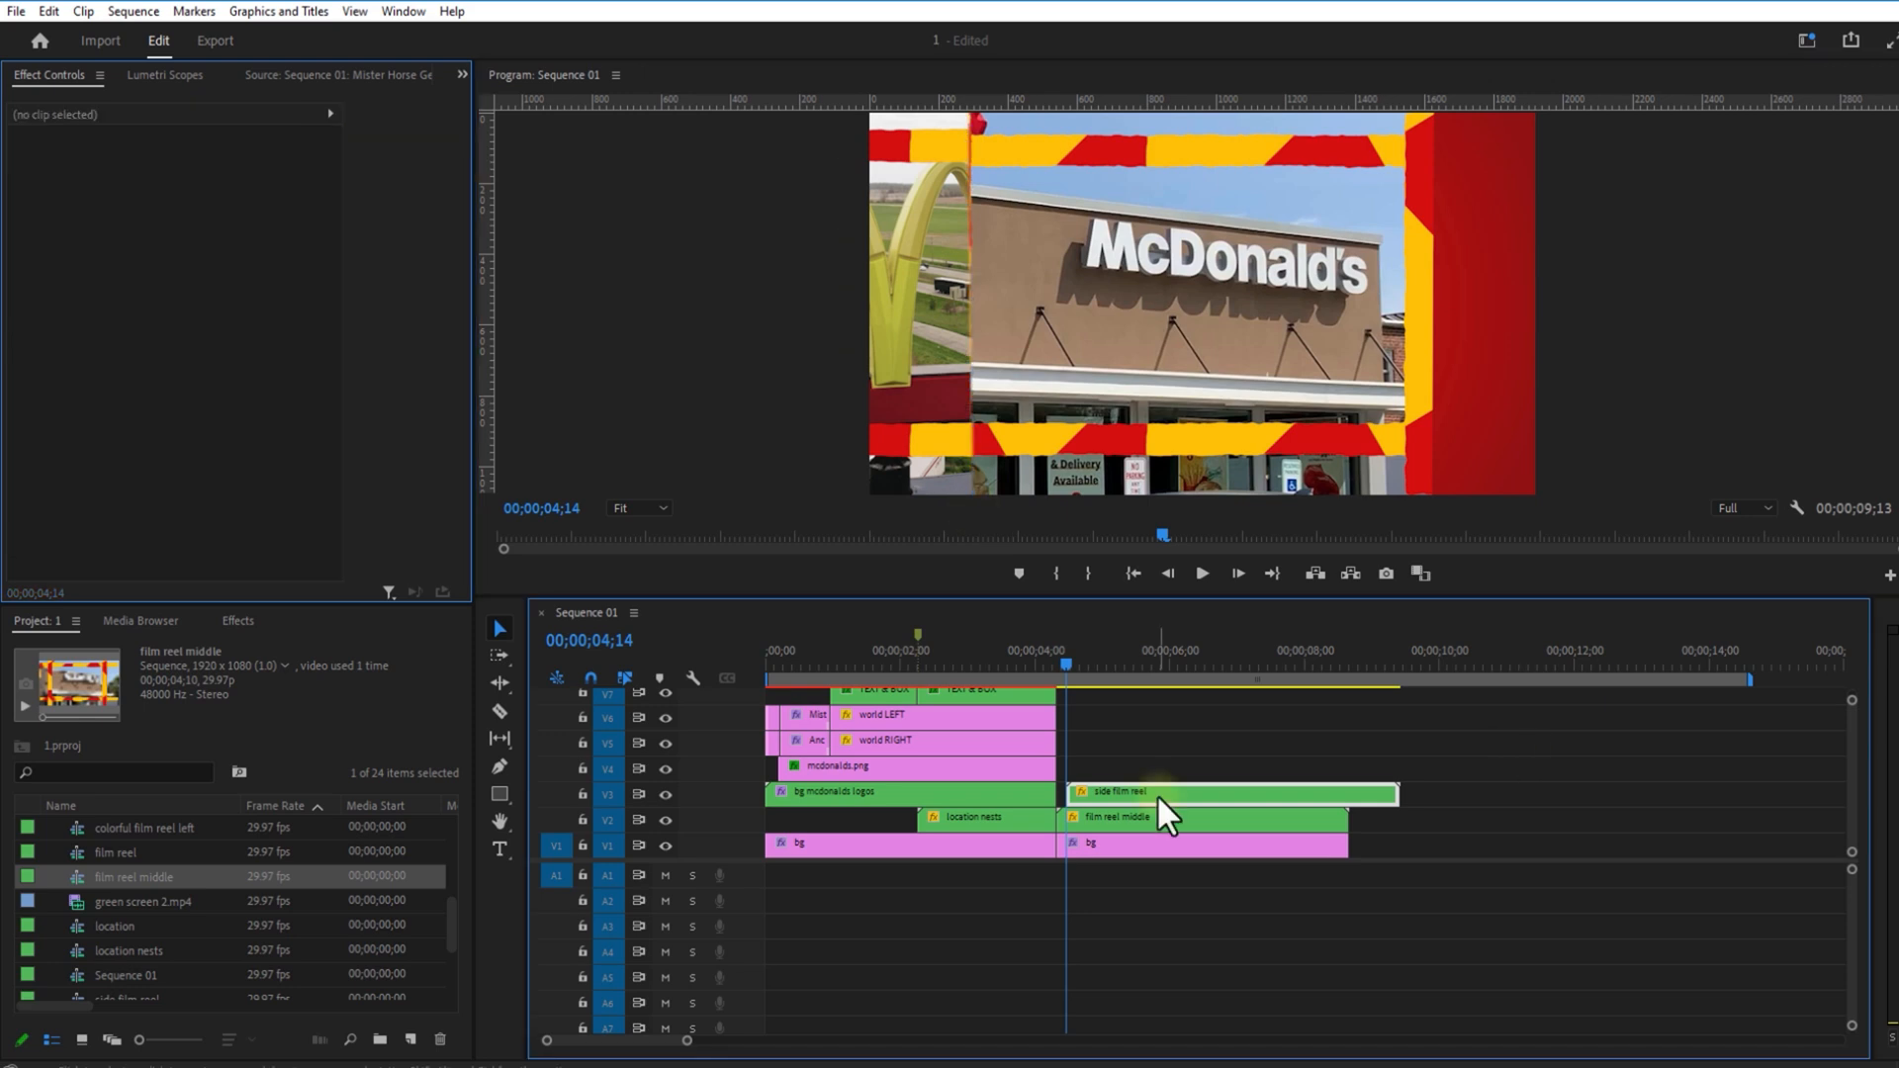
{"action": "left_click_drag", "start_coordinate": [179, 414], "coordinate": [148, 415]}
{"action": "left_click_drag", "start_coordinate": [182, 179], "coordinate": [104, 179]}
{"action": "left_click_drag", "start_coordinate": [233, 179], "coordinate": [282, 172]}
{"action": "left_click", "coordinate": [182, 201]}
{"action": "type", "text": "110"}
{"action": "key", "text": "Return"}
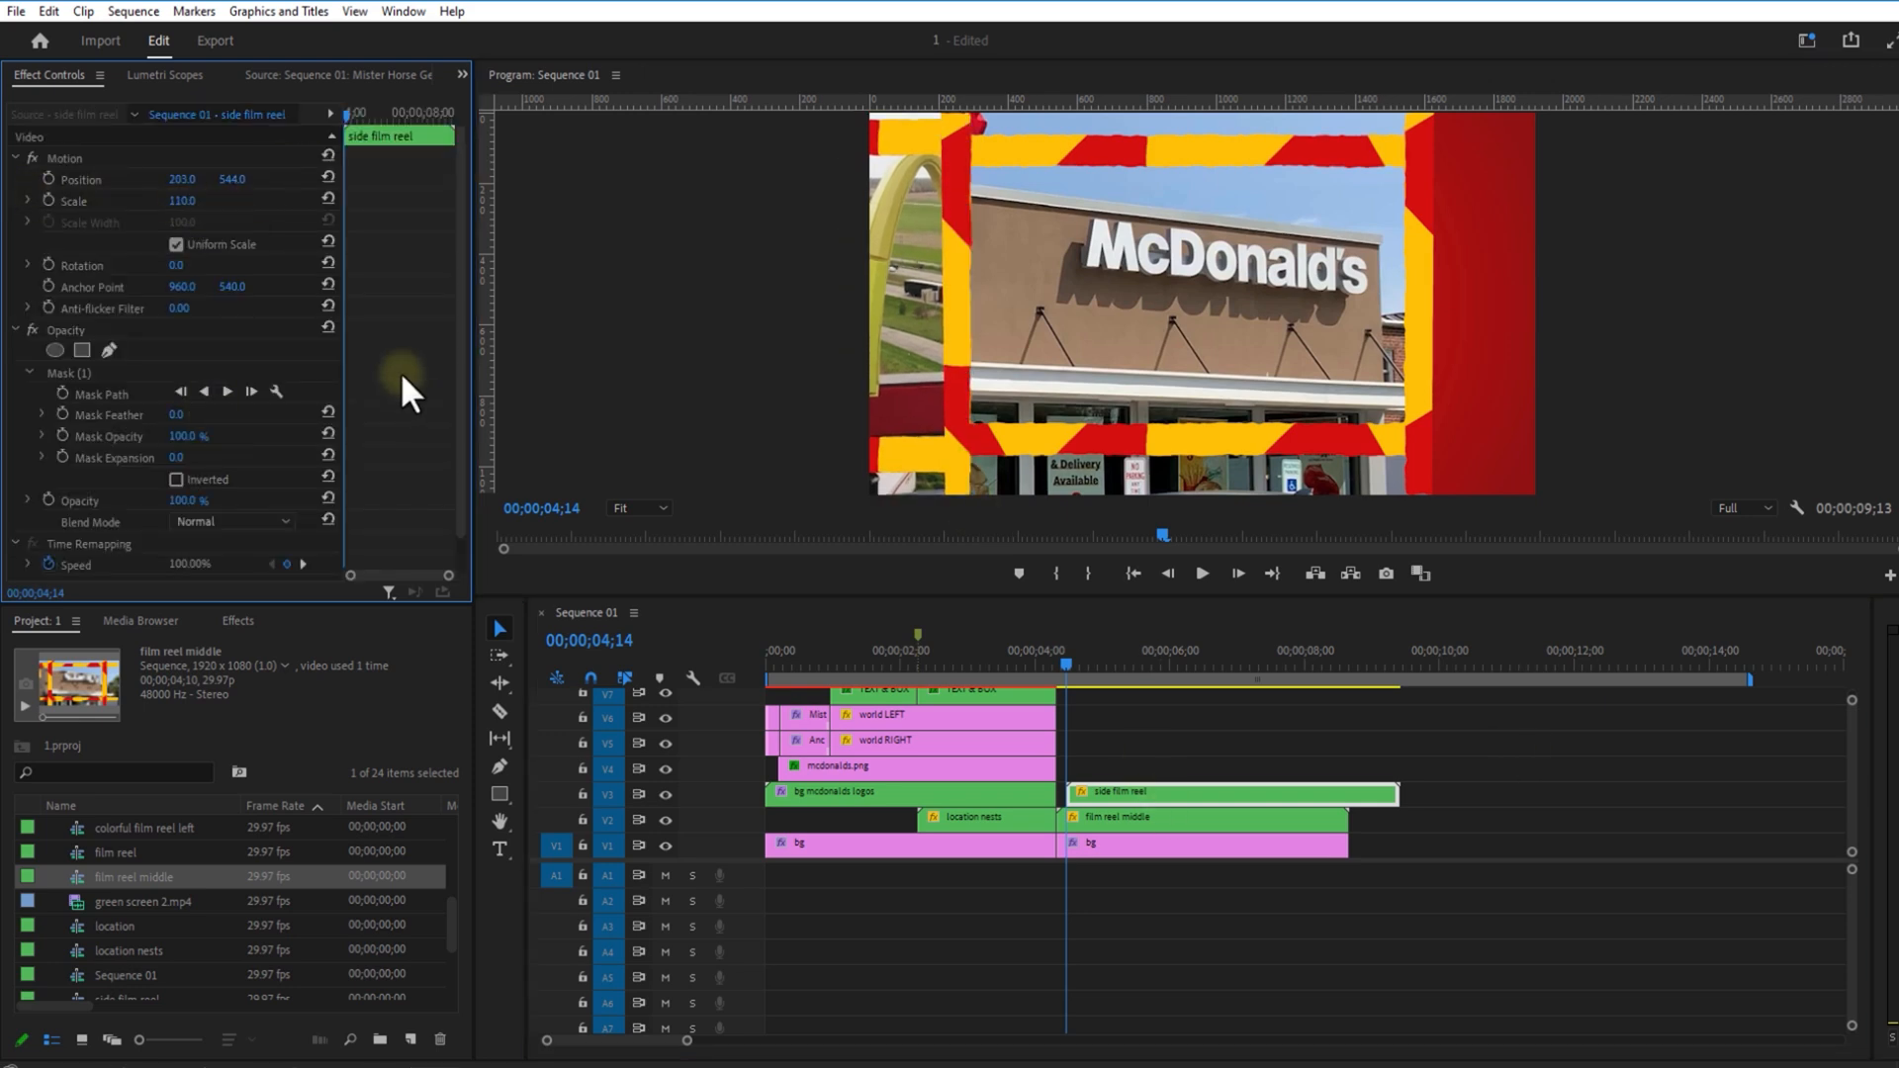
Step: Keyframe the side film reel's Position from 203, 544 at 00;00;04;14 to 203, 591 at 00;00;05;00
{"action": "left_click", "coordinate": [48, 179]}
{"action": "left_click", "coordinate": [346, 111]}
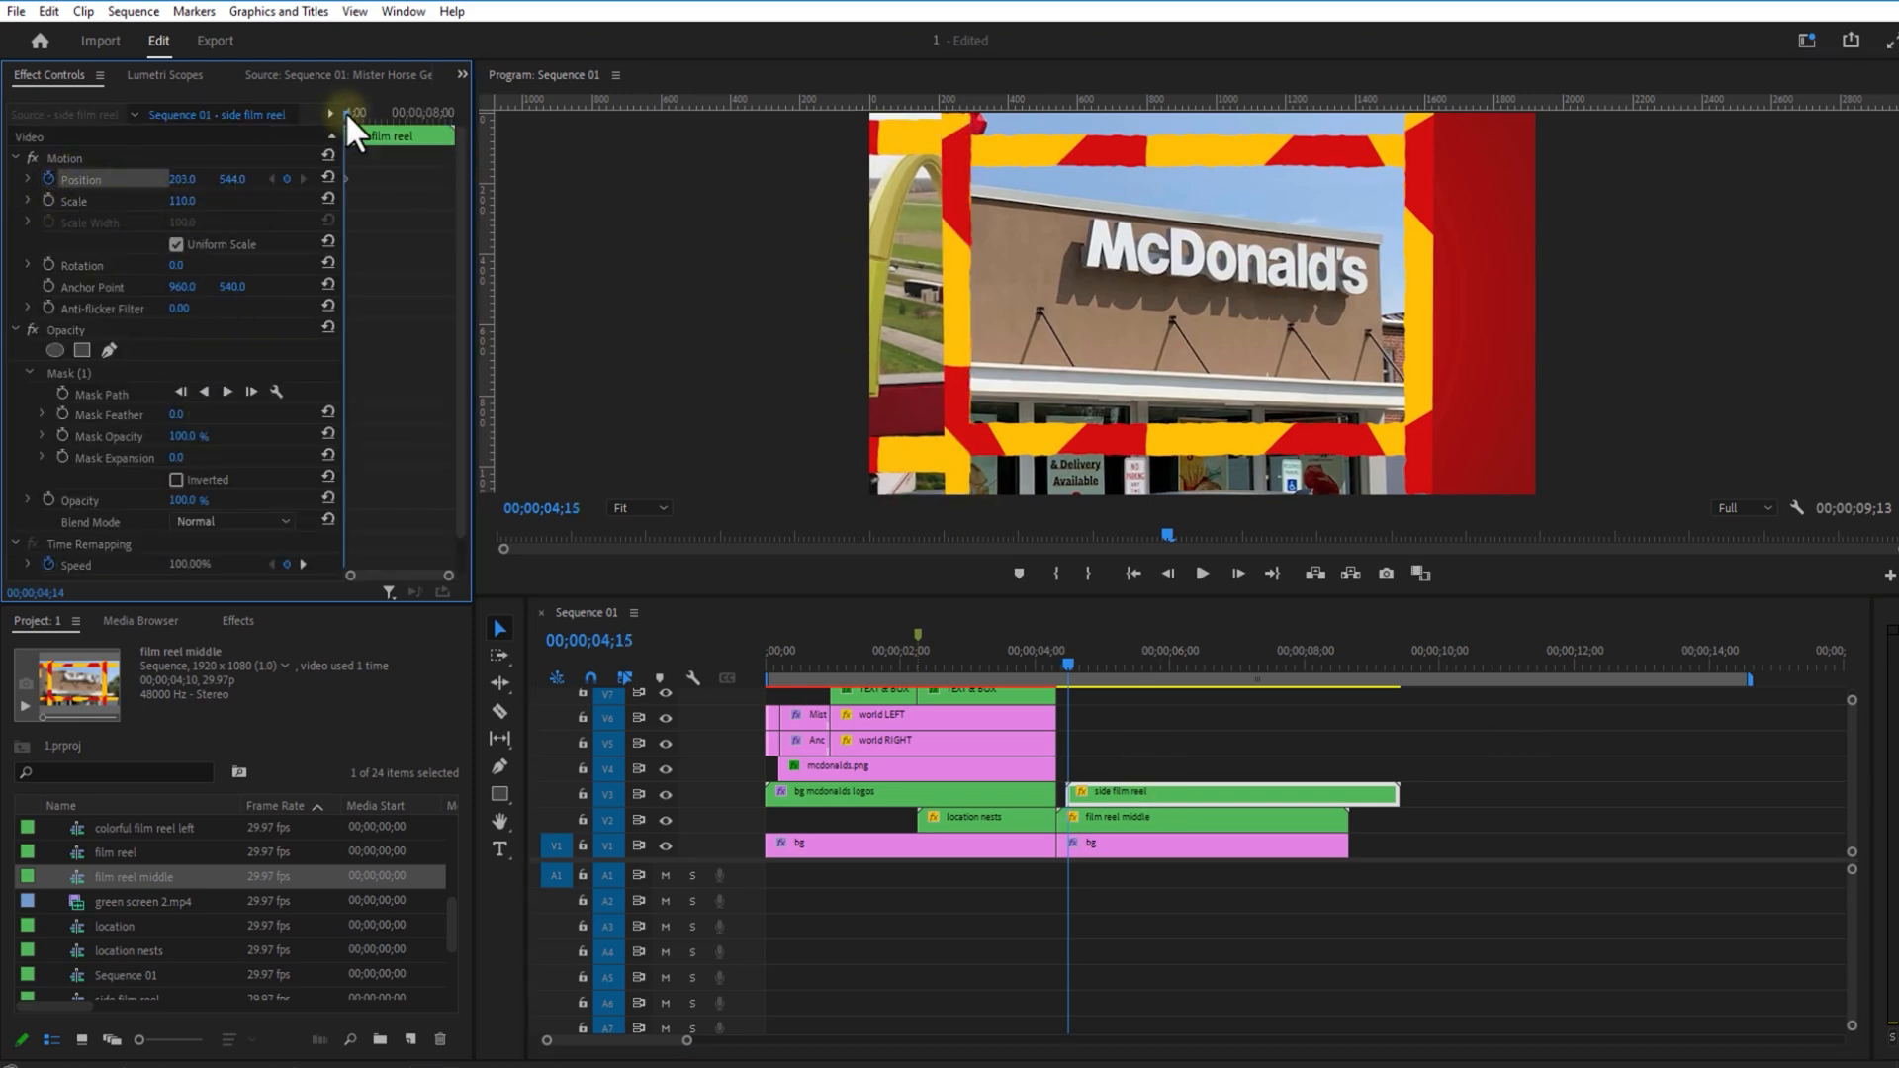
{"action": "left_click_drag", "start_coordinate": [347, 111], "coordinate": [356, 116]}
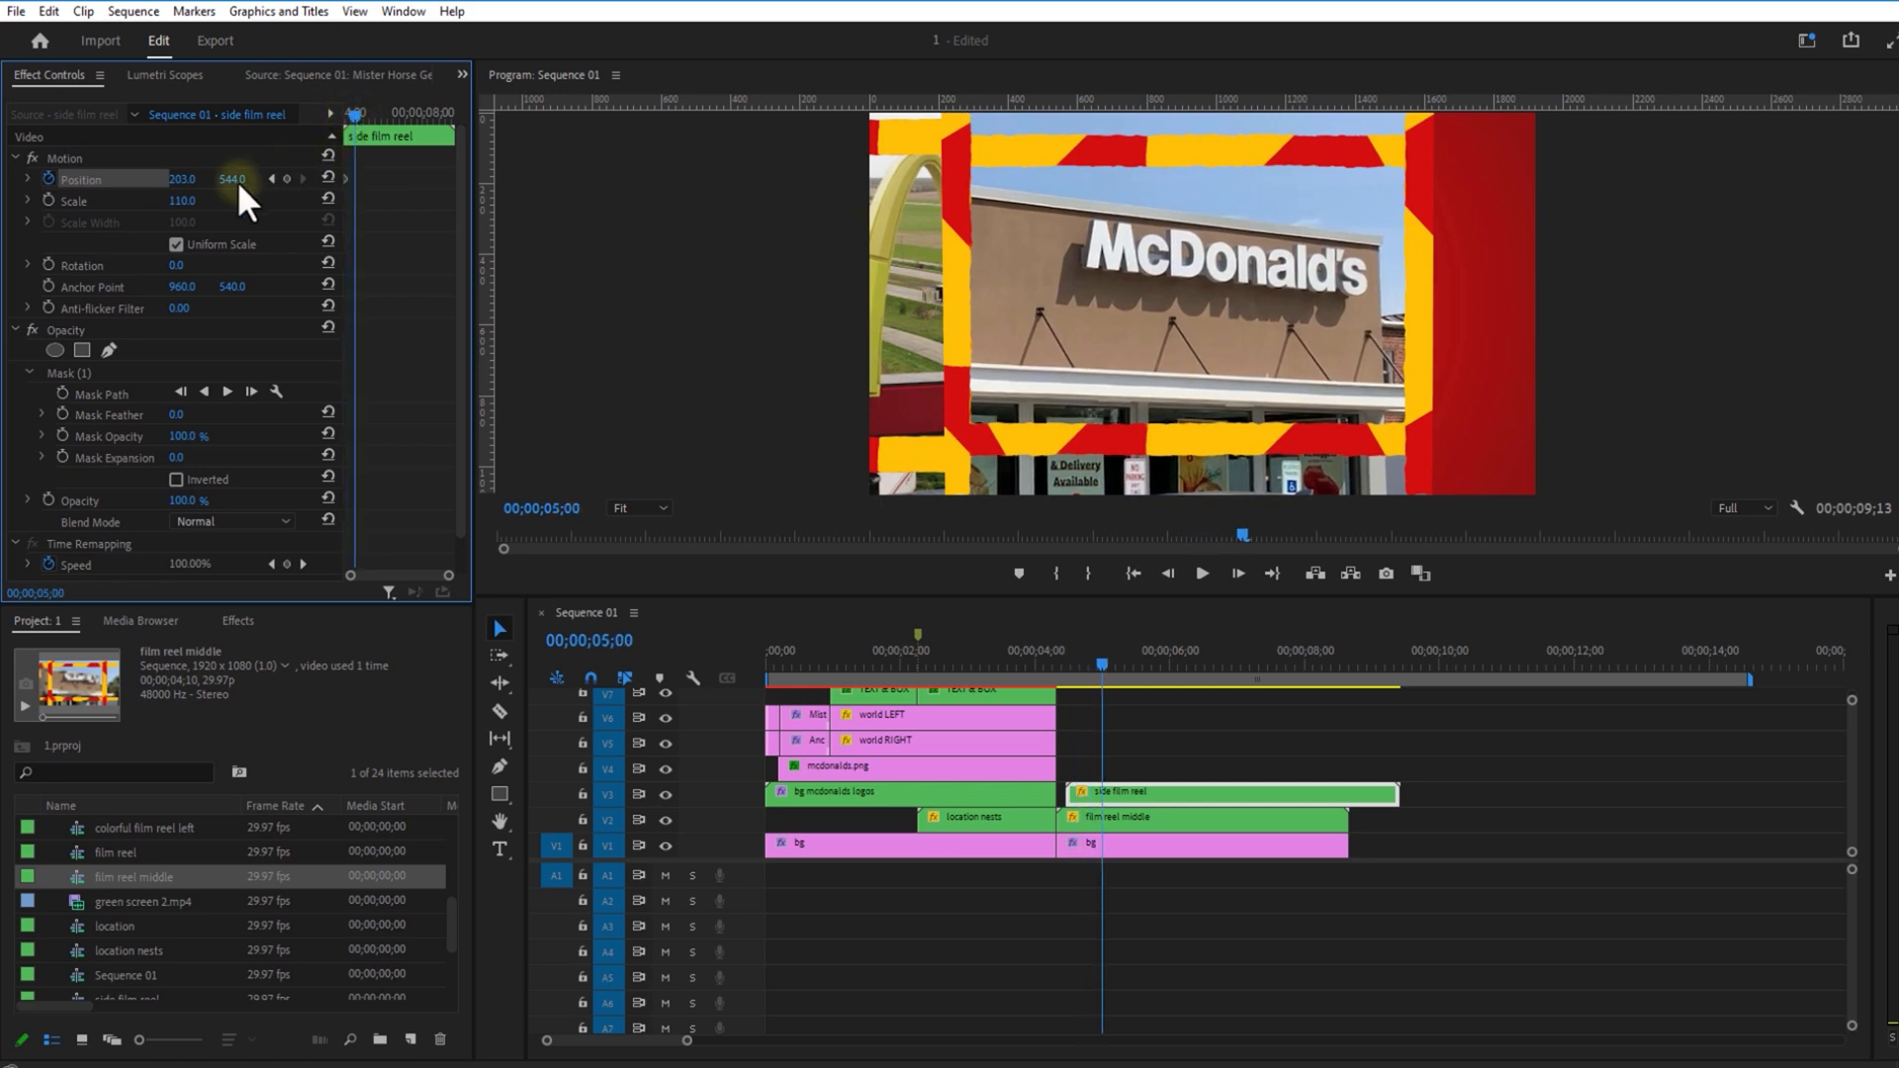
{"action": "mouse_move", "coordinate": [302, 178]}
{"action": "left_mouse_down"}
{"action": "mouse_move", "coordinate": [341, 172]}
{"action": "mouse_move", "coordinate": [284, 174]}
{"action": "left_mouse_up"}
{"action": "left_click_drag", "start_coordinate": [1095, 662], "coordinate": [1077, 666]}
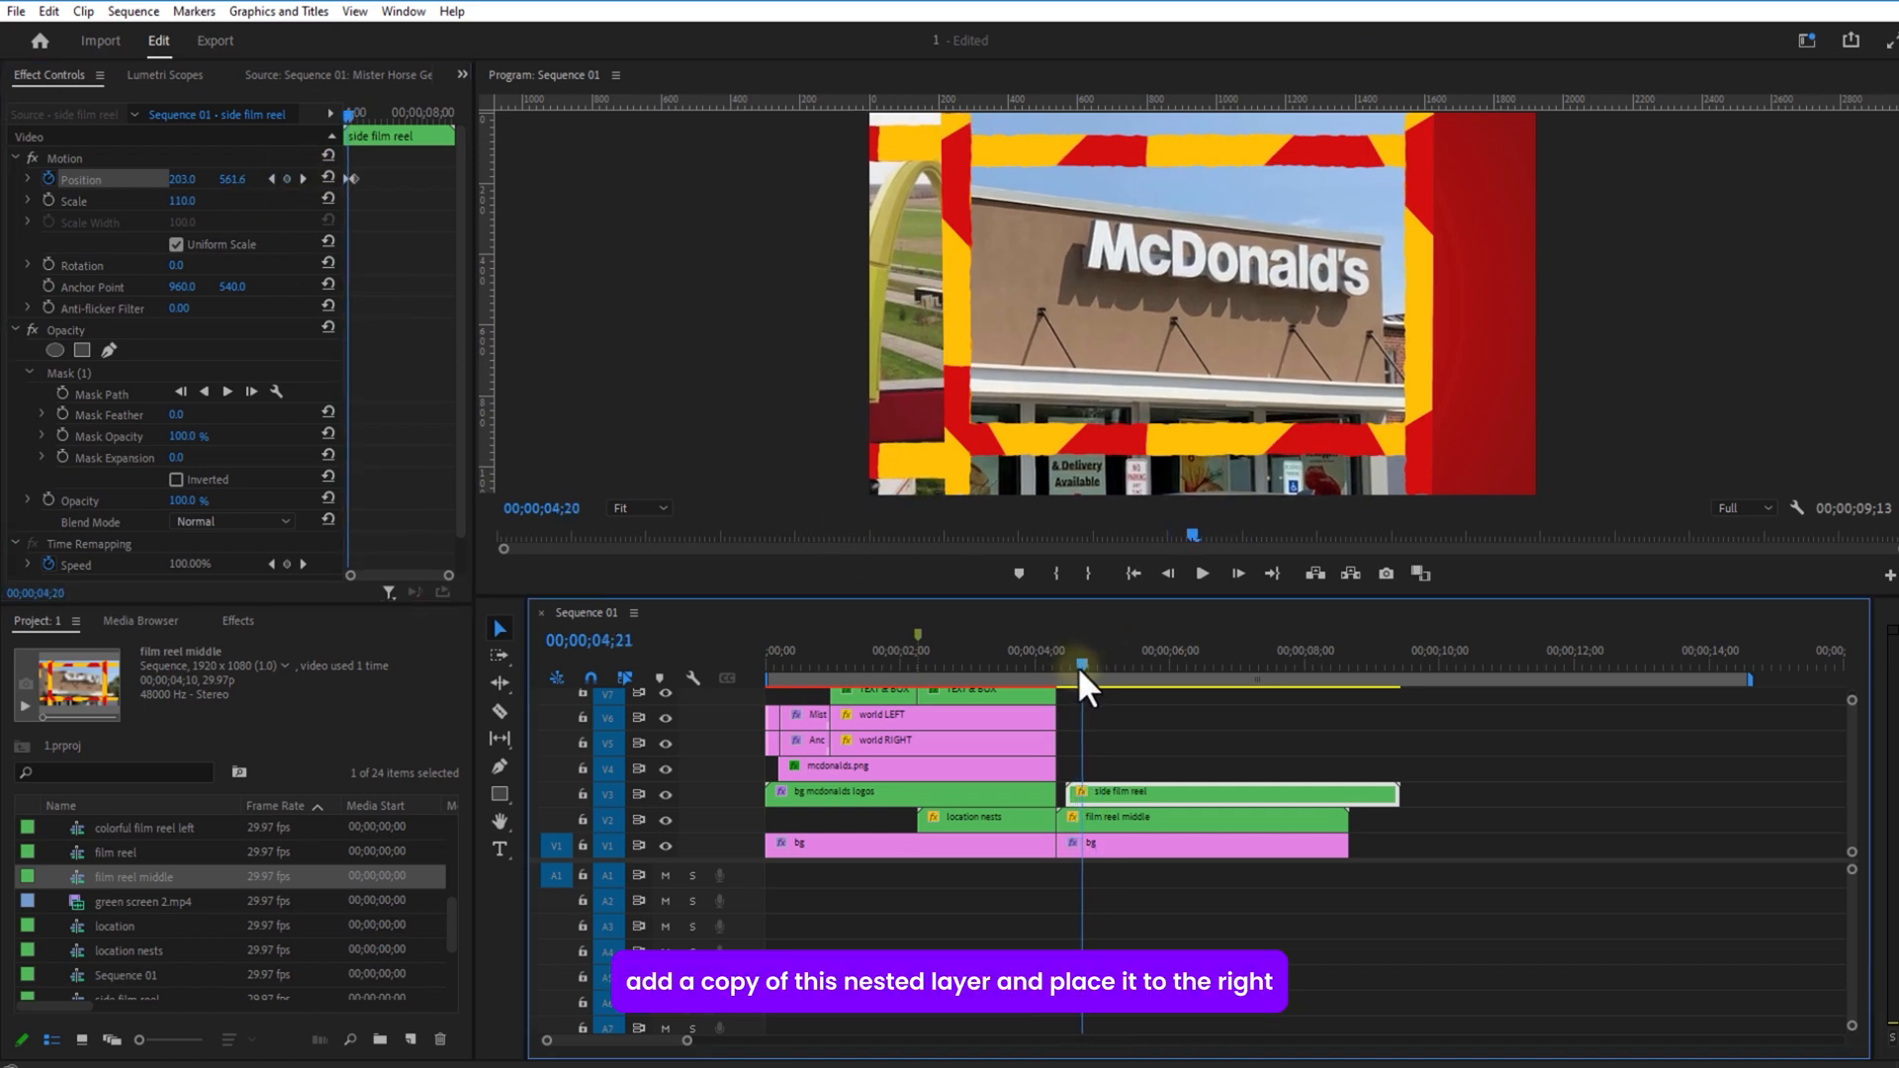
Step: Duplicate the side film reel clip onto V4, remove the copy's Position keyframes and set its position to 2006, 544
{"action": "left_click_drag", "start_coordinate": [1110, 793], "coordinate": [1105, 767]}
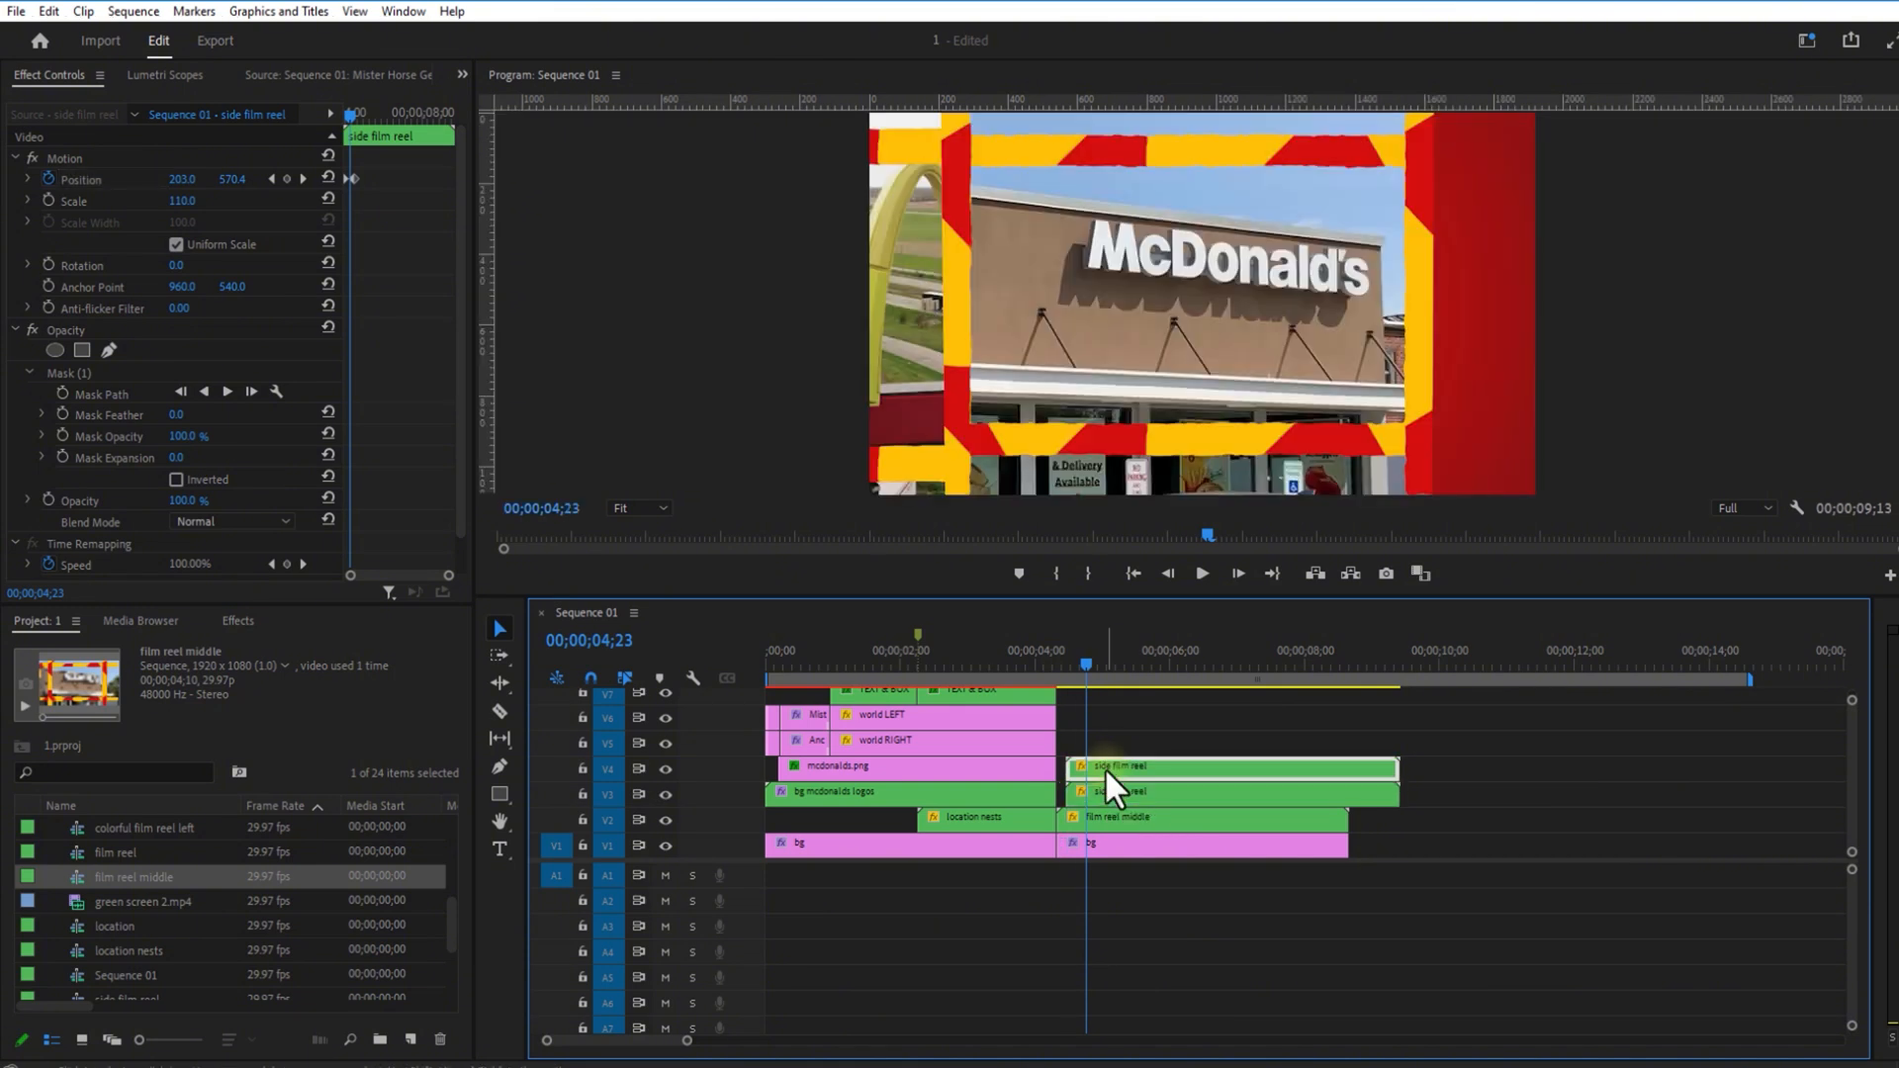
{"action": "left_click", "coordinate": [346, 194]}
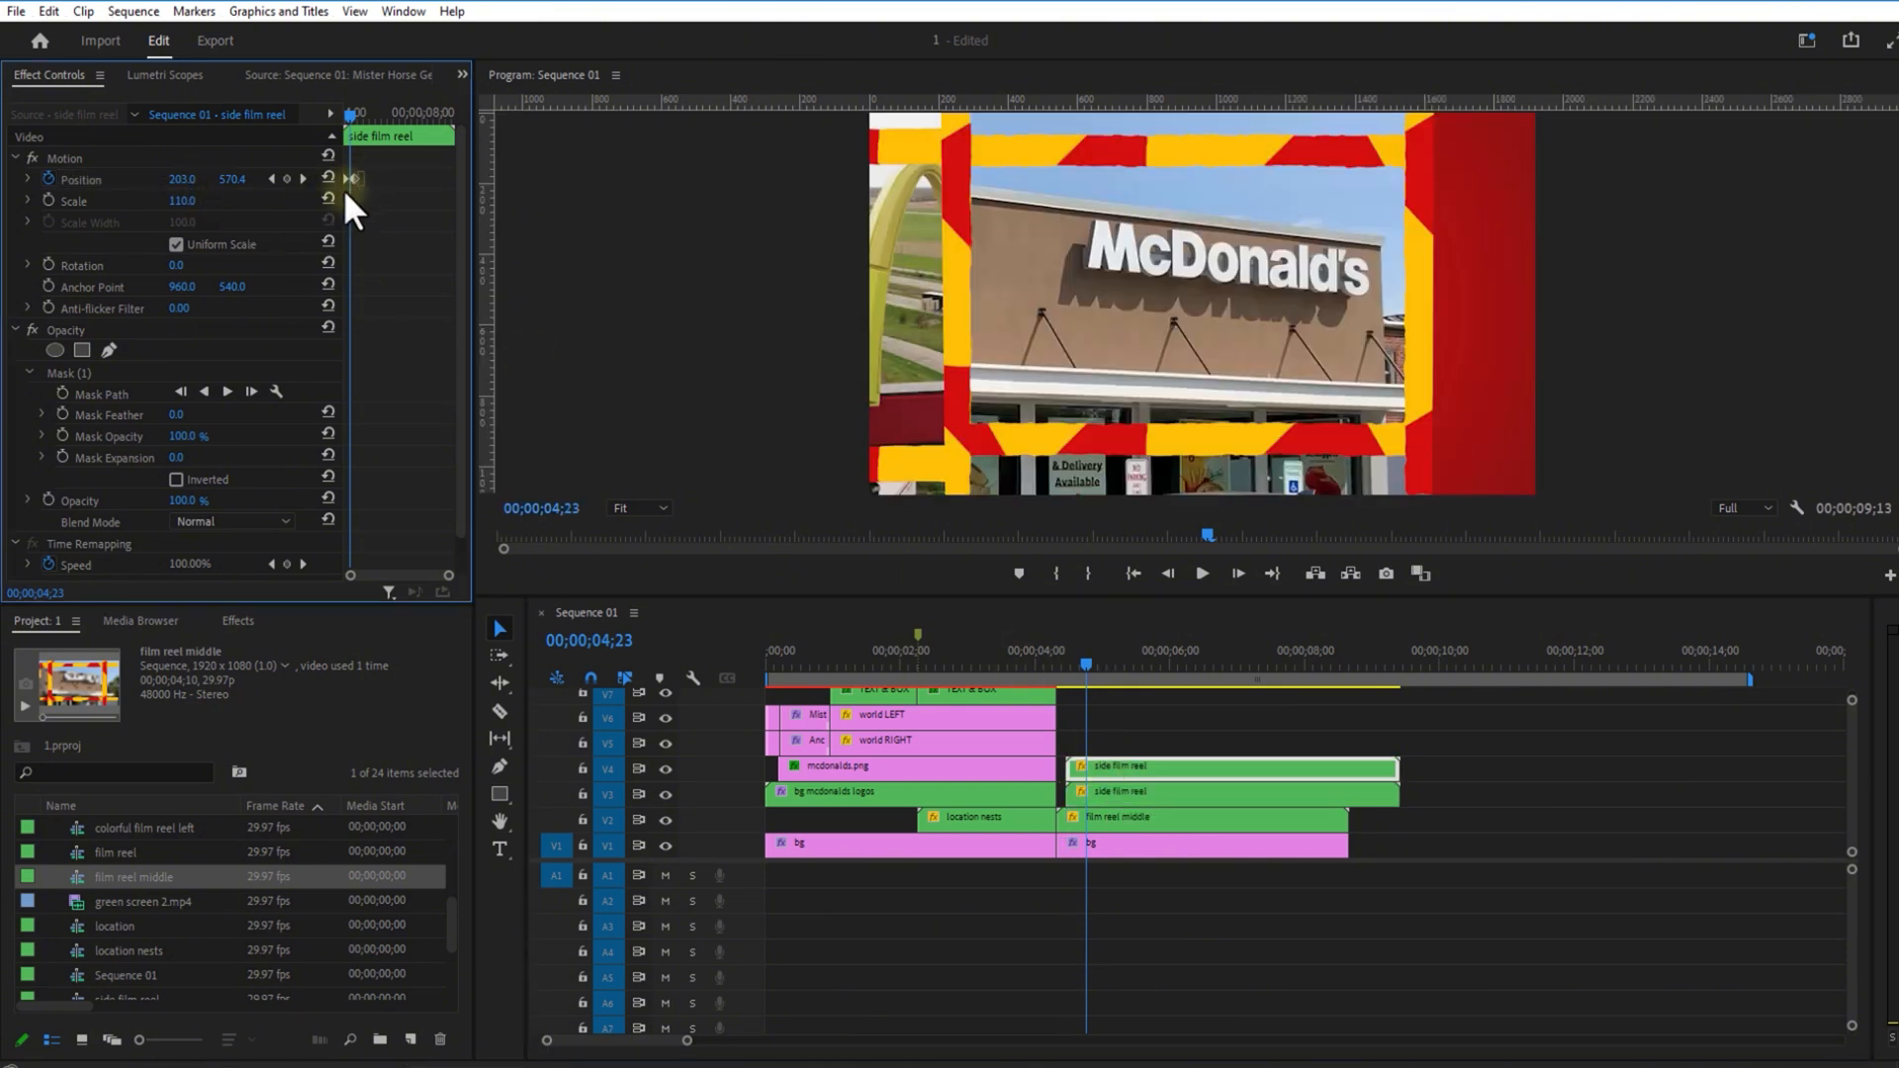
{"action": "key", "text": "Delete"}
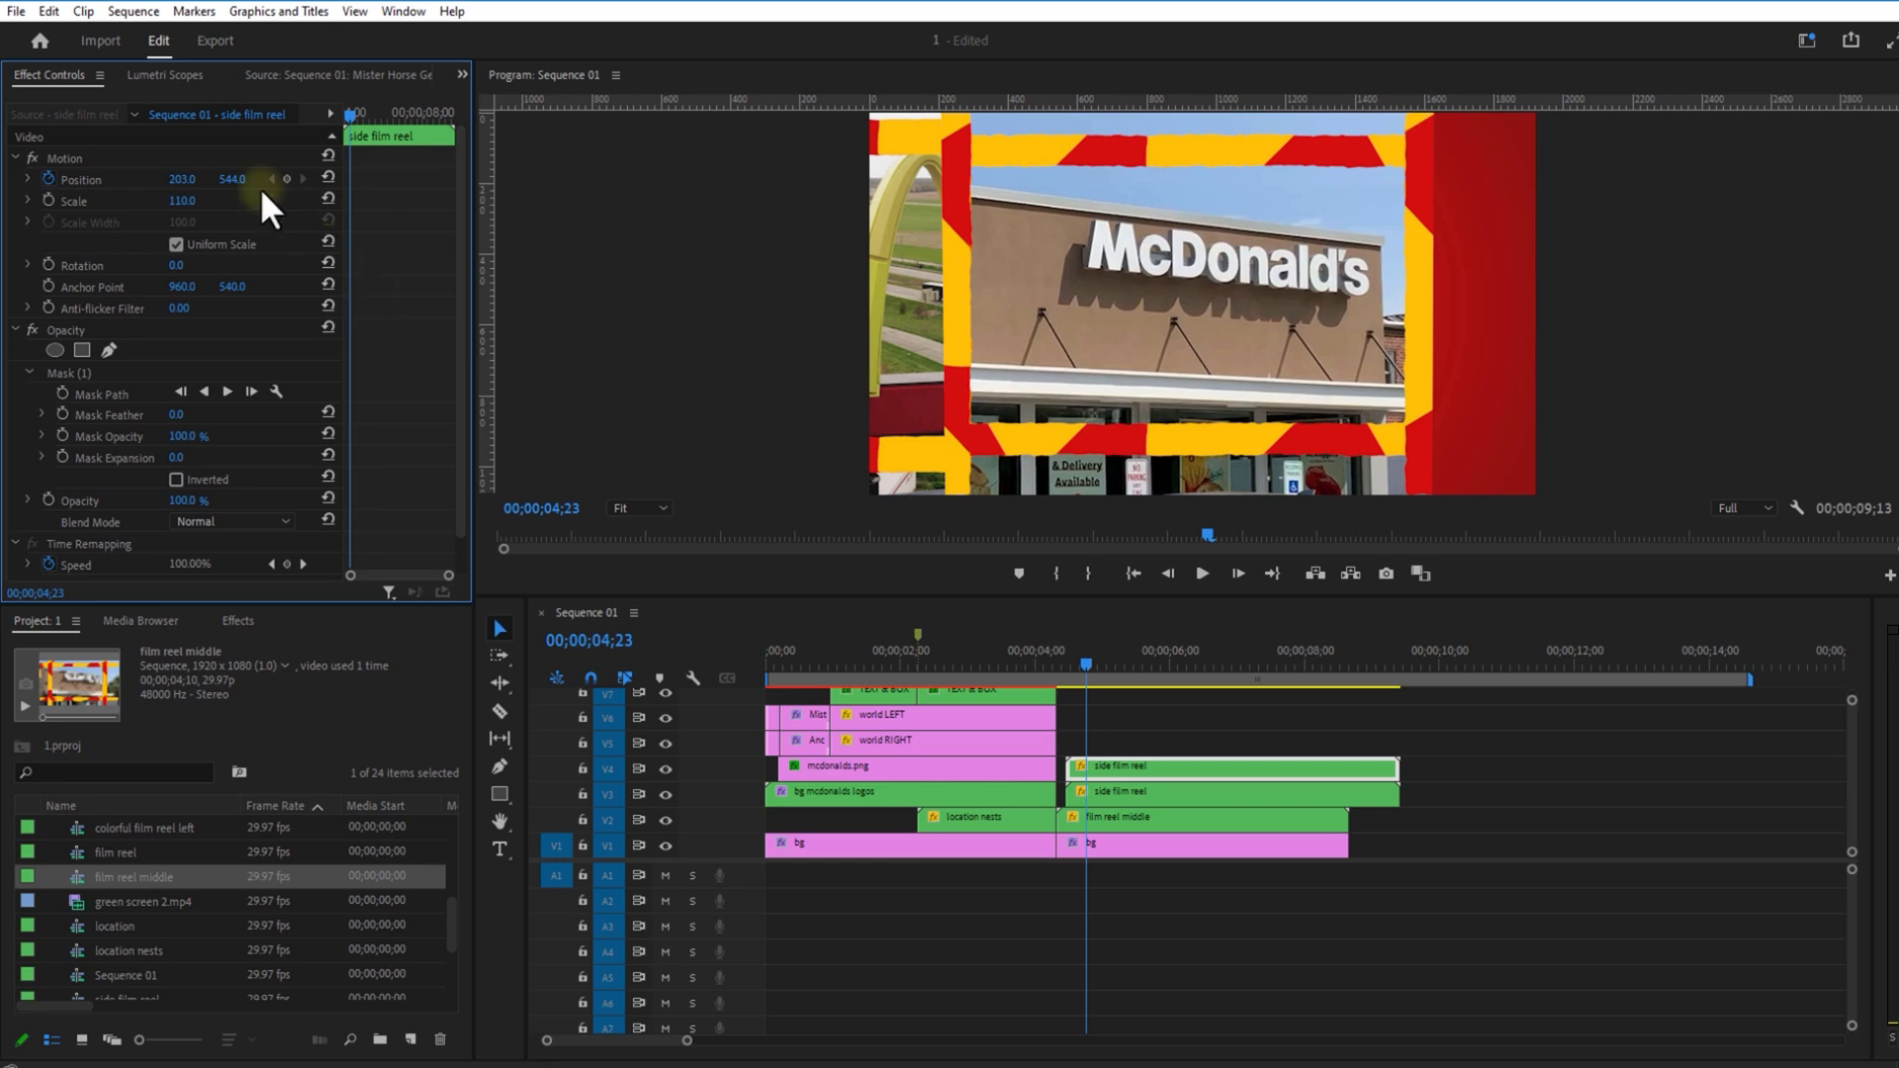
{"action": "left_click_drag", "start_coordinate": [176, 178], "coordinate": [237, 183]}
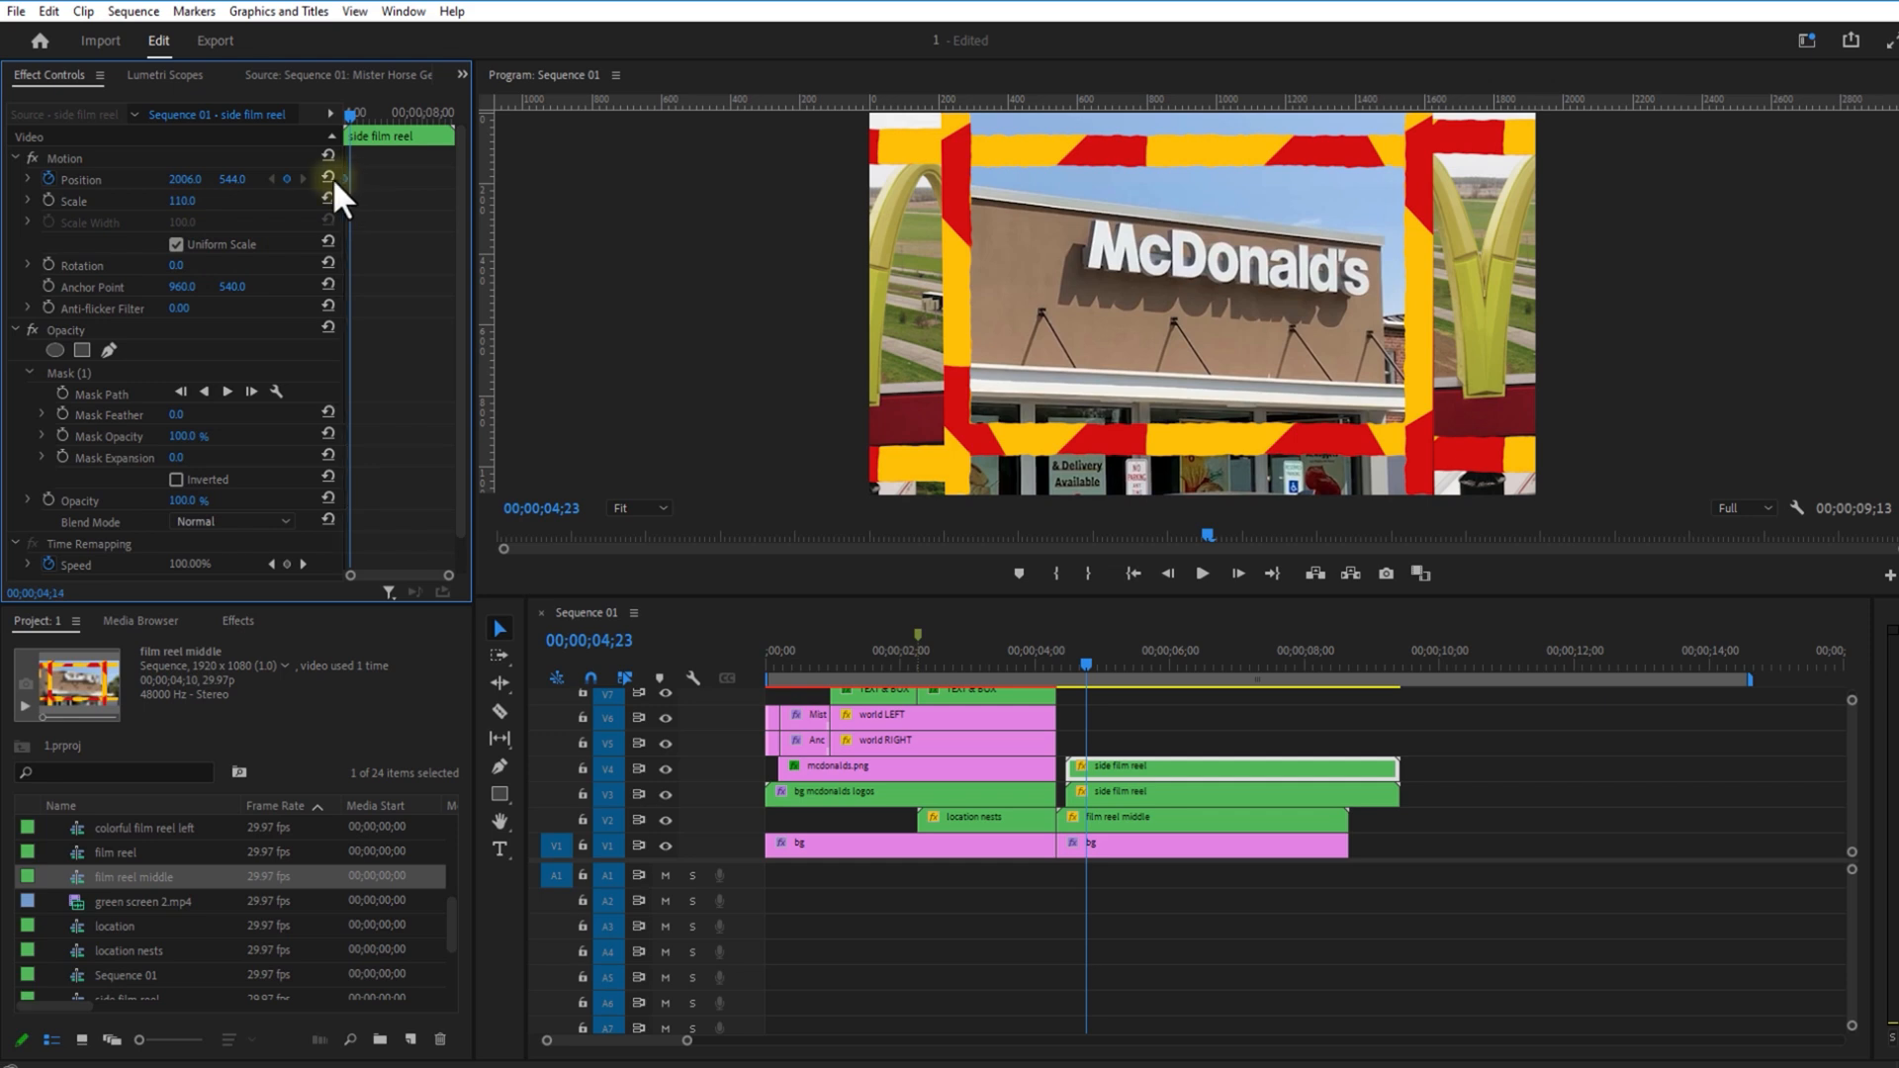
Step: Keyframe the V4 copy's Position from 2006, 544 at the clip's start to 2006, 493 at 00;00;05;04
{"action": "left_click", "coordinate": [342, 115]}
{"action": "left_click_drag", "start_coordinate": [241, 178], "coordinate": [132, 179]}
{"action": "left_click", "coordinate": [354, 113]}
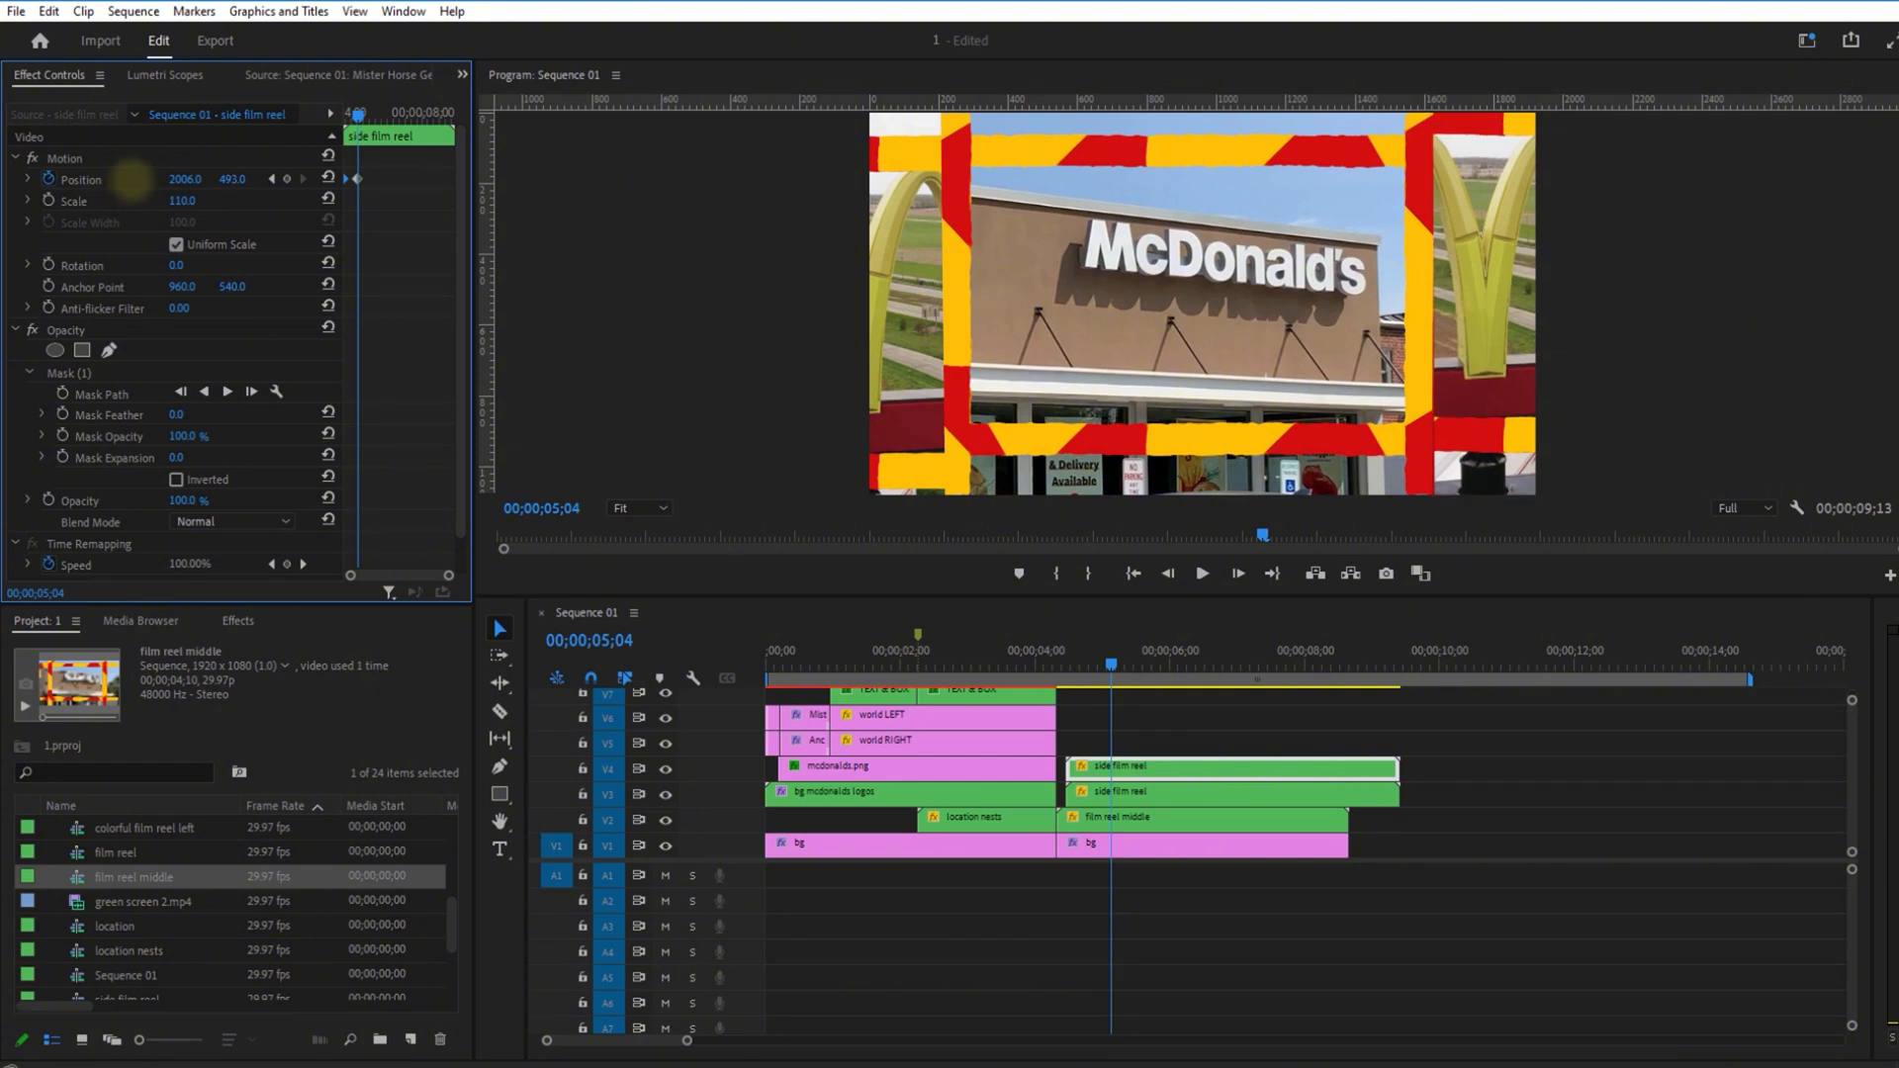
Step: Move both side film reel clips so they start at 00;00;04;10, together with film reel middle, and check their motion
{"action": "left_click_drag", "start_coordinate": [1109, 664], "coordinate": [1055, 665]}
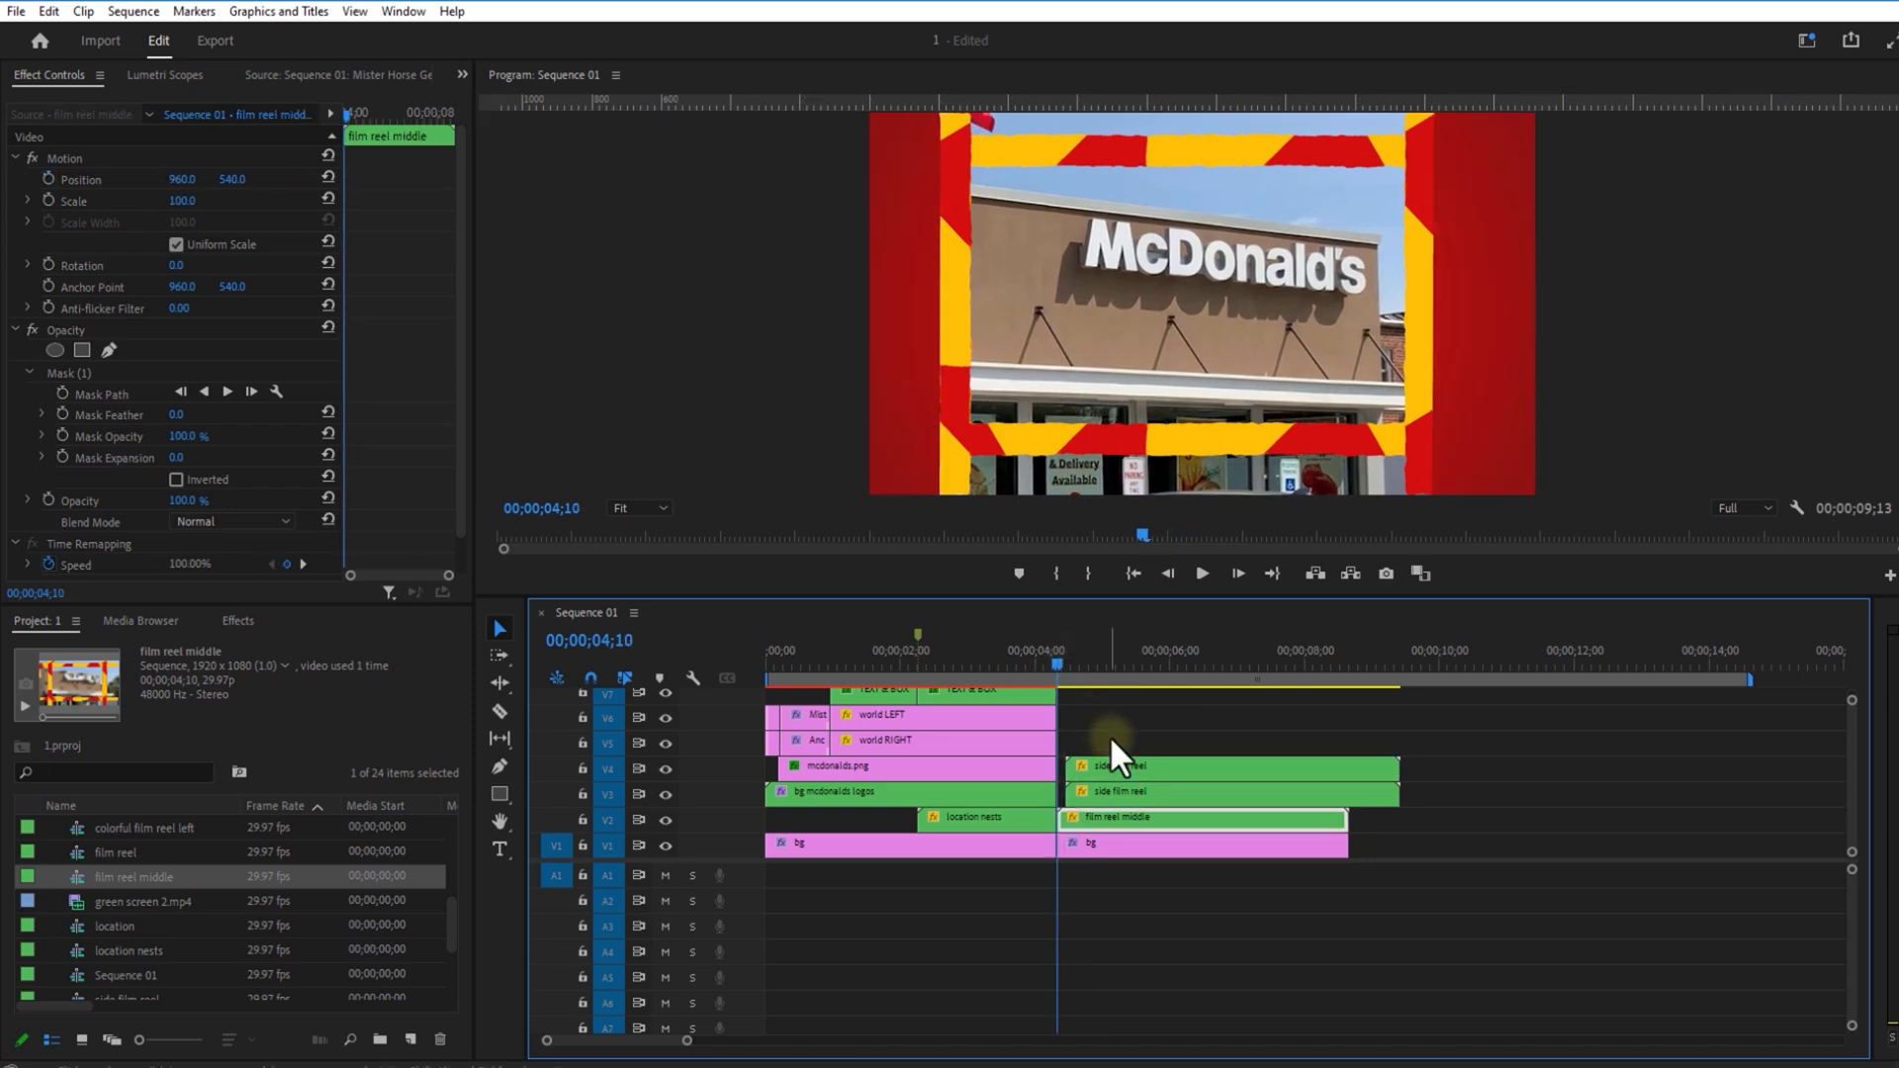
{"action": "left_click_drag", "start_coordinate": [1112, 777], "coordinate": [1115, 781]}
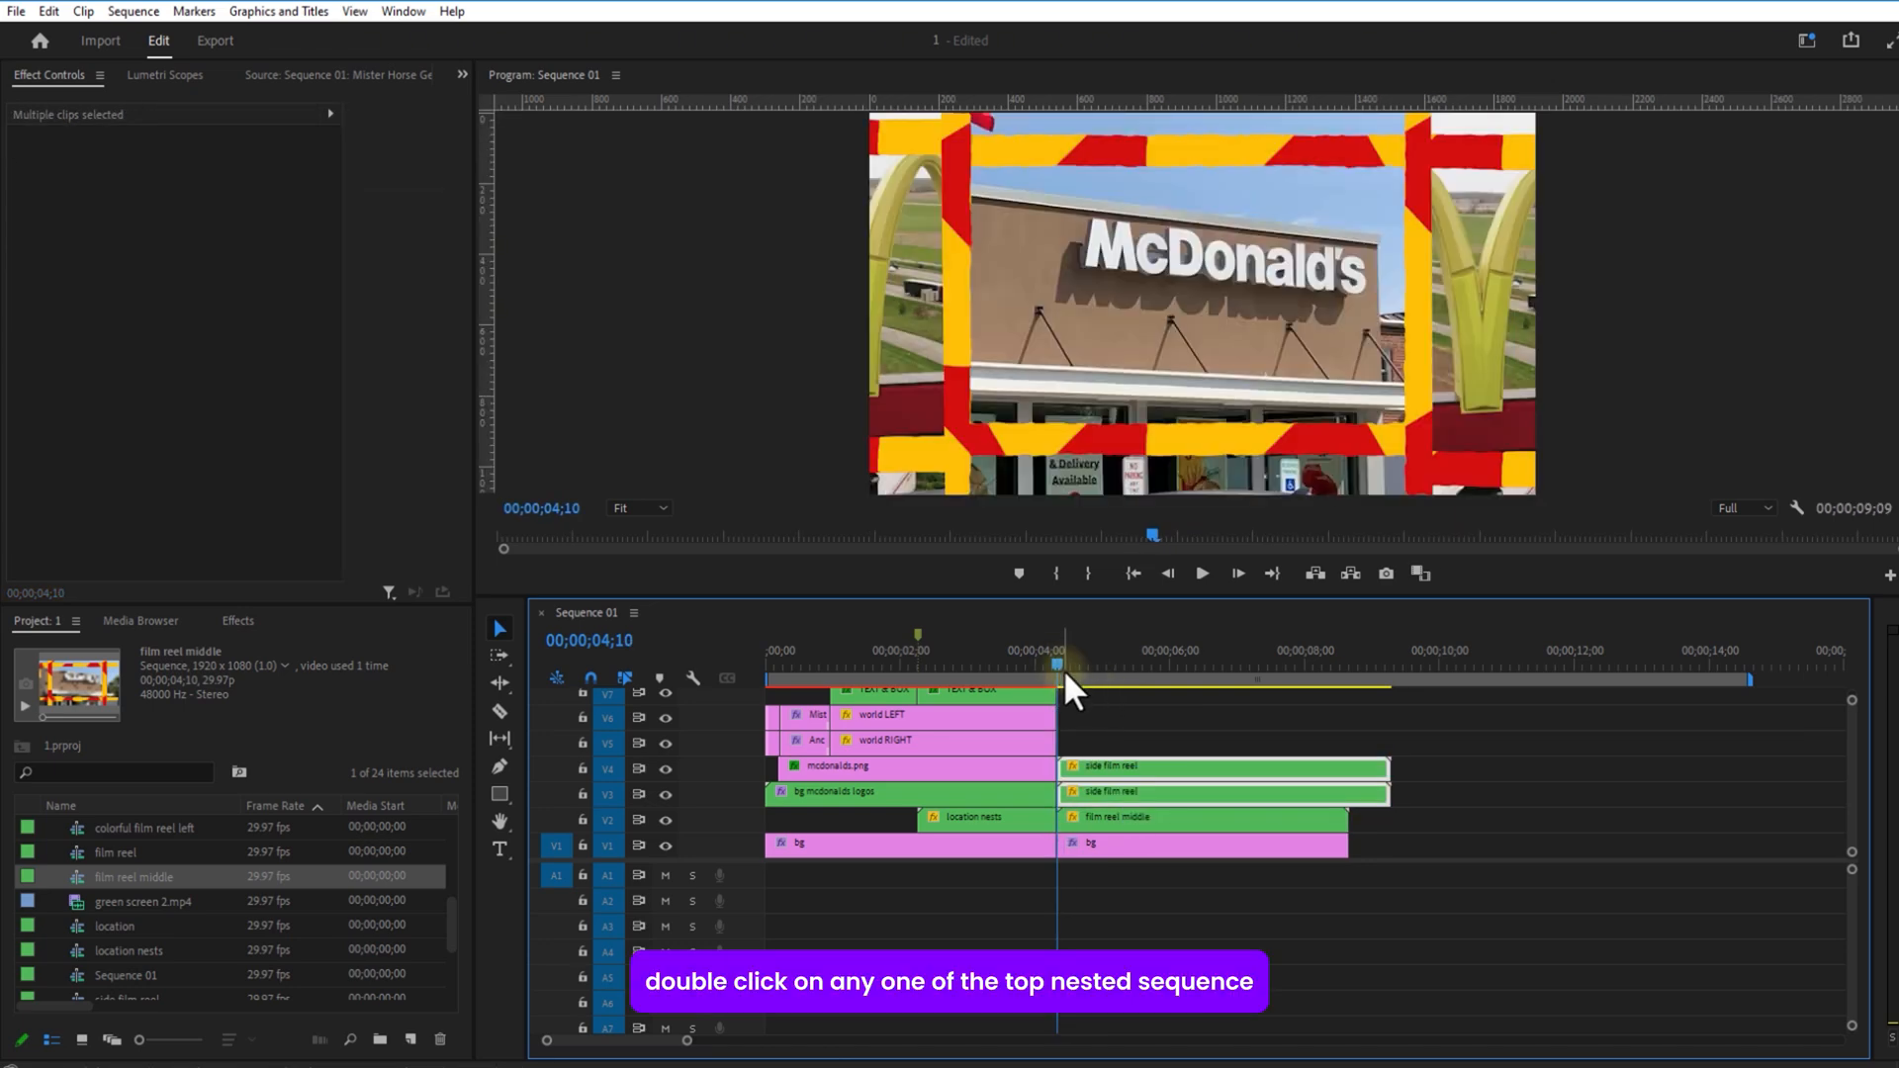
{"action": "left_click", "coordinate": [1060, 664]}
{"action": "left_click_drag", "start_coordinate": [1060, 665], "coordinate": [1102, 676]}
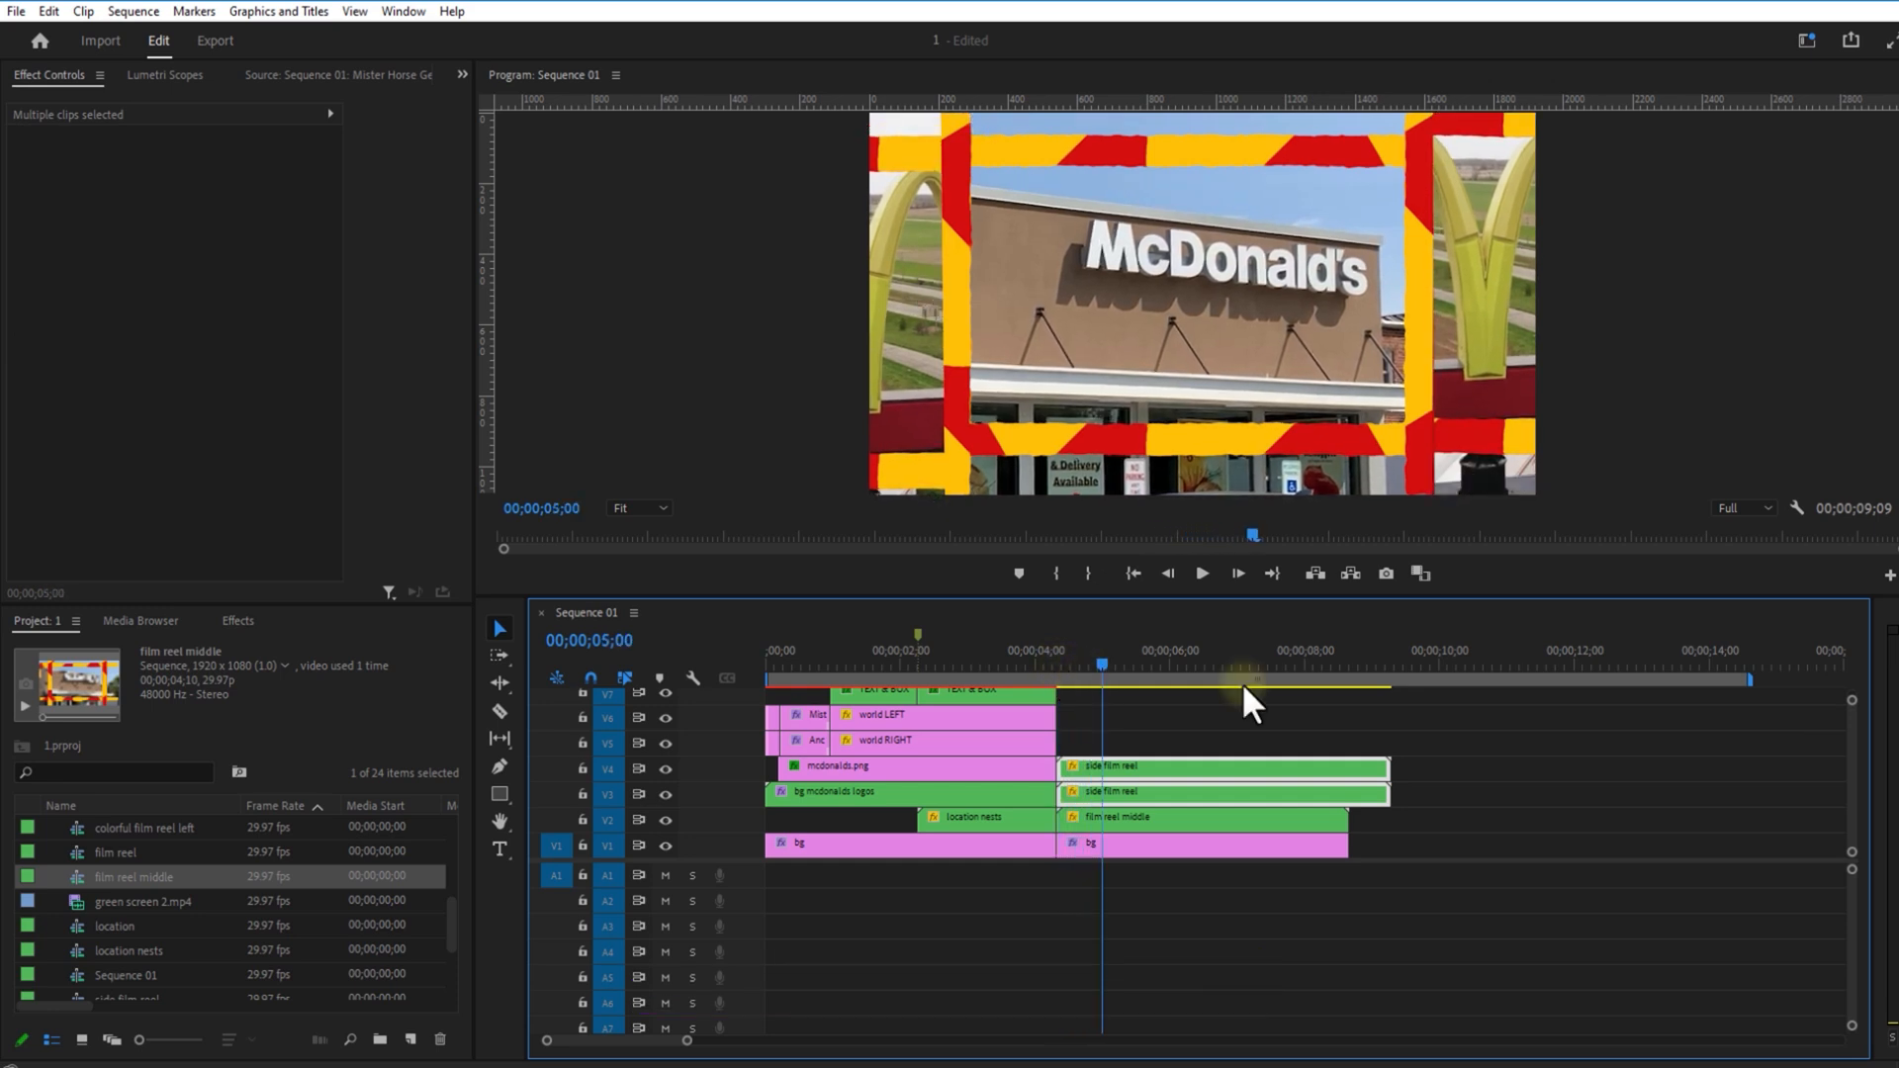
Step: Find the Tint effect, apply it to the McDonald's sign video inside the side film reel sequence, and return to Sequence 01
{"action": "left_click", "coordinate": [238, 620]}
{"action": "type", "text": "tiny"}
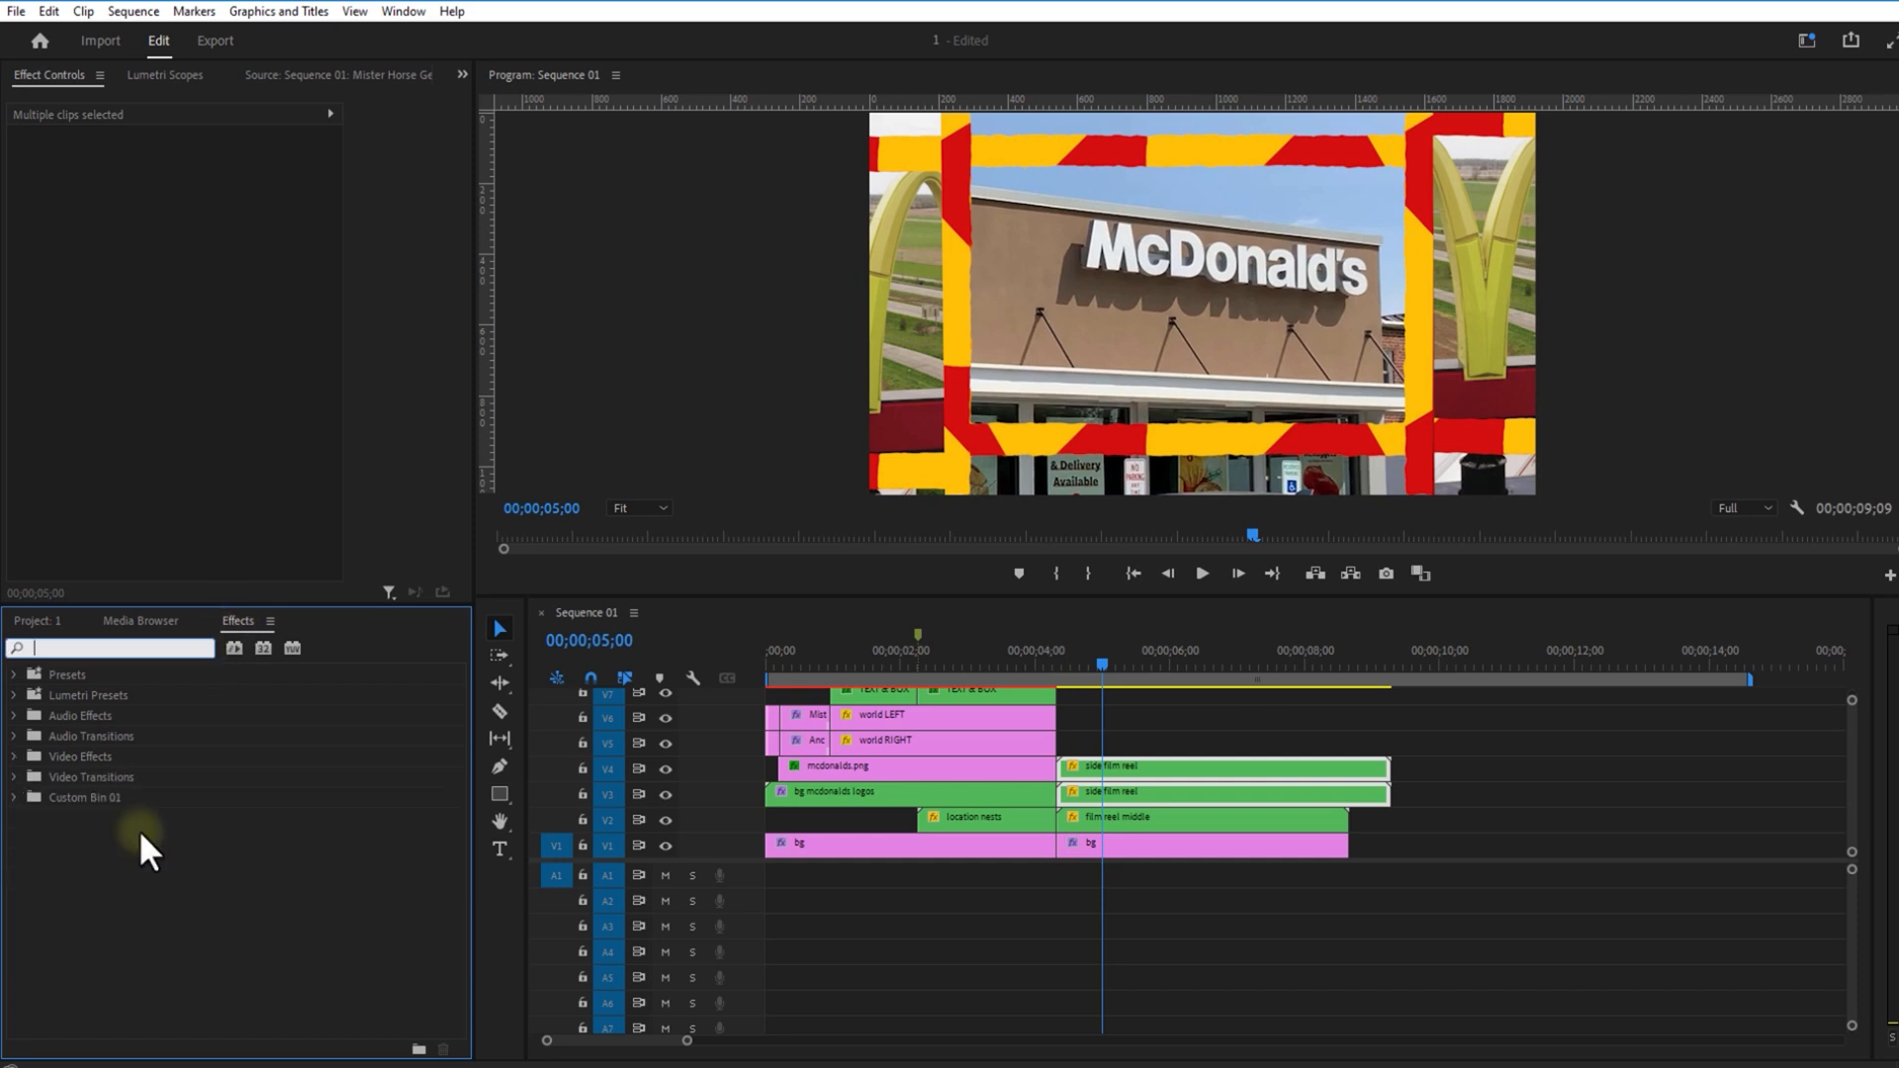
{"action": "key", "text": "BackSpace"}
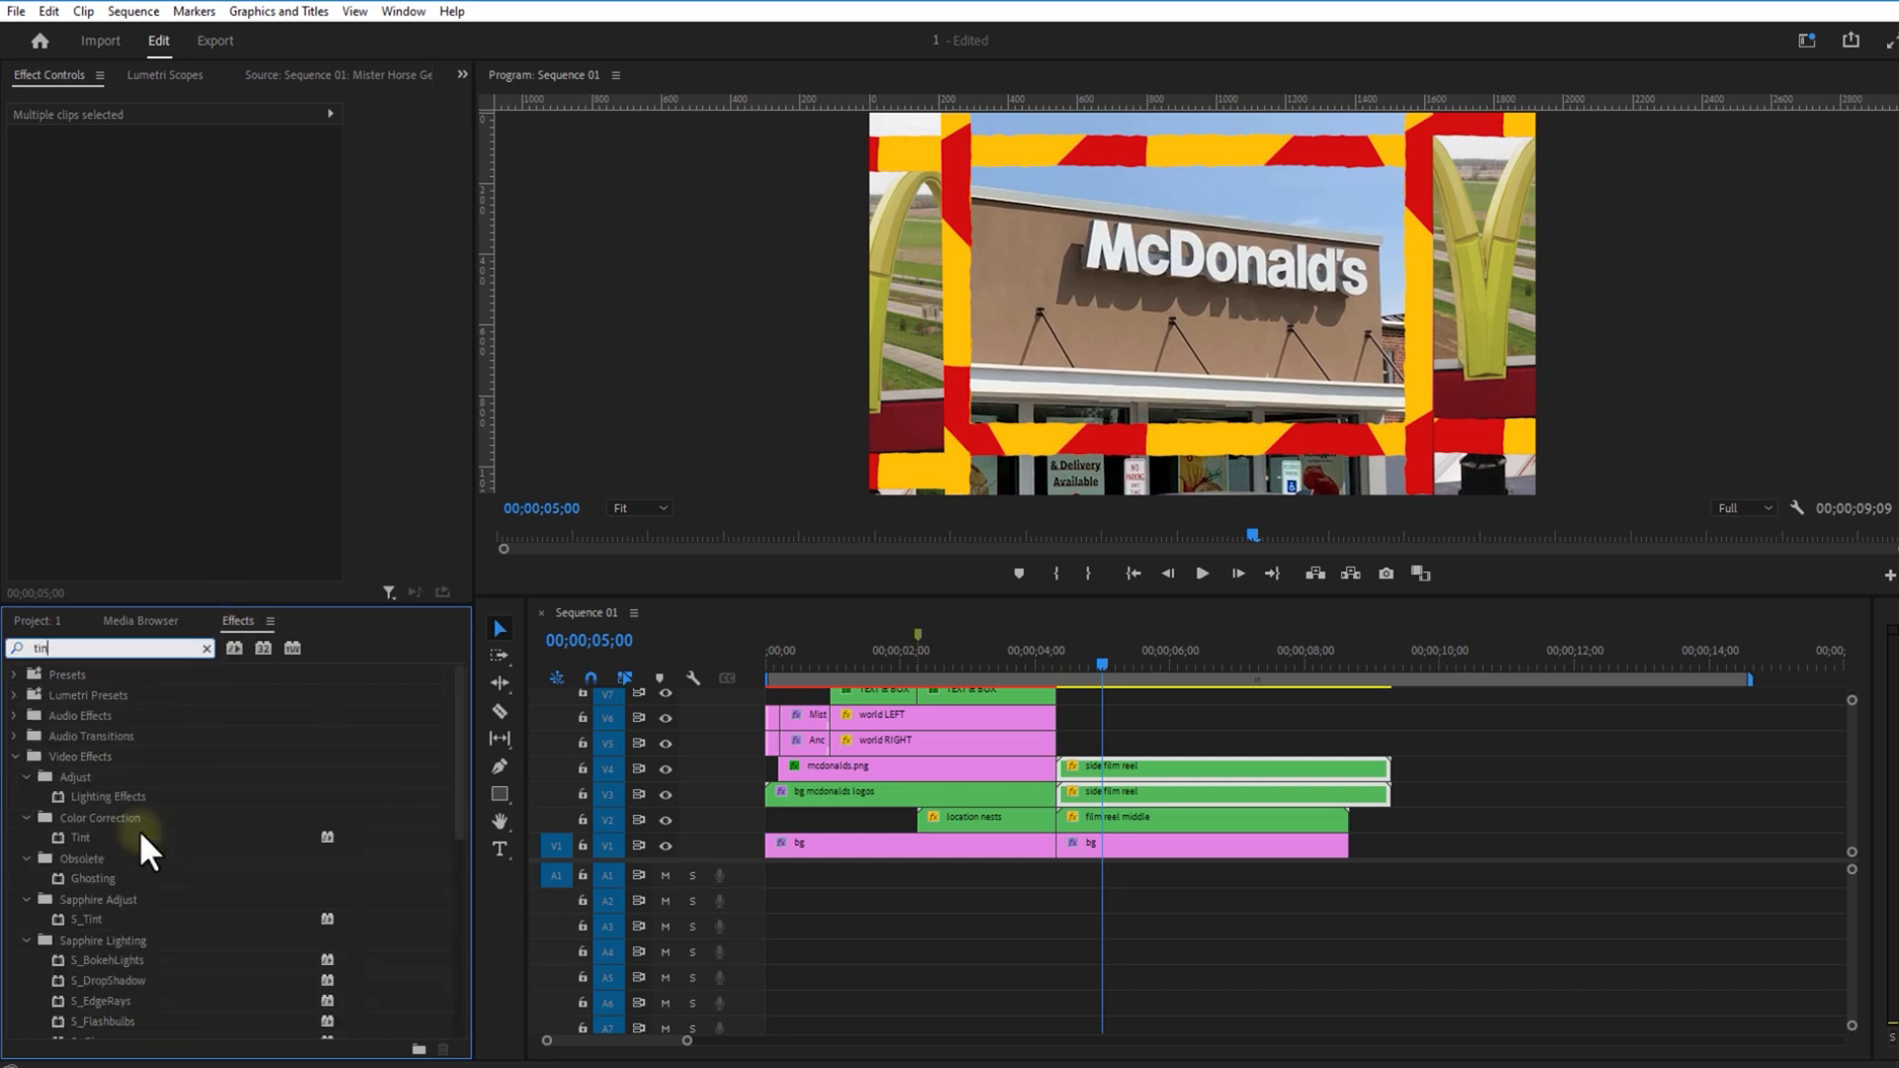
{"action": "type", "text": "t"}
{"action": "left_click_drag", "start_coordinate": [79, 796], "coordinate": [1147, 795]}
{"action": "double_click", "coordinate": [1147, 795]}
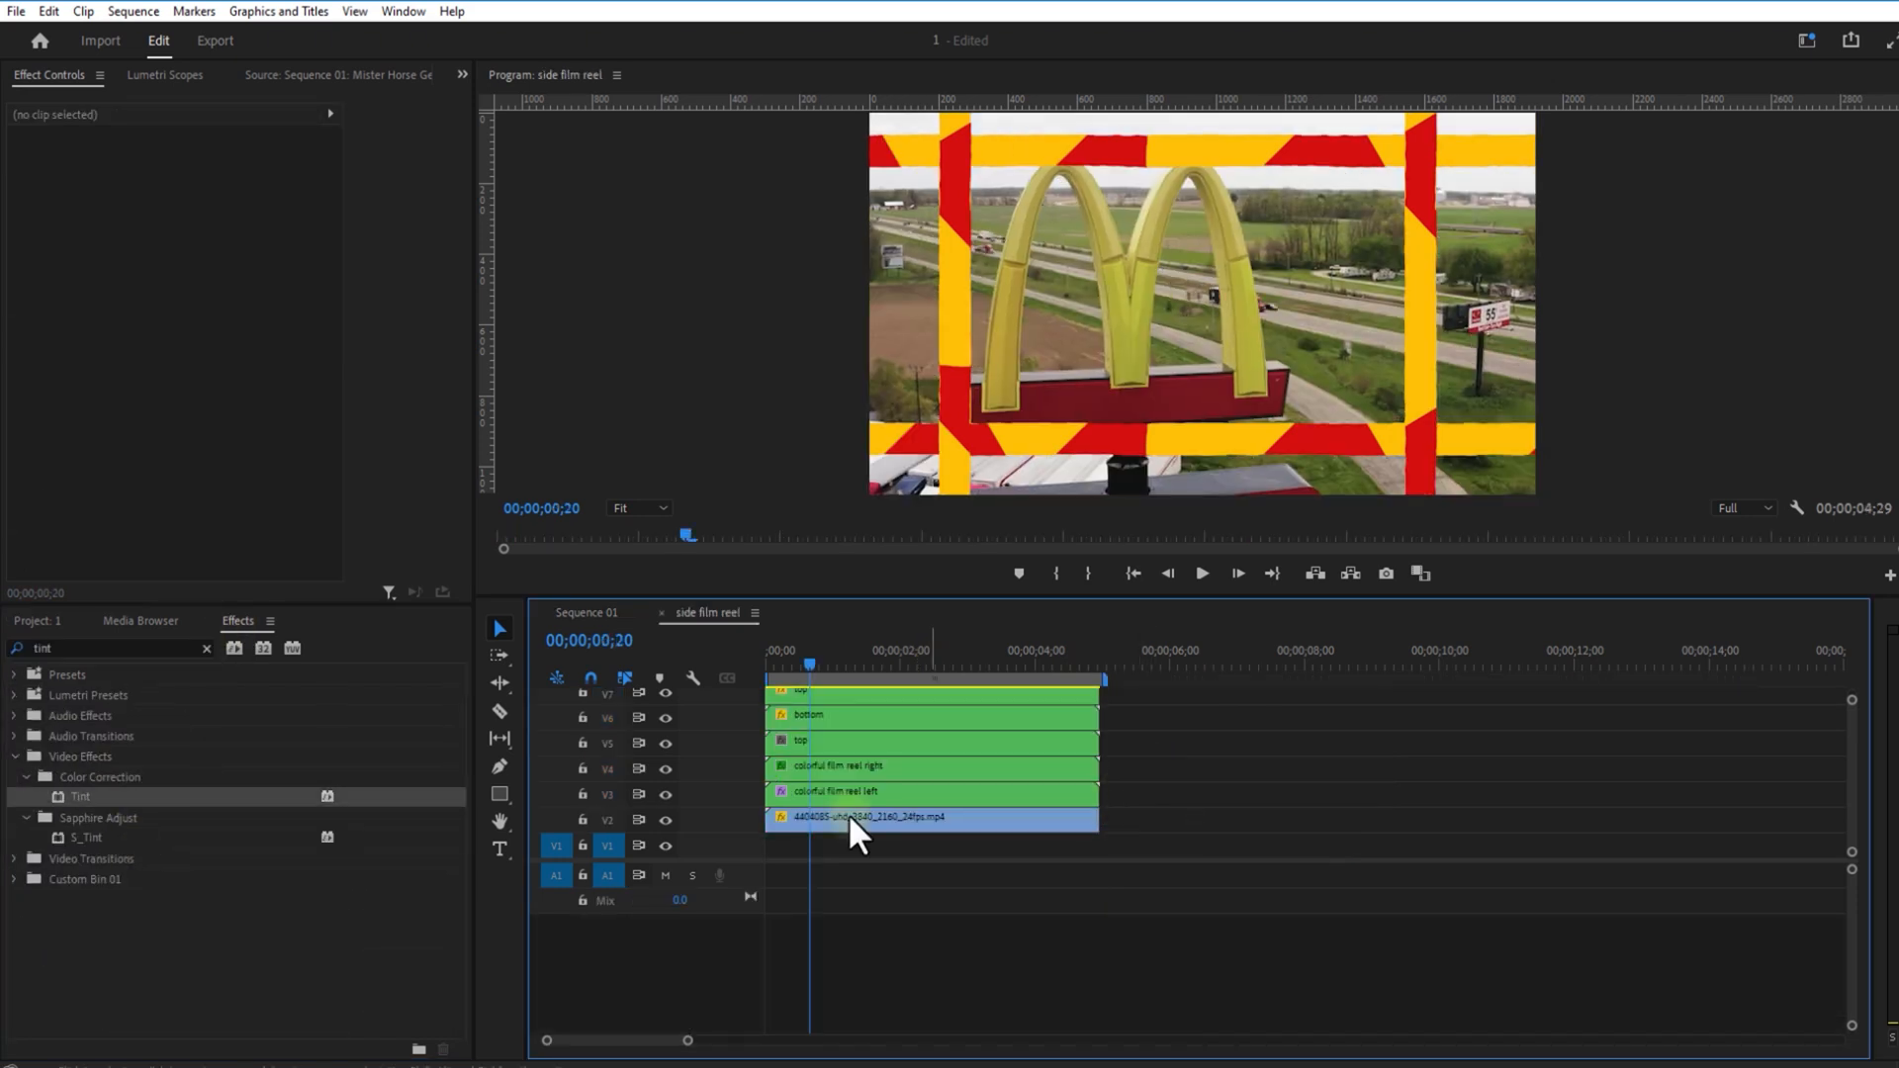
{"action": "left_click_drag", "start_coordinate": [116, 799], "coordinate": [806, 821]}
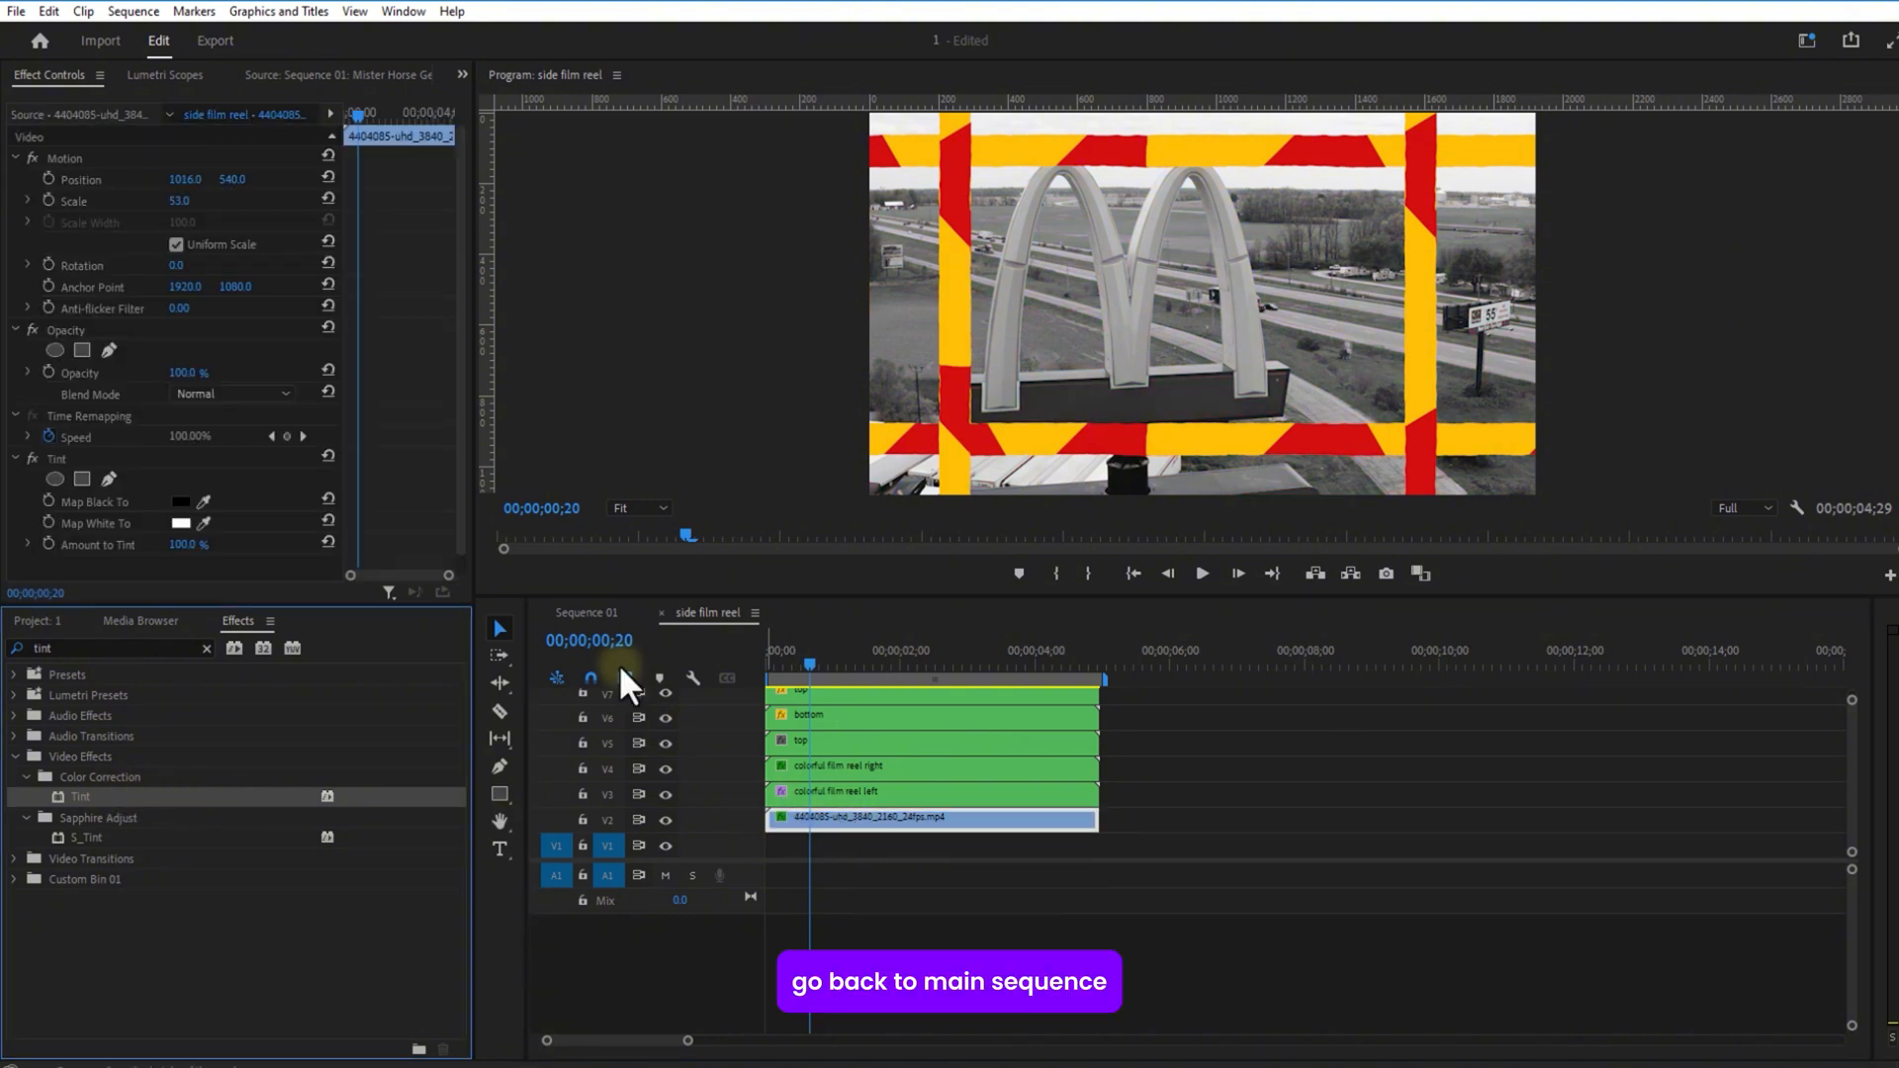
{"action": "left_click", "coordinate": [591, 612]}
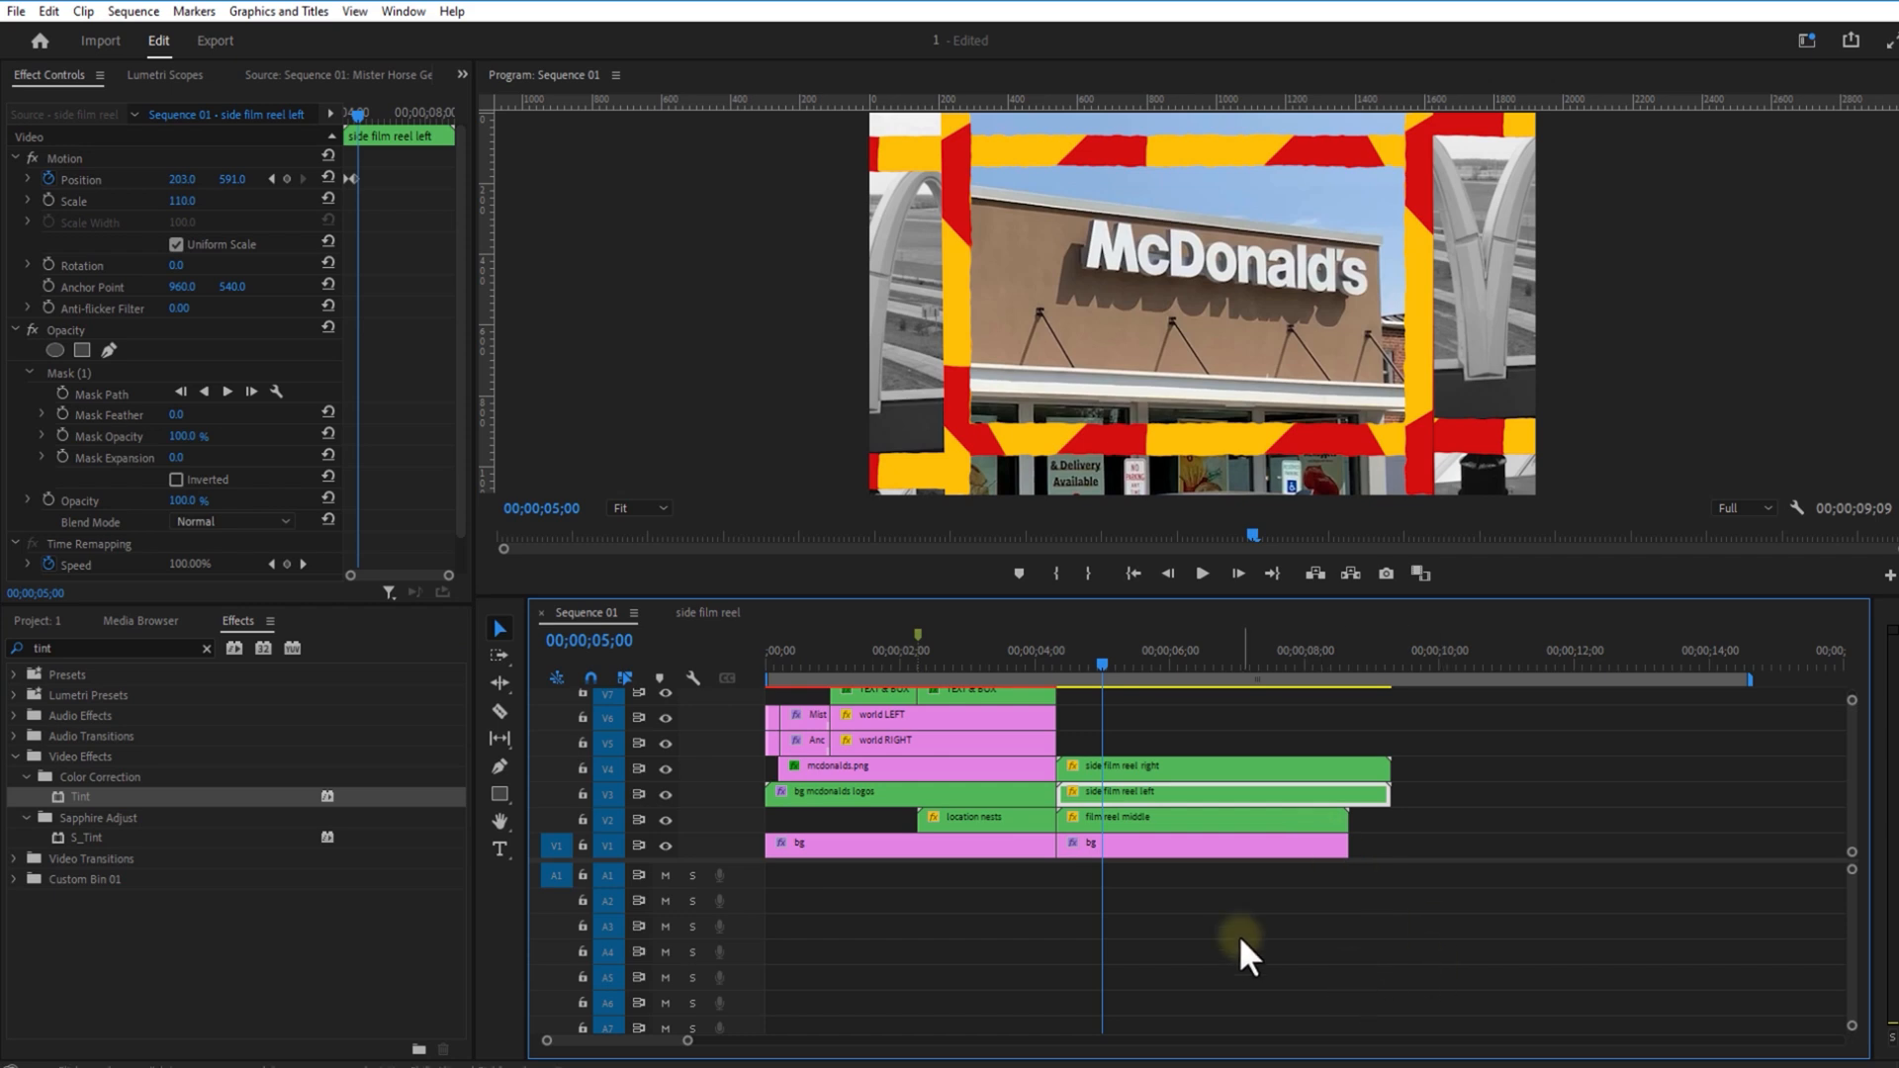
Step: In the side film reel sequence, split the McDonald's sign video at 00;00;00;15 and delete the part after the cut
{"action": "left_click", "coordinate": [1140, 812]}
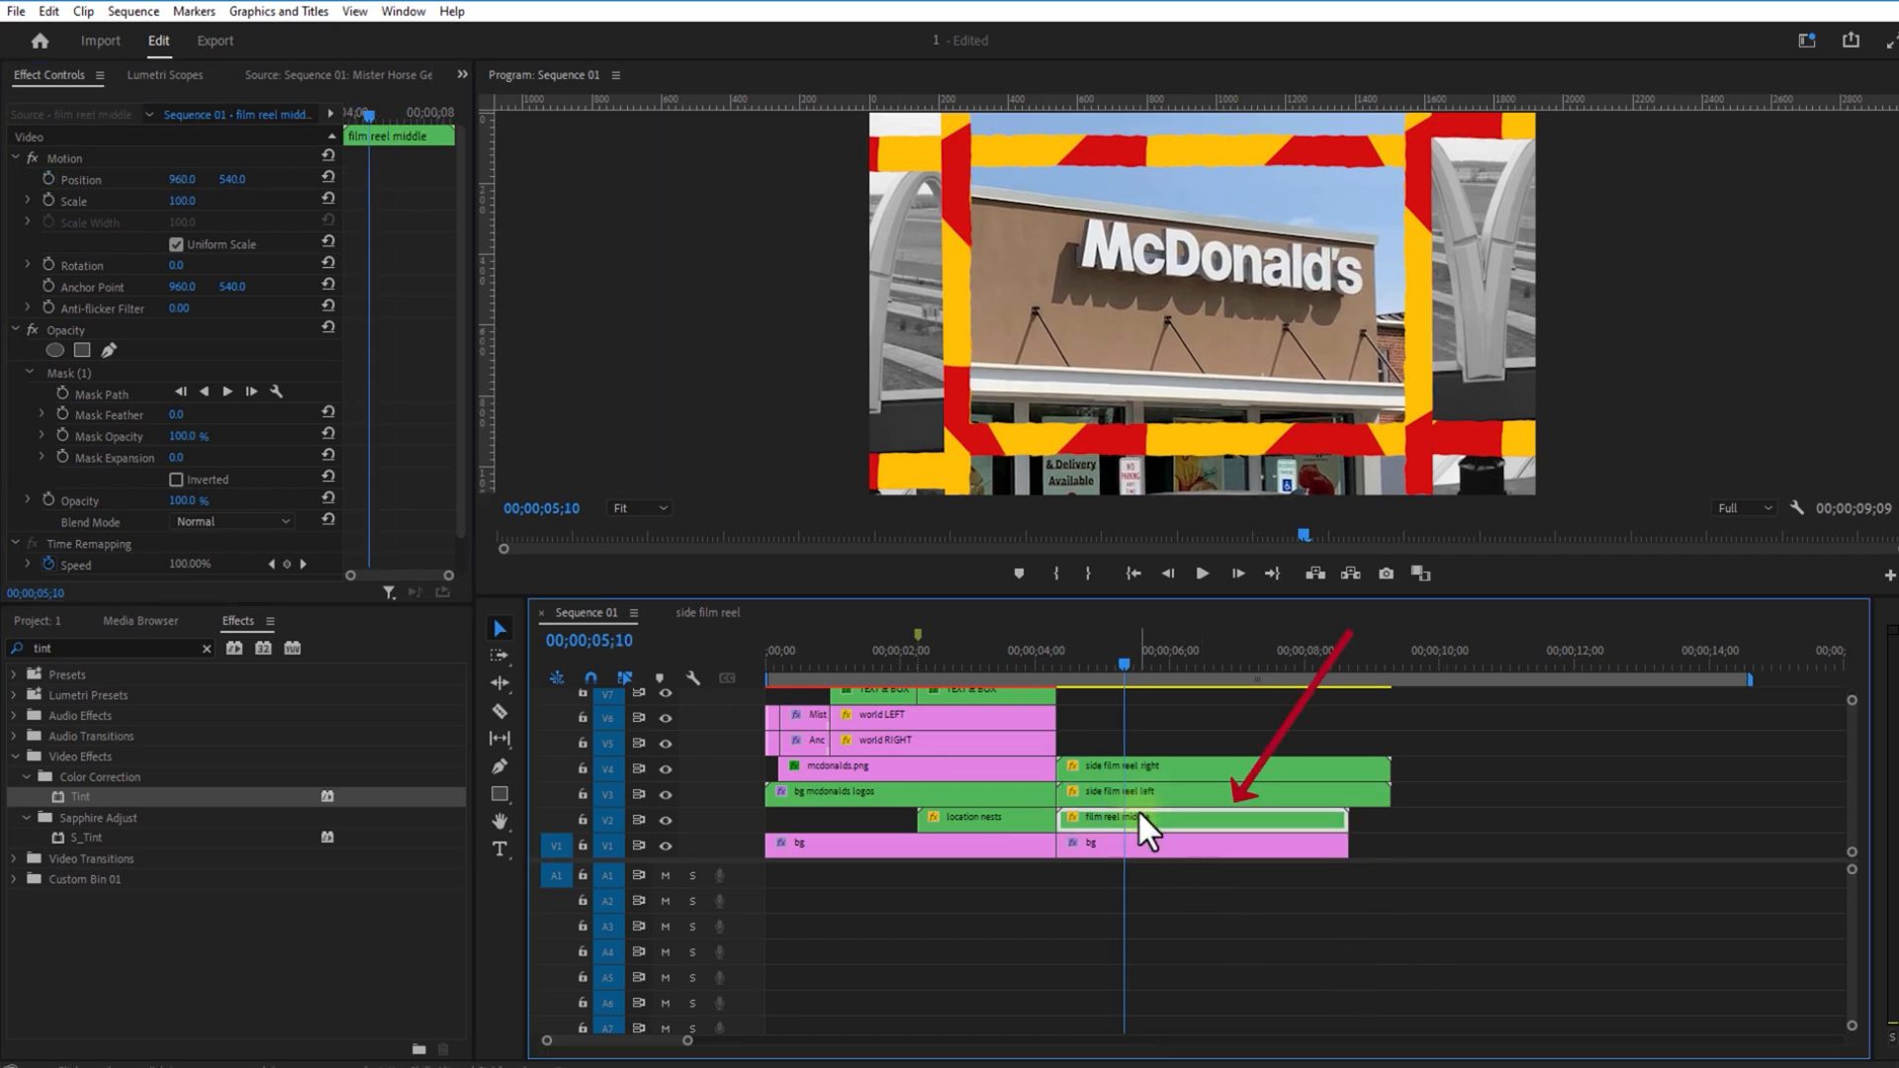
{"action": "left_click", "coordinate": [1139, 791]}
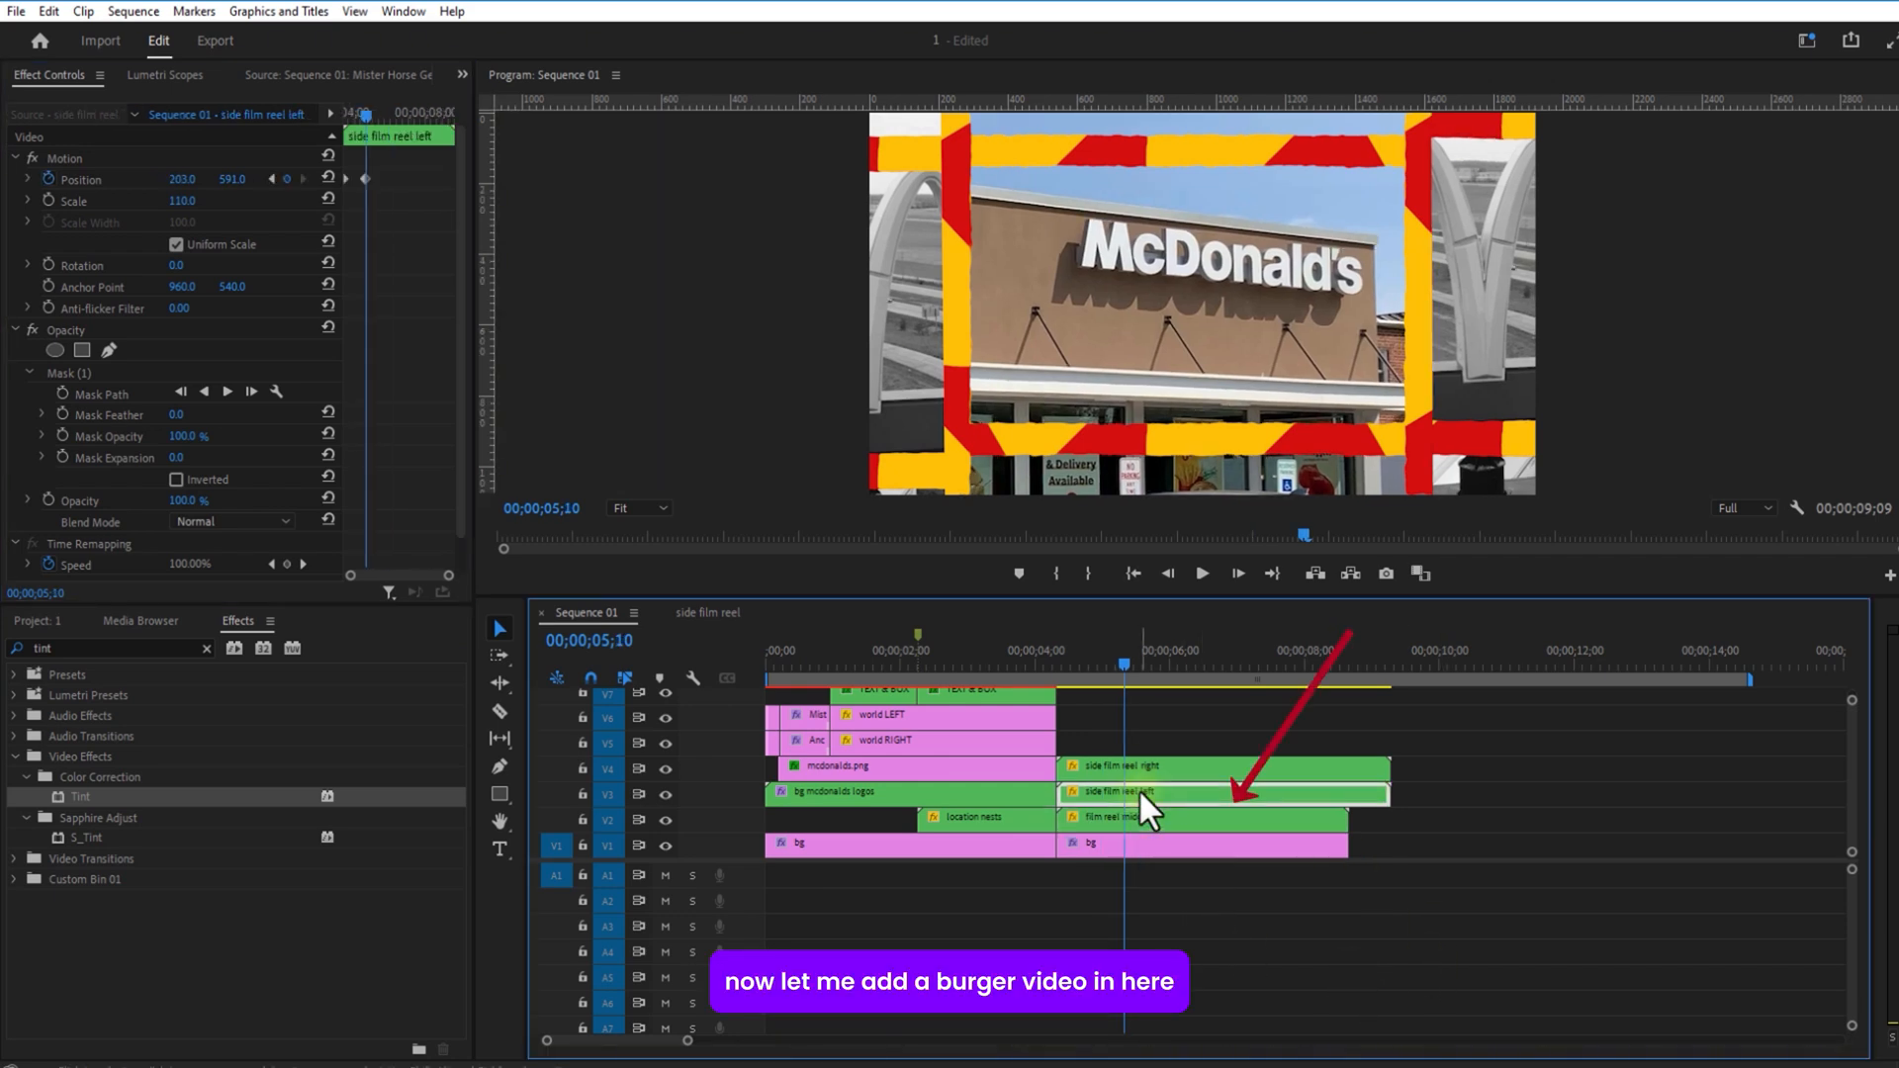
{"action": "left_click", "coordinate": [708, 613]}
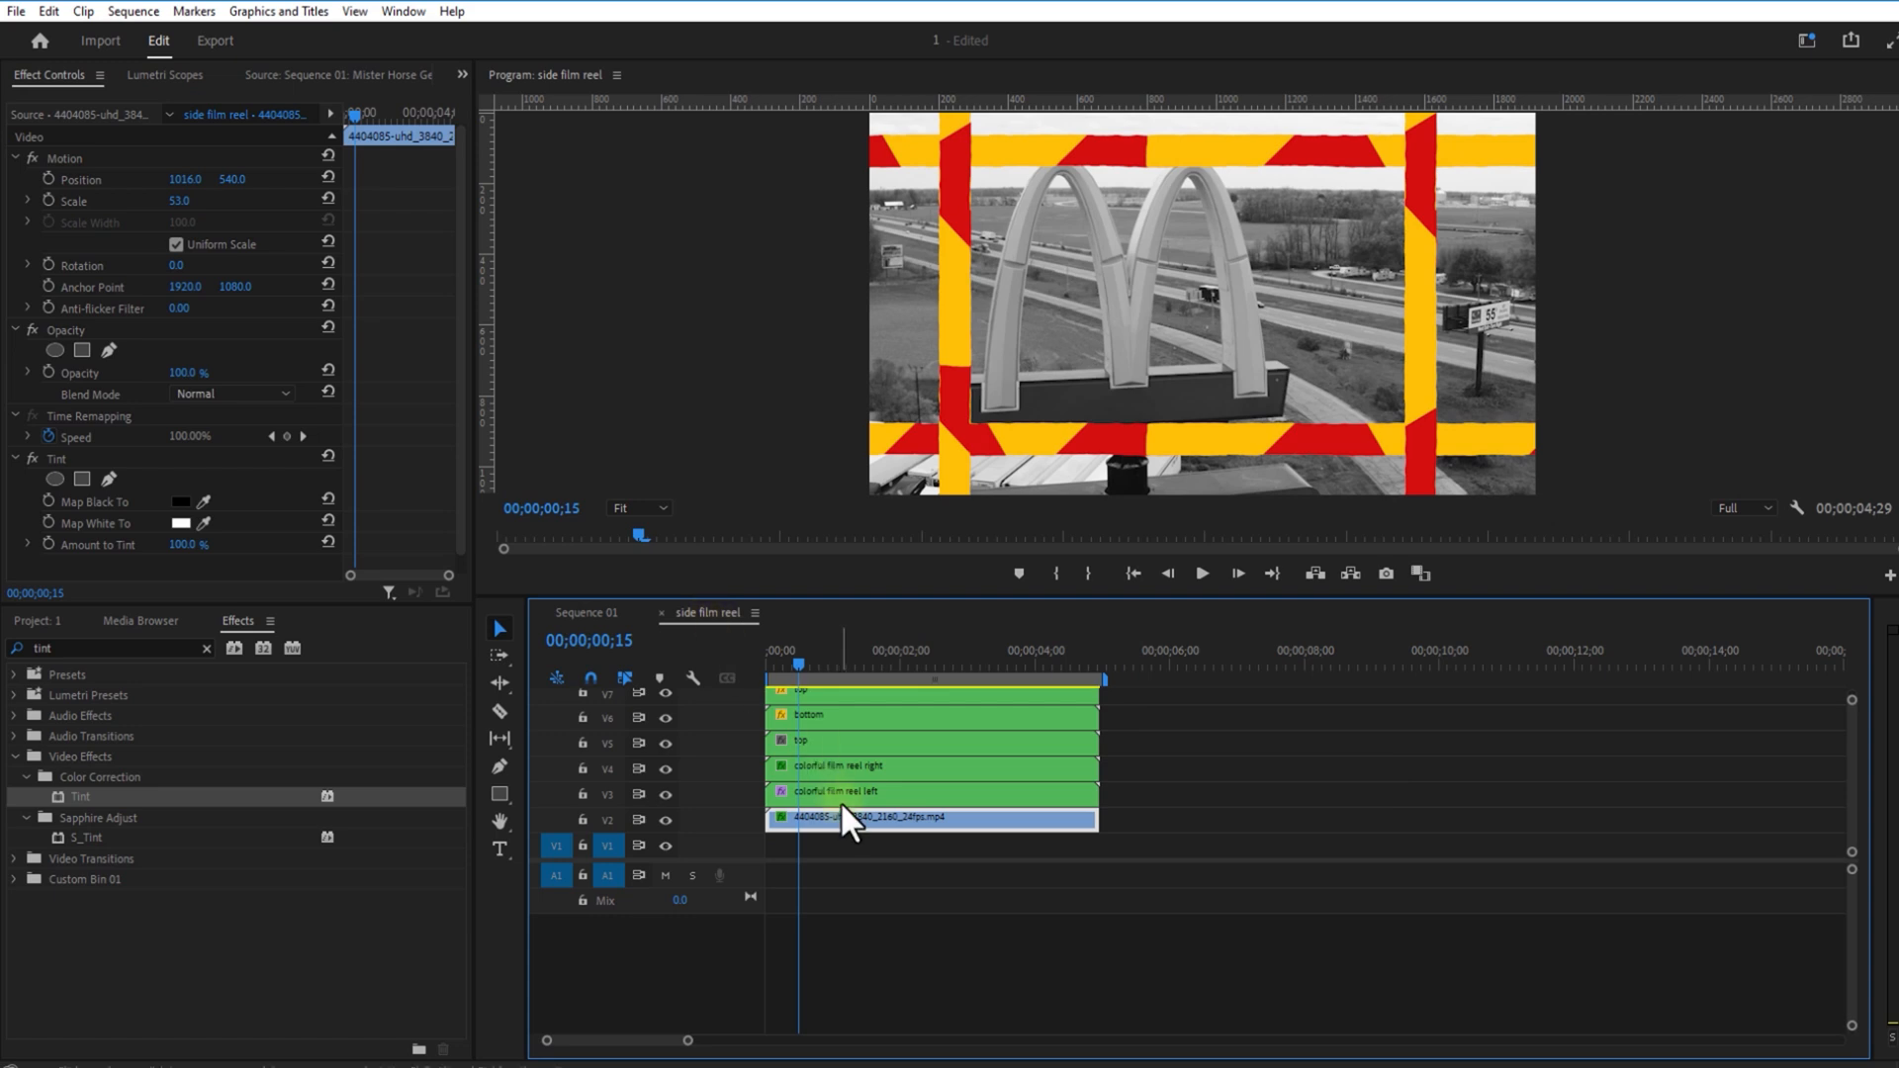
{"action": "left_click", "coordinate": [500, 710]}
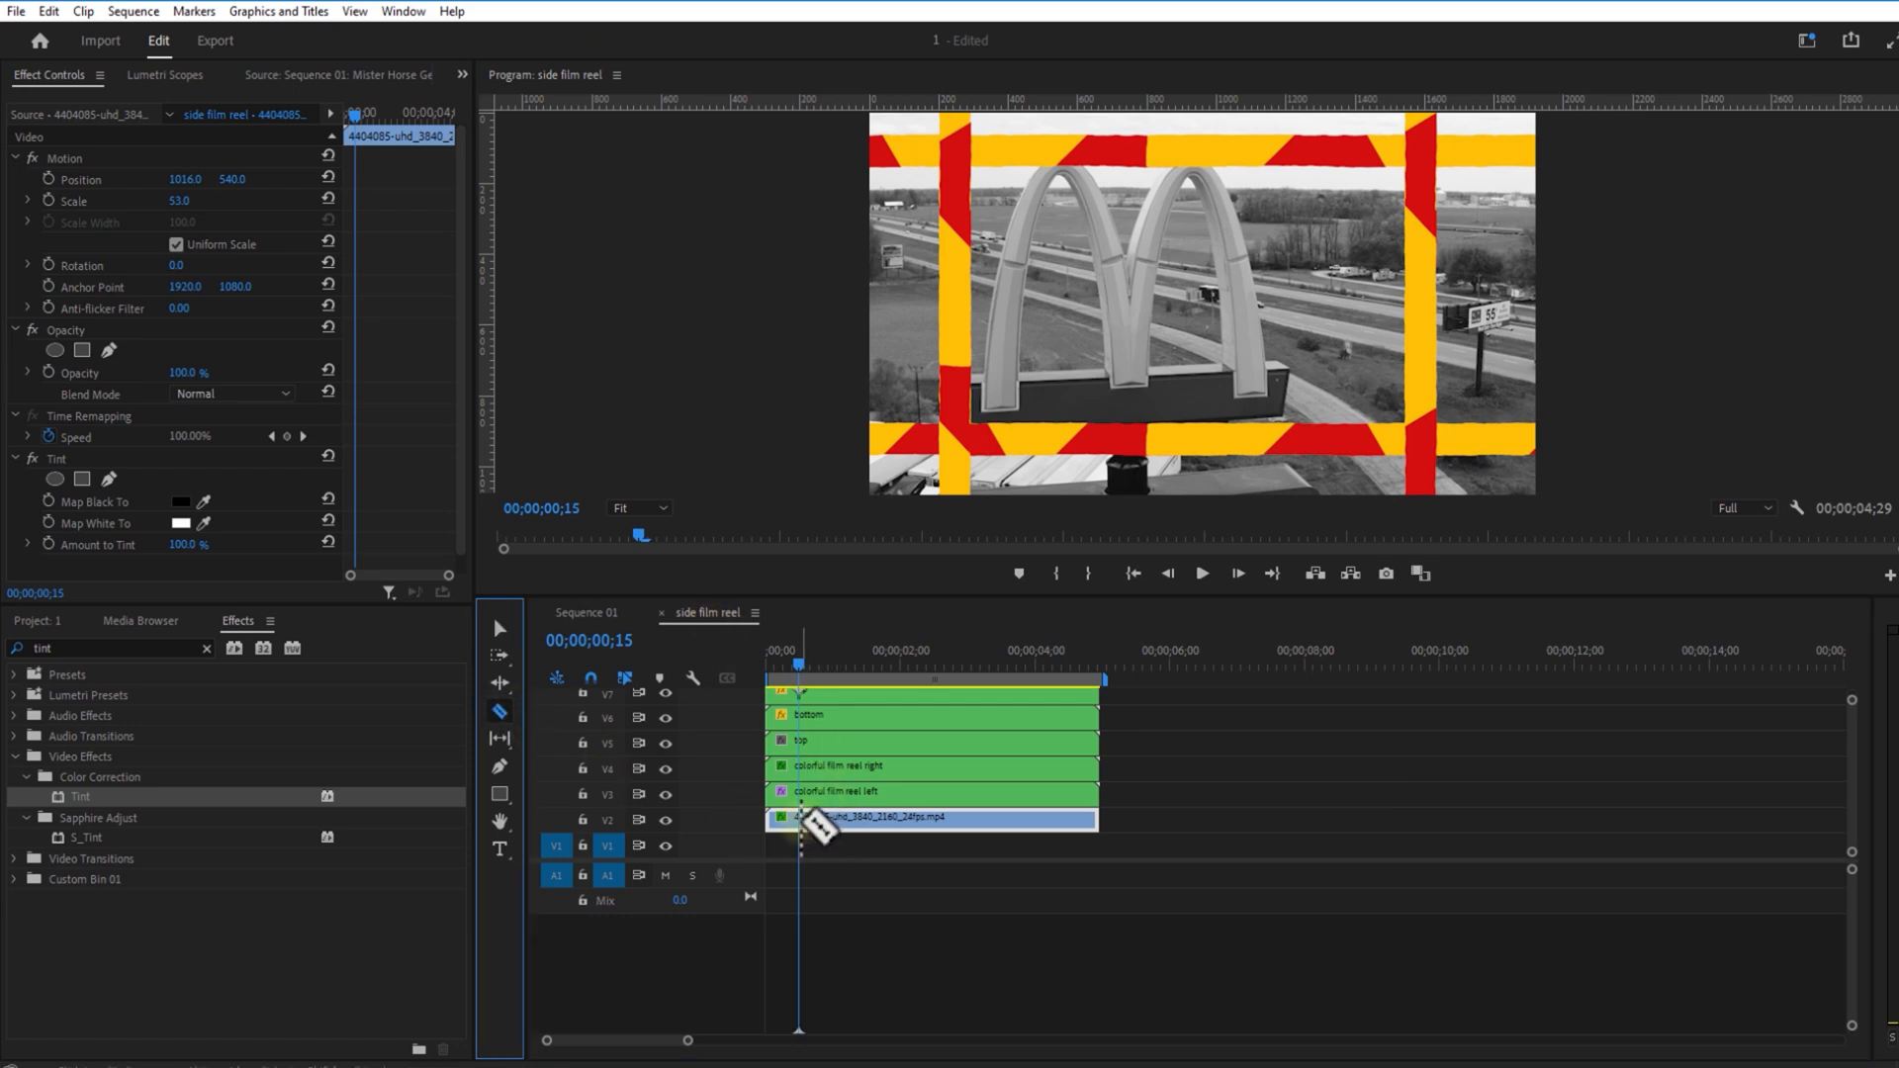
{"action": "left_click", "coordinate": [800, 818]}
{"action": "left_click", "coordinate": [499, 628]}
{"action": "left_click", "coordinate": [848, 821]}
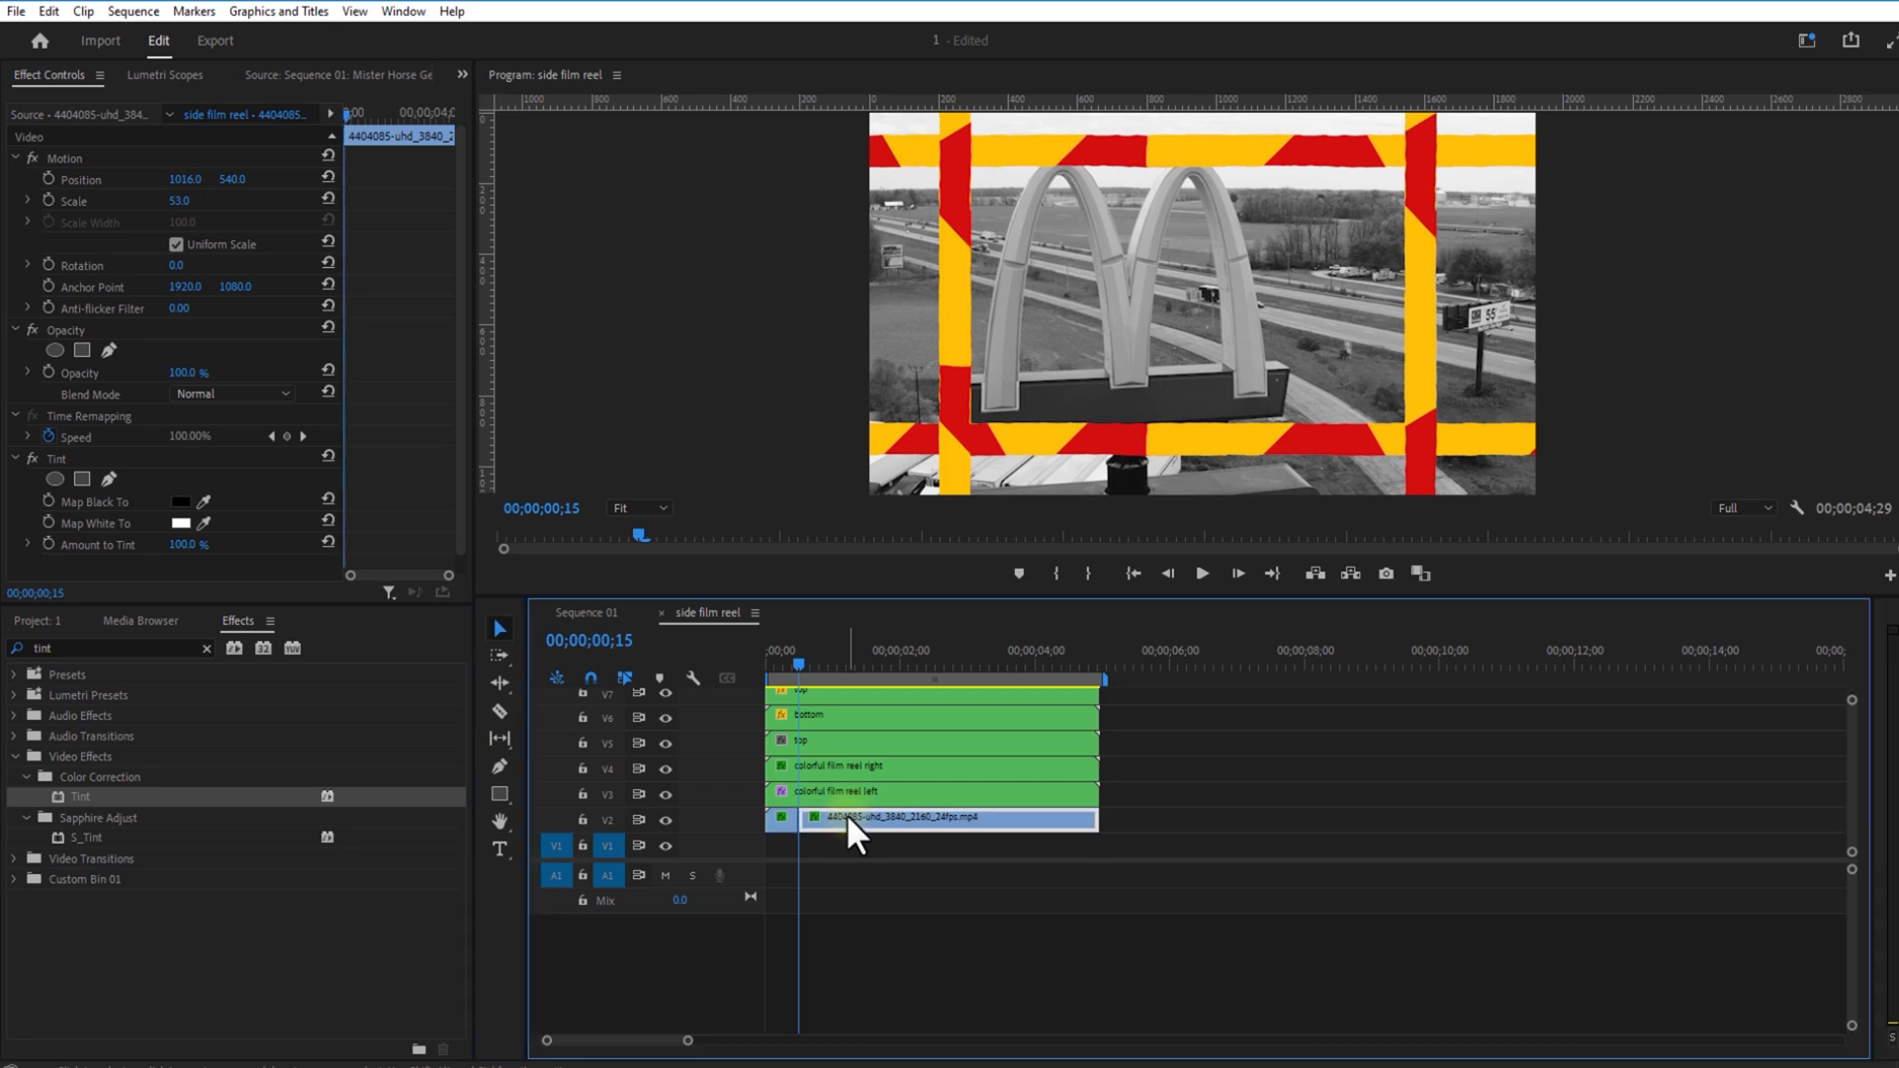
{"action": "key", "text": "Delete"}
Step: Place the homemade hamburger video on V2 of the side film reel sequence at 00;00;00;15 and set its scale to 53
{"action": "left_click", "coordinate": [39, 621]}
{"action": "left_click_drag", "start_coordinate": [148, 828], "coordinate": [806, 823]}
{"action": "left_click_drag", "start_coordinate": [181, 201], "coordinate": [136, 243]}
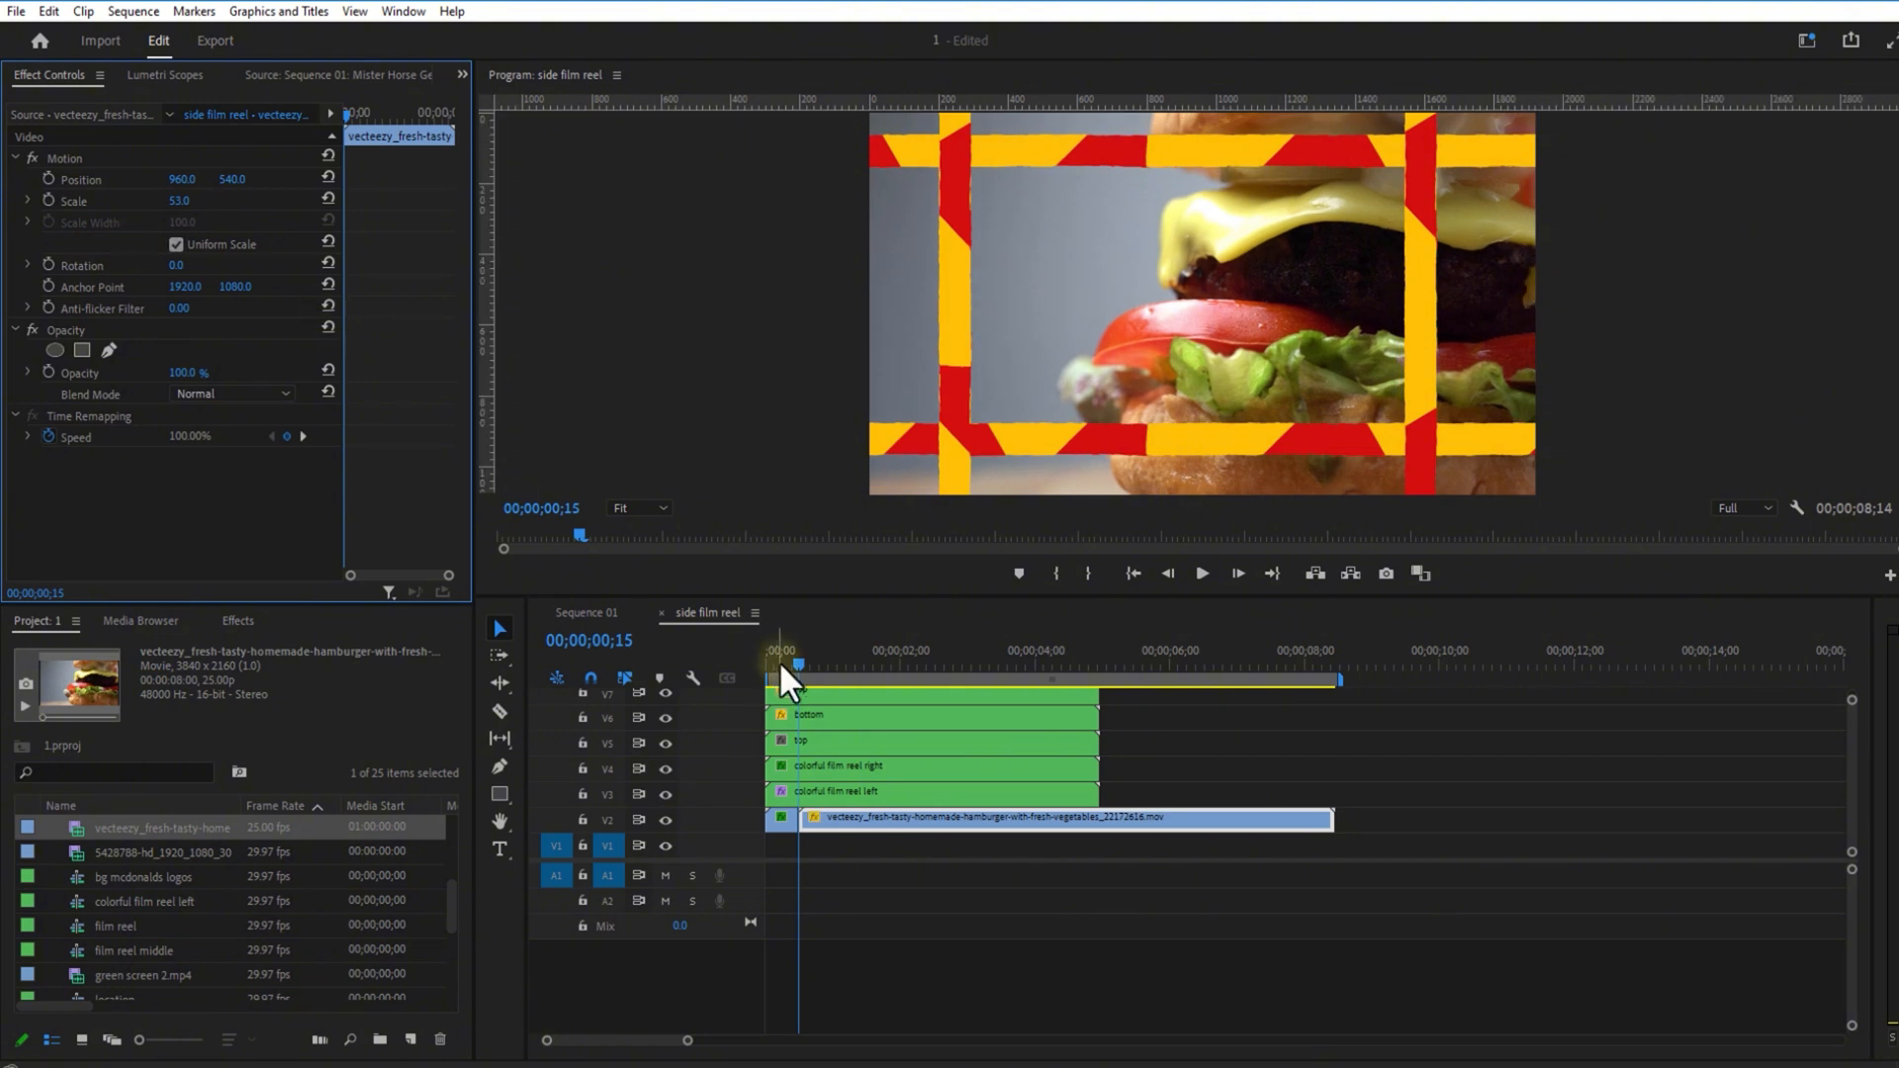
Step: Open the film reel middle sequence from Sequence 01, split its restaurant video at 00;00;00;15 and remove the remainder
{"action": "left_click", "coordinate": [594, 613]}
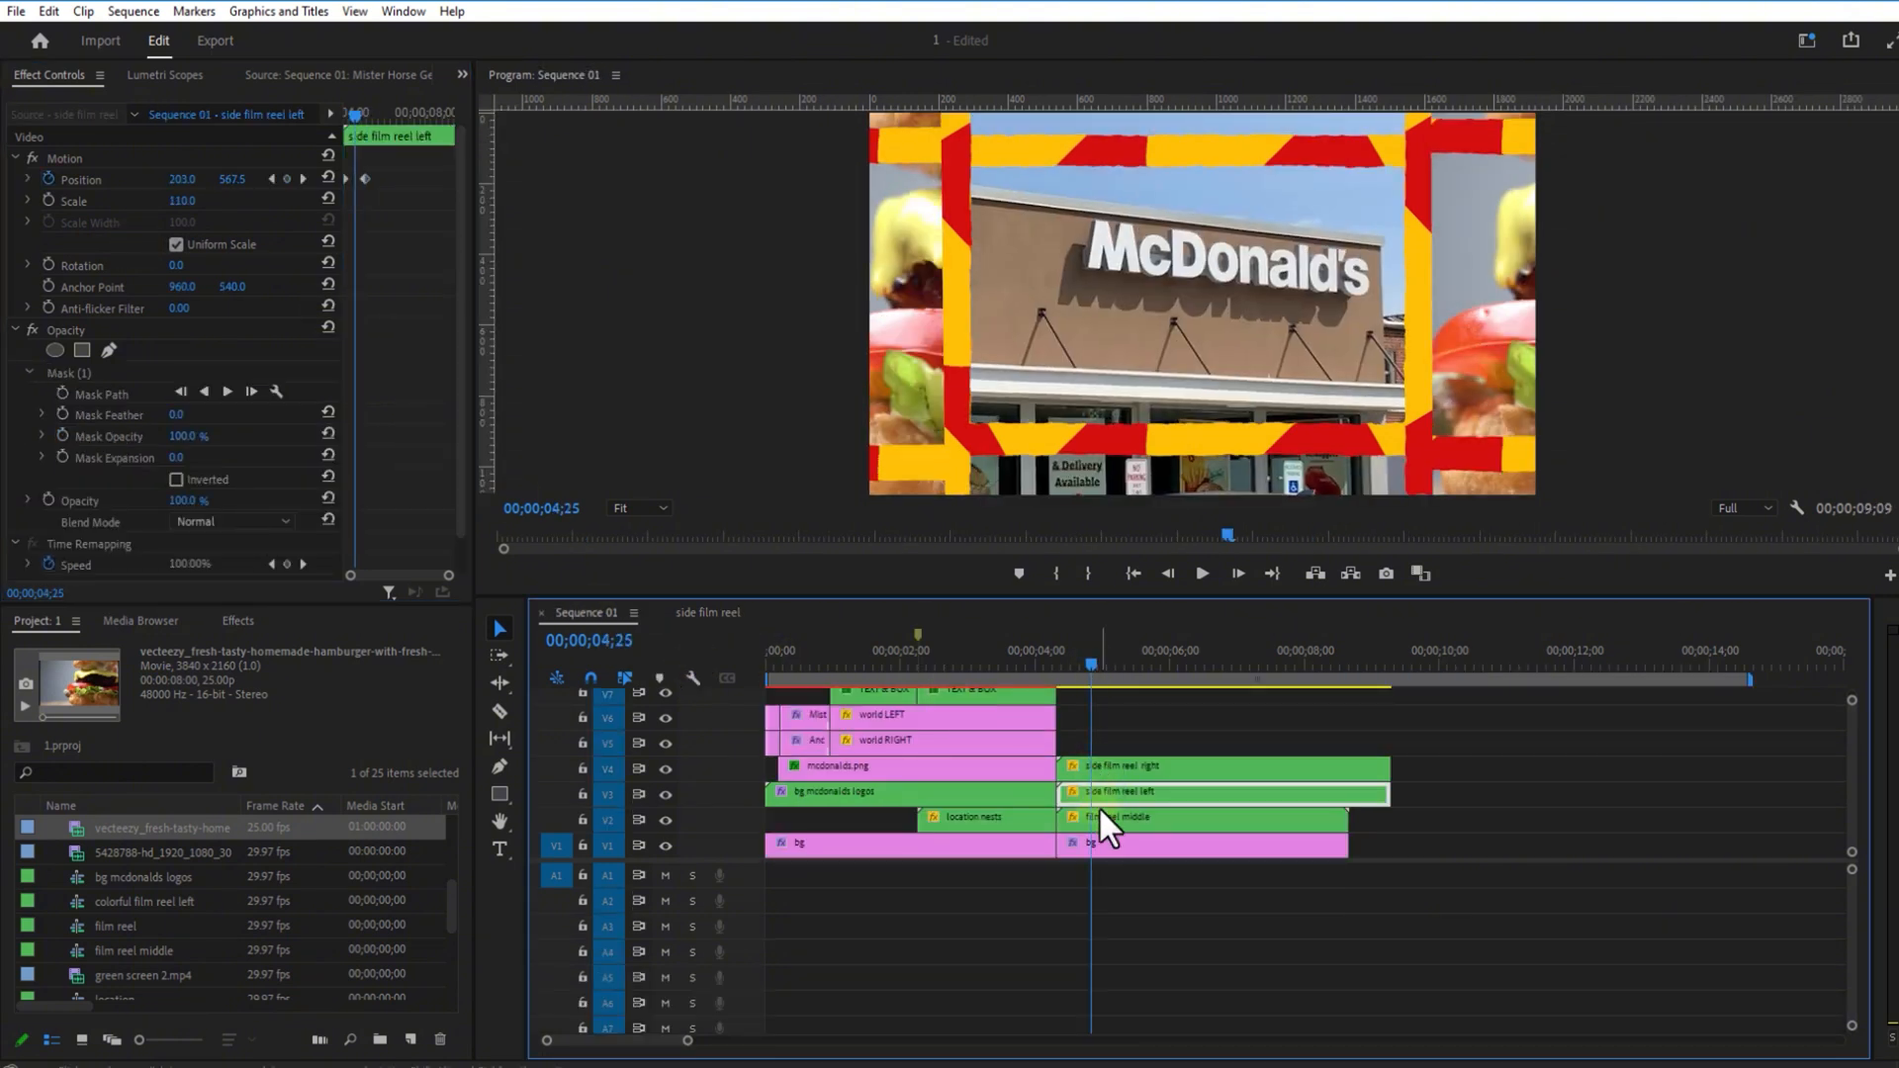
{"action": "left_click", "coordinate": [1125, 824]}
{"action": "double_click", "coordinate": [1125, 825]}
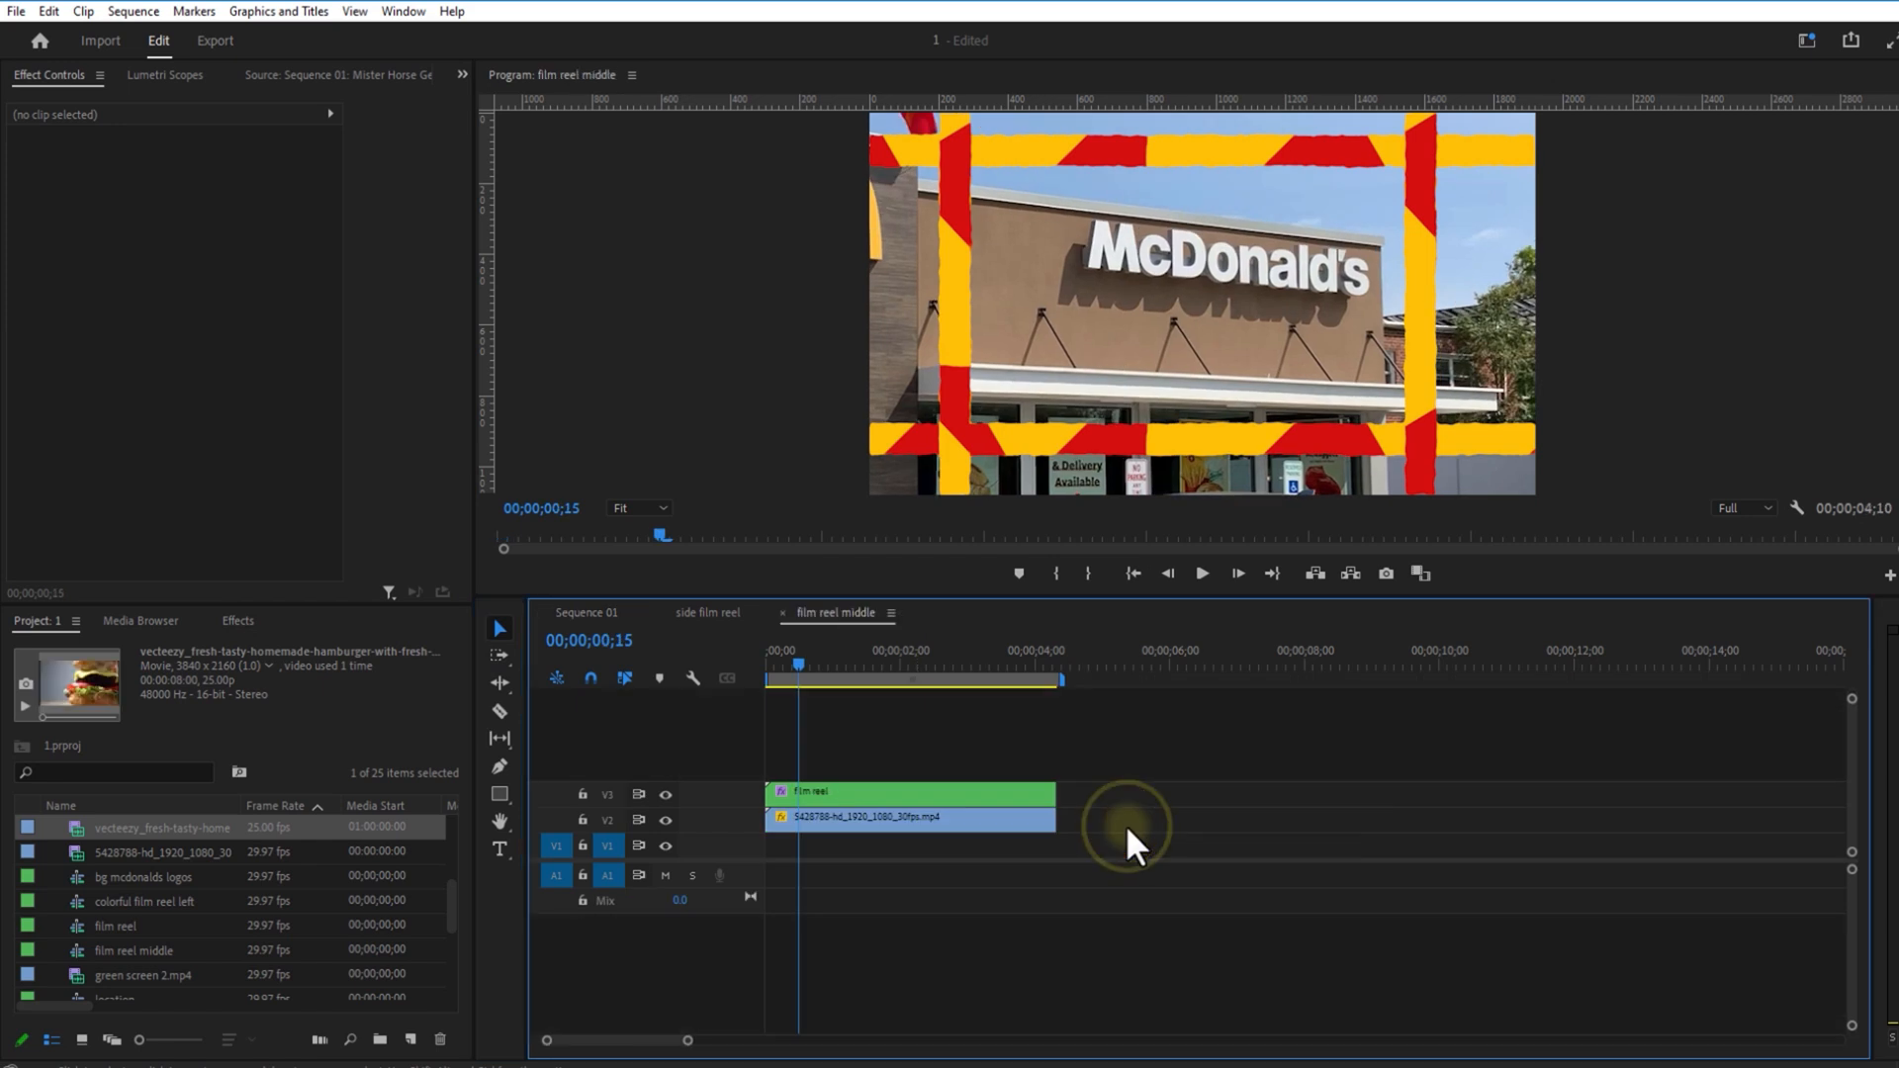
{"action": "left_click", "coordinate": [822, 821]}
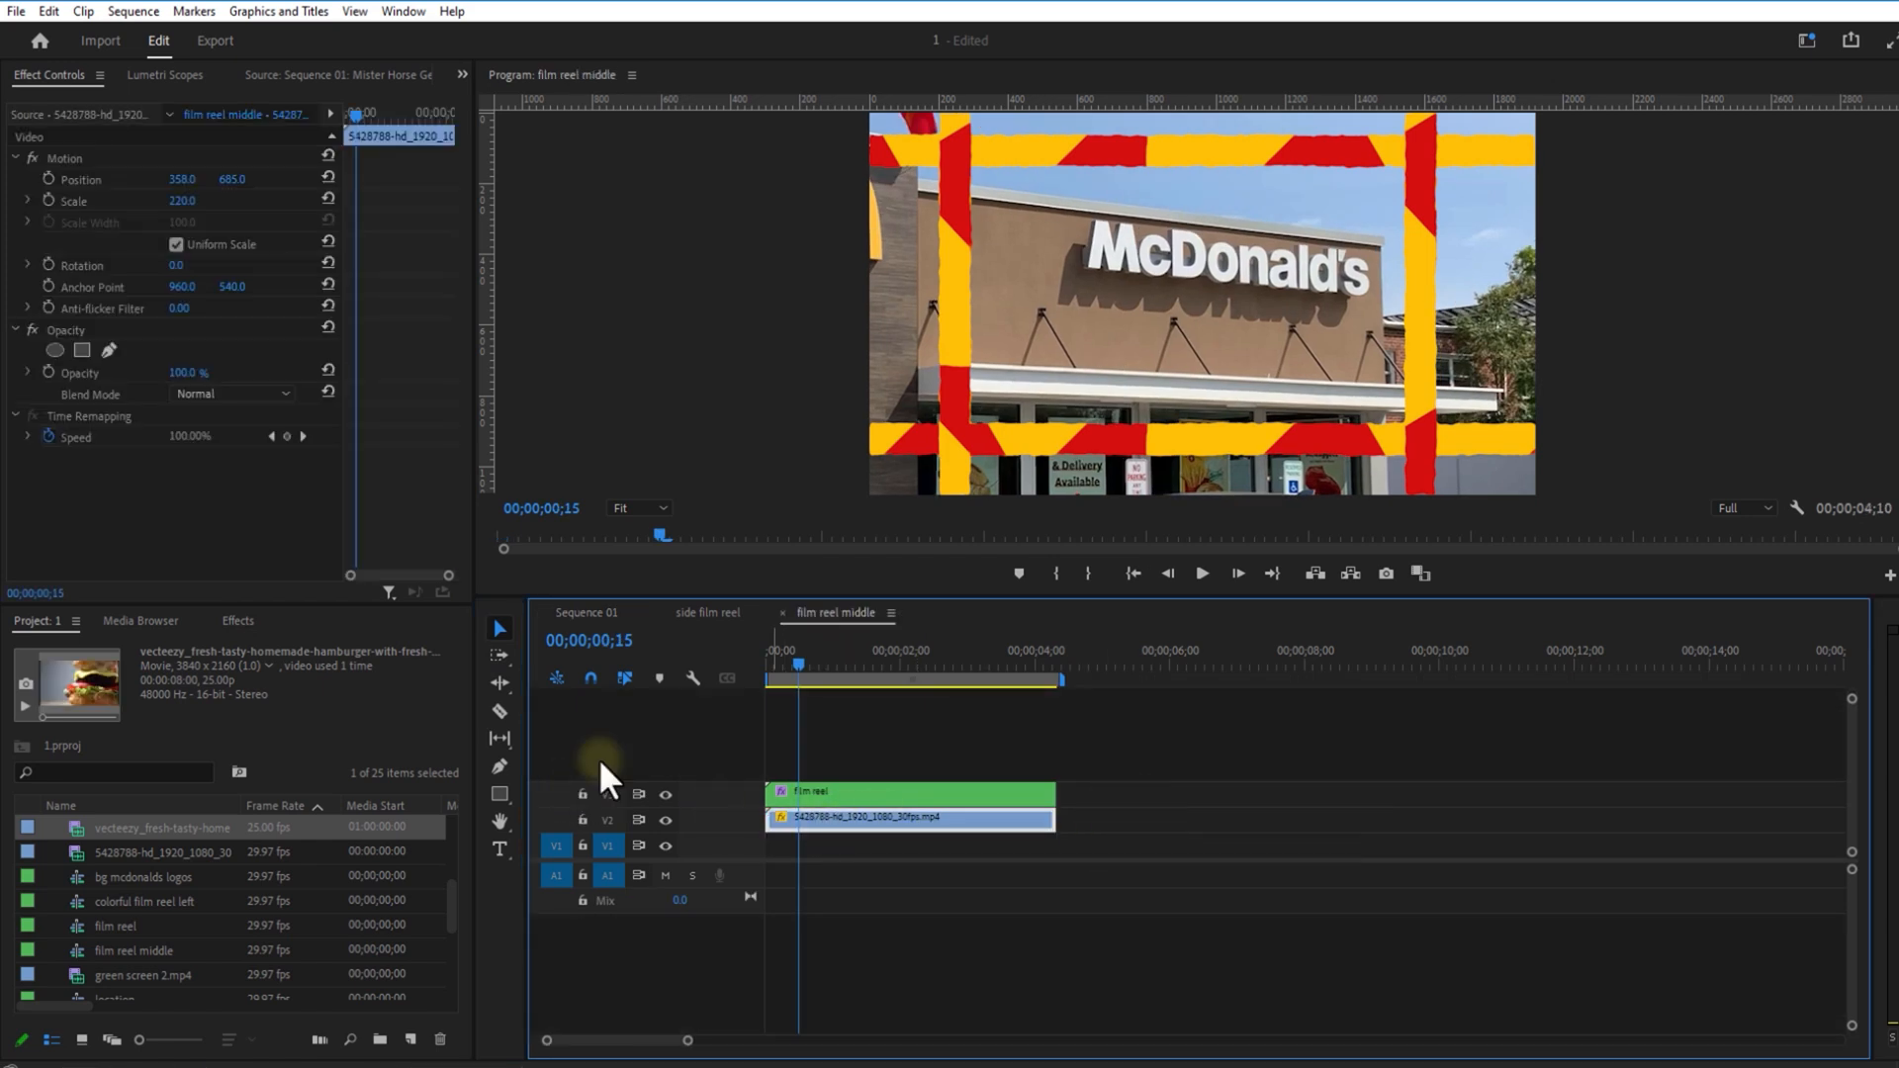
{"action": "left_click", "coordinate": [499, 711]}
{"action": "left_click", "coordinate": [802, 821]}
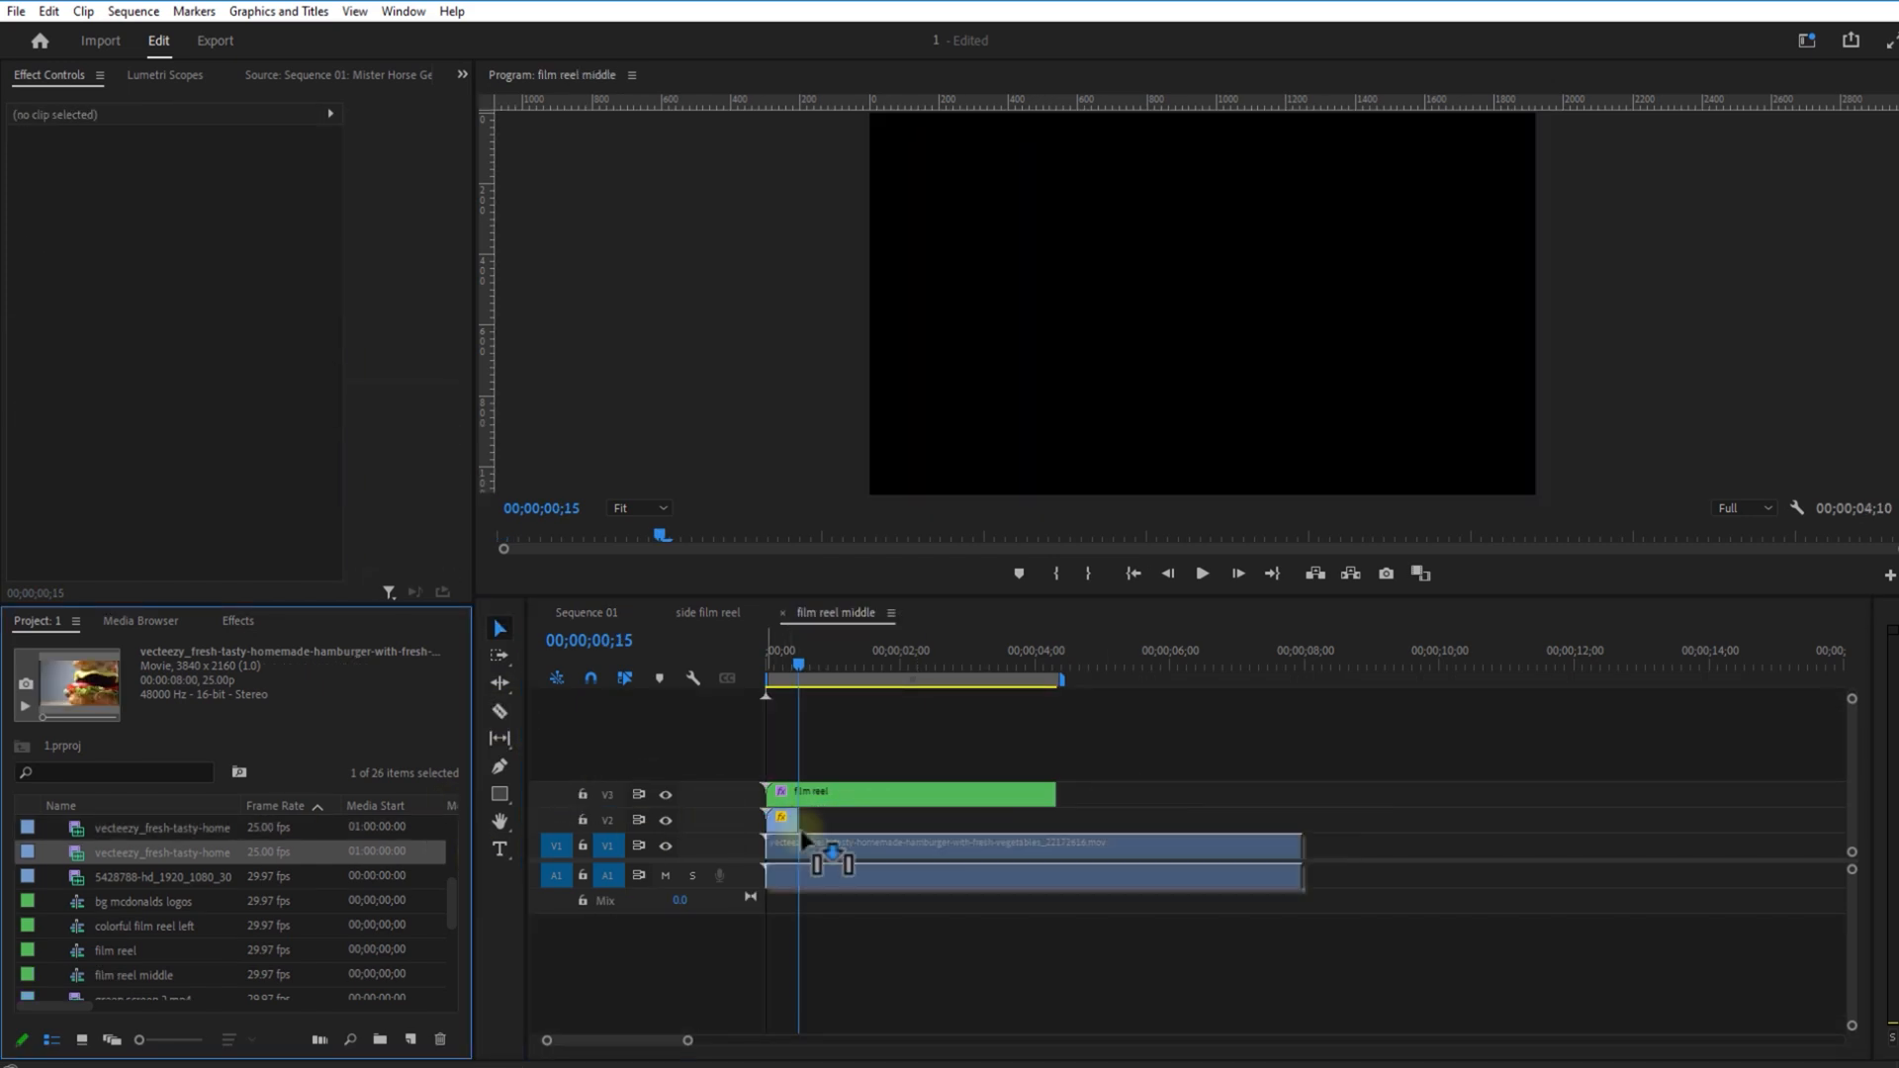
Step: Place the homemade hamburger video on V2 of film reel middle at 00;00;00;15, unlink its audio and delete the audio
{"action": "left_click_drag", "start_coordinate": [805, 838], "coordinate": [887, 829]}
{"action": "right_click", "coordinate": [888, 822]}
{"action": "left_click", "coordinate": [952, 372]}
{"action": "left_click", "coordinate": [919, 927]}
{"action": "key", "text": "Delete"}
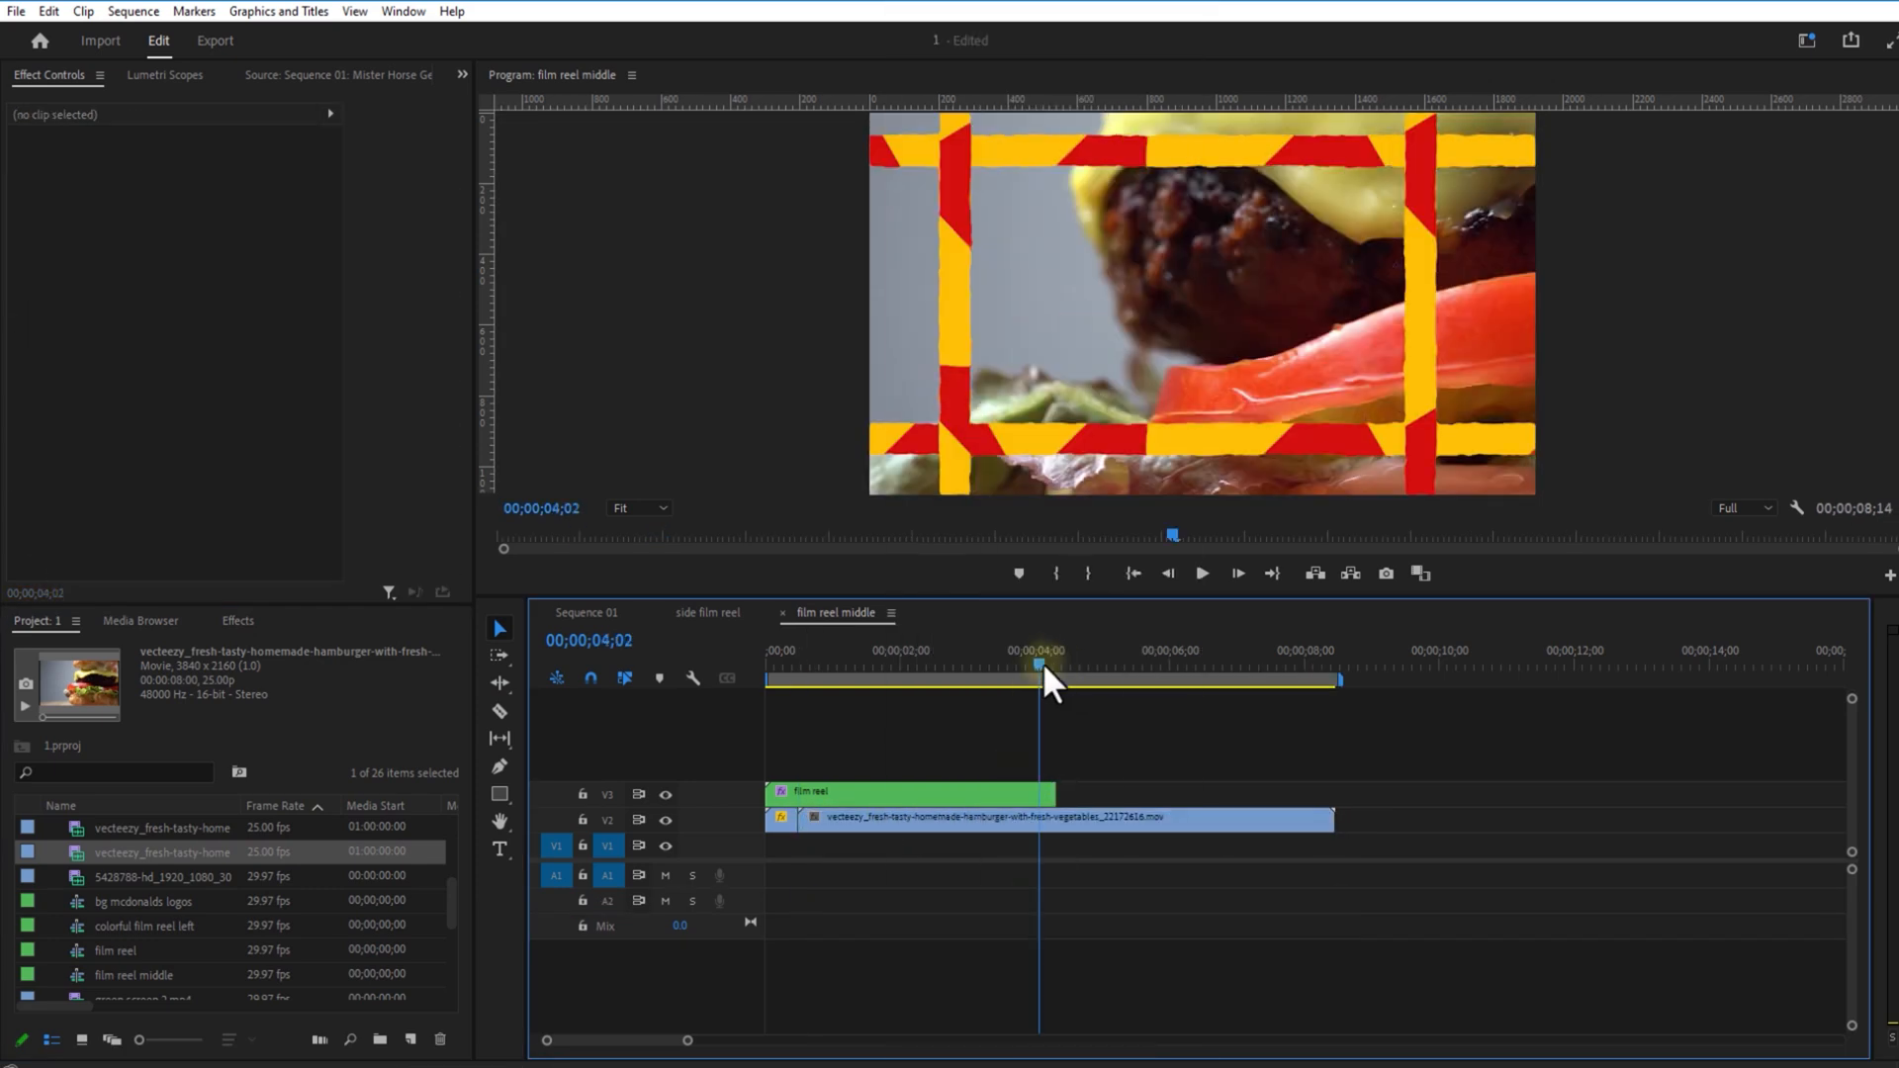
Step: Split the hamburger video where the film reel clip above it ends and delete the excess
{"action": "left_click_drag", "start_coordinate": [1043, 662], "coordinate": [1058, 668]}
{"action": "left_click", "coordinate": [500, 711]}
{"action": "left_click", "coordinate": [1055, 821]}
{"action": "left_click", "coordinate": [499, 627]}
{"action": "left_click", "coordinate": [1192, 821]}
{"action": "key", "text": "Delete"}
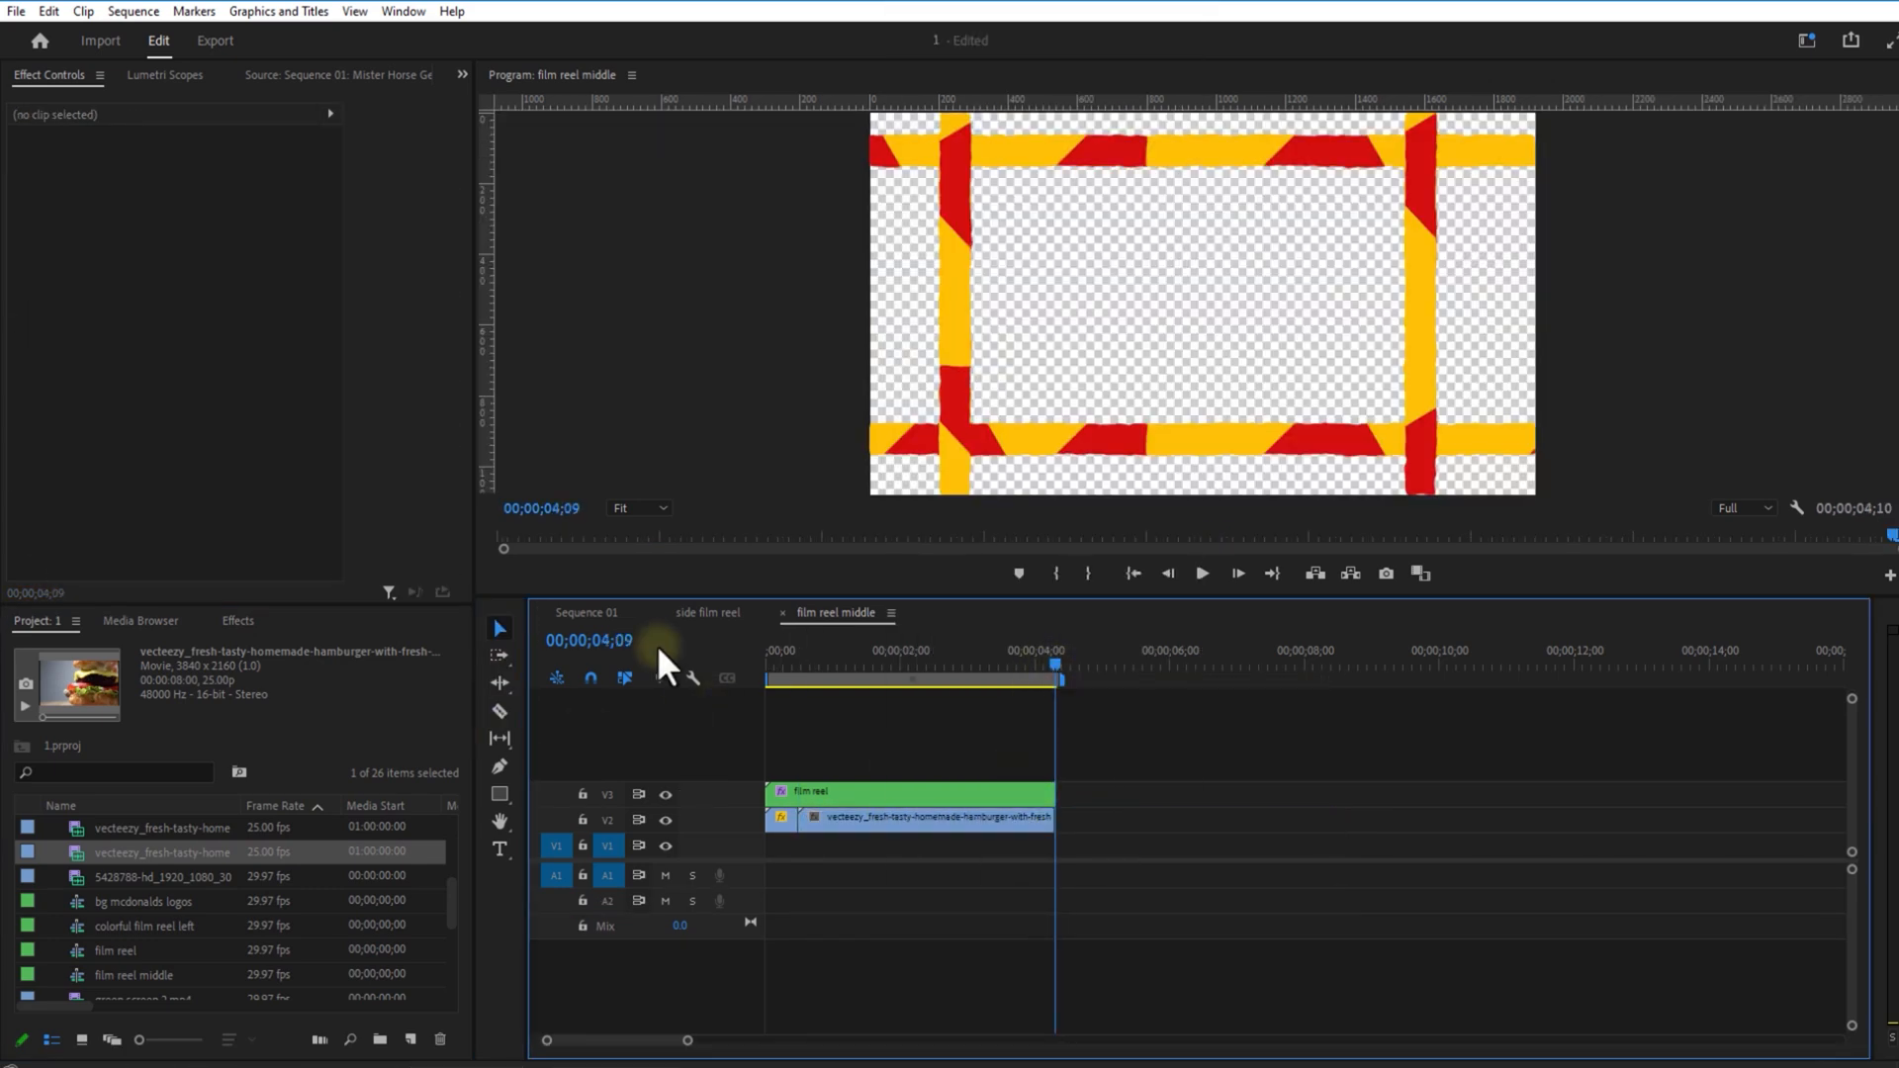
Step: Check the frames in Sequence 01, and apply the Tint effect to the hamburger video inside the side film reel sequence
{"action": "left_click", "coordinate": [588, 613]}
{"action": "mouse_move", "coordinate": [1077, 662]}
{"action": "left_mouse_down"}
{"action": "mouse_move", "coordinate": [1106, 673]}
{"action": "mouse_move", "coordinate": [1087, 667]}
{"action": "left_mouse_up"}
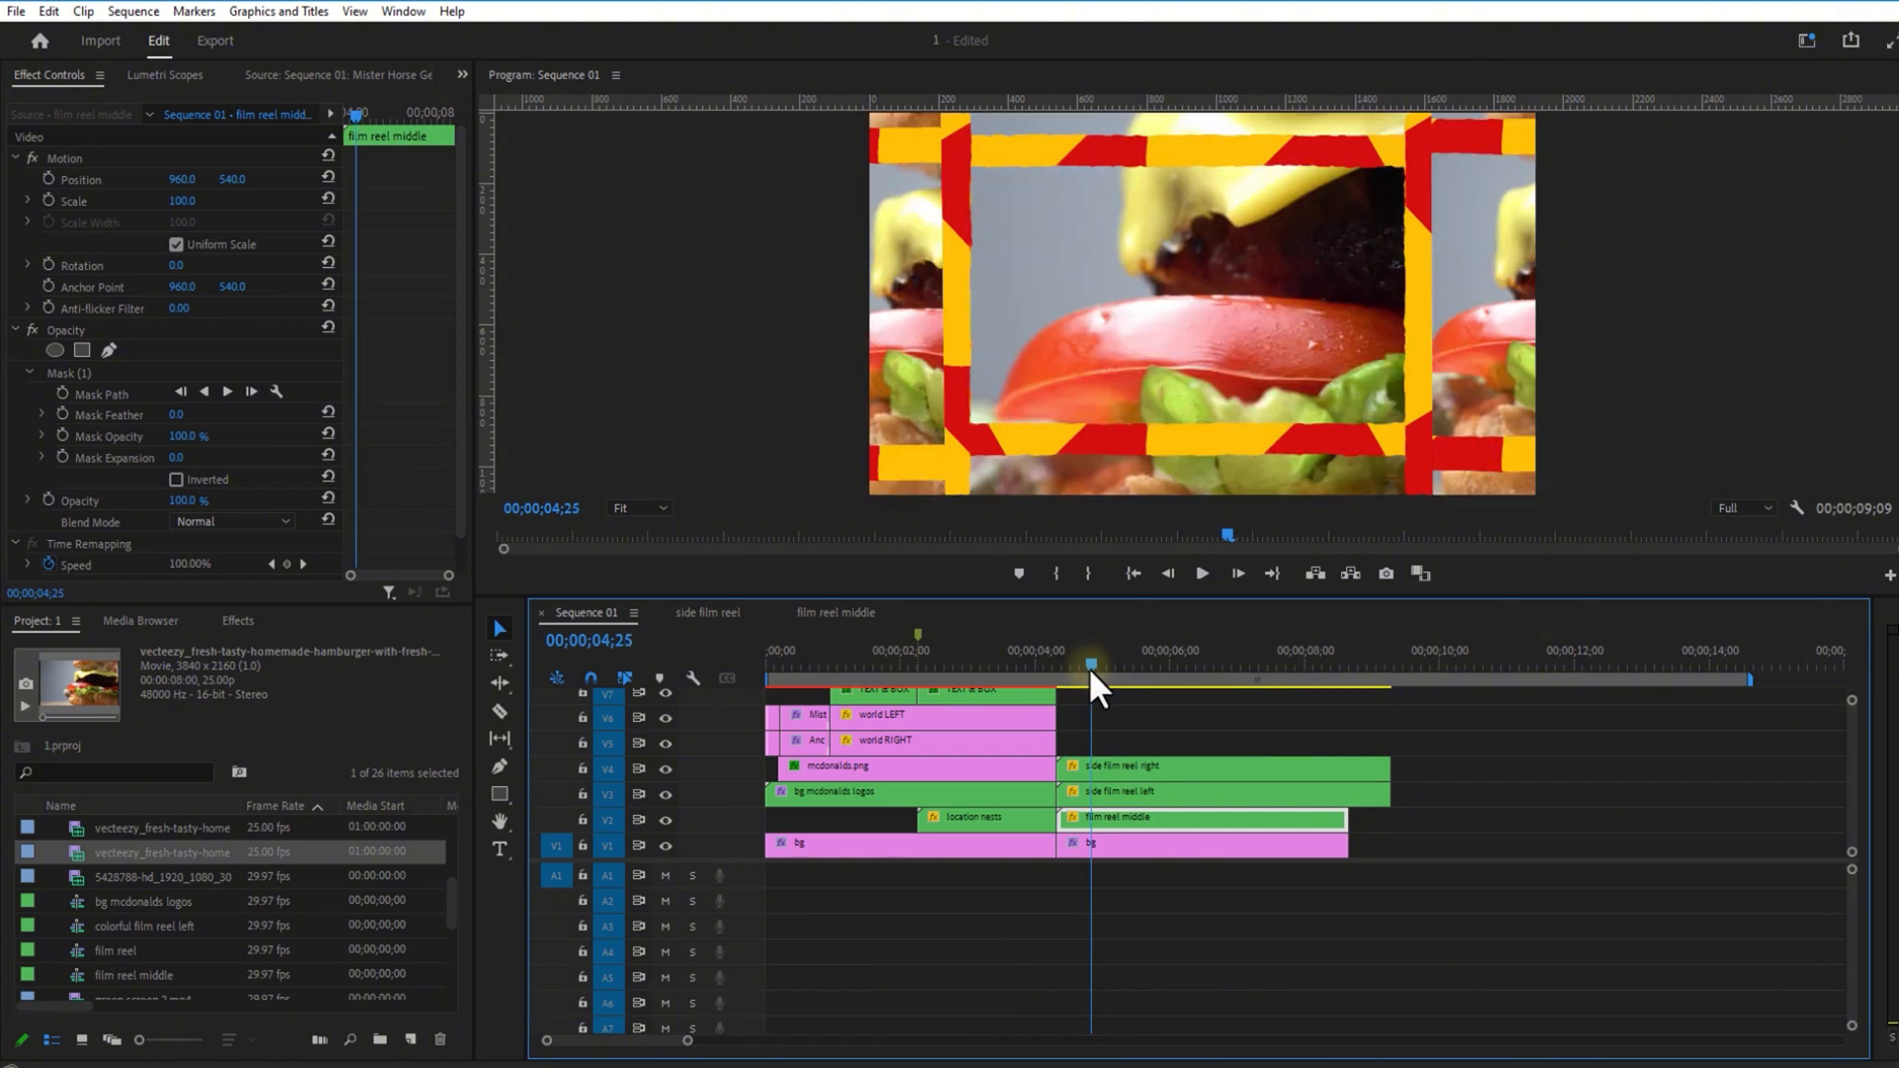
{"action": "left_click", "coordinate": [707, 613]}
{"action": "left_click", "coordinate": [238, 620]}
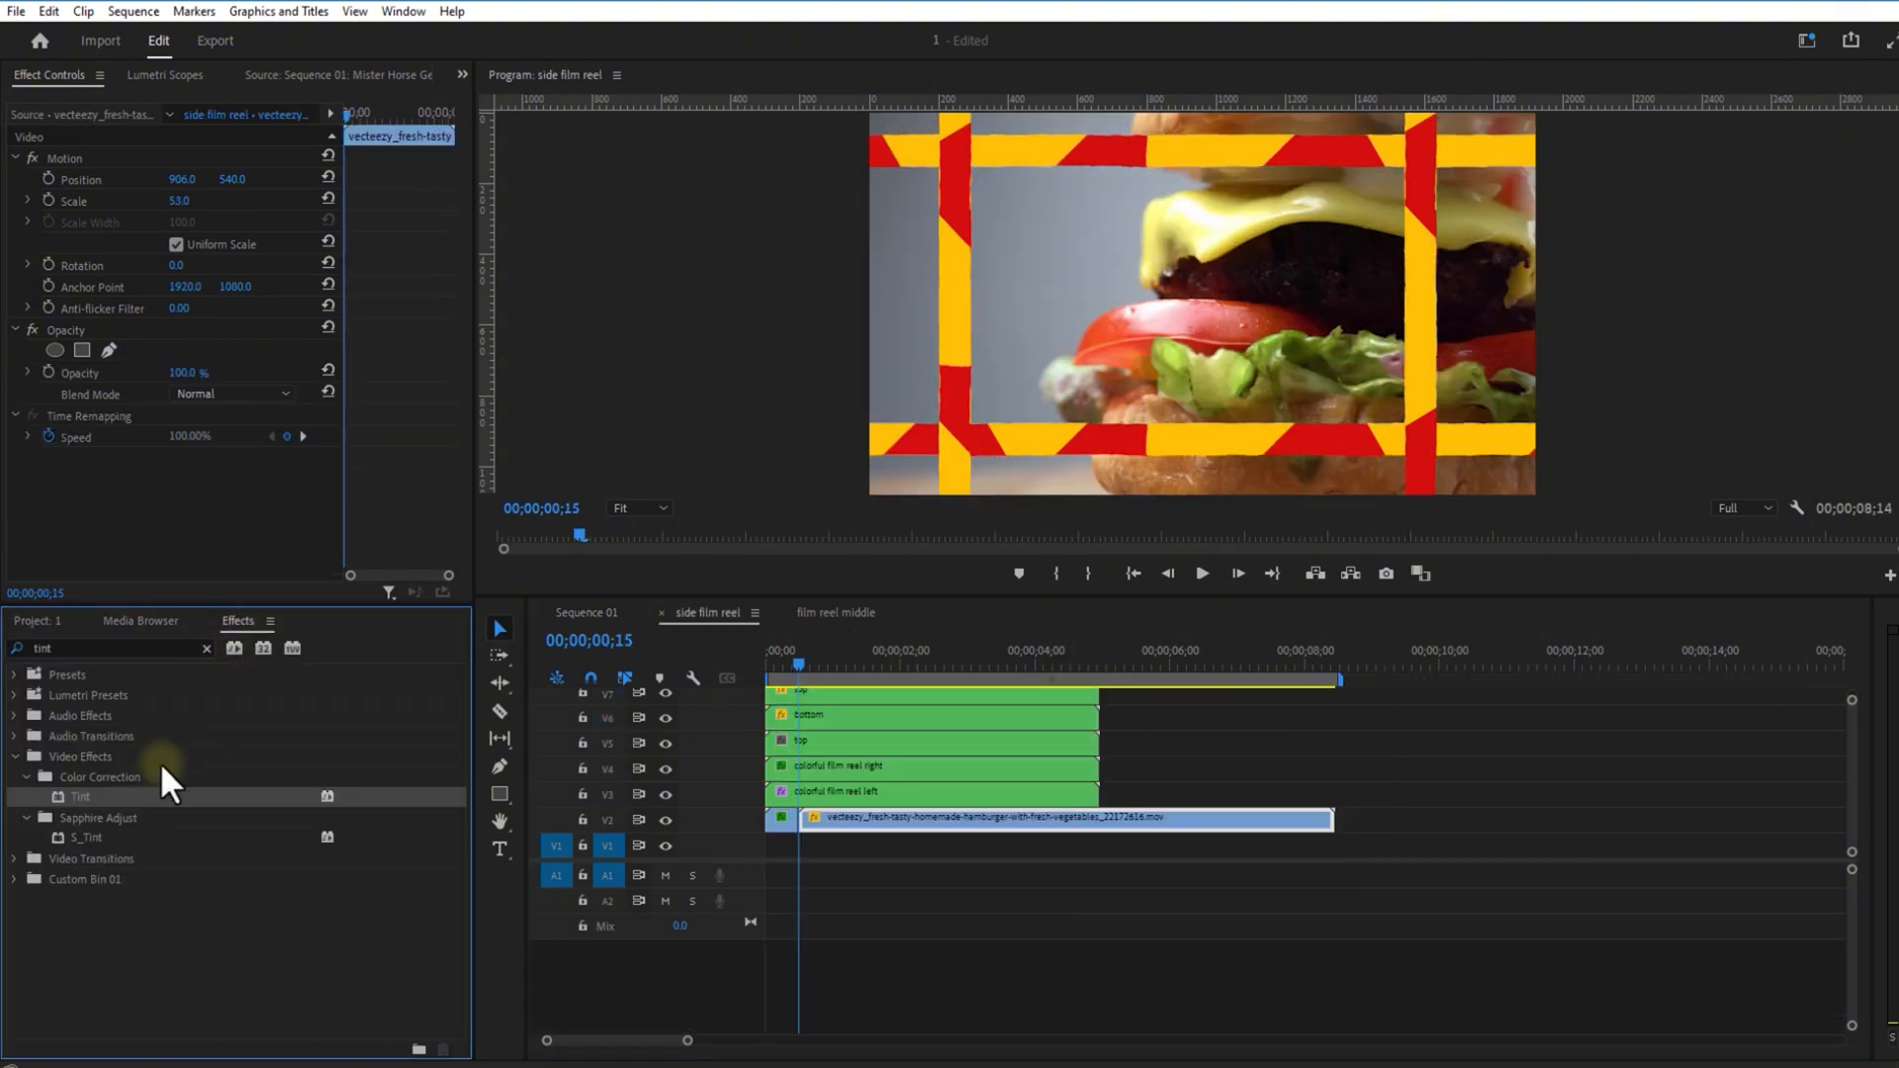
{"action": "left_click_drag", "start_coordinate": [168, 785], "coordinate": [903, 821]}
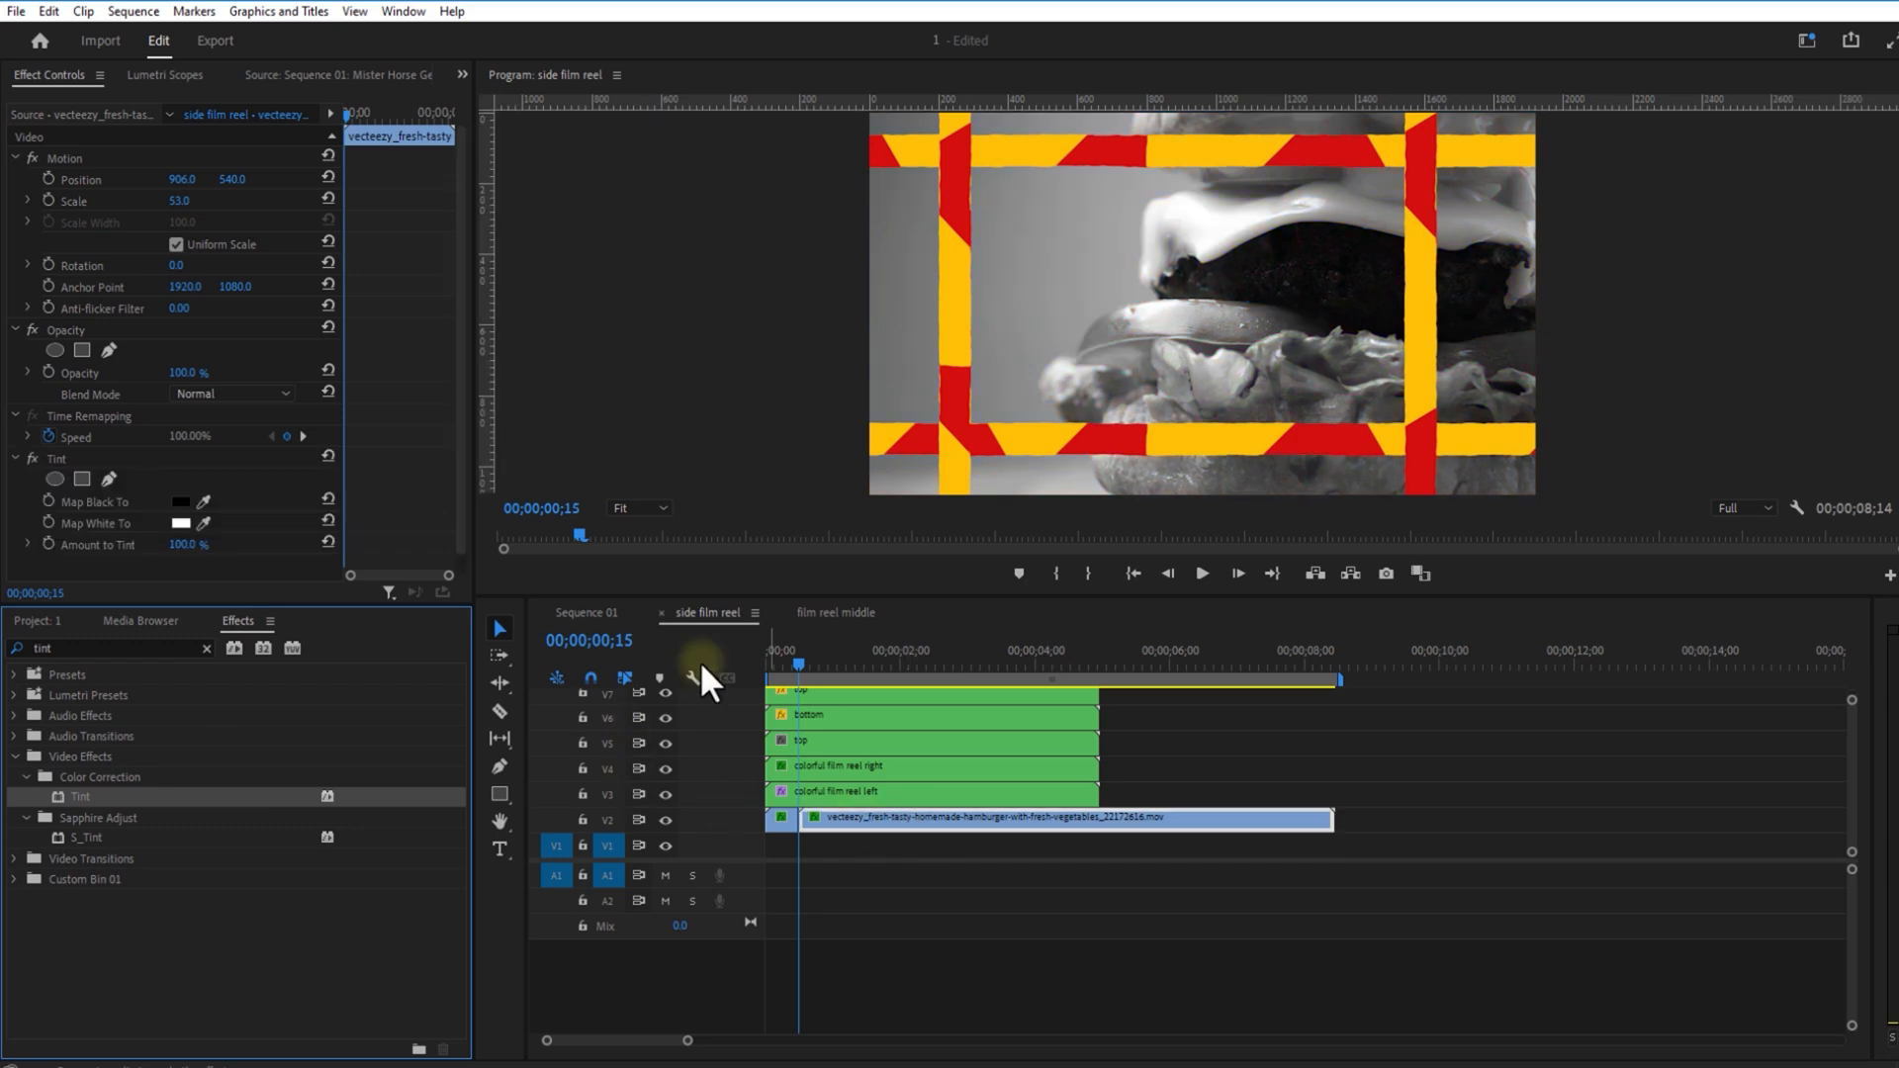
Step: In Sequence 01, split side film reel right, side film reel left, film reel middle and bg at 00;00;05;10
{"action": "left_click", "coordinate": [855, 612]}
{"action": "left_click", "coordinate": [584, 615]}
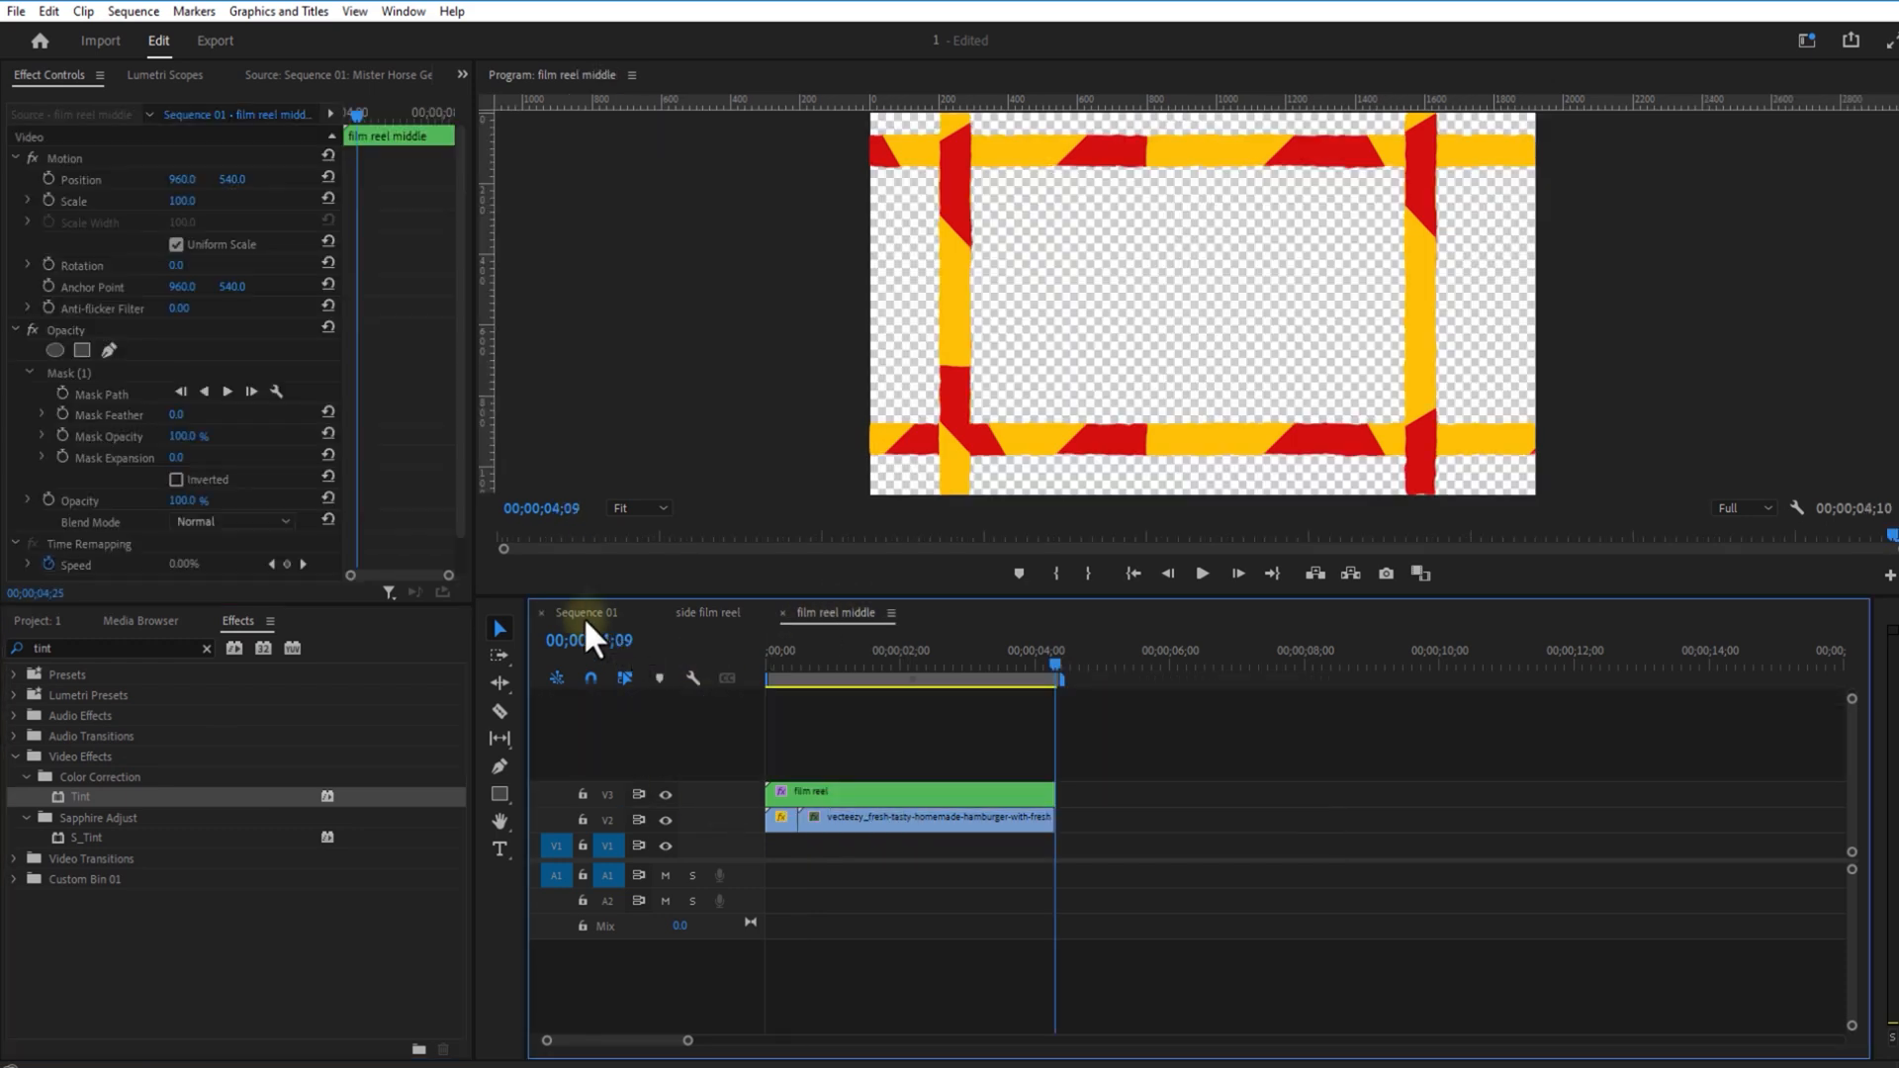
{"action": "left_click_drag", "start_coordinate": [1084, 671], "coordinate": [1124, 702]}
{"action": "left_click", "coordinate": [502, 711]}
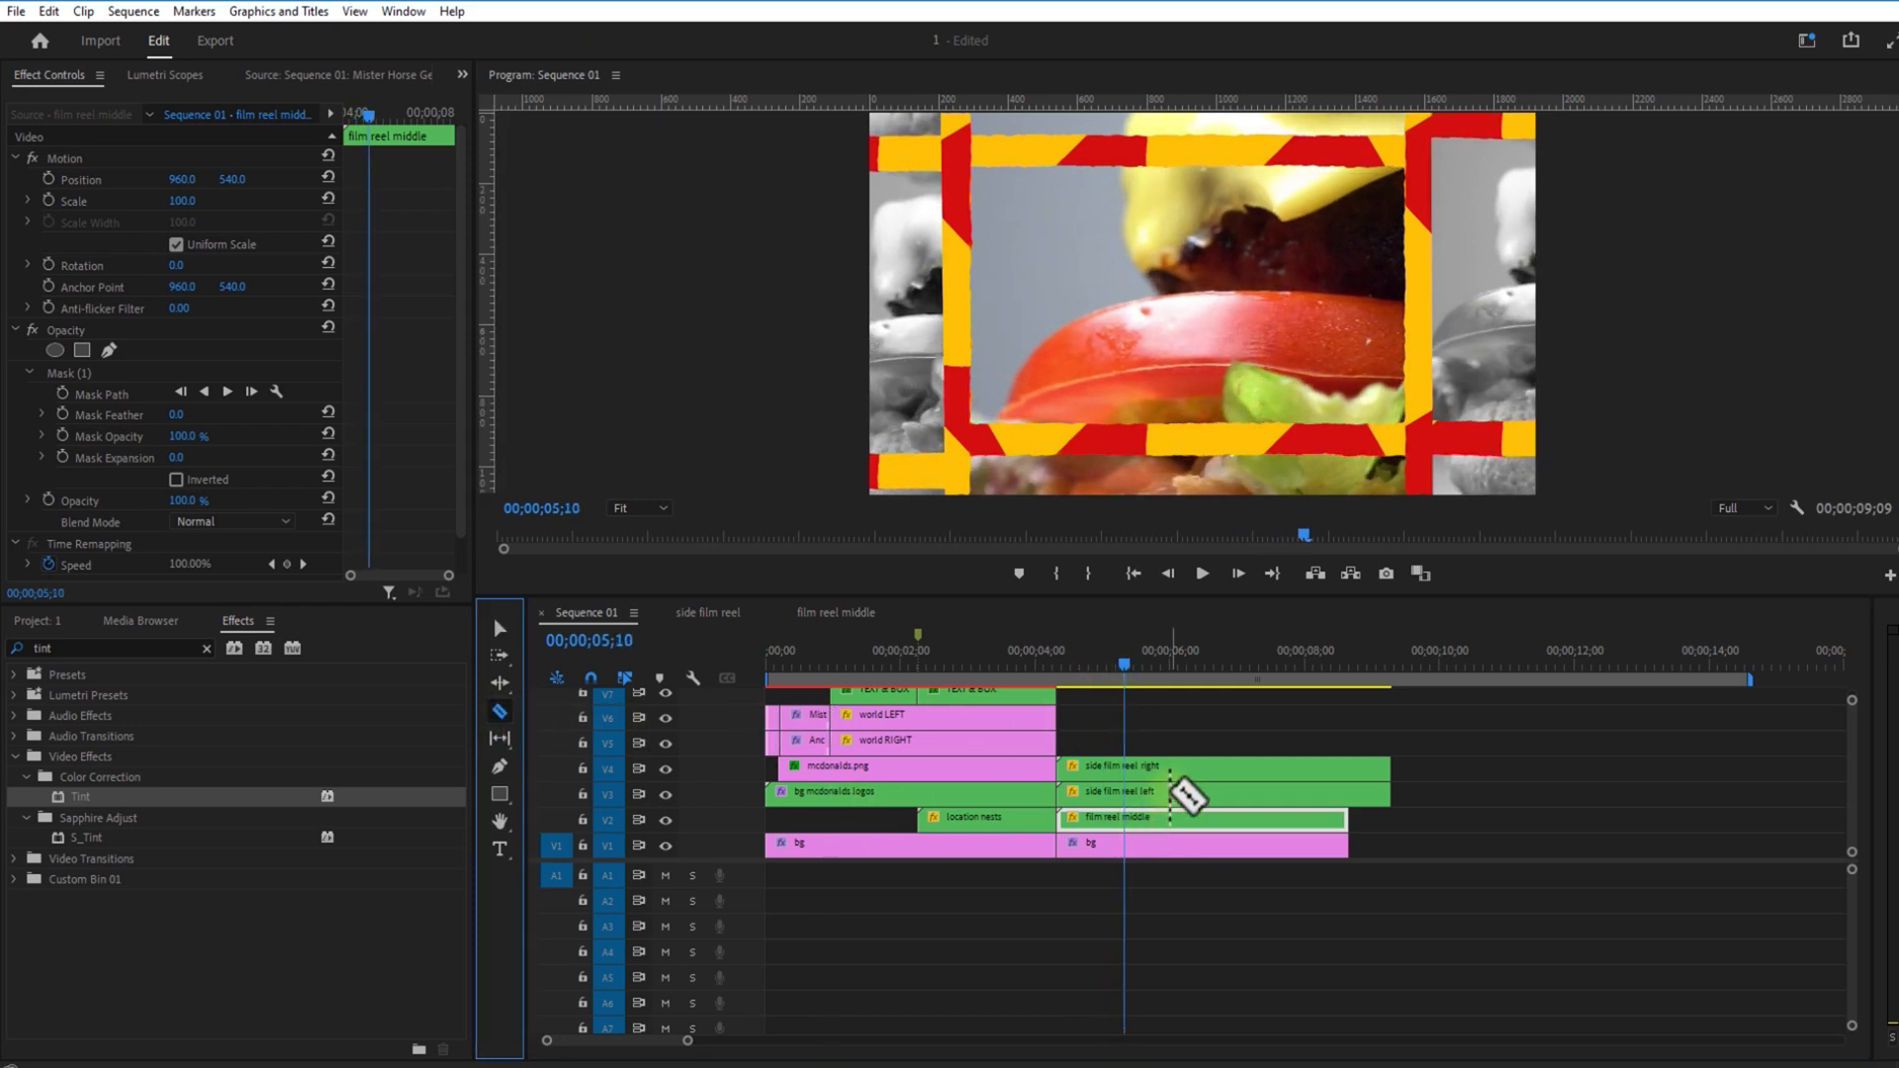
{"action": "left_click", "coordinate": [1124, 768]}
{"action": "left_click", "coordinate": [1125, 794]}
{"action": "left_click", "coordinate": [1125, 819]}
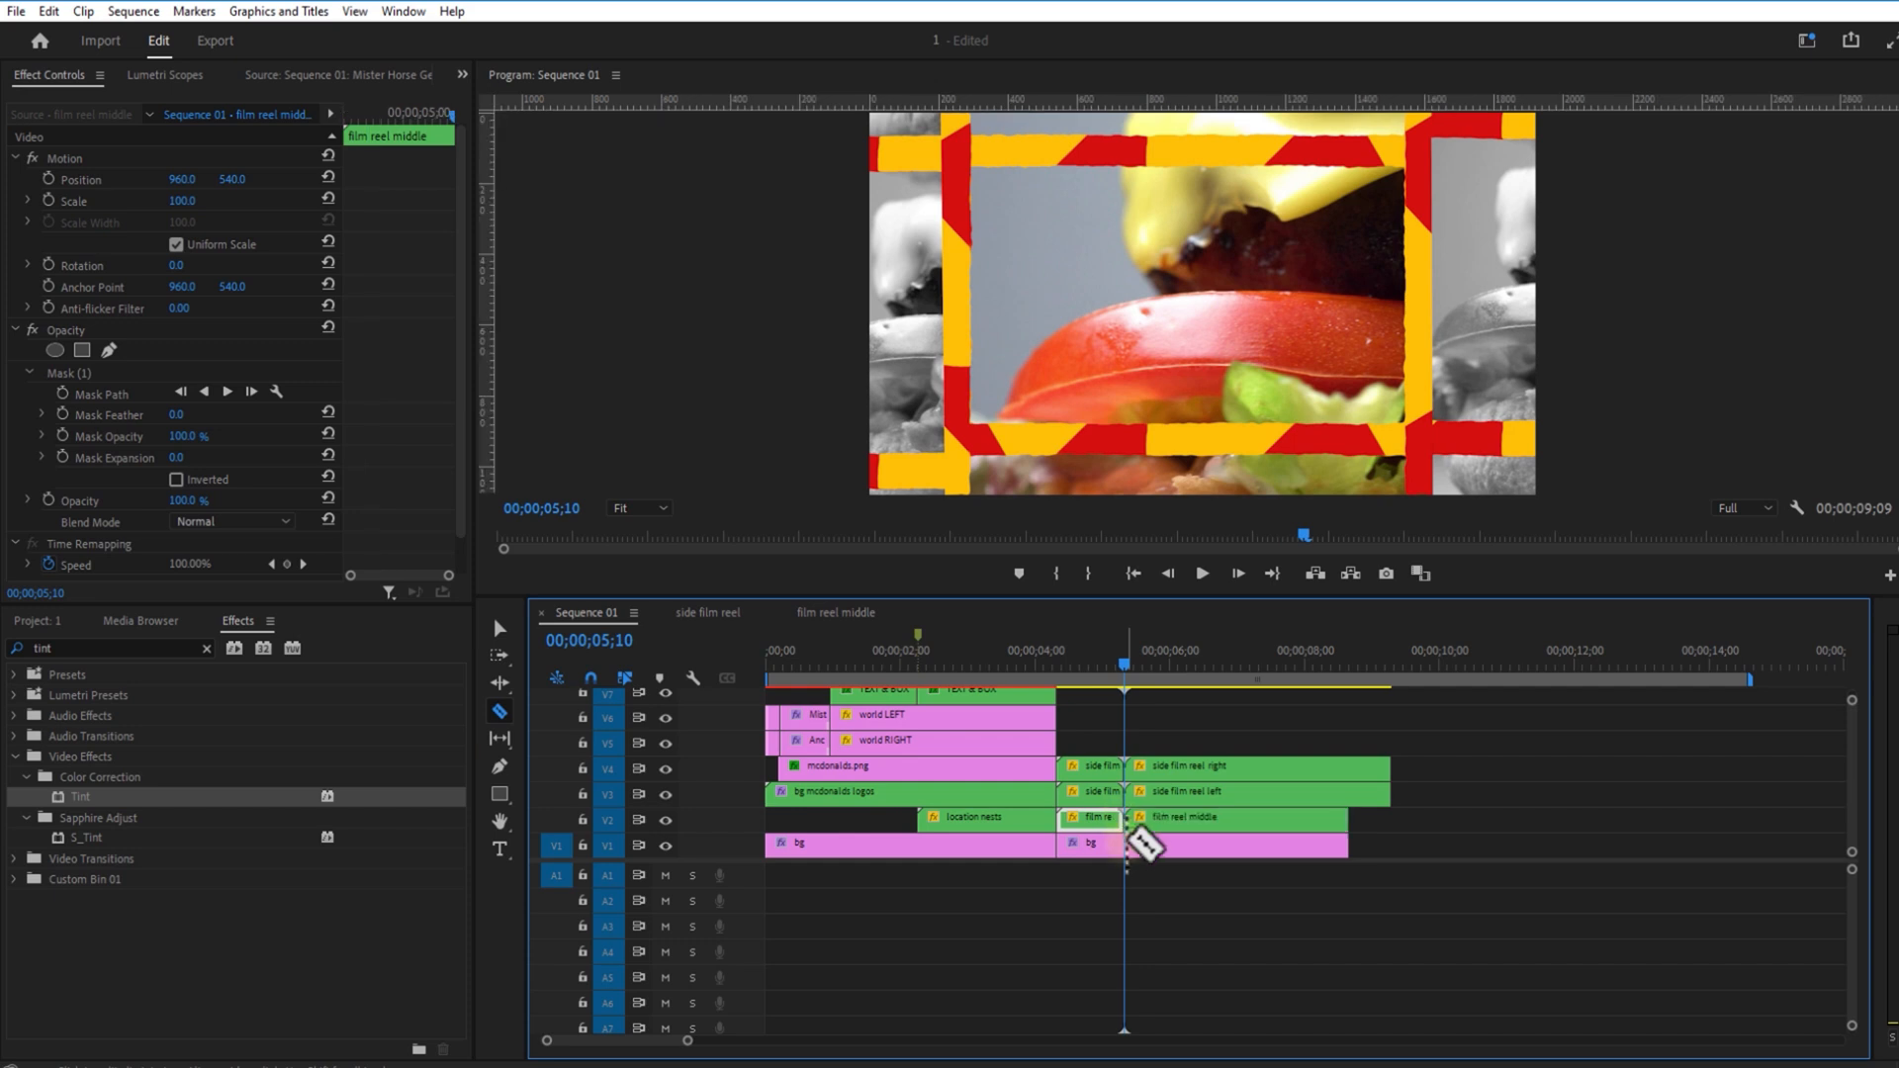
{"action": "left_click", "coordinate": [1124, 843]}
{"action": "left_click", "coordinate": [499, 628]}
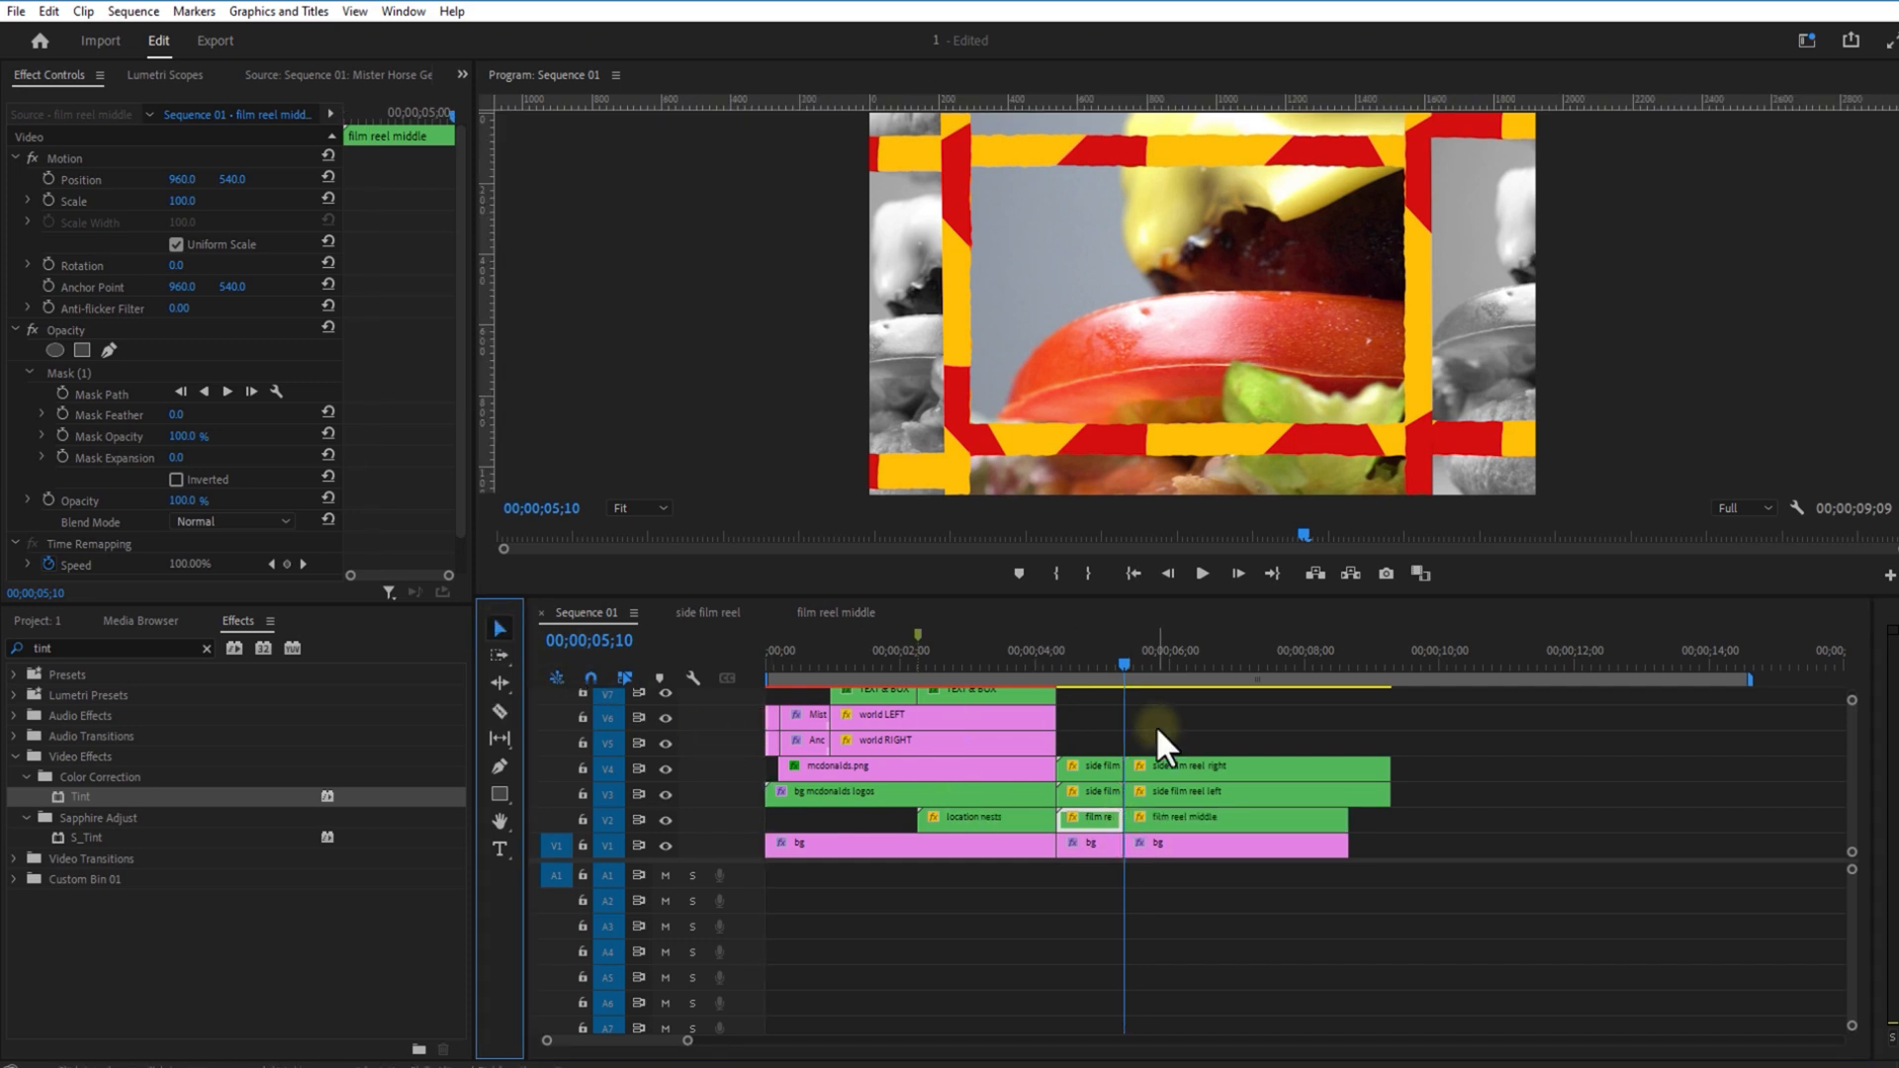
Step: Delete the side film reel right, side film reel left, film reel middle and bg segments after 00;00;05;10
{"action": "left_click_drag", "start_coordinate": [1155, 726], "coordinate": [1177, 820]}
{"action": "key", "text": "Delete"}
{"action": "left_click", "coordinate": [1189, 844]}
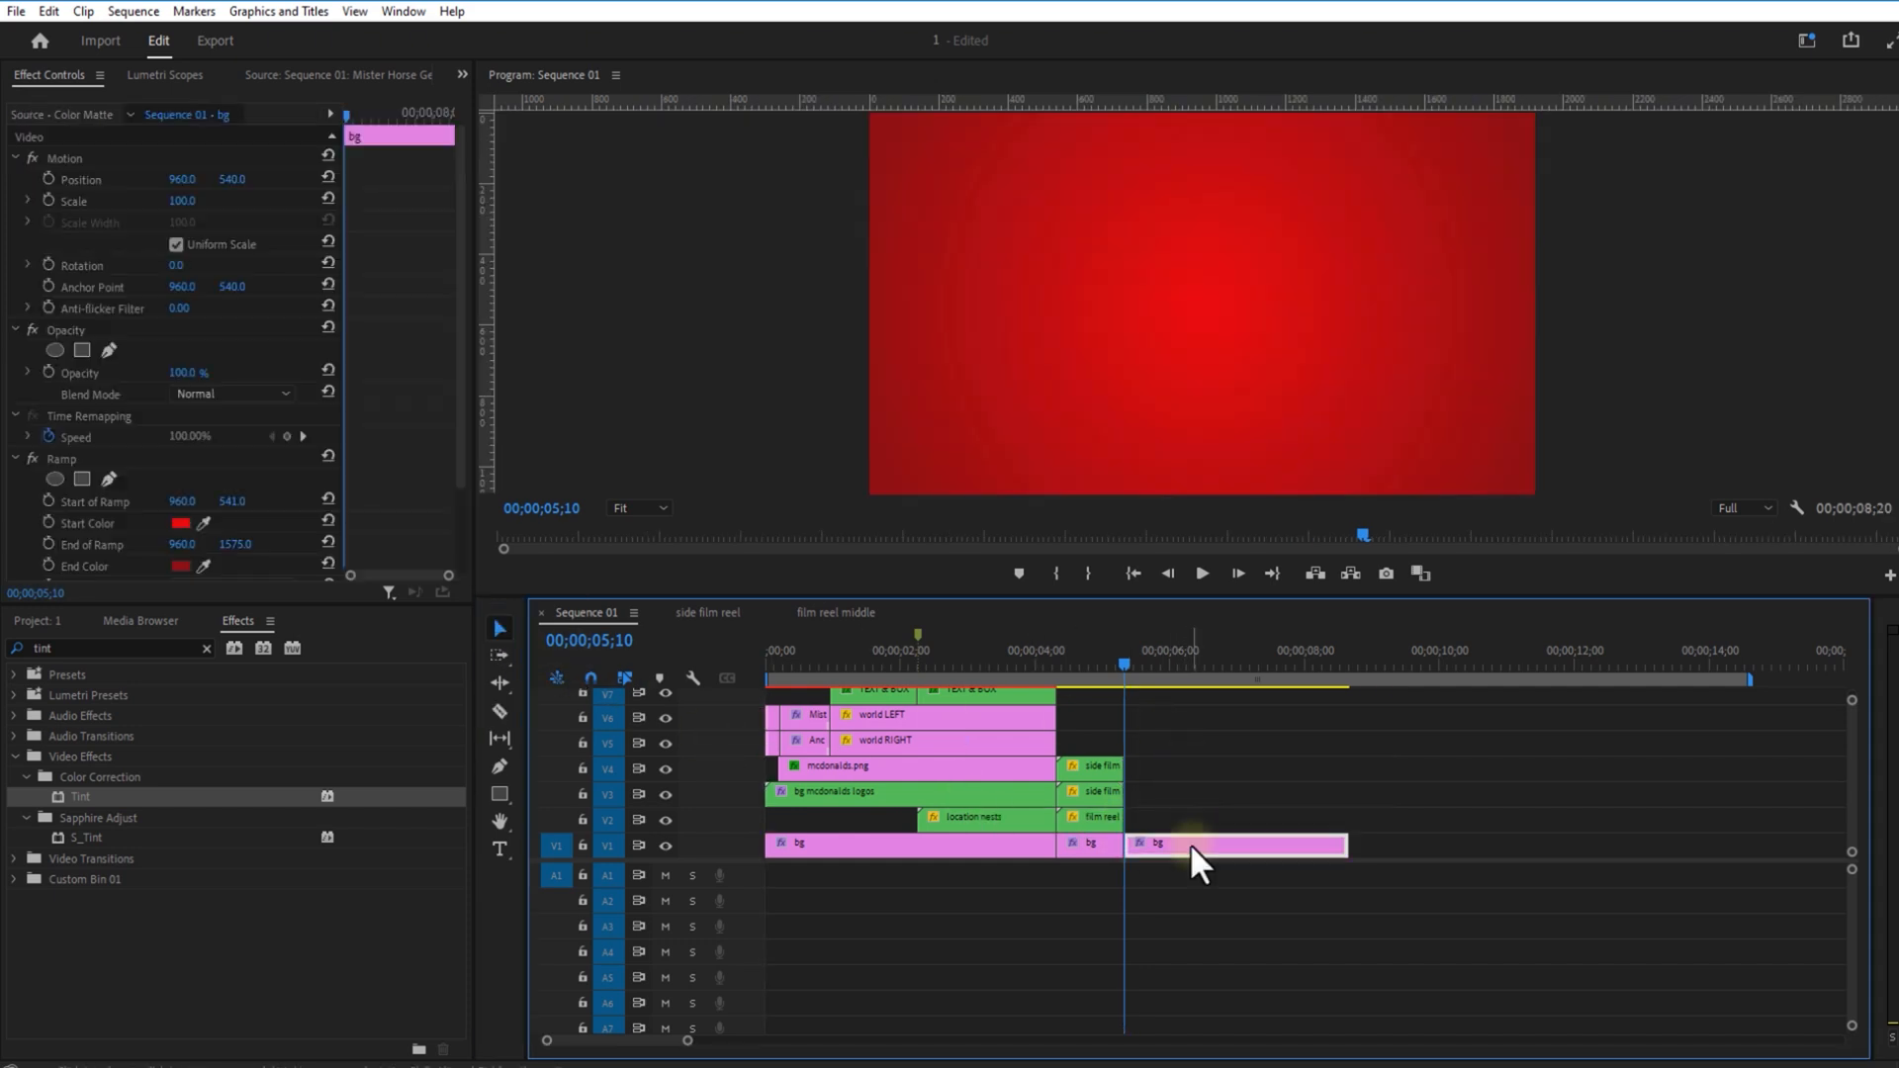
{"action": "key", "text": "Delete"}
Step: Place the homemade hamburger video on V1 at 00;00;05;10 in Sequence 01 and apply the Tint effect to it
{"action": "left_click", "coordinate": [44, 621]}
{"action": "left_click", "coordinate": [126, 849]}
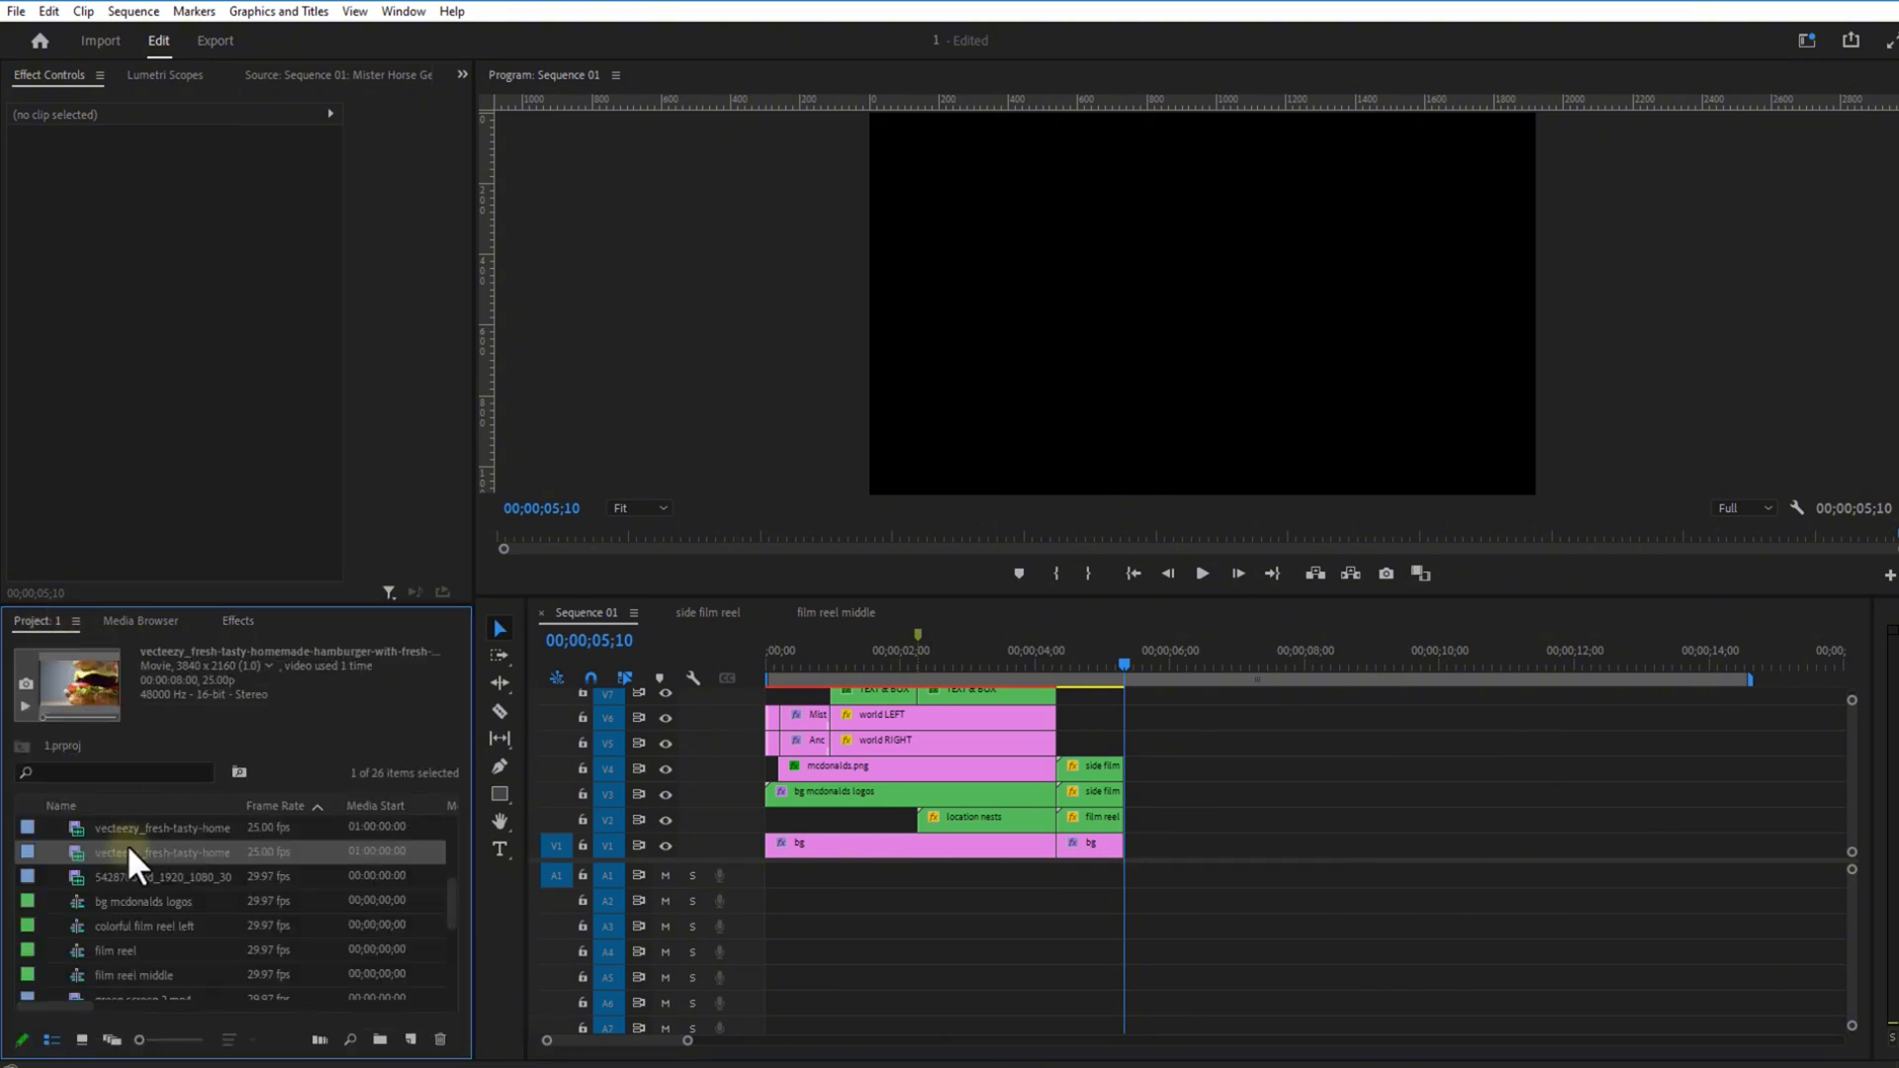
{"action": "left_click_drag", "start_coordinate": [126, 850], "coordinate": [1139, 846]}
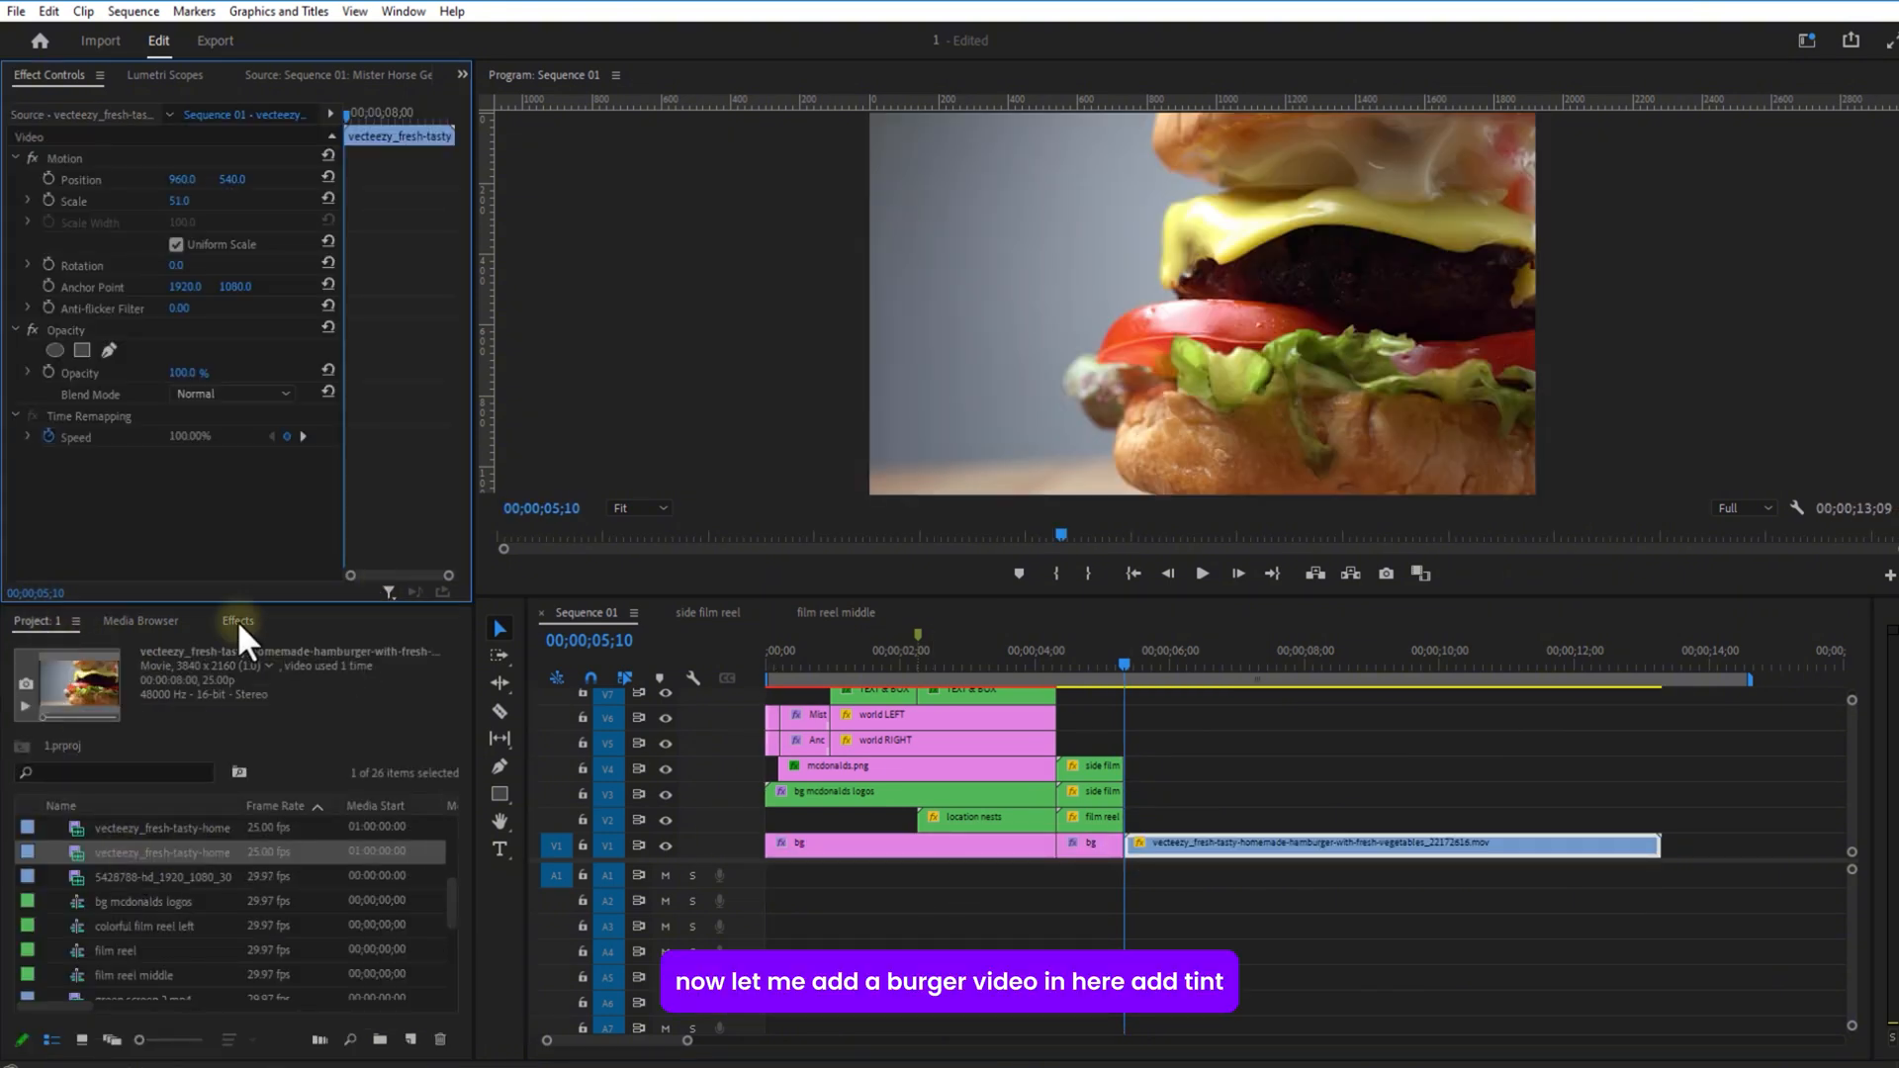
{"action": "left_click", "coordinate": [237, 621]}
{"action": "left_click_drag", "start_coordinate": [79, 795], "coordinate": [1231, 845]}
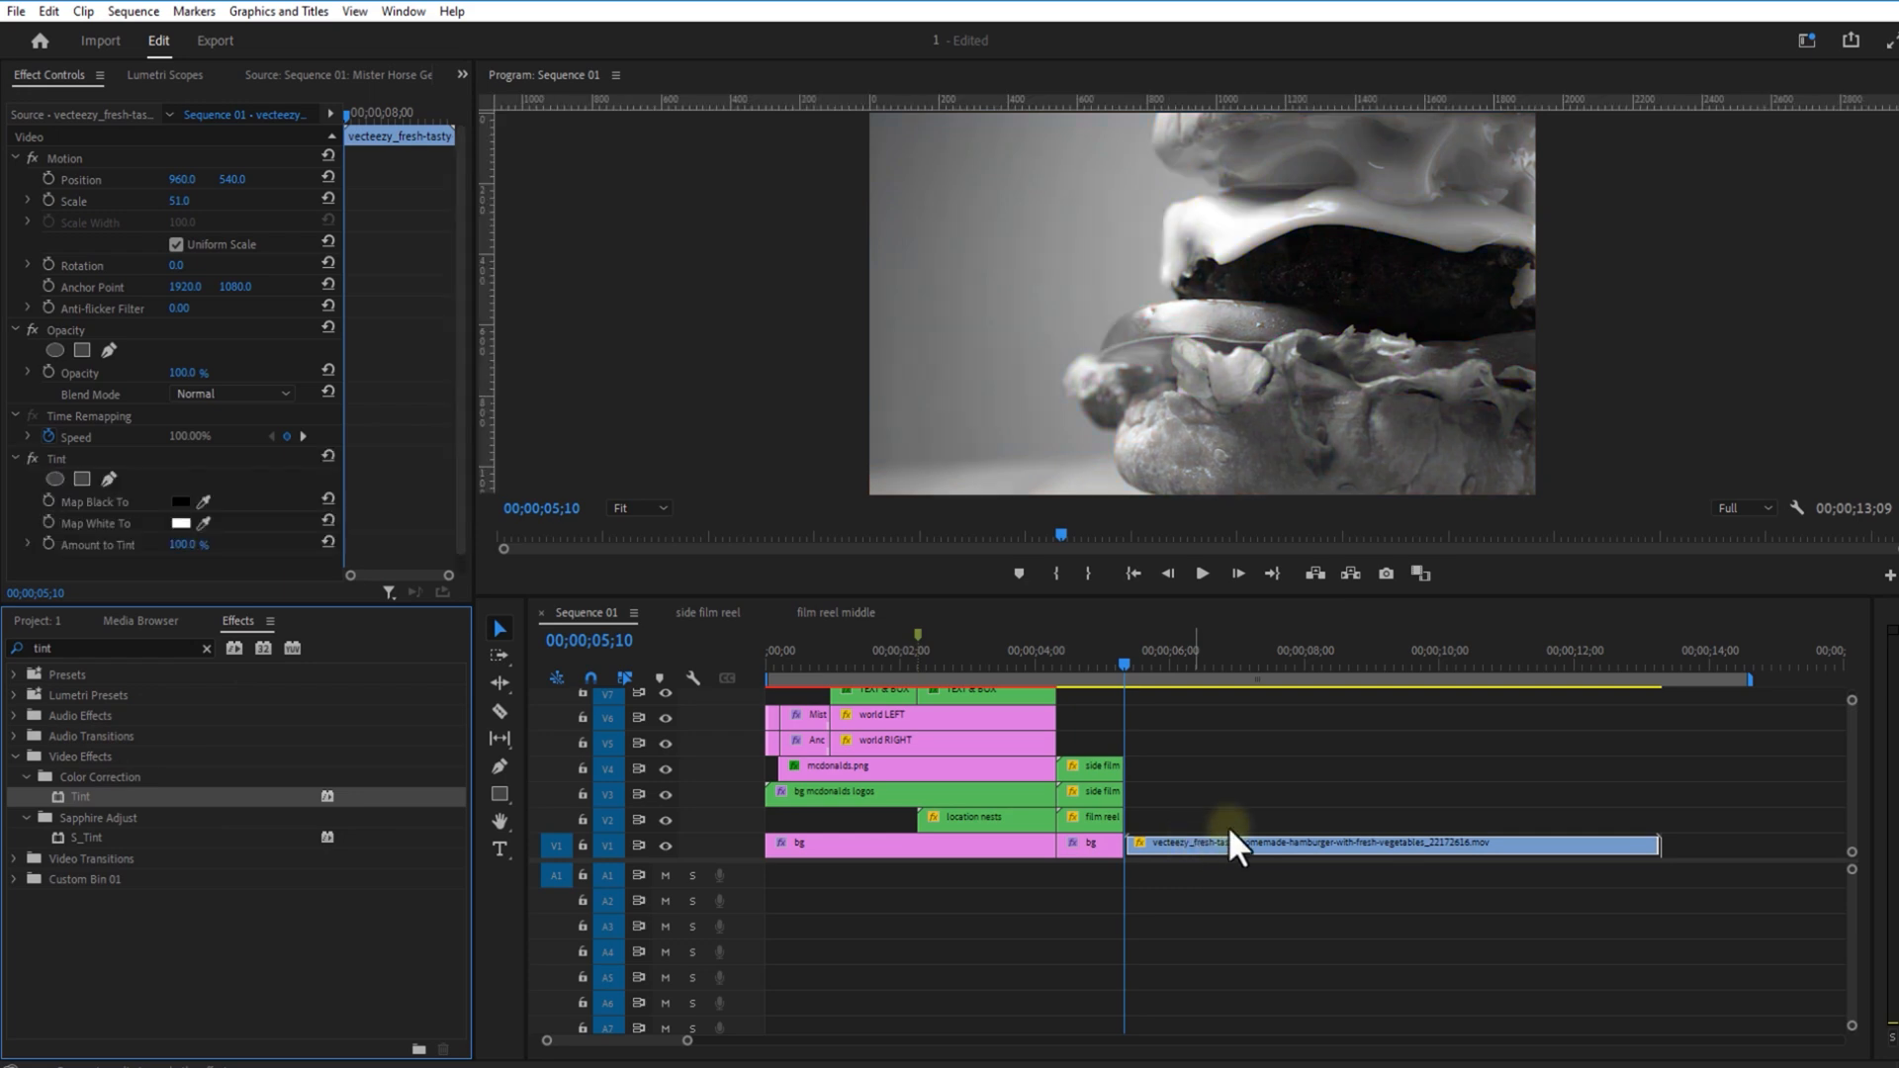
{"action": "left_click", "coordinate": [1248, 757]}
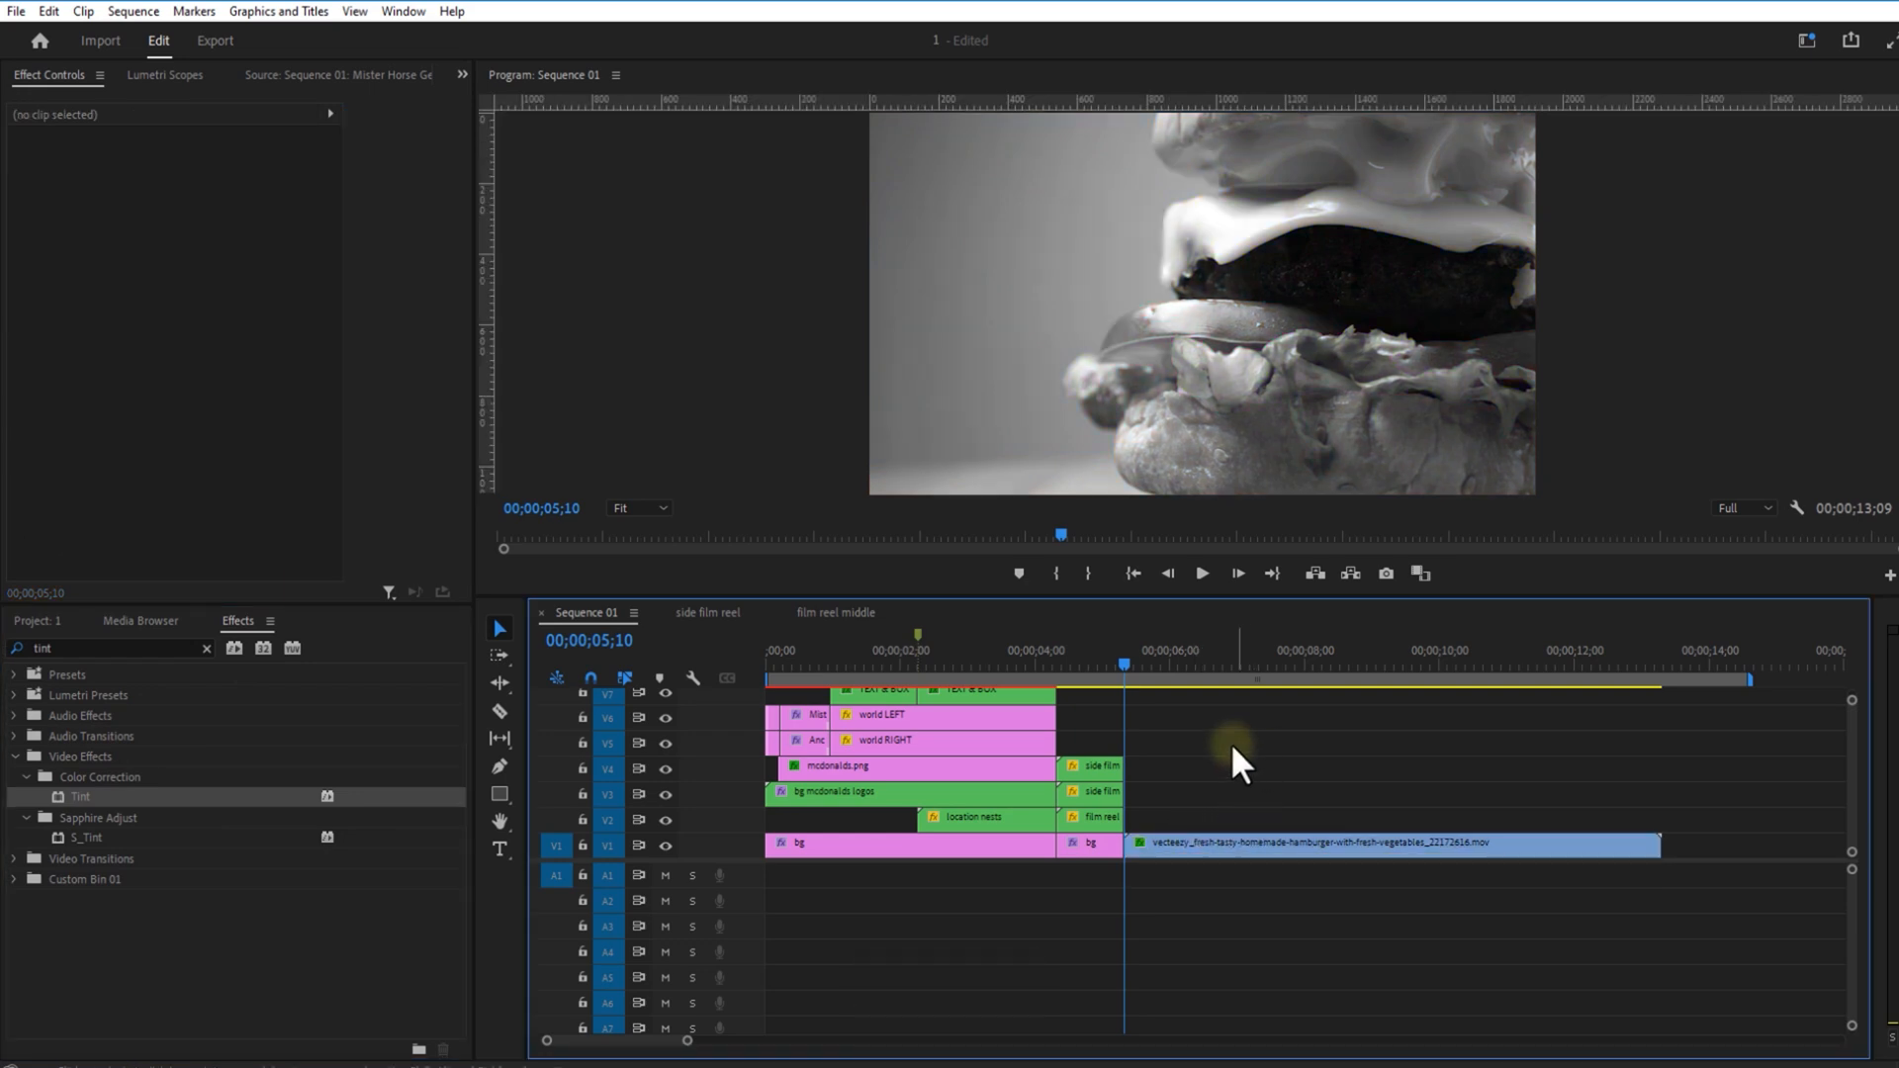
Step: Add the Premiere Composer Zoom In transition at the 00;00;05;10 cut into the hamburger video and check its frames
{"action": "left_click", "coordinate": [396, 11]}
{"action": "mouse_move", "coordinate": [466, 69]}
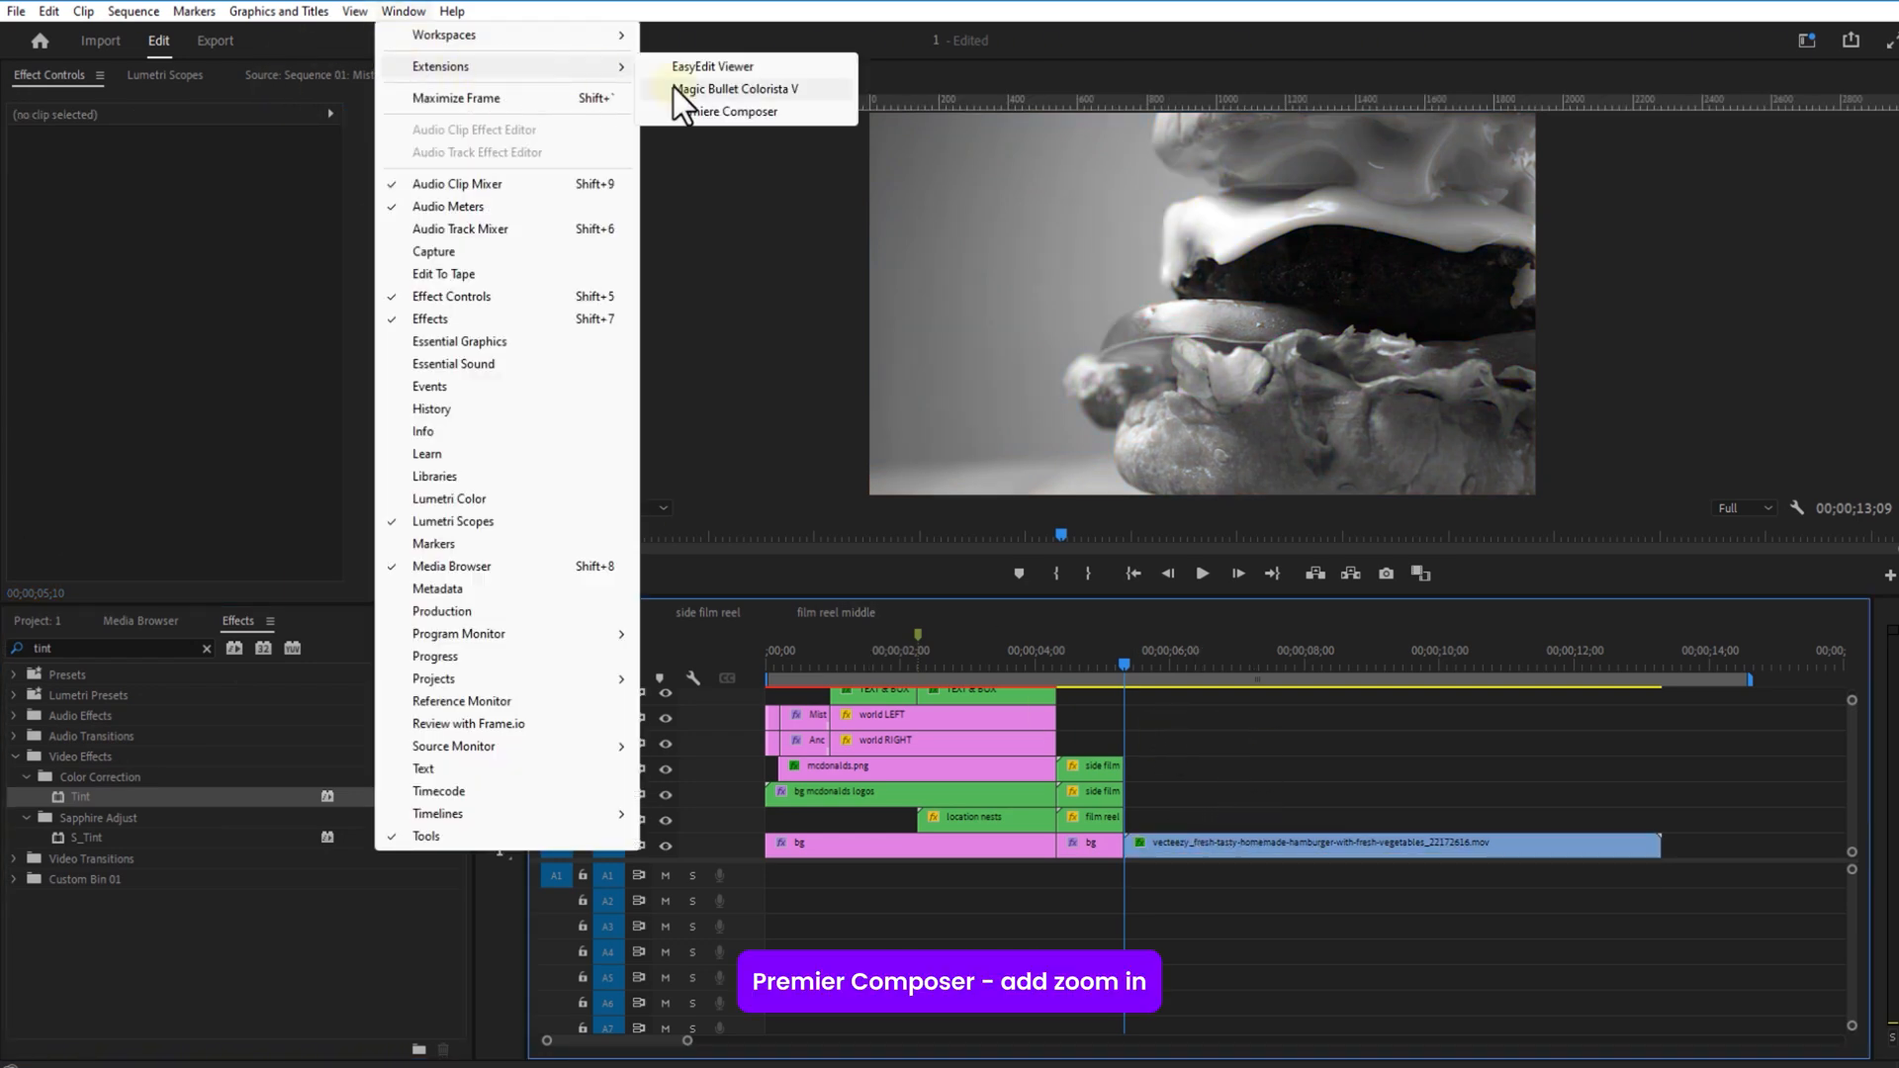
{"action": "left_click", "coordinate": [694, 111]}
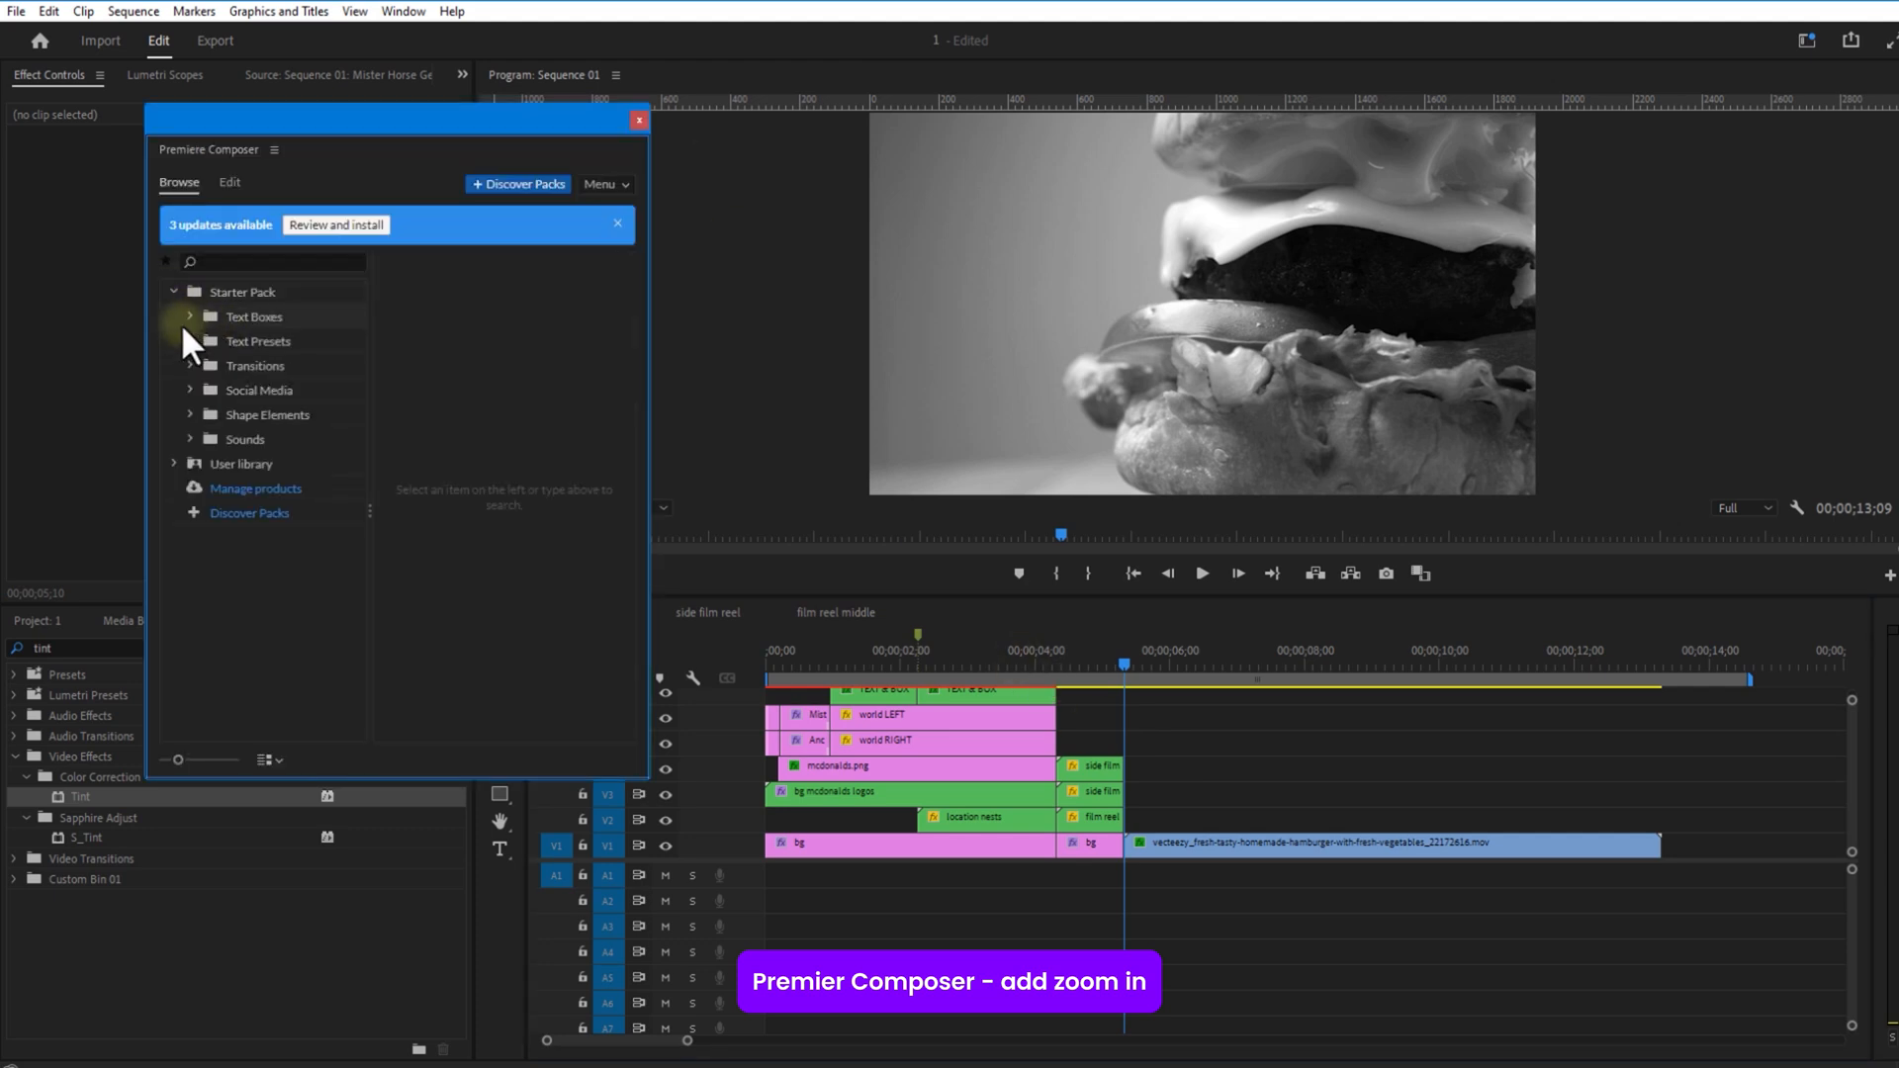
{"action": "left_click", "coordinate": [188, 365]}
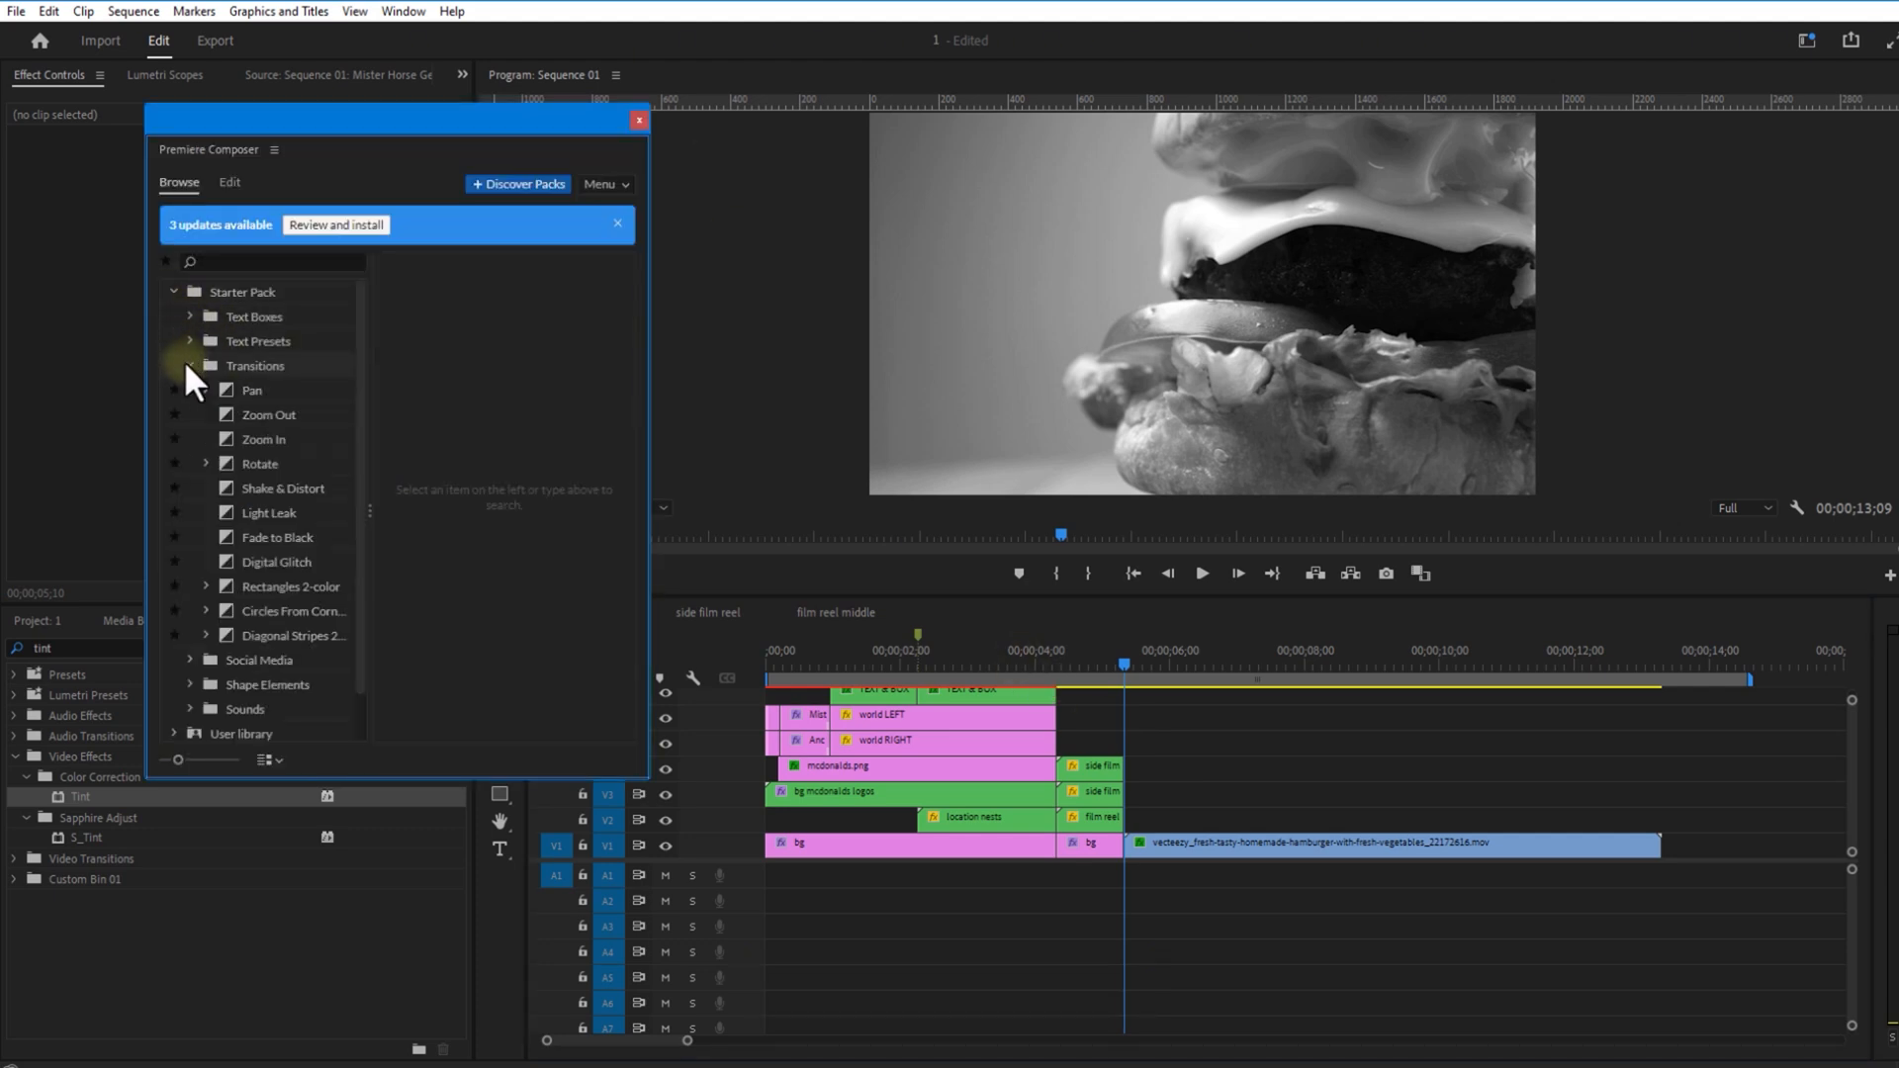
{"action": "left_click", "coordinate": [241, 441]}
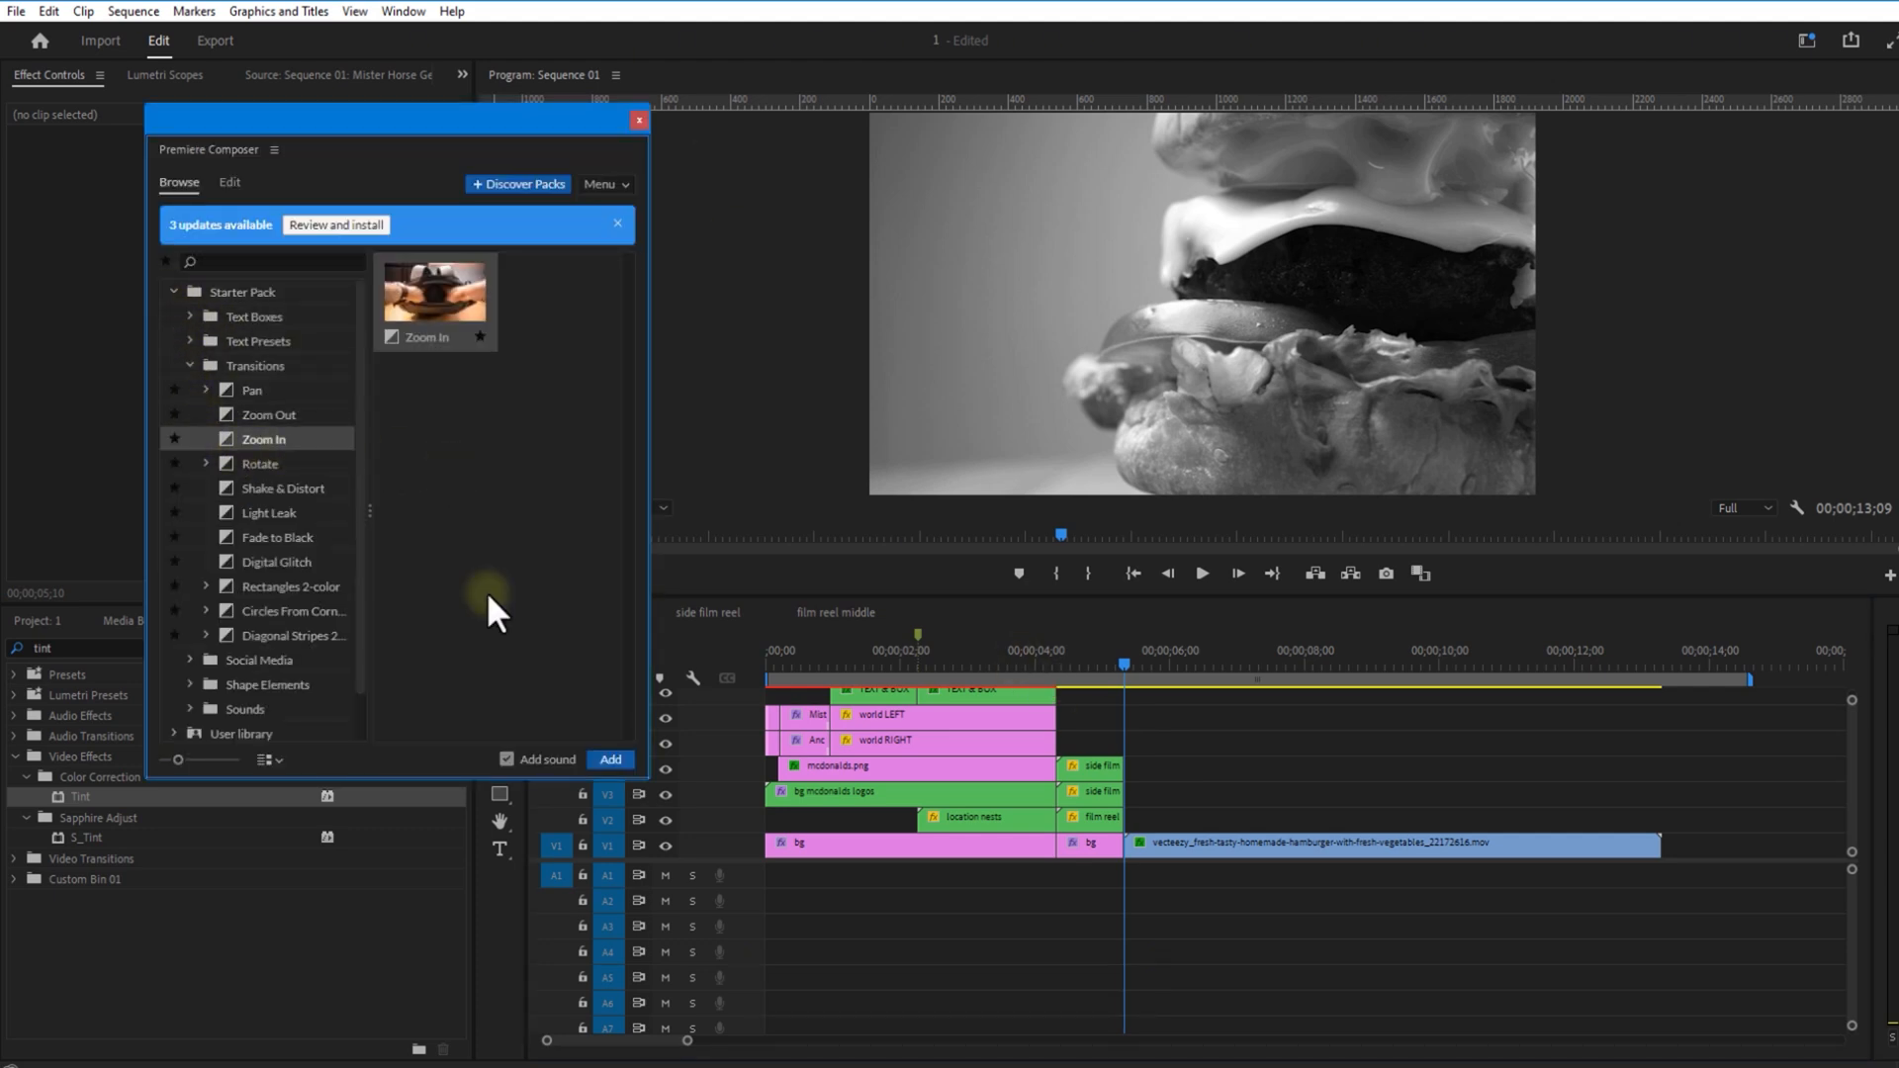
{"action": "left_click", "coordinate": [605, 760]}
{"action": "left_click", "coordinate": [638, 120]}
{"action": "left_click", "coordinate": [1106, 664]}
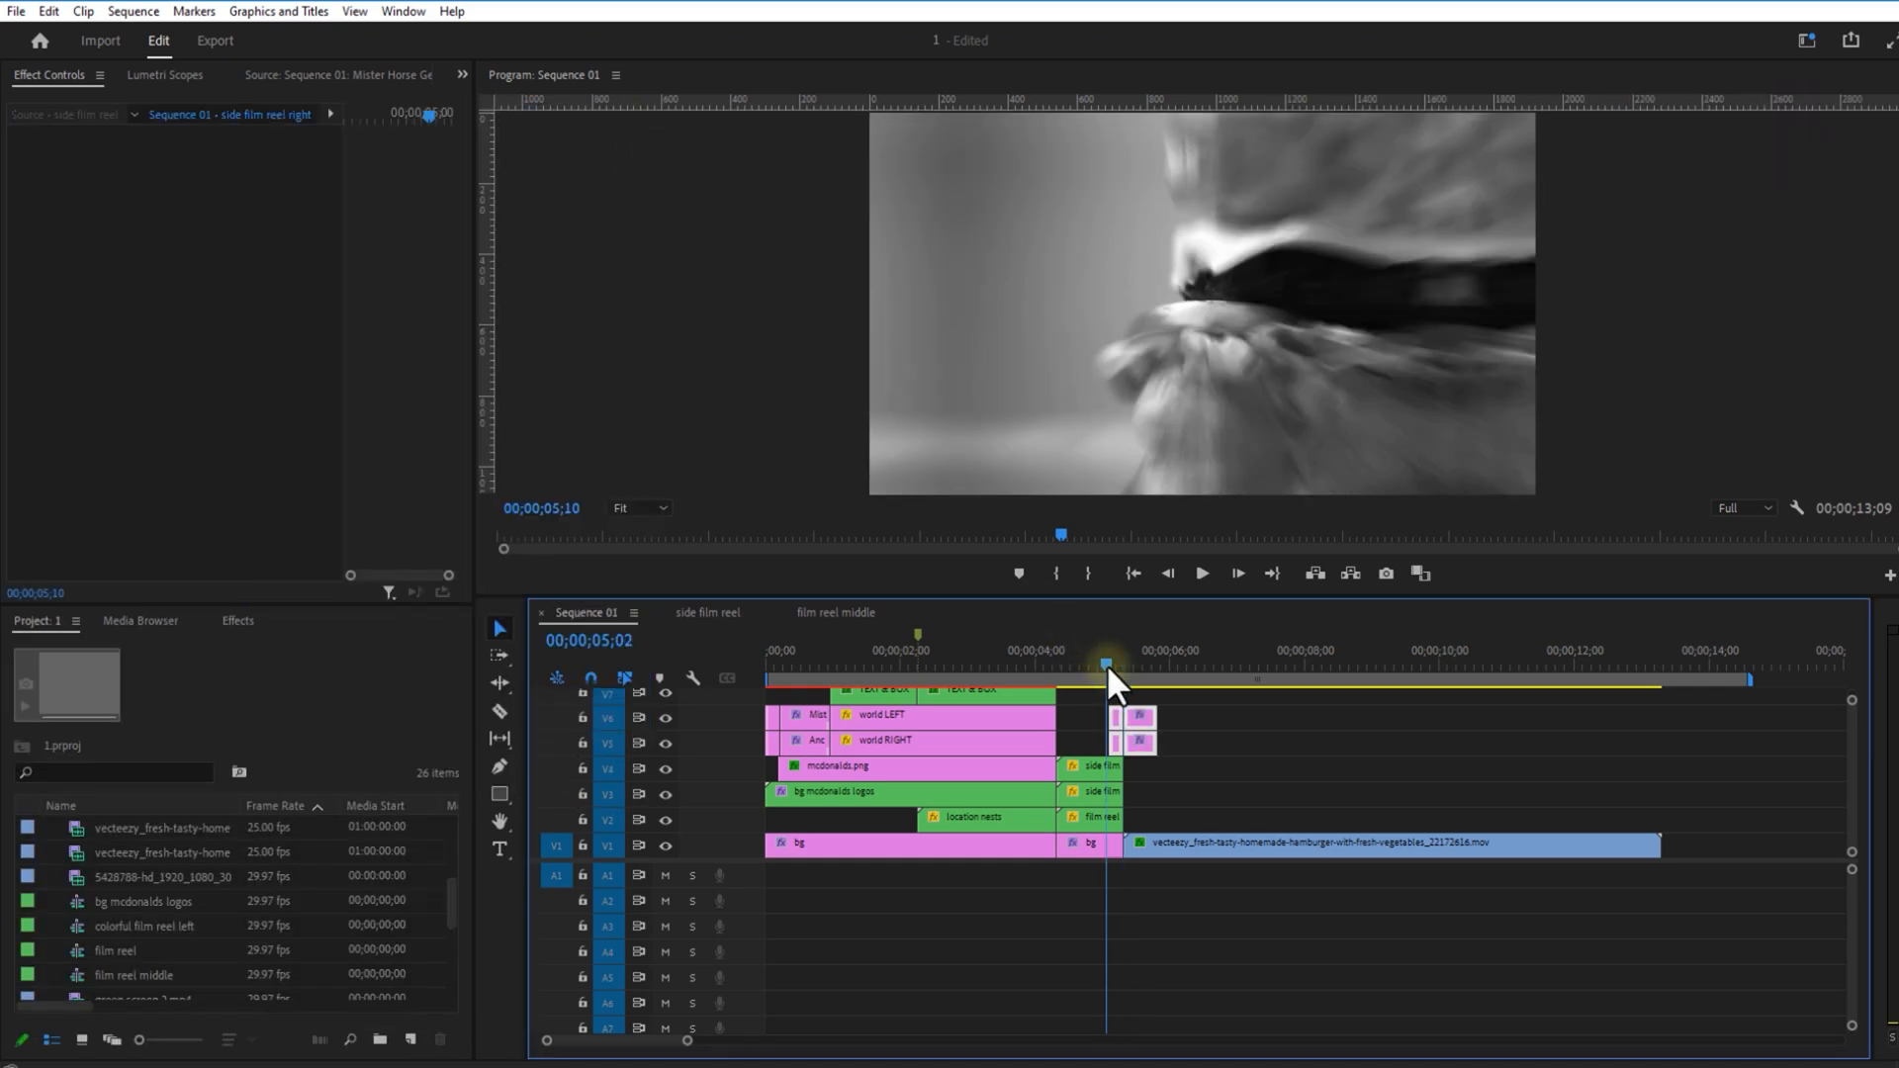
{"action": "left_click_drag", "start_coordinate": [1113, 668], "coordinate": [1165, 706]}
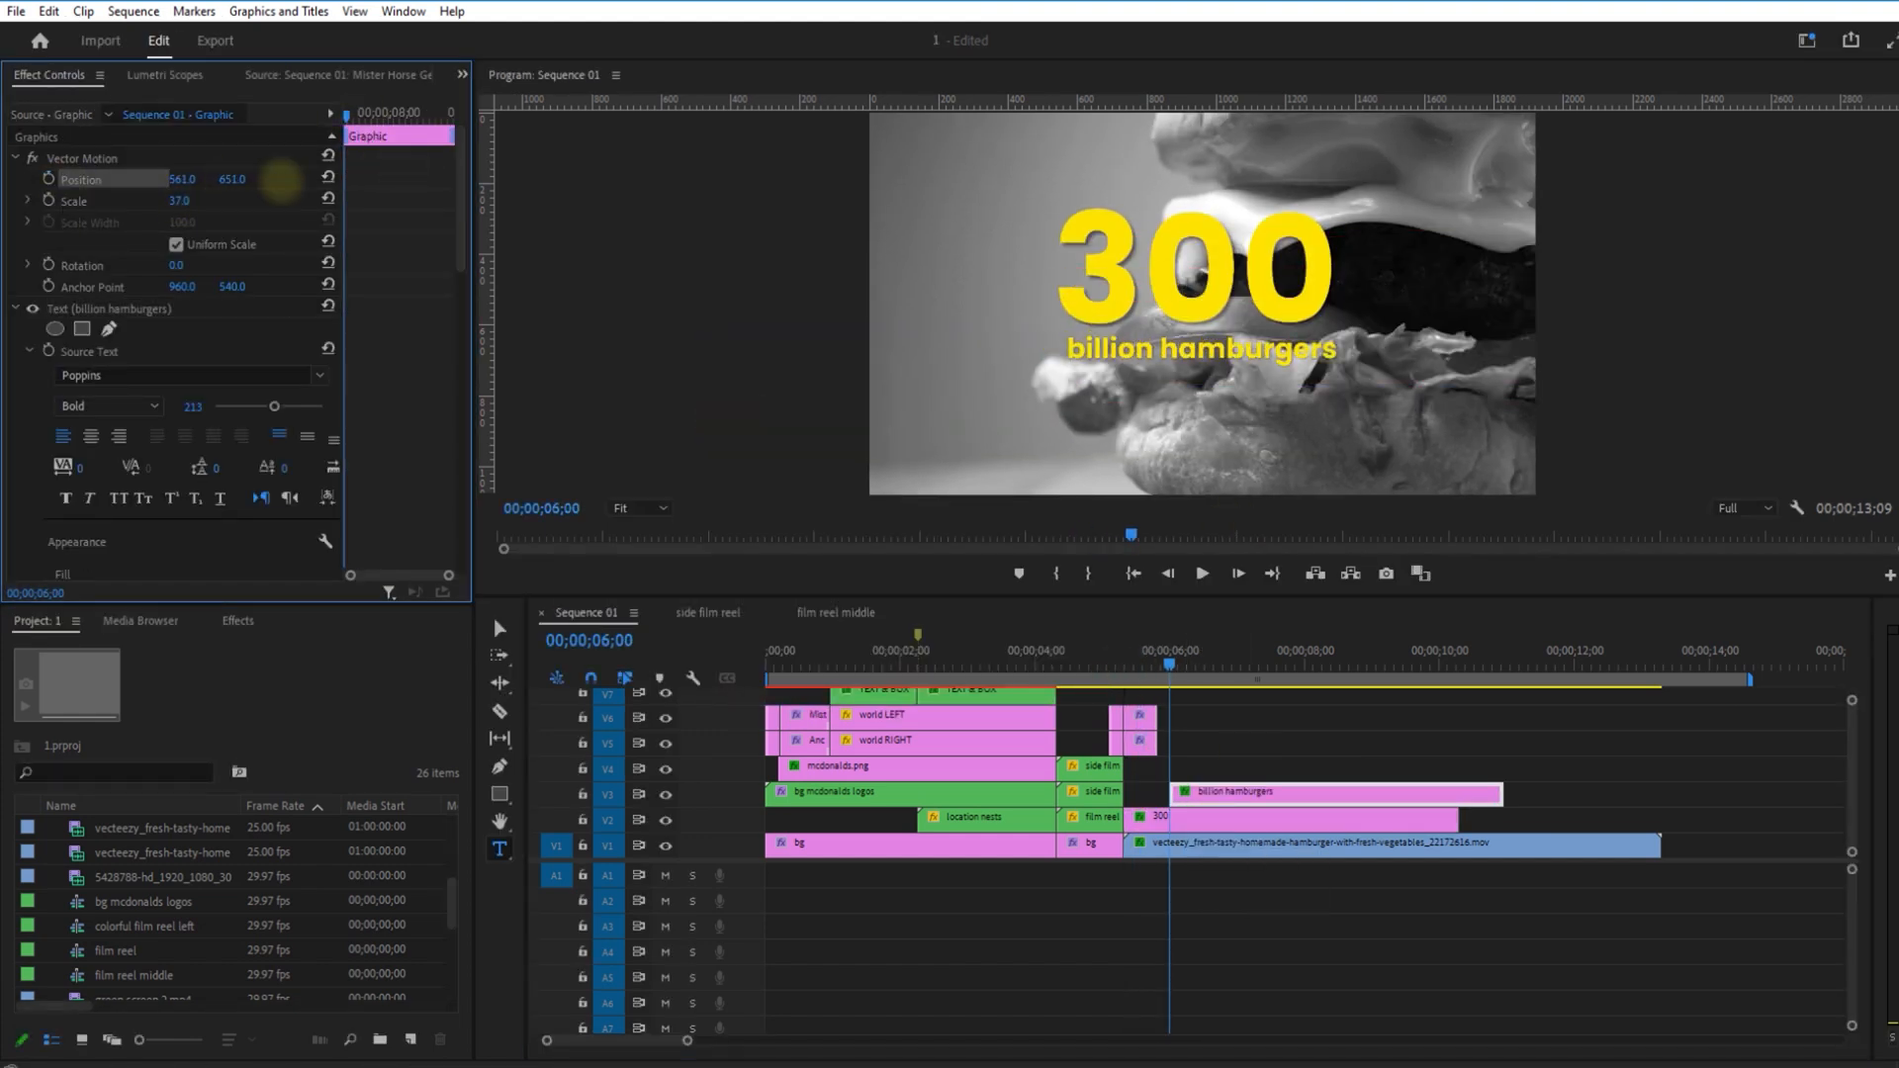
Step: Copy the side film reel, film reel middle and bg clips that precede the hamburger video and paste them at 00;00;06;12
{"action": "left_click", "coordinate": [1195, 680]}
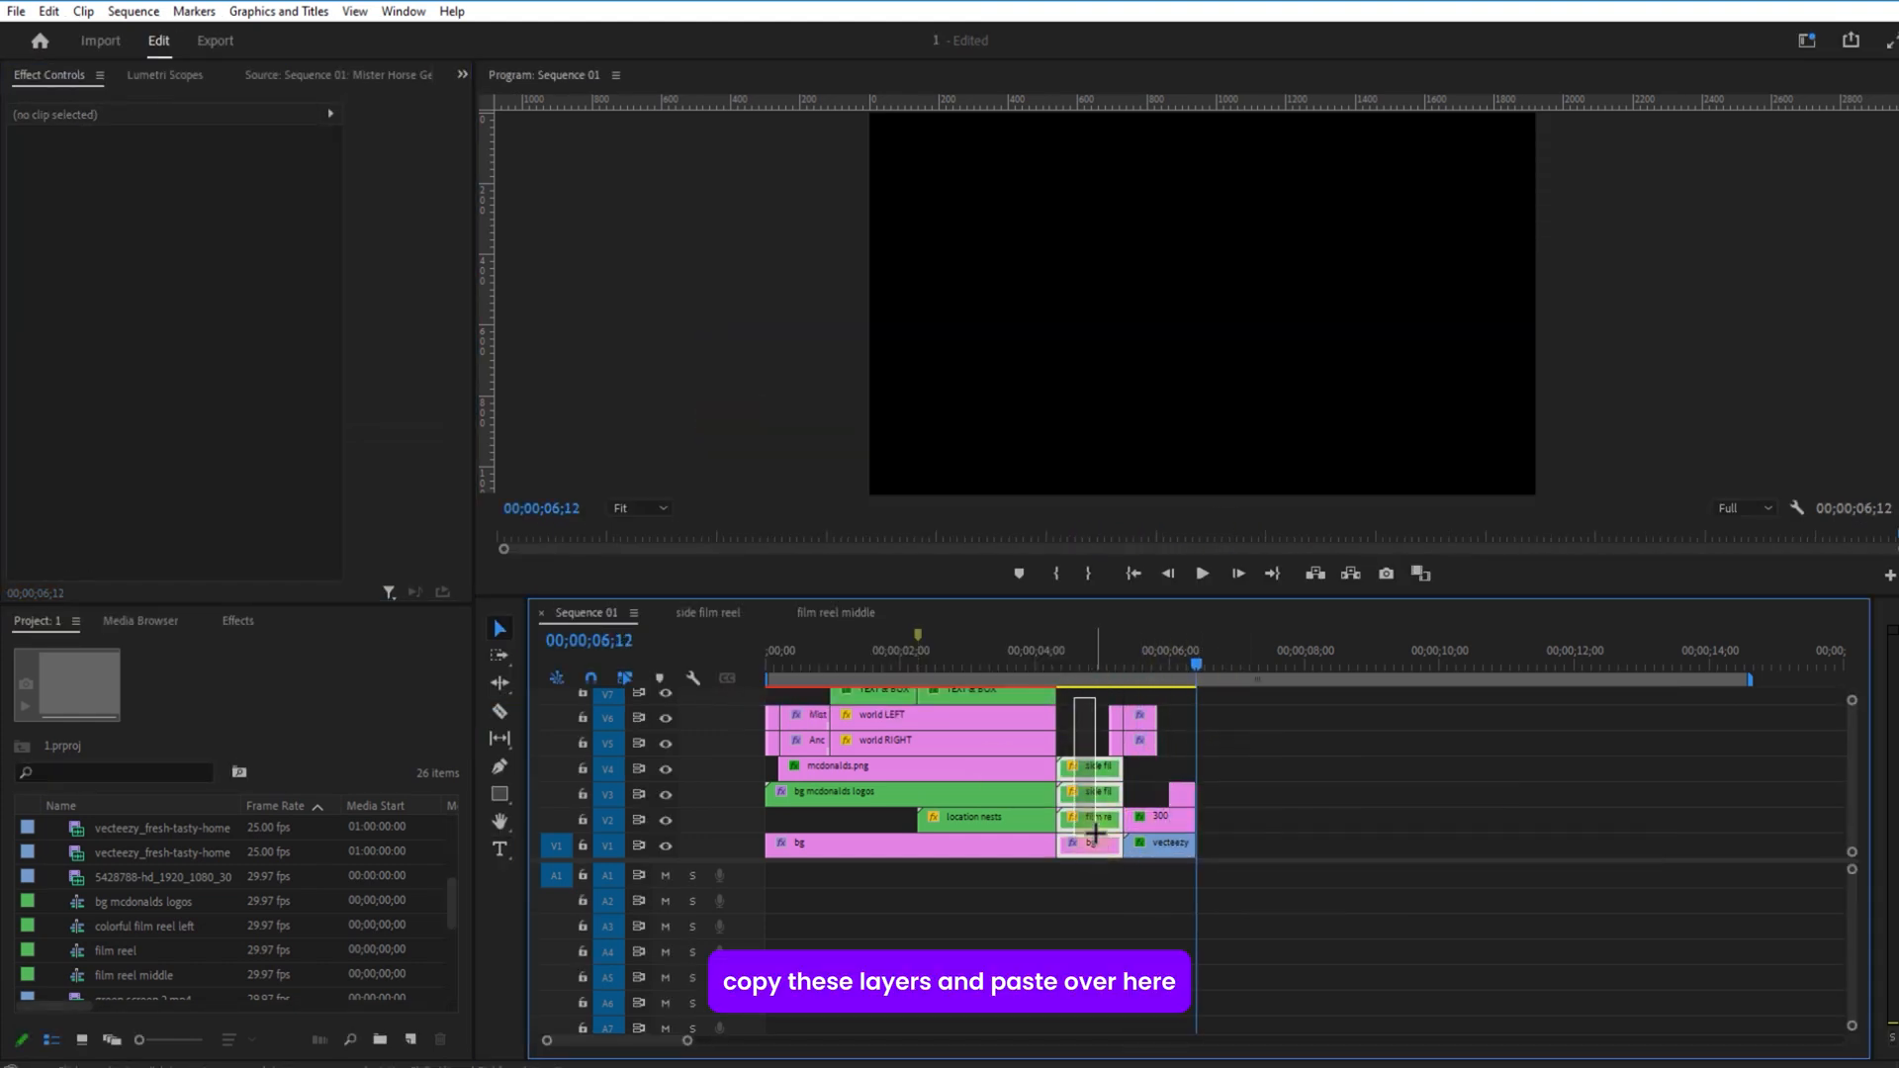
{"action": "left_click_drag", "start_coordinate": [1094, 834], "coordinate": [1094, 846]}
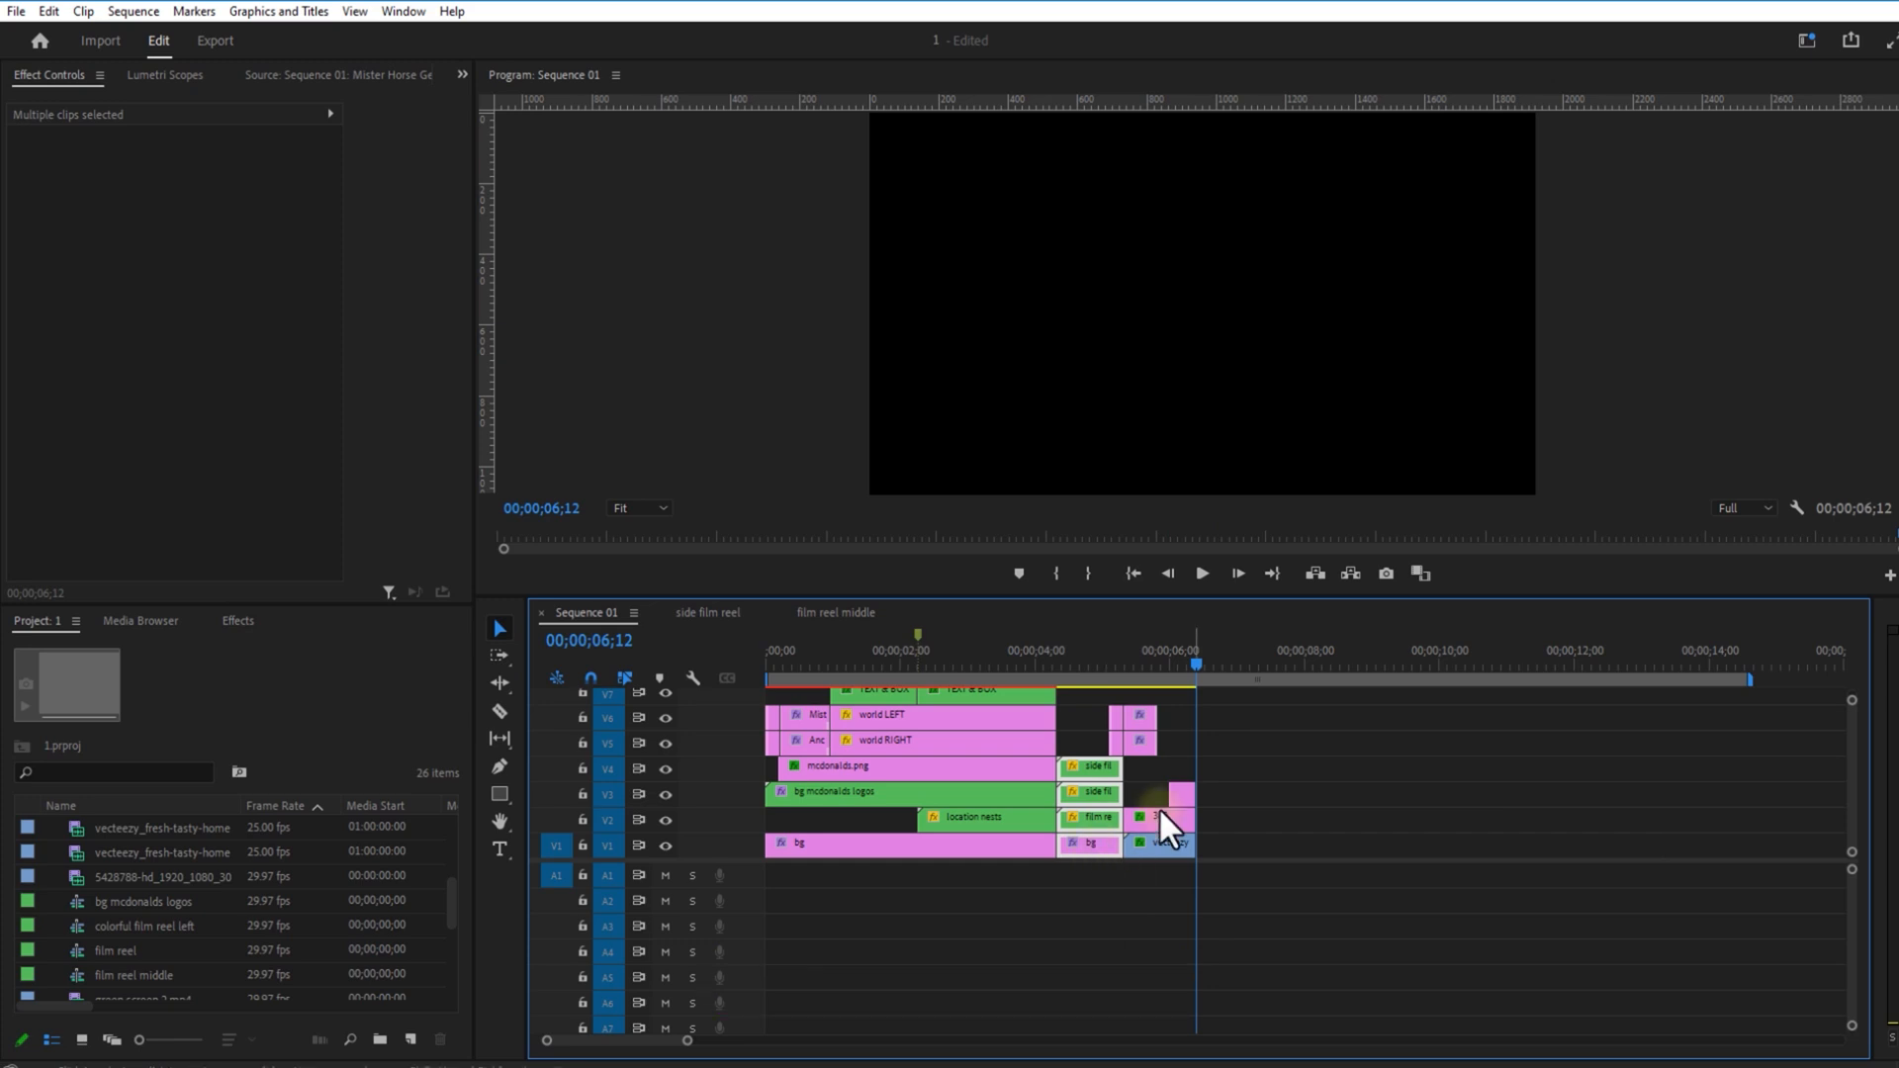
{"action": "key", "text": "ctrl+v"}
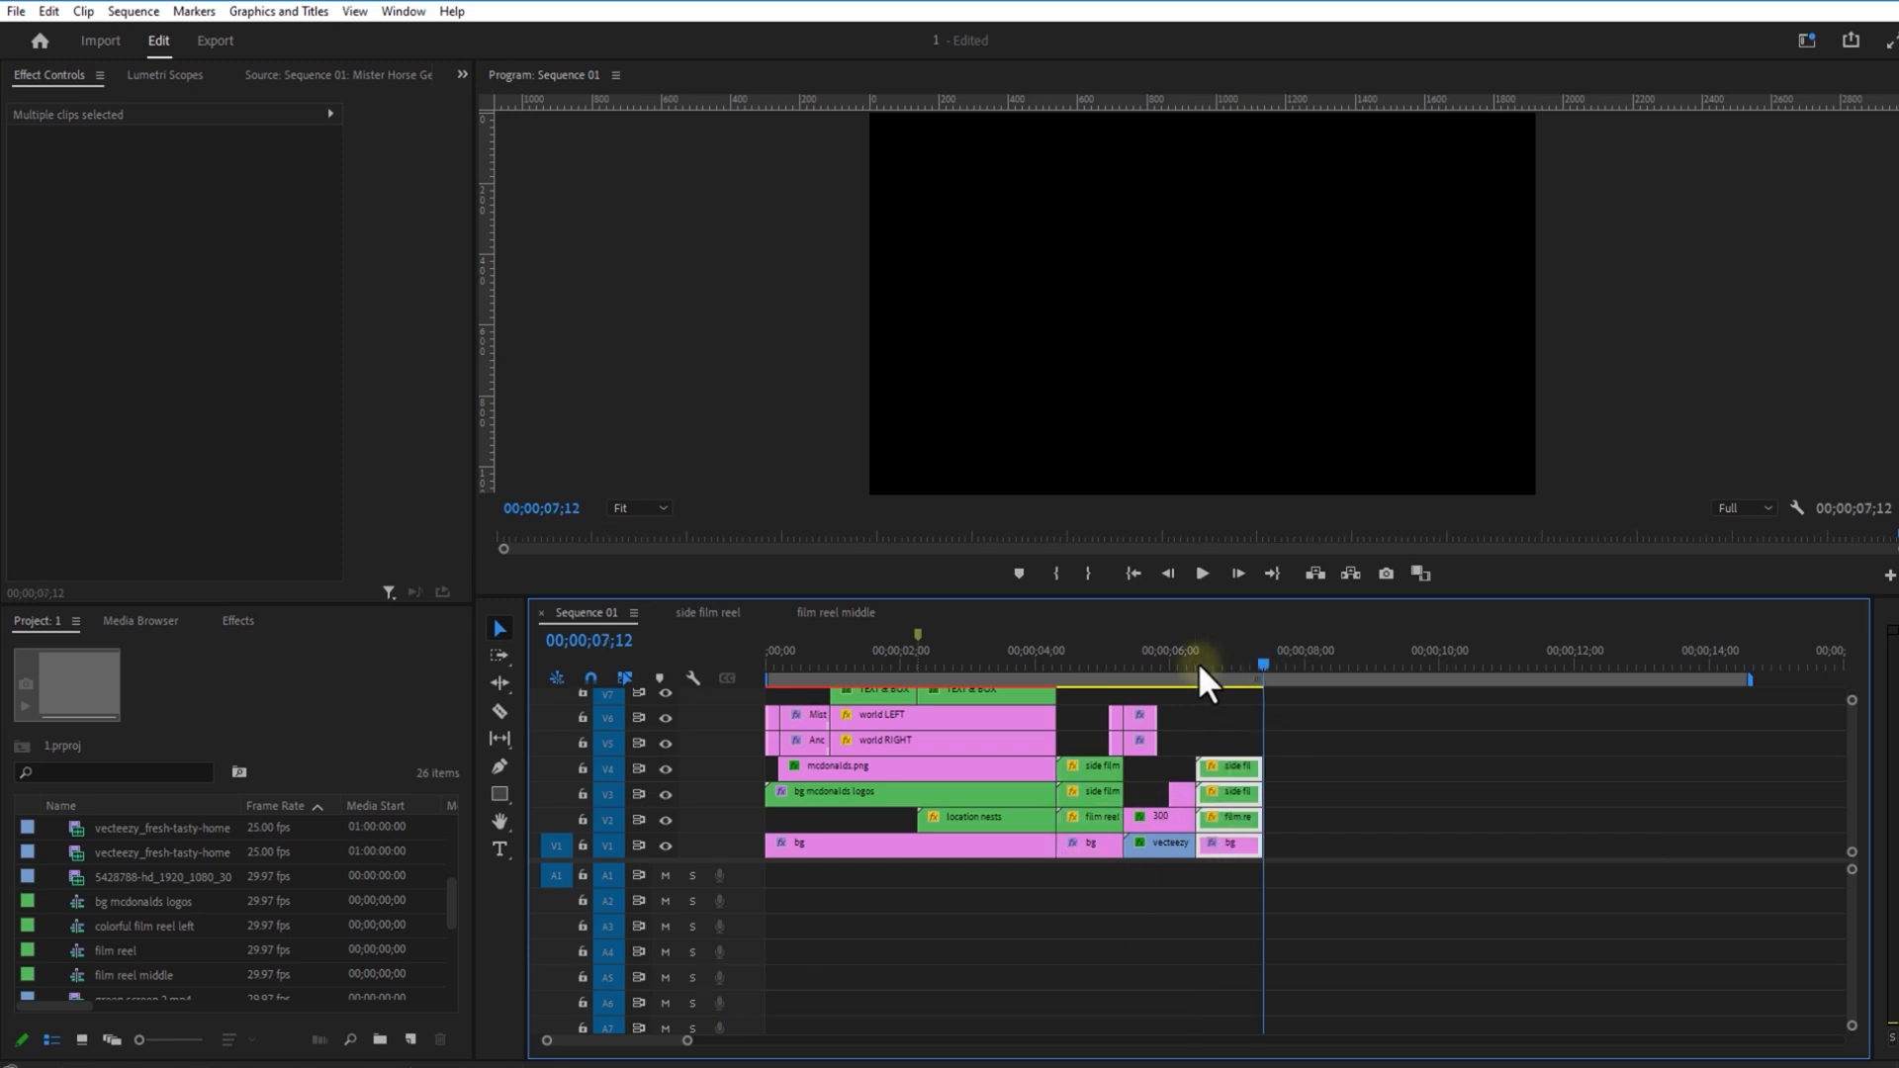
Step: Split the four pasted film reel and bg clips at 00;00;06;27, where the burger video shows, and delete the parts before the cut
{"action": "left_click", "coordinate": [1214, 661]}
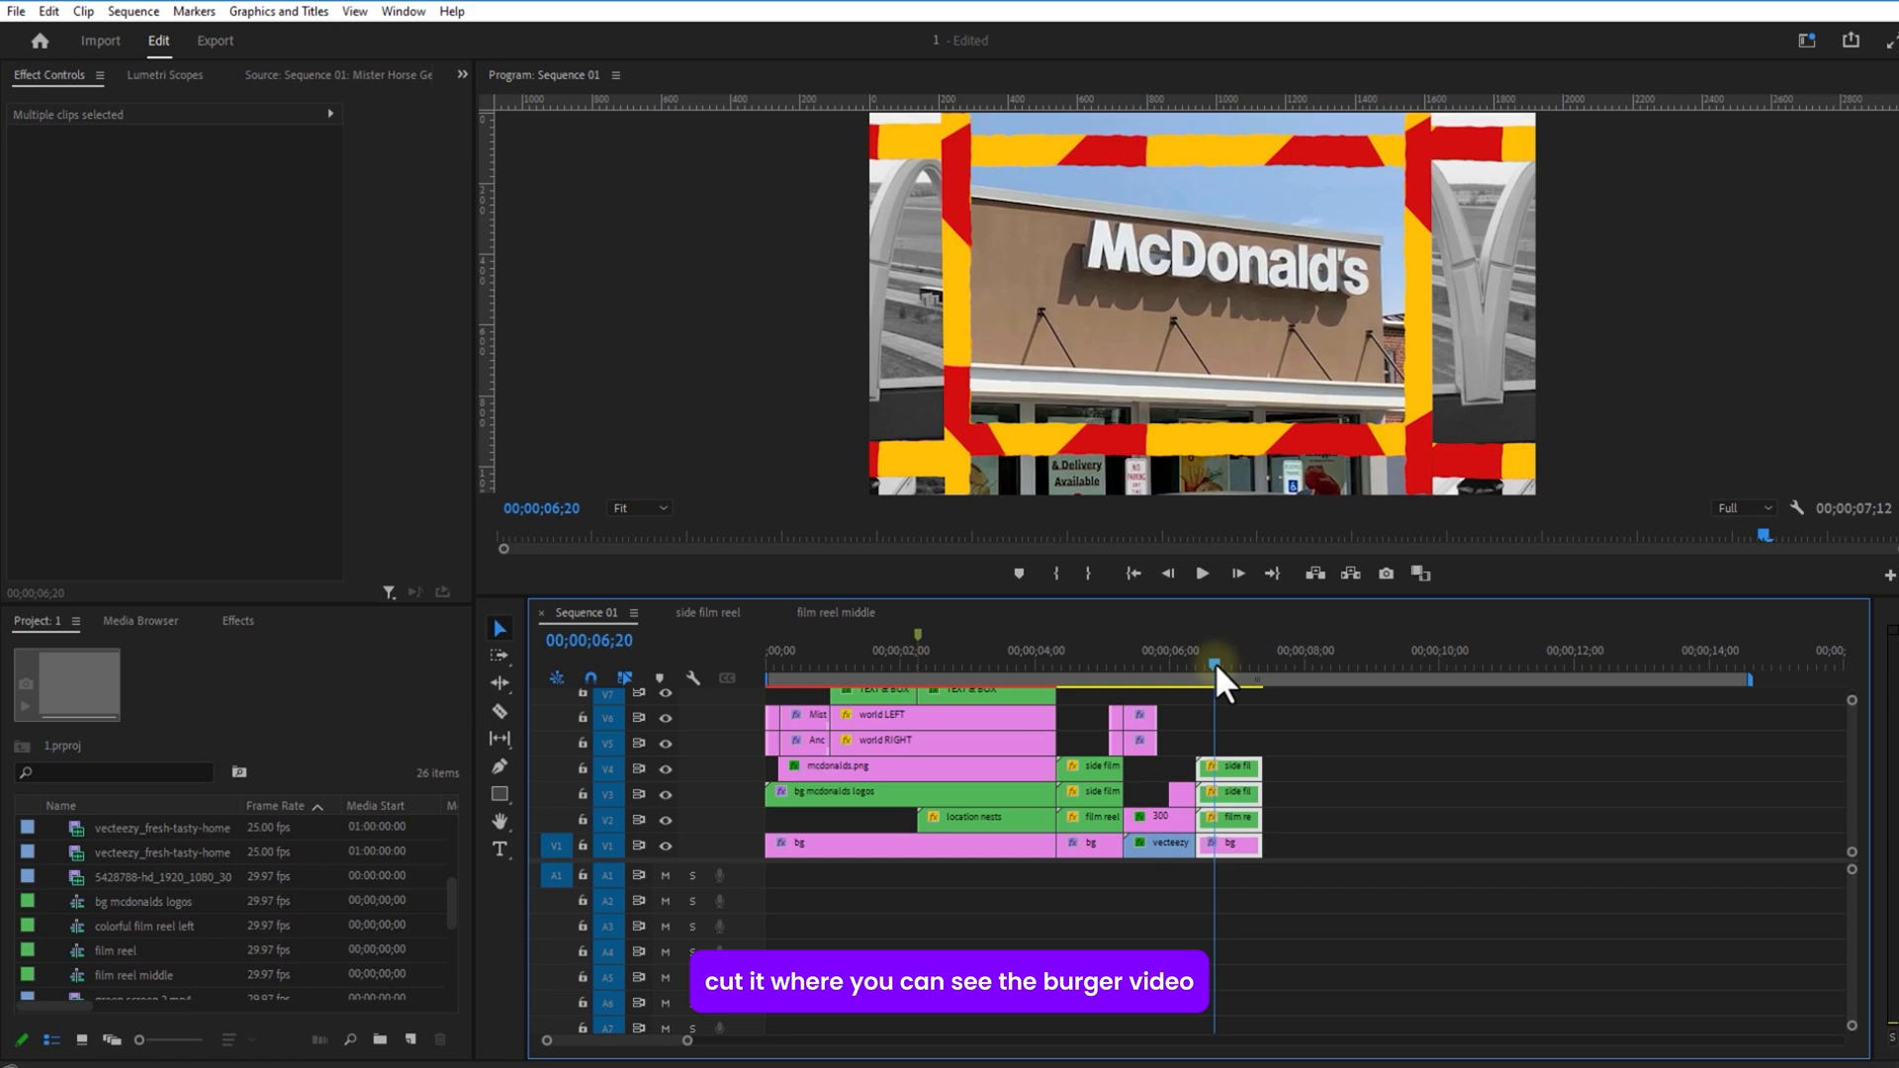
{"action": "left_click_drag", "start_coordinate": [1215, 662], "coordinate": [1230, 673]}
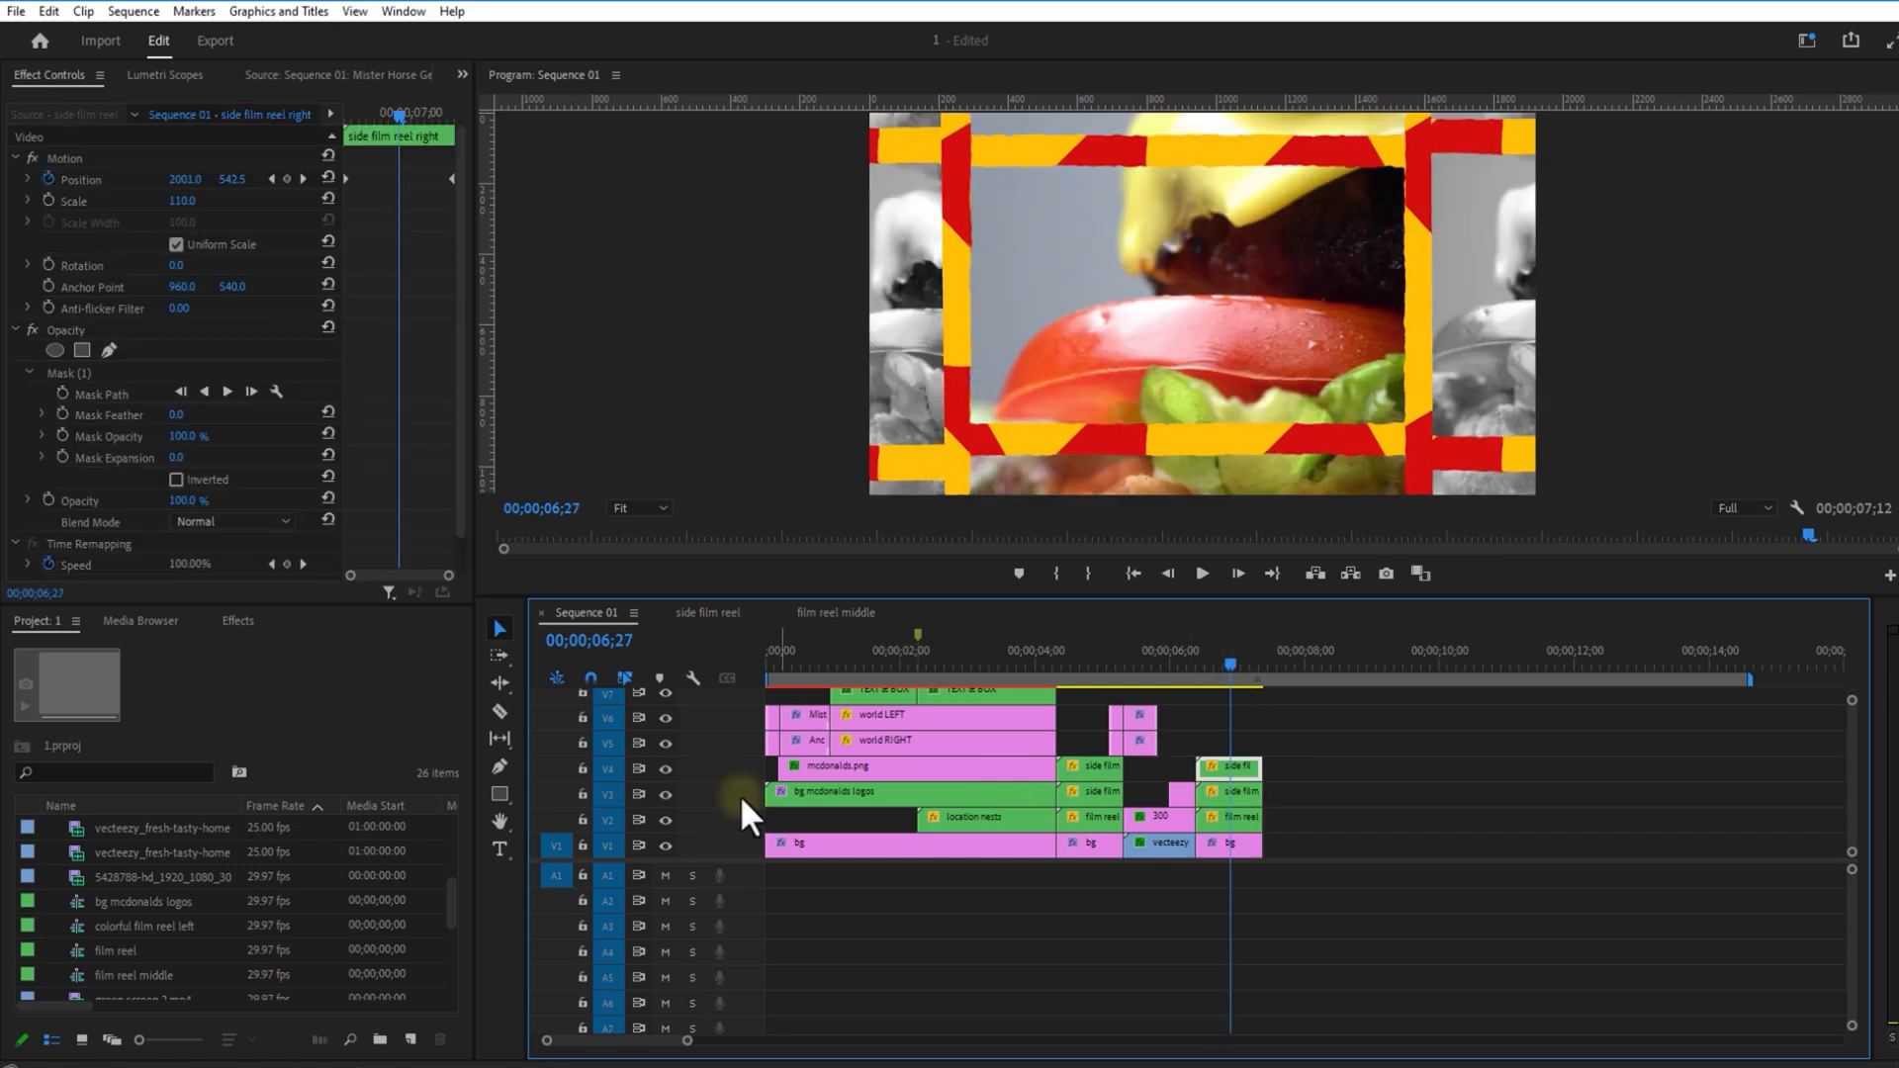
{"action": "left_click", "coordinate": [499, 711]}
{"action": "left_click", "coordinate": [1234, 771]}
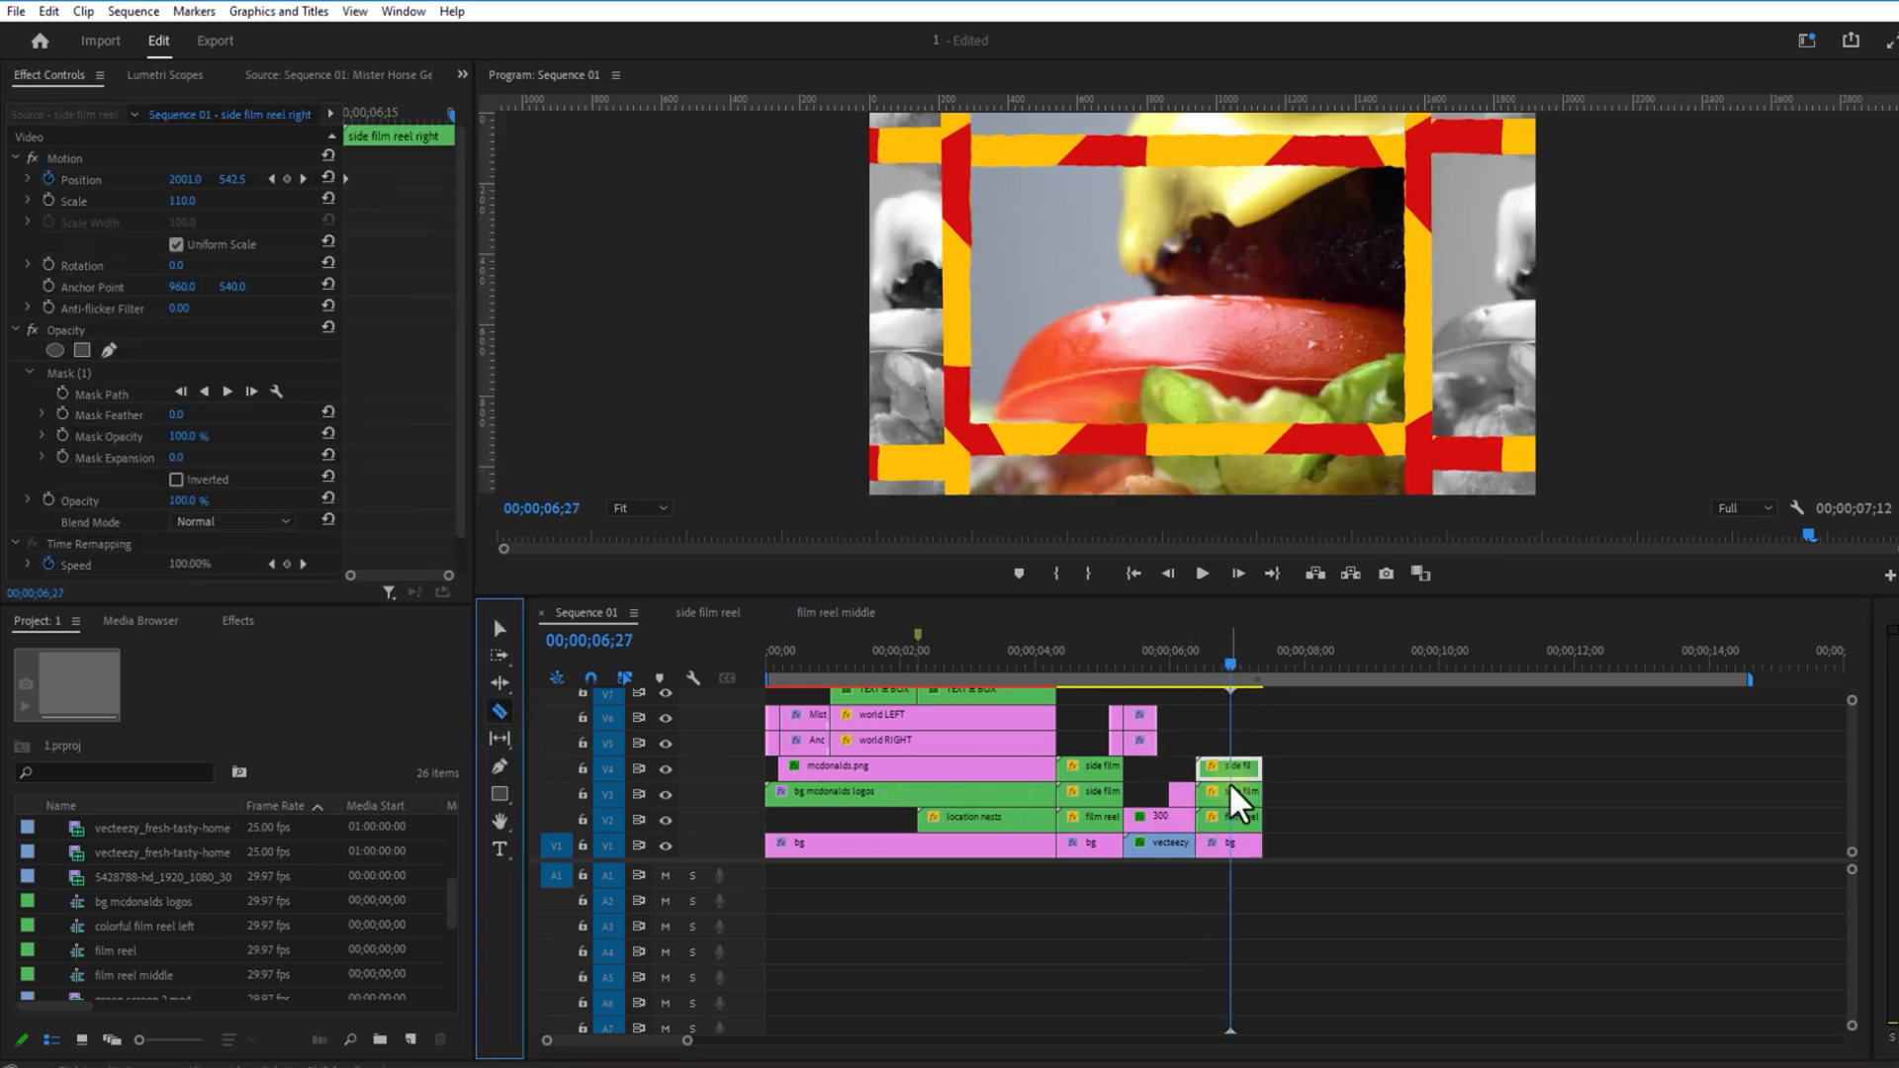
{"action": "left_click", "coordinate": [1232, 796]}
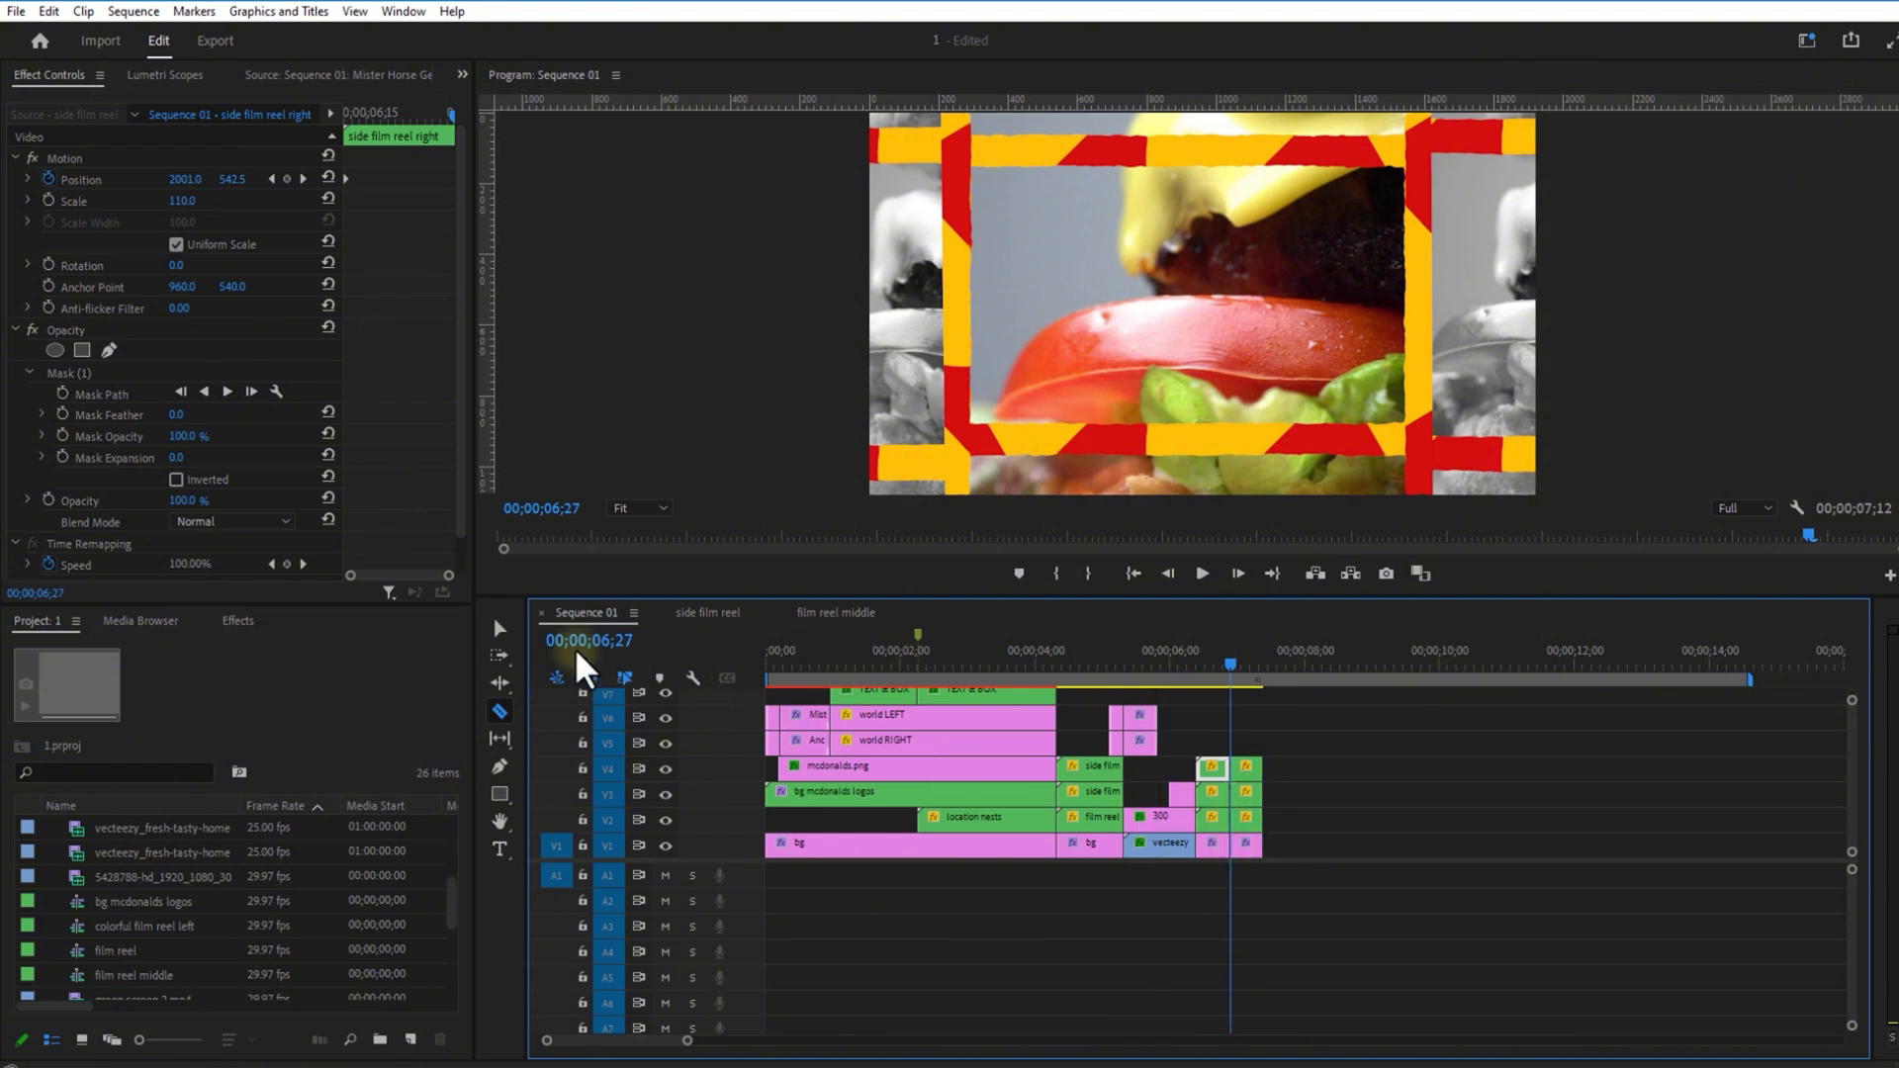
{"action": "left_click", "coordinate": [500, 629]}
{"action": "left_click_drag", "start_coordinate": [1209, 721], "coordinate": [1217, 860]}
Step: Move the remaining film reel and bg clips back to 00;00;06;12 and extend their ends to 00;00;07;06
{"action": "left_click_drag", "start_coordinate": [1236, 730], "coordinate": [1273, 845]}
{"action": "left_click_drag", "start_coordinate": [1242, 769], "coordinate": [1210, 736]}
{"action": "left_click_drag", "start_coordinate": [1199, 655], "coordinate": [1194, 660]}
{"action": "left_click_drag", "start_coordinate": [1228, 772], "coordinate": [1248, 774]}
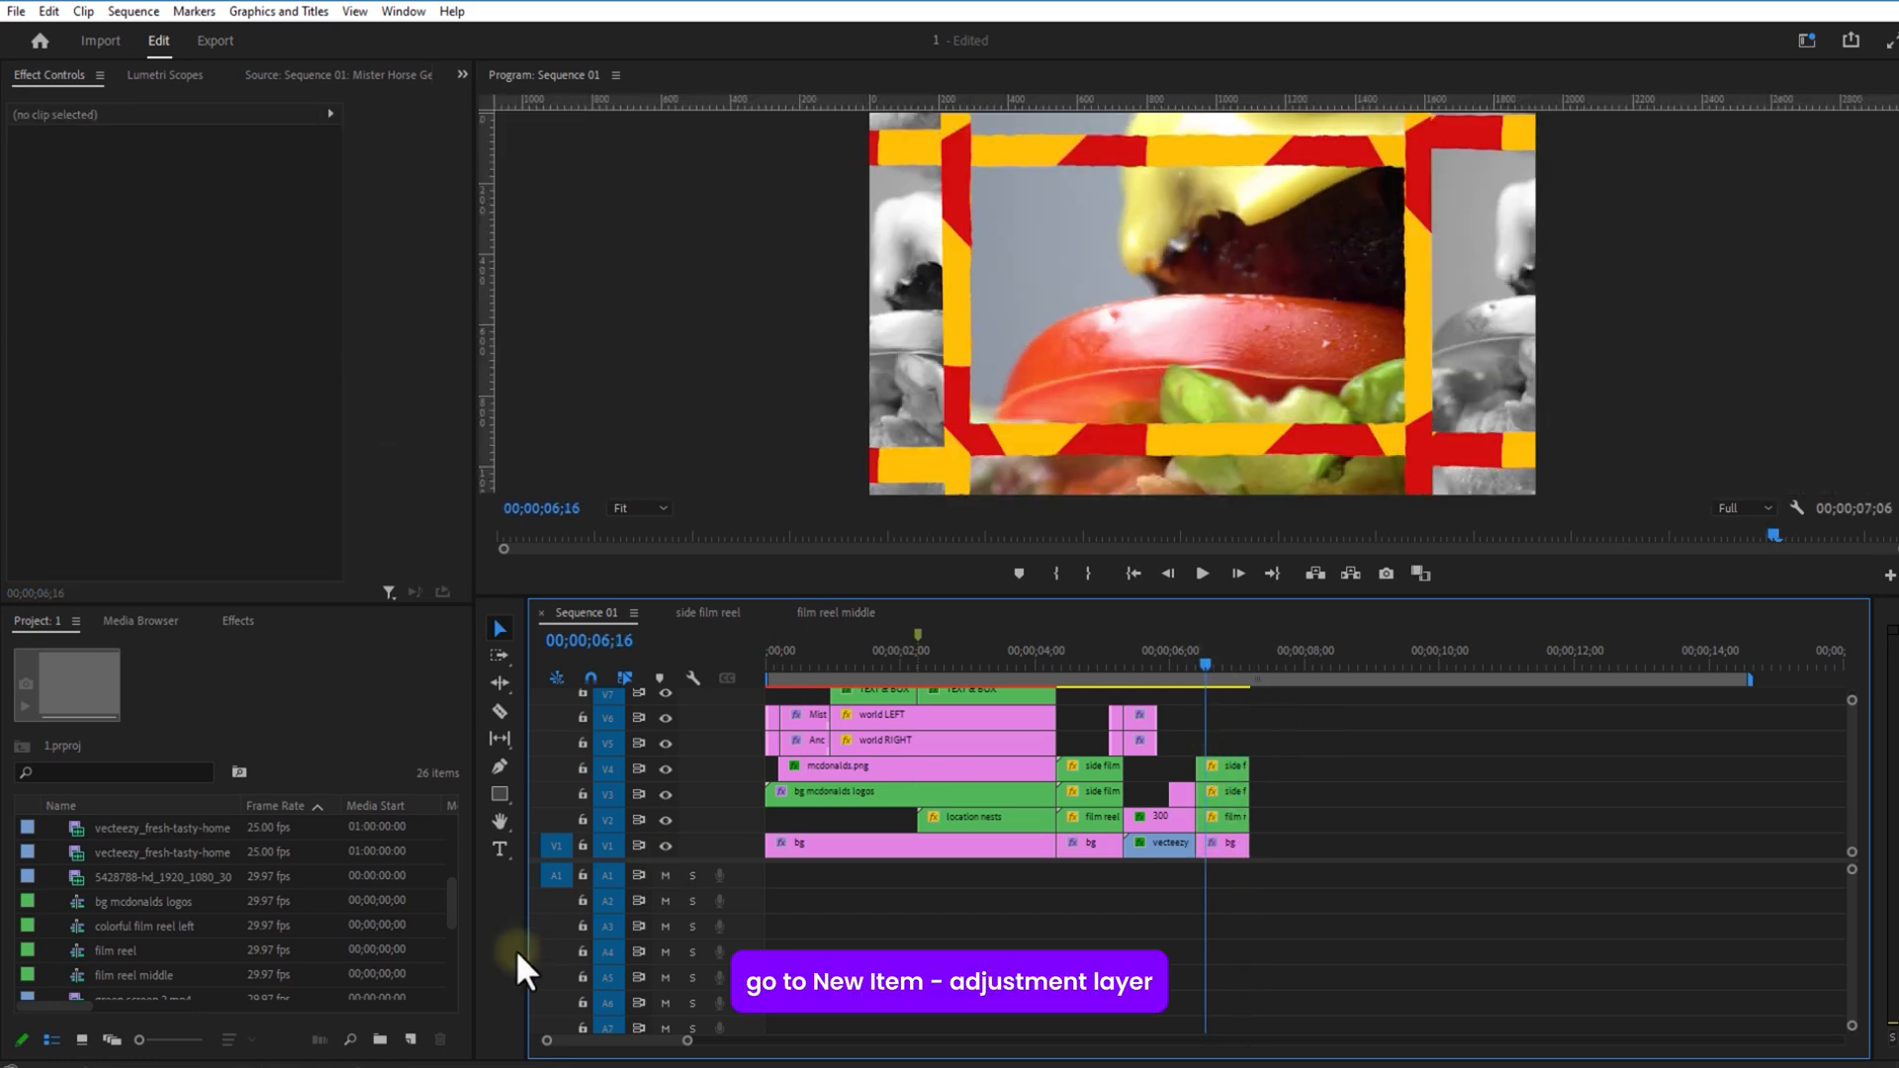
Step: Create an adjustment layer and place it on V5 above the second set of film reel clips, trimmed to their length
{"action": "left_click", "coordinate": [413, 1036]}
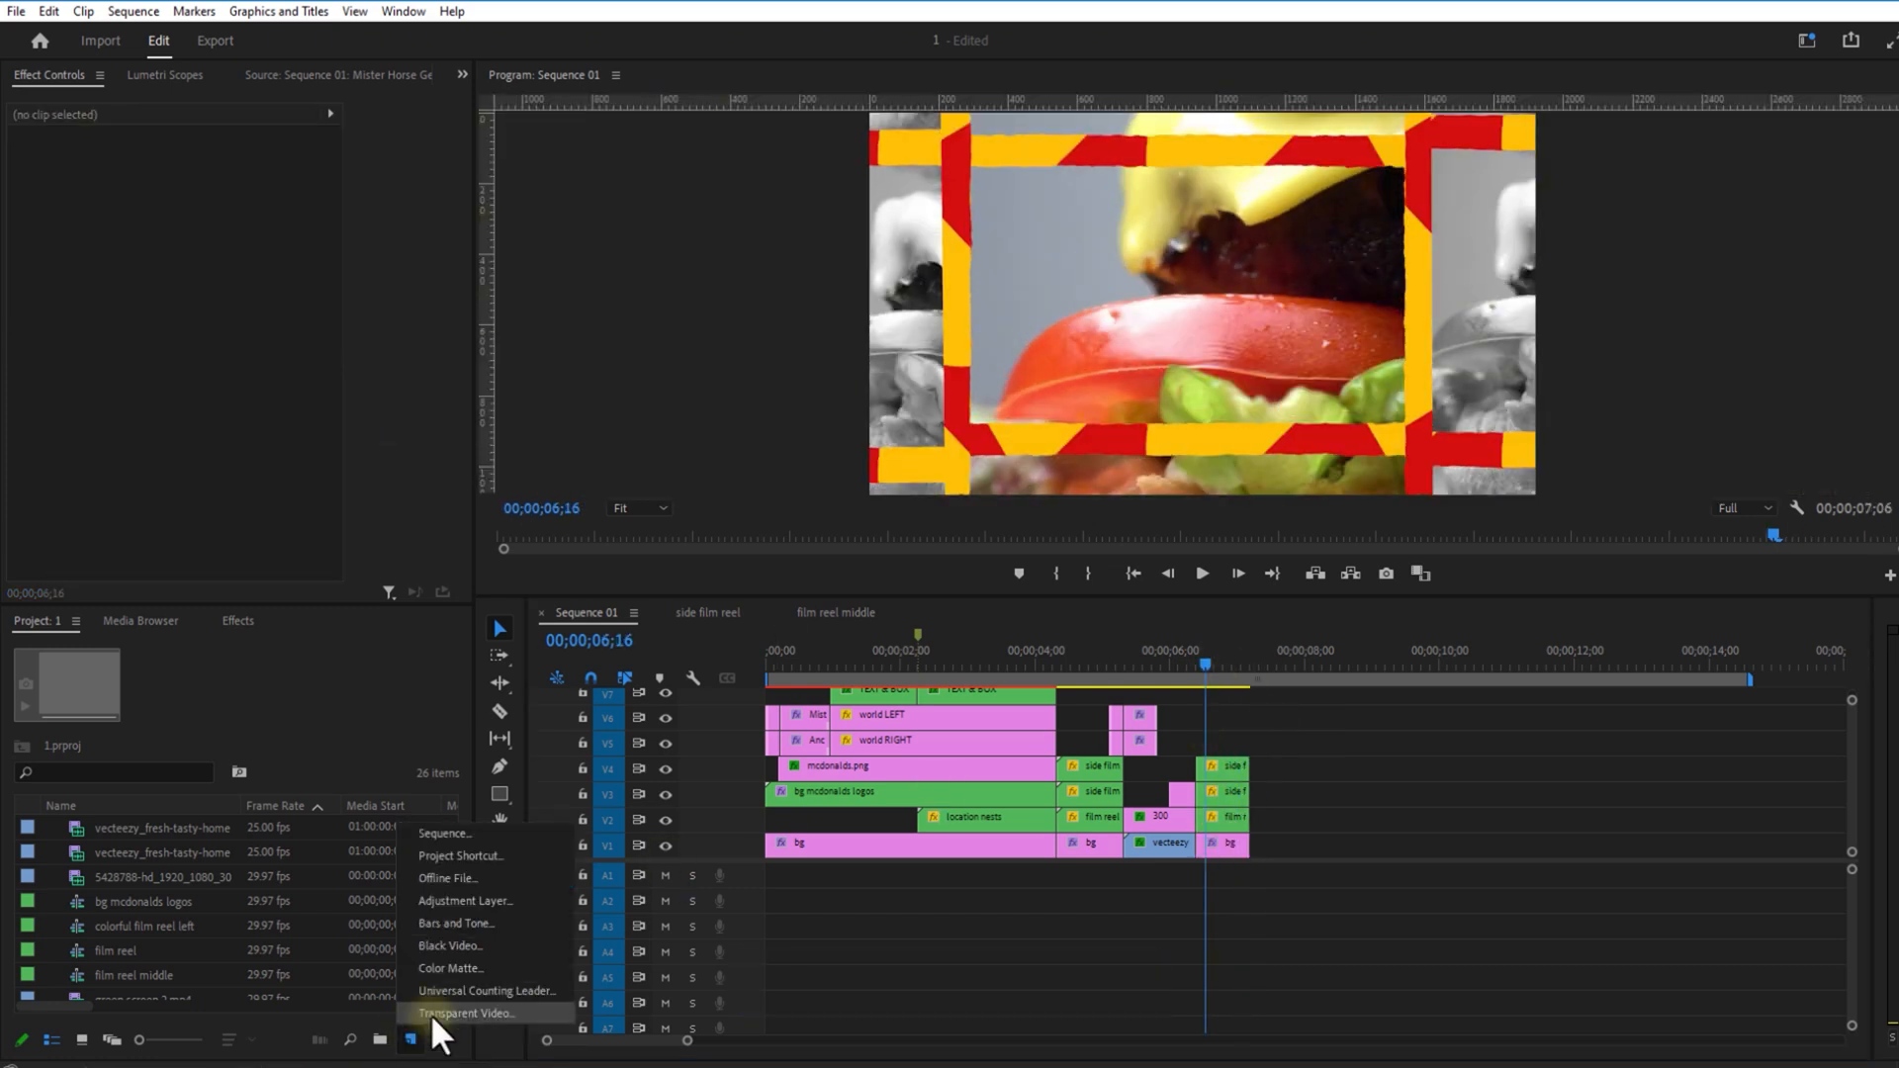
{"action": "left_click", "coordinate": [461, 904]}
{"action": "left_click", "coordinate": [994, 611]}
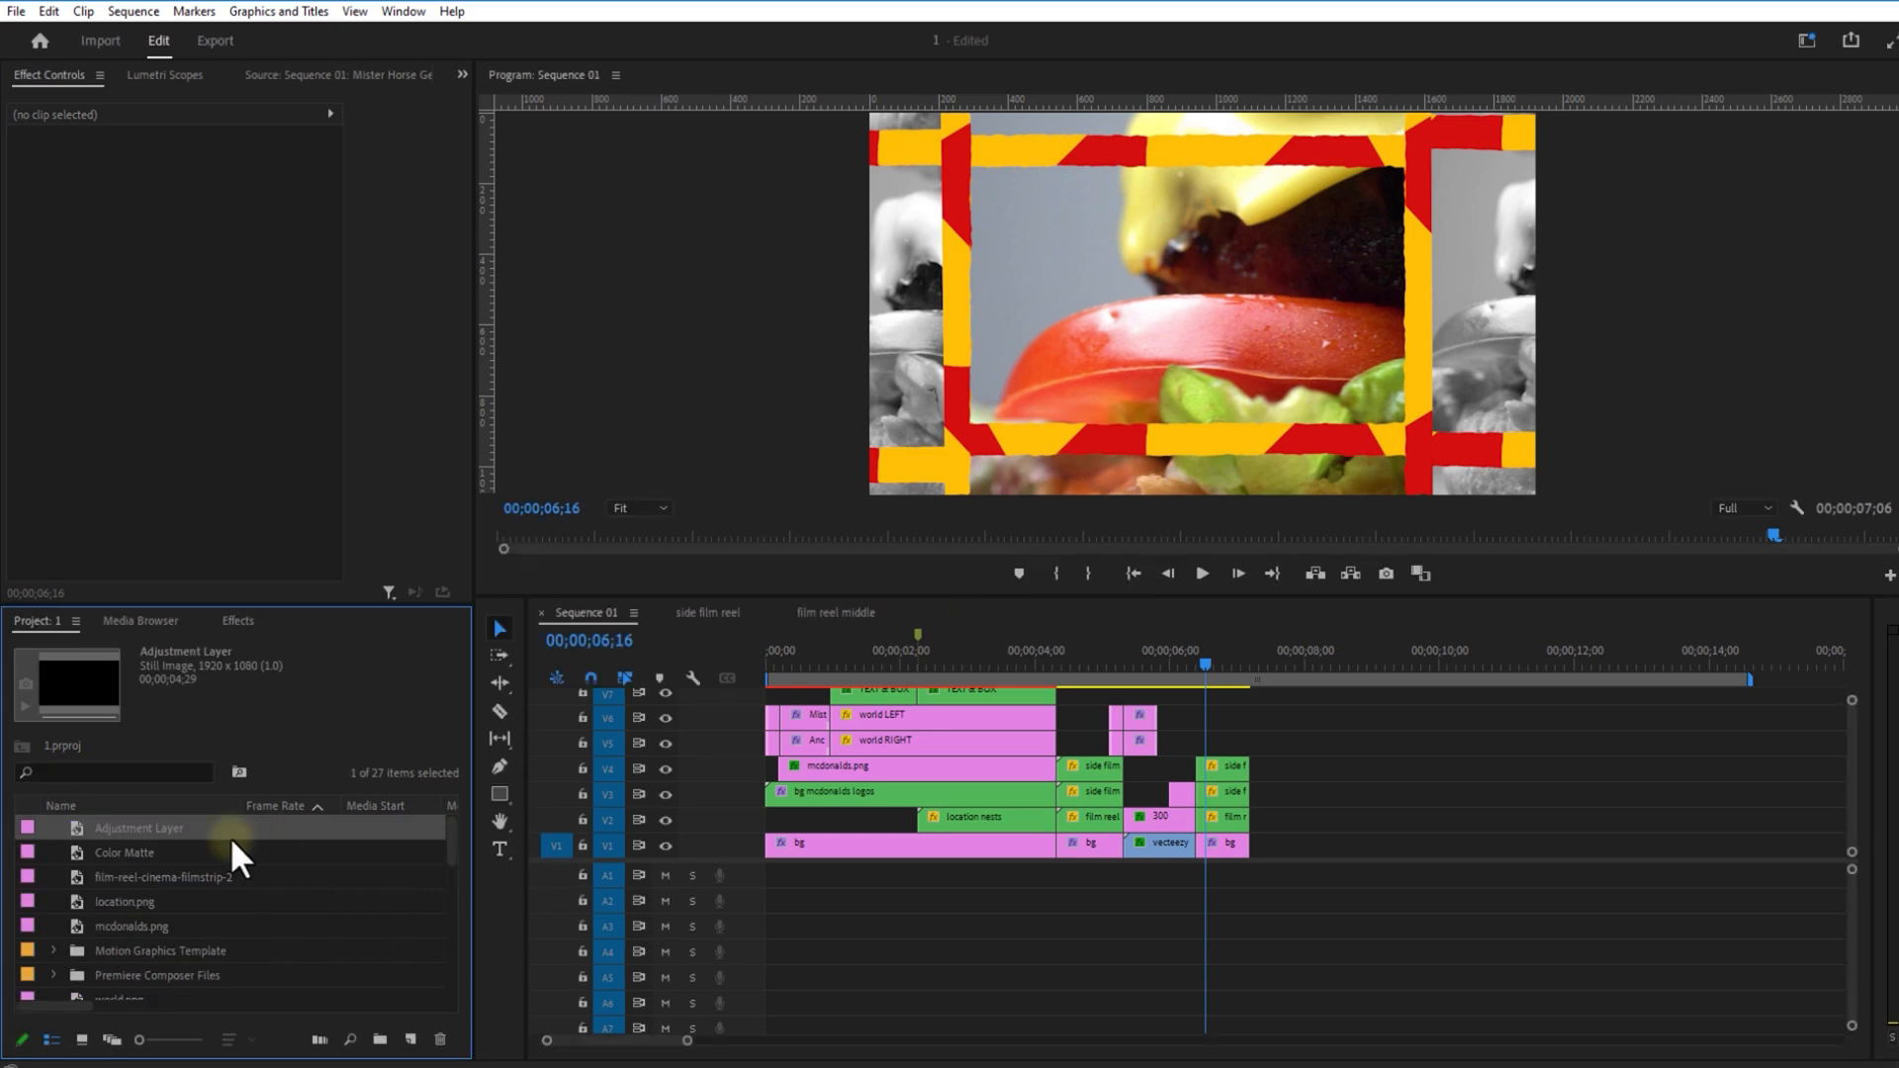
{"action": "left_click_drag", "start_coordinate": [650, 823], "coordinate": [1199, 754]}
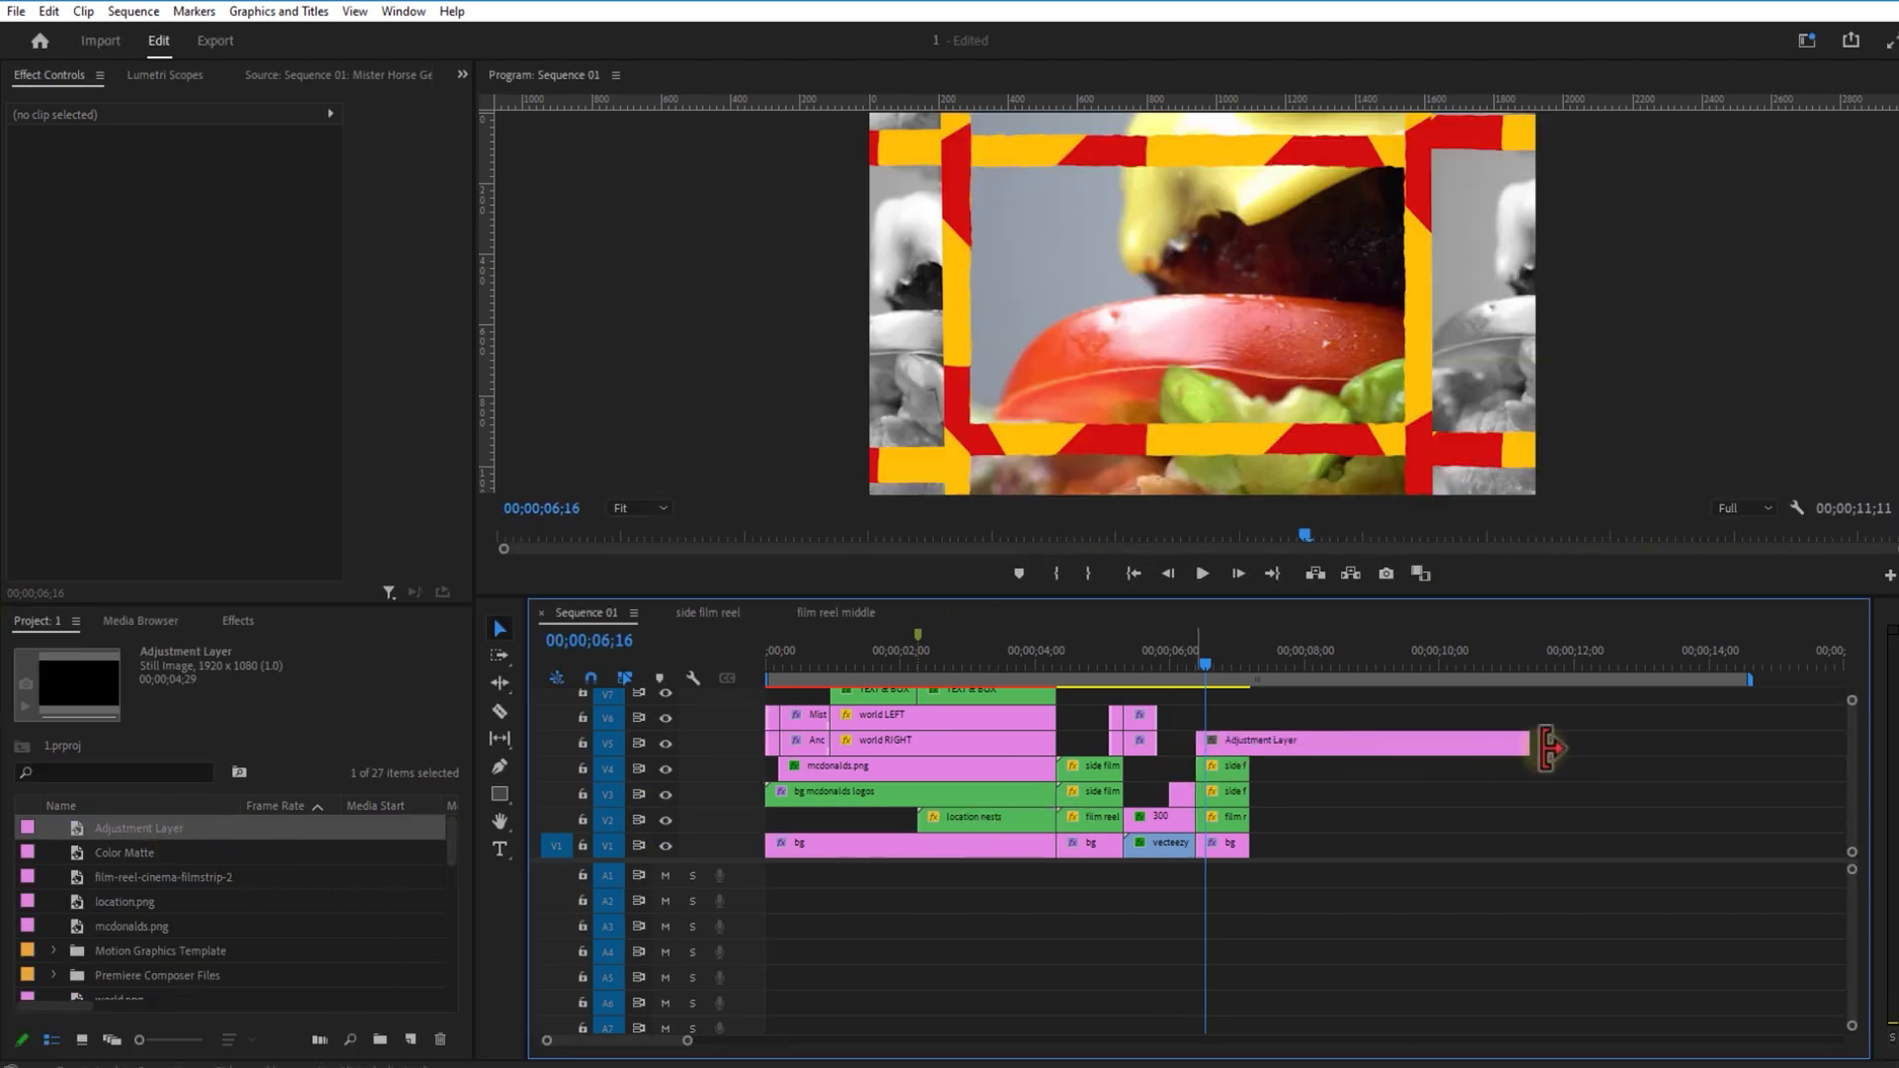
{"action": "left_click_drag", "start_coordinate": [1527, 743], "coordinate": [1248, 756]}
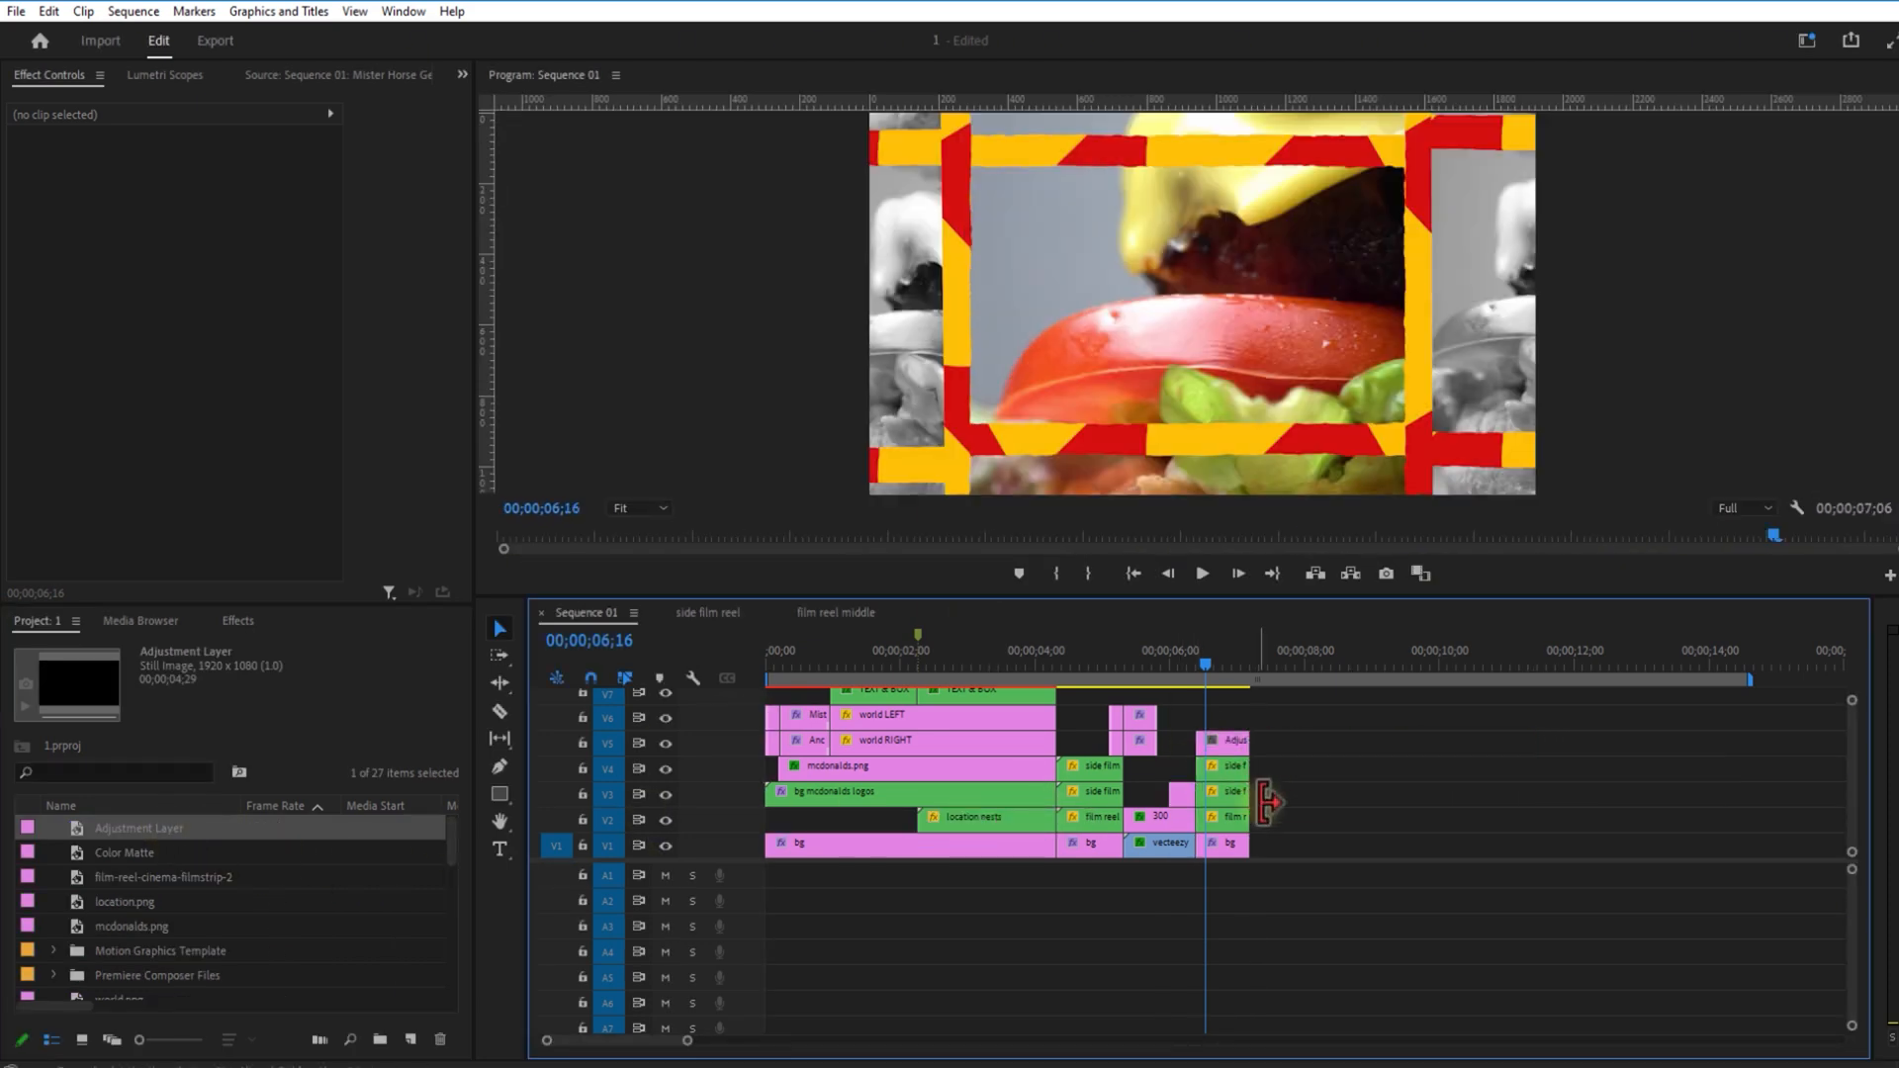
Step: Apply Gaussian Blur to the adjustment layer and set its Blurriness to 40
{"action": "left_click", "coordinate": [238, 621]}
{"action": "left_click", "coordinate": [94, 646]}
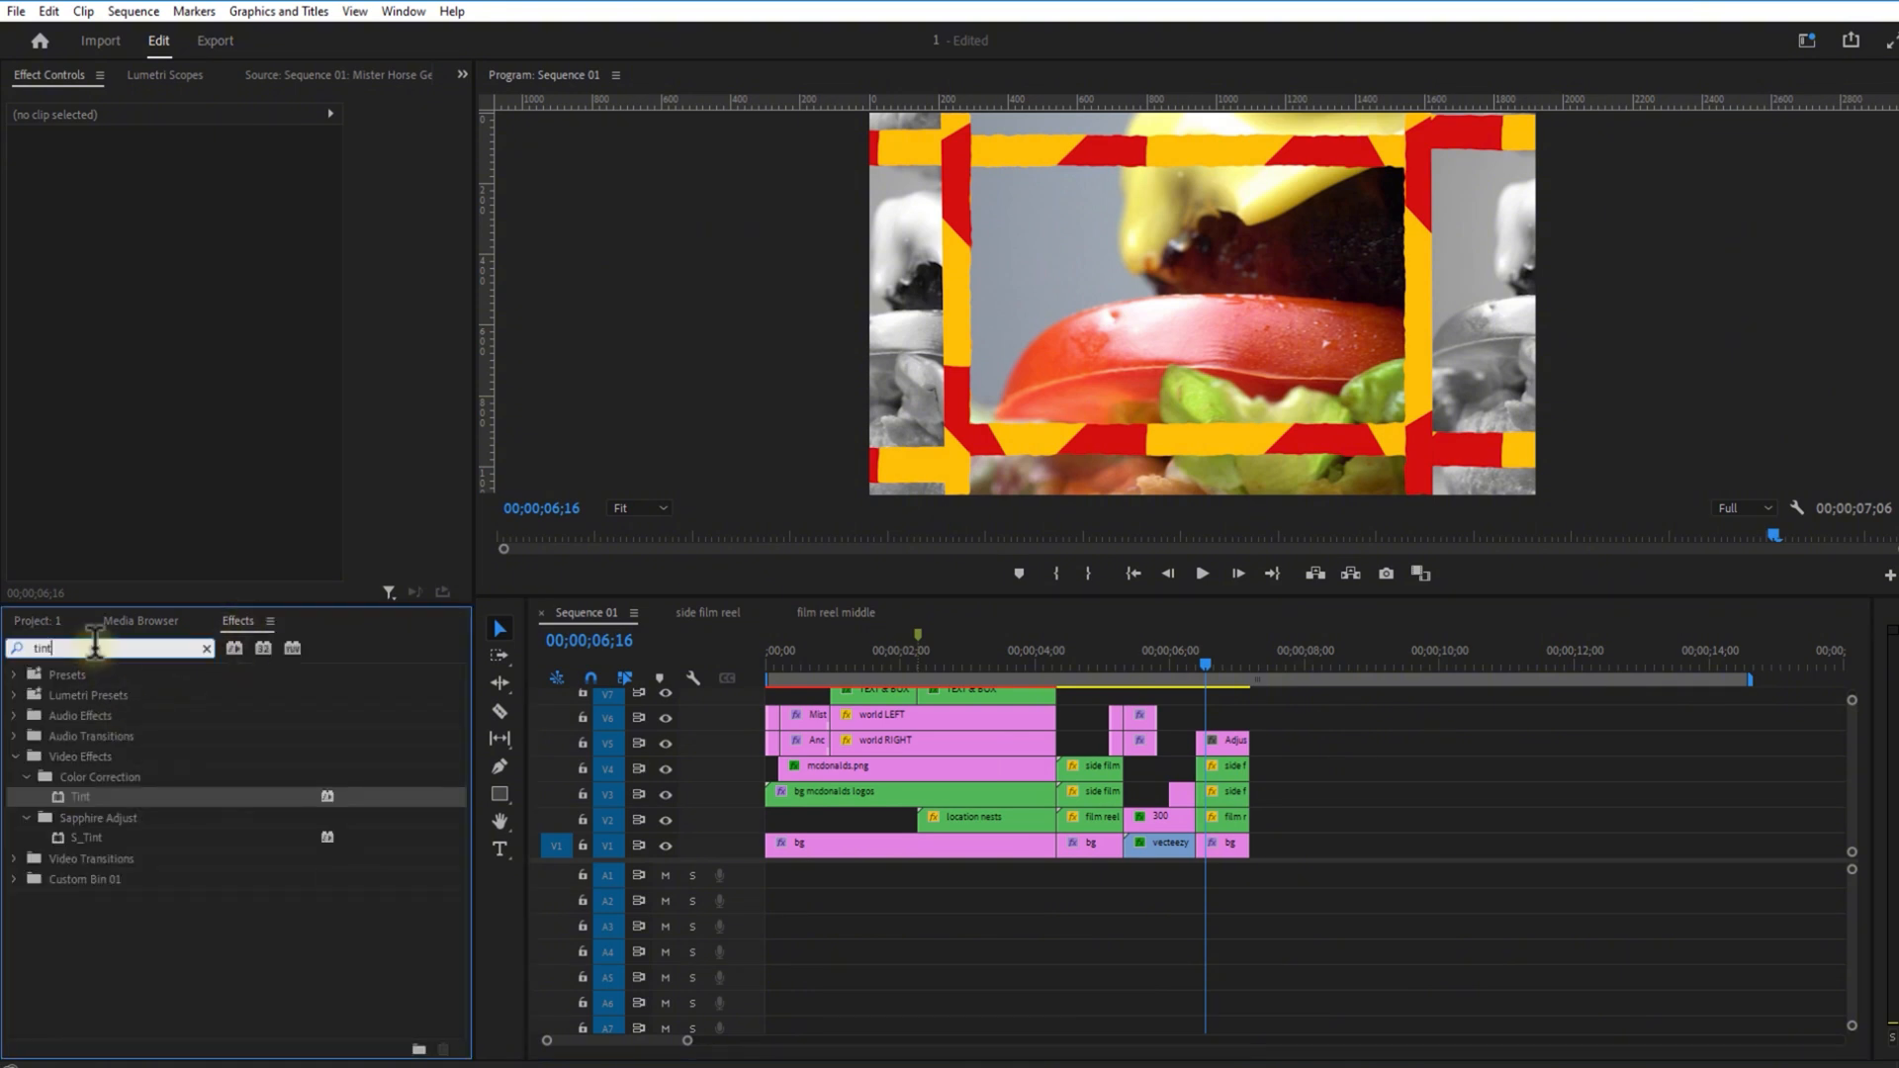
{"action": "type", "text": "blur"}
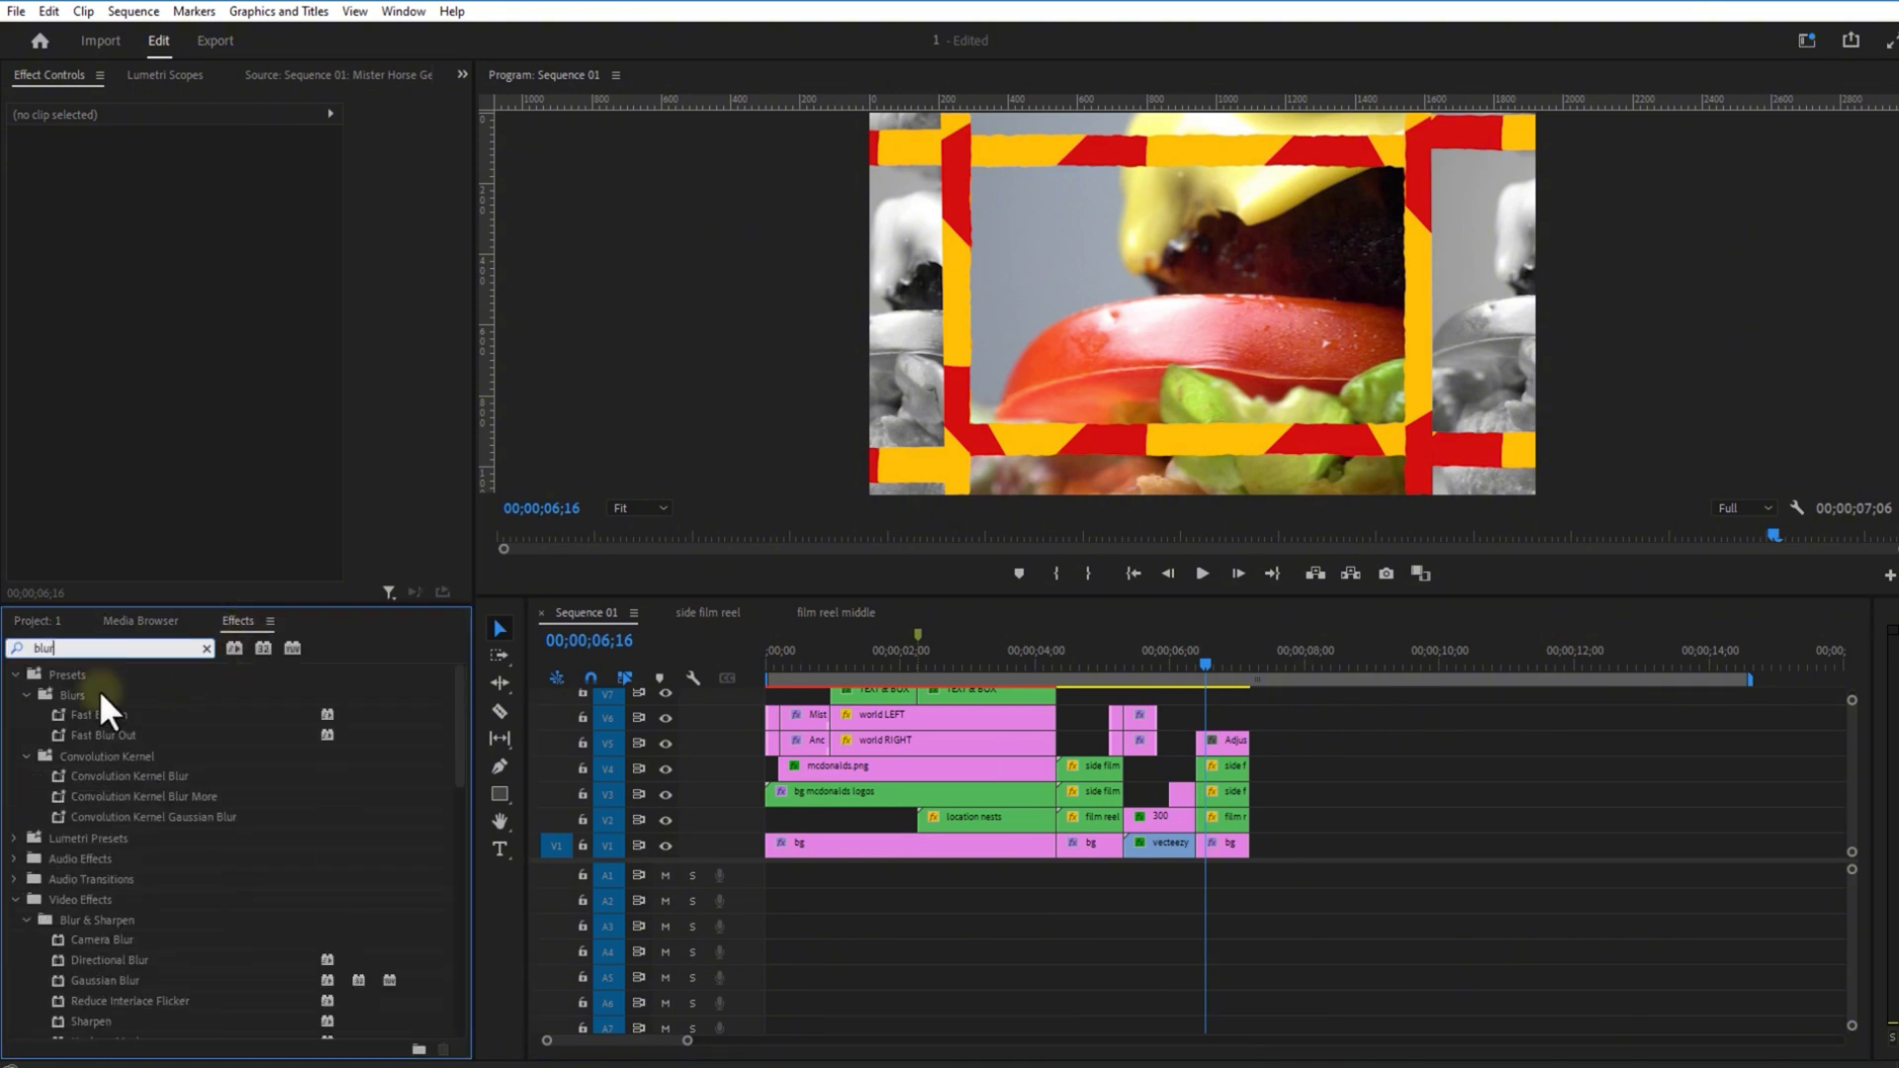
{"action": "left_click_drag", "start_coordinate": [120, 977], "coordinate": [1223, 742]}
{"action": "left_click", "coordinate": [180, 501]}
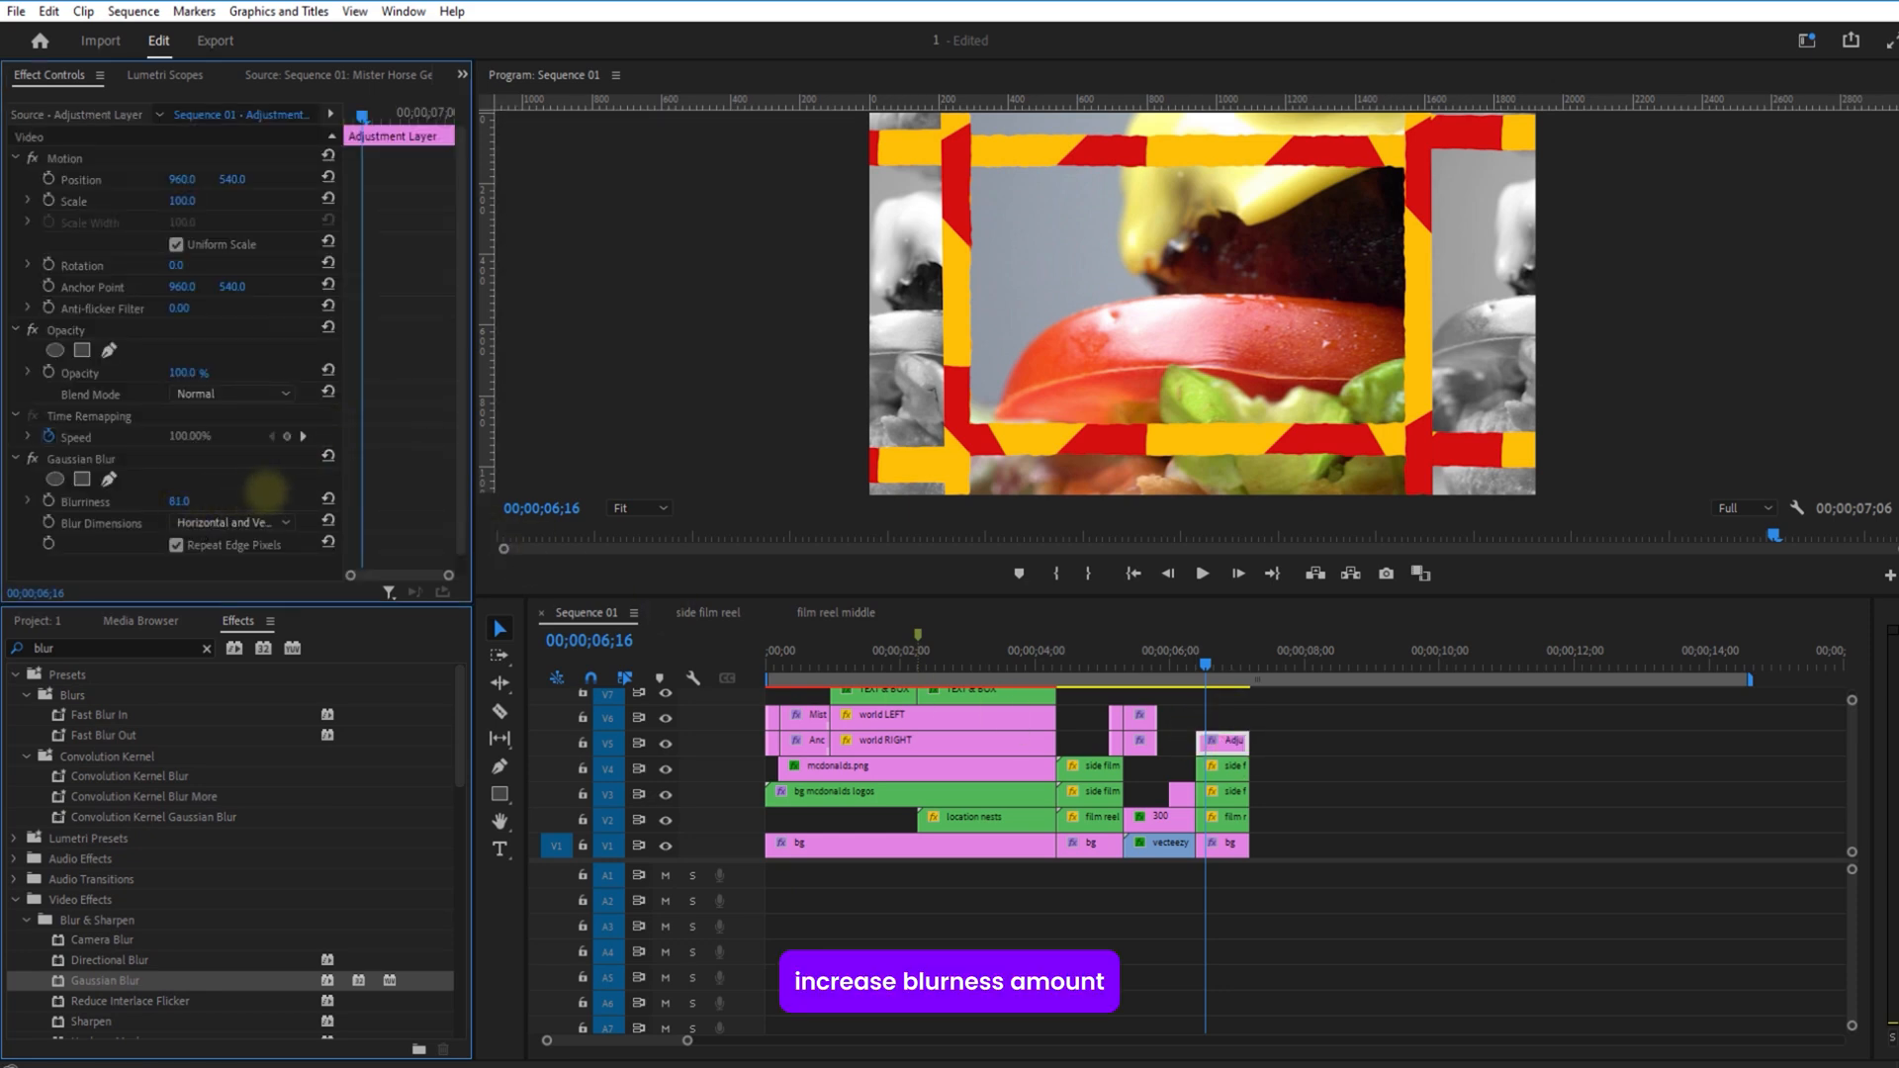
{"action": "type", "text": "40"}
{"action": "key", "text": "Return"}
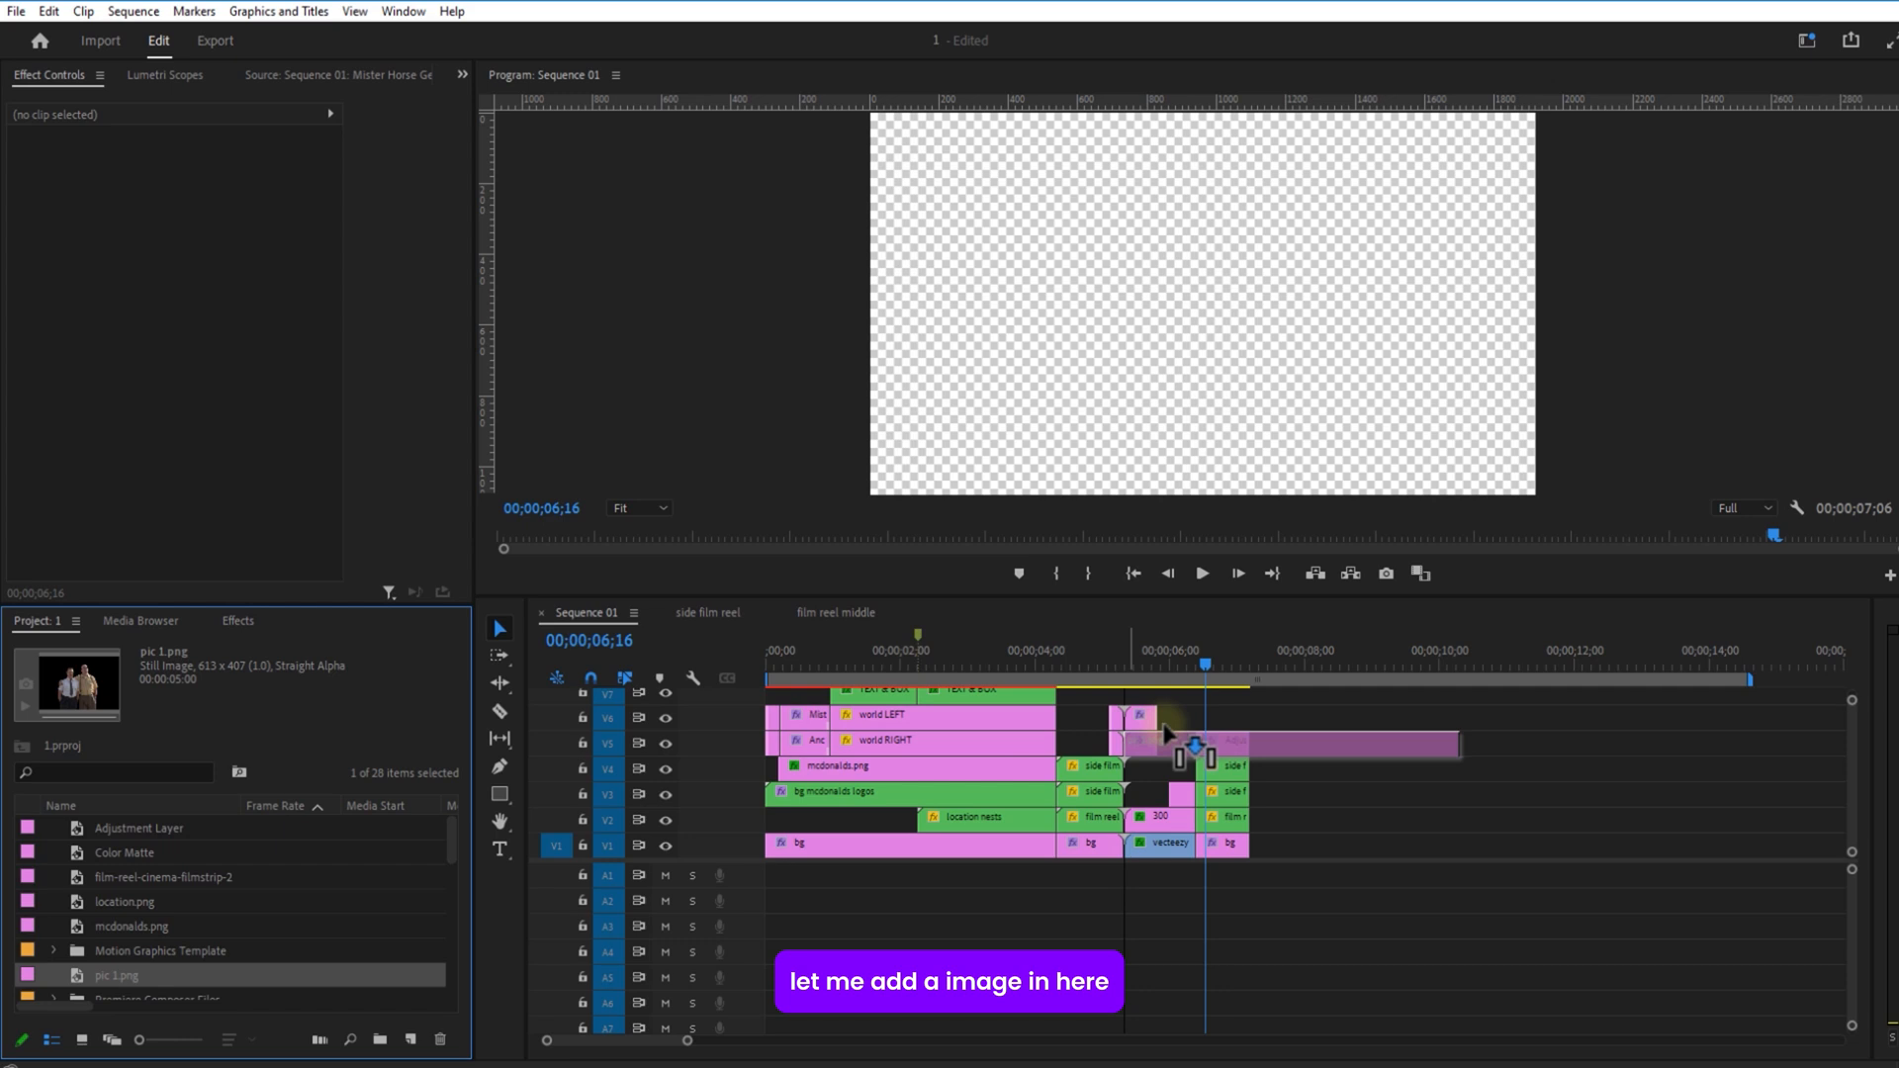
Step: Place pic 1.png on V6 above the adjustment layer and trim it to the layer's end
{"action": "left_click_drag", "start_coordinate": [1191, 746], "coordinate": [1225, 744]}
{"action": "left_click_drag", "start_coordinate": [1528, 719], "coordinate": [1241, 738]}
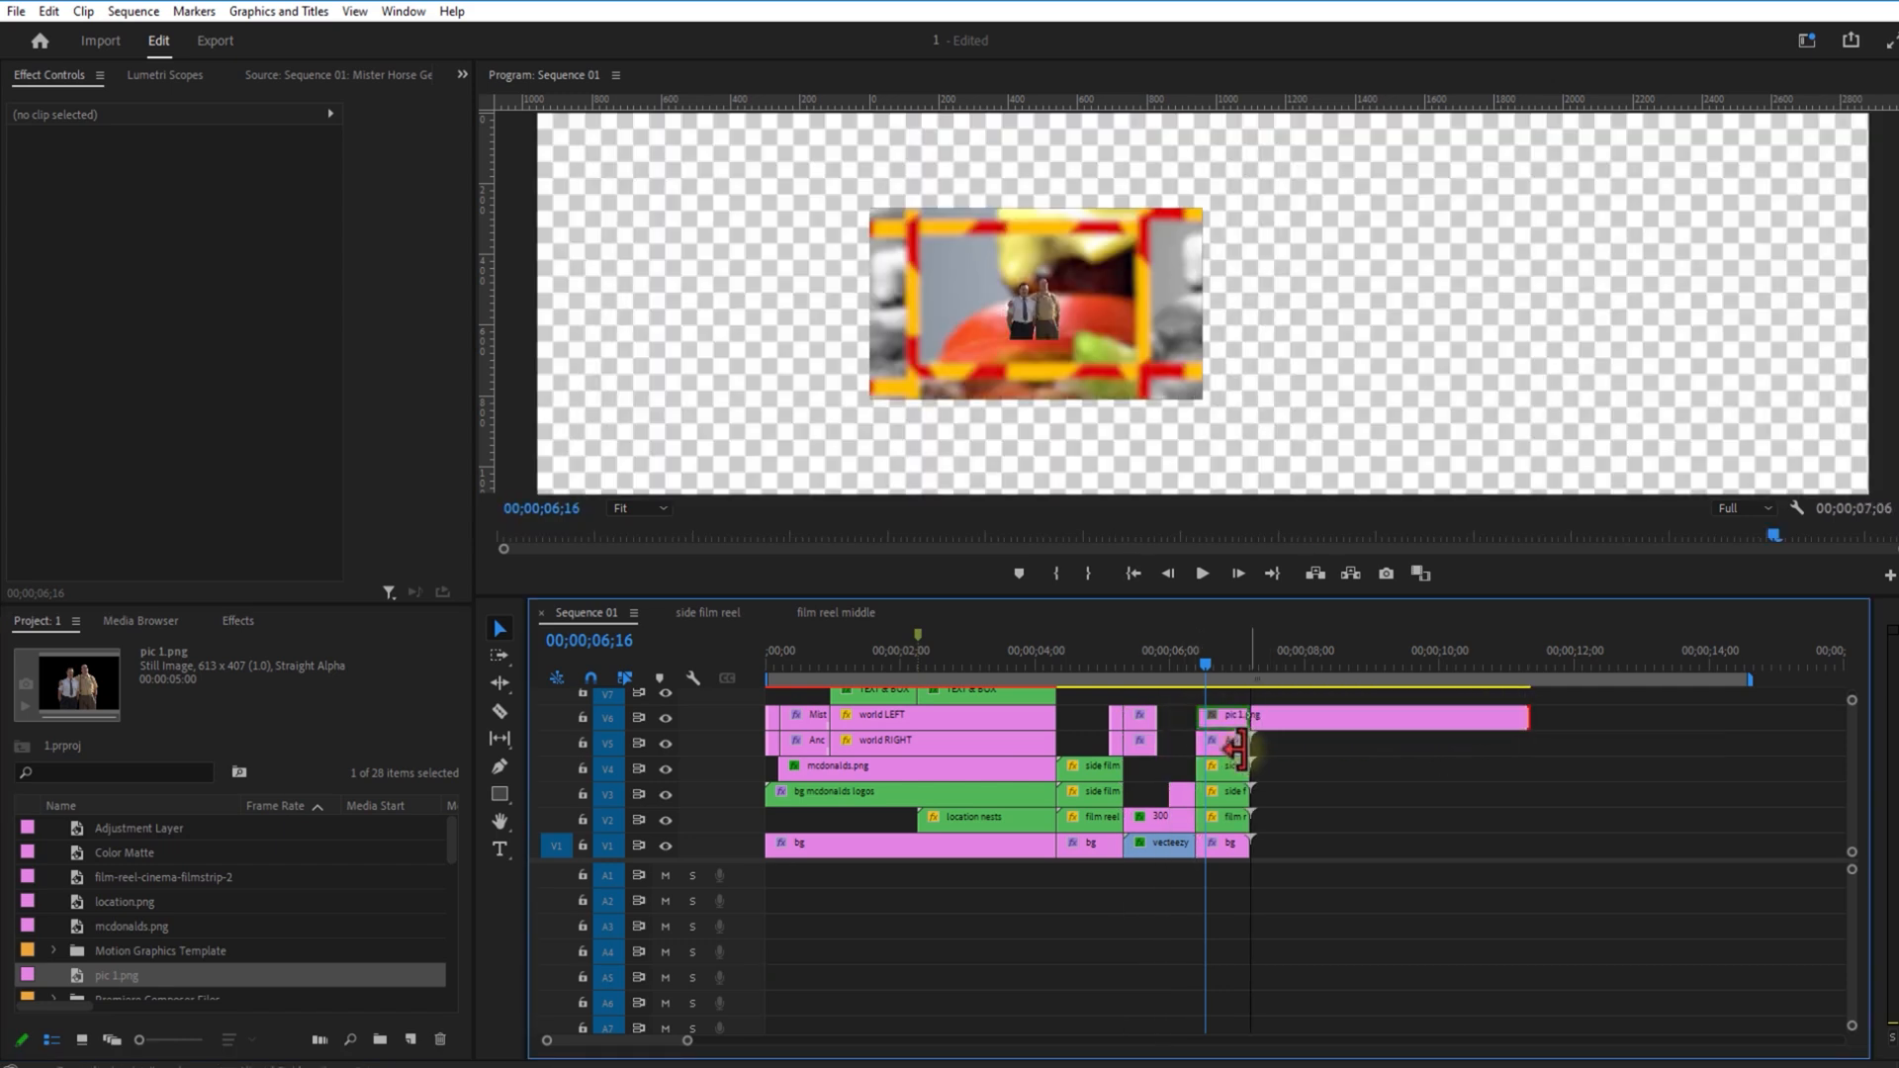
{"action": "left_click_drag", "start_coordinate": [1241, 738], "coordinate": [1248, 737]}
Step: Scale pic 1.png to 274 and apply the Tint effect to it
{"action": "left_click", "coordinate": [1226, 719]}
{"action": "left_click_drag", "start_coordinate": [182, 201], "coordinate": [353, 201]}
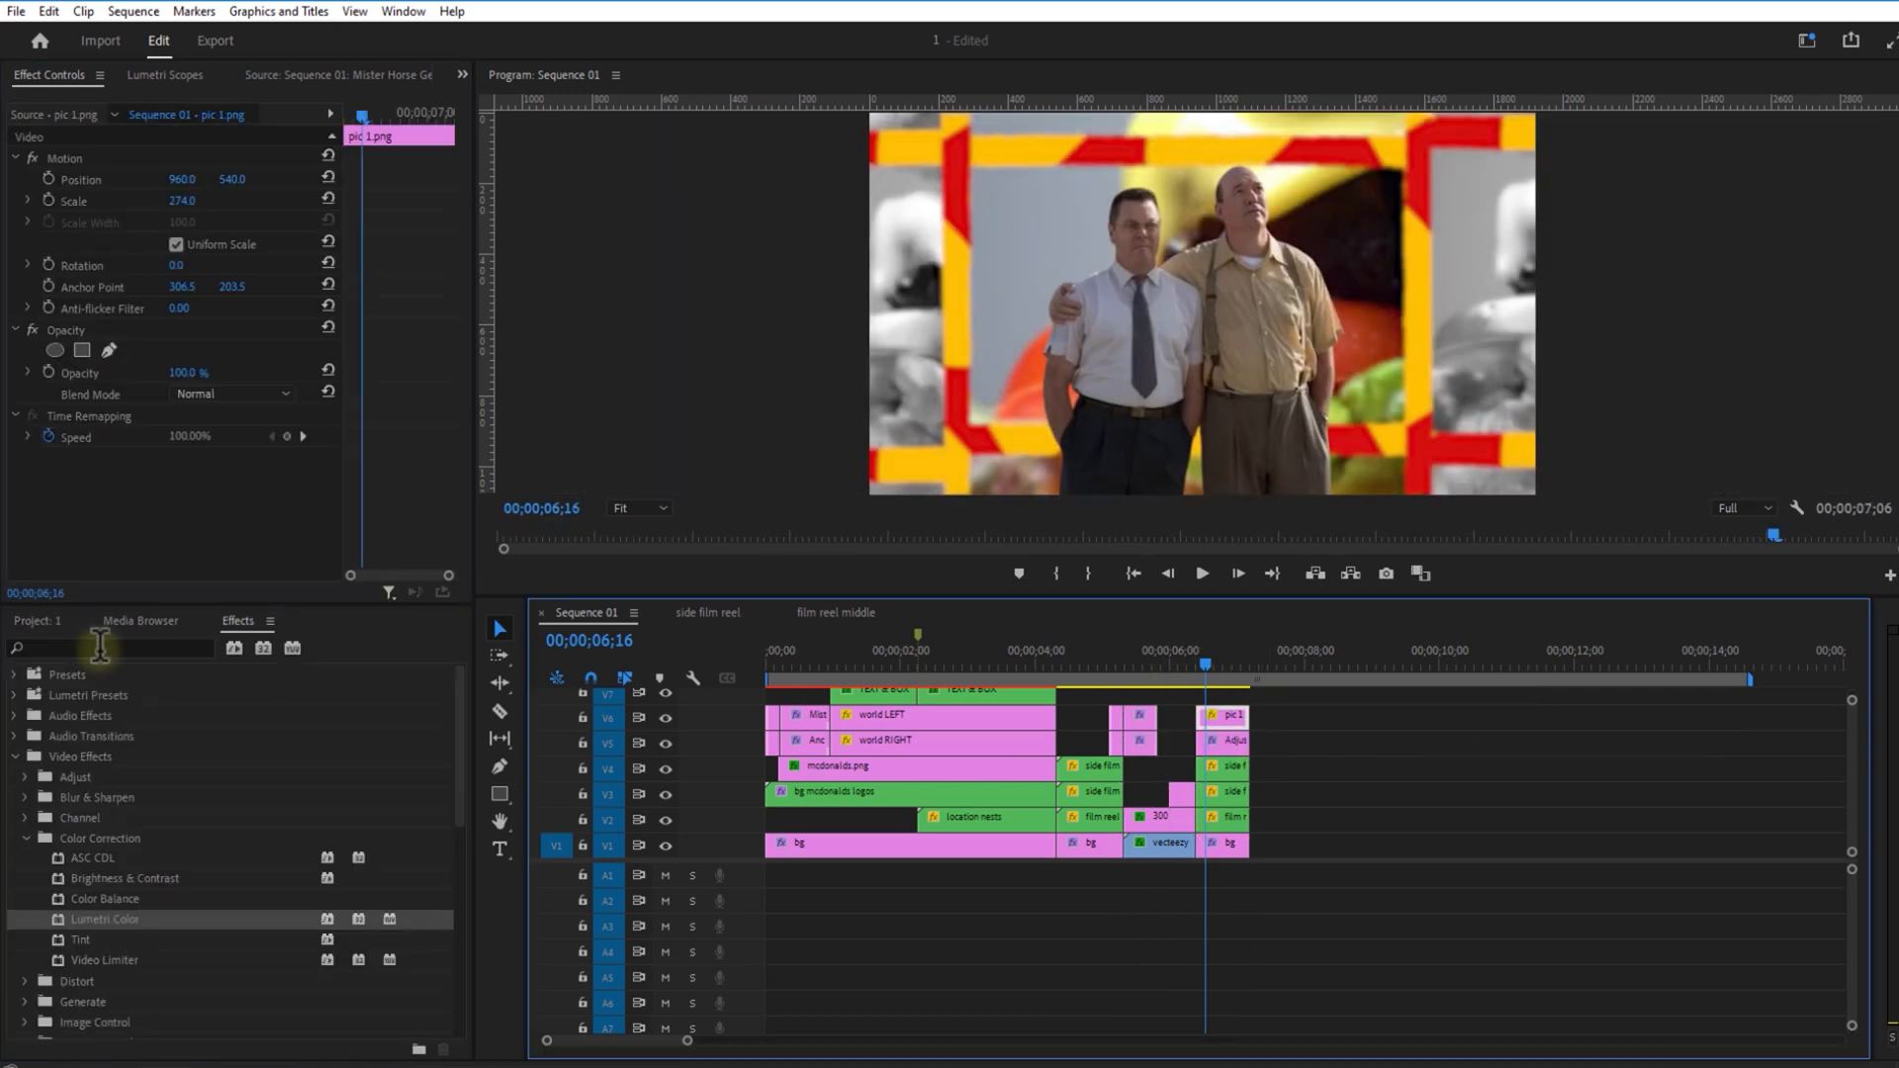
{"action": "left_click", "coordinate": [100, 647]}
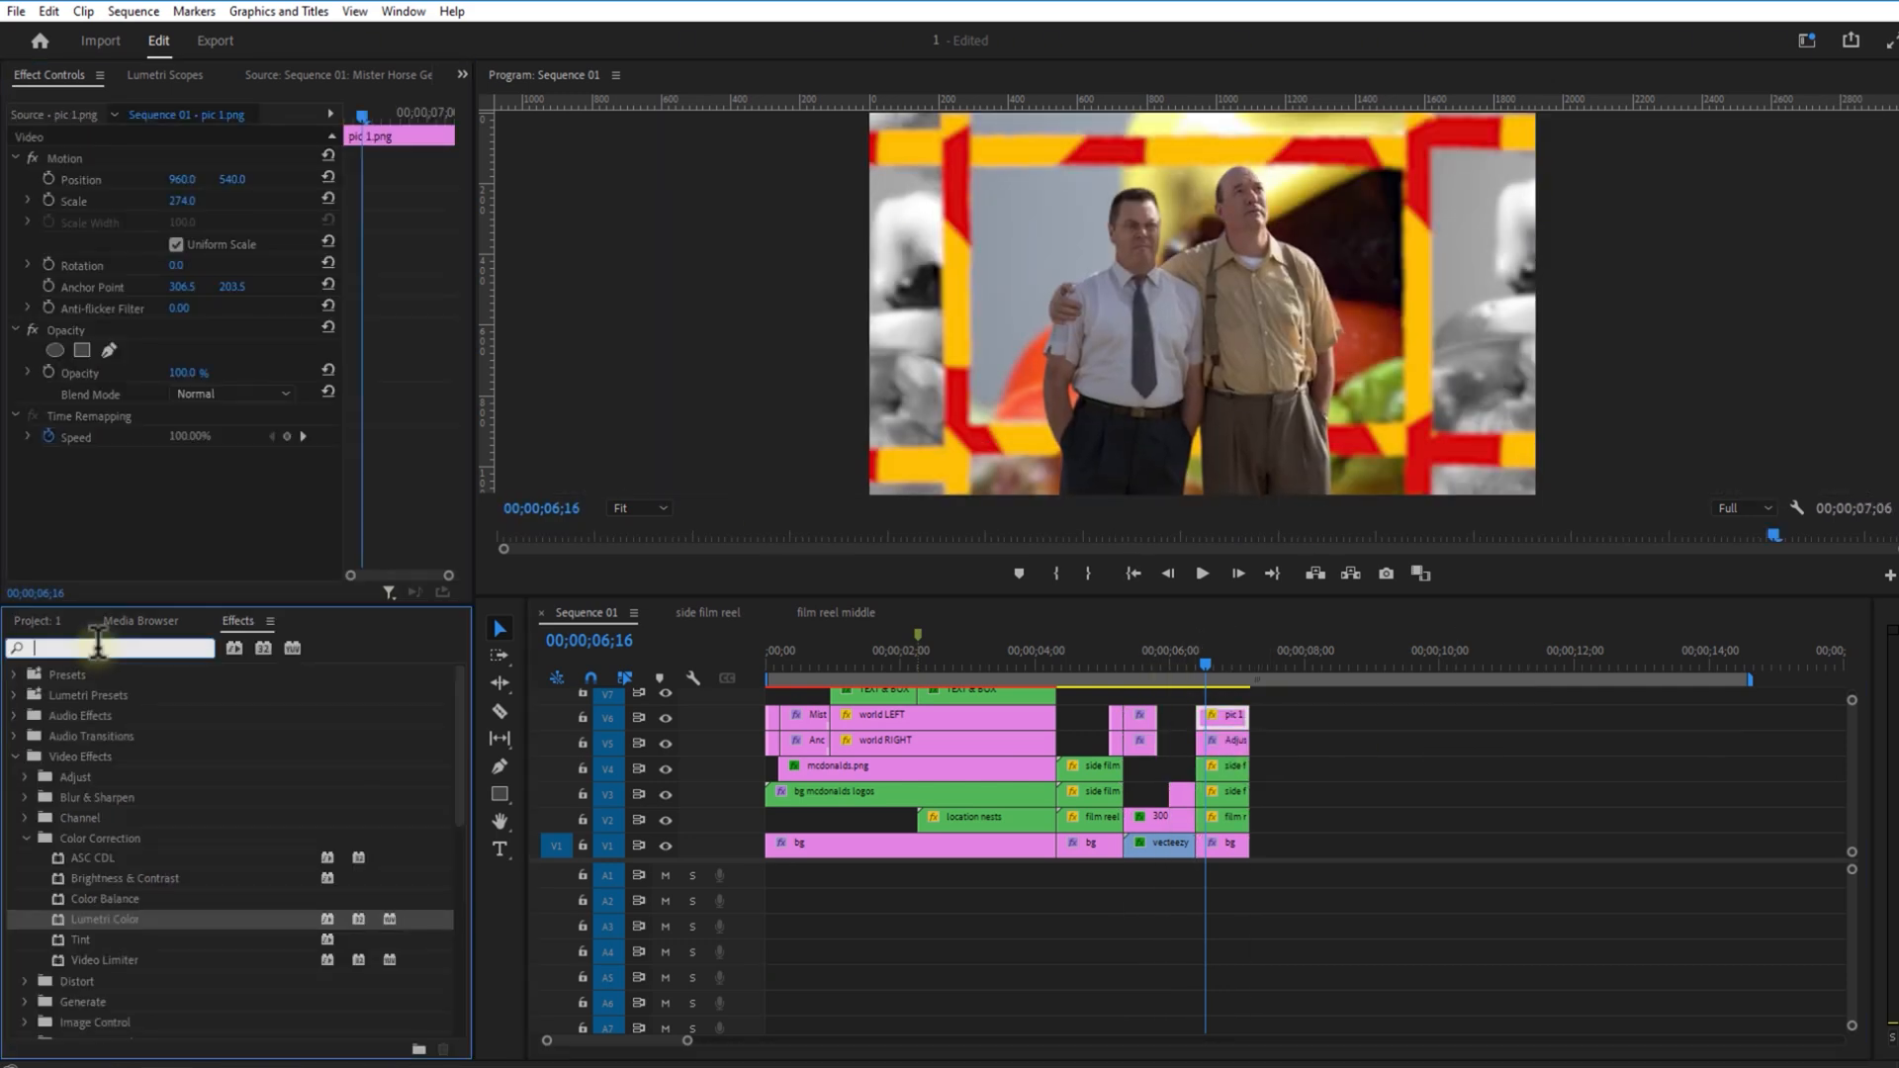
{"action": "type", "text": "tint"}
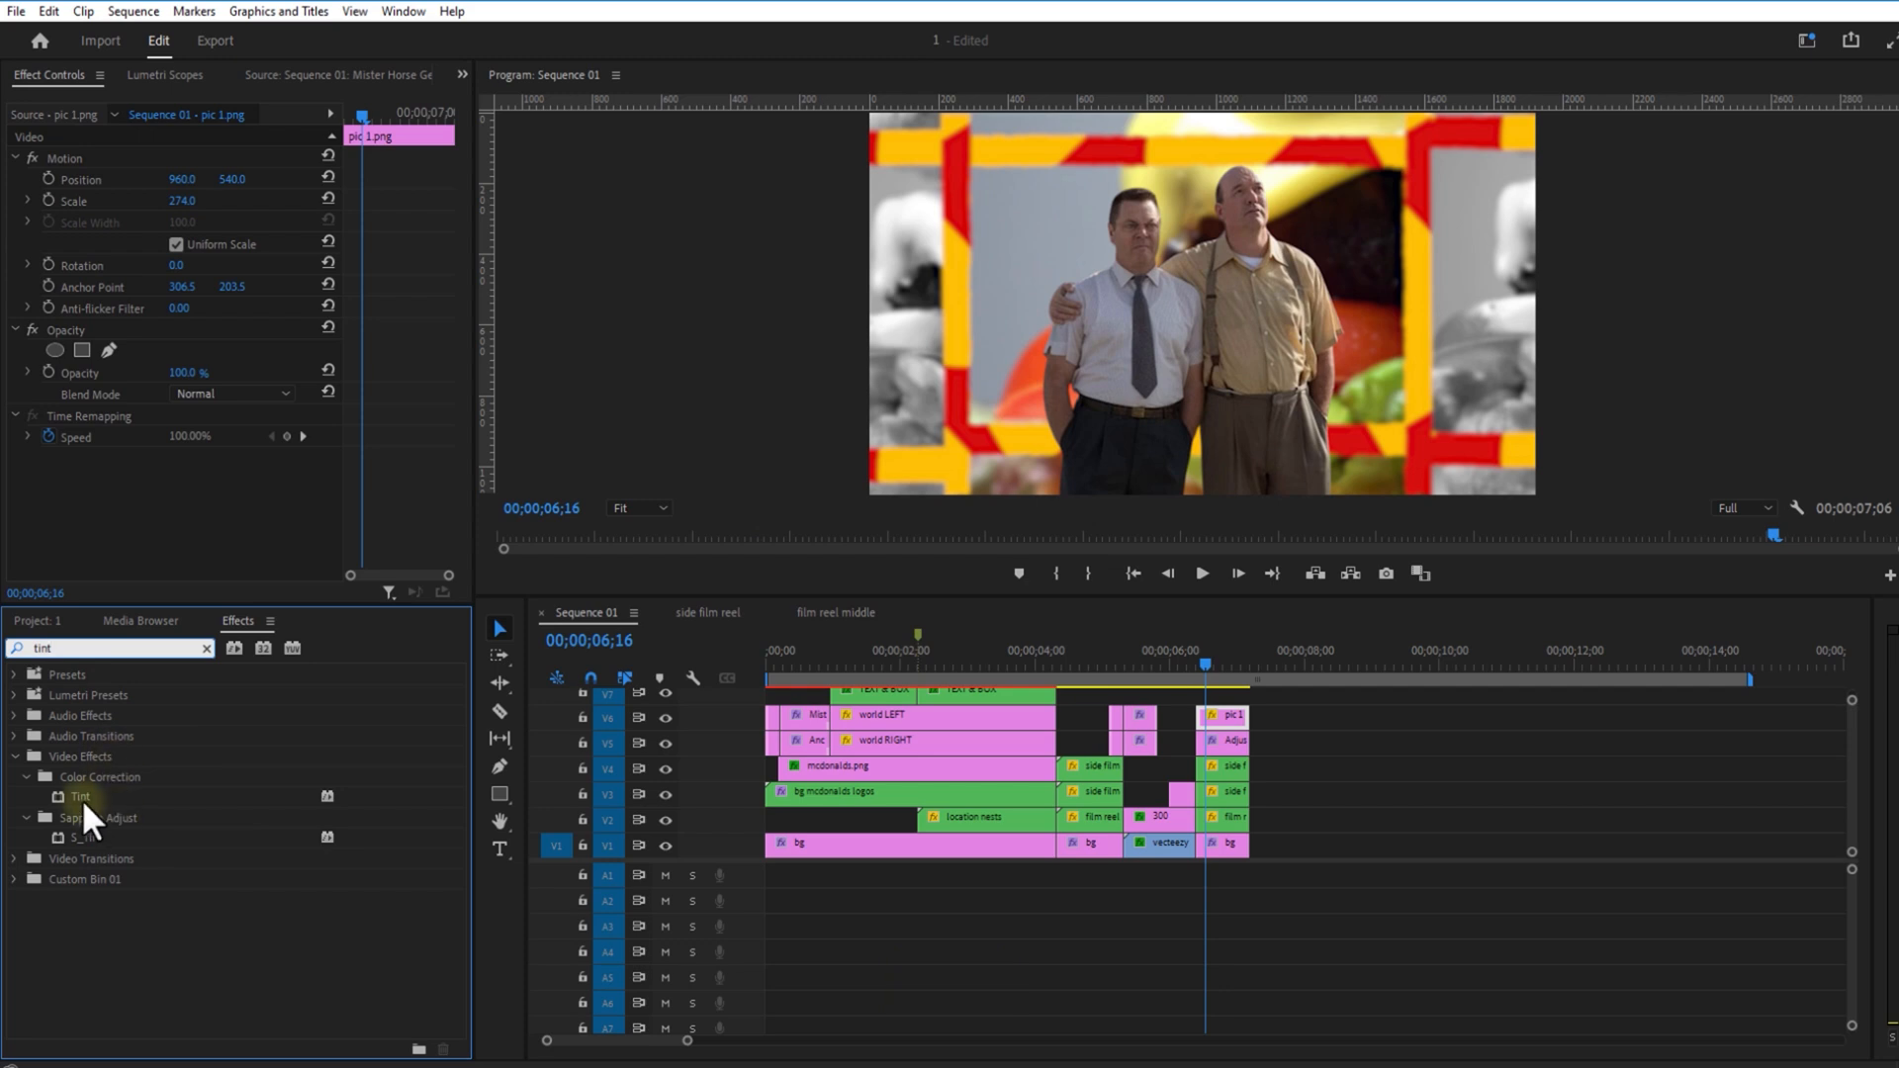
{"action": "left_click_drag", "start_coordinate": [85, 797], "coordinate": [1208, 722]}
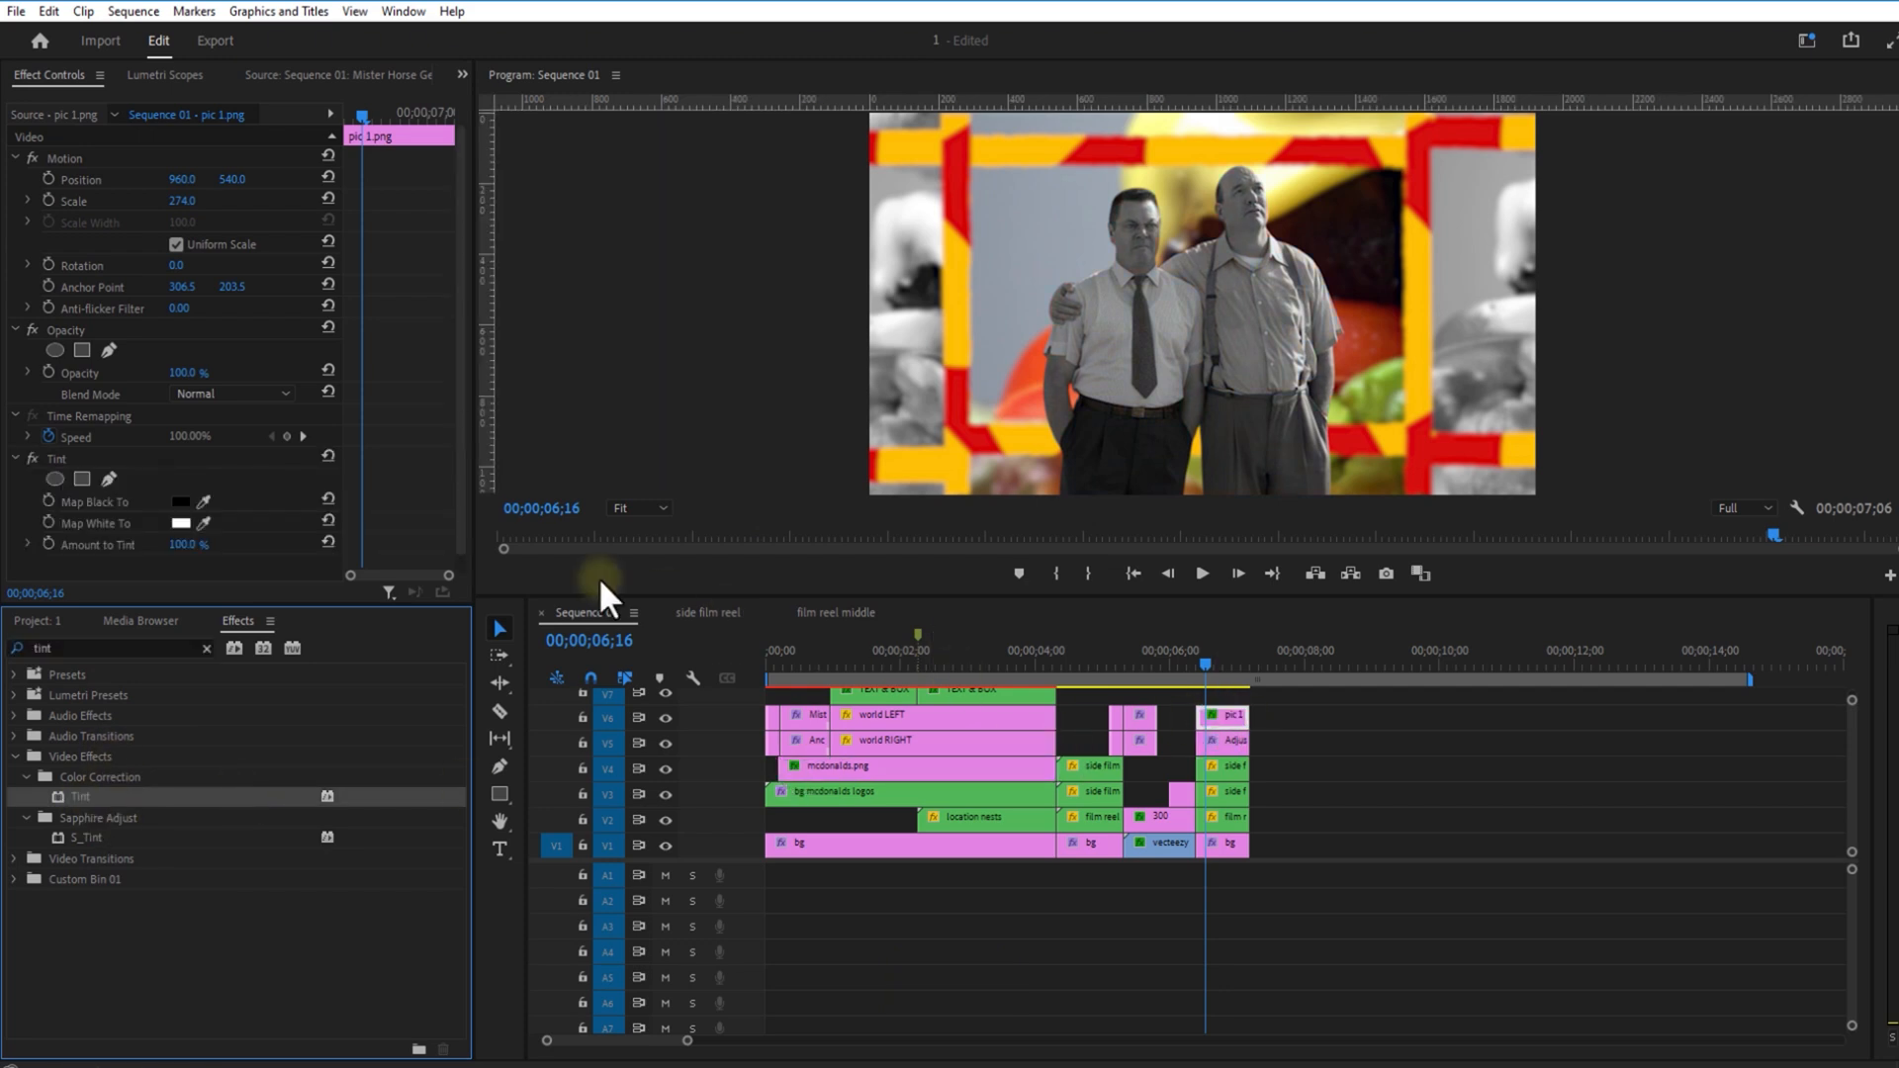
{"action": "left_click", "coordinate": [1356, 773]}
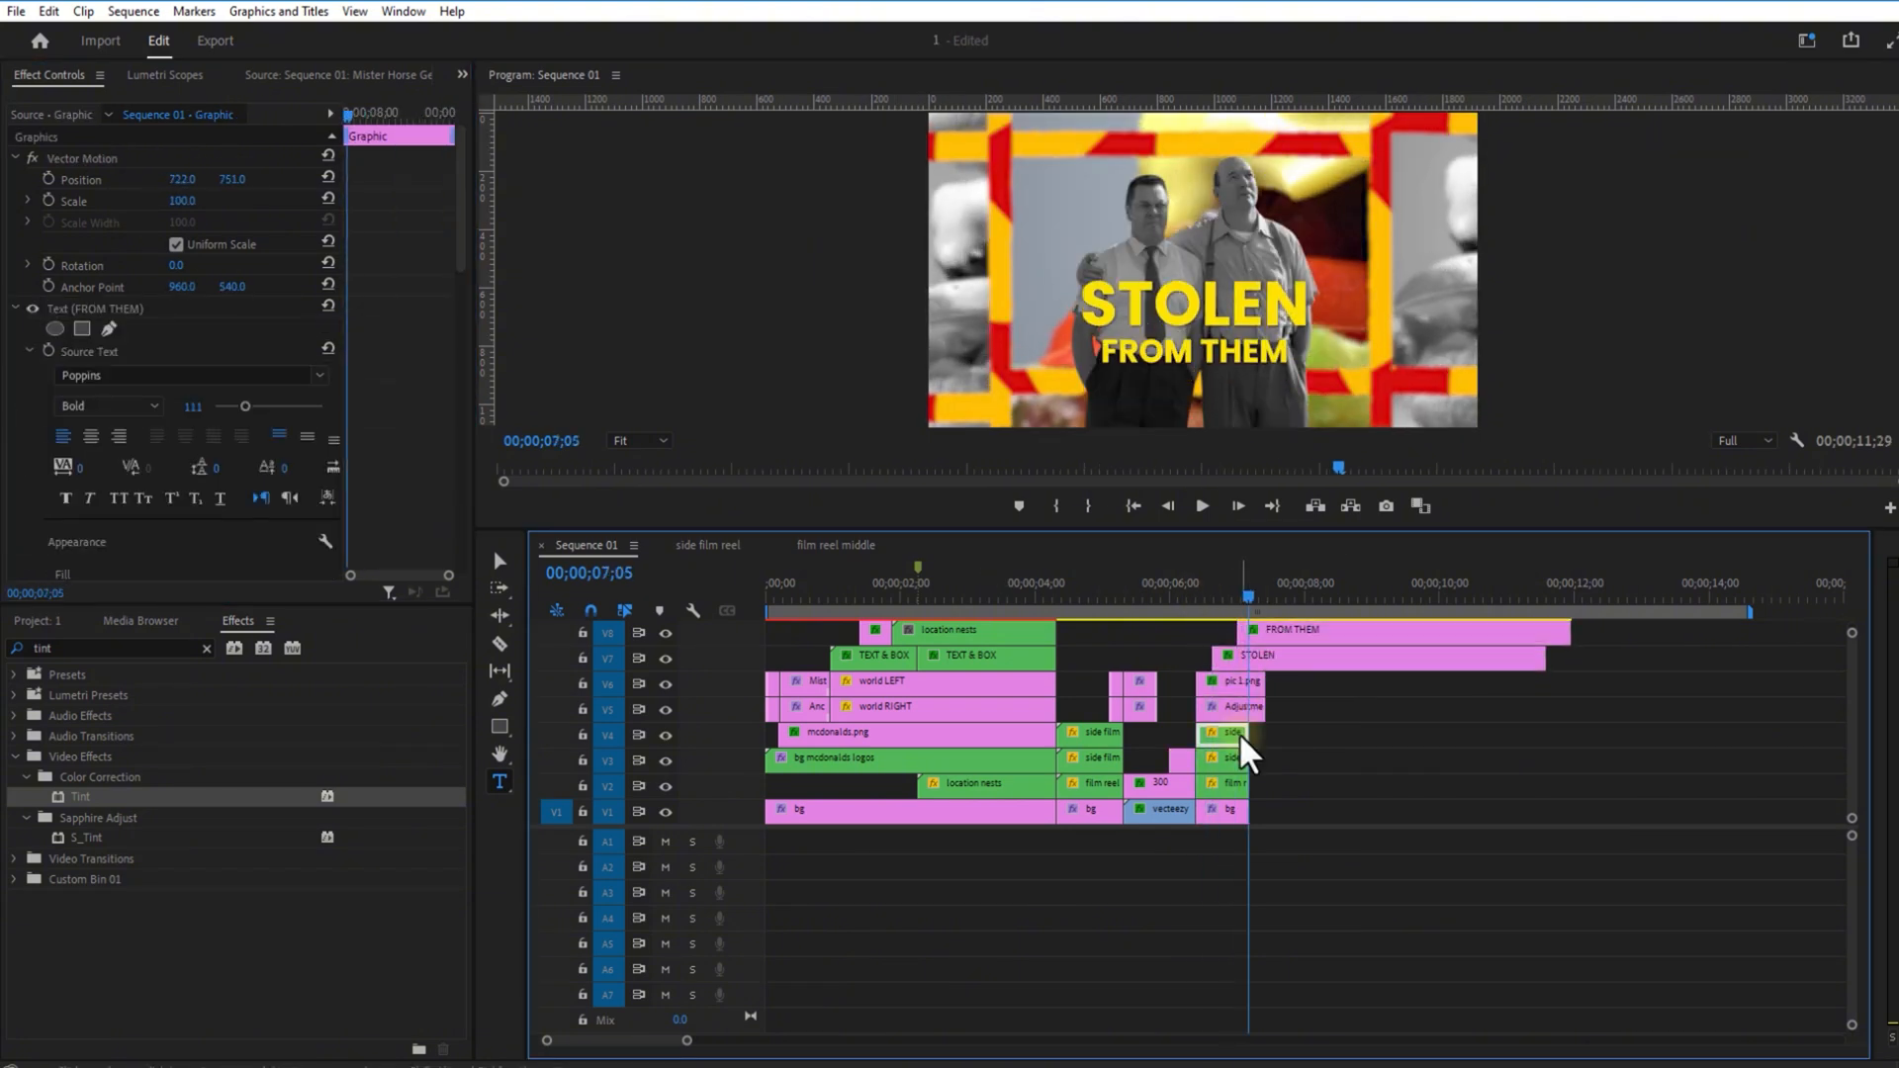
Step: Examine the STOLEN and FROM THEM title frames near the end of the sequence, around 00;00;07;08
{"action": "left_click", "coordinate": [1291, 593]}
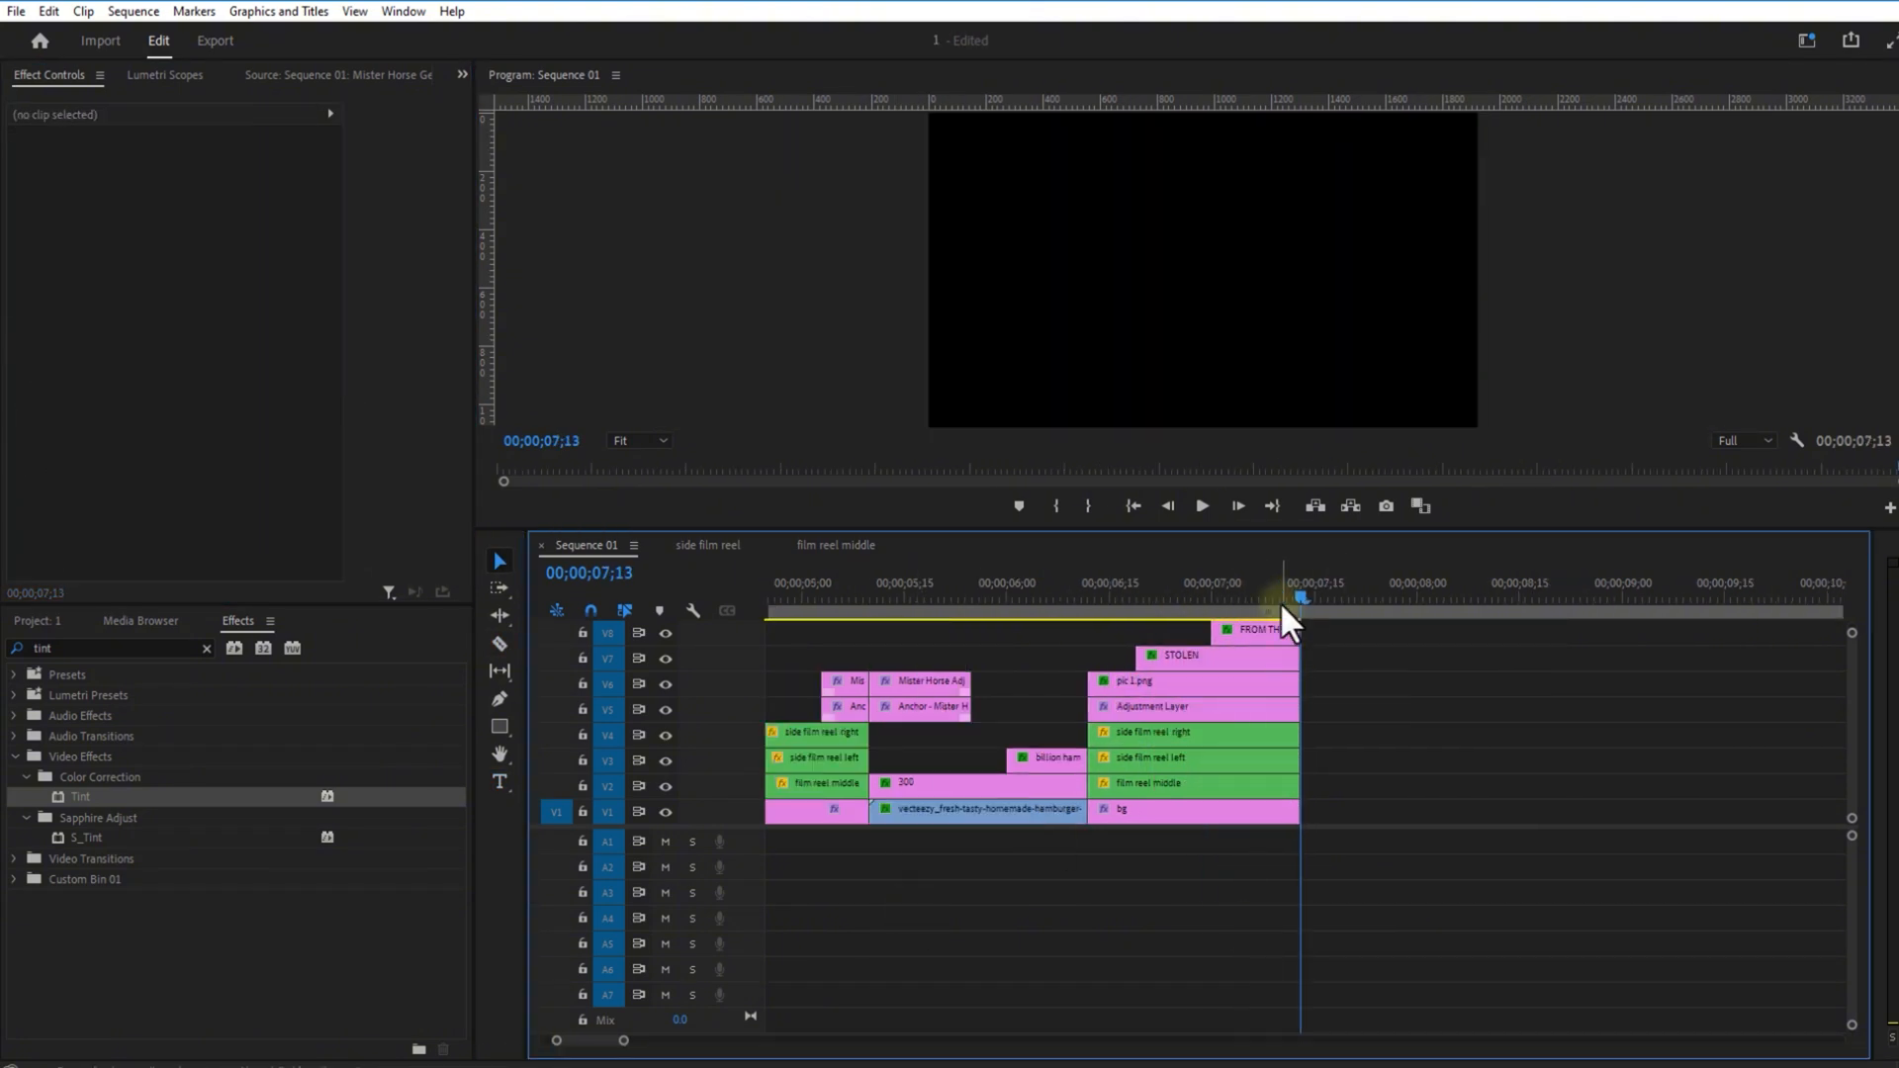
{"action": "left_click", "coordinate": [1265, 595]}
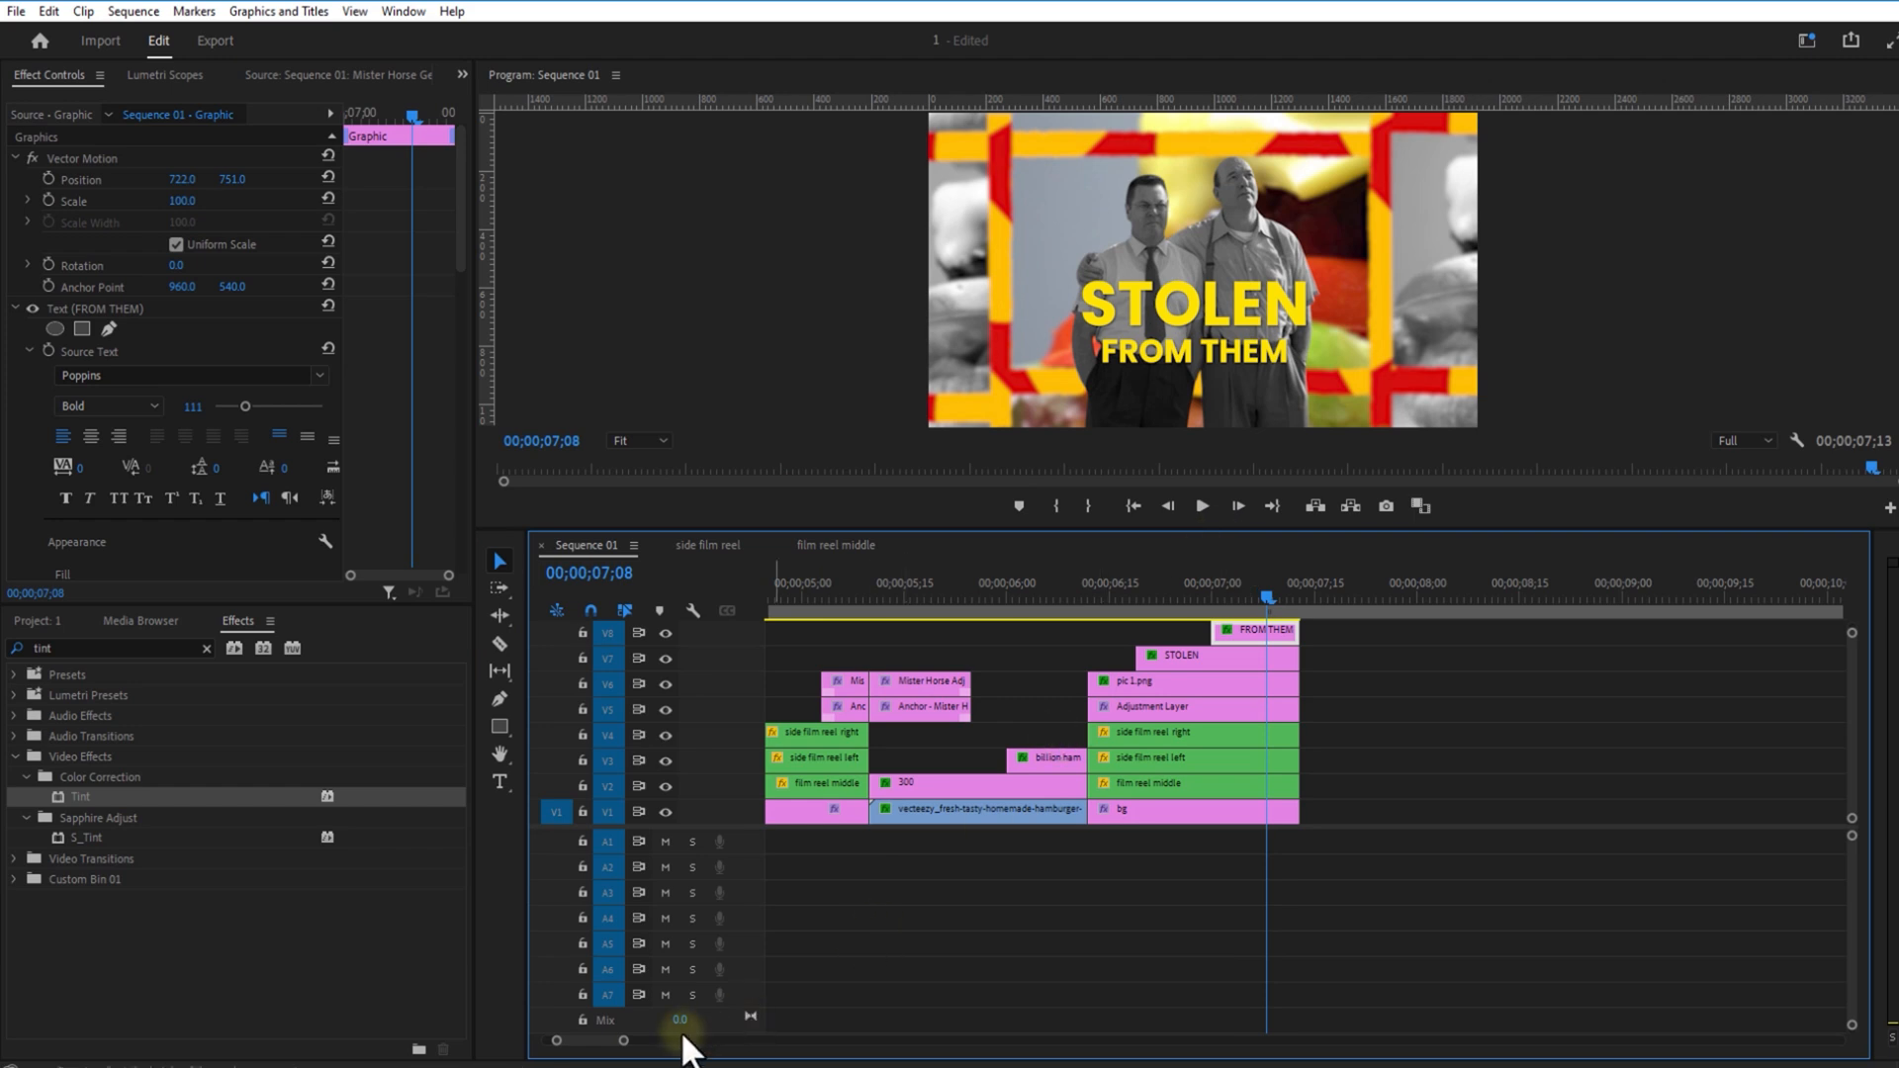
Step: Open the Premiere Composer extension and add the Curves 2-Points shape element above the FROM THEM title at the playhead
{"action": "left_click_drag", "start_coordinate": [624, 1042], "coordinate": [712, 1040]}
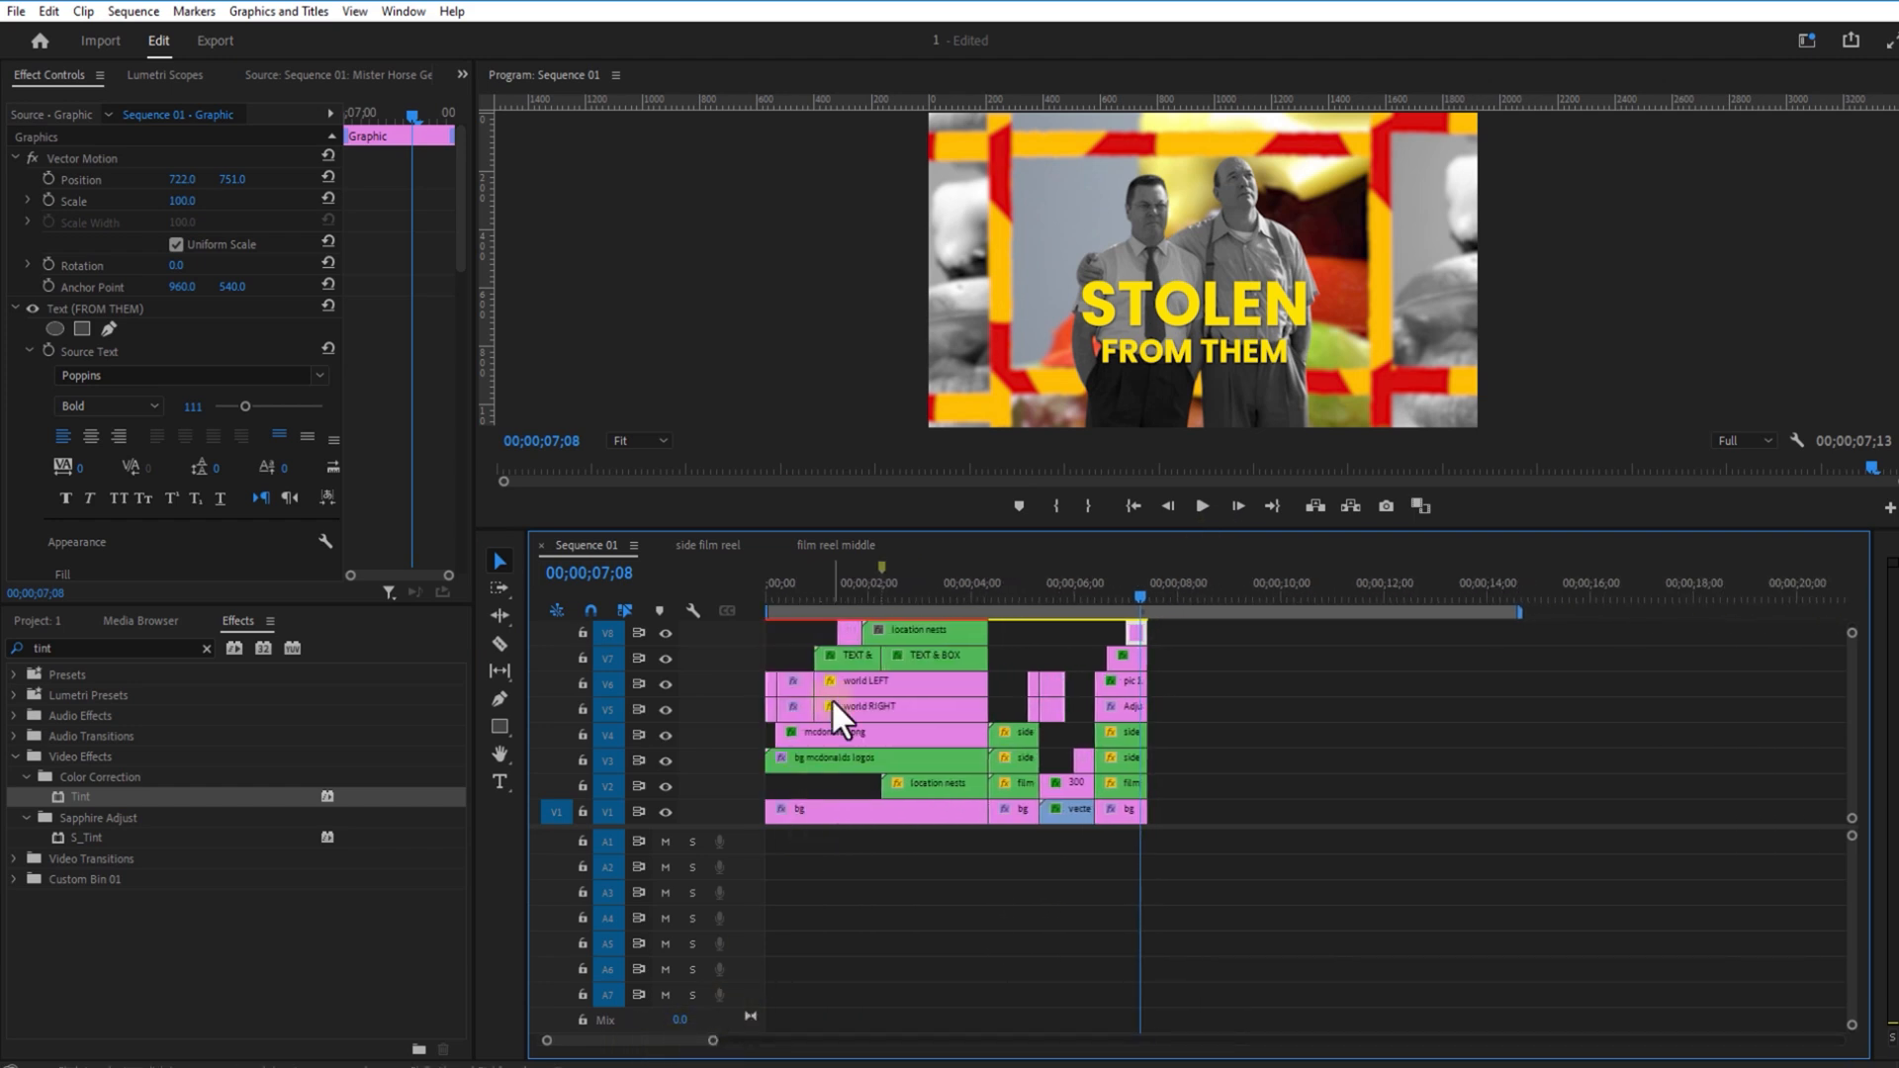
{"action": "left_click", "coordinate": [848, 597]}
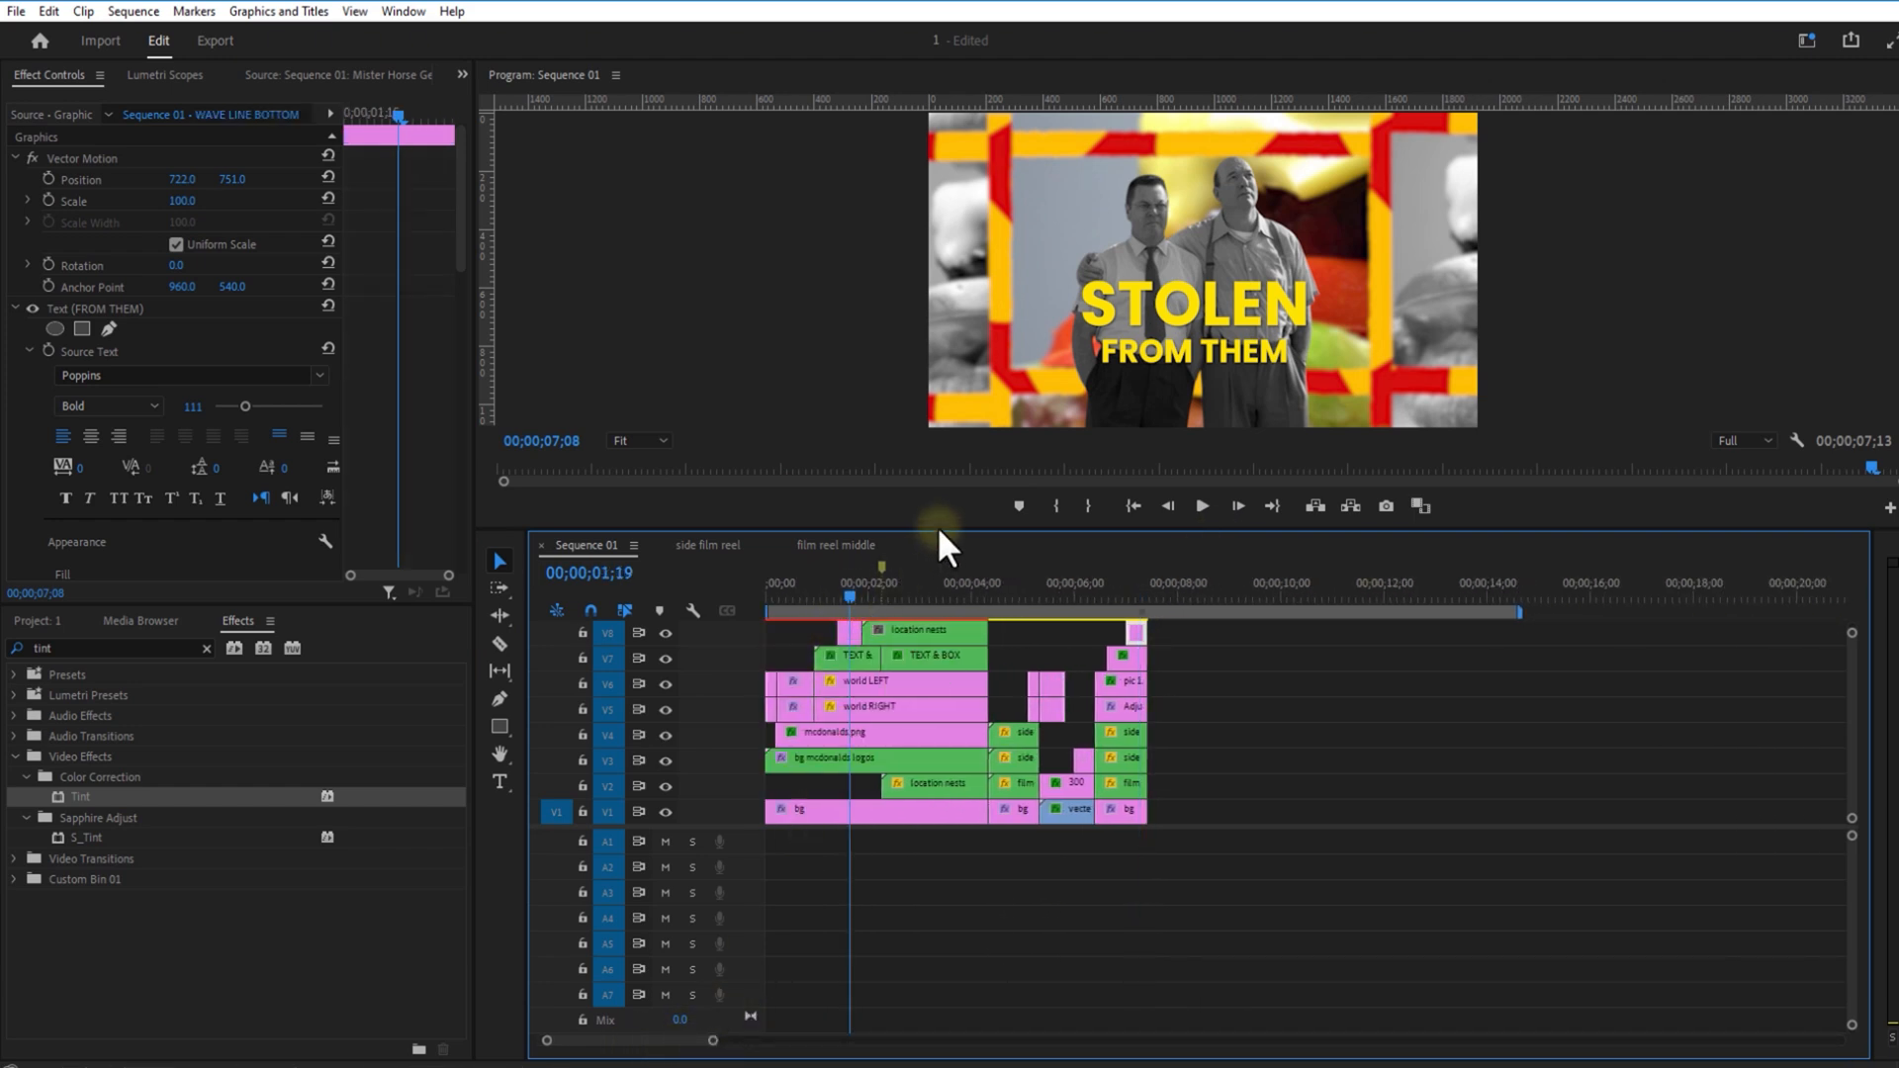
{"action": "left_click_drag", "start_coordinate": [941, 529], "coordinate": [942, 433]}
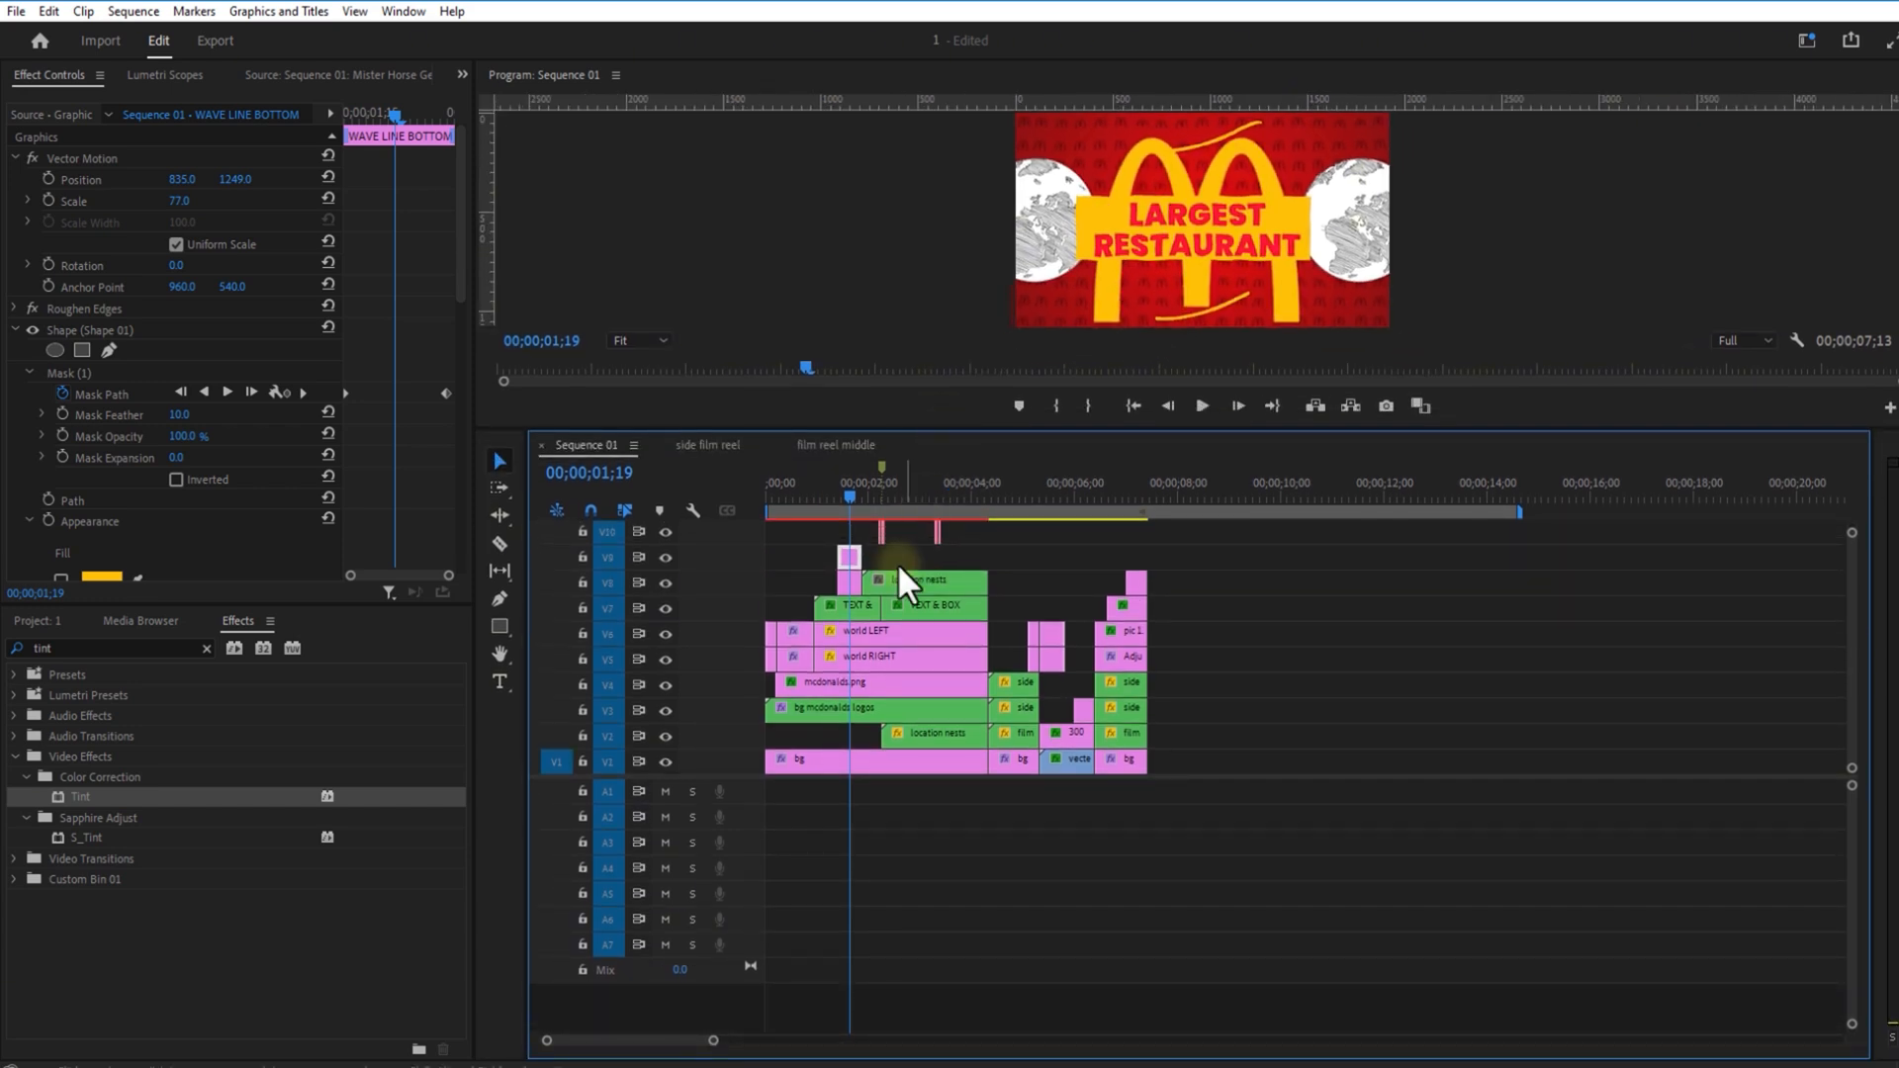
{"action": "left_click", "coordinate": [402, 11]}
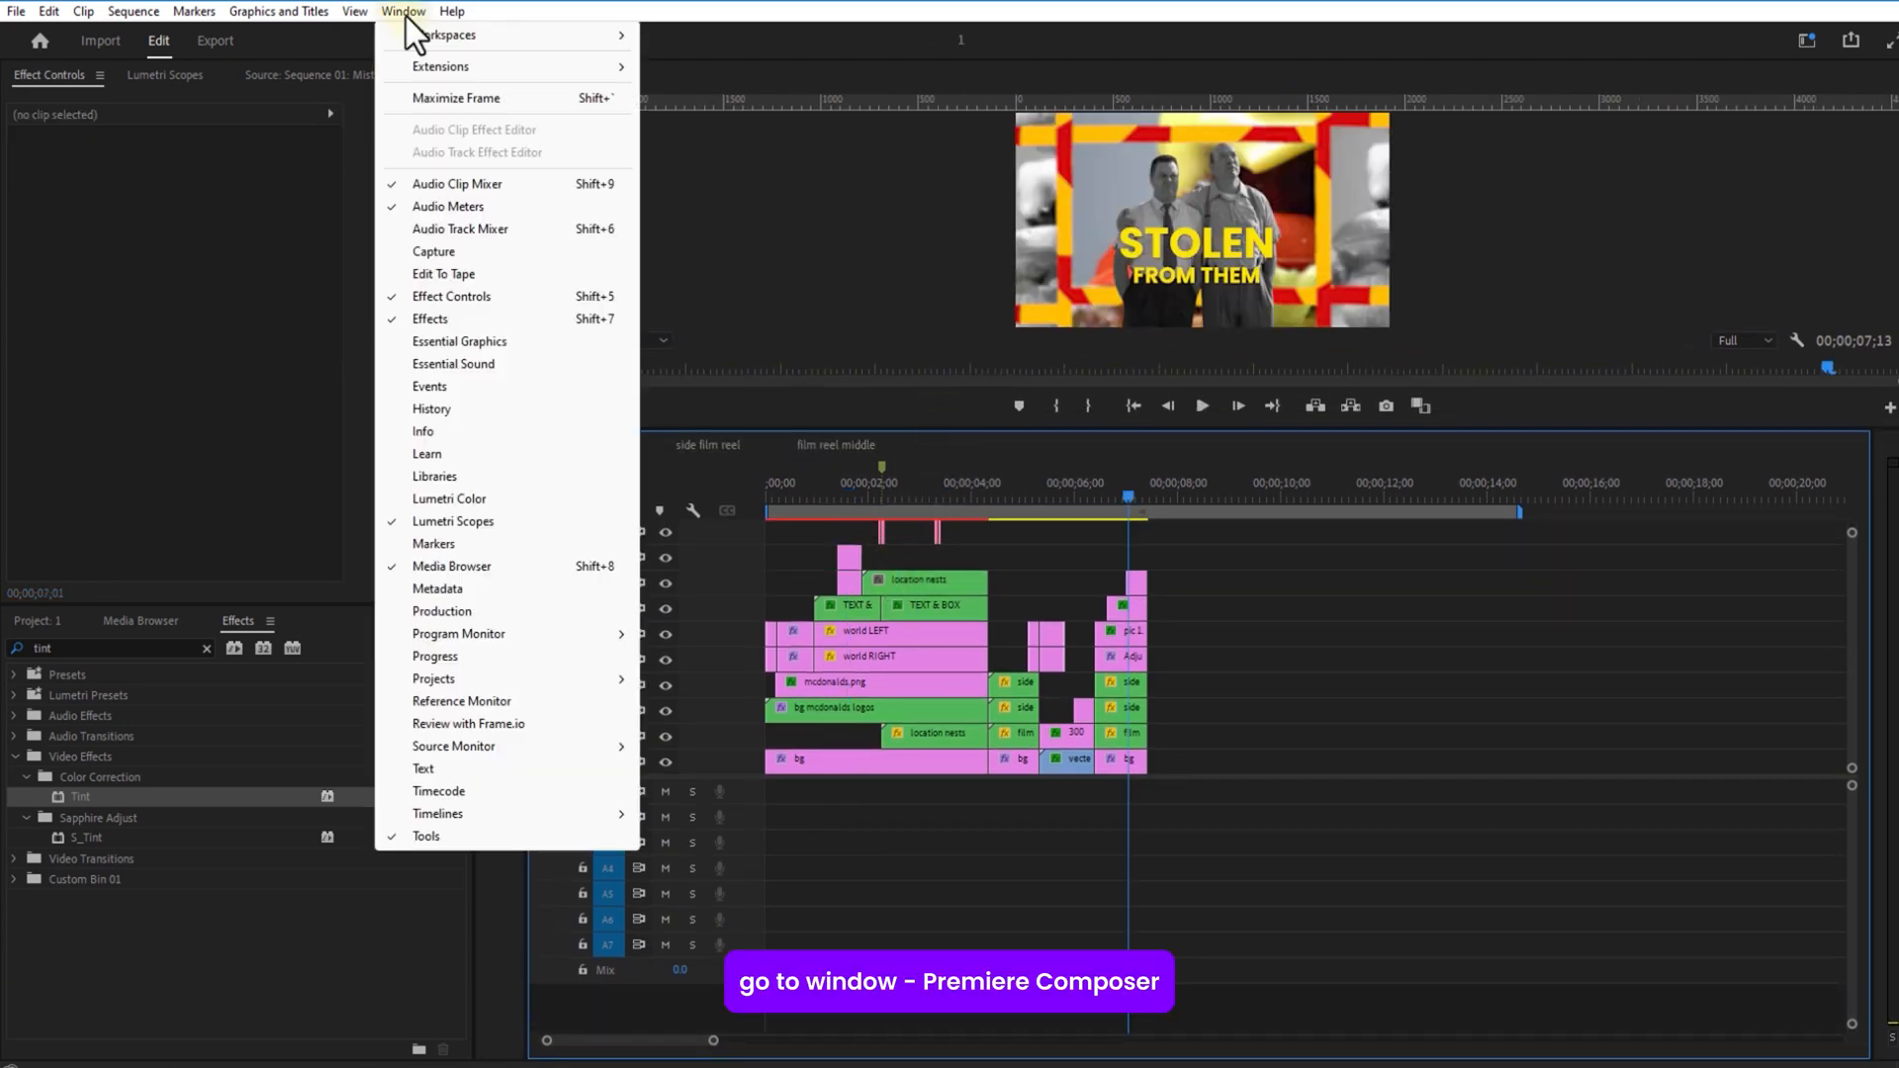
{"action": "mouse_move", "coordinate": [477, 66]}
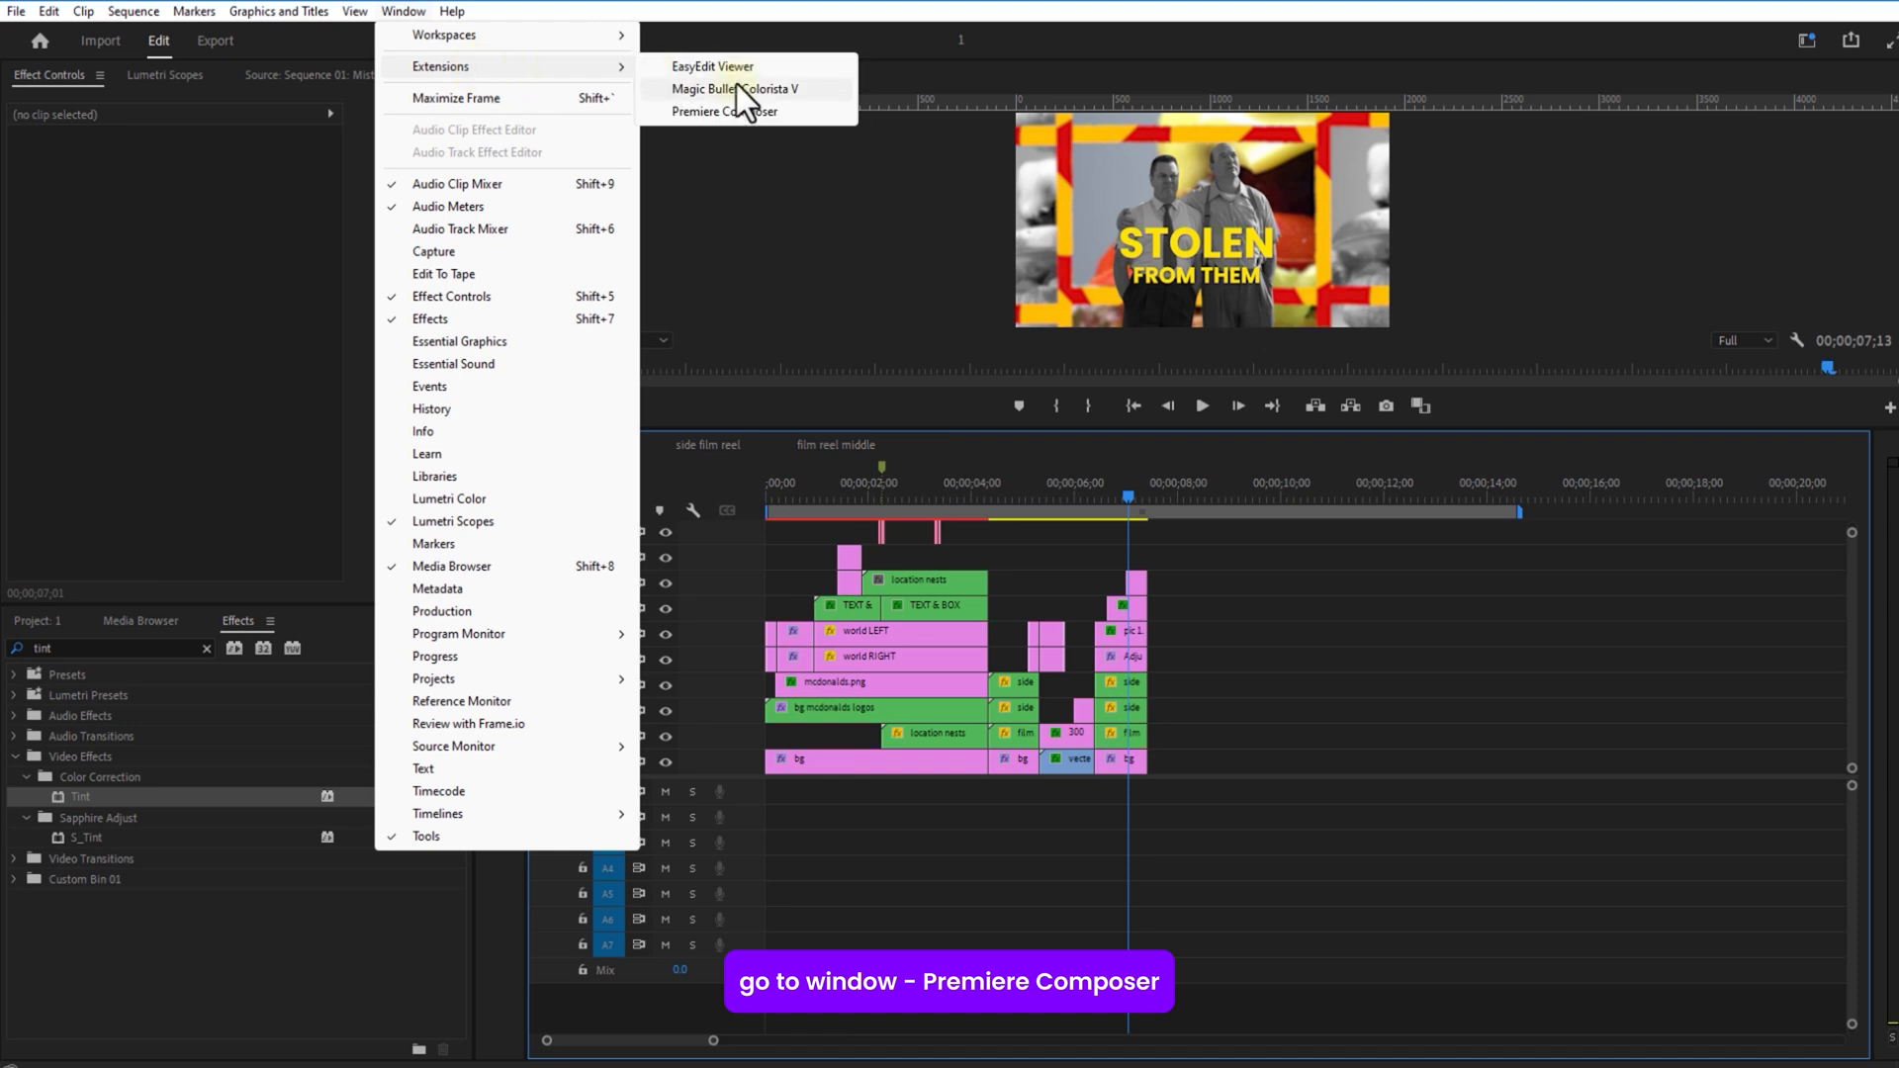
{"action": "left_click", "coordinate": [728, 110]}
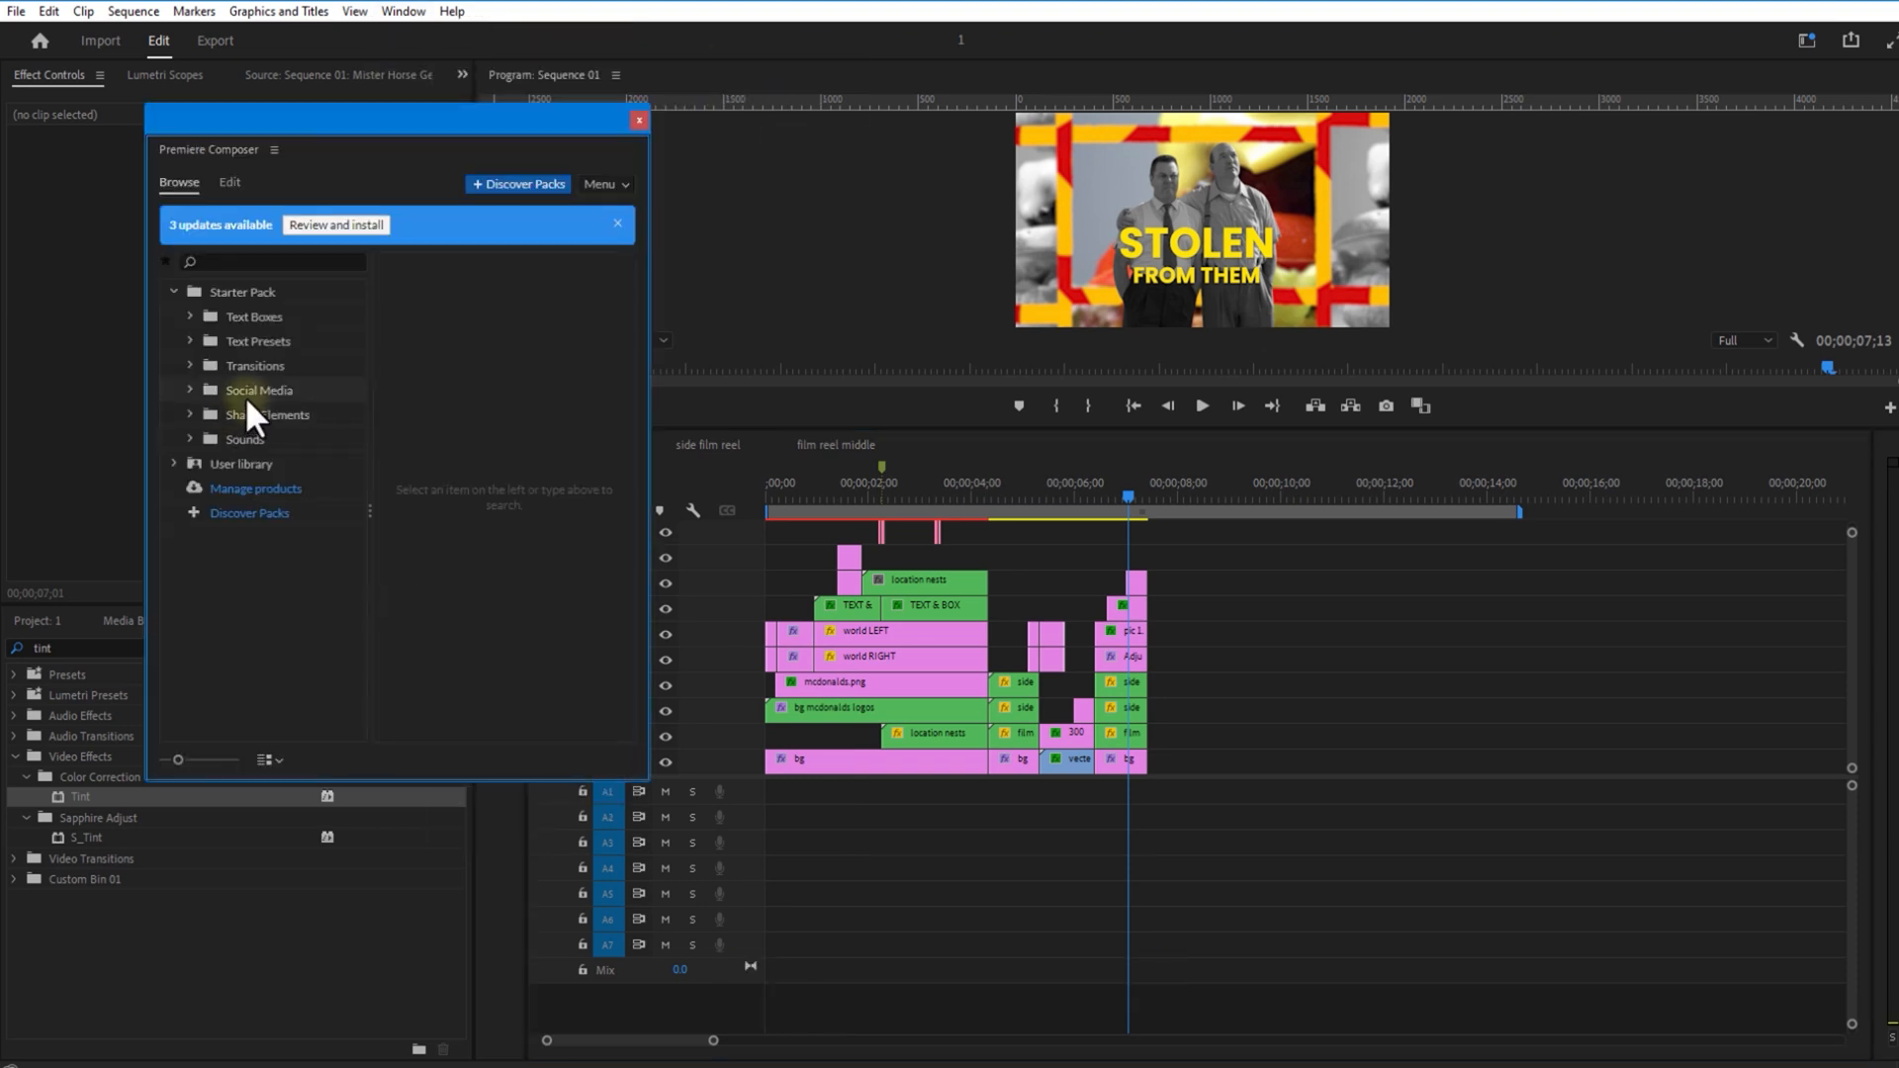
{"action": "left_click", "coordinate": [253, 412]}
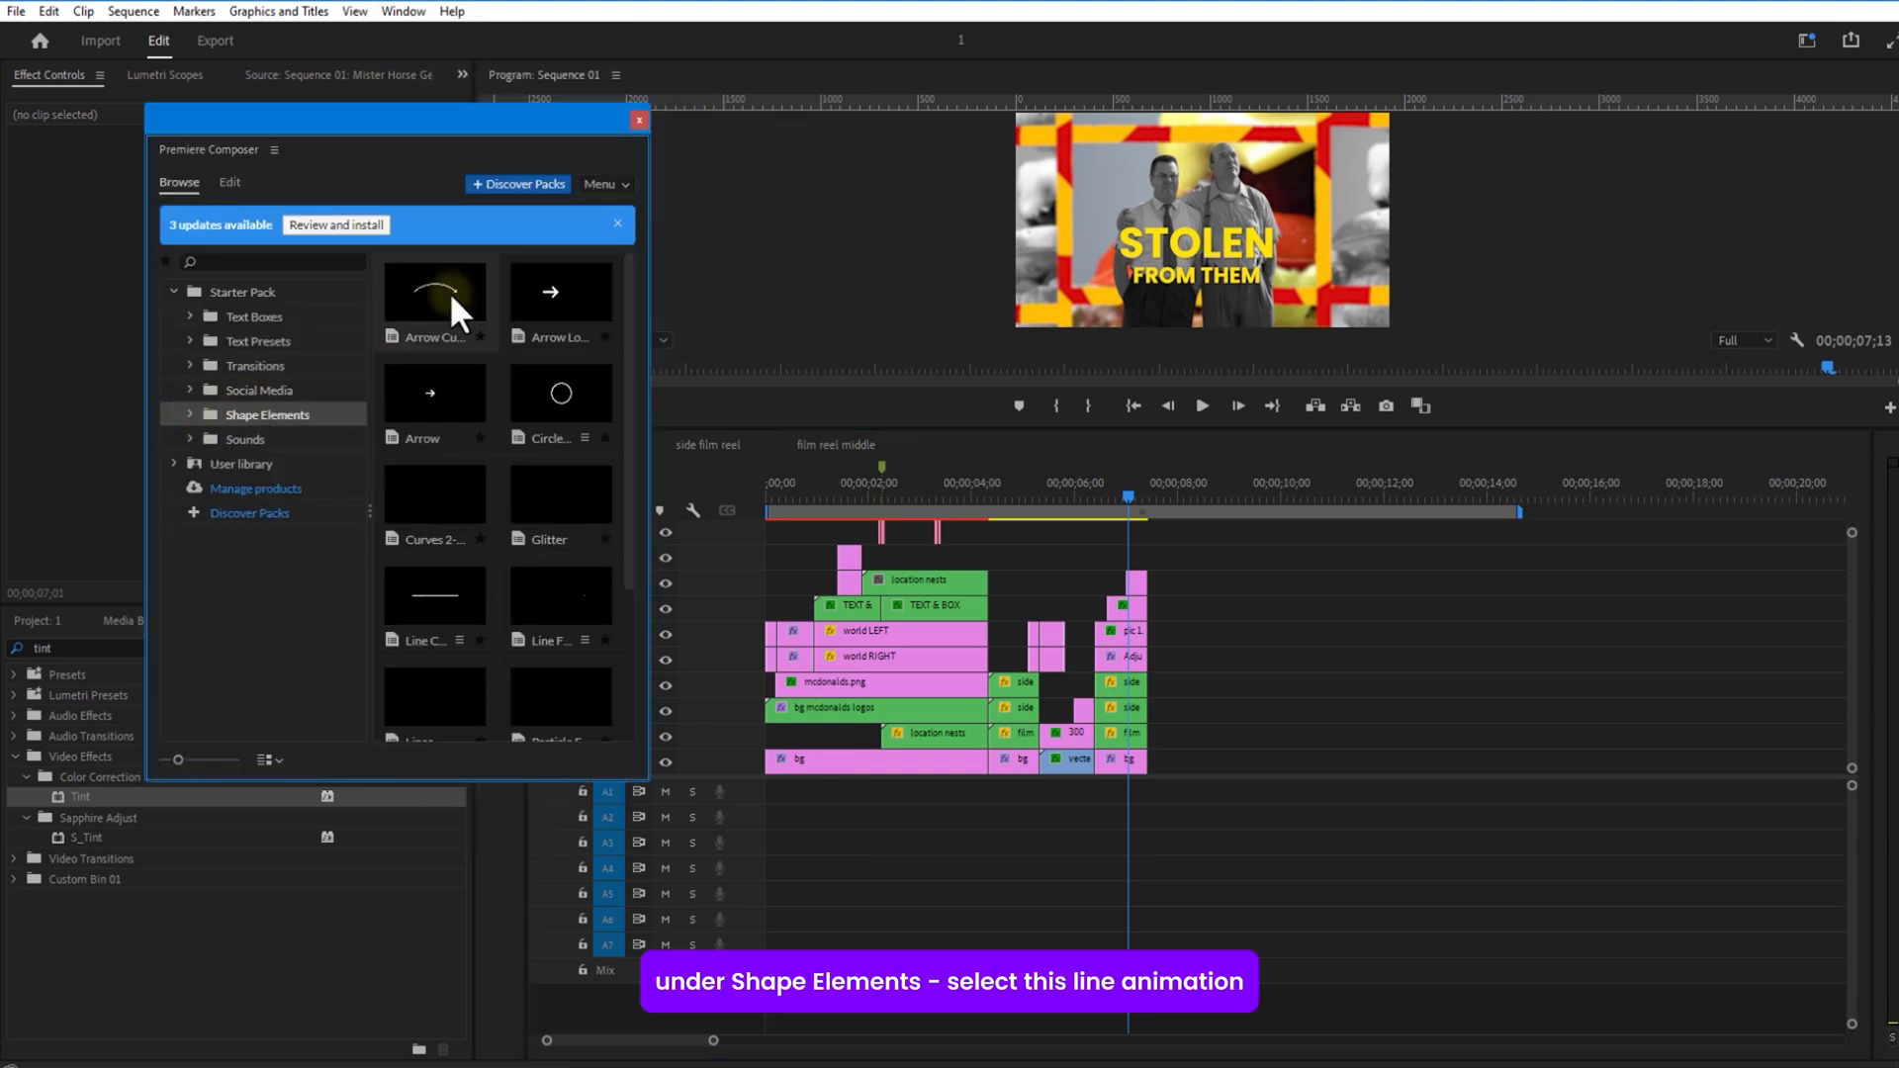
{"action": "left_click", "coordinate": [443, 494]}
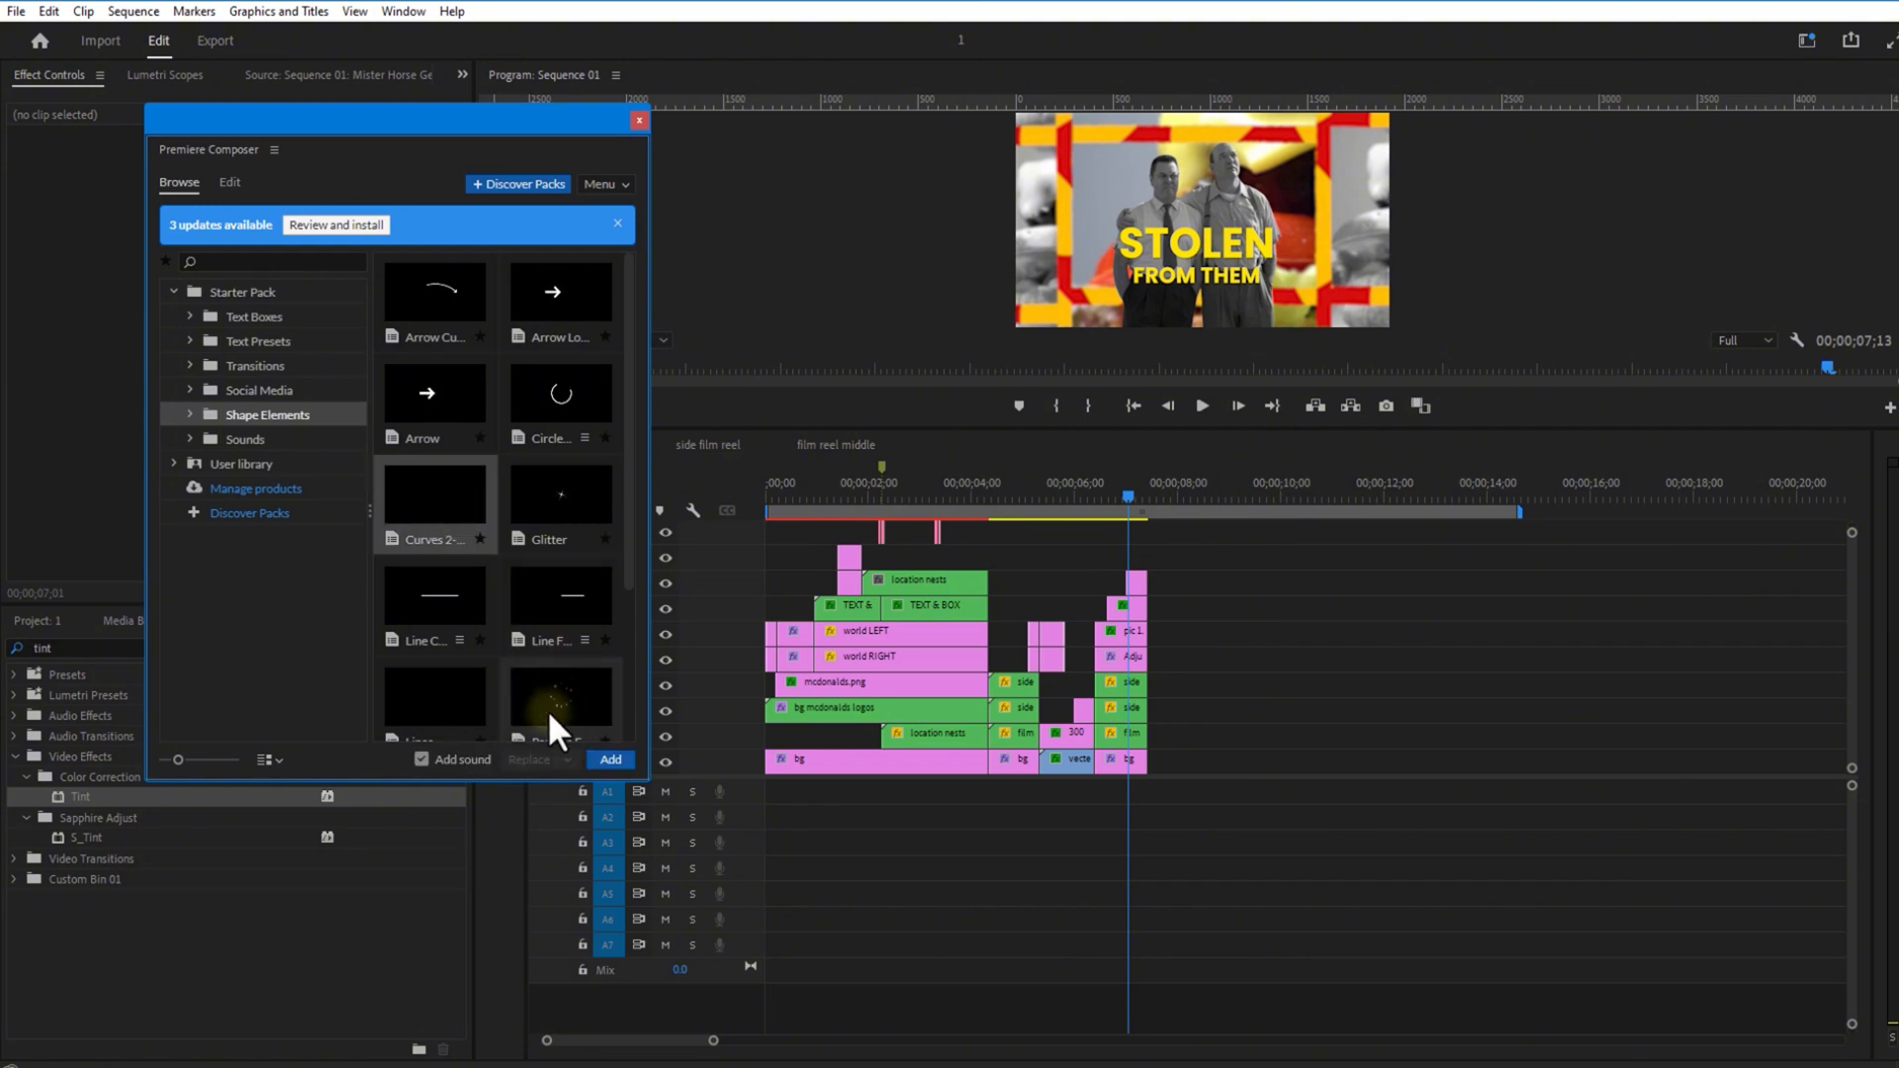
{"action": "left_click", "coordinate": [625, 760]}
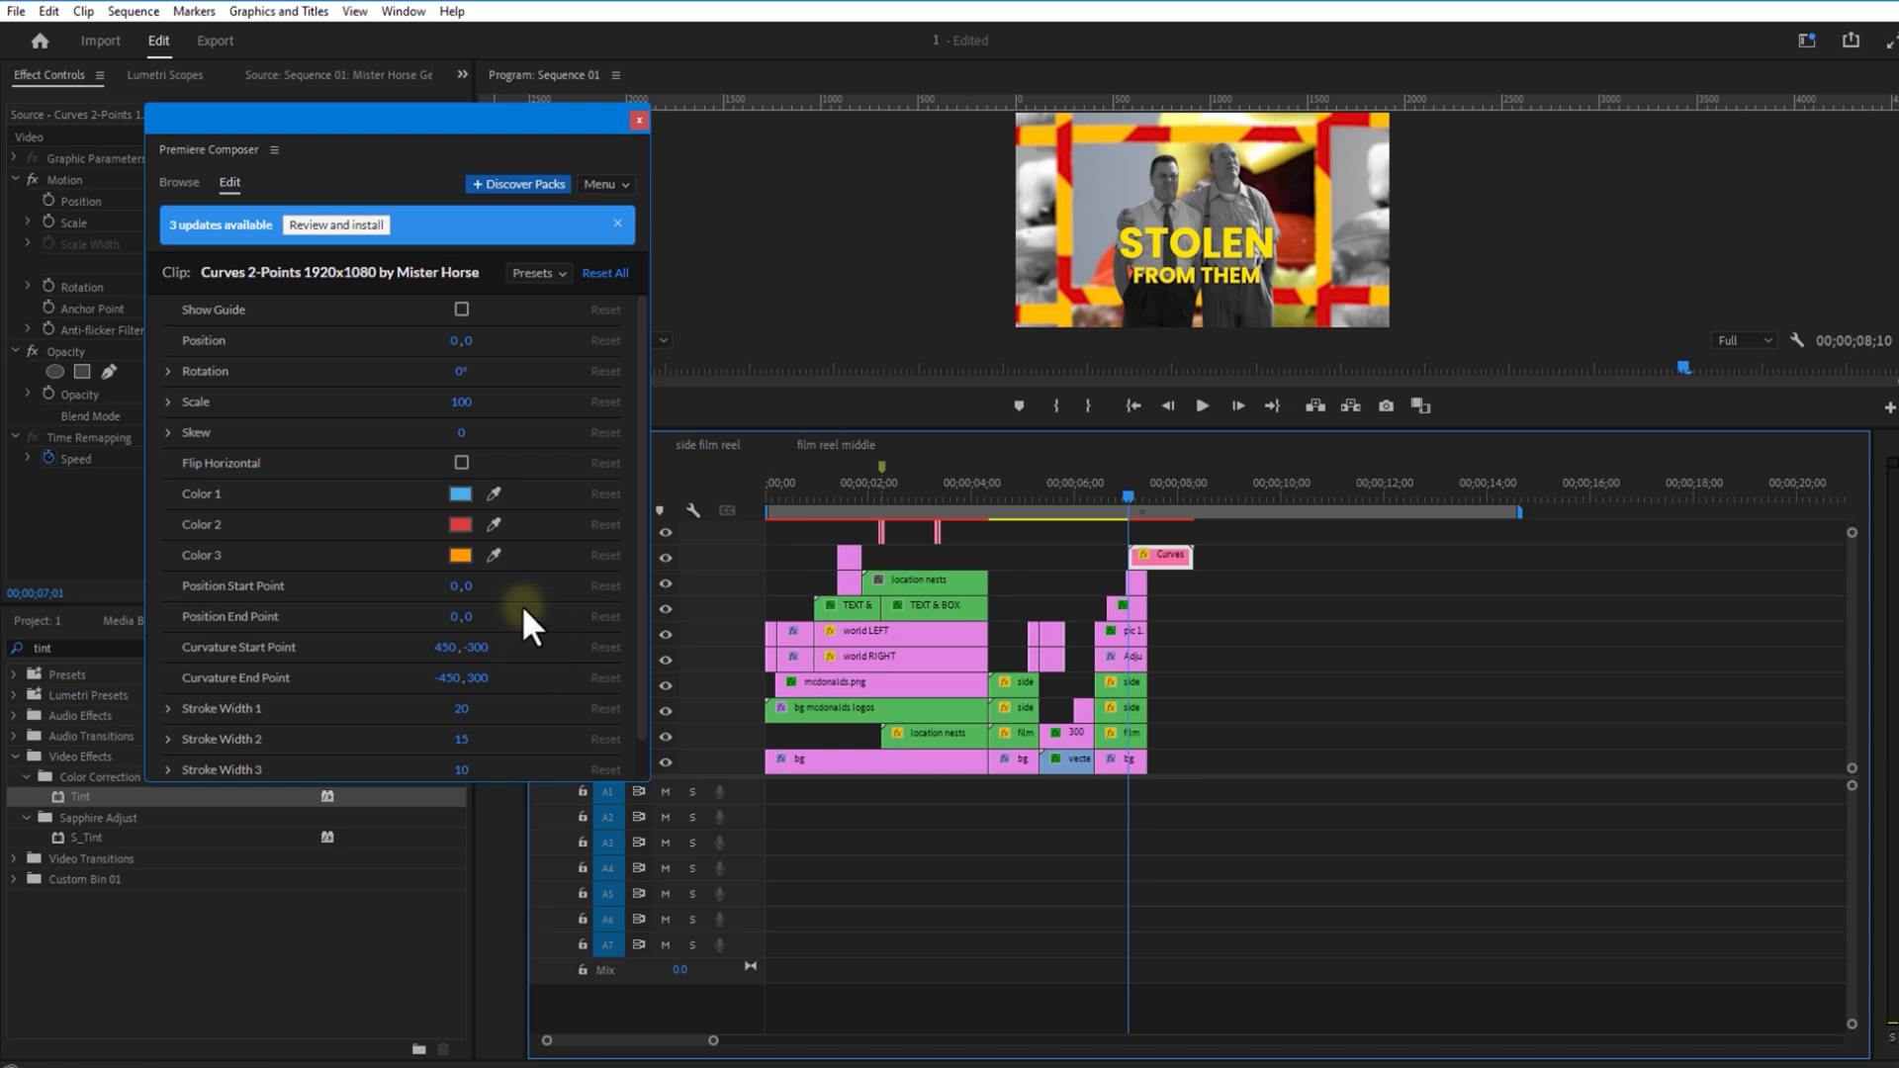
Step: Set Color 1 of the Curves 2-Points clip to the red sampled from the reel frame, and shorten the clip toward the title's end
{"action": "left_click", "coordinate": [493, 493]}
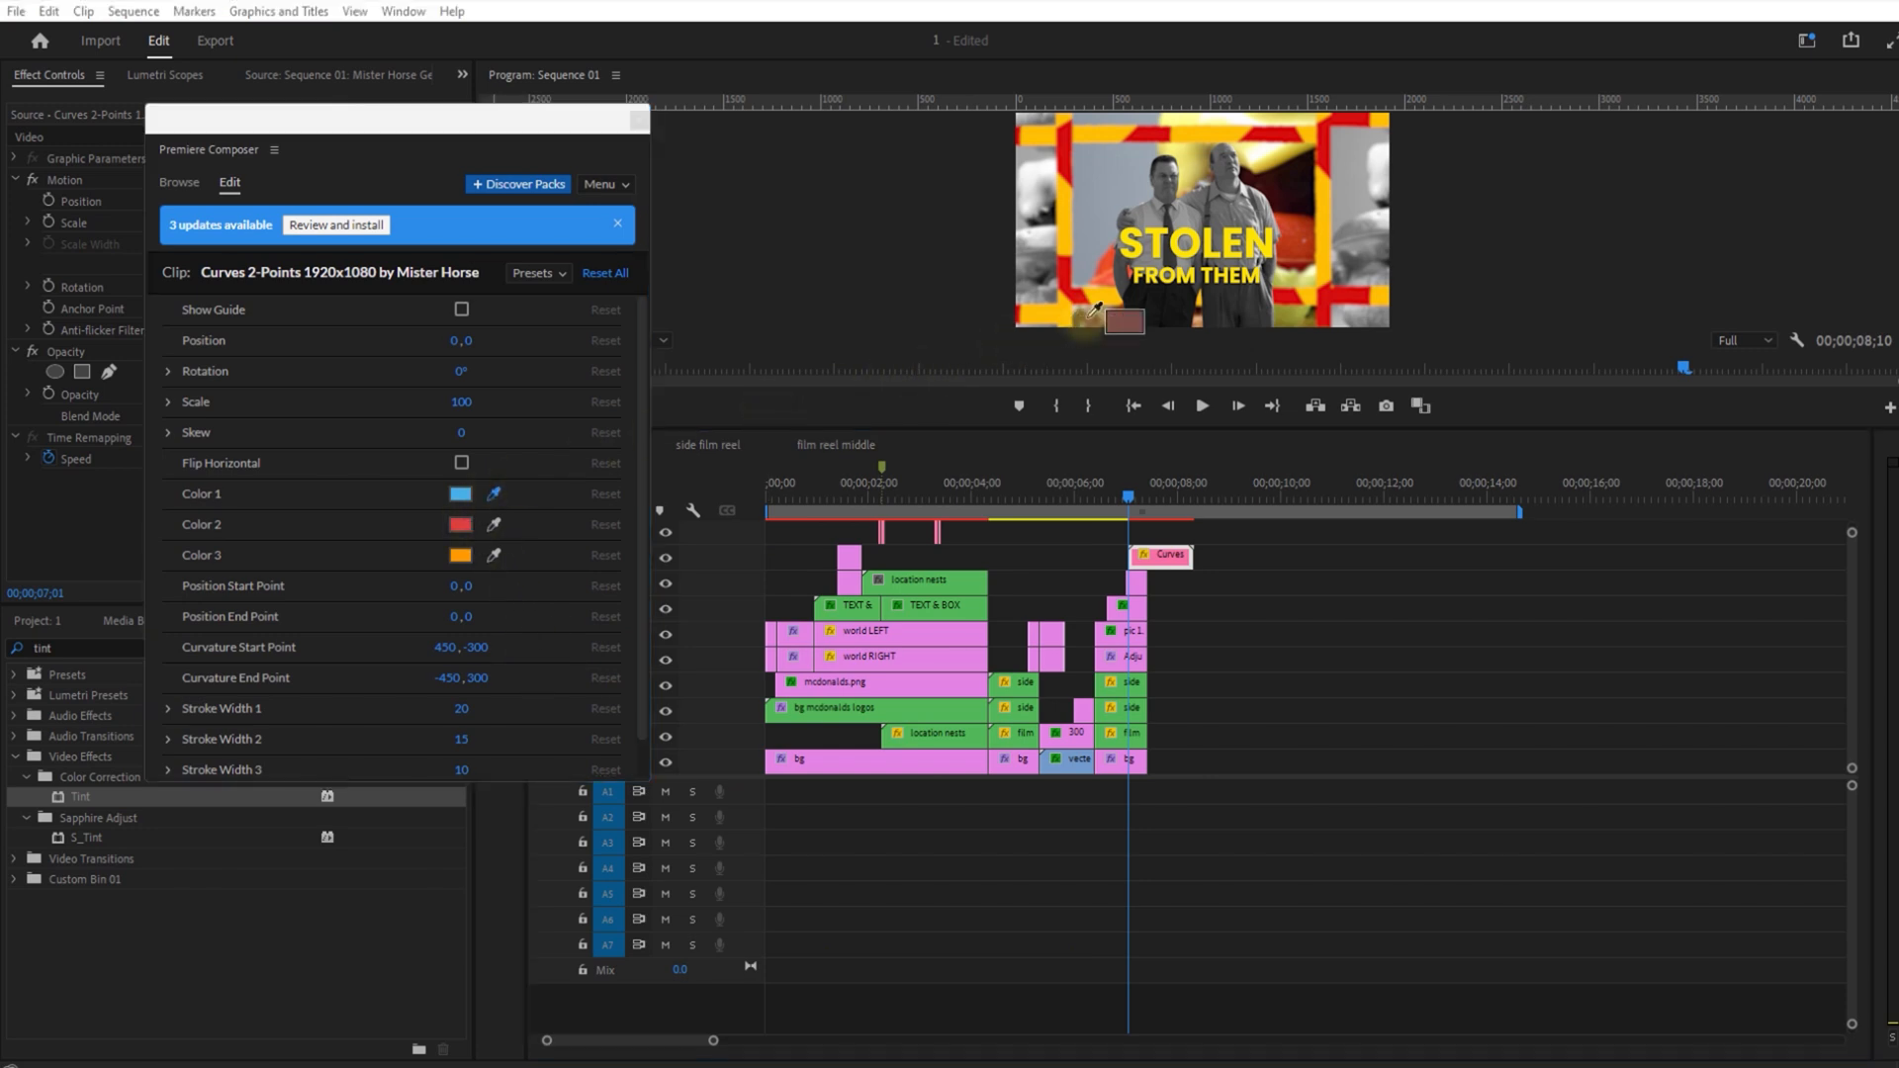
{"action": "left_click", "coordinate": [1056, 148]}
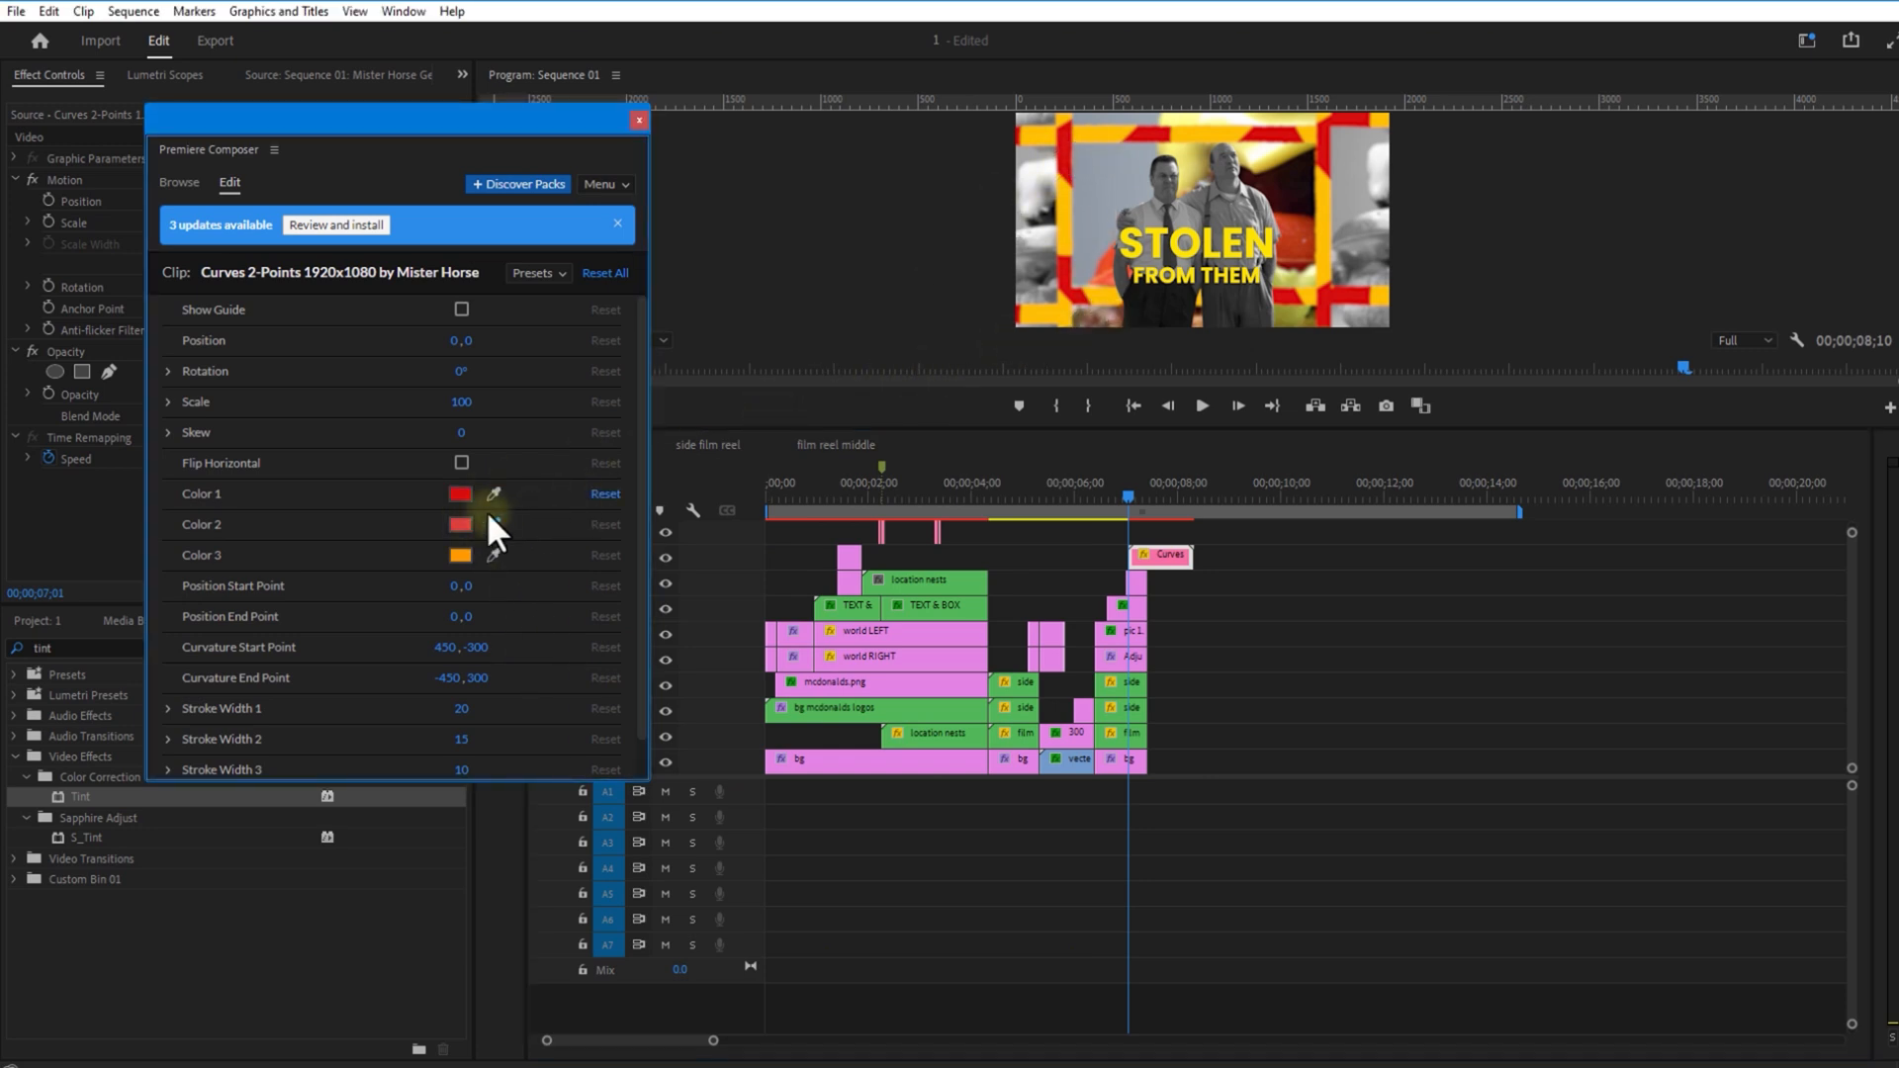
{"action": "left_click", "coordinate": [648, 138]}
{"action": "left_click_drag", "start_coordinate": [1131, 494], "coordinate": [1149, 502]}
{"action": "left_click_drag", "start_coordinate": [1165, 558], "coordinate": [1143, 558]}
{"action": "mouse_move", "coordinate": [1147, 498]}
{"action": "left_mouse_down"}
{"action": "mouse_move", "coordinate": [1134, 521]}
{"action": "mouse_move", "coordinate": [1089, 501]}
{"action": "mouse_move", "coordinate": [1128, 499]}
{"action": "left_mouse_up"}
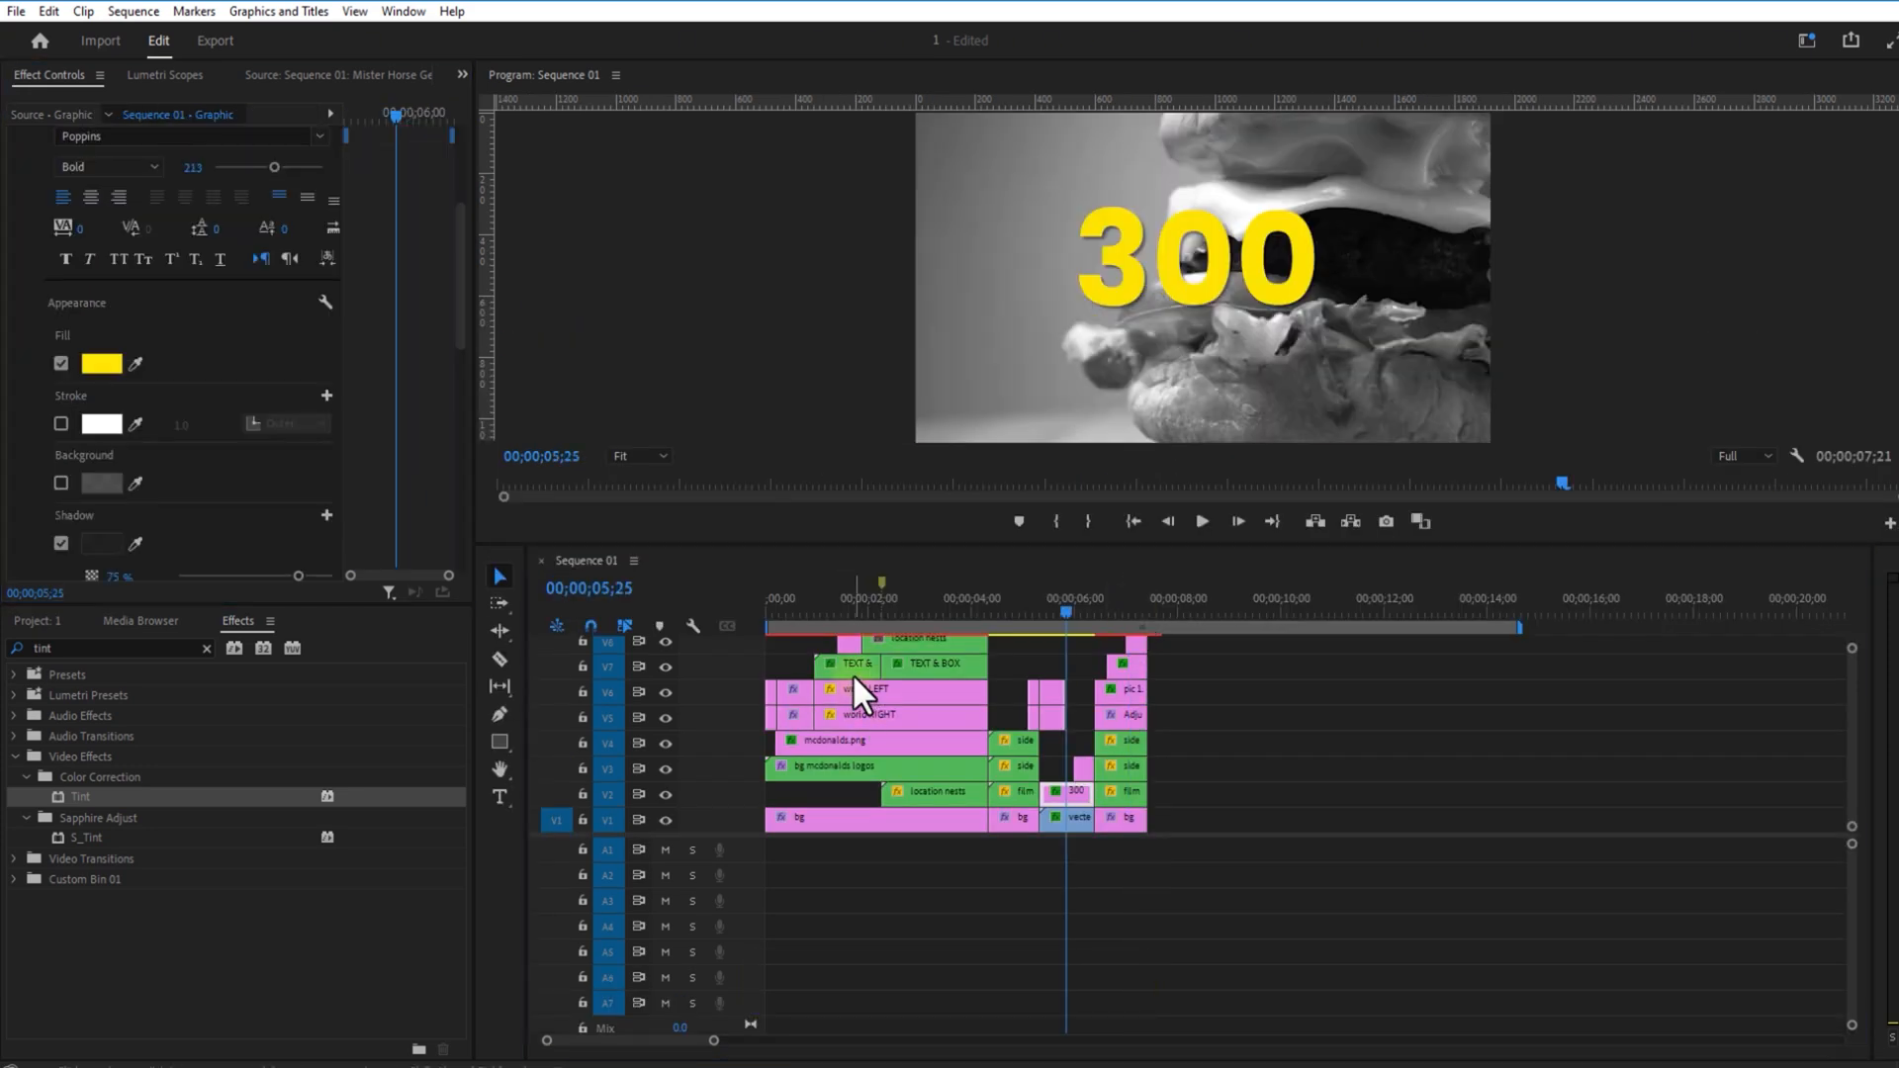
Step: Copy the Turbulent Displace effect from the TEXT & BOX clip and paste it onto the 300 title
{"action": "left_click", "coordinate": [851, 668]}
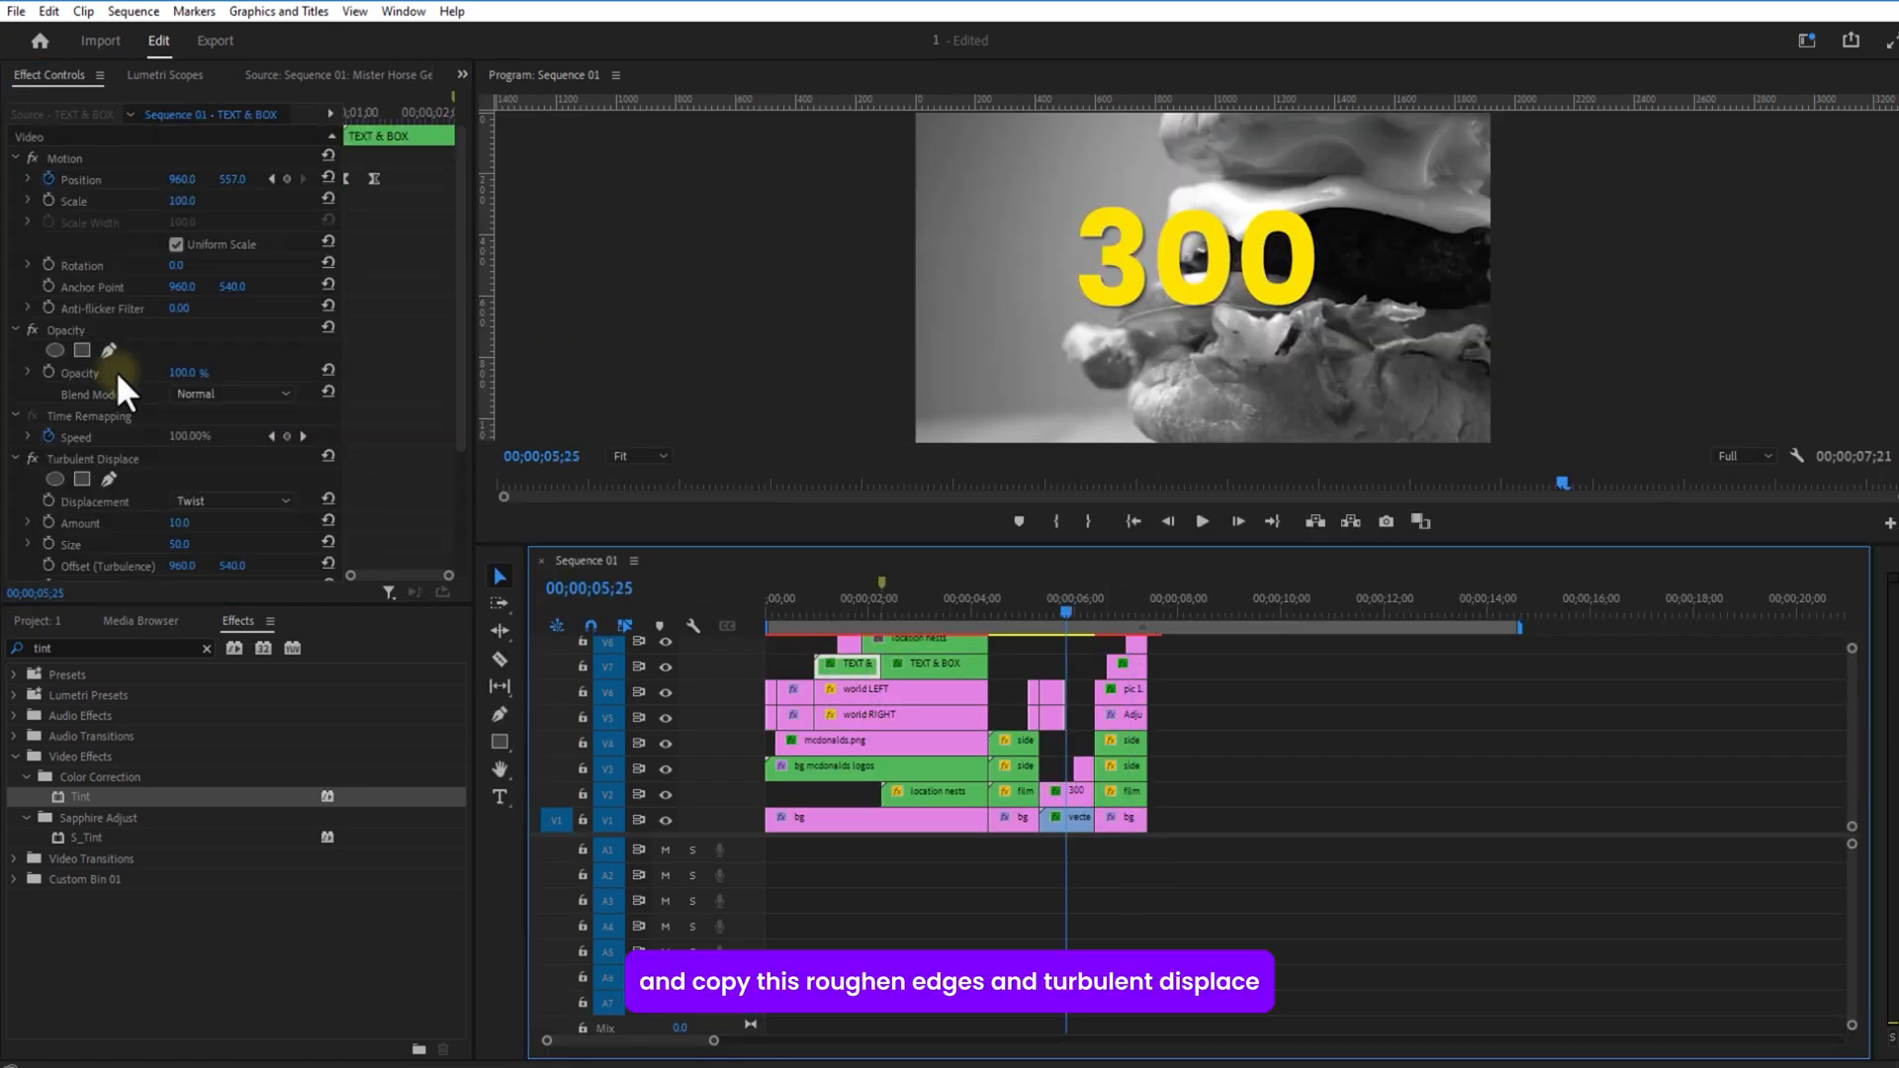
{"action": "left_click_drag", "start_coordinate": [461, 311], "coordinate": [460, 406]}
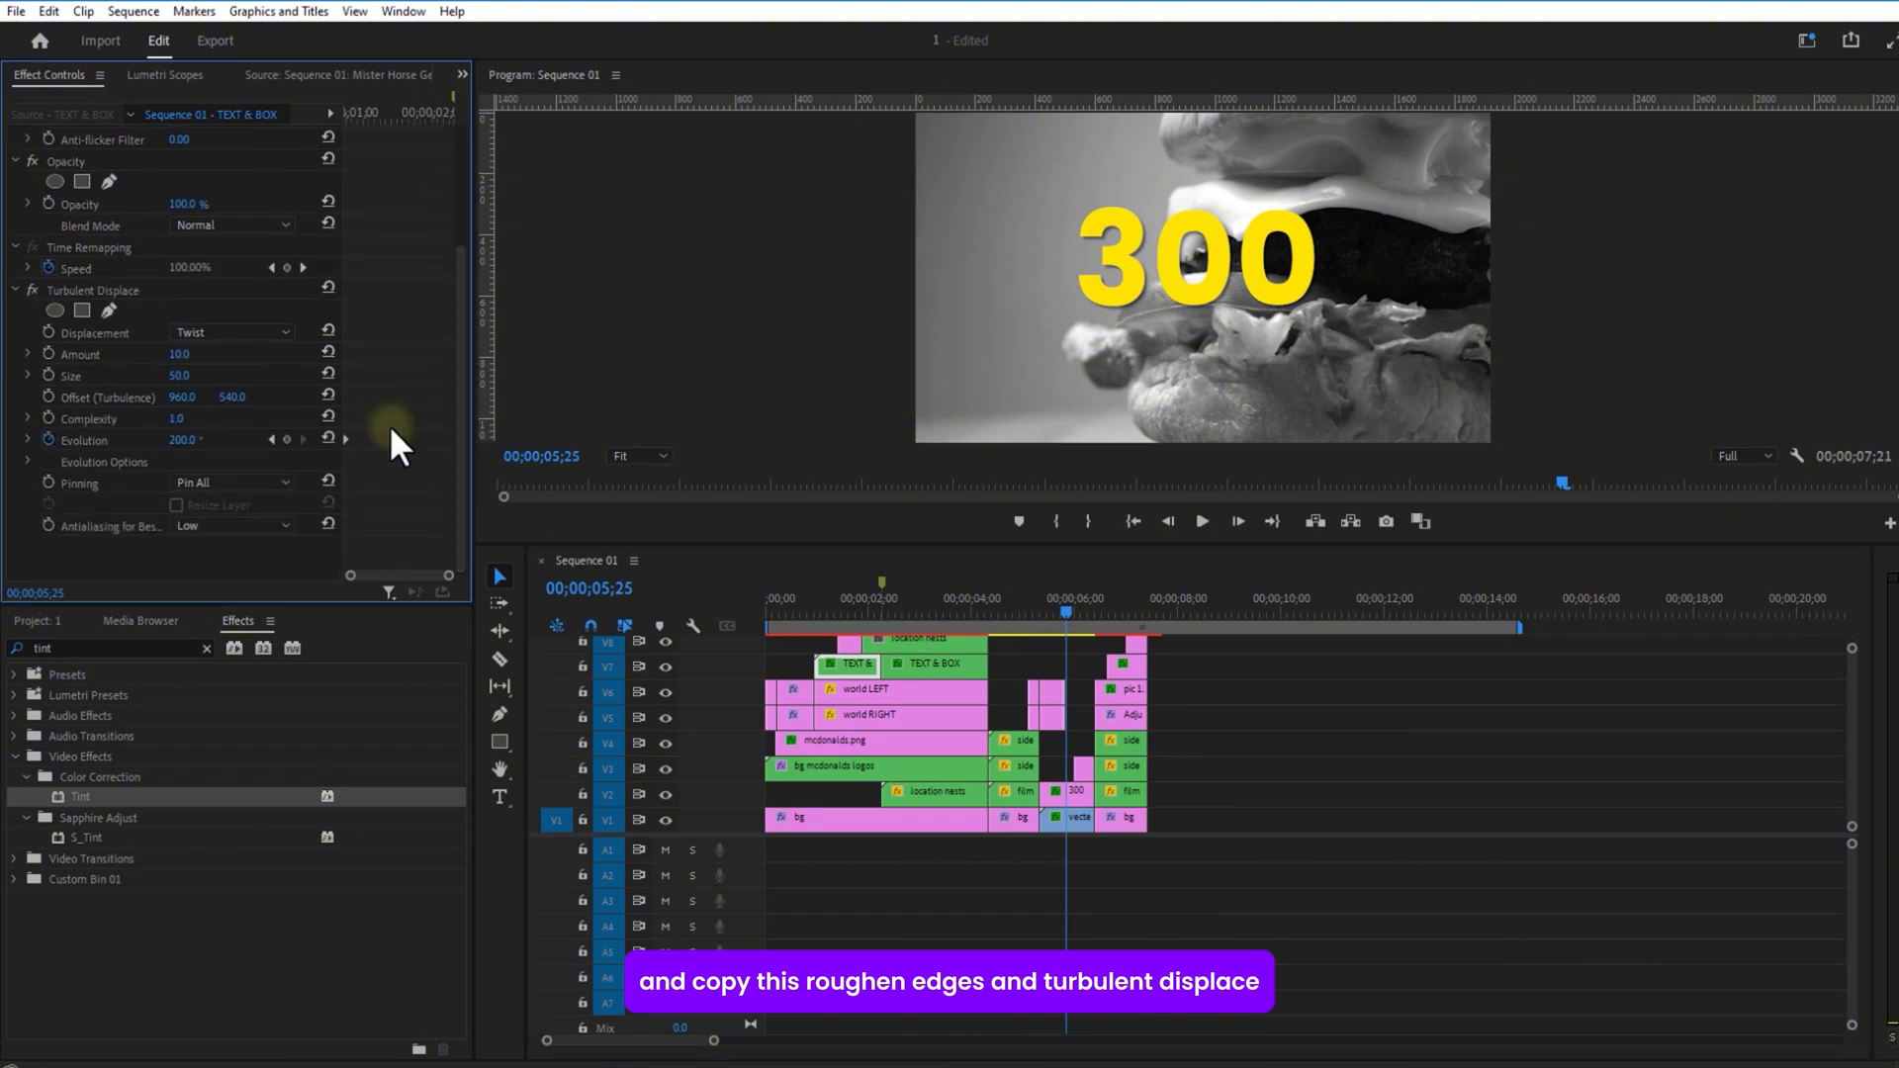
{"action": "left_click", "coordinate": [123, 290]}
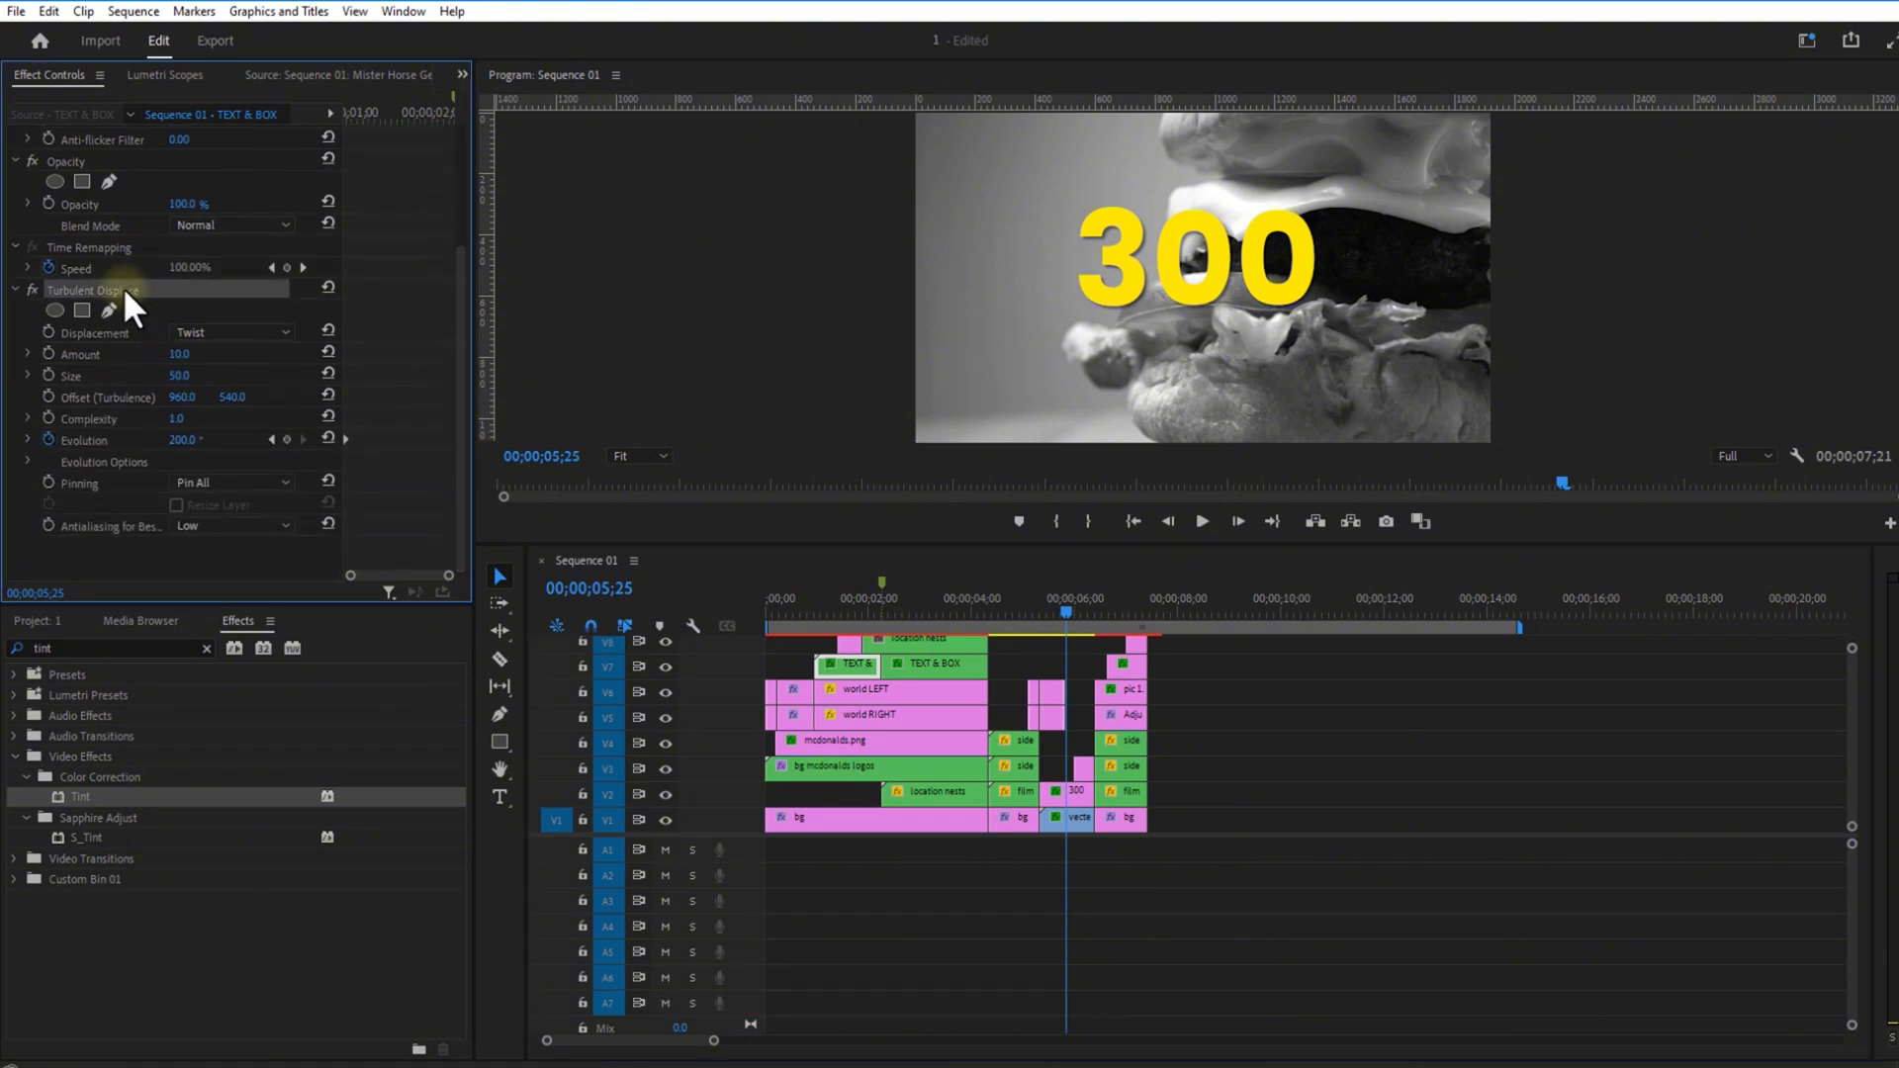
{"action": "left_click", "coordinate": [1055, 793]}
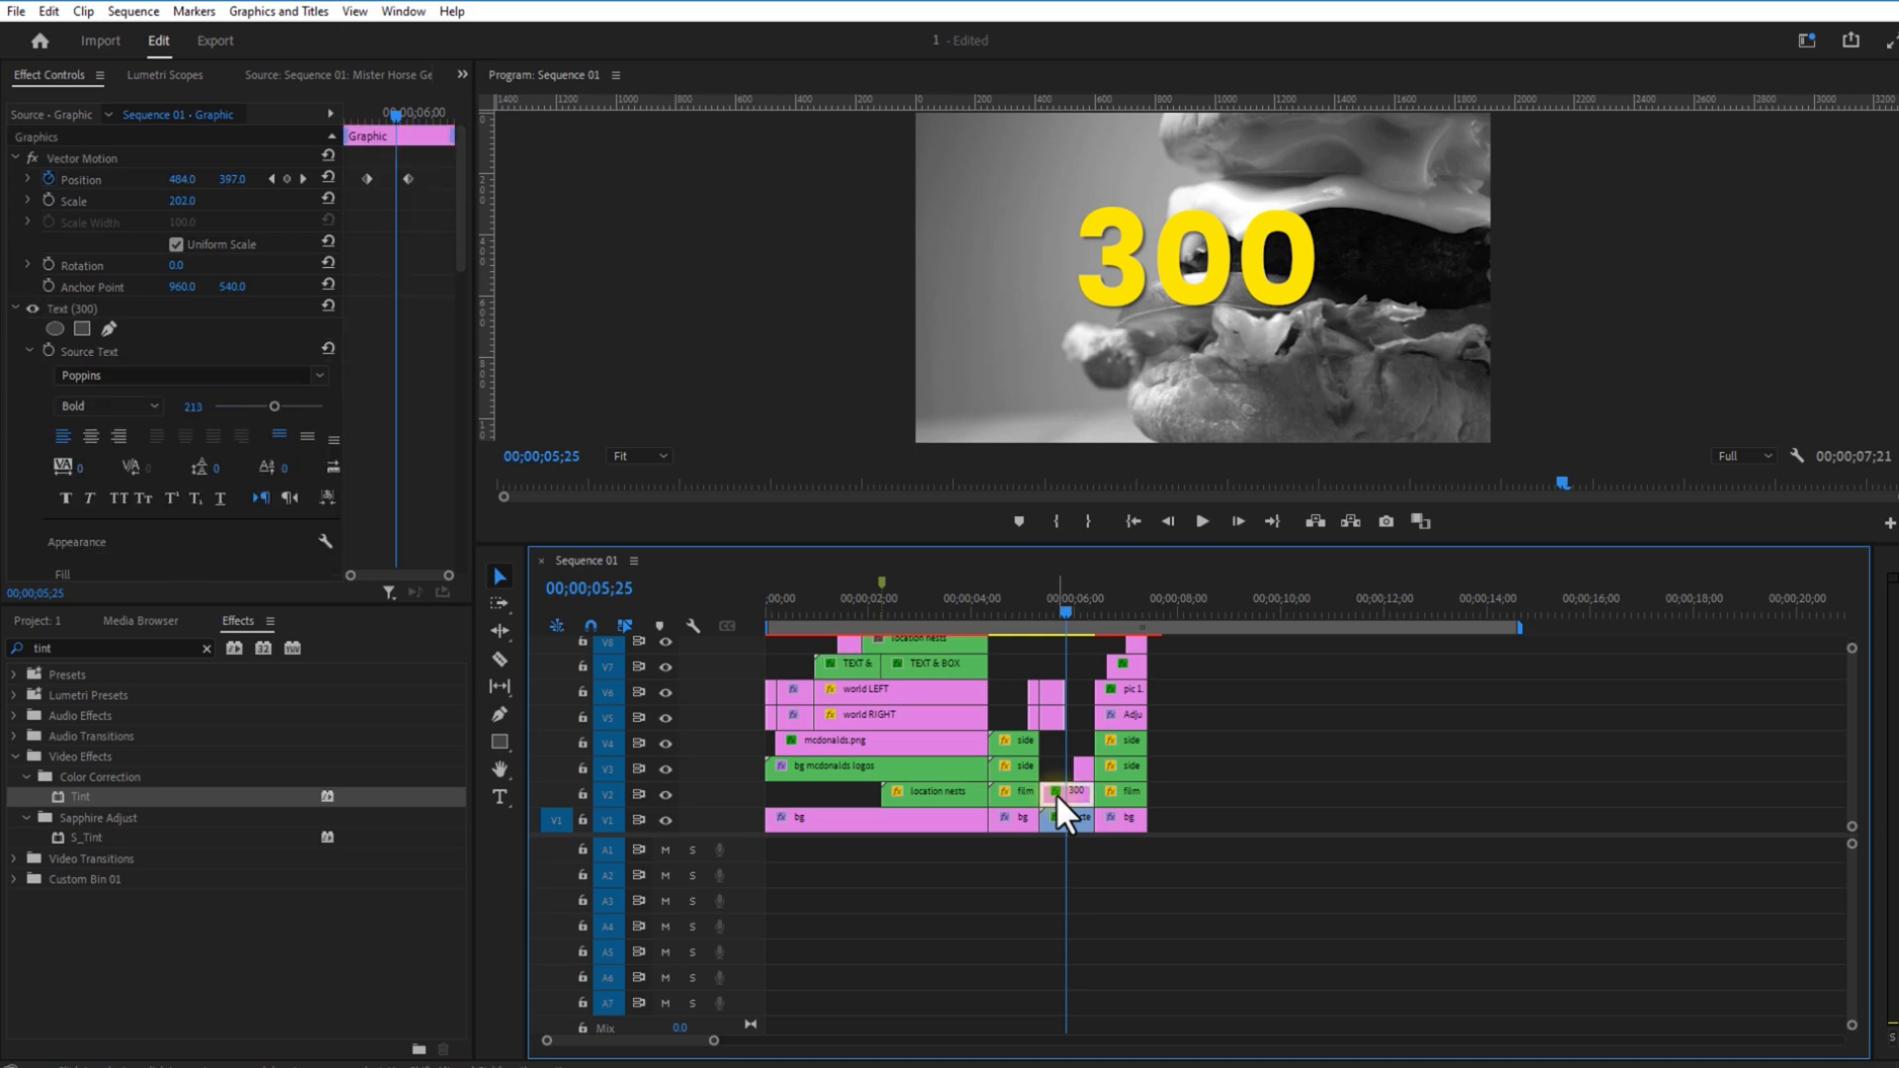
{"action": "key", "text": "Left"}
{"action": "key", "text": "ctrl+v"}
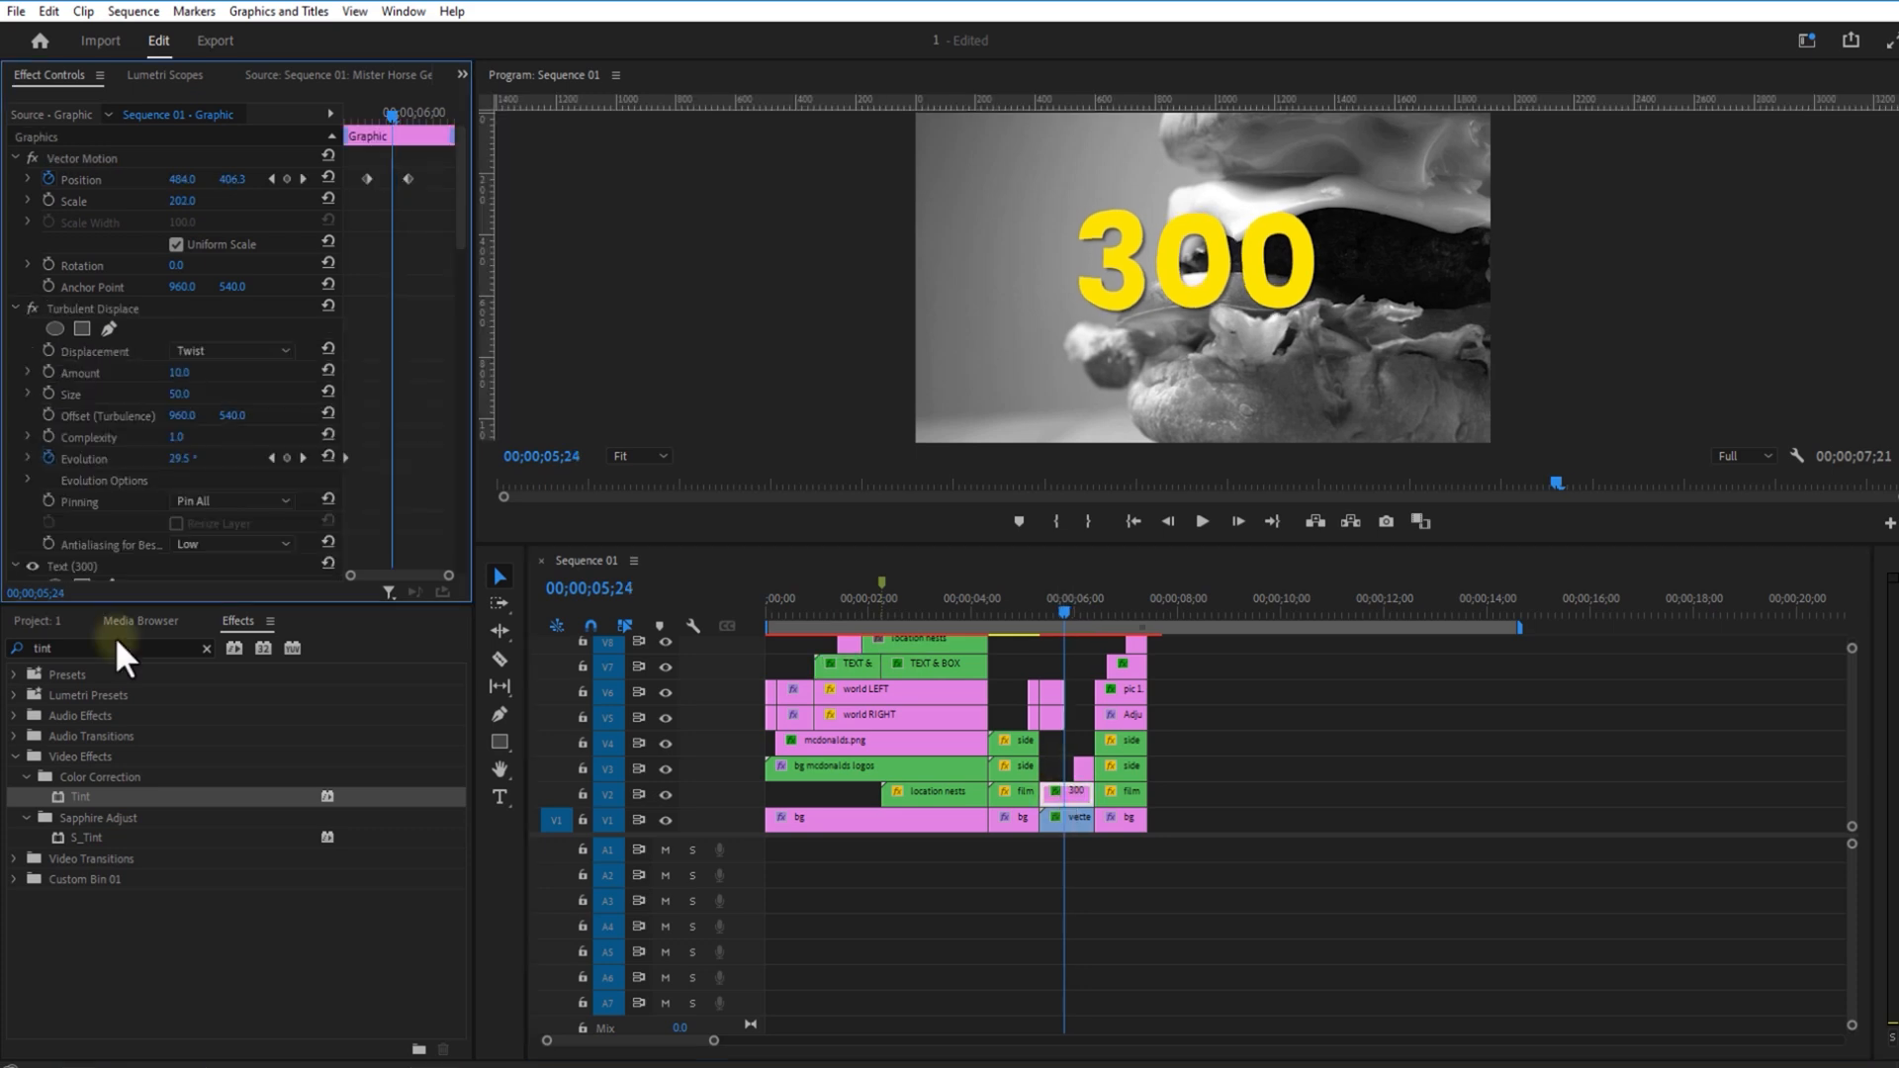
Step: Find the Roughen Edges effect and apply it to the 300 title
{"action": "left_click", "coordinate": [111, 648]}
{"action": "type", "text": "ROUGH"}
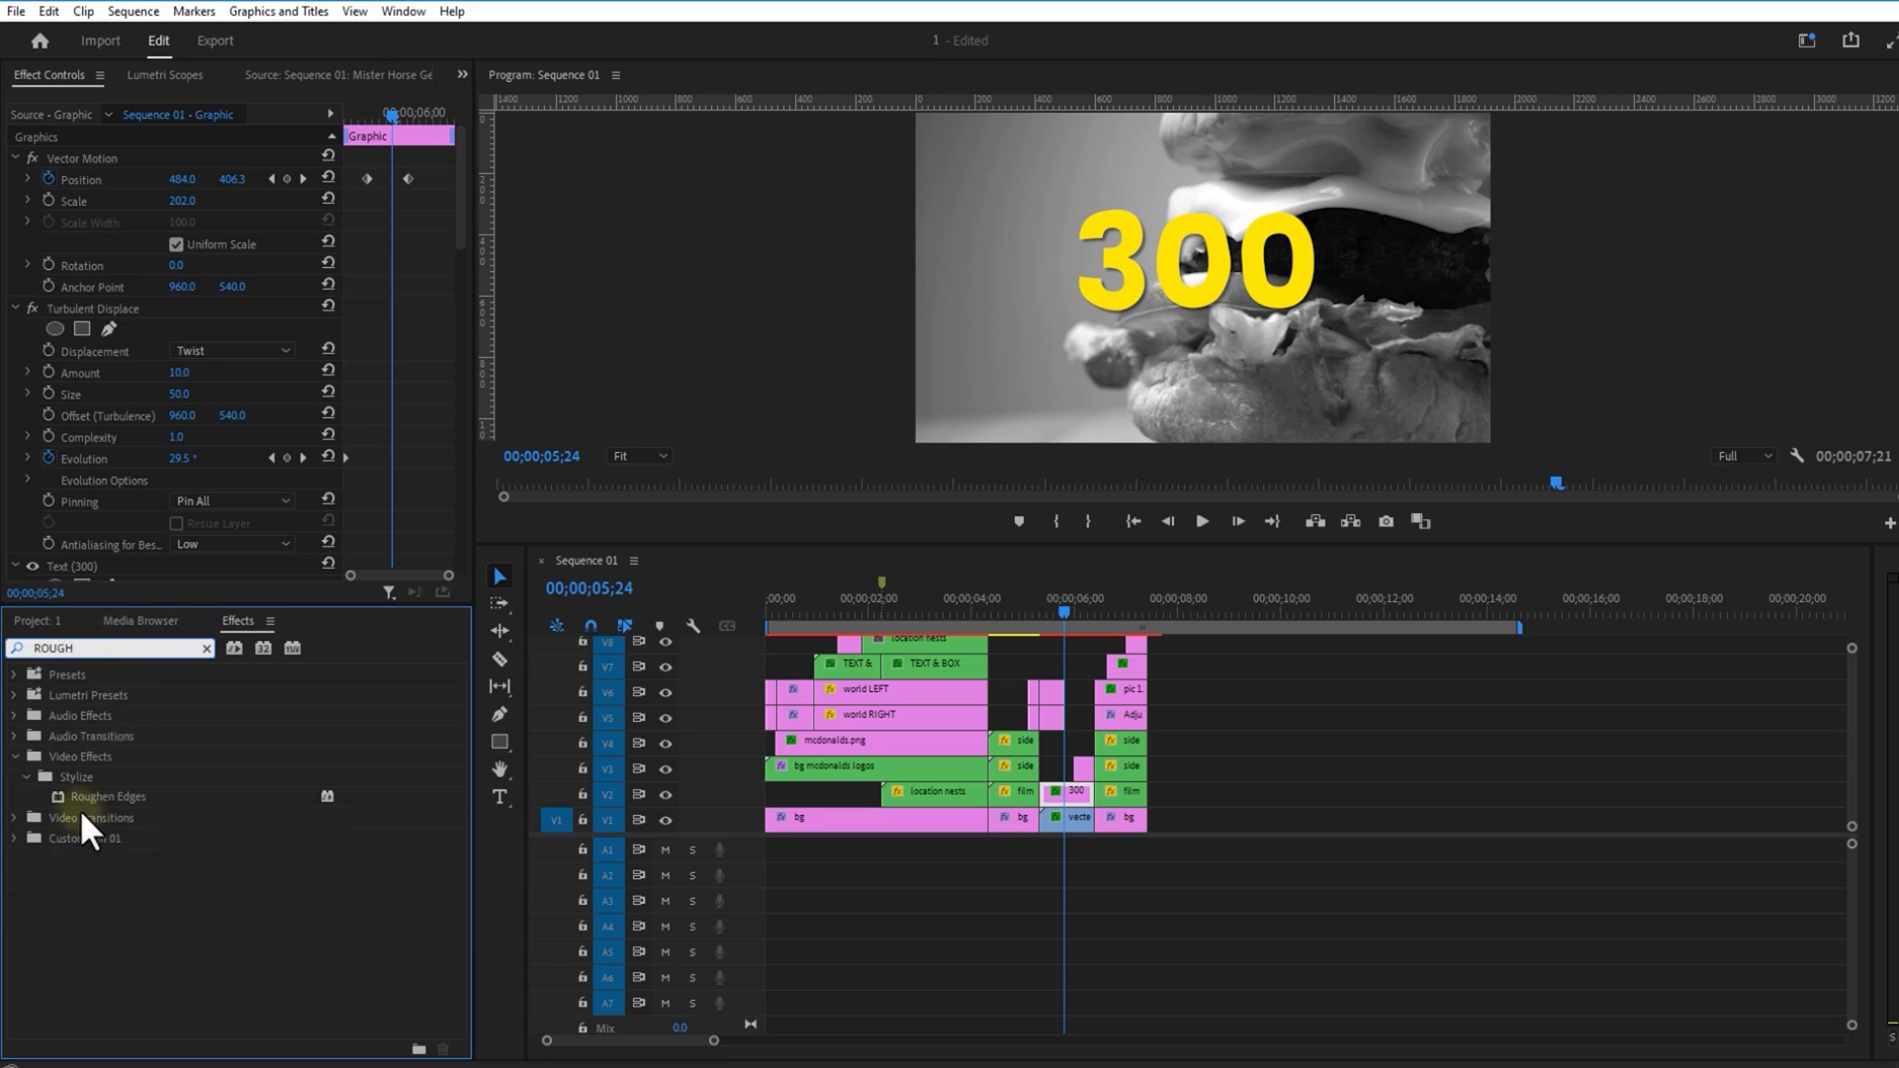
{"action": "left_click_drag", "start_coordinate": [108, 797], "coordinate": [1057, 792]}
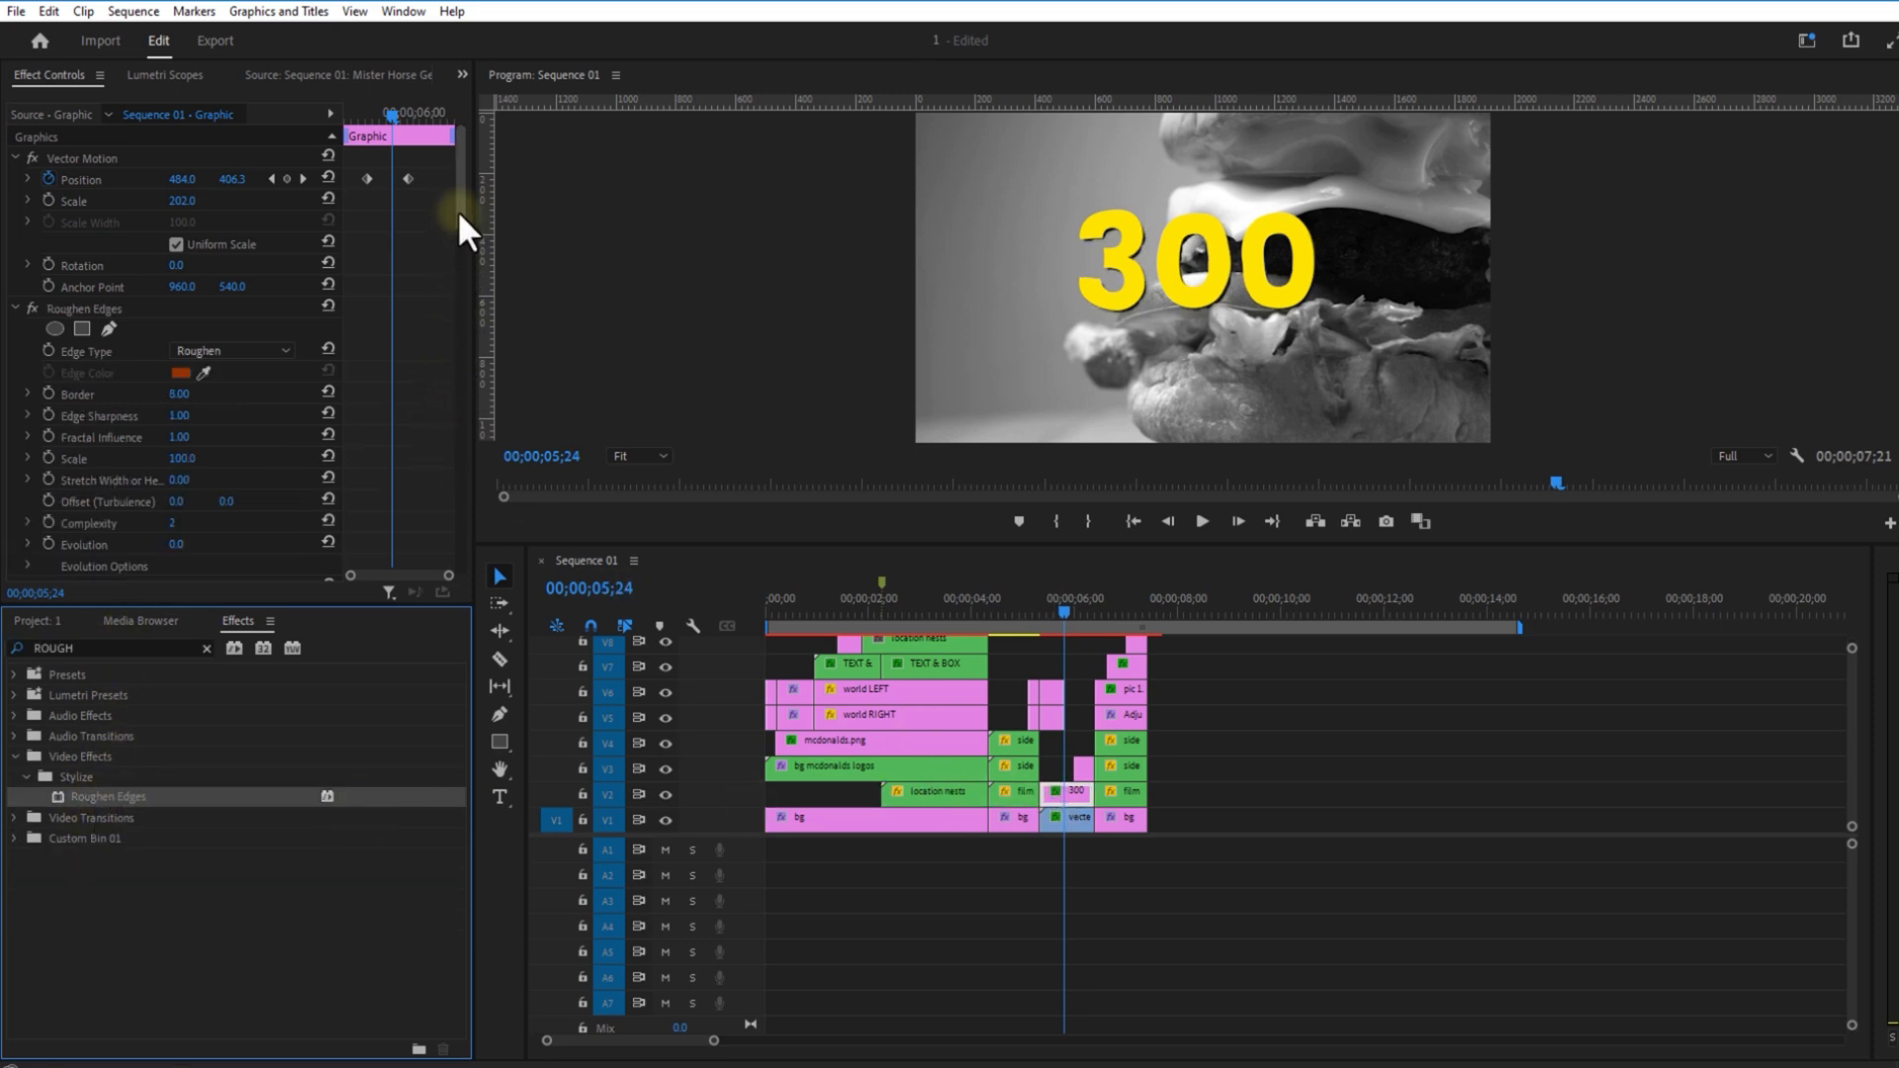
Step: Copy the Roughen Edges and Turbulent Displace effects from the 300 title onto the billion title clip
{"action": "left_click_drag", "start_coordinate": [457, 210], "coordinate": [459, 243]}
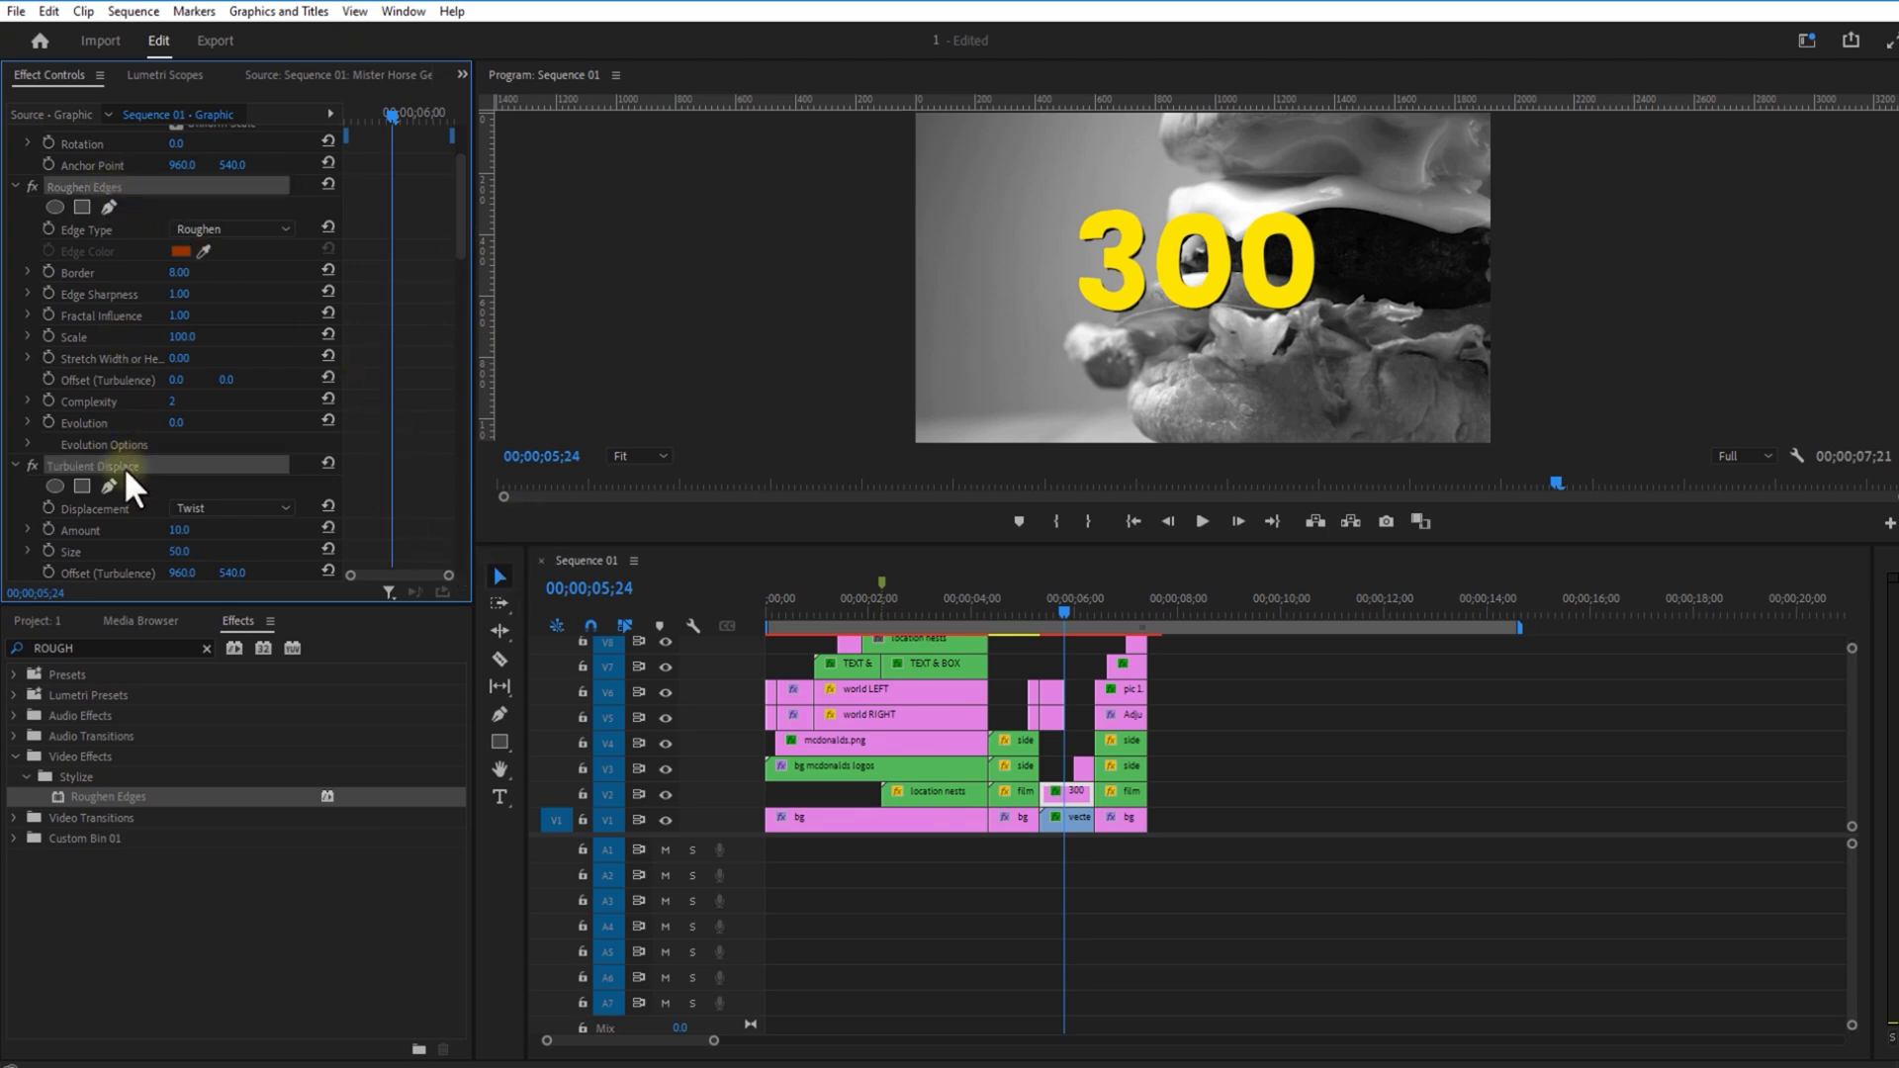
{"action": "left_click_drag", "start_coordinate": [1064, 611], "coordinate": [1082, 614]}
{"action": "left_click", "coordinate": [1082, 768]}
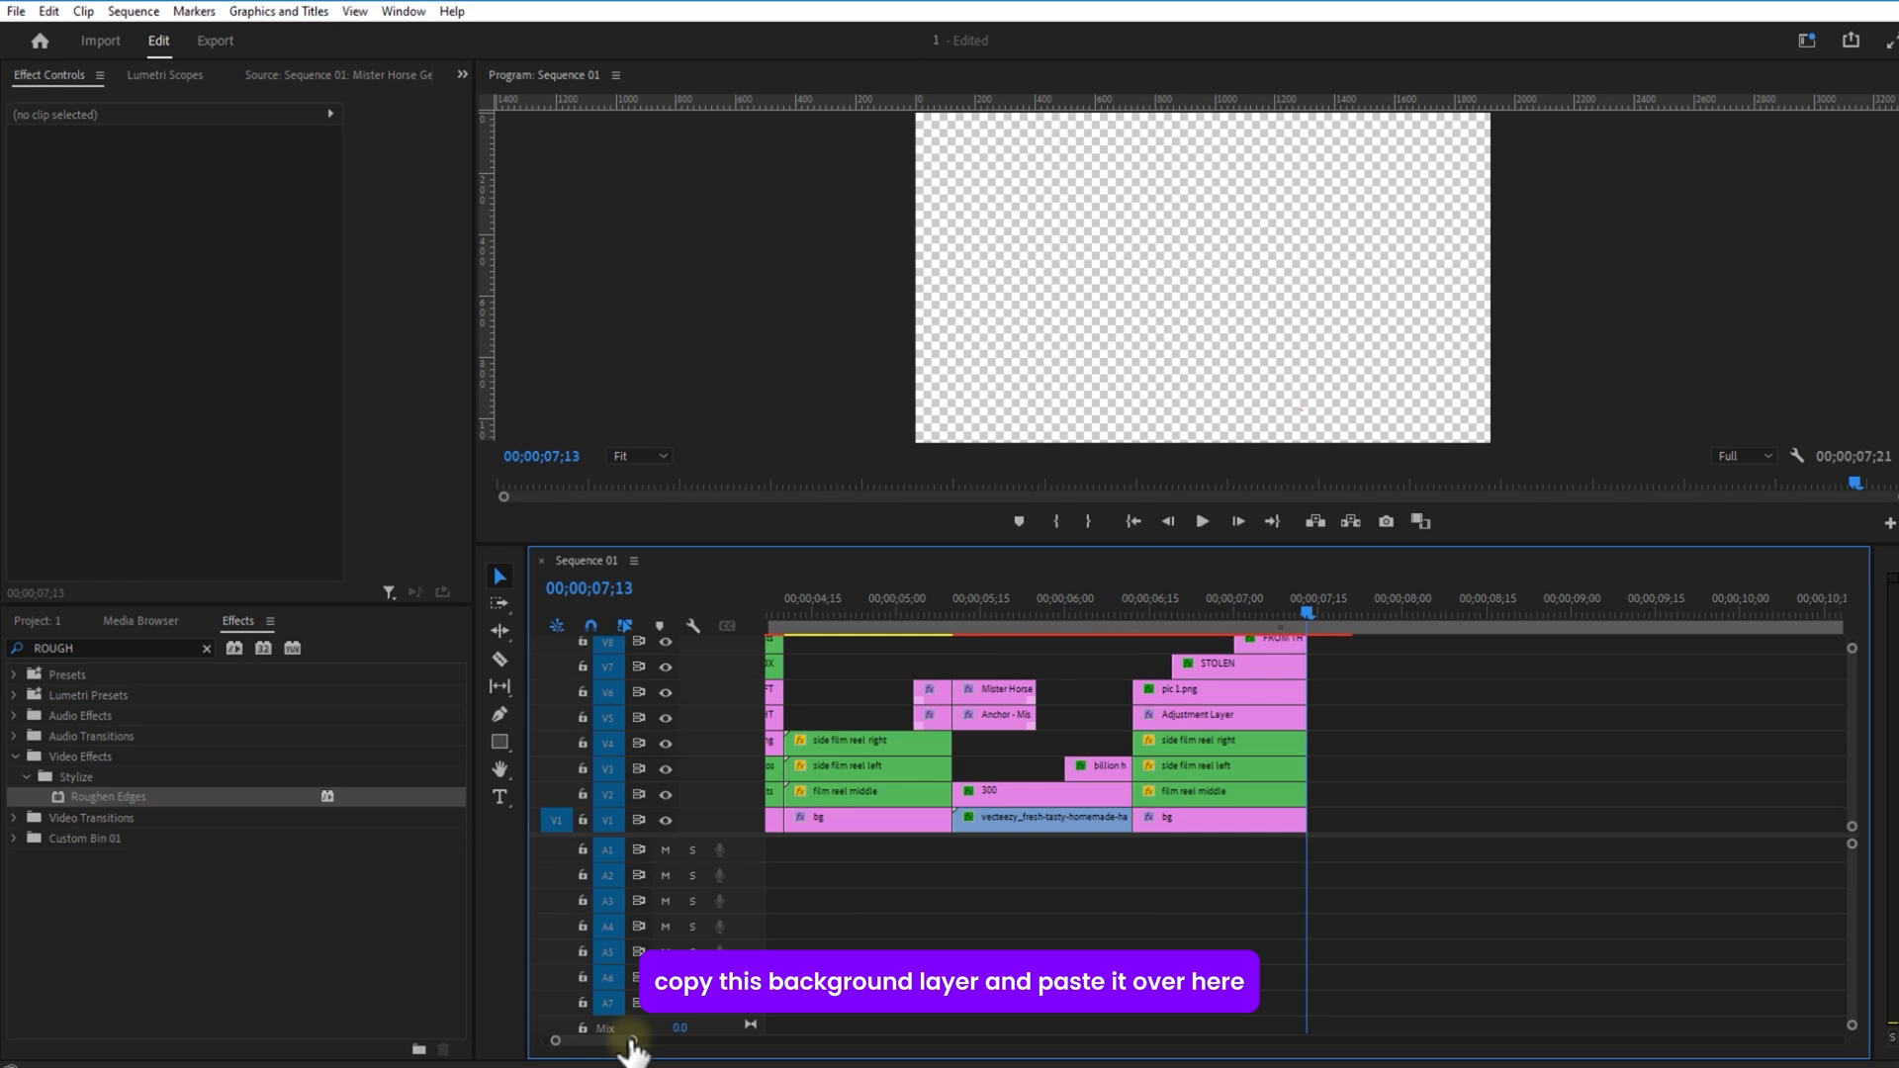
Step: Duplicate the opening bg clip on V1 and place the copy directly after the sequence's last bg clip
{"action": "left_click_drag", "start_coordinate": [630, 1040], "coordinate": [730, 1040]}
{"action": "left_click", "coordinate": [838, 817]}
{"action": "left_click", "coordinate": [817, 863]}
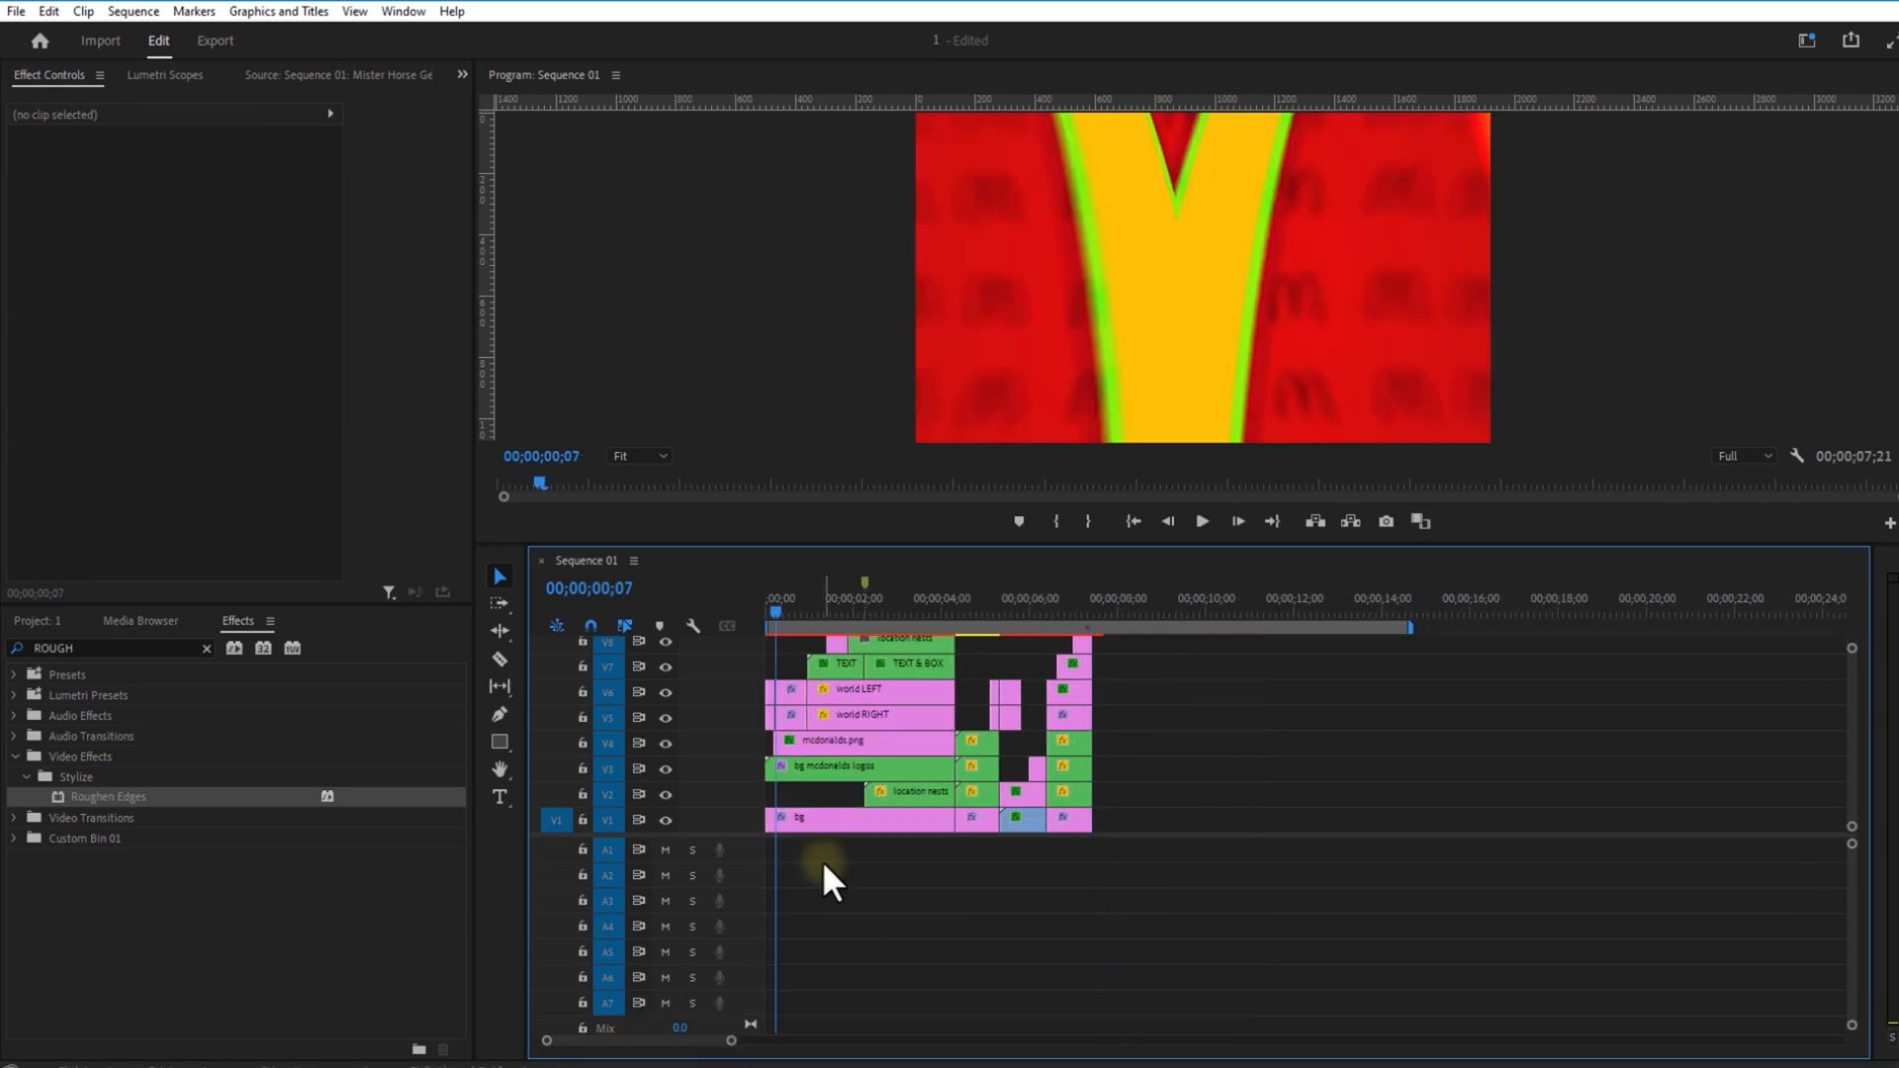
{"action": "left_click", "coordinate": [827, 825]}
{"action": "left_click_drag", "start_coordinate": [809, 822], "coordinate": [1154, 817]}
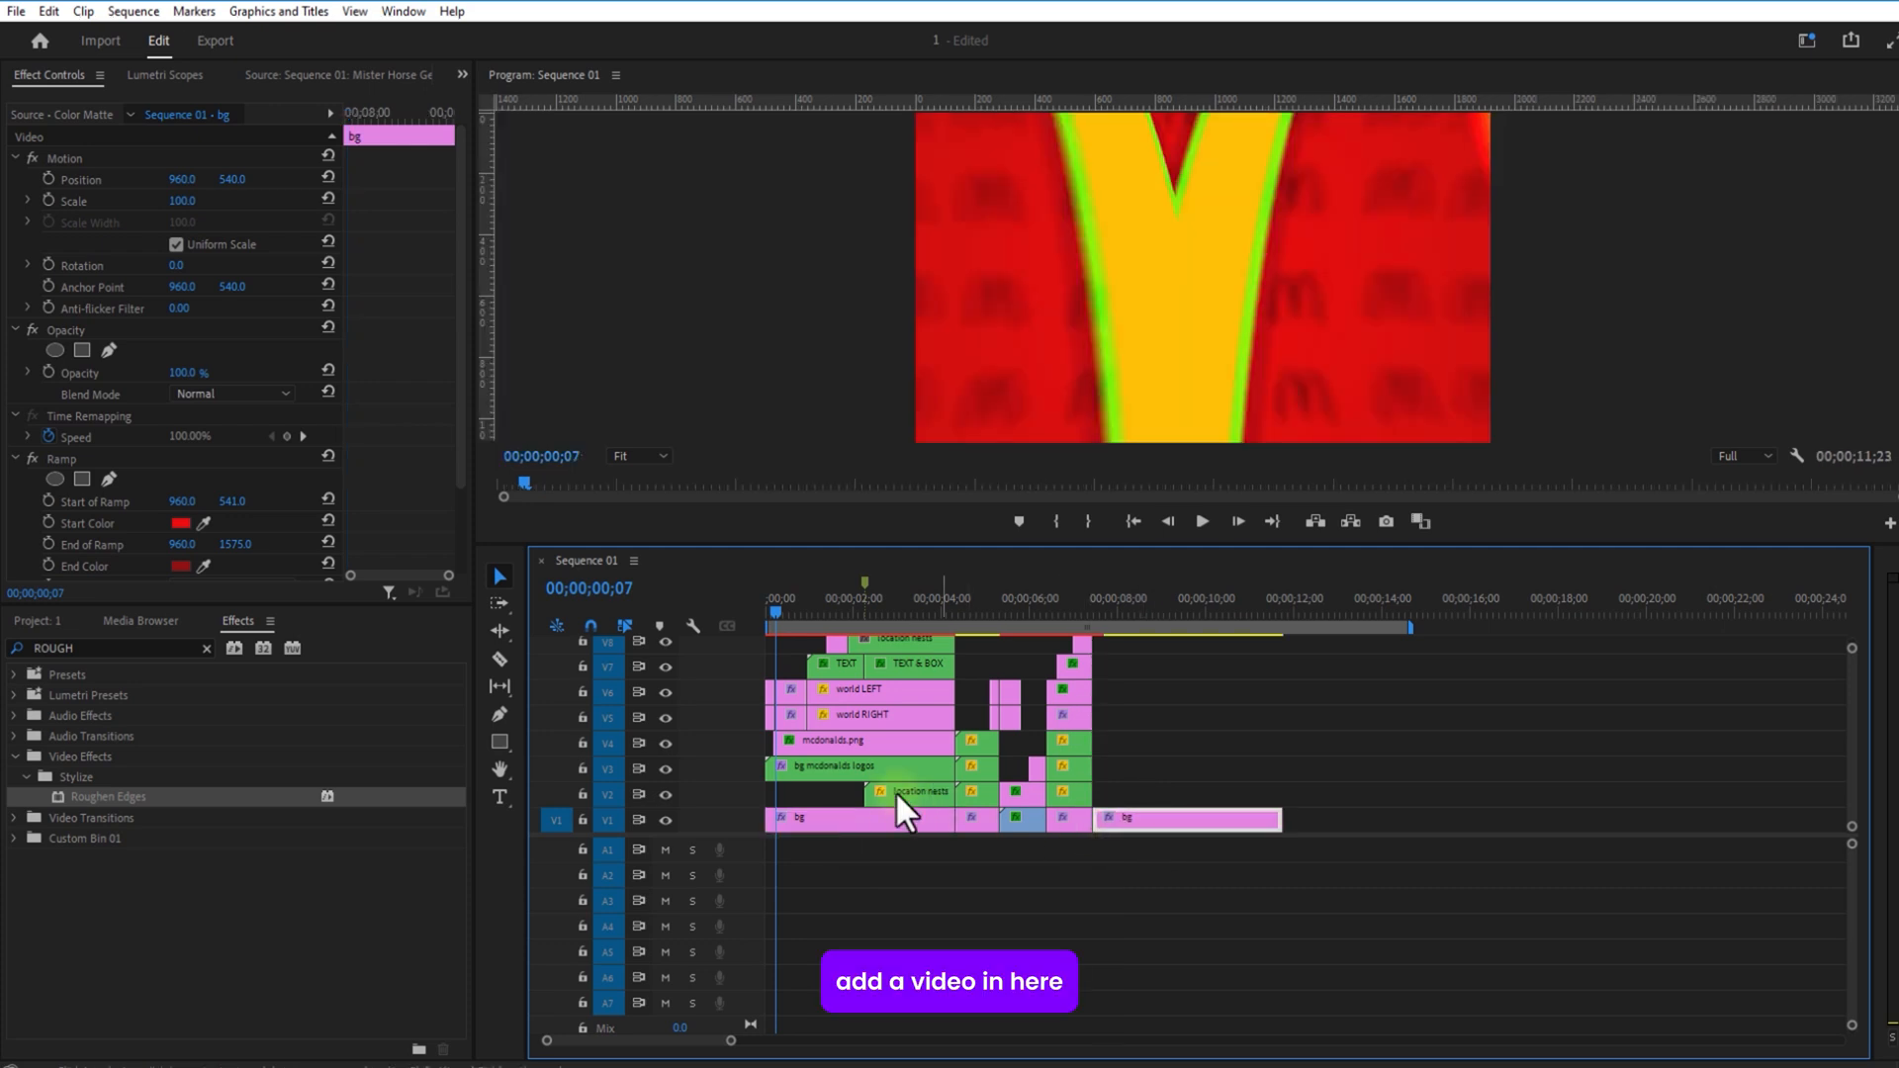
Step: Duplicate the bg mcdonalds logos clip onto V2 above the new bg, and place 5428788-hd_1920_1080_30fps.mp4 on V3 at 00;00;07;15
{"action": "left_click", "coordinate": [833, 770]}
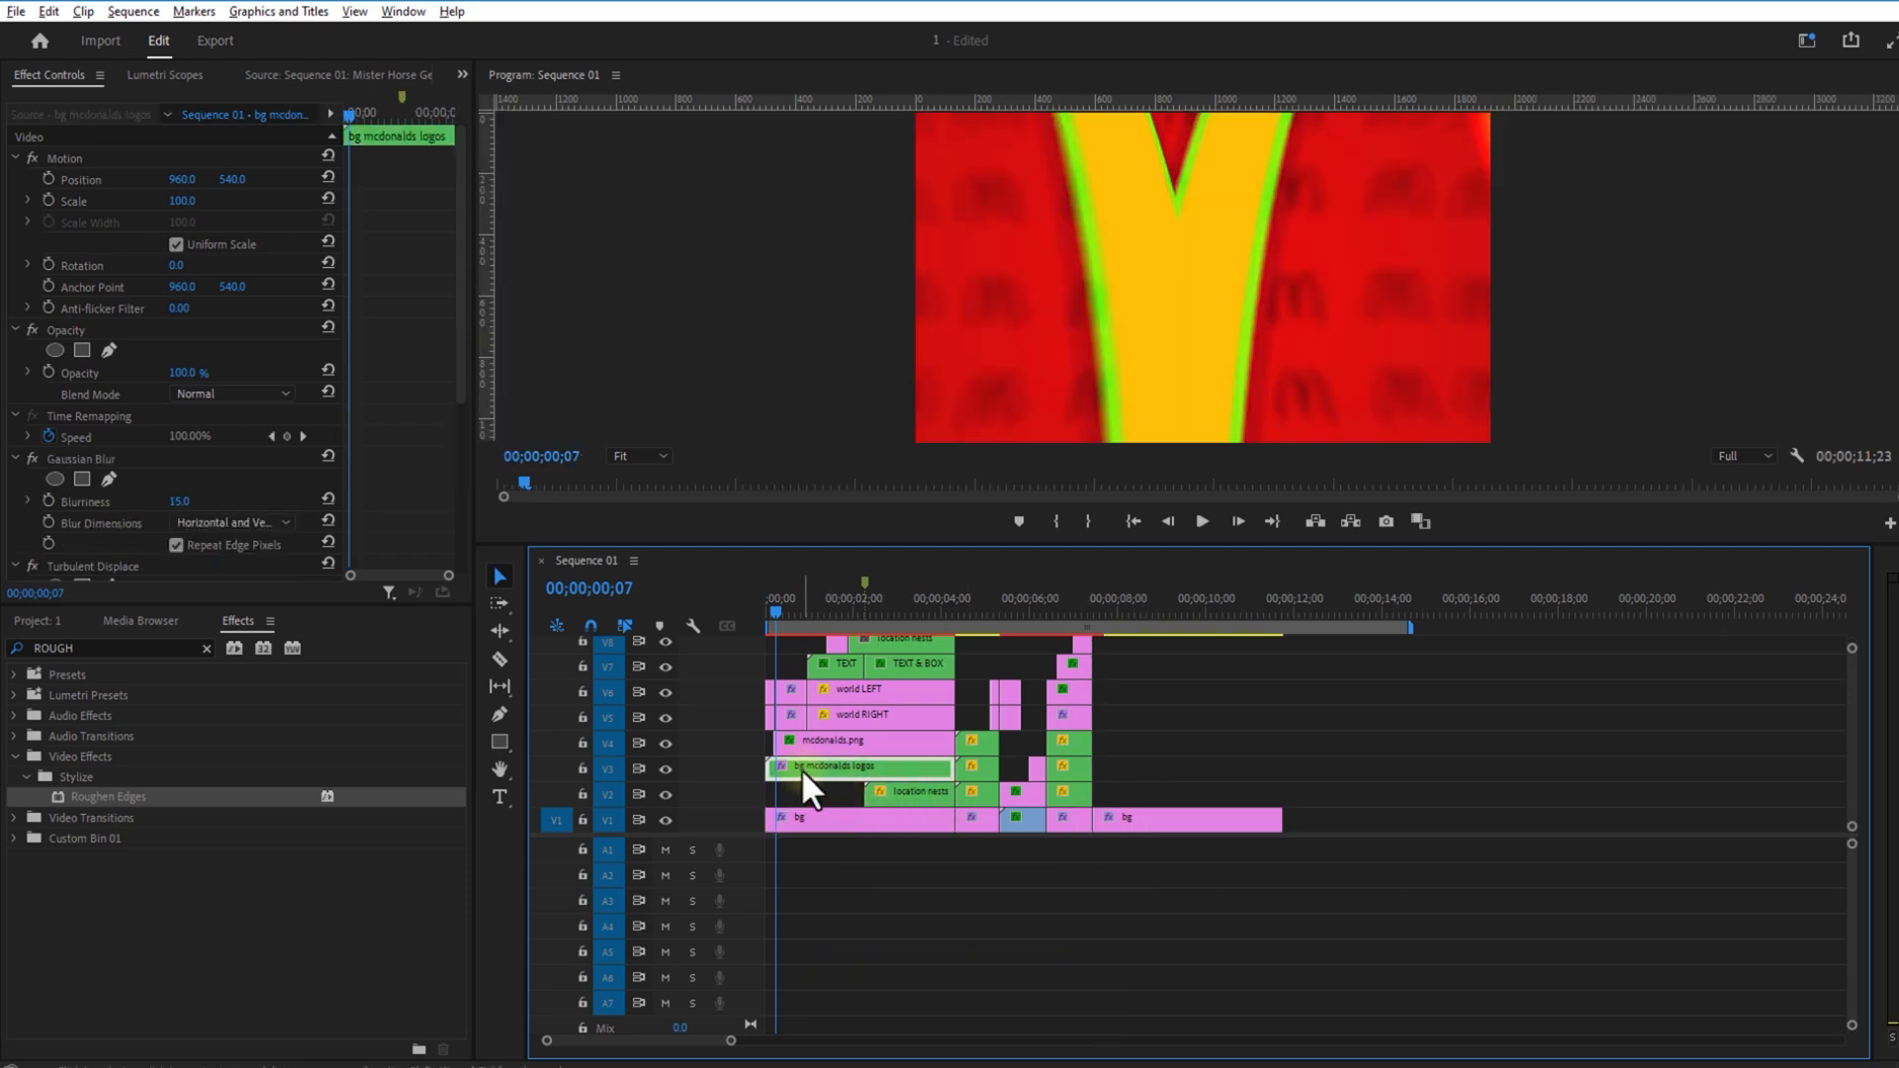
{"action": "left_click_drag", "start_coordinate": [801, 769], "coordinate": [1132, 799]}
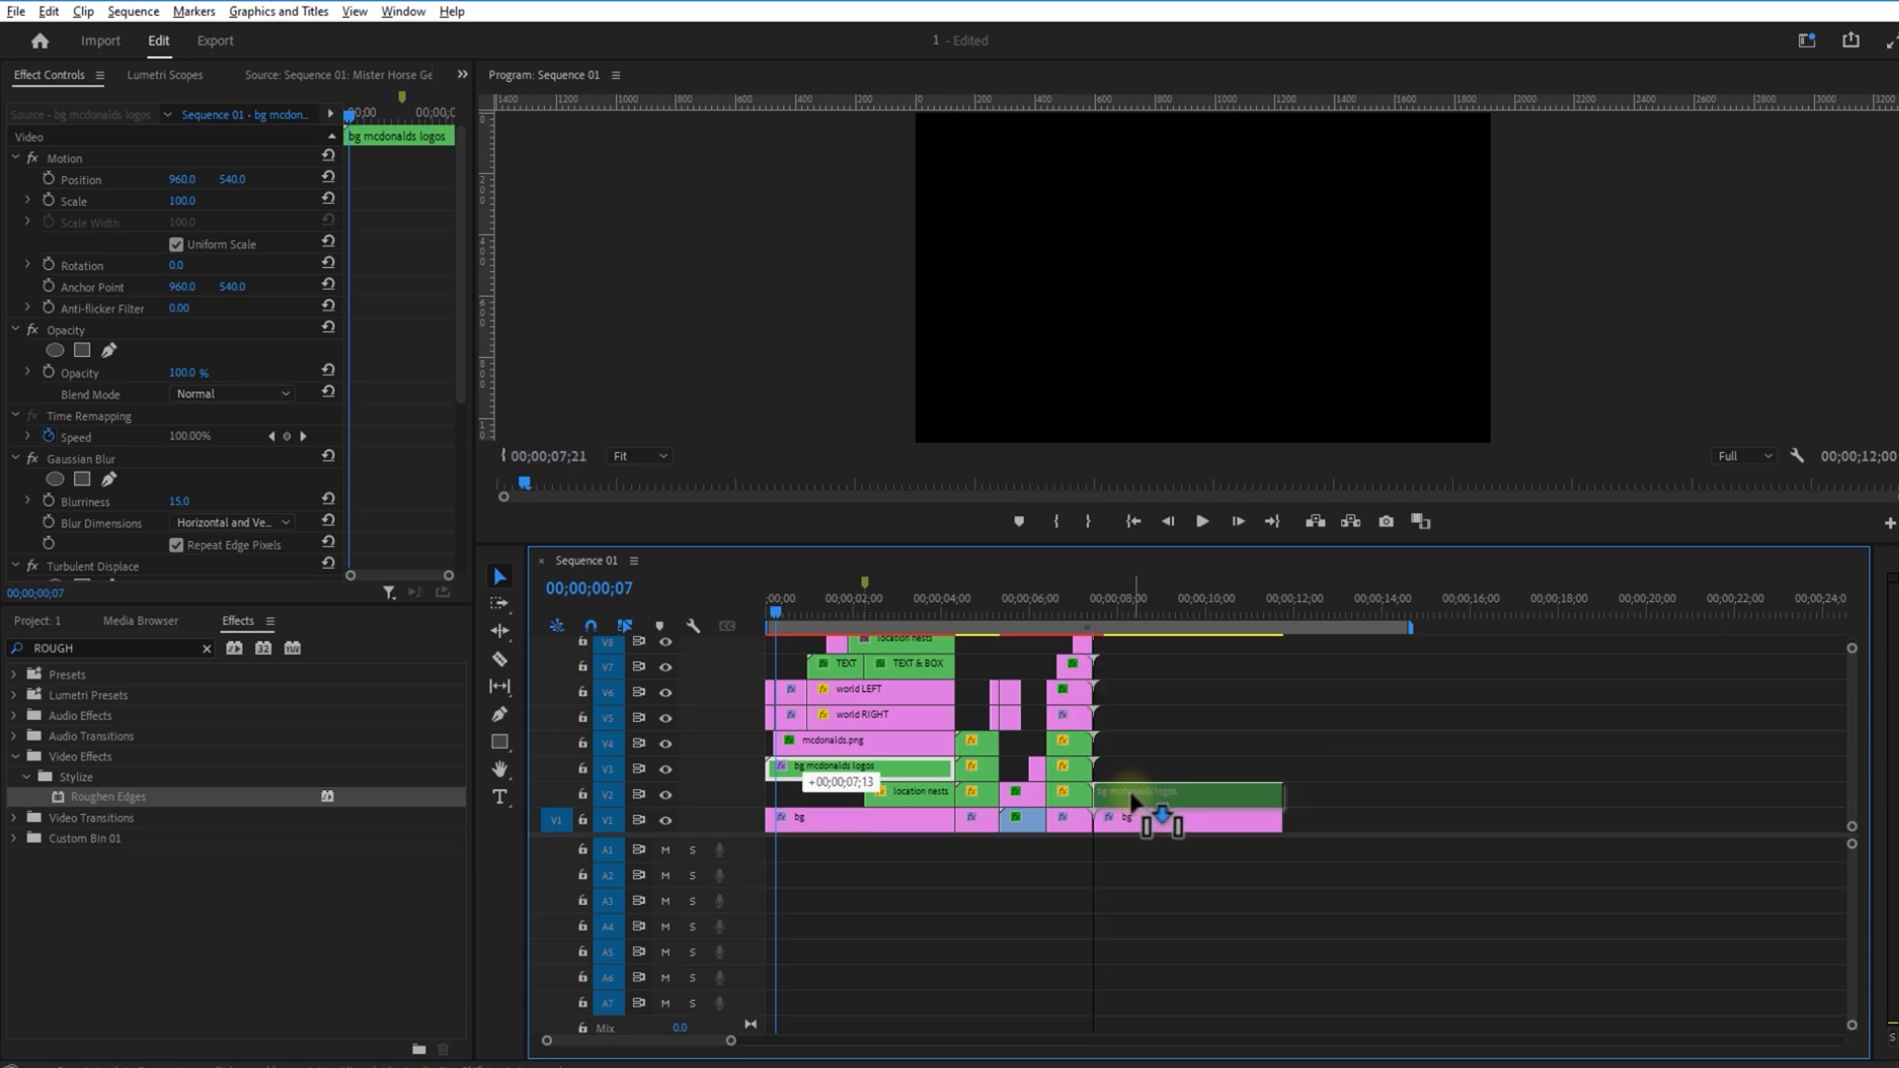
{"action": "left_click", "coordinate": [1117, 605]}
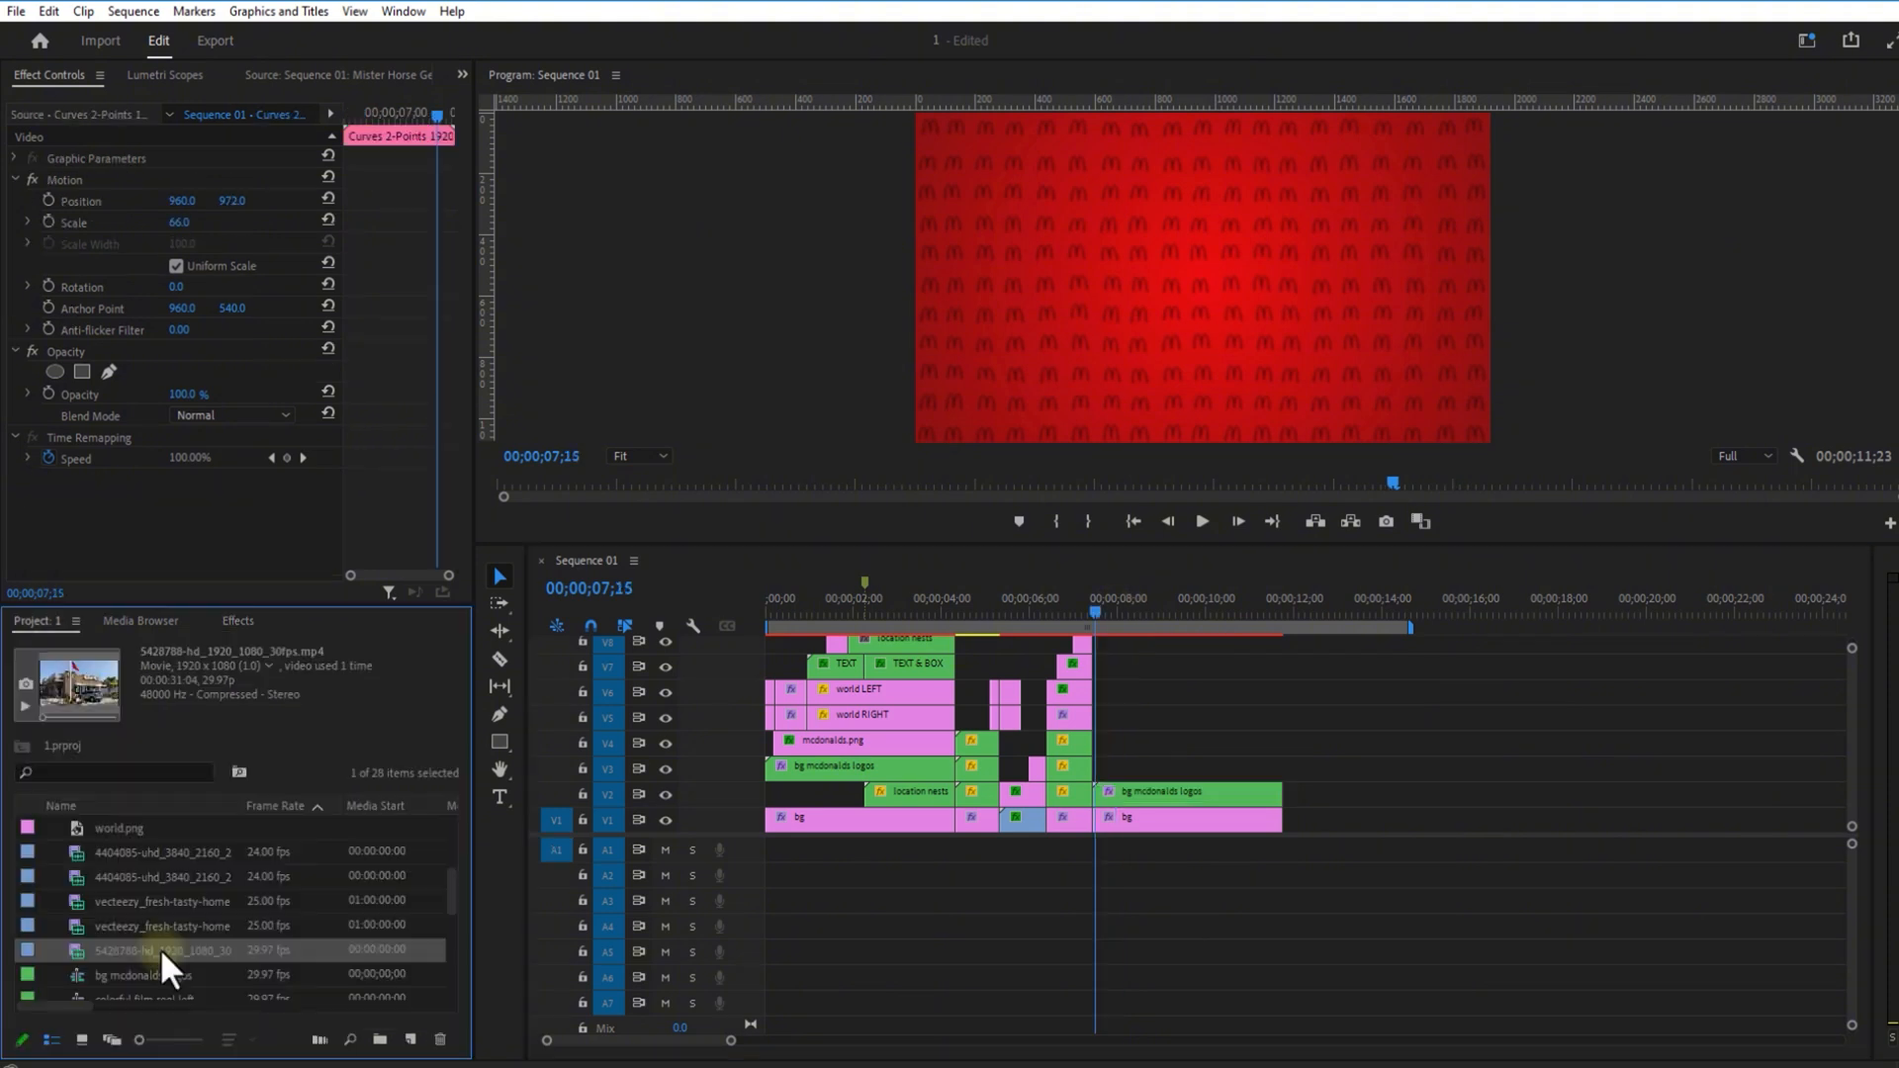
{"action": "left_click_drag", "start_coordinate": [162, 950], "coordinate": [1096, 774]}
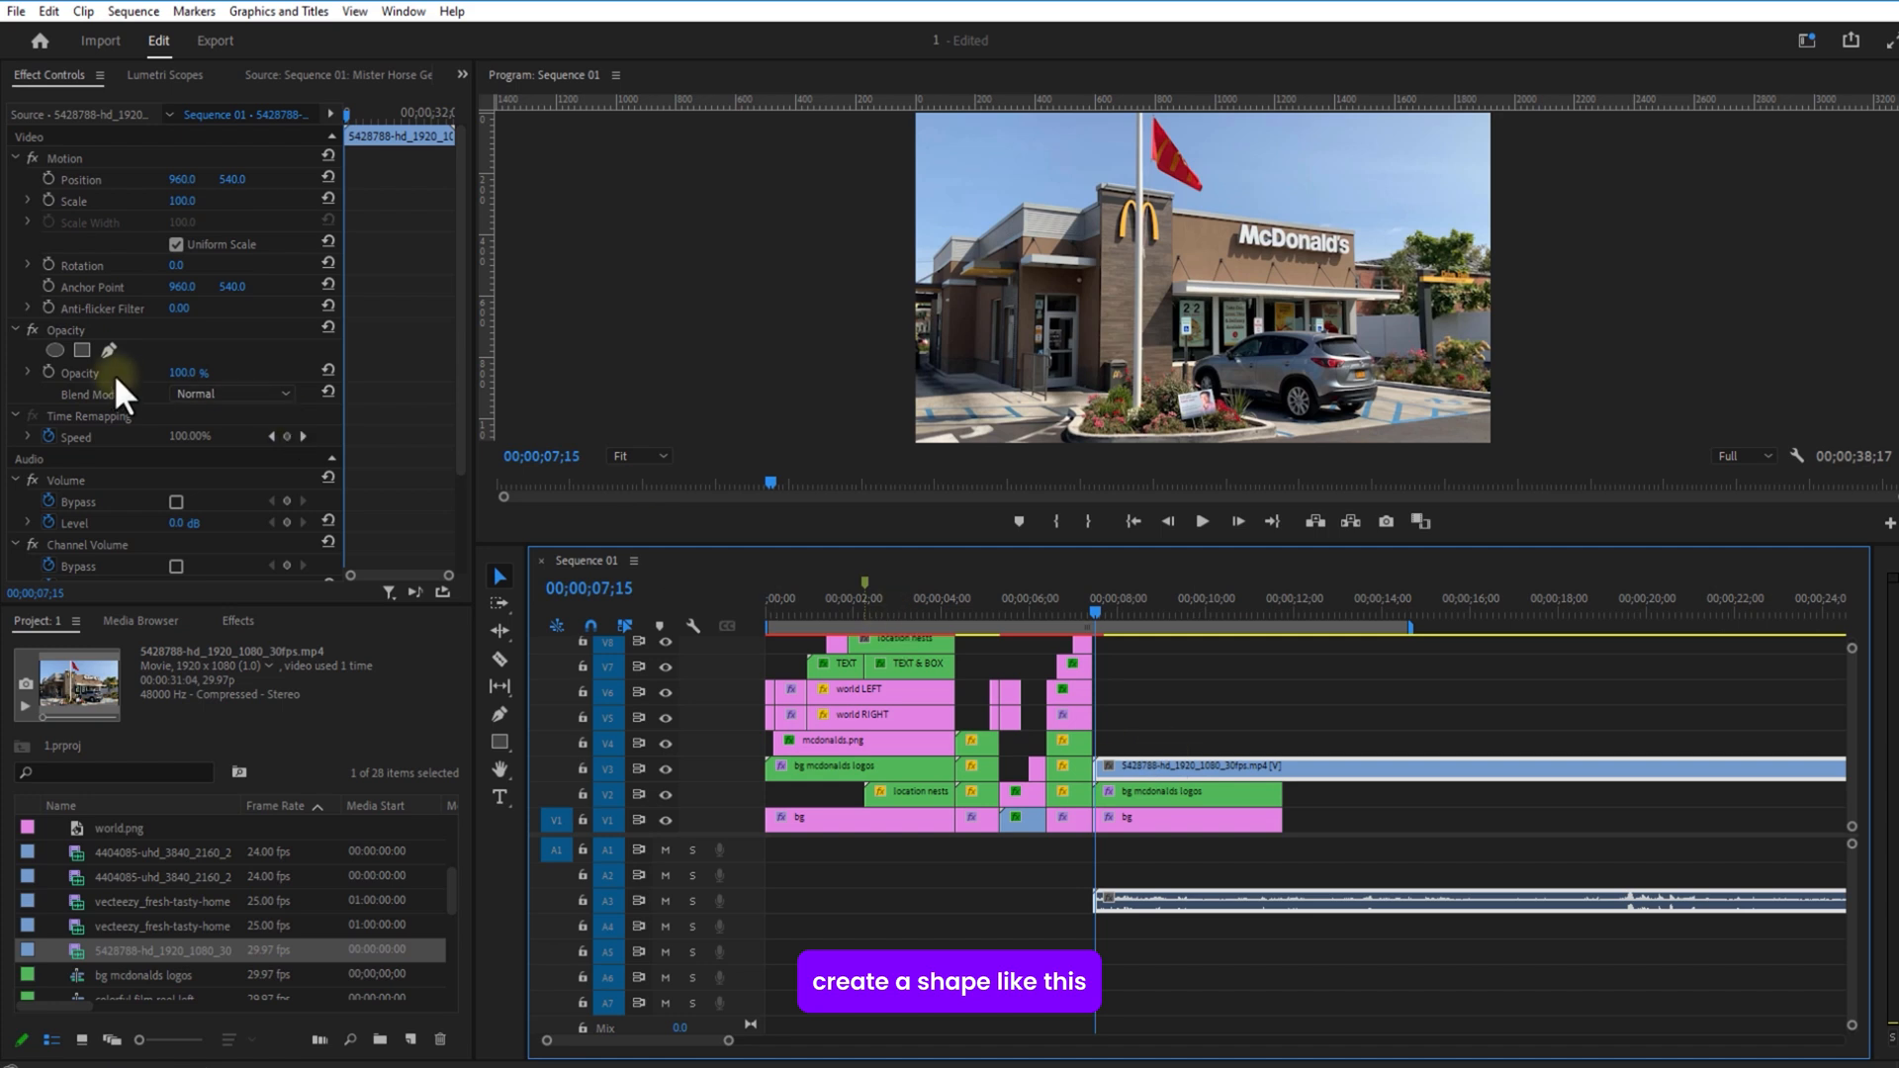
Step: Add a four-point opacity mask to the restaurant video and reshape it to cover roughly the left half of the frame
{"action": "left_click", "coordinate": [85, 348]}
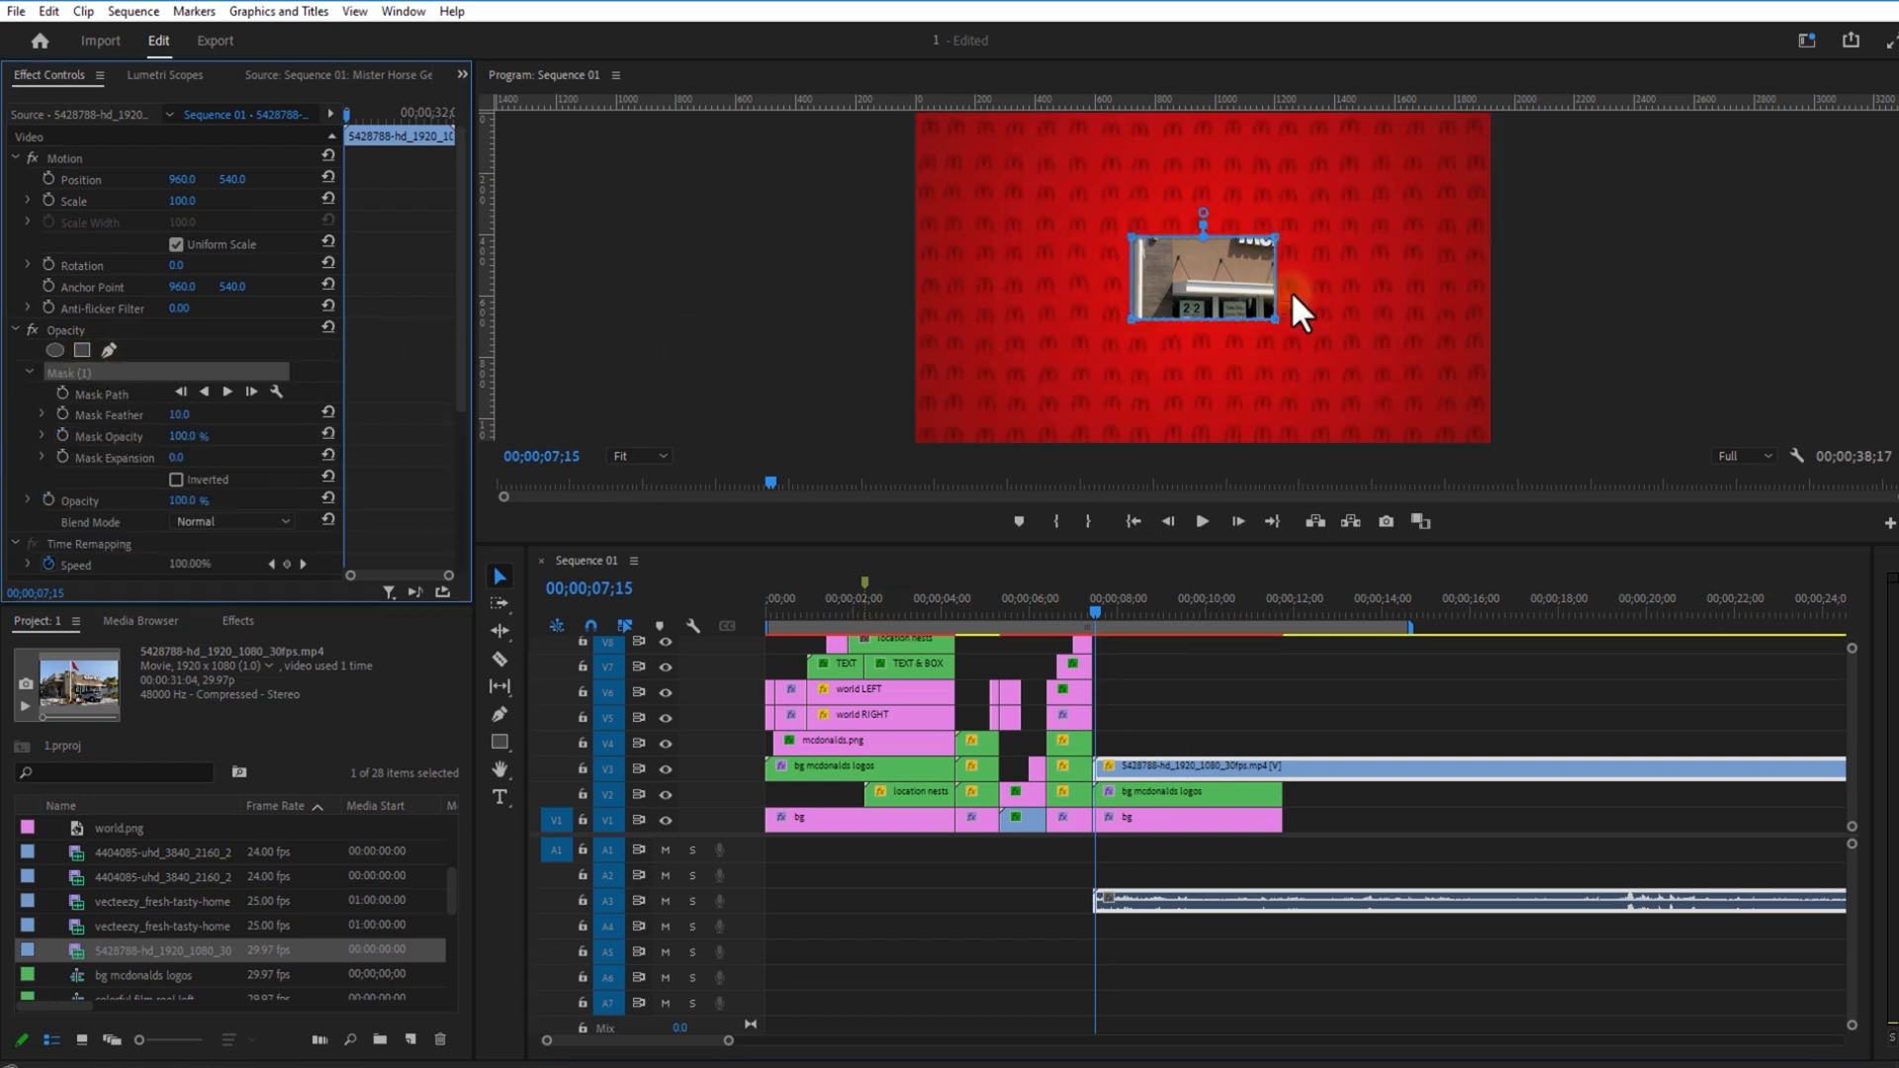
{"action": "left_click_drag", "start_coordinate": [1131, 238], "coordinate": [1118, 96]}
{"action": "left_click_drag", "start_coordinate": [1132, 319], "coordinate": [1119, 466]}
{"action": "left_click_drag", "start_coordinate": [1274, 238], "coordinate": [1275, 97]}
{"action": "left_click_drag", "start_coordinate": [1275, 319], "coordinate": [1274, 465]}
{"action": "left_click_drag", "start_coordinate": [1231, 287], "coordinate": [1031, 283]}
{"action": "left_click_drag", "start_coordinate": [1075, 97], "coordinate": [1238, 101]}
{"action": "left_click_drag", "start_coordinate": [1075, 465], "coordinate": [1082, 453]}
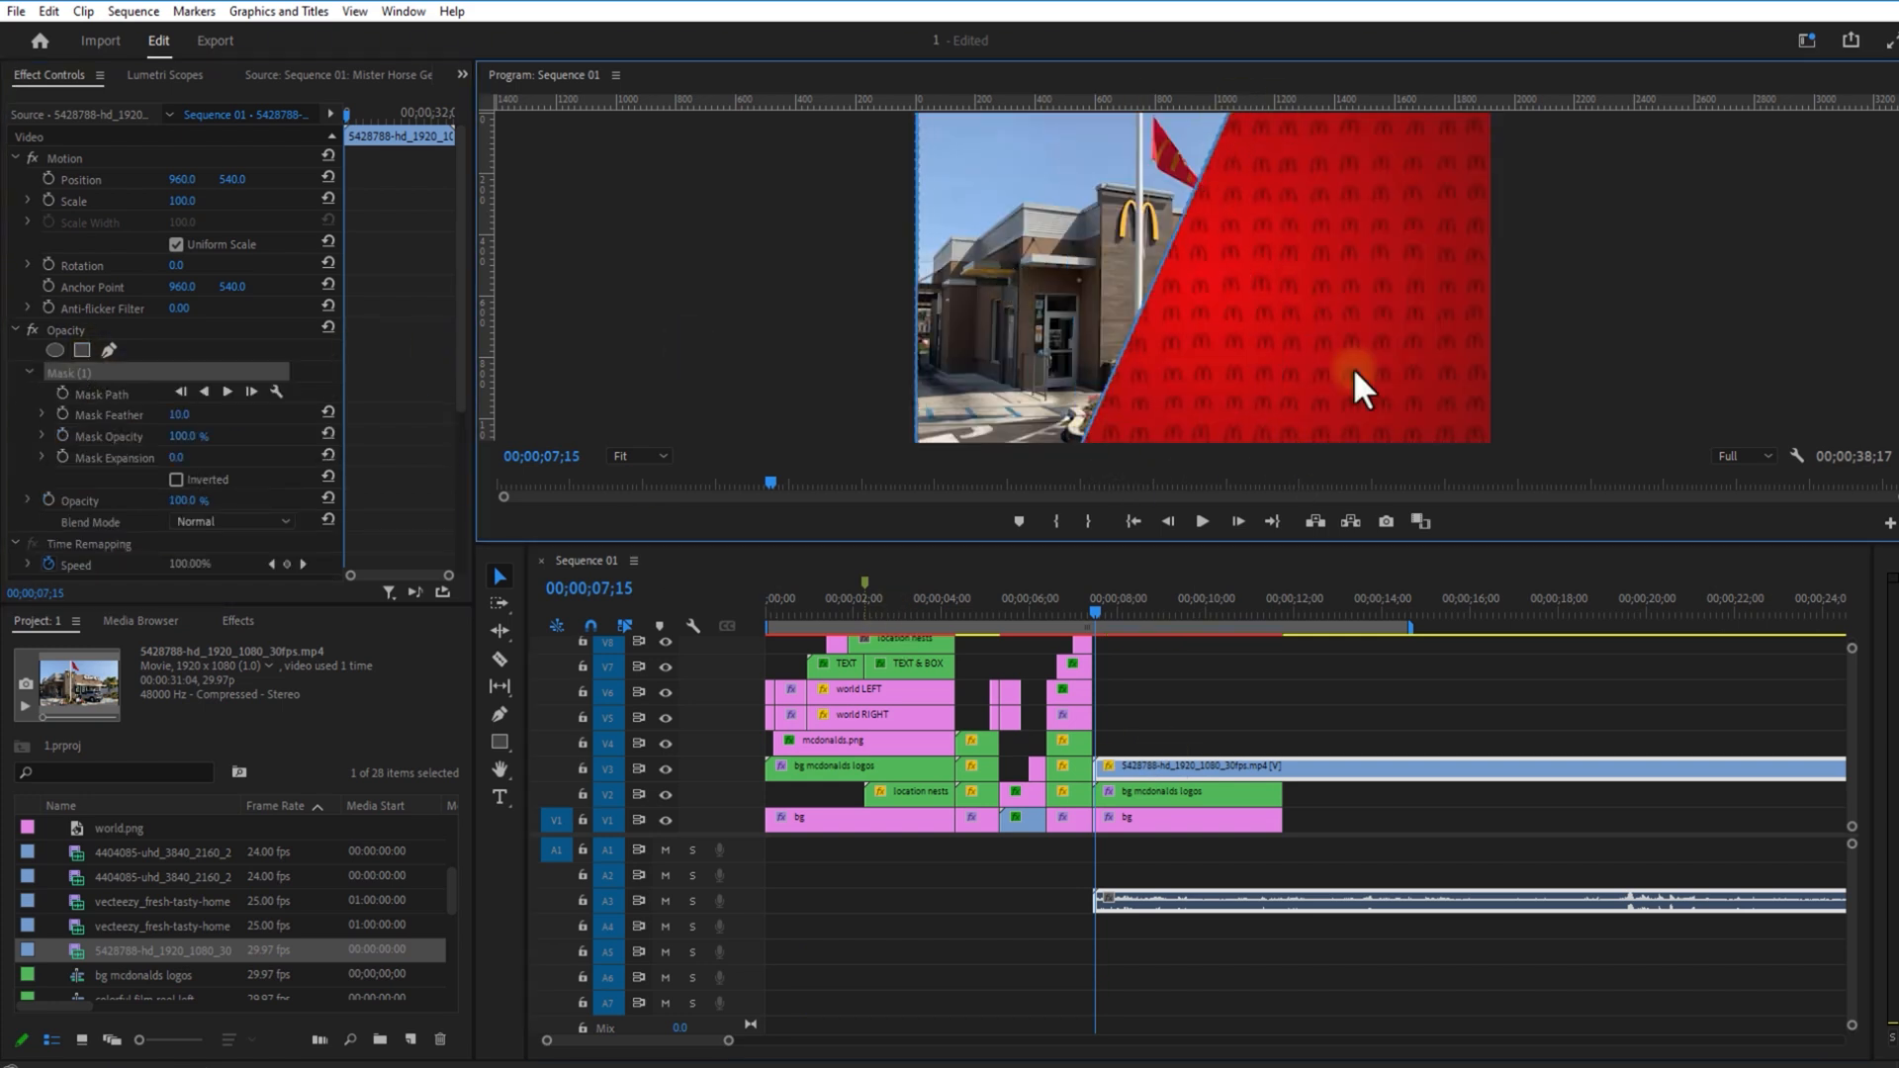
Step: Unlink the restaurant video's audio and delete it
{"action": "right_click", "coordinate": [1221, 902]}
{"action": "left_click", "coordinate": [1311, 396]}
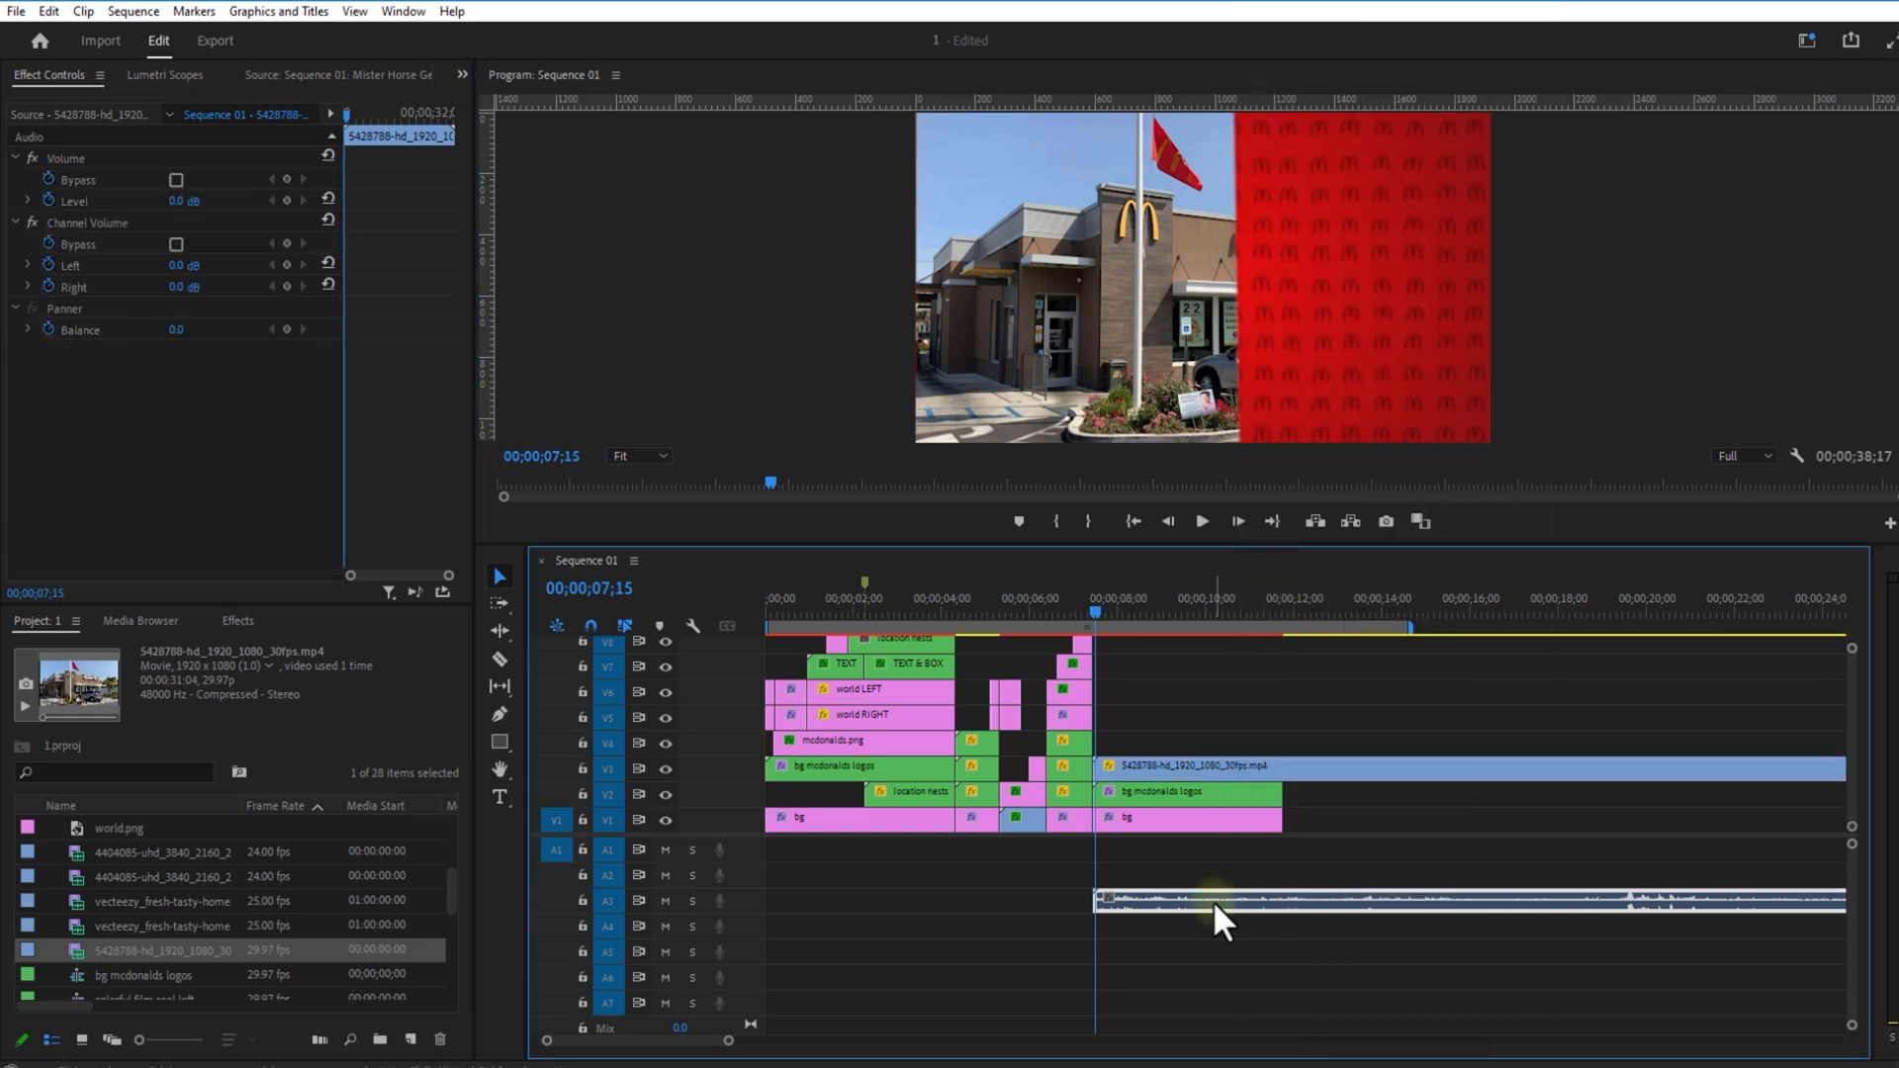
{"action": "key", "text": "Delete"}
Step: Split the restaurant video and the bg mcdonalds logos clip at 00;00;08;20, and delete the rest of the video
{"action": "left_click", "coordinate": [500, 659]}
{"action": "left_click_drag", "start_coordinate": [1137, 610], "coordinate": [1147, 611]}
{"action": "left_click", "coordinate": [1147, 766]}
{"action": "left_click", "coordinate": [1148, 792]}
{"action": "left_click", "coordinate": [500, 576]}
{"action": "left_click", "coordinate": [1185, 764]}
{"action": "key", "text": "Delete"}
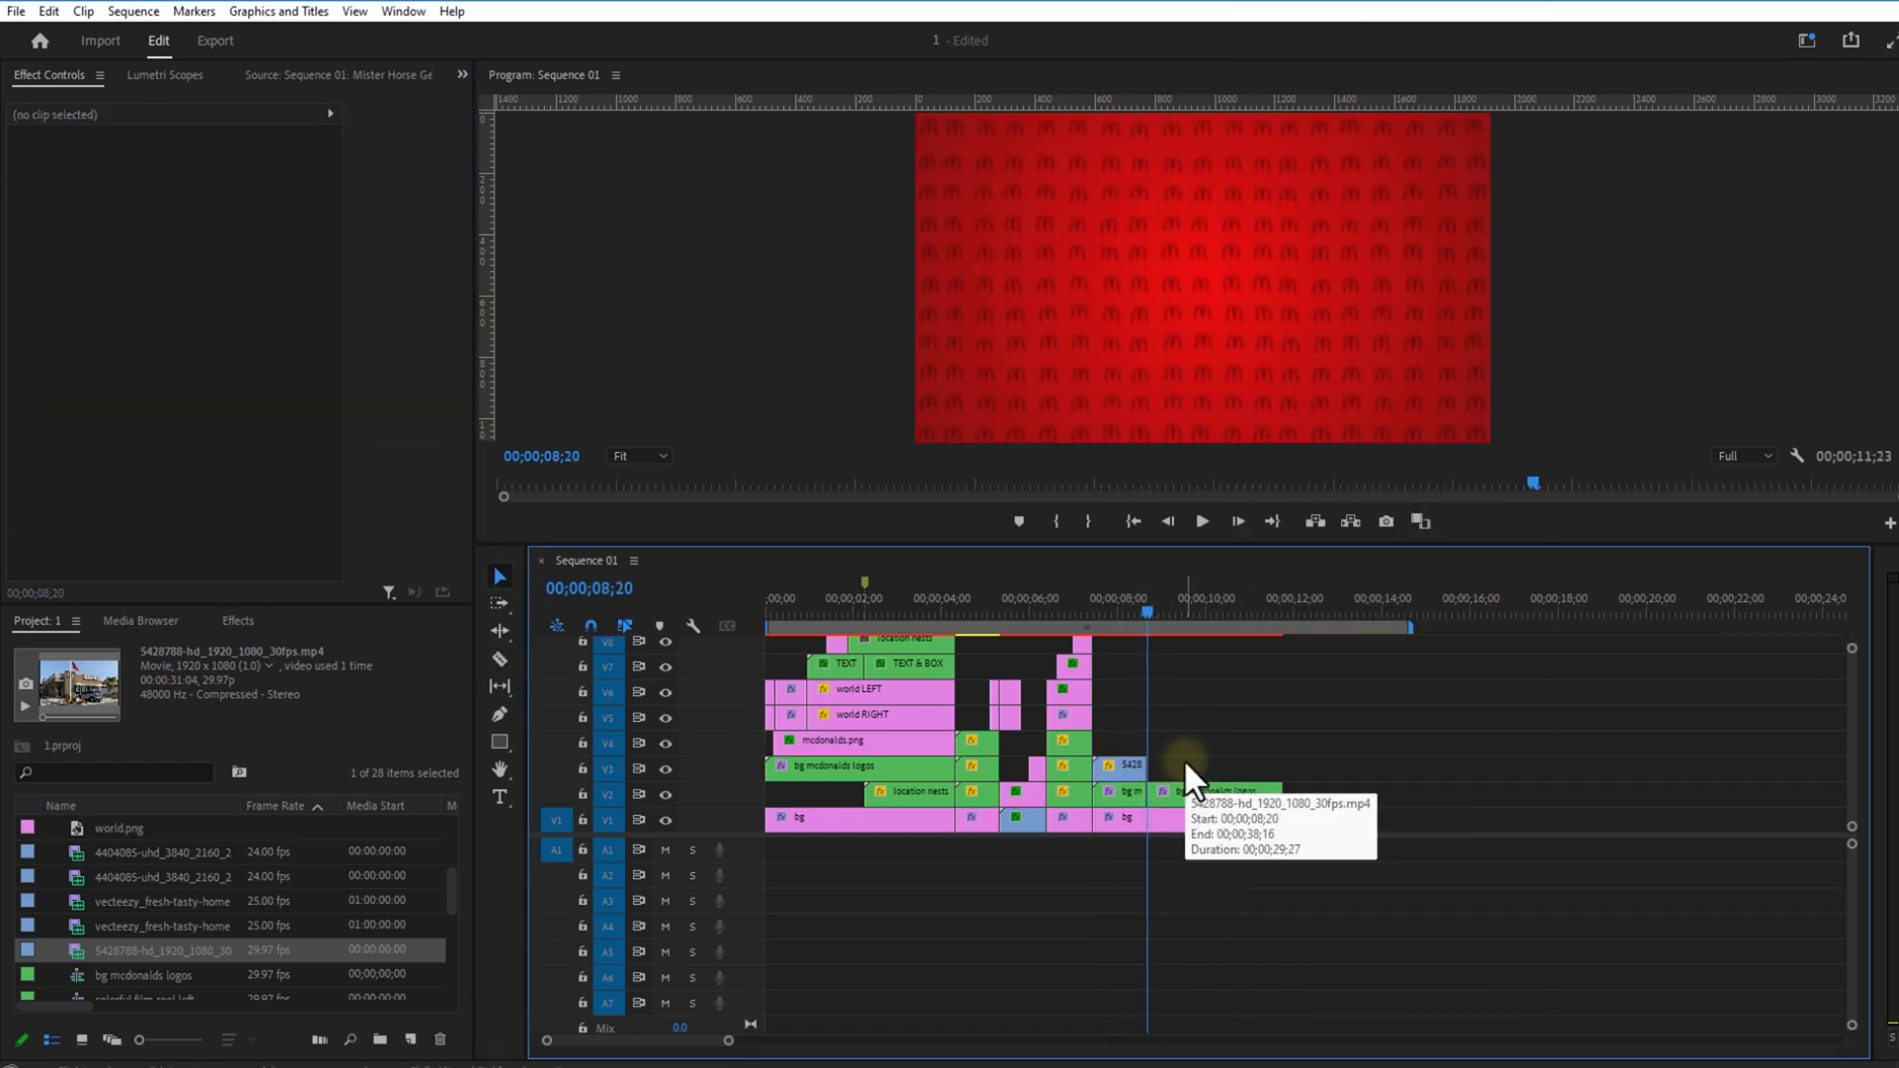
Step: Find the Lumetri Color effect and apply it to the trimmed restaurant video on V3
{"action": "left_click", "coordinate": [1119, 765]}
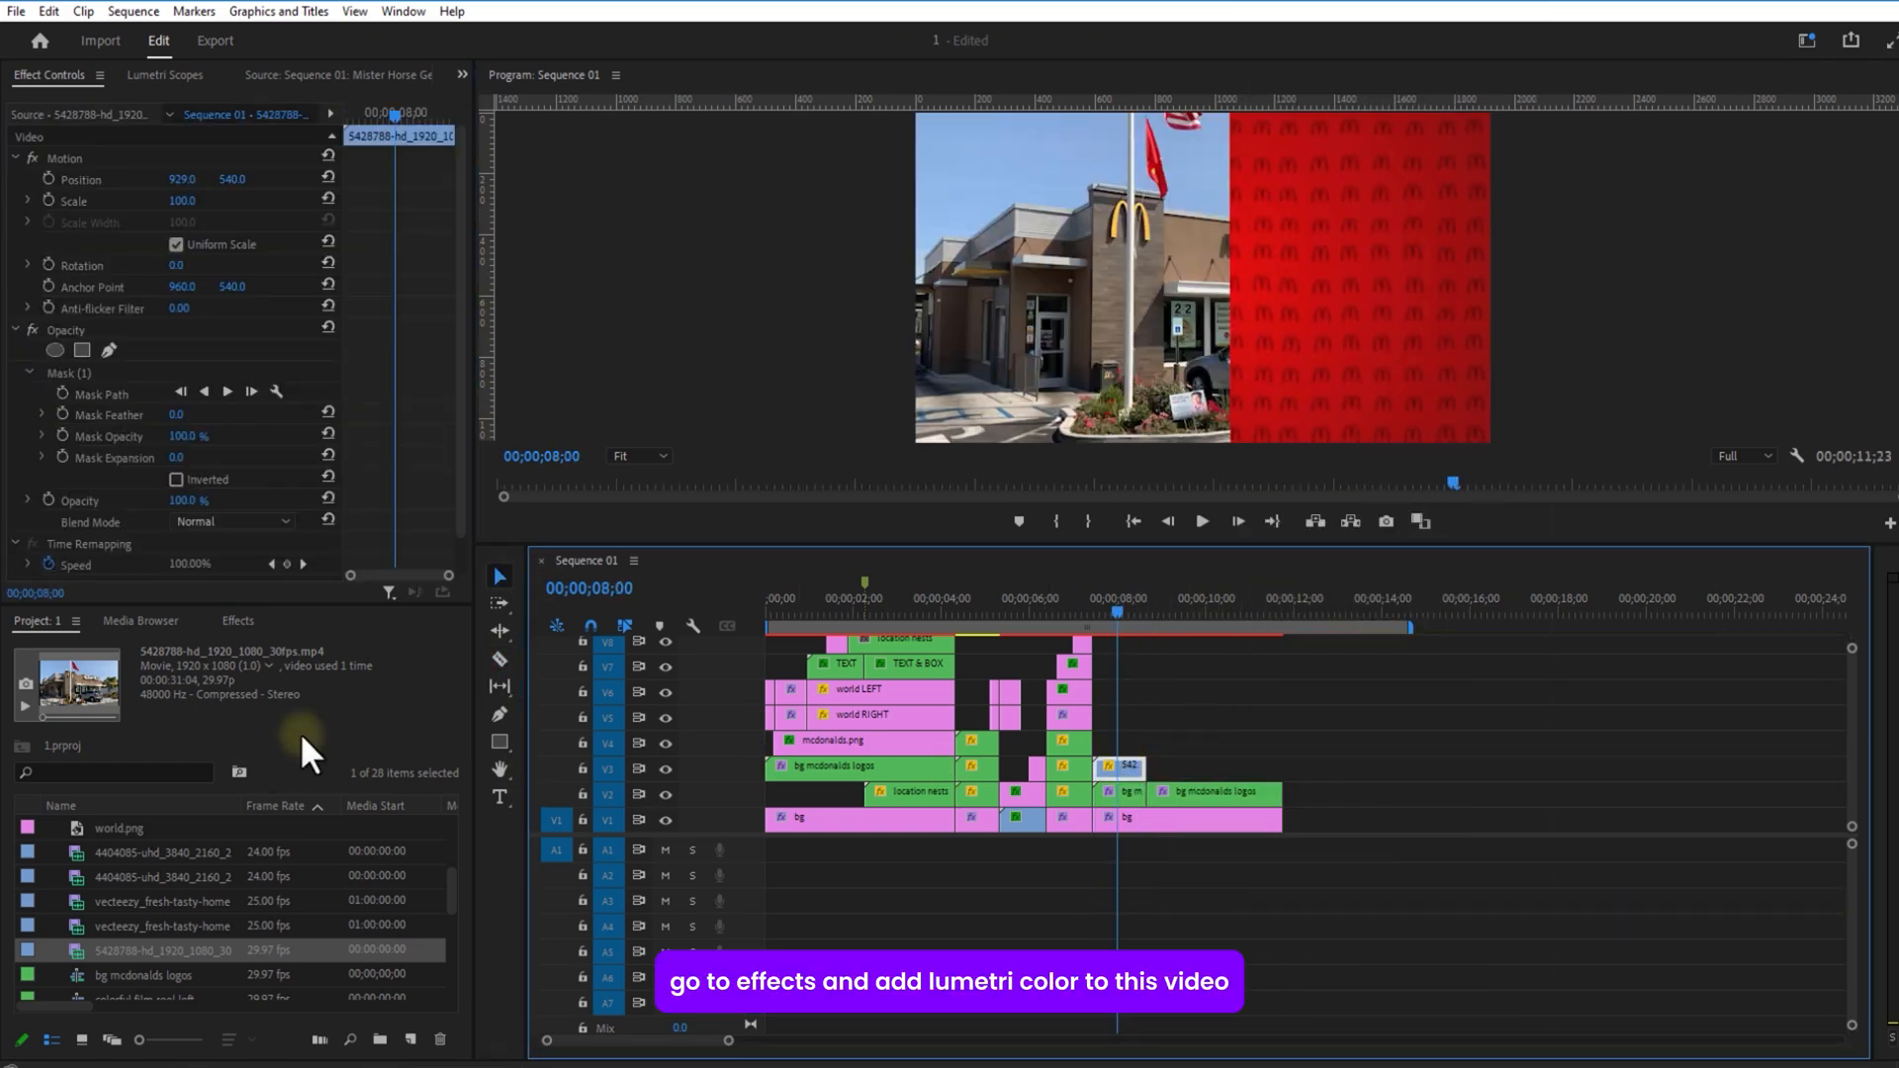
{"action": "left_click", "coordinate": [231, 622]}
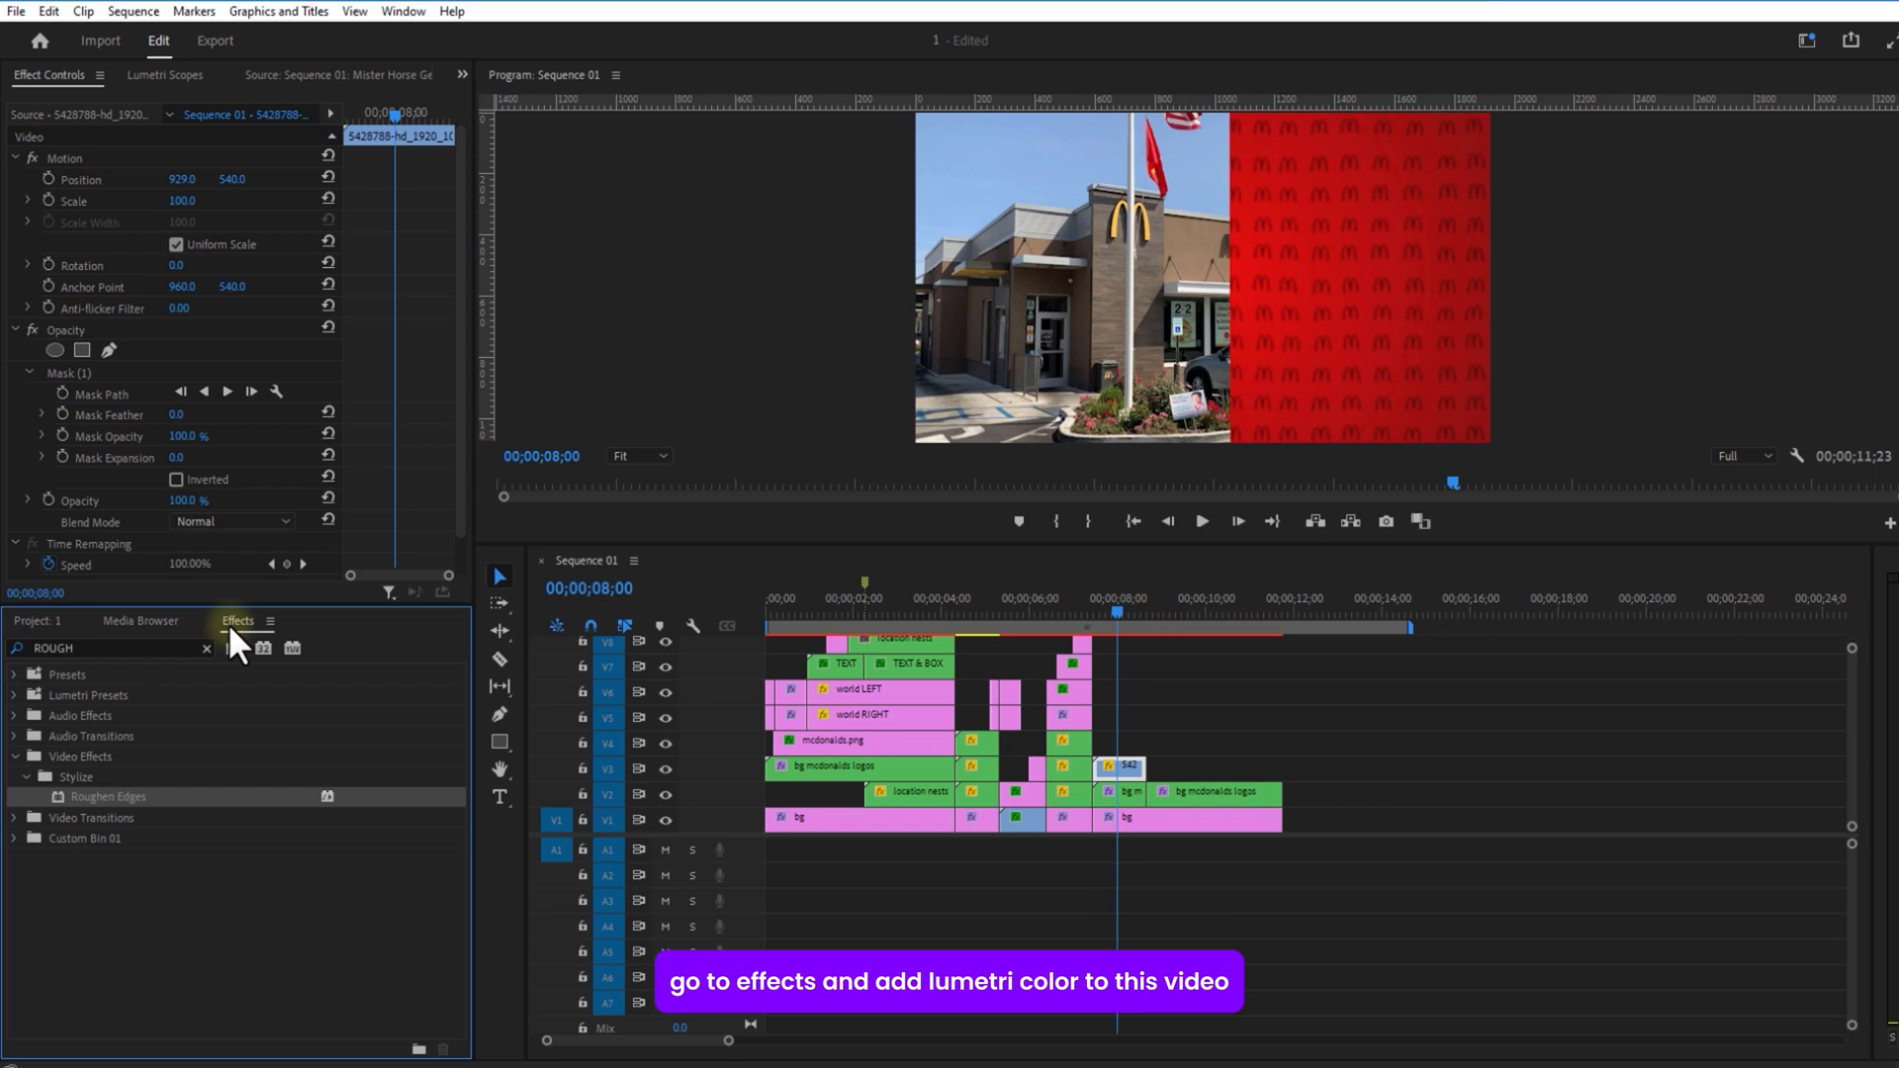
{"action": "double_click", "coordinate": [122, 652]}
{"action": "type", "text": "LUMETRI COL"}
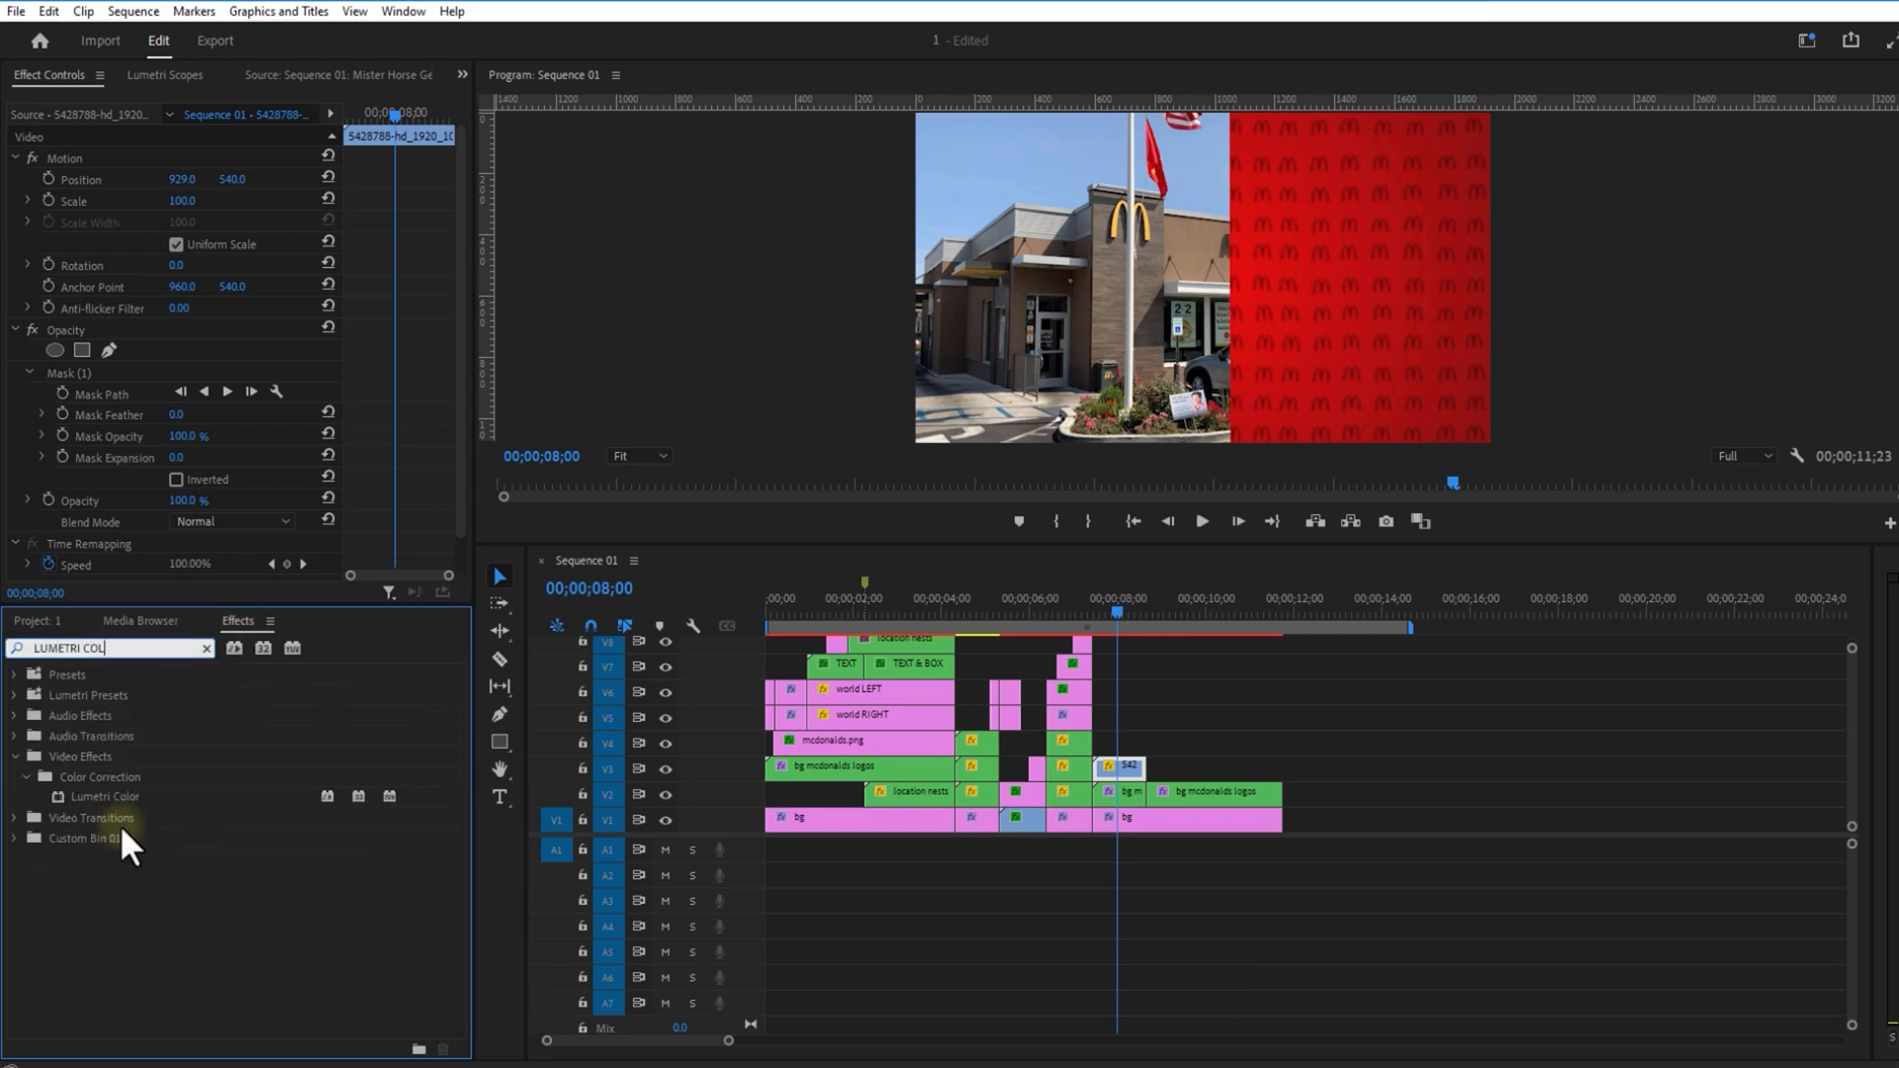
{"action": "left_click_drag", "start_coordinate": [105, 796], "coordinate": [1107, 775]}
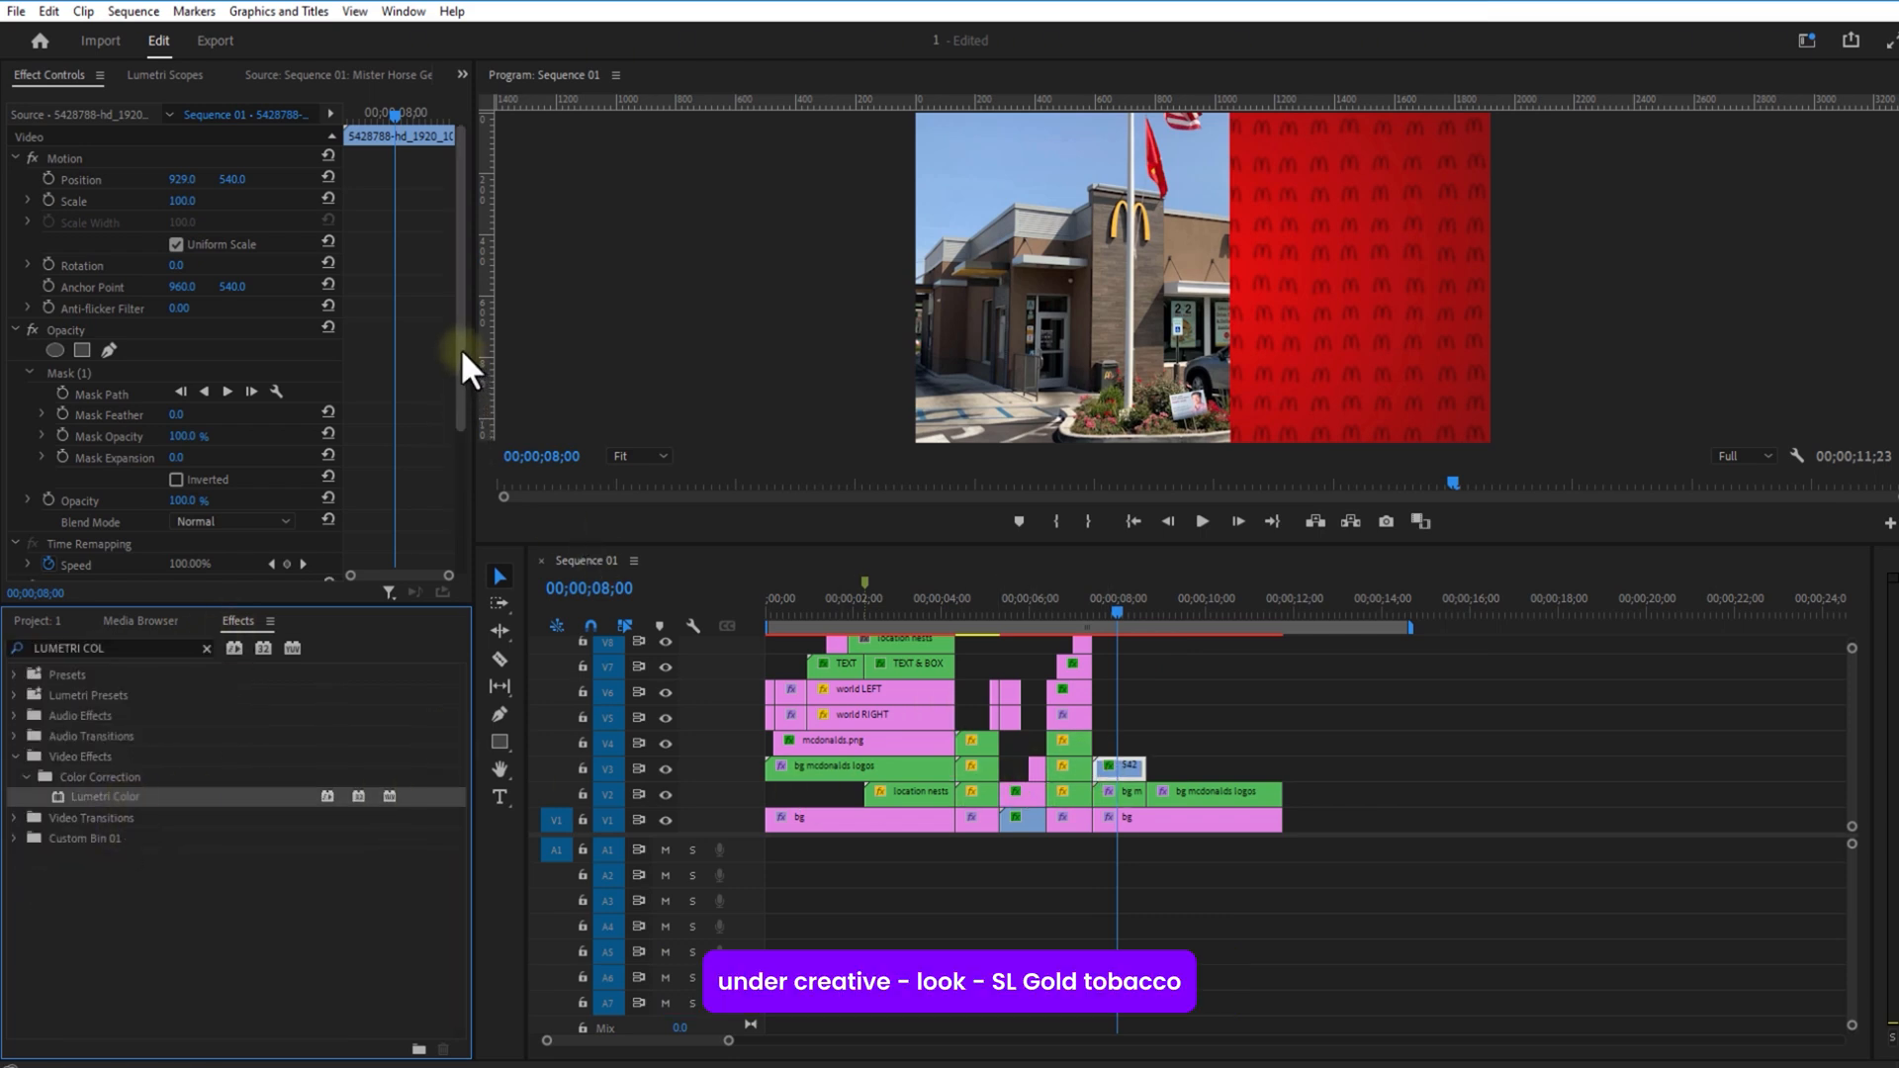
Step: Set the restaurant video's Lumetri Color Creative look to SL GOLD TOBACCO
{"action": "left_click_drag", "start_coordinate": [460, 350], "coordinate": [441, 520]}
{"action": "left_click", "coordinate": [26, 440]}
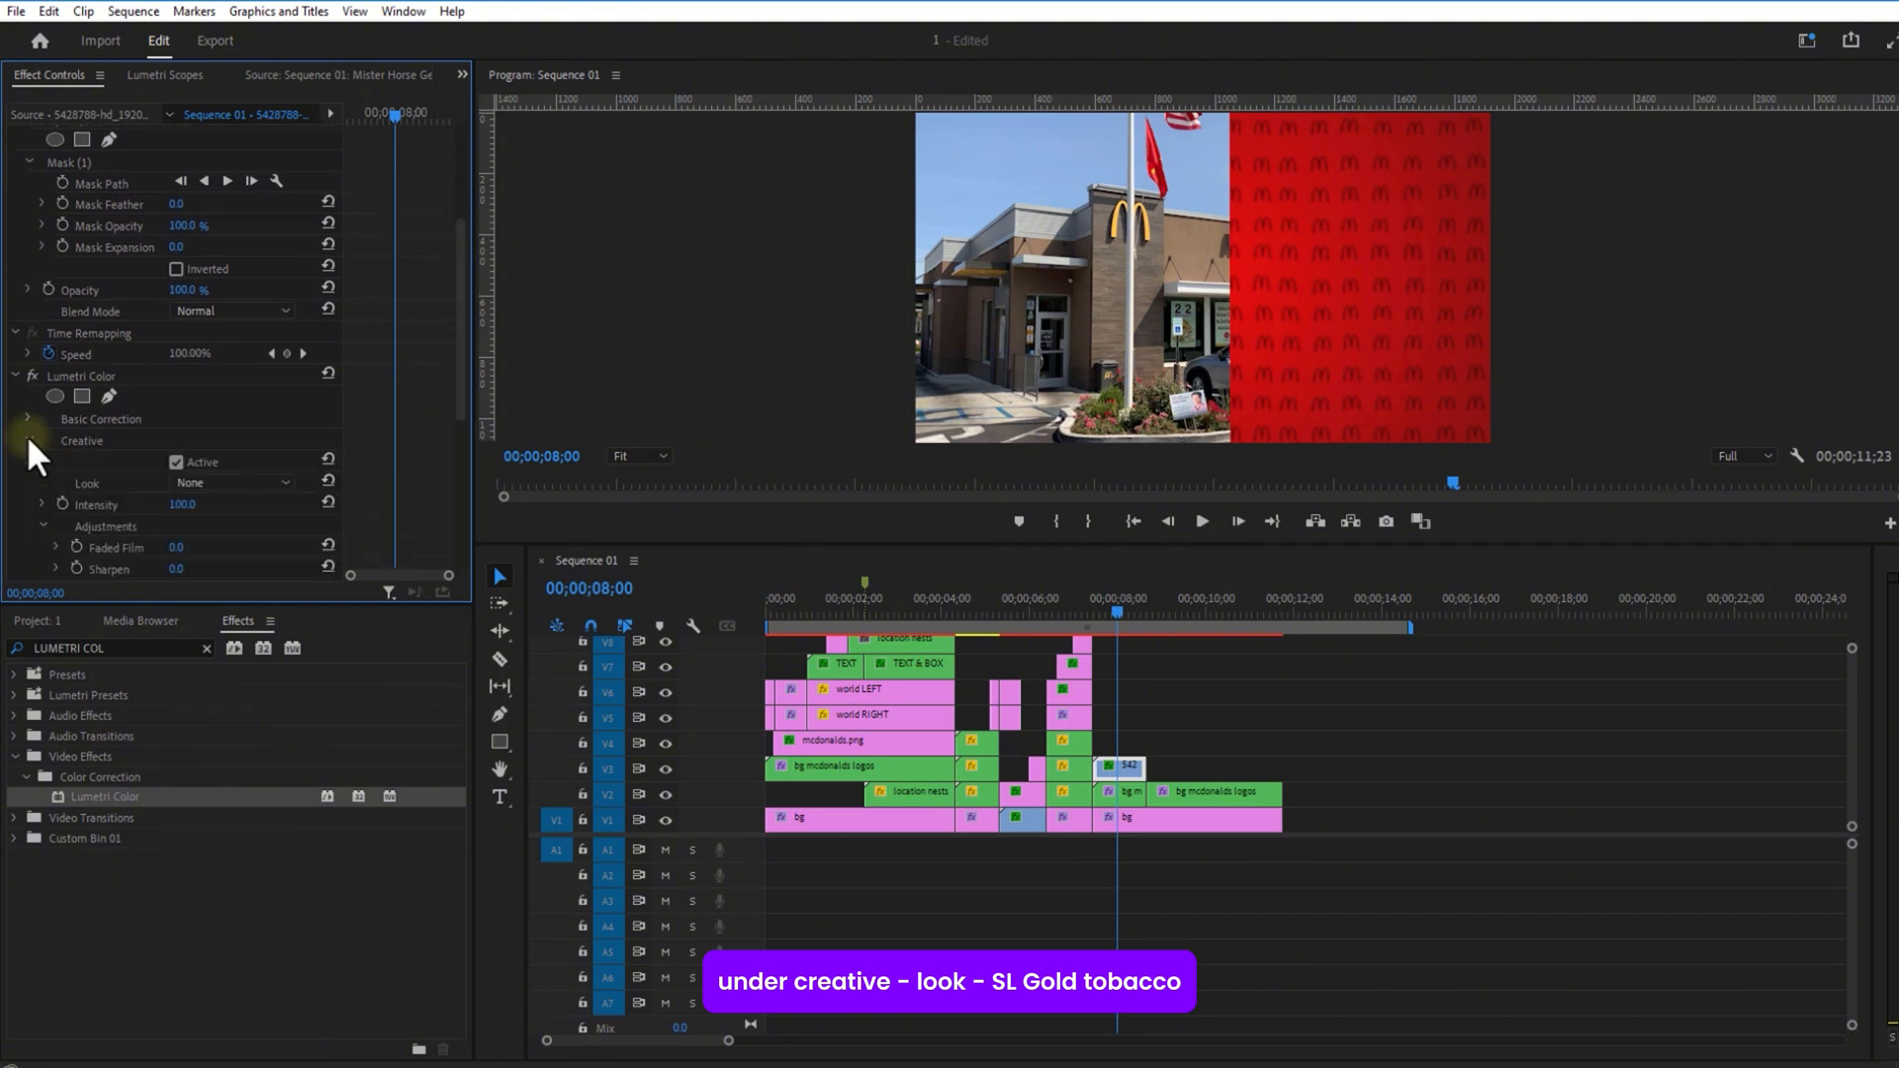
{"action": "left_click", "coordinate": [224, 483]}
{"action": "left_click", "coordinate": [259, 733]}
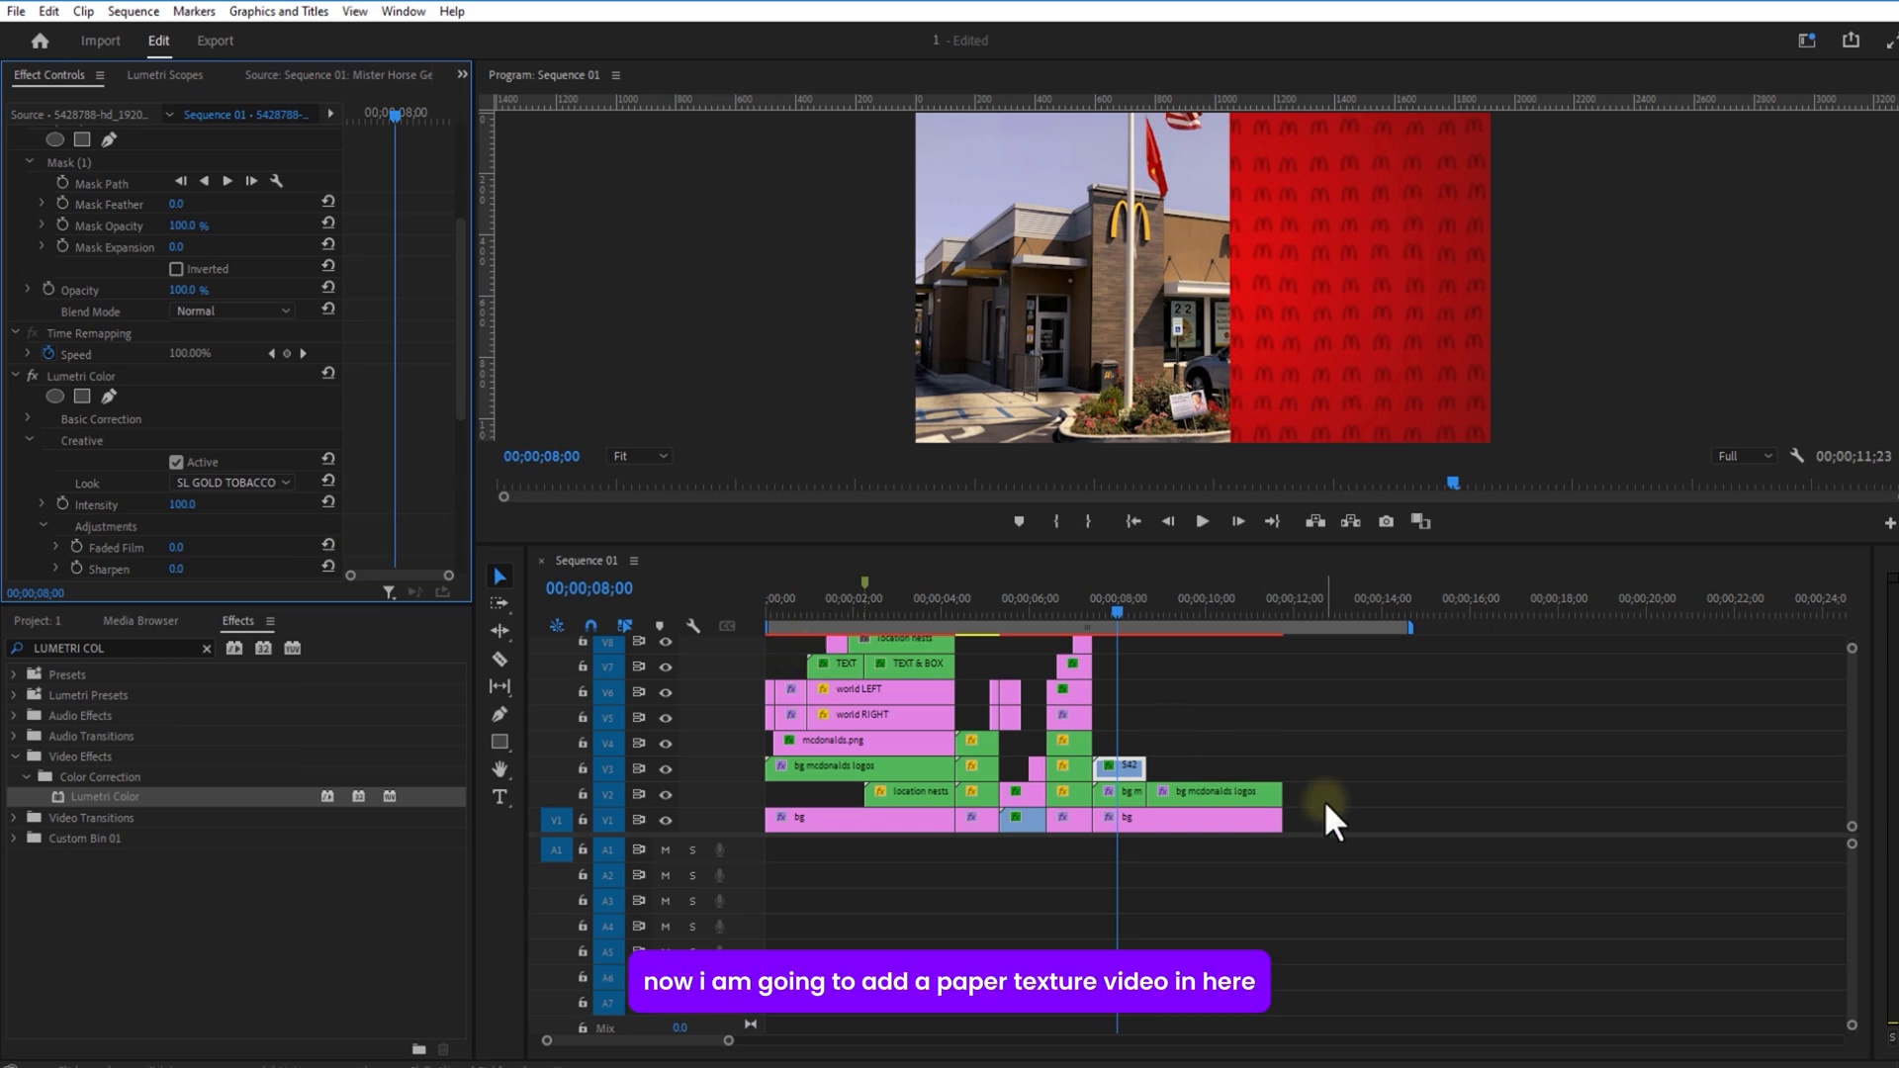
Step: Place the paper texture video 4822860-hd on V4 above the restaurant video and trim its end to match that clip
{"action": "left_click", "coordinate": [1286, 738]}
{"action": "left_click", "coordinate": [46, 623]}
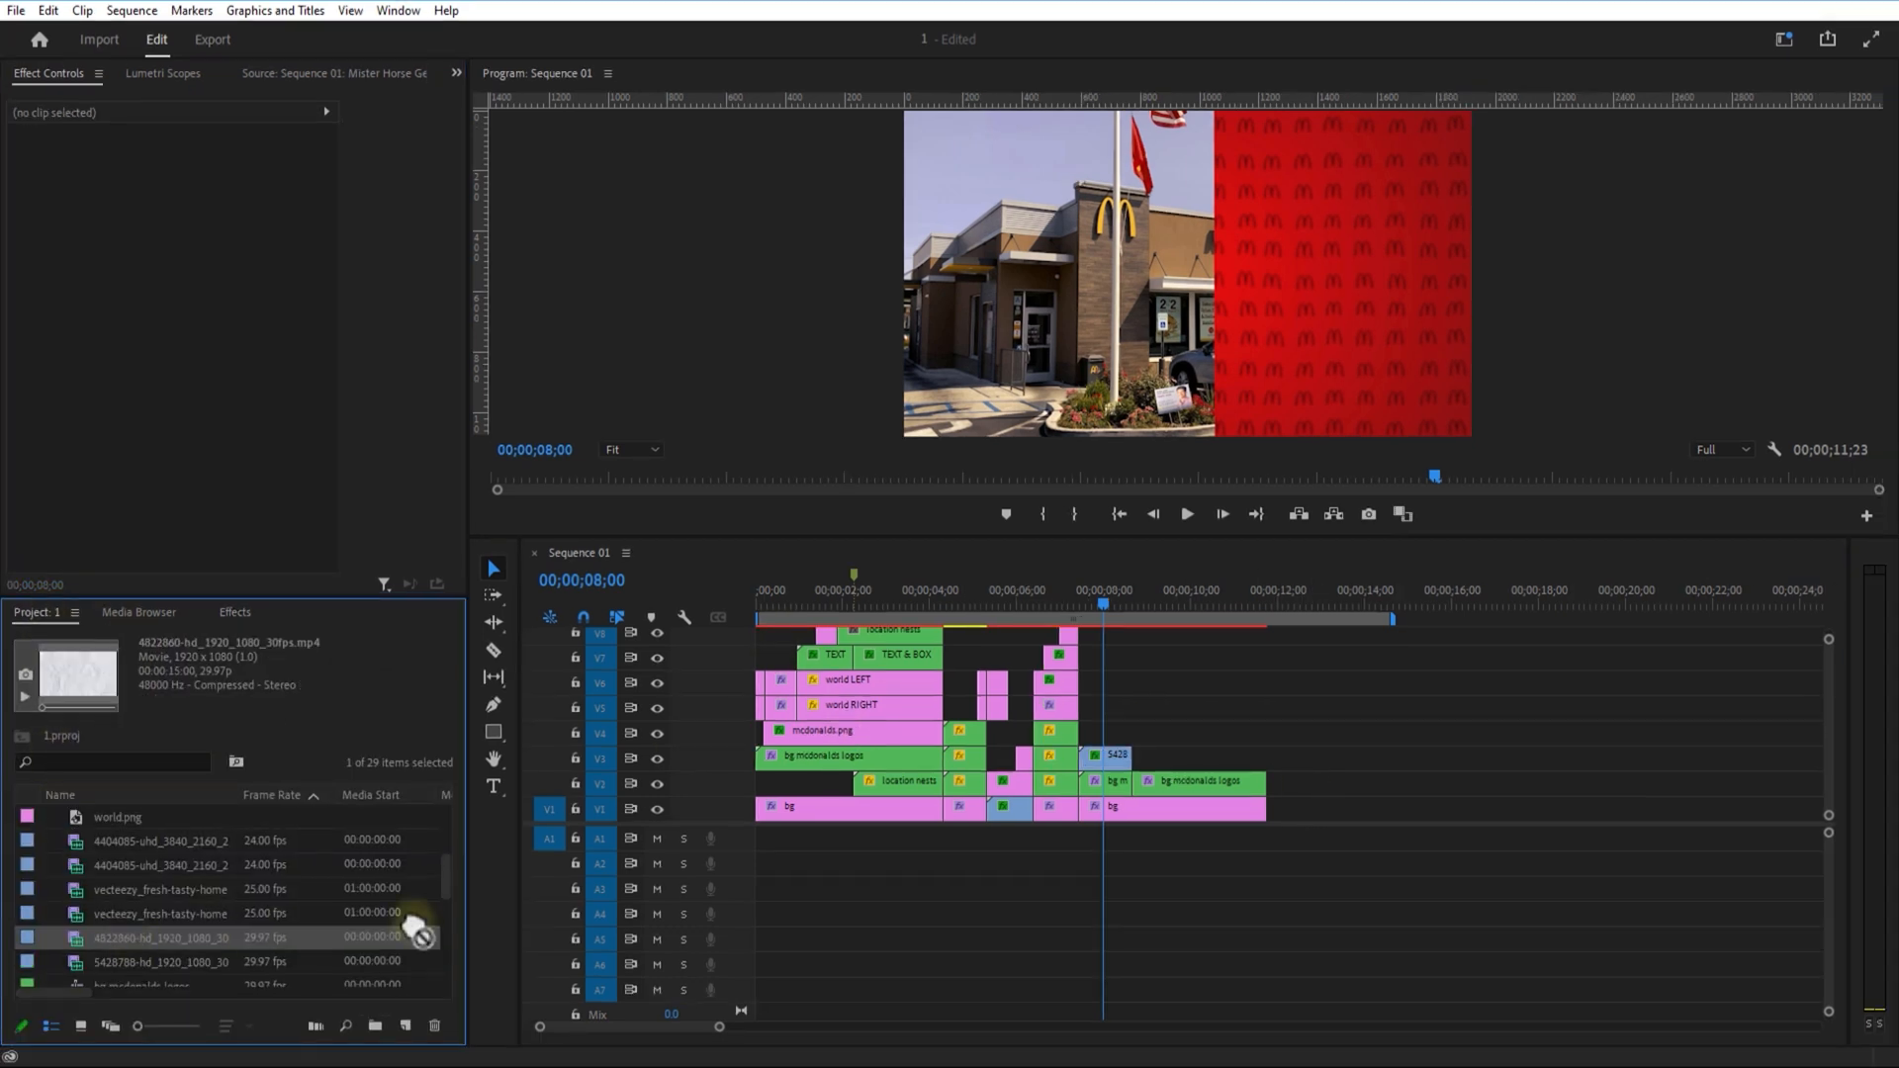
{"action": "left_click_drag", "start_coordinate": [416, 937], "coordinate": [1084, 734]}
{"action": "left_click_drag", "start_coordinate": [1728, 735], "coordinate": [1130, 734]}
Step: Unlink the paper texture video's audio and delete it
{"action": "right_click", "coordinate": [1118, 728]}
{"action": "left_click", "coordinate": [1166, 471]}
{"action": "left_click", "coordinate": [1109, 914]}
{"action": "key", "text": "Delete"}
Step: Set the paper texture clip's horizontal position to 91 and its blend mode to Multiply
{"action": "left_click", "coordinate": [1097, 732]}
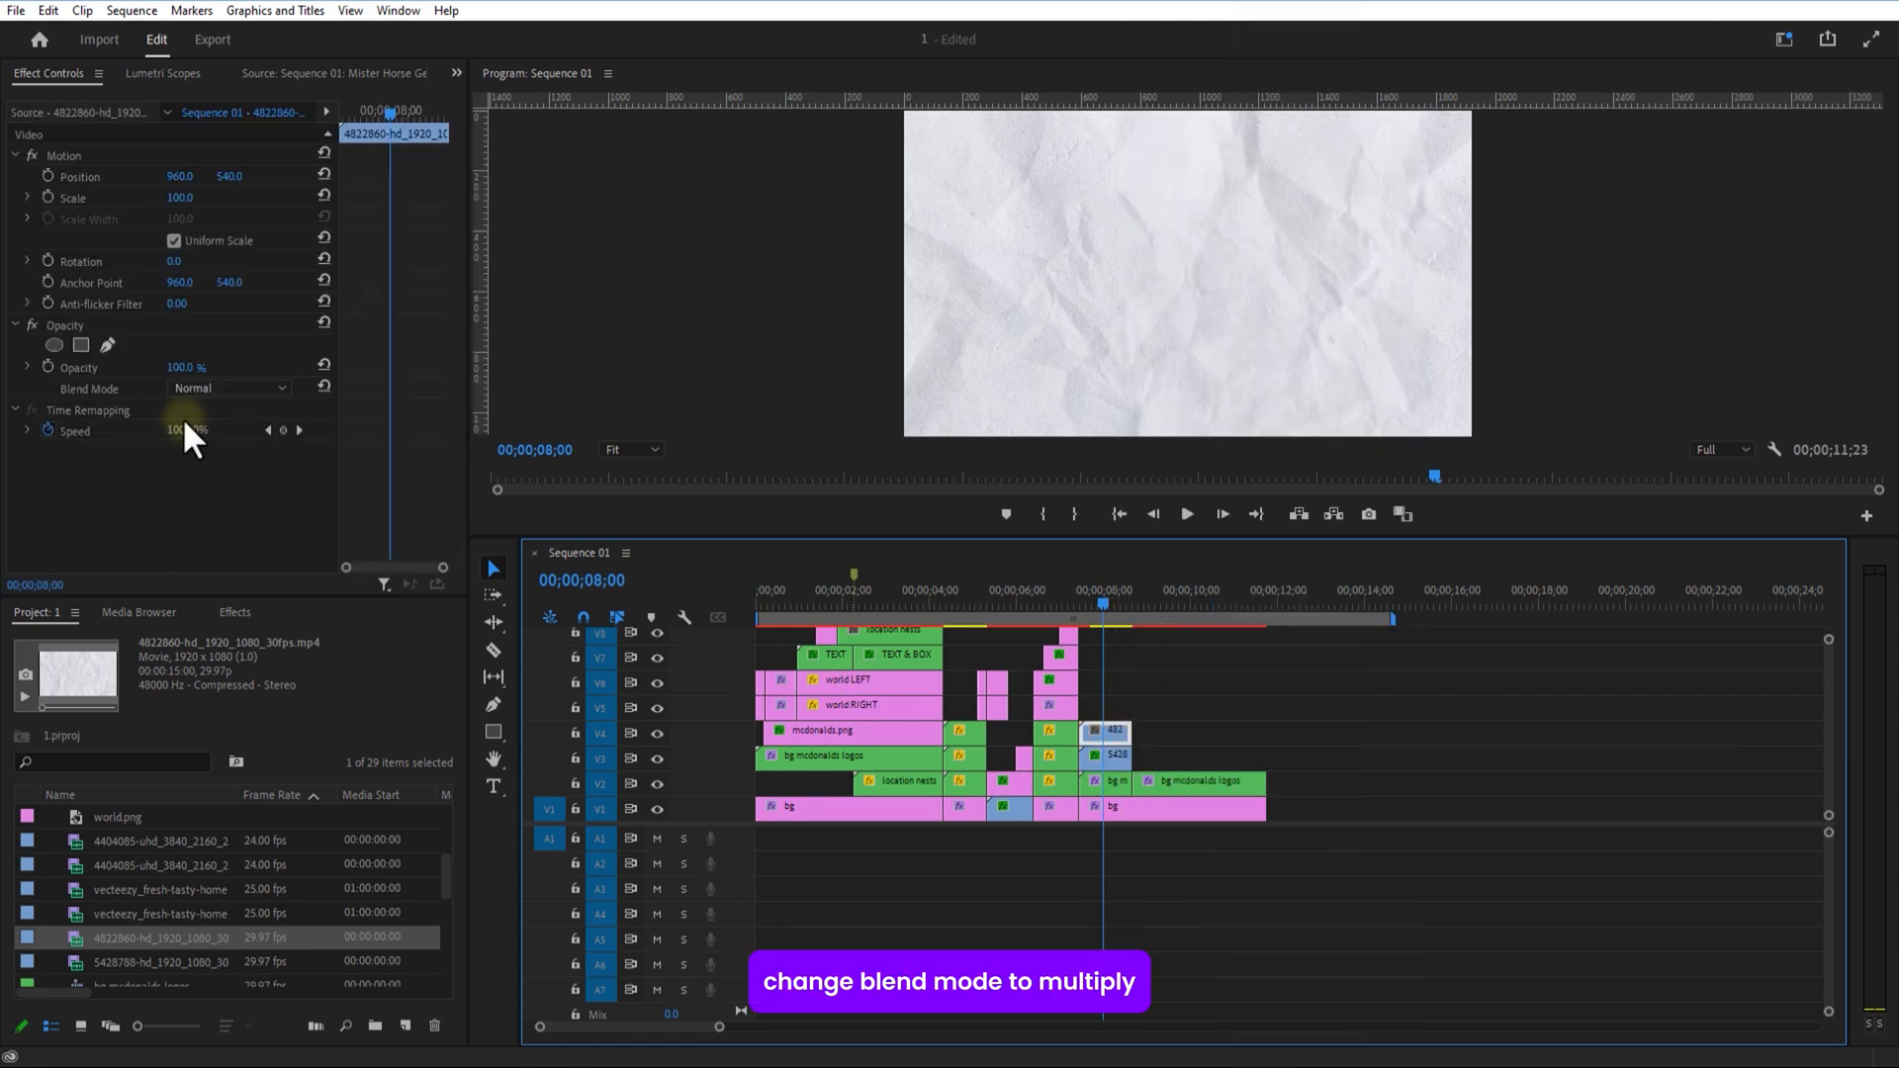
{"action": "left_click", "coordinate": [211, 386]}
{"action": "left_click", "coordinate": [219, 587]}
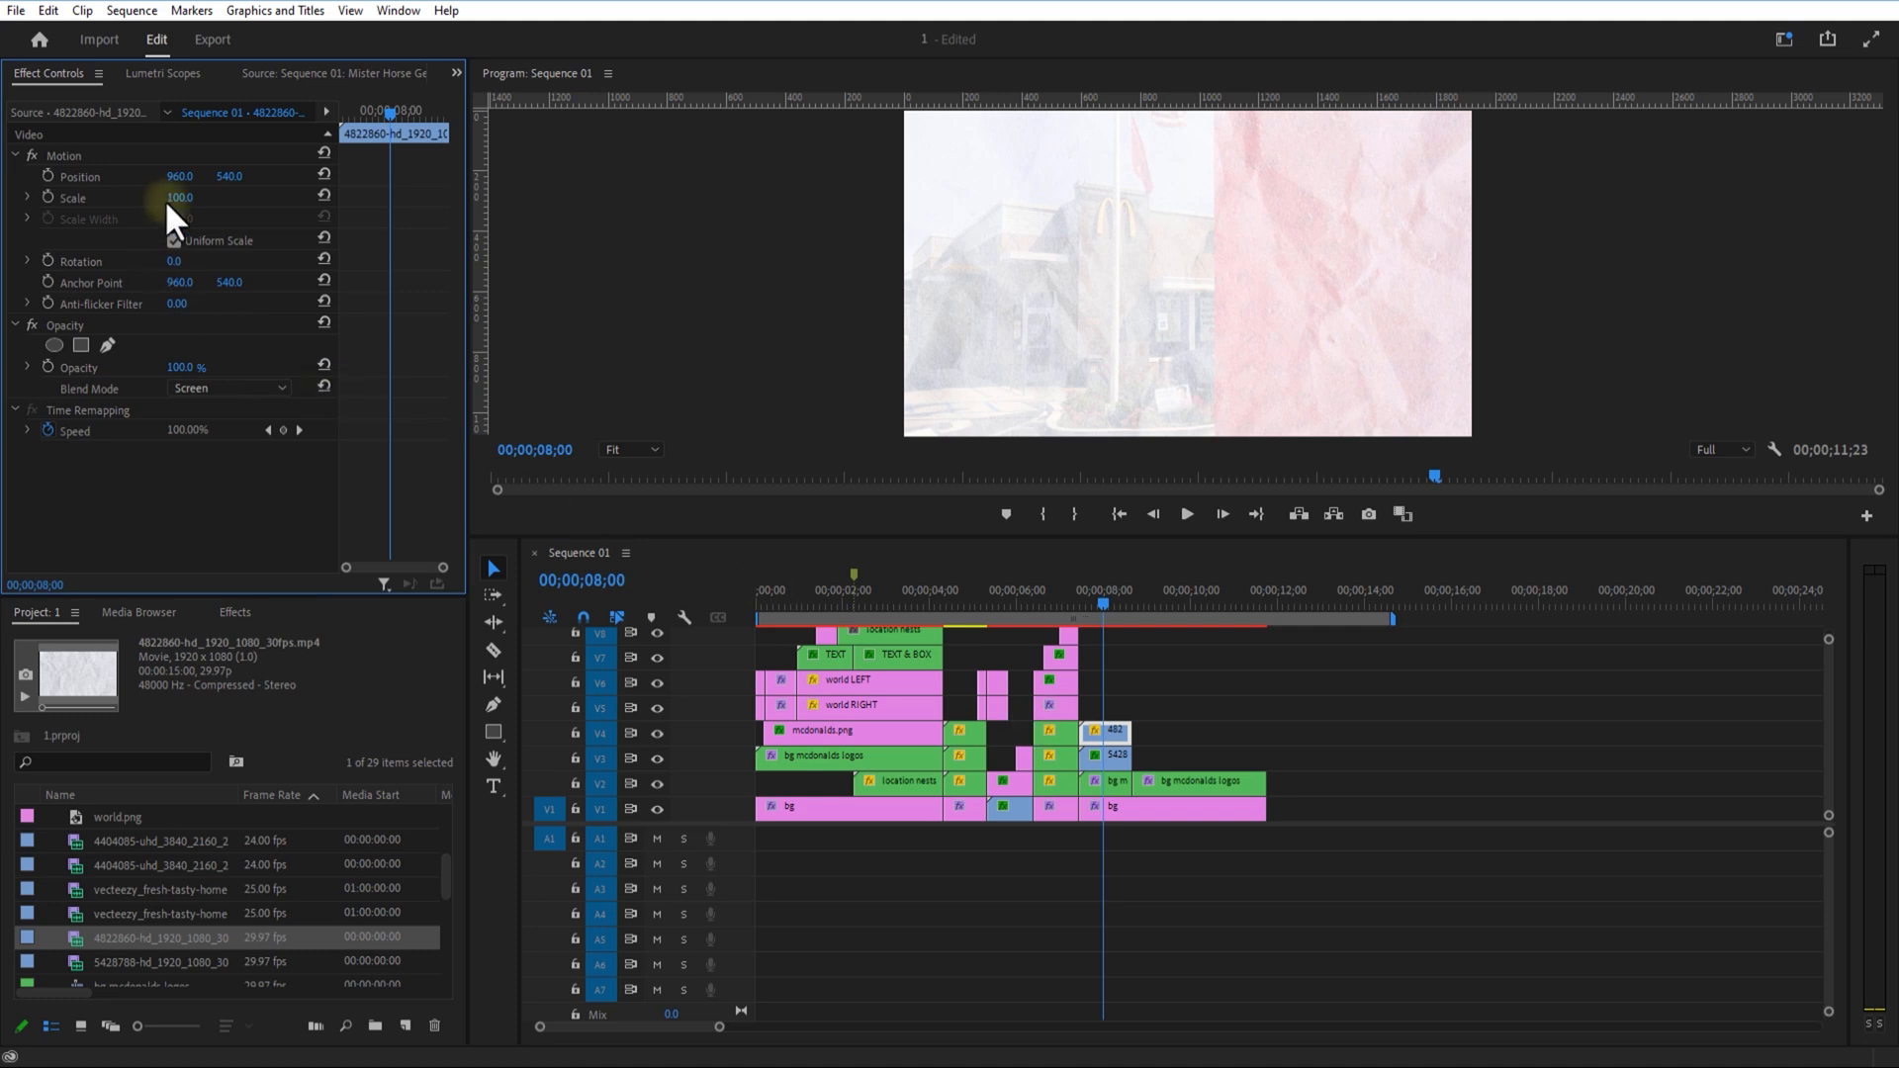
{"action": "left_click_drag", "start_coordinate": [174, 175], "coordinate": [13, 176]}
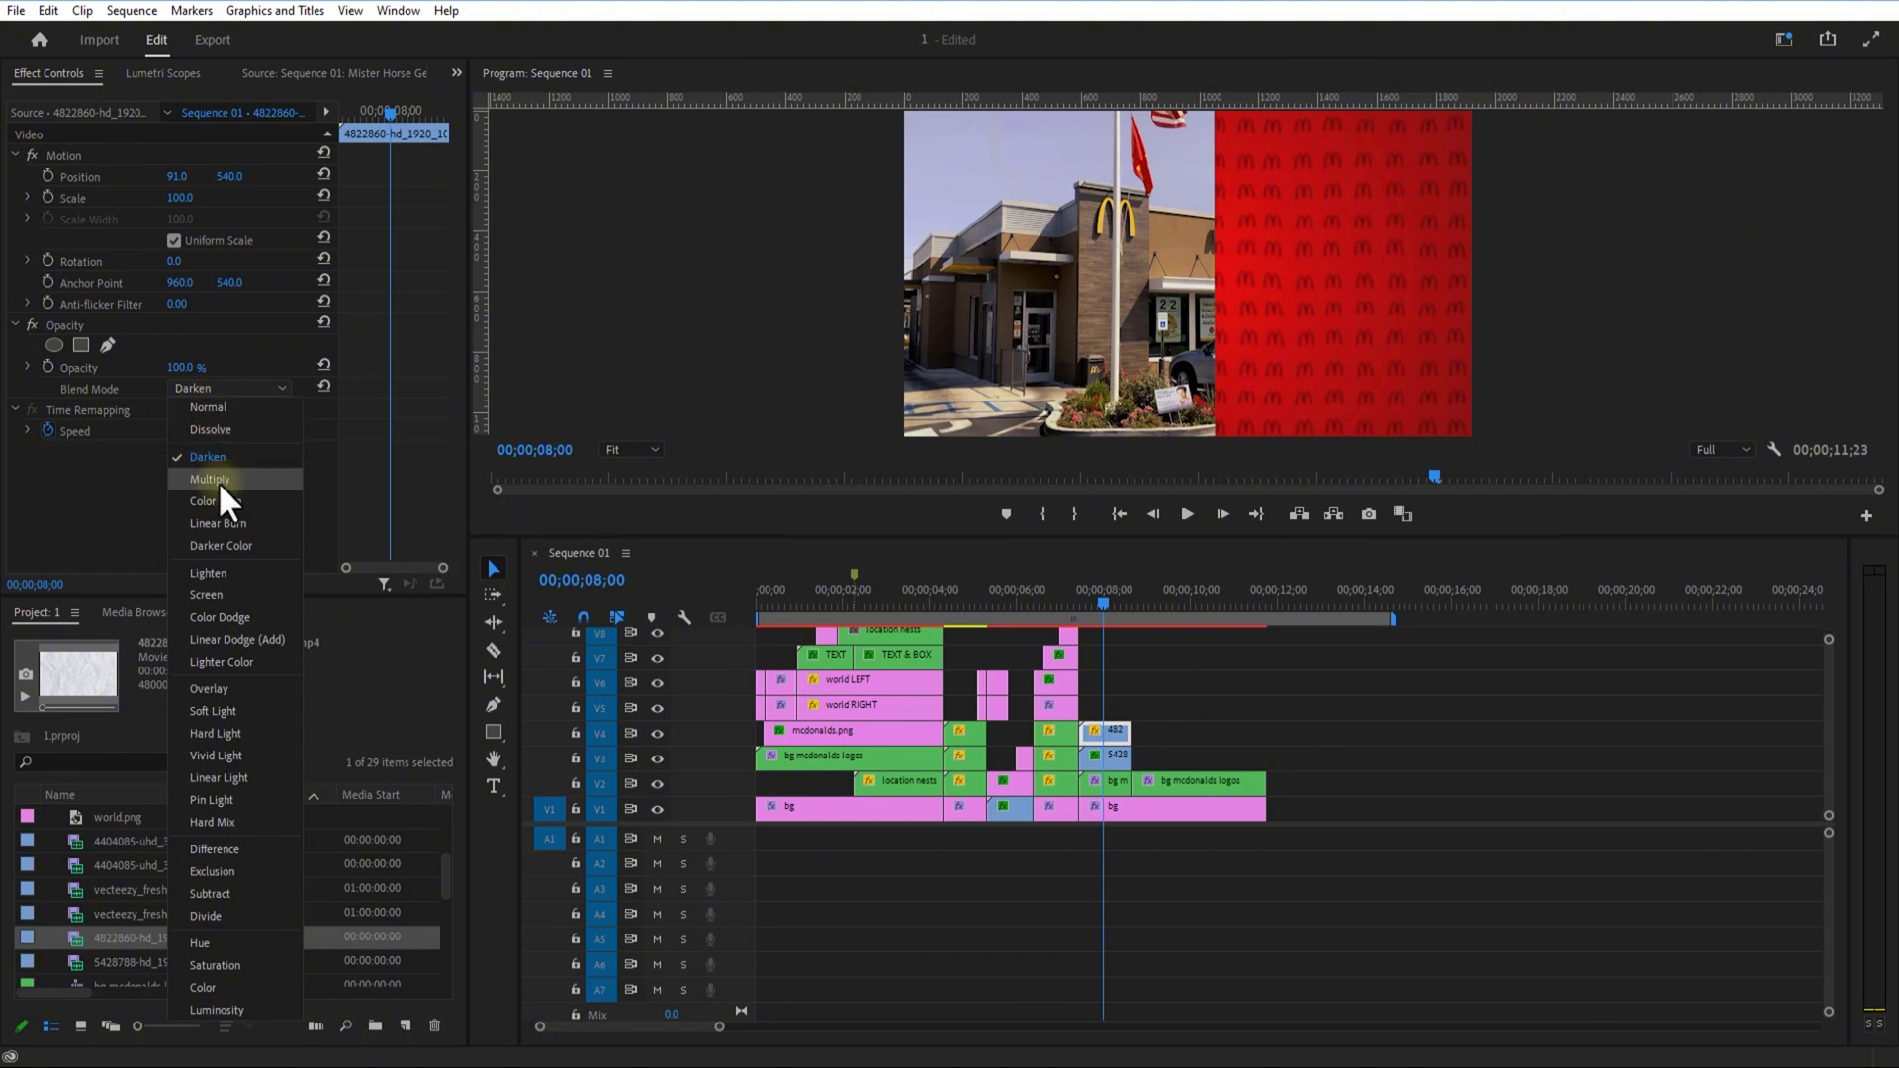
{"action": "left_click", "coordinate": [220, 484]}
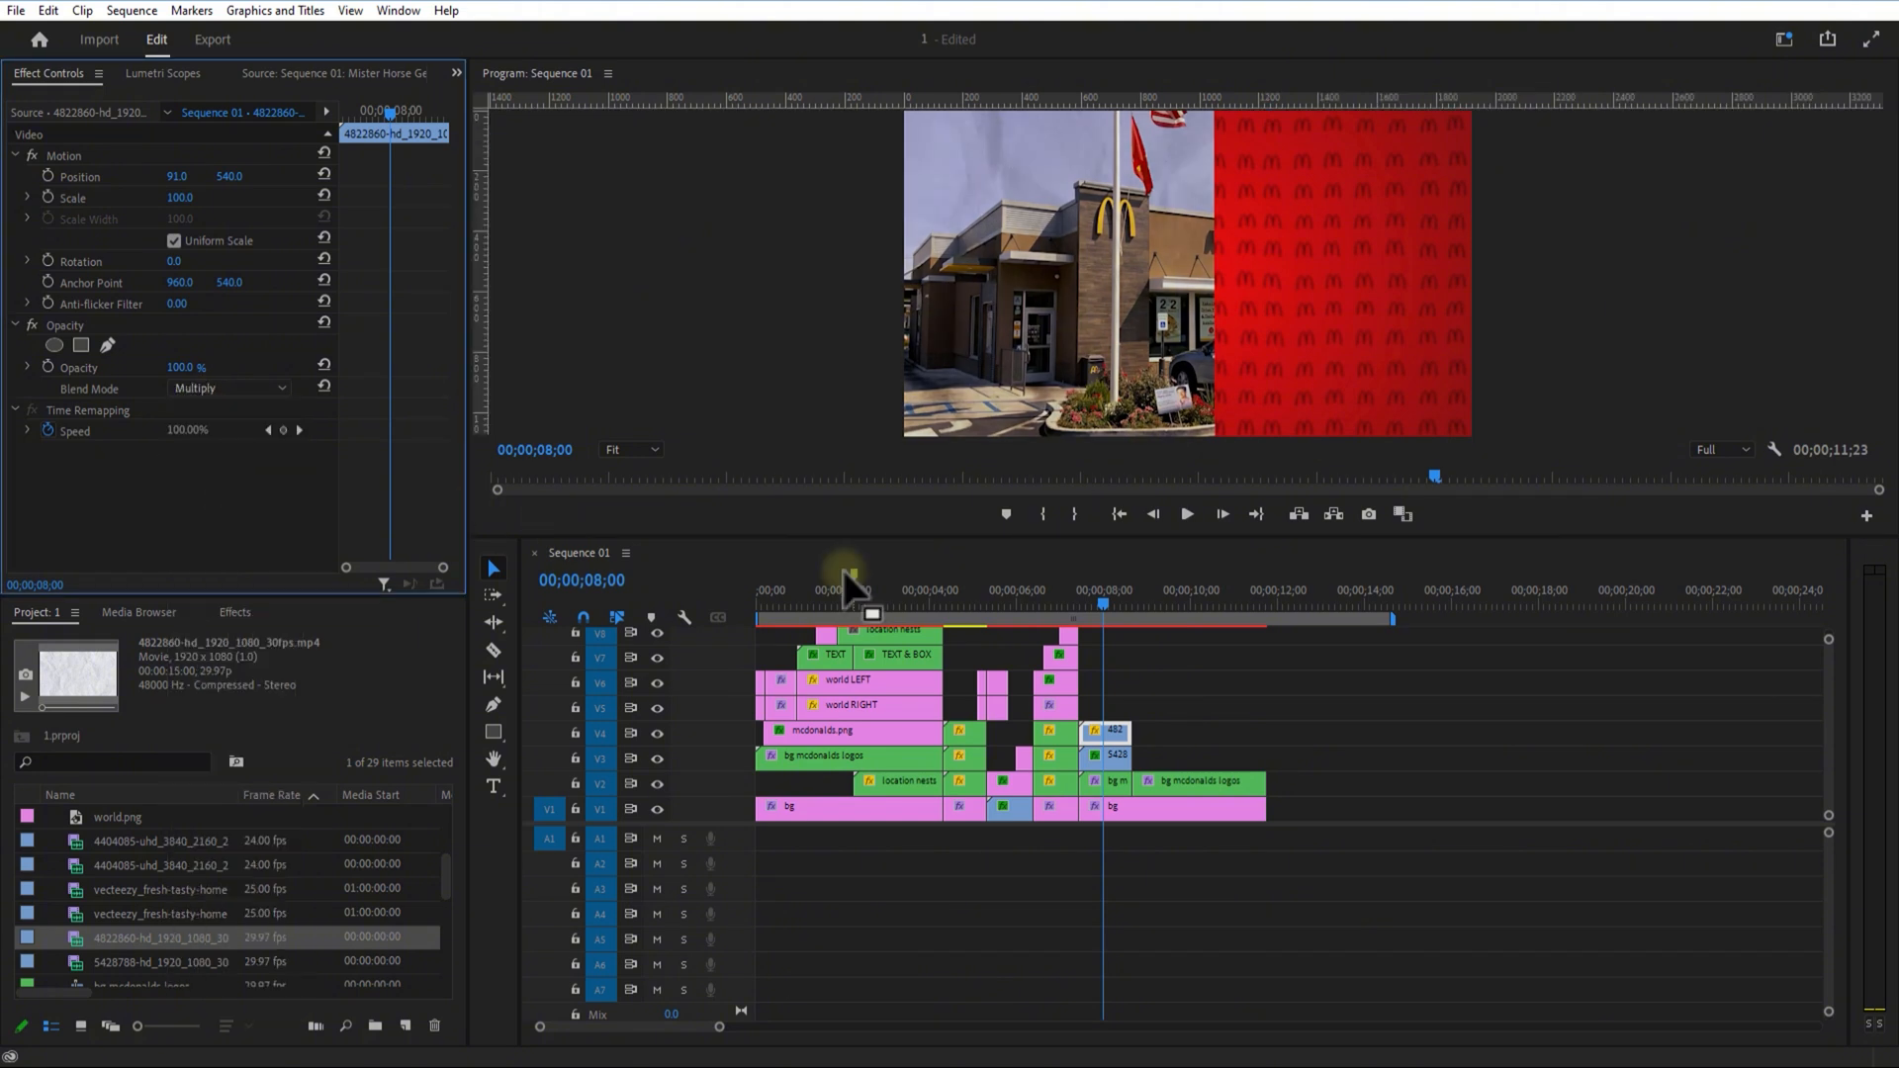
{"action": "left_click", "coordinate": [1111, 588]}
{"action": "left_click", "coordinate": [239, 611]}
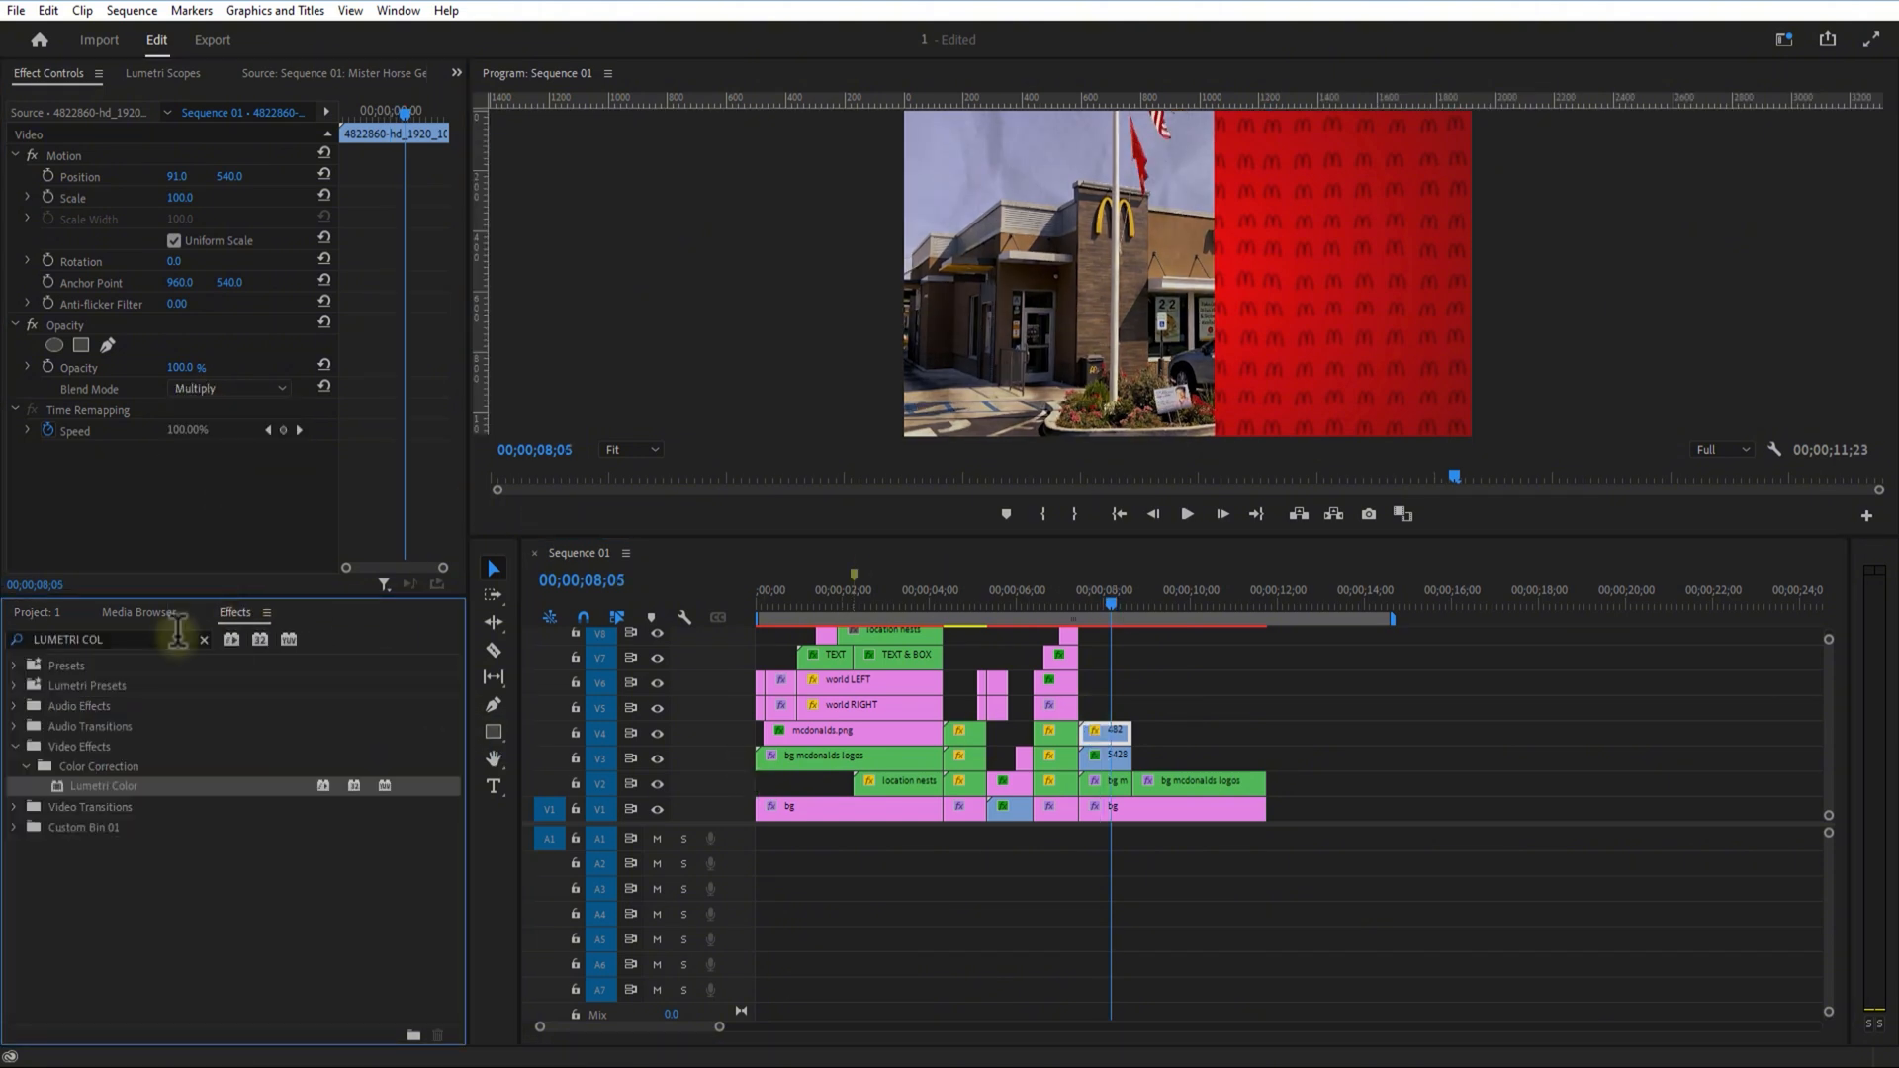
{"action": "double_click", "coordinate": [111, 637]}
{"action": "key", "text": "BackSpace"}
{"action": "key", "text": "BackSpace"}
{"action": "key", "text": "BackSpace"}
{"action": "key", "text": "BackSpace"}
{"action": "key", "text": "BackSpace"}
{"action": "key", "text": "BackSpace"}
{"action": "key", "text": "BackSpace"}
{"action": "key", "text": "BackSpace"}
{"action": "key", "text": "BackSpace"}
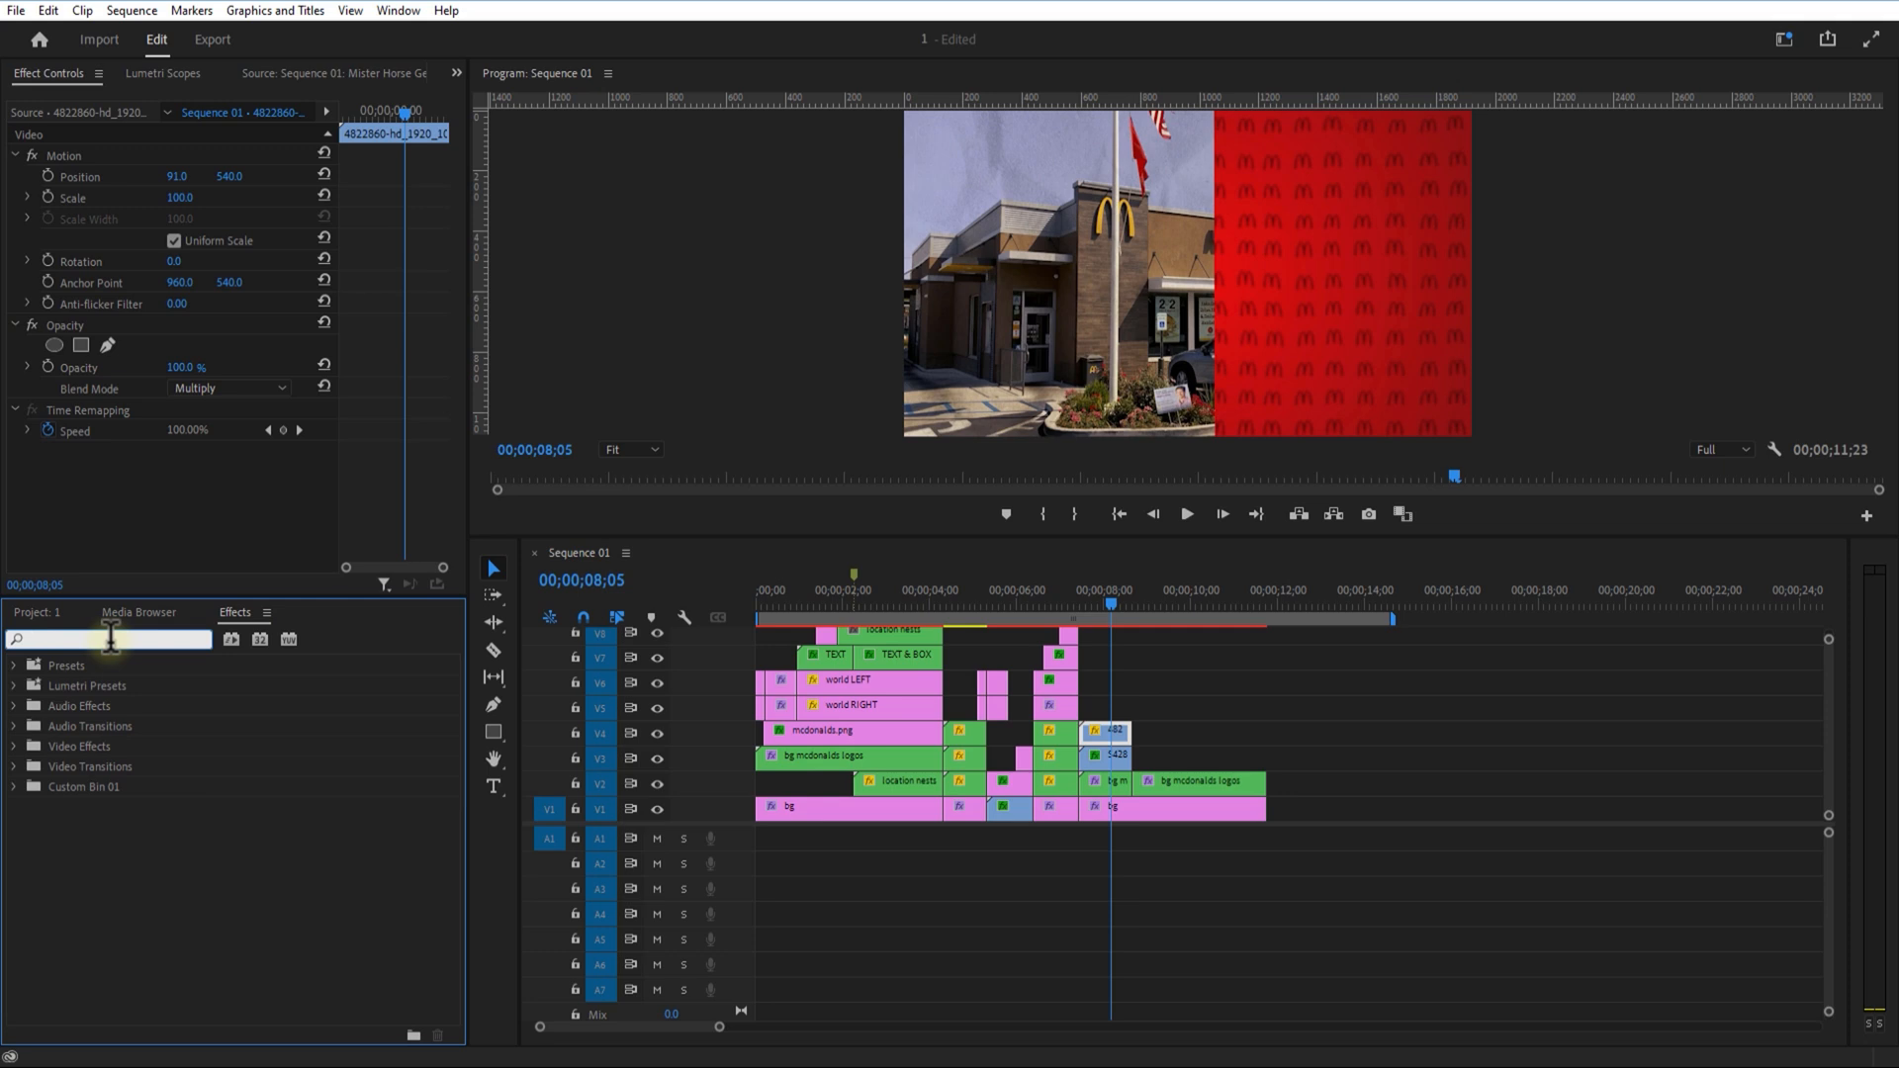
{"action": "type", "text": "Ti"}
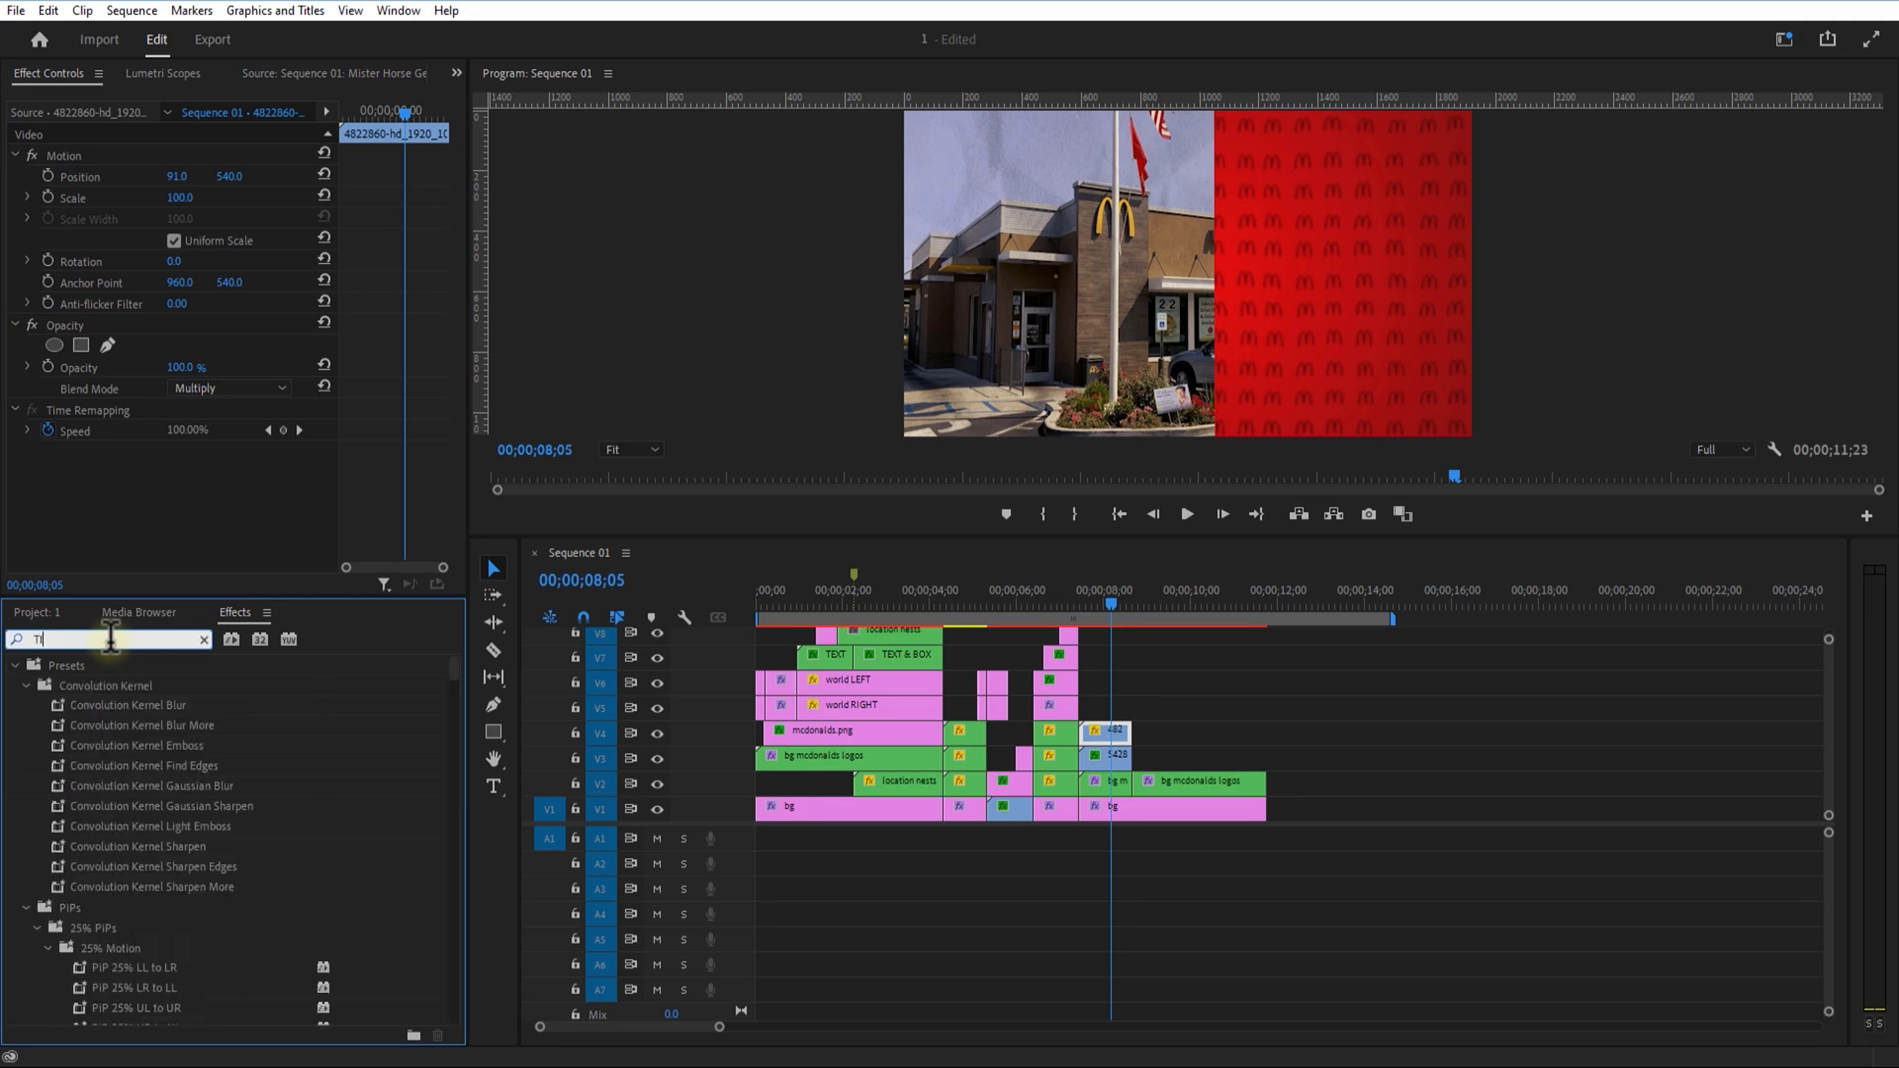
Step: Lower the Saturation in the restaurant video's Lumetri Basic Correction until the footage looks almost black and white
{"action": "left_click", "coordinate": [1098, 756]}
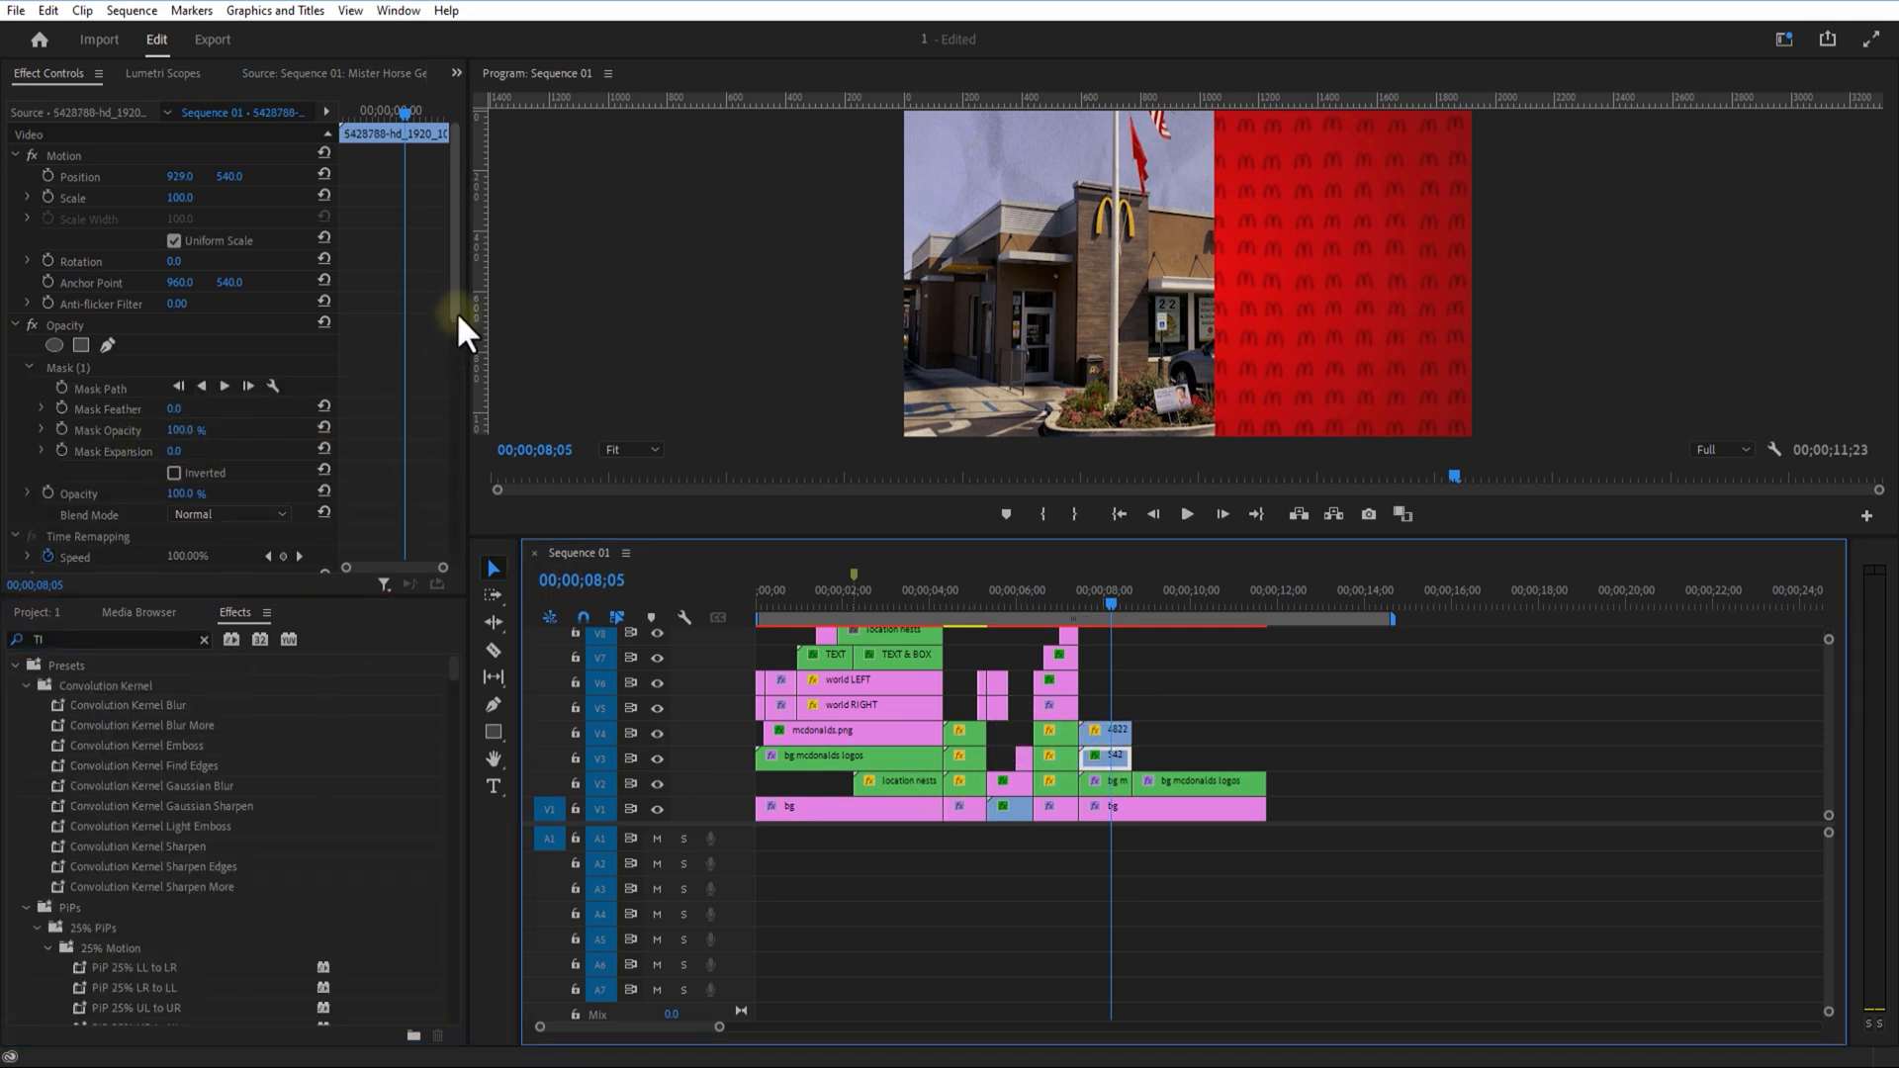
{"action": "left_click_drag", "start_coordinate": [455, 311], "coordinate": [437, 443]}
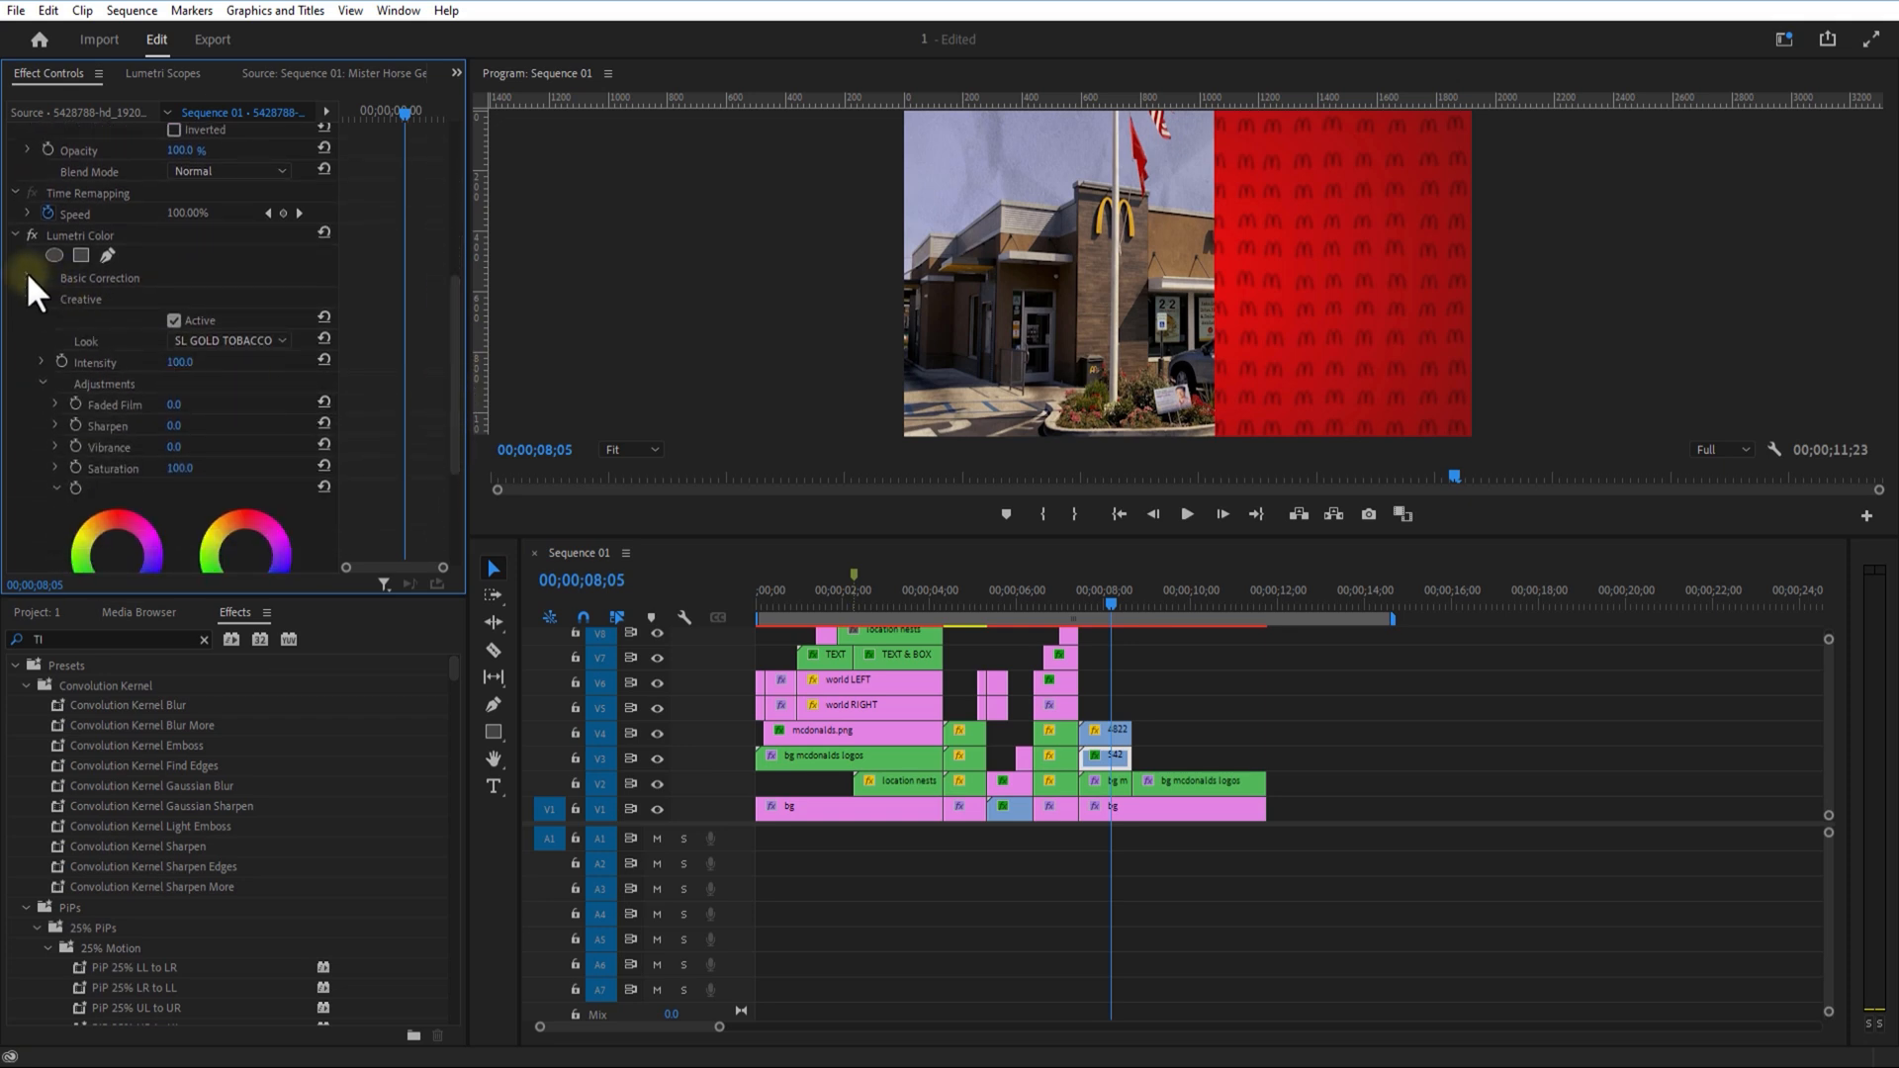
{"action": "left_click", "coordinate": [28, 278]}
{"action": "left_click_drag", "start_coordinate": [180, 508], "coordinate": [147, 505]}
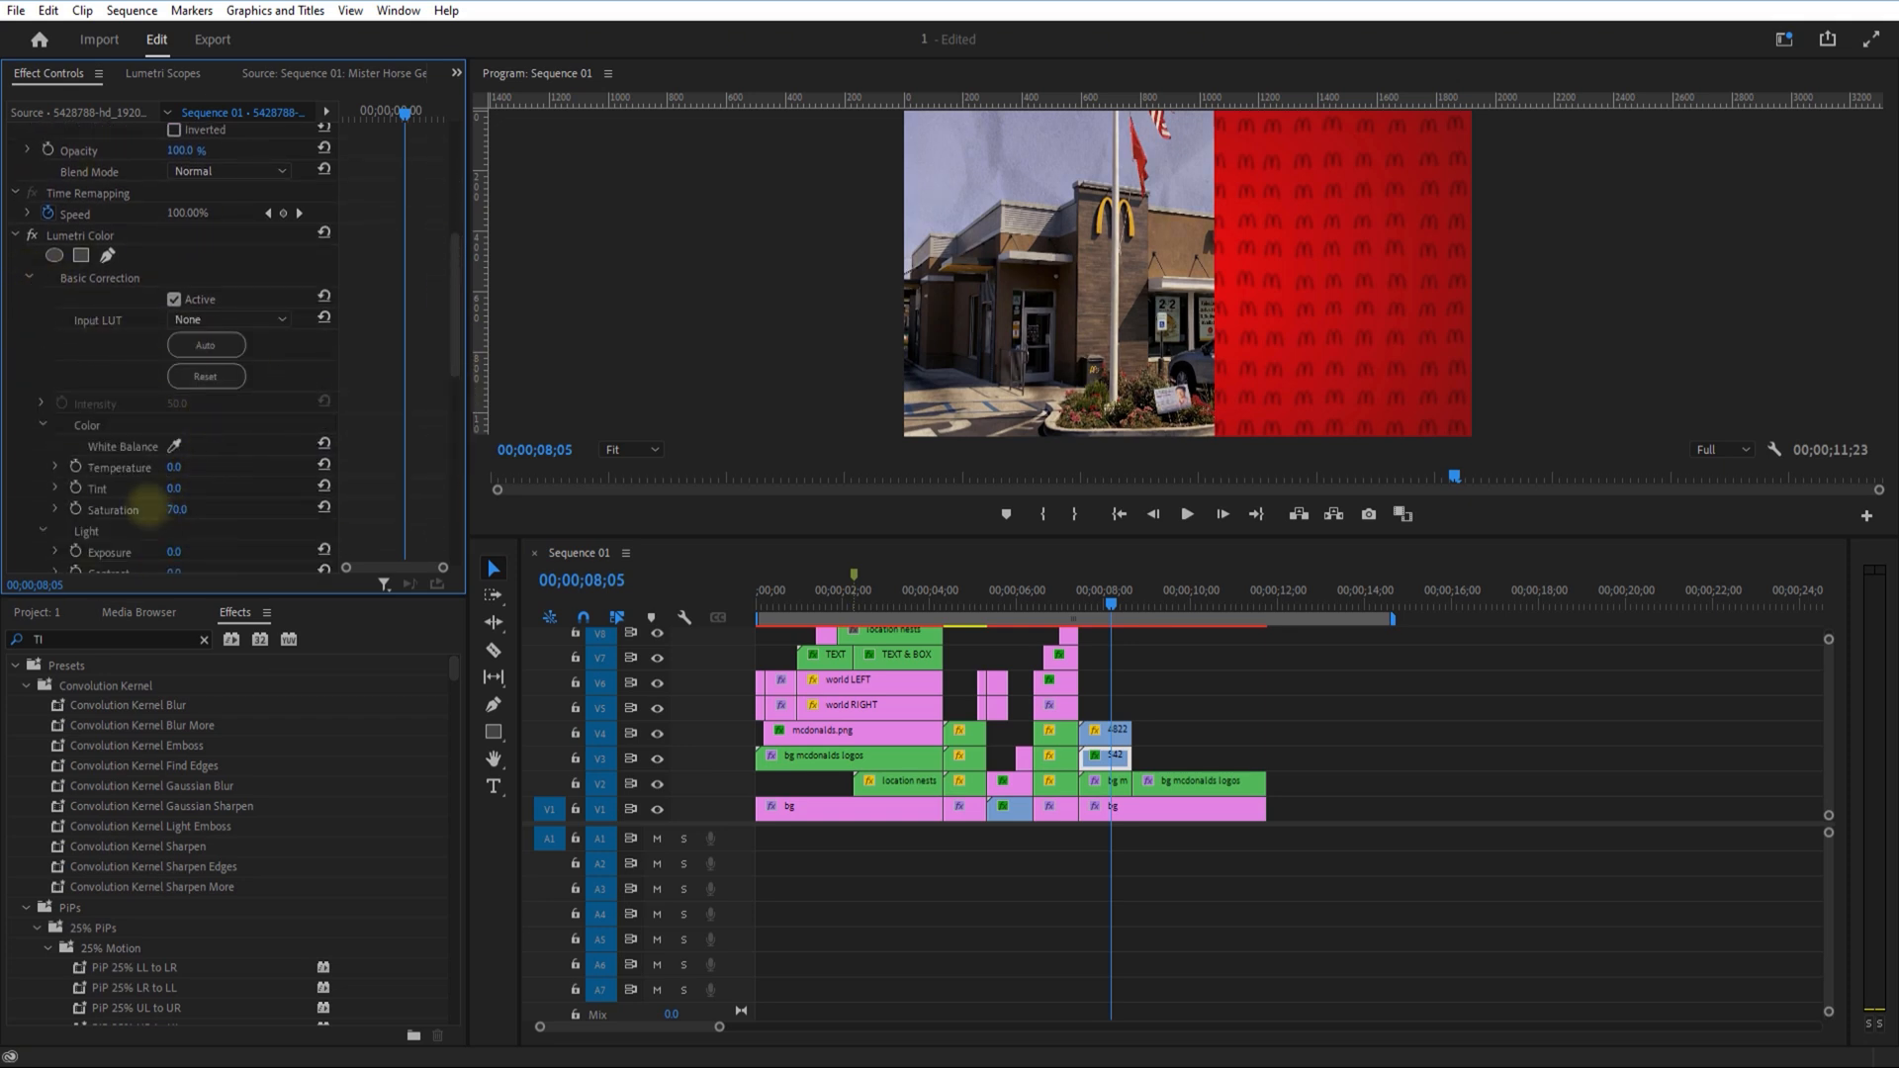
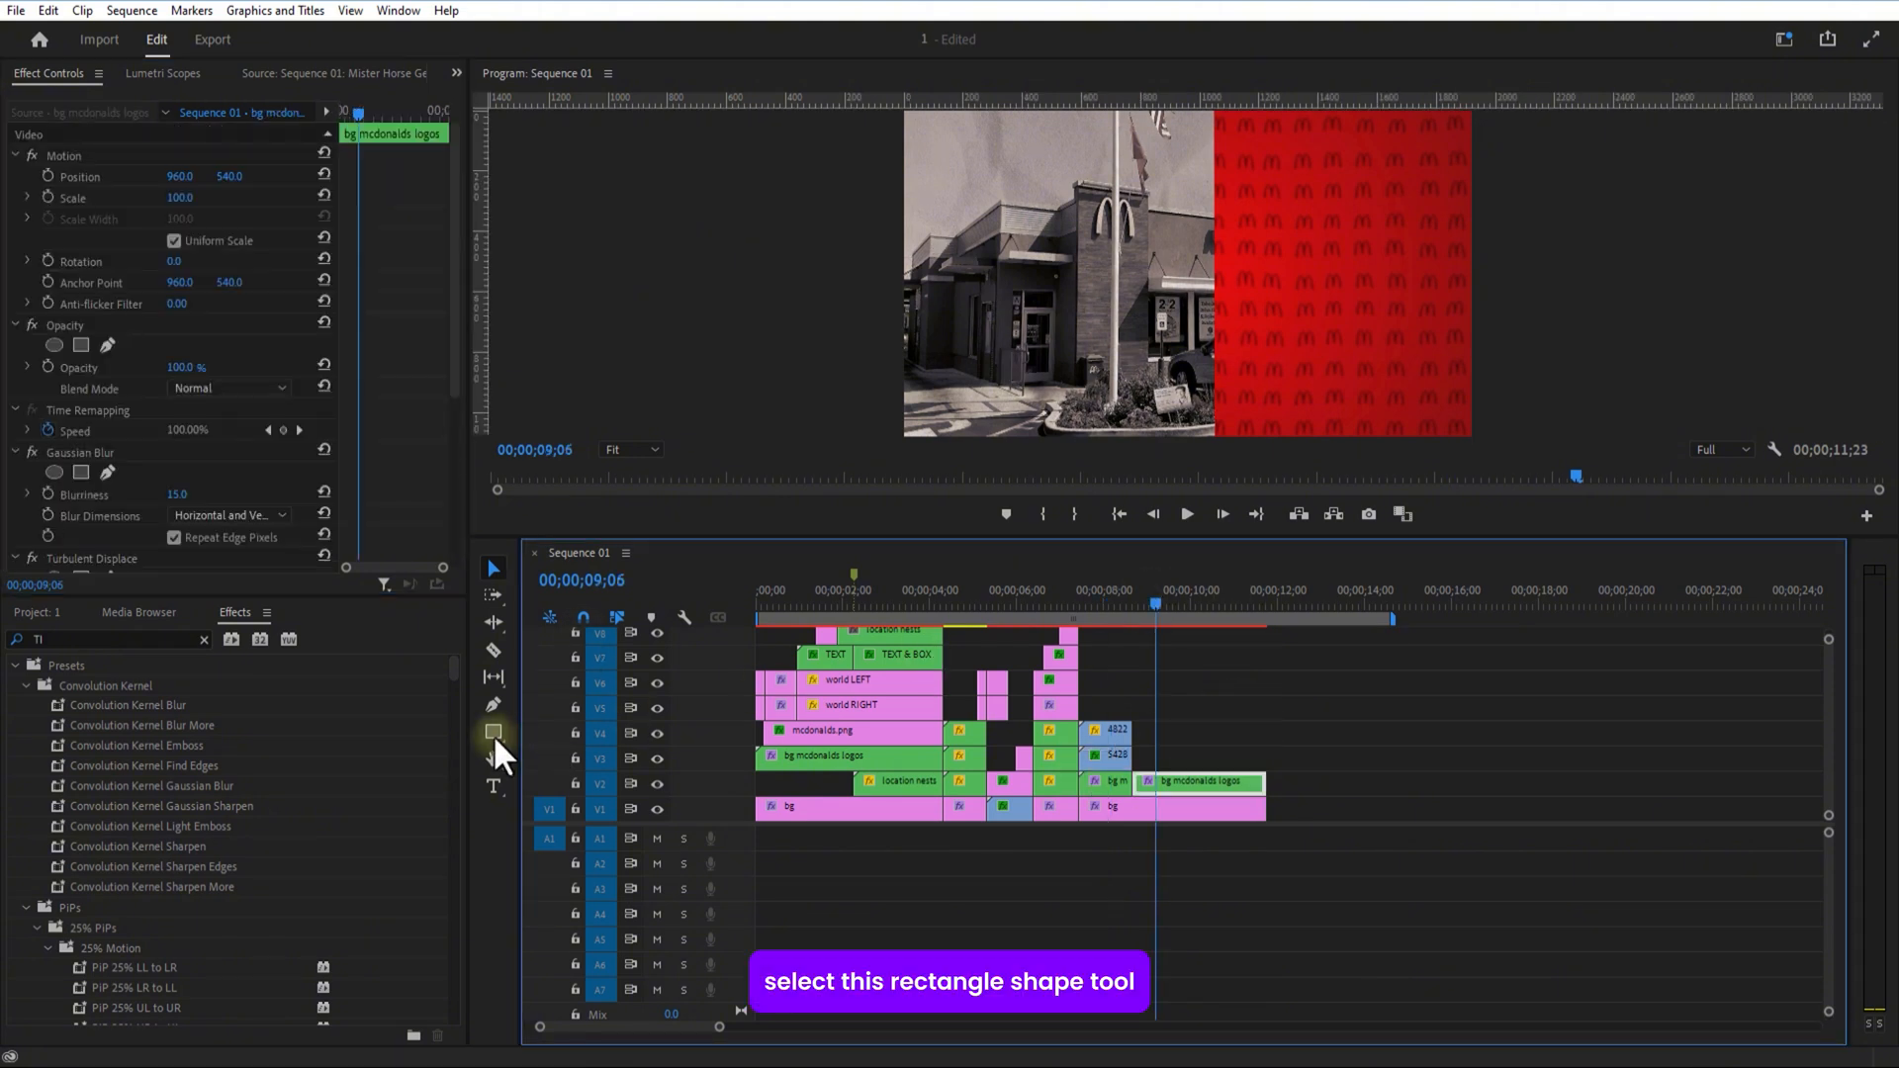
Step: Draw a yellow rectangle over the logo background, move its graphic to V5 above the paper texture, and add a "drive -in" text
{"action": "left_click", "coordinate": [494, 732]}
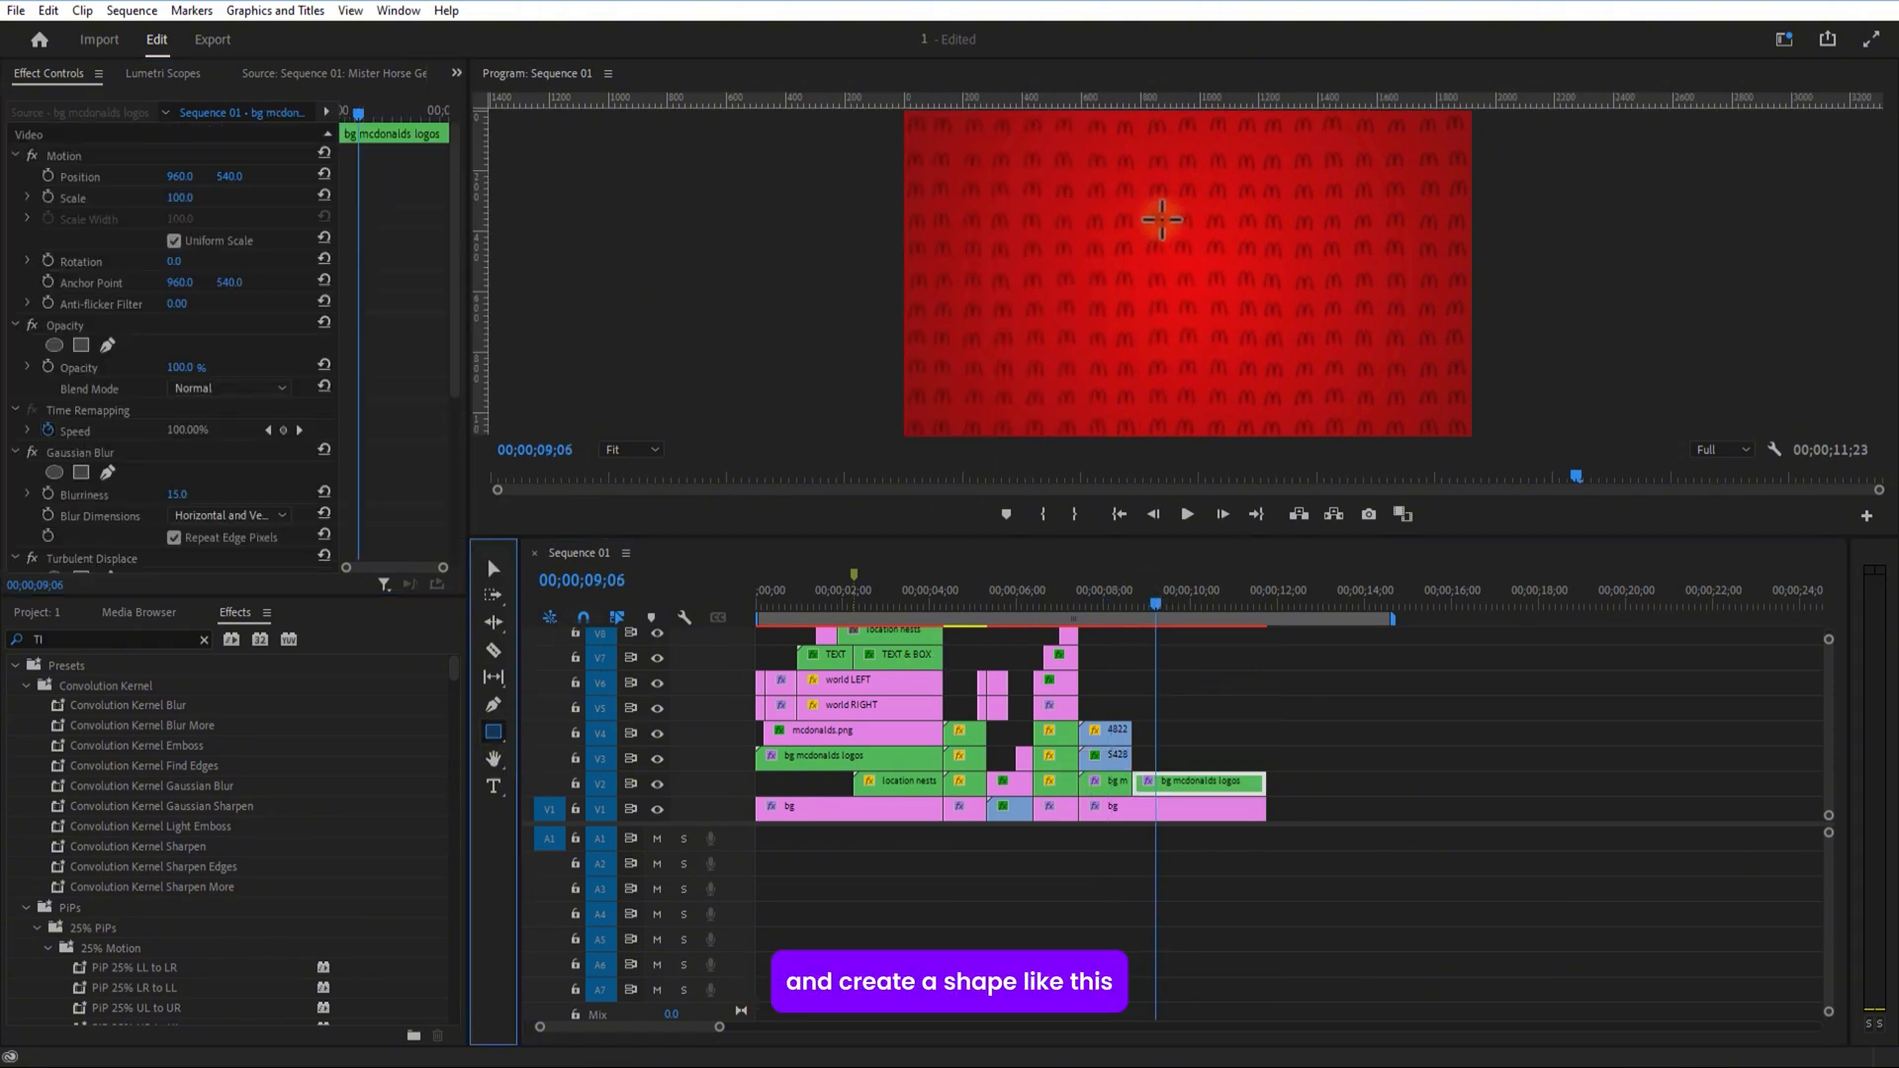
{"action": "left_click_drag", "start_coordinate": [1162, 220], "coordinate": [1302, 286]}
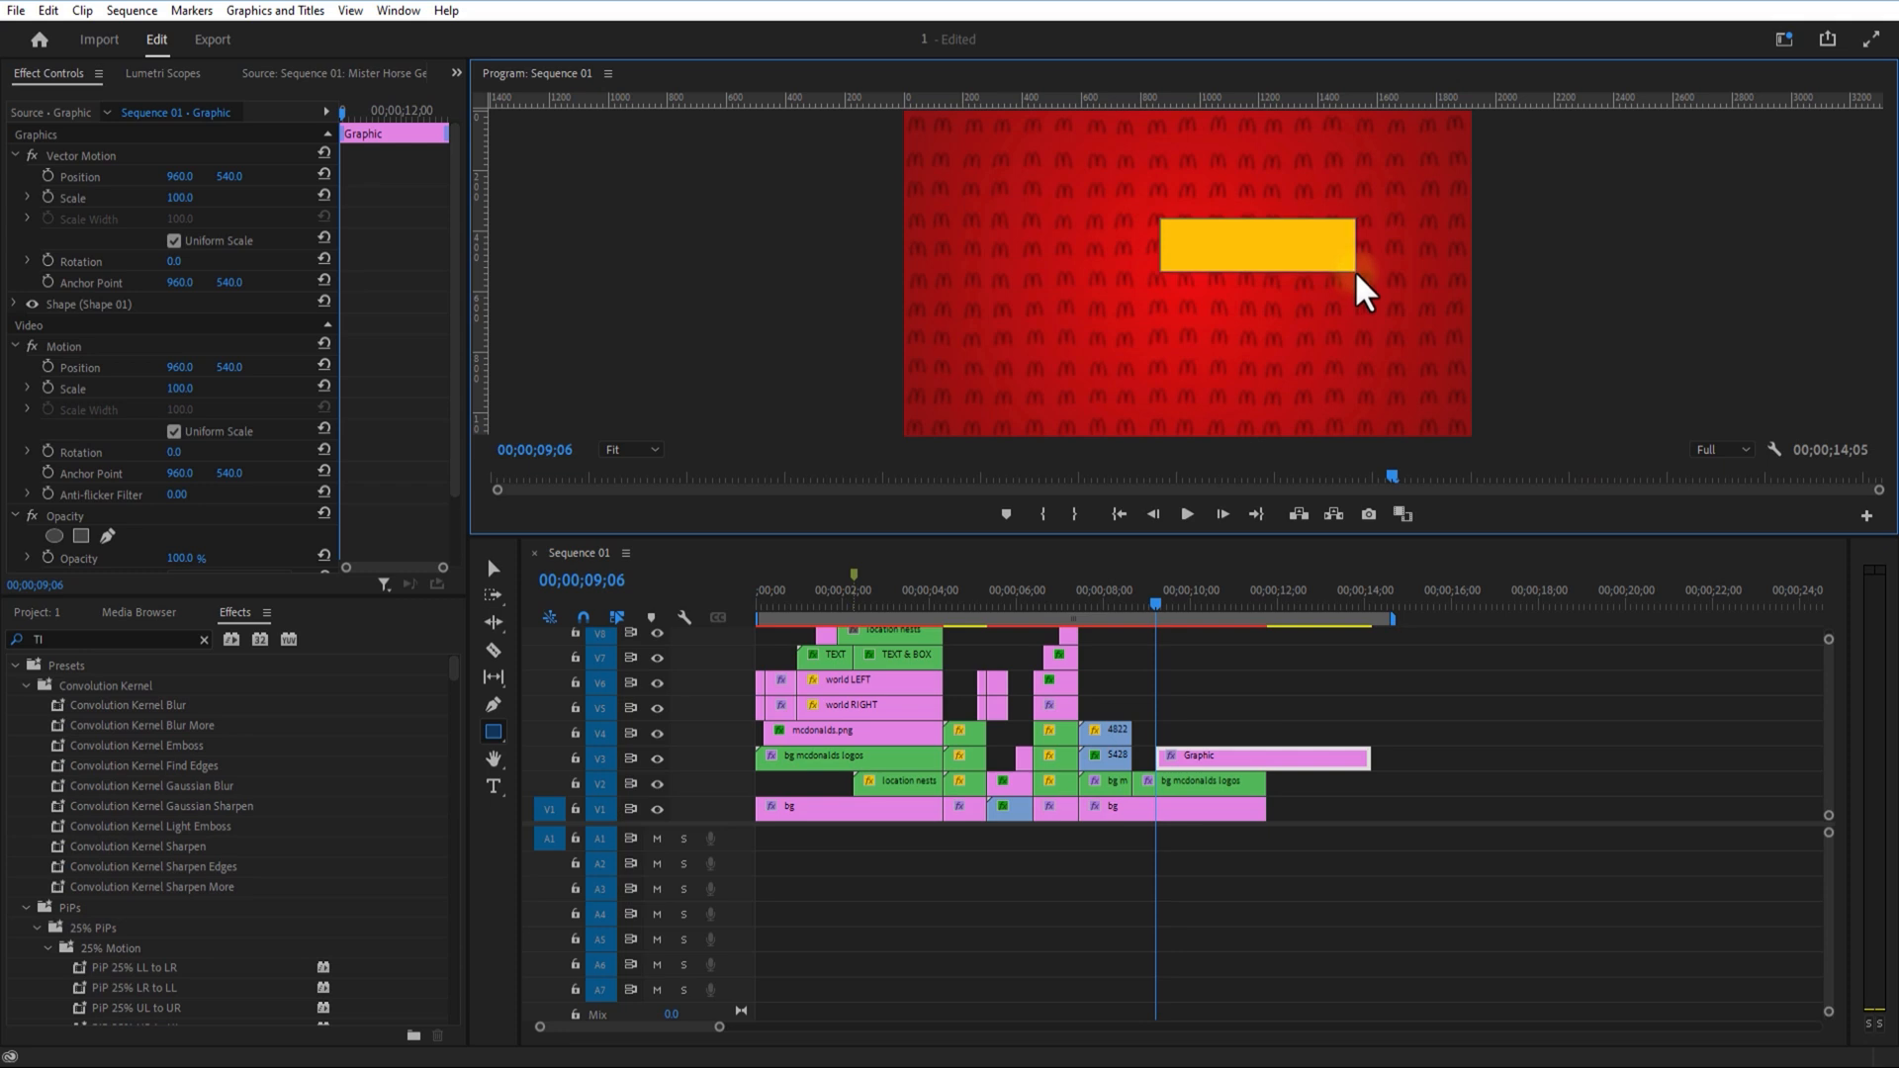
{"action": "left_click_drag", "start_coordinate": [1198, 754], "coordinate": [1122, 706]}
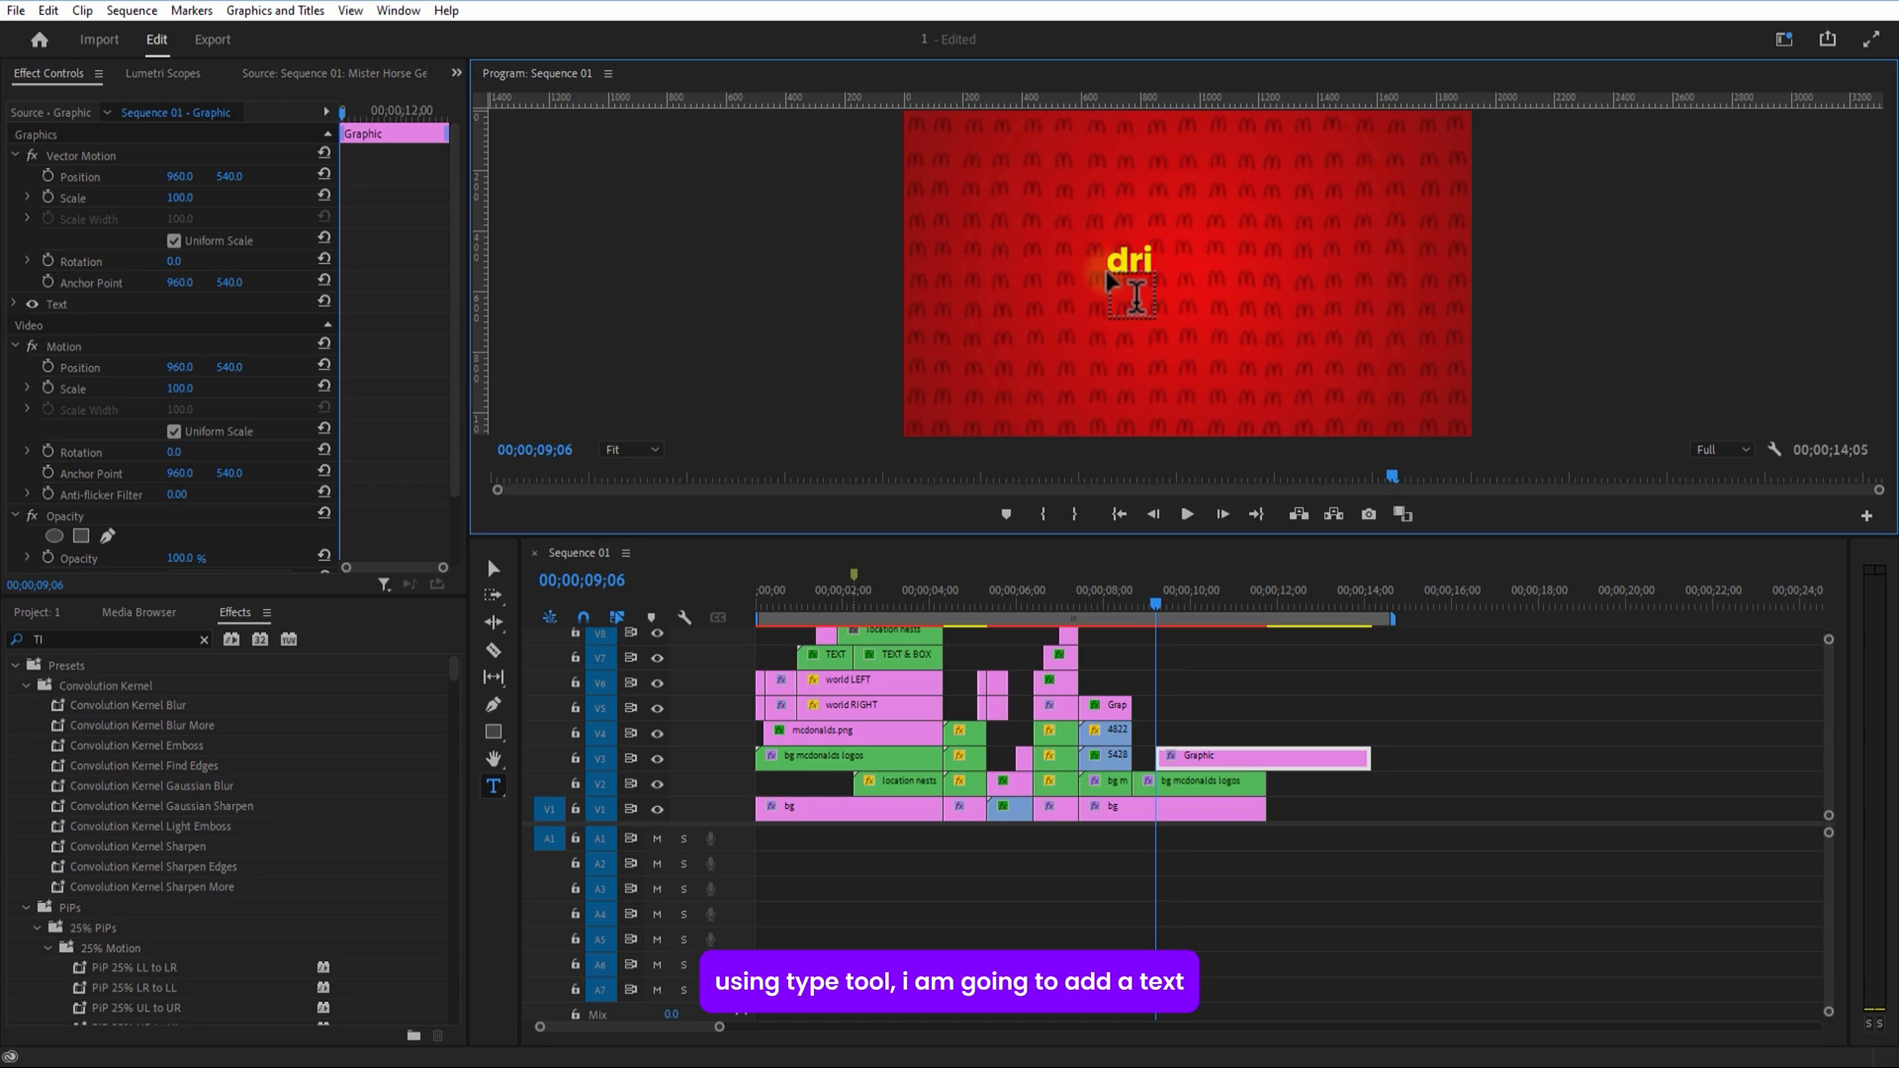
{"action": "type", "text": "ve -in"}
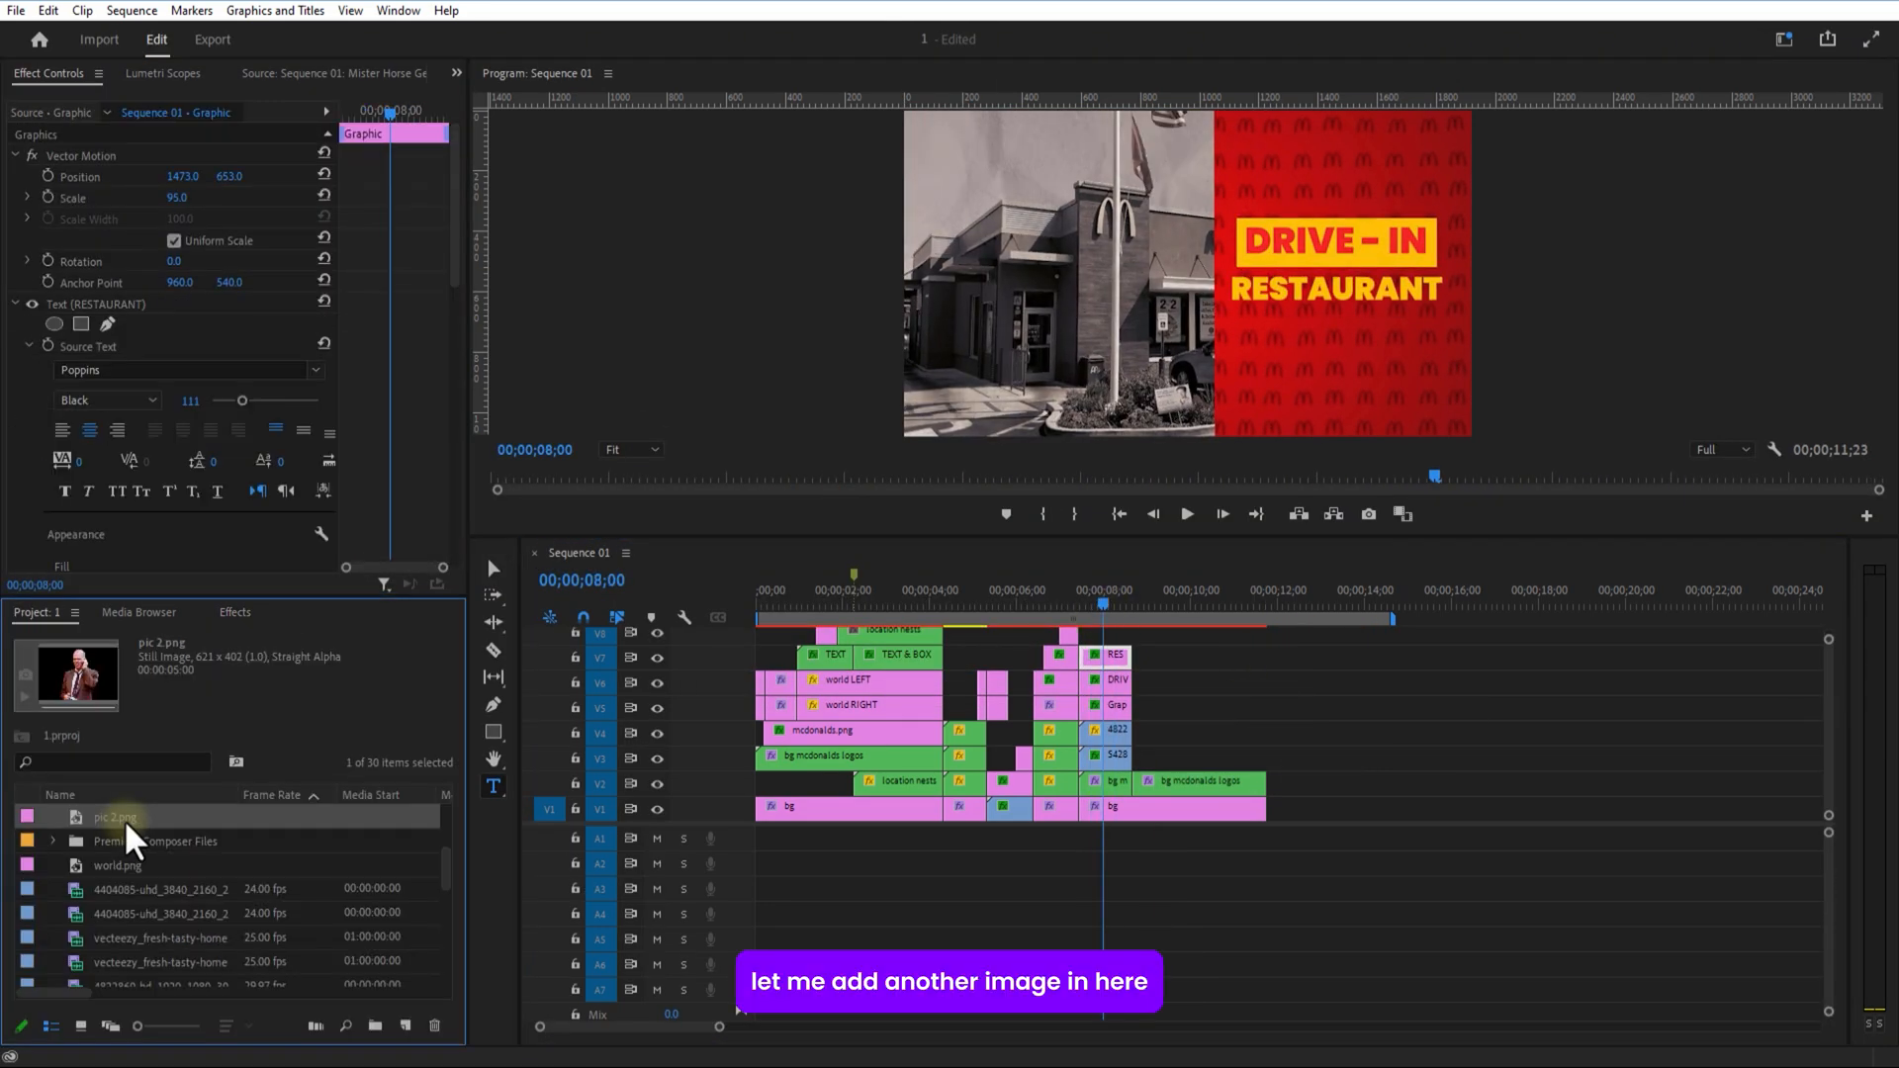
Step: Place pic 2.png on V8 at 00;00;08;00, scale it to 233 and set its vertical position to 728
{"action": "left_click_drag", "start_coordinate": [127, 831], "coordinate": [1109, 636]}
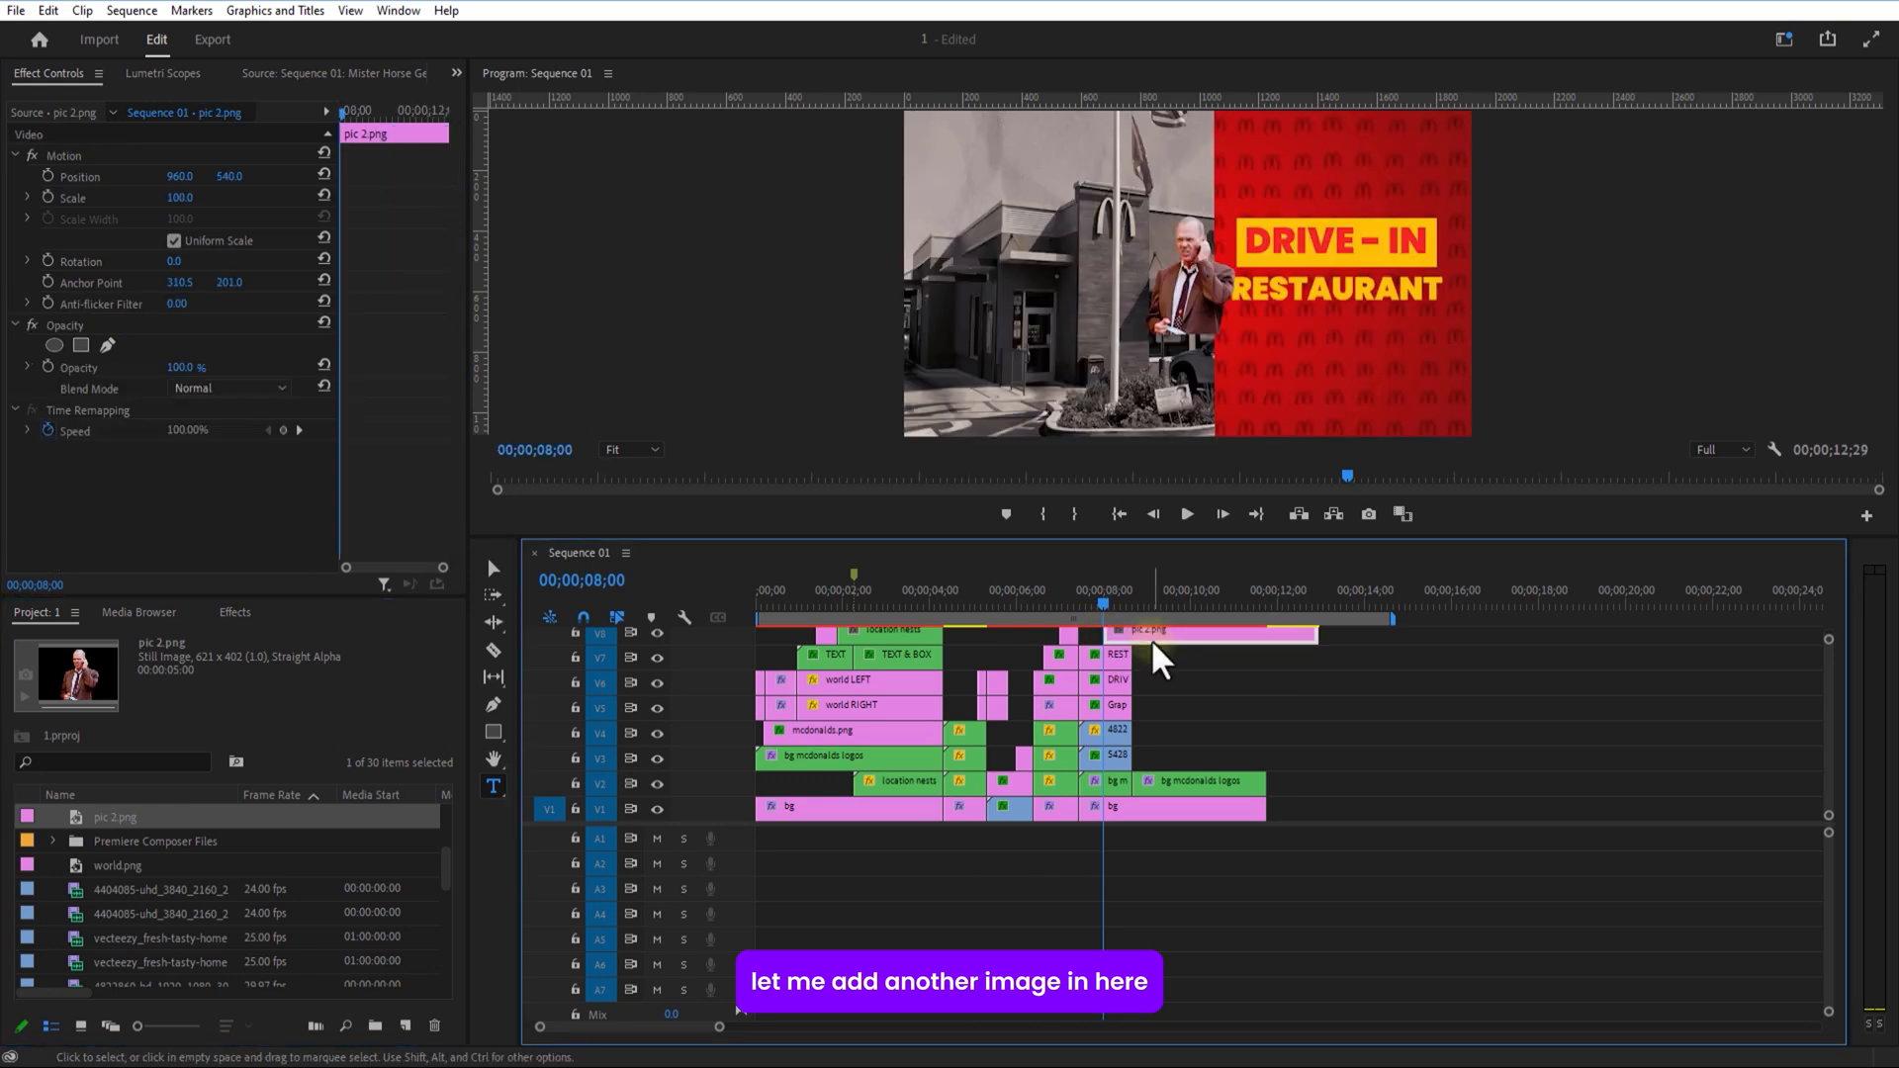
{"action": "left_click_drag", "start_coordinate": [179, 197], "coordinate": [385, 163]}
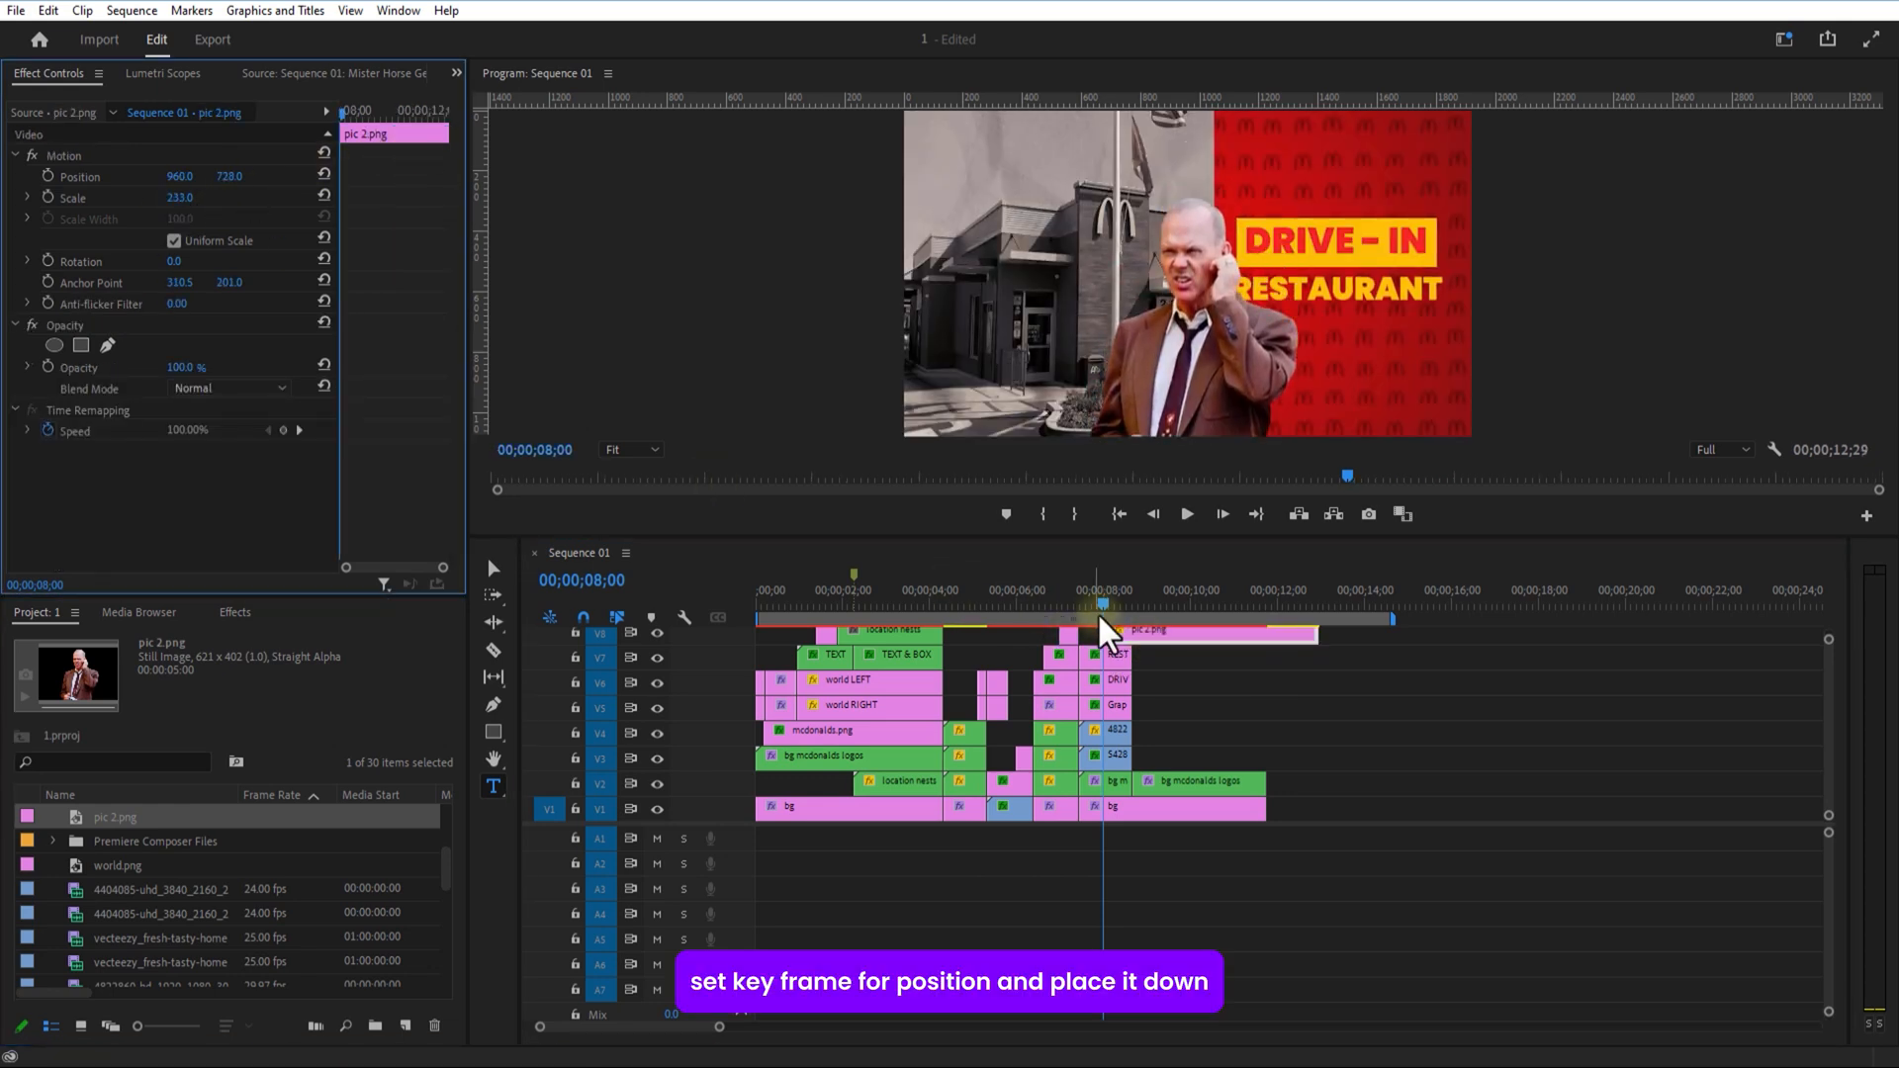
Step: Animate pic 2.png's vertical position from 1544 at 00;00;08;00 to 613 at 00;00;08;13, and set its scale to 267
{"action": "left_click", "coordinate": [49, 176]}
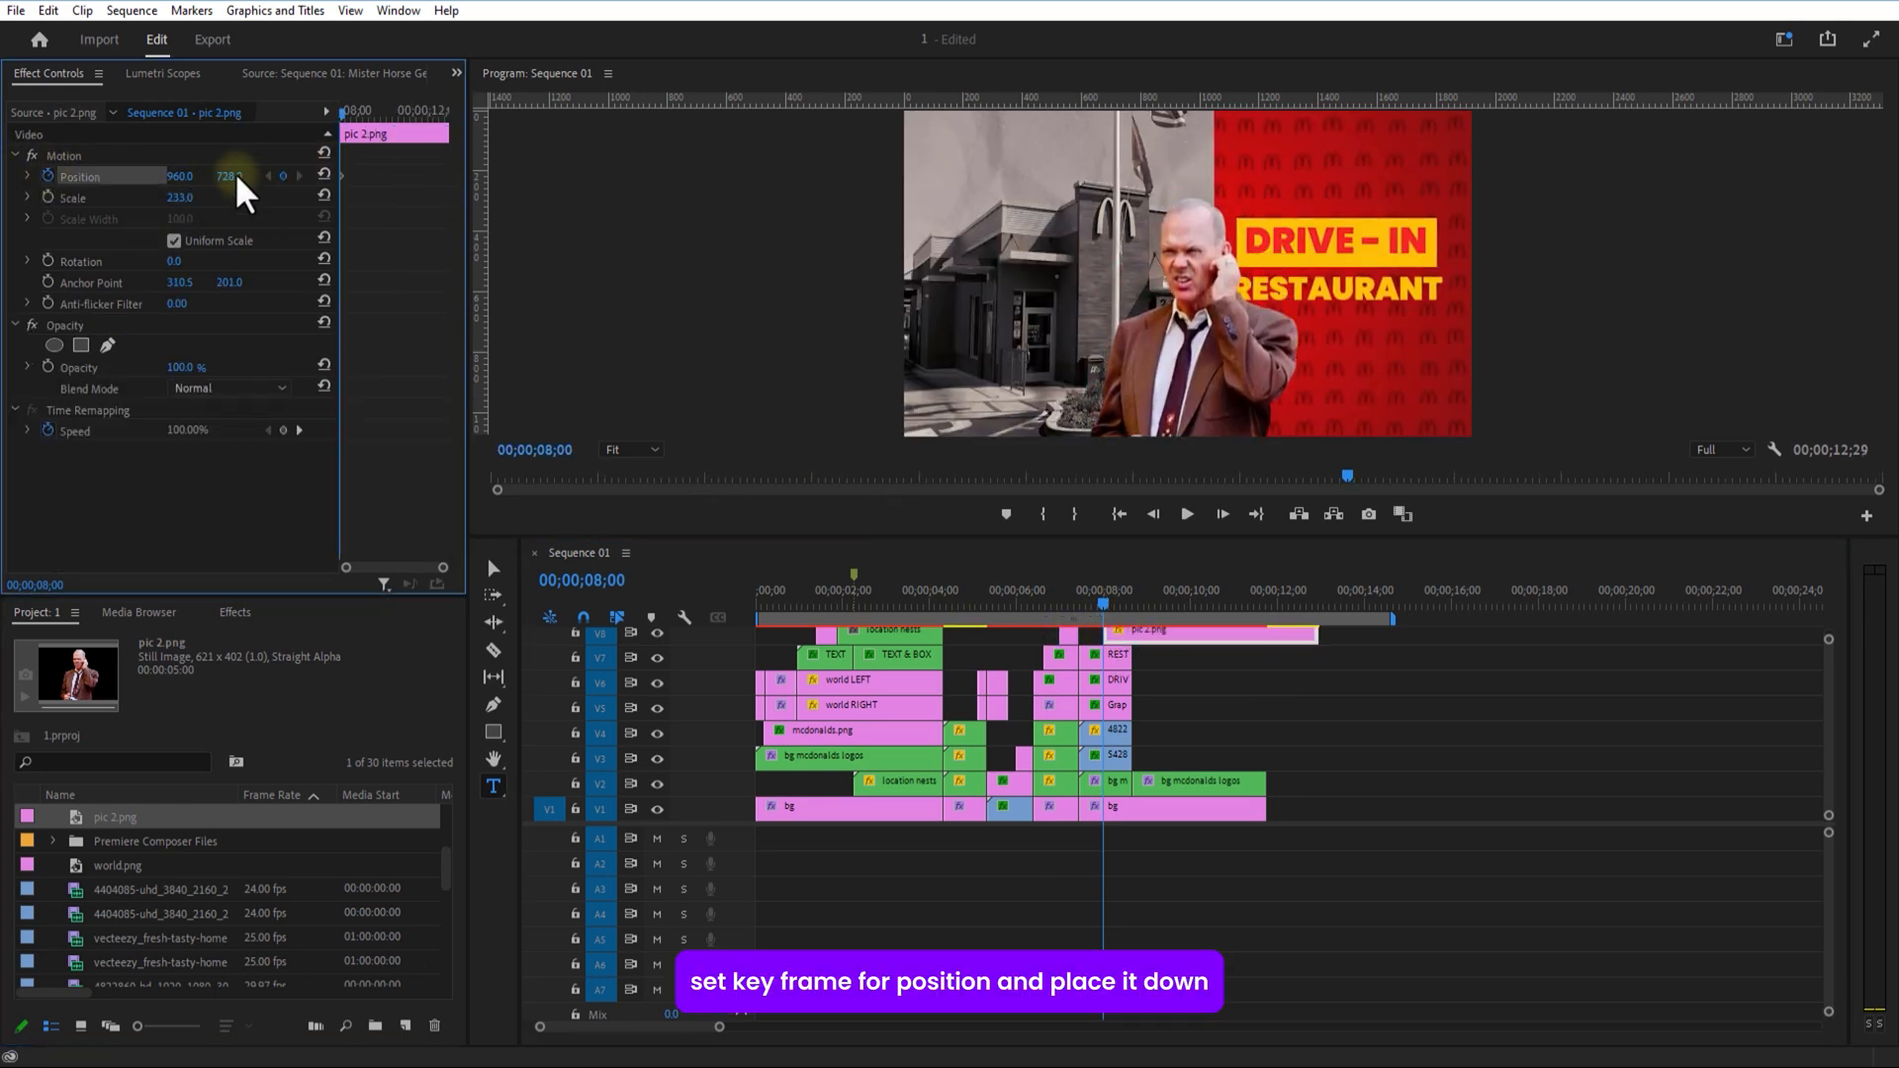
{"action": "left_click_drag", "start_coordinate": [235, 177], "coordinate": [1046, 152]}
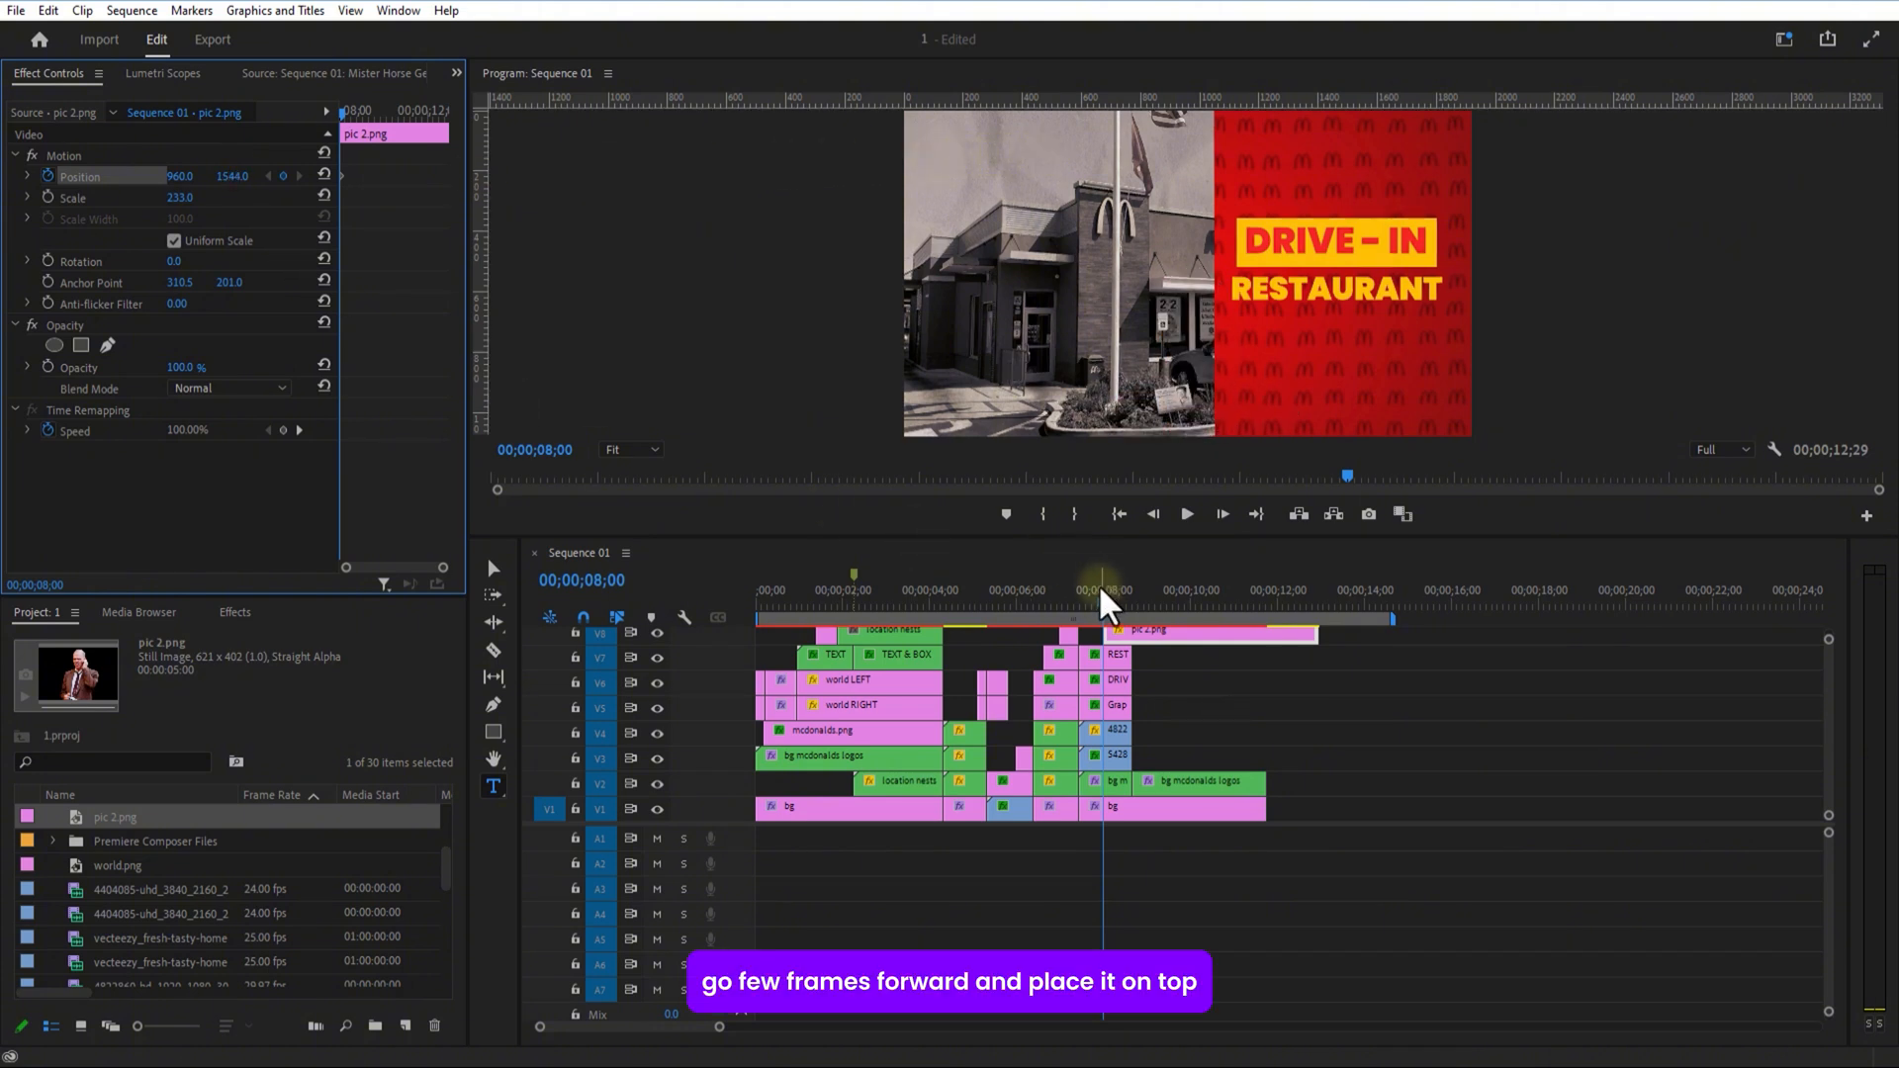
{"action": "left_click_drag", "start_coordinate": [1102, 591], "coordinate": [1122, 597]}
{"action": "left_click_drag", "start_coordinate": [233, 177], "coordinate": [463, 179]}
Step: Change the interpolation of pic 2.png's position keyframes
{"action": "left_click_drag", "start_coordinate": [390, 168], "coordinate": [345, 176]}
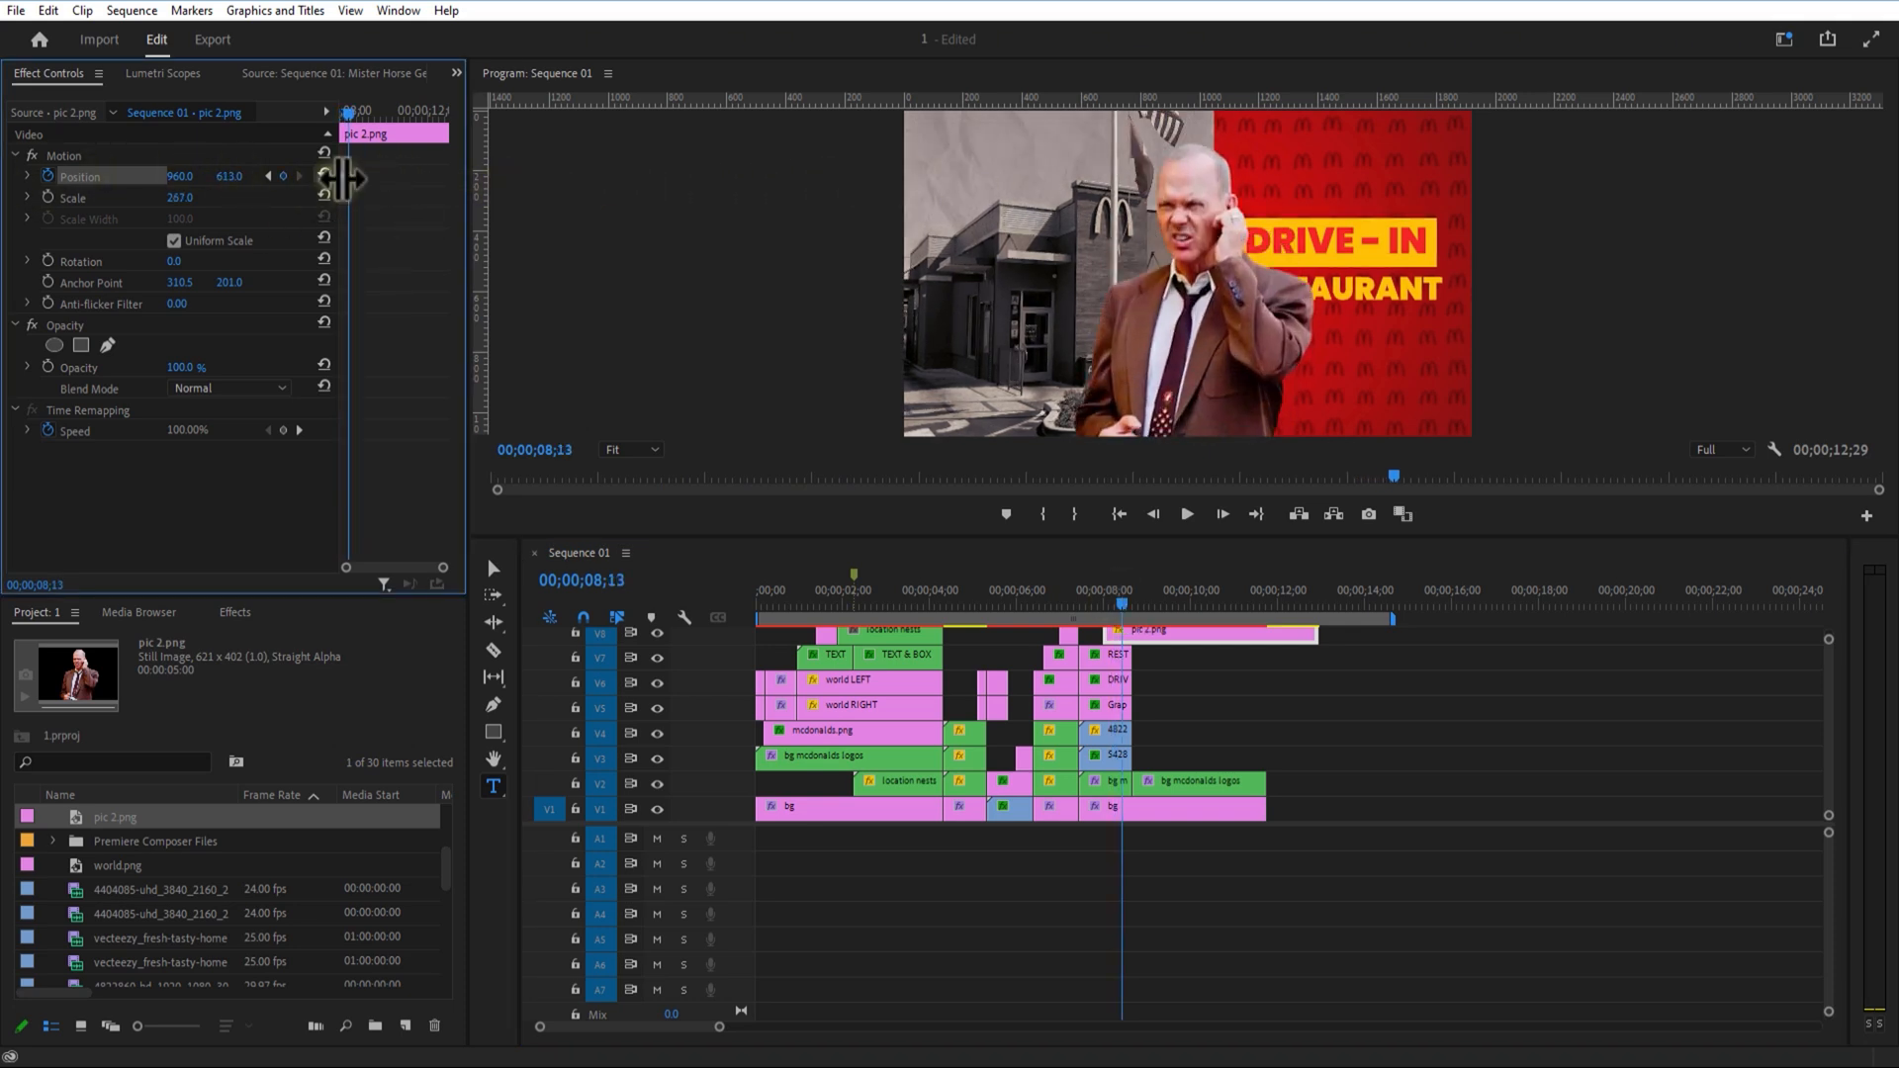
{"action": "right_click", "coordinate": [345, 176]}
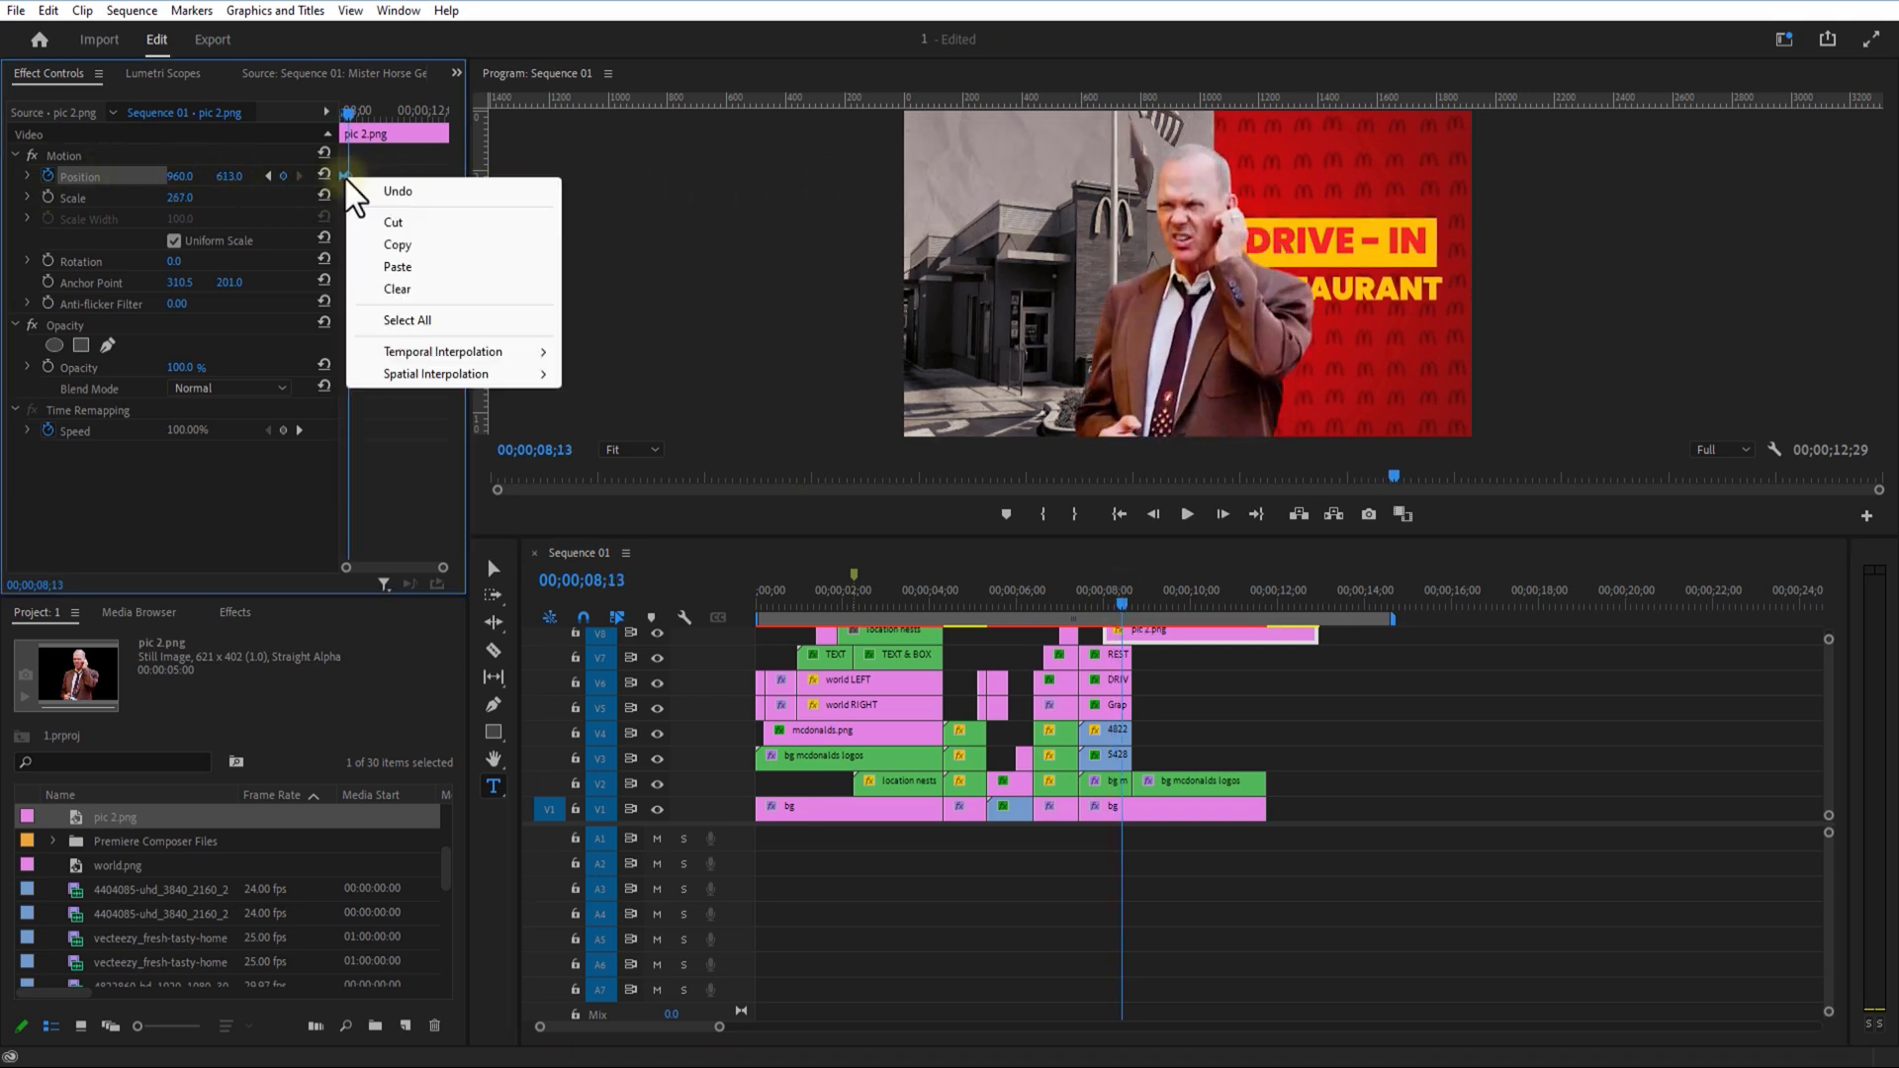
{"action": "mouse_move", "coordinate": [564, 363]}
{"action": "left_click", "coordinate": [623, 411]}
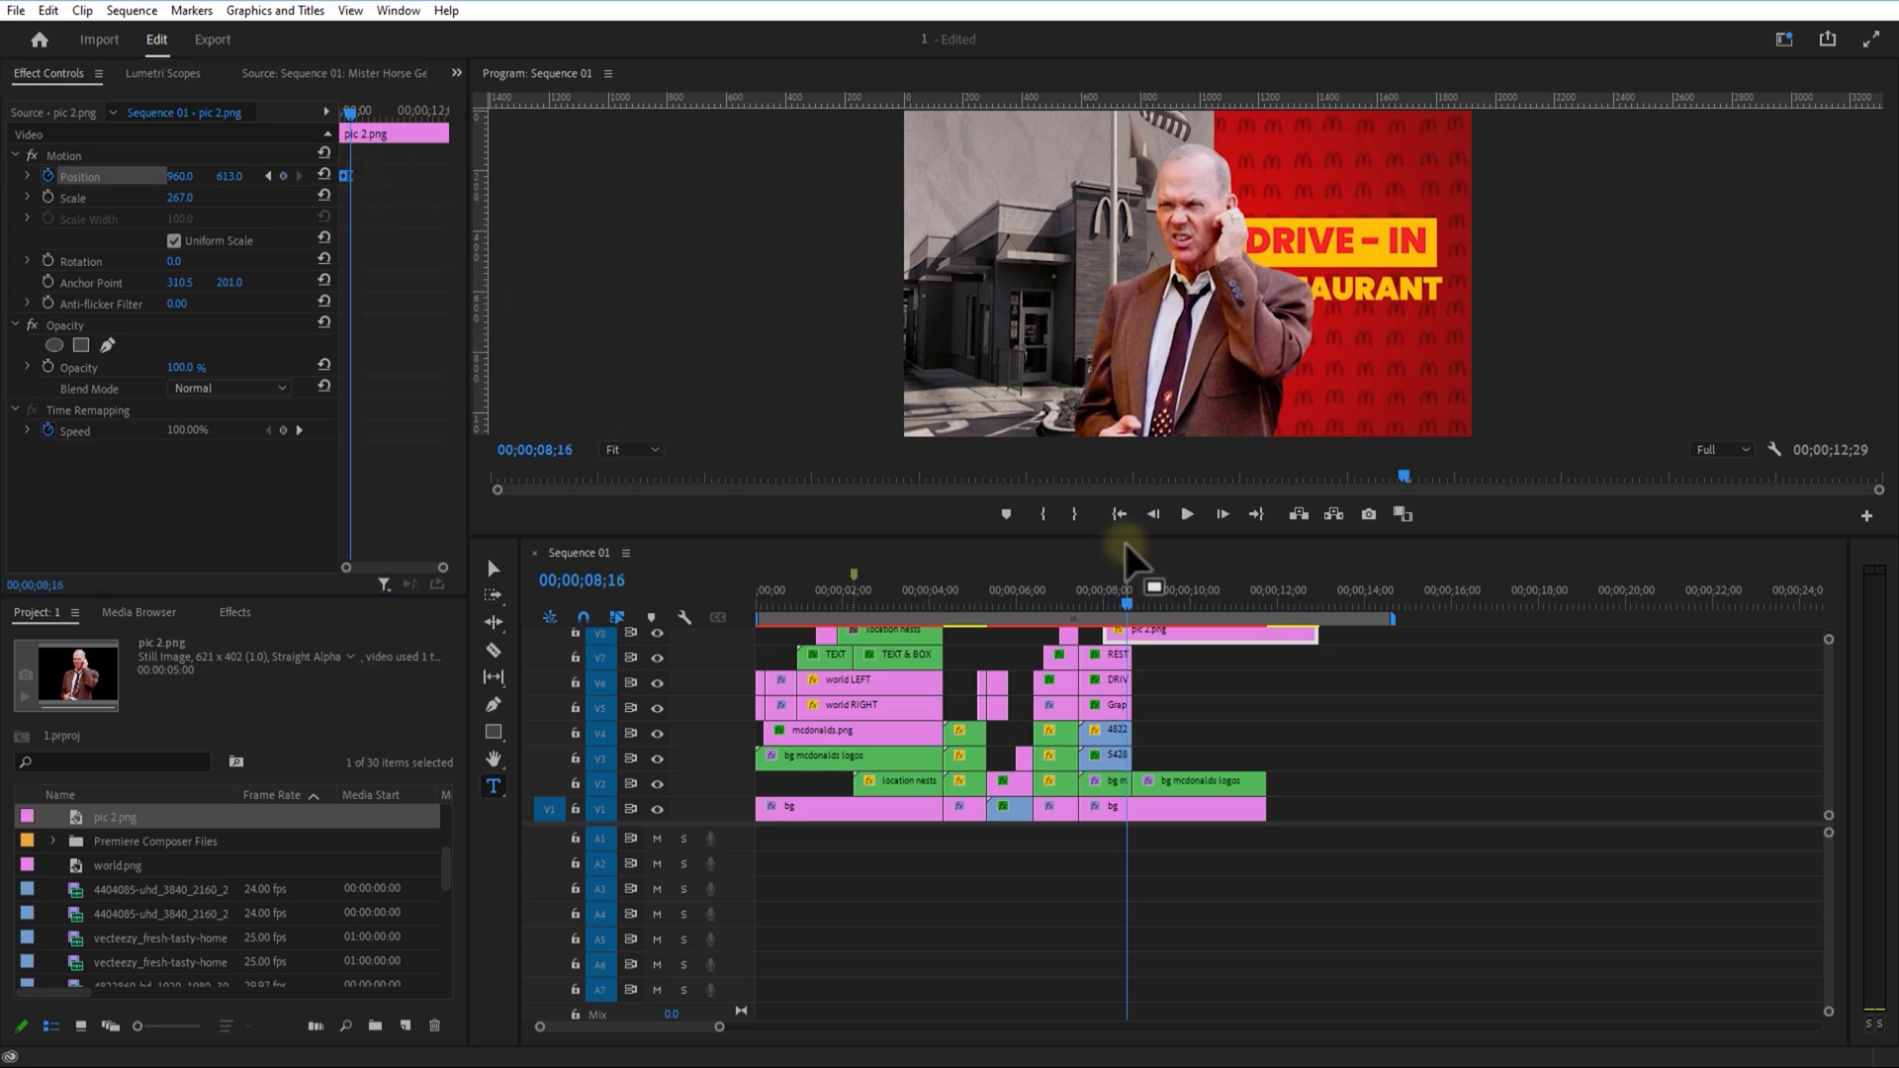
Step: Copy the Turbulent Displace and Roughen Edges effects from the V7 title graphic in the STOLEN scene
{"action": "mouse_move", "coordinate": [1129, 536]}
{"action": "left_mouse_down"}
{"action": "mouse_move", "coordinate": [1136, 471]}
{"action": "mouse_move", "coordinate": [1131, 504]}
{"action": "left_mouse_up"}
{"action": "left_click", "coordinate": [1064, 539]}
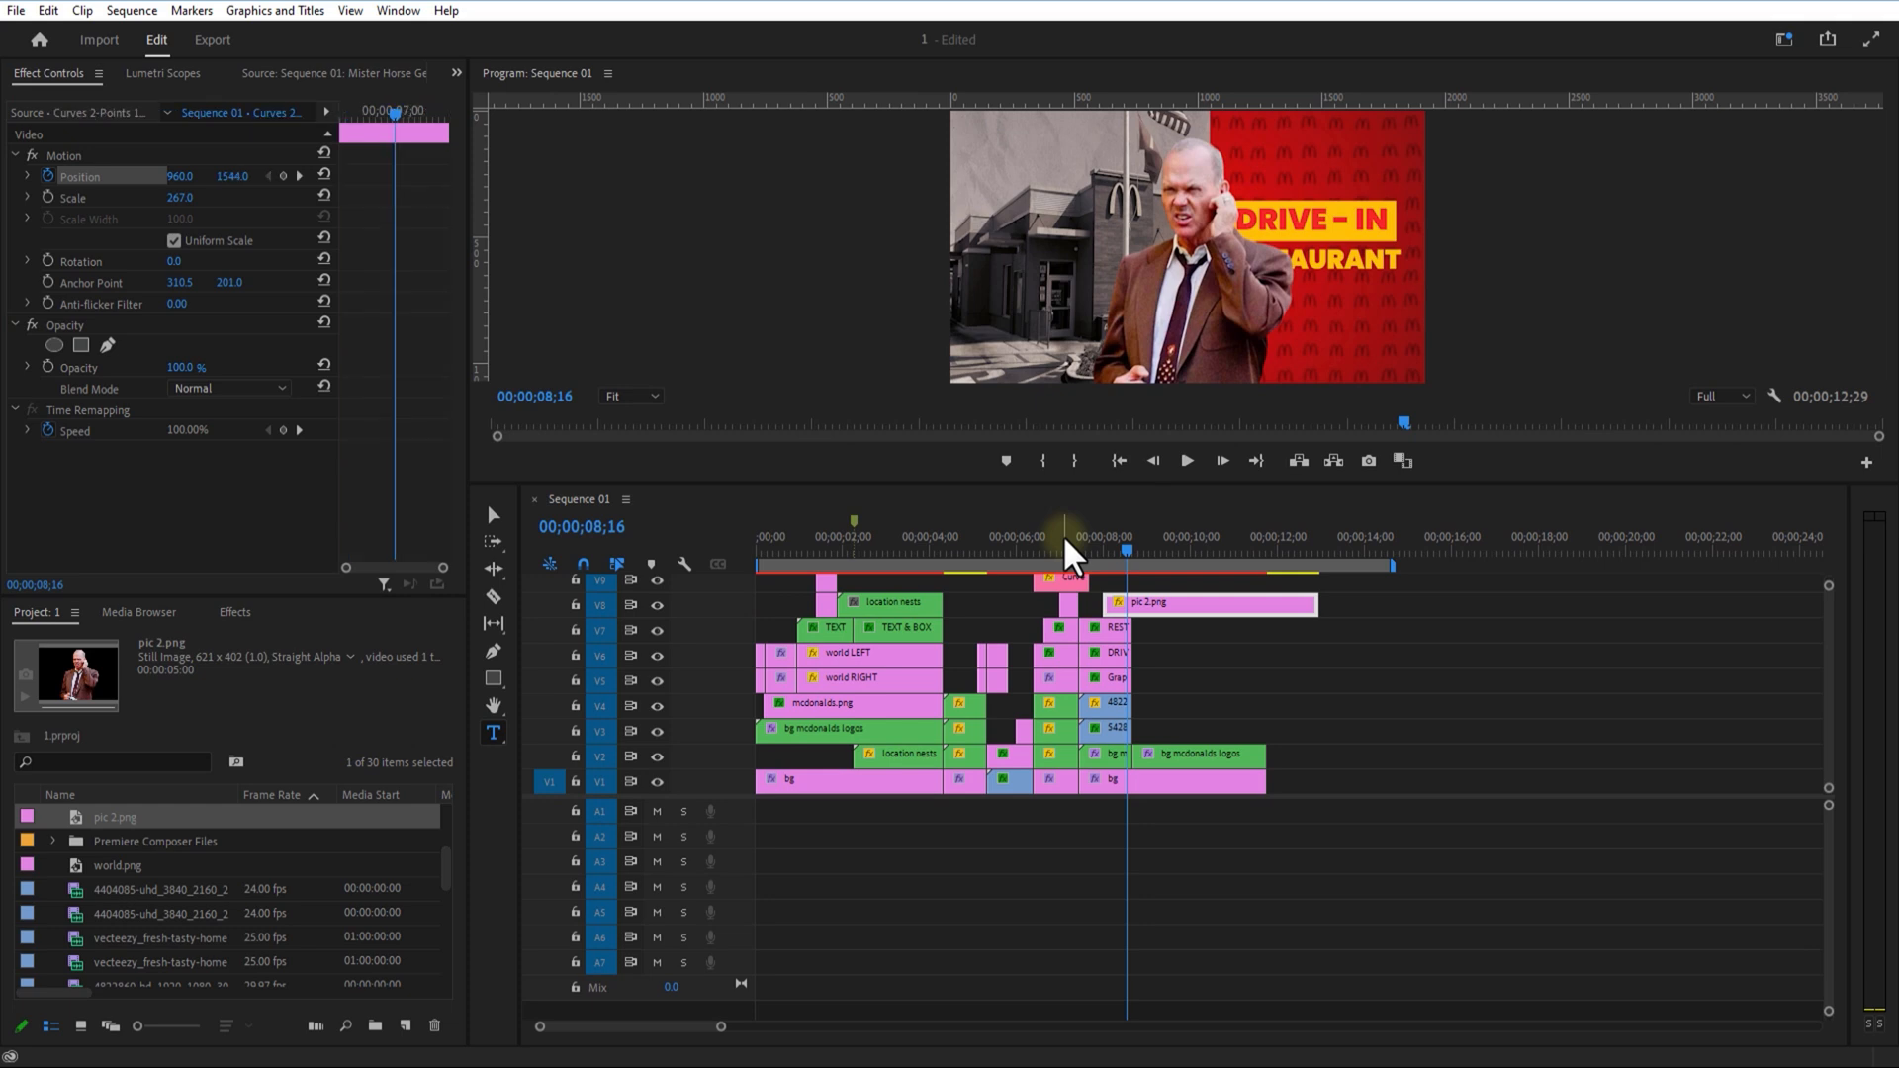
{"action": "left_click", "coordinate": [1058, 634]}
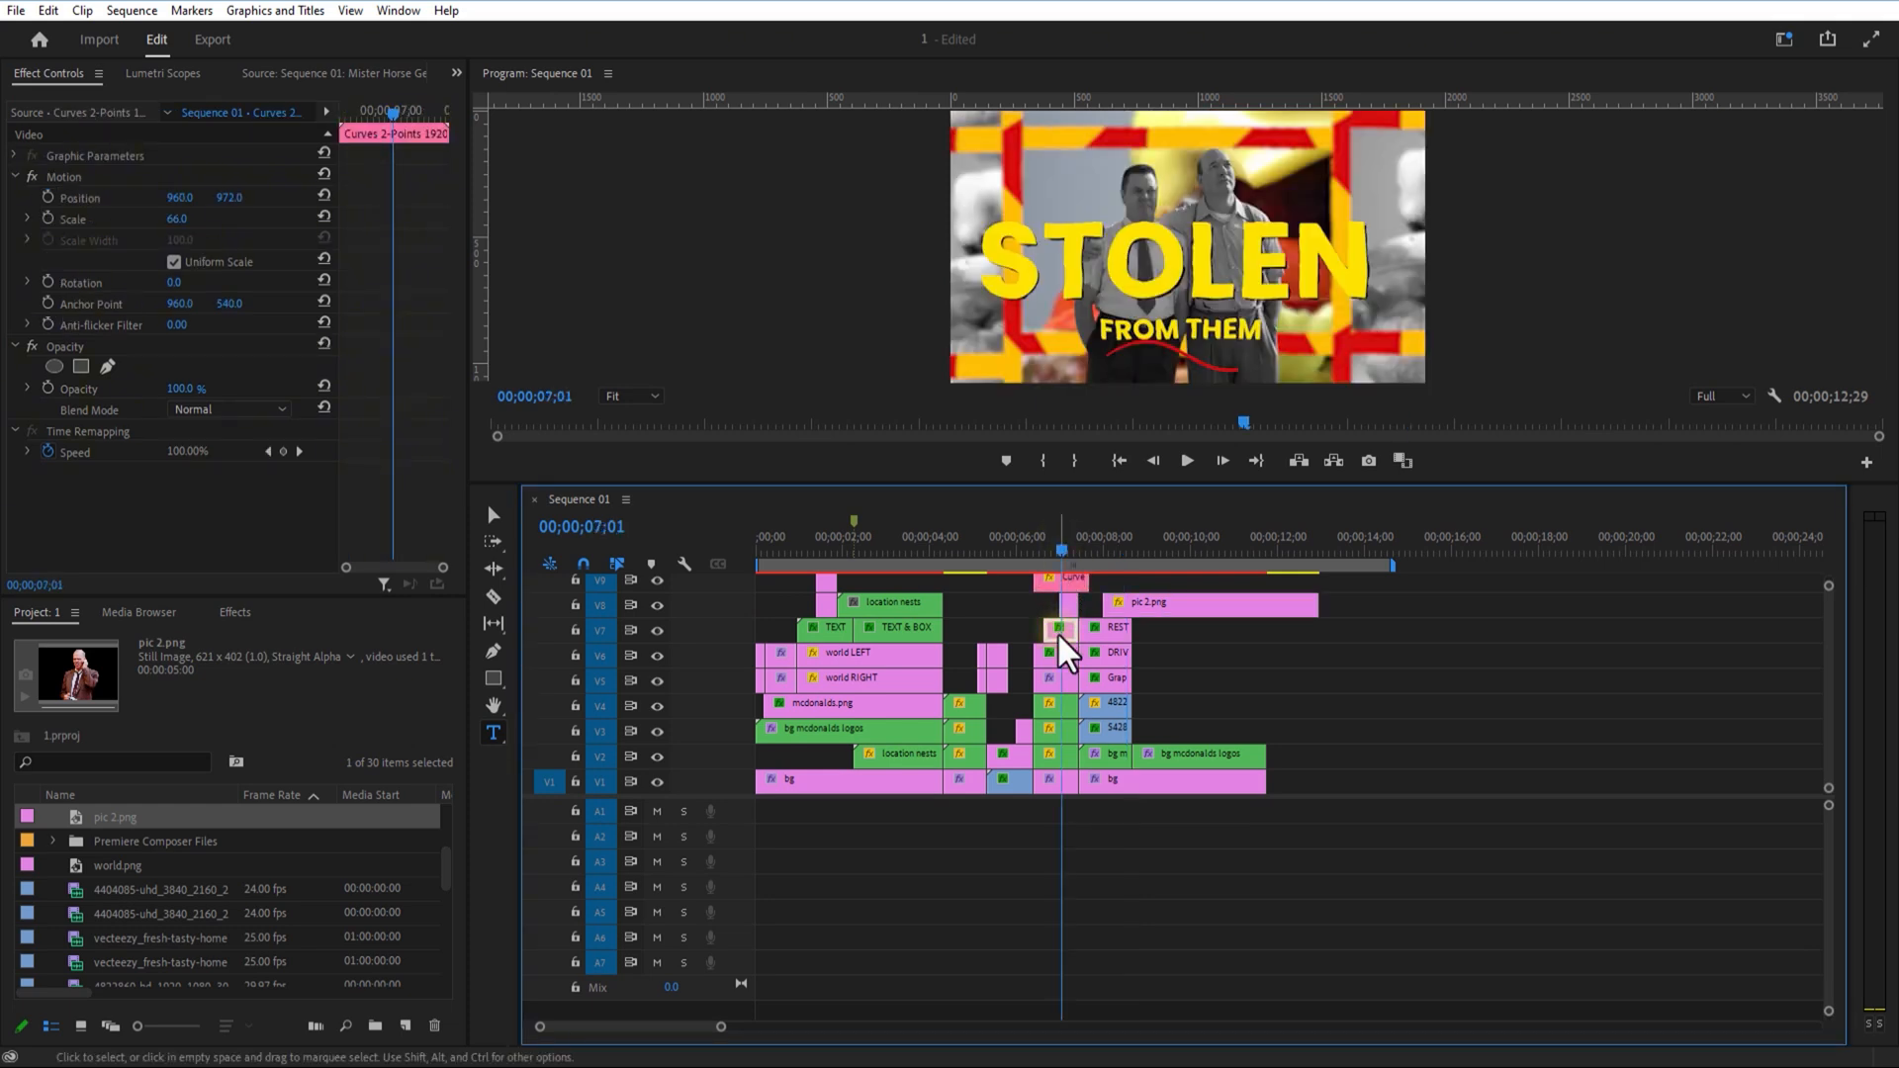
{"action": "left_click", "coordinate": [1056, 632]}
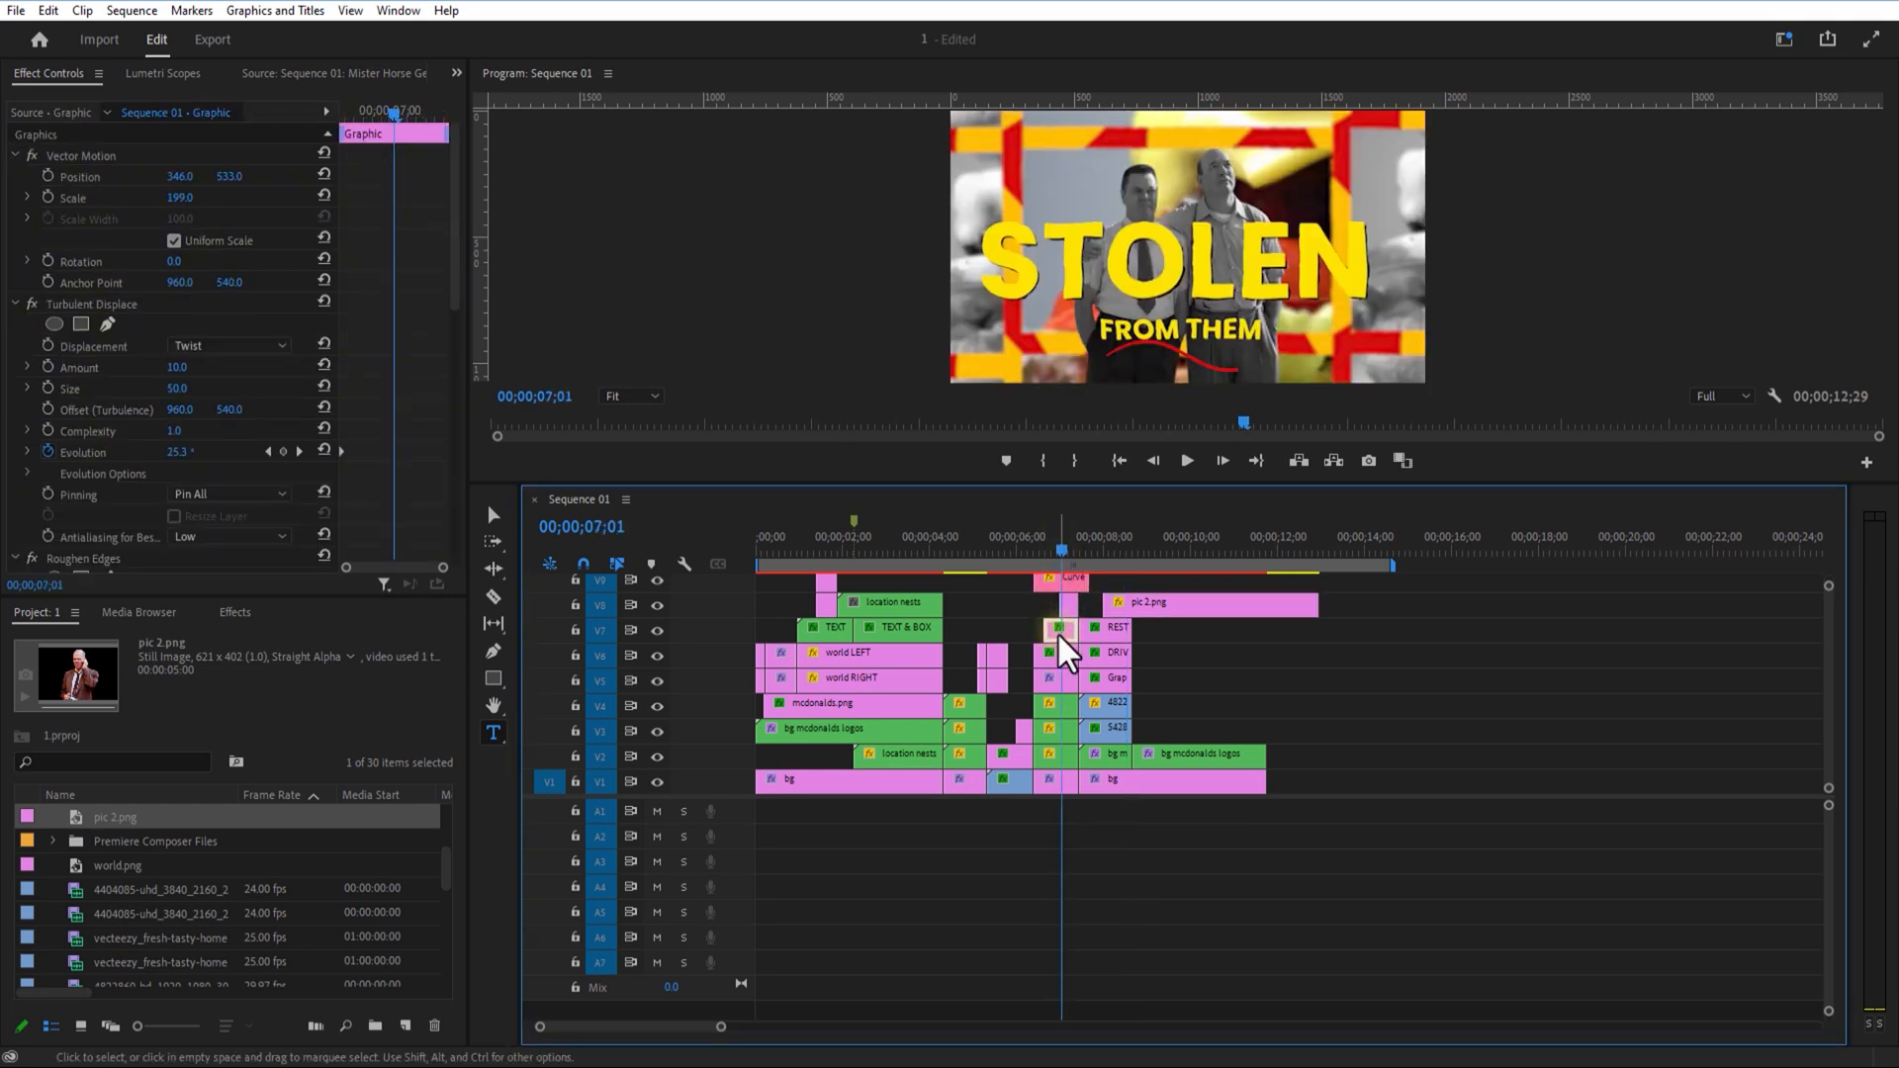
{"action": "left_click", "coordinate": [113, 304]}
{"action": "left_click_drag", "start_coordinate": [458, 271], "coordinate": [454, 349]}
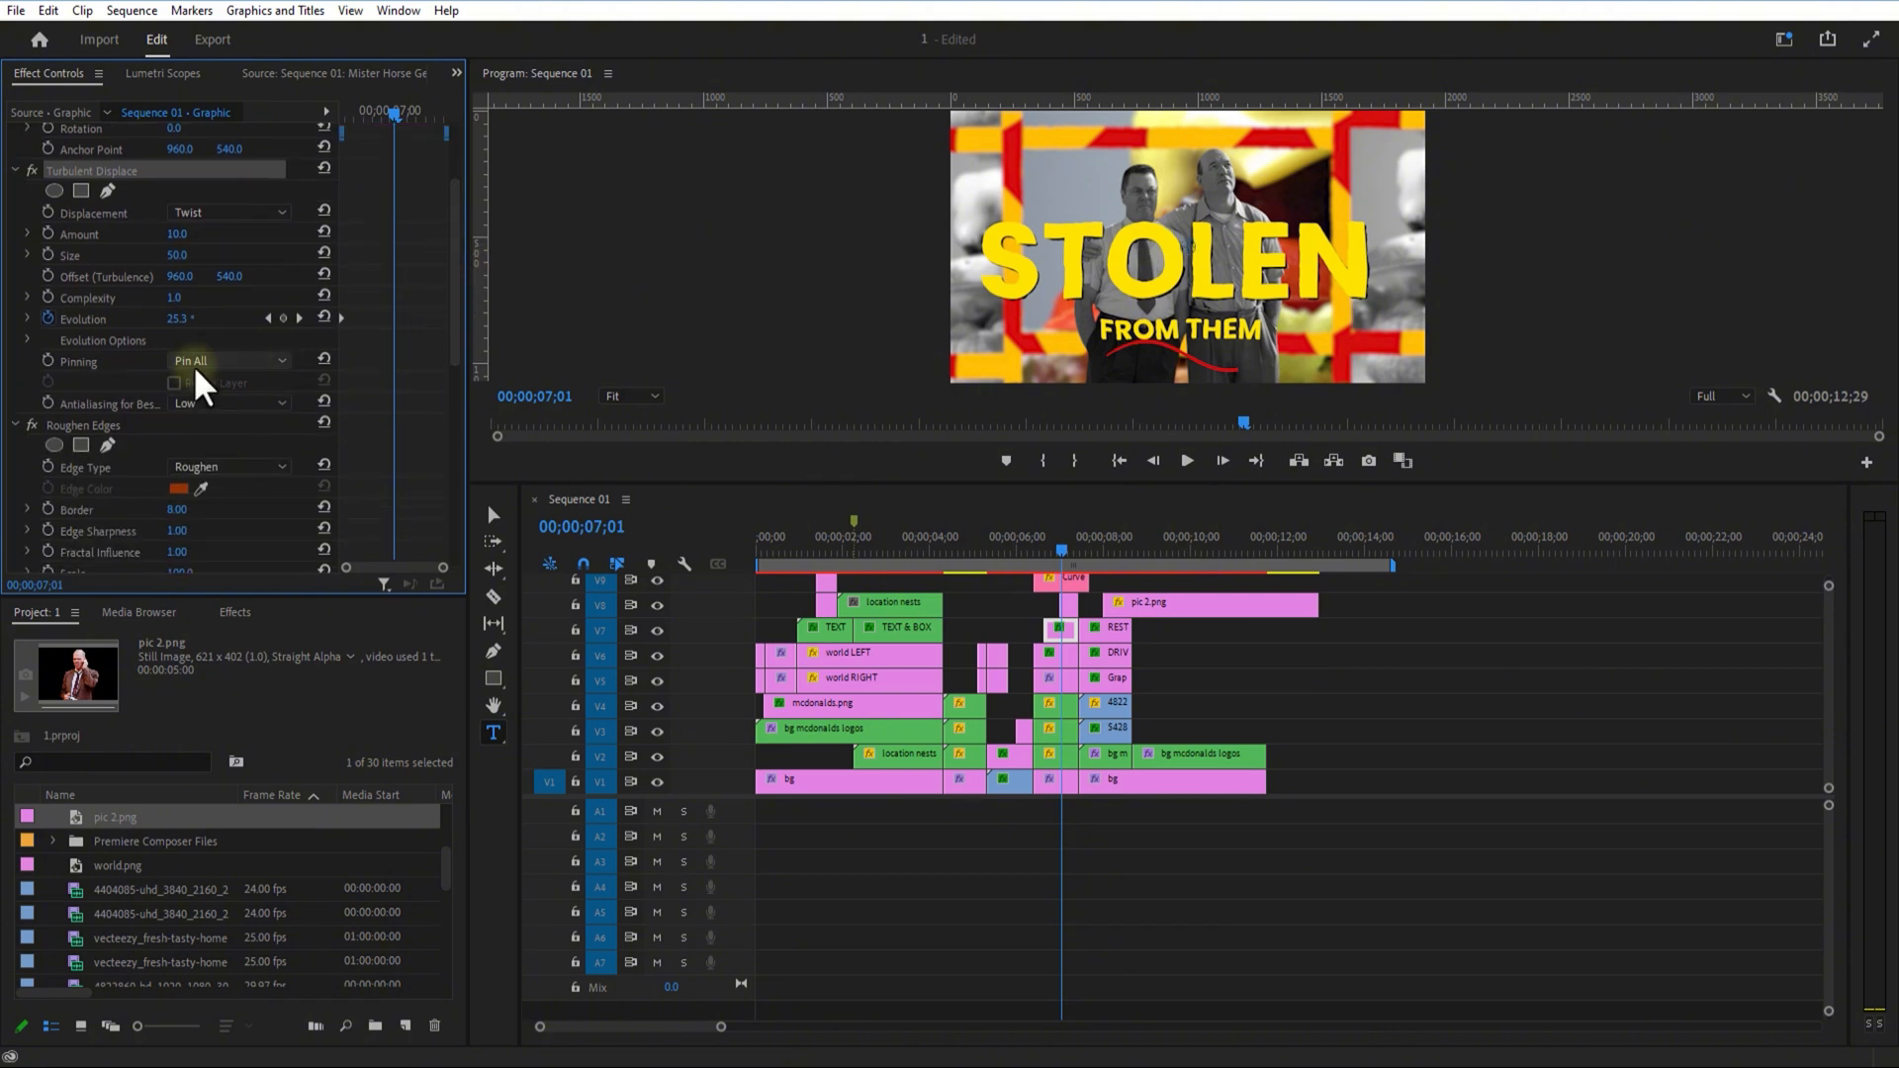
{"action": "left_click", "coordinate": [111, 426]}
{"action": "left_click", "coordinate": [96, 176]}
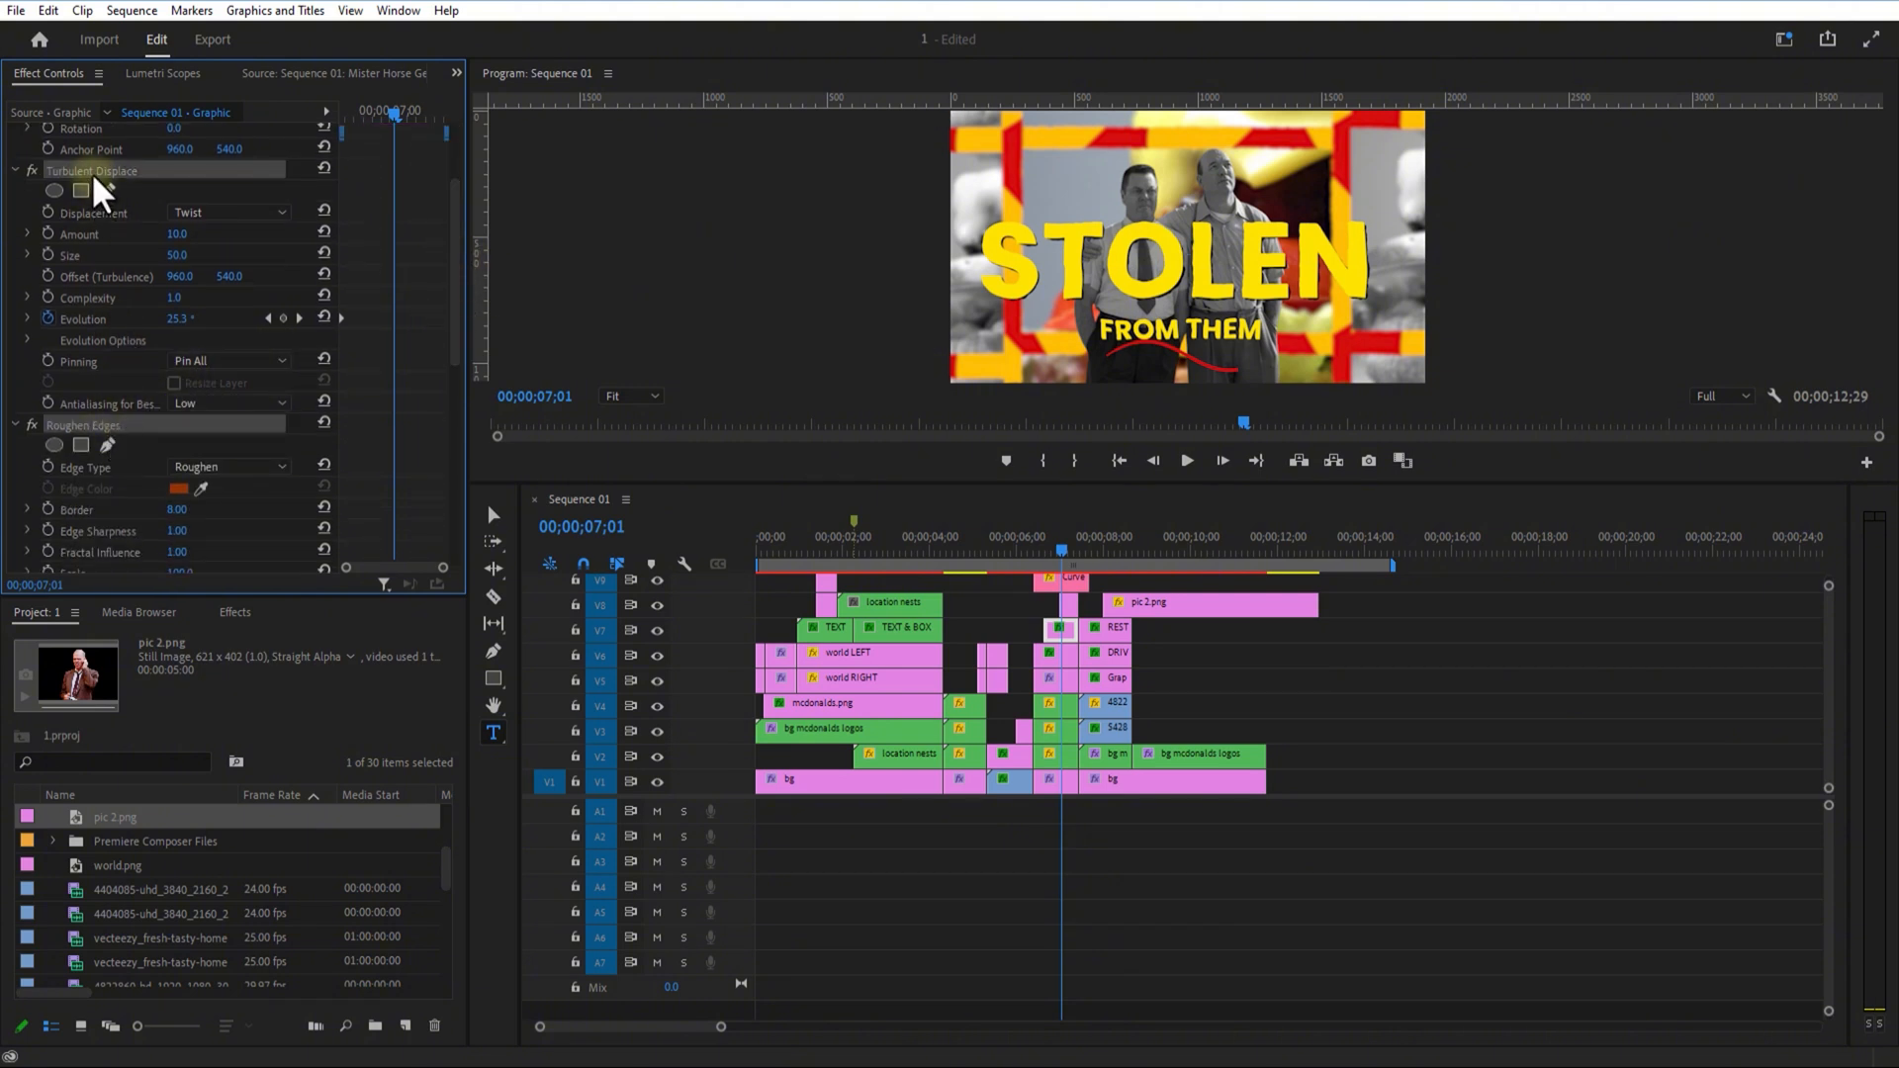
Step: Paste the copied Turbulent Displace and Roughen Edges effects onto the RESTAURANT and DRIVE - IN title clips
{"action": "left_click", "coordinate": [1091, 554]}
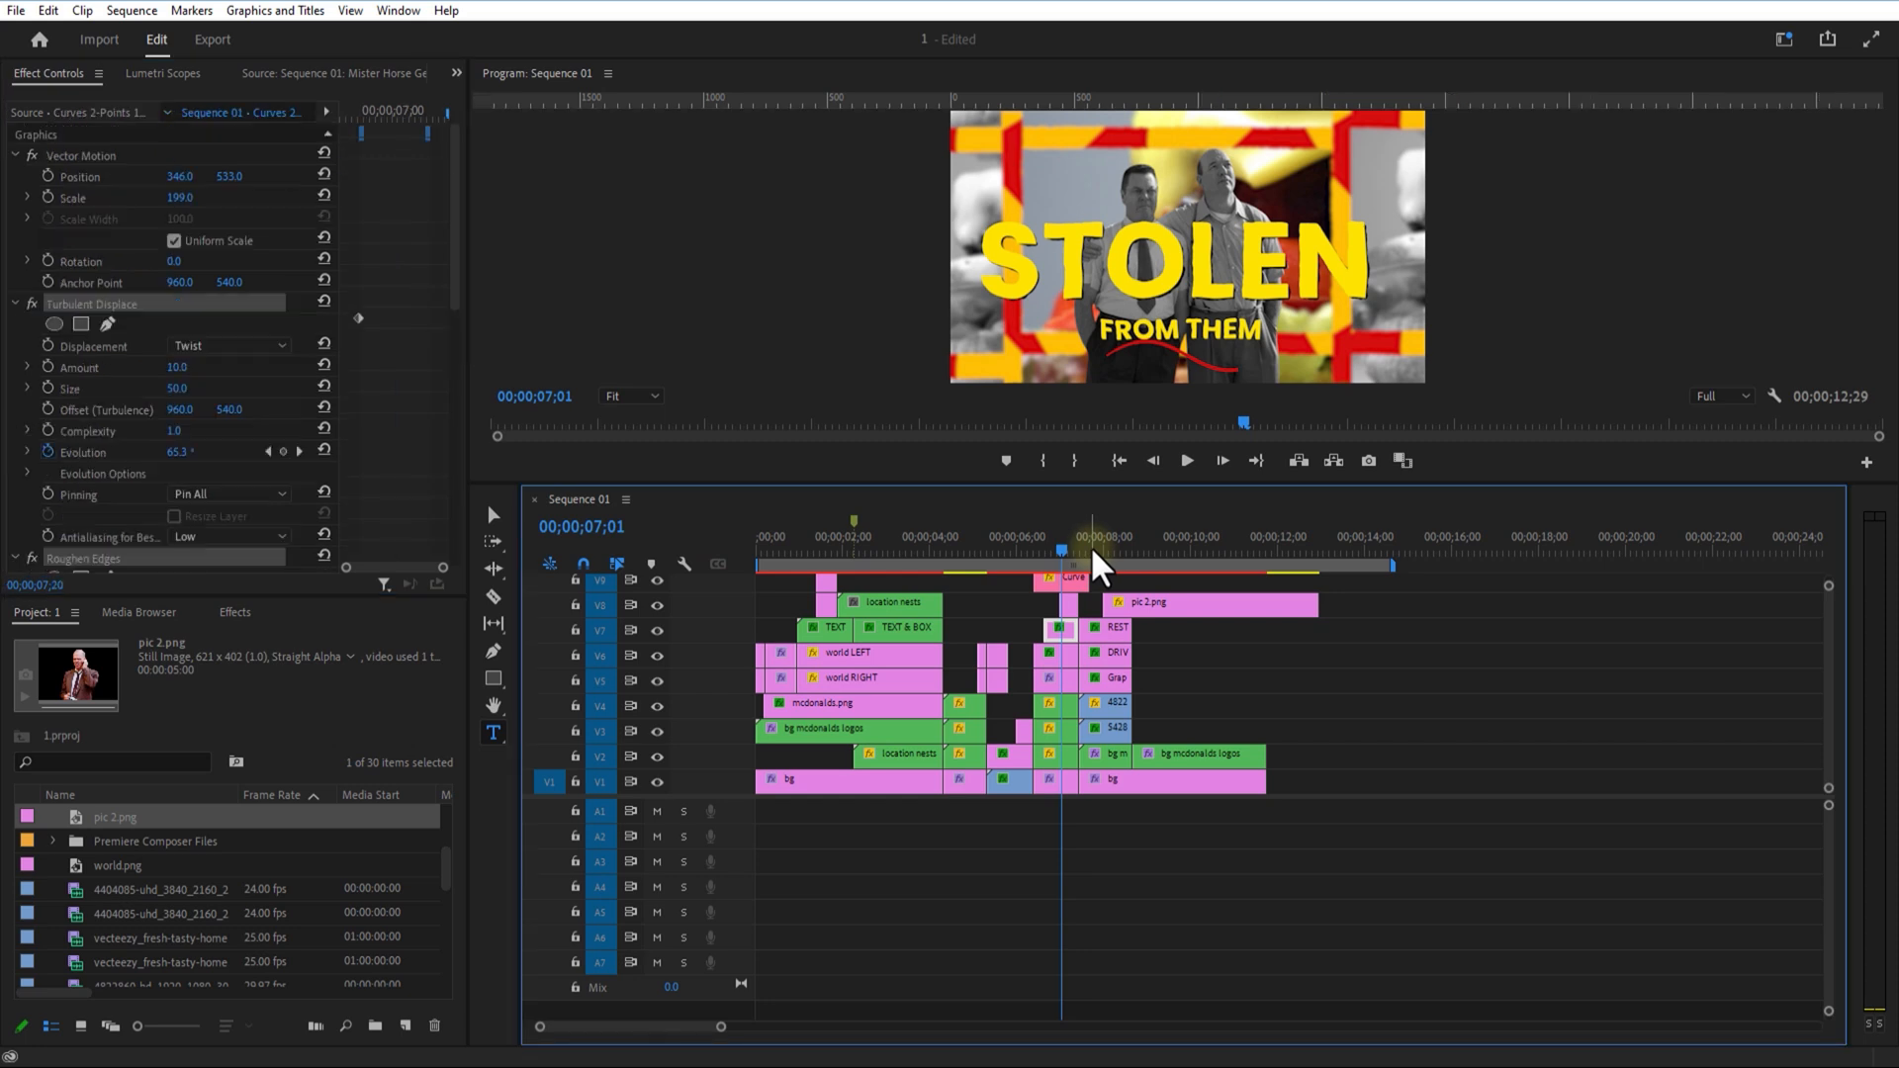
{"action": "left_click", "coordinate": [1093, 630]}
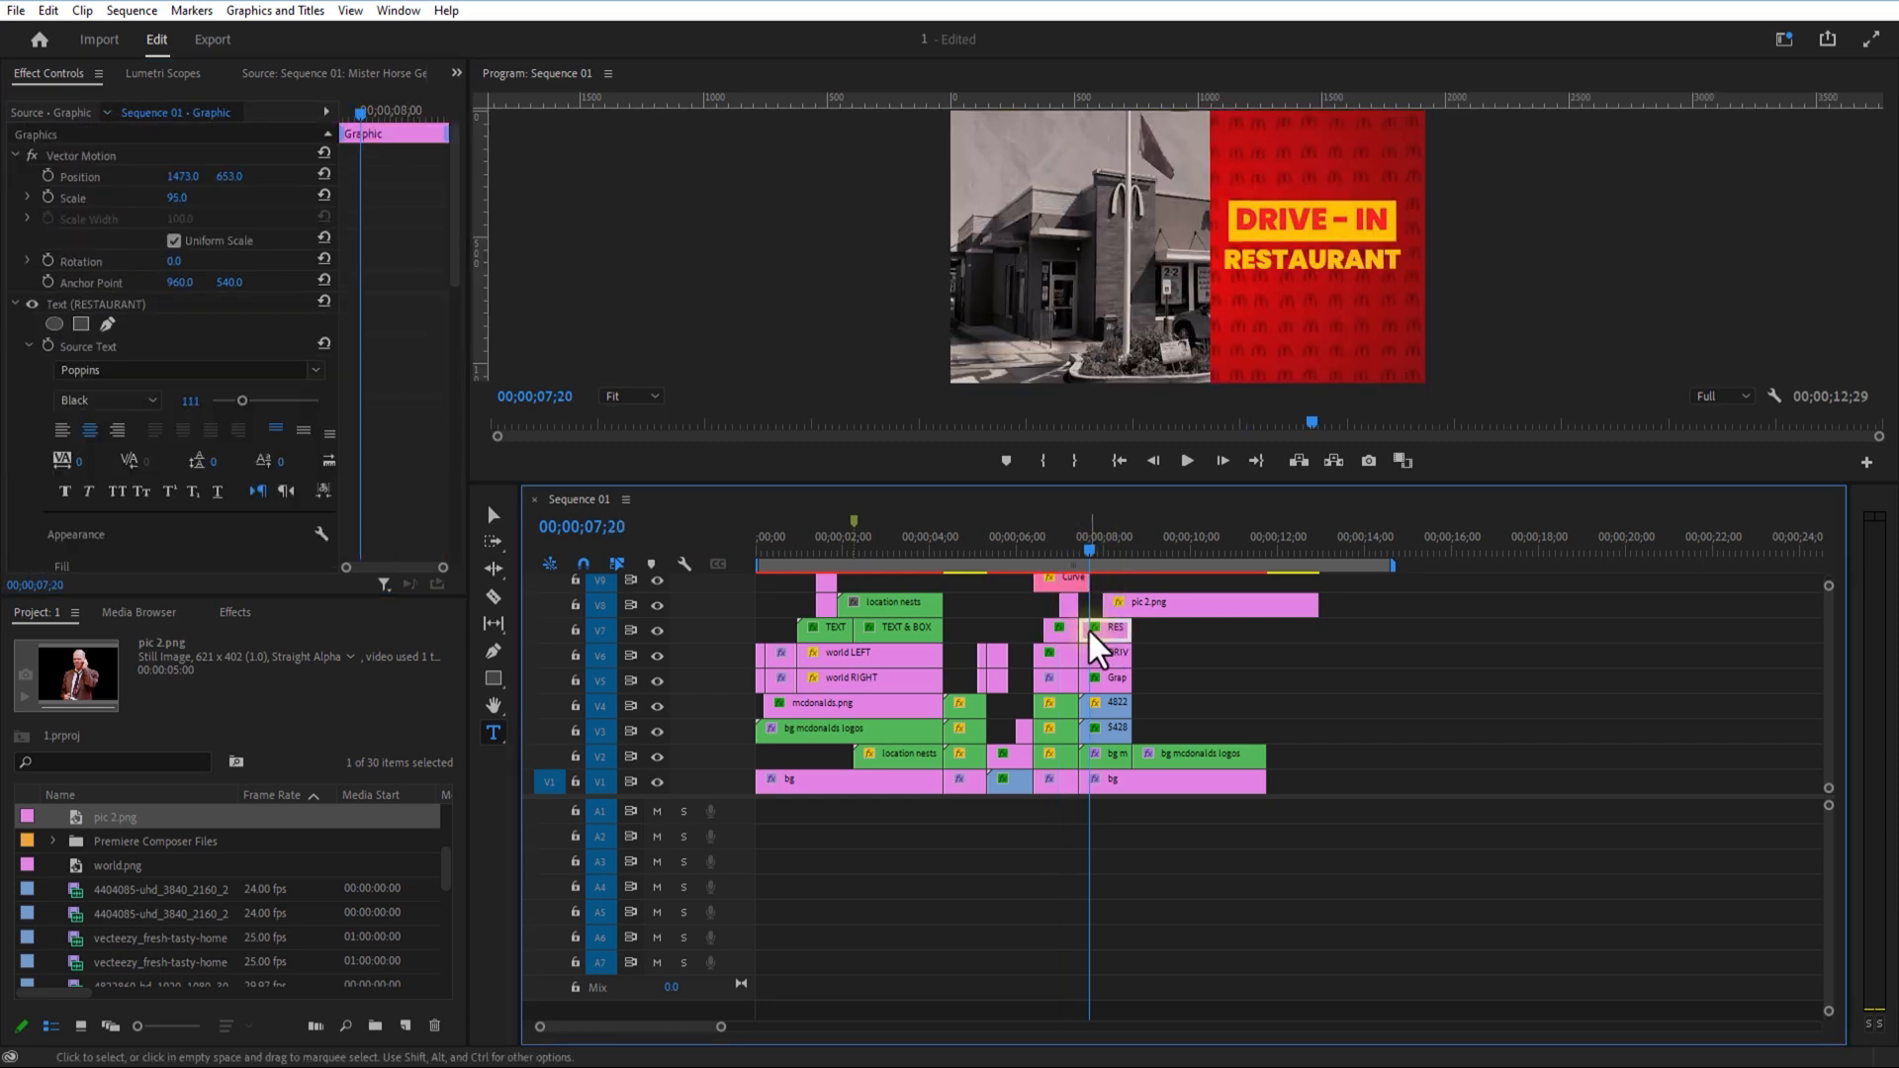
{"action": "left_click", "coordinate": [1110, 655]}
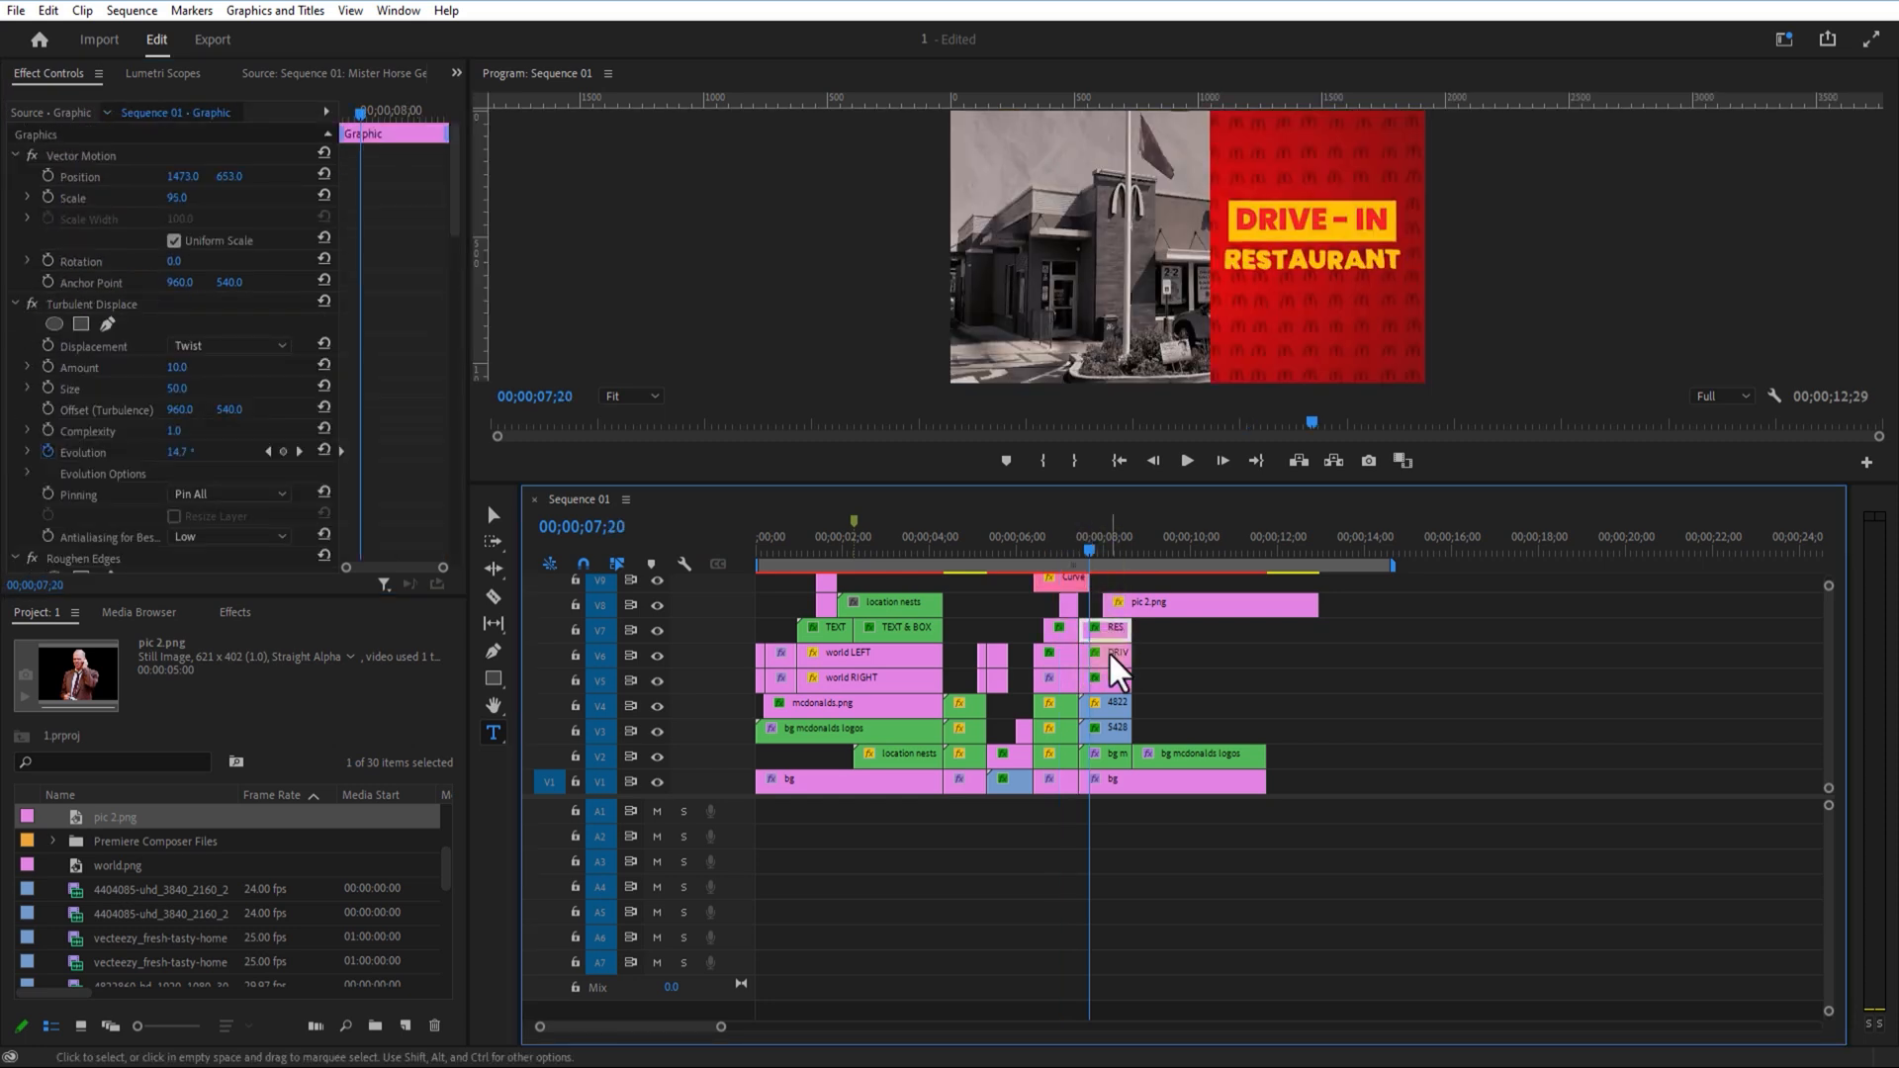
{"action": "left_click", "coordinate": [1116, 658]}
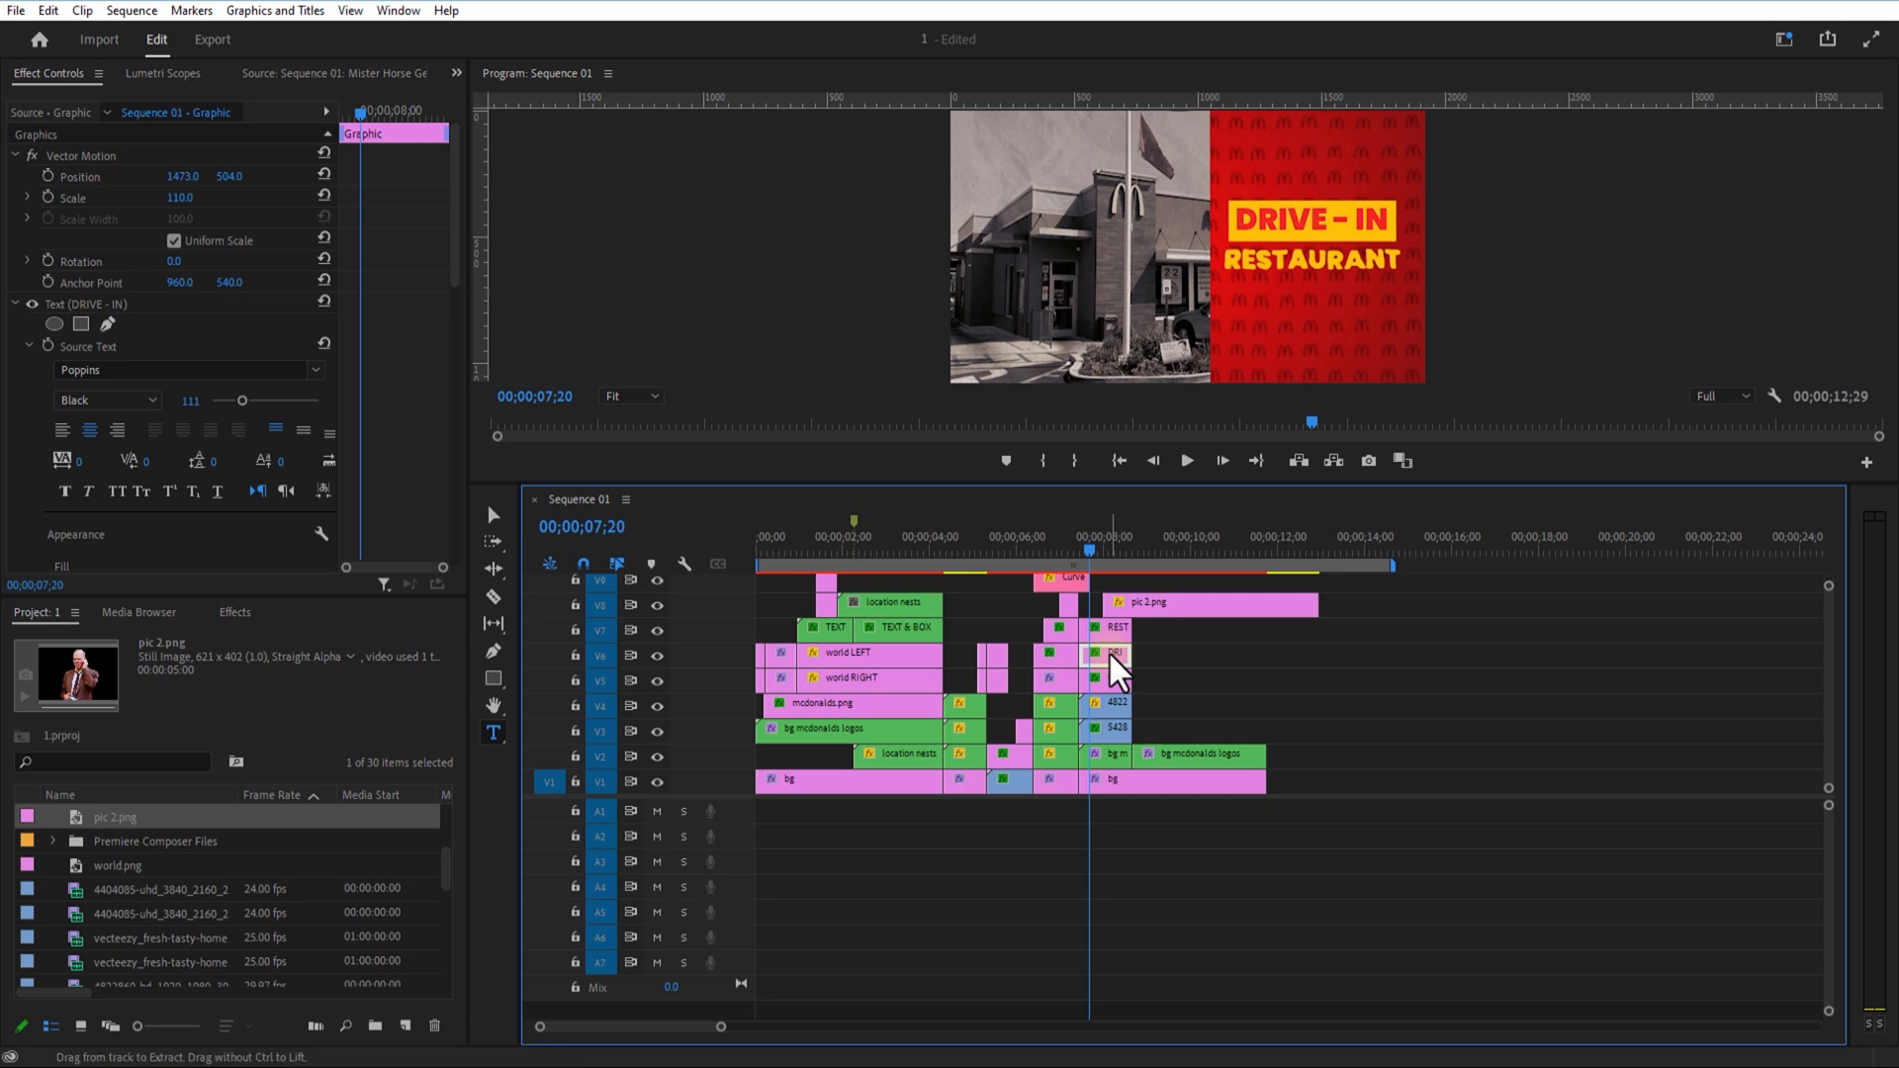
{"action": "left_click", "coordinate": [1096, 655]}
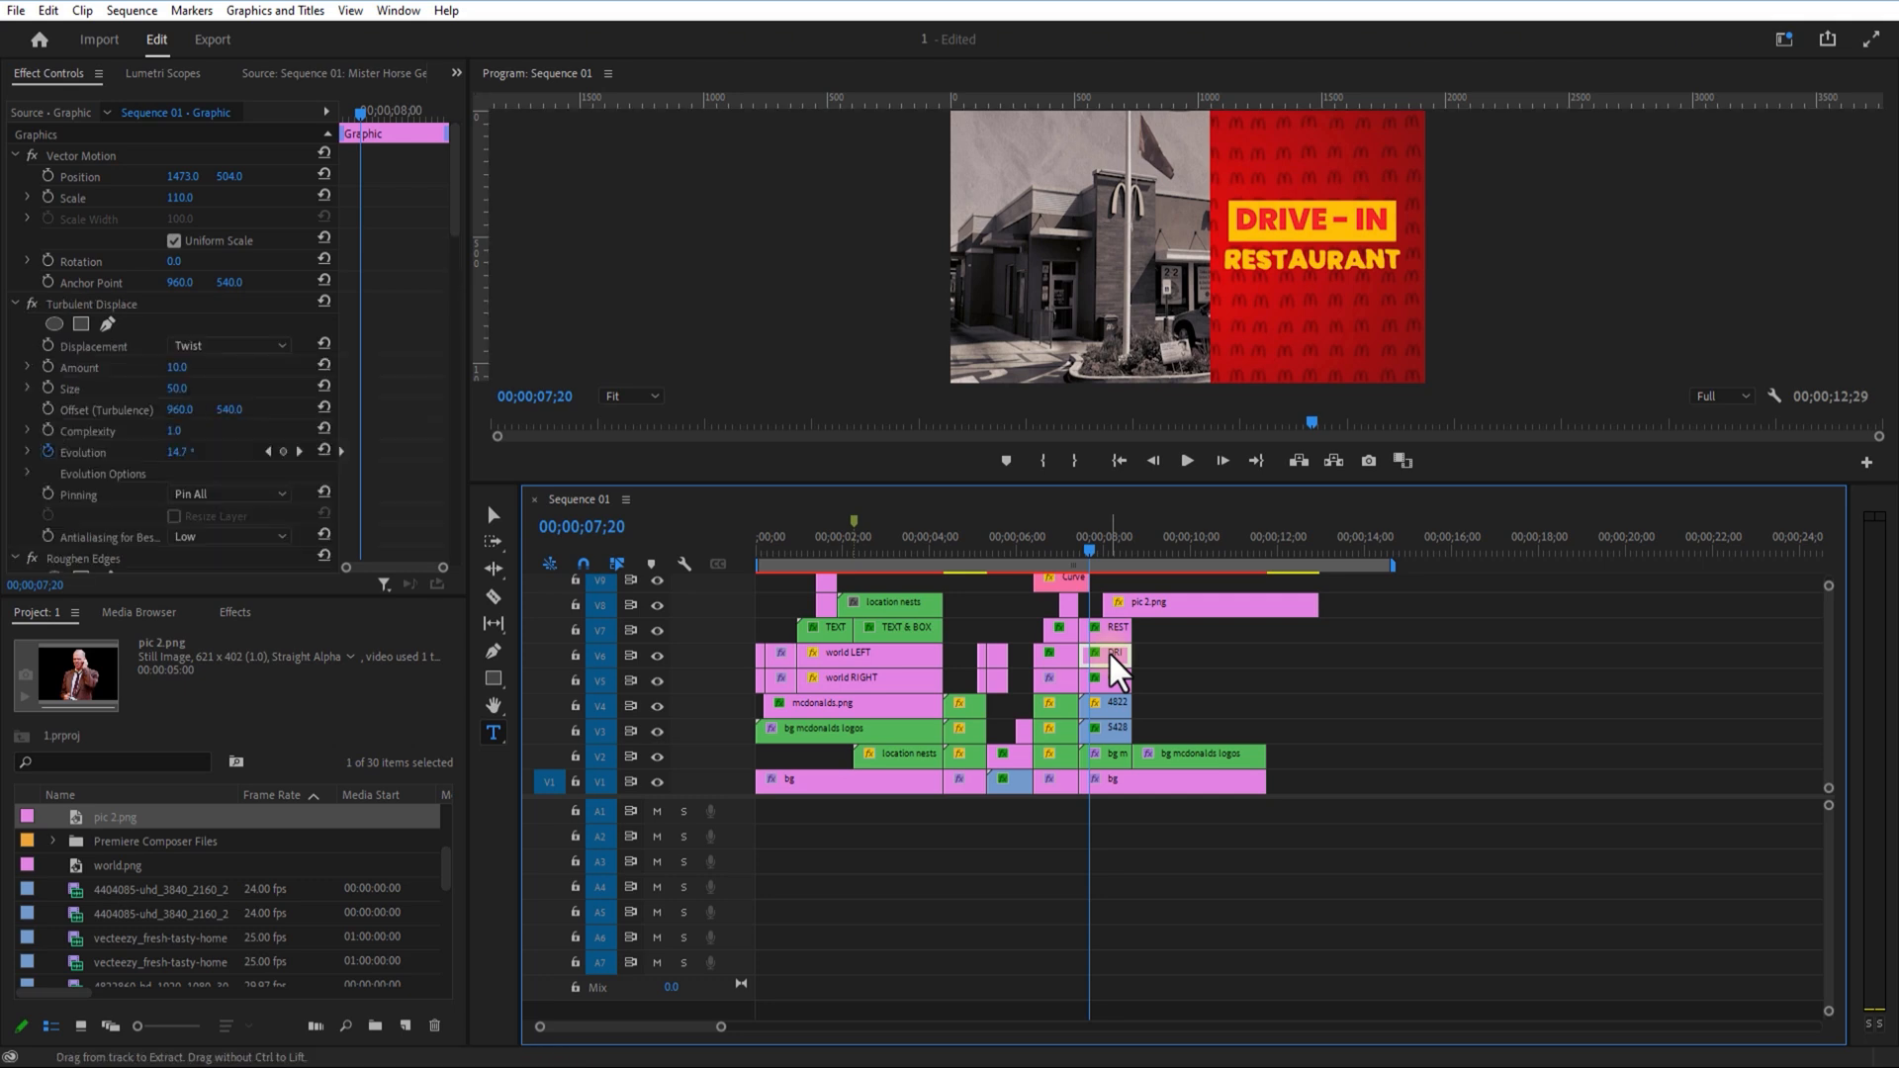
Step: Duplicate the Curves 2-Points line animation to start at 00;00;08;16, on the track above pic 2.png
{"action": "left_click", "coordinate": [1098, 551]}
{"action": "left_click_drag", "start_coordinate": [1103, 552], "coordinate": [1130, 552]}
{"action": "left_click", "coordinate": [1062, 581]}
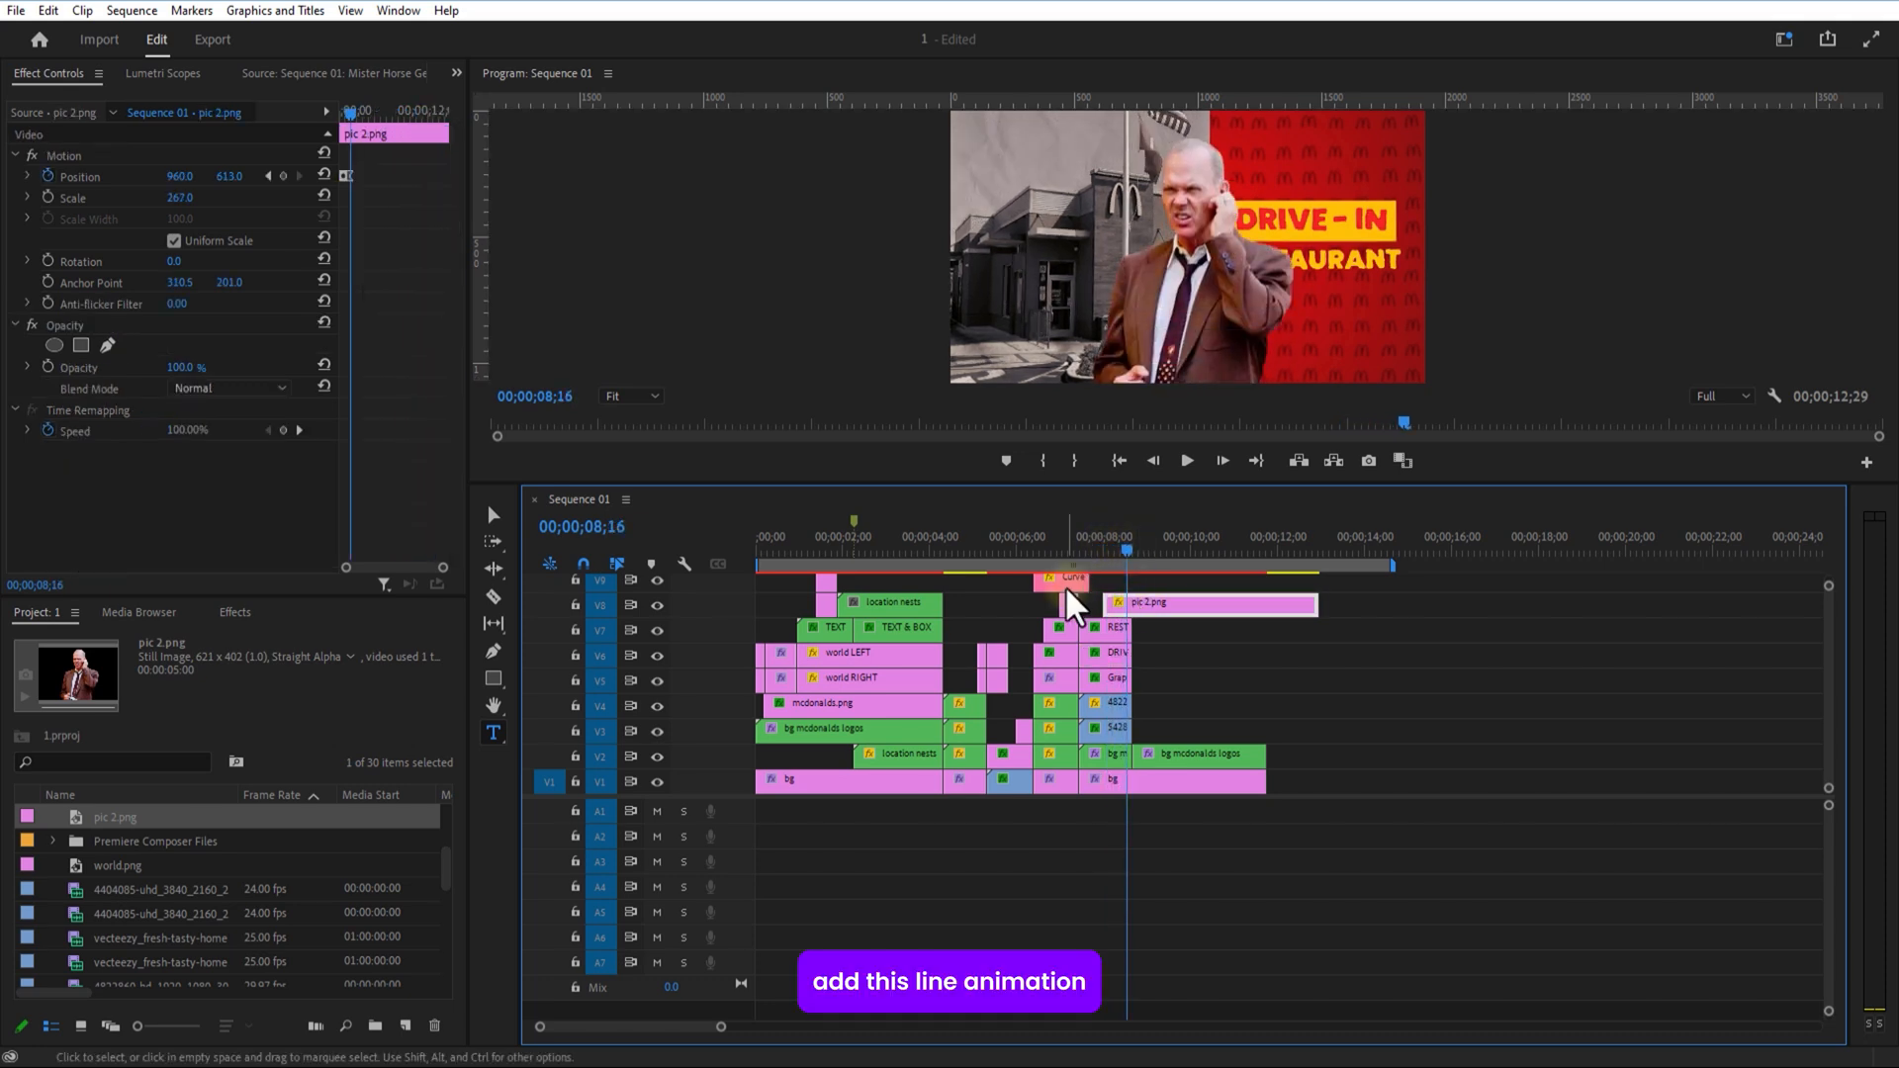
{"action": "left_click_drag", "start_coordinate": [1067, 585], "coordinate": [1152, 594]}
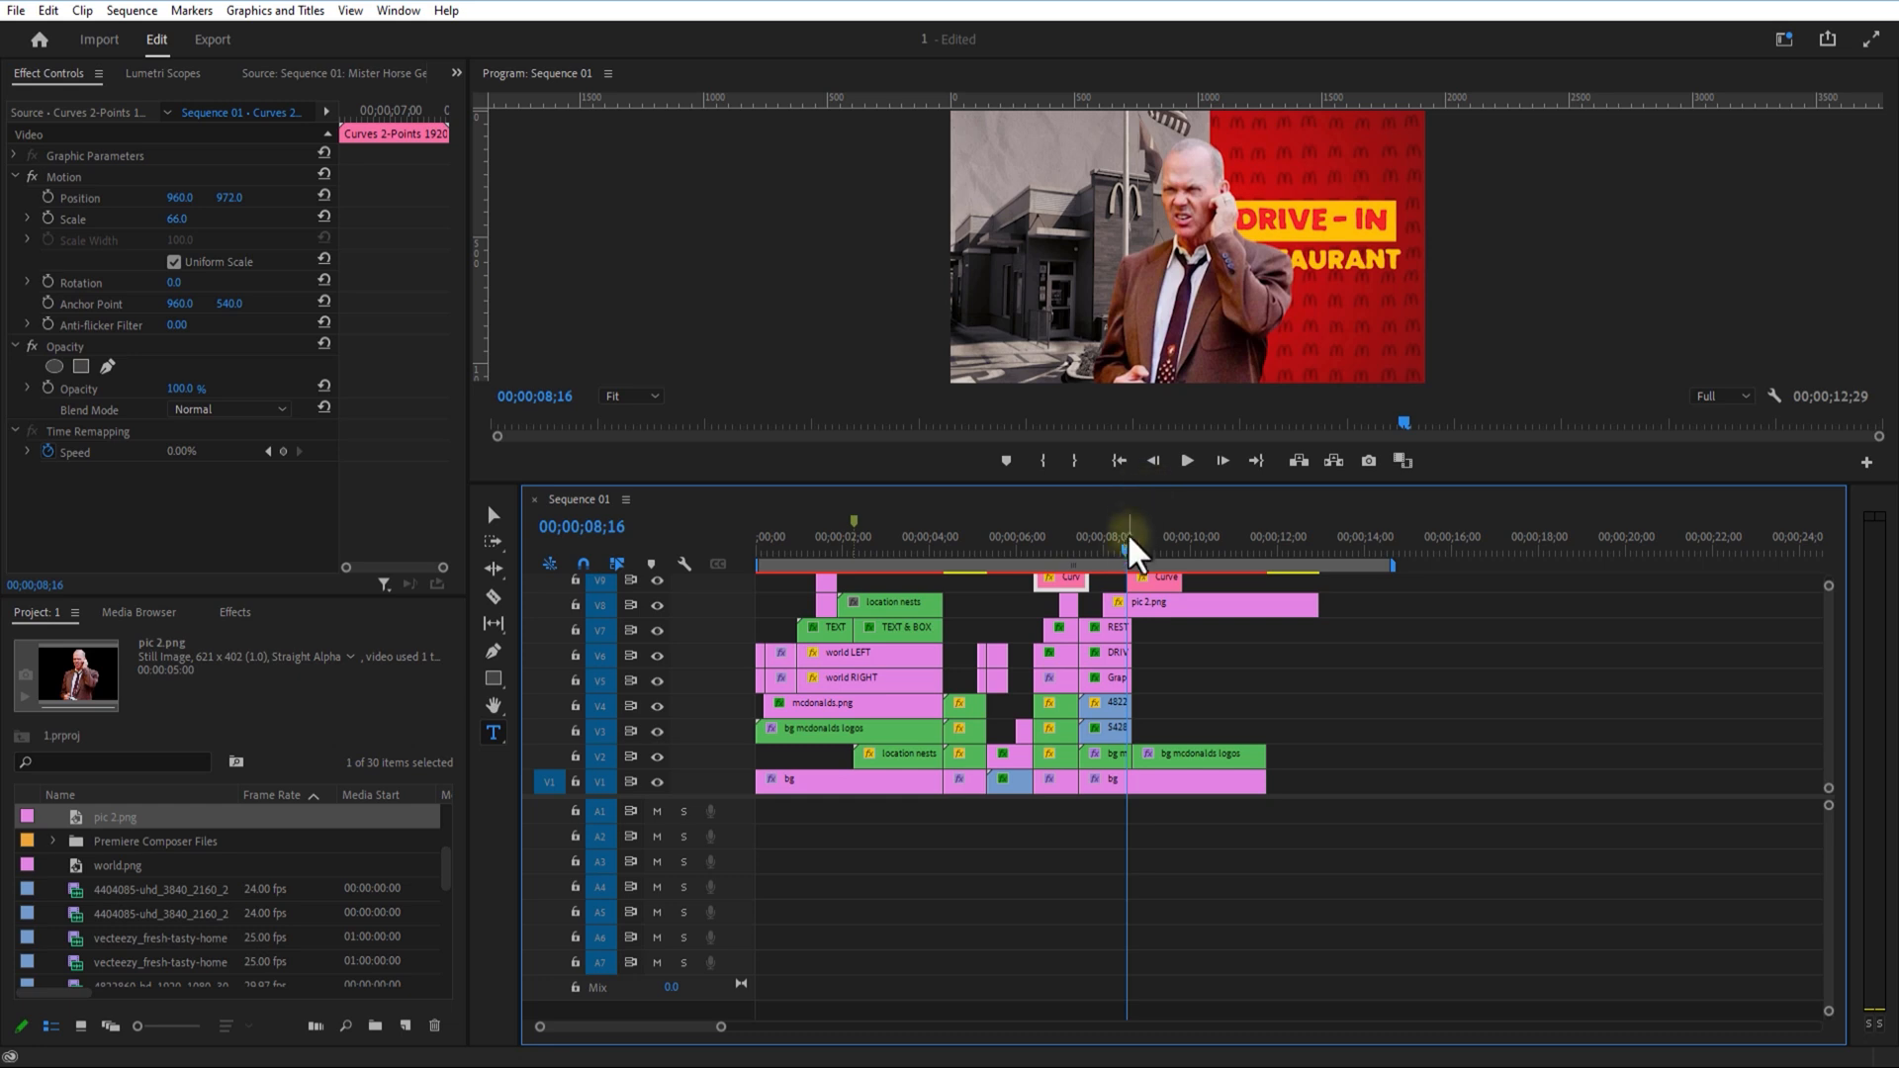
{"action": "left_click_drag", "start_coordinate": [1129, 542], "coordinate": [1141, 553]}
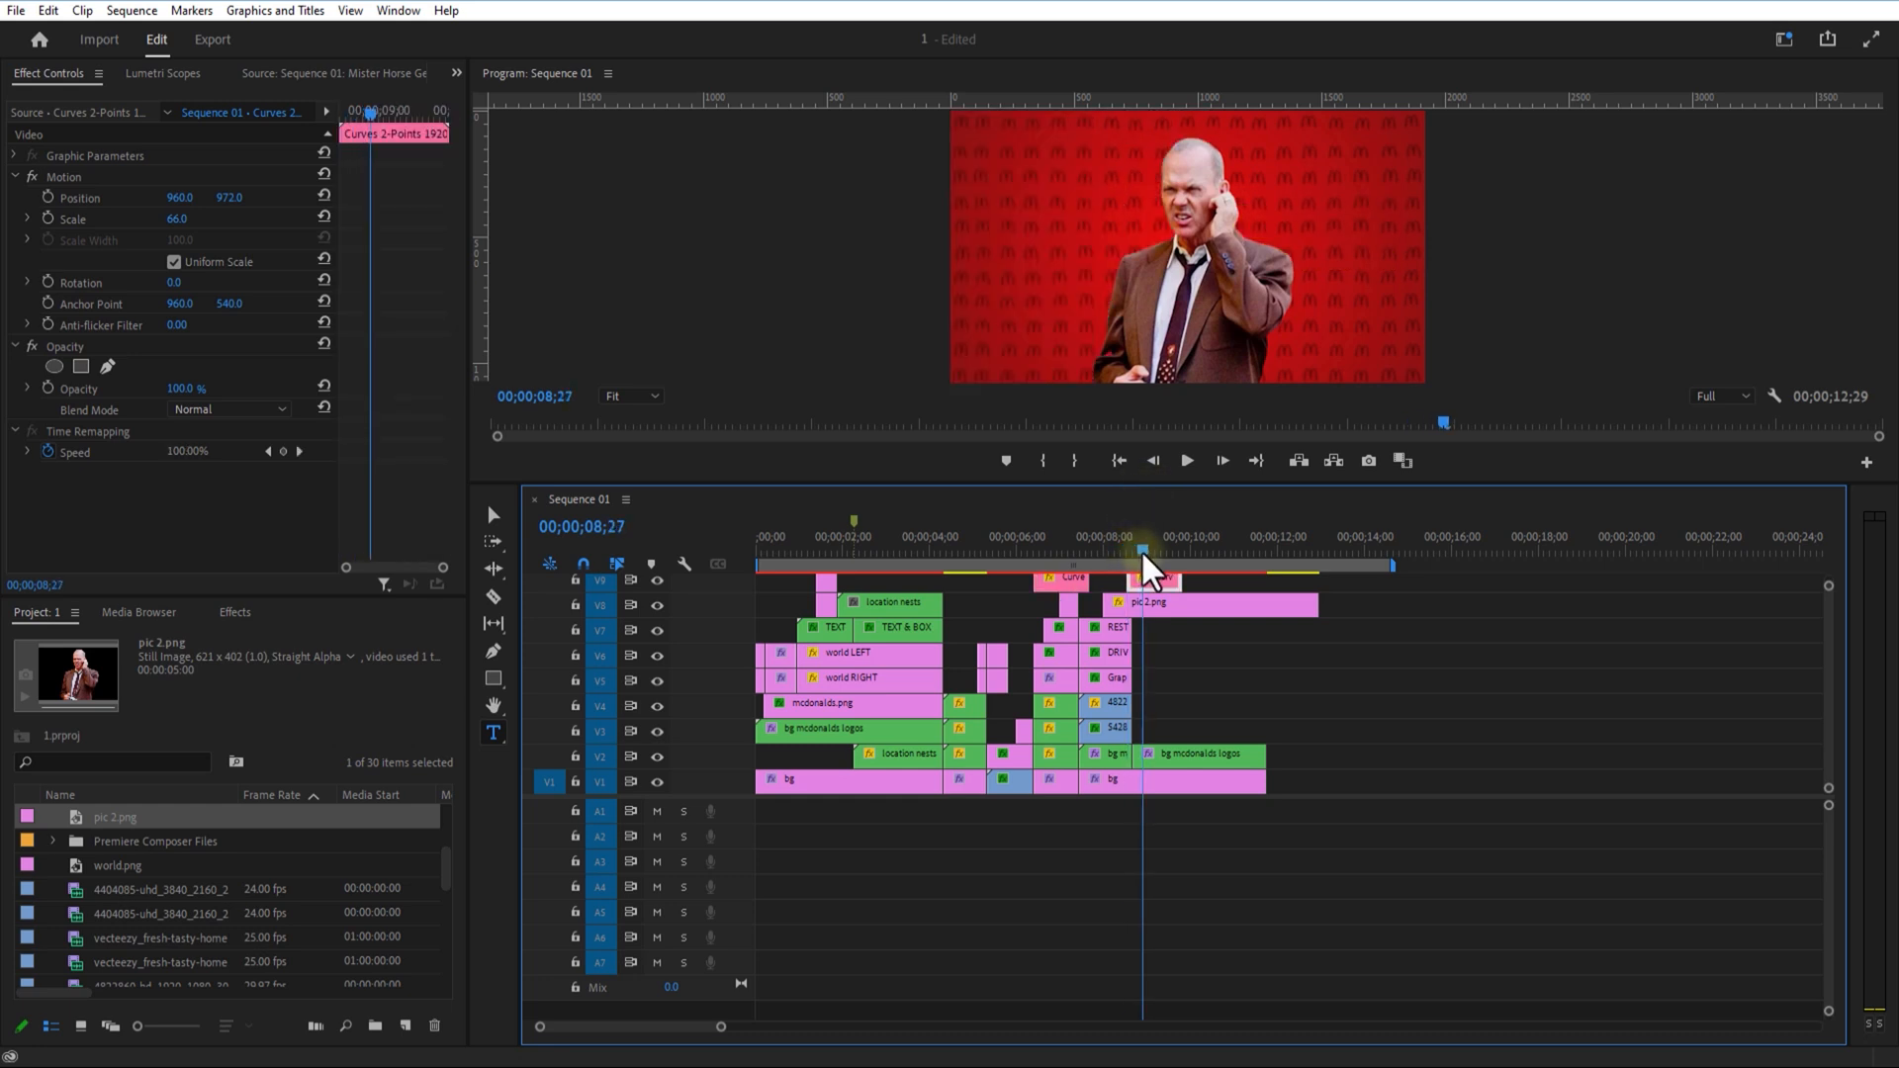
Step: Extend the restaurant scene's title, graphic and footage clips to the end of the duplicated line animation, and place pic 2.png above it
{"action": "left_click_drag", "start_coordinate": [1130, 628], "coordinate": [1180, 727]}
{"action": "left_click", "coordinate": [1152, 552]}
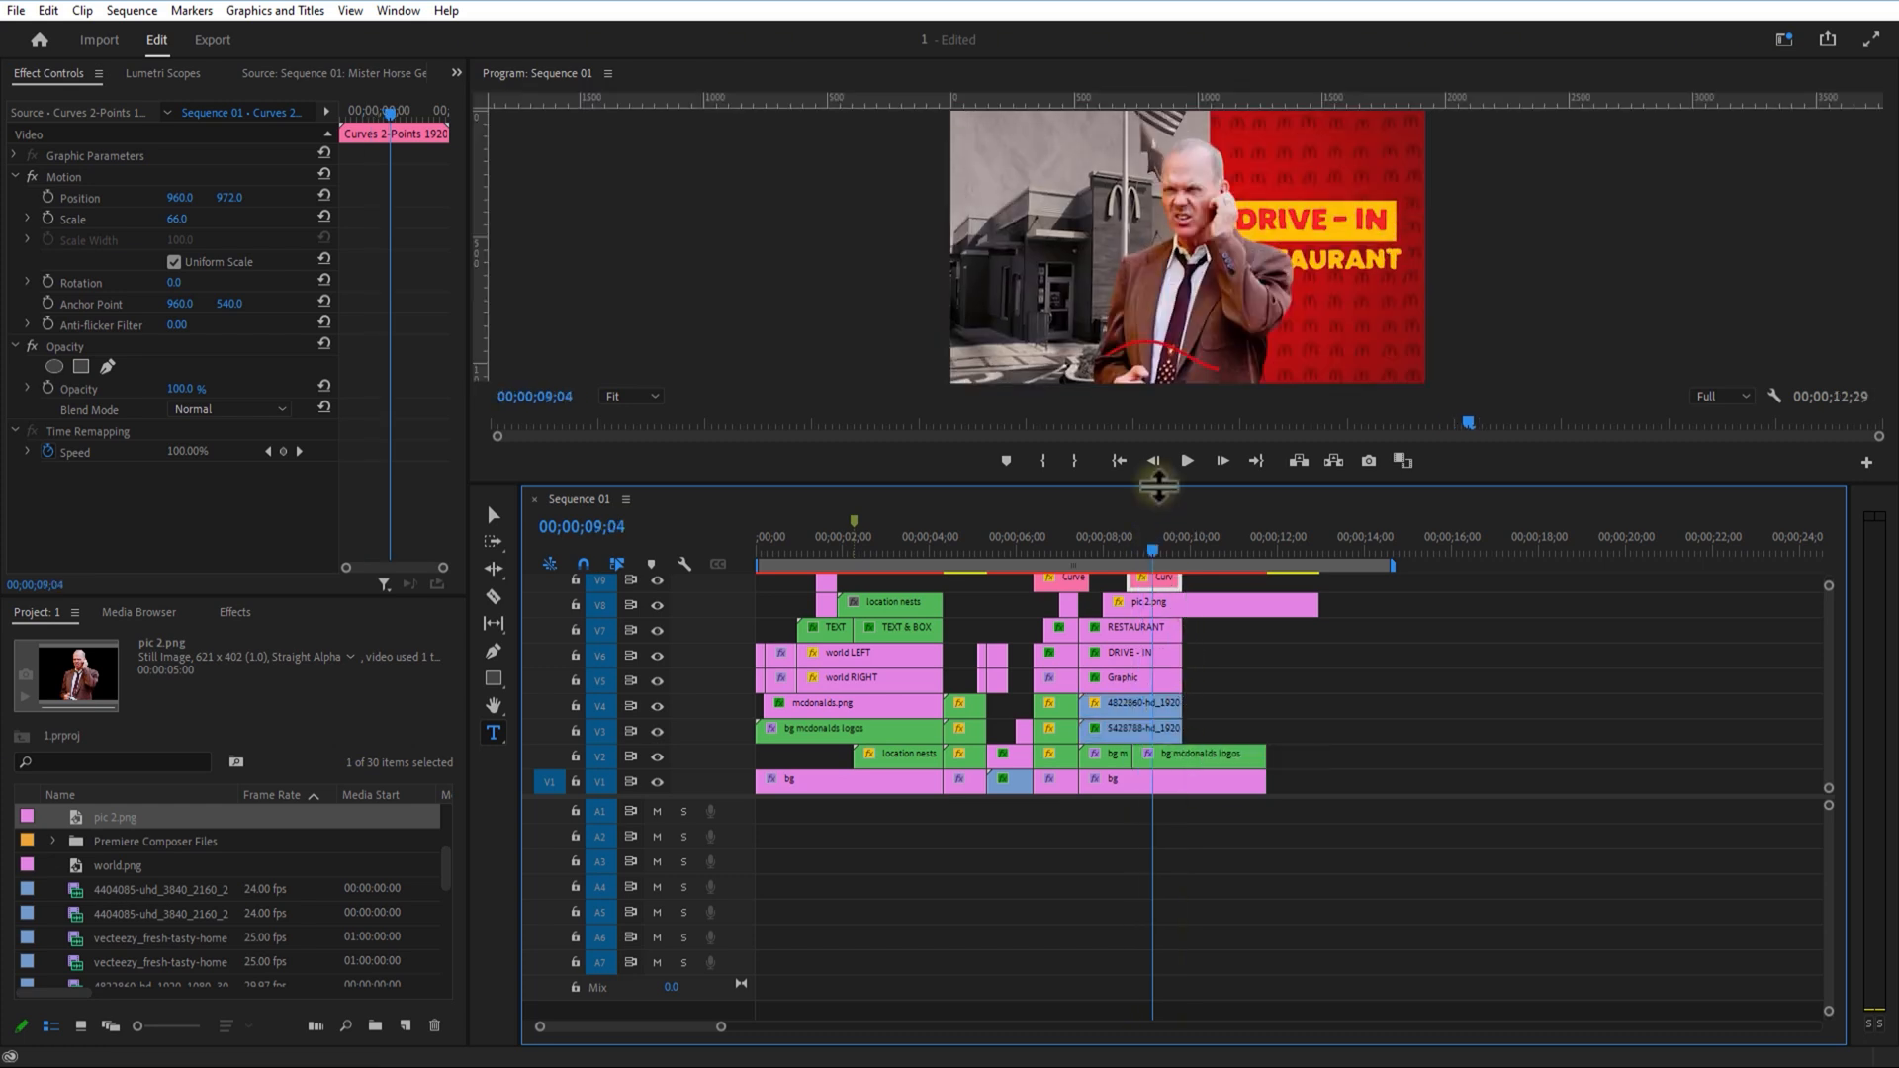
{"action": "left_click_drag", "start_coordinate": [1158, 485], "coordinate": [1152, 431]}
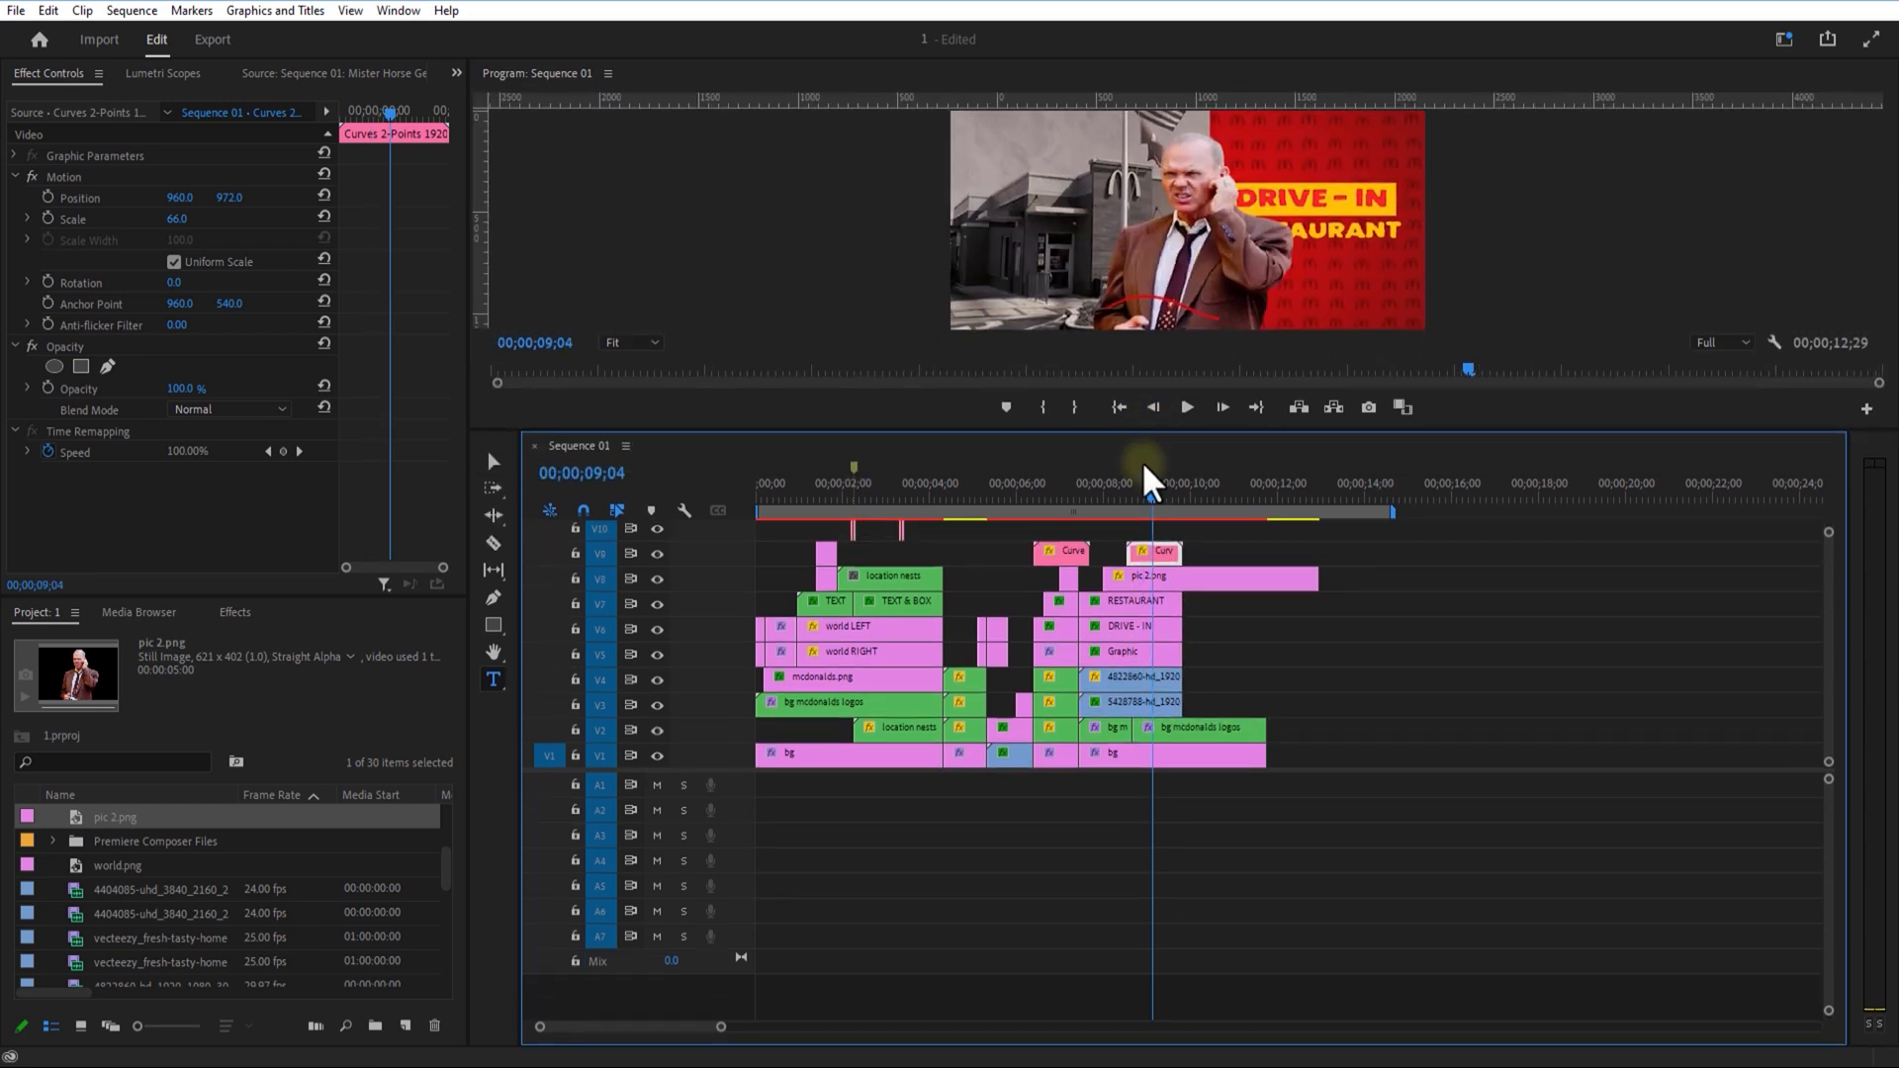
{"action": "left_click_drag", "start_coordinate": [1133, 576], "coordinate": [1152, 508]}
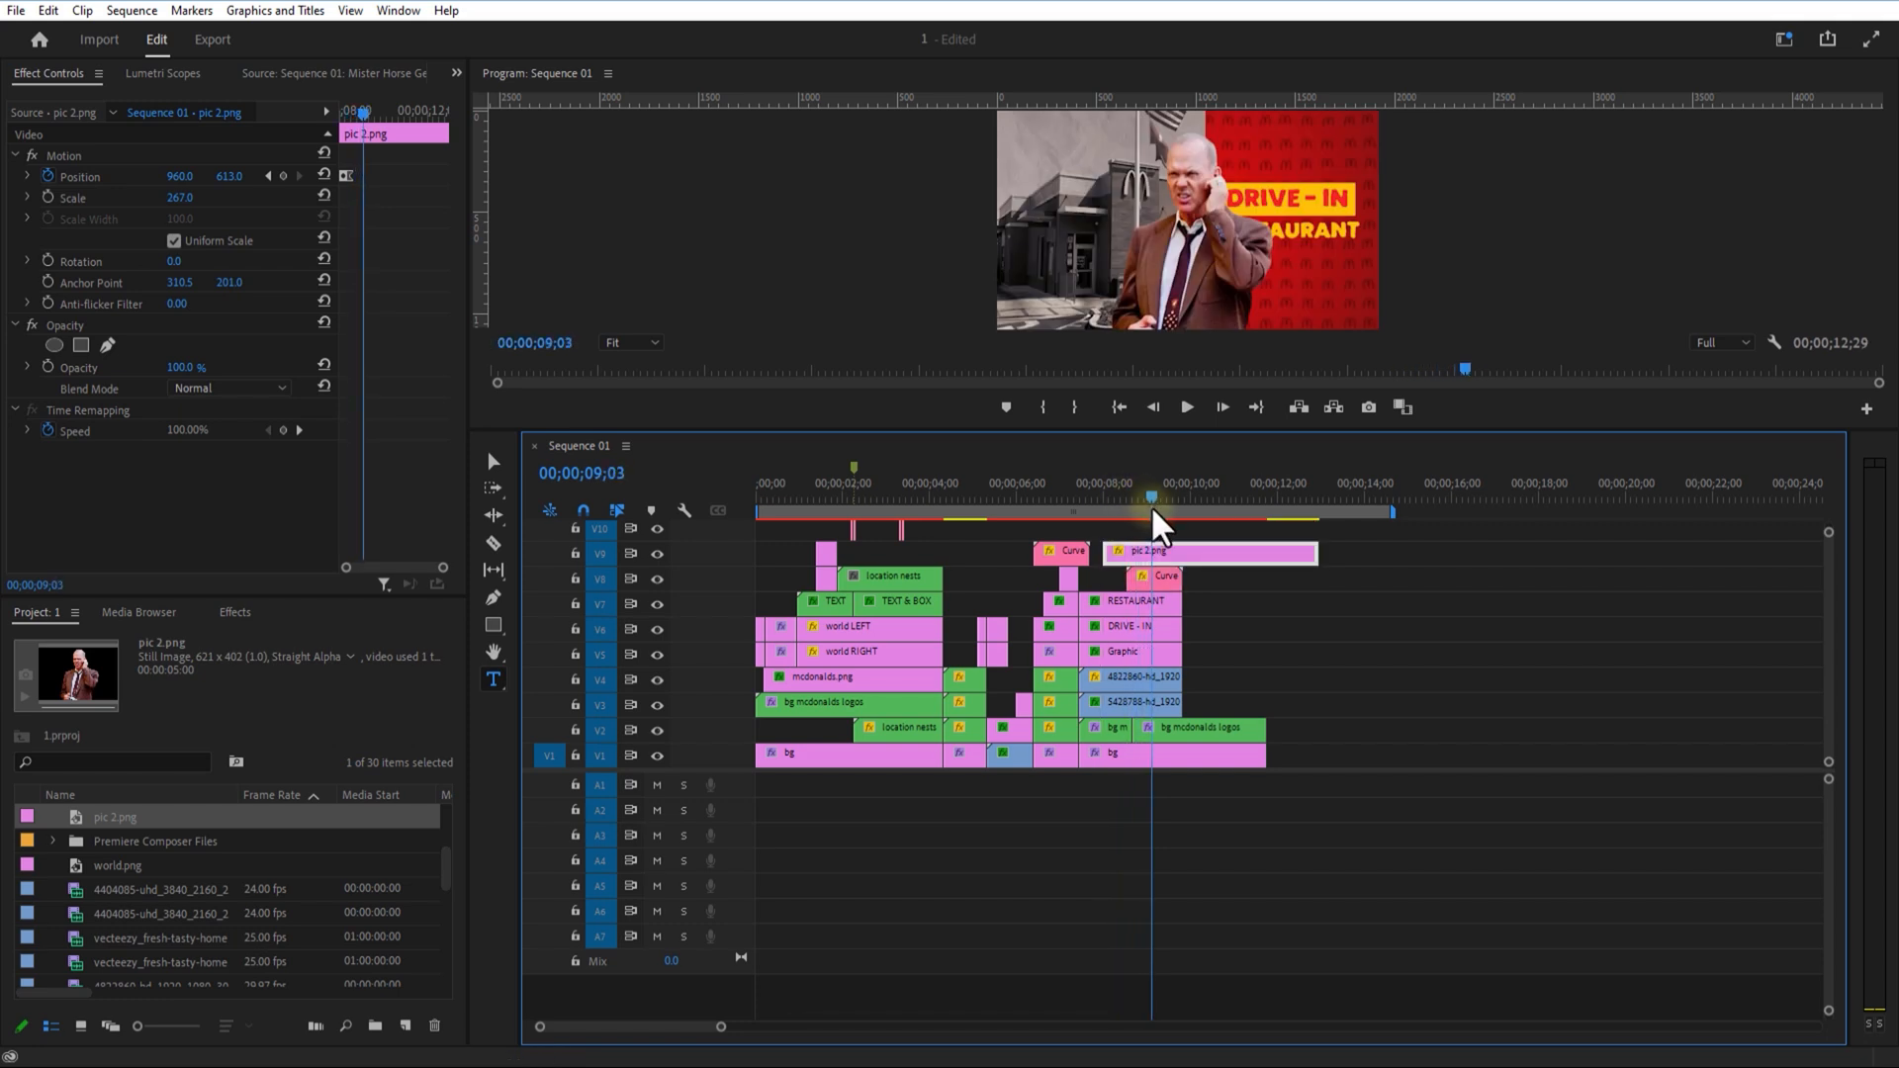
Step: Set the duplicated line animation's scale to 100 and its position to 1588, 341
{"action": "left_click", "coordinate": [1155, 577]}
{"action": "left_click_drag", "start_coordinate": [182, 220], "coordinate": [216, 211]}
{"action": "left_click_drag", "start_coordinate": [192, 198], "coordinate": [324, 197]}
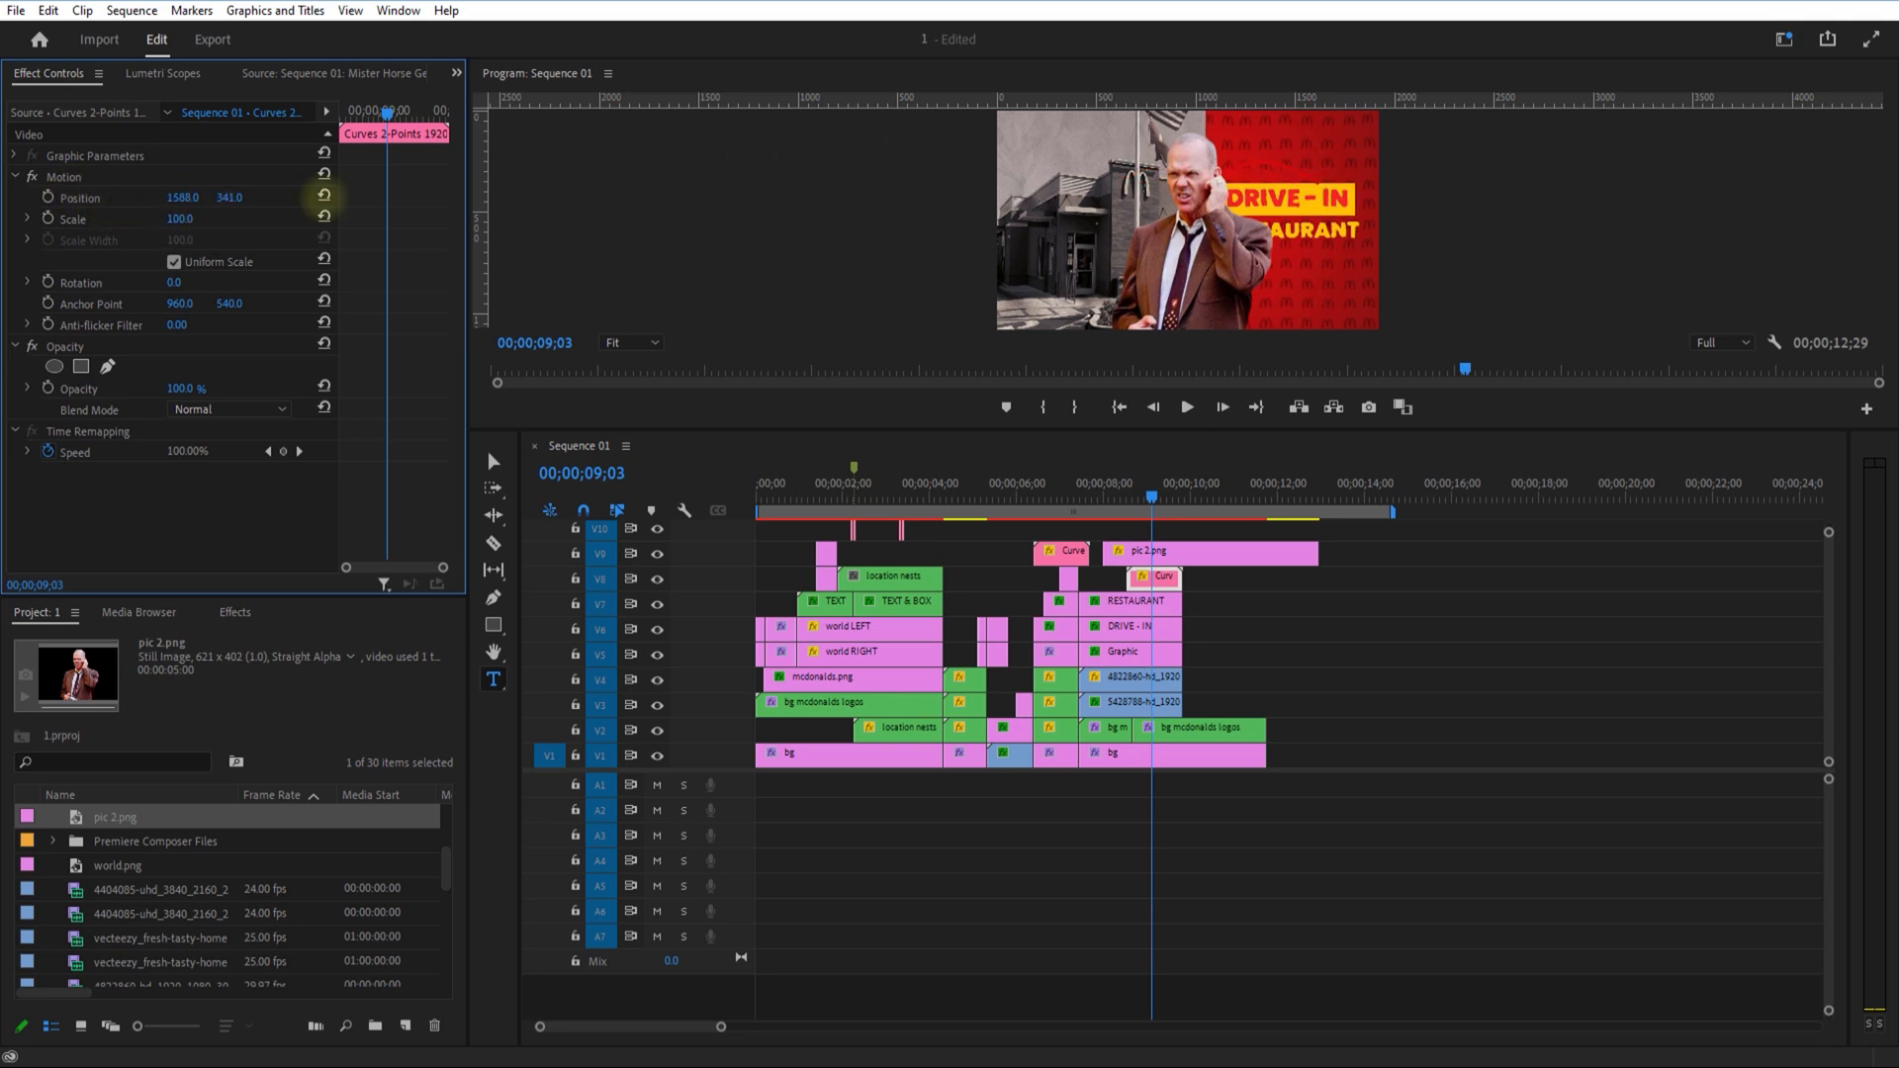
Step: Recolor Color 1, Color 2 and Color 3 of the duplicated line animation to match the title box's yellow
{"action": "double_click", "coordinate": [1155, 578]}
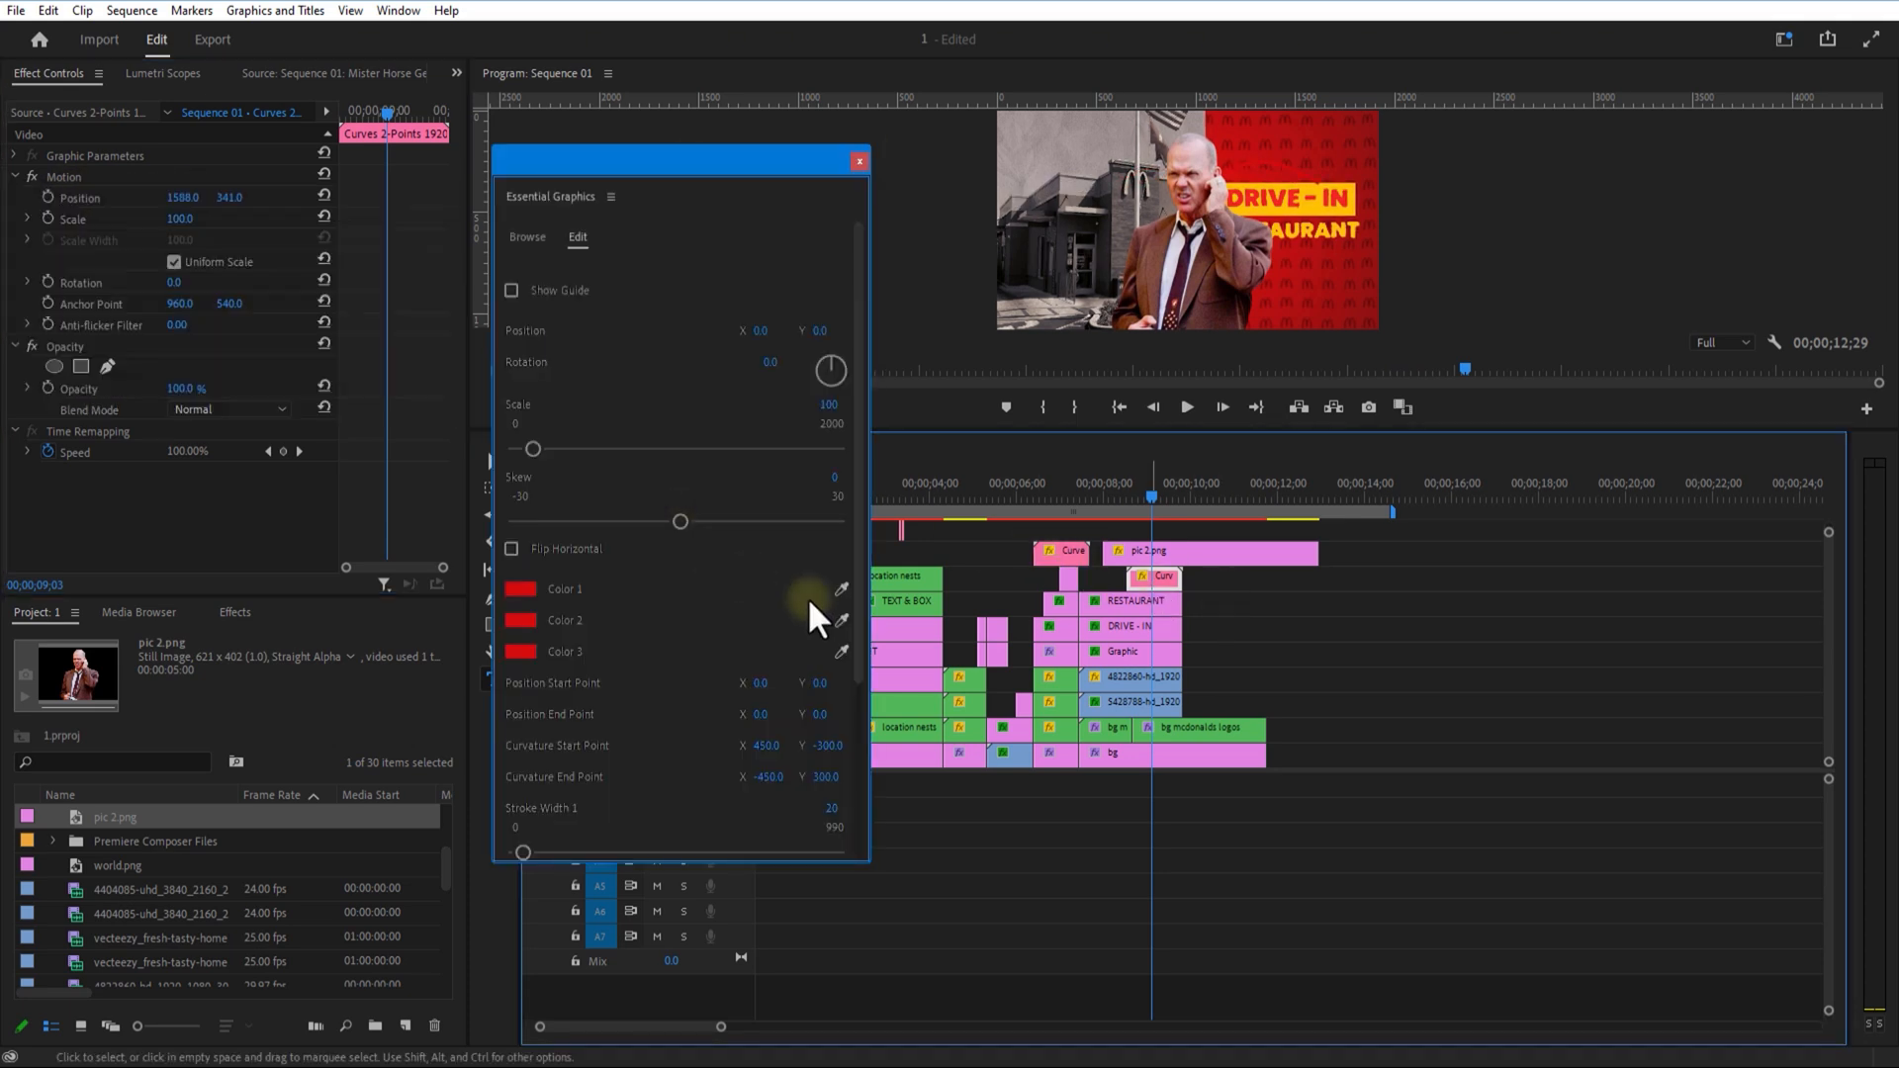
{"action": "left_click", "coordinate": [842, 588]}
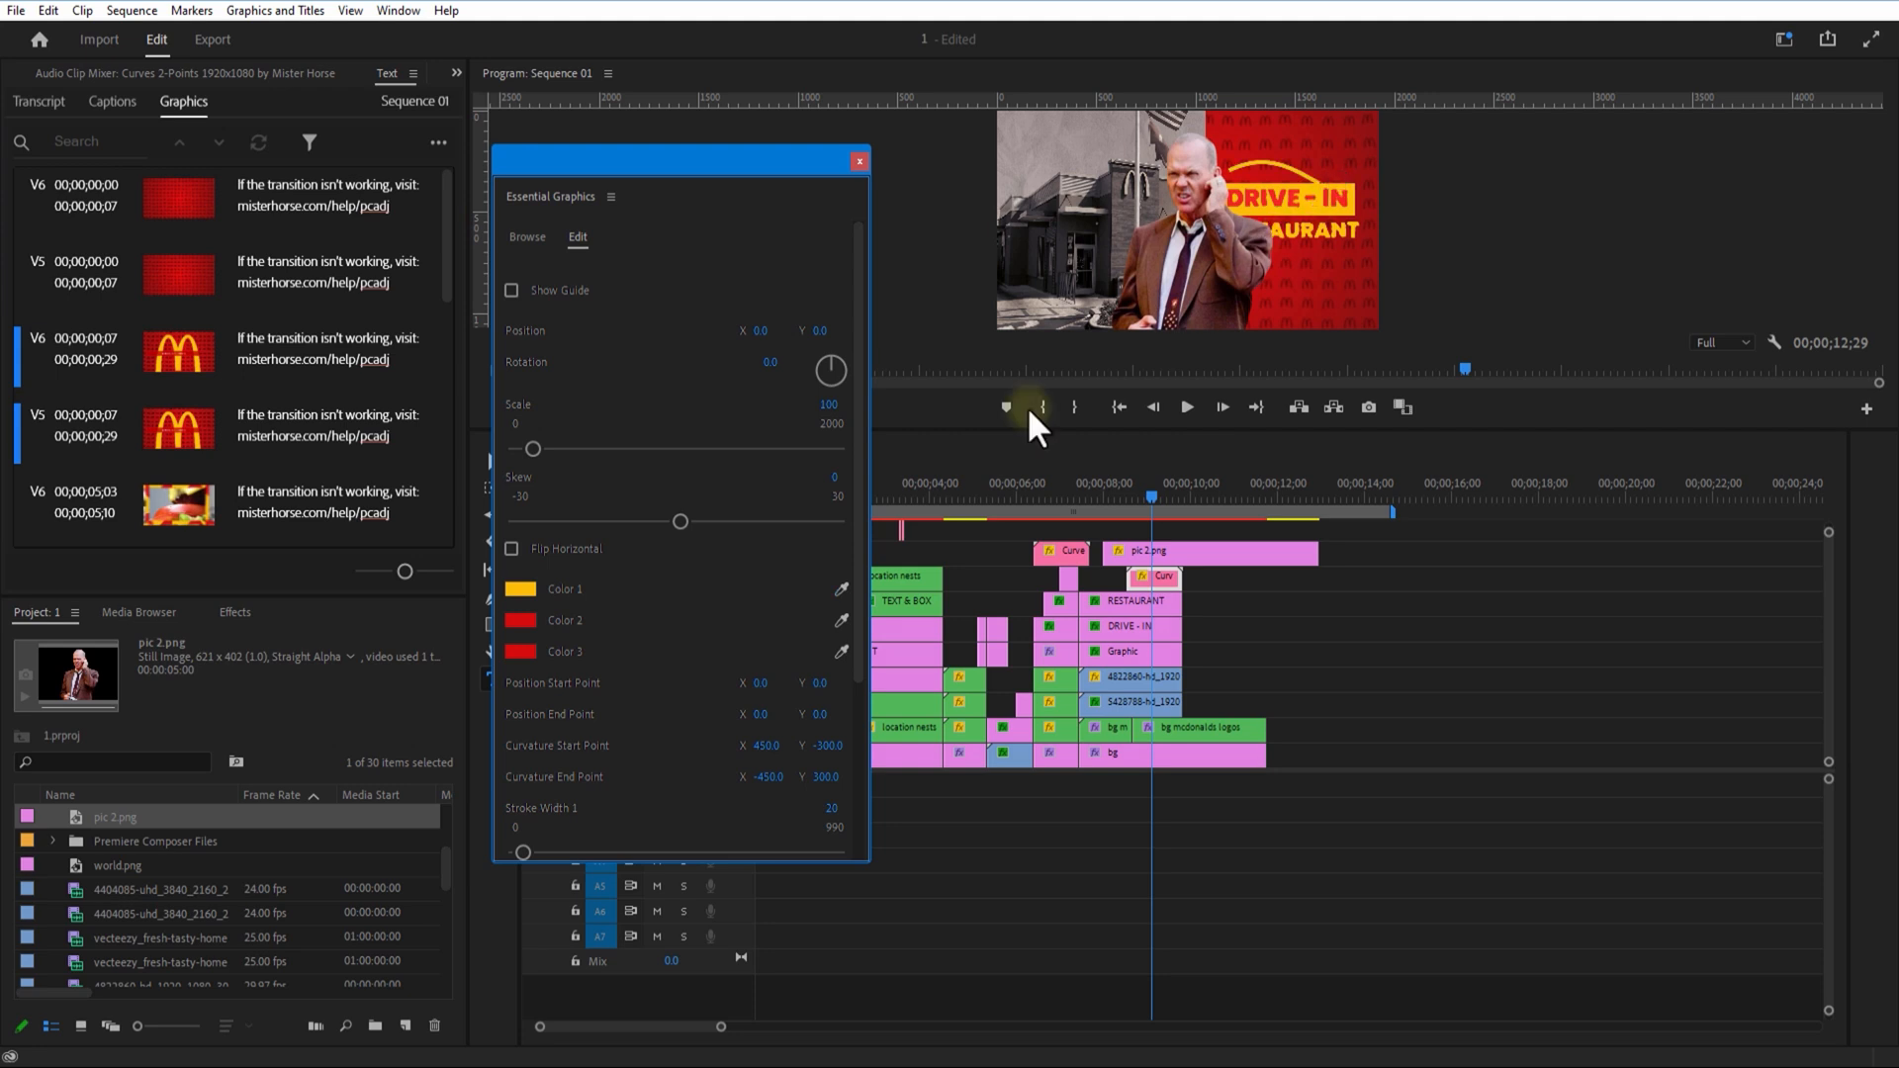
{"action": "left_click", "coordinate": [841, 620]}
{"action": "left_click", "coordinate": [842, 650]}
{"action": "left_click", "coordinate": [524, 591]}
{"action": "left_click", "coordinate": [856, 159]}
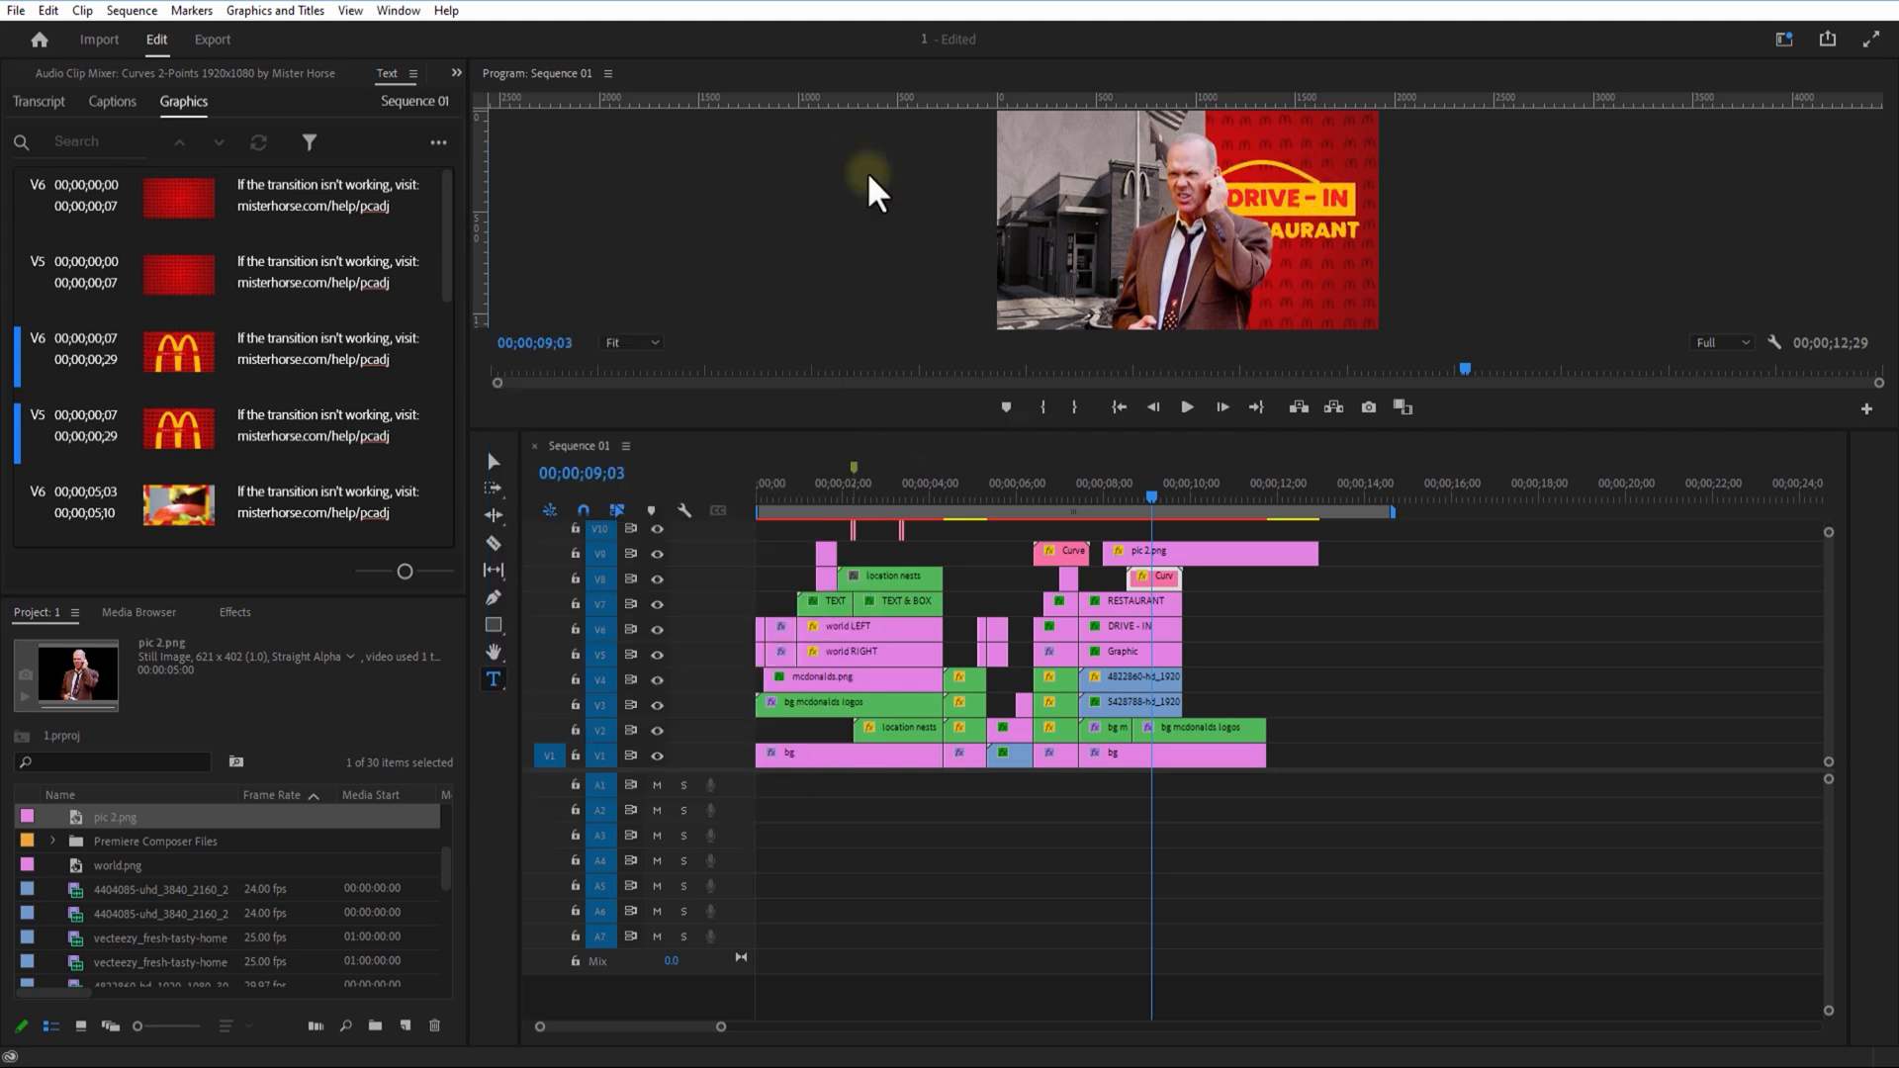
{"action": "left_click", "coordinate": [1162, 499]}
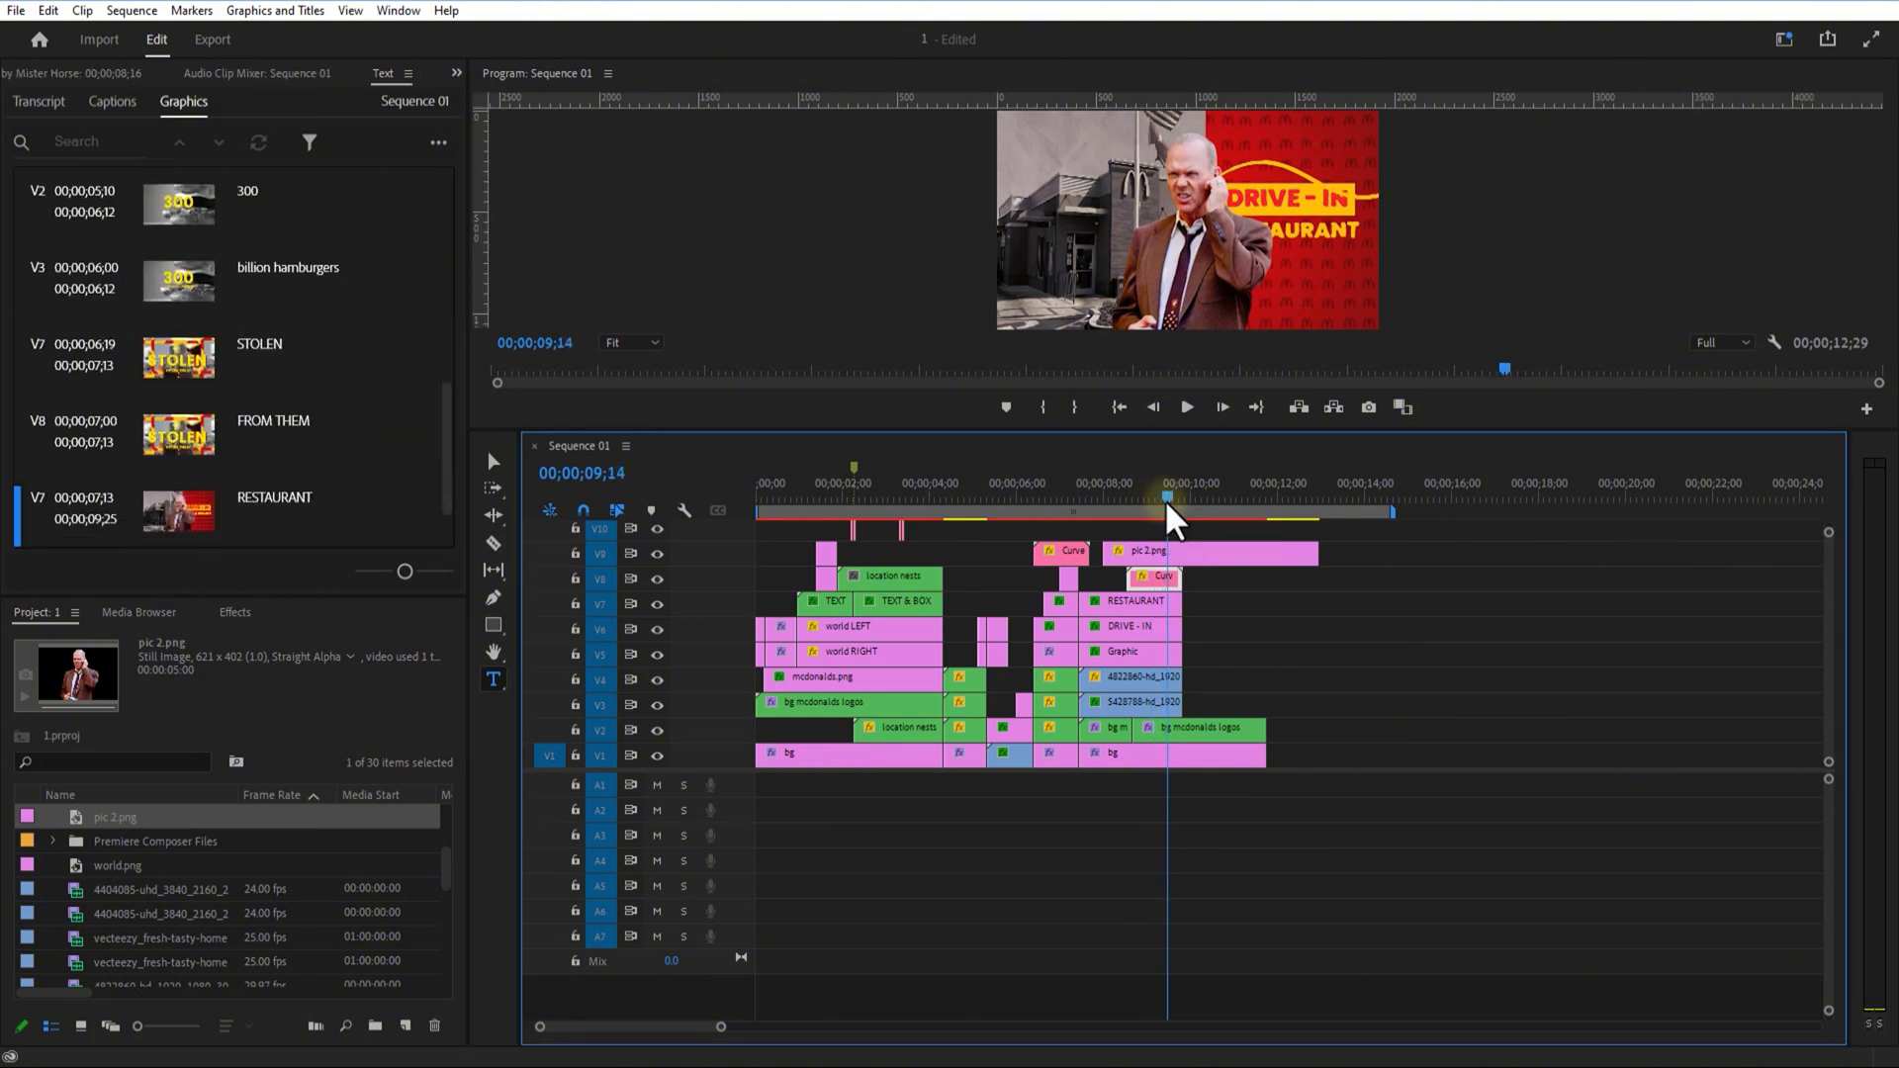
Step: Move pic 2.png and the line animation up one track and place a new 1920 x 1080 adjustment layer beneath them
{"action": "left_click", "coordinate": [1147, 542]}
{"action": "left_click_drag", "start_coordinate": [1147, 536], "coordinate": [1115, 512]}
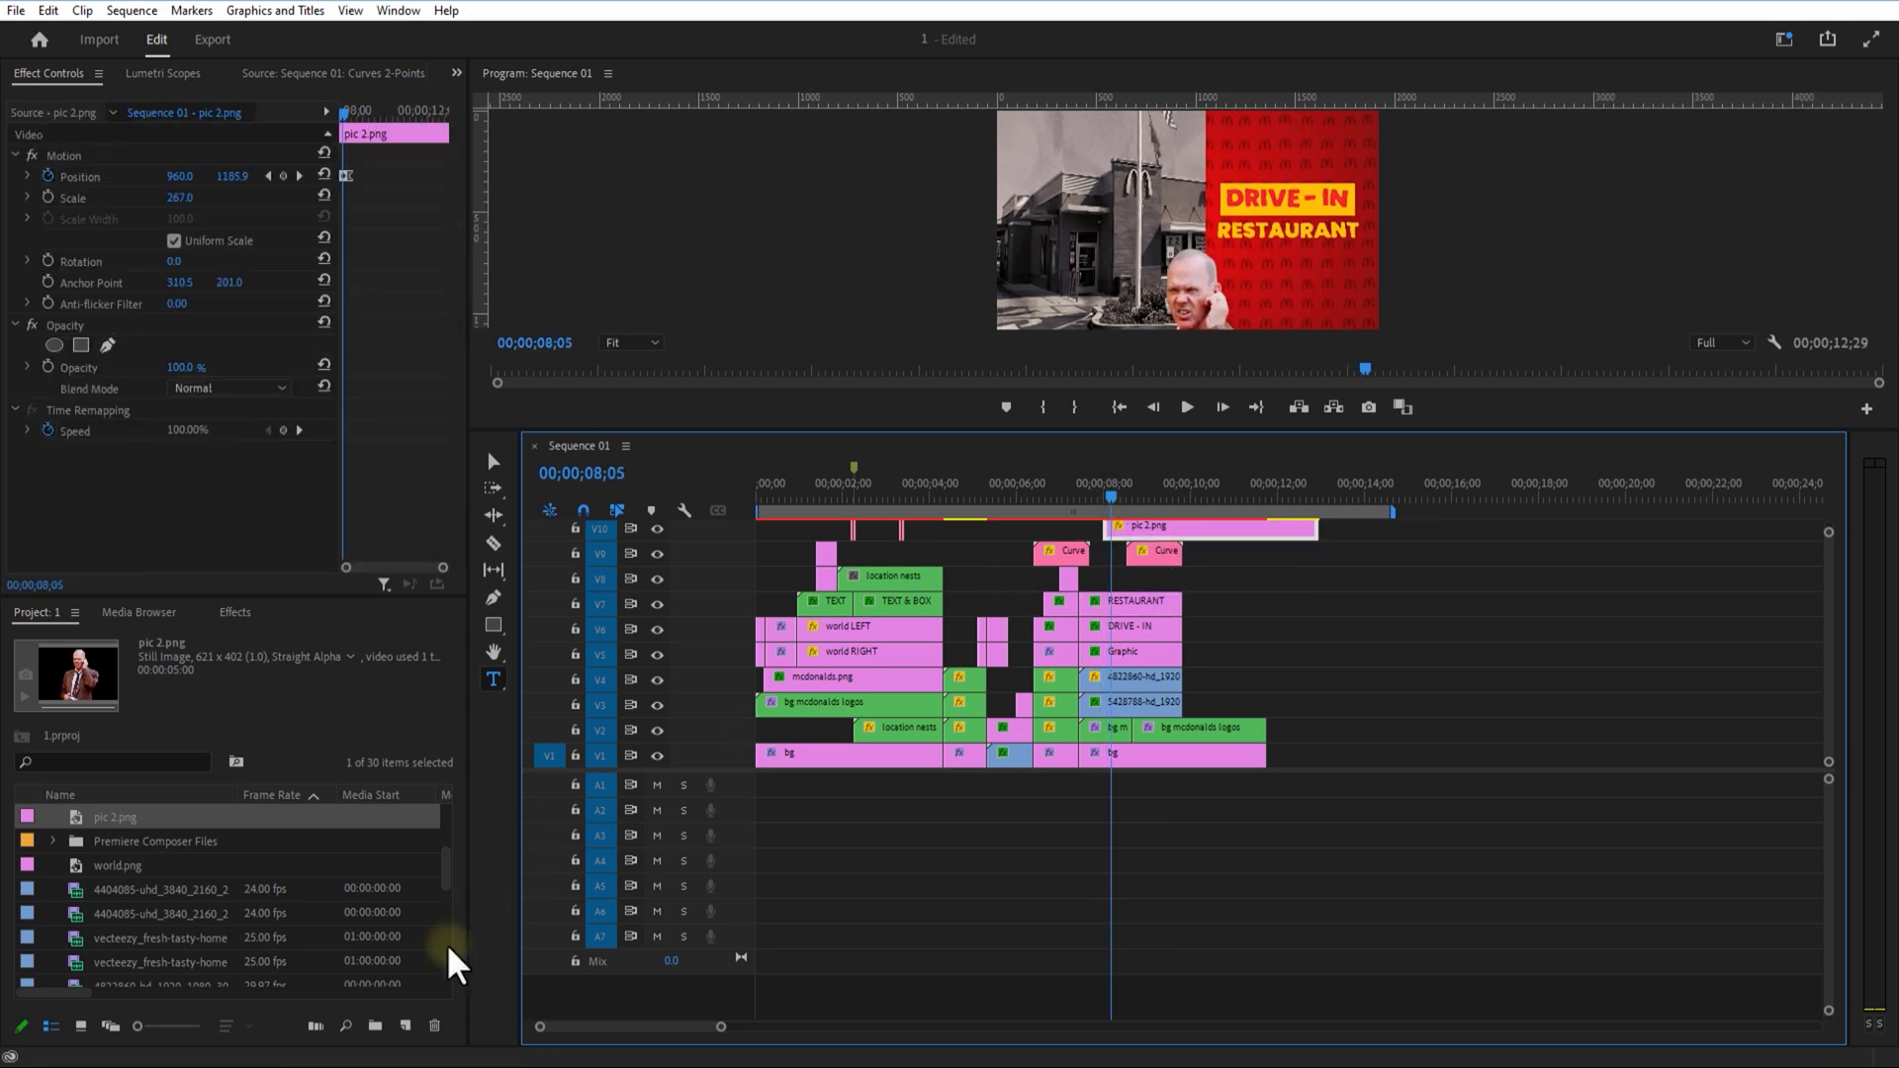
{"action": "left_click", "coordinate": [408, 1026]}
{"action": "left_click", "coordinate": [430, 899]}
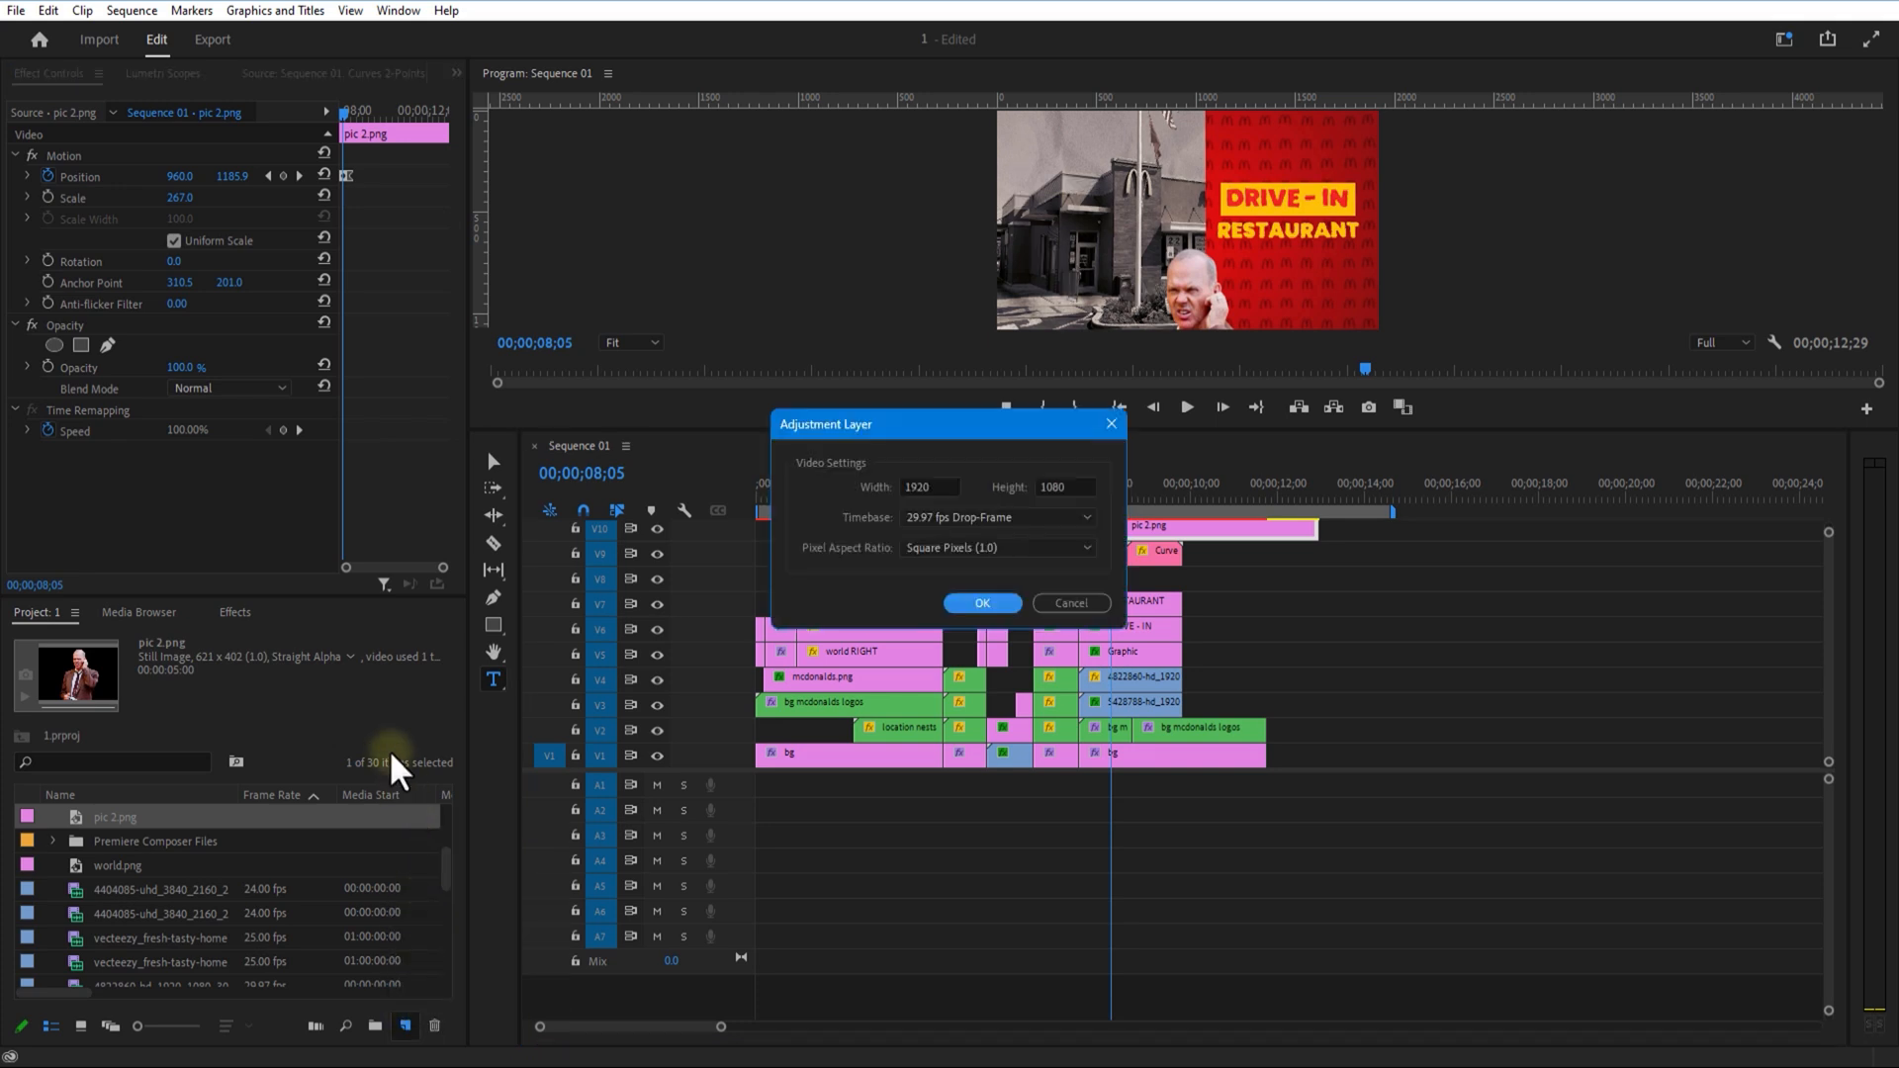
{"action": "left_click", "coordinate": [997, 603]}
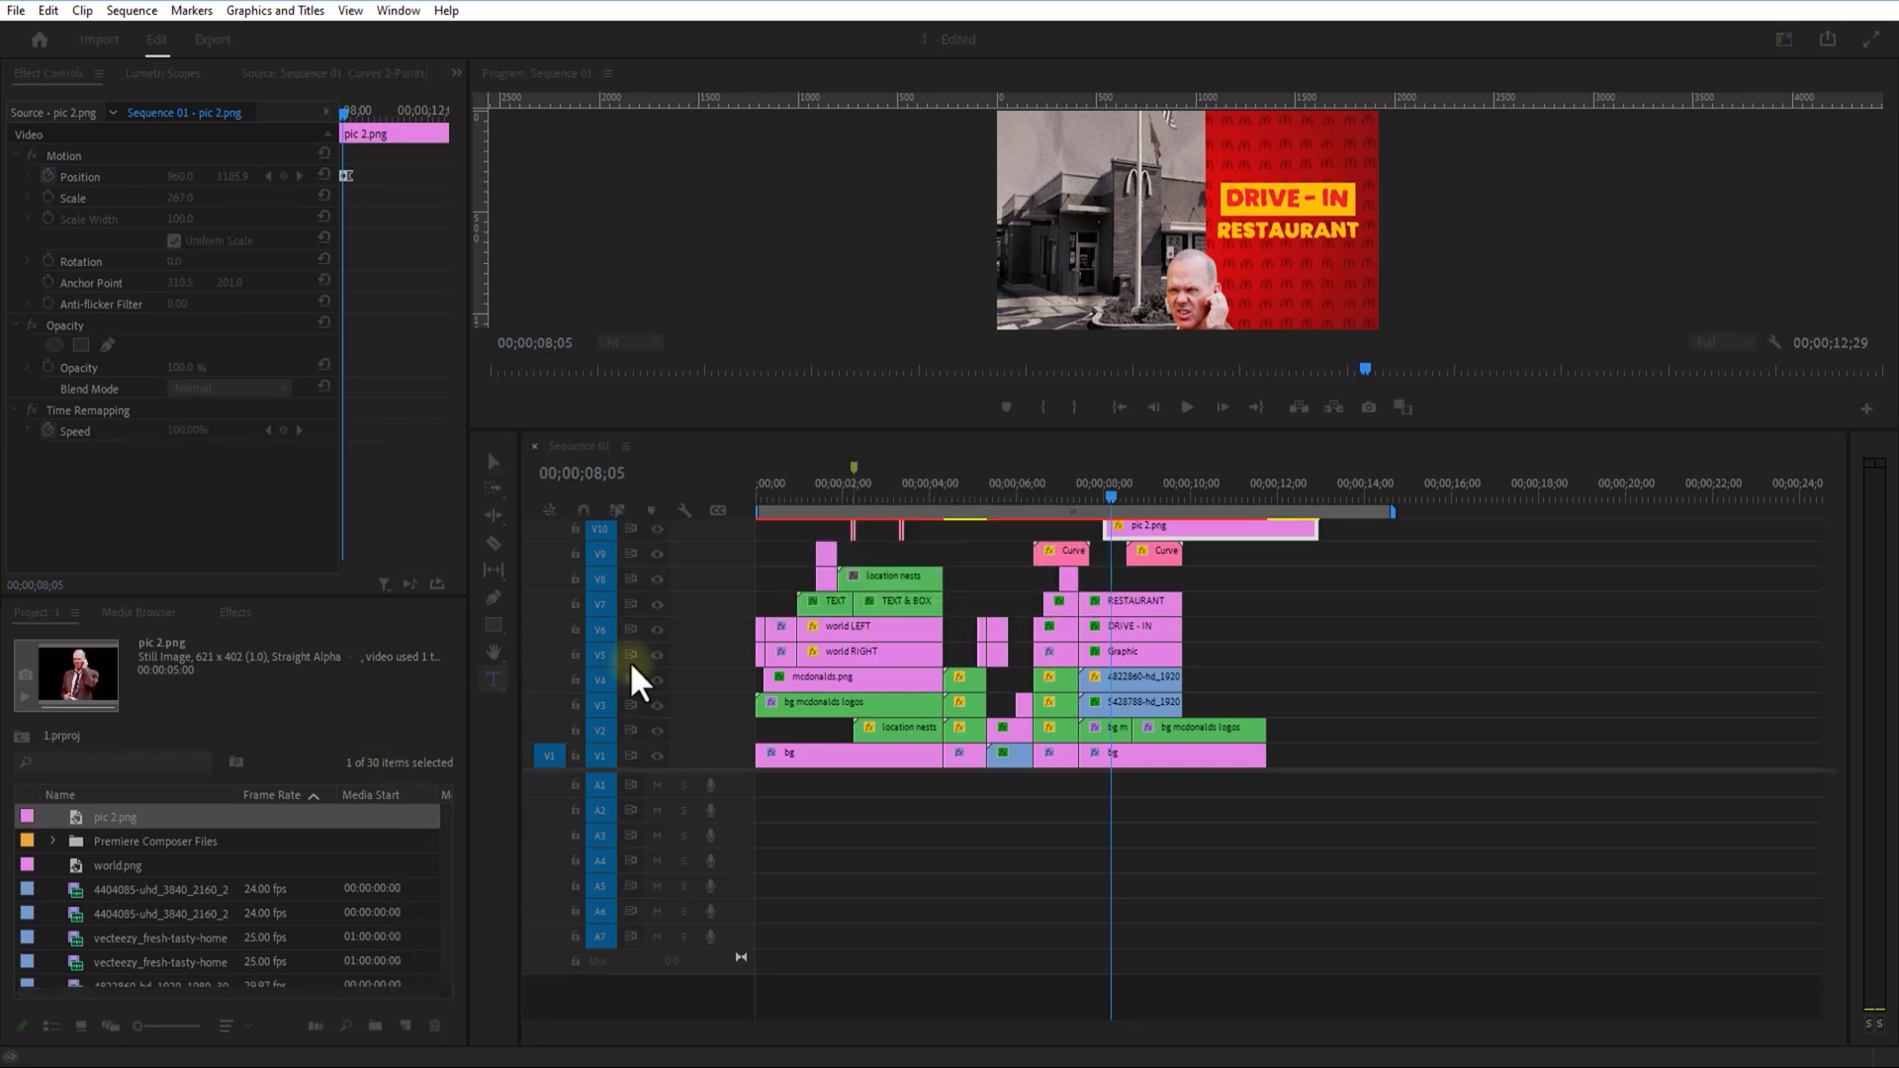
{"action": "left_click_drag", "start_coordinate": [181, 831], "coordinate": [1110, 591]}
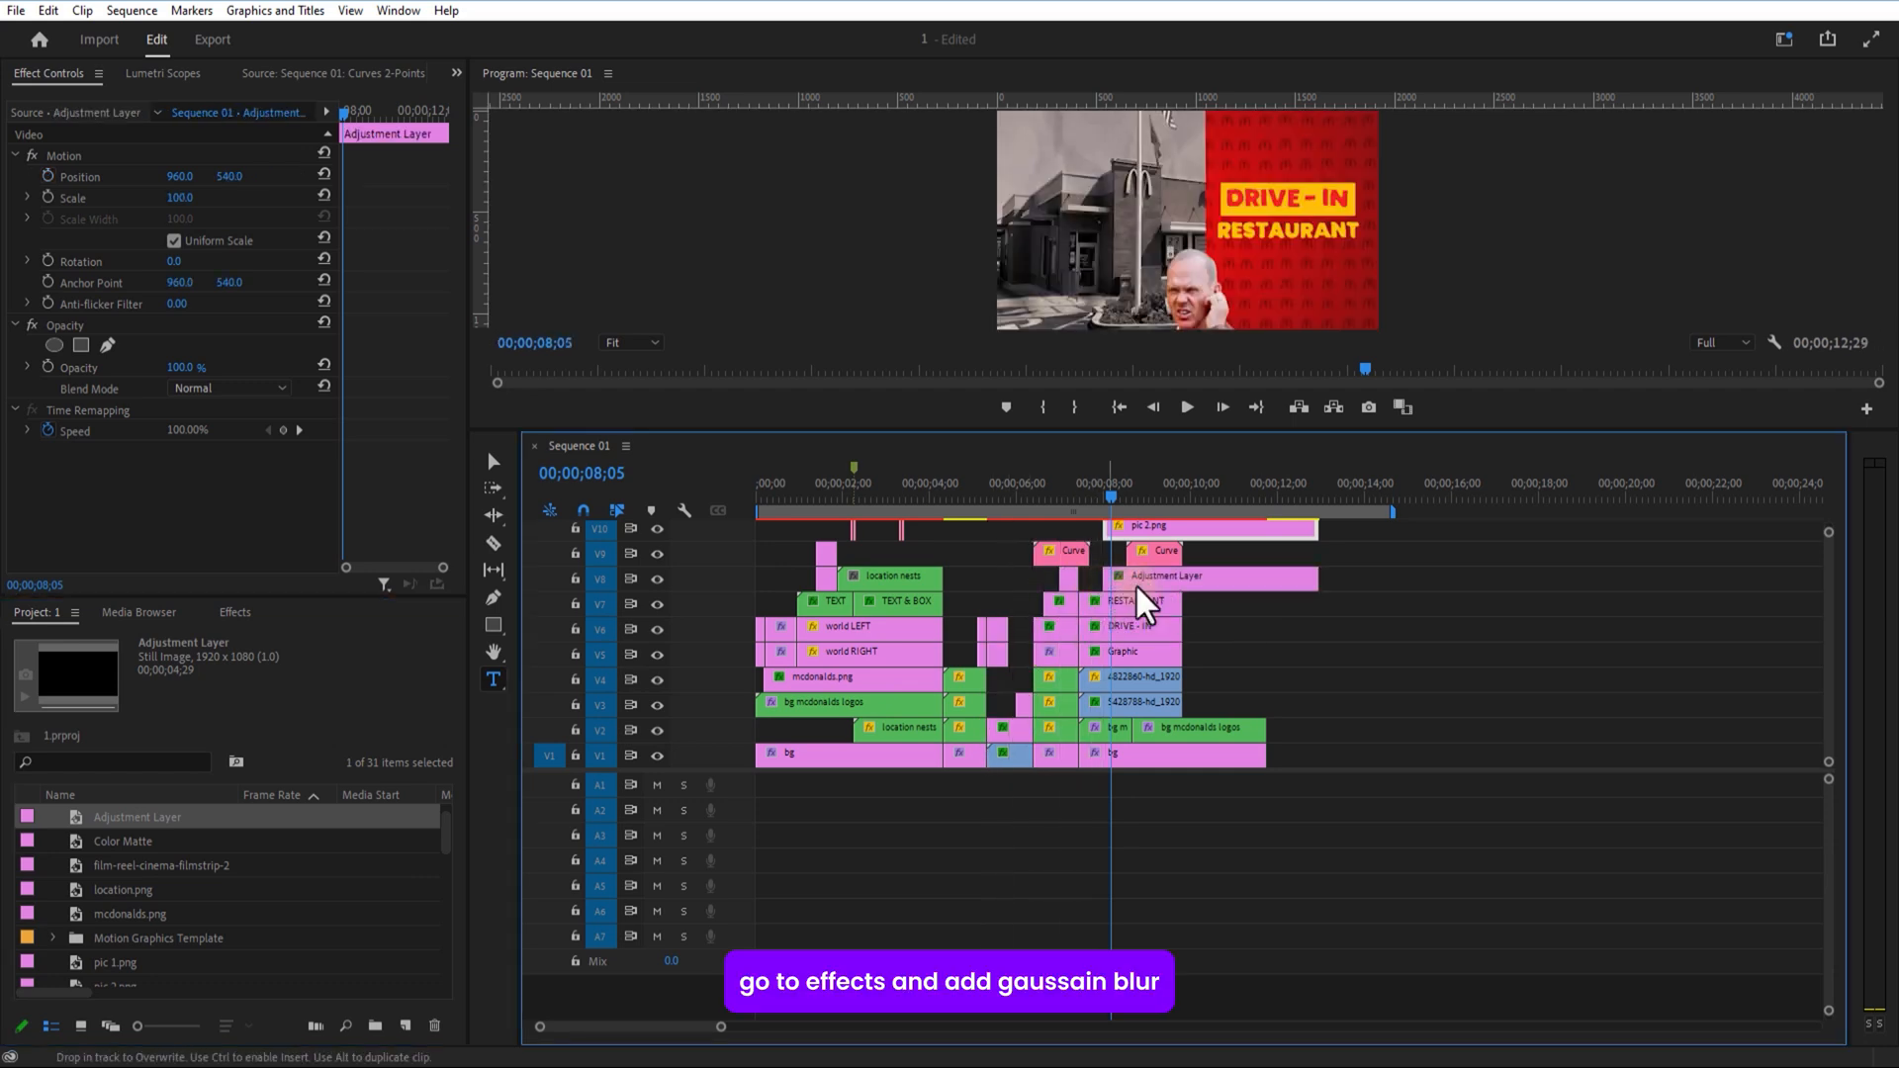
Step: Apply the Gaussian Blur effect to the adjustment layer
{"action": "left_click", "coordinate": [236, 612]}
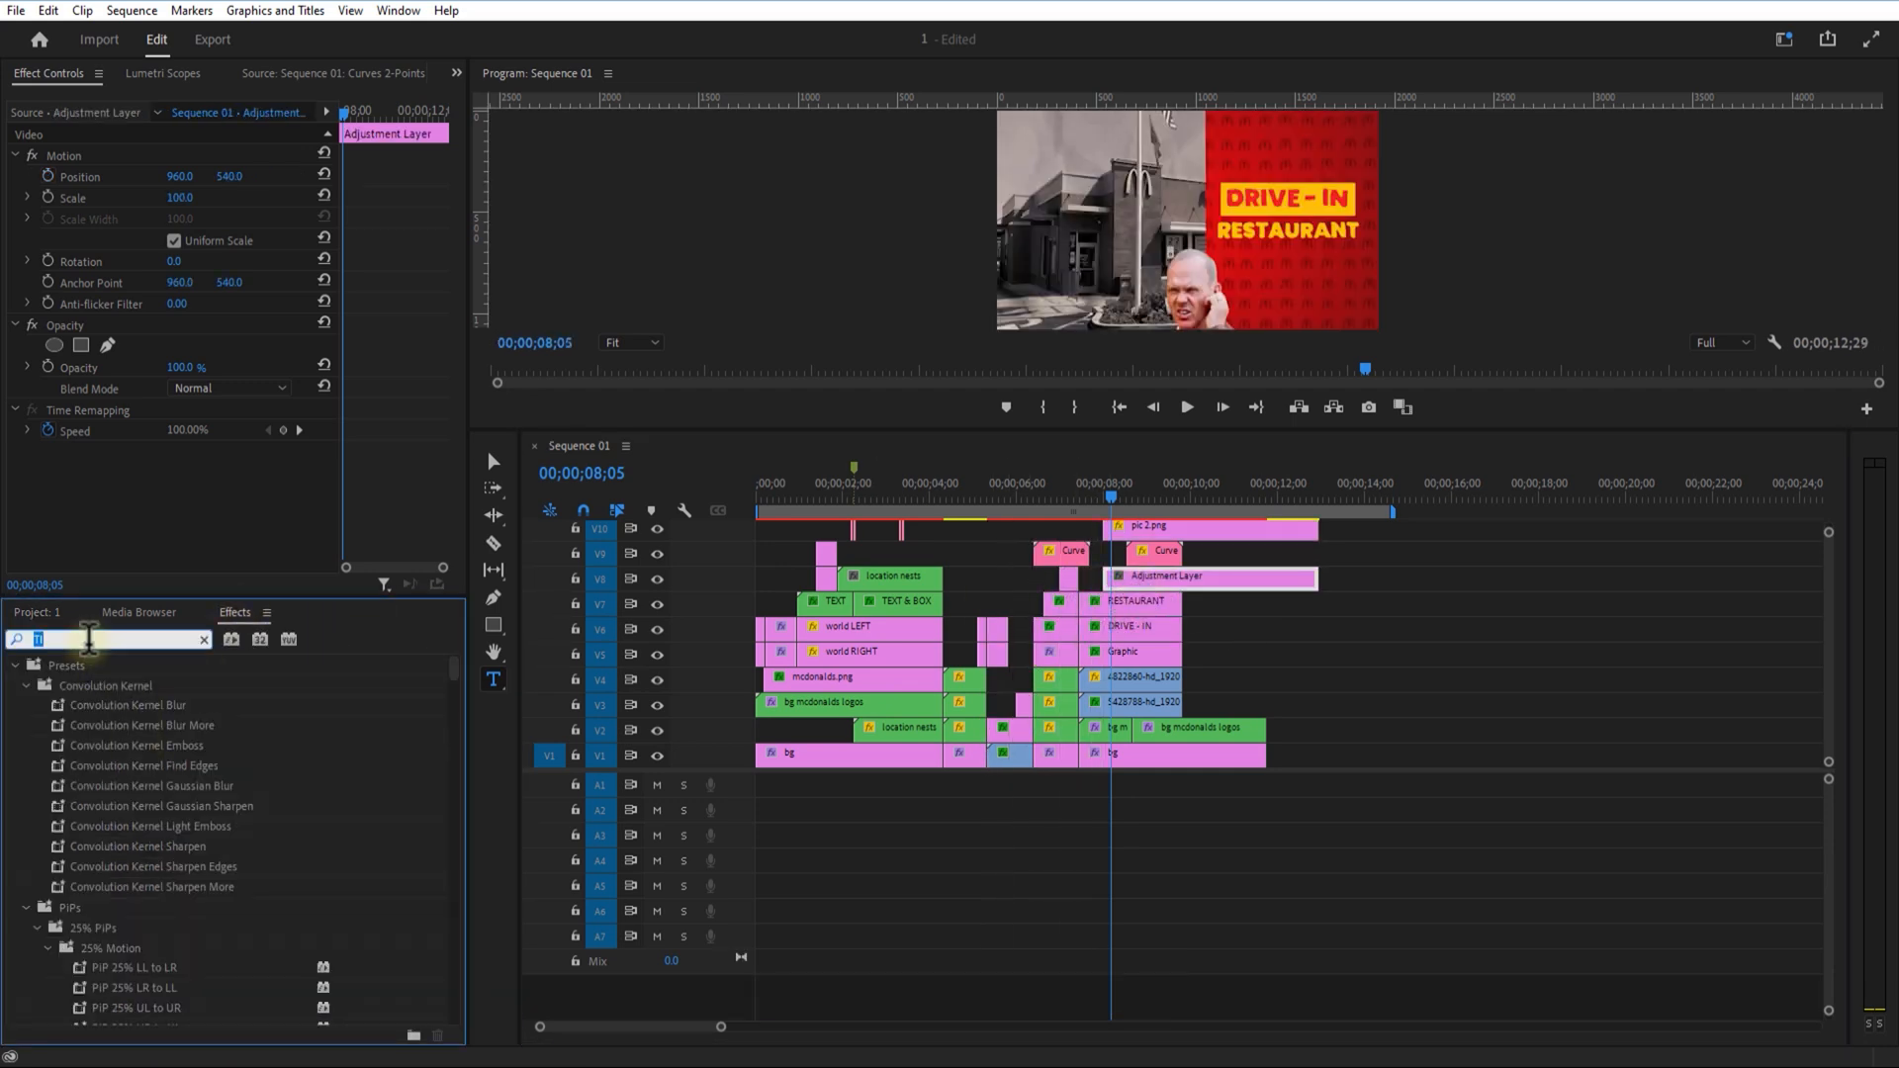
{"action": "type", "text": "BLUR"}
{"action": "left_click_drag", "start_coordinate": [158, 960], "coordinate": [1127, 579]}
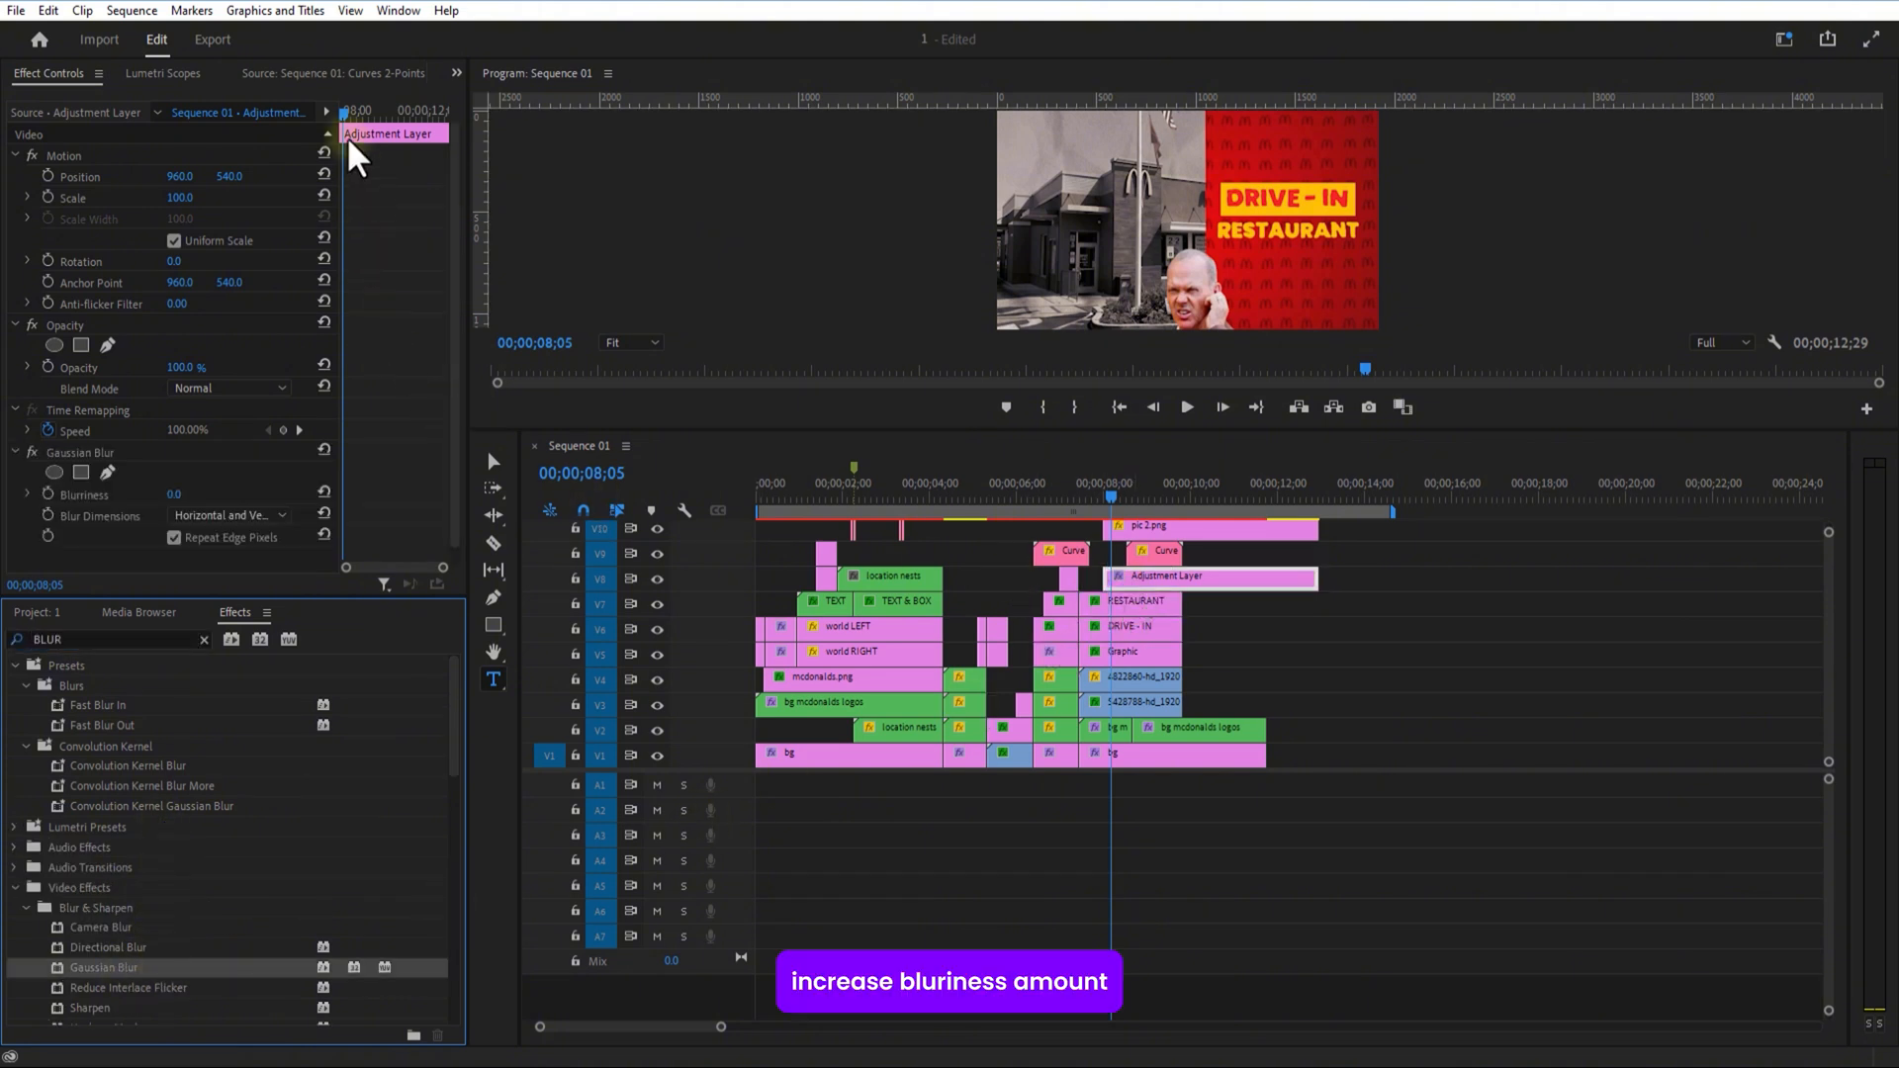
Step: Keyframe the adjustment layer's blurriness from 0 at 00;00;08;00 to a stronger blur at 00;00;08;21
{"action": "left_click", "coordinate": [343, 108]}
{"action": "left_click", "coordinate": [47, 494]}
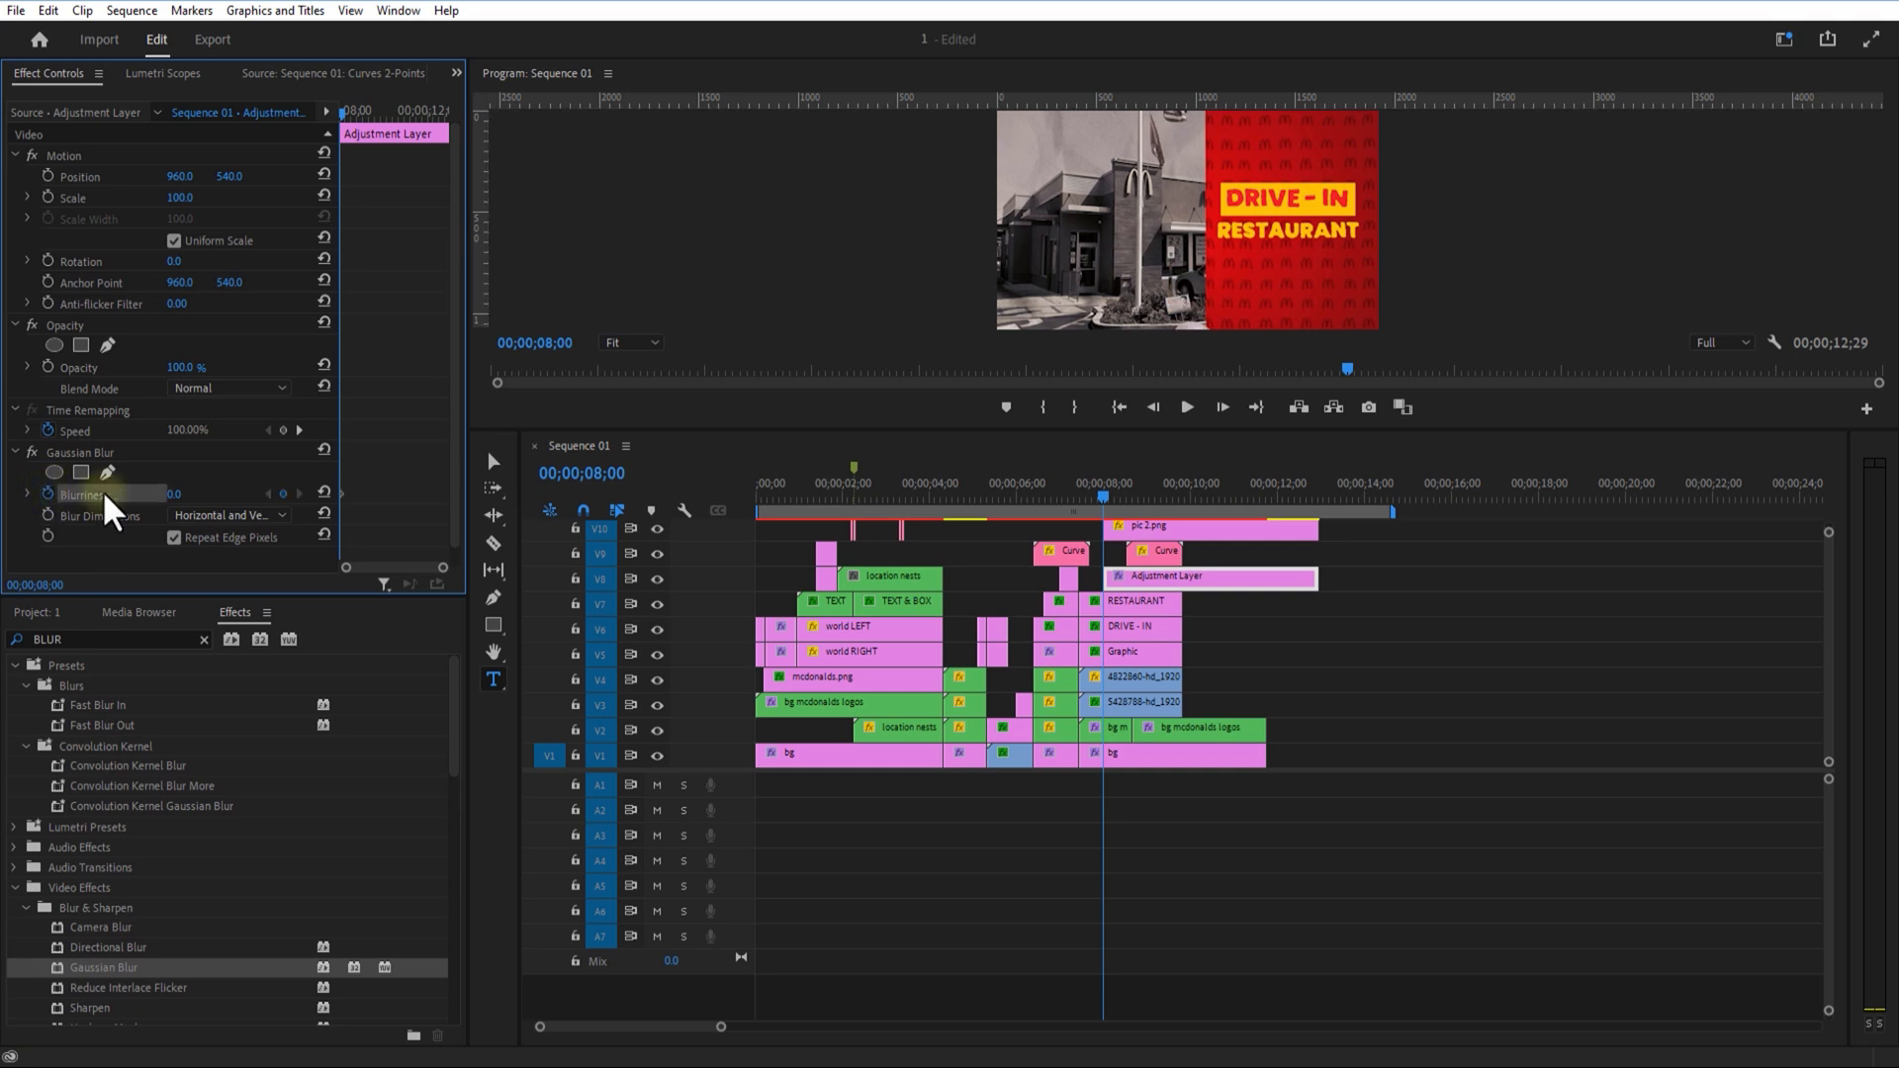
{"action": "left_click", "coordinate": [348, 115]}
{"action": "left_click_drag", "start_coordinate": [347, 116], "coordinate": [360, 120]}
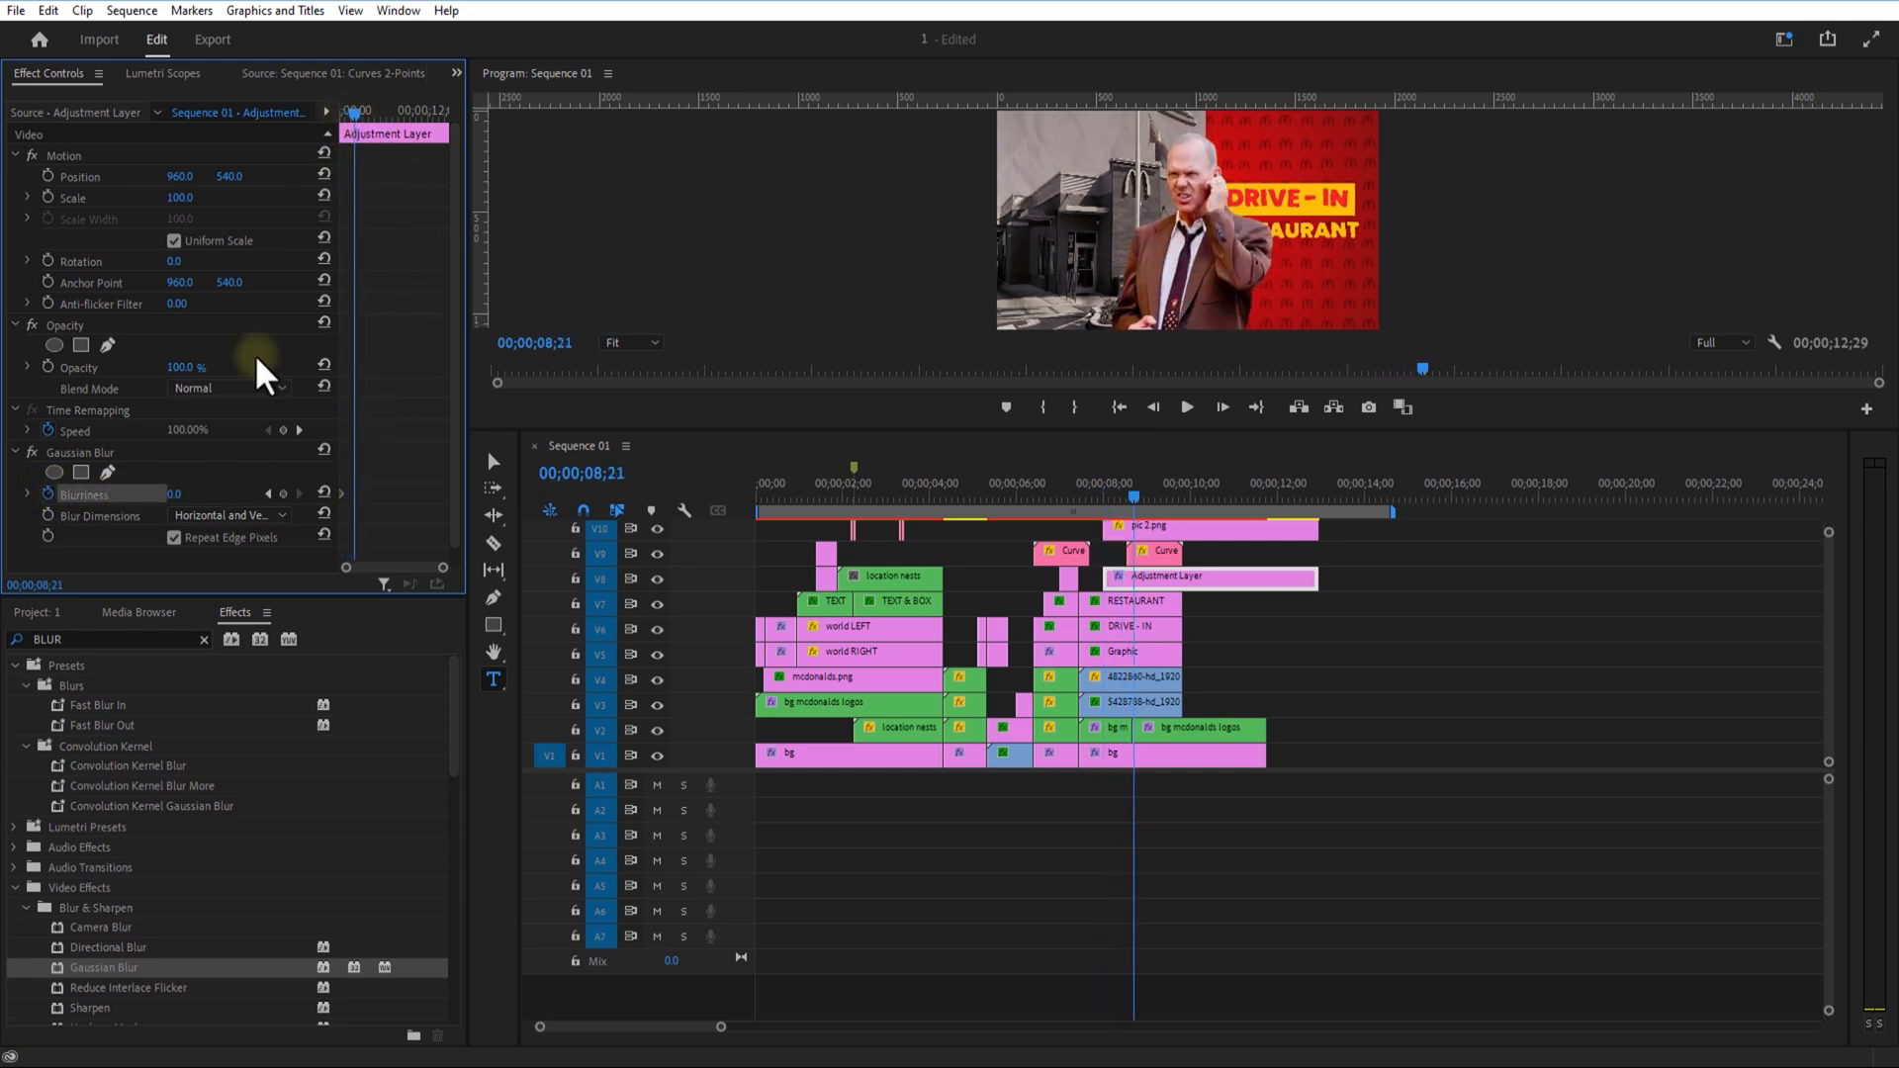
{"action": "left_click_drag", "start_coordinate": [176, 494], "coordinate": [220, 485]}
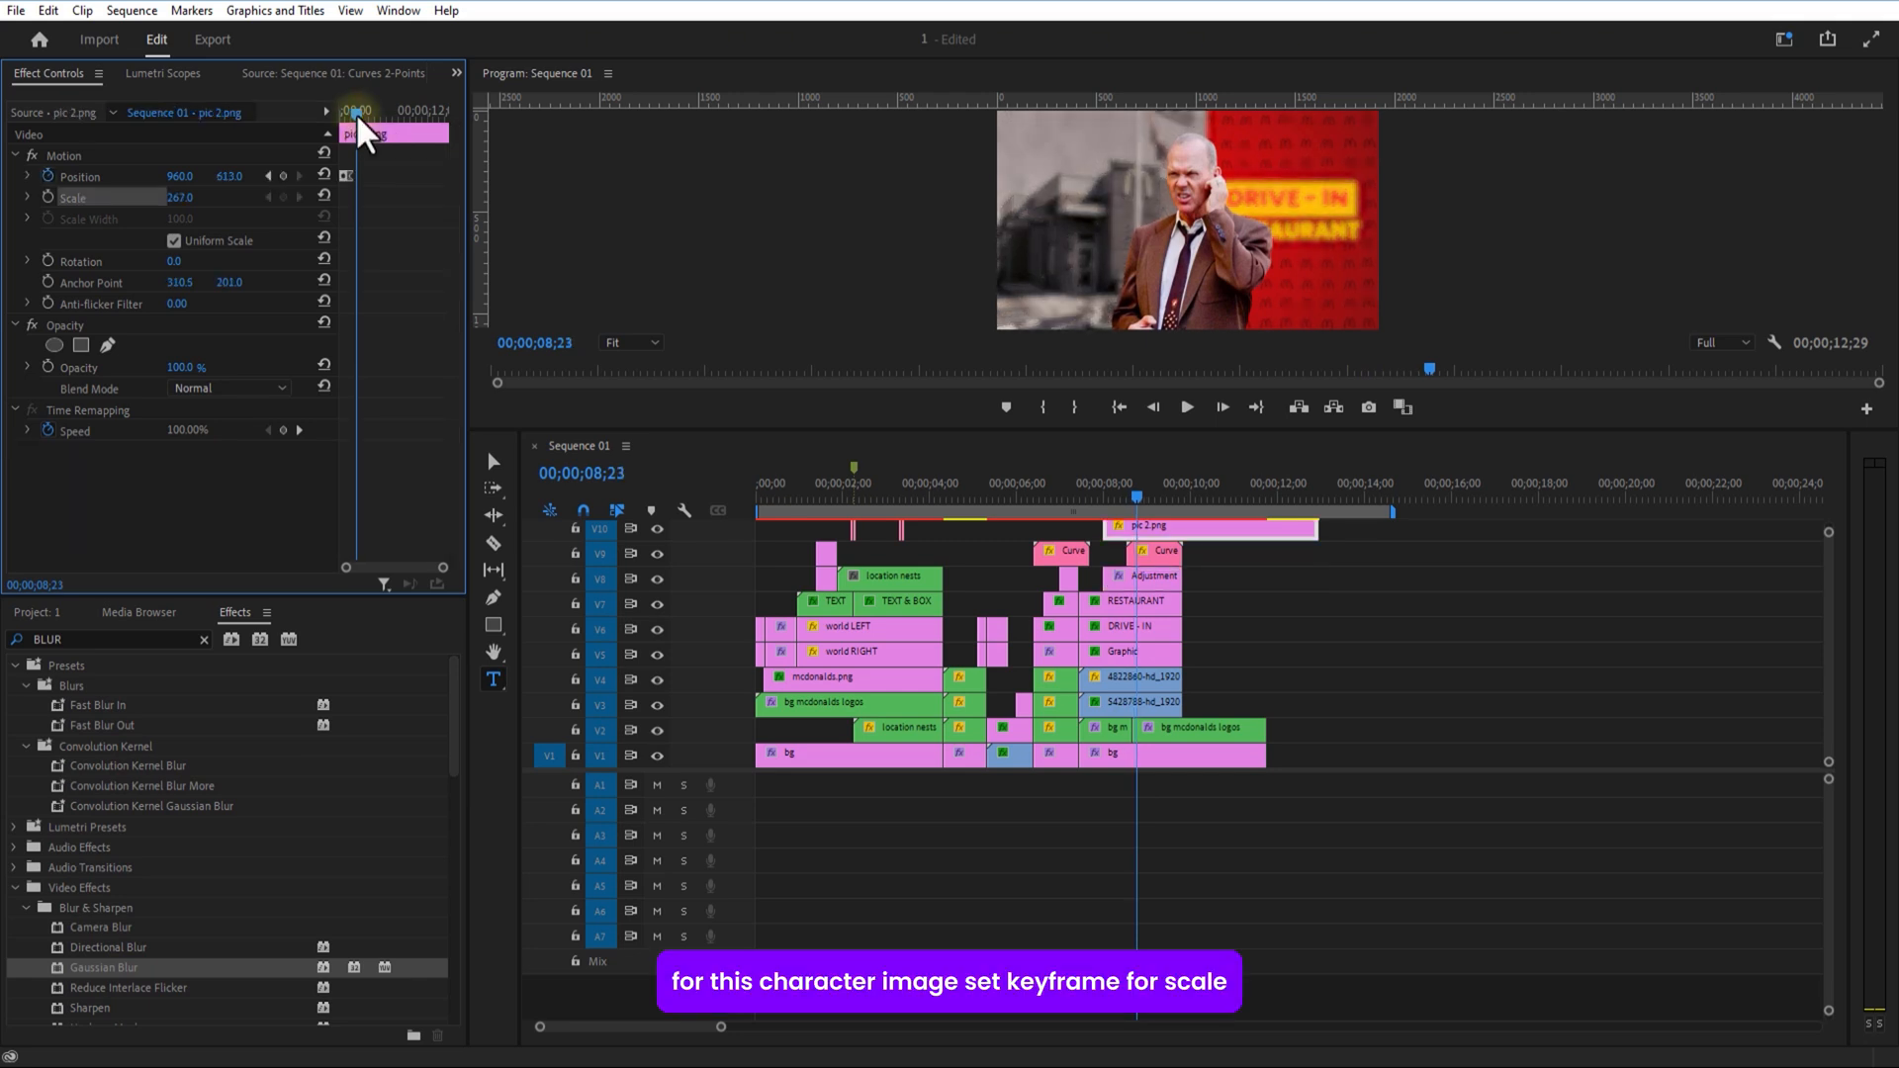
Step: Animate pic 2.png's scale from 267 at 00;00;08;08 to 292 at 00;00;08;20
{"action": "left_click_drag", "start_coordinate": [360, 119], "coordinate": [347, 116]}
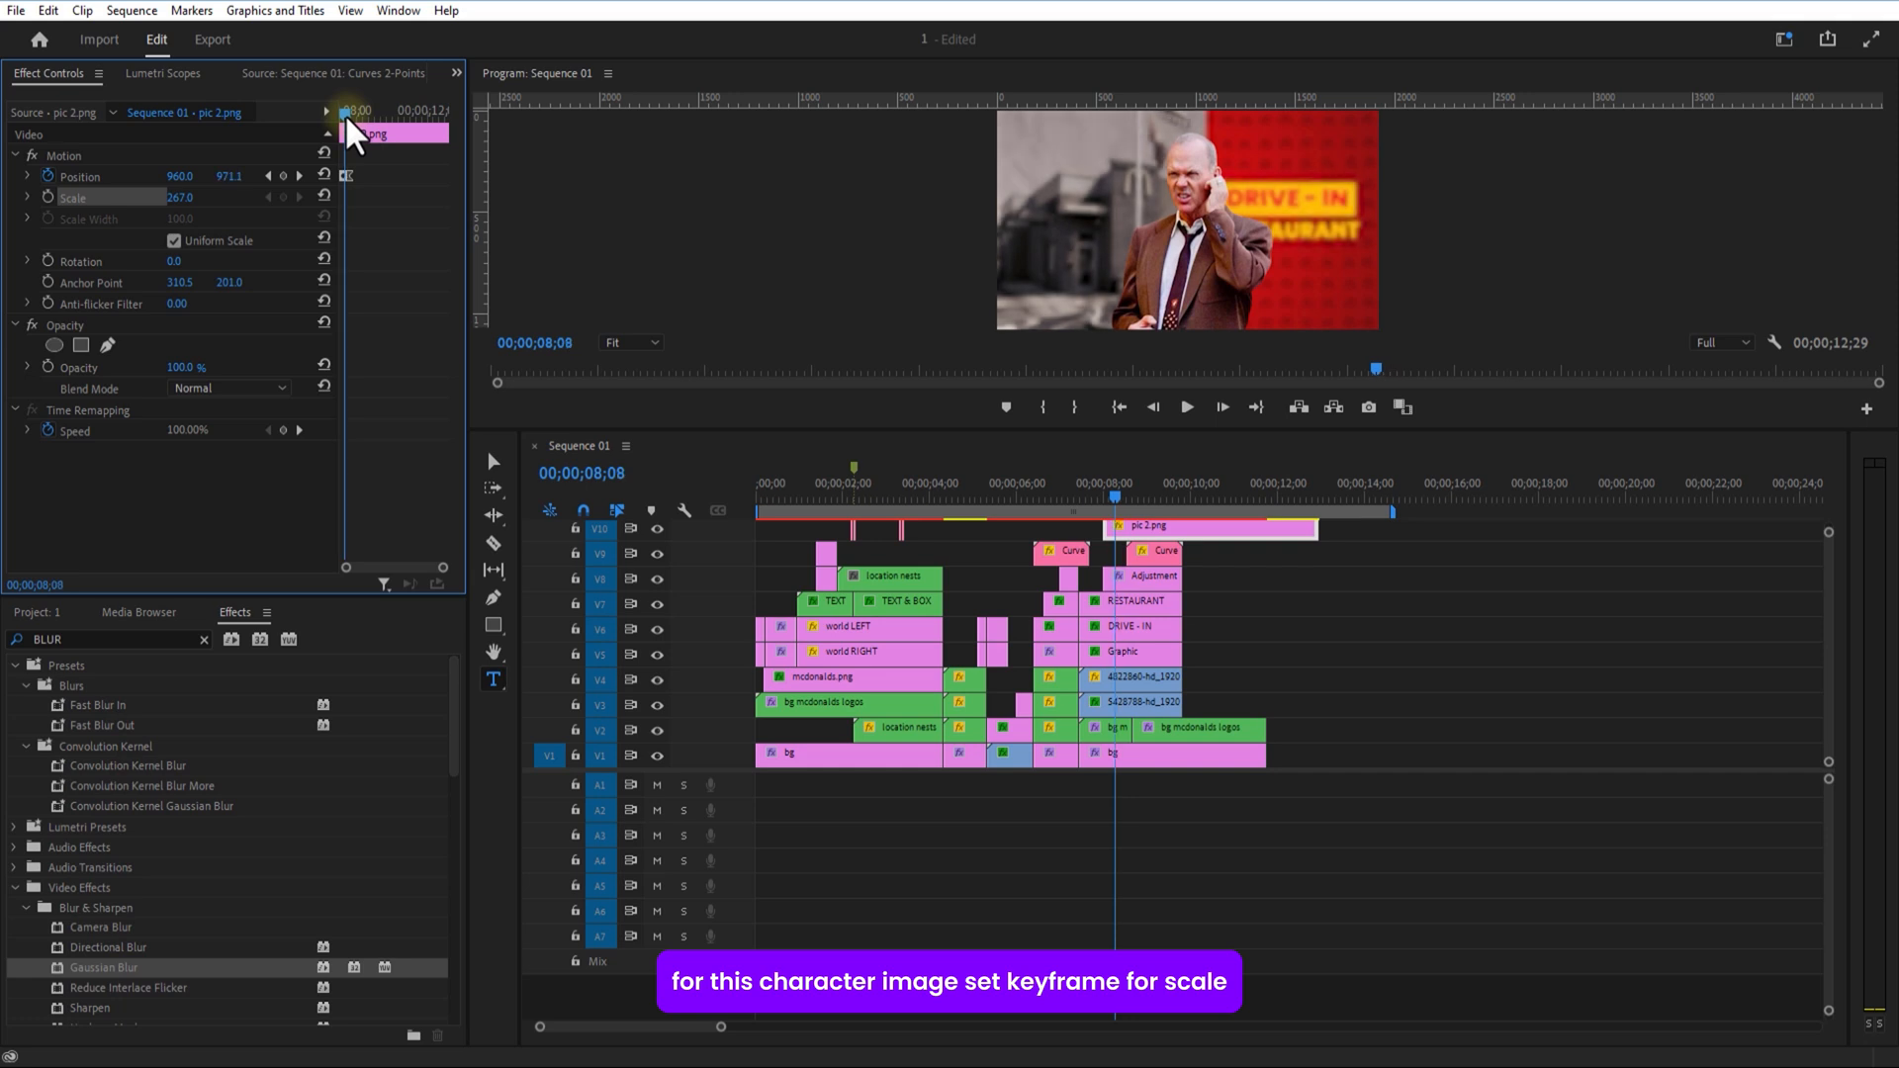
{"action": "left_click", "coordinate": [48, 197]}
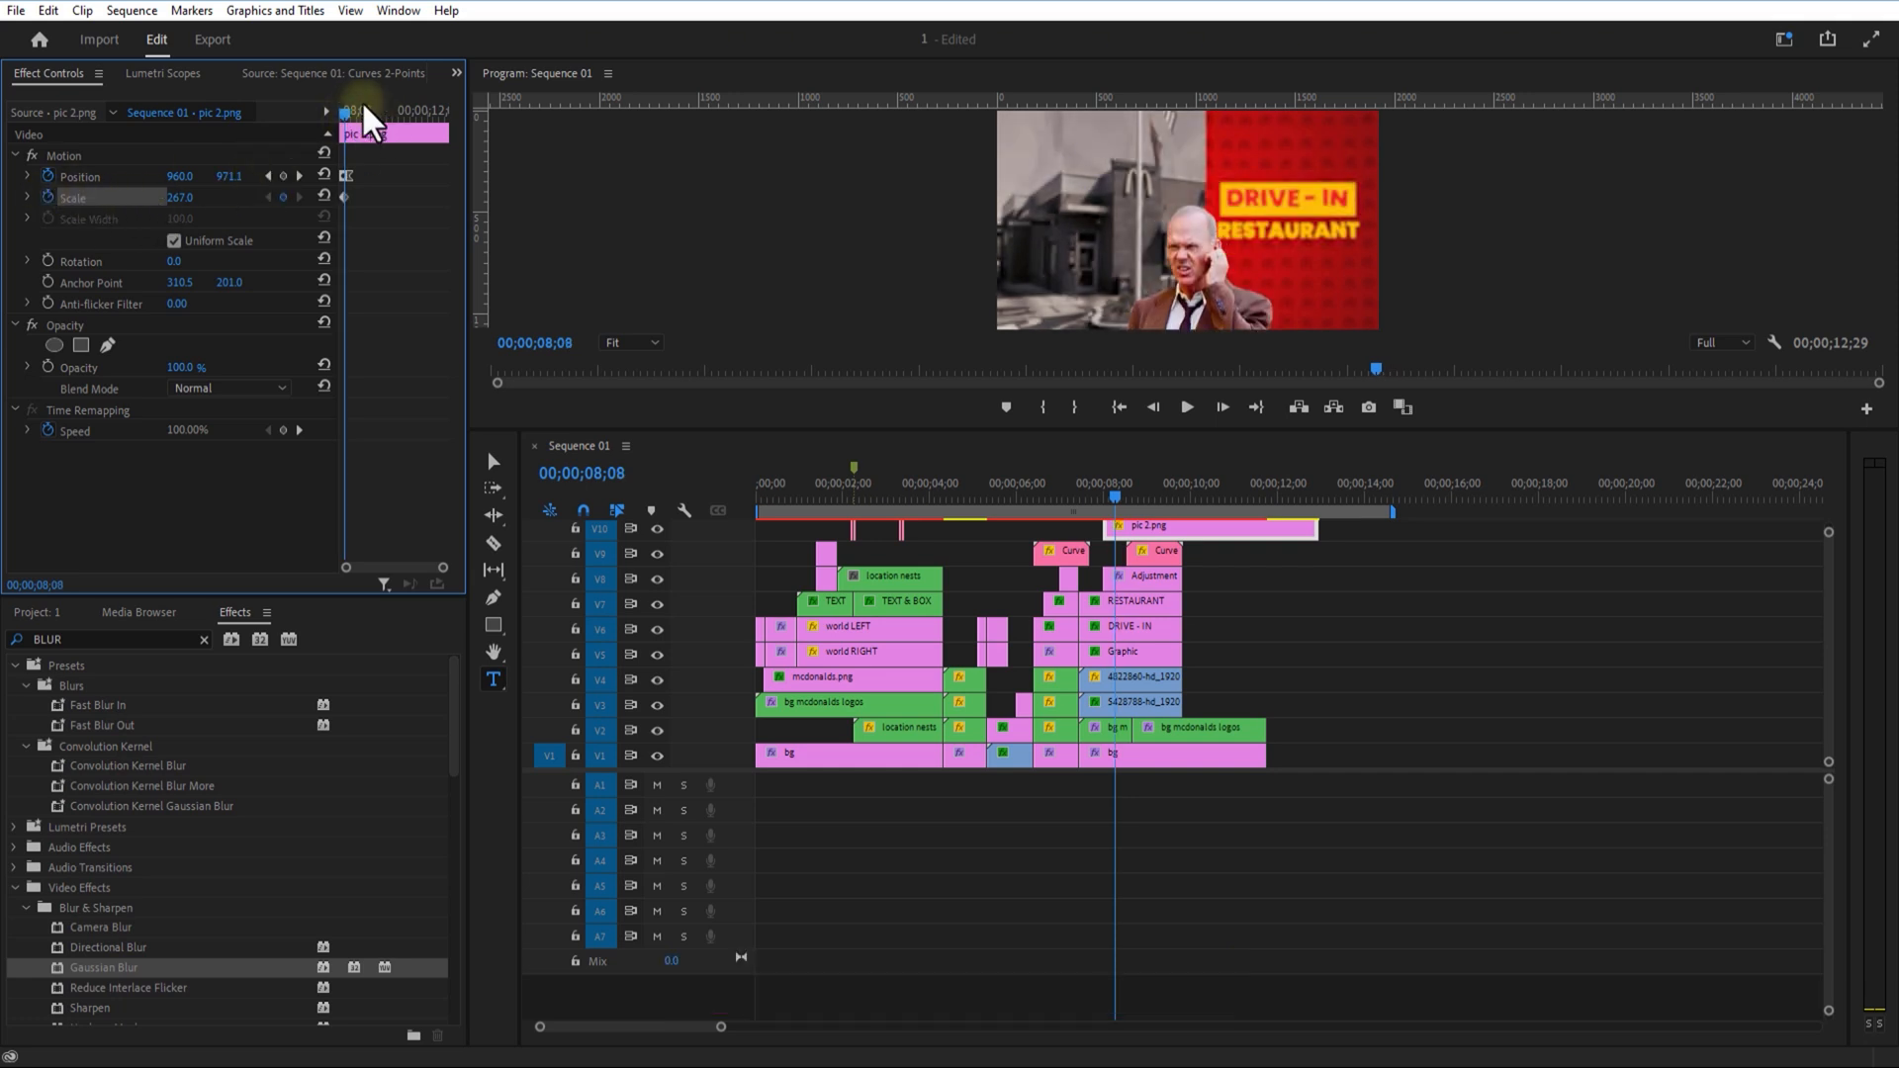
{"action": "left_click_drag", "start_coordinate": [356, 127], "coordinate": [365, 131]}
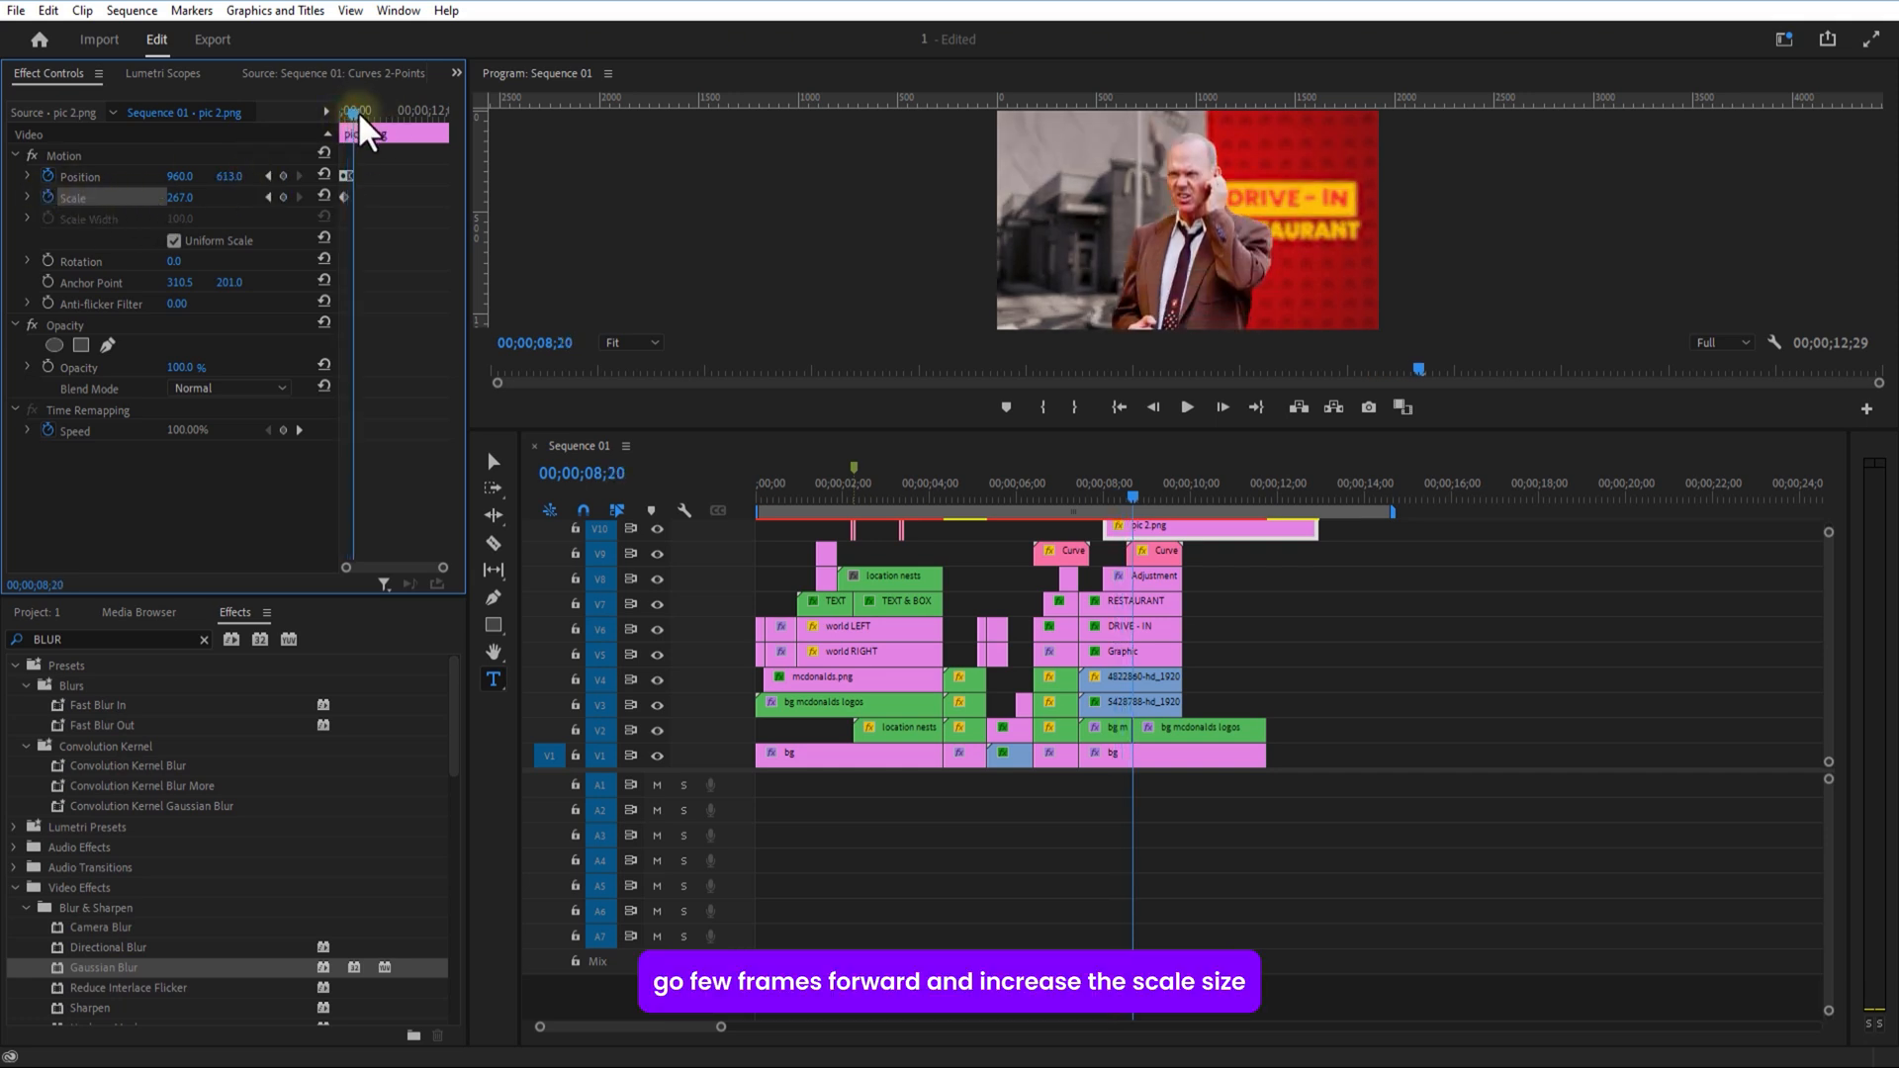
{"action": "left_click_drag", "start_coordinate": [183, 198], "coordinate": [241, 213]}
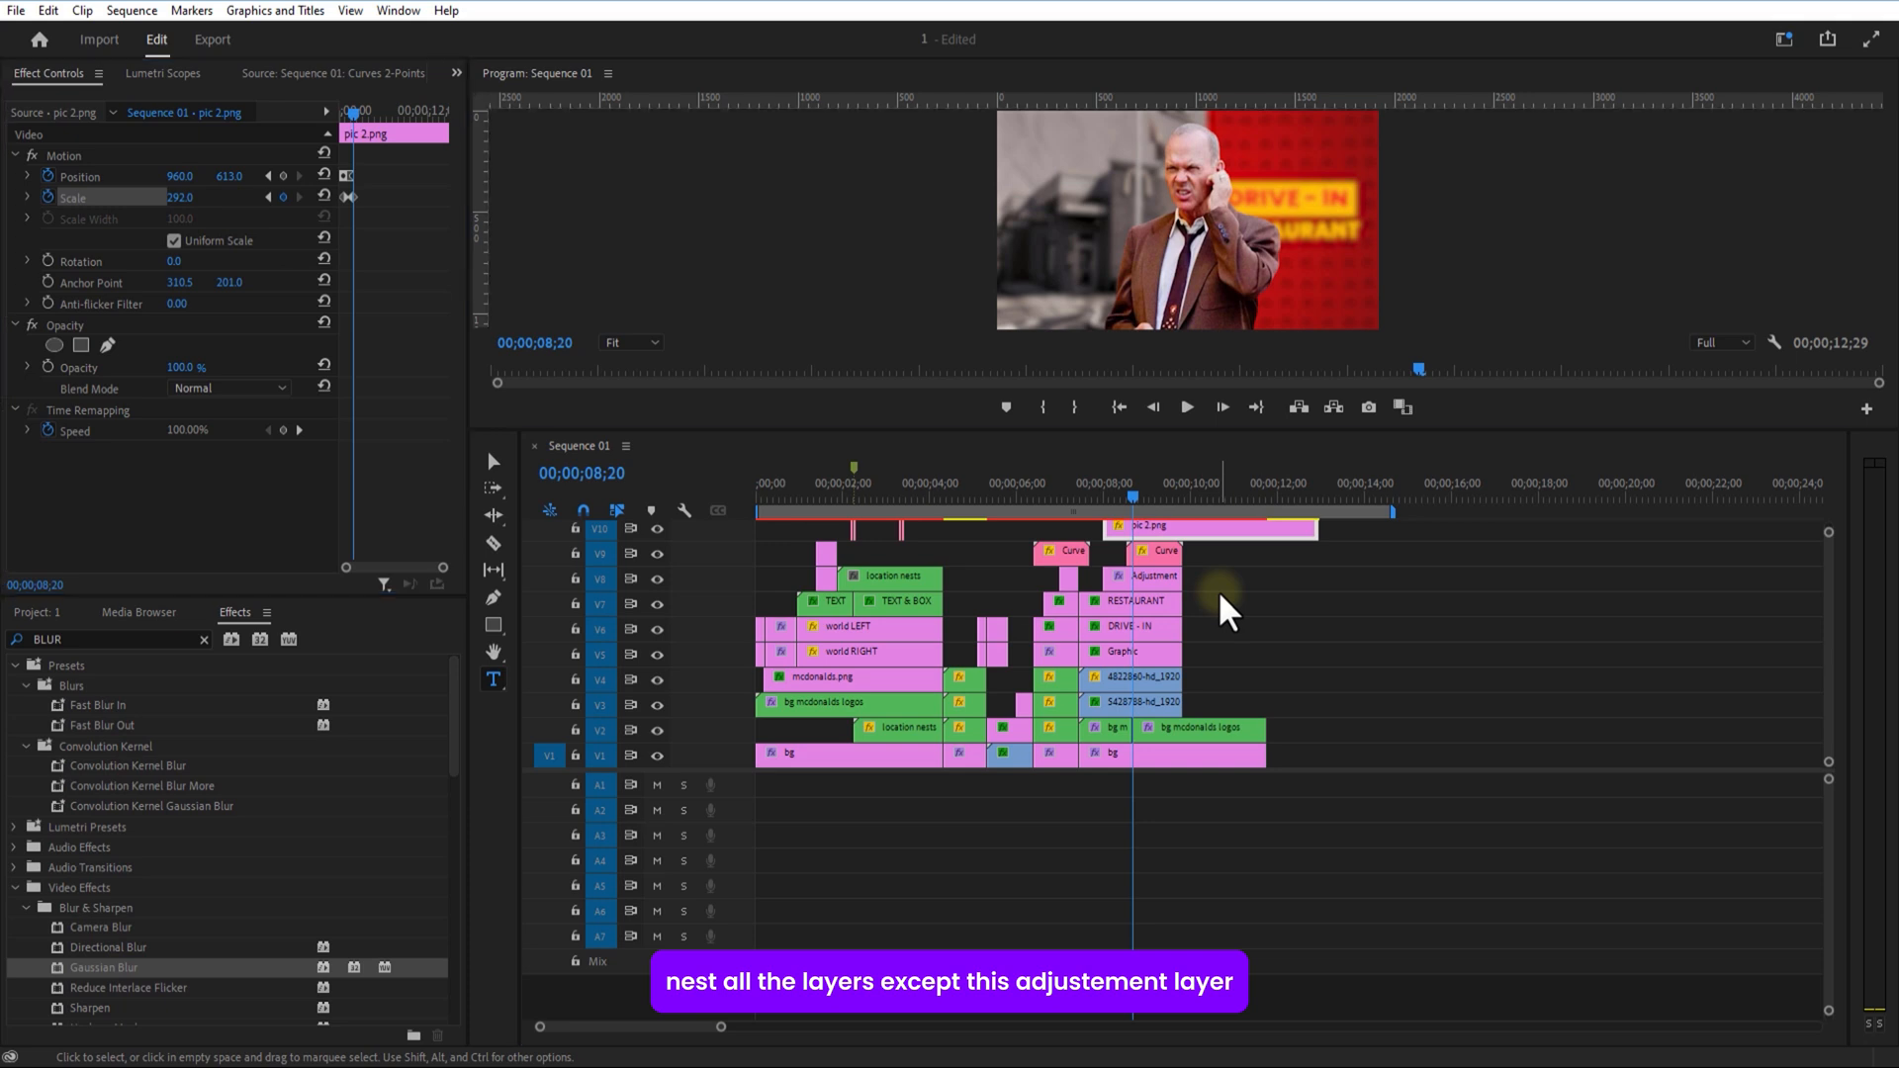
Step: Nest the title, graphic, footage and logo background clips beneath the adjustment layer as 4TH SCENE, leaving out the bg clip
{"action": "left_click_drag", "start_coordinate": [1208, 597], "coordinate": [1149, 710]}
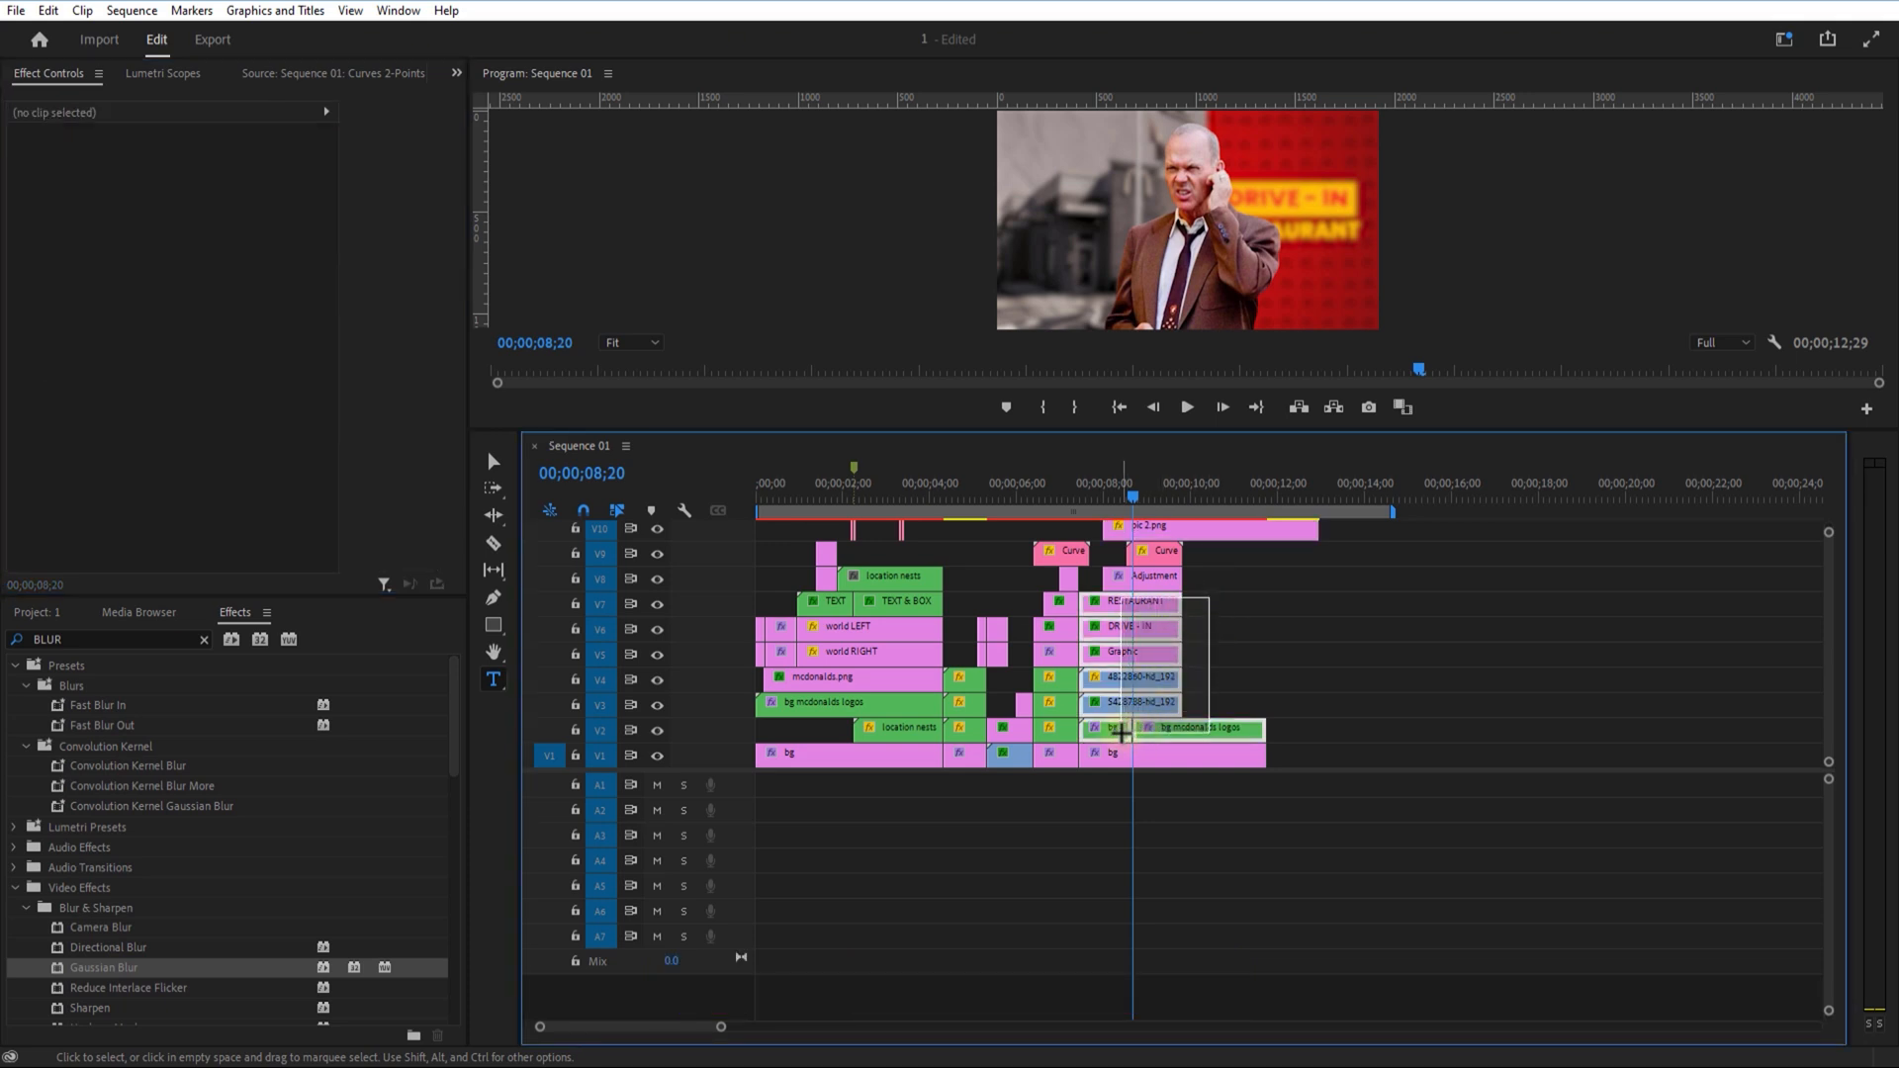
{"action": "left_click_drag", "start_coordinate": [1127, 754], "coordinate": [1127, 753]}
{"action": "right_click", "coordinate": [1152, 611]}
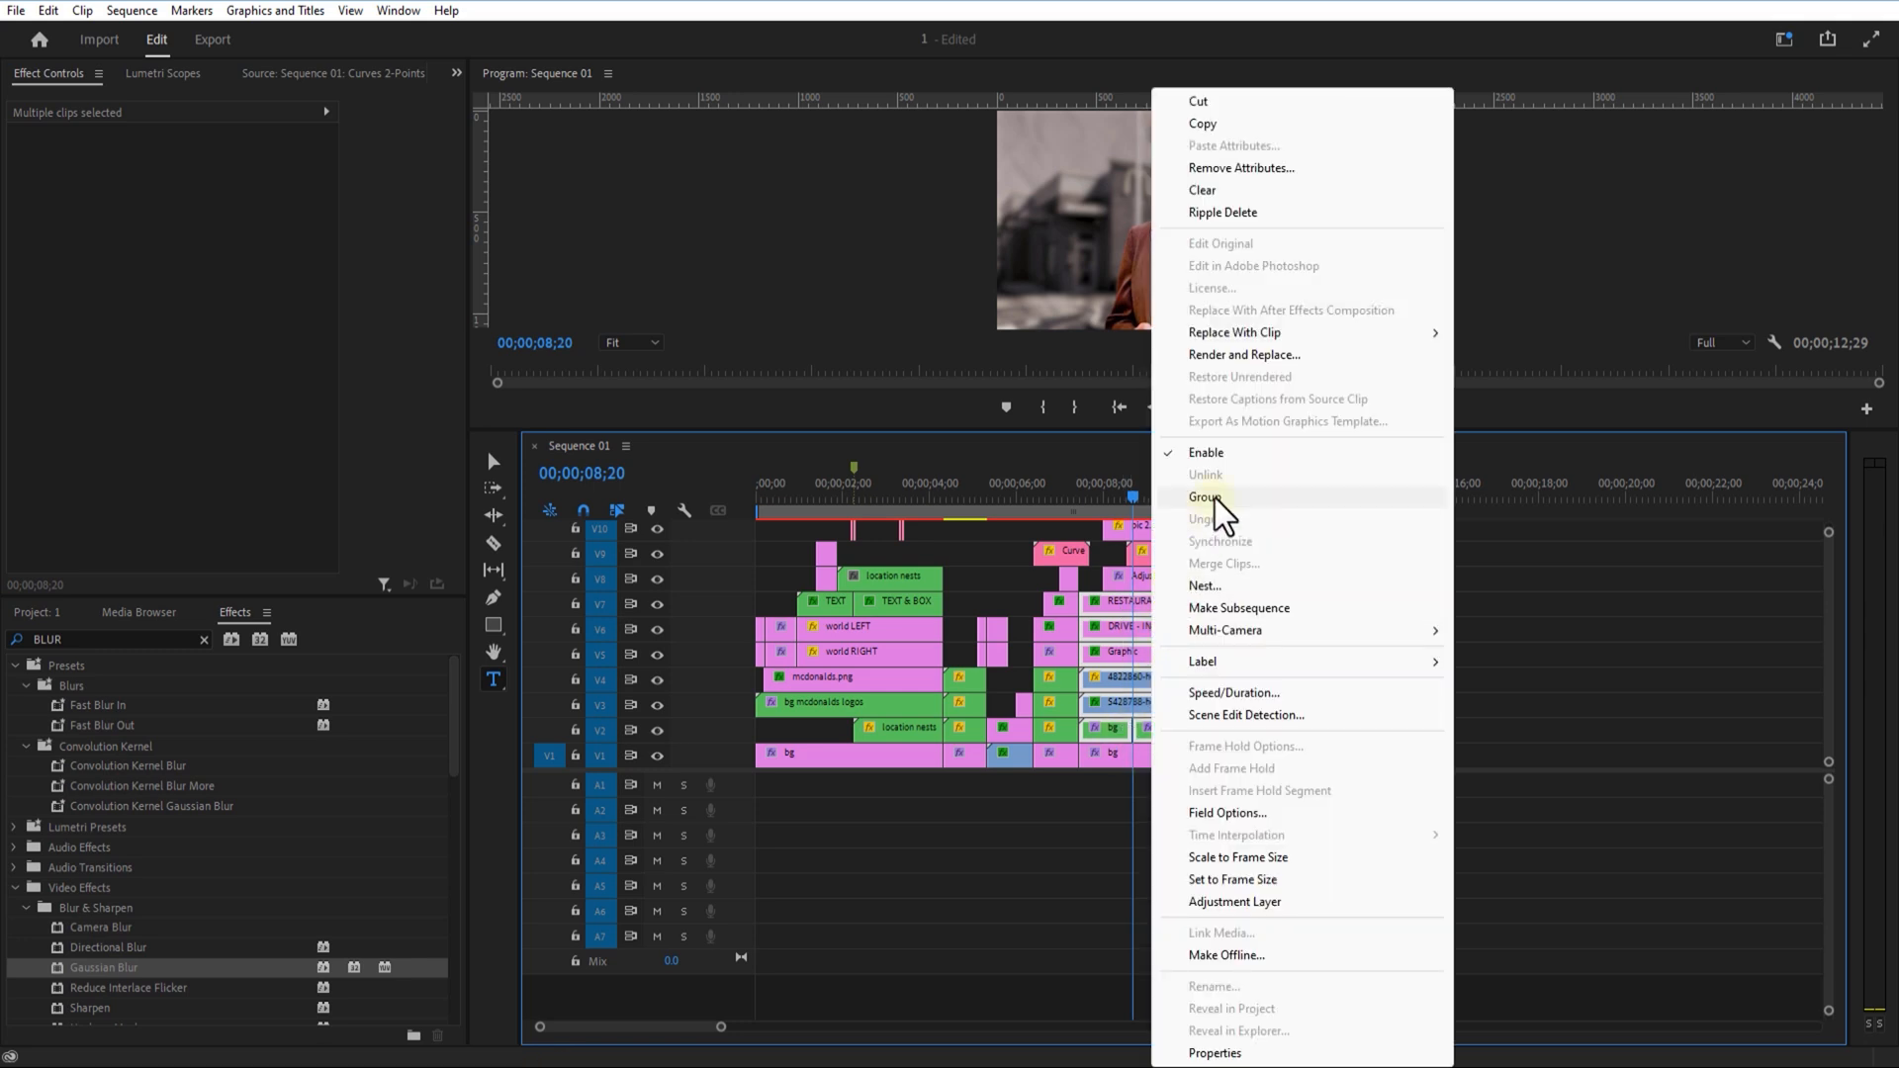
{"action": "left_click", "coordinate": [1217, 589]}
{"action": "key", "text": "Return"}
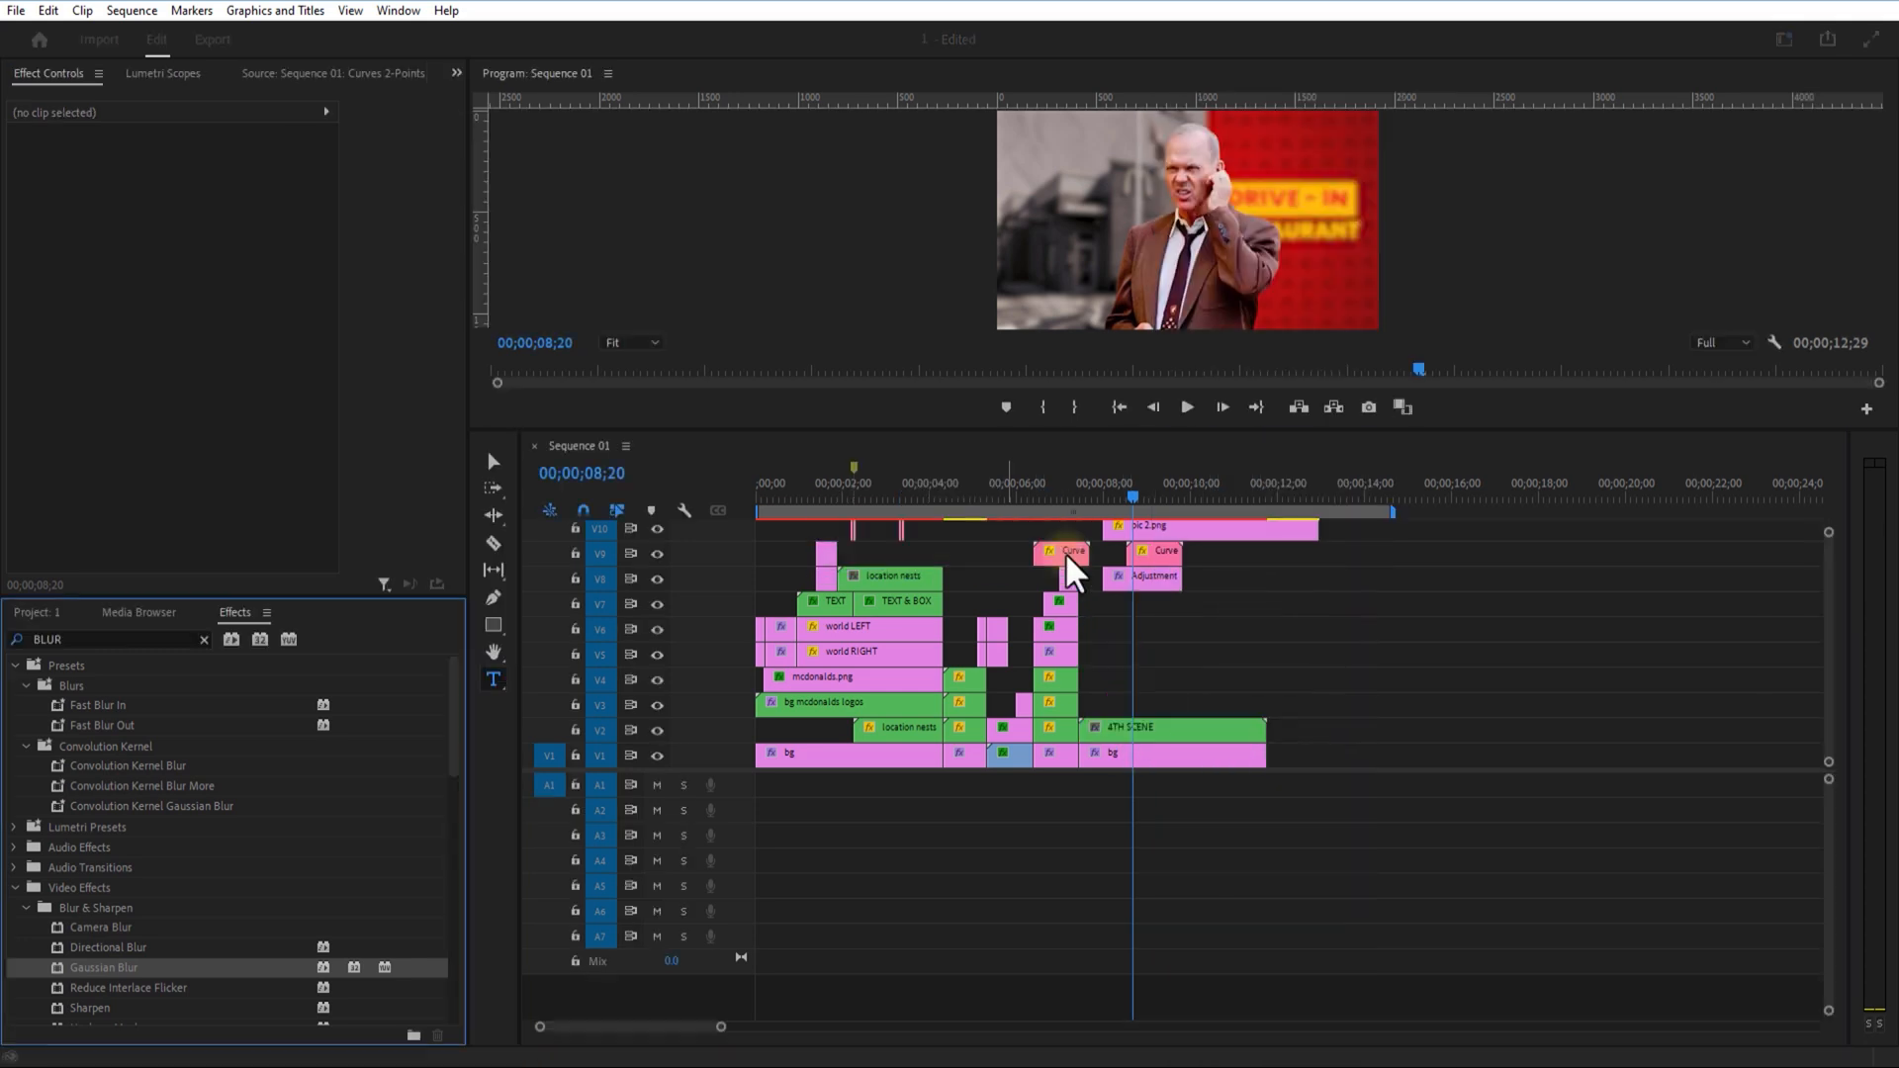
{"action": "left_click_drag", "start_coordinate": [1165, 435], "coordinate": [1165, 505]}
Step: Animate the 4TH SCENE nest's scale from 110 at 00;00;08;02 to 100 at 00;00;08;26
{"action": "left_click", "coordinate": [188, 197]}
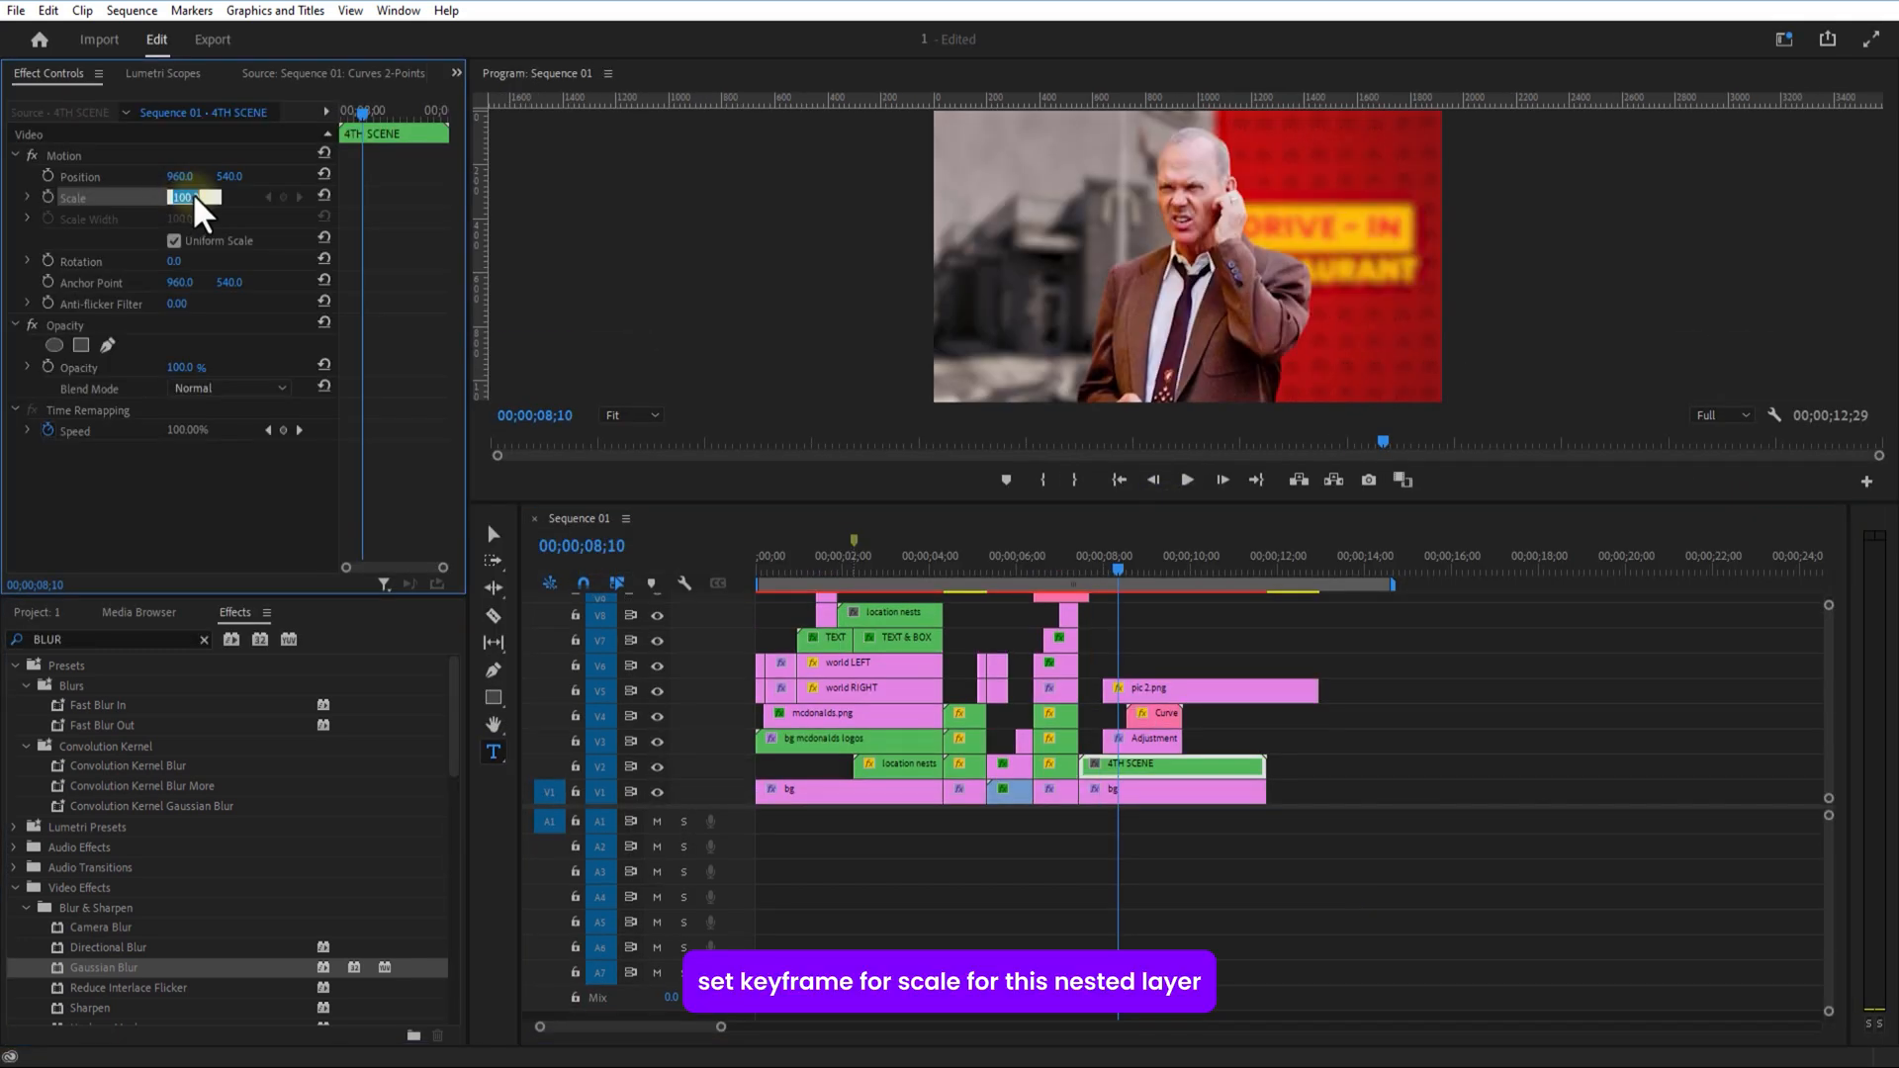
{"action": "type", "text": "110"}
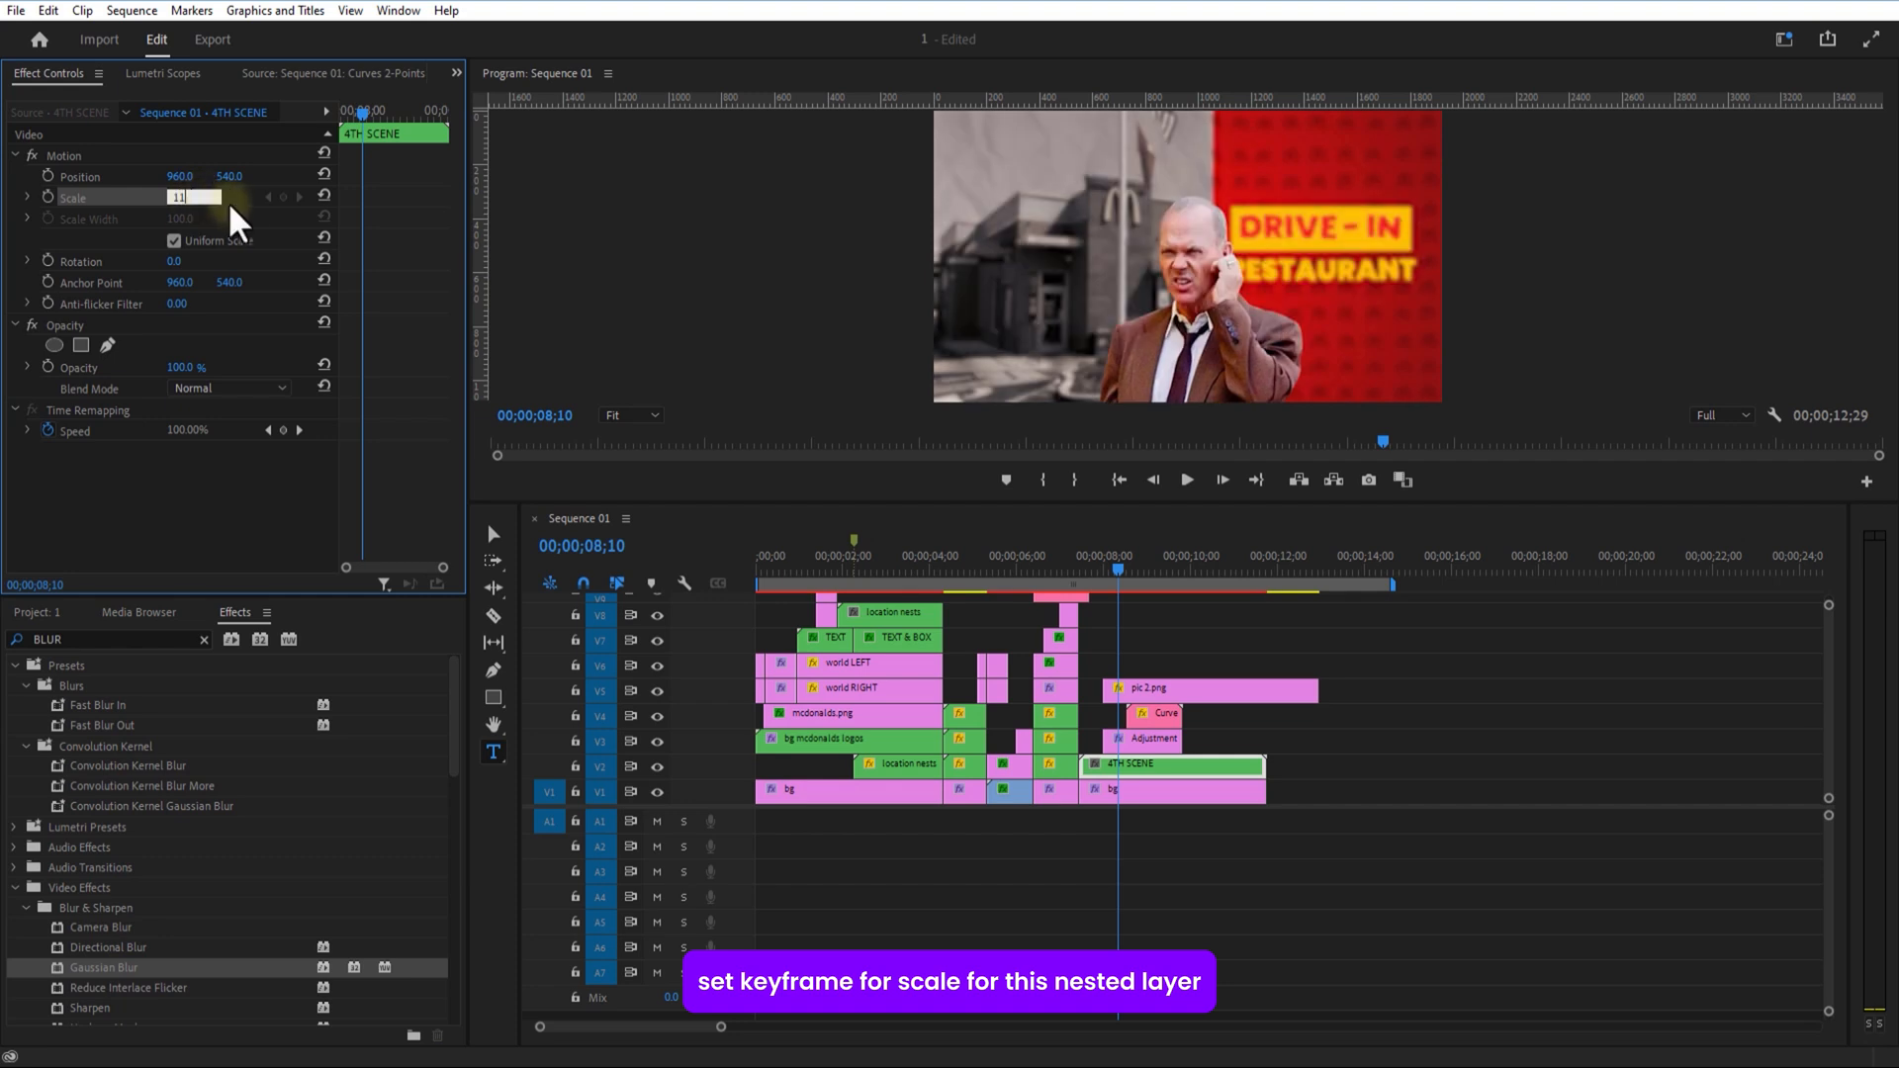
{"action": "key", "text": "Return"}
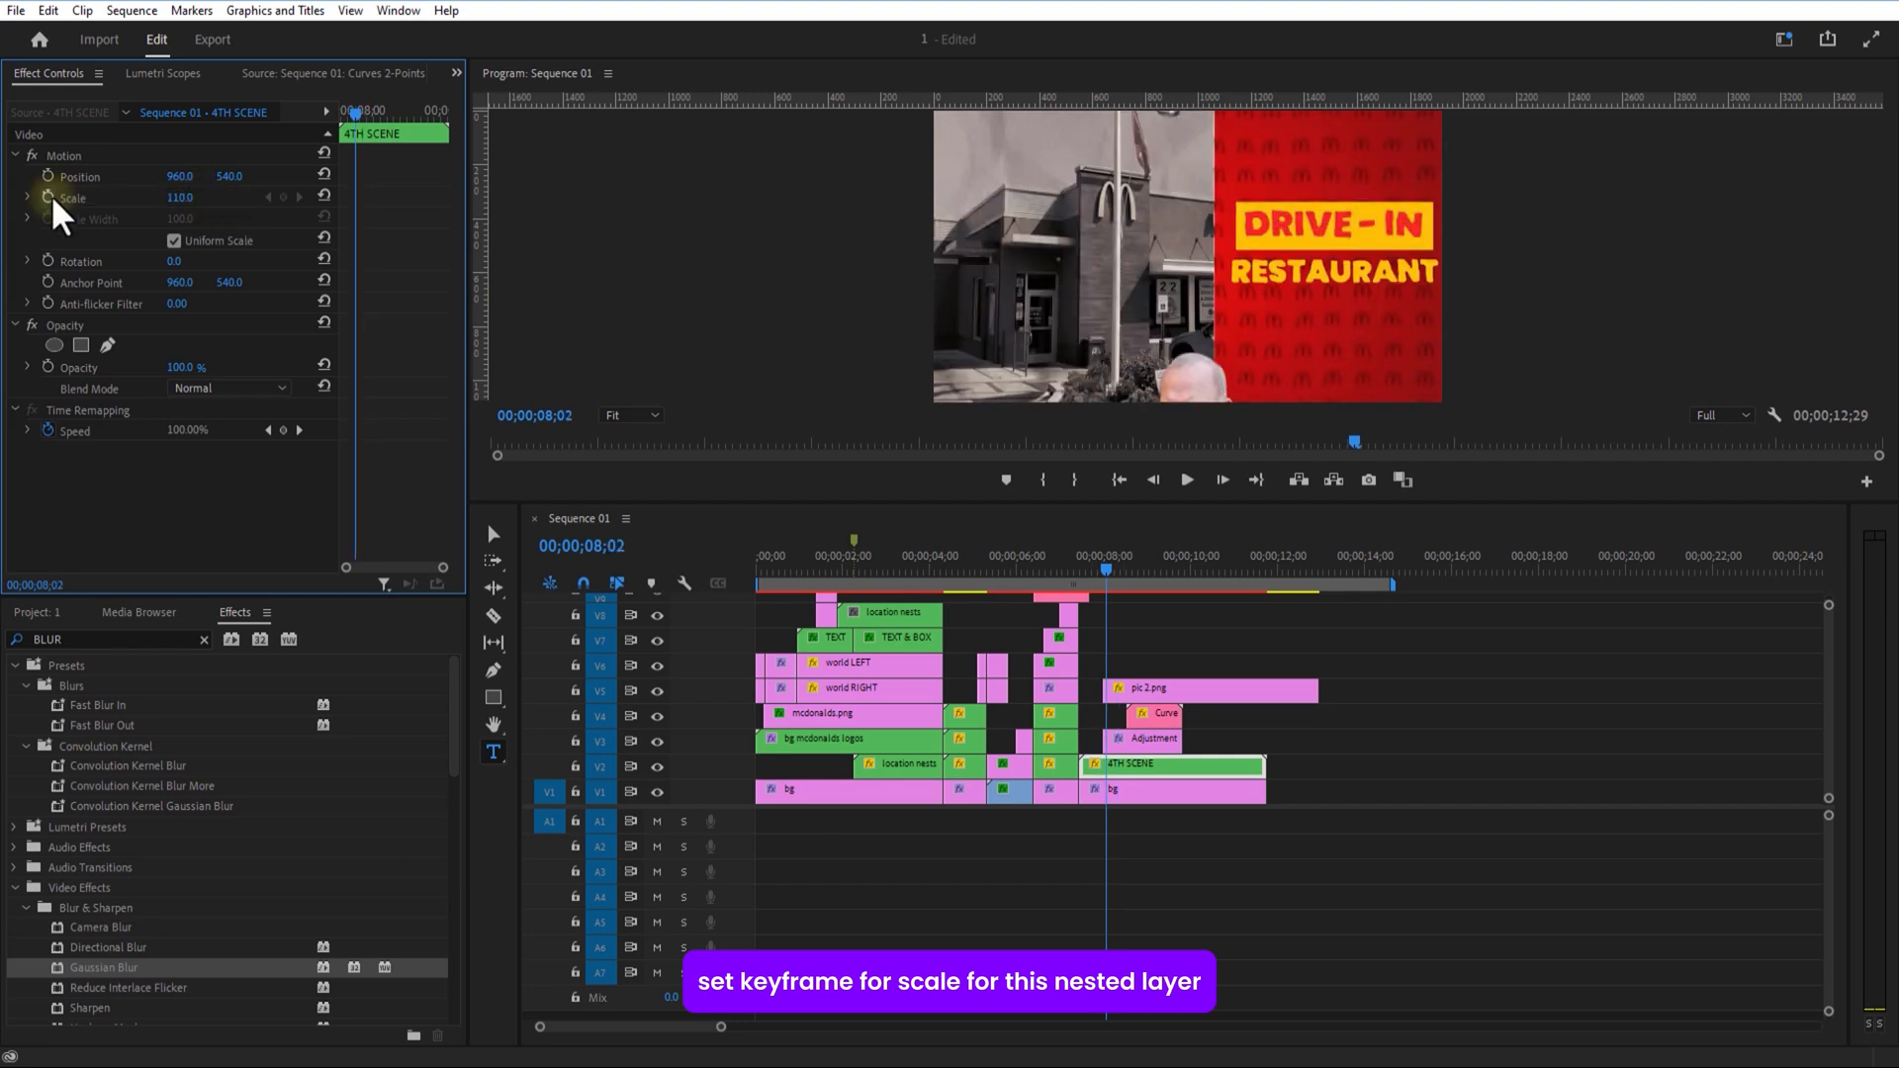
{"action": "left_click", "coordinate": [48, 197]}
{"action": "left_click_drag", "start_coordinate": [356, 117], "coordinate": [376, 121]}
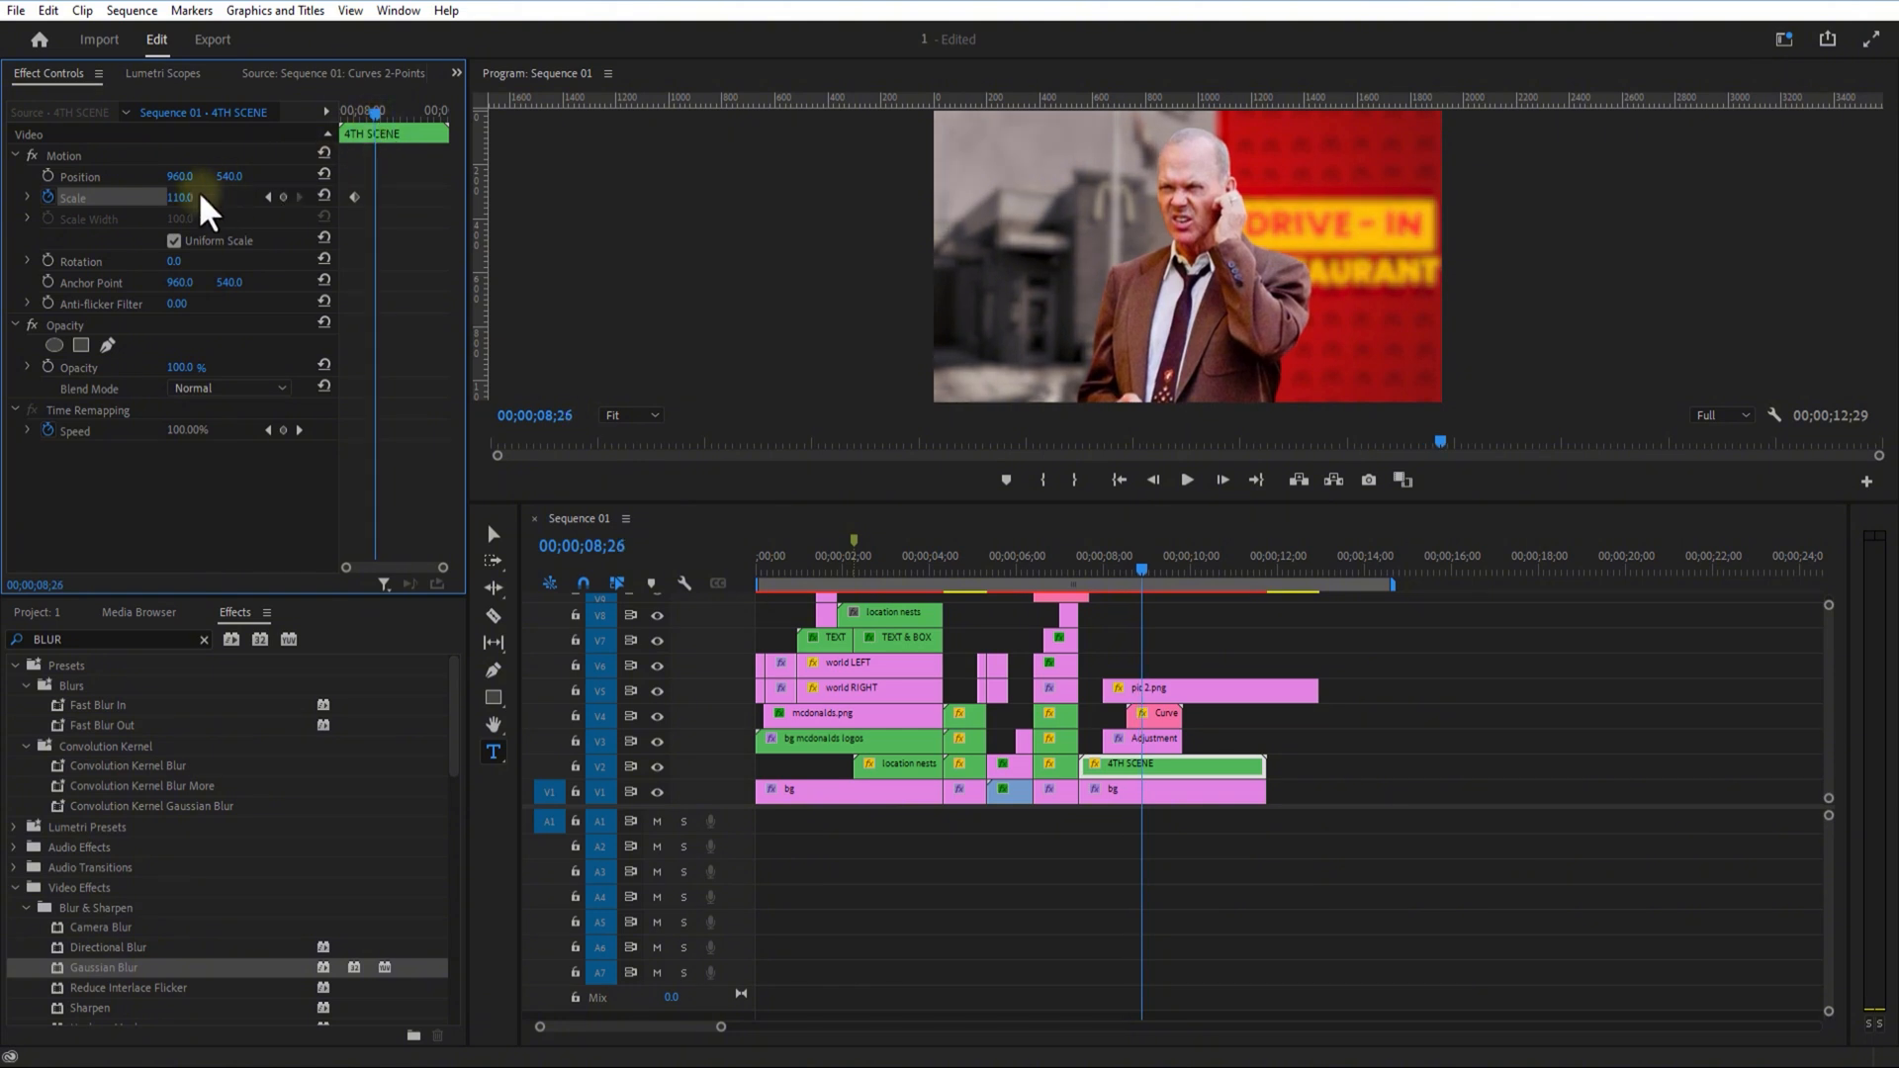
{"action": "type", "text": "100"}
{"action": "key", "text": "Return"}
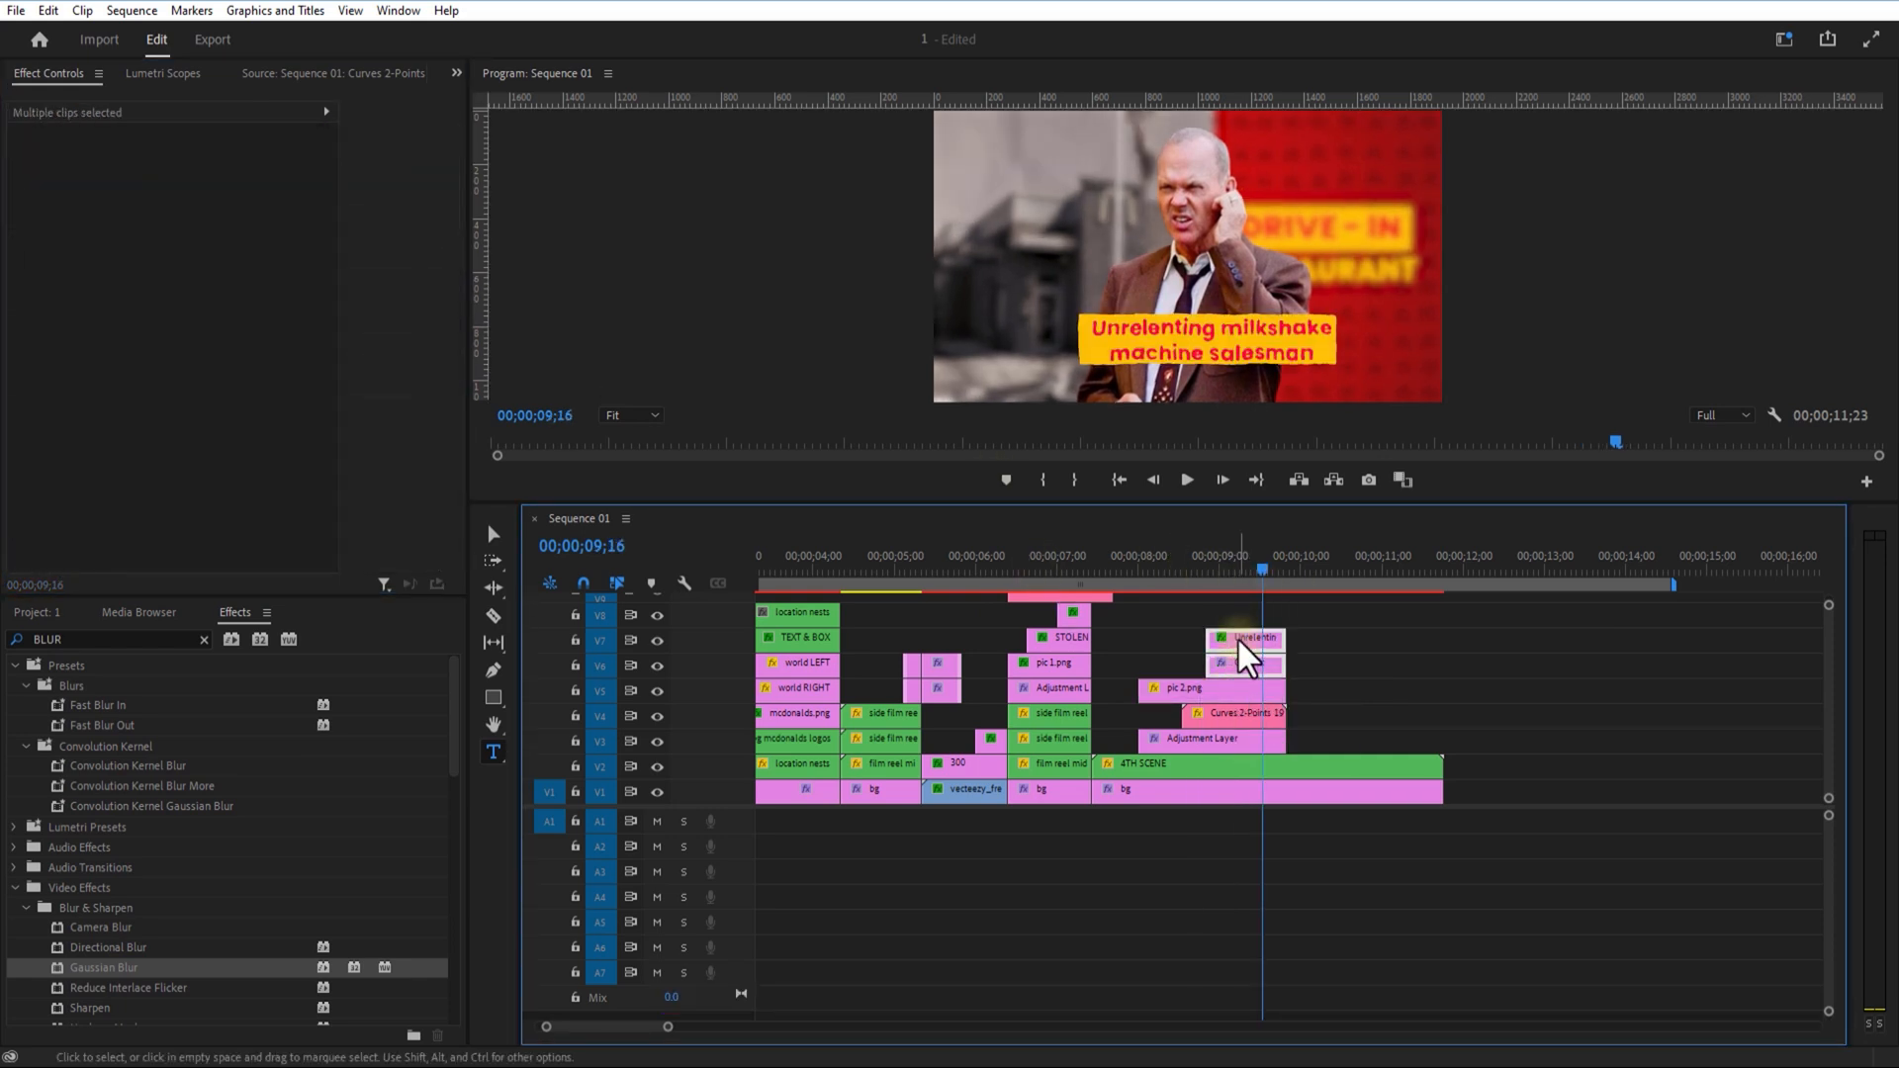
Step: Nest the "Unrelenting milkshake machine salesman" title and its box graphic as text box
{"action": "right_click", "coordinate": [1248, 657]}
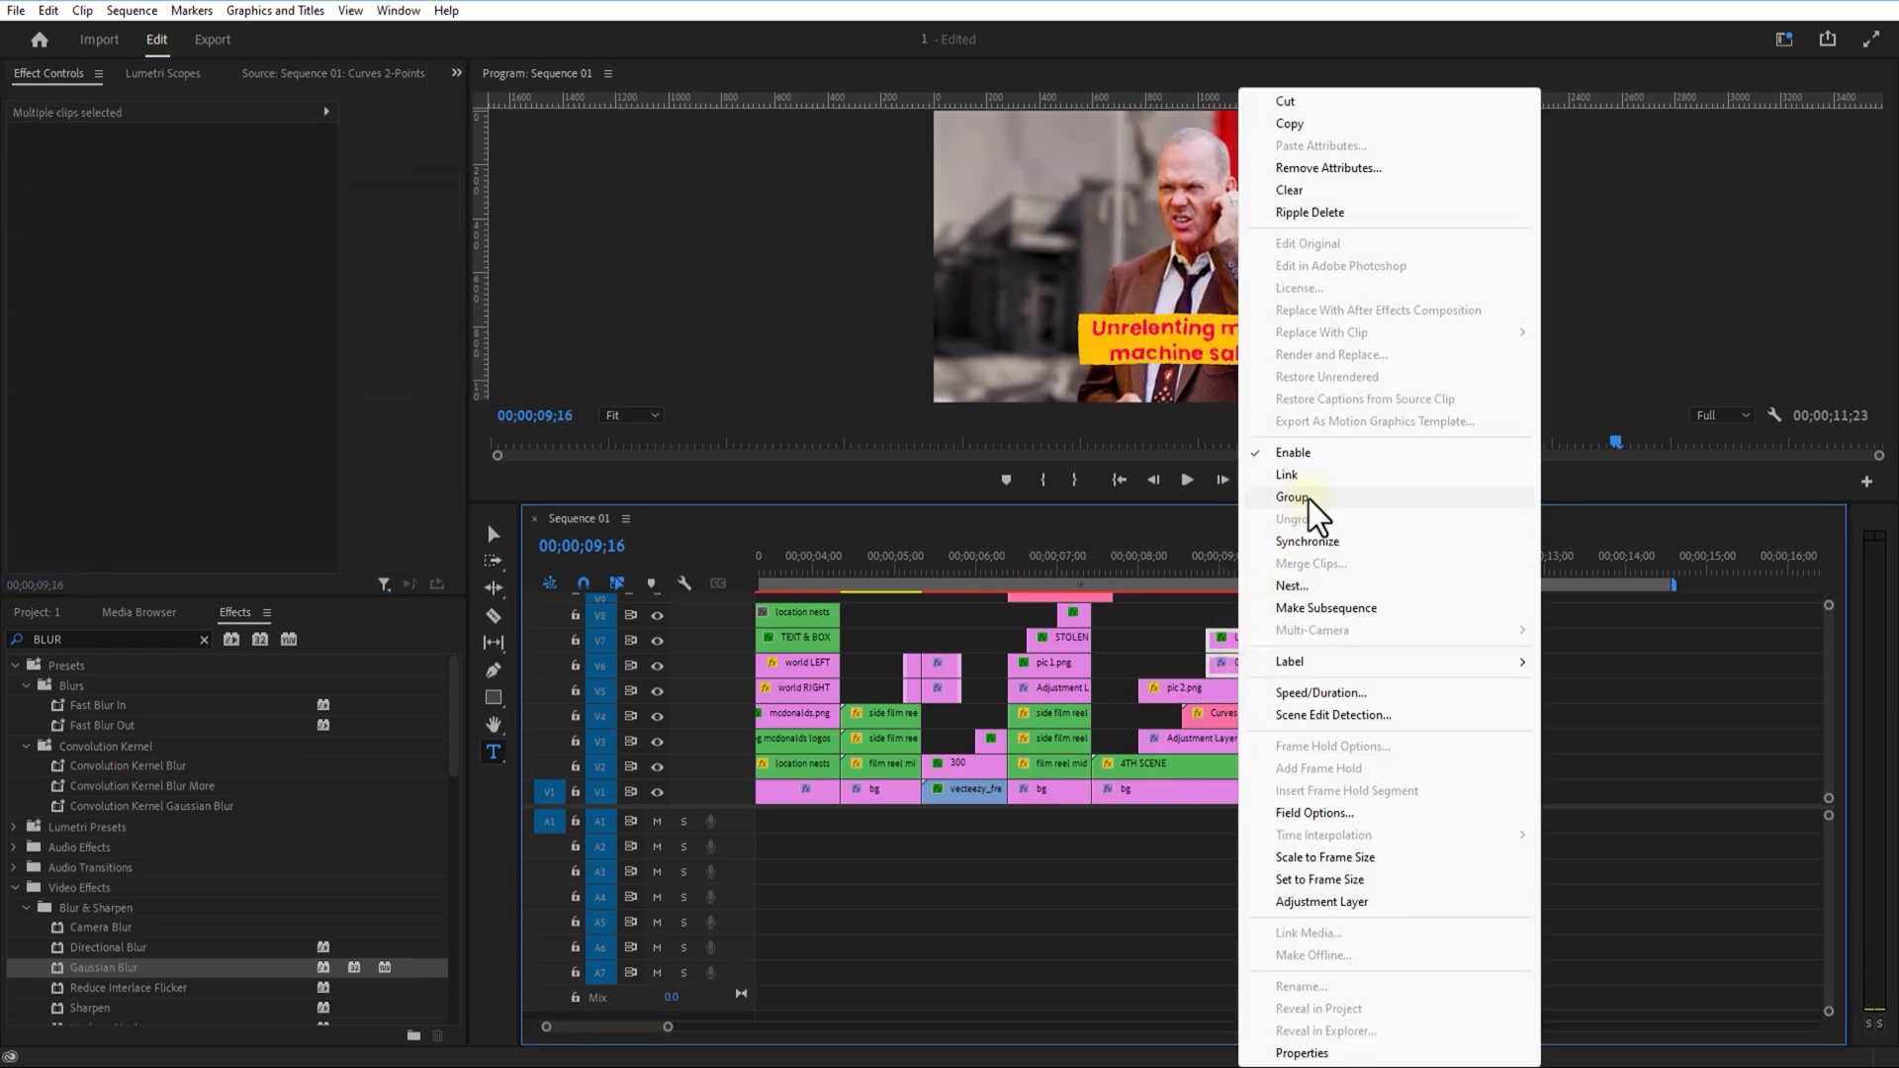
{"action": "left_click", "coordinate": [1302, 591]}
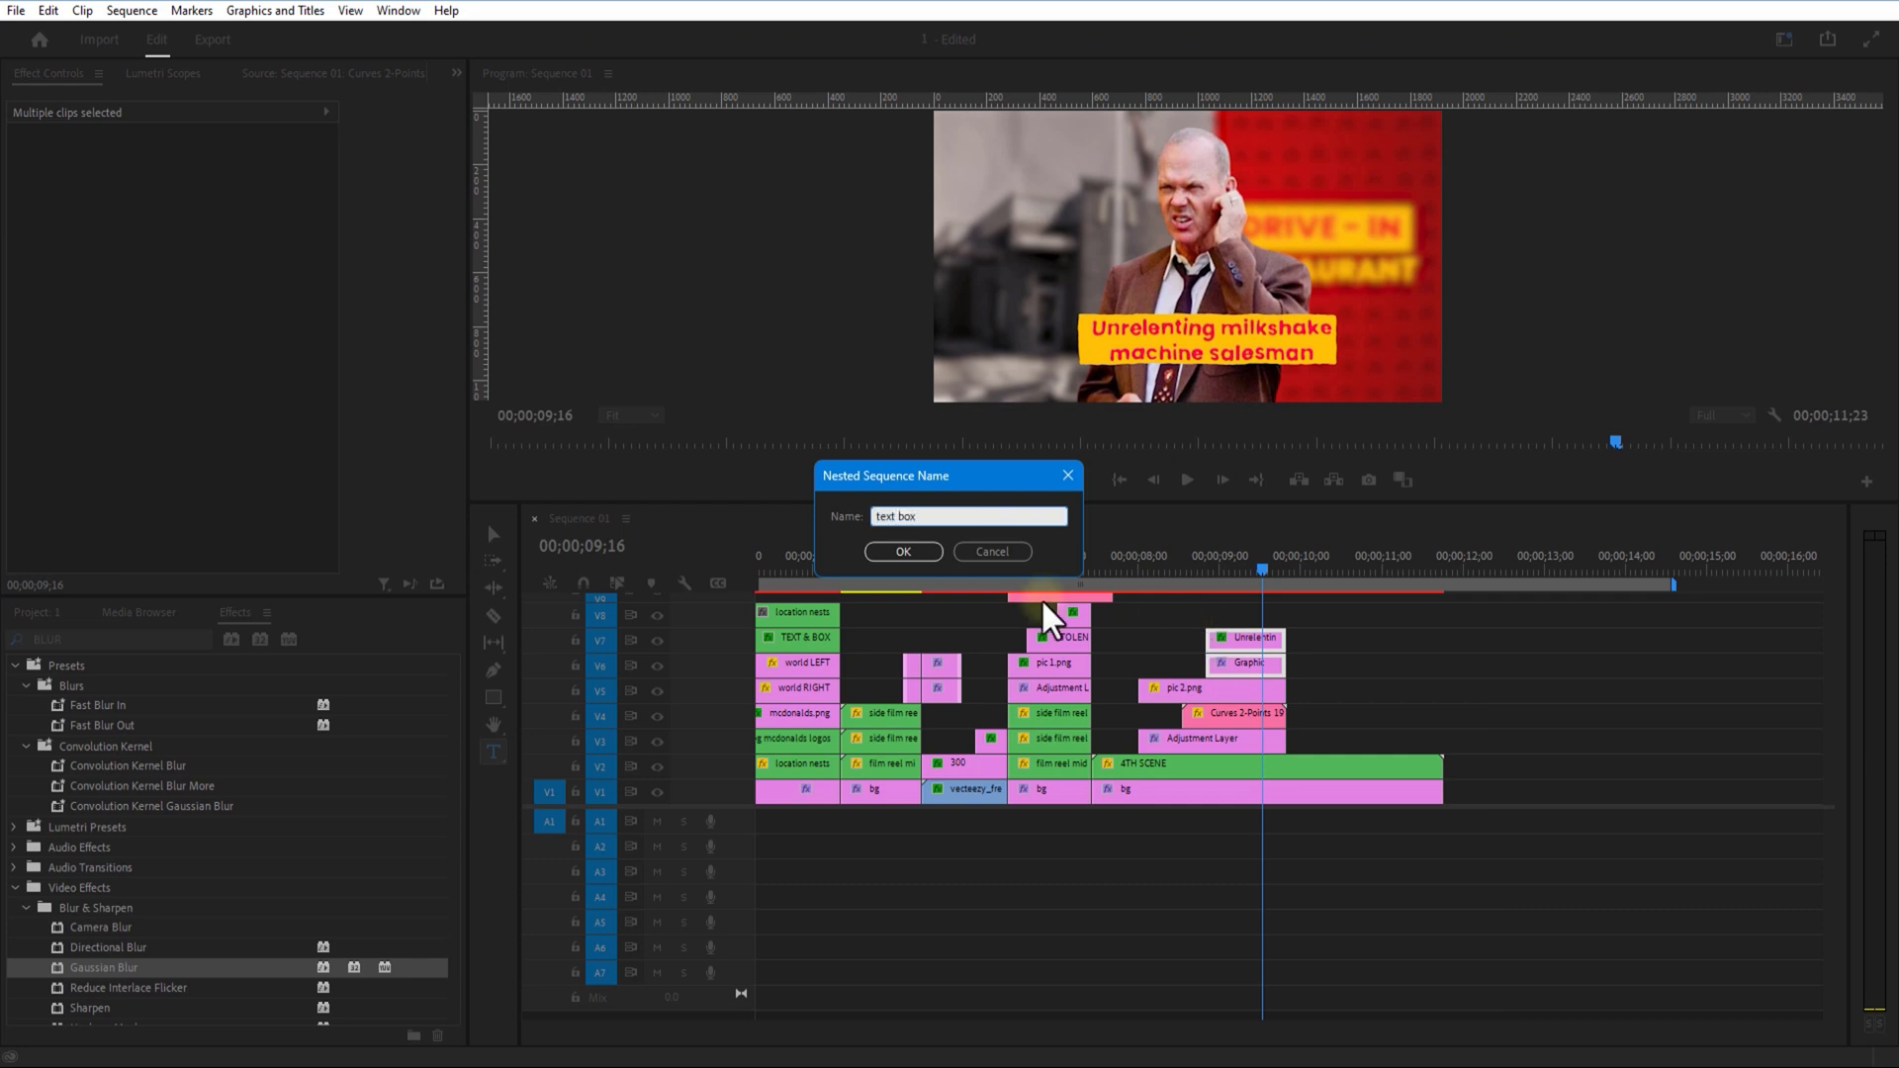
{"action": "left_click", "coordinate": [903, 551]}
{"action": "left_click", "coordinate": [1198, 571]}
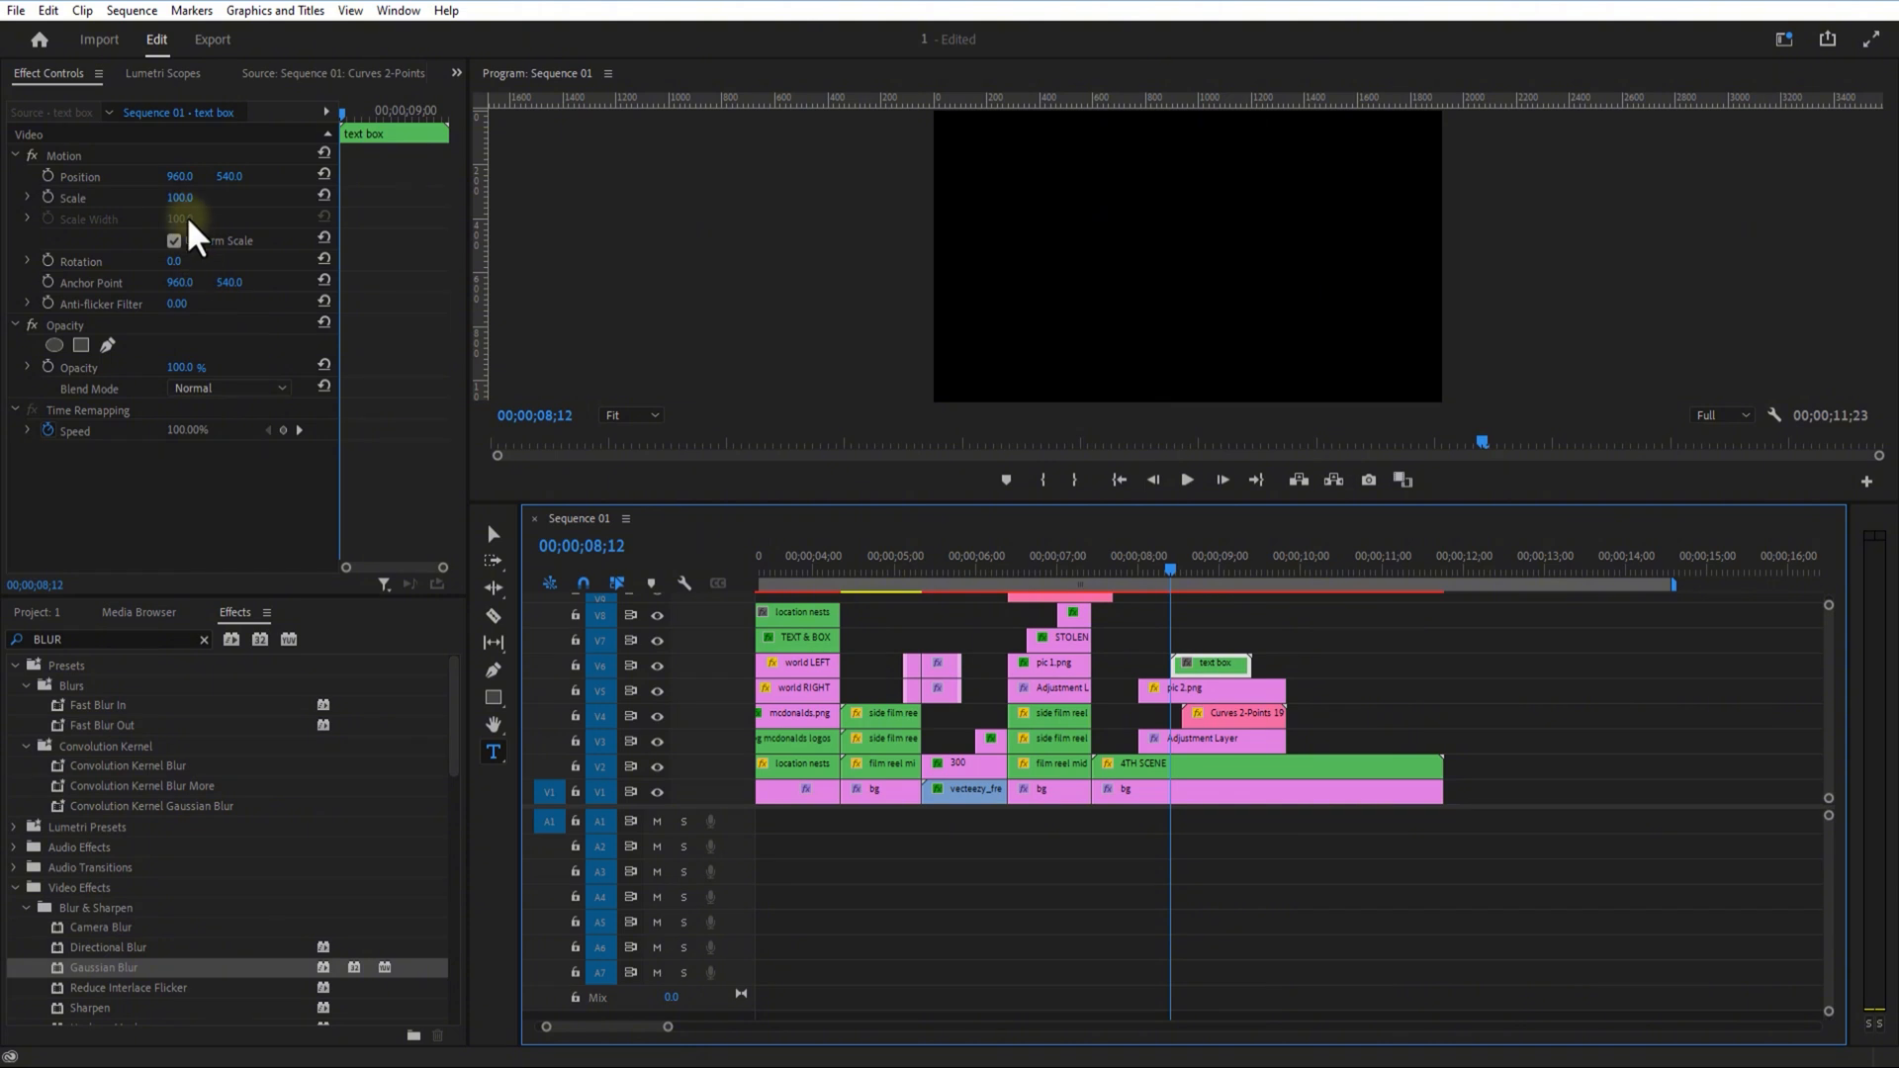
Step: Animate the text box's vertical position from 934 at 00;00;08;12 to 473 at 00;00;08;15, changing the last keyframe's temporal interpolation
{"action": "left_click", "coordinate": [47, 176]}
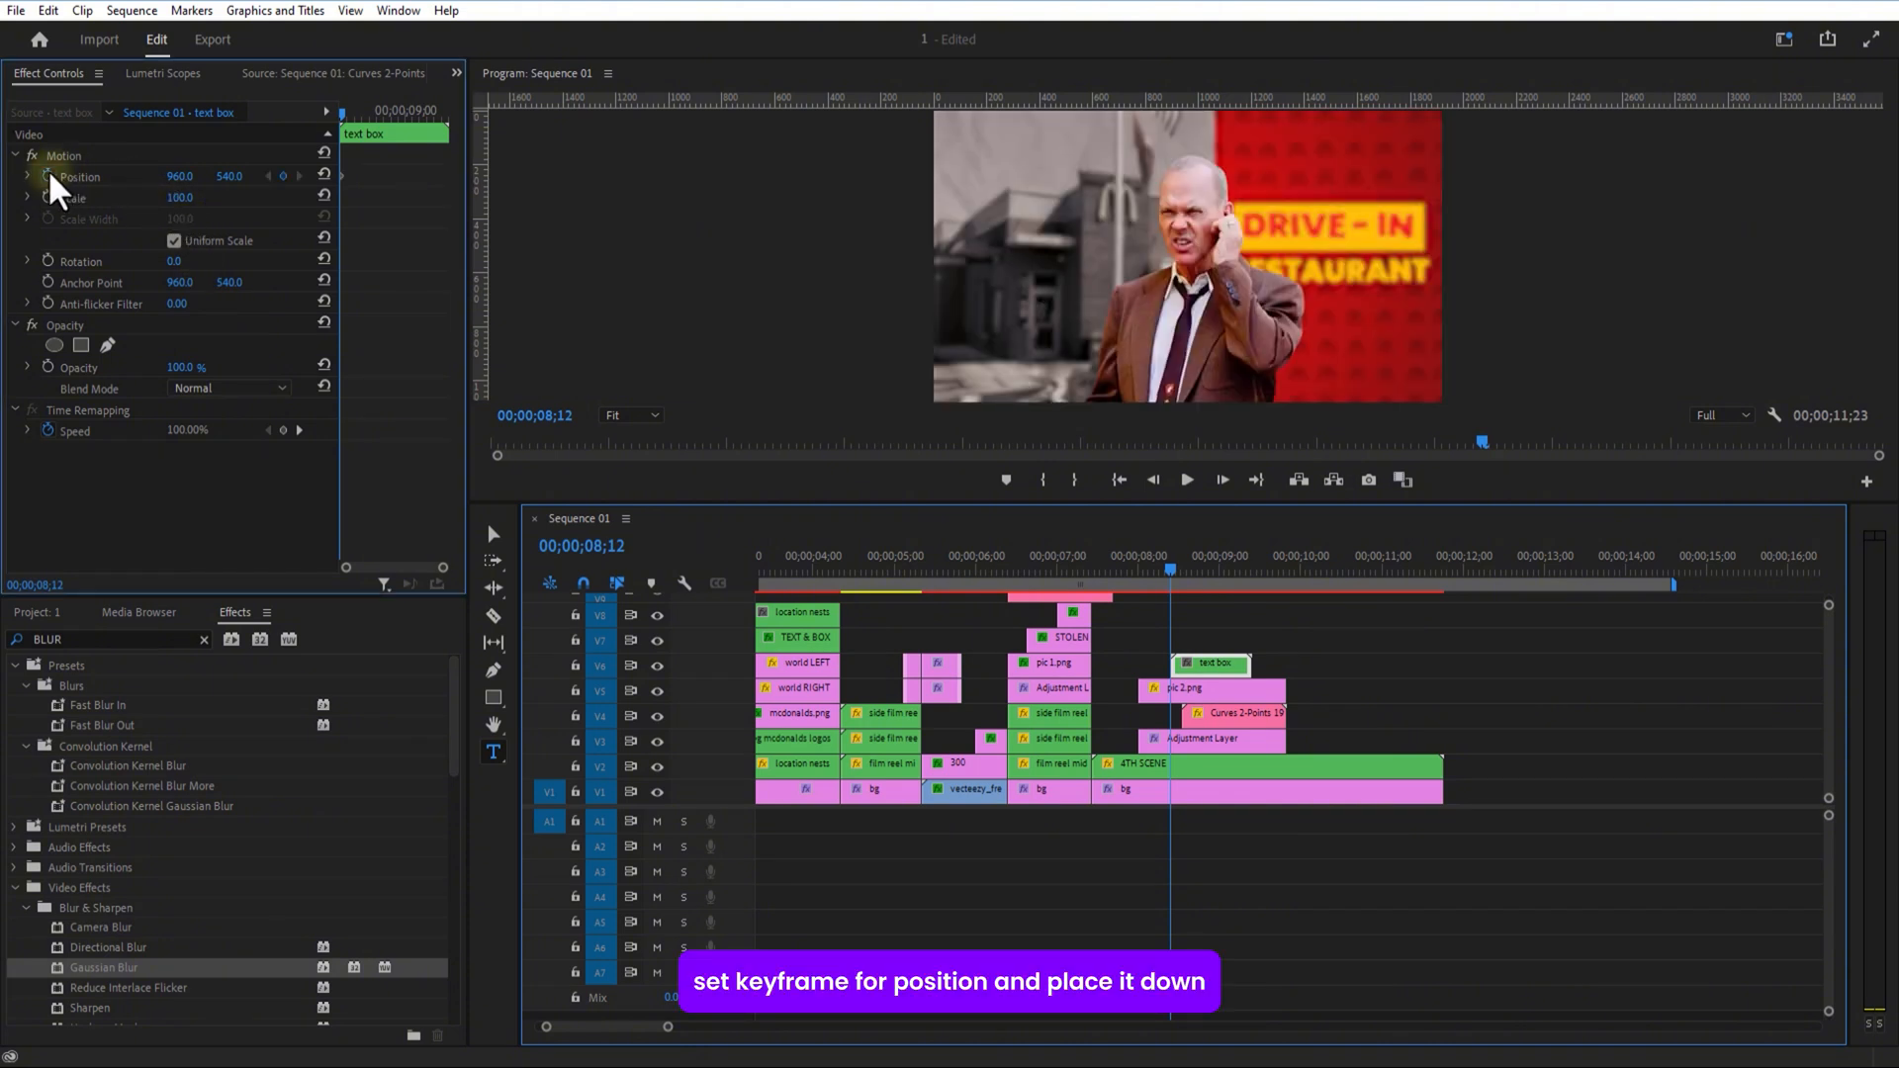
{"action": "left_click_drag", "start_coordinate": [391, 184], "coordinate": [620, 179]}
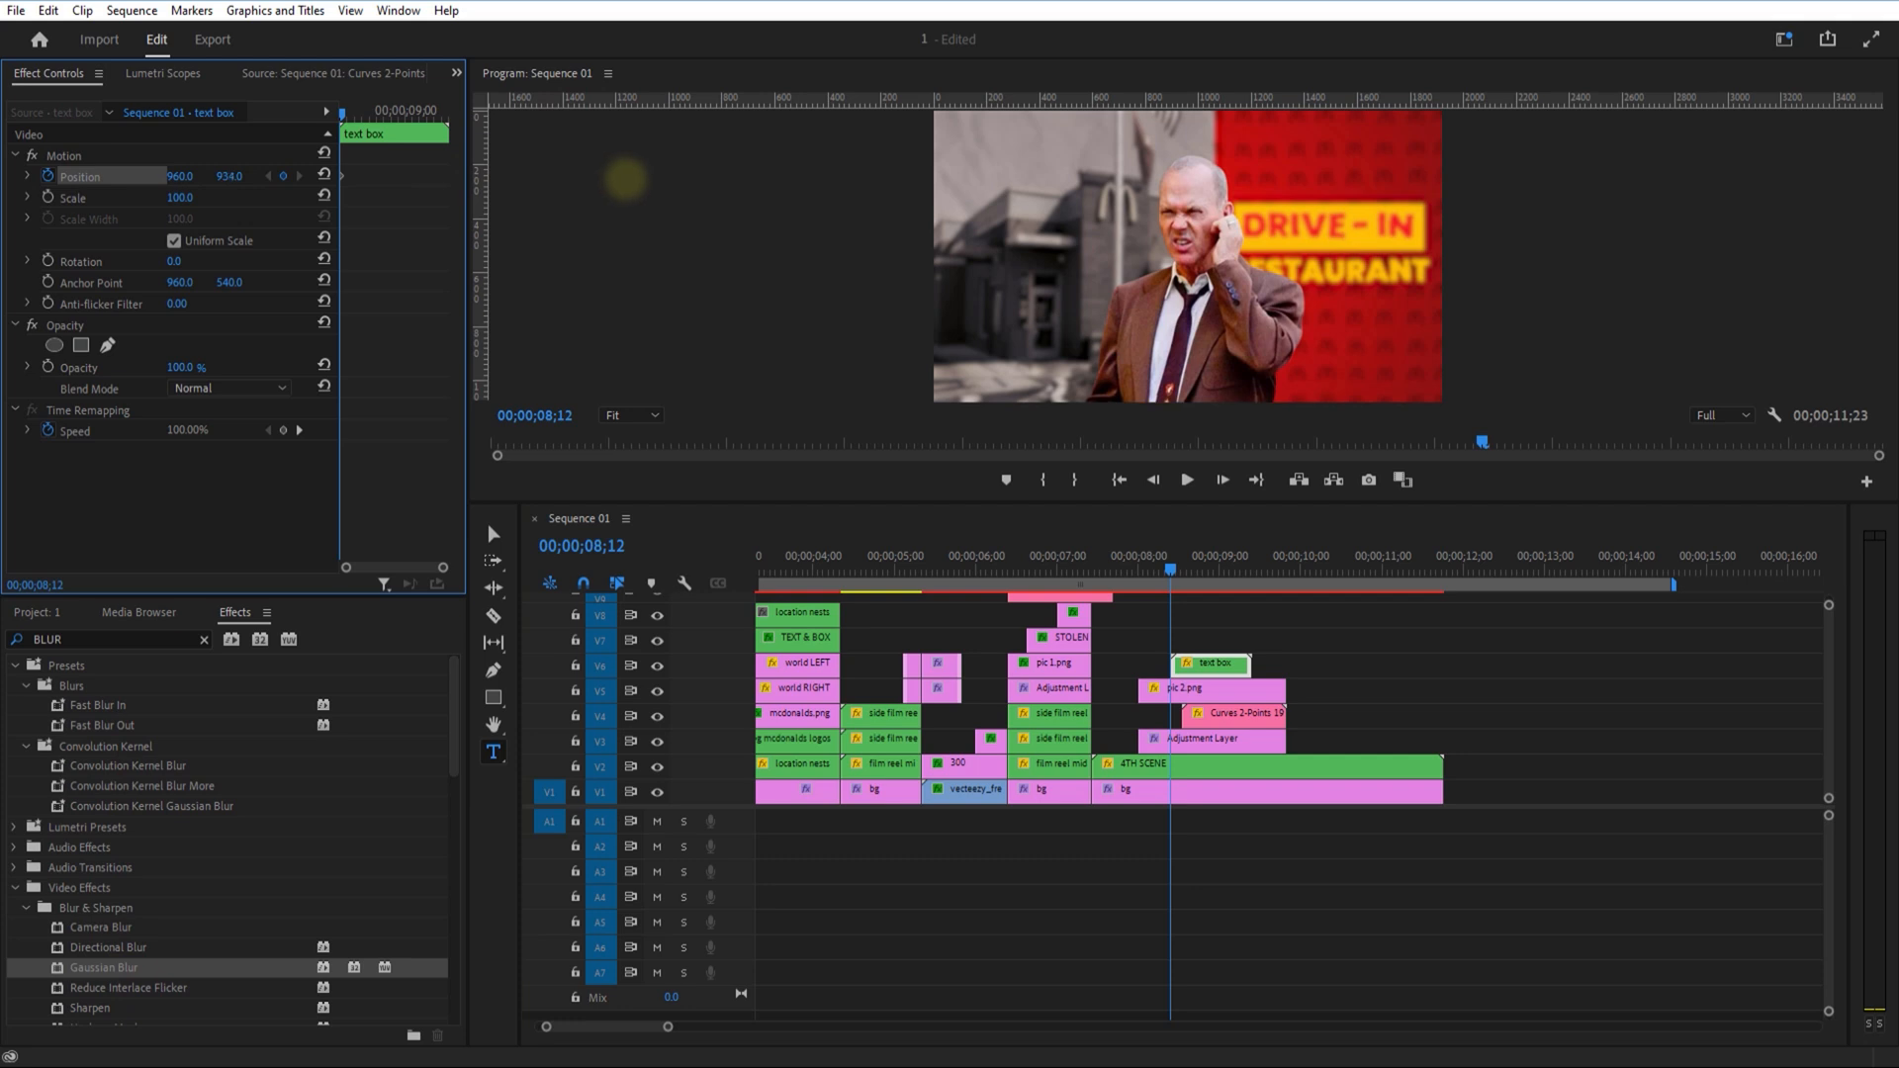
{"action": "left_click_drag", "start_coordinate": [342, 112], "coordinate": [352, 117]}
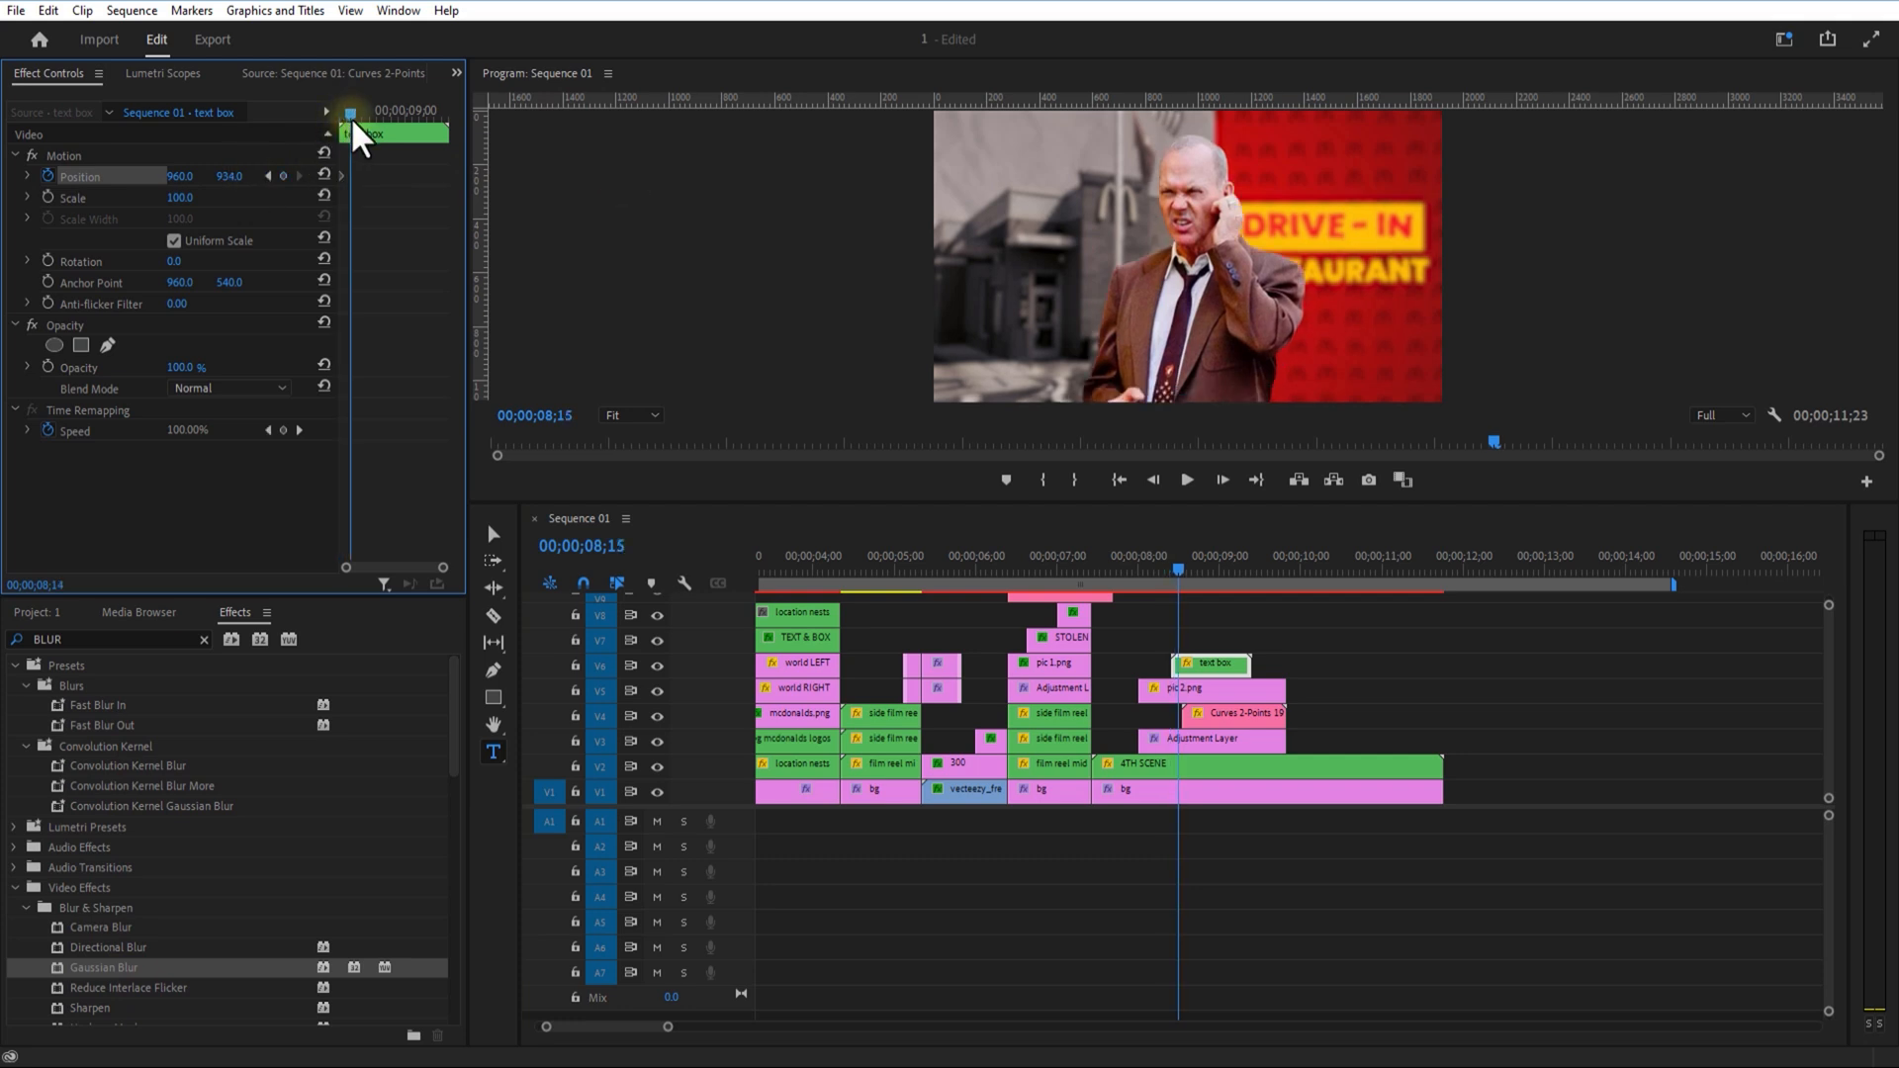
{"action": "left_click_drag", "start_coordinate": [229, 176], "coordinate": [588, 178]}
{"action": "right_click", "coordinate": [352, 176]}
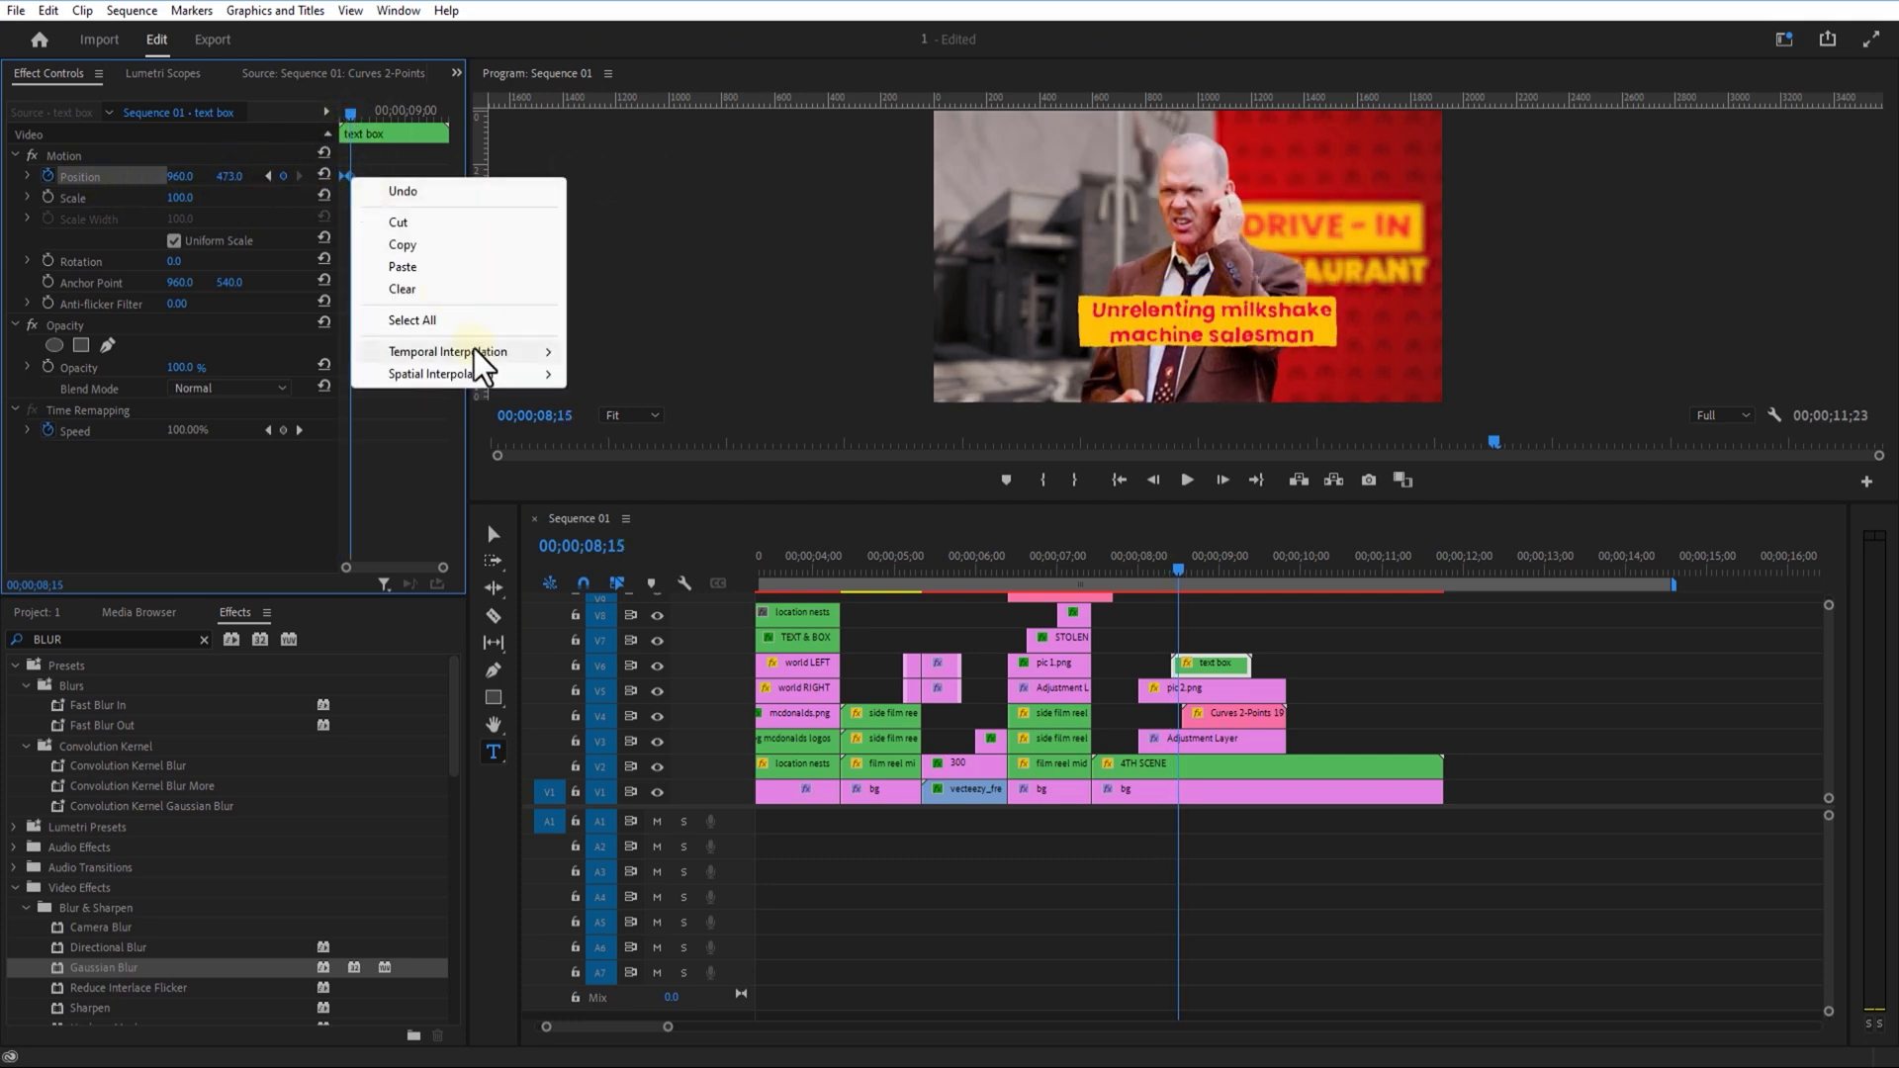
{"action": "mouse_move", "coordinate": [475, 352]}
{"action": "left_click", "coordinate": [737, 466]}
Step: End the 4TH SCENE clips at 00;00;09;12 and place burger.png there on V3 above an extended bg clip
{"action": "left_click_drag", "start_coordinate": [1177, 570], "coordinate": [1259, 573]}
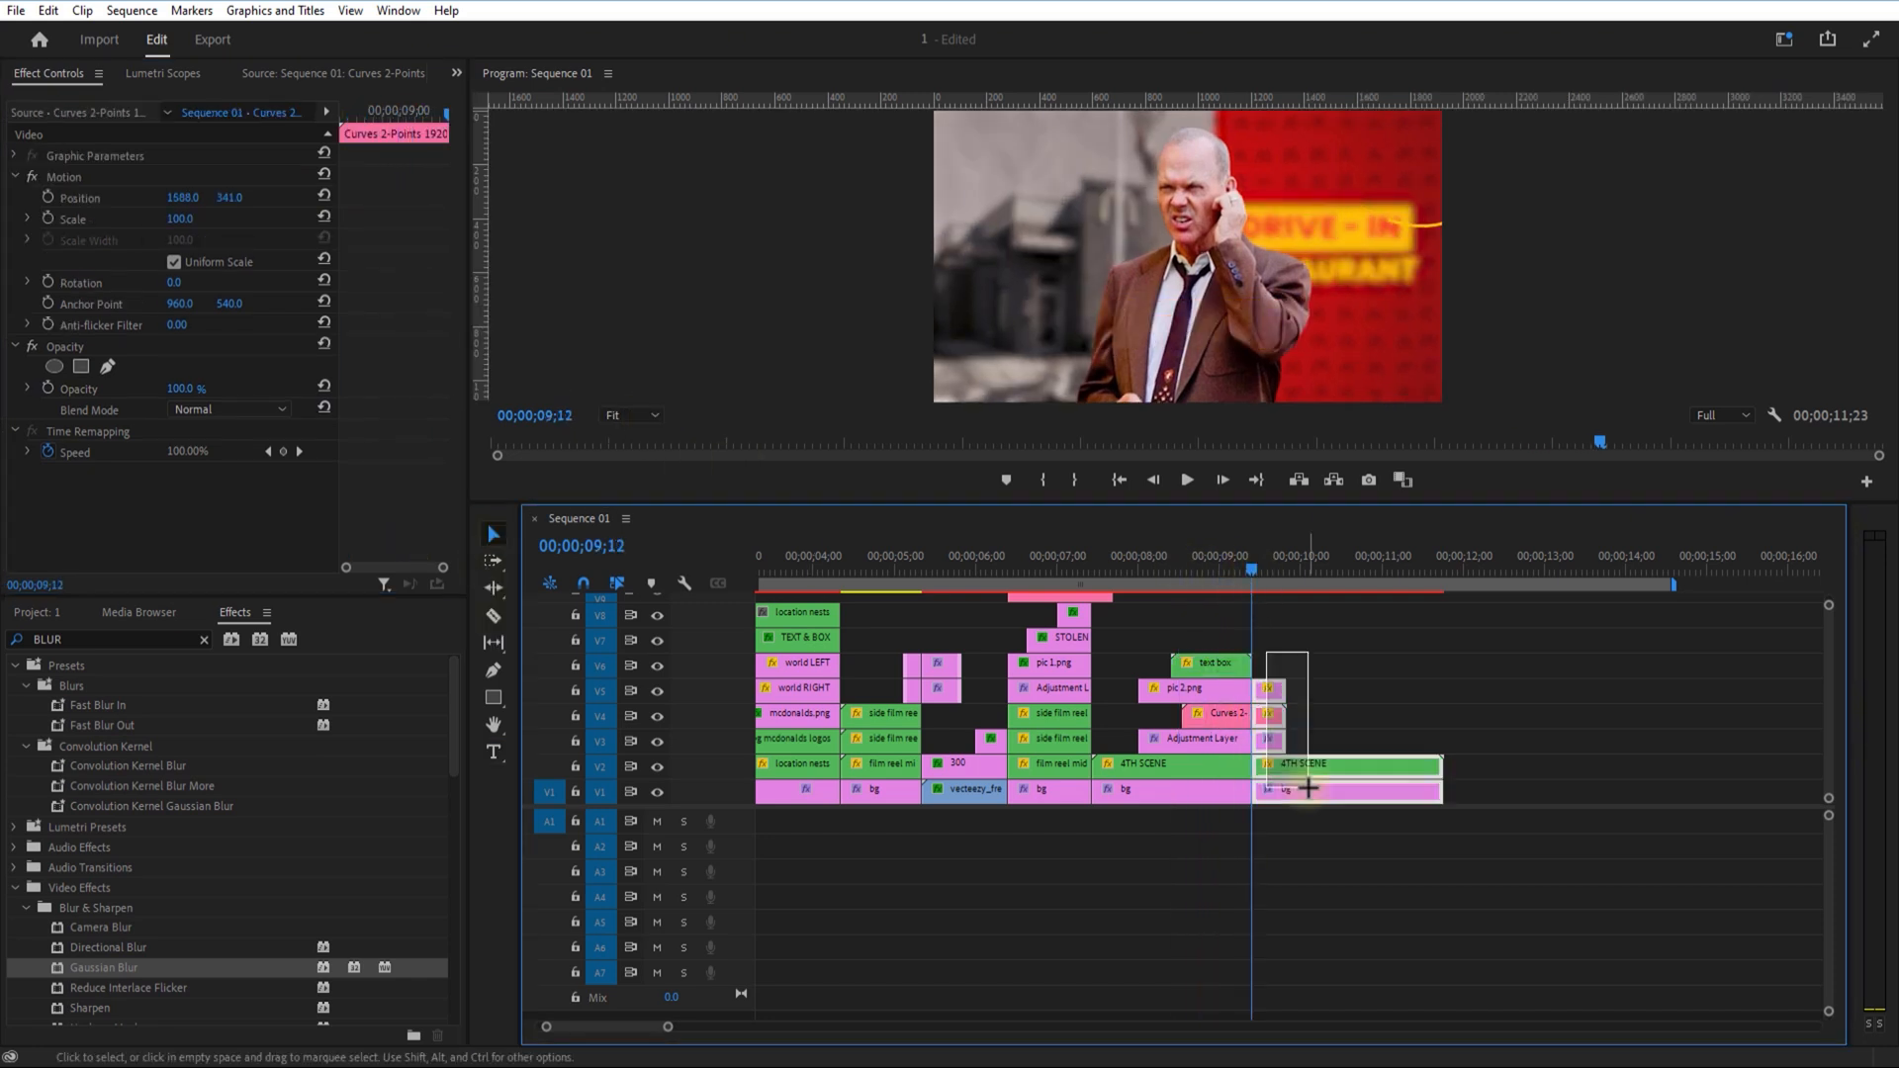
{"action": "left_click_drag", "start_coordinate": [1293, 775], "coordinate": [1655, 794]}
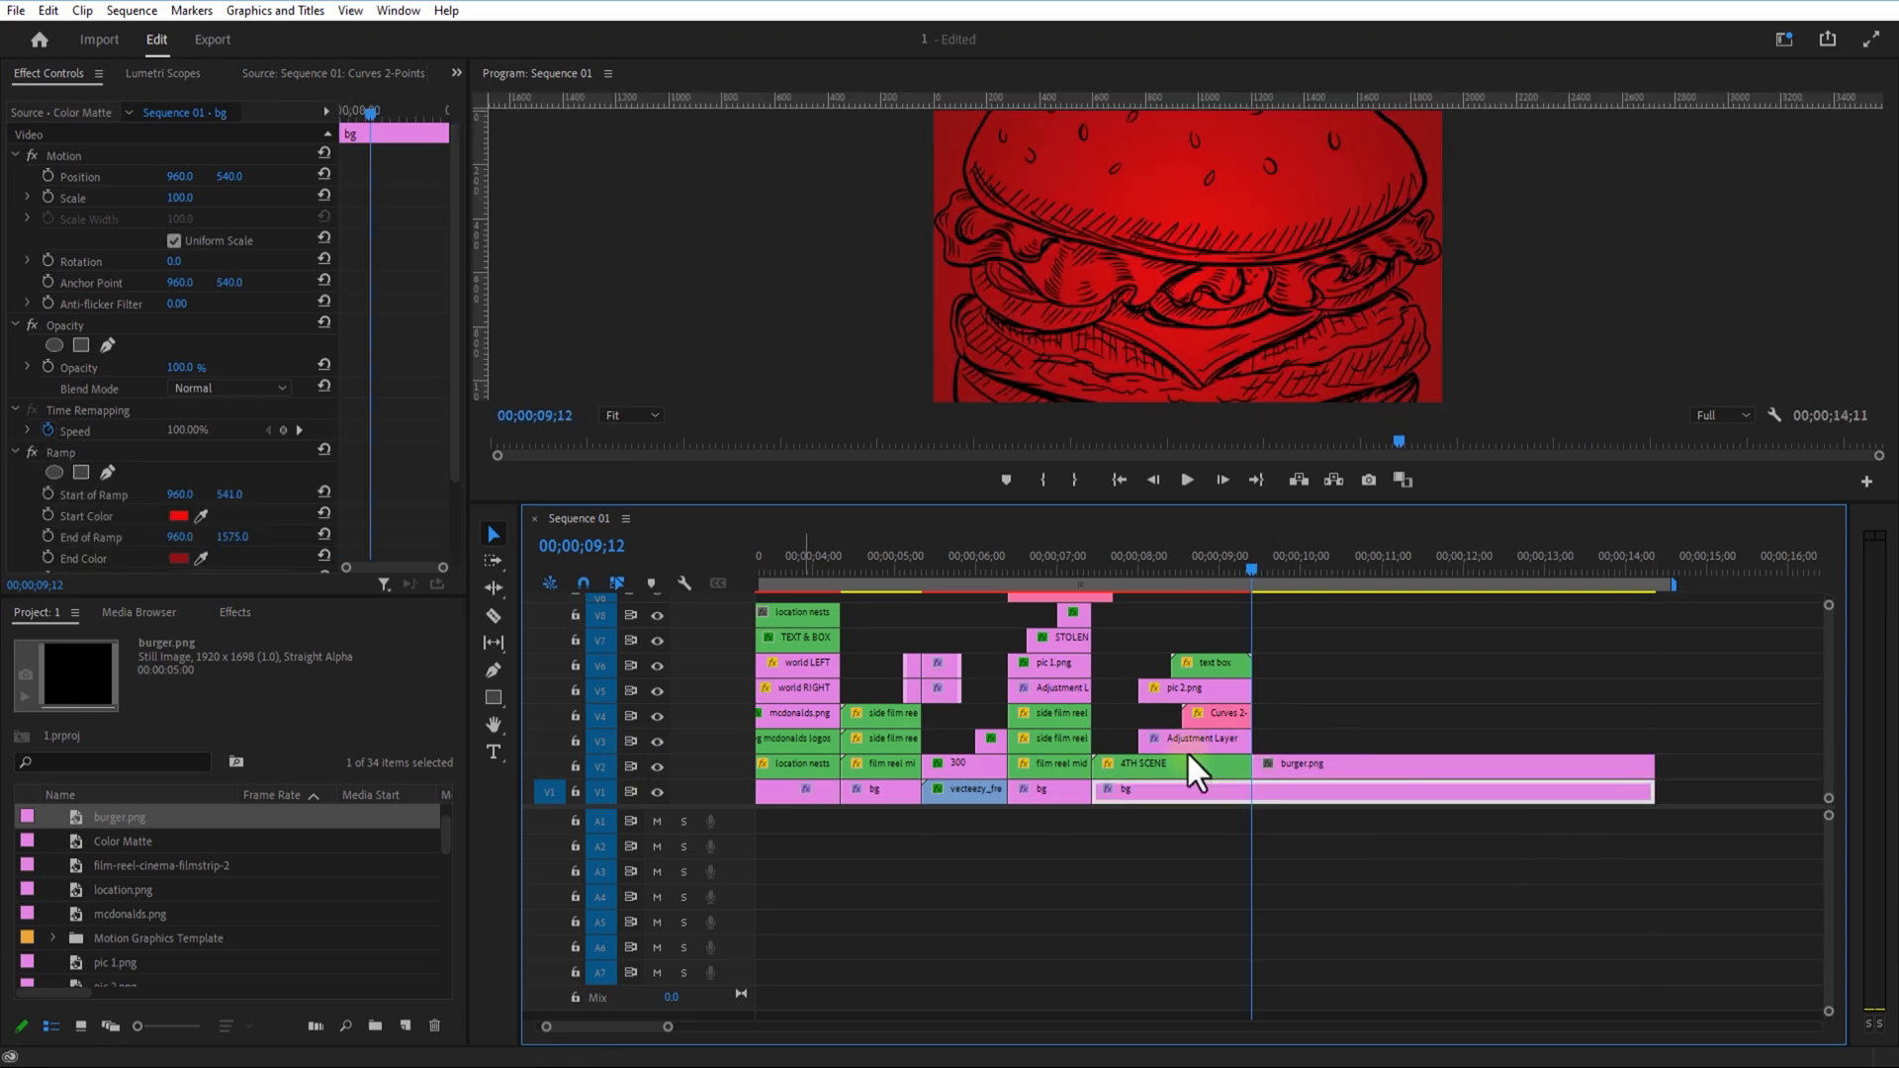
{"action": "left_click_drag", "start_coordinate": [1304, 766], "coordinate": [1303, 742]}
Step: Copy the bg mcdonalds logos nest onto V2 beneath burger.png, starting at 00;00;09;12
{"action": "left_click_drag", "start_coordinate": [669, 1026], "coordinate": [734, 1027]}
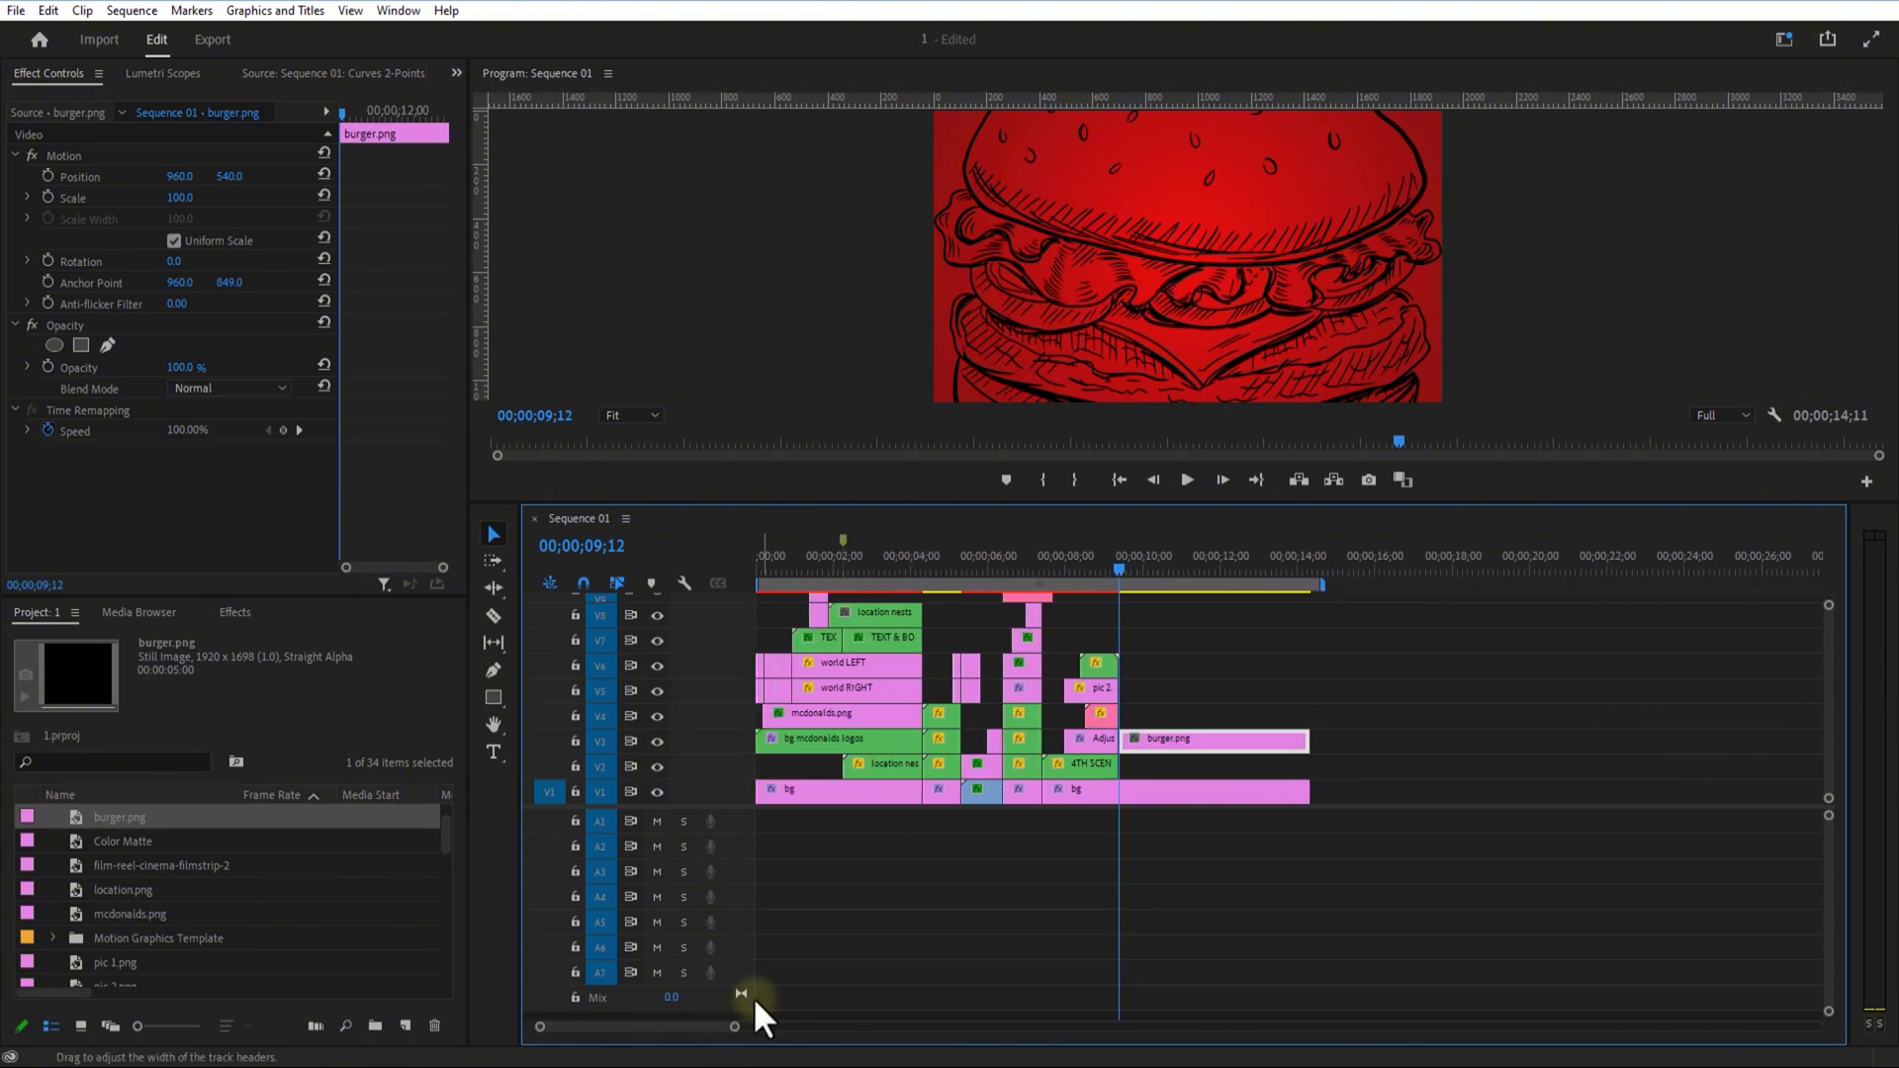
{"action": "left_click", "coordinate": [850, 743]}
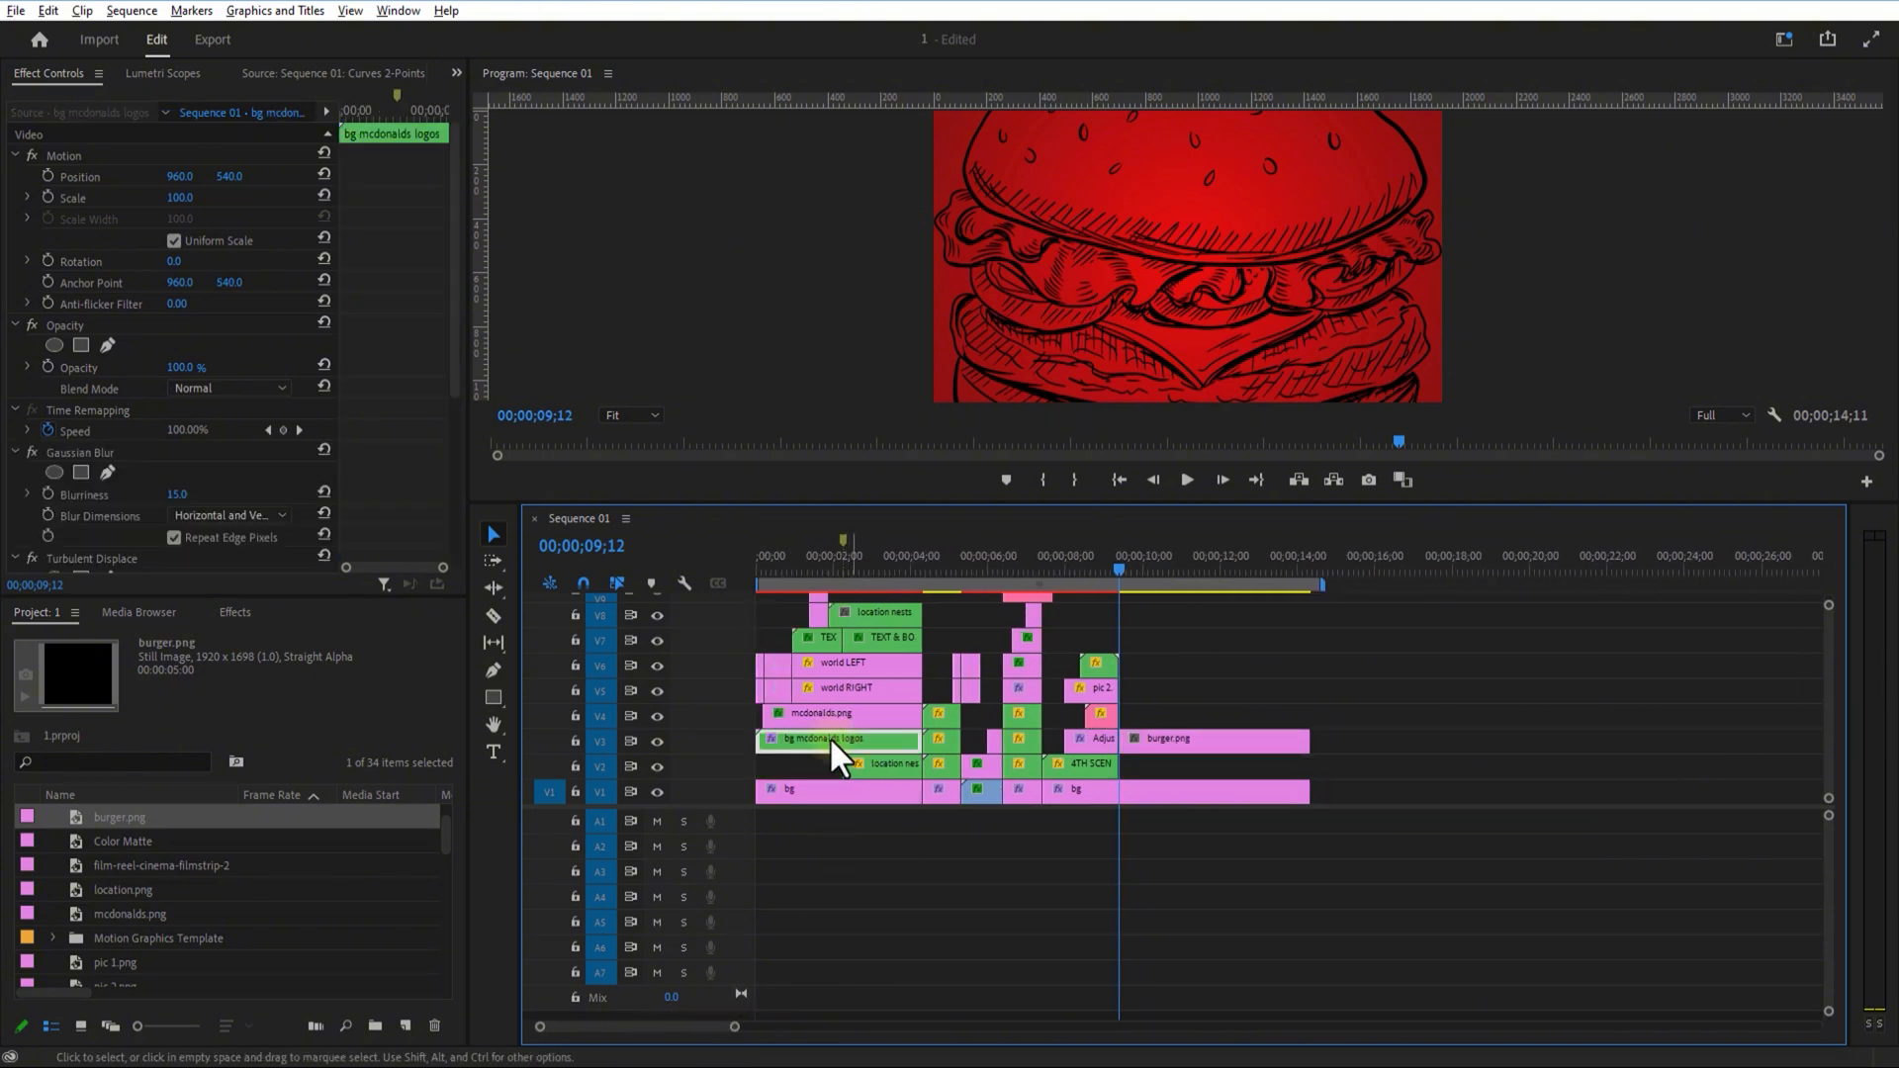
{"action": "left_click_drag", "start_coordinate": [831, 743], "coordinate": [1227, 781]}
{"action": "left_click_drag", "start_coordinate": [1198, 776], "coordinate": [1248, 775]}
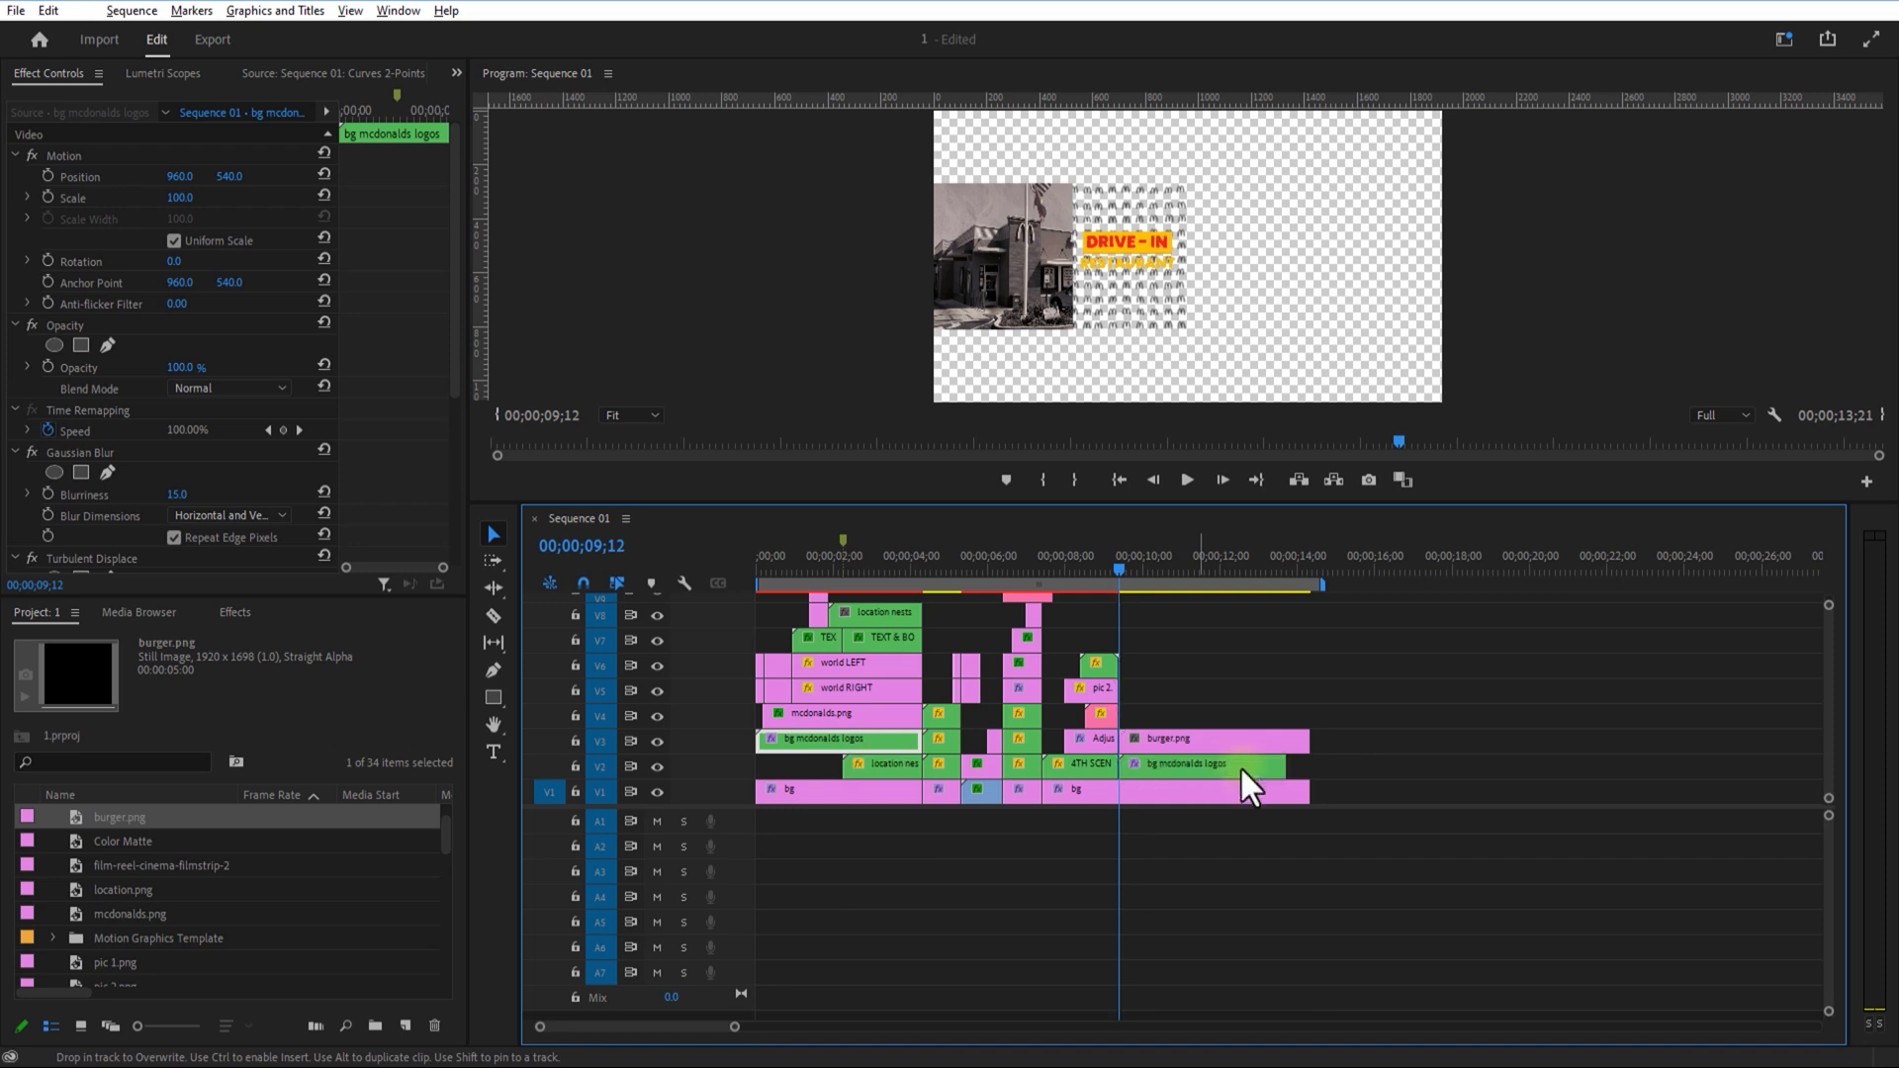
Step: Apply the Tint effect to burger.png with black mapped to white, and set its scale to 40
{"action": "left_click", "coordinate": [1191, 742]}
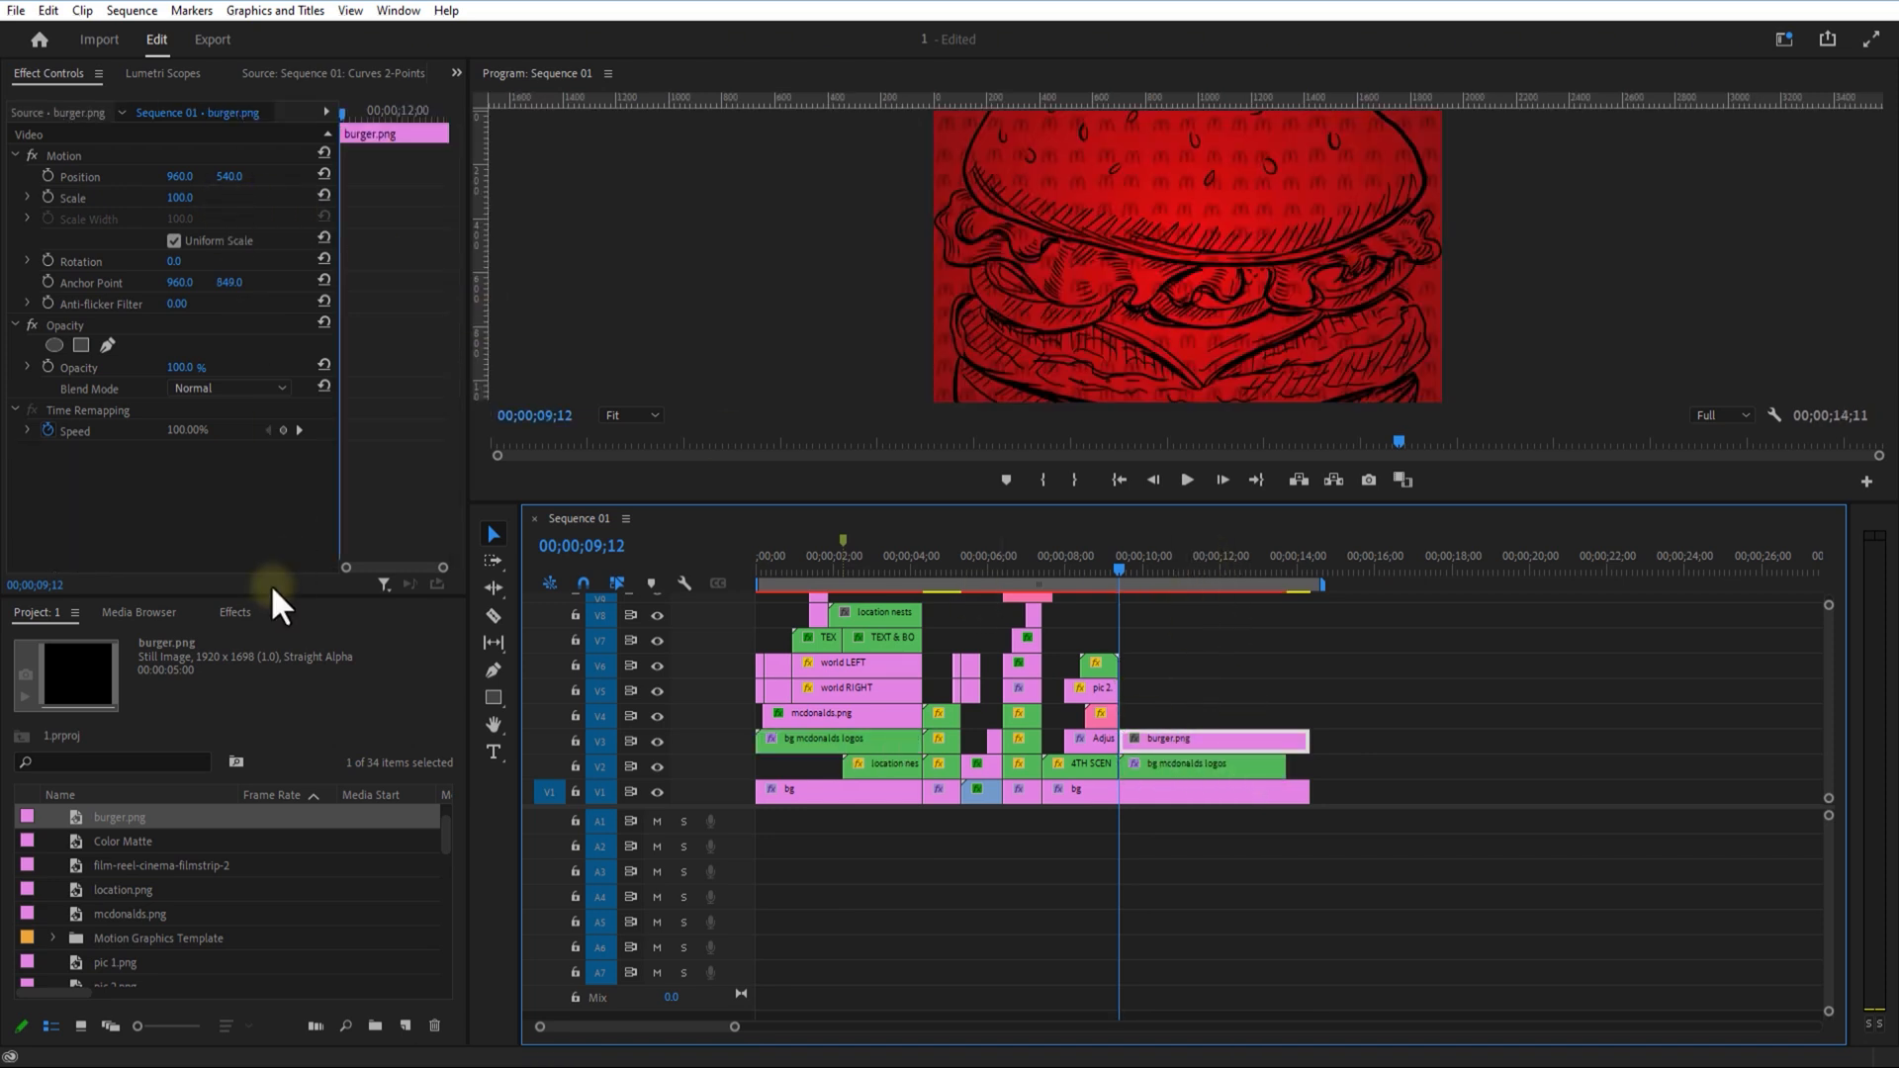
{"action": "left_click", "coordinate": [234, 612]}
{"action": "double_click", "coordinate": [112, 638]}
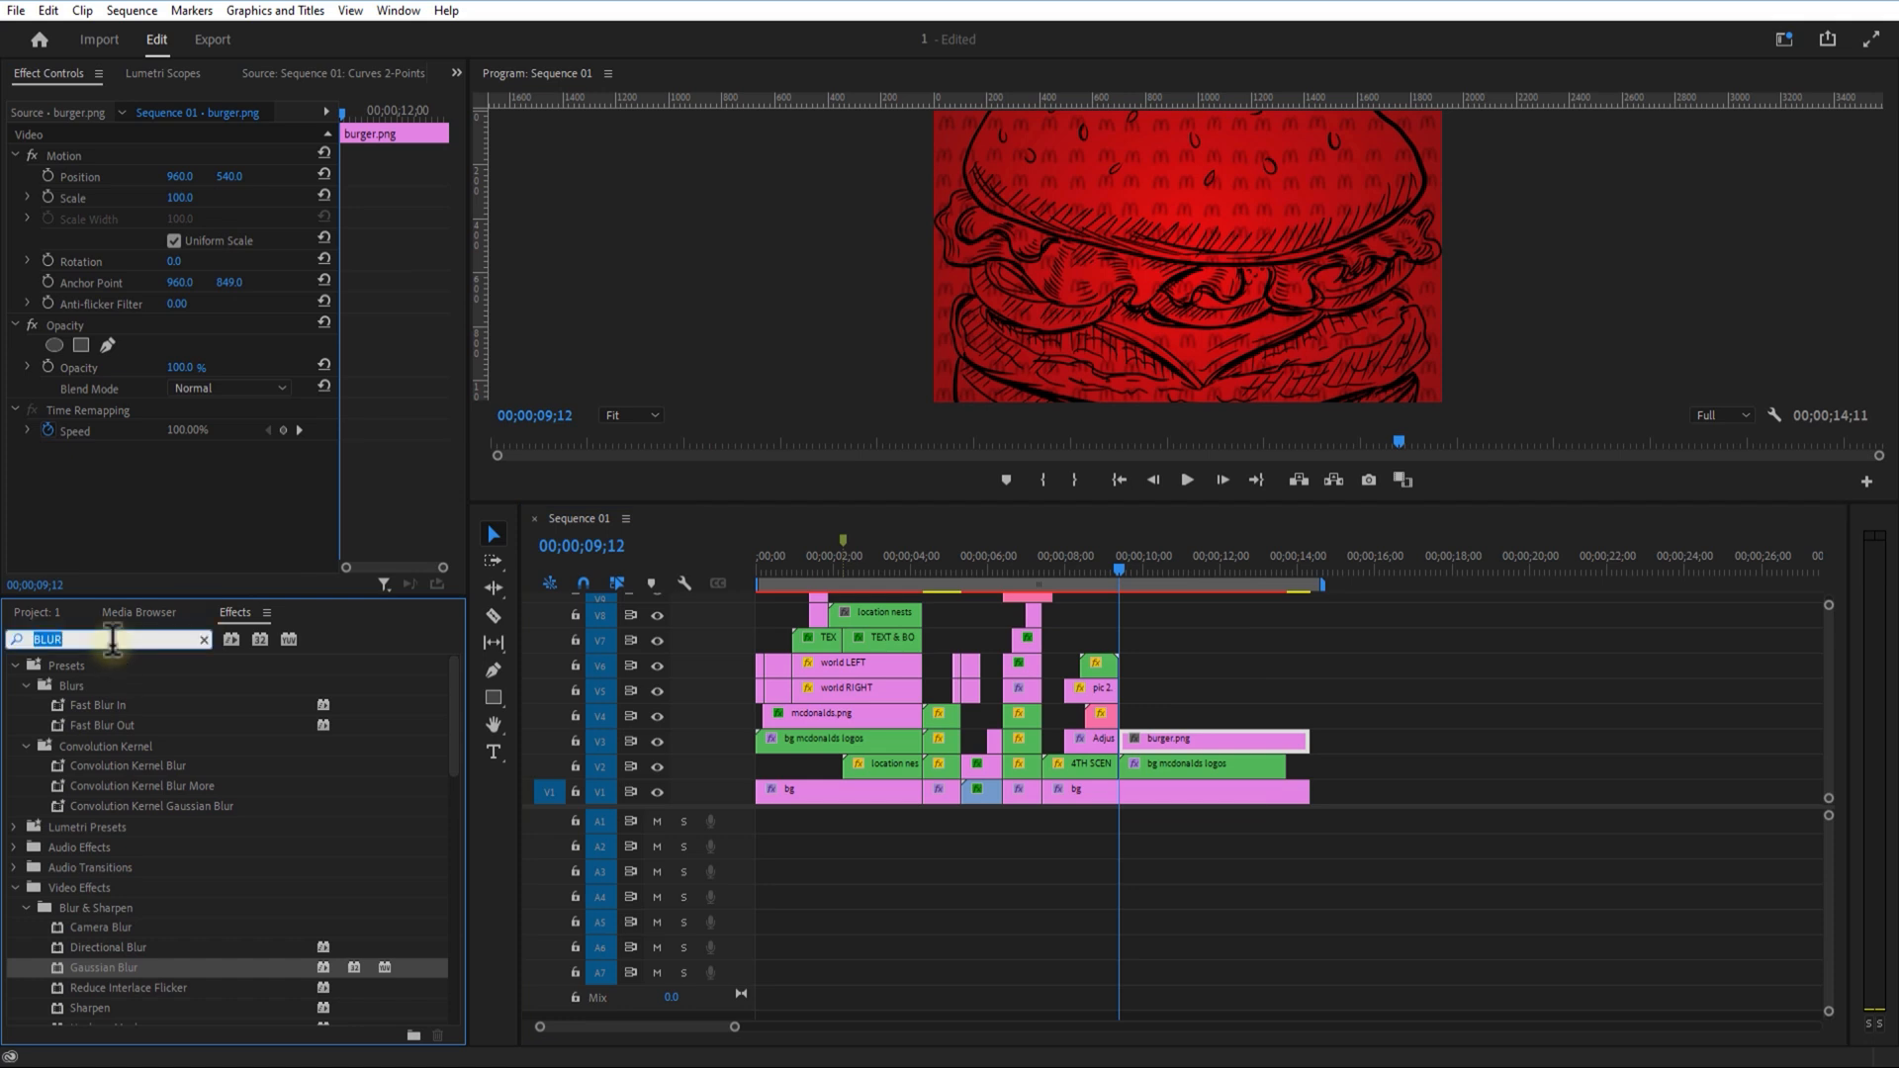
{"action": "type", "text": "tint"}
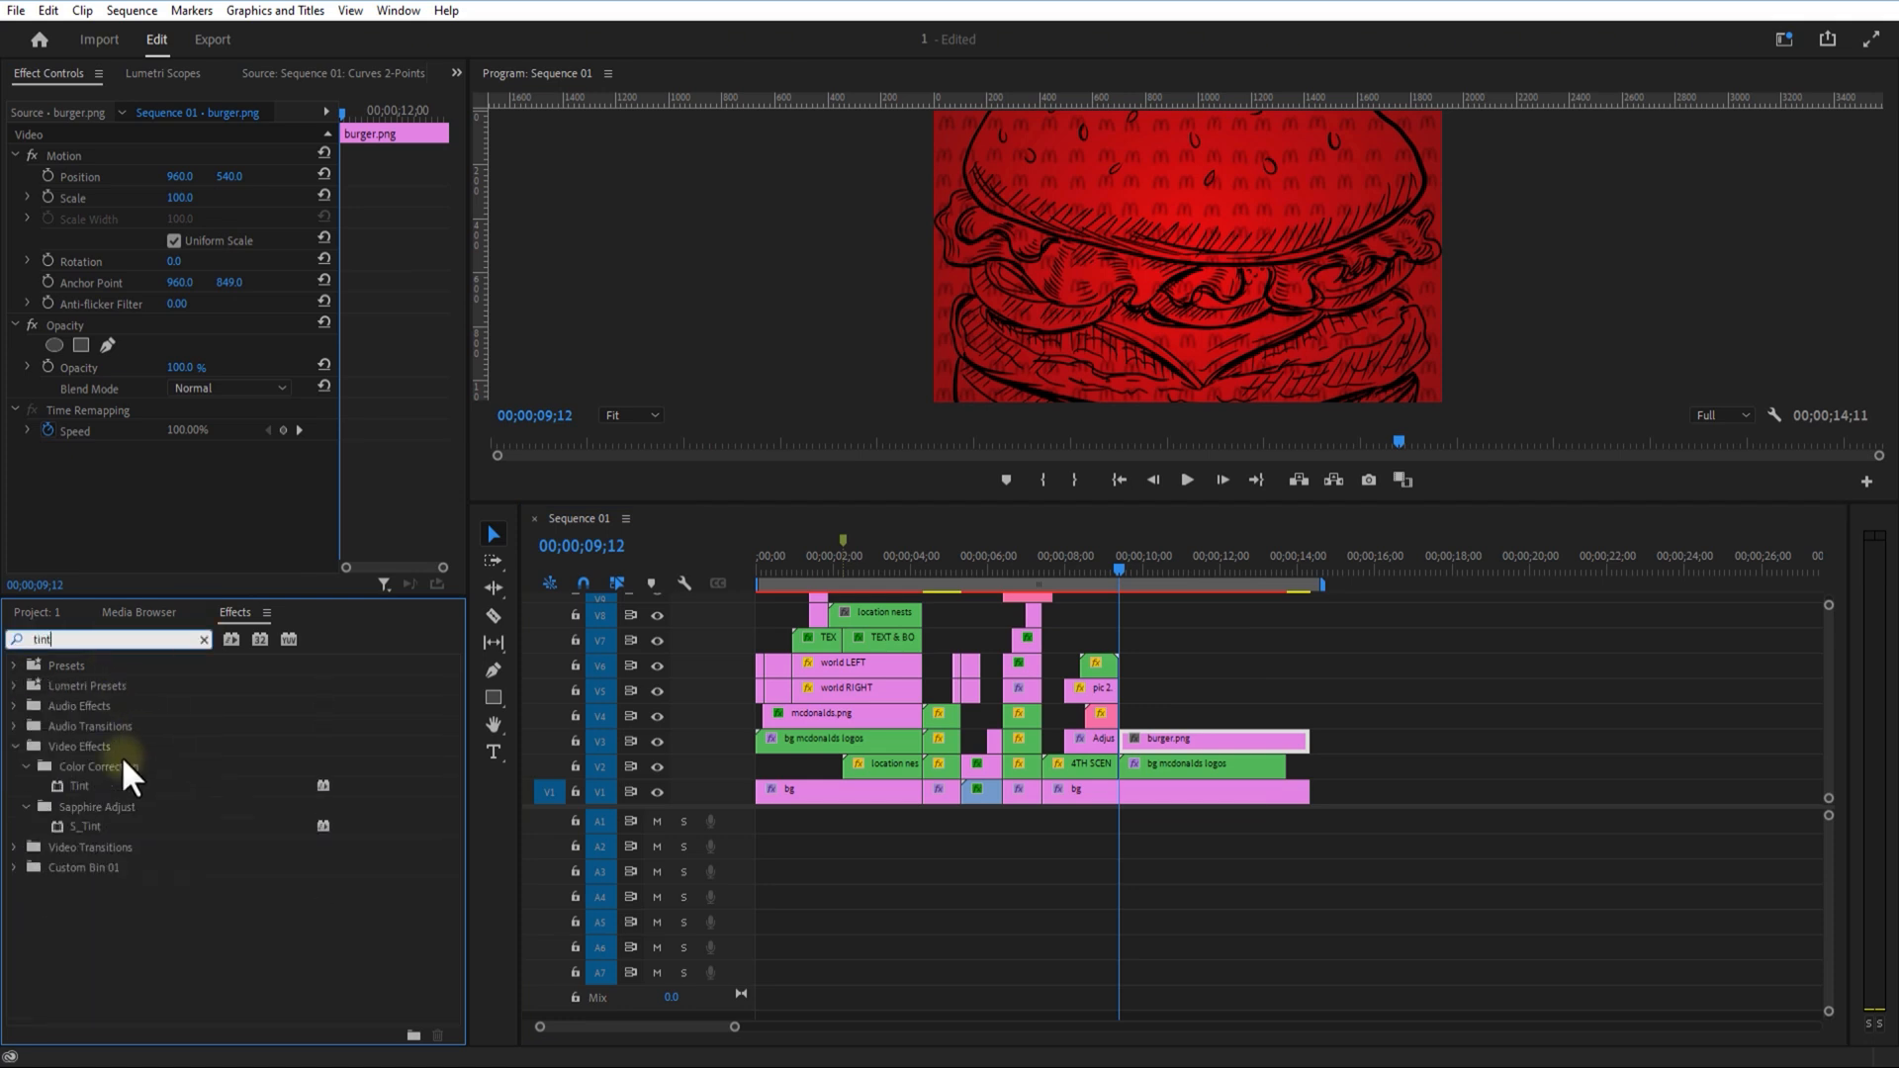
{"action": "left_click_drag", "start_coordinate": [120, 786], "coordinate": [1152, 746]}
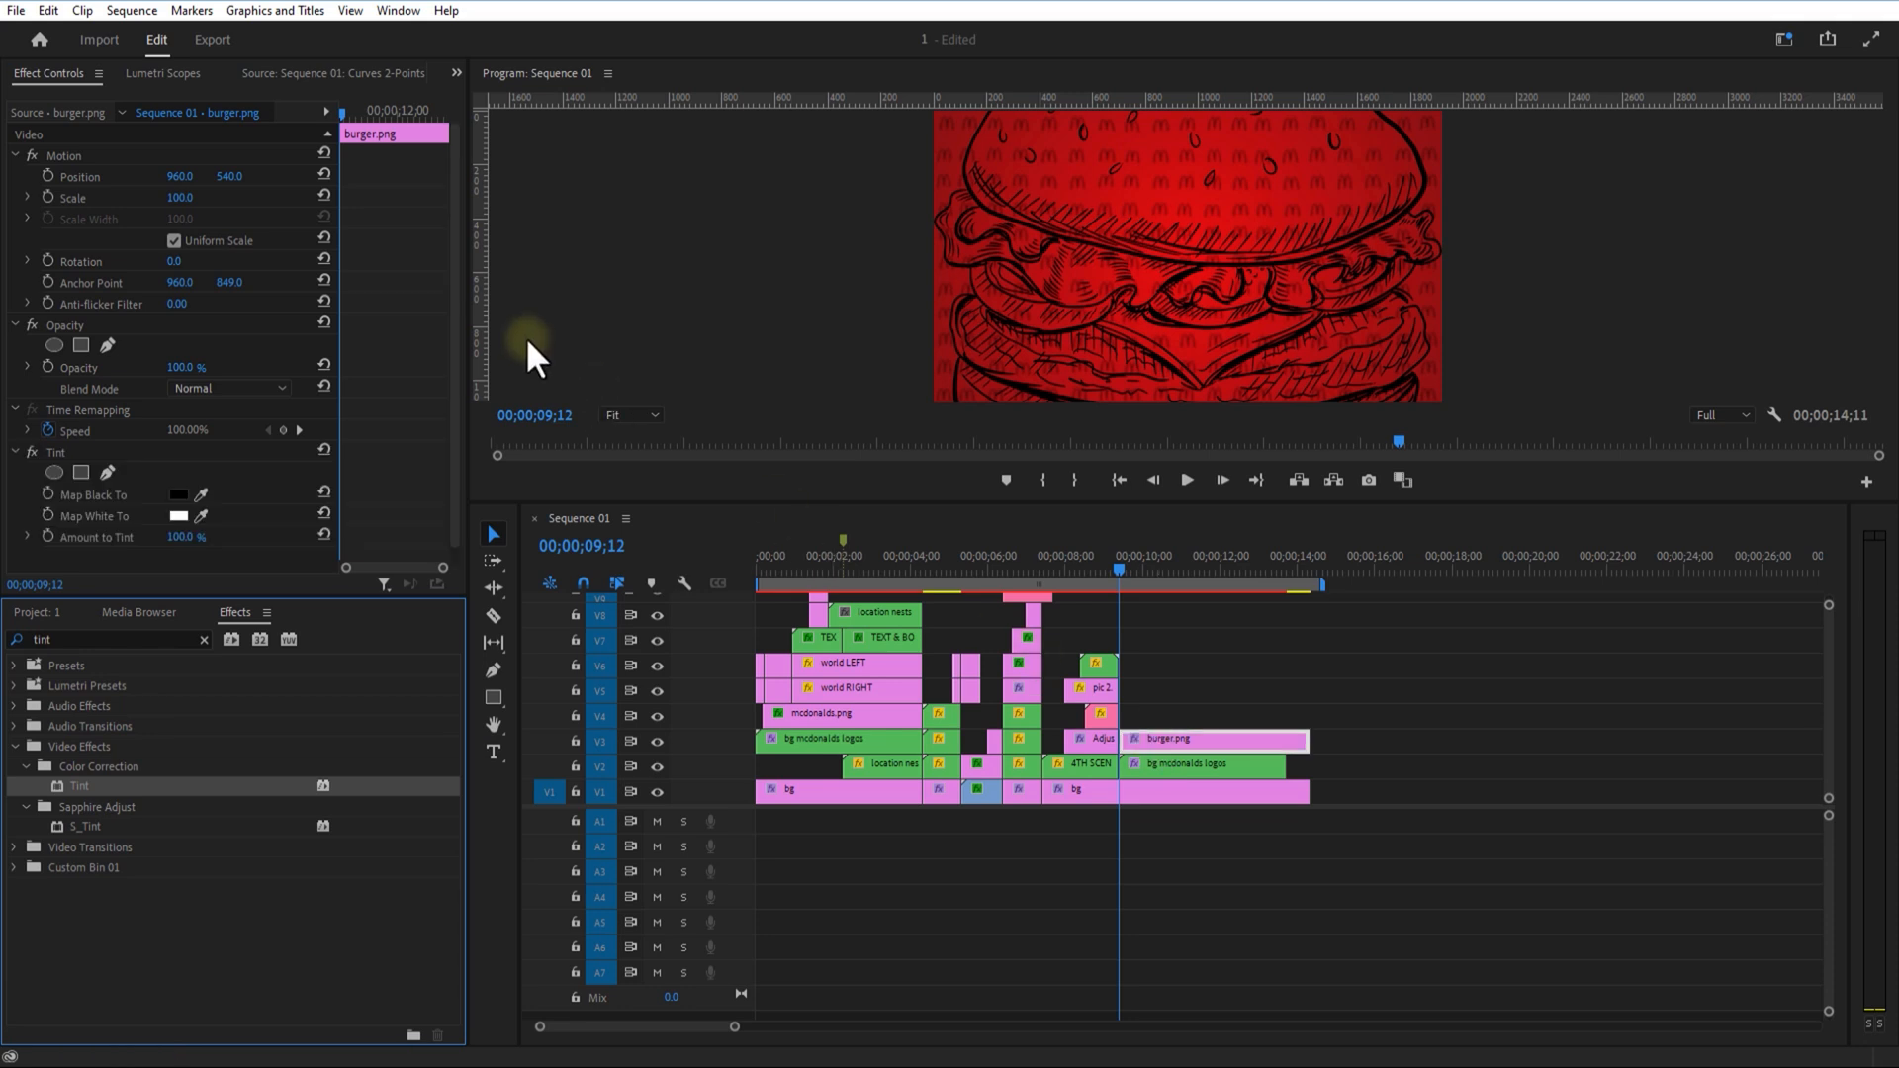
{"action": "left_click", "coordinate": [201, 495]}
{"action": "left_click", "coordinate": [185, 517]}
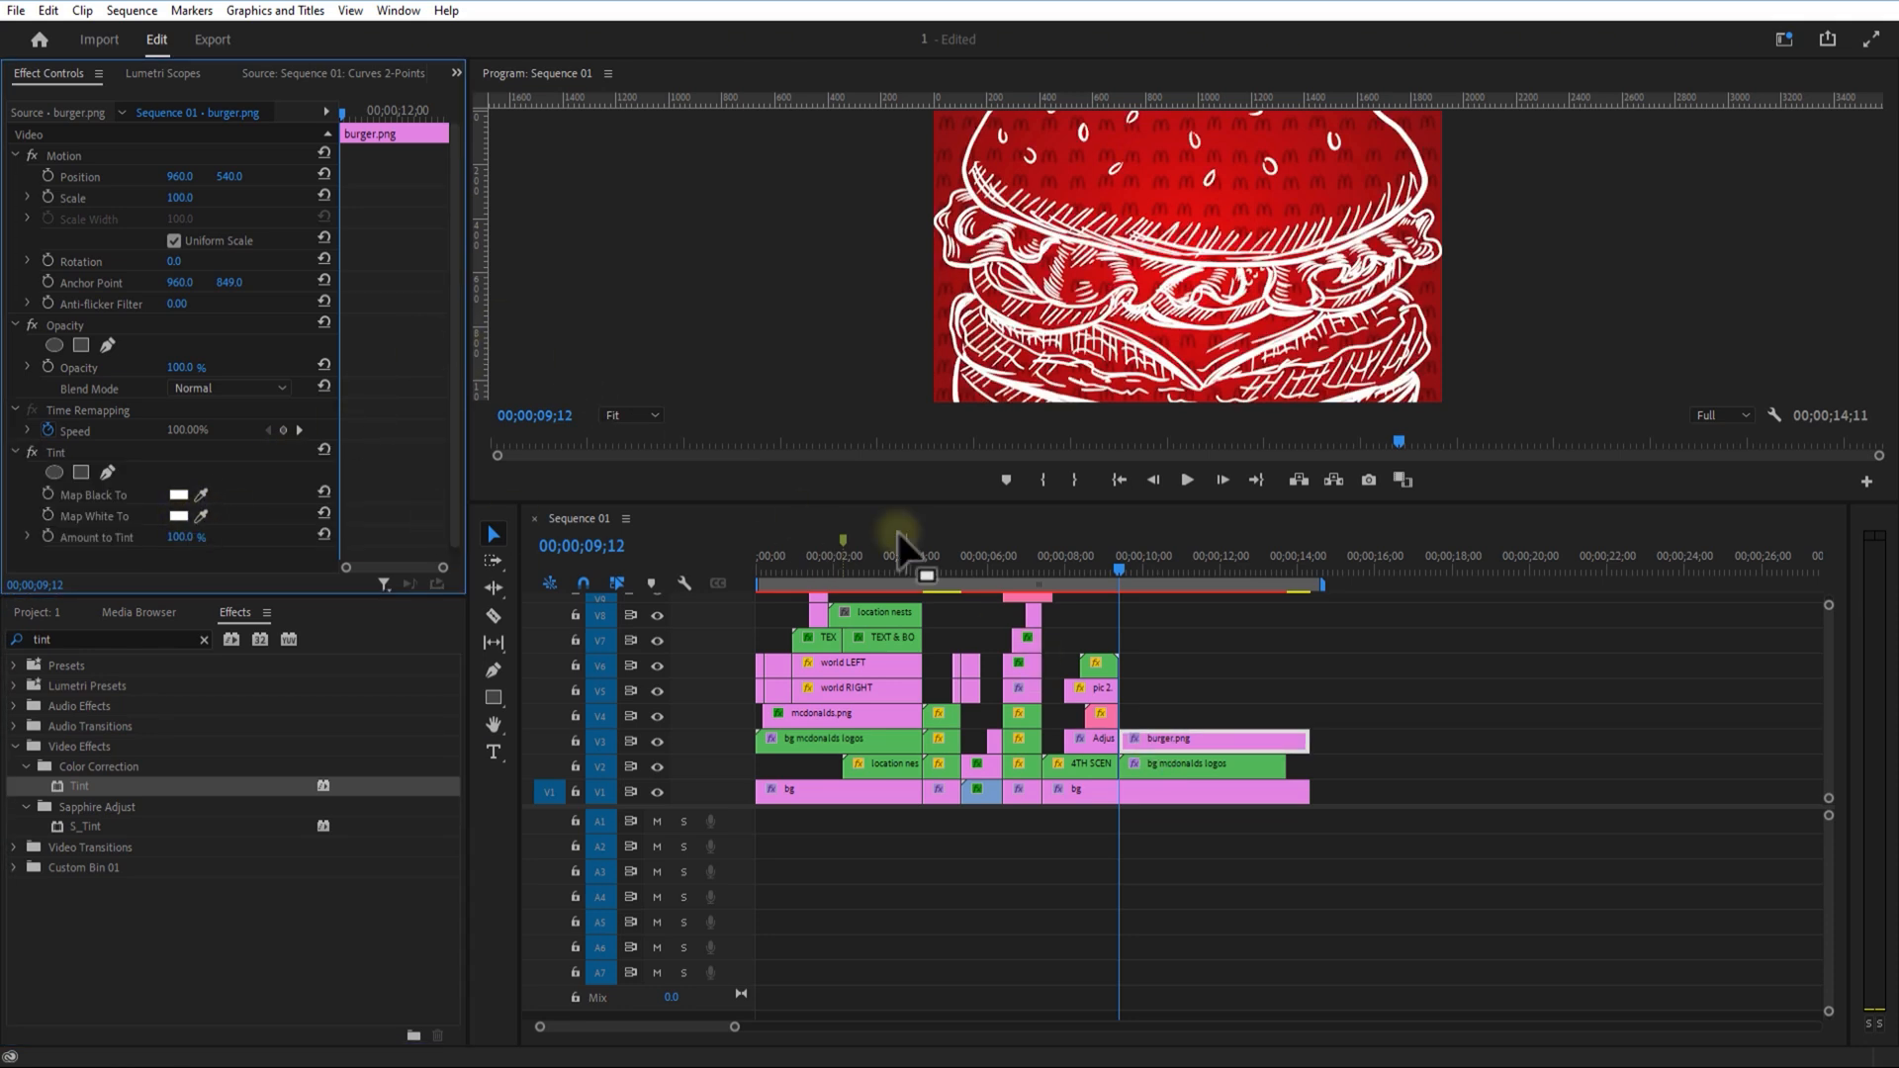
{"action": "left_click", "coordinate": [1172, 739]}
{"action": "left_click_drag", "start_coordinate": [181, 199], "coordinate": [148, 243]}
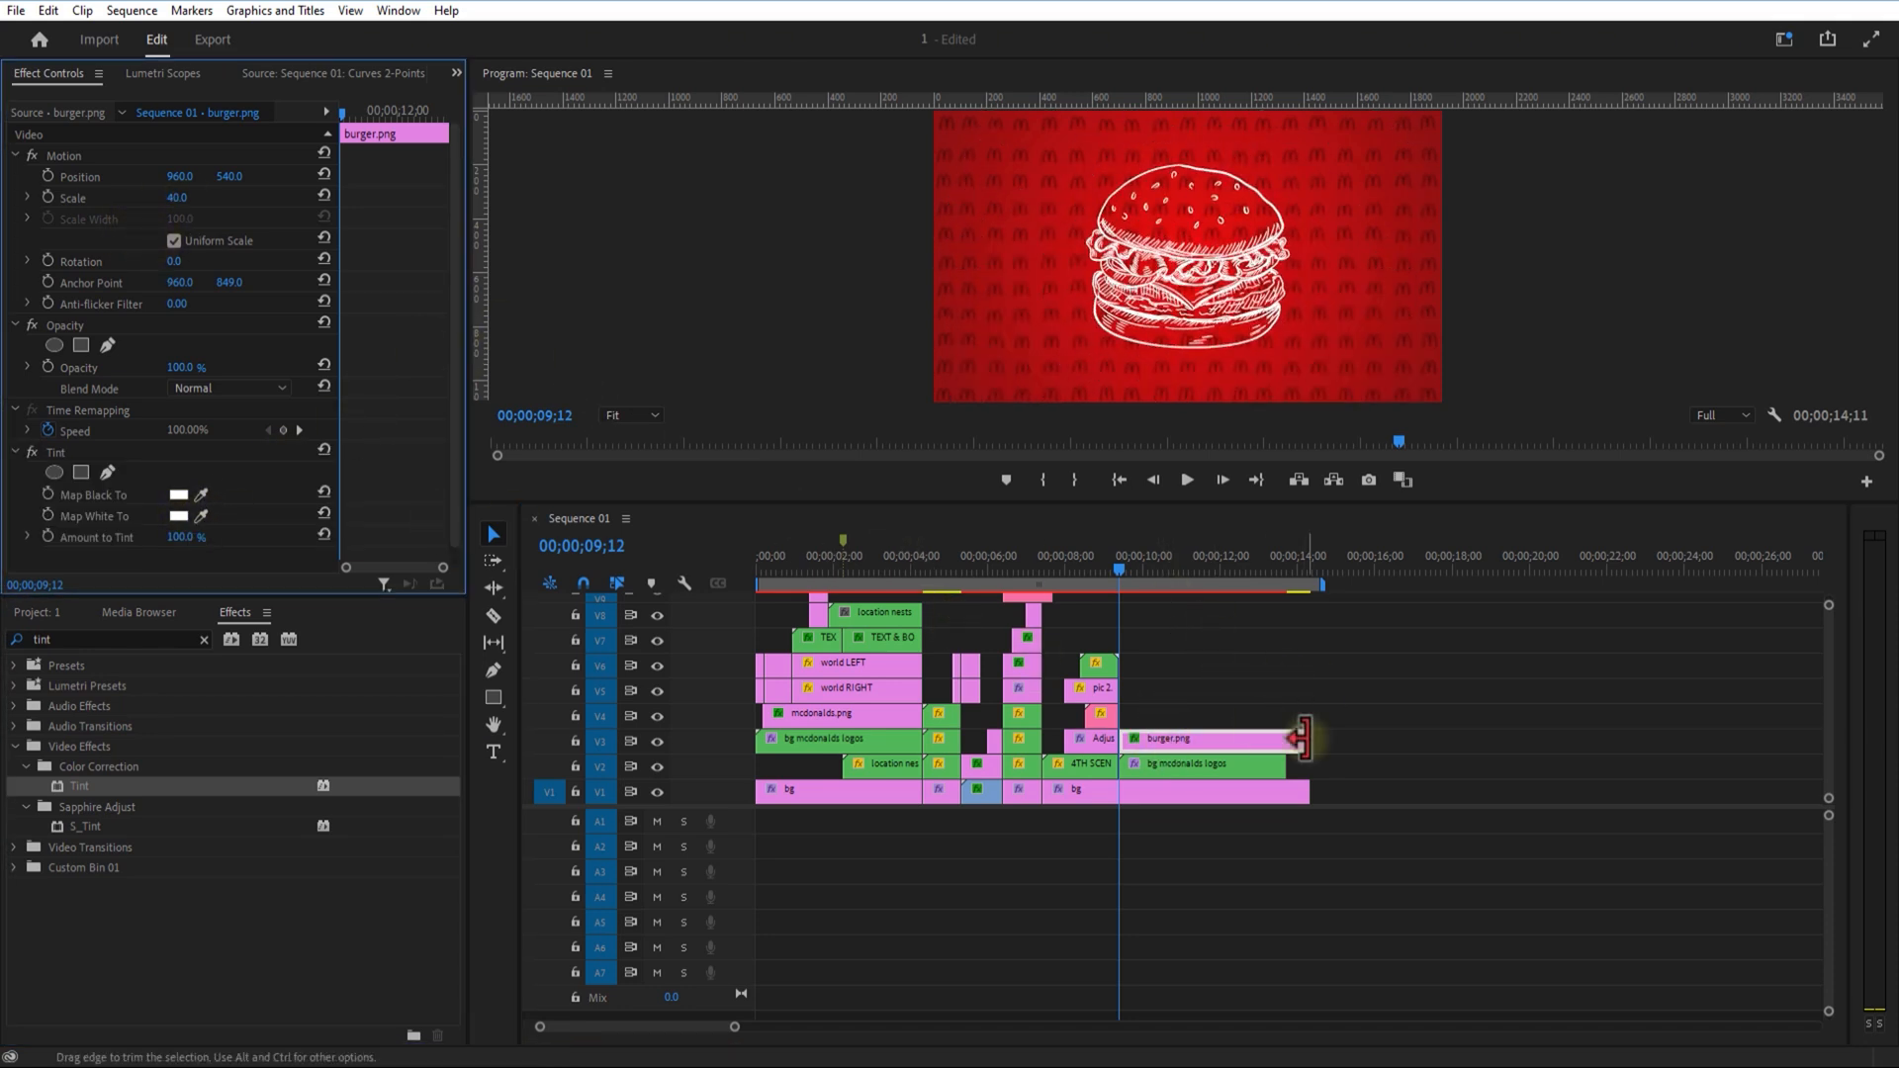
Step: Add a yellow "burger" title in Poppins Bold over the upper part of the burger drawing
{"action": "left_click", "coordinate": [1325, 737]}
{"action": "left_click", "coordinate": [1337, 572]}
{"action": "left_click", "coordinate": [494, 752]}
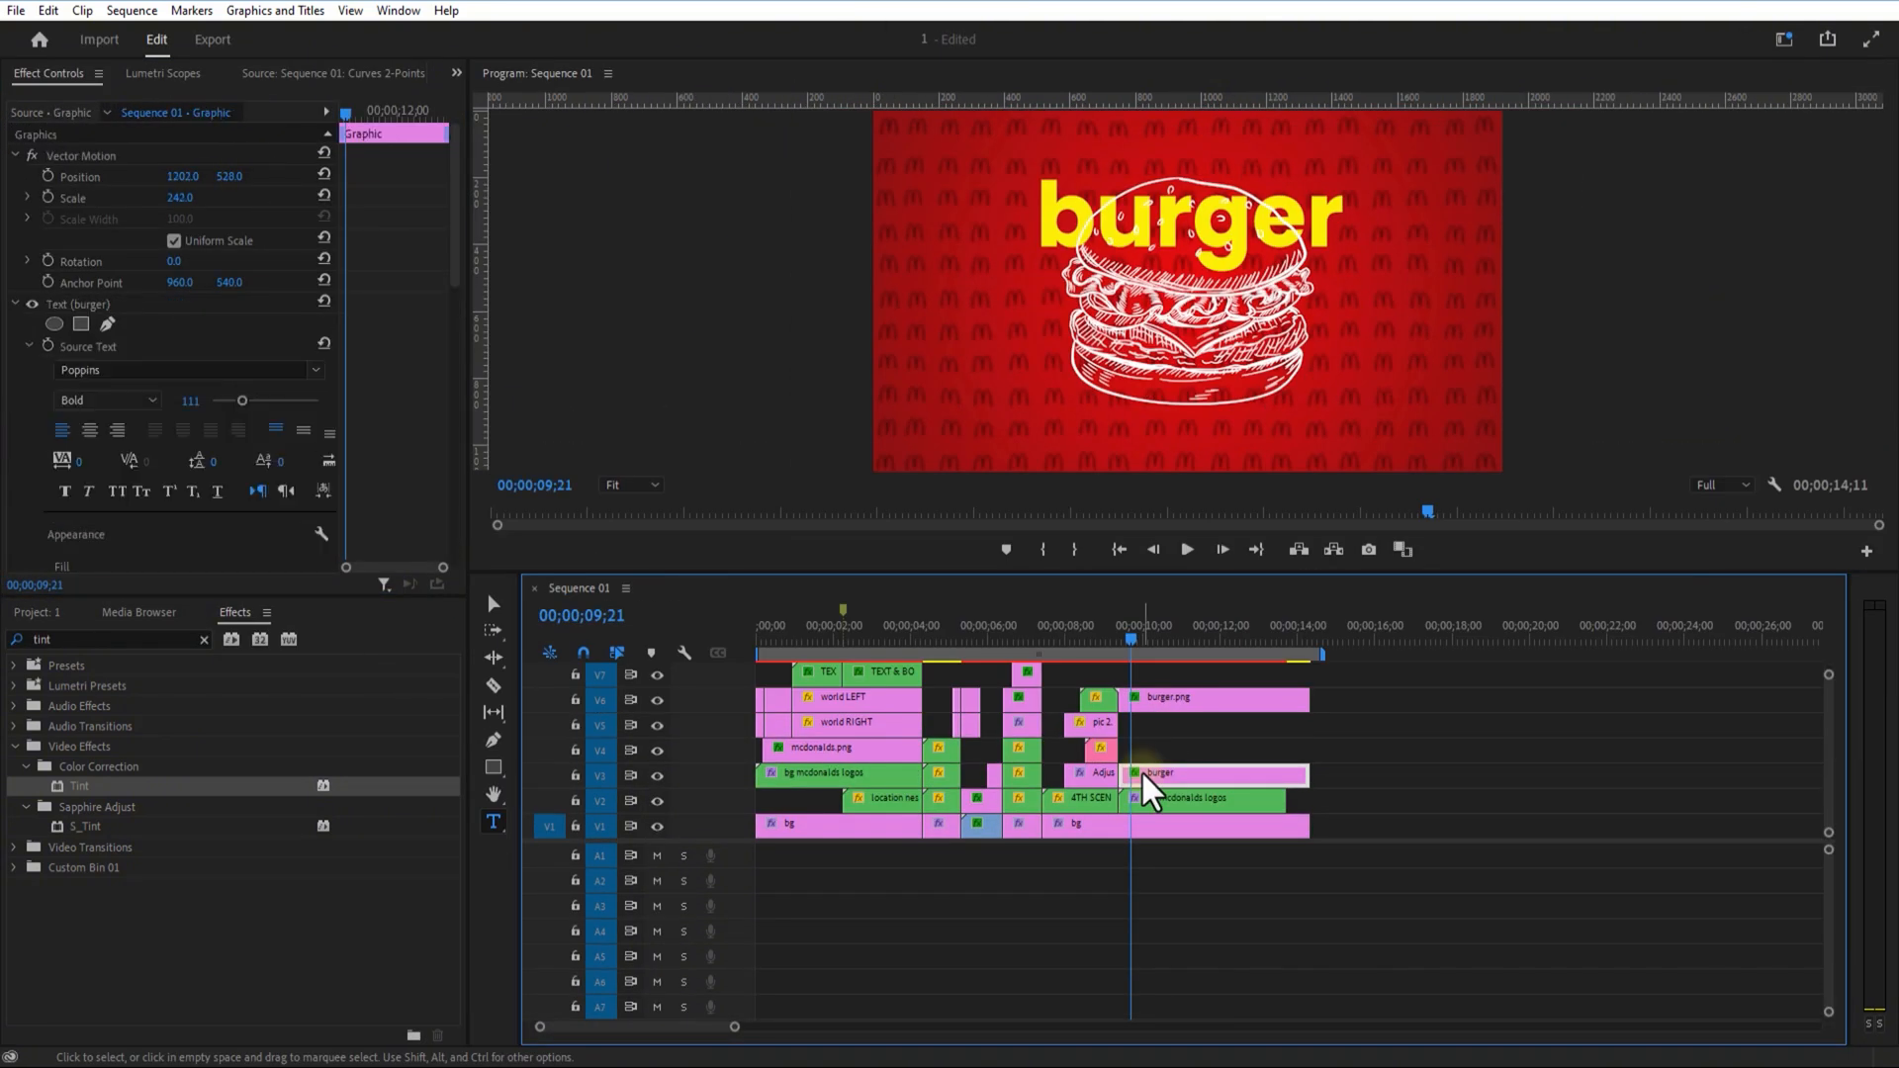
Step: Start the "burger" title at 00;00;09;17 and stack copies at 00;00;09;23 and 00;00;10;01 with vertical positions 804 and 1091
{"action": "left_click_drag", "start_coordinate": [1145, 784], "coordinate": [1135, 667]}
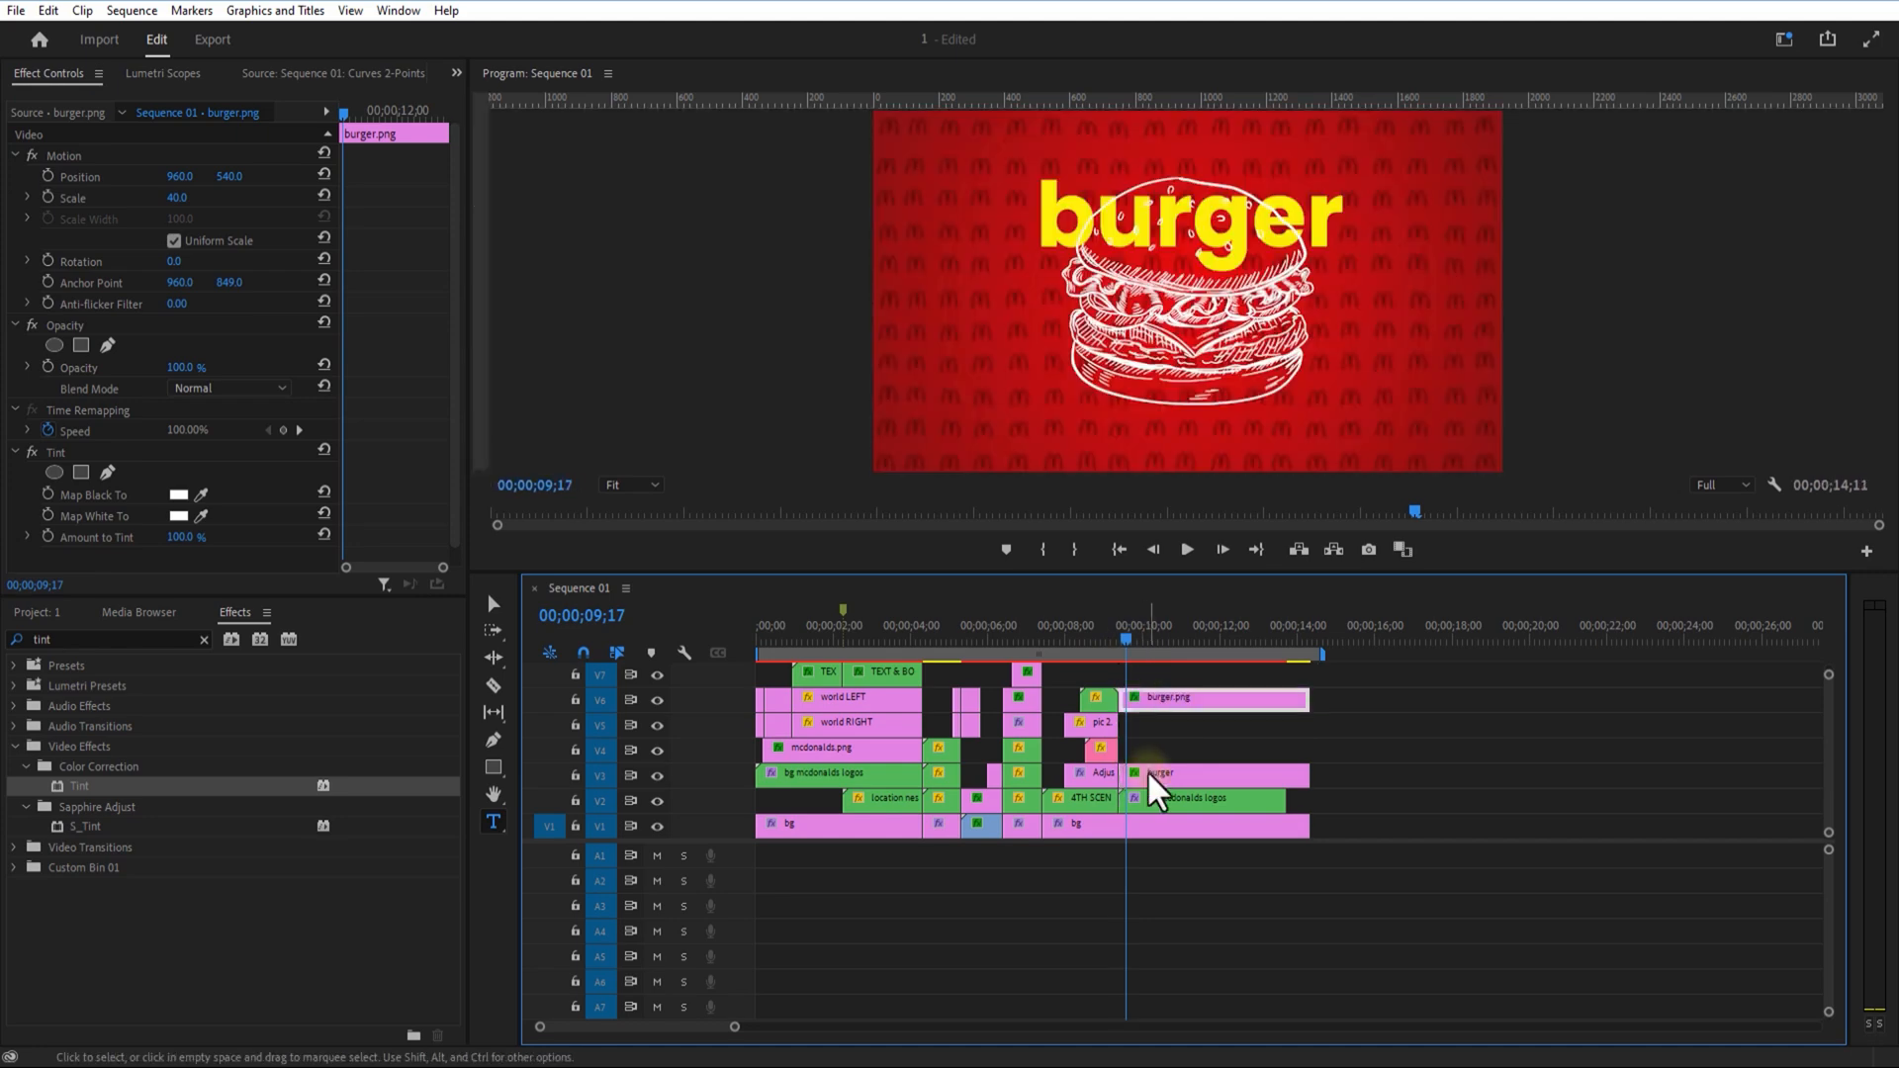
{"action": "left_click_drag", "start_coordinate": [1147, 775], "coordinate": [1157, 750]}
{"action": "left_click_drag", "start_coordinate": [1126, 639], "coordinate": [1134, 640]}
{"action": "left_click_drag", "start_coordinate": [1147, 749], "coordinate": [1156, 749]}
{"action": "left_click_drag", "start_coordinate": [238, 178], "coordinate": [517, 212]}
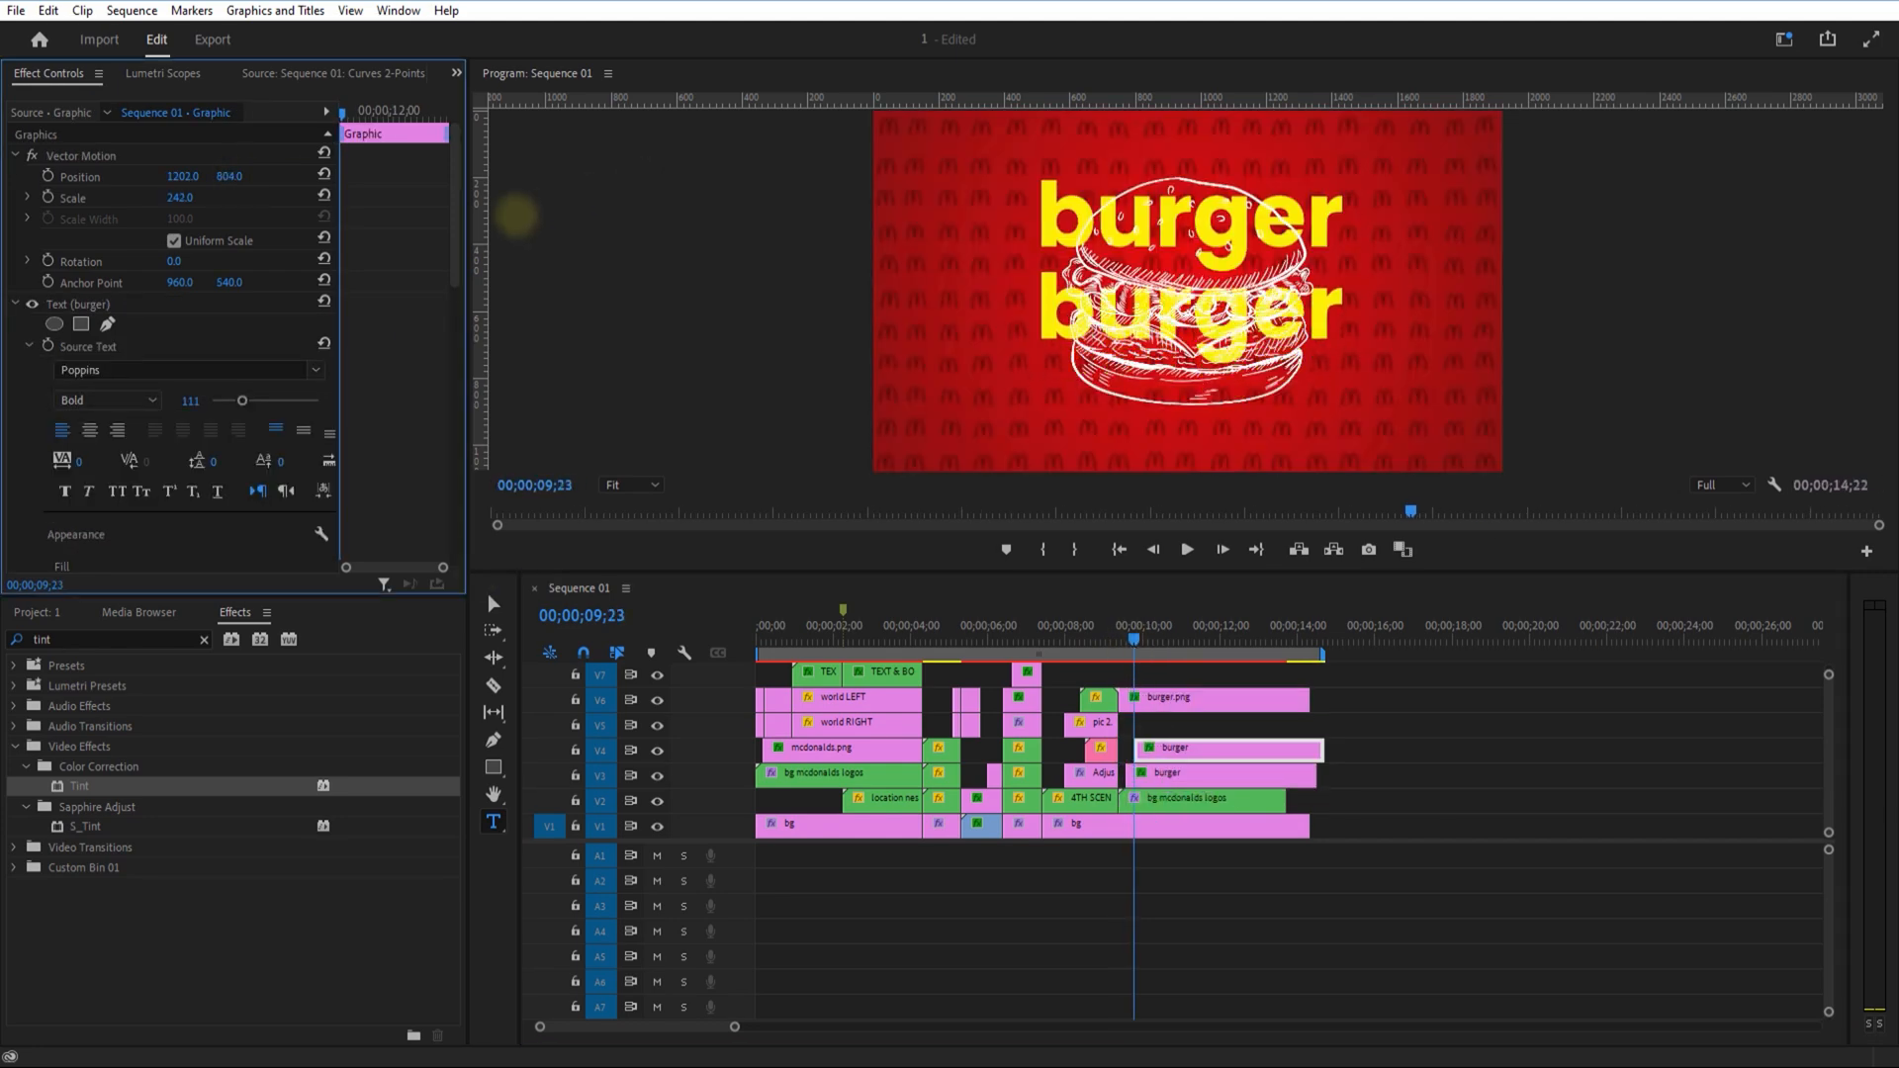
{"action": "left_click_drag", "start_coordinate": [1134, 640], "coordinate": [1144, 641]}
{"action": "left_click_drag", "start_coordinate": [1171, 748], "coordinate": [1181, 722]}
{"action": "left_click_drag", "start_coordinate": [239, 178], "coordinate": [629, 388]}
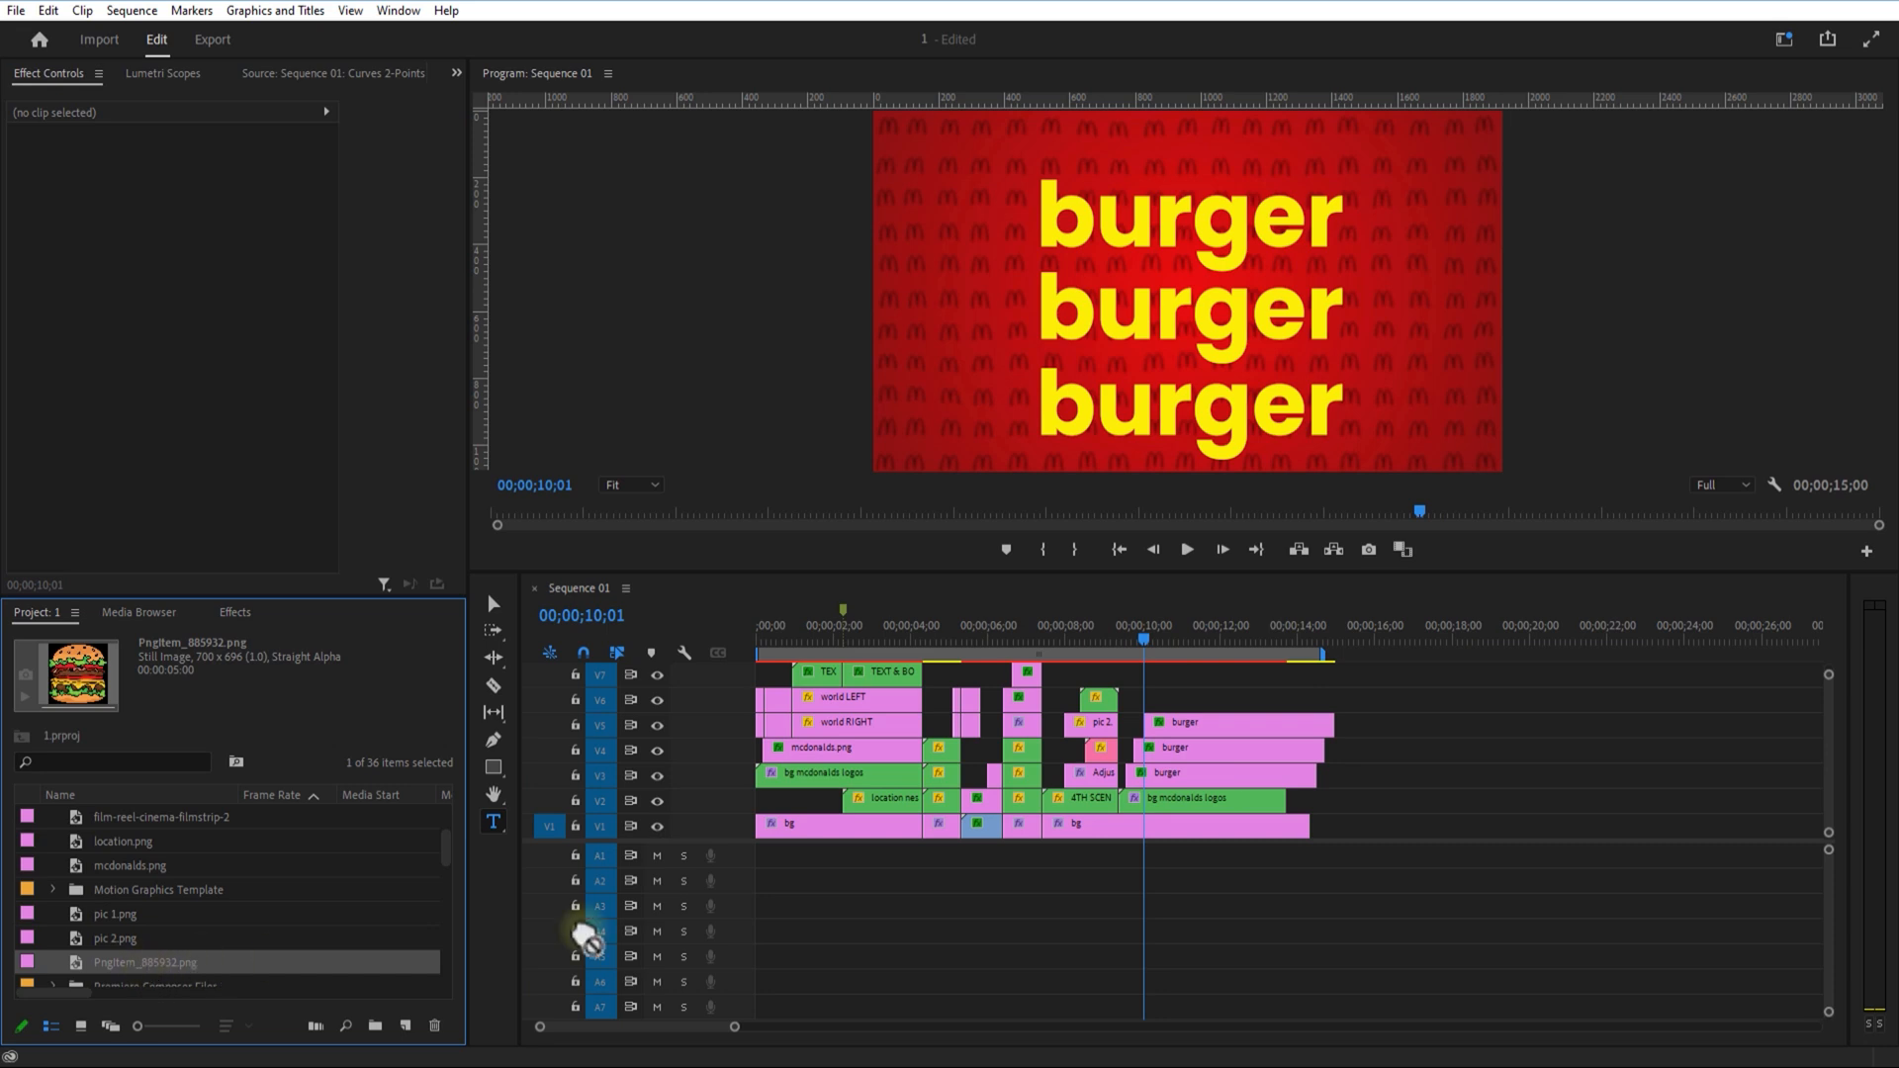
Step: Place PngItem_885932.png on V6 at scale 90 and position 960, 607, and apply Roughen Edges to the "burger" titles
{"action": "left_click_drag", "start_coordinate": [586, 937], "coordinate": [1170, 658]}
{"action": "left_click", "coordinate": [1200, 703]}
{"action": "left_click_drag", "start_coordinate": [178, 198], "coordinate": [176, 212]}
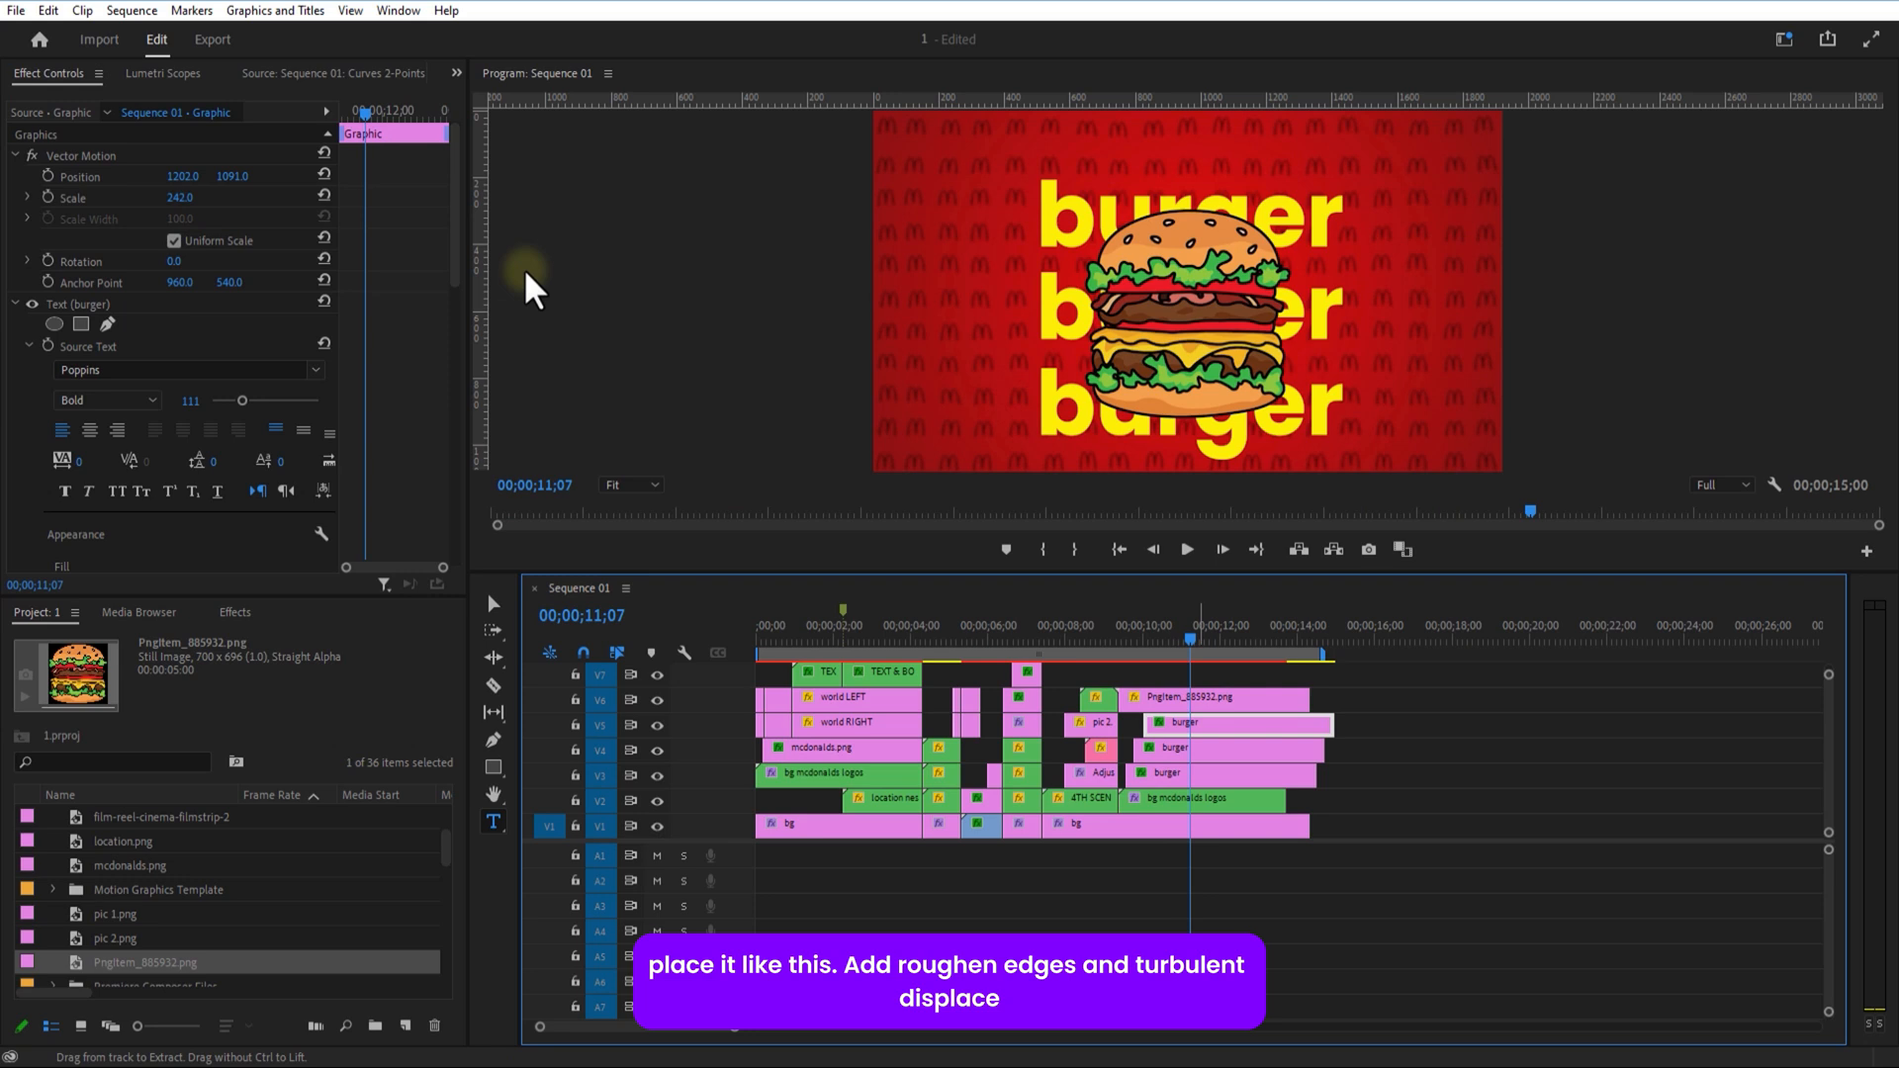
{"action": "left_click", "coordinate": [1167, 772]}
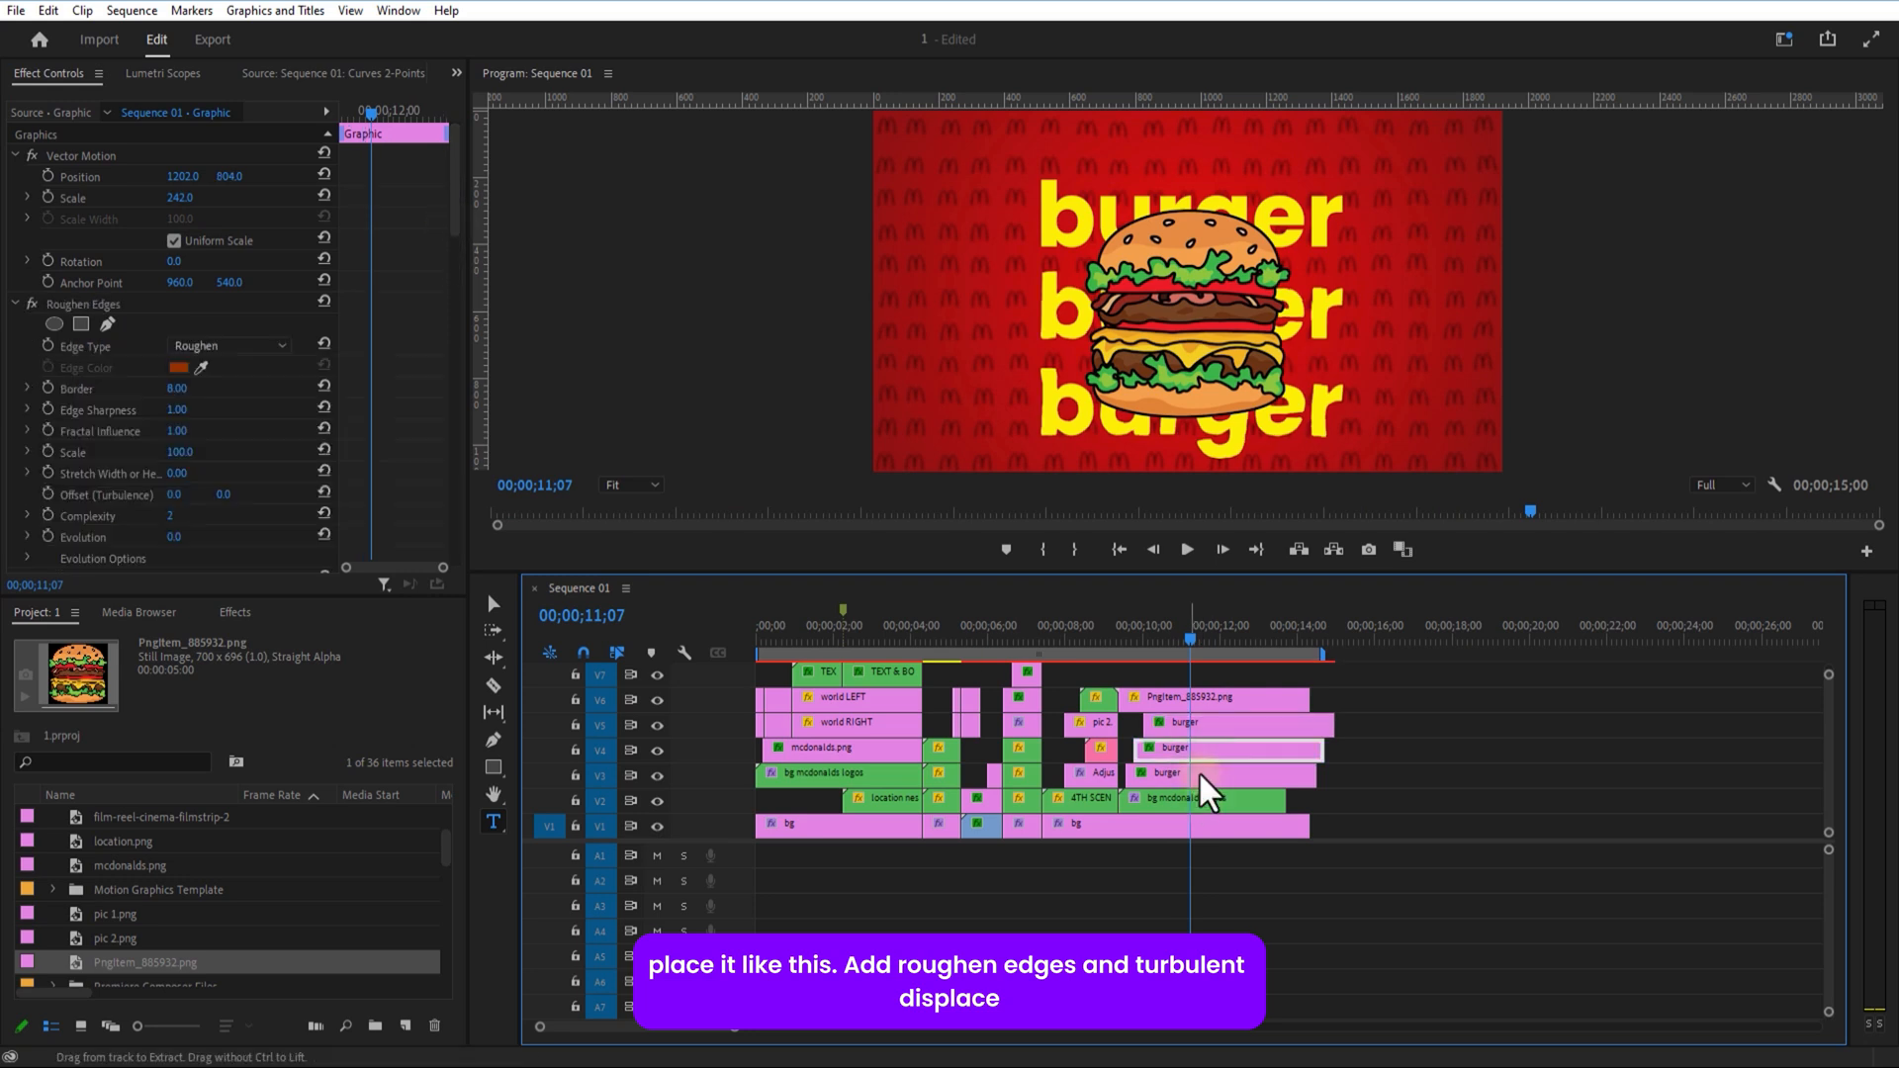
Step: Cut all burger scene clips at 00;00;11;11 and delete everything after the cut
{"action": "left_click", "coordinate": [493, 684]}
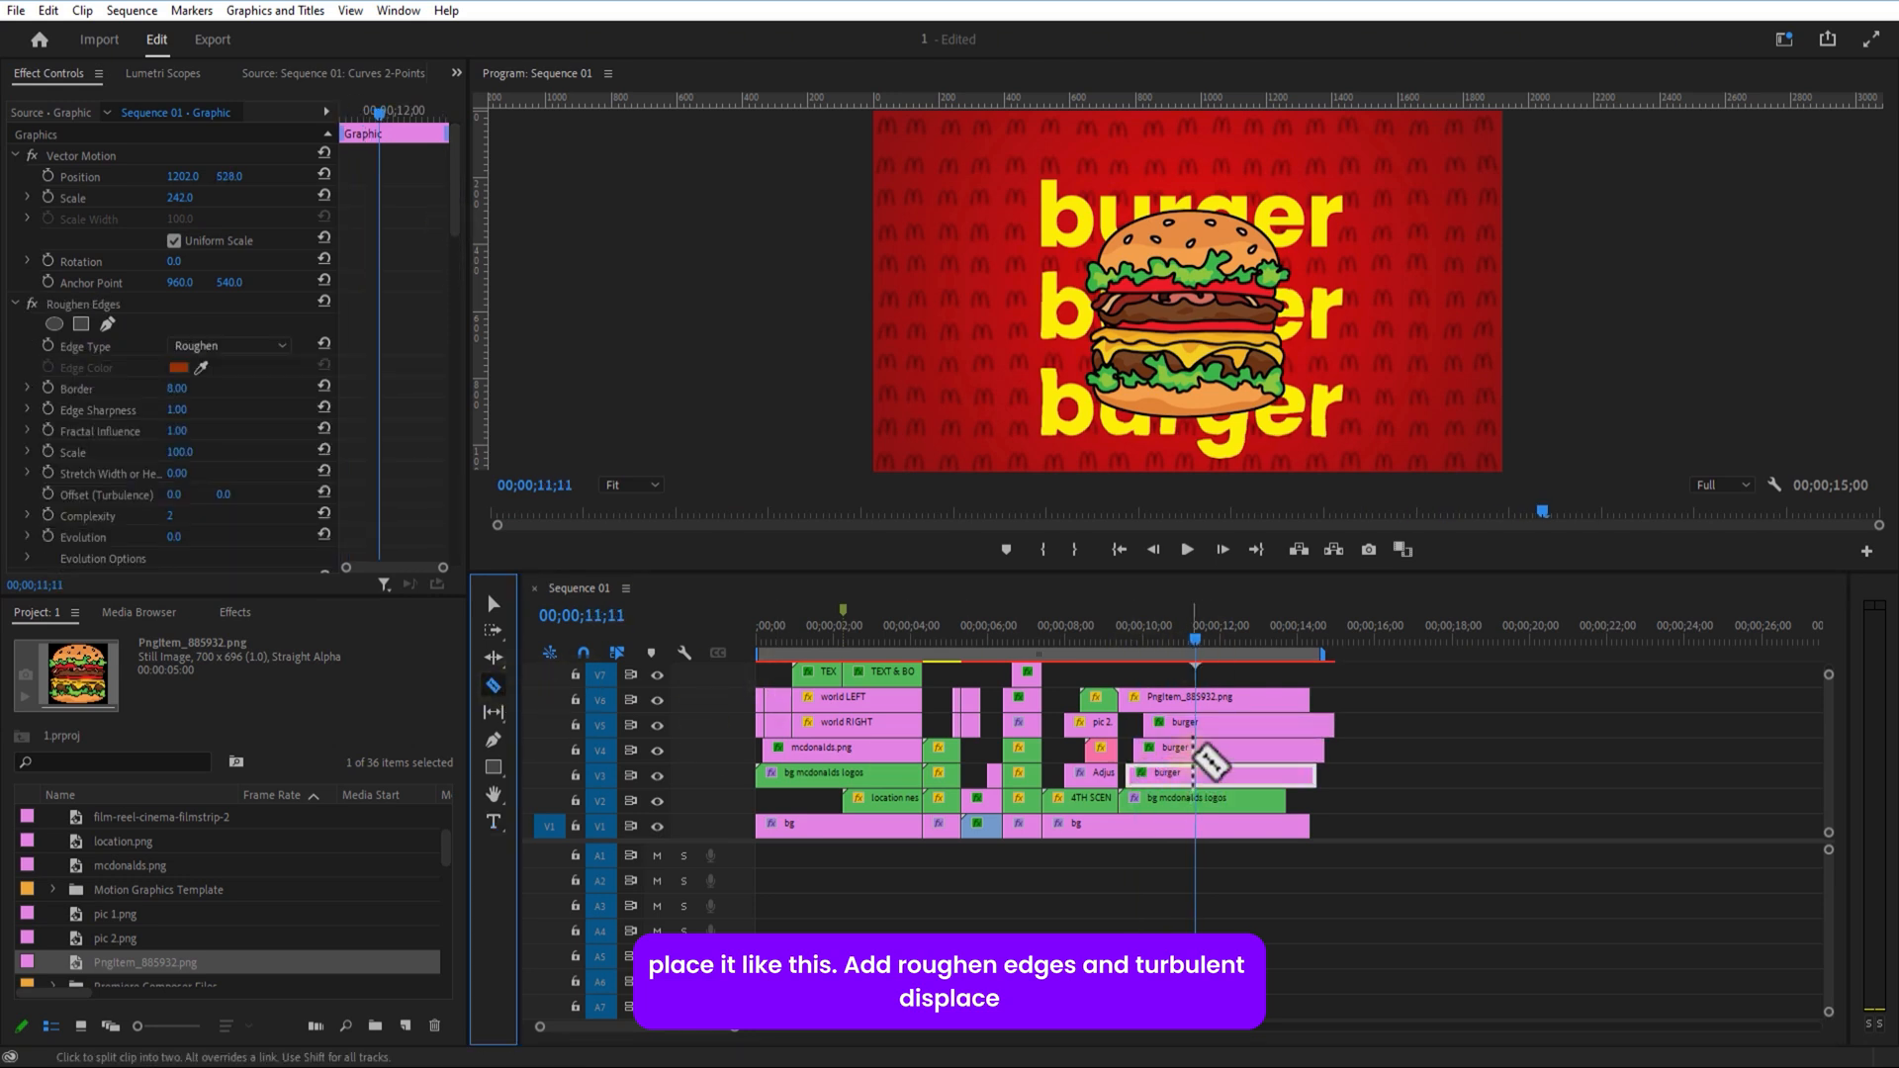
{"action": "left_click", "coordinate": [1200, 704]}
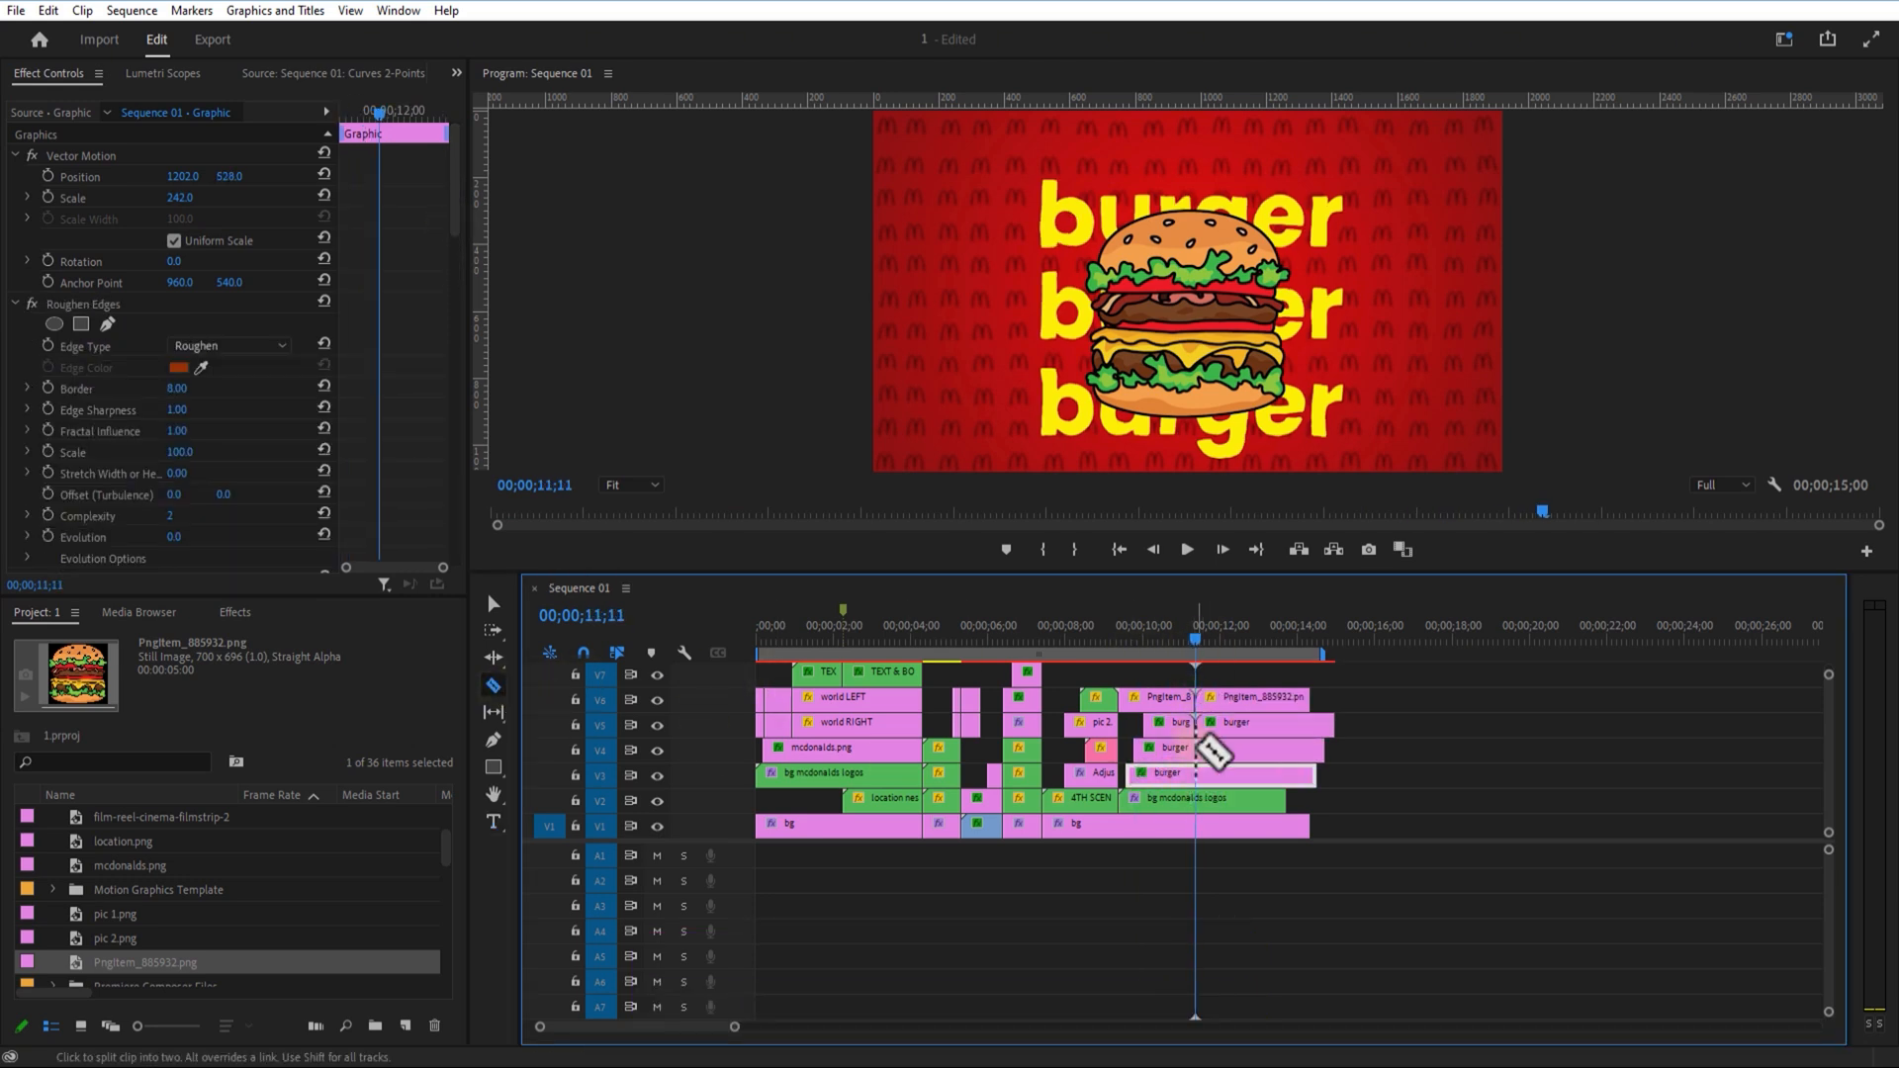
{"action": "left_click", "coordinate": [1199, 749]}
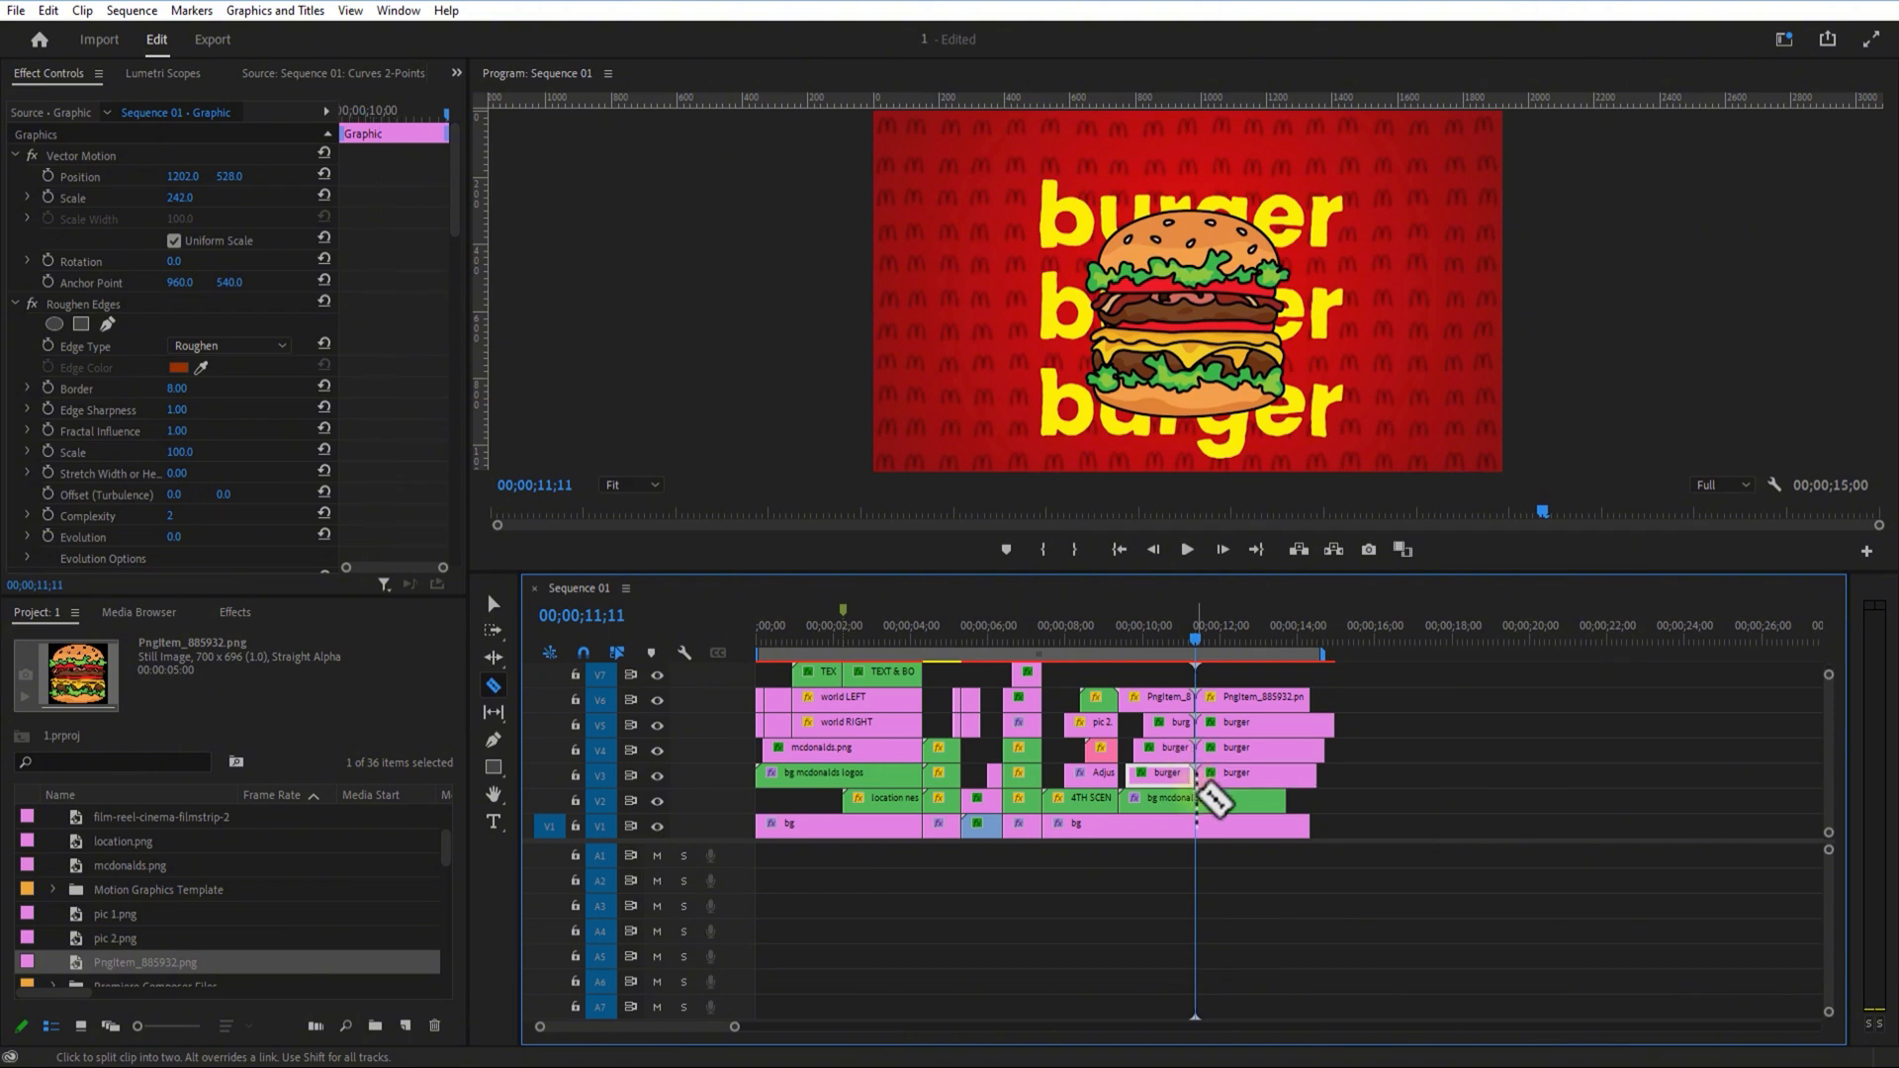
{"action": "left_click", "coordinate": [1199, 826]}
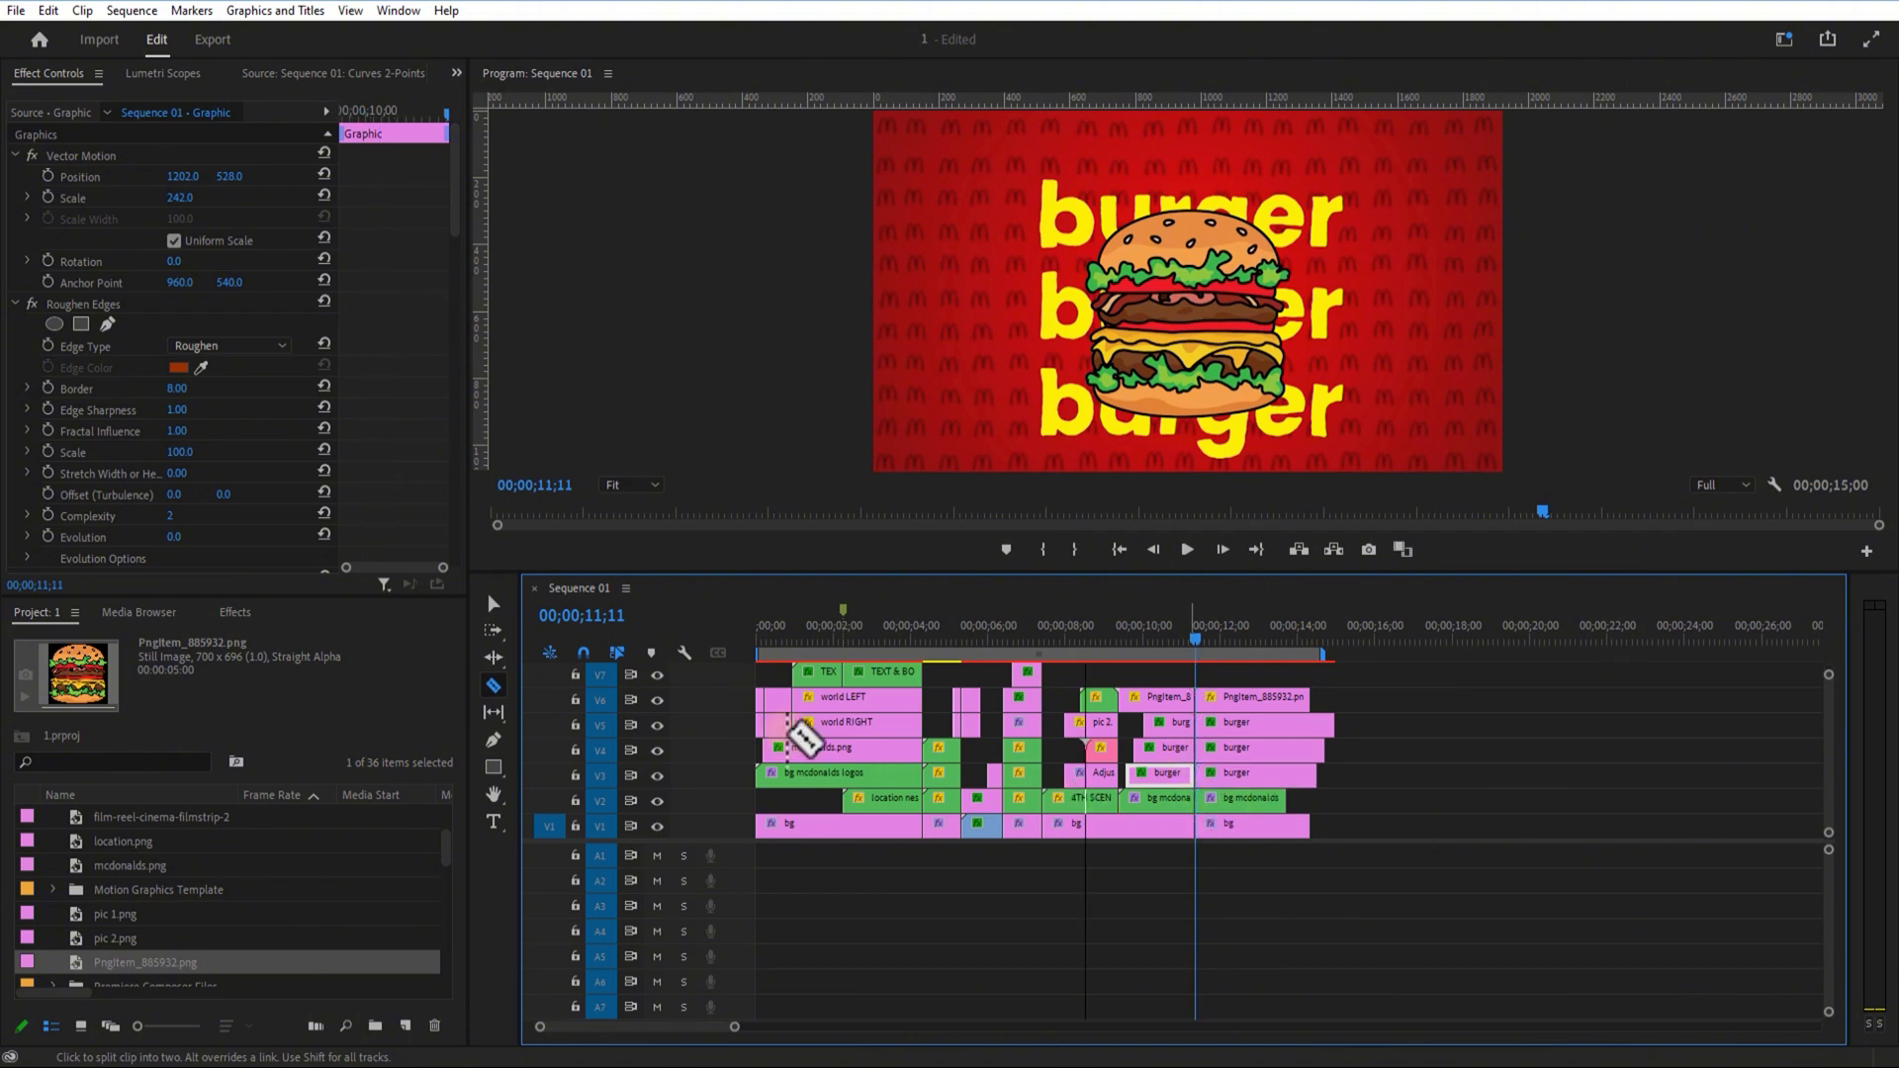
{"action": "left_click", "coordinate": [492, 603]}
{"action": "left_click_drag", "start_coordinate": [1225, 674], "coordinate": [1271, 841]}
{"action": "key", "text": "Delete"}
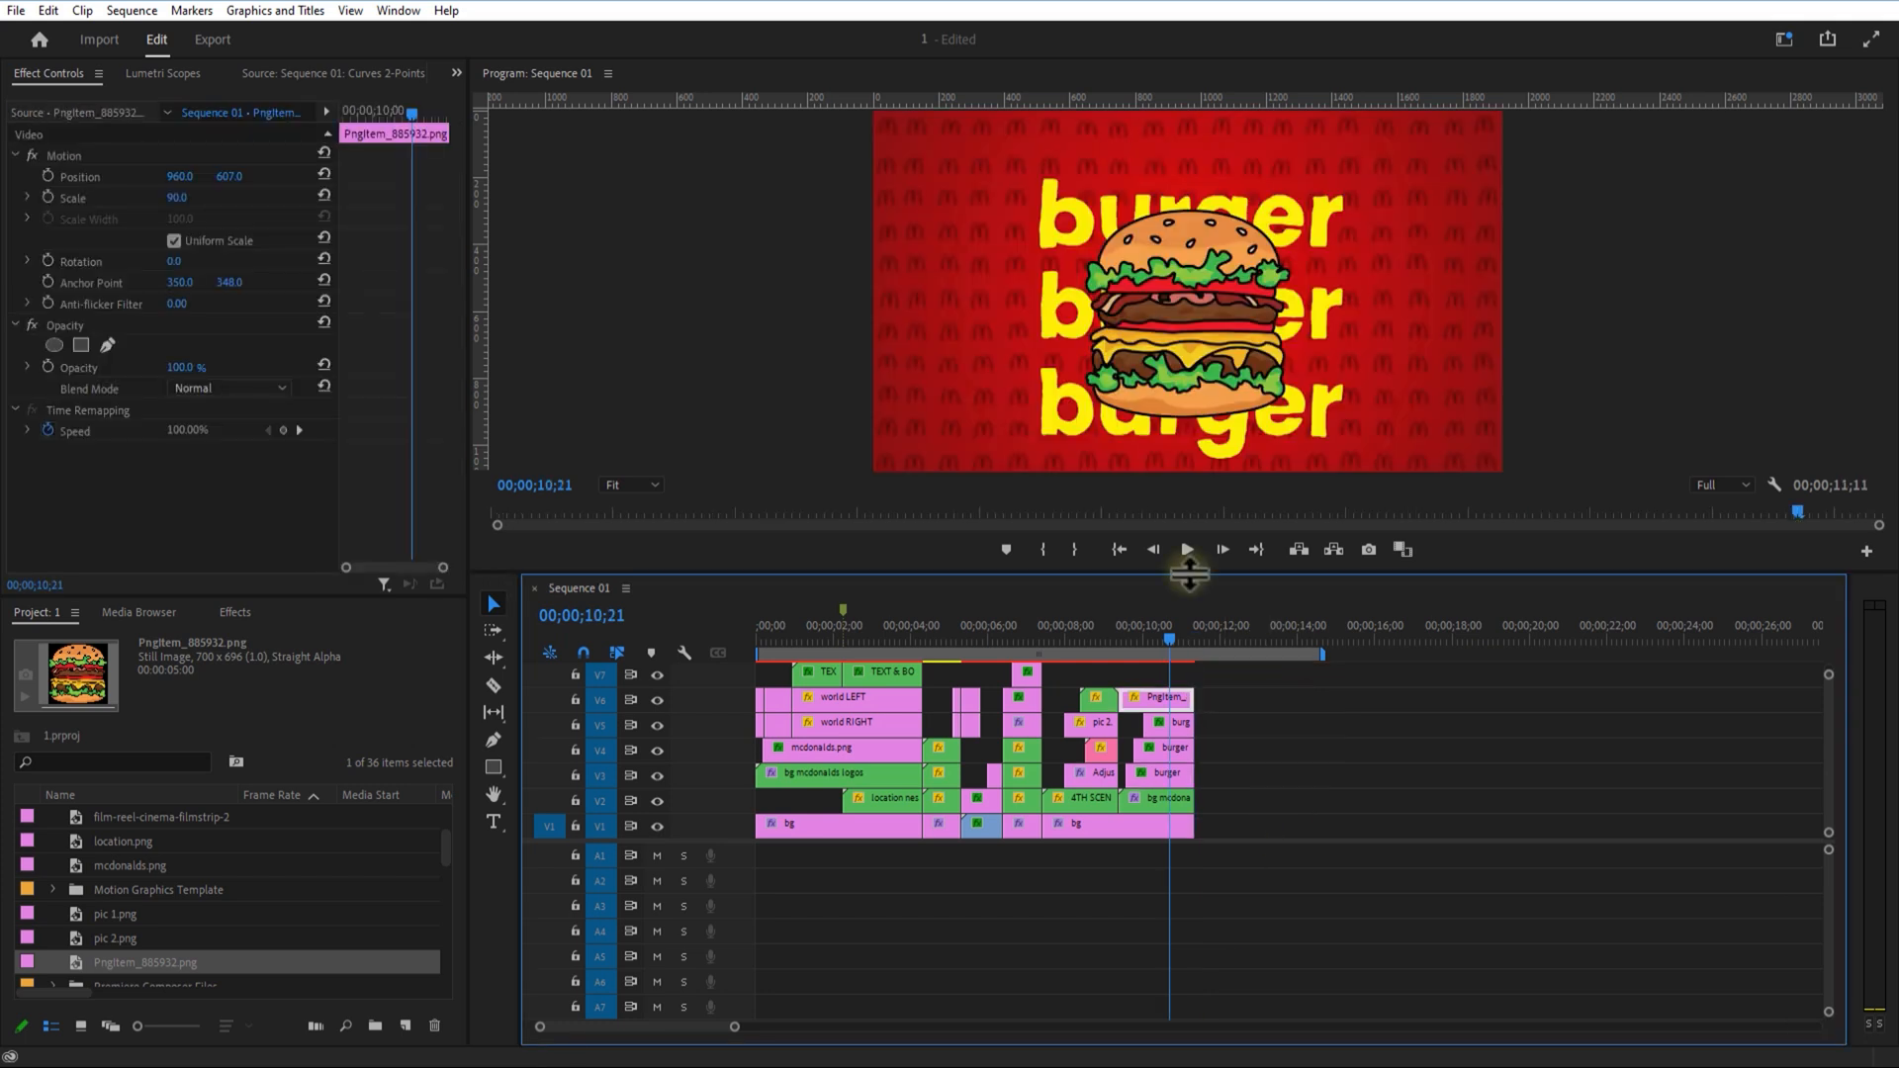
Step: Shorten the work area to the end of the last clips and lay 9665235-hd_1920_1080_25fps.mp4 over the whole sequence on V11
{"action": "left_click_drag", "start_coordinate": [1191, 556], "coordinate": [1189, 517]}
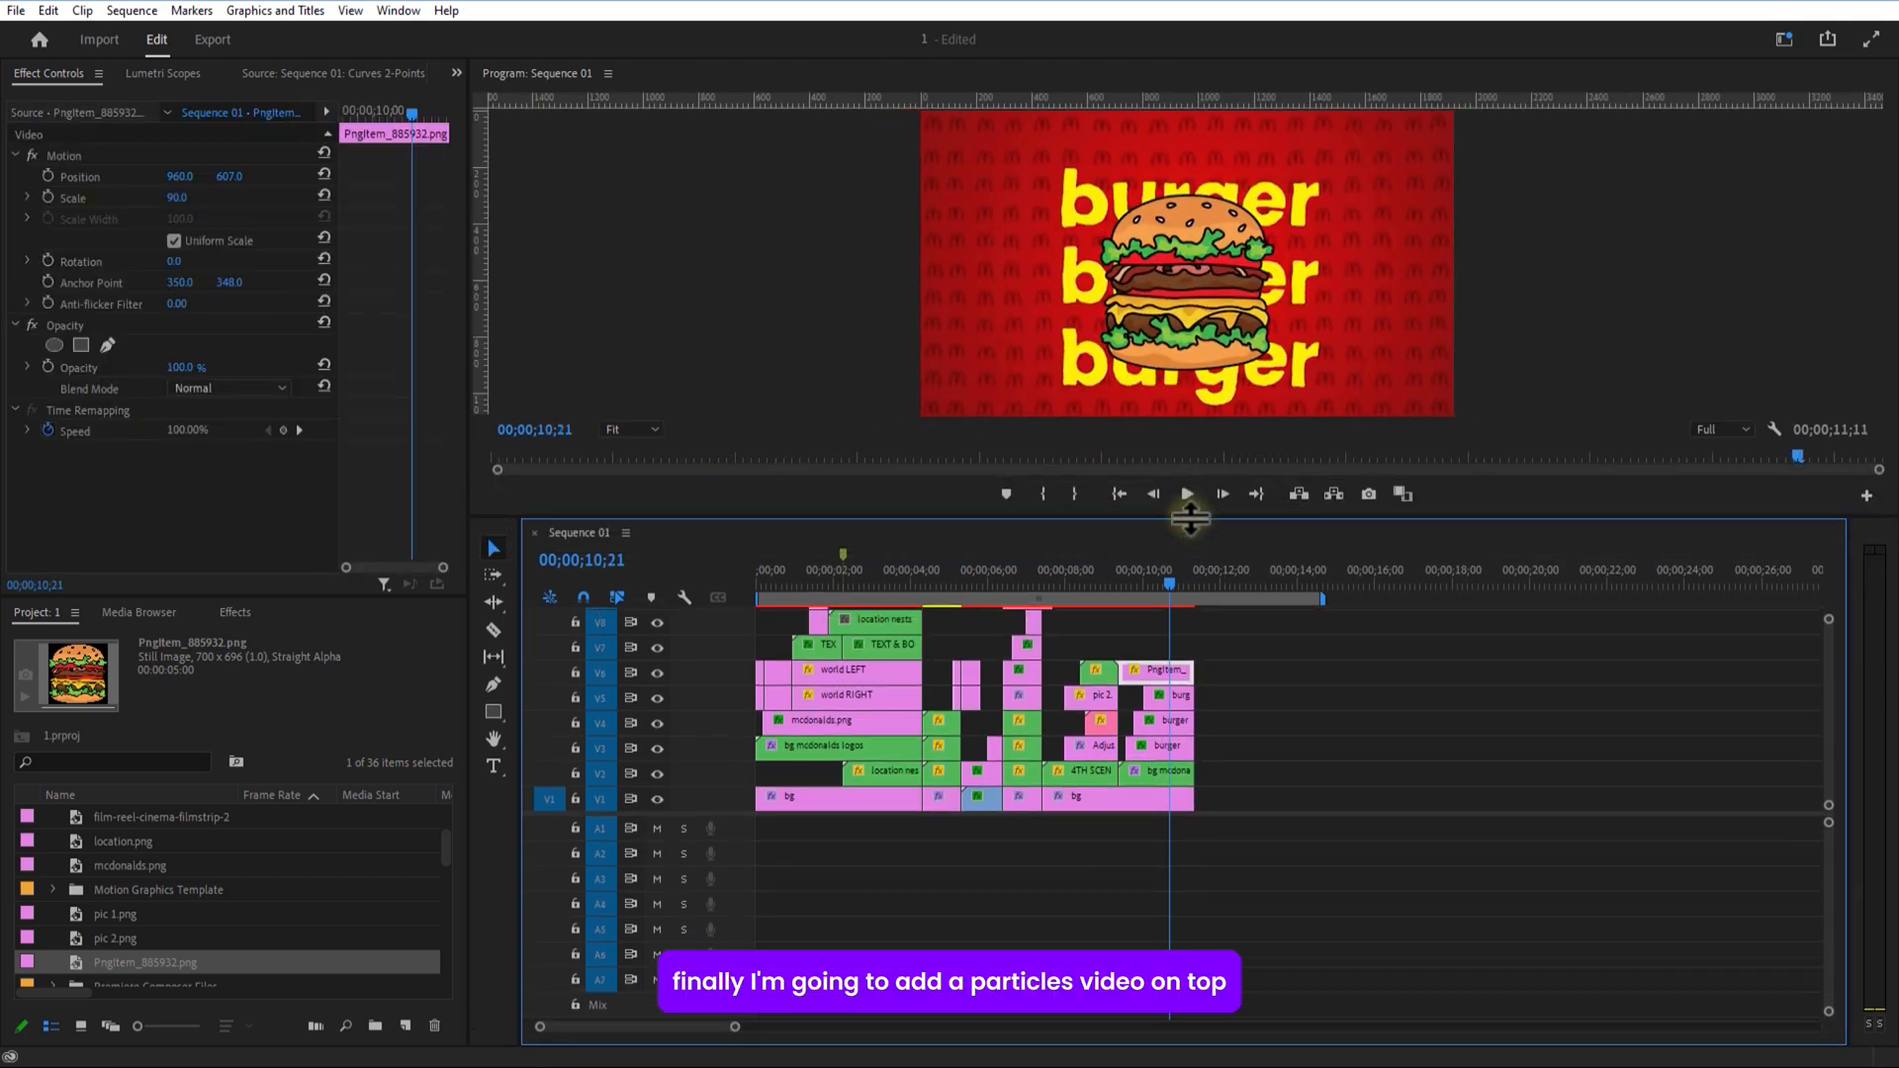
{"action": "left_click_drag", "start_coordinate": [1302, 602], "coordinate": [1210, 615]}
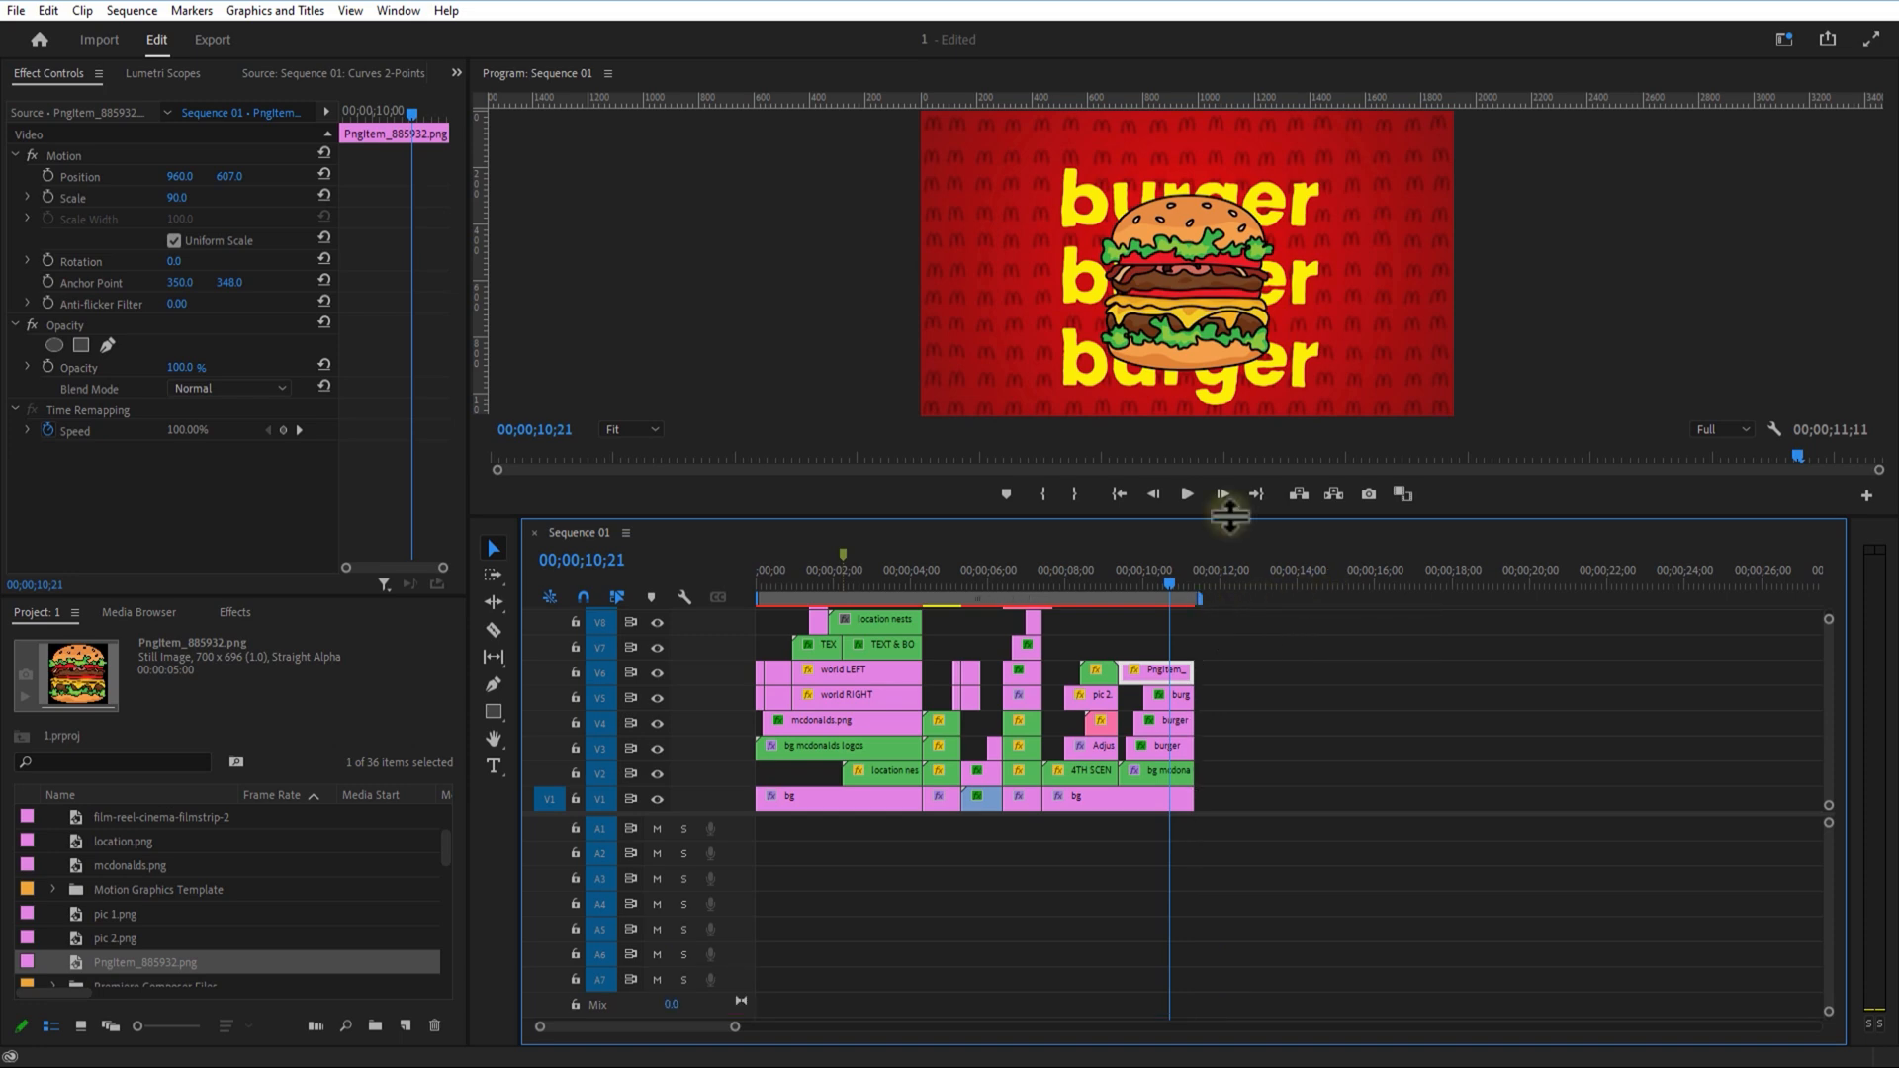
{"action": "left_click_drag", "start_coordinate": [1229, 515], "coordinate": [1227, 364]}
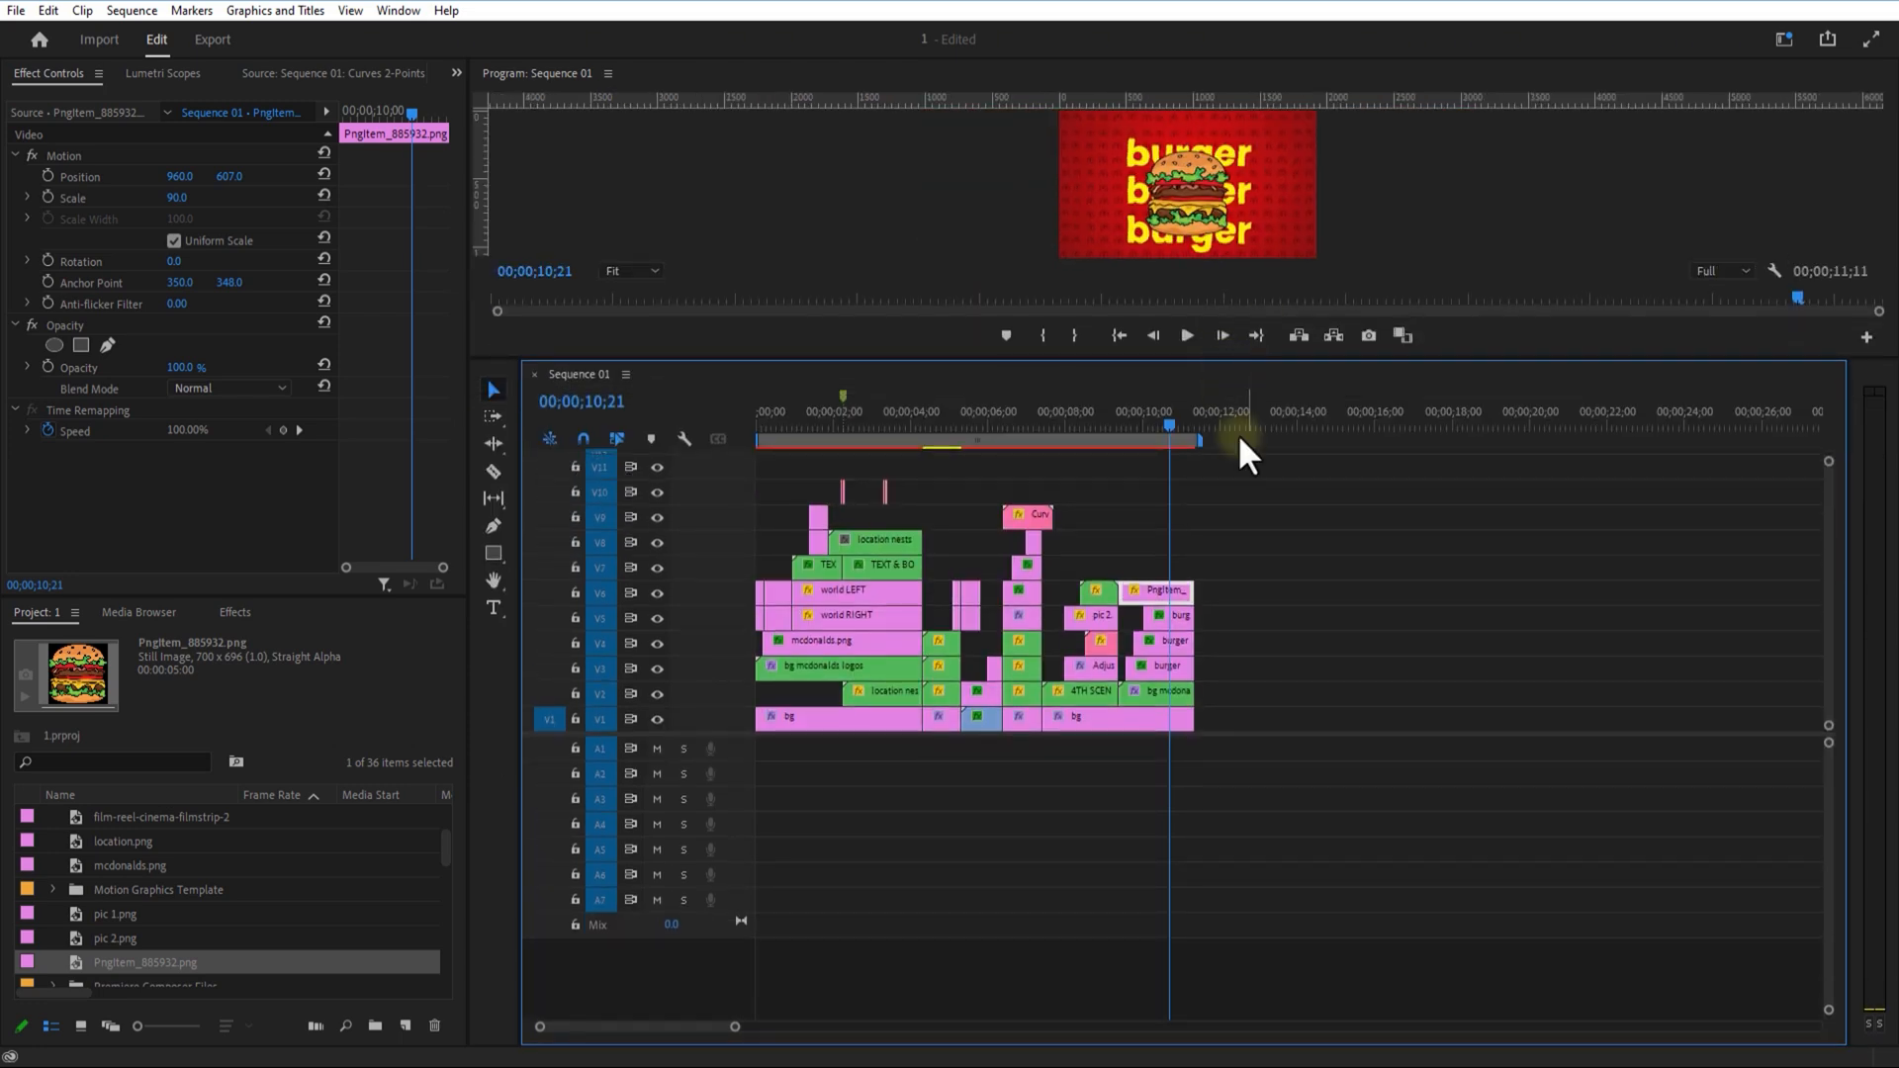
{"action": "left_click", "coordinate": [1262, 538]}
{"action": "left_click_drag", "start_coordinate": [158, 962], "coordinate": [757, 469]}
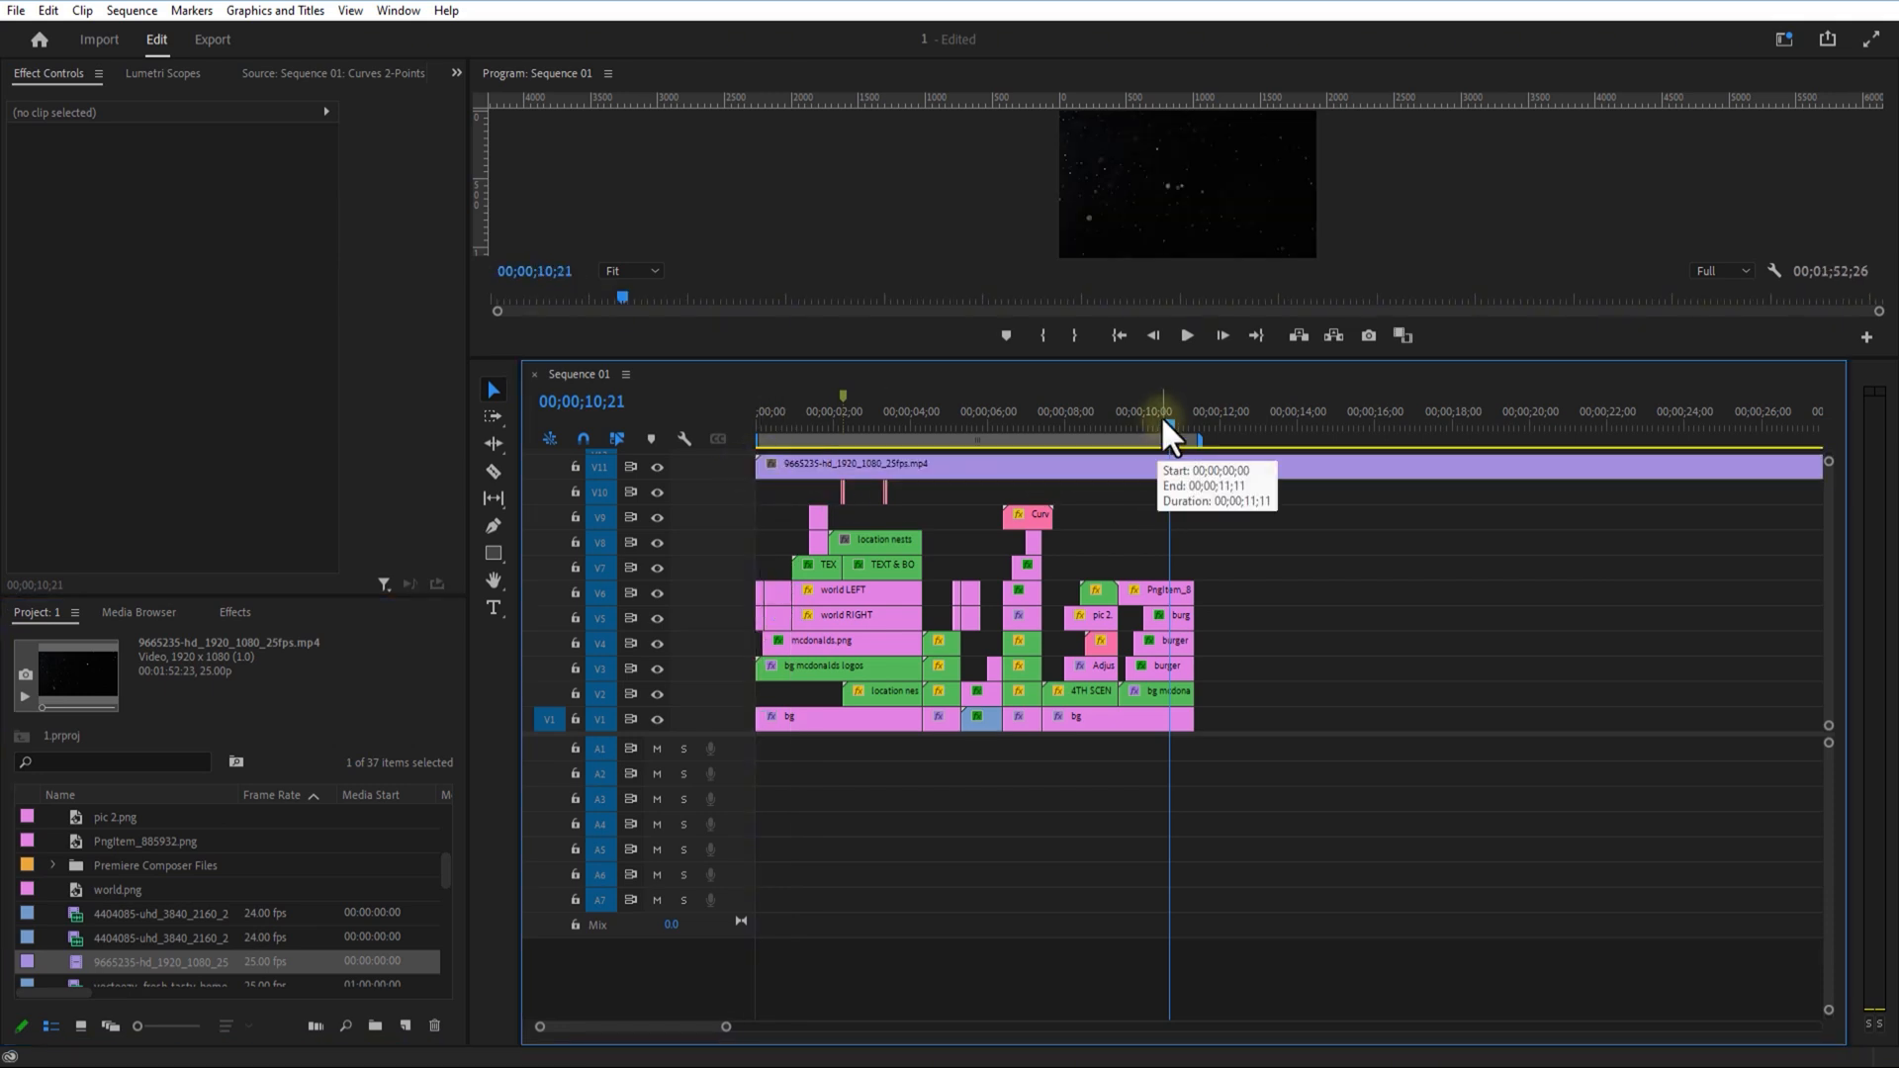
{"action": "left_click", "coordinate": [1186, 463]}
Step: Set the particles clip's blend mode to Screen and preview it over the burger scene
{"action": "left_click", "coordinate": [227, 388]}
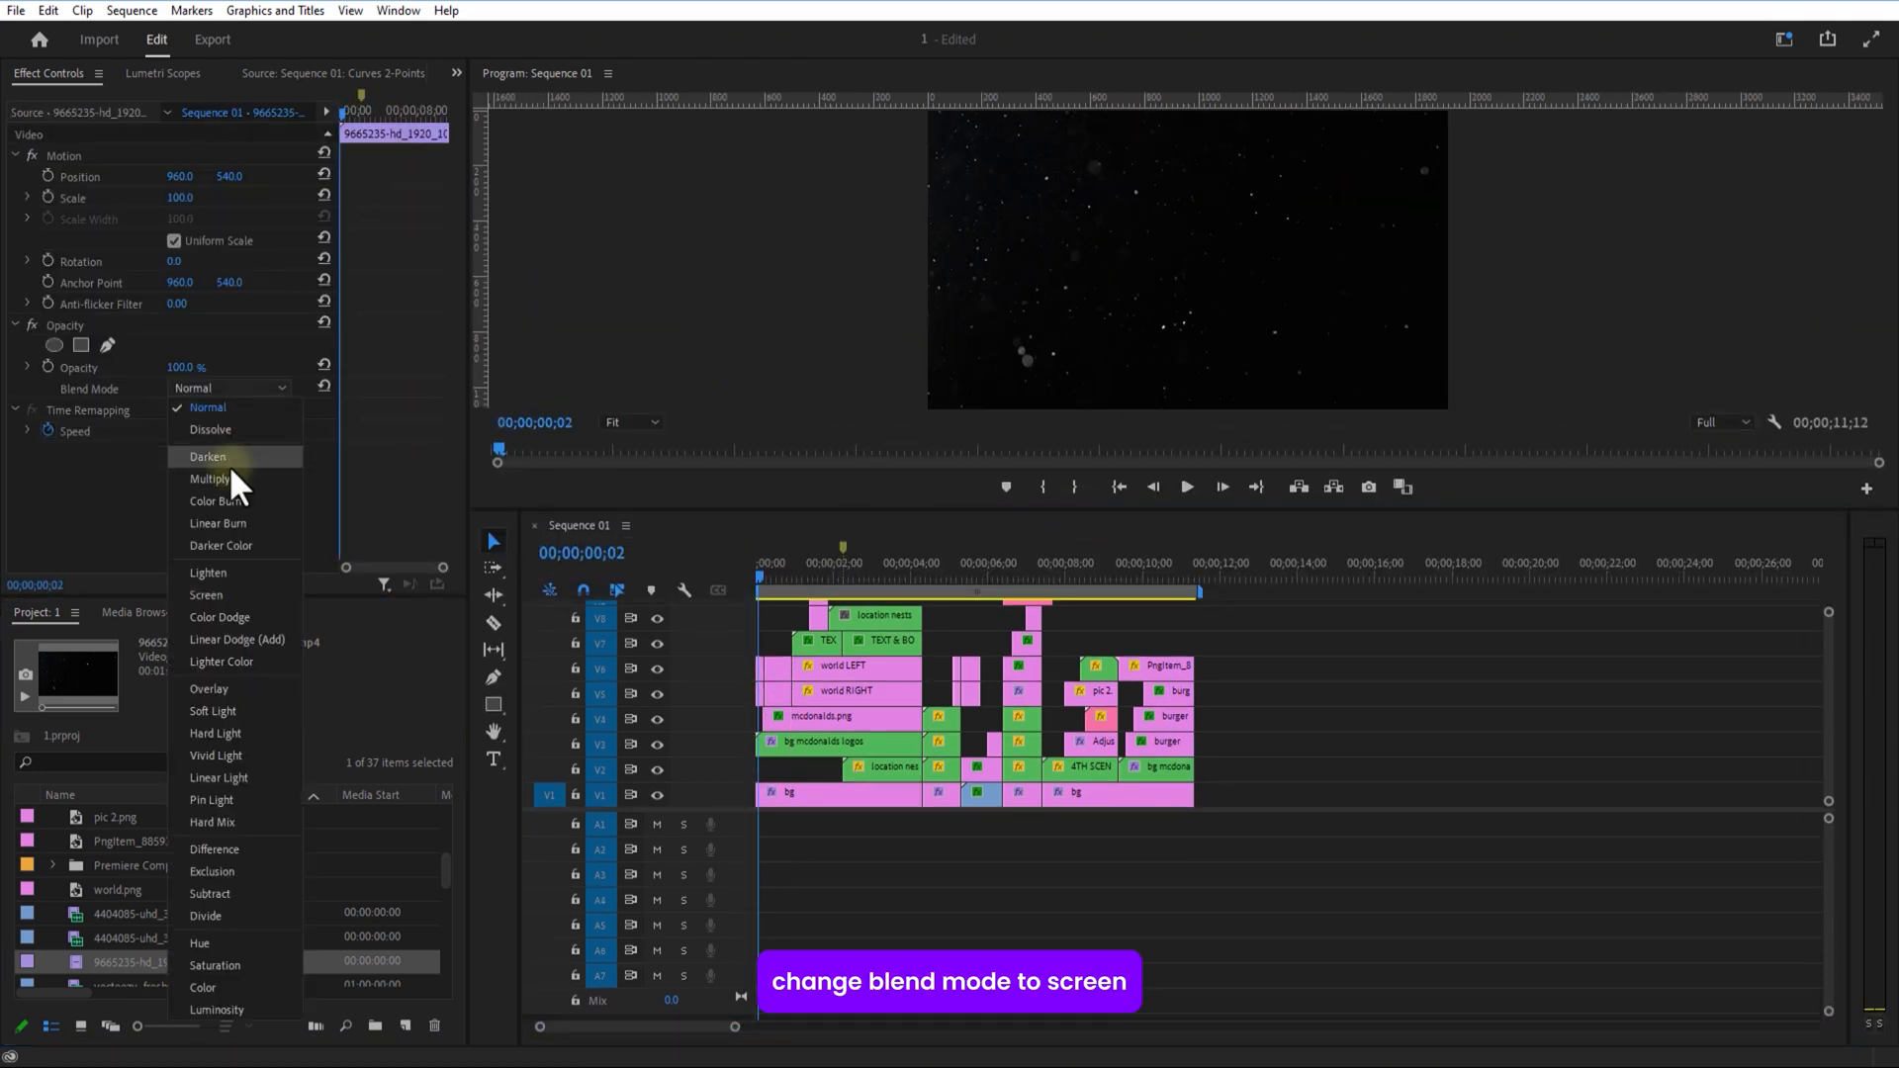
{"action": "left_click", "coordinate": [227, 594]}
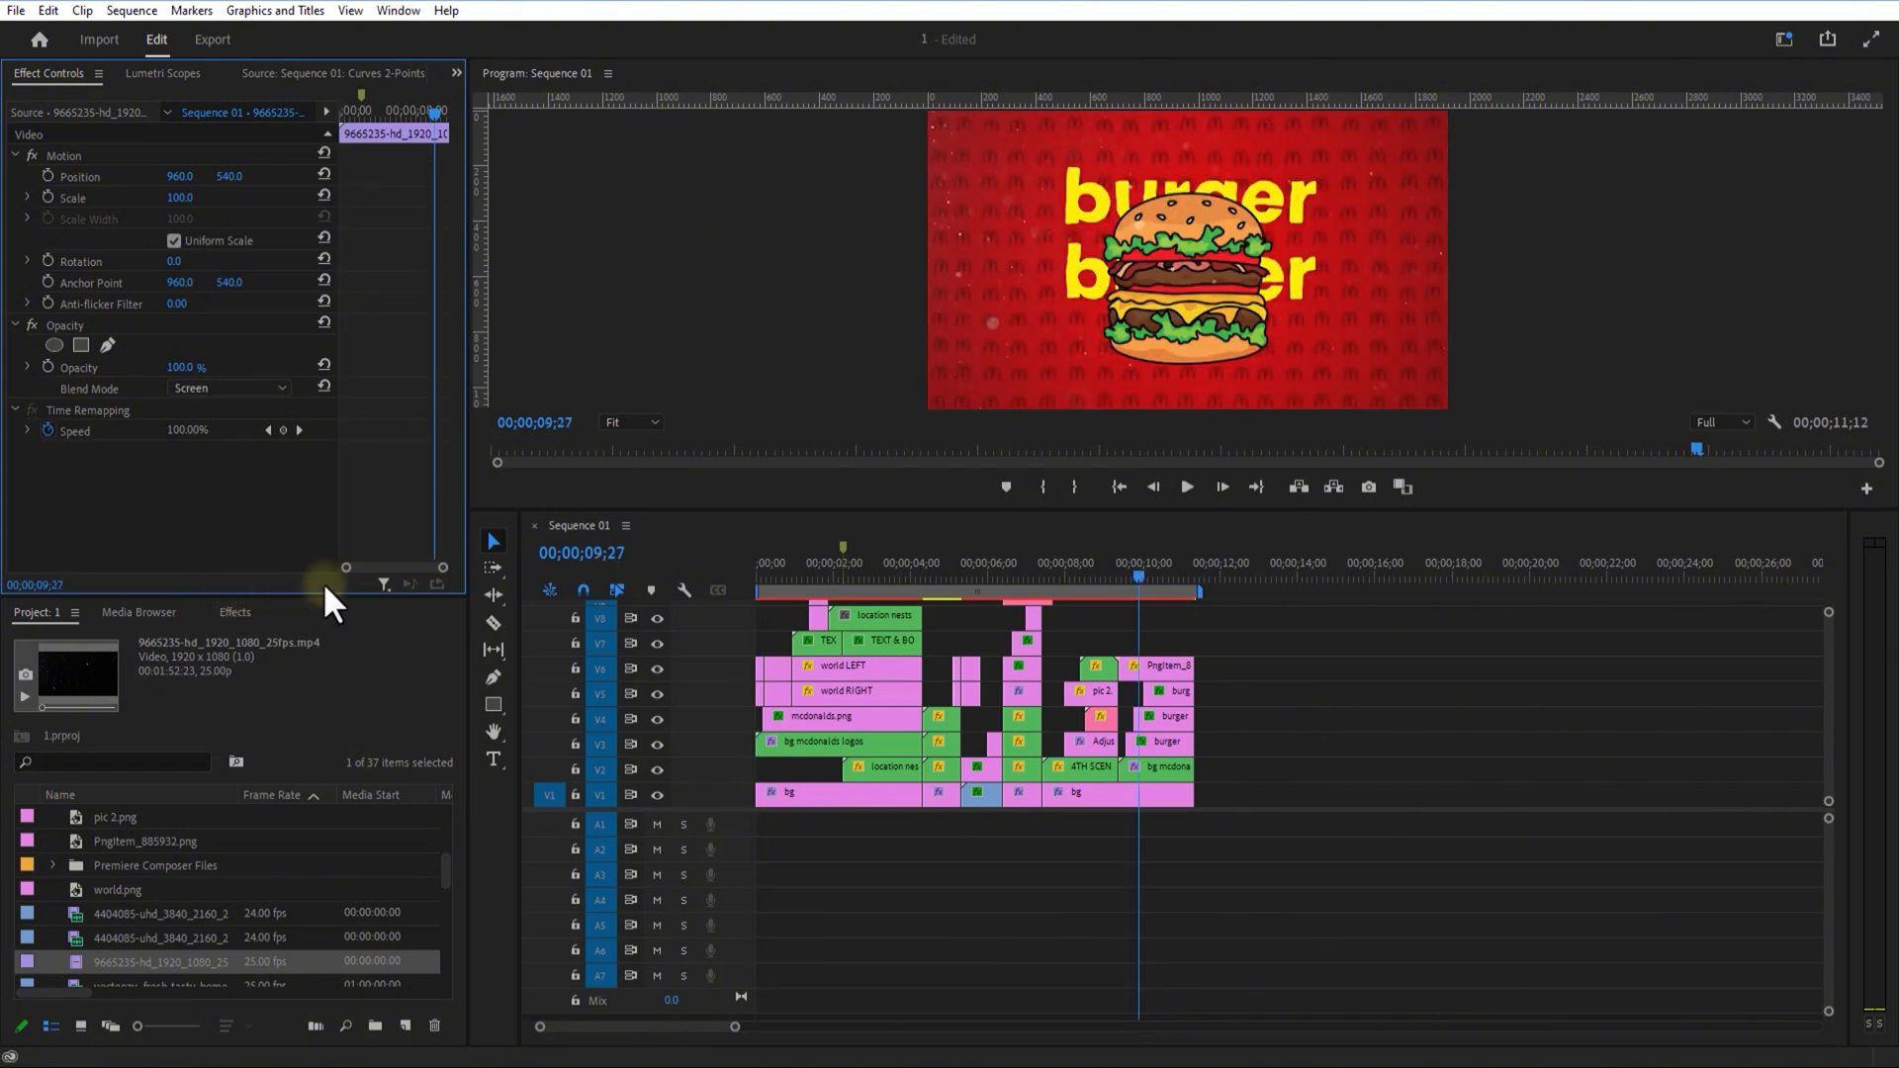
{"action": "left_click_drag", "start_coordinate": [1143, 571], "coordinate": [1159, 578]}
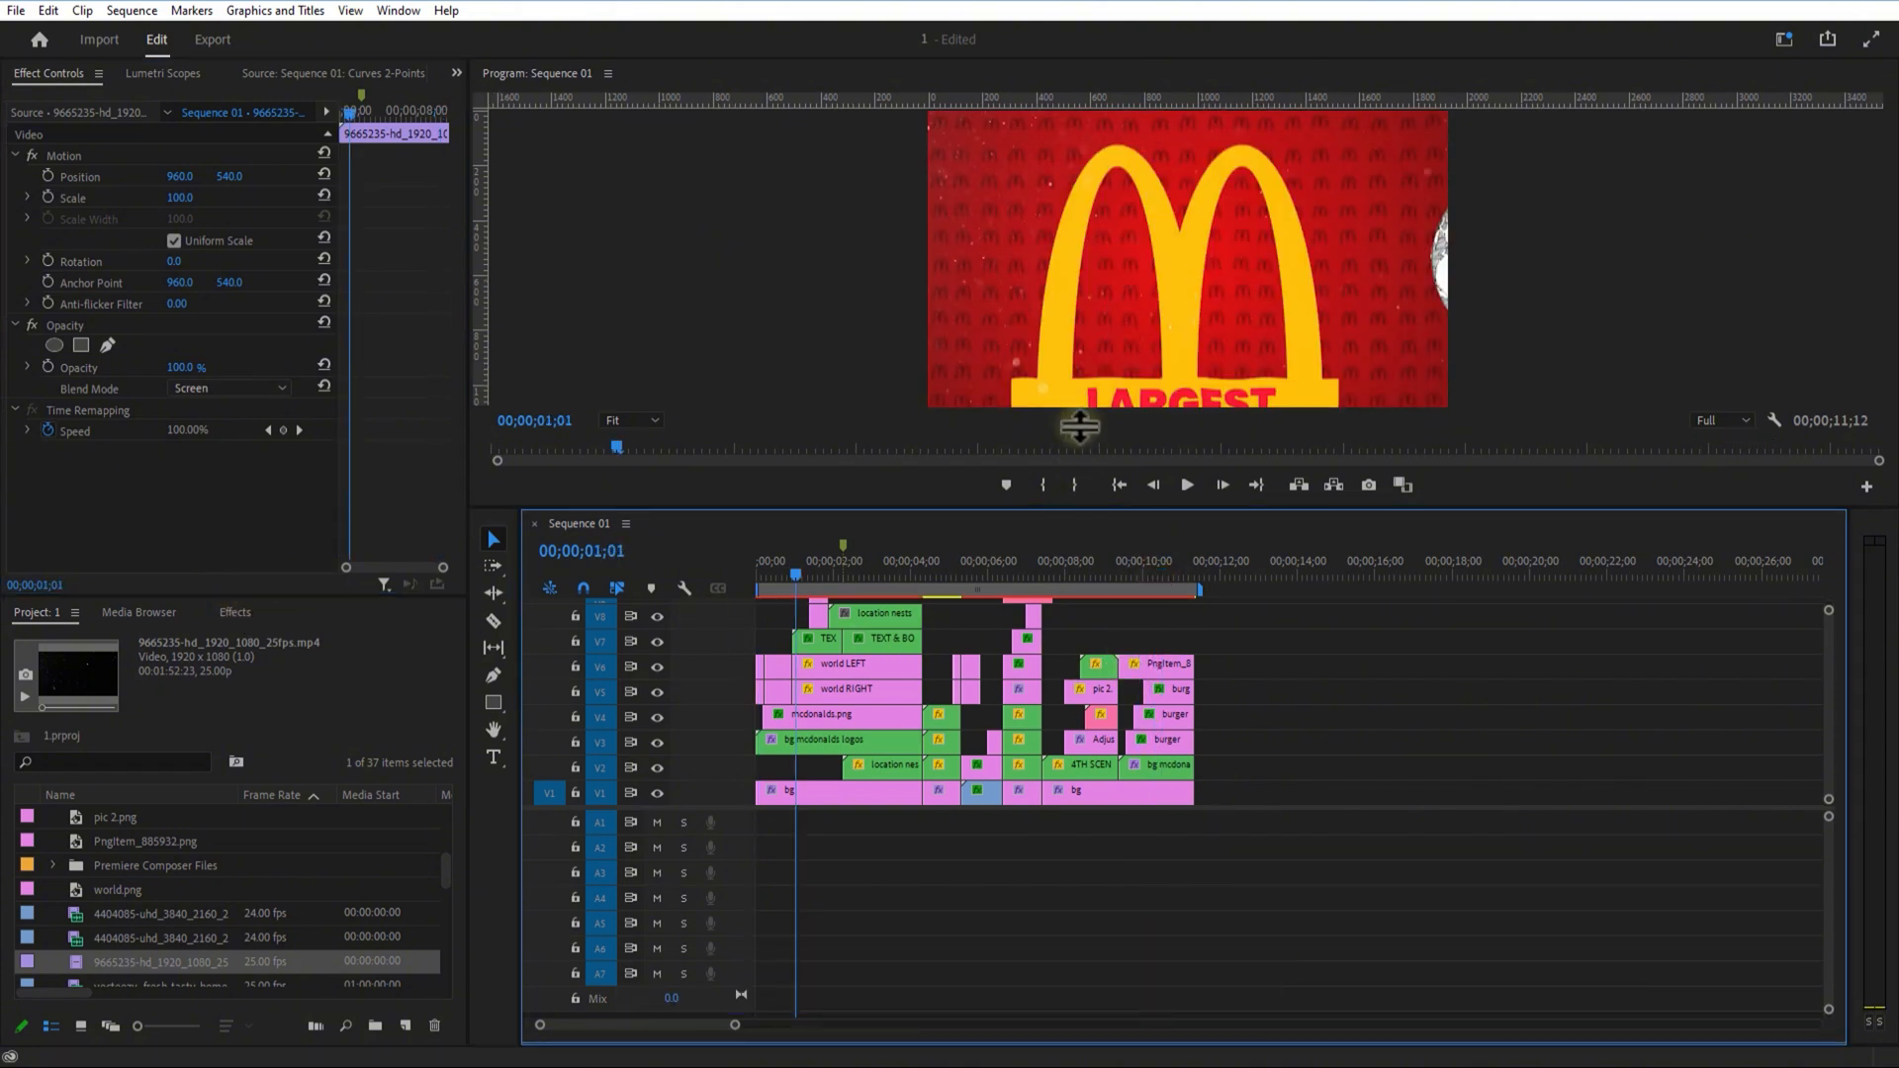
Step: Create an adjustment layer with the default settings and stretch it over the whole sequence on V12
{"action": "left_click_drag", "start_coordinate": [1079, 427], "coordinate": [1079, 320]}
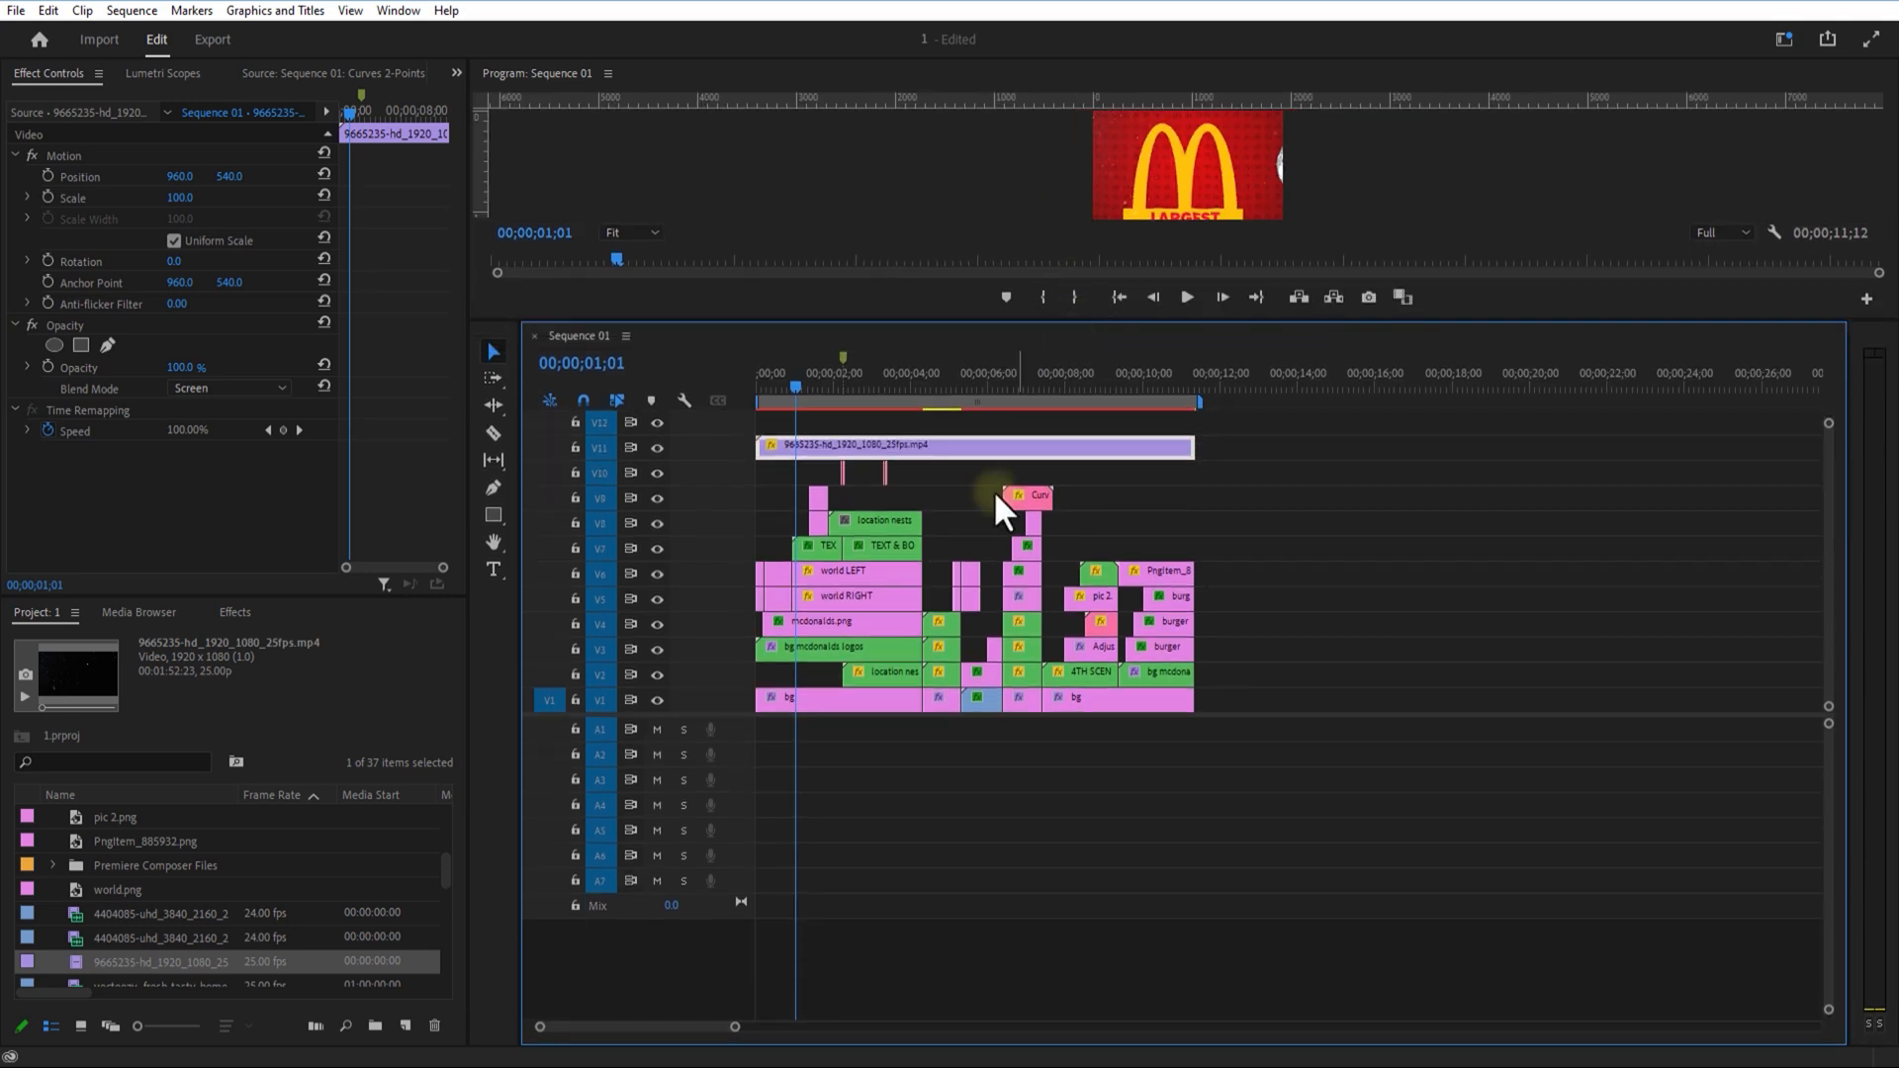
{"action": "left_click", "coordinate": [413, 1014]}
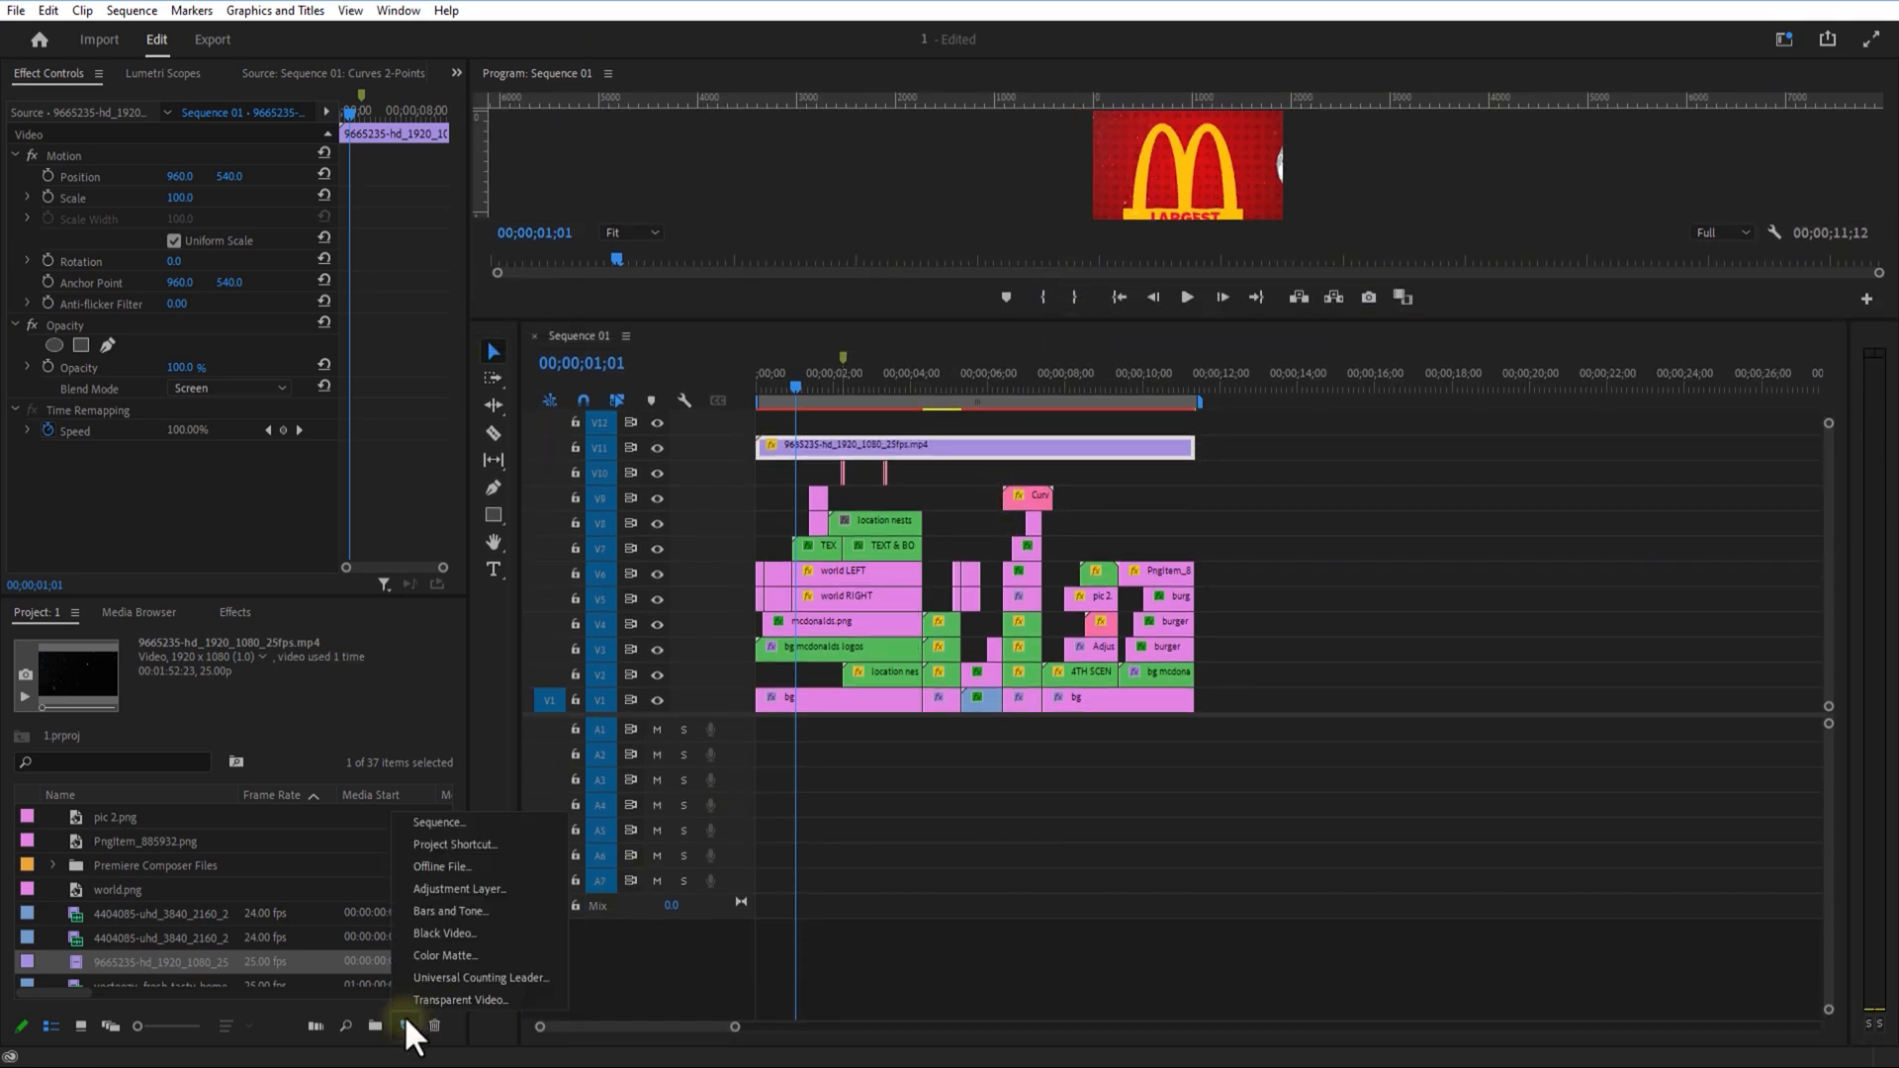
{"action": "left_click", "coordinate": [447, 884]}
{"action": "left_click", "coordinate": [982, 602]}
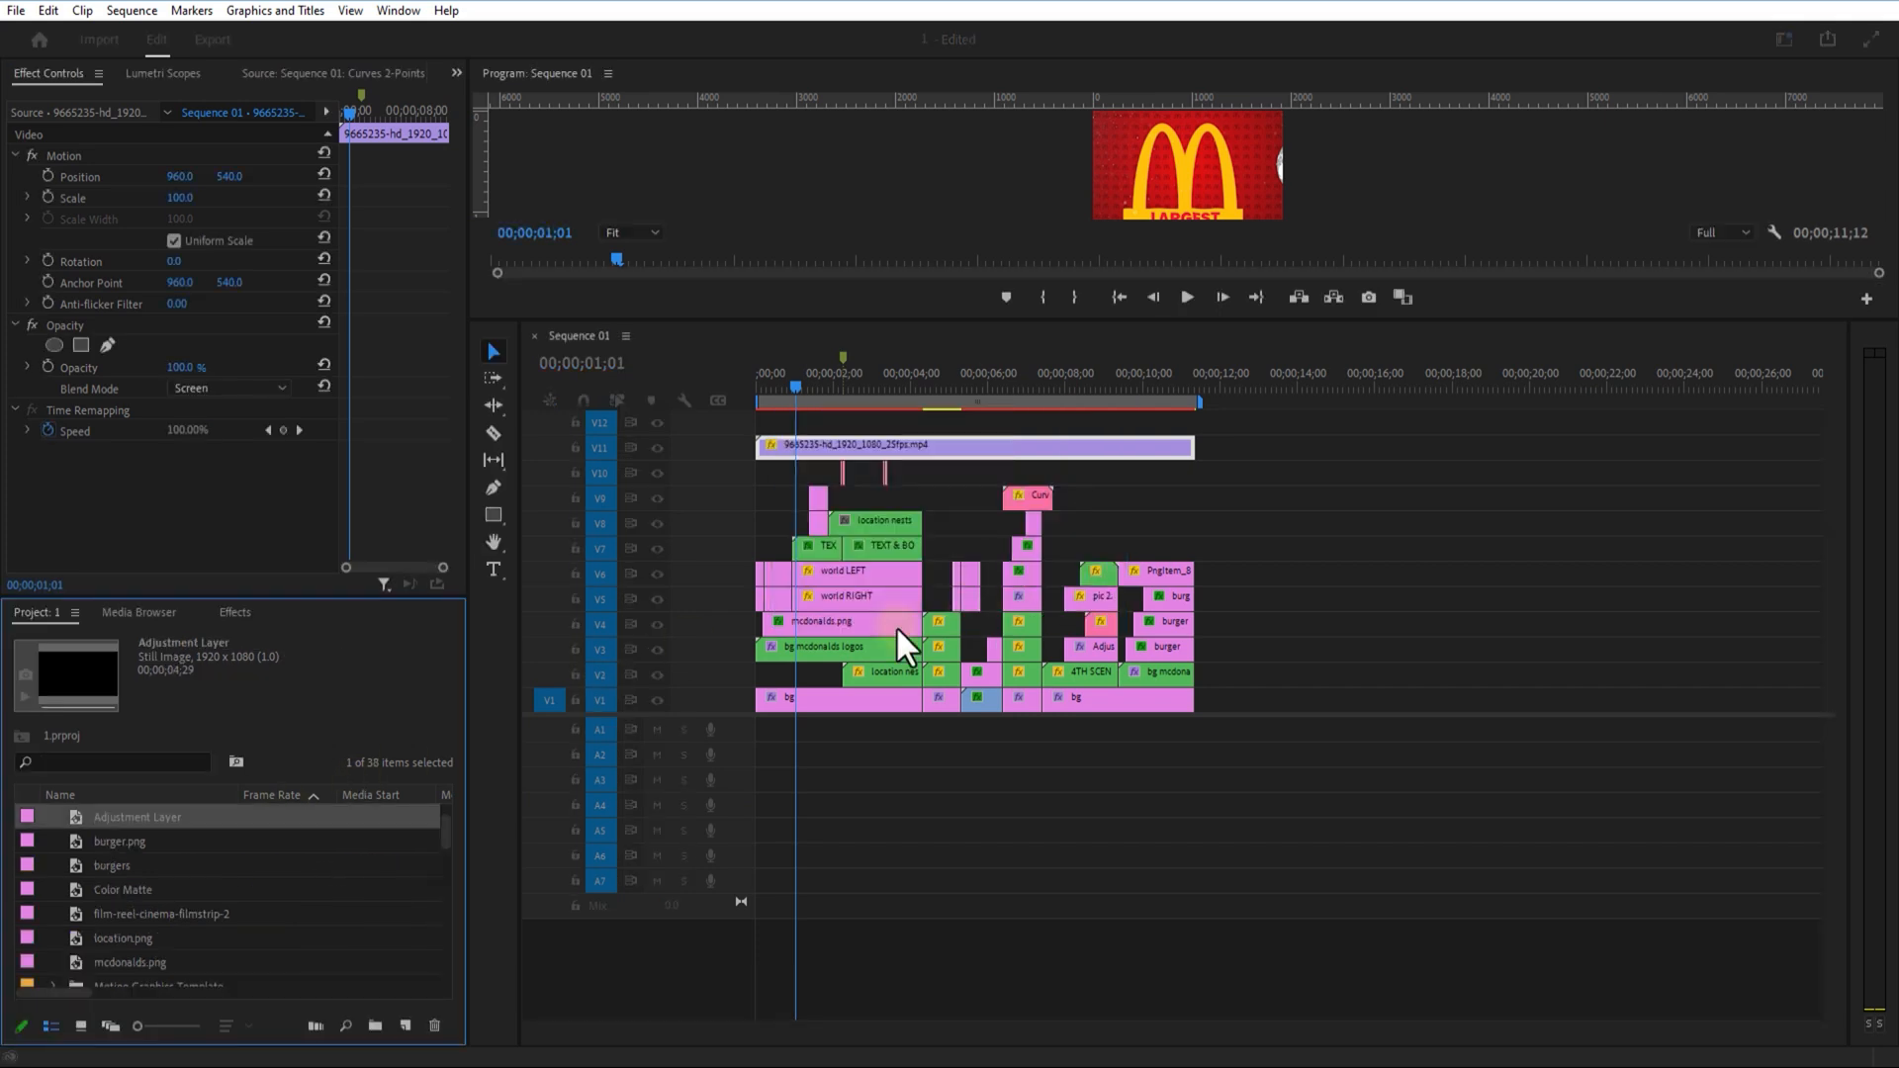
{"action": "left_click_drag", "start_coordinate": [169, 821], "coordinate": [760, 424]}
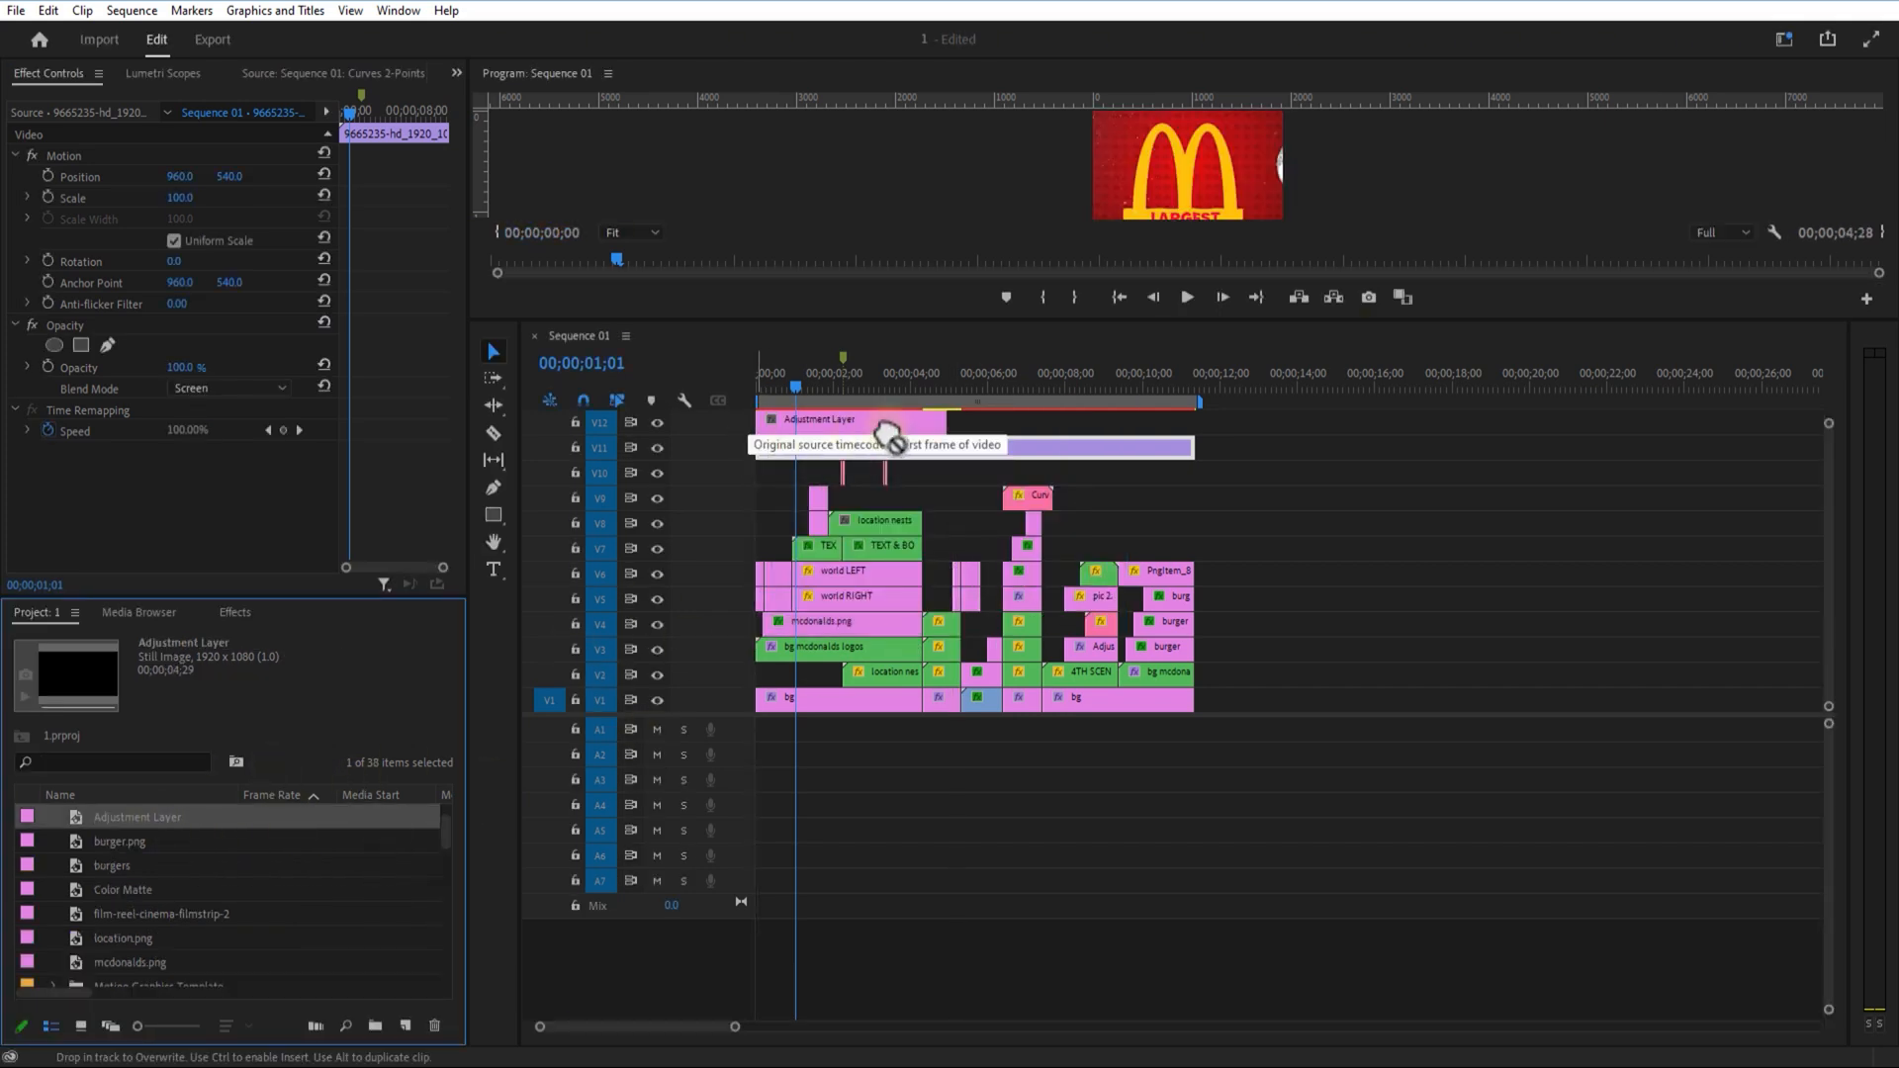
{"action": "left_click_drag", "start_coordinate": [940, 423], "coordinate": [1195, 427]}
{"action": "left_click", "coordinate": [1017, 419]}
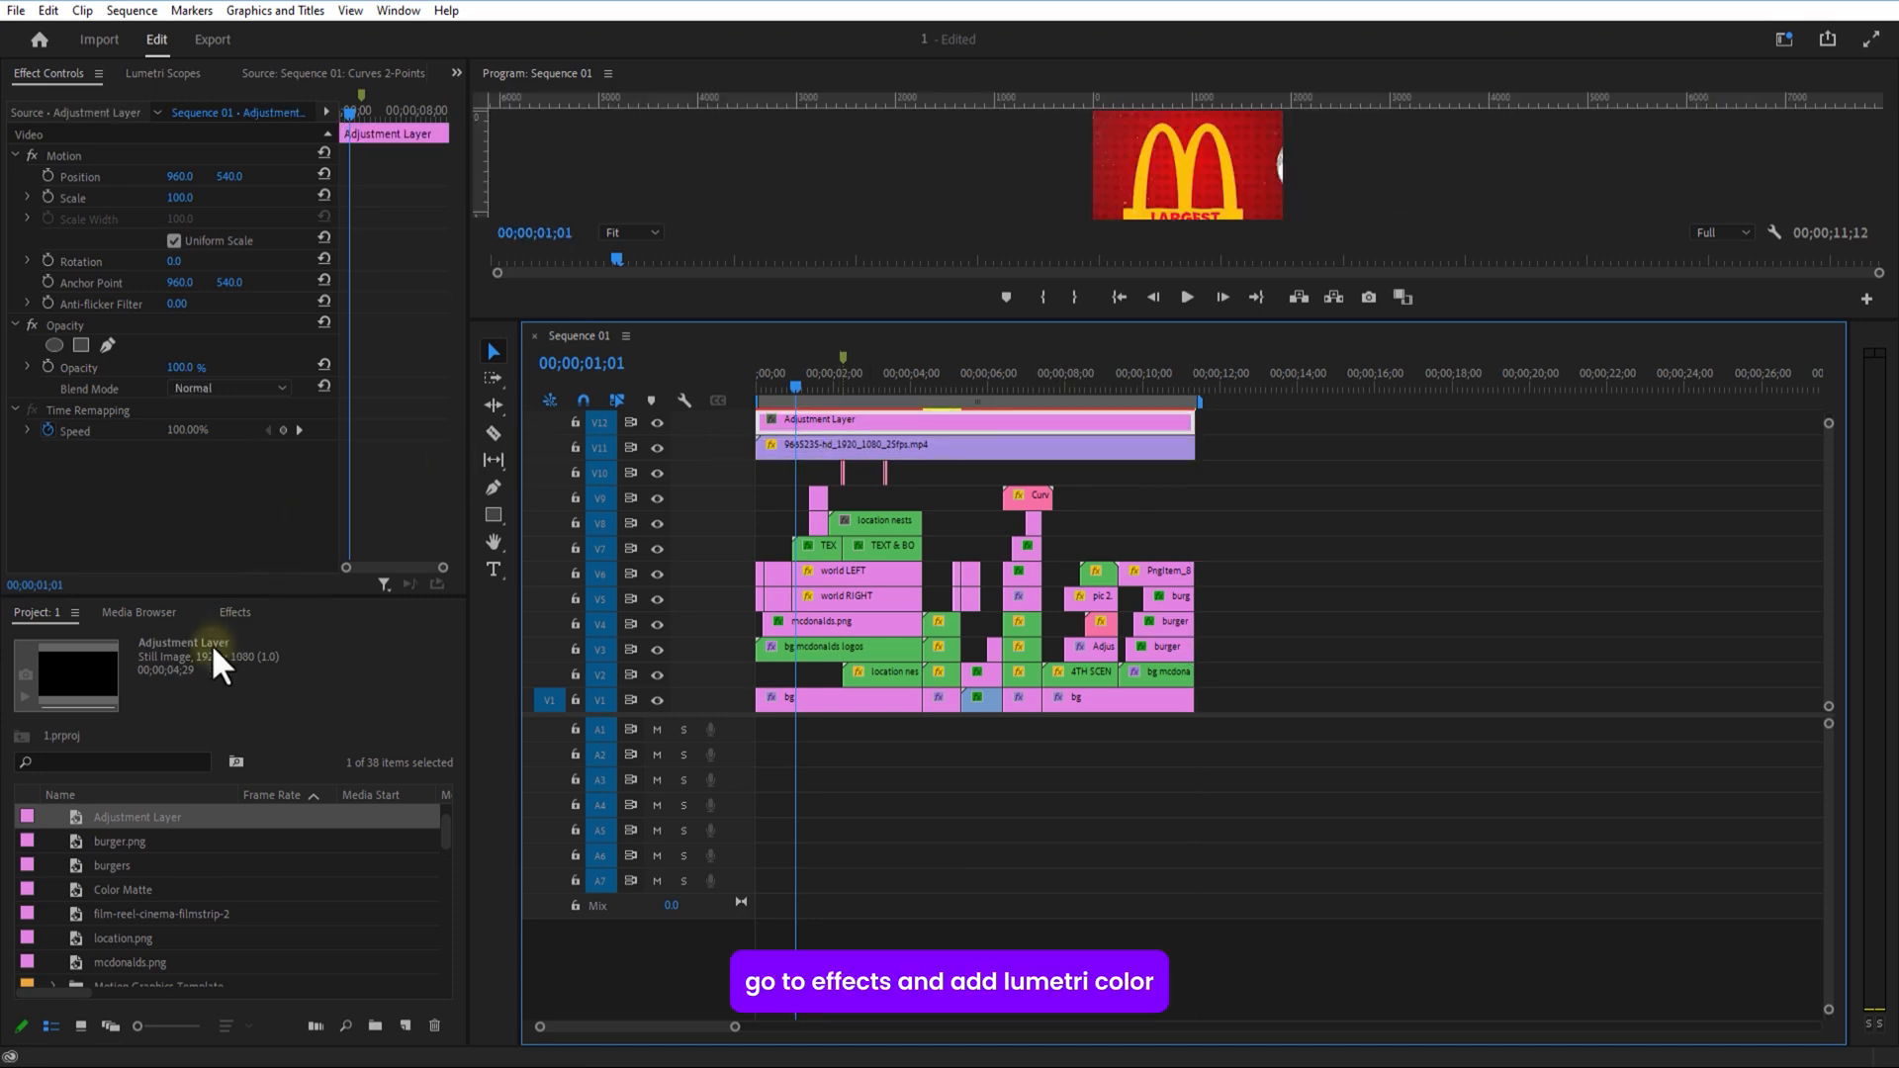
Step: Find the Lumetri Color effect and apply it to the adjustment layer
{"action": "left_click", "coordinate": [227, 611]}
{"action": "left_click", "coordinate": [131, 638]}
{"action": "type", "text": "lu"}
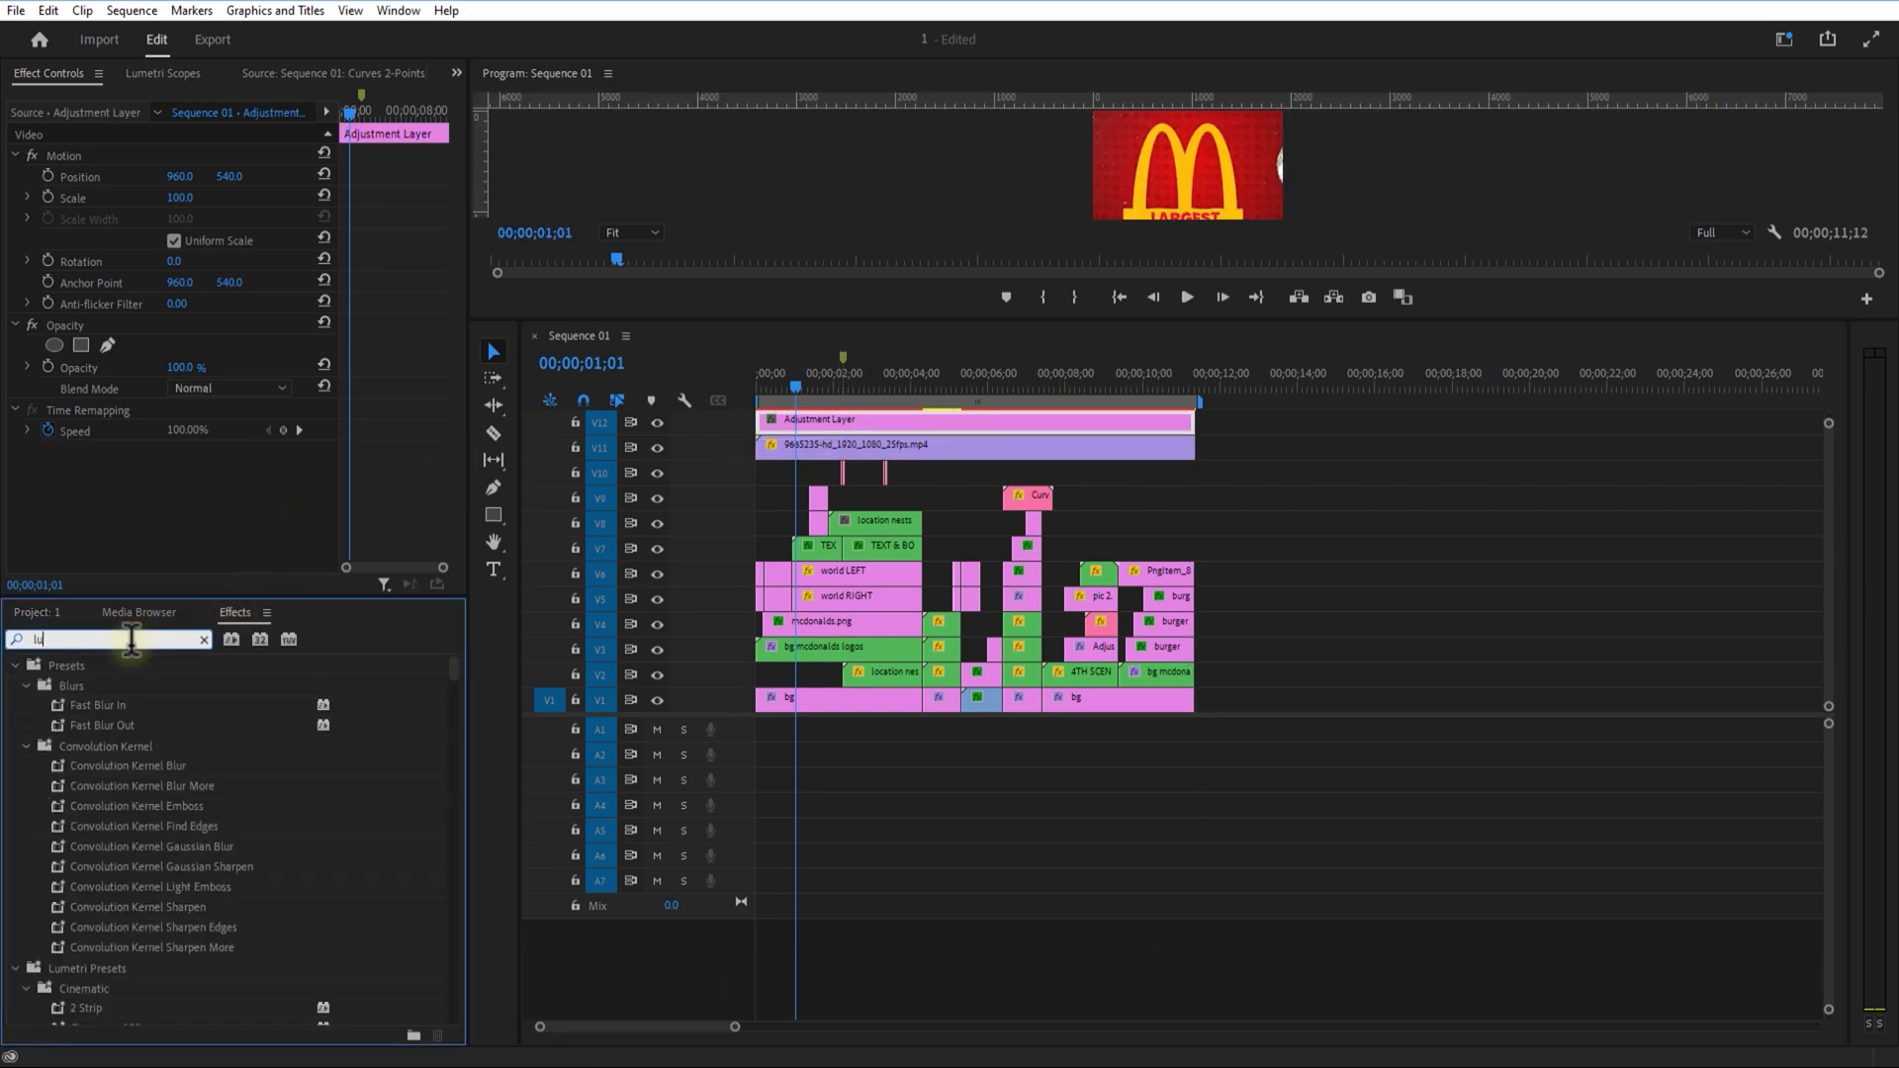
{"action": "type", "text": "metr"}
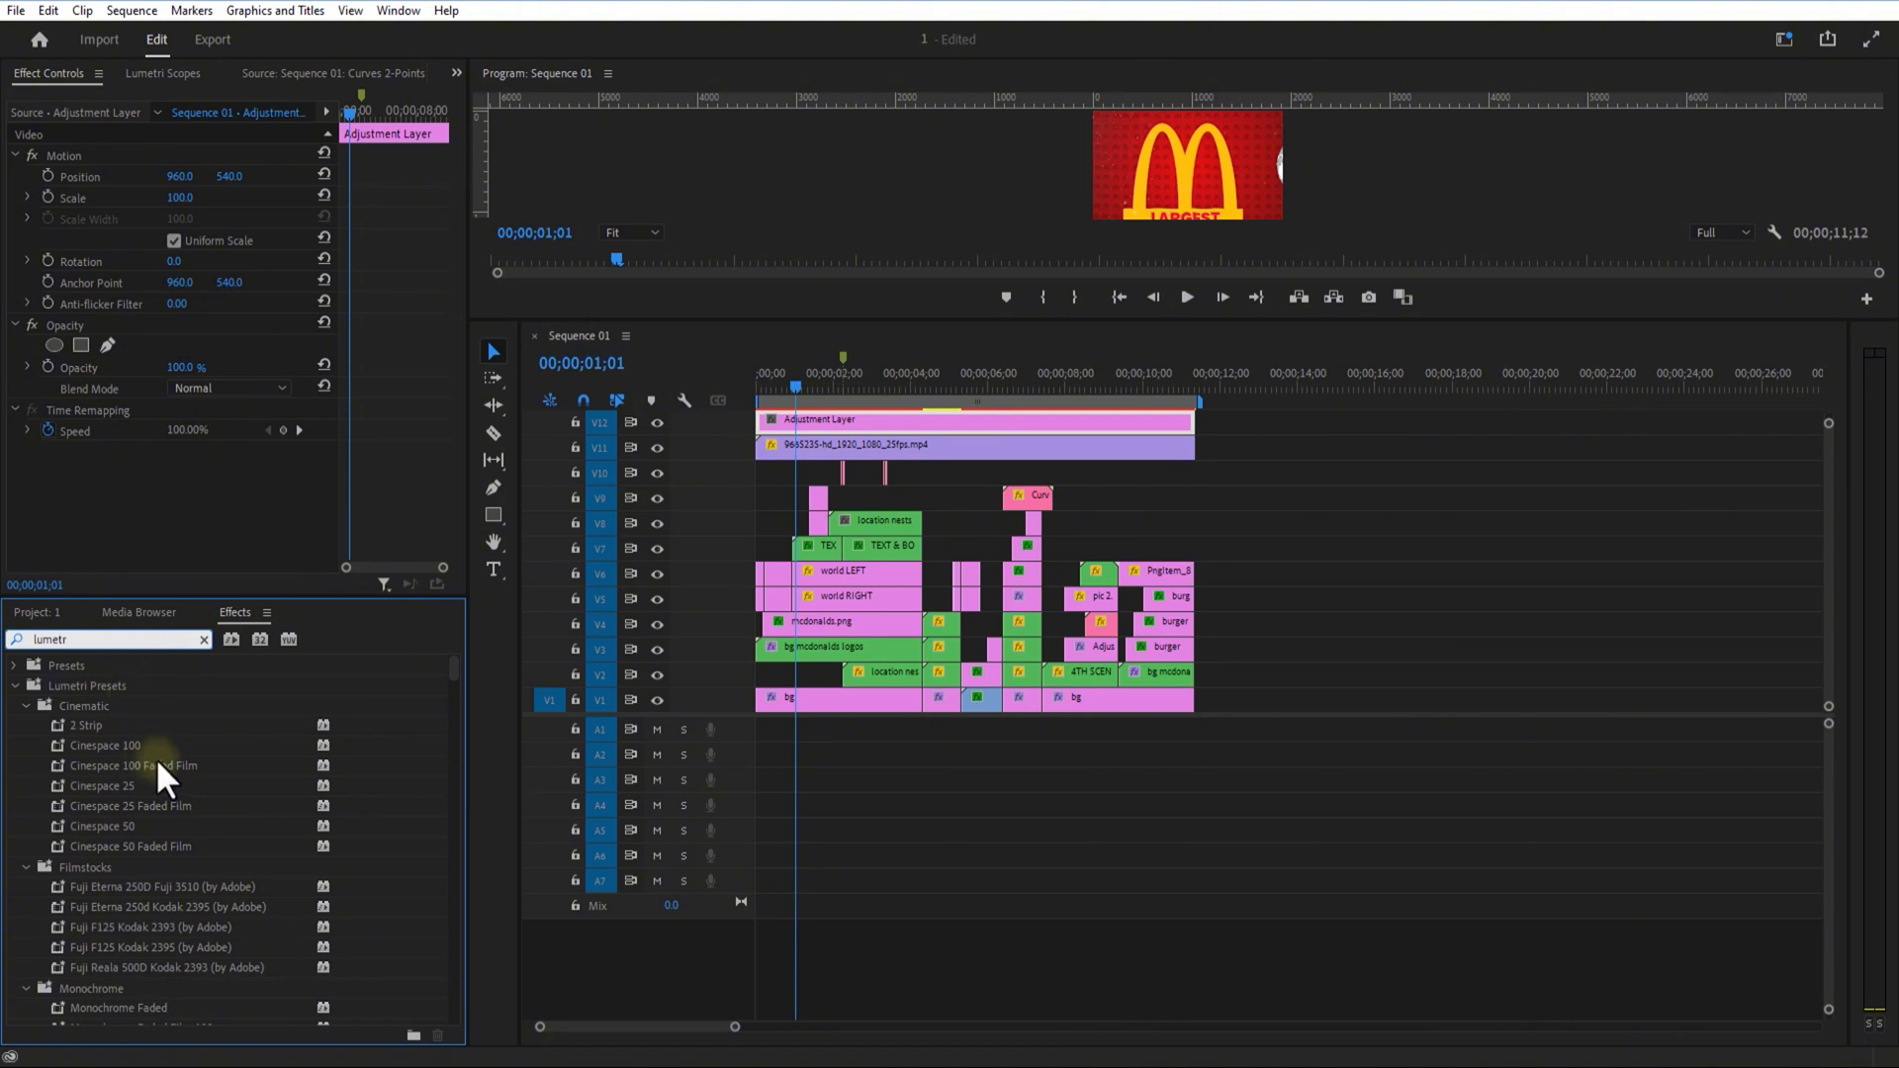
{"action": "type", "text": "i colo"}
{"action": "left_click_drag", "start_coordinate": [104, 784], "coordinate": [356, 457]}
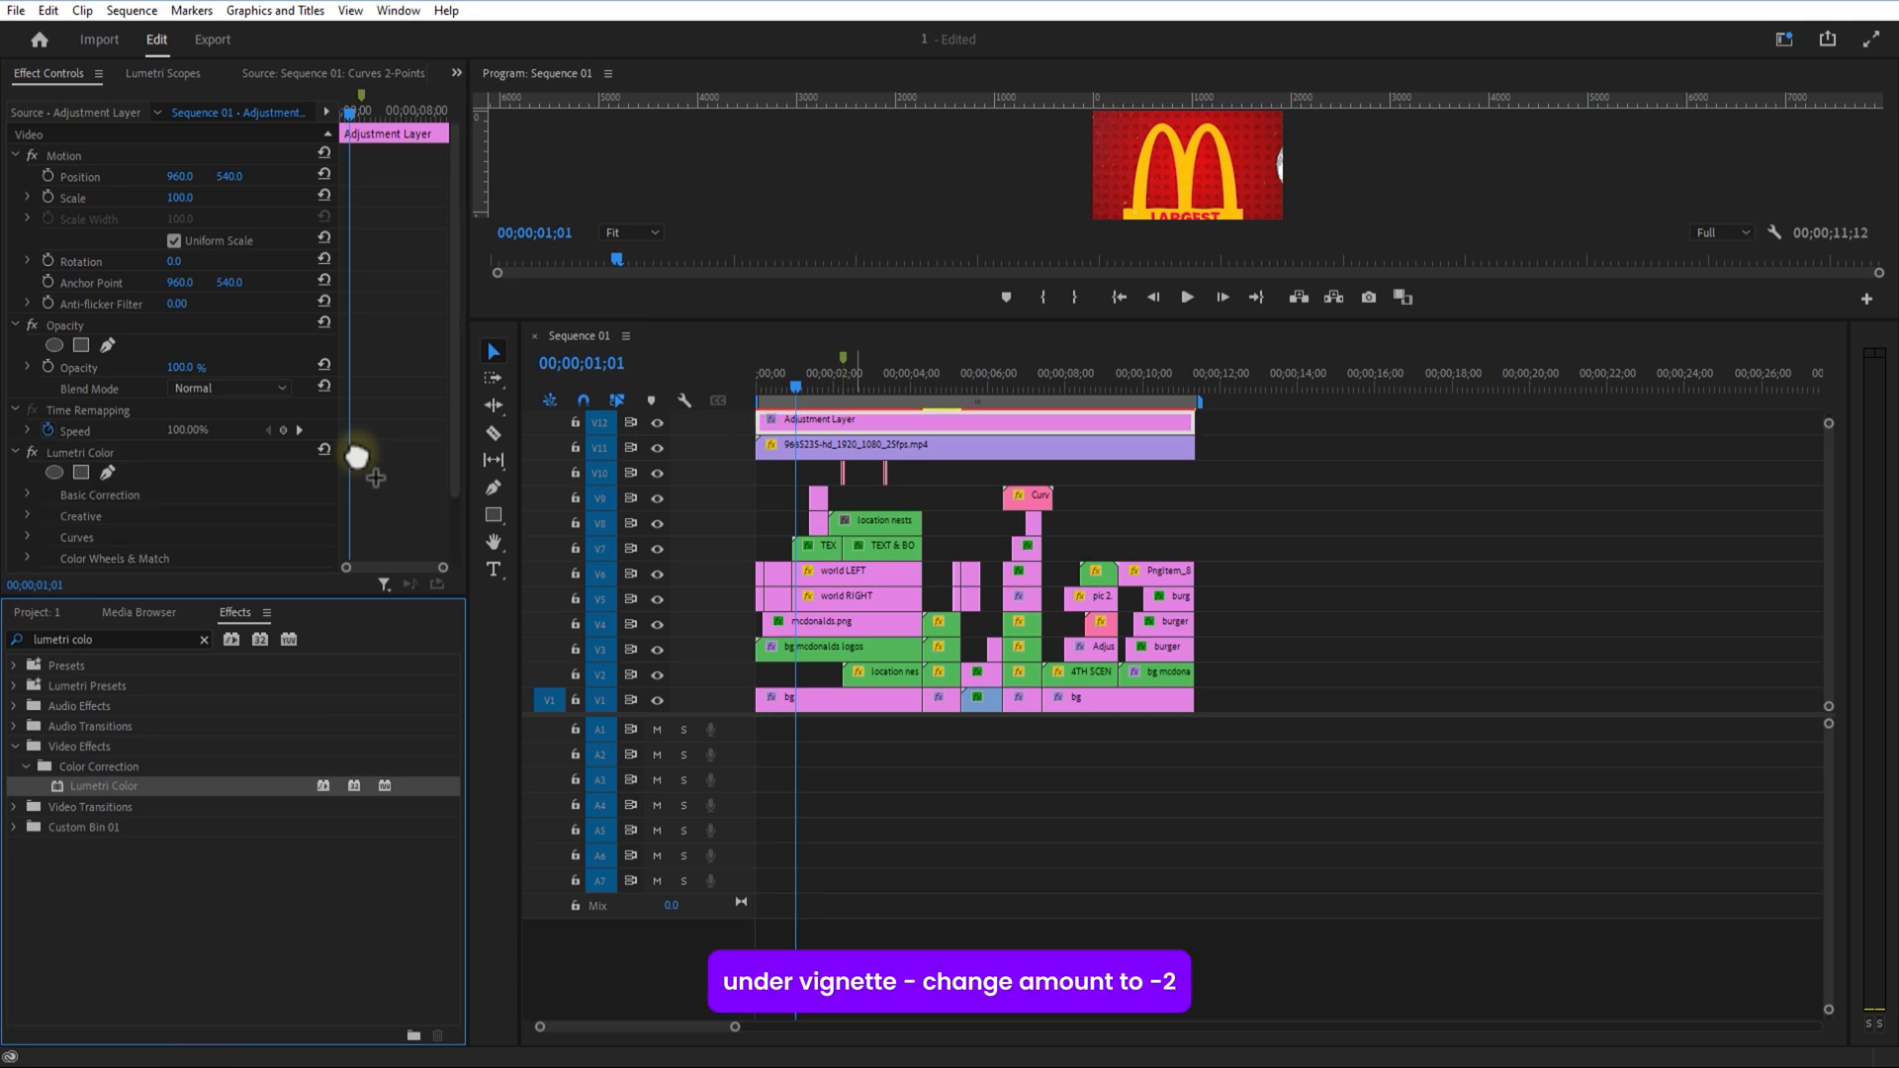
Step: Set the Lumetri Color vignette amount to -1.0 on the adjustment layer
{"action": "left_click_drag", "start_coordinate": [451, 259], "coordinate": [445, 390]}
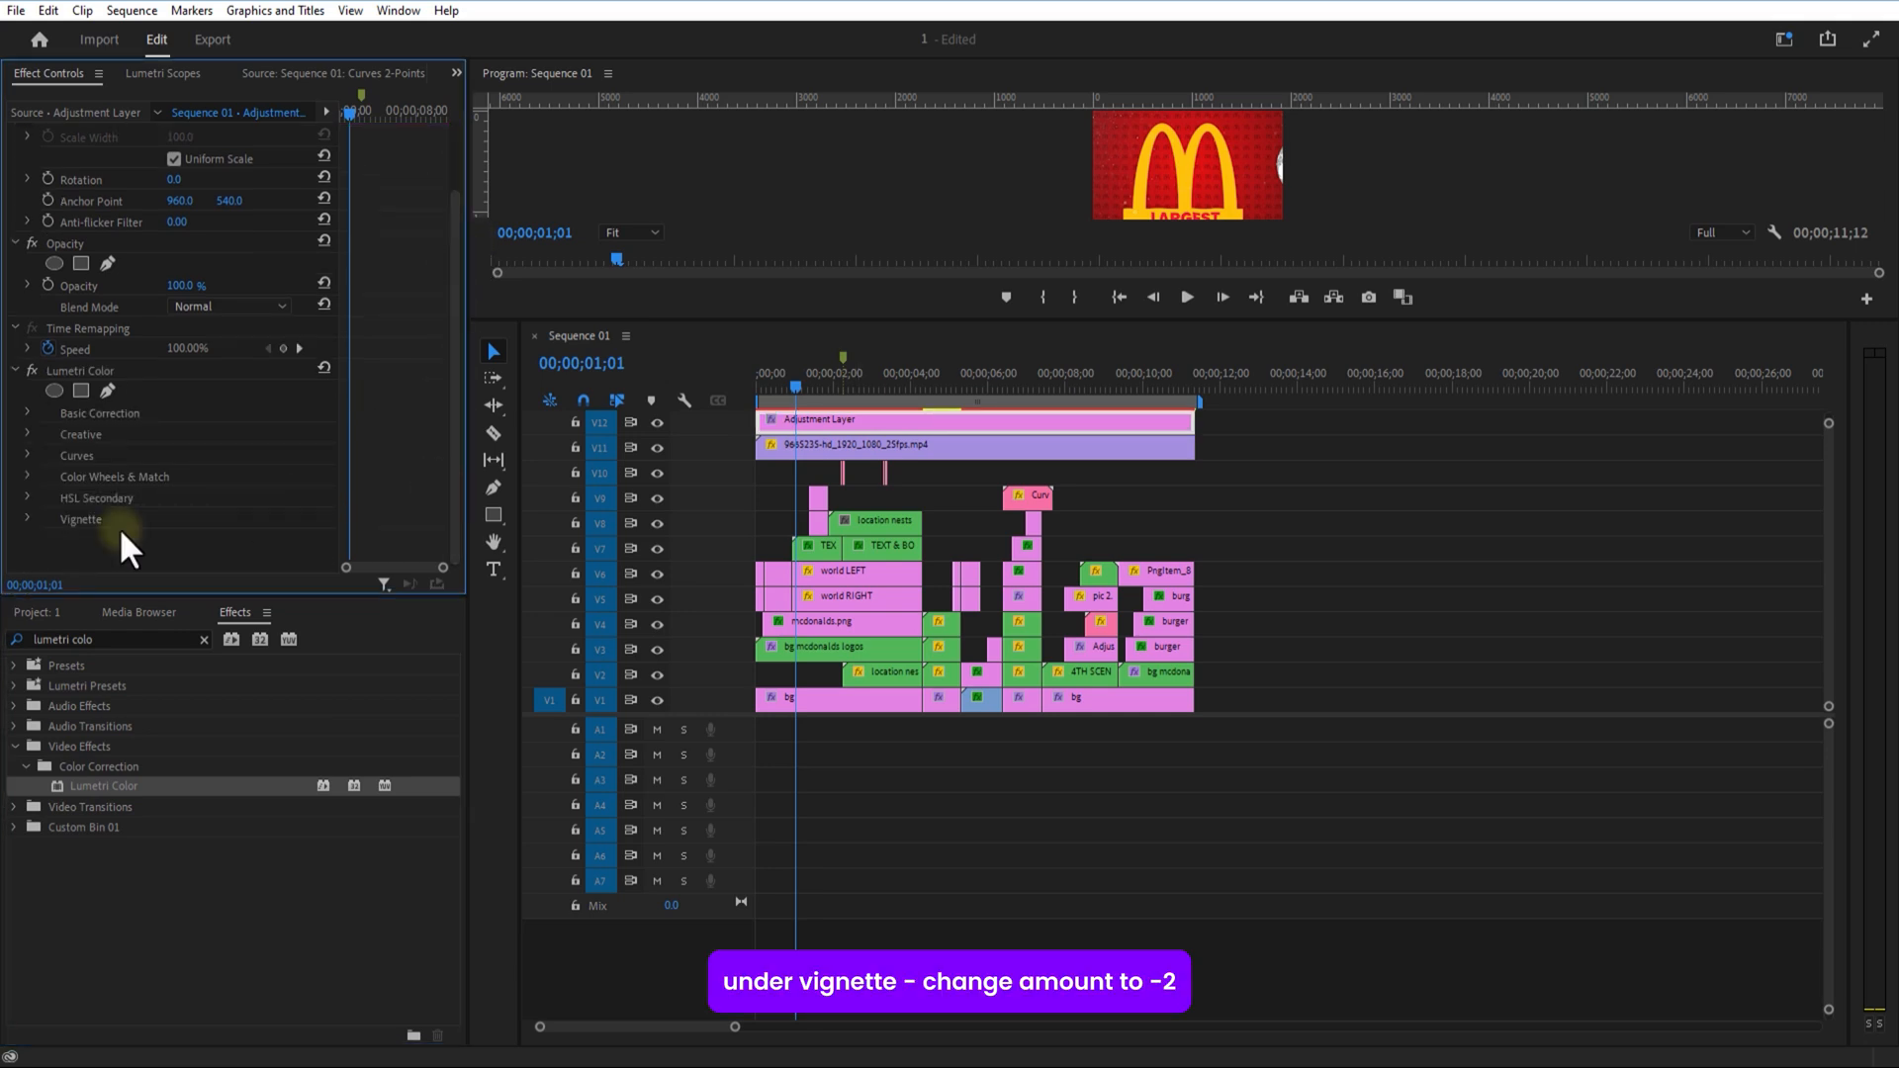
{"action": "left_click", "coordinate": [27, 519]}
{"action": "left_click_drag", "start_coordinate": [1123, 320], "coordinate": [1095, 586]}
{"action": "scroll", "coordinate": [458, 356], "scroll_direction": "down", "scroll_amount": 3}
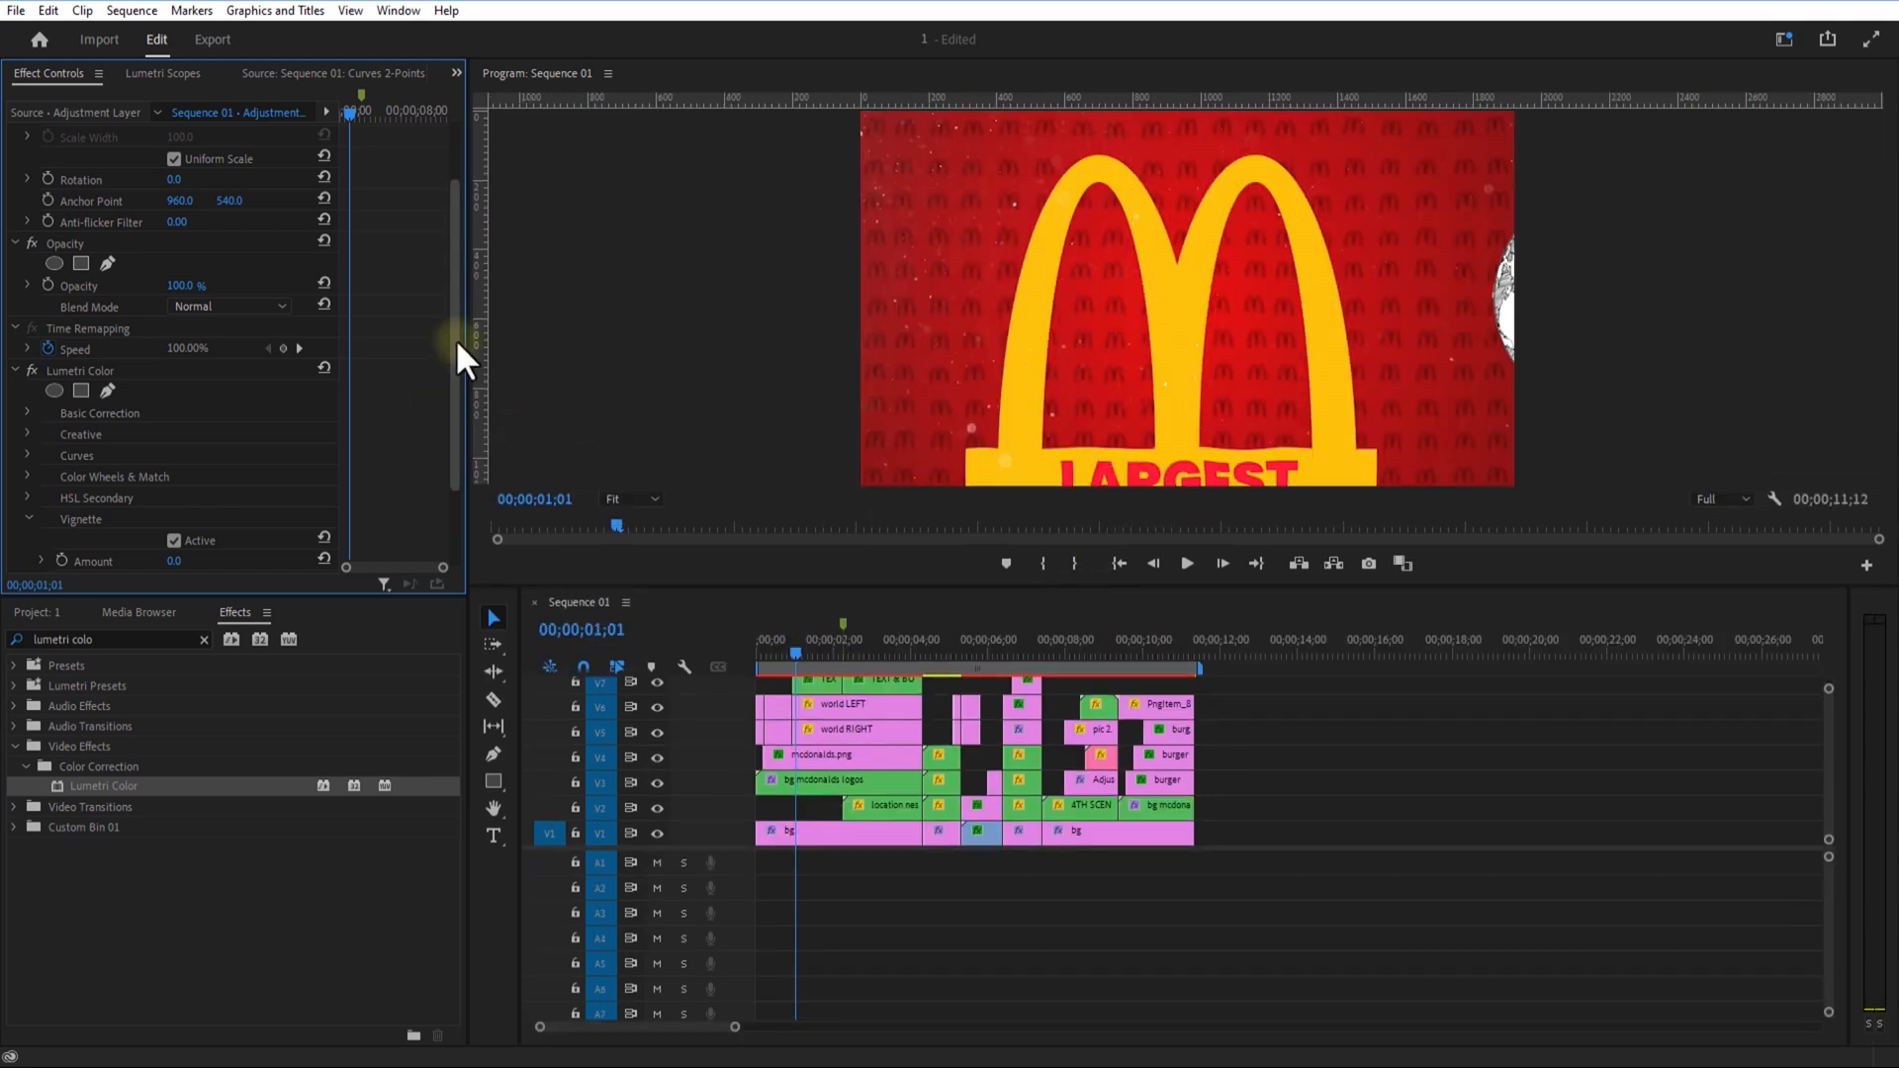
{"action": "left_click_drag", "start_coordinate": [174, 455], "coordinate": [126, 476]}
{"action": "left_click_drag", "start_coordinate": [1153, 586], "coordinate": [1144, 270]}
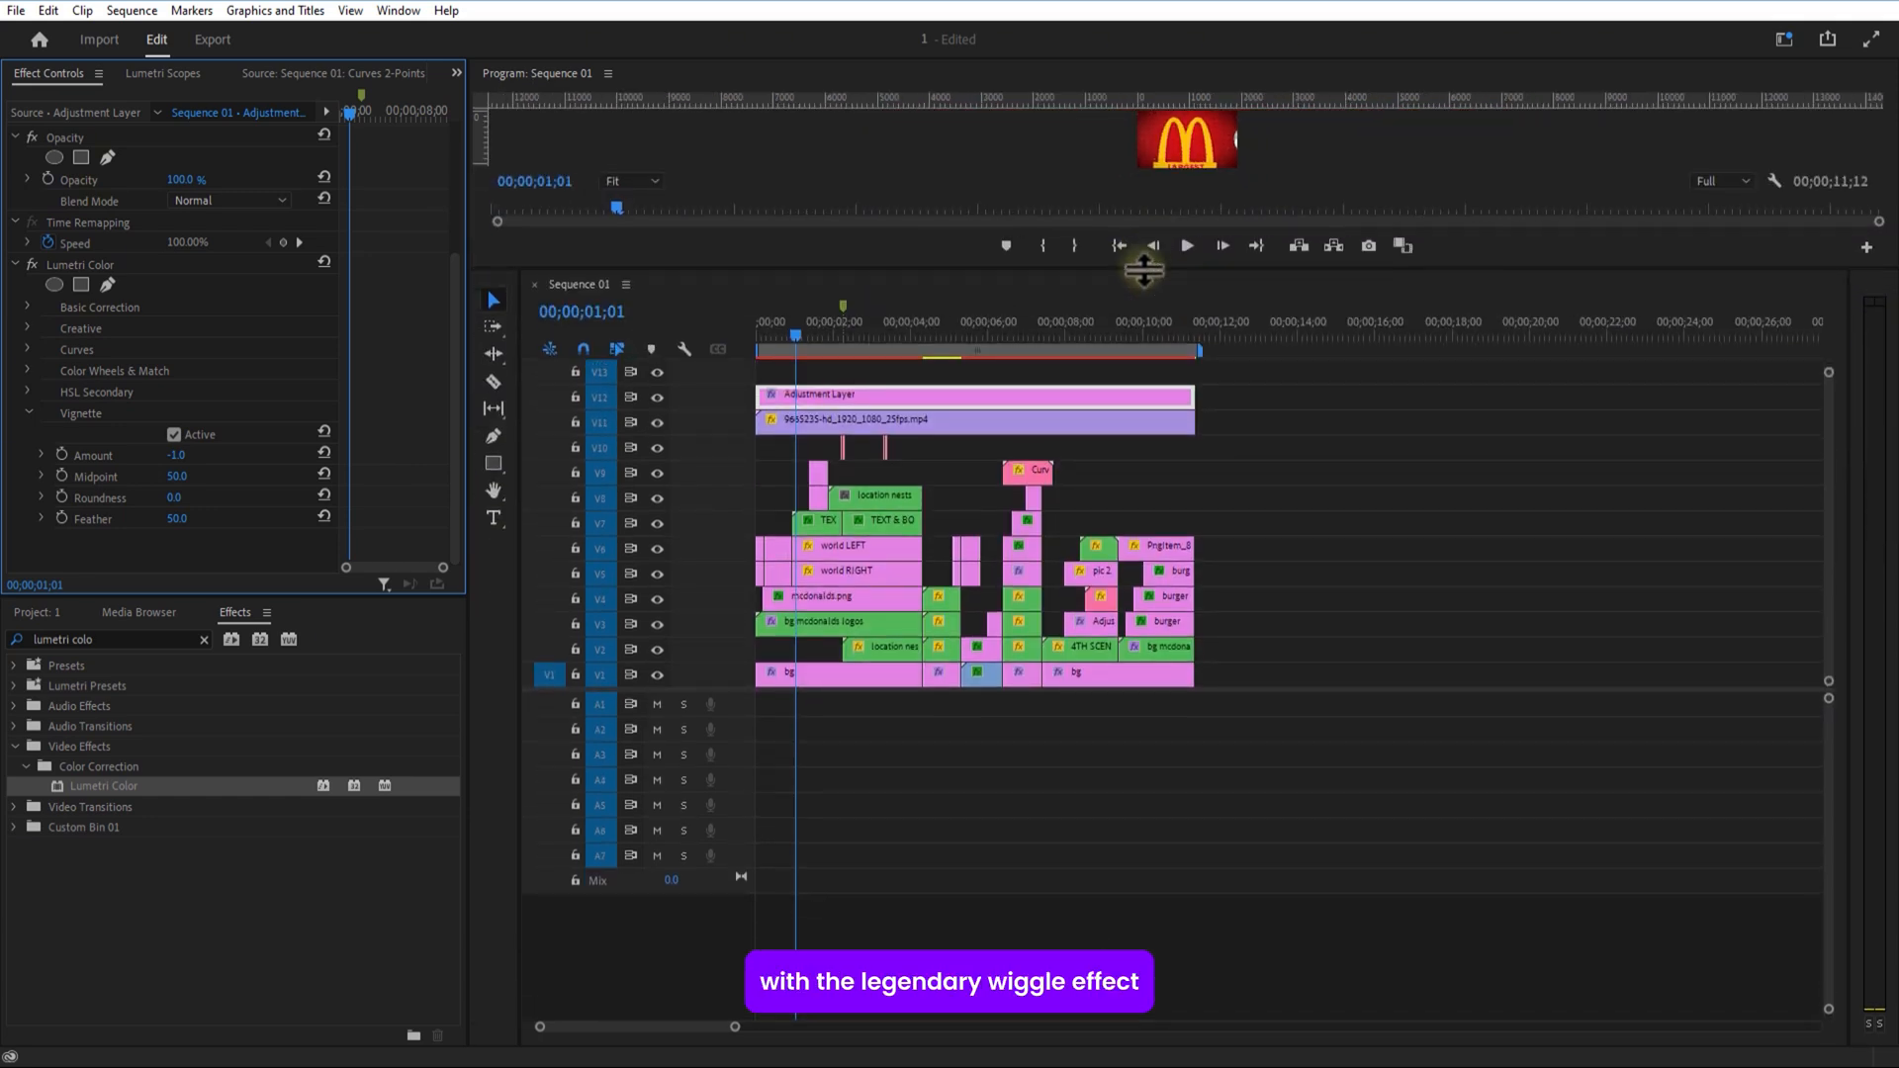
{"action": "left_click", "coordinate": [1296, 457]}
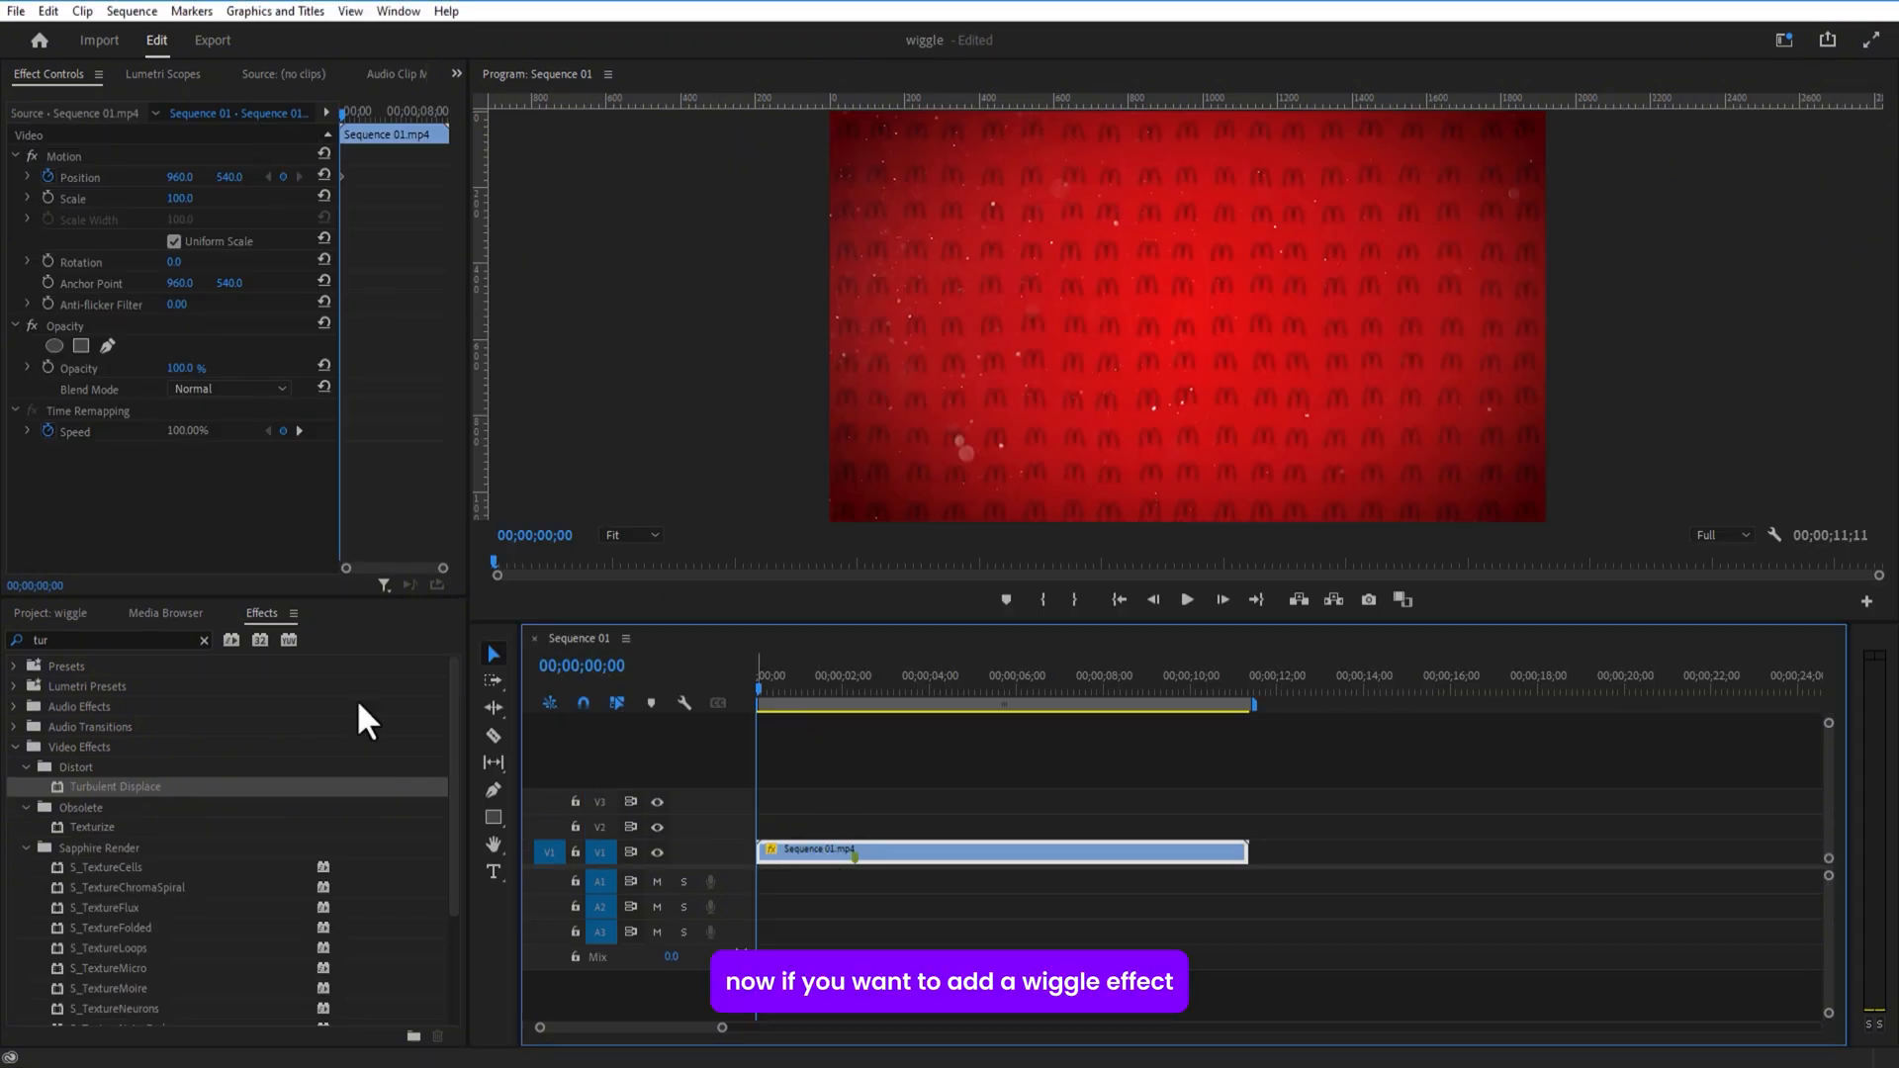
Step: Delete the unused Adjustment Layer item from the wiggle project
{"action": "left_click", "coordinate": [50, 614]}
{"action": "left_click", "coordinate": [167, 843]}
{"action": "left_click", "coordinate": [158, 816]}
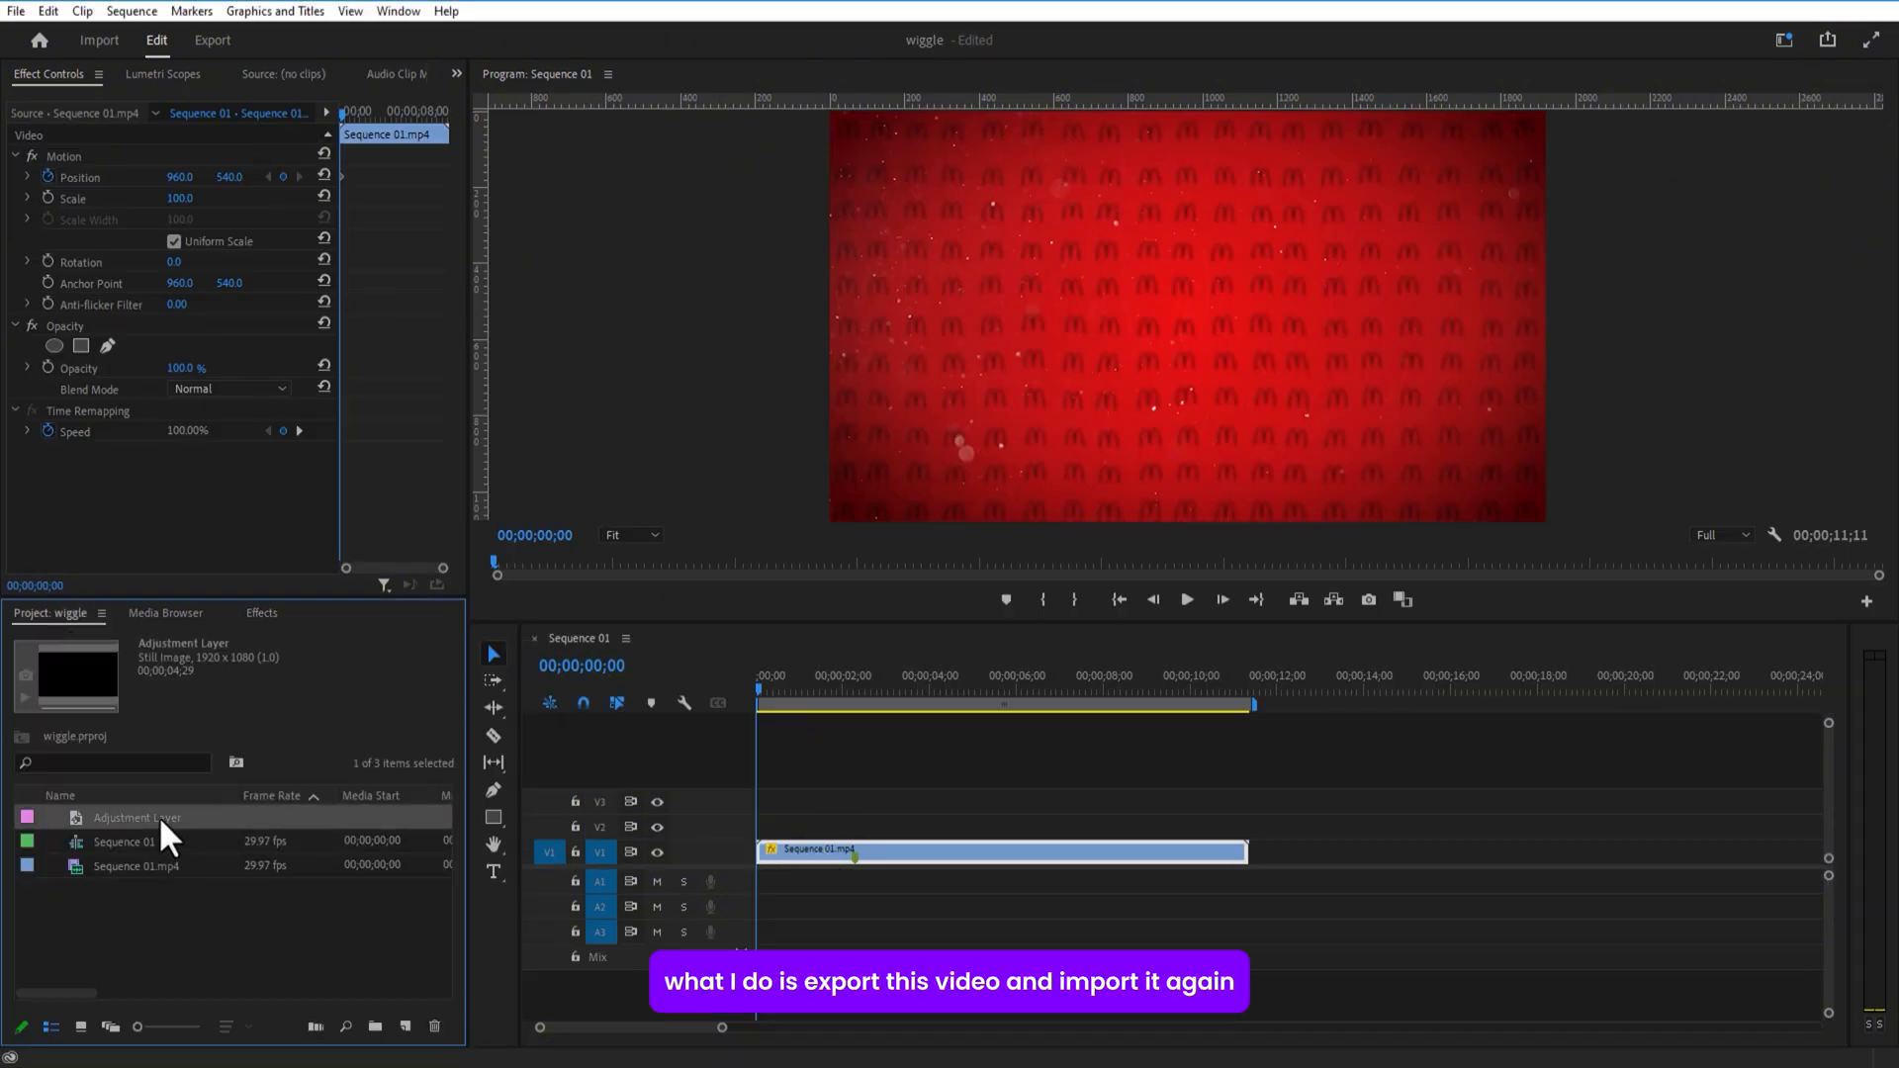
{"action": "key", "text": "Delete"}
Step: Scale Sequence 01.mp4 to 105, keyframe its position at the start, and set the X position to 965 at 00;00;00;05
{"action": "left_click", "coordinate": [182, 199]}
{"action": "type", "text": "105"}
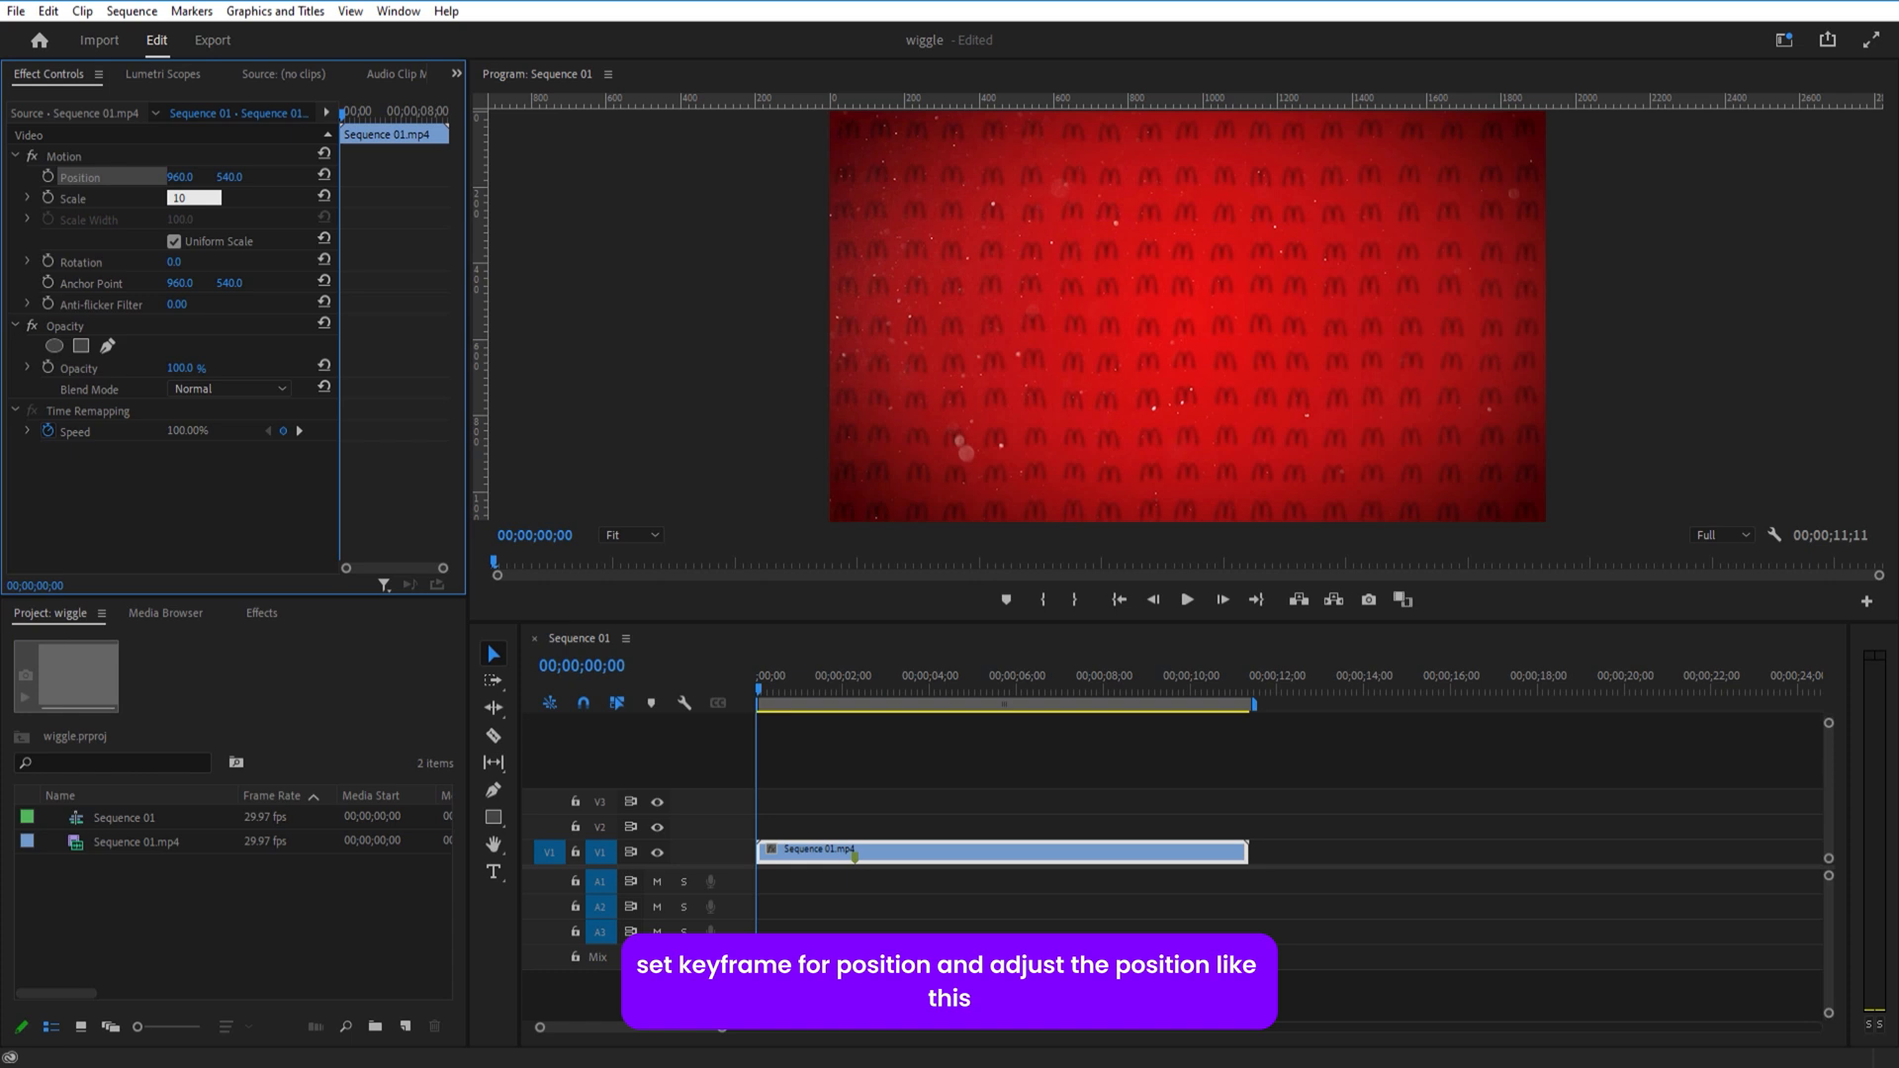
{"action": "key", "text": "Return"}
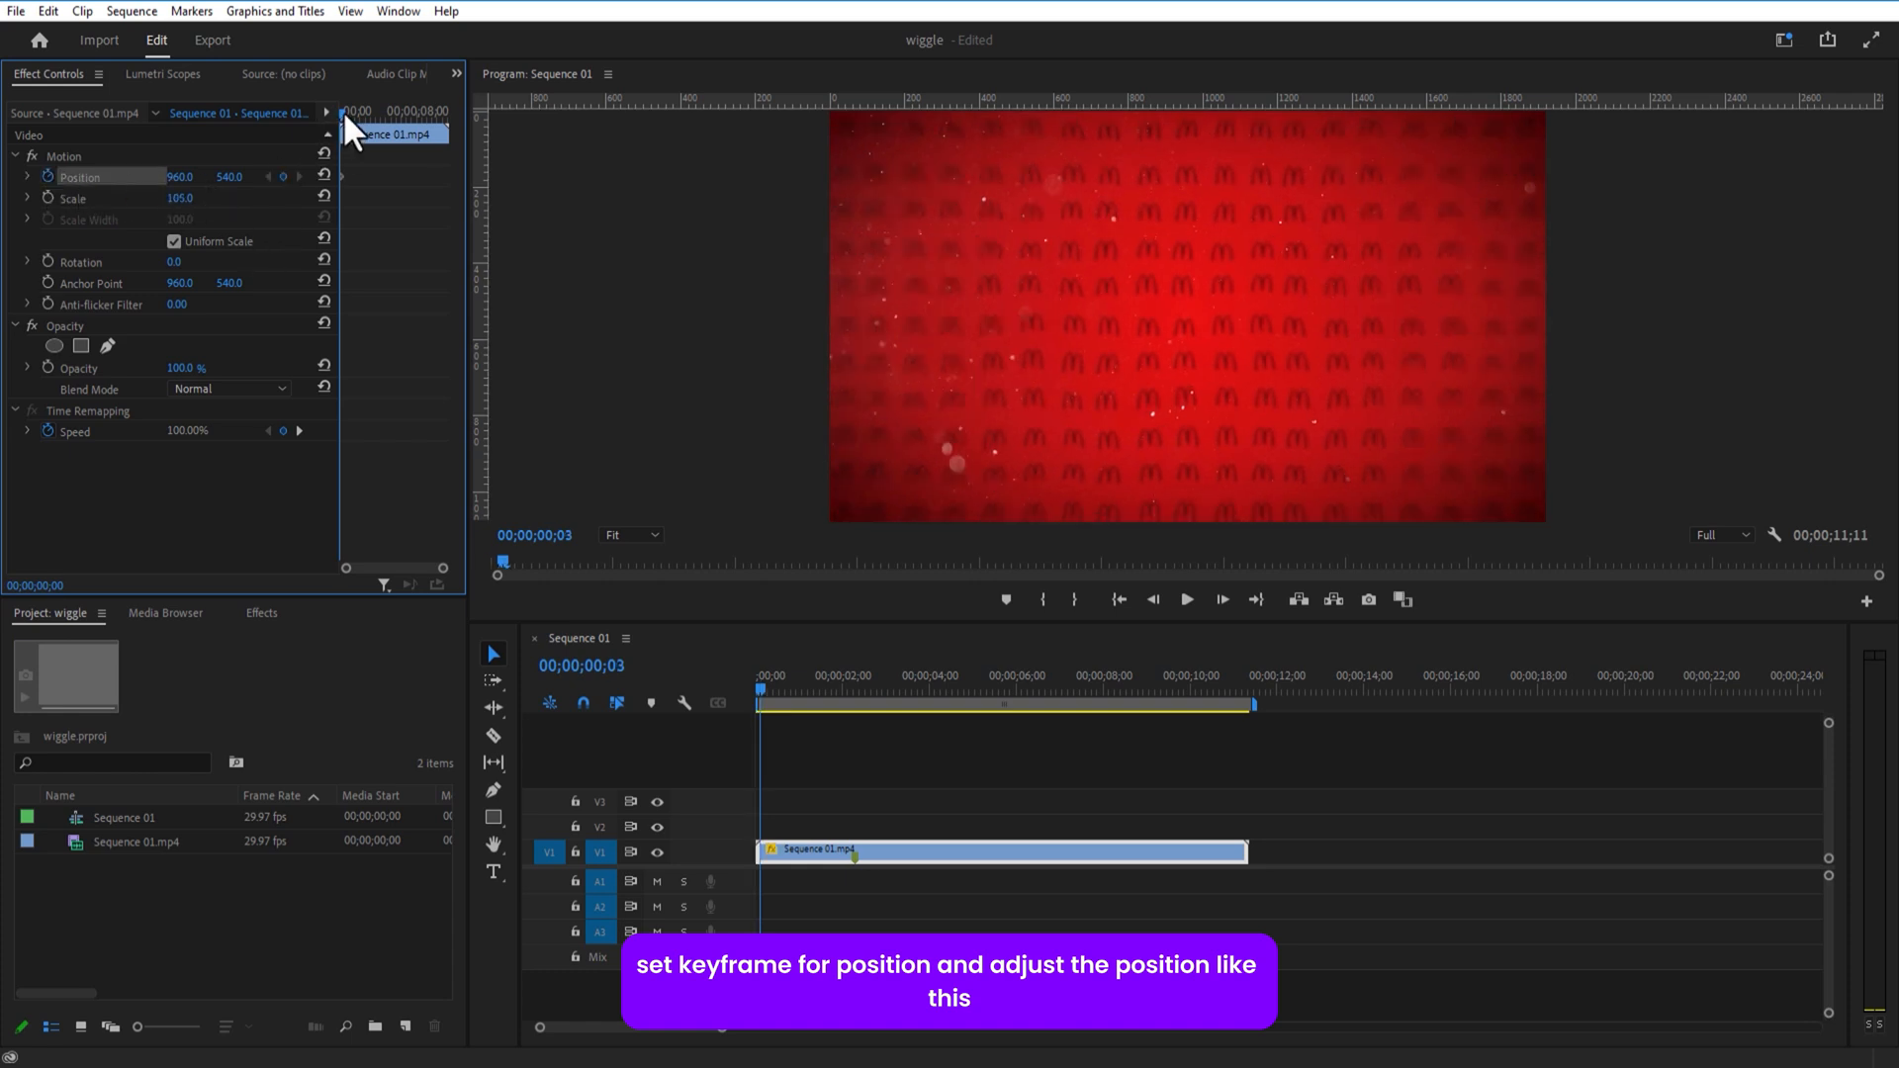
{"action": "left_click_drag", "start_coordinate": [342, 110], "coordinate": [337, 111]}
{"action": "key", "text": "shift+Right"}
{"action": "left_click", "coordinate": [191, 177]}
{"action": "type", "text": "9"}
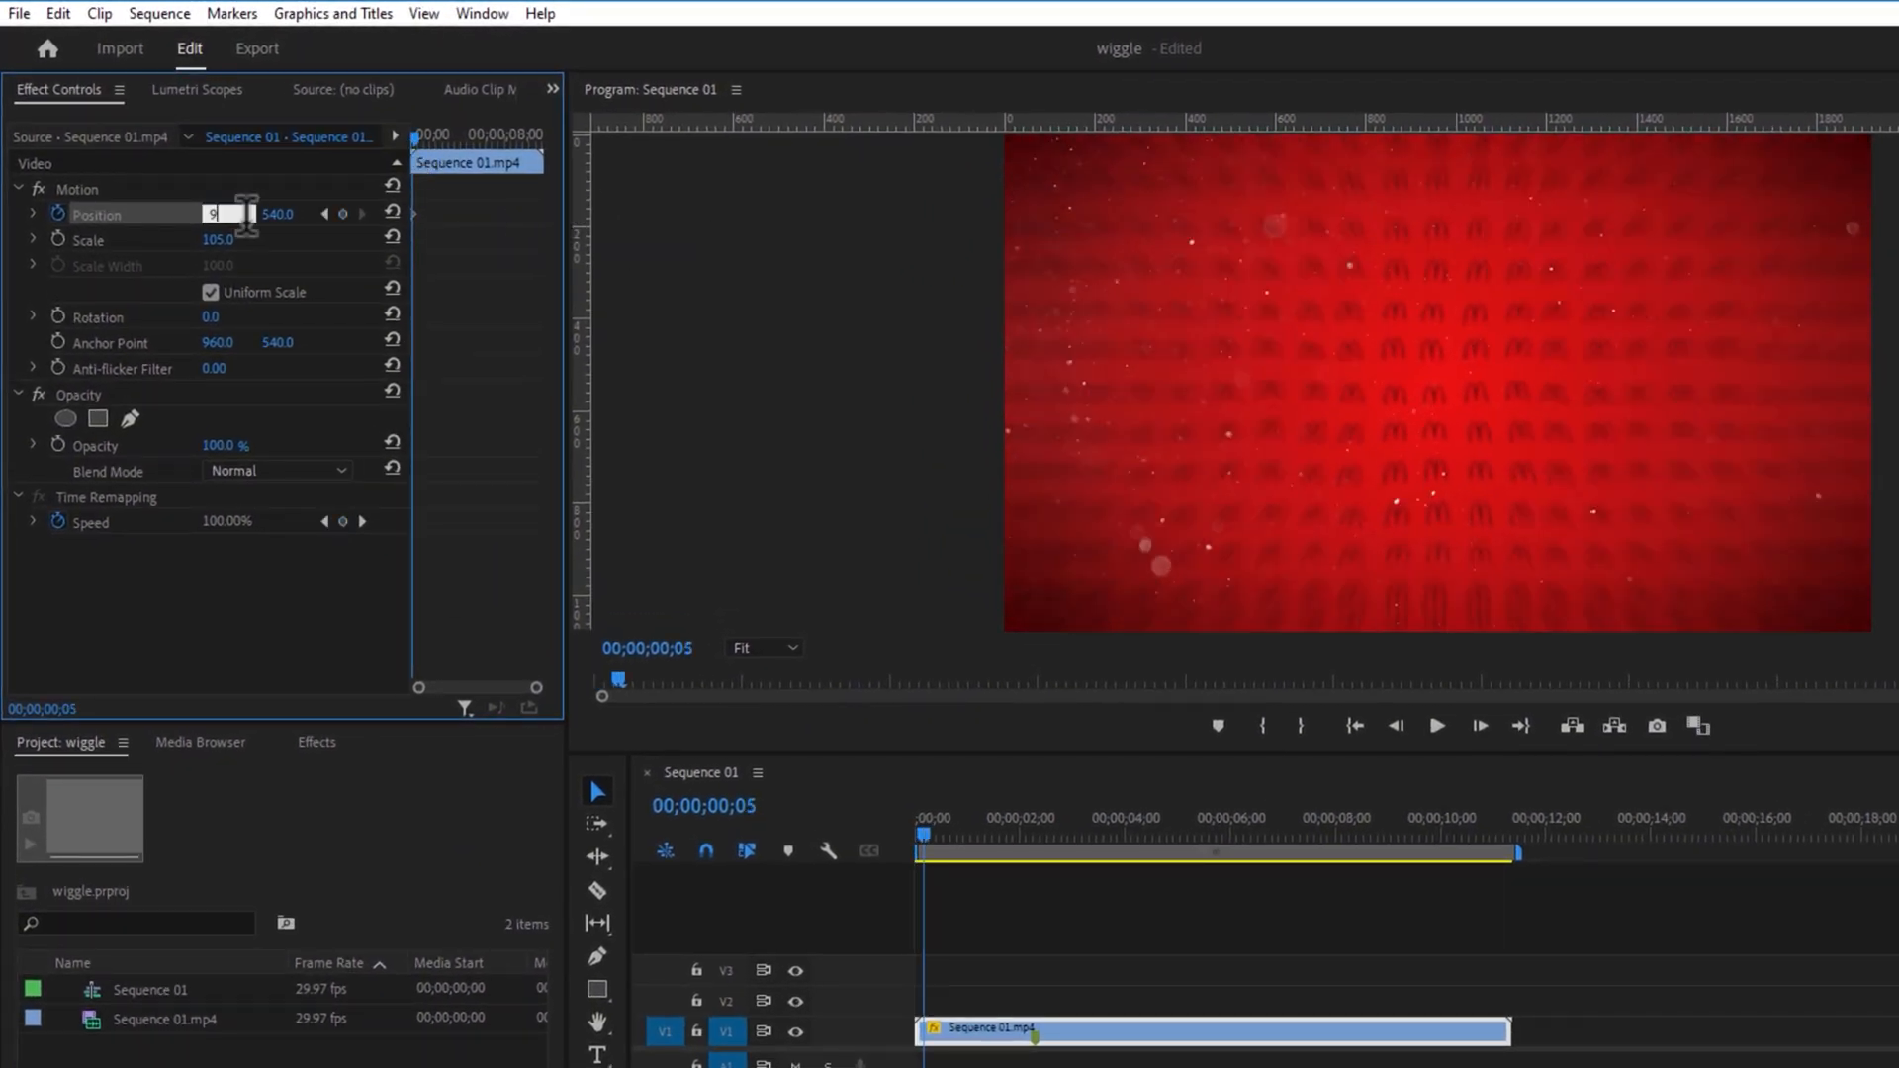
{"action": "key", "text": "Return"}
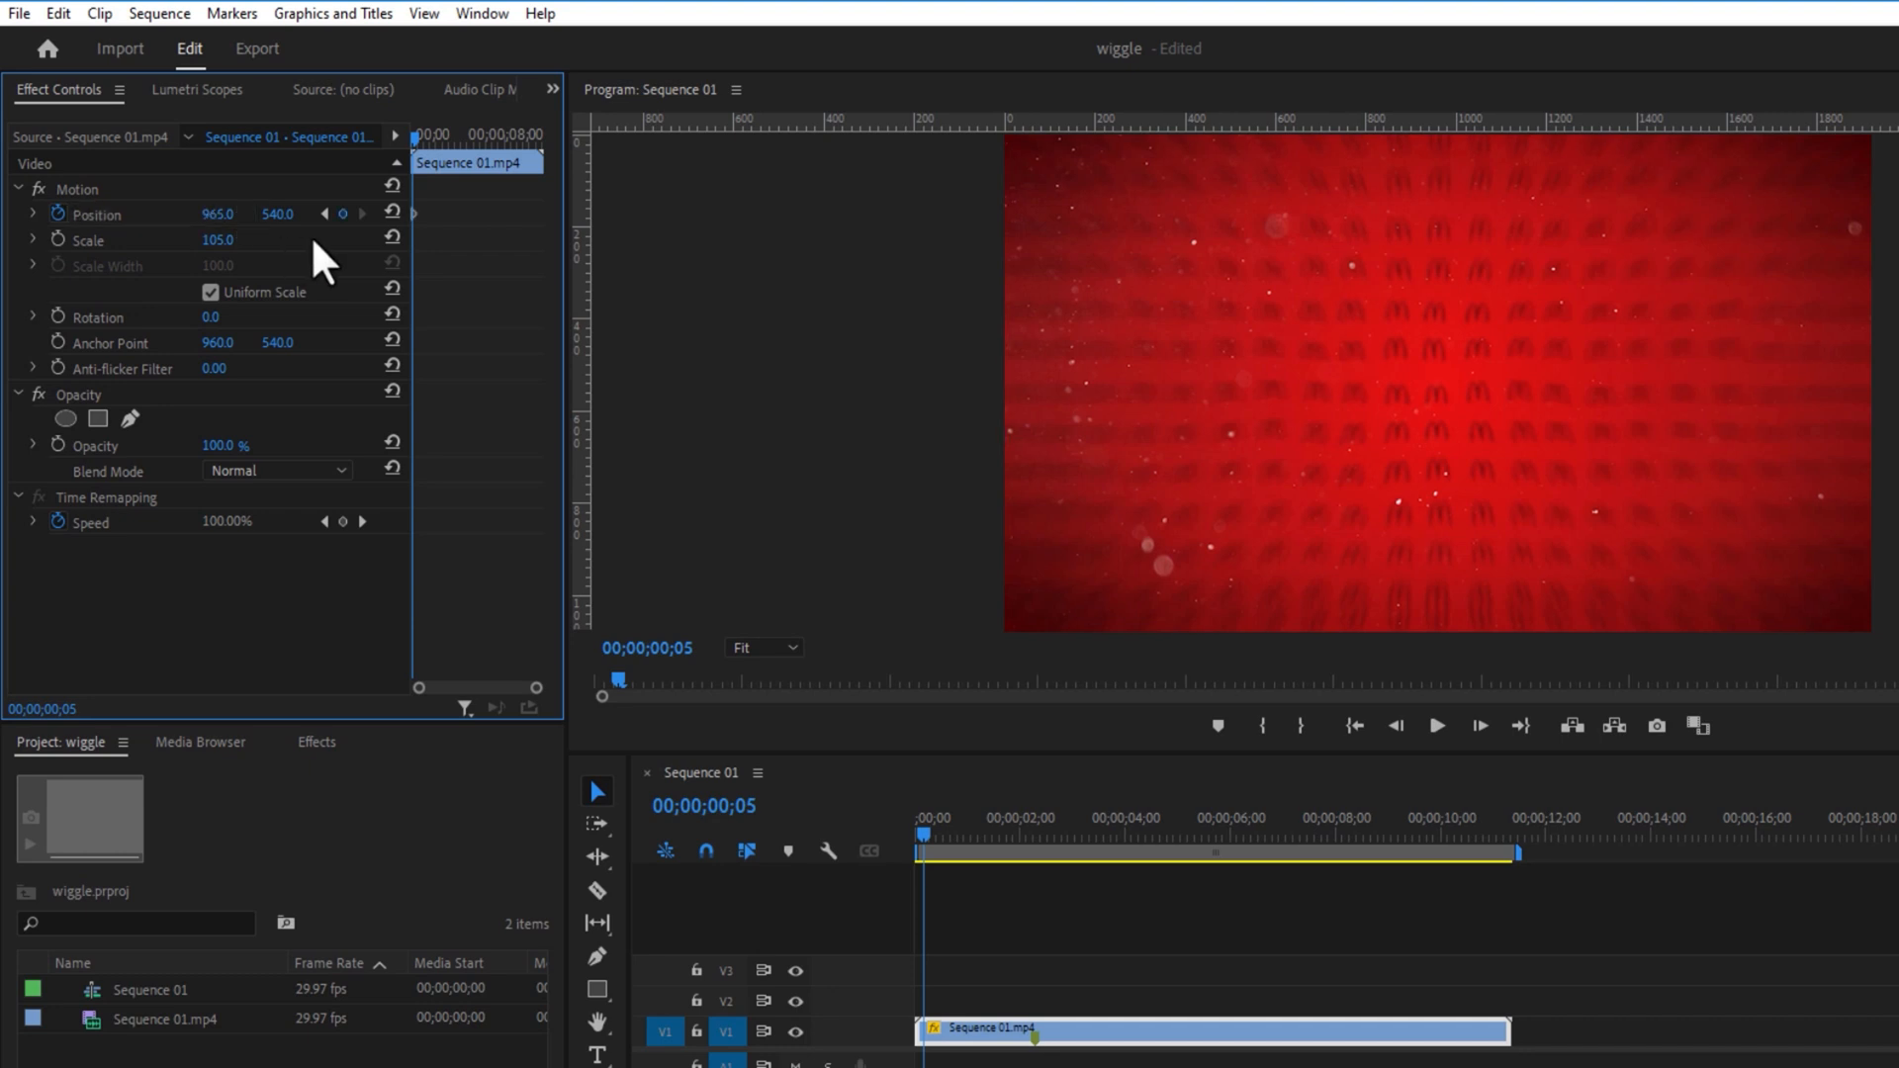
Step: Set the clip's Y position to 535 at 00;00;00;10
{"action": "key", "text": "Right"}
{"action": "key", "text": "Right"}
{"action": "key", "text": "Right"}
{"action": "key", "text": "Right"}
{"action": "key", "text": "Right"}
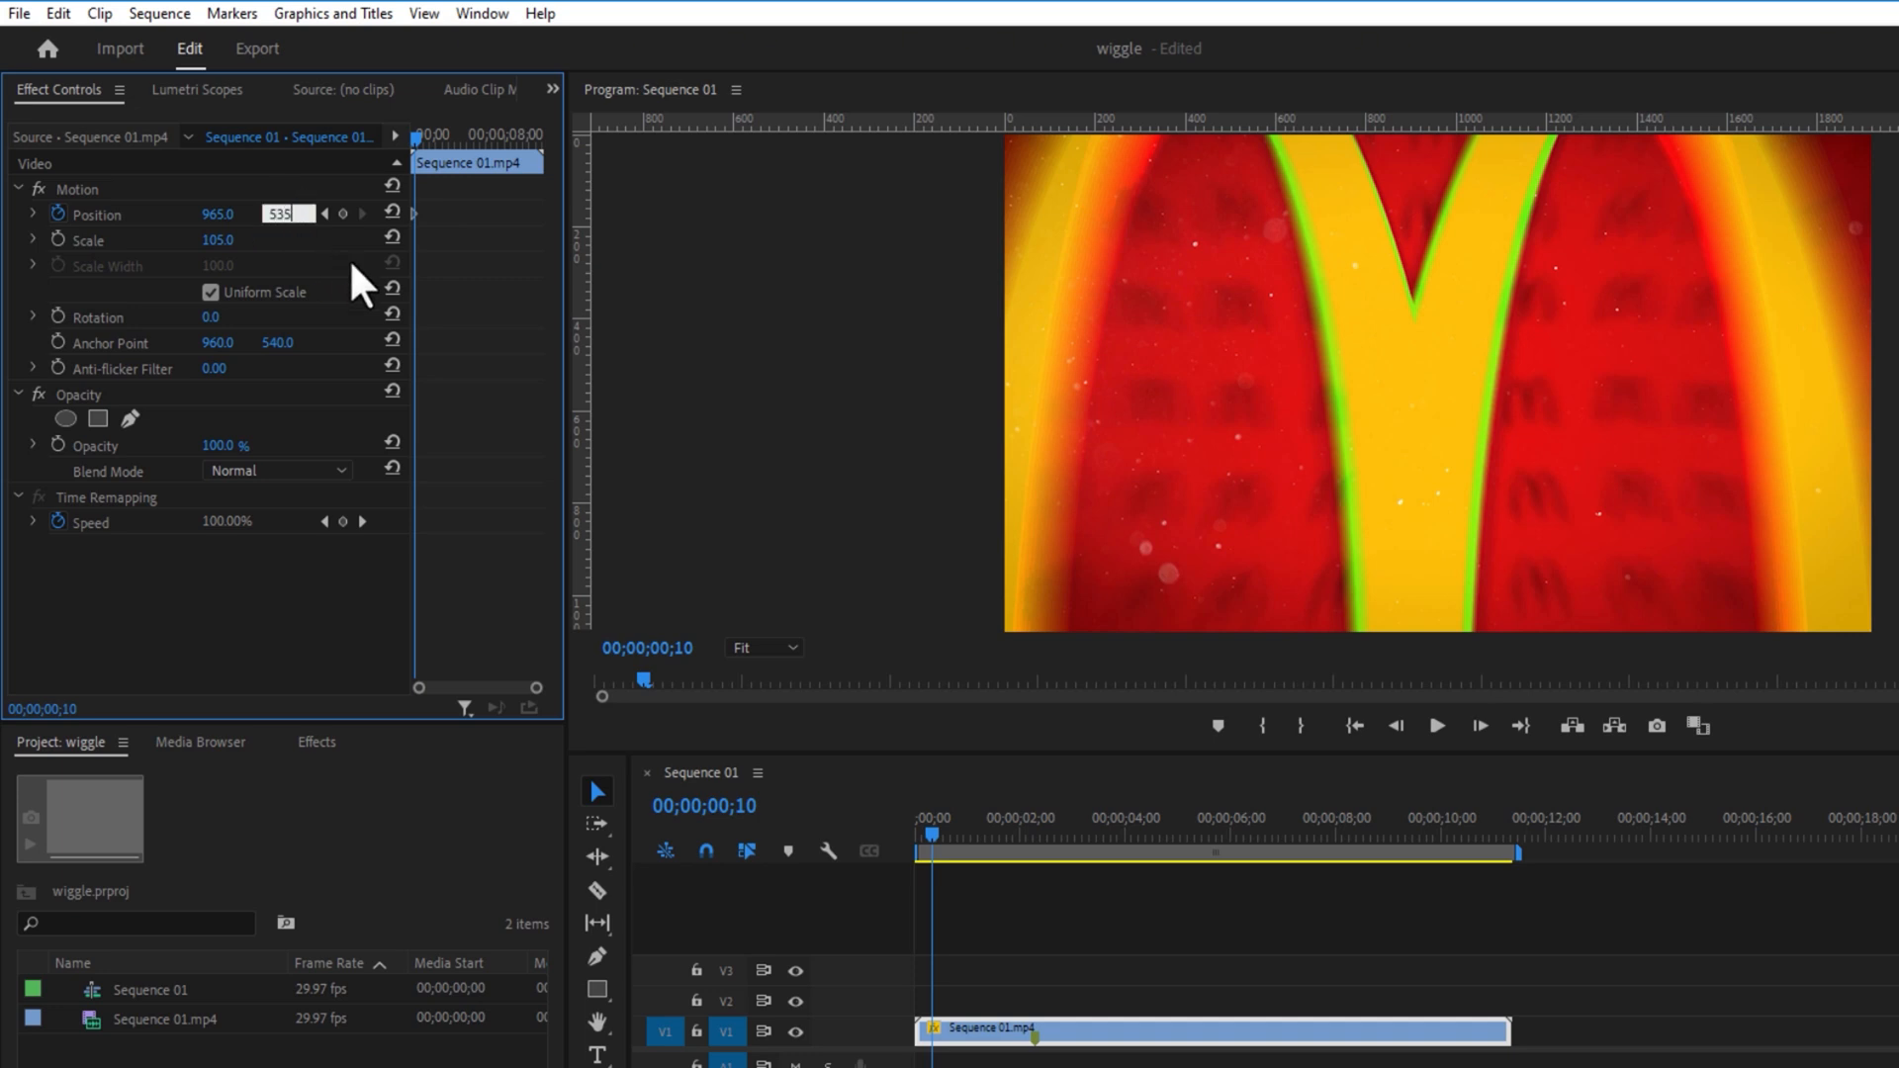
{"action": "key", "text": "Return"}
Step: Set the clip's Y position to 530 at 00;00;00;15, and set the X position to 960 in the last wiggle keyframe
{"action": "key", "text": "Right"}
{"action": "key", "text": "Right"}
{"action": "key", "text": "Right"}
{"action": "key", "text": "Right"}
{"action": "key", "text": "Right"}
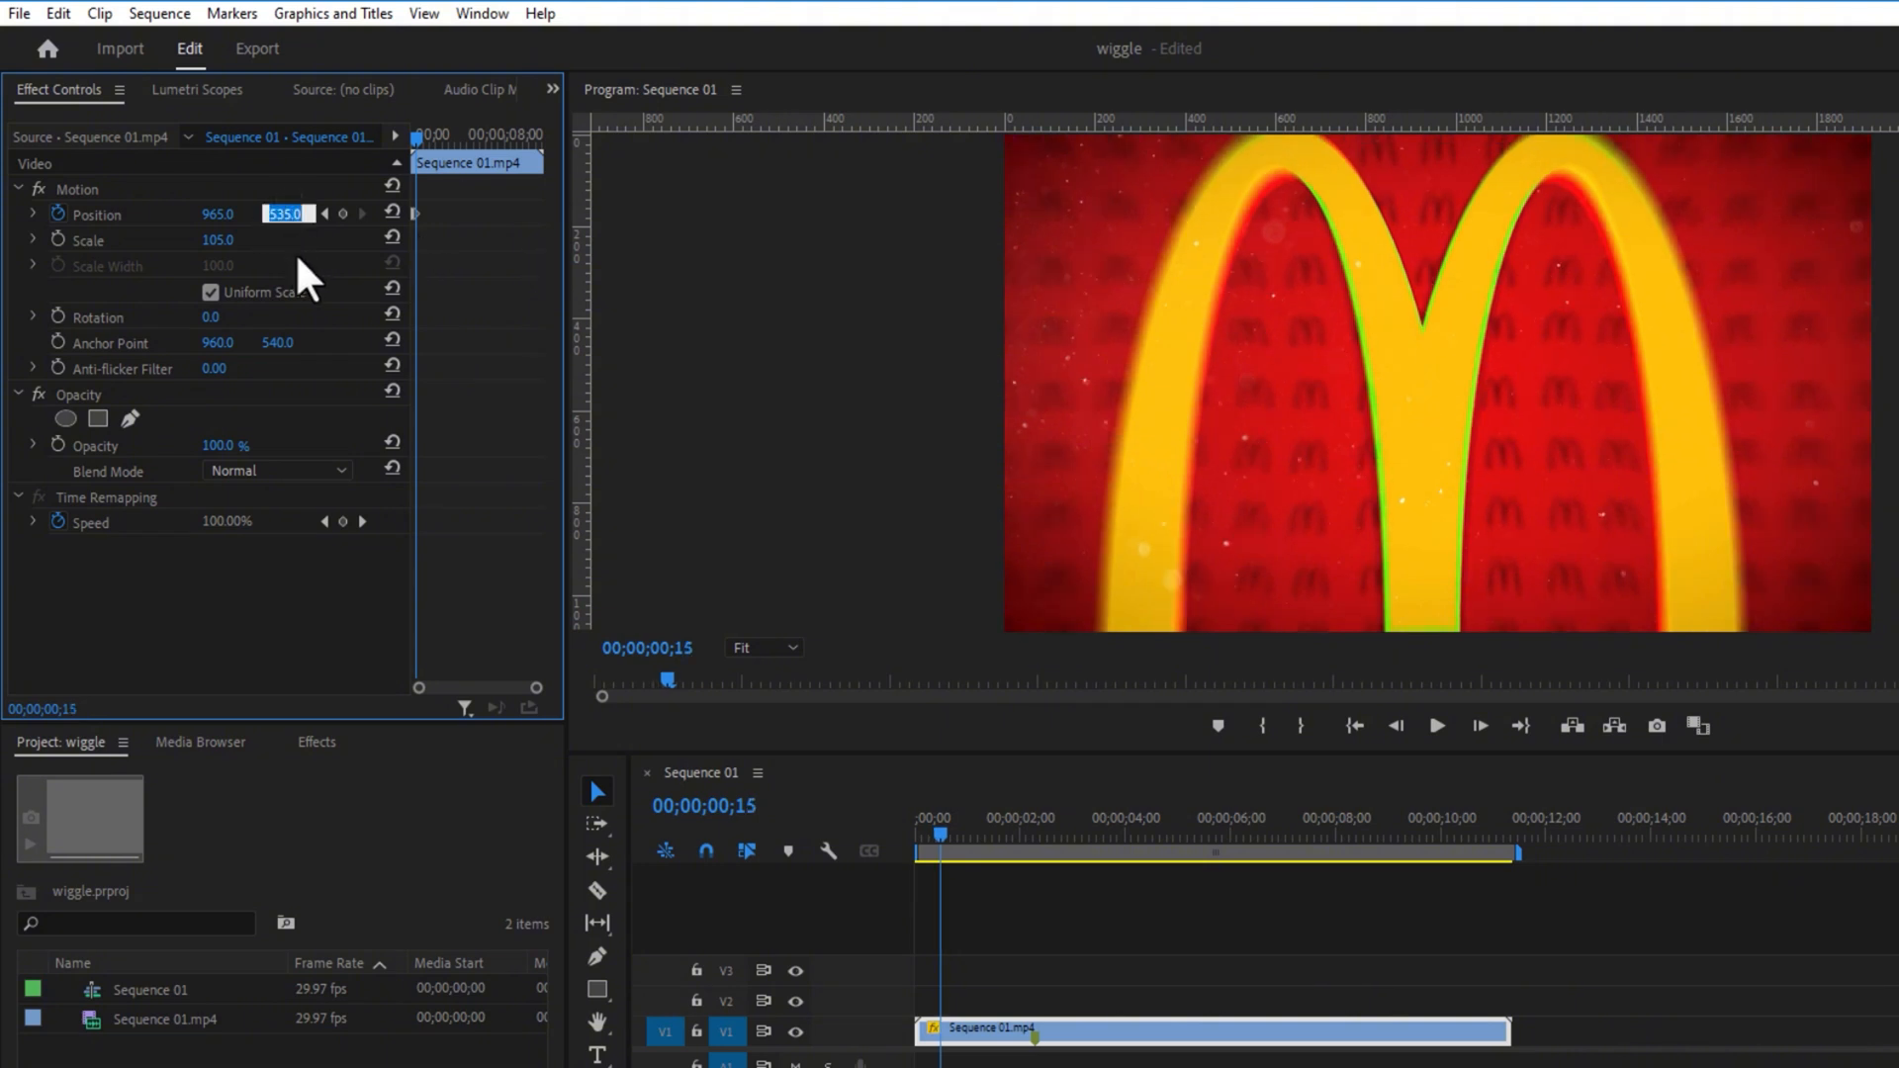
{"action": "type", "text": "530"}
{"action": "key", "text": "Return"}
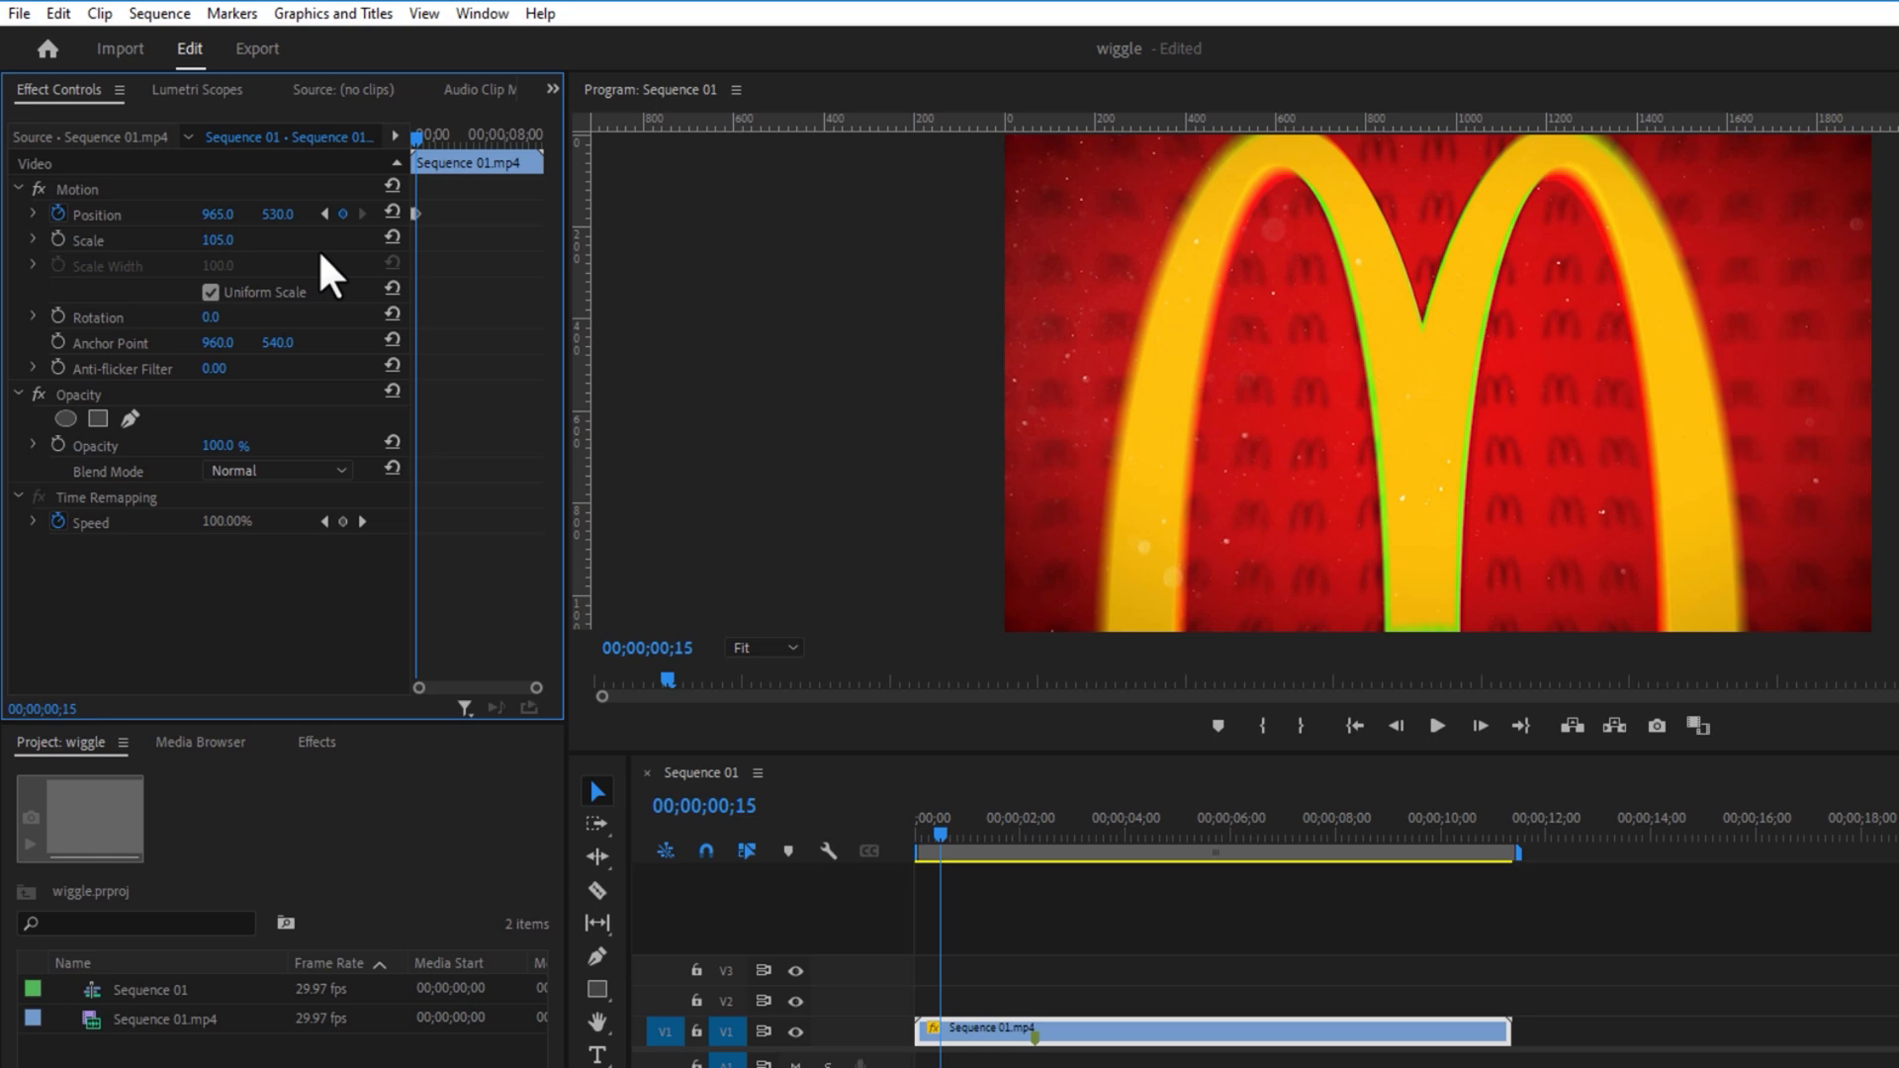
{"action": "left_click", "coordinate": [223, 214]}
{"action": "key", "text": "Return"}
Step: Copy the wiggle position keyframes and paste them repeatedly until they fill the full length of Sequence 01.mp4
{"action": "left_click_drag", "start_coordinate": [536, 687], "coordinate": [481, 687]}
{"action": "left_click_drag", "start_coordinate": [426, 223], "coordinate": [413, 223]}
{"action": "key", "text": "ctrl+c"}
{"action": "key", "text": "ctrl+v"}
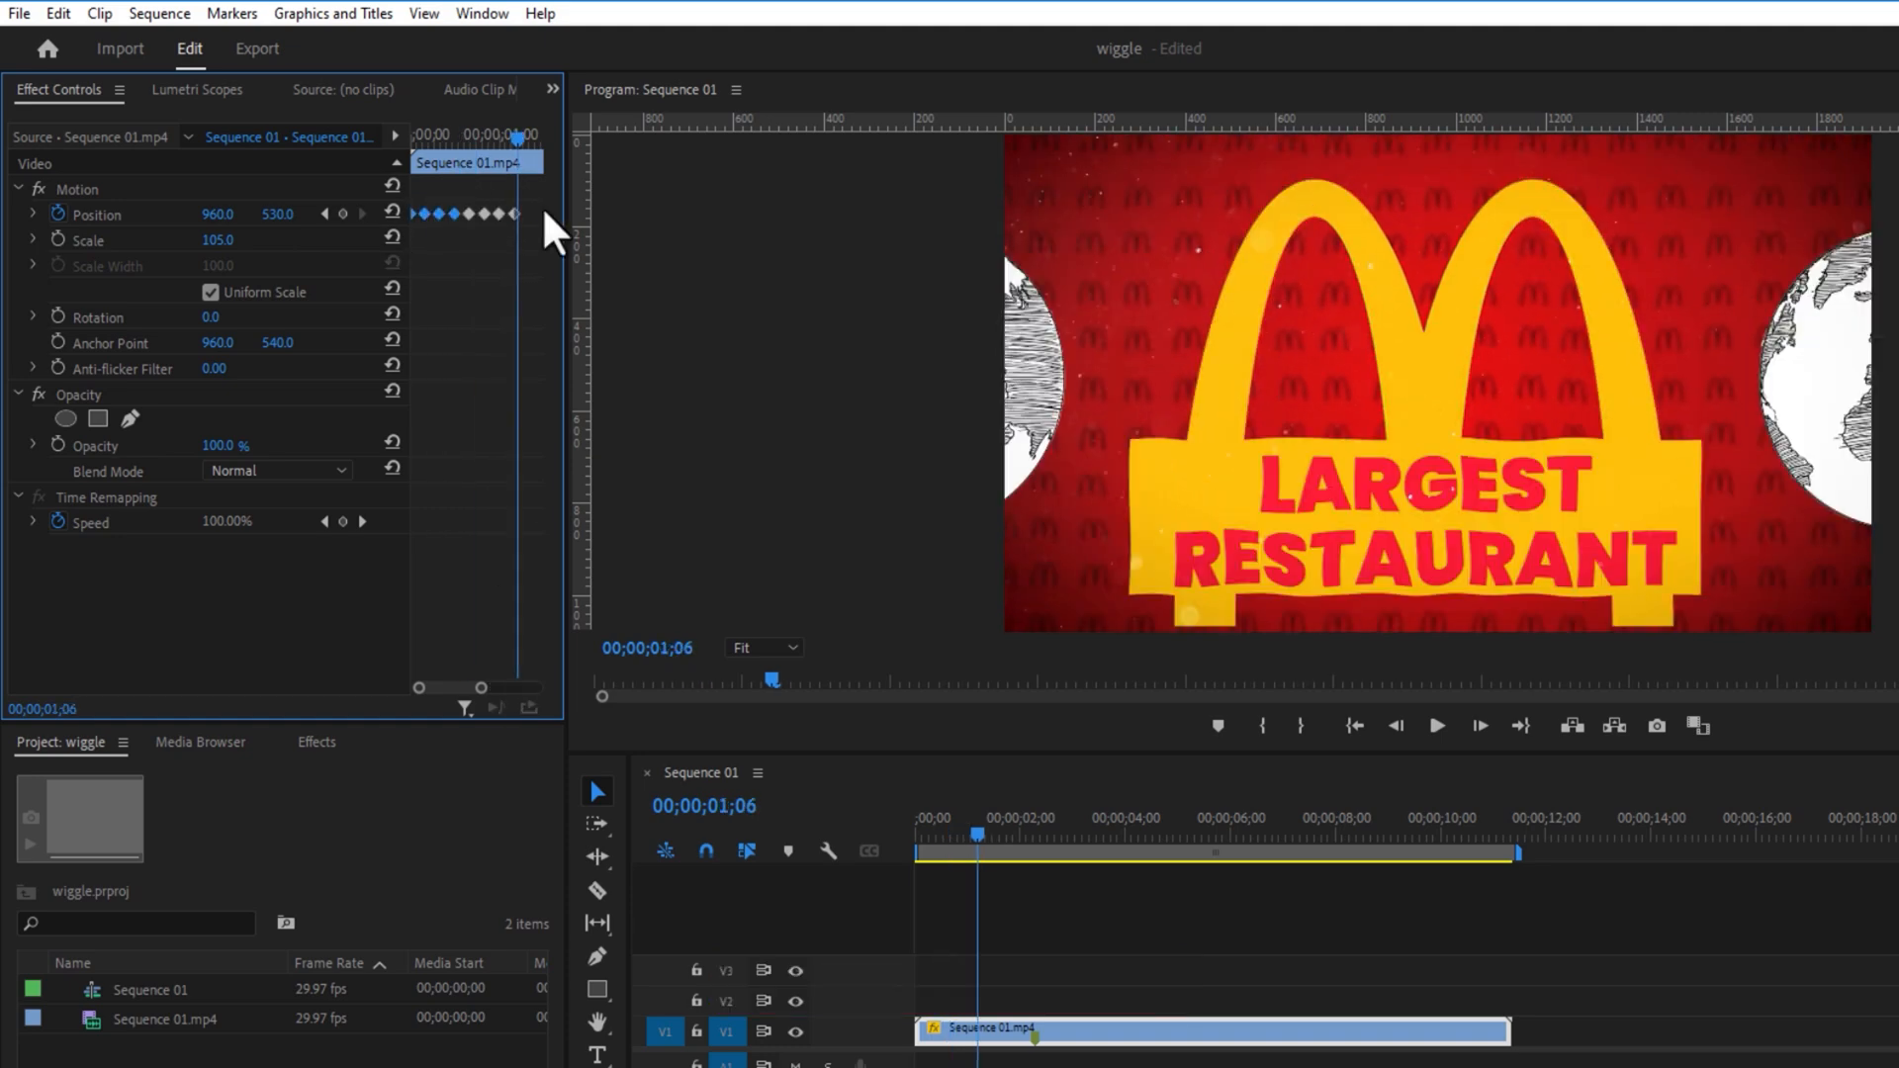
{"action": "left_click", "coordinate": [471, 139]}
{"action": "key", "text": "ctrl+v"}
{"action": "left_click_drag", "start_coordinate": [491, 139], "coordinate": [526, 144]}
{"action": "key", "text": "ctrl+v"}
{"action": "left_click_drag", "start_coordinate": [514, 687], "coordinate": [536, 687]}
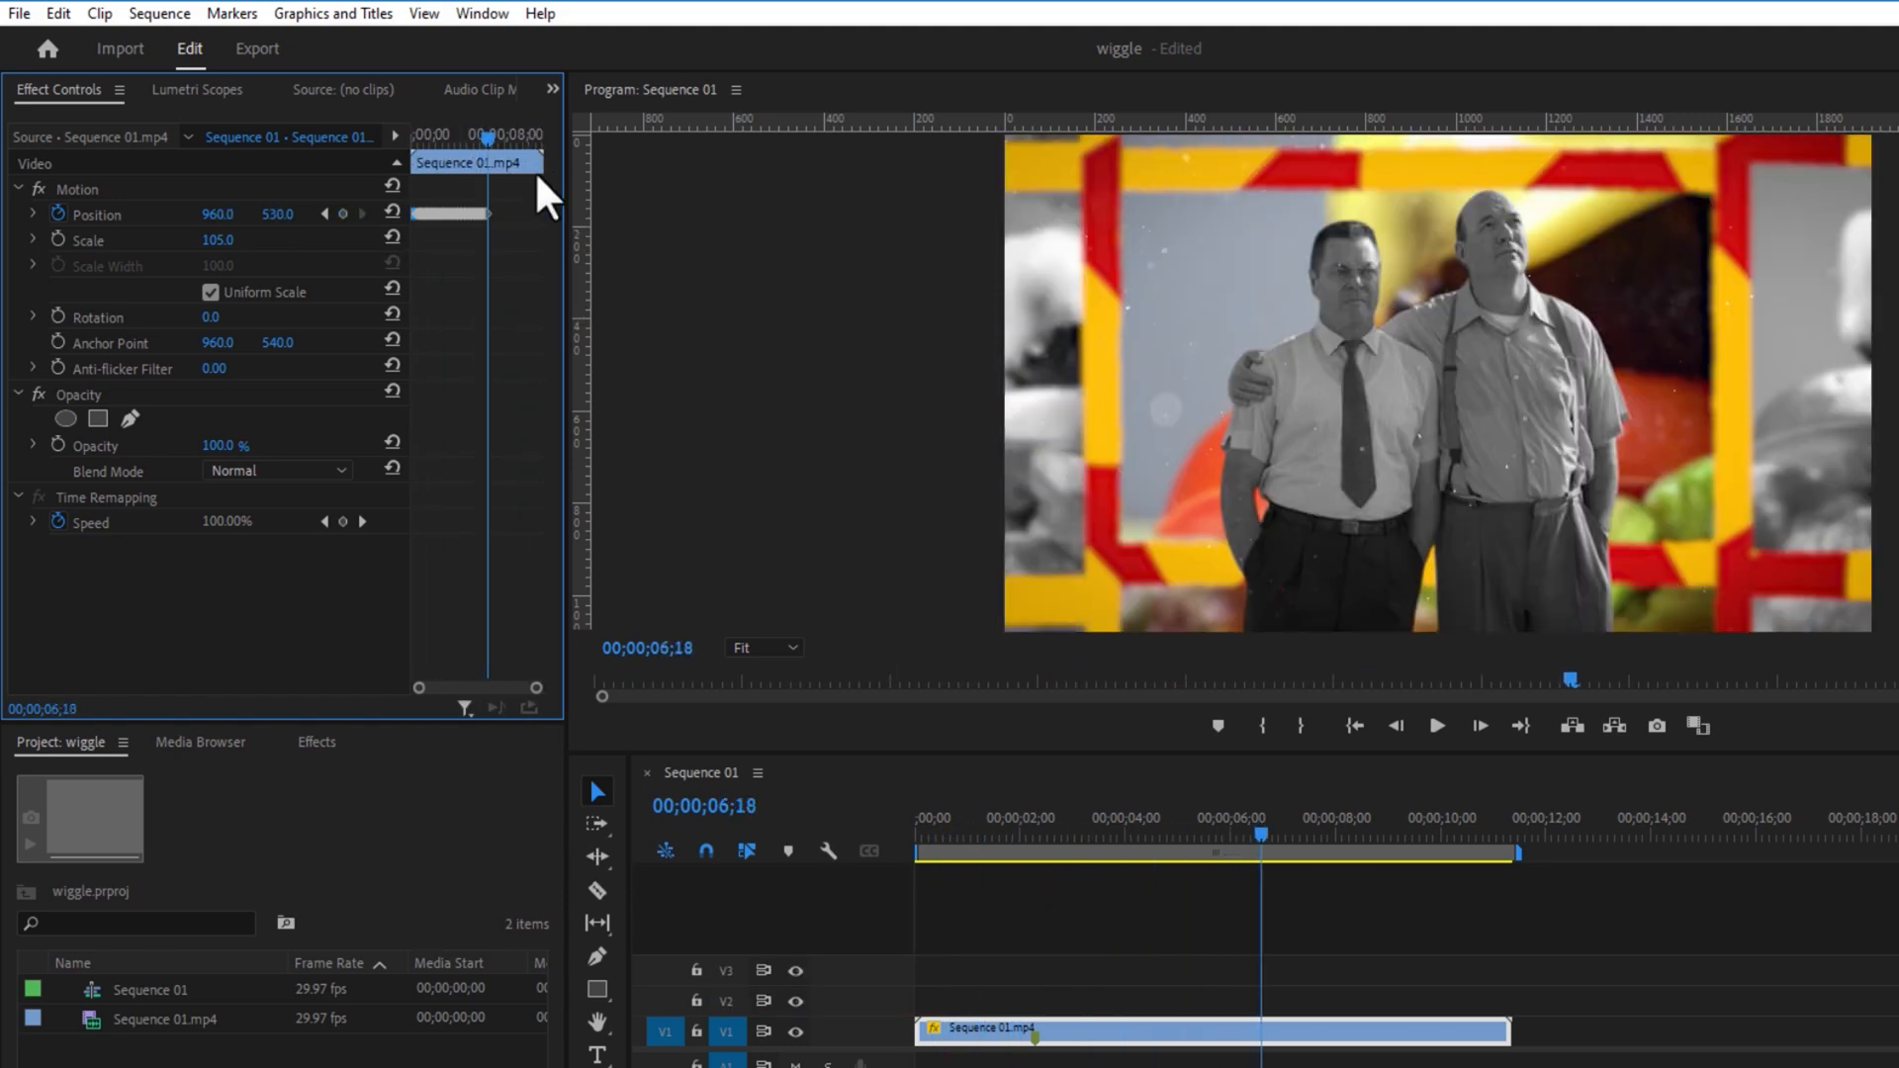
{"action": "key", "text": "ctrl+v"}
{"action": "left_click_drag", "start_coordinate": [497, 138], "coordinate": [339, 131]}
{"action": "key", "text": "ctrl+v"}
{"action": "key", "text": "ctrl+v"}
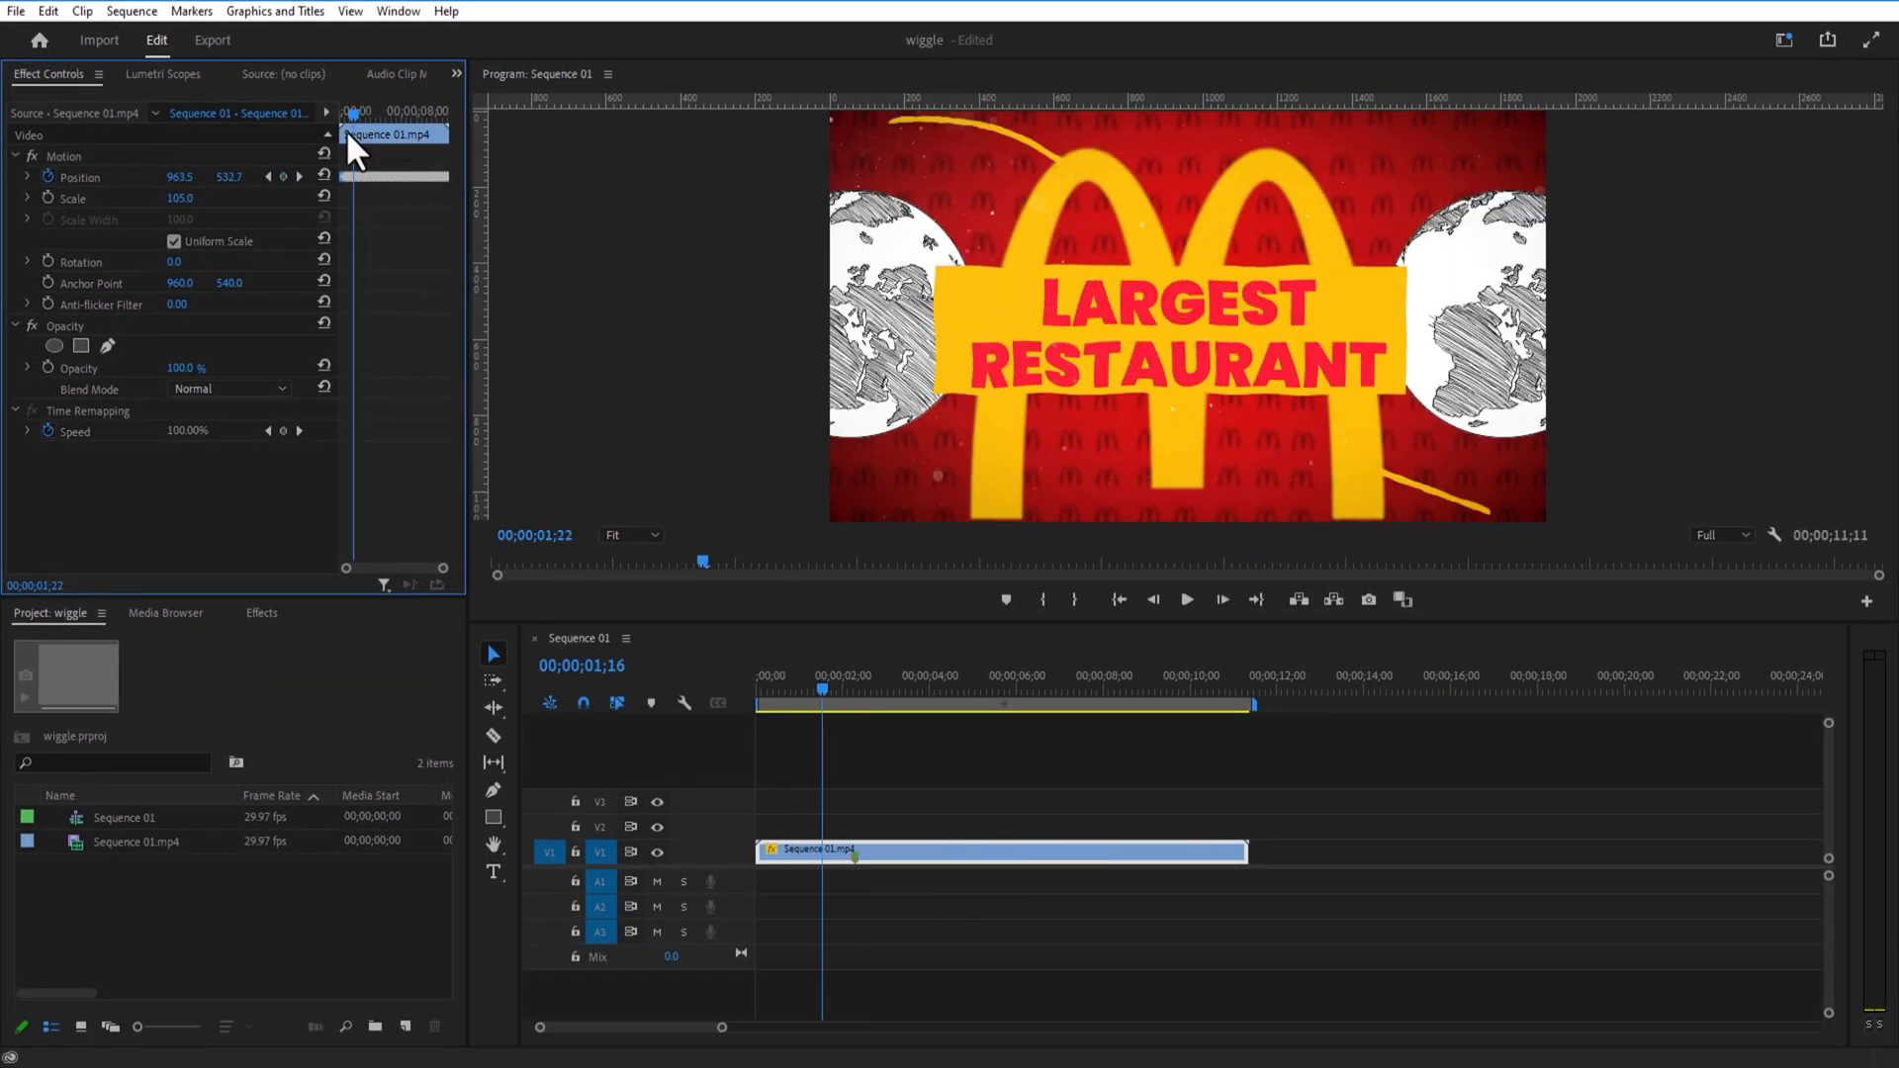
Step: Change the spatial interpolation of all position keyframes to Continuous Bezier
{"action": "key", "text": "ctrl+a"}
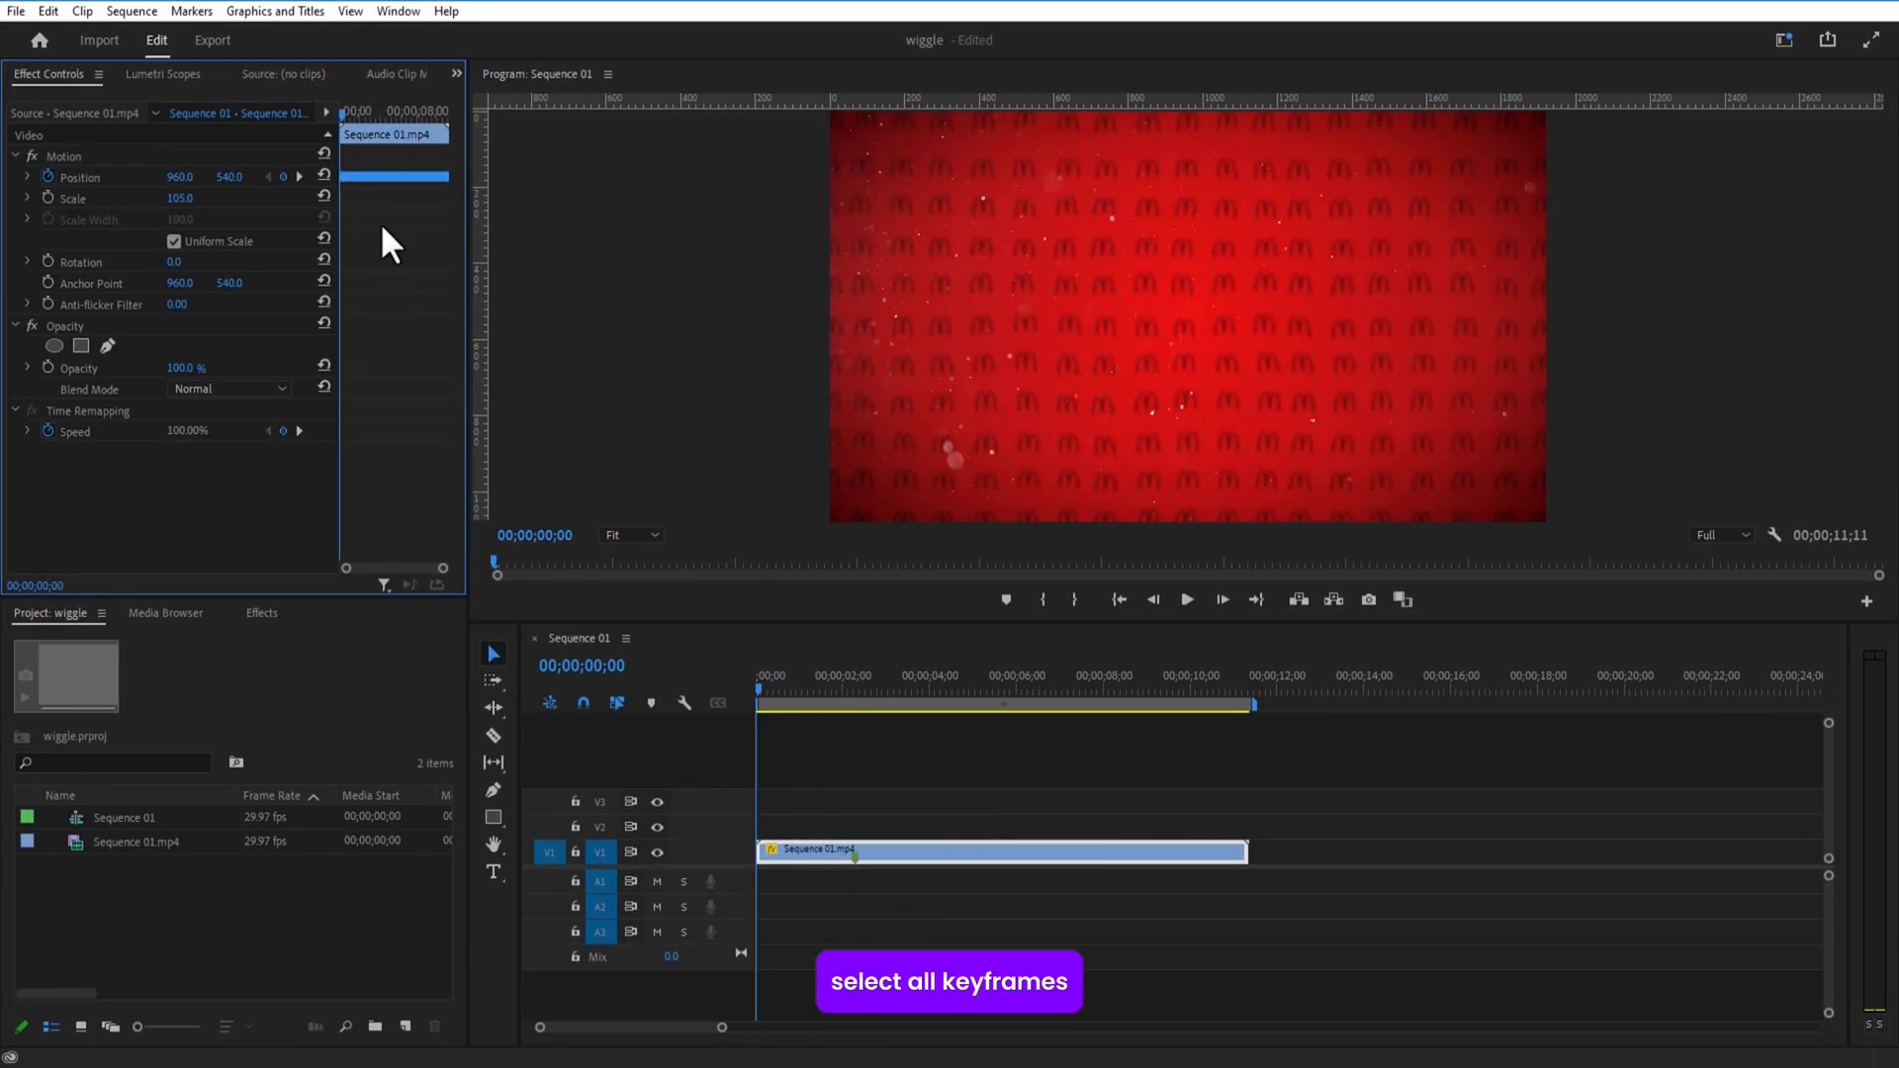
{"action": "right_click", "coordinate": [388, 180]}
{"action": "mouse_move", "coordinate": [484, 379]}
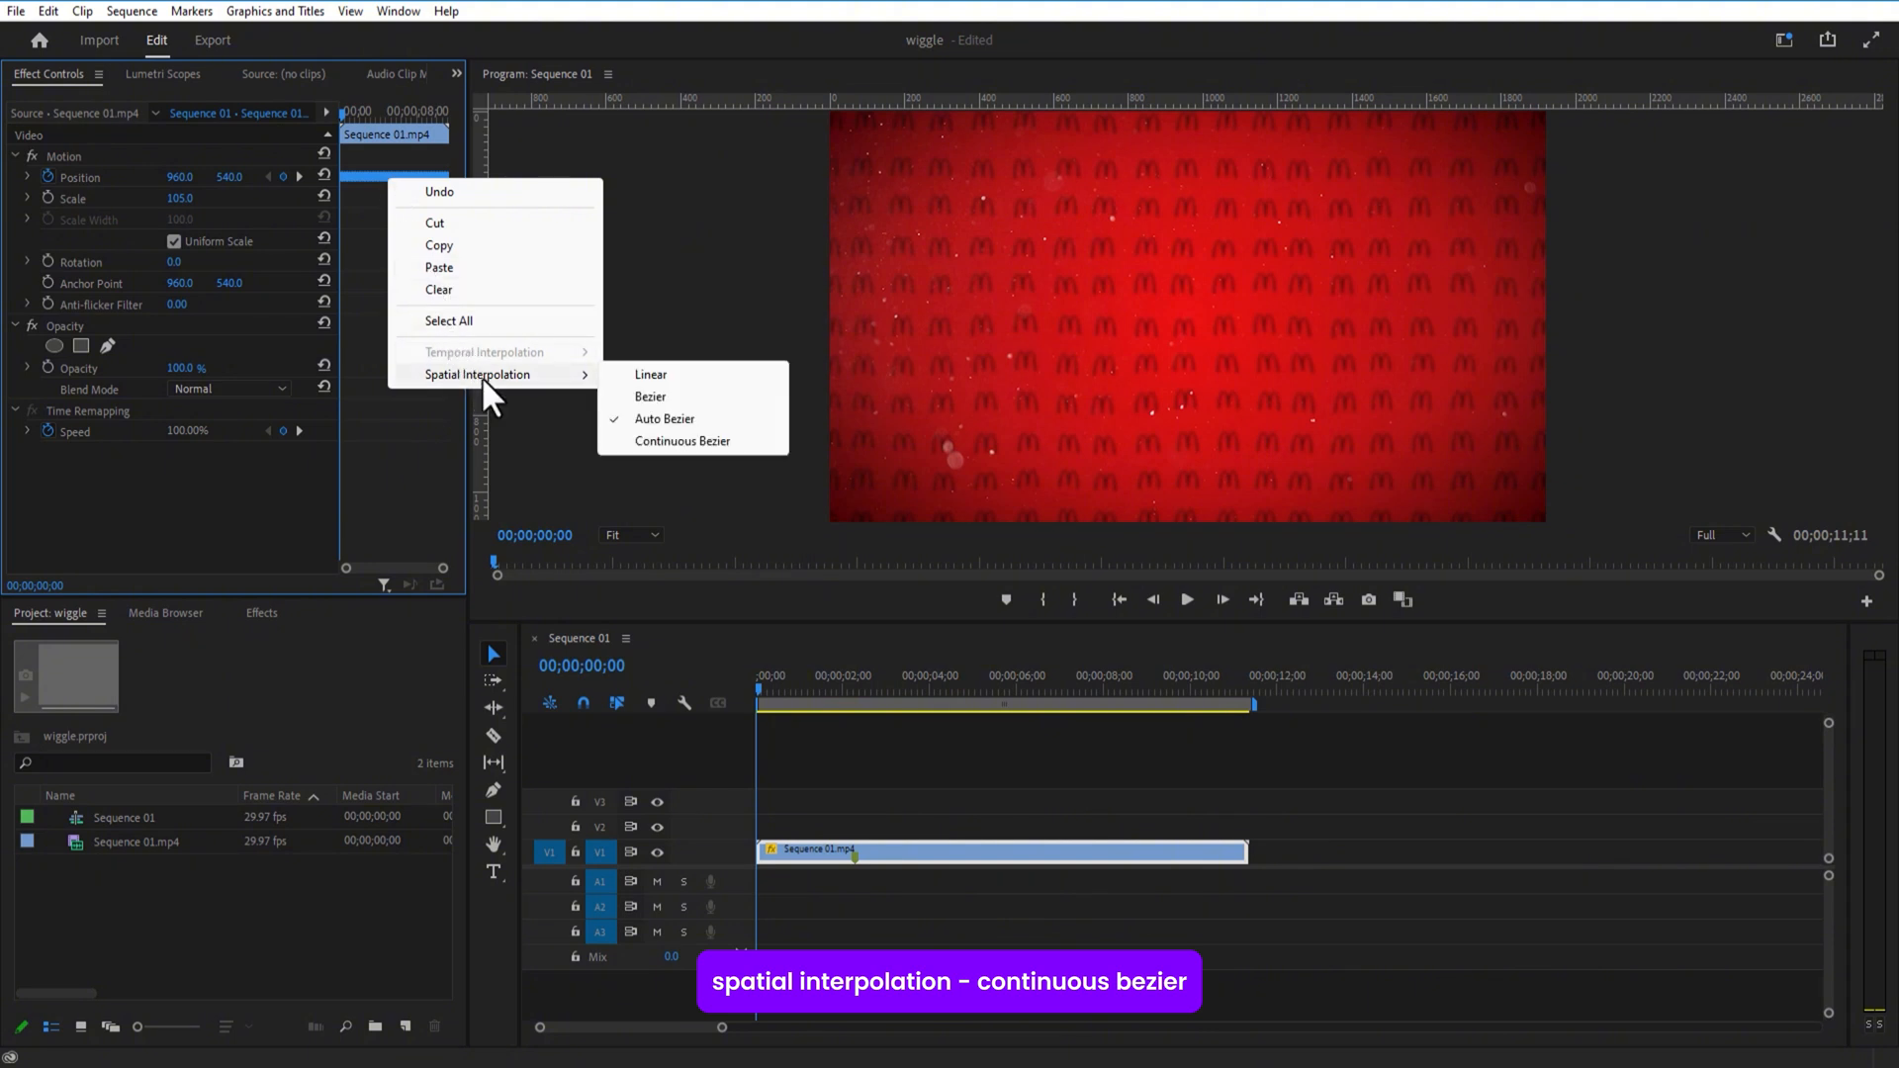
{"action": "left_click", "coordinate": [684, 441]}
Step: Save the clip's Motion settings as a Scale preset named "wiggle", with a description starting "small wiggle effect" and a subscribe note
{"action": "key", "text": "End"}
{"action": "right_click", "coordinate": [207, 154]}
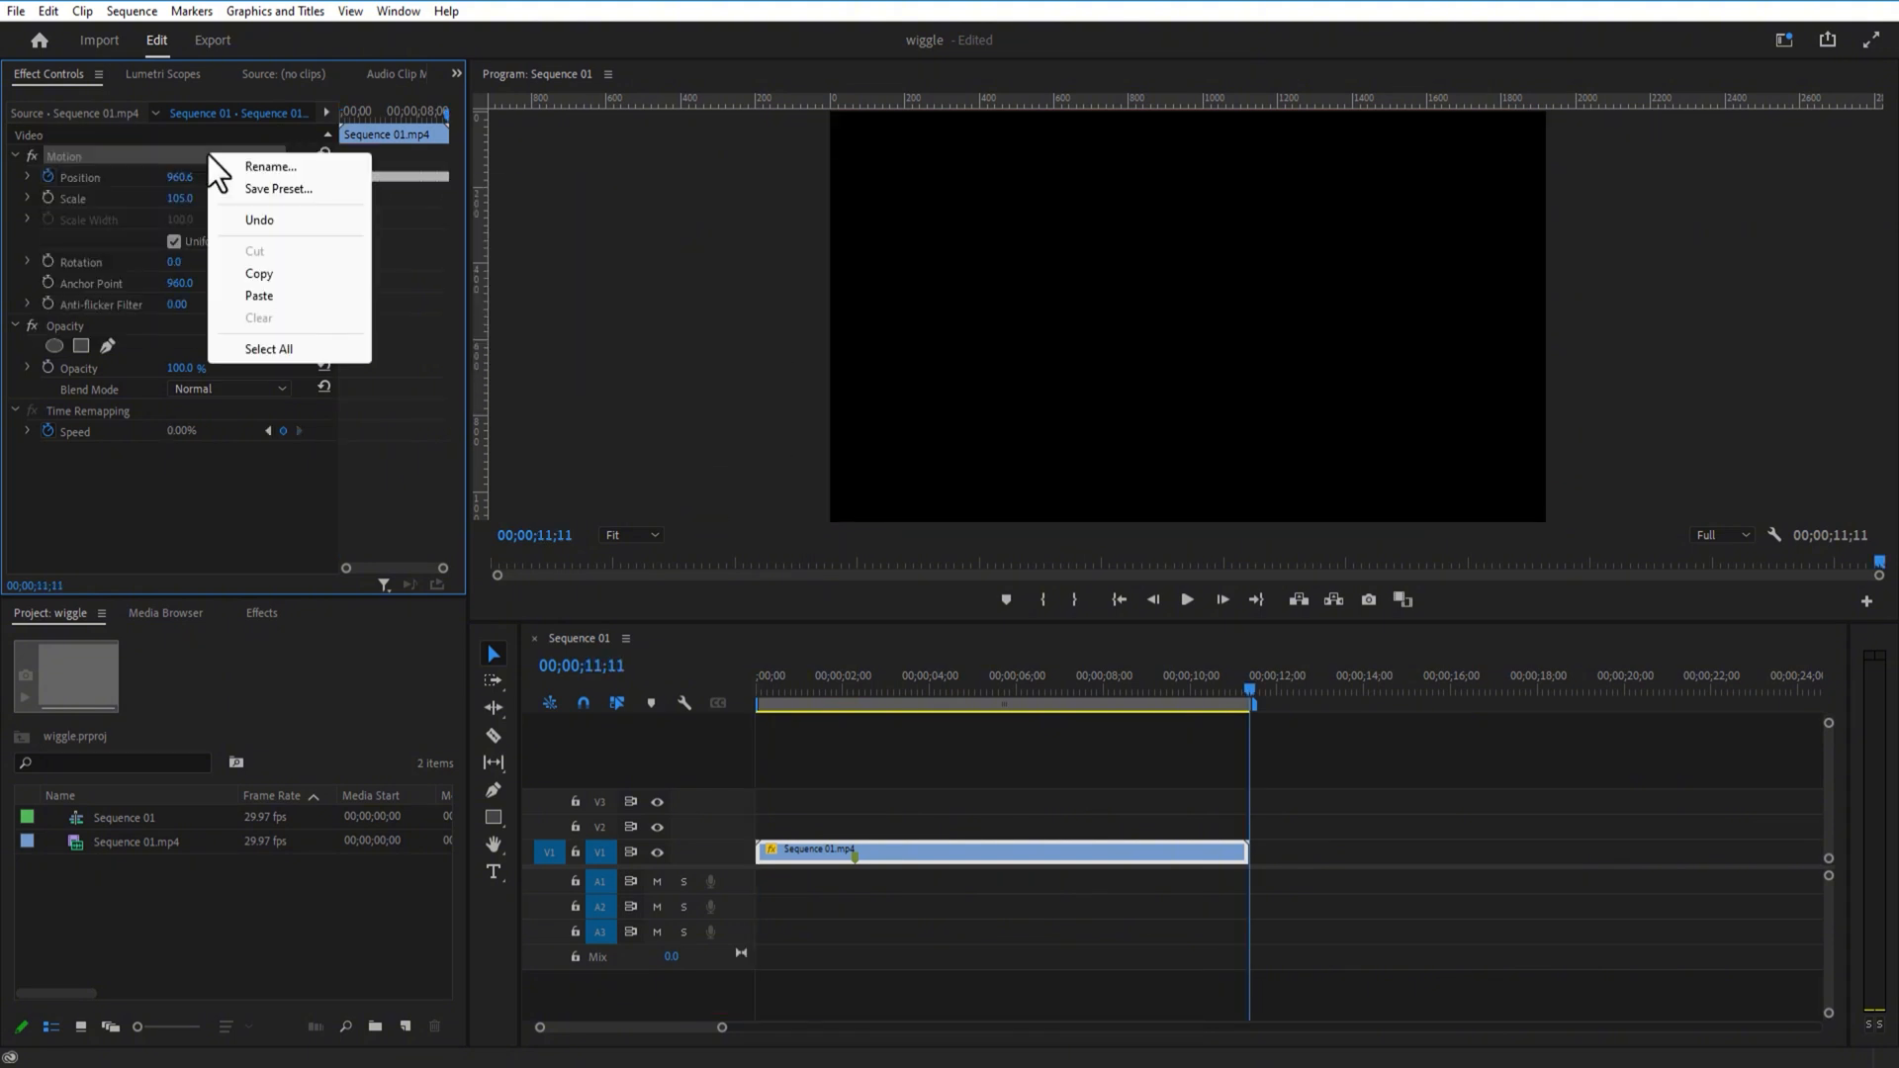
{"action": "left_click", "coordinate": [265, 196]}
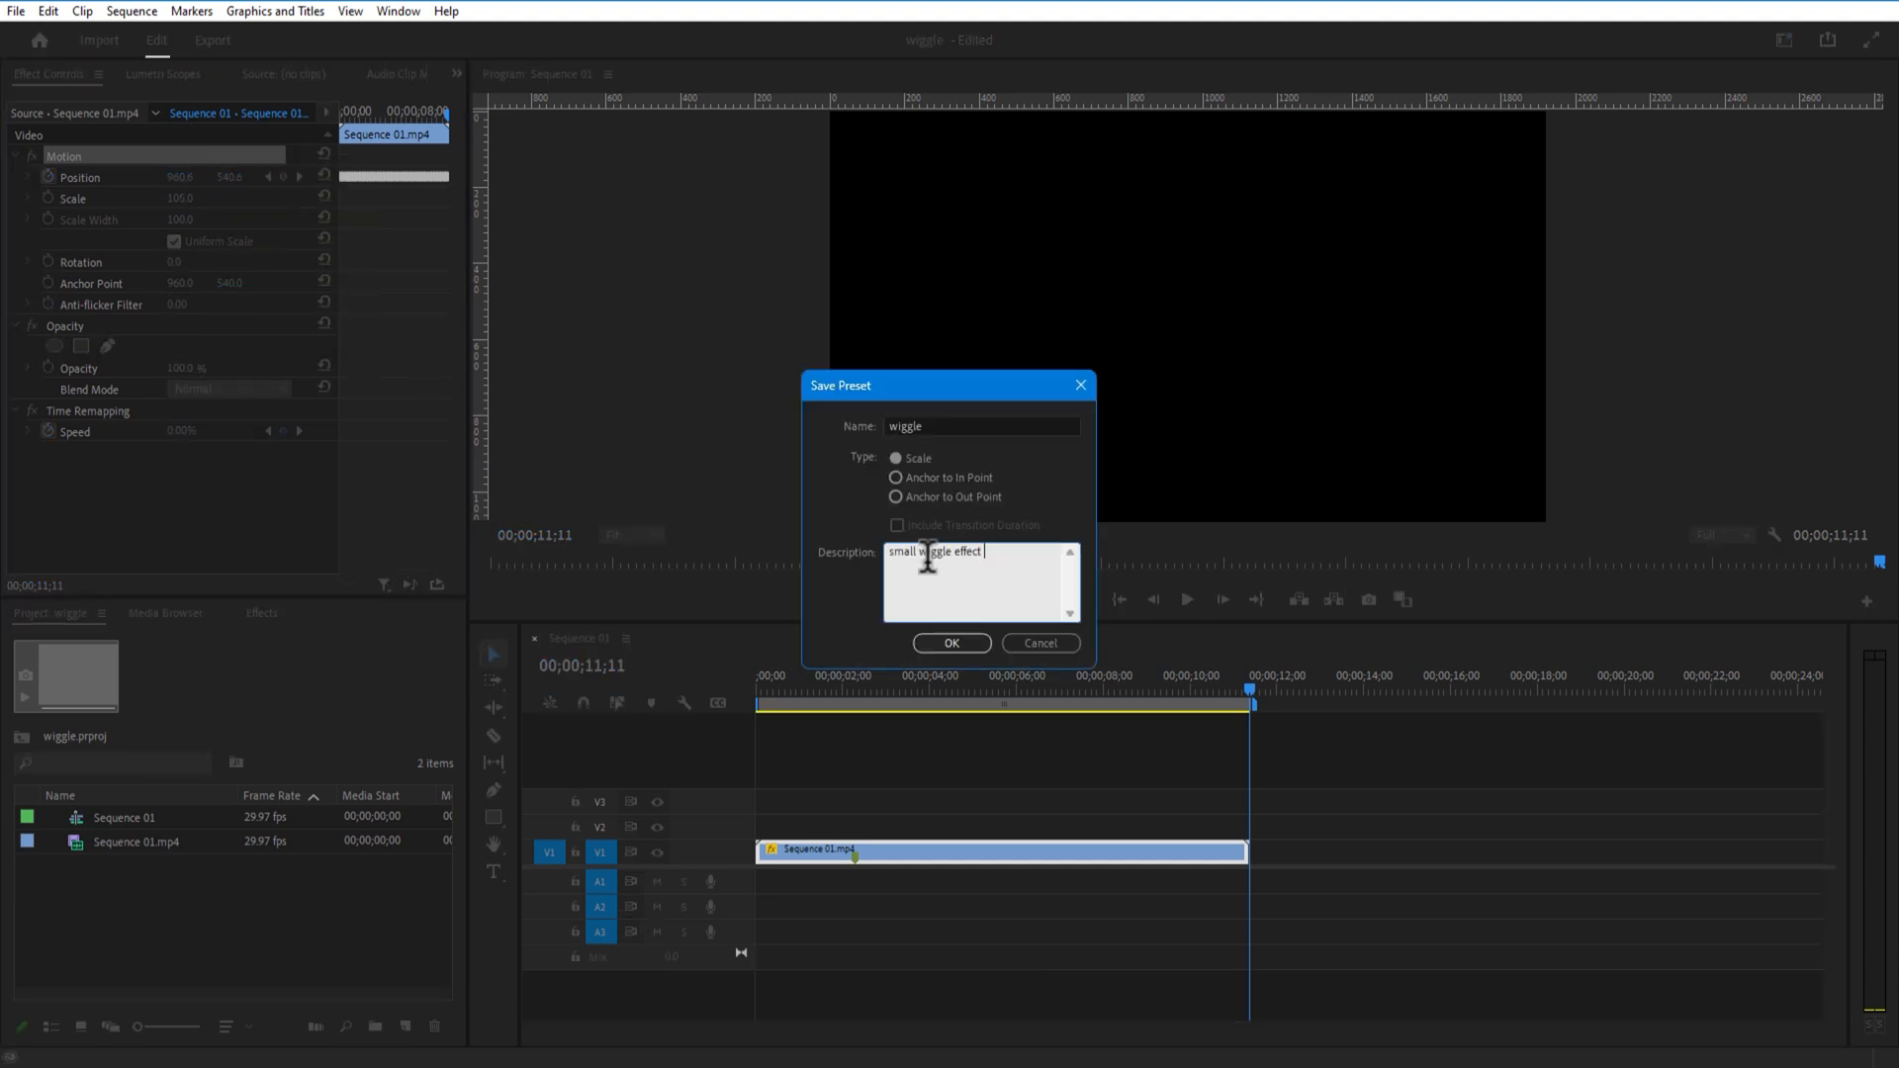
{"action": "type", "text": "11 secons"}
{"action": "key", "text": "Return"}
{"action": "key", "text": "Return"}
{"action": "type", "text": "Subscribe - Askiko"}
{"action": "left_click", "coordinate": [964, 642]}
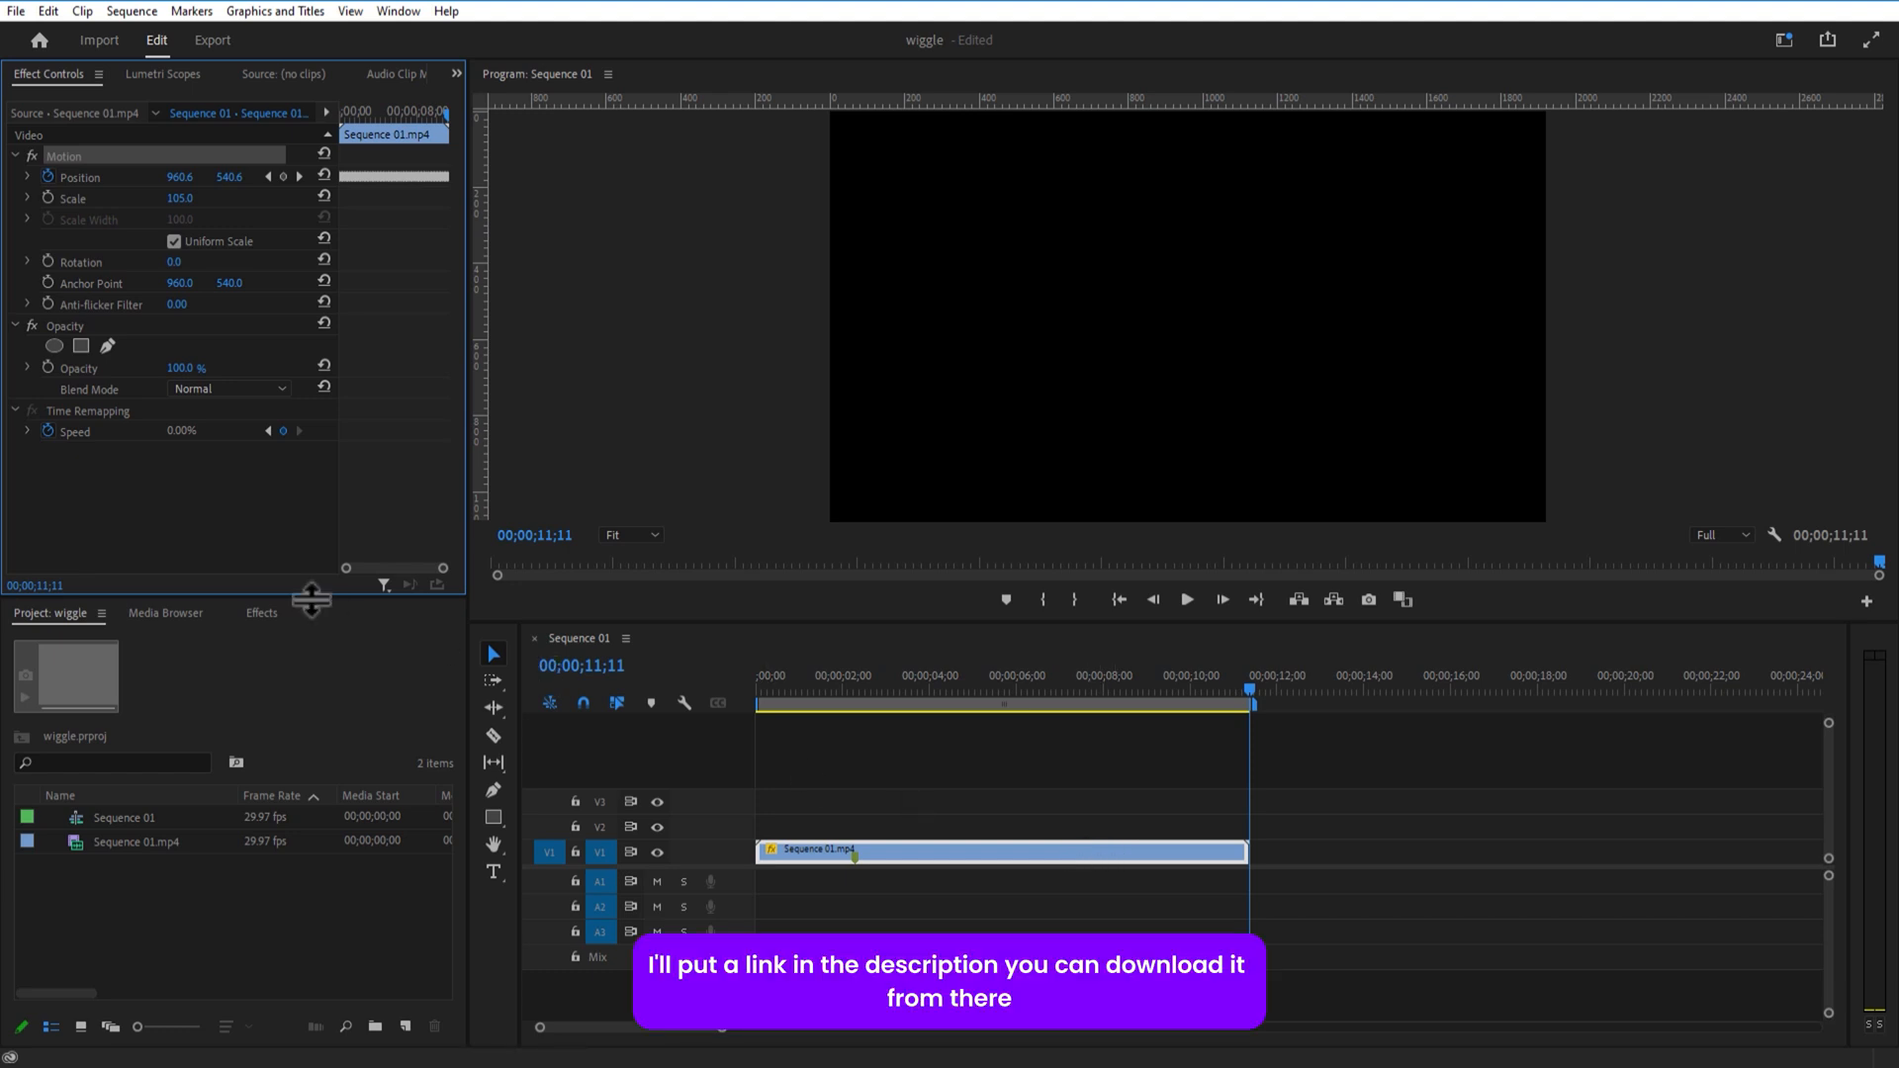
Step: Look up the saved wiggle preset among the effect presets and view the options for importing and exporting presets
{"action": "left_click", "coordinate": [262, 613]}
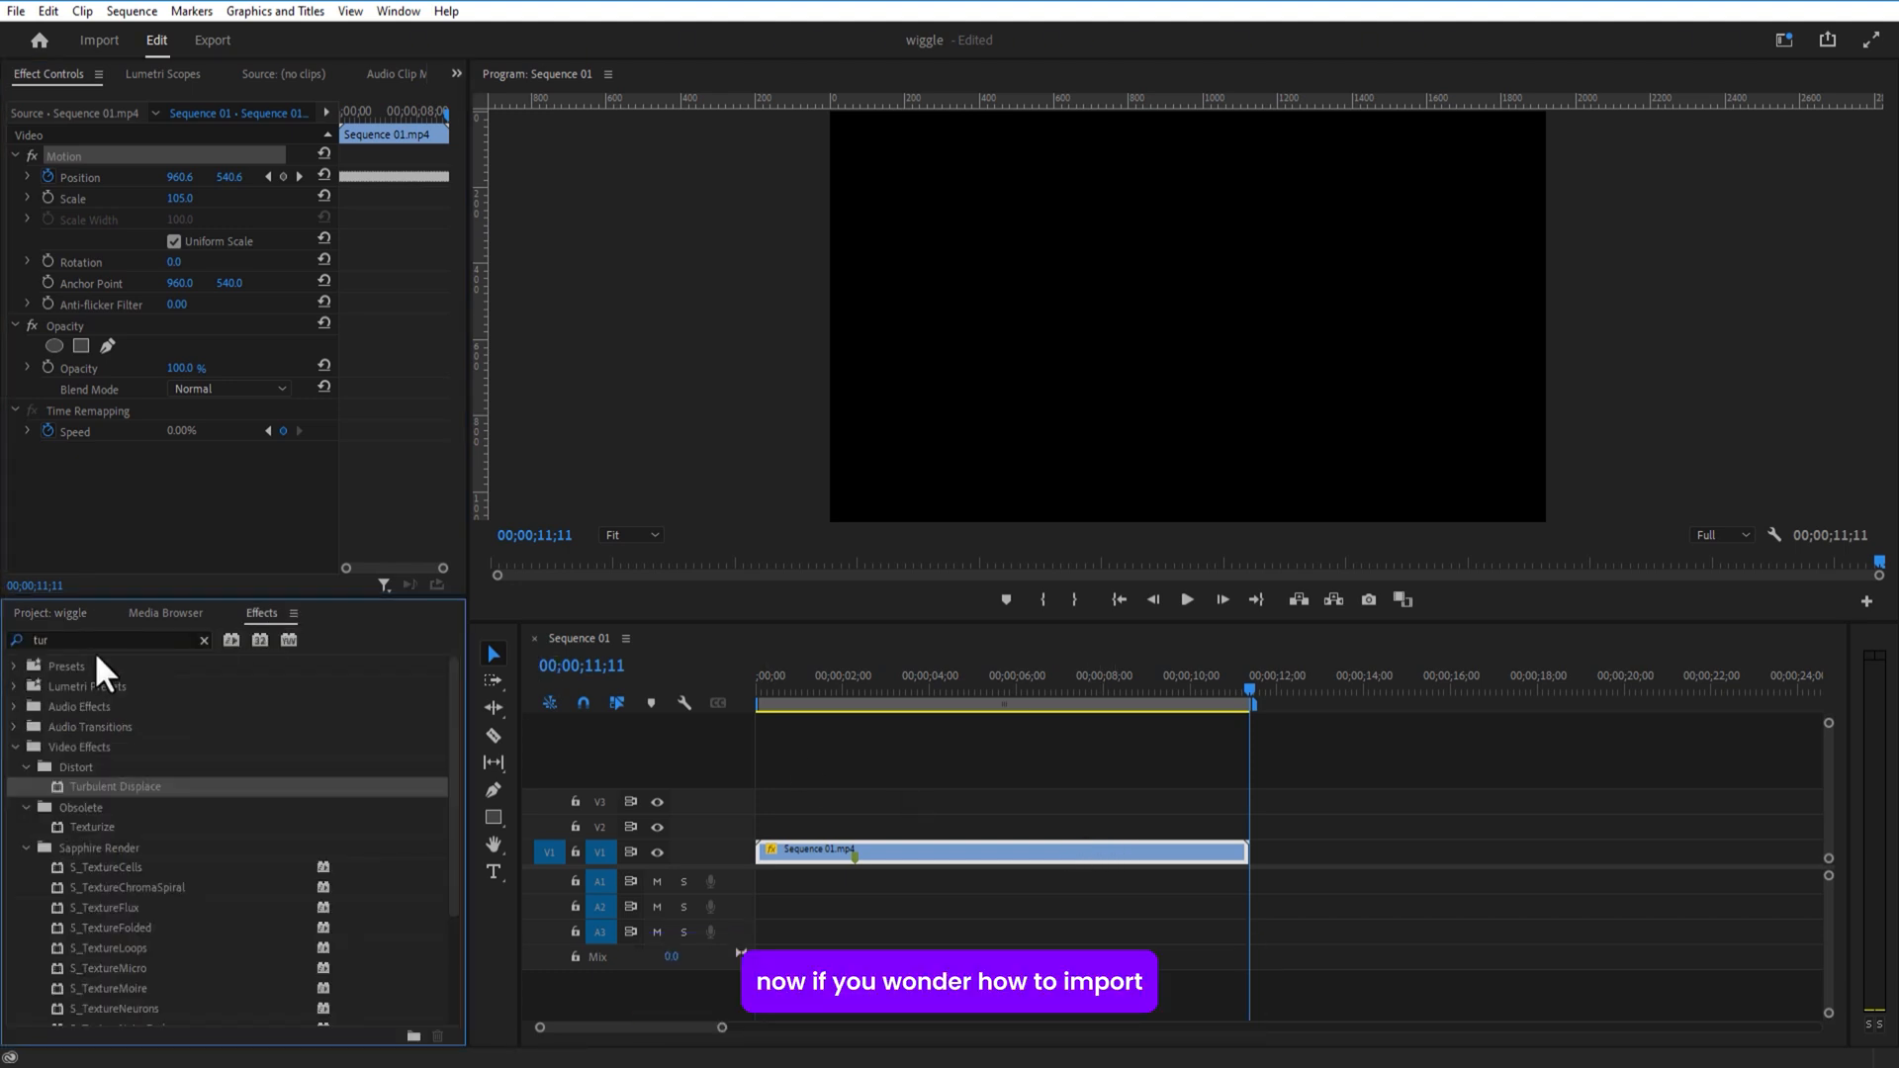
{"action": "left_click", "coordinate": [12, 665]}
{"action": "right_click", "coordinate": [103, 687]}
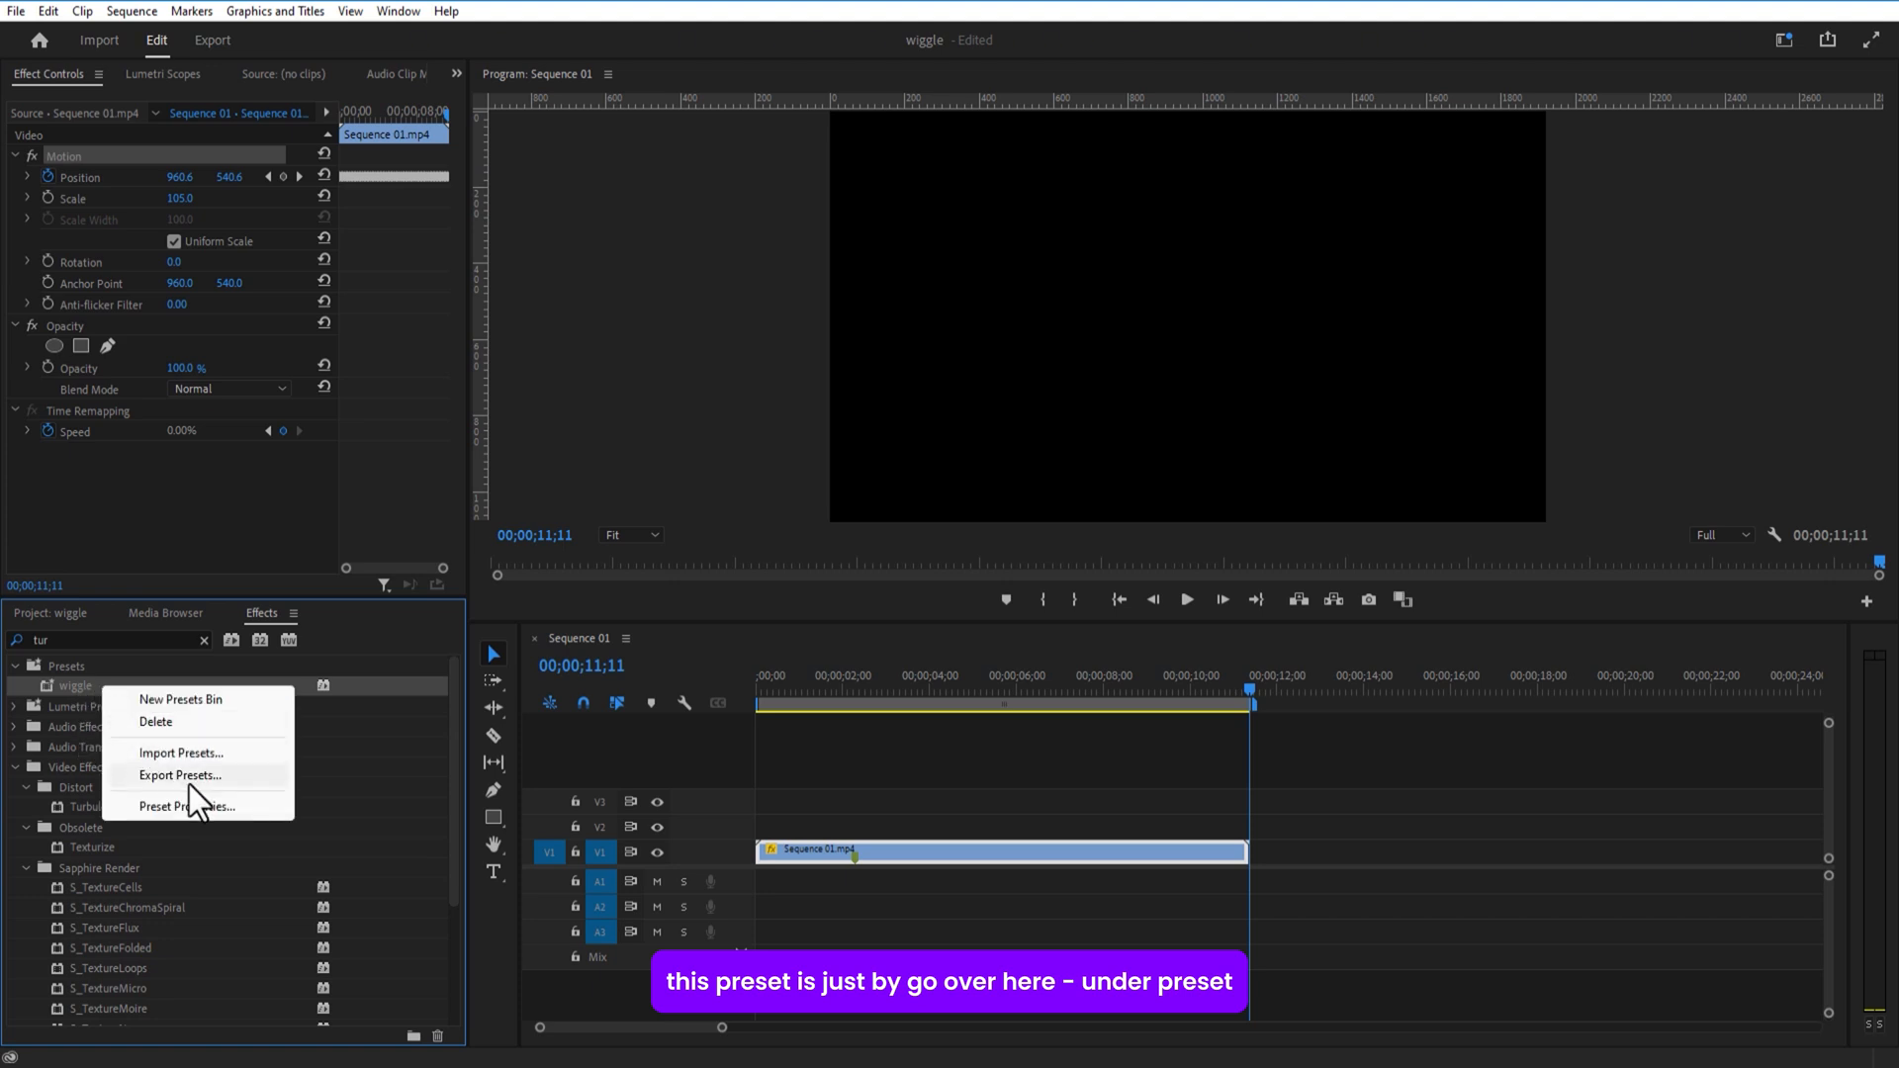
{"action": "key", "text": "Escape"}
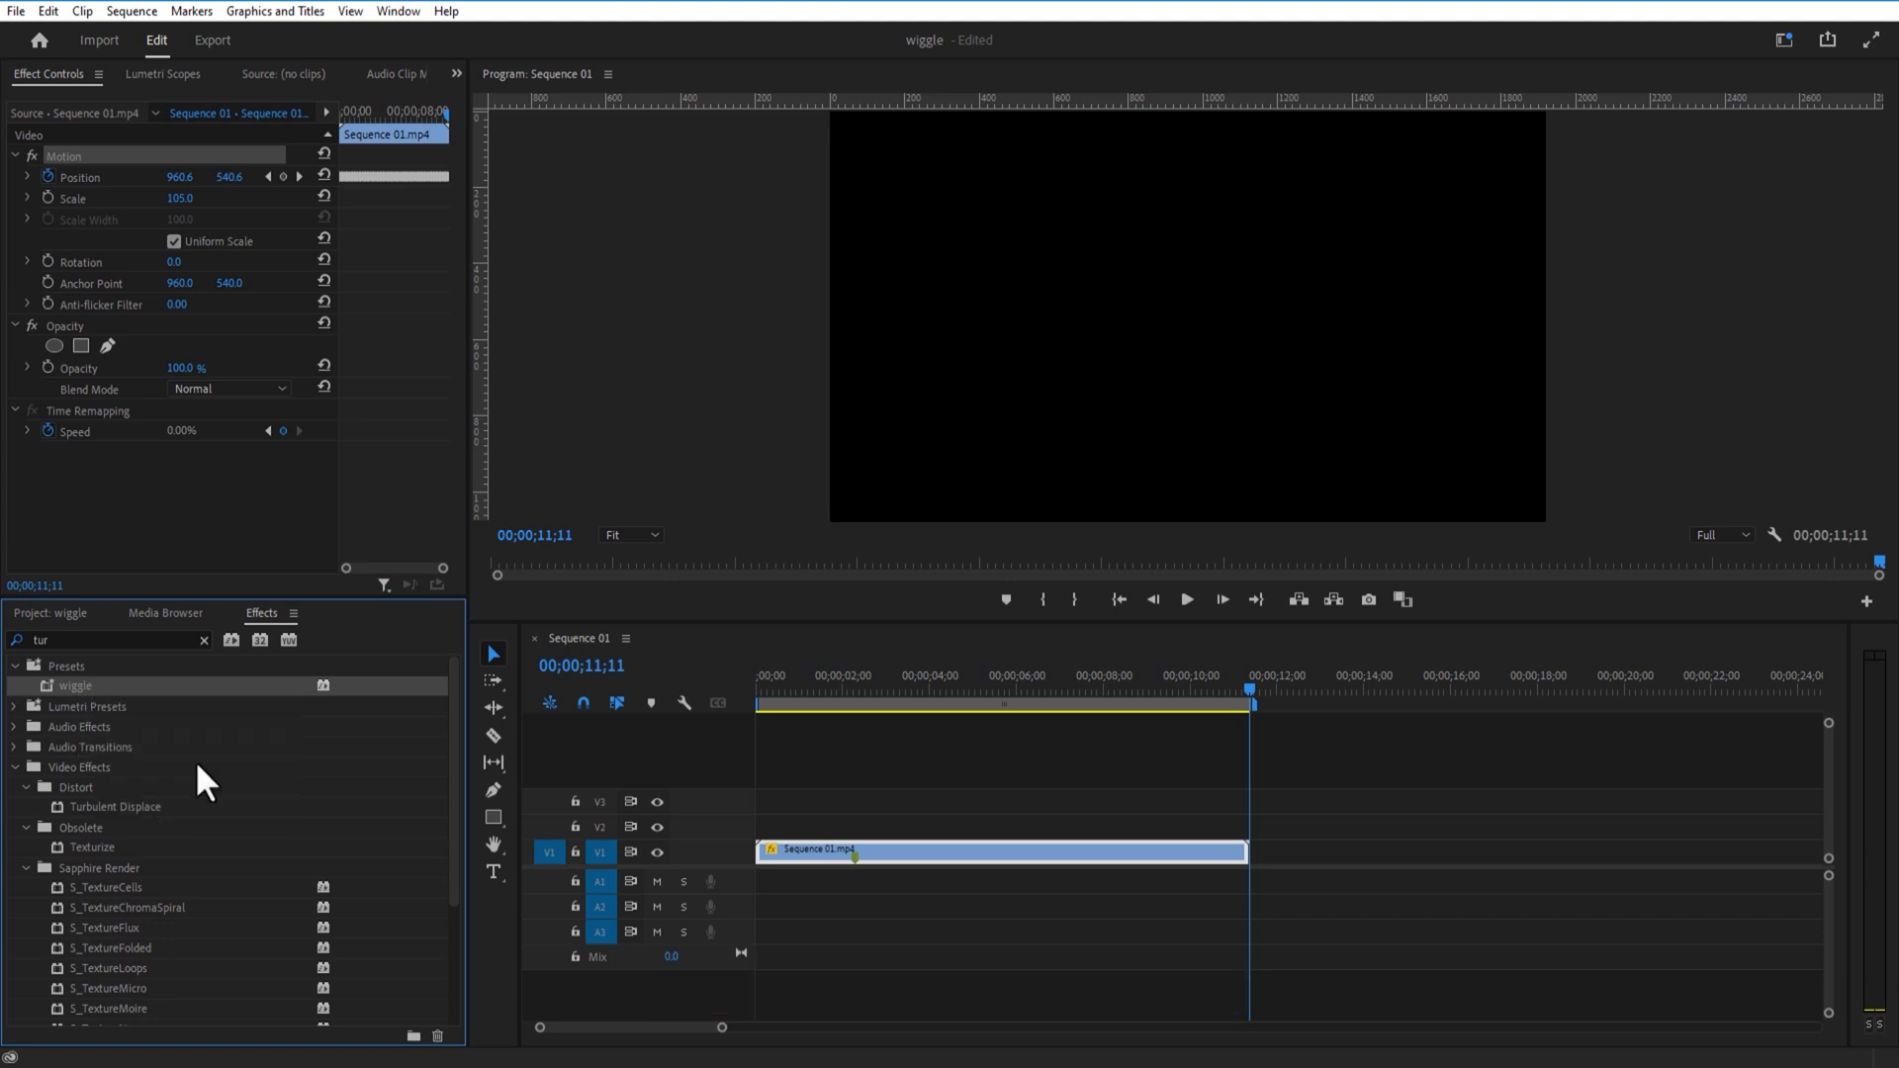
{"action": "left_click", "coordinate": [14, 666]}
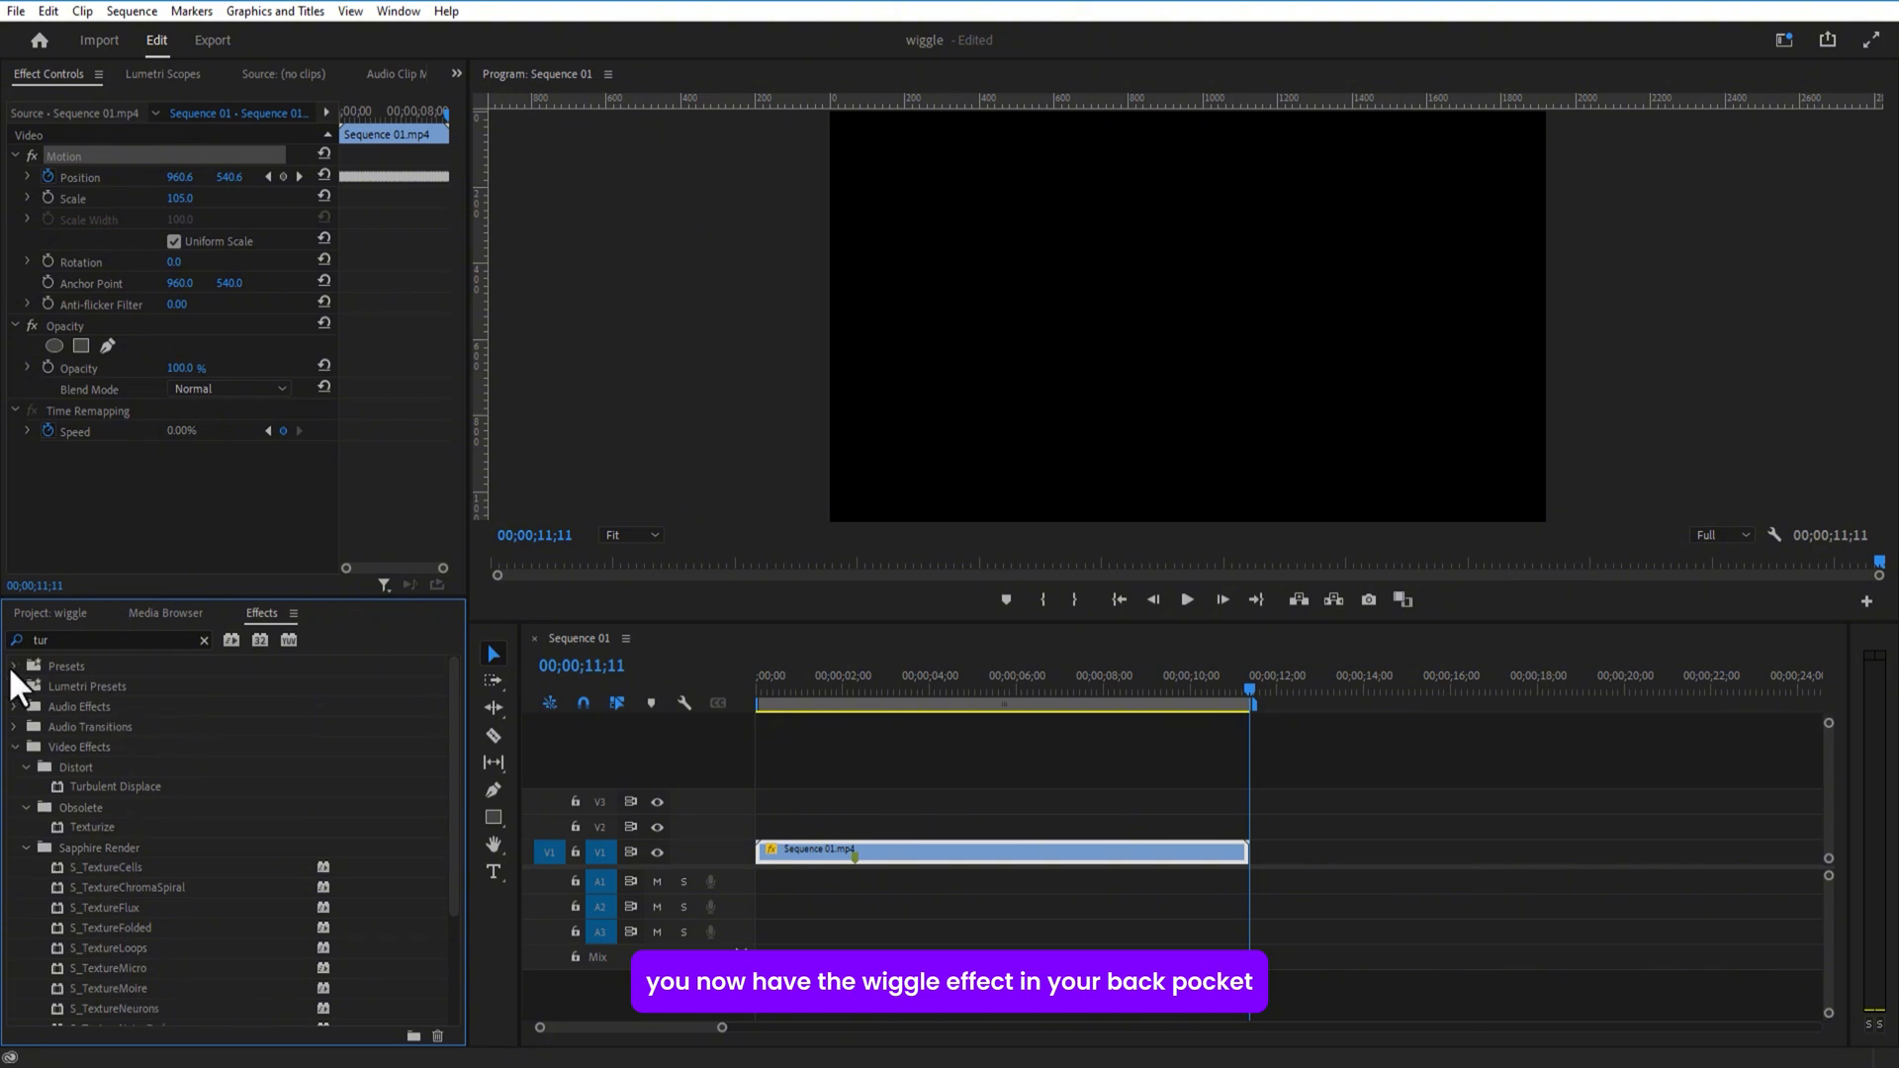
{"action": "left_click", "coordinate": [939, 774]}
{"action": "right_click", "coordinate": [54, 666]}
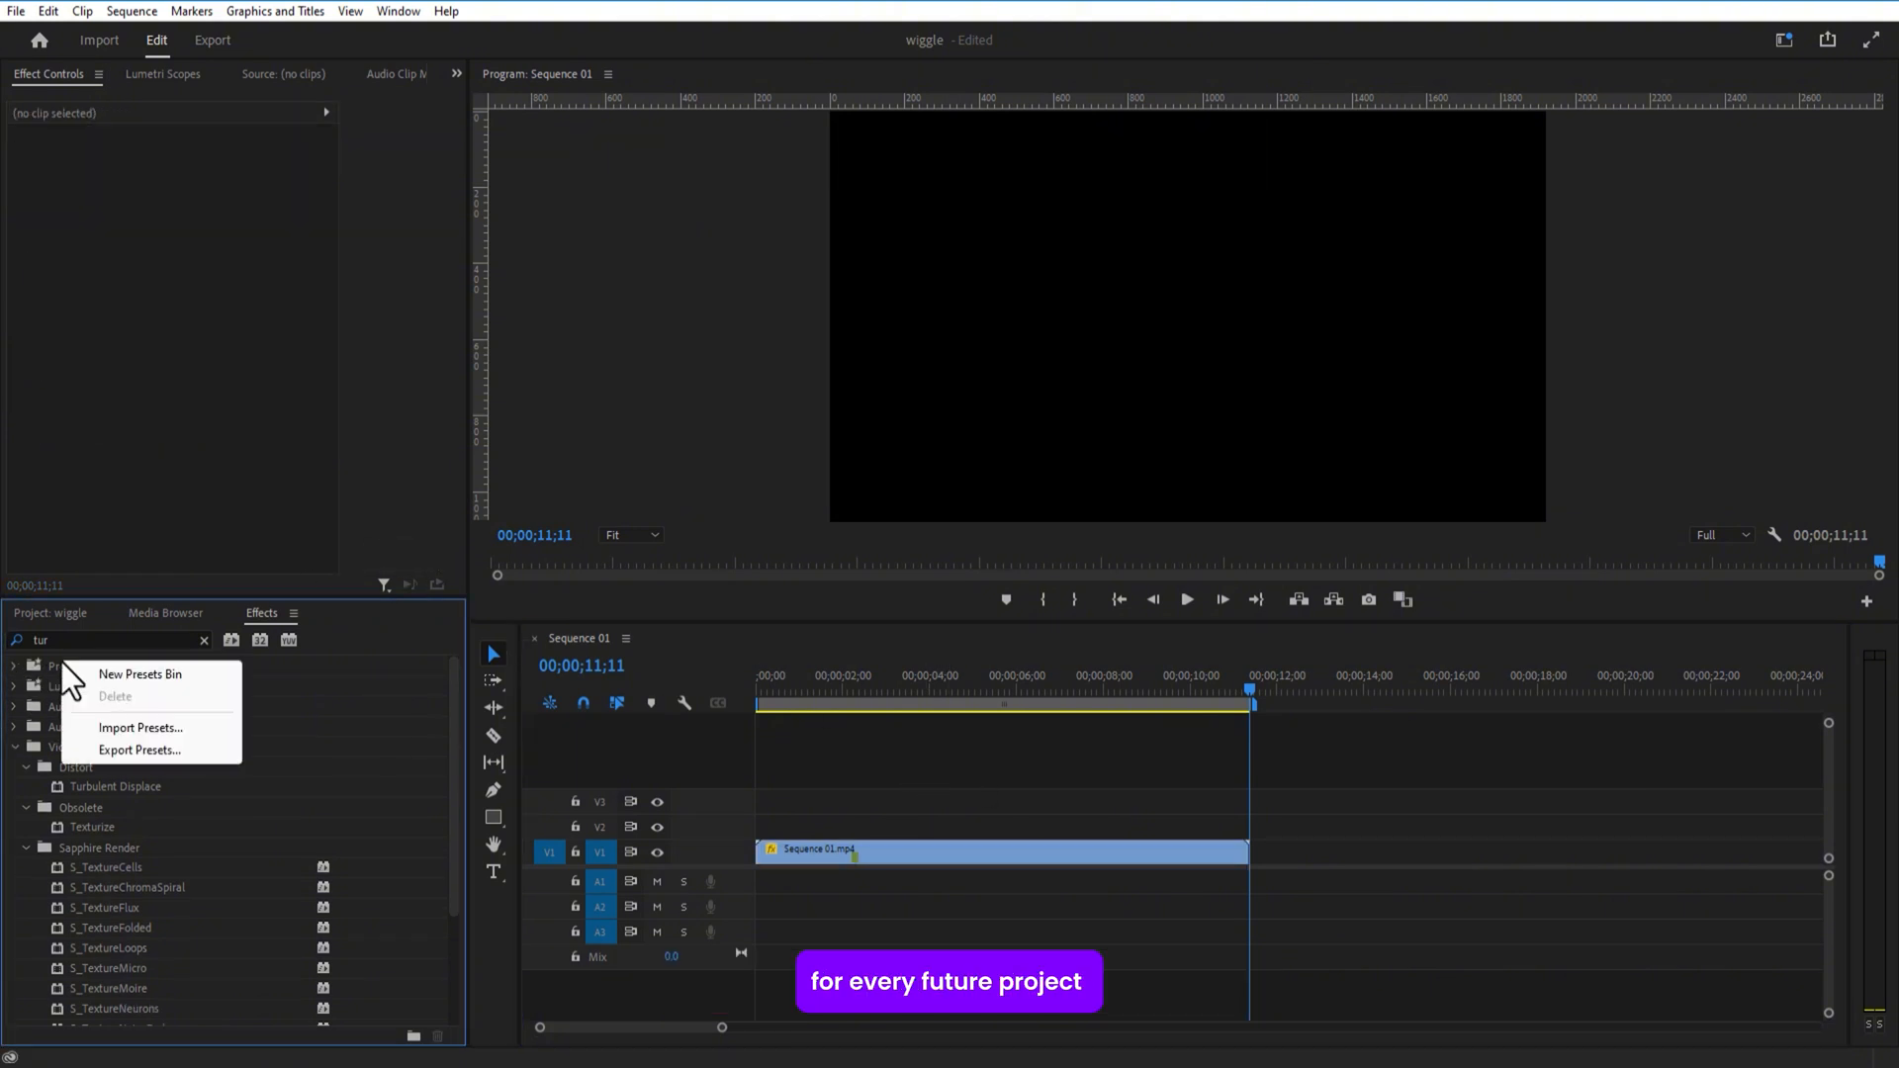